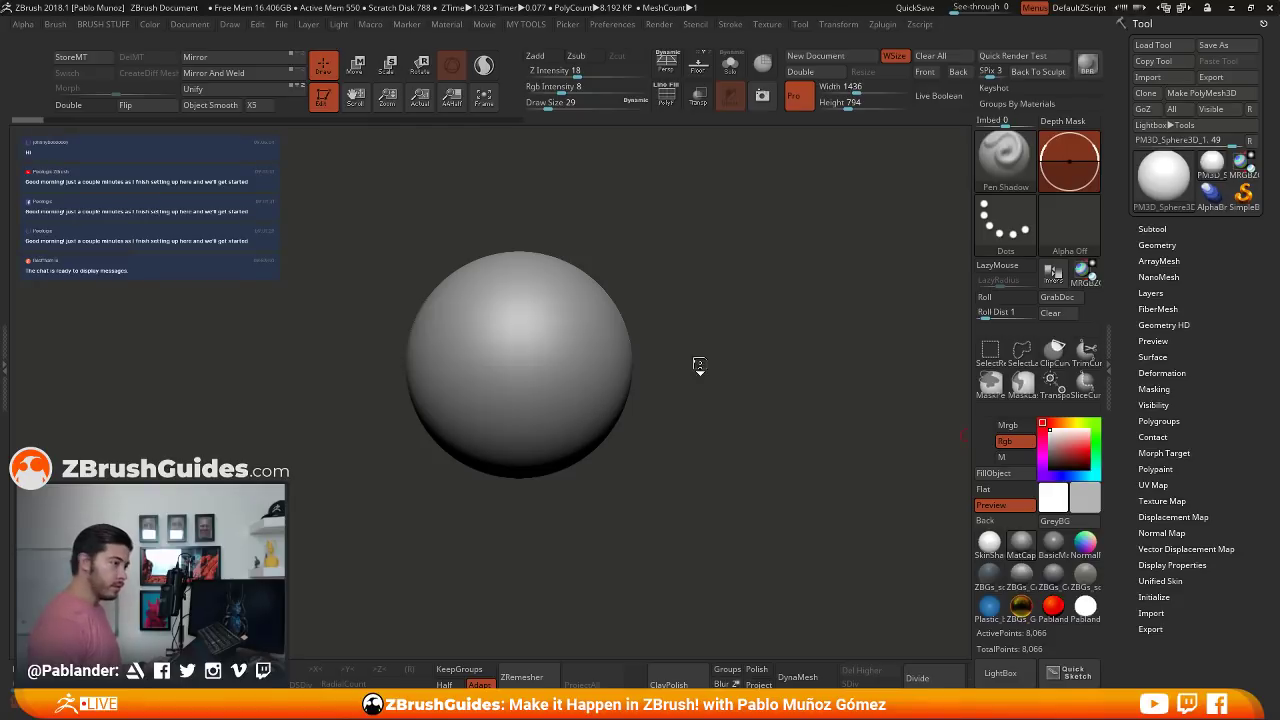
{"action": "left_click_drag", "start_coordinate": [700, 366], "coordinate": [697, 370], "text": "alt"}
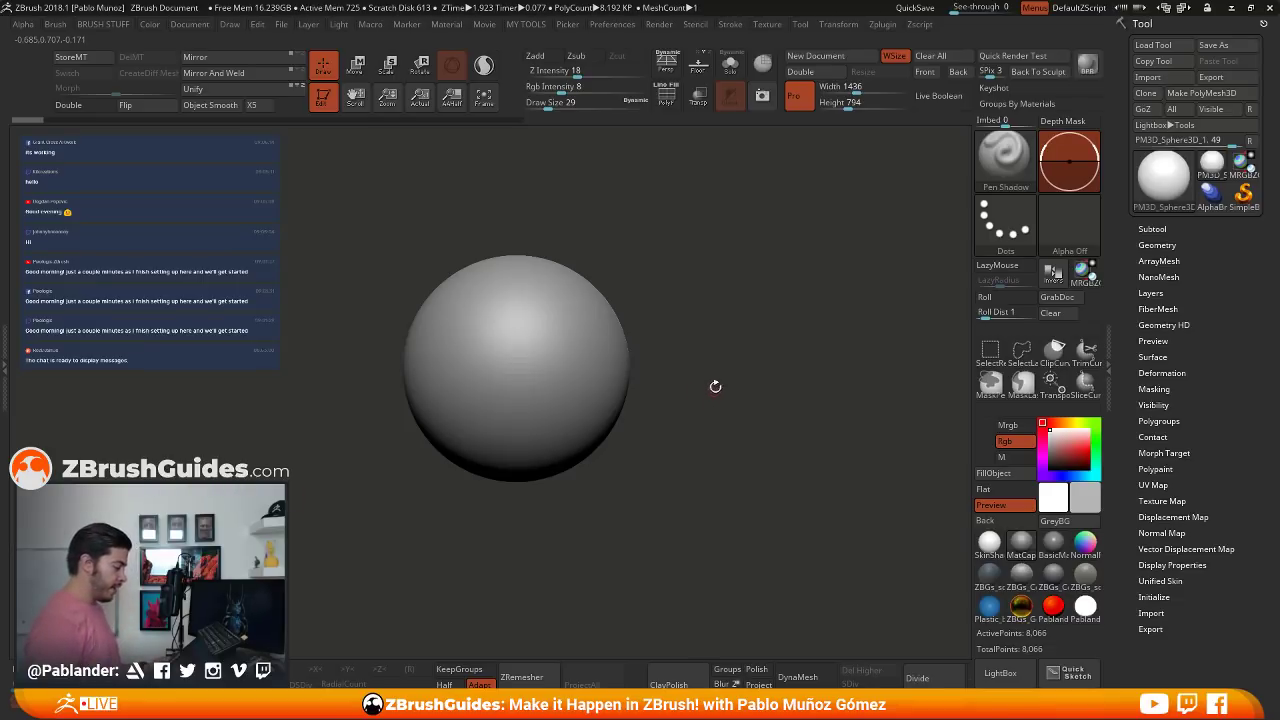
{"action": "mouse_move", "coordinate": [712, 386]}
{"action": "left_mouse_down", "text": "alt"}
{"action": "mouse_move", "coordinate": [712, 371]}
{"action": "mouse_move", "coordinate": [695, 430]}
{"action": "mouse_move", "coordinate": [683, 403]}
{"action": "mouse_move", "coordinate": [700, 409]}
{"action": "left_mouse_up", "text": "alt"}
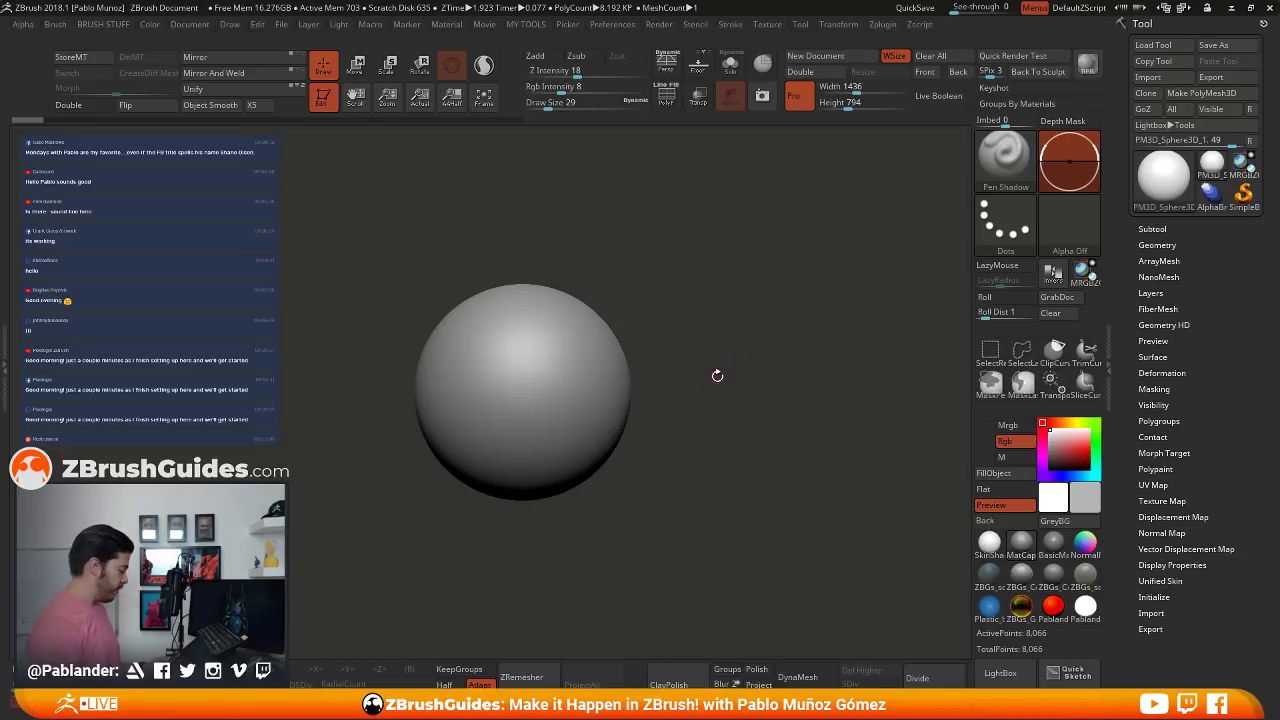
{"action": "left_click_drag", "start_coordinate": [688, 405], "coordinate": [660, 427], "text": "alt"}
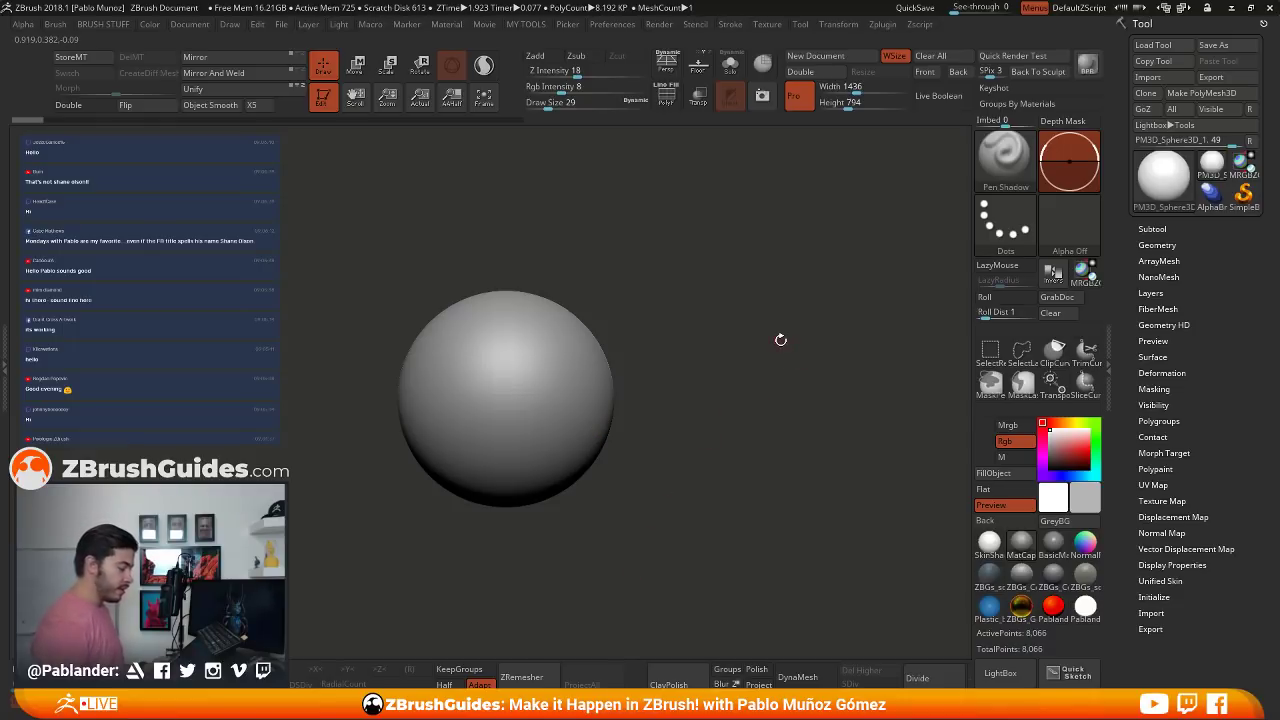
{"action": "mouse_move", "coordinate": [695, 378]}
{"action": "left_mouse_down", "text": "alt"}
{"action": "mouse_move", "coordinate": [694, 390]}
{"action": "mouse_move", "coordinate": [698, 367]}
{"action": "left_mouse_up", "text": "alt"}
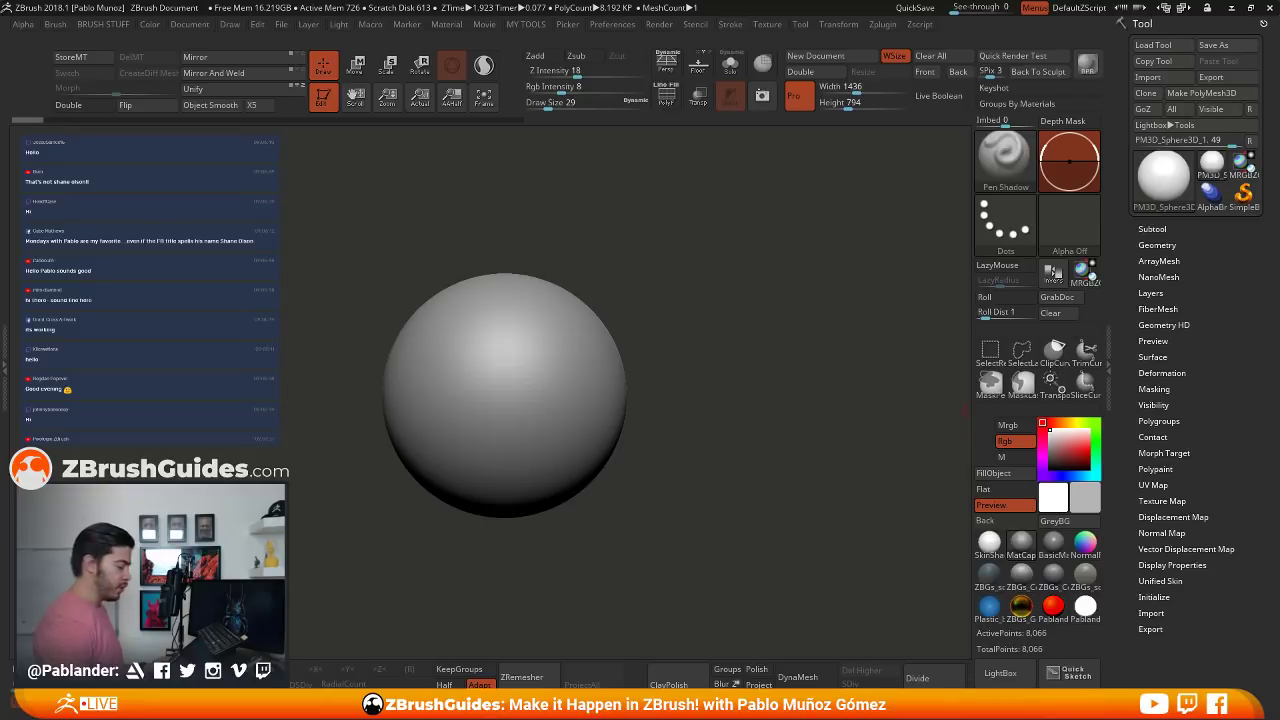
{"action": "left_click_drag", "start_coordinate": [690, 407], "coordinate": [685, 414]}
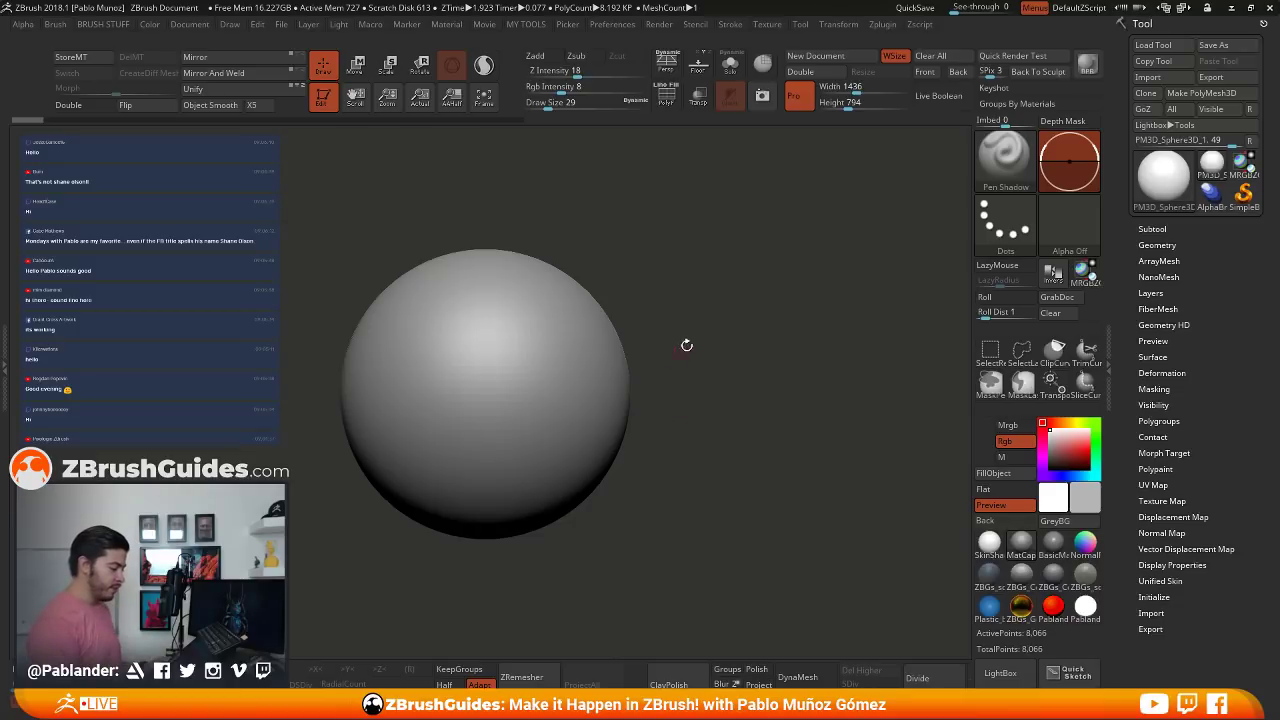
{"action": "left_click_drag", "start_coordinate": [686, 345], "coordinate": [731, 354], "text": "alt"}
{"action": "left_click_drag", "start_coordinate": [580, 552], "coordinate": [572, 533], "text": "alt"}
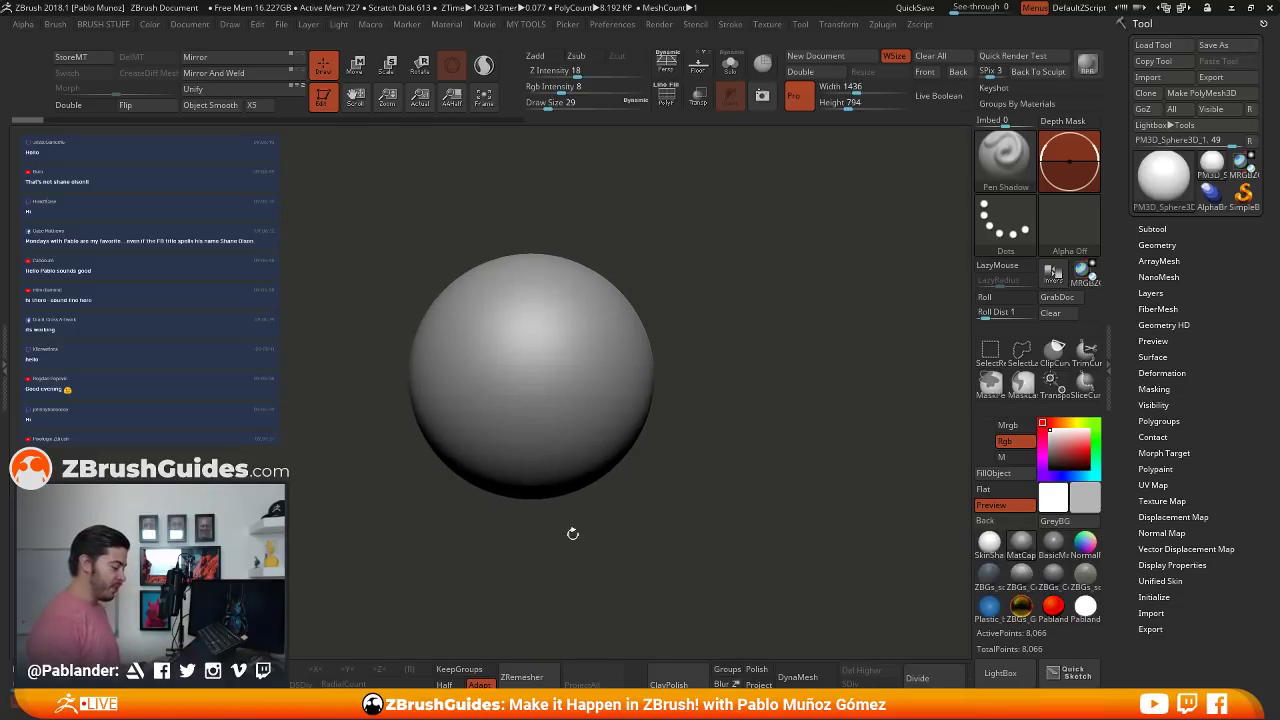
{"action": "left_click_drag", "start_coordinate": [670, 546], "coordinate": [661, 538], "text": "alt"}
{"action": "left_click_drag", "start_coordinate": [719, 376], "coordinate": [682, 371], "text": "alt"}
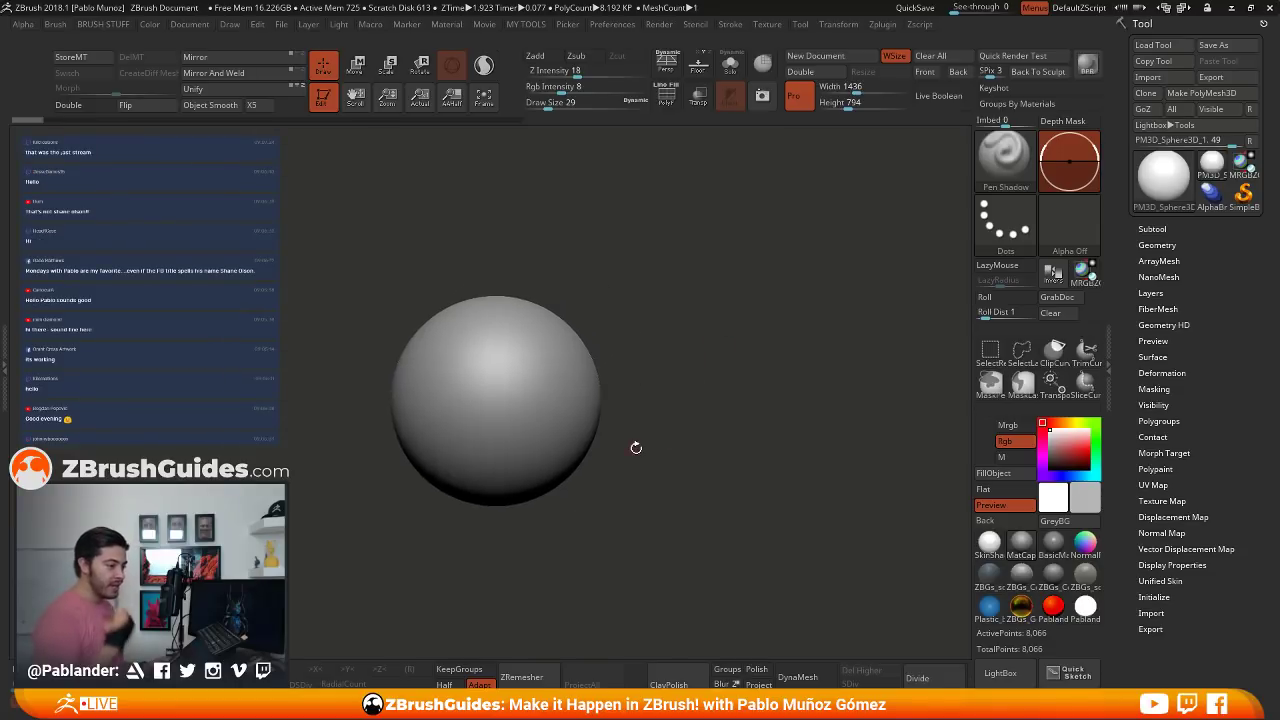
{"action": "left_click_drag", "start_coordinate": [666, 404], "coordinate": [681, 399], "text": "alt"}
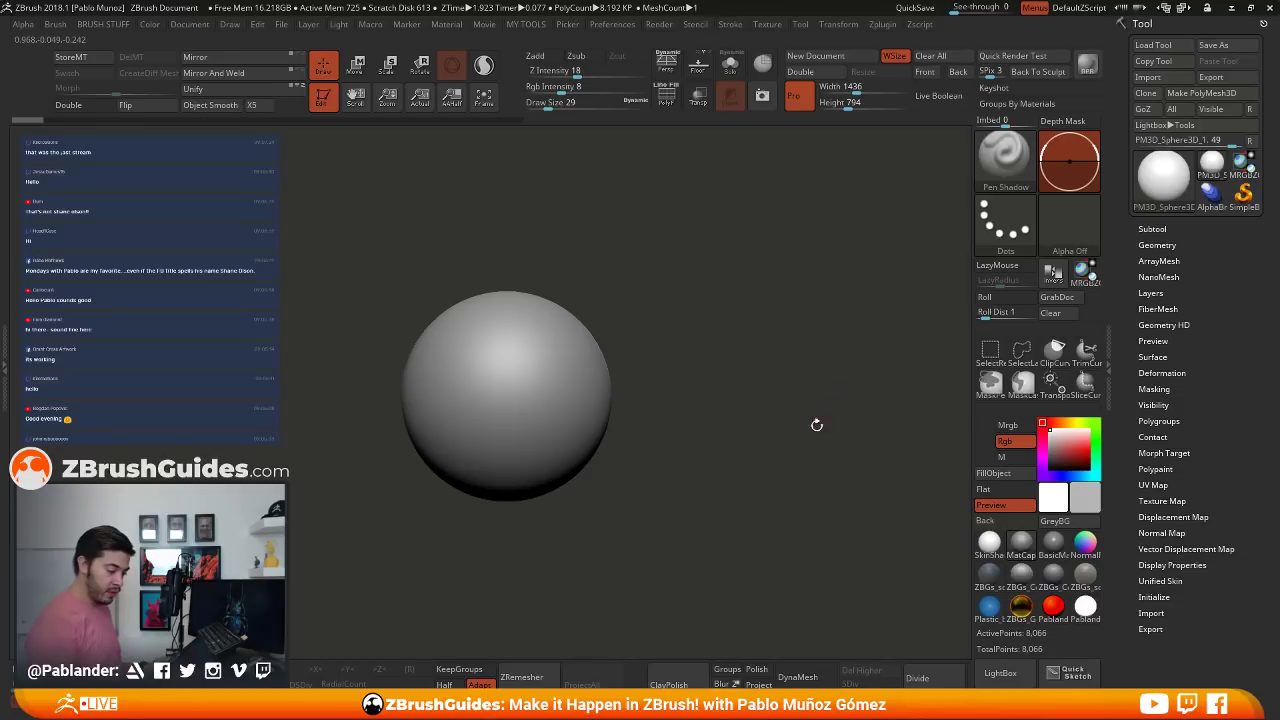
- Start a fresh Quick Sketch canvas, clearing the document that holds the first test stroke
{"action": "left_click", "coordinate": [1072, 670]}
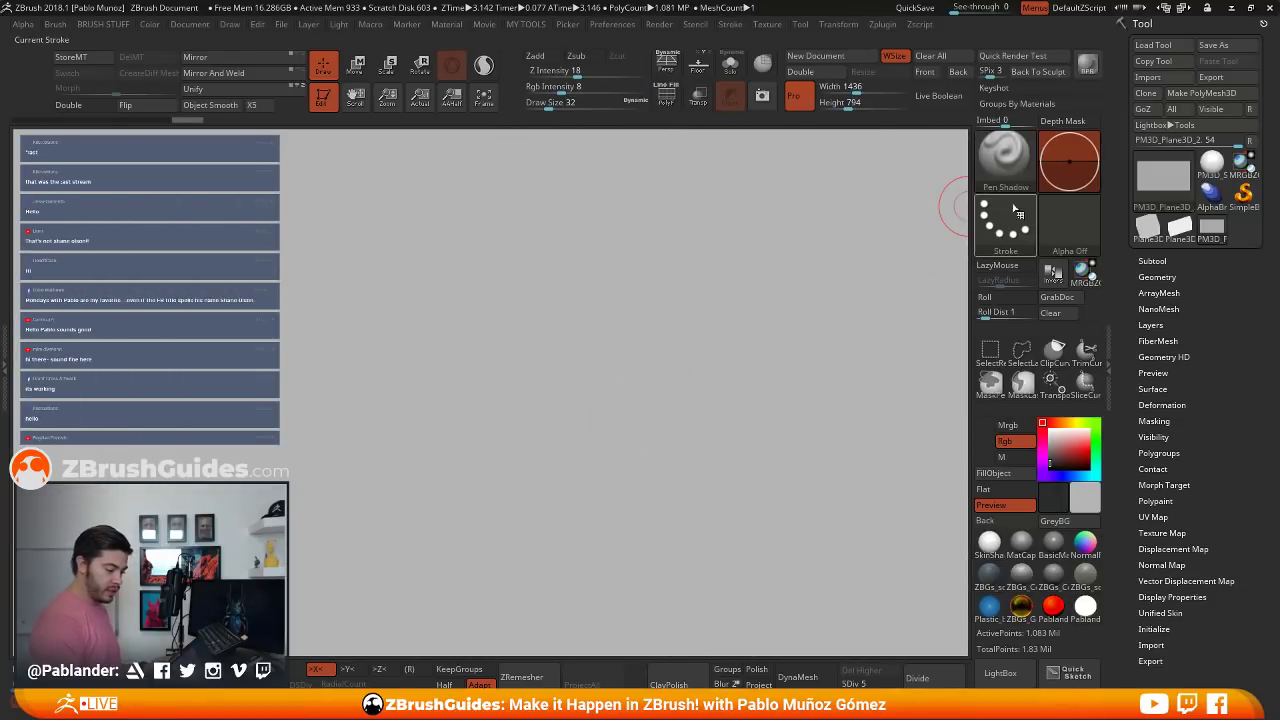
{"action": "mouse_move", "coordinate": [652, 340]}
{"action": "left_mouse_down"}
{"action": "mouse_move", "coordinate": [694, 312]}
{"action": "mouse_move", "coordinate": [691, 357]}
{"action": "left_mouse_up"}
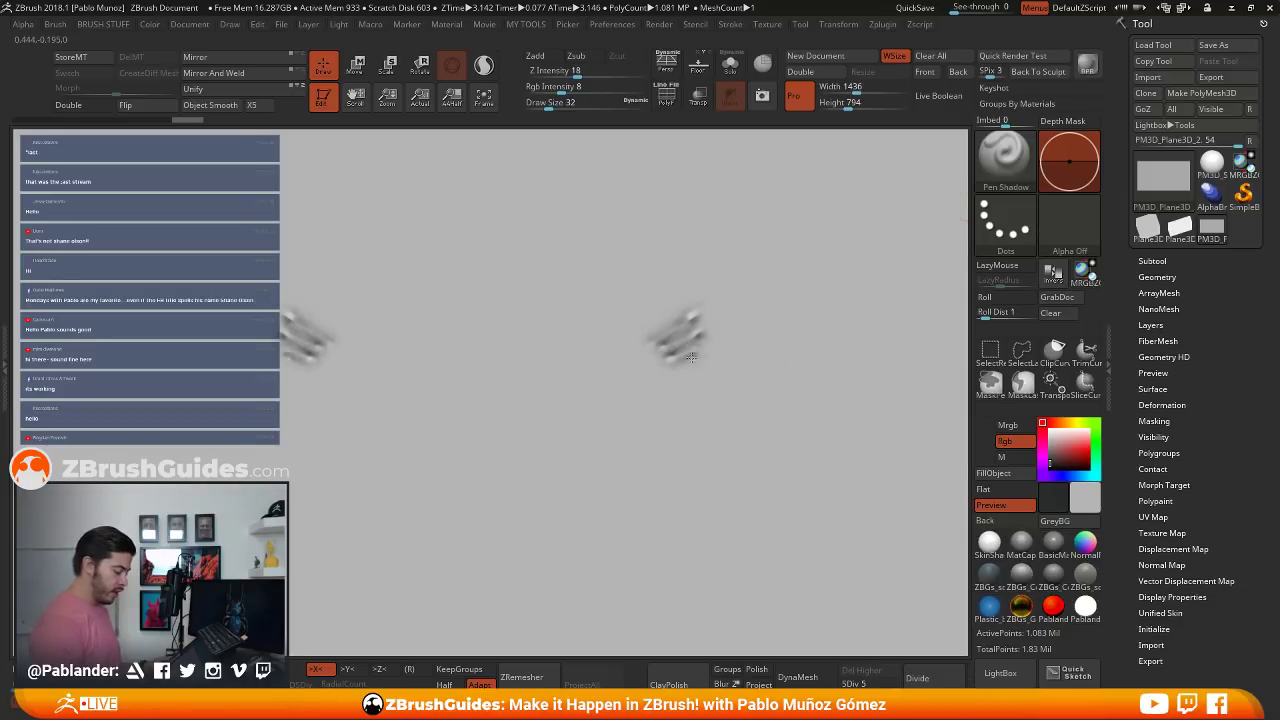
{"action": "key", "text": "ctrl+n"}
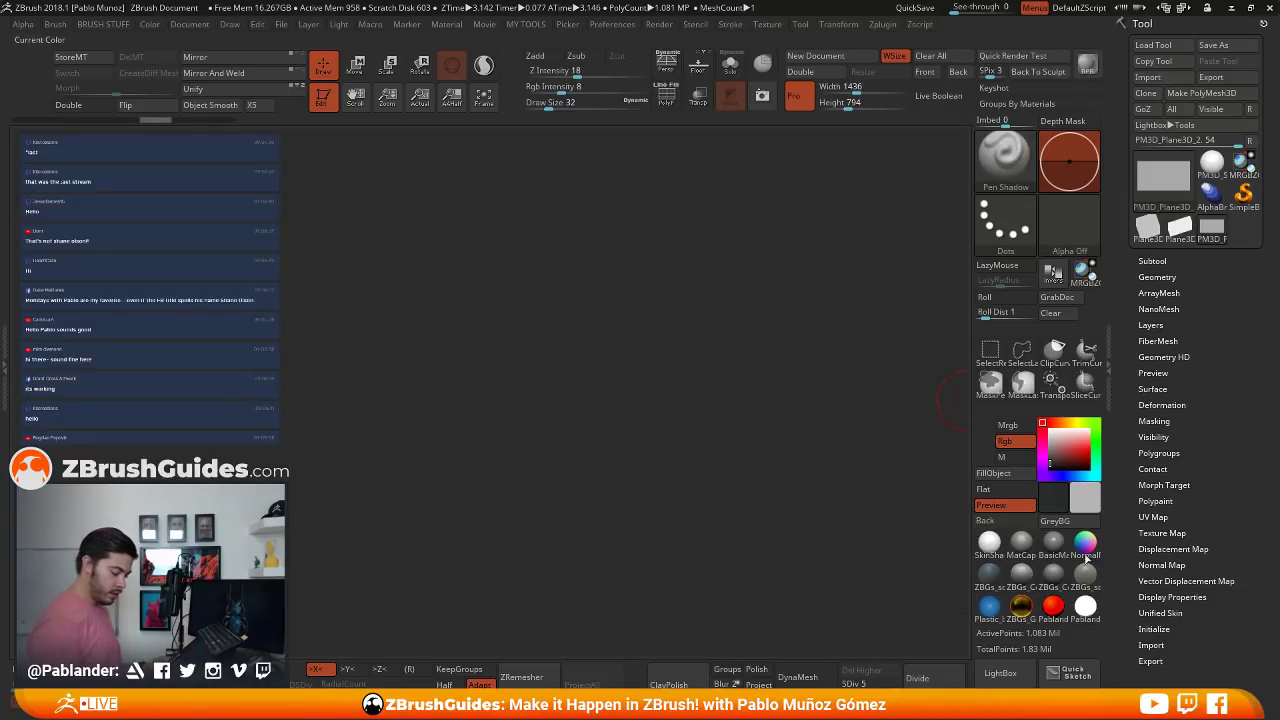
{"action": "left_click", "coordinate": [1073, 672]}
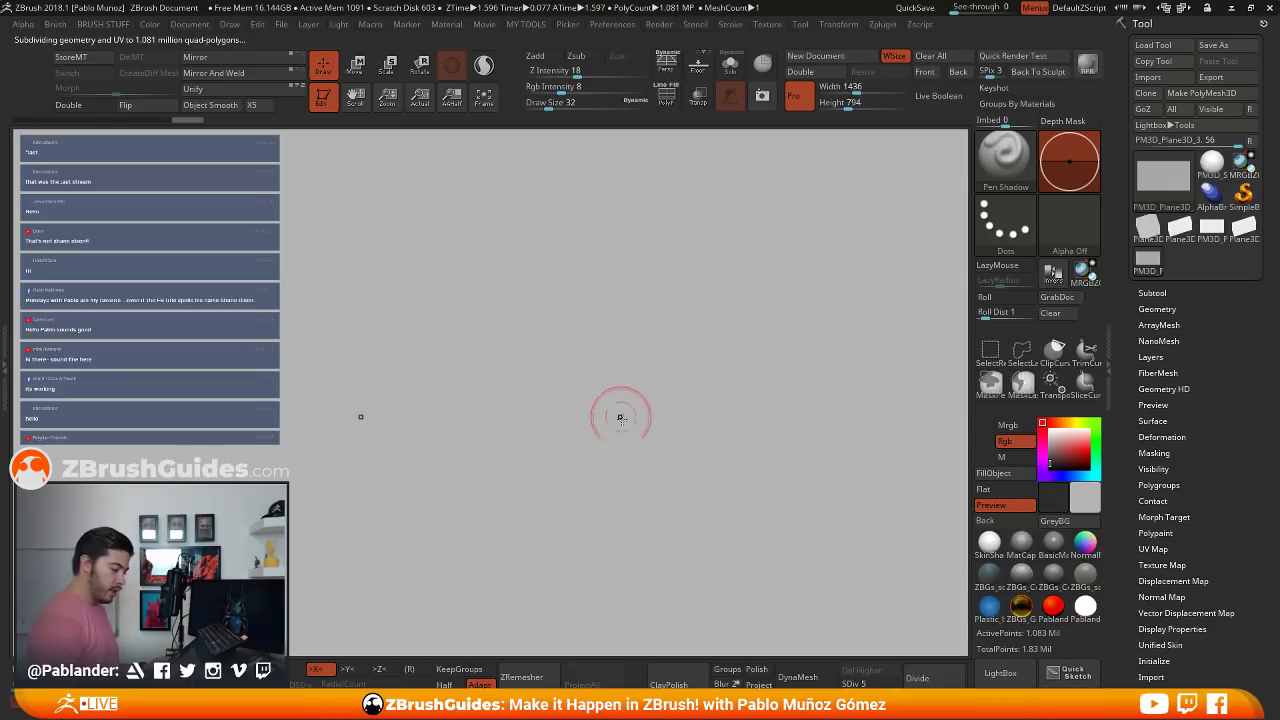
{"action": "left_click", "coordinate": [1004, 155]}
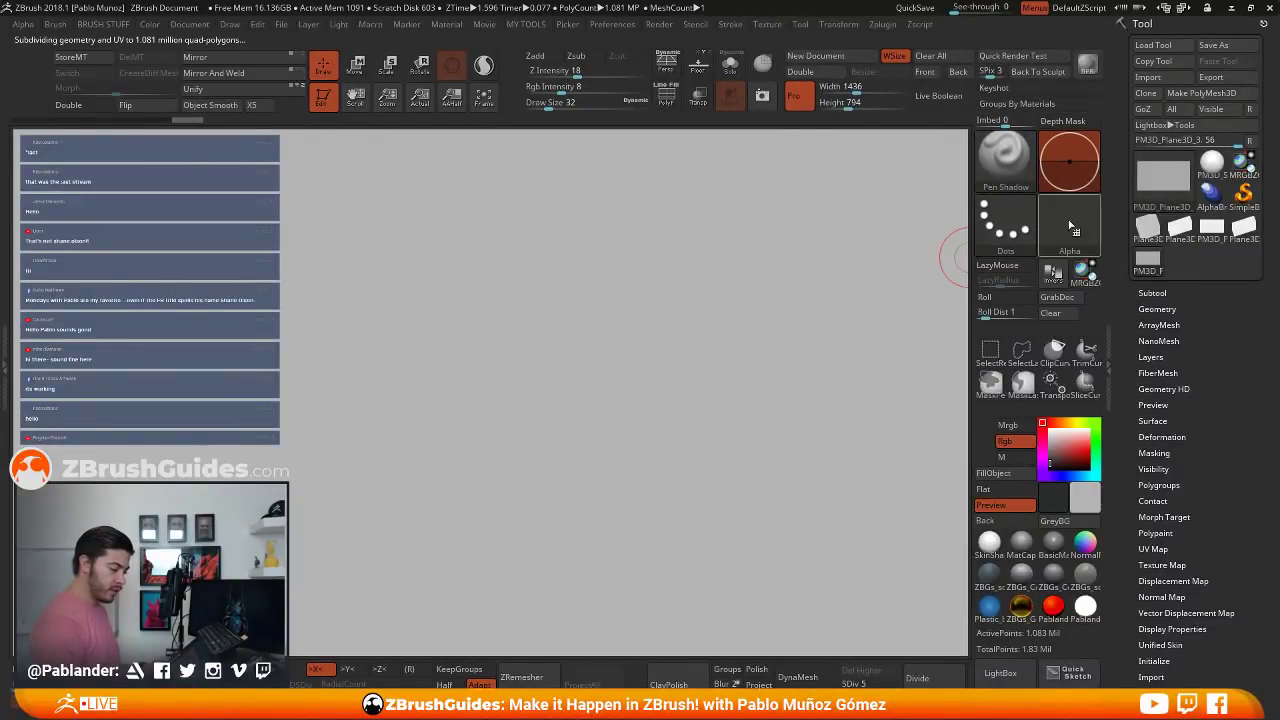
{"action": "left_click", "coordinate": [604, 28]}
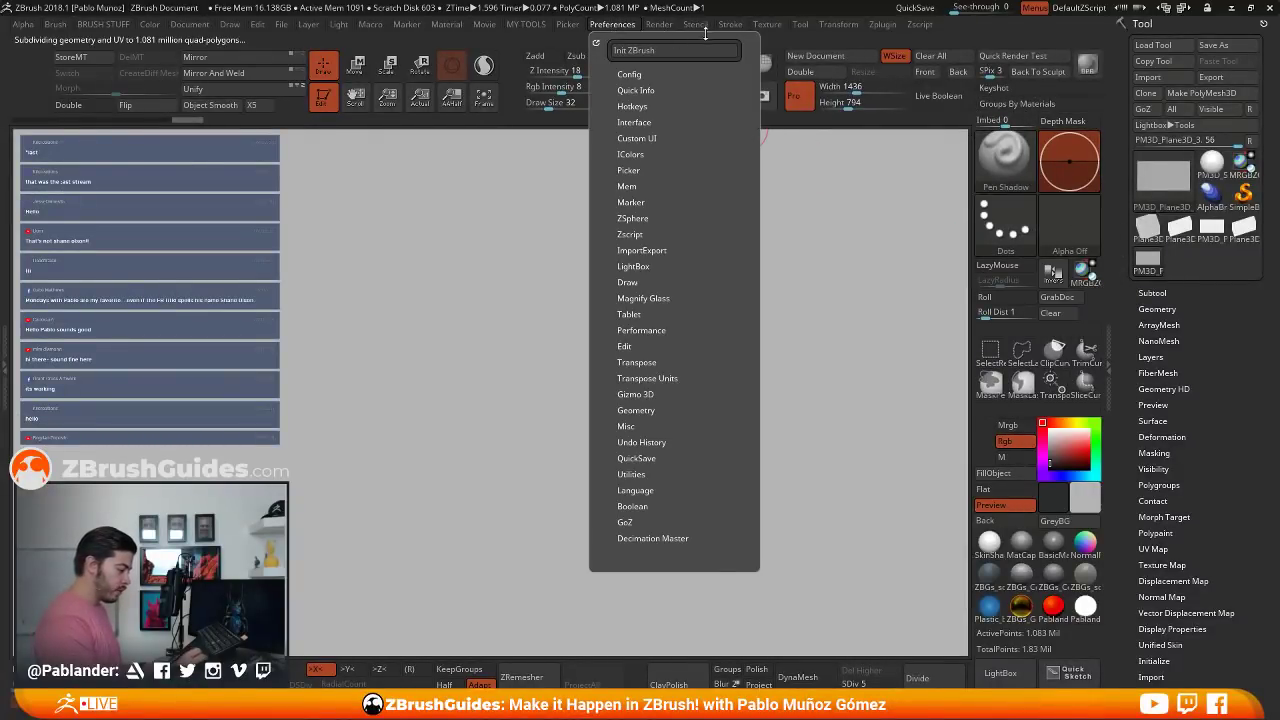
{"action": "mouse_move", "coordinate": [767, 30]}
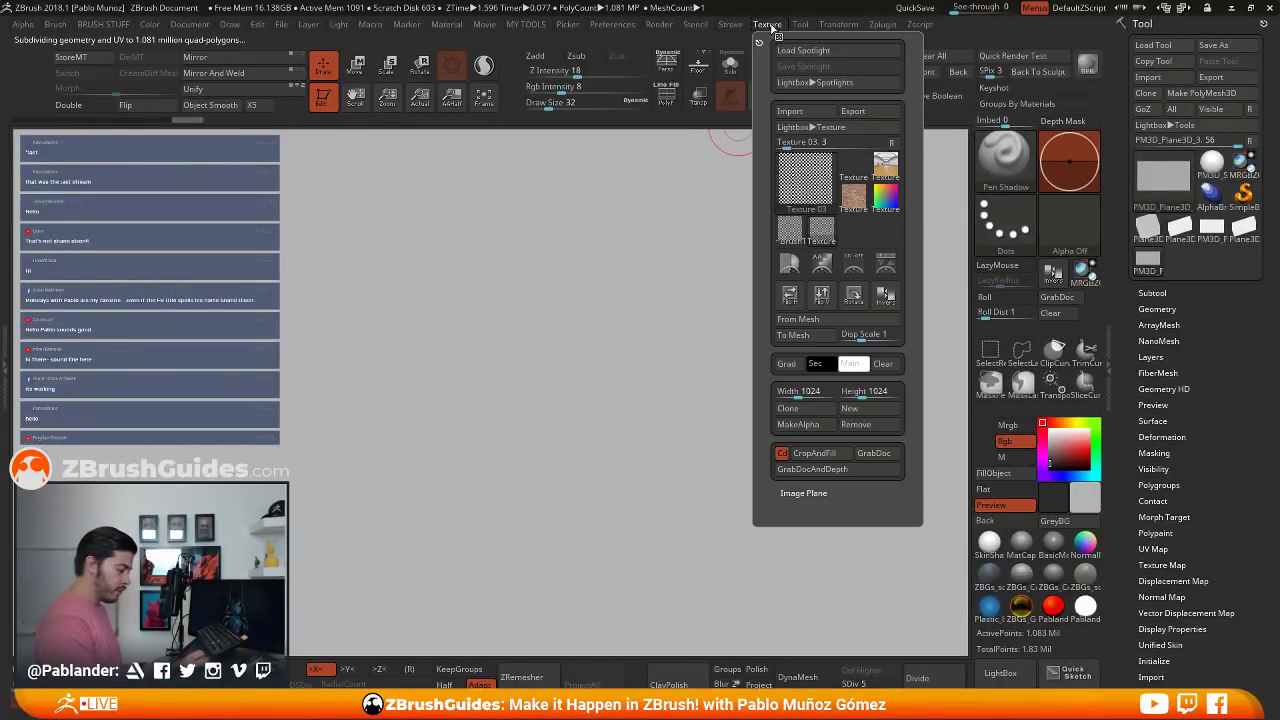
{"action": "left_click", "coordinate": [852, 168]}
{"action": "mouse_move", "coordinate": [600, 318]}
{"action": "left_mouse_down"}
{"action": "mouse_move", "coordinate": [700, 366]}
{"action": "mouse_move", "coordinate": [708, 348]}
{"action": "left_mouse_up"}
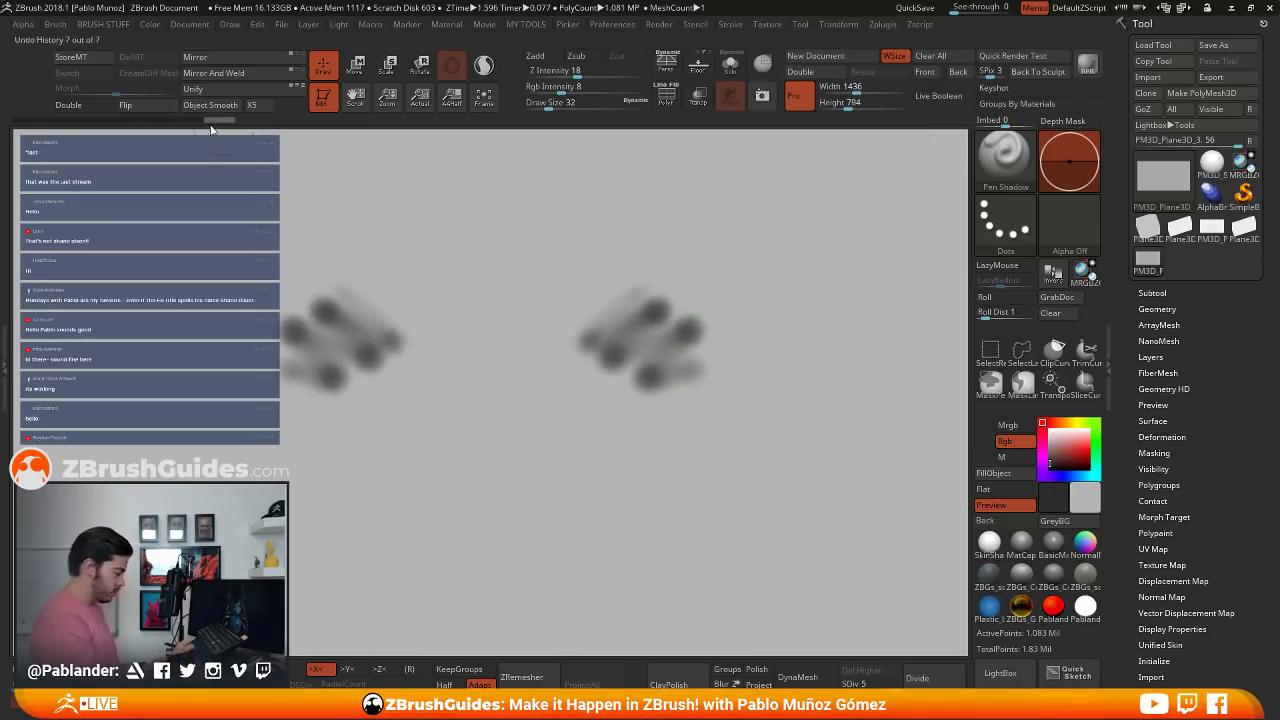
{"action": "key", "text": "ctrl+z"}
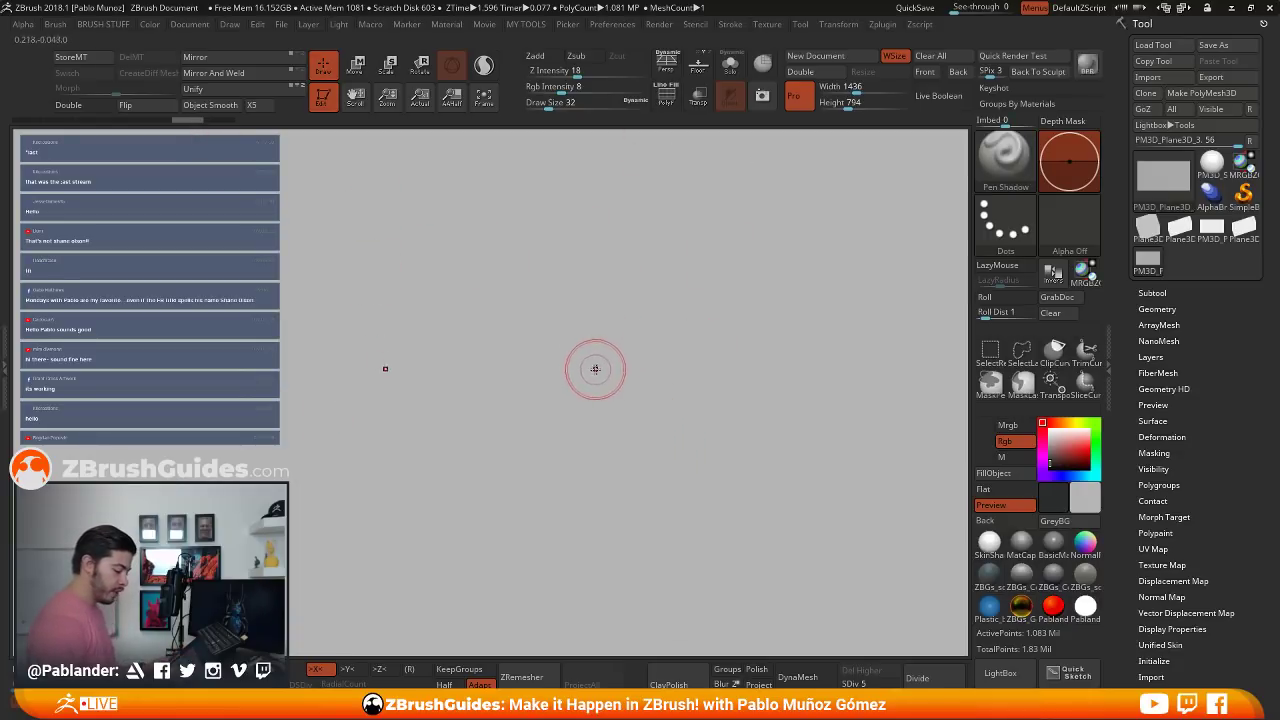
- Block in a large symmetrical oval head silhouette in mid grey with the Pen Shadow brush at draw size 90
{"action": "left_click", "coordinate": [1058, 450]}
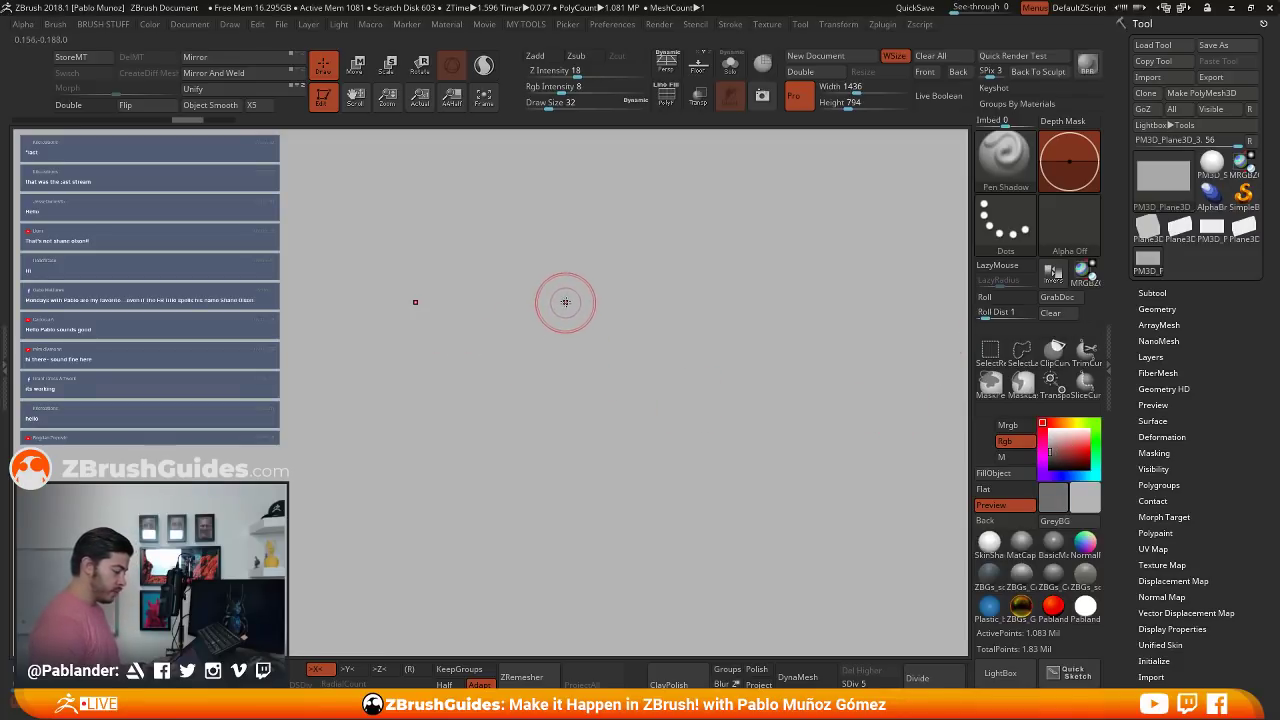
{"action": "key", "text": "space"}
{"action": "mouse_move", "coordinate": [566, 298]}
{"action": "left_mouse_down"}
{"action": "mouse_move", "coordinate": [622, 290]}
{"action": "mouse_move", "coordinate": [608, 288]}
{"action": "mouse_move", "coordinate": [618, 297]}
{"action": "mouse_move", "coordinate": [494, 434]}
{"action": "mouse_move", "coordinate": [606, 320]}
{"action": "mouse_move", "coordinate": [494, 220]}
{"action": "mouse_move", "coordinate": [560, 300]}
{"action": "mouse_move", "coordinate": [440, 258]}
{"action": "mouse_move", "coordinate": [470, 450]}
{"action": "mouse_move", "coordinate": [490, 330]}
{"action": "mouse_move", "coordinate": [386, 399]}
{"action": "mouse_move", "coordinate": [412, 246]}
{"action": "mouse_move", "coordinate": [428, 378]}
{"action": "mouse_move", "coordinate": [420, 240]}
{"action": "mouse_move", "coordinate": [384, 498]}
{"action": "mouse_move", "coordinate": [440, 560]}
{"action": "mouse_move", "coordinate": [420, 480]}
{"action": "mouse_move", "coordinate": [470, 380]}
{"action": "mouse_move", "coordinate": [628, 309]}
{"action": "mouse_move", "coordinate": [540, 440]}
{"action": "mouse_move", "coordinate": [490, 280]}
{"action": "mouse_move", "coordinate": [650, 330]}
{"action": "mouse_move", "coordinate": [583, 479]}
{"action": "mouse_move", "coordinate": [528, 543]}
{"action": "left_mouse_up"}
{"action": "key", "text": "space"}
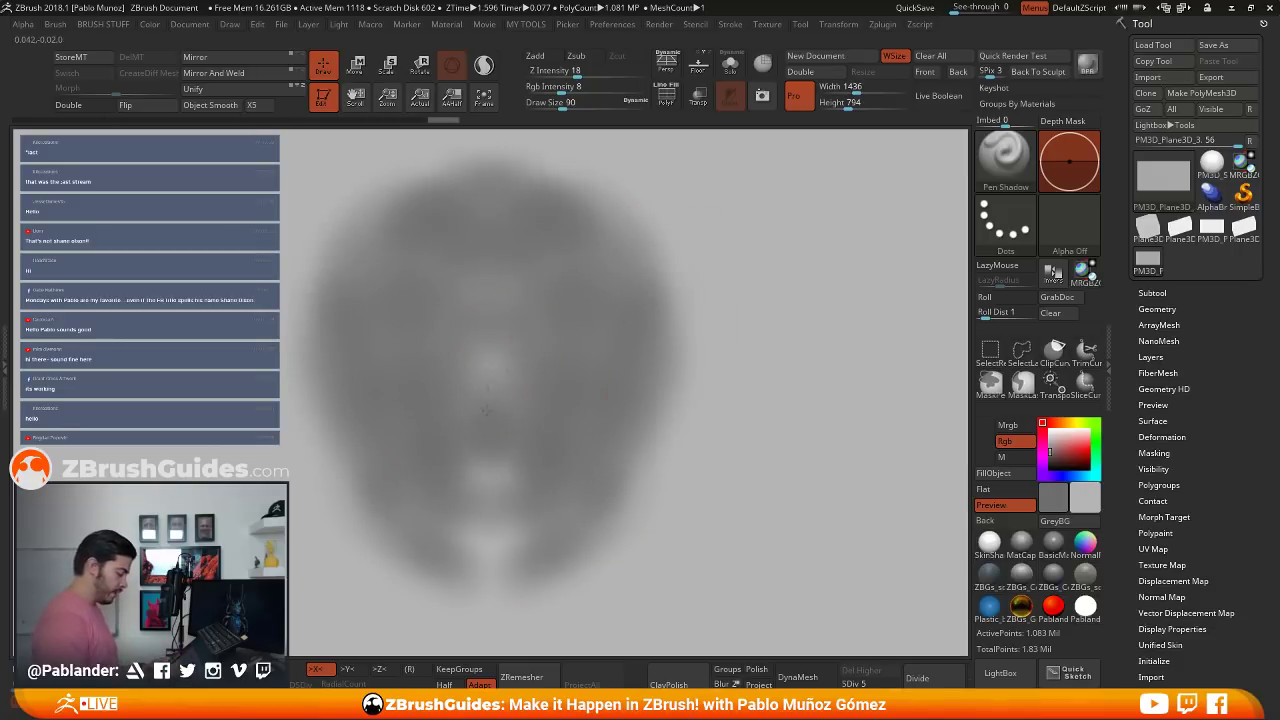
{"action": "mouse_move", "coordinate": [358, 480]}
{"action": "left_mouse_down"}
{"action": "mouse_move", "coordinate": [420, 560]}
{"action": "mouse_move", "coordinate": [490, 600]}
{"action": "left_mouse_up"}
{"action": "left_click_drag", "start_coordinate": [490, 600], "coordinate": [366, 520]}
{"action": "left_click_drag", "start_coordinate": [408, 590], "coordinate": [462, 588]}
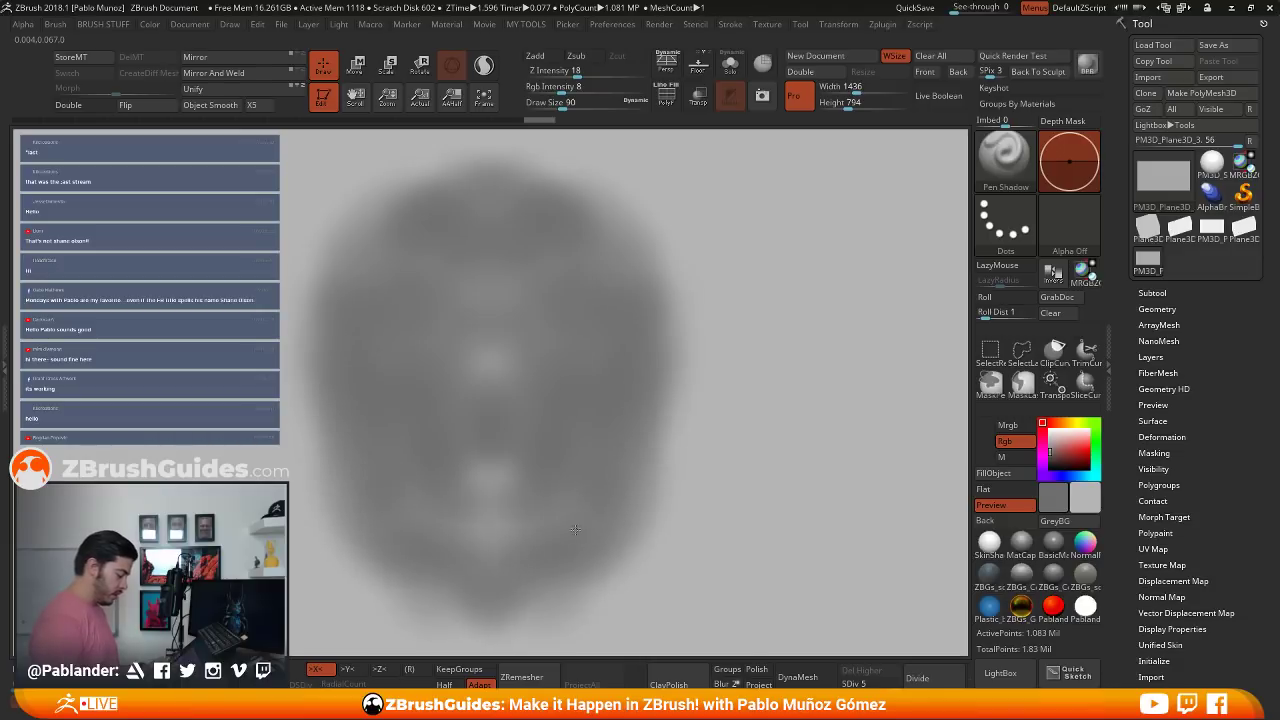
- Fill in the lower face and jaw in mid grey and extend the silhouette down into the neck
{"action": "left_click_drag", "start_coordinate": [440, 480], "coordinate": [468, 505]}
{"action": "left_click_drag", "start_coordinate": [376, 575], "coordinate": [376, 612]}
{"action": "mouse_move", "coordinate": [460, 645]}
{"action": "left_mouse_down"}
{"action": "mouse_move", "coordinate": [437, 610]}
{"action": "mouse_move", "coordinate": [438, 640]}
{"action": "left_mouse_up"}
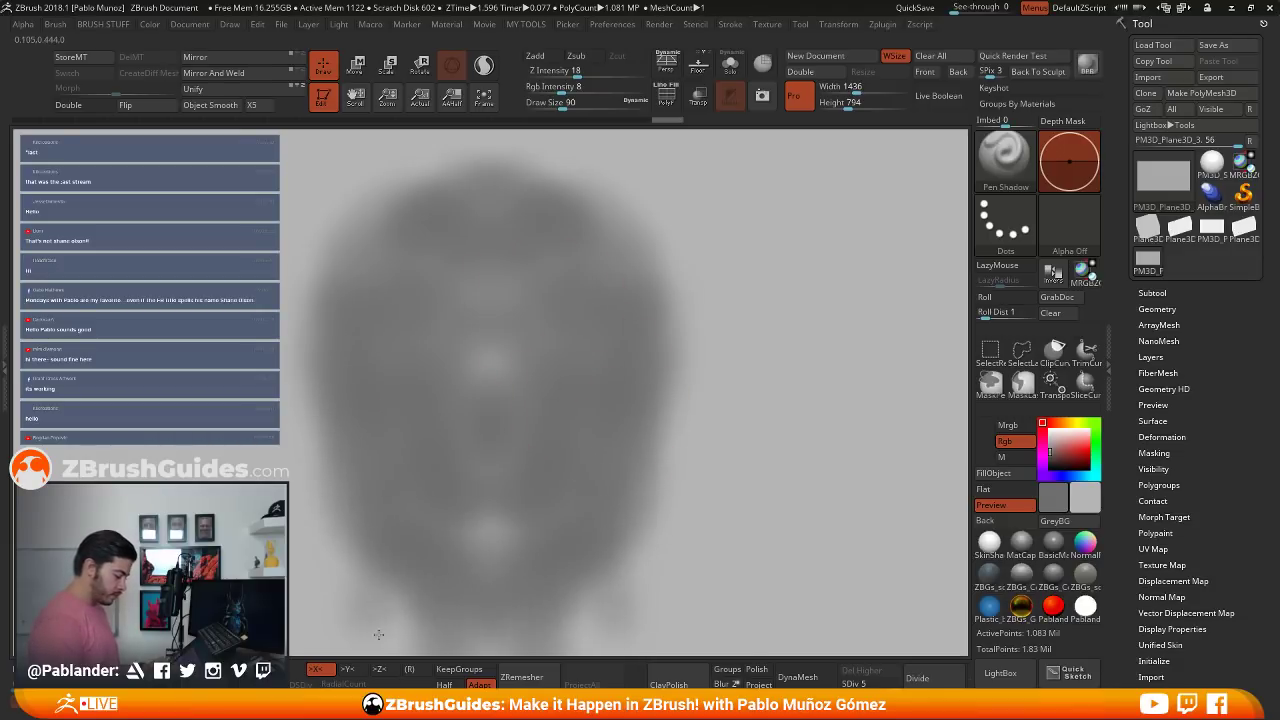
{"action": "left_click_drag", "start_coordinate": [380, 608], "coordinate": [379, 638]}
{"action": "left_click_drag", "start_coordinate": [482, 360], "coordinate": [494, 367]}
{"action": "left_click", "coordinate": [1051, 457]}
{"action": "left_click_drag", "start_coordinate": [558, 450], "coordinate": [475, 510]}
{"action": "left_click_drag", "start_coordinate": [456, 555], "coordinate": [450, 575]}
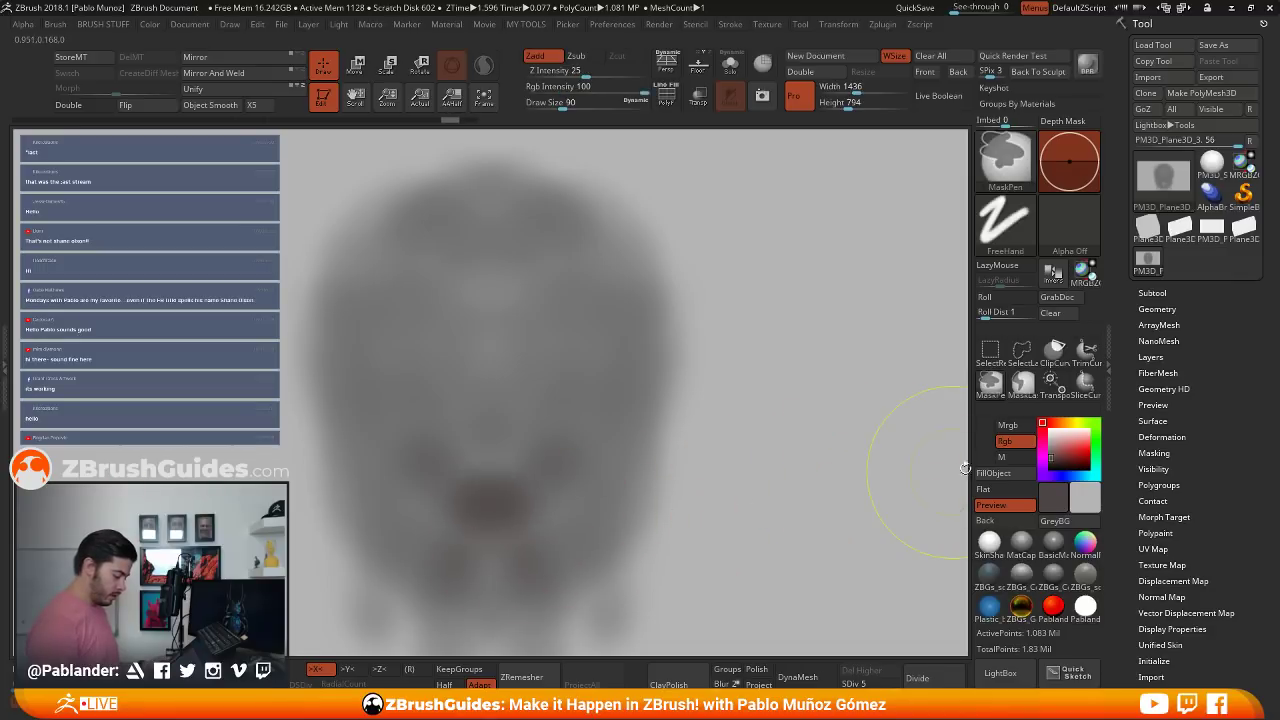
{"action": "key", "text": "ctrl+z"}
- Shade the chin, jaw and lower cheeks of the head with dark grey strokes
{"action": "mouse_move", "coordinate": [480, 532]}
{"action": "left_mouse_down"}
{"action": "mouse_move", "coordinate": [463, 571]}
{"action": "mouse_move", "coordinate": [396, 492]}
{"action": "left_mouse_up"}
{"action": "mouse_move", "coordinate": [475, 589]}
{"action": "left_mouse_down"}
{"action": "mouse_move", "coordinate": [436, 563]}
{"action": "mouse_move", "coordinate": [480, 484]}
{"action": "left_mouse_up"}
{"action": "left_click_drag", "start_coordinate": [535, 405], "coordinate": [574, 432]}
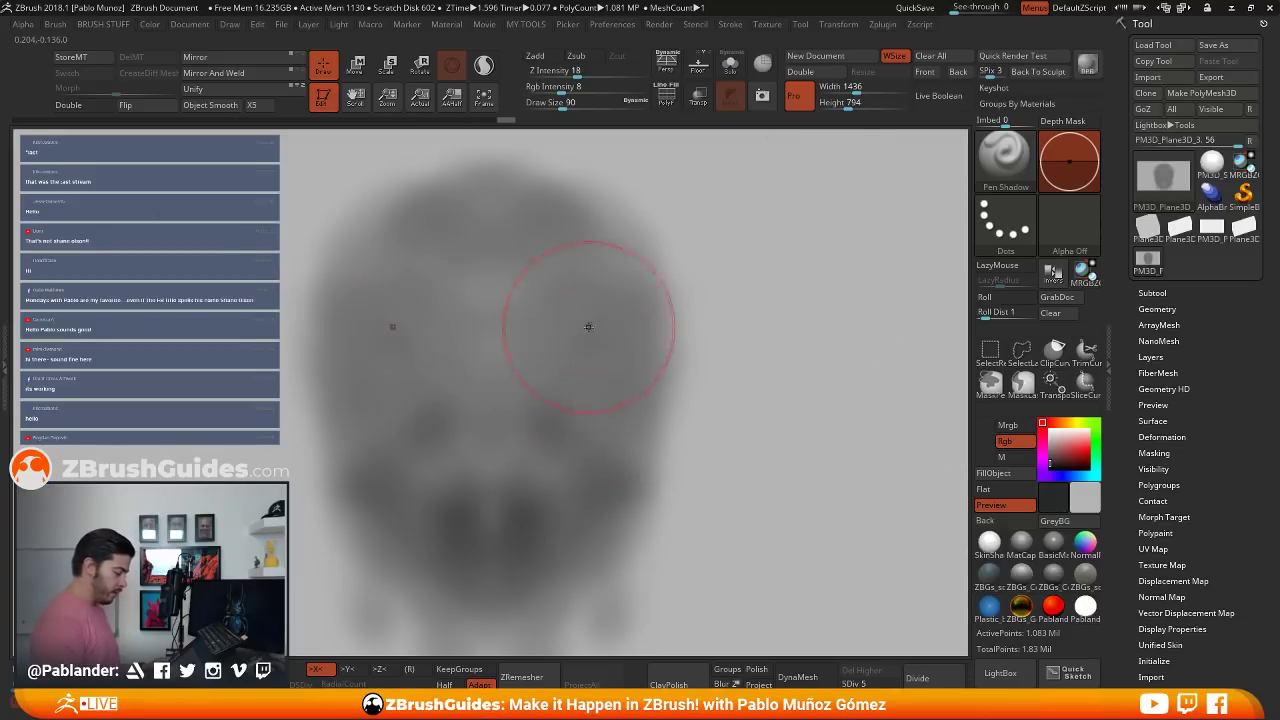
- Paint dark eye sockets and a dark spot under the nose, and deepen the shadows along the jaw and neck
{"action": "mouse_move", "coordinate": [586, 323]}
{"action": "left_mouse_down"}
{"action": "mouse_move", "coordinate": [565, 362]}
{"action": "mouse_move", "coordinate": [580, 378]}
{"action": "left_mouse_up"}
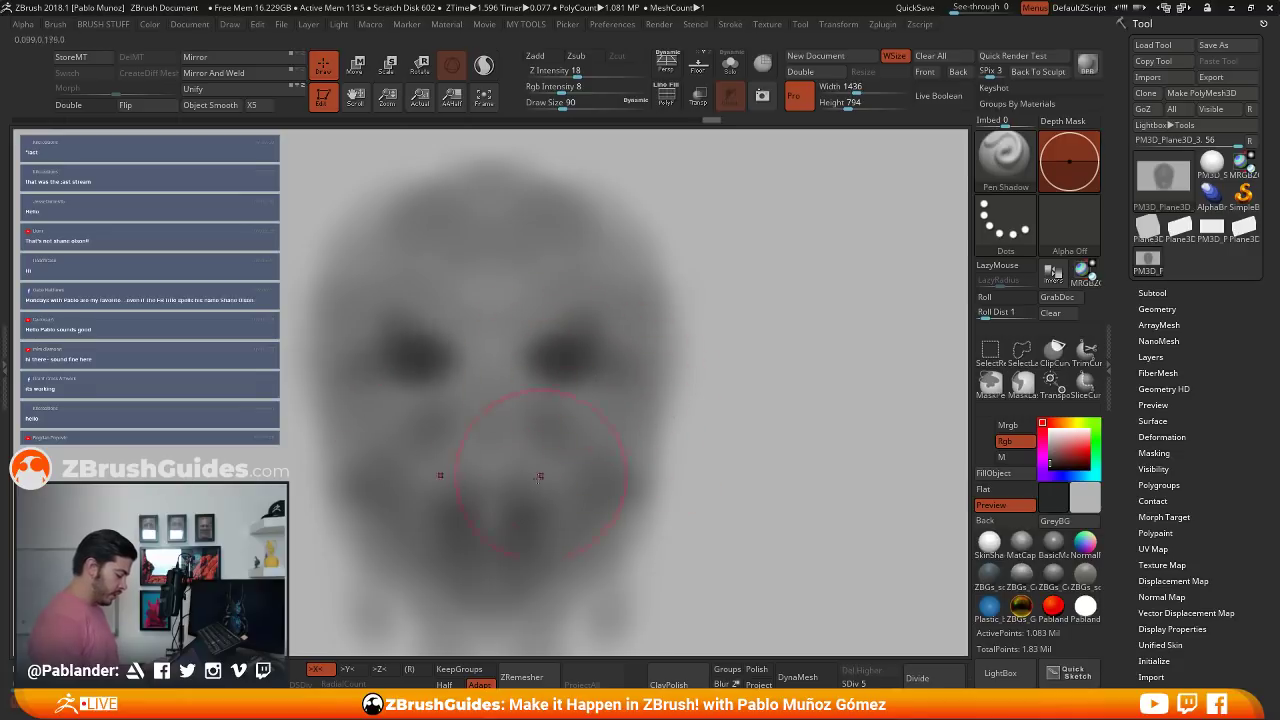
{"action": "mouse_move", "coordinate": [488, 455]}
{"action": "left_mouse_down"}
{"action": "mouse_move", "coordinate": [530, 444]}
{"action": "mouse_move", "coordinate": [512, 470]}
{"action": "mouse_move", "coordinate": [520, 462]}
{"action": "left_mouse_up"}
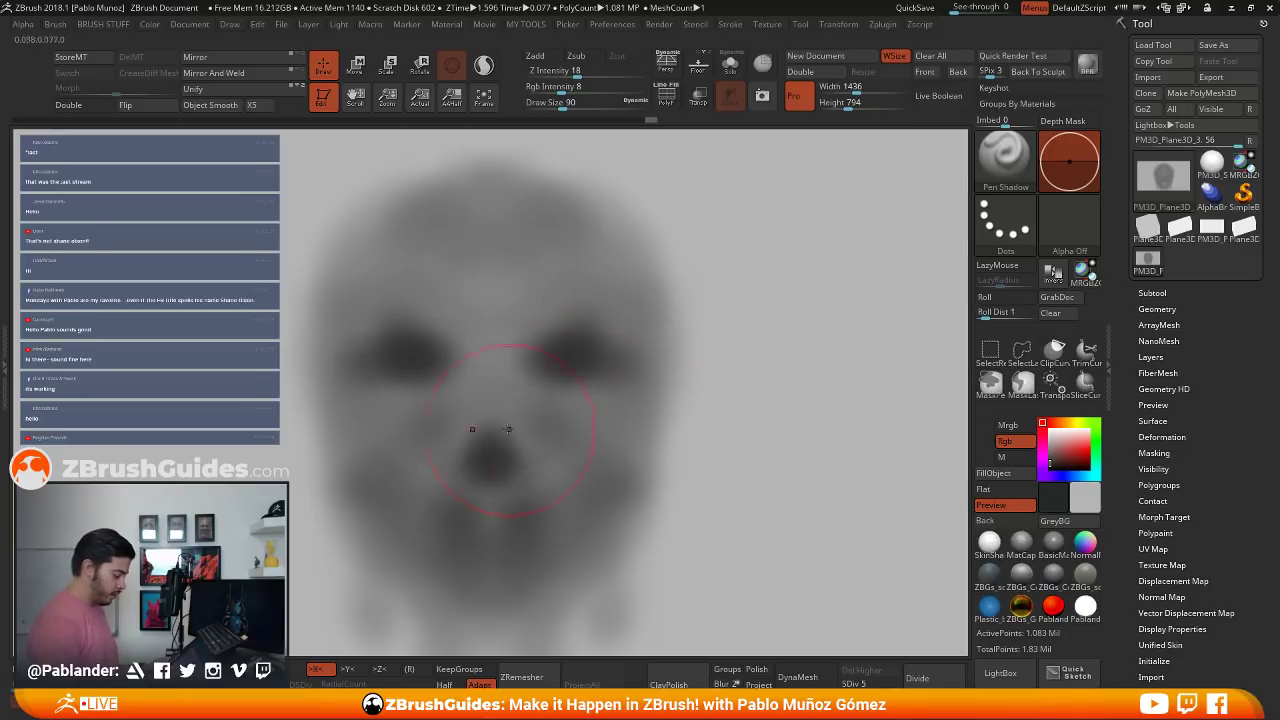
{"action": "mouse_move", "coordinate": [512, 548]}
{"action": "left_mouse_down"}
{"action": "mouse_move", "coordinate": [496, 554]}
{"action": "mouse_move", "coordinate": [575, 532]}
{"action": "mouse_move", "coordinate": [610, 464]}
{"action": "mouse_move", "coordinate": [582, 548]}
{"action": "mouse_move", "coordinate": [596, 574]}
{"action": "mouse_move", "coordinate": [544, 618]}
{"action": "left_mouse_up"}
{"action": "left_click_drag", "start_coordinate": [632, 464], "coordinate": [584, 612]}
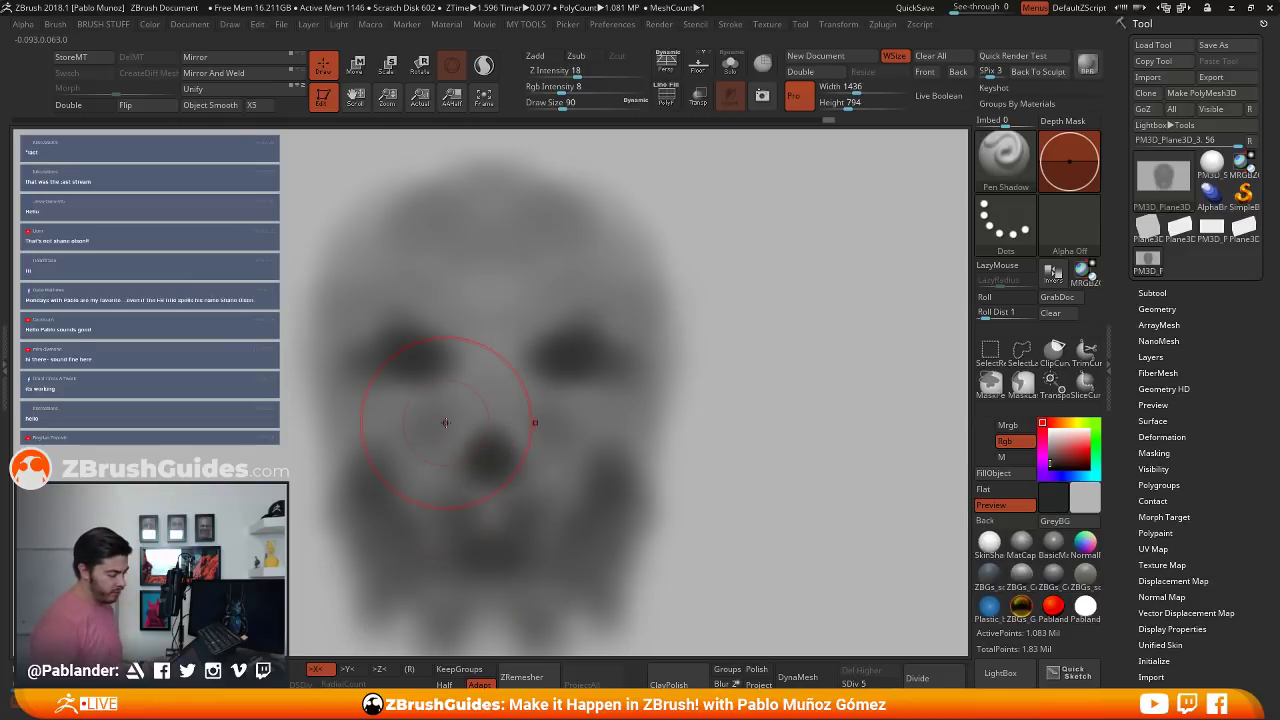
- Highlight the forehead, brow ridges, cheekbones and nose bridge in light grey, reducing the draw size to 56 and 41
{"action": "left_click_drag", "start_coordinate": [1057, 447], "coordinate": [1049, 445]}
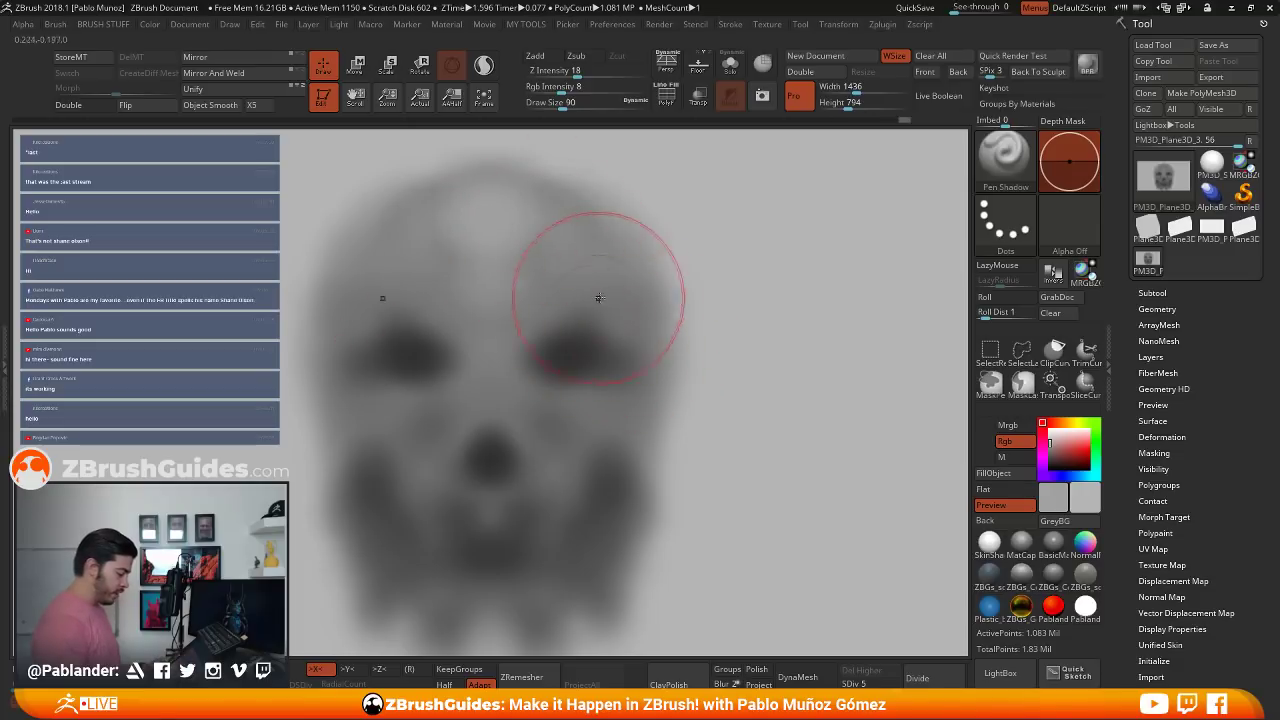
{"action": "key", "text": "space"}
{"action": "left_click_drag", "start_coordinate": [661, 234], "coordinate": [652, 234]}
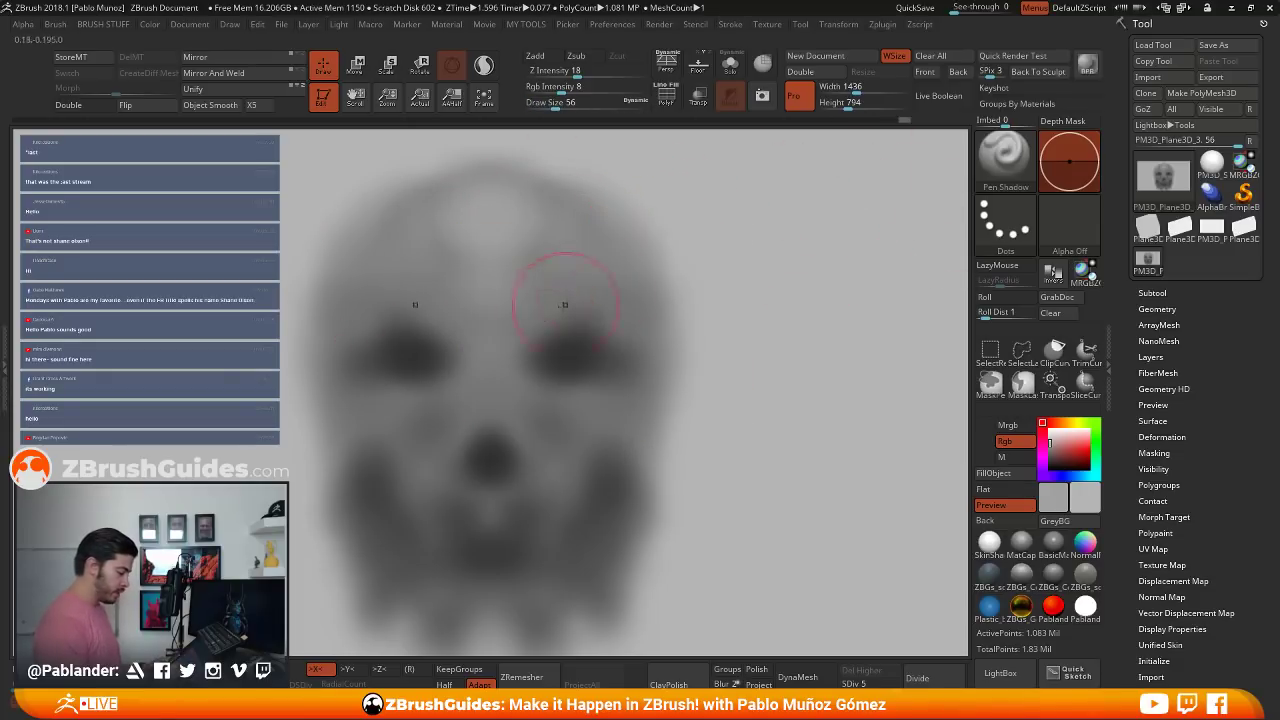
{"action": "left_click_drag", "start_coordinate": [565, 310], "coordinate": [543, 313]}
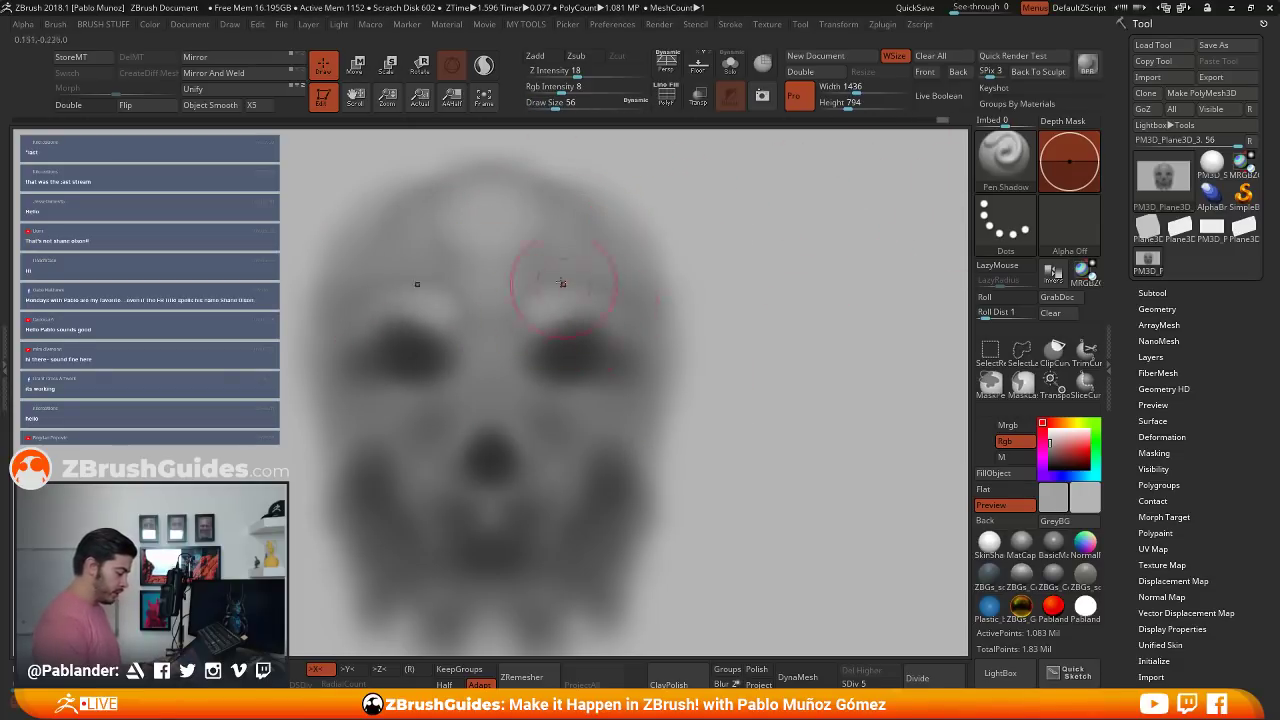
{"action": "left_click_drag", "start_coordinate": [622, 402], "coordinate": [569, 424]}
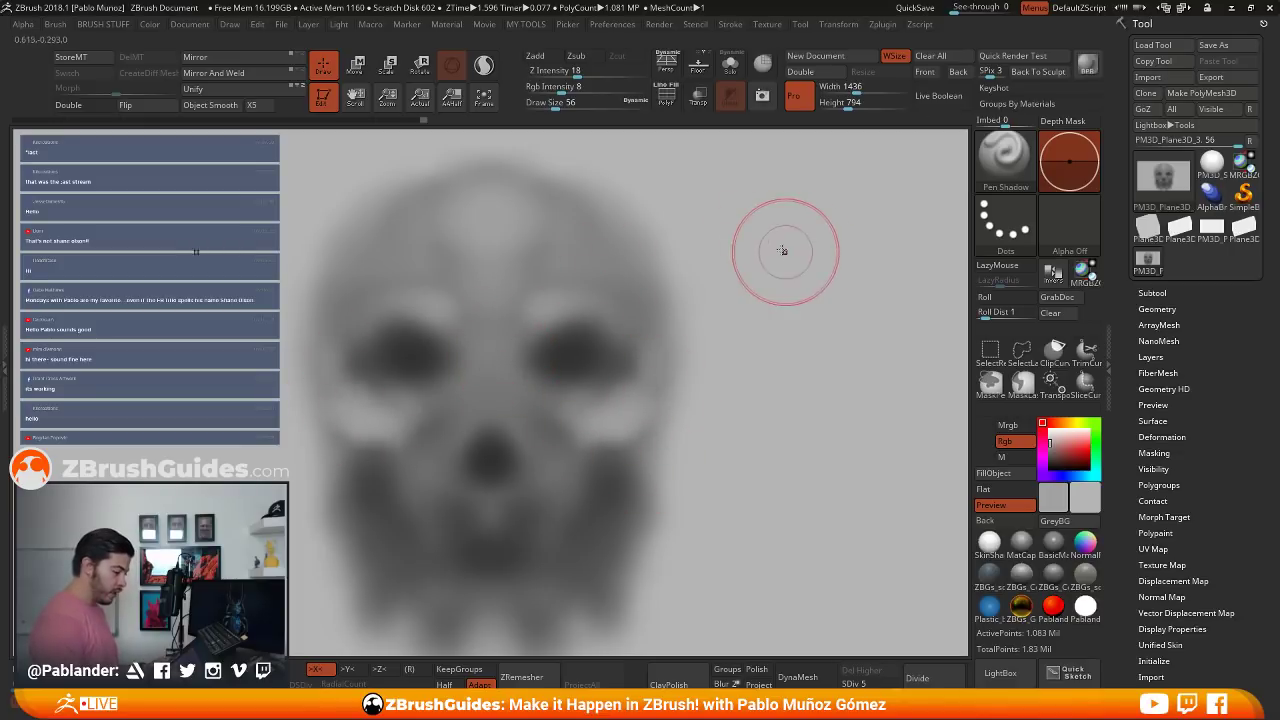
{"action": "key", "text": "space"}
{"action": "left_click_drag", "start_coordinate": [774, 239], "coordinate": [770, 239]}
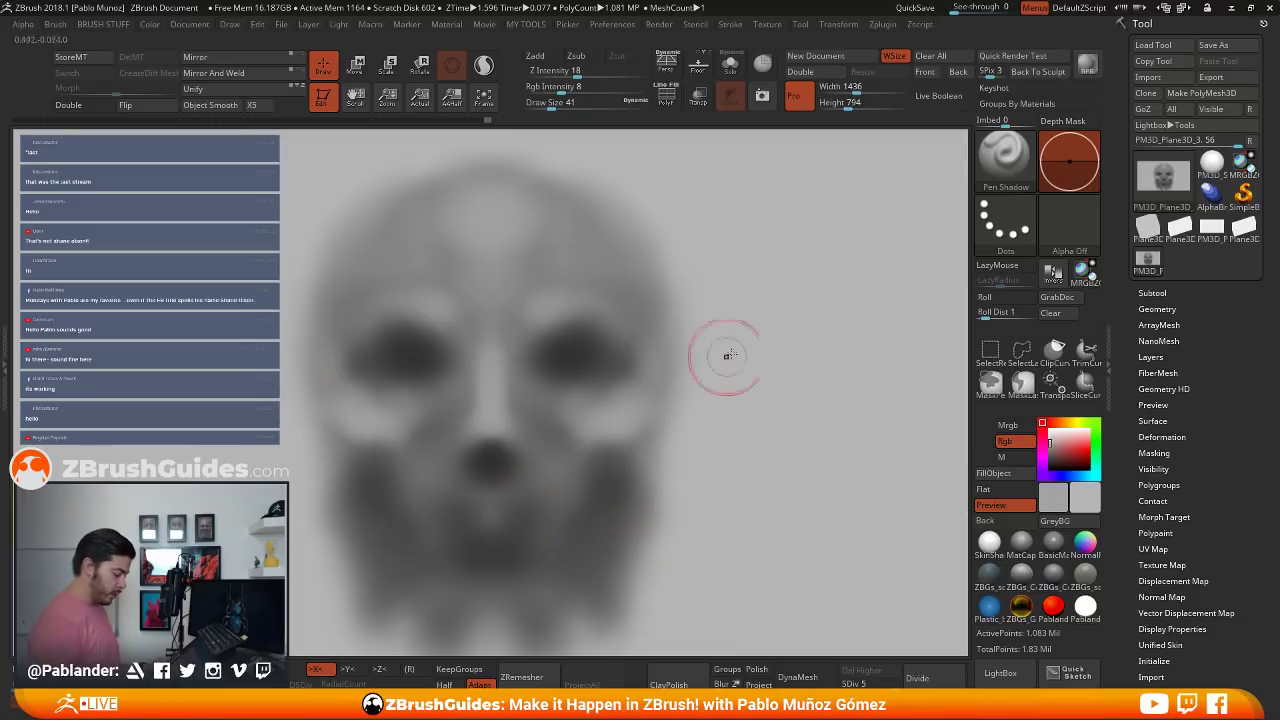
- Paint the lips and a dark mouth line under the nose at draw size 23, using greys sampled from the face
{"action": "key", "text": "space"}
{"action": "left_click_drag", "start_coordinate": [786, 307], "coordinate": [776, 304]}
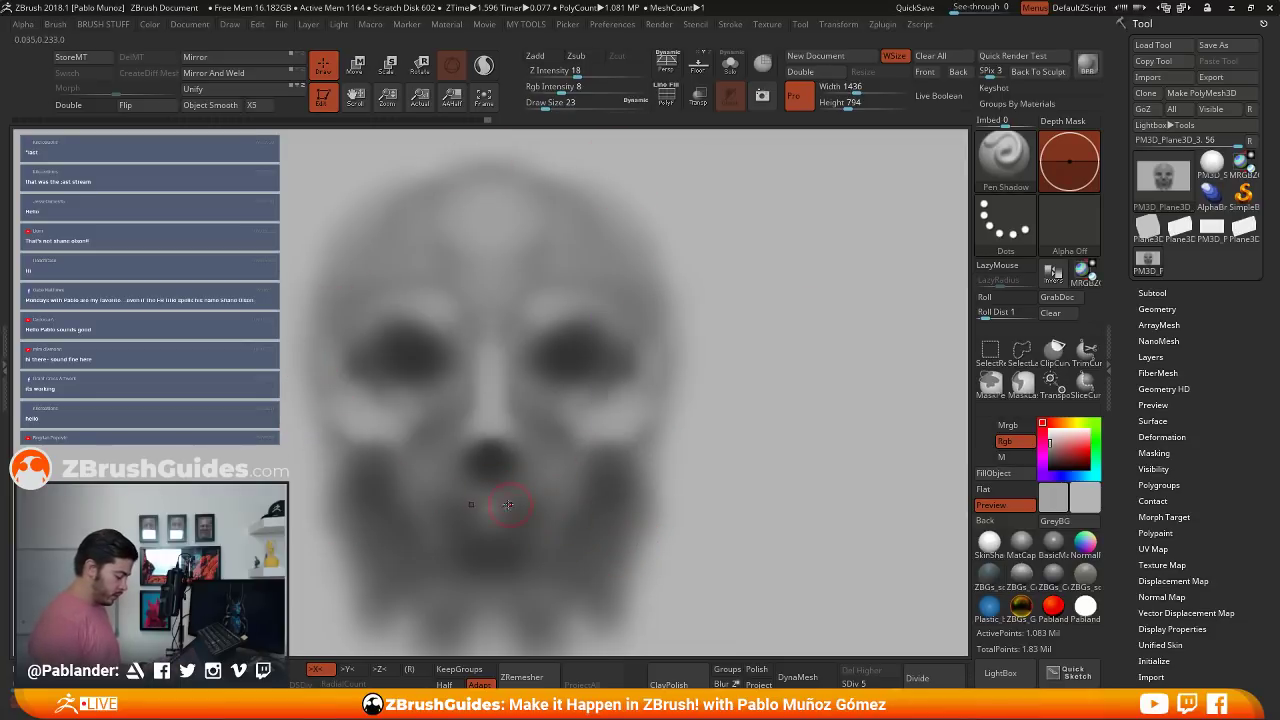
{"action": "key", "text": "c"}
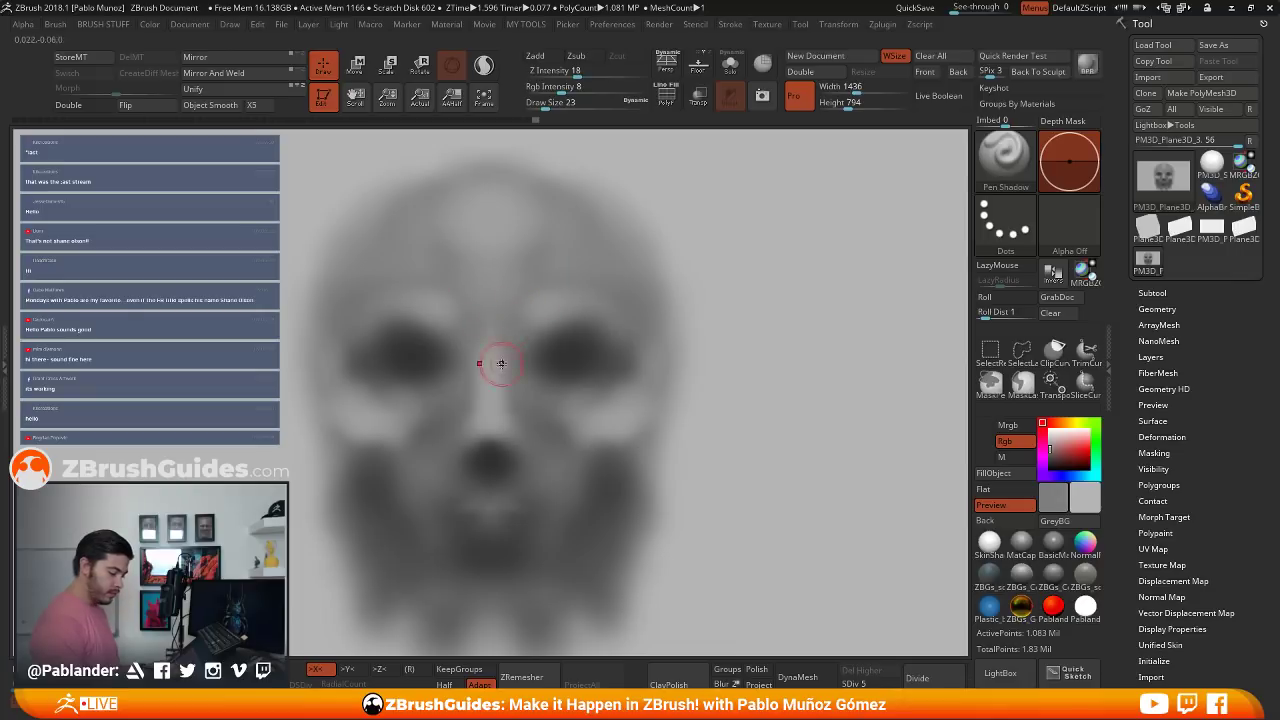
{"action": "key", "text": "c"}
{"action": "key", "text": "c"}
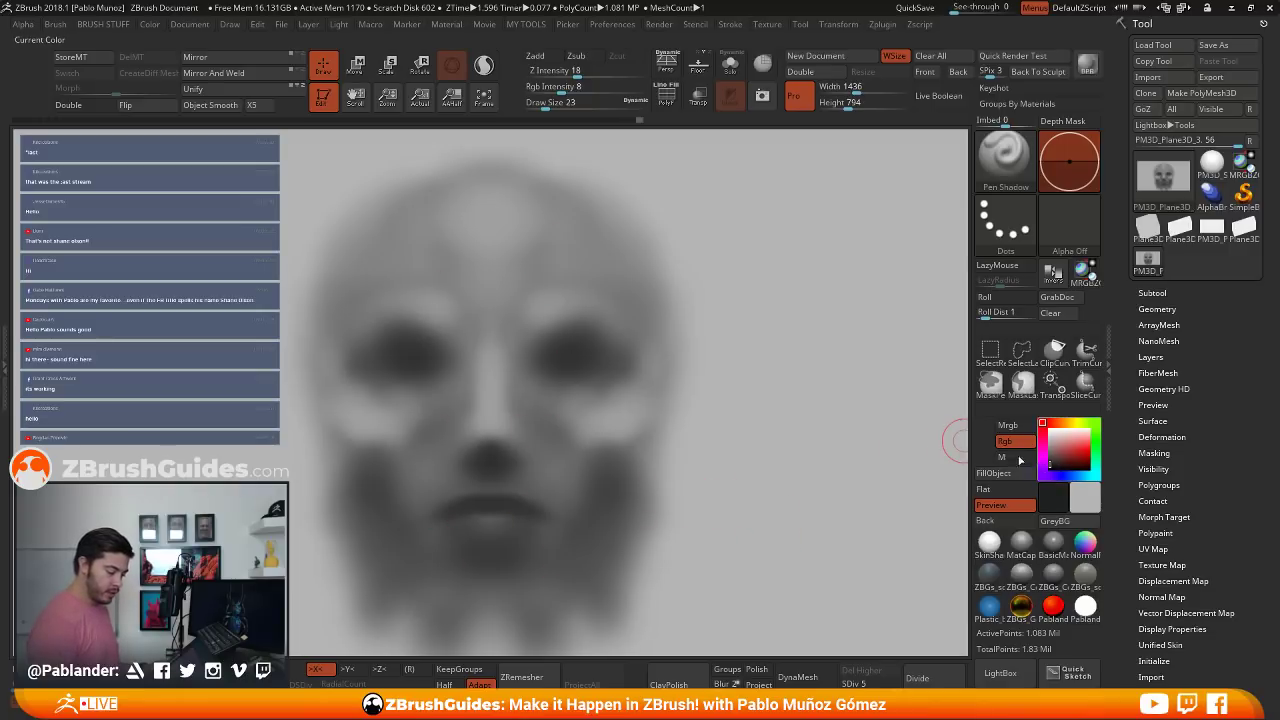
- Sketch a small light bulb with a downward arrow beside the head at draw size 4 with X symmetry off, then restore symmetry
{"action": "key", "text": "space"}
{"action": "left_click", "coordinate": [795, 317]}
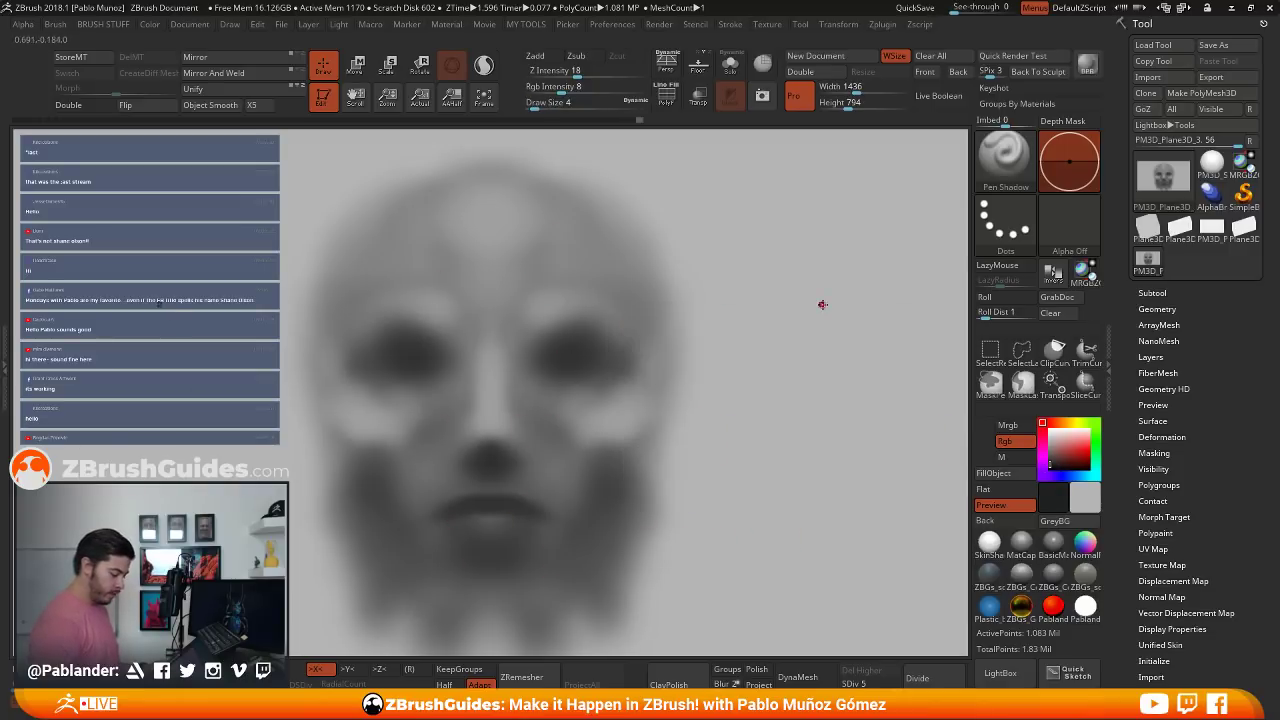
{"action": "key", "text": "x"}
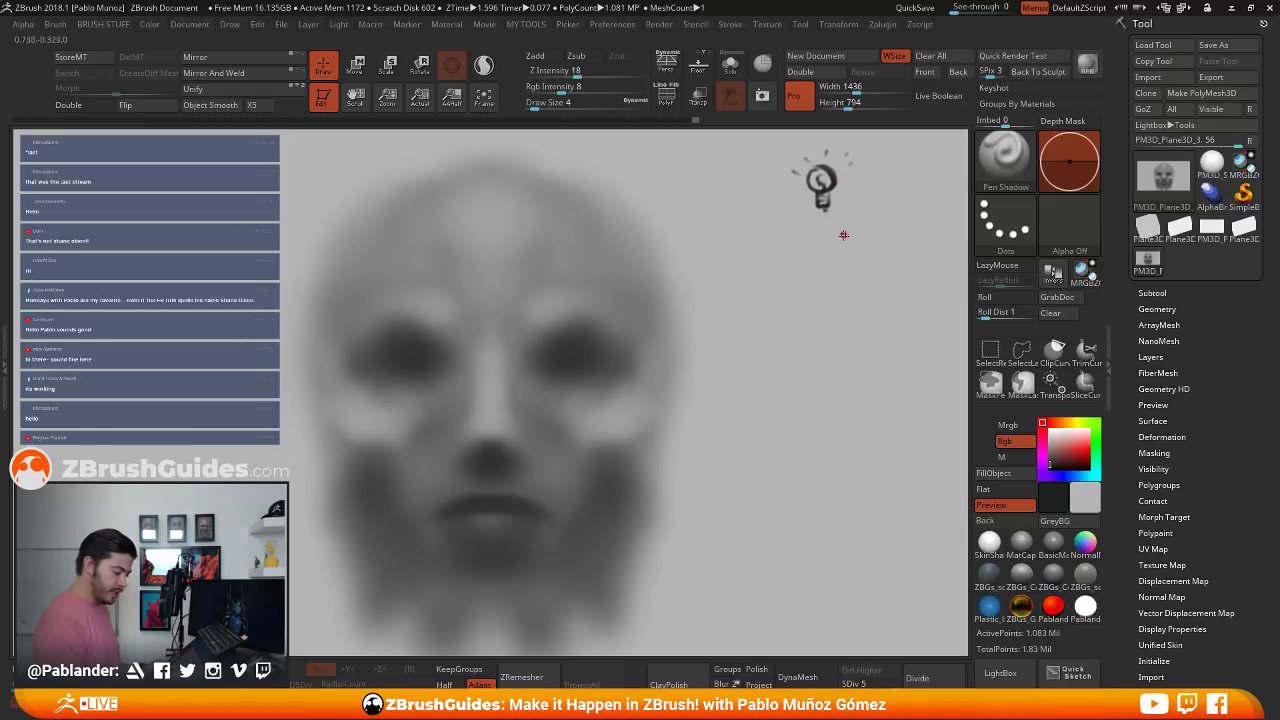
{"action": "mouse_move", "coordinate": [857, 197]}
{"action": "left_mouse_down"}
{"action": "mouse_move", "coordinate": [855, 245]}
{"action": "mouse_move", "coordinate": [847, 234]}
{"action": "left_mouse_up"}
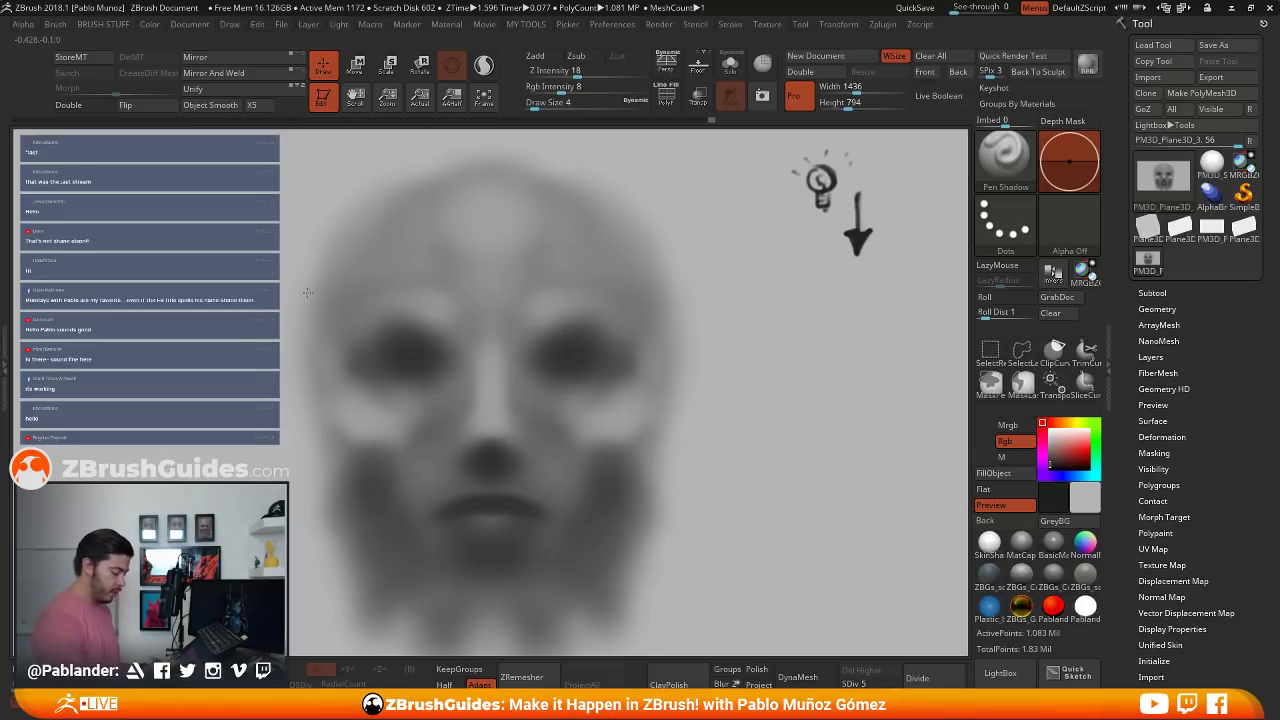
{"action": "left_click", "coordinate": [320, 669]}
- Darken the inner eye sockets at draw size 29 and sharpen the mouth line at draw size 25
{"action": "key", "text": "space"}
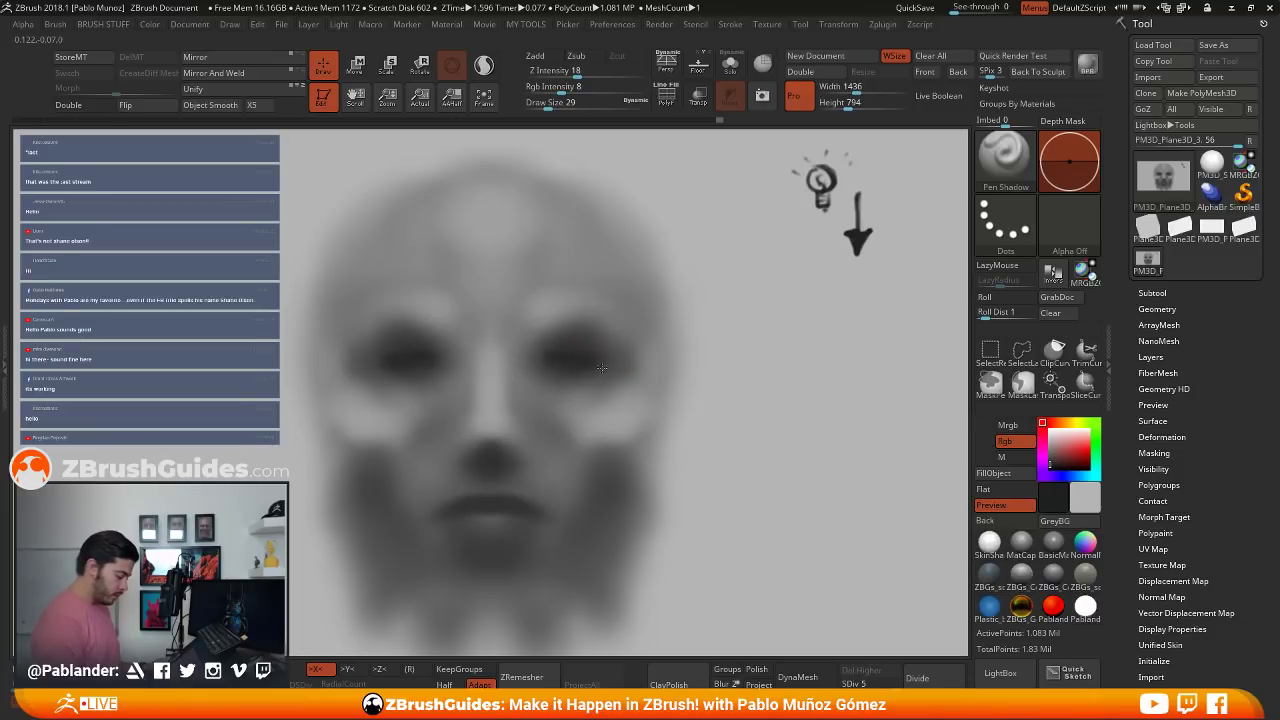
{"action": "key", "text": "space"}
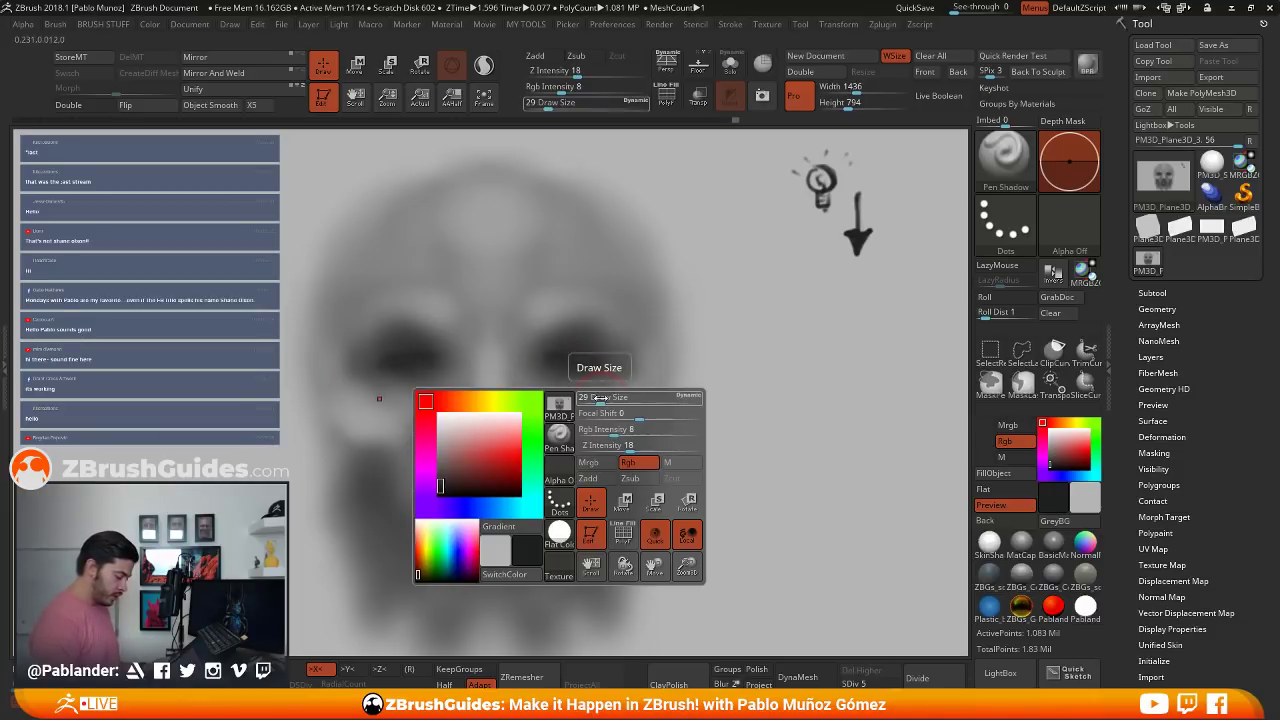
{"action": "left_click_drag", "start_coordinate": [600, 397], "coordinate": [594, 397]}
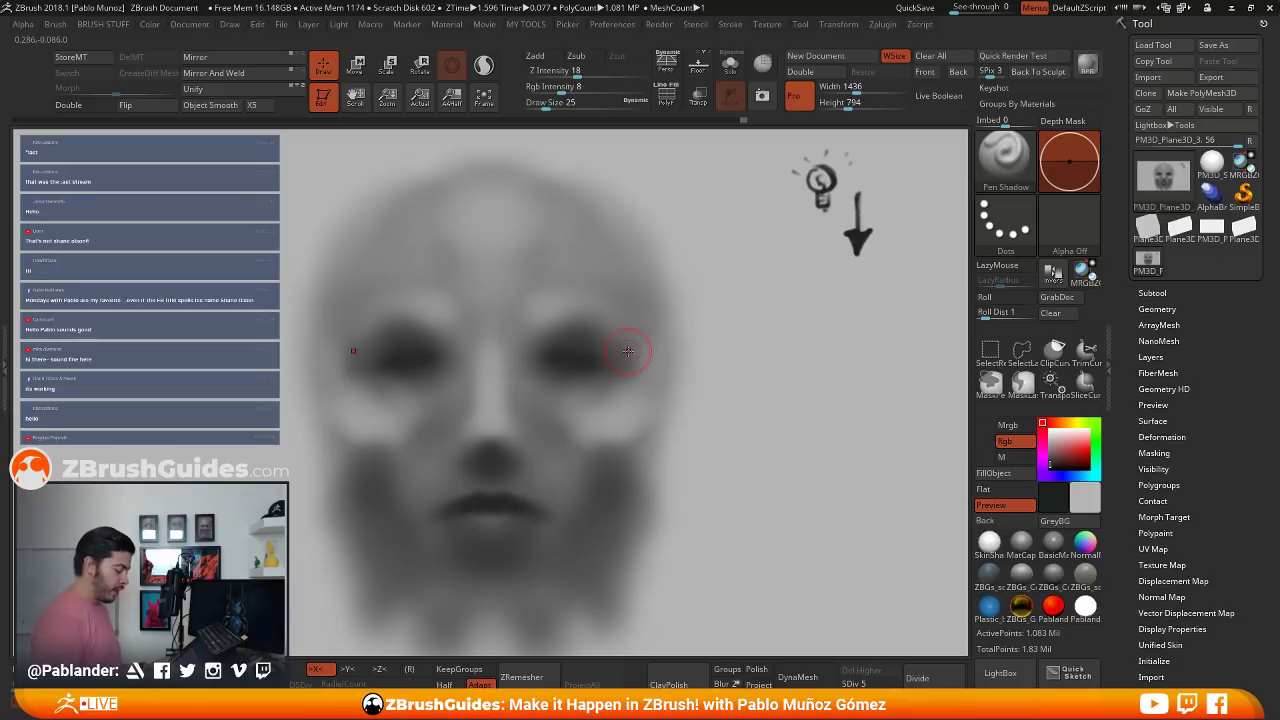
- Deepen the shadows under the nose, below the lower lip, in the cheek hollows and beside the nose at draw size 44
{"action": "key", "text": "space"}
{"action": "left_click_drag", "start_coordinate": [588, 426], "coordinate": [602, 426]}
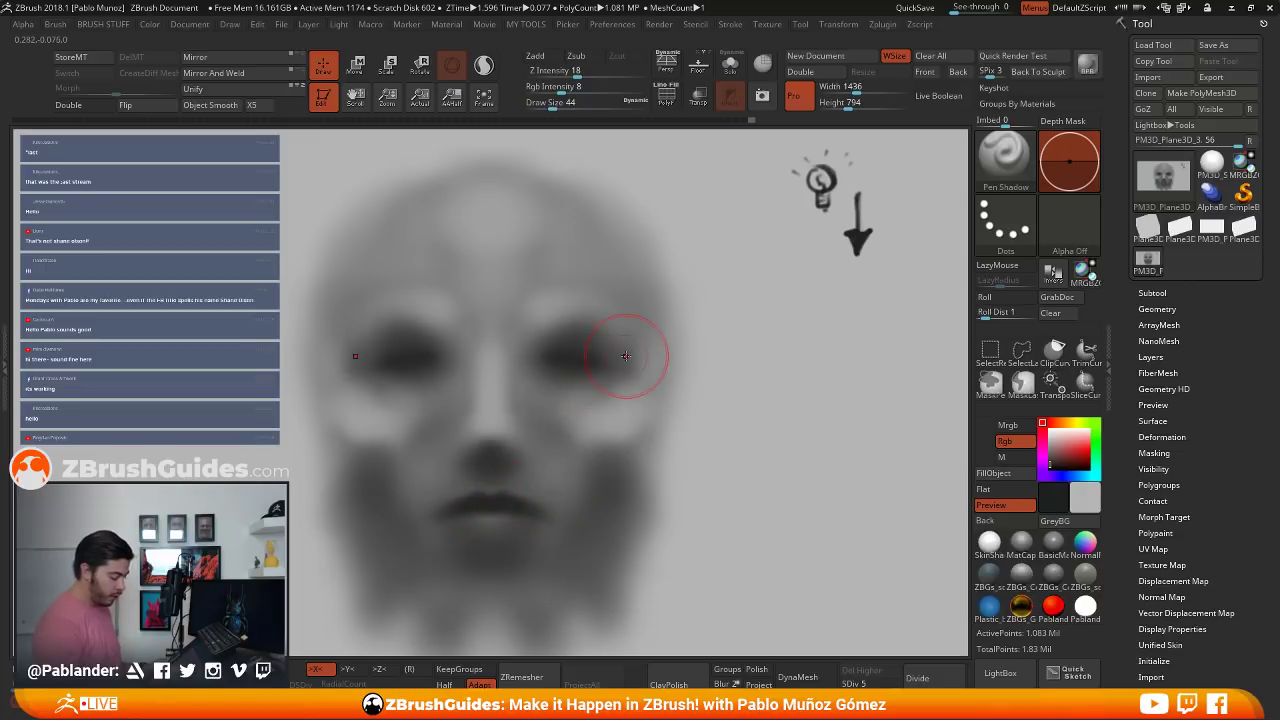
{"action": "left_click_drag", "start_coordinate": [513, 458], "coordinate": [508, 457]}
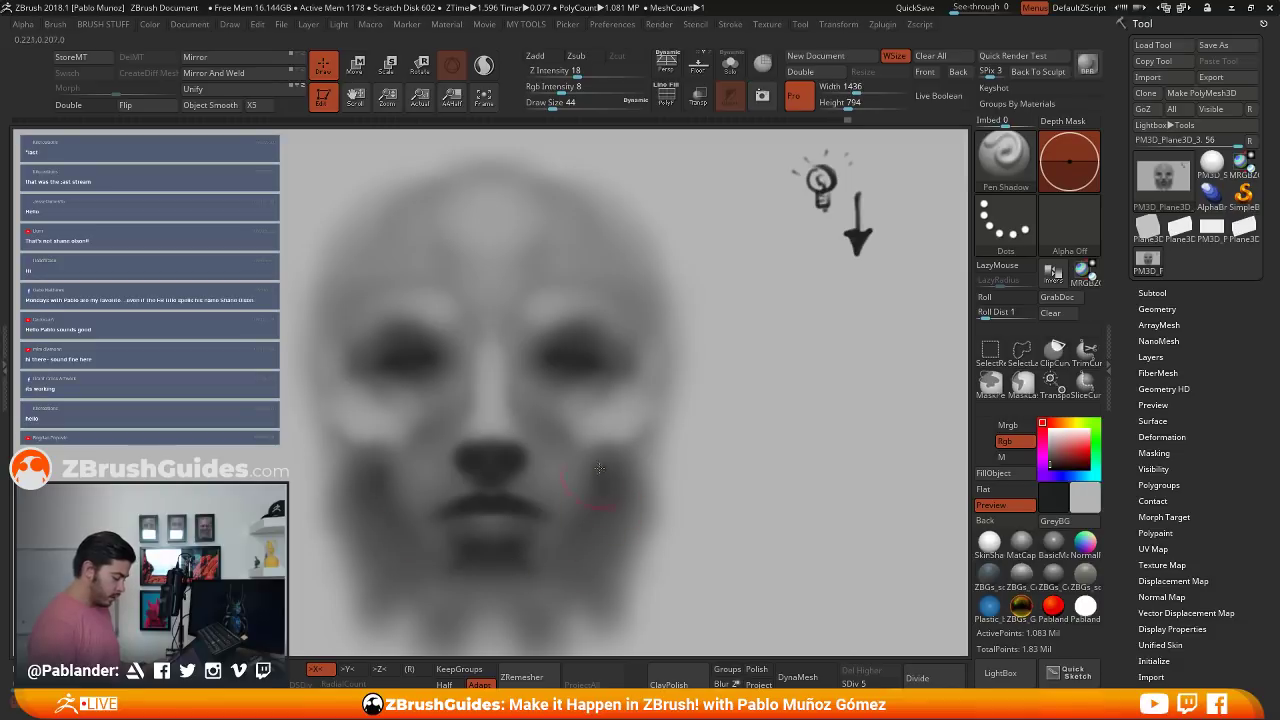
{"action": "left_click_drag", "start_coordinate": [594, 497], "coordinate": [632, 462]}
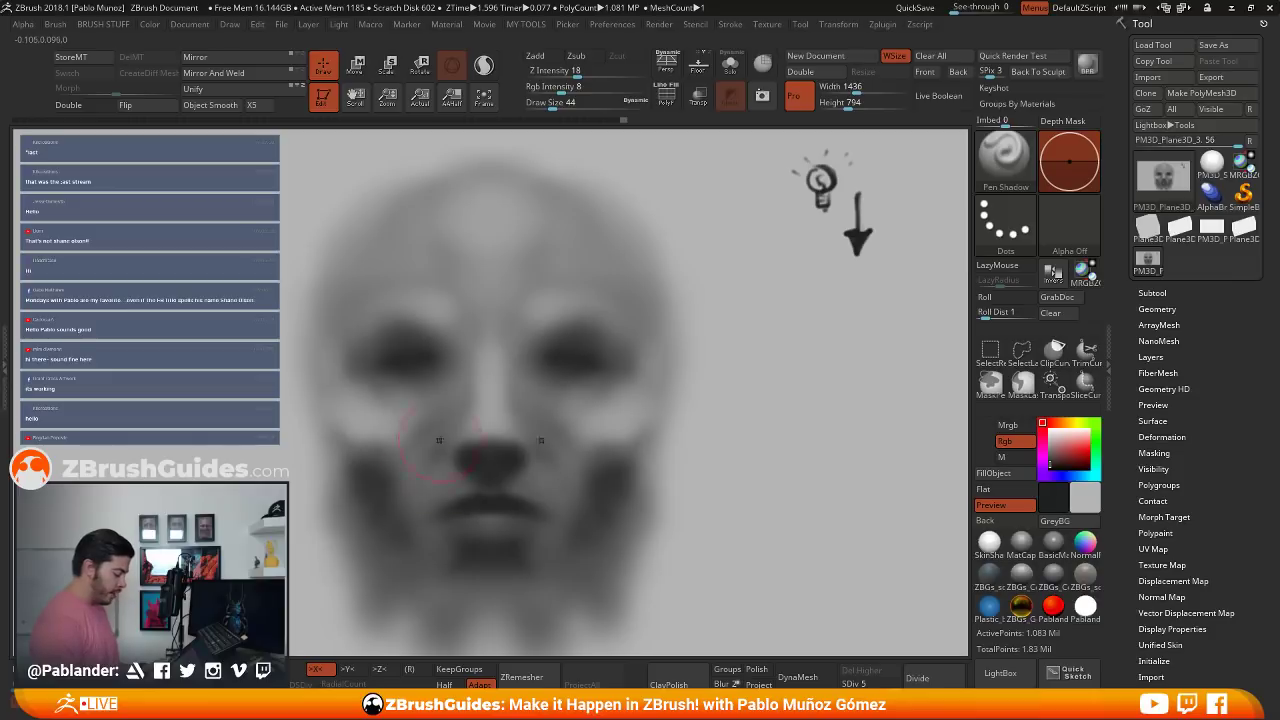
{"action": "left_click_drag", "start_coordinate": [439, 440], "coordinate": [422, 466]}
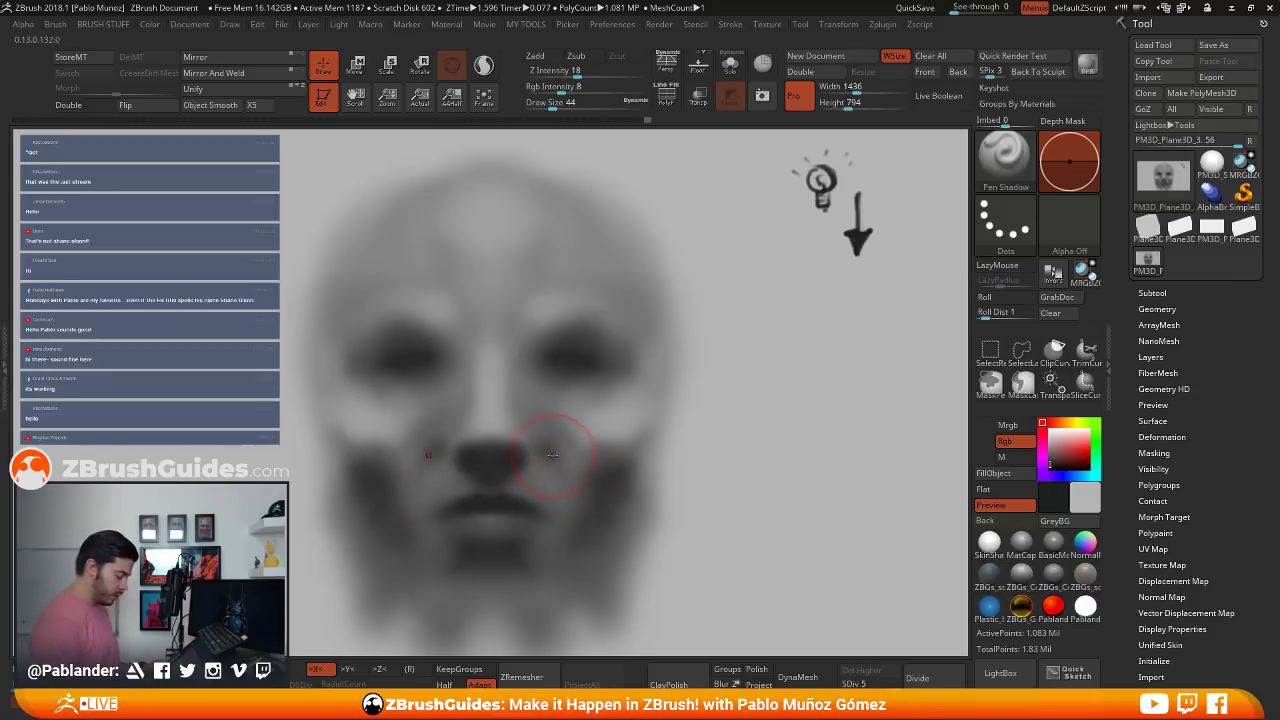
- Shade the chin and redefine the outer jaw and cheek contours with light and dark greys sampled from the canvas
{"action": "key", "text": "c"}
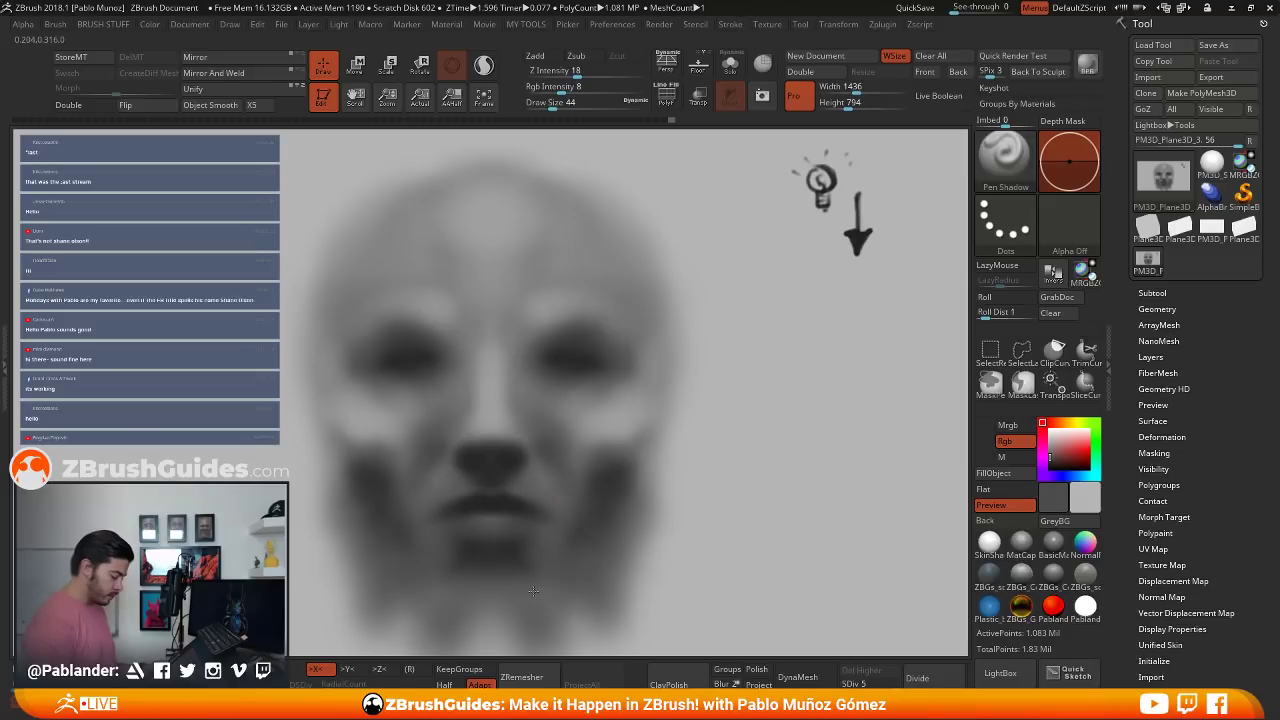
{"action": "left_click_drag", "start_coordinate": [533, 590], "coordinate": [503, 583]}
{"action": "key", "text": "c"}
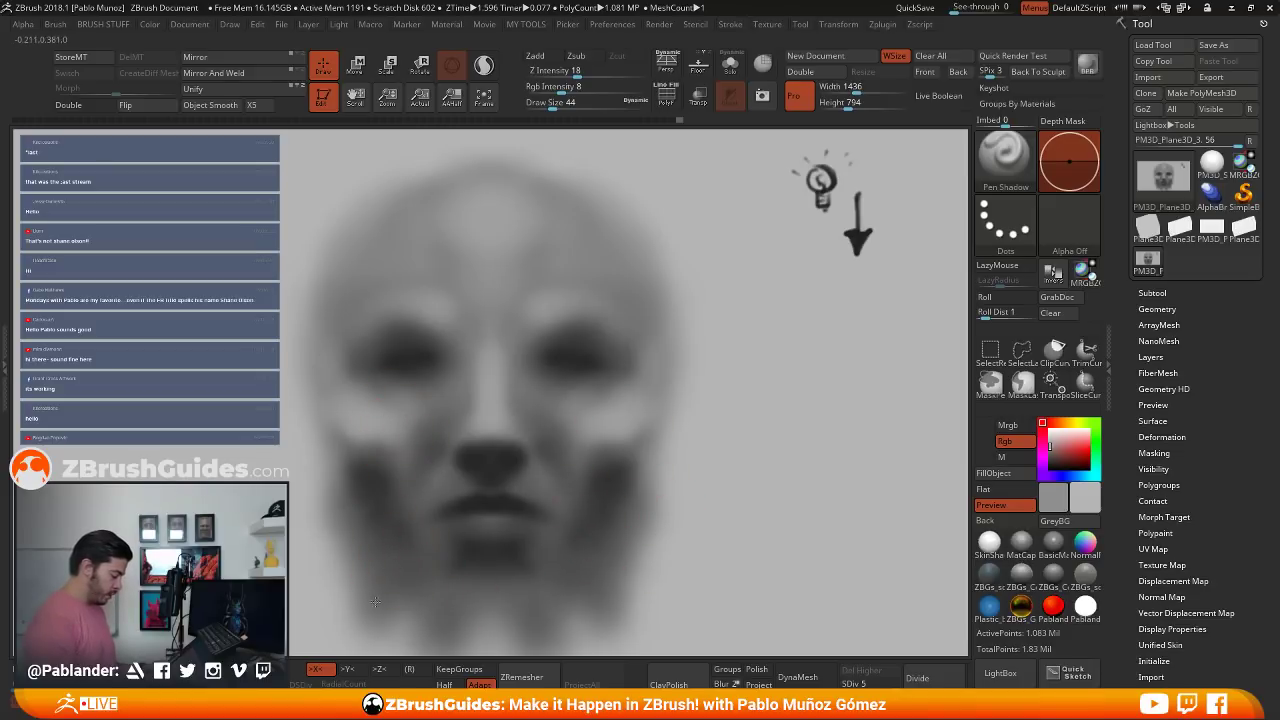
{"action": "left_click_drag", "start_coordinate": [308, 476], "coordinate": [314, 566]}
{"action": "left_click_drag", "start_coordinate": [313, 433], "coordinate": [316, 556]}
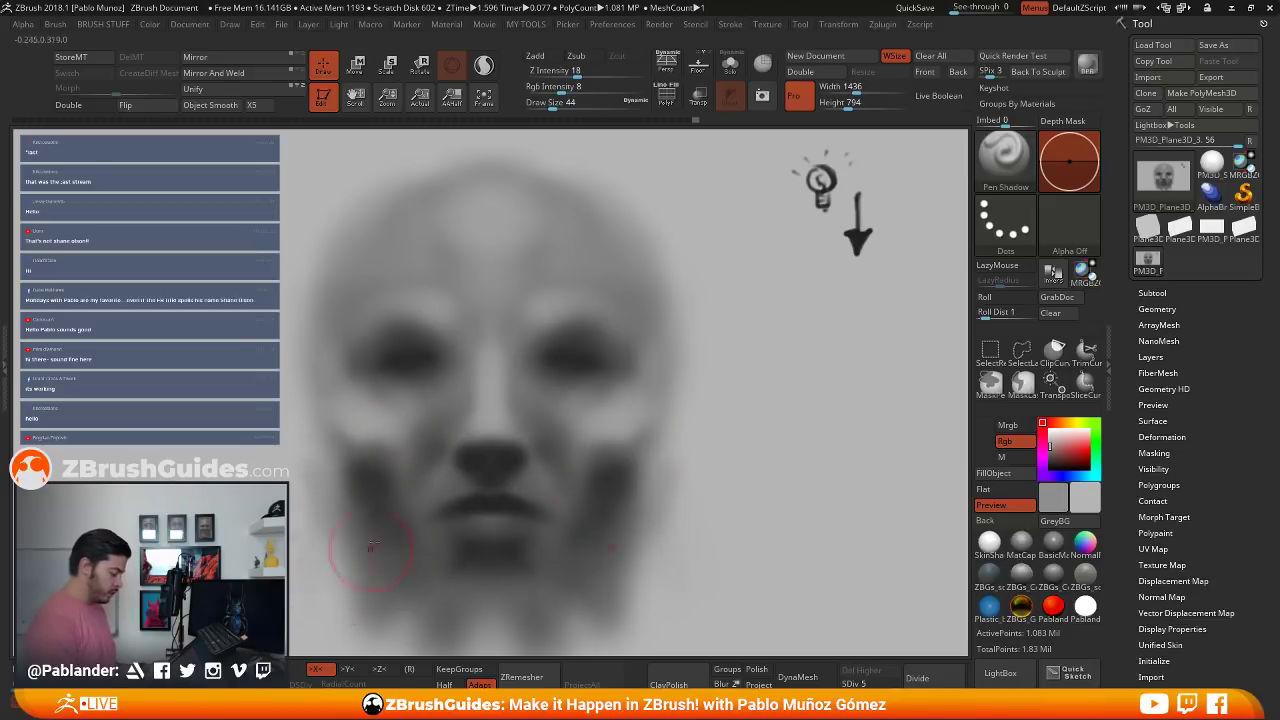
{"action": "key", "text": "c"}
{"action": "left_click_drag", "start_coordinate": [326, 432], "coordinate": [366, 565]}
{"action": "key", "text": "c"}
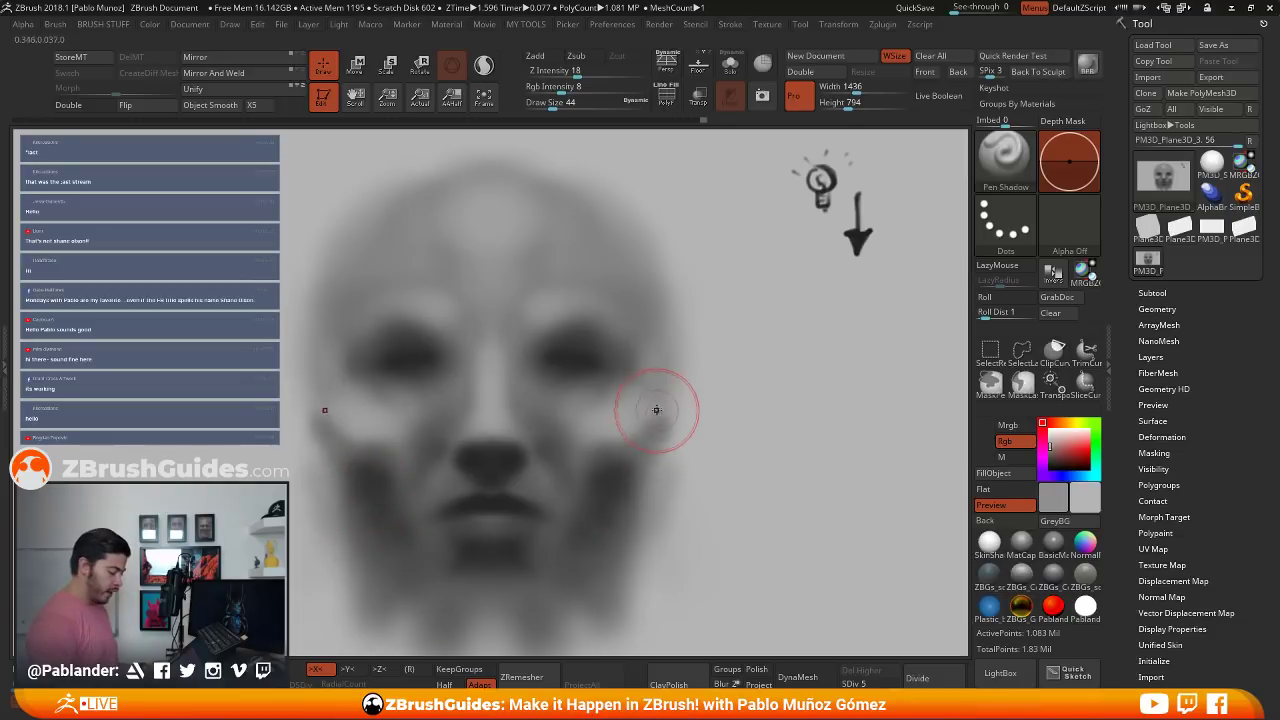
- Extend the eye socket shadows down towards the cheekbones and shade the area under the eyes with sampled greys
{"action": "key", "text": "c"}
{"action": "mouse_move", "coordinate": [578, 374]}
{"action": "left_mouse_down"}
{"action": "mouse_move", "coordinate": [545, 384]}
{"action": "mouse_move", "coordinate": [632, 397]}
{"action": "left_mouse_up"}
{"action": "key", "text": "c"}
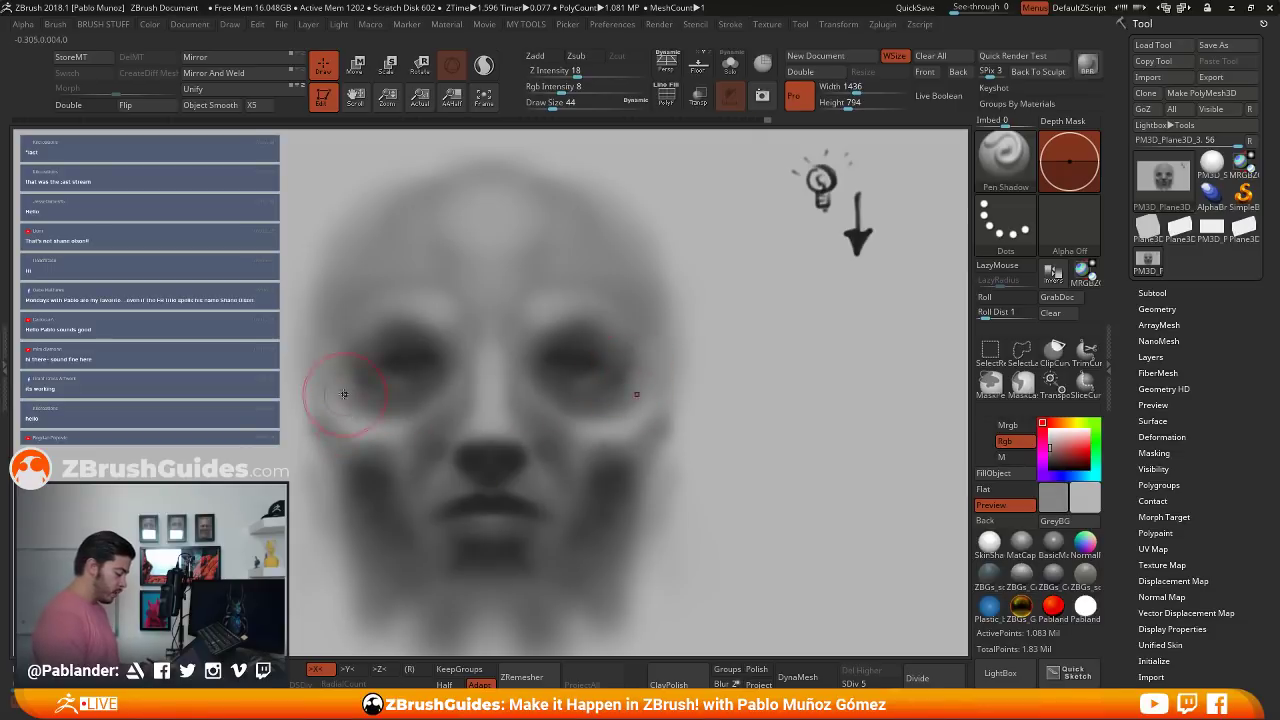
{"action": "left_click_drag", "start_coordinate": [403, 437], "coordinate": [396, 425]}
{"action": "key", "text": "c"}
{"action": "key", "text": "c"}
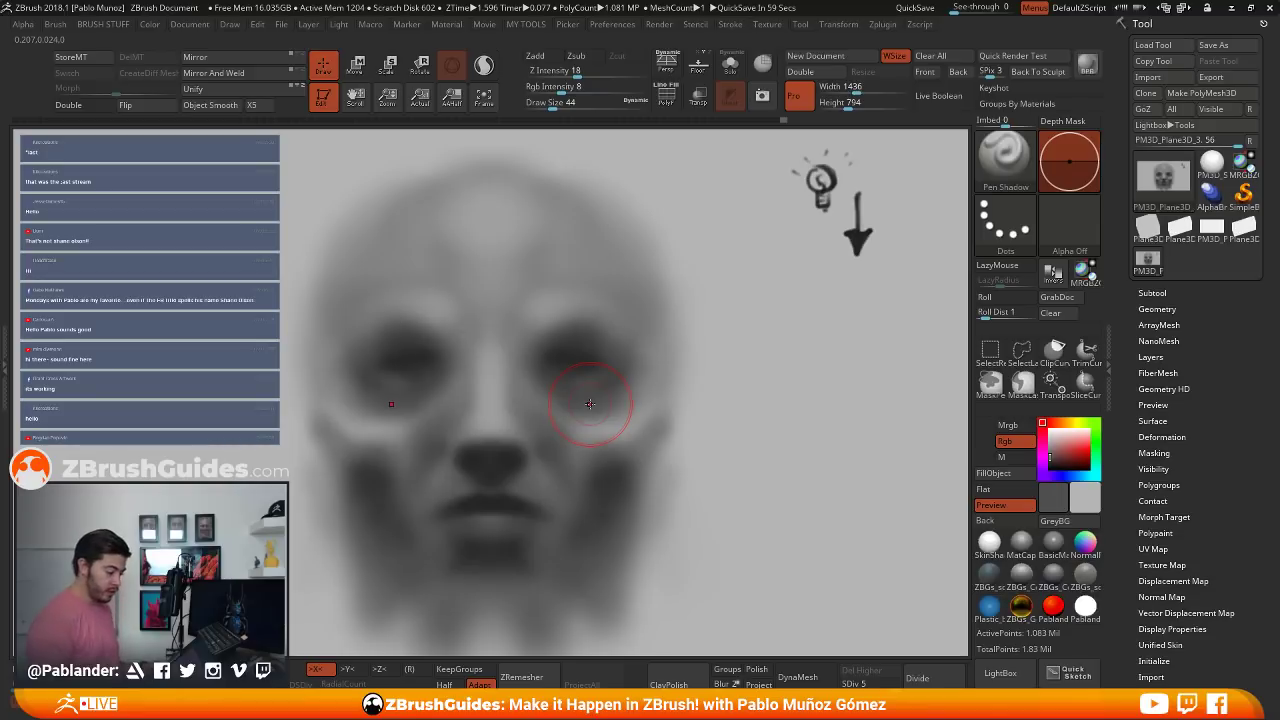
- Darken the cheek hollows beneath the cheekbones and paint a light grey highlight on the chin
{"action": "mouse_move", "coordinate": [636, 479]}
{"action": "left_mouse_down"}
{"action": "mouse_move", "coordinate": [657, 427]}
{"action": "mouse_move", "coordinate": [636, 492]}
{"action": "left_mouse_up"}
{"action": "key", "text": "c"}
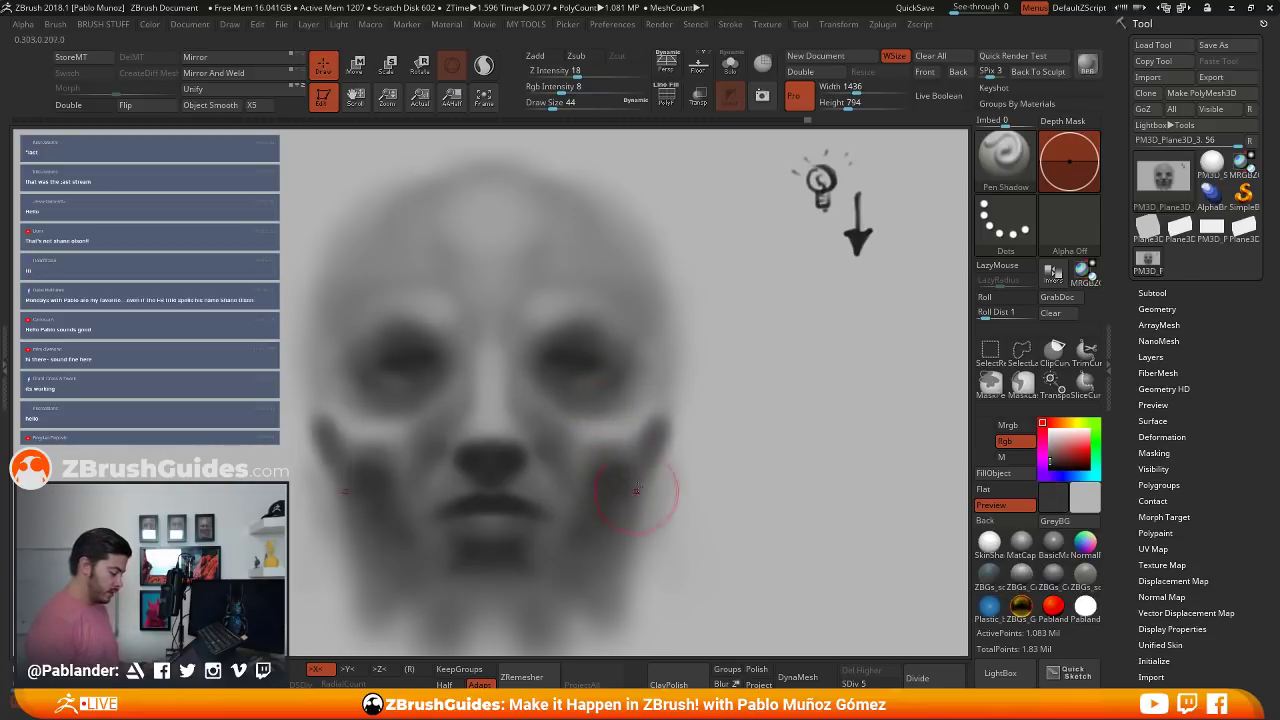
{"action": "key", "text": "c"}
{"action": "mouse_move", "coordinate": [632, 427]}
{"action": "left_mouse_down"}
{"action": "mouse_move", "coordinate": [653, 435]}
{"action": "mouse_move", "coordinate": [658, 413]}
{"action": "mouse_move", "coordinate": [625, 523]}
{"action": "left_mouse_up"}
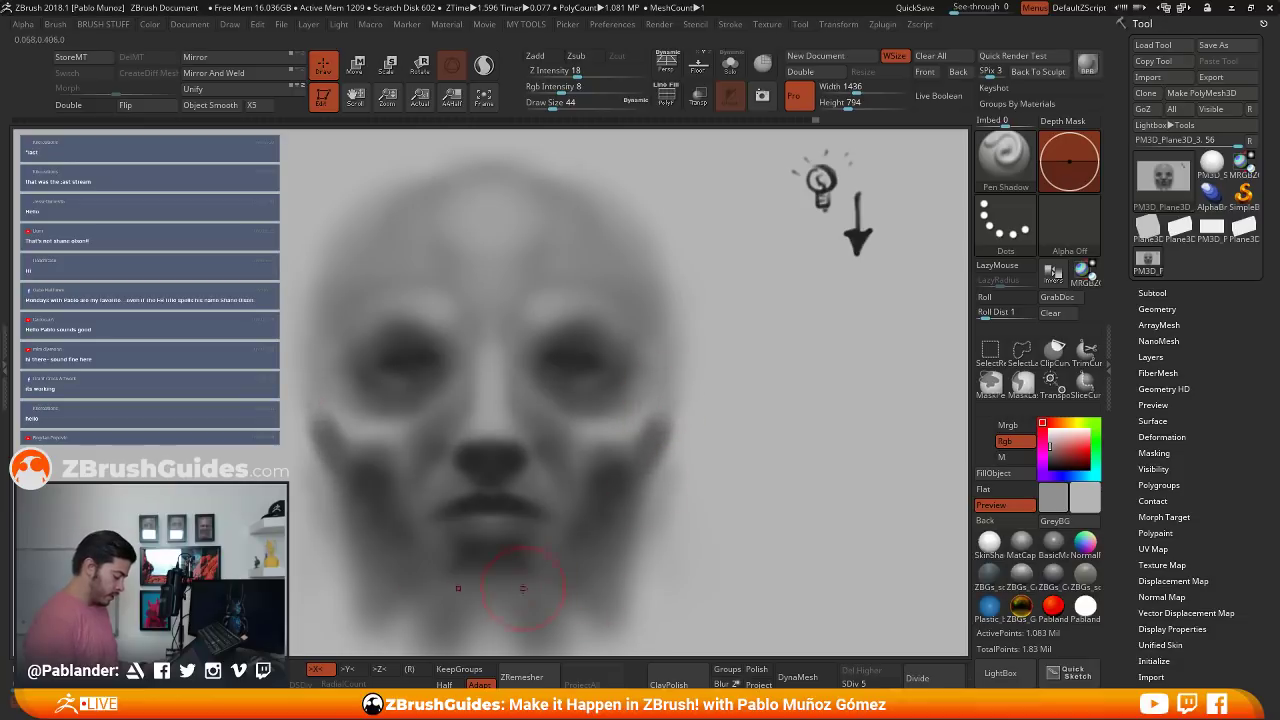
{"action": "key", "text": "c"}
{"action": "left_click_drag", "start_coordinate": [491, 614], "coordinate": [518, 607]}
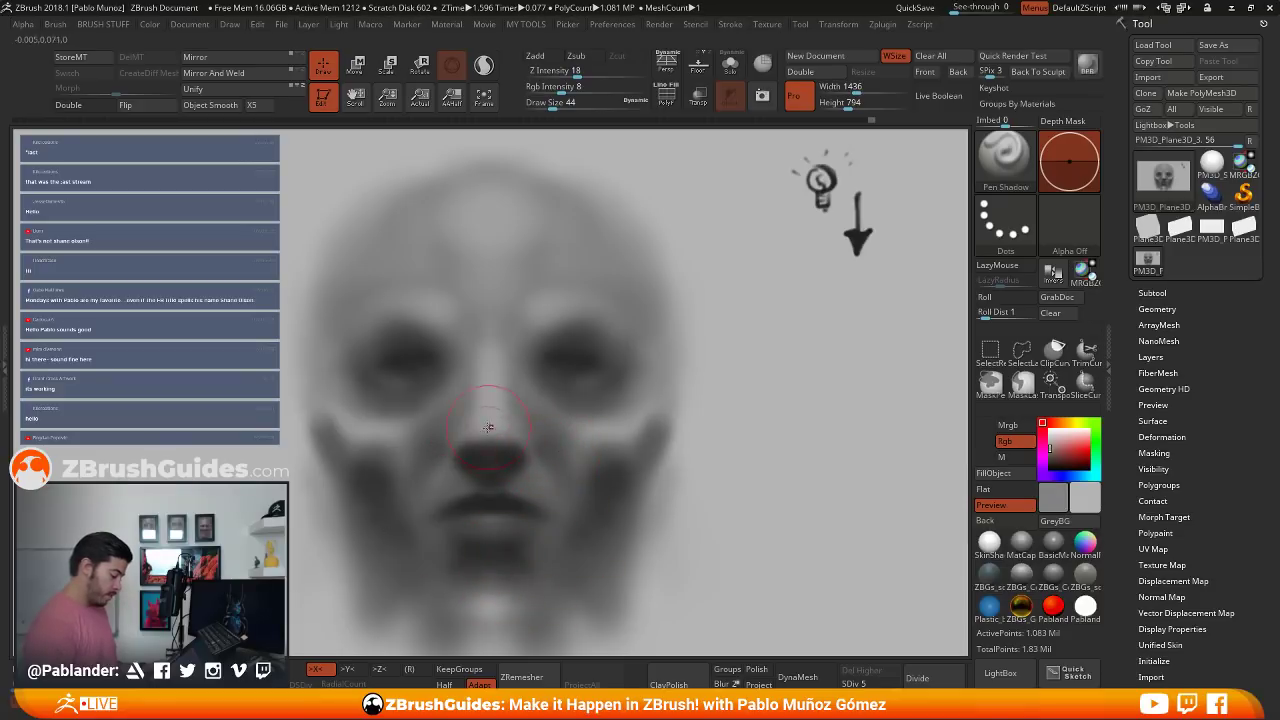
- Refine the nose tip, upper lip area, cheekbones and forehead with greys sampled from the face
{"action": "left_click_drag", "start_coordinate": [485, 426], "coordinate": [491, 432]}
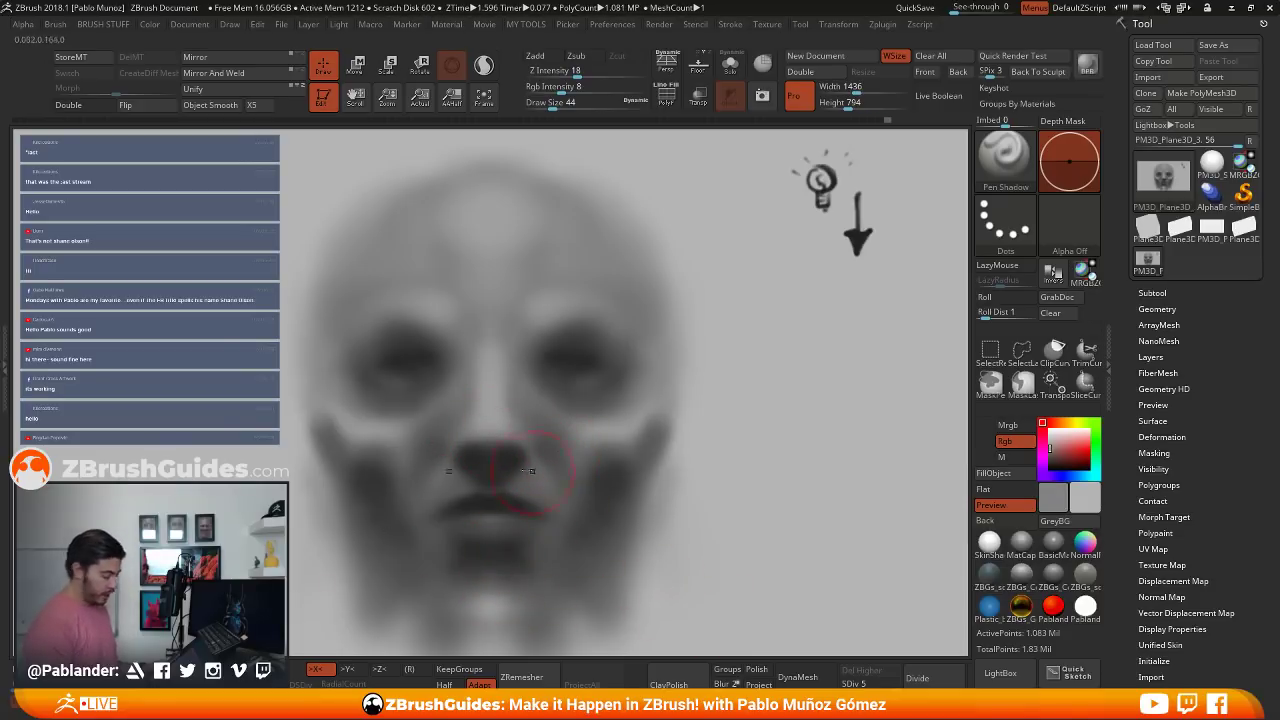
{"action": "key", "text": "c"}
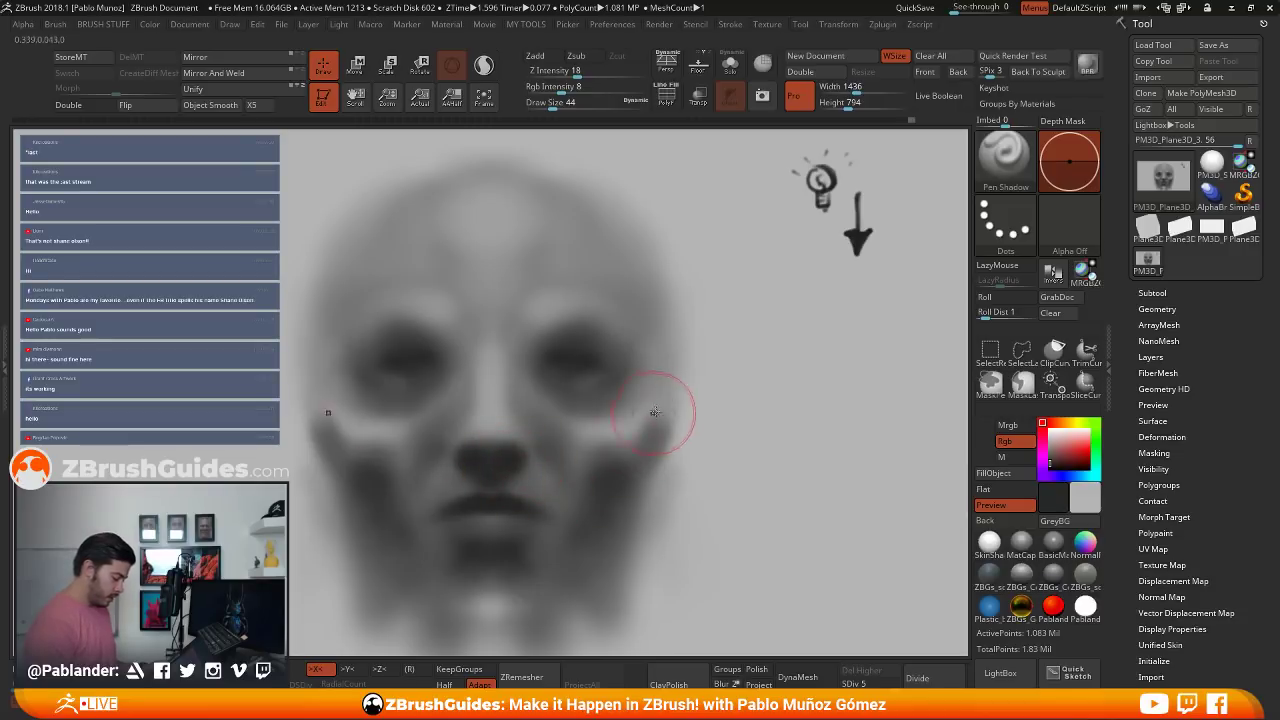
{"action": "key", "text": "c"}
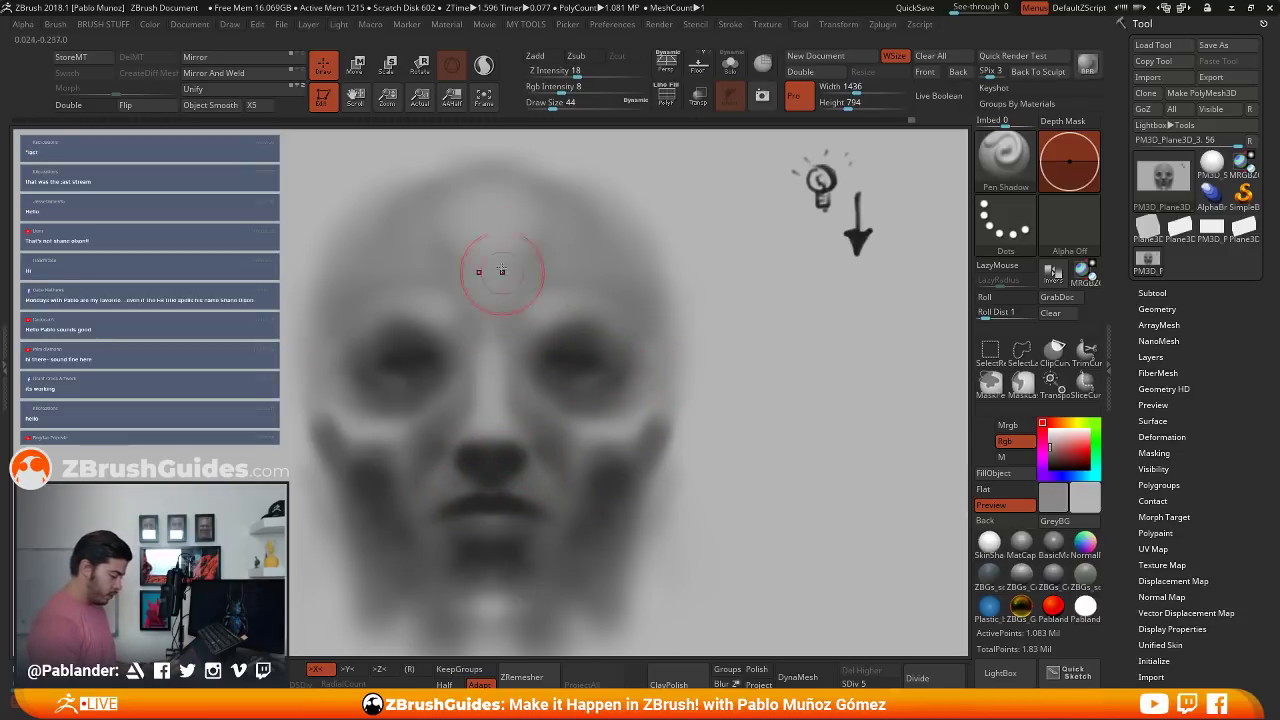
{"action": "key", "text": "c"}
{"action": "key", "text": "c"}
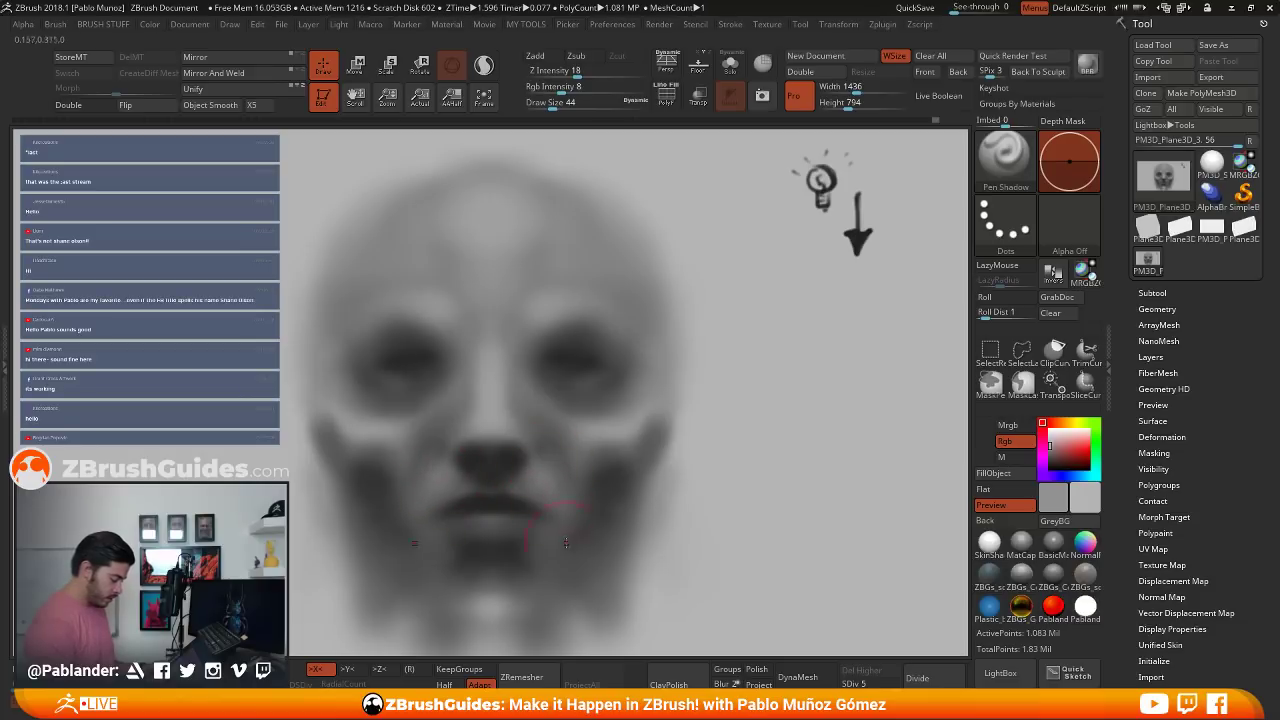
- Paint large dark grey ear silhouettes on both sides of the head, from eye level down to the jaw
{"action": "key", "text": "c"}
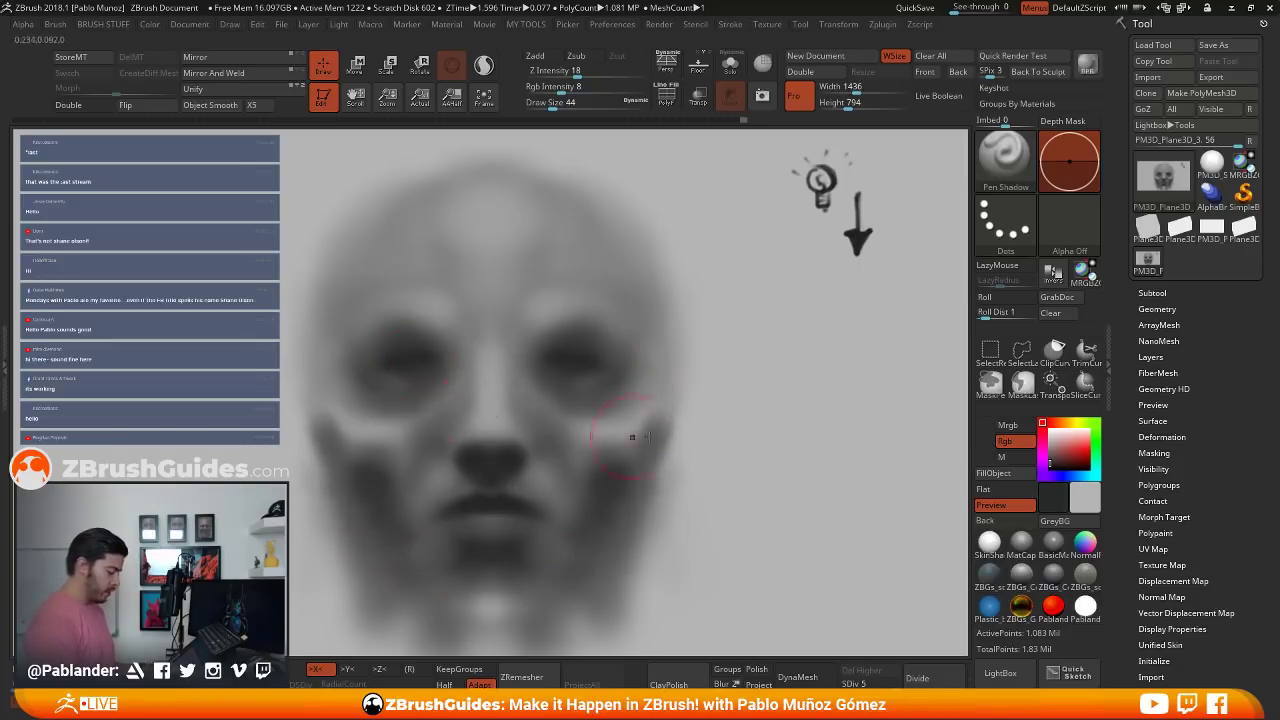
{"action": "mouse_move", "coordinate": [690, 440]}
{"action": "left_mouse_down"}
{"action": "mouse_move", "coordinate": [705, 385]}
{"action": "mouse_move", "coordinate": [686, 466]}
{"action": "left_mouse_up"}
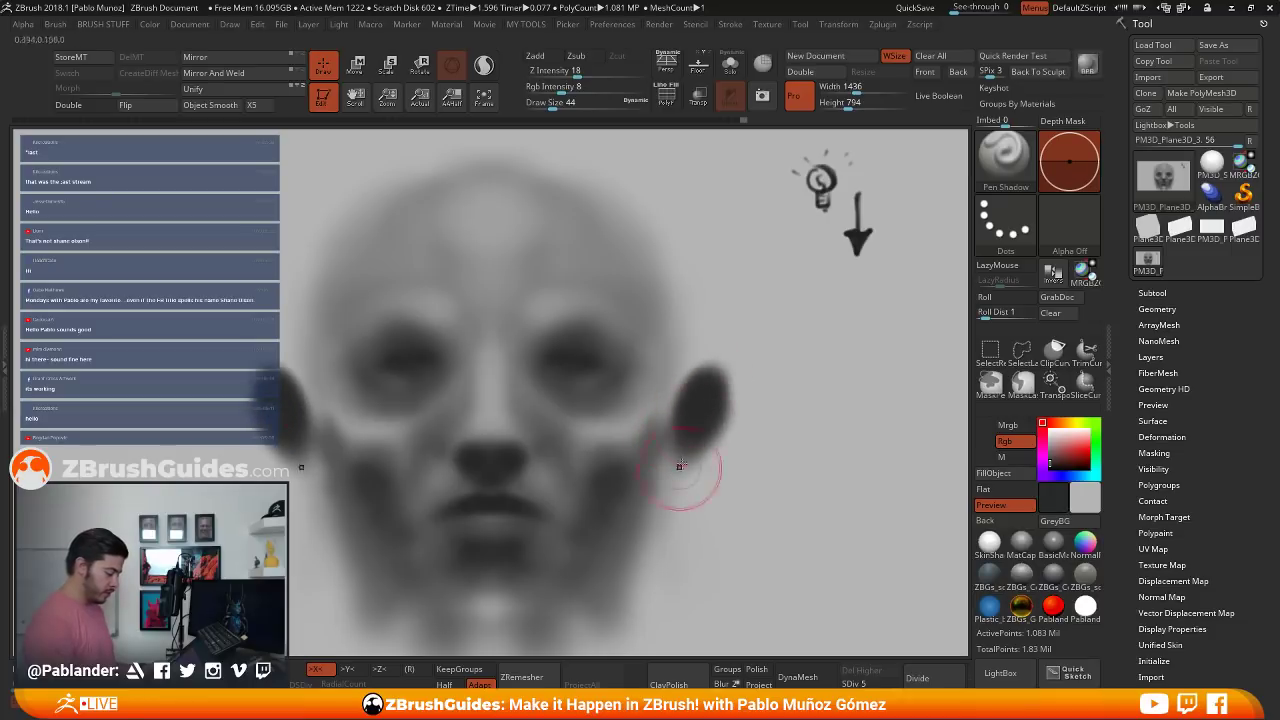
{"action": "key", "text": "c"}
{"action": "mouse_move", "coordinate": [701, 402]}
{"action": "left_mouse_down"}
{"action": "mouse_move", "coordinate": [685, 466]}
{"action": "mouse_move", "coordinate": [693, 412]}
{"action": "mouse_move", "coordinate": [720, 385]}
{"action": "mouse_move", "coordinate": [740, 405]}
{"action": "mouse_move", "coordinate": [676, 471]}
{"action": "mouse_move", "coordinate": [737, 443]}
{"action": "mouse_move", "coordinate": [745, 372]}
{"action": "mouse_move", "coordinate": [690, 478]}
{"action": "mouse_move", "coordinate": [665, 498]}
{"action": "left_mouse_up"}
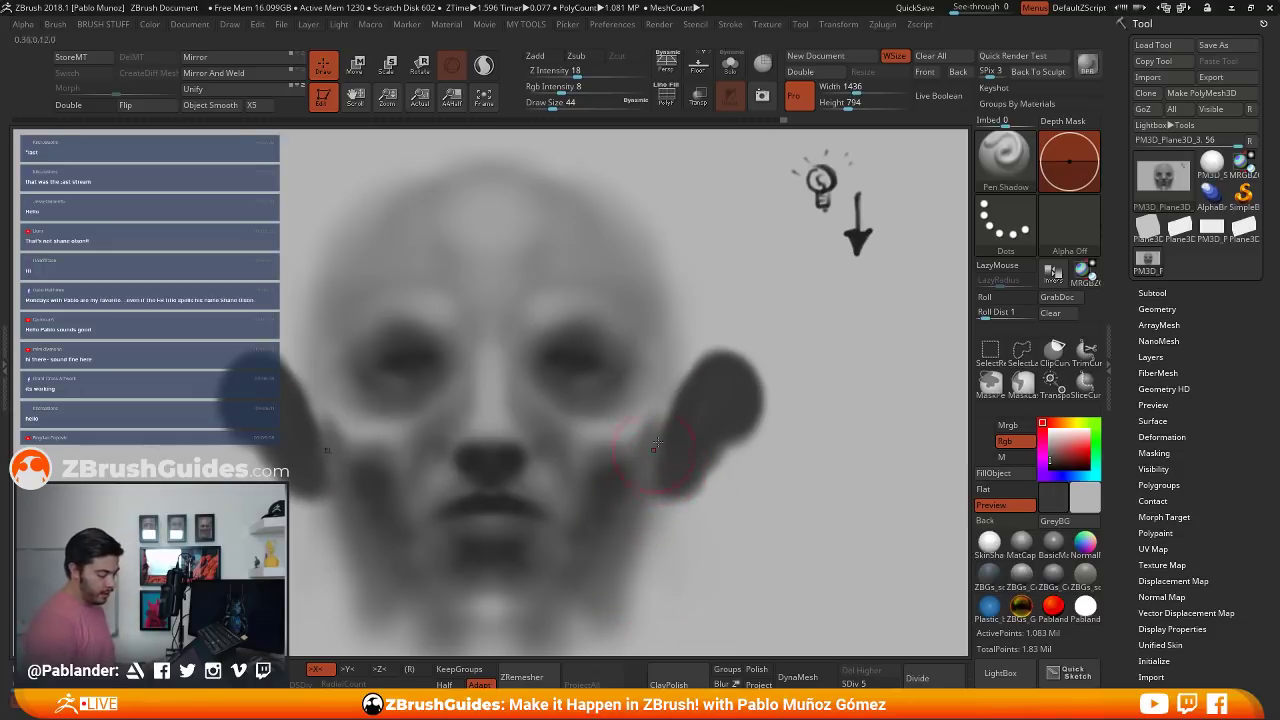
- Shade the ears with sampled mid and dark greys, lightening the upper rims against darker centres
{"action": "key", "text": "c"}
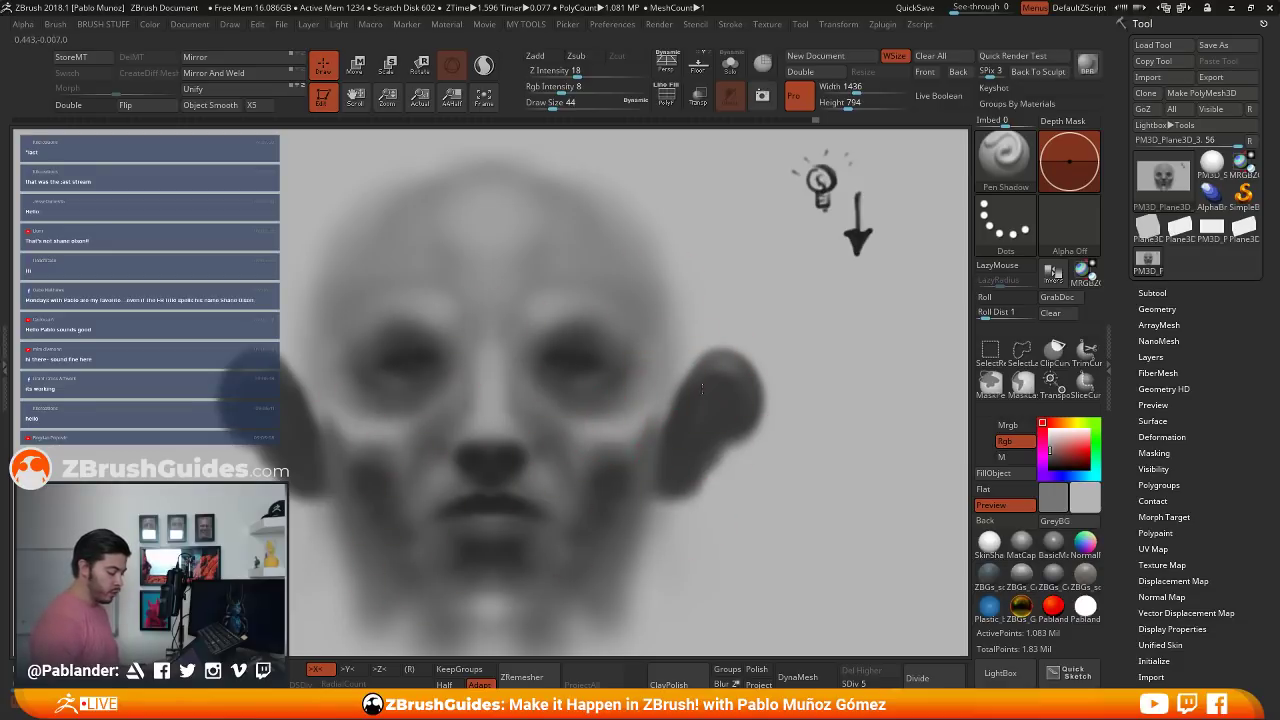
{"action": "left_click_drag", "start_coordinate": [730, 371], "coordinate": [734, 402]}
{"action": "key", "text": "c"}
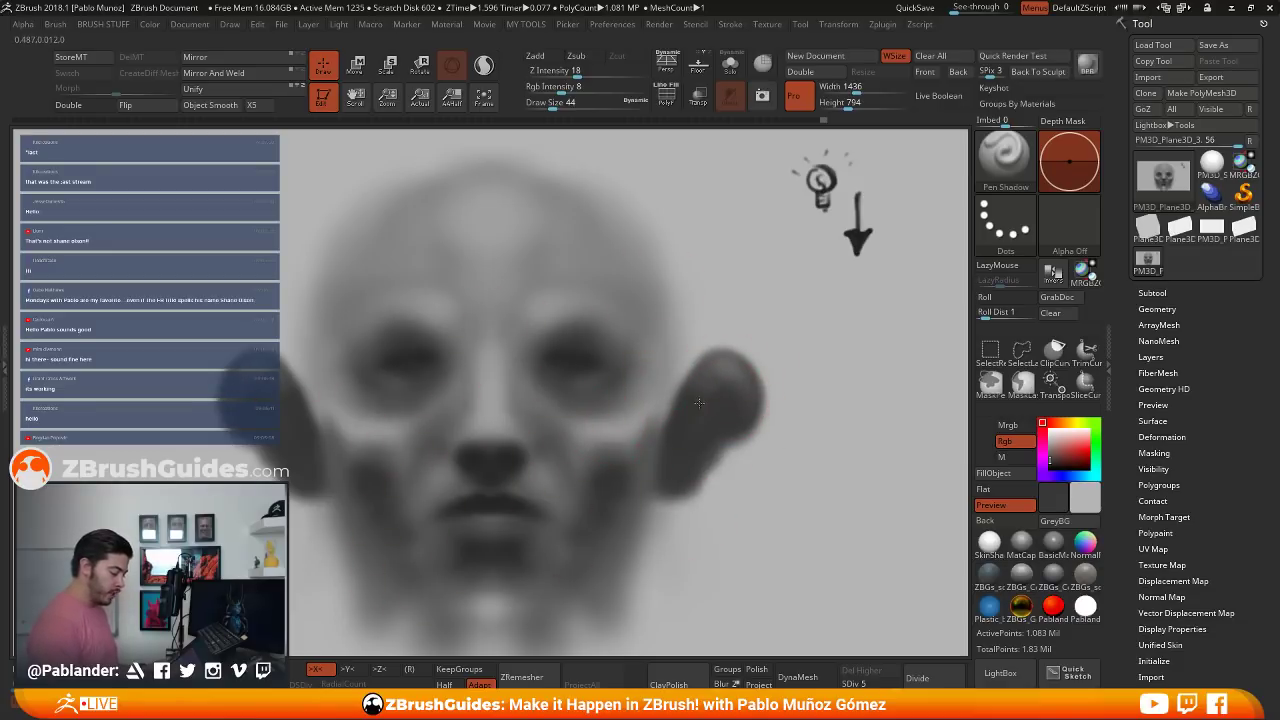
{"action": "key", "text": "c"}
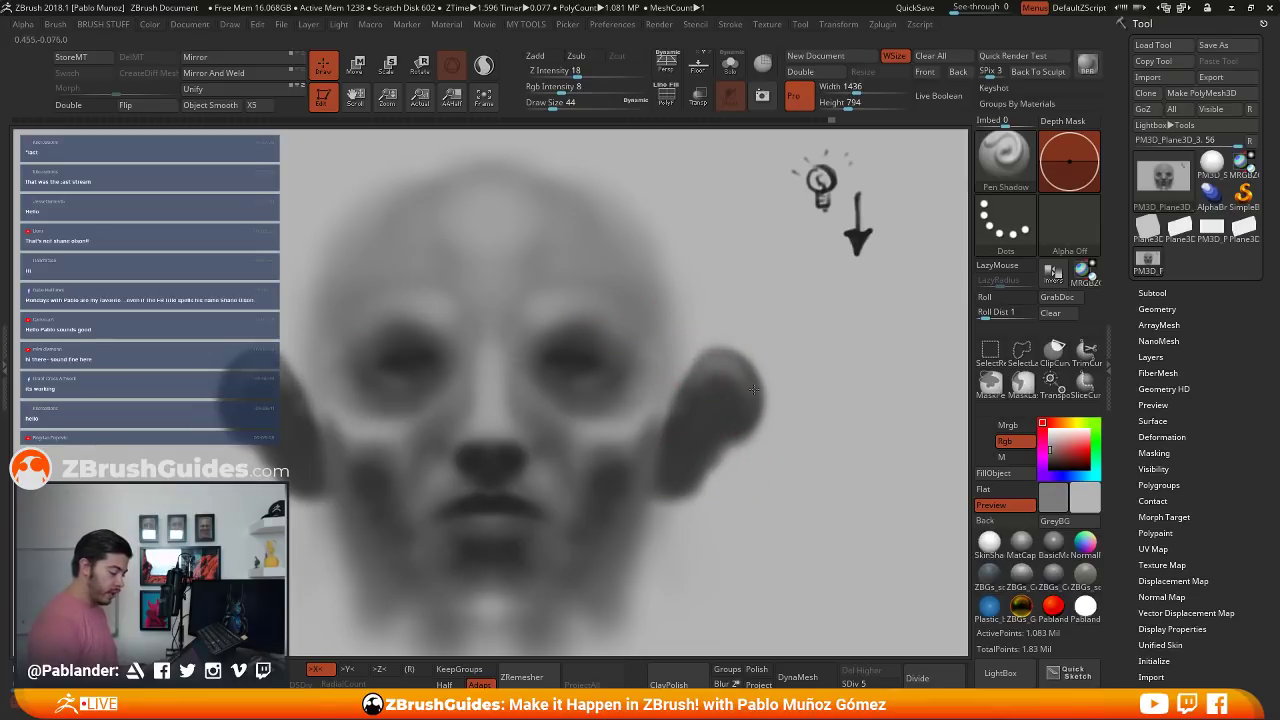
{"action": "key", "text": "c"}
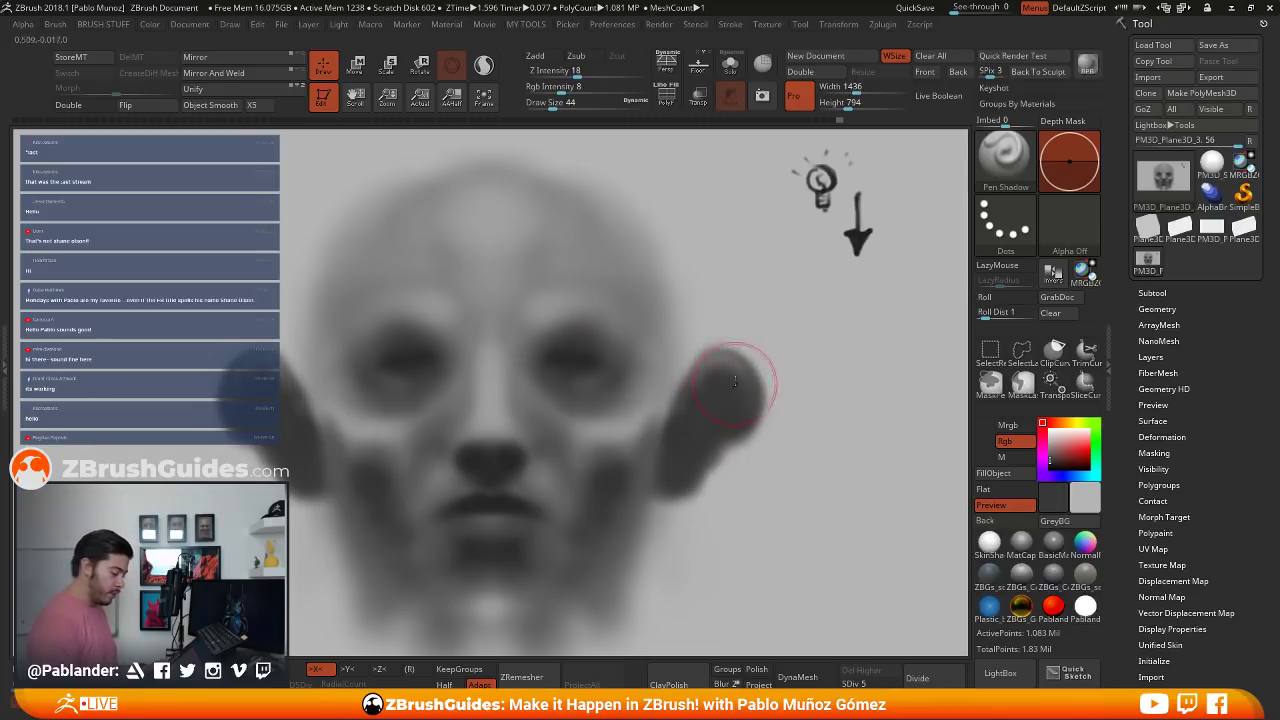
{"action": "key", "text": "c"}
{"action": "mouse_move", "coordinate": [744, 408]}
{"action": "left_mouse_down"}
{"action": "mouse_move", "coordinate": [672, 432]}
{"action": "mouse_move", "coordinate": [677, 482]}
{"action": "left_mouse_up"}
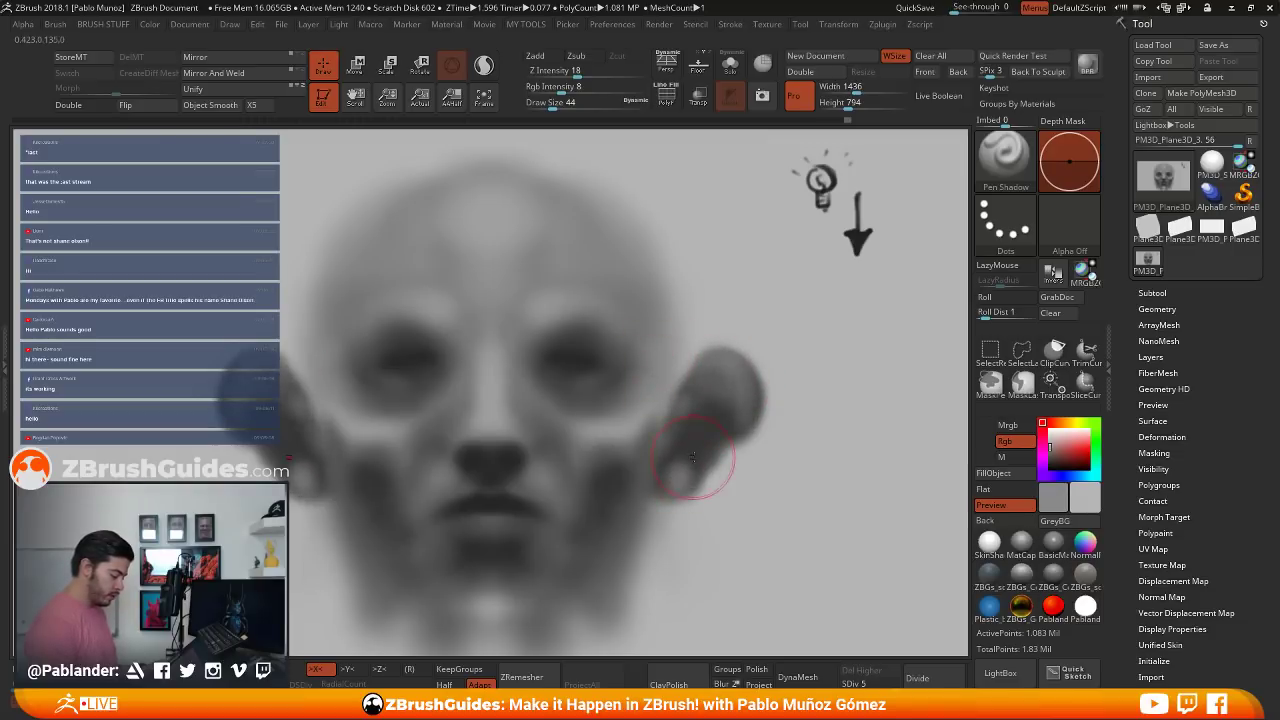
{"action": "key", "text": "c"}
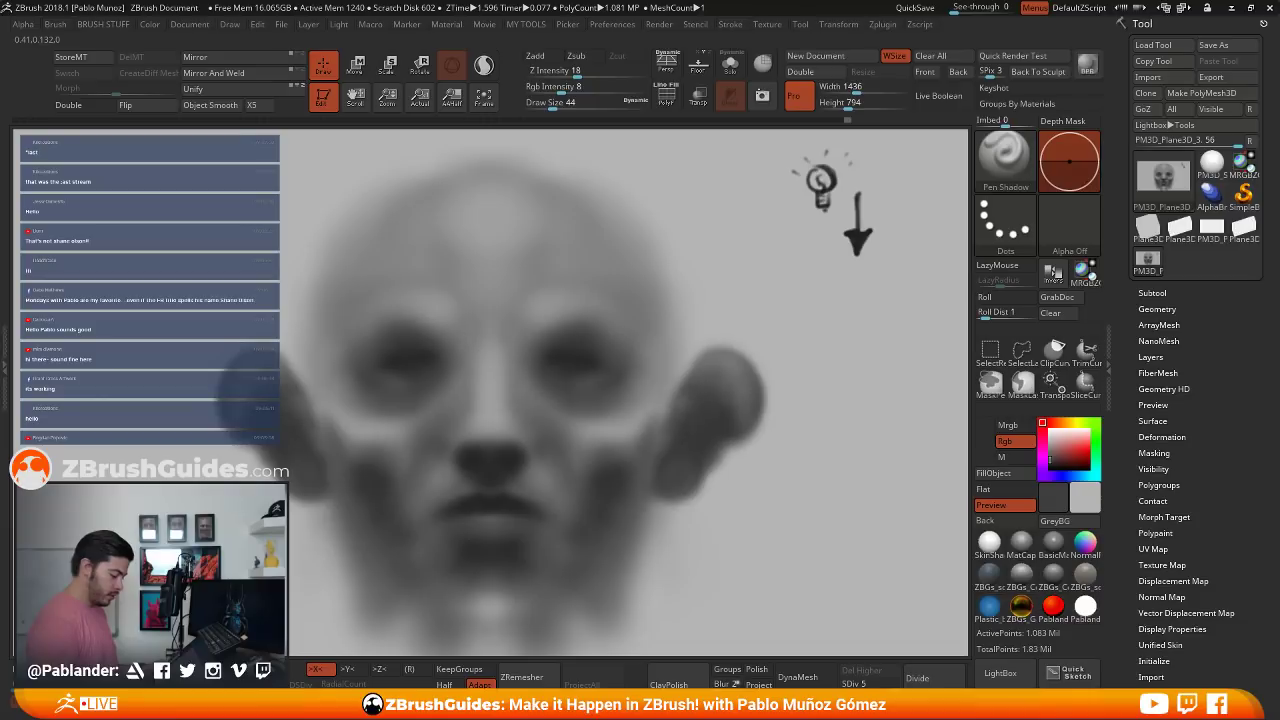
- Paint the inner ear folds and lighter outer rims at draw size 27 using greys sampled from the ears
{"action": "key", "text": "space"}
{"action": "key", "text": "c"}
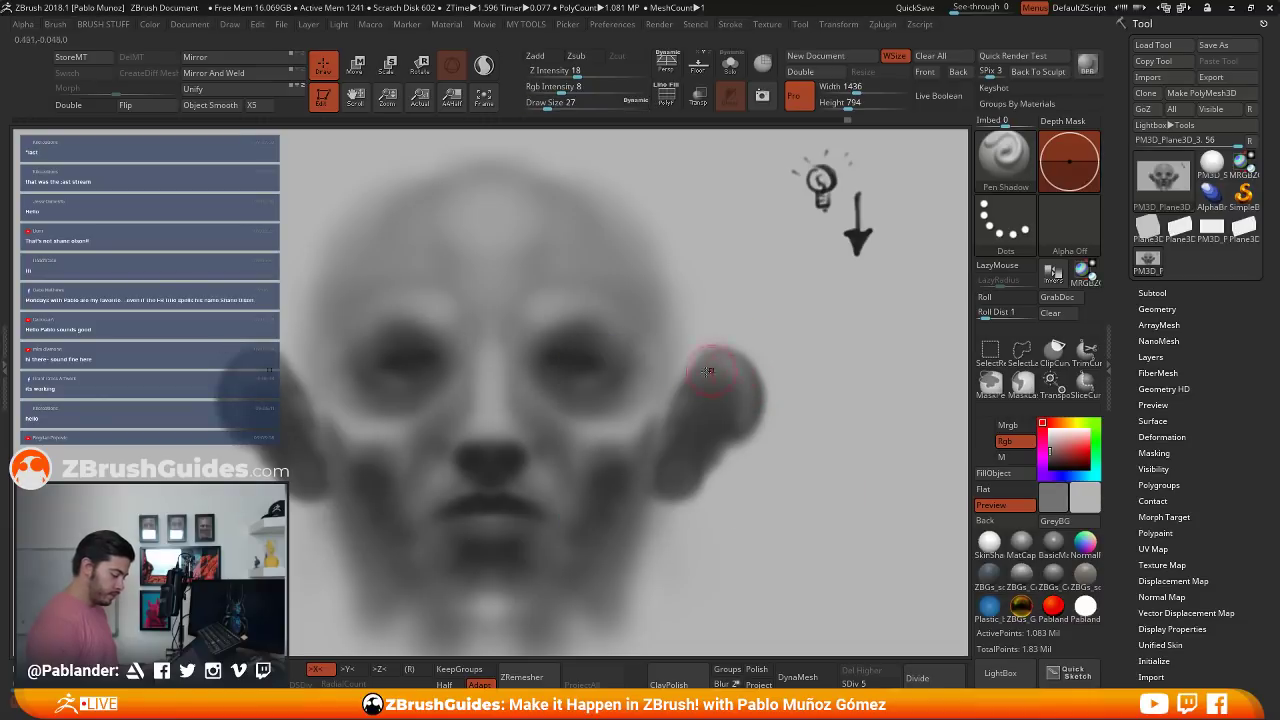
{"action": "key", "text": "c"}
{"action": "mouse_move", "coordinate": [674, 403]}
{"action": "left_mouse_down"}
{"action": "mouse_move", "coordinate": [728, 347]}
{"action": "mouse_move", "coordinate": [746, 363]}
{"action": "left_mouse_up"}
- Trim the sides of the head with light grey strokes running from the upper skull down towards the ears
{"action": "key", "text": "c"}
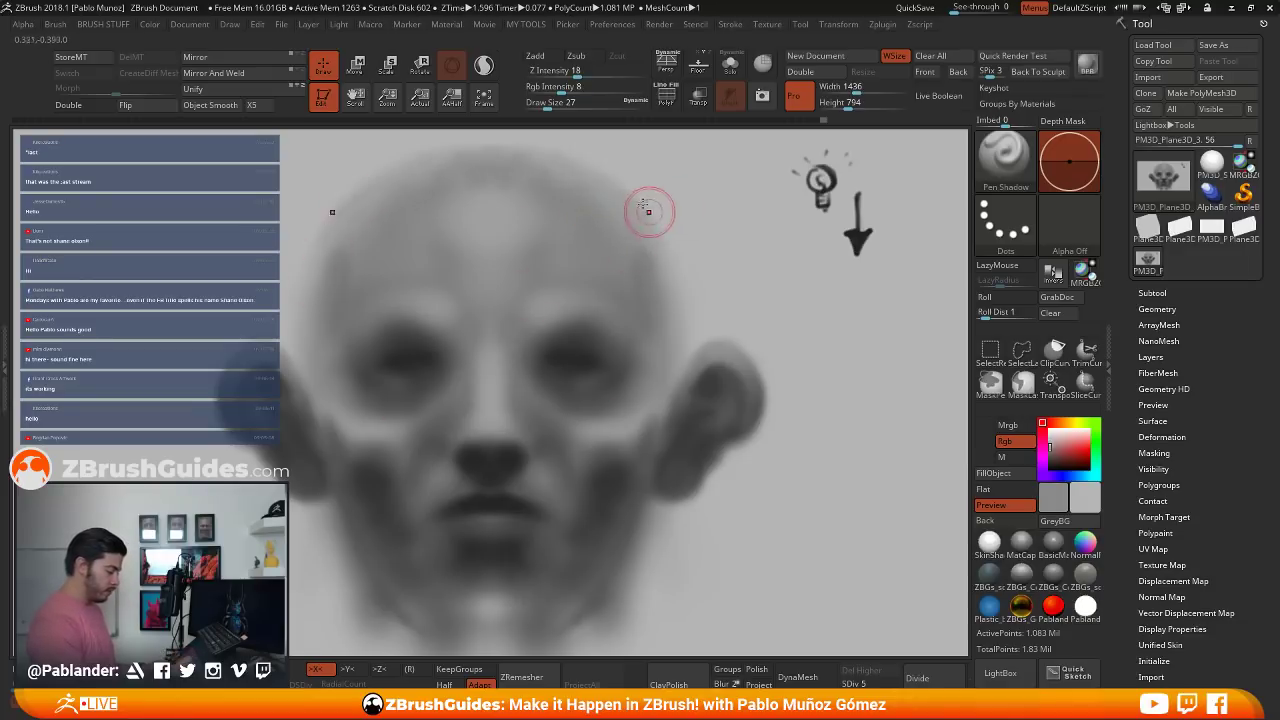
{"action": "left_click_drag", "start_coordinate": [649, 212], "coordinate": [673, 348]}
{"action": "key", "text": "c"}
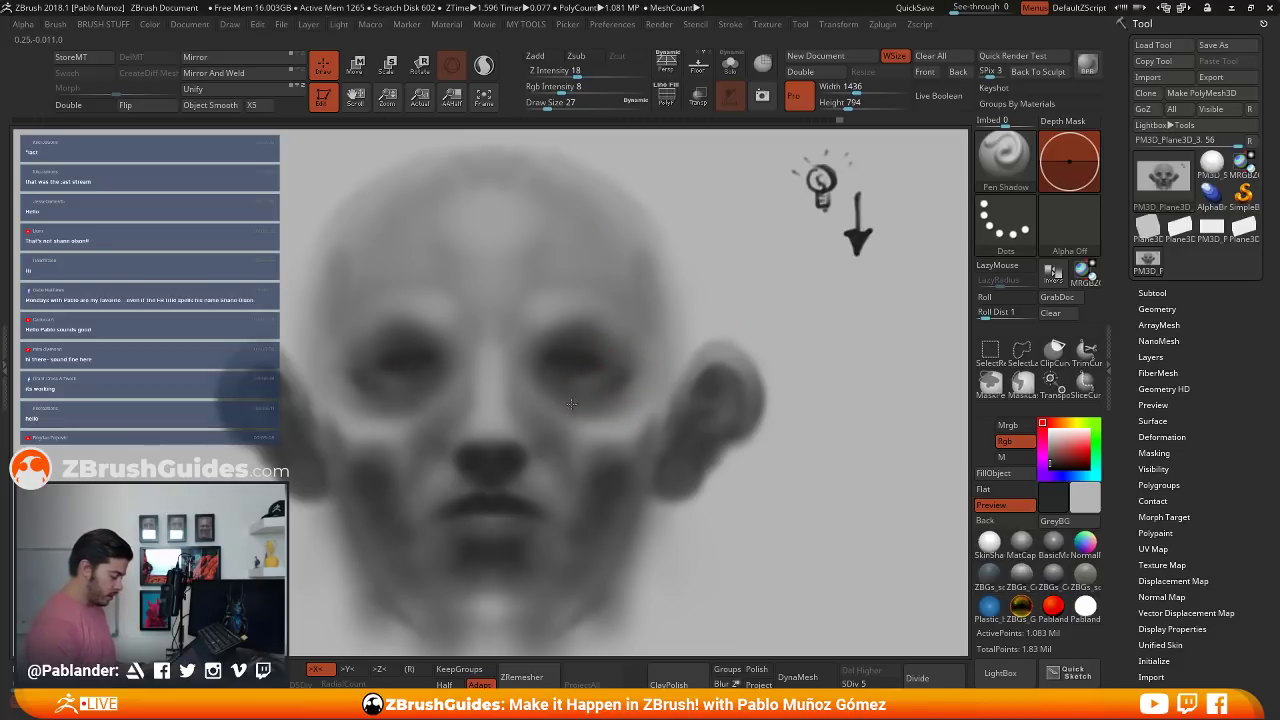
- Shade the bags under the eyes symmetrically at draw size 27 using dark and mid greys sampled around the sockets
{"action": "key", "text": "c"}
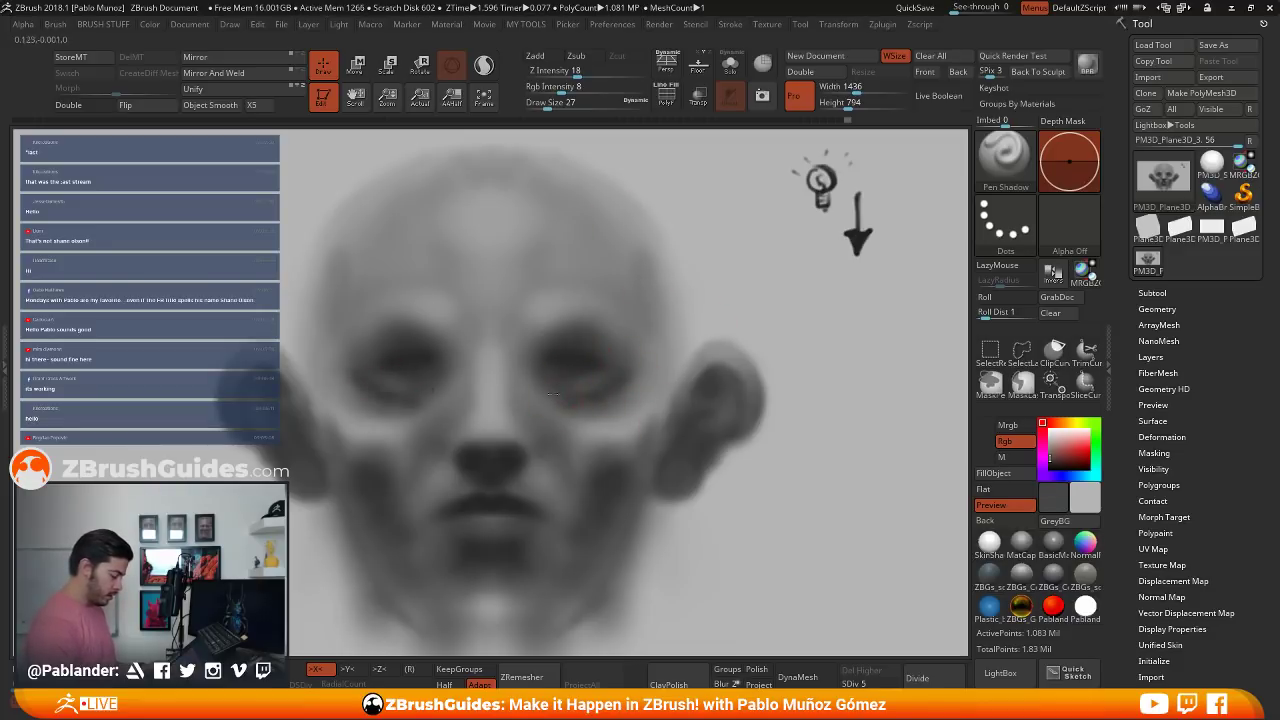
{"action": "key", "text": "c"}
{"action": "left_click_drag", "start_coordinate": [632, 408], "coordinate": [598, 420]}
{"action": "key", "text": "c"}
{"action": "key", "text": "c"}
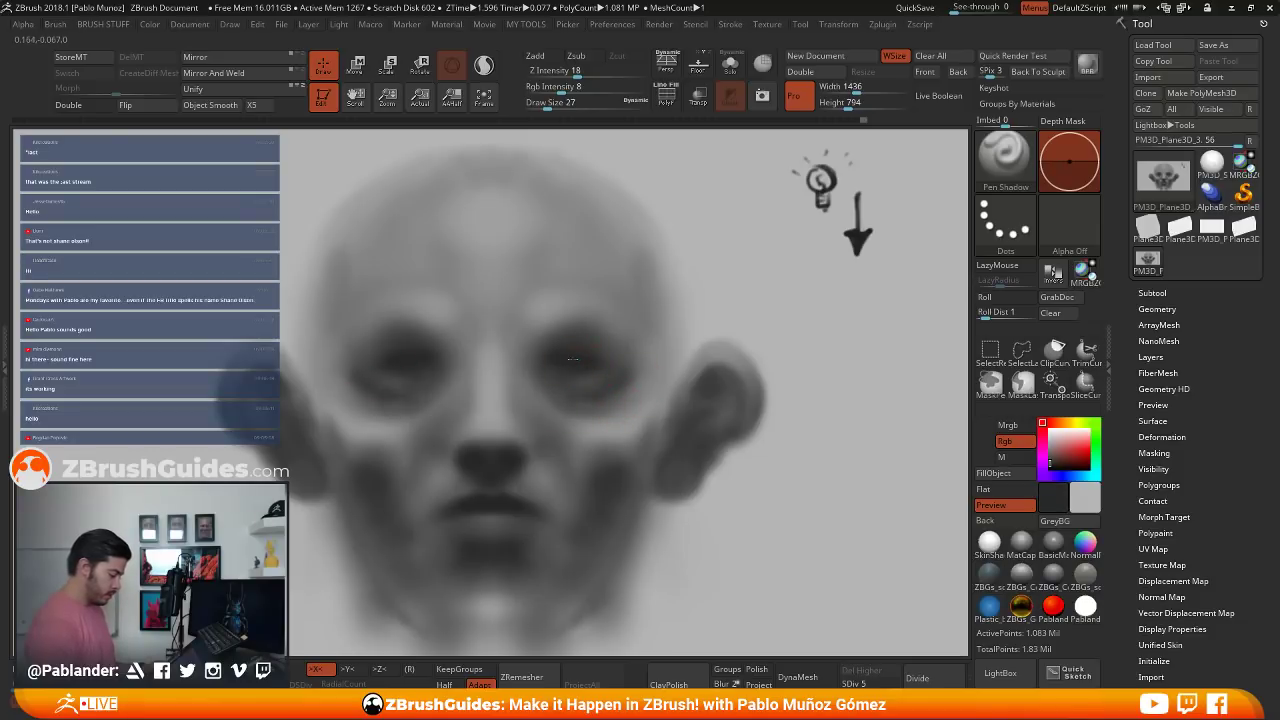
{"action": "key", "text": "c"}
{"action": "key", "text": "c"}
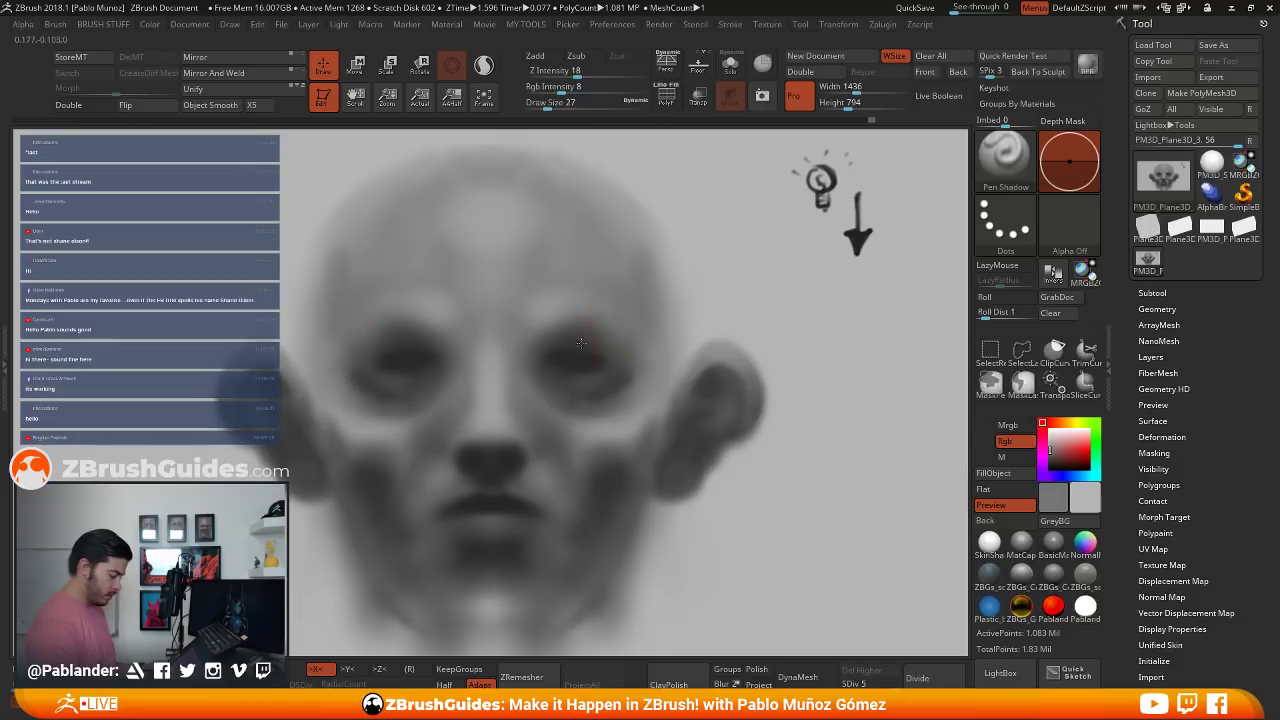
- Darken the upper eye sockets towards their outer corners with greys sampled from the eyes
{"action": "key", "text": "c"}
{"action": "left_click_drag", "start_coordinate": [568, 348], "coordinate": [618, 352]}
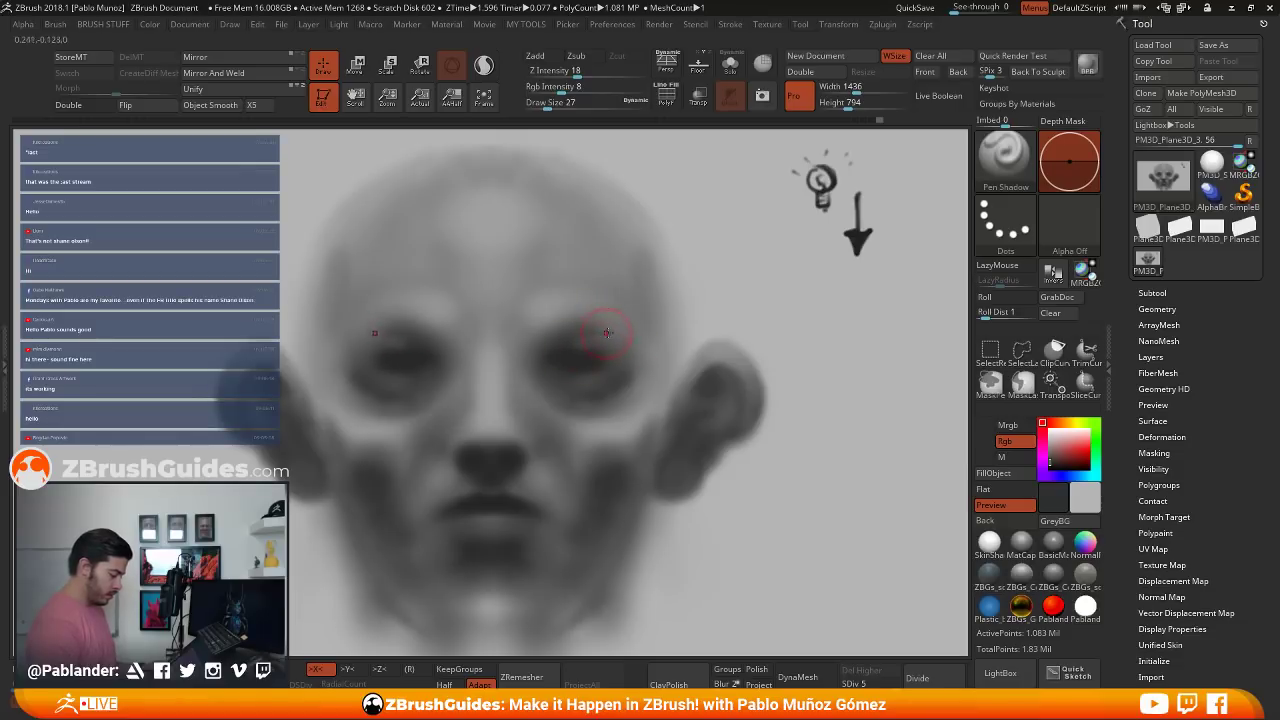
{"action": "key", "text": "c"}
{"action": "key", "text": "c"}
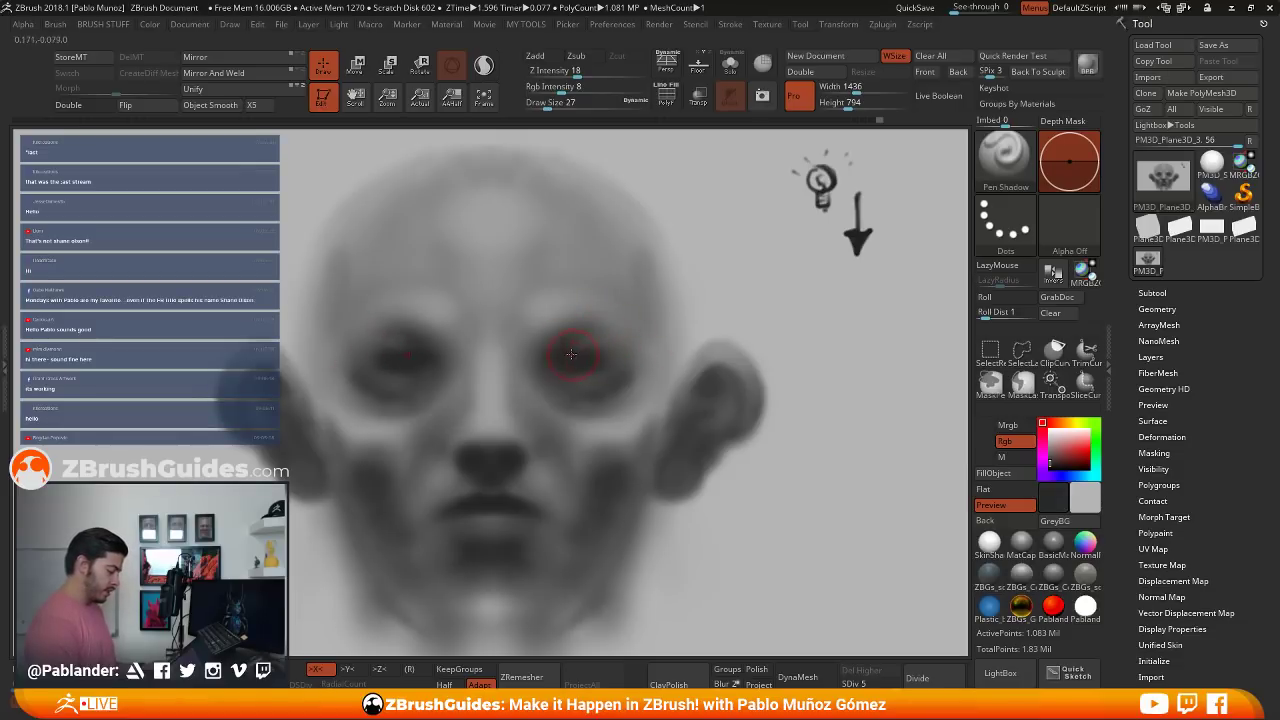
{"action": "key", "text": "c"}
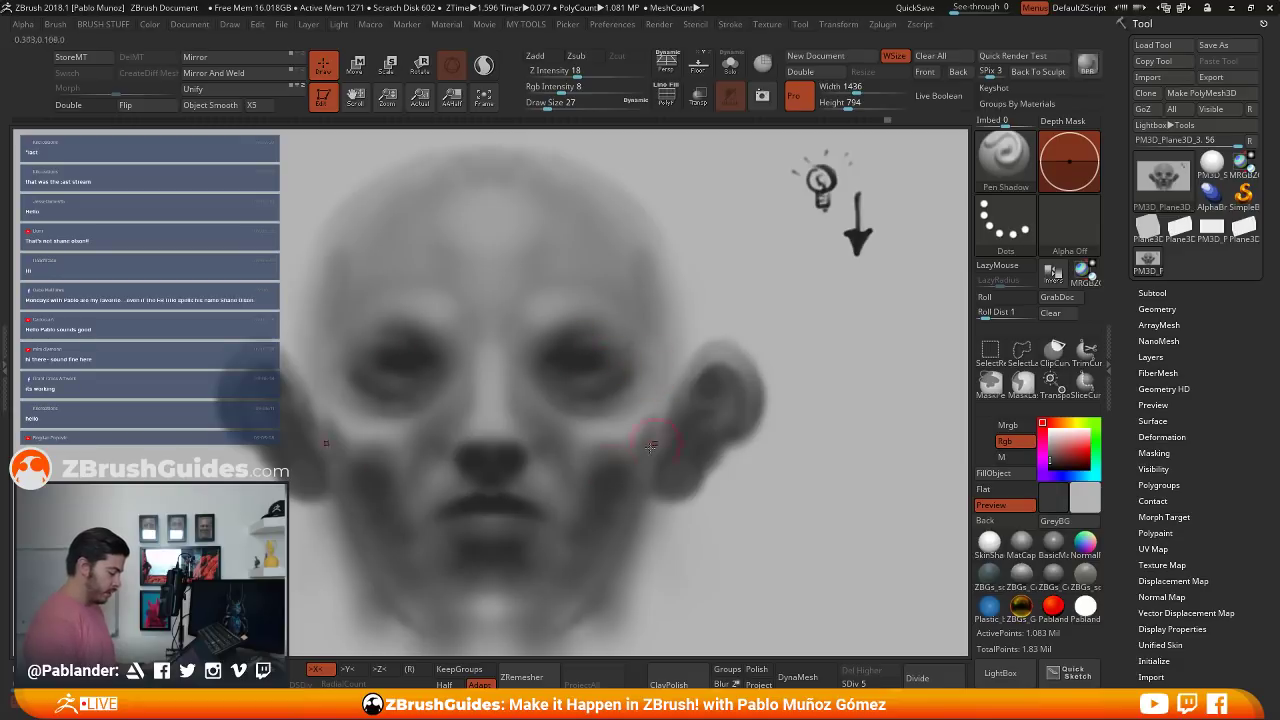
- Paint the nostrils and the underside of the nose with a near-black grey at draw size 18
{"action": "key", "text": "space"}
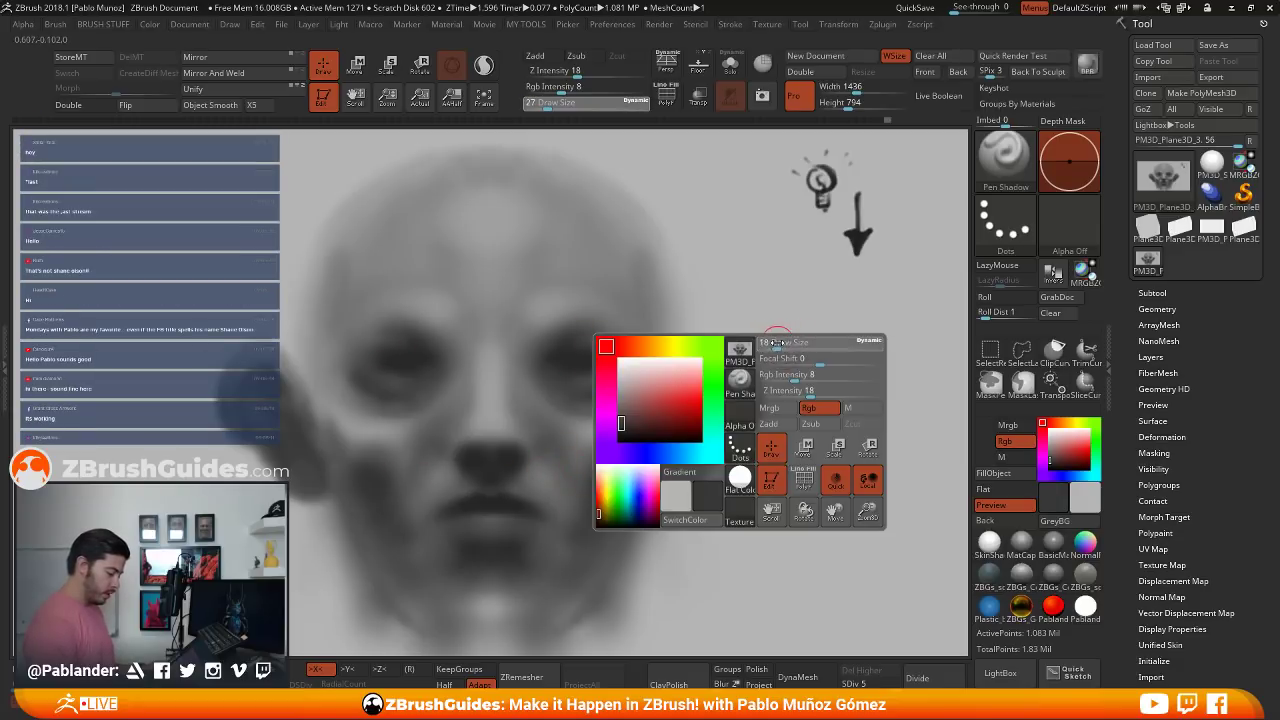
{"action": "key", "text": "c"}
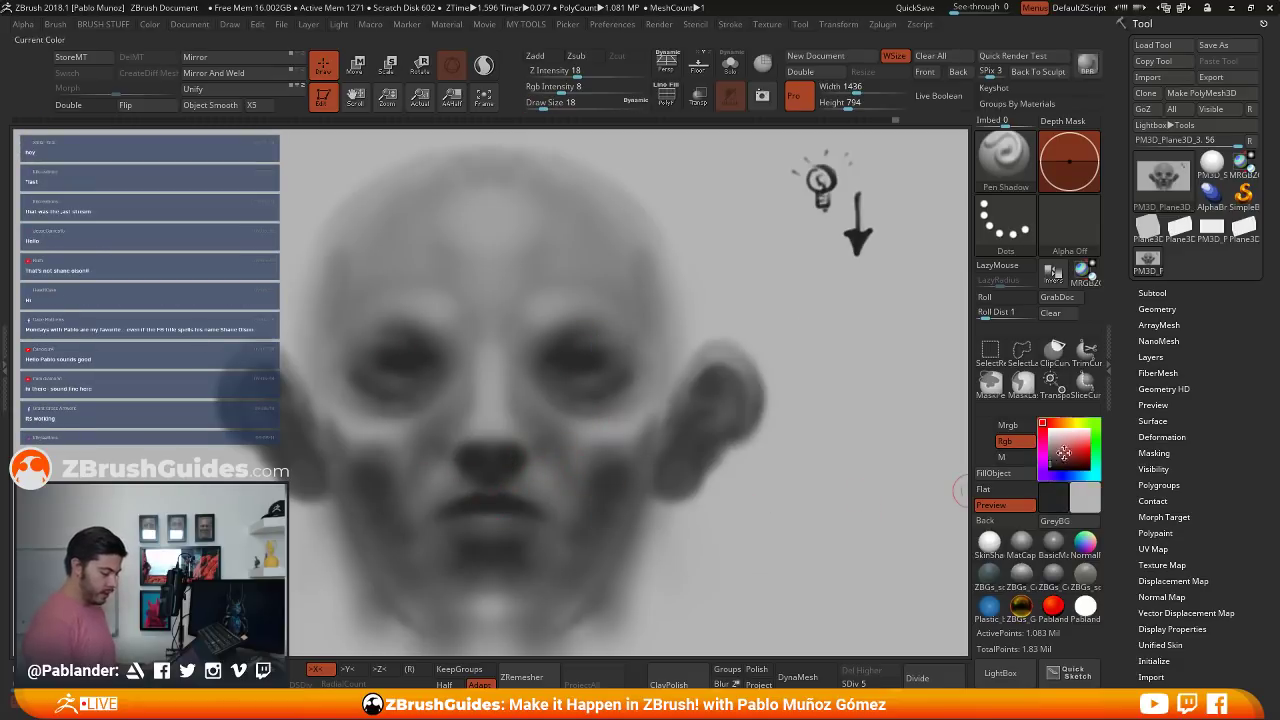
{"action": "left_click_drag", "start_coordinate": [1056, 462], "coordinate": [1050, 467]}
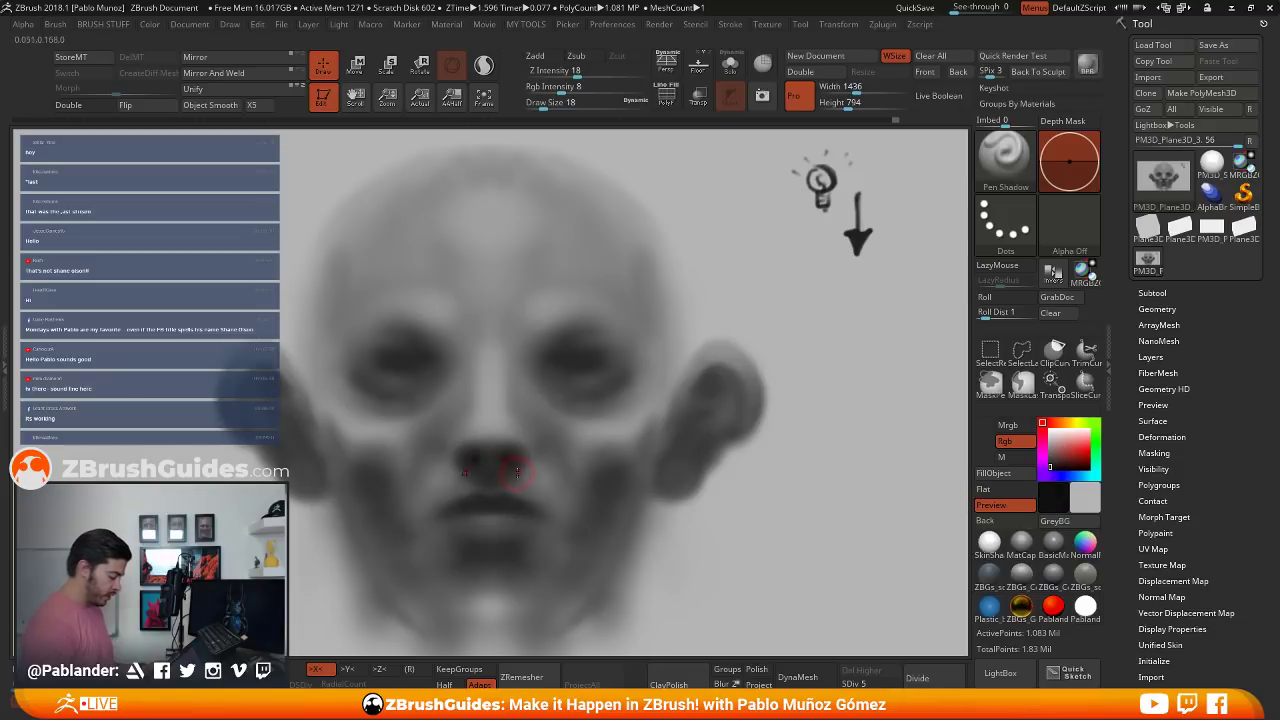
{"action": "key", "text": "c"}
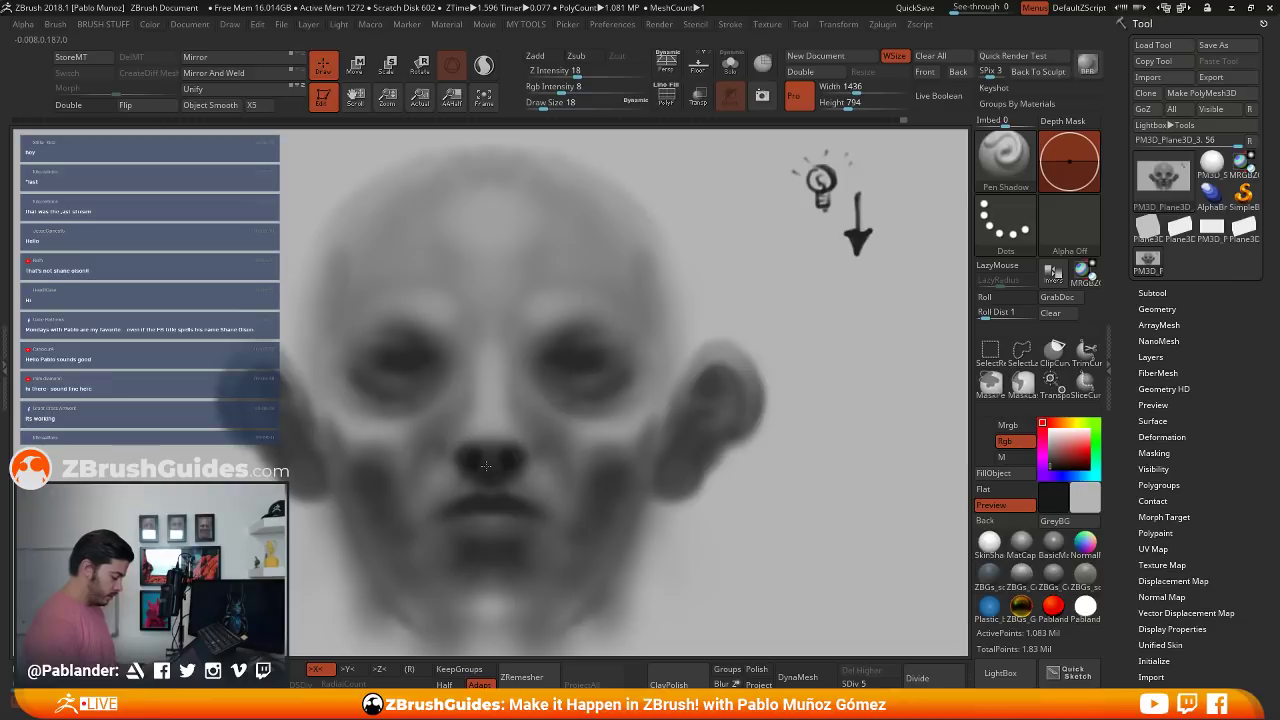
- Paint a dark mouth line that curves down to drooping corners, using greys sampled from the lips
{"action": "mouse_move", "coordinate": [471, 515]}
{"action": "left_mouse_down"}
{"action": "mouse_move", "coordinate": [415, 527]}
{"action": "mouse_move", "coordinate": [559, 529]}
{"action": "left_mouse_up"}
{"action": "key", "text": "c"}
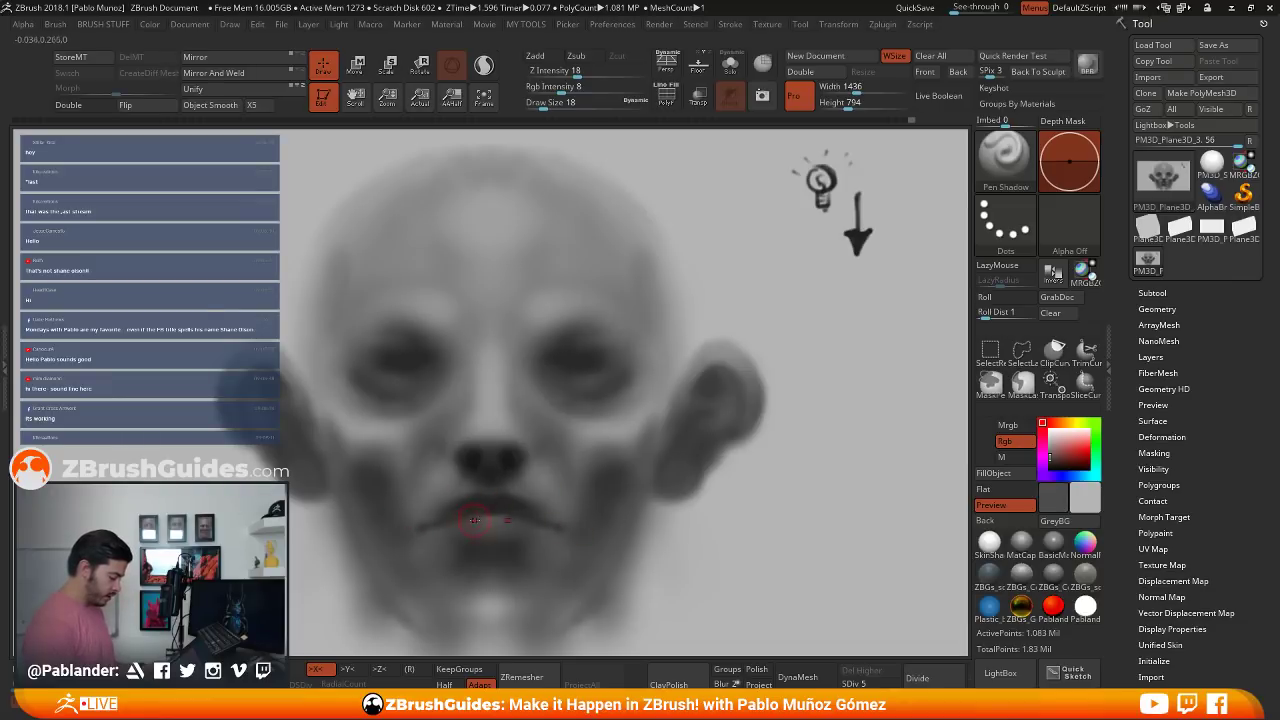
{"action": "key", "text": "c"}
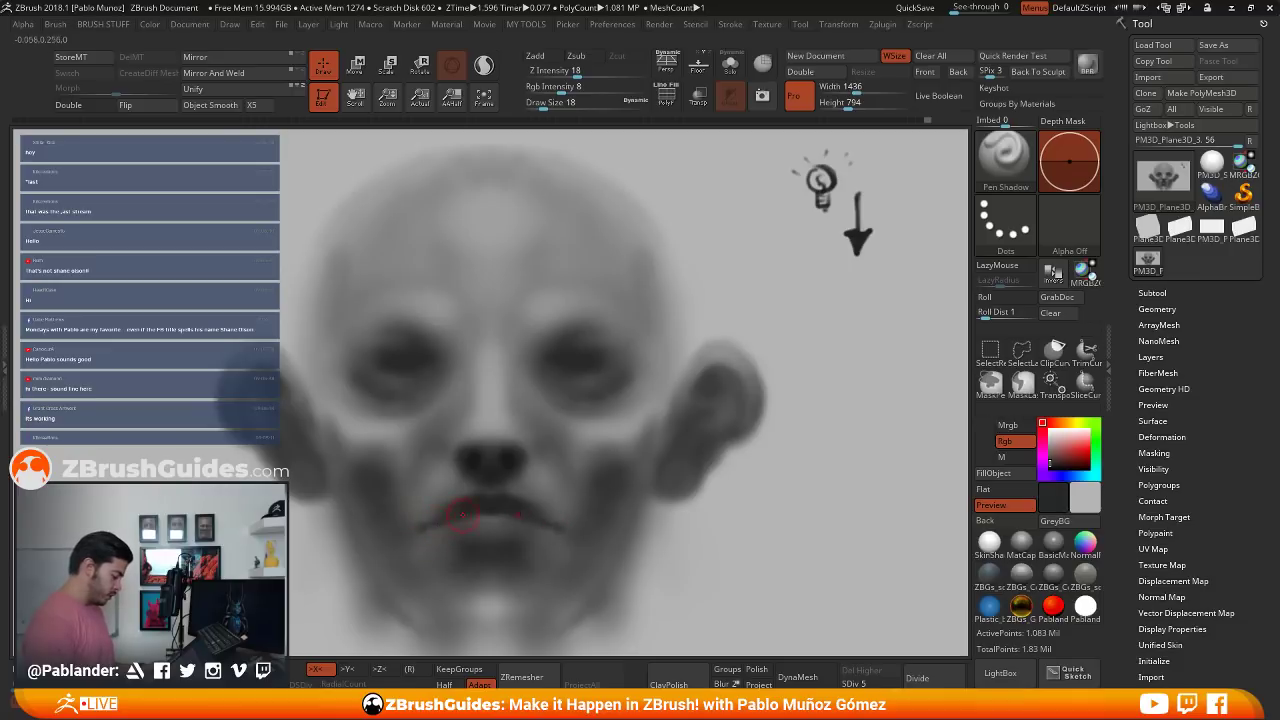
{"action": "key", "text": "c"}
{"action": "left_click_drag", "start_coordinate": [463, 515], "coordinate": [424, 522]}
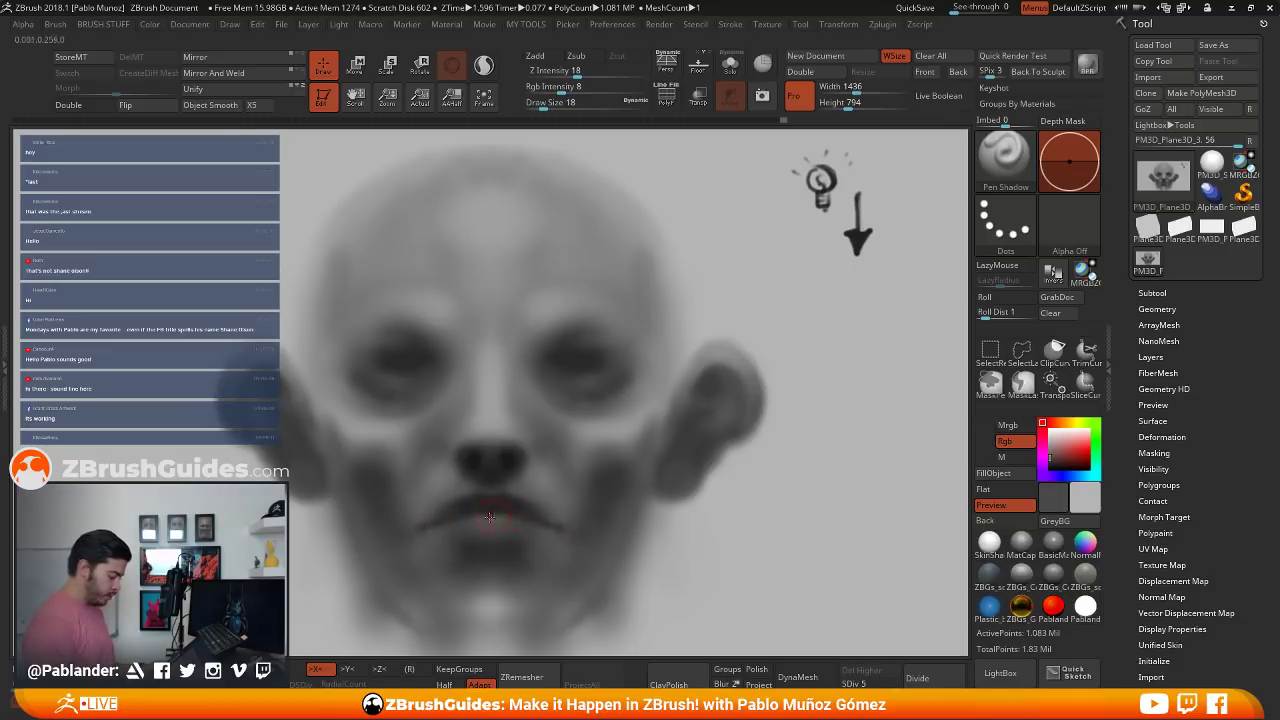
- Build up the lower lip beneath the mouth line with progressively lighter sampled greys
{"action": "key", "text": "c"}
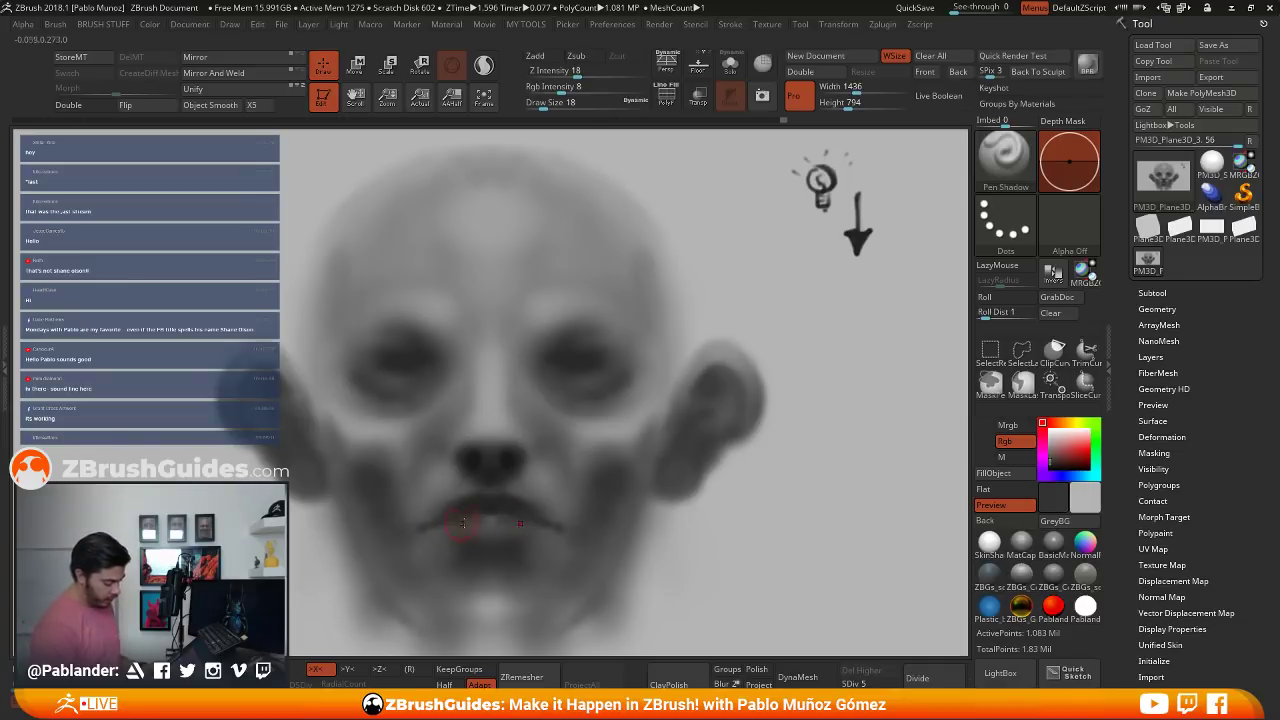
{"action": "key", "text": "c"}
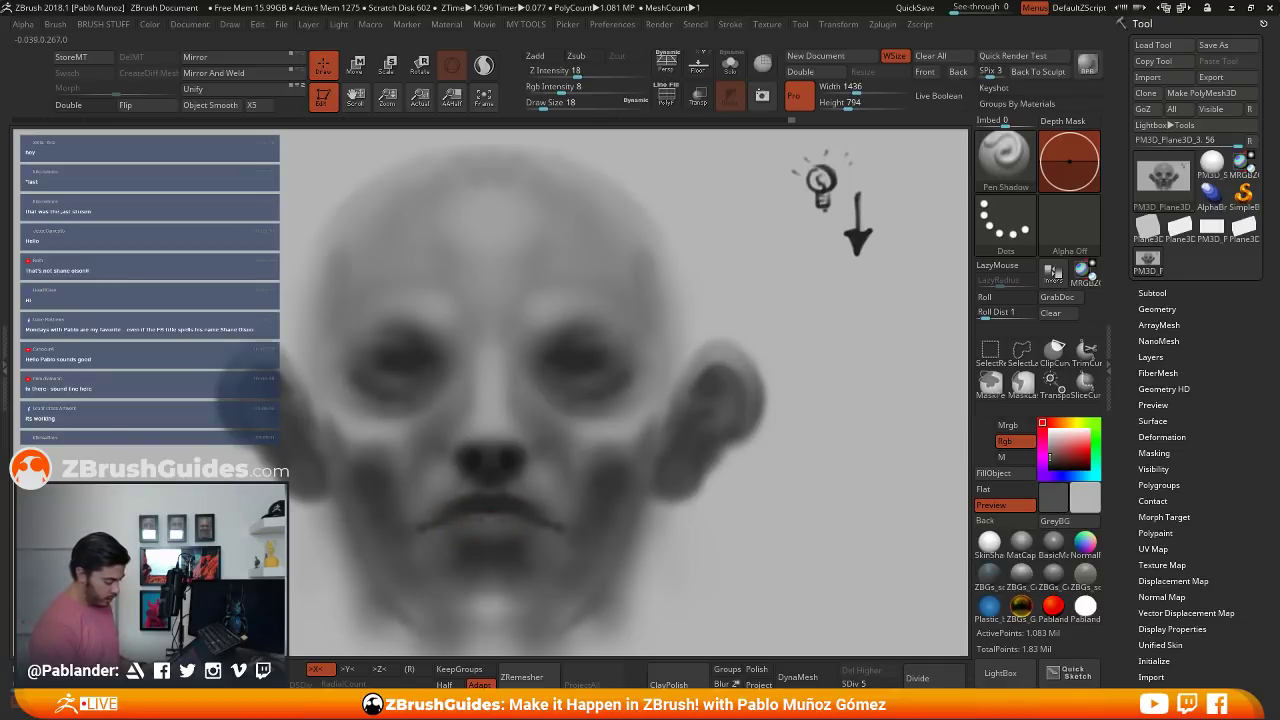
{"action": "key", "text": "c"}
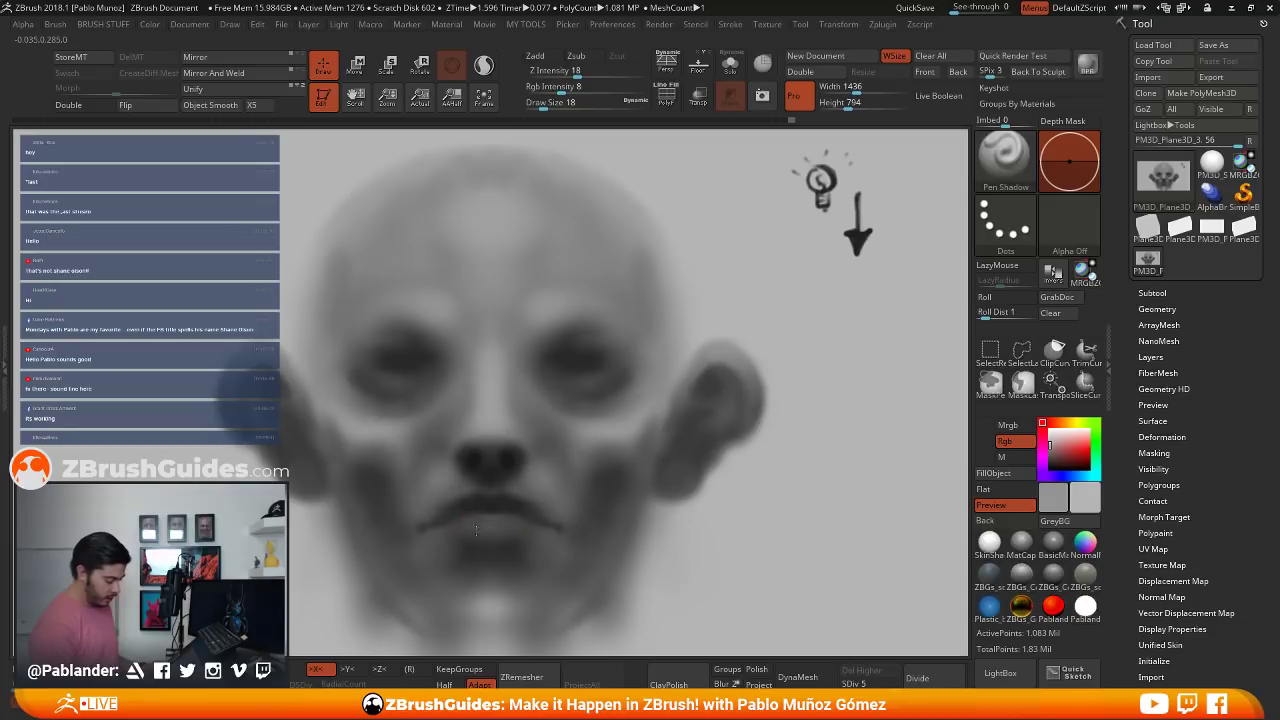
{"action": "key", "text": "c"}
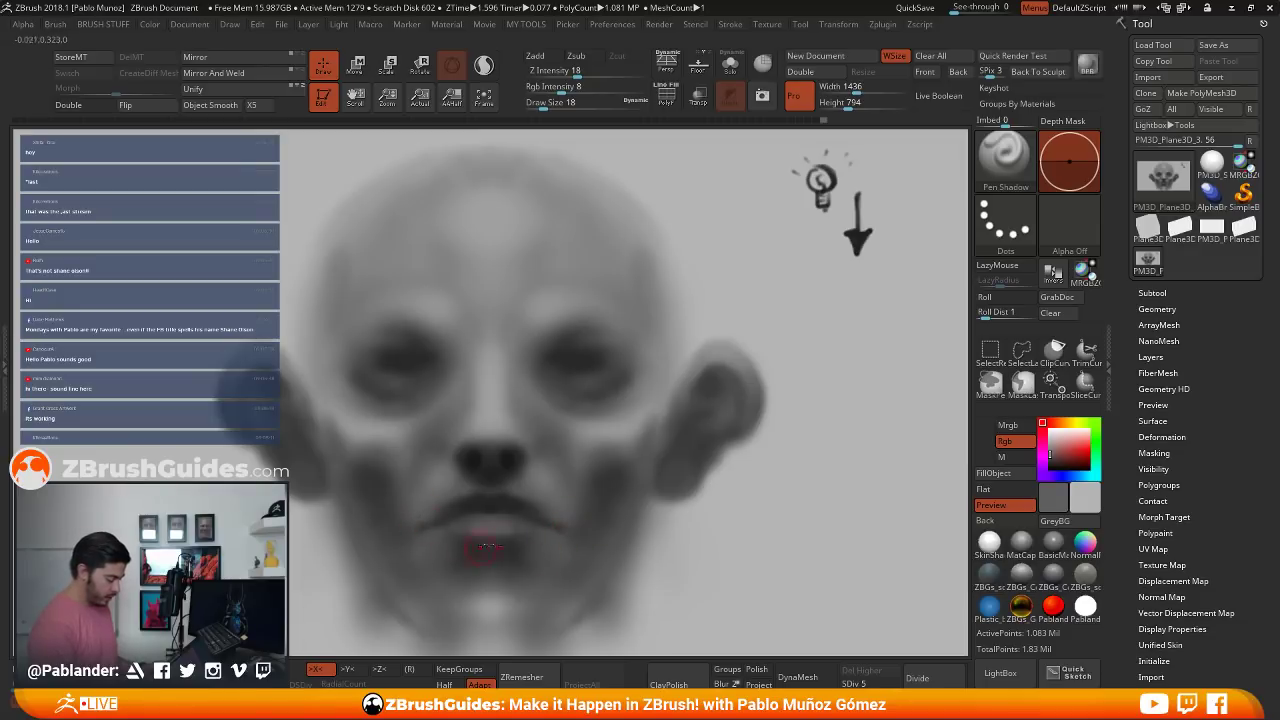
- Define the mouth corners with sampled dark greys and add small light grey highlights beside them
{"action": "key", "text": "c"}
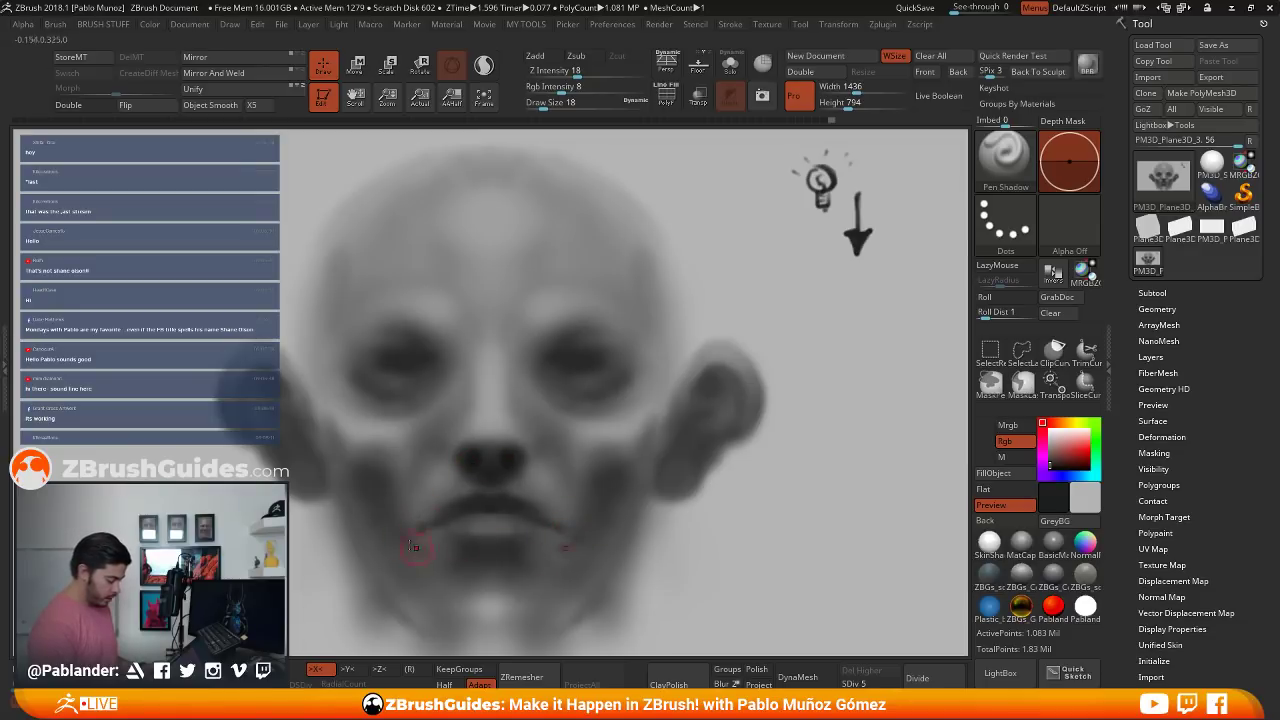
{"action": "key", "text": "c"}
{"action": "key", "text": "c"}
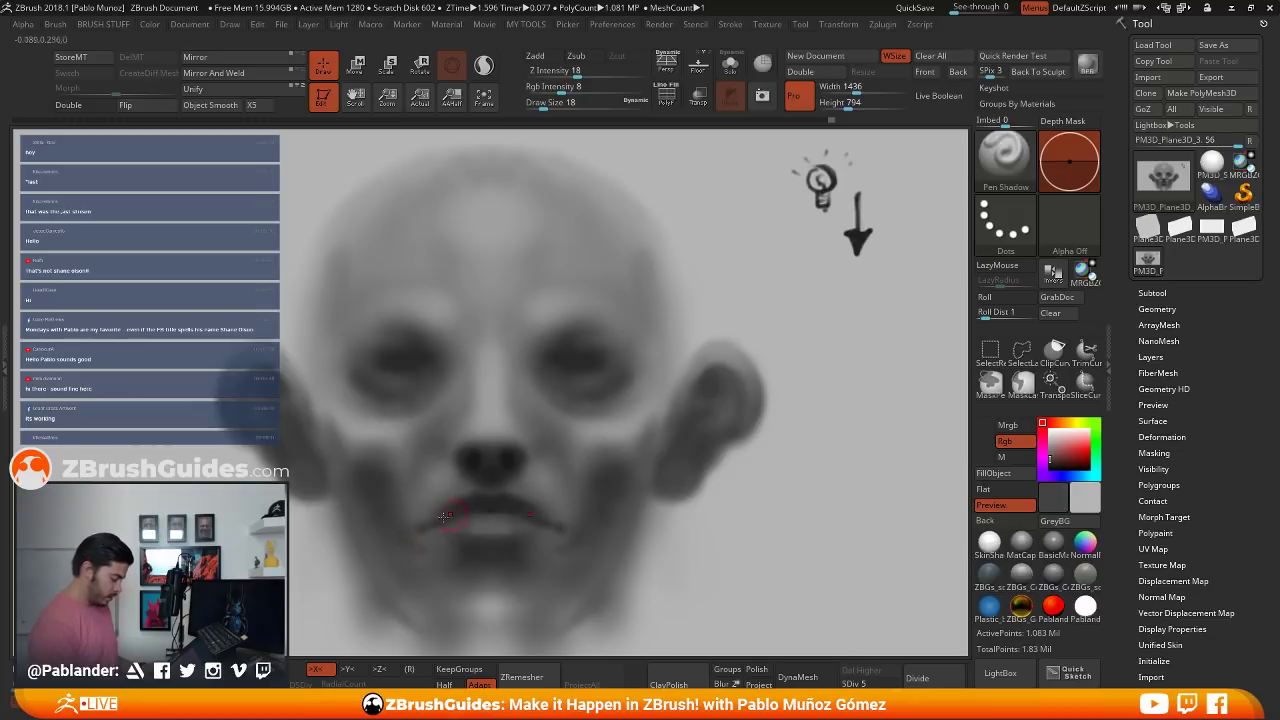
{"action": "key", "text": "c"}
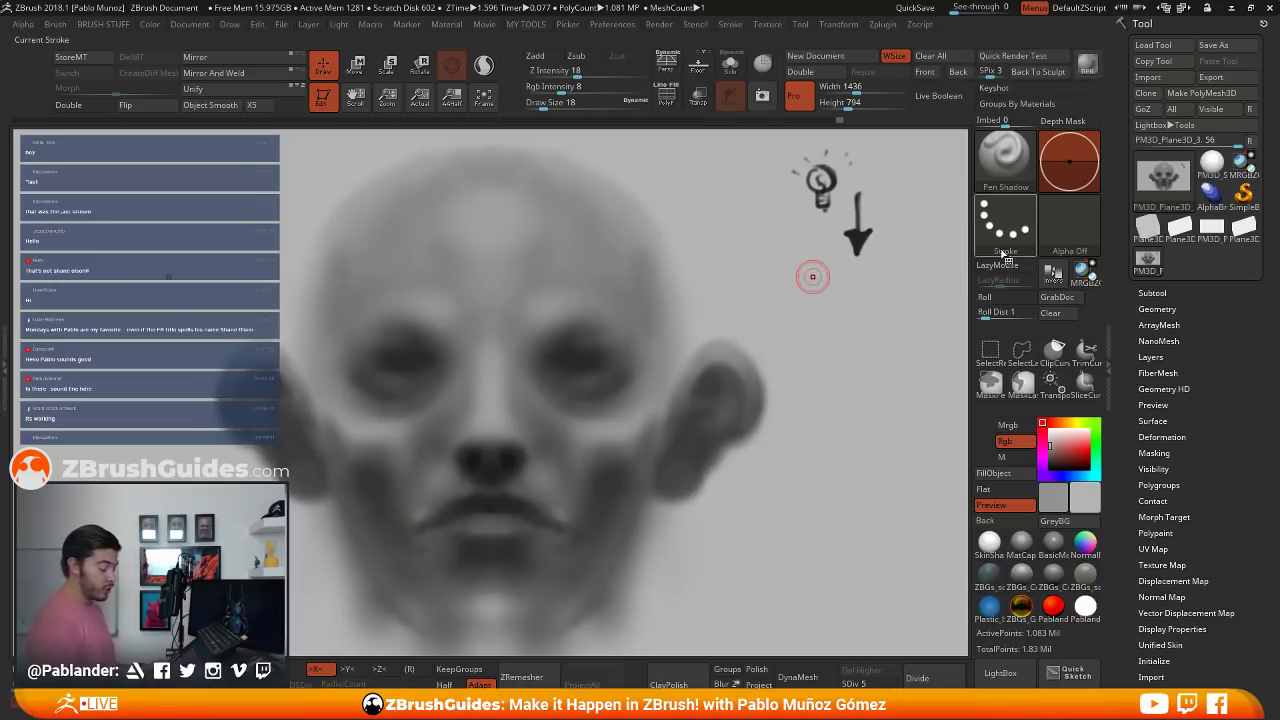
{"action": "key", "text": "c"}
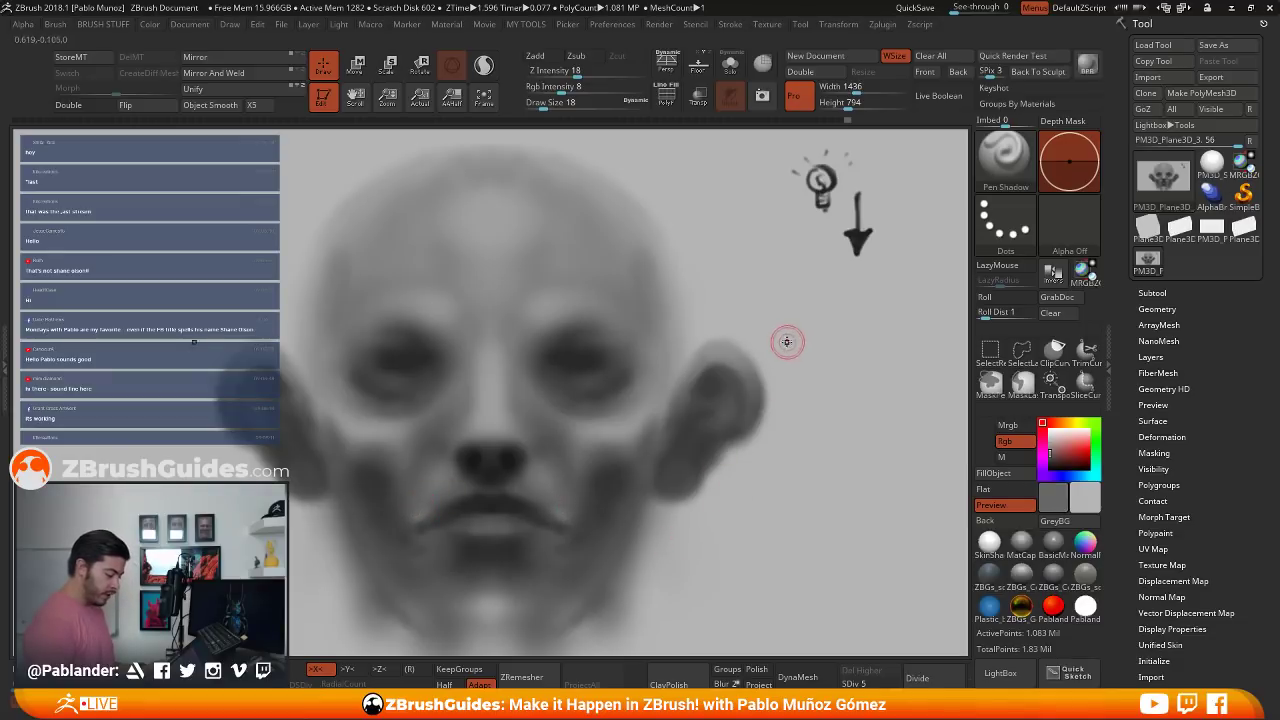
- Set the draw size to 8 and sample a dark grey from the eye sockets
{"action": "key", "text": "space"}
{"action": "left_click_drag", "start_coordinate": [781, 349], "coordinate": [775, 349]}
{"action": "key", "text": "c"}
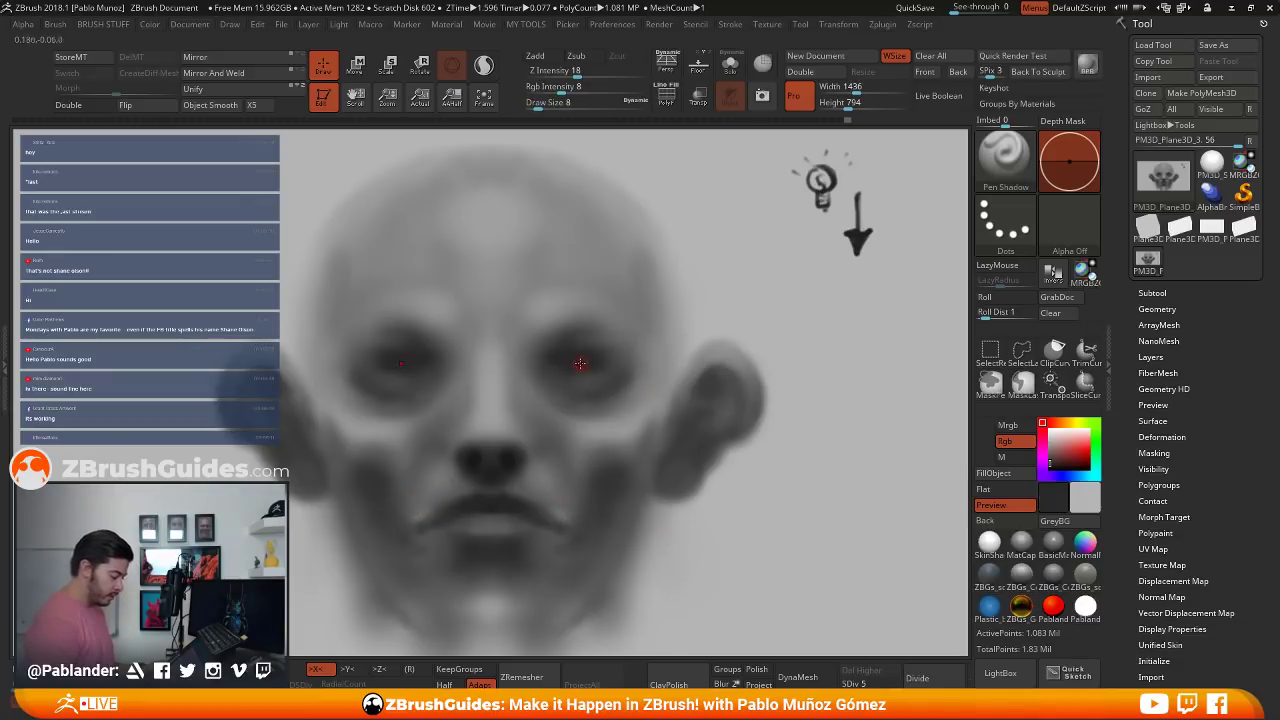
- Try thin dark cheekbone strokes with the Dots and FreeHand stroke types, undoing both and restoring Dots
{"action": "left_click_drag", "start_coordinate": [660, 382], "coordinate": [616, 434]}
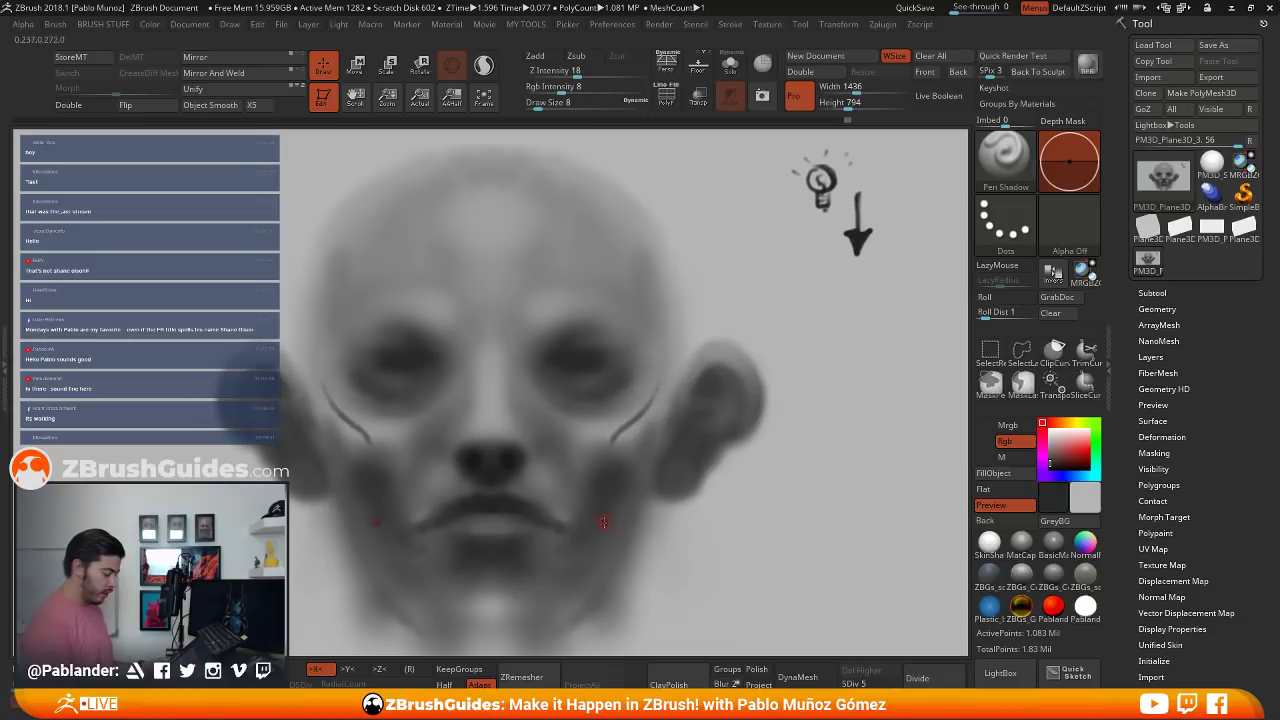
{"action": "key", "text": "ctrl+z"}
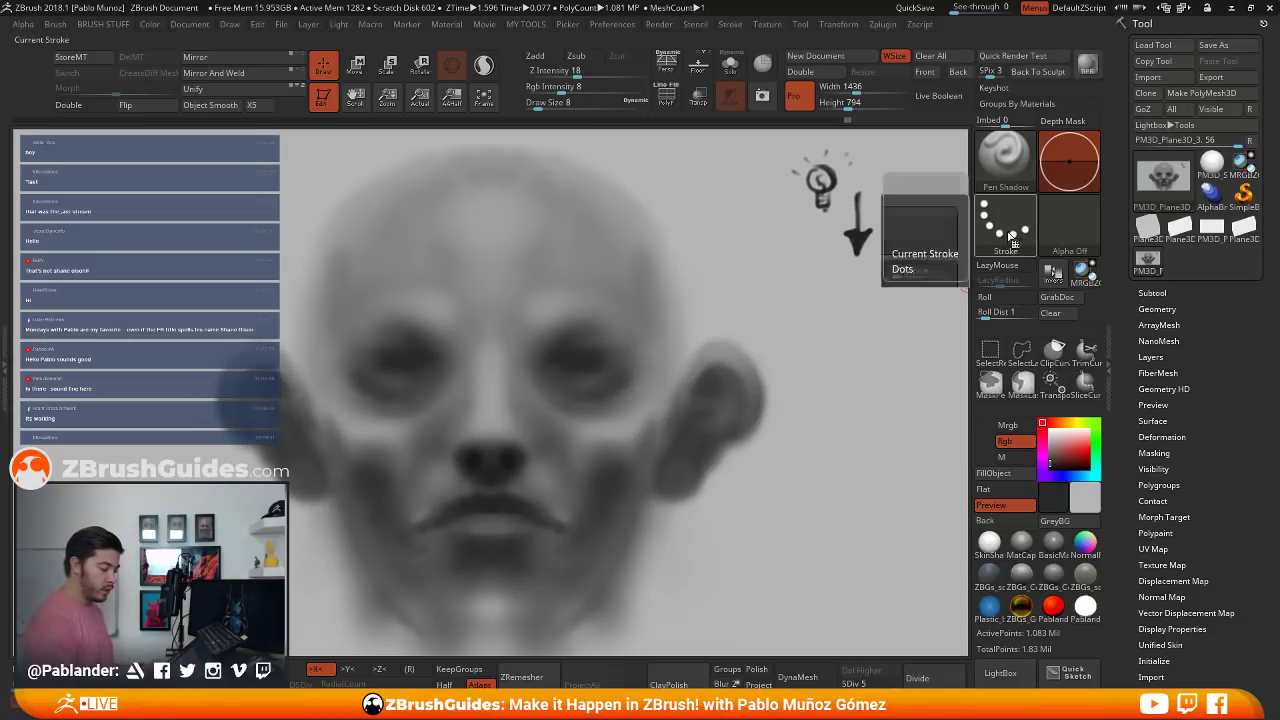
{"action": "left_click", "coordinate": [1005, 222]}
{"action": "left_click", "coordinate": [666, 238]}
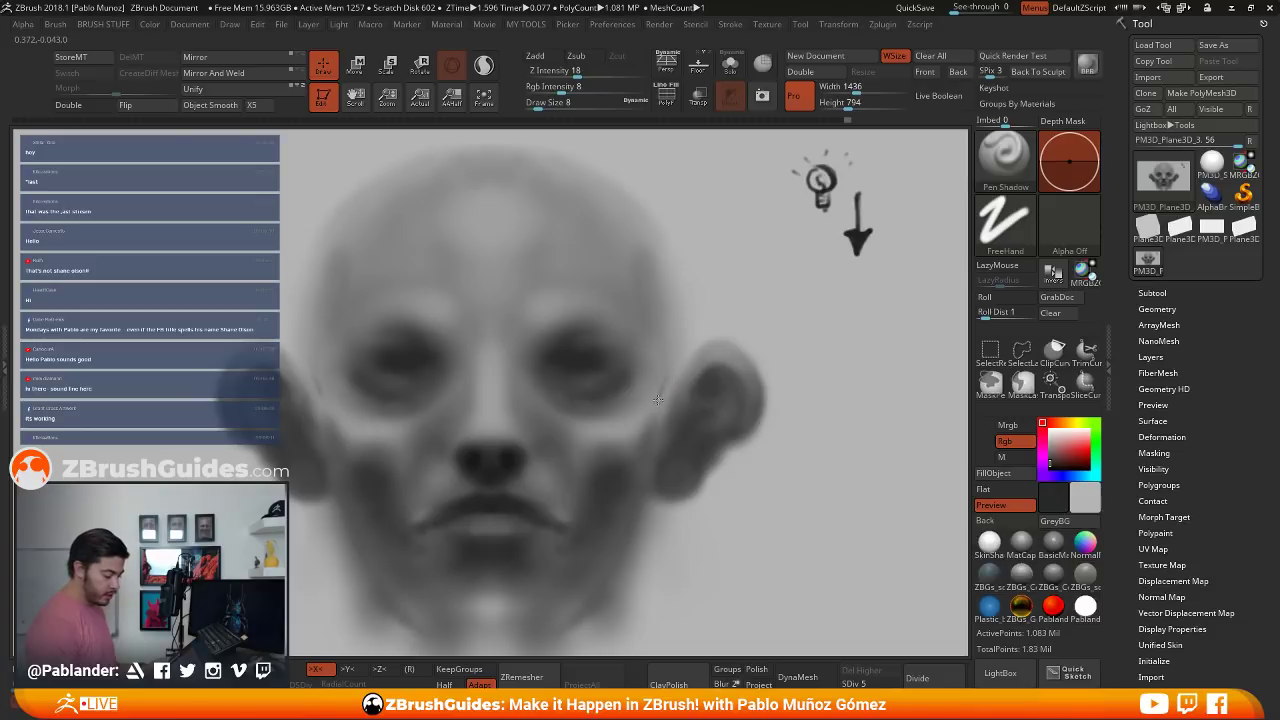
{"action": "left_click_drag", "start_coordinate": [658, 400], "coordinate": [610, 436]}
{"action": "key", "text": "ctrl"}
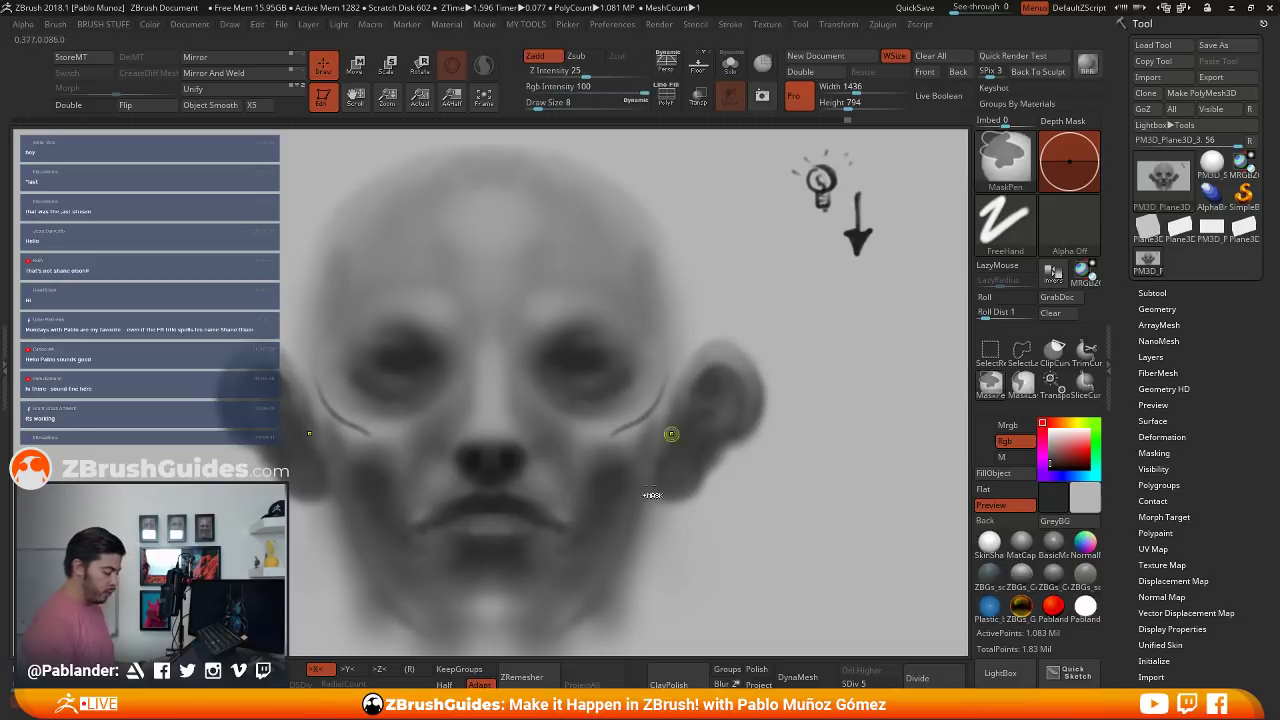
{"action": "key", "text": "ctrl+z"}
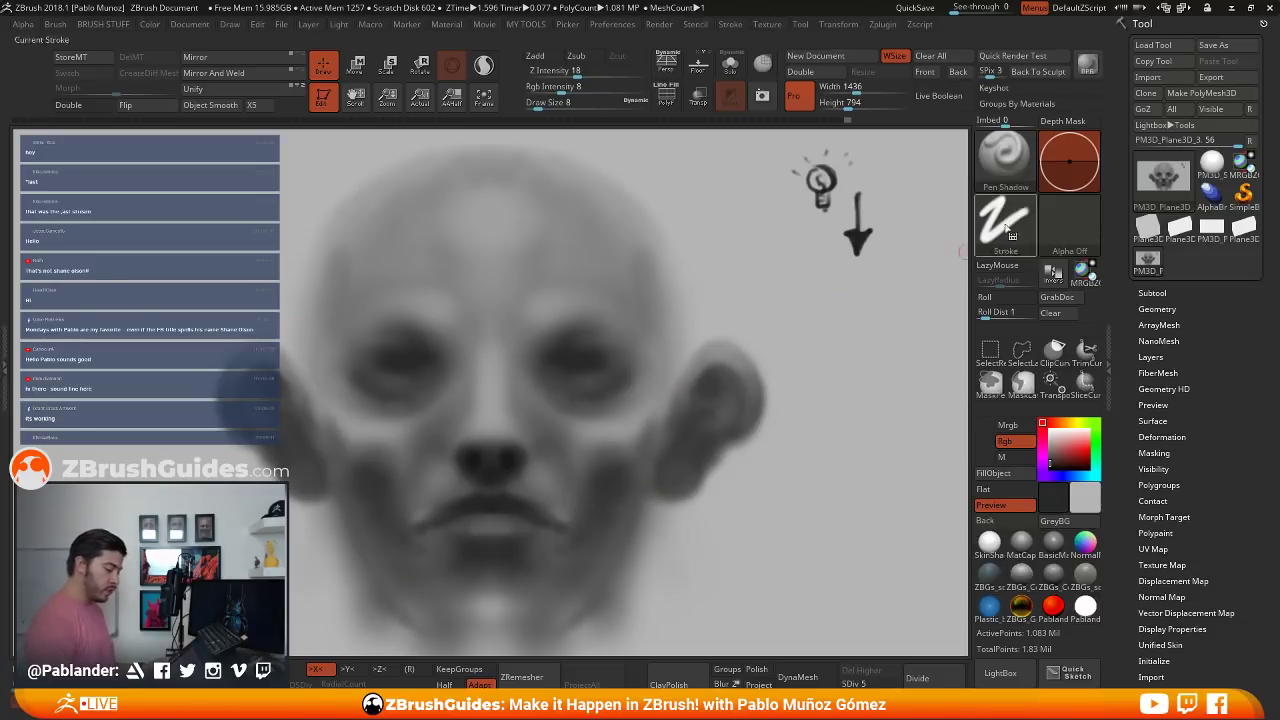
{"action": "left_click", "coordinate": [1008, 230]}
{"action": "left_click", "coordinate": [1008, 230]}
{"action": "left_click", "coordinate": [600, 236]}
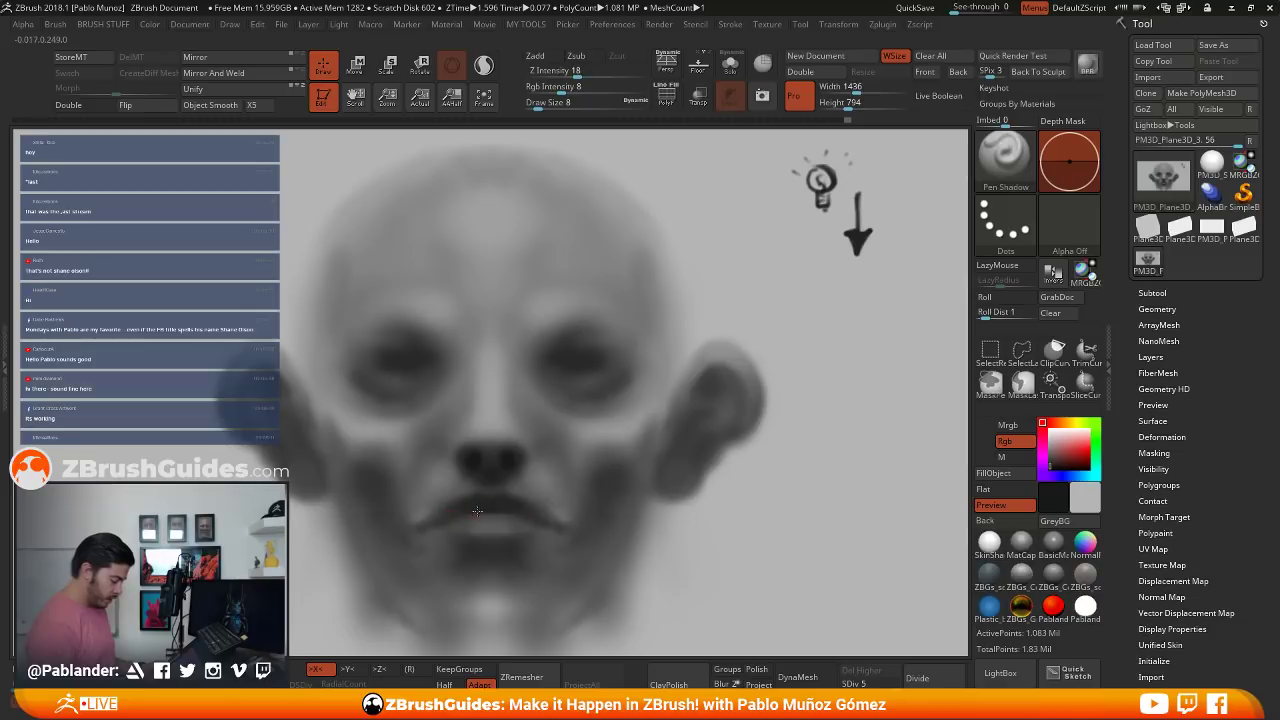
- Deepen the dark line between the lips out to the mouth corners, using draw sizes 8 and 16
{"action": "mouse_move", "coordinate": [463, 512]}
{"action": "left_mouse_down"}
{"action": "mouse_move", "coordinate": [474, 507]}
{"action": "mouse_move", "coordinate": [448, 514]}
{"action": "left_mouse_up"}
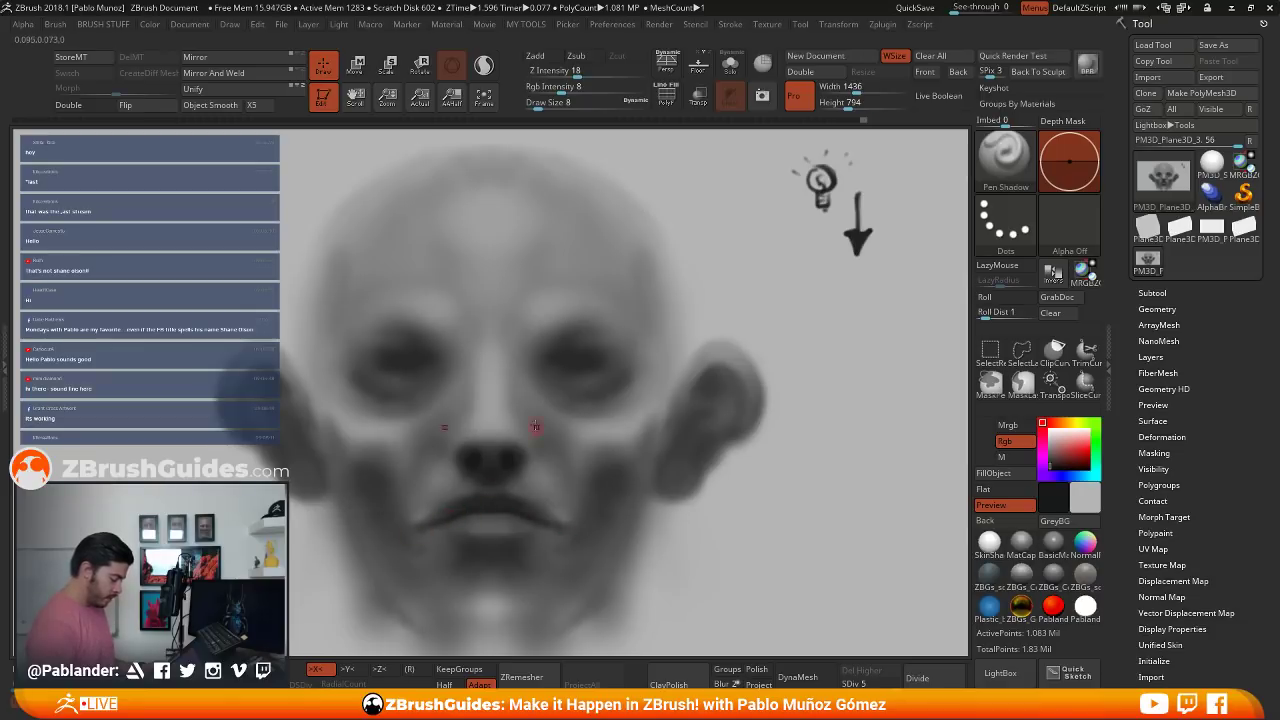
{"action": "key", "text": "space"}
{"action": "left_click_drag", "start_coordinate": [534, 409], "coordinate": [542, 409]}
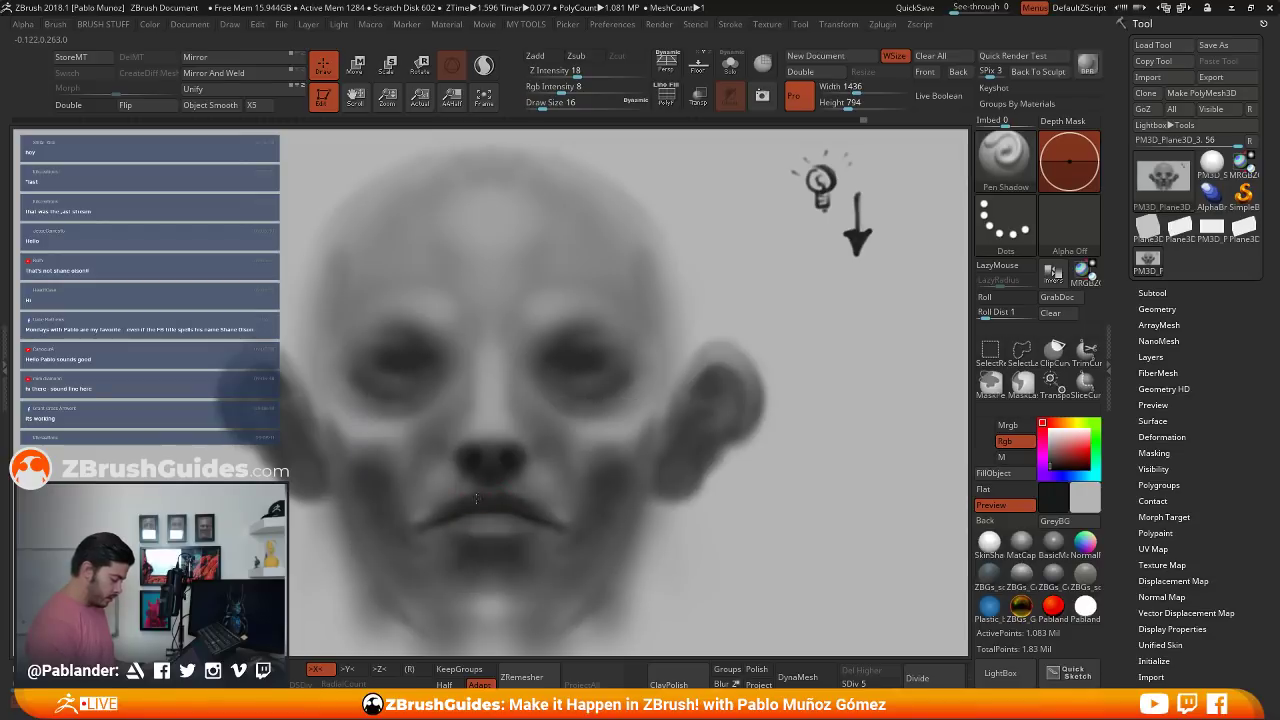
{"action": "left_click_drag", "start_coordinate": [465, 507], "coordinate": [571, 521]}
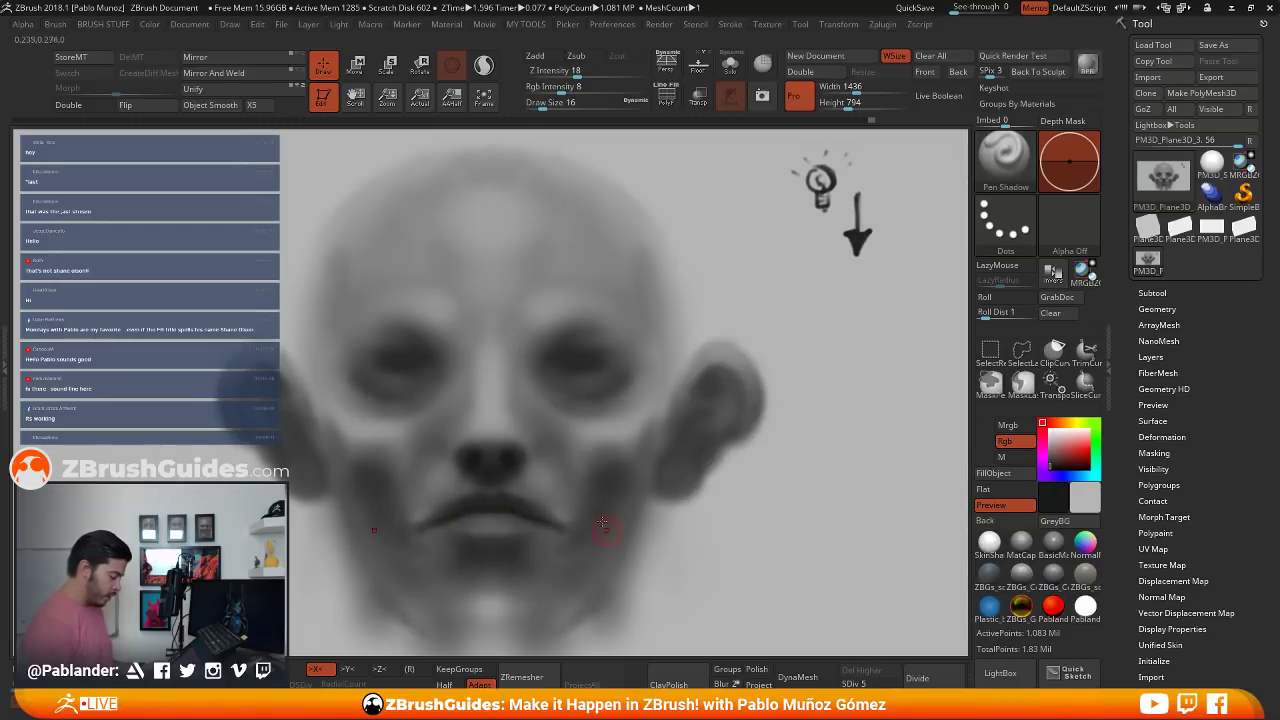
- Highlight the lower lip and its bottom edge with a sampled light grey at draw size 9, and raise the draw size to 18
{"action": "key", "text": "c"}
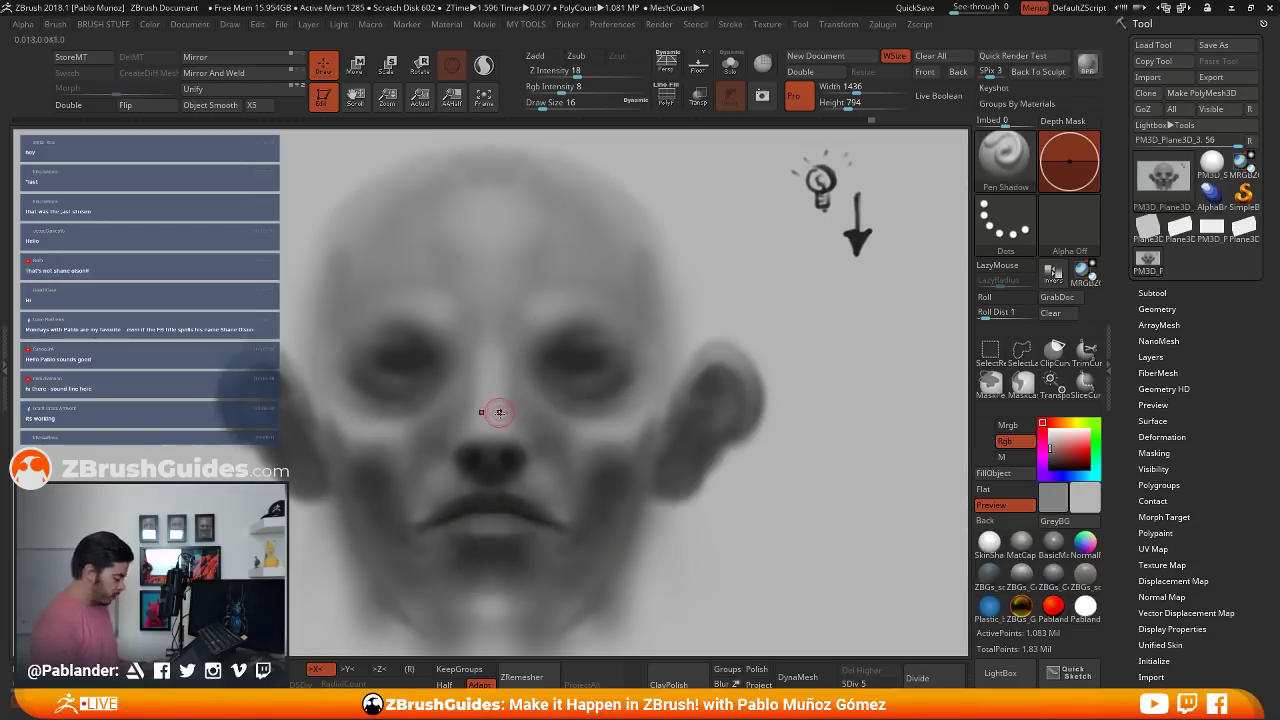
{"action": "key", "text": "space"}
{"action": "left_click_drag", "start_coordinate": [577, 438], "coordinate": [567, 440]}
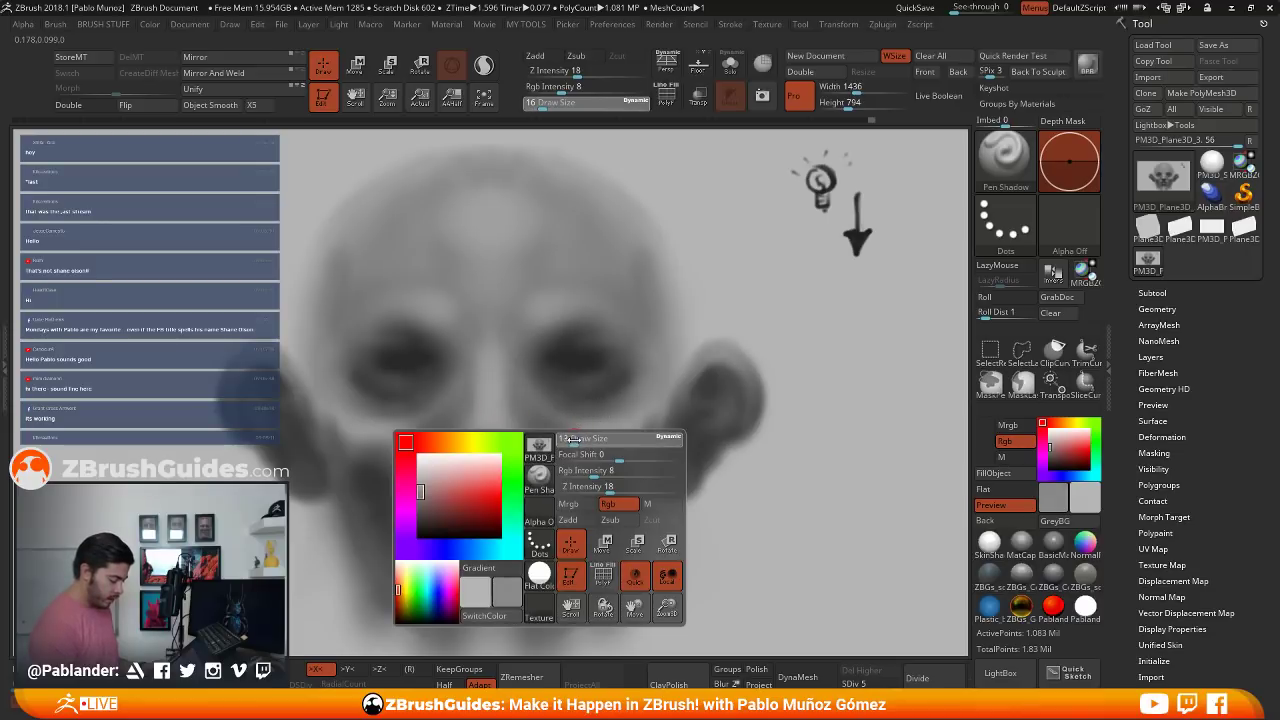
{"action": "left_click_drag", "start_coordinate": [497, 532], "coordinate": [527, 529]}
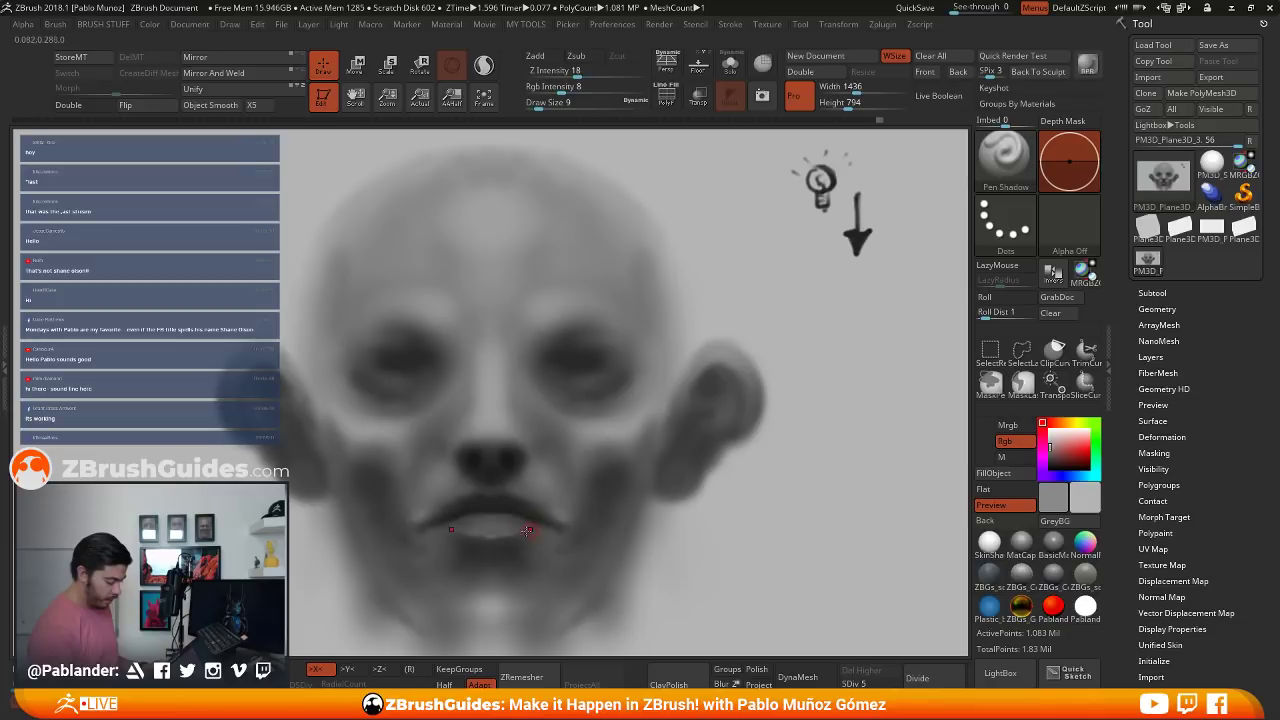
{"action": "left_click_drag", "start_coordinate": [518, 532], "coordinate": [541, 527]}
{"action": "key", "text": "space"}
{"action": "left_click_drag", "start_coordinate": [545, 421], "coordinate": [585, 421]}
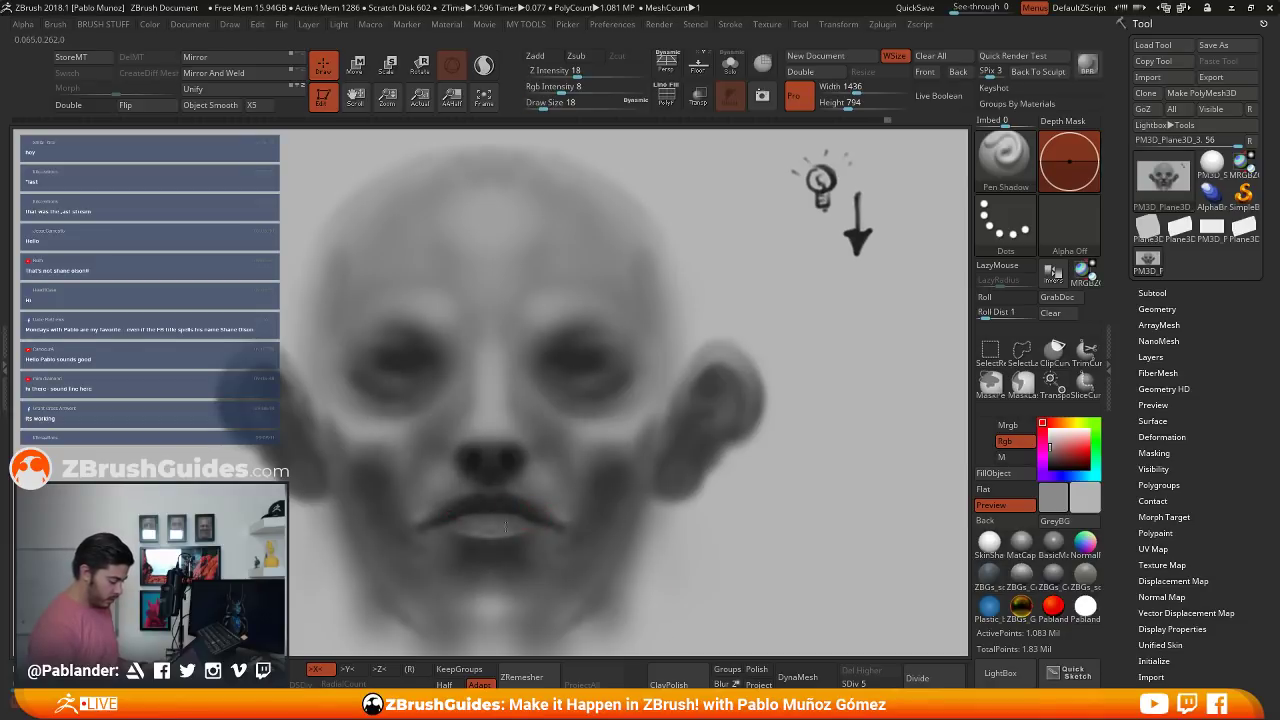
- Blend the mouth corners and shade the lower eyelids with sampled greys at draw size 18
{"action": "left_click_drag", "start_coordinate": [540, 512], "coordinate": [562, 523]}
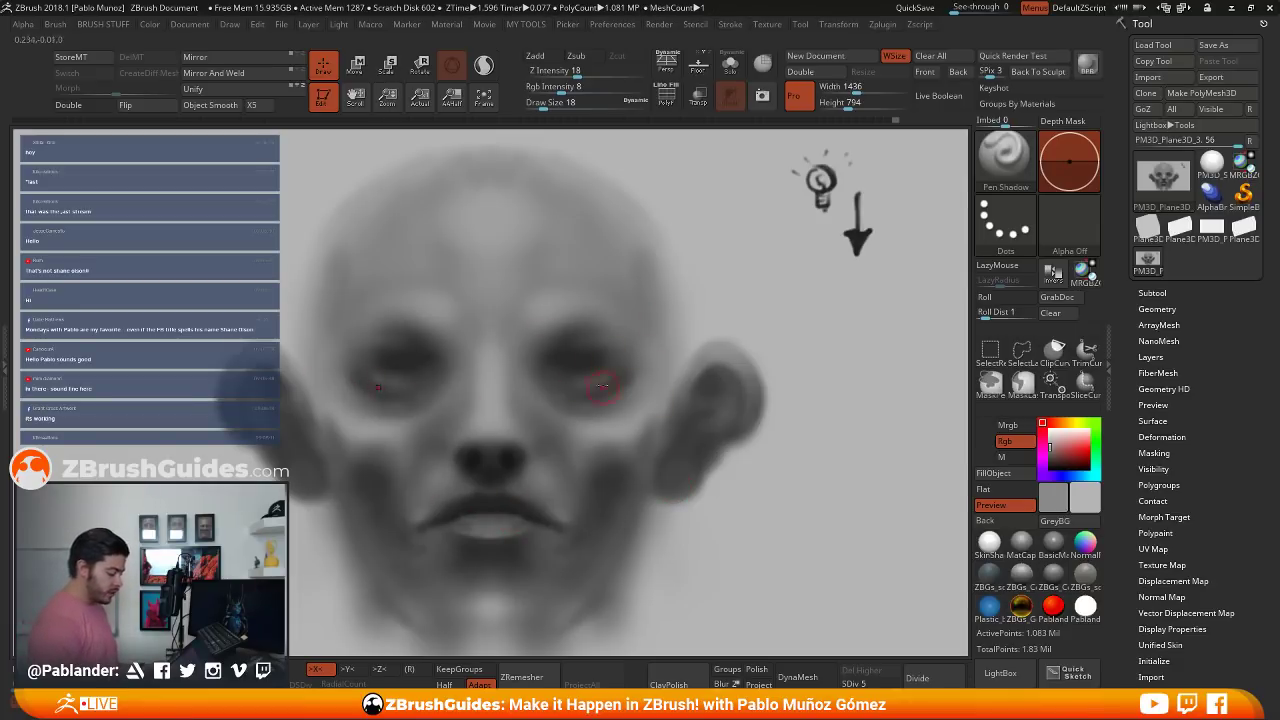
{"action": "key", "text": "c"}
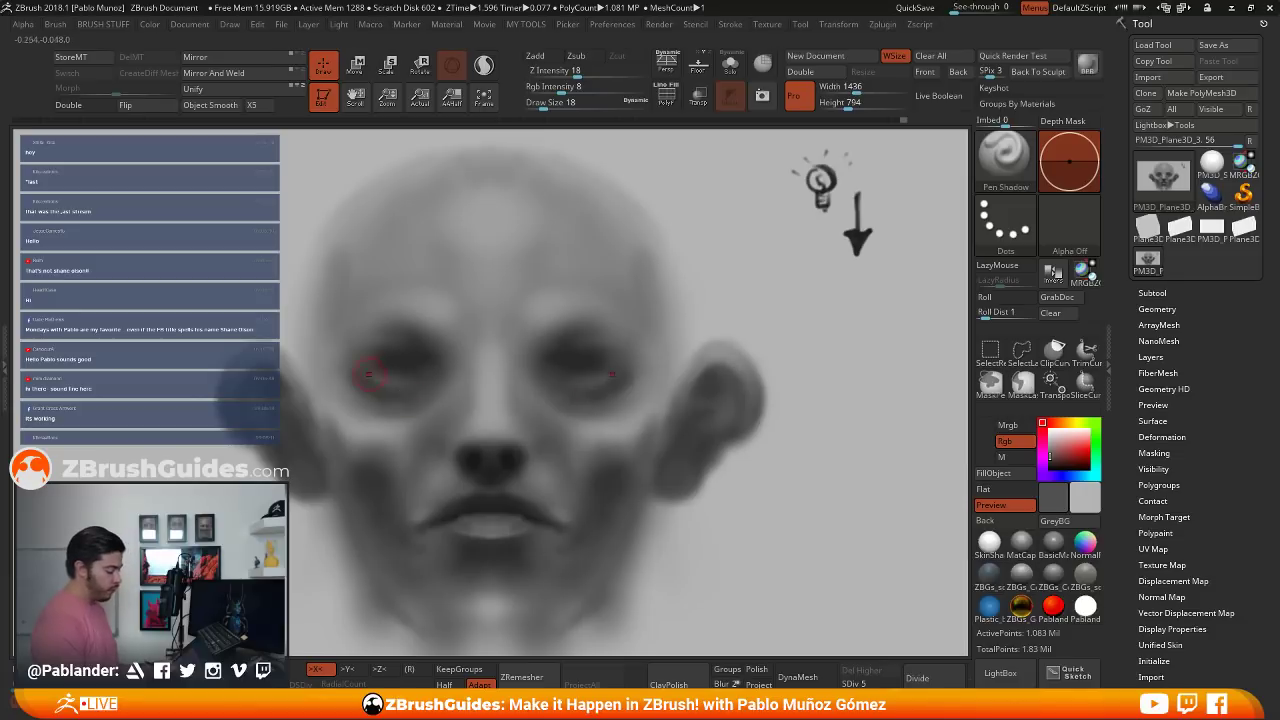
{"action": "left_click_drag", "start_coordinate": [370, 375], "coordinate": [409, 381]}
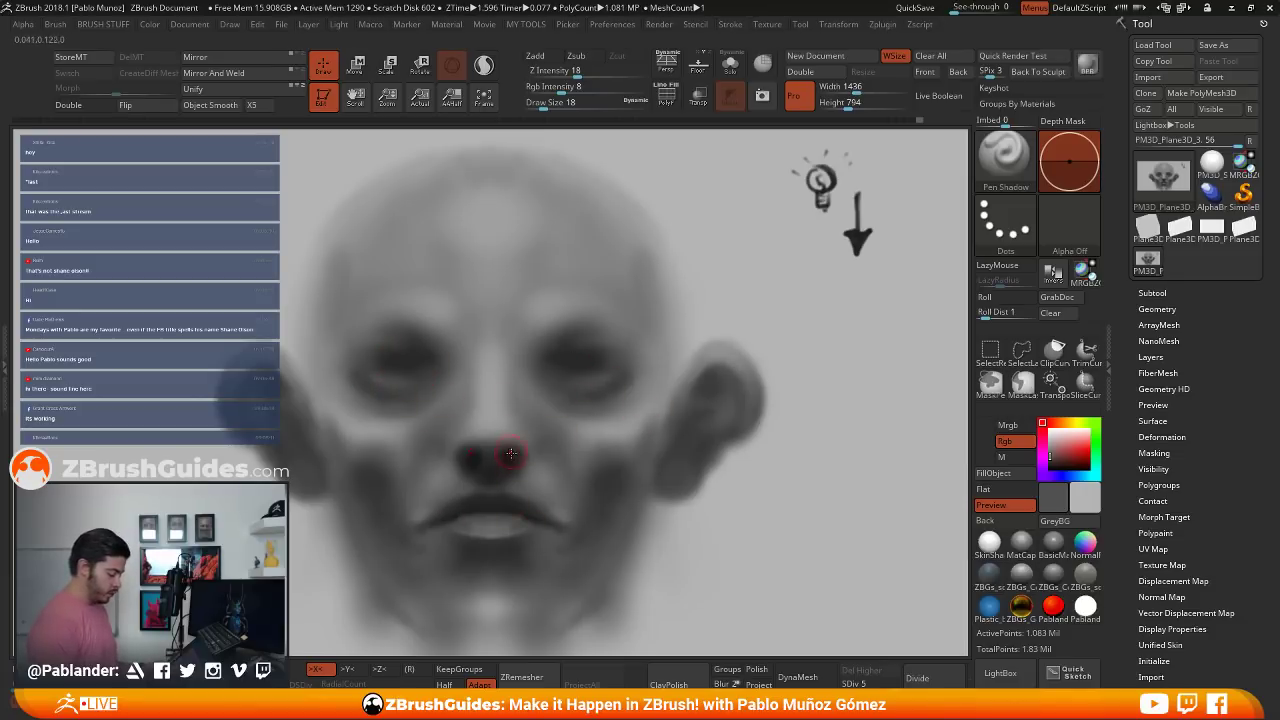
- Darken the eye sockets and their inner corners beside the nose bridge with sampled greys at draw size 39
{"action": "key", "text": "c"}
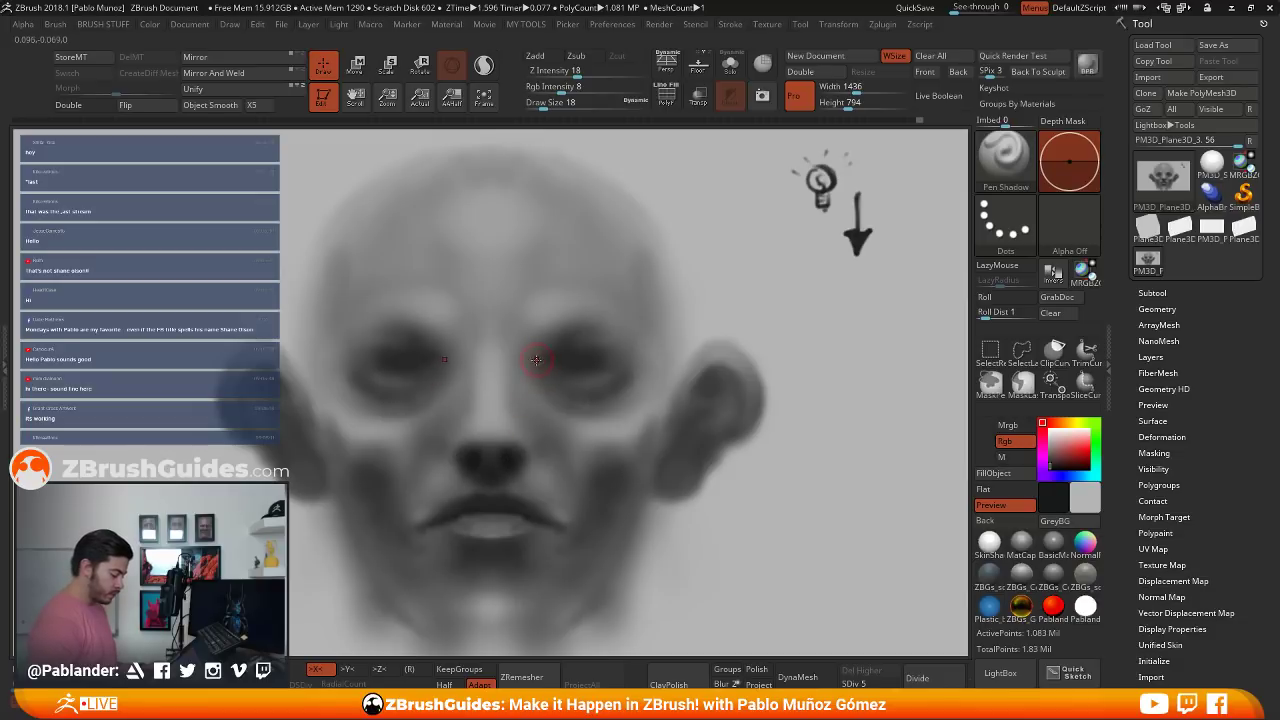
{"action": "key", "text": "space"}
{"action": "left_click_drag", "start_coordinate": [526, 364], "coordinate": [533, 362]}
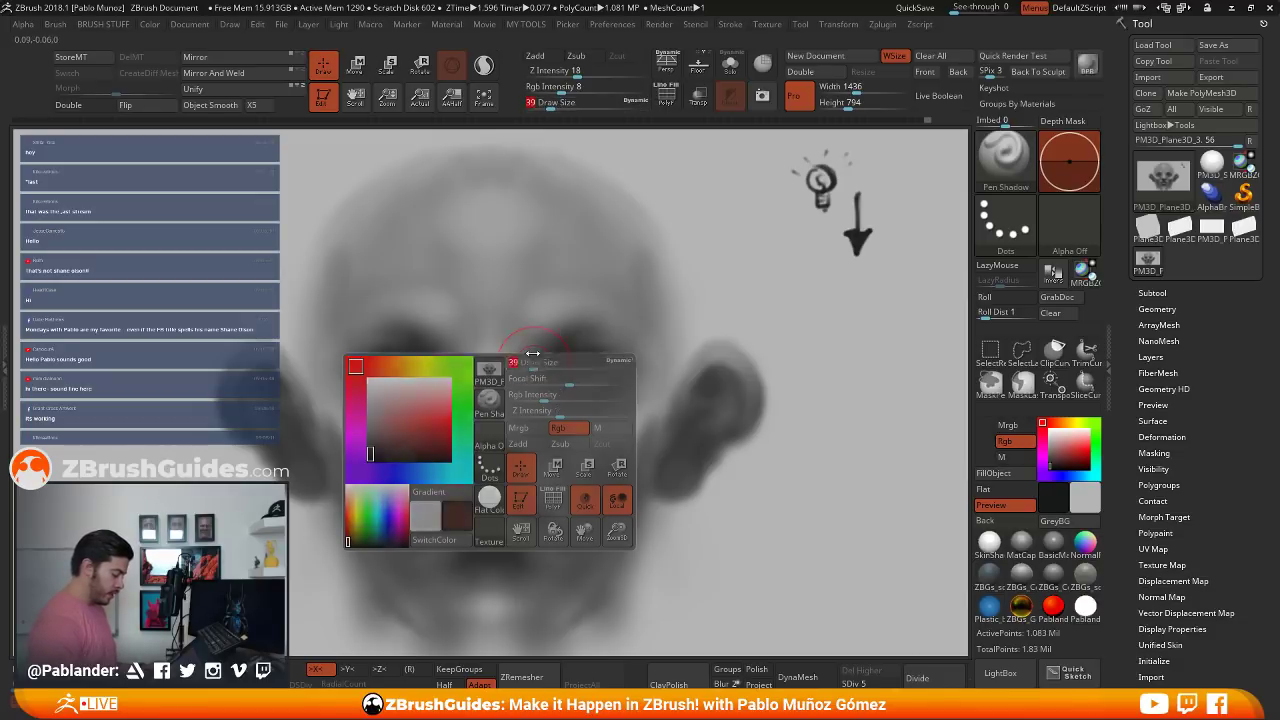
{"action": "key", "text": "c"}
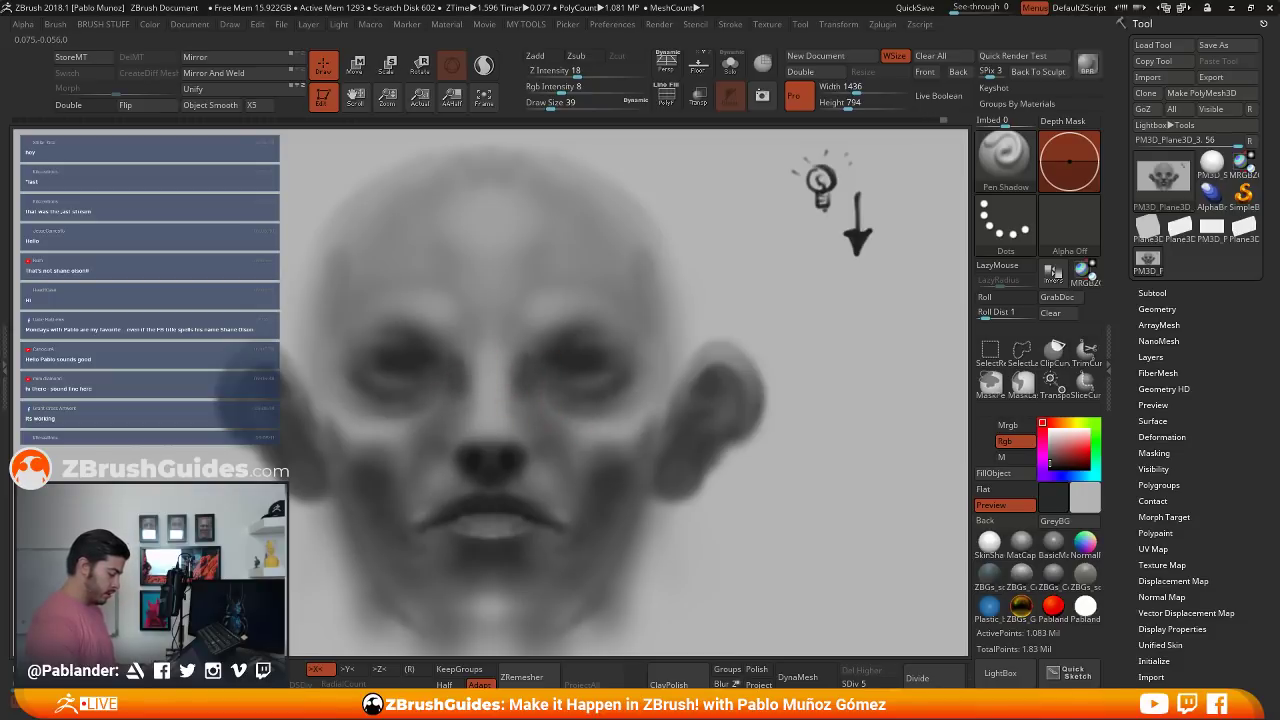
{"action": "key", "text": "c"}
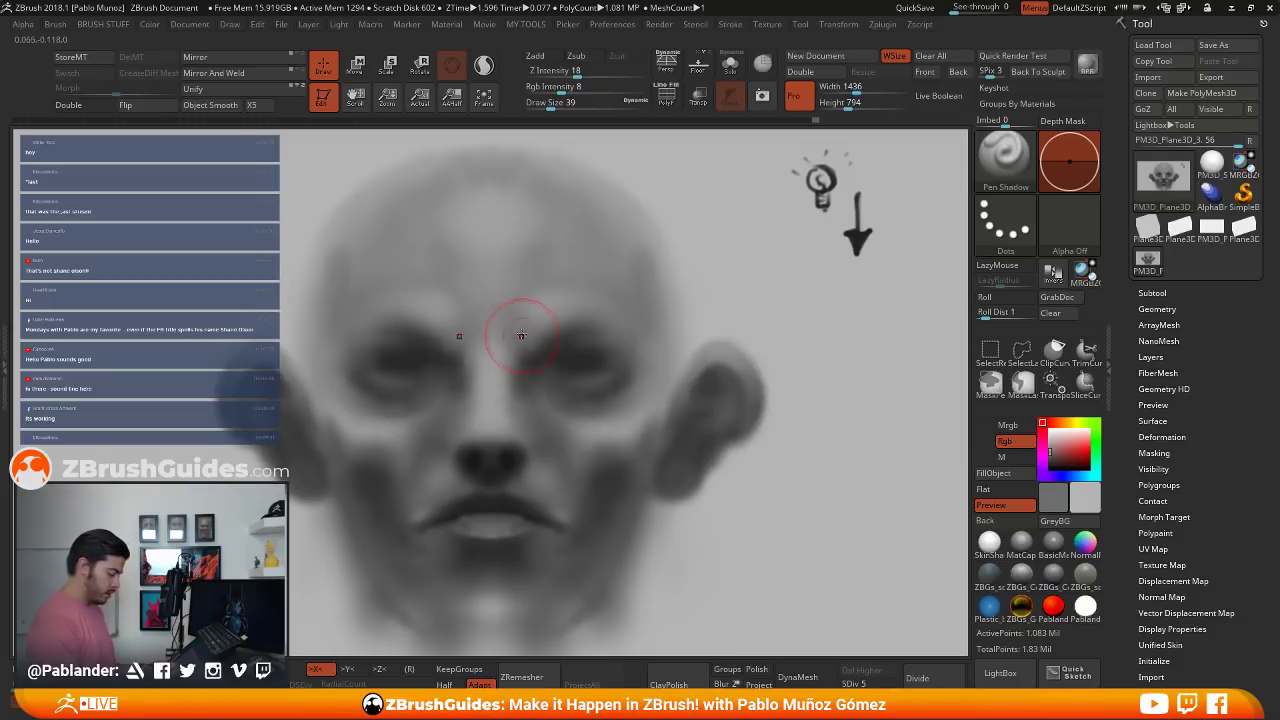
{"action": "key", "text": "c"}
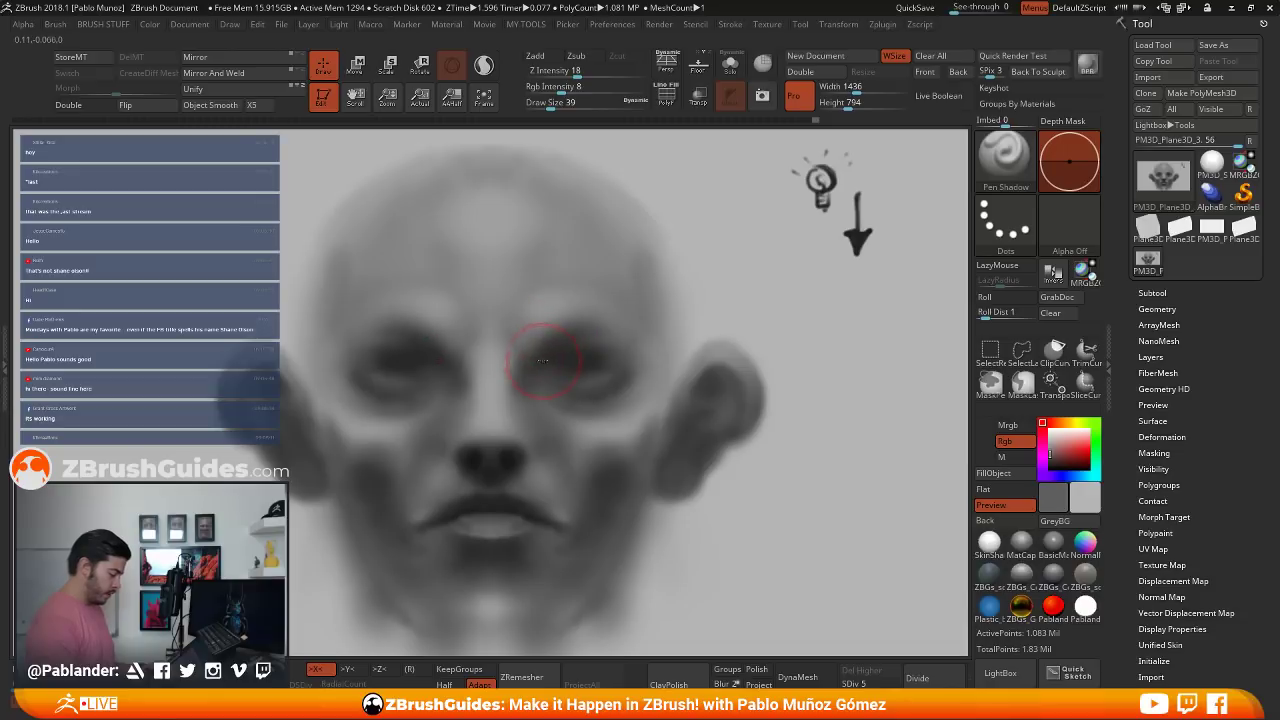
{"action": "left_click_drag", "start_coordinate": [541, 360], "coordinate": [573, 361]}
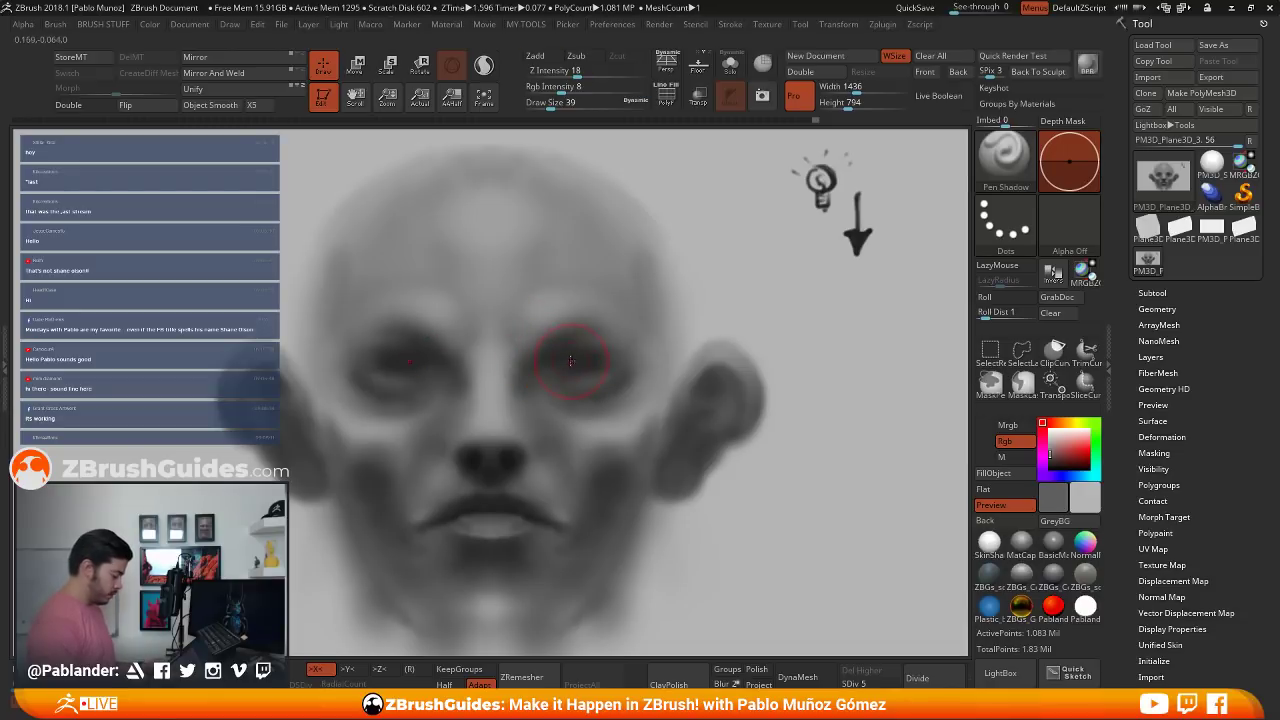
{"action": "key", "text": "c"}
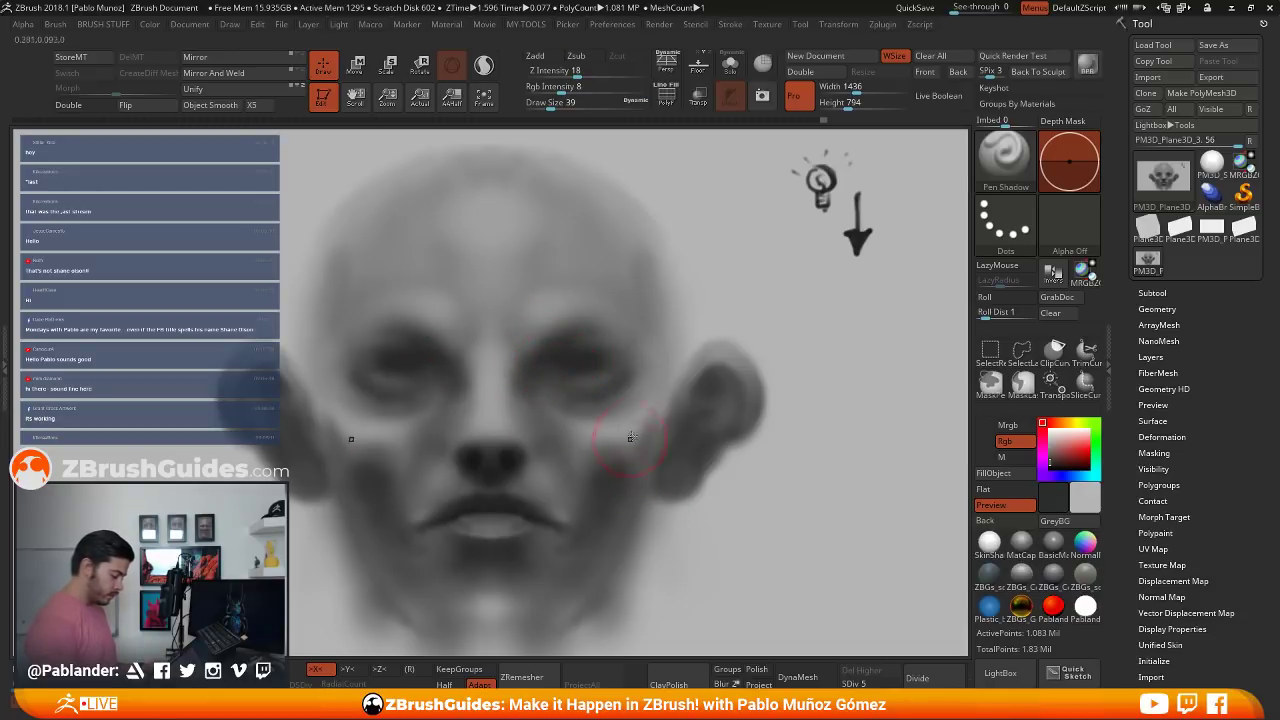
- Shade the hollows beneath the cheekbones down toward the jaw with sampled dark and mid greys
{"action": "key", "text": "c"}
{"action": "left_click_drag", "start_coordinate": [630, 448], "coordinate": [604, 476]}
{"action": "key", "text": "c"}
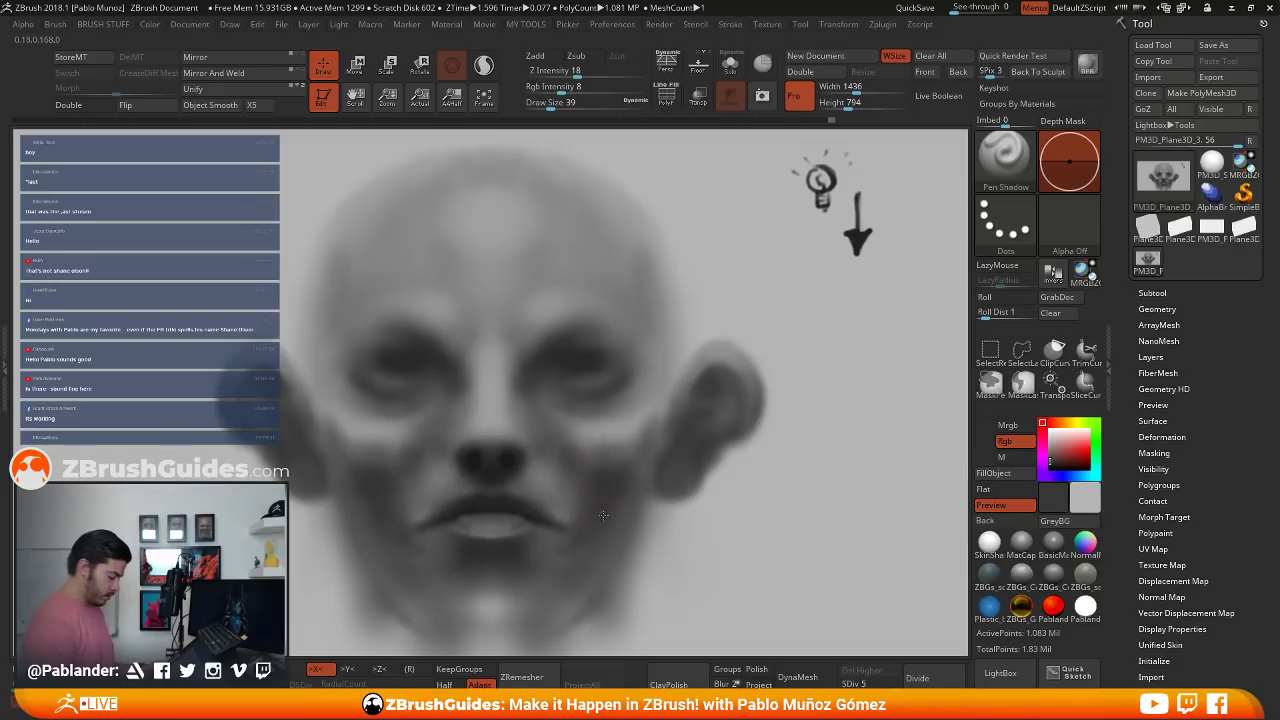
{"action": "key", "text": "c"}
{"action": "key", "text": "c"}
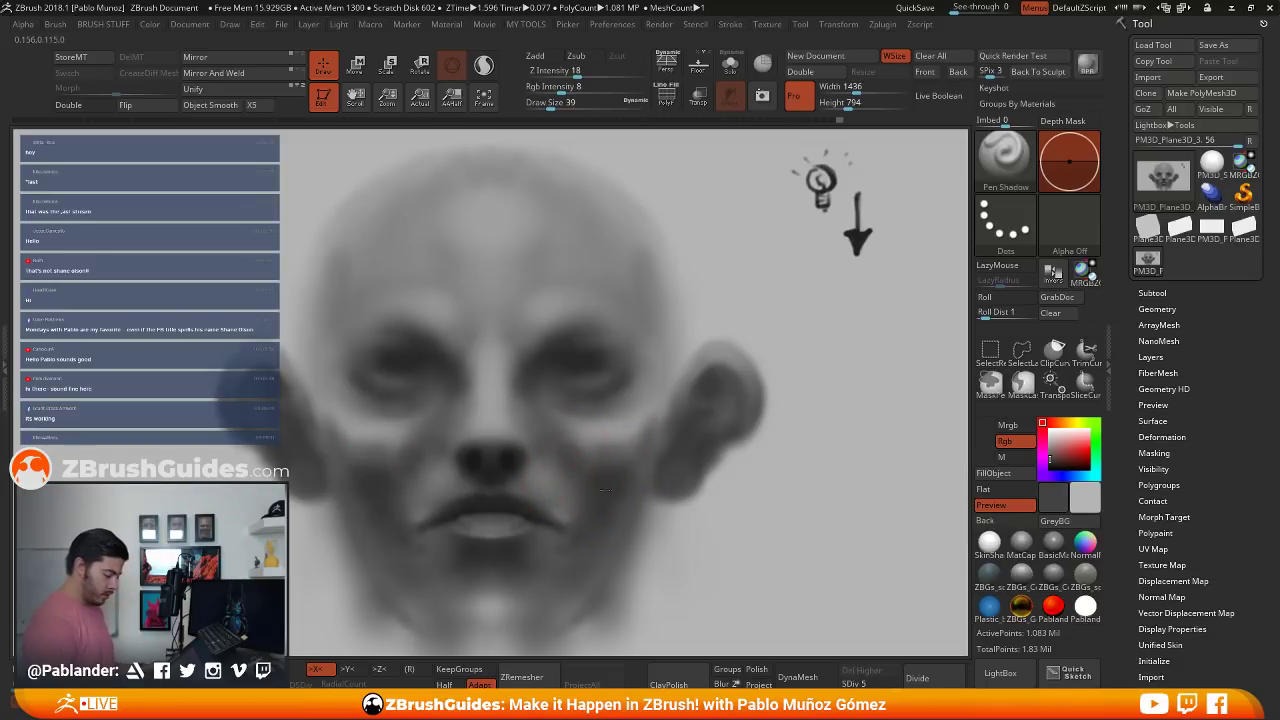
{"action": "key", "text": "c"}
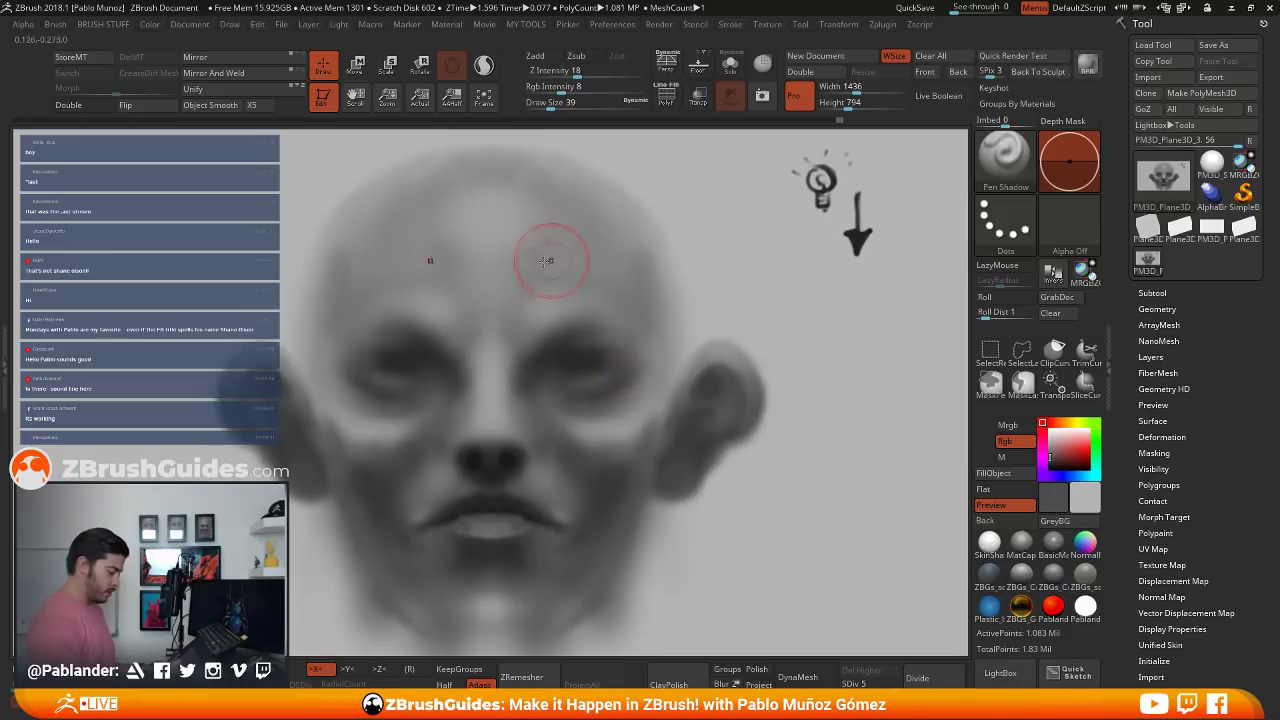
- Refine the shading around the brow and under the lower lip and chin with sampled greys
{"action": "key", "text": "c"}
{"action": "key", "text": "c"}
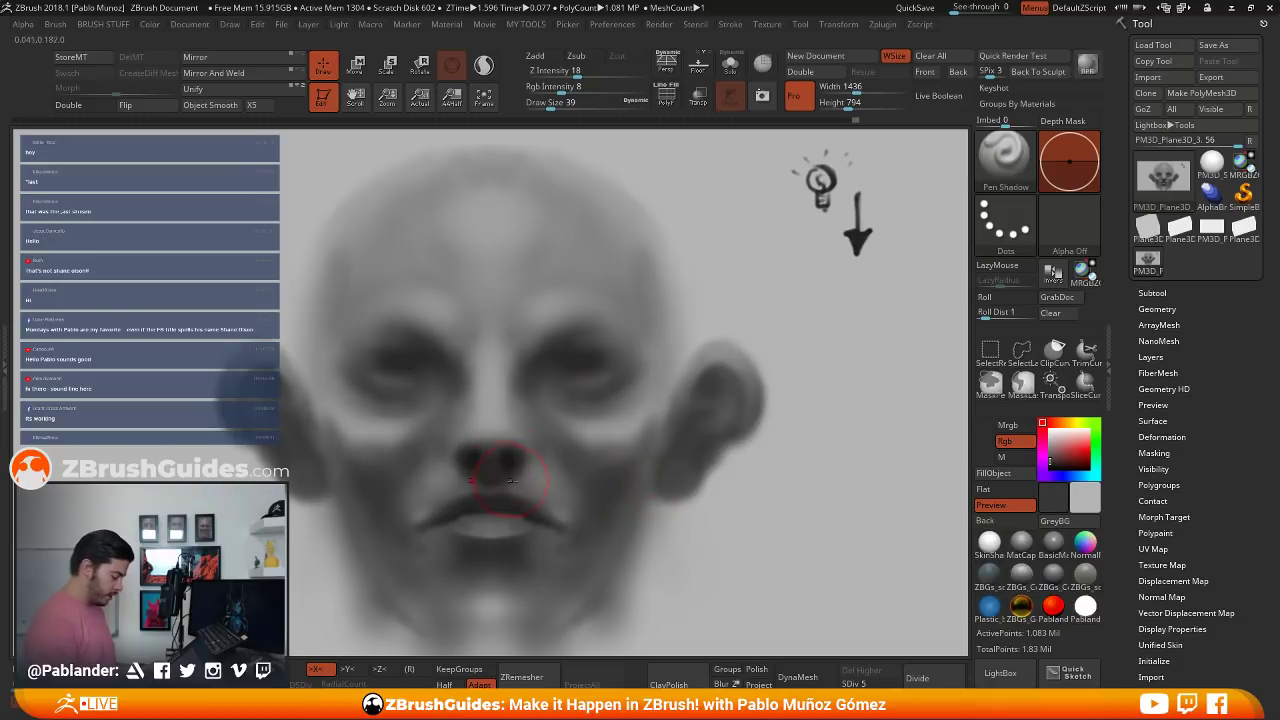
{"action": "key", "text": "c"}
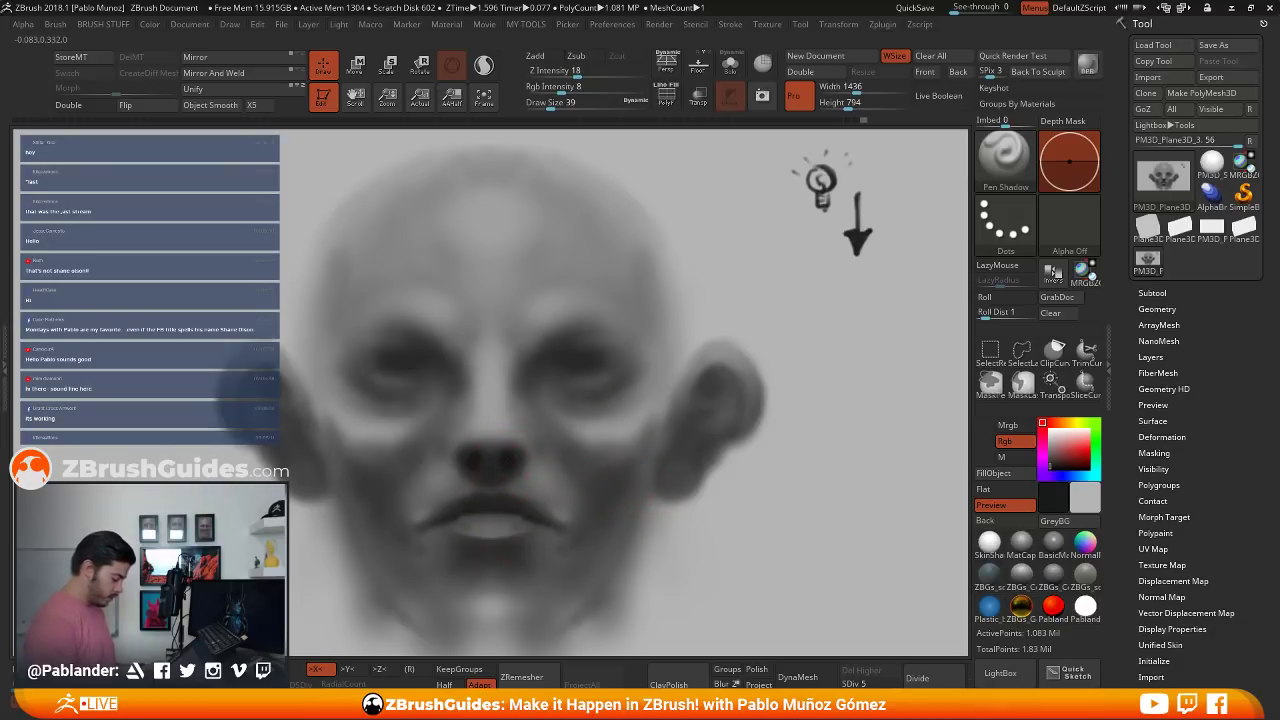
{"action": "key", "text": "c"}
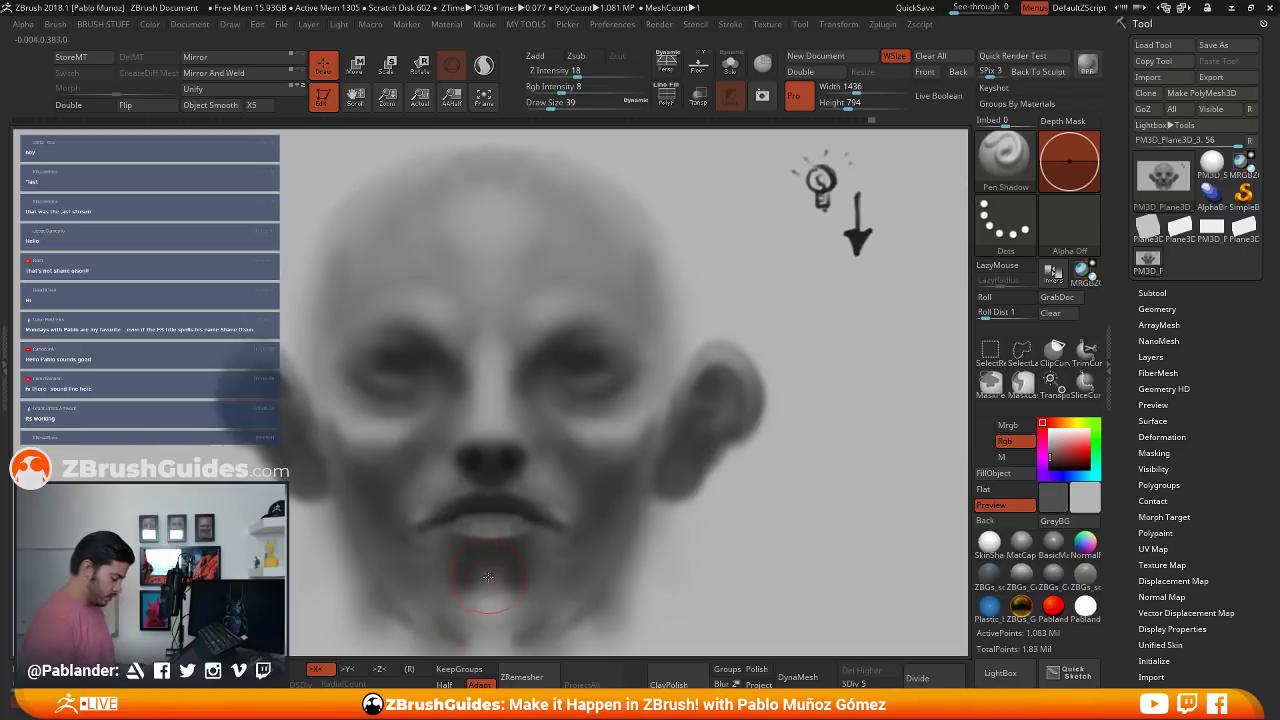
{"action": "key", "text": "c"}
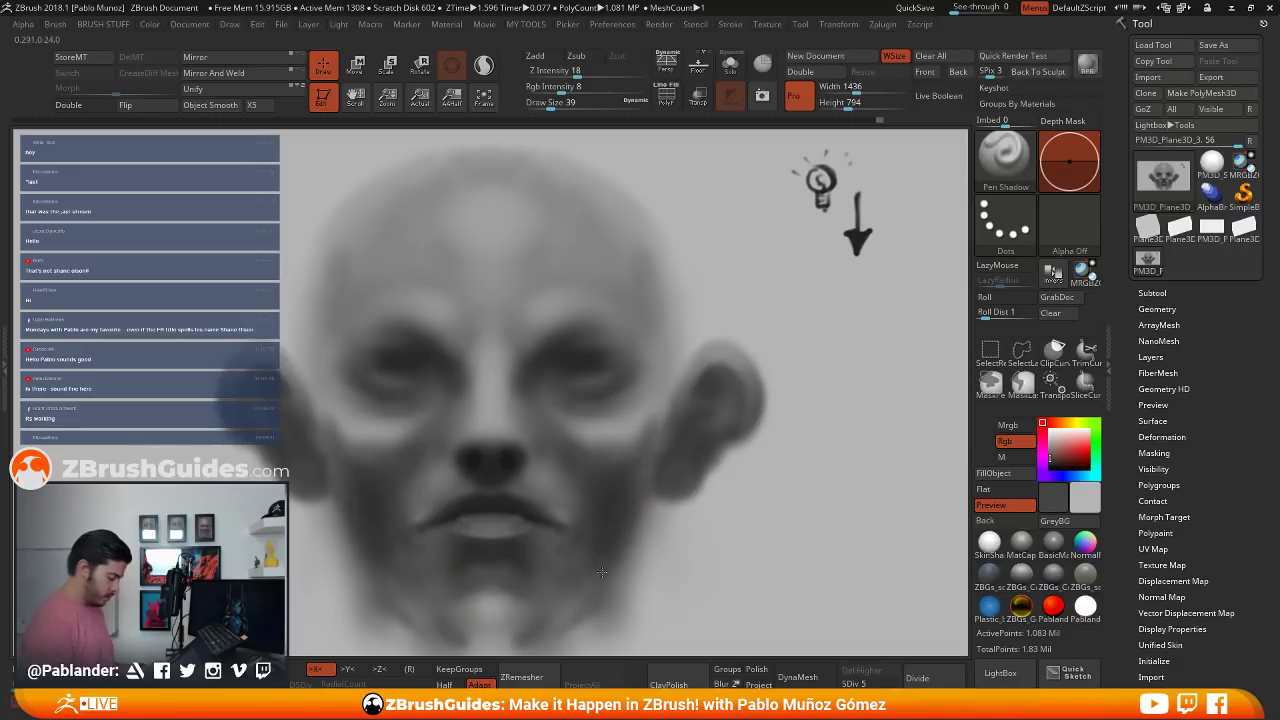
- Paint a dark neck beneath the jaw line and narrow its sides with the sampled background grey
{"action": "mouse_move", "coordinate": [590, 625]}
{"action": "left_mouse_down"}
{"action": "mouse_move", "coordinate": [490, 648]}
{"action": "mouse_move", "coordinate": [600, 618]}
{"action": "mouse_move", "coordinate": [637, 582]}
{"action": "left_mouse_up"}
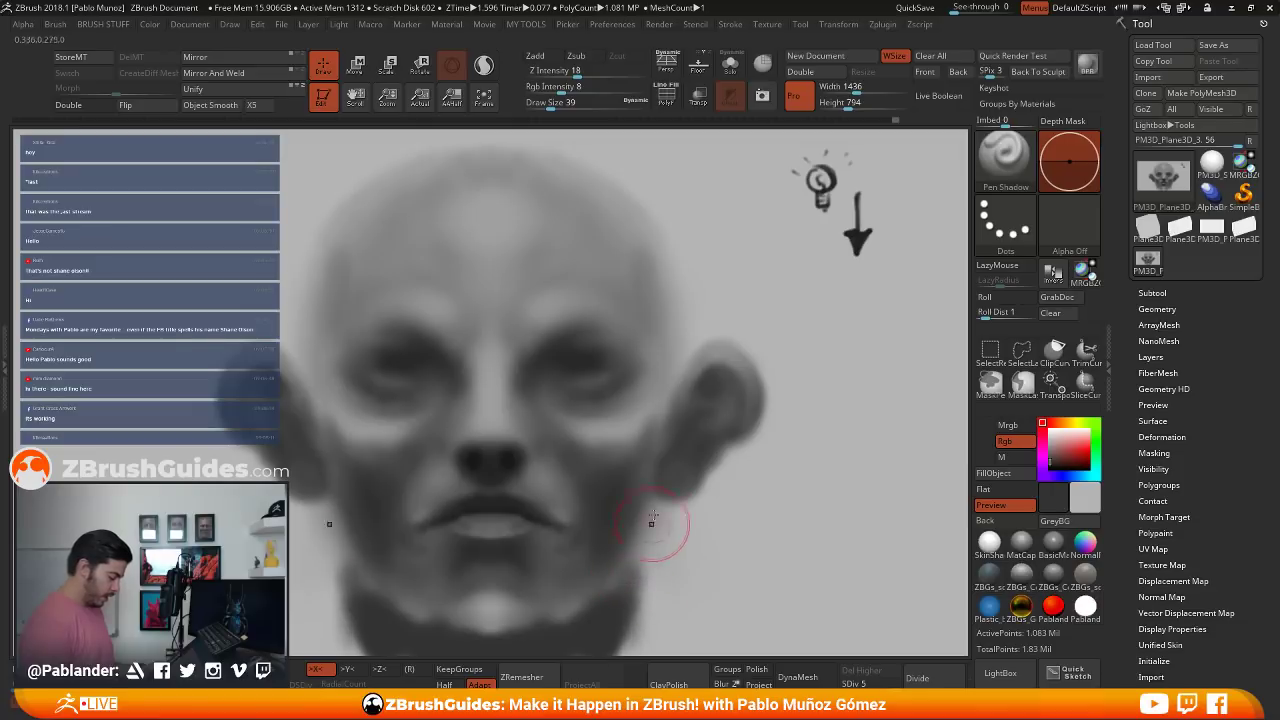
{"action": "left_click_drag", "start_coordinate": [657, 526], "coordinate": [642, 636]}
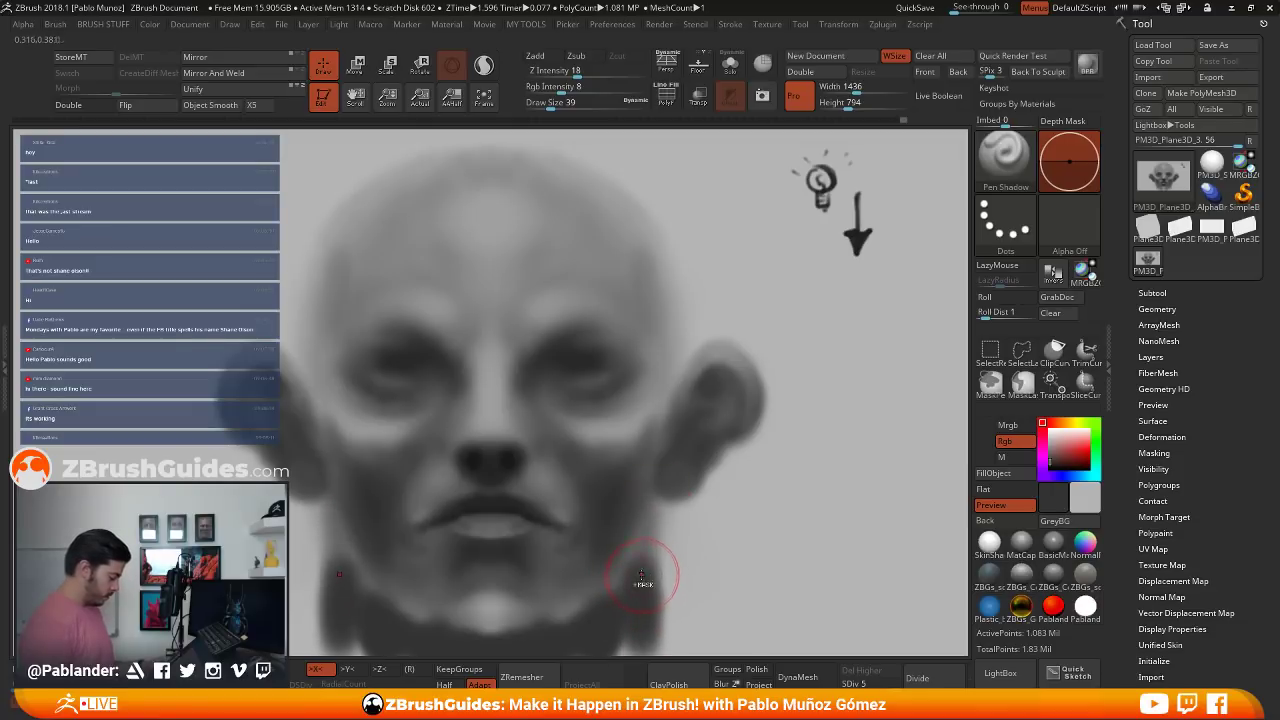
{"action": "key", "text": "ctrl+z"}
{"action": "mouse_move", "coordinate": [650, 578]}
{"action": "left_mouse_down"}
{"action": "mouse_move", "coordinate": [638, 636]}
{"action": "mouse_move", "coordinate": [644, 622]}
{"action": "left_mouse_up"}
{"action": "left_click_drag", "start_coordinate": [618, 664], "coordinate": [590, 625]}
{"action": "right_click_drag", "start_coordinate": [643, 453], "coordinate": [637, 392]}
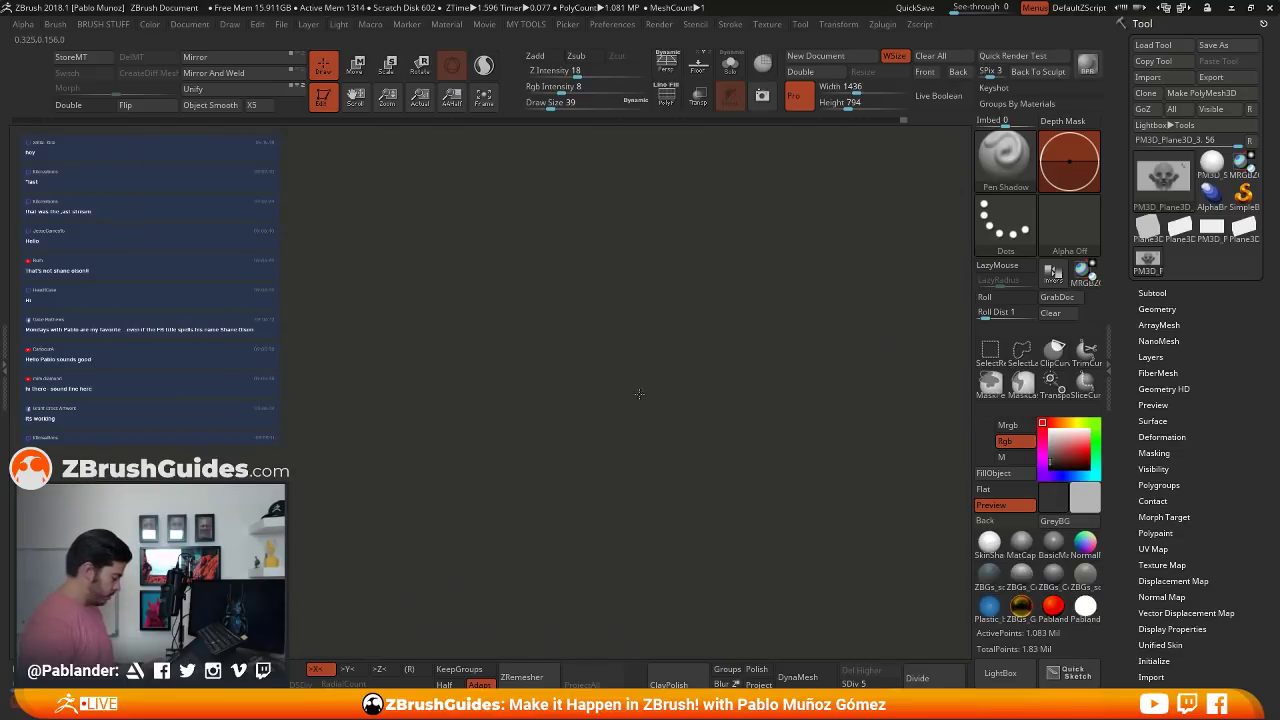
{"action": "mouse_move", "coordinate": [696, 465]}
{"action": "right_mouse_down"}
{"action": "mouse_move", "coordinate": [652, 468]}
{"action": "mouse_move", "coordinate": [632, 512]}
{"action": "right_mouse_up"}
{"action": "left_click_drag", "start_coordinate": [606, 562], "coordinate": [583, 568]}
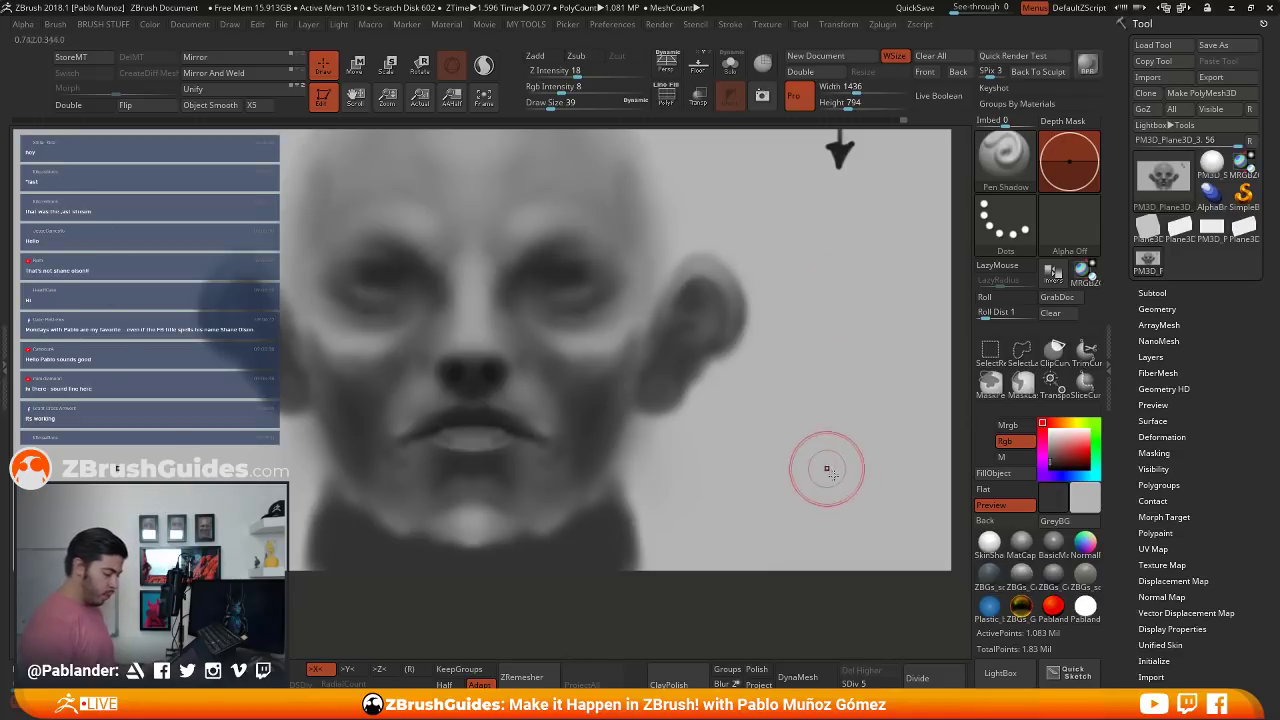
{"action": "key", "text": "c"}
{"action": "mouse_move", "coordinate": [643, 478]}
{"action": "left_mouse_down"}
{"action": "mouse_move", "coordinate": [655, 558]}
{"action": "mouse_move", "coordinate": [647, 480]}
{"action": "mouse_move", "coordinate": [636, 570]}
{"action": "mouse_move", "coordinate": [634, 523]}
{"action": "mouse_move", "coordinate": [622, 562]}
{"action": "left_mouse_up"}
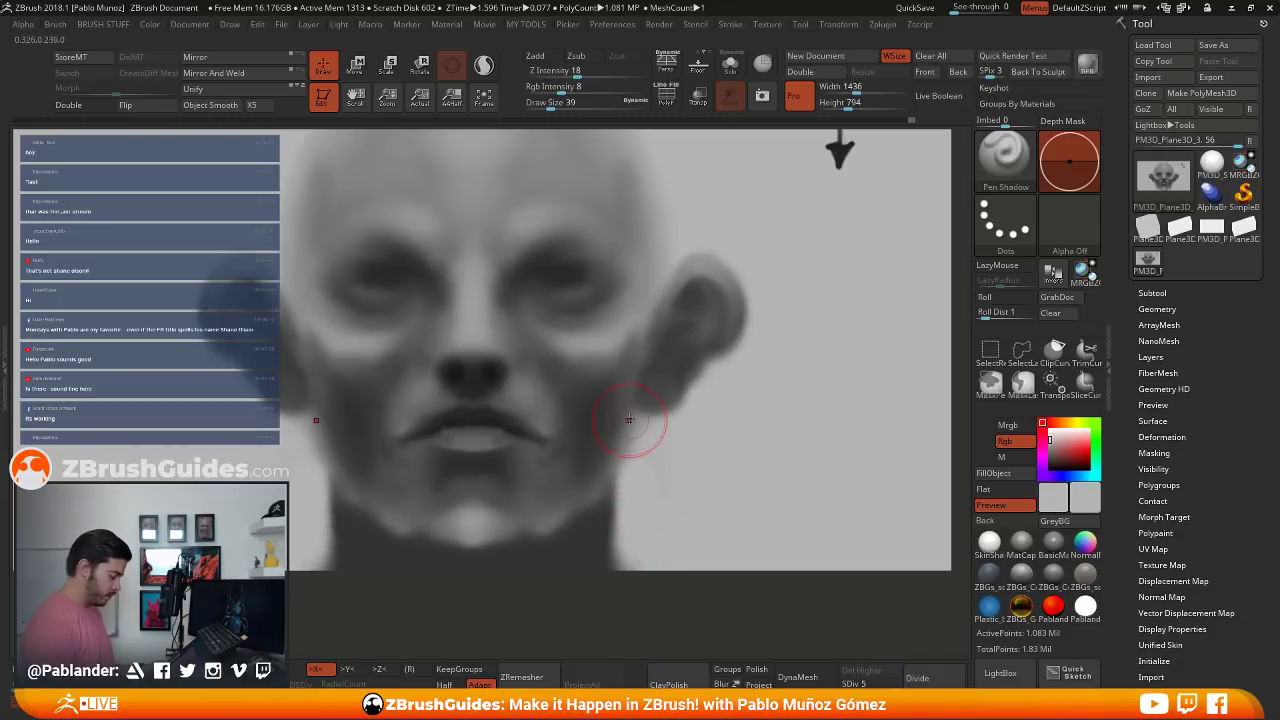
- Refine the shading of the ears with a sampled mid grey, using draw sizes 20 and 12
{"action": "key", "text": "c"}
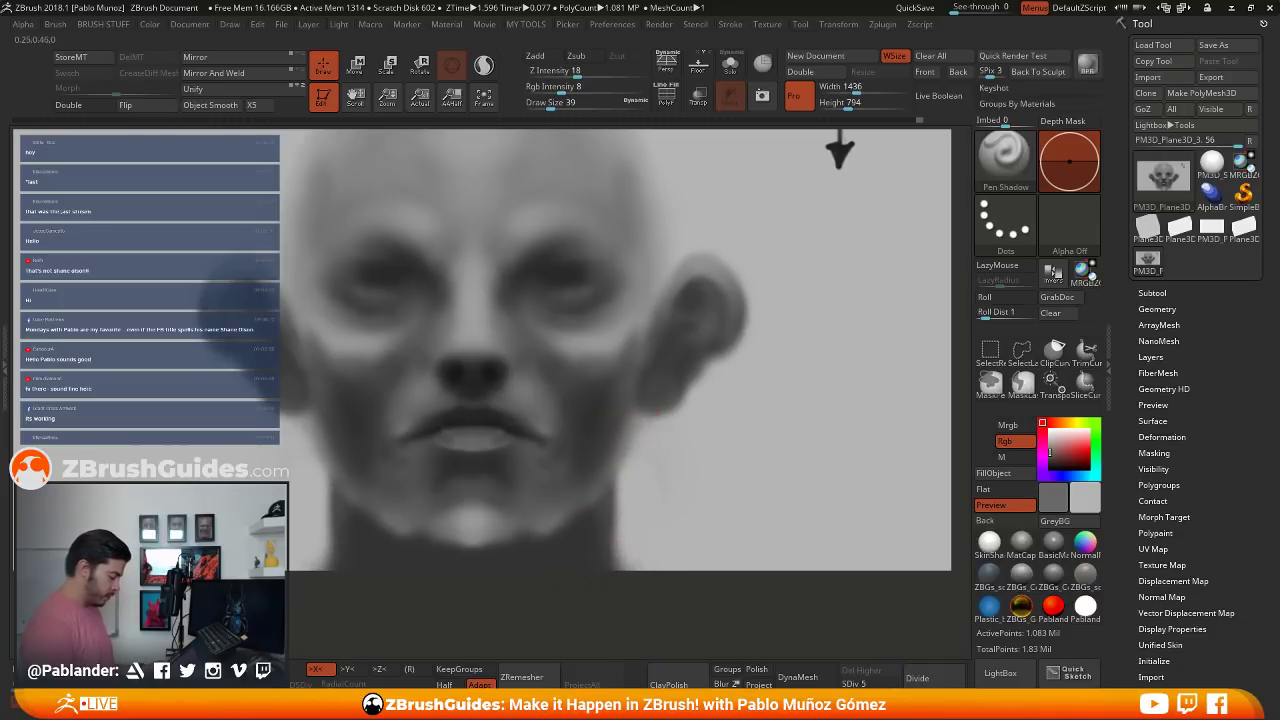
{"action": "right_click_drag", "start_coordinate": [670, 443], "coordinate": [673, 492], "text": "alt"}
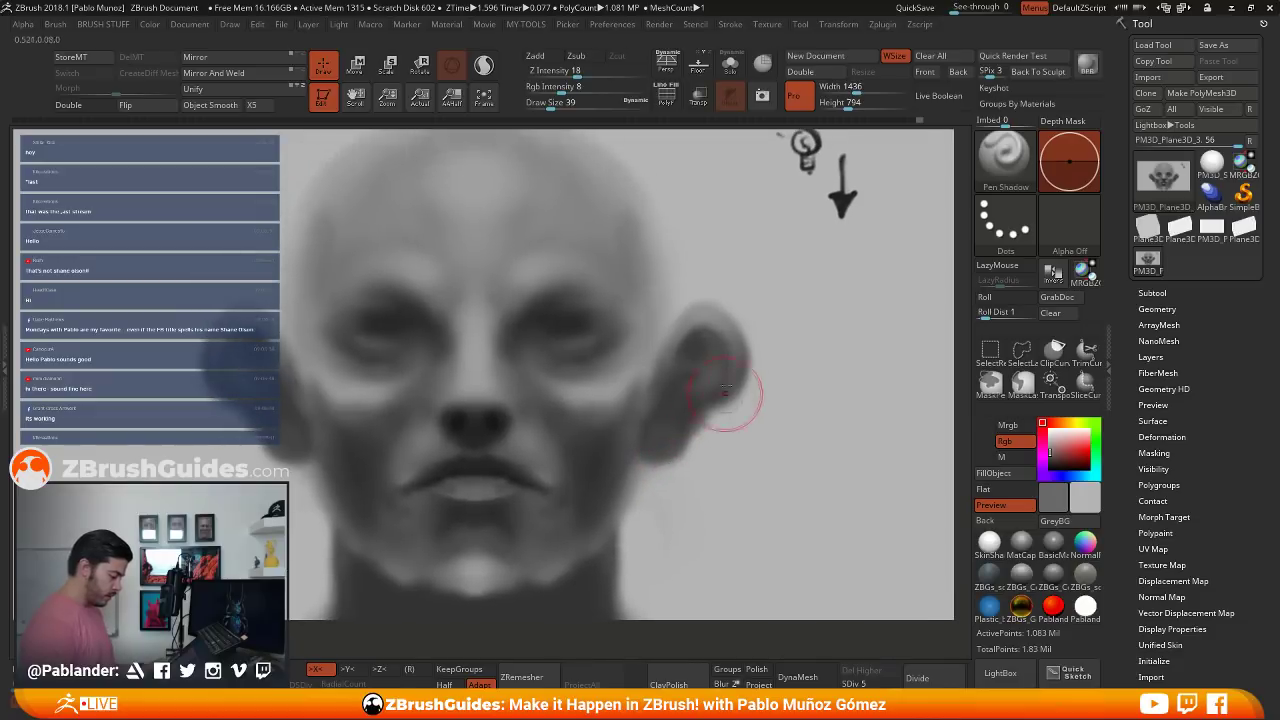
{"action": "key", "text": "space"}
{"action": "left_click_drag", "start_coordinate": [726, 358], "coordinate": [711, 356]}
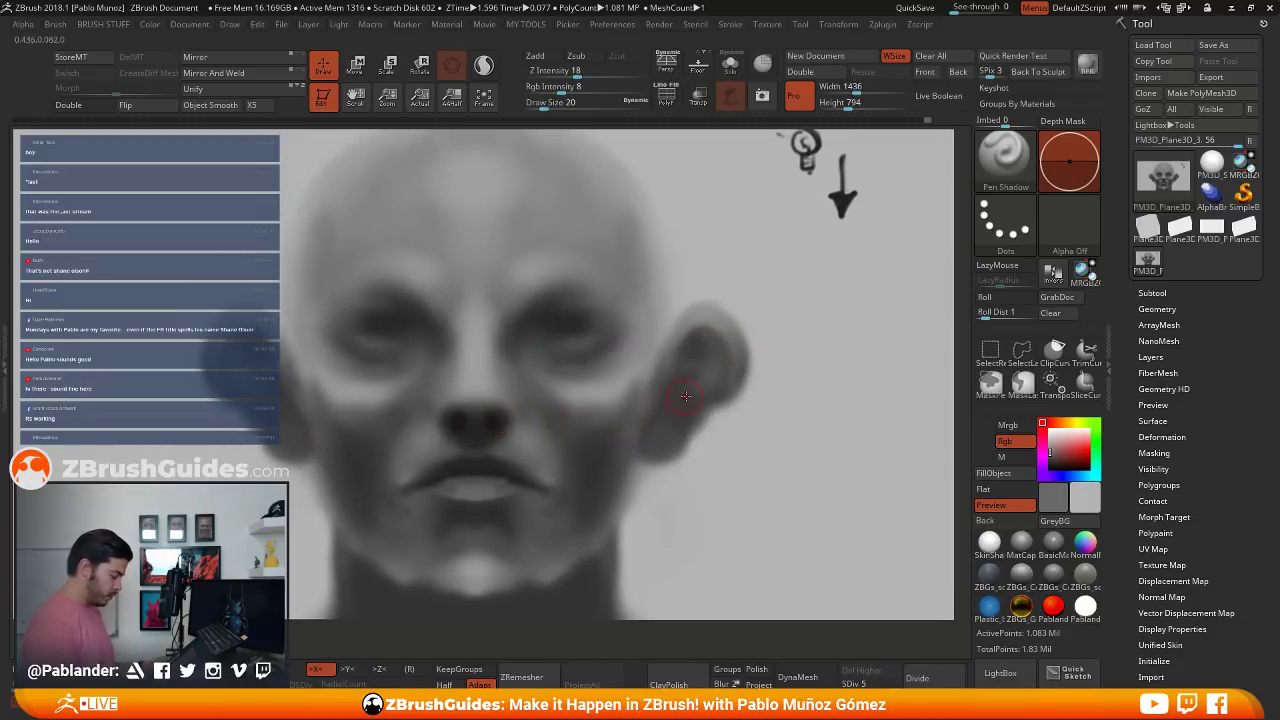
{"action": "key", "text": "space"}
{"action": "left_click_drag", "start_coordinate": [682, 366], "coordinate": [677, 366]}
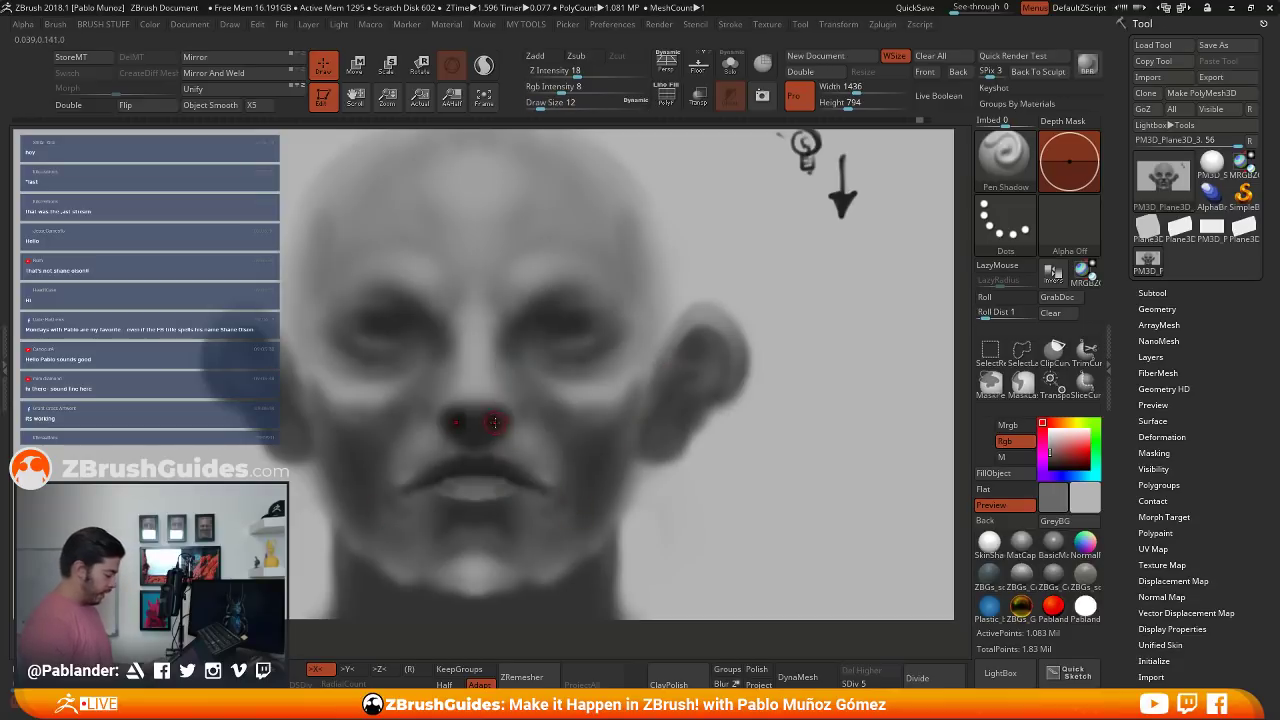
- Darken the inner folds of the ears with a dark grey sampled from the nostrils, using draw sizes 12 and 20
{"action": "key", "text": "c"}
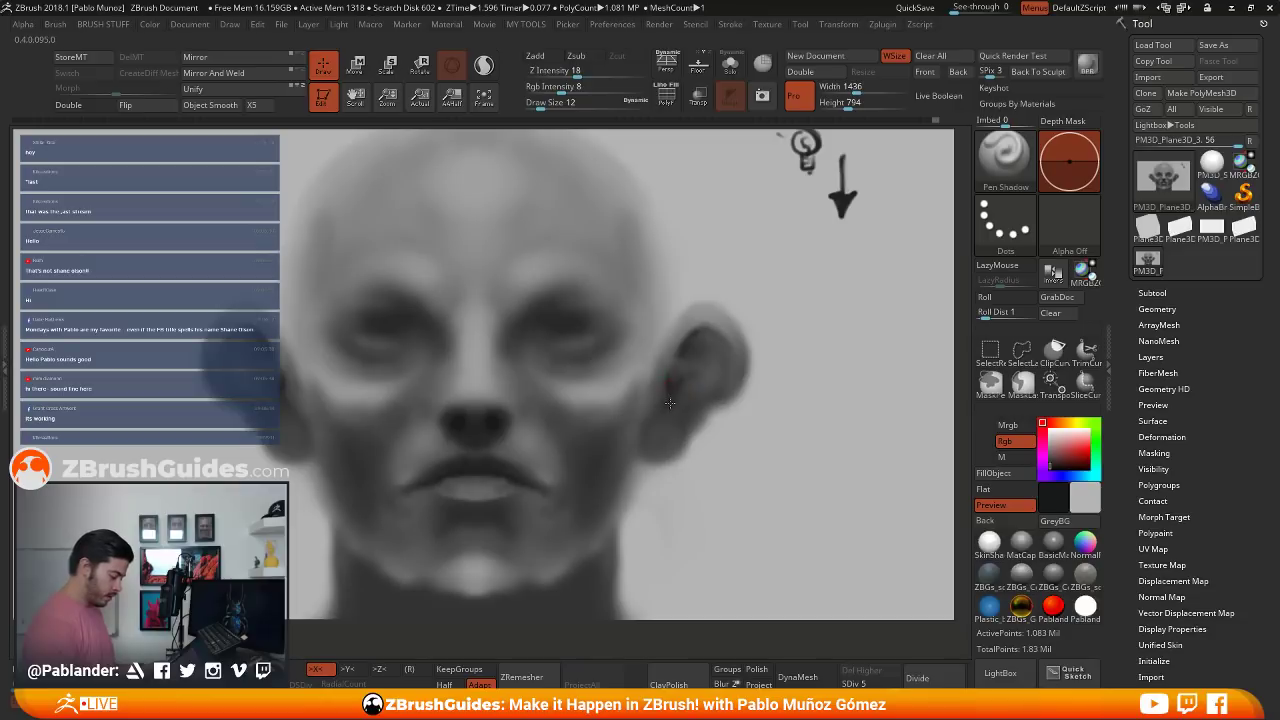
{"action": "key", "text": "space"}
{"action": "left_click", "coordinate": [685, 383]}
{"action": "key", "text": "c"}
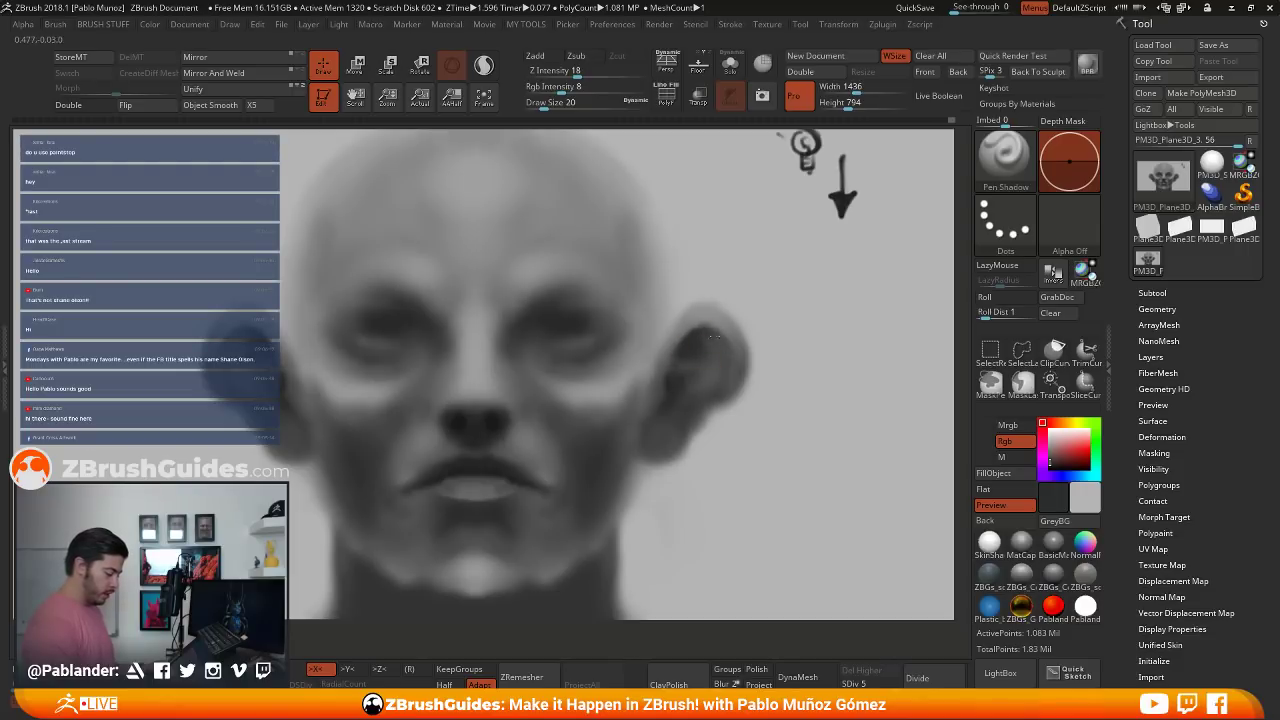
- Highlight the earlobes with a sampled light grey and blend their edges with darker sampled greys at draw size 20
{"action": "key", "text": "c"}
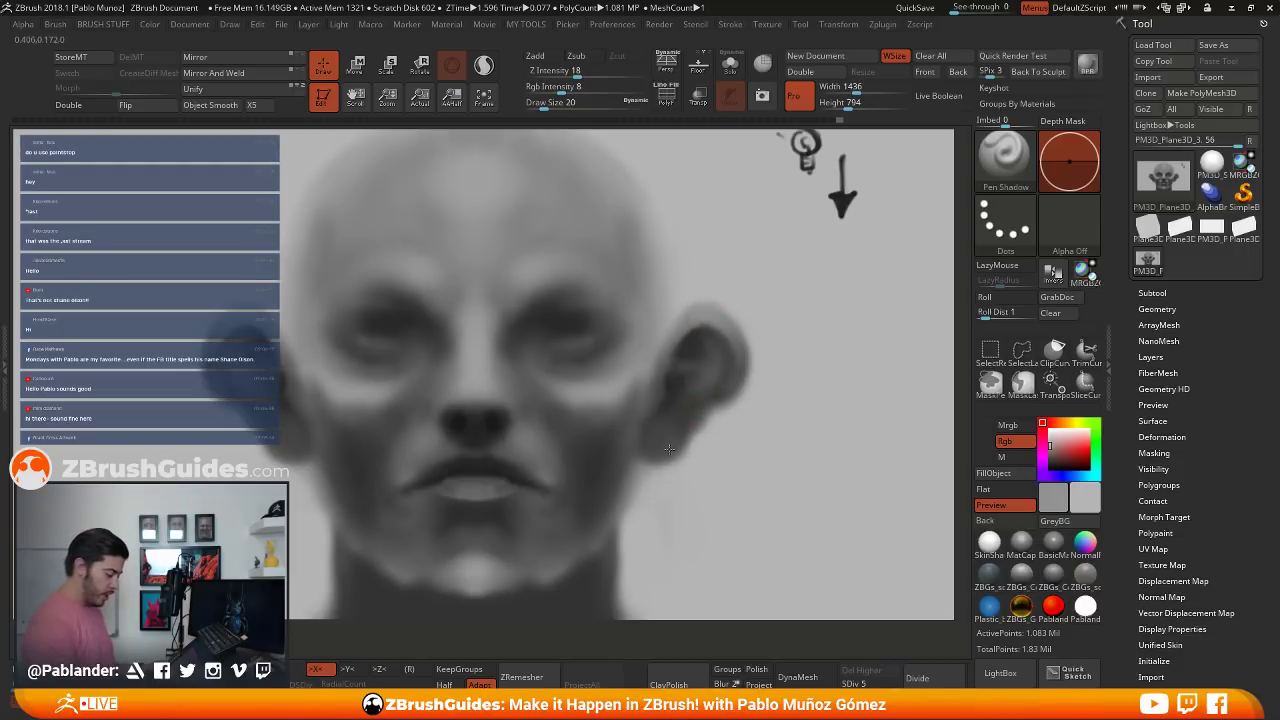
{"action": "key", "text": "c"}
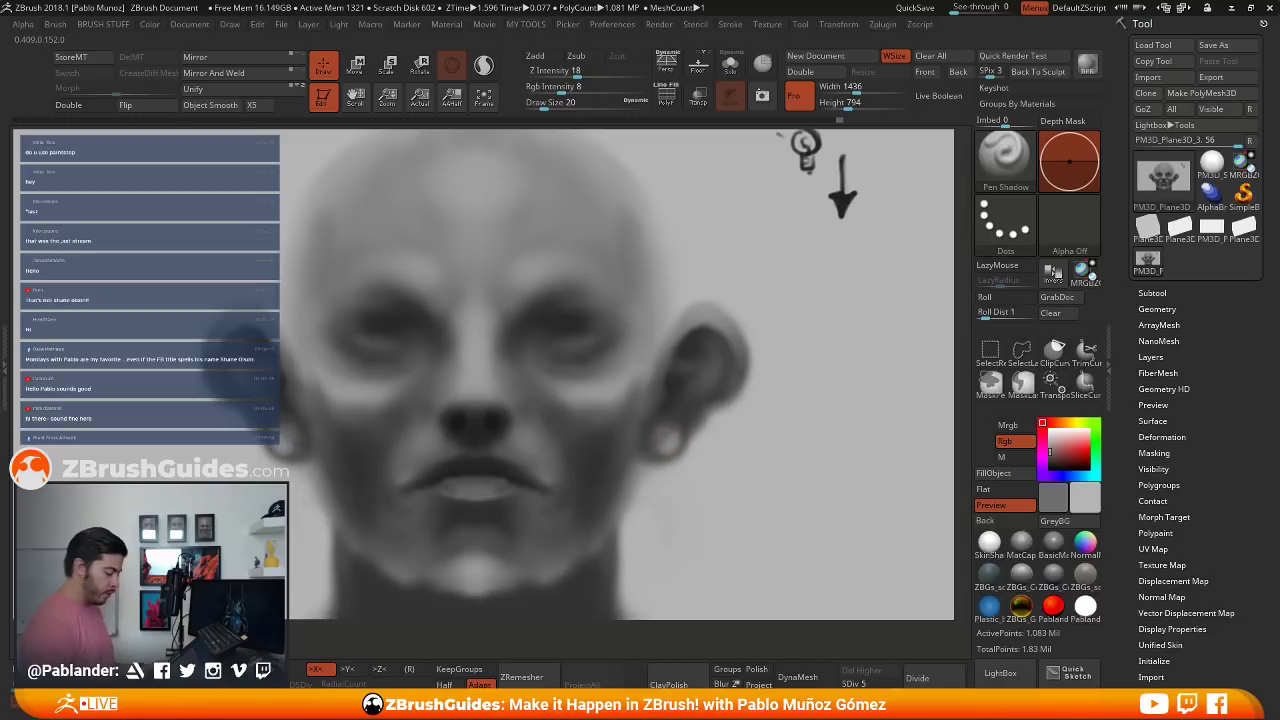
{"action": "key", "text": "c"}
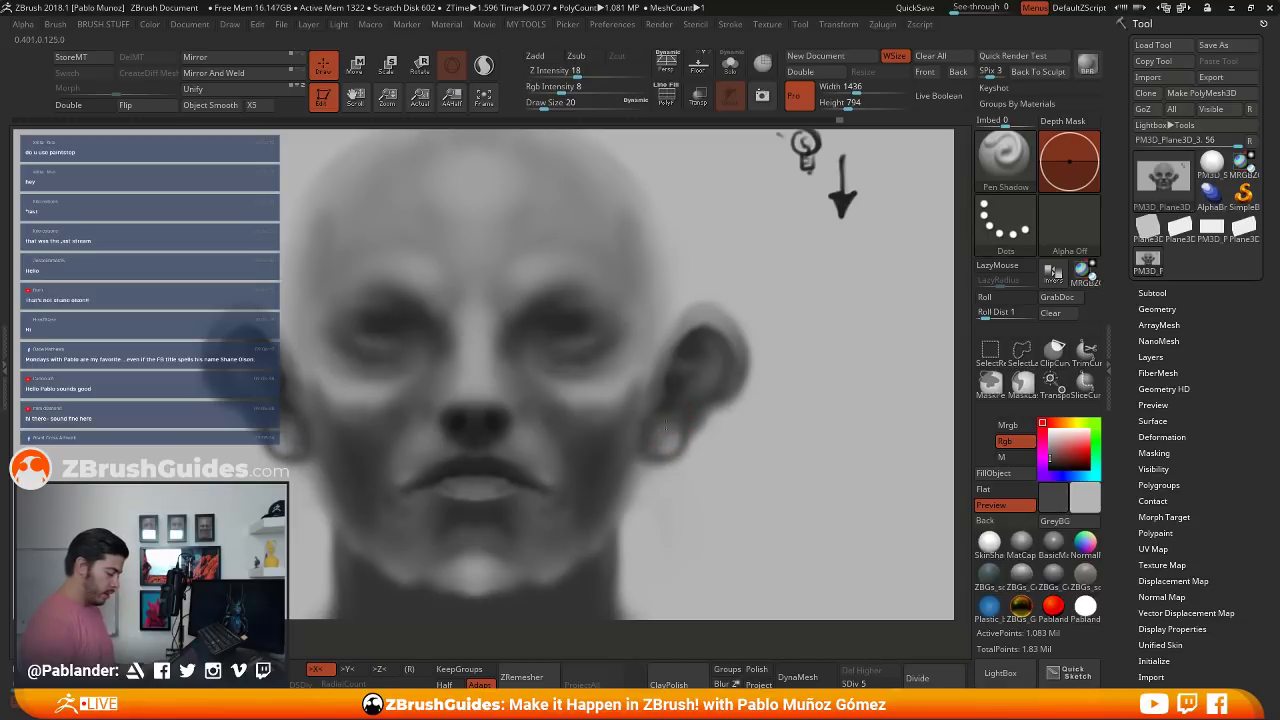
{"action": "key", "text": "c"}
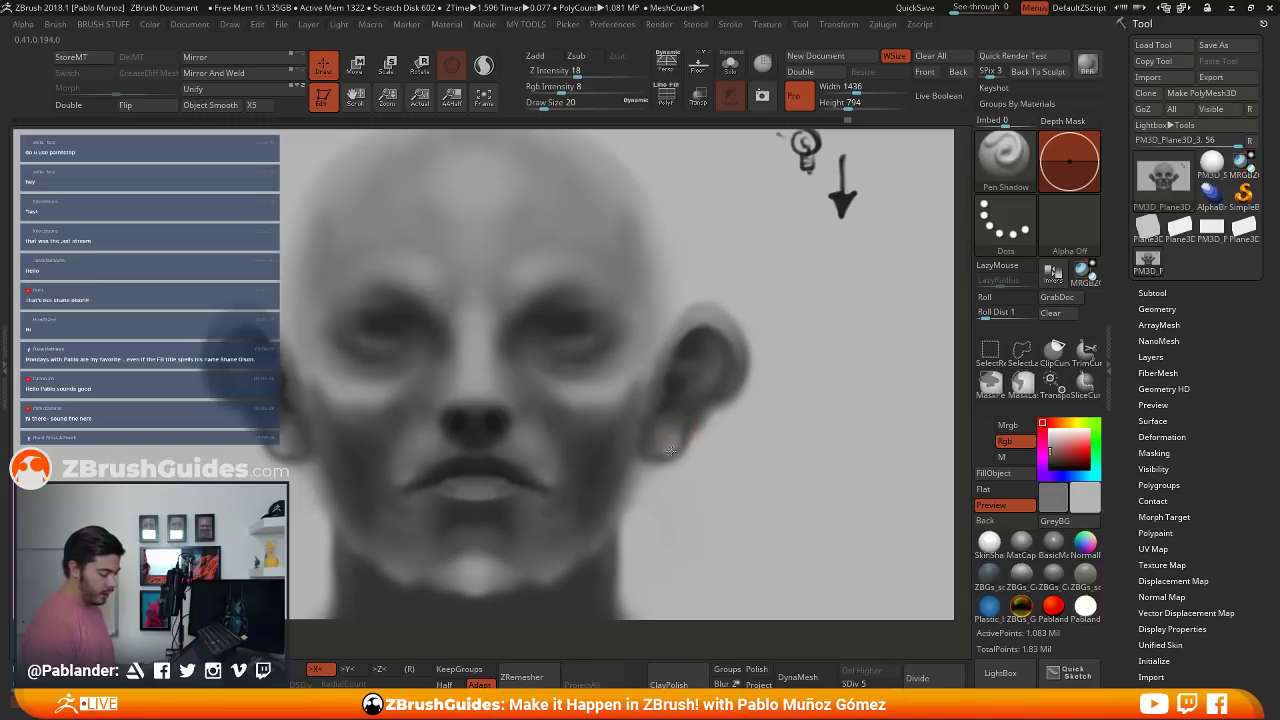
{"action": "key", "text": "c"}
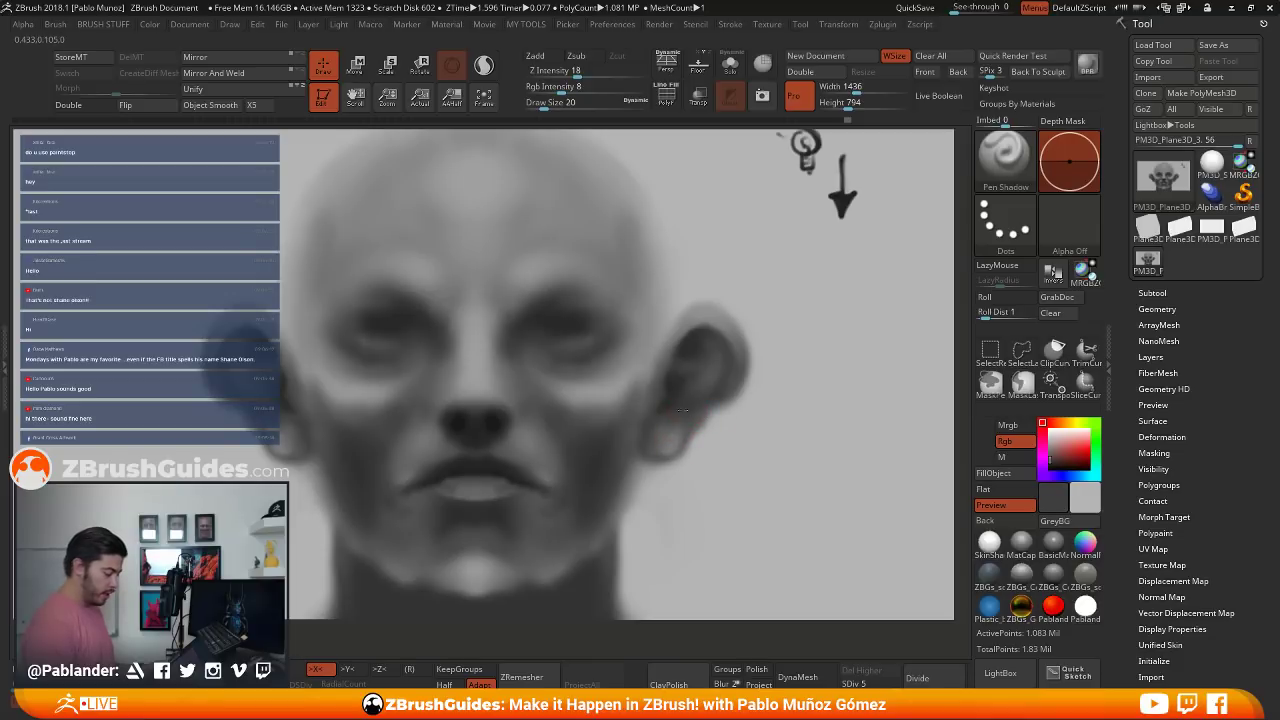
{"action": "key", "text": "c"}
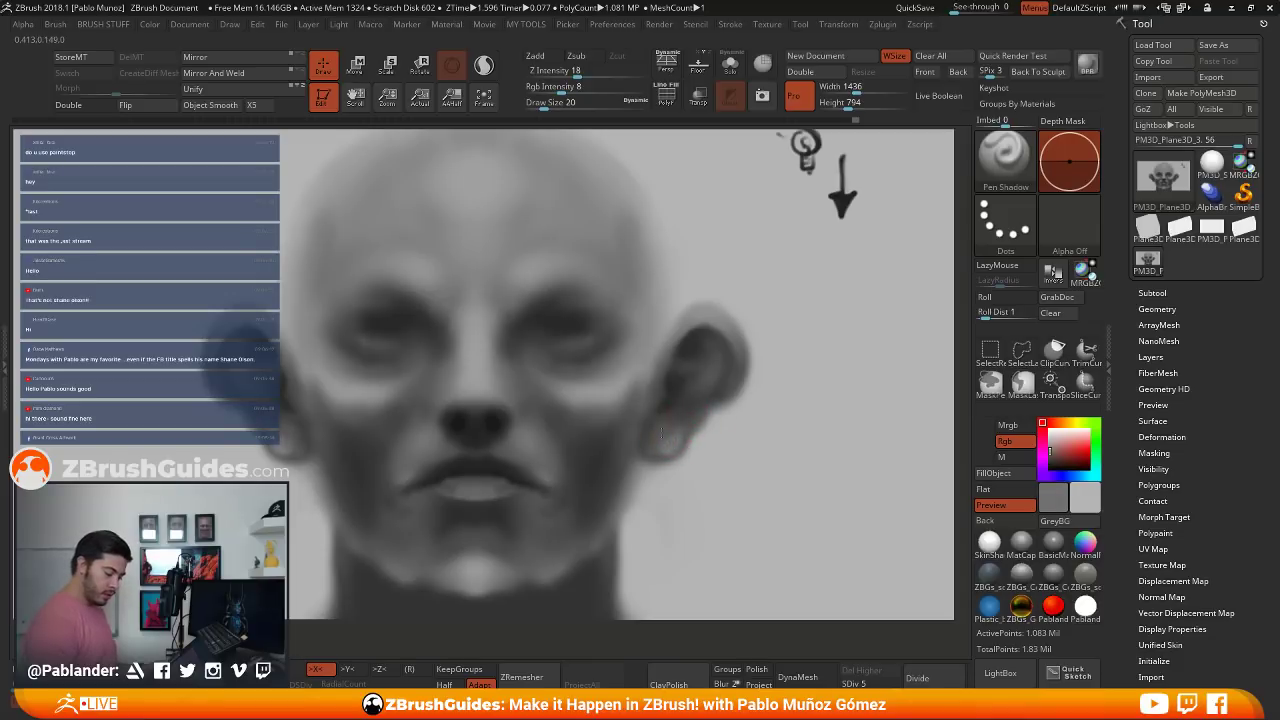
{"action": "key", "text": "c"}
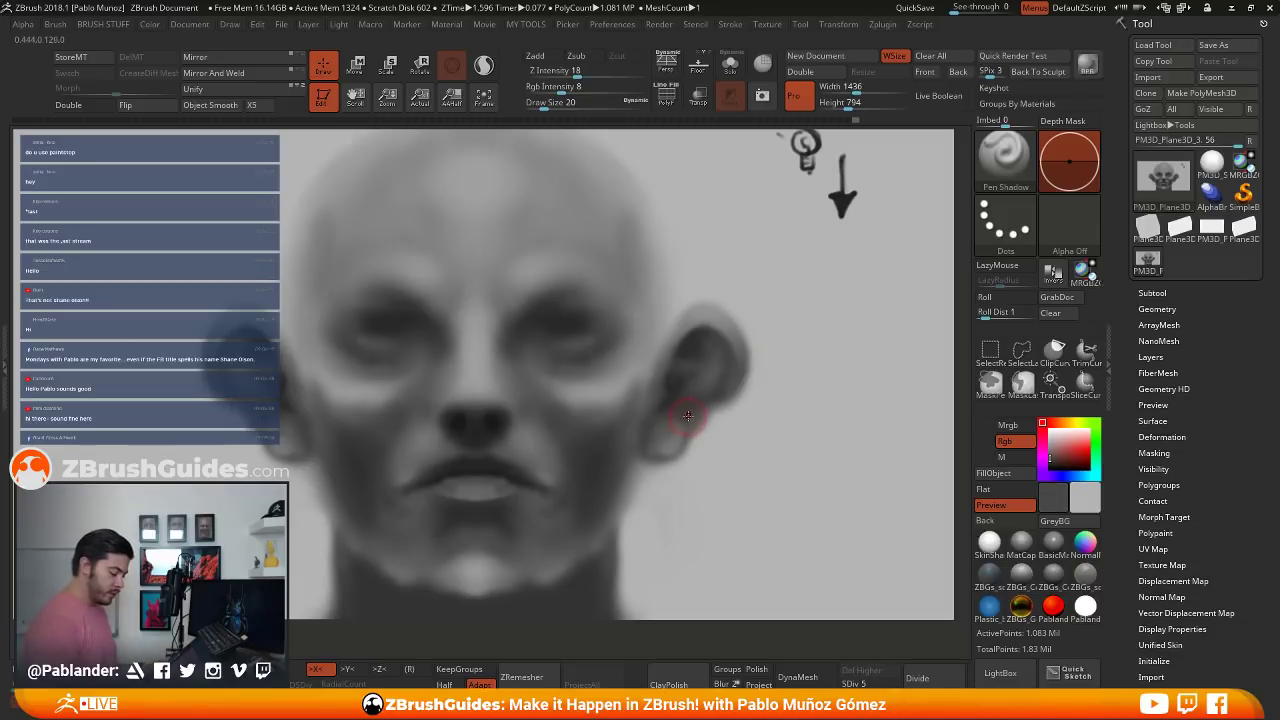
- Blend the earlobes into the ear shadows with sampled mid and dark greys at draw size 20
{"action": "key", "text": "c"}
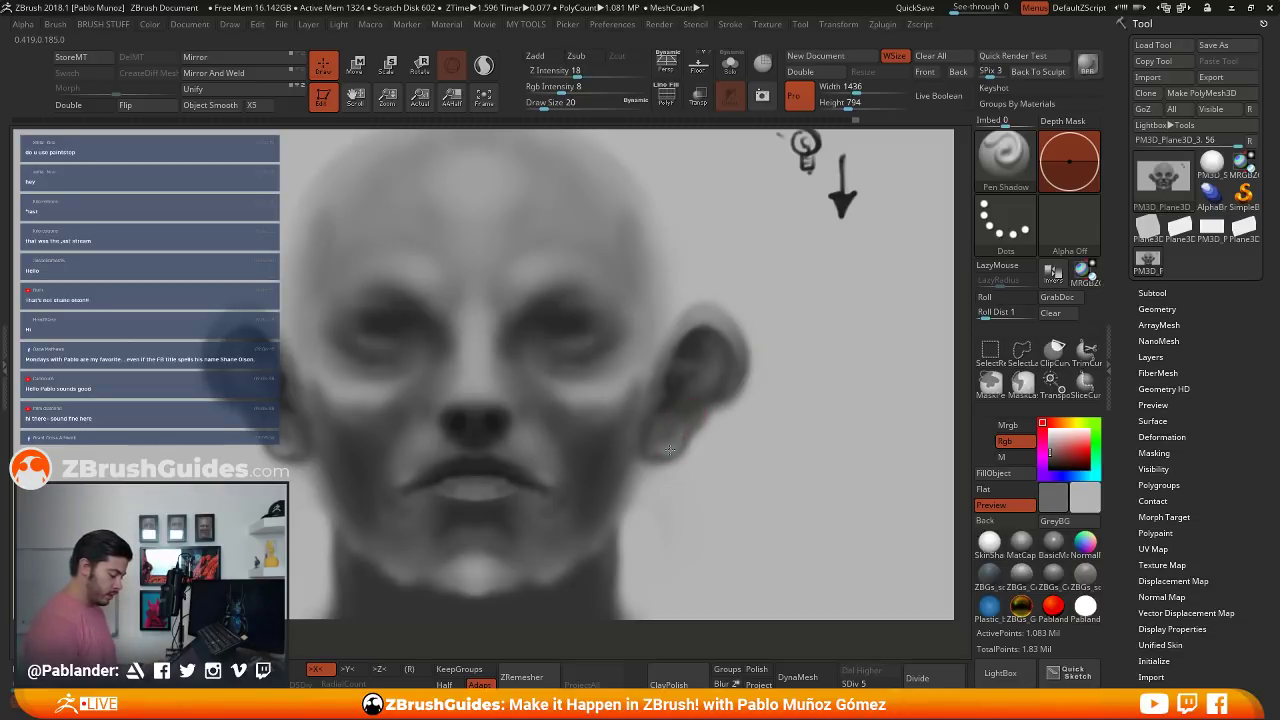
{"action": "key", "text": "c"}
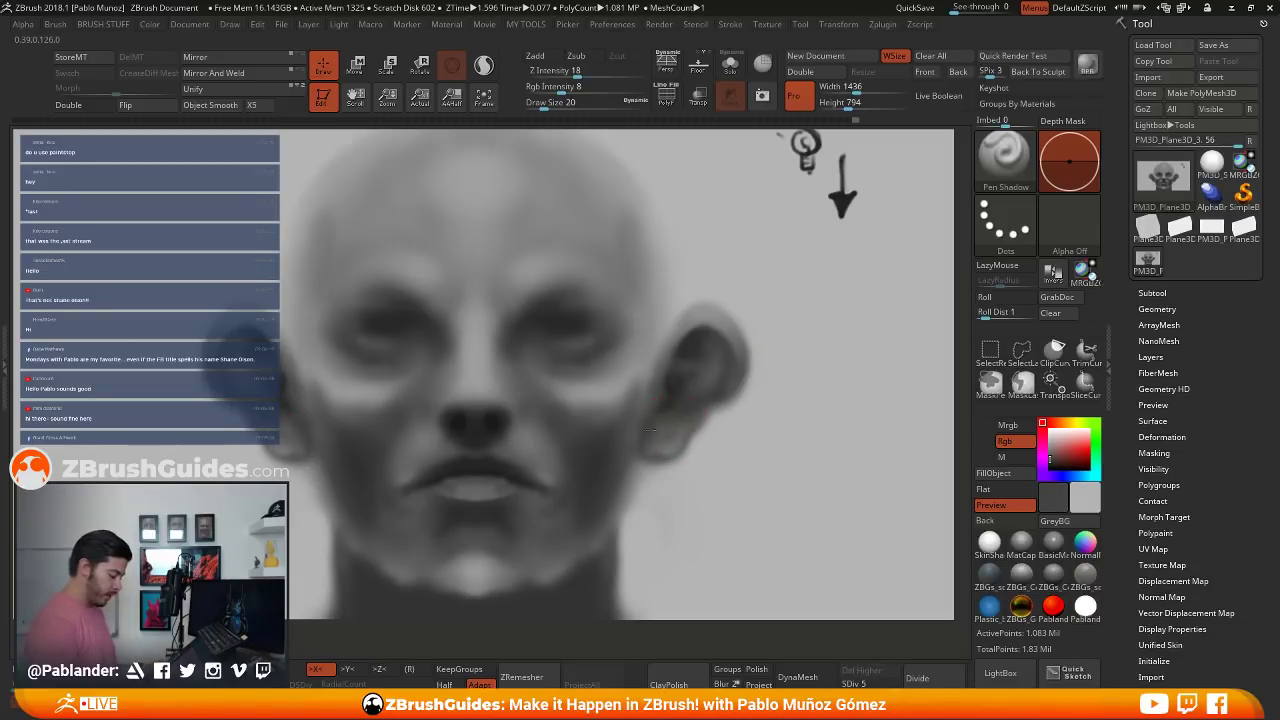
{"action": "right_click_drag", "start_coordinate": [677, 377], "coordinate": [687, 408], "text": "alt"}
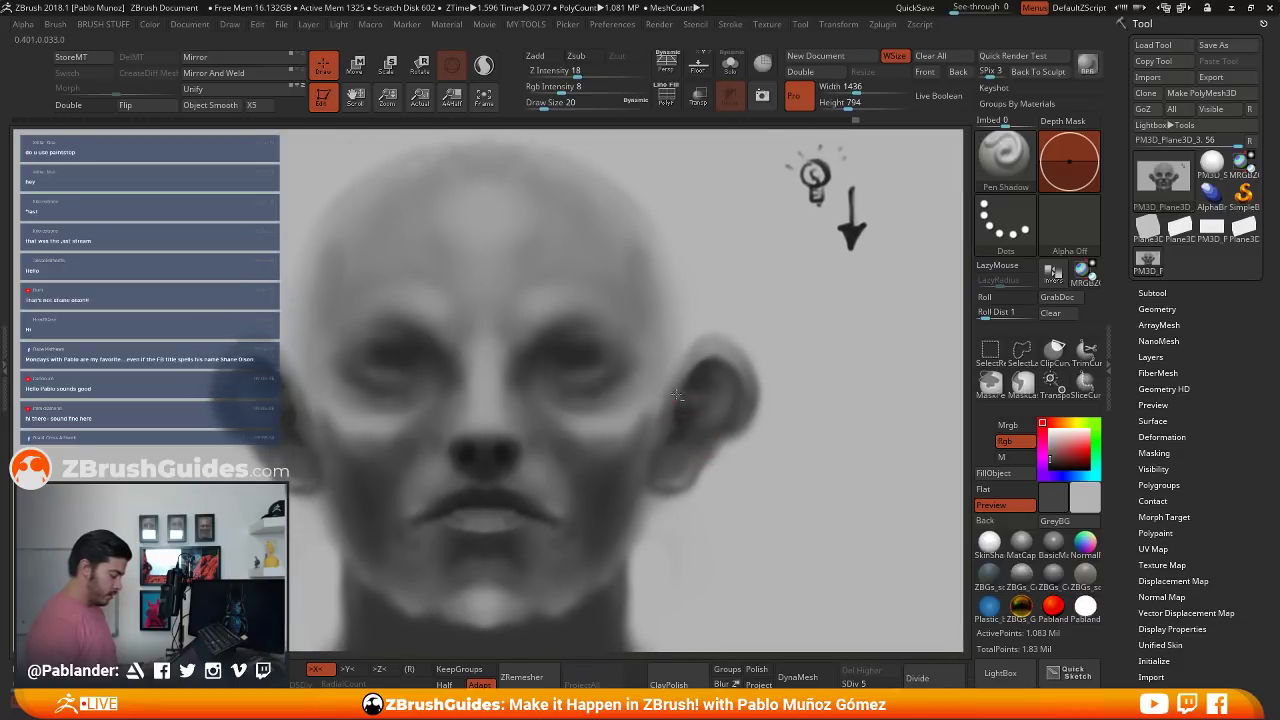
- Paint dark slits across the eyes with a dark grey sampled from the nostrils at draw size 12
{"action": "key", "text": "space"}
{"action": "left_click_drag", "start_coordinate": [621, 348], "coordinate": [618, 348]}
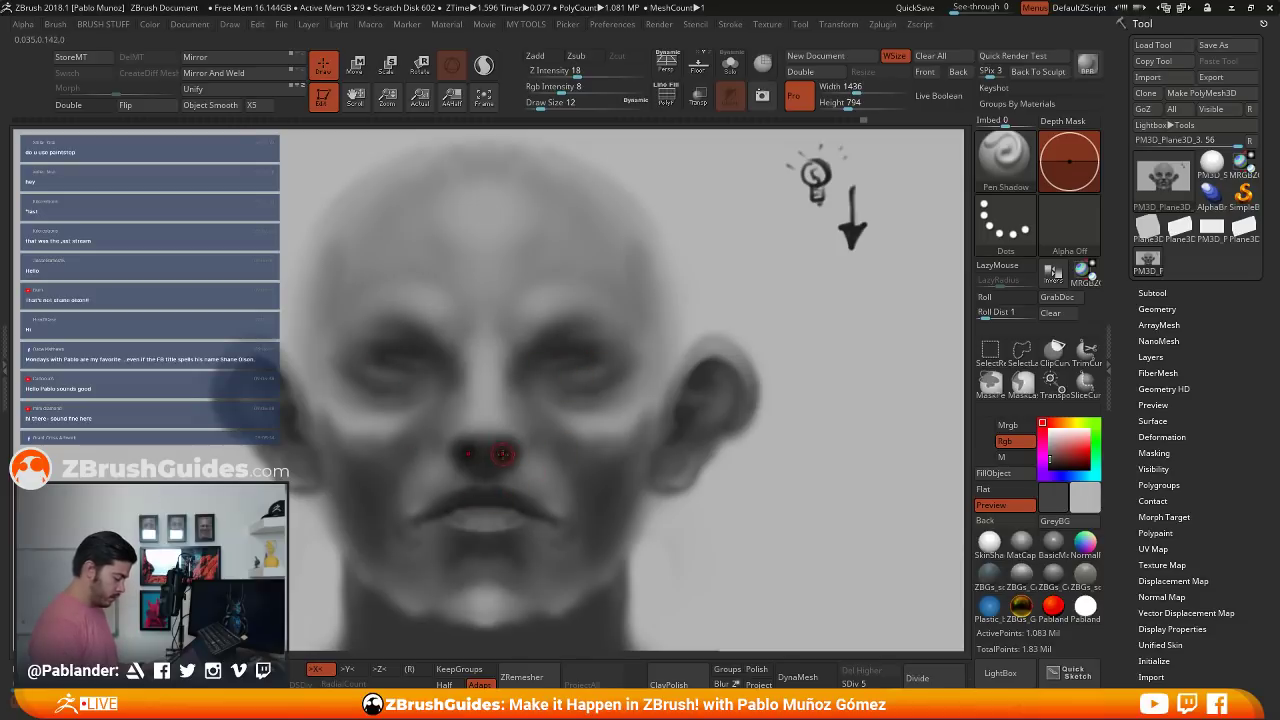
{"action": "key", "text": "c"}
{"action": "left_click_drag", "start_coordinate": [560, 361], "coordinate": [596, 359]}
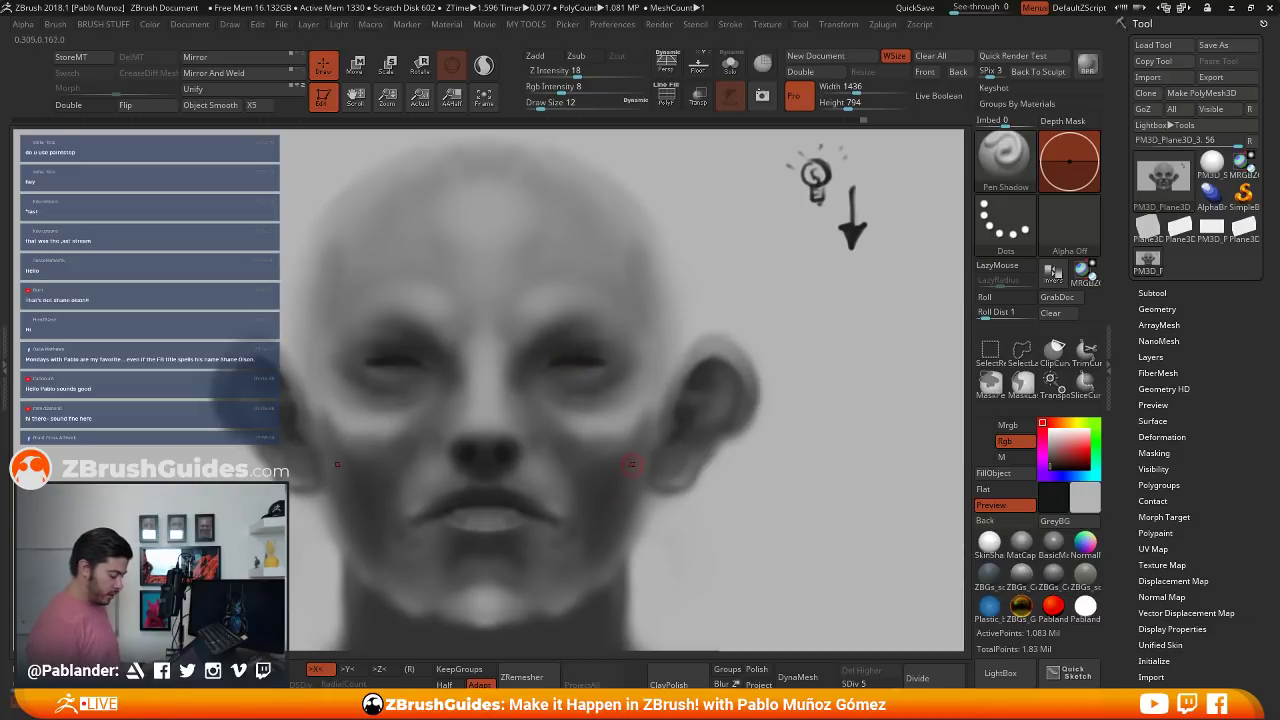
- Darken the cheek hollows beside the jaw with dark greys, increasing the draw size to 22
{"action": "left_click_drag", "start_coordinate": [601, 522], "coordinate": [604, 512]}
{"action": "key", "text": "space"}
{"action": "left_click_drag", "start_coordinate": [622, 467], "coordinate": [630, 467]}
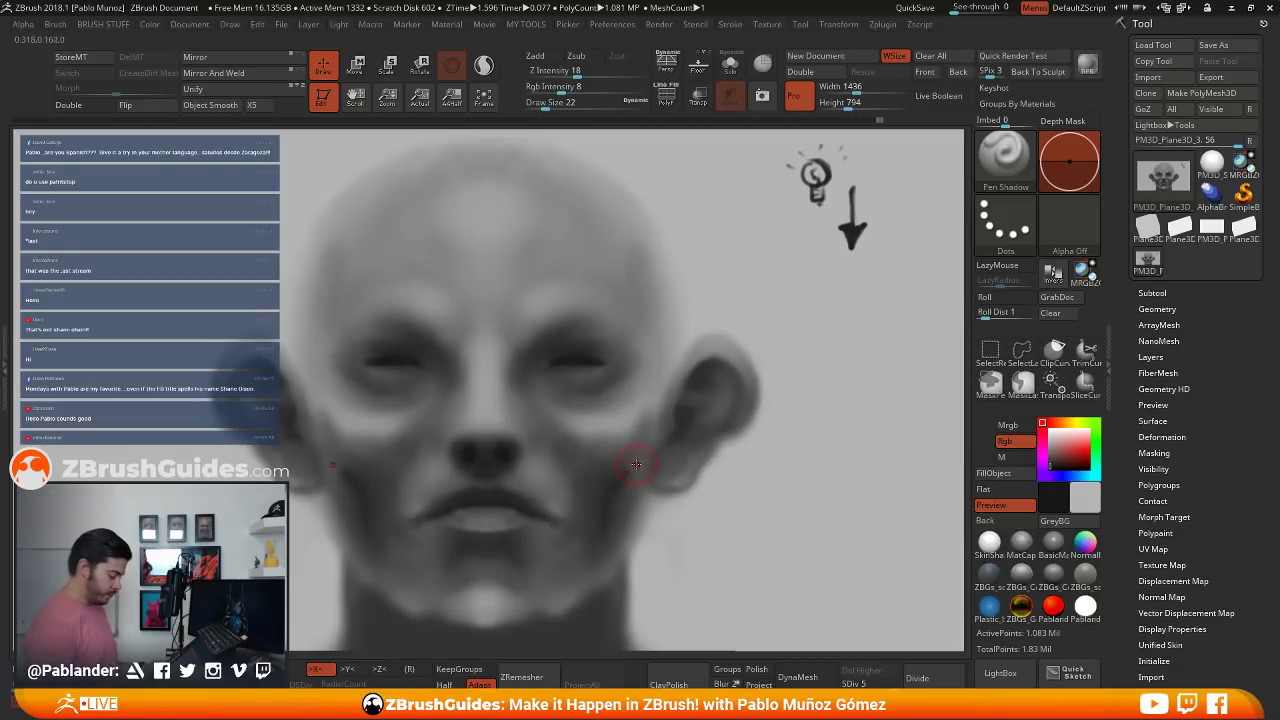
{"action": "key", "text": "c"}
{"action": "left_click_drag", "start_coordinate": [616, 521], "coordinate": [641, 503]}
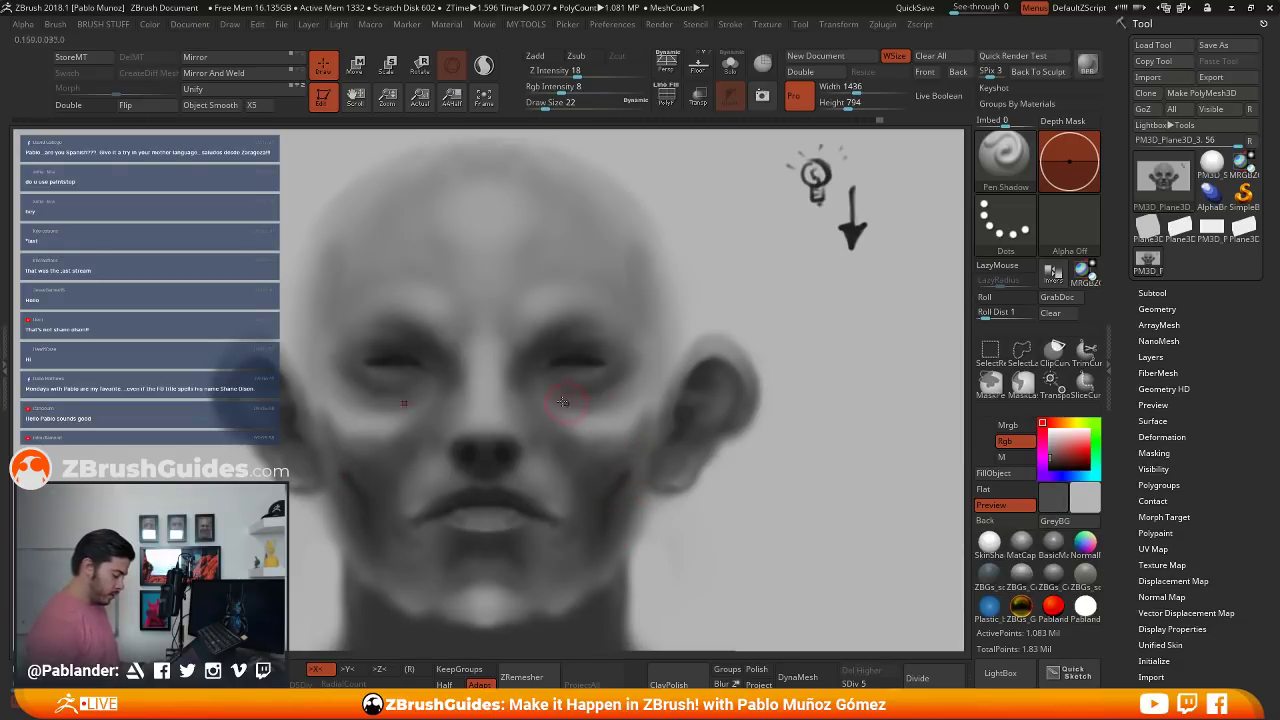
- Refine the shading around the eyes and inner eye corners with sampled dark greys at draw size 22
{"action": "key", "text": "c"}
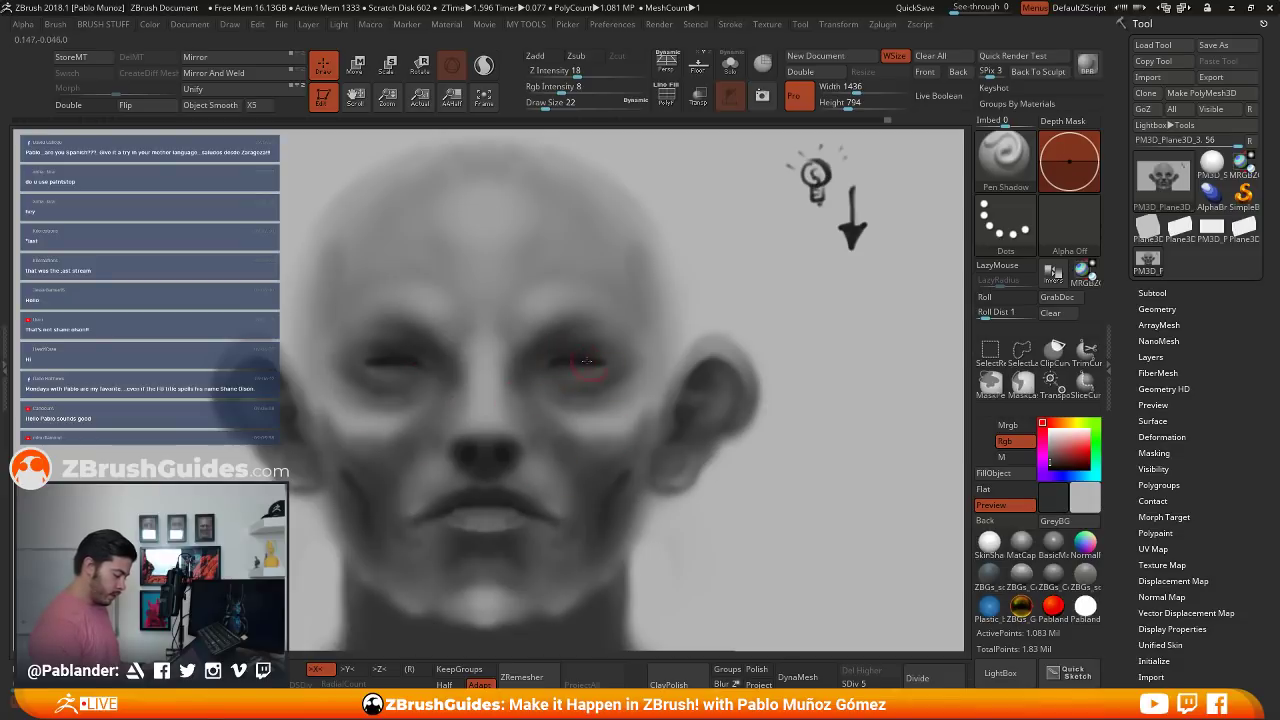
{"action": "key", "text": "c"}
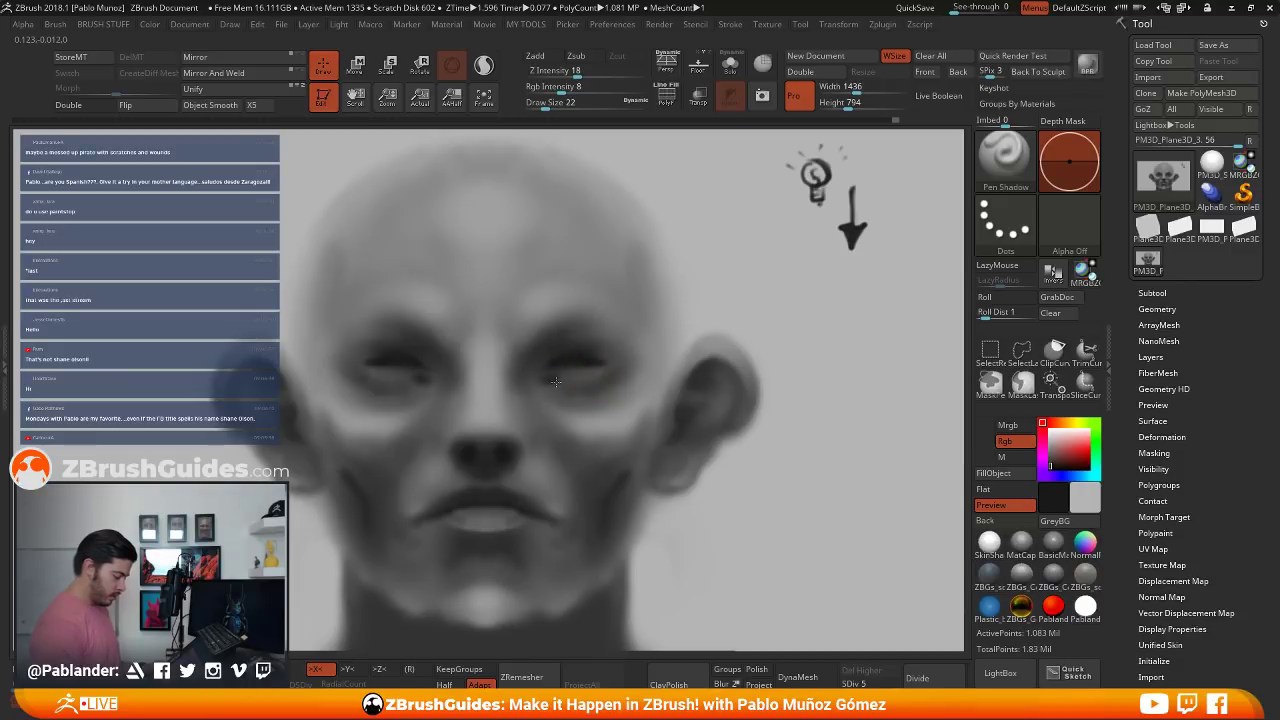
{"action": "key", "text": "c"}
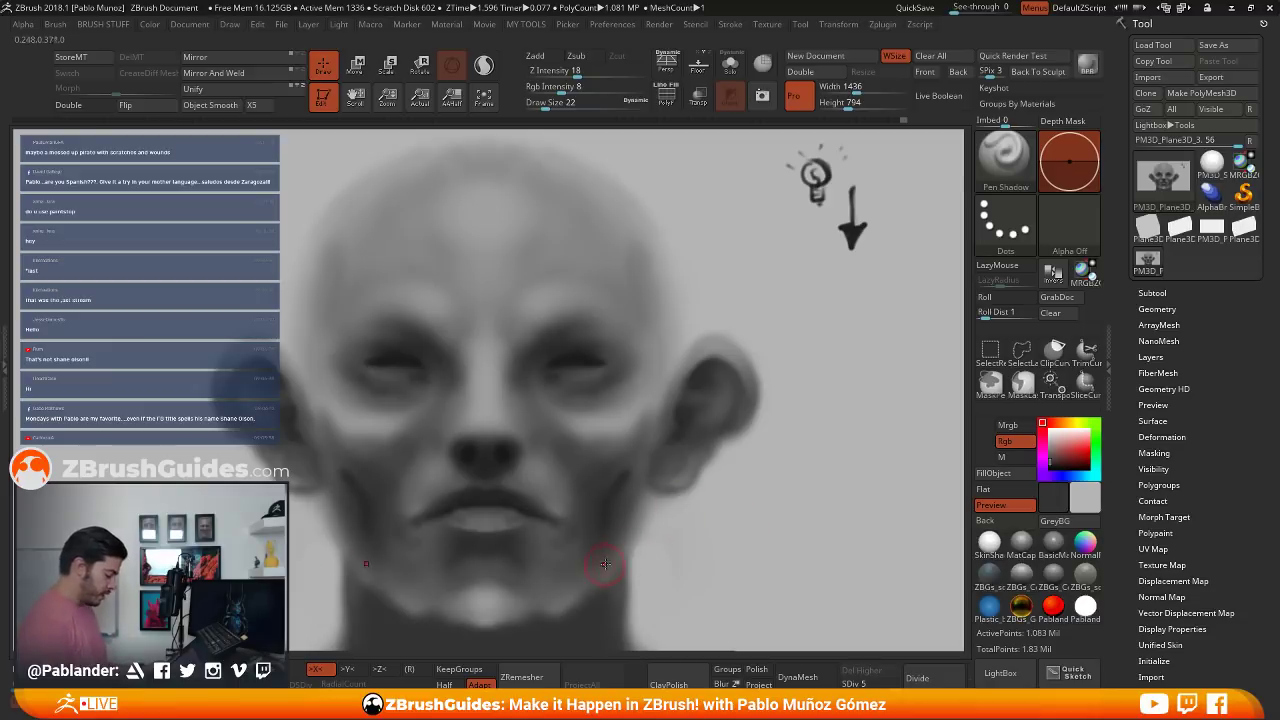
- Smooth the jaw line and chin with sampled mid greys and trim the jaw corners with the background grey
{"action": "key", "text": "c"}
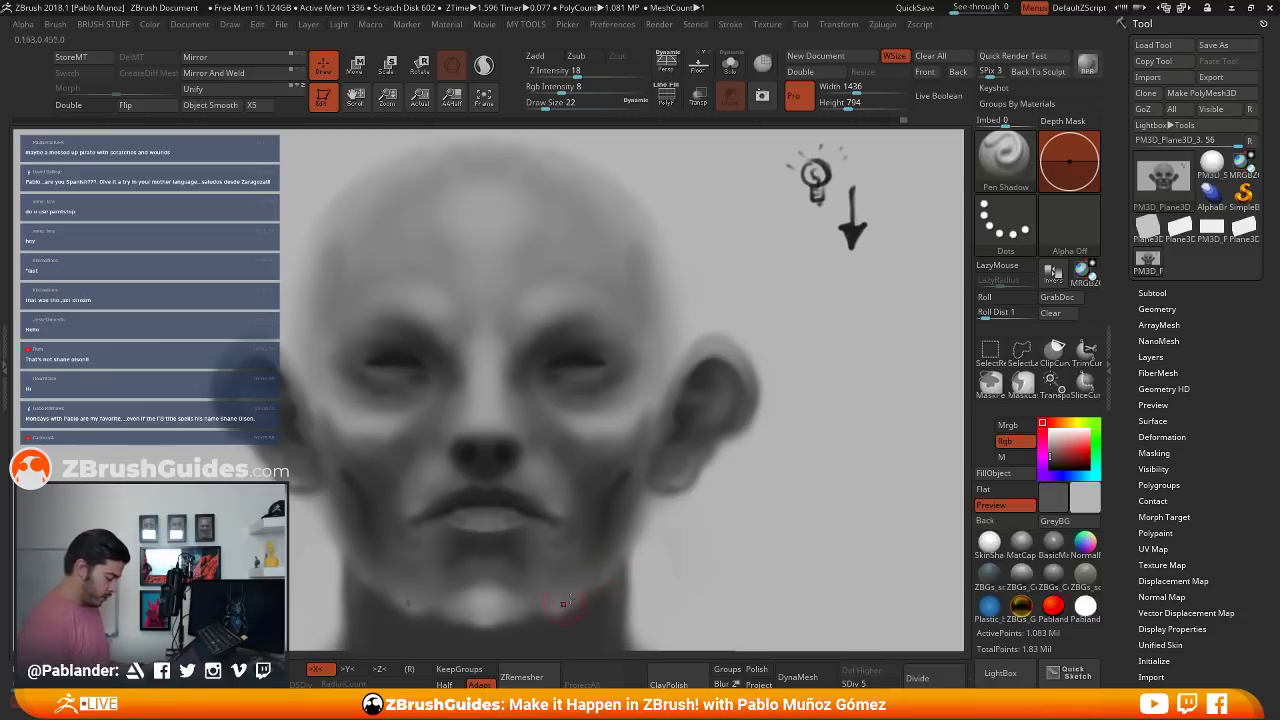
{"action": "key", "text": "c"}
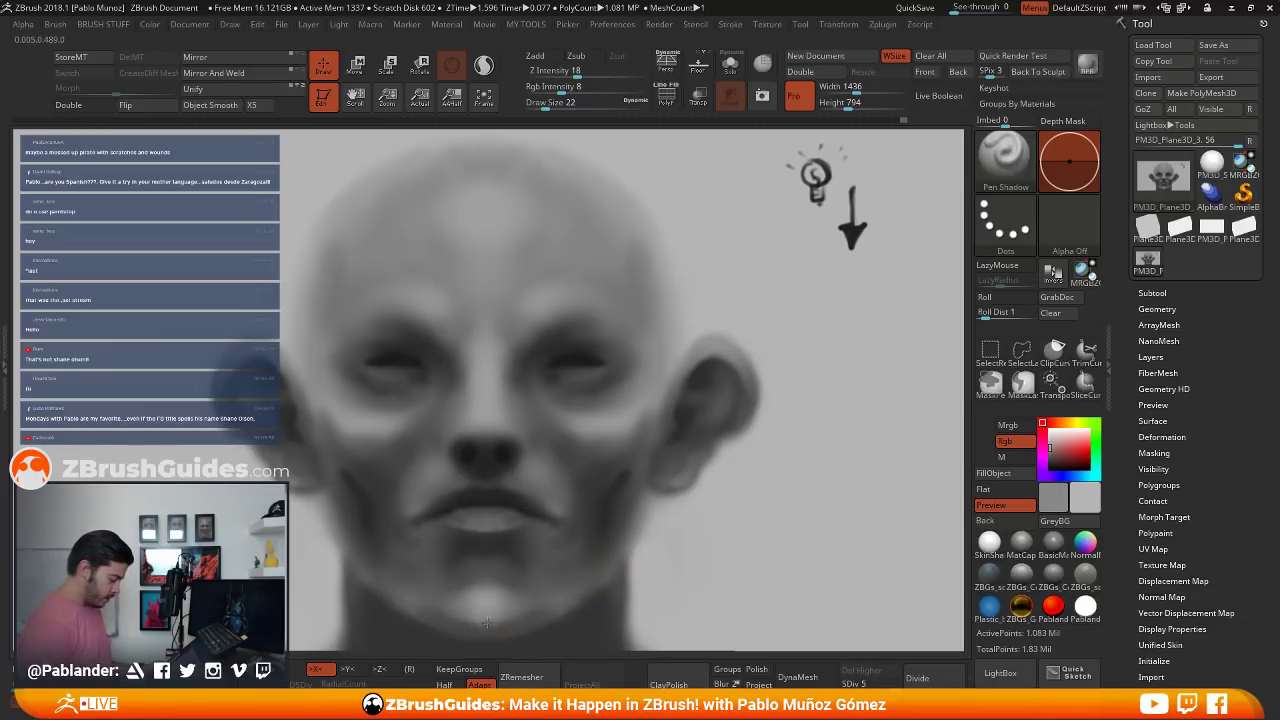
{"action": "key", "text": "c"}
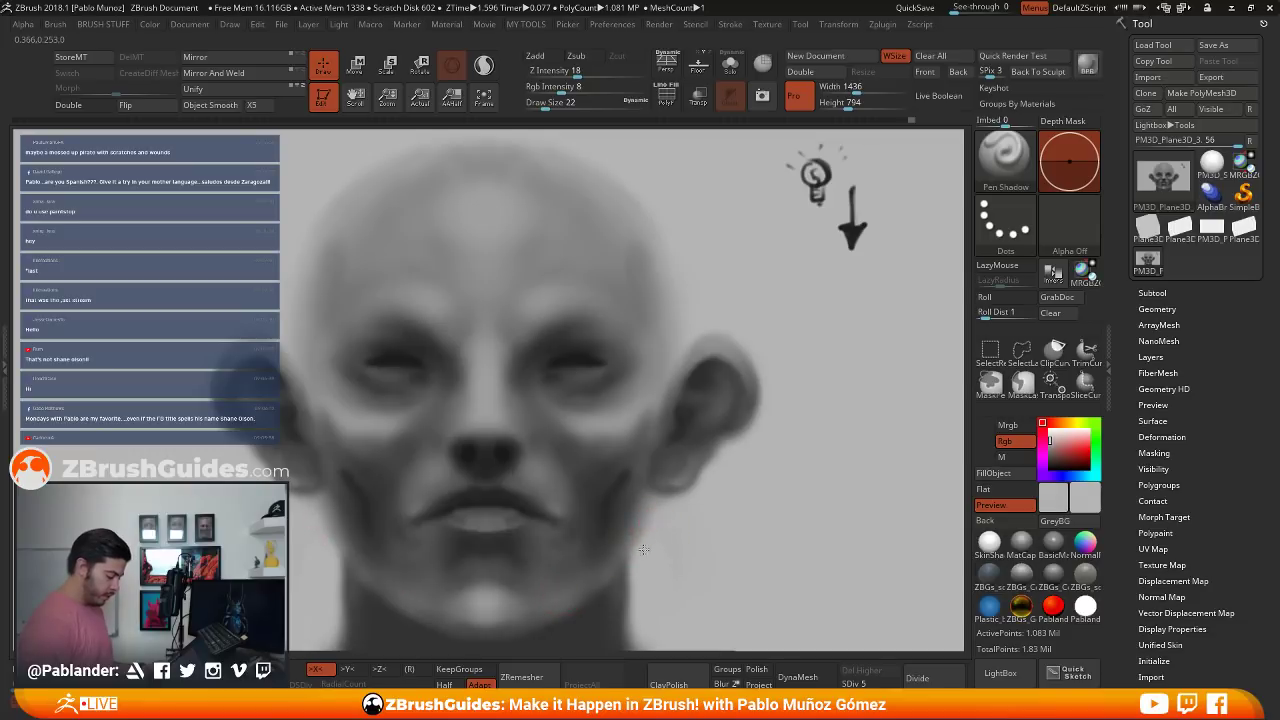
{"action": "key", "text": "c"}
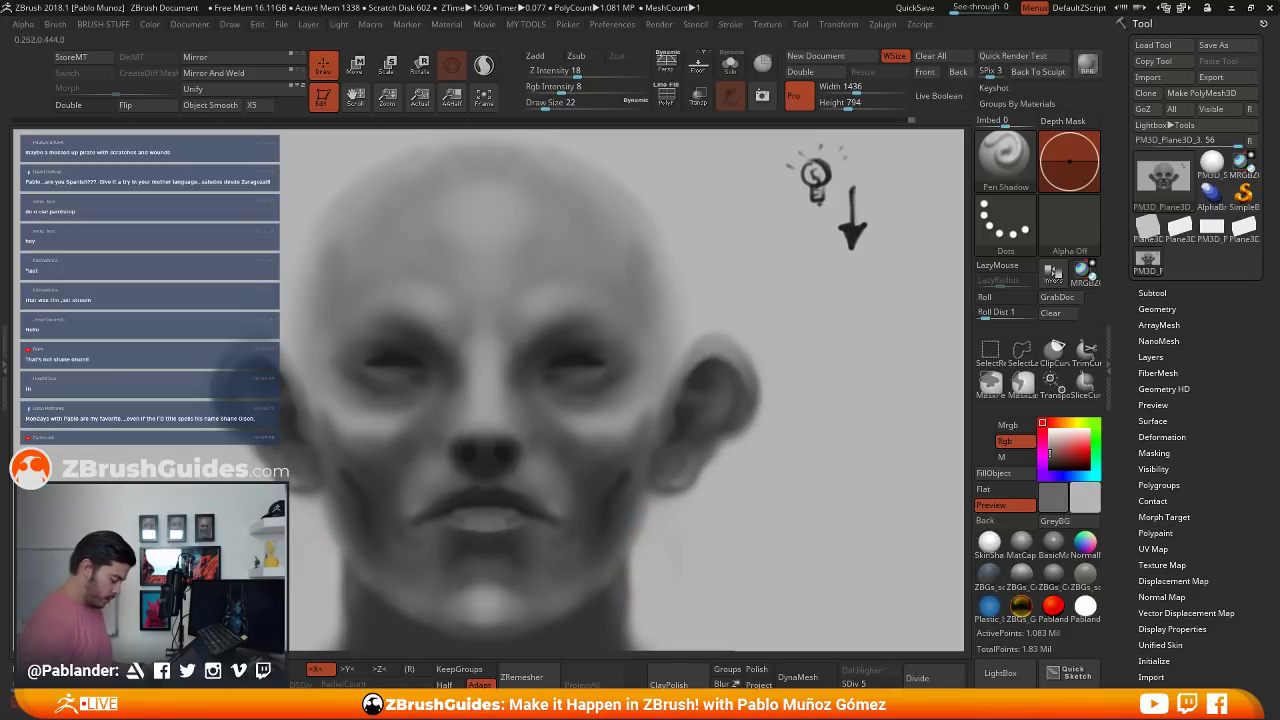
{"action": "key", "text": "c"}
- Deepen the neck shadow beneath the jaw with a sampled dark grey, using draw sizes 22 and 59
{"action": "key", "text": "c"}
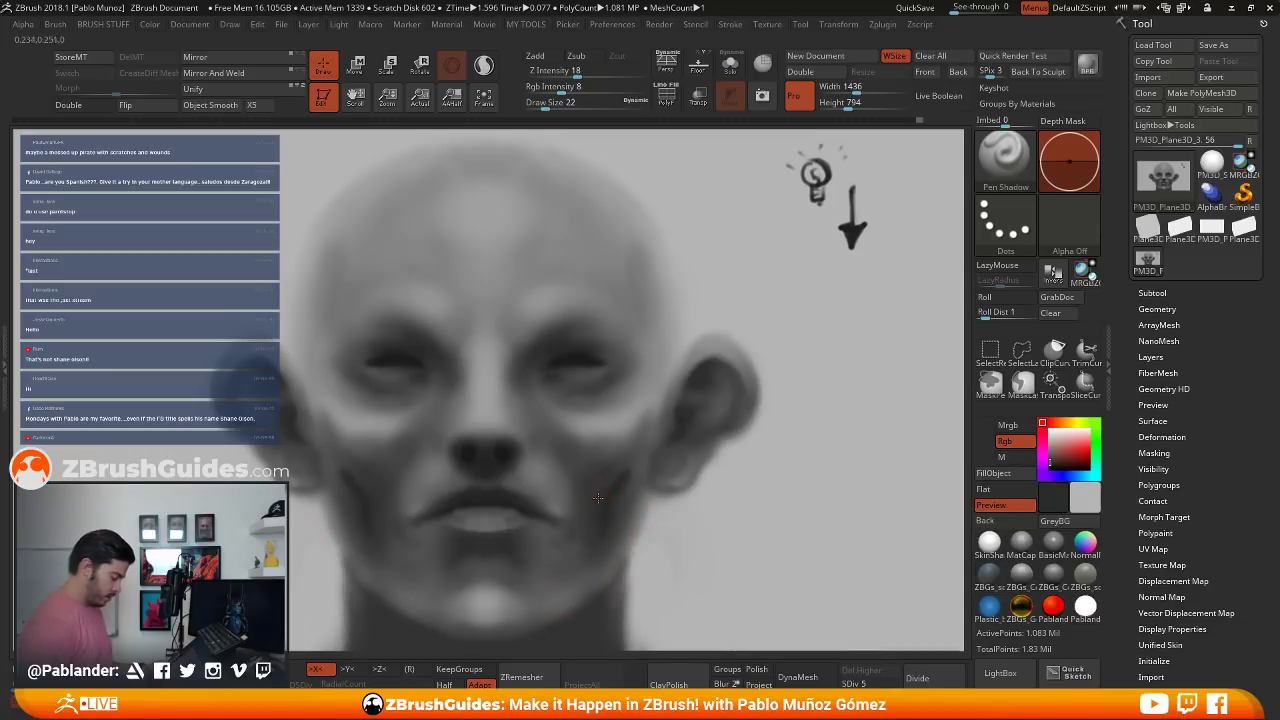
{"action": "right_click_drag", "start_coordinate": [598, 498], "coordinate": [634, 420]}
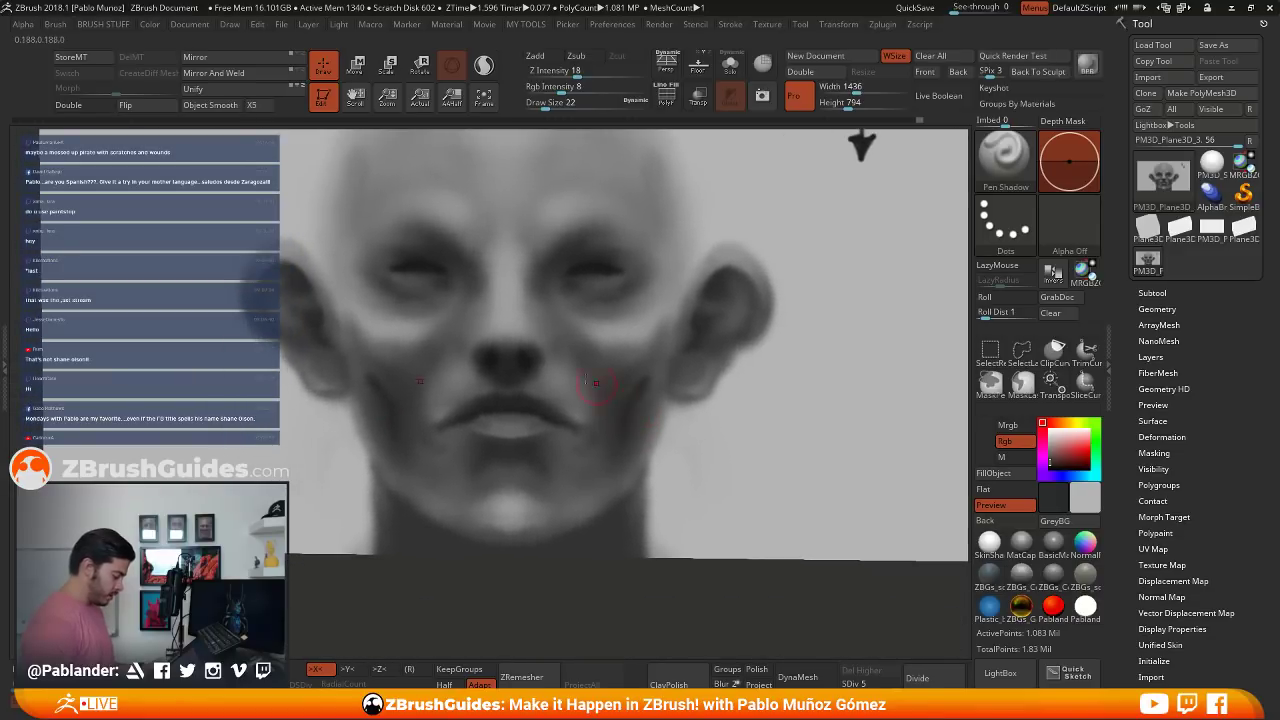
{"action": "key", "text": "c"}
{"action": "mouse_move", "coordinate": [601, 509]}
{"action": "left_mouse_down"}
{"action": "mouse_move", "coordinate": [520, 560]}
{"action": "mouse_move", "coordinate": [543, 548]}
{"action": "left_mouse_up"}
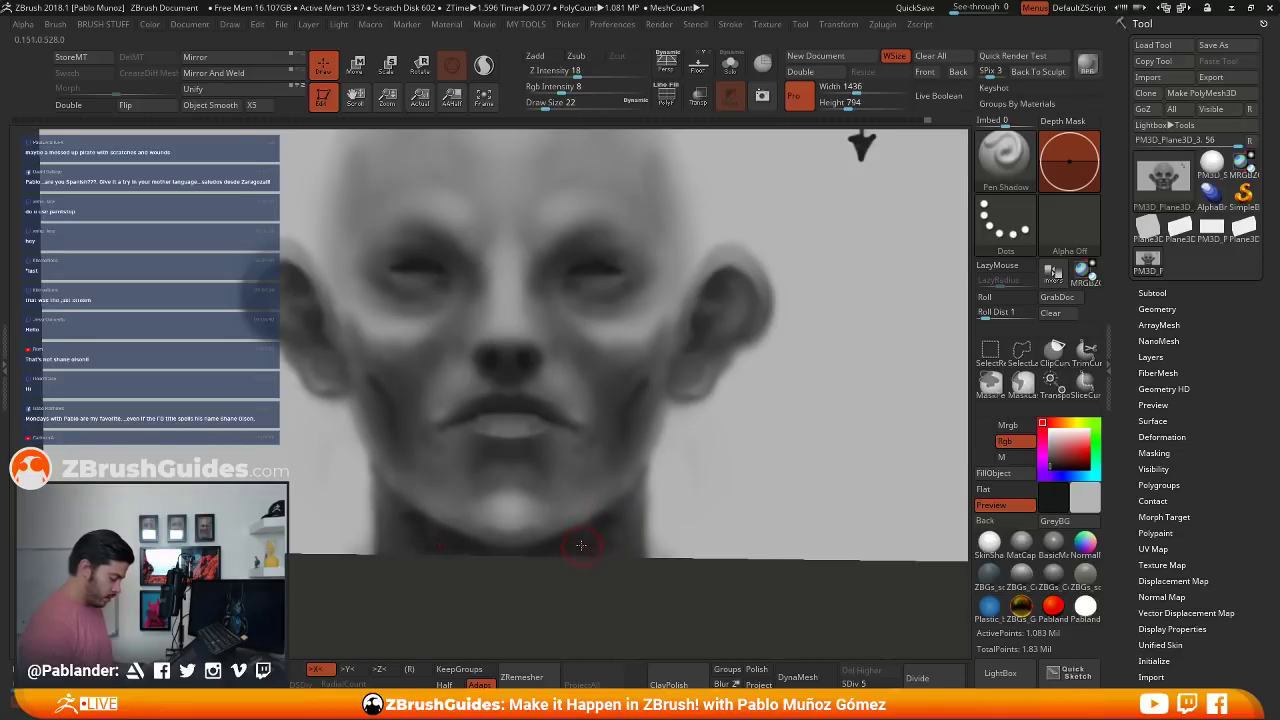
{"action": "key", "text": "space"}
{"action": "left_click", "coordinate": [591, 485]}
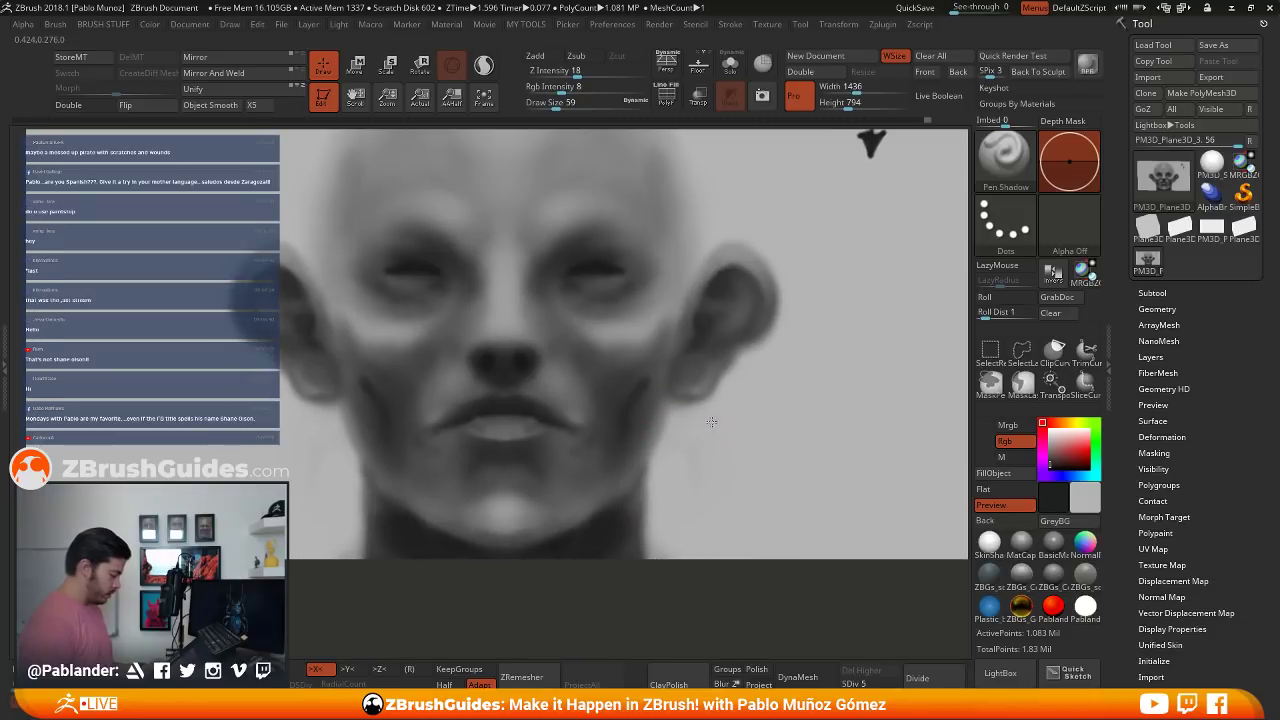
- Try to narrow the face by scaling the canvas plane horizontally
{"action": "right_click_drag", "start_coordinate": [714, 368], "coordinate": [716, 456], "text": "alt"}
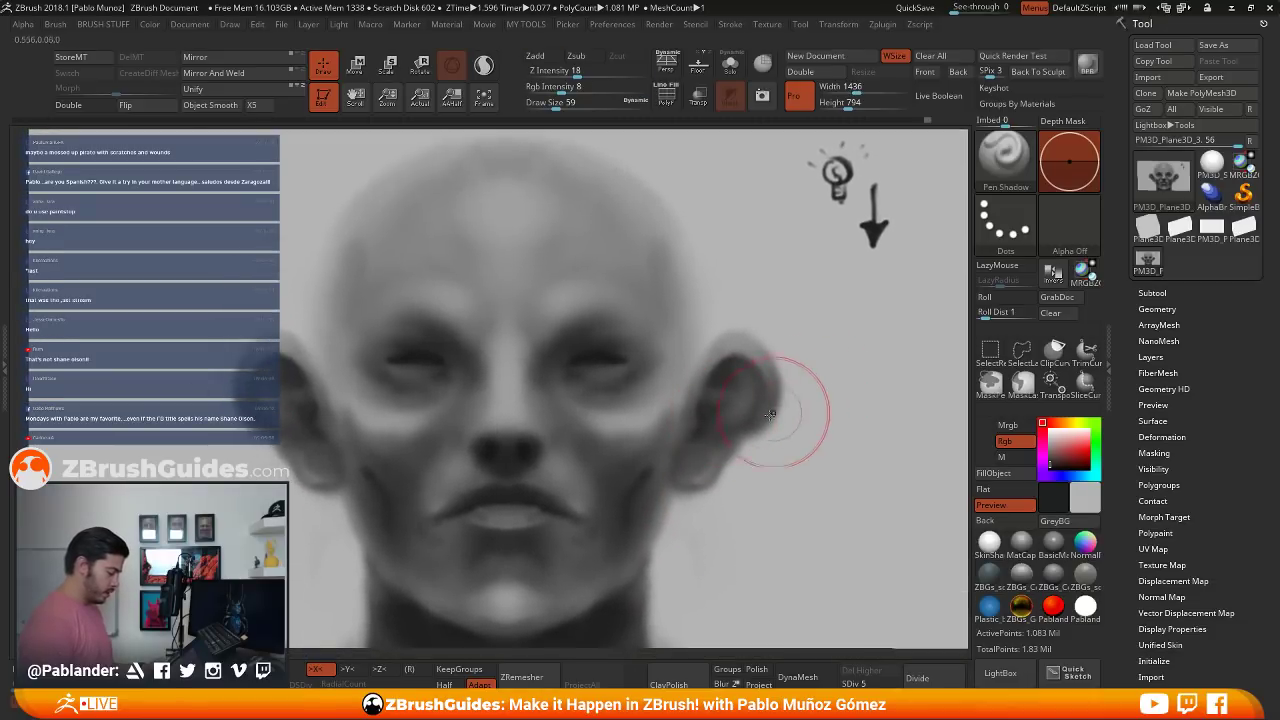
{"action": "right_click_drag", "start_coordinate": [770, 415], "coordinate": [748, 417], "text": "ctrl"}
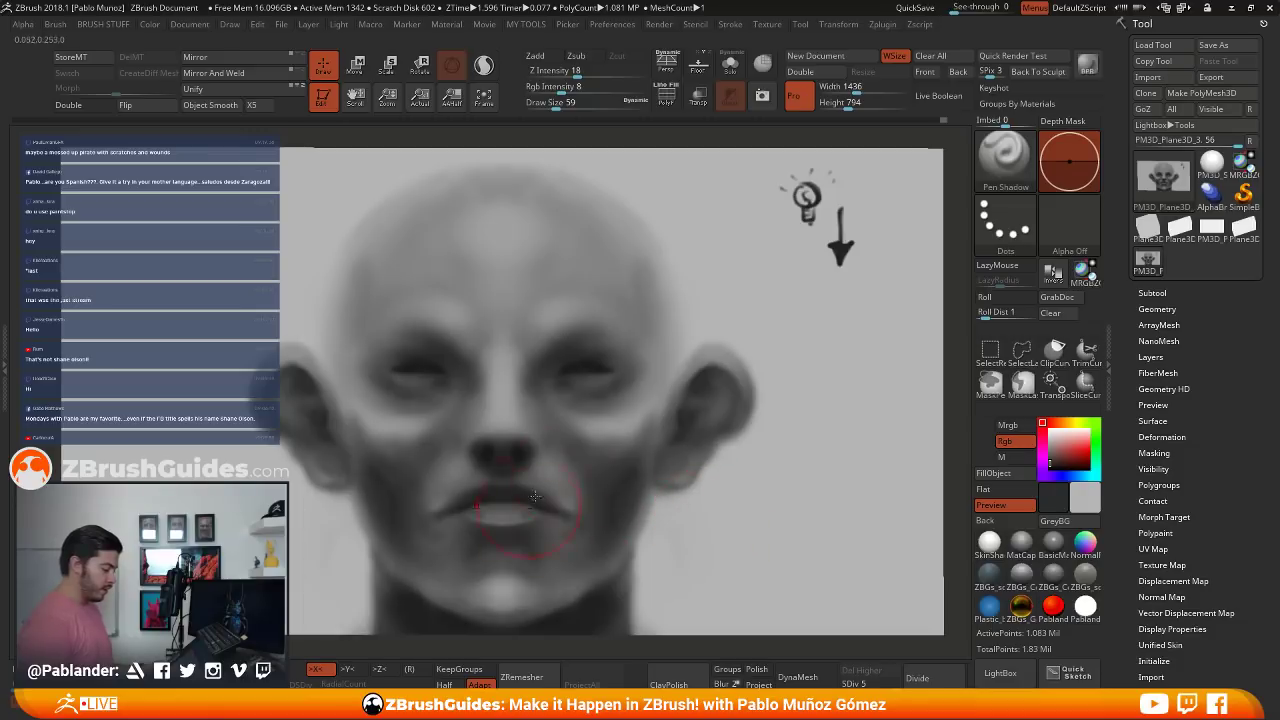
{"action": "left_click", "coordinate": [386, 66]}
{"action": "left_click_drag", "start_coordinate": [501, 392], "coordinate": [489, 370]}
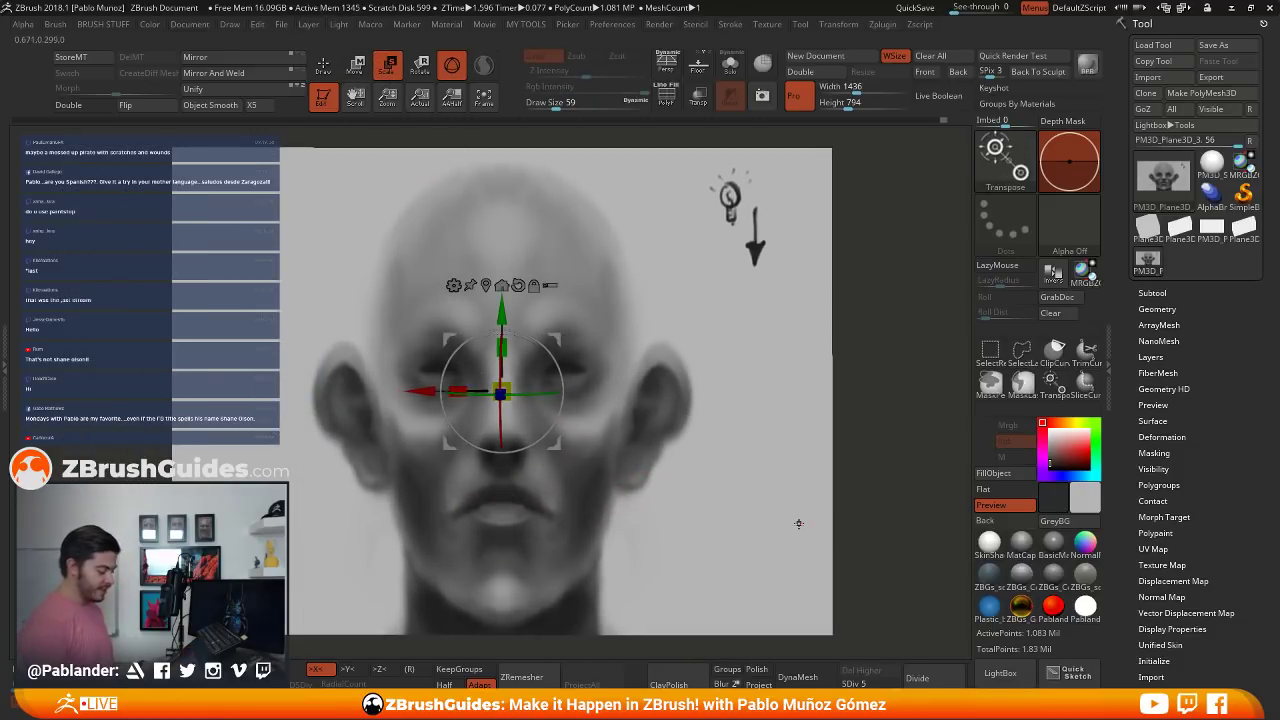
{"action": "key", "text": "ctrl+z"}
{"action": "key", "text": "q"}
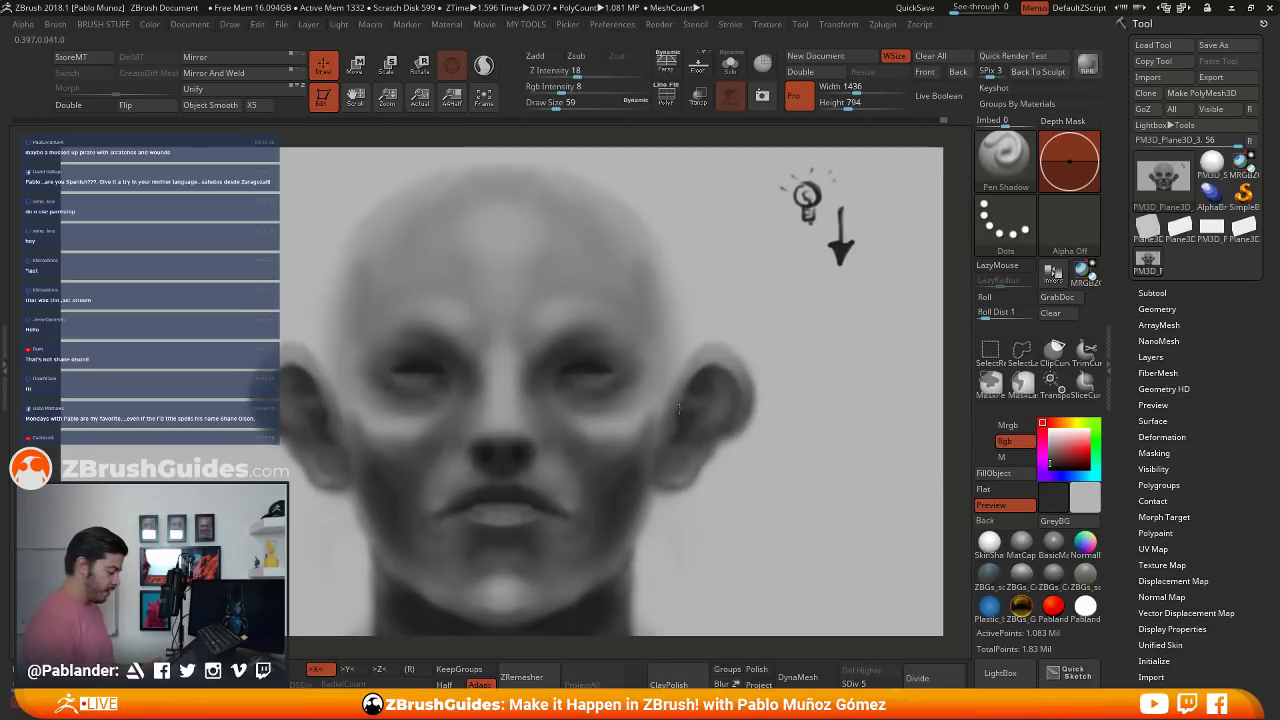
- Inspect the canvas mesh density with the polygon wireframe overlay
{"action": "key", "text": "space"}
{"action": "right_click_drag", "start_coordinate": [725, 451], "coordinate": [716, 431], "text": "ctrl"}
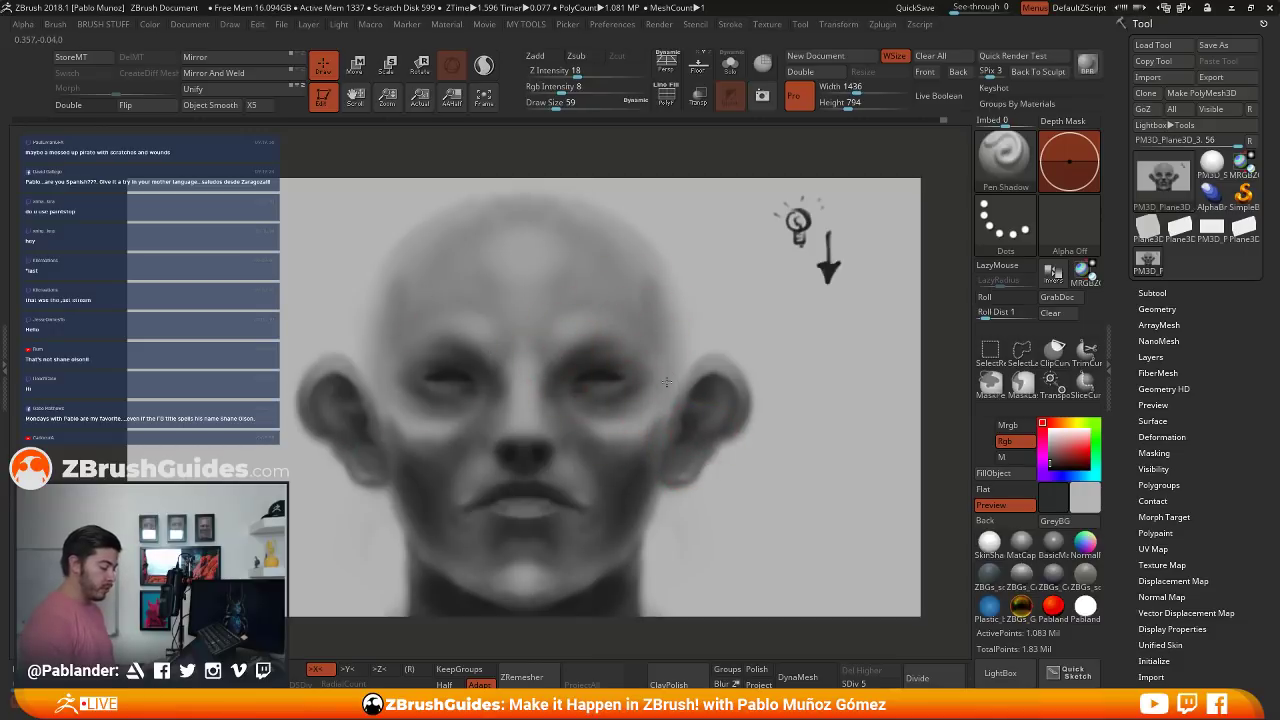
{"action": "right_click_drag", "start_coordinate": [658, 391], "coordinate": [656, 418], "text": "ctrl"}
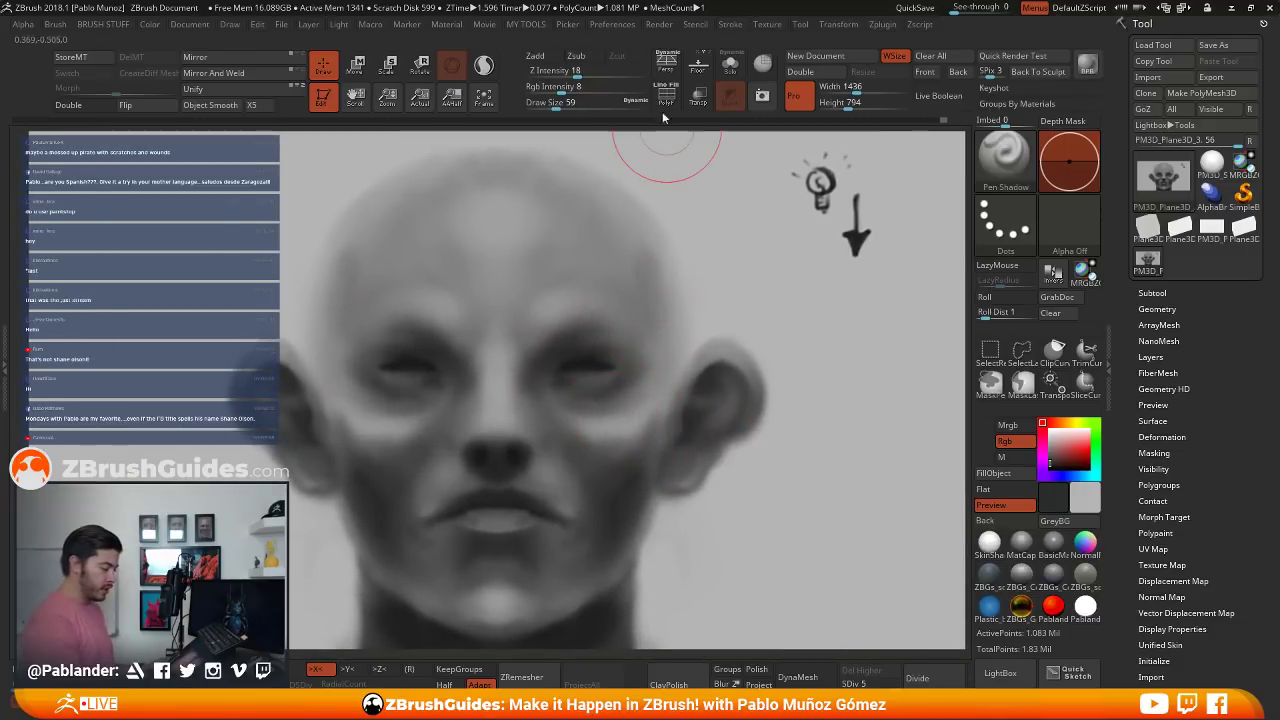
{"action": "left_click", "coordinate": [663, 97]}
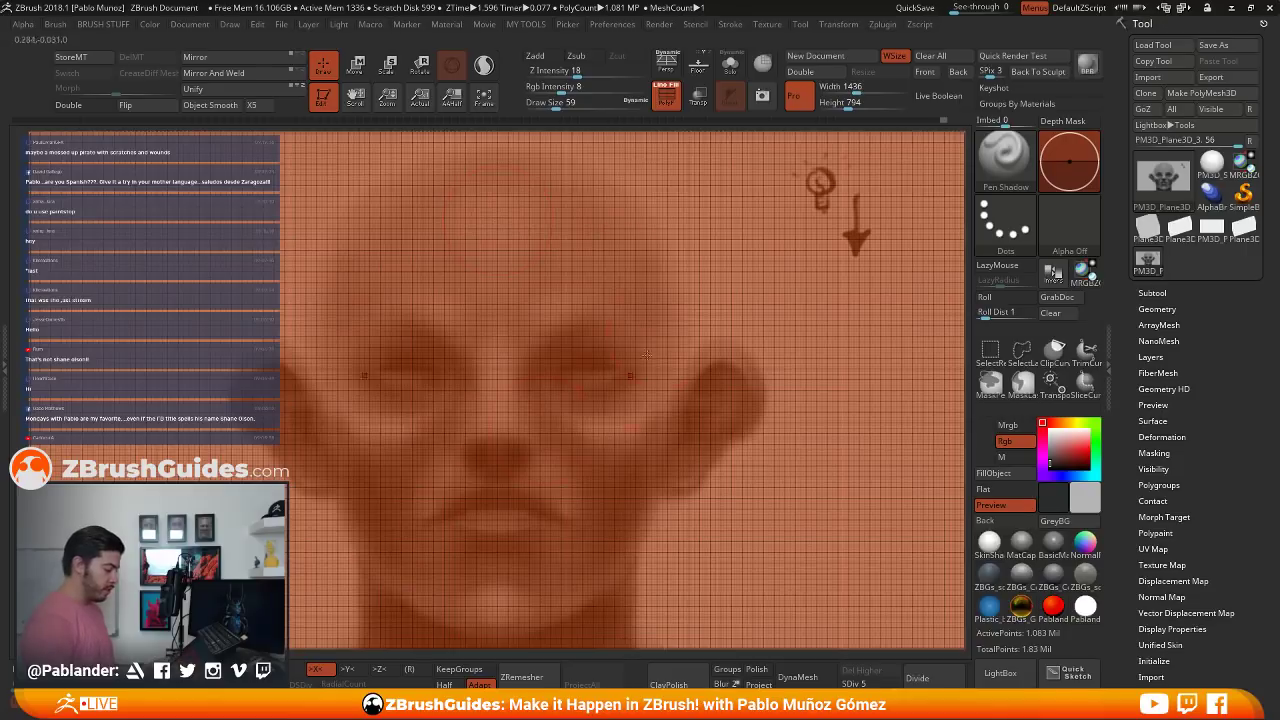
{"action": "left_click_drag", "start_coordinate": [588, 352], "coordinate": [582, 330]}
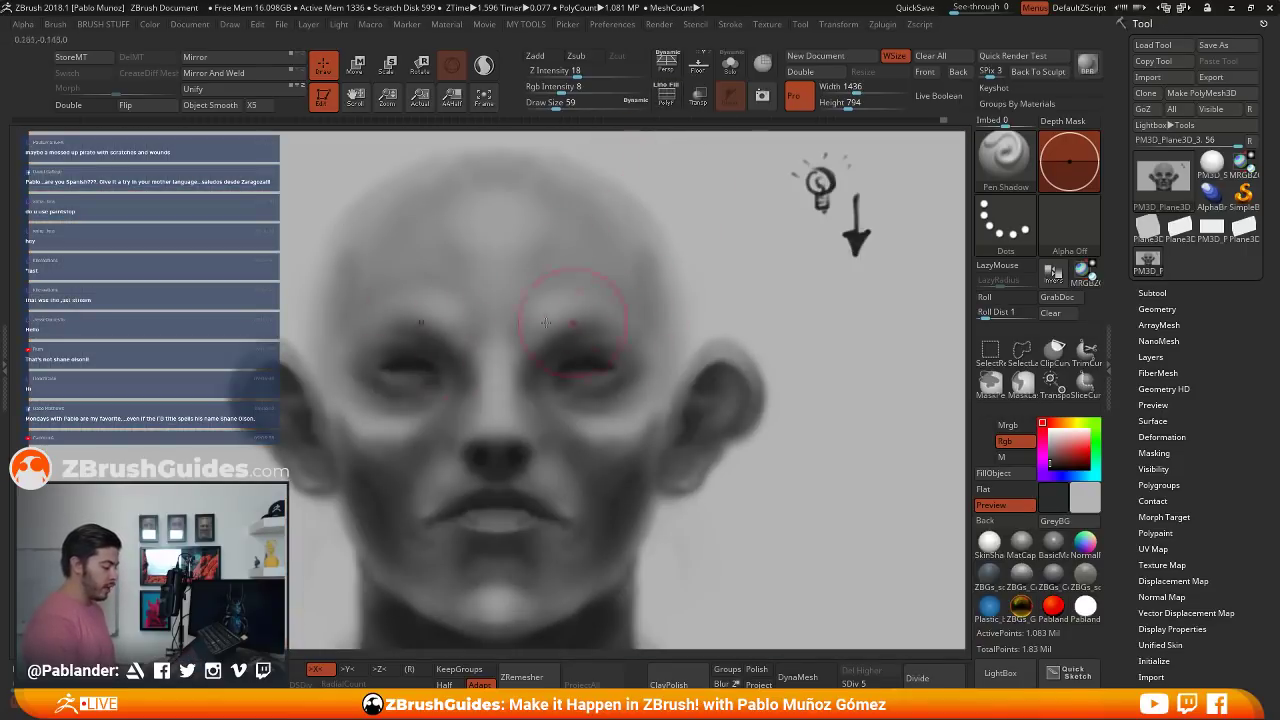
{"action": "right_click_drag", "start_coordinate": [634, 397], "coordinate": [634, 386]}
{"action": "right_click", "coordinate": [635, 386]}
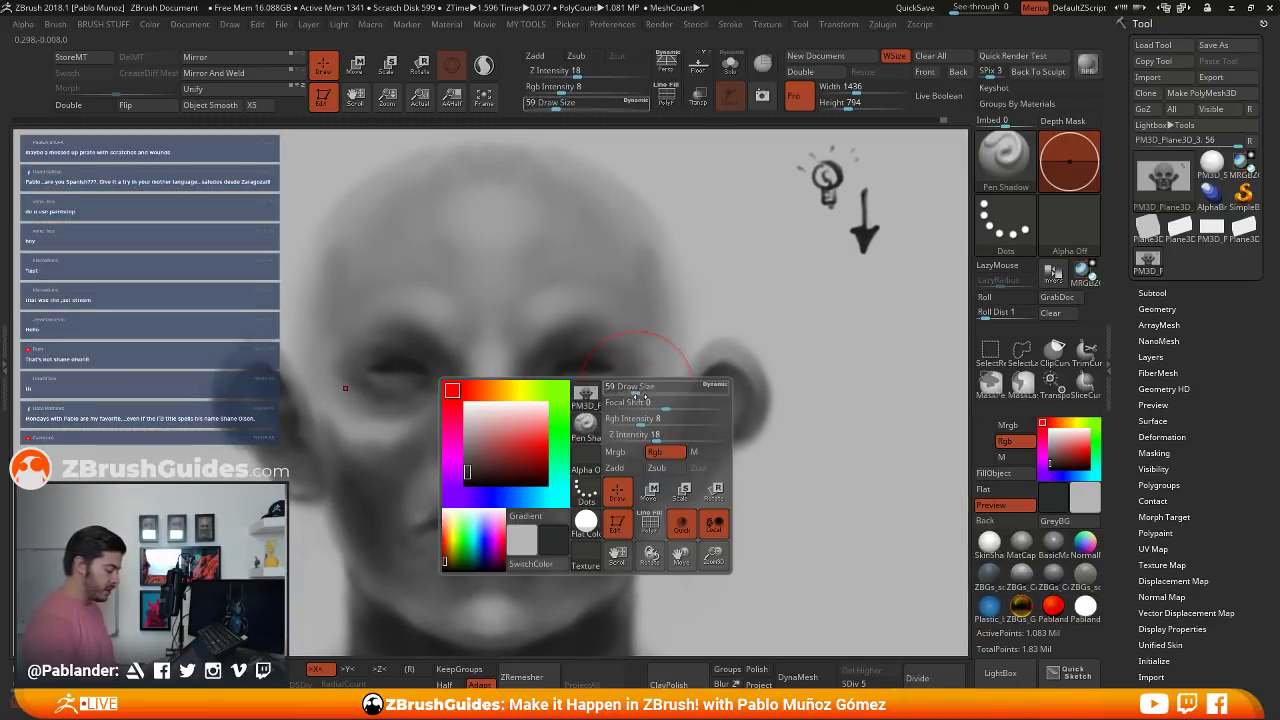
{"action": "right_click", "coordinate": [674, 394]}
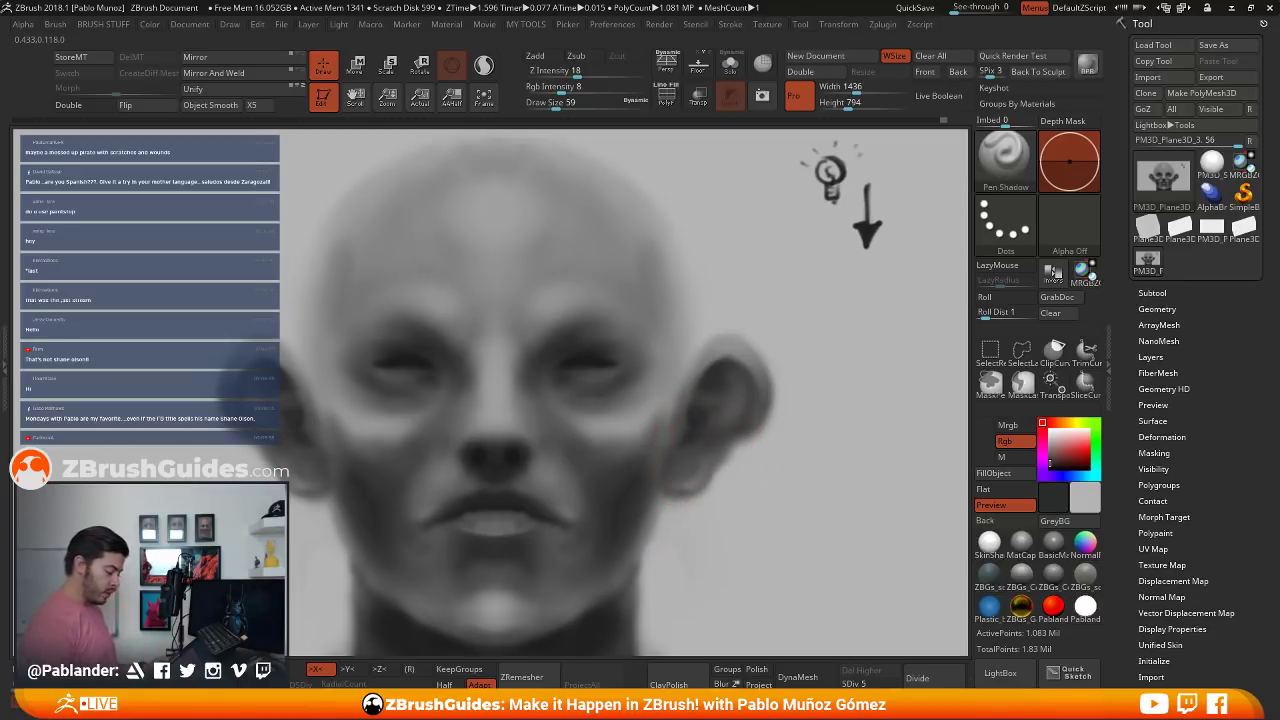
{"action": "key", "text": "shift"}
{"action": "mouse_move", "coordinate": [716, 476]}
{"action": "right_mouse_down", "text": "alt"}
{"action": "mouse_move", "coordinate": [714, 446]}
{"action": "mouse_move", "coordinate": [710, 500]}
{"action": "mouse_move", "coordinate": [716, 450]}
{"action": "mouse_move", "coordinate": [672, 434]}
{"action": "right_mouse_up", "text": "alt"}
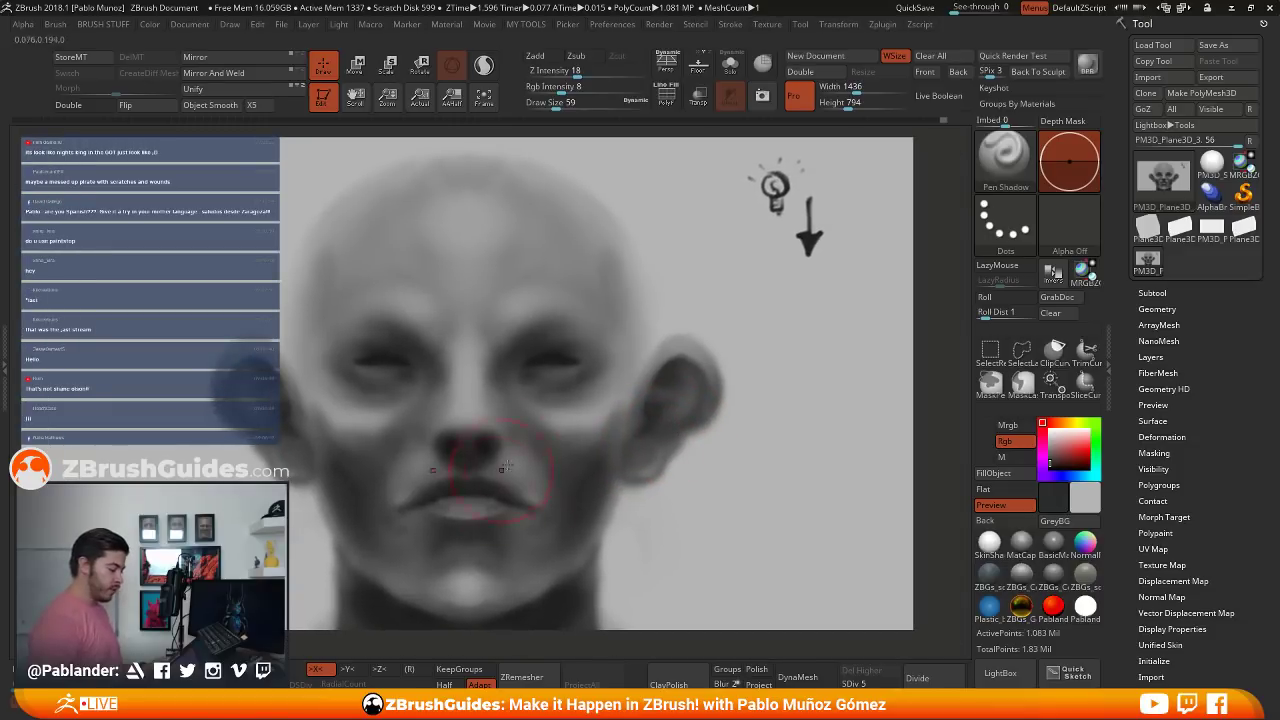
{"action": "right_click_drag", "start_coordinate": [595, 403], "coordinate": [620, 409], "text": "alt"}
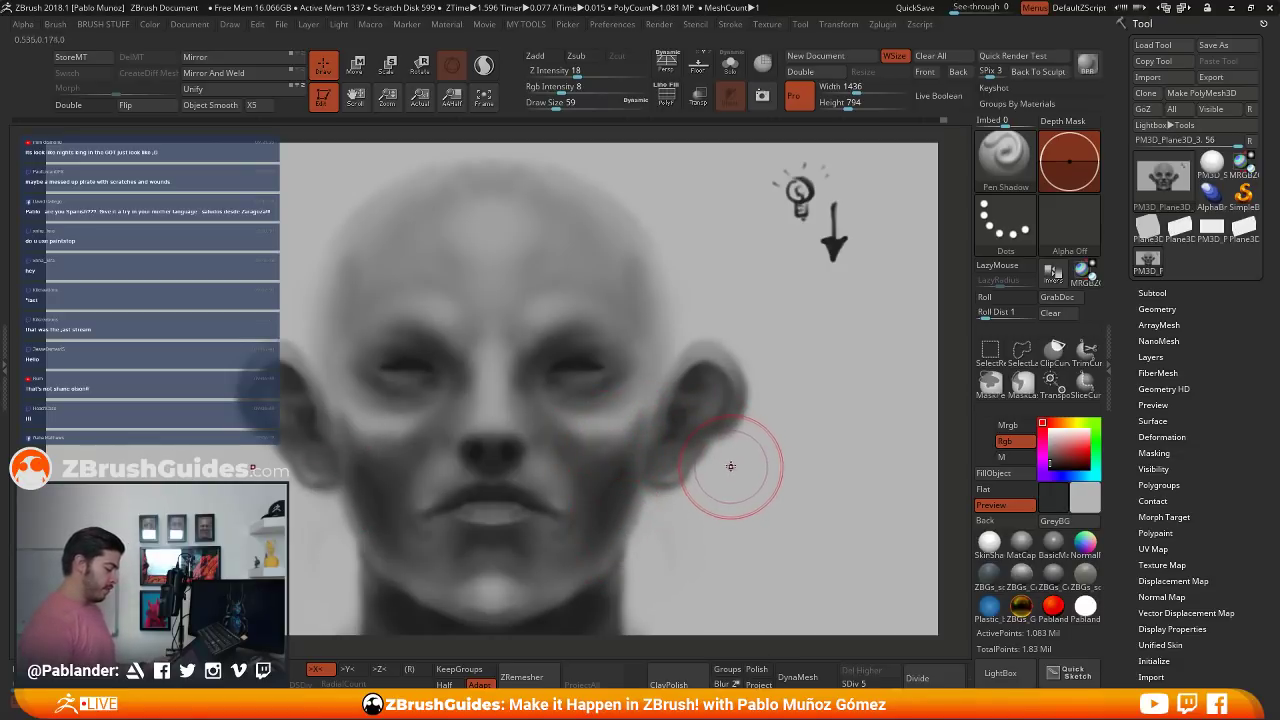
{"action": "mouse_move", "coordinate": [732, 466]}
{"action": "right_mouse_down"}
{"action": "mouse_move", "coordinate": [771, 466]}
{"action": "mouse_move", "coordinate": [740, 466]}
{"action": "right_mouse_up"}
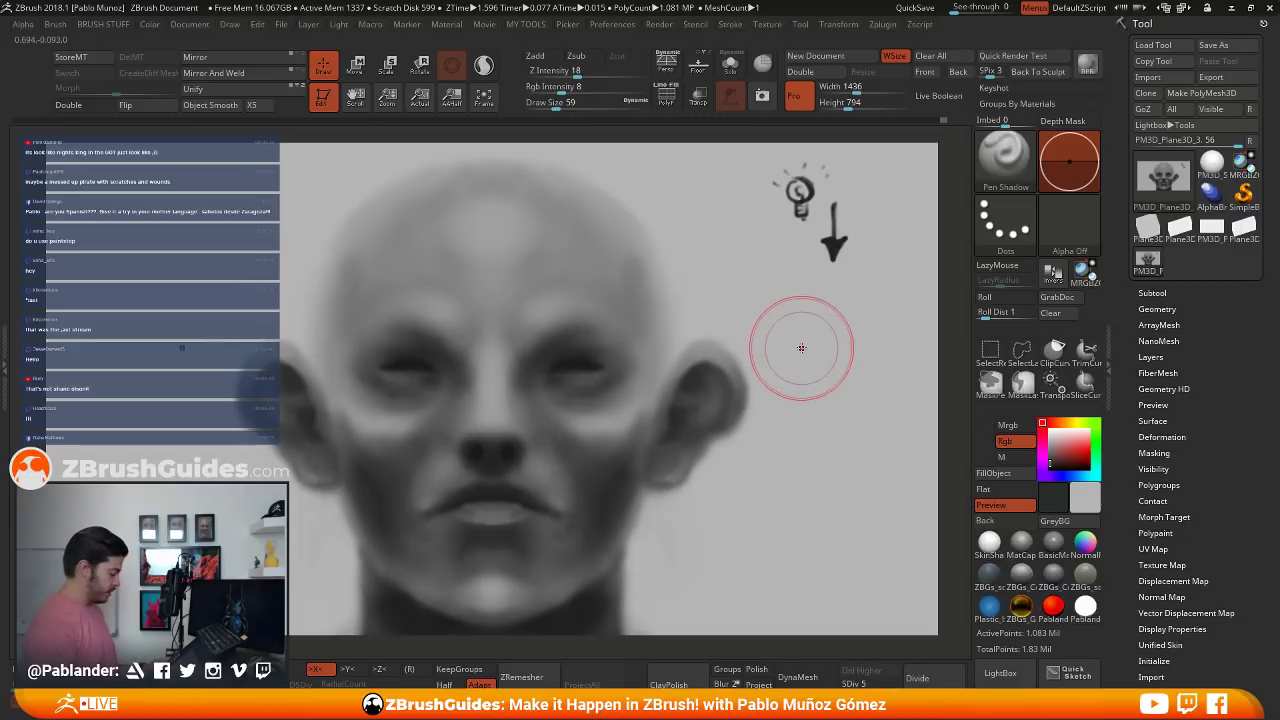
- Try painting out the ears with the sampled background grey at draw size 59
{"action": "key", "text": "c"}
{"action": "mouse_move", "coordinate": [767, 371]}
{"action": "left_mouse_down"}
{"action": "mouse_move", "coordinate": [734, 385]}
{"action": "mouse_move", "coordinate": [717, 341]}
{"action": "mouse_move", "coordinate": [717, 457]}
{"action": "mouse_move", "coordinate": [717, 361]}
{"action": "left_mouse_up"}
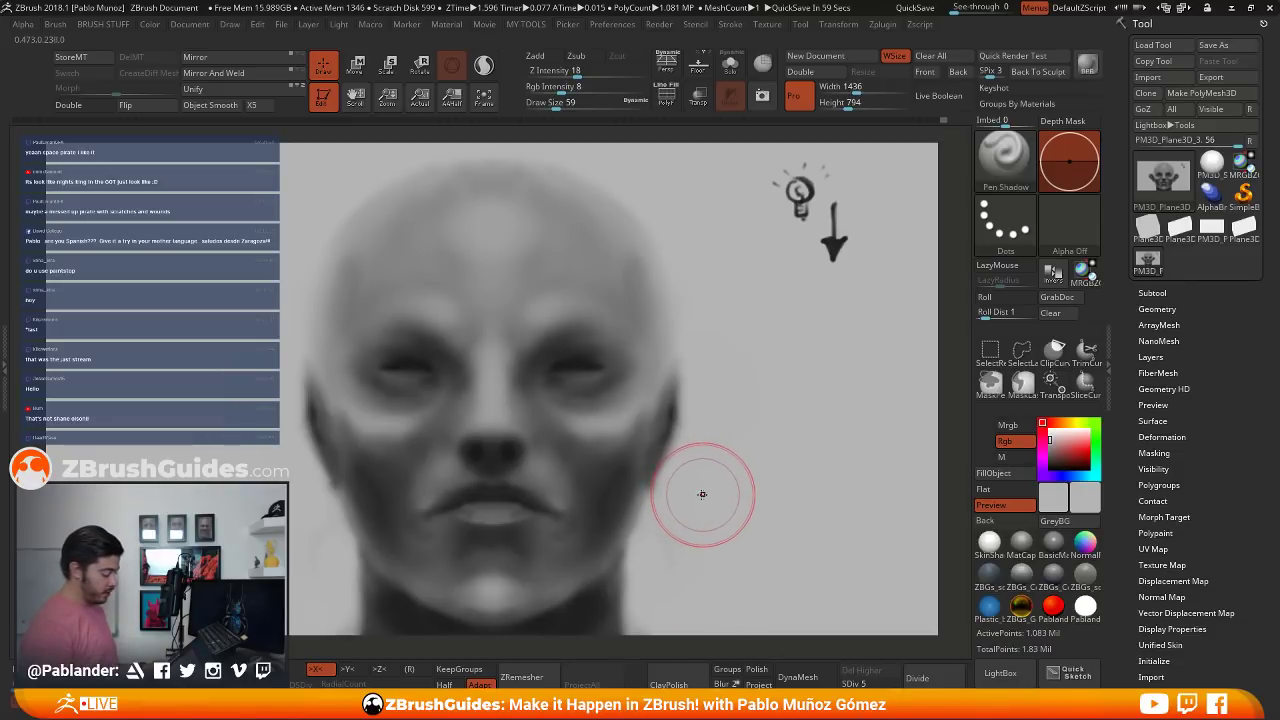
{"action": "key", "text": "ctrl+z"}
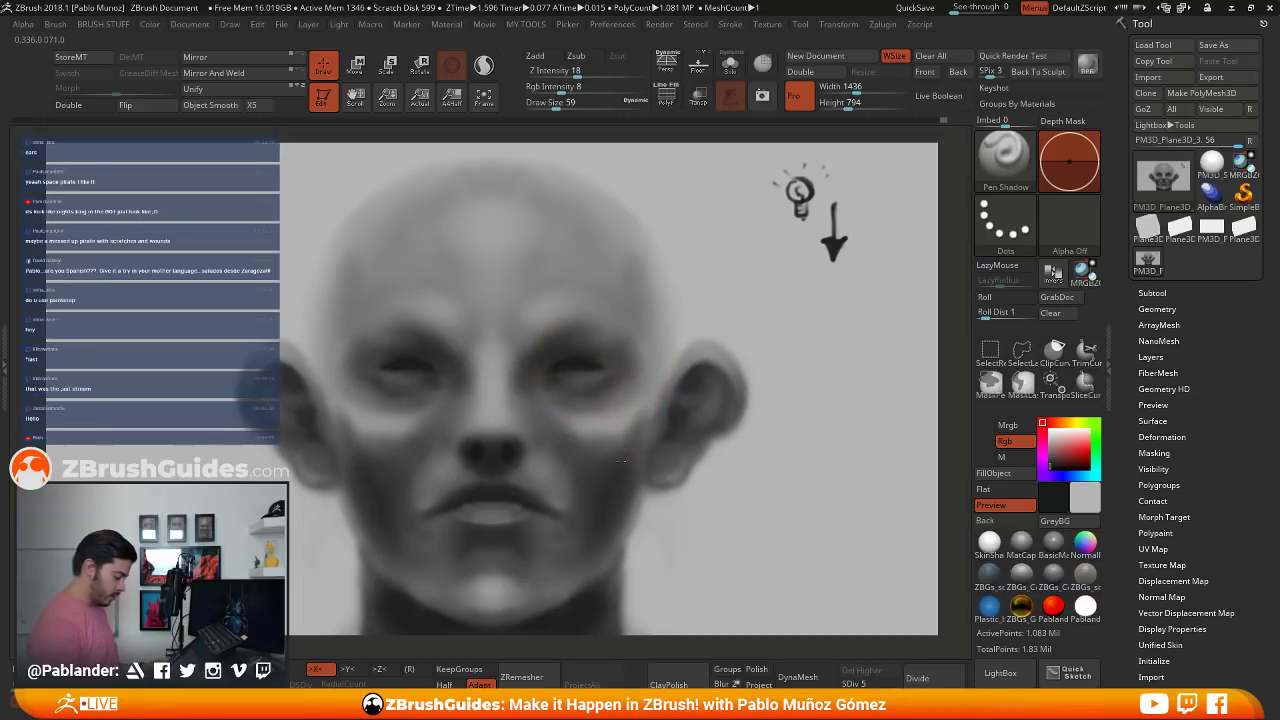
- Blend the cheekbones and the shadows beneath the eyes with sampled greys at draw size 59
{"action": "key", "text": "c"}
{"action": "mouse_move", "coordinate": [621, 461]}
{"action": "left_mouse_down"}
{"action": "mouse_move", "coordinate": [622, 434]}
{"action": "mouse_move", "coordinate": [596, 442]}
{"action": "left_mouse_up"}
{"action": "key", "text": "c"}
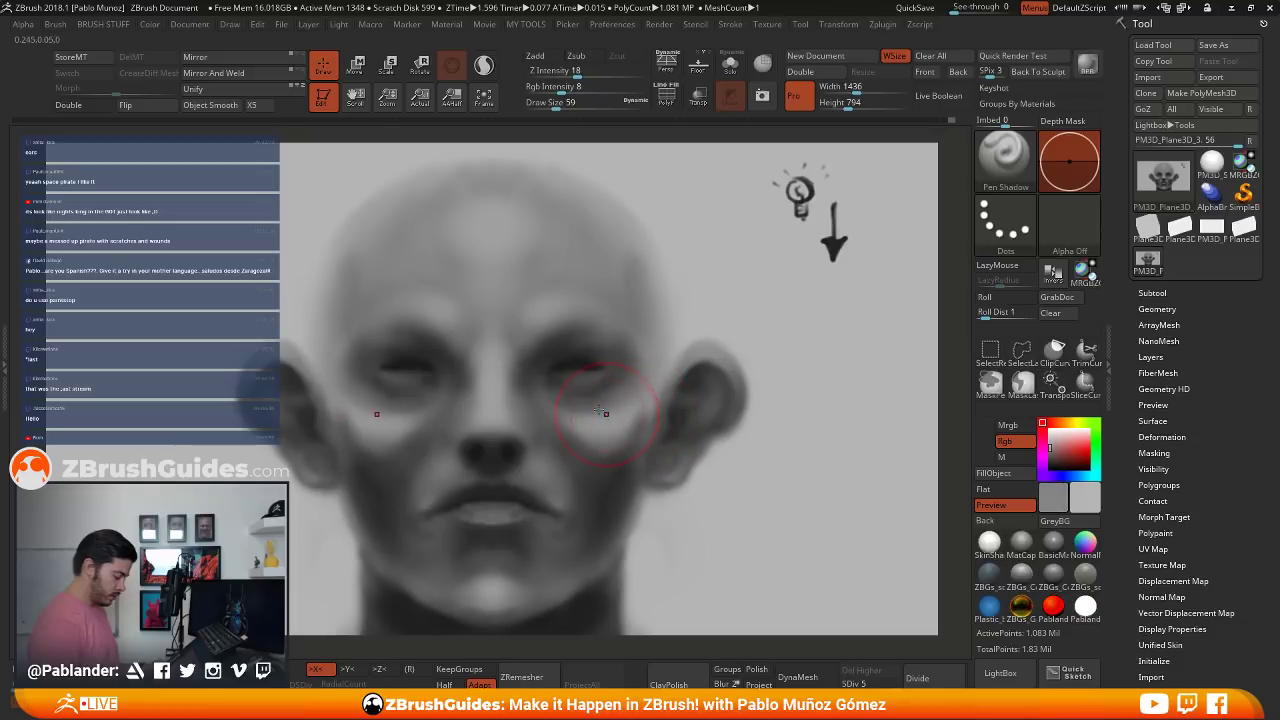
{"action": "key", "text": "c"}
{"action": "key", "text": "c"}
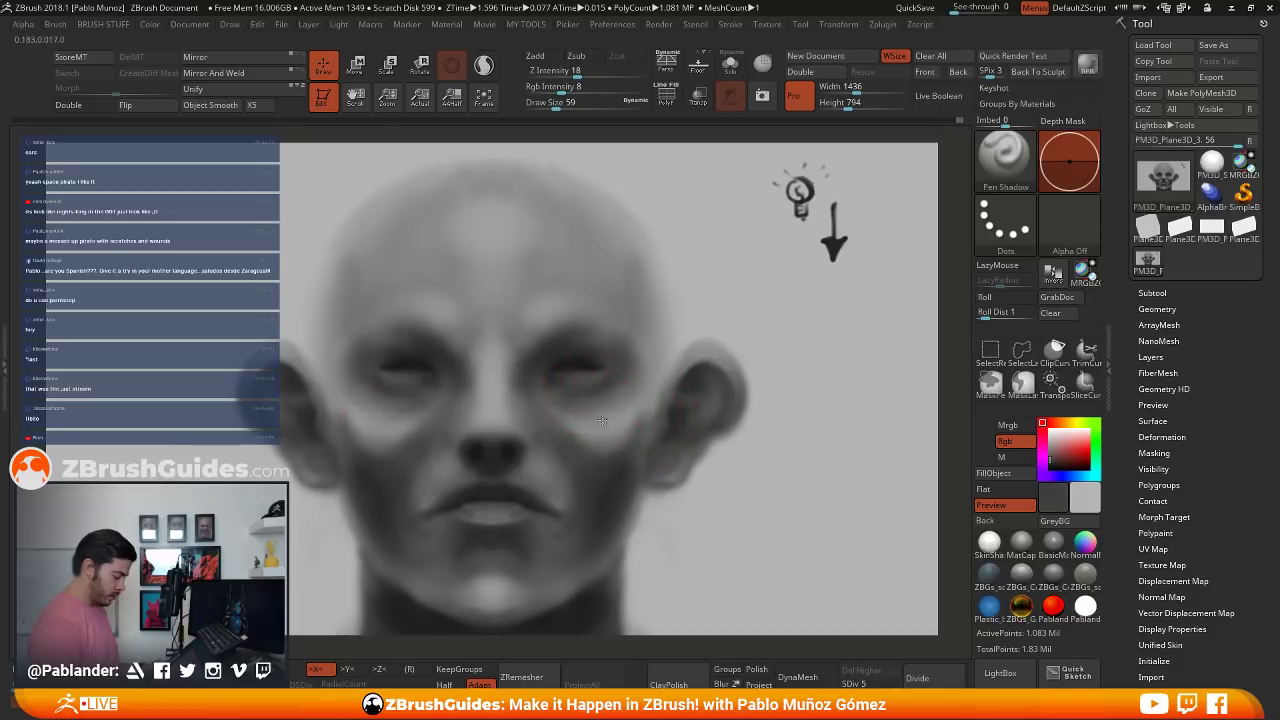
{"action": "mouse_move", "coordinate": [601, 420]}
{"action": "left_mouse_down"}
{"action": "mouse_move", "coordinate": [570, 405]}
{"action": "mouse_move", "coordinate": [604, 422]}
{"action": "left_mouse_up"}
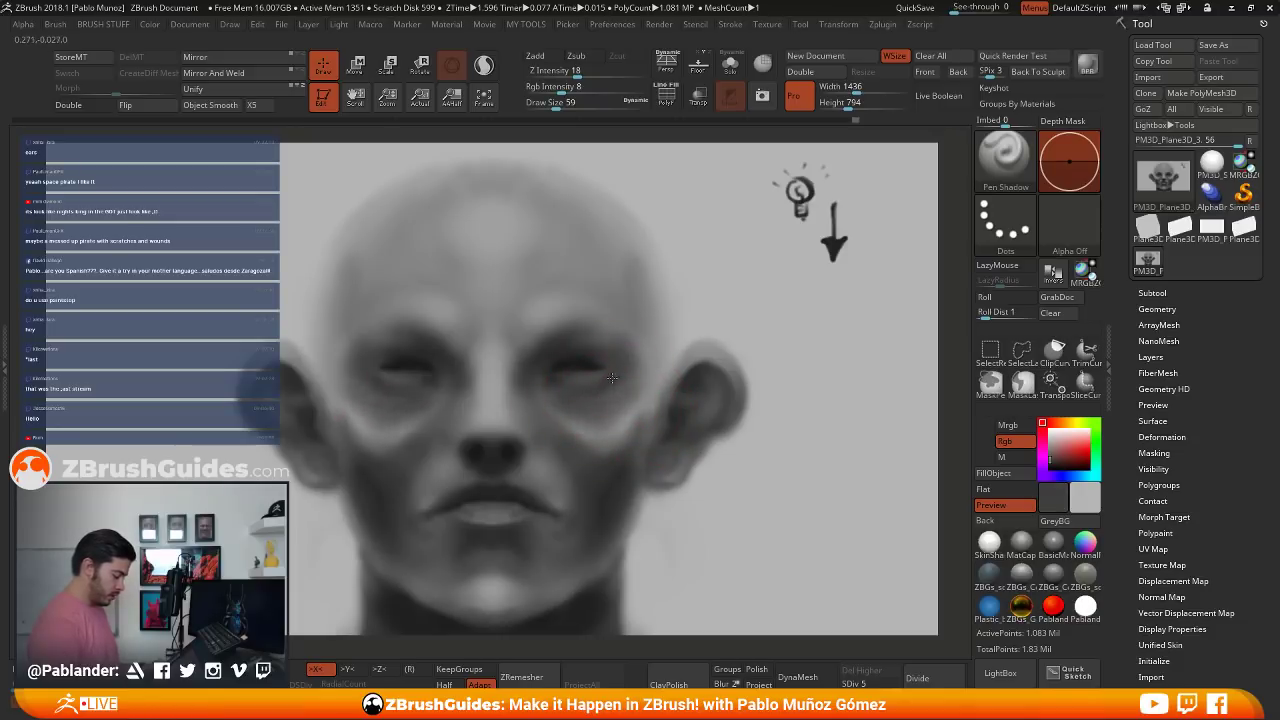
- Define the nostrils and the underside of the nose with sampled dark greys, using draw sizes 22 and 16
{"action": "key", "text": "space"}
{"action": "left_click_drag", "start_coordinate": [612, 378], "coordinate": [599, 381]}
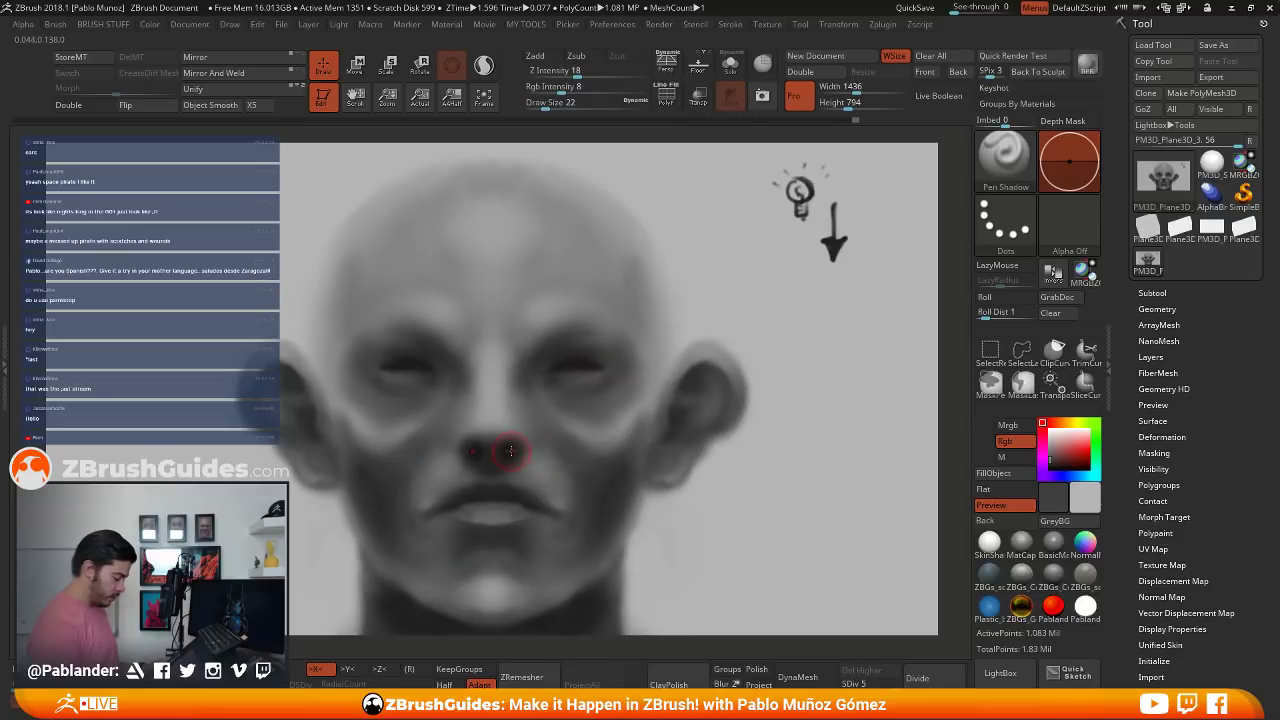
{"action": "key", "text": "c"}
{"action": "key", "text": "space"}
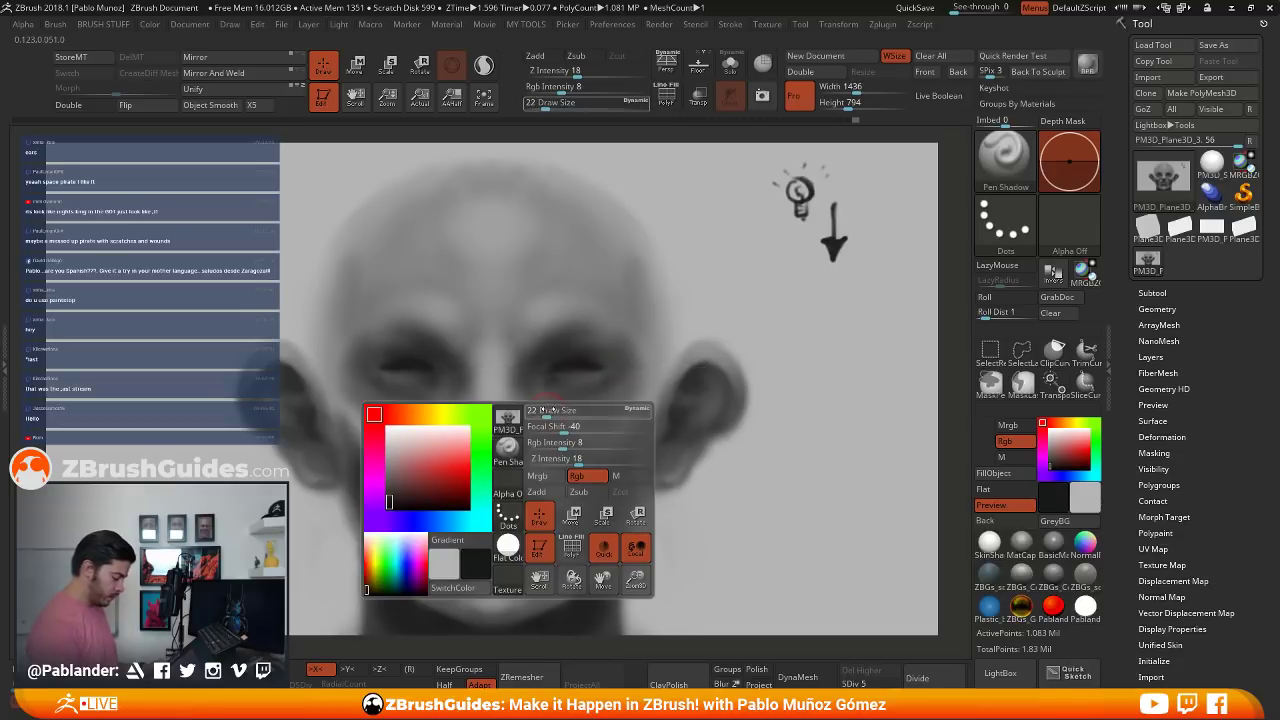
{"action": "left_click_drag", "start_coordinate": [547, 413], "coordinate": [541, 413]}
{"action": "left_click_drag", "start_coordinate": [516, 457], "coordinate": [502, 464]}
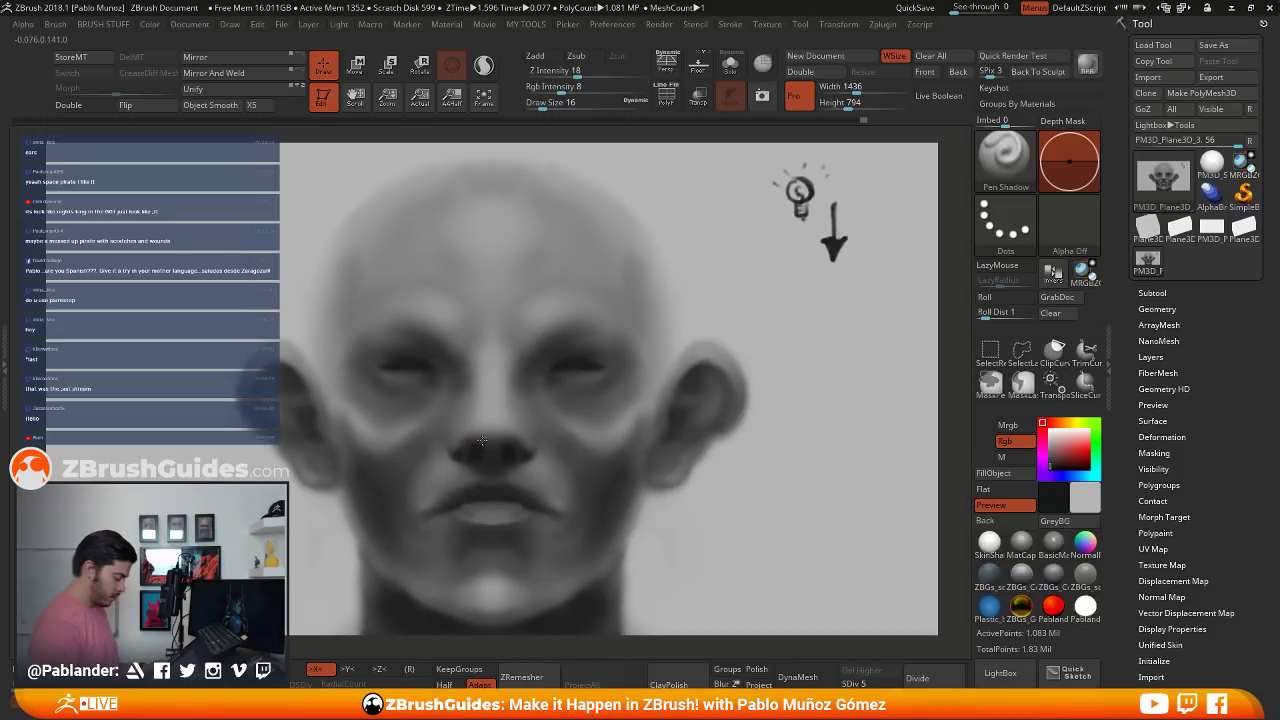
{"action": "left_click_drag", "start_coordinate": [481, 441], "coordinate": [483, 441]}
{"action": "key", "text": "c"}
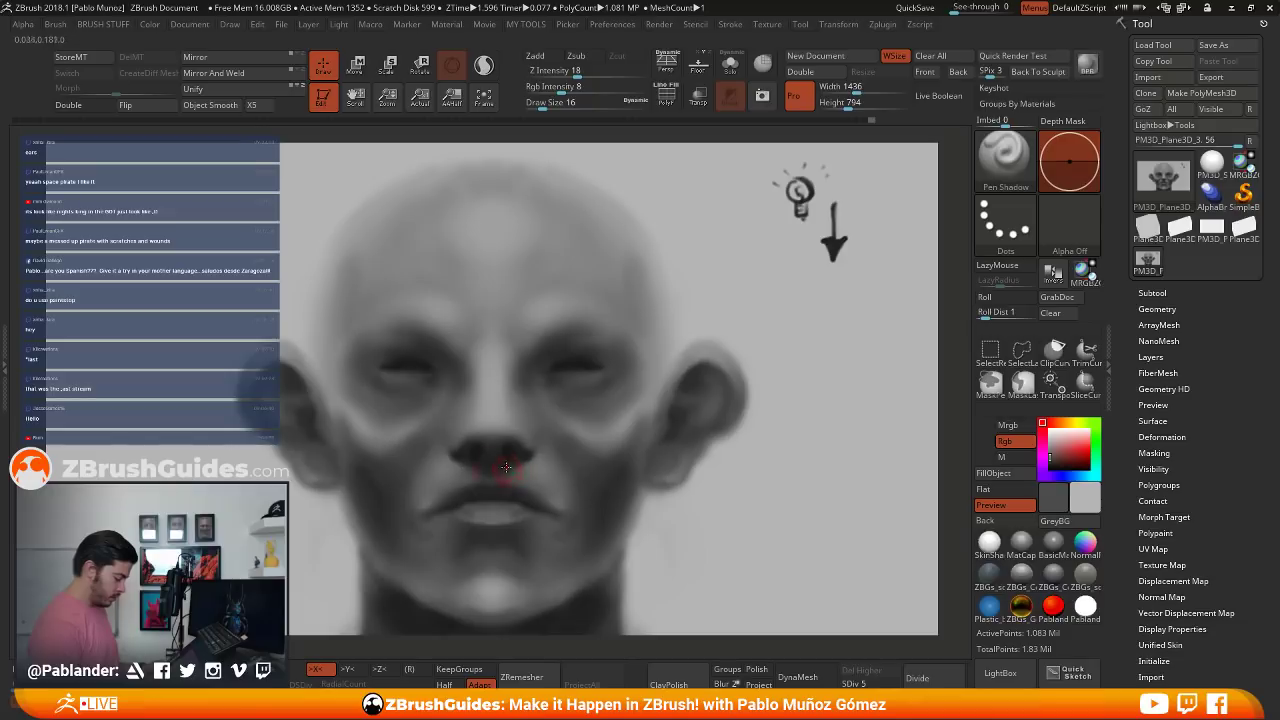
{"action": "key", "text": "c"}
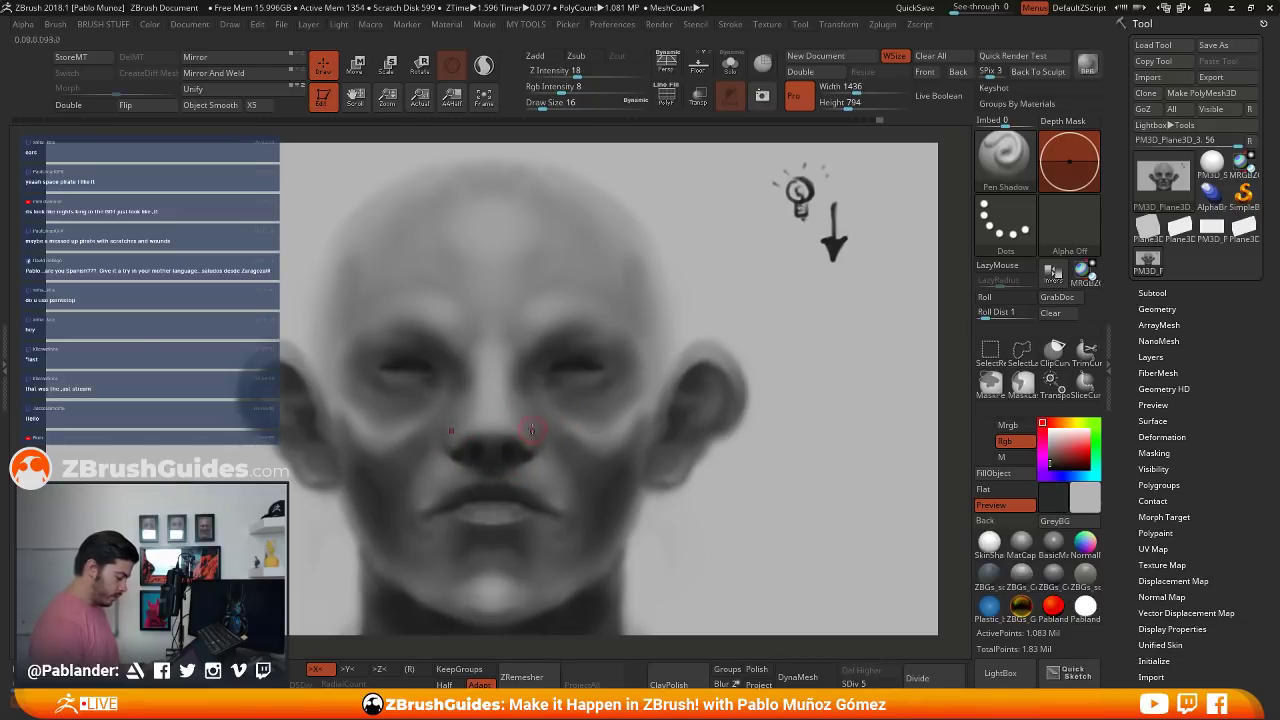
- Shape the tip and sides of the nose with sampled greys at draw size 16
{"action": "key", "text": "c"}
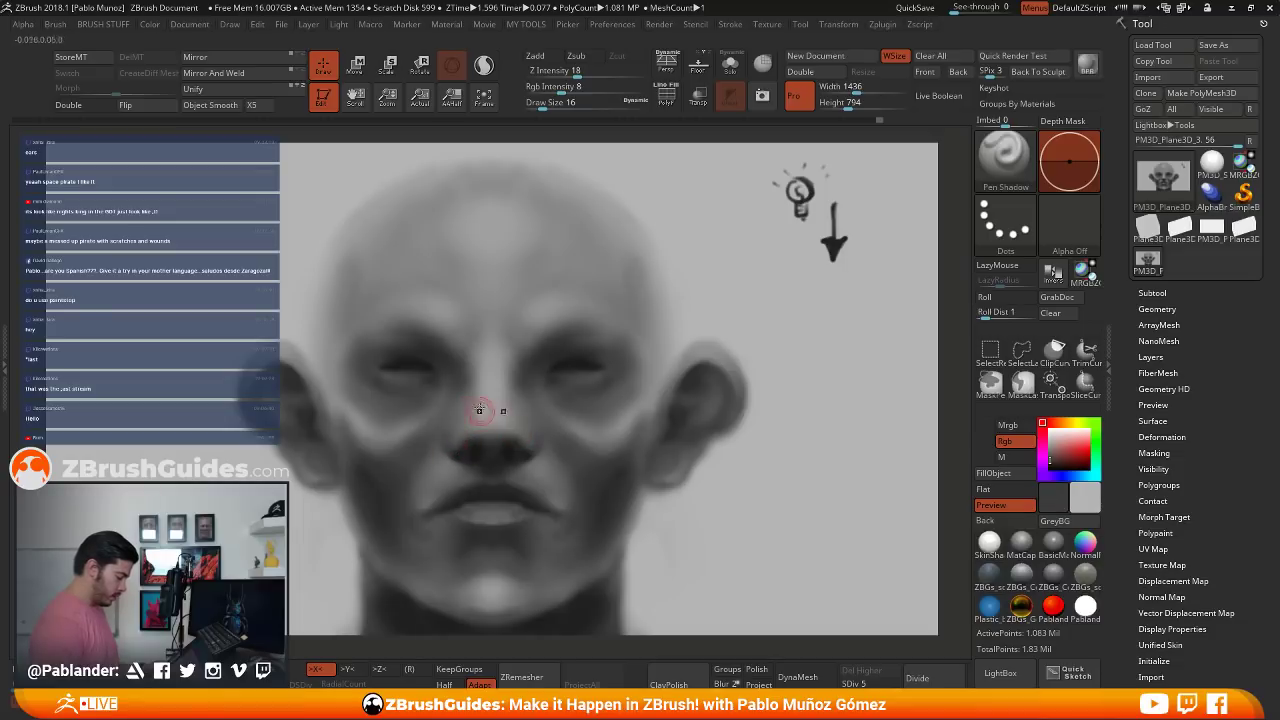
{"action": "key", "text": "c"}
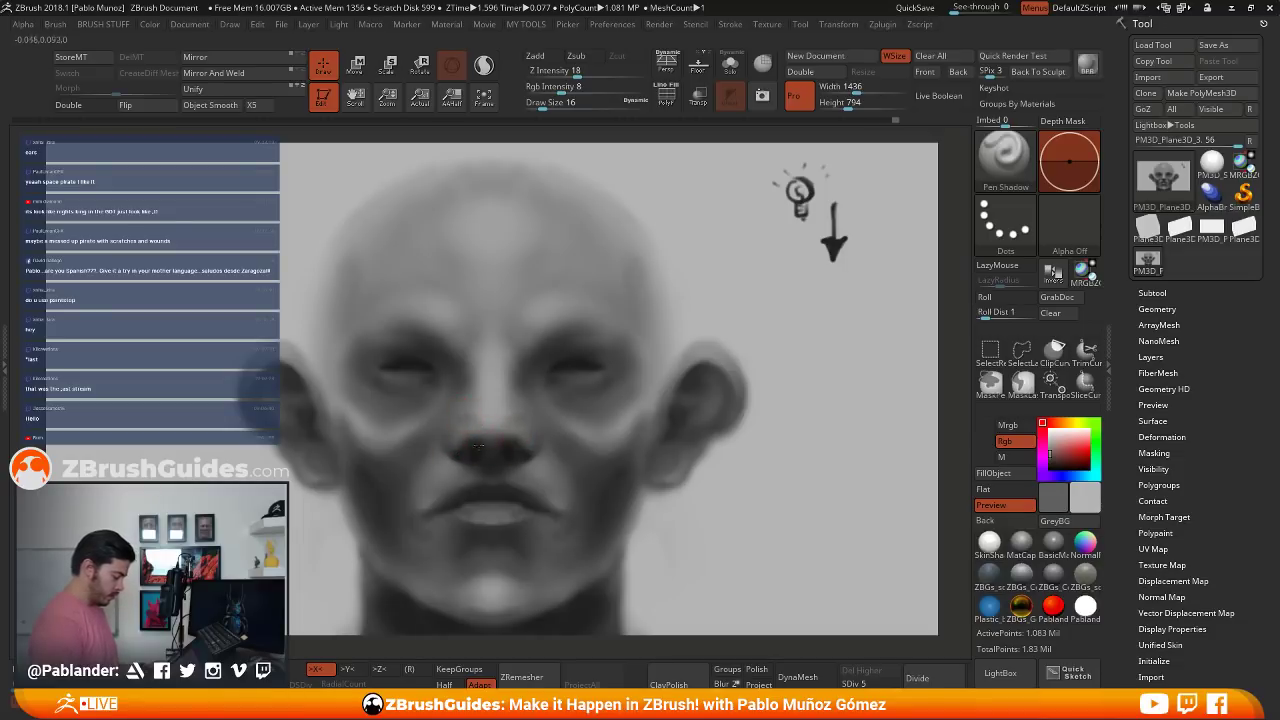
{"action": "key", "text": "c"}
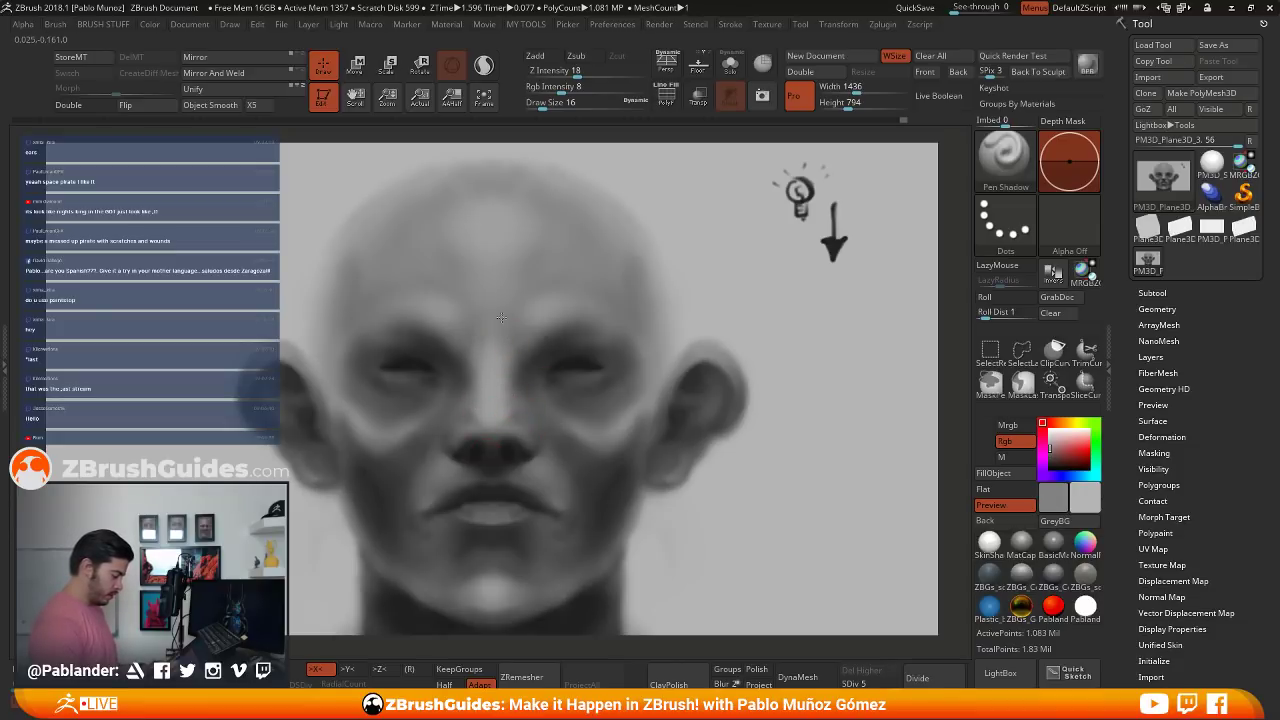
- Paint frown creases between the brows at the top of the nose bridge with sampled greys
{"action": "key", "text": "c"}
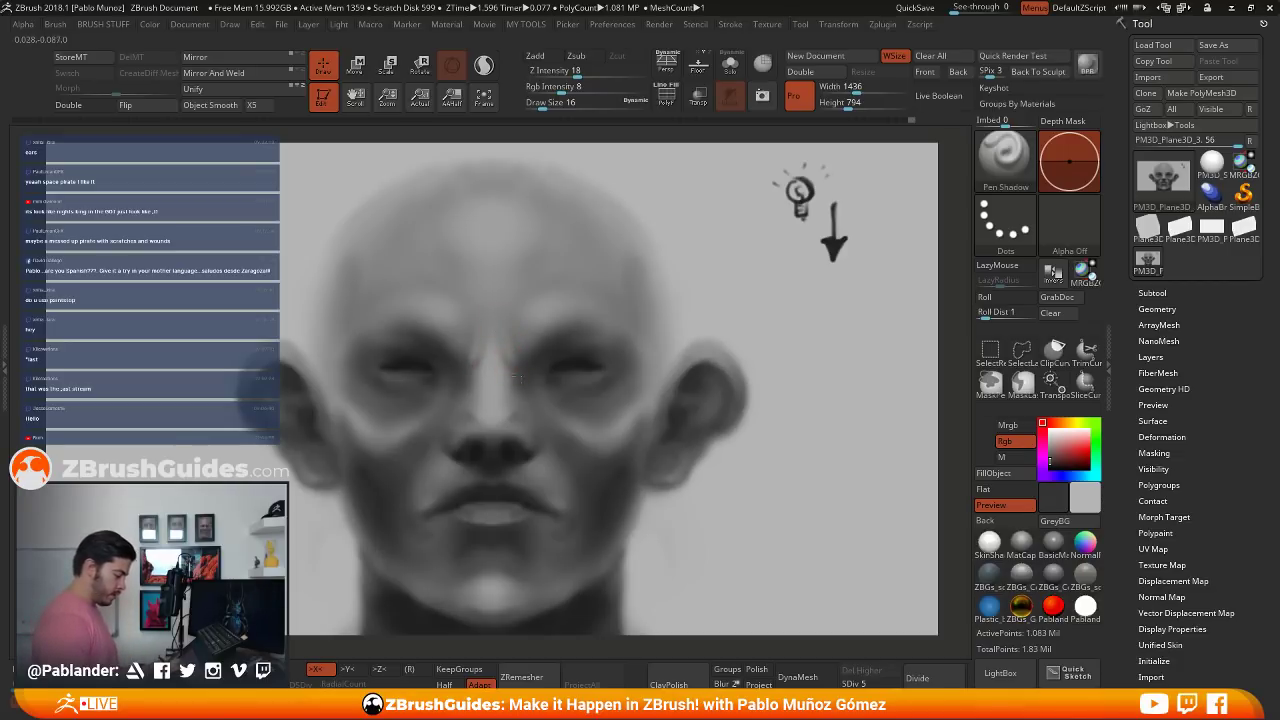
{"action": "key", "text": "c"}
{"action": "key", "text": "c"}
{"action": "mouse_move", "coordinate": [514, 329]}
{"action": "left_mouse_down"}
{"action": "mouse_move", "coordinate": [514, 350]}
{"action": "mouse_move", "coordinate": [513, 332]}
{"action": "left_mouse_up"}
{"action": "key", "text": "c"}
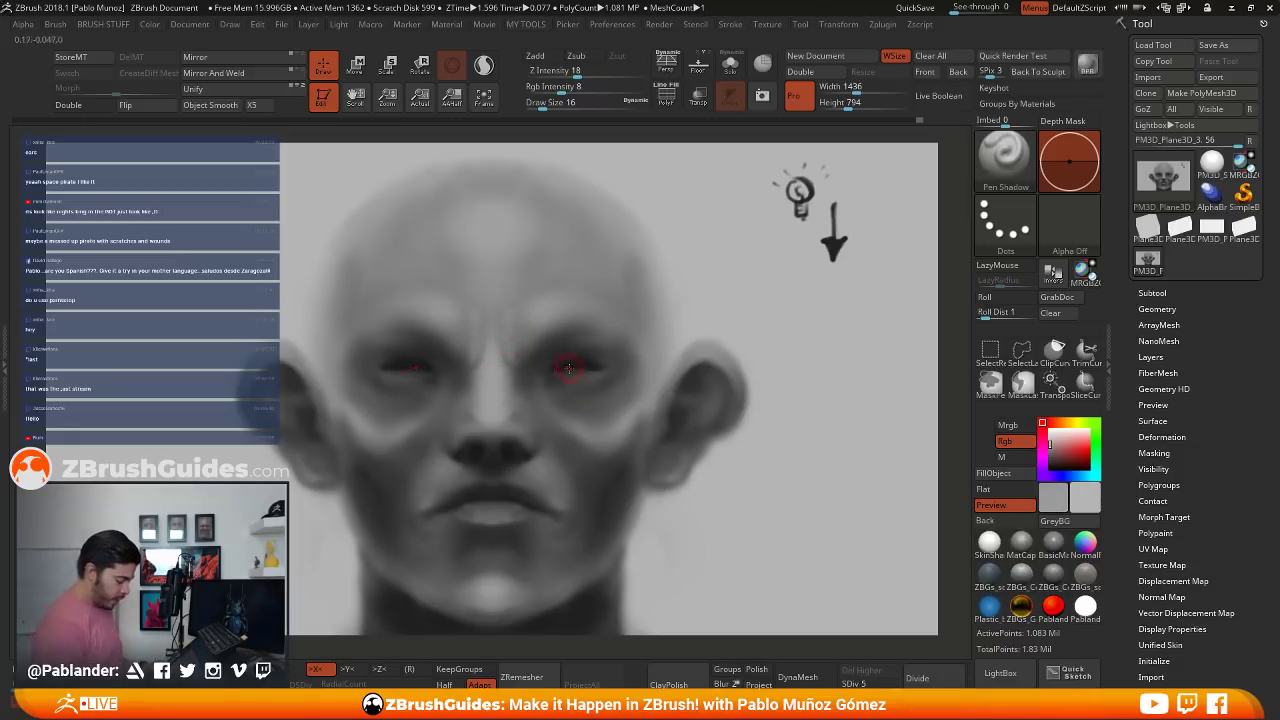
- Darken the eyelid lines and extend the outer eye corners with sampled dark greys at draw size 16
{"action": "key", "text": "c"}
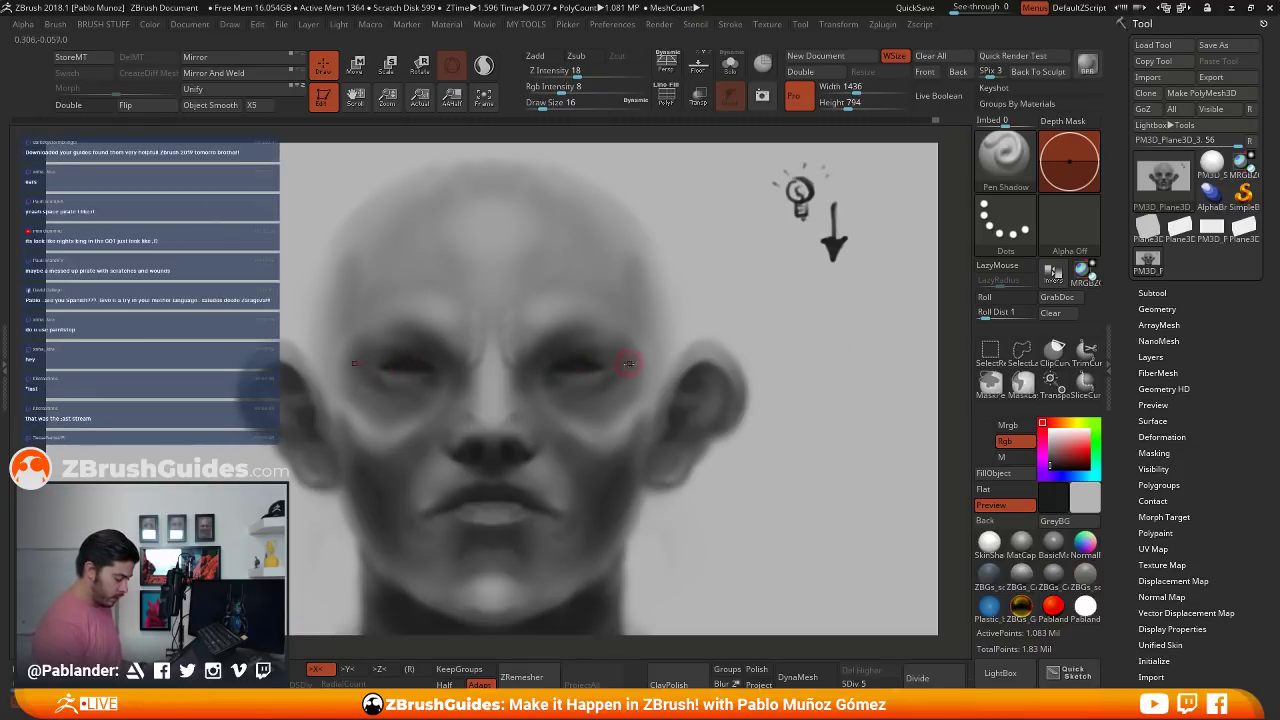
{"action": "key", "text": "c"}
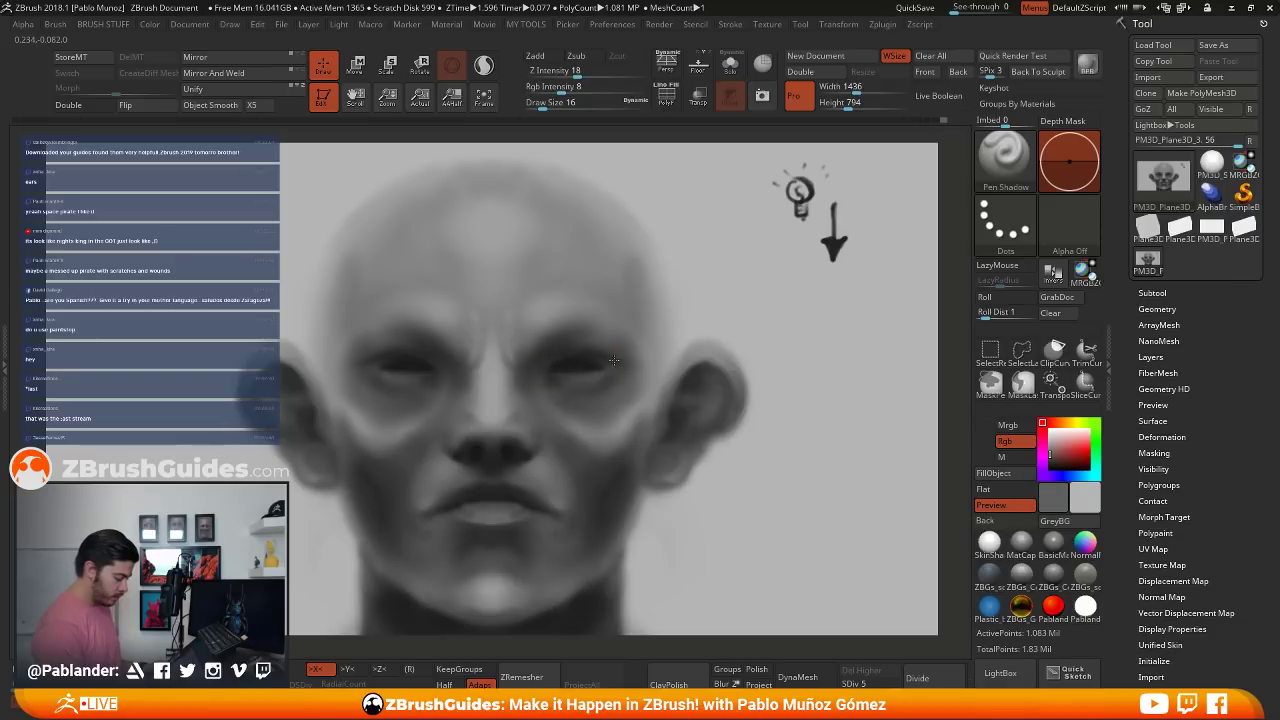
{"action": "key", "text": "c"}
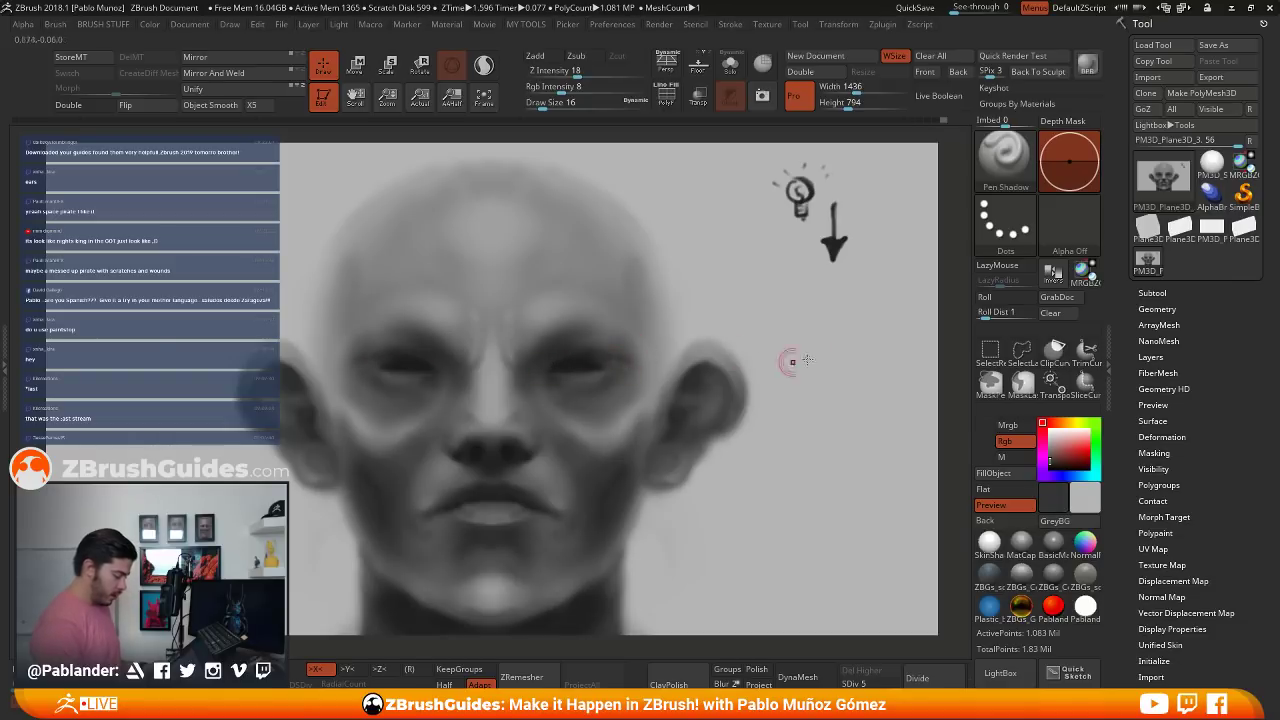
- Add small pupil highlights with the sampled light background grey, reducing the draw size to 4
{"action": "key", "text": "c"}
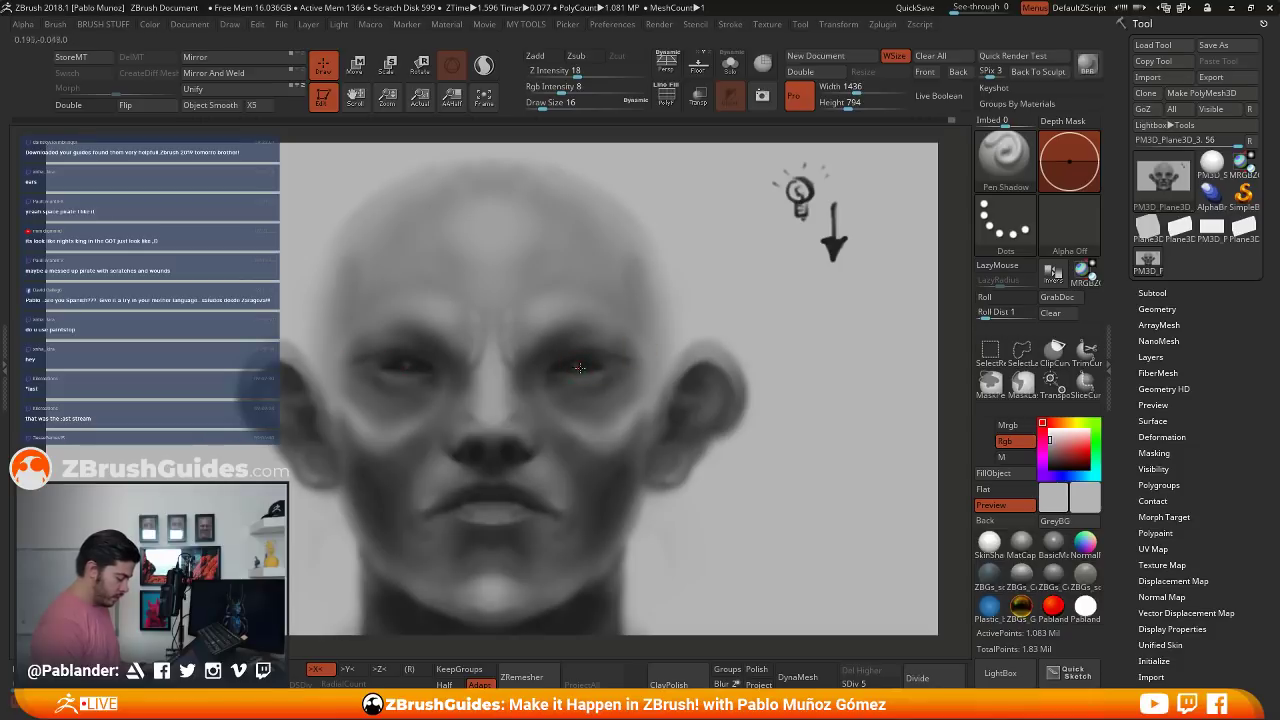
{"action": "key", "text": "space"}
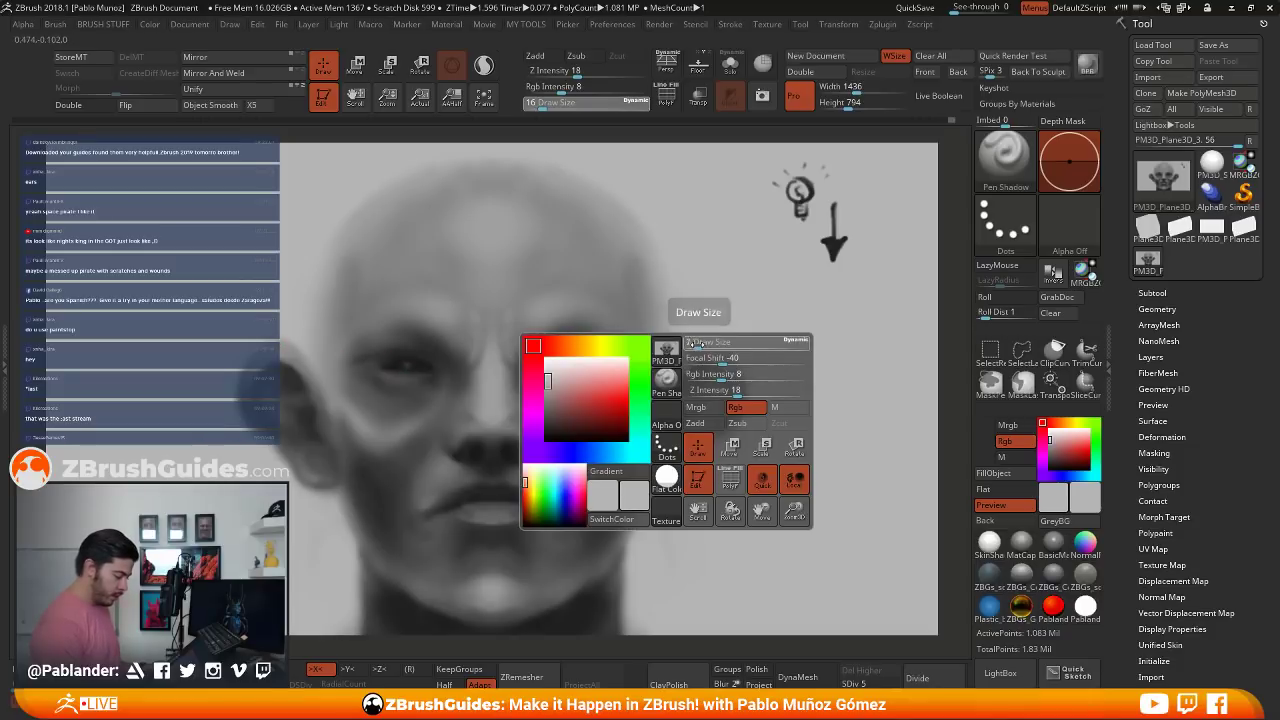
{"action": "left_click_drag", "start_coordinate": [702, 345], "coordinate": [690, 345]}
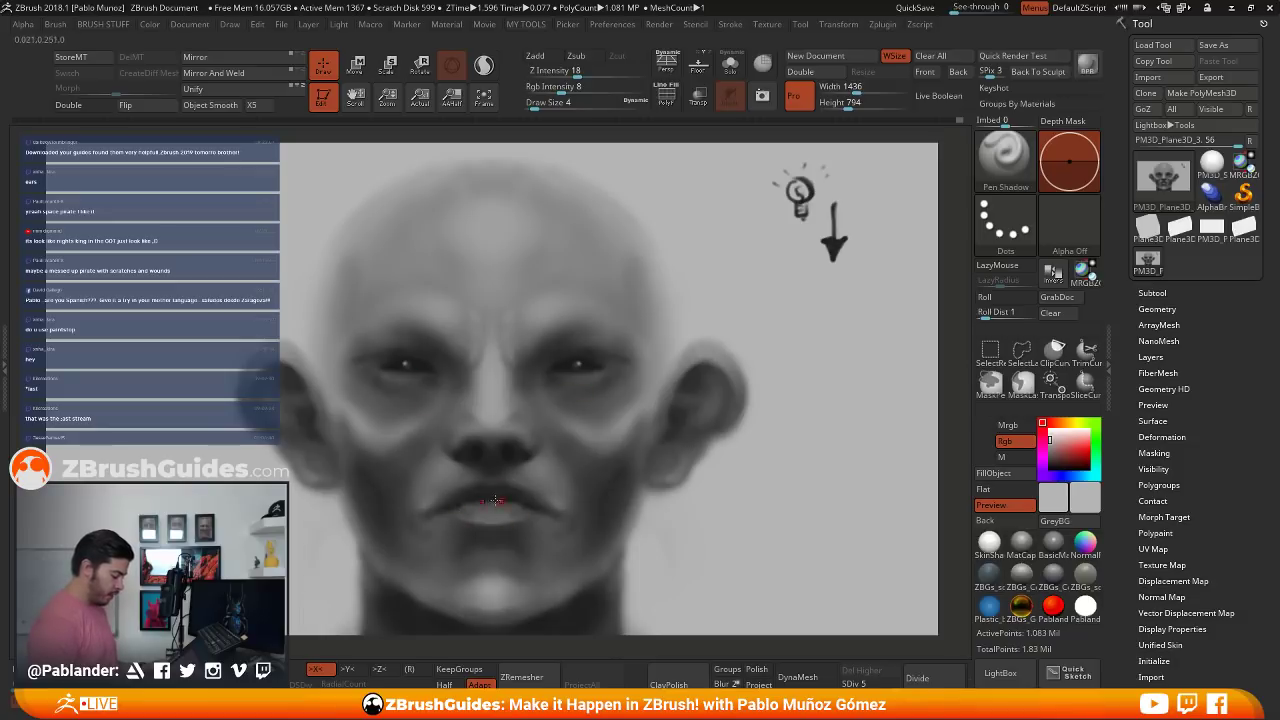
- Sharpen the mouth line with a sampled dark grey at draw size 4, and darken the nostrils at draw size 9
{"action": "key", "text": "c"}
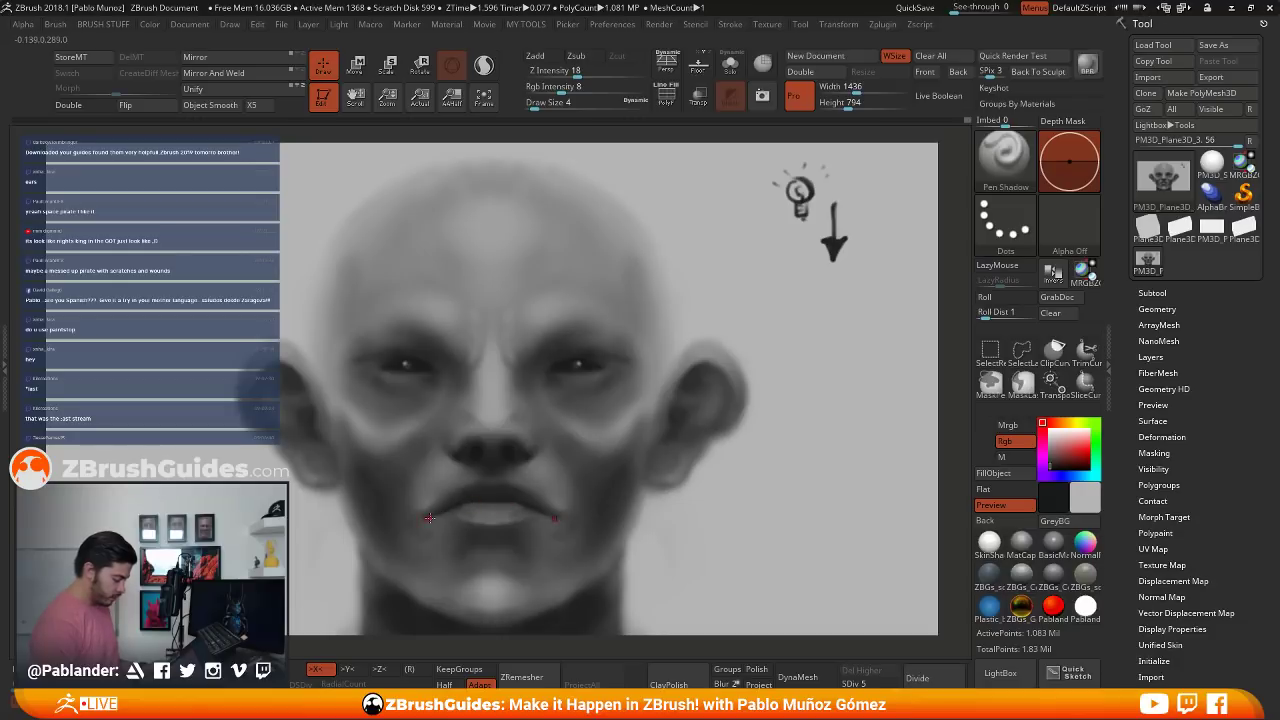
{"action": "key", "text": "space"}
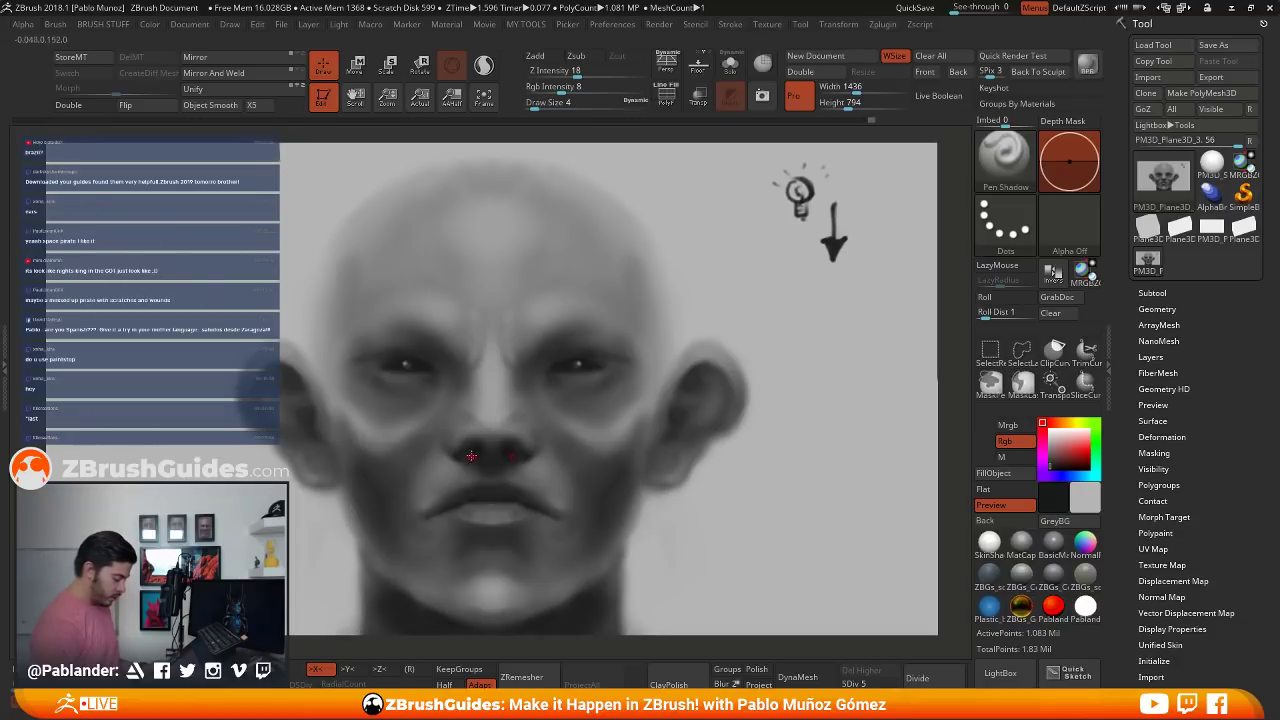
{"action": "key", "text": "space"}
{"action": "left_click_drag", "start_coordinate": [501, 434], "coordinate": [510, 433]}
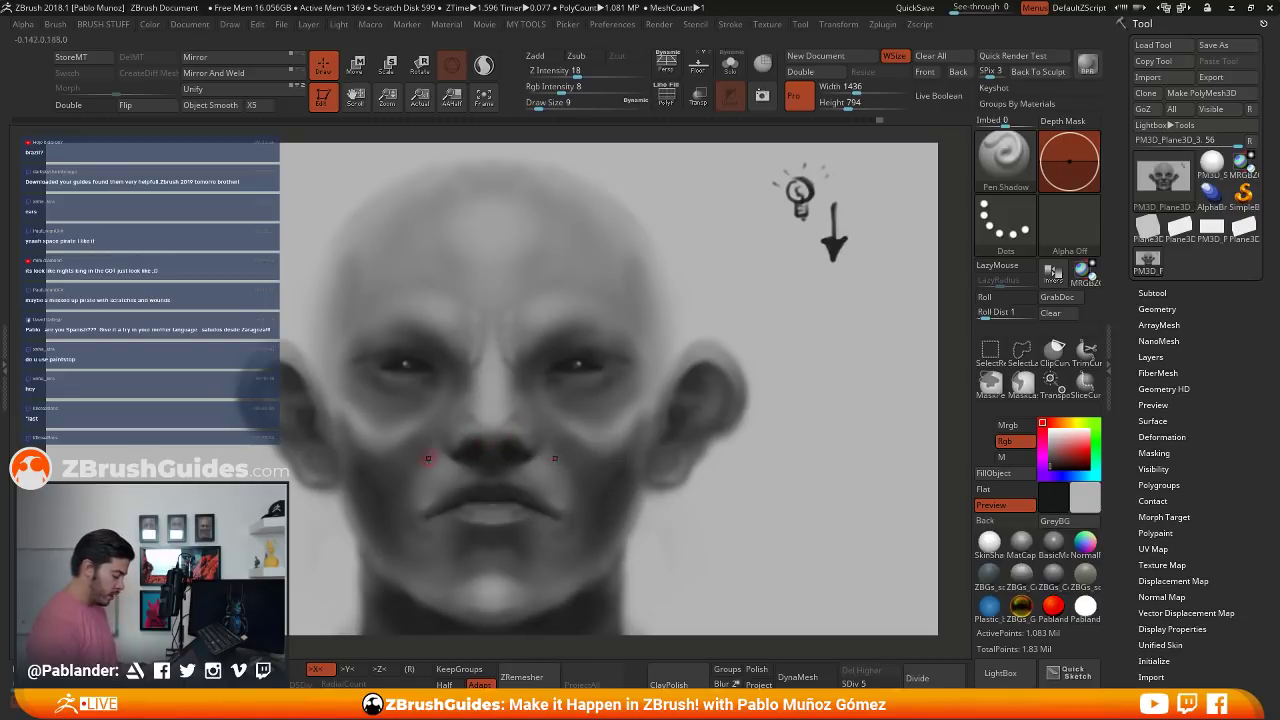
- Refine the cheek shadows and the face edge beside the earlobes with sampled dark grey at draw size 16
{"action": "key", "text": "space"}
{"action": "left_click_drag", "start_coordinate": [437, 441], "coordinate": [446, 442]}
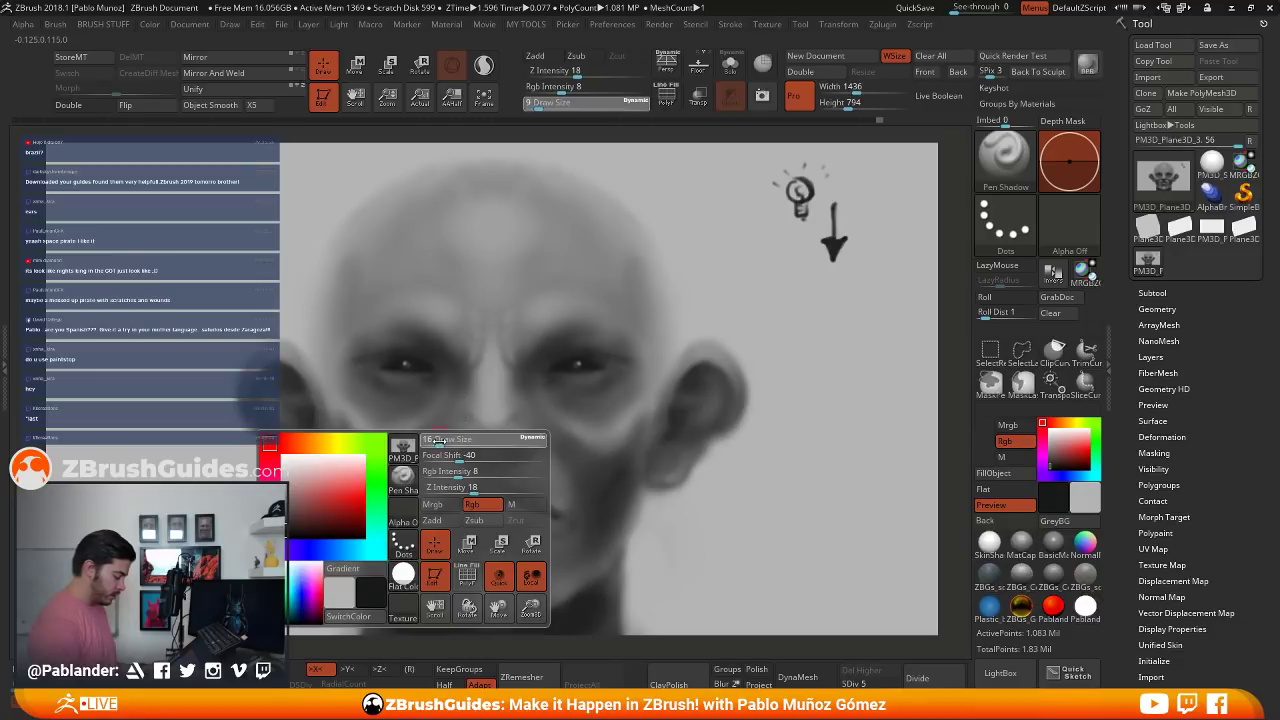
{"action": "key", "text": "c"}
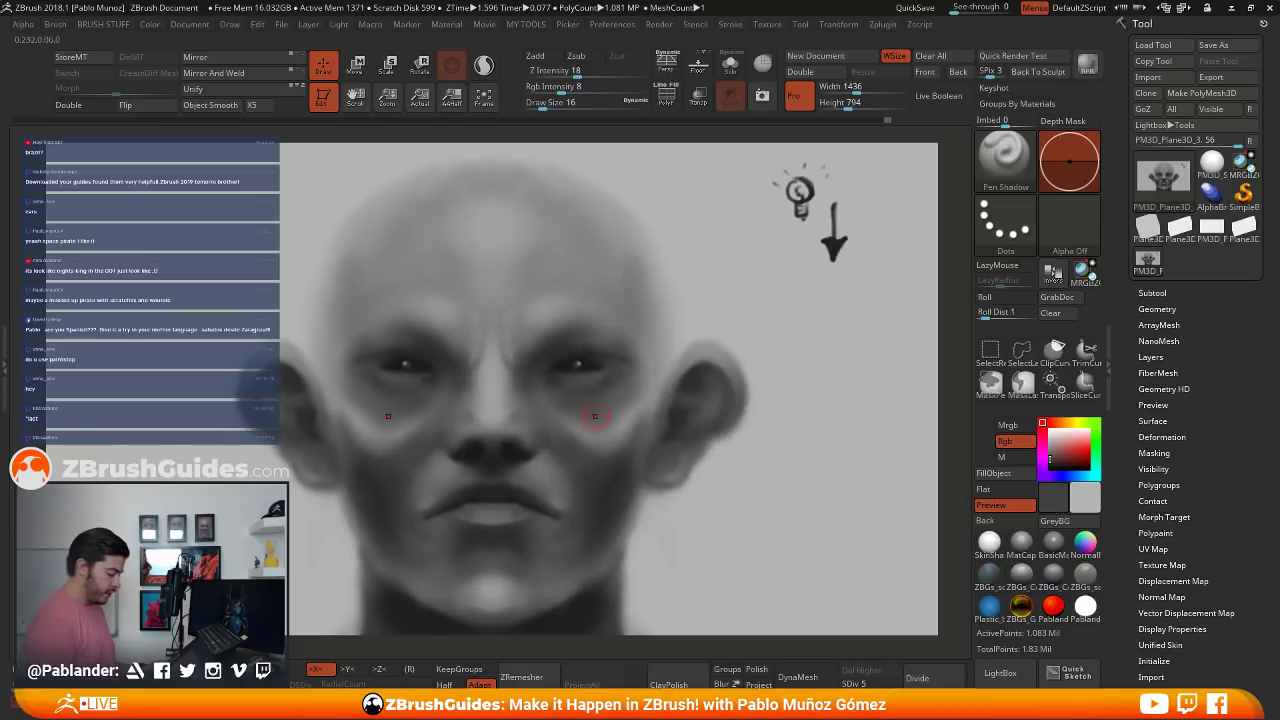
- Soften the cheekbones and the area under the eyes with mid grey, using draw sizes 23 and 16
{"action": "key", "text": "space"}
{"action": "left_click_drag", "start_coordinate": [595, 416], "coordinate": [605, 417]}
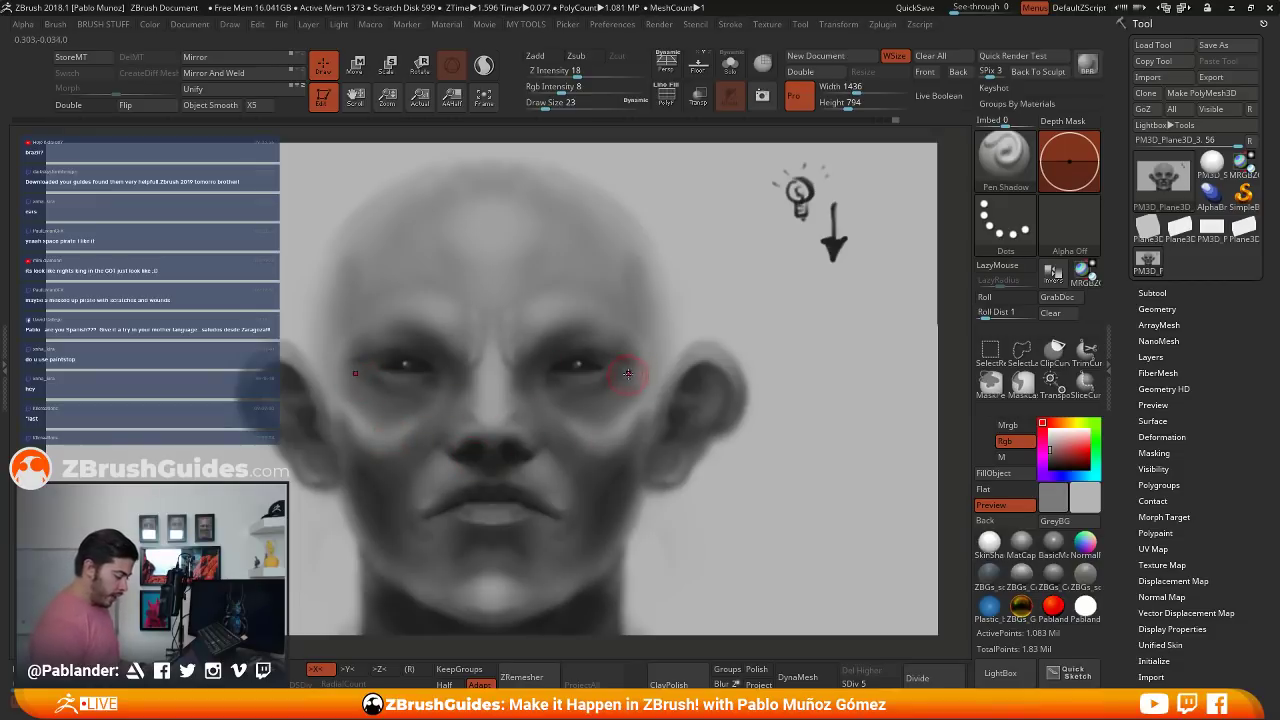
{"action": "key", "text": "space"}
{"action": "left_click_drag", "start_coordinate": [628, 374], "coordinate": [590, 378]}
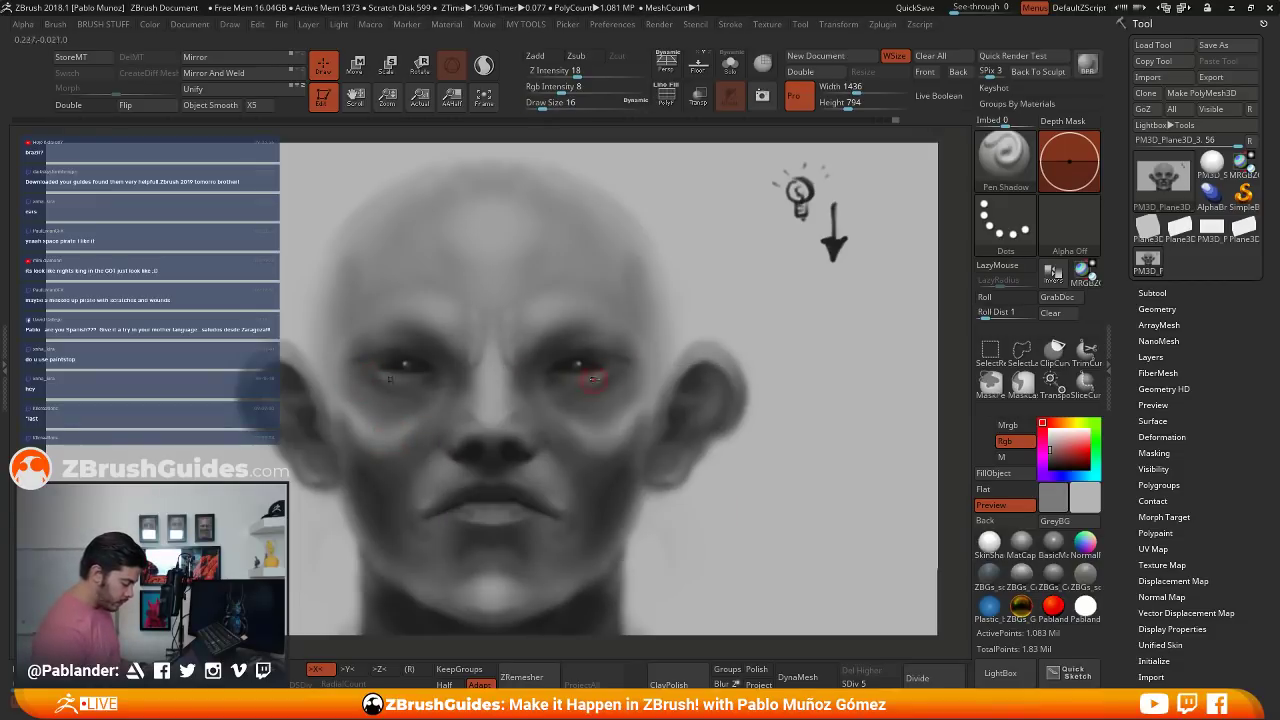
- Shade the jawline from the earlobes to the chin with sampled dark greys, raising the draw size to 33
{"action": "key", "text": "c"}
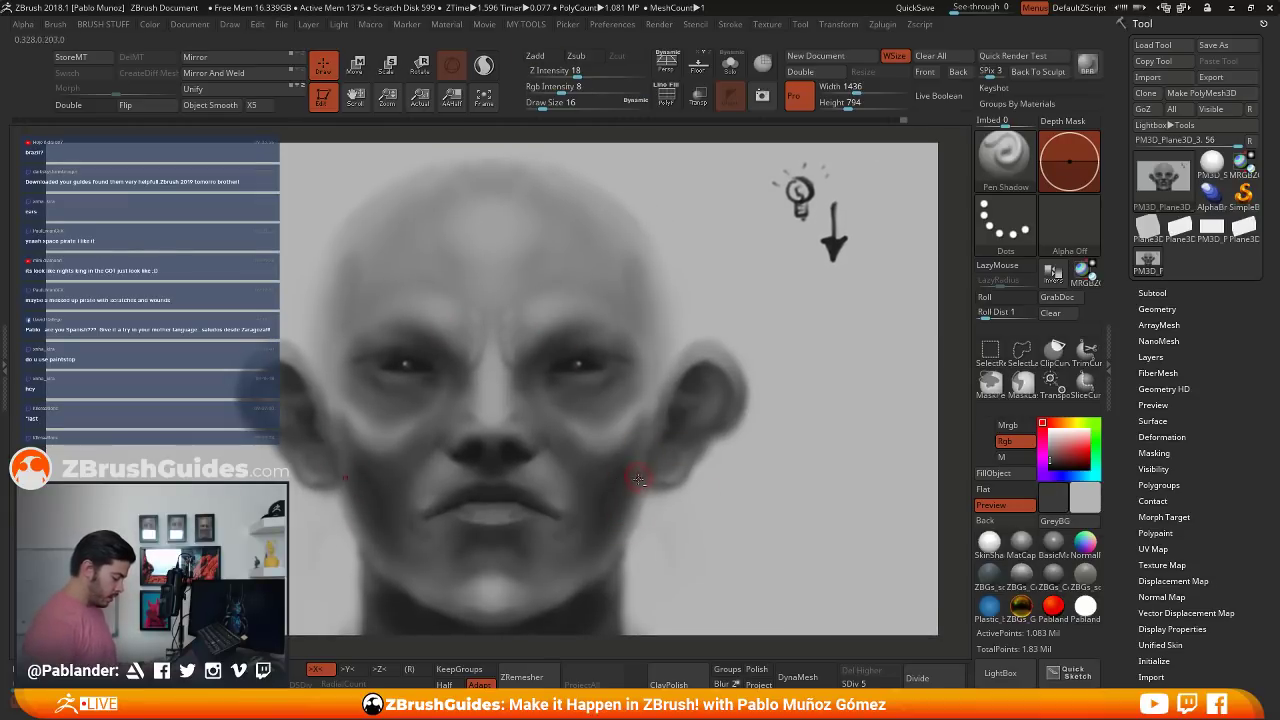
{"action": "right_click_drag", "start_coordinate": [638, 480], "coordinate": [640, 428], "text": "alt"}
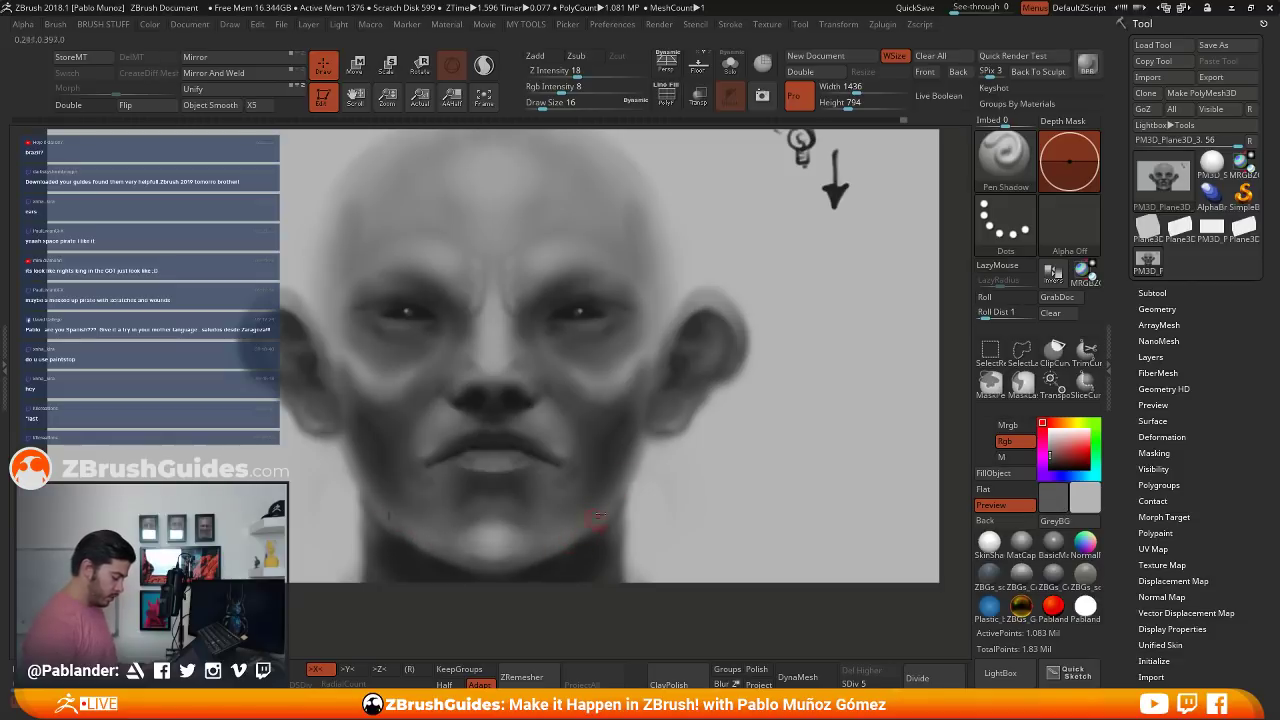
{"action": "key", "text": "c"}
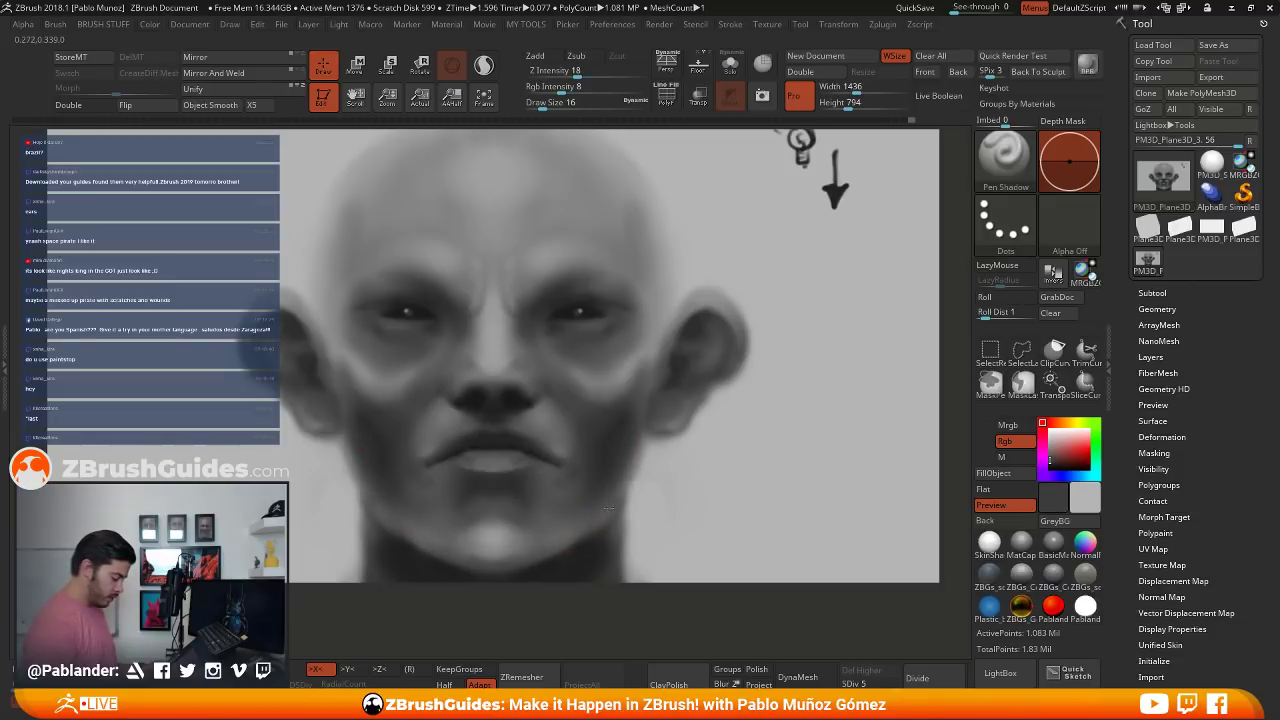
{"action": "key", "text": "space"}
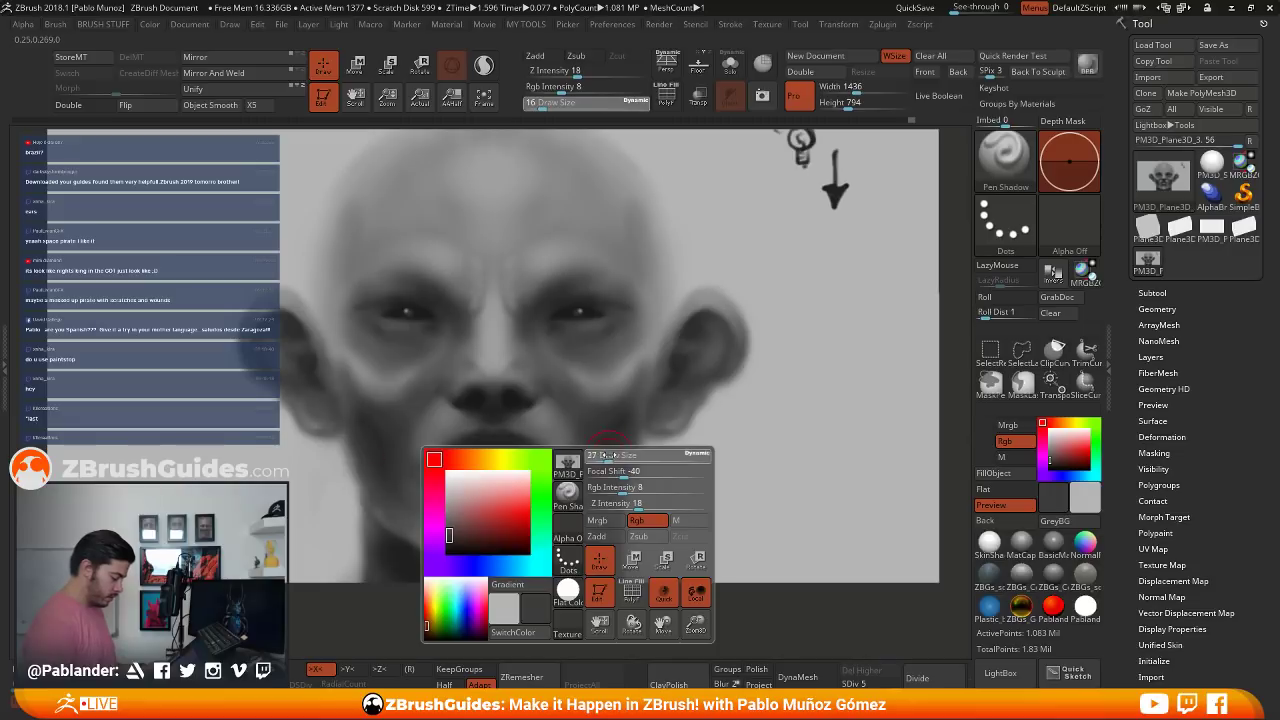
{"action": "left_click_drag", "start_coordinate": [606, 459], "coordinate": [613, 462]}
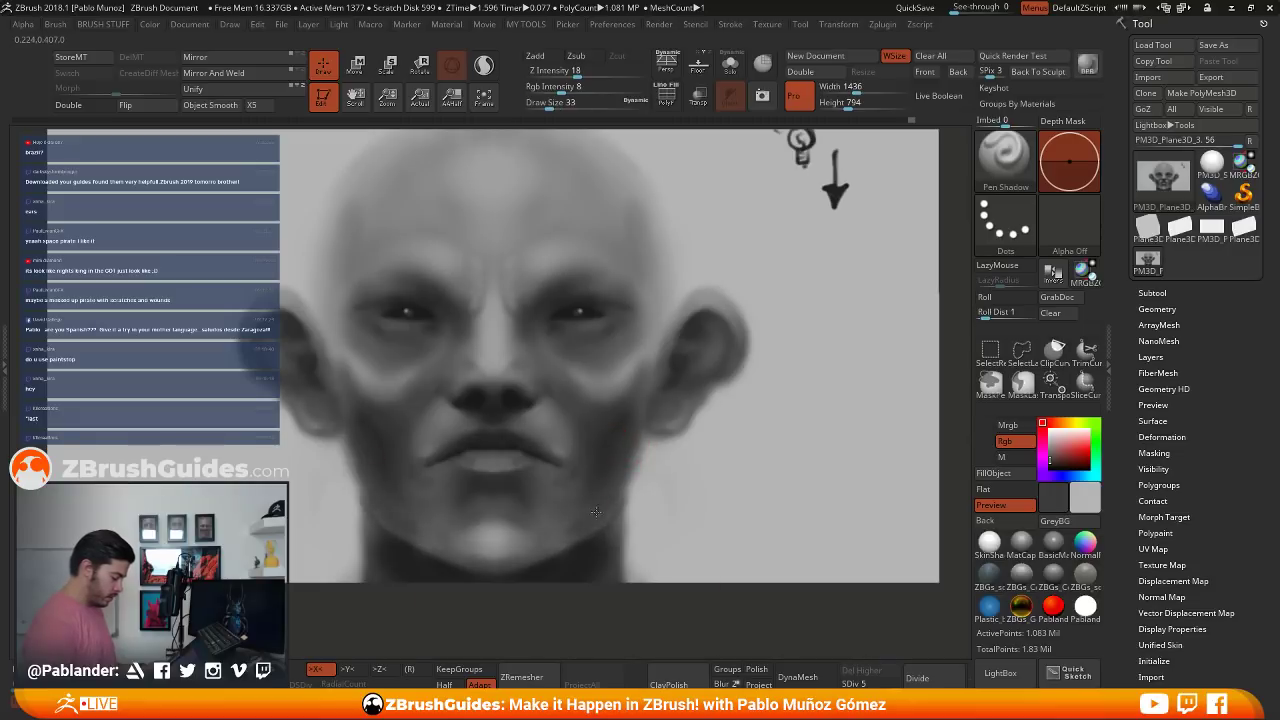
- Model the chin area below the mouth corners with sampled light and dark greys at draw size 33
{"action": "key", "text": "c"}
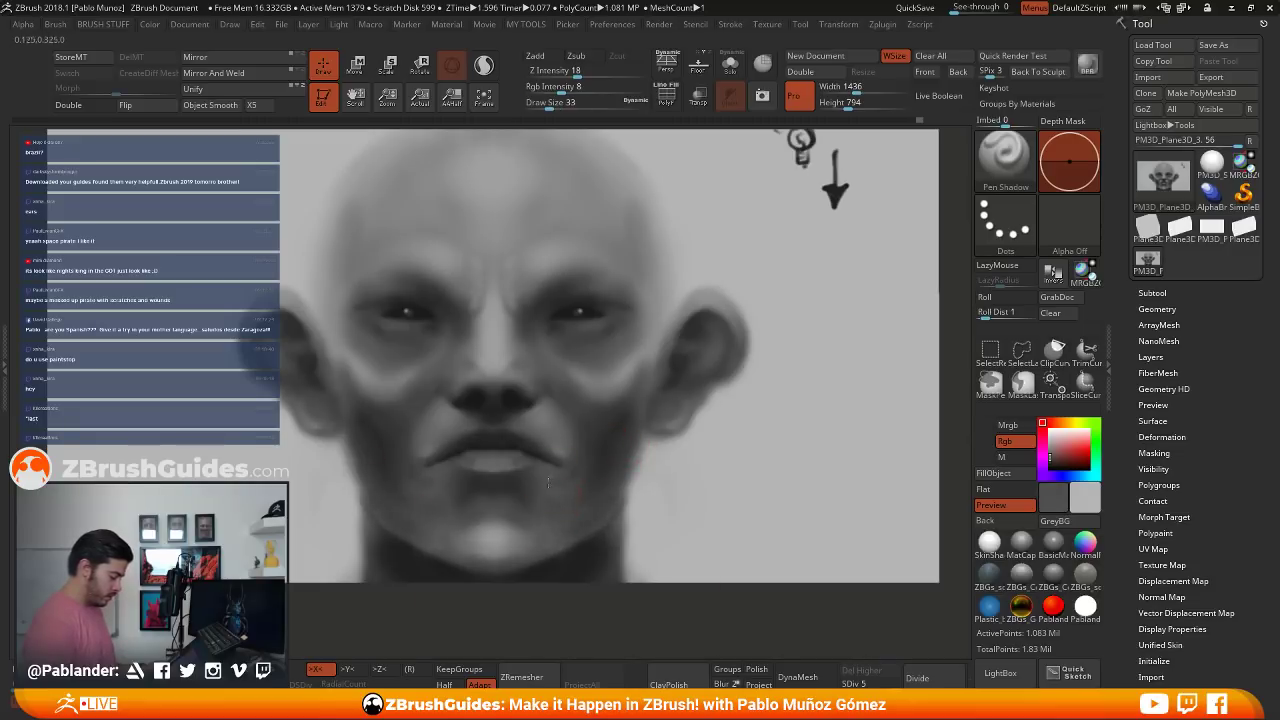
{"action": "key", "text": "c"}
{"action": "mouse_move", "coordinate": [558, 511]}
{"action": "left_mouse_down"}
{"action": "mouse_move", "coordinate": [571, 513]}
{"action": "mouse_move", "coordinate": [547, 502]}
{"action": "left_mouse_up"}
{"action": "key", "text": "c"}
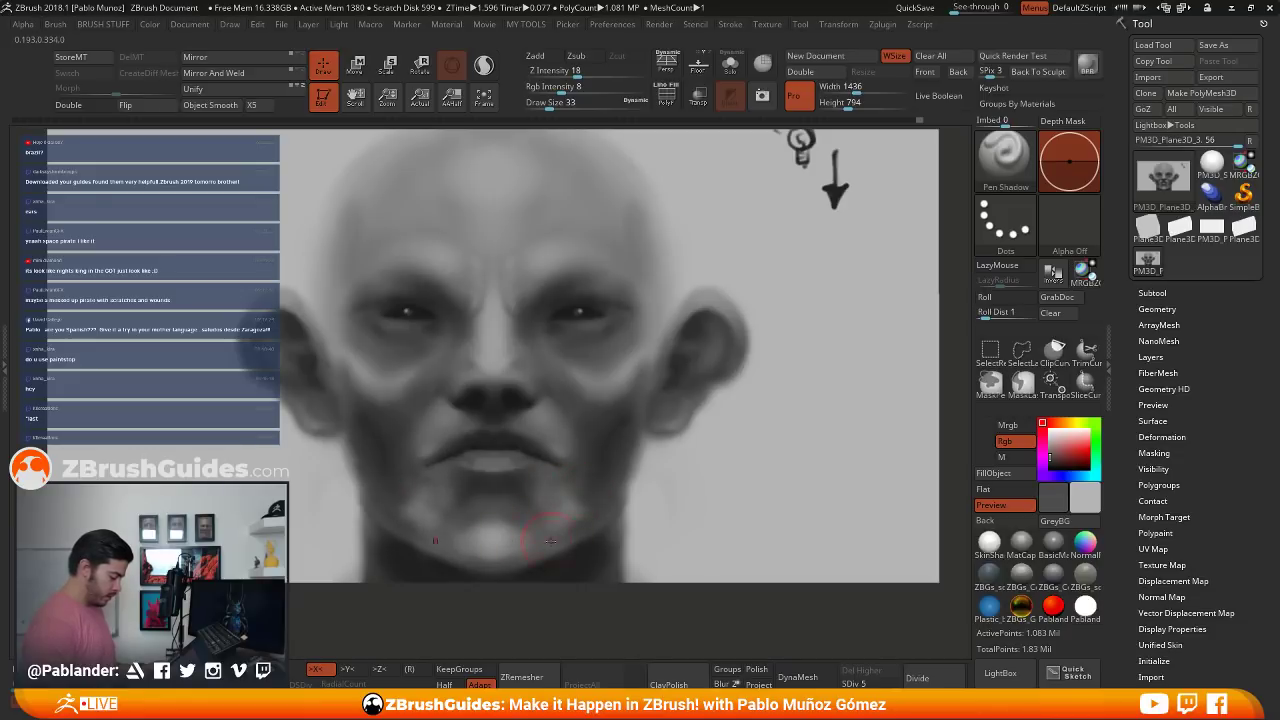
{"action": "left_click_drag", "start_coordinate": [550, 503], "coordinate": [578, 520]}
{"action": "key", "text": "c"}
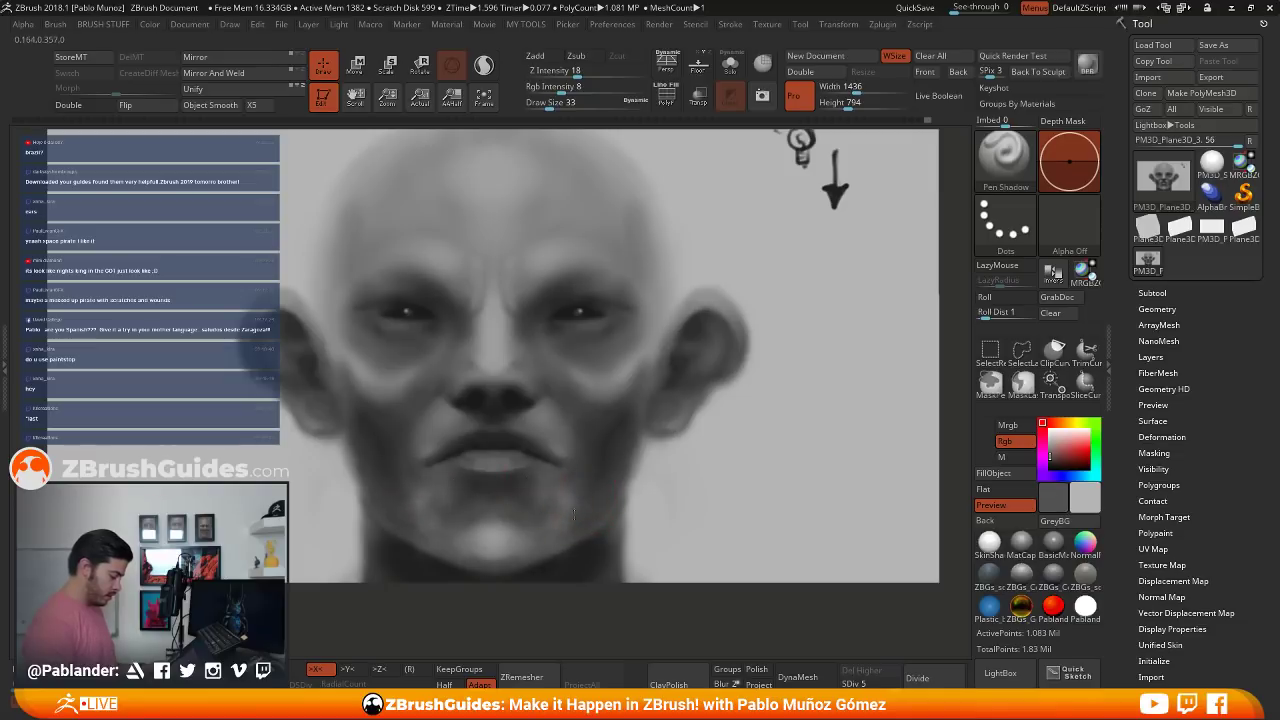
- Touch up the lower ear shading with the sampled dark grey at draw size 33
{"action": "left_click_drag", "start_coordinate": [677, 411], "coordinate": [681, 373]}
{"action": "right_click_drag", "start_coordinate": [688, 458], "coordinate": [693, 473], "text": "alt"}
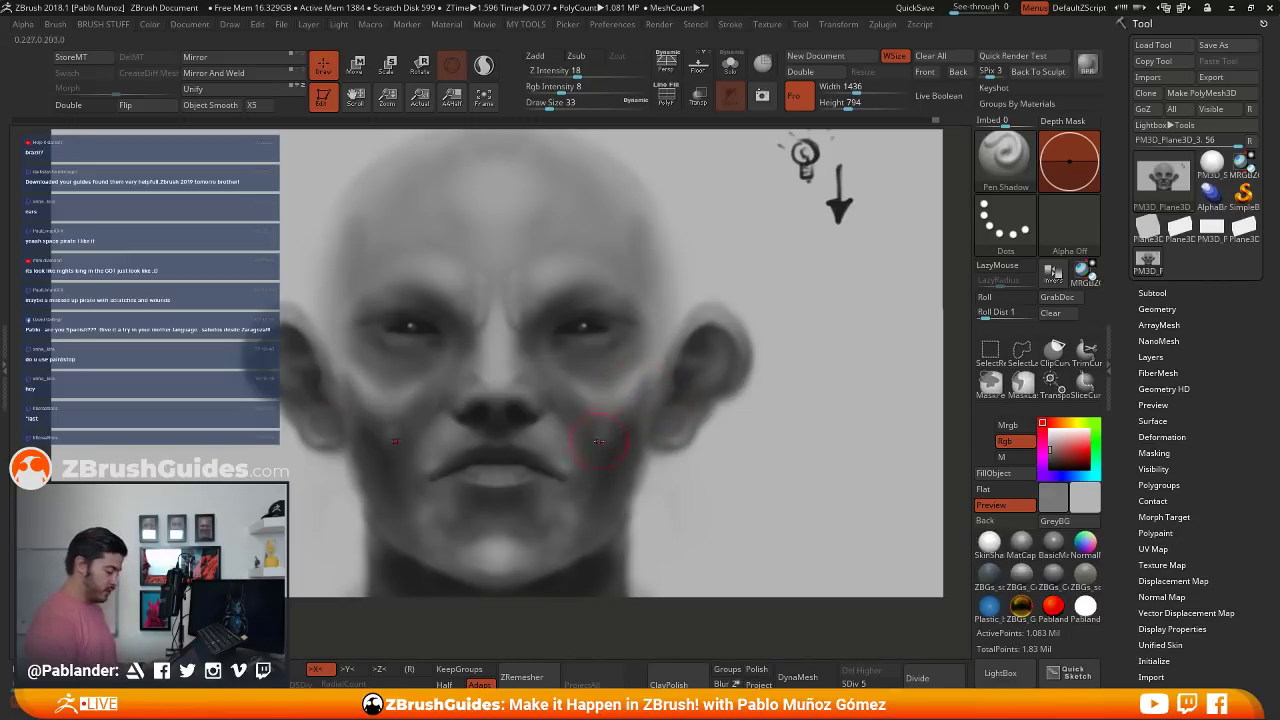
- Deepen the cheek hollows beside the mouth with a sampled dark grey at draw size 33
{"action": "key", "text": "c"}
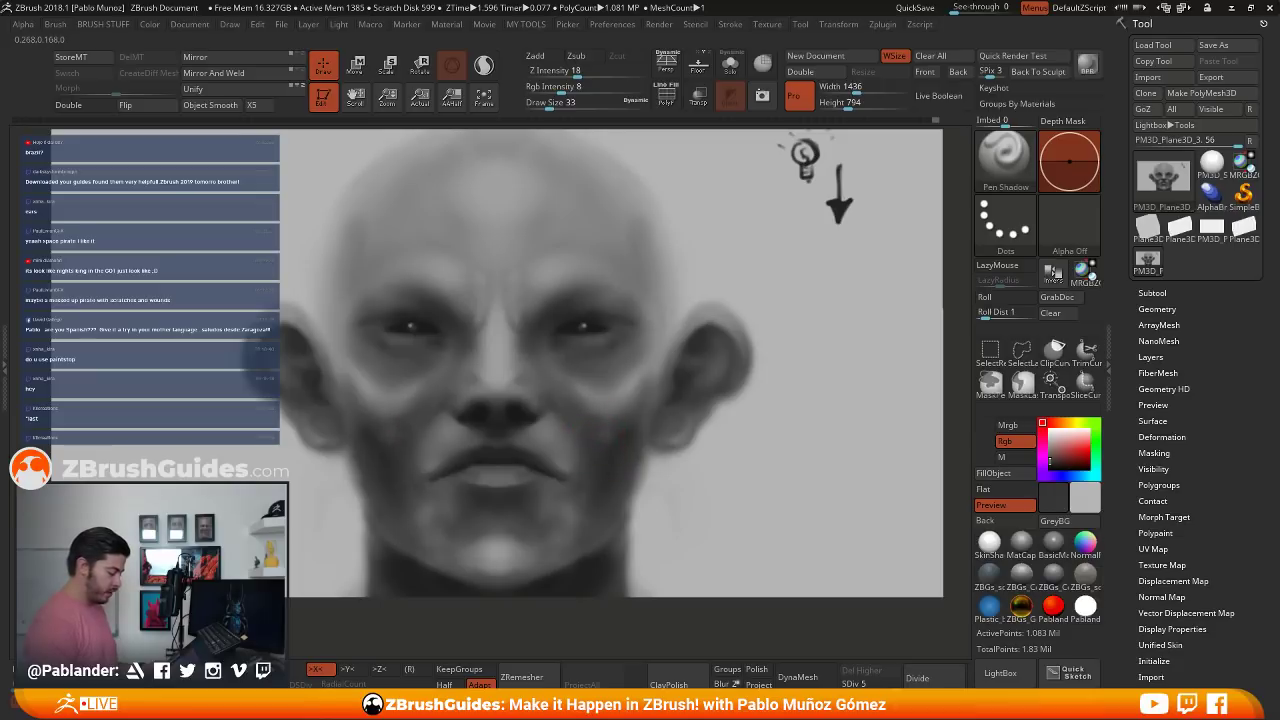
{"action": "key", "text": "minus"}
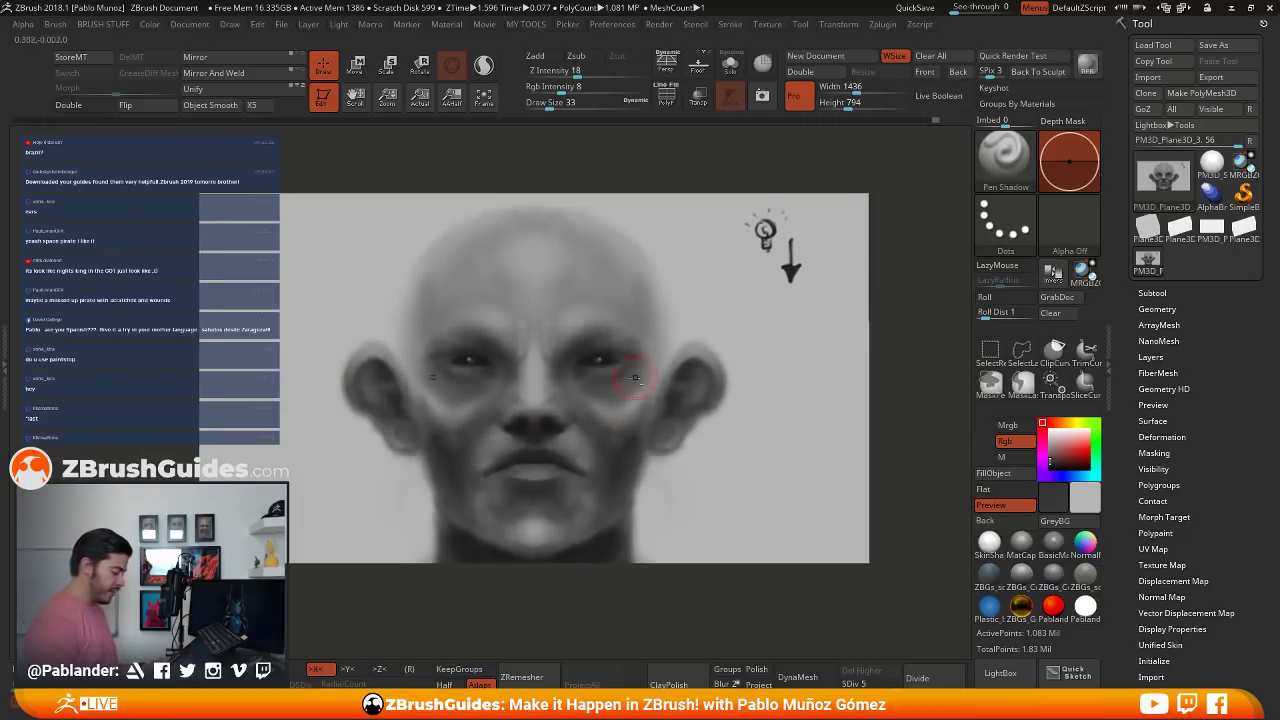
{"action": "right_click_drag", "start_coordinate": [636, 378], "coordinate": [598, 395], "text": "alt"}
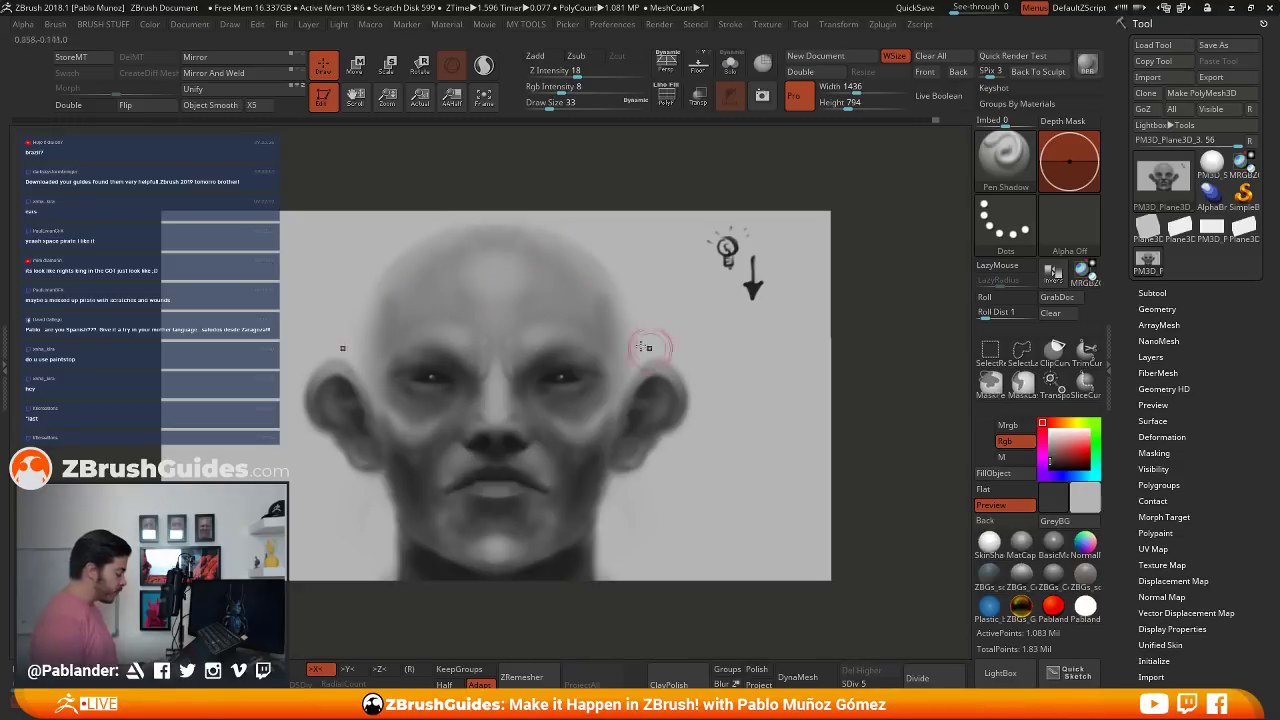
- Shade the temples with sampled grey, and clean up the neck edges with light background grey at draw size 14
{"action": "key", "text": "c"}
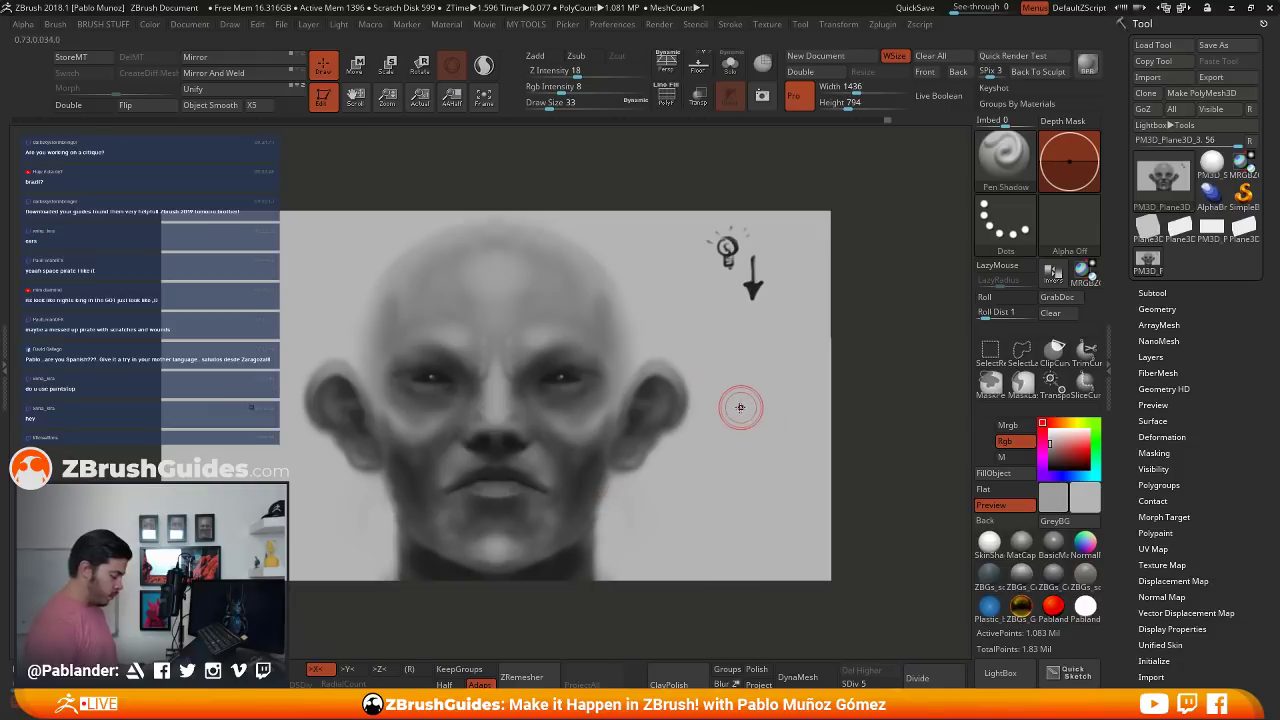
{"action": "key", "text": "space"}
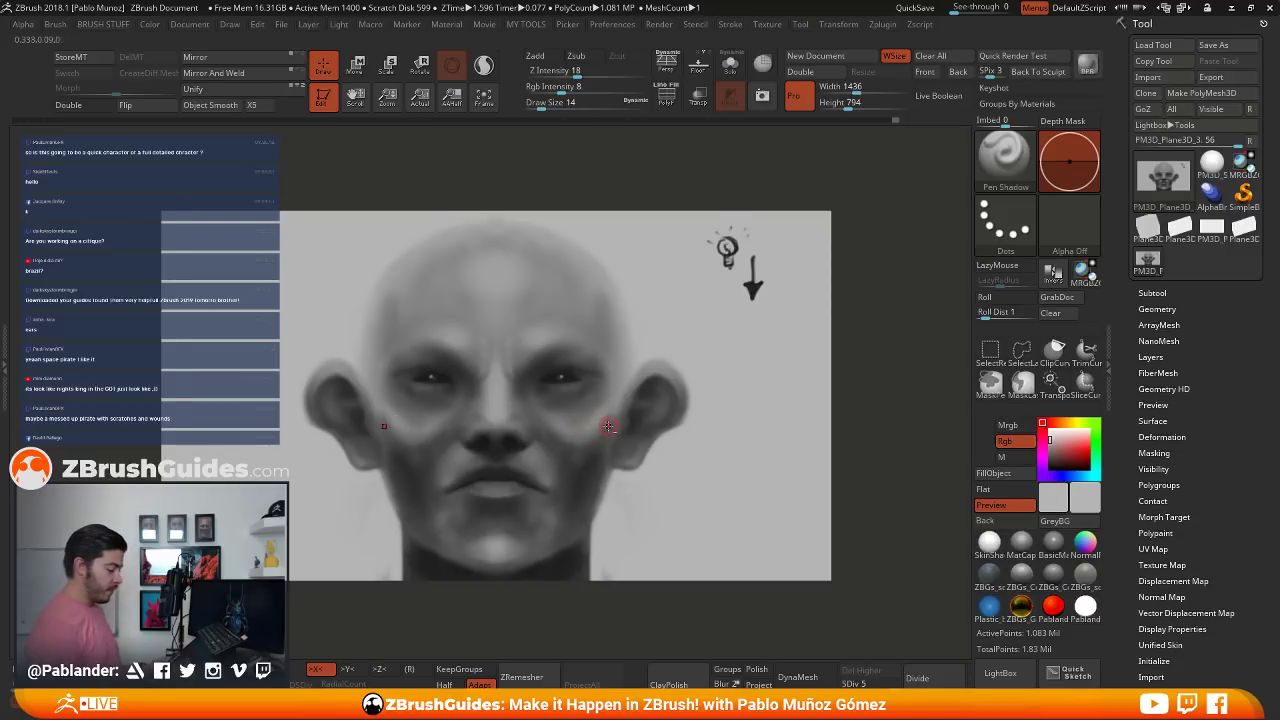
{"action": "right_click_drag", "start_coordinate": [610, 427], "coordinate": [616, 424], "text": "alt"}
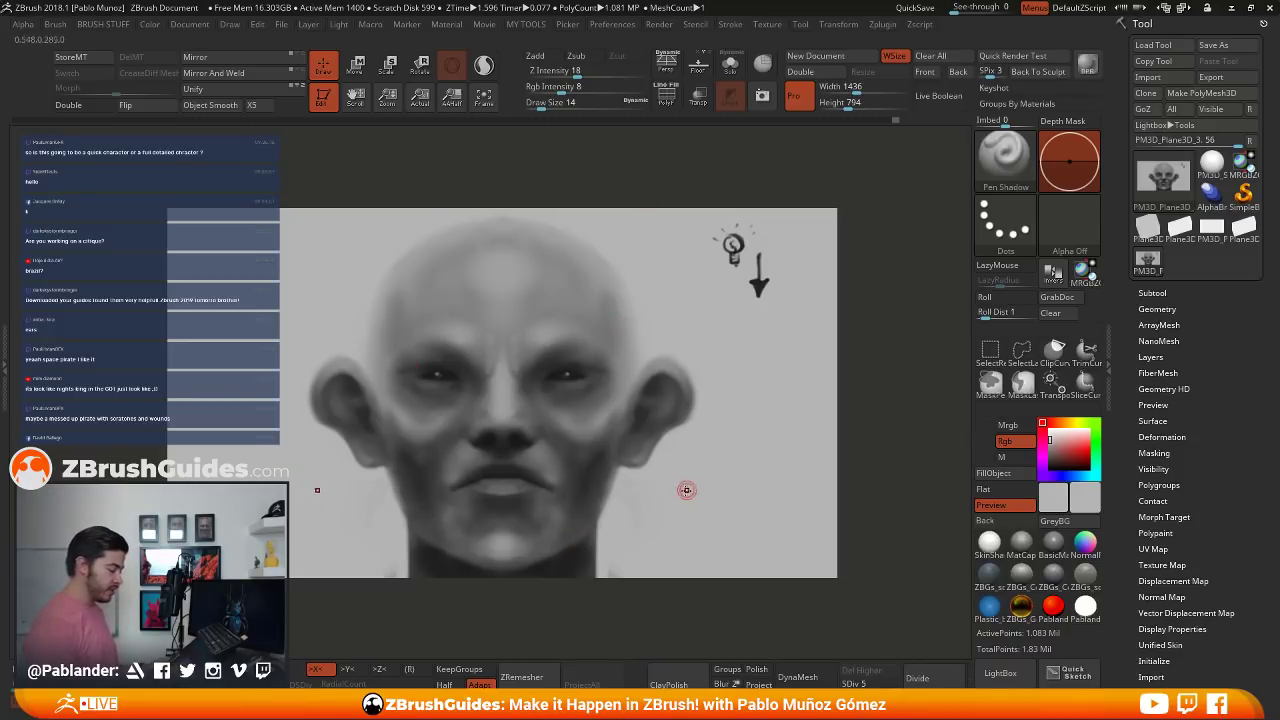
- Scrub the undo history back to the early face block-in, and return to the latest painted state
{"action": "left_click_drag", "start_coordinate": [890, 123], "coordinate": [2, 128]}
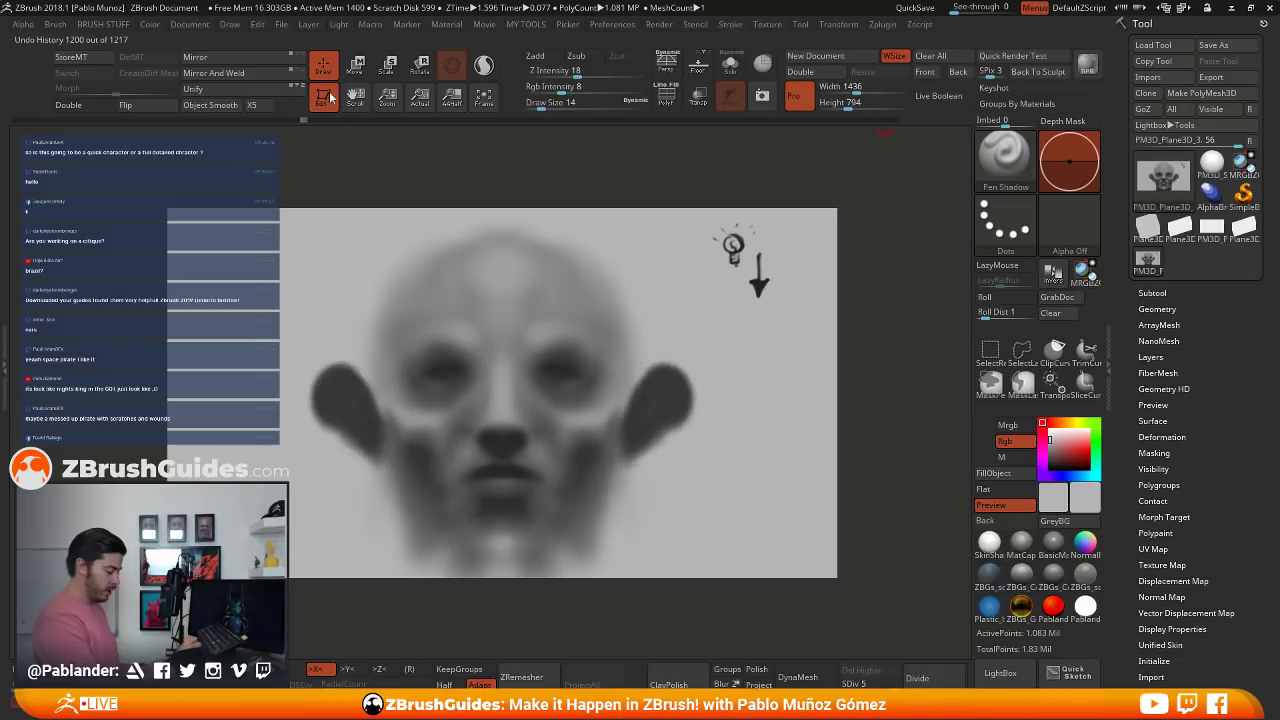
{"action": "mouse_move", "coordinate": [521, 78]}
{"action": "left_mouse_down"}
{"action": "mouse_move", "coordinate": [586, 77]}
{"action": "mouse_move", "coordinate": [705, 126]}
{"action": "mouse_move", "coordinate": [754, 129]}
{"action": "left_mouse_up"}
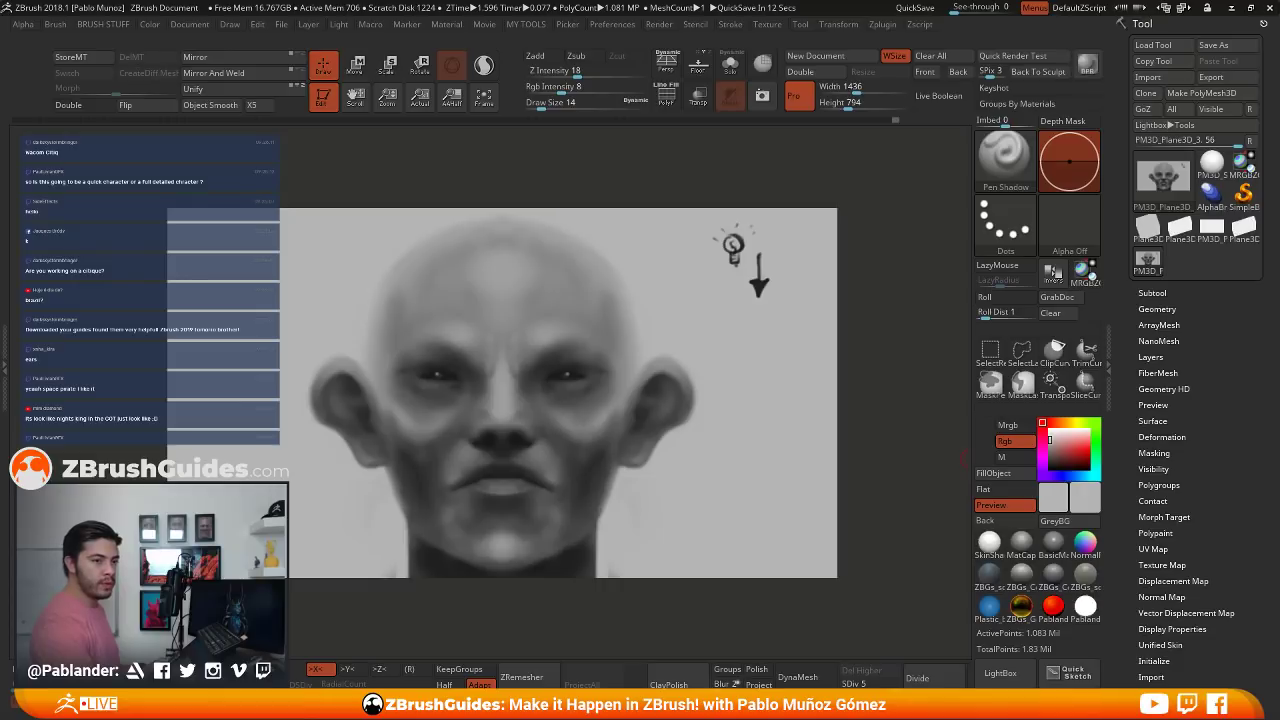
- Switch to Photoshop to view the low-poly car scene, collapse the Properties panel, and return to ZBrush
{"action": "key", "text": "alt+Tab"}
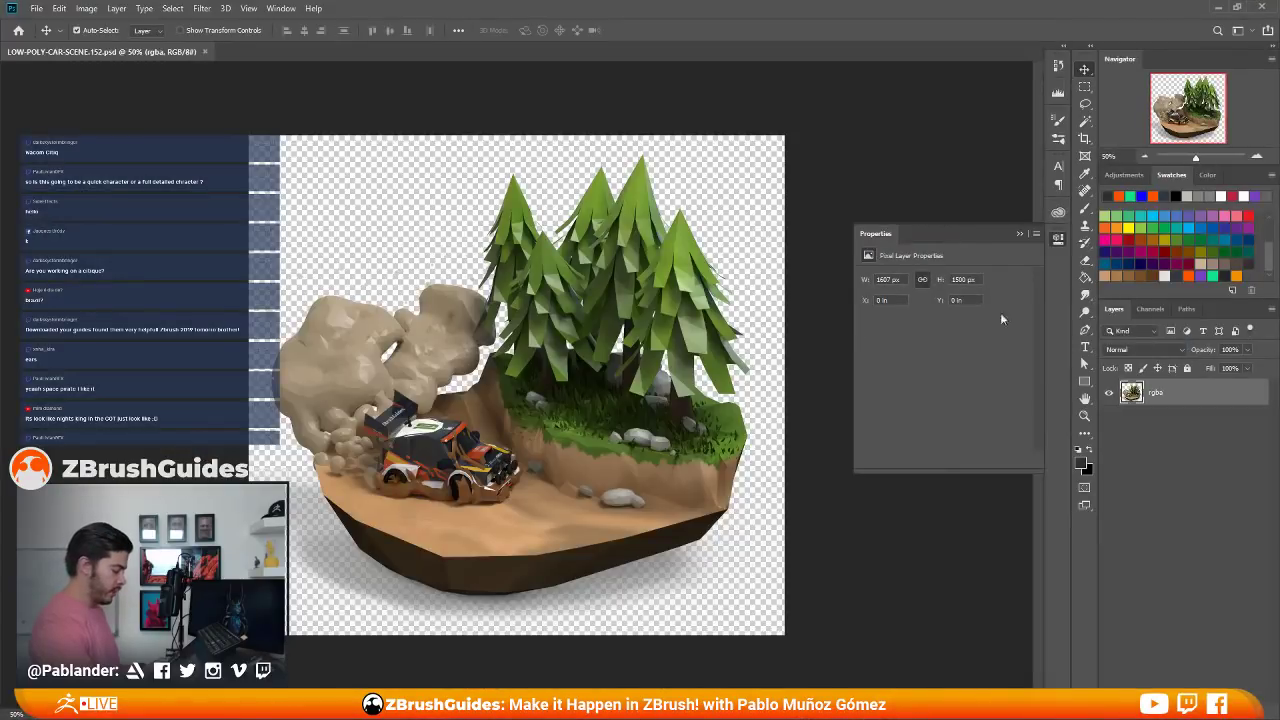
{"action": "left_click", "coordinate": [1019, 235]}
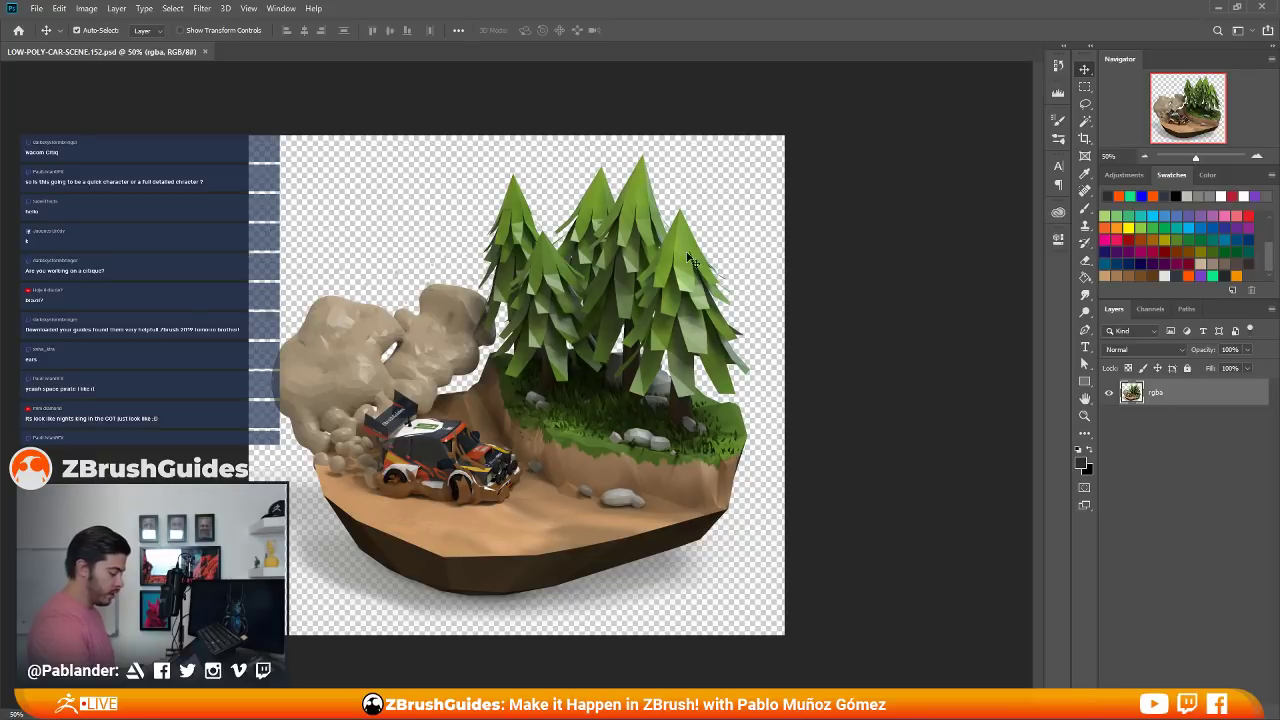
{"action": "left_click", "coordinate": [1218, 7]}
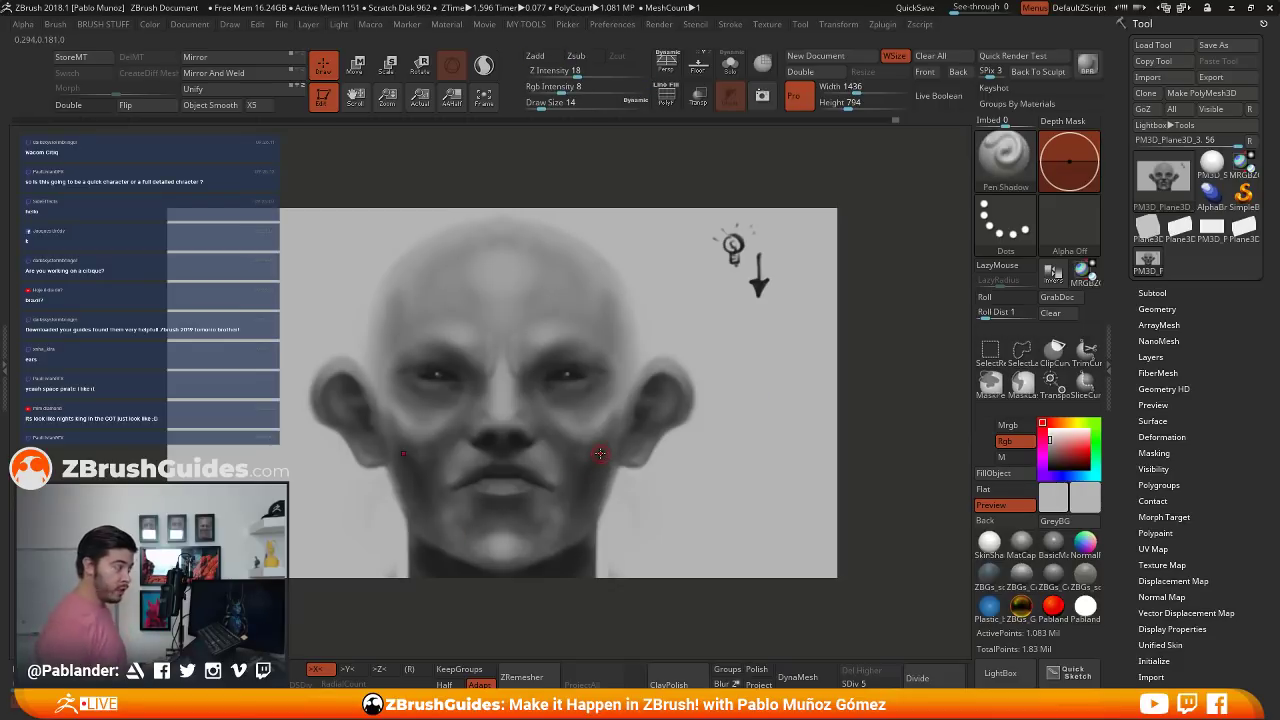
- Darken the nostrils, mouth line and frown lines between the brows with a sampled dark grey at draw size 14
{"action": "mouse_move", "coordinate": [644, 441]}
{"action": "right_mouse_down", "text": "alt"}
{"action": "mouse_move", "coordinate": [642, 413]}
{"action": "mouse_move", "coordinate": [625, 419]}
{"action": "mouse_move", "coordinate": [650, 397]}
{"action": "right_mouse_up", "text": "alt"}
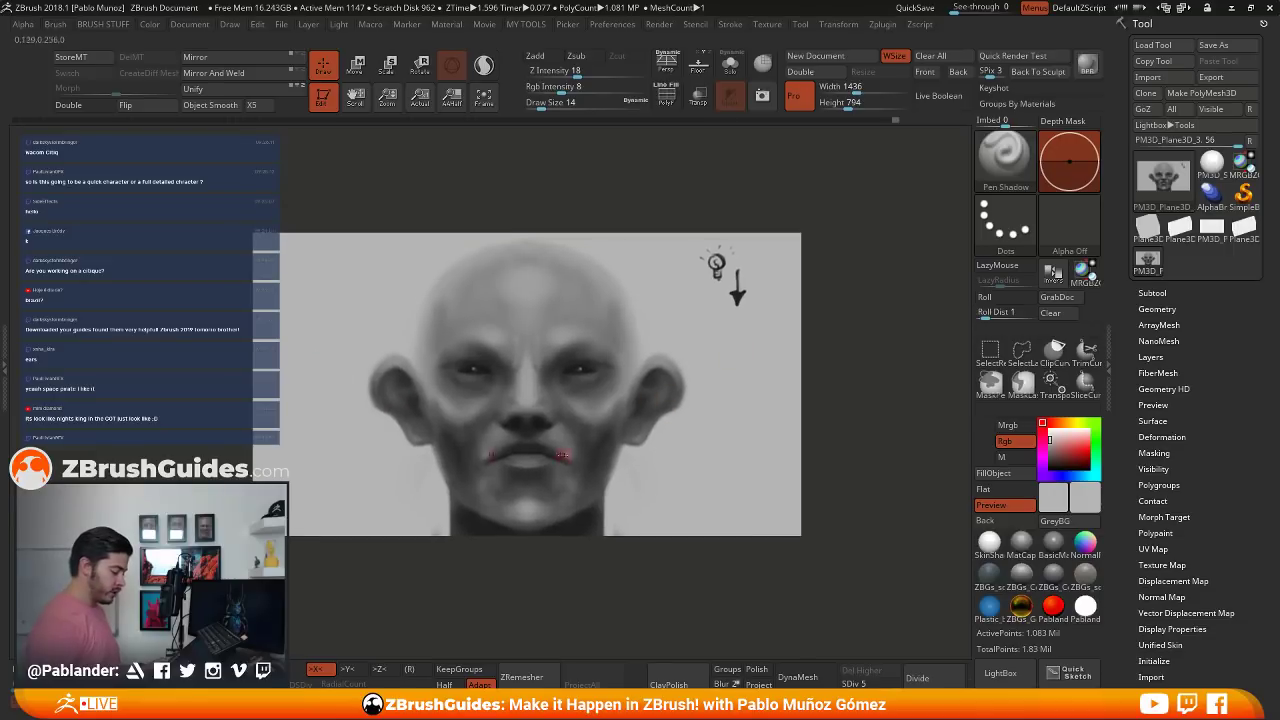
{"action": "mouse_move", "coordinate": [602, 342]}
{"action": "right_mouse_down", "text": "alt"}
{"action": "mouse_move", "coordinate": [606, 357]}
{"action": "mouse_move", "coordinate": [655, 367]}
{"action": "right_mouse_up", "text": "alt"}
{"action": "mouse_move", "coordinate": [661, 435]}
{"action": "right_mouse_down", "text": "alt"}
{"action": "mouse_move", "coordinate": [645, 420]}
{"action": "mouse_move", "coordinate": [655, 398]}
{"action": "right_mouse_up", "text": "alt"}
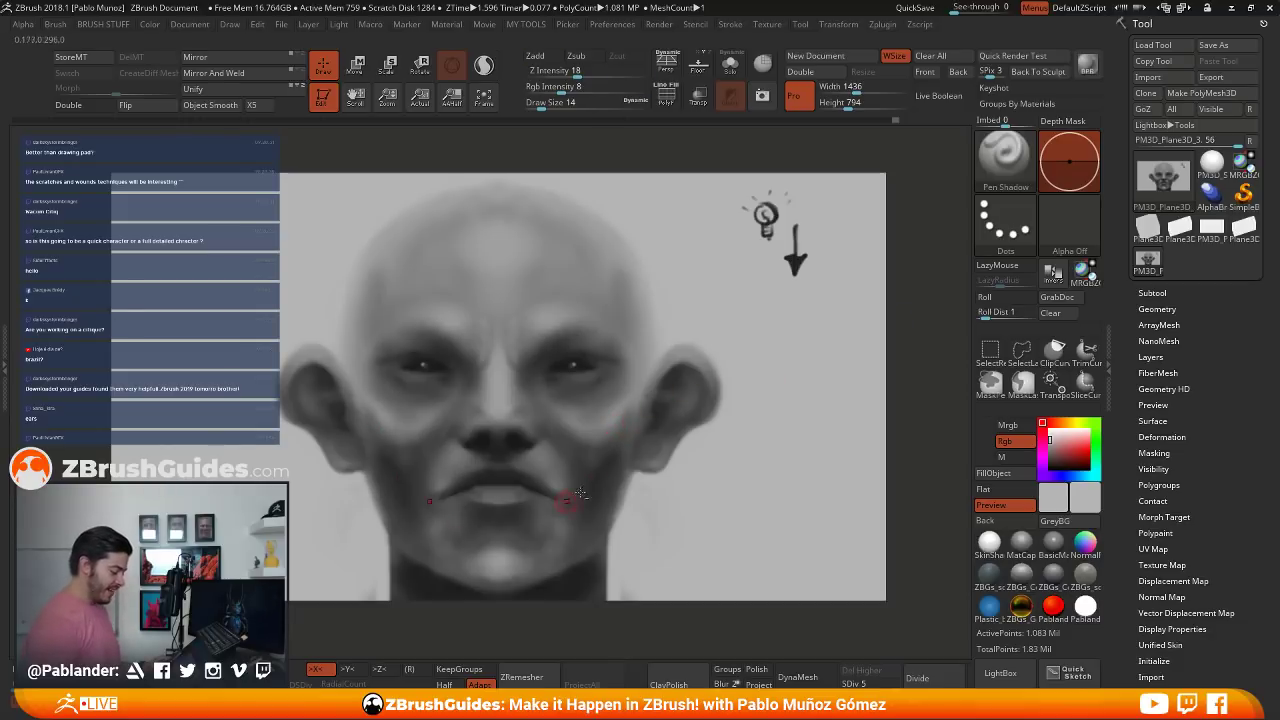
{"action": "mouse_move", "coordinate": [581, 492]}
{"action": "right_mouse_down", "text": "ctrl"}
{"action": "mouse_move", "coordinate": [590, 515]}
{"action": "mouse_move", "coordinate": [598, 442]}
{"action": "mouse_move", "coordinate": [582, 370]}
{"action": "right_mouse_up", "text": "ctrl"}
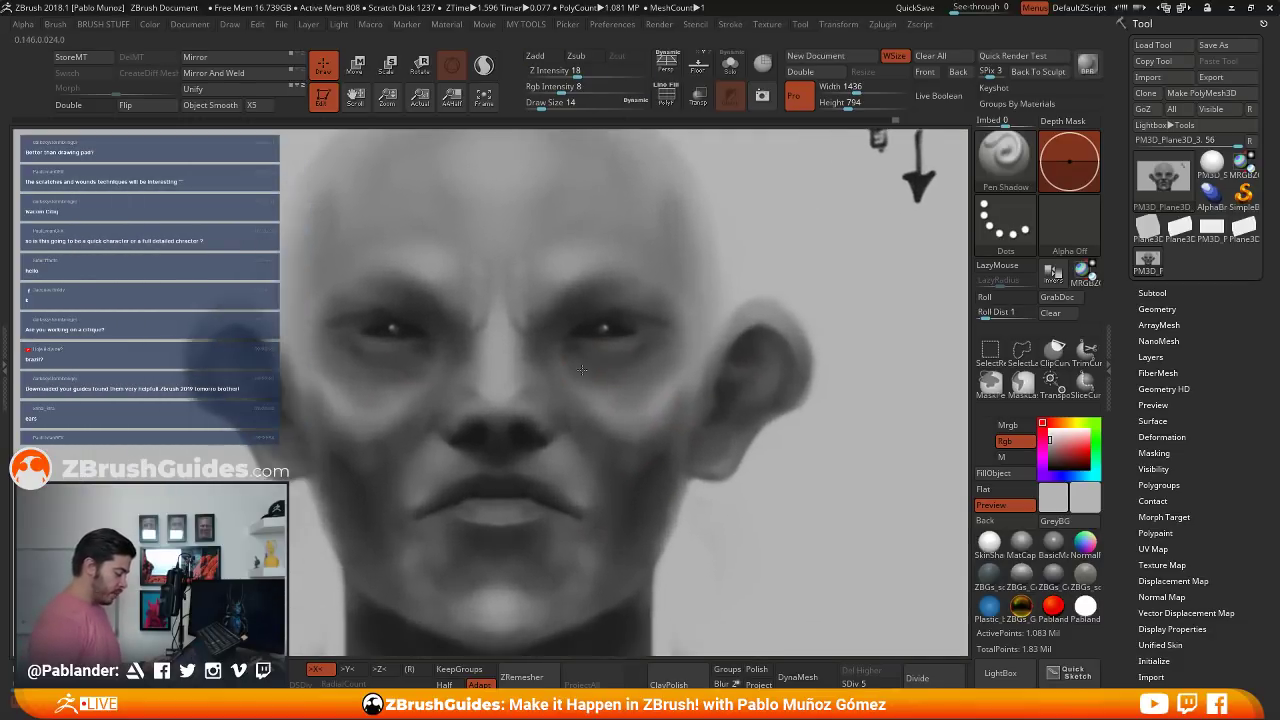
{"action": "left_click_drag", "start_coordinate": [581, 370], "coordinate": [590, 340], "text": "alt"}
{"action": "key", "text": "c"}
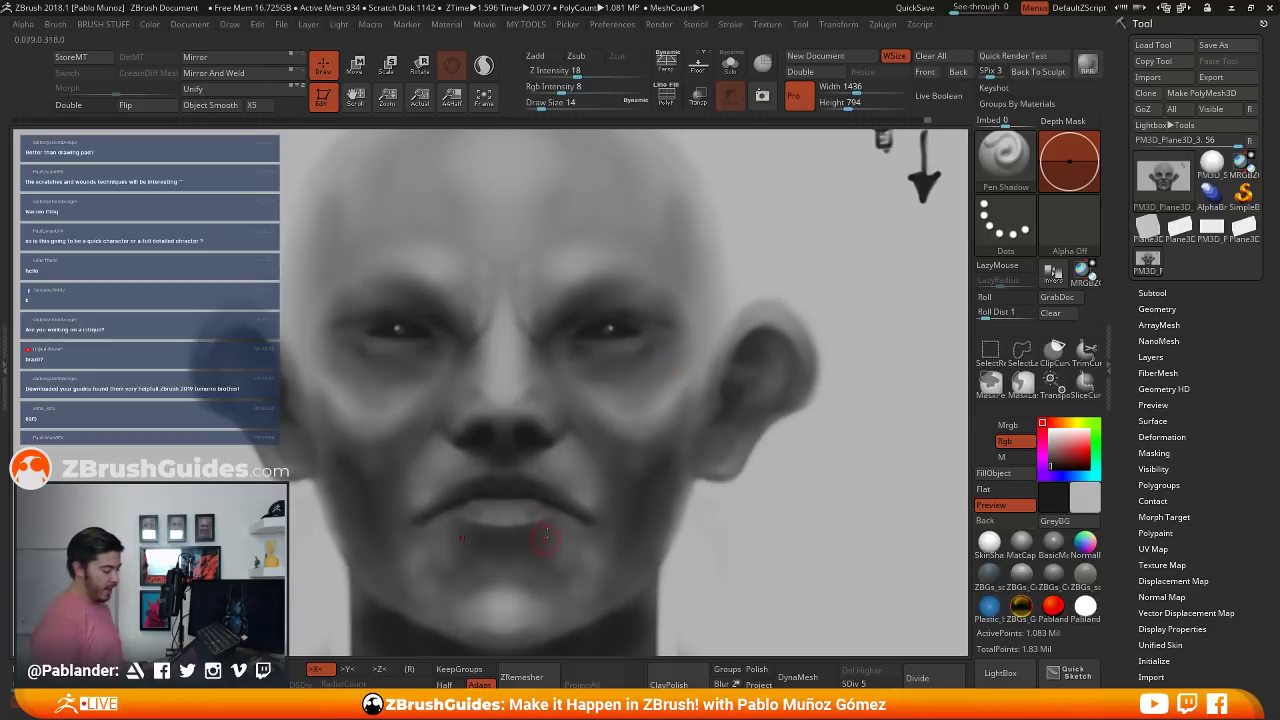
{"action": "key", "text": "minus"}
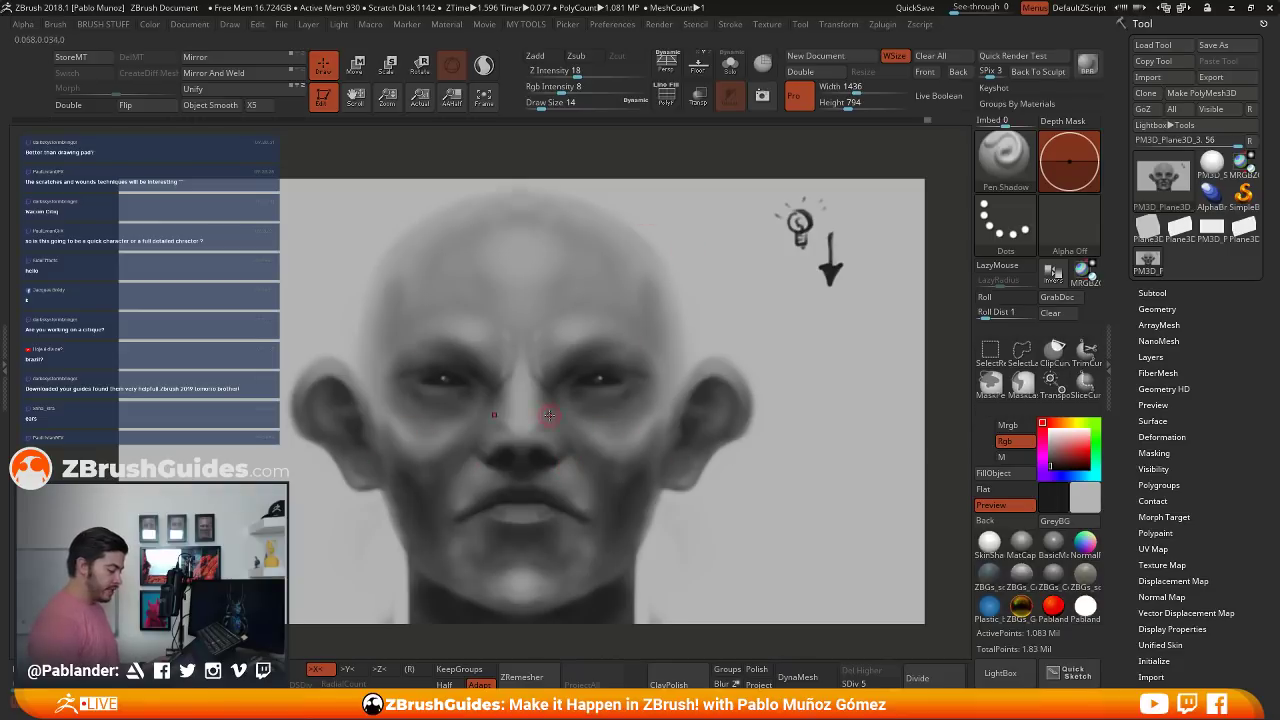
{"action": "left_click", "coordinate": [667, 96]}
{"action": "left_click_drag", "start_coordinate": [672, 152], "coordinate": [700, 318]}
{"action": "left_click", "coordinate": [667, 96]}
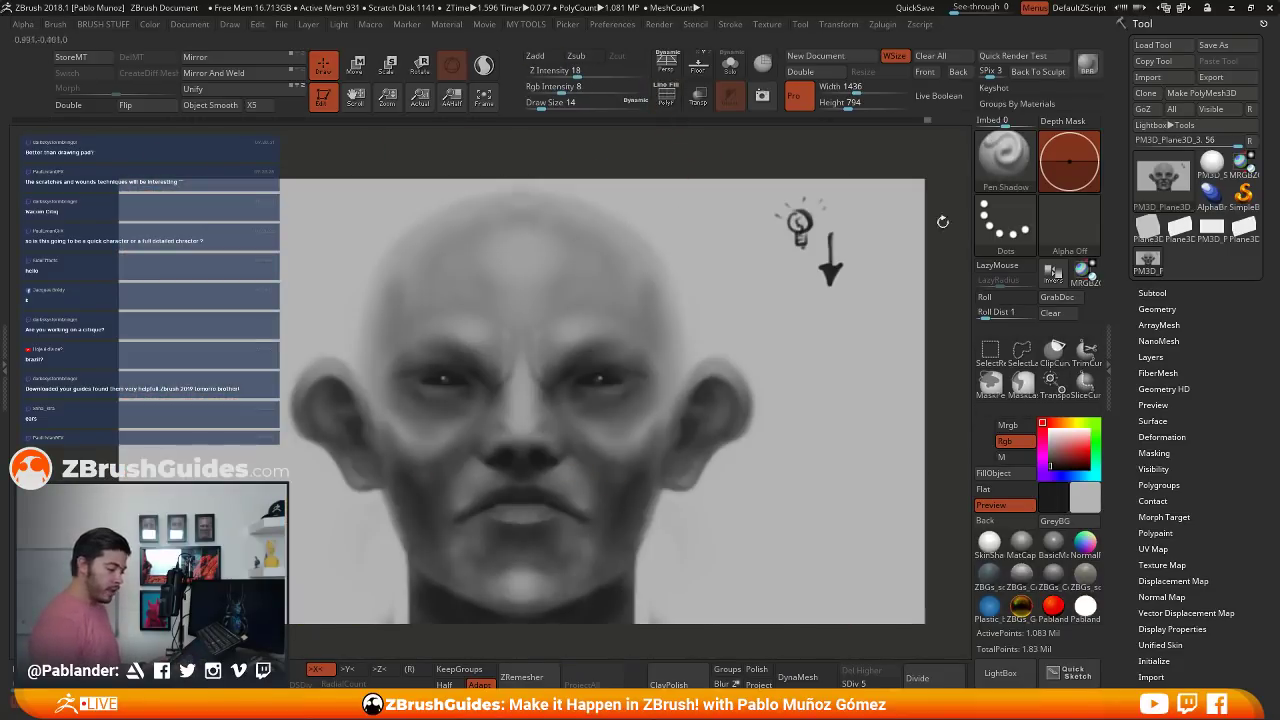
- Push in the outer contour and lobe of the ears with the Move brush at draw size 56
{"action": "key", "text": "b"}
{"action": "left_click", "coordinate": [694, 102]}
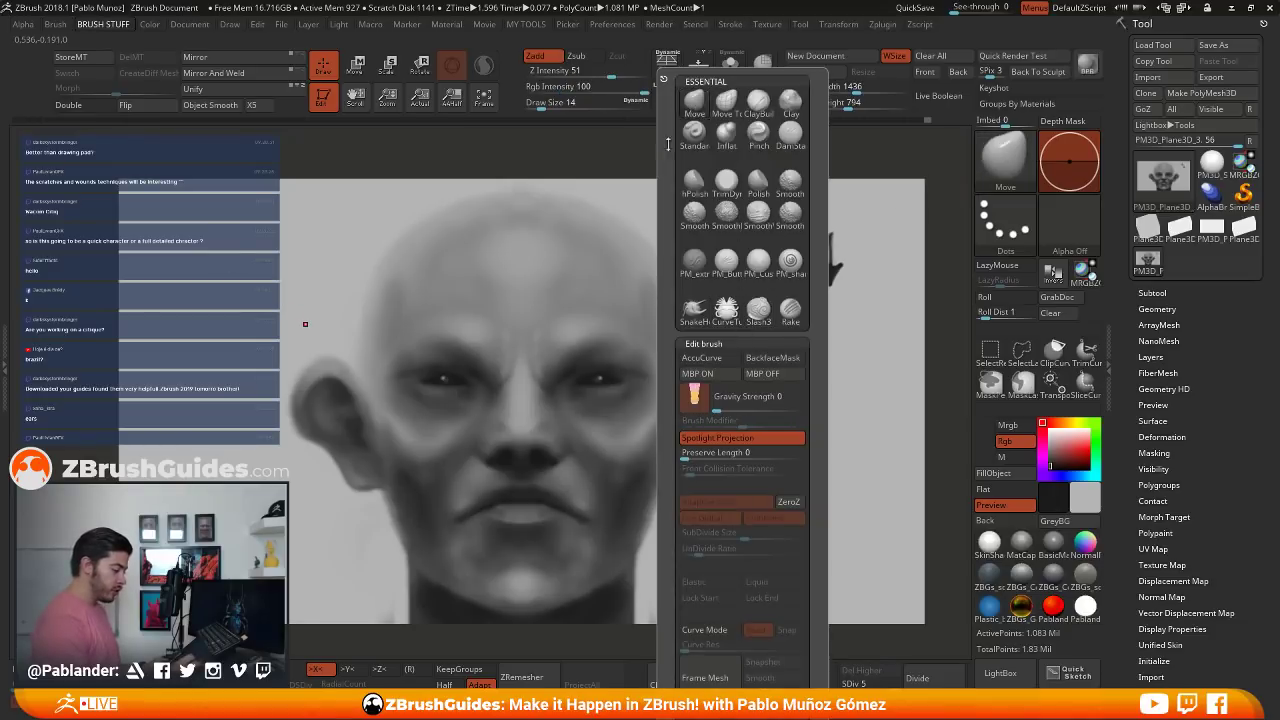
{"action": "key", "text": "space"}
{"action": "left_click_drag", "start_coordinate": [677, 296], "coordinate": [690, 296]}
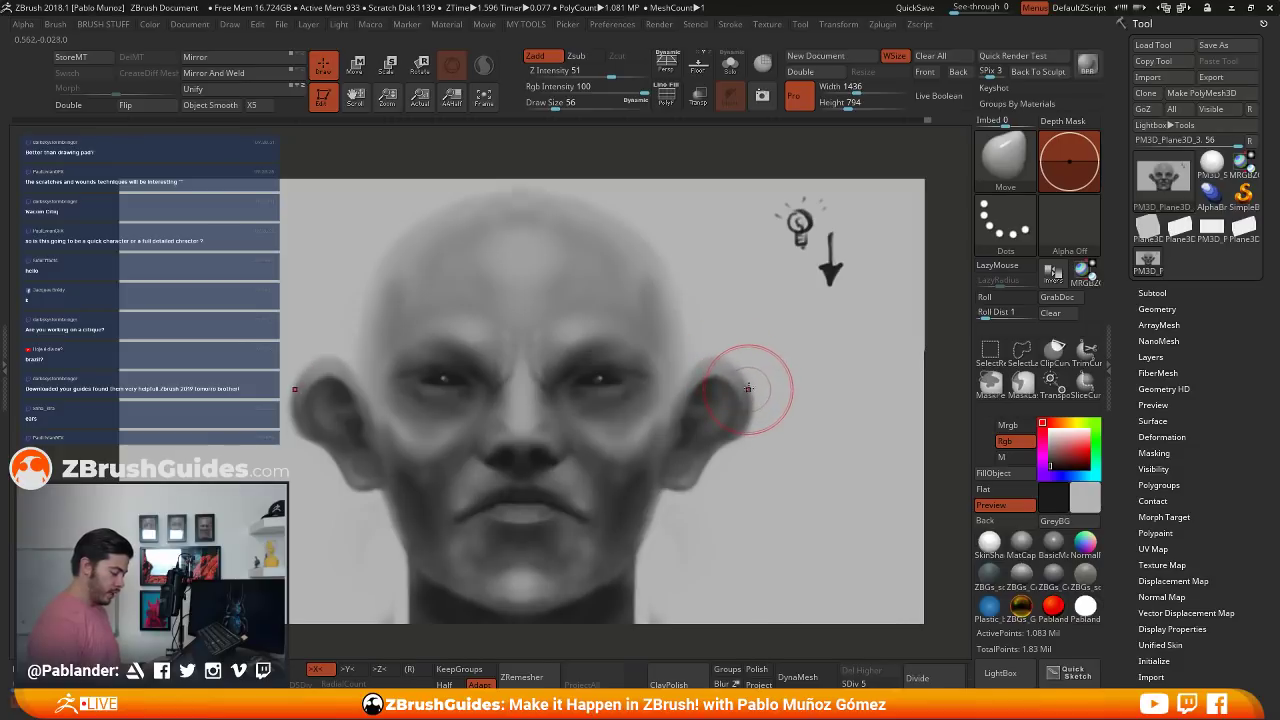
{"action": "key", "text": "f"}
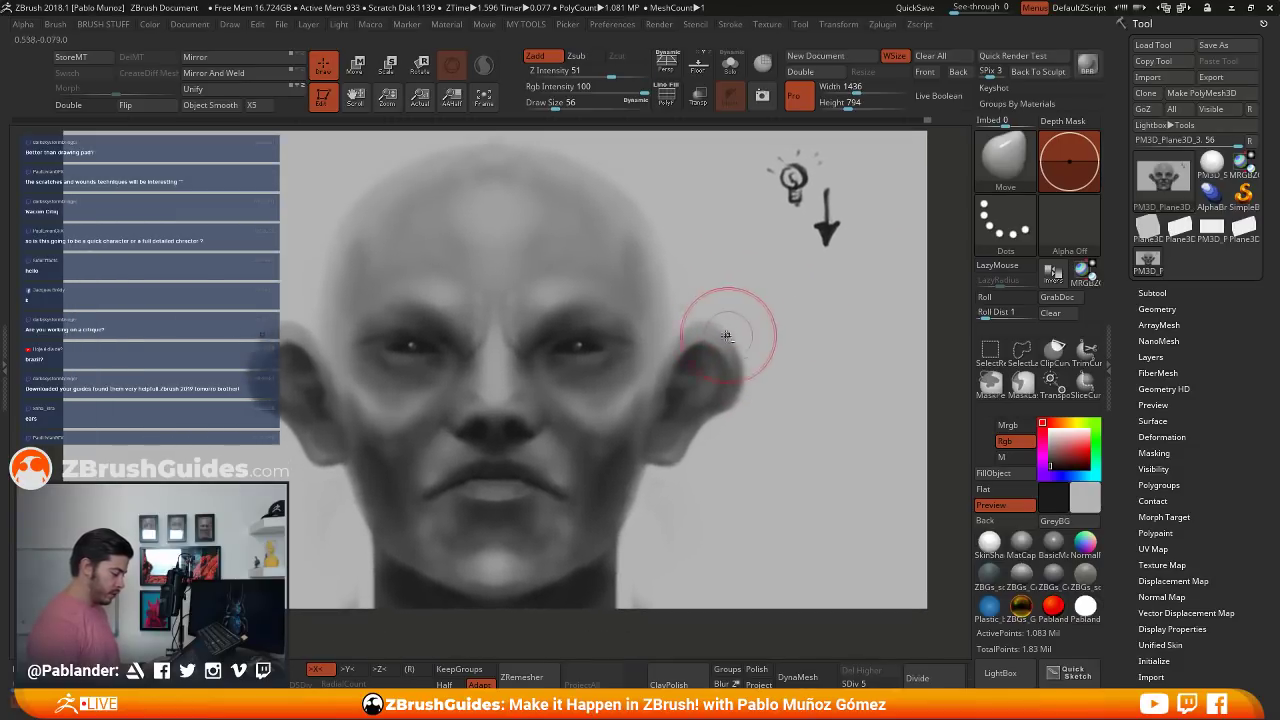
{"action": "right_click_drag", "start_coordinate": [728, 335], "coordinate": [706, 352], "text": "ctrl"}
{"action": "right_click_drag", "start_coordinate": [609, 400], "coordinate": [663, 372], "text": "alt"}
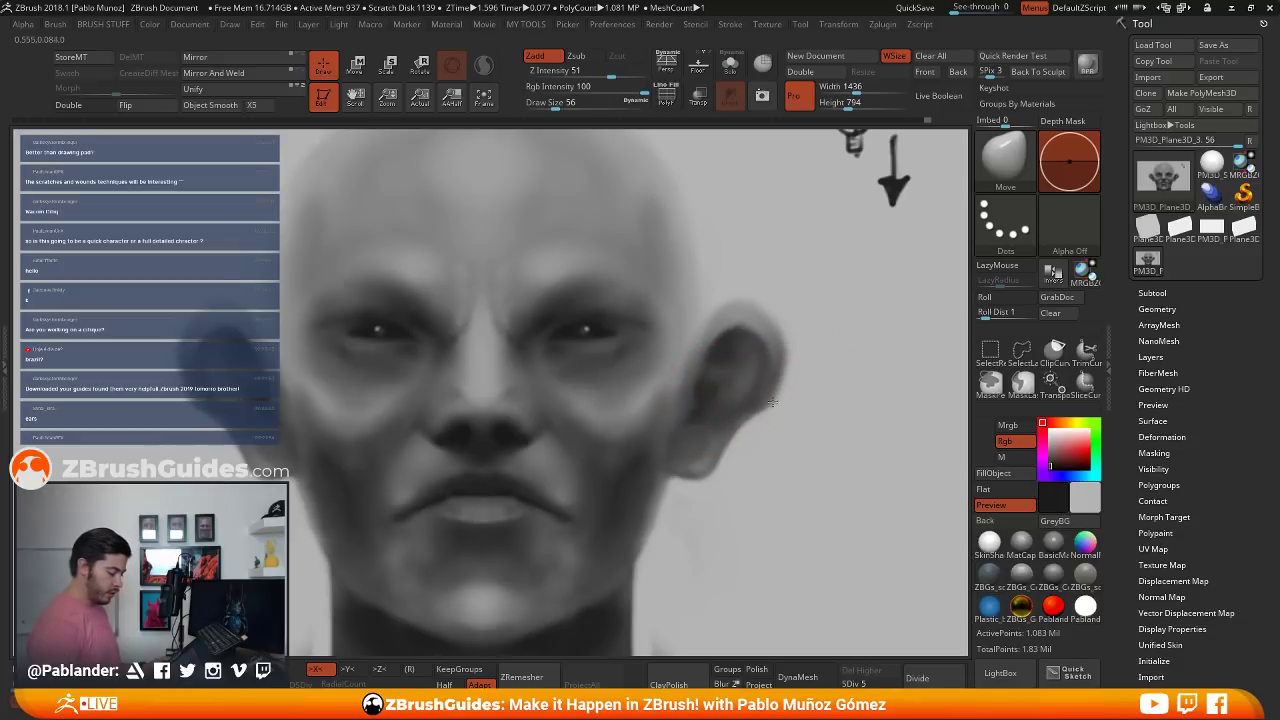
{"action": "left_click_drag", "start_coordinate": [773, 402], "coordinate": [762, 396]}
{"action": "mouse_move", "coordinate": [781, 337]}
{"action": "left_mouse_down"}
{"action": "mouse_move", "coordinate": [753, 339]}
{"action": "mouse_move", "coordinate": [767, 335]}
{"action": "left_mouse_up"}
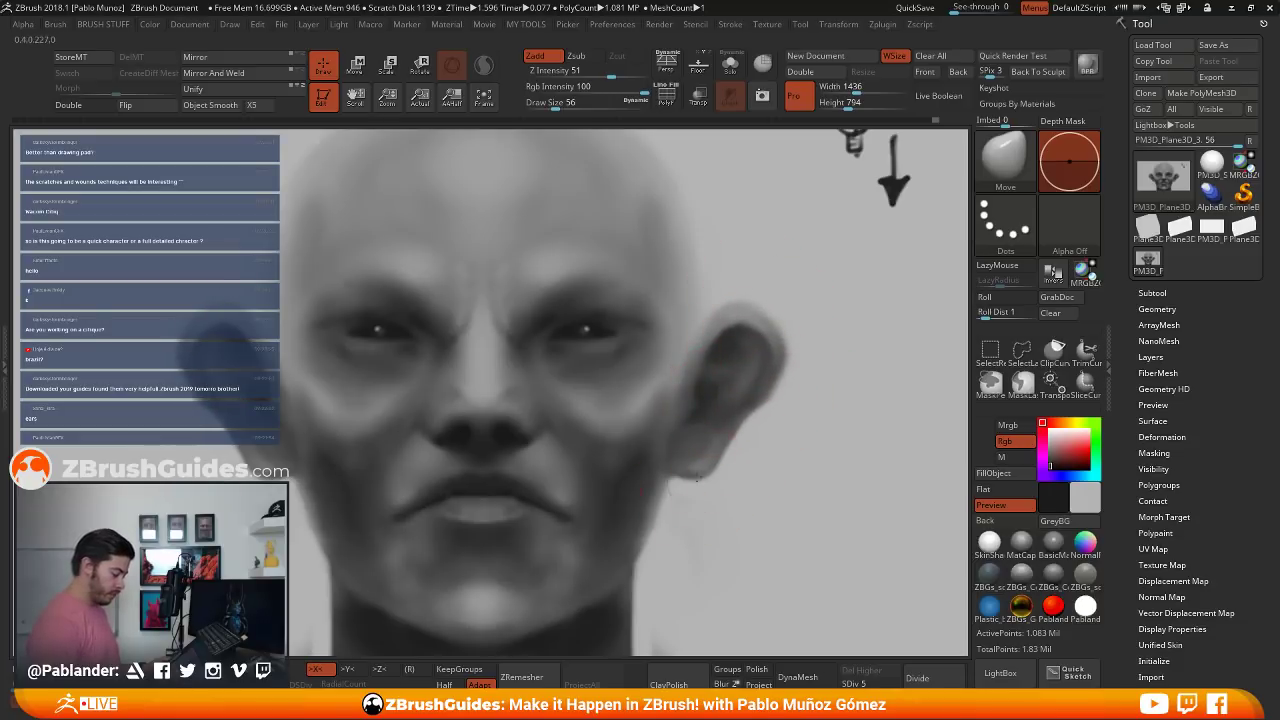
{"action": "mouse_move", "coordinate": [697, 479]}
{"action": "left_mouse_down"}
{"action": "mouse_move", "coordinate": [660, 497]}
{"action": "mouse_move", "coordinate": [655, 550]}
{"action": "mouse_move", "coordinate": [762, 398]}
{"action": "left_mouse_up"}
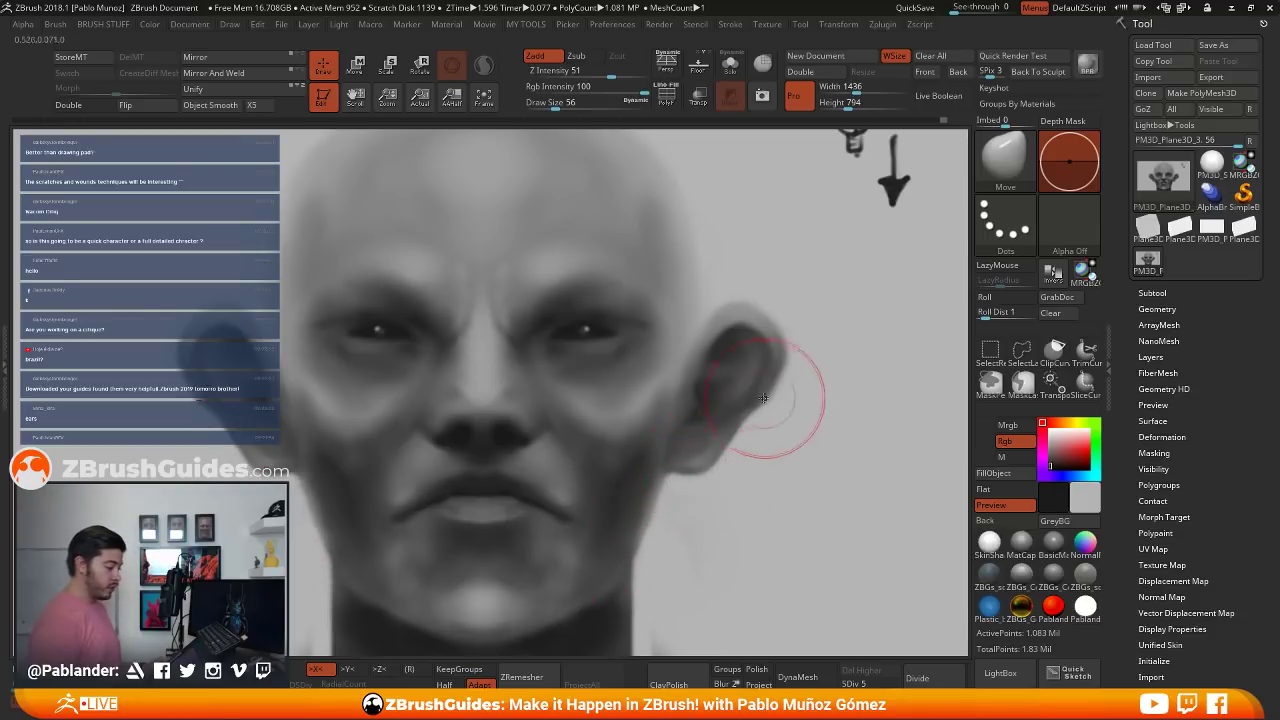
- Smooth the mesh around the ears and temples, turning off Rgb for the Smooth brush
{"action": "left_click_drag", "start_coordinate": [711, 437], "coordinate": [650, 435], "text": "shift"}
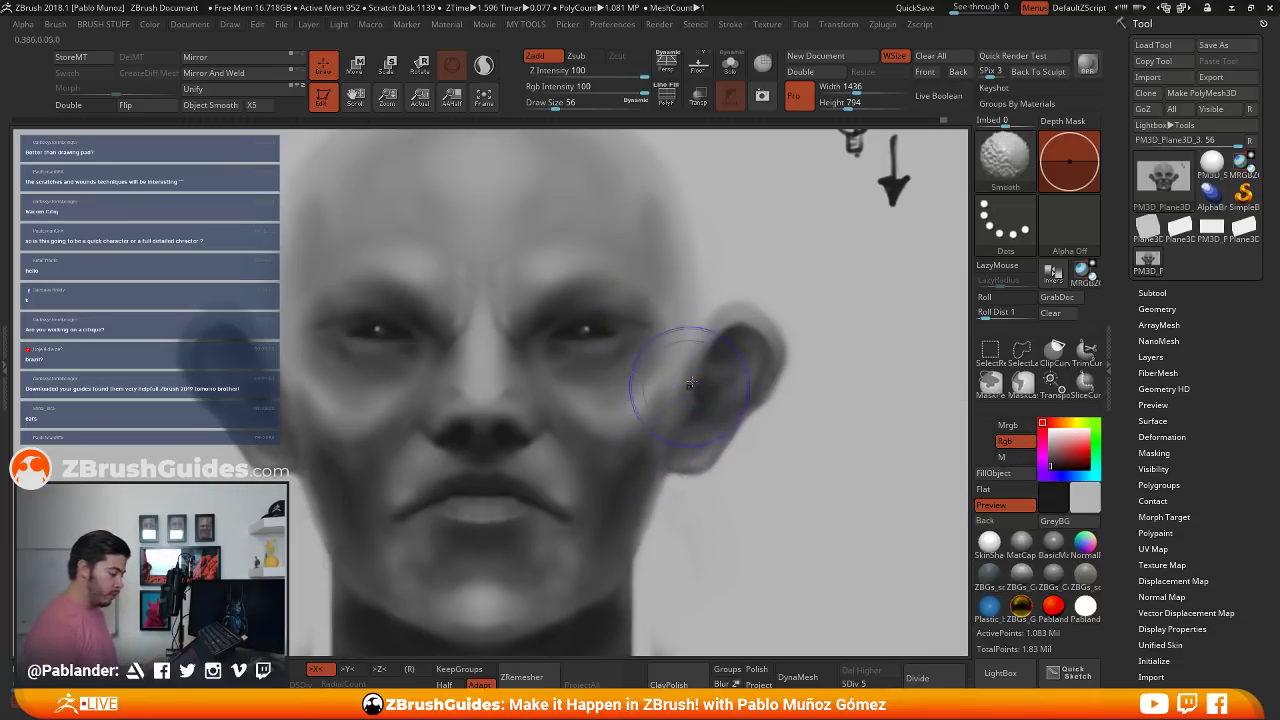
{"action": "left_click_drag", "start_coordinate": [645, 208], "coordinate": [641, 236], "text": "shift"}
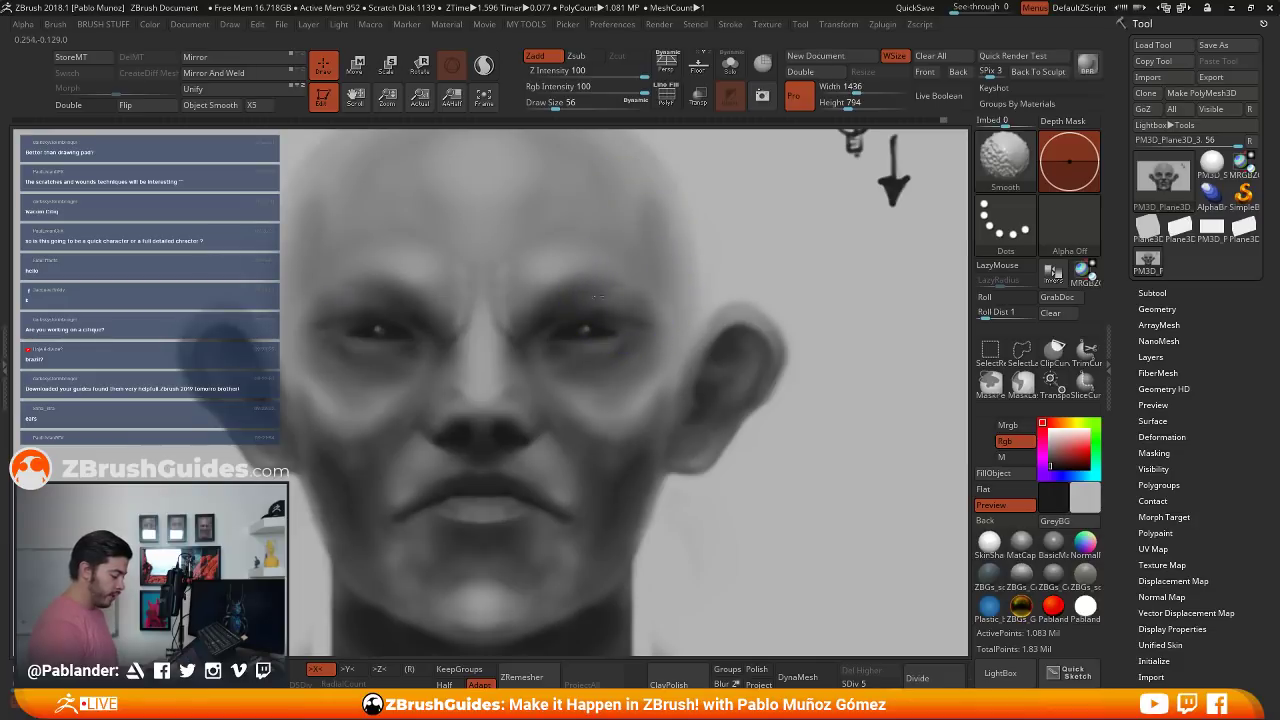
{"action": "left_click", "coordinate": [1018, 443]}
{"action": "mouse_move", "coordinate": [778, 385]}
{"action": "left_mouse_down", "text": "shift"}
{"action": "mouse_move", "coordinate": [781, 375]}
{"action": "mouse_move", "coordinate": [783, 394]}
{"action": "mouse_move", "coordinate": [778, 356]}
{"action": "mouse_move", "coordinate": [768, 380]}
{"action": "left_mouse_up", "text": "shift"}
{"action": "key", "text": "shift"}
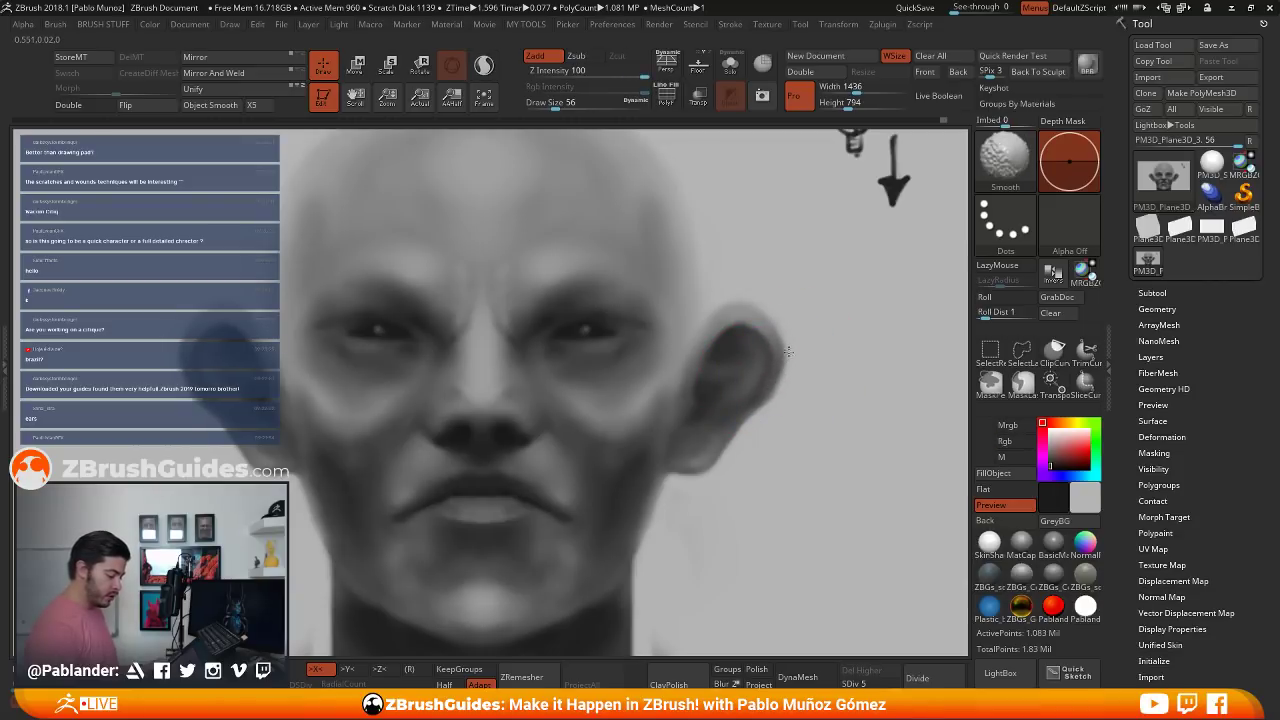
{"action": "key", "text": "shift"}
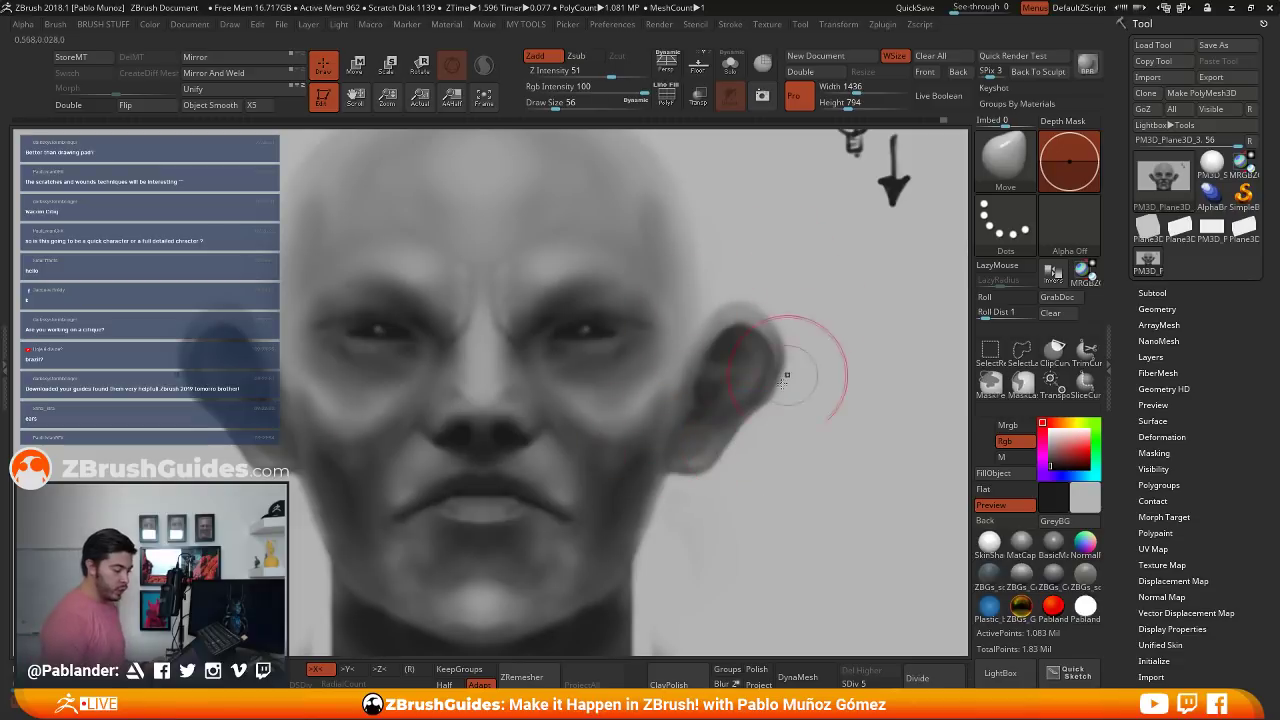
{"action": "key", "text": "shift"}
- Reshape the ears into a narrower, more angular outline with the Move brush at draw size 56
{"action": "mouse_move", "coordinate": [757, 339]}
{"action": "left_mouse_down"}
{"action": "mouse_move", "coordinate": [758, 304]}
{"action": "mouse_move", "coordinate": [744, 312]}
{"action": "mouse_move", "coordinate": [781, 346]}
{"action": "mouse_move", "coordinate": [769, 347]}
{"action": "left_mouse_up"}
{"action": "left_click_drag", "start_coordinate": [790, 374], "coordinate": [783, 377]}
{"action": "left_click_drag", "start_coordinate": [753, 432], "coordinate": [745, 425]}
{"action": "left_click_drag", "start_coordinate": [732, 451], "coordinate": [684, 446]}
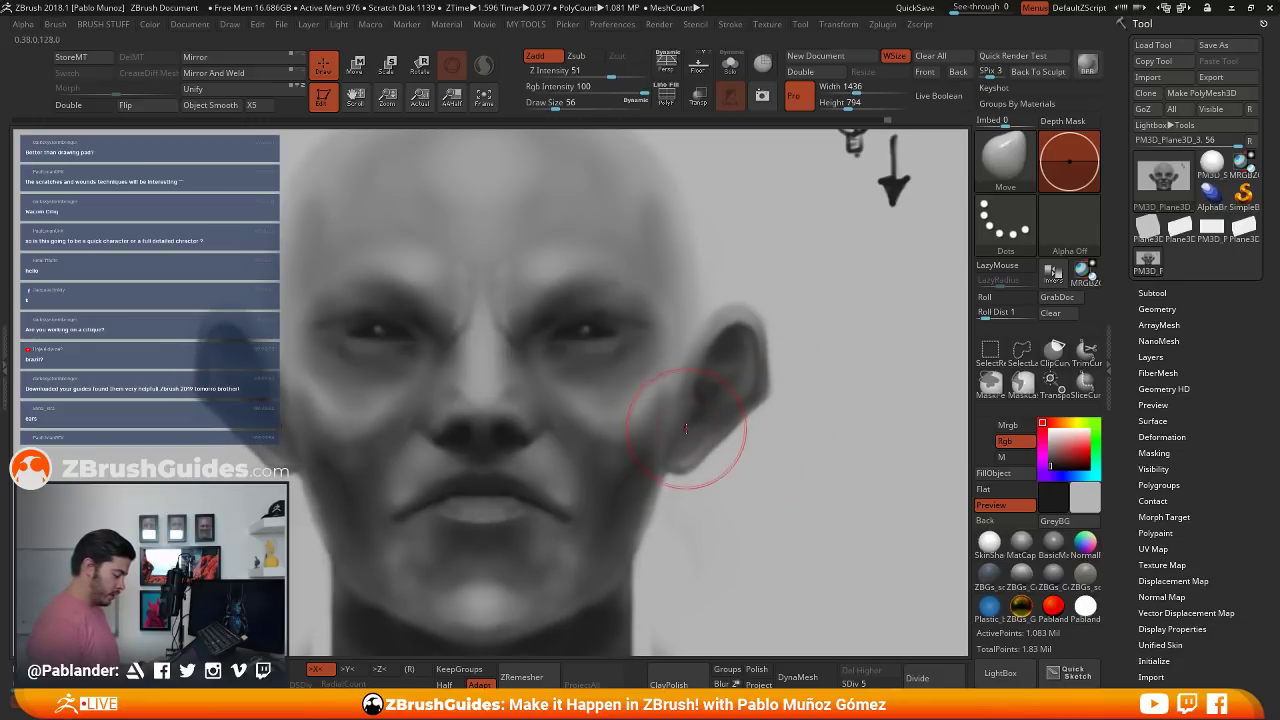
- Adjust the shape of the eyes and brows with the Move brush at draw size 90
{"action": "right_click_drag", "start_coordinate": [686, 430], "coordinate": [673, 393], "text": "ctrl"}
{"action": "key", "text": "space"}
{"action": "left_click_drag", "start_coordinate": [672, 393], "coordinate": [688, 393]}
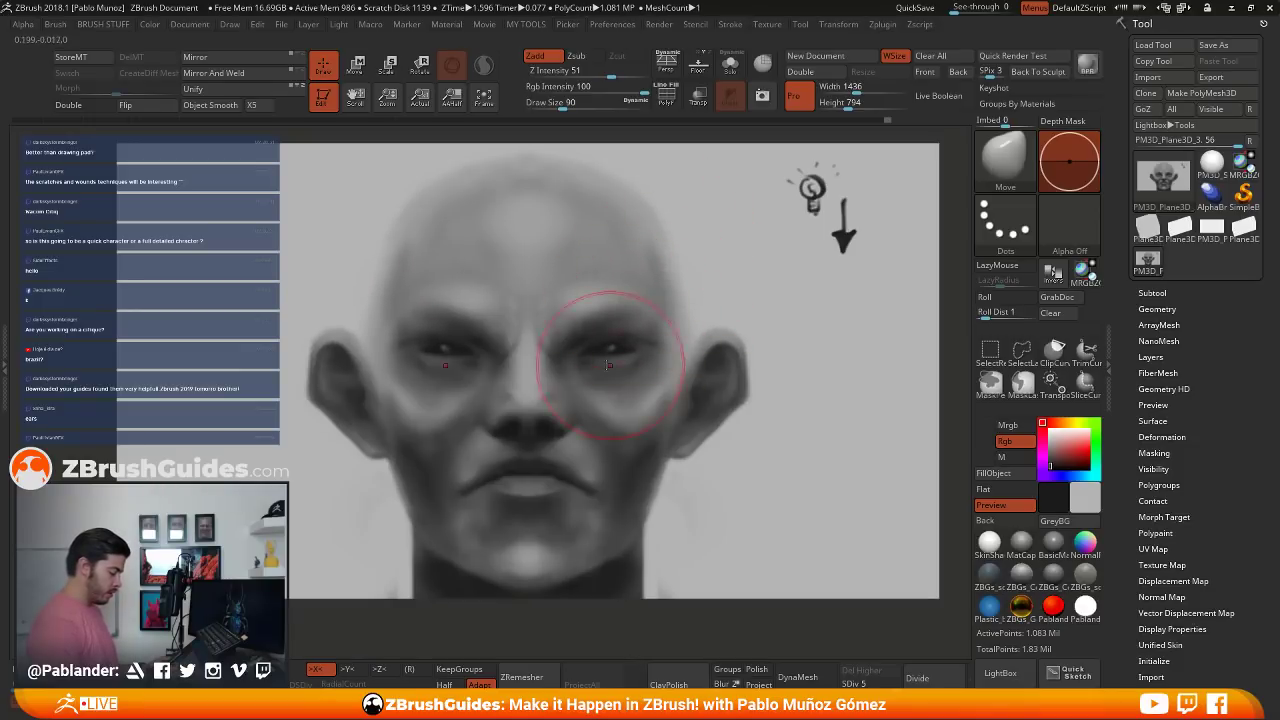
{"action": "mouse_move", "coordinate": [563, 356]}
{"action": "left_mouse_down"}
{"action": "mouse_move", "coordinate": [616, 361]}
{"action": "mouse_move", "coordinate": [612, 333]}
{"action": "left_mouse_up"}
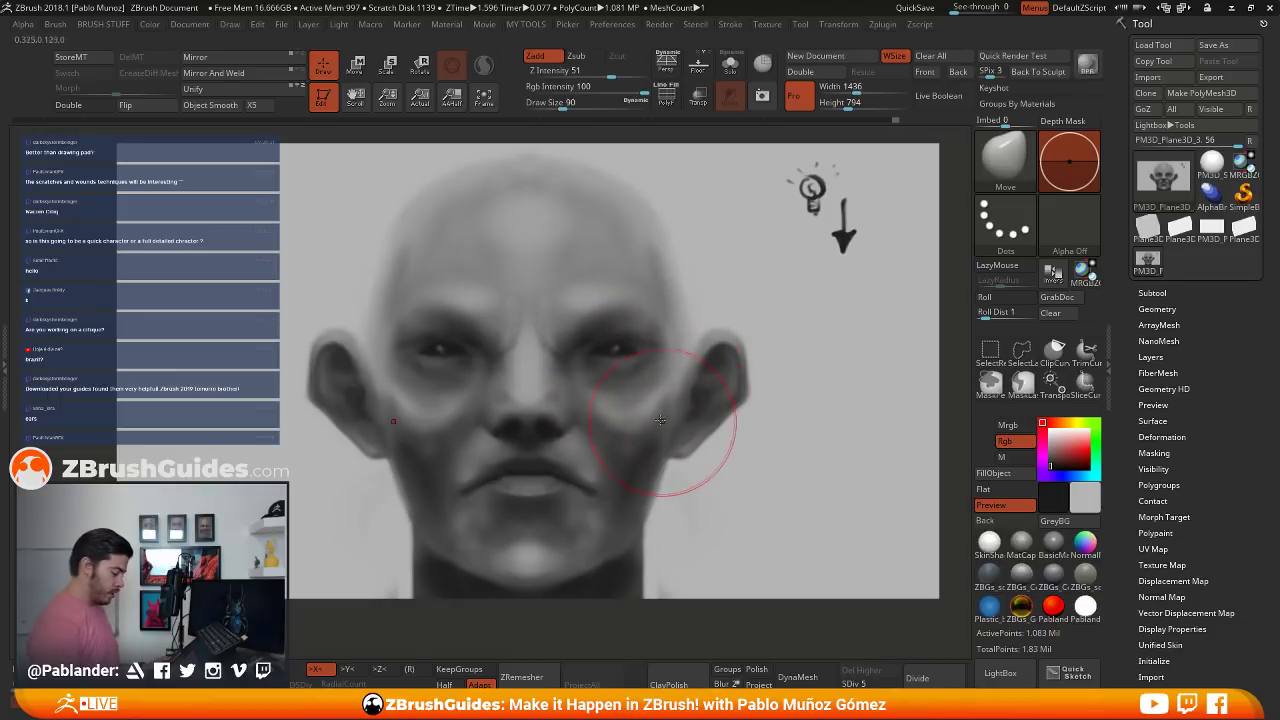
- Pull the ears inward and round their outer contour with the Move brush, reducing the draw size to 46
{"action": "left_click_drag", "start_coordinate": [352, 353], "coordinate": [357, 360]}
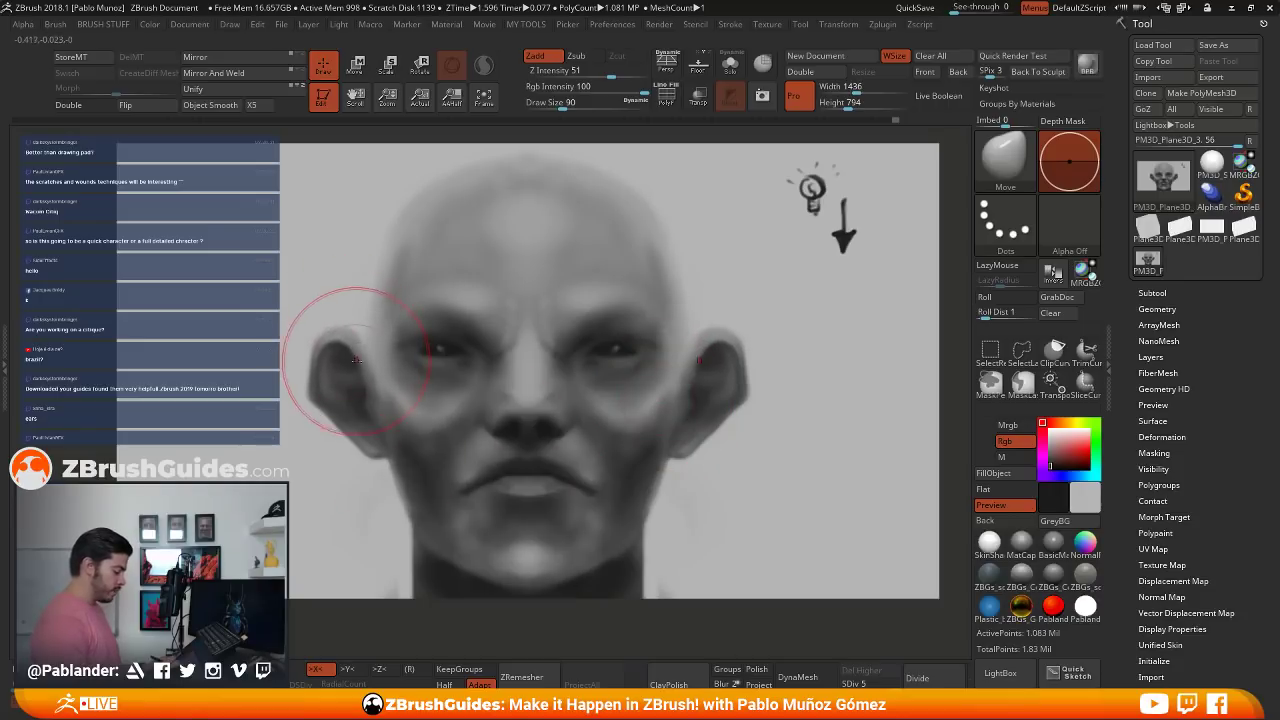
{"action": "mouse_move", "coordinate": [760, 397]}
{"action": "left_mouse_down"}
{"action": "mouse_move", "coordinate": [743, 370]}
{"action": "mouse_move", "coordinate": [739, 400]}
{"action": "left_mouse_up"}
{"action": "key", "text": "space"}
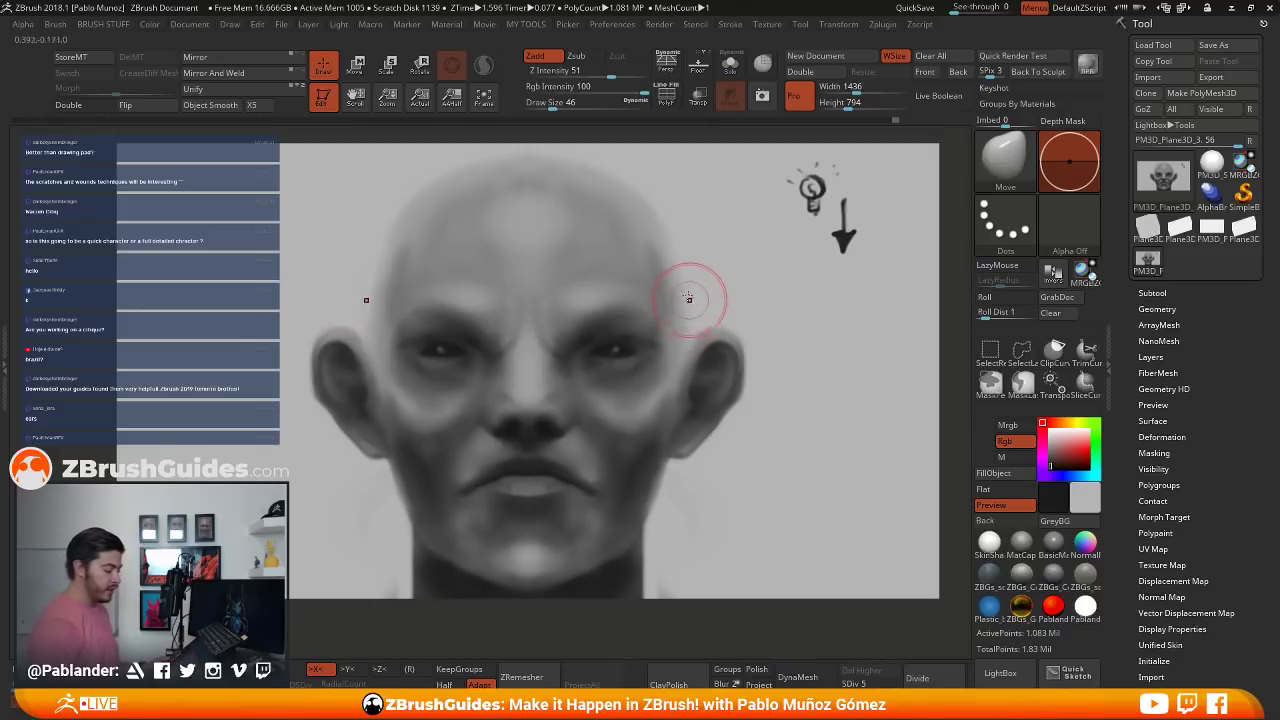
- Reshape the jawline, chin and nose sides with the Move brush at draw size 74
{"action": "key", "text": "space"}
{"action": "left_click_drag", "start_coordinate": [700, 265], "coordinate": [710, 253]}
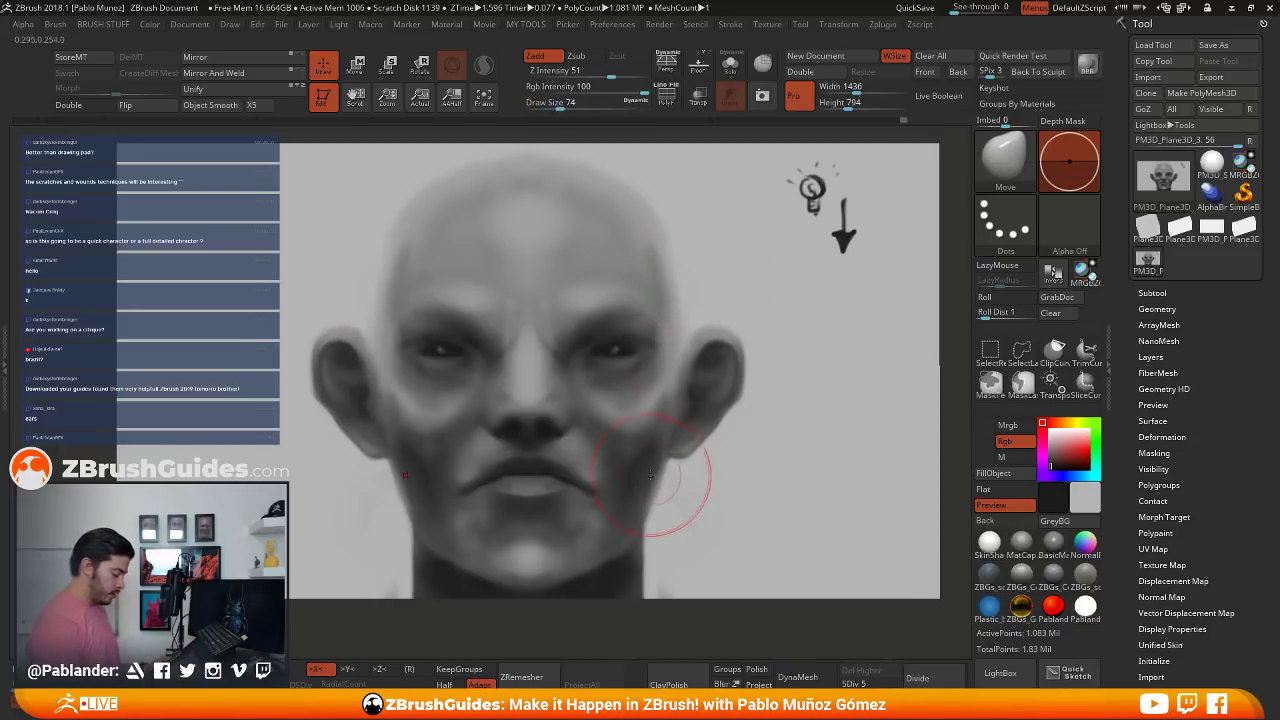
{"action": "mouse_move", "coordinate": [660, 482]}
{"action": "left_mouse_down"}
{"action": "mouse_move", "coordinate": [642, 492]}
{"action": "mouse_move", "coordinate": [645, 592]}
{"action": "mouse_move", "coordinate": [660, 565]}
{"action": "mouse_move", "coordinate": [592, 576]}
{"action": "left_mouse_up"}
{"action": "mouse_move", "coordinate": [553, 573]}
{"action": "left_mouse_down"}
{"action": "mouse_move", "coordinate": [542, 580]}
{"action": "mouse_move", "coordinate": [597, 577]}
{"action": "left_mouse_up"}
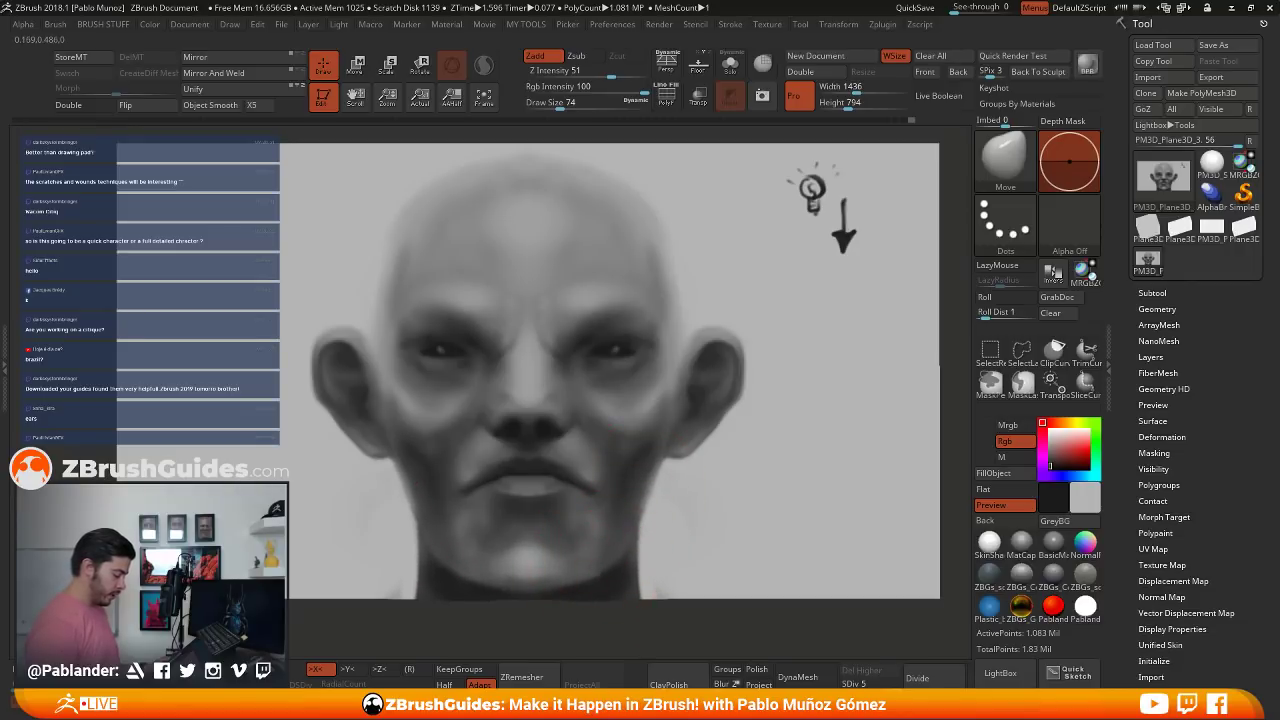
{"action": "left_click_drag", "start_coordinate": [573, 435], "coordinate": [569, 416]}
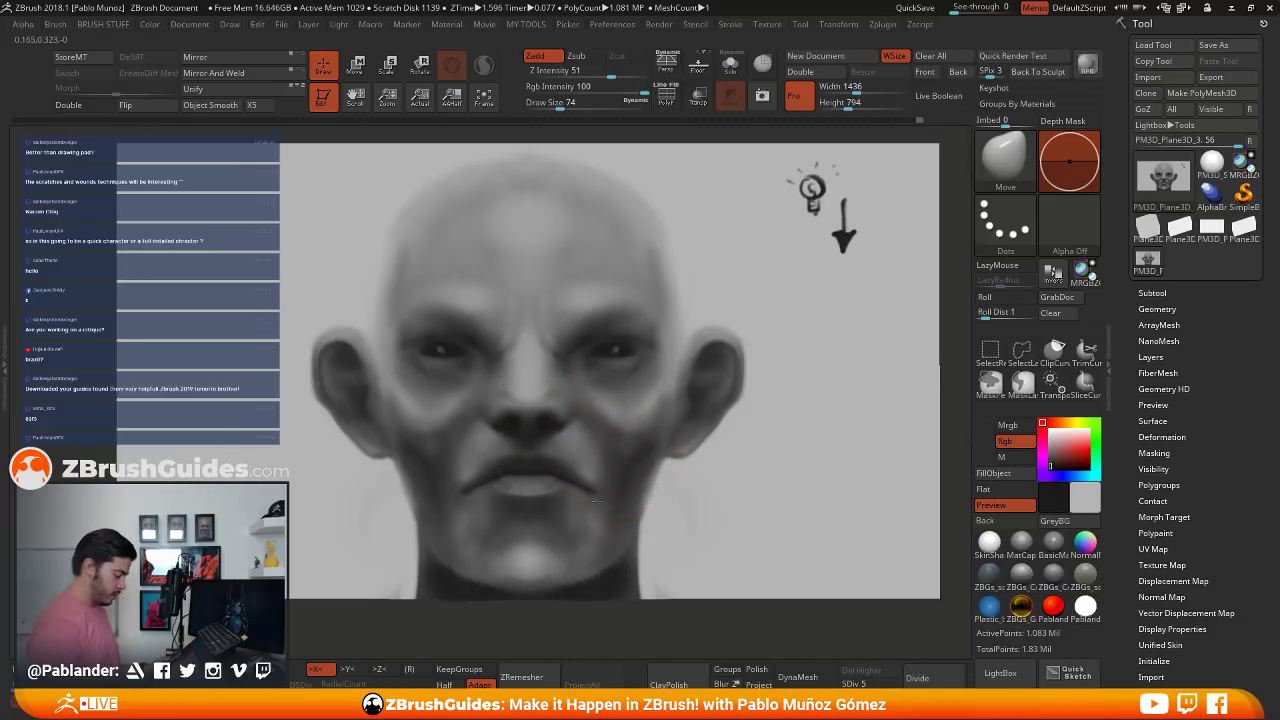
- Pull in the mouth corners and outer ear edges and adjust the neck outline with the Move brush at draw size 74
{"action": "left_click_drag", "start_coordinate": [607, 497], "coordinate": [598, 493]}
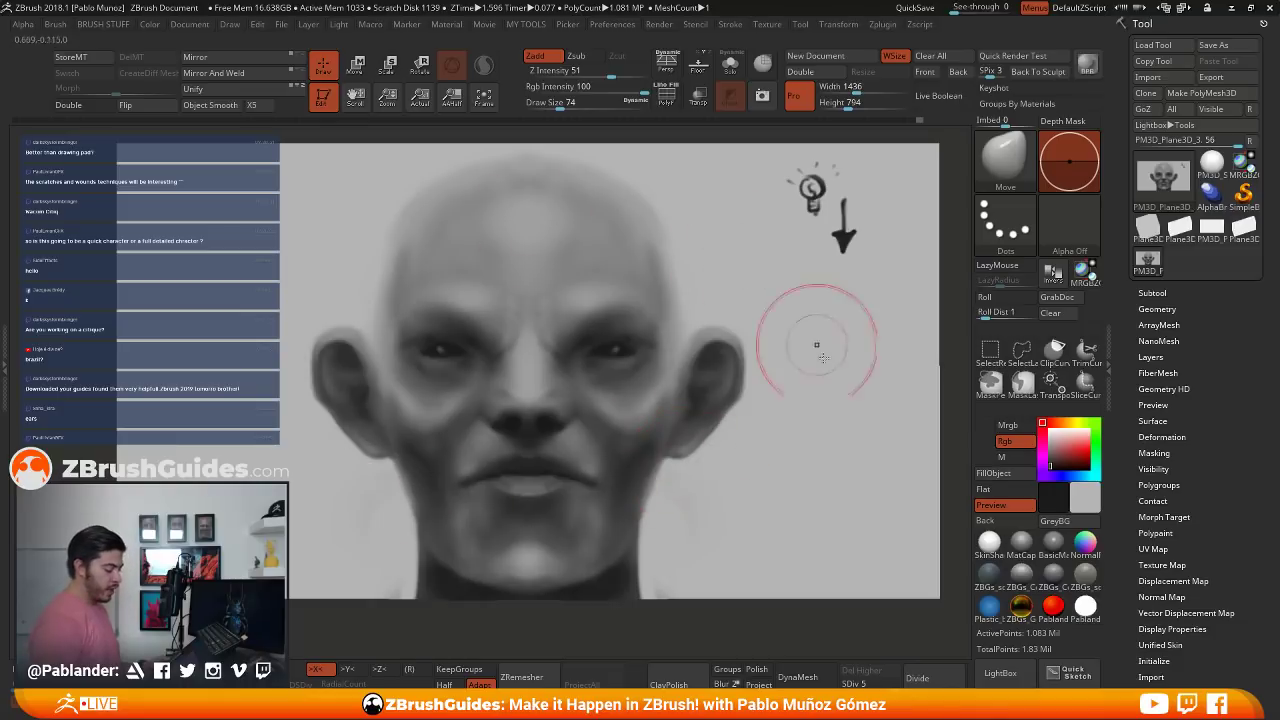
{"action": "mouse_move", "coordinate": [751, 361]}
{"action": "left_mouse_down"}
{"action": "mouse_move", "coordinate": [685, 394]}
{"action": "mouse_move", "coordinate": [674, 425]}
{"action": "left_mouse_up"}
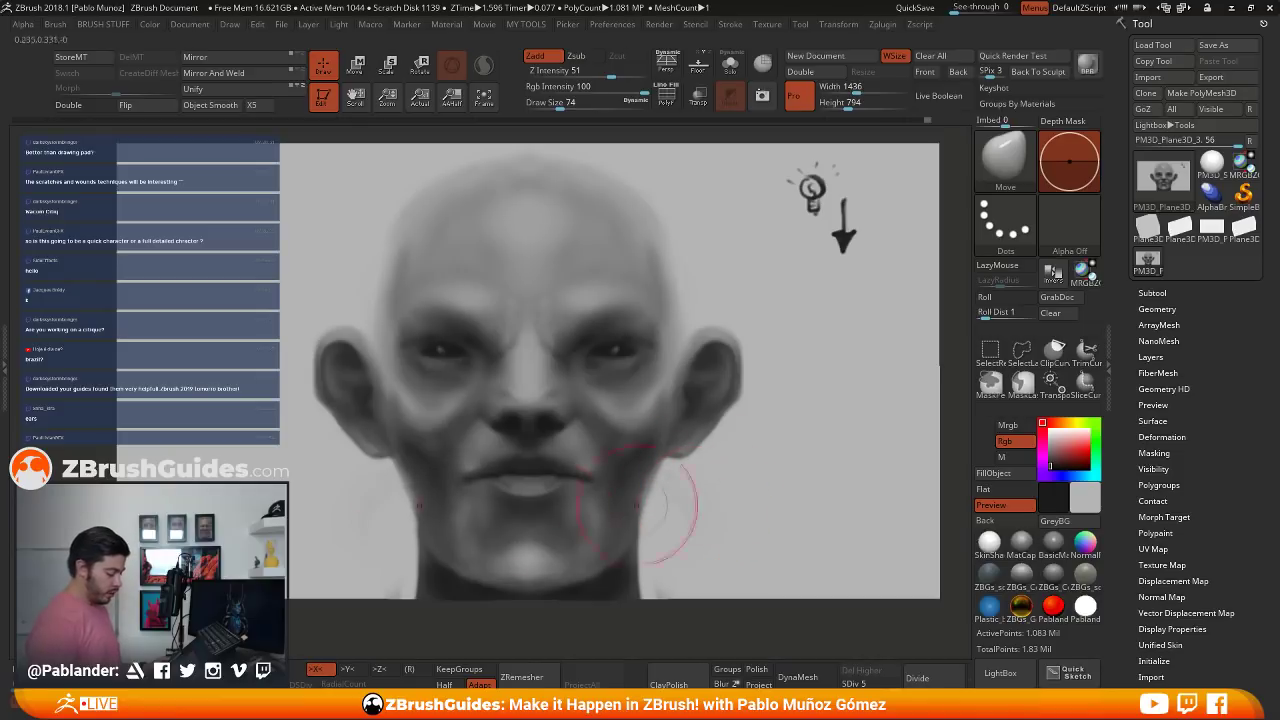
{"action": "mouse_move", "coordinate": [443, 566]}
{"action": "left_mouse_down"}
{"action": "mouse_move", "coordinate": [451, 559]}
{"action": "mouse_move", "coordinate": [424, 601]}
{"action": "left_mouse_up"}
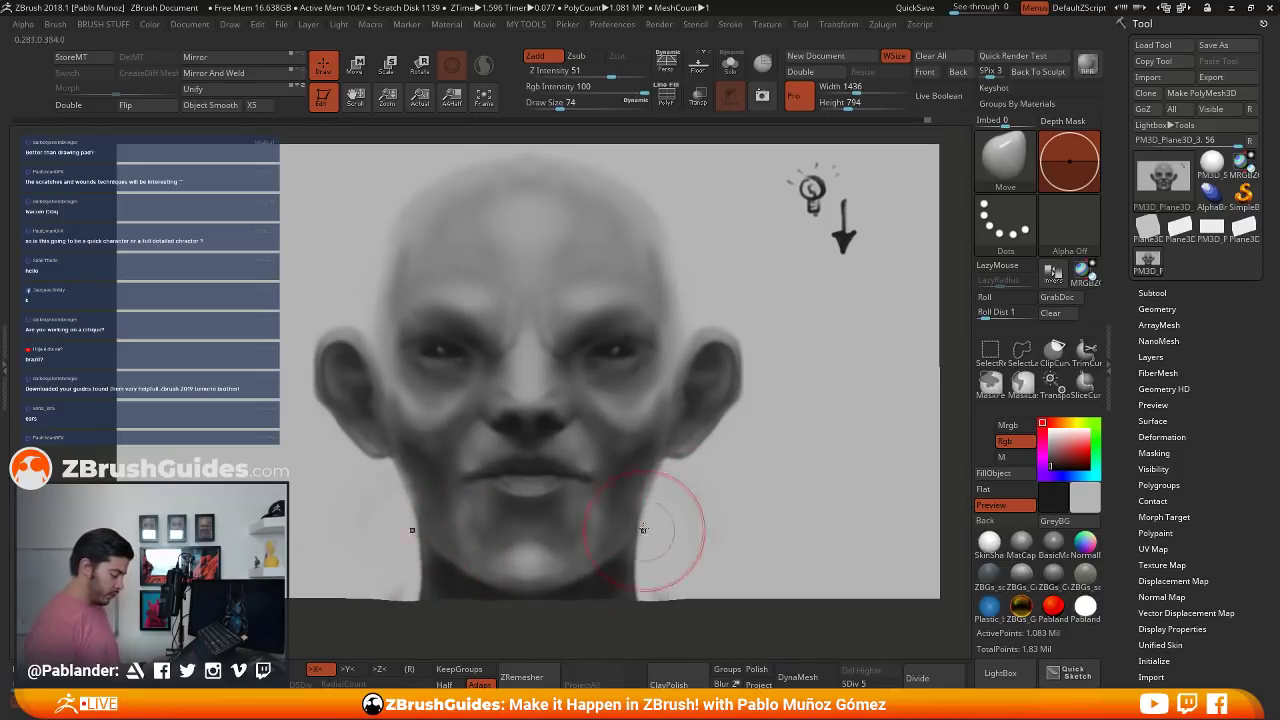
- Refine the jaw edge beneath the earlobes with the Move brush, reducing the draw size to 56
{"action": "key", "text": "space"}
{"action": "left_click_drag", "start_coordinate": [654, 482], "coordinate": [648, 481]}
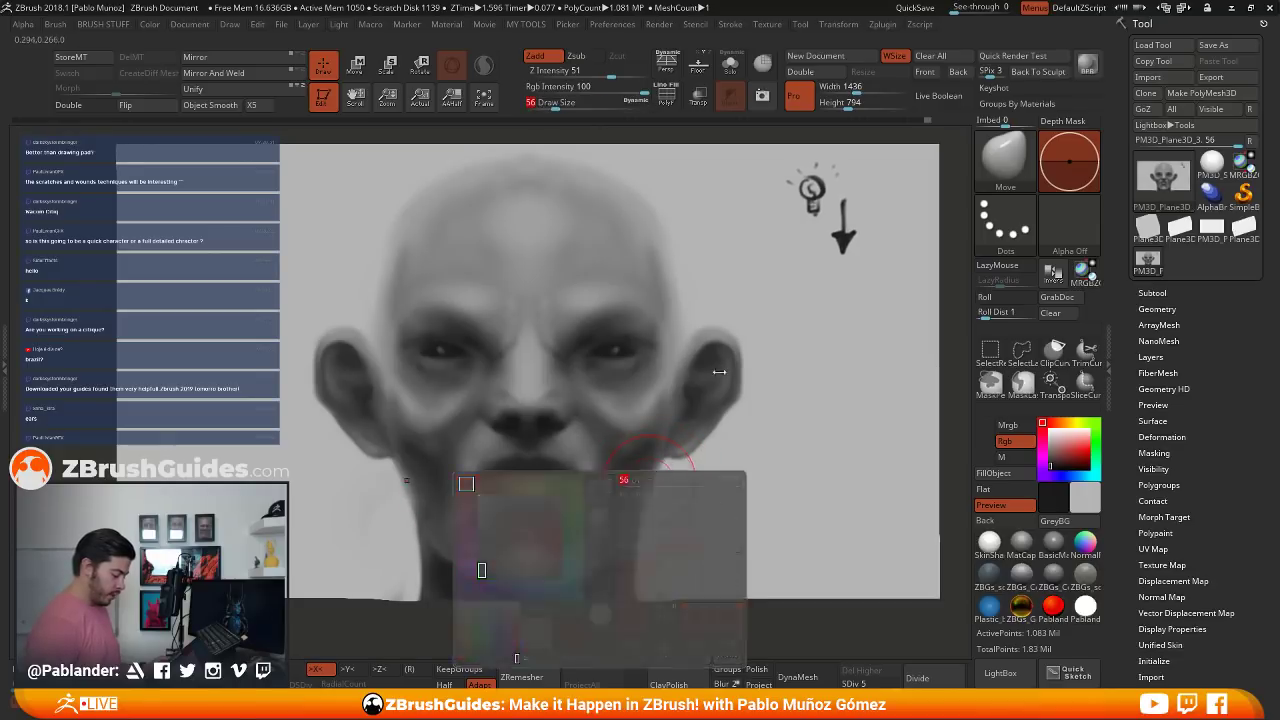
{"action": "left_click", "coordinate": [918, 678]}
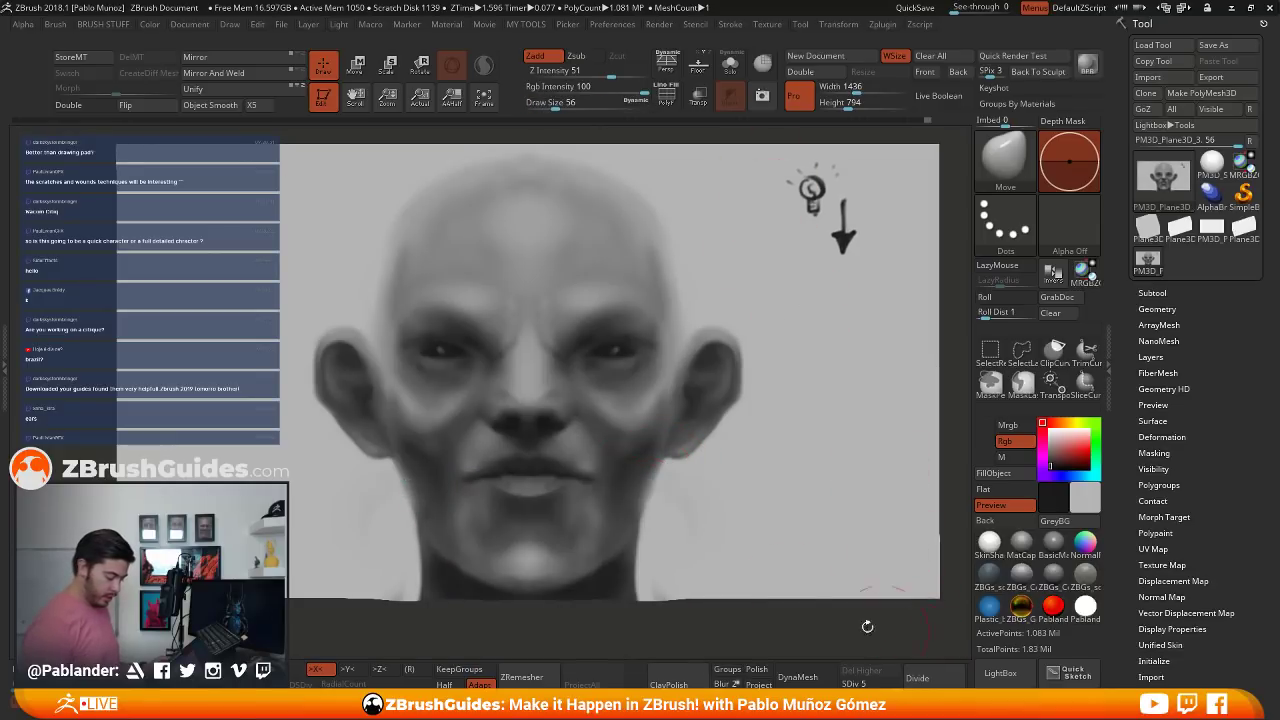
{"action": "key", "text": "space"}
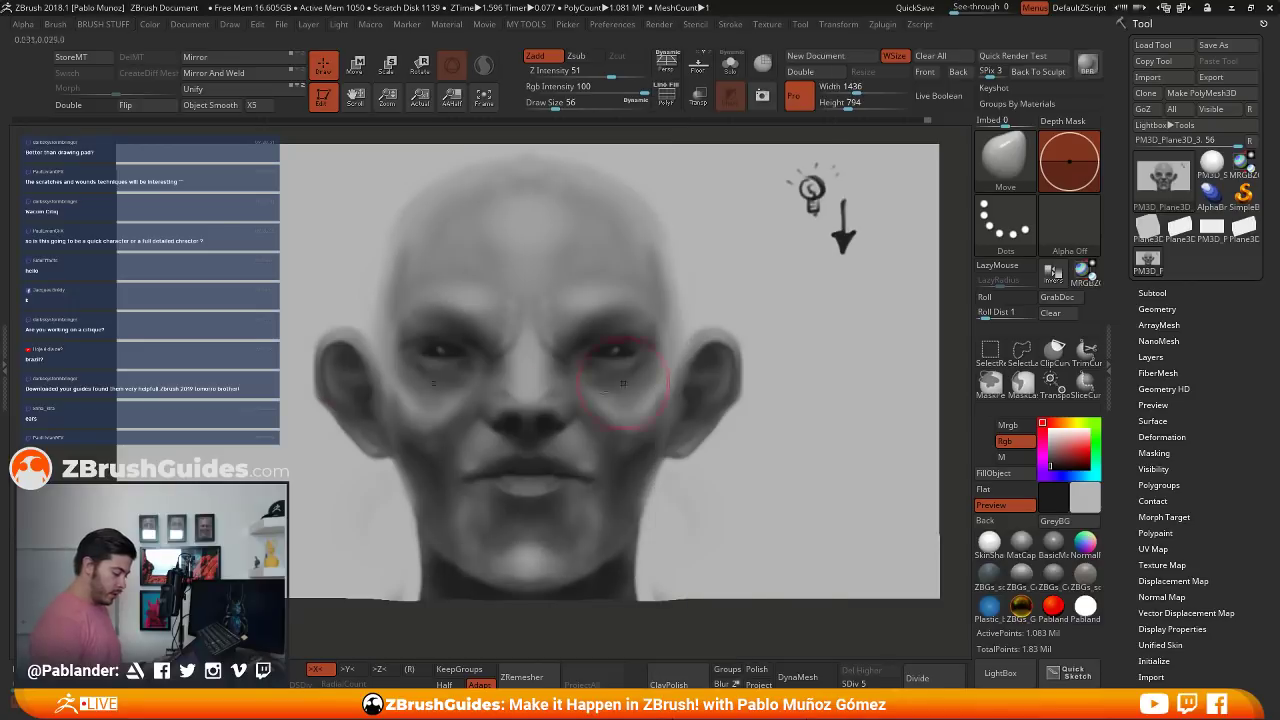
{"action": "mouse_move", "coordinate": [690, 462]}
{"action": "left_mouse_down"}
{"action": "mouse_move", "coordinate": [696, 500]}
{"action": "mouse_move", "coordinate": [700, 457]}
{"action": "left_mouse_up"}
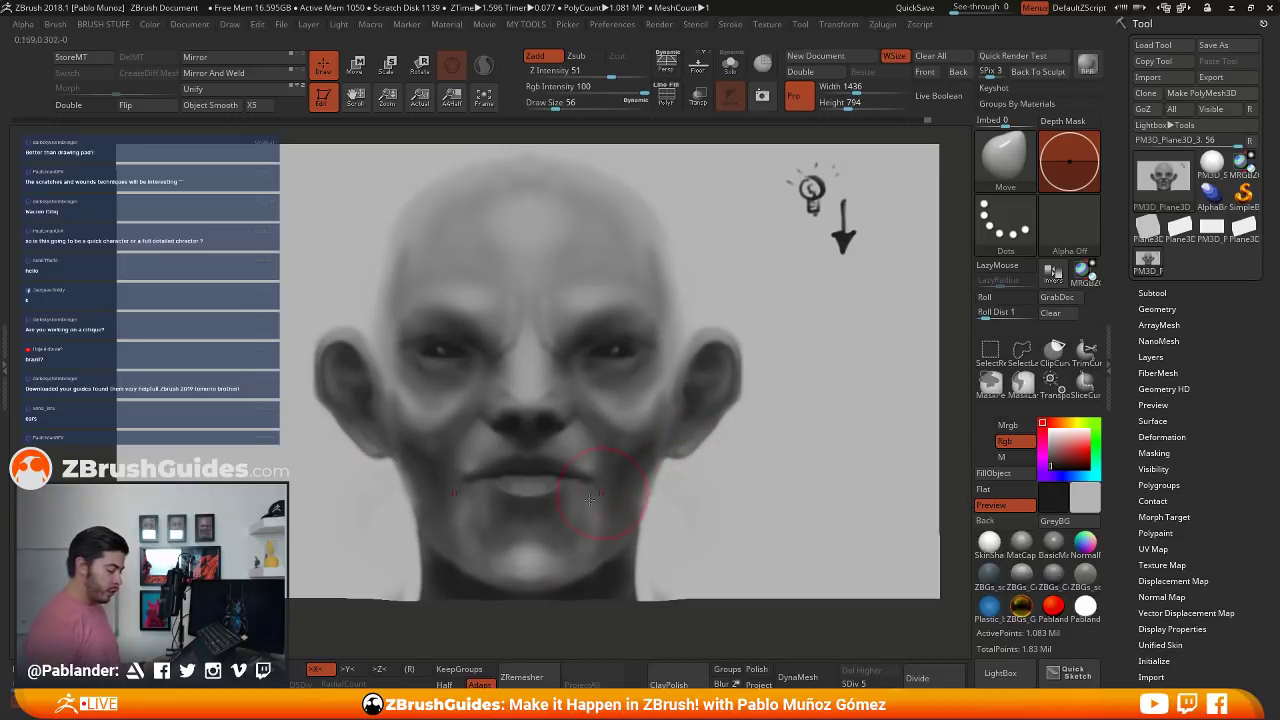
- Show the mesh wireframe on the canvas and try stretching the area below the ears with the Move brush
{"action": "key", "text": "shift+f"}
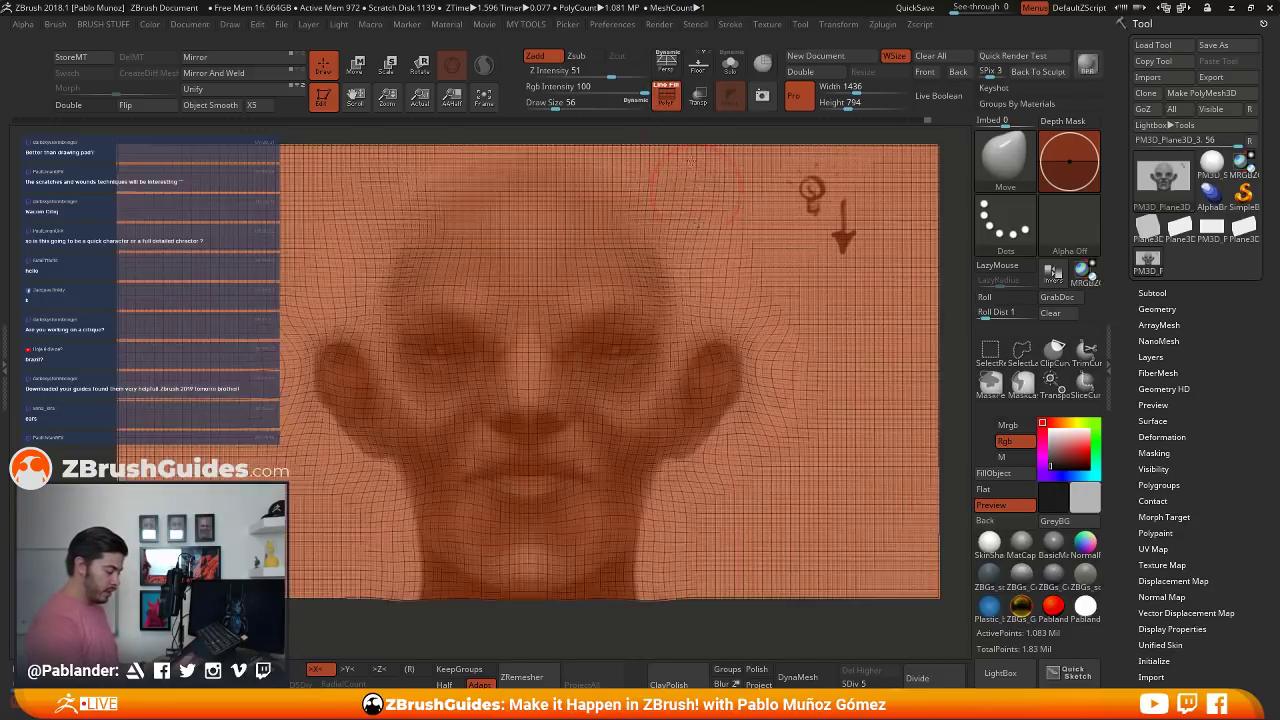
{"action": "left_click_drag", "start_coordinate": [686, 460], "coordinate": [698, 500]}
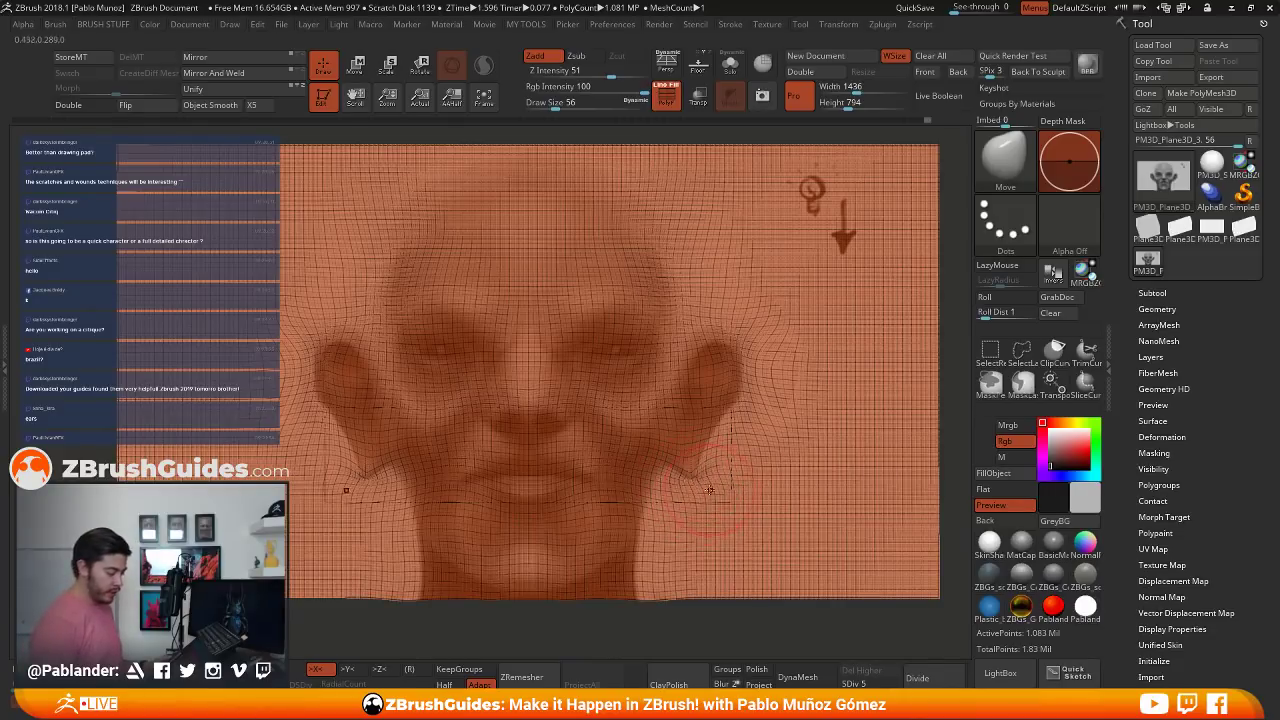
{"action": "key", "text": "ctrl+z"}
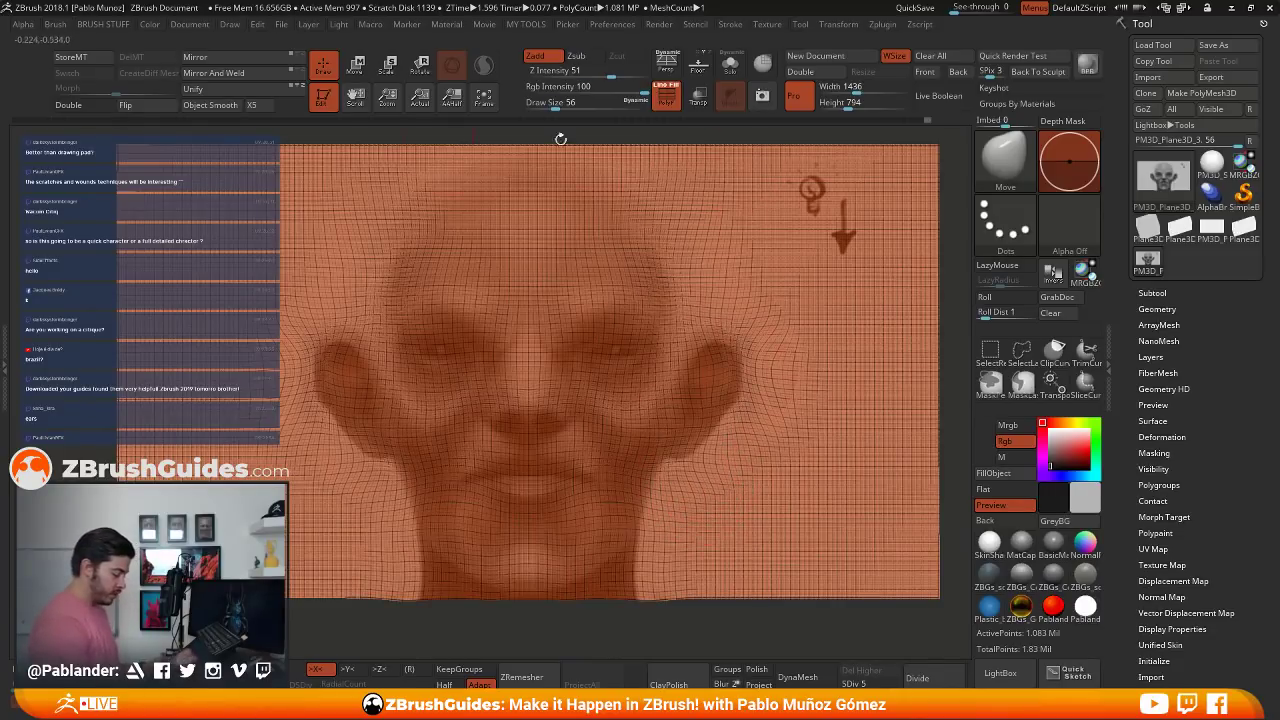
{"action": "left_click", "coordinate": [668, 99]}
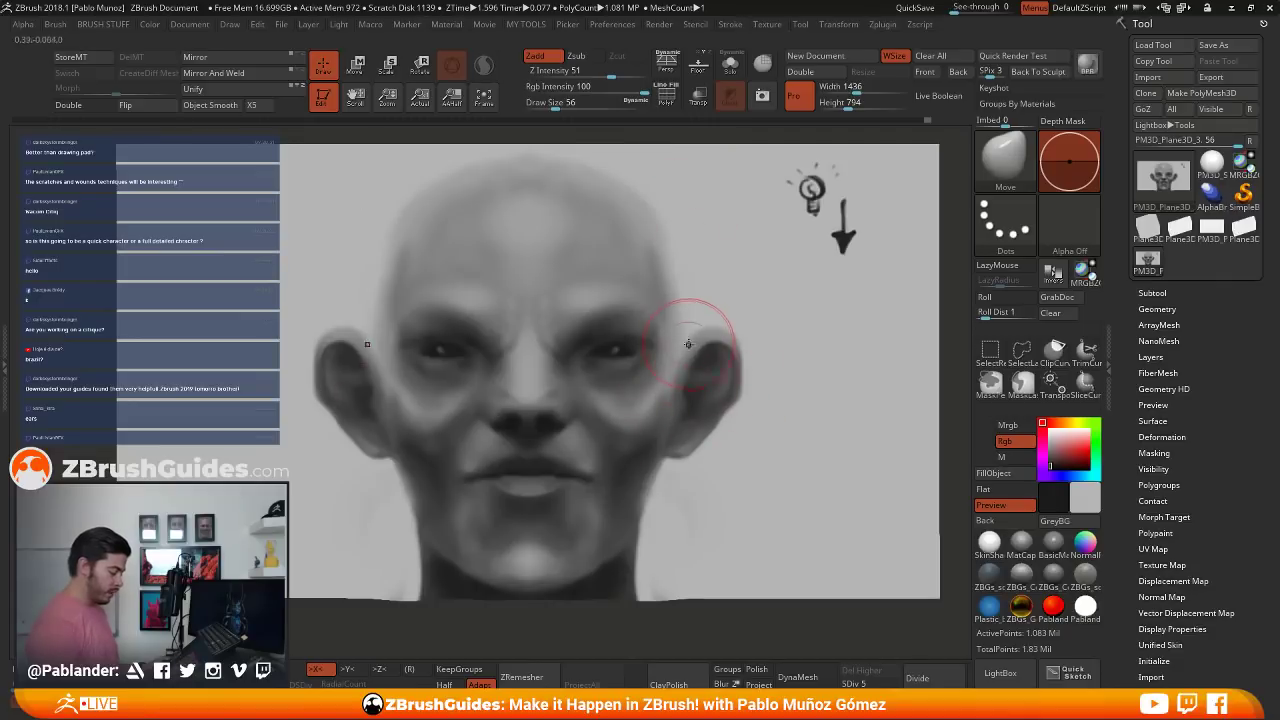
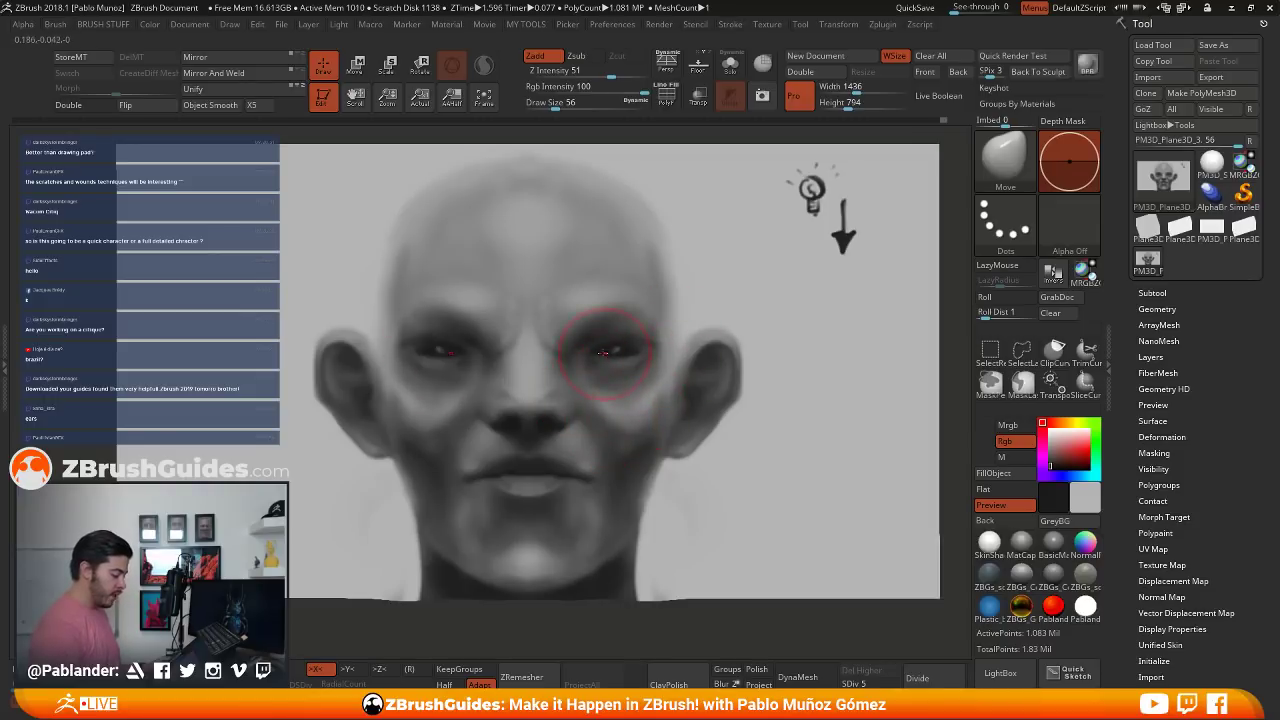
- Try moving the eyes closer together with the Move brush at draw sizes 167 and 83
{"action": "key", "text": "space"}
{"action": "left_click_drag", "start_coordinate": [610, 347], "coordinate": [630, 347]}
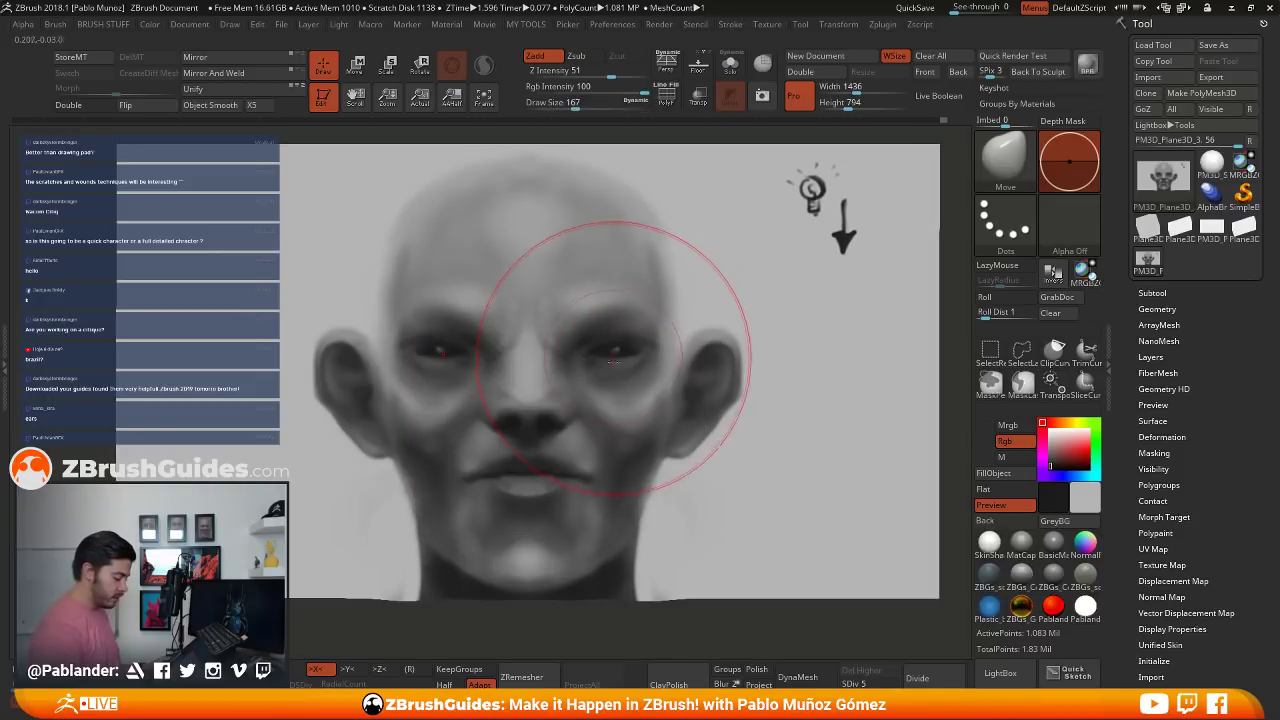
{"action": "key", "text": "space"}
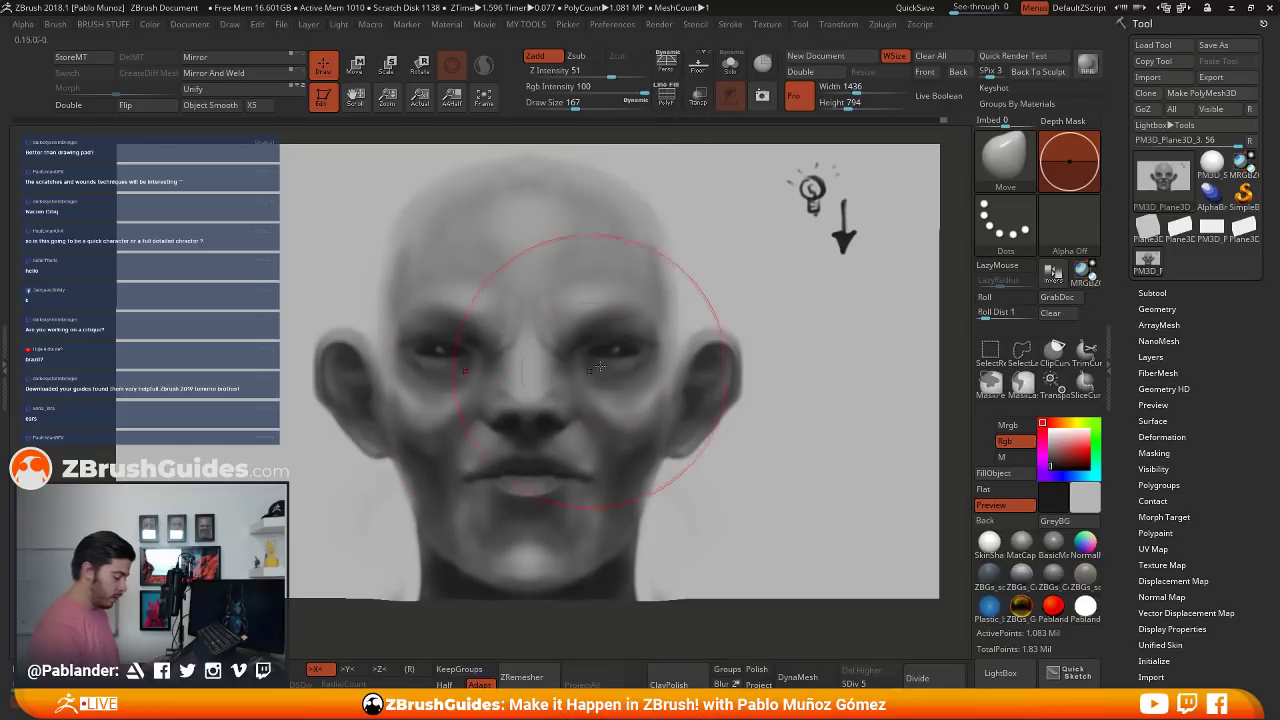
{"action": "mouse_move", "coordinate": [580, 351]}
{"action": "left_mouse_down"}
{"action": "mouse_move", "coordinate": [549, 352]}
{"action": "mouse_move", "coordinate": [617, 369]}
{"action": "mouse_move", "coordinate": [571, 355]}
{"action": "left_mouse_up"}
{"action": "key", "text": "space"}
{"action": "mouse_move", "coordinate": [651, 341]}
{"action": "left_mouse_down"}
{"action": "mouse_move", "coordinate": [603, 356]}
{"action": "mouse_move", "coordinate": [618, 348]}
{"action": "left_mouse_up"}
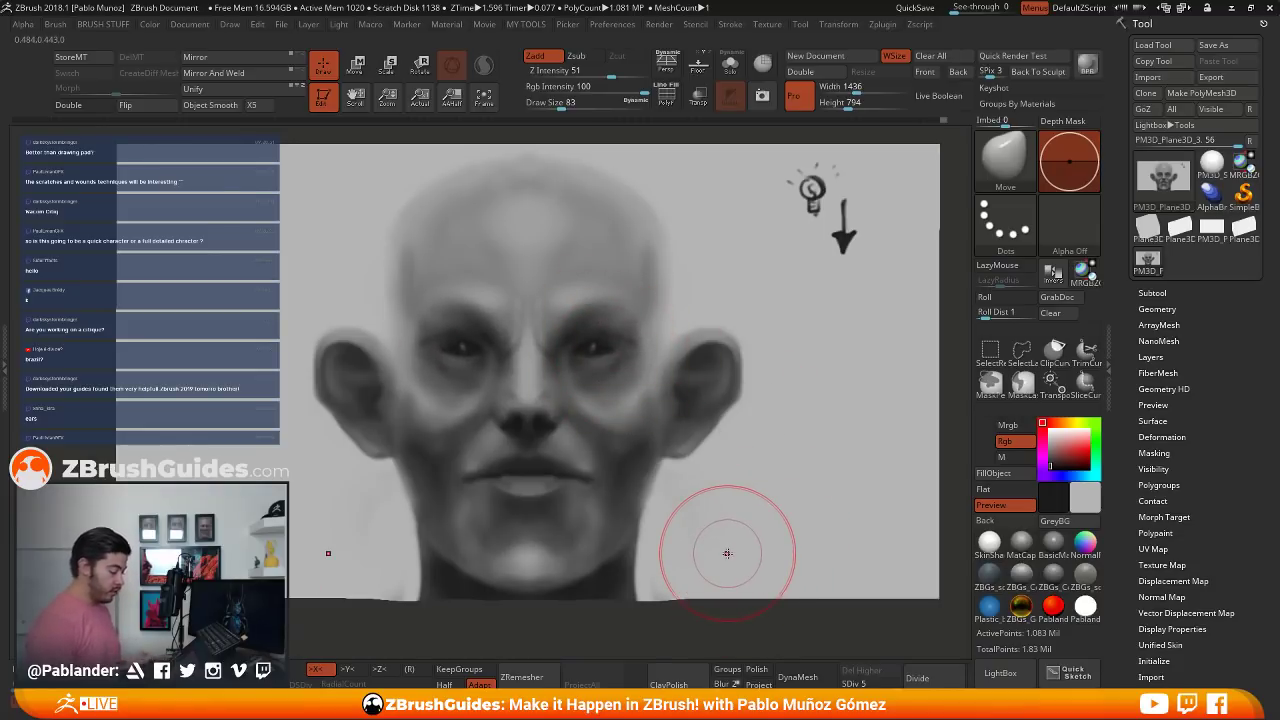
{"action": "key", "text": "ctrl+z"}
{"action": "key", "text": "ctrl+z"}
{"action": "key", "text": "ctrl+z"}
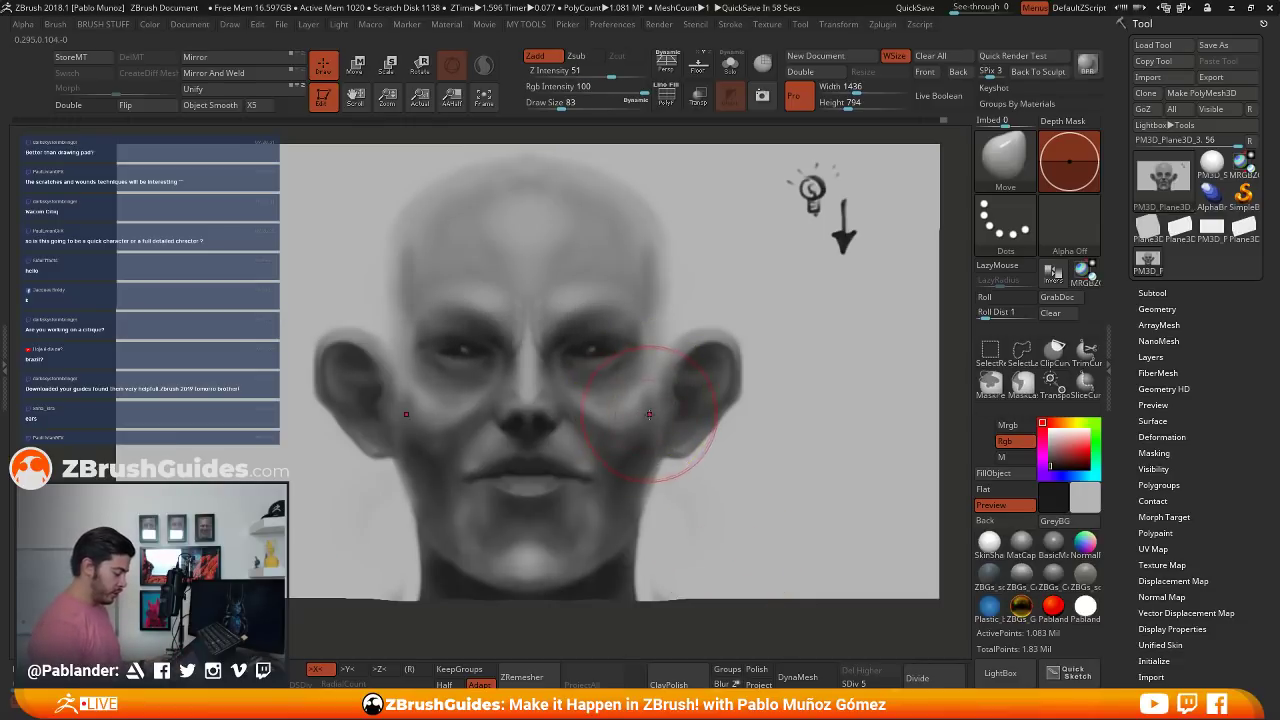
- Try spreading the eyes farther apart and pulling the upper skull outward with the Move brush at draw size 83
{"action": "left_click_drag", "start_coordinate": [587, 352], "coordinate": [628, 356]}
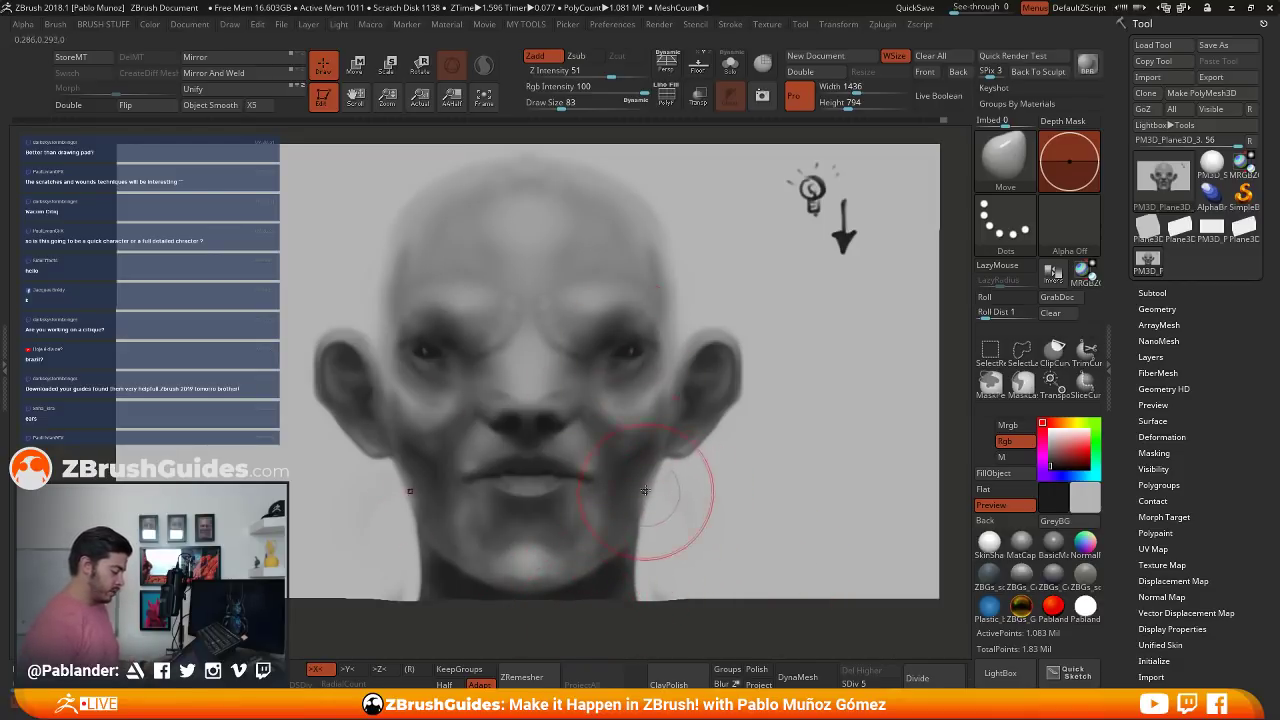
{"action": "left_click_drag", "start_coordinate": [688, 236], "coordinate": [752, 227]}
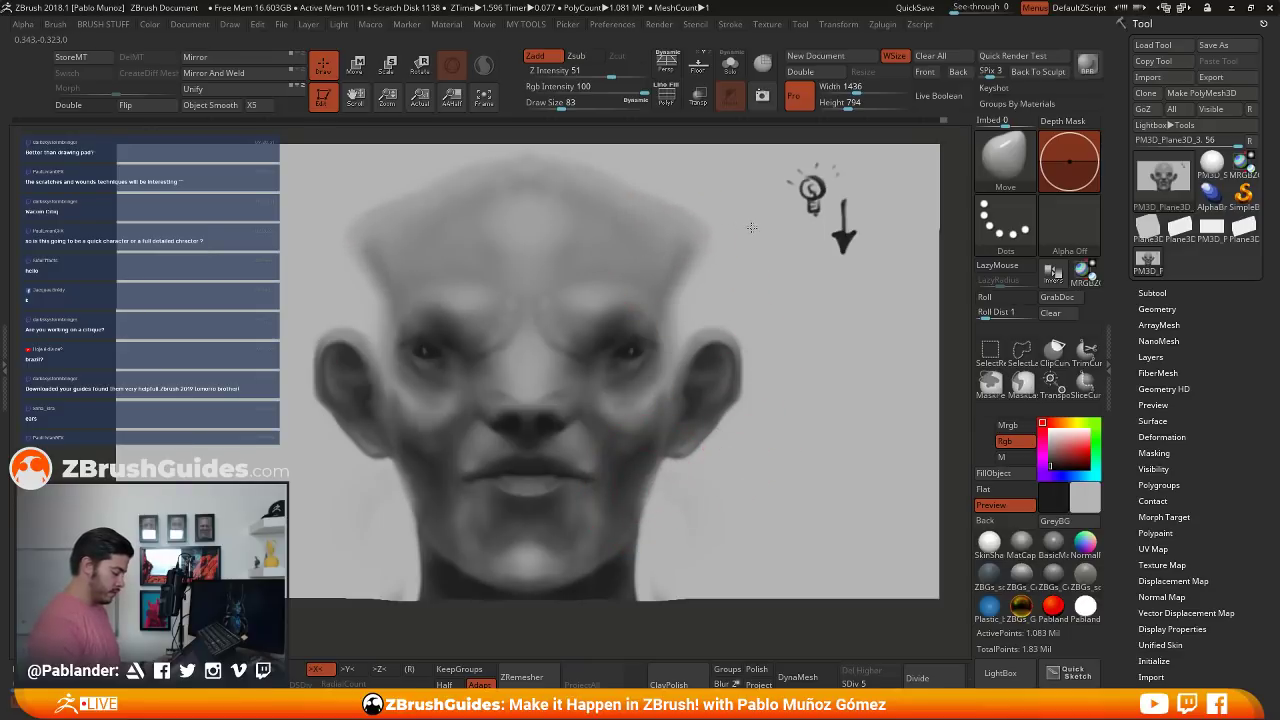
{"action": "key", "text": "ctrl+z"}
{"action": "key", "text": "ctrl+z"}
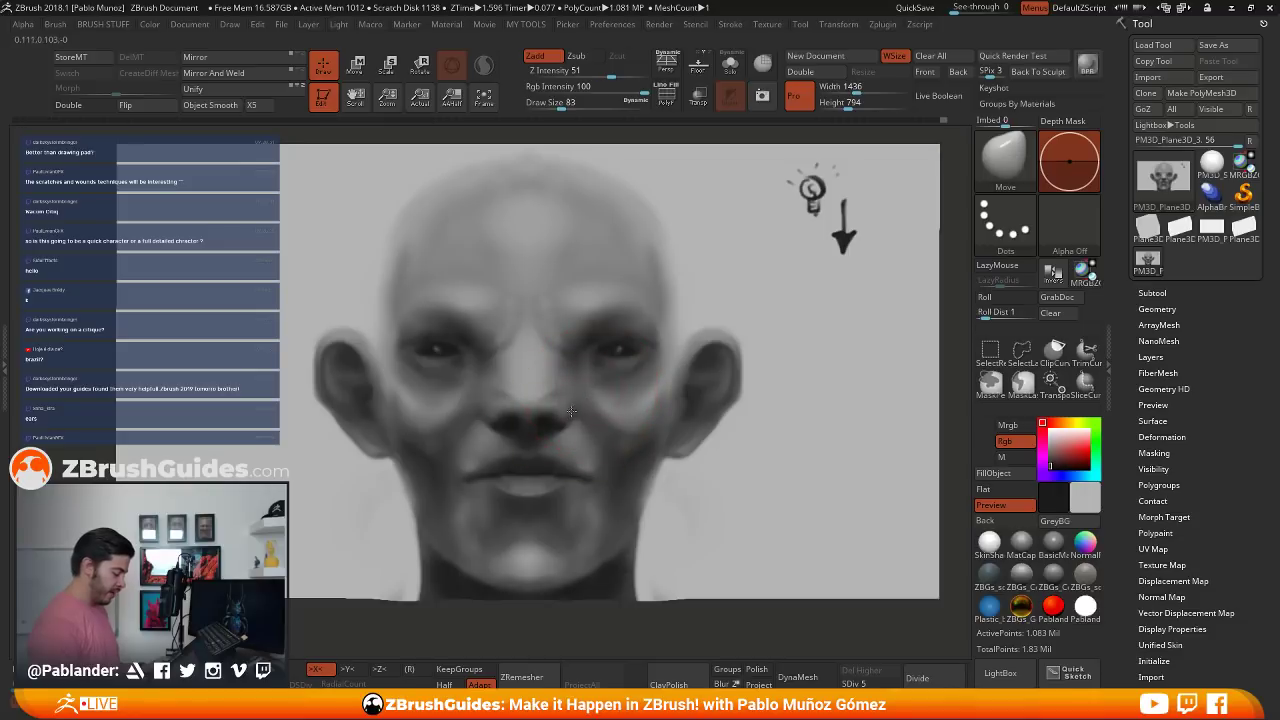
- Adjust the cheeks, jawline and mouth corners with the Move brush at draw size 83
{"action": "left_click_drag", "start_coordinate": [649, 398], "coordinate": [655, 402]}
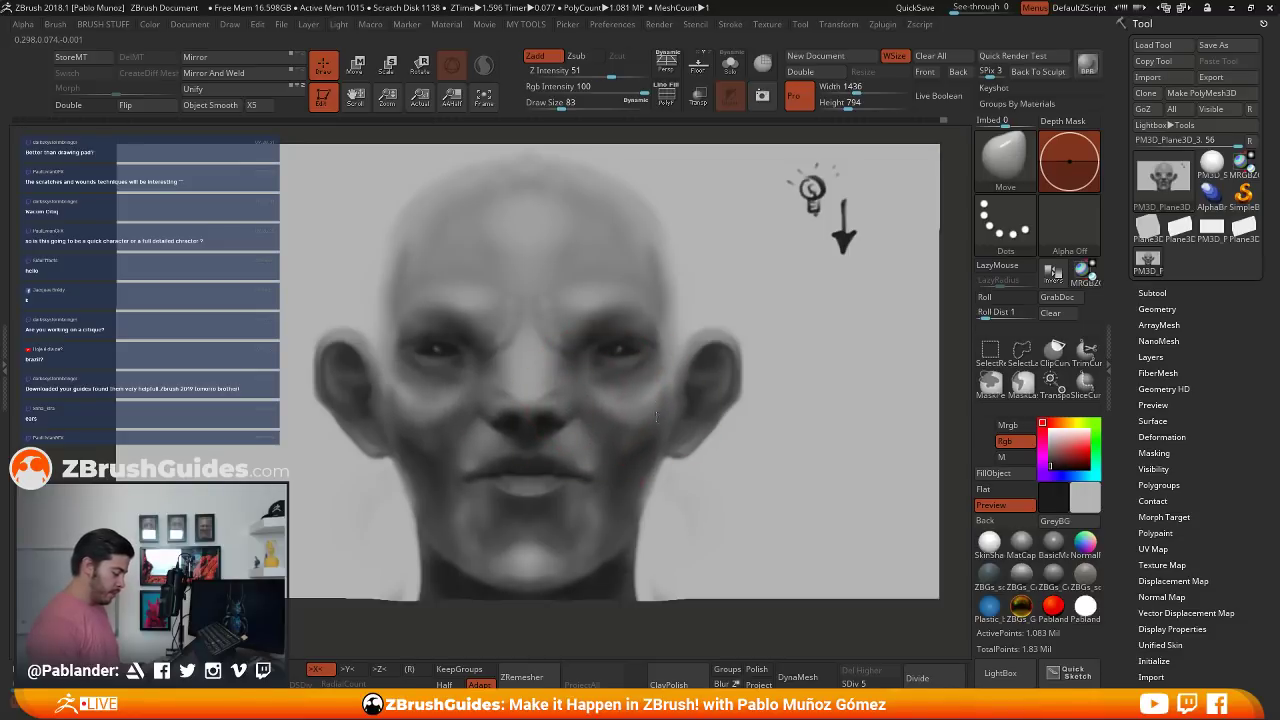
{"action": "mouse_move", "coordinate": [664, 478]}
{"action": "left_mouse_down"}
{"action": "mouse_move", "coordinate": [634, 528]}
{"action": "mouse_move", "coordinate": [574, 558]}
{"action": "left_mouse_up"}
{"action": "mouse_move", "coordinate": [588, 484]}
{"action": "left_mouse_down"}
{"action": "mouse_move", "coordinate": [601, 474]}
{"action": "mouse_move", "coordinate": [587, 465]}
{"action": "left_mouse_up"}
- Reshape the lower lip and the sides of the nose with the Move brush, reducing the draw size to 51
{"action": "key", "text": "space"}
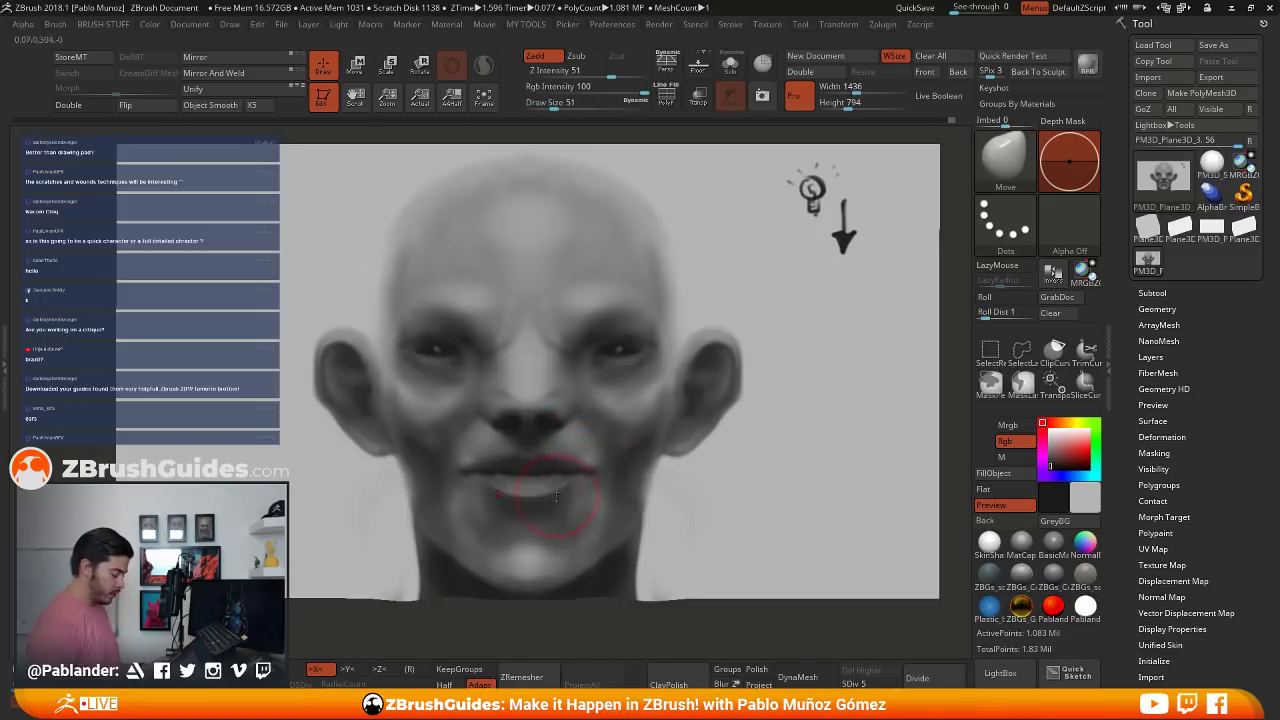
{"action": "left_click_drag", "start_coordinate": [538, 501], "coordinate": [550, 494]}
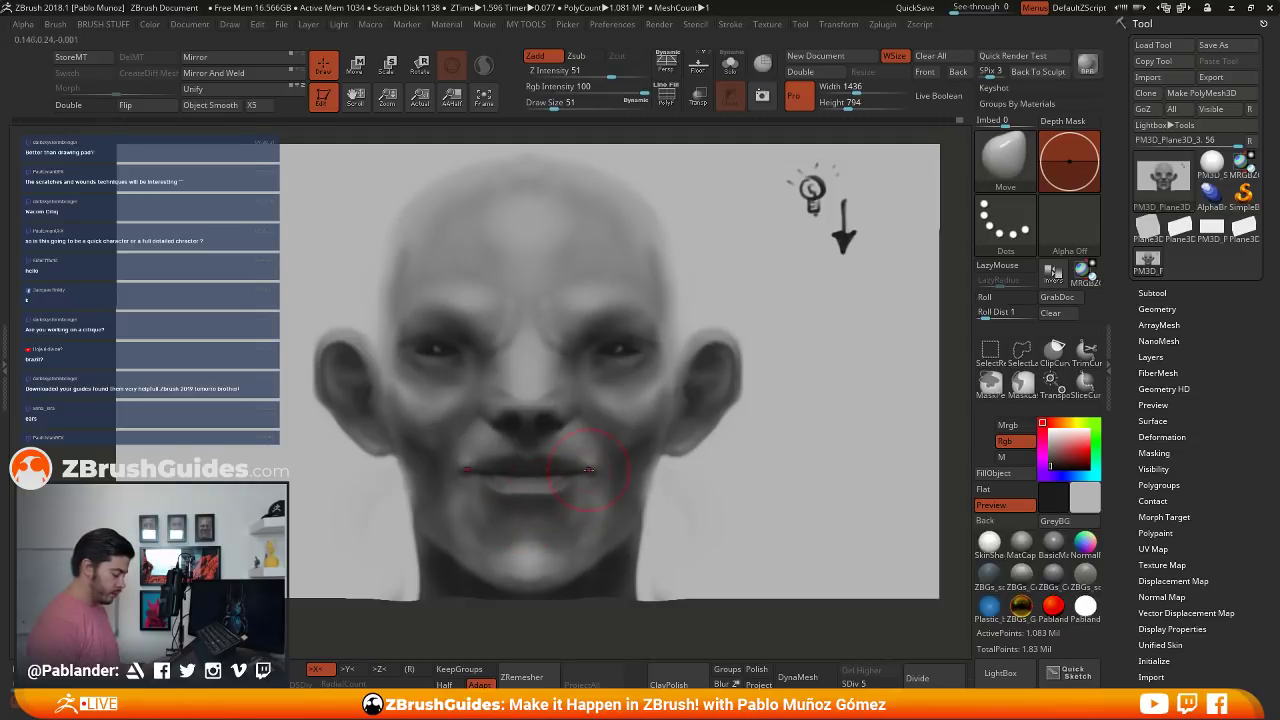
{"action": "mouse_move", "coordinate": [560, 426]}
{"action": "left_mouse_down"}
{"action": "mouse_move", "coordinate": [550, 412]}
{"action": "mouse_move", "coordinate": [567, 381]}
{"action": "left_mouse_up"}
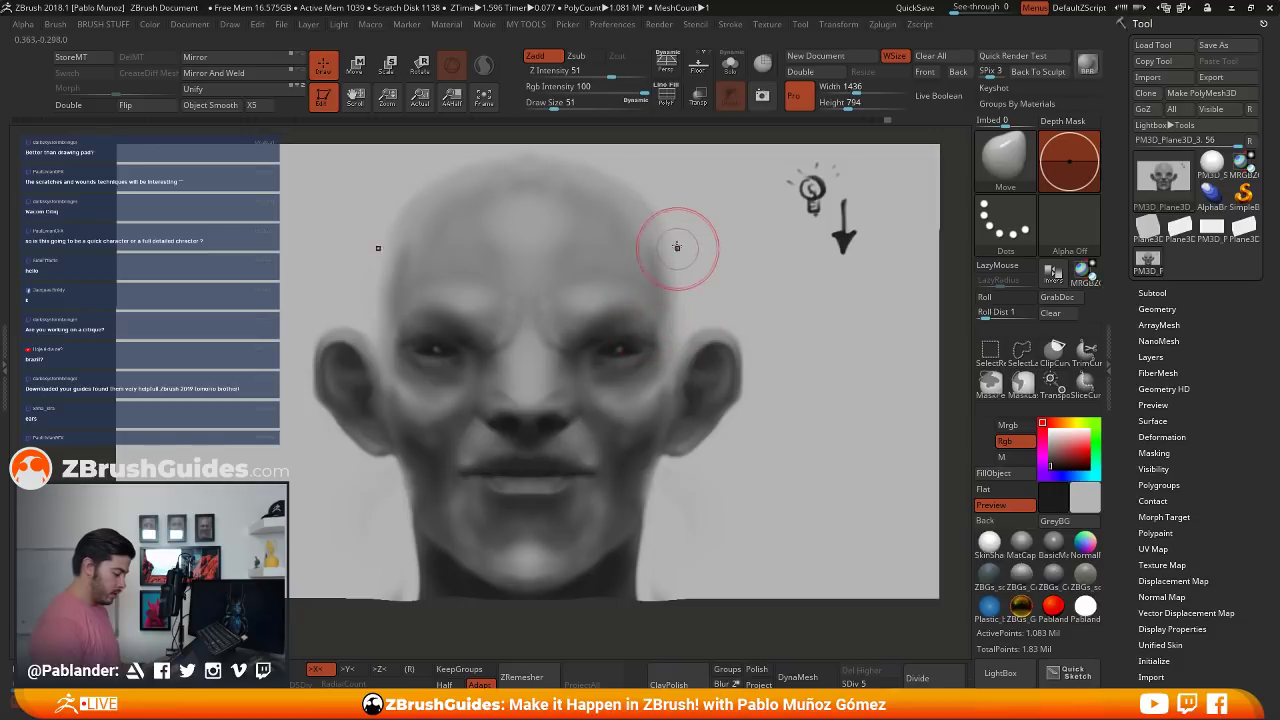
- Raise the tops of the ears and tuck in the earlobes with the Move brush at draw size 51
{"action": "mouse_move", "coordinate": [723, 334]}
{"action": "left_mouse_down"}
{"action": "mouse_move", "coordinate": [724, 318]}
{"action": "mouse_move", "coordinate": [712, 330]}
{"action": "left_mouse_up"}
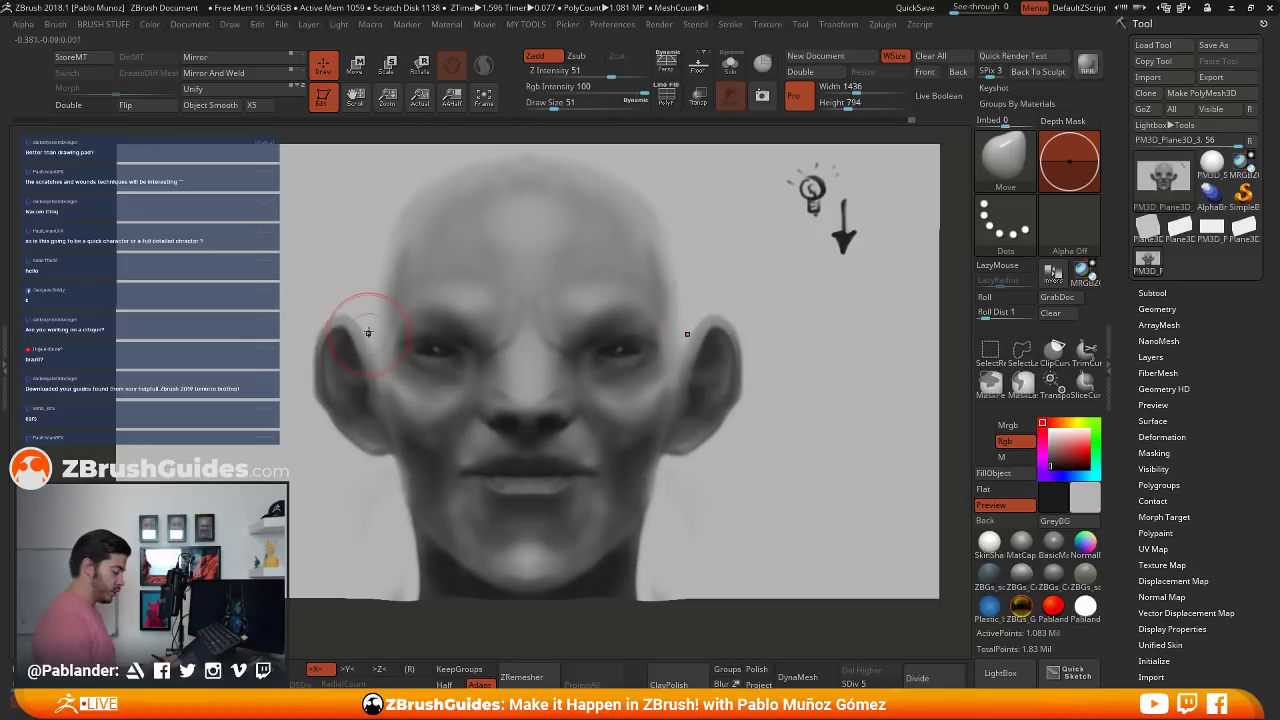
{"action": "left_click_drag", "start_coordinate": [346, 343], "coordinate": [359, 333]}
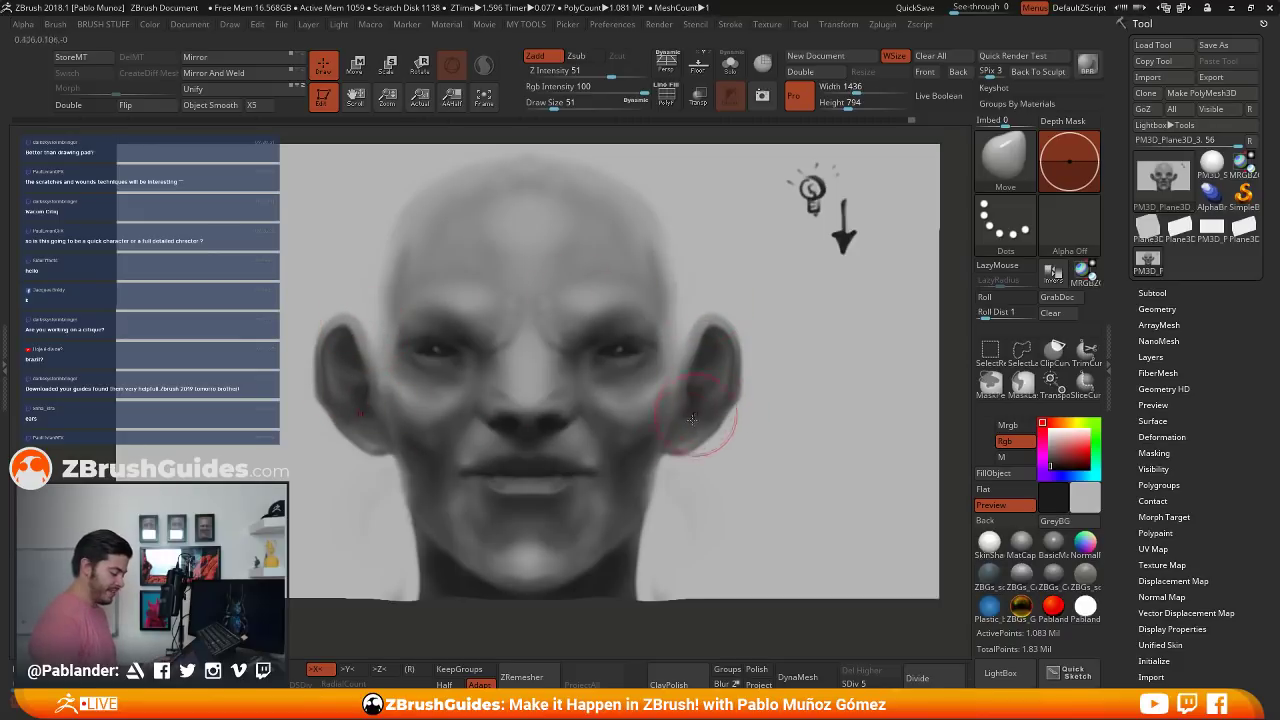
{"action": "left_click_drag", "start_coordinate": [664, 440], "coordinate": [661, 430]}
- Refine the cheek and jaw contour and push the lips upward with the Move brush at draw size 51
{"action": "left_click_drag", "start_coordinate": [650, 486], "coordinate": [638, 462]}
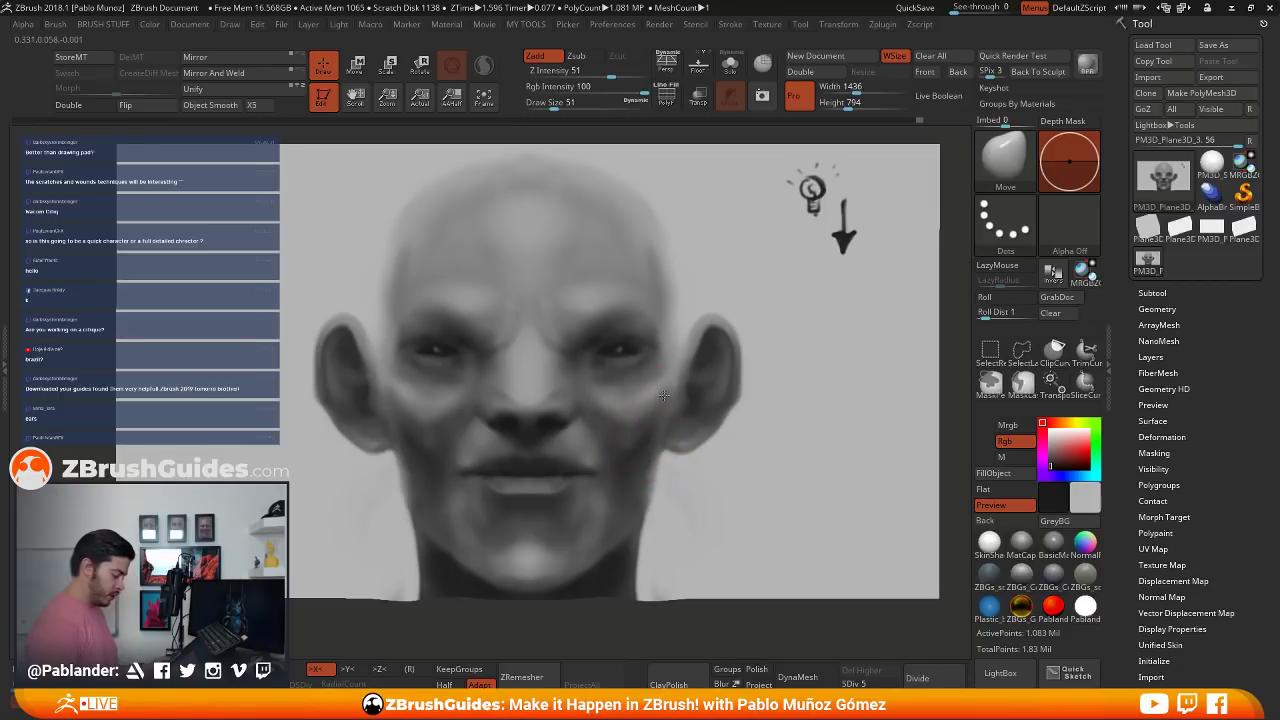
{"action": "left_click_drag", "start_coordinate": [663, 449], "coordinate": [655, 455]}
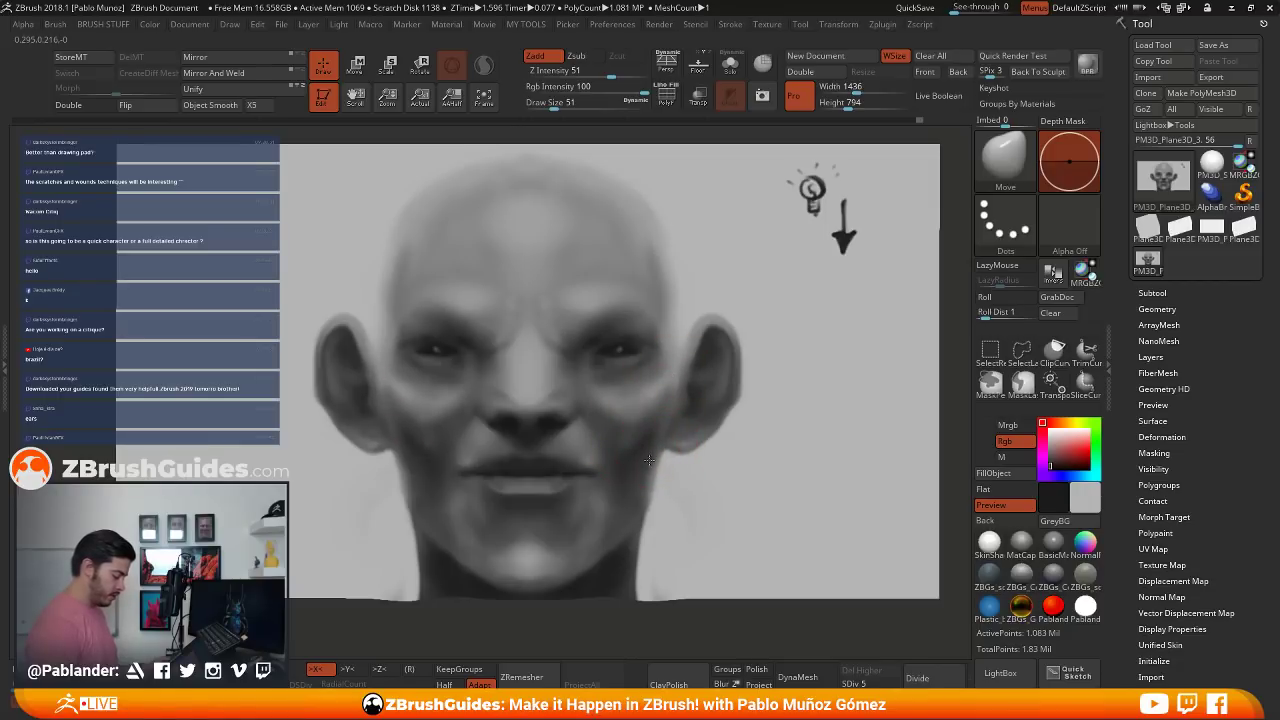
{"action": "left_click_drag", "start_coordinate": [655, 507], "coordinate": [647, 511]}
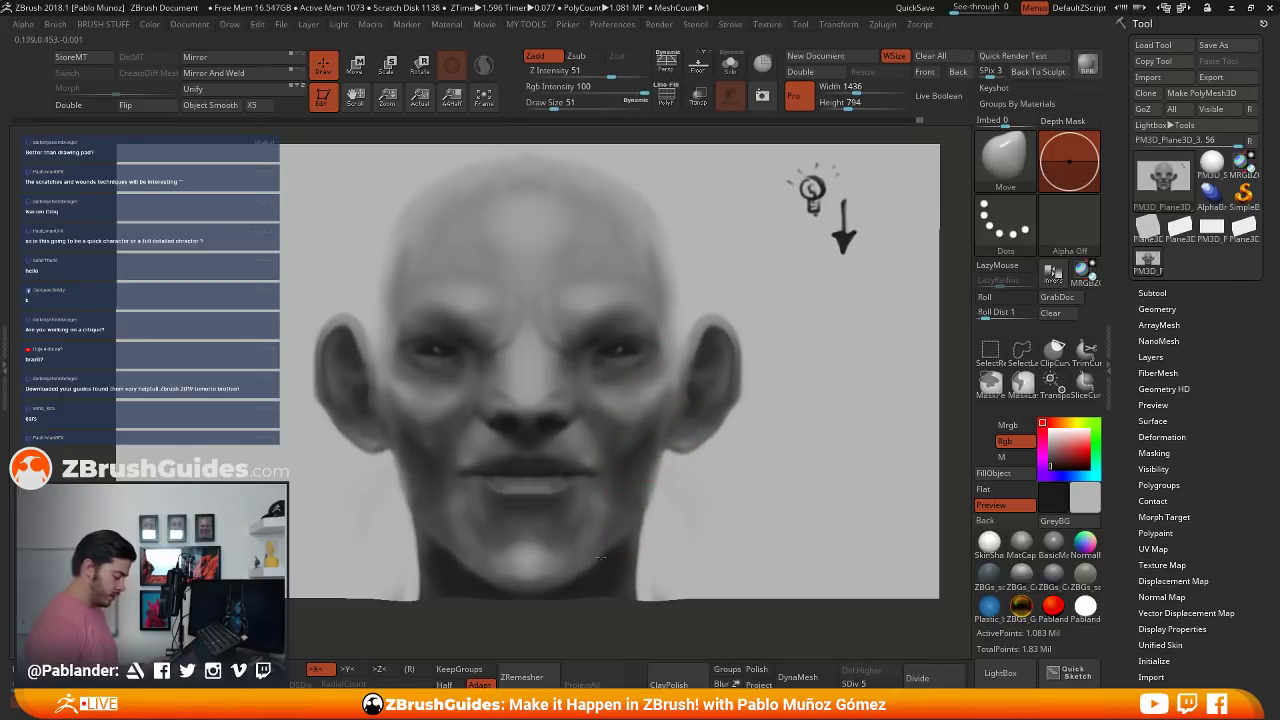
{"action": "mouse_move", "coordinate": [531, 497]}
{"action": "left_mouse_down"}
{"action": "mouse_move", "coordinate": [546, 493]}
{"action": "mouse_move", "coordinate": [530, 467]}
{"action": "left_mouse_up"}
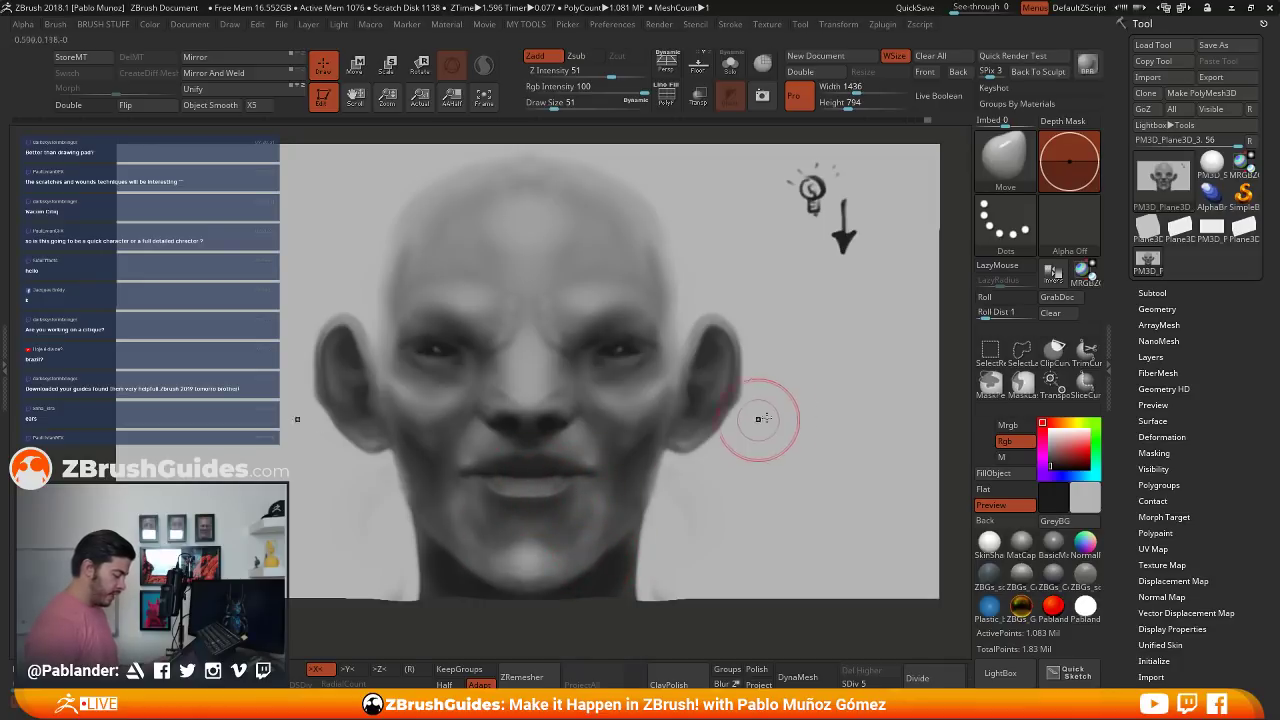
- Try the Inflat brush on the ears
{"action": "key", "text": "b"}
{"action": "left_click", "coordinate": [773, 131]}
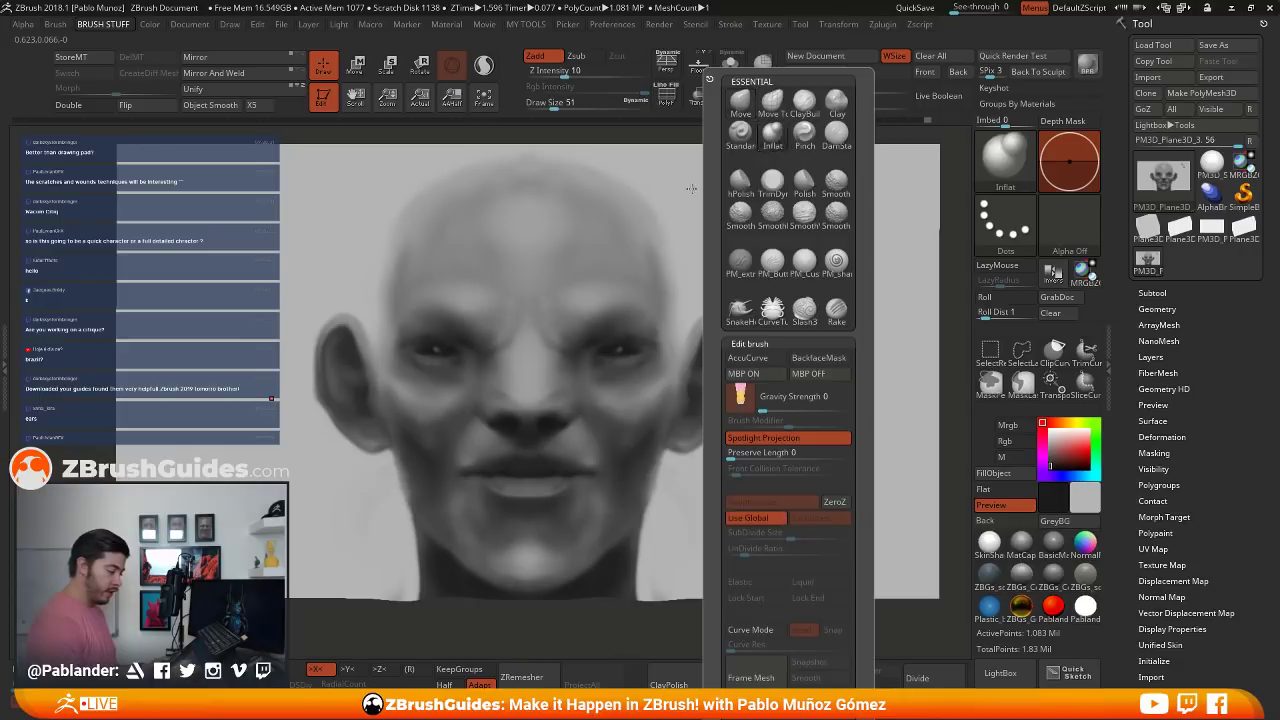
{"action": "left_click_drag", "start_coordinate": [705, 378], "coordinate": [710, 378]}
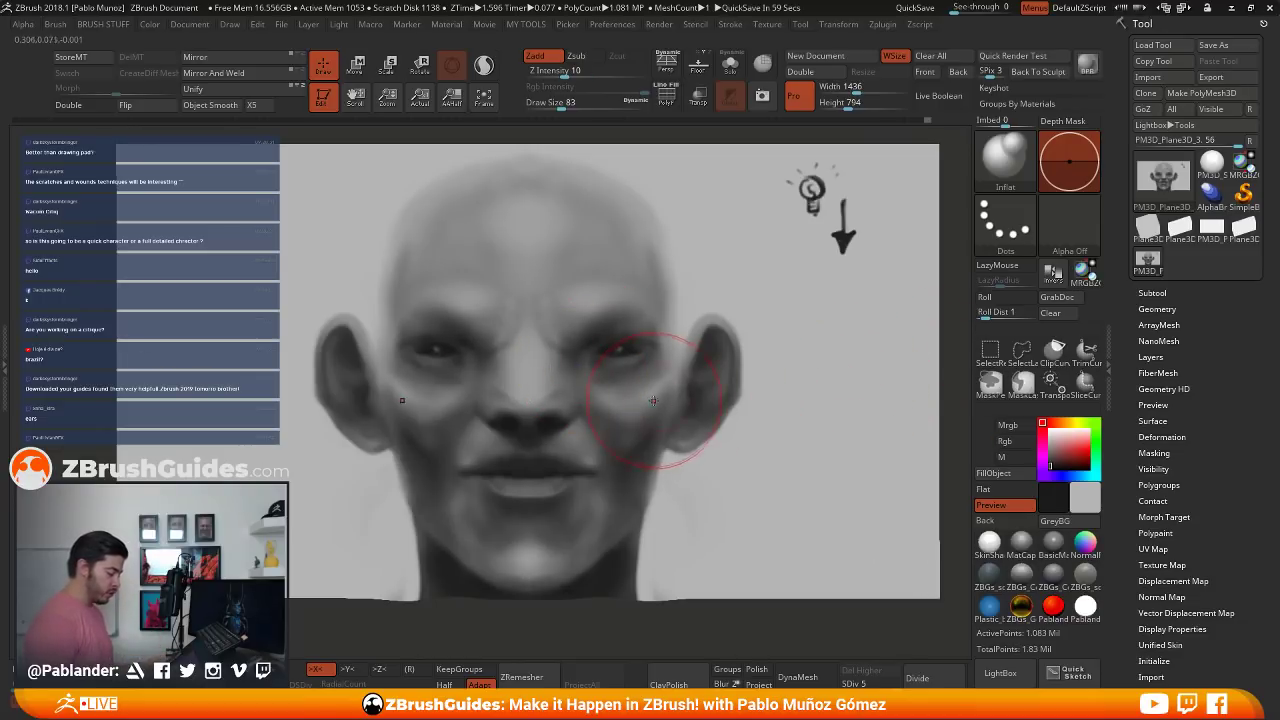
- Try pinching the eyes and the area beside the nose with the Pinch brush at draw size 83
{"action": "key", "text": "b"}
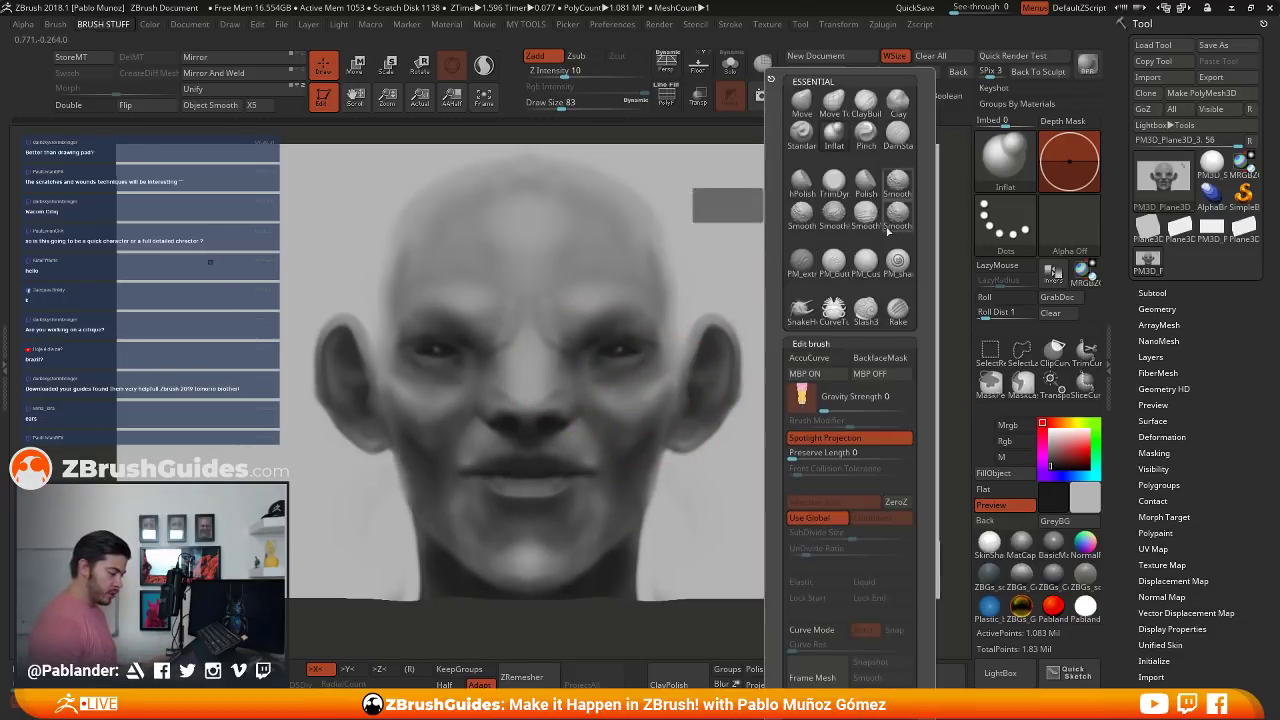
{"action": "key", "text": "p"}
{"action": "key", "text": "i"}
{"action": "left_click_drag", "start_coordinate": [588, 350], "coordinate": [648, 352]}
{"action": "key", "text": "ctrl+z"}
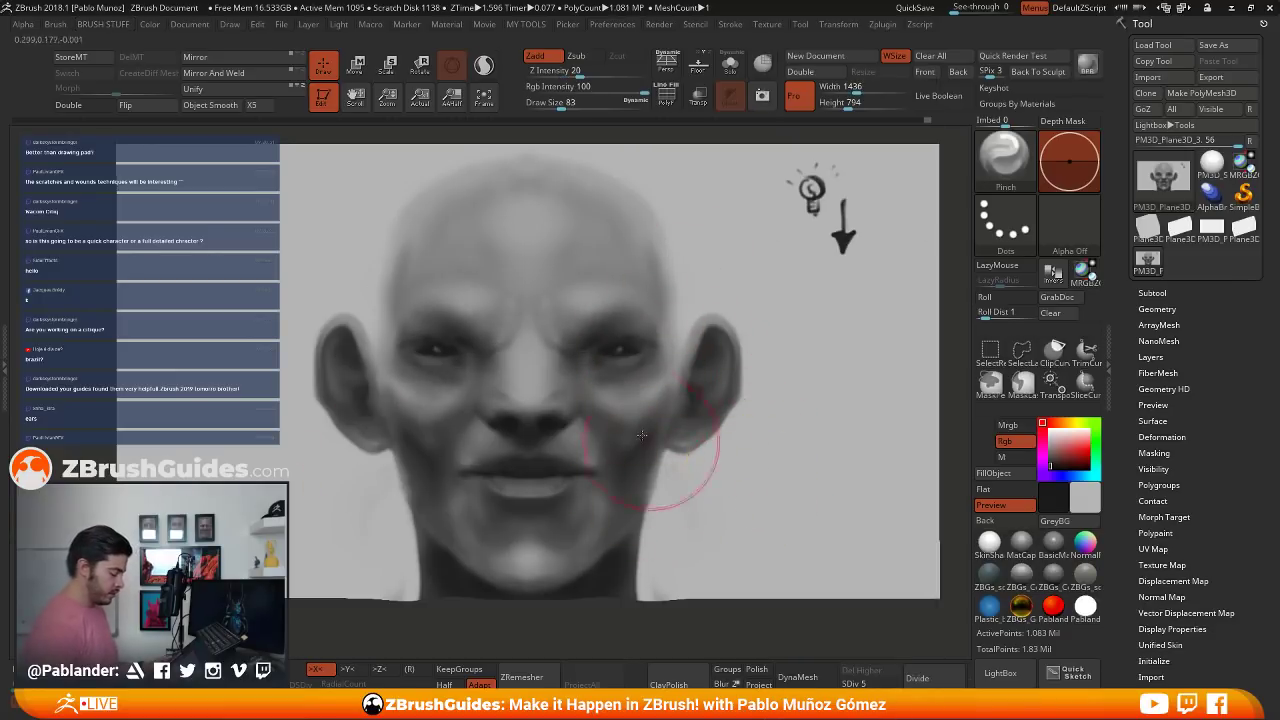
{"action": "mouse_move", "coordinate": [597, 349]}
{"action": "left_mouse_down"}
{"action": "mouse_move", "coordinate": [644, 351]}
{"action": "mouse_move", "coordinate": [572, 379]}
{"action": "left_mouse_up"}
{"action": "key", "text": "ctrl+z"}
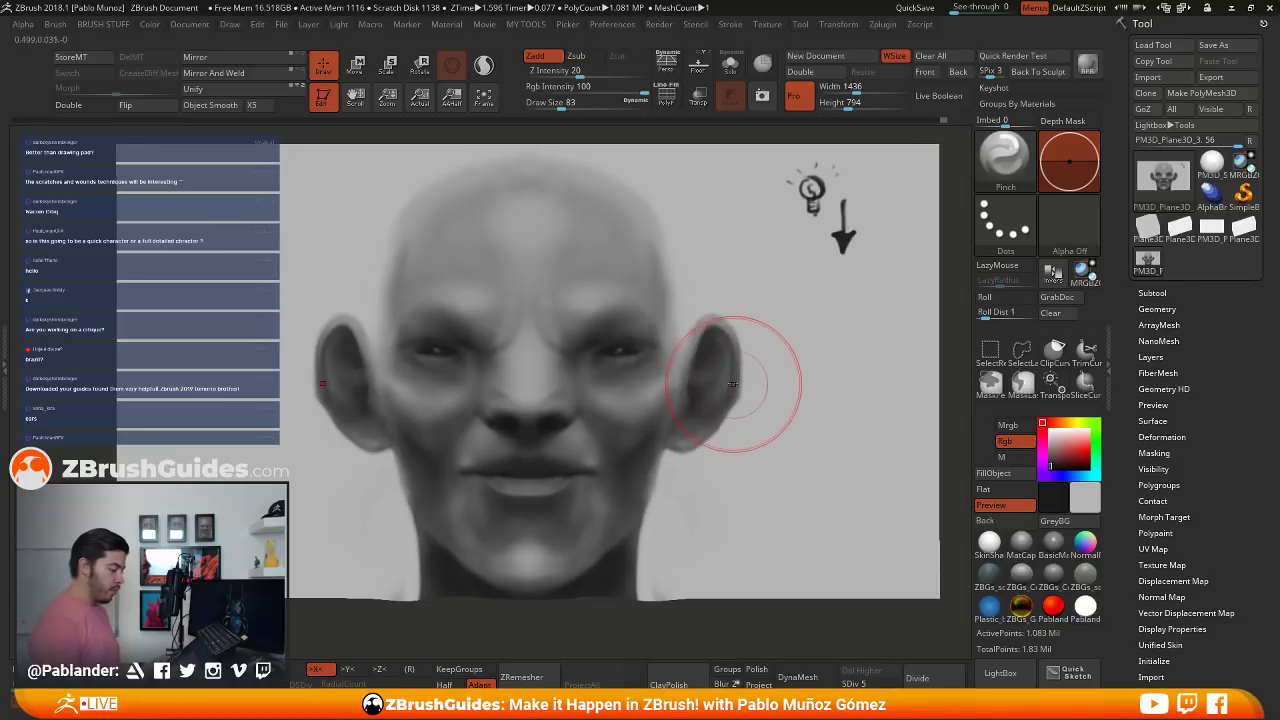
- Switch to the Pen Shadow brush and try a stroke beside the ear
{"action": "key", "text": "b"}
{"action": "key", "text": "s"}
{"action": "key", "text": "t"}
{"action": "left_click", "coordinate": [1001, 160]}
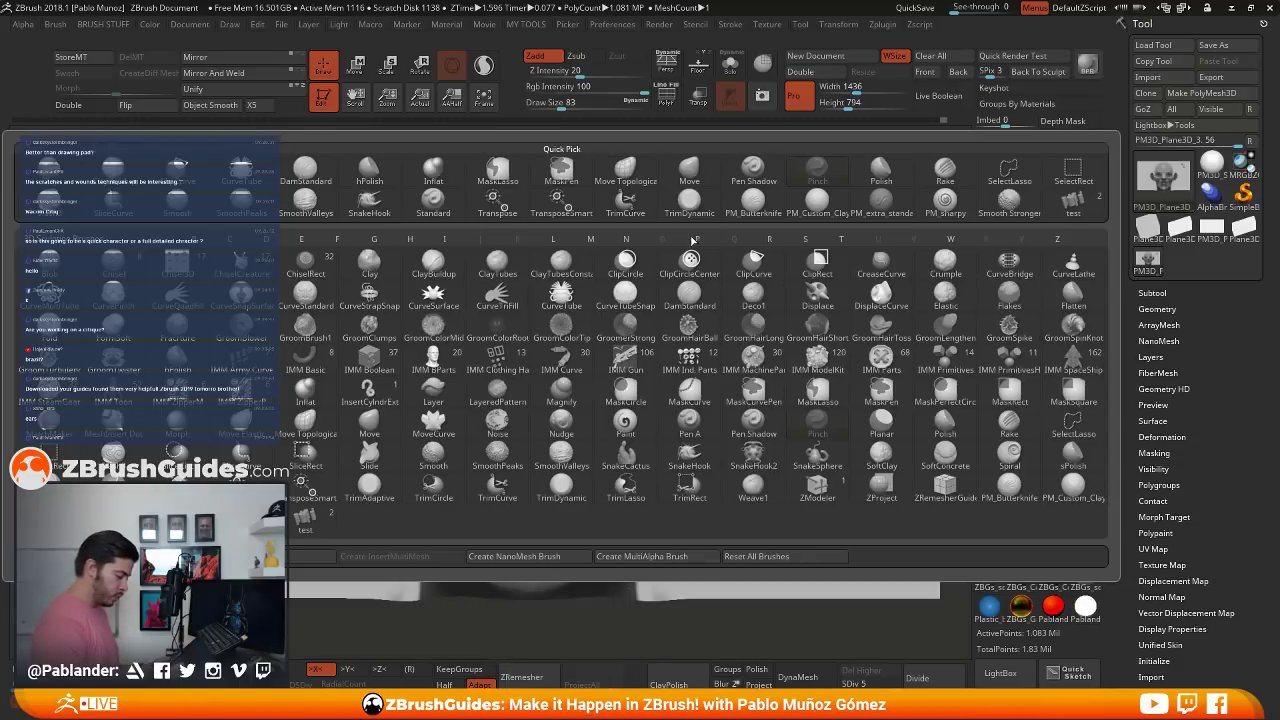
{"action": "key", "text": "p"}
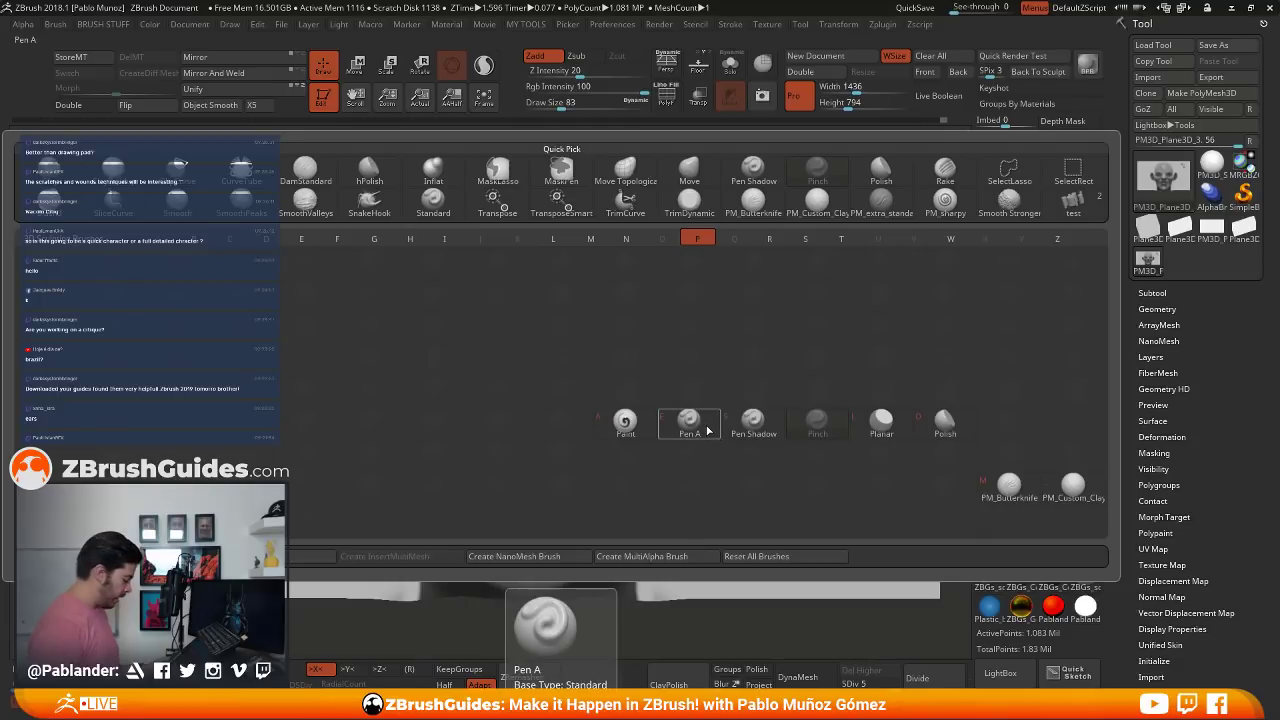
{"action": "left_click", "coordinate": [700, 432]}
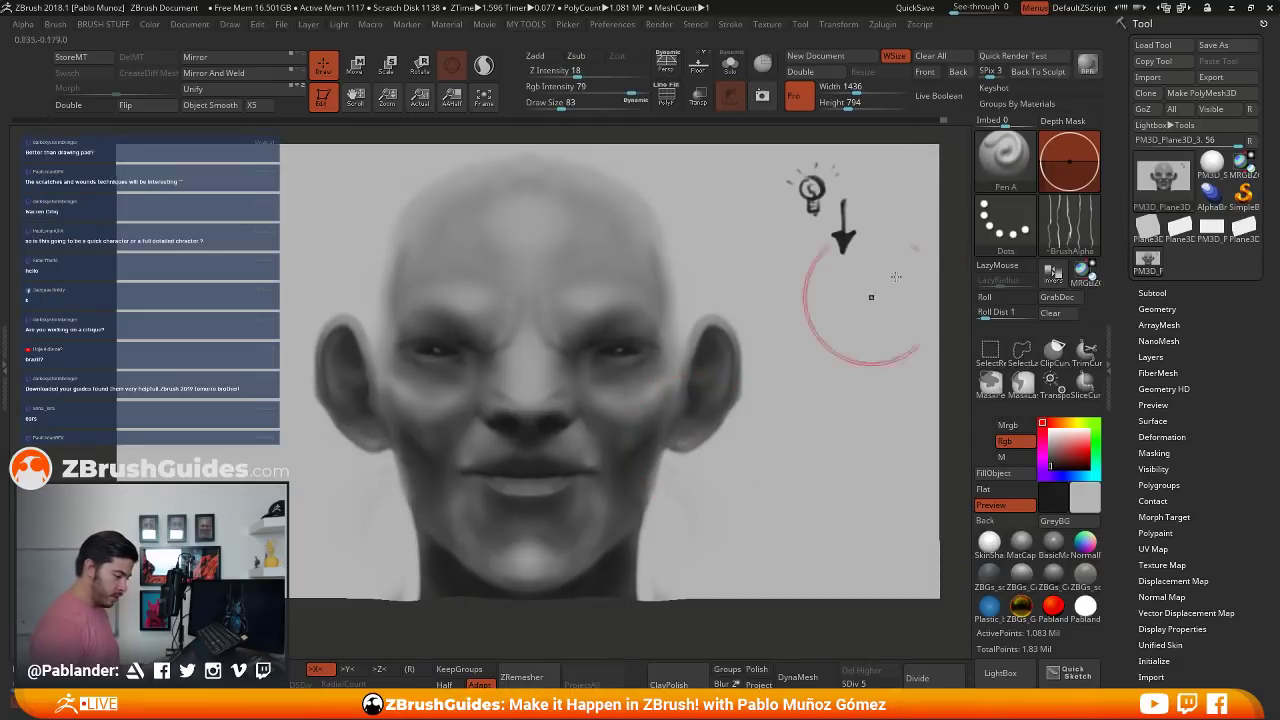
{"action": "key", "text": "b"}
{"action": "key", "text": "p"}
{"action": "left_click", "coordinate": [757, 459]}
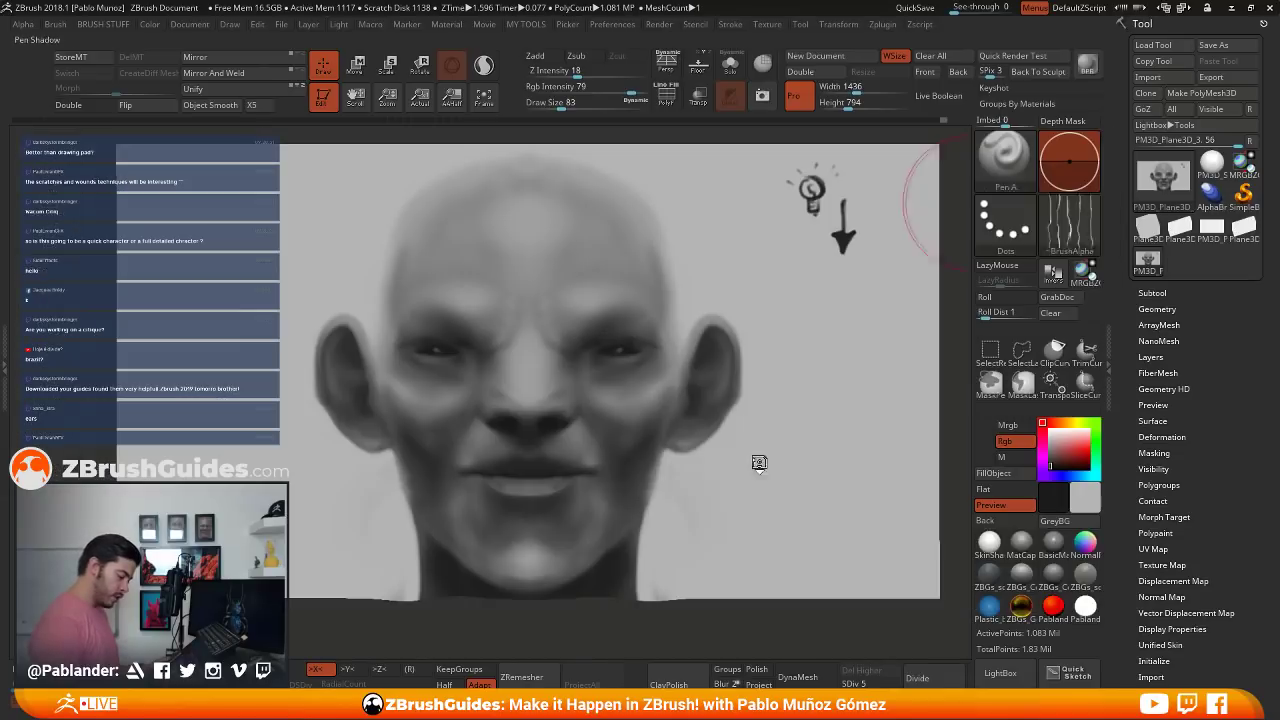
{"action": "left_click_drag", "start_coordinate": [749, 314], "coordinate": [776, 392]}
{"action": "key", "text": "ctrl+z"}
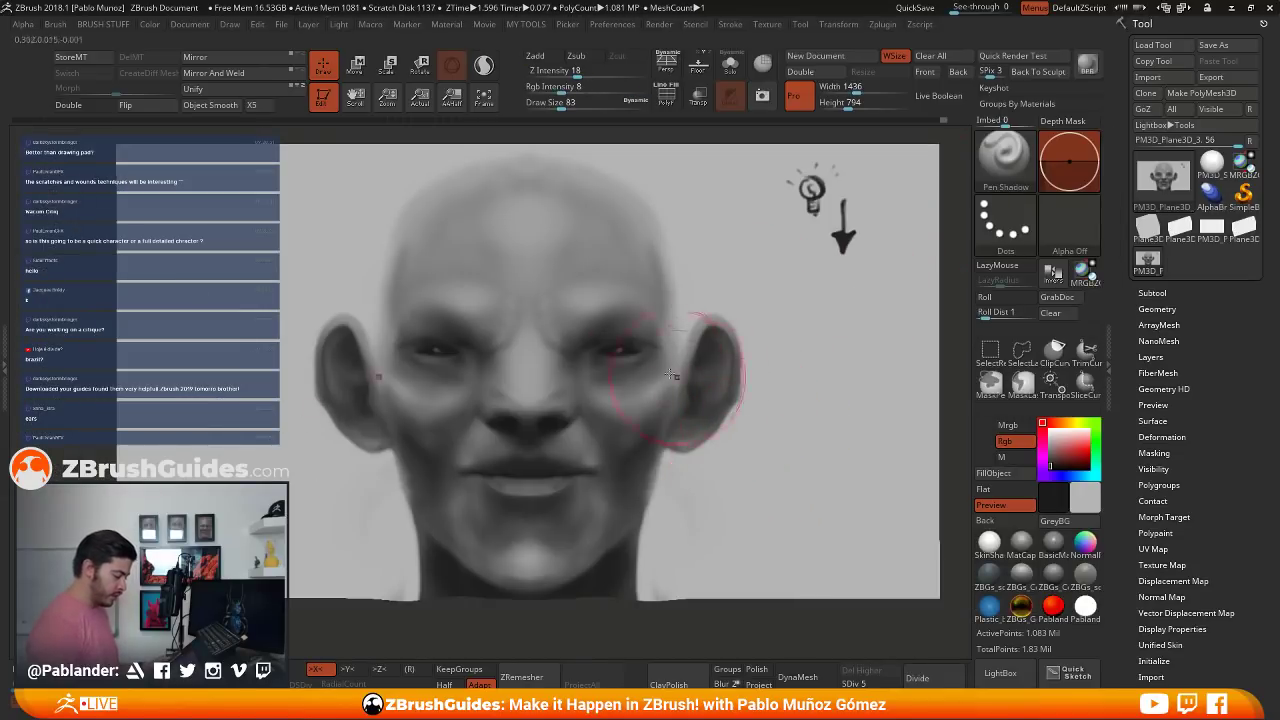
- Shade the ears, cheeks and sides of the mouth using sampled greys with the Pen Shadow brush at draw size 49
{"action": "key", "text": "space"}
{"action": "left_click", "coordinate": [687, 316]}
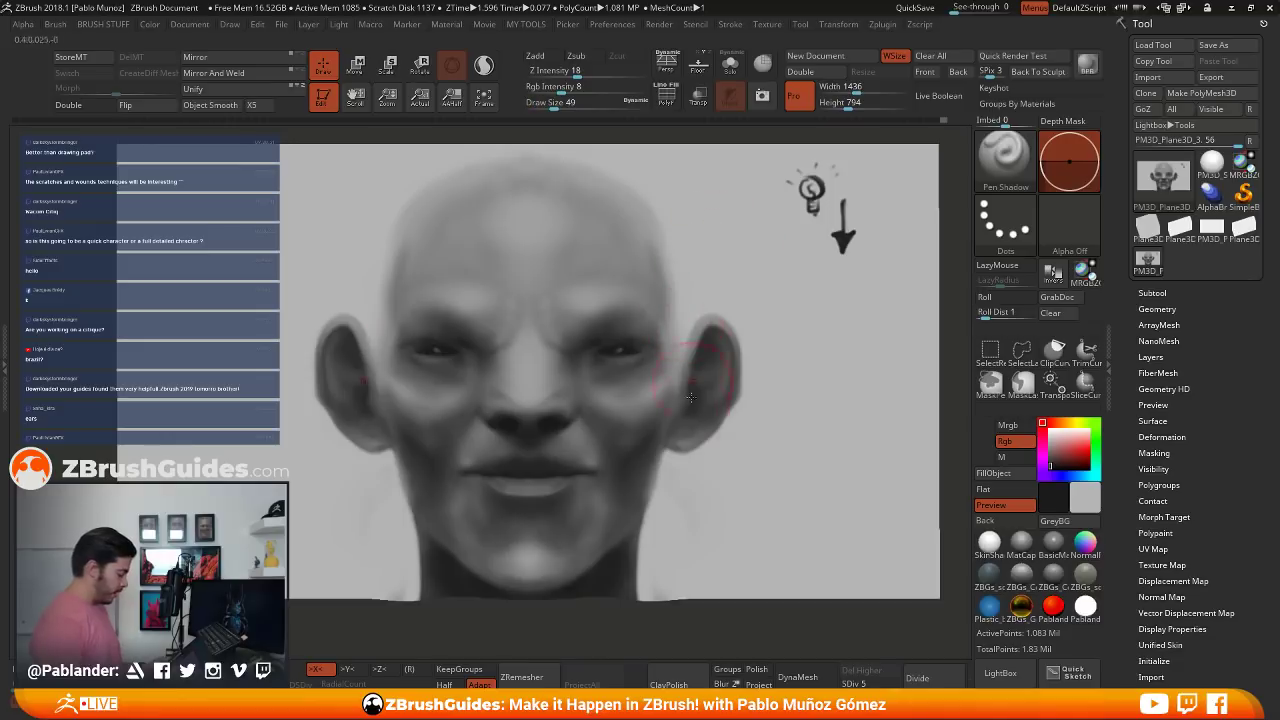
{"action": "key", "text": "c"}
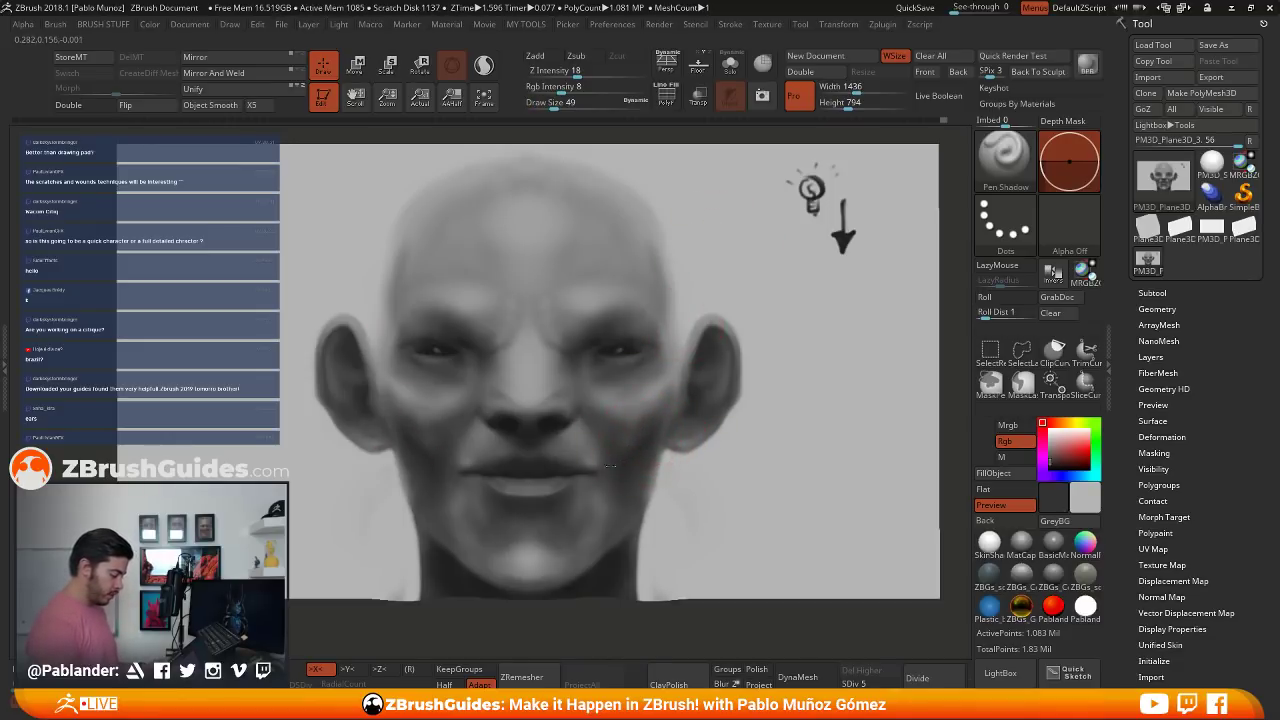
{"action": "key", "text": "c"}
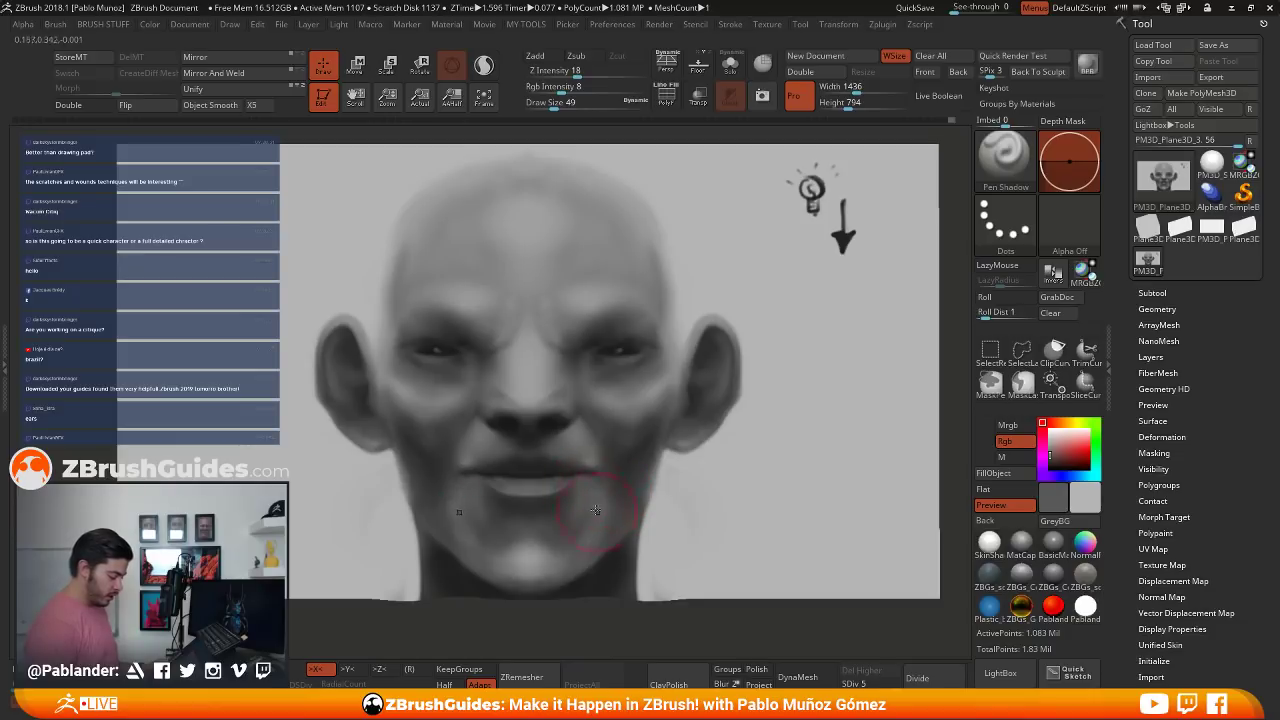
{"action": "key", "text": "c"}
{"action": "key", "text": "c"}
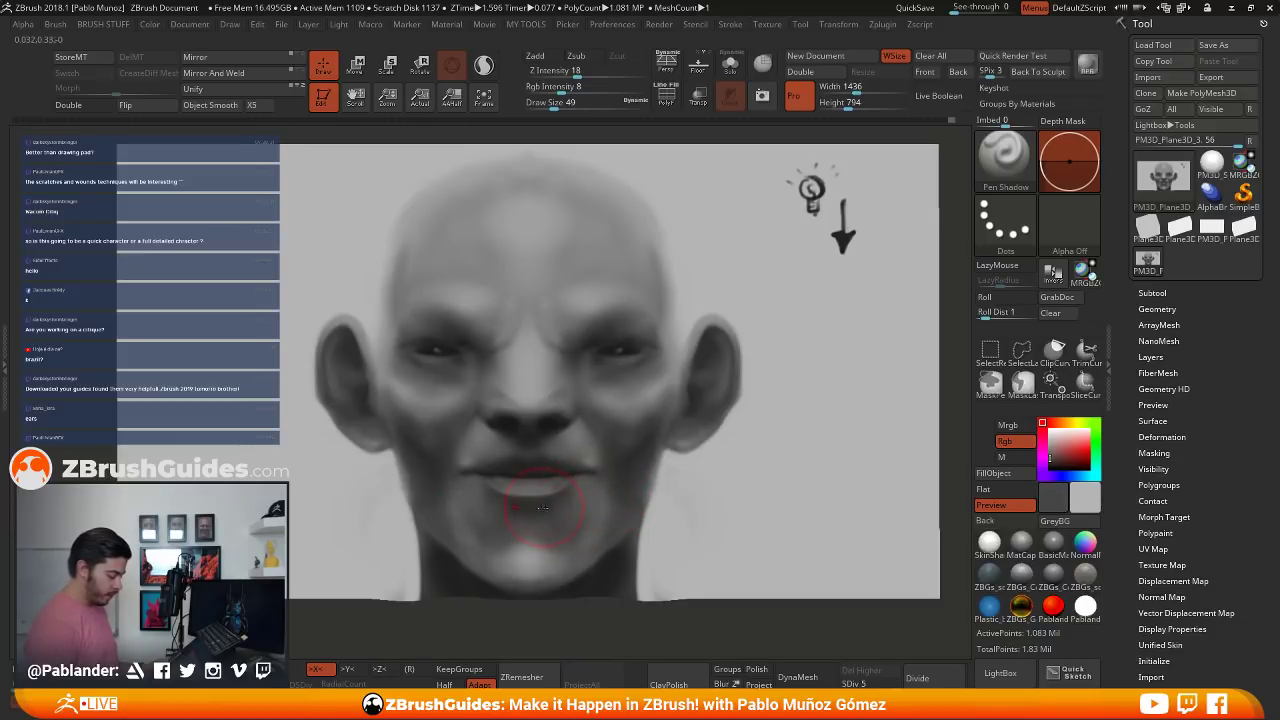
- Darken the area below the lower lip and soften the chin highlight using sampled greys at draw size 49
{"action": "key", "text": "c"}
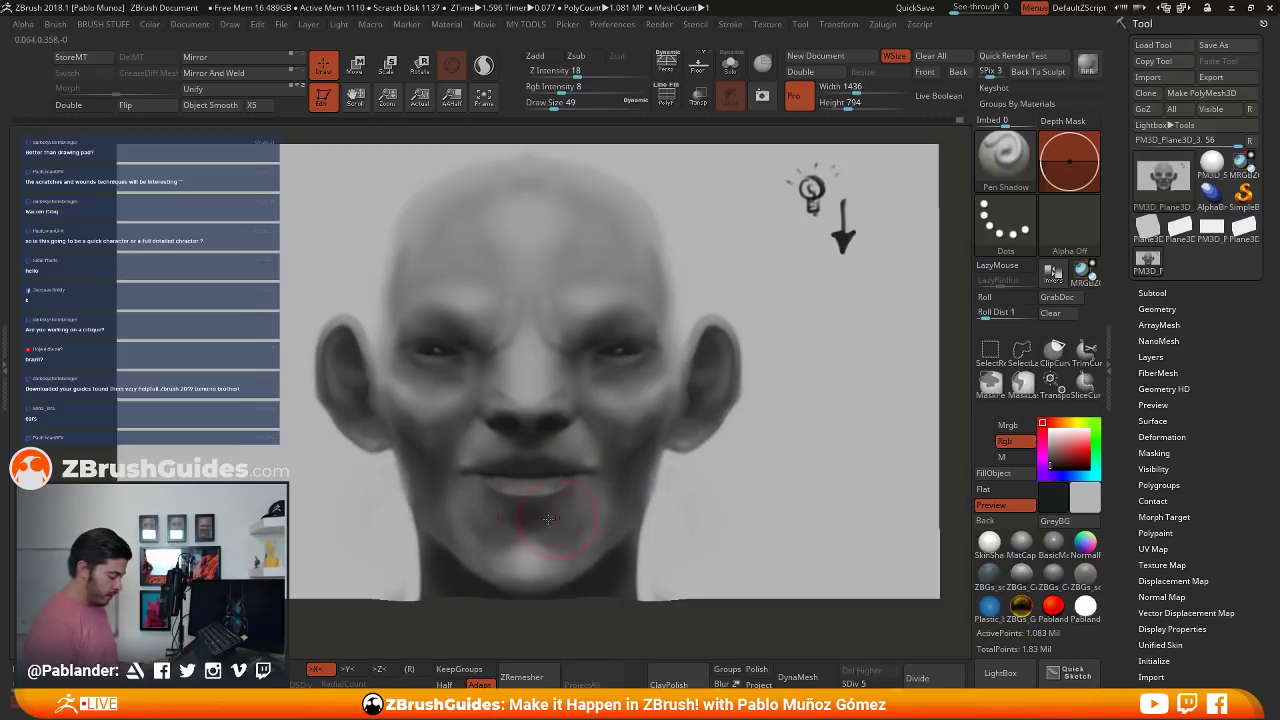
{"action": "key", "text": "c"}
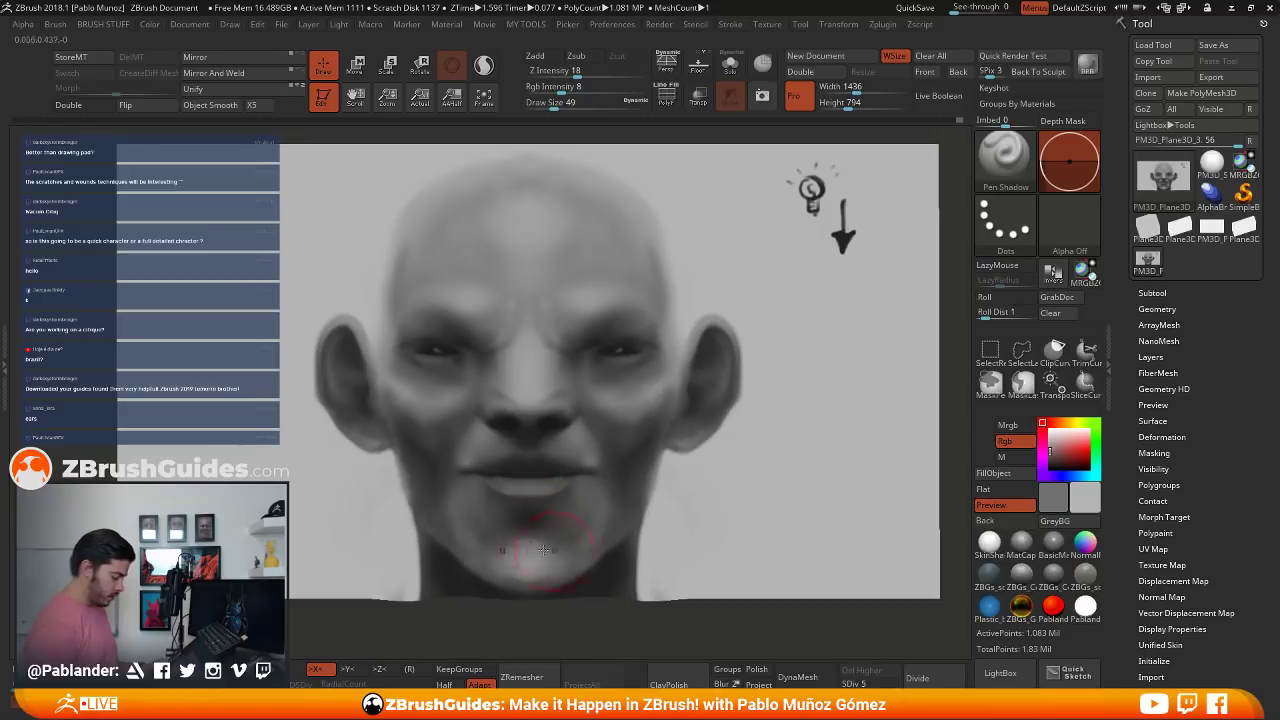
{"action": "key", "text": "c"}
{"action": "left_click_drag", "start_coordinate": [528, 571], "coordinate": [575, 565]}
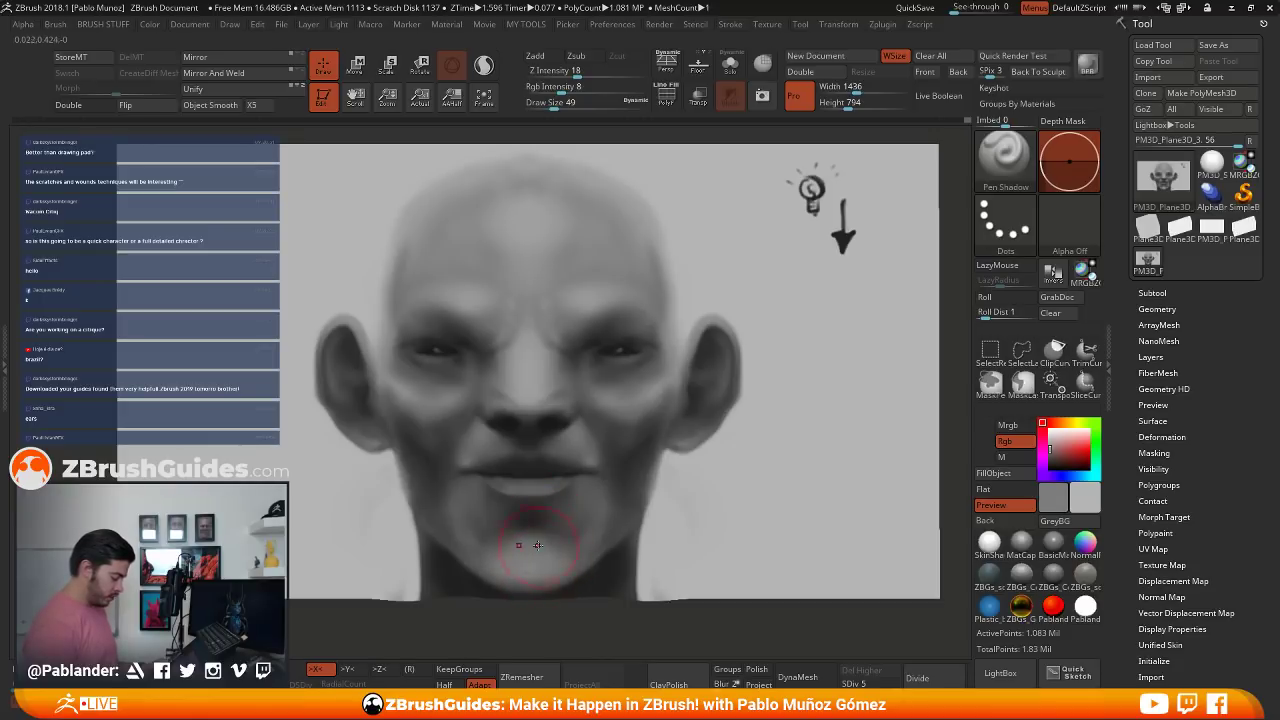
- Shade the sides of the nose using sampled greys with the Pen Shadow brush at draw size 25
{"action": "key", "text": "c"}
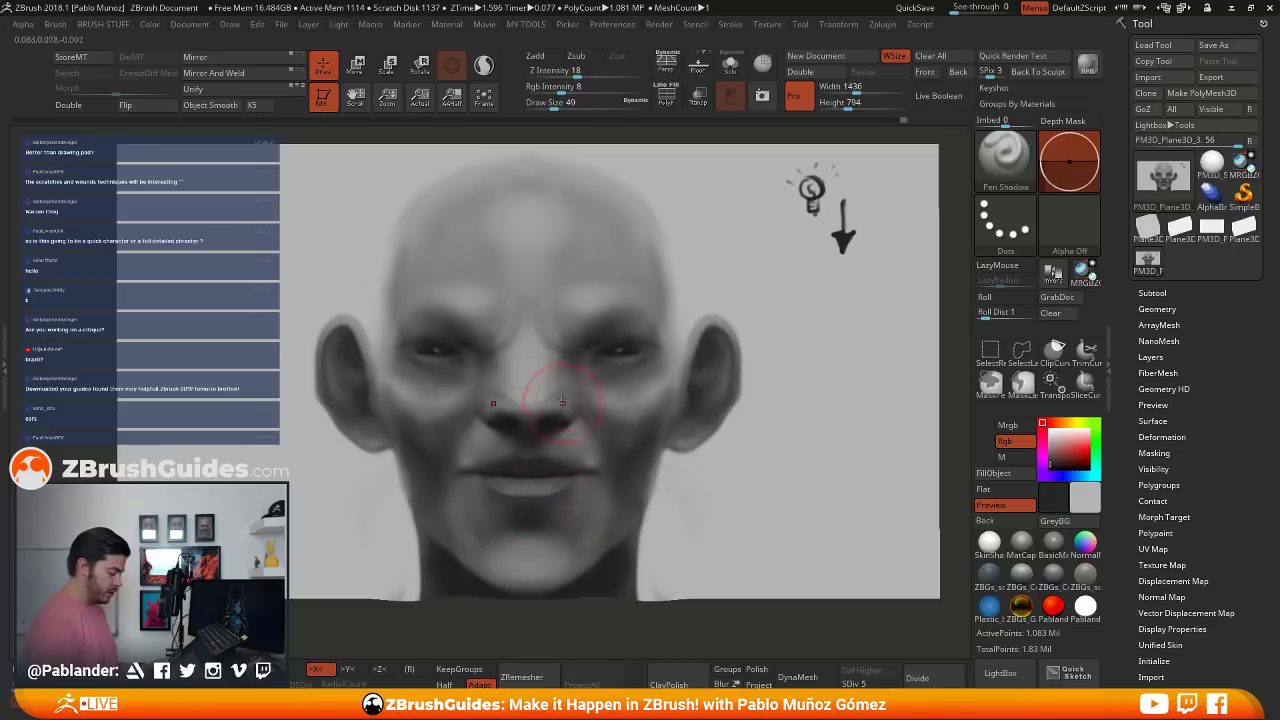
{"action": "key", "text": "s"}
{"action": "left_click_drag", "start_coordinate": [597, 399], "coordinate": [586, 401]}
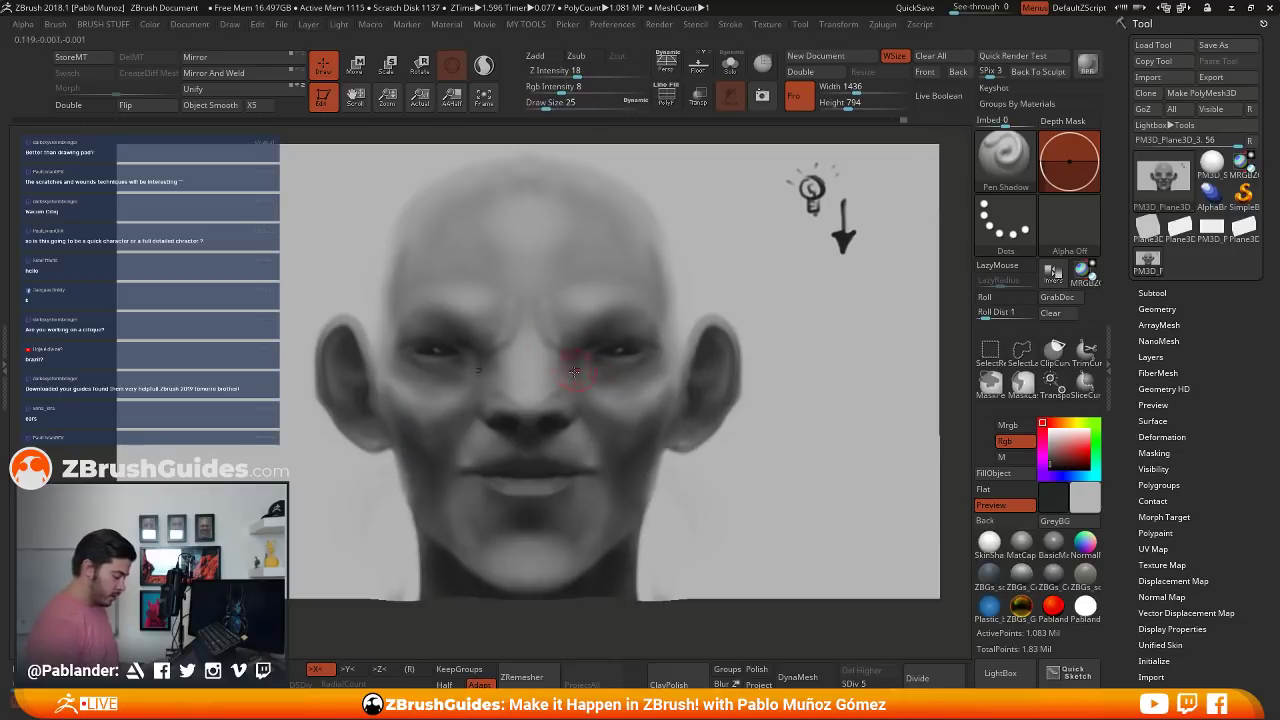
{"action": "key", "text": "c"}
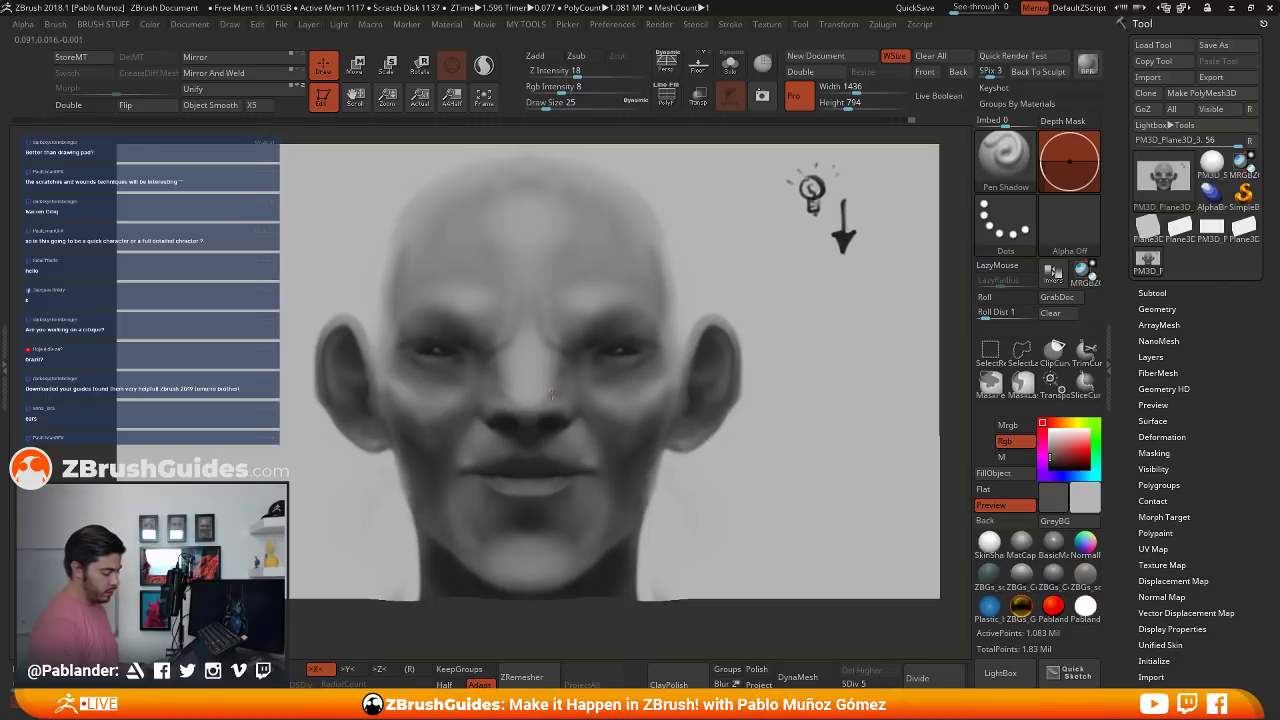
- Paint light highlights on the nostril wings and refine the nose shading with Pen Shadow at draw size 14
{"action": "key", "text": "space"}
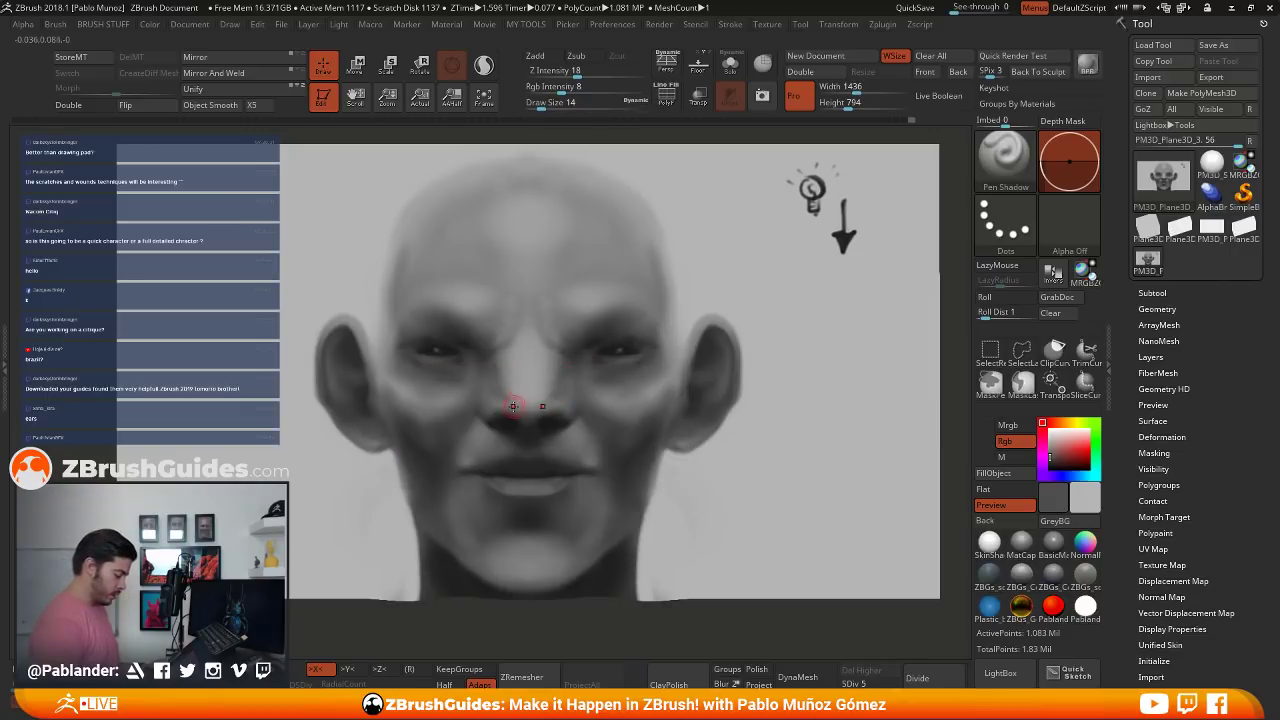
{"action": "key", "text": "c"}
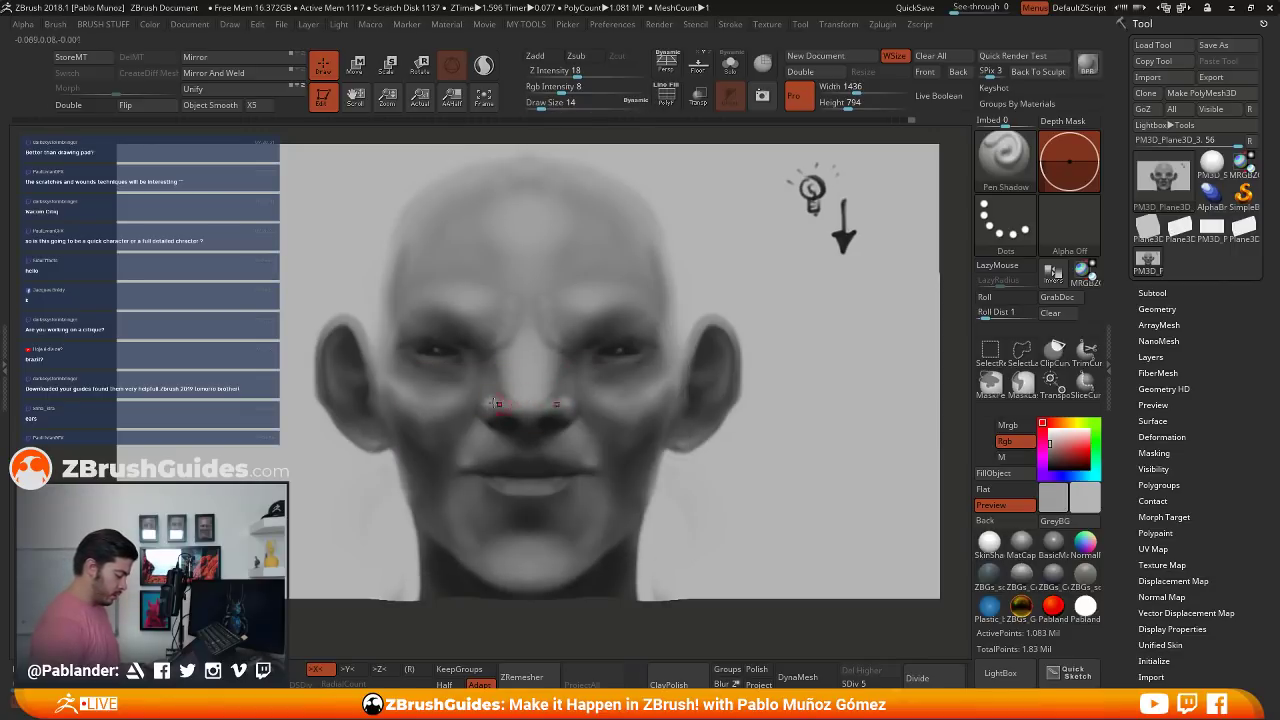
{"action": "key", "text": "c"}
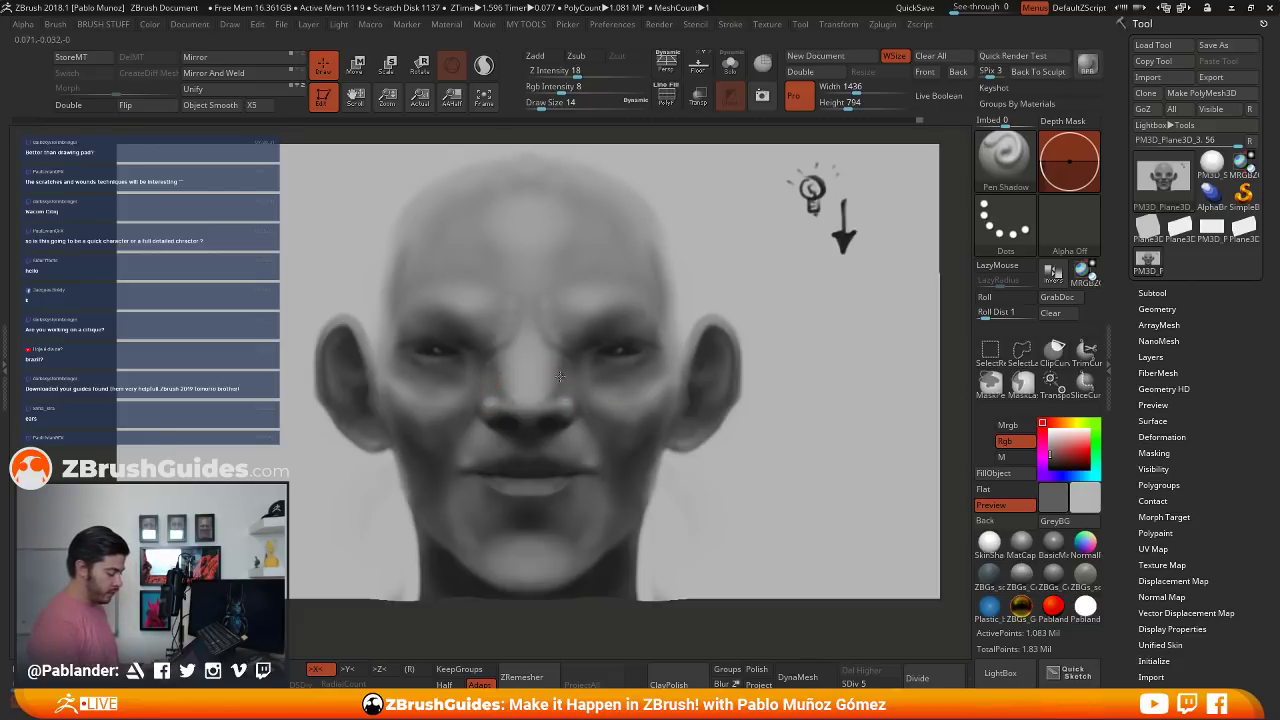
- Try painting pointed tips on the ears using sampled greys at draw size 14
{"action": "key", "text": "c"}
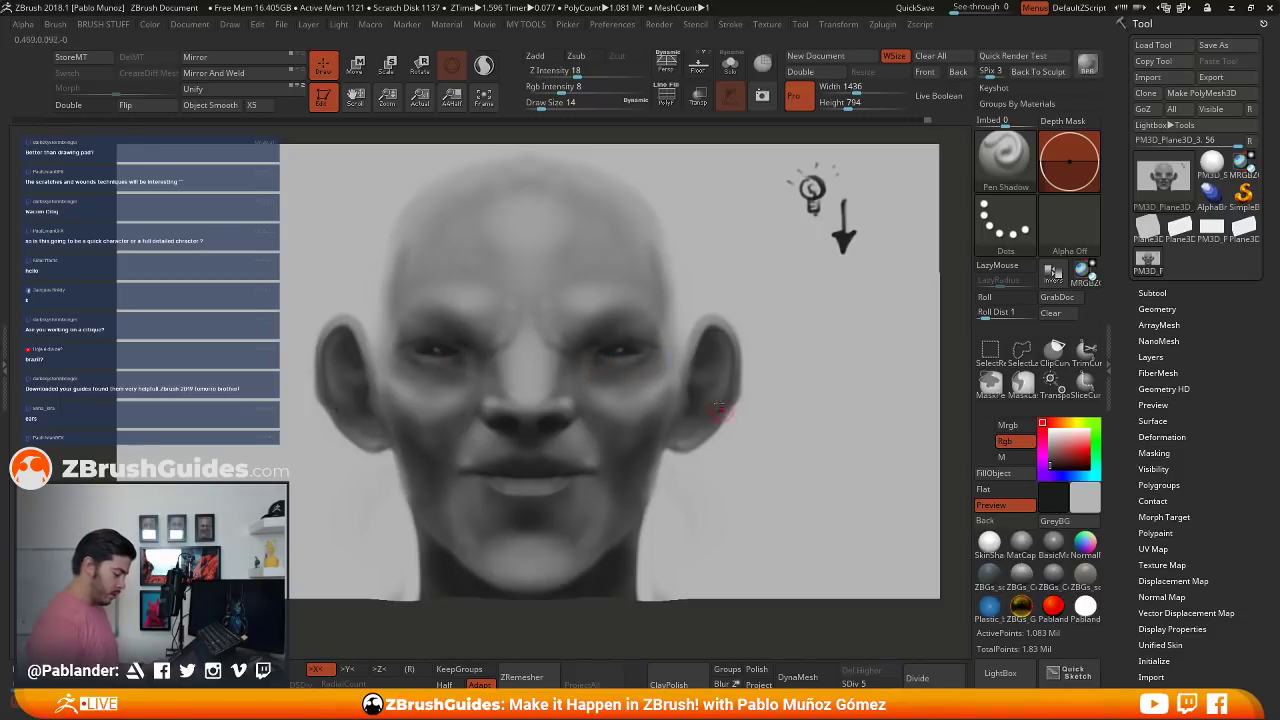
{"action": "key", "text": "c"}
{"action": "key", "text": "c"}
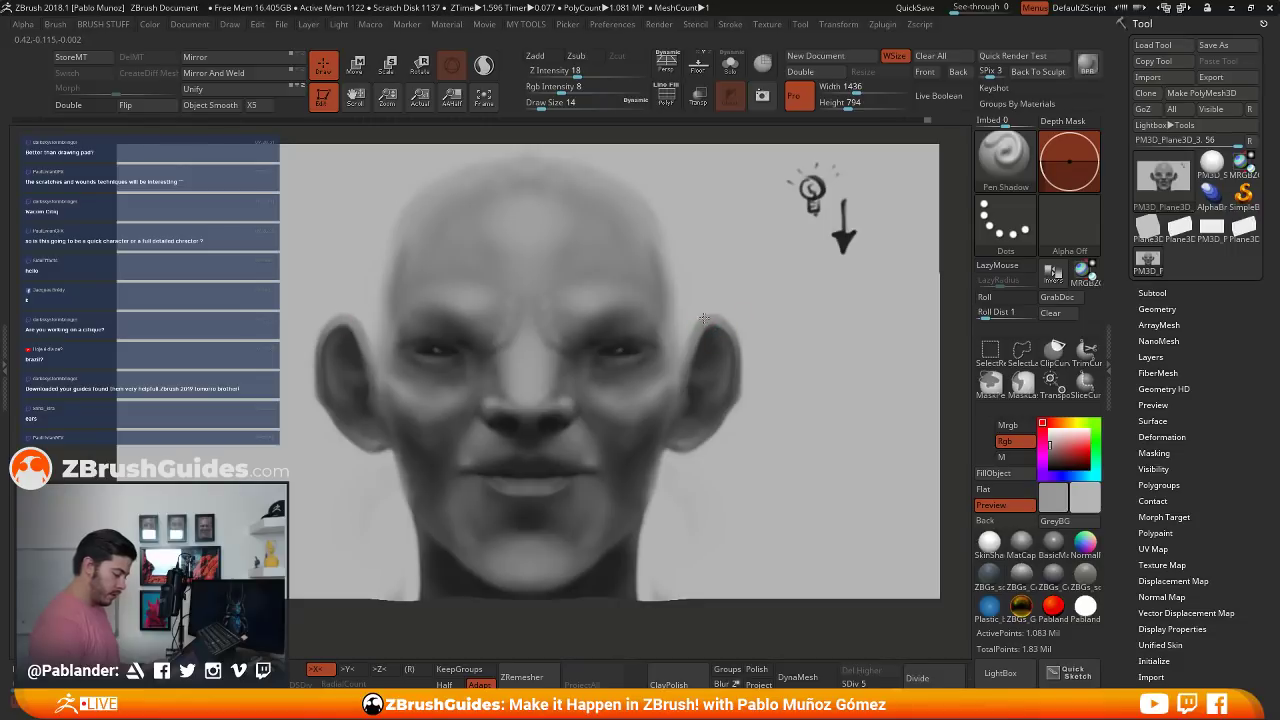
{"action": "mouse_move", "coordinate": [710, 320]}
{"action": "left_mouse_down"}
{"action": "mouse_move", "coordinate": [720, 302]}
{"action": "mouse_move", "coordinate": [737, 332]}
{"action": "mouse_move", "coordinate": [725, 304]}
{"action": "mouse_move", "coordinate": [734, 343]}
{"action": "left_mouse_up"}
{"action": "key", "text": "c"}
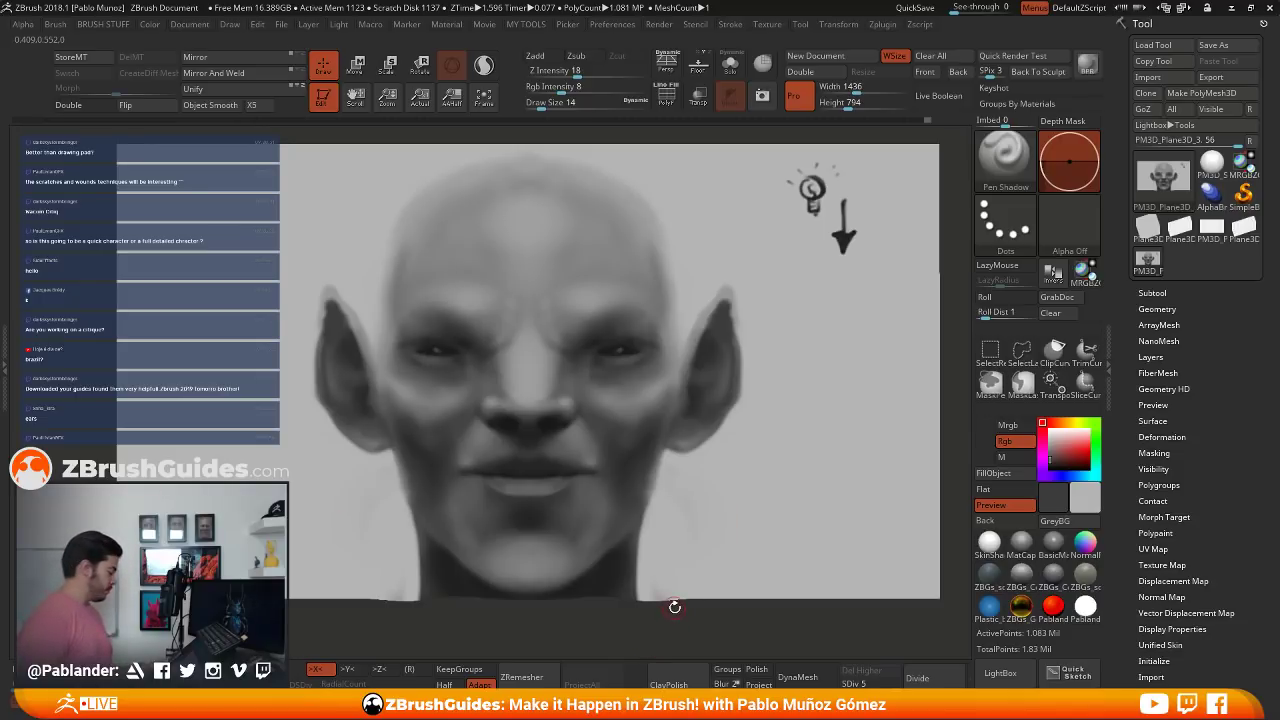
{"action": "key", "text": "ctrl+z"}
{"action": "key", "text": "ctrl+z"}
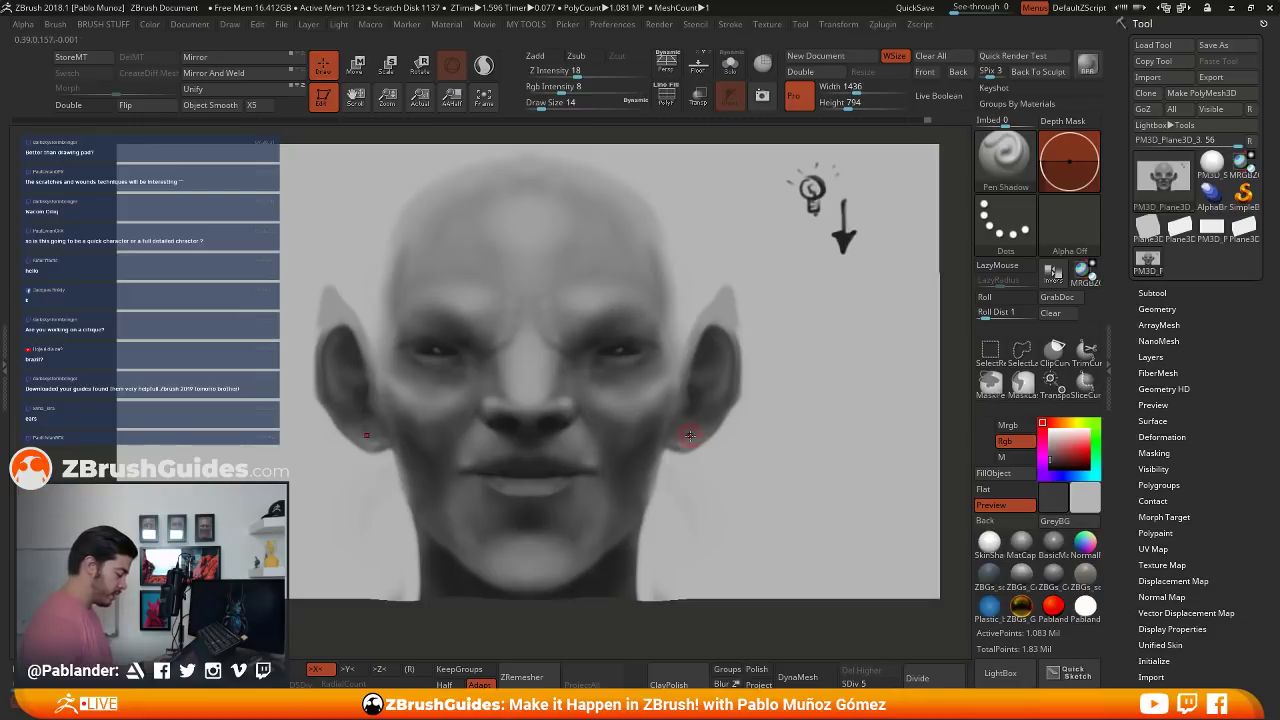
{"action": "key", "text": "ctrl+z"}
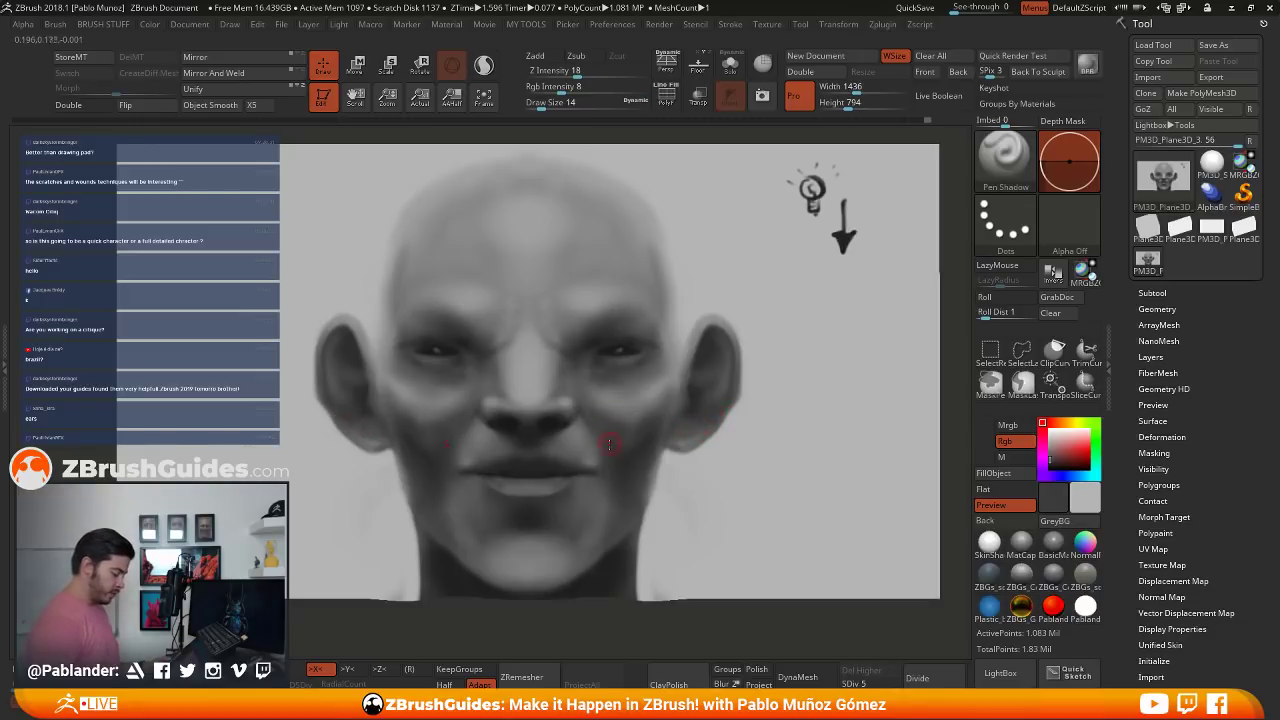
- Adjust the nose shape with the Move brush at draw size 65
{"action": "key", "text": "space"}
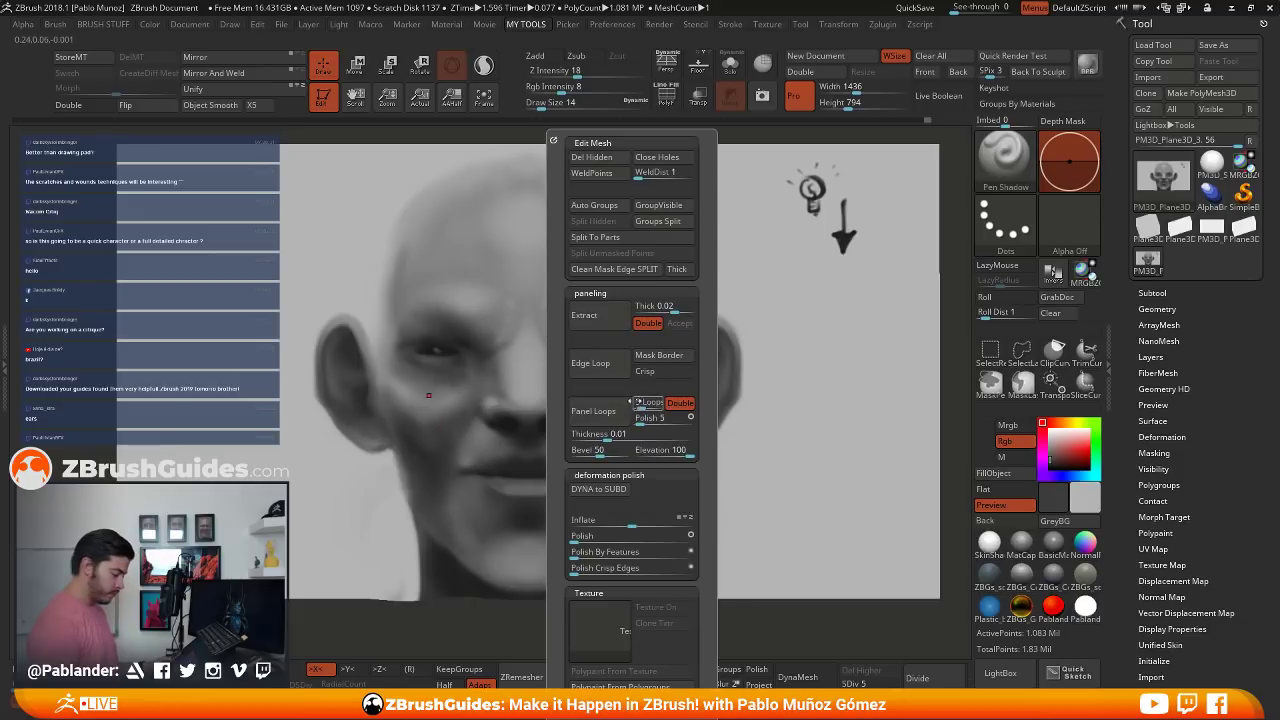
{"action": "key", "text": "b"}
{"action": "key", "text": "m"}
{"action": "key", "text": "v"}
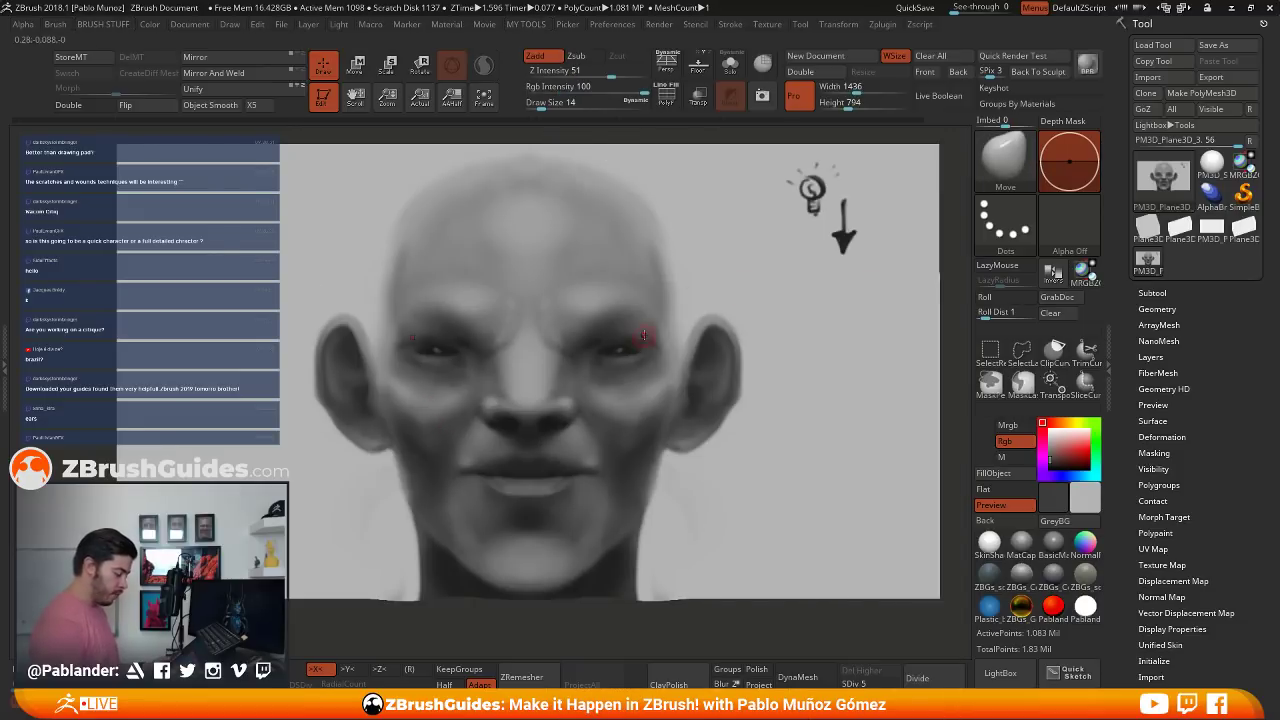
{"action": "key", "text": "space"}
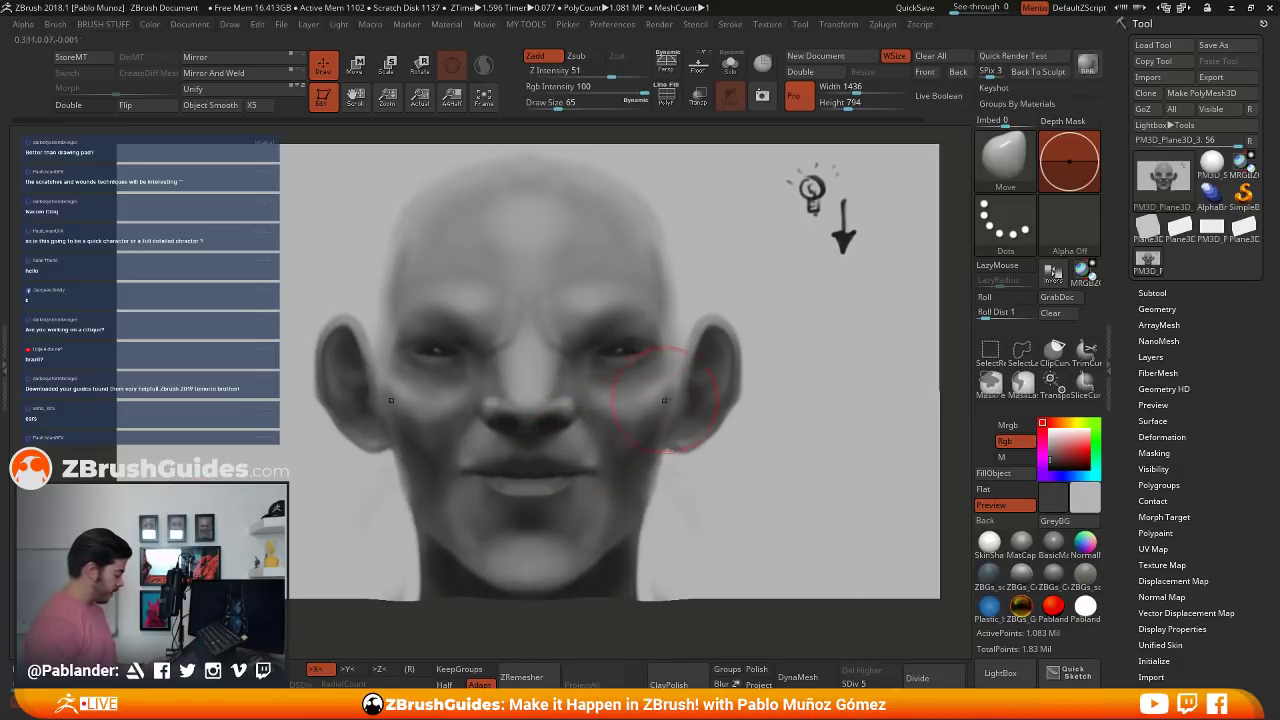
- Mask the upper face, nose and ears, refining the mask's lower edge while inverted and restoring its direction
{"action": "mouse_move", "coordinate": [650, 397]}
{"action": "left_mouse_down", "text": "ctrl"}
{"action": "mouse_move", "coordinate": [543, 394]}
{"action": "mouse_move", "coordinate": [652, 385]}
{"action": "mouse_move", "coordinate": [543, 332]}
{"action": "mouse_move", "coordinate": [318, 380]}
{"action": "mouse_move", "coordinate": [400, 215]}
{"action": "mouse_move", "coordinate": [318, 295]}
{"action": "mouse_move", "coordinate": [375, 218]}
{"action": "left_mouse_up", "text": "ctrl"}
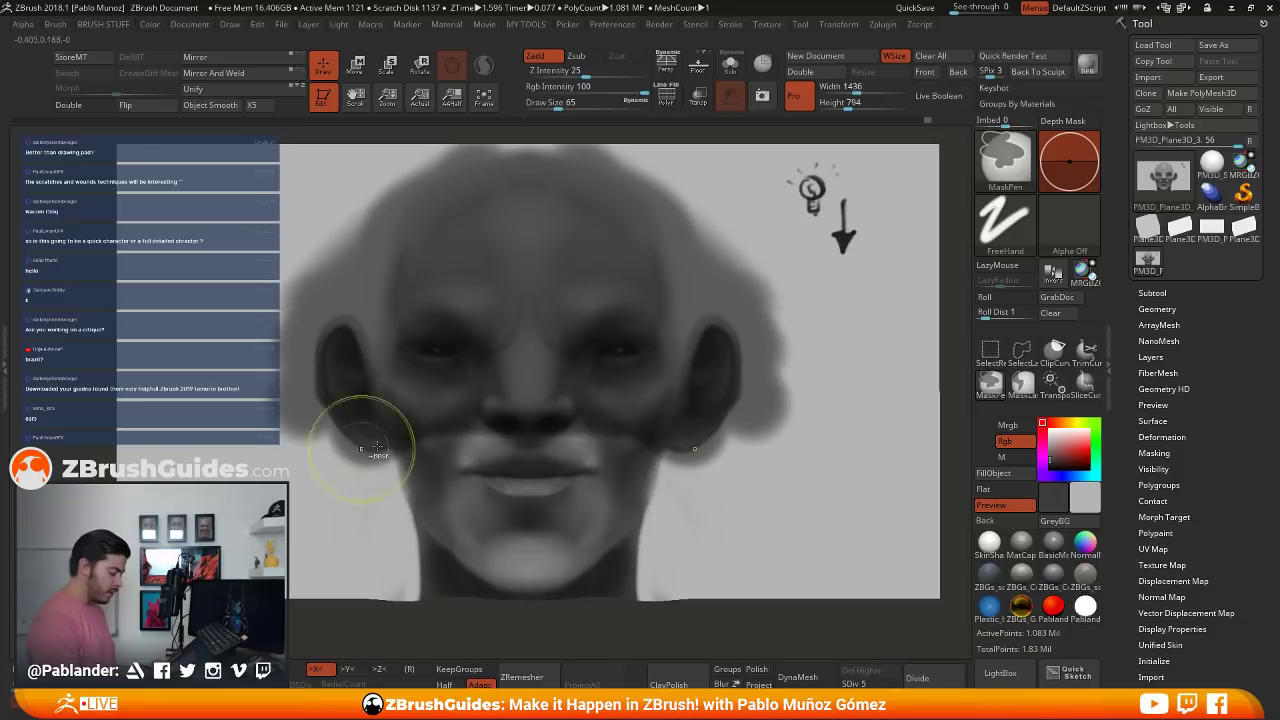
{"action": "mouse_move", "coordinate": [540, 376]}
{"action": "left_mouse_down", "text": "ctrl"}
{"action": "mouse_move", "coordinate": [605, 400]}
{"action": "mouse_move", "coordinate": [640, 470]}
{"action": "left_mouse_up", "text": "ctrl"}
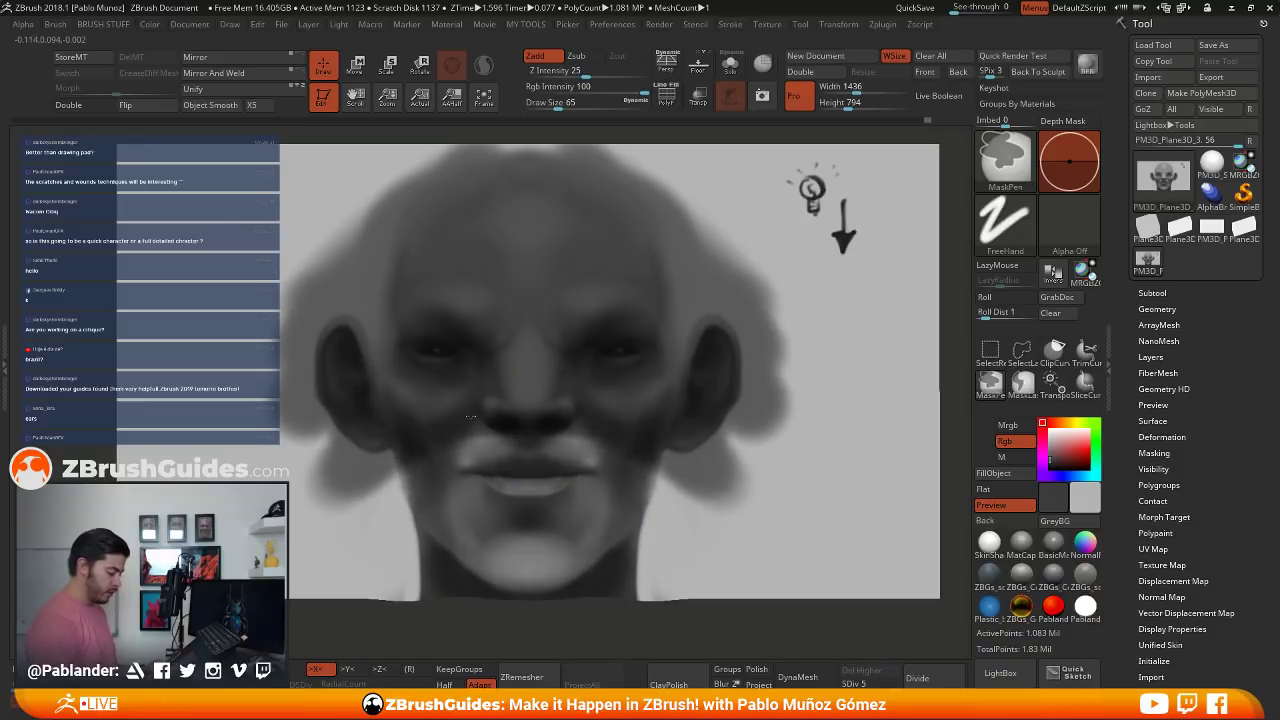
{"action": "left_click_drag", "start_coordinate": [469, 405], "coordinate": [446, 421], "text": "ctrl"}
{"action": "left_click", "coordinate": [728, 613], "text": "ctrl"}
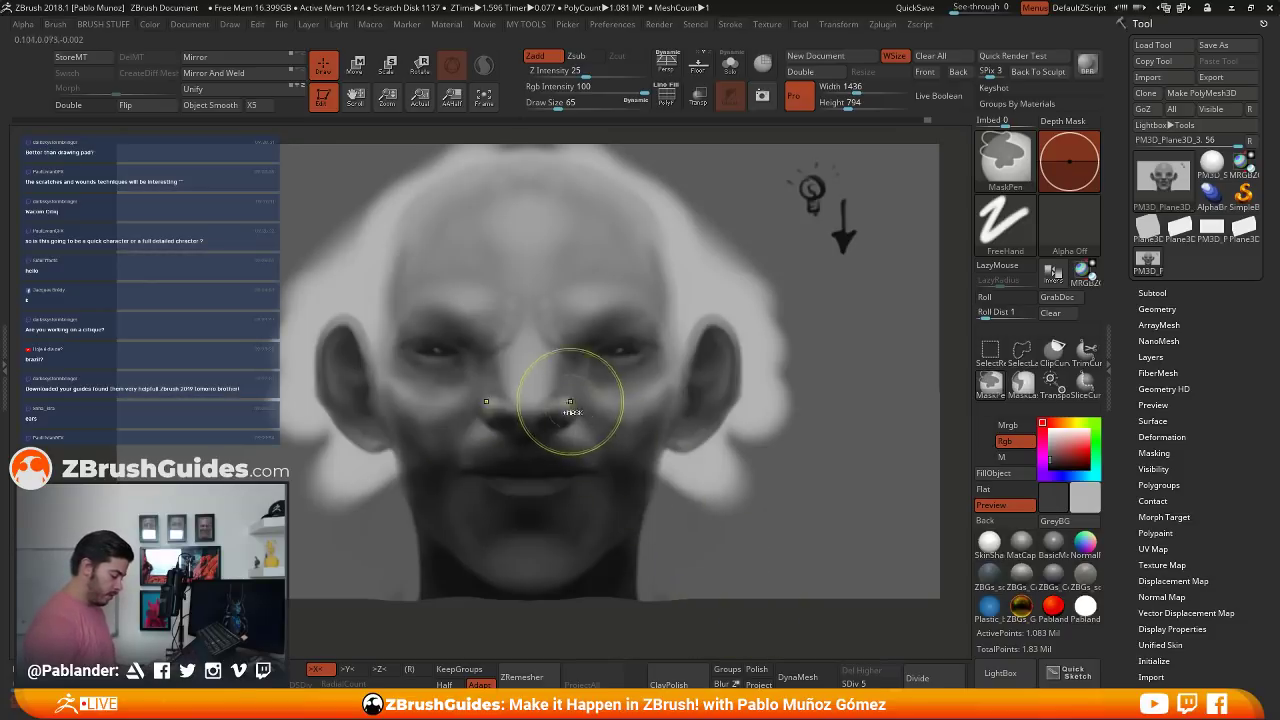
{"action": "mouse_move", "coordinate": [588, 438]}
{"action": "left_mouse_down", "text": "ctrl"}
{"action": "mouse_move", "coordinate": [578, 434]}
{"action": "mouse_move", "coordinate": [654, 466]}
{"action": "mouse_move", "coordinate": [676, 492]}
{"action": "left_mouse_up", "text": "ctrl"}
{"action": "left_click_drag", "start_coordinate": [687, 534], "coordinate": [658, 510], "text": "ctrl"}
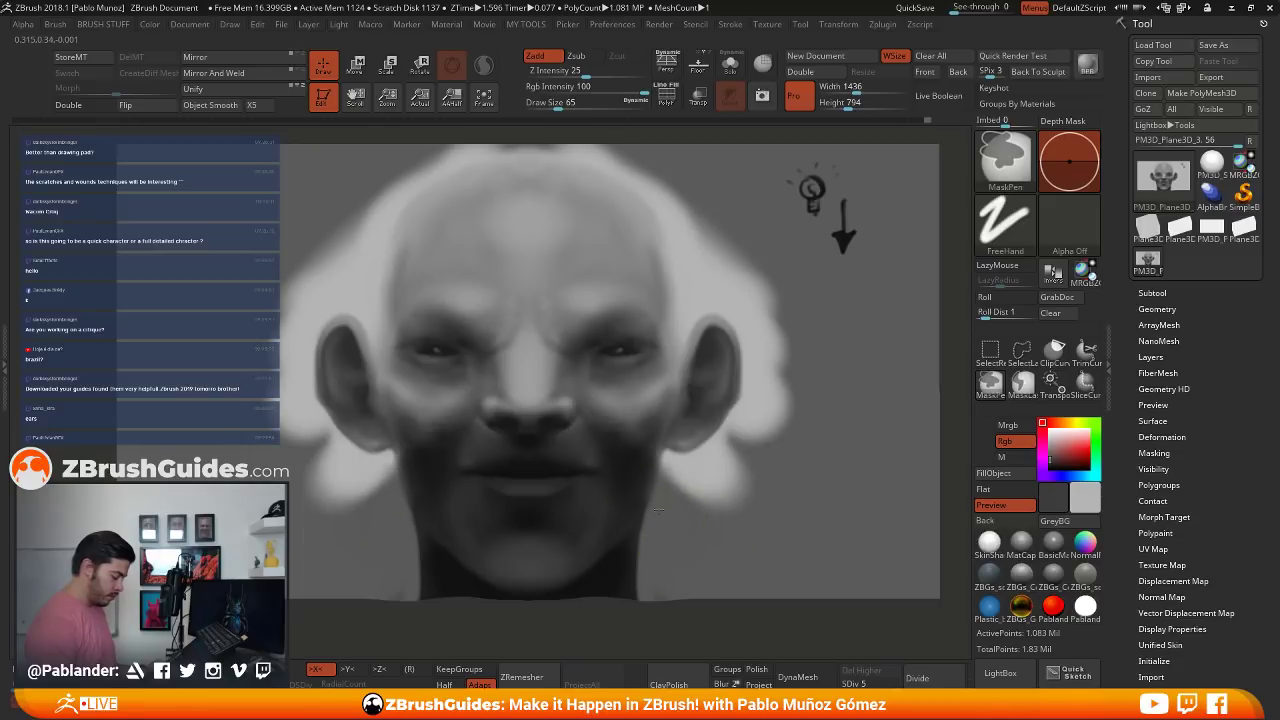
{"action": "left_click", "coordinate": [685, 626], "text": "ctrl"}
- Reposition the unmasked mouth and jaw with the Move brush at draw size 202 and clear the mask
{"action": "key", "text": "space"}
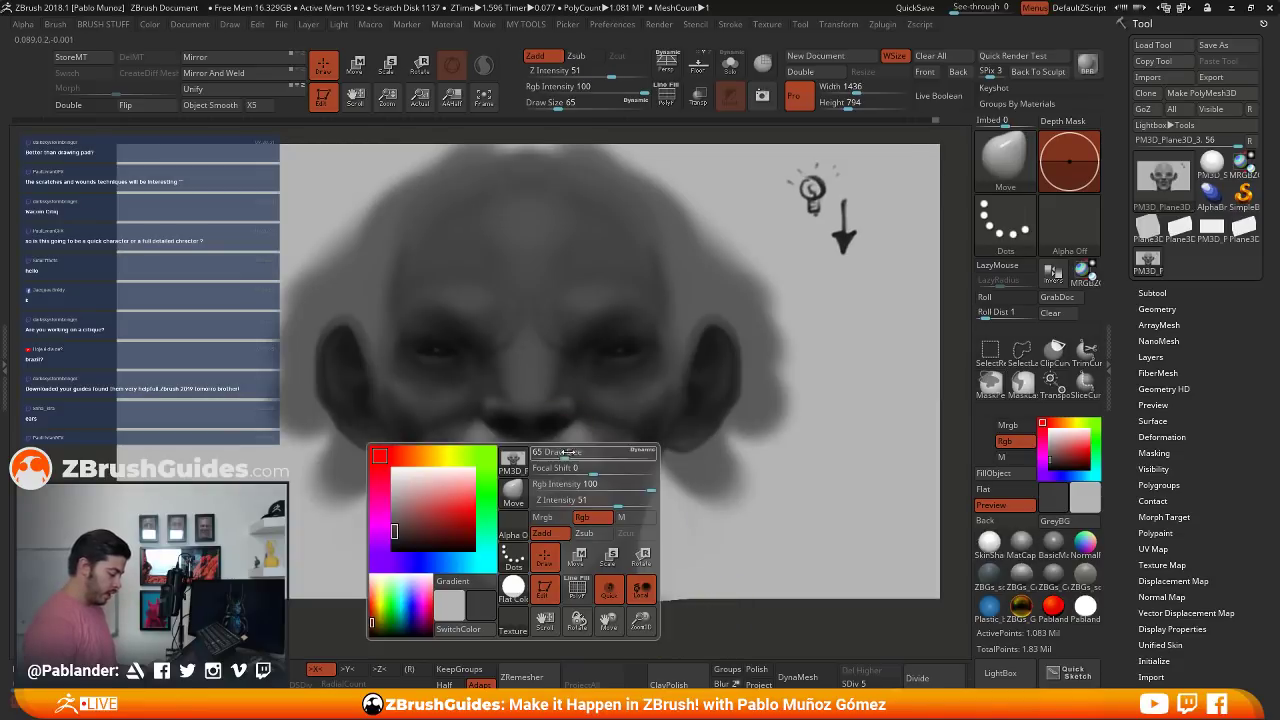
{"action": "left_click", "coordinate": [588, 453]}
{"action": "left_click_drag", "start_coordinate": [547, 461], "coordinate": [548, 477]}
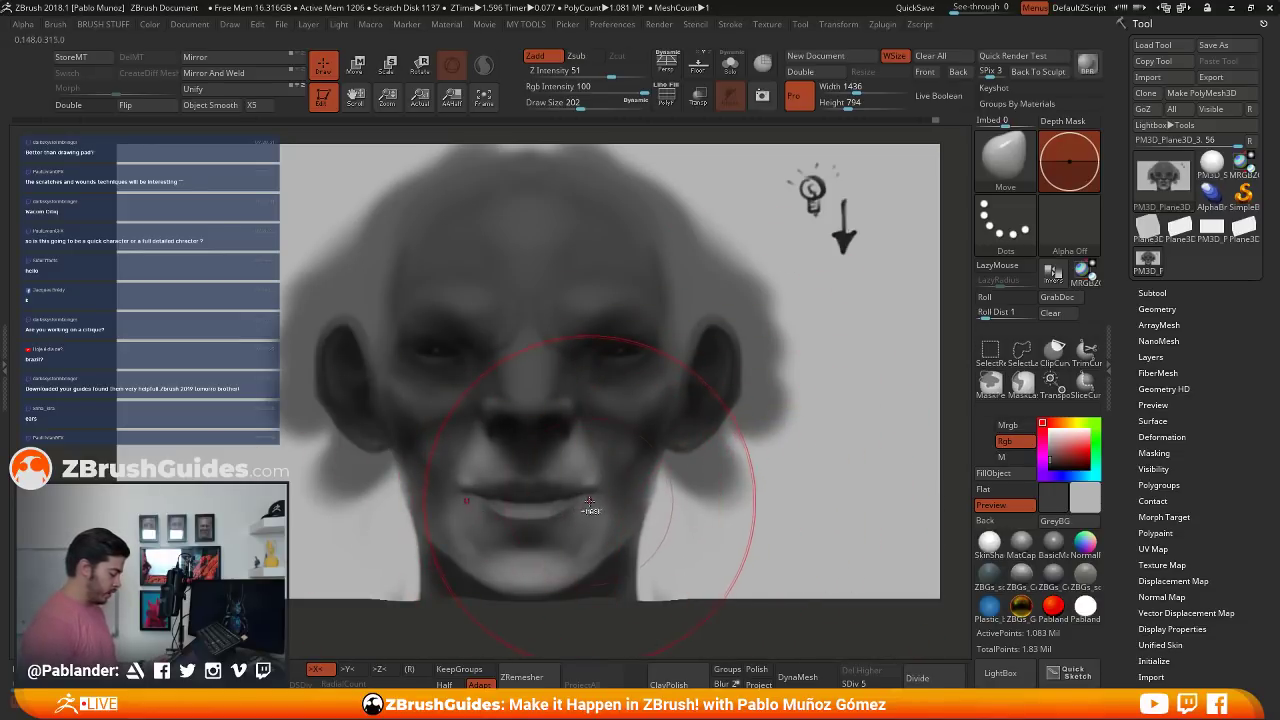
{"action": "left_click_drag", "start_coordinate": [578, 506], "coordinate": [579, 482]}
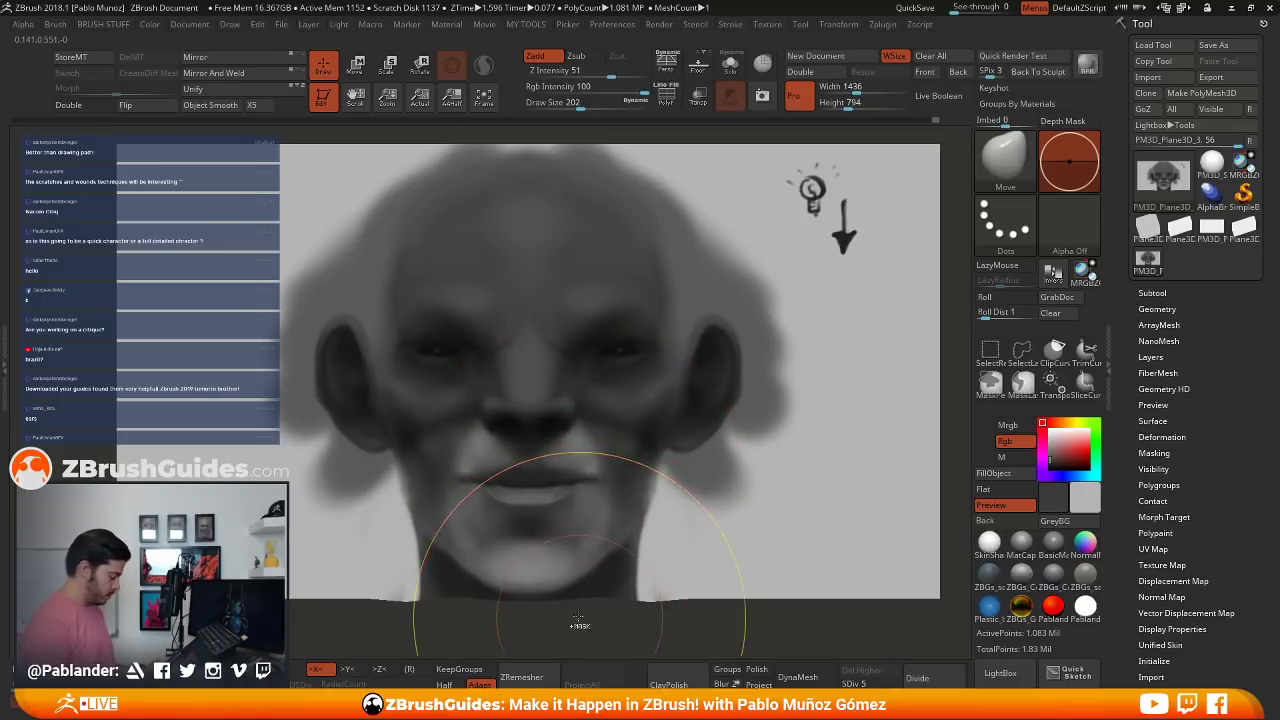
{"action": "left_click_drag", "start_coordinate": [580, 625], "coordinate": [590, 636], "text": "ctrl"}
- Adjust the nose and outer cheeks with the Move brush, and the sides of the skull at draw size 163
{"action": "left_click_drag", "start_coordinate": [540, 412], "coordinate": [540, 425]}
{"action": "left_click_drag", "start_coordinate": [651, 409], "coordinate": [670, 397]}
{"action": "key", "text": "space"}
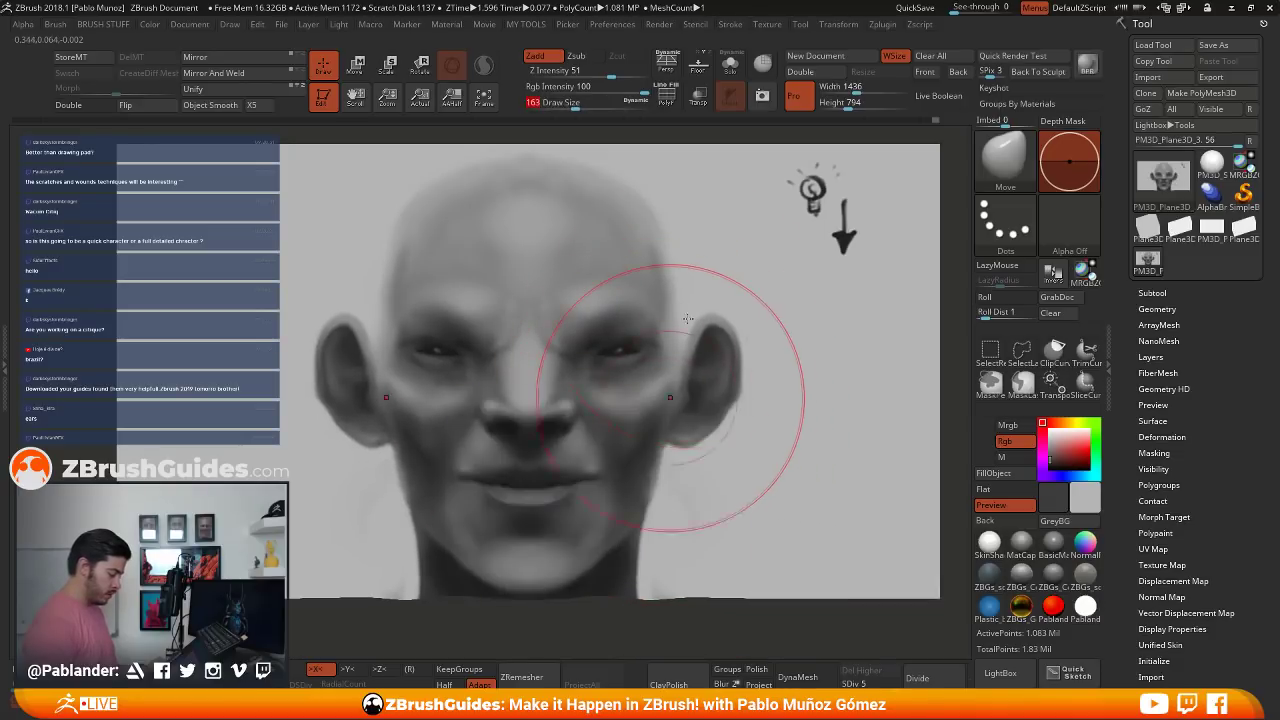
{"action": "mouse_move", "coordinate": [672, 216]}
{"action": "left_mouse_down"}
{"action": "mouse_move", "coordinate": [655, 224]}
{"action": "mouse_move", "coordinate": [669, 257]}
{"action": "left_mouse_up"}
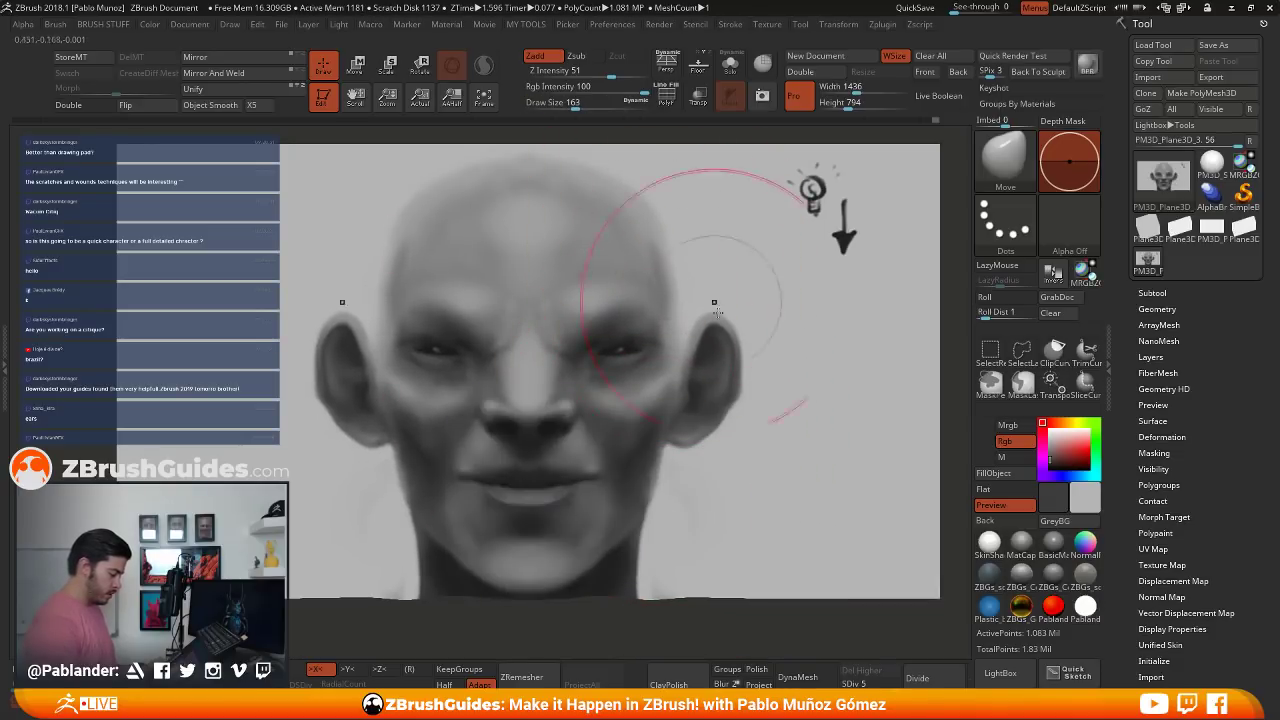
- Reshape the ears with the Move brush at draw size 108, and refine the ears, jaw and mouth corners at draw size 71
{"action": "left_click_drag", "start_coordinate": [706, 399], "coordinate": [713, 409]}
{"action": "key", "text": "space"}
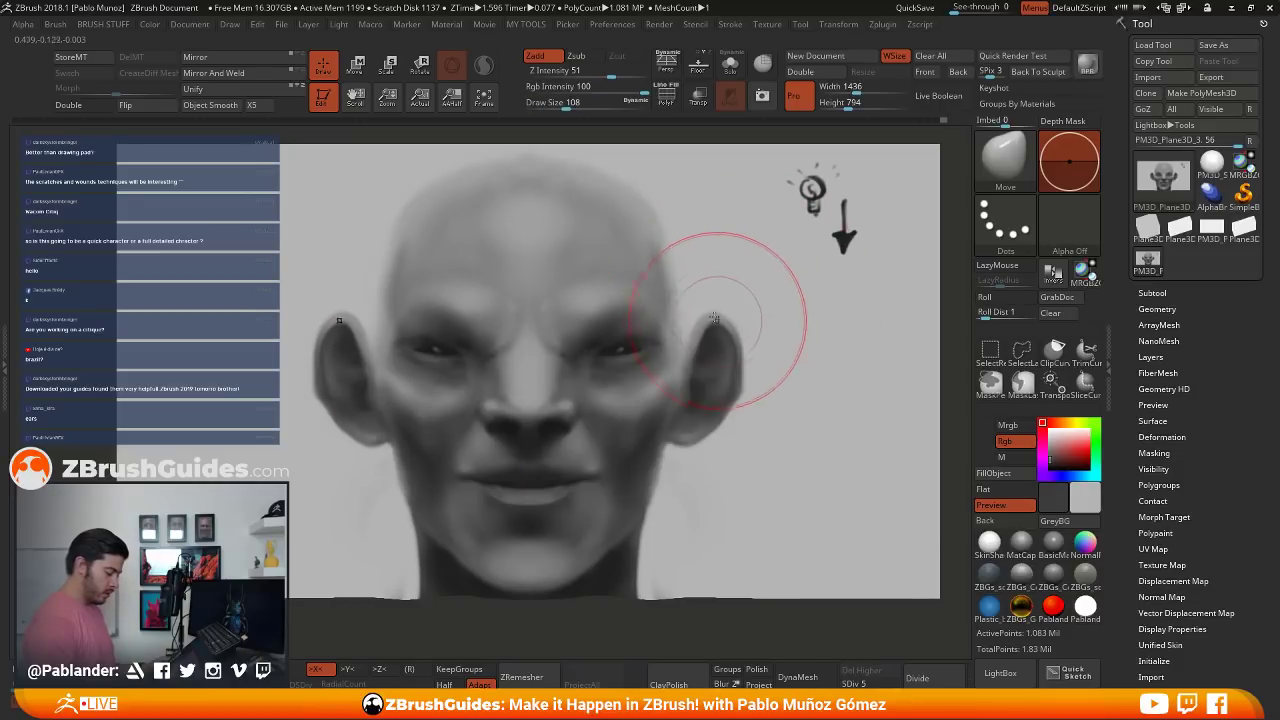
{"action": "left_click_drag", "start_coordinate": [718, 325], "coordinate": [738, 351]}
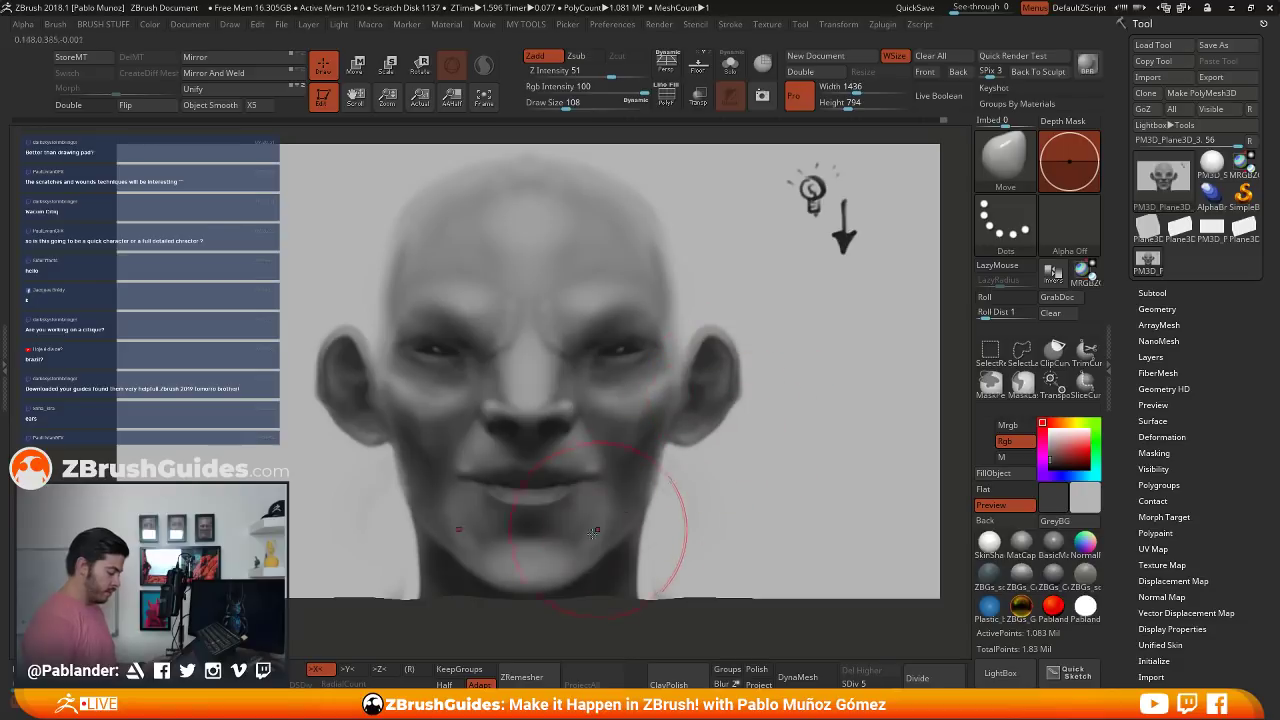
{"action": "key", "text": "space"}
{"action": "mouse_move", "coordinate": [754, 427]}
{"action": "left_mouse_down"}
{"action": "mouse_move", "coordinate": [732, 404]}
{"action": "mouse_move", "coordinate": [731, 418]}
{"action": "left_mouse_up"}
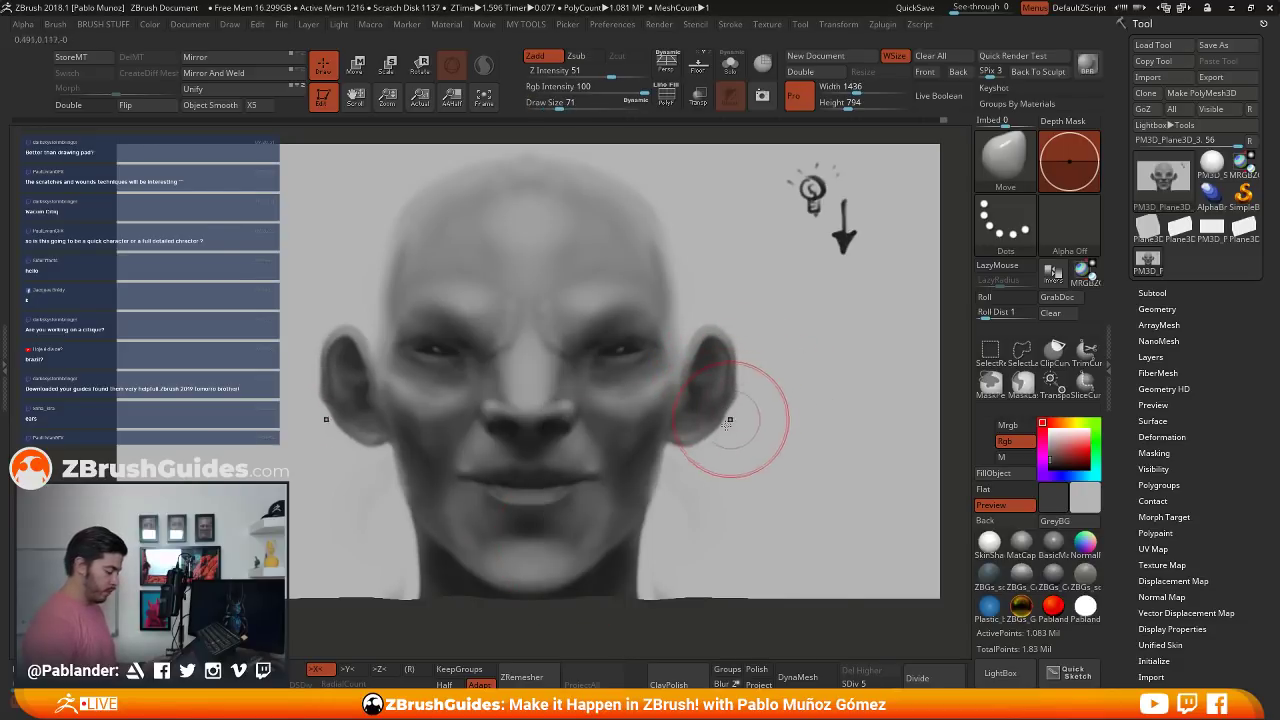
{"action": "left_click_drag", "start_coordinate": [626, 526], "coordinate": [606, 548]}
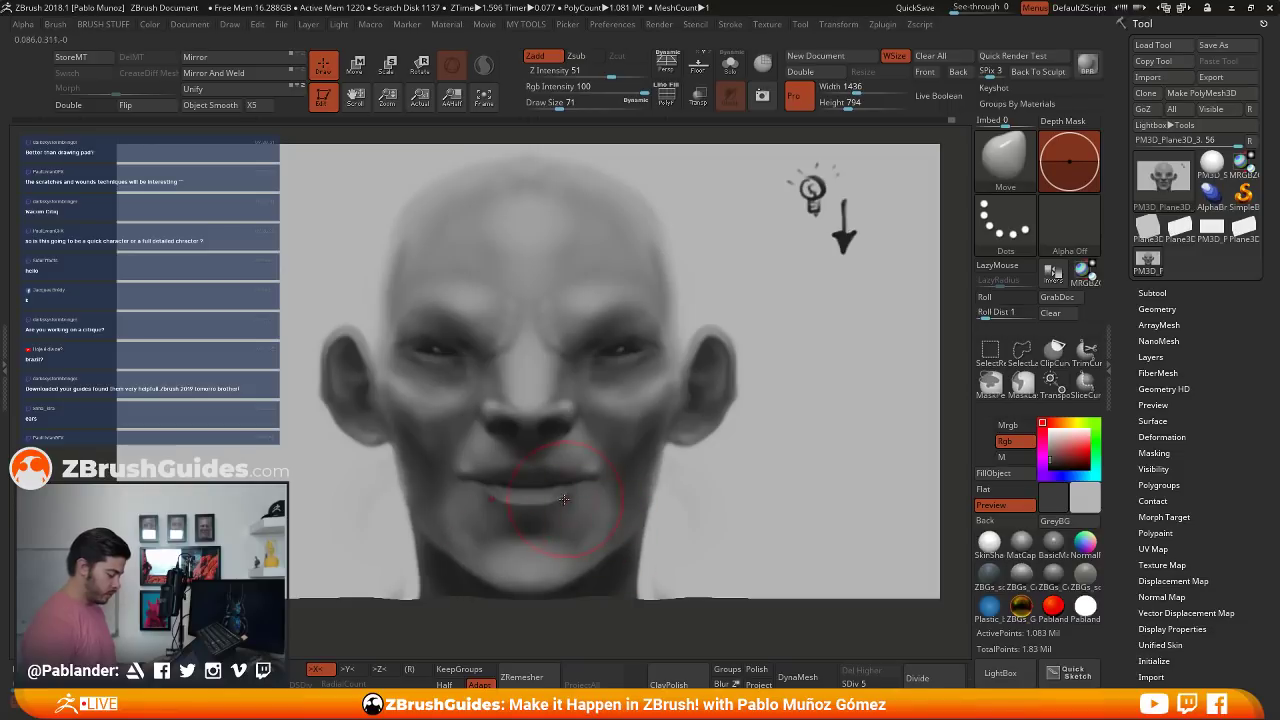
{"action": "left_click_drag", "start_coordinate": [596, 476], "coordinate": [580, 488]}
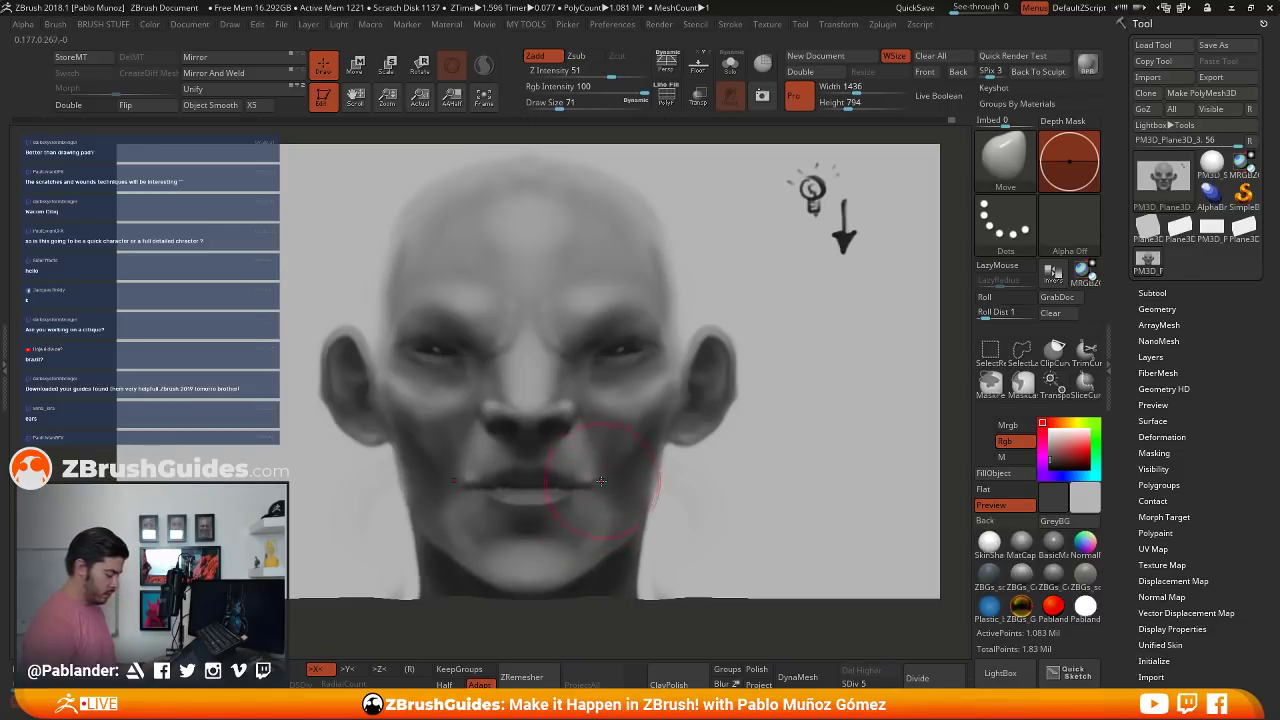
- Paint thin dark creases on the temples, under the eyes and around the mouth with Pen Shadow at draw size 9
{"action": "key", "text": "b"}
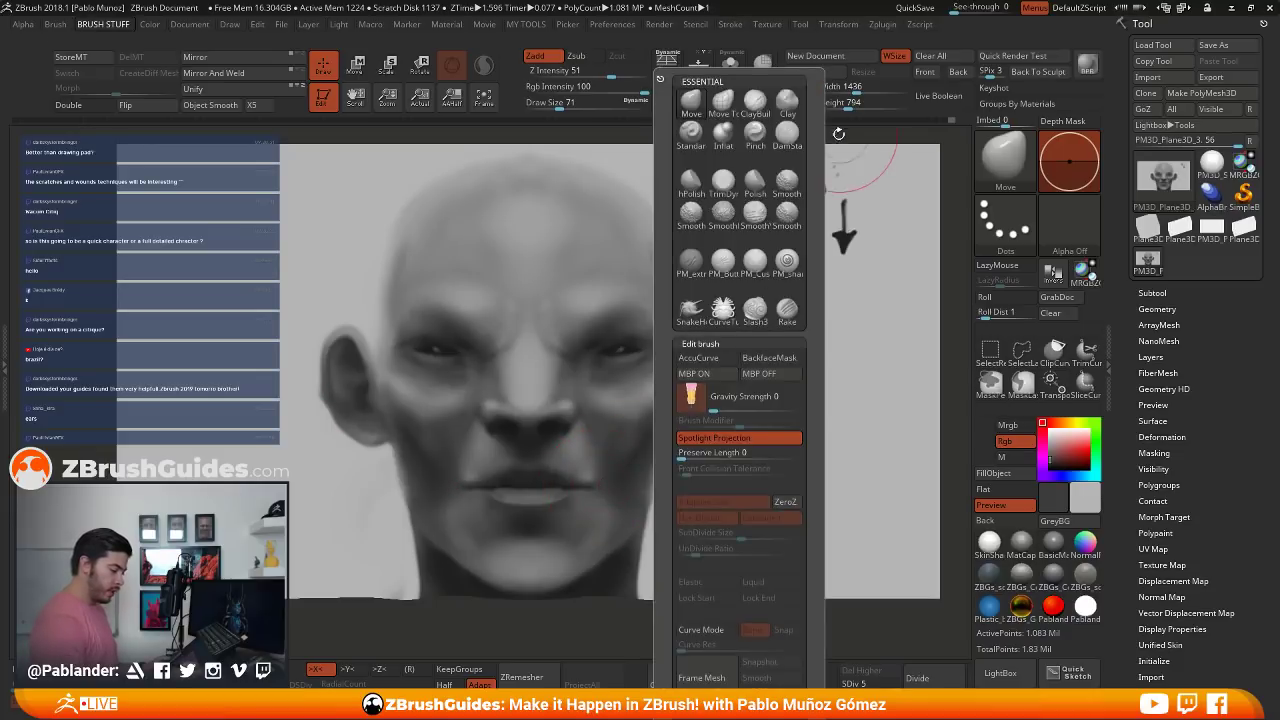
{"action": "left_click", "coordinate": [1007, 172]}
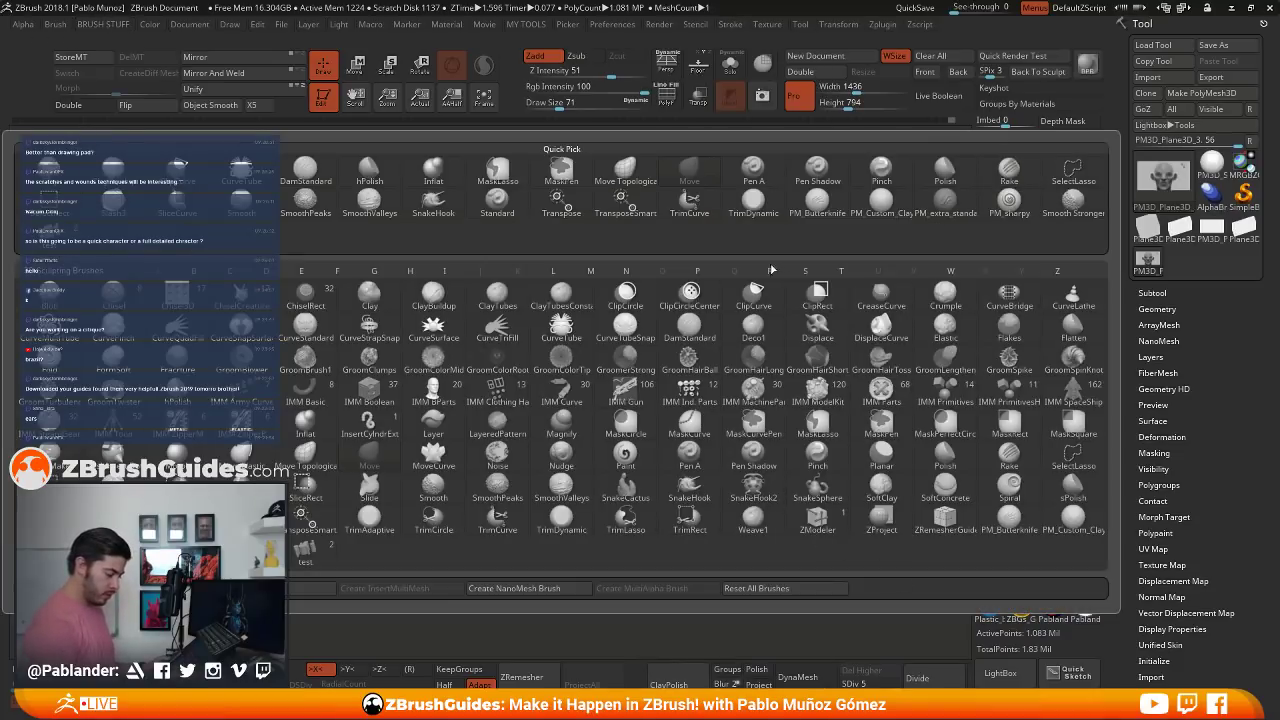
{"action": "key", "text": "p"}
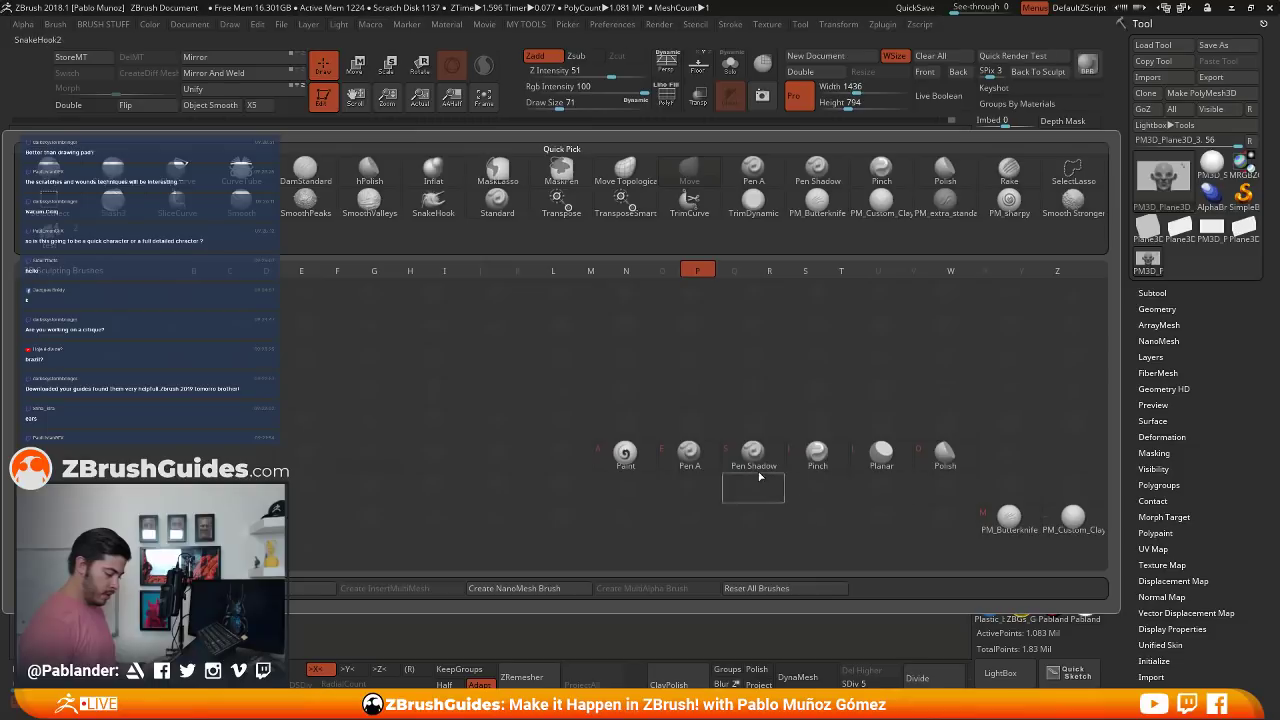
{"action": "left_click", "coordinate": [753, 453]}
{"action": "key", "text": "space"}
{"action": "left_click_drag", "start_coordinate": [671, 374], "coordinate": [664, 375]}
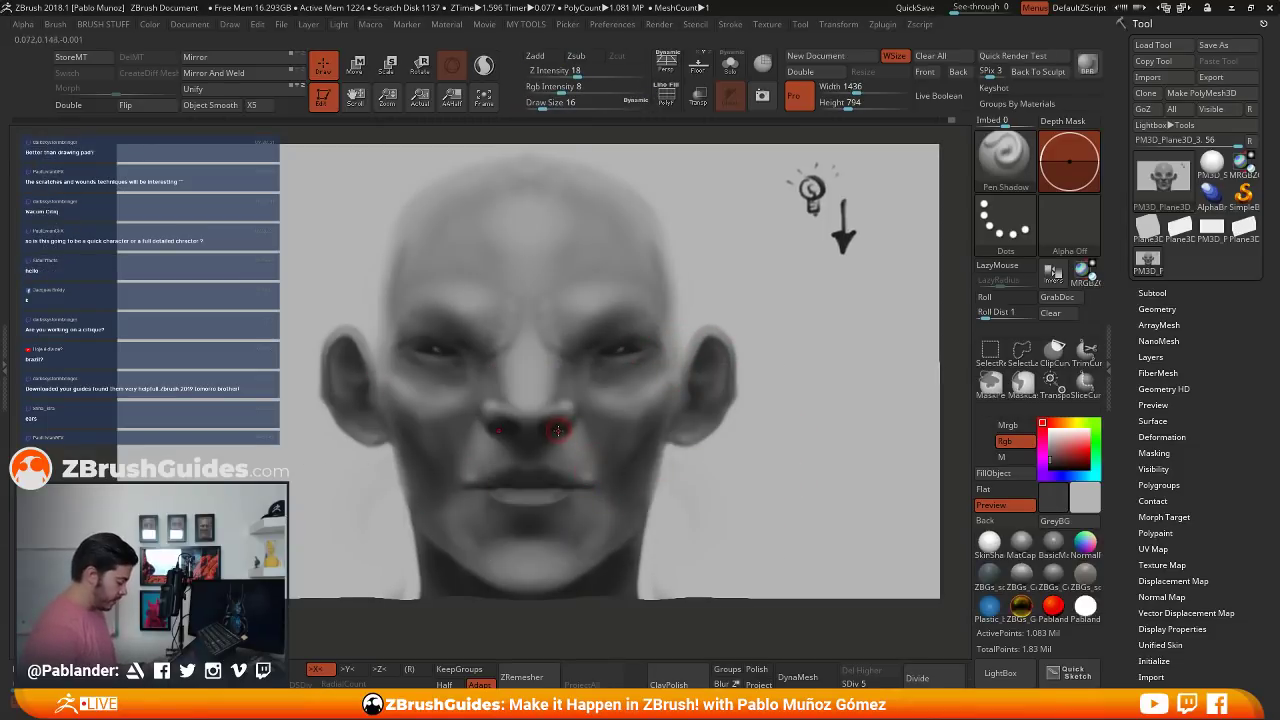
{"action": "key", "text": "c"}
{"action": "key", "text": "space"}
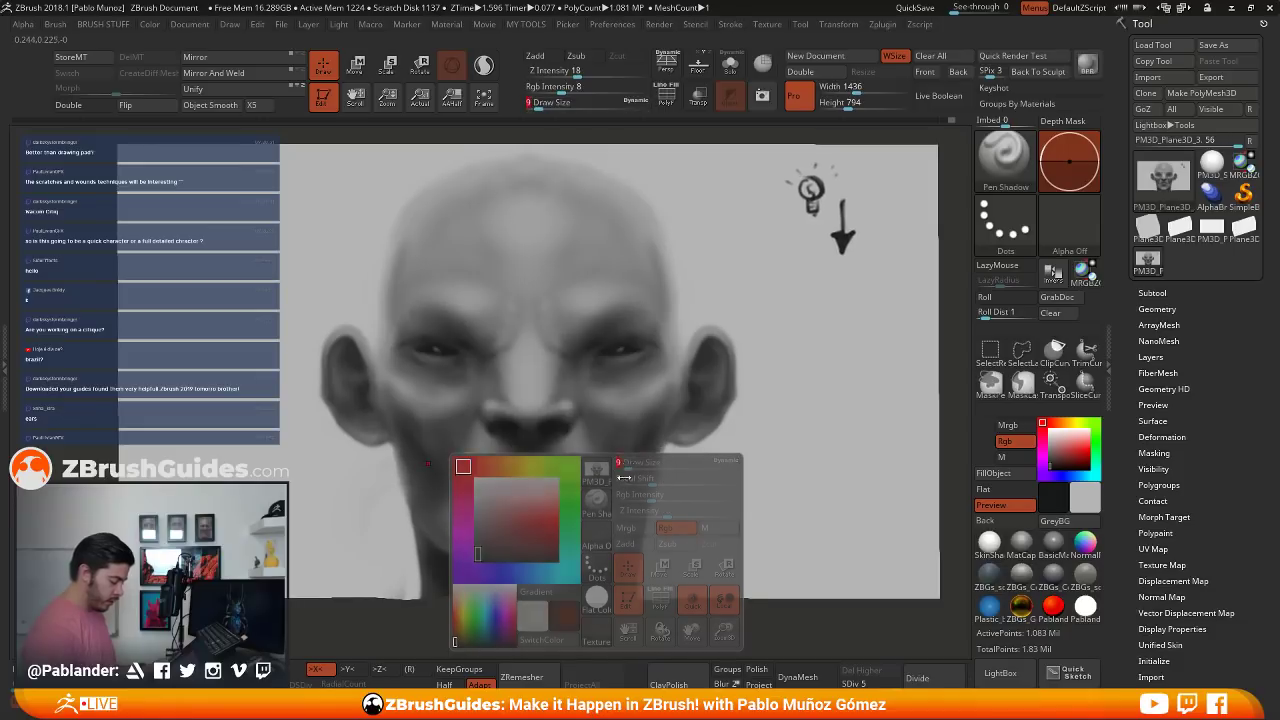
{"action": "left_click_drag", "start_coordinate": [634, 463], "coordinate": [637, 469]}
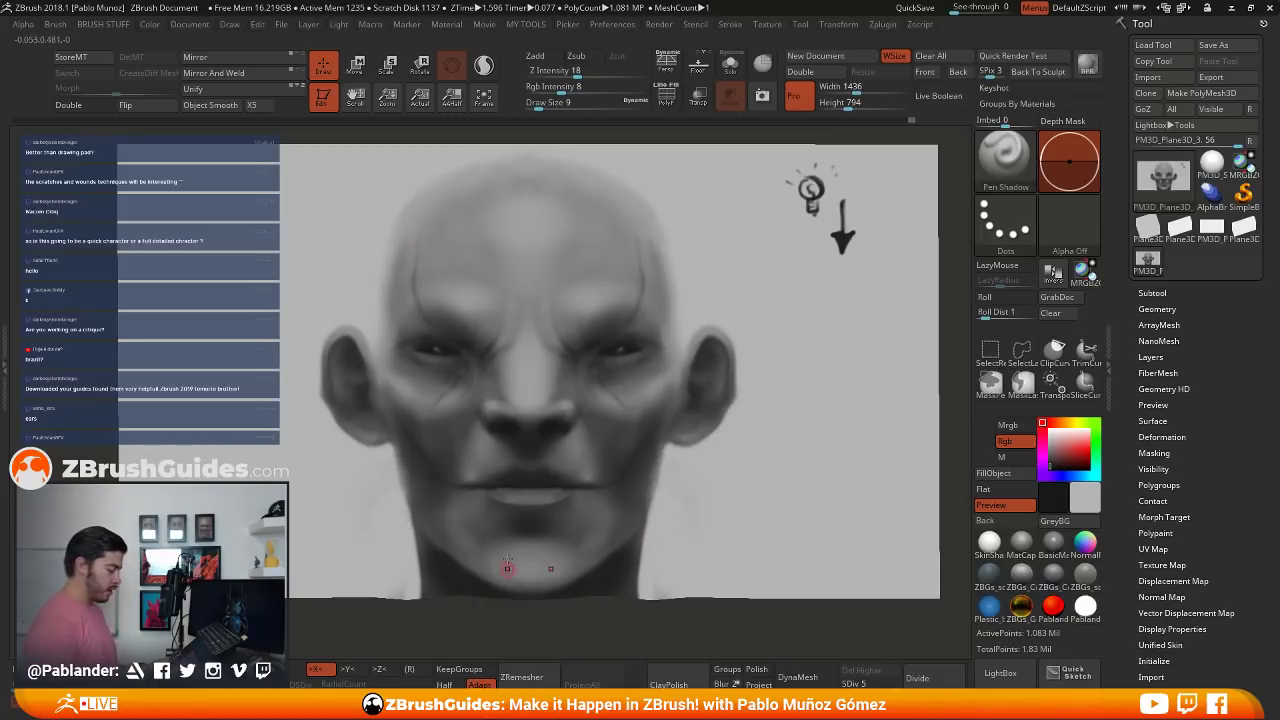
{"action": "left_click_drag", "start_coordinate": [415, 283], "coordinate": [419, 303]}
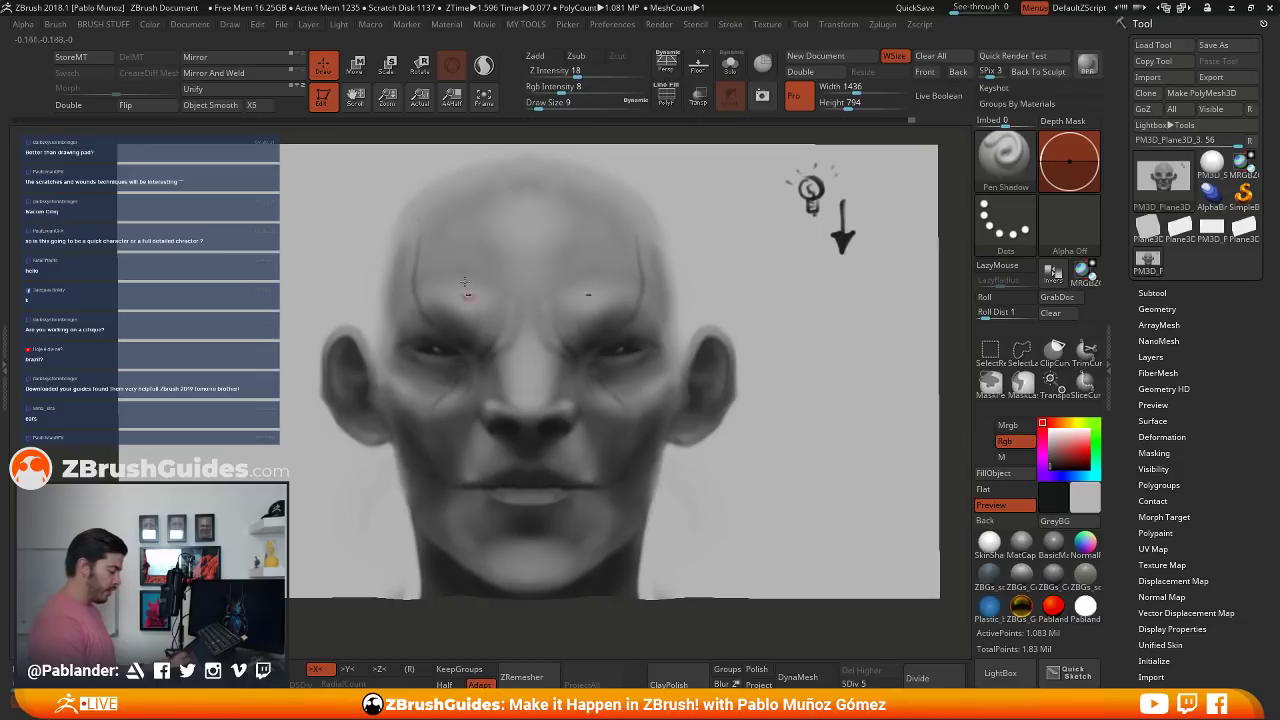
{"action": "left_click_drag", "start_coordinate": [421, 230], "coordinate": [418, 250]}
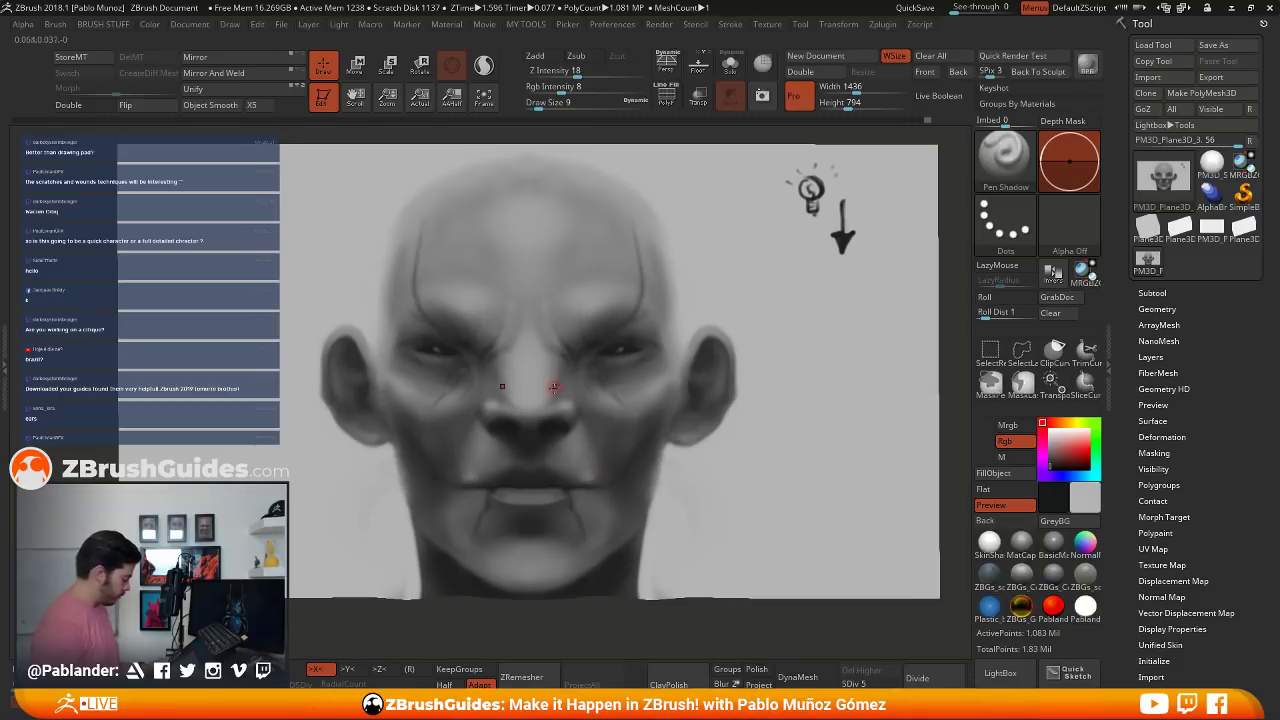
- Shade the nostrils and the sides of the nose with Pen Shadow at draw size 18, using greys sampled from the face
{"action": "key", "text": "c"}
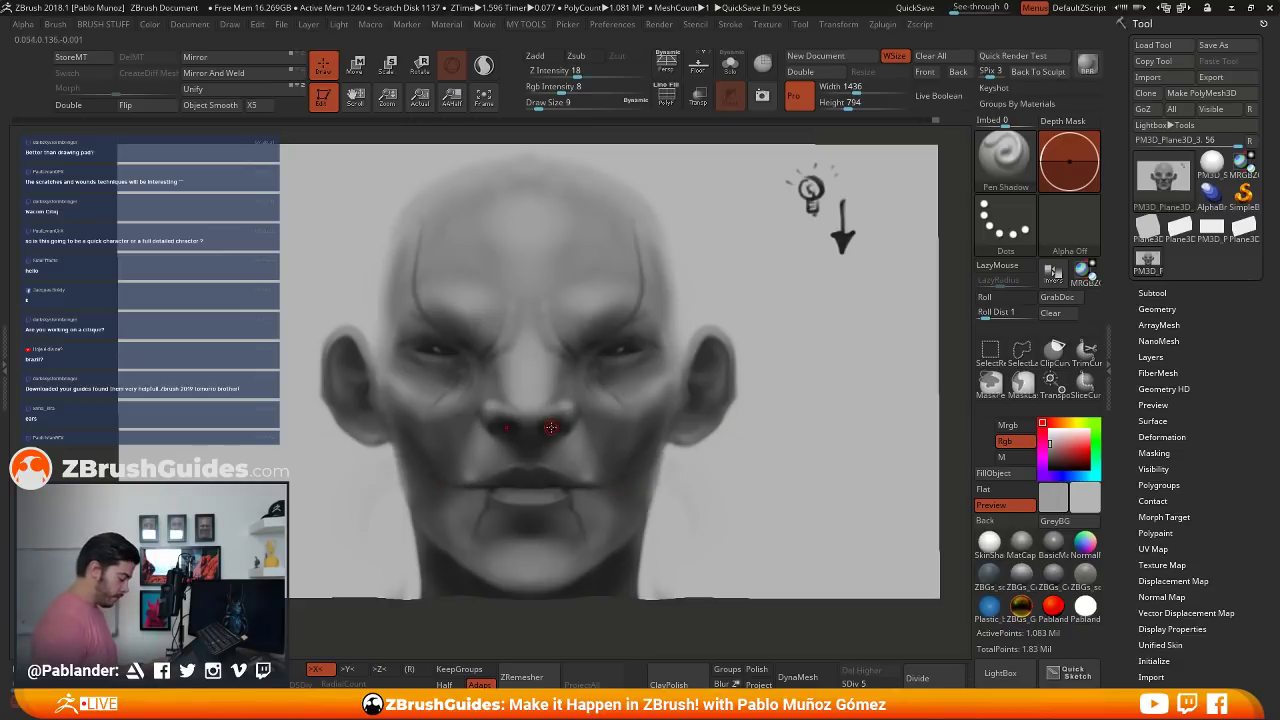
{"action": "key", "text": "c"}
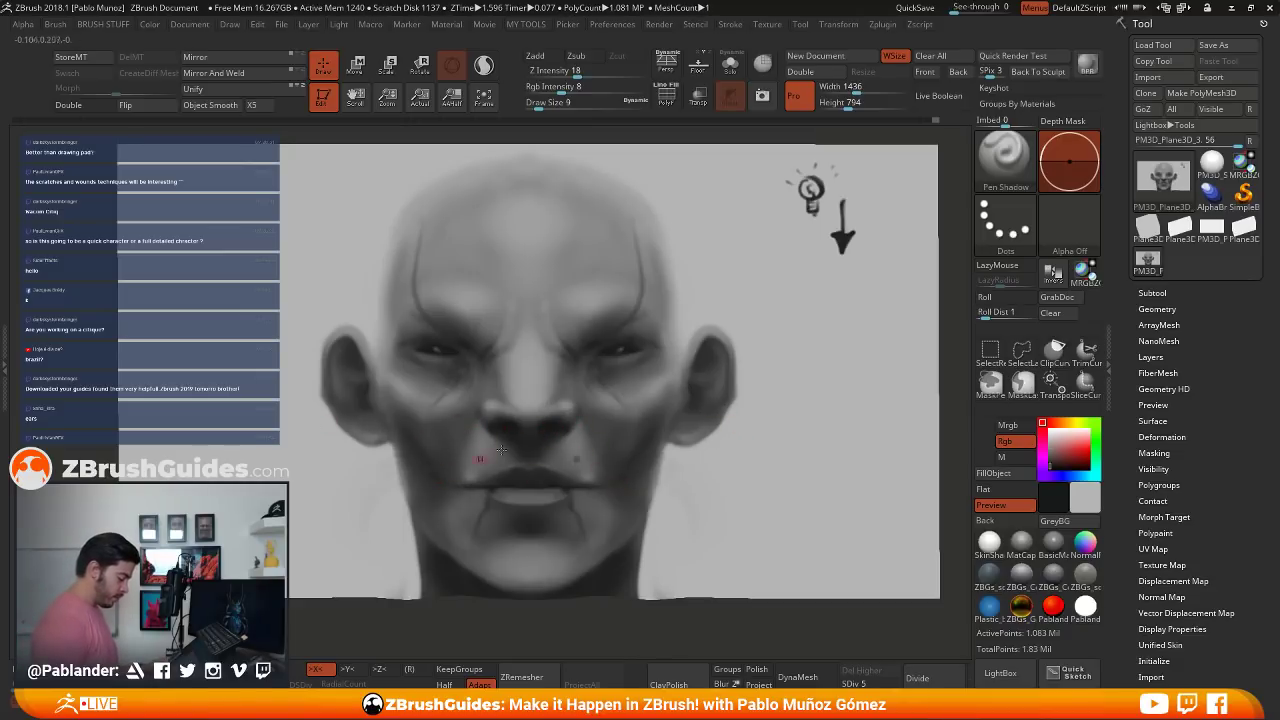
{"action": "key", "text": "space"}
{"action": "left_click_drag", "start_coordinate": [583, 436], "coordinate": [590, 438]}
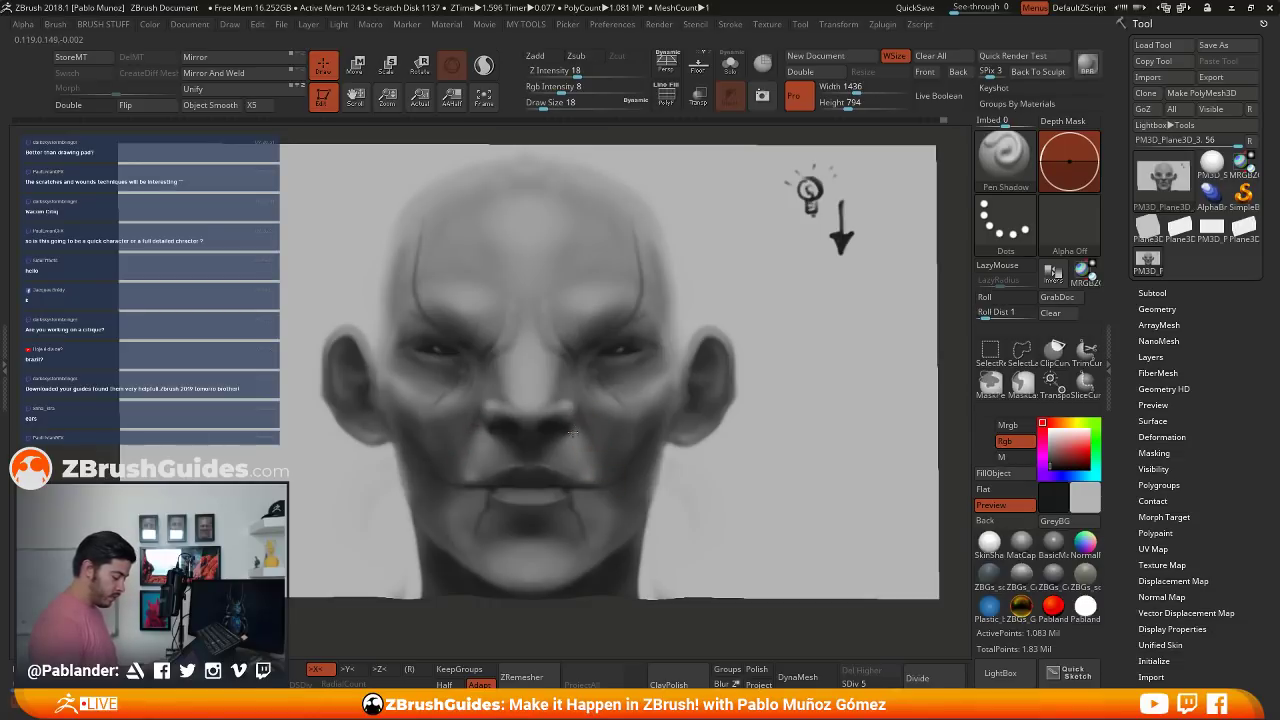
{"action": "key", "text": "c"}
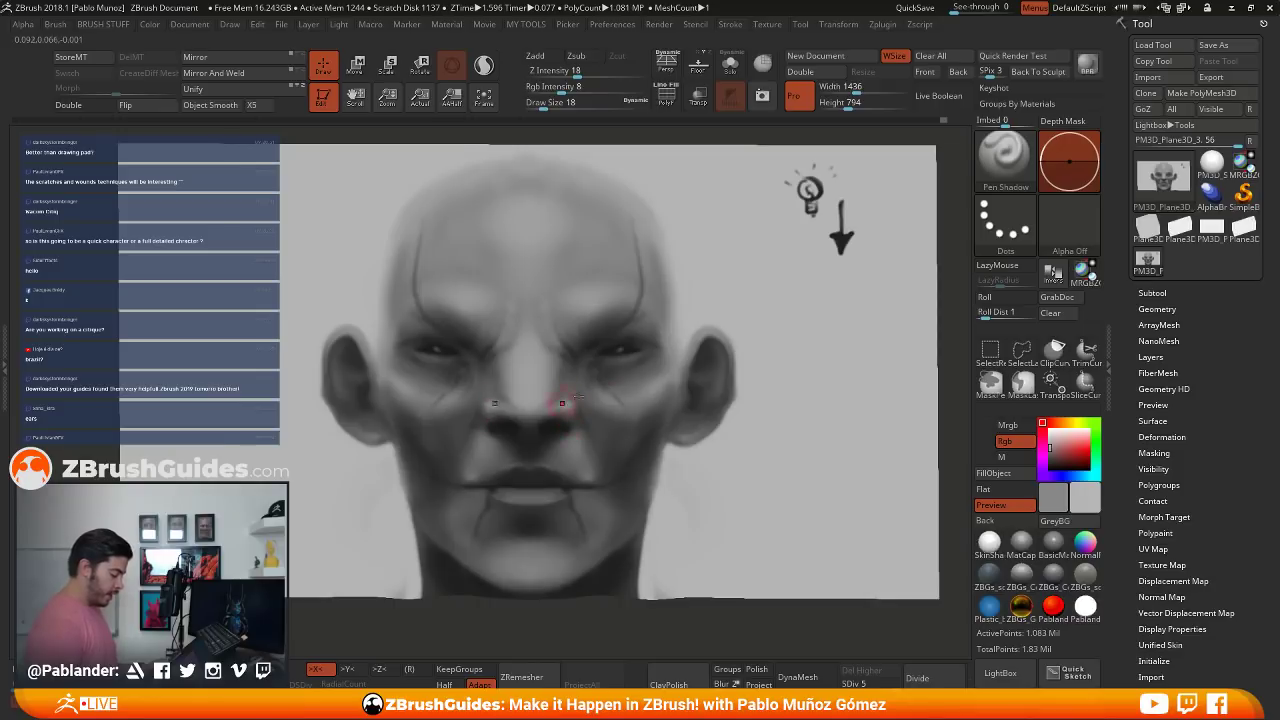
{"action": "key", "text": "c"}
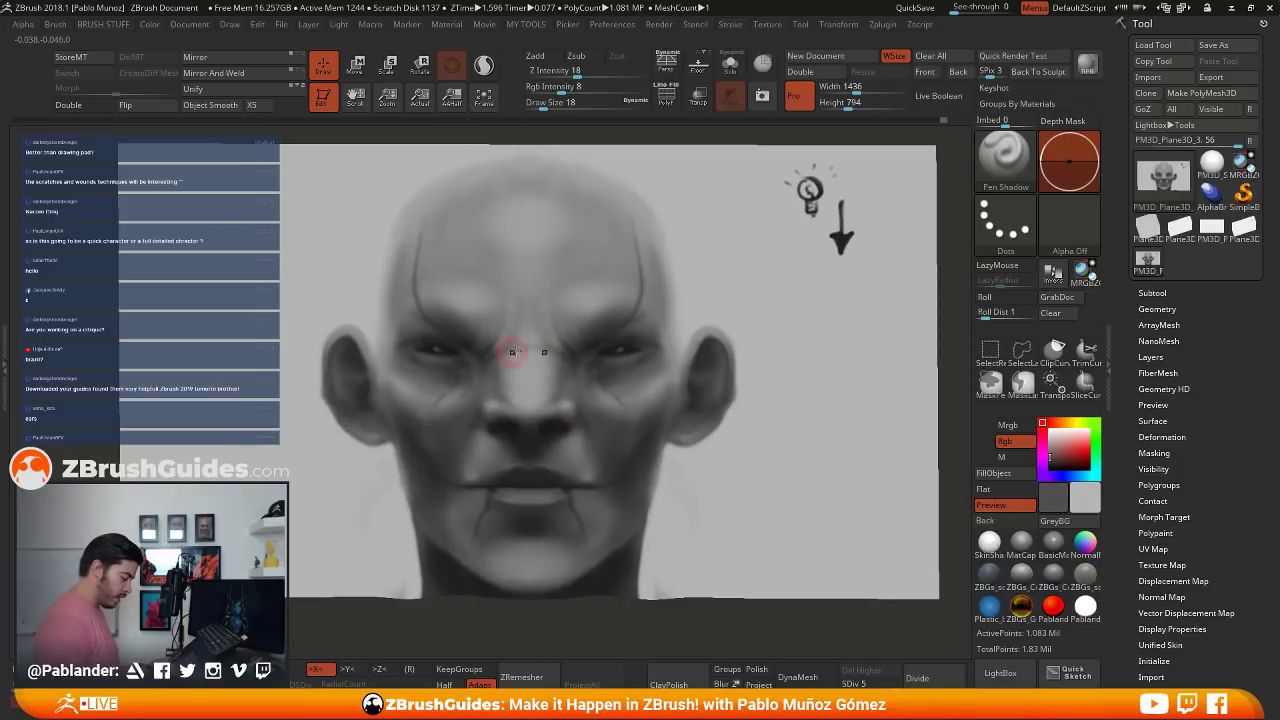
- Paint a crease across the nose bridge and touch up the cheekbones with sampled grey tones
{"action": "key", "text": "c"}
{"action": "key", "text": "c"}
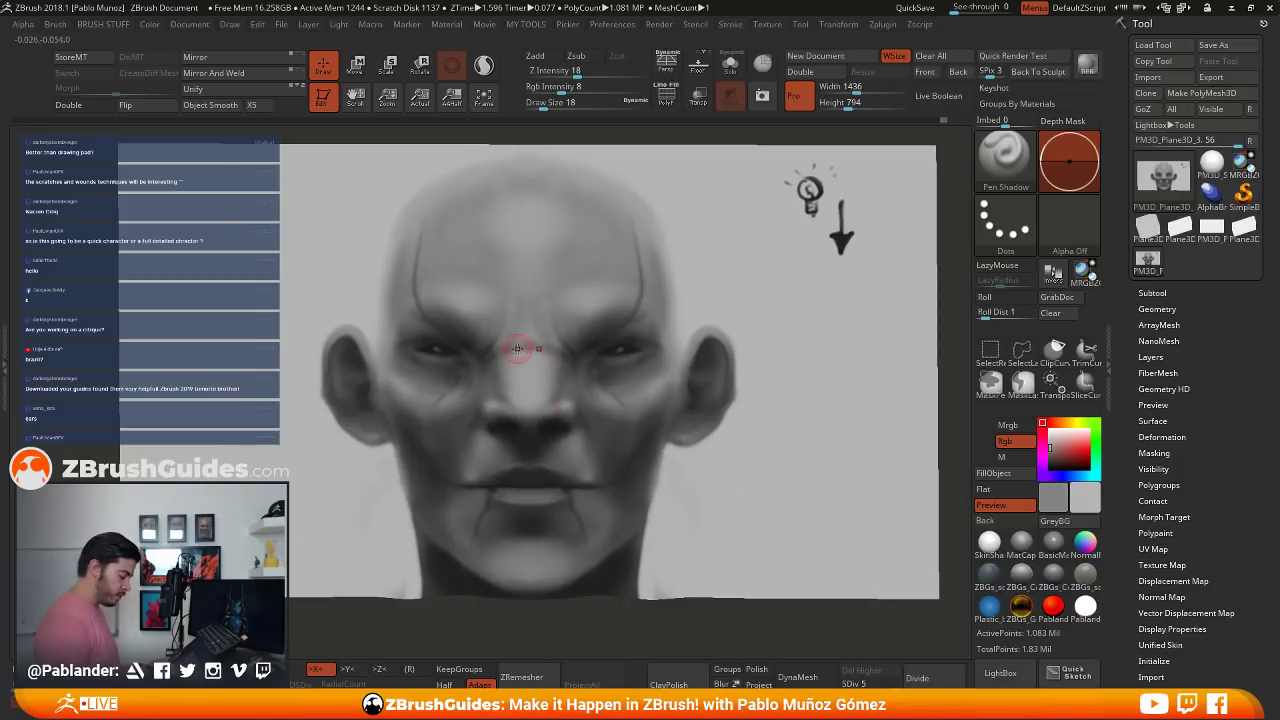
{"action": "key", "text": "c"}
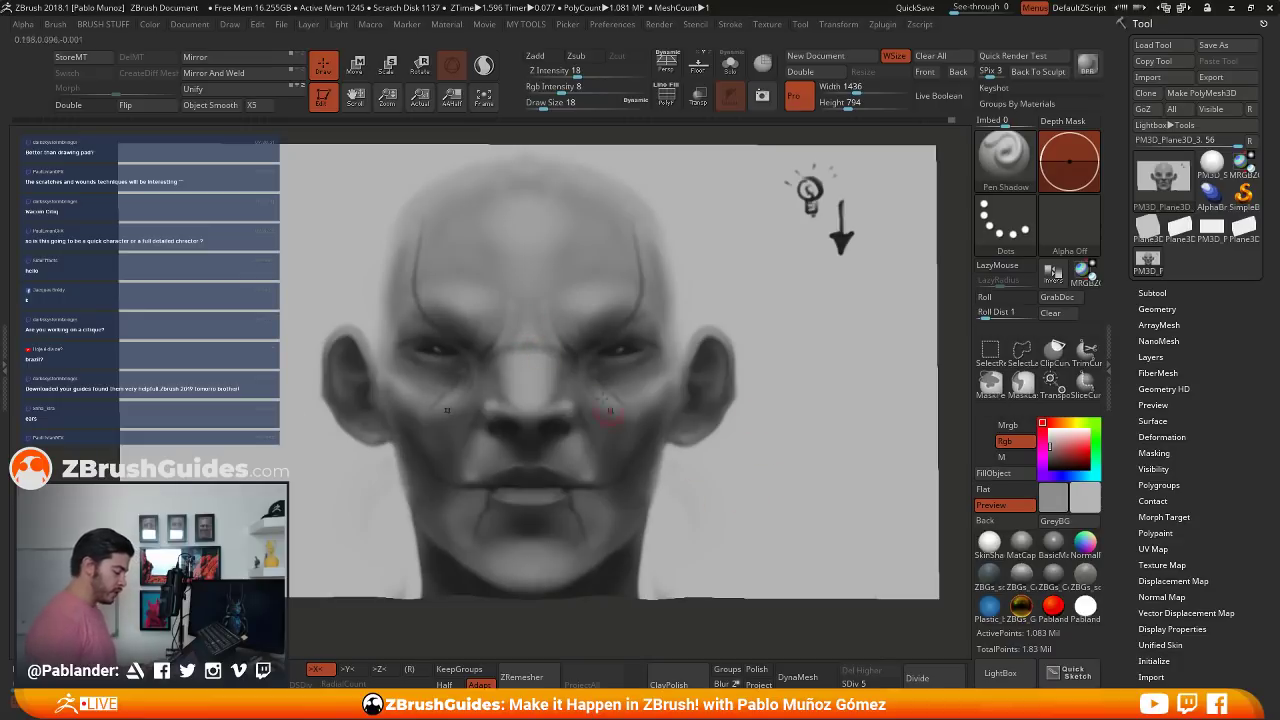
{"action": "key", "text": "c"}
{"action": "key", "text": "c"}
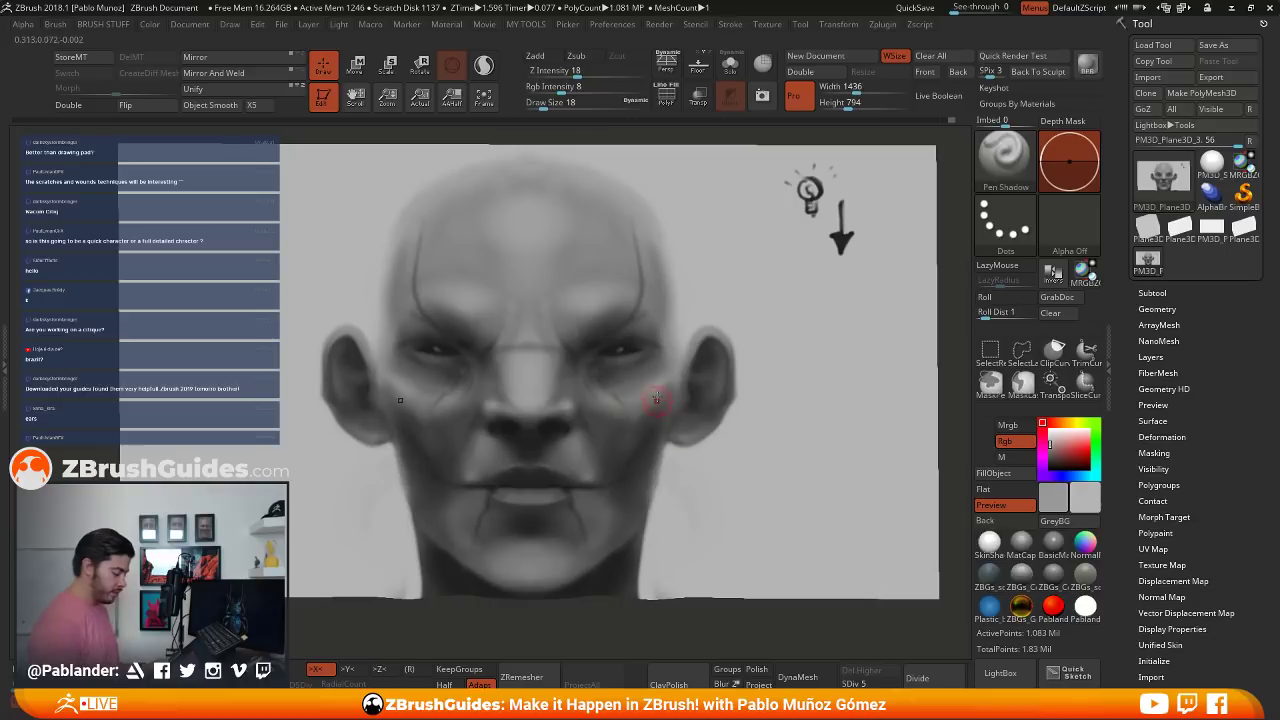
{"action": "key", "text": "c"}
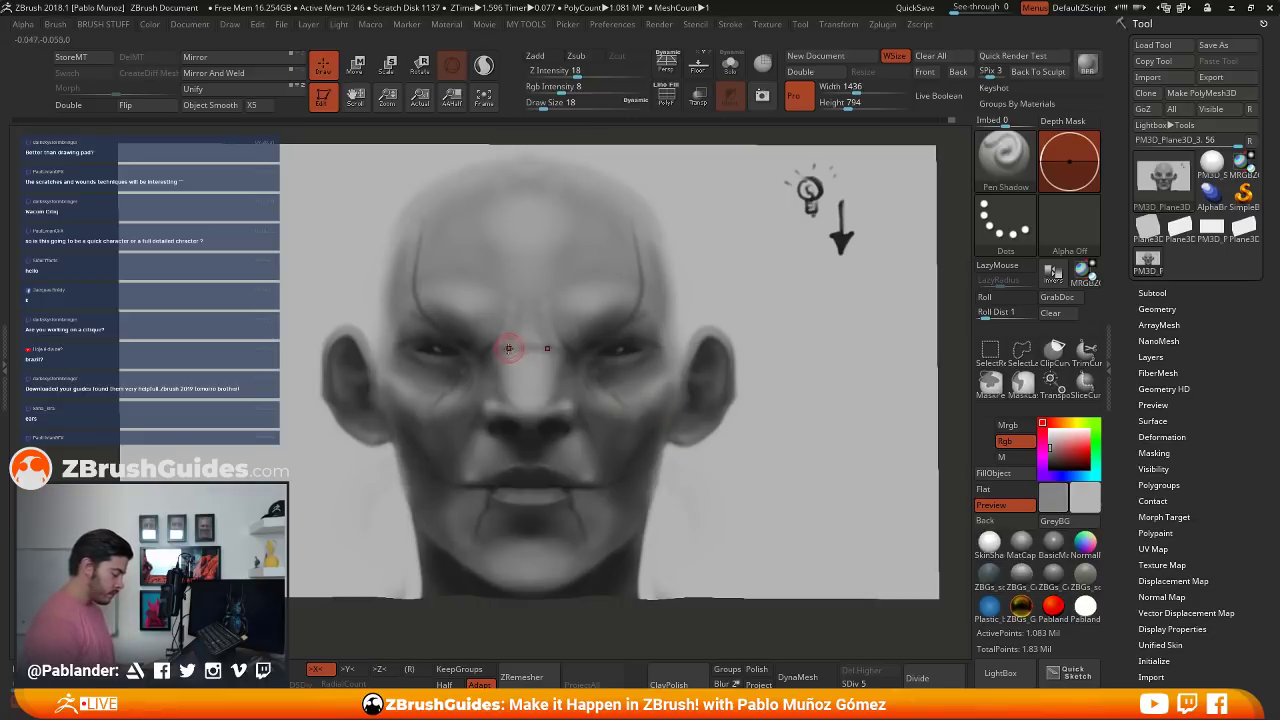
{"action": "left_click_drag", "start_coordinate": [510, 347], "coordinate": [500, 352]}
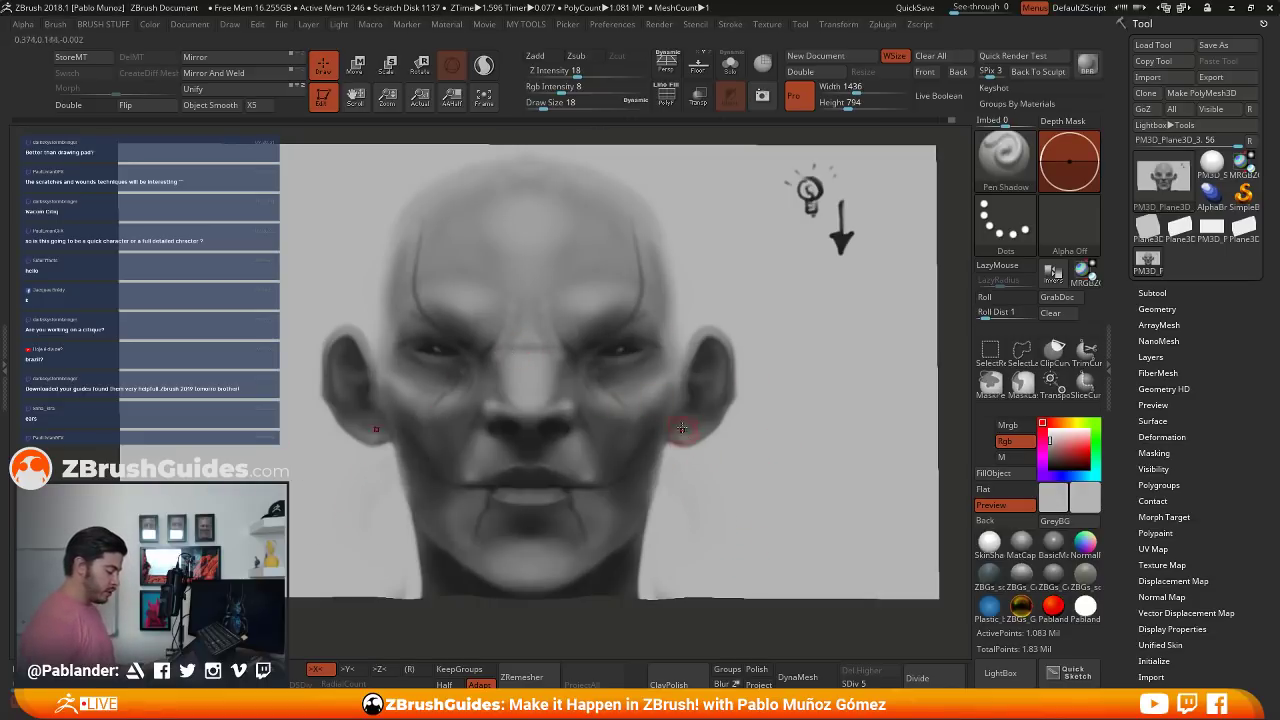
- Set the Pen Shadow draw size to 44 and add a new layer to the sketch plane
{"action": "key", "text": "space"}
{"action": "left_click_drag", "start_coordinate": [690, 399], "coordinate": [692, 399]}
{"action": "left_click", "coordinate": [1151, 357]}
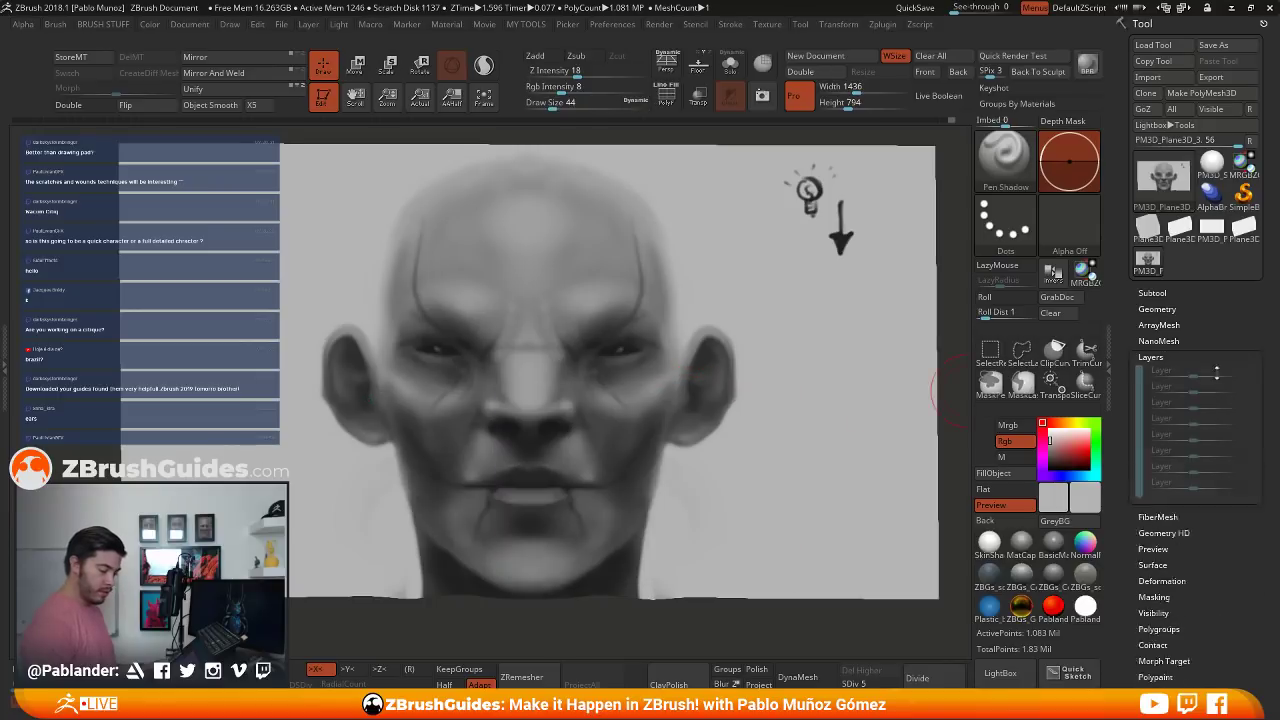
{"action": "left_click", "coordinate": [1149, 546]}
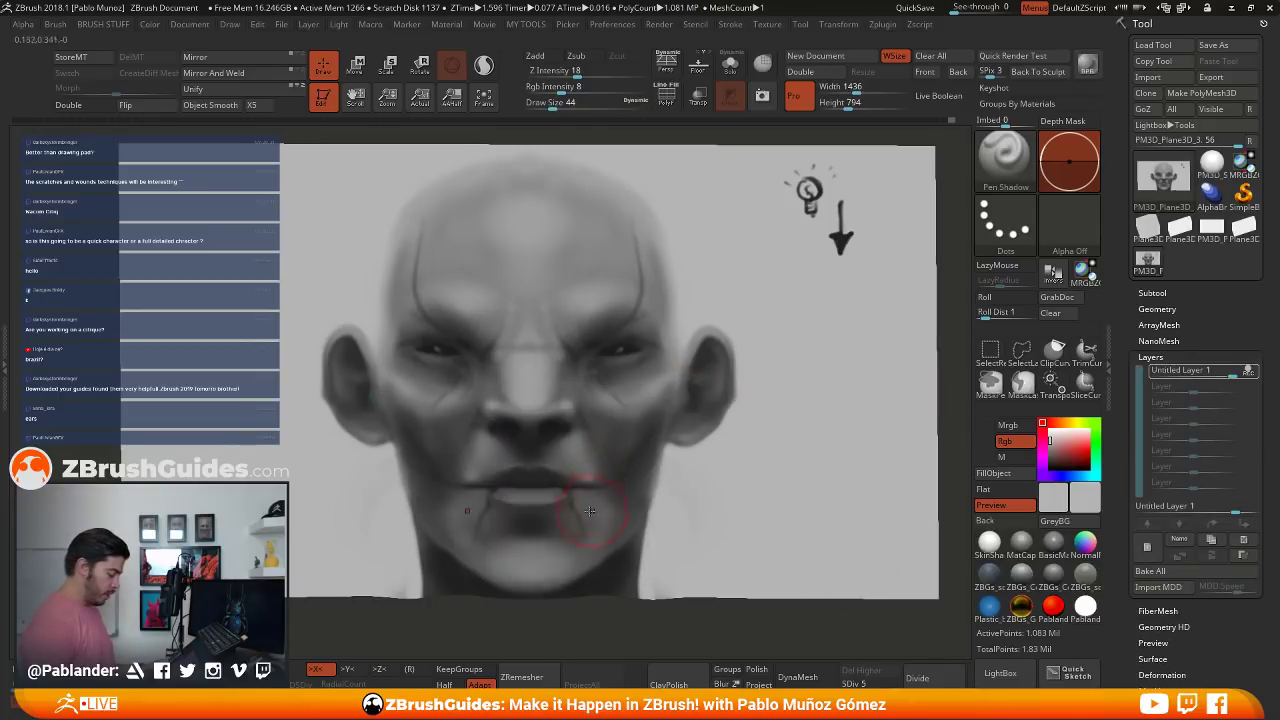
- Block in a wide beard from below the ears over the jaw, chin and neck in sampled greys on the new layer
{"action": "key", "text": "c"}
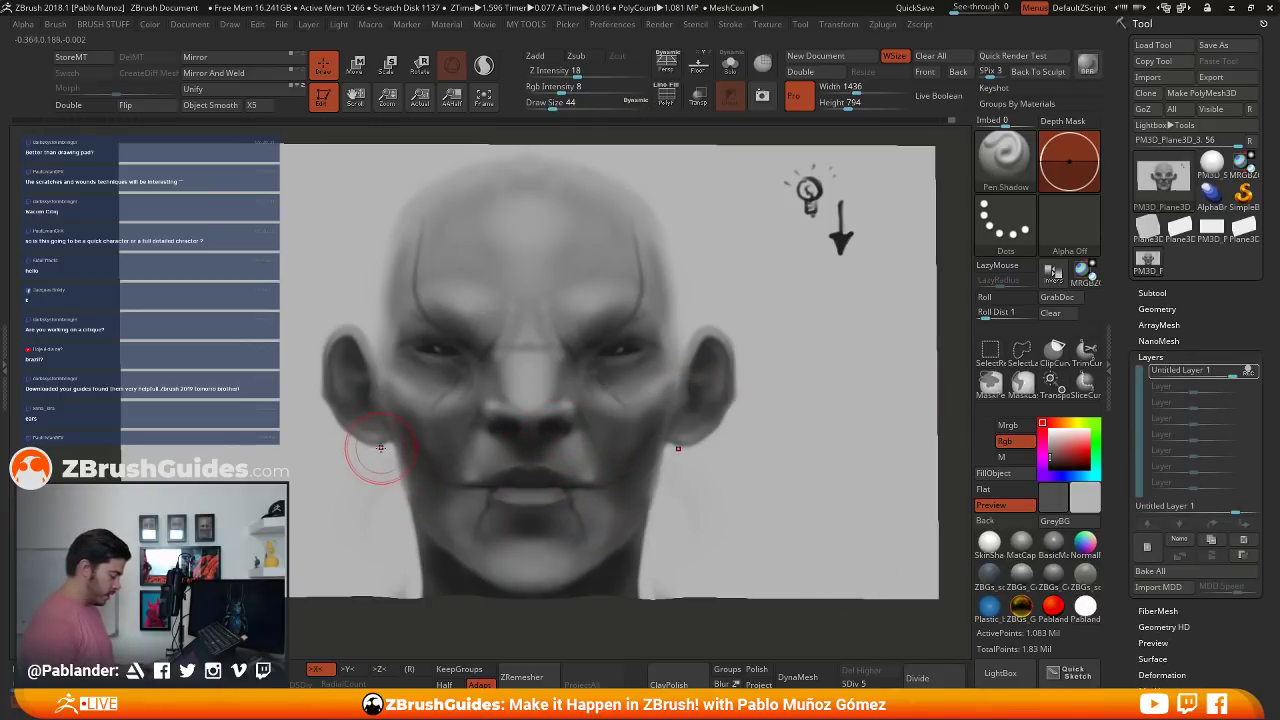
{"action": "key", "text": "c"}
{"action": "mouse_move", "coordinate": [388, 447]}
{"action": "left_mouse_down"}
{"action": "mouse_move", "coordinate": [362, 524]}
{"action": "mouse_move", "coordinate": [412, 478]}
{"action": "mouse_move", "coordinate": [408, 565]}
{"action": "mouse_move", "coordinate": [443, 569]}
{"action": "mouse_move", "coordinate": [448, 548]}
{"action": "mouse_move", "coordinate": [491, 598]}
{"action": "mouse_move", "coordinate": [530, 598]}
{"action": "left_mouse_up"}
{"action": "mouse_move", "coordinate": [366, 486]}
{"action": "left_mouse_down"}
{"action": "mouse_move", "coordinate": [316, 588]}
{"action": "mouse_move", "coordinate": [354, 488]}
{"action": "left_mouse_up"}
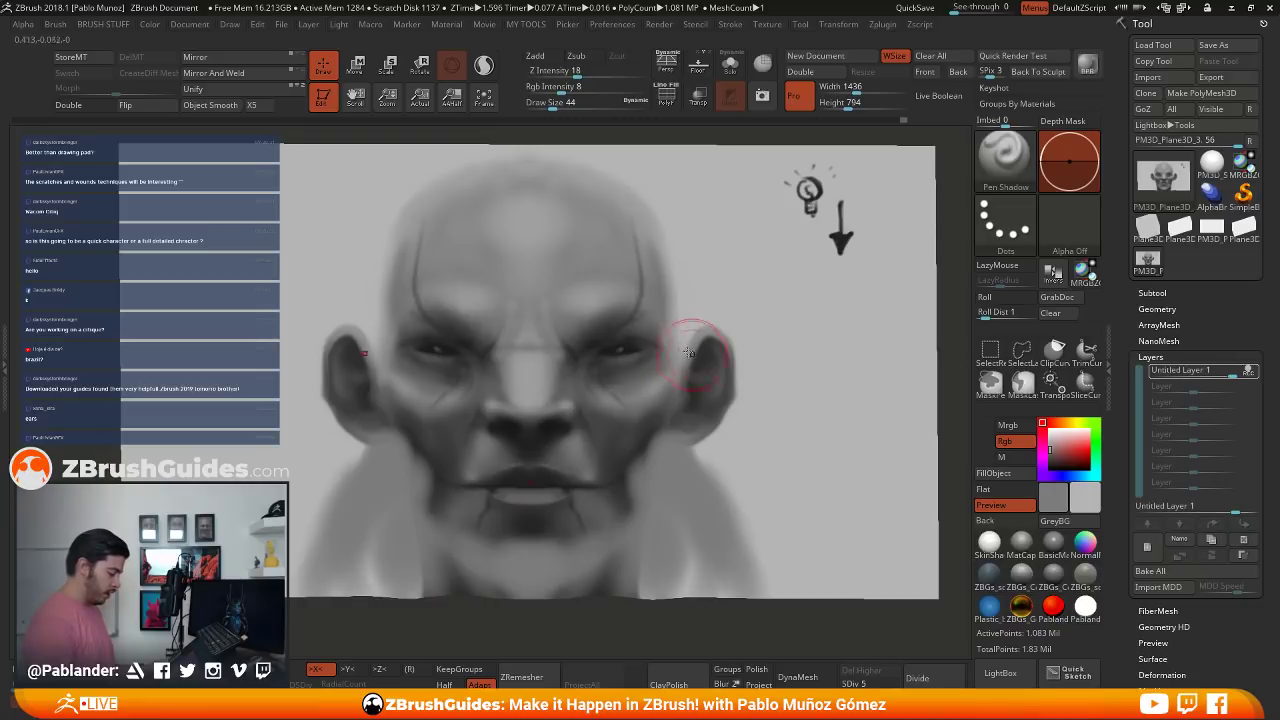
{"action": "mouse_move", "coordinate": [692, 376]}
{"action": "left_mouse_down"}
{"action": "mouse_move", "coordinate": [686, 411]}
{"action": "mouse_move", "coordinate": [682, 352]}
{"action": "mouse_move", "coordinate": [730, 496]}
{"action": "mouse_move", "coordinate": [674, 572]}
{"action": "left_mouse_up"}
{"action": "mouse_move", "coordinate": [651, 521]}
{"action": "left_mouse_down"}
{"action": "mouse_move", "coordinate": [594, 603]}
{"action": "mouse_move", "coordinate": [544, 600]}
{"action": "left_mouse_up"}
- Set the draw size to 27 and extend the beard over the cheeks beside the mouth
{"action": "right_click", "coordinate": [642, 478]}
{"action": "left_click_drag", "start_coordinate": [646, 474], "coordinate": [637, 474]}
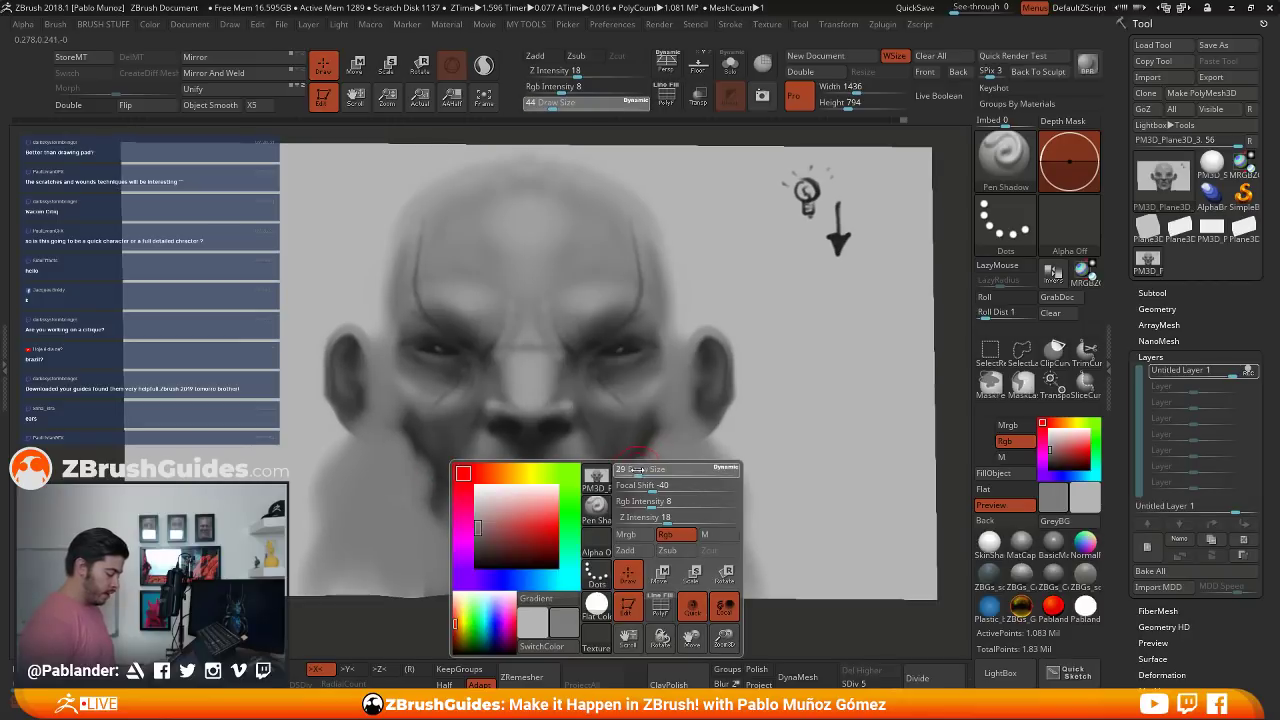
{"action": "mouse_move", "coordinate": [450, 464]}
{"action": "left_mouse_down"}
{"action": "mouse_move", "coordinate": [457, 453]}
{"action": "mouse_move", "coordinate": [436, 520]}
{"action": "left_mouse_up"}
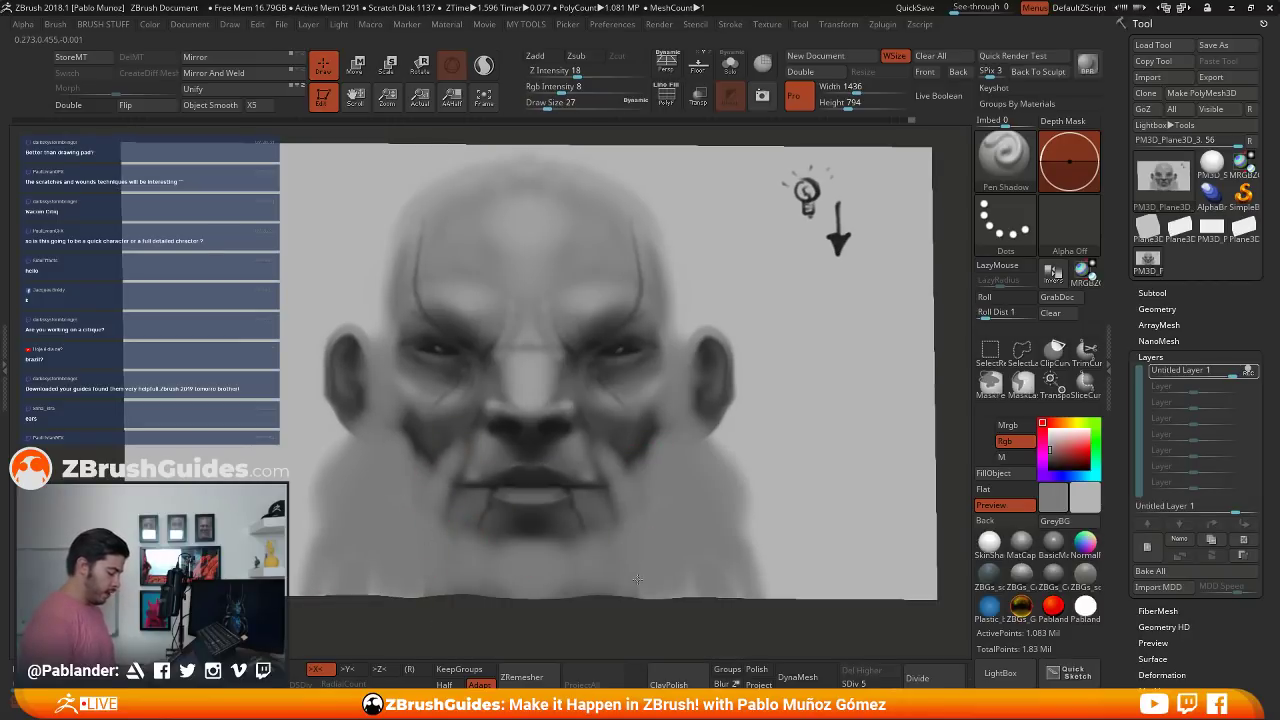
- Sample a dark grey and paint curved strand shadows along the lower part of the beard
{"action": "right_click_drag", "start_coordinate": [775, 406], "coordinate": [771, 411], "text": "shift"}
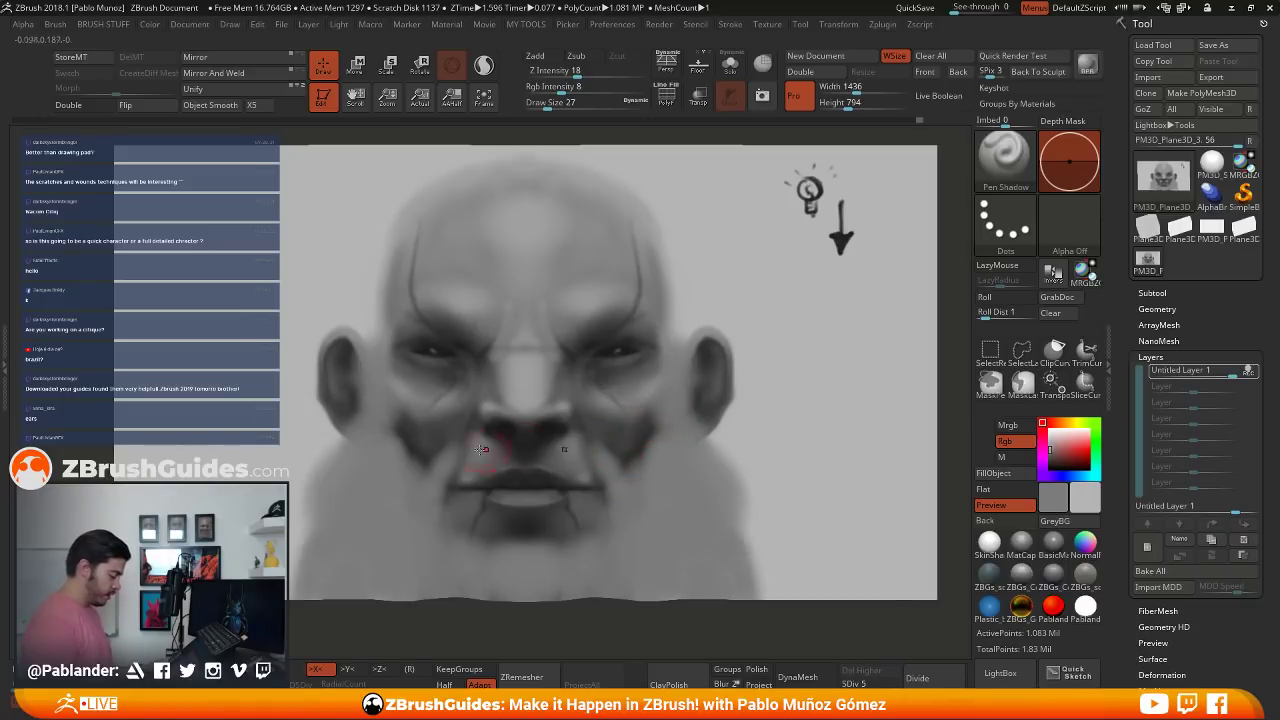
{"action": "key", "text": "c"}
{"action": "left_click_drag", "start_coordinate": [326, 530], "coordinate": [309, 604]}
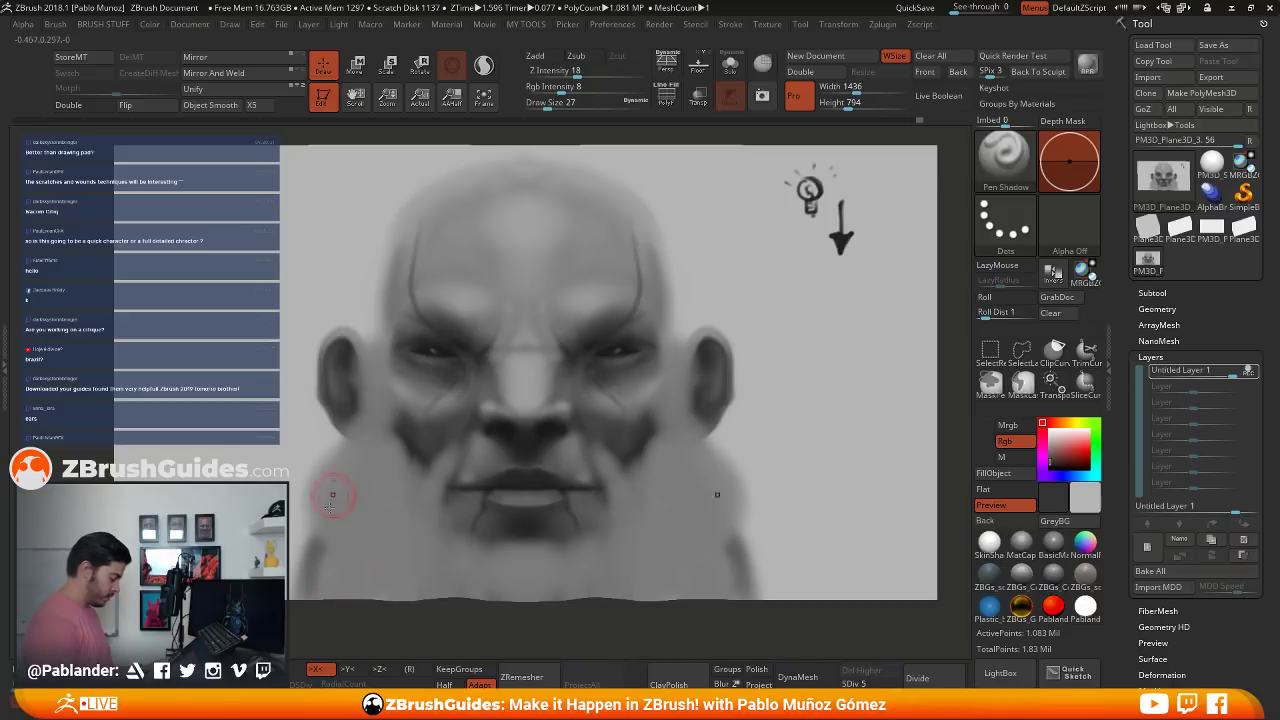
{"action": "left_click_drag", "start_coordinate": [331, 506], "coordinate": [347, 598]}
{"action": "mouse_move", "coordinate": [378, 551]}
{"action": "left_mouse_down"}
{"action": "mouse_move", "coordinate": [400, 580]}
{"action": "mouse_move", "coordinate": [414, 543]}
{"action": "mouse_move", "coordinate": [432, 600]}
{"action": "mouse_move", "coordinate": [503, 609]}
{"action": "left_mouse_up"}
- Sample mid greys and paint soft strand shadows through the lower and outer parts of the beard
{"action": "key", "text": "c"}
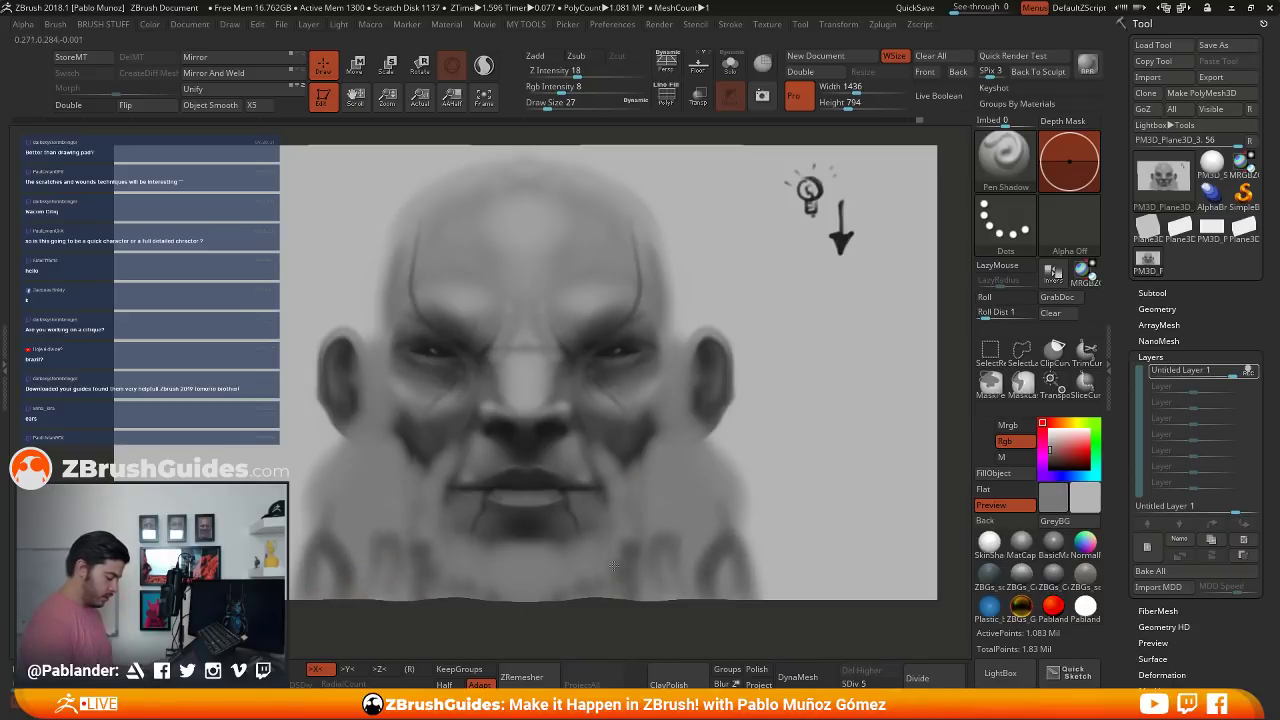
{"action": "key", "text": "c"}
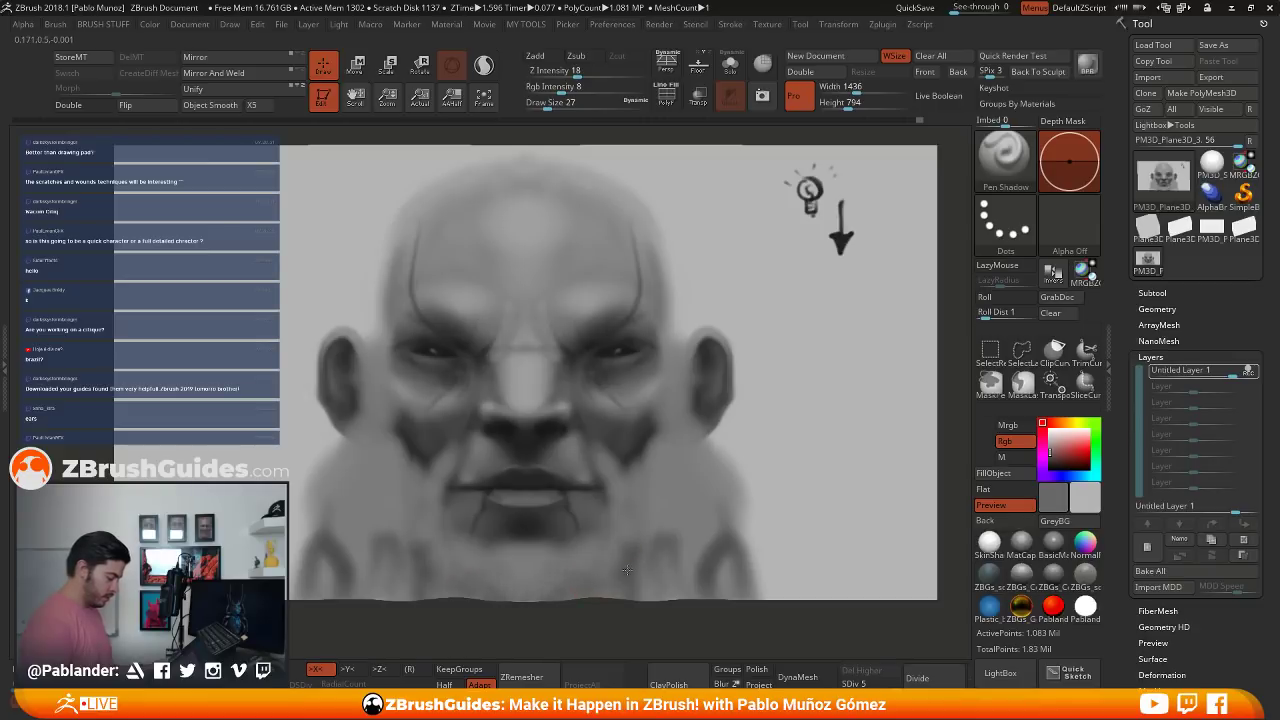
{"action": "mouse_move", "coordinate": [682, 521]}
{"action": "left_mouse_down"}
{"action": "mouse_move", "coordinate": [688, 492]}
{"action": "mouse_move", "coordinate": [718, 474]}
{"action": "mouse_move", "coordinate": [724, 490]}
{"action": "mouse_move", "coordinate": [691, 449]}
{"action": "left_mouse_up"}
{"action": "key", "text": "c"}
{"action": "key", "text": "c"}
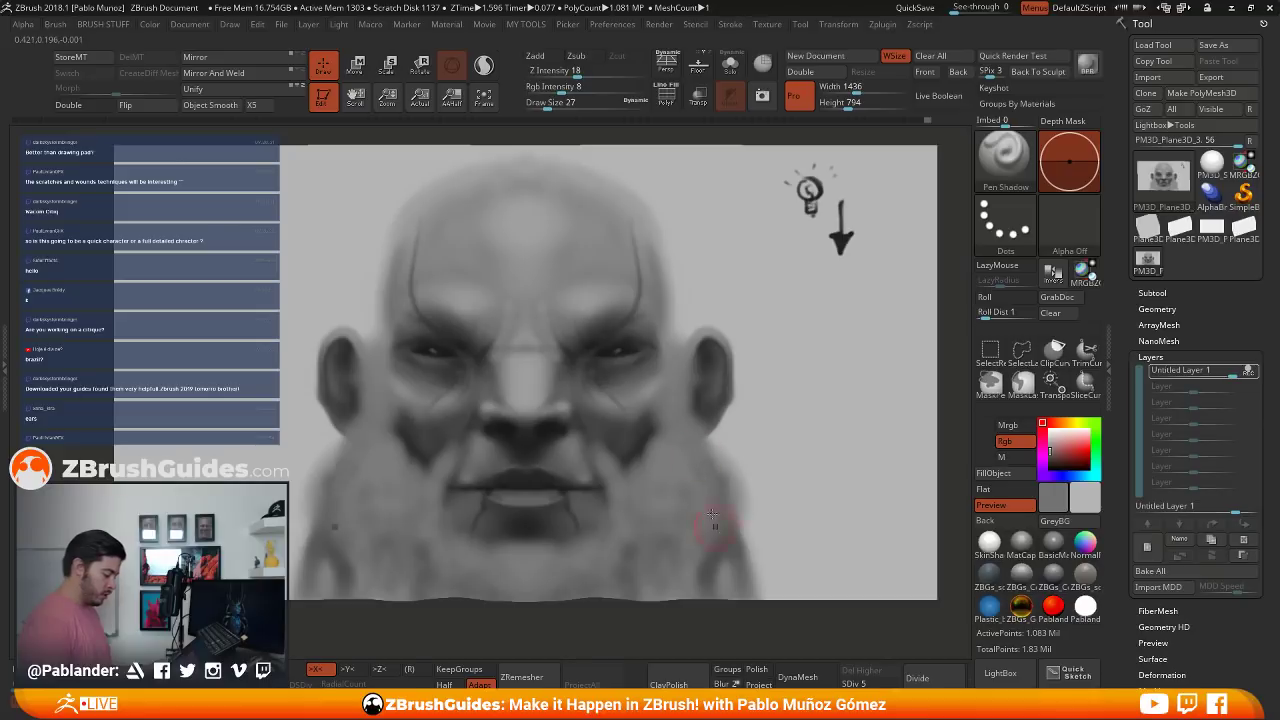
{"action": "left_click_drag", "start_coordinate": [705, 548], "coordinate": [708, 566]}
- Sample a light grey and paint flowing light strands down both sides of the beard, using draw size 16 for the finer ones
{"action": "key", "text": "c"}
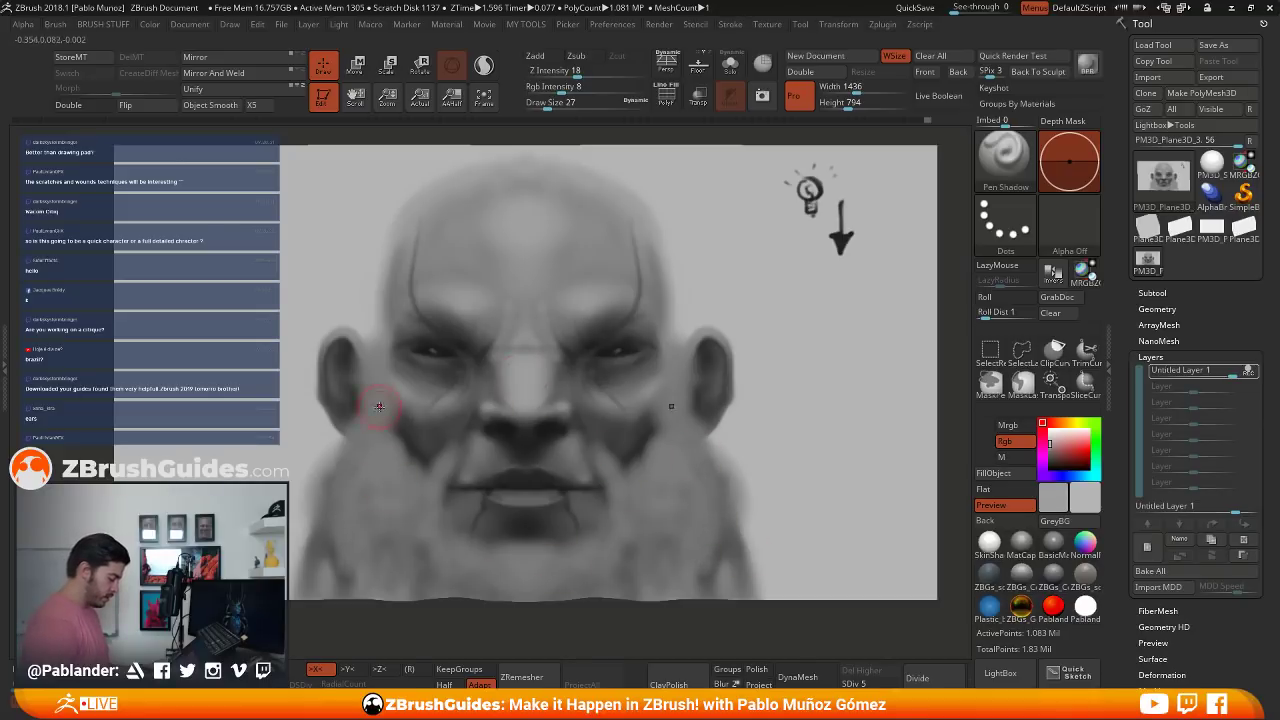
{"action": "left_click_drag", "start_coordinate": [372, 445], "coordinate": [366, 490]}
{"action": "left_click_drag", "start_coordinate": [368, 418], "coordinate": [336, 502]}
{"action": "left_click_drag", "start_coordinate": [398, 446], "coordinate": [374, 534]}
{"action": "left_click_drag", "start_coordinate": [396, 468], "coordinate": [420, 575]}
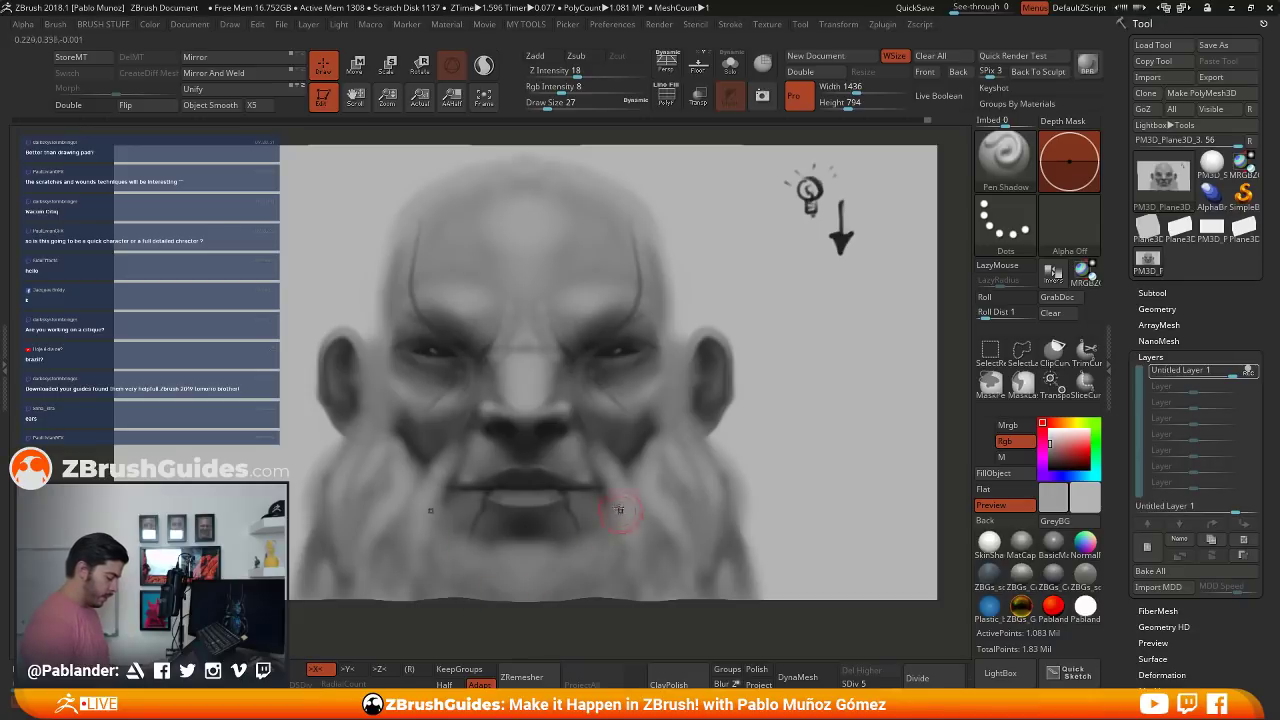
{"action": "mouse_move", "coordinate": [618, 508]}
{"action": "left_mouse_down"}
{"action": "mouse_move", "coordinate": [624, 544]}
{"action": "mouse_move", "coordinate": [590, 562]}
{"action": "left_mouse_up"}
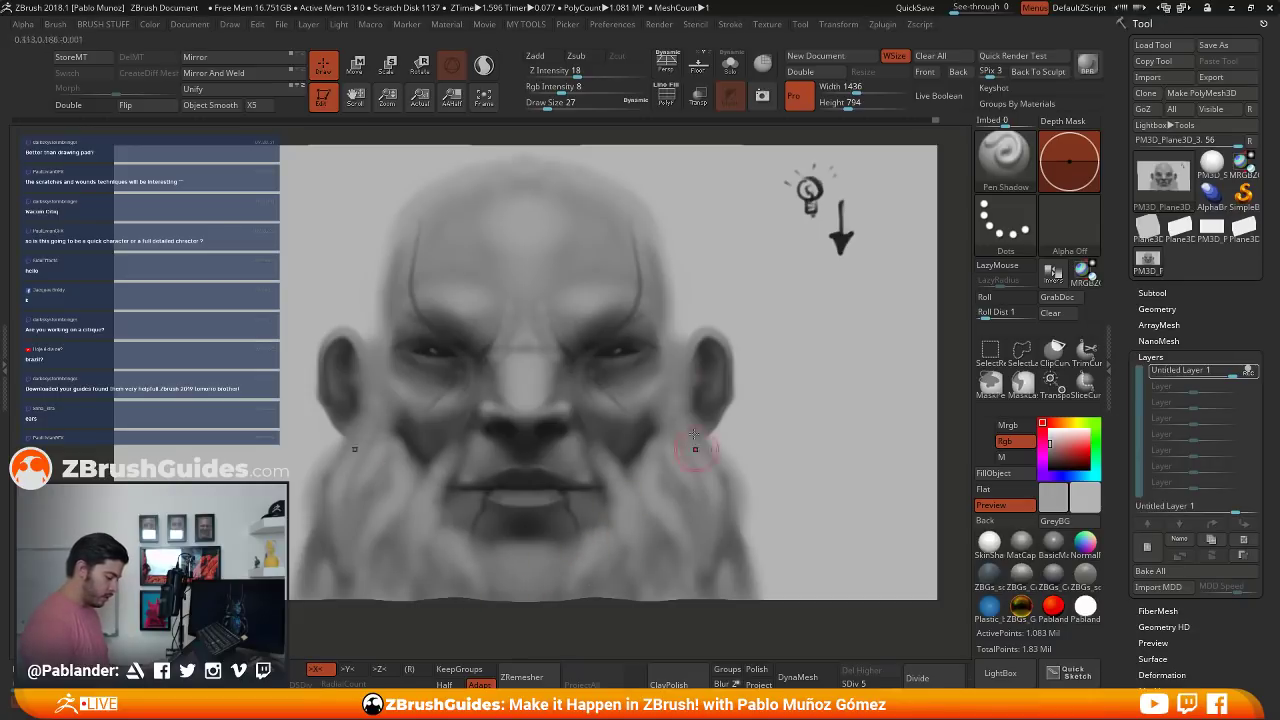
{"action": "key", "text": "space"}
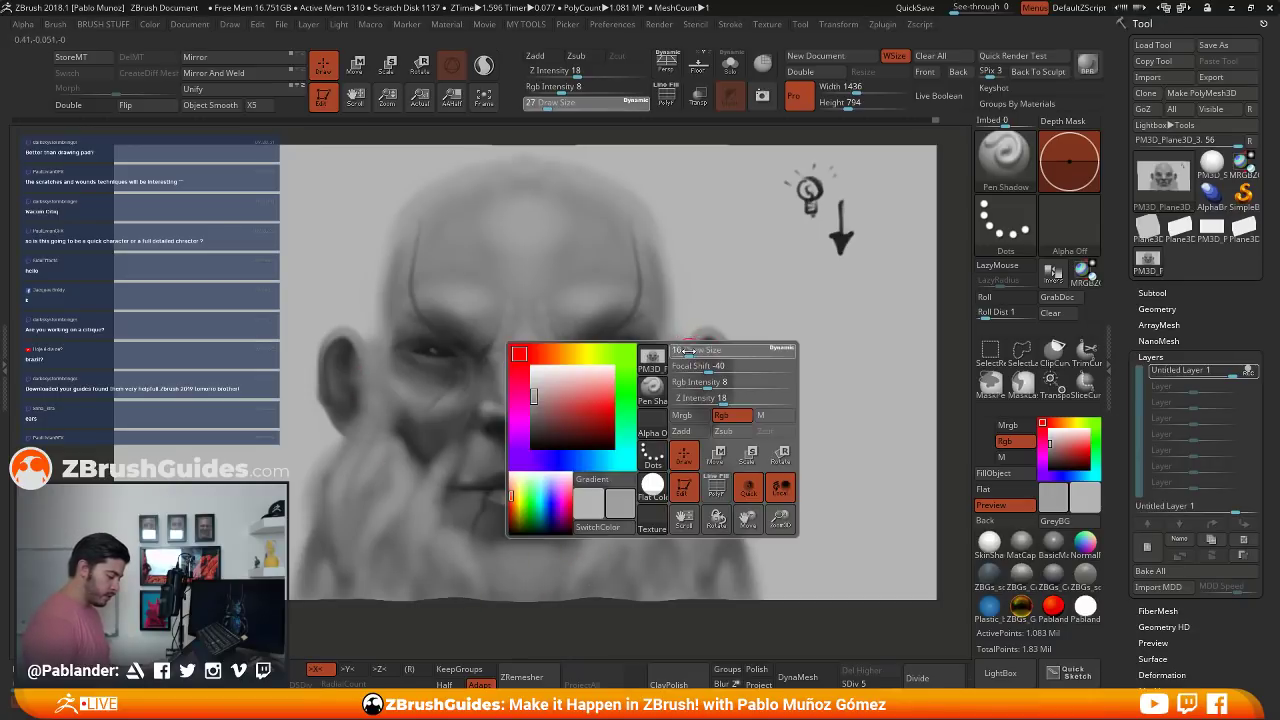
{"action": "left_click_drag", "start_coordinate": [690, 334], "coordinate": [668, 334]}
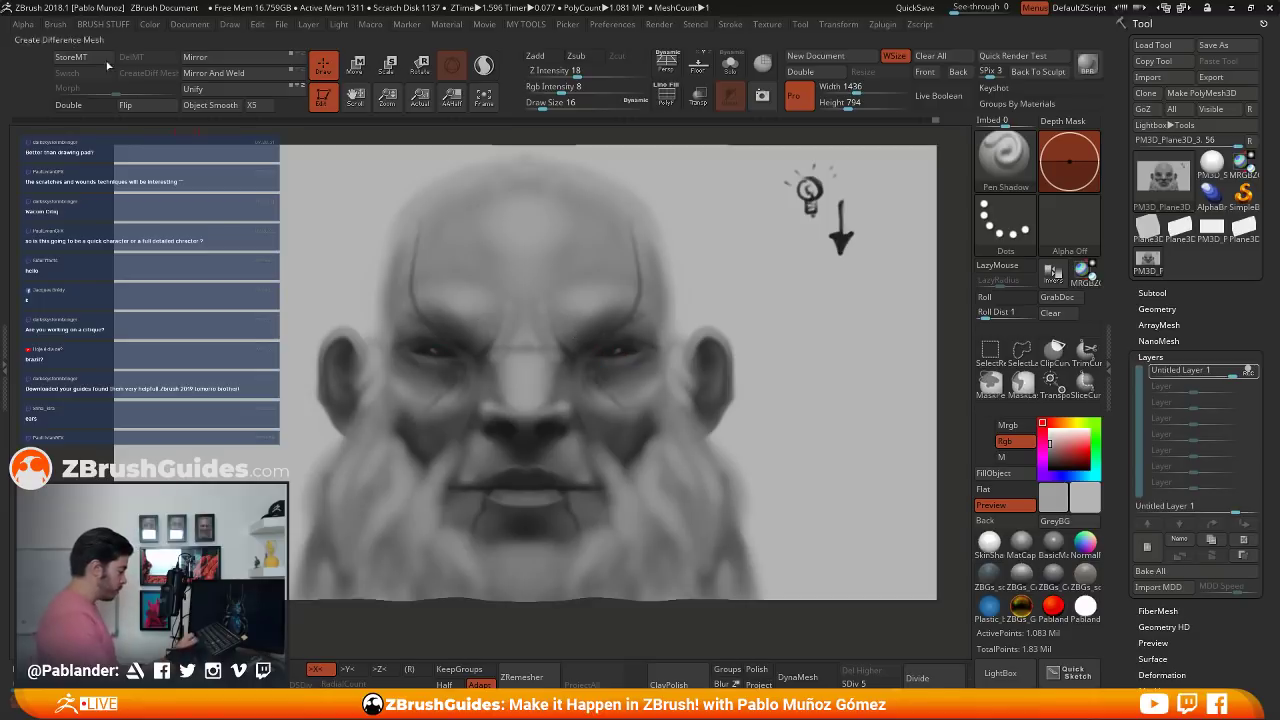
- Look through the modifier settings of the Pen Shadow brush
{"action": "mouse_move", "coordinate": [55, 24]}
{"action": "left_click_drag", "start_coordinate": [176, 615], "coordinate": [171, 447]}
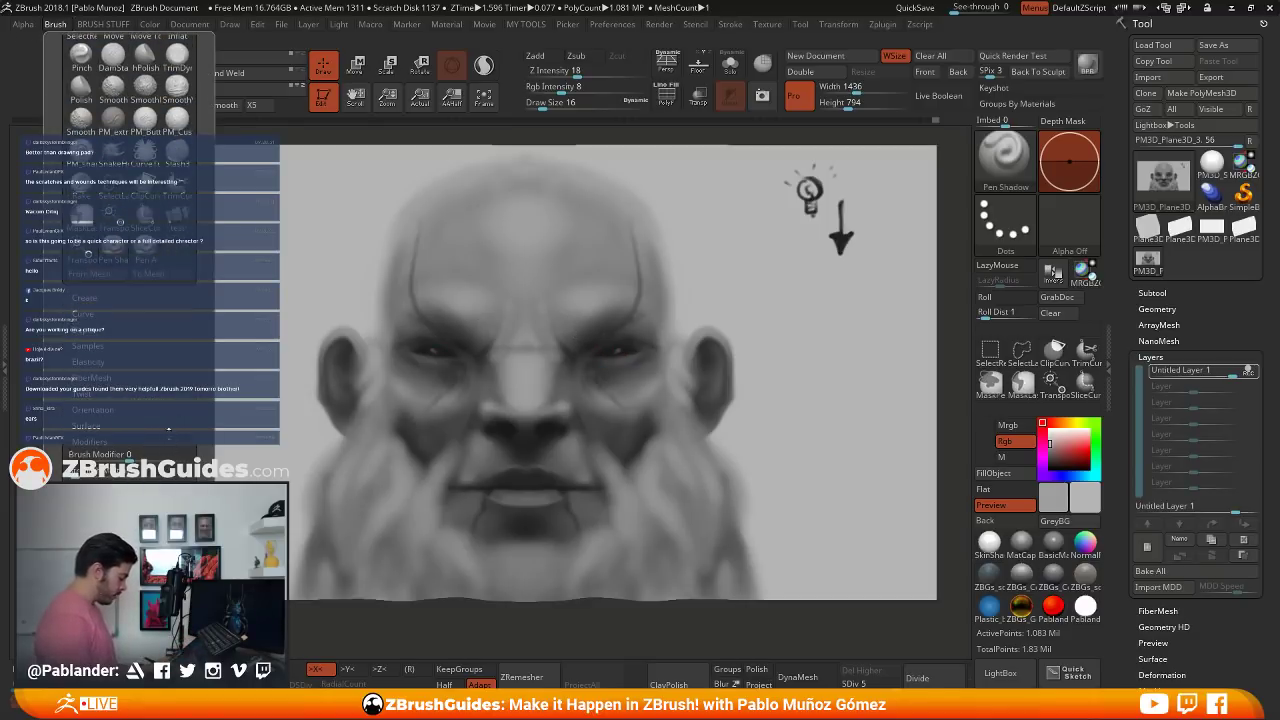
{"action": "left_click_drag", "start_coordinate": [171, 508], "coordinate": [166, 247]}
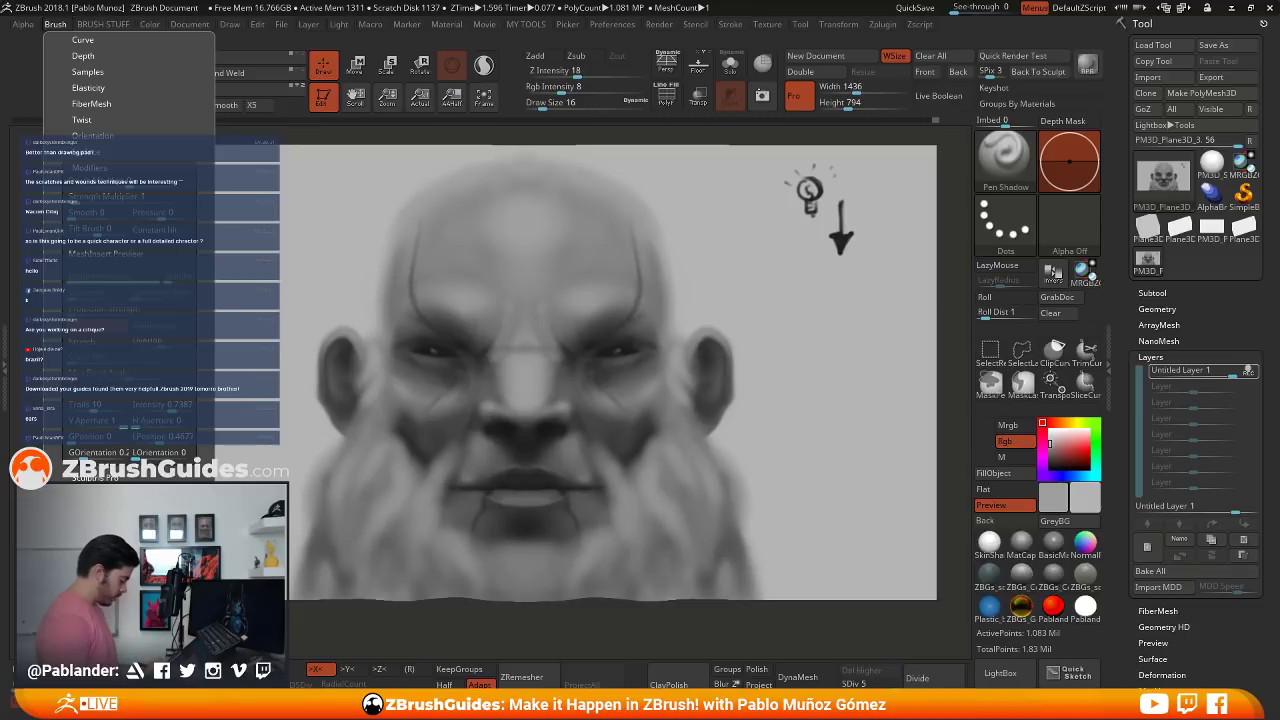
{"action": "scroll", "coordinate": [150, 300], "scroll_direction": "down", "scroll_amount": 2}
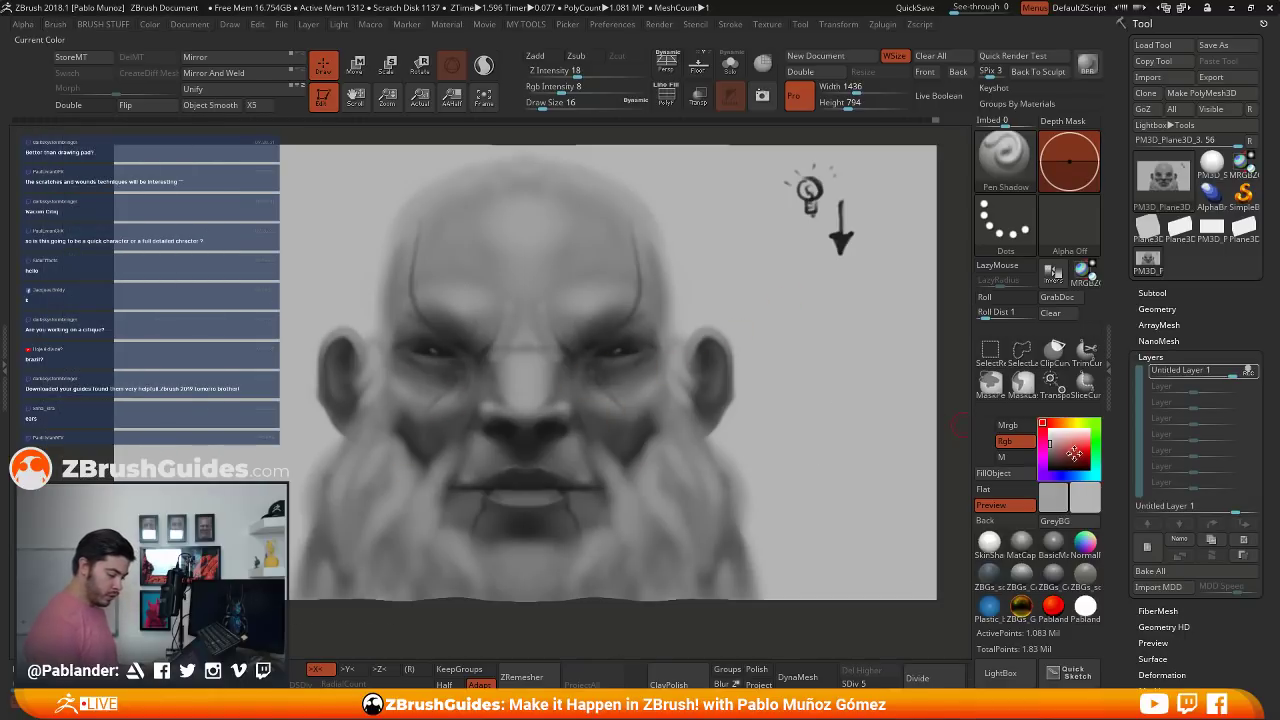
- Paint a dark, curved test stroke on the empty background beside the head and undo it
{"action": "left_click", "coordinate": [1051, 464]}
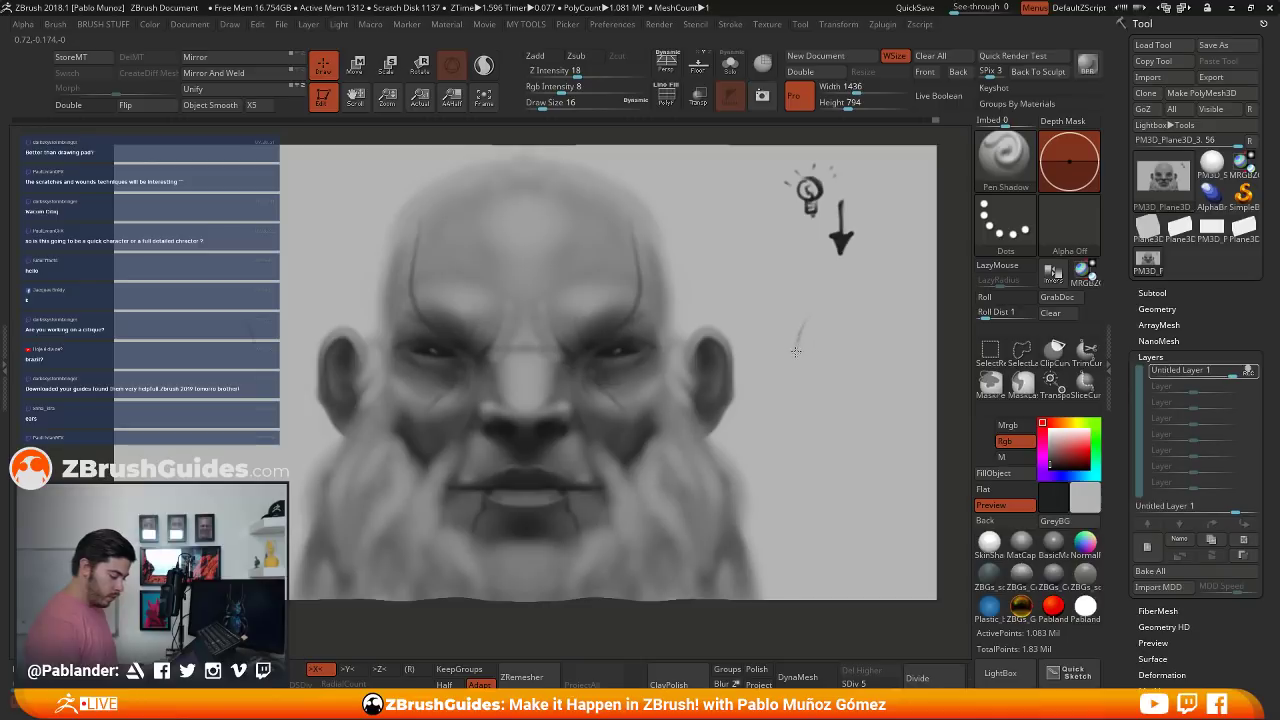
{"action": "mouse_move", "coordinate": [796, 350]}
{"action": "left_mouse_down"}
{"action": "mouse_move", "coordinate": [832, 448]}
{"action": "mouse_move", "coordinate": [790, 515]}
{"action": "mouse_move", "coordinate": [800, 511]}
{"action": "left_mouse_up"}
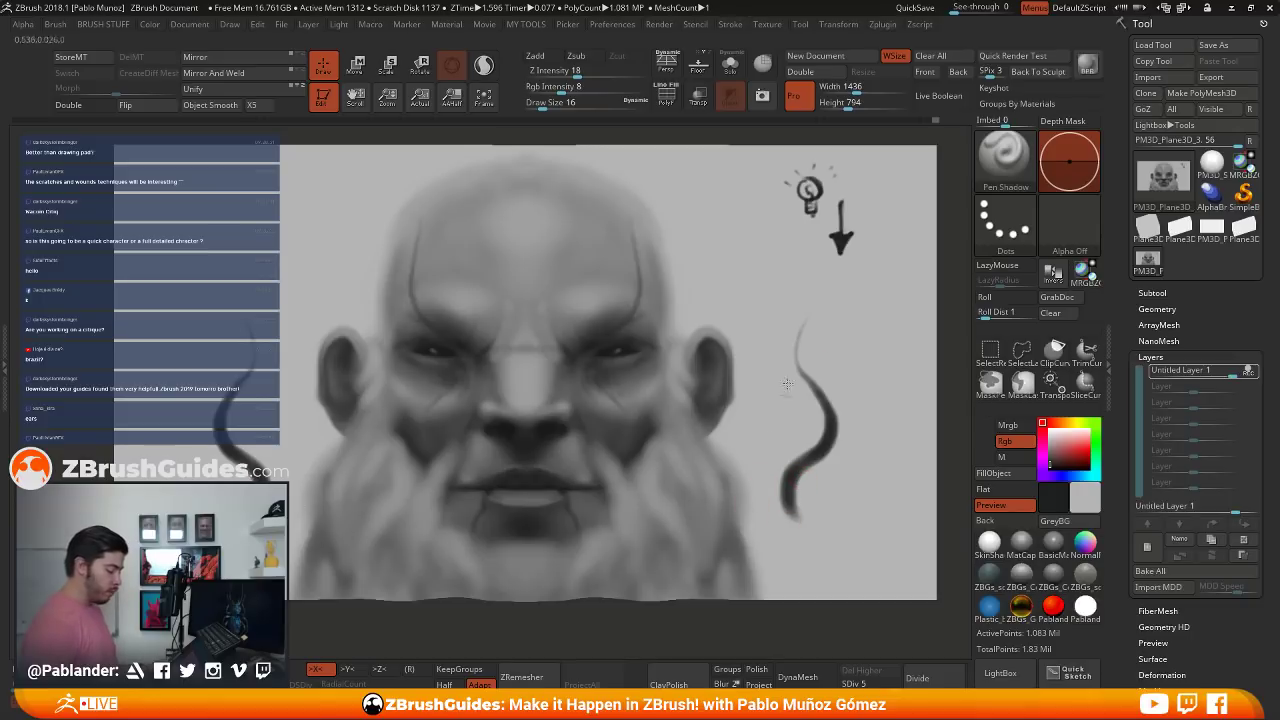
{"action": "key", "text": "ctrl+z"}
{"action": "key", "text": "ctrl+z"}
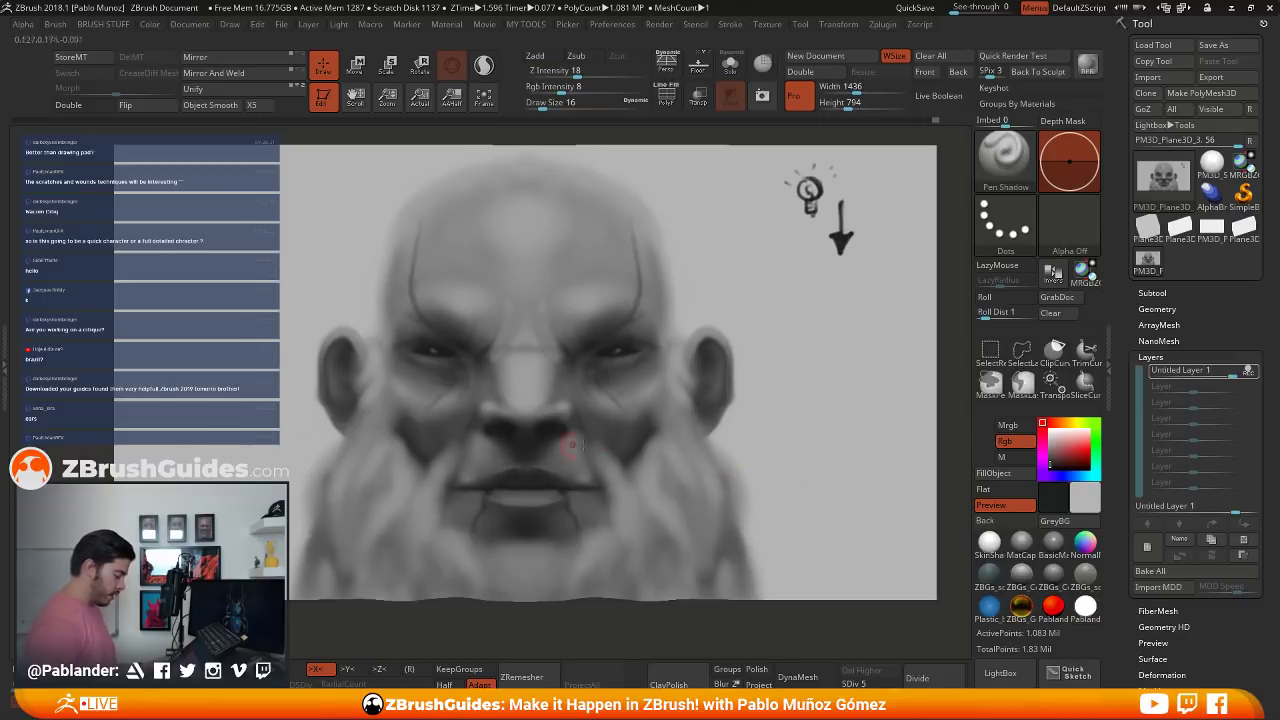
- Pick a light grey, refine the side strands, and reduce the draw size to 12 for moustache strands beside the mouth
{"action": "left_click", "coordinate": [1050, 440]}
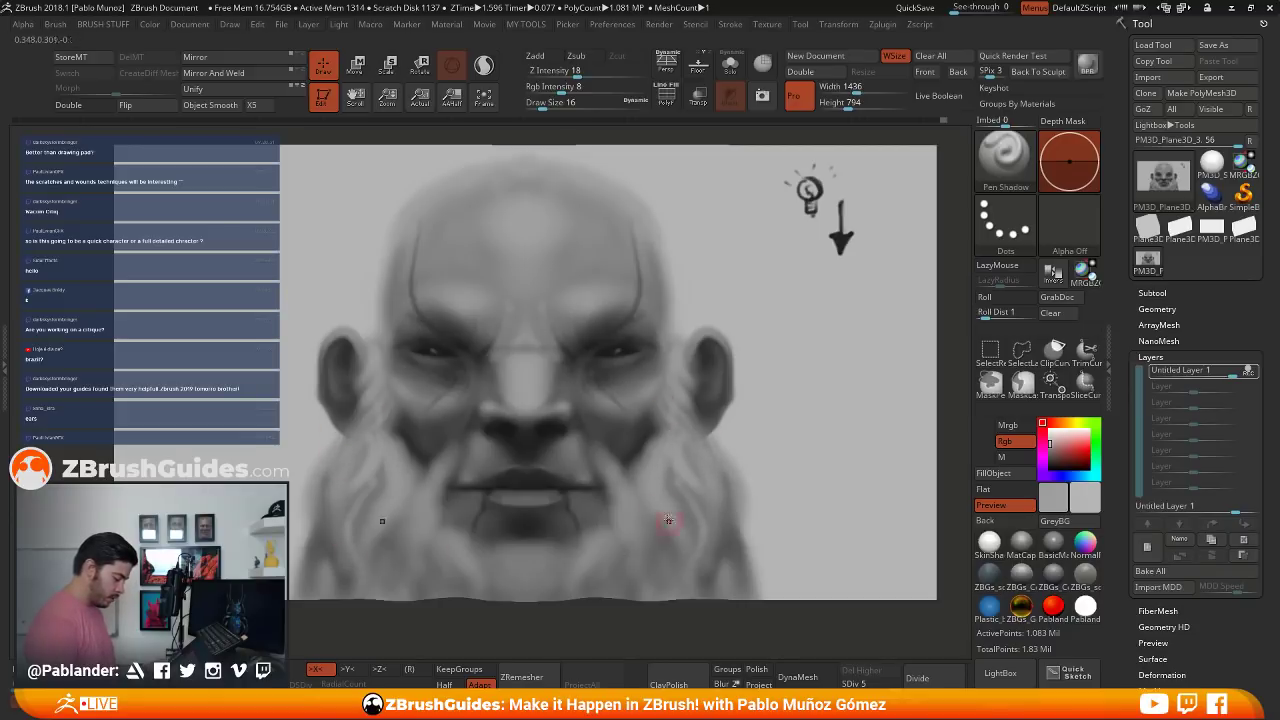
{"action": "key", "text": "s"}
{"action": "left_click_drag", "start_coordinate": [619, 441], "coordinate": [615, 441]}
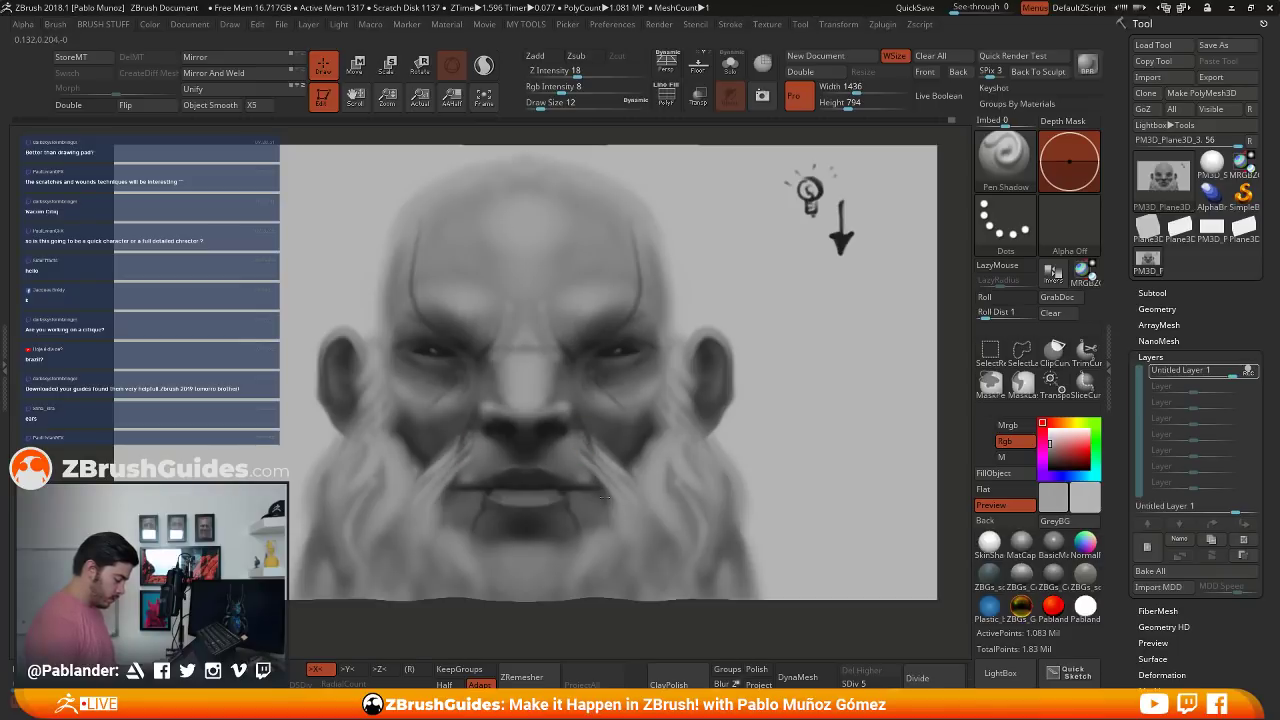
- Paint fine light strands fanning down from below the lower lip over the chin, and add light eyebrows
{"action": "left_click_drag", "start_coordinate": [520, 518], "coordinate": [524, 578]}
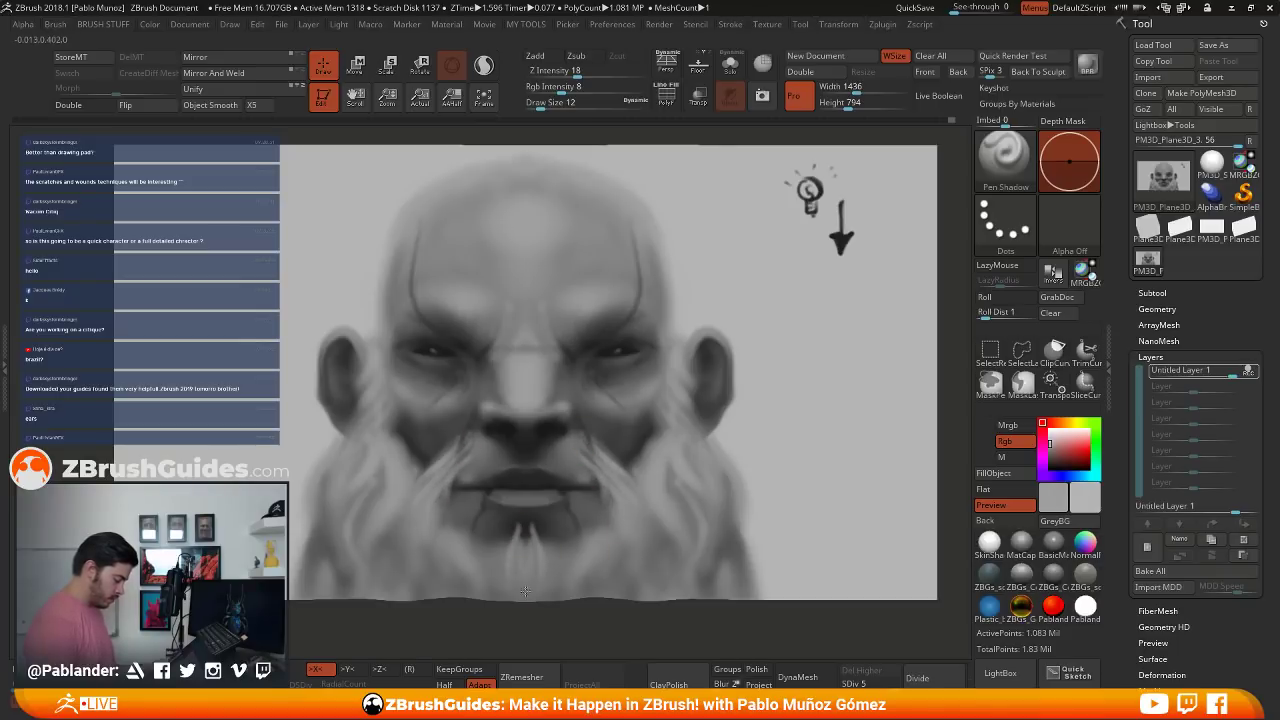
{"action": "left_click_drag", "start_coordinate": [514, 525], "coordinate": [510, 545]}
{"action": "mouse_move", "coordinate": [507, 528]}
{"action": "left_mouse_down"}
{"action": "mouse_move", "coordinate": [501, 548]}
{"action": "mouse_move", "coordinate": [554, 590]}
{"action": "left_mouse_up"}
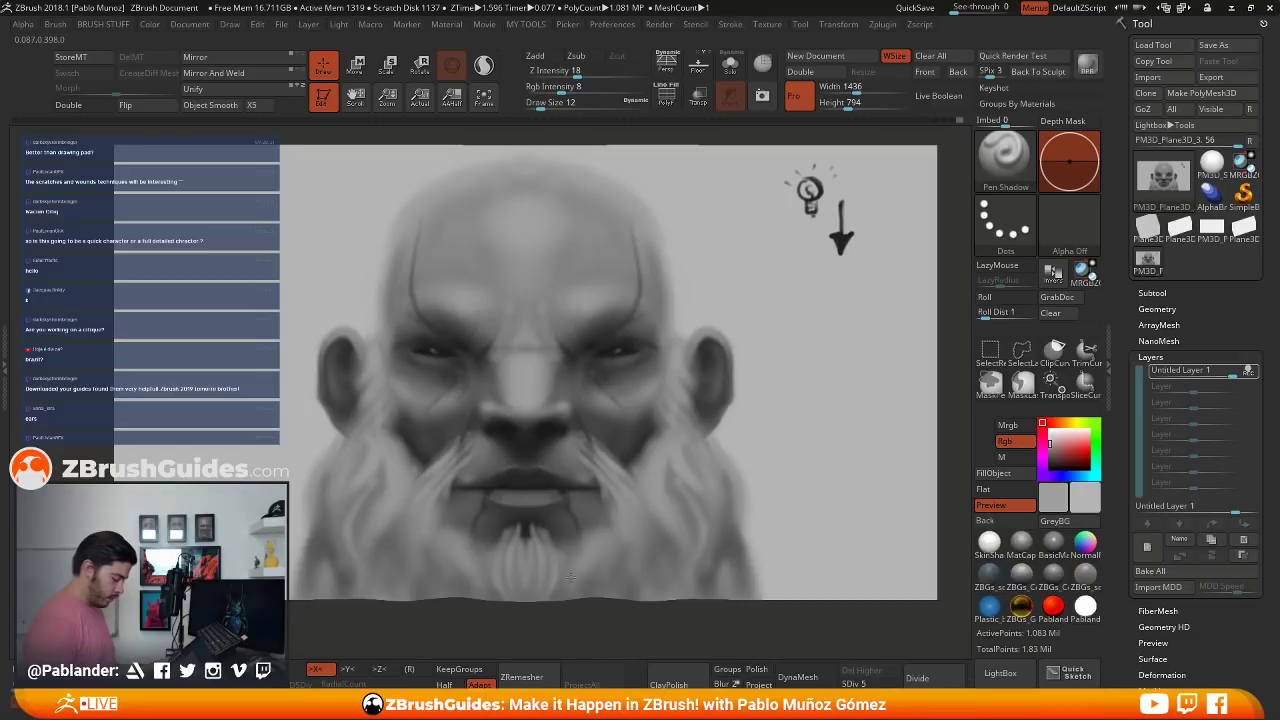
{"action": "left_click_drag", "start_coordinate": [570, 545], "coordinate": [571, 595]}
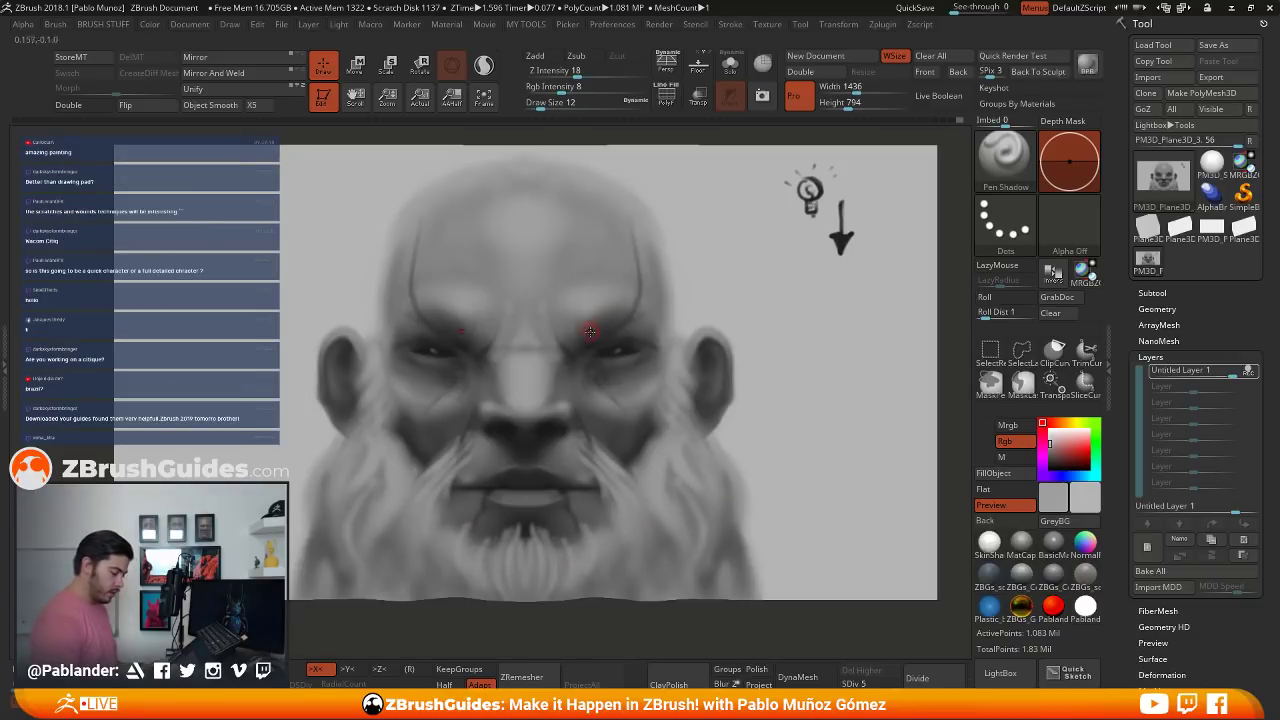
{"action": "mouse_move", "coordinate": [596, 321]}
{"action": "left_mouse_down"}
{"action": "mouse_move", "coordinate": [655, 293]}
{"action": "mouse_move", "coordinate": [625, 292]}
{"action": "left_mouse_up"}
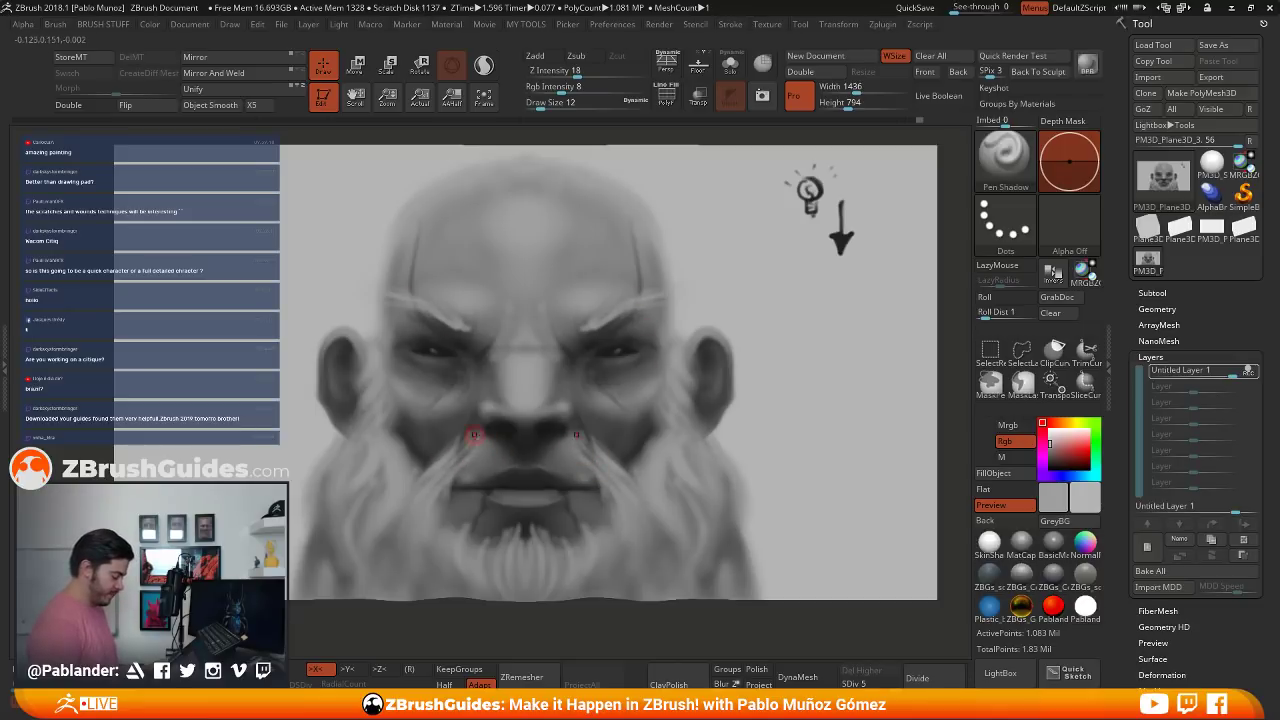
- Sample a dark grey and paint thin shadows between the beard strands
{"action": "key", "text": "c"}
{"action": "key", "text": "c"}
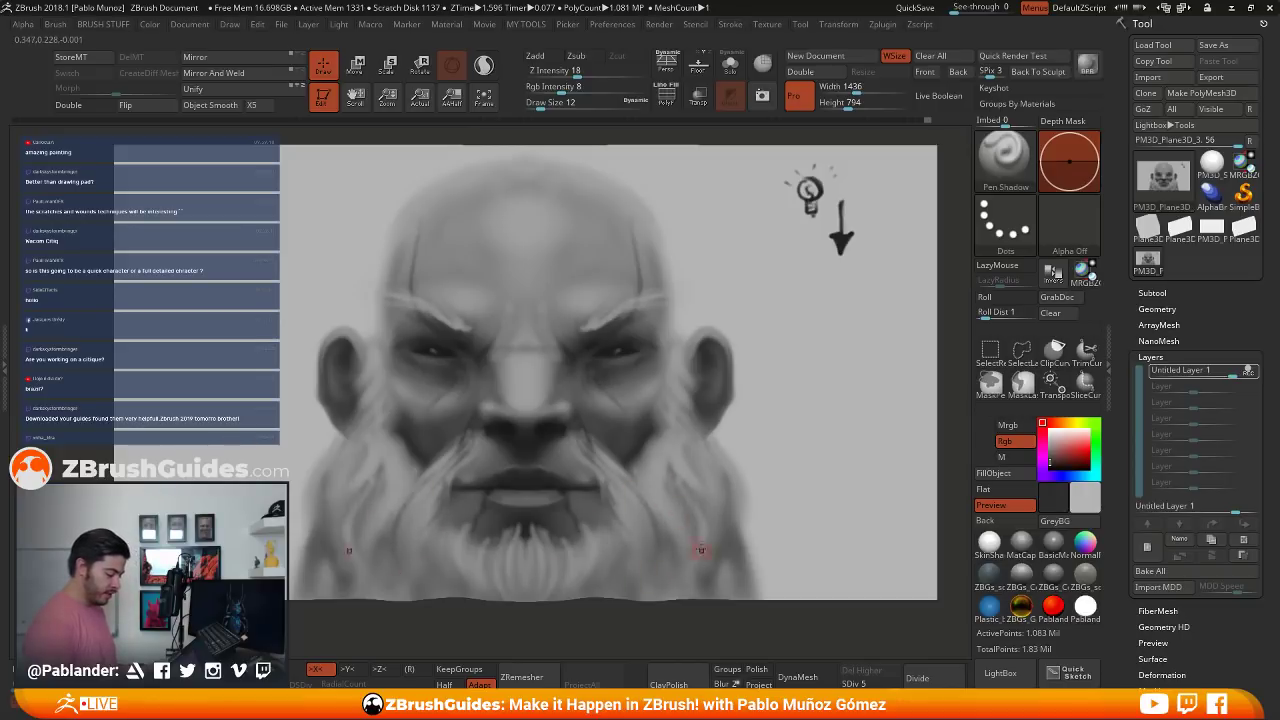
- Turn off recording on the light beard layer and set its intensity to 0
{"action": "mouse_move", "coordinate": [1231, 374]}
{"action": "left_mouse_down"}
{"action": "mouse_move", "coordinate": [1196, 374]}
{"action": "mouse_move", "coordinate": [1240, 378]}
{"action": "left_mouse_up"}
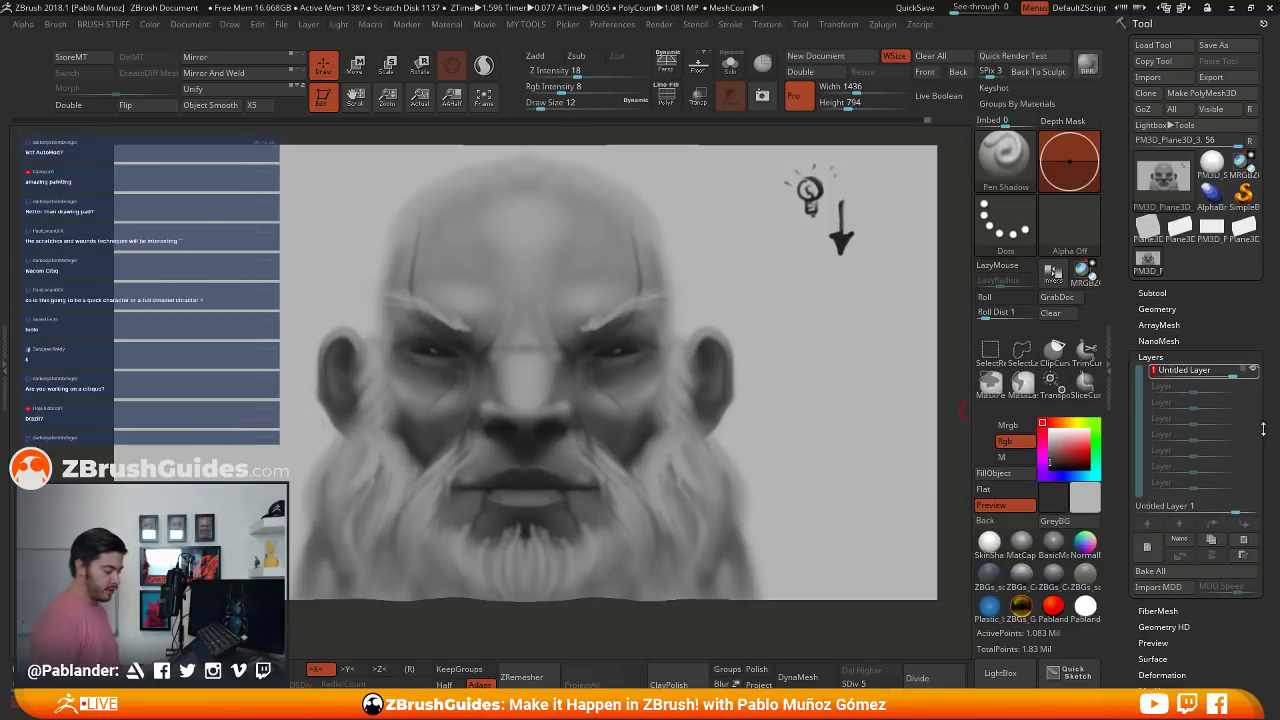
{"action": "left_click", "coordinate": [1248, 371]}
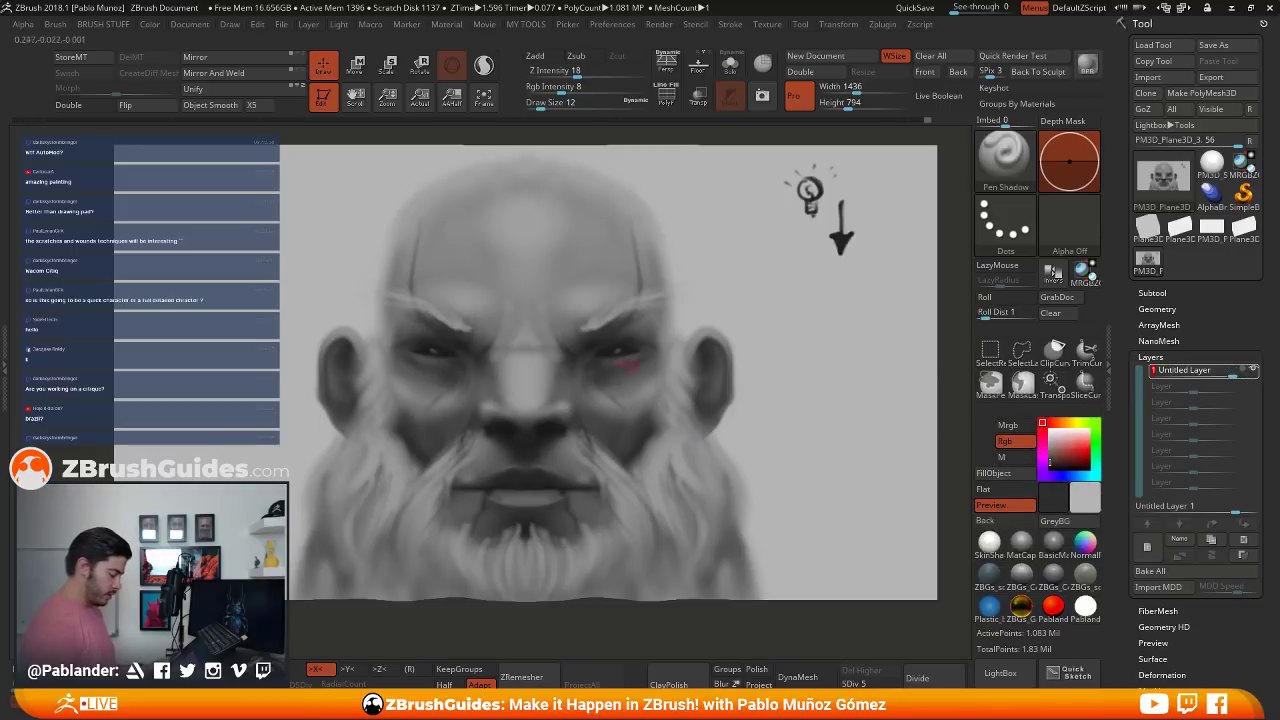
{"action": "left_click_drag", "start_coordinate": [1233, 375], "coordinate": [1194, 375]}
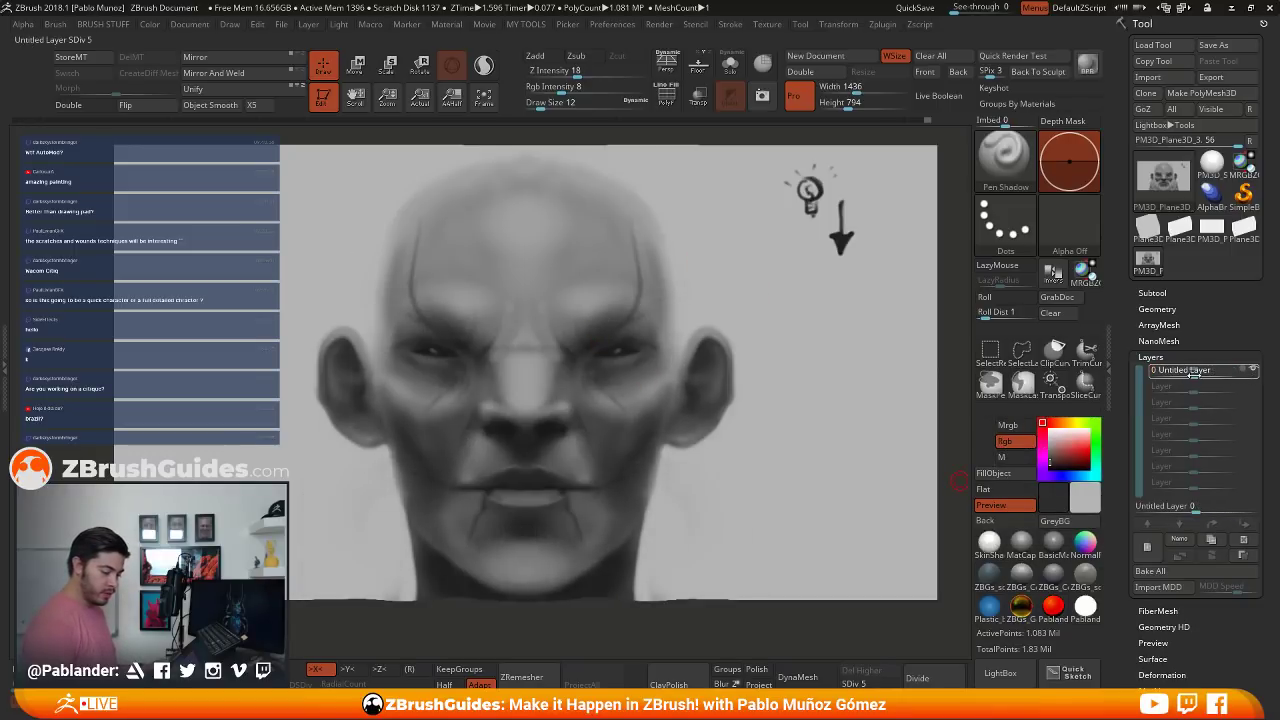
- Add a second layer to the sketch plane and save the project
{"action": "left_click", "coordinate": [1147, 547]}
{"action": "key", "text": "ctrl+s"}
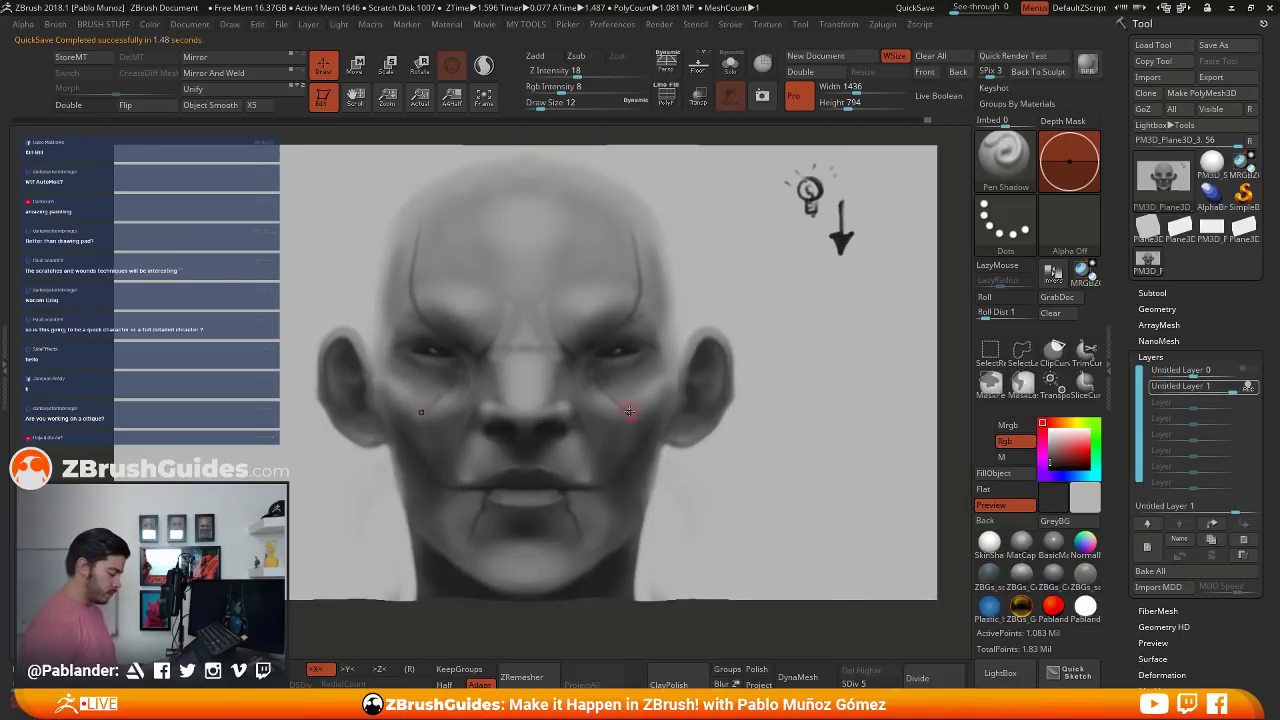
- Set the draw size to 31 and paint dark sideburns below the ears and a dark moustache around the mouth
{"action": "key", "text": "space"}
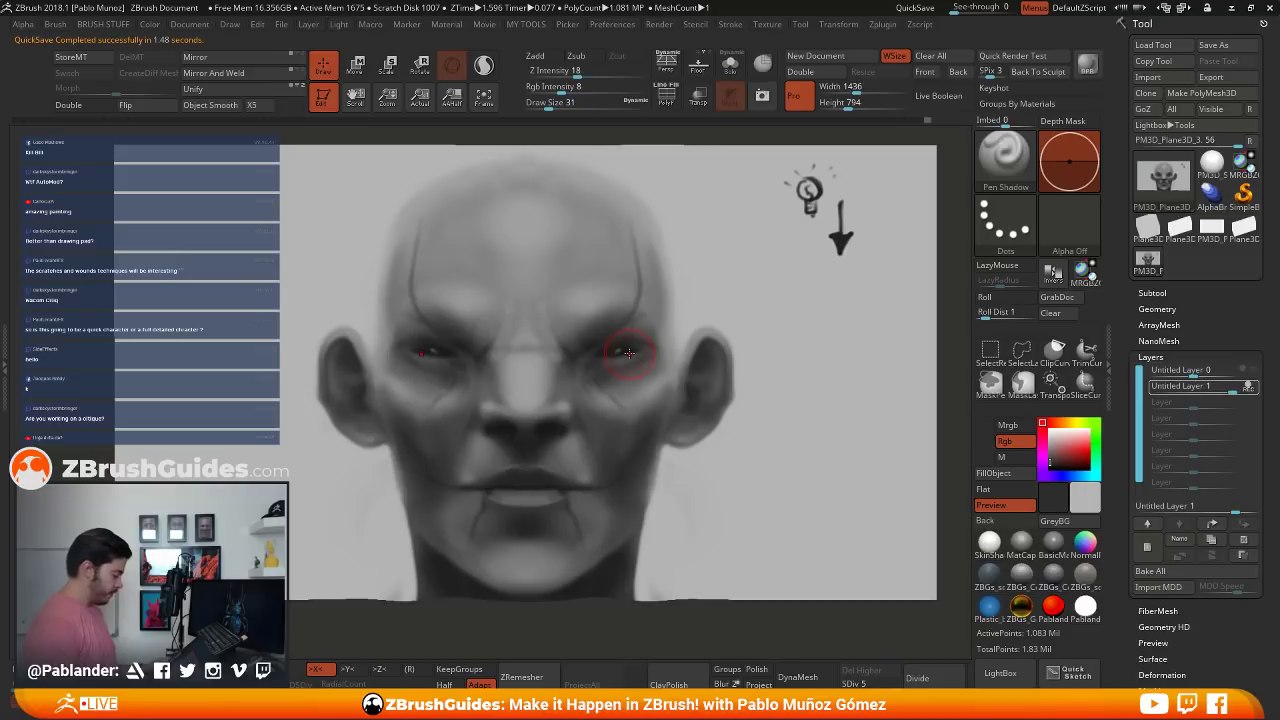
{"action": "mouse_move", "coordinate": [386, 408]}
{"action": "left_mouse_down"}
{"action": "mouse_move", "coordinate": [392, 498]}
{"action": "mouse_move", "coordinate": [384, 488]}
{"action": "mouse_move", "coordinate": [412, 555]}
{"action": "mouse_move", "coordinate": [405, 520]}
{"action": "mouse_move", "coordinate": [410, 548]}
{"action": "mouse_move", "coordinate": [392, 524]}
{"action": "mouse_move", "coordinate": [376, 350]}
{"action": "mouse_move", "coordinate": [389, 440]}
{"action": "mouse_move", "coordinate": [370, 539]}
{"action": "left_mouse_up"}
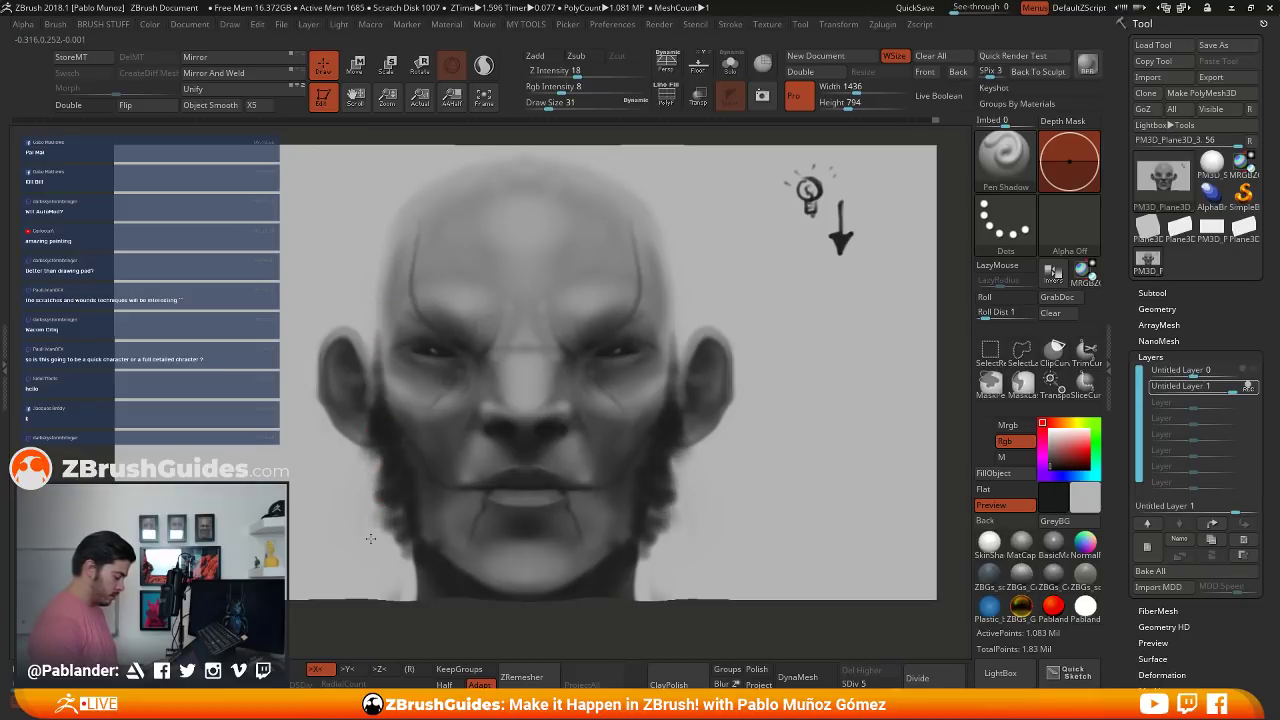
{"action": "mouse_move", "coordinate": [468, 455]}
{"action": "left_mouse_down"}
{"action": "mouse_move", "coordinate": [428, 505]}
{"action": "mouse_move", "coordinate": [478, 462]}
{"action": "mouse_move", "coordinate": [446, 506]}
{"action": "left_mouse_up"}
{"action": "mouse_move", "coordinate": [585, 462]}
{"action": "left_mouse_down"}
{"action": "mouse_move", "coordinate": [590, 520]}
{"action": "mouse_move", "coordinate": [631, 500]}
{"action": "left_mouse_up"}
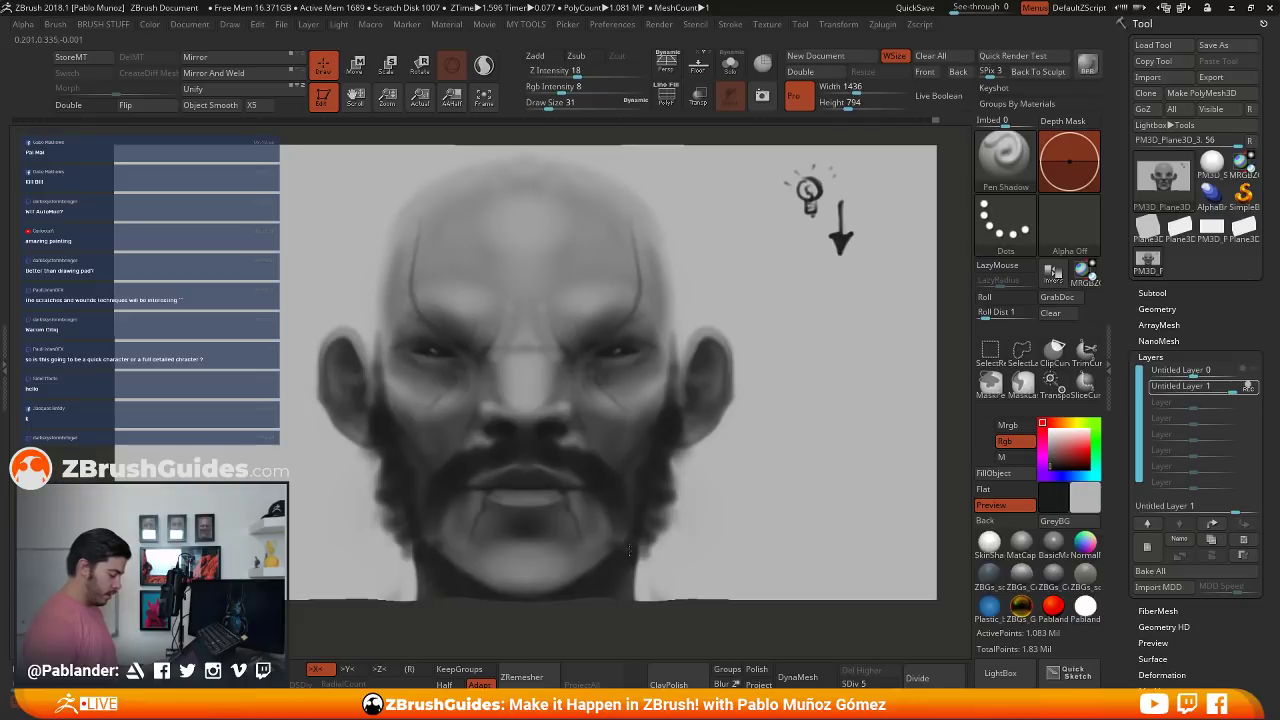
- Fill in the dark beard over the cheeks and jaw, extending shaggy tufts outward beyond the jawline
{"action": "left_click_drag", "start_coordinate": [630, 551], "coordinate": [642, 562]}
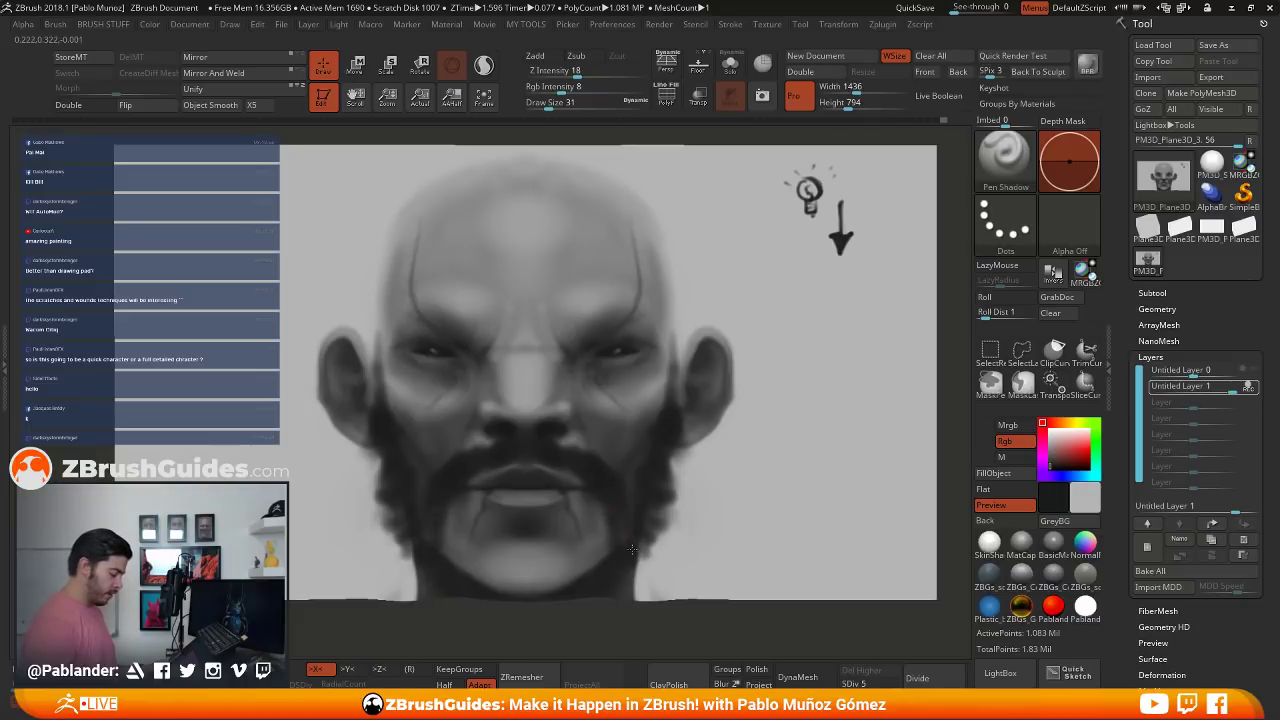
{"action": "left_click_drag", "start_coordinate": [642, 573], "coordinate": [646, 580]}
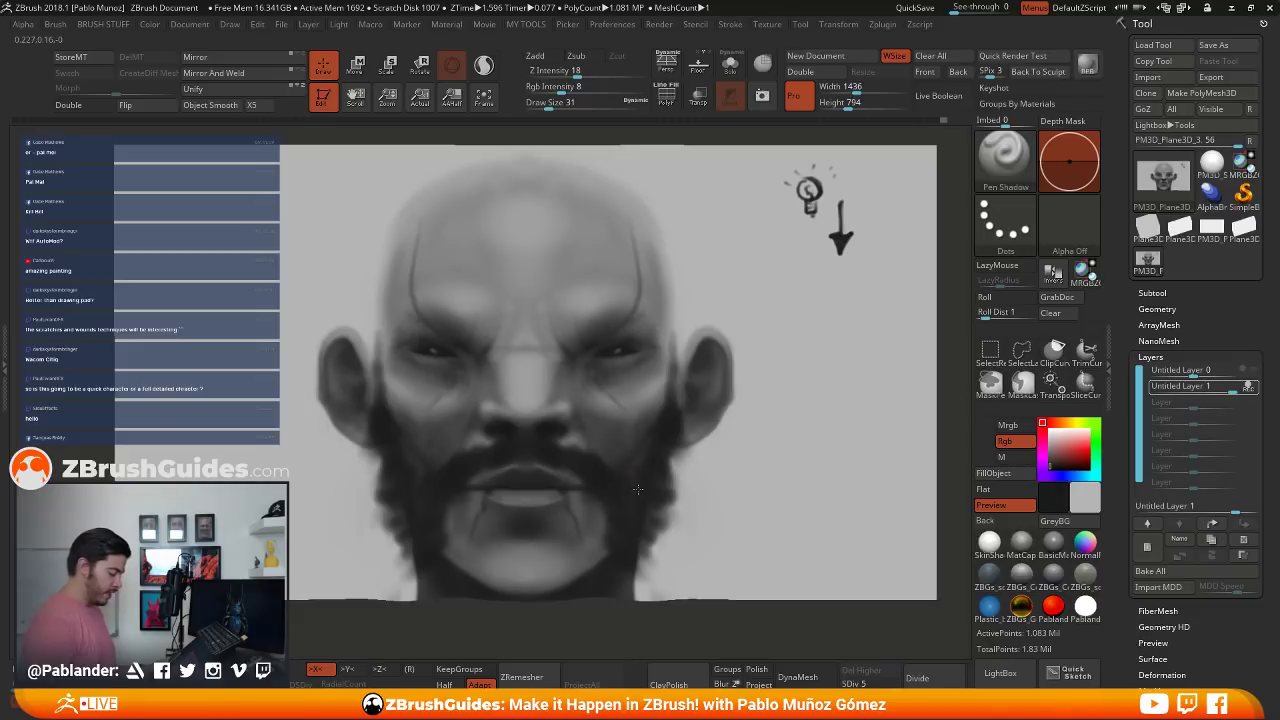
{"action": "left_click_drag", "start_coordinate": [637, 489], "coordinate": [653, 462]}
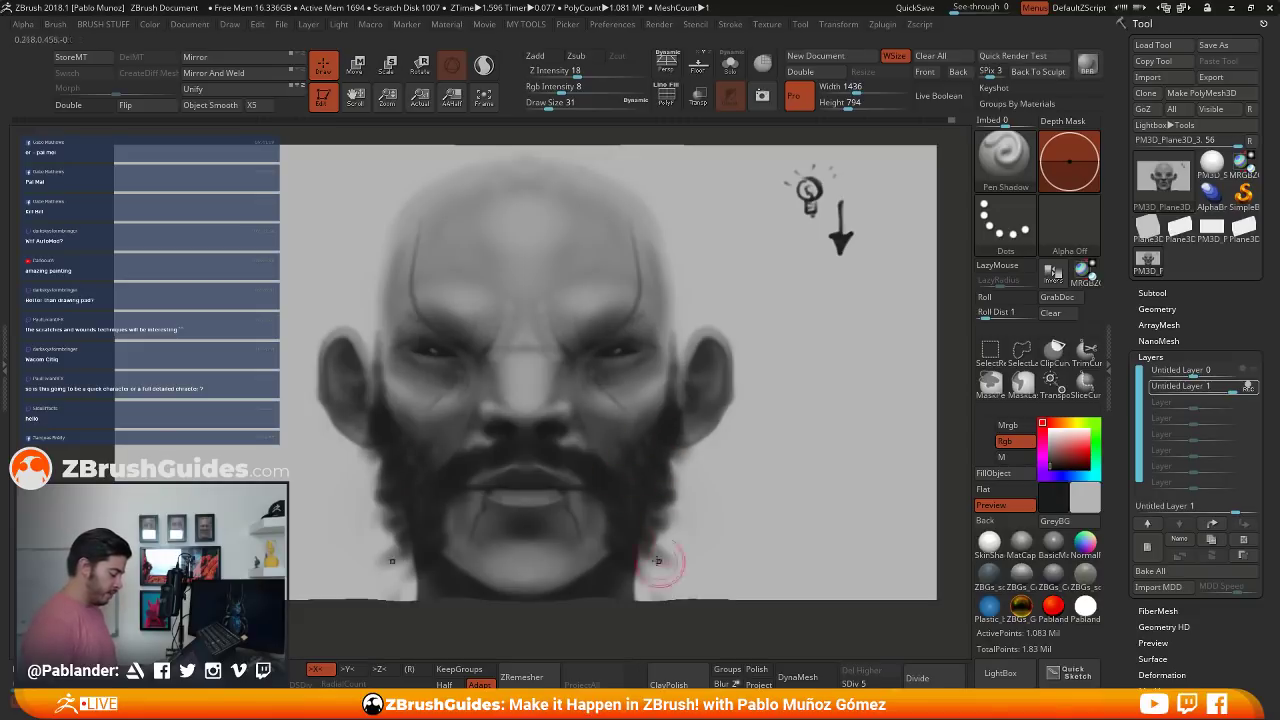
{"action": "left_click_drag", "start_coordinate": [640, 574], "coordinate": [606, 539]}
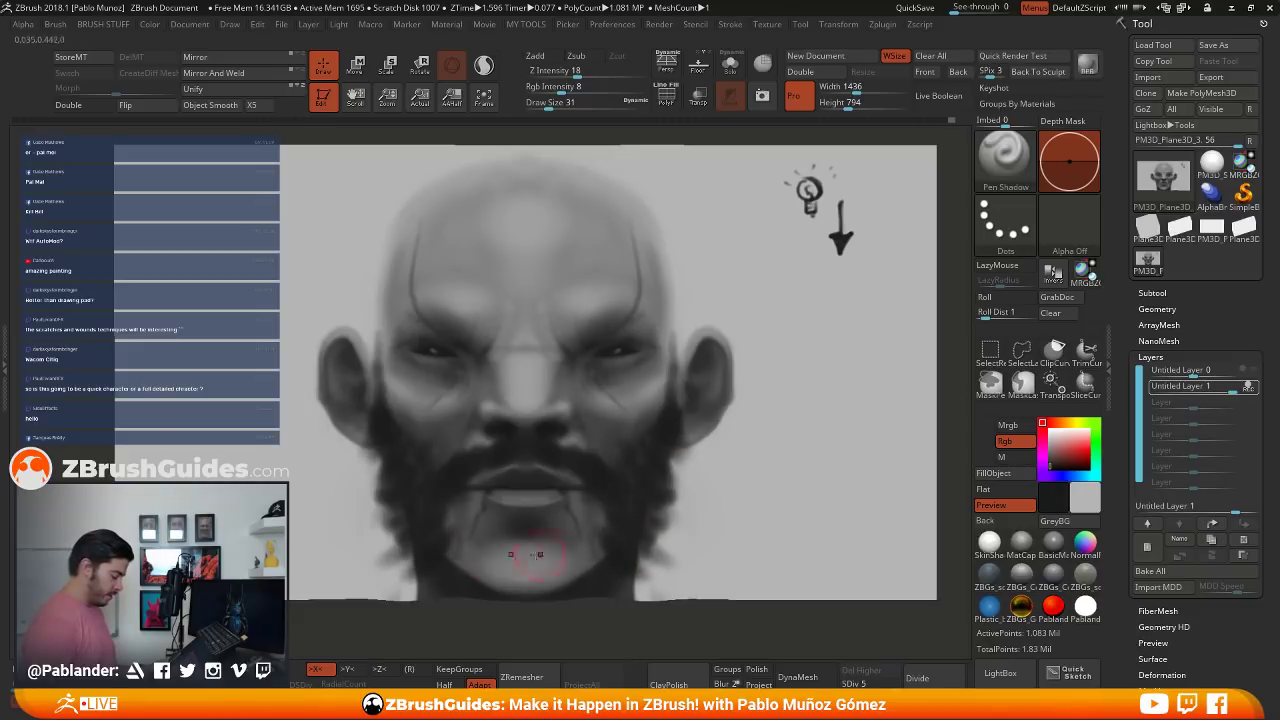
{"action": "mouse_move", "coordinate": [466, 562]}
{"action": "left_mouse_down"}
{"action": "mouse_move", "coordinate": [455, 536]}
{"action": "mouse_move", "coordinate": [371, 537]}
{"action": "mouse_move", "coordinate": [366, 466]}
{"action": "mouse_move", "coordinate": [356, 498]}
{"action": "left_mouse_up"}
{"action": "mouse_move", "coordinate": [676, 481]}
{"action": "left_mouse_down"}
{"action": "mouse_move", "coordinate": [674, 468]}
{"action": "mouse_move", "coordinate": [648, 574]}
{"action": "left_mouse_up"}
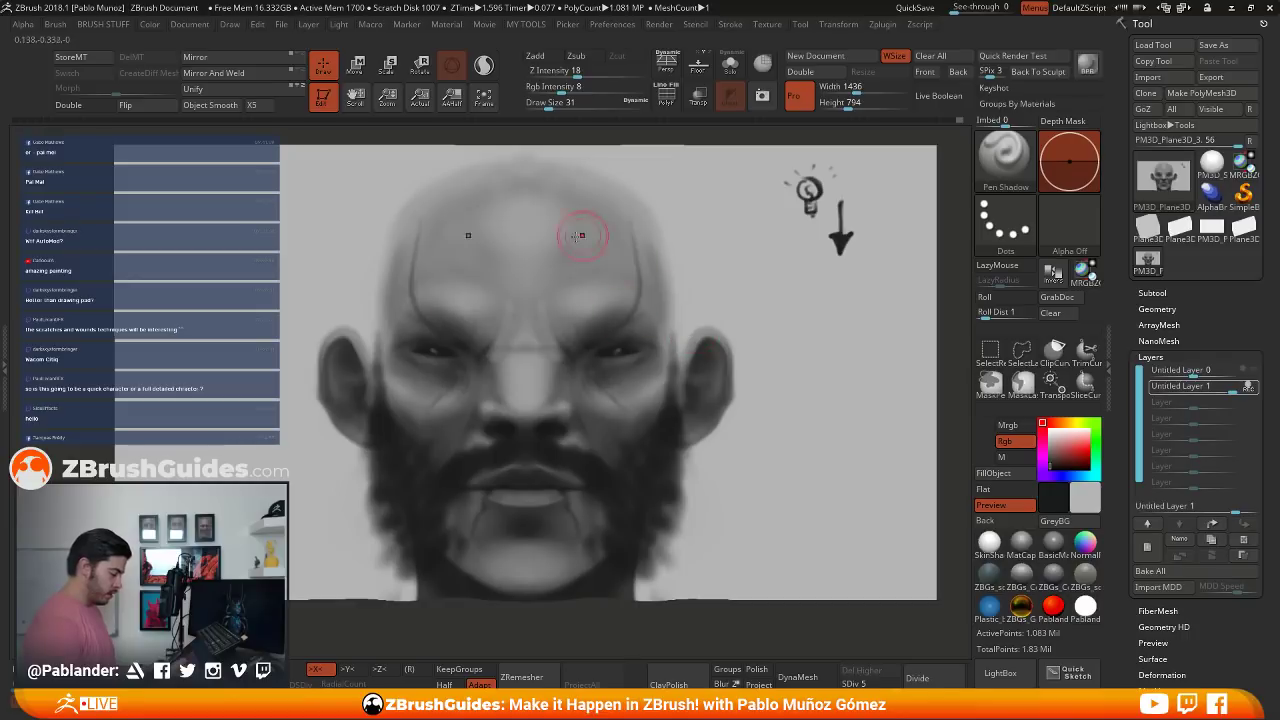
- Paint dark hair along the sides of the skull above the ears and a dark tuft down the centre of the chin
{"action": "left_click_drag", "start_coordinate": [672, 252], "coordinate": [676, 366]}
{"action": "mouse_move", "coordinate": [668, 320]}
{"action": "left_mouse_down"}
{"action": "mouse_move", "coordinate": [664, 241]}
{"action": "mouse_move", "coordinate": [678, 295]}
{"action": "mouse_move", "coordinate": [663, 388]}
{"action": "mouse_move", "coordinate": [634, 194]}
{"action": "left_mouse_up"}
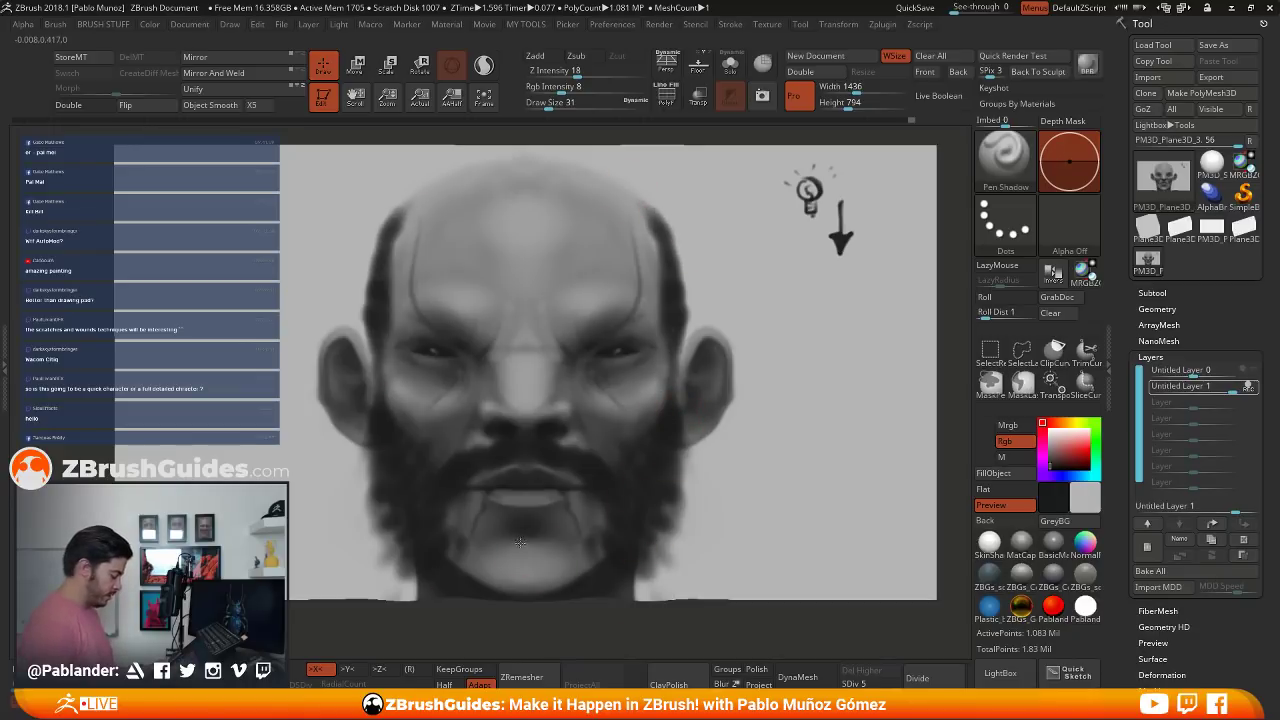
{"action": "left_click_drag", "start_coordinate": [520, 542], "coordinate": [521, 592]}
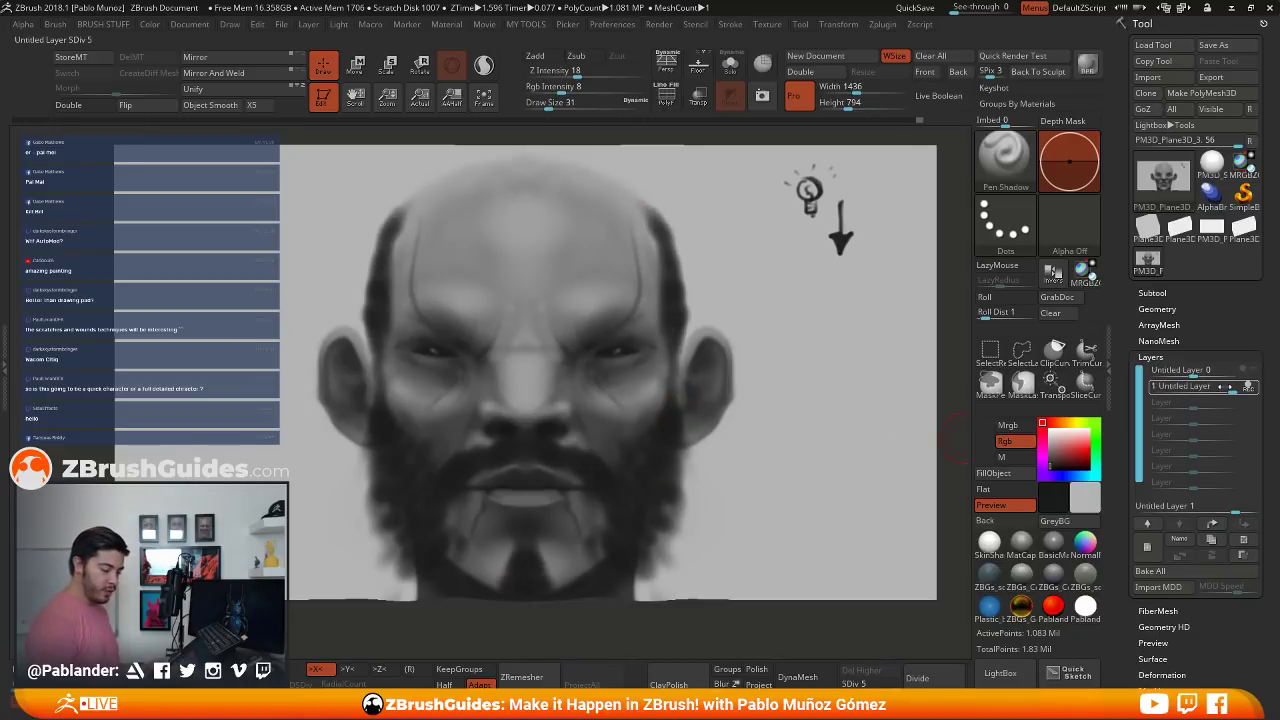
- Stop recording the dark beard layer, set its intensity to 0, and return the light beard layer to intensity 1
{"action": "left_click", "coordinate": [1249, 386]}
{"action": "left_click_drag", "start_coordinate": [1232, 388], "coordinate": [1193, 391]}
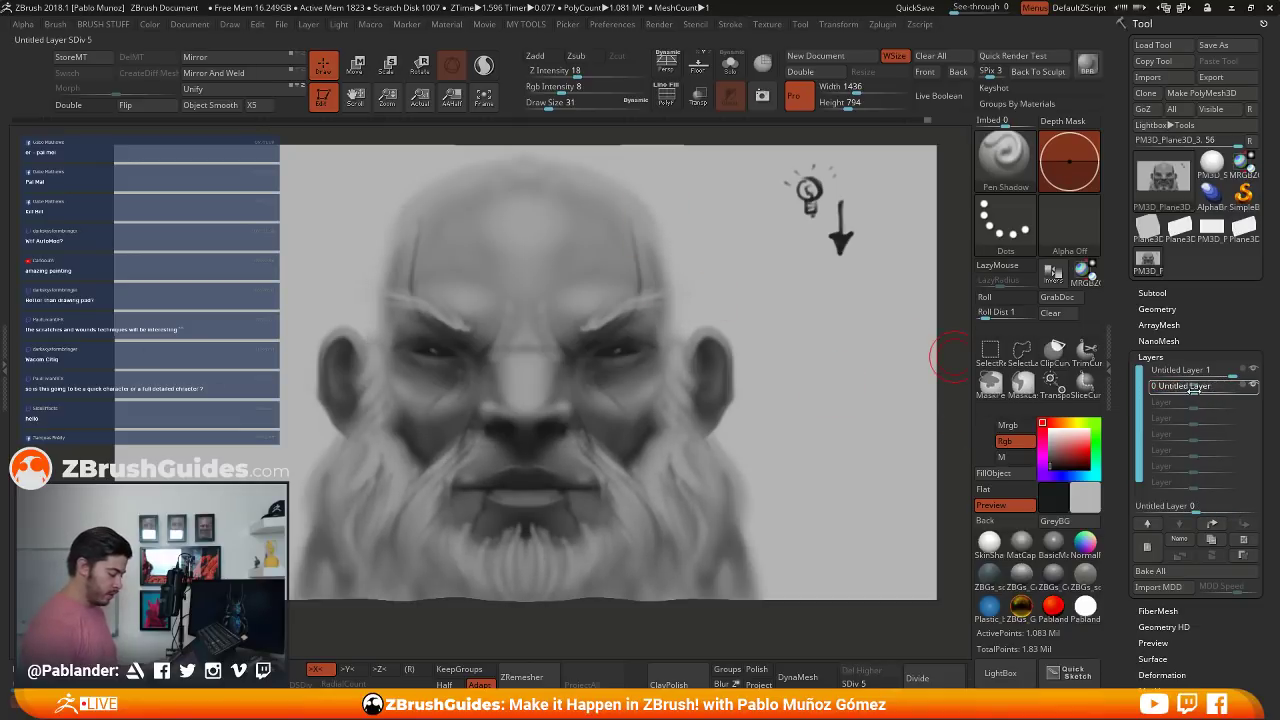
{"action": "key", "text": "1"}
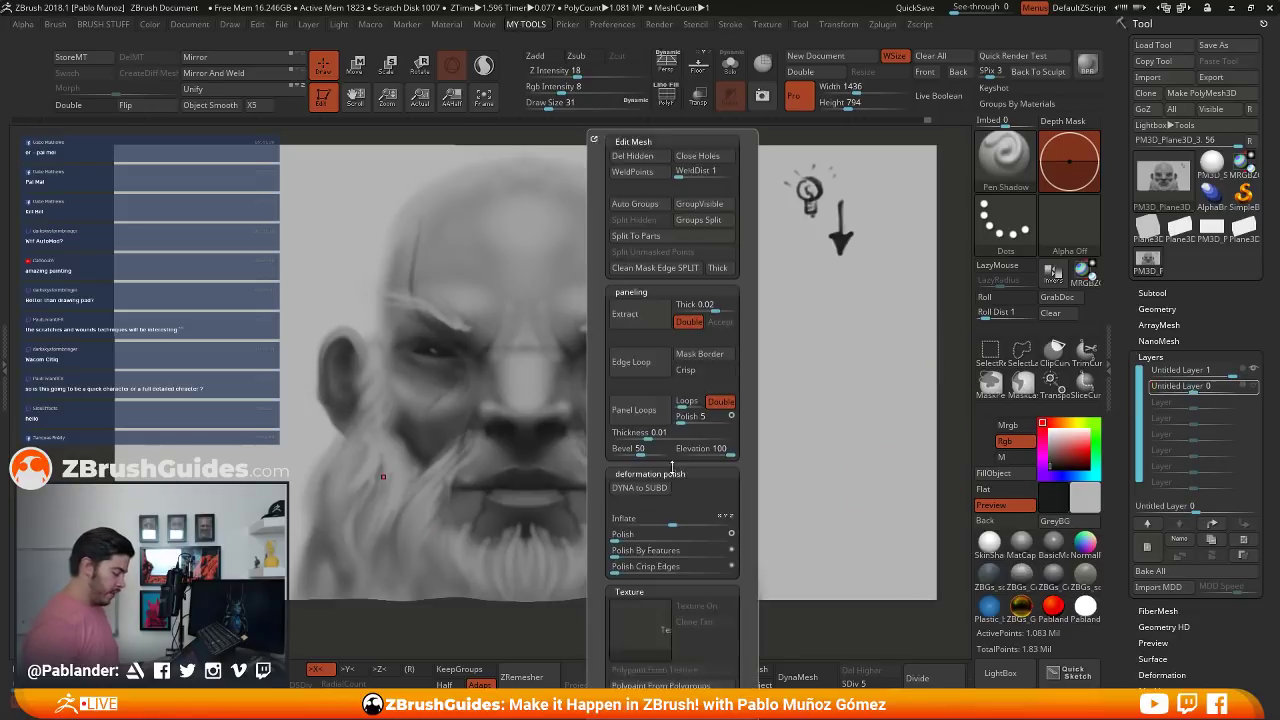
{"action": "left_click_drag", "start_coordinate": [672, 467], "coordinate": [668, 417]}
{"action": "key", "text": "1"}
{"action": "right_click_drag", "start_coordinate": [720, 416], "coordinate": [744, 362], "text": "alt"}
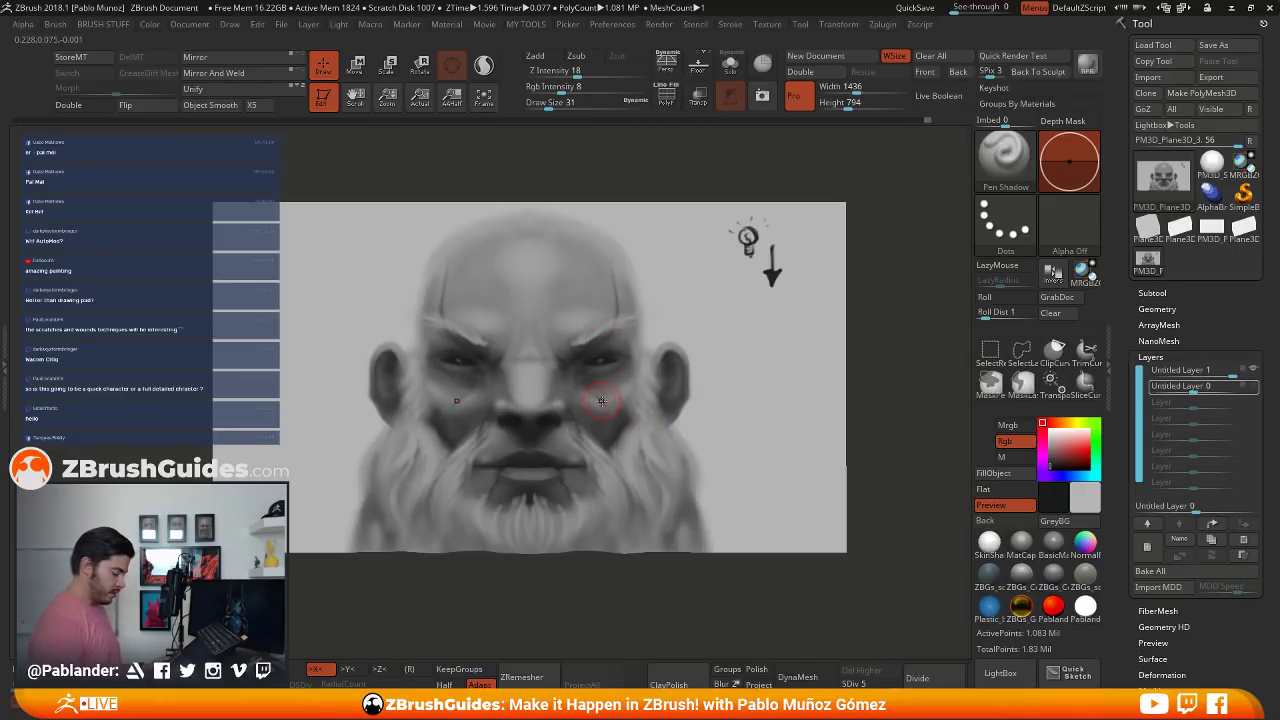
- Store a morph target of the beardless face by lowering the beard layer's intensity to about 0, restoring the layer to 1
{"action": "scroll", "coordinate": [1200, 372], "scroll_direction": "down", "scroll_amount": 2}
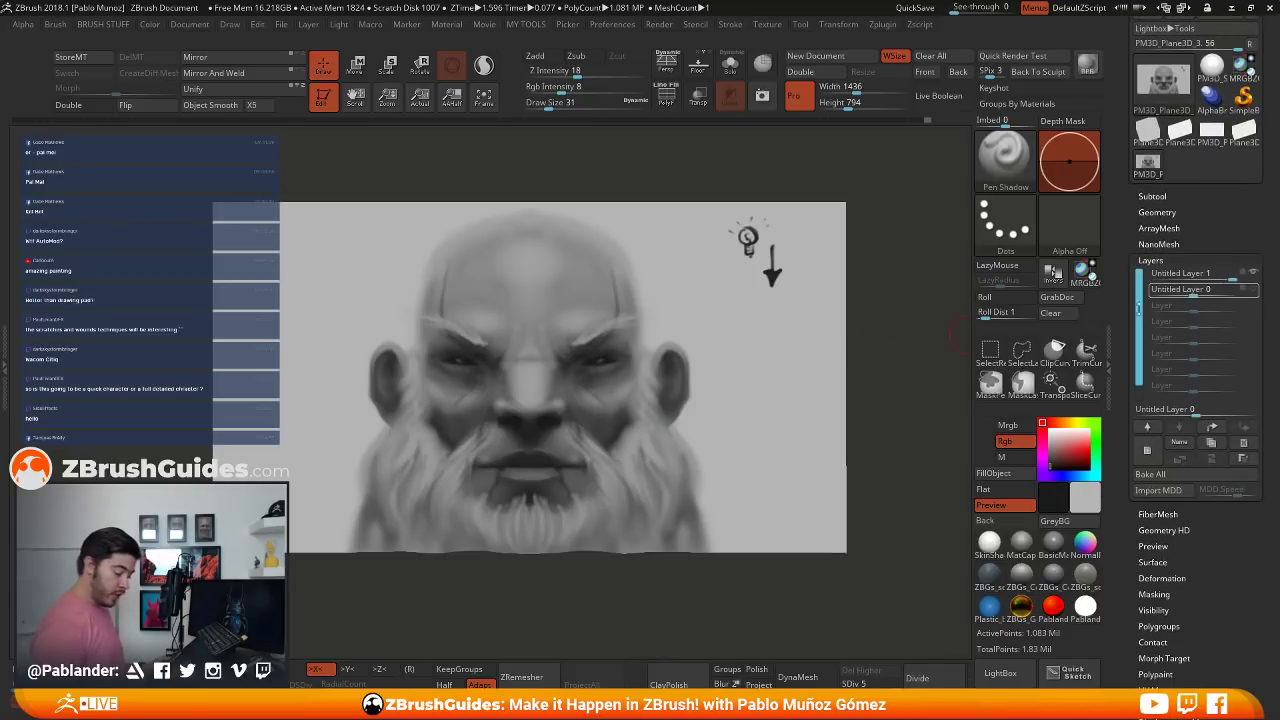
{"action": "mouse_move", "coordinate": [1235, 279]}
{"action": "left_mouse_down"}
{"action": "mouse_move", "coordinate": [1191, 277]}
{"action": "mouse_move", "coordinate": [1196, 170]}
{"action": "left_mouse_up"}
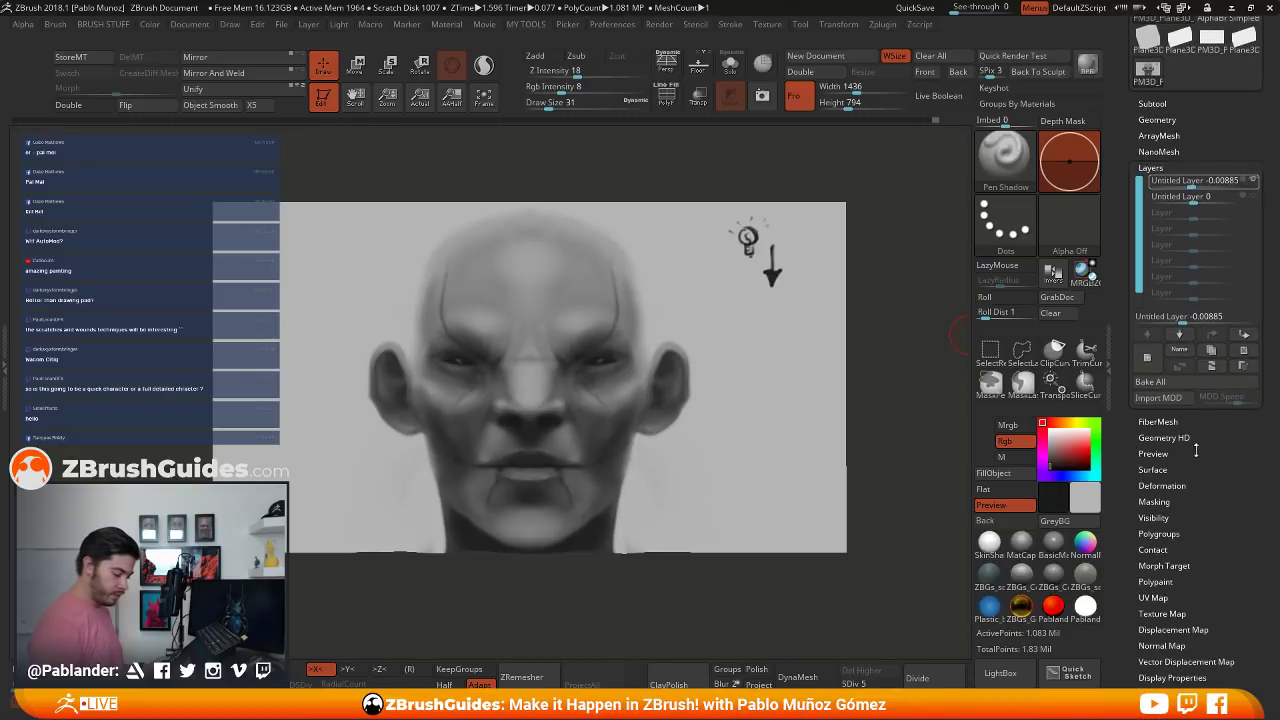
{"action": "mouse_move", "coordinate": [1196, 450]}
{"action": "left_mouse_down"}
{"action": "mouse_move", "coordinate": [1197, 429]}
{"action": "mouse_move", "coordinate": [1197, 458]}
{"action": "left_mouse_up"}
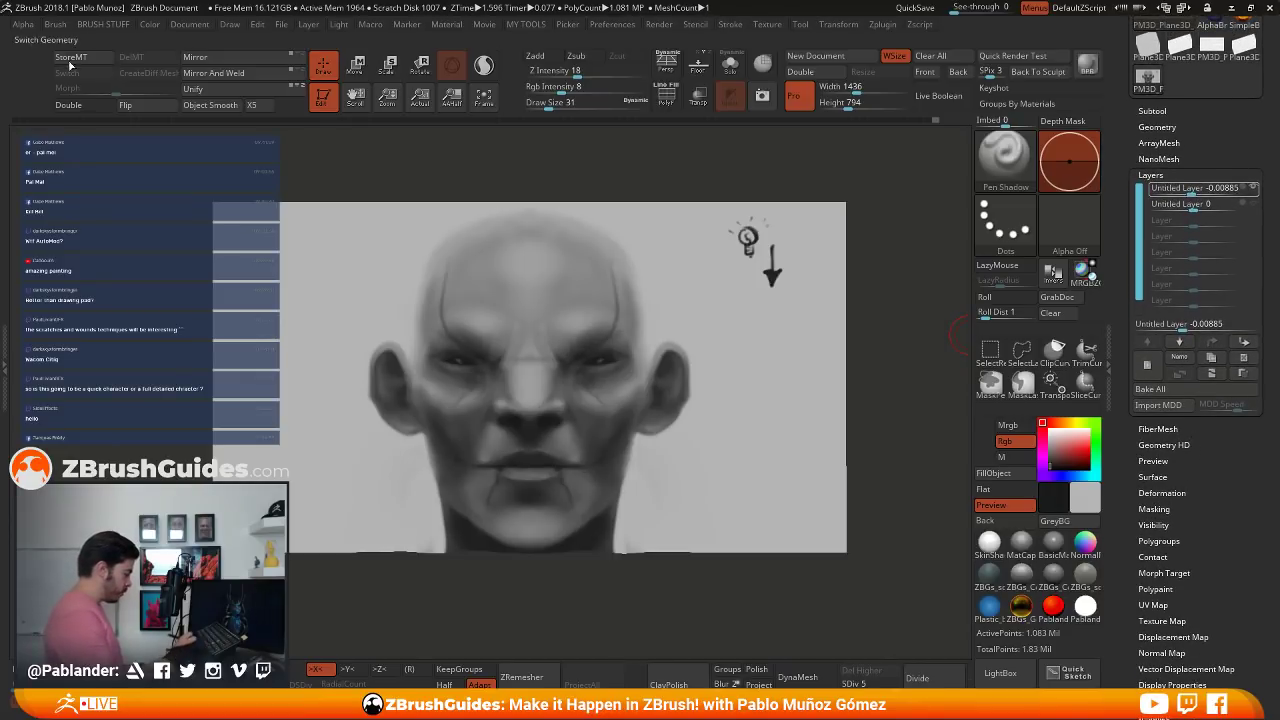
{"action": "left_click_drag", "start_coordinate": [1200, 189], "coordinate": [1252, 190]}
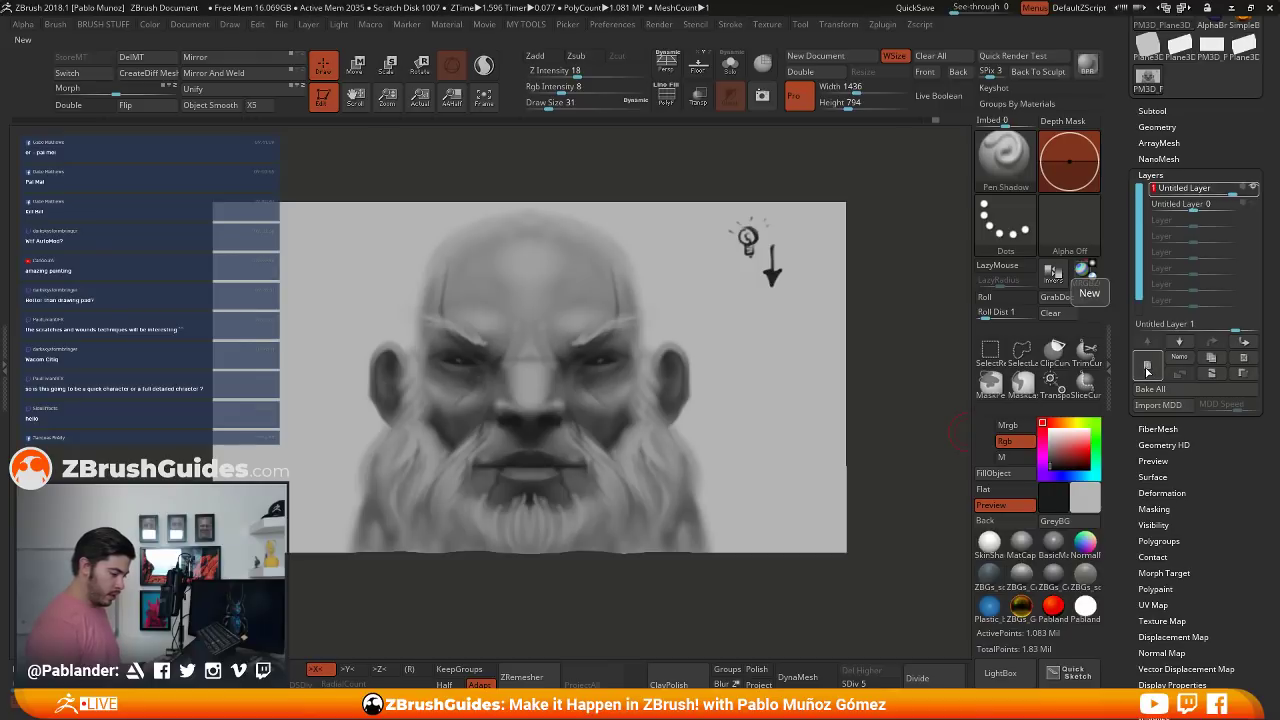
- Add a new layer, delete it again, and leave the existing beard layer in record mode
{"action": "left_click", "coordinate": [1147, 370]}
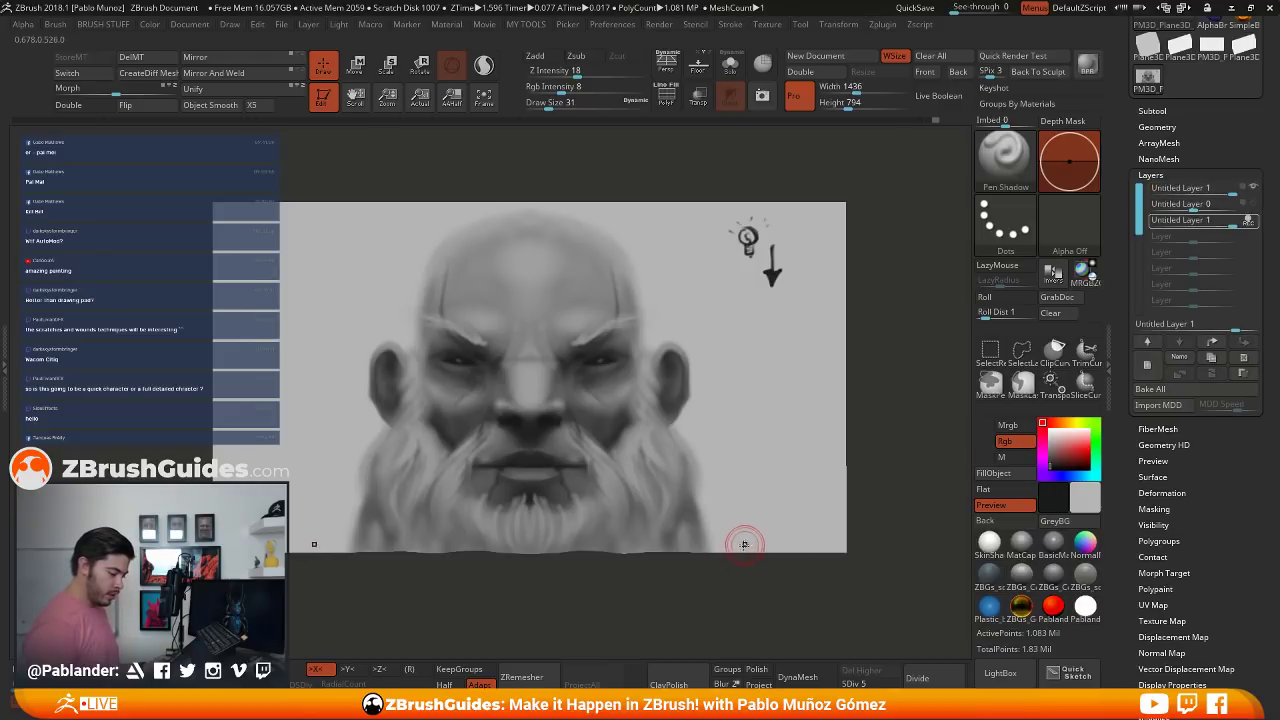
{"action": "left_click", "coordinate": [1240, 366]}
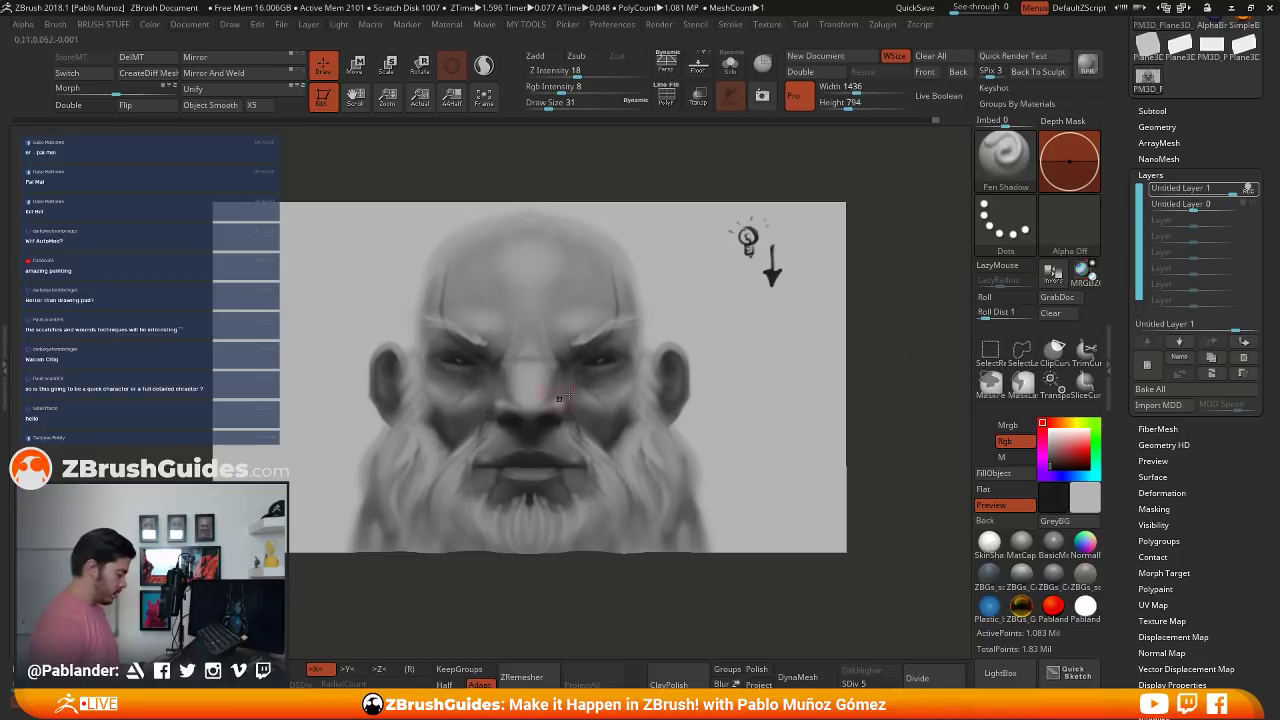
- Try the Morph brush on the eyebrows with Rgb enabled, undo the stroke, and turn off Rgb
{"action": "key", "text": "b"}
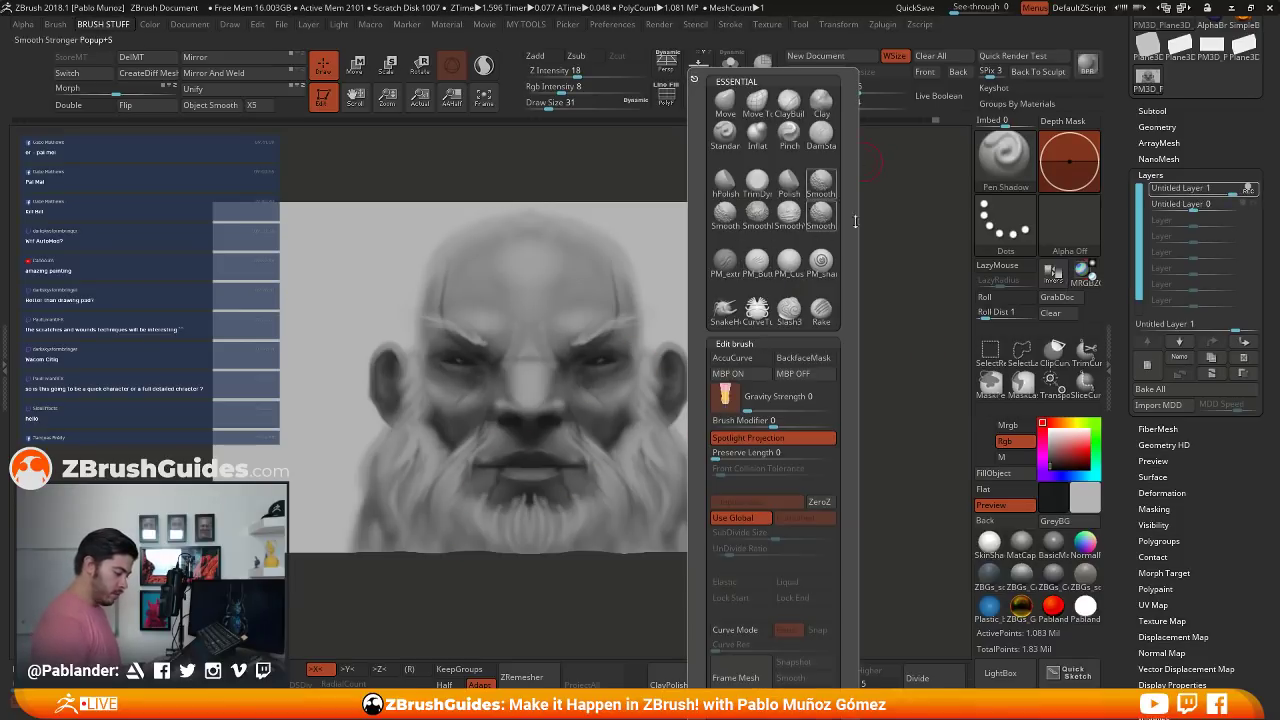
{"action": "key", "text": "b"}
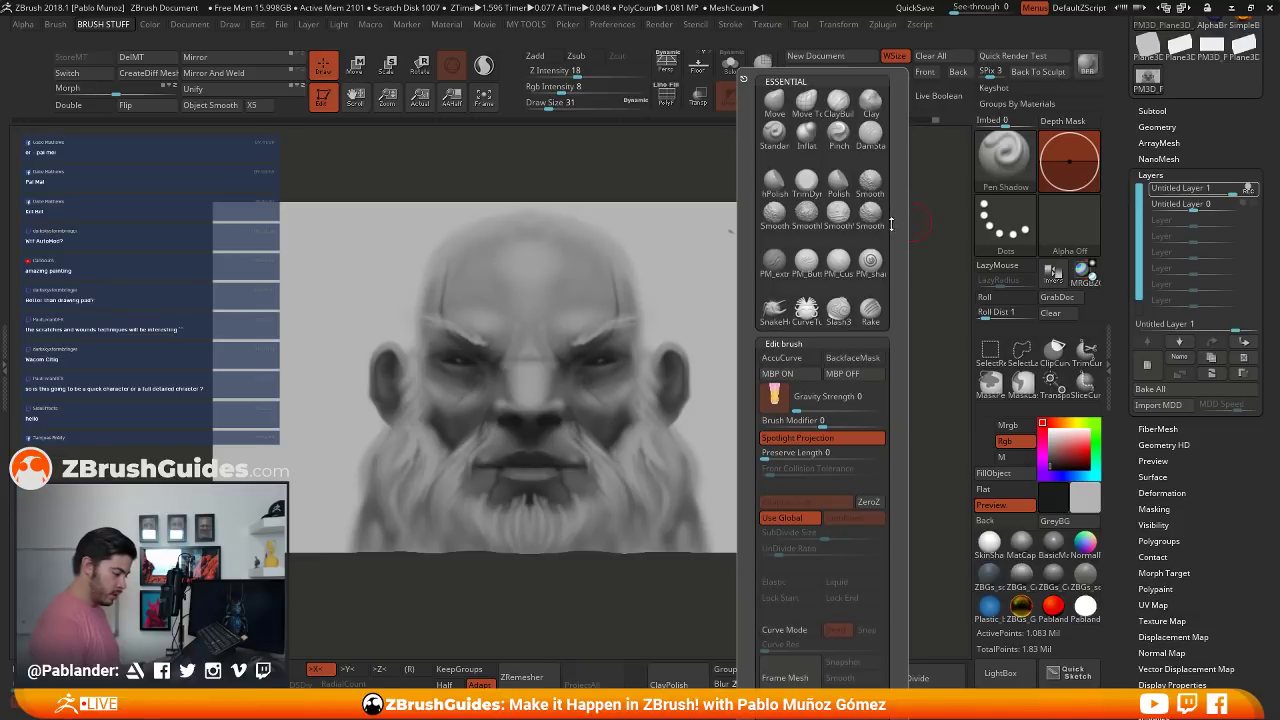
{"action": "left_click", "coordinate": [1005, 163]}
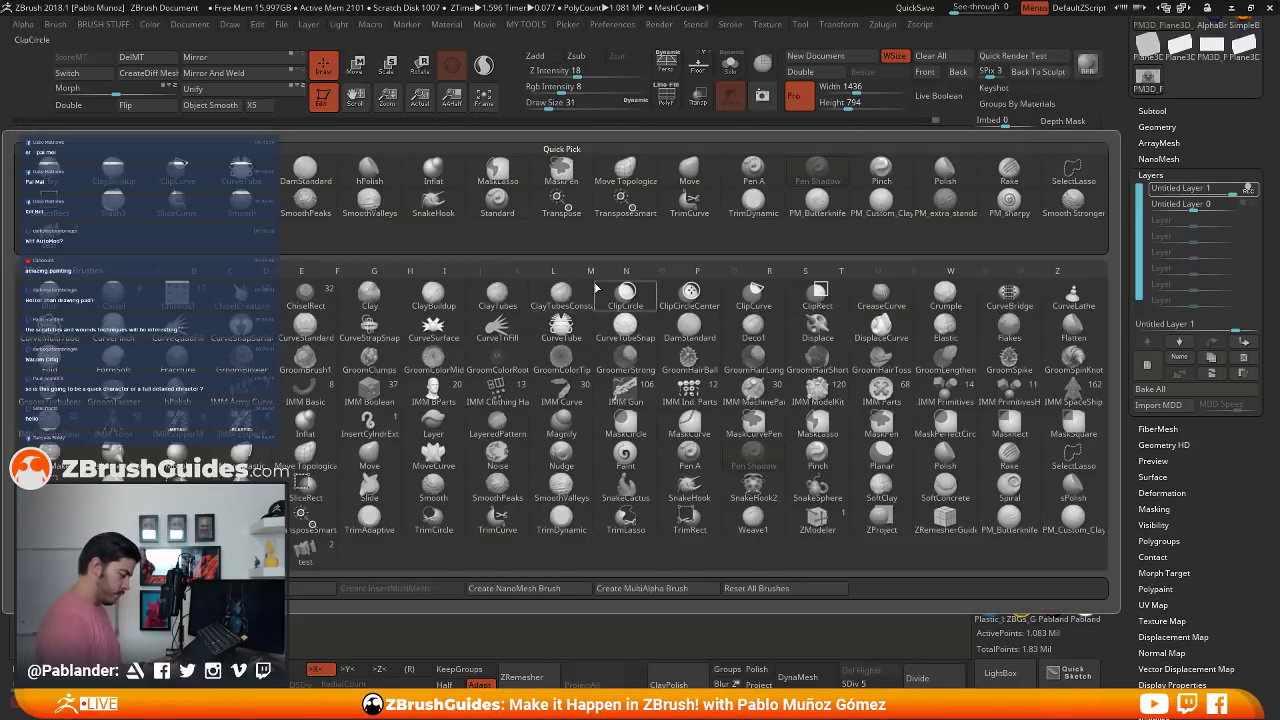
{"action": "key", "text": "m"}
{"action": "key", "text": "o"}
{"action": "mouse_move", "coordinate": [594, 332]}
{"action": "left_mouse_down"}
{"action": "mouse_move", "coordinate": [617, 322]}
{"action": "mouse_move", "coordinate": [605, 328]}
{"action": "left_mouse_up"}
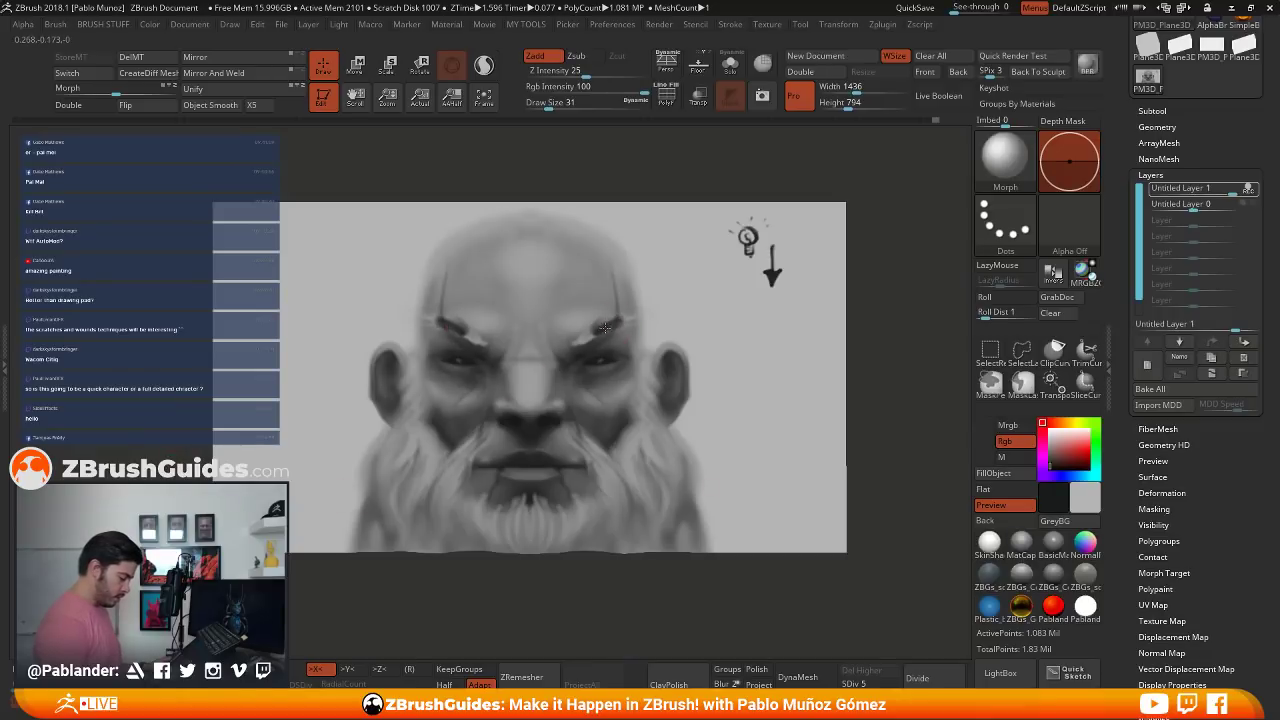
{"action": "key", "text": "ctrl+z"}
{"action": "left_click", "coordinate": [1005, 442]}
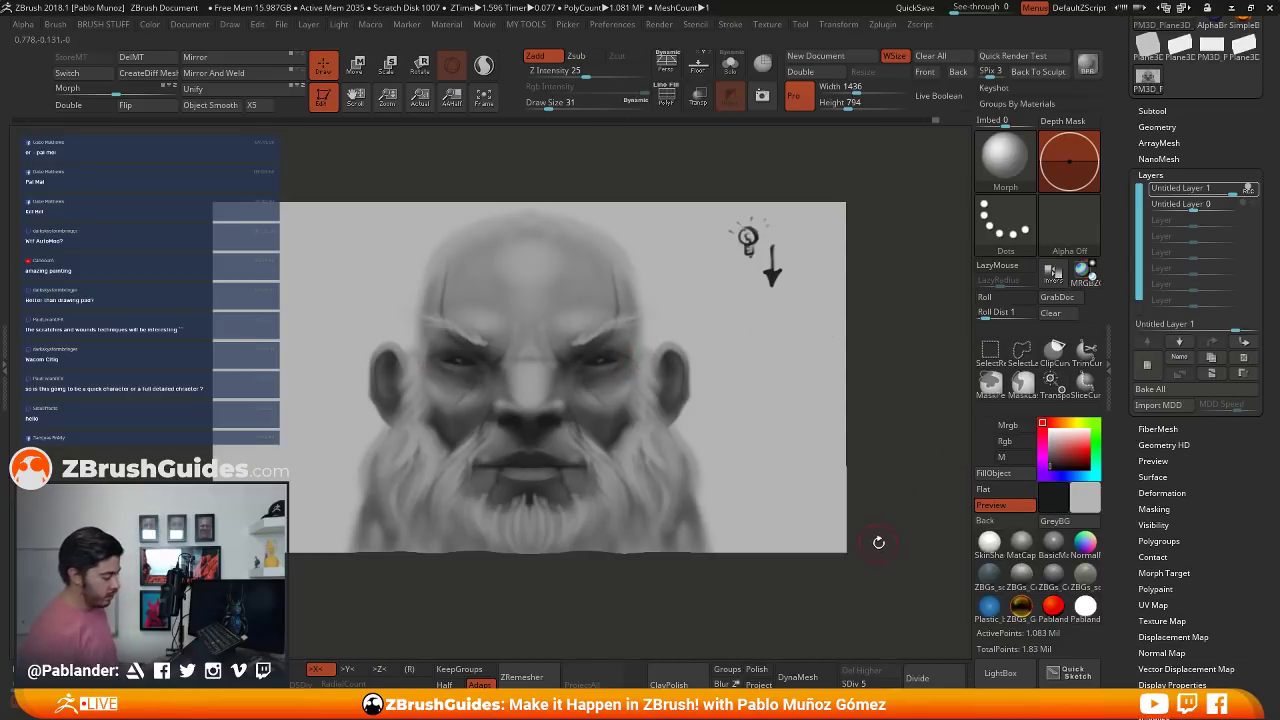
{"action": "mouse_move", "coordinate": [1234, 191]}
{"action": "left_mouse_down"}
{"action": "mouse_move", "coordinate": [1196, 189]}
{"action": "mouse_move", "coordinate": [1248, 188]}
{"action": "left_mouse_up"}
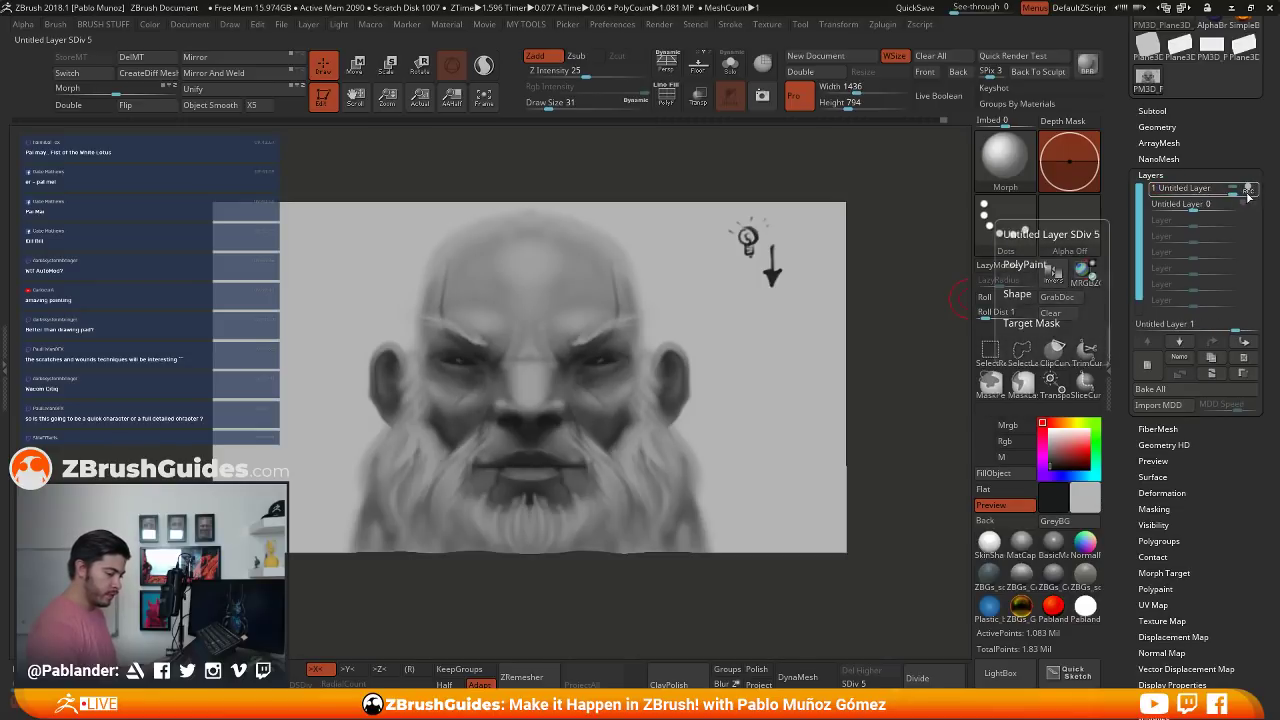
- Switch to the Pen Shadow brush and paint dark strokes over the inner ends of the eyebrows using greys sampled from the face
{"action": "key", "text": "b"}
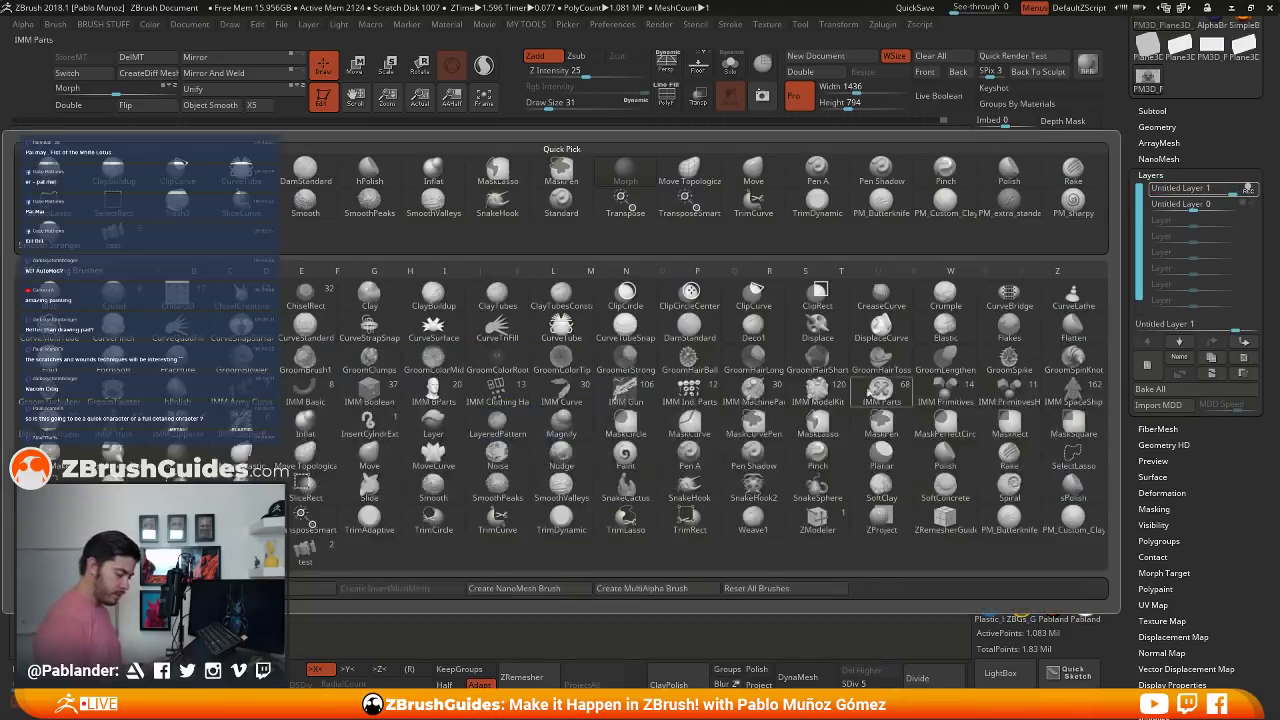
{"action": "key", "text": "p"}
{"action": "left_click", "coordinate": [753, 452]}
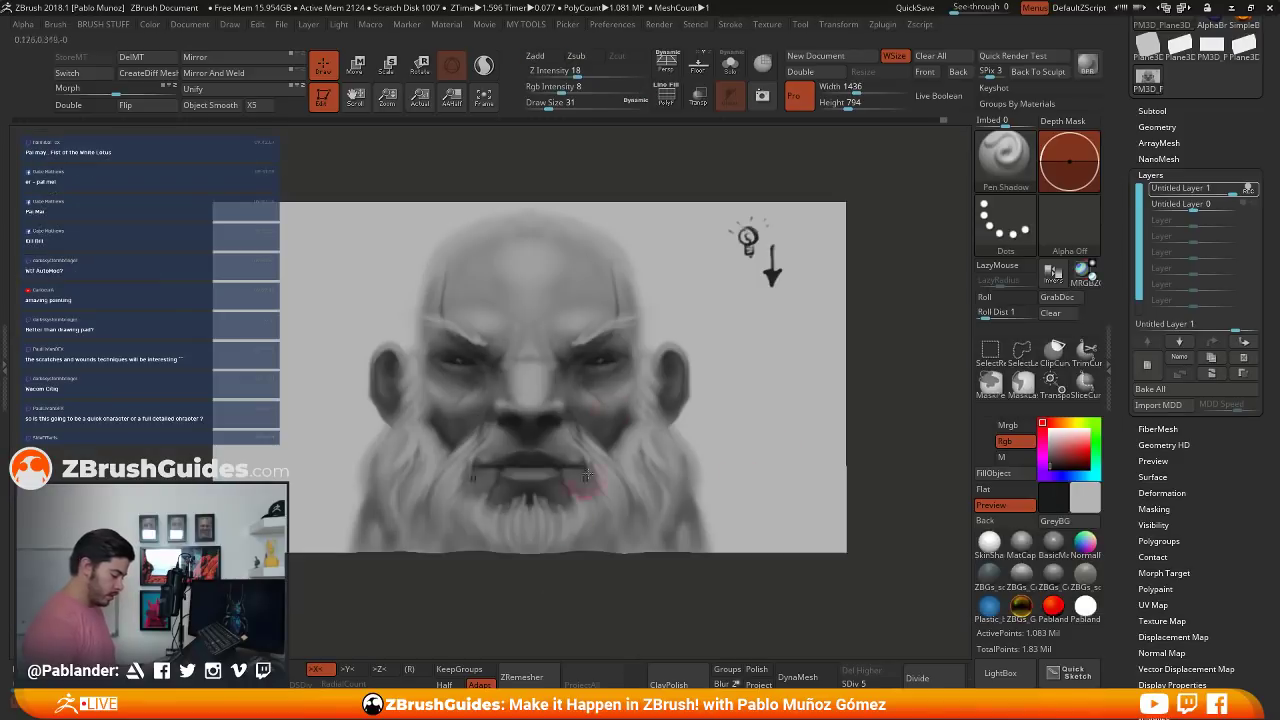
{"action": "key", "text": "c"}
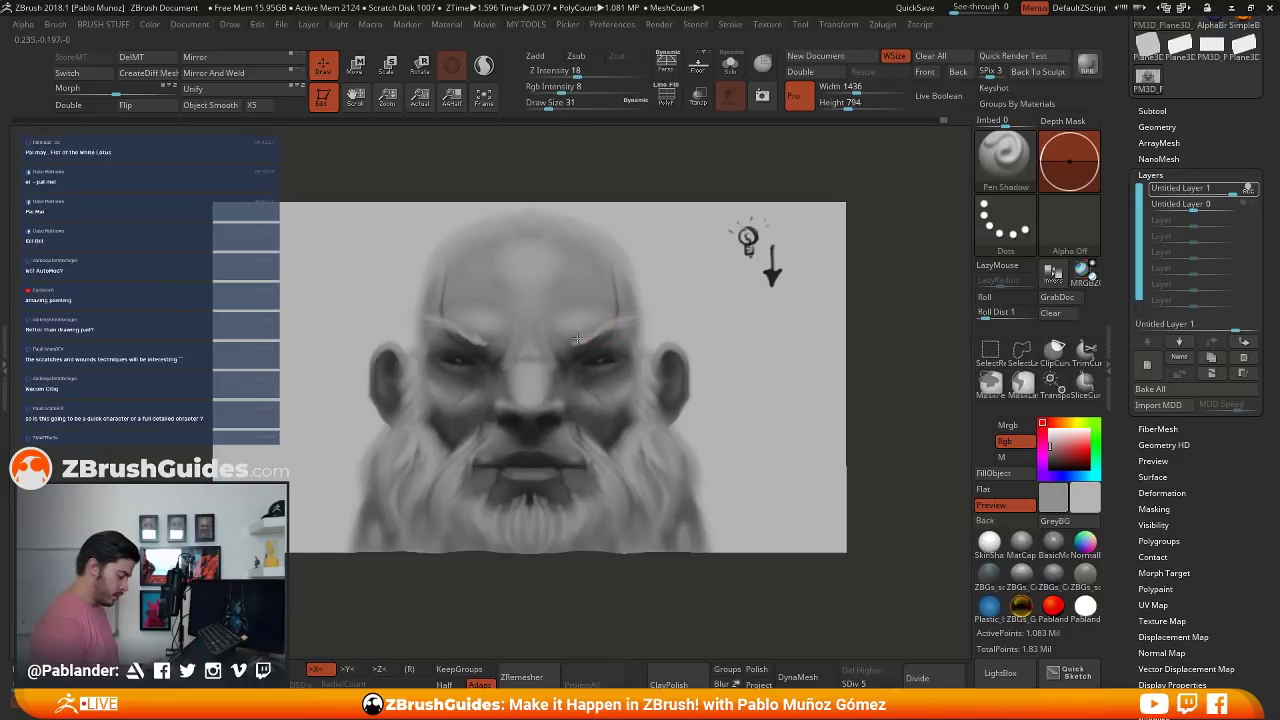
{"action": "mouse_move", "coordinate": [593, 335]}
{"action": "left_mouse_down"}
{"action": "mouse_move", "coordinate": [599, 318]}
{"action": "mouse_move", "coordinate": [584, 339]}
{"action": "left_mouse_up"}
{"action": "key", "text": "c"}
{"action": "key", "text": "c"}
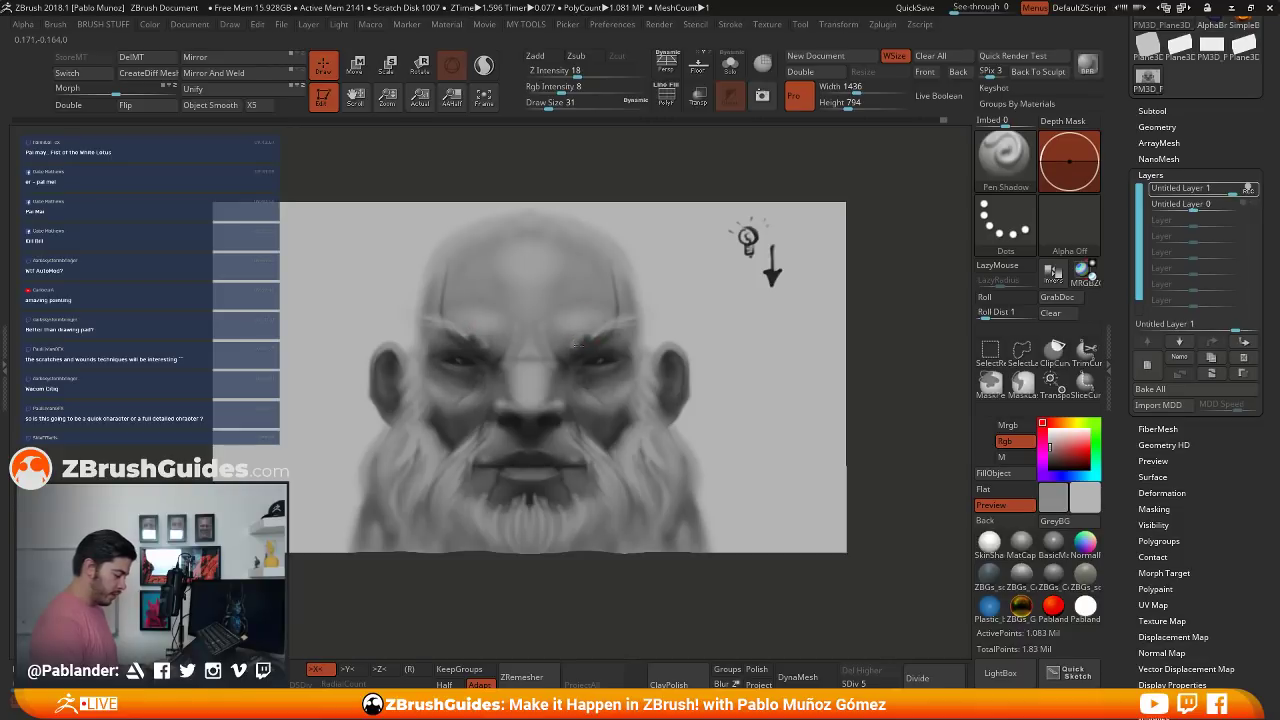
{"action": "key", "text": "c"}
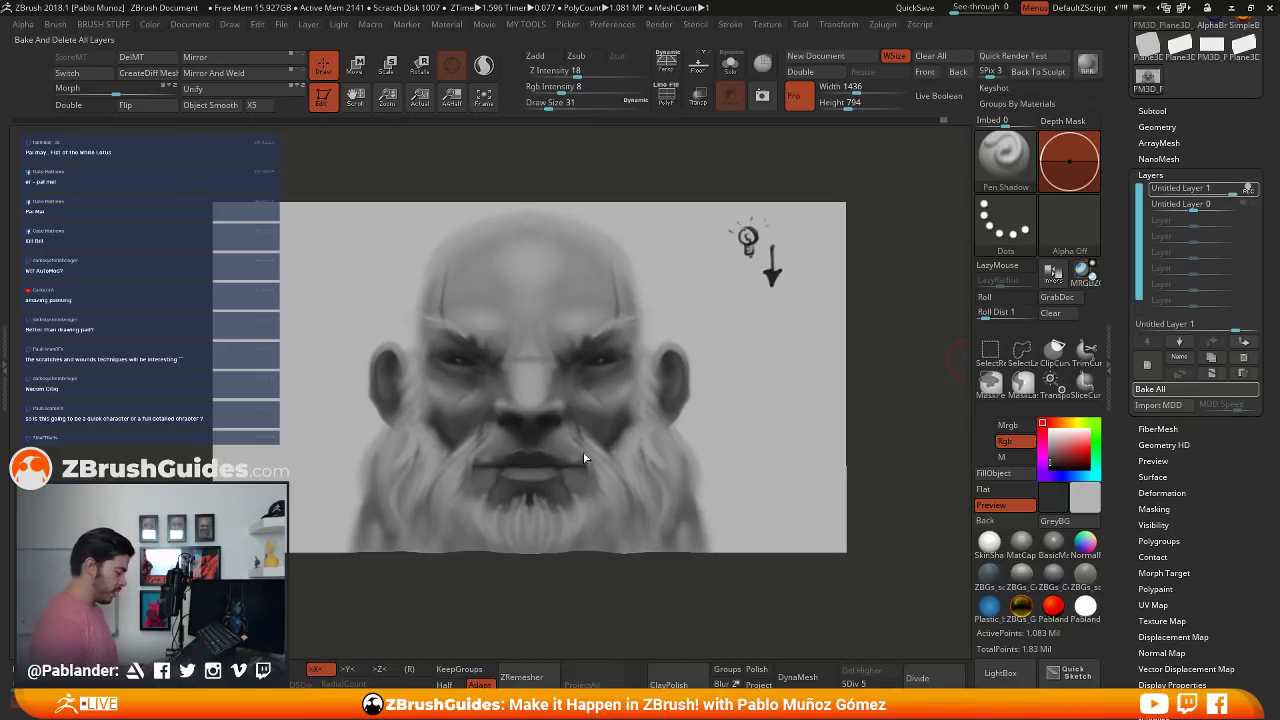
- Bake all layers into the plane and repaint the eyebrows darker and fuller with greys sampled from the face
{"action": "key", "text": "ctrl+z"}
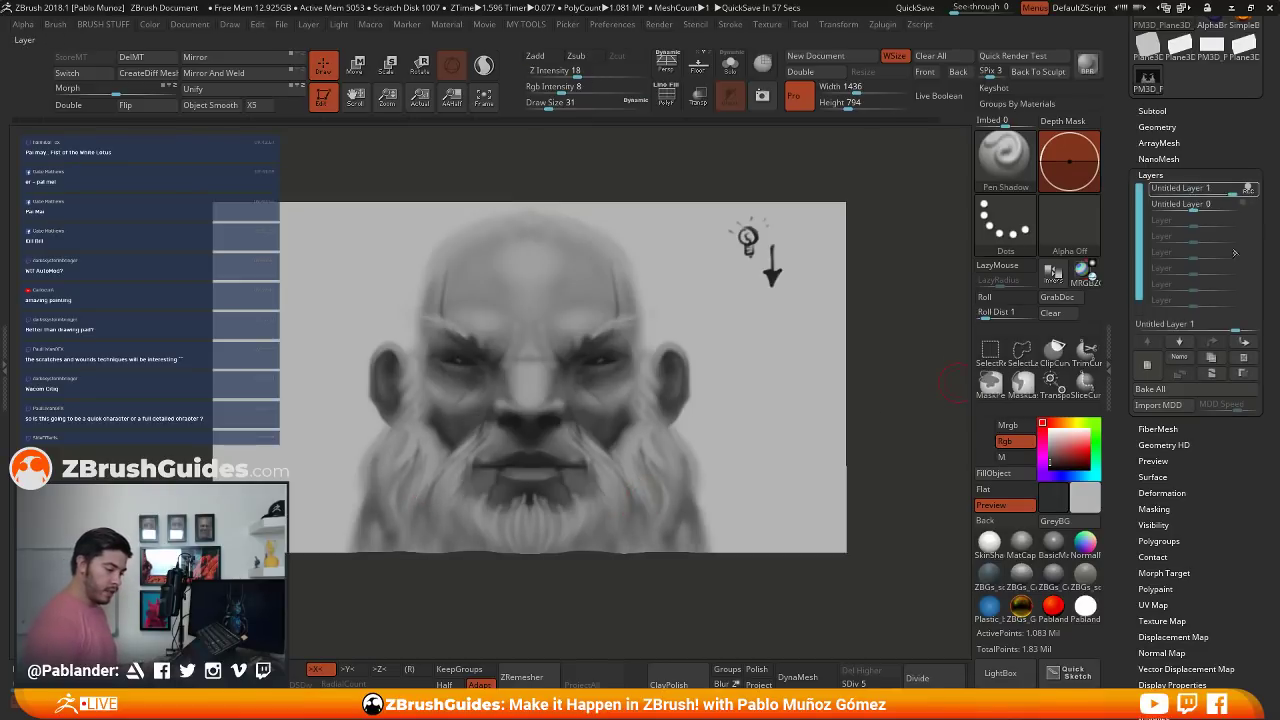
{"action": "left_click", "coordinate": [1195, 394]}
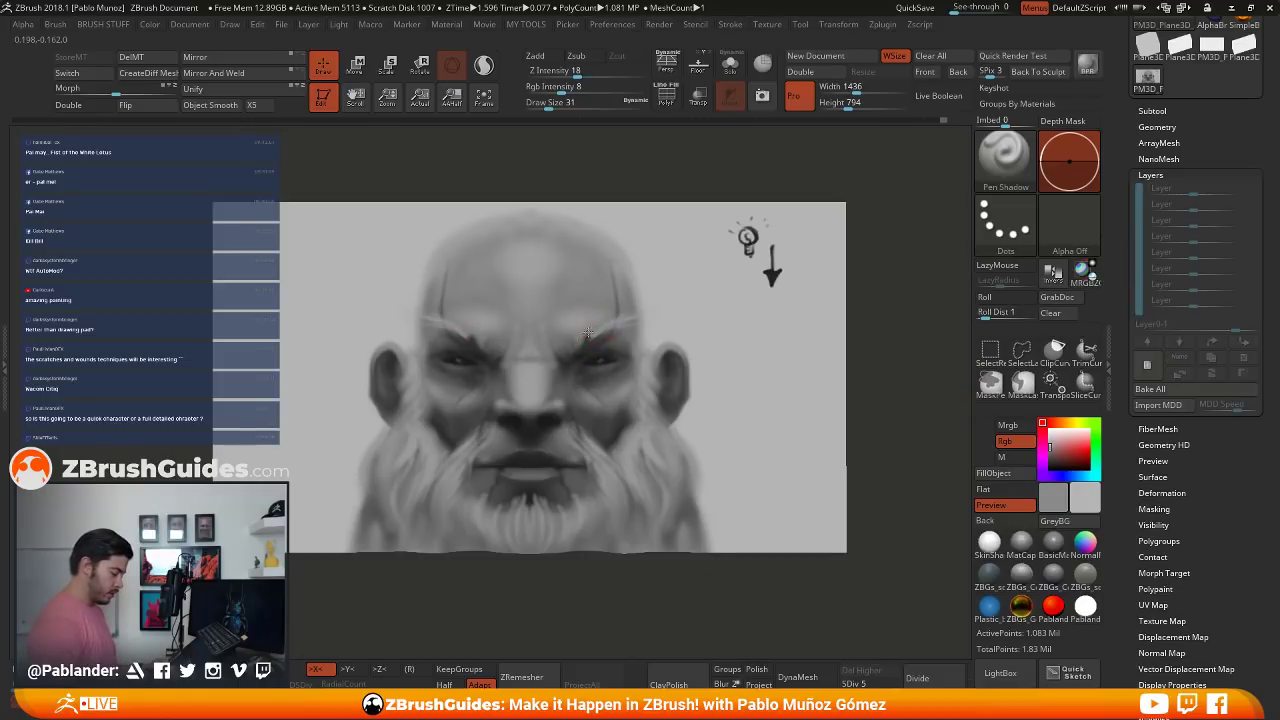
{"action": "key", "text": "c"}
{"action": "key", "text": "c"}
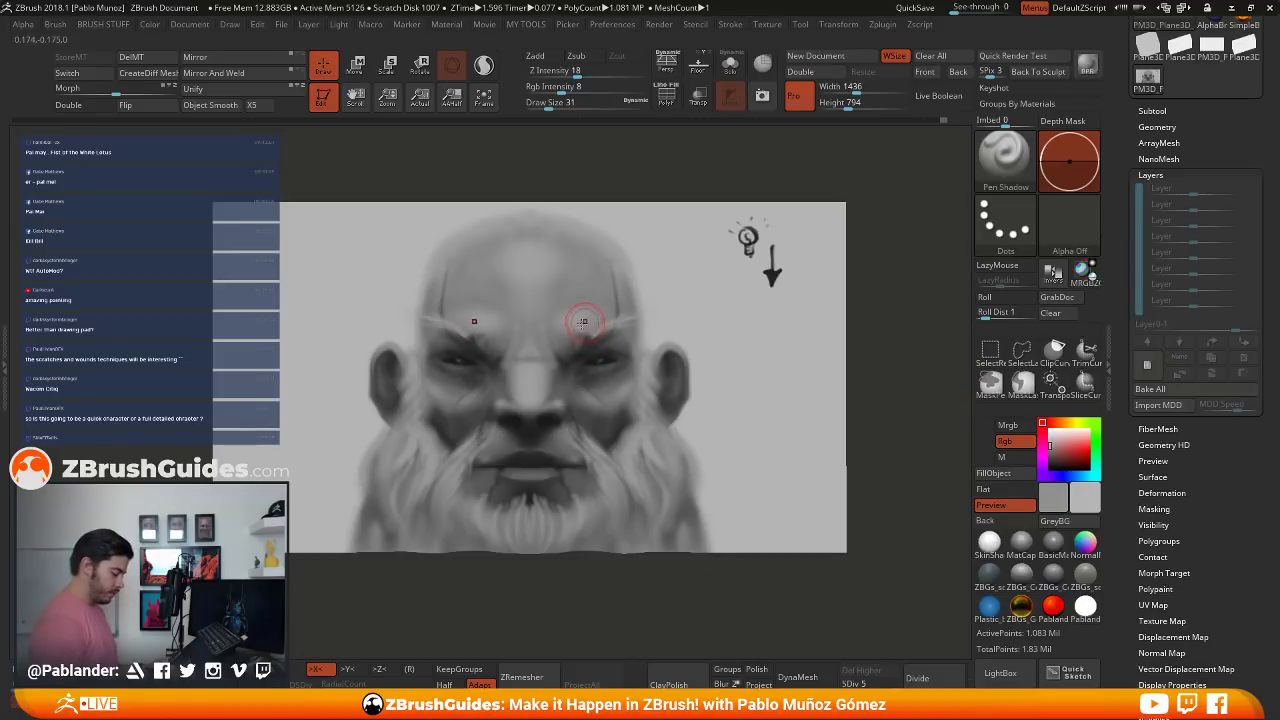
{"action": "key", "text": "c"}
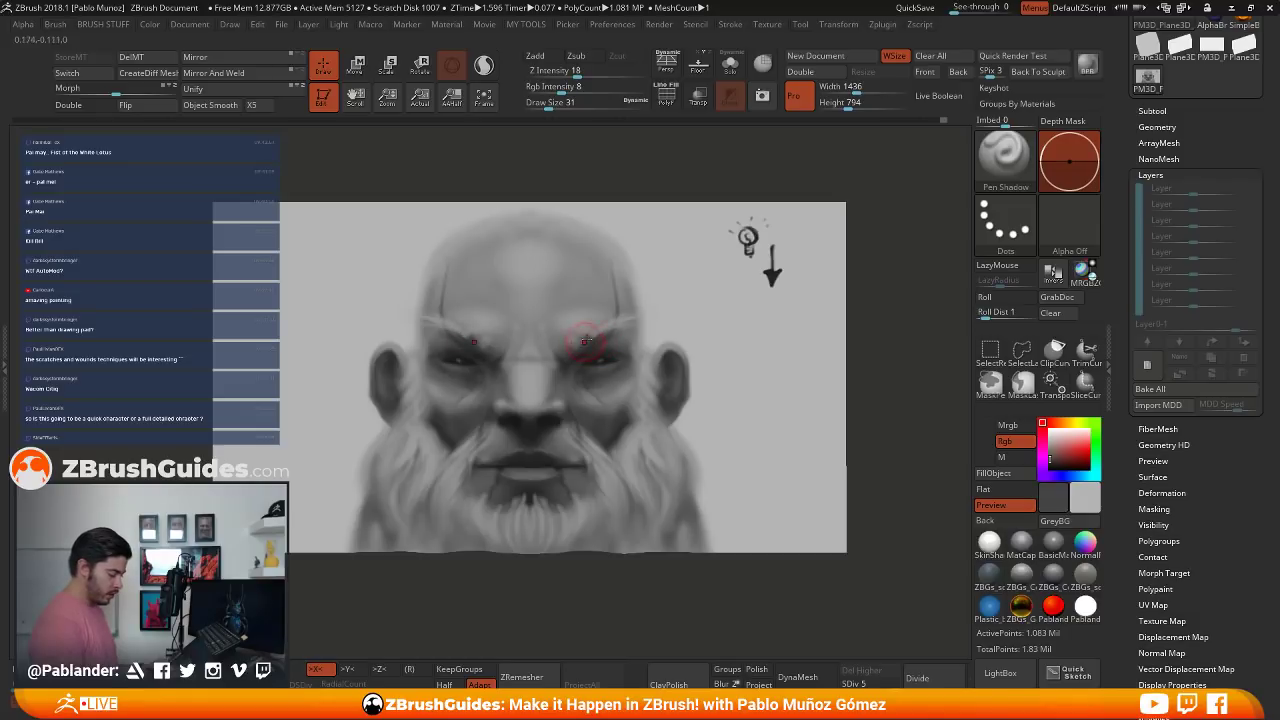
{"action": "key", "text": "c"}
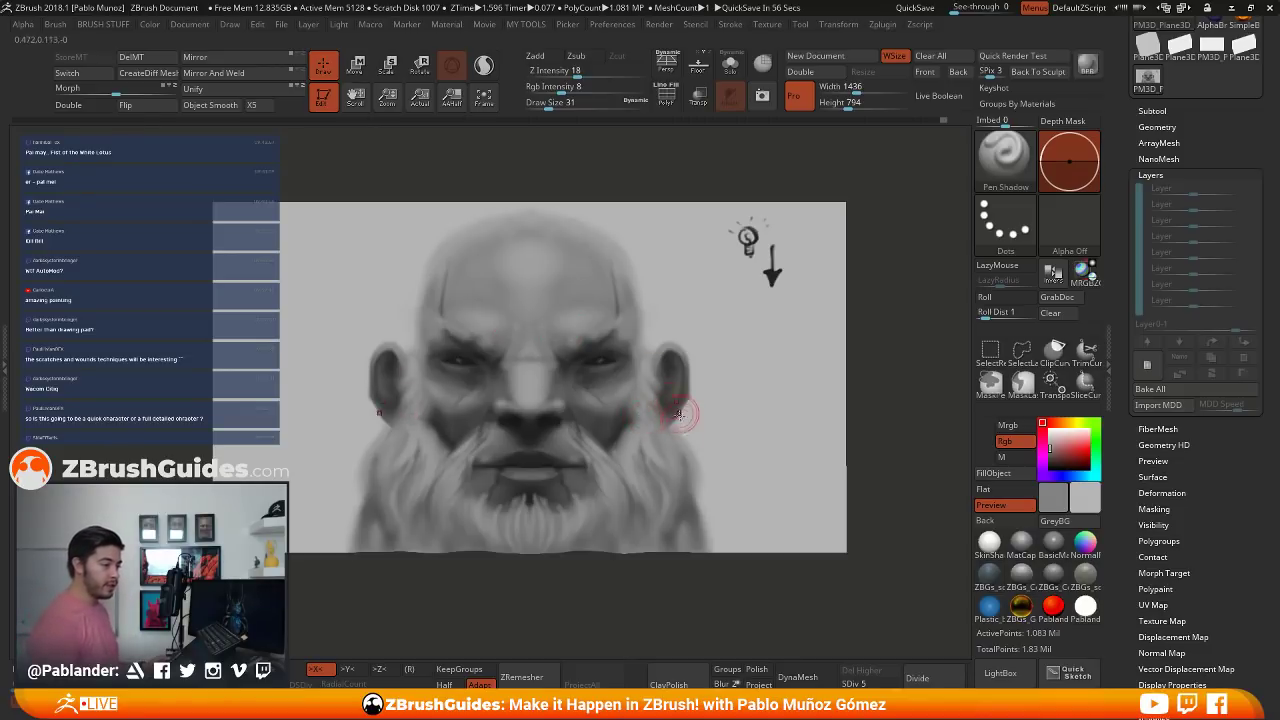
- Reset the list of recent tool thumbnails, keeping the painted portrait plane as the active tool
{"action": "mouse_move", "coordinate": [600, 403]}
{"action": "right_mouse_down"}
{"action": "mouse_move", "coordinate": [747, 393]}
{"action": "mouse_move", "coordinate": [608, 404]}
{"action": "right_mouse_up"}
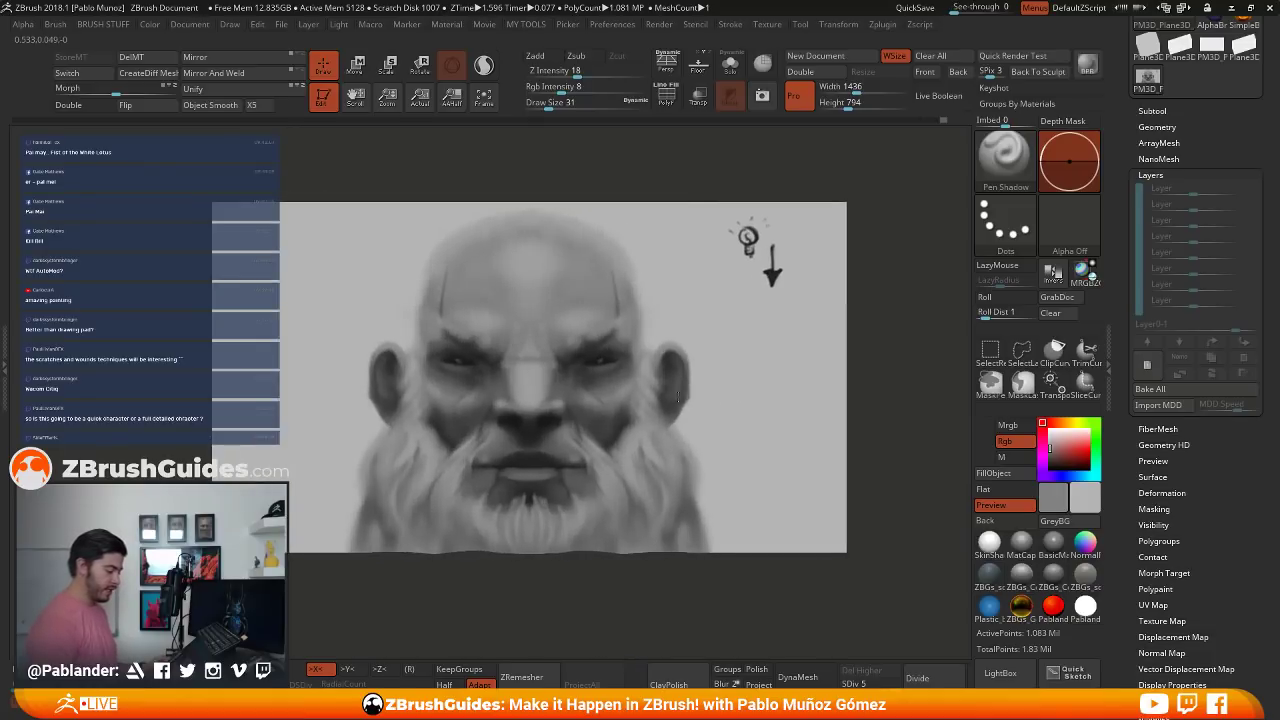
{"action": "mouse_move", "coordinate": [614, 450]}
{"action": "right_mouse_down", "text": "ctrl"}
{"action": "mouse_move", "coordinate": [602, 417]}
{"action": "mouse_move", "coordinate": [626, 393]}
{"action": "right_mouse_up", "text": "ctrl"}
{"action": "right_click_drag", "start_coordinate": [797, 355], "coordinate": [790, 420]}
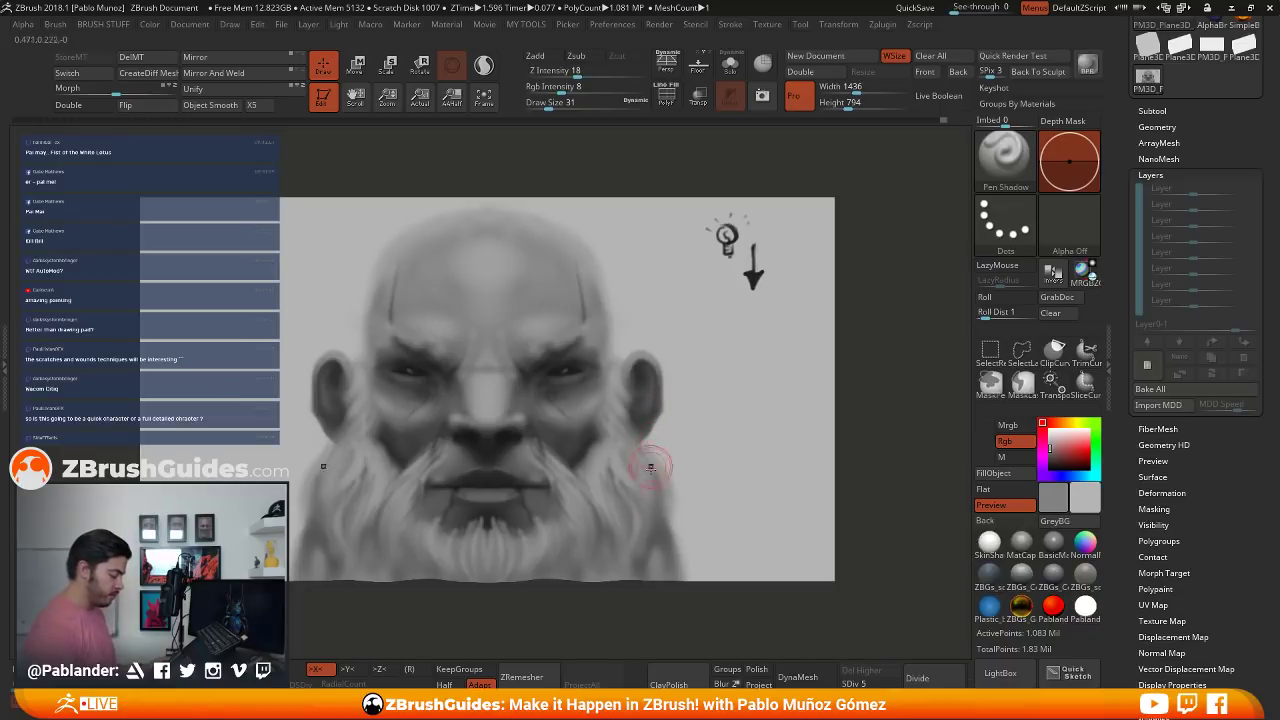
{"action": "scroll", "coordinate": [1152, 110], "scroll_direction": "up", "scroll_amount": 5}
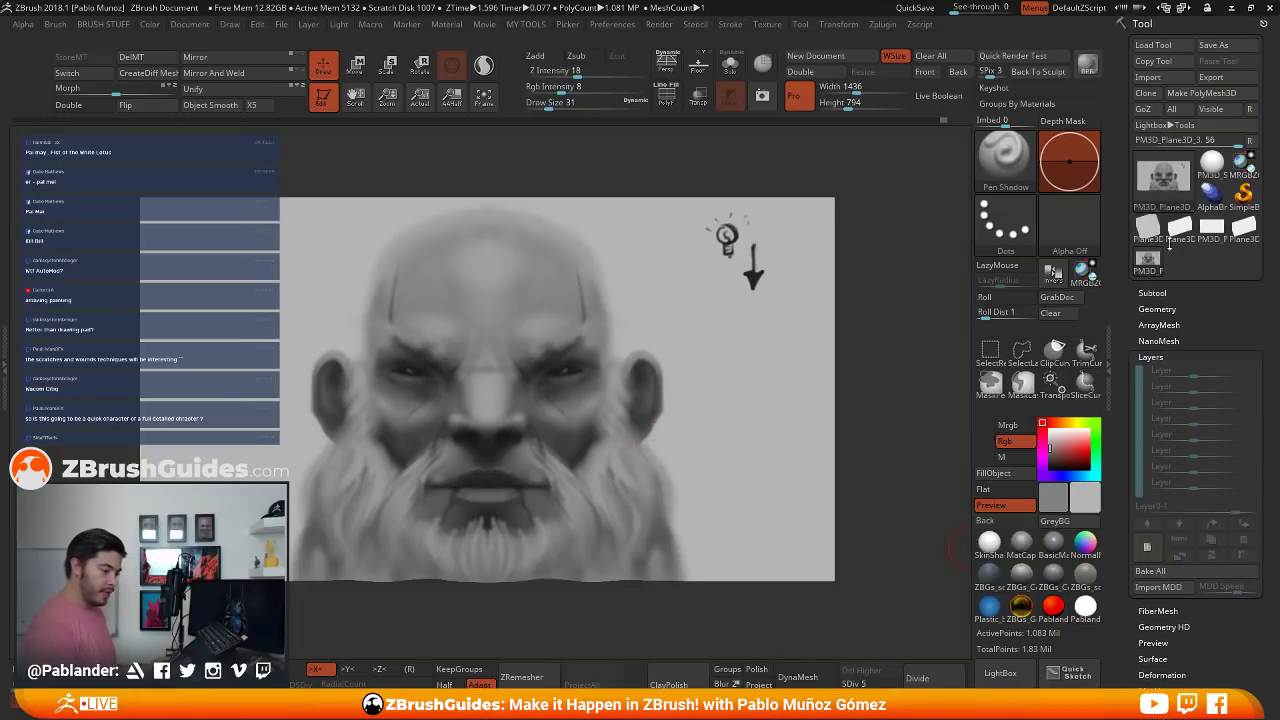
{"action": "left_click", "coordinate": [1250, 141]}
{"action": "right_click_drag", "start_coordinate": [763, 407], "coordinate": [790, 358], "text": "ctrl"}
{"action": "left_click", "coordinate": [1170, 180]}
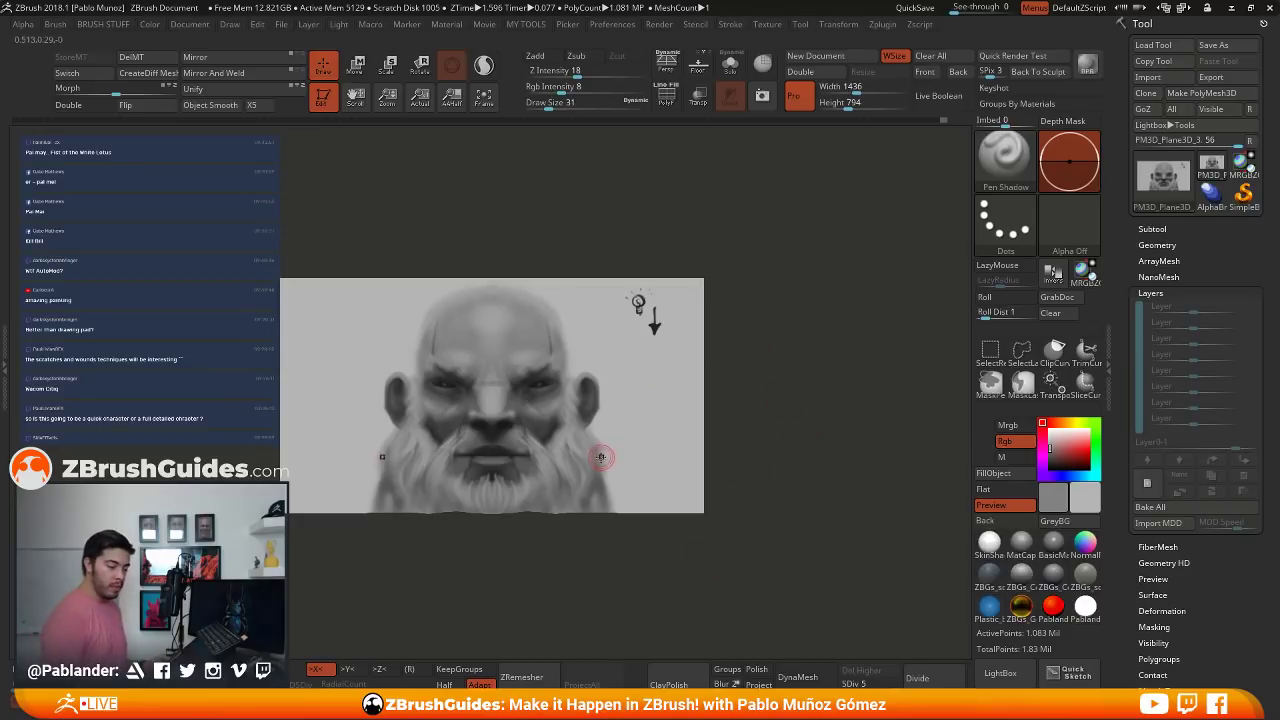
- Fill the painted plane with the Flat Color material, using the material-only channel
{"action": "left_click", "coordinate": [1183, 232]}
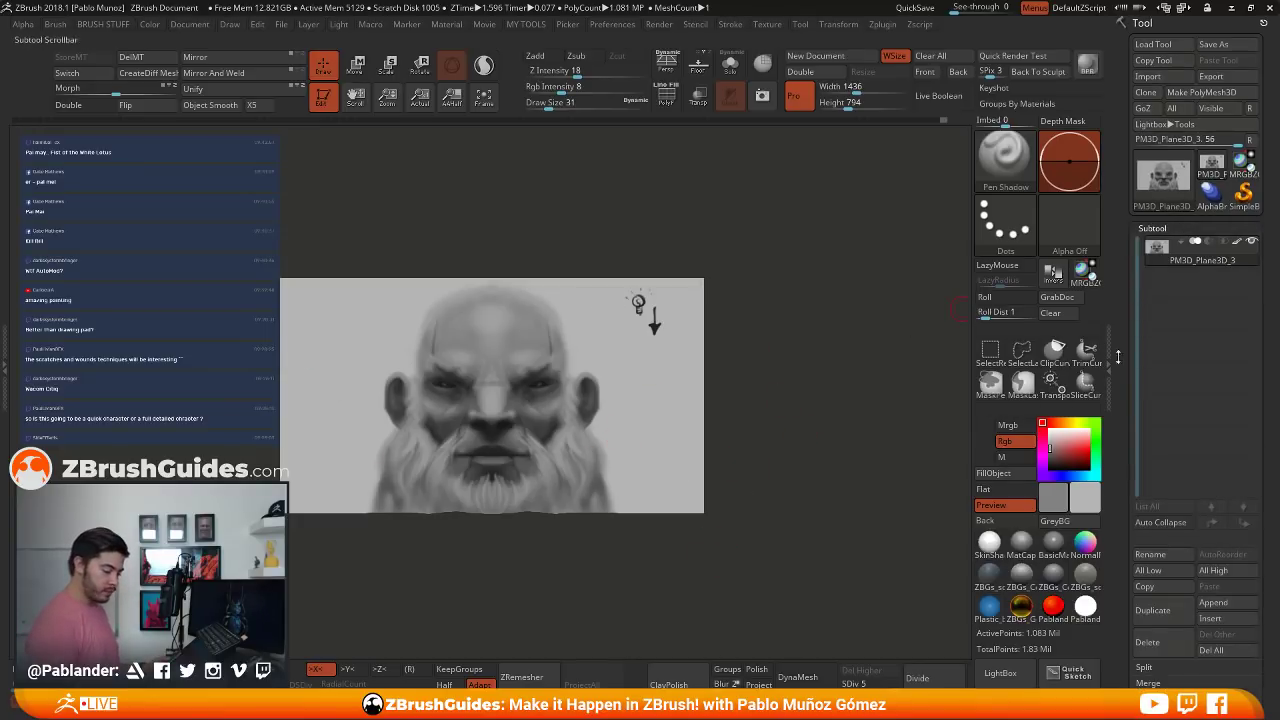
{"action": "left_click", "coordinate": [988, 541]}
{"action": "left_click_drag", "start_coordinate": [820, 449], "coordinate": [709, 373], "text": "alt"}
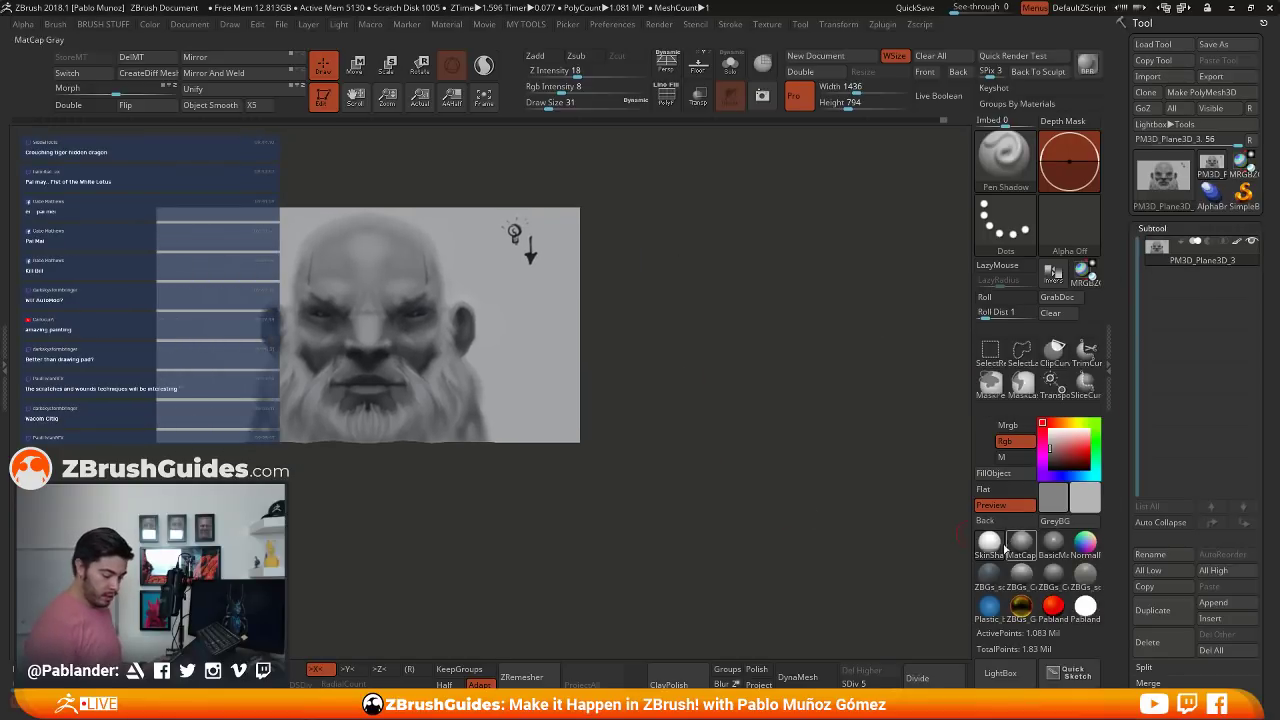
{"action": "left_click", "coordinate": [447, 24]}
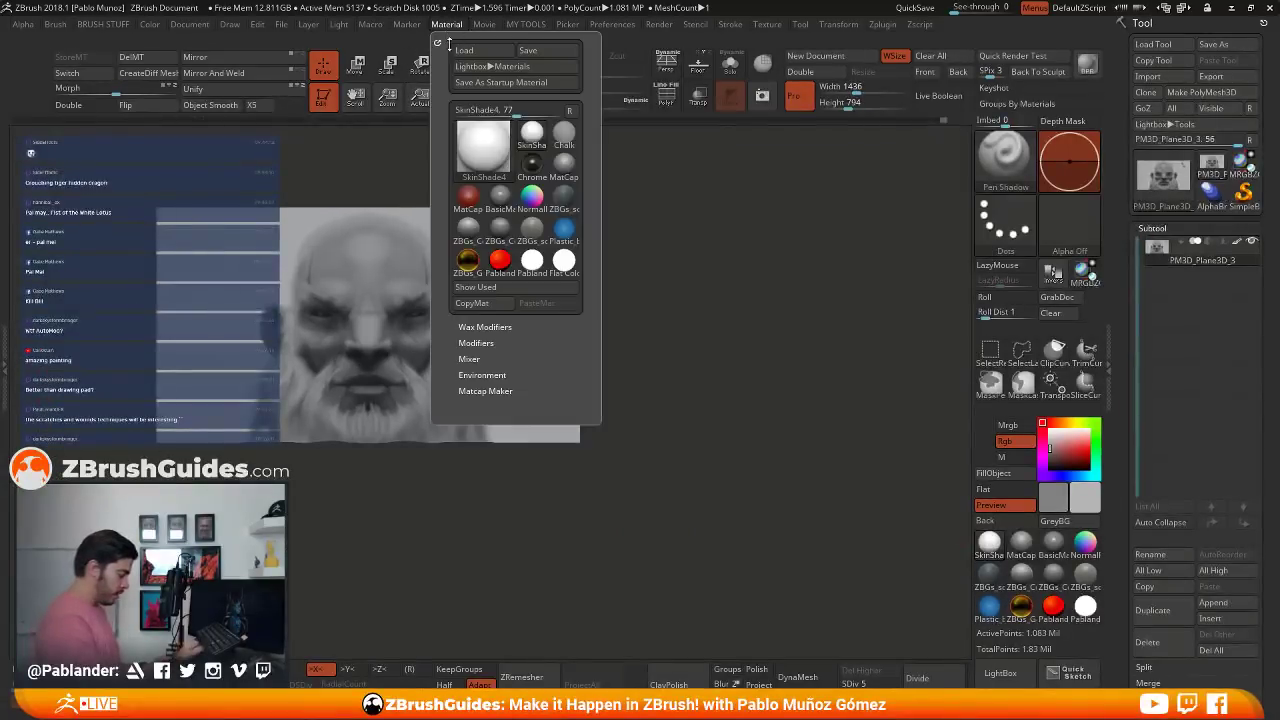
{"action": "left_click", "coordinate": [565, 262]}
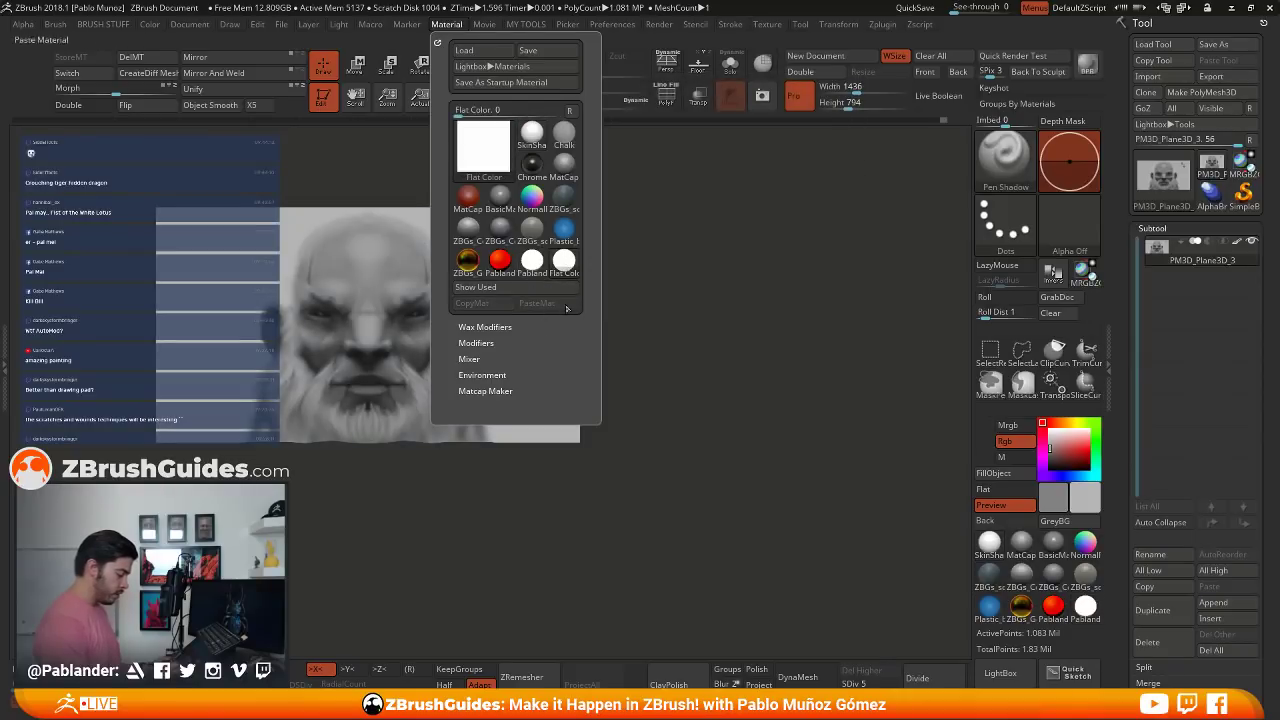
{"action": "left_click", "coordinate": [1004, 457]}
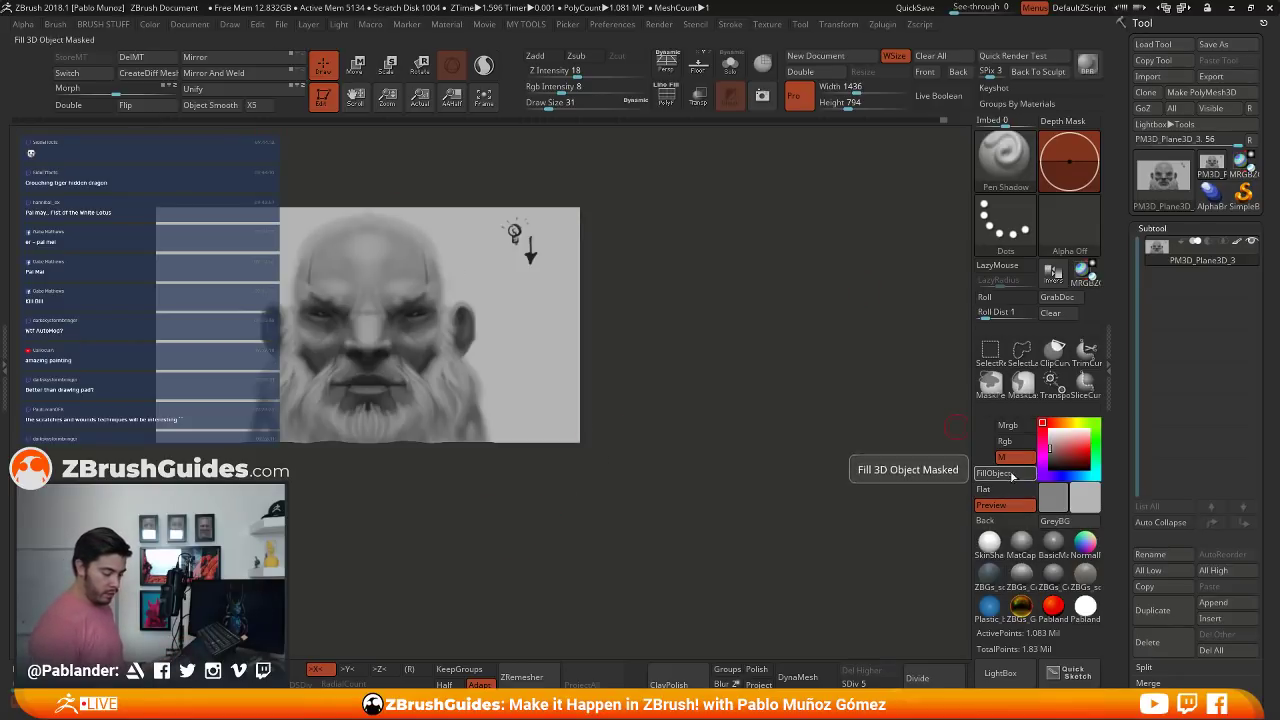
{"action": "left_click", "coordinate": [149, 26]}
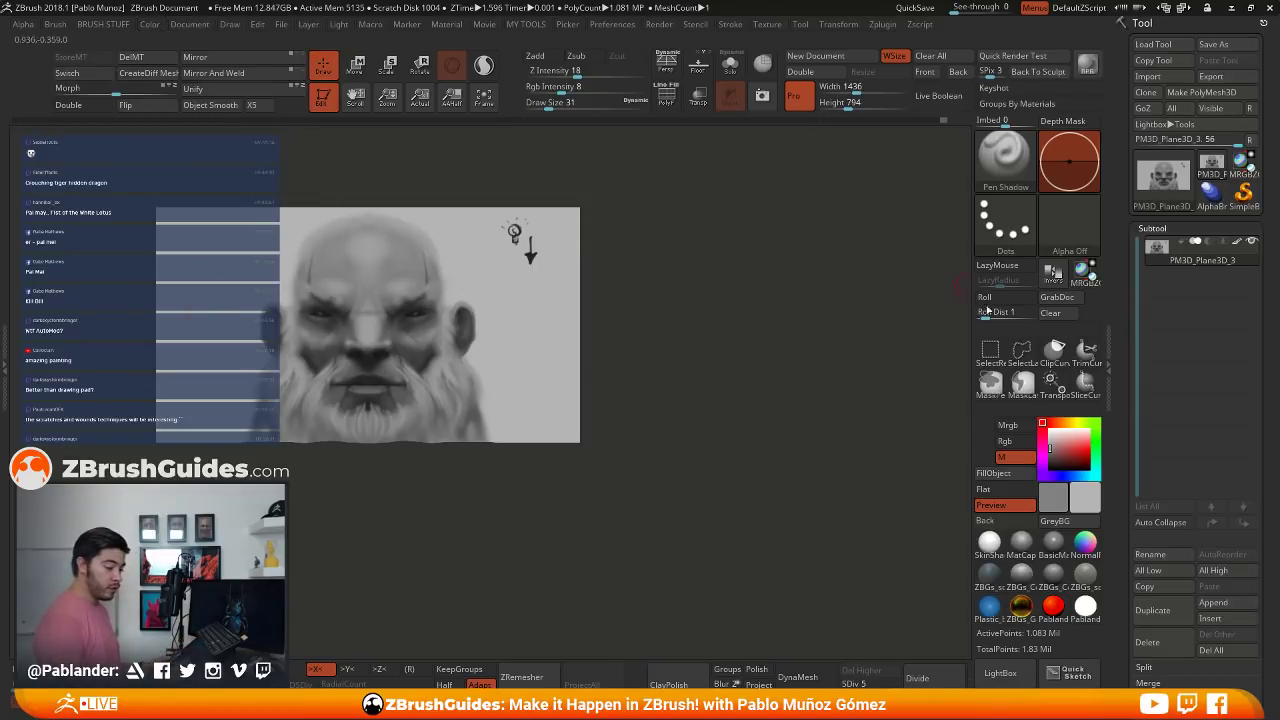
- Append a sphere as a new subtool beside the painted plane and make MatCap Gray the active material
{"action": "left_click", "coordinate": [1213, 602]}
{"action": "left_click", "coordinate": [960, 497]}
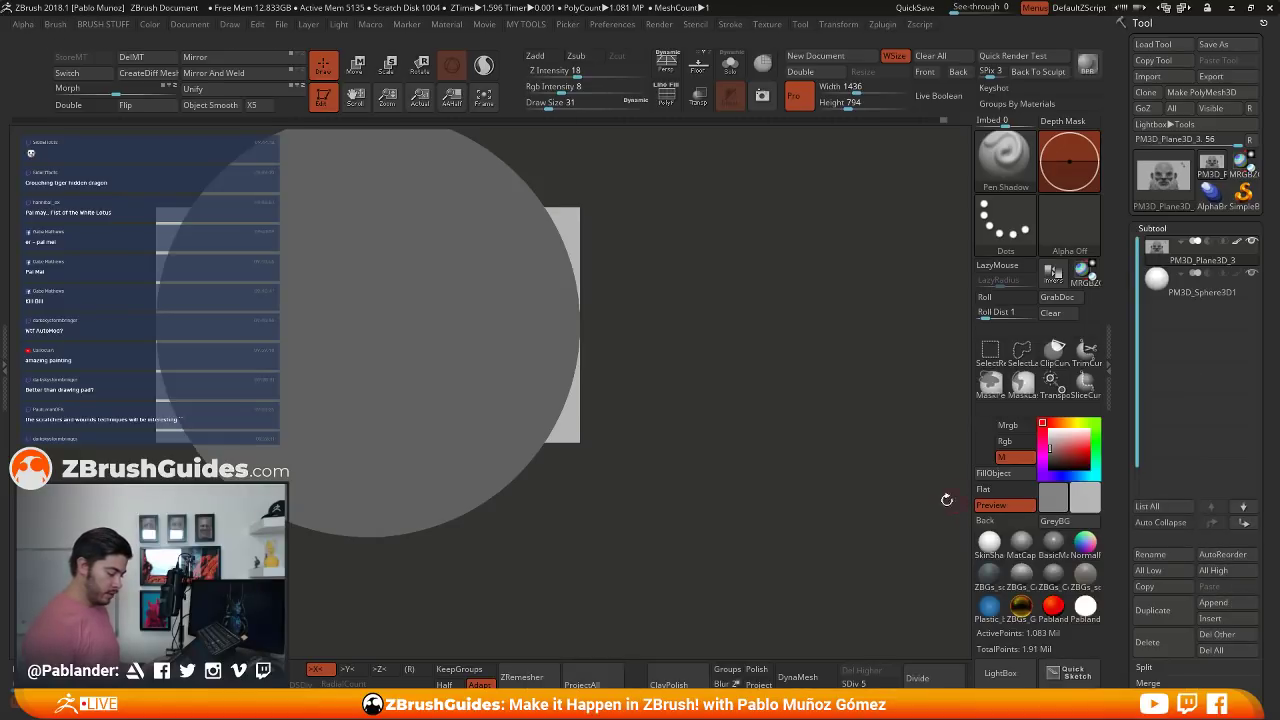
{"action": "left_click", "coordinate": [1028, 547]}
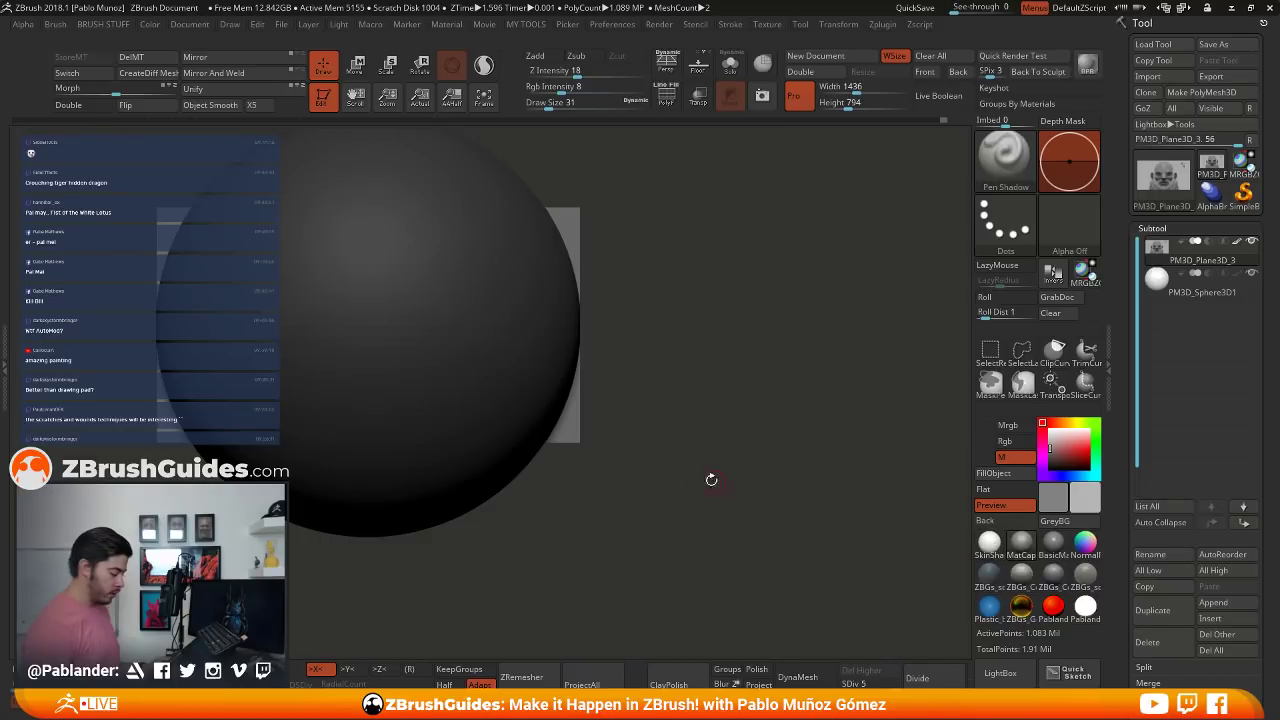
{"action": "left_click_drag", "start_coordinate": [701, 403], "coordinate": [976, 442], "text": "alt"}
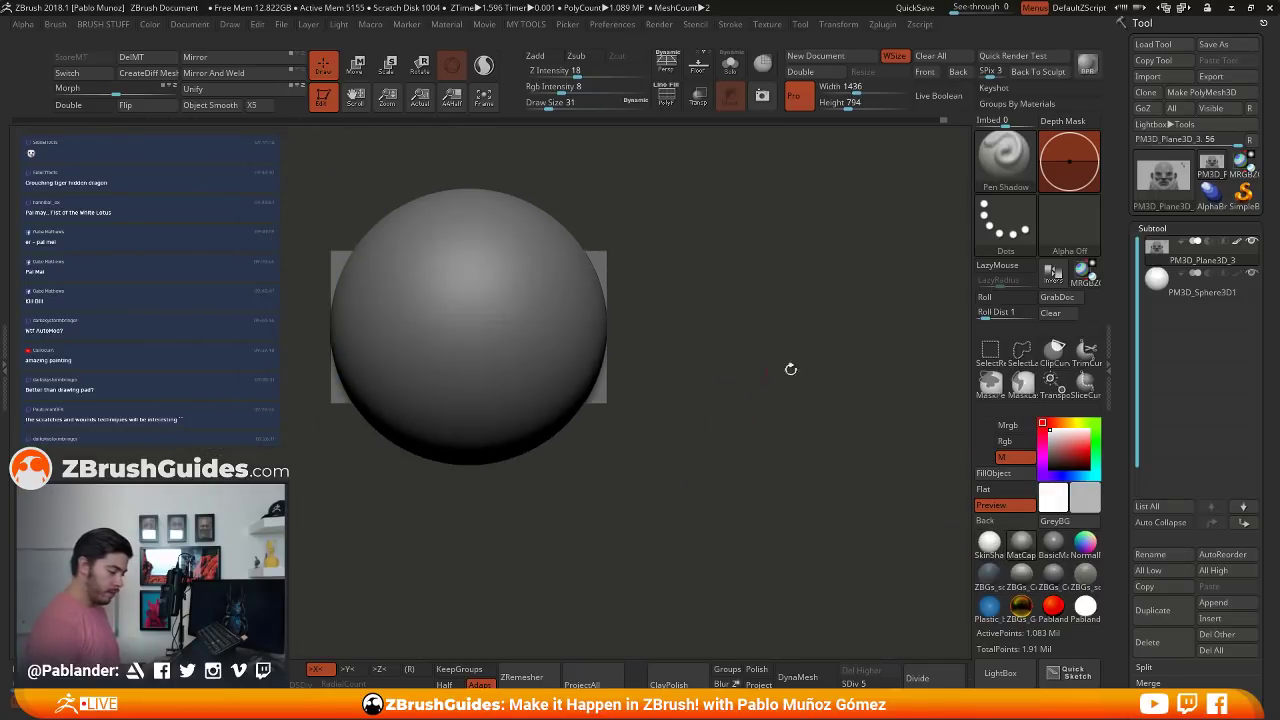
- Move the painted portrait plane out of the sphere, up and to one side, so it serves as a reference
{"action": "left_click", "coordinate": [1193, 292]}
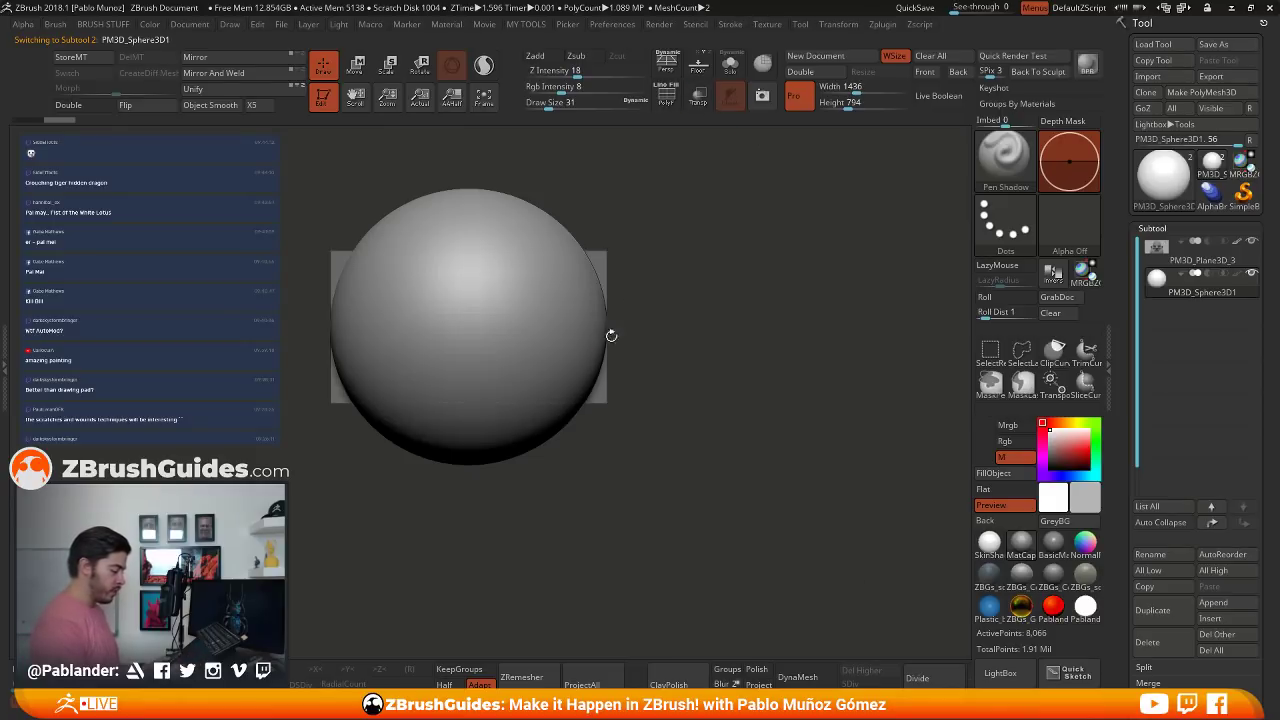
{"action": "mouse_move", "coordinate": [733, 323]}
{"action": "left_mouse_down"}
{"action": "mouse_move", "coordinate": [785, 330]}
{"action": "mouse_move", "coordinate": [687, 349]}
{"action": "left_mouse_up"}
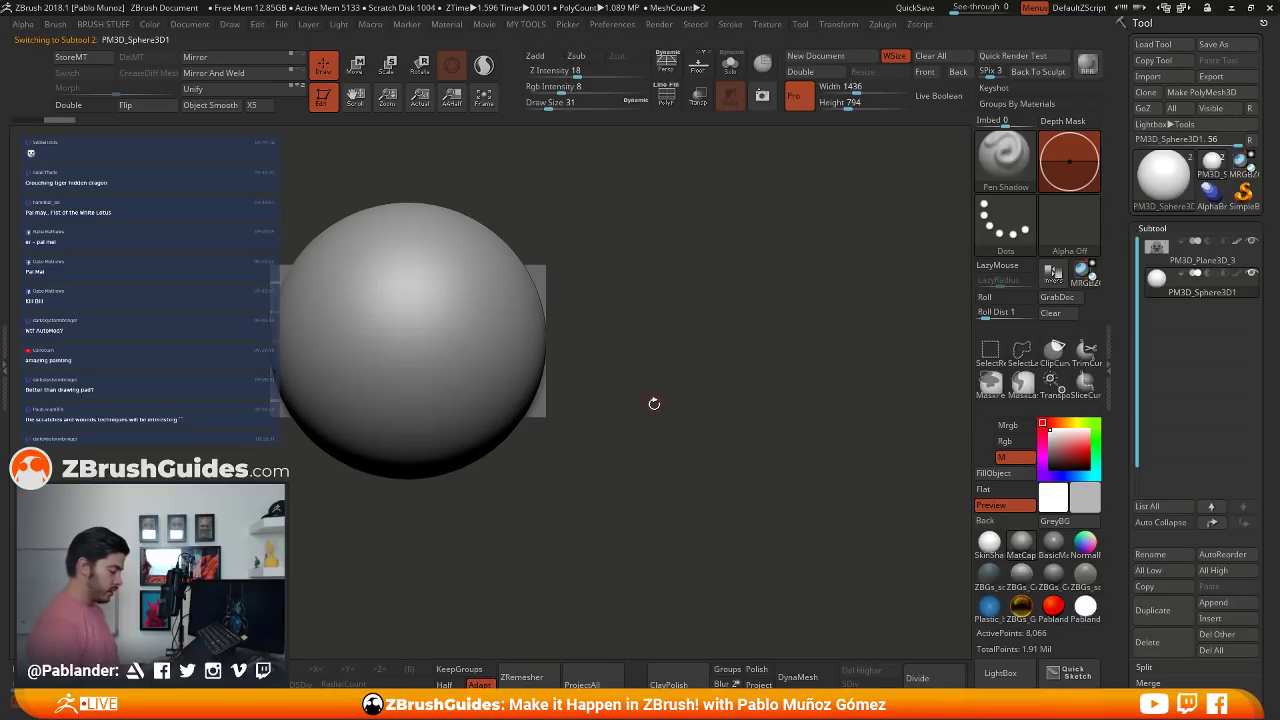
{"action": "mouse_move", "coordinate": [668, 406]}
{"action": "left_mouse_down", "text": "alt"}
{"action": "mouse_move", "coordinate": [650, 416]}
{"action": "mouse_move", "coordinate": [680, 360]}
{"action": "mouse_move", "coordinate": [745, 430]}
{"action": "left_mouse_up", "text": "alt"}
{"action": "left_click", "coordinate": [1196, 263]}
{"action": "left_click", "coordinate": [355, 67]}
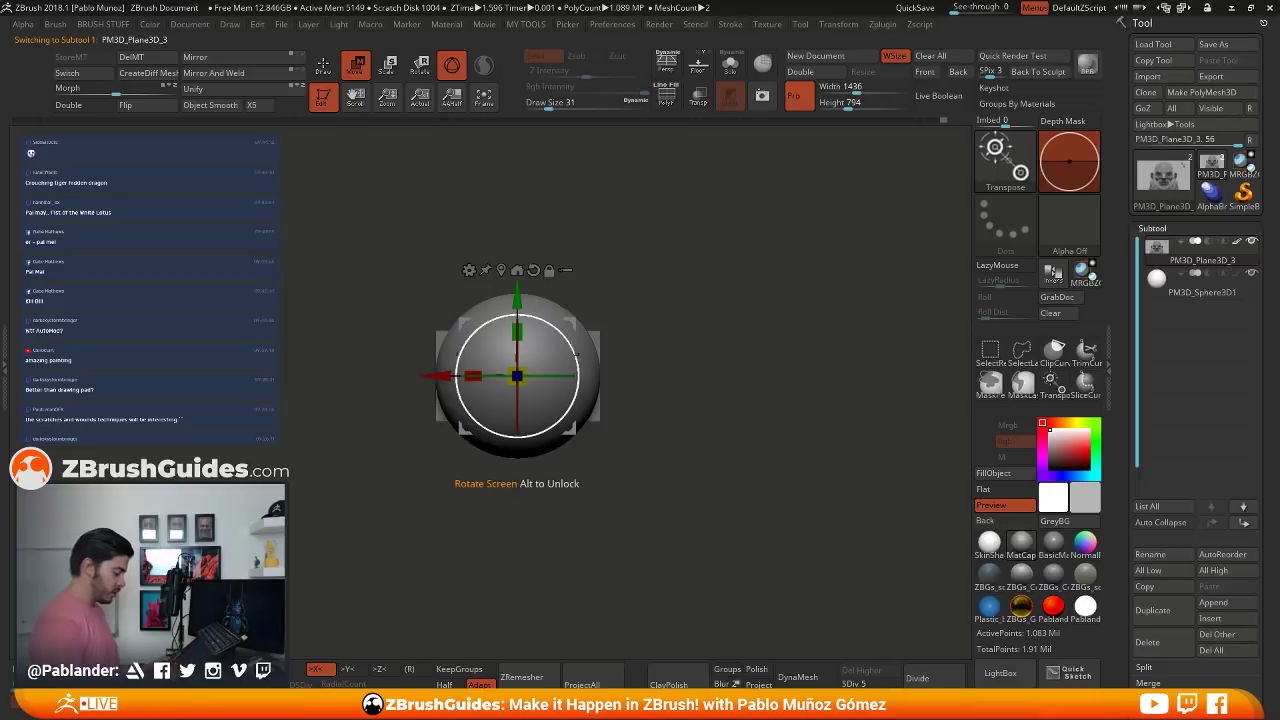
{"action": "key", "text": "x"}
{"action": "left_click_drag", "start_coordinate": [575, 335], "coordinate": [297, 202]}
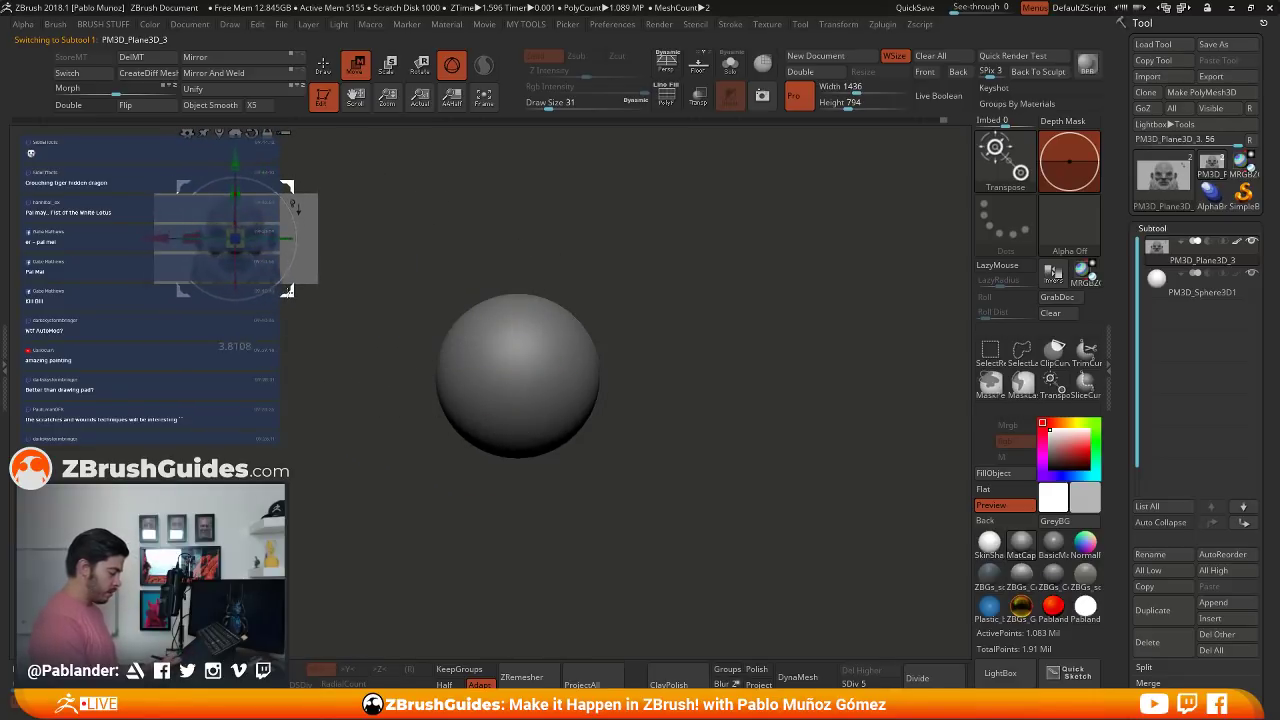
- Make the sphere the active subtool, turn on X symmetry and set the draw size to 318
{"action": "left_click", "coordinate": [1191, 294]}
{"action": "key", "text": "q"}
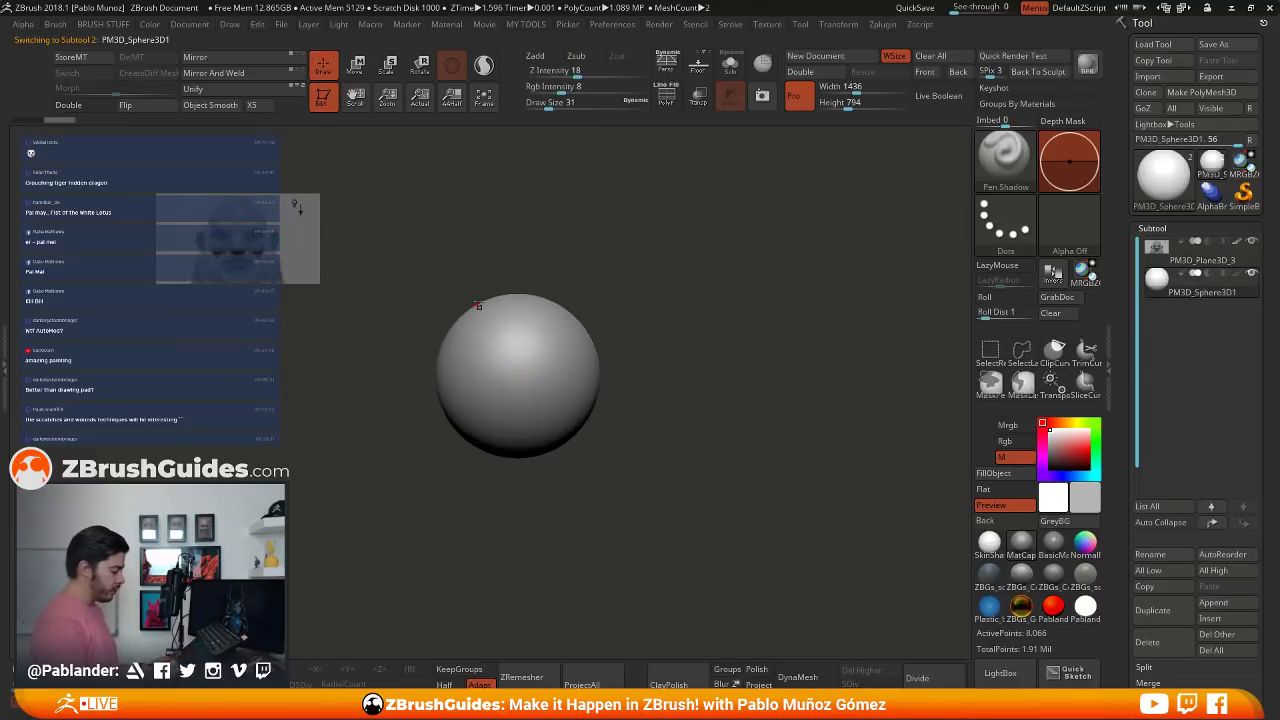
{"action": "left_click_drag", "start_coordinate": [346, 266], "coordinate": [555, 324], "text": "alt"}
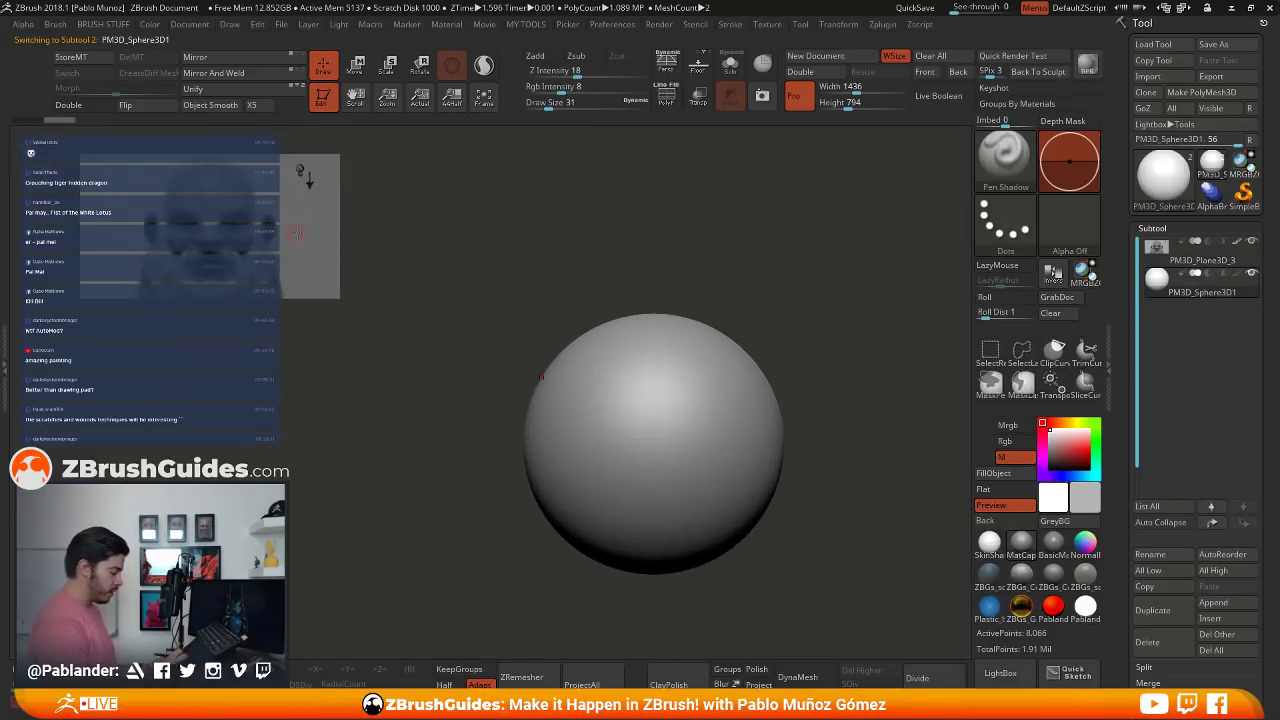
{"action": "mouse_move", "coordinate": [704, 362]}
{"action": "right_mouse_down", "text": "alt"}
{"action": "mouse_move", "coordinate": [624, 380]}
{"action": "mouse_move", "coordinate": [717, 366]}
{"action": "mouse_move", "coordinate": [685, 358]}
{"action": "right_mouse_up", "text": "alt"}
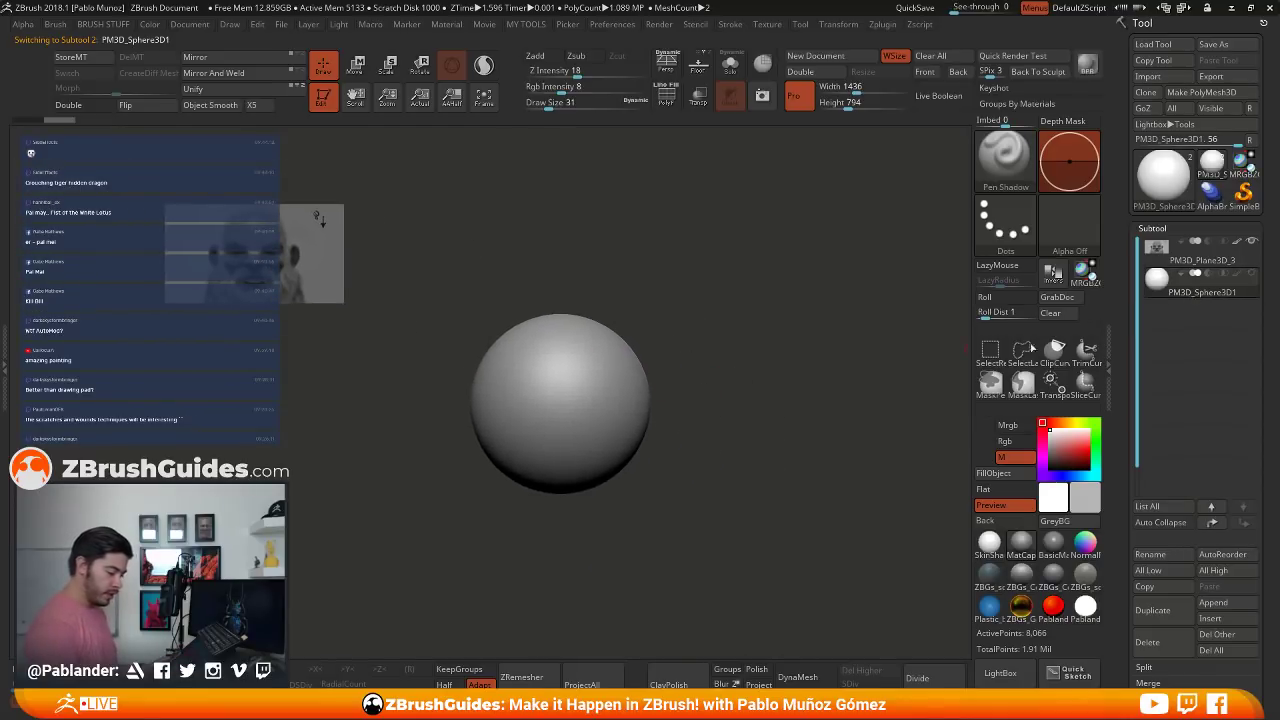
{"action": "key", "text": "x"}
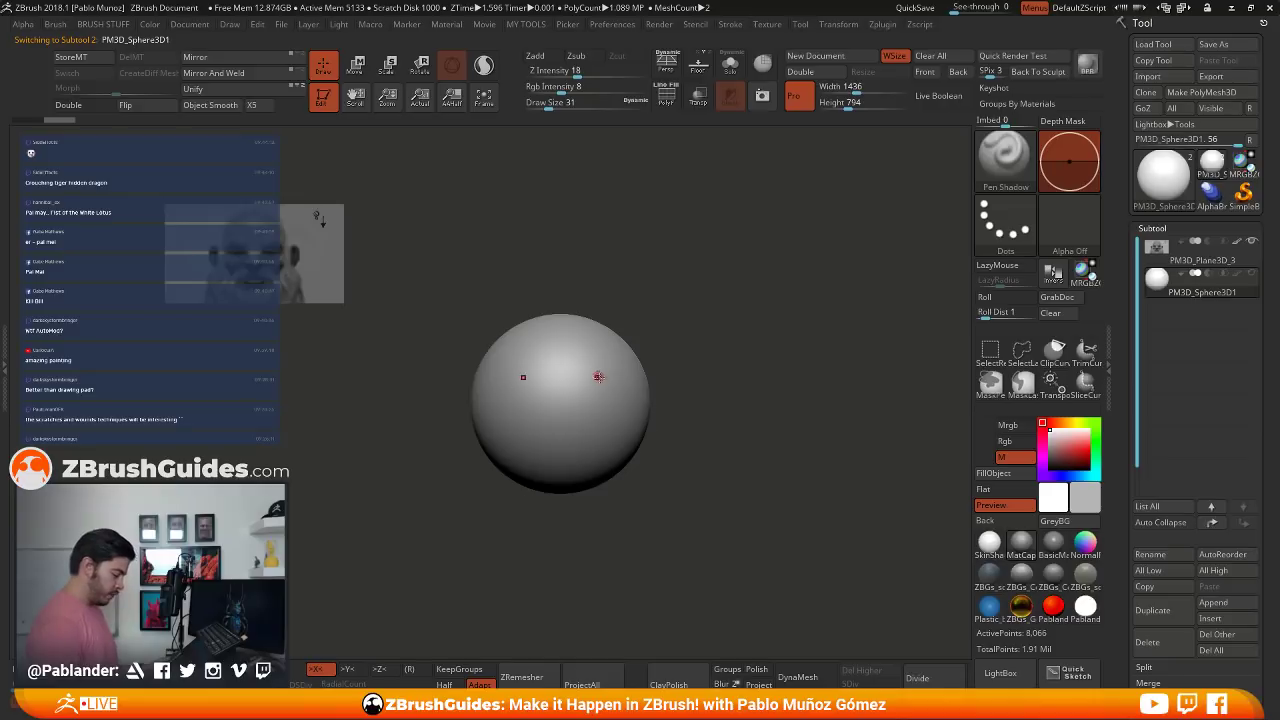
{"action": "key", "text": "space"}
{"action": "left_click_drag", "start_coordinate": [661, 335], "coordinate": [708, 339]}
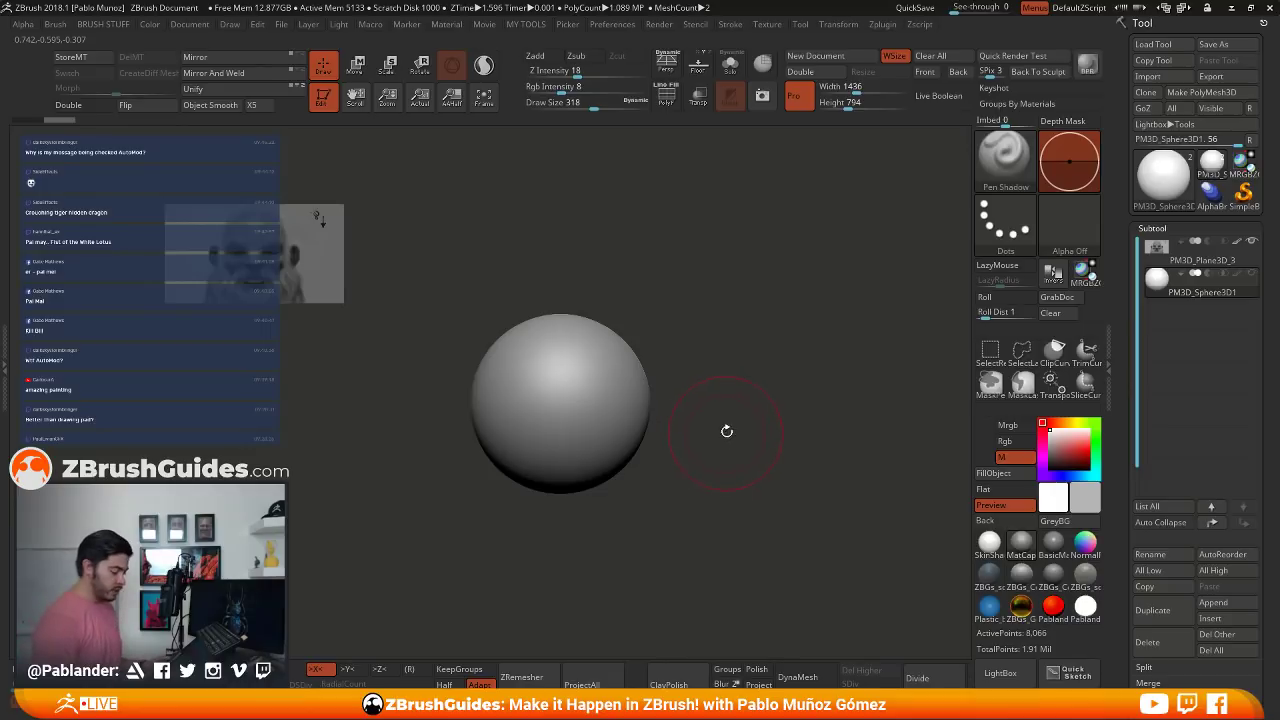
- Stretch the sphere vertically into an egg-shaped head and turn on perspective
{"action": "left_click", "coordinate": [356, 65]}
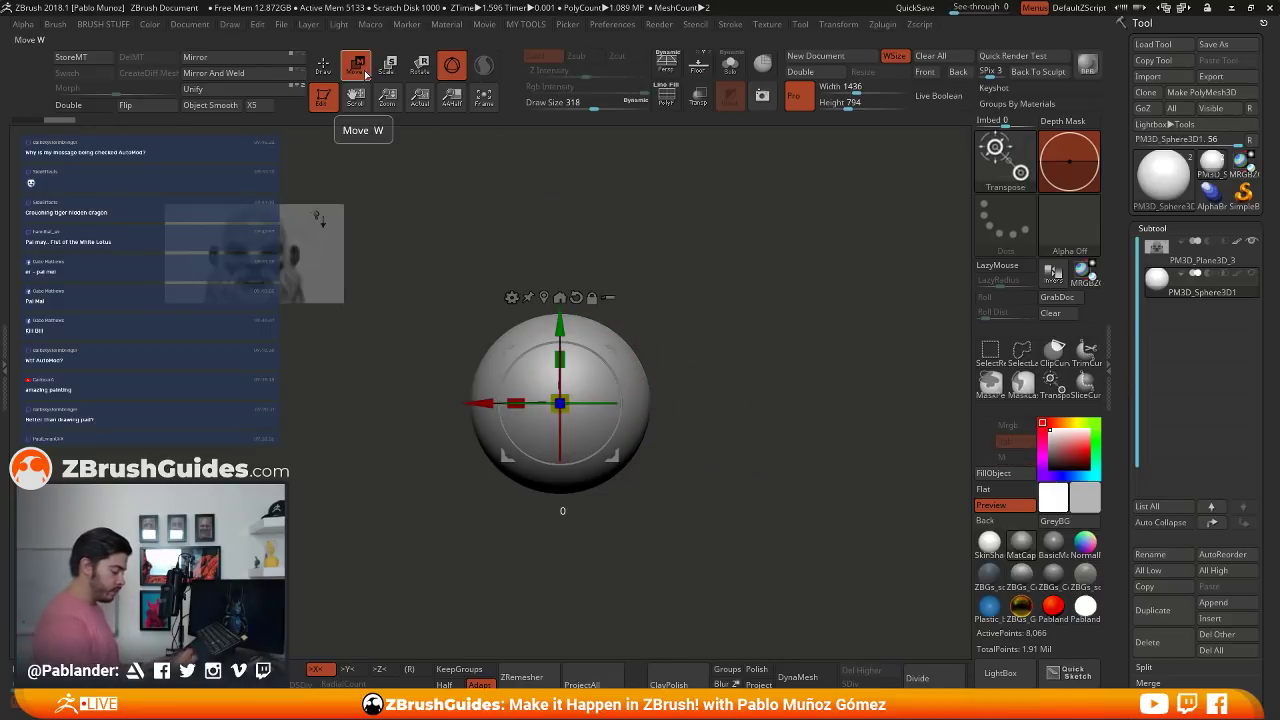
{"action": "left_click_drag", "start_coordinate": [560, 360], "coordinate": [560, 340]}
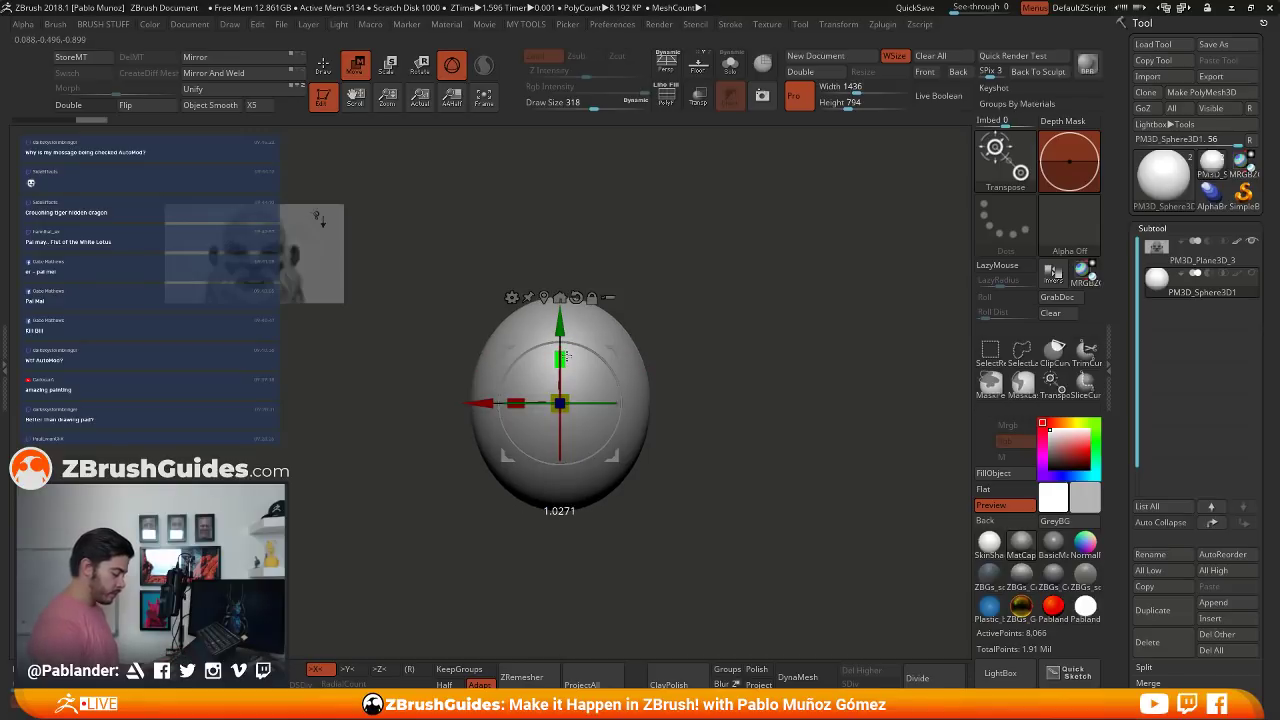
{"action": "key", "text": "q"}
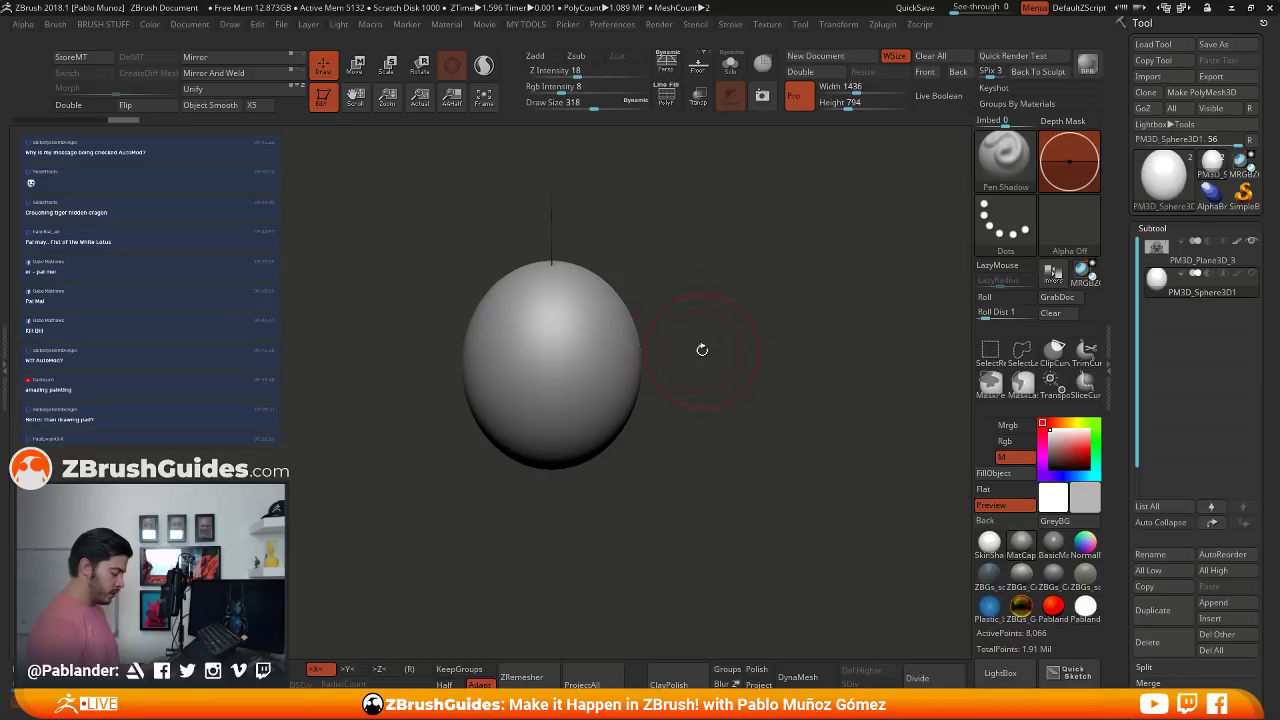
{"action": "key", "text": "p"}
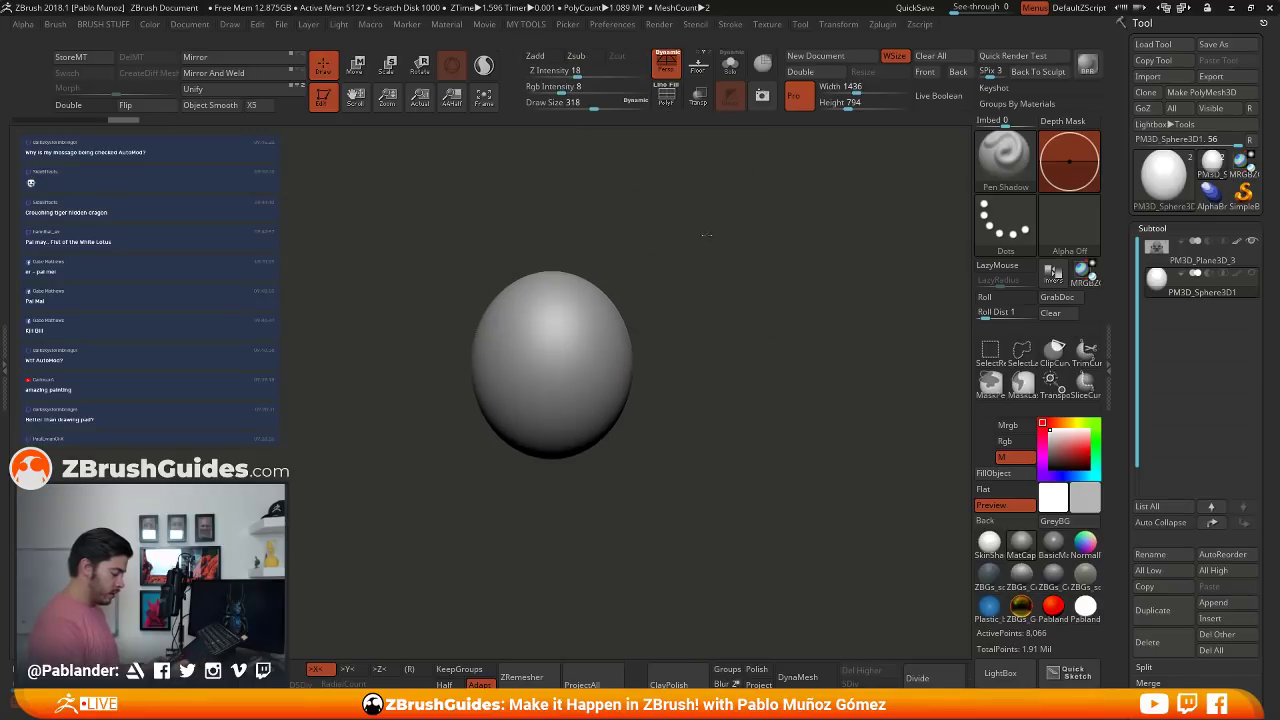
- Duplicate the egg shape within its own subtool, shrink the copy and move it beneath the original
{"action": "key", "text": "w"}
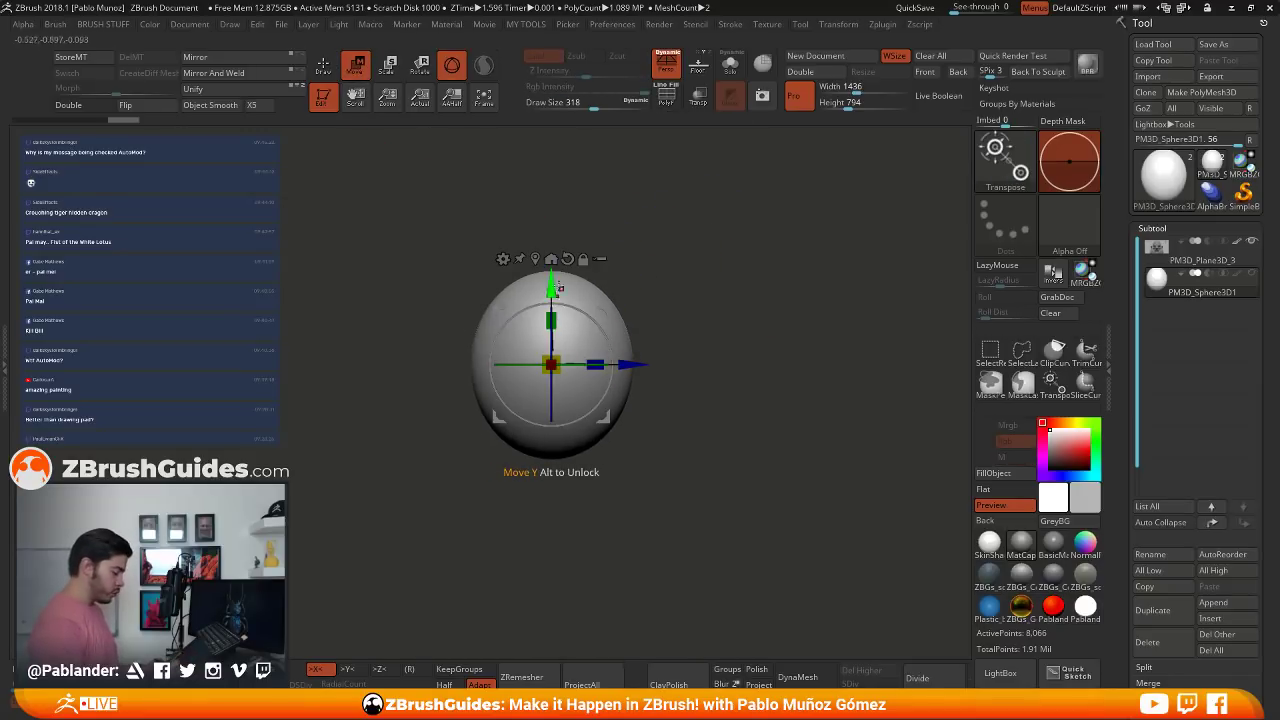
{"action": "left_click_drag", "start_coordinate": [552, 287], "coordinate": [558, 360], "text": "ctrl"}
{"action": "left_click_drag", "start_coordinate": [551, 446], "coordinate": [549, 450]}
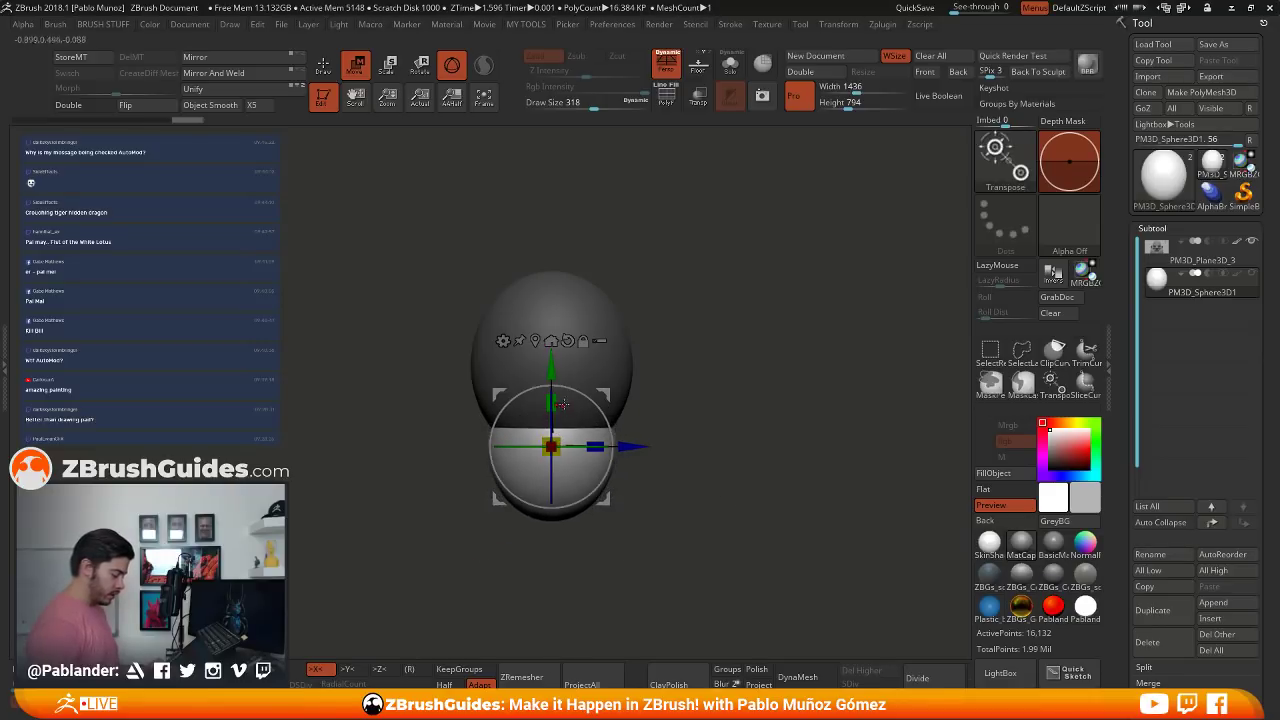
{"action": "left_click_drag", "start_coordinate": [551, 365], "coordinate": [551, 415]}
{"action": "key", "text": "q"}
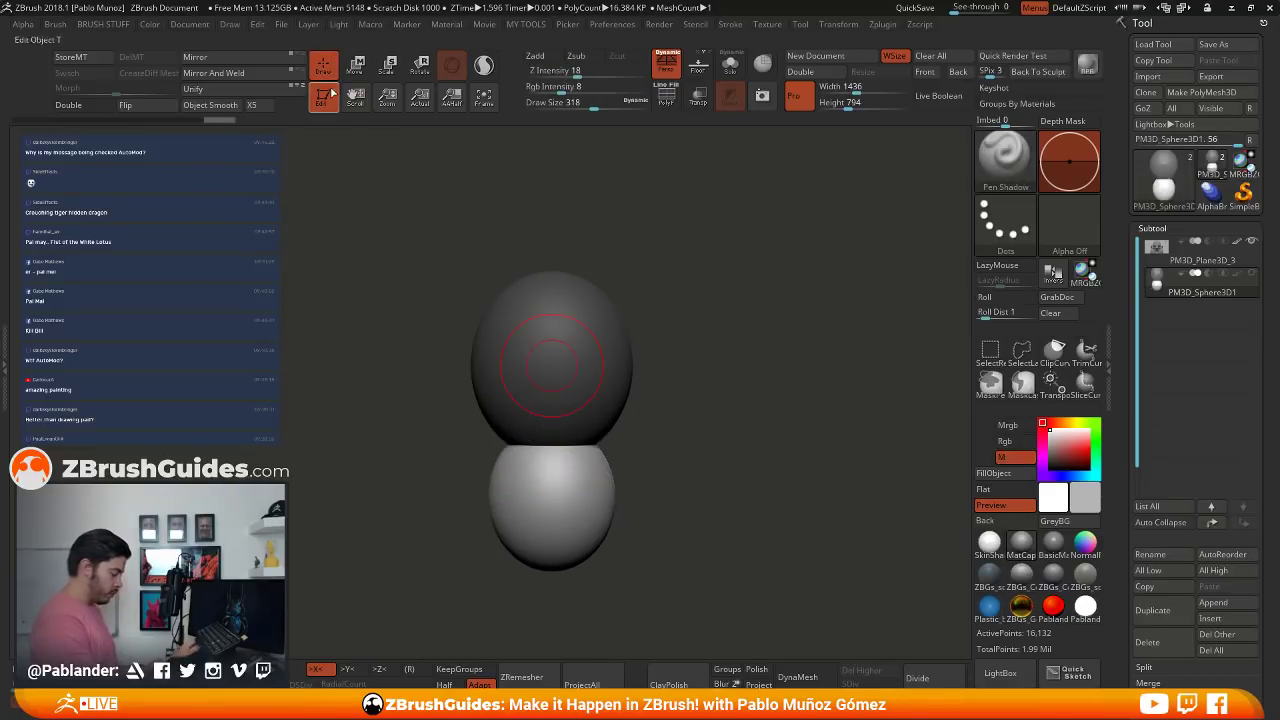
- Lower the smaller copy further along Y until it sits clear of the egg above it
{"action": "key", "text": "w"}
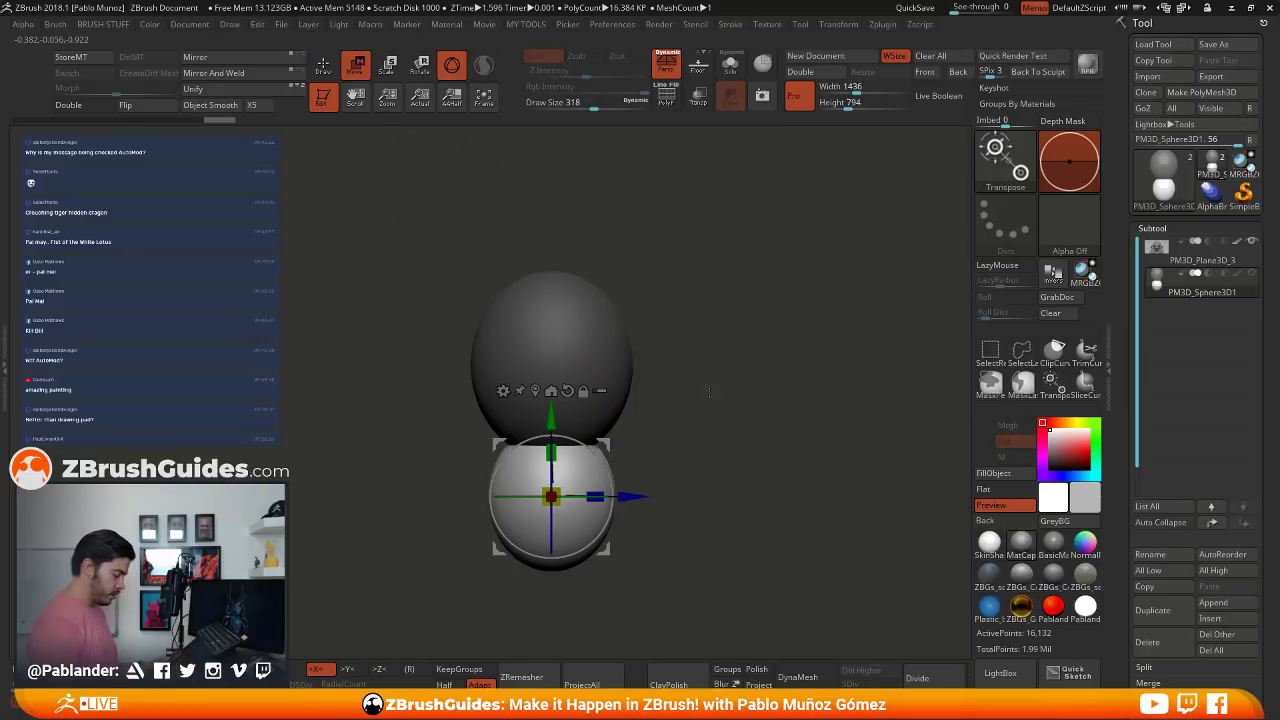
{"action": "left_click_drag", "start_coordinate": [716, 391], "coordinate": [731, 317], "text": "alt"}
{"action": "left_click_drag", "start_coordinate": [566, 344], "coordinate": [567, 391]}
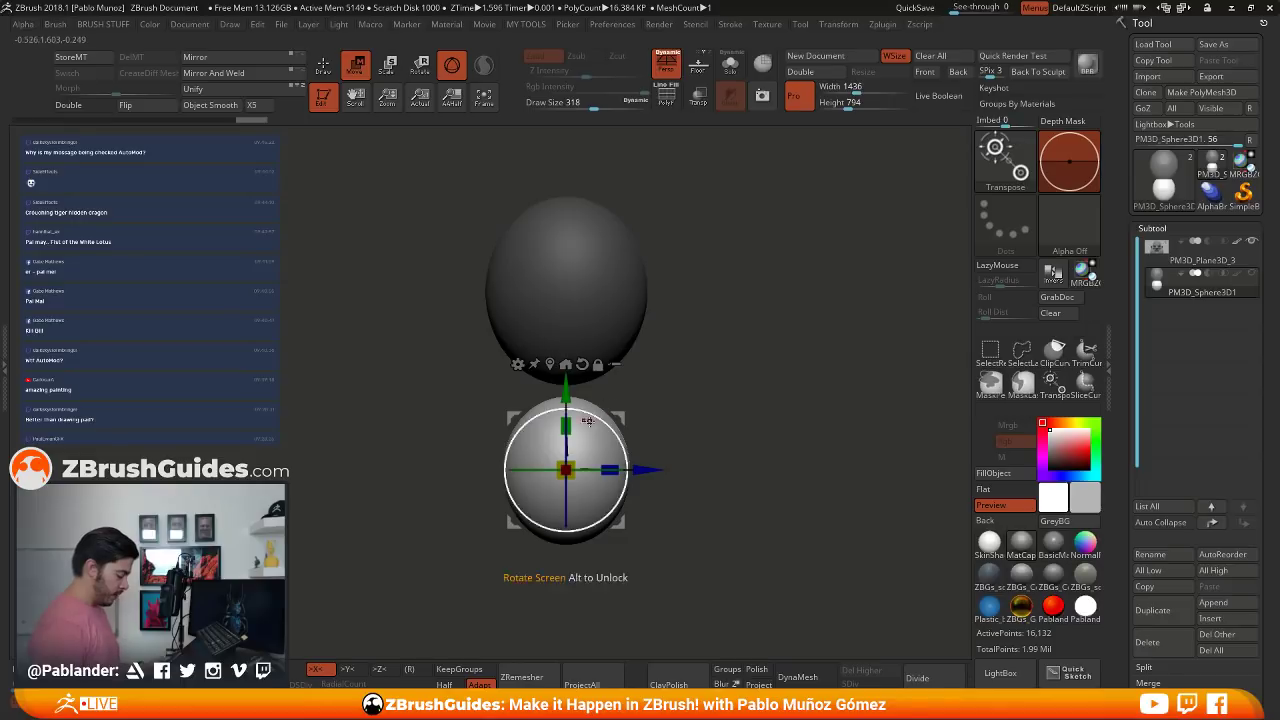
{"action": "left_click_drag", "start_coordinate": [470, 446], "coordinate": [492, 418], "text": "alt"}
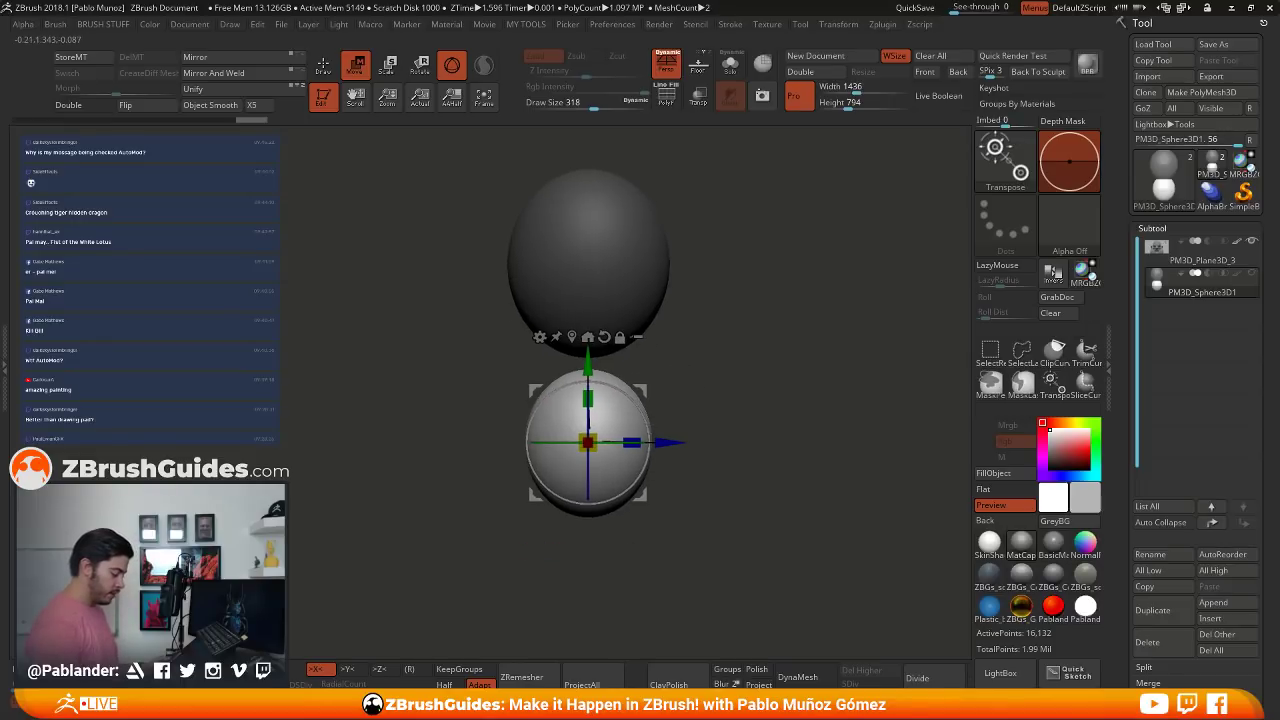
{"action": "left_click_drag", "start_coordinate": [588, 356], "coordinate": [589, 370]}
{"action": "left_click_drag", "start_coordinate": [722, 356], "coordinate": [686, 346], "text": "alt"}
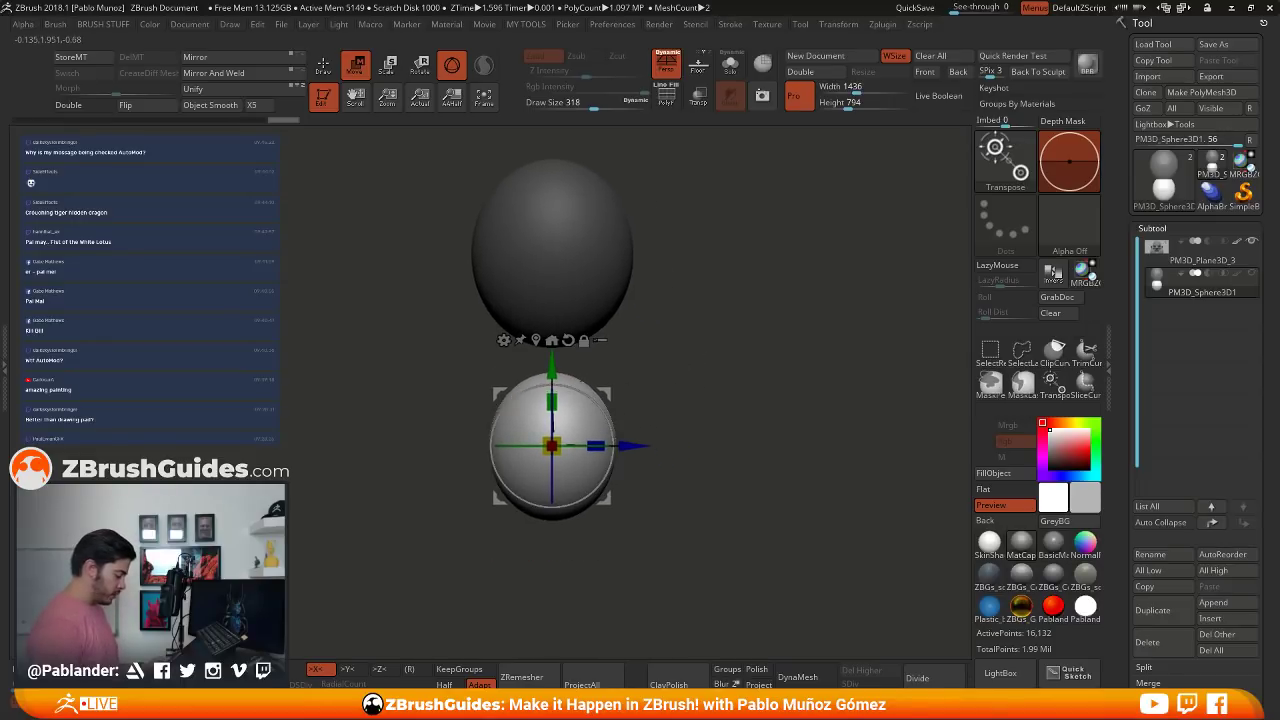
- Cut off the upper and lower ends of the copy with the Flatten deformer and accept the result
{"action": "left_click", "coordinate": [504, 340]}
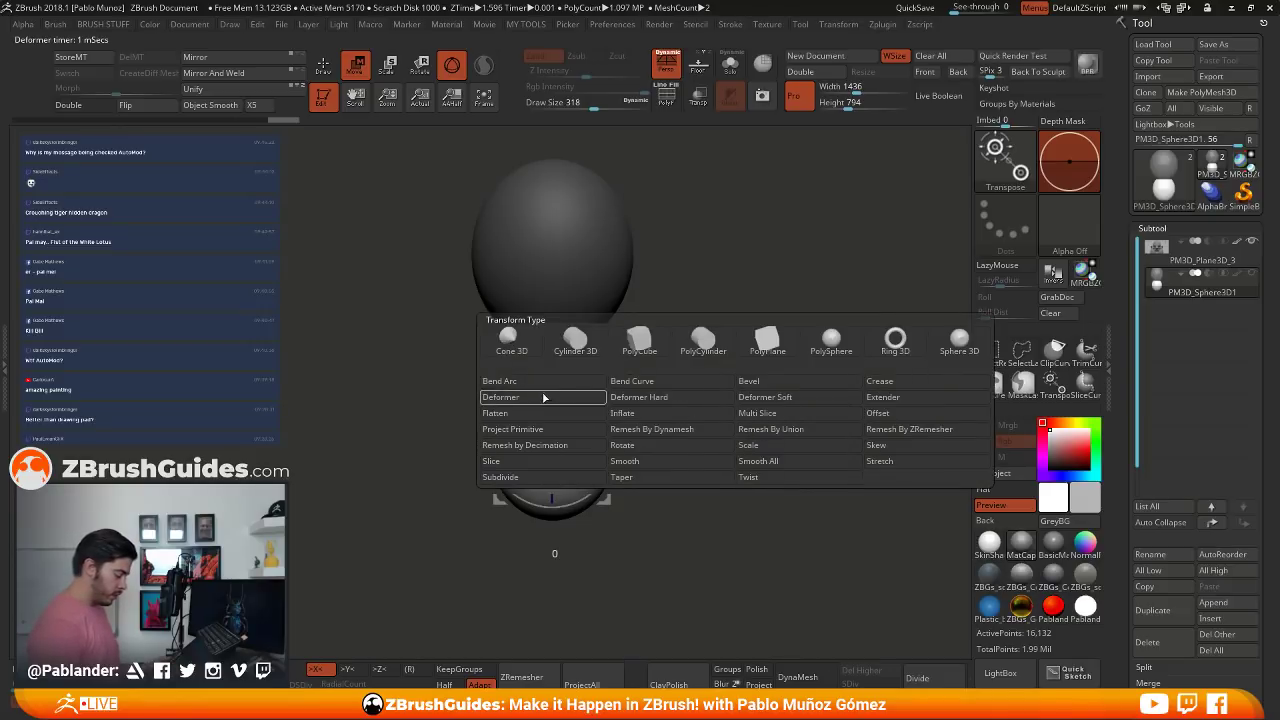
{"action": "left_click", "coordinate": [545, 400]}
{"action": "left_click", "coordinate": [504, 340]}
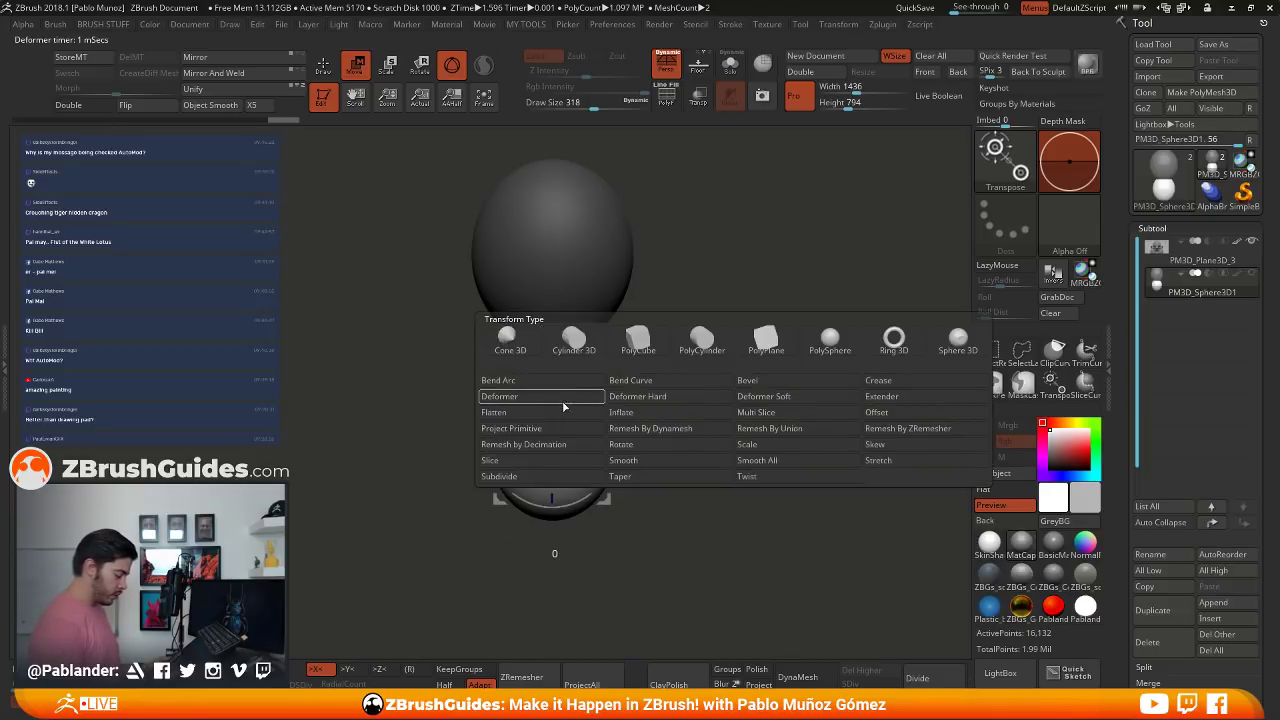
{"action": "left_click", "coordinate": [520, 415]}
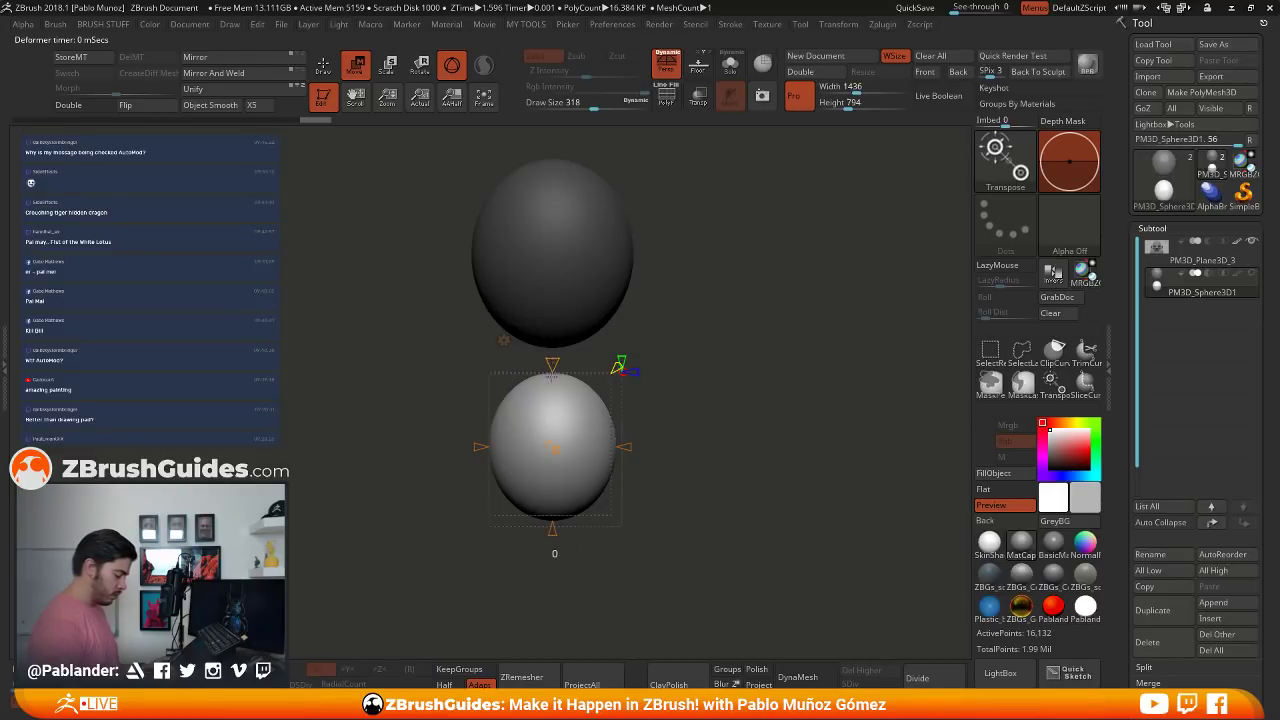
{"action": "left_click_drag", "start_coordinate": [552, 370], "coordinate": [552, 390]}
{"action": "left_click_drag", "start_coordinate": [552, 528], "coordinate": [555, 483]}
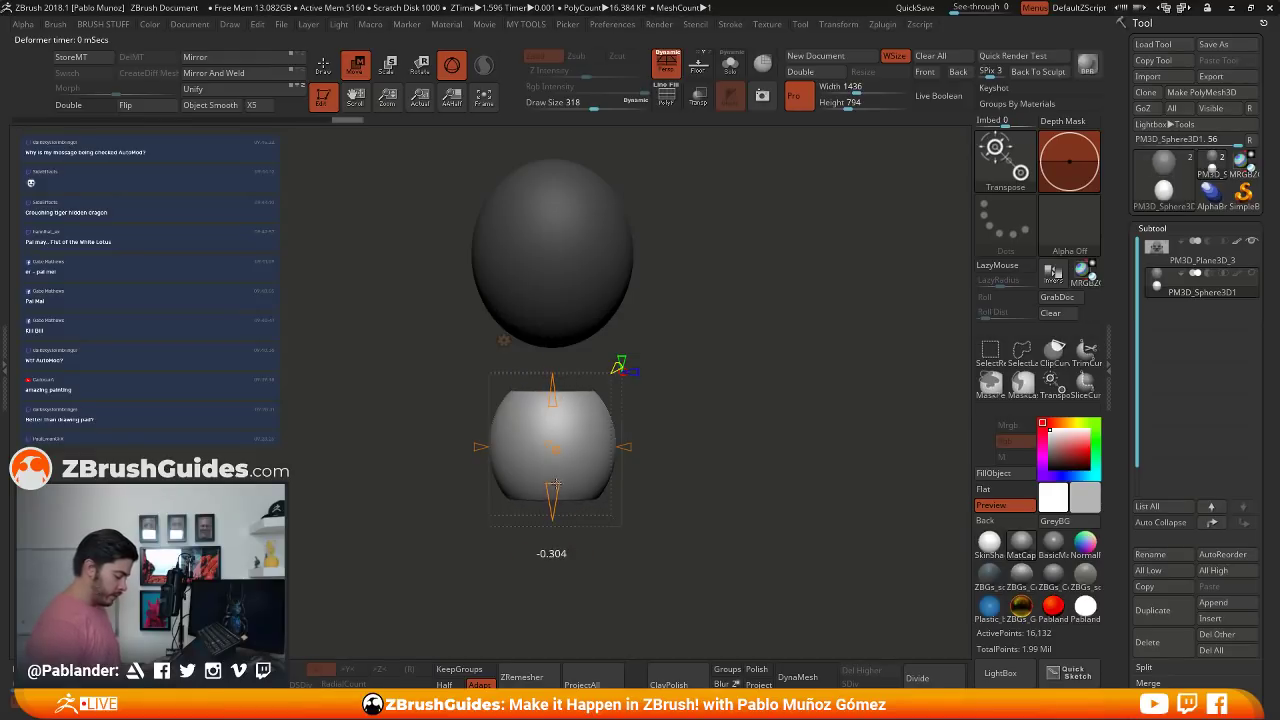
{"action": "left_click_drag", "start_coordinate": [555, 402], "coordinate": [556, 408]}
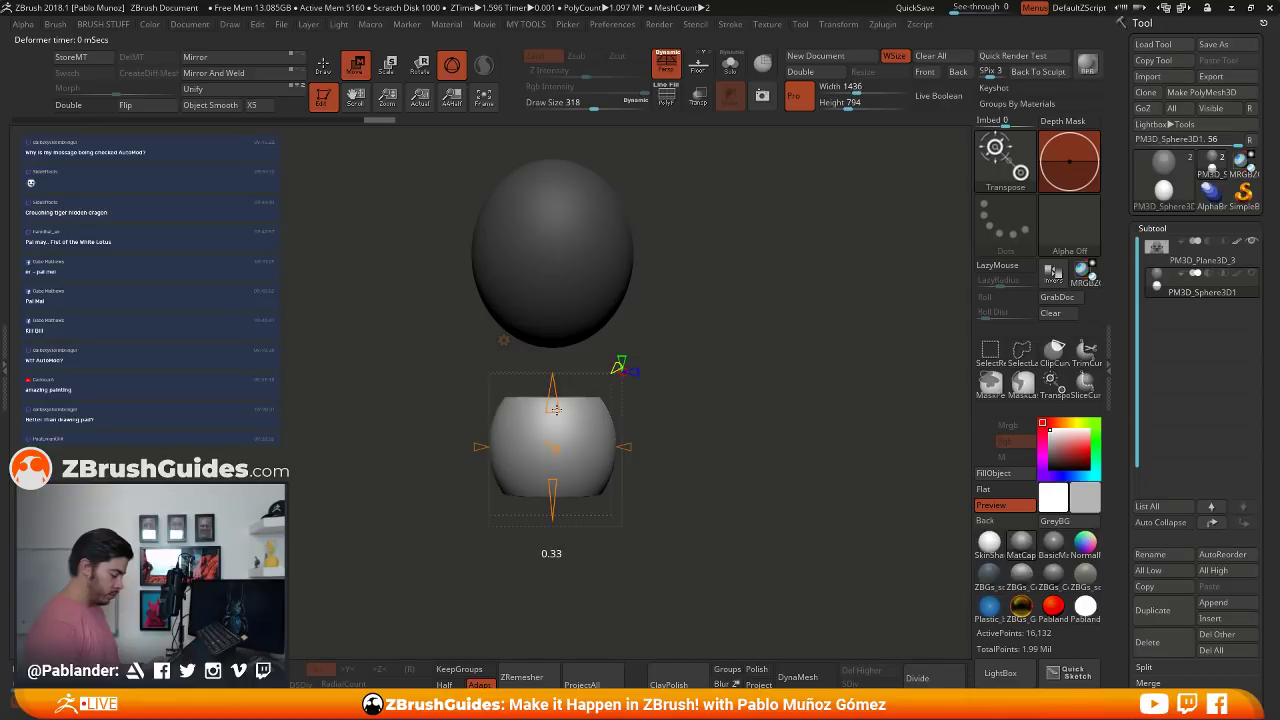
{"action": "left_click", "coordinate": [504, 339]}
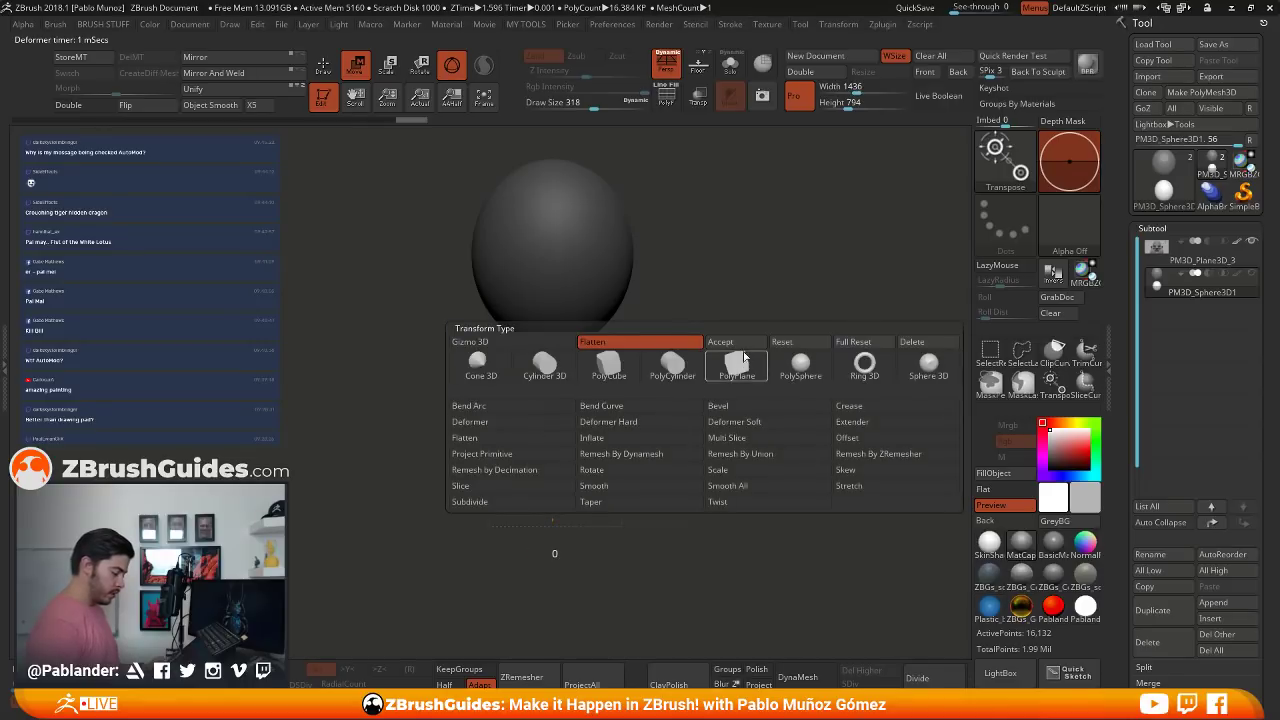
{"action": "left_click", "coordinate": [722, 342]}
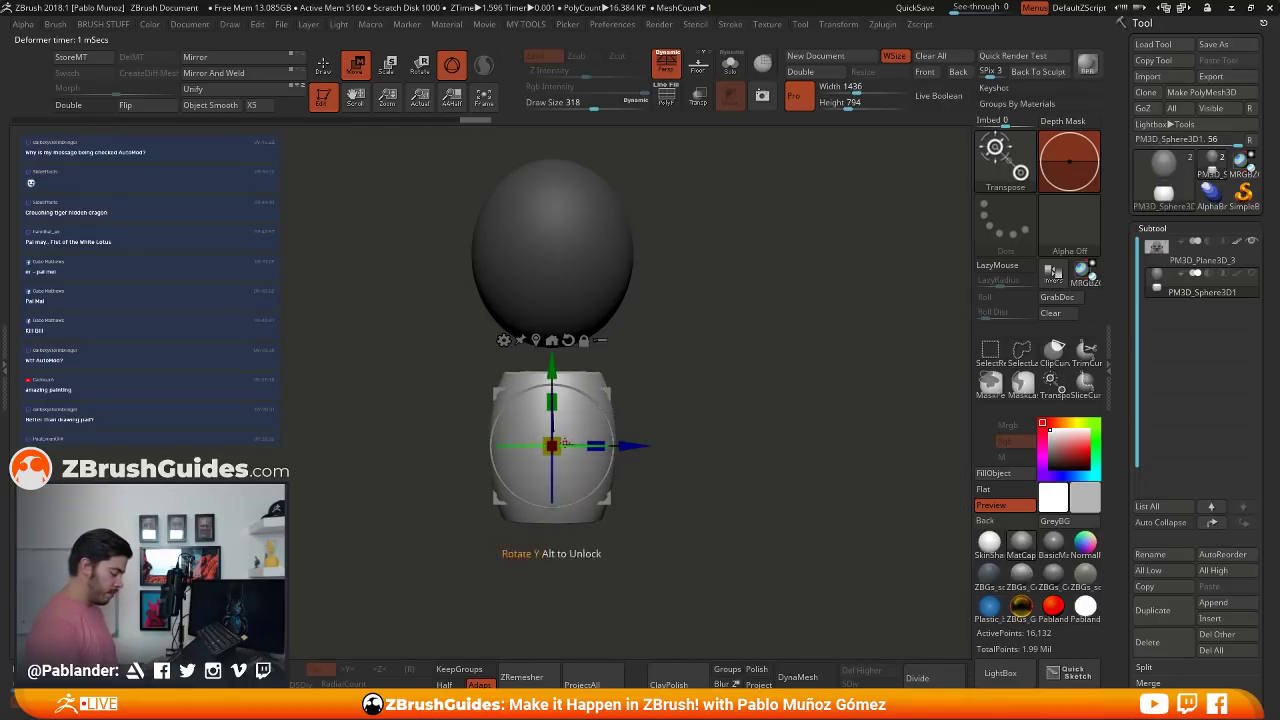
- Tilt the flattened block and tuck it under the head as a neck, then clear the mask
{"action": "left_click_drag", "start_coordinate": [564, 443], "coordinate": [586, 300]}
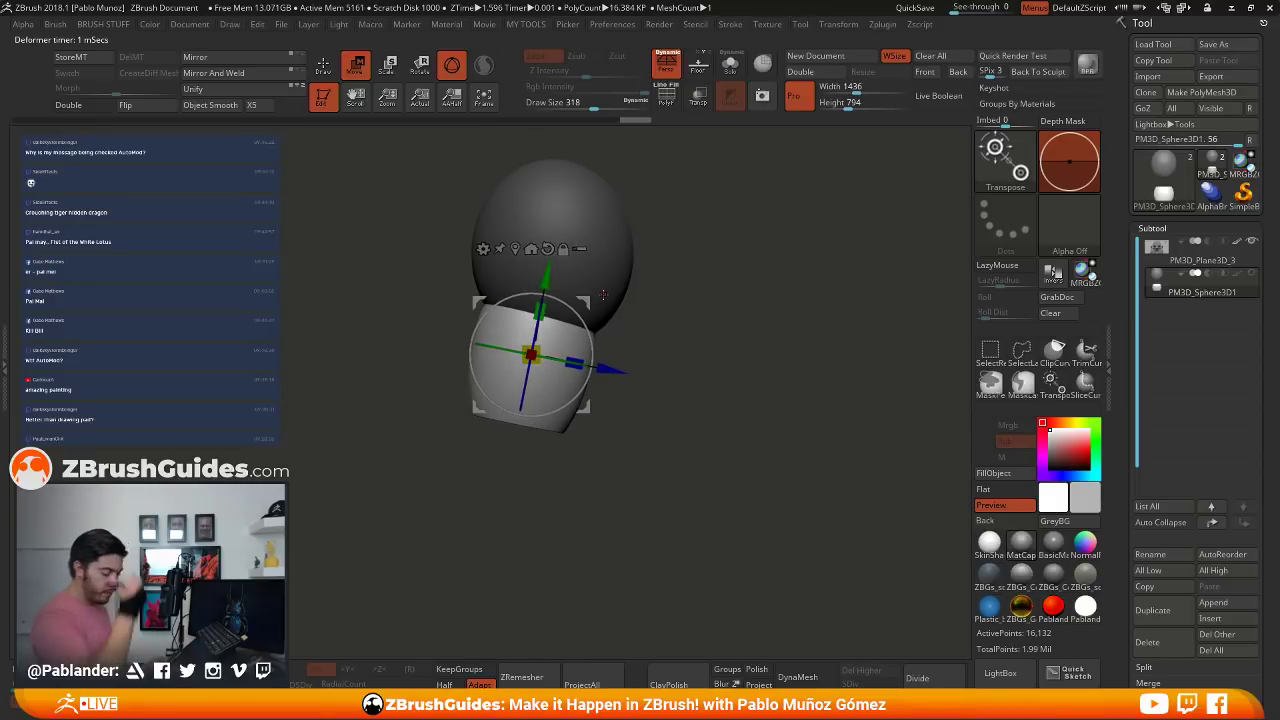
{"action": "mouse_move", "coordinate": [679, 310]}
{"action": "left_mouse_down"}
{"action": "mouse_move", "coordinate": [648, 322]}
{"action": "mouse_move", "coordinate": [658, 304]}
{"action": "mouse_move", "coordinate": [697, 360]}
{"action": "mouse_move", "coordinate": [729, 363]}
{"action": "mouse_move", "coordinate": [691, 446]}
{"action": "mouse_move", "coordinate": [694, 337]}
{"action": "left_mouse_up"}
{"action": "left_click", "coordinate": [323, 65]}
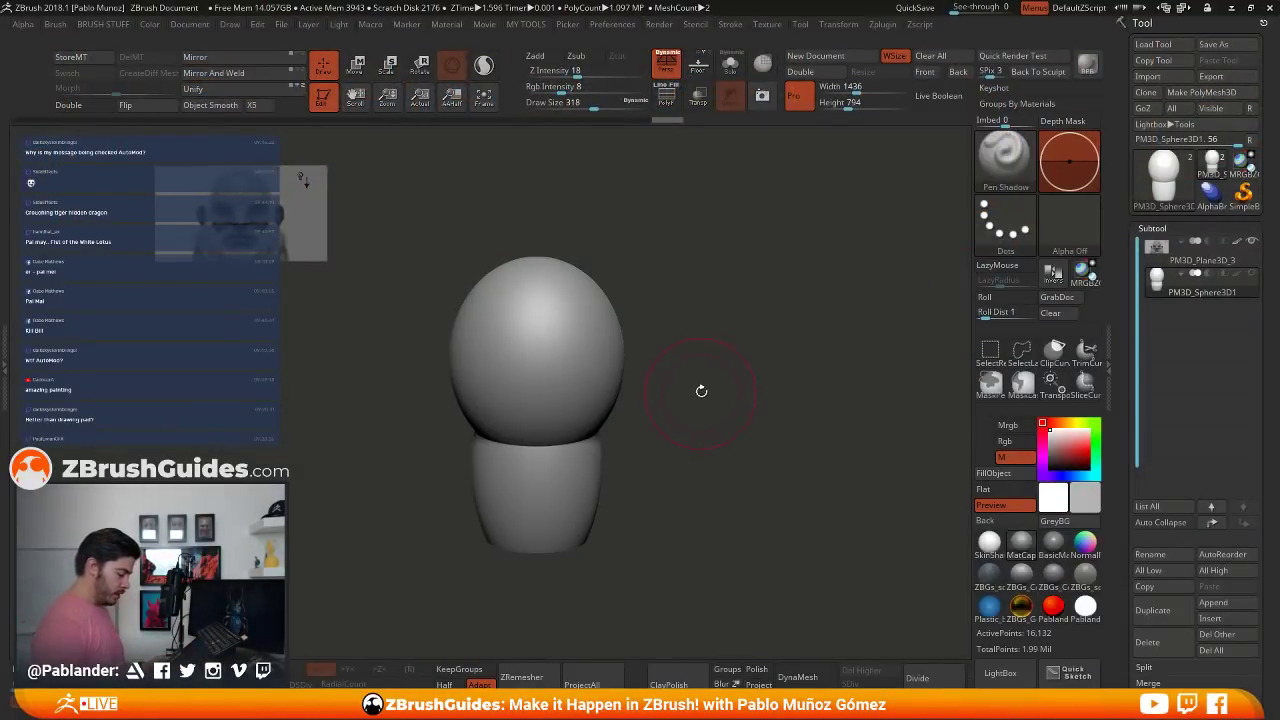
{"action": "mouse_move", "coordinate": [700, 386]}
{"action": "left_mouse_down"}
{"action": "mouse_move", "coordinate": [708, 366]}
{"action": "mouse_move", "coordinate": [748, 370]}
{"action": "mouse_move", "coordinate": [680, 371]}
{"action": "mouse_move", "coordinate": [696, 392]}
{"action": "left_mouse_up"}
- Insert mirrored spheres at the sides of the head with the IMM Primitives brush set to Sphere 32 and X symmetry on
{"action": "key", "text": "space"}
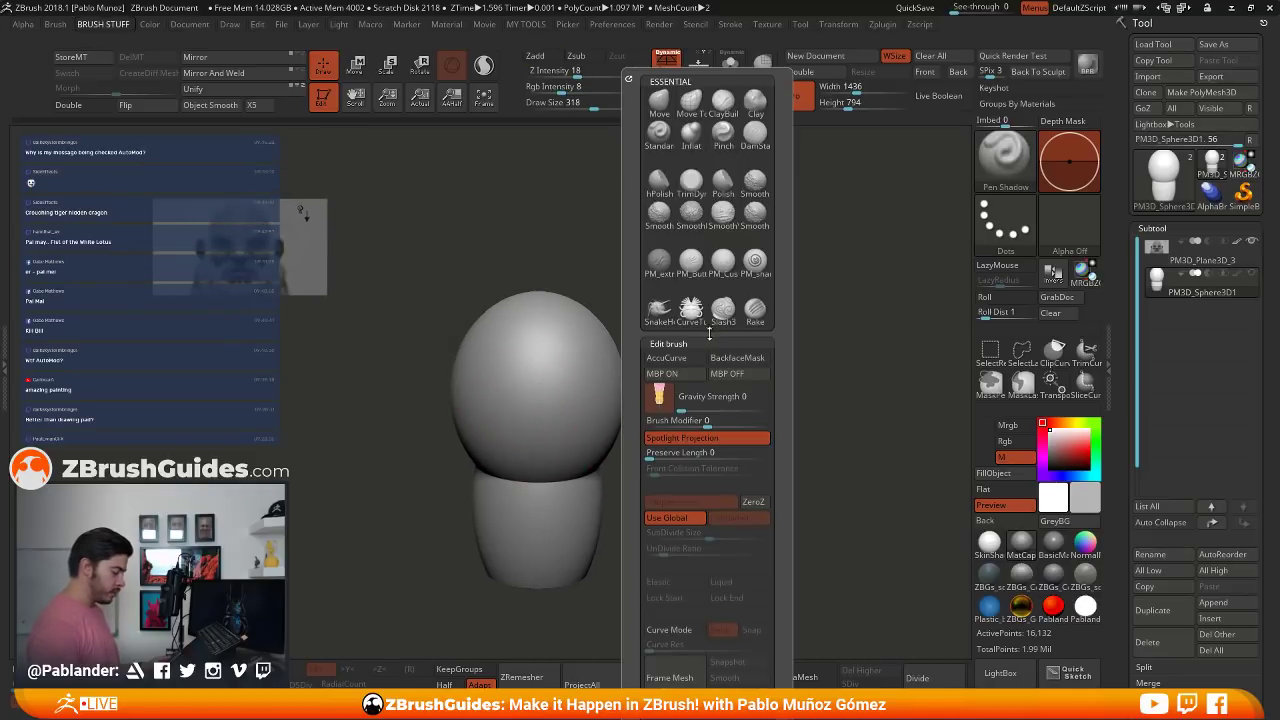
{"action": "key", "text": "b"}
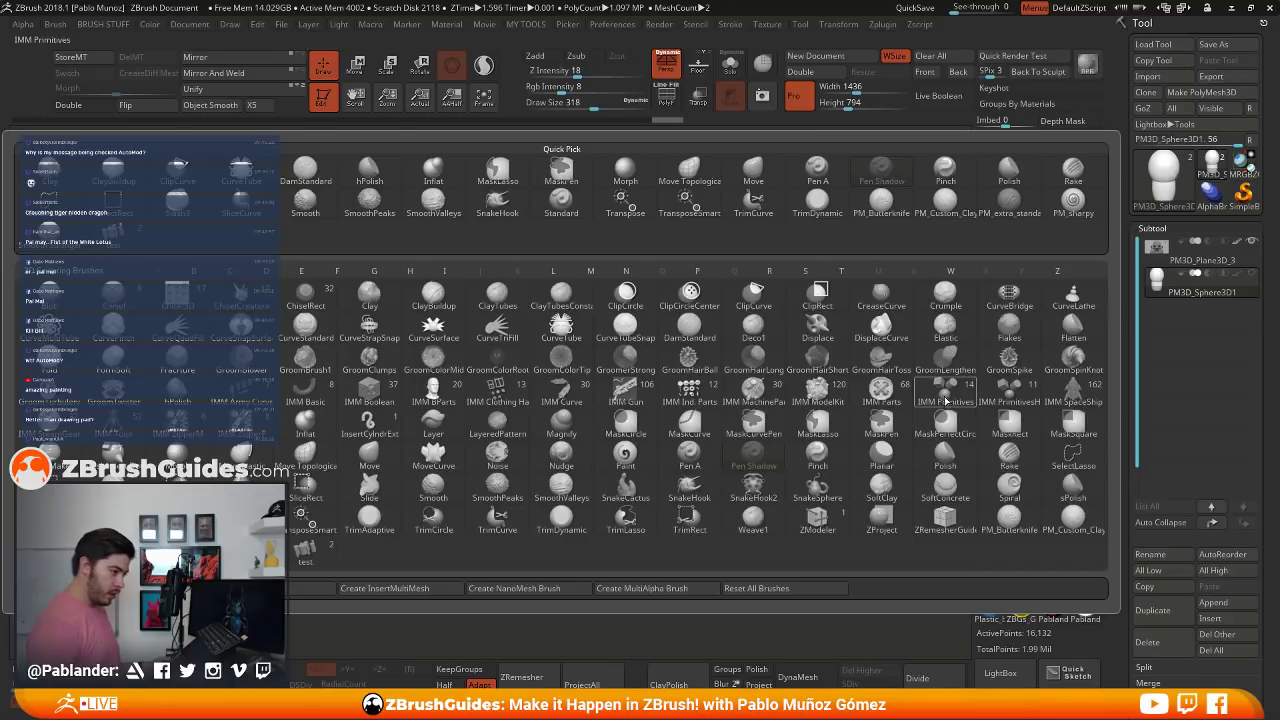
{"action": "left_click", "coordinate": [946, 398]}
{"action": "left_click_drag", "start_coordinate": [685, 469], "coordinate": [634, 393]}
{"action": "left_click", "coordinate": [946, 150]}
{"action": "key", "text": "x"}
{"action": "left_click_drag", "start_coordinate": [496, 412], "coordinate": [674, 346]}
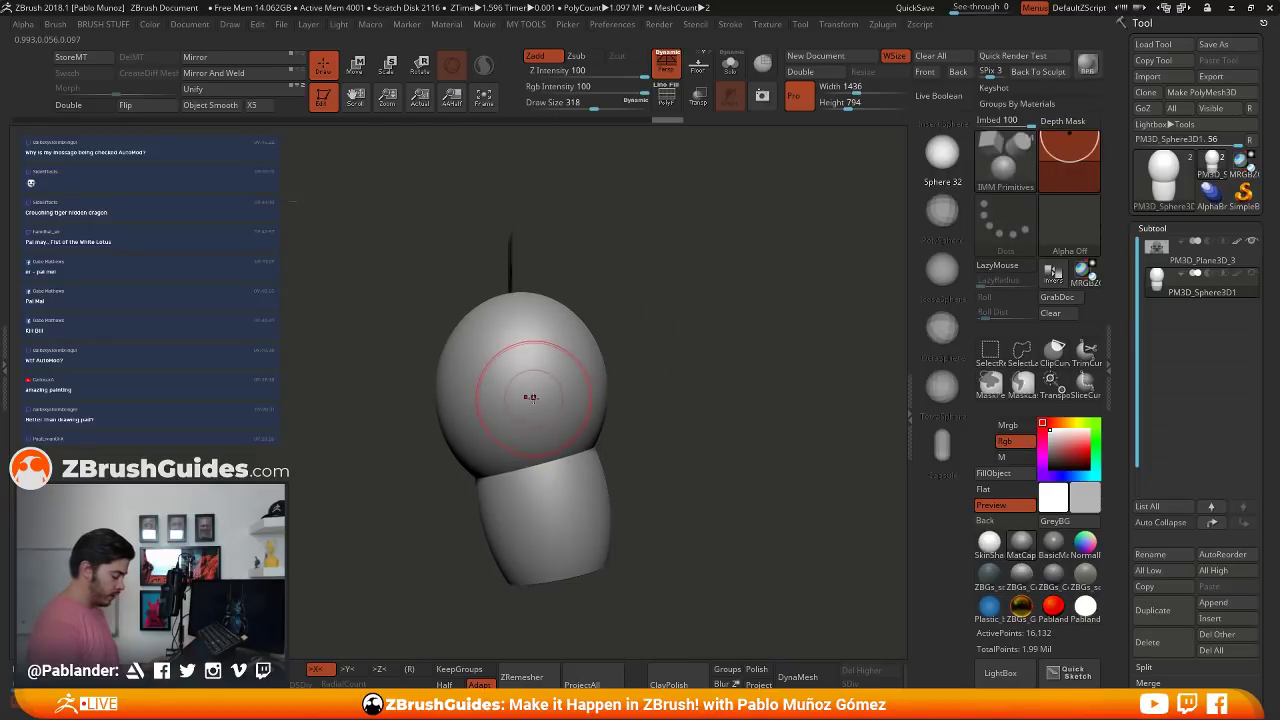
{"action": "left_click_drag", "start_coordinate": [536, 397], "coordinate": [537, 421]}
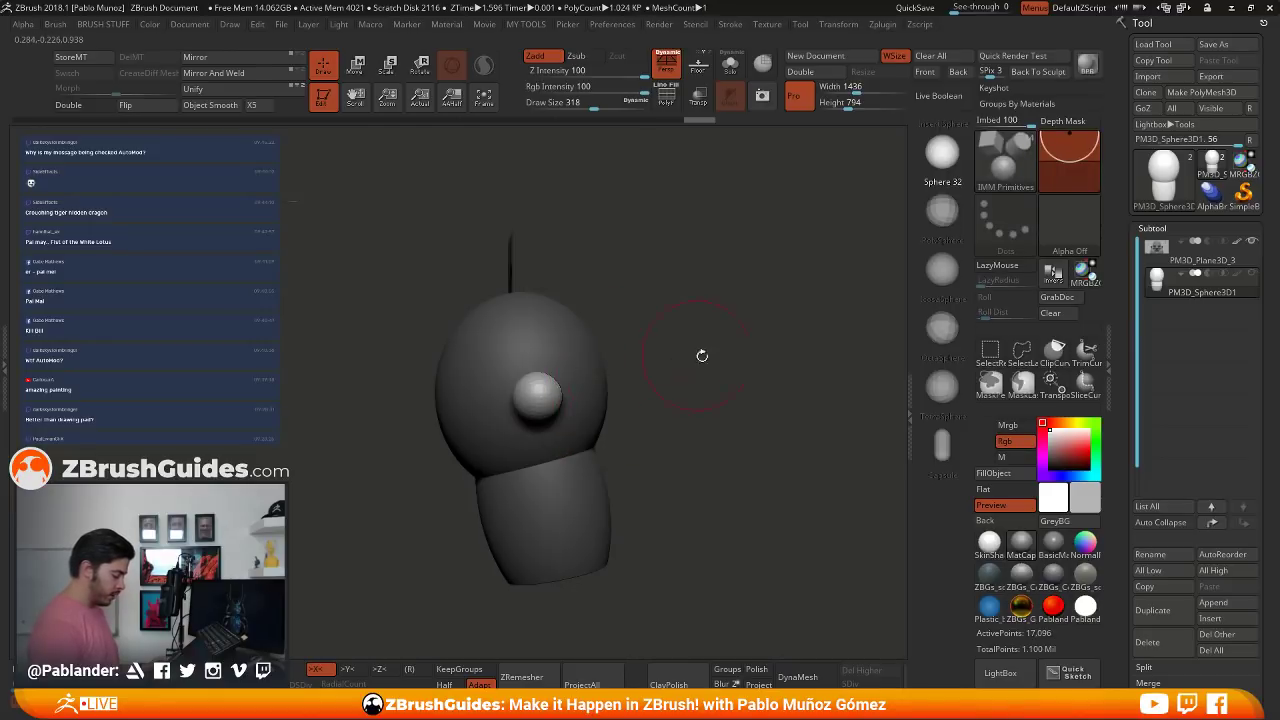
- Move the mirrored spheres in against the sides of the head, then flatten and tilt them into basic ear shapes
{"action": "left_click_drag", "start_coordinate": [703, 354], "coordinate": [746, 354], "text": "shift"}
{"action": "key", "text": "w"}
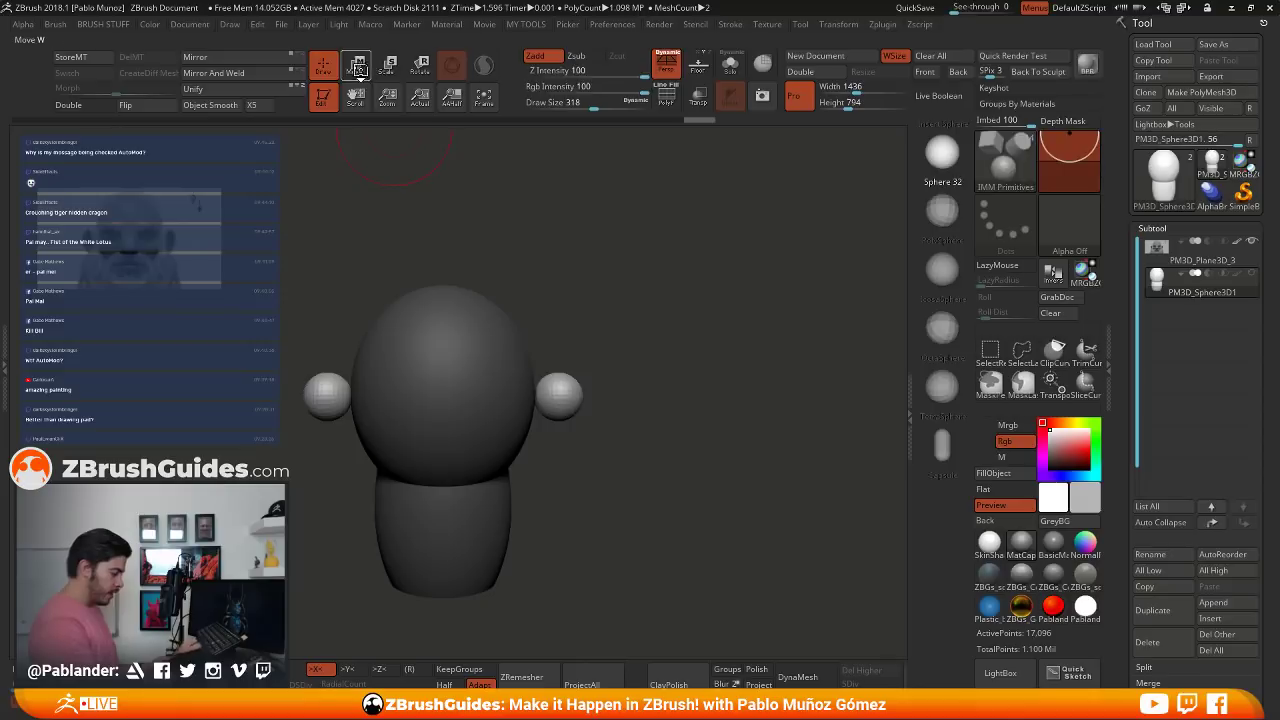
{"action": "left_click_drag", "start_coordinate": [617, 398], "coordinate": [582, 394]}
{"action": "left_click_drag", "start_coordinate": [686, 346], "coordinate": [562, 358]}
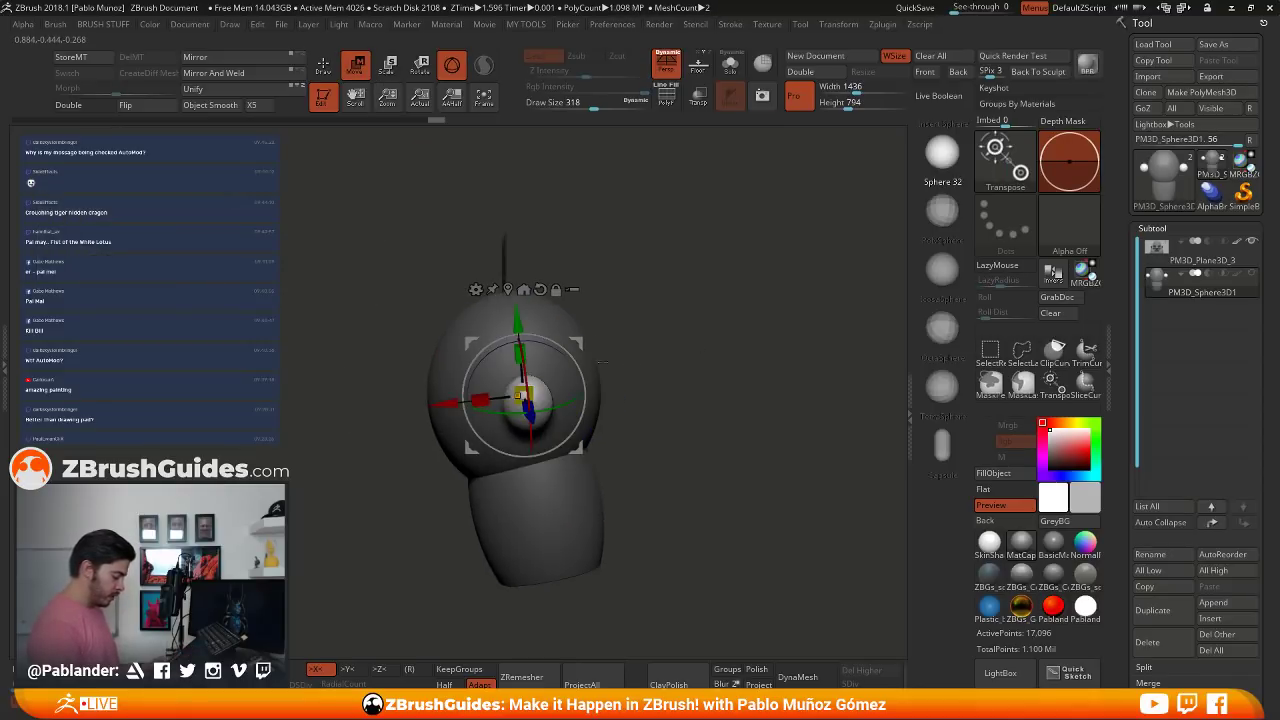
{"action": "mouse_move", "coordinate": [474, 401]}
{"action": "left_mouse_down"}
{"action": "mouse_move", "coordinate": [493, 402]}
{"action": "mouse_move", "coordinate": [458, 396]}
{"action": "left_mouse_up"}
{"action": "left_click_drag", "start_coordinate": [676, 335], "coordinate": [684, 428]}
{"action": "left_click_drag", "start_coordinate": [556, 446], "coordinate": [771, 318]}
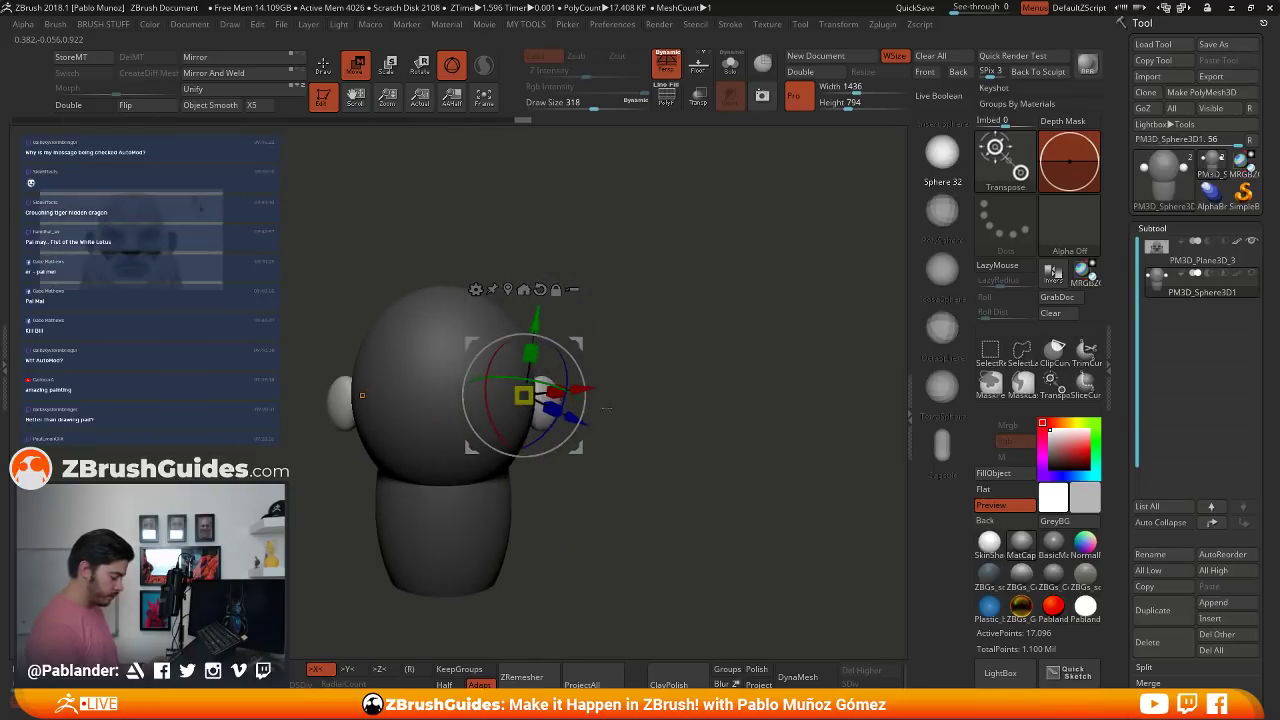
- Pull the ear spheres into rough ear shapes with the Move brush at draw size 318
{"action": "key", "text": "q"}
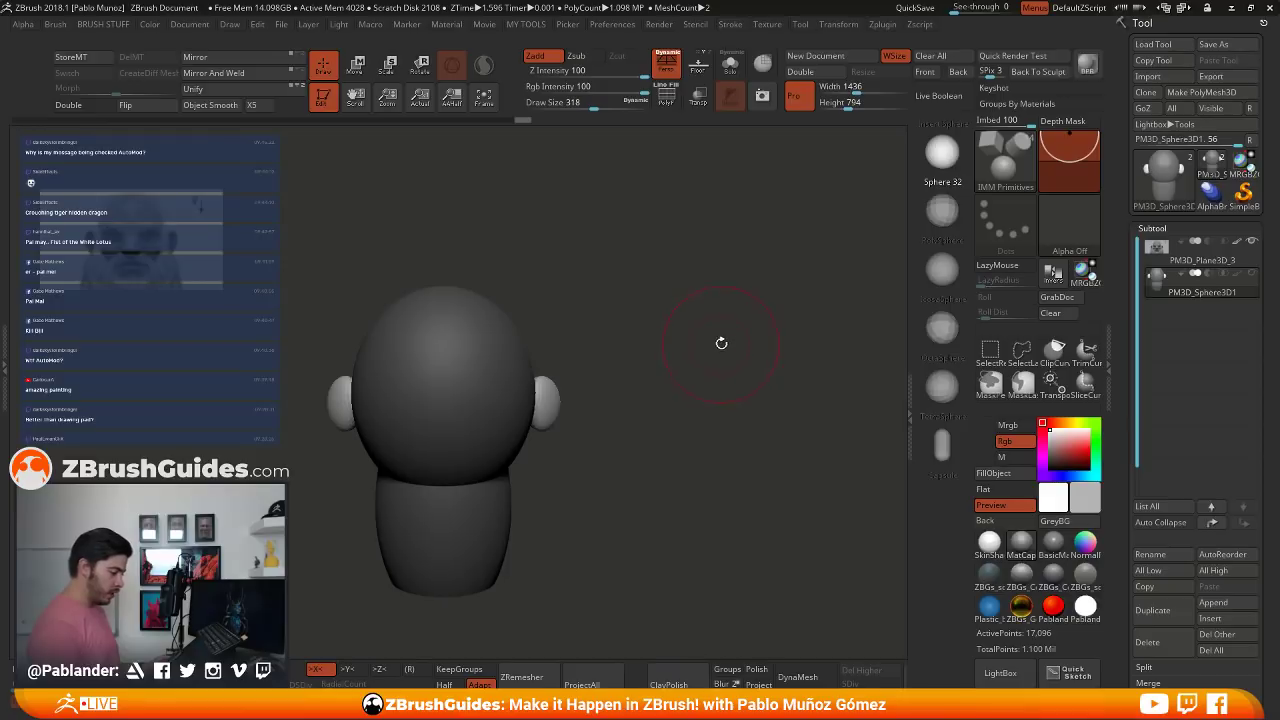
{"action": "key", "text": "b"}
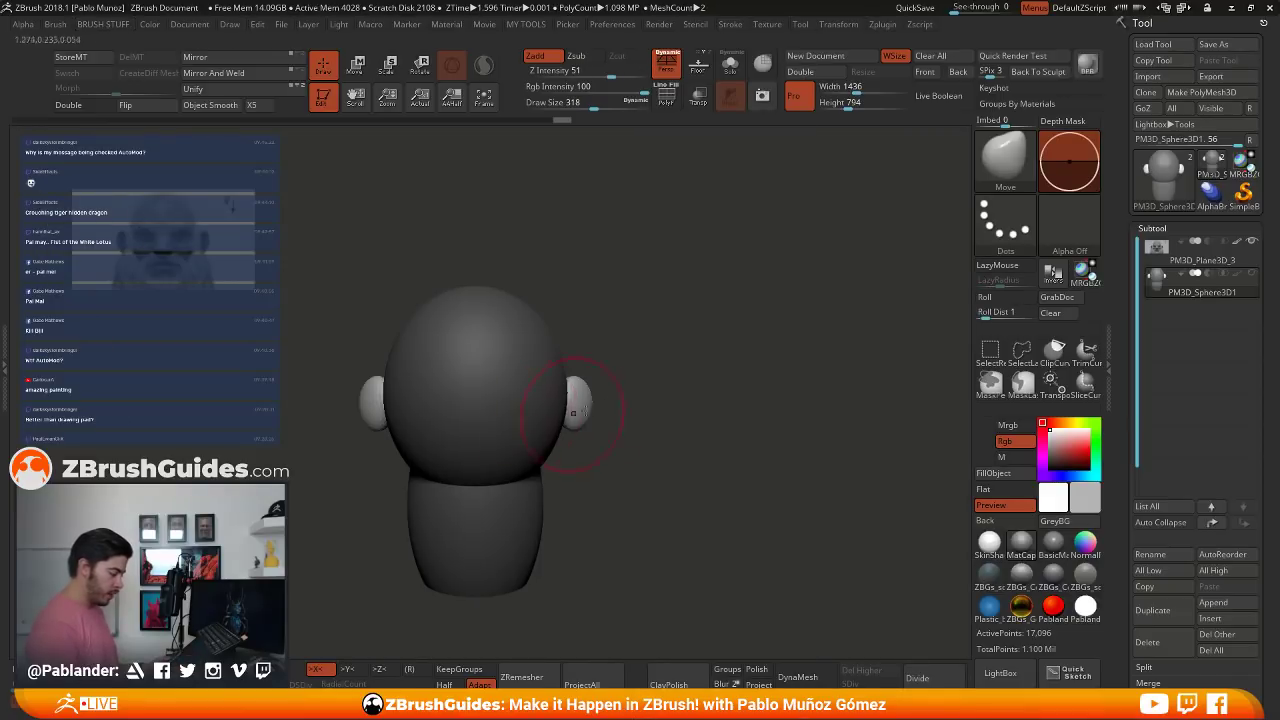
{"action": "left_click_drag", "start_coordinate": [577, 398], "coordinate": [570, 399]}
{"action": "left_click_drag", "start_coordinate": [654, 387], "coordinate": [596, 378]}
{"action": "left_click_drag", "start_coordinate": [600, 394], "coordinate": [606, 383]}
- Refine the ears with the Move brush at draw size 274, widening the upper part and tapering the lobes toward the jaw
{"action": "mouse_move", "coordinate": [704, 375]}
{"action": "left_mouse_down", "text": "alt"}
{"action": "mouse_move", "coordinate": [710, 435]}
{"action": "mouse_move", "coordinate": [713, 384]}
{"action": "left_mouse_up", "text": "alt"}
{"action": "key", "text": "space"}
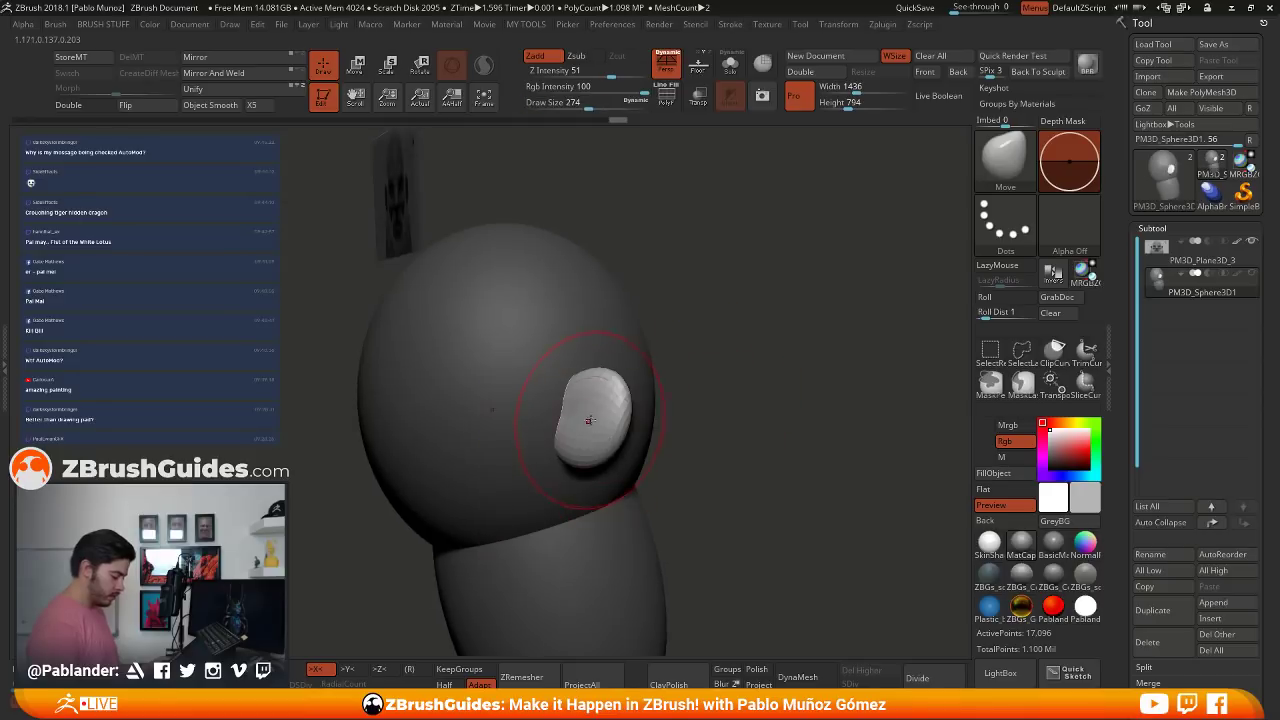
{"action": "left_click_drag", "start_coordinate": [590, 421], "coordinate": [610, 420]}
{"action": "mouse_move", "coordinate": [714, 398]}
{"action": "left_mouse_down"}
{"action": "mouse_move", "coordinate": [738, 397]}
{"action": "mouse_move", "coordinate": [720, 411]}
{"action": "left_mouse_up"}
{"action": "mouse_move", "coordinate": [574, 414]}
{"action": "left_mouse_down"}
{"action": "mouse_move", "coordinate": [562, 415]}
{"action": "mouse_move", "coordinate": [589, 383]}
{"action": "mouse_move", "coordinate": [600, 412]}
{"action": "mouse_move", "coordinate": [586, 456]}
{"action": "mouse_move", "coordinate": [560, 474]}
{"action": "left_mouse_up"}
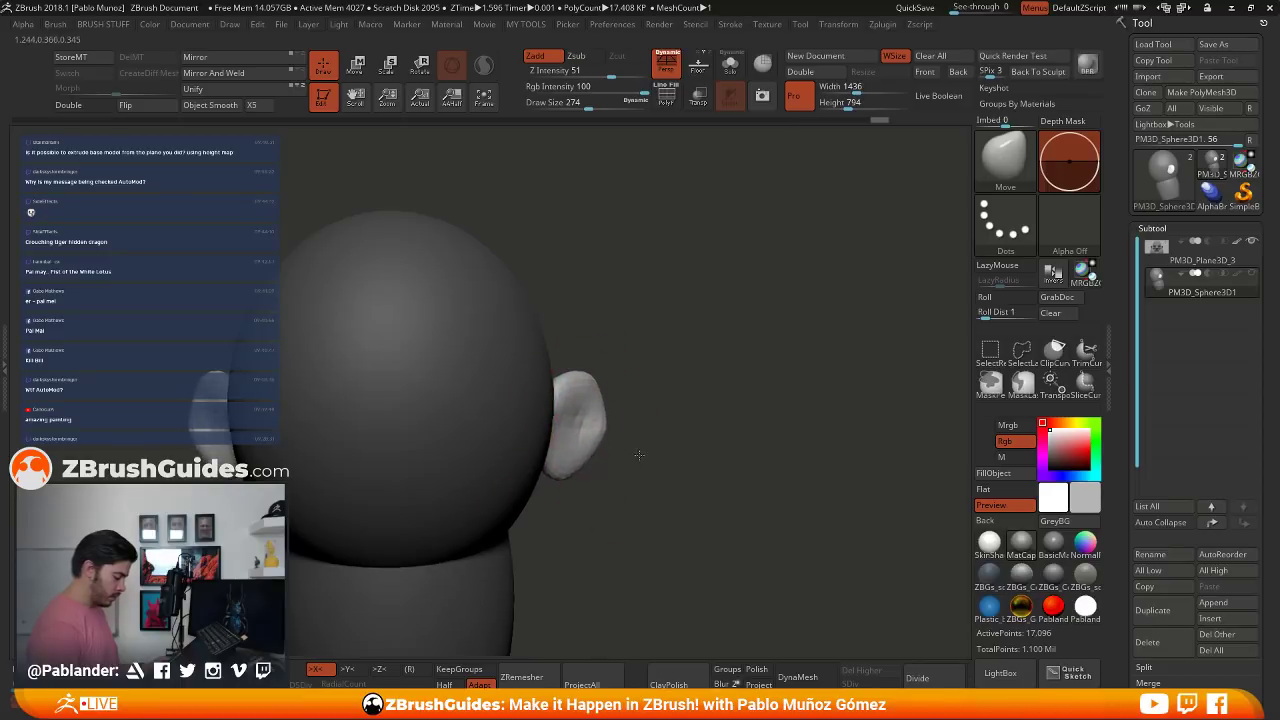
{"action": "mouse_move", "coordinate": [639, 455]}
{"action": "left_mouse_down"}
{"action": "mouse_move", "coordinate": [571, 432]}
{"action": "mouse_move", "coordinate": [627, 418]}
{"action": "left_mouse_up"}
{"action": "mouse_move", "coordinate": [742, 424]}
{"action": "left_mouse_down"}
{"action": "mouse_move", "coordinate": [766, 426]}
{"action": "mouse_move", "coordinate": [645, 428]}
{"action": "mouse_move", "coordinate": [705, 418]}
{"action": "left_mouse_up"}
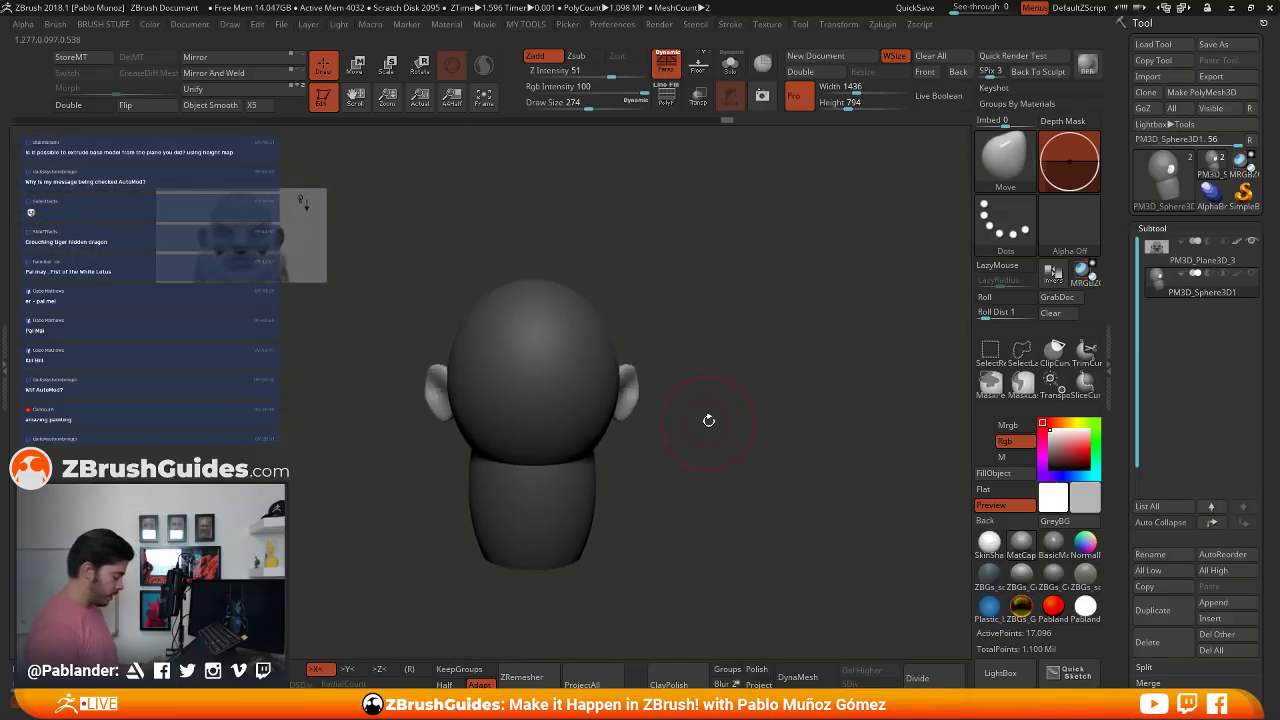
- Clear the mask and shape the face and jaw with the Move brush at draw size 453, undoing the last stroke
{"action": "left_click_drag", "start_coordinate": [718, 375], "coordinate": [728, 440], "text": "ctrl"}
{"action": "left_click_drag", "start_coordinate": [702, 305], "coordinate": [719, 372], "text": "ctrl"}
{"action": "key", "text": "space"}
{"action": "left_click_drag", "start_coordinate": [614, 398], "coordinate": [608, 355]}
{"action": "key", "text": "space"}
{"action": "mouse_move", "coordinate": [649, 463]}
{"action": "left_mouse_down"}
{"action": "mouse_move", "coordinate": [660, 451]}
{"action": "mouse_move", "coordinate": [636, 458]}
{"action": "mouse_move", "coordinate": [652, 468]}
{"action": "mouse_move", "coordinate": [611, 461]}
{"action": "left_mouse_up"}
{"action": "key", "text": "ctrl+z"}
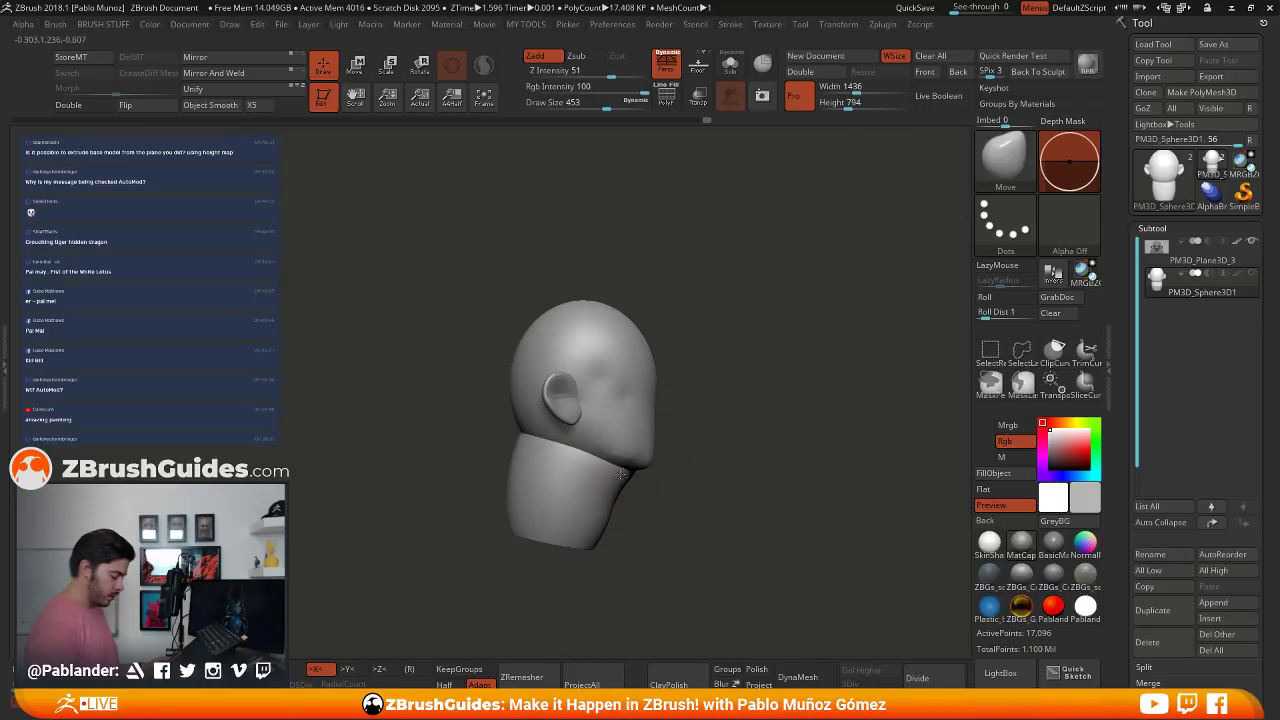
{"action": "left_click_drag", "start_coordinate": [691, 444], "coordinate": [859, 394]}
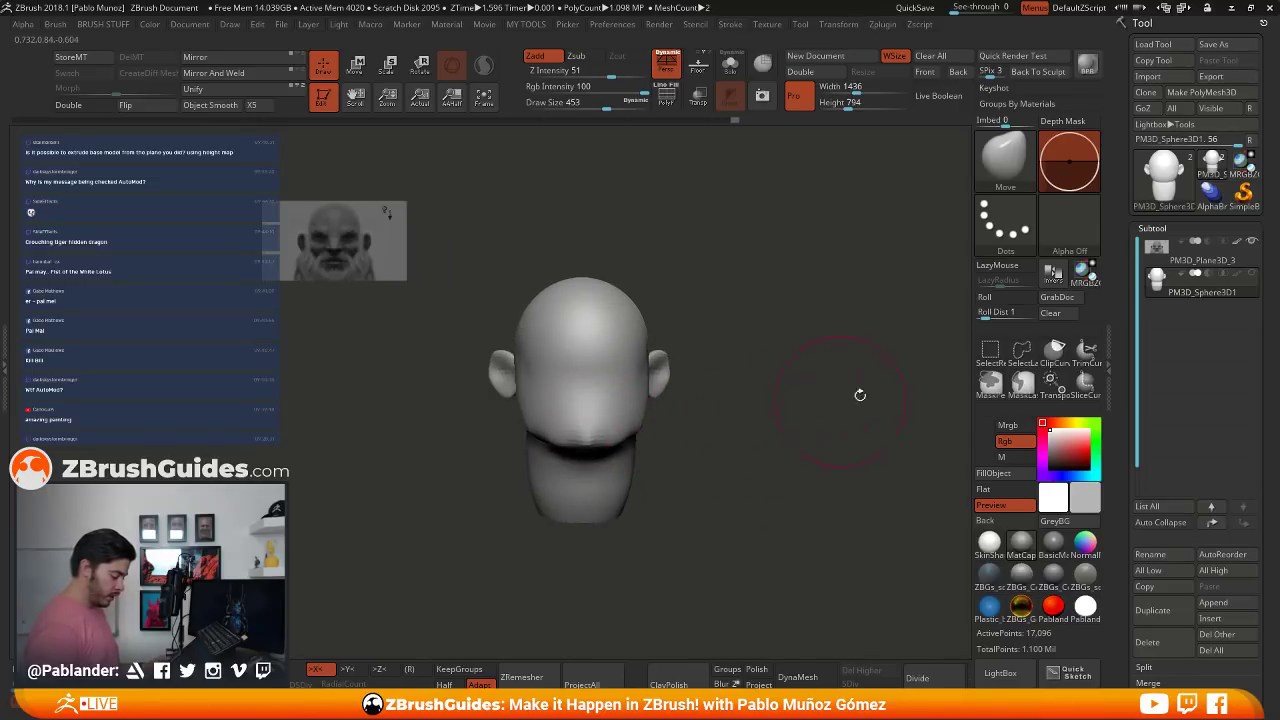
- Merge the head, neck and ears with DynaMesh and smooth the seams where they meet
{"action": "left_click", "coordinate": [800, 678]}
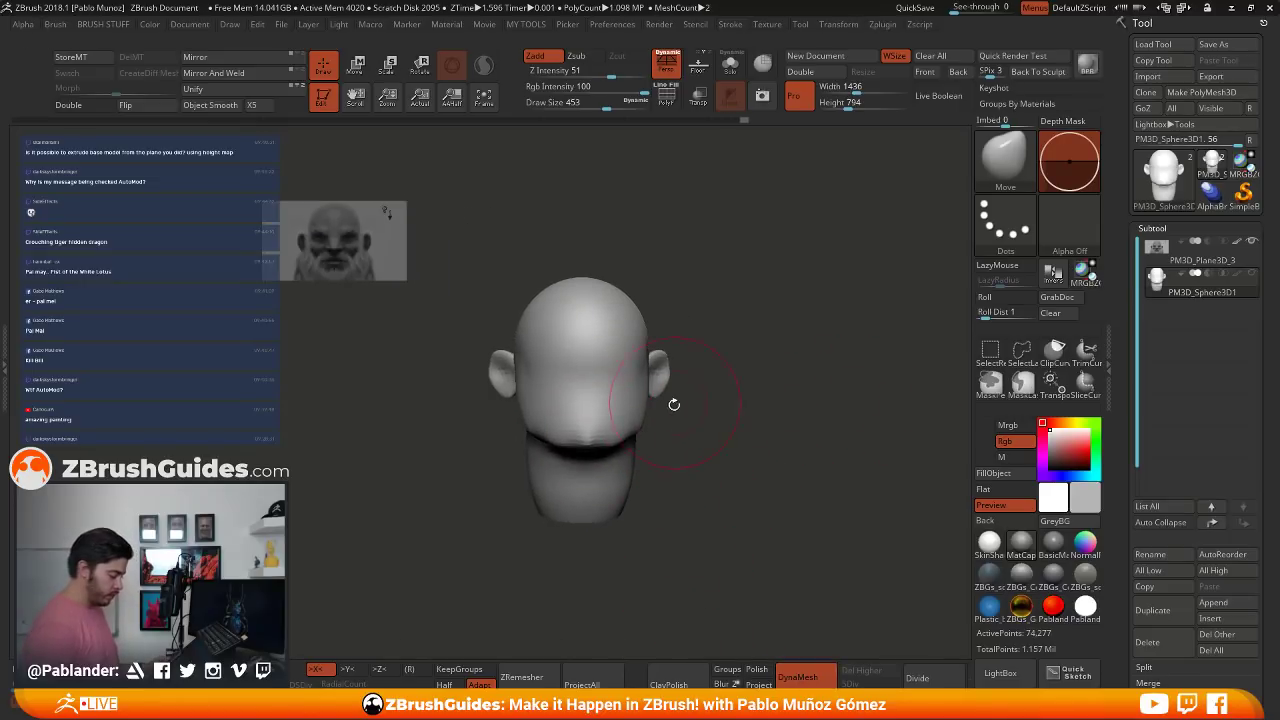
{"action": "left_click_drag", "start_coordinate": [674, 404], "coordinate": [632, 318], "text": "shift"}
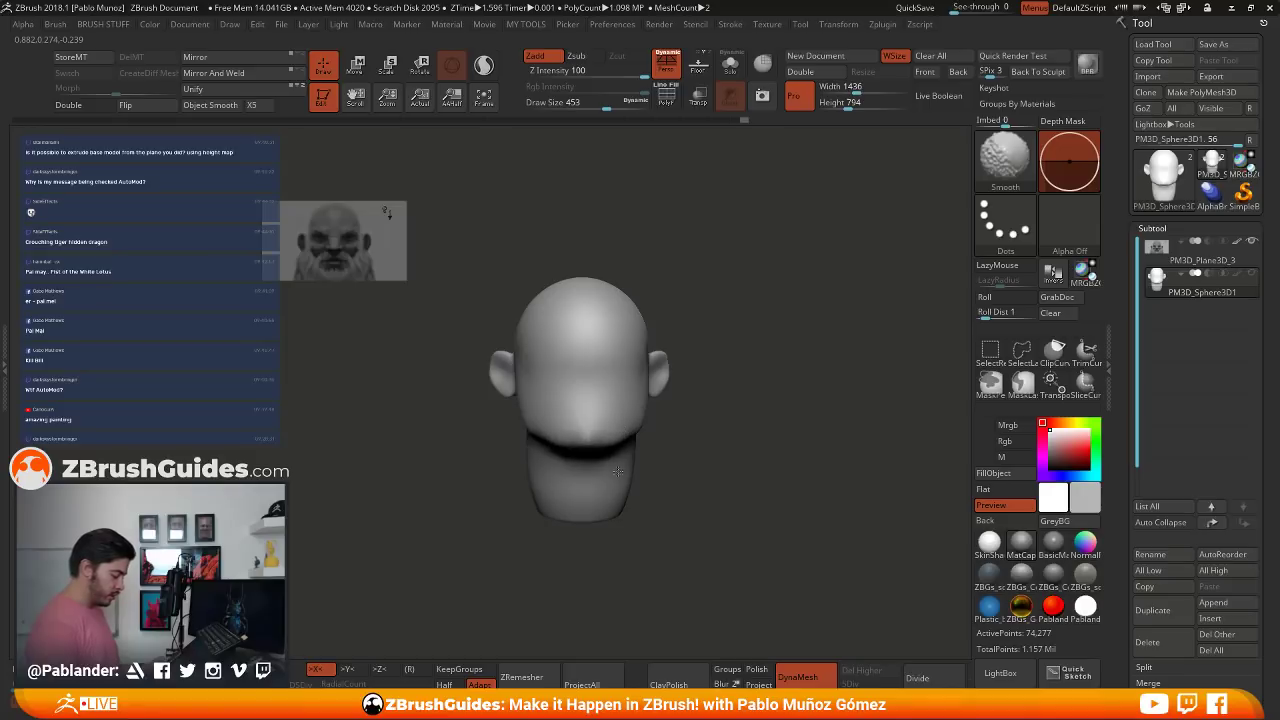
{"action": "mouse_move", "coordinate": [654, 472]}
{"action": "left_mouse_down"}
{"action": "mouse_move", "coordinate": [754, 470]}
{"action": "mouse_move", "coordinate": [644, 463]}
{"action": "mouse_move", "coordinate": [745, 468]}
{"action": "left_mouse_up"}
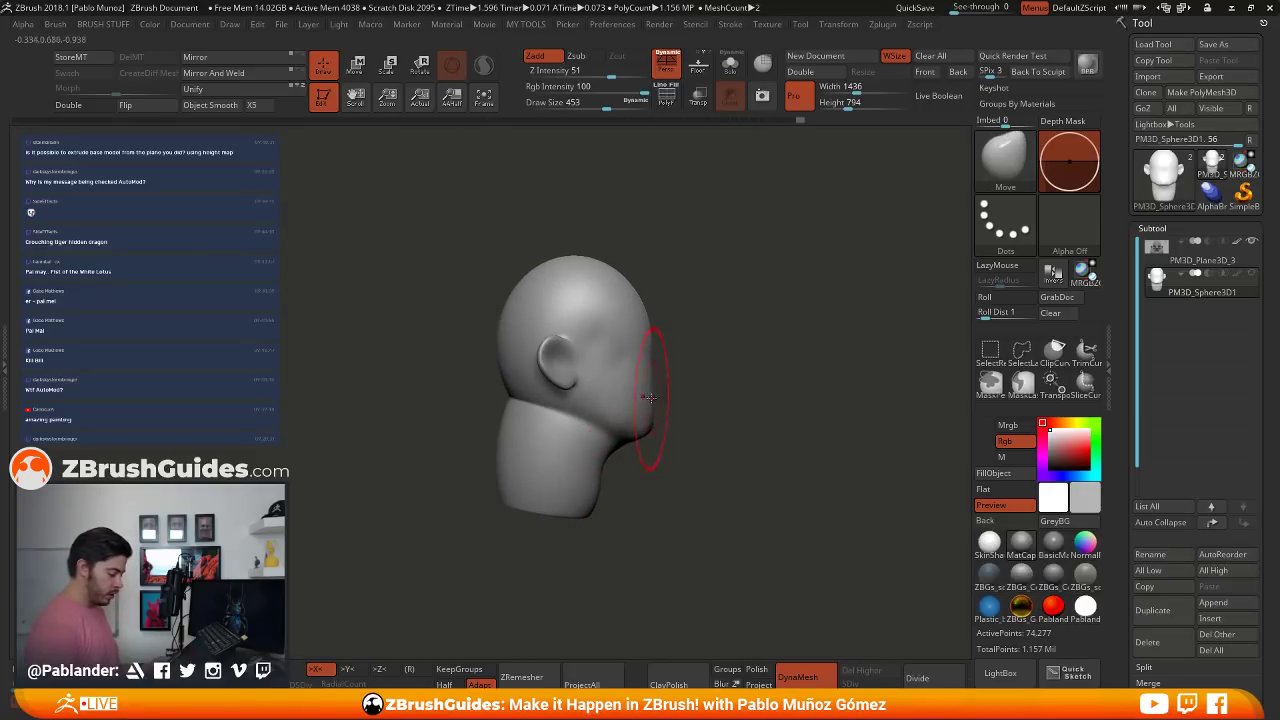
- Reshape the back of the skull in profile with the Move brush at draw size 559, bulging its upper part
{"action": "right_click_drag", "start_coordinate": [512, 290], "coordinate": [522, 290]}
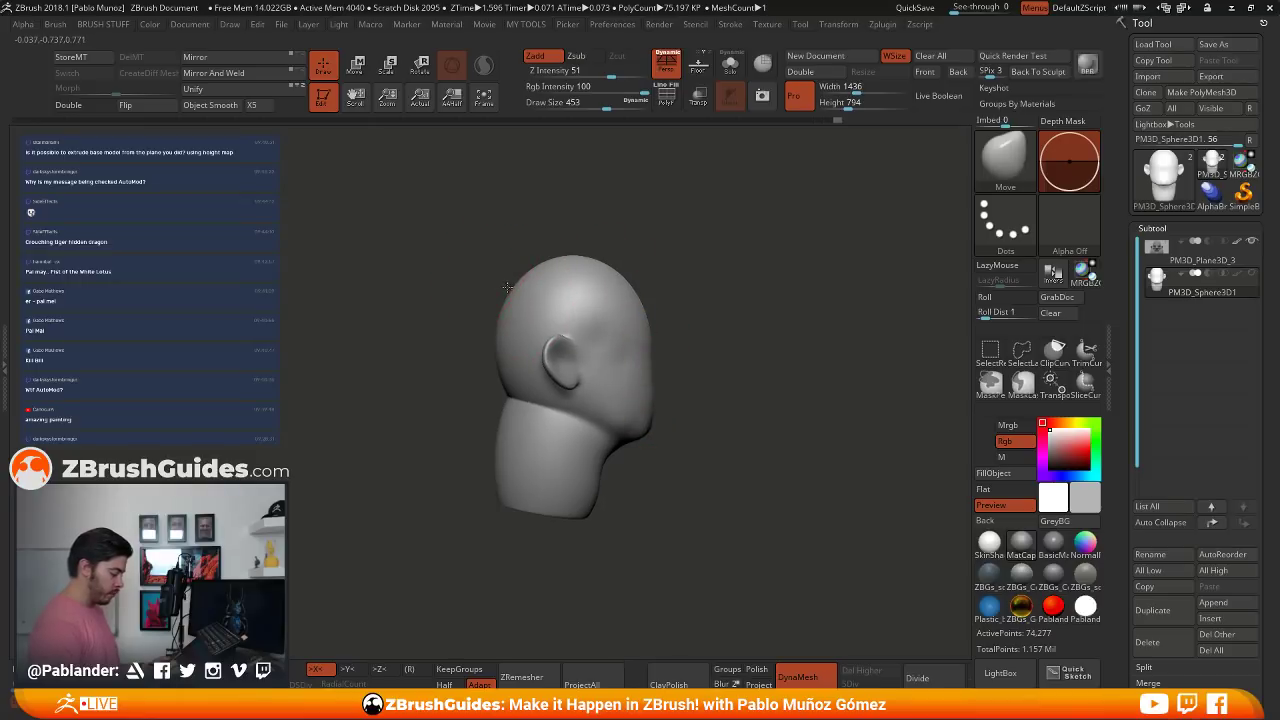
{"action": "key", "text": "space"}
{"action": "mouse_move", "coordinate": [508, 290]}
{"action": "left_mouse_down"}
{"action": "mouse_move", "coordinate": [520, 290]}
{"action": "mouse_move", "coordinate": [497, 287]}
{"action": "mouse_move", "coordinate": [495, 304]}
{"action": "left_mouse_up"}
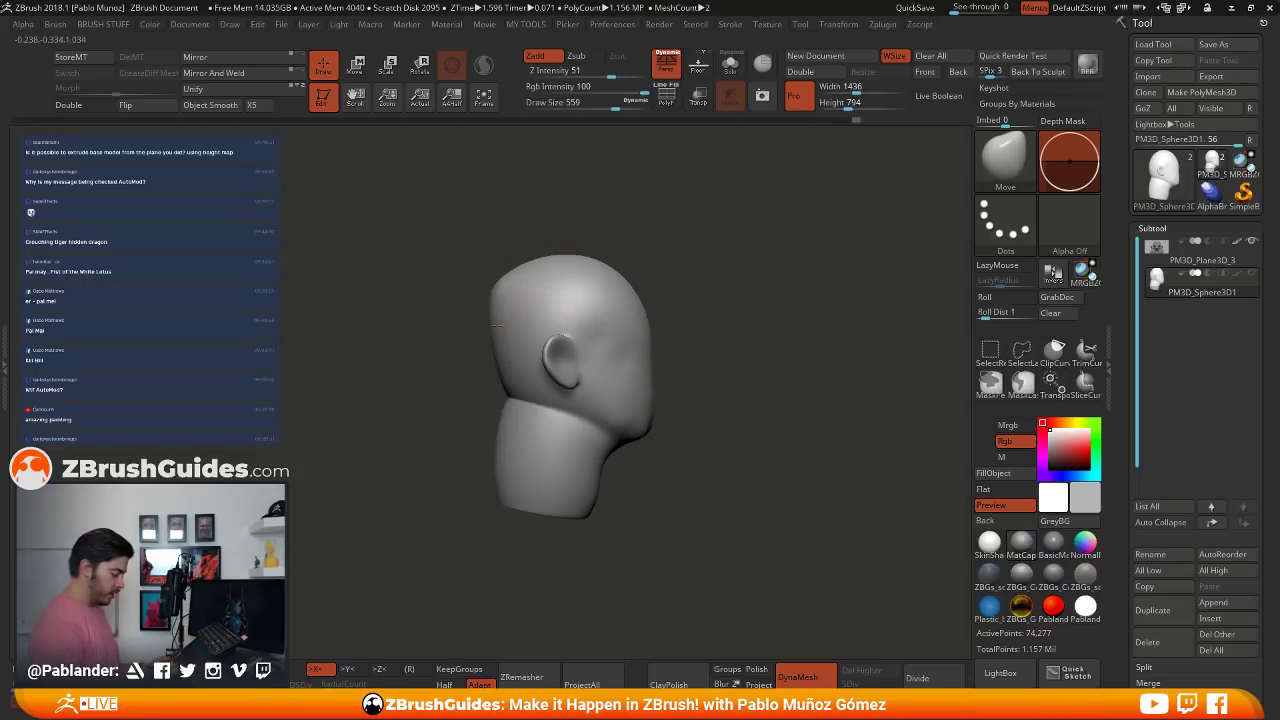
{"action": "left_click_drag", "start_coordinate": [502, 366], "coordinate": [505, 367]}
- Shape the neck in profile by pushing in the nape and throat and lowering the front of its base, then smooth it
{"action": "left_click_drag", "start_coordinate": [503, 442], "coordinate": [516, 448]}
{"action": "left_click_drag", "start_coordinate": [501, 499], "coordinate": [490, 491]}
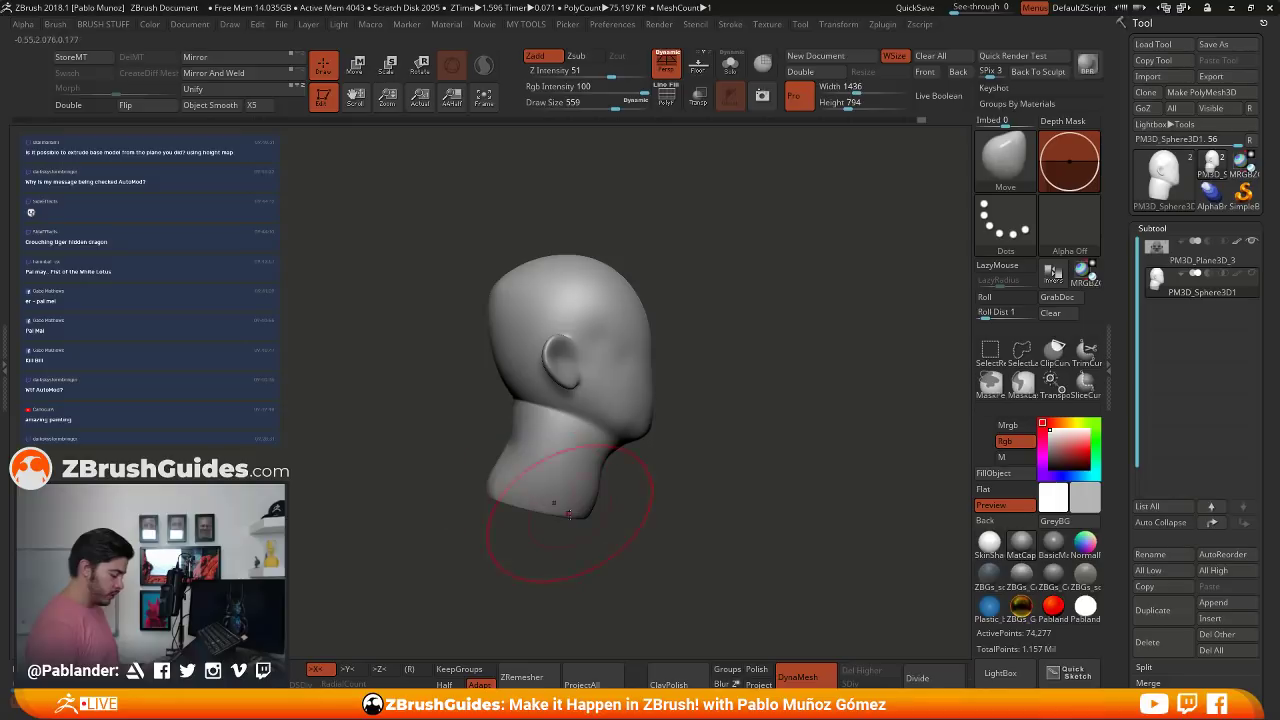
{"action": "left_click_drag", "start_coordinate": [574, 514], "coordinate": [580, 537]}
{"action": "left_click_drag", "start_coordinate": [597, 490], "coordinate": [601, 454]}
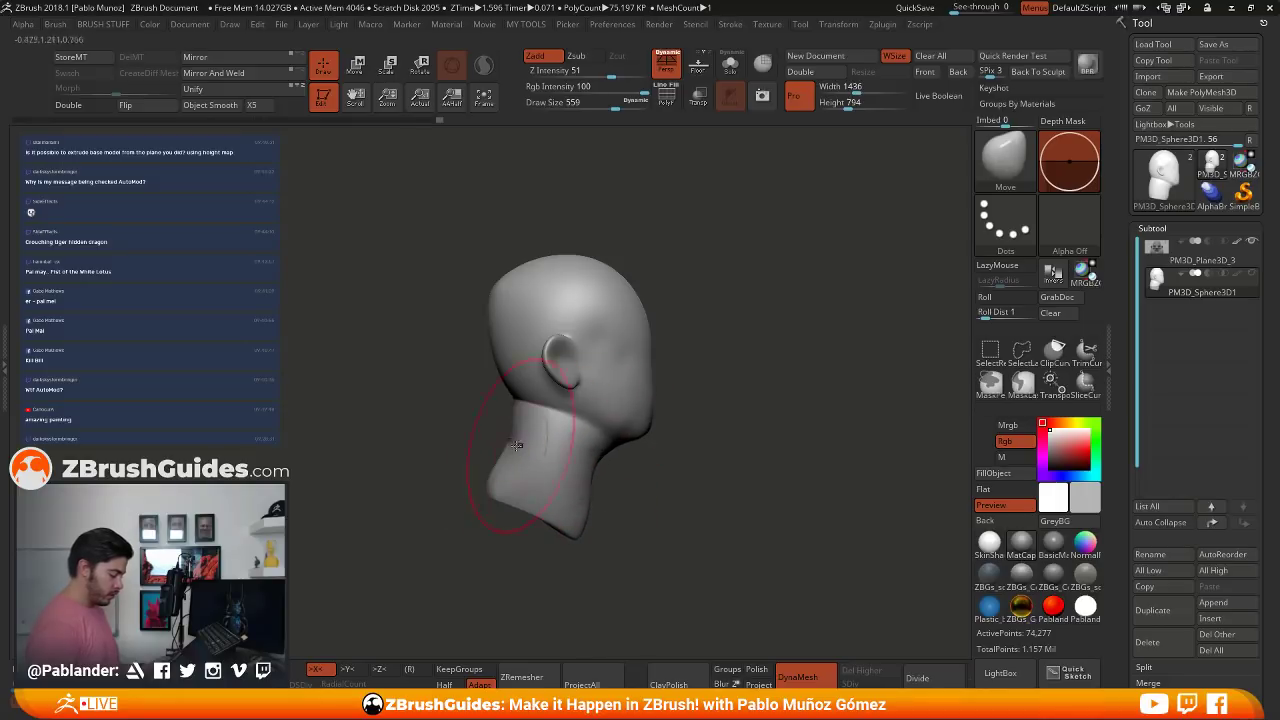
{"action": "left_click_drag", "start_coordinate": [504, 460], "coordinate": [511, 459]}
{"action": "left_click_drag", "start_coordinate": [505, 478], "coordinate": [509, 435], "text": "shift"}
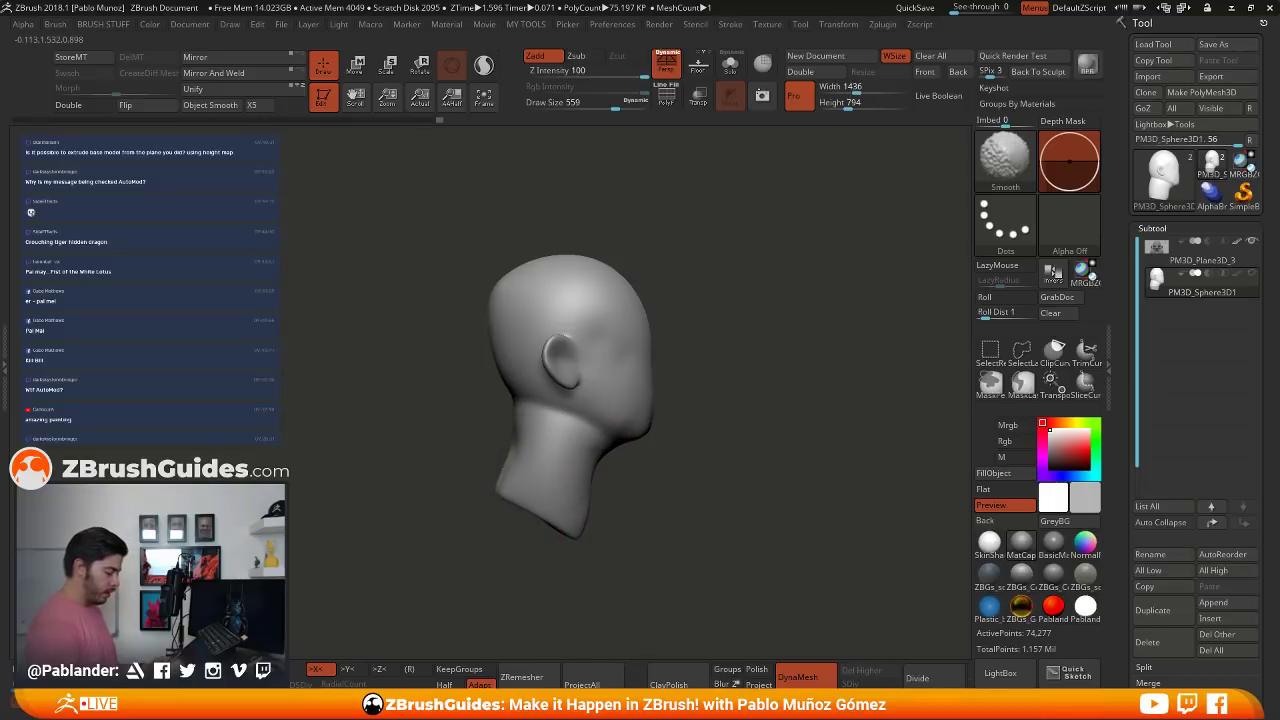
- Narrow the sides of the jaw and the base of the neck from the front with the Move brush
{"action": "left_click_drag", "start_coordinate": [810, 335], "coordinate": [700, 300]}
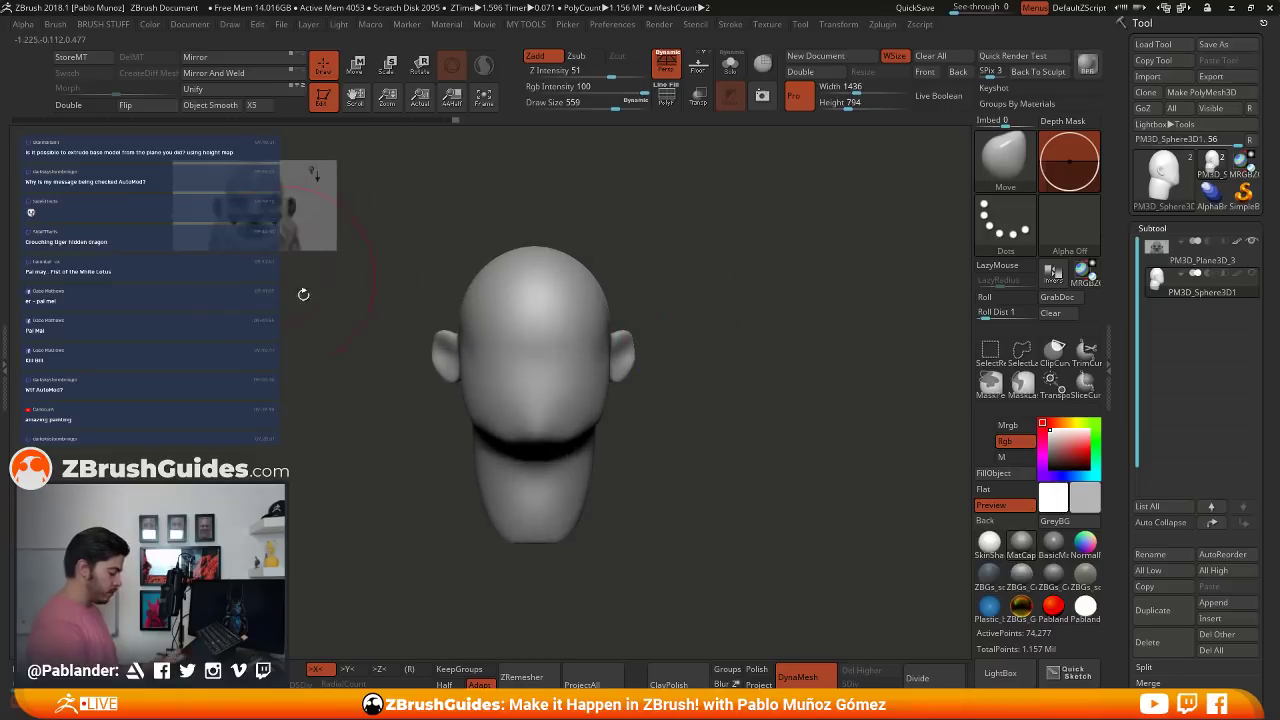
{"action": "left_click_drag", "start_coordinate": [600, 413], "coordinate": [589, 394]}
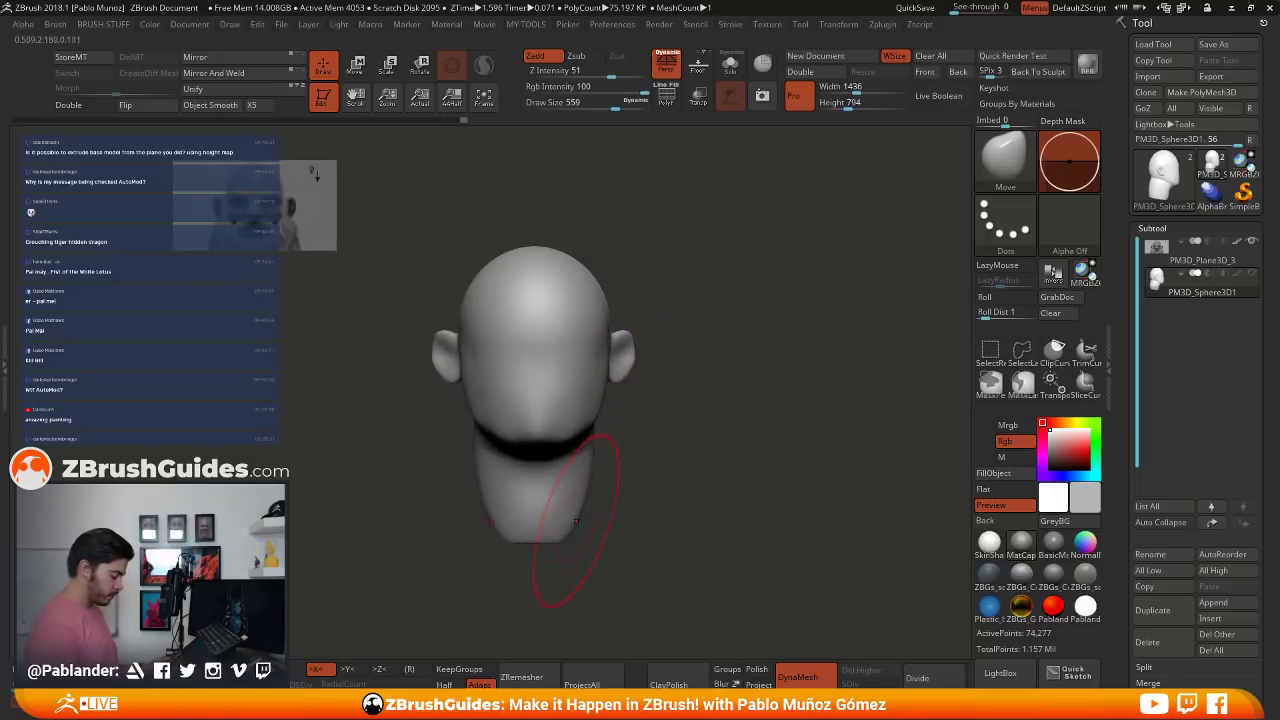
{"action": "left_click_drag", "start_coordinate": [576, 520], "coordinate": [562, 538]}
- Adjust the nape in profile, smooth the neck, and extend the base of the neck downward
{"action": "mouse_move", "coordinate": [700, 490]}
{"action": "left_mouse_down"}
{"action": "mouse_move", "coordinate": [581, 498]}
{"action": "mouse_move", "coordinate": [538, 479]}
{"action": "left_mouse_up"}
{"action": "left_click_drag", "start_coordinate": [624, 458], "coordinate": [624, 442]}
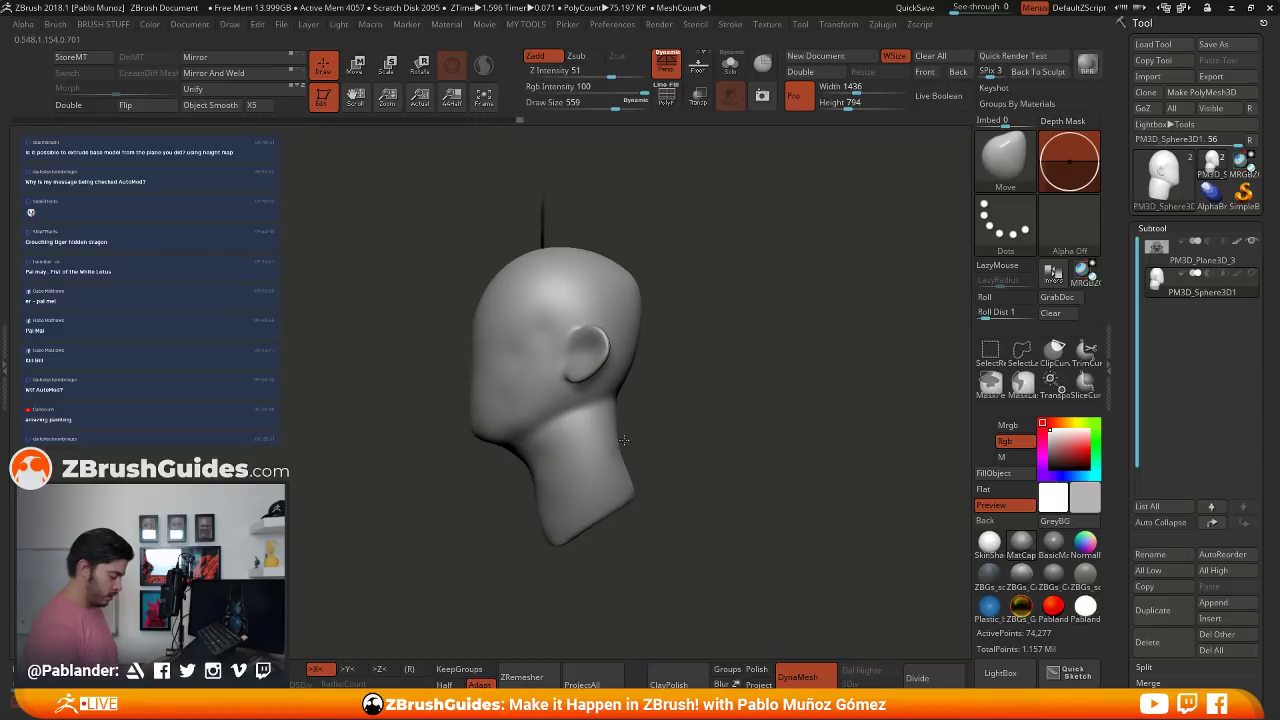
{"action": "left_click_drag", "start_coordinate": [680, 482], "coordinate": [631, 490]}
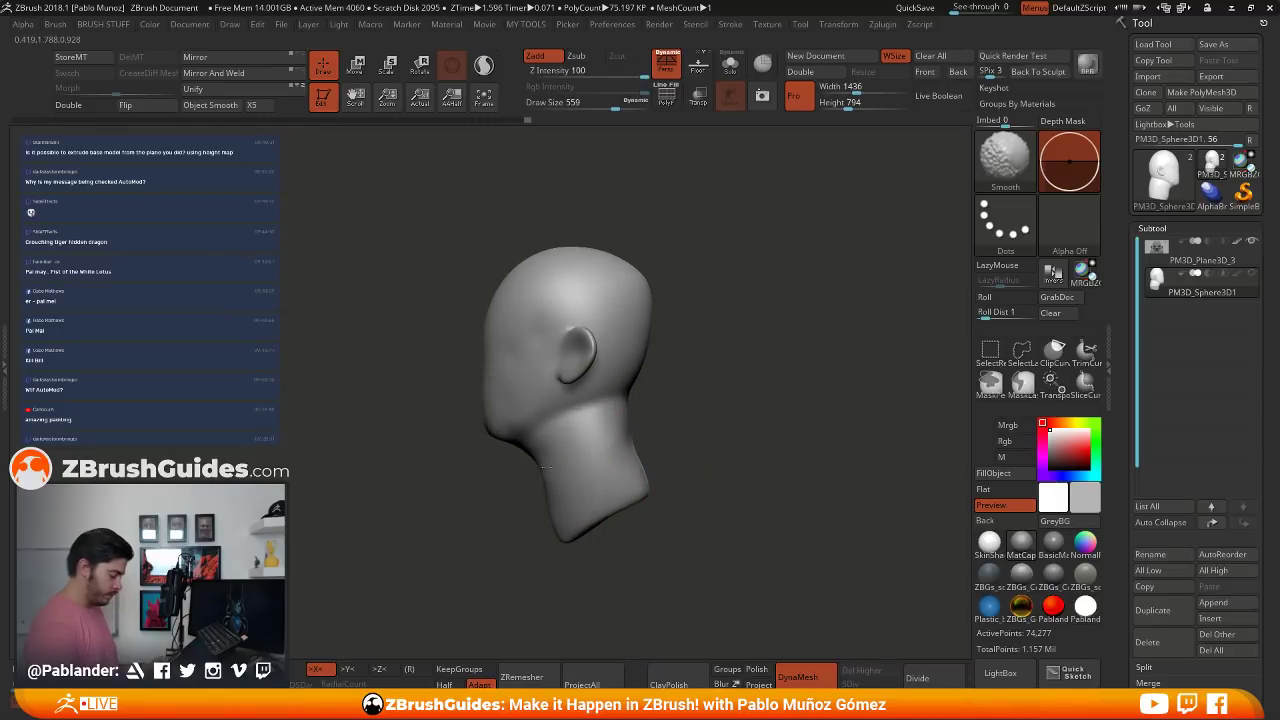
{"action": "left_click_drag", "start_coordinate": [545, 466], "coordinate": [748, 433]}
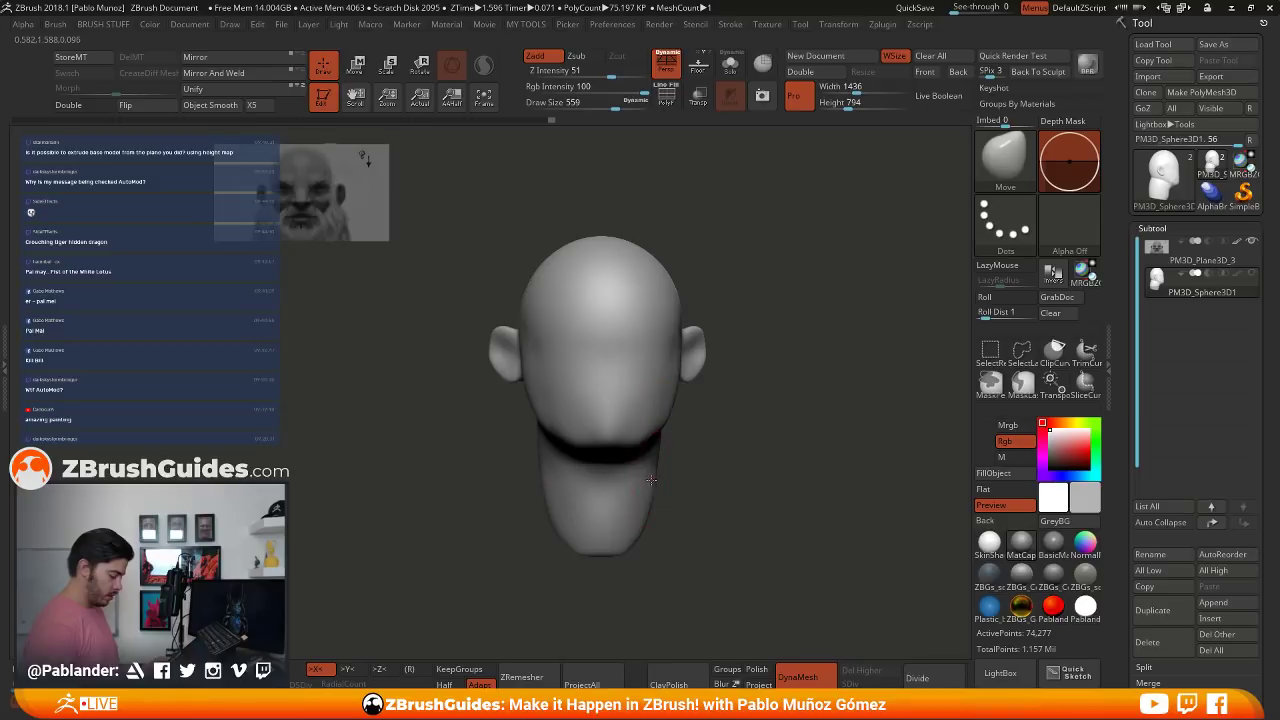
{"action": "left_click_drag", "start_coordinate": [729, 485], "coordinate": [709, 476], "text": "alt"}
{"action": "left_click_drag", "start_coordinate": [585, 535], "coordinate": [585, 548]}
{"action": "mouse_move", "coordinate": [752, 421]}
{"action": "left_mouse_down", "text": "alt"}
{"action": "mouse_move", "coordinate": [727, 431]}
{"action": "mouse_move", "coordinate": [790, 416]}
{"action": "mouse_move", "coordinate": [699, 415]}
{"action": "left_mouse_up", "text": "alt"}
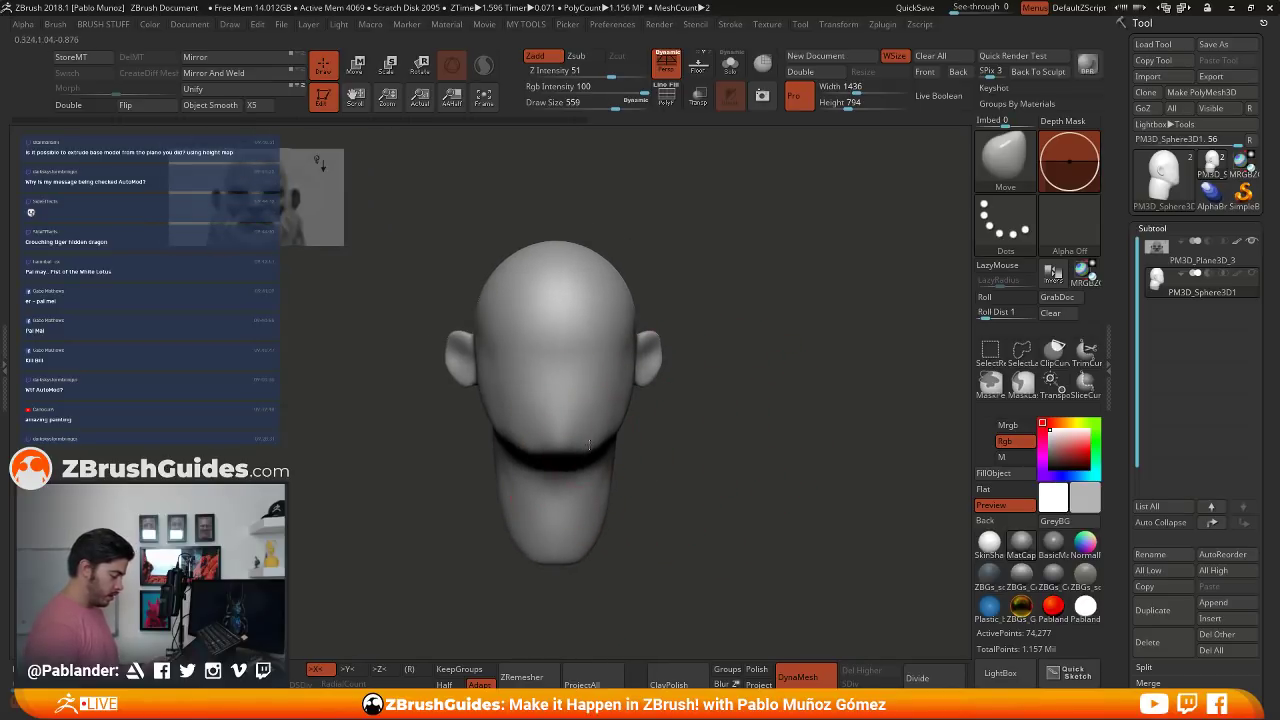
- Refine the lower corners of the jaw beside the chin with a smaller Move brush
{"action": "left_click_drag", "start_coordinate": [591, 437], "coordinate": [593, 442]}
{"action": "key", "text": "space"}
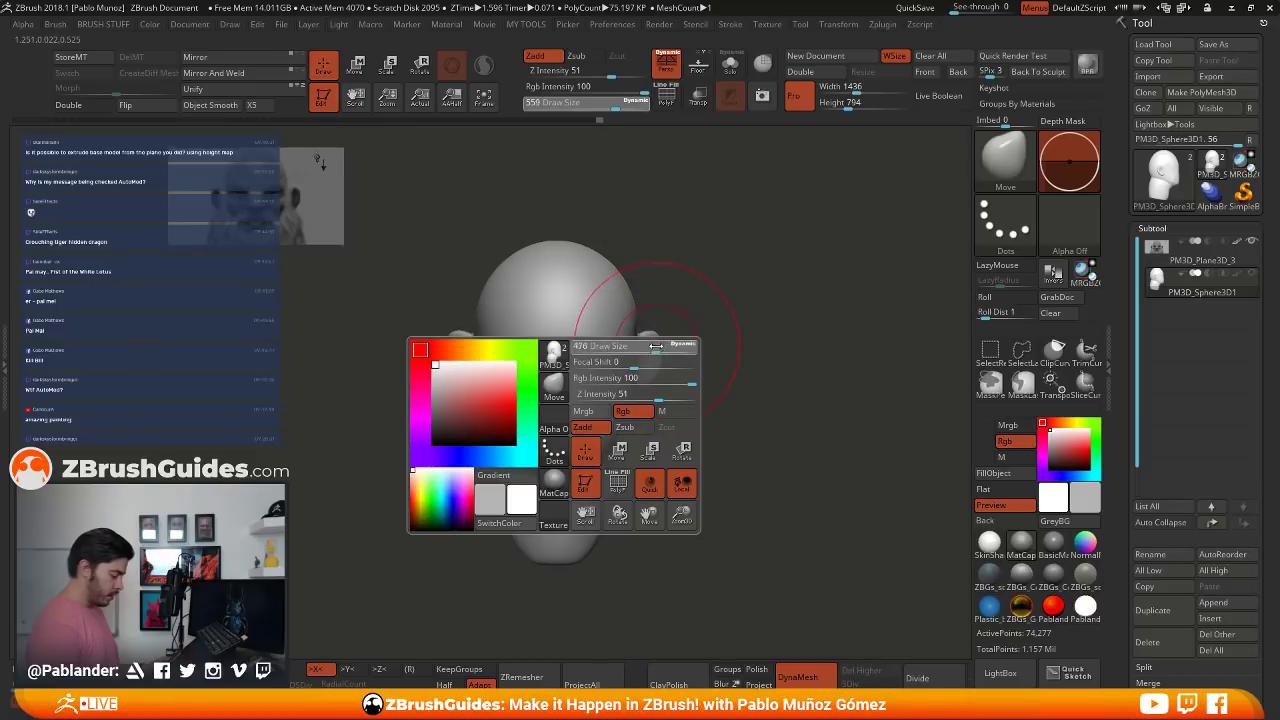
{"action": "left_click_drag", "start_coordinate": [671, 349], "coordinate": [661, 349]}
{"action": "left_click_drag", "start_coordinate": [591, 439], "coordinate": [590, 443]}
- Round out the cranium with the Move brush at draw size 629 and smooth the back of the head
{"action": "key", "text": "space"}
{"action": "left_click_drag", "start_coordinate": [645, 353], "coordinate": [650, 362]}
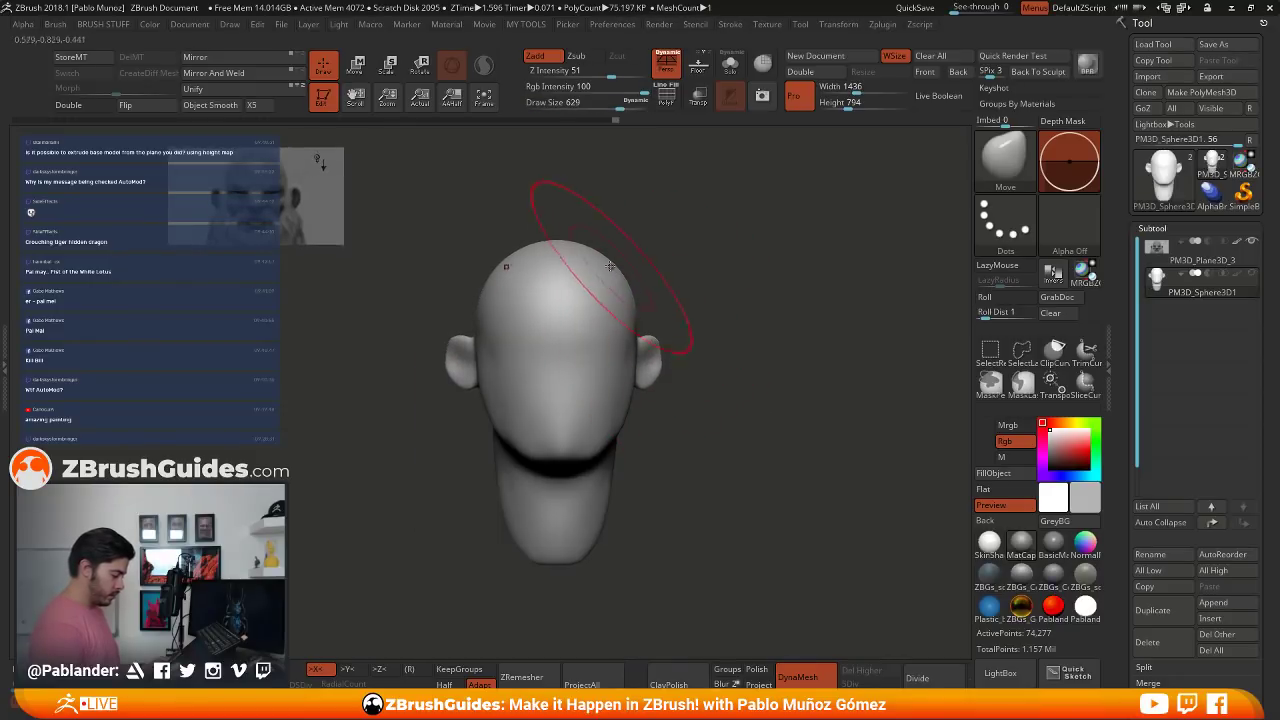
{"action": "left_click_drag", "start_coordinate": [655, 350], "coordinate": [503, 261]}
{"action": "right_click_drag", "start_coordinate": [510, 265], "coordinate": [629, 274]}
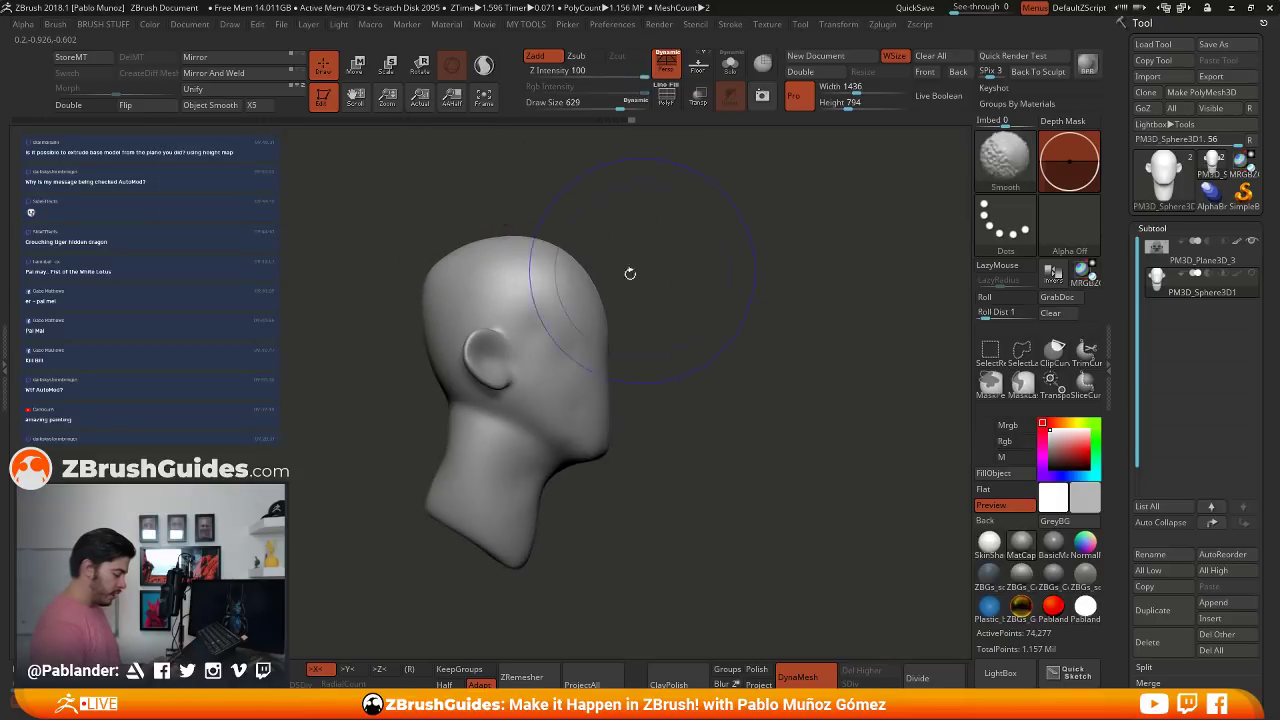
{"action": "left_click_drag", "start_coordinate": [473, 300], "coordinate": [462, 304]}
{"action": "left_click_drag", "start_coordinate": [655, 278], "coordinate": [727, 281]}
{"action": "left_click_drag", "start_coordinate": [562, 322], "coordinate": [547, 314]}
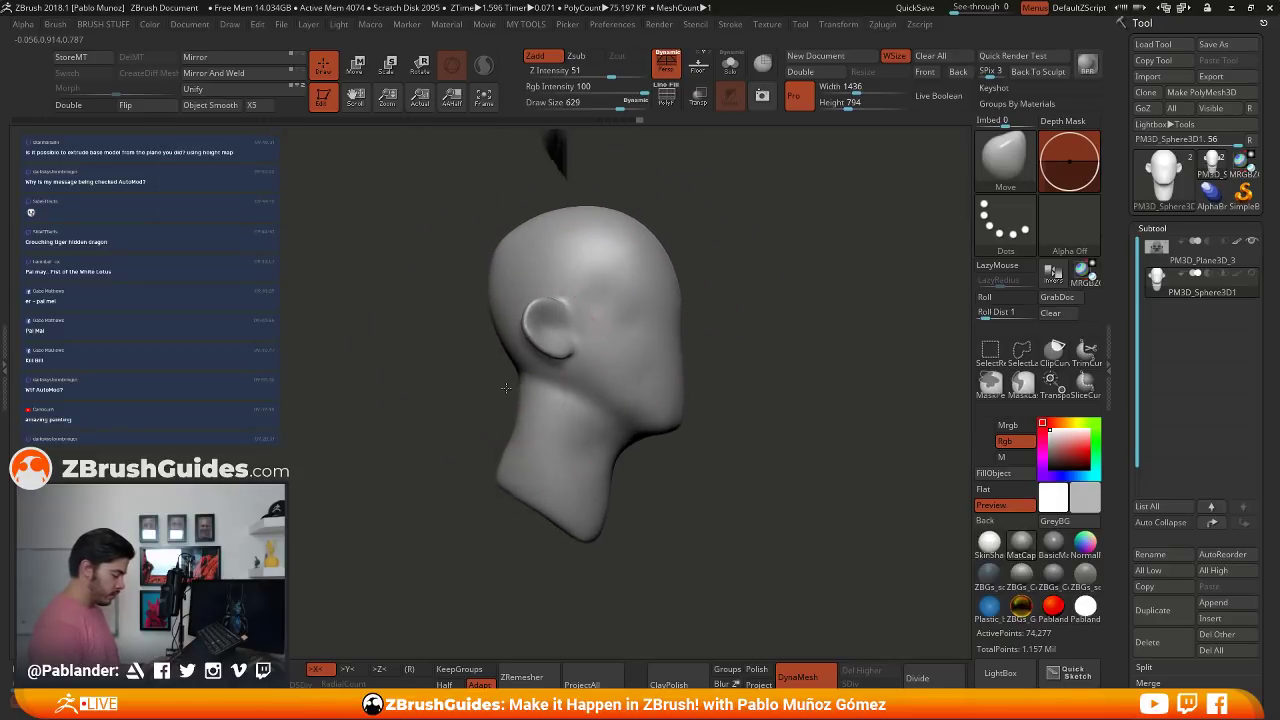
- Adjust the back of the neck below the skull with the Move brush at draw size 517 and smooth it
{"action": "left_click_drag", "start_coordinate": [650, 310], "coordinate": [785, 280]}
{"action": "left_click_drag", "start_coordinate": [476, 406], "coordinate": [470, 399]}
{"action": "mouse_move", "coordinate": [532, 410]}
{"action": "left_mouse_down"}
{"action": "mouse_move", "coordinate": [588, 413]}
{"action": "mouse_move", "coordinate": [661, 384]}
{"action": "left_mouse_up"}
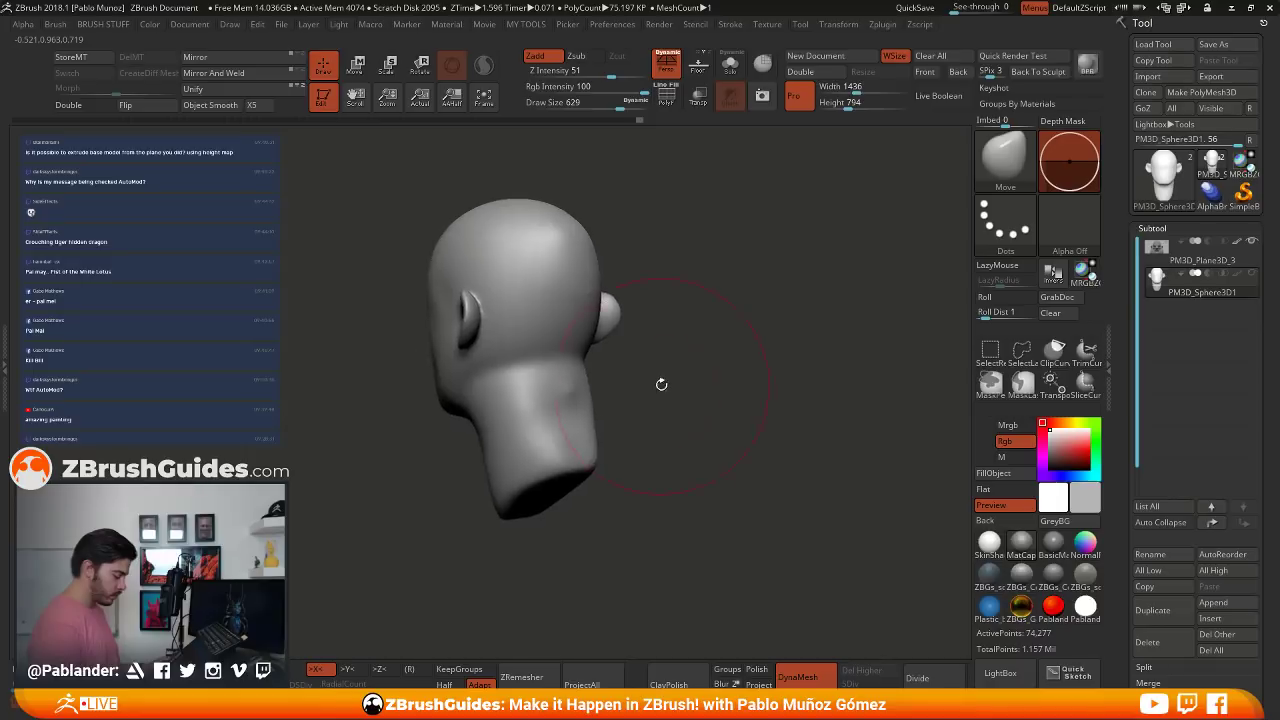
{"action": "key", "text": "space"}
{"action": "left_click_drag", "start_coordinate": [596, 412], "coordinate": [562, 379]}
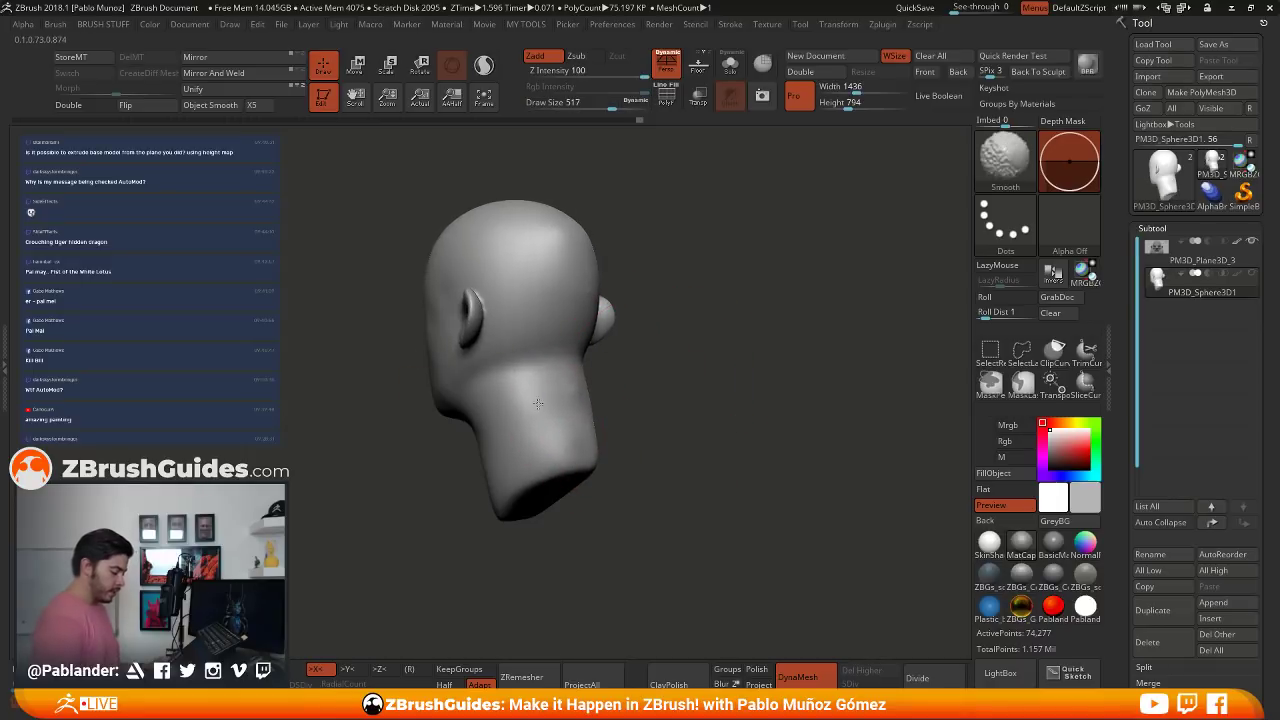
{"action": "right_click_drag", "start_coordinate": [538, 403], "coordinate": [571, 400]}
{"action": "mouse_move", "coordinate": [629, 371]}
{"action": "right_mouse_down"}
{"action": "mouse_move", "coordinate": [573, 305]}
{"action": "mouse_move", "coordinate": [612, 385]}
{"action": "mouse_move", "coordinate": [664, 423]}
{"action": "right_mouse_up"}
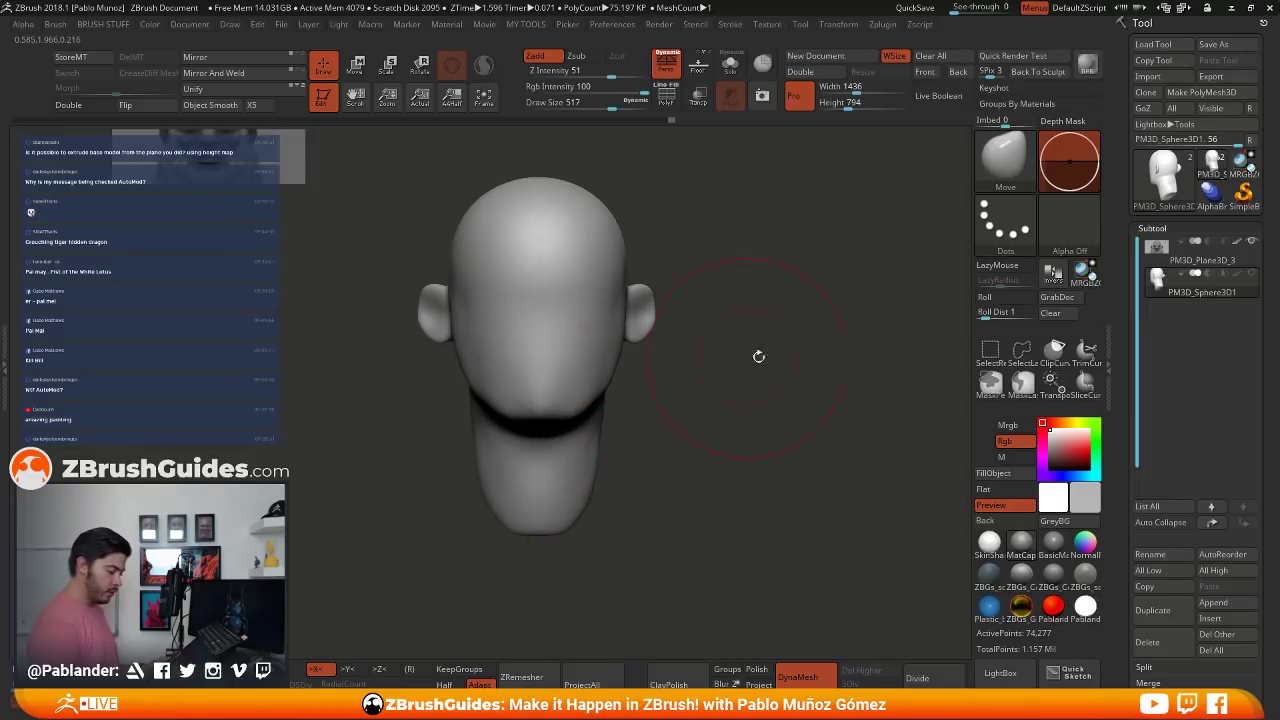
- Carve a horizontal eye line across the face with the DamStandard brush at draw size 212
{"action": "key", "text": "b"}
{"action": "left_click", "coordinate": [885, 133]}
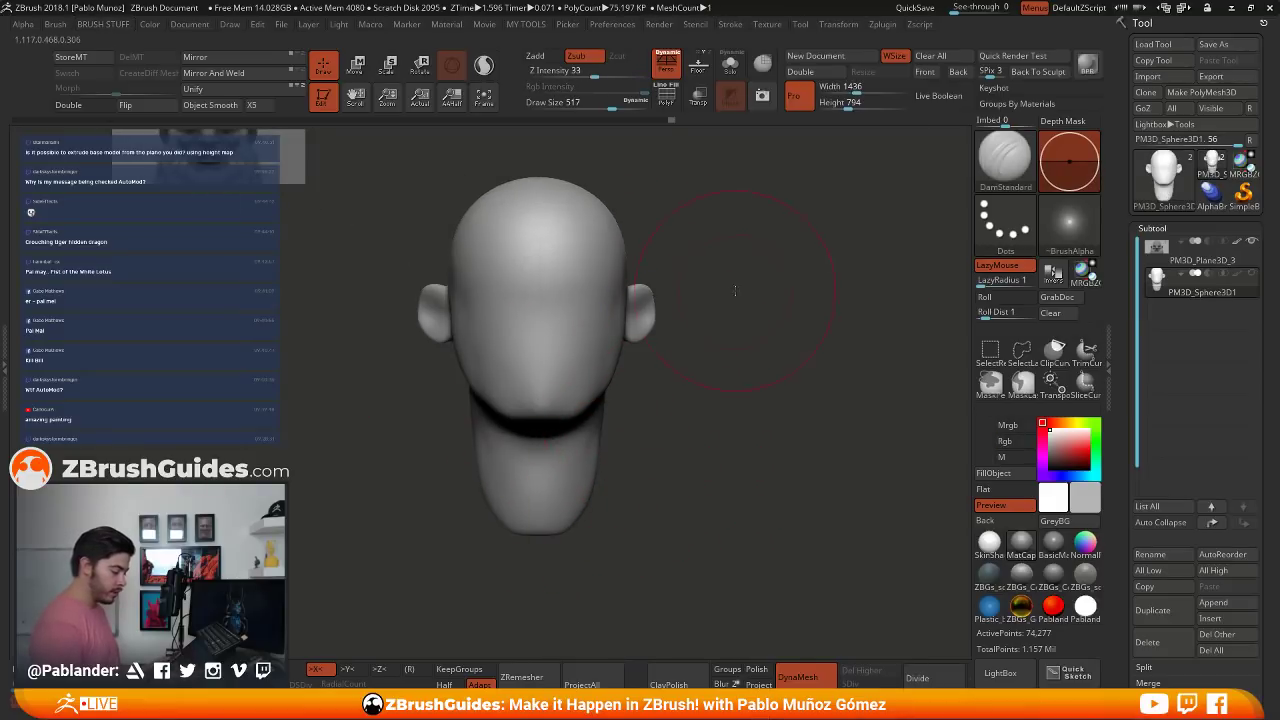
{"action": "key", "text": "space"}
{"action": "left_click_drag", "start_coordinate": [737, 293], "coordinate": [704, 293]}
{"action": "right_click_drag", "start_coordinate": [746, 267], "coordinate": [781, 328], "text": "alt"}
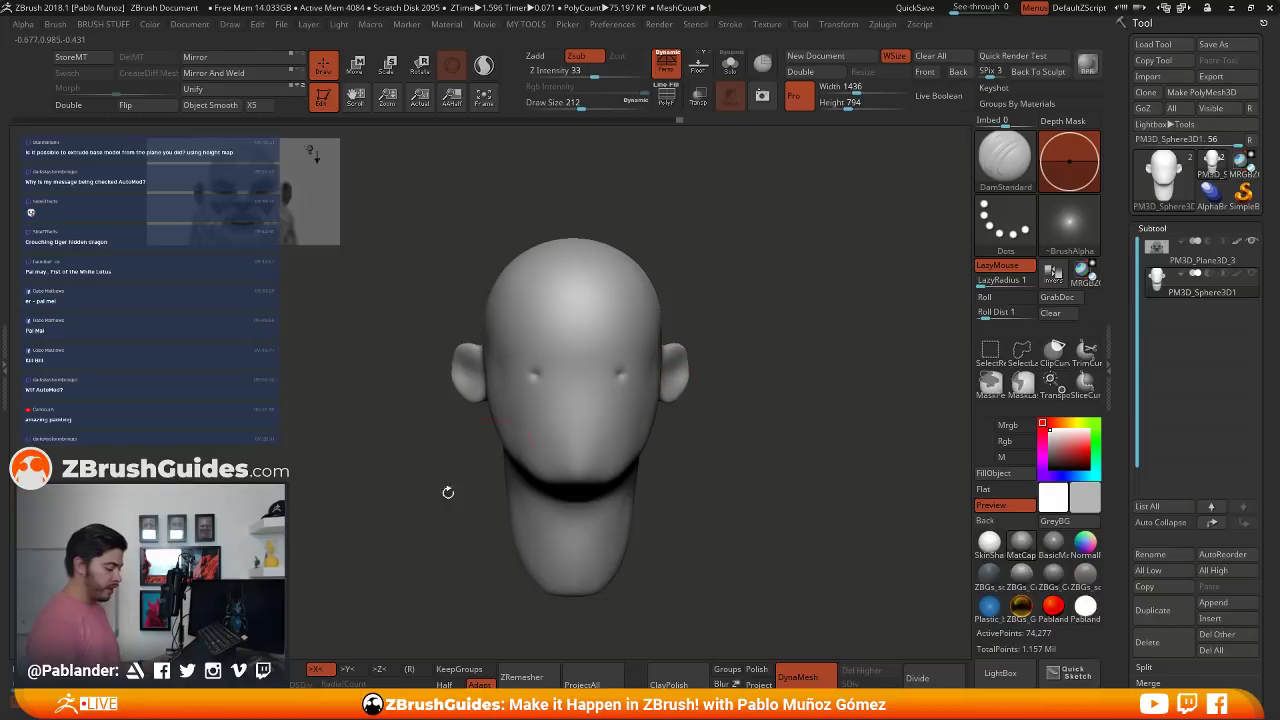
{"action": "left_click_drag", "start_coordinate": [757, 387], "coordinate": [737, 383], "text": "alt"}
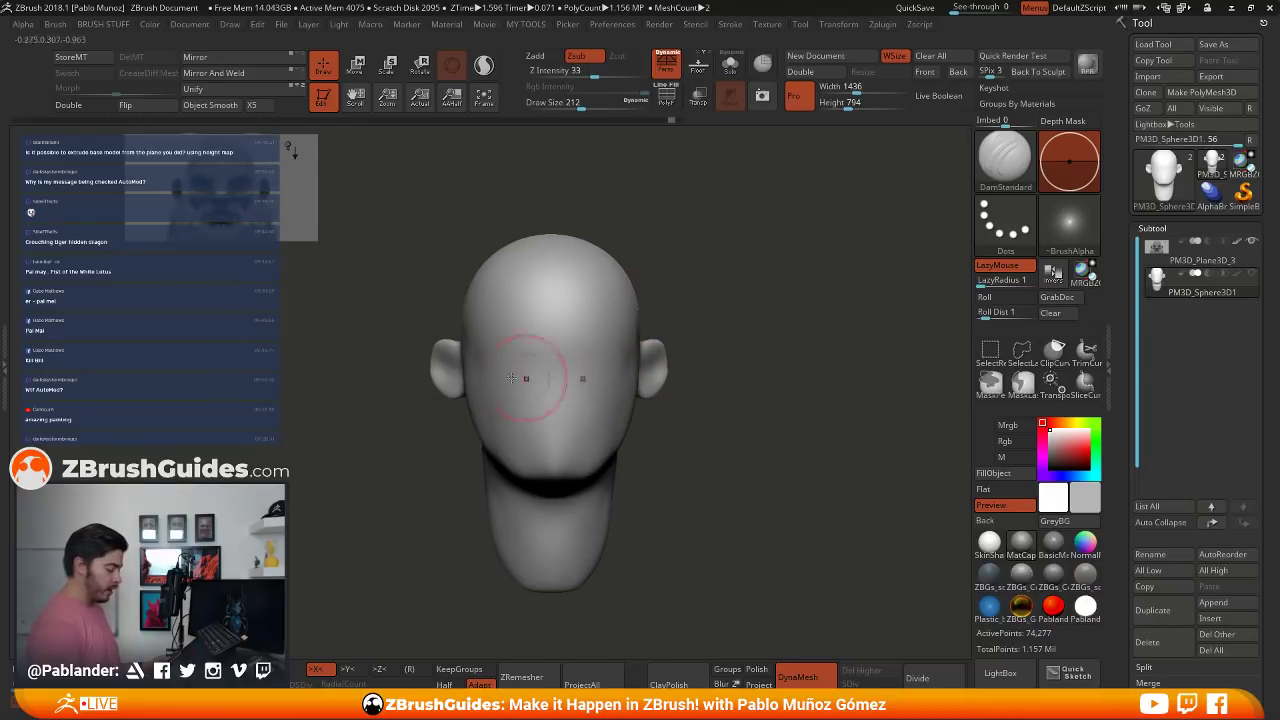
{"action": "left_click_drag", "start_coordinate": [466, 371], "coordinate": [559, 367]}
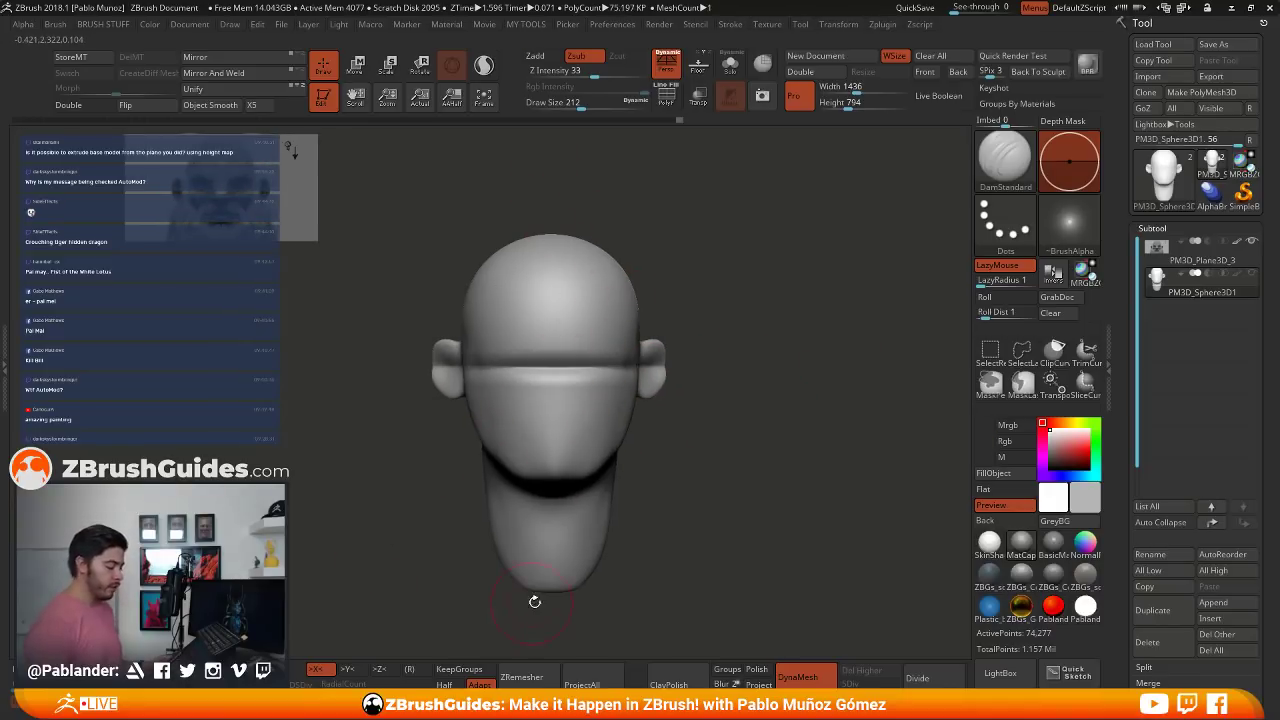
- Undo the horizontal eye line and mark the two eye positions with small DamStandard dents at draw size 212
{"action": "key", "text": "ctrl+z"}
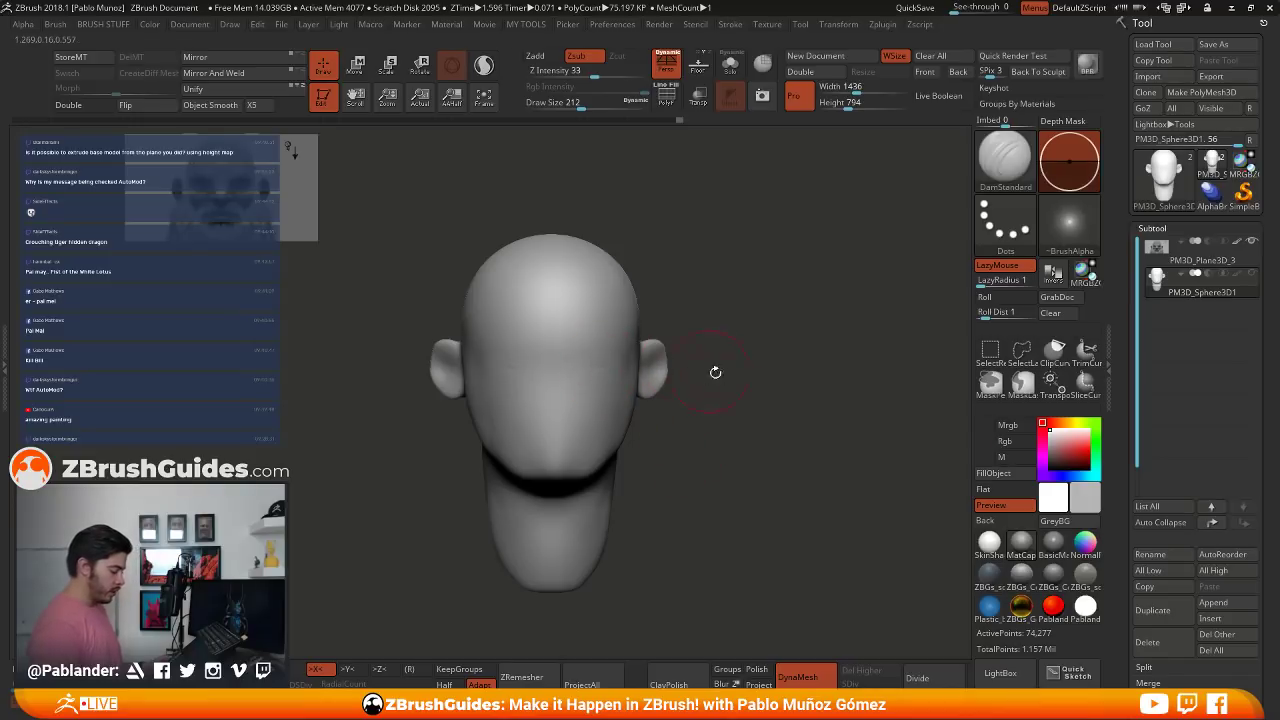
{"action": "left_click_drag", "start_coordinate": [714, 371], "coordinate": [737, 380]}
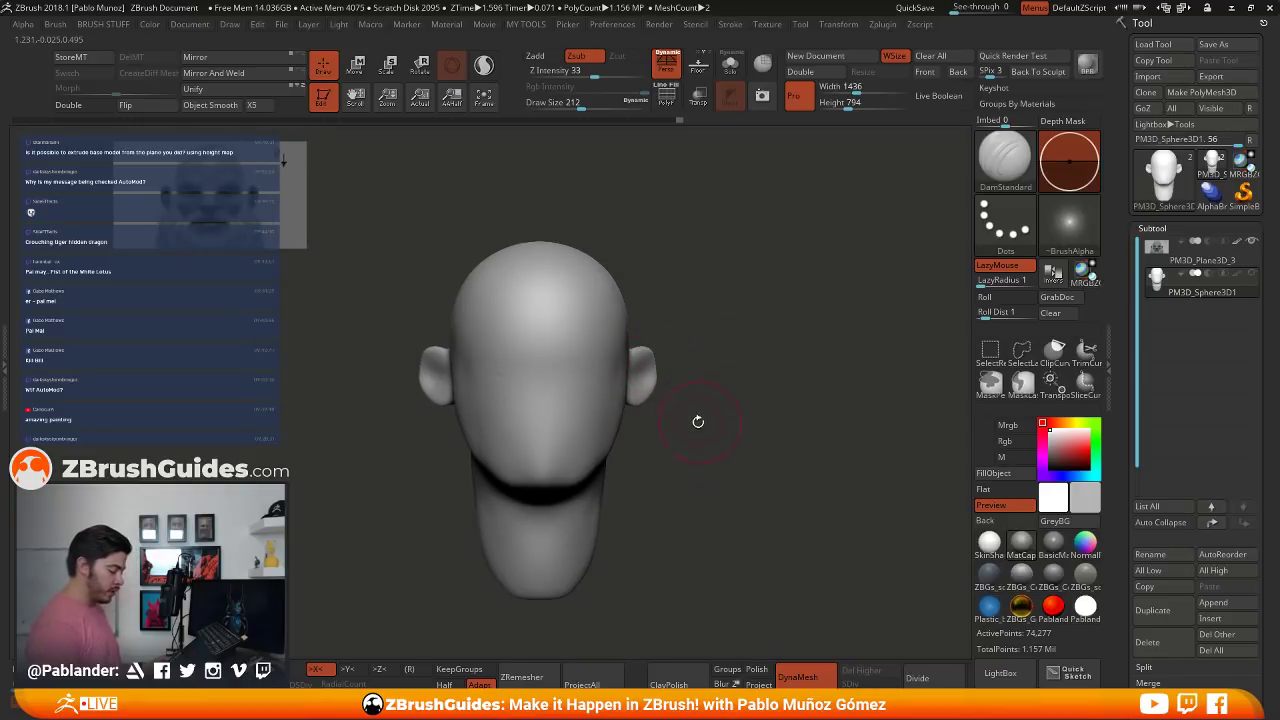
{"action": "left_click_drag", "start_coordinate": [698, 422], "coordinate": [678, 430]}
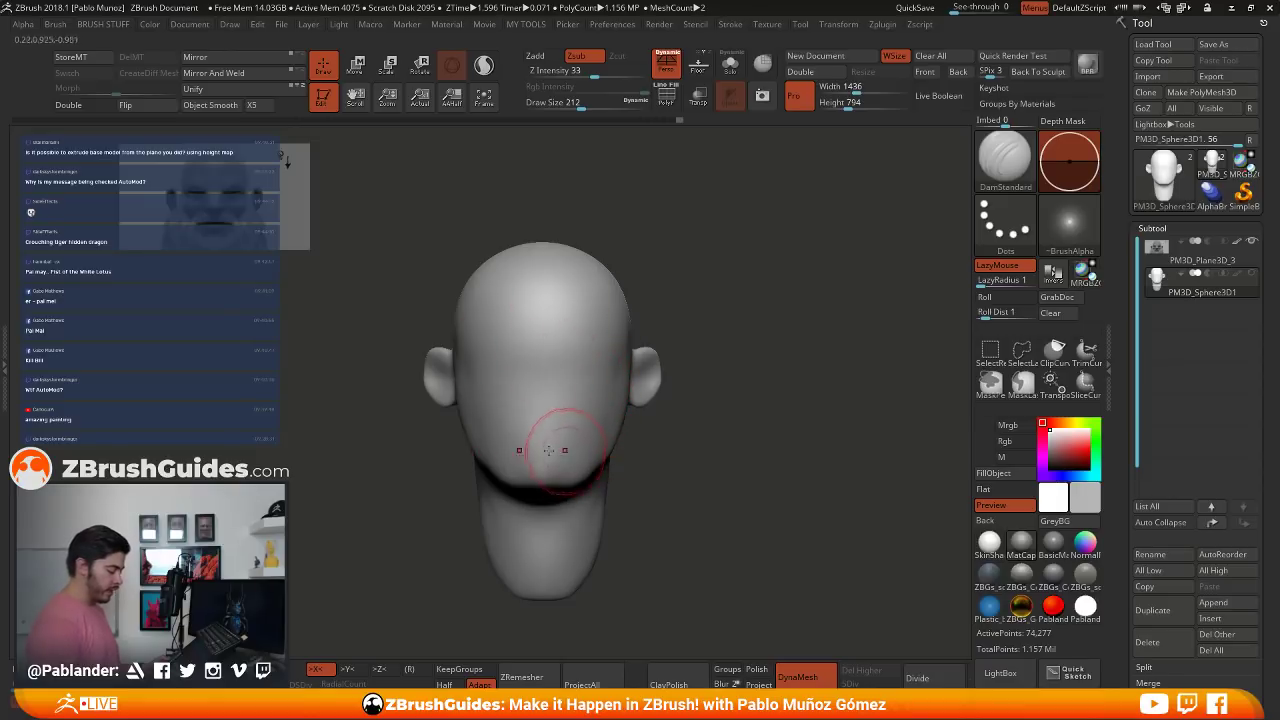
{"action": "left_click", "coordinate": [586, 373]}
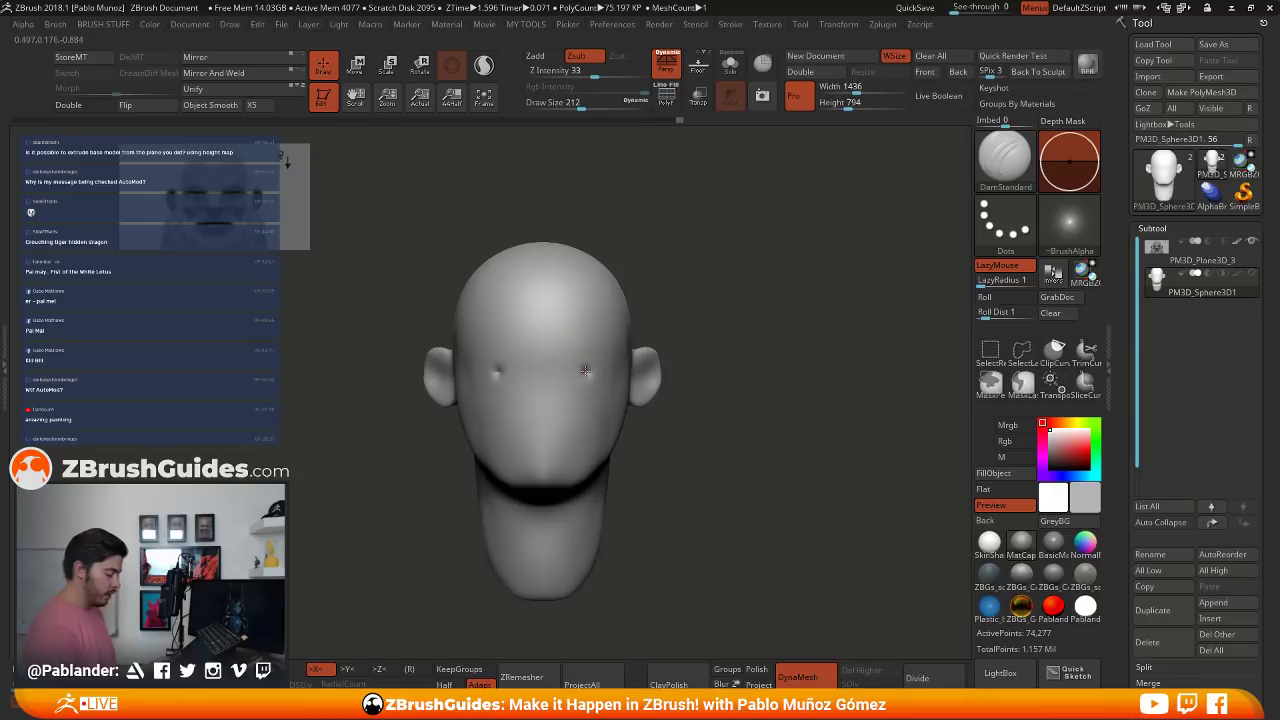
- Pull out a rough nose and push in the eye sockets with the Move brush at draw size 257
{"action": "mouse_move", "coordinate": [819, 418]}
{"action": "left_mouse_down"}
{"action": "mouse_move", "coordinate": [870, 450]}
{"action": "mouse_move", "coordinate": [780, 440]}
{"action": "left_mouse_up"}
{"action": "key", "text": "b"}
{"action": "left_click", "coordinate": [889, 103]}
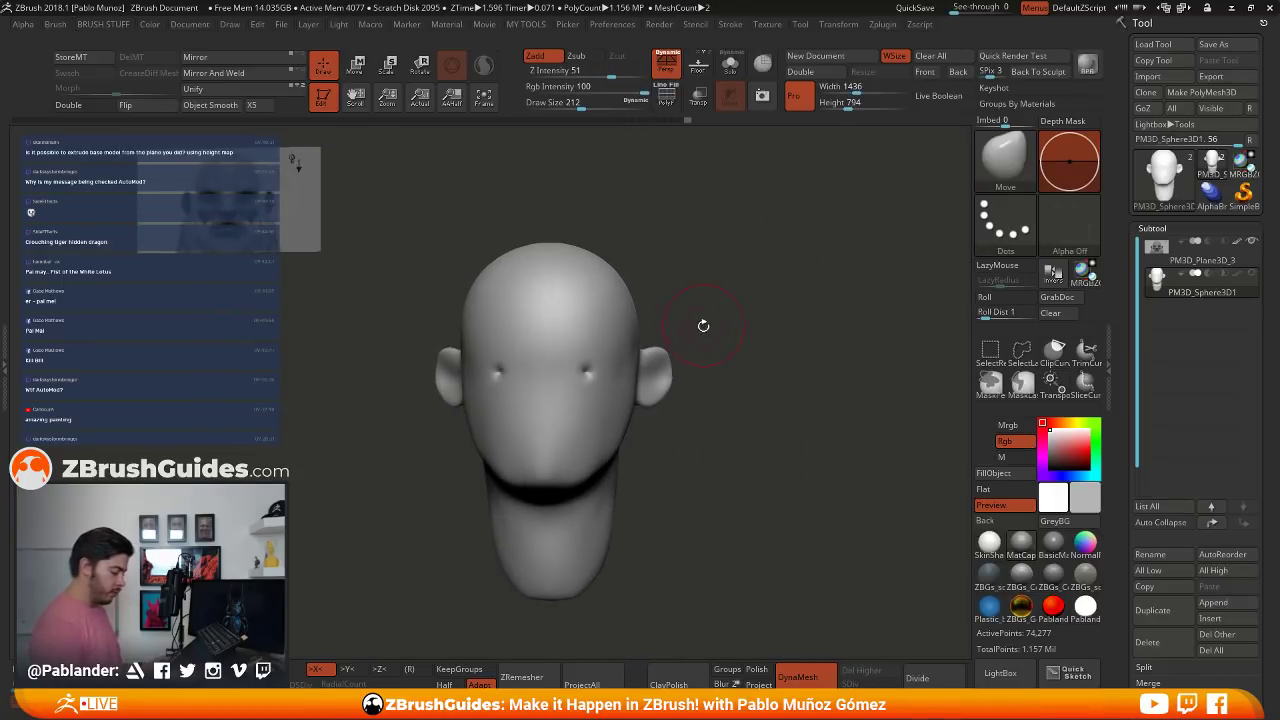
{"action": "key", "text": "space"}
{"action": "left_click_drag", "start_coordinate": [704, 325], "coordinate": [737, 315]}
{"action": "left_click_drag", "start_coordinate": [706, 358], "coordinate": [658, 367], "text": "shift"}
{"action": "left_click_drag", "start_coordinate": [651, 414], "coordinate": [592, 467]}
{"action": "right_click_drag", "start_coordinate": [646, 434], "coordinate": [634, 402], "text": "alt"}
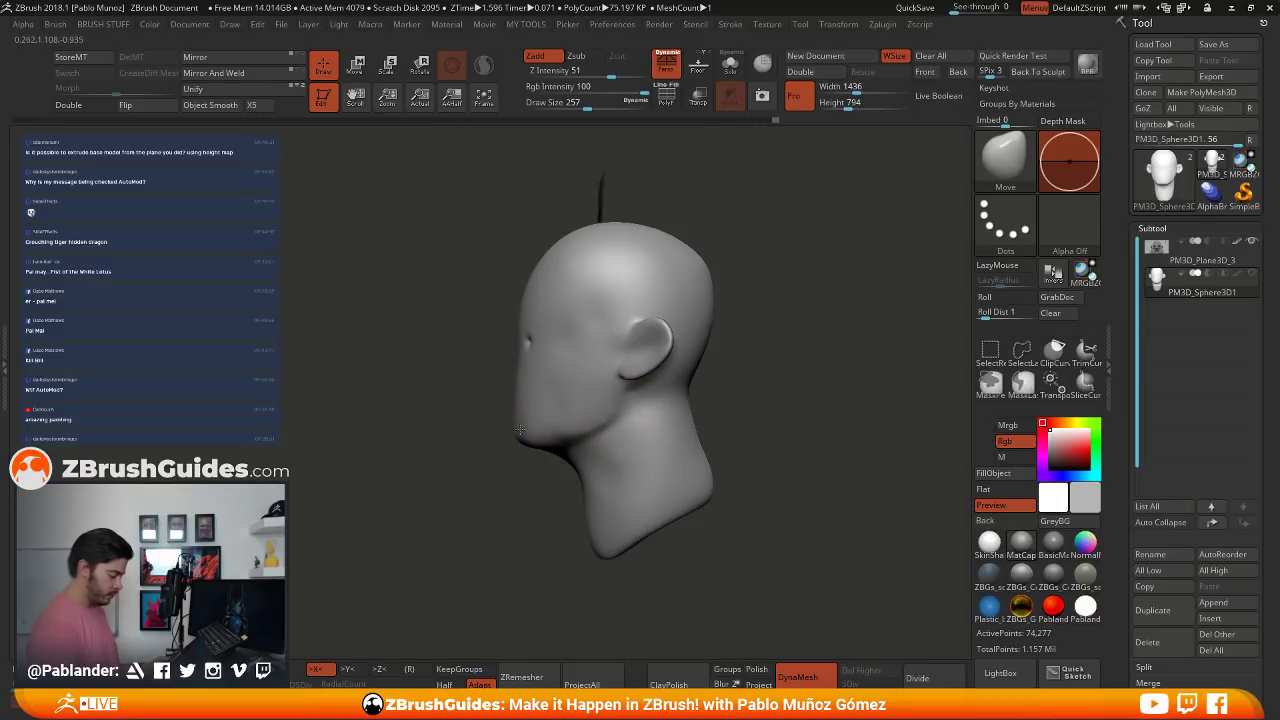
{"action": "mouse_move", "coordinate": [510, 360]}
{"action": "left_mouse_down"}
{"action": "mouse_move", "coordinate": [529, 348]}
{"action": "mouse_move", "coordinate": [505, 333]}
{"action": "left_mouse_up"}
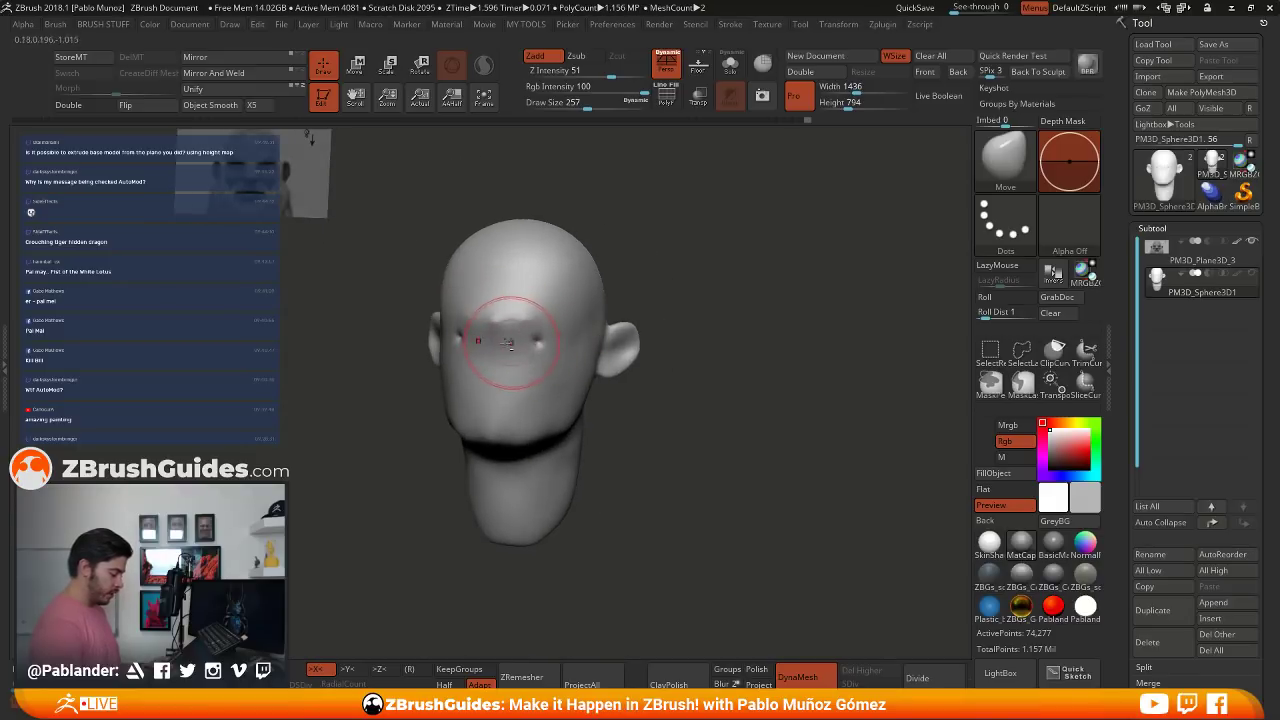
{"action": "mouse_move", "coordinate": [504, 352]}
{"action": "left_mouse_down"}
{"action": "mouse_move", "coordinate": [486, 366]}
{"action": "mouse_move", "coordinate": [517, 328]}
{"action": "left_mouse_up"}
{"action": "mouse_move", "coordinate": [517, 328]}
{"action": "right_mouse_down"}
{"action": "mouse_move", "coordinate": [600, 330]}
{"action": "mouse_move", "coordinate": [583, 350]}
{"action": "mouse_move", "coordinate": [714, 303]}
{"action": "mouse_move", "coordinate": [615, 345]}
{"action": "mouse_move", "coordinate": [650, 333]}
{"action": "right_mouse_up"}
- Adjust the back of the head behind the ears and the side of the face with the Move brush at draw size 393
{"action": "key", "text": "shift"}
{"action": "key", "text": "b"}
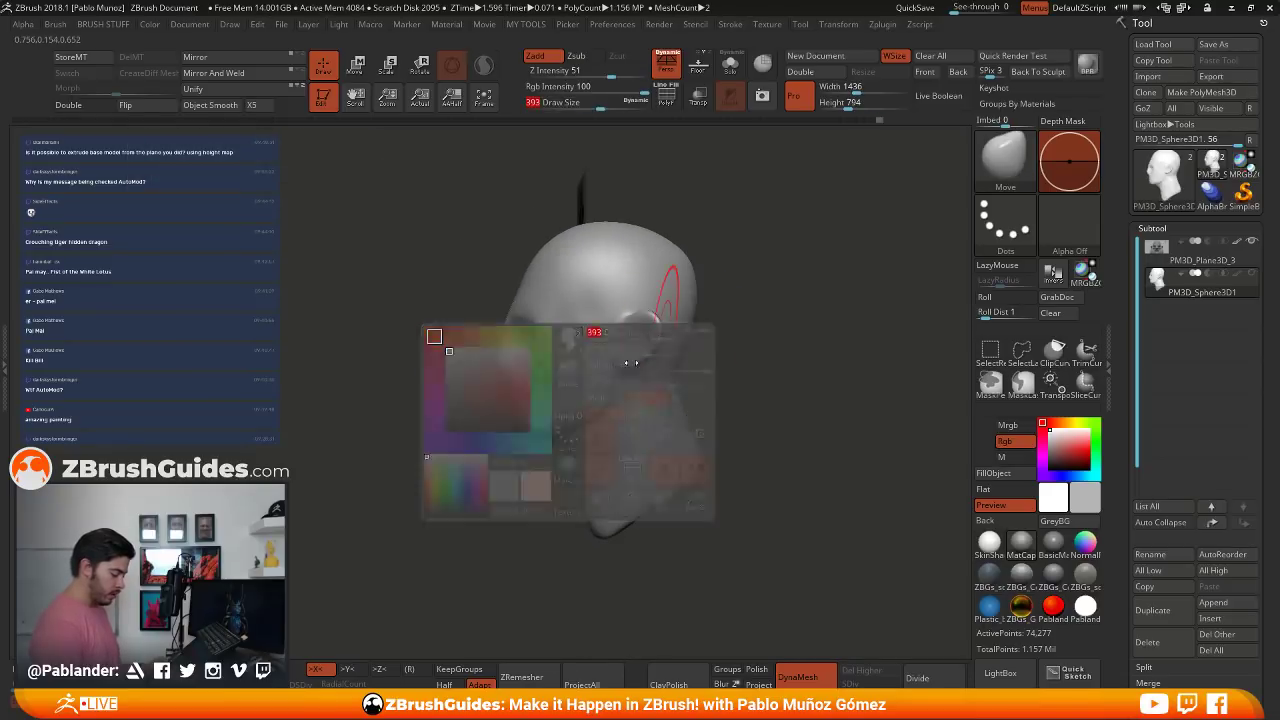
{"action": "key", "text": "m"}
{"action": "key", "text": "v"}
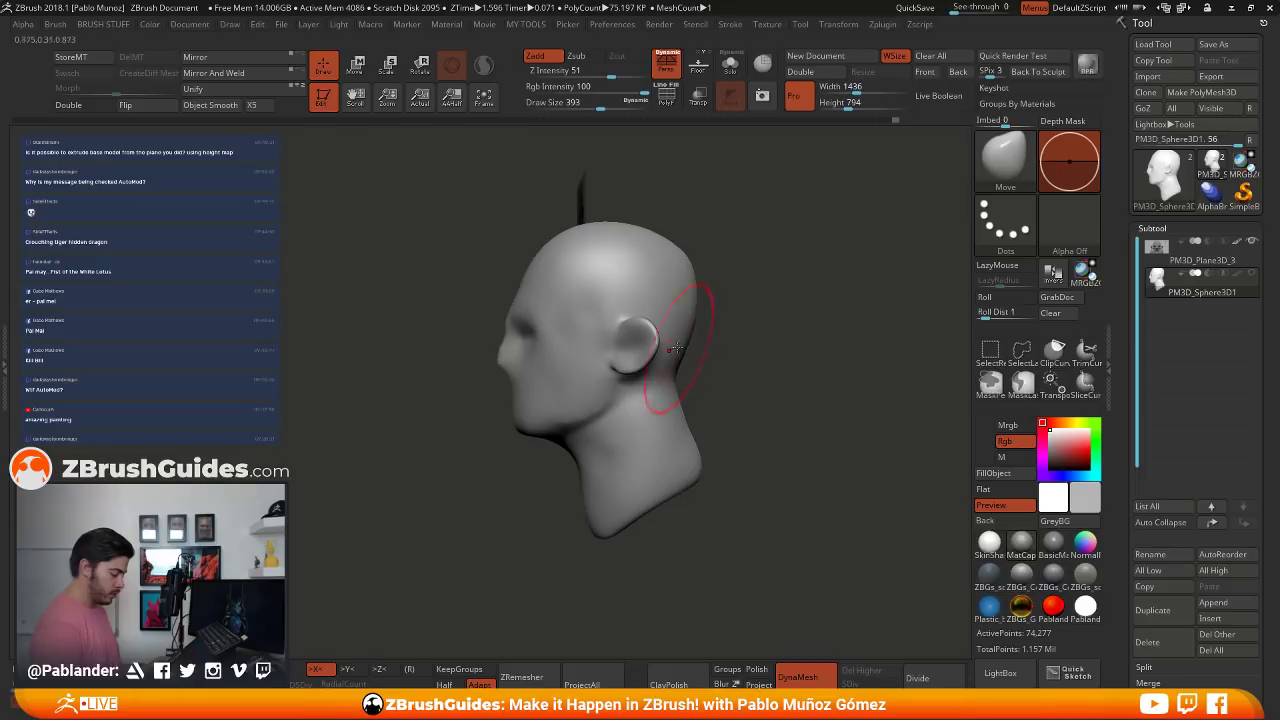
{"action": "right_click_drag", "start_coordinate": [705, 396], "coordinate": [790, 412]}
{"action": "right_click_drag", "start_coordinate": [762, 468], "coordinate": [662, 481]}
{"action": "right_click_drag", "start_coordinate": [718, 382], "coordinate": [617, 413], "text": "shift"}
{"action": "right_click_drag", "start_coordinate": [728, 384], "coordinate": [630, 326]}
{"action": "right_click_drag", "start_coordinate": [722, 289], "coordinate": [691, 274]}
{"action": "left_click_drag", "start_coordinate": [636, 345], "coordinate": [616, 338]}
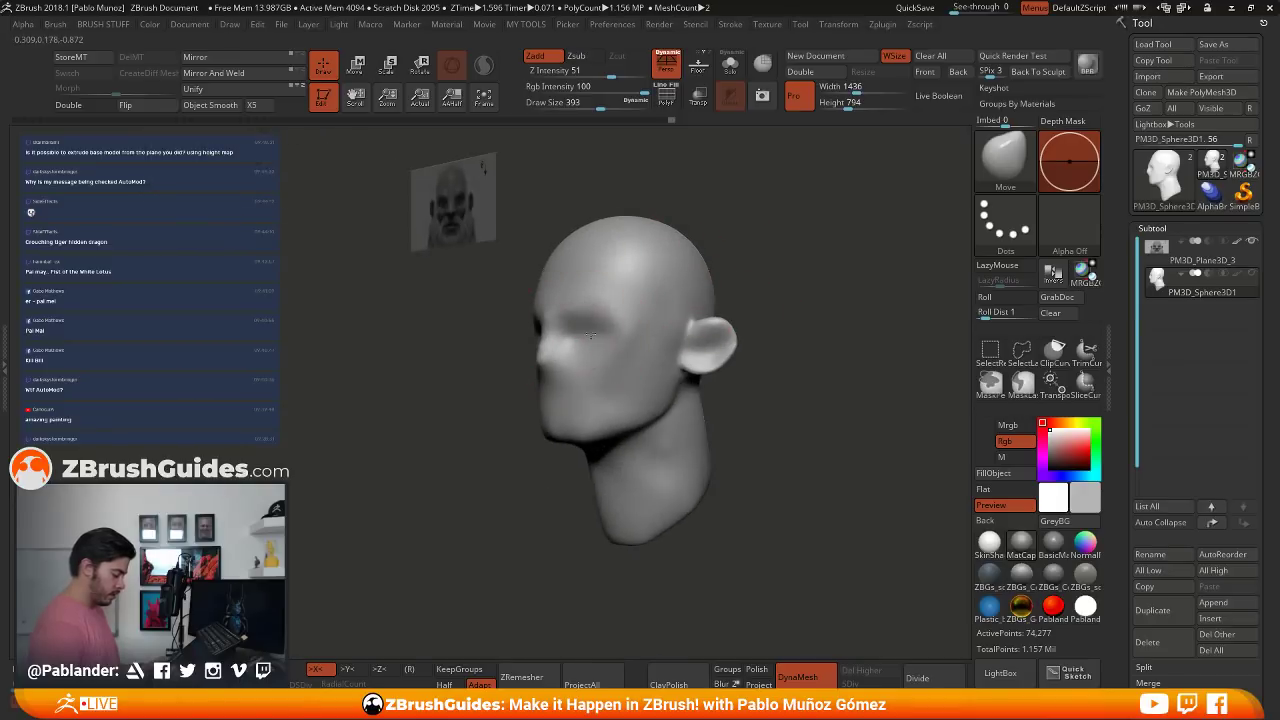
- Shape the eye sockets and their outer edges with the Move brush at draw size 324
{"action": "right_click_drag", "start_coordinate": [608, 337], "coordinate": [646, 350]}
{"action": "key", "text": "space"}
{"action": "left_click_drag", "start_coordinate": [578, 358], "coordinate": [568, 320]}
{"action": "right_click_drag", "start_coordinate": [704, 316], "coordinate": [682, 353], "text": "shift"}
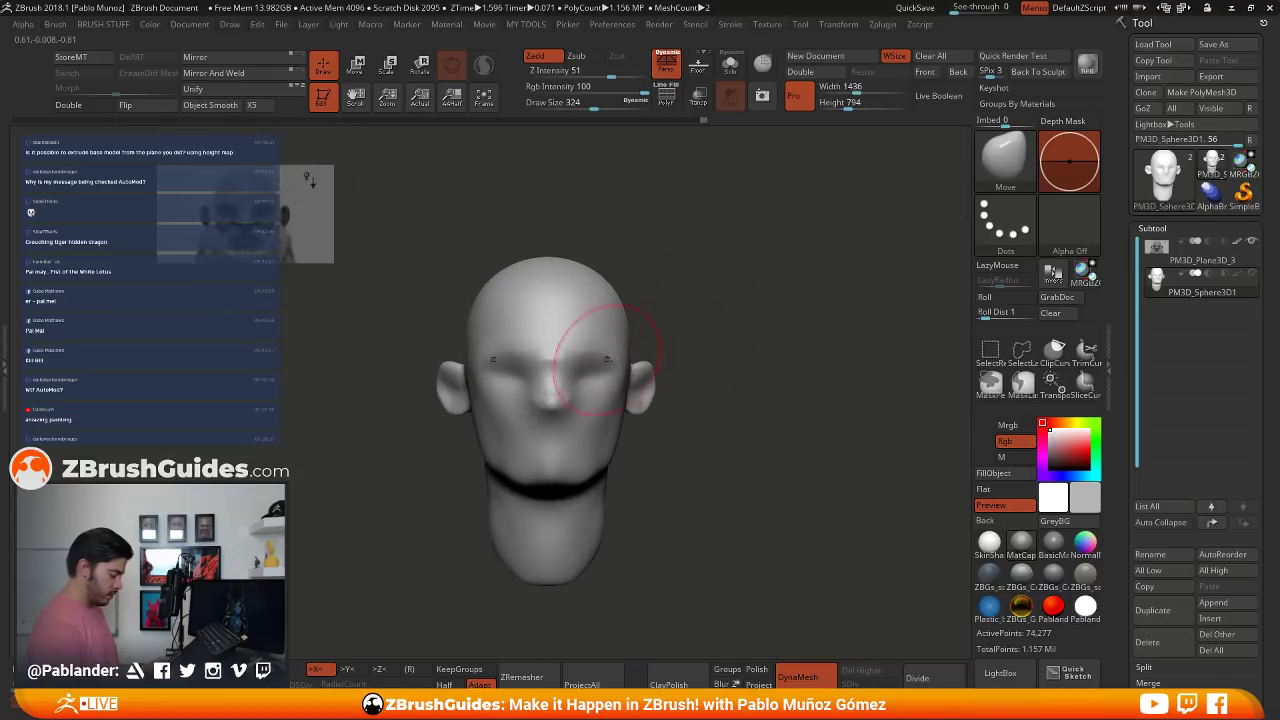
{"action": "left_click_drag", "start_coordinate": [606, 367], "coordinate": [603, 384]}
{"action": "right_click_drag", "start_coordinate": [621, 396], "coordinate": [627, 398], "text": "shift"}
- Define the underside of the nose and pull the brow ridge forward with the Move brush at draw size 274
{"action": "key", "text": "space"}
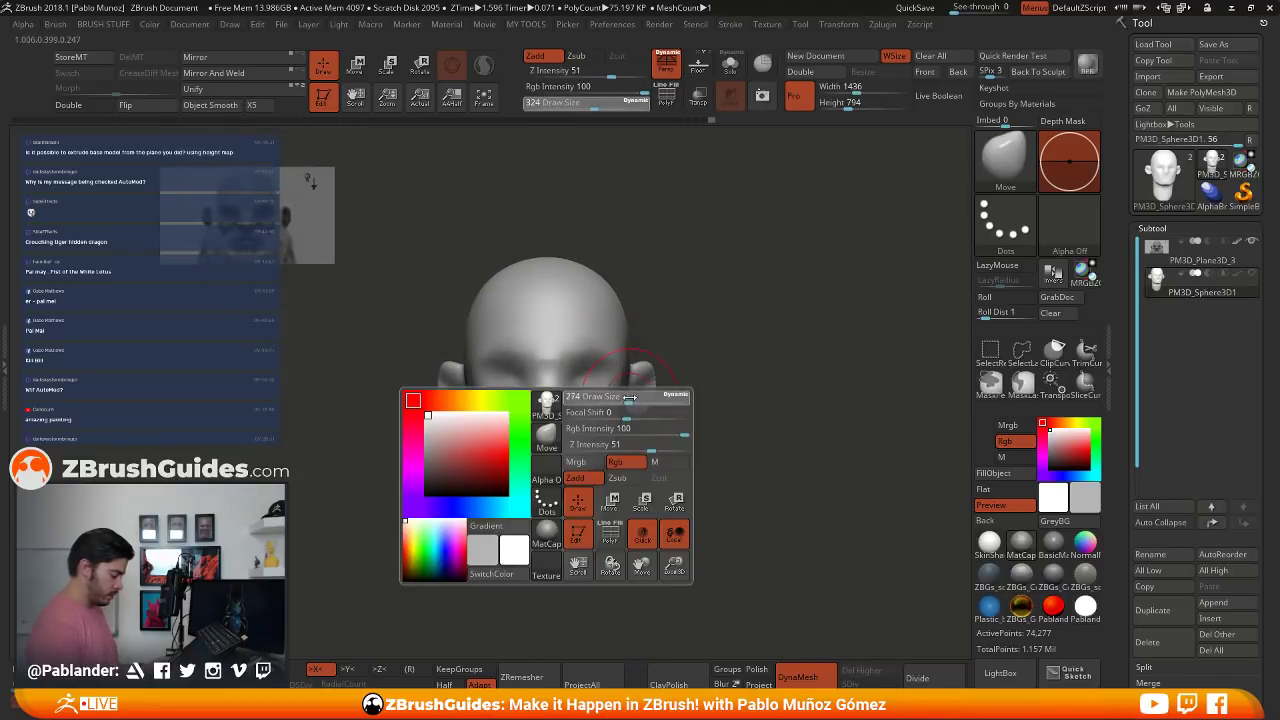
{"action": "left_click_drag", "start_coordinate": [628, 398], "coordinate": [622, 398]}
{"action": "right_click_drag", "start_coordinate": [580, 372], "coordinate": [621, 415]}
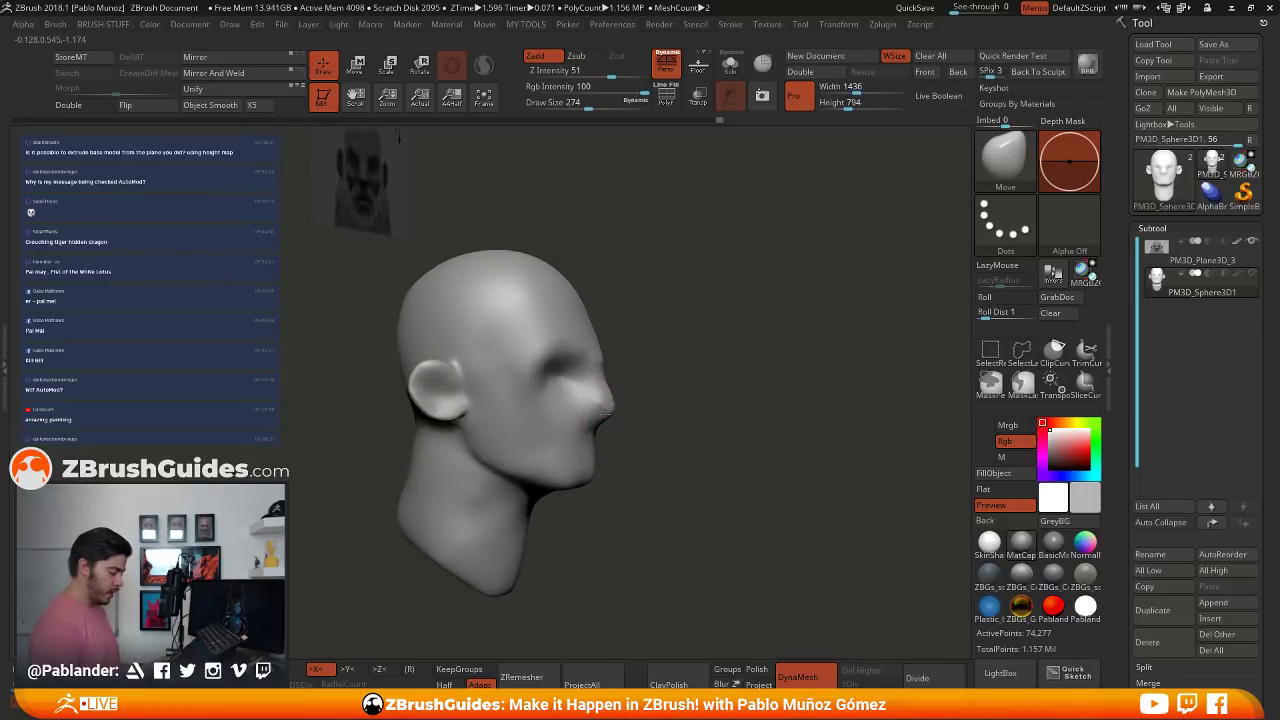
{"action": "left_click", "coordinate": [604, 410], "text": "ctrl+shift"}
{"action": "right_click_drag", "start_coordinate": [650, 339], "coordinate": [661, 340]}
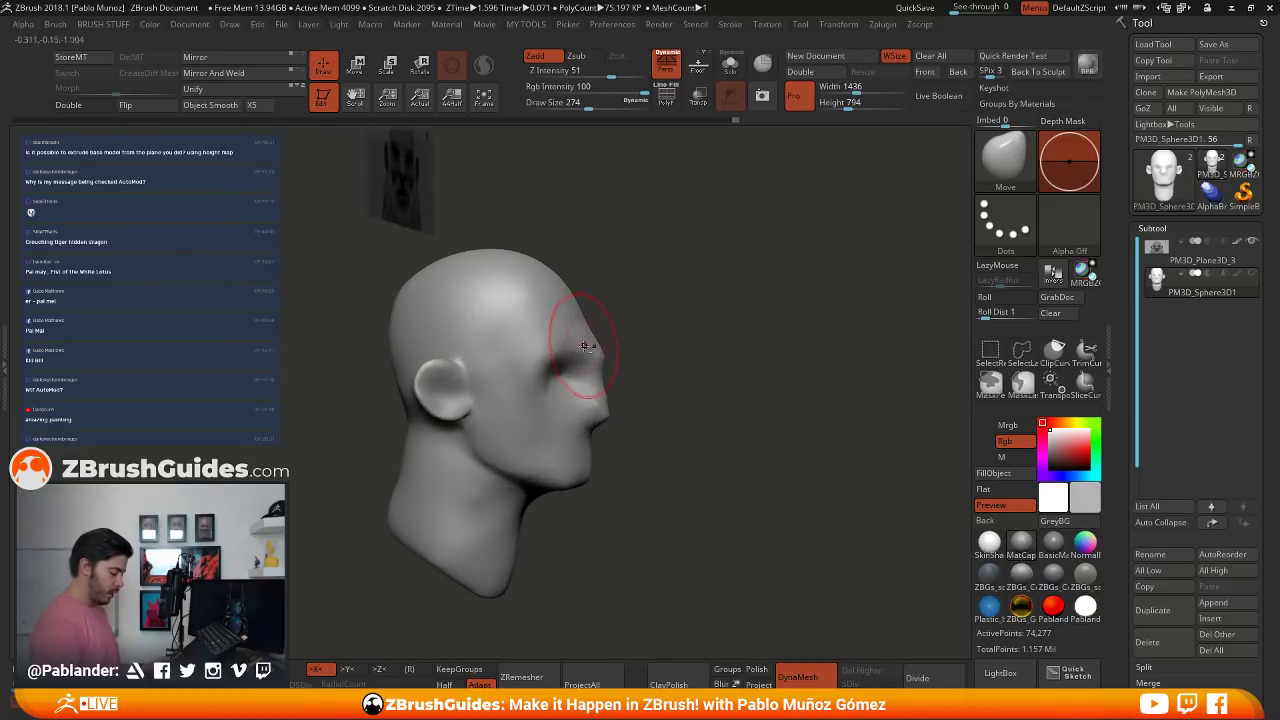
{"action": "left_click_drag", "start_coordinate": [587, 348], "coordinate": [603, 339]}
{"action": "right_click_drag", "start_coordinate": [609, 335], "coordinate": [667, 336], "text": "shift"}
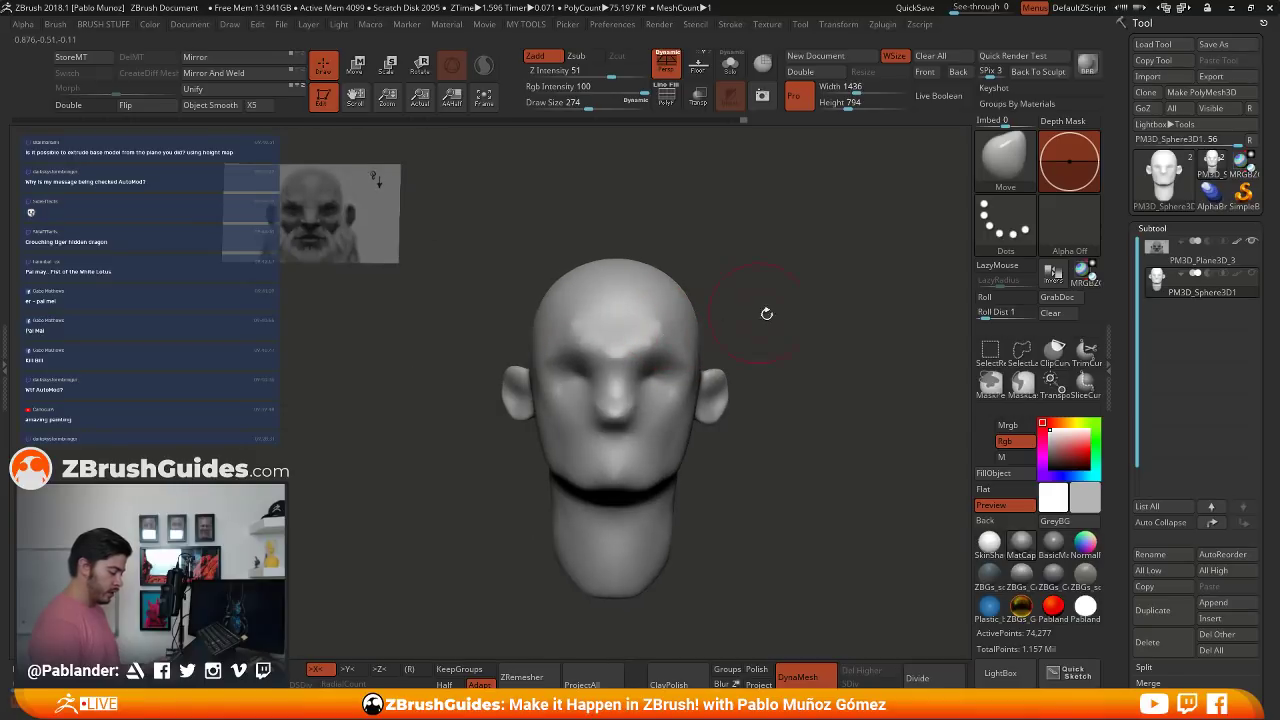
- Refine the brow, mouth area and jaw outline, raising the Move brush's draw size to 311
{"action": "right_click_drag", "start_coordinate": [767, 314], "coordinate": [731, 320], "text": "alt"}
{"action": "right_click_drag", "start_coordinate": [604, 440], "coordinate": [711, 369]}
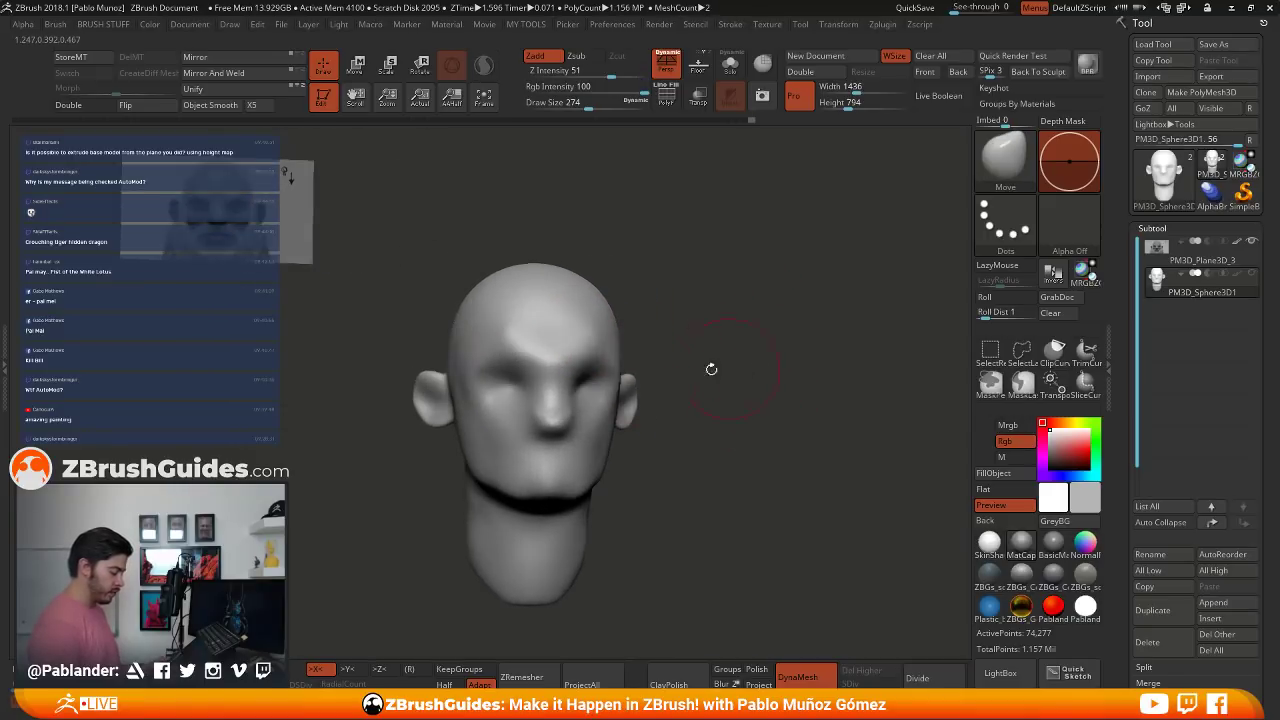
{"action": "mouse_move", "coordinate": [575, 377]}
{"action": "right_mouse_down"}
{"action": "mouse_move", "coordinate": [560, 382]}
{"action": "mouse_move", "coordinate": [576, 400]}
{"action": "mouse_move", "coordinate": [618, 409]}
{"action": "right_mouse_up"}
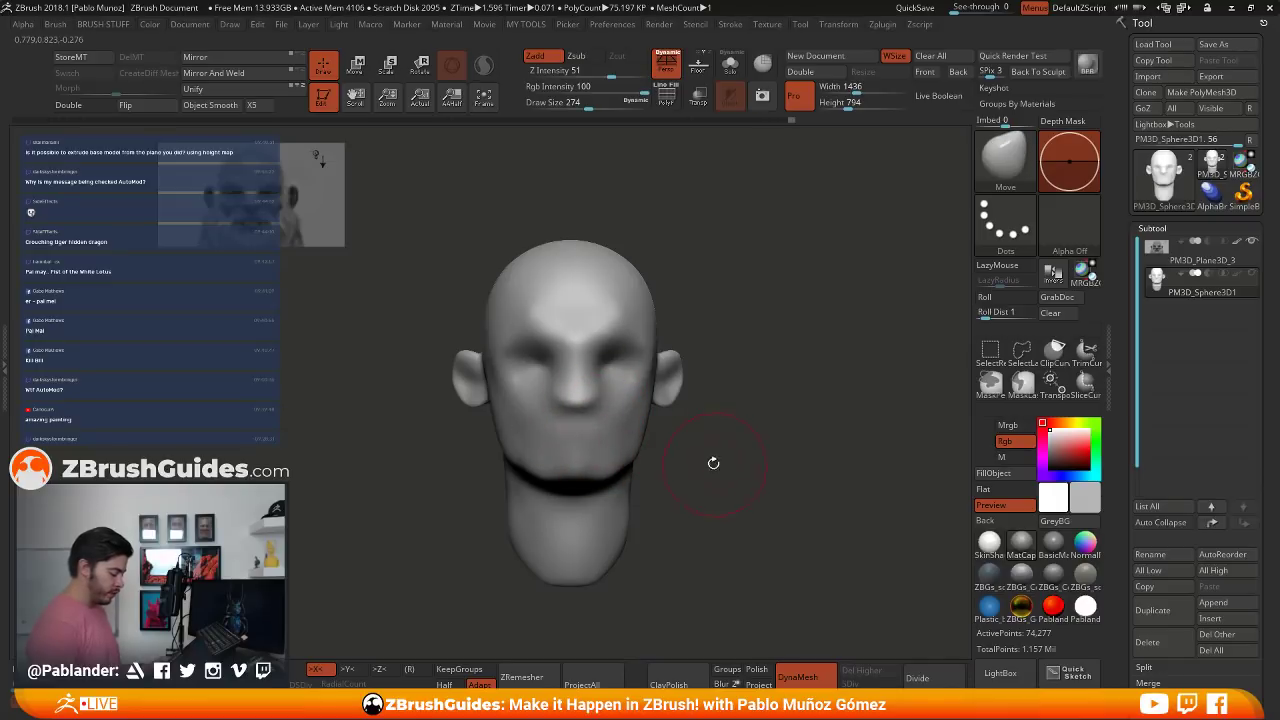
{"action": "right_click_drag", "start_coordinate": [690, 426], "coordinate": [683, 402], "text": "alt"}
{"action": "key", "text": "s"}
{"action": "left_click_drag", "start_coordinate": [683, 402], "coordinate": [688, 402]}
{"action": "right_click_drag", "start_coordinate": [722, 339], "coordinate": [682, 364], "text": "alt"}
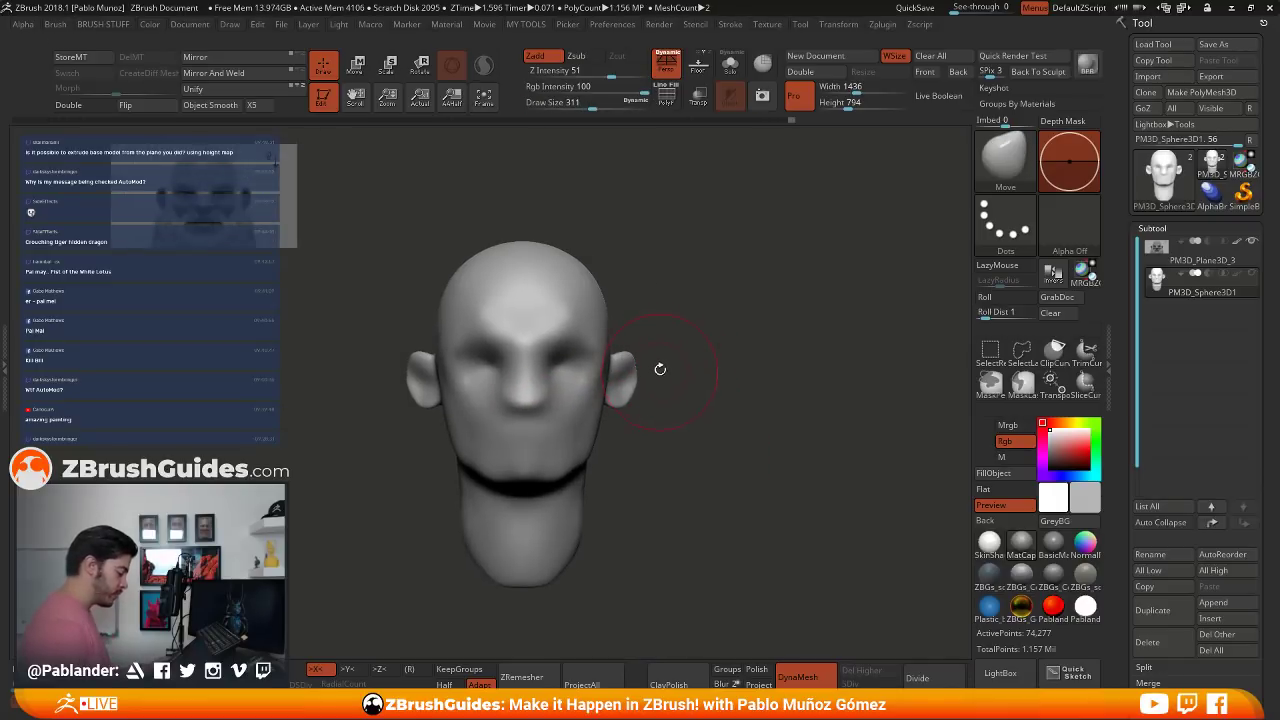
- Reshape the ears and their rims with the Move brush at draw size 182
{"action": "key", "text": "space"}
{"action": "left_click_drag", "start_coordinate": [708, 331], "coordinate": [699, 331]}
{"action": "mouse_move", "coordinate": [717, 300]}
{"action": "right_mouse_down"}
{"action": "mouse_move", "coordinate": [662, 335]}
{"action": "mouse_move", "coordinate": [691, 337]}
{"action": "mouse_move", "coordinate": [615, 330]}
{"action": "mouse_move", "coordinate": [717, 319]}
{"action": "right_mouse_up"}
{"action": "key", "text": "space"}
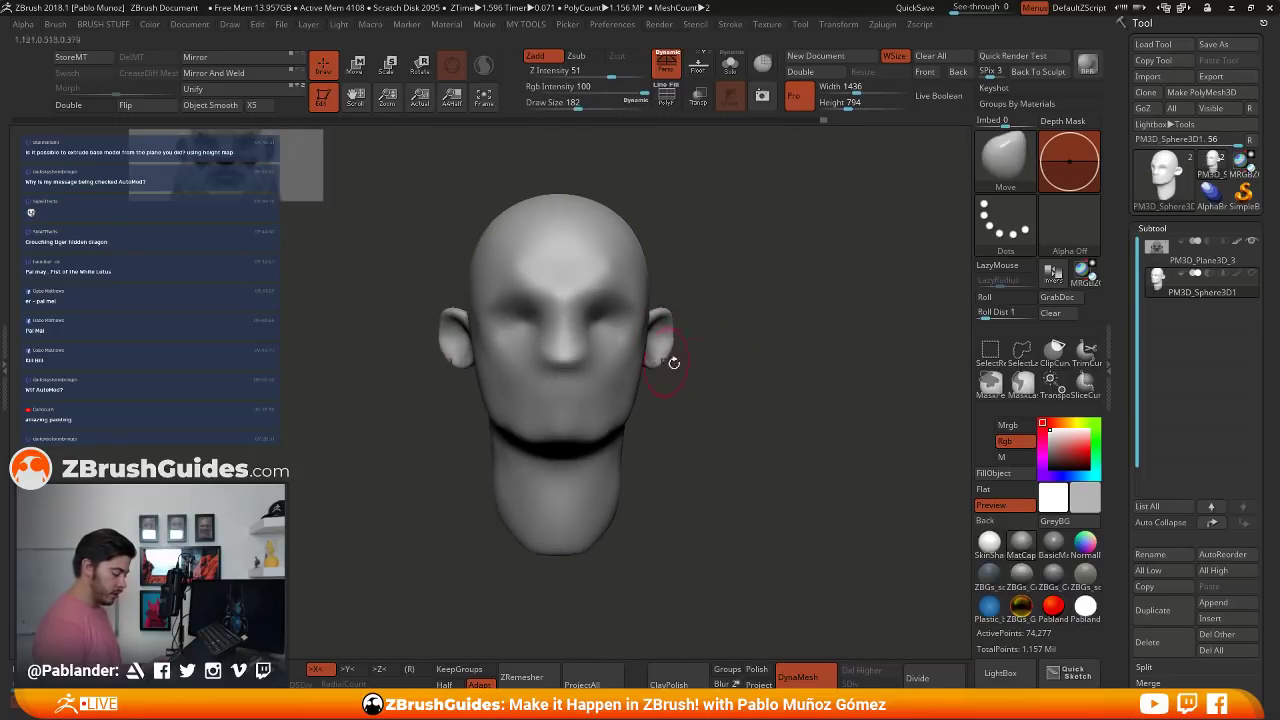
{"action": "right_click_drag", "start_coordinate": [674, 362], "coordinate": [647, 371]}
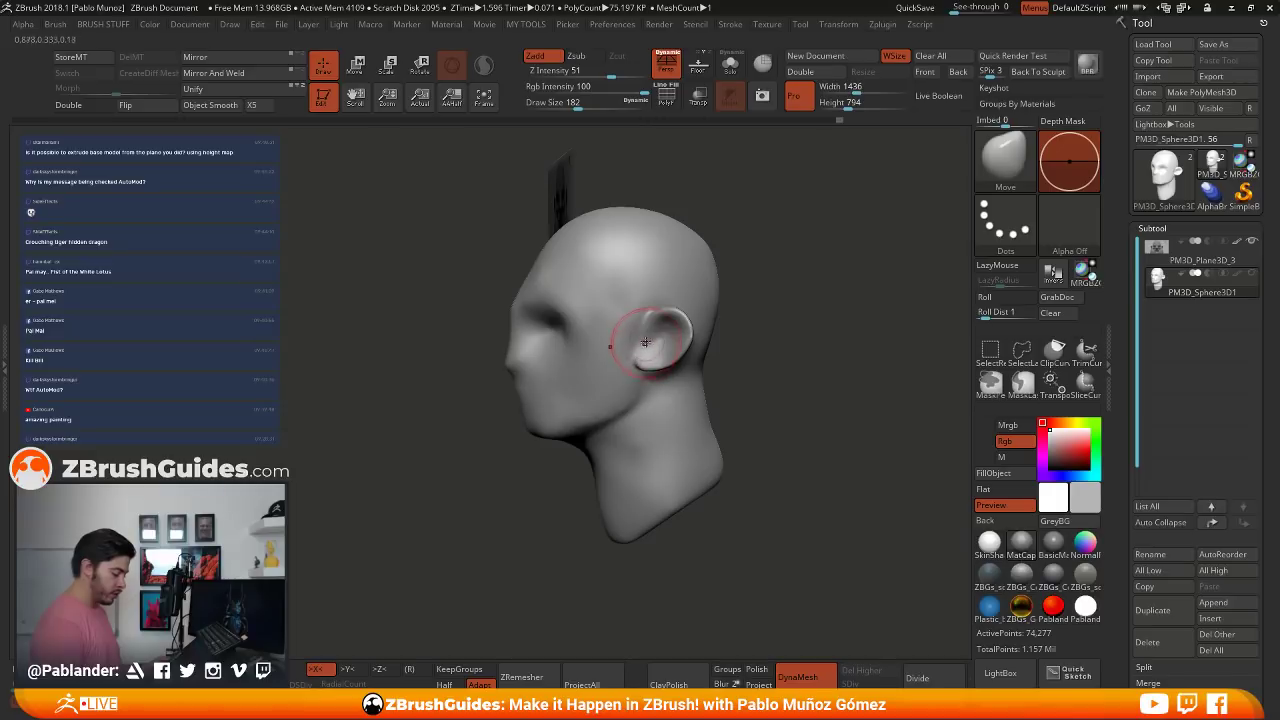
{"action": "mouse_move", "coordinate": [751, 337]}
{"action": "right_mouse_down"}
{"action": "mouse_move", "coordinate": [686, 334]}
{"action": "mouse_move", "coordinate": [657, 380]}
{"action": "right_mouse_up"}
- Hollow the lower cheeks above the jaw and refine the temples with the Move brush at draw size 207
{"action": "key", "text": "shift"}
{"action": "left_click_drag", "start_coordinate": [594, 434], "coordinate": [584, 445]}
{"action": "key", "text": "space"}
{"action": "left_click_drag", "start_coordinate": [620, 391], "coordinate": [626, 391]}
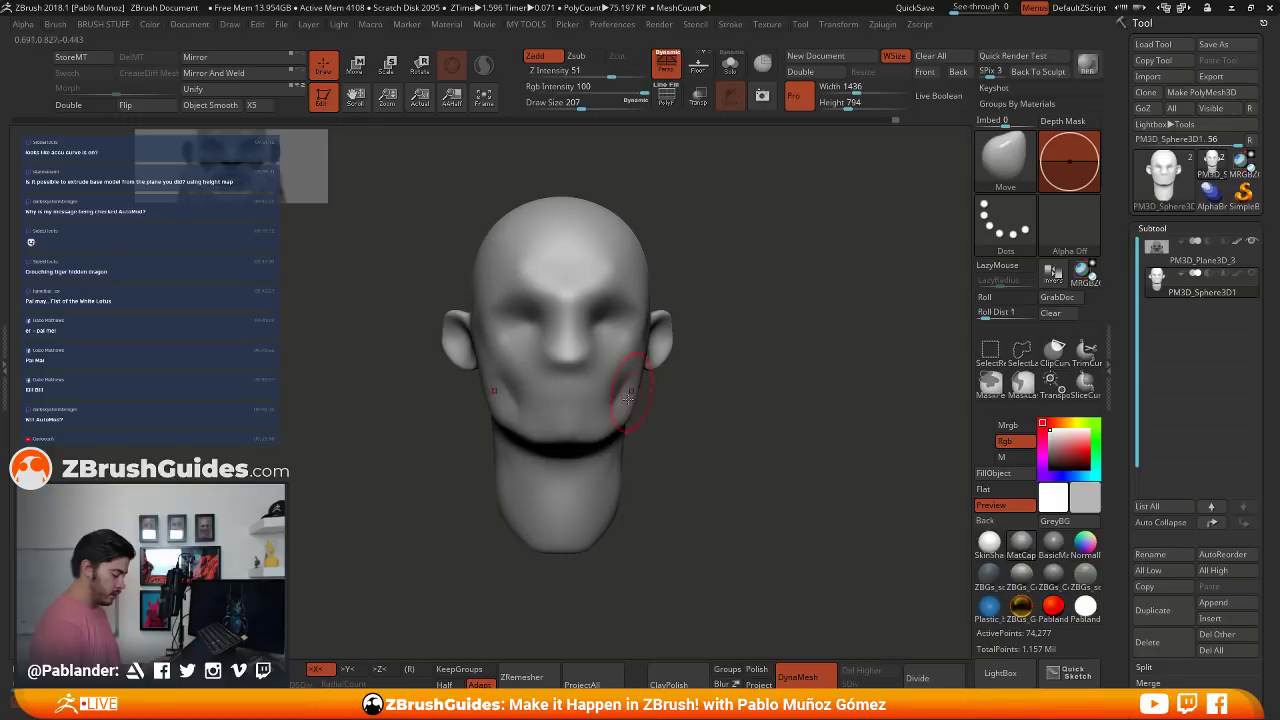
{"action": "right_click_drag", "start_coordinate": [627, 398], "coordinate": [597, 392]}
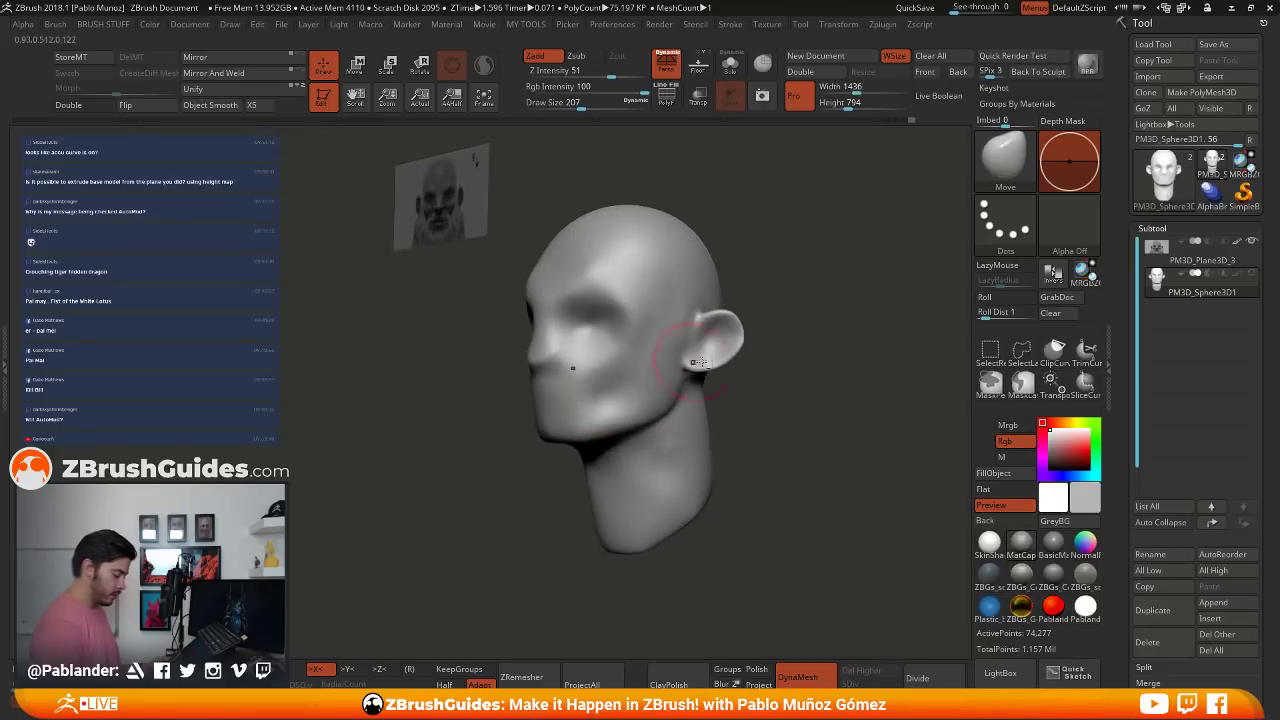
{"action": "right_click_drag", "start_coordinate": [698, 362], "coordinate": [605, 345]}
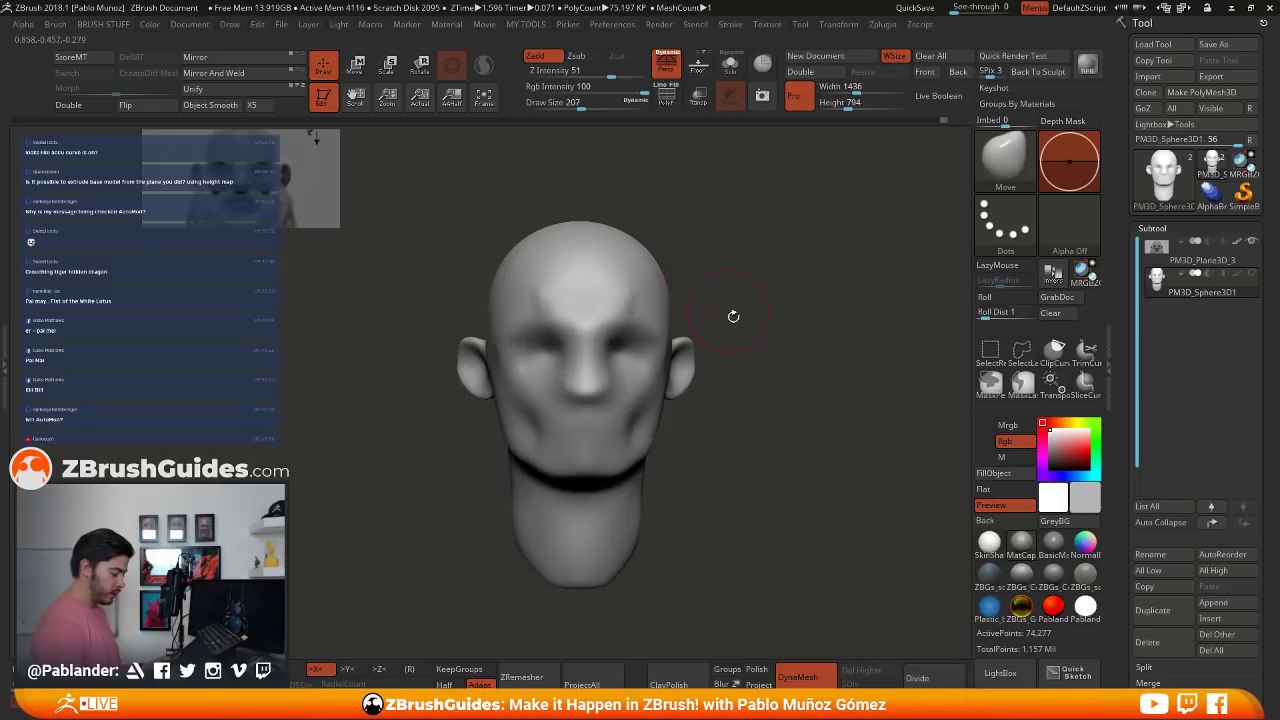
- Adjust the forehead, nose bridge and chin in profile with the Move brush at draw size 293
{"action": "right_click_drag", "start_coordinate": [733, 316], "coordinate": [636, 332], "text": "ctrl"}
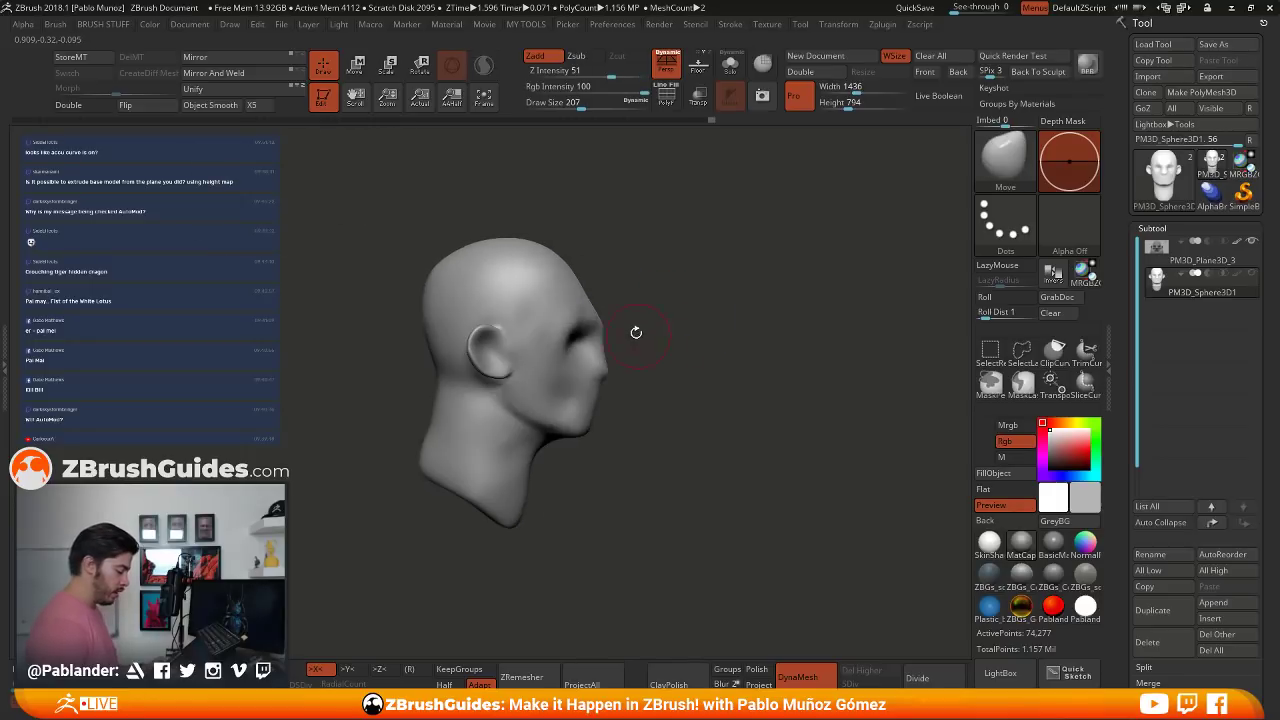
{"action": "left_click_drag", "start_coordinate": [628, 282], "coordinate": [633, 274]}
{"action": "key", "text": "space"}
{"action": "left_click_drag", "start_coordinate": [630, 273], "coordinate": [638, 272]}
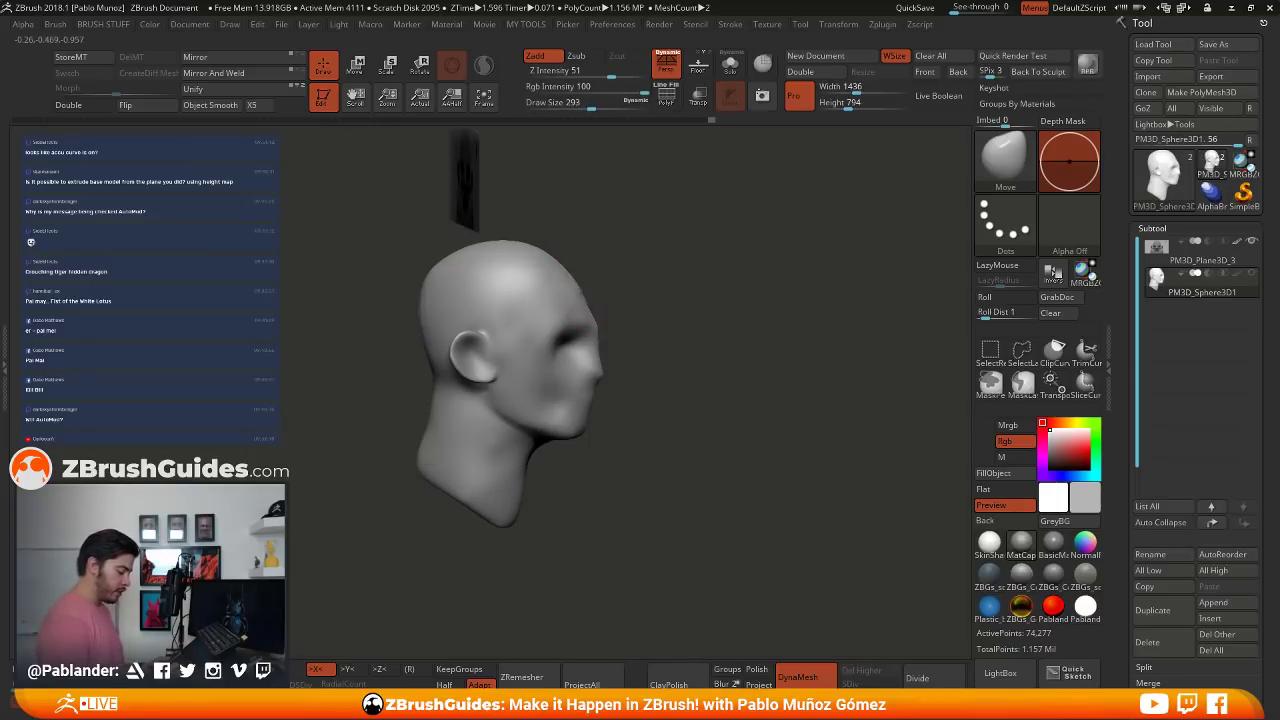
{"action": "right_click_drag", "start_coordinate": [623, 269], "coordinate": [589, 277]}
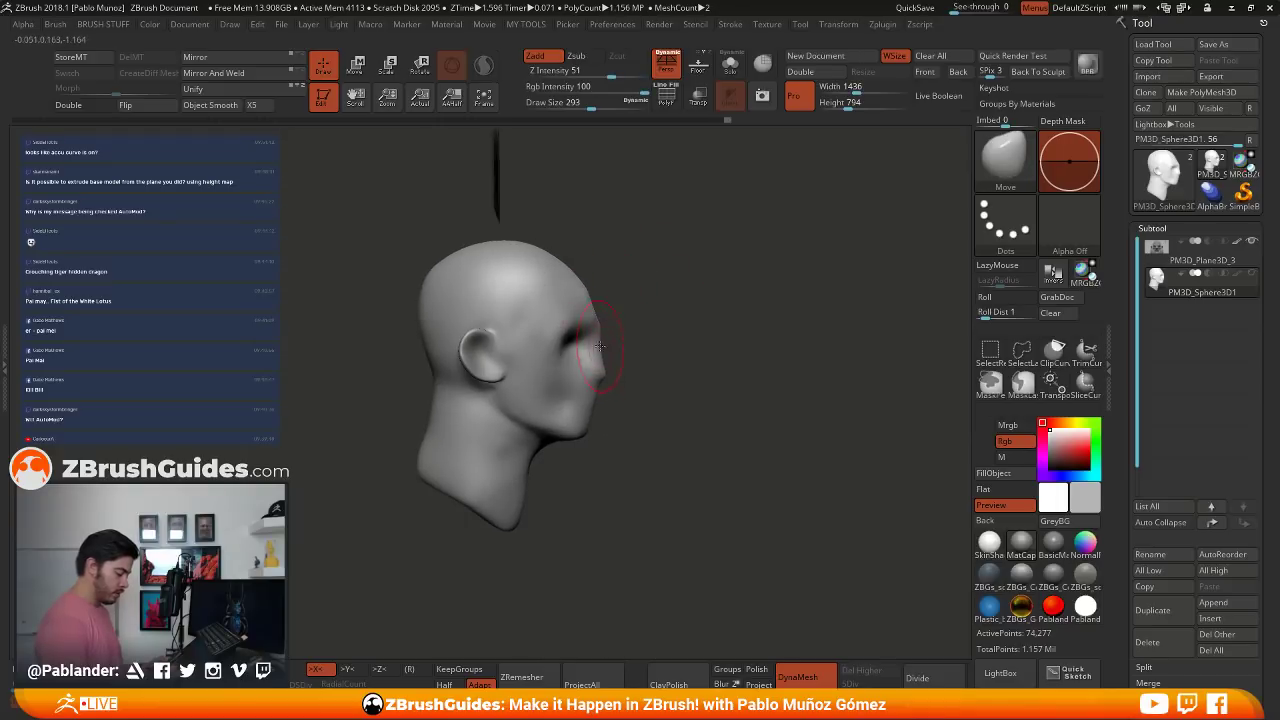
{"action": "left_click_drag", "start_coordinate": [598, 348], "coordinate": [601, 353]}
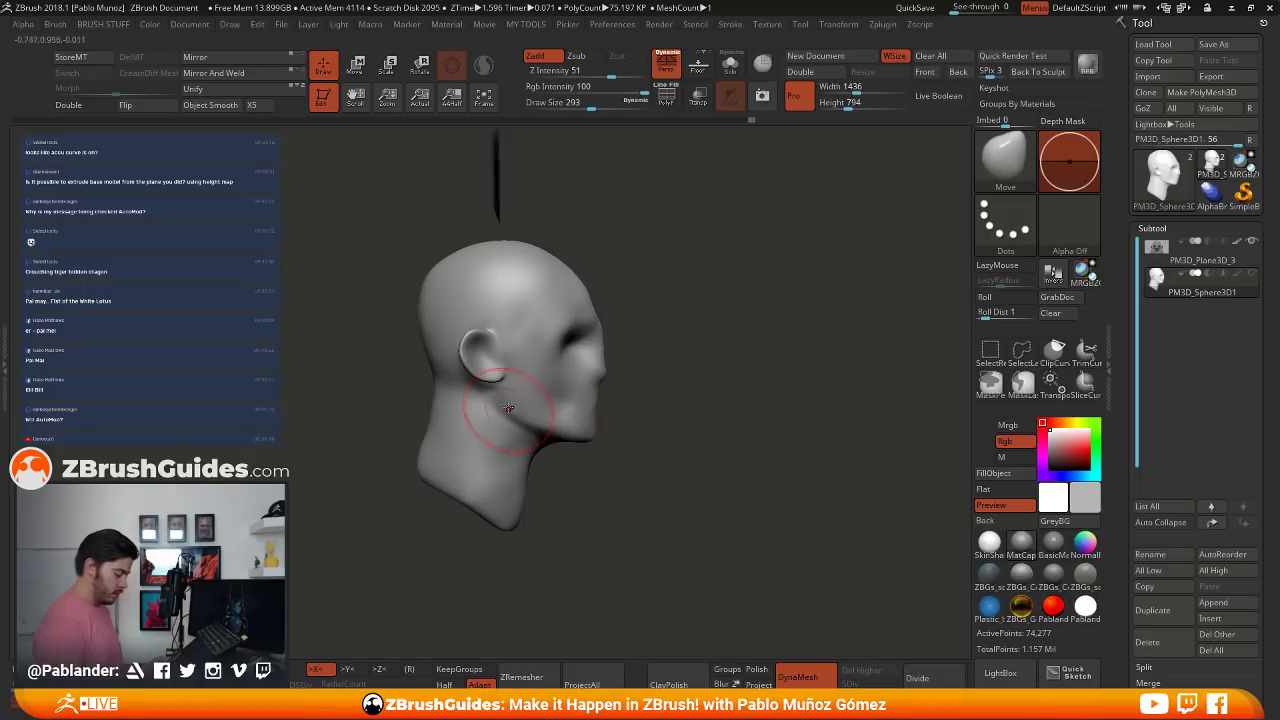
- Refine the forehead and cheek forms with the Move brush at draw size 202
{"action": "mouse_move", "coordinate": [697, 372]}
{"action": "right_mouse_down"}
{"action": "mouse_move", "coordinate": [634, 373]}
{"action": "mouse_move", "coordinate": [581, 418]}
{"action": "mouse_move", "coordinate": [603, 380]}
{"action": "mouse_move", "coordinate": [535, 364]}
{"action": "right_mouse_up"}
{"action": "key", "text": "space"}
{"action": "left_click_drag", "start_coordinate": [545, 345], "coordinate": [534, 337]}
{"action": "mouse_move", "coordinate": [534, 335]}
{"action": "right_mouse_down"}
{"action": "mouse_move", "coordinate": [697, 297]}
{"action": "mouse_move", "coordinate": [754, 350]}
{"action": "mouse_move", "coordinate": [733, 366]}
{"action": "right_mouse_up"}
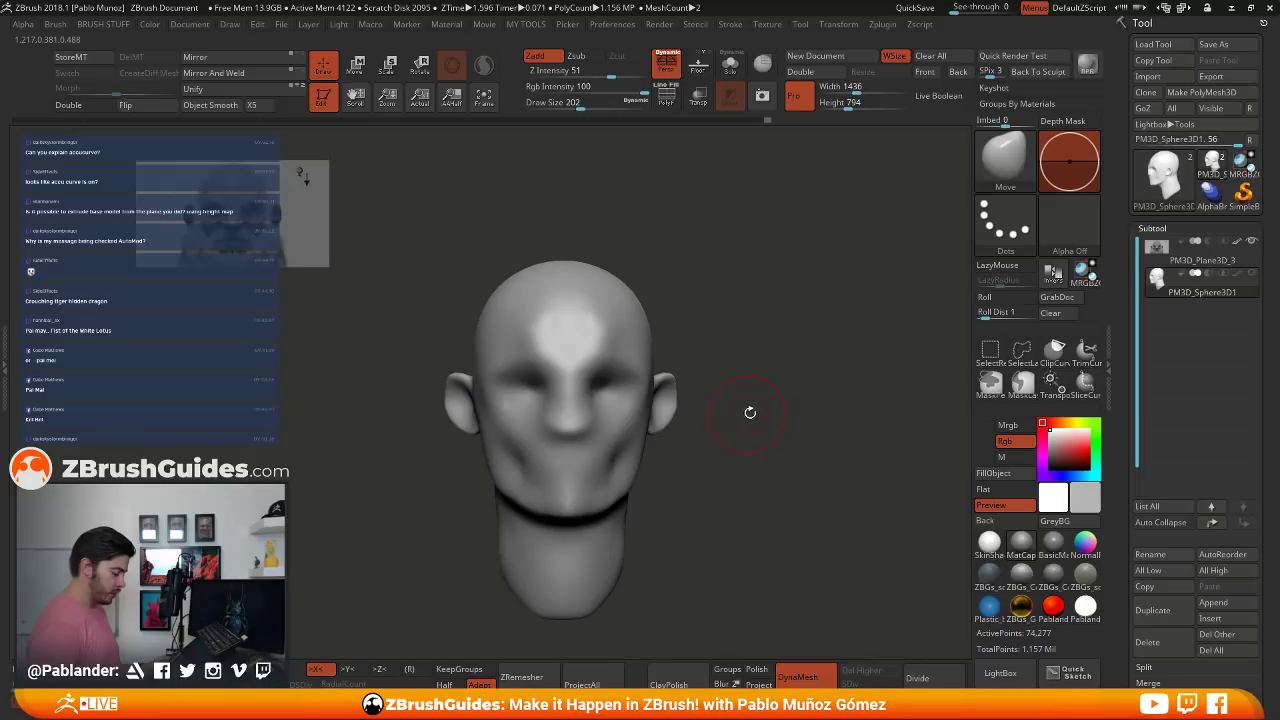
- Reduce the draw size to 140 and switch to the PM_Butterknife brush for cutting facial planes
{"action": "key", "text": "b"}
{"action": "left_click", "coordinate": [812, 138]}
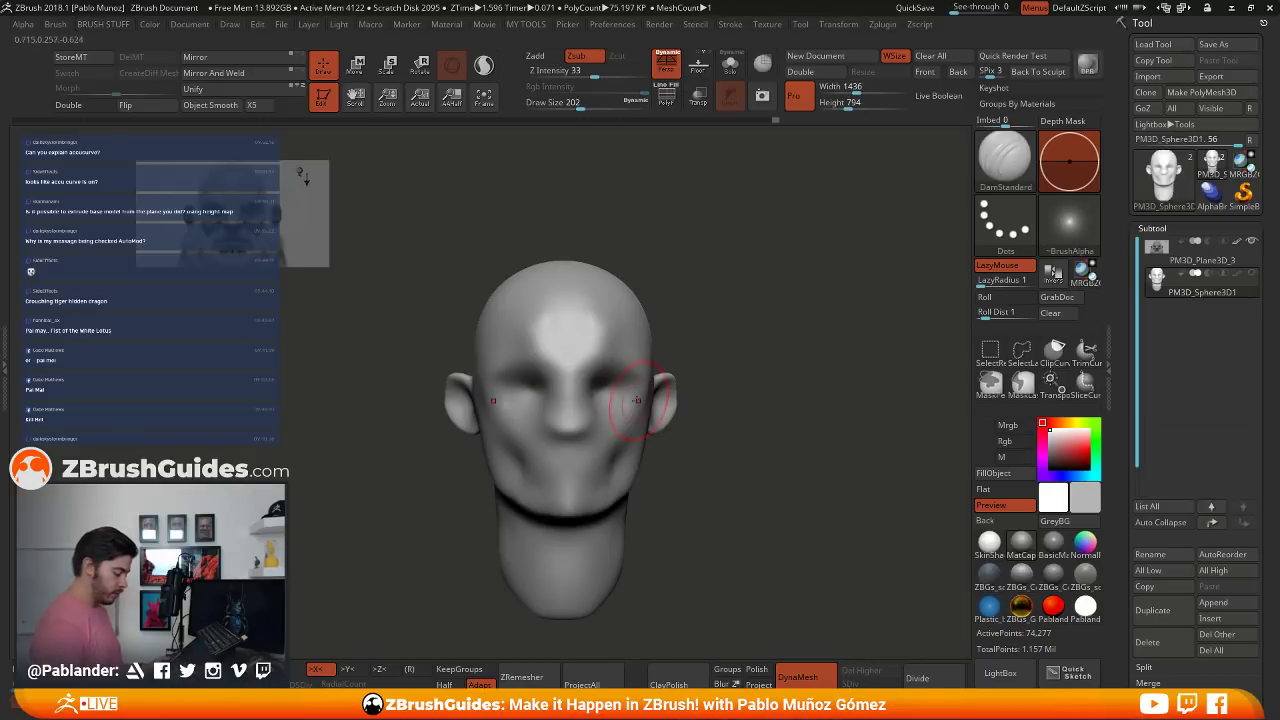
{"action": "key", "text": "space"}
{"action": "right_click_drag", "start_coordinate": [712, 327], "coordinate": [704, 315], "text": "alt"}
{"action": "key", "text": "b"}
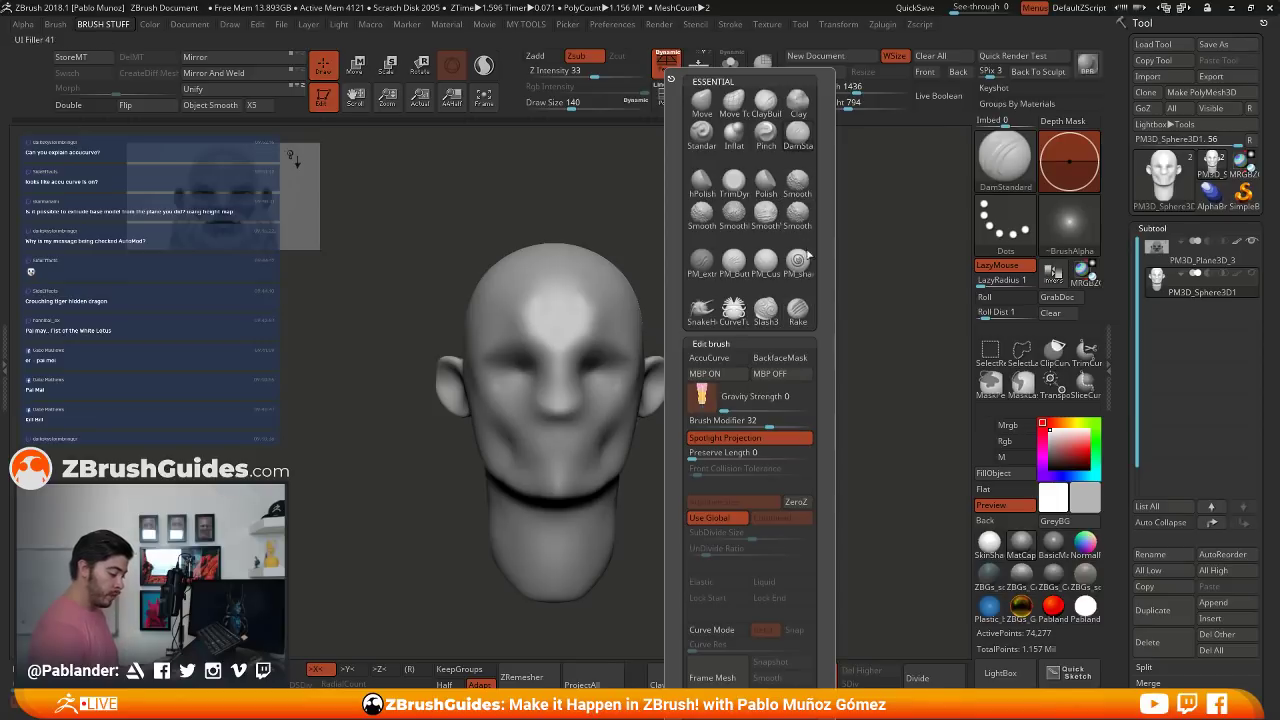
{"action": "mouse_move", "coordinate": [810, 261]}
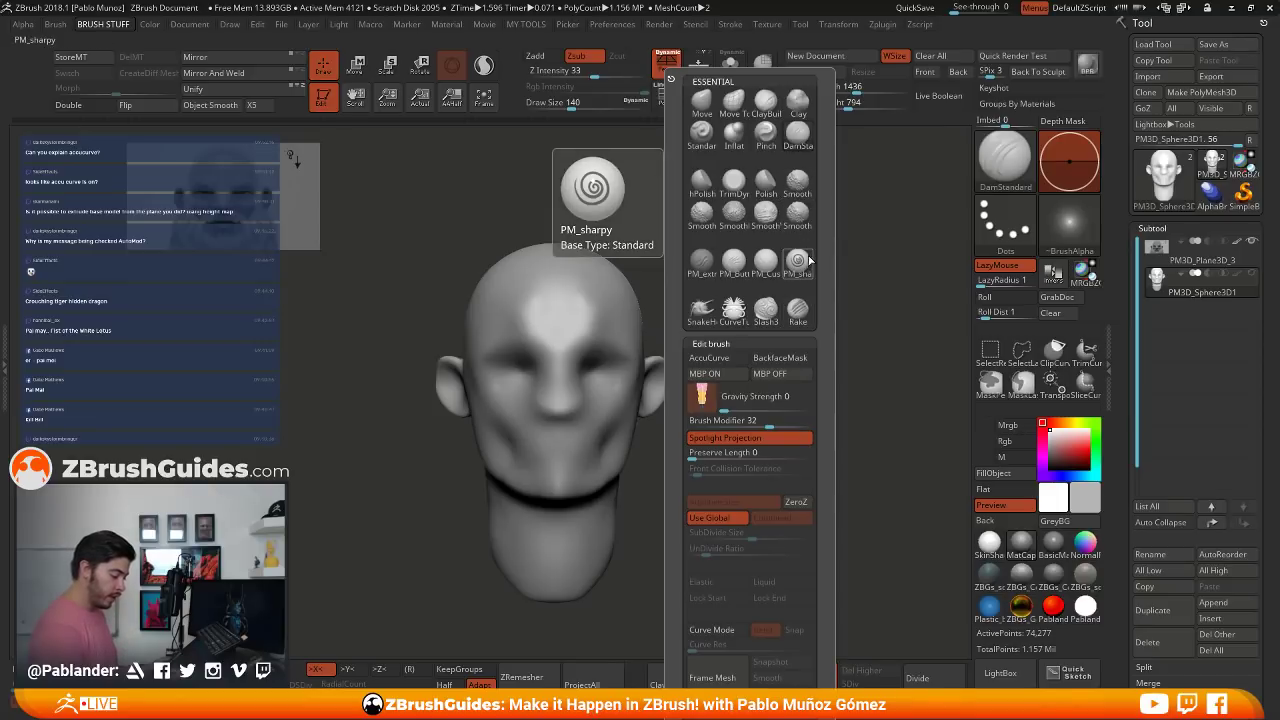
{"action": "left_click", "coordinate": [736, 263]}
- Try carving diagonal plane cuts from the temples down the cheeks with the PM_Butterknife brush, undoing the strokes
{"action": "left_click_drag", "start_coordinate": [618, 405], "coordinate": [590, 445]}
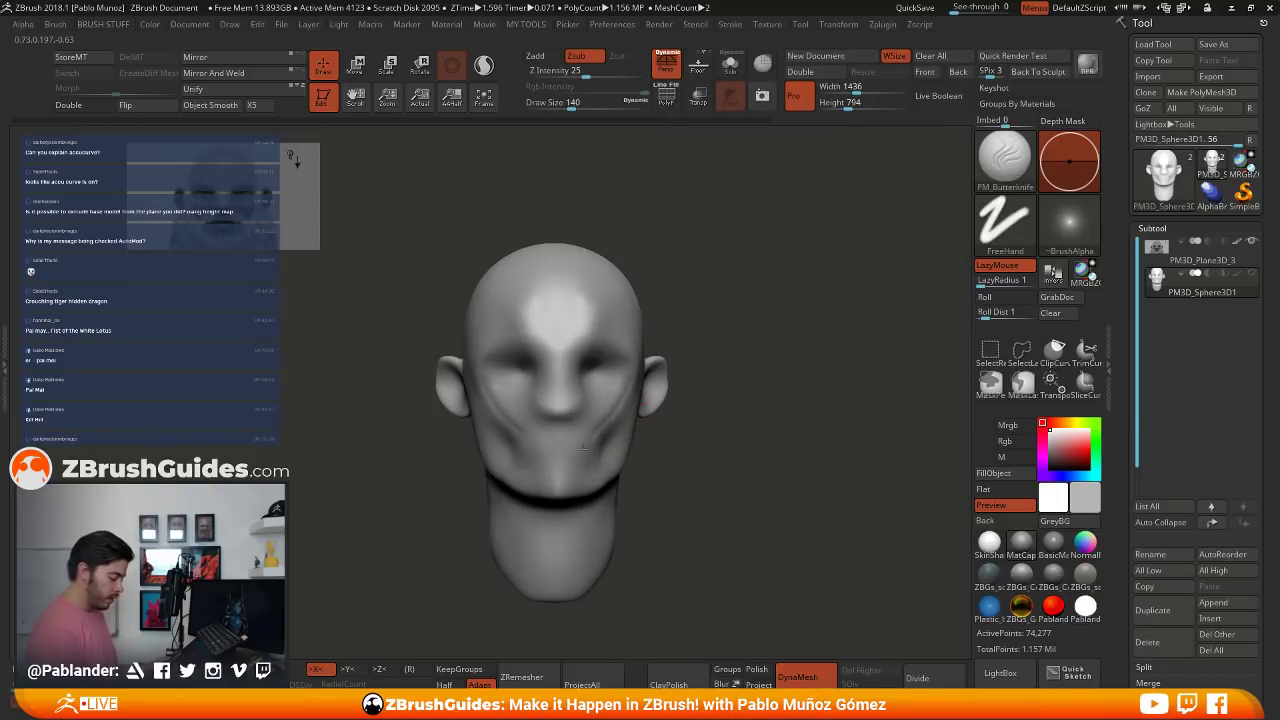
{"action": "key", "text": "ctrl+z"}
{"action": "left_click_drag", "start_coordinate": [621, 328], "coordinate": [579, 450]}
{"action": "left_click_drag", "start_coordinate": [610, 371], "coordinate": [584, 468]}
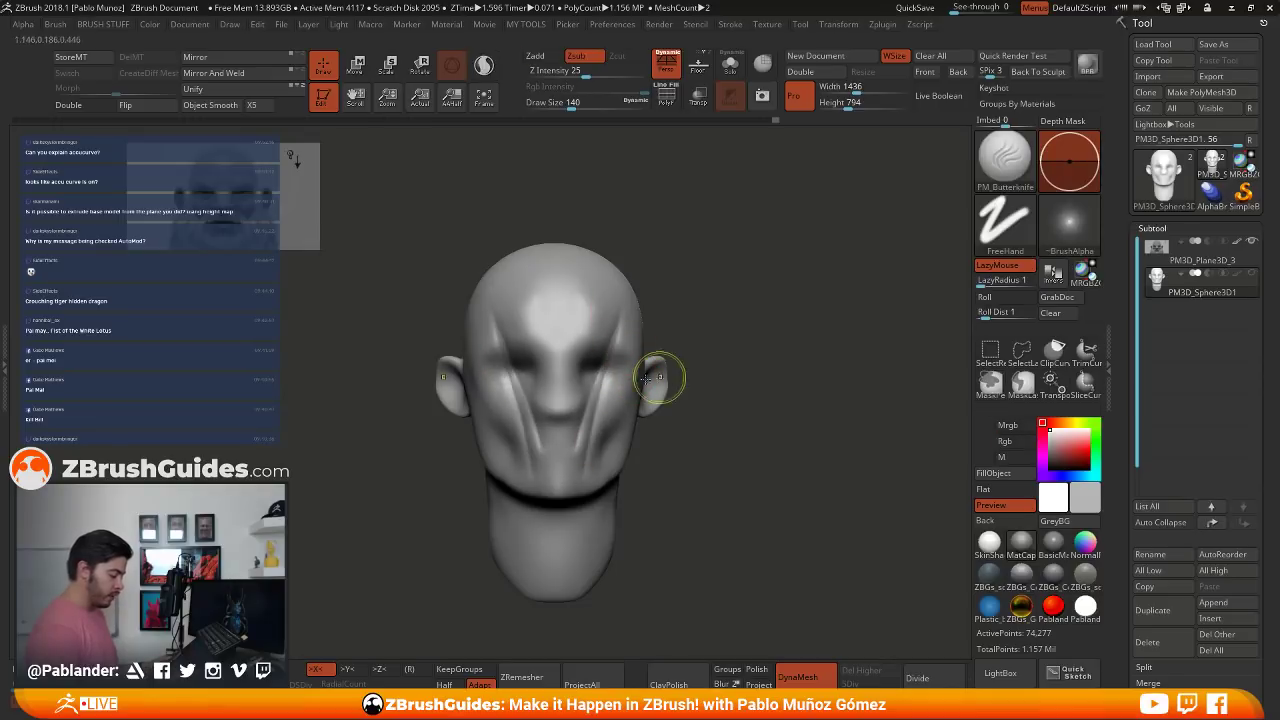
{"action": "key", "text": "ctrl+z"}
{"action": "key", "text": "ctrl+z"}
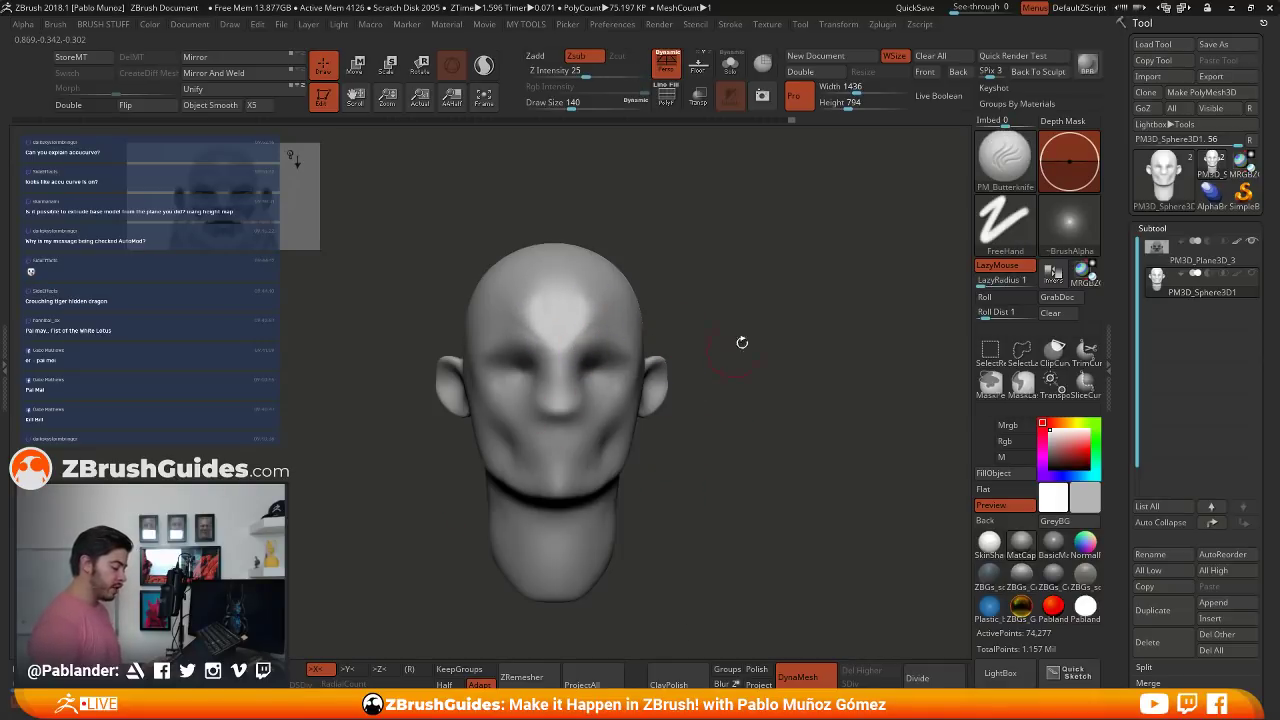
{"action": "left_click_drag", "start_coordinate": [742, 342], "coordinate": [580, 400]}
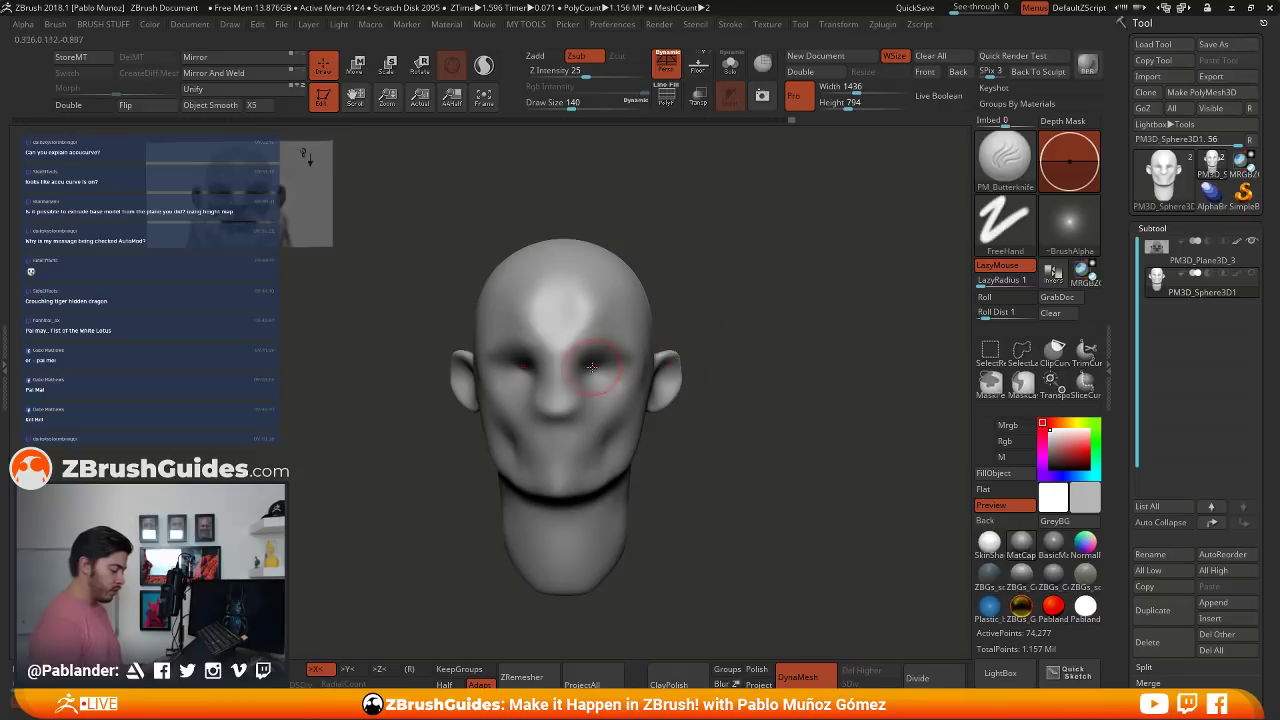
{"action": "key", "text": "b"}
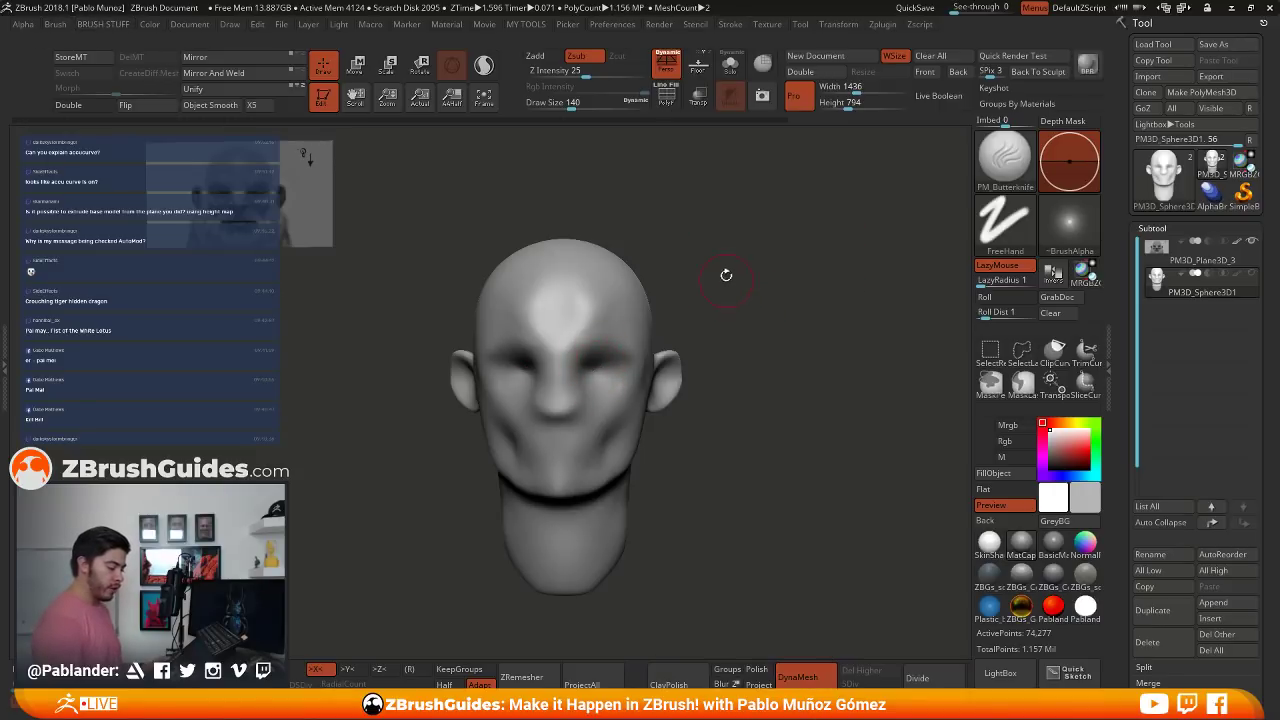
{"action": "key", "text": "b"}
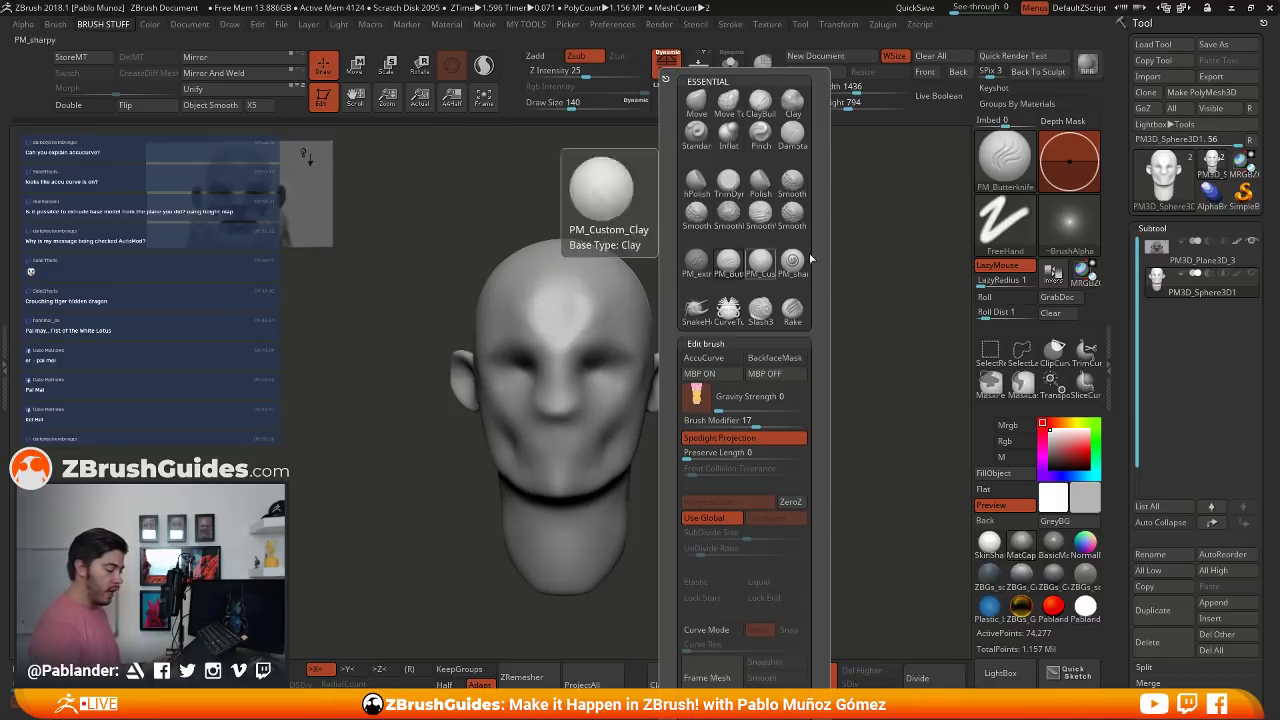
{"action": "left_click", "coordinate": [760, 260]}
{"action": "key", "text": "b"}
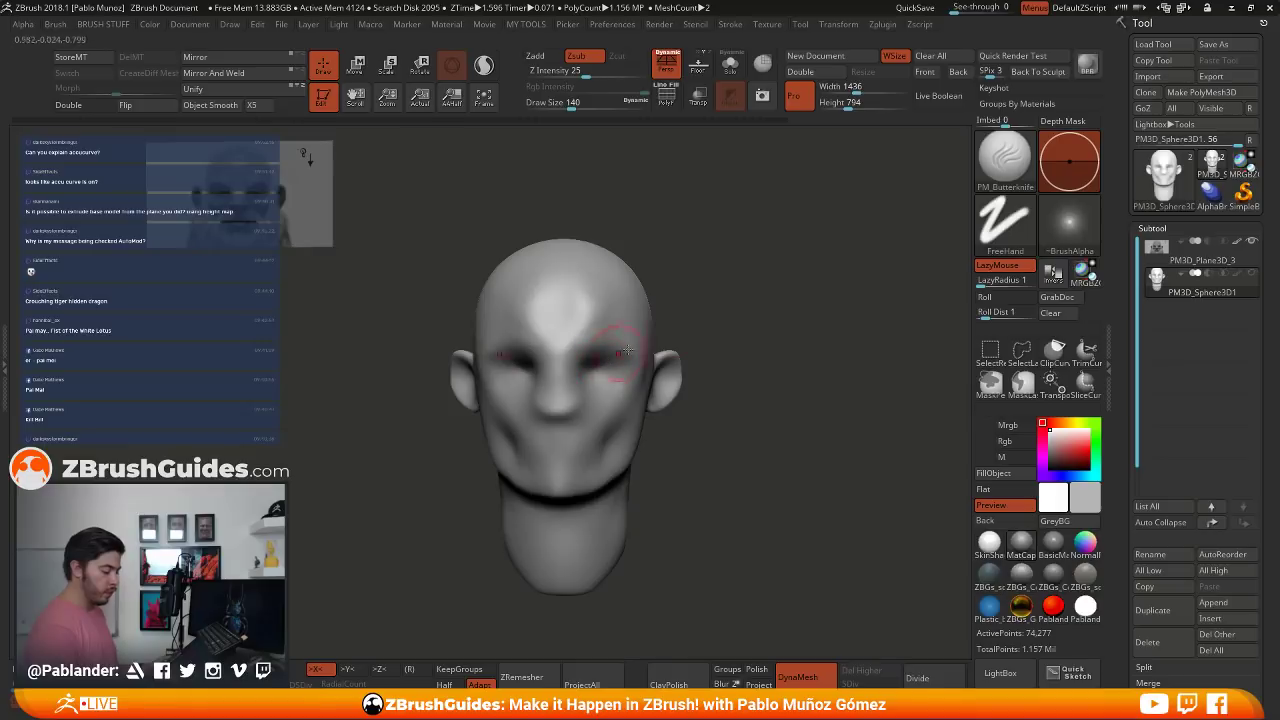
{"action": "key", "text": "b"}
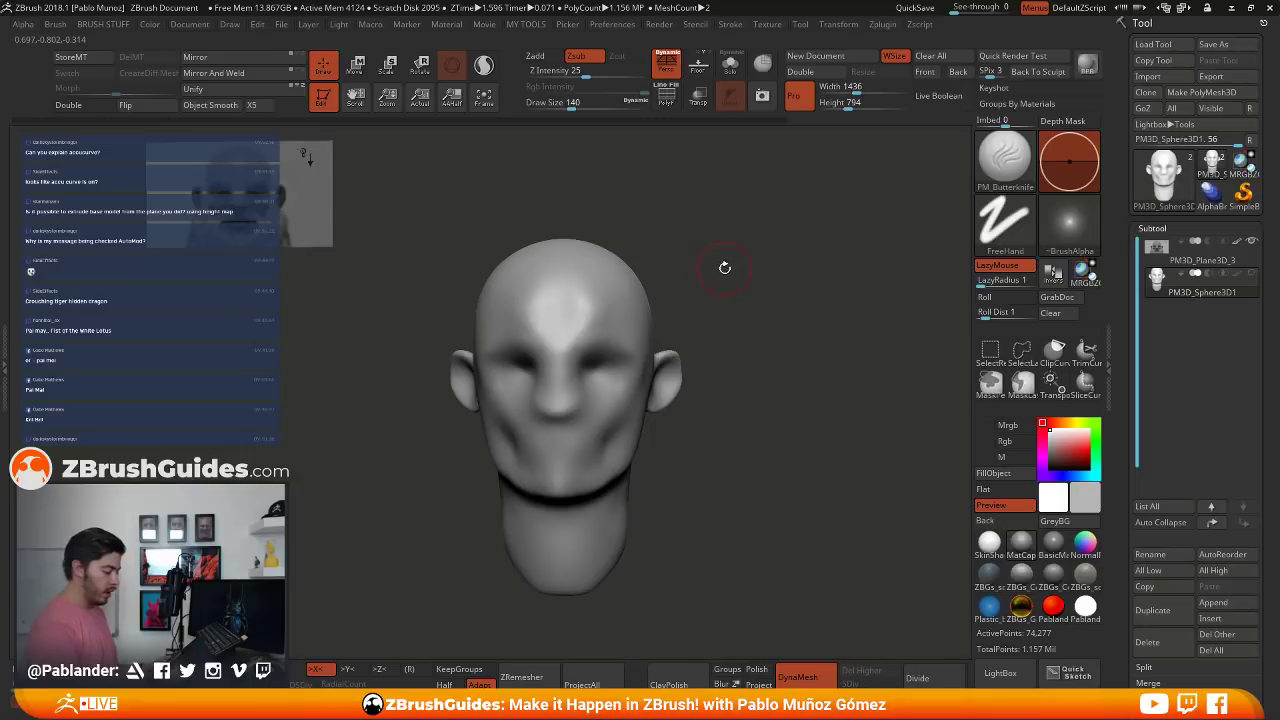
- Quick-save the project and switch to the DamStandard brush
{"action": "key", "text": "ctrl+s"}
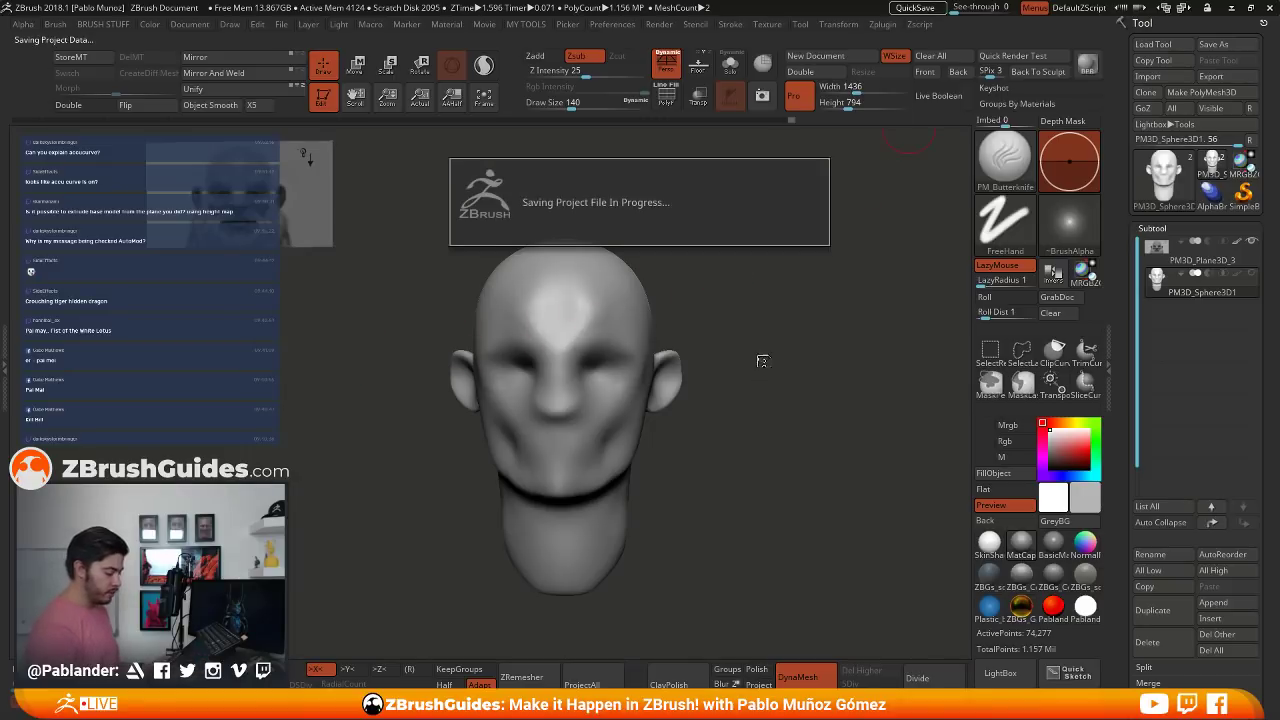
{"action": "key", "text": "b"}
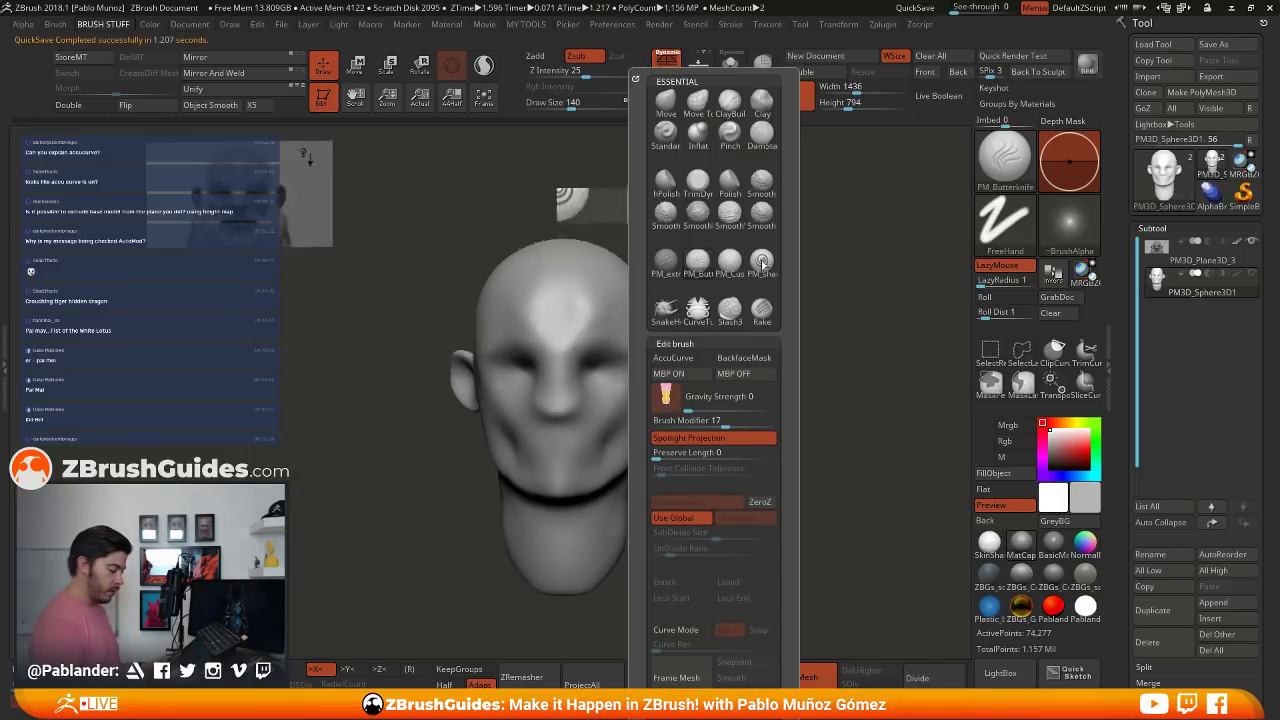
{"action": "key", "text": "d"}
{"action": "key", "text": "s"}
- Carve the eye sockets and the lower eyelid forms with the DamStandard brush at draw size 140
{"action": "mouse_move", "coordinate": [720, 400]}
{"action": "left_mouse_down"}
{"action": "mouse_move", "coordinate": [571, 400]}
{"action": "mouse_move", "coordinate": [566, 420]}
{"action": "mouse_move", "coordinate": [588, 420]}
{"action": "left_mouse_up"}
{"action": "mouse_move", "coordinate": [450, 420]}
{"action": "left_mouse_down"}
{"action": "mouse_move", "coordinate": [582, 418]}
{"action": "mouse_move", "coordinate": [552, 410]}
{"action": "left_mouse_up"}
{"action": "left_click_drag", "start_coordinate": [683, 377], "coordinate": [590, 380]}
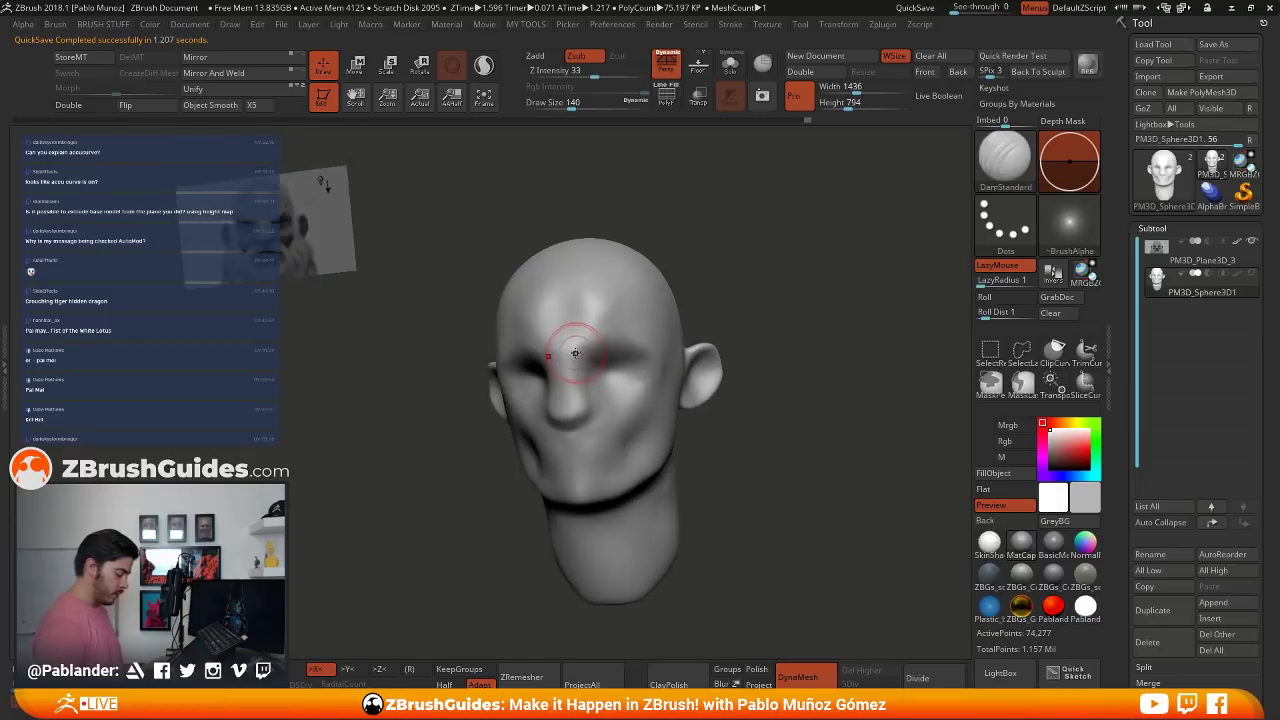
{"action": "right_click_drag", "start_coordinate": [588, 392], "coordinate": [652, 390]}
{"action": "left_click_drag", "start_coordinate": [582, 358], "coordinate": [590, 410], "text": "shift"}
{"action": "key", "text": "b"}
{"action": "key", "text": "d"}
{"action": "key", "text": "s"}
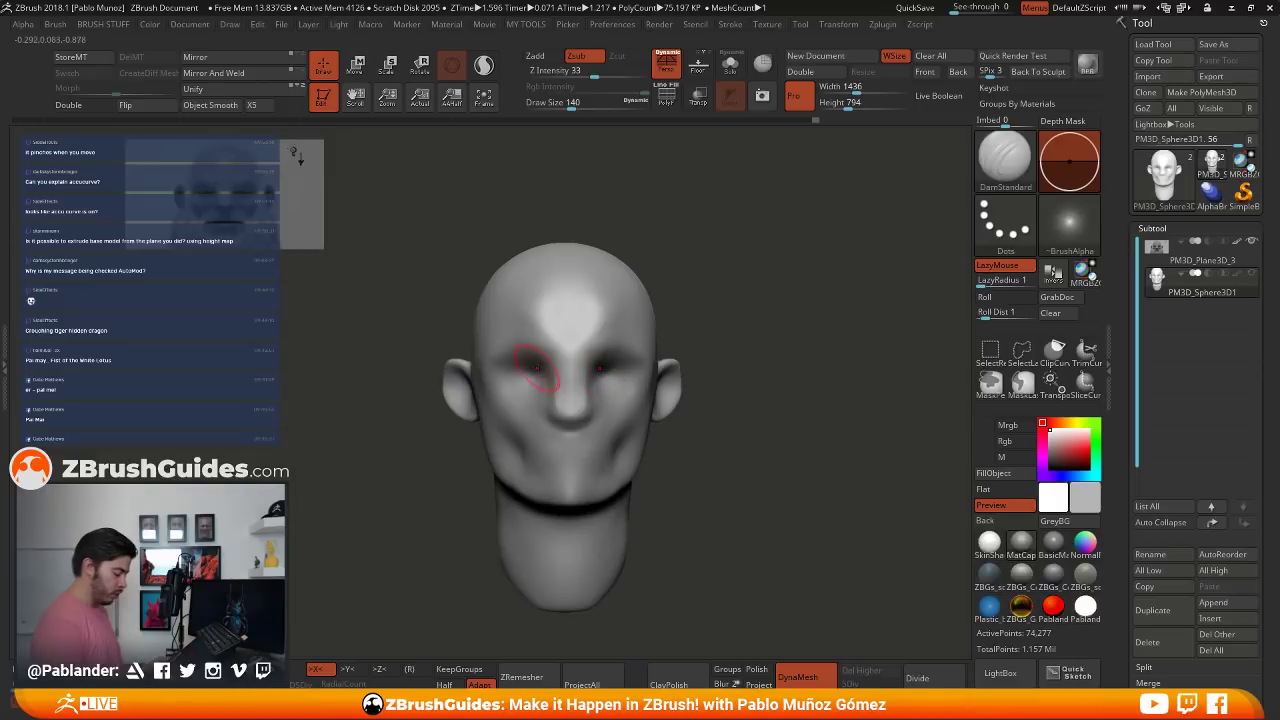
{"action": "left_click_drag", "start_coordinate": [531, 372], "coordinate": [513, 380]}
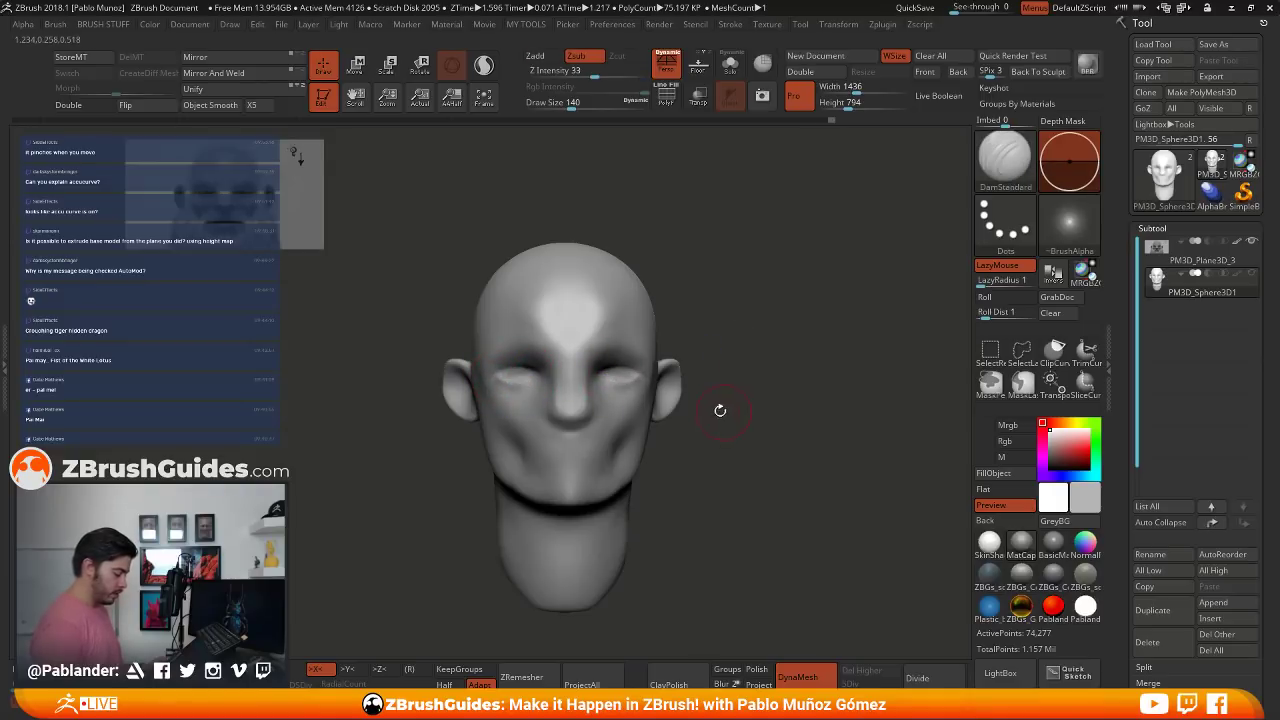
- Carve the cheek hollows and the folds from nose to jaw, and cut in the mouth line above the chin
{"action": "left_click_drag", "start_coordinate": [720, 409], "coordinate": [673, 393]}
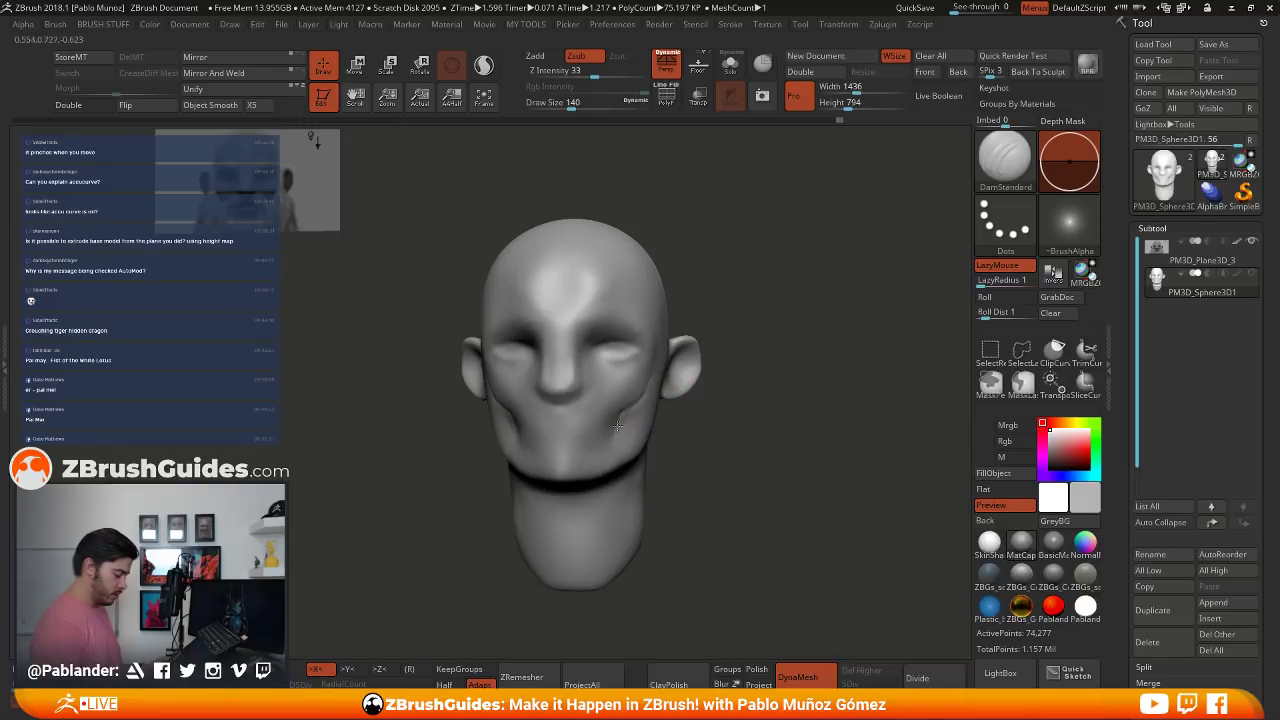
{"action": "left_click_drag", "start_coordinate": [732, 432], "coordinate": [636, 428]}
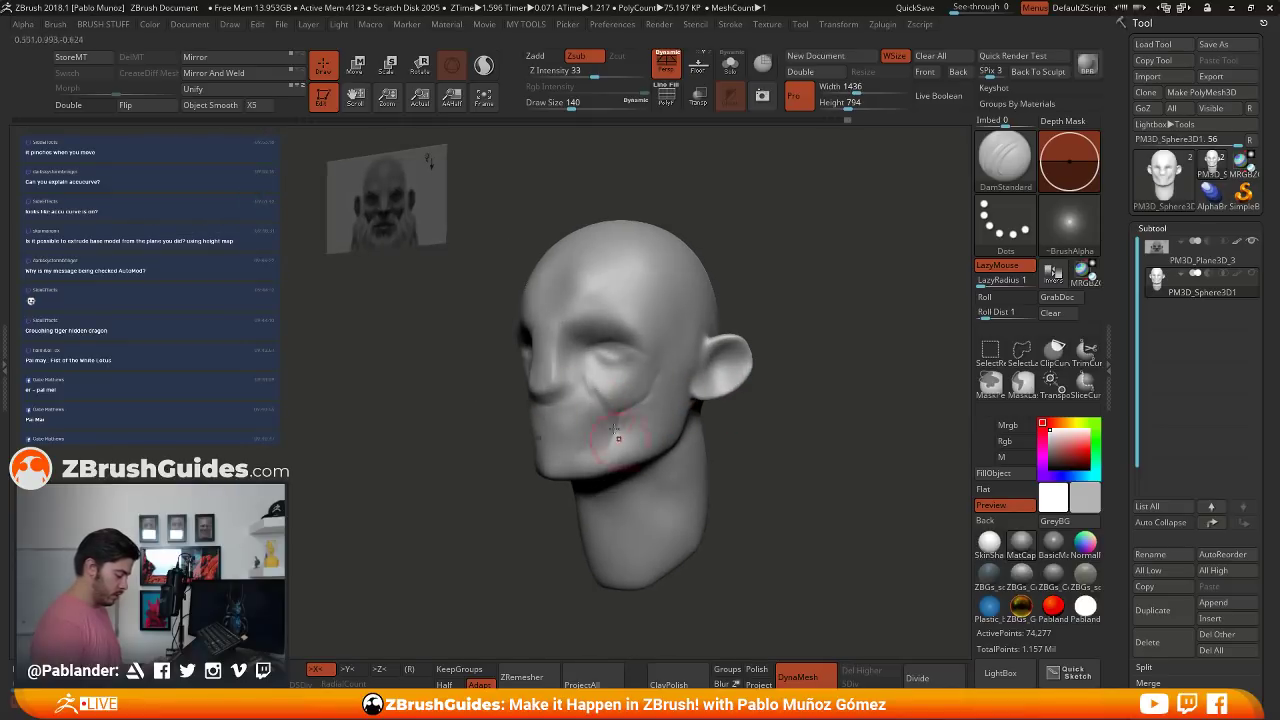
{"action": "mouse_move", "coordinate": [594, 379]}
{"action": "left_mouse_down"}
{"action": "mouse_move", "coordinate": [619, 446]}
{"action": "mouse_move", "coordinate": [617, 432]}
{"action": "left_mouse_up"}
{"action": "left_click_drag", "start_coordinate": [528, 438], "coordinate": [691, 399]}
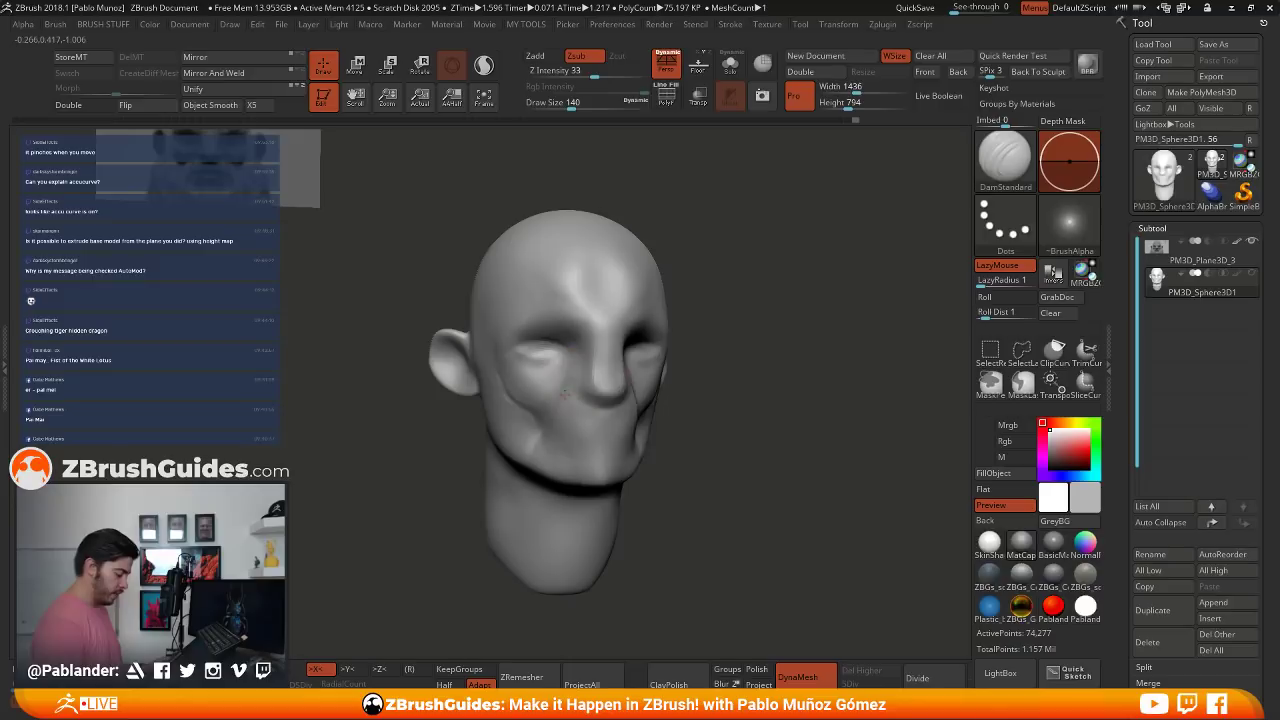
{"action": "left_click_drag", "start_coordinate": [695, 443], "coordinate": [677, 411]}
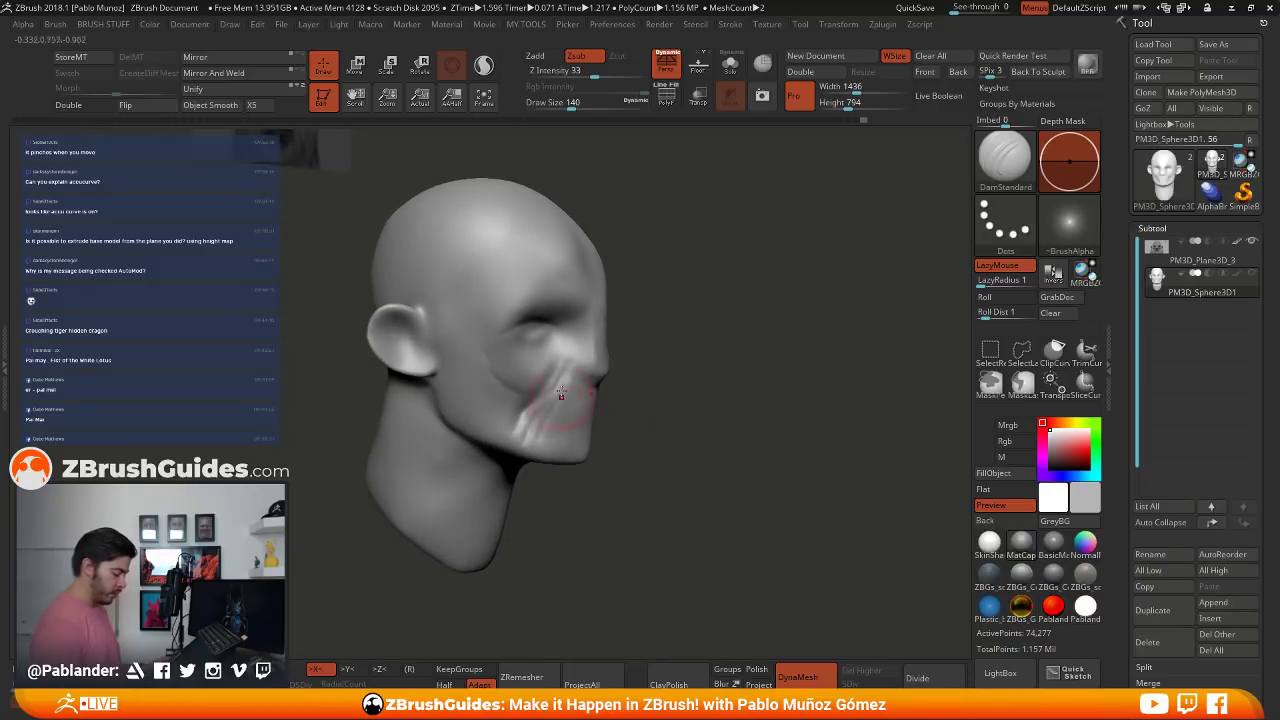
{"action": "mouse_move", "coordinate": [570, 357]}
{"action": "left_mouse_down"}
{"action": "mouse_move", "coordinate": [529, 440]}
{"action": "mouse_move", "coordinate": [700, 391]}
{"action": "left_mouse_up"}
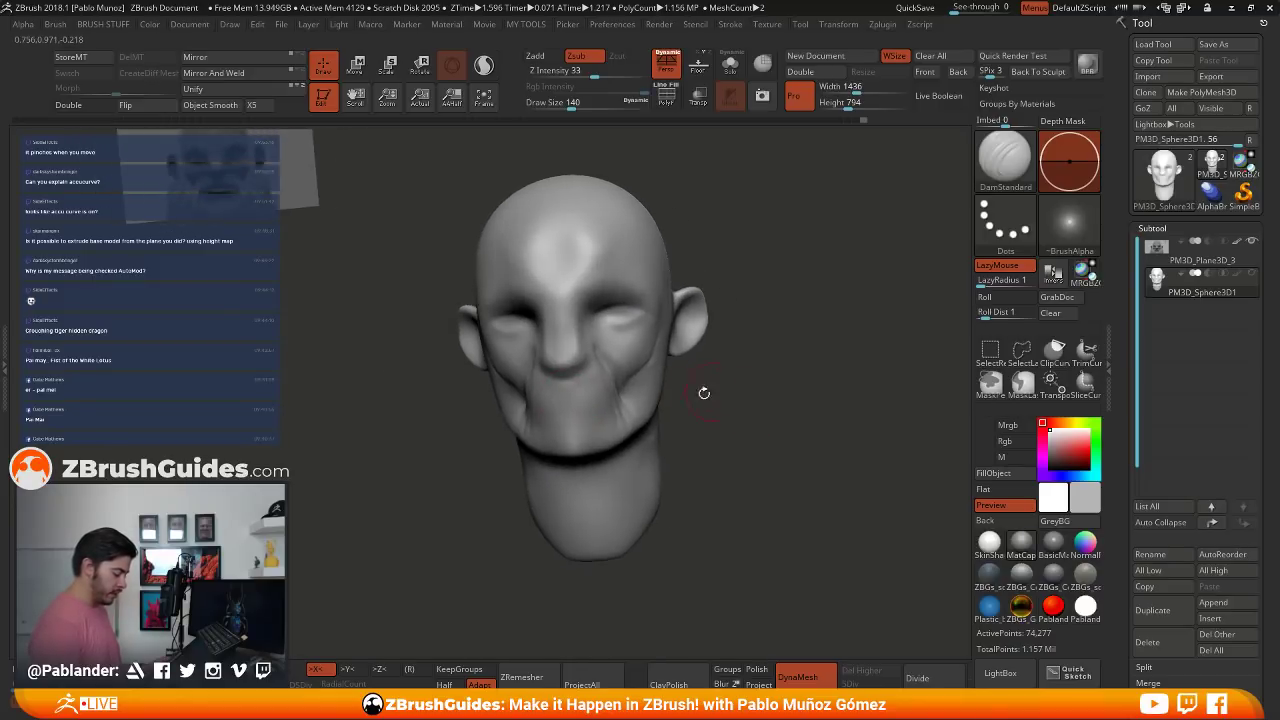
{"action": "mouse_move", "coordinate": [618, 394]}
{"action": "left_mouse_down"}
{"action": "mouse_move", "coordinate": [627, 422]}
{"action": "mouse_move", "coordinate": [601, 420]}
{"action": "mouse_move", "coordinate": [600, 397]}
{"action": "mouse_move", "coordinate": [581, 402]}
{"action": "mouse_move", "coordinate": [600, 400]}
{"action": "left_mouse_up"}
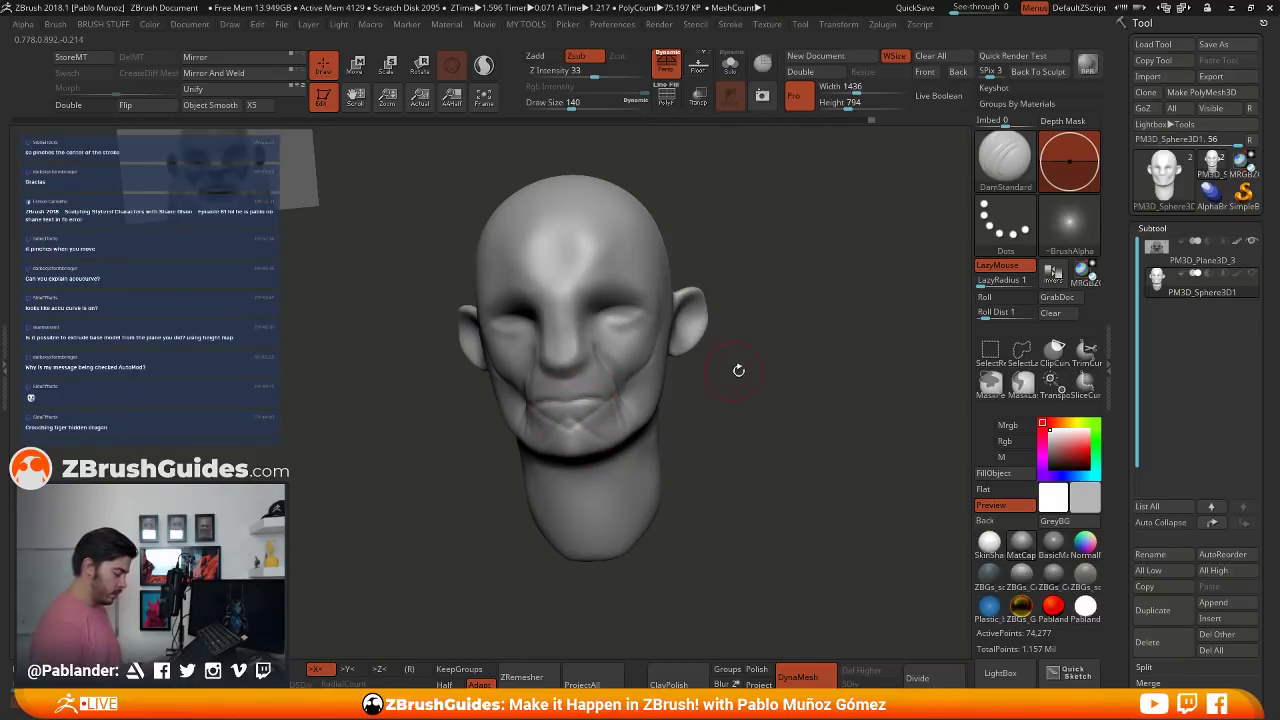
- Carve diagonal frown creases above the brows and a cheekbone line running back toward the ear
{"action": "left_click_drag", "start_coordinate": [738, 370], "coordinate": [710, 370]}
{"action": "mouse_move", "coordinate": [605, 252]}
{"action": "left_mouse_down"}
{"action": "mouse_move", "coordinate": [584, 296]}
{"action": "mouse_move", "coordinate": [625, 284]}
{"action": "left_mouse_up"}
{"action": "left_click_drag", "start_coordinate": [785, 306], "coordinate": [706, 304]}
{"action": "left_click_drag", "start_coordinate": [659, 382], "coordinate": [698, 330]}
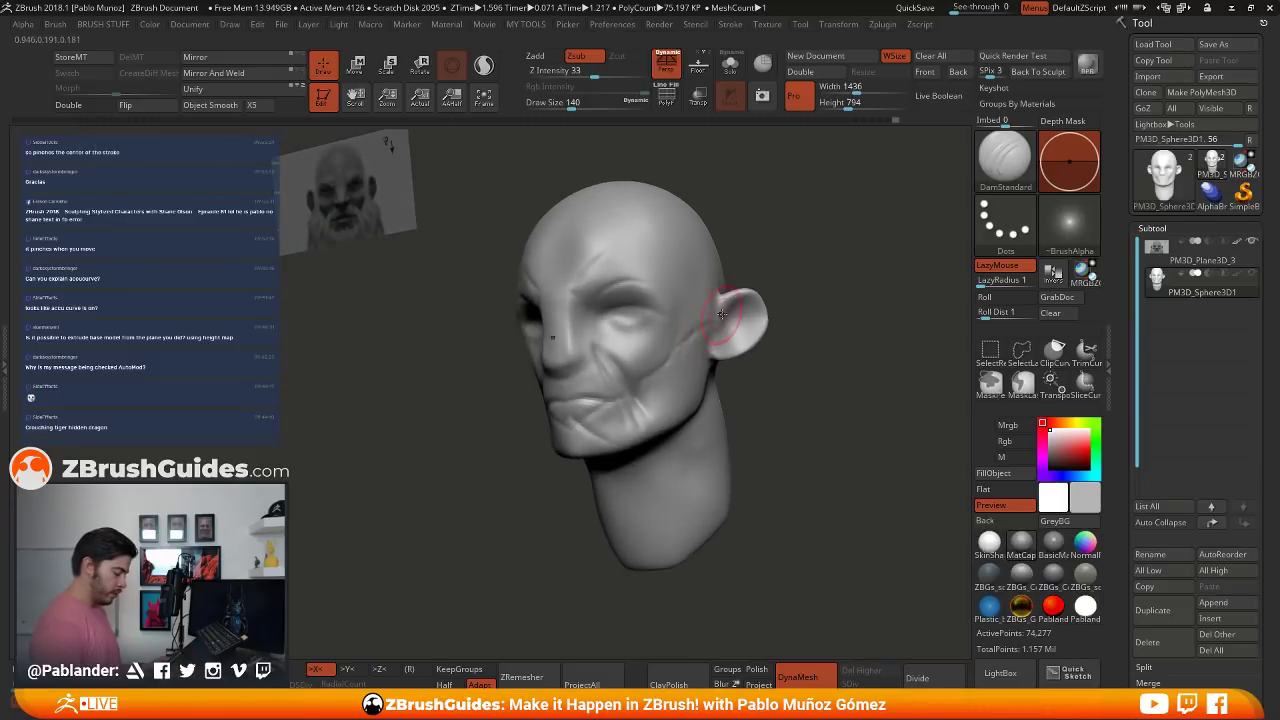
- Define the brow crease, the outer eye corner and the bag below the eye with DamStandard strokes
{"action": "mouse_move", "coordinate": [790, 320]}
{"action": "left_mouse_down"}
{"action": "mouse_move", "coordinate": [705, 325]}
{"action": "mouse_move", "coordinate": [609, 366]}
{"action": "left_mouse_up"}
{"action": "mouse_move", "coordinate": [609, 366]}
{"action": "right_mouse_down", "text": "ctrl"}
{"action": "mouse_move", "coordinate": [525, 352]}
{"action": "mouse_move", "coordinate": [565, 338]}
{"action": "right_mouse_up", "text": "ctrl"}
{"action": "mouse_move", "coordinate": [580, 272]}
{"action": "left_mouse_down"}
{"action": "mouse_move", "coordinate": [557, 271]}
{"action": "mouse_move", "coordinate": [552, 256]}
{"action": "left_mouse_up"}
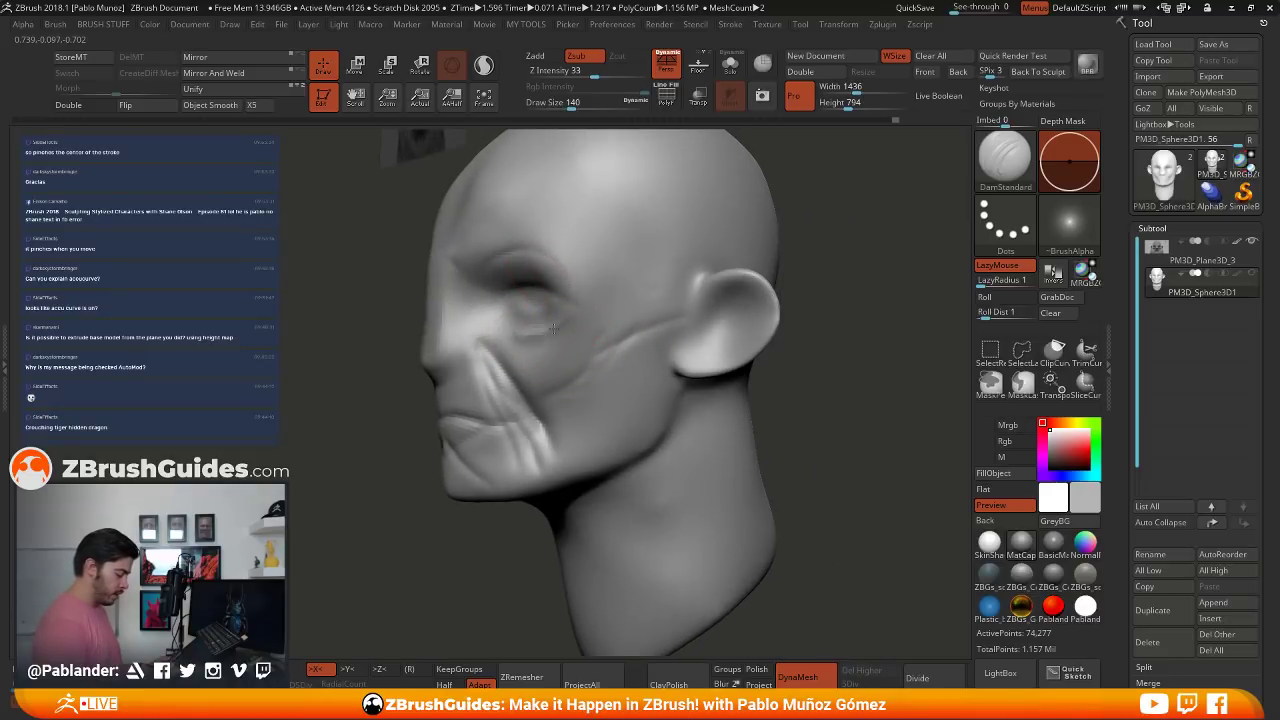
{"action": "left_click_drag", "start_coordinate": [553, 328], "coordinate": [577, 297]}
{"action": "mouse_move", "coordinate": [515, 346]}
{"action": "left_mouse_down"}
{"action": "mouse_move", "coordinate": [547, 394]}
{"action": "mouse_move", "coordinate": [537, 390]}
{"action": "mouse_move", "coordinate": [556, 356]}
{"action": "left_mouse_up"}
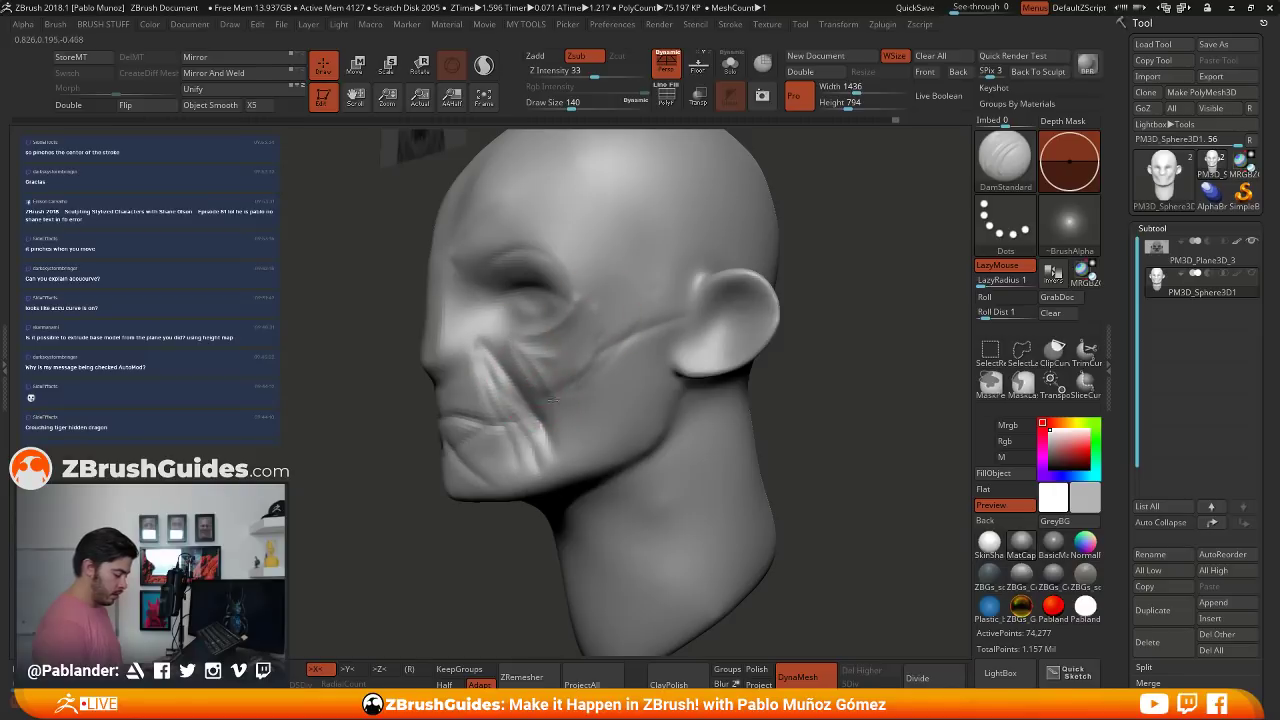
- Carve the cheekbone arch toward the ear and the muscle lines running down the cheek to the jaw
{"action": "left_click_drag", "start_coordinate": [688, 309], "coordinate": [598, 317]}
{"action": "right_click_drag", "start_coordinate": [648, 304], "coordinate": [686, 288]}
{"action": "left_click_drag", "start_coordinate": [592, 299], "coordinate": [538, 397]}
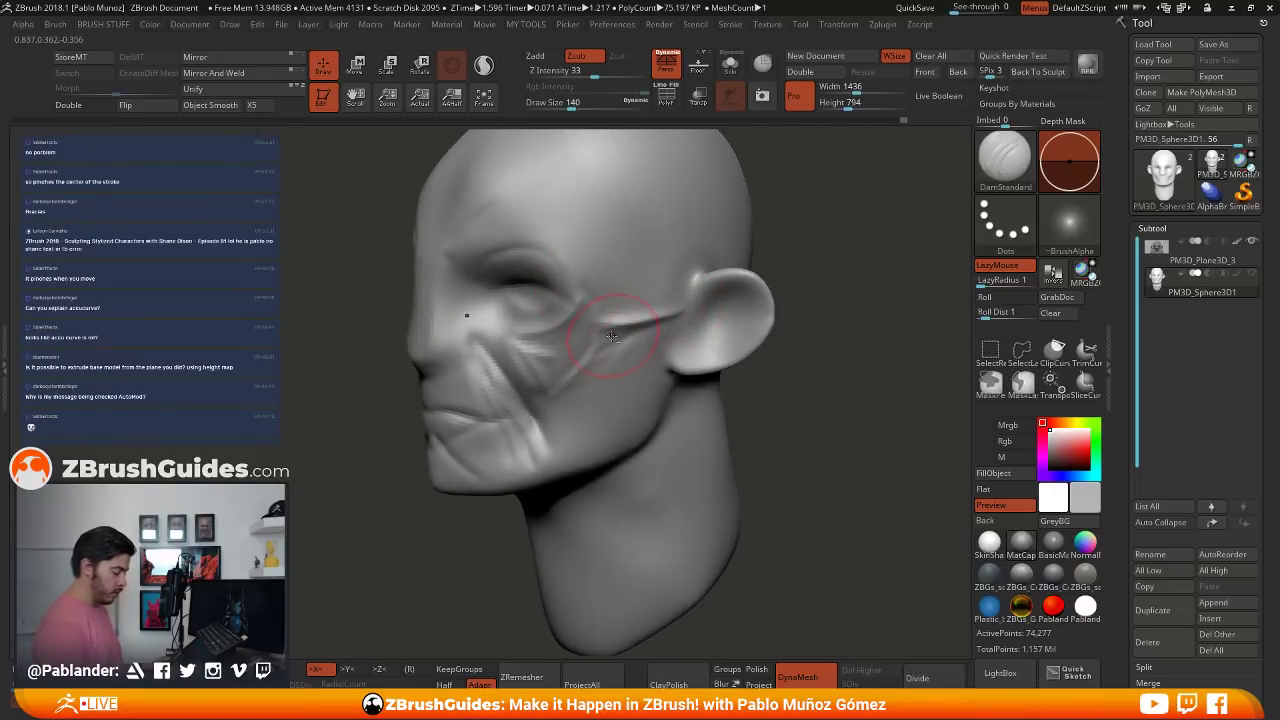
{"action": "left_click_drag", "start_coordinate": [606, 336], "coordinate": [549, 395]}
{"action": "mouse_move", "coordinate": [586, 295]}
{"action": "left_mouse_down"}
{"action": "mouse_move", "coordinate": [684, 311]}
{"action": "mouse_move", "coordinate": [604, 320]}
{"action": "mouse_move", "coordinate": [662, 318]}
{"action": "left_mouse_up"}
{"action": "mouse_move", "coordinate": [573, 393]}
{"action": "left_mouse_down"}
{"action": "mouse_move", "coordinate": [603, 452]}
{"action": "mouse_move", "coordinate": [587, 461]}
{"action": "left_mouse_up"}
{"action": "left_click_drag", "start_coordinate": [618, 350], "coordinate": [668, 396]}
- Deepen the creases beside the nose and from the jawline up toward the mouth corners
{"action": "right_click_drag", "start_coordinate": [716, 462], "coordinate": [800, 430], "text": "alt"}
{"action": "right_click_drag", "start_coordinate": [800, 430], "coordinate": [769, 376], "text": "ctrl"}
{"action": "mouse_move", "coordinate": [516, 386]}
{"action": "left_mouse_down"}
{"action": "mouse_move", "coordinate": [536, 424]}
{"action": "mouse_move", "coordinate": [514, 410]}
{"action": "left_mouse_up"}
{"action": "mouse_move", "coordinate": [706, 414]}
{"action": "right_mouse_down"}
{"action": "mouse_move", "coordinate": [832, 412]}
{"action": "mouse_move", "coordinate": [695, 415]}
{"action": "mouse_move", "coordinate": [661, 395]}
{"action": "mouse_move", "coordinate": [812, 400]}
{"action": "right_mouse_up"}
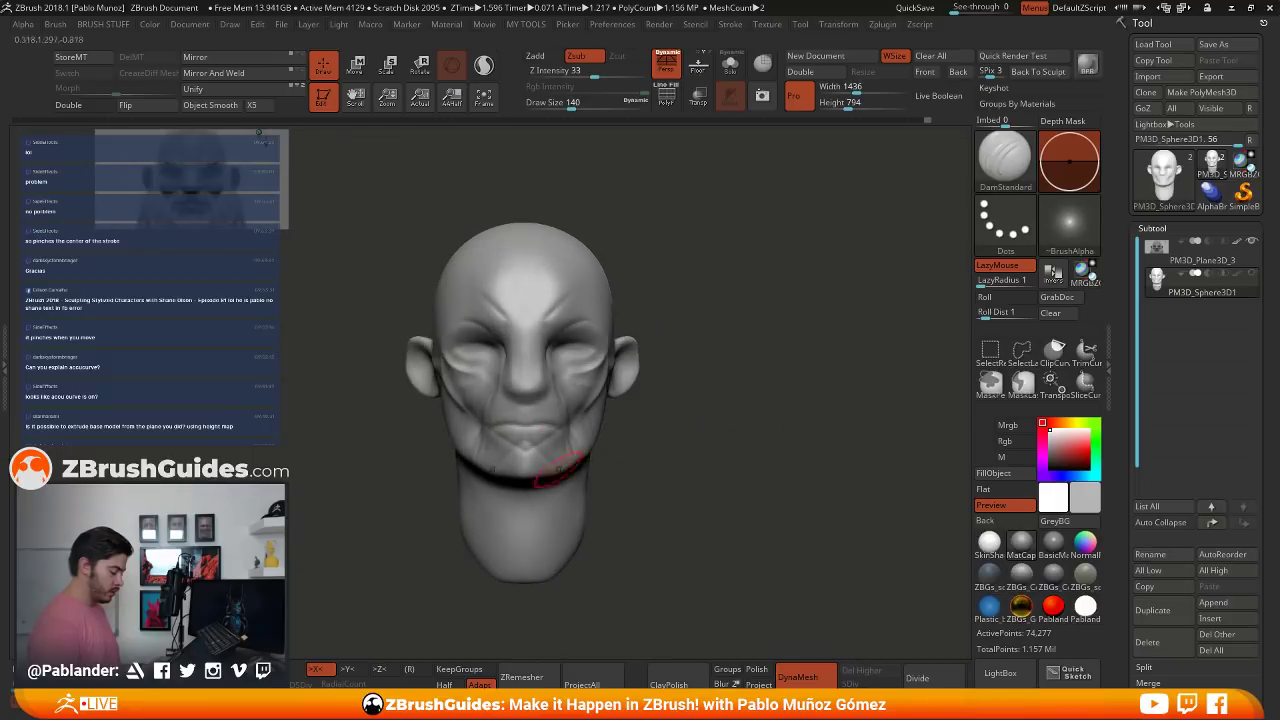
{"action": "left_click_drag", "start_coordinate": [568, 457], "coordinate": [548, 402]}
- Carve long muscle lines down the side of the neck from below and behind the ear to its base
{"action": "right_click_drag", "start_coordinate": [790, 385], "coordinate": [796, 325], "text": "alt"}
{"action": "right_click_drag", "start_coordinate": [796, 325], "coordinate": [700, 290]}
{"action": "right_click_drag", "start_coordinate": [817, 387], "coordinate": [777, 357], "text": "alt"}
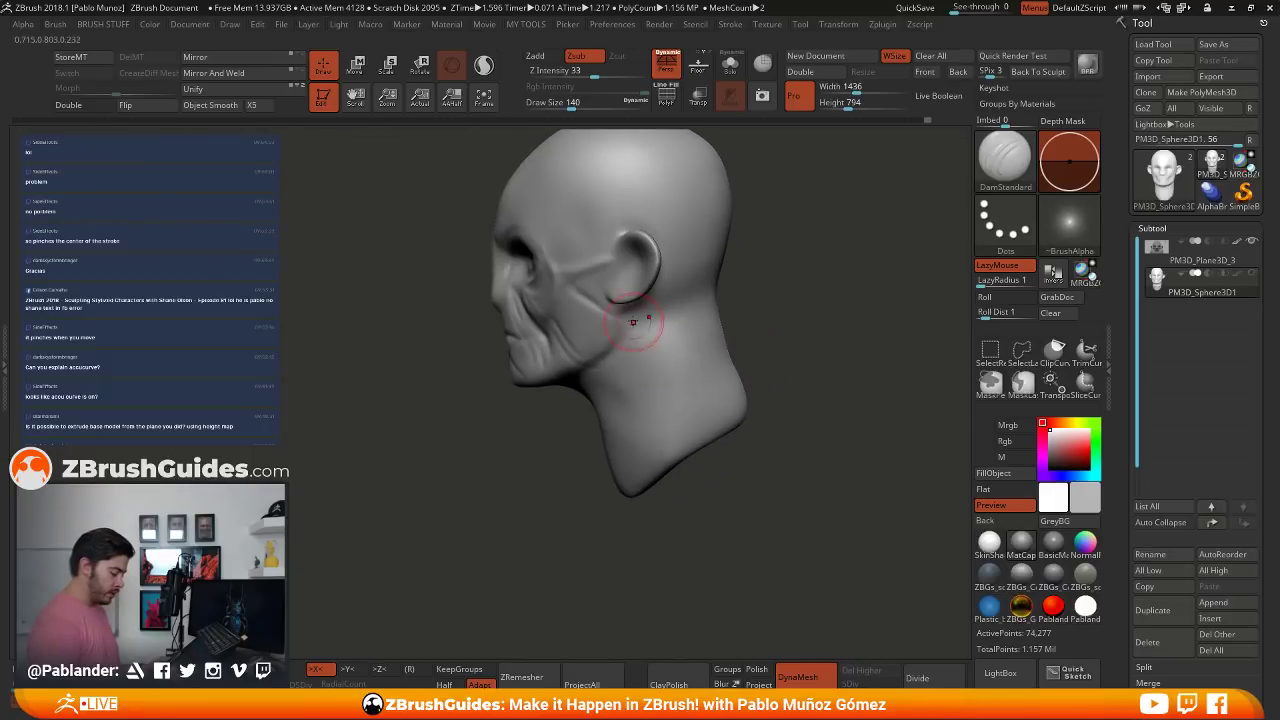
{"action": "left_click_drag", "start_coordinate": [642, 326], "coordinate": [638, 492]}
{"action": "left_click_drag", "start_coordinate": [679, 266], "coordinate": [673, 442]}
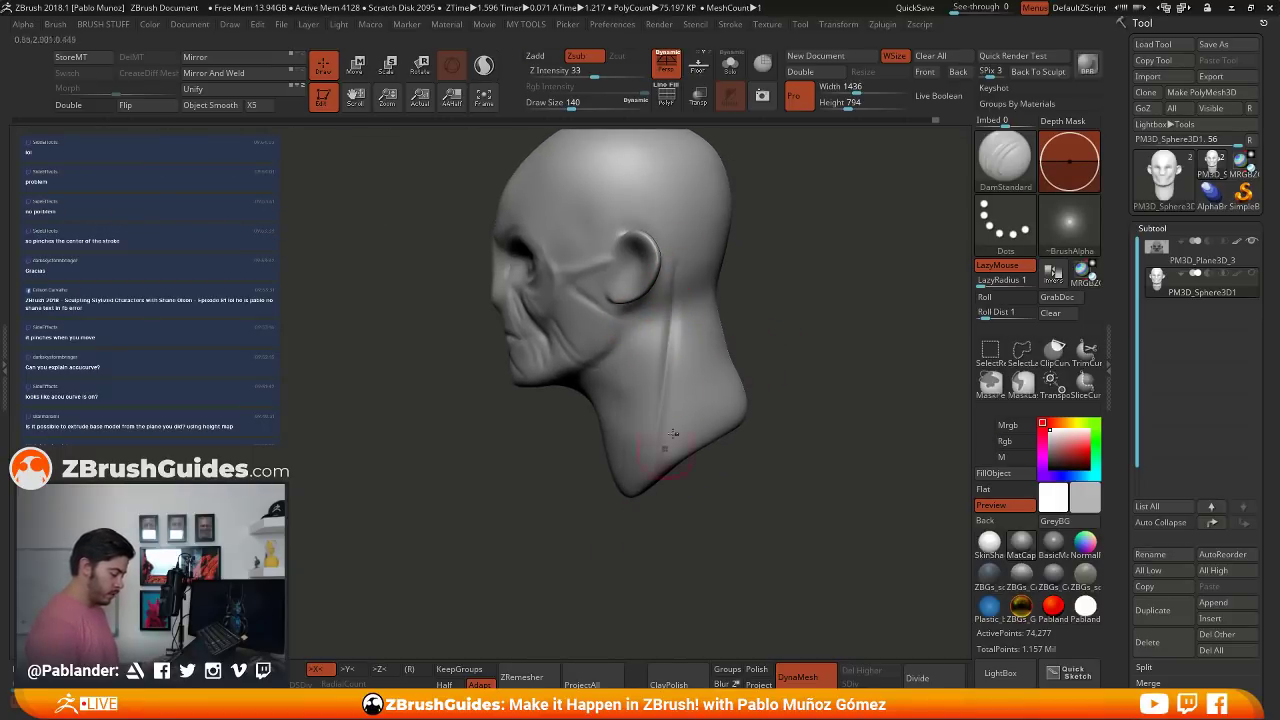
- Carve the throat lines down the front of the neck below the chin
{"action": "right_click_drag", "start_coordinate": [708, 420], "coordinate": [755, 414]}
{"action": "left_click_drag", "start_coordinate": [621, 386], "coordinate": [634, 304]}
{"action": "mouse_move", "coordinate": [690, 410]}
{"action": "right_mouse_down"}
{"action": "mouse_move", "coordinate": [742, 415]}
{"action": "mouse_move", "coordinate": [672, 396]}
{"action": "right_mouse_up"}
{"action": "mouse_move", "coordinate": [748, 404]}
{"action": "right_mouse_down"}
{"action": "mouse_move", "coordinate": [755, 372]}
{"action": "mouse_move", "coordinate": [705, 416]}
{"action": "right_mouse_up"}
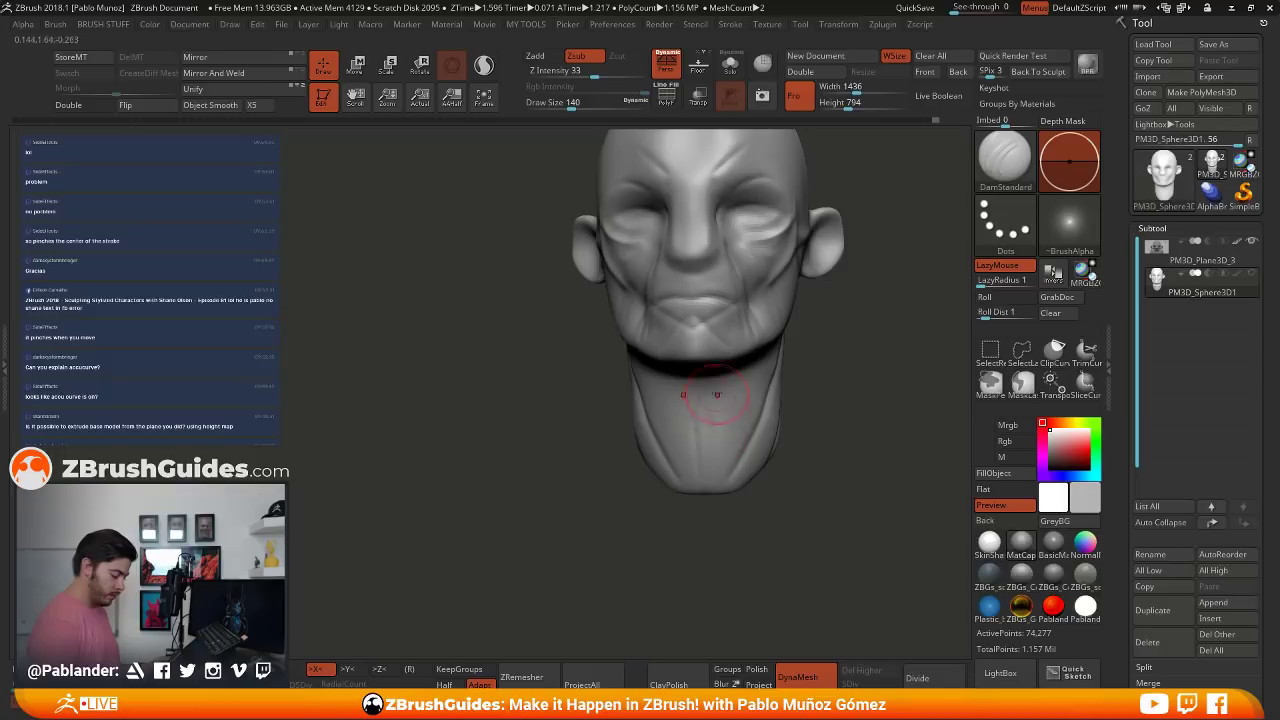
{"action": "left_click_drag", "start_coordinate": [716, 400], "coordinate": [715, 493]}
- Carve the muscle grooves down the back of the neck and smooth the strokes near its base
{"action": "right_click_drag", "start_coordinate": [852, 365], "coordinate": [731, 386]}
{"action": "right_click_drag", "start_coordinate": [741, 318], "coordinate": [693, 348]}
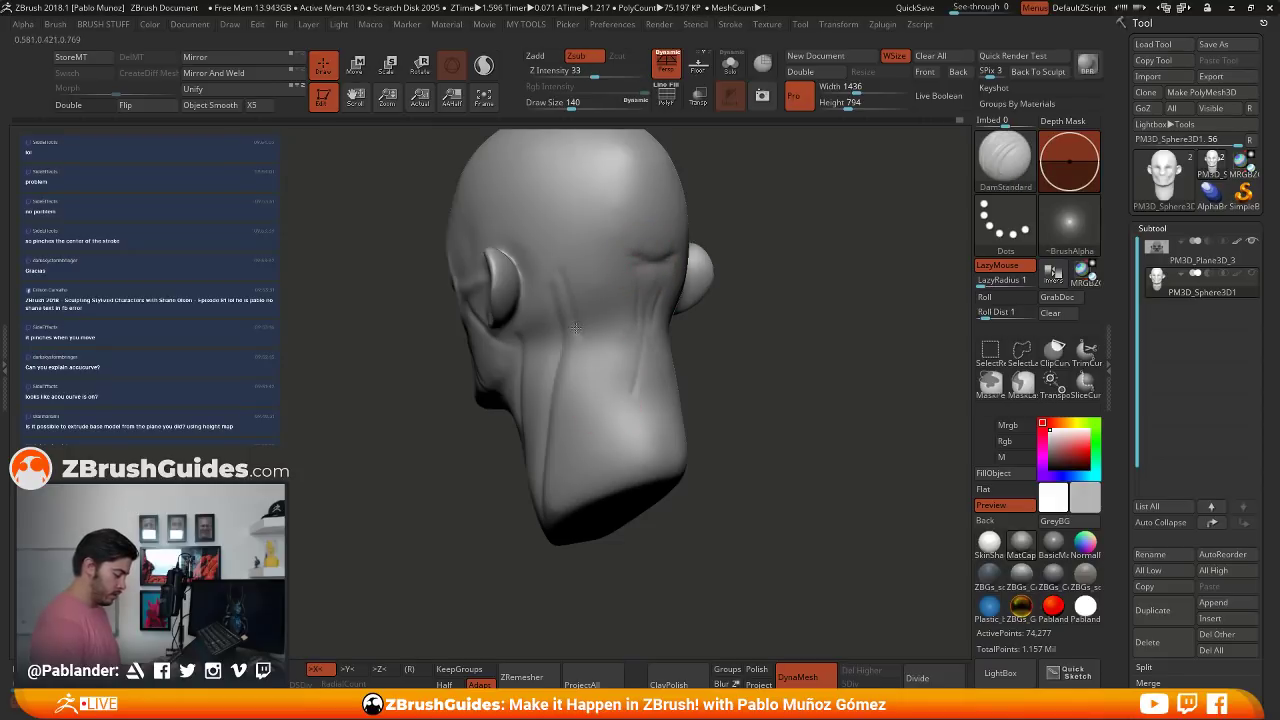
{"action": "left_click_drag", "start_coordinate": [575, 328], "coordinate": [573, 474]}
{"action": "left_click_drag", "start_coordinate": [696, 363], "coordinate": [718, 384]}
{"action": "left_click_drag", "start_coordinate": [649, 340], "coordinate": [631, 434]}
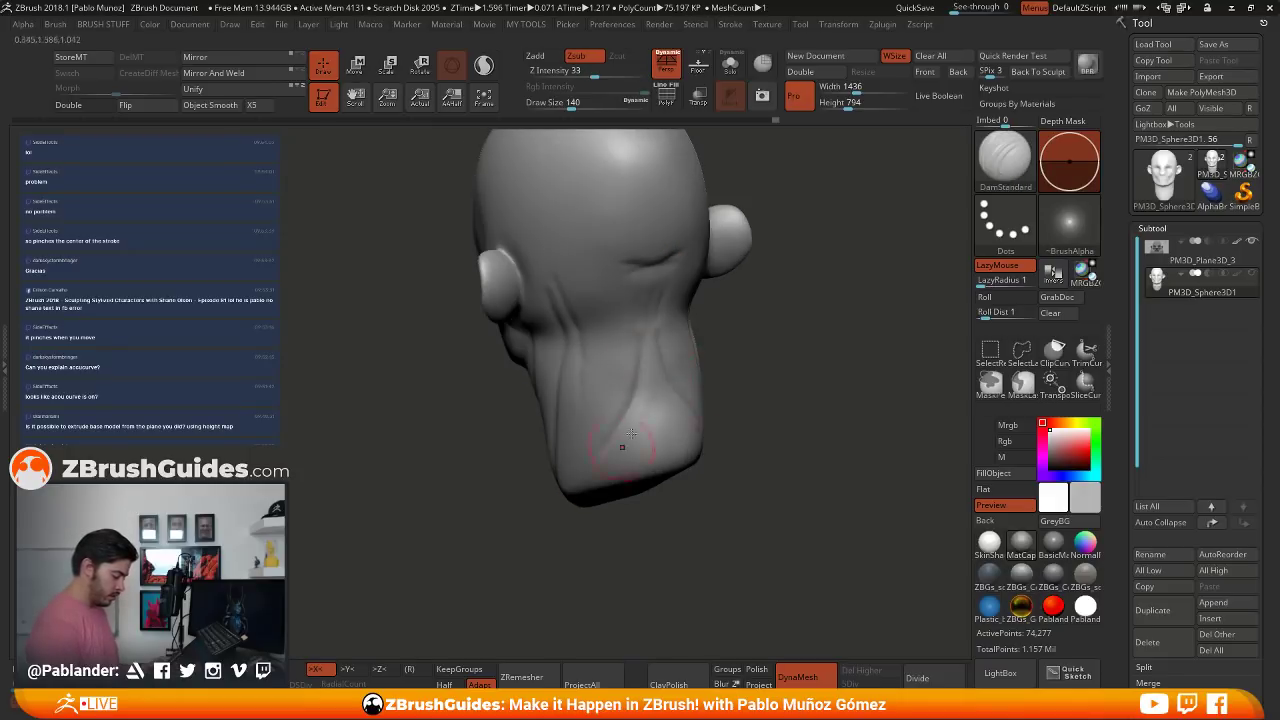
{"action": "left_click_drag", "start_coordinate": [664, 364], "coordinate": [646, 462]}
{"action": "left_click_drag", "start_coordinate": [663, 402], "coordinate": [668, 456]}
{"action": "left_click_drag", "start_coordinate": [656, 370], "coordinate": [668, 454]}
{"action": "left_click_drag", "start_coordinate": [651, 337], "coordinate": [657, 438], "text": "shift"}
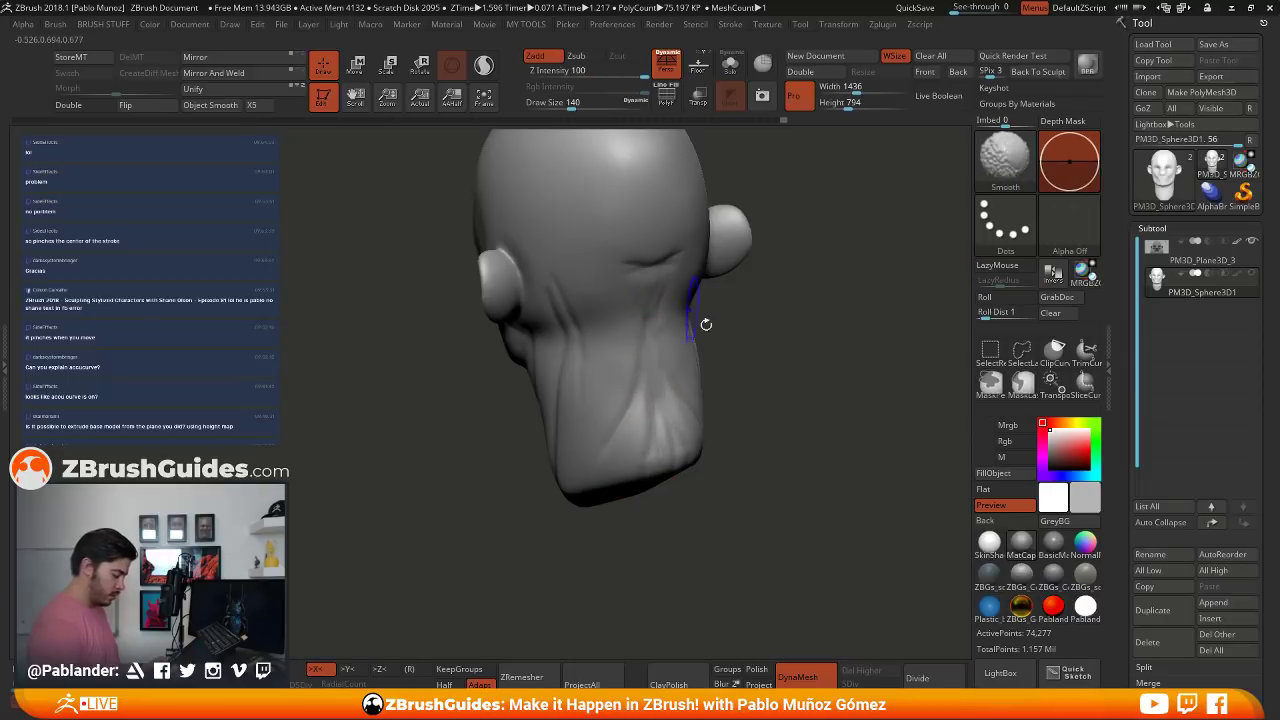
- Carve the inner front edge of the ear with DamStandard strokes, then return to a framed front view
{"action": "left_click_drag", "start_coordinate": [706, 324], "coordinate": [846, 330]}
{"action": "mouse_move", "coordinate": [723, 380]}
{"action": "left_mouse_down"}
{"action": "mouse_move", "coordinate": [751, 323]}
{"action": "mouse_move", "coordinate": [735, 382]}
{"action": "mouse_move", "coordinate": [698, 352]}
{"action": "mouse_move", "coordinate": [700, 418]}
{"action": "mouse_move", "coordinate": [765, 380]}
{"action": "left_mouse_up"}
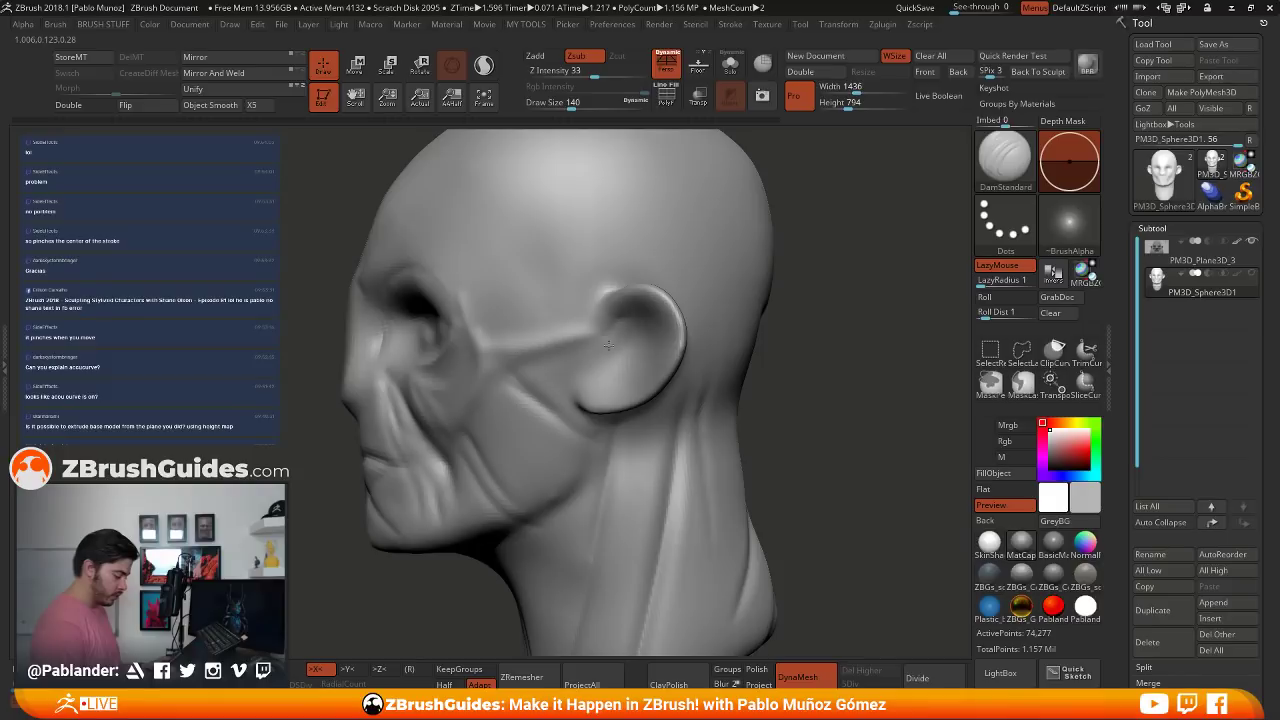
{"action": "left_click_drag", "start_coordinate": [618, 316], "coordinate": [616, 372]}
{"action": "left_click_drag", "start_coordinate": [790, 338], "coordinate": [850, 340]}
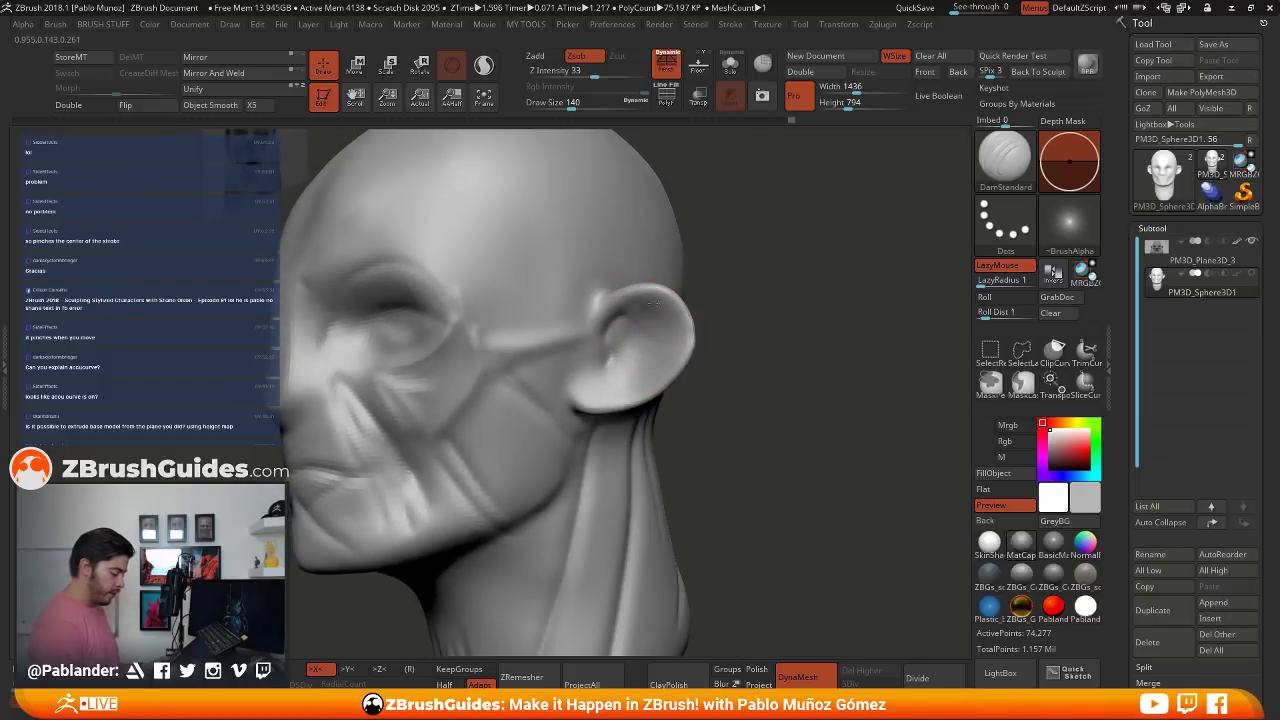
{"action": "mouse_move", "coordinate": [622, 318]}
{"action": "left_mouse_down"}
{"action": "mouse_move", "coordinate": [656, 305]}
{"action": "mouse_move", "coordinate": [678, 347]}
{"action": "mouse_move", "coordinate": [656, 340]}
{"action": "mouse_move", "coordinate": [612, 376]}
{"action": "left_mouse_up"}
{"action": "key", "text": "f"}
{"action": "mouse_move", "coordinate": [757, 411]}
{"action": "left_mouse_down", "text": "shift"}
{"action": "mouse_move", "coordinate": [774, 366]}
{"action": "mouse_move", "coordinate": [729, 415]}
{"action": "mouse_move", "coordinate": [734, 457]}
{"action": "left_mouse_up", "text": "shift"}
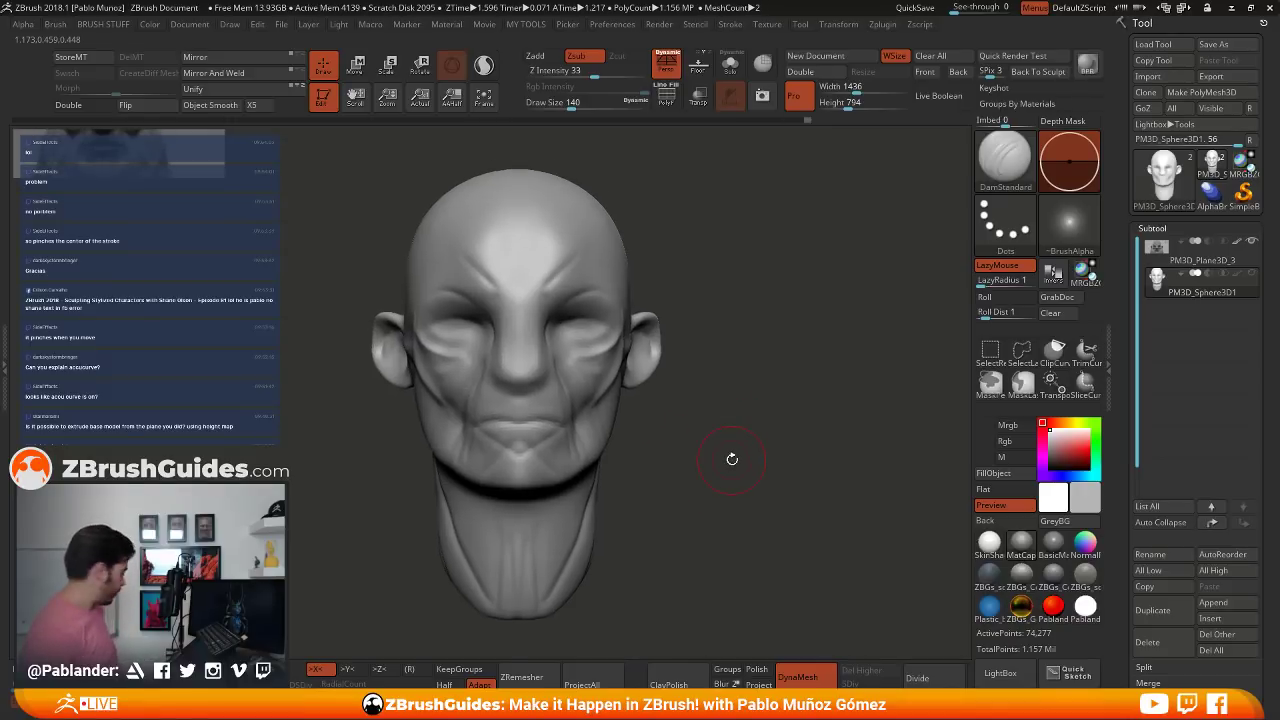
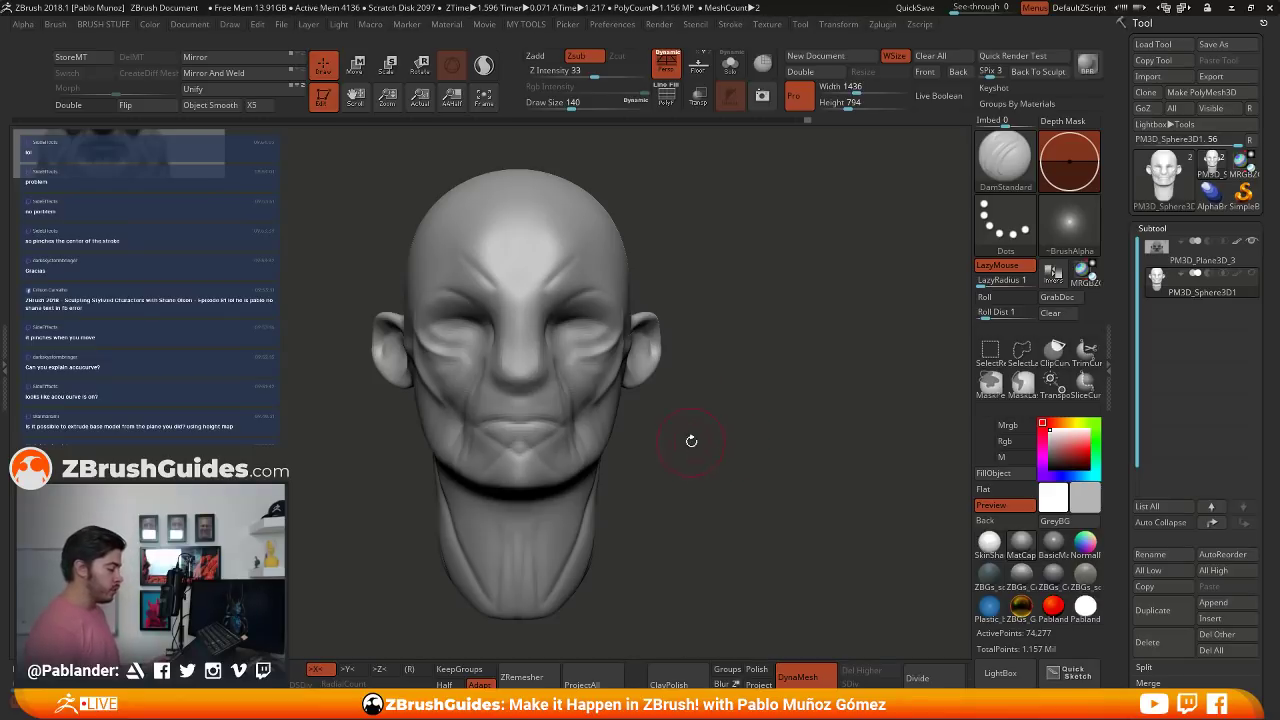
{"action": "left_click_drag", "start_coordinate": [655, 297], "coordinate": [743, 463], "text": "alt"}
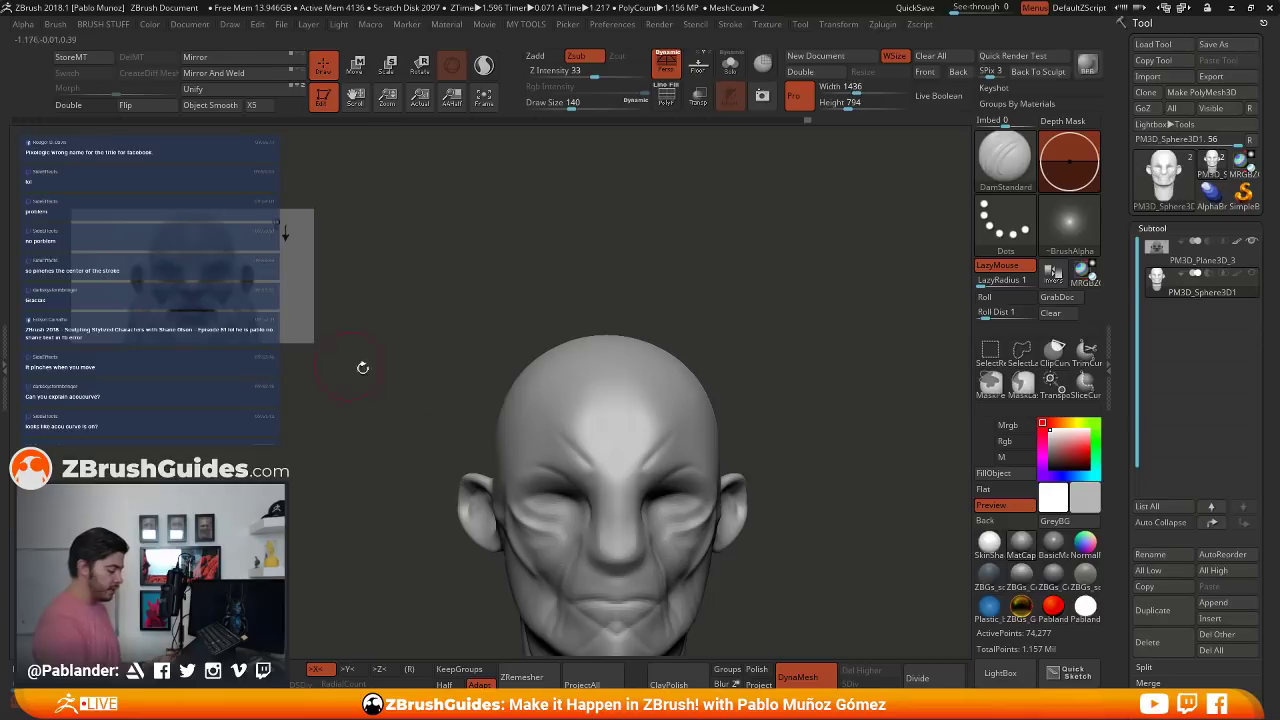
{"action": "right_click_drag", "start_coordinate": [666, 414], "coordinate": [673, 340], "text": "alt"}
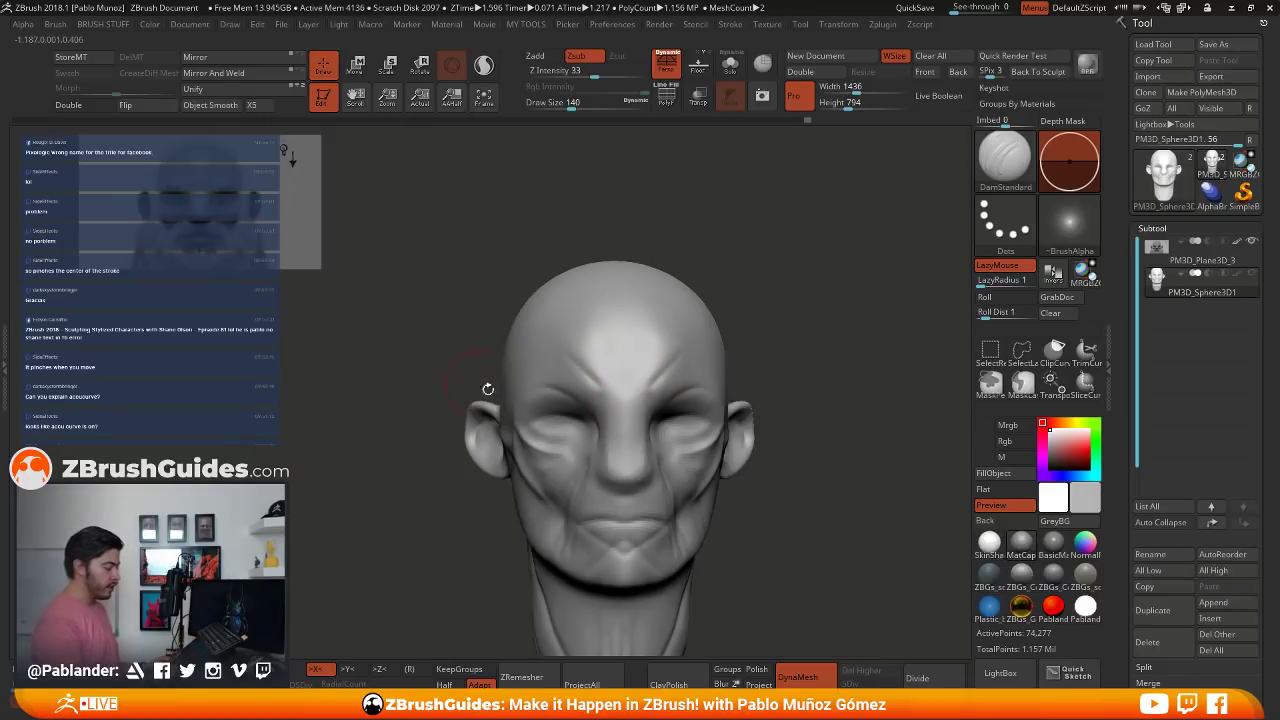
{"action": "mouse_move", "coordinate": [523, 452]}
{"action": "right_mouse_down", "text": "alt"}
{"action": "mouse_move", "coordinate": [549, 490]}
{"action": "mouse_move", "coordinate": [510, 458]}
{"action": "right_mouse_up", "text": "alt"}
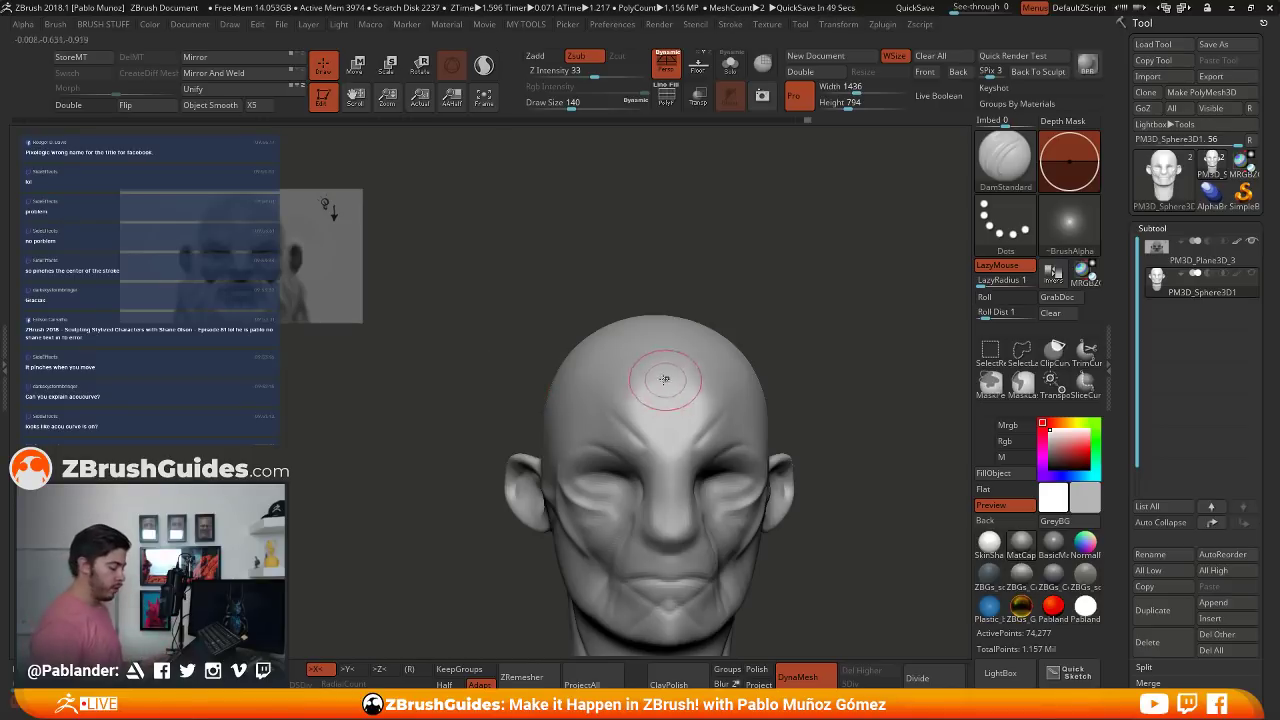
{"action": "right_click_drag", "start_coordinate": [712, 431], "coordinate": [676, 380], "text": "alt"}
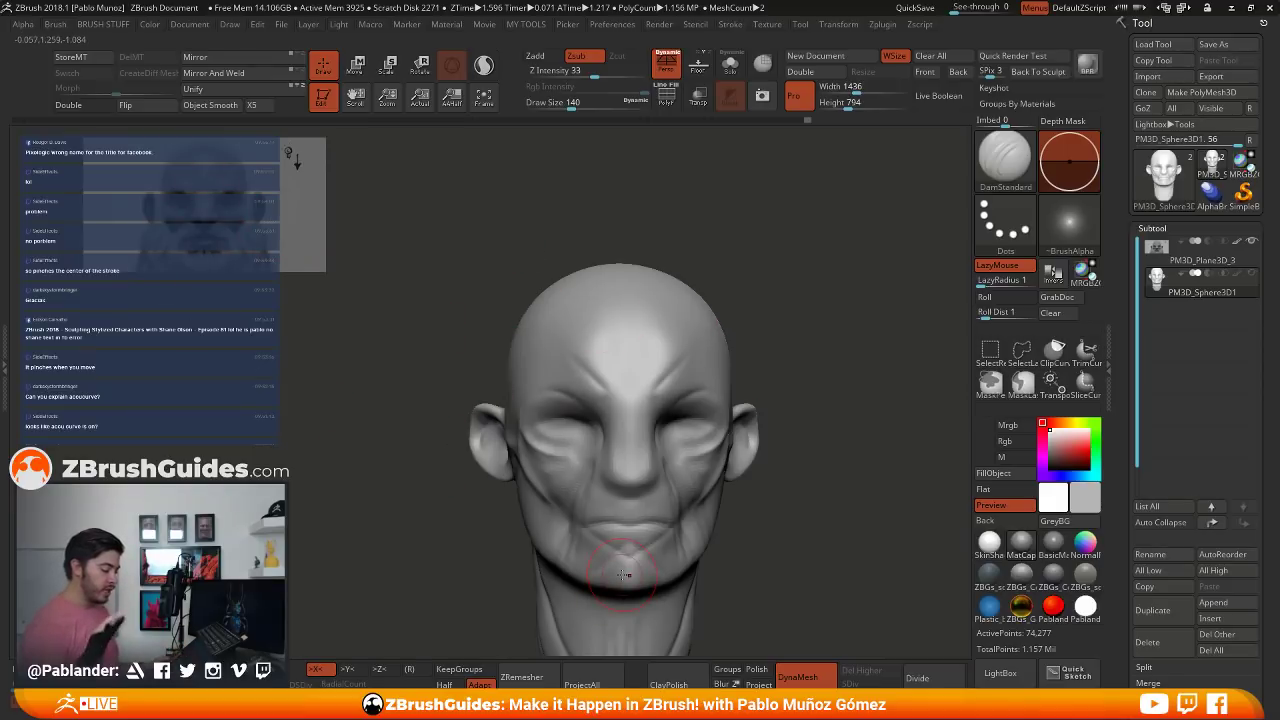
{"action": "right_click_drag", "start_coordinate": [686, 425], "coordinate": [656, 362], "text": "alt"}
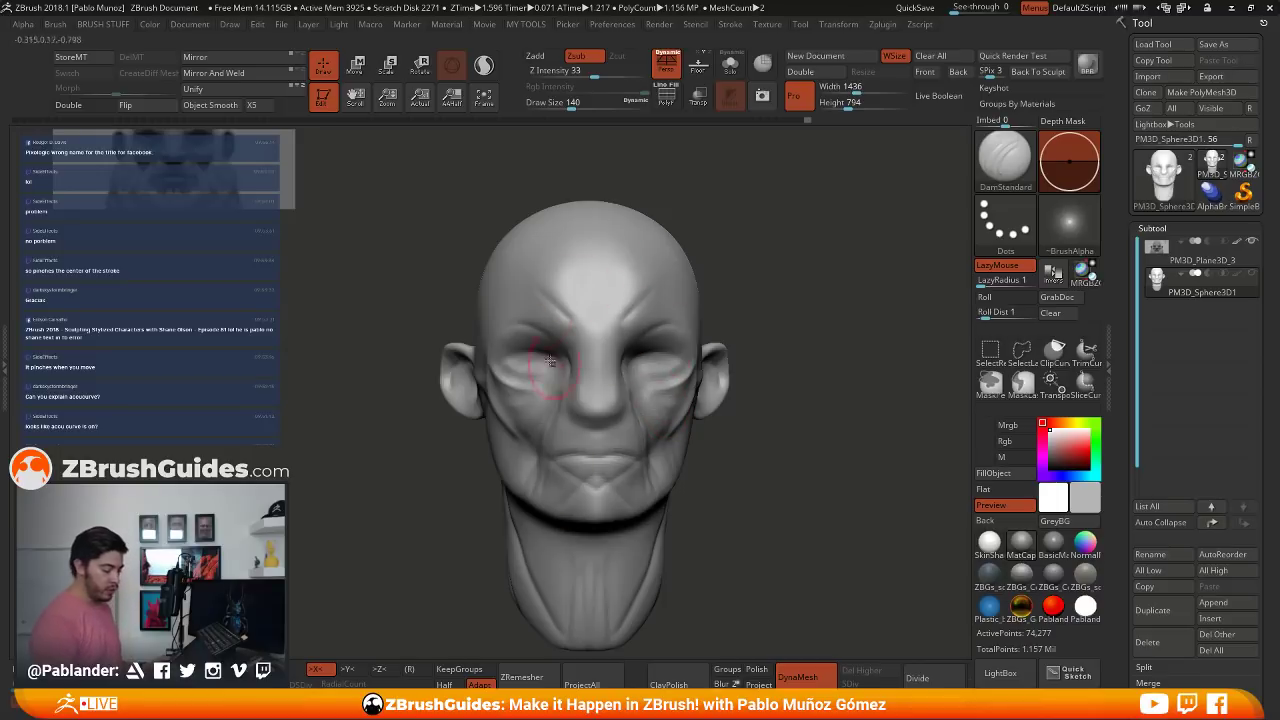
- Remesh the head with DynaMesh, then carve the crease beneath the lower lip with DamStandard
{"action": "mouse_move", "coordinate": [715, 430]}
{"action": "left_mouse_down"}
{"action": "mouse_move", "coordinate": [790, 436]}
{"action": "mouse_move", "coordinate": [714, 386]}
{"action": "mouse_move", "coordinate": [742, 414]}
{"action": "left_mouse_up"}
{"action": "key", "text": "ctrl"}
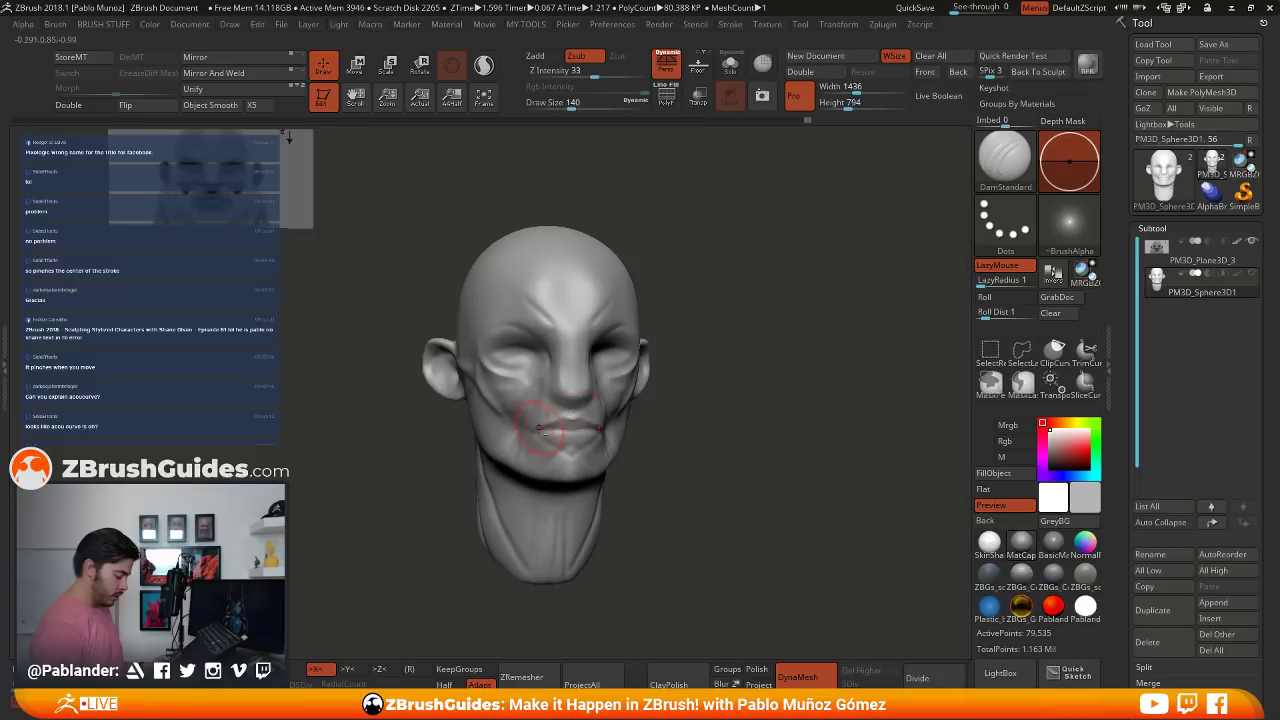
{"action": "left_click_drag", "start_coordinate": [540, 428], "coordinate": [585, 447]}
{"action": "left_click_drag", "start_coordinate": [712, 402], "coordinate": [725, 404], "text": "shift"}
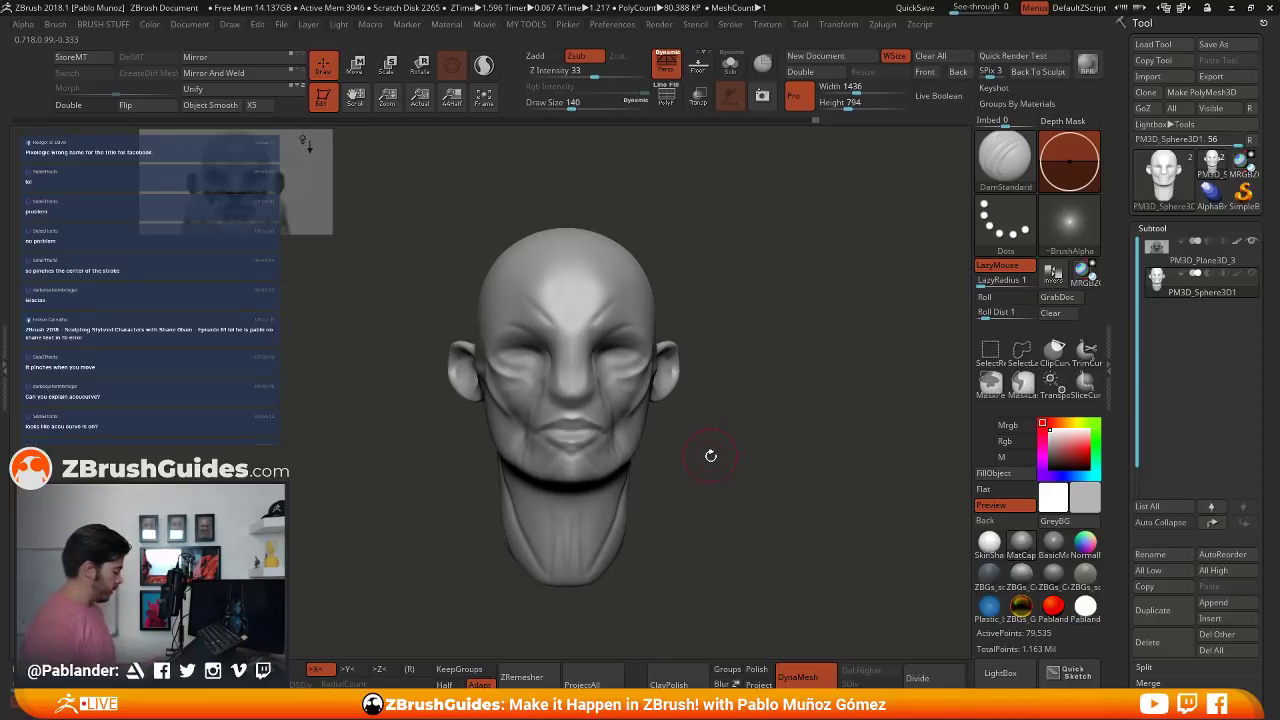
- Select the Move brush and bring up its AccuCurve setting
{"action": "key", "text": "b"}
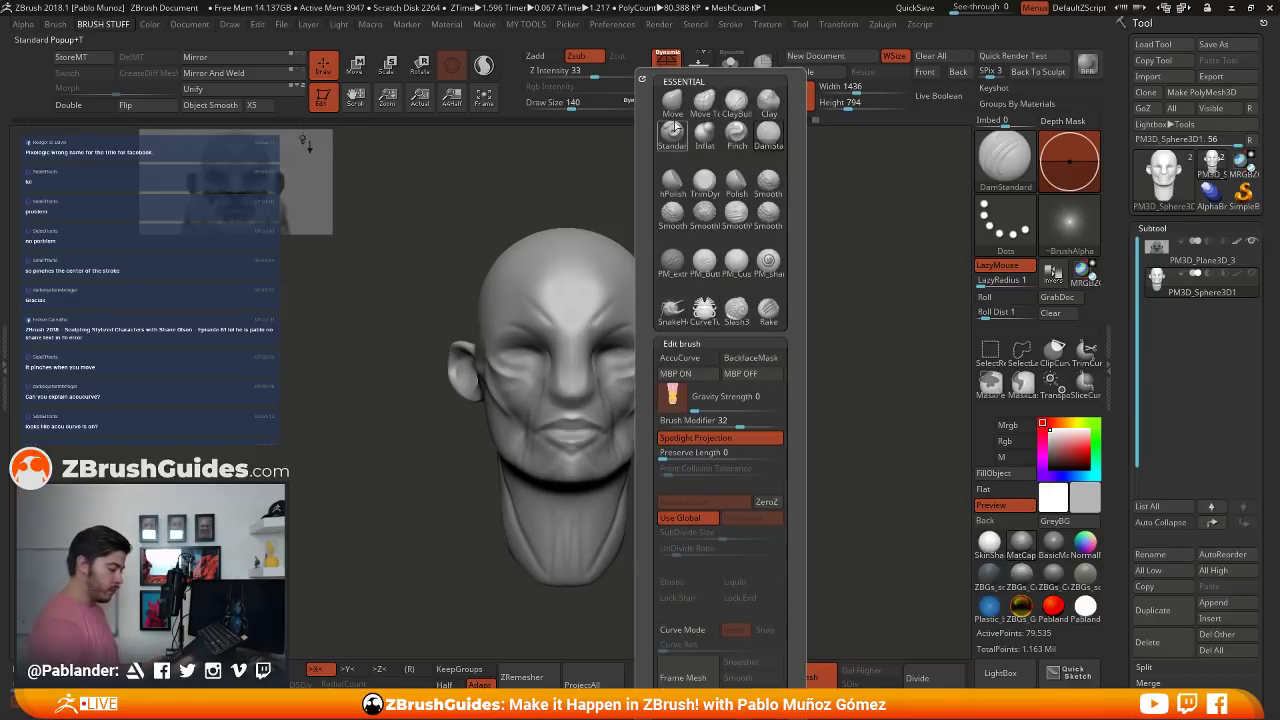
{"action": "key", "text": "m"}
{"action": "key", "text": "v"}
{"action": "mouse_move", "coordinate": [765, 295]}
{"action": "left_mouse_down", "text": "alt"}
{"action": "mouse_move", "coordinate": [727, 317]}
{"action": "mouse_move", "coordinate": [752, 292]}
{"action": "left_mouse_up", "text": "alt"}
{"action": "key", "text": "space"}
{"action": "key", "text": "1"}
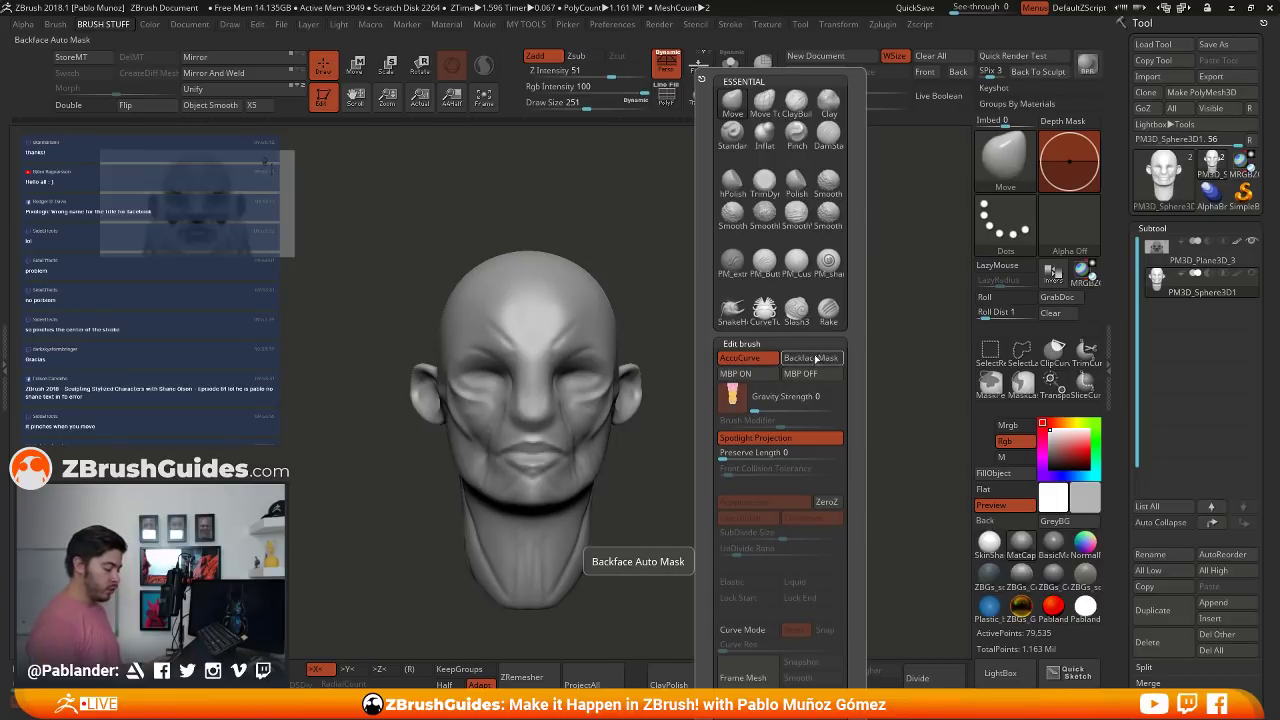
{"action": "mouse_move", "coordinate": [674, 369]}
{"action": "left_mouse_down"}
{"action": "mouse_move", "coordinate": [779, 382]}
{"action": "mouse_move", "coordinate": [766, 320]}
{"action": "left_mouse_up"}
{"action": "key", "text": "b"}
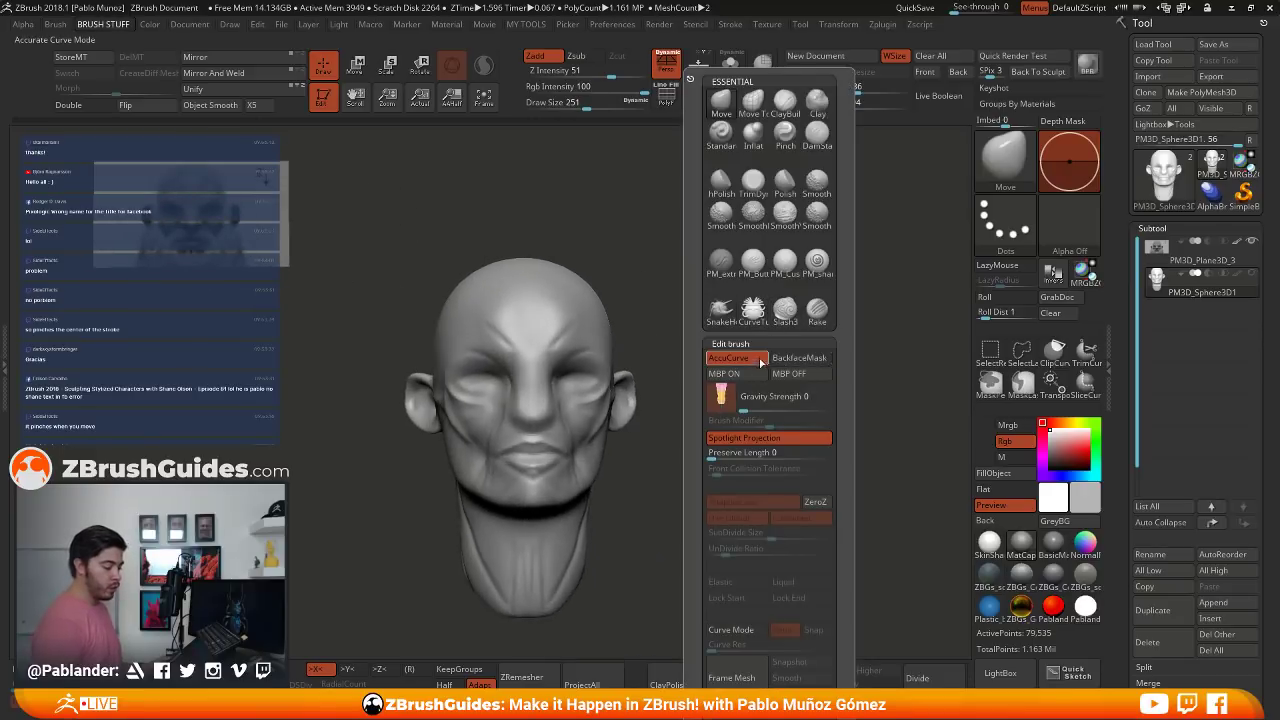
- Pull the upper side of the head outward into a long pointed horn with AccuCurve on, undoing and repeating the first pull
{"action": "mouse_move", "coordinate": [754, 329]}
{"action": "left_mouse_down"}
{"action": "mouse_move", "coordinate": [758, 313]}
{"action": "mouse_move", "coordinate": [734, 311]}
{"action": "left_mouse_up"}
{"action": "mouse_move", "coordinate": [600, 303]}
{"action": "left_mouse_down"}
{"action": "mouse_move", "coordinate": [724, 251]}
{"action": "mouse_move", "coordinate": [685, 272]}
{"action": "mouse_move", "coordinate": [705, 262]}
{"action": "left_mouse_up"}
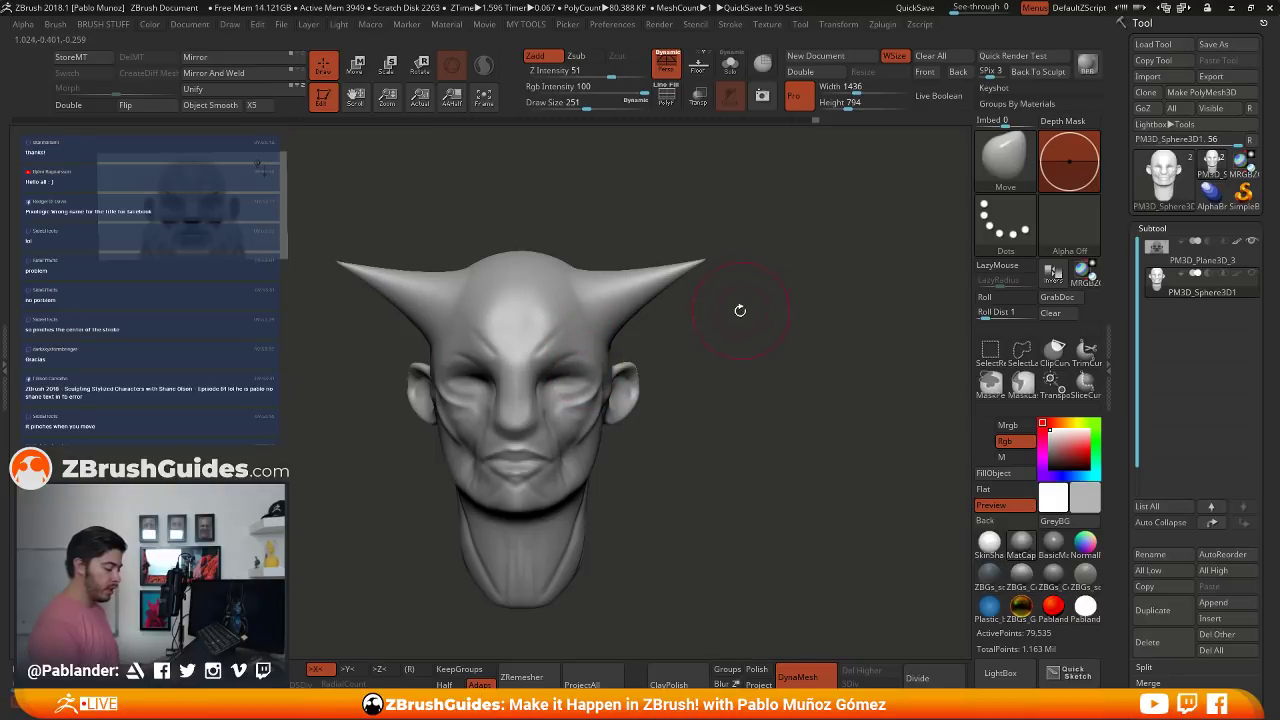
{"action": "key", "text": "ctrl+z"}
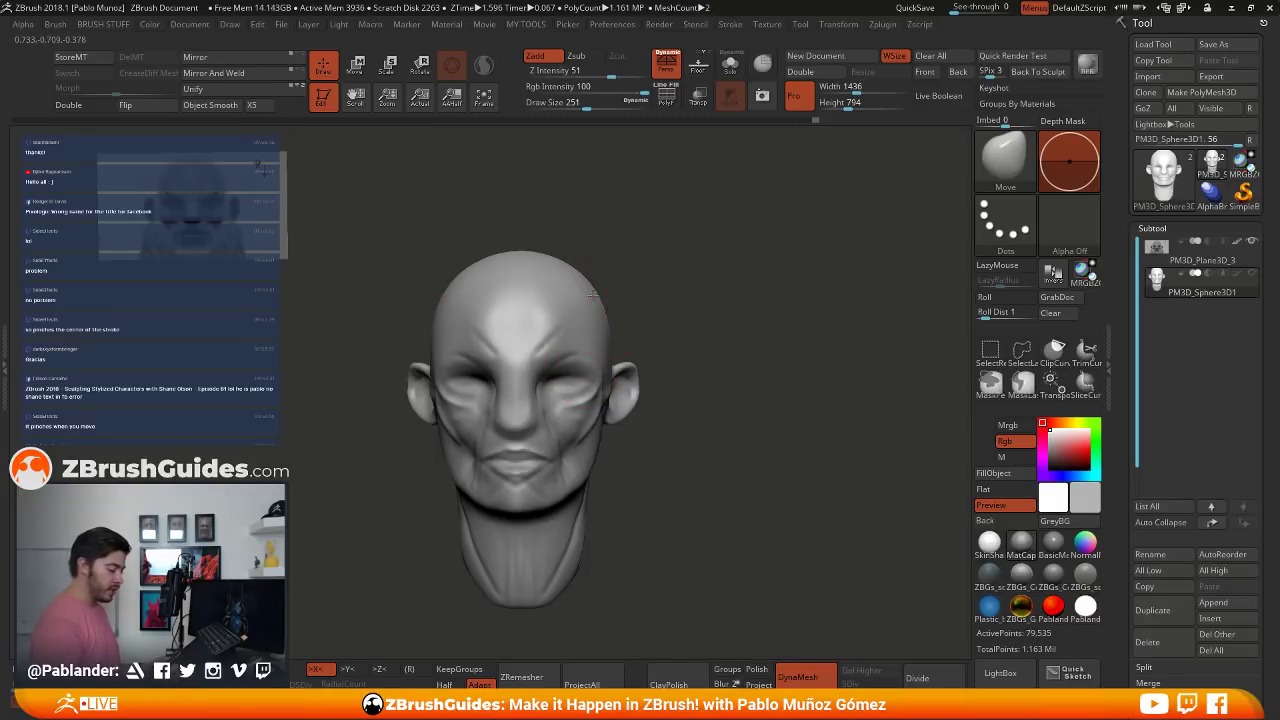
{"action": "mouse_move", "coordinate": [593, 295]}
{"action": "left_mouse_down"}
{"action": "mouse_move", "coordinate": [622, 266]}
{"action": "mouse_move", "coordinate": [708, 237]}
{"action": "left_mouse_up"}
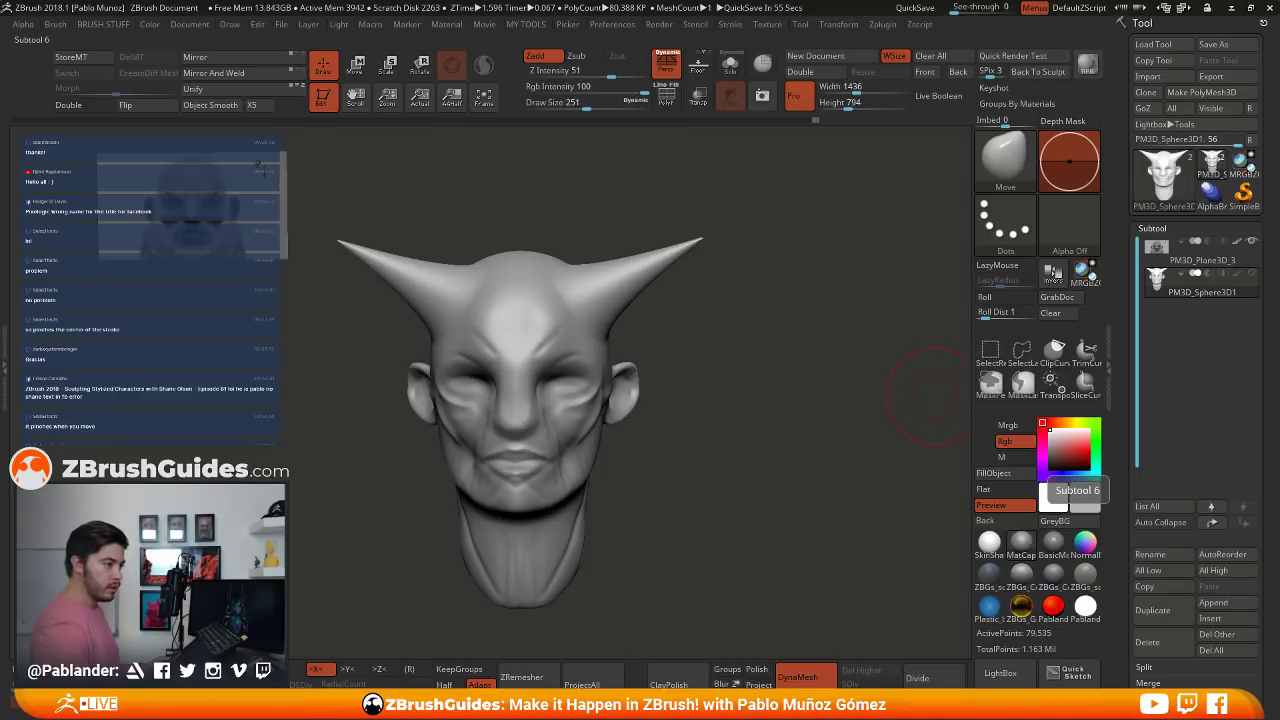
- Outline the brush cursor and the base of the horn in green with the screen annotation pen
{"action": "left_click_drag", "start_coordinate": [1278, 475], "coordinate": [1125, 58]}
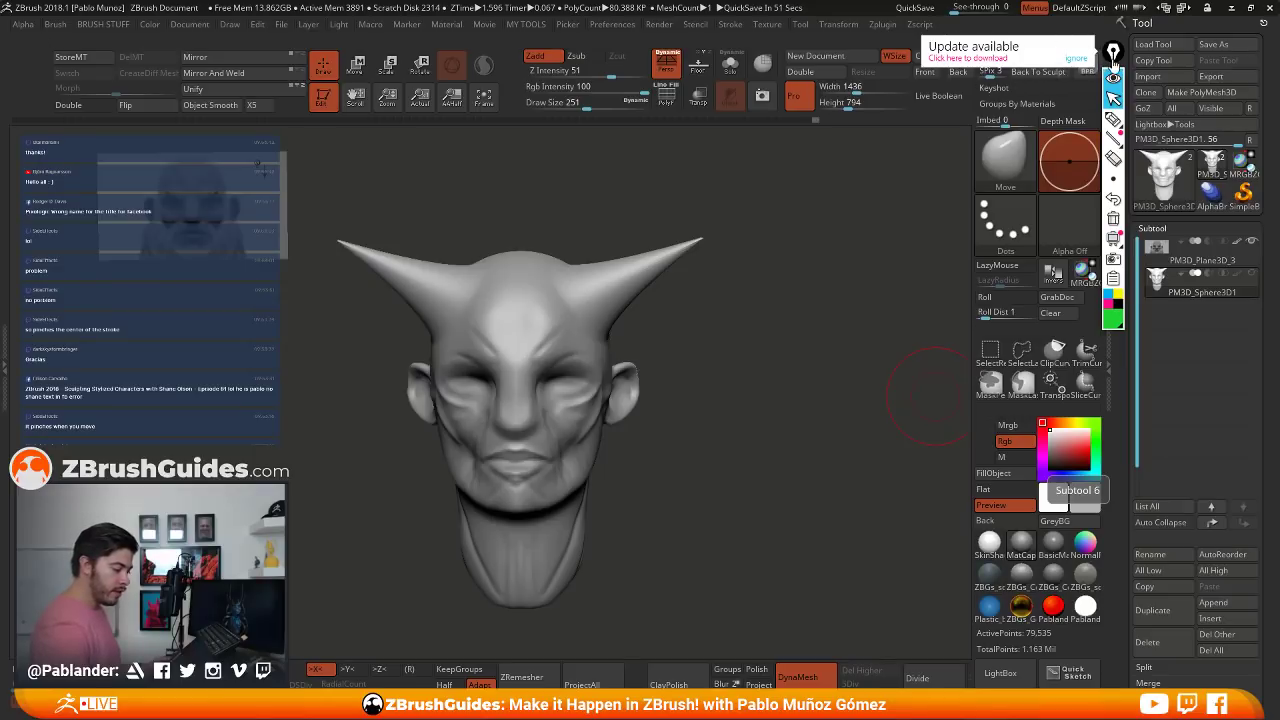
{"action": "left_click", "coordinate": [1076, 60]}
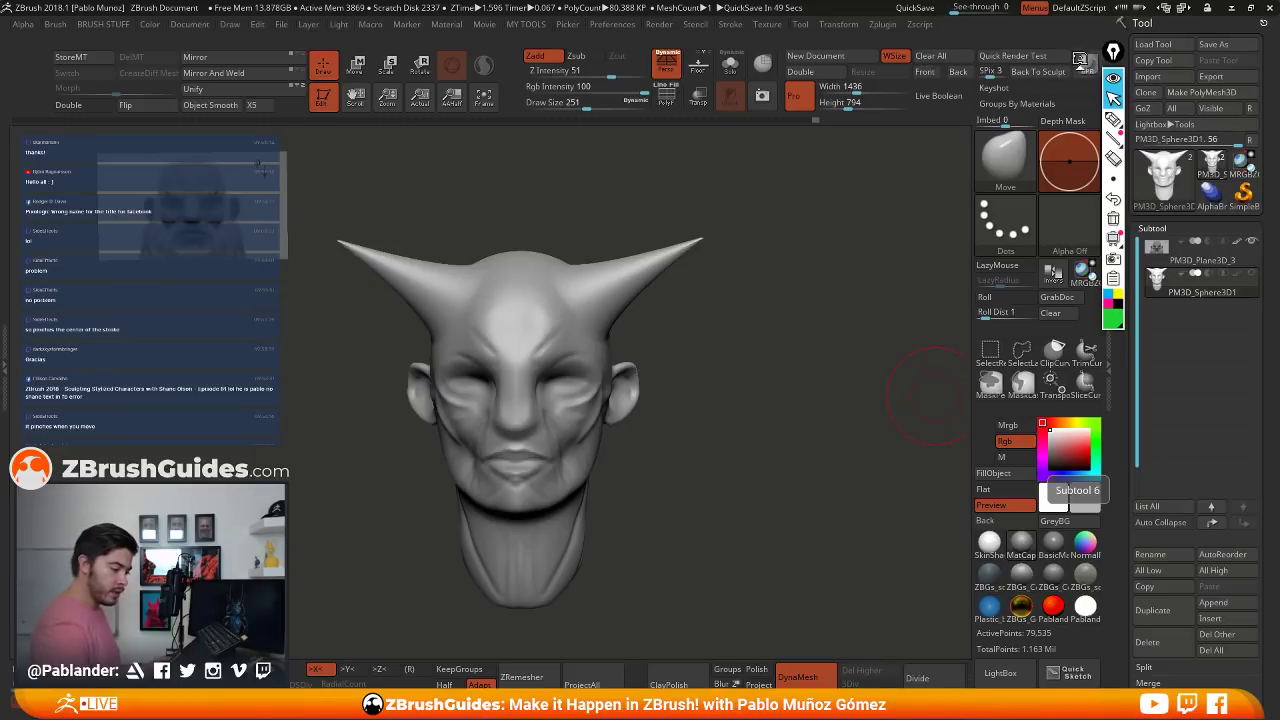
{"action": "left_click", "coordinate": [1113, 119]}
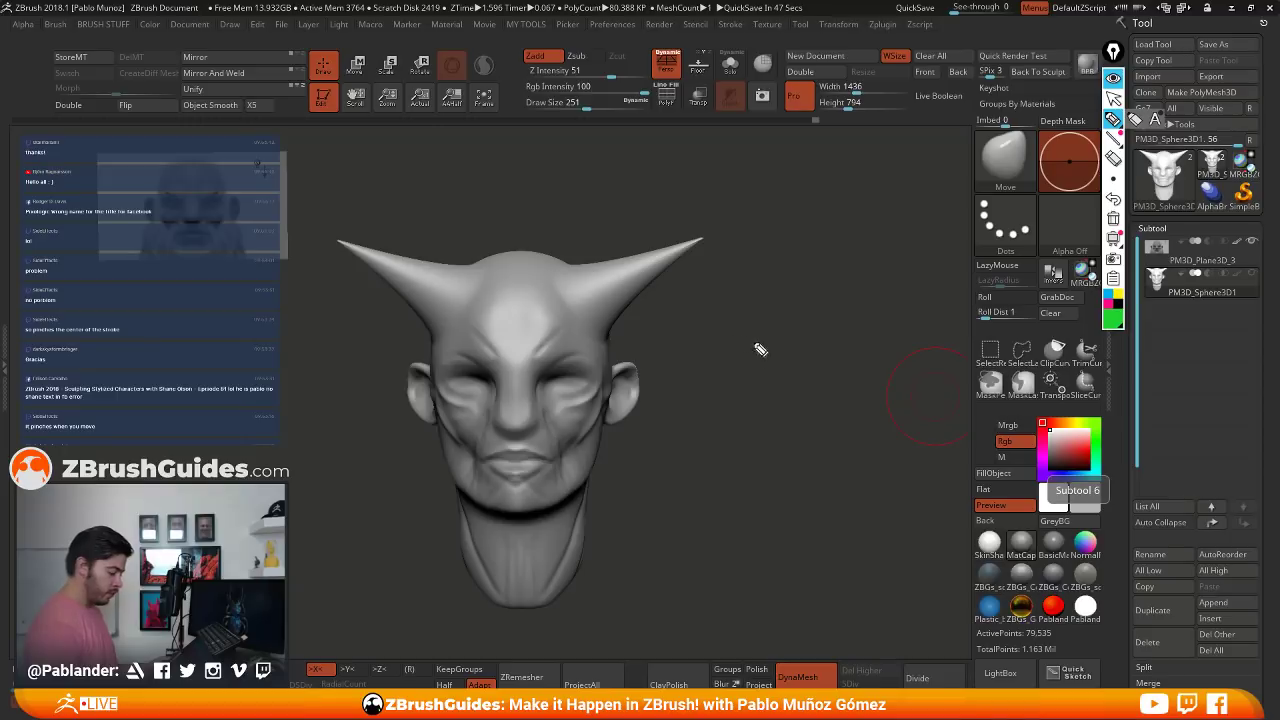
{"action": "left_click", "coordinate": [1113, 96]}
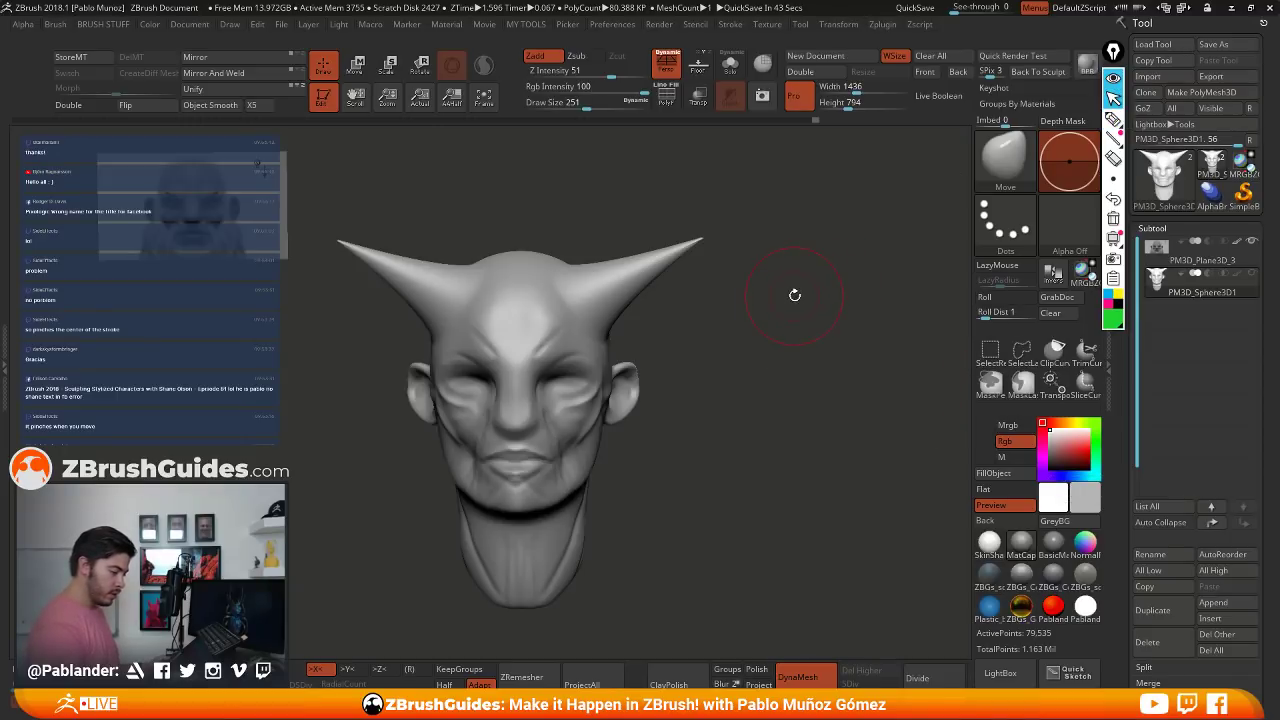
{"action": "left_click", "coordinate": [1113, 119]}
{"action": "mouse_move", "coordinate": [812, 252]}
{"action": "left_mouse_down"}
{"action": "mouse_move", "coordinate": [777, 251]}
{"action": "mouse_move", "coordinate": [757, 337]}
{"action": "mouse_move", "coordinate": [846, 314]}
{"action": "mouse_move", "coordinate": [805, 253]}
{"action": "left_mouse_up"}
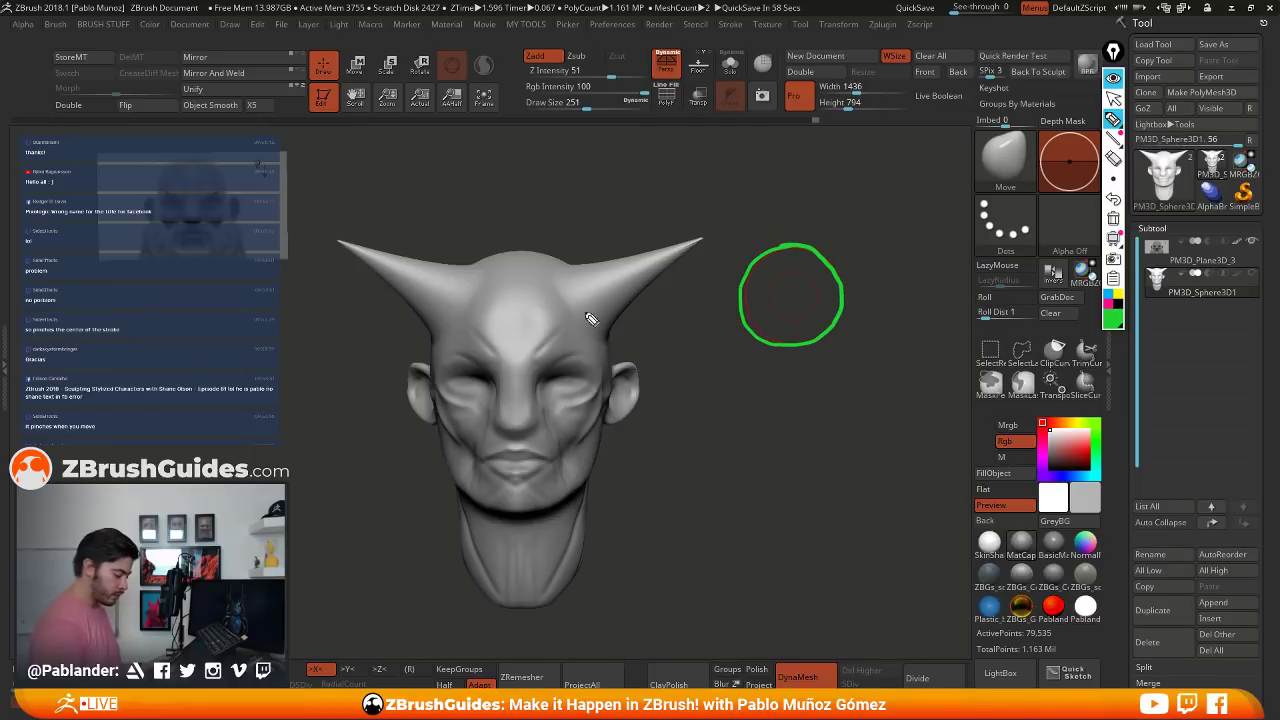
{"action": "mouse_move", "coordinate": [556, 263]}
{"action": "left_mouse_down"}
{"action": "mouse_move", "coordinate": [584, 328]}
{"action": "mouse_move", "coordinate": [610, 319]}
{"action": "left_mouse_up"}
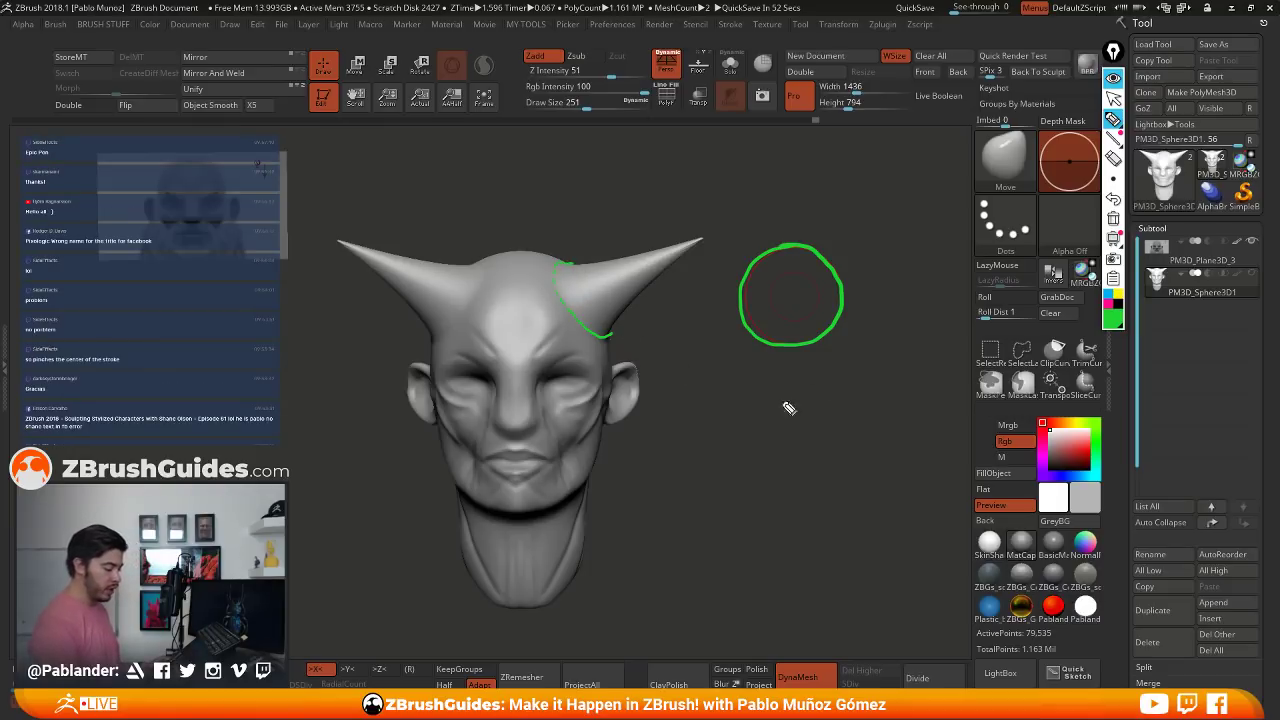
- Mark the circle's centre and the horn's tip with blue dots, and add magenta lines for the brush radius and the pull distance
{"action": "left_click", "coordinate": [1109, 296]}
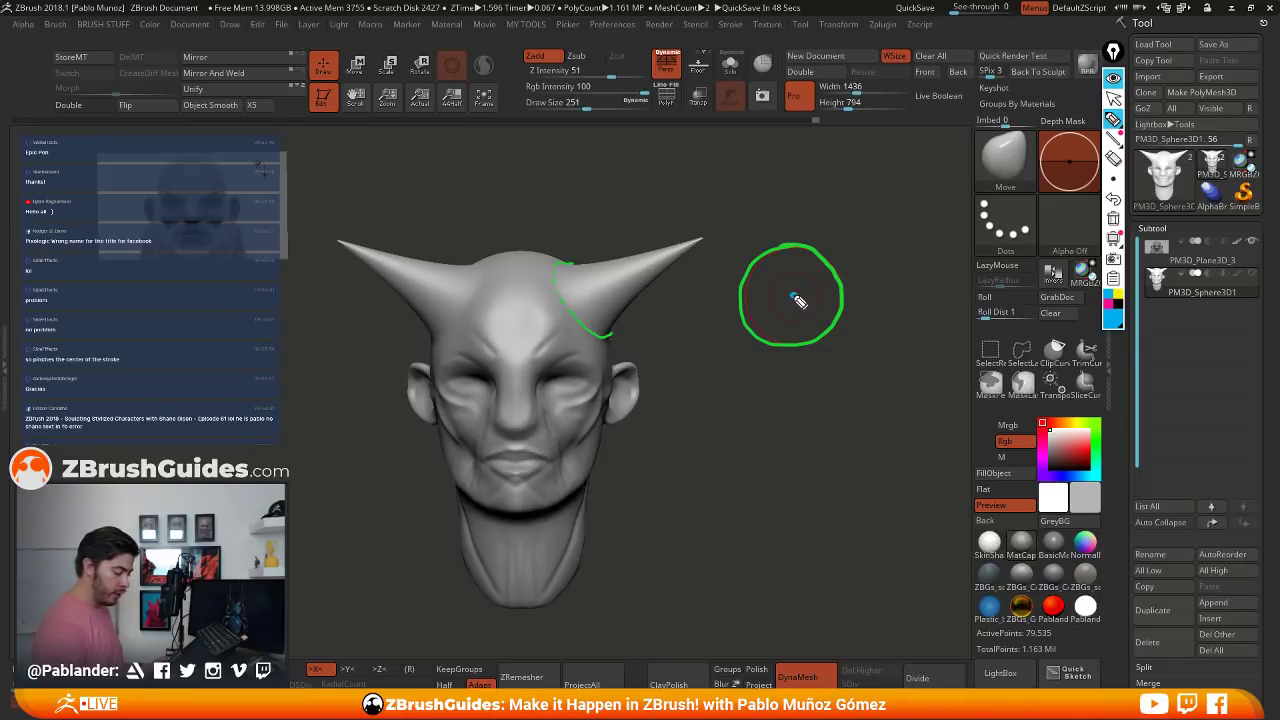
{"action": "left_click", "coordinate": [702, 238]}
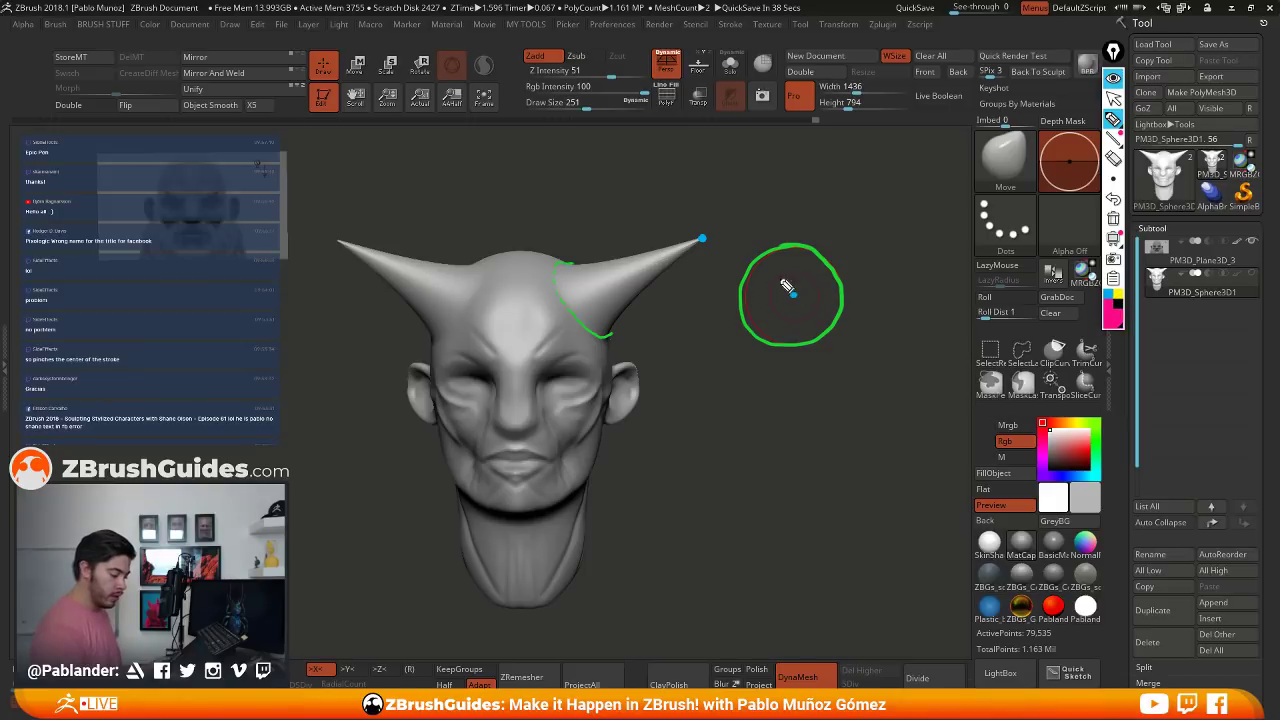
{"action": "left_click_drag", "start_coordinate": [793, 293], "coordinate": [797, 256]}
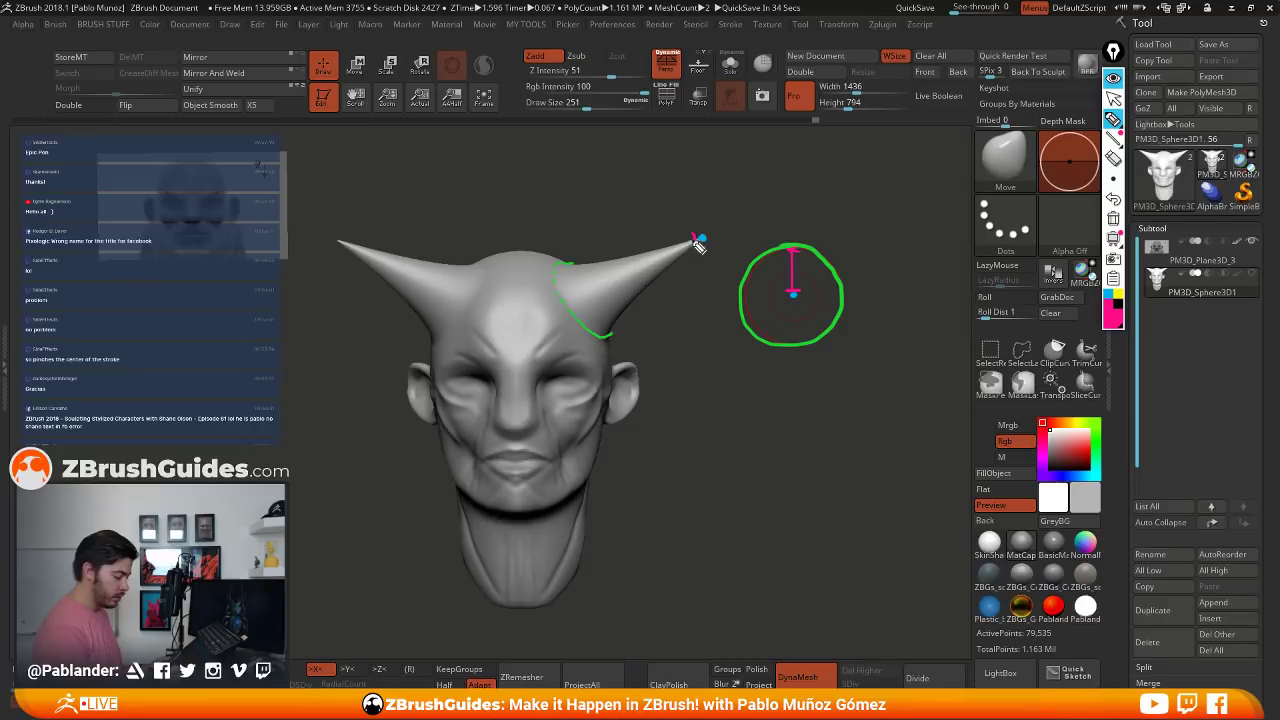
{"action": "left_click_drag", "start_coordinate": [701, 242], "coordinate": [573, 304]}
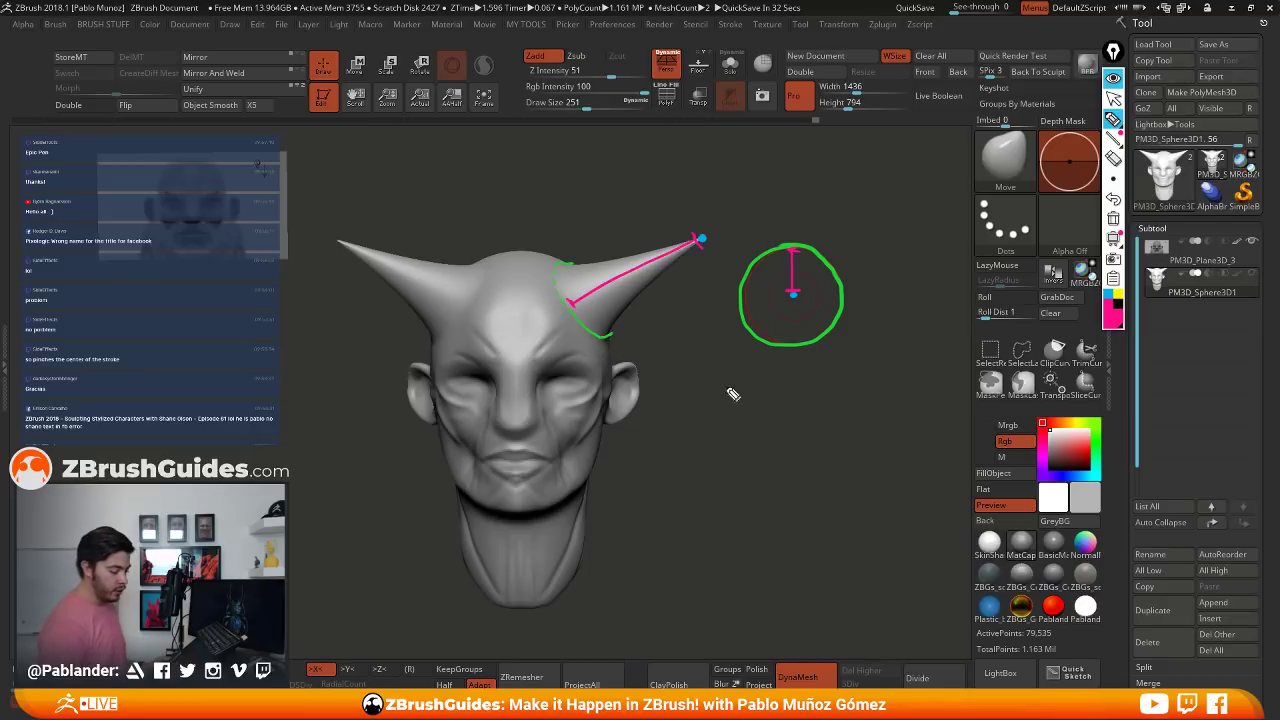
- Draw a dashed green outline around the horn showing the brush's full width from its base to its tip
{"action": "left_click", "coordinate": [1115, 320]}
{"action": "left_click", "coordinate": [1160, 185]}
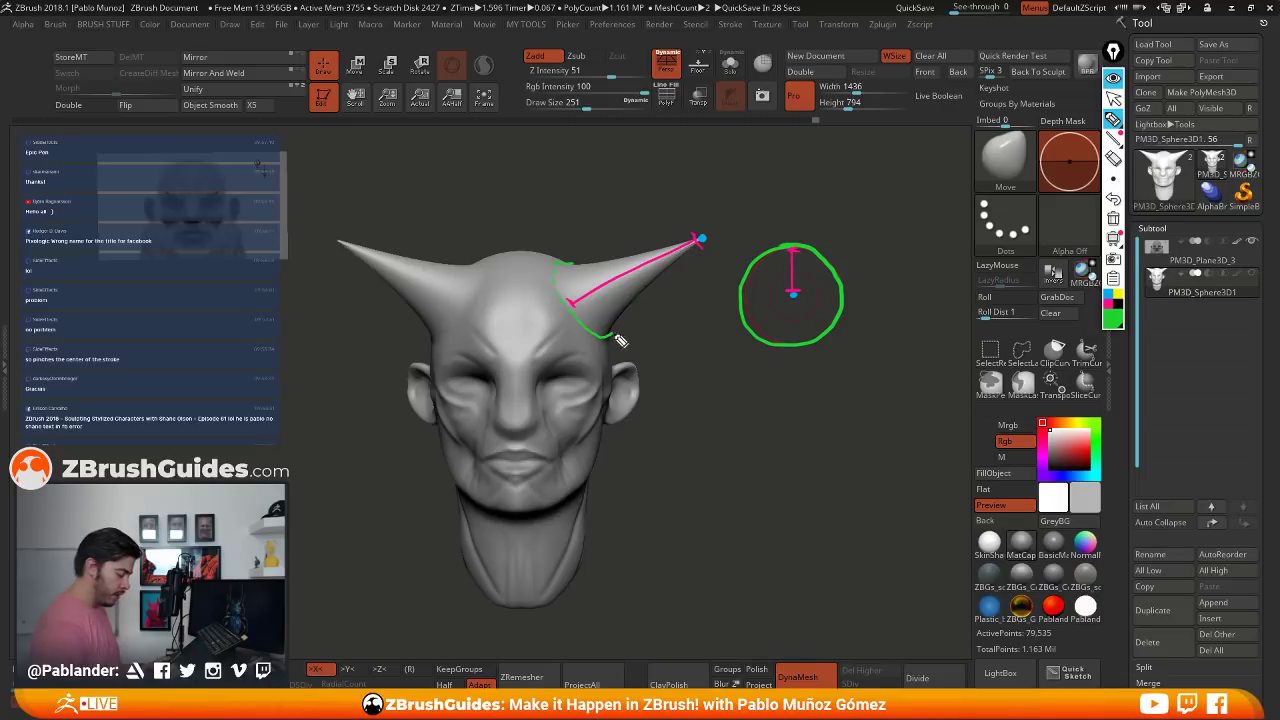
{"action": "left_click_drag", "start_coordinate": [621, 328], "coordinate": [628, 324]}
{"action": "left_click_drag", "start_coordinate": [637, 318], "coordinate": [668, 299]}
{"action": "left_click_drag", "start_coordinate": [676, 296], "coordinate": [682, 293]}
{"action": "left_click_drag", "start_coordinate": [700, 283], "coordinate": [706, 279]}
{"action": "left_click_drag", "start_coordinate": [583, 248], "coordinate": [591, 244]}
{"action": "left_click_drag", "start_coordinate": [601, 239], "coordinate": [612, 232]}
{"action": "left_click_drag", "start_coordinate": [625, 223], "coordinate": [660, 201]}
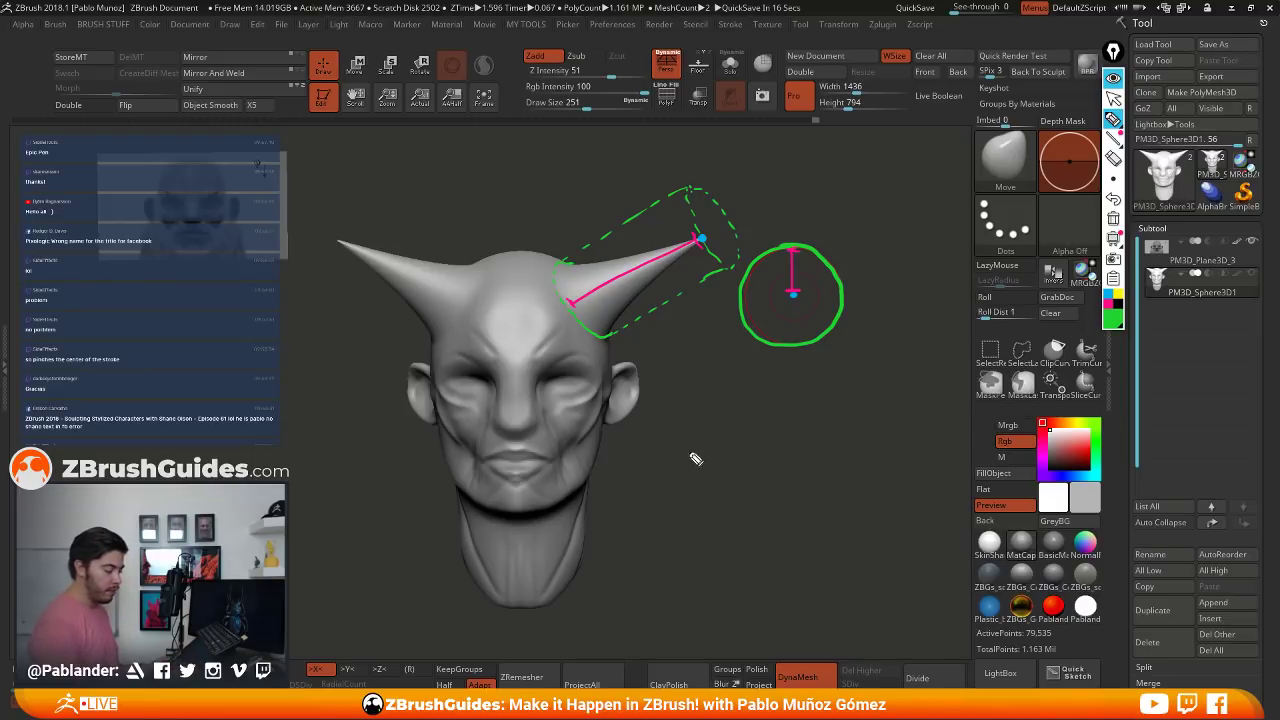
- Trace the horn's upper edge in yellow and mark its gap to the dashed outline with yellow brackets and a dotted line
{"action": "left_click", "coordinate": [1118, 296]}
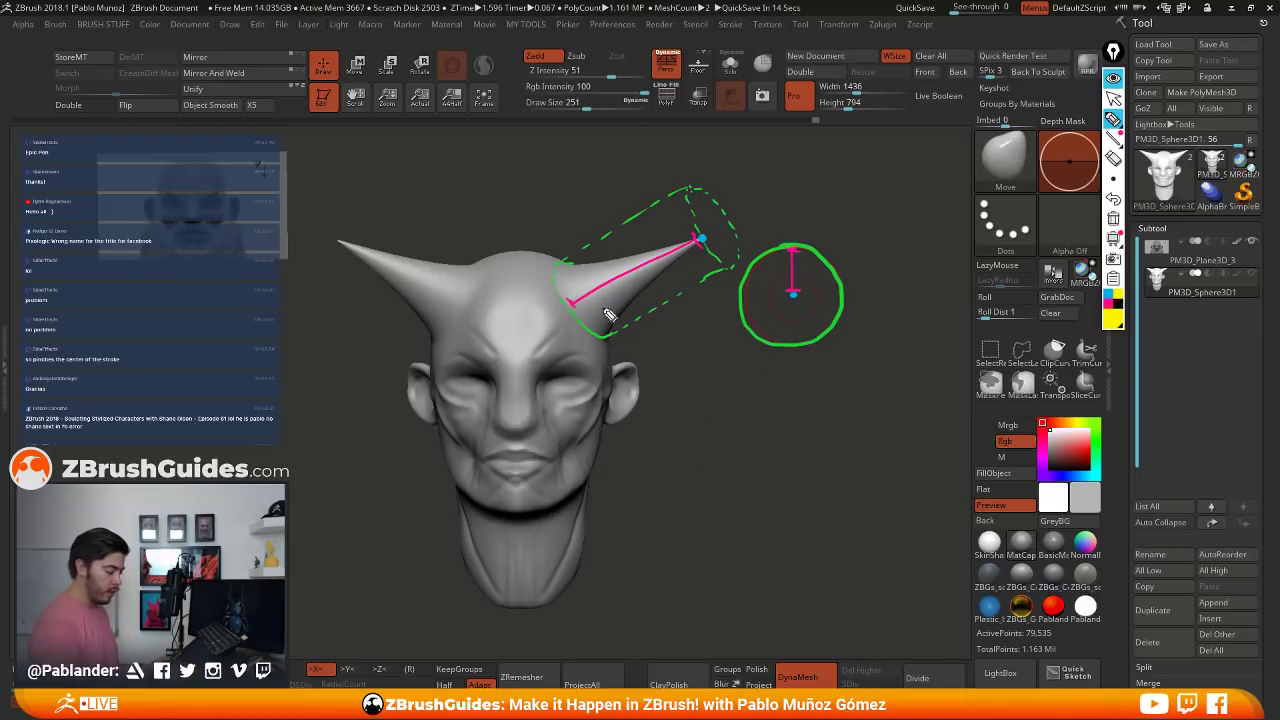
{"action": "mouse_move", "coordinate": [553, 266]}
{"action": "left_mouse_down"}
{"action": "mouse_move", "coordinate": [706, 237]}
{"action": "mouse_move", "coordinate": [676, 200]}
{"action": "mouse_move", "coordinate": [700, 247]}
{"action": "mouse_move", "coordinate": [710, 227]}
{"action": "left_mouse_up"}
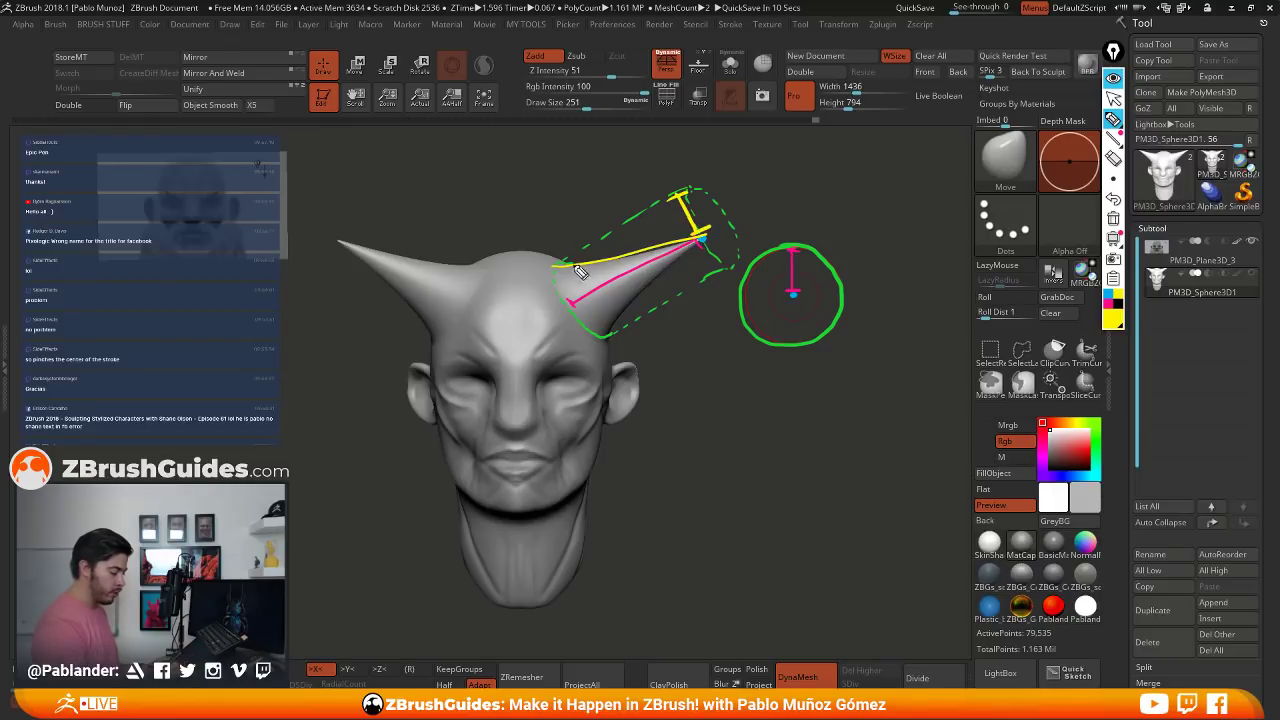
{"action": "mouse_move", "coordinate": [565, 258]}
{"action": "left_mouse_down"}
{"action": "mouse_move", "coordinate": [552, 266]}
{"action": "mouse_move", "coordinate": [594, 249]}
{"action": "left_mouse_up"}
{"action": "left_click_drag", "start_coordinate": [600, 247], "coordinate": [609, 244]}
{"action": "left_click_drag", "start_coordinate": [617, 241], "coordinate": [622, 240]}
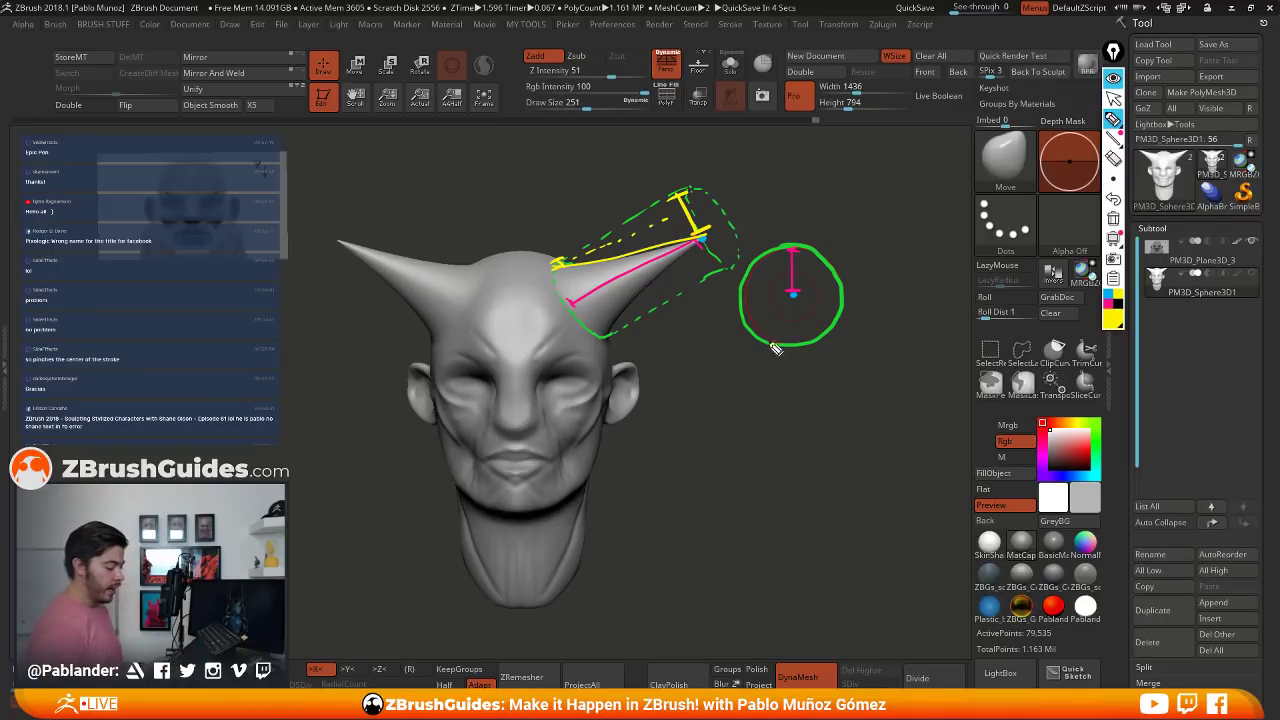
- Hide the screen annotations and undo the pointed horn pull
{"action": "left_click", "coordinate": [1113, 97]}
{"action": "key", "text": "ctrl+s"}
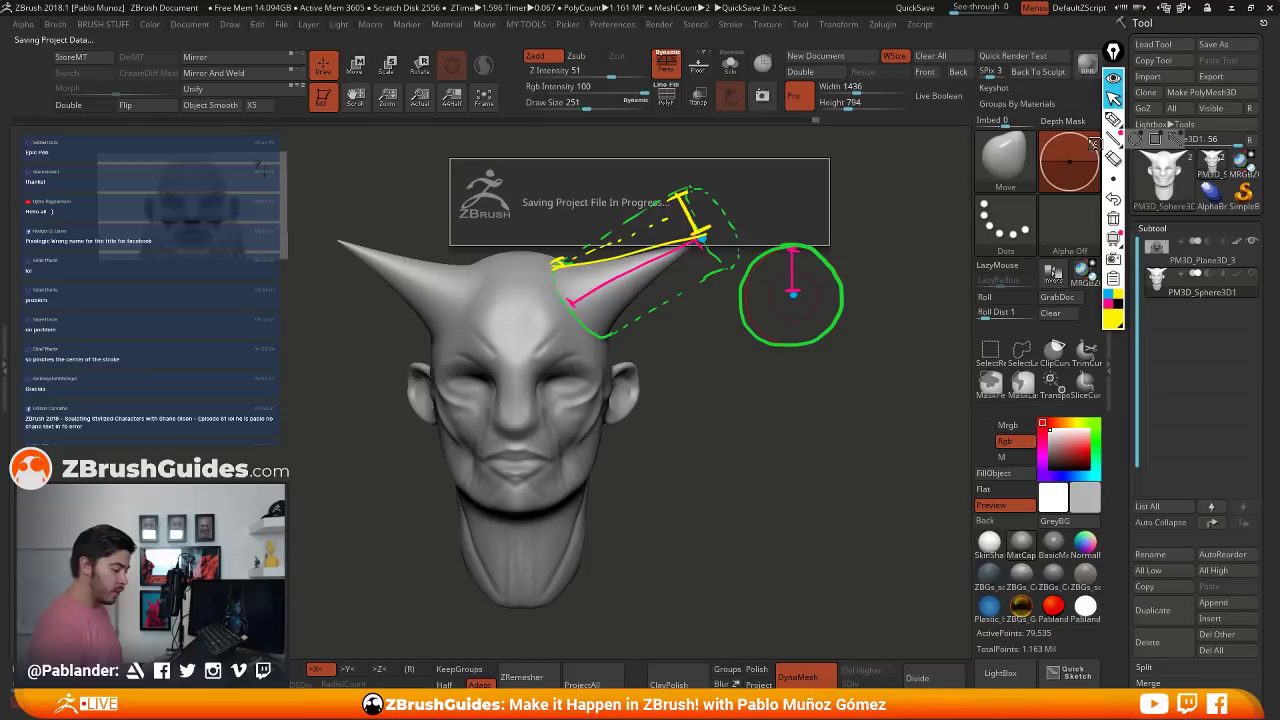
{"action": "left_click", "coordinate": [1113, 80]}
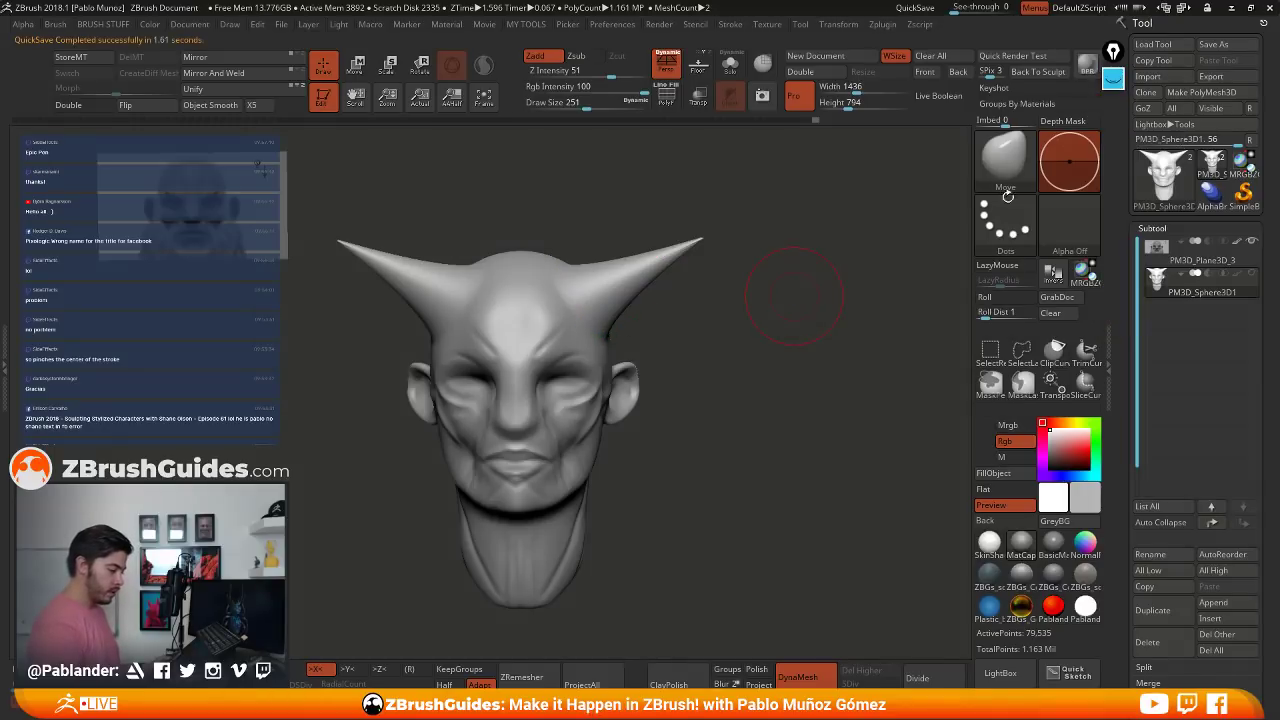
{"action": "key", "text": "ctrl+z"}
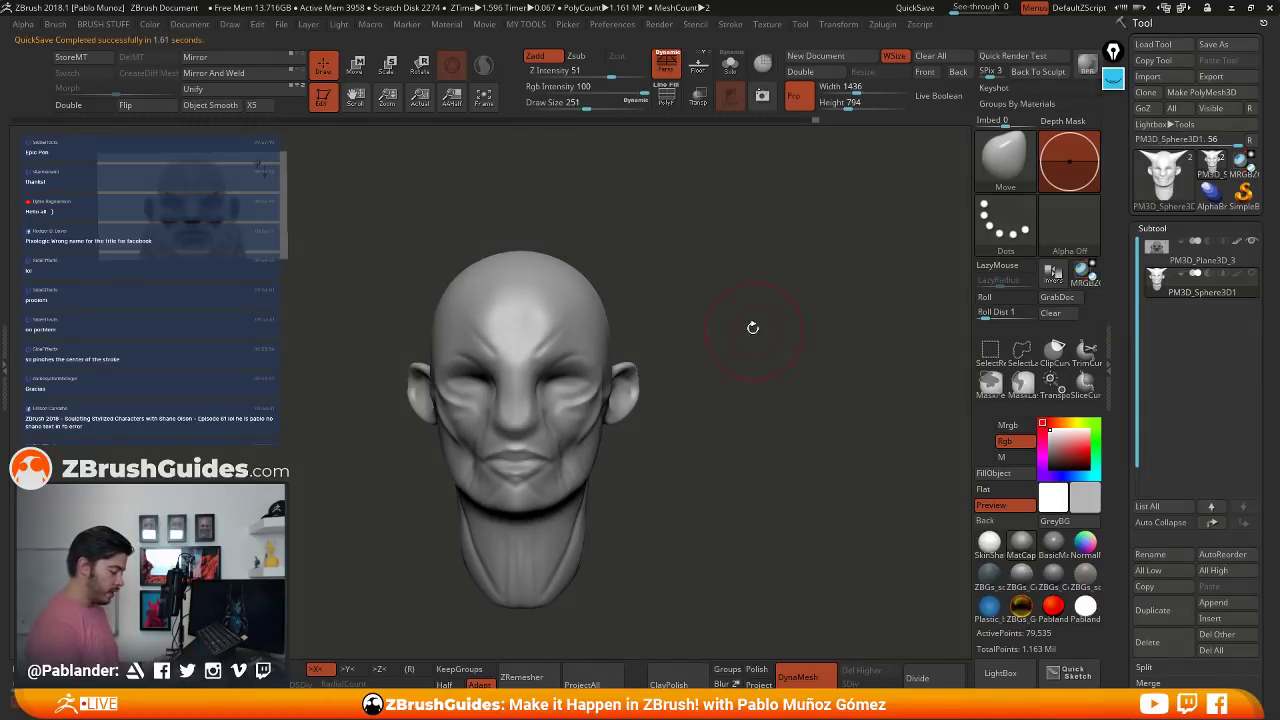
- Turn off AccuCurve for the Move brush and pull a blunt, rounded horn from the upper side of the head
{"action": "key", "text": "space"}
{"action": "key", "text": "space"}
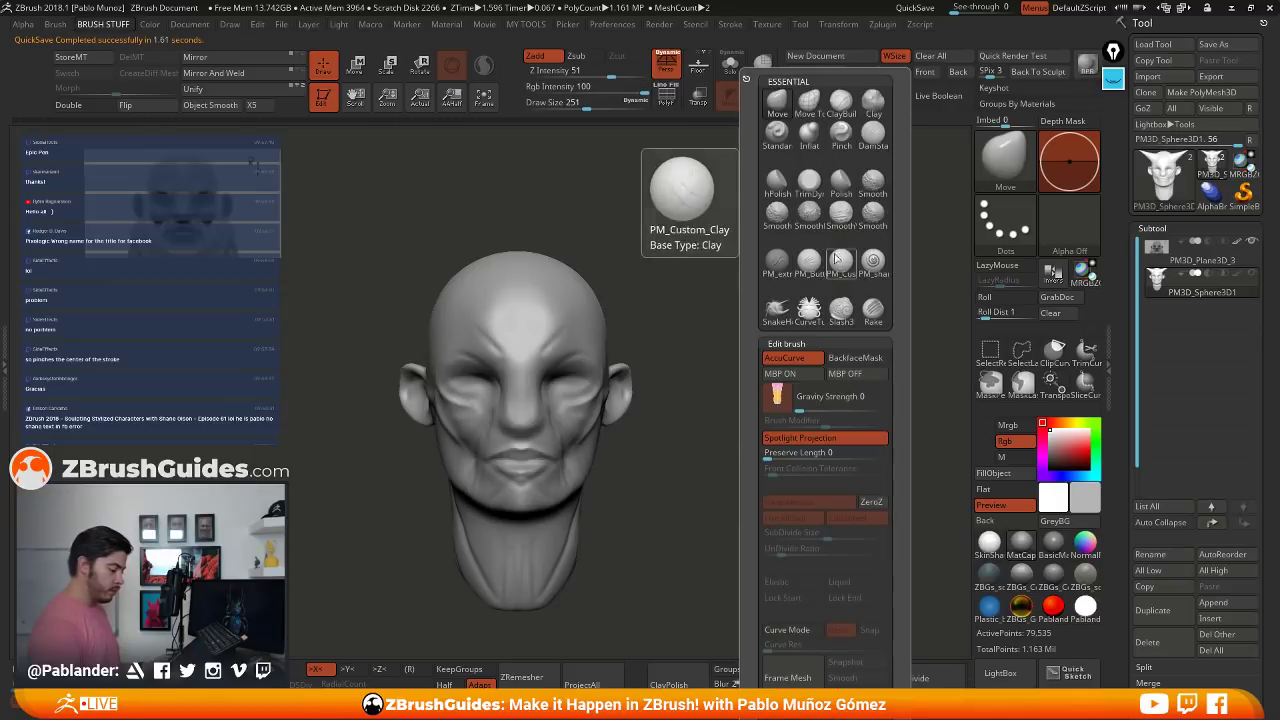
{"action": "left_click", "coordinate": [799, 361]}
{"action": "mouse_move", "coordinate": [654, 271]}
{"action": "left_mouse_down", "text": "shift"}
{"action": "mouse_move", "coordinate": [622, 274]}
{"action": "mouse_move", "coordinate": [834, 170]}
{"action": "left_mouse_up", "text": "shift"}
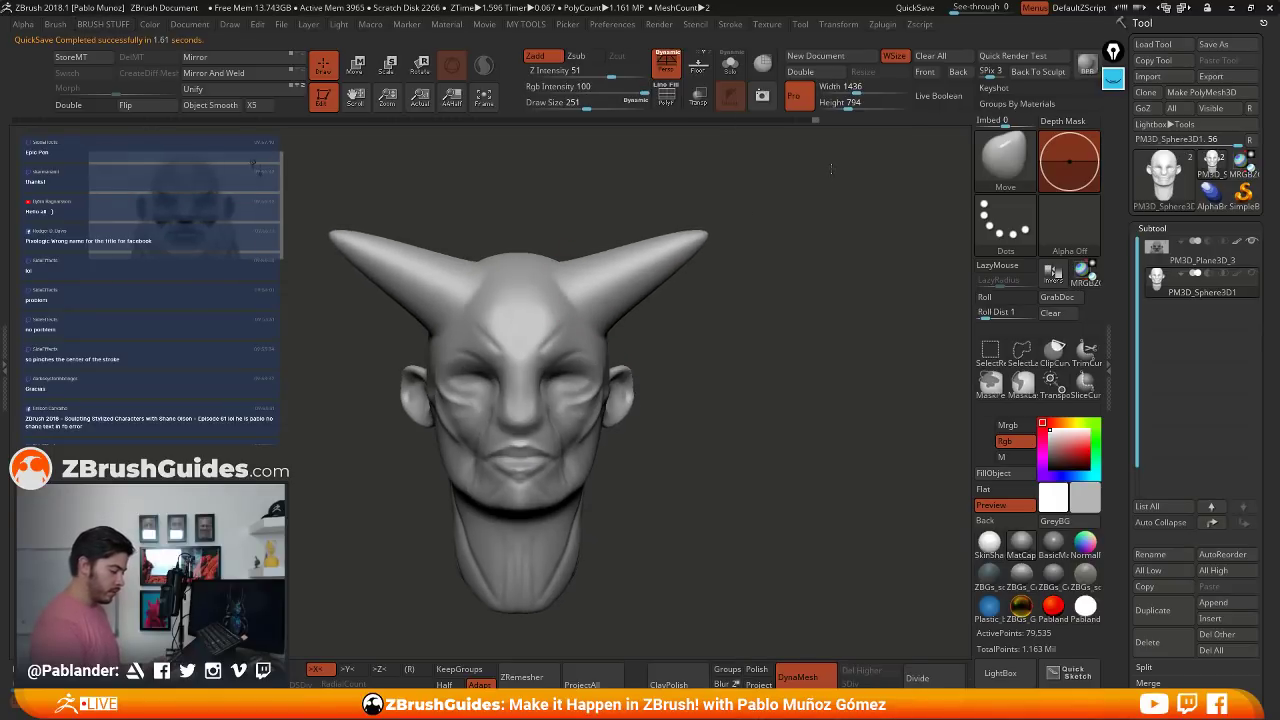
- Show the screen annotations again and erase the yellow marks along the horn
{"action": "left_click", "coordinate": [1113, 80]}
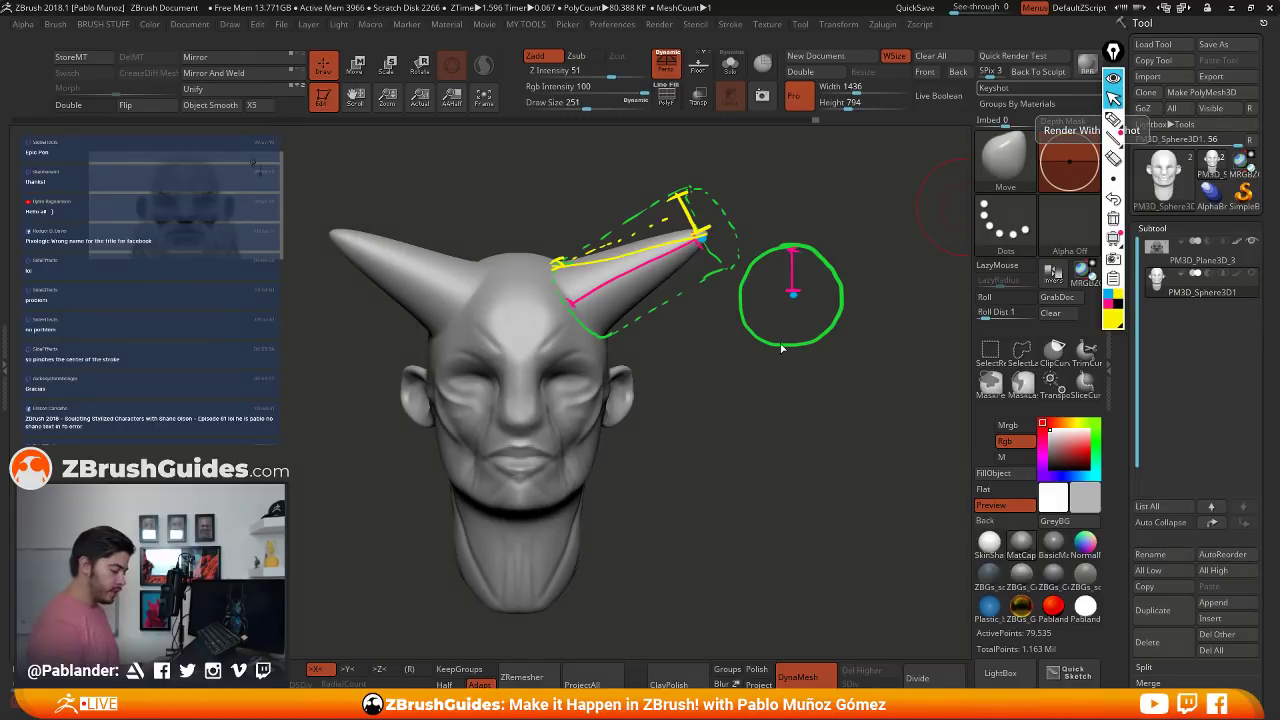
{"action": "left_click", "coordinate": [1113, 157]}
{"action": "mouse_move", "coordinate": [712, 228]}
{"action": "left_mouse_down"}
{"action": "mouse_move", "coordinate": [685, 240]}
{"action": "mouse_move", "coordinate": [690, 204]}
{"action": "mouse_move", "coordinate": [610, 252]}
{"action": "mouse_move", "coordinate": [624, 259]}
{"action": "left_mouse_up"}
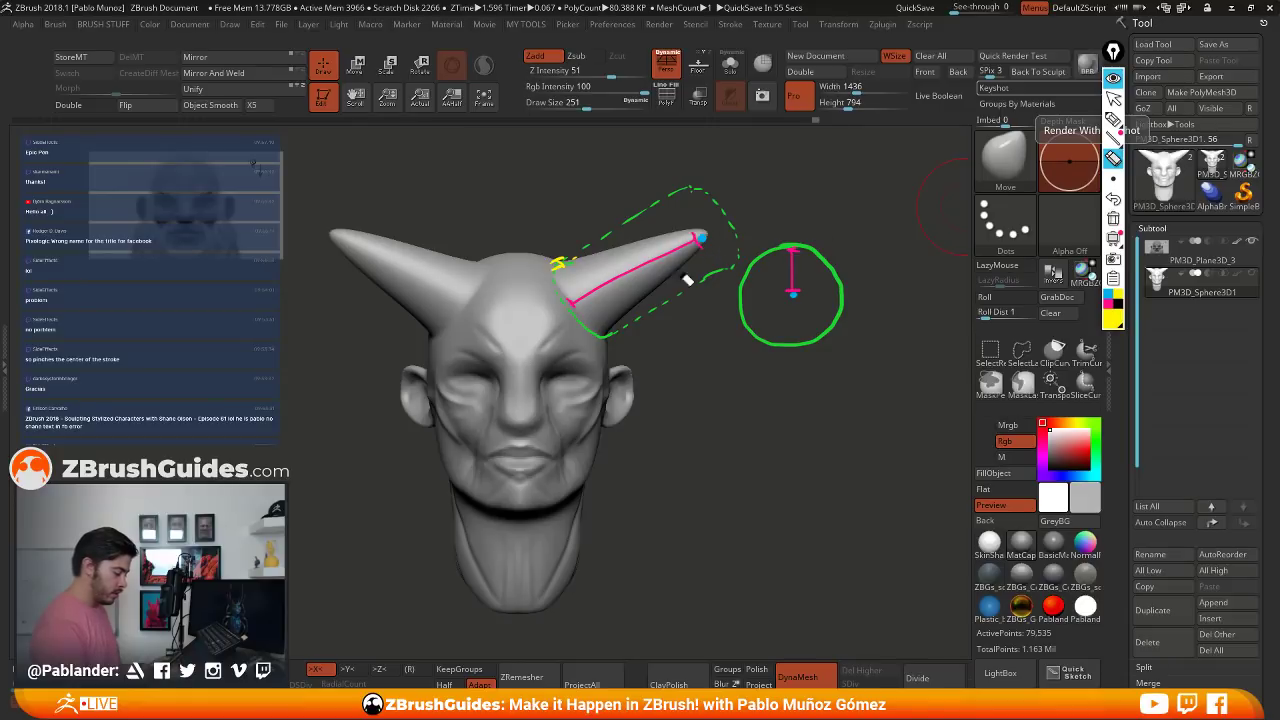
{"action": "mouse_move", "coordinate": [562, 270]}
{"action": "left_mouse_down"}
{"action": "mouse_move", "coordinate": [559, 258]}
{"action": "mouse_move", "coordinate": [580, 259]}
{"action": "left_mouse_up"}
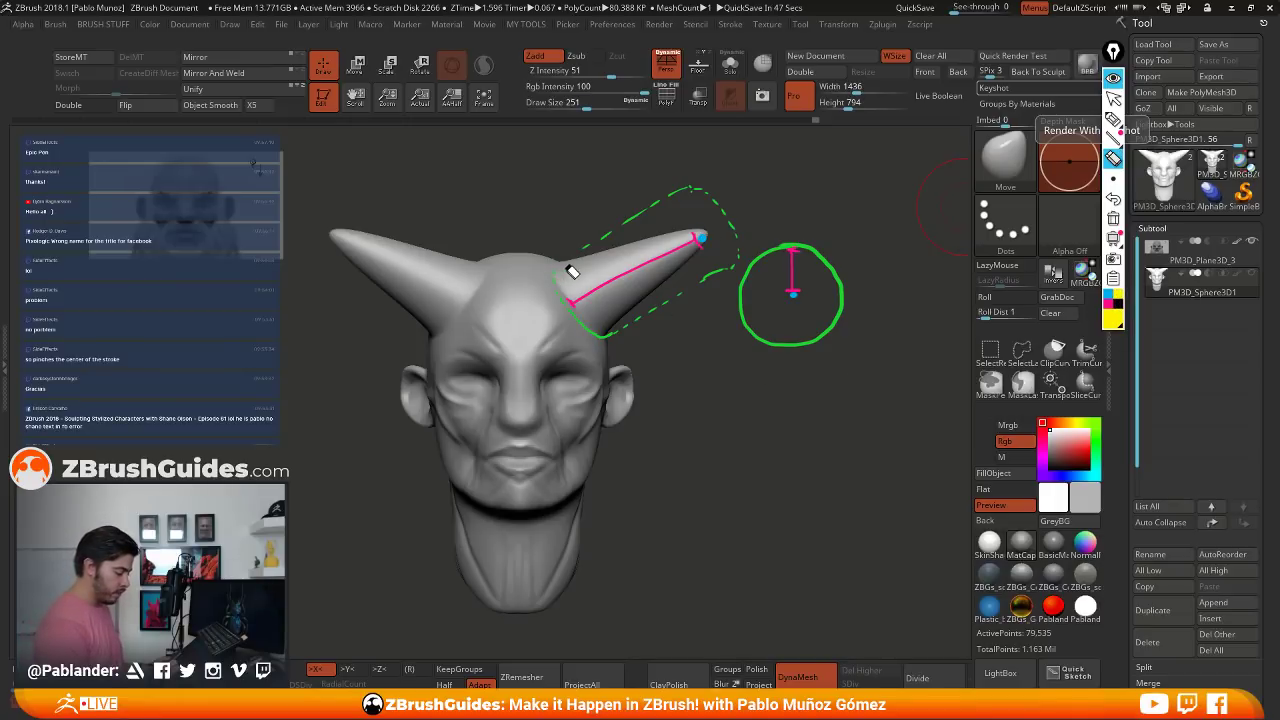
- Trace the rounded horn's upper edge in yellow and sketch a boxed falloff curve below the green circle
{"action": "left_click", "coordinate": [1113, 121]}
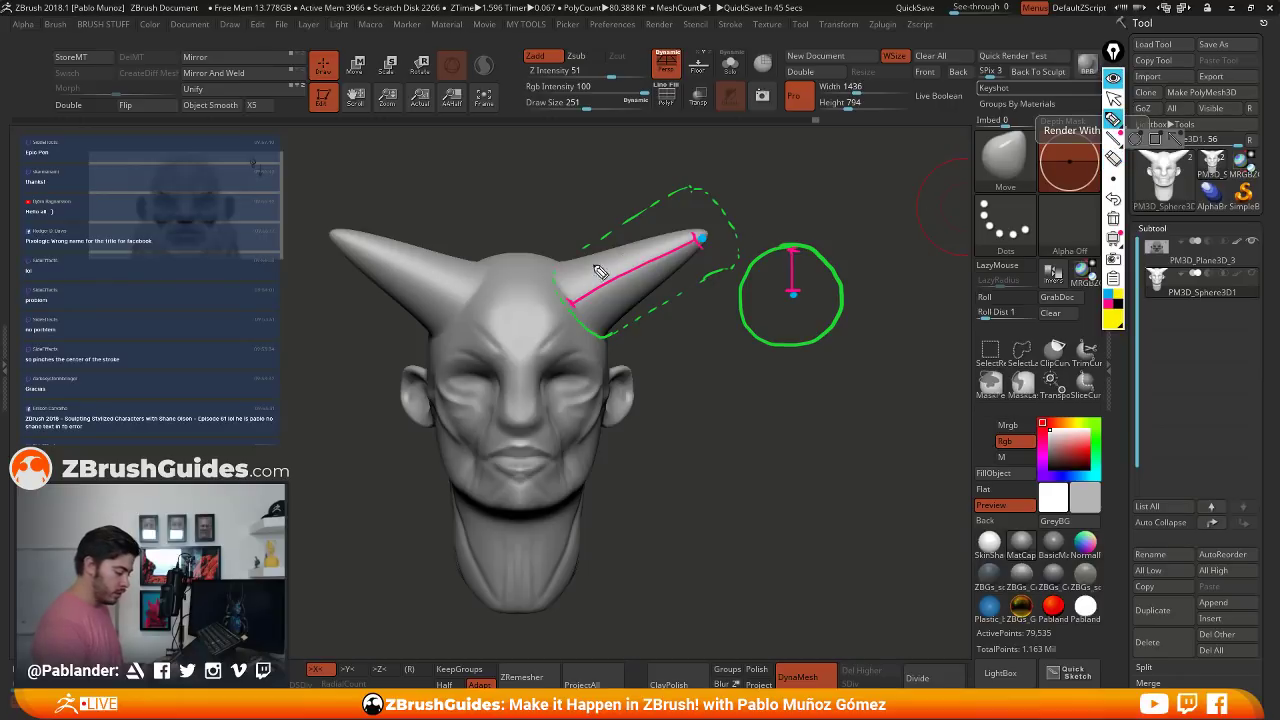
{"action": "left_click_drag", "start_coordinate": [558, 266], "coordinate": [708, 238]}
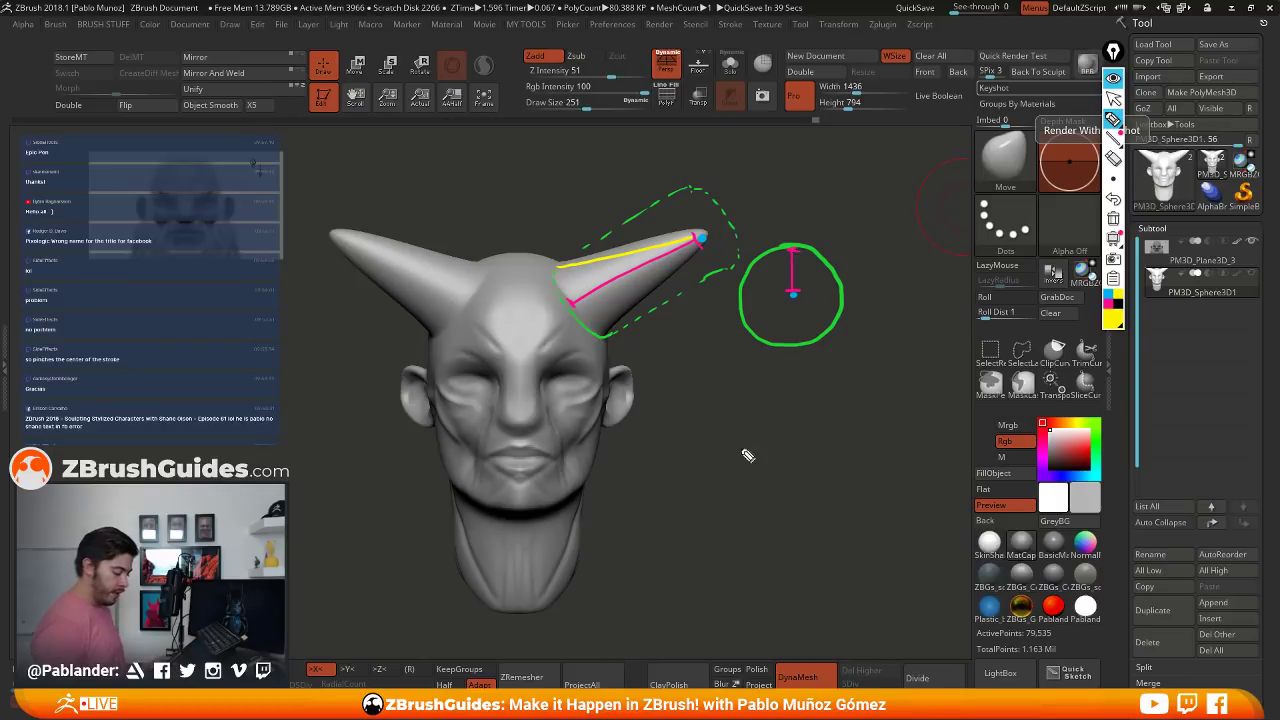
{"action": "mouse_move", "coordinate": [715, 367]}
{"action": "left_mouse_down"}
{"action": "mouse_move", "coordinate": [788, 422]}
{"action": "mouse_move", "coordinate": [829, 515]}
{"action": "left_mouse_up"}
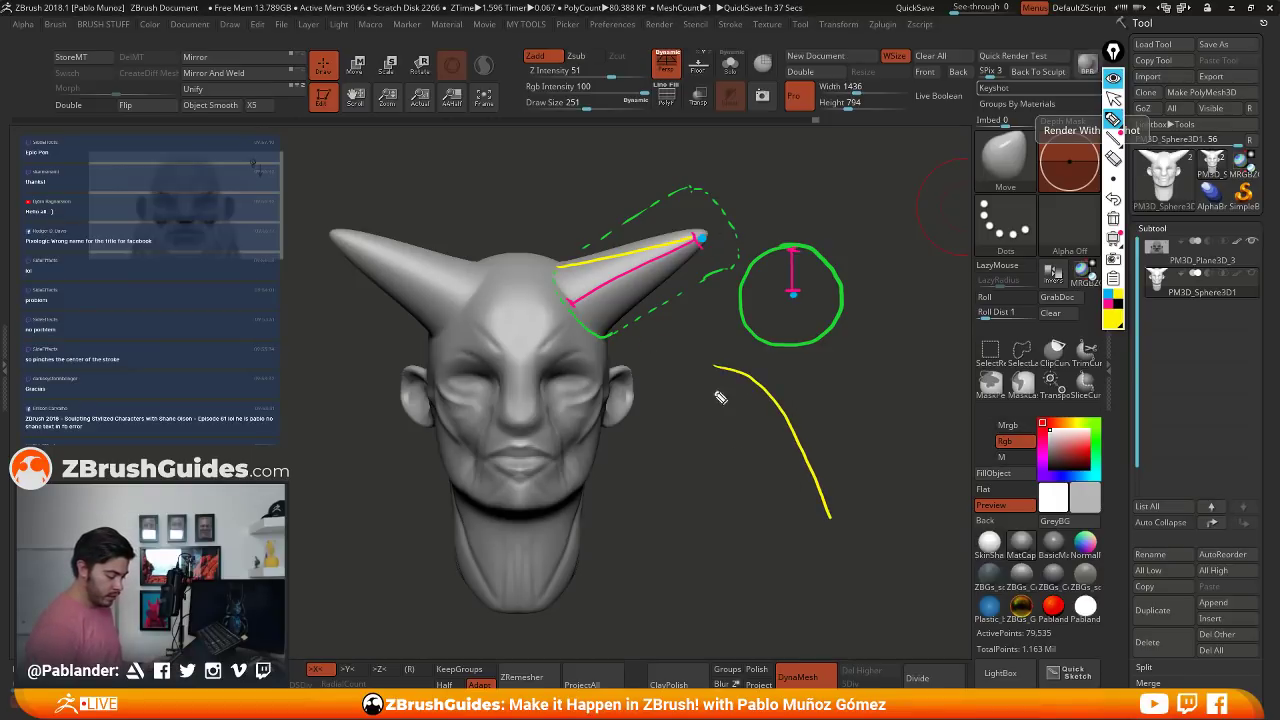
{"action": "mouse_move", "coordinate": [714, 350]}
{"action": "left_mouse_down"}
{"action": "mouse_move", "coordinate": [716, 514]}
{"action": "mouse_move", "coordinate": [862, 518]}
{"action": "mouse_move", "coordinate": [863, 360]}
{"action": "mouse_move", "coordinate": [870, 520]}
{"action": "left_mouse_up"}
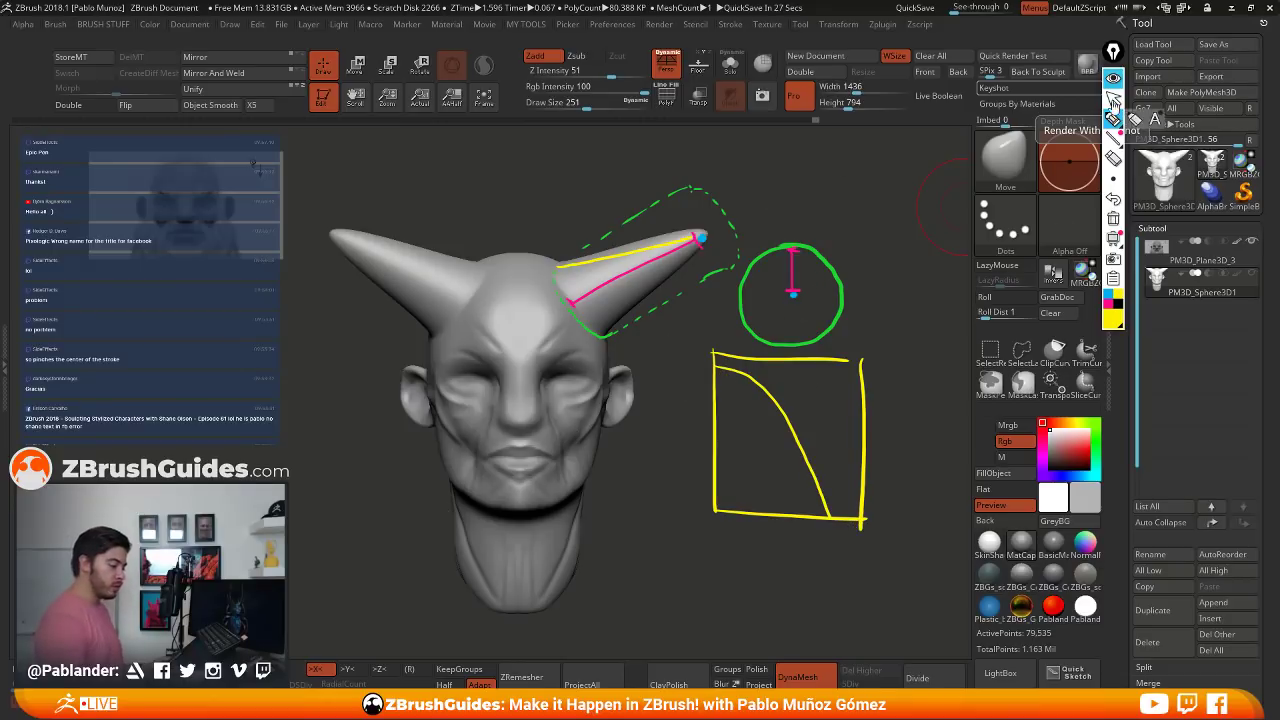
- Clear all the screen annotations and undo the rounded horn pull on the head
{"action": "left_click", "coordinate": [1113, 158]}
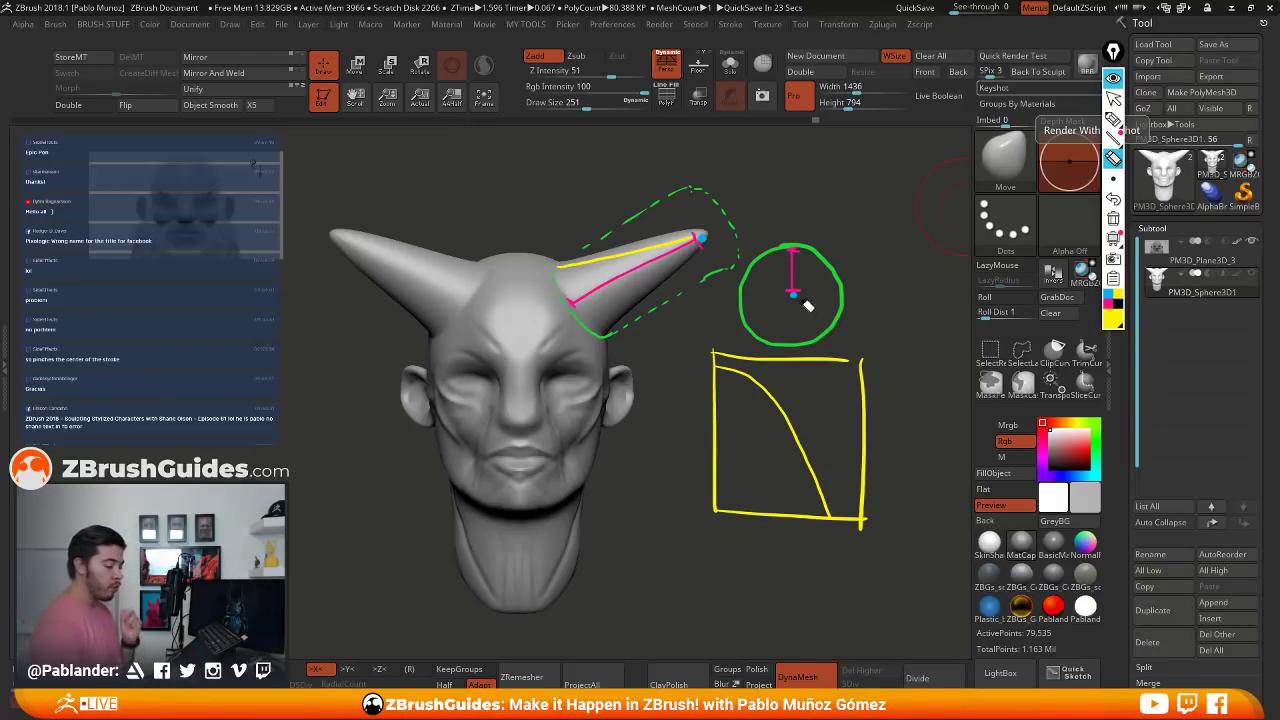
{"action": "left_click", "coordinate": [1114, 219]}
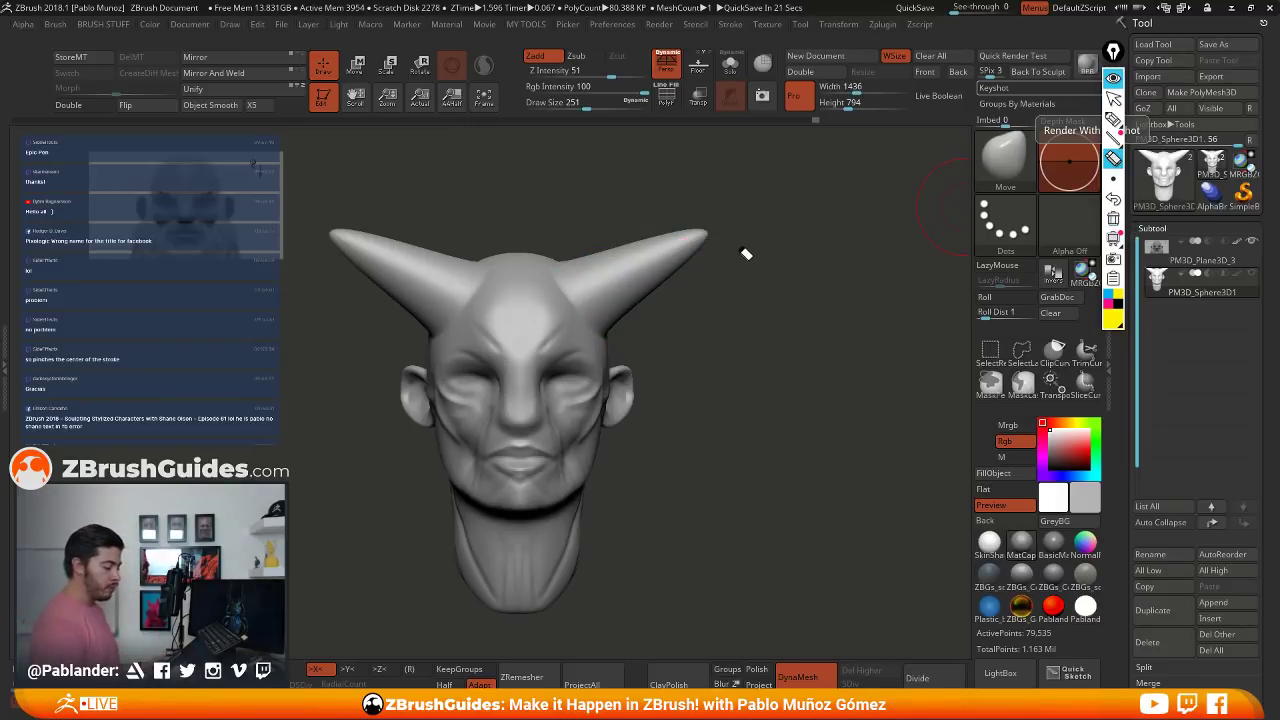
{"action": "left_click", "coordinate": [1113, 97]}
{"action": "left_click_drag", "start_coordinate": [788, 278], "coordinate": [729, 229]}
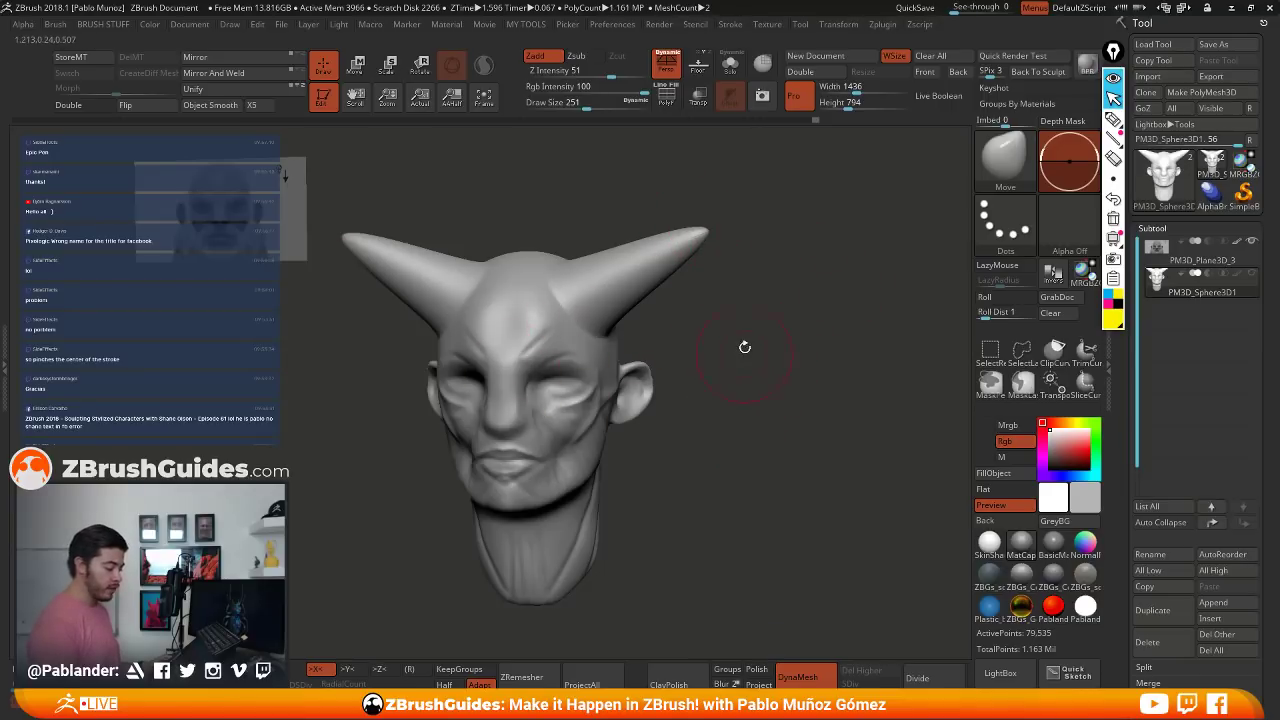
{"action": "key", "text": "ctrl+z"}
- Look over the Move brushes in the brush palette and hide the annotation toolbar to resume sculpting
{"action": "key", "text": "b"}
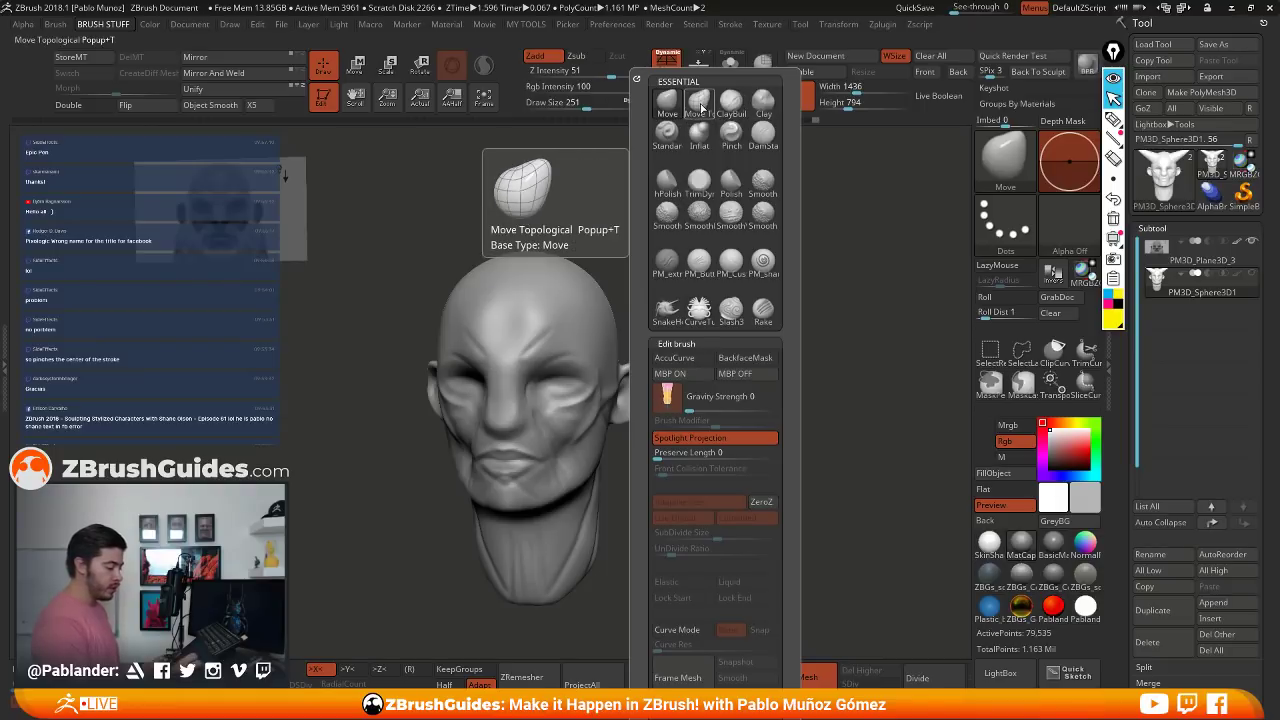
{"action": "left_click", "coordinate": [699, 104]}
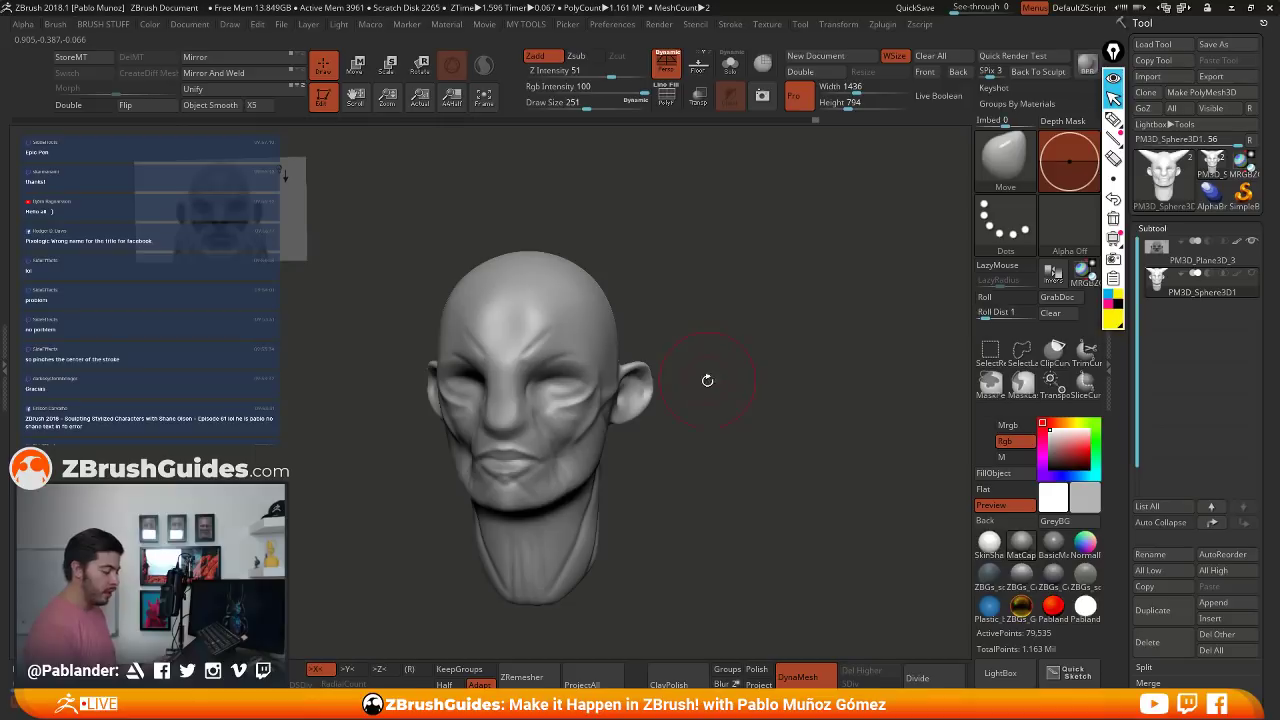
{"action": "left_click", "coordinate": [1113, 78]}
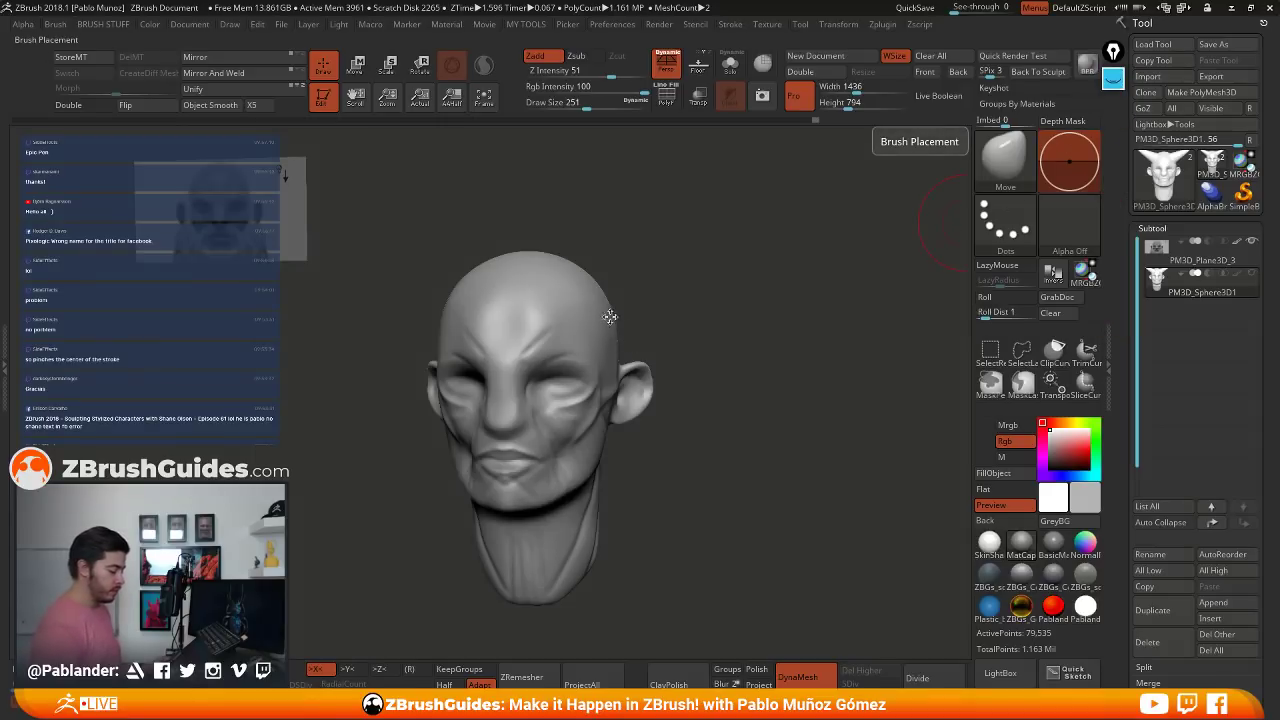
{"action": "left_click_drag", "start_coordinate": [709, 272], "coordinate": [703, 291]}
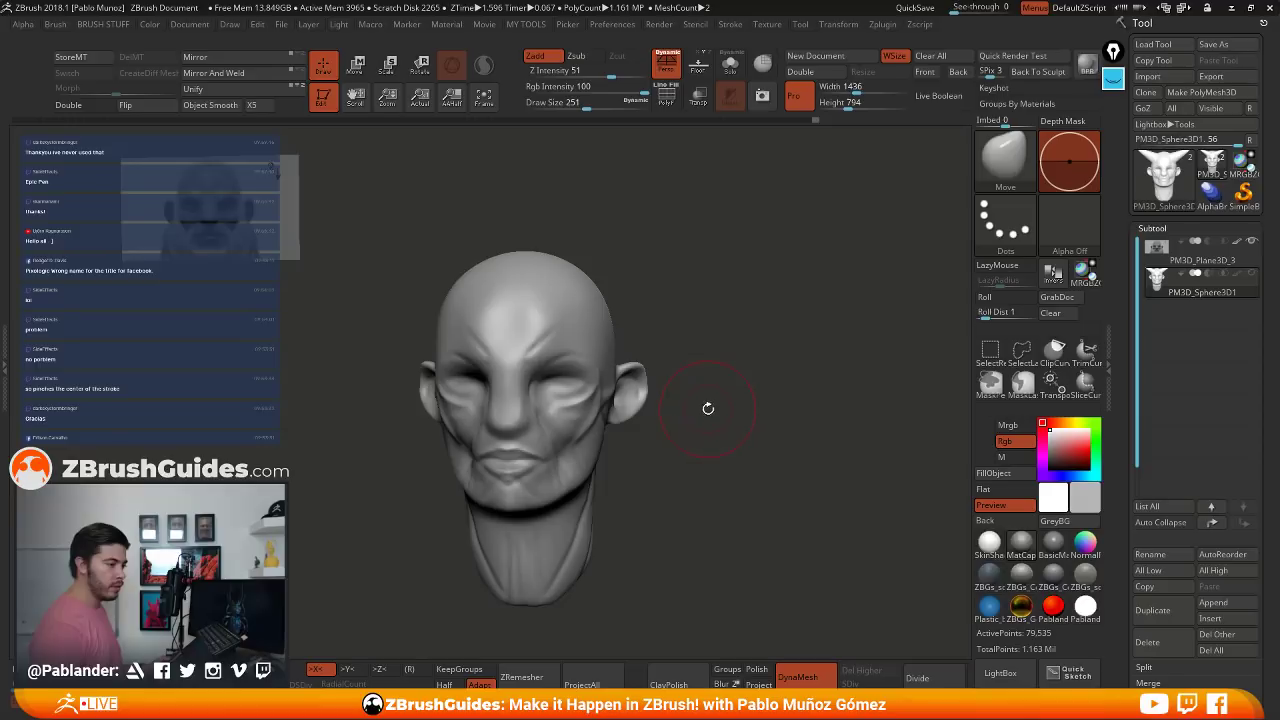
{"action": "mouse_move", "coordinate": [708, 408]}
{"action": "left_mouse_down"}
{"action": "mouse_move", "coordinate": [719, 397]}
{"action": "mouse_move", "coordinate": [702, 383]}
{"action": "mouse_move", "coordinate": [656, 396]}
{"action": "mouse_move", "coordinate": [686, 394]}
{"action": "left_mouse_up"}
{"action": "left_click_drag", "start_coordinate": [624, 358], "coordinate": [618, 354]}
{"action": "left_click_drag", "start_coordinate": [775, 350], "coordinate": [717, 343]}
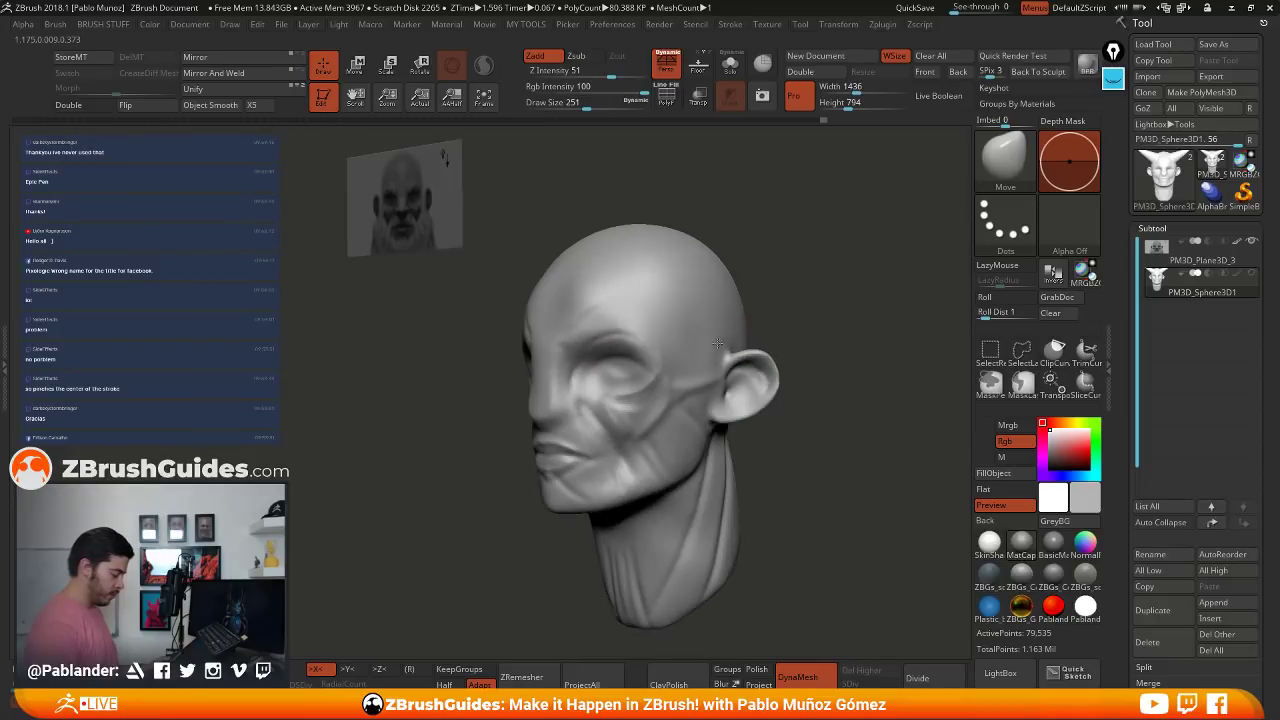
- Set the Move brush's draw size to 140 and reshape the nose from the front and in profile
{"action": "key", "text": "space"}
{"action": "left_click", "coordinate": [703, 359]}
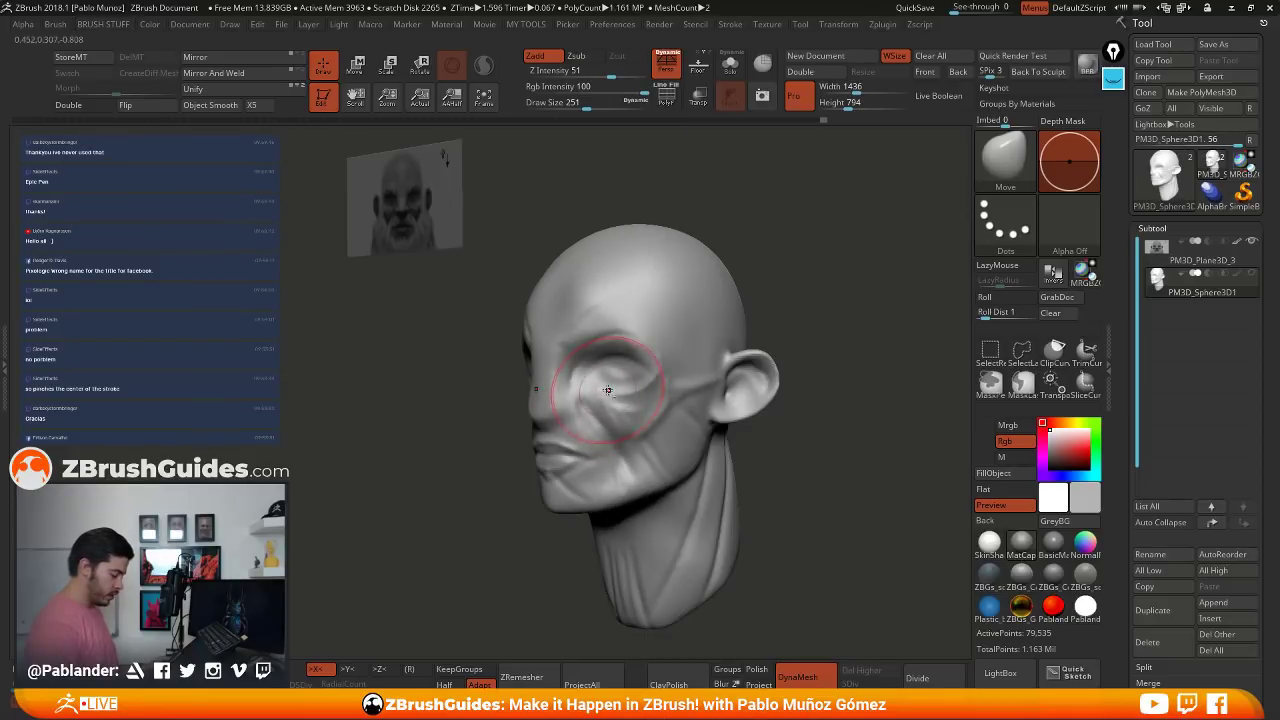
{"action": "mouse_move", "coordinate": [608, 390]}
{"action": "right_mouse_down"}
{"action": "mouse_move", "coordinate": [663, 387]}
{"action": "mouse_move", "coordinate": [645, 370]}
{"action": "right_mouse_up"}
{"action": "key", "text": "space"}
{"action": "left_click_drag", "start_coordinate": [603, 406], "coordinate": [589, 406]}
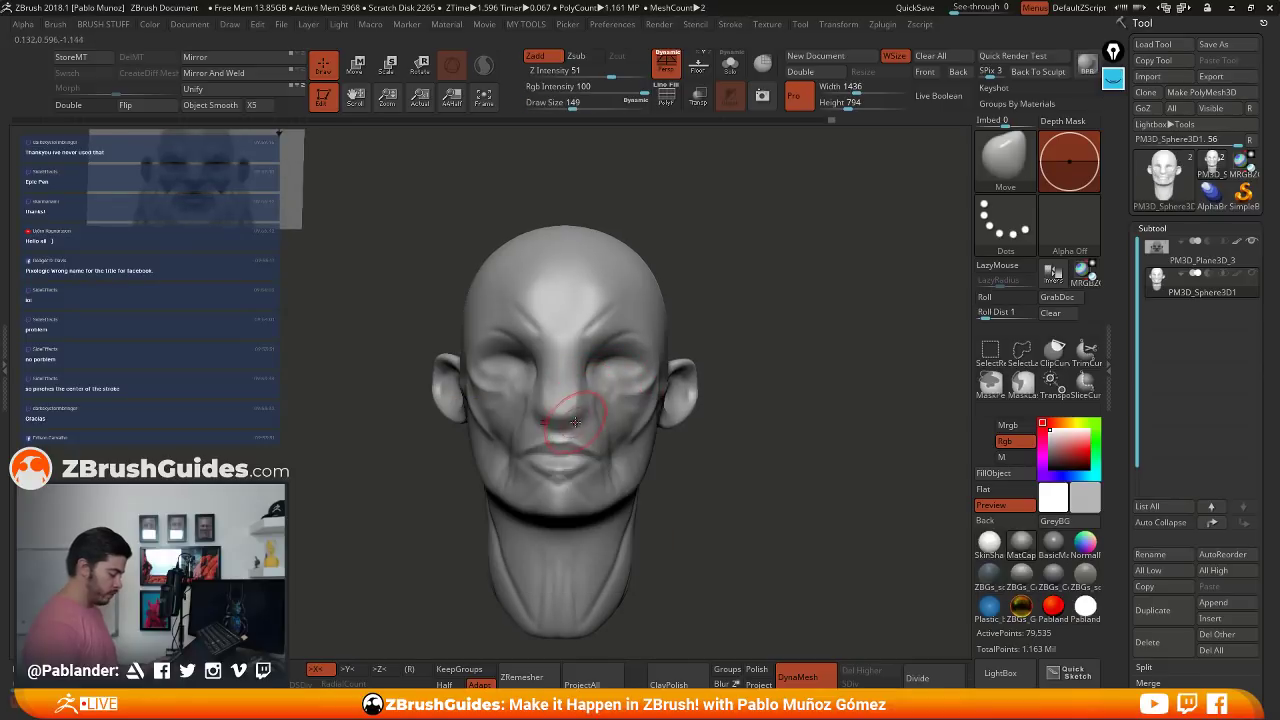
{"action": "right_click_drag", "start_coordinate": [648, 395], "coordinate": [702, 432]}
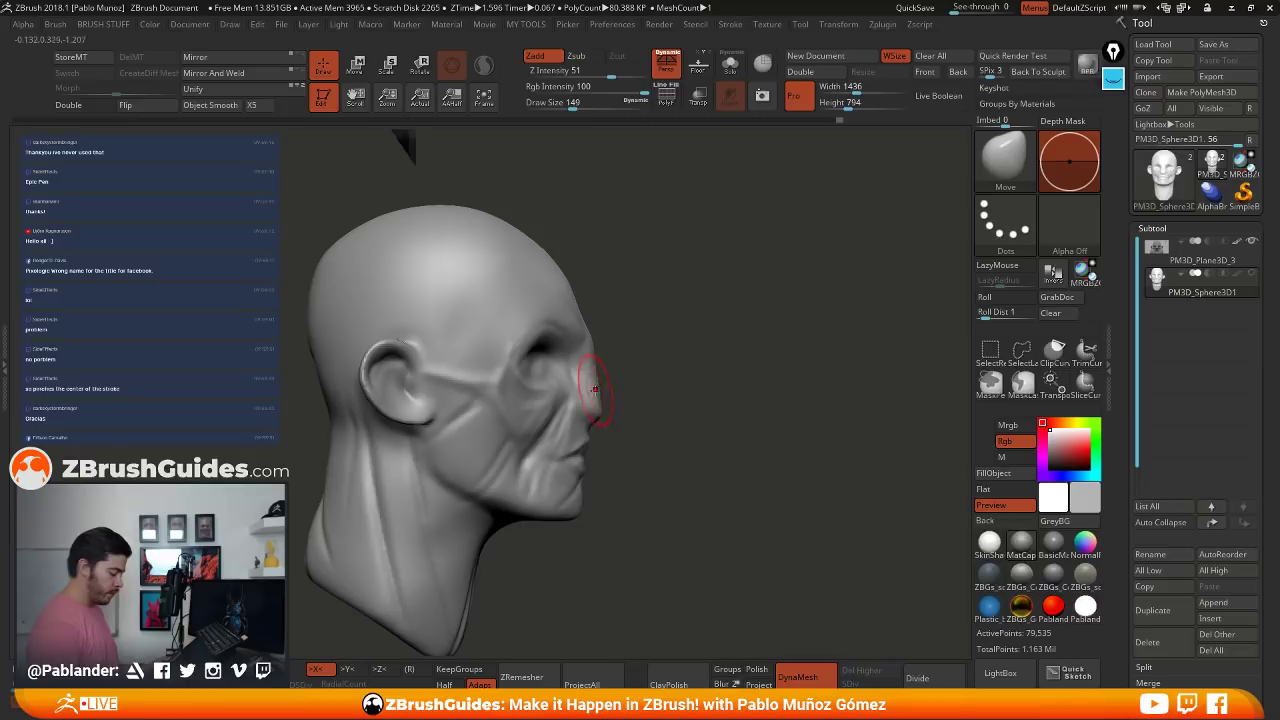
{"action": "mouse_move", "coordinate": [688, 399]}
{"action": "right_mouse_down"}
{"action": "mouse_move", "coordinate": [719, 366]}
{"action": "mouse_move", "coordinate": [708, 364]}
{"action": "right_mouse_up"}
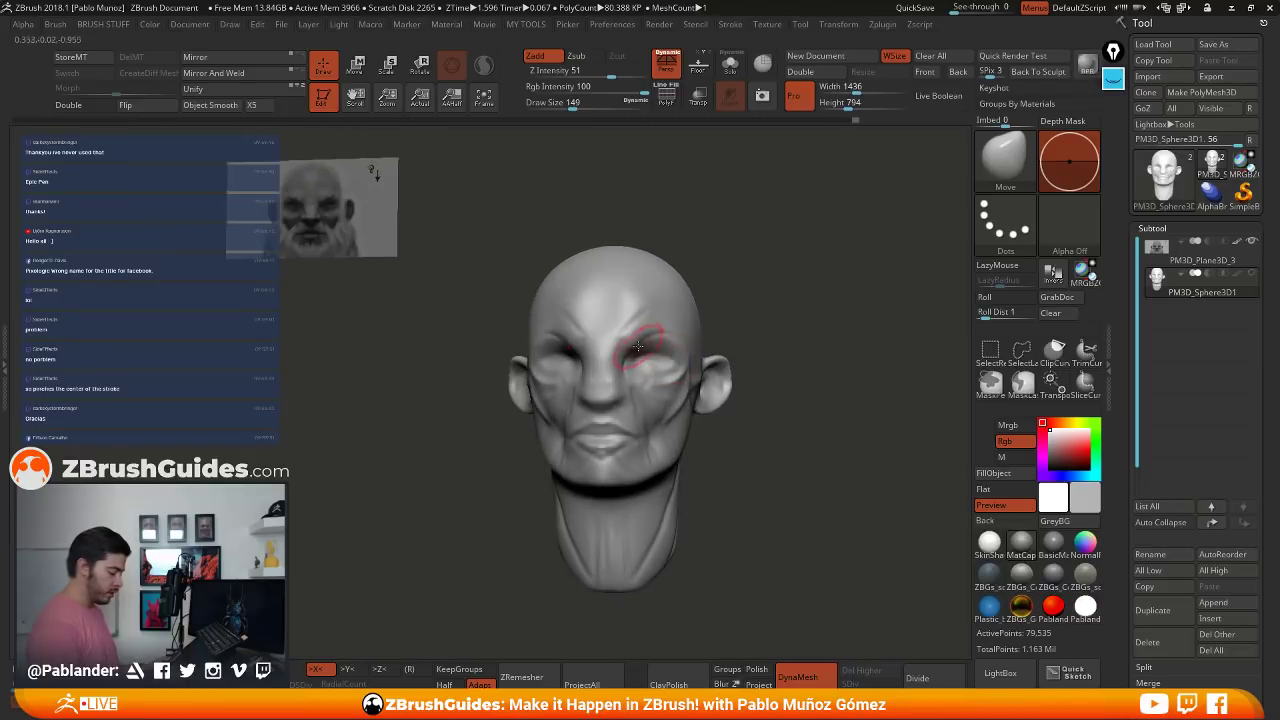
- Reshape the brows and fill out the forms directly below the eyes with the Move brush
{"action": "left_click_drag", "start_coordinate": [642, 346], "coordinate": [653, 325]}
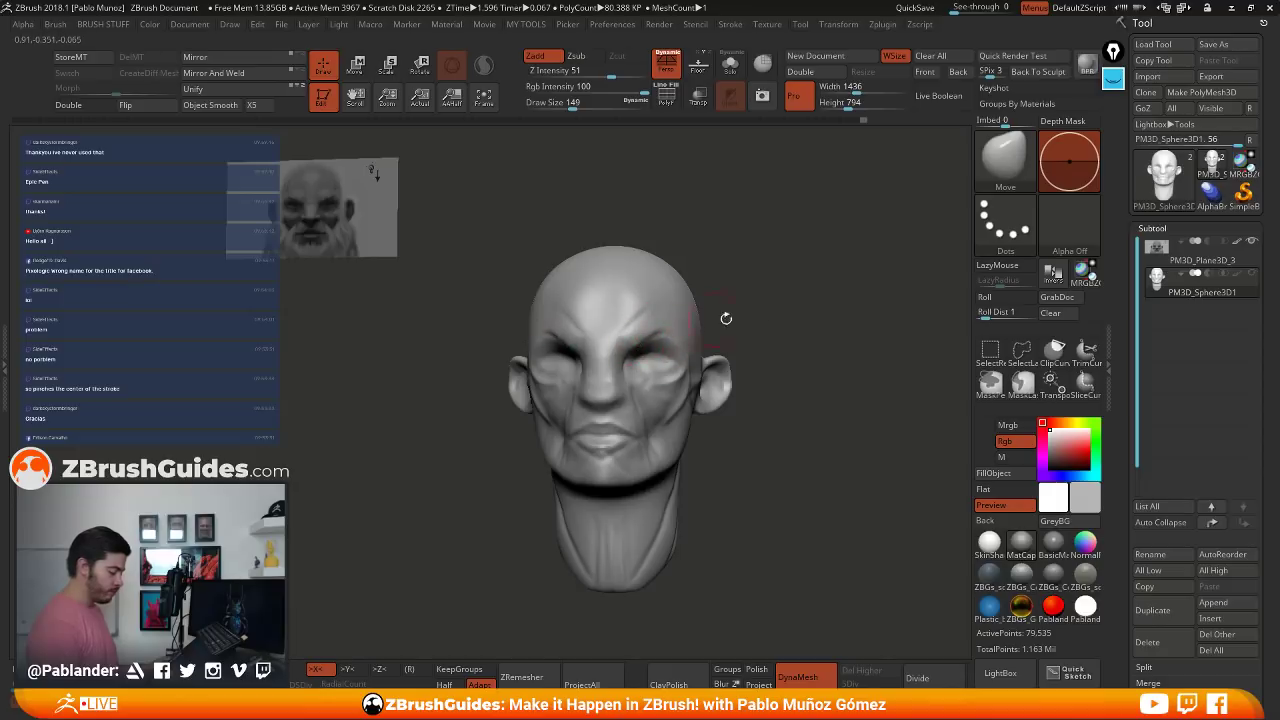
{"action": "mouse_move", "coordinate": [726, 318]}
{"action": "right_mouse_down"}
{"action": "mouse_move", "coordinate": [783, 329]}
{"action": "mouse_move", "coordinate": [763, 371]}
{"action": "right_mouse_up"}
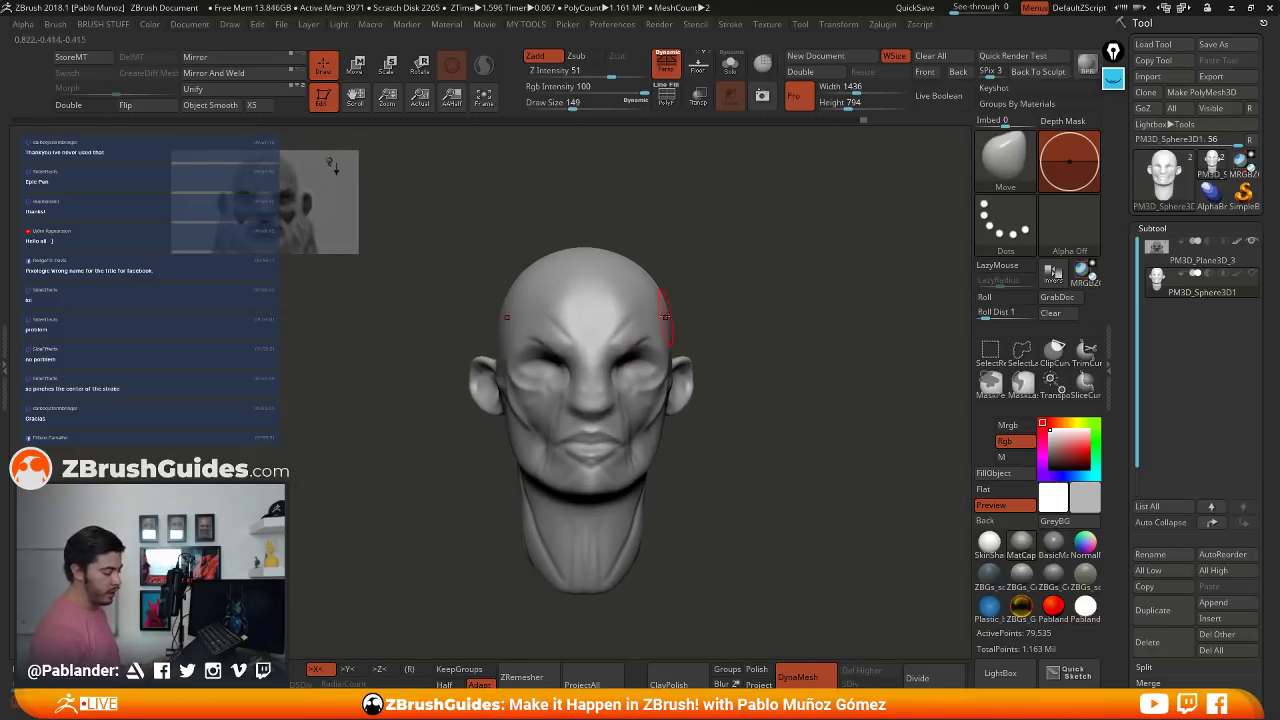
{"action": "key", "text": "shift"}
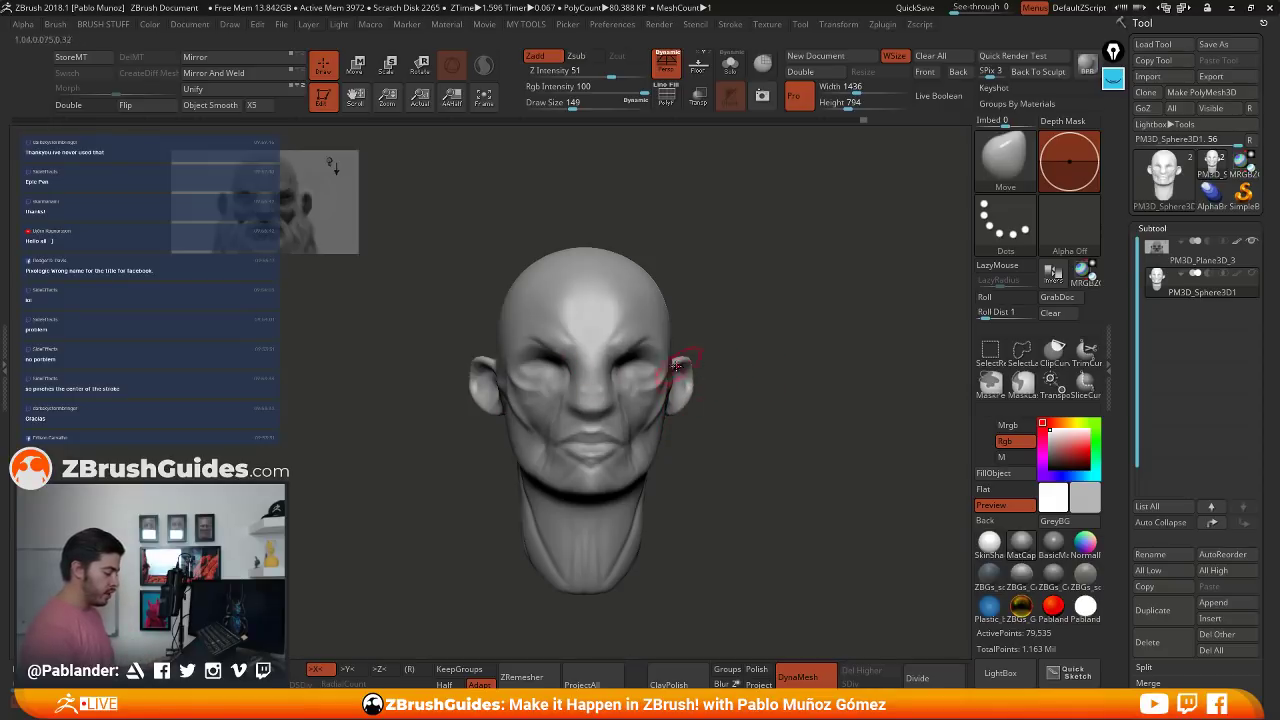
{"action": "mouse_move", "coordinate": [708, 368]}
{"action": "left_mouse_down"}
{"action": "mouse_move", "coordinate": [612, 385]}
{"action": "mouse_move", "coordinate": [666, 378]}
{"action": "left_mouse_up"}
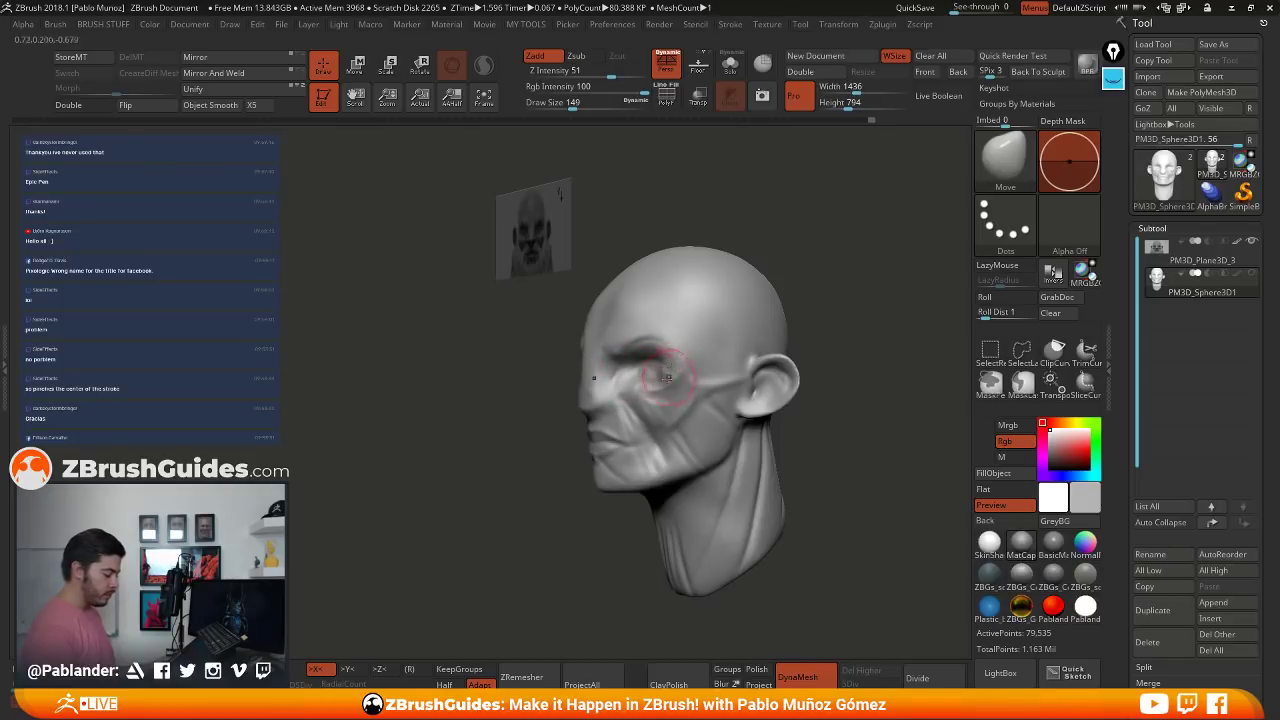
{"action": "left_click_drag", "start_coordinate": [562, 375], "coordinate": [655, 383]}
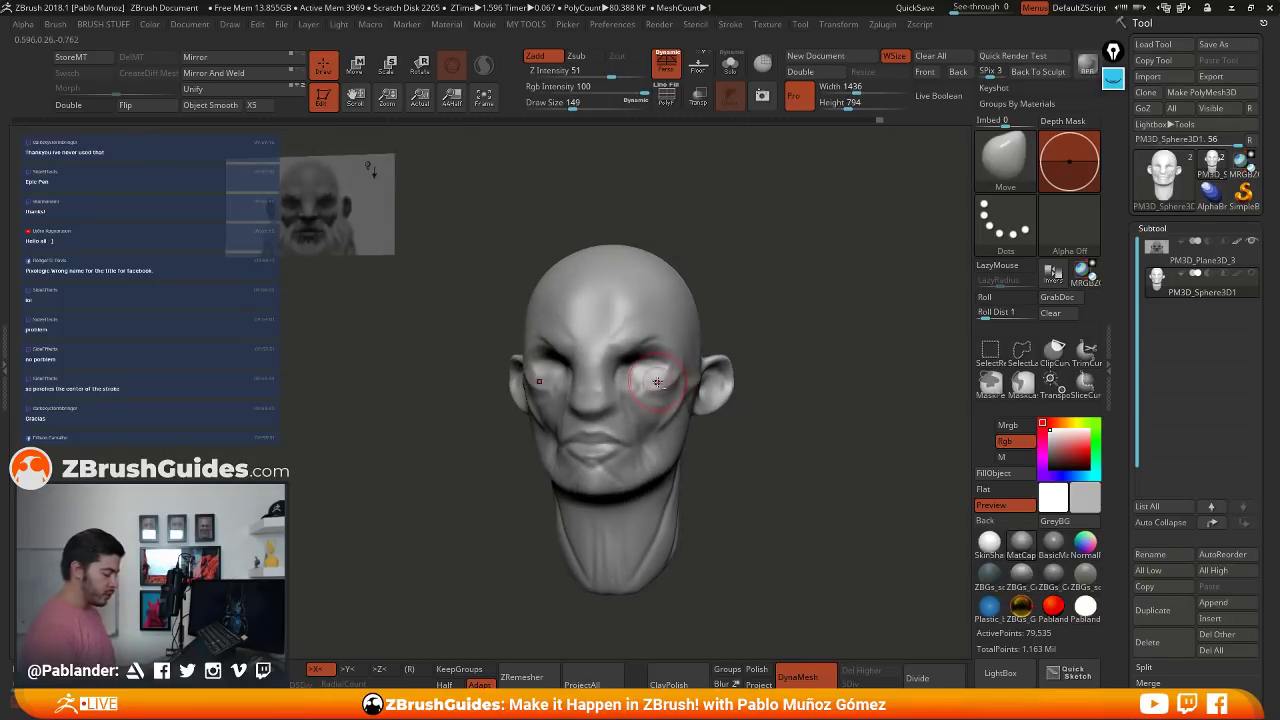
{"action": "left_click_drag", "start_coordinate": [755, 376], "coordinate": [791, 376]}
{"action": "left_click_drag", "start_coordinate": [650, 376], "coordinate": [664, 370], "text": "shift"}
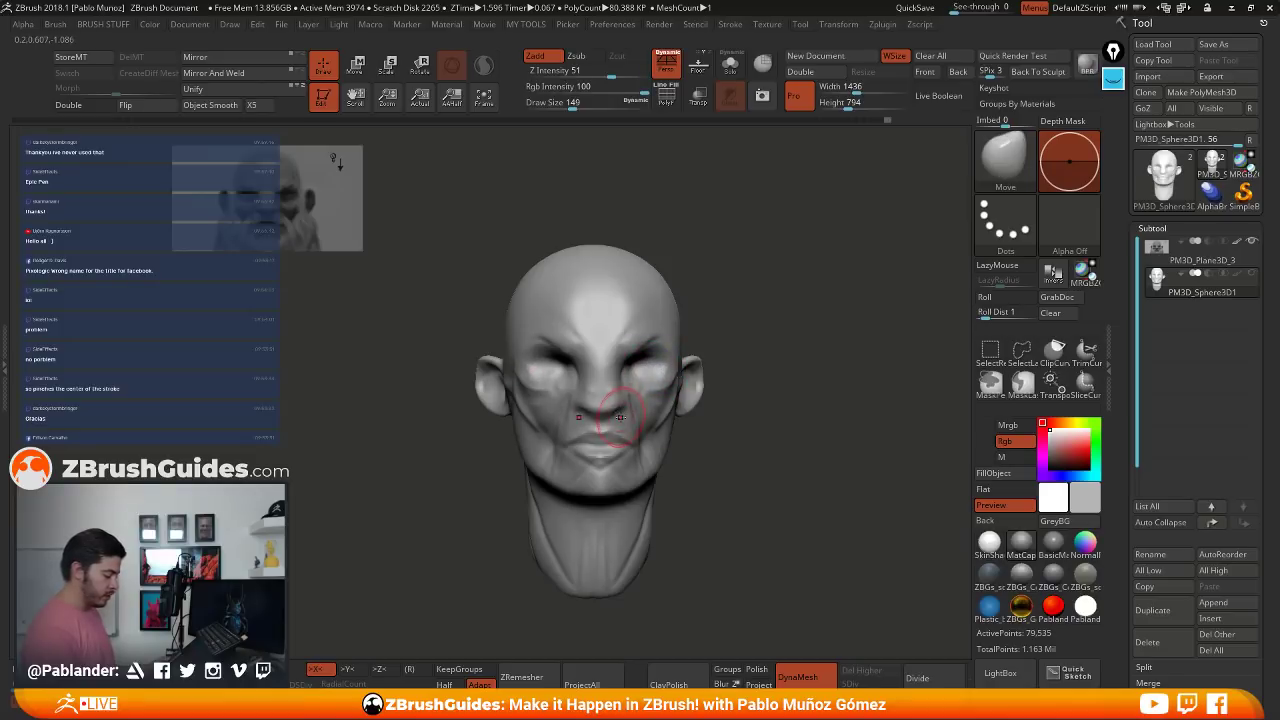
- Adjust the nostril area and the mouth corners with the Move brush, working from the front and side
{"action": "right_click_drag", "start_coordinate": [621, 415], "coordinate": [685, 407]}
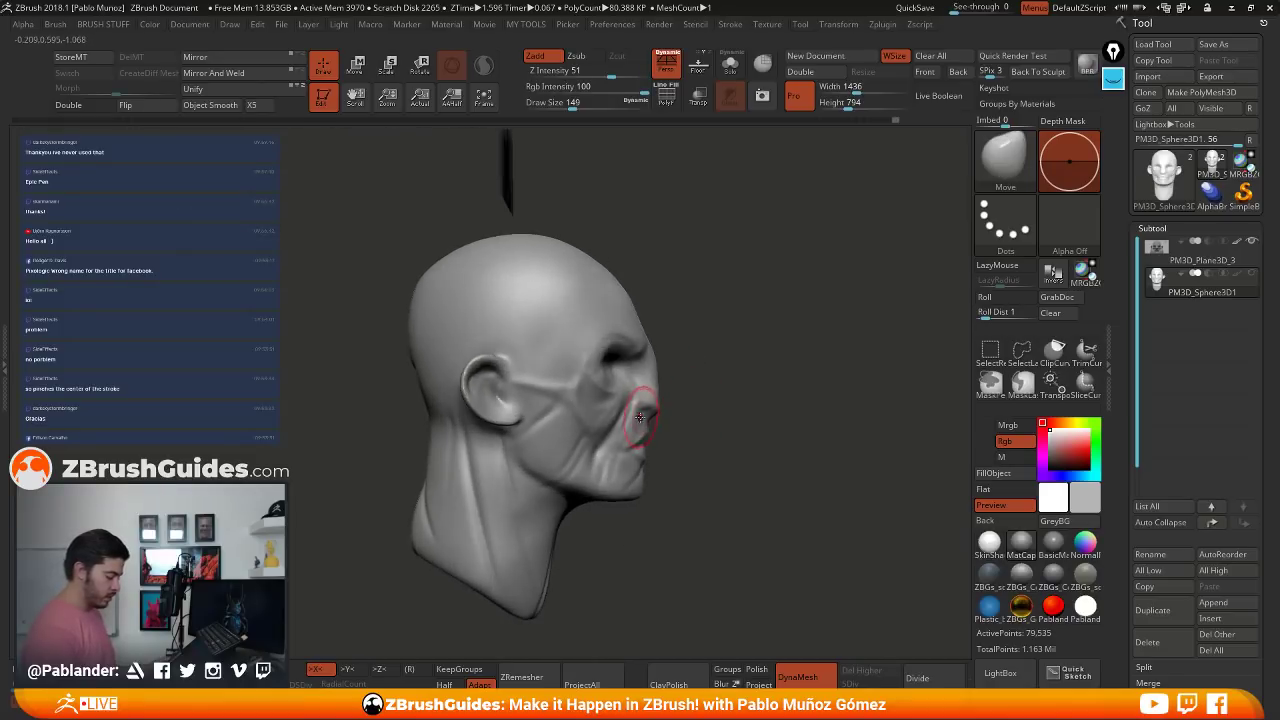
{"action": "left_click_drag", "start_coordinate": [792, 382], "coordinate": [733, 383], "text": "shift"}
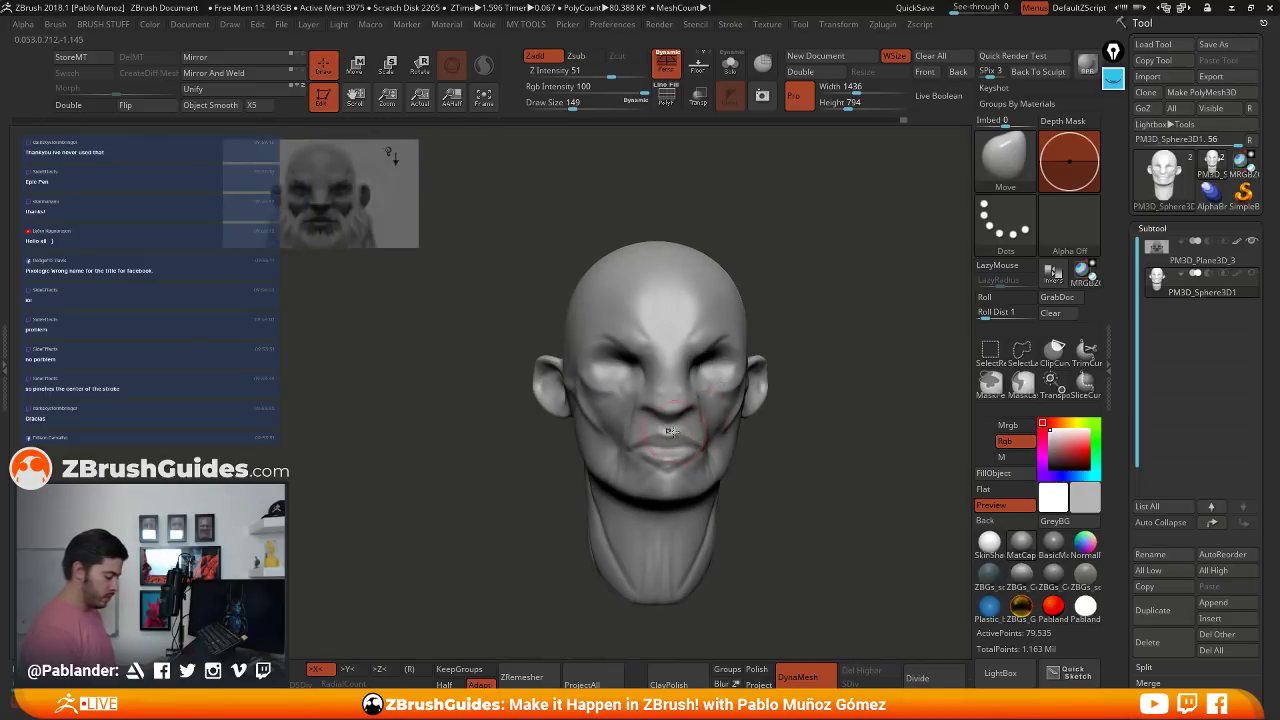
{"action": "left_click_drag", "start_coordinate": [694, 437], "coordinate": [641, 442], "text": "alt"}
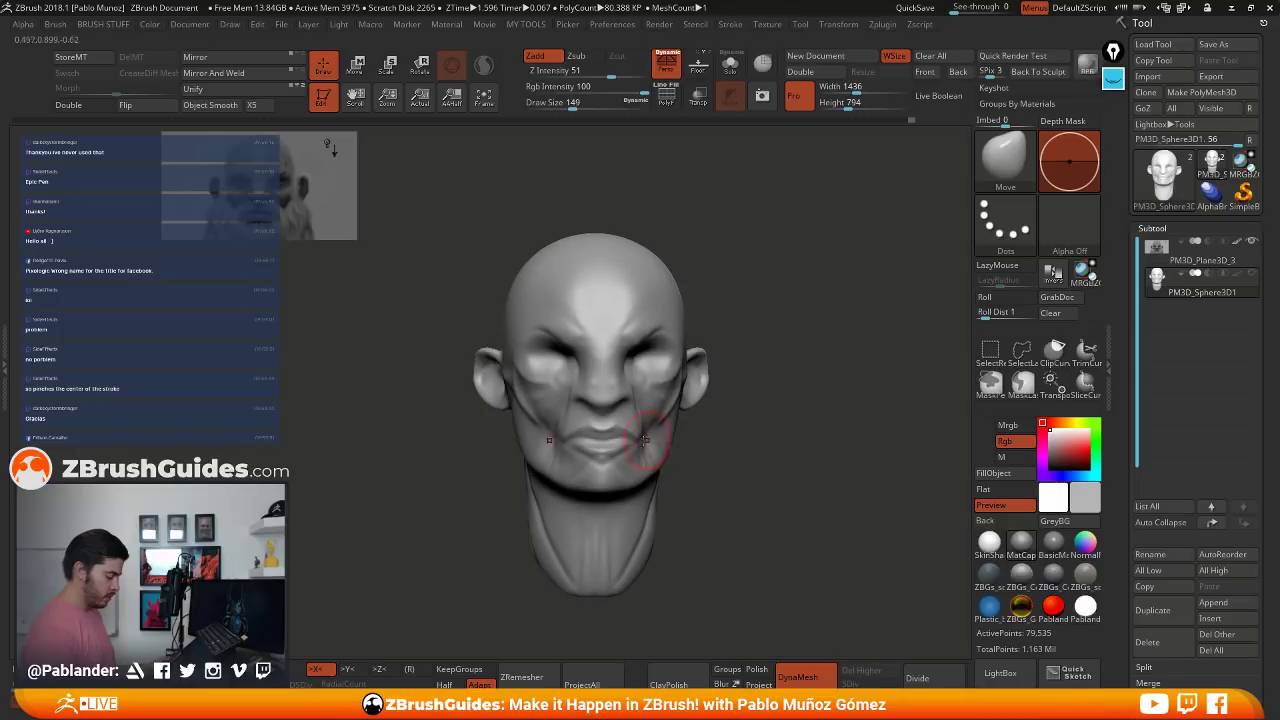
{"action": "right_click_drag", "start_coordinate": [641, 440], "coordinate": [578, 442]}
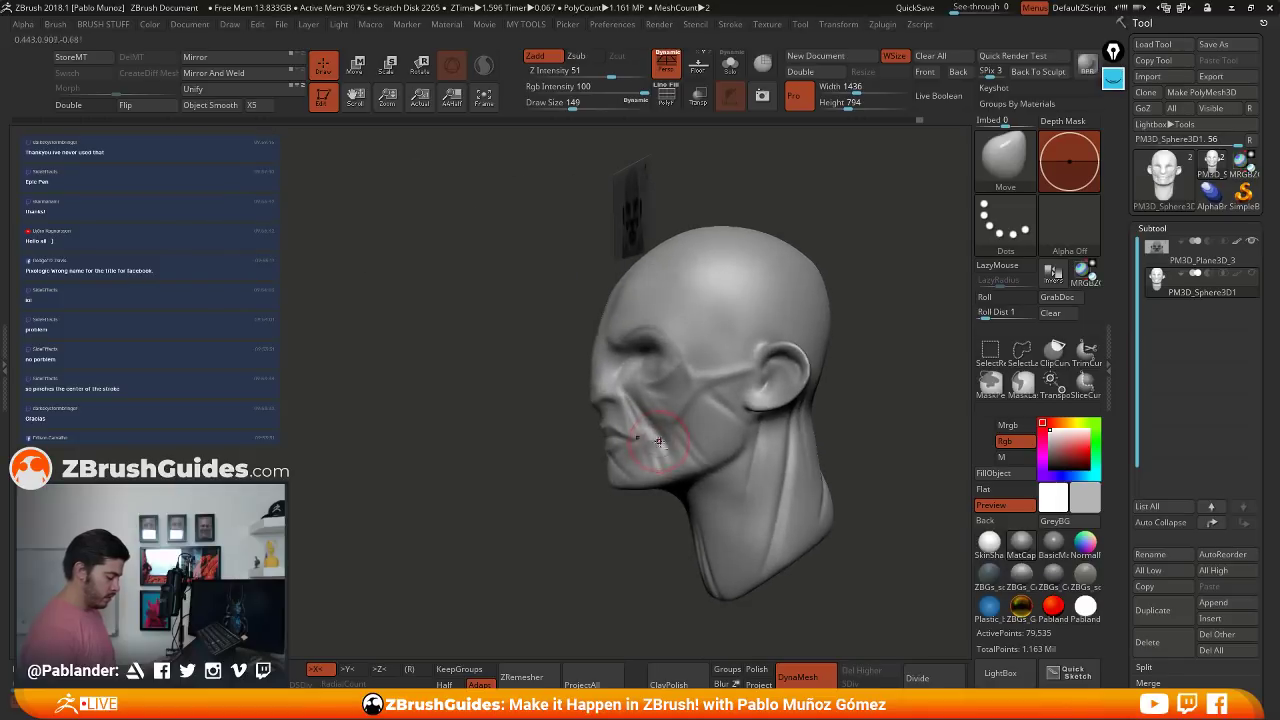
- Switch to the ClayBuildup brush and set its draw size to 90
{"action": "mouse_move", "coordinate": [661, 432]}
{"action": "right_mouse_down"}
{"action": "mouse_move", "coordinate": [757, 417]}
{"action": "mouse_move", "coordinate": [735, 343]}
{"action": "right_mouse_up"}
{"action": "key", "text": "space"}
{"action": "left_click", "coordinate": [776, 104]}
{"action": "right_click_drag", "start_coordinate": [735, 343], "coordinate": [686, 338]}
{"action": "key", "text": "space"}
{"action": "left_click_drag", "start_coordinate": [690, 352], "coordinate": [676, 353]}
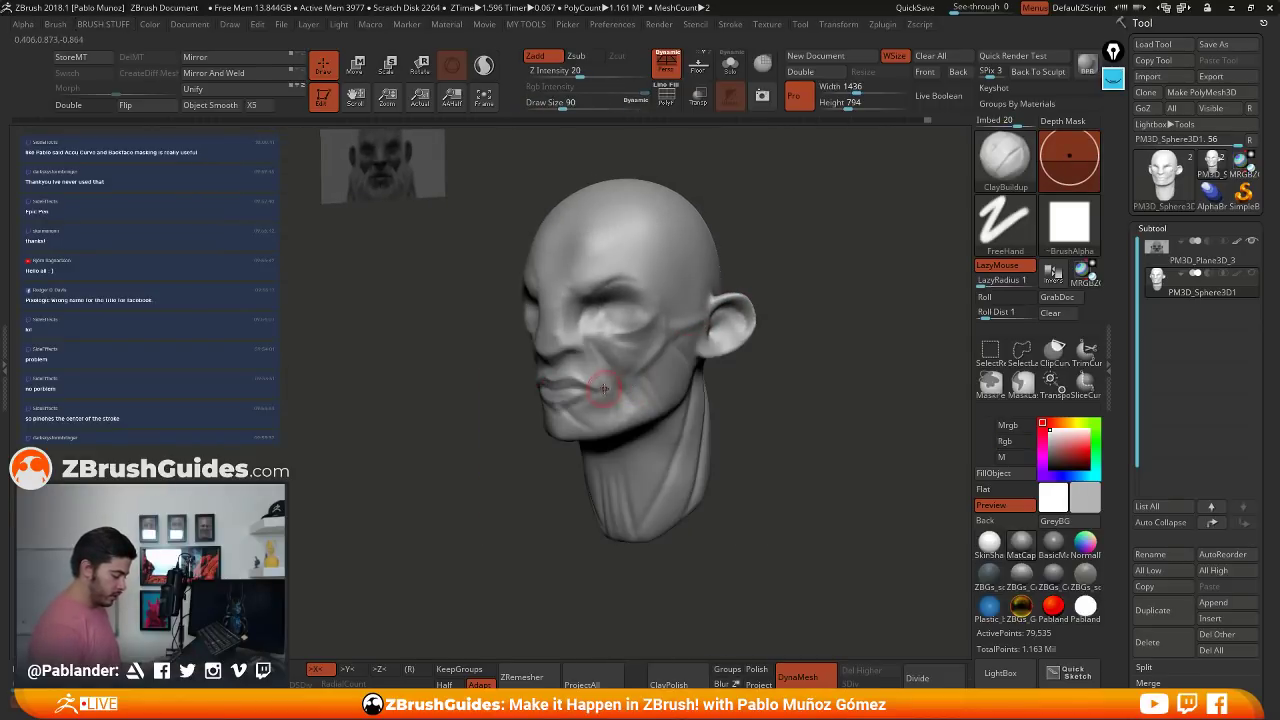
- Build up the flesh around the mouth corners with ClayBuildup and remesh the head with DynaMesh
{"action": "left_click_drag", "start_coordinate": [603, 389], "coordinate": [612, 389]}
{"action": "right_click_drag", "start_coordinate": [612, 390], "coordinate": [652, 385]}
{"action": "left_click_drag", "start_coordinate": [648, 385], "coordinate": [623, 393]}
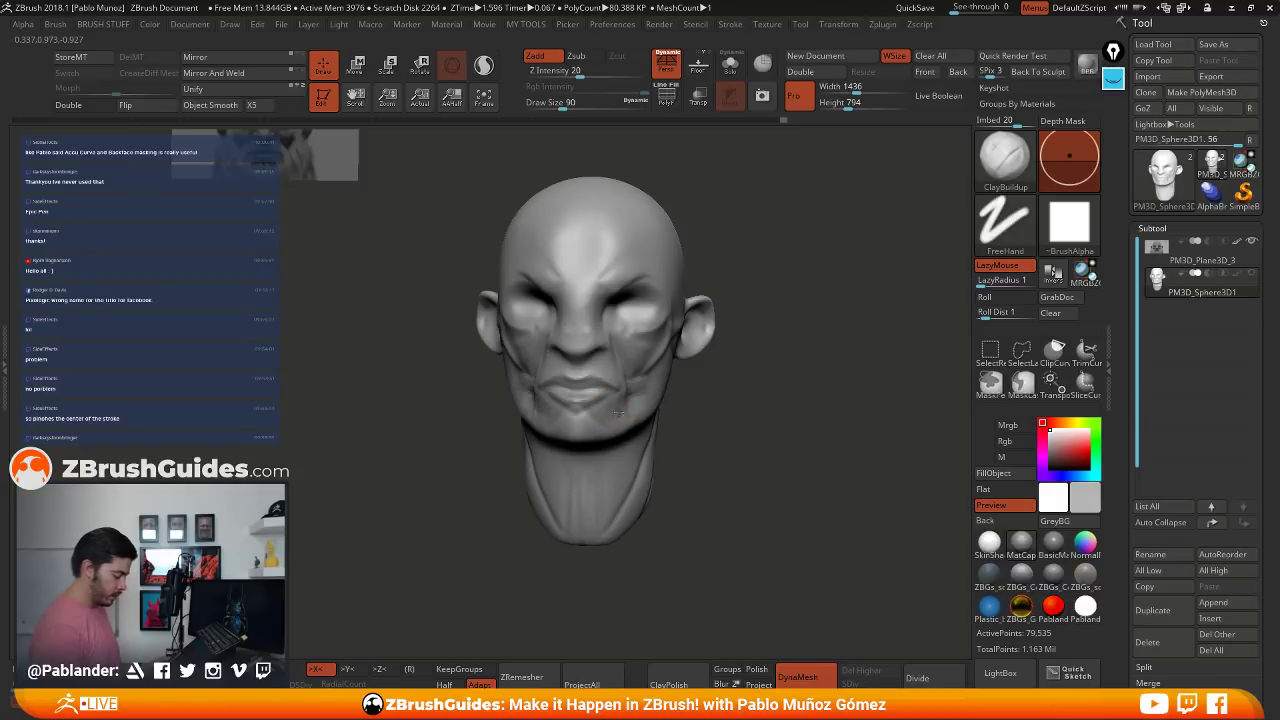
{"action": "right_click_drag", "start_coordinate": [637, 427], "coordinate": [670, 411]}
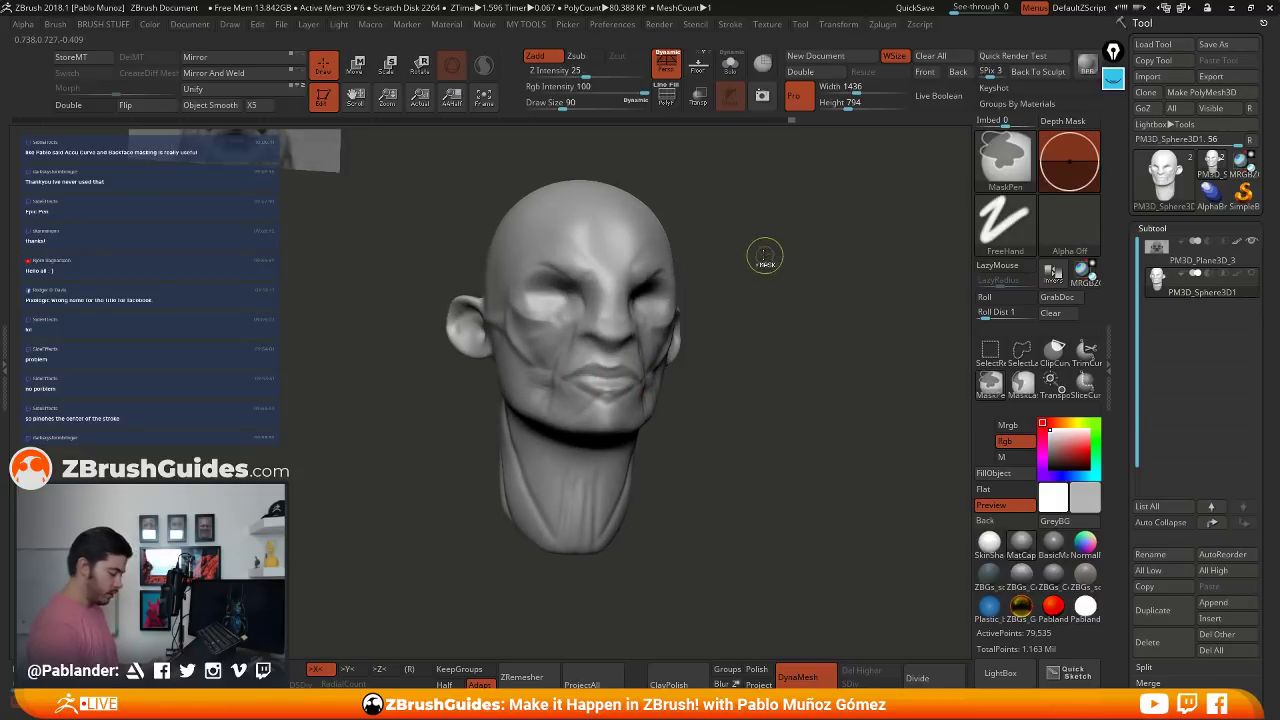
{"action": "left_click_drag", "start_coordinate": [766, 230], "coordinate": [786, 295], "text": "ctrl"}
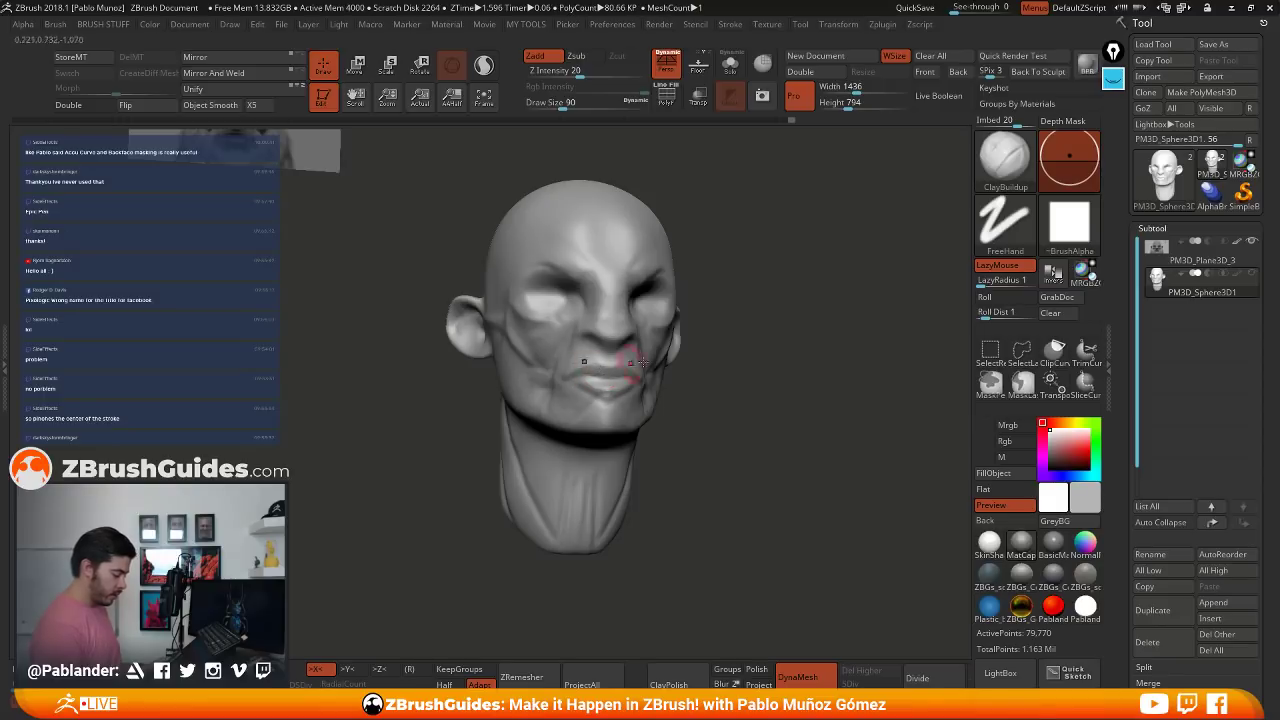
- Build up the frown folds between the brows and the bridge of the nose with ClayBuildup
{"action": "mouse_move", "coordinate": [575, 375]}
{"action": "right_mouse_down"}
{"action": "mouse_move", "coordinate": [720, 337]}
{"action": "mouse_move", "coordinate": [585, 290]}
{"action": "mouse_move", "coordinate": [643, 314]}
{"action": "right_mouse_up"}
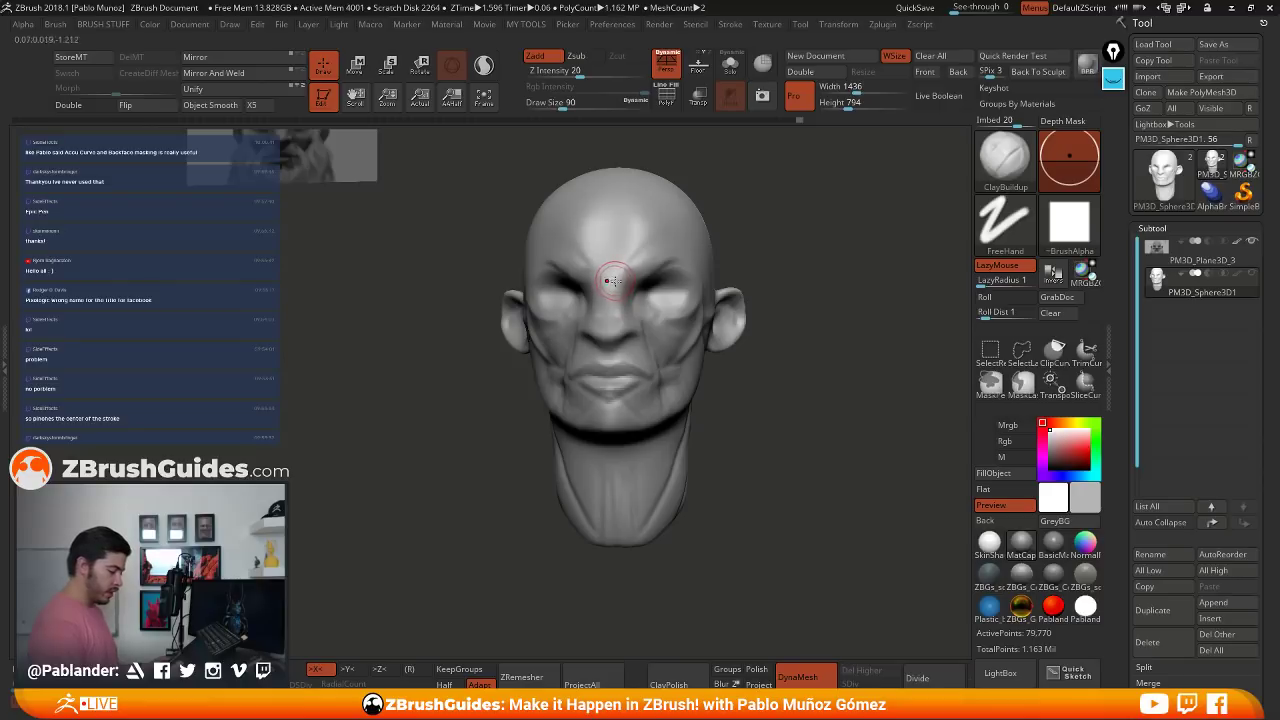
{"action": "mouse_move", "coordinate": [635, 260]}
{"action": "left_mouse_down"}
{"action": "mouse_move", "coordinate": [612, 308]}
{"action": "mouse_move", "coordinate": [616, 298]}
{"action": "left_mouse_up"}
{"action": "right_click_drag", "start_coordinate": [625, 266], "coordinate": [615, 298], "text": "alt"}
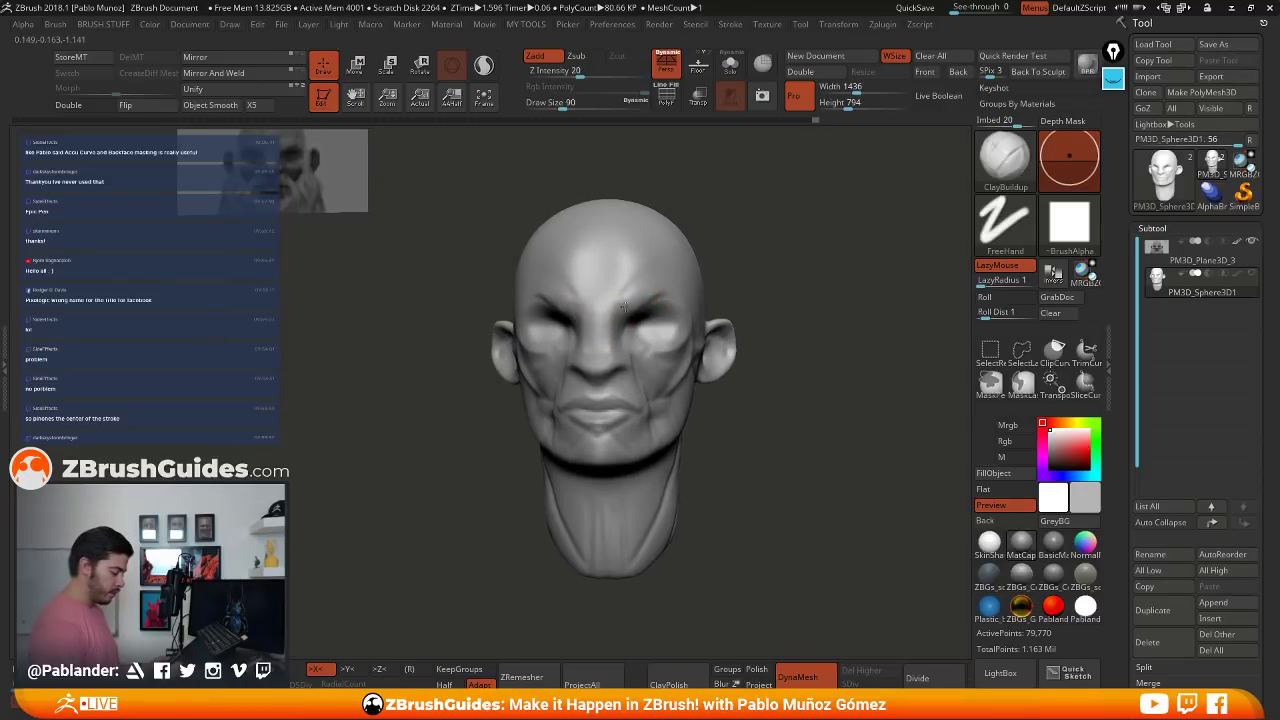
{"action": "left_click_drag", "start_coordinate": [613, 297], "coordinate": [604, 316]}
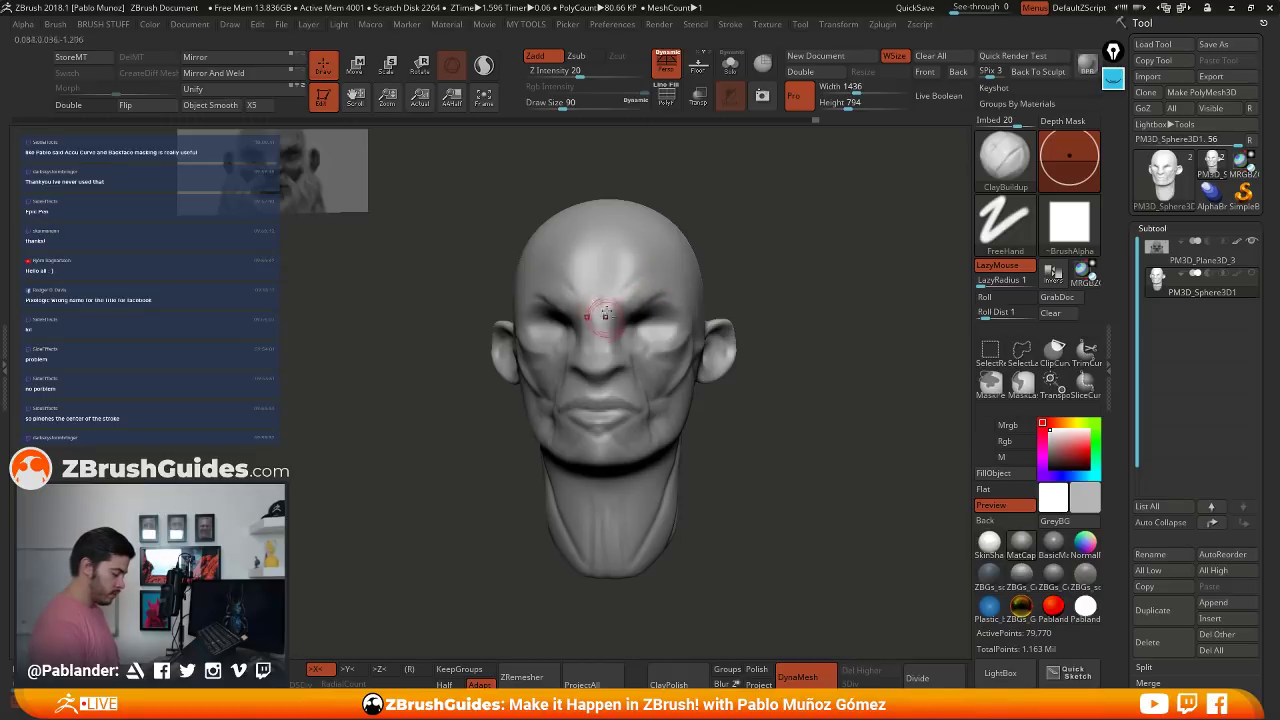
{"action": "left_click_drag", "start_coordinate": [629, 265], "coordinate": [623, 288]}
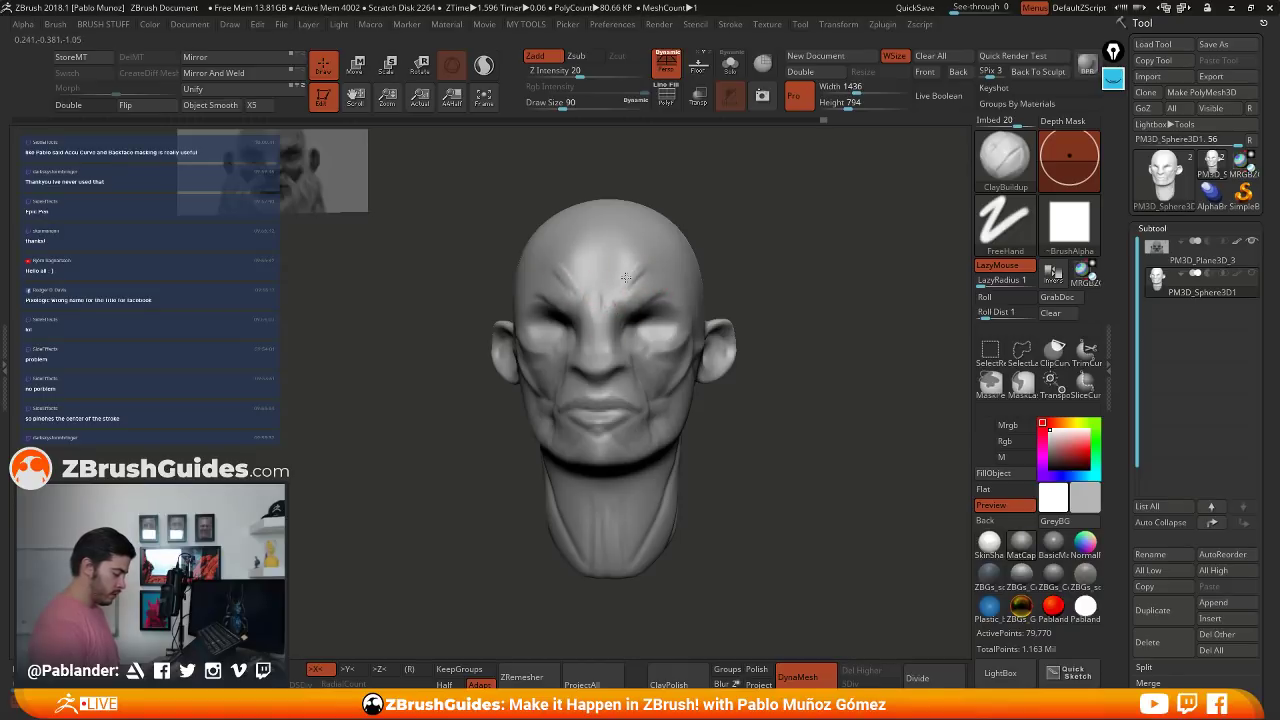
- Add vertical muscle strokes up the forehead above the brows and smooth them into the surface
{"action": "left_click_drag", "start_coordinate": [731, 198], "coordinate": [708, 240]}
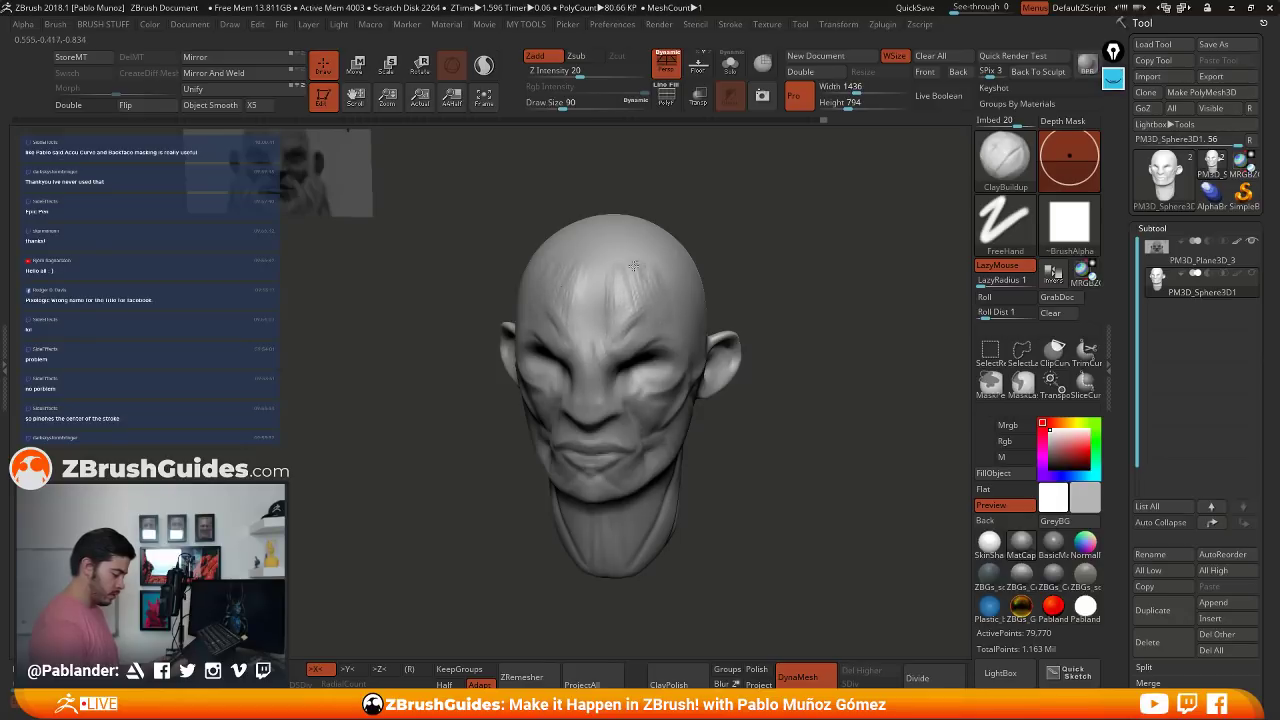
{"action": "key", "text": "shift"}
{"action": "mouse_move", "coordinate": [604, 322]}
{"action": "left_mouse_down"}
{"action": "mouse_move", "coordinate": [609, 286]}
{"action": "mouse_move", "coordinate": [635, 288]}
{"action": "mouse_move", "coordinate": [631, 328]}
{"action": "left_mouse_up"}
- Build up the cheekbones and the folds beneath the eyes with ClayBuildup strokes from several angles
{"action": "left_click_drag", "start_coordinate": [746, 412], "coordinate": [712, 362]}
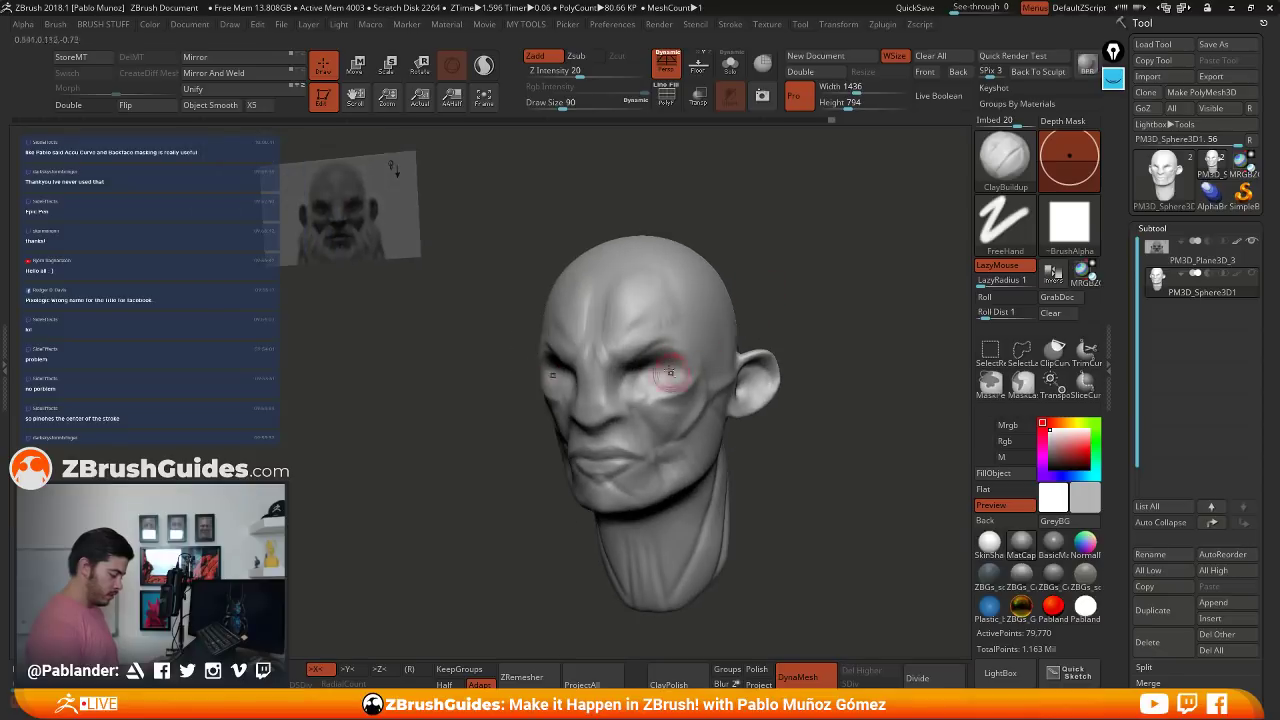
{"action": "right_click_drag", "start_coordinate": [674, 376], "coordinate": [672, 328]}
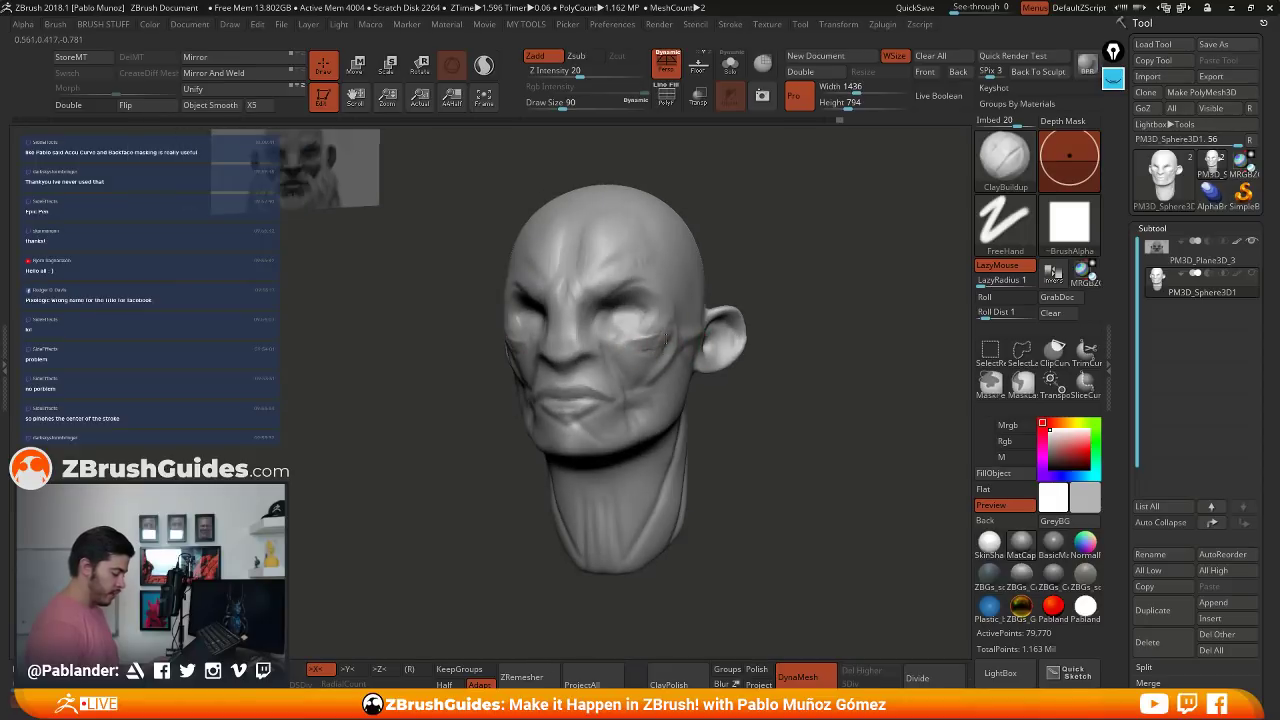
{"action": "right_click_drag", "start_coordinate": [789, 331], "coordinate": [488, 338]}
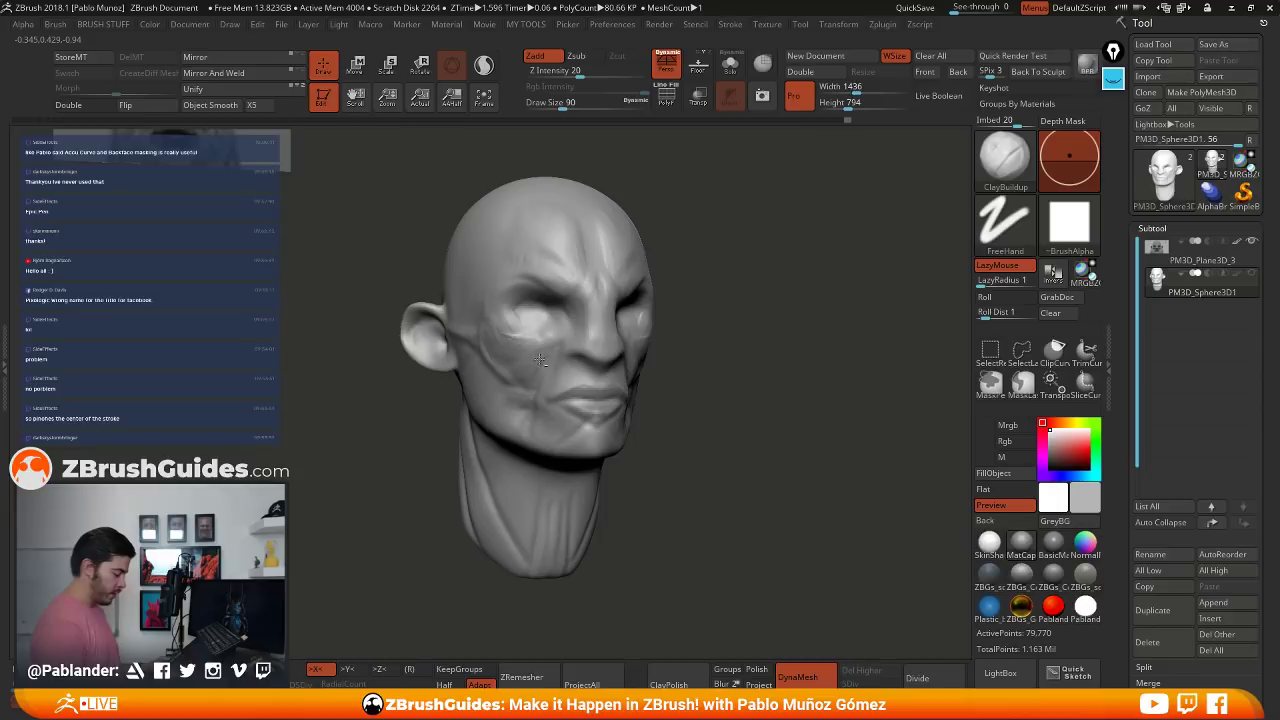
{"action": "mouse_move", "coordinate": [746, 367]}
{"action": "right_mouse_down"}
{"action": "mouse_move", "coordinate": [718, 366]}
{"action": "mouse_move", "coordinate": [702, 344]}
{"action": "right_mouse_up"}
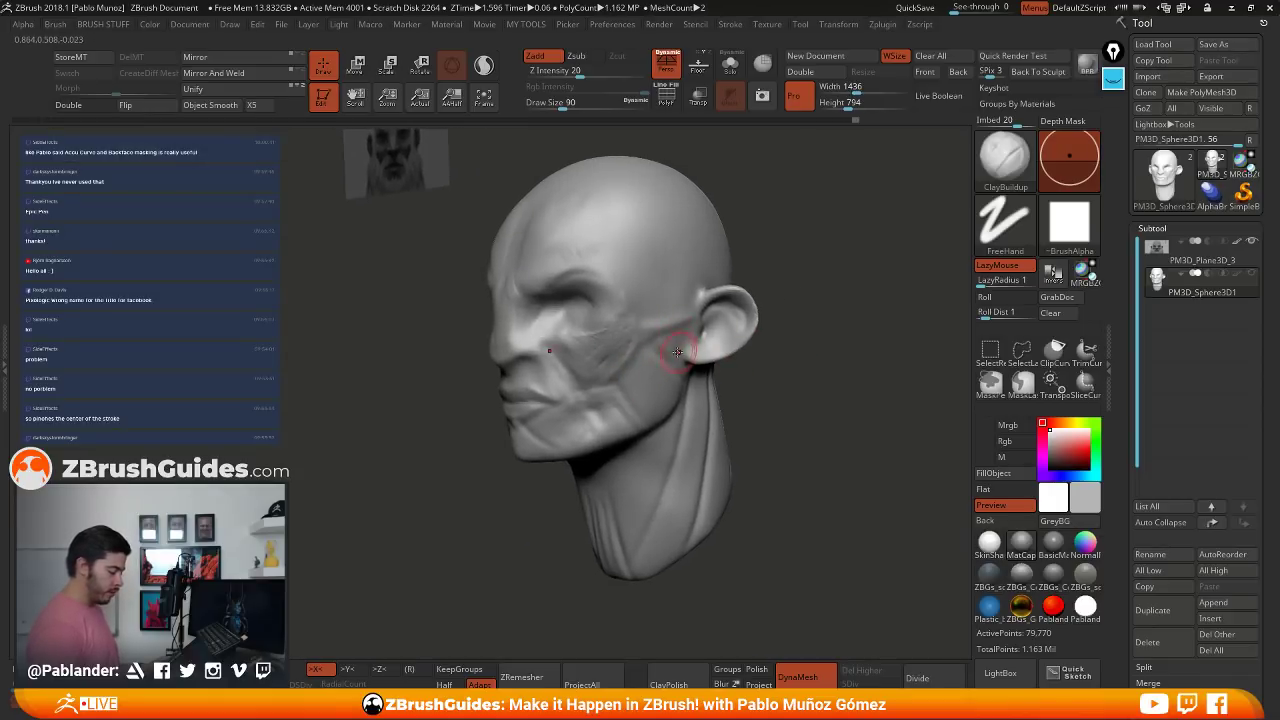
- Fill out the cheek below the cheekbone and the area beside the mouth with Clay brush strokes from several angles
{"action": "key", "text": "b"}
{"action": "left_click", "coordinate": [781, 105]}
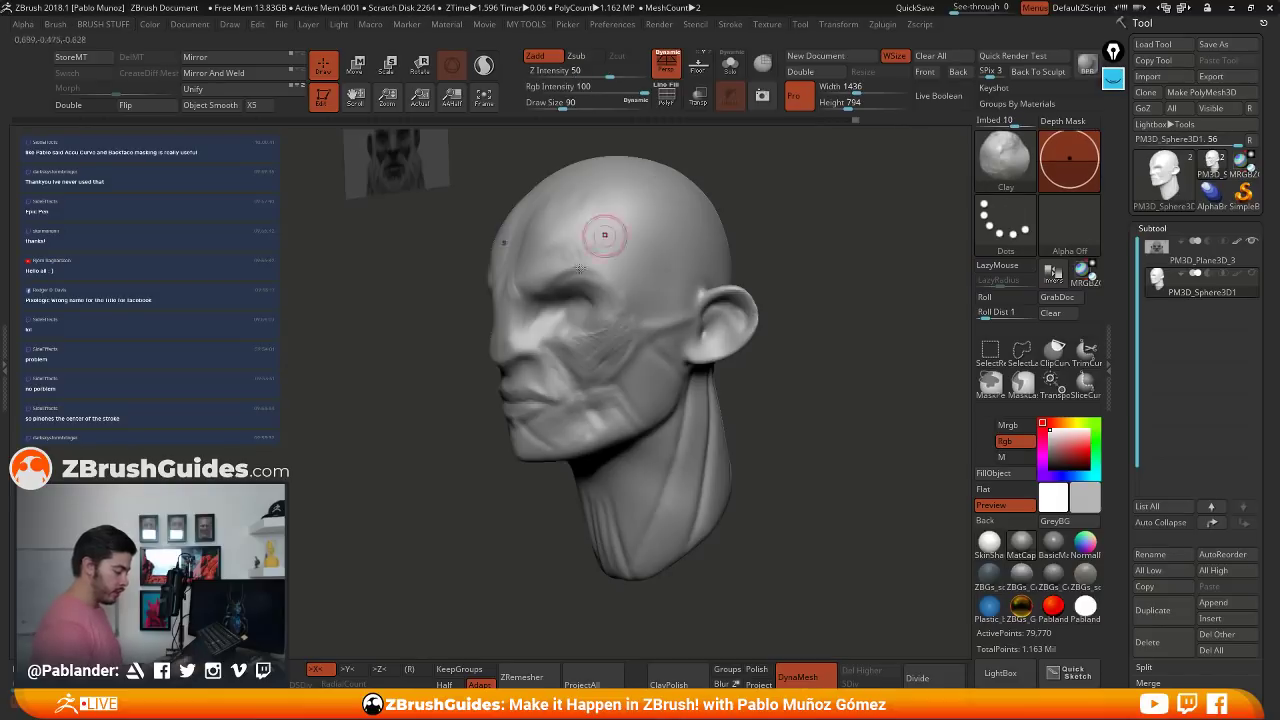
{"action": "left_click_drag", "start_coordinate": [651, 344], "coordinate": [607, 370]}
{"action": "right_click_drag", "start_coordinate": [808, 298], "coordinate": [663, 347]}
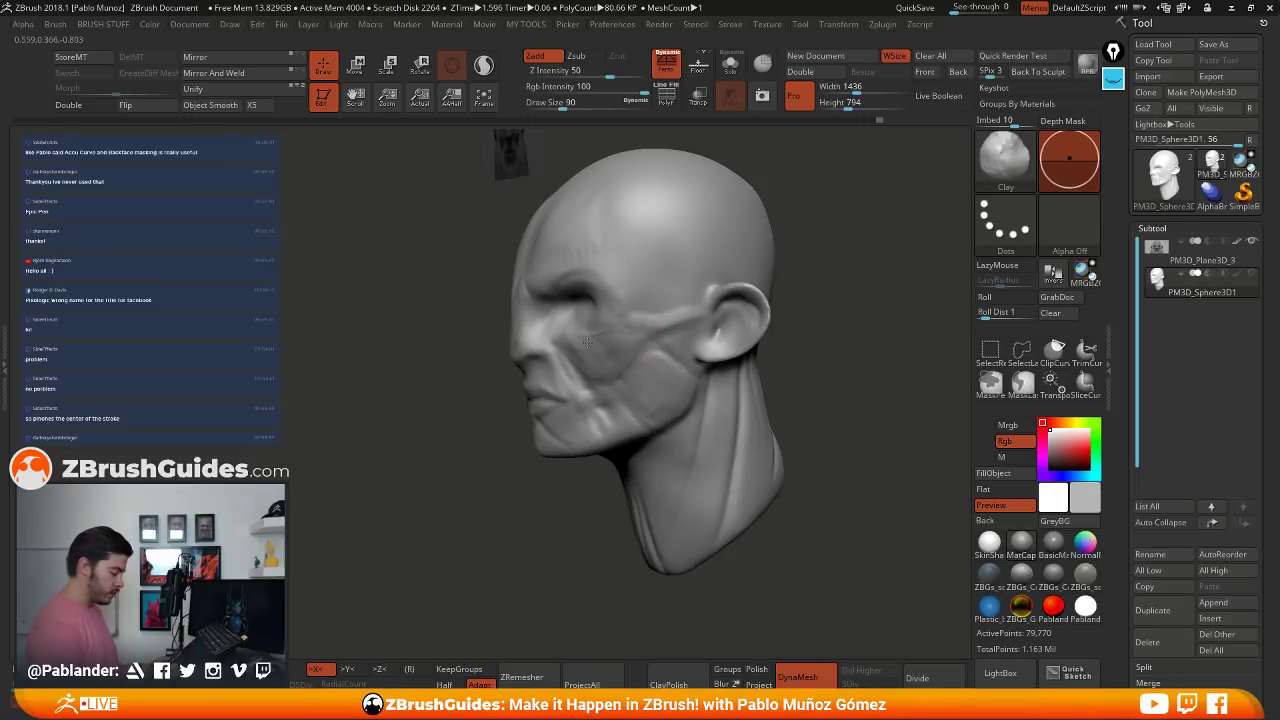
{"action": "right_click_drag", "start_coordinate": [643, 332], "coordinate": [613, 388]}
{"action": "right_click_drag", "start_coordinate": [755, 293], "coordinate": [770, 343]}
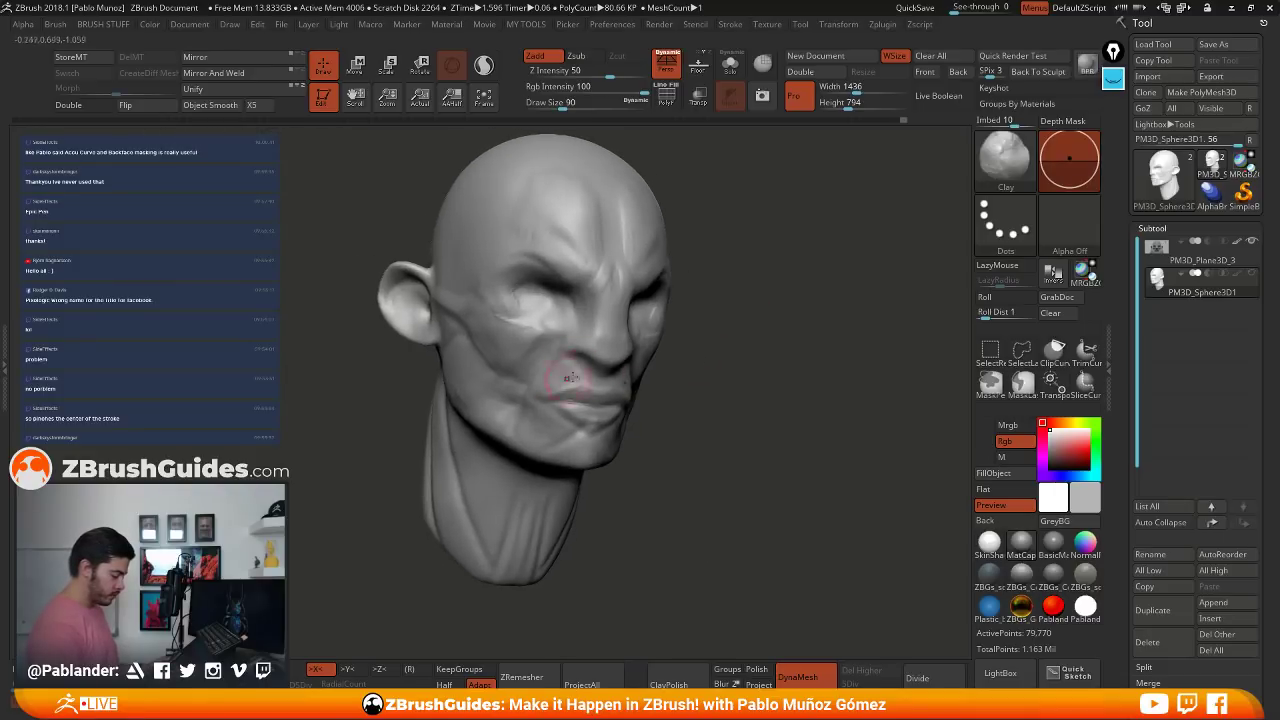
{"action": "right_click_drag", "start_coordinate": [571, 378], "coordinate": [646, 350]}
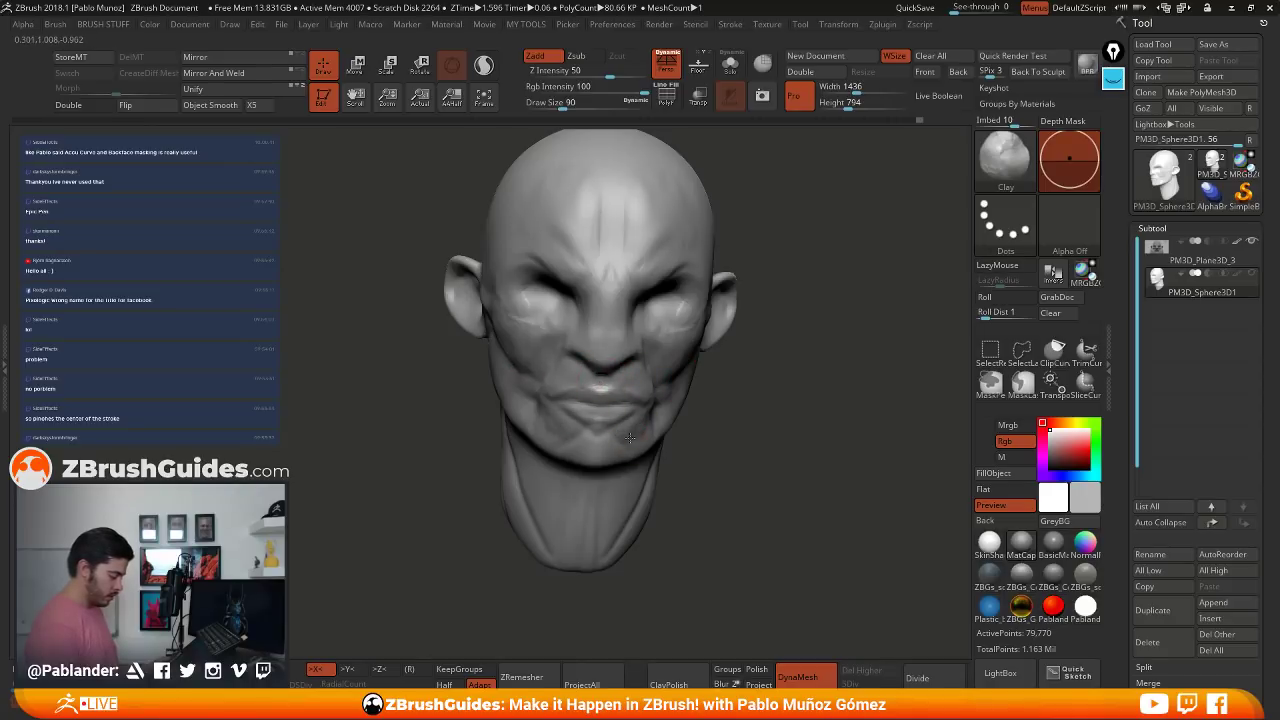
{"action": "mouse_move", "coordinate": [737, 443]}
{"action": "right_mouse_down"}
{"action": "mouse_move", "coordinate": [746, 371]}
{"action": "mouse_move", "coordinate": [729, 404]}
{"action": "right_mouse_up"}
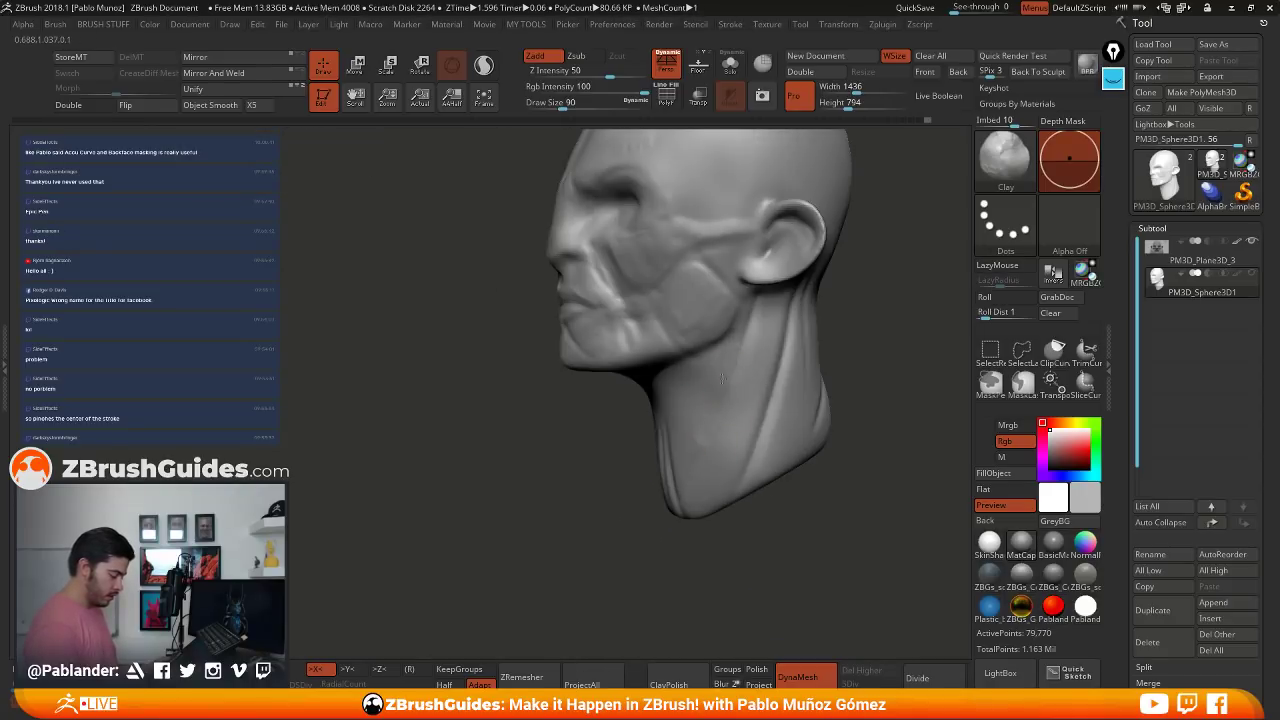
- Refine the front of the neck with the Clay brush at draw size 112 and smooth its lower edge
{"action": "key", "text": "space"}
{"action": "left_click_drag", "start_coordinate": [743, 342], "coordinate": [752, 342]}
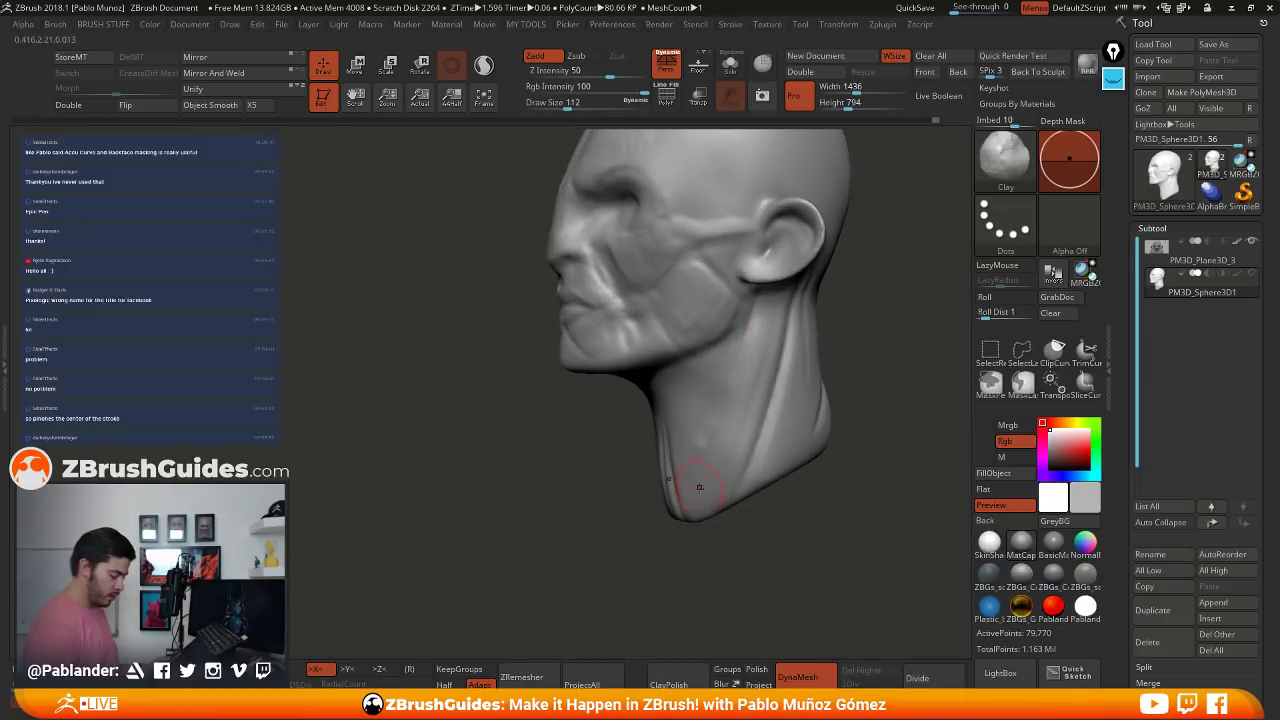
{"action": "key", "text": "shift"}
{"action": "left_click_drag", "start_coordinate": [673, 463], "coordinate": [676, 493], "text": "shift"}
{"action": "mouse_move", "coordinate": [668, 423]}
{"action": "right_mouse_down"}
{"action": "mouse_move", "coordinate": [626, 402]}
{"action": "mouse_move", "coordinate": [660, 348]}
{"action": "right_mouse_up"}
{"action": "mouse_move", "coordinate": [617, 390]}
{"action": "left_mouse_down"}
{"action": "mouse_move", "coordinate": [597, 391]}
{"action": "mouse_move", "coordinate": [564, 432]}
{"action": "mouse_move", "coordinate": [590, 432]}
{"action": "left_mouse_up"}
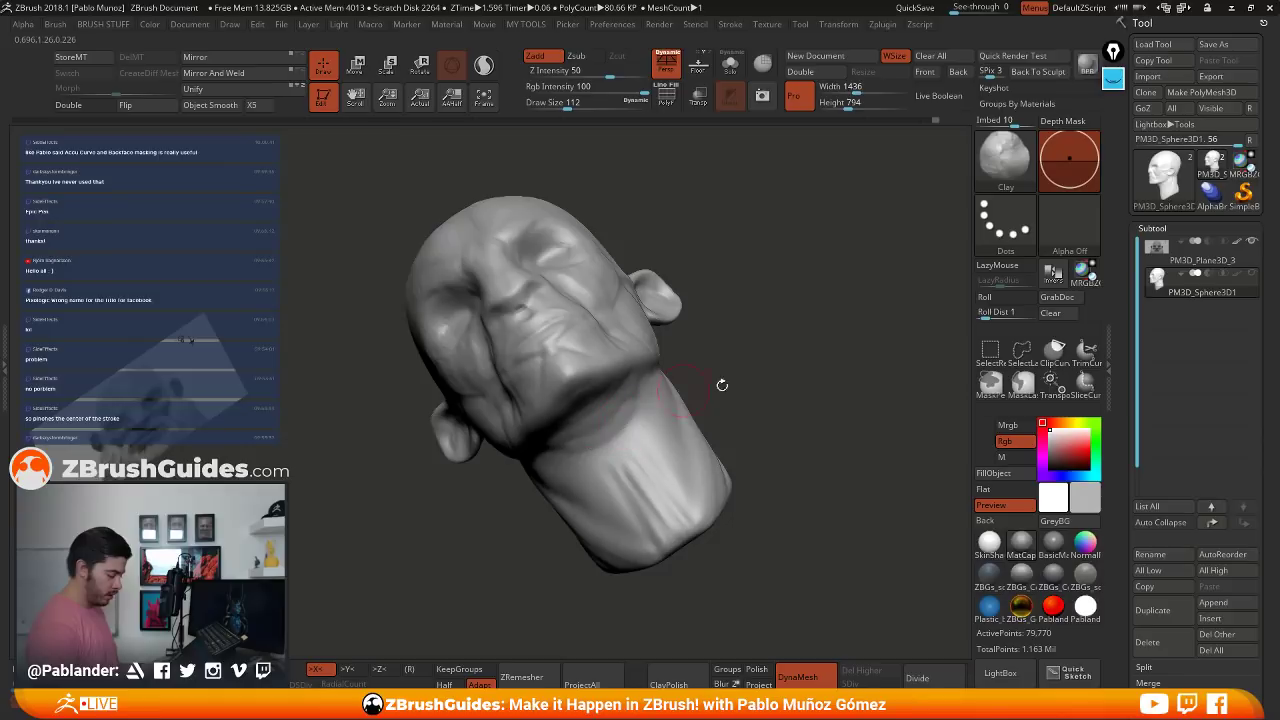
- Build up the underside of the jaw and the upper throat with ClayBuildup at draw size 145
{"action": "key", "text": "b"}
{"action": "right_click_drag", "start_coordinate": [720, 383], "coordinate": [778, 306]}
{"action": "left_click", "coordinate": [768, 105]}
{"action": "key", "text": "space"}
{"action": "left_click_drag", "start_coordinate": [674, 336], "coordinate": [681, 336]}
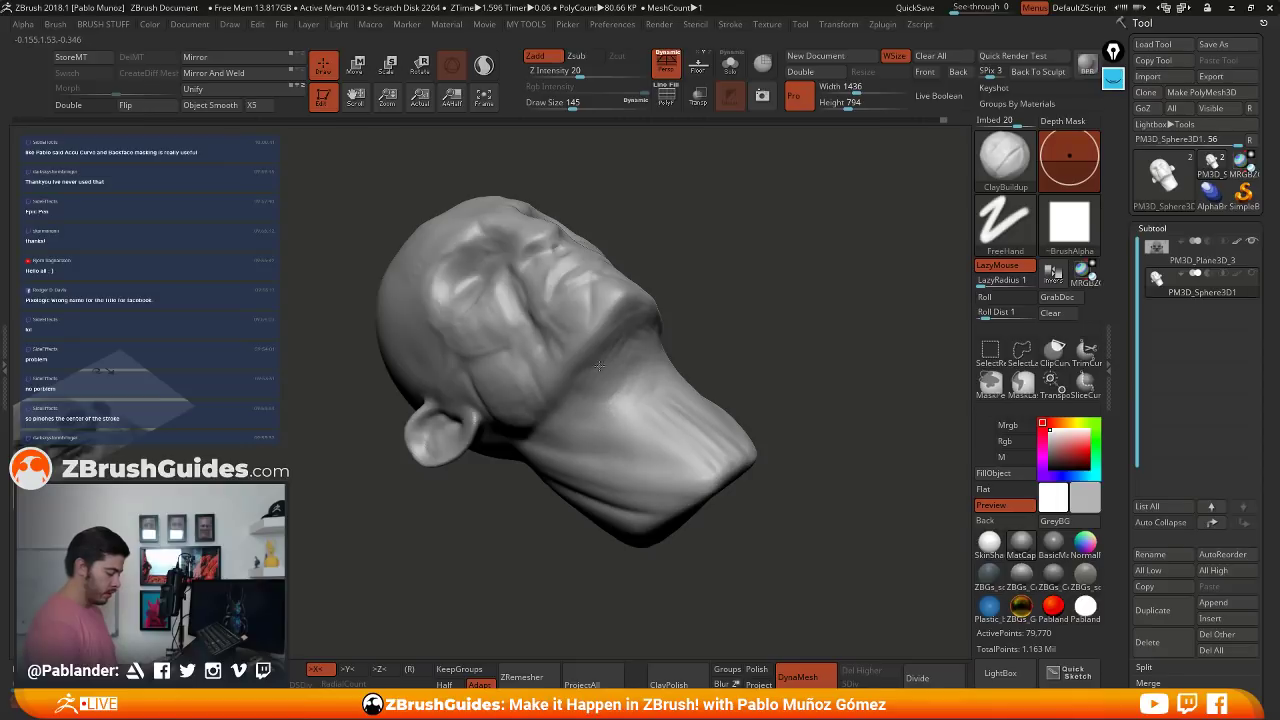
{"action": "left_click_drag", "start_coordinate": [652, 385], "coordinate": [621, 383]}
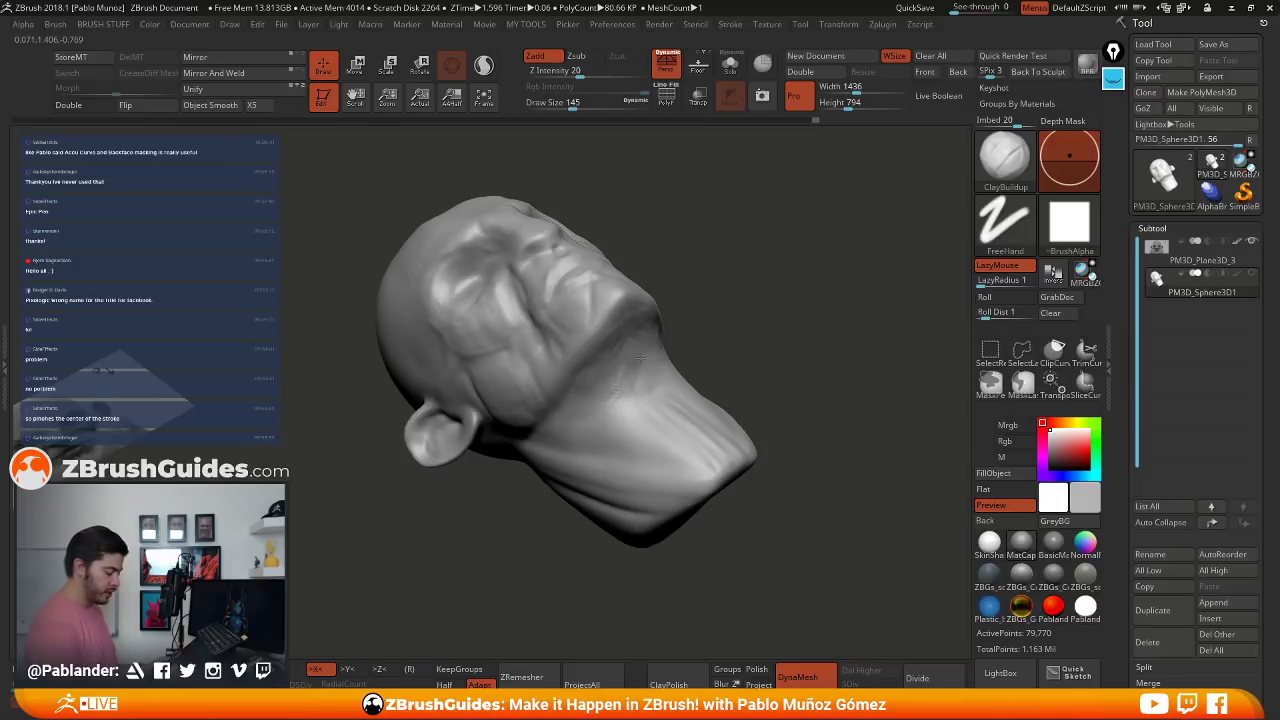
{"action": "right_click_drag", "start_coordinate": [631, 322], "coordinate": [629, 338]}
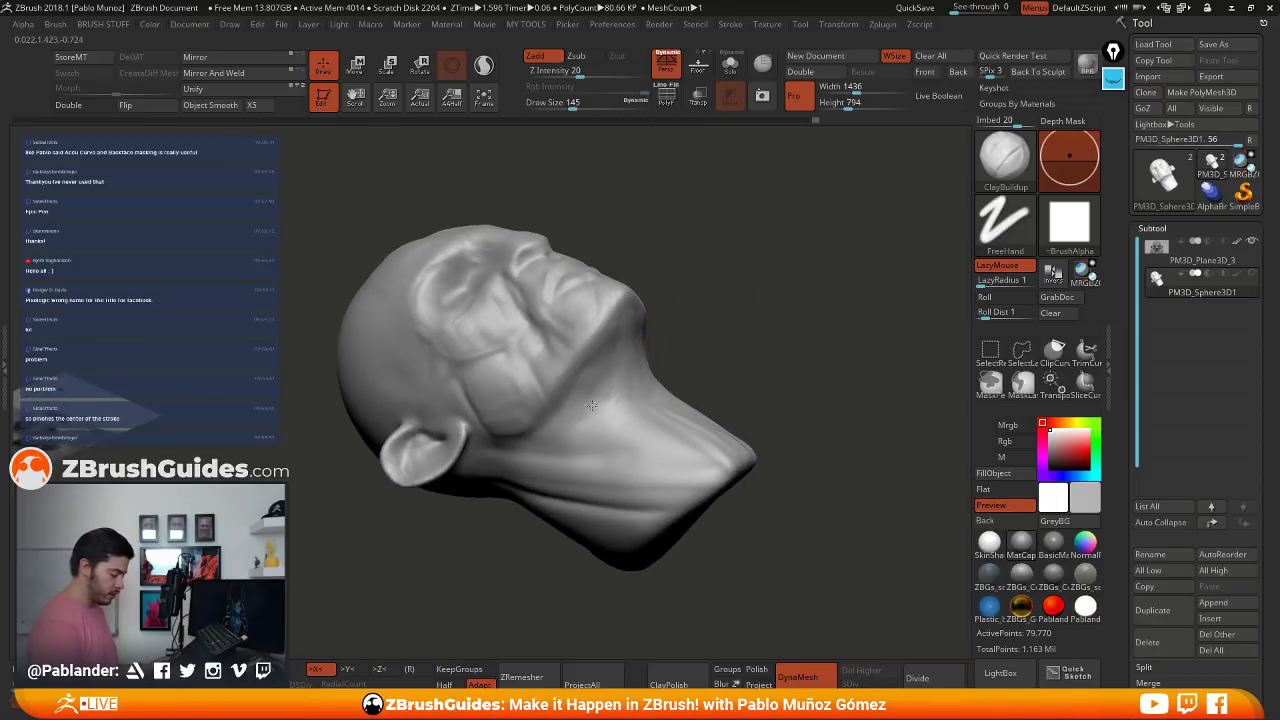
{"action": "right_click_drag", "start_coordinate": [650, 400], "coordinate": [707, 378]}
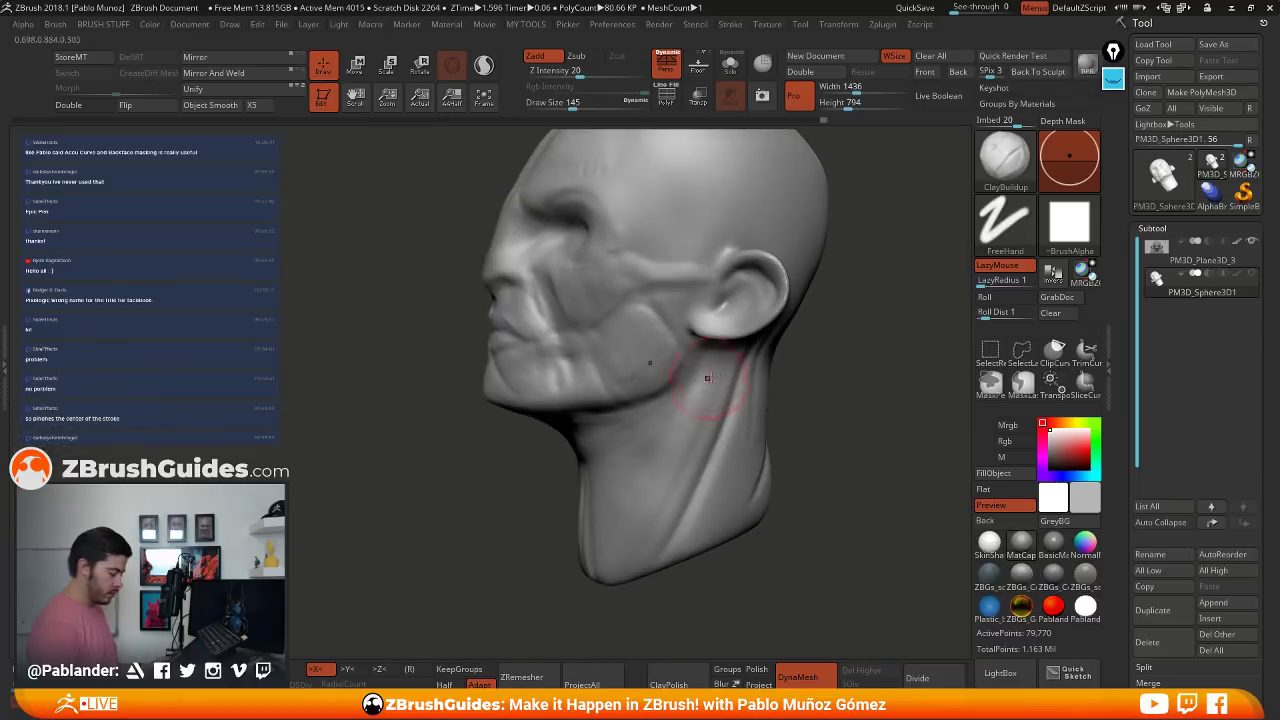
- Add ClayBuildup strokes over the jaw muscle in front of the ear and along the jaw toward the chin
{"action": "left_click_drag", "start_coordinate": [671, 322], "coordinate": [659, 299]}
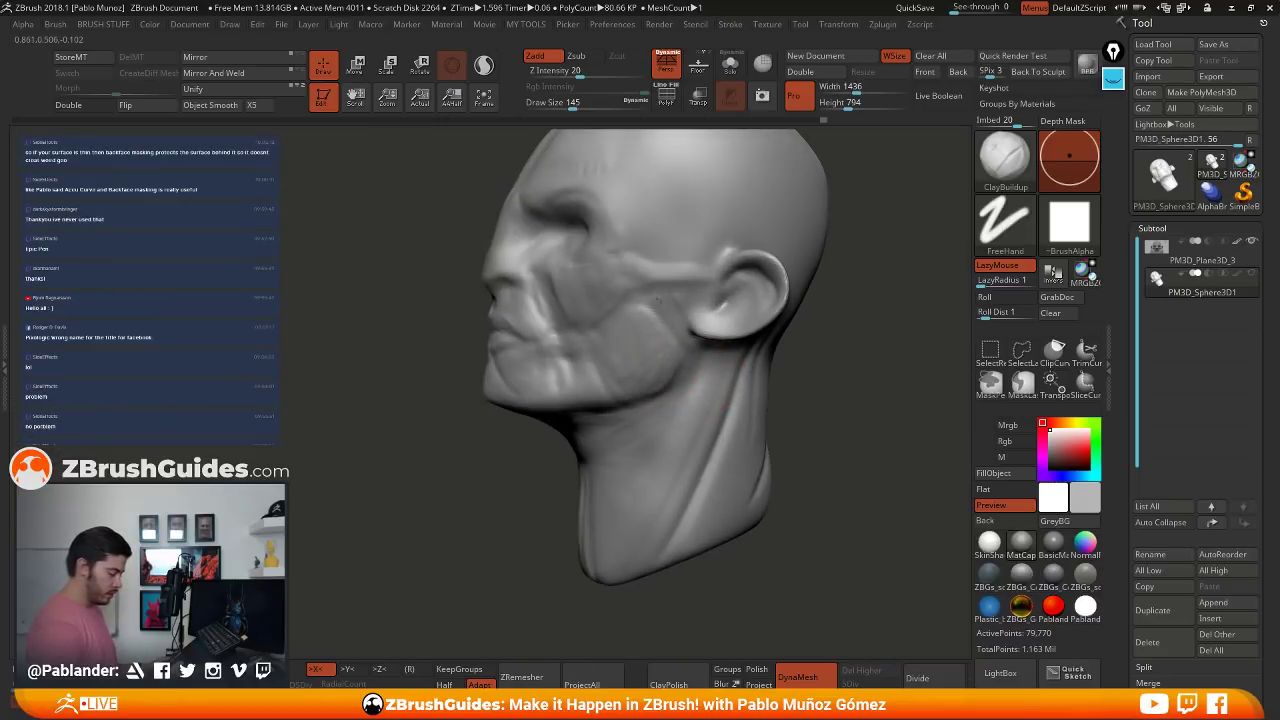
{"action": "left_click_drag", "start_coordinate": [595, 378], "coordinate": [538, 340]}
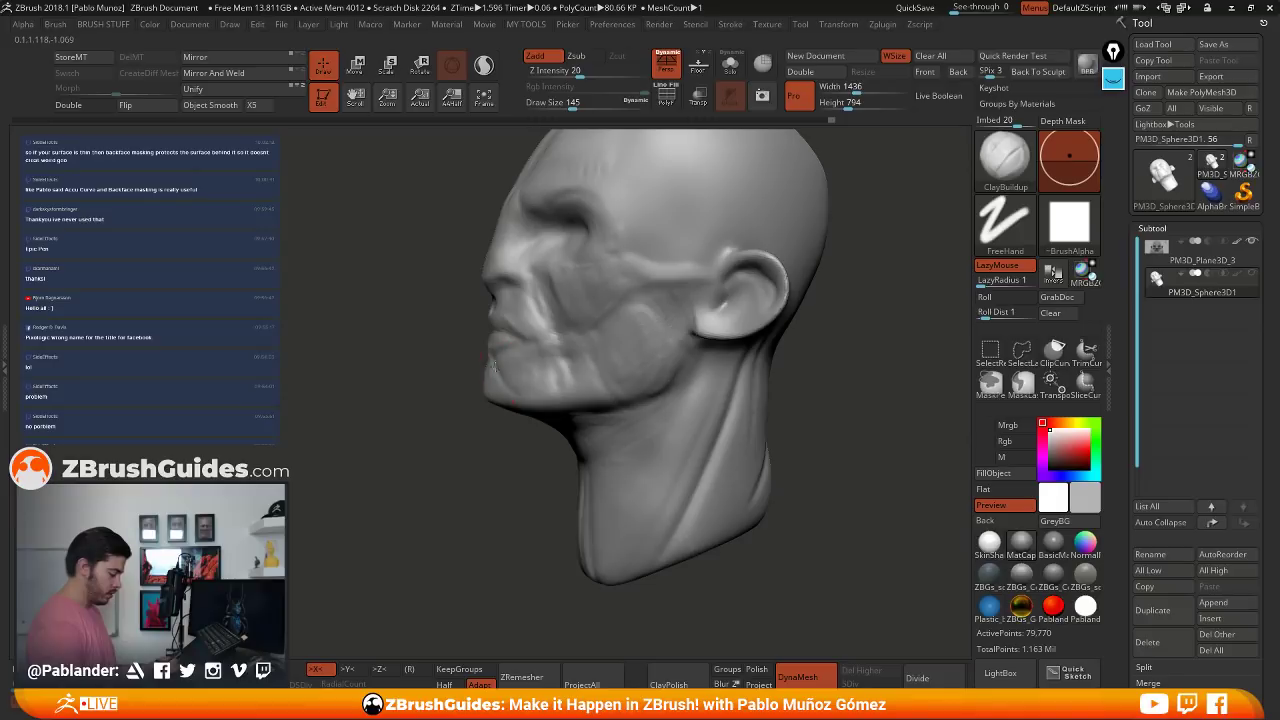
{"action": "mouse_move", "coordinate": [430, 408]}
{"action": "left_mouse_down"}
{"action": "mouse_move", "coordinate": [590, 408]}
{"action": "mouse_move", "coordinate": [667, 366]}
{"action": "mouse_move", "coordinate": [681, 401]}
{"action": "mouse_move", "coordinate": [683, 380]}
{"action": "left_mouse_up"}
- Build up the nasolabial folds, the cheeks beside the mouth and the outer brows with ClayBuildup at draw size 120
{"action": "key", "text": "space"}
{"action": "left_click", "coordinate": [649, 348]}
{"action": "right_click_drag", "start_coordinate": [740, 327], "coordinate": [613, 328]}
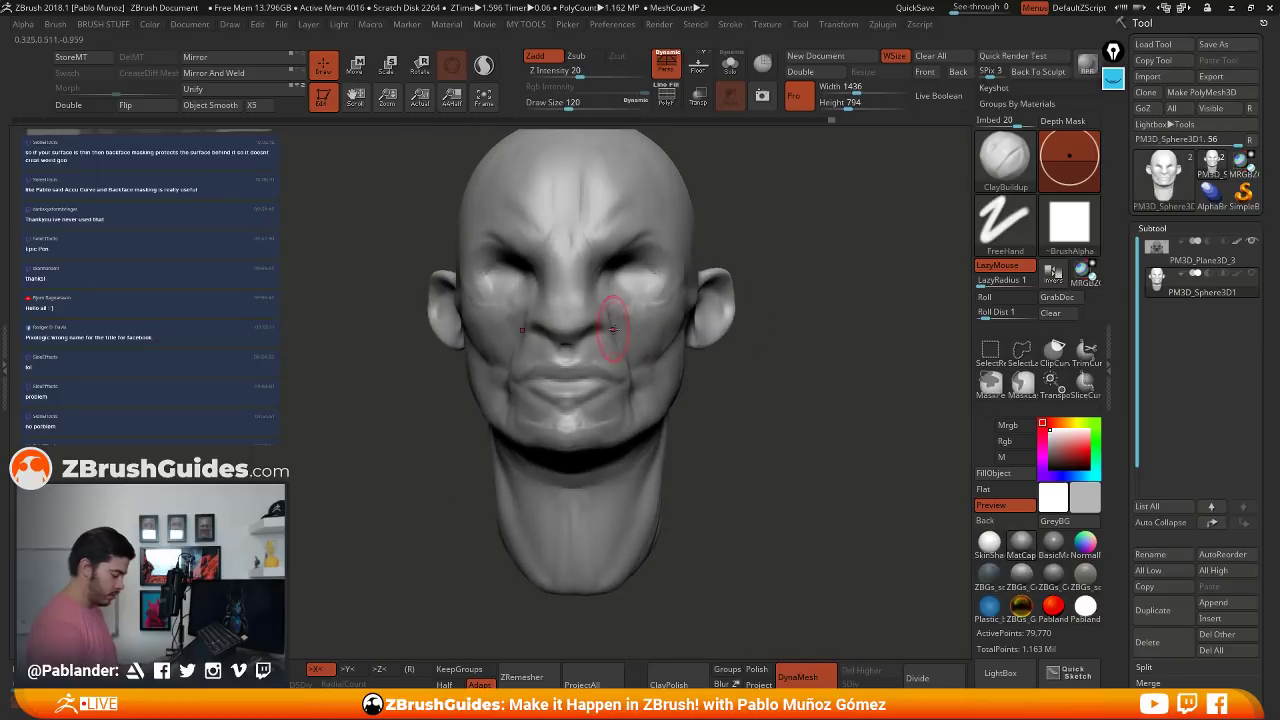
{"action": "right_click_drag", "start_coordinate": [594, 374], "coordinate": [500, 337]}
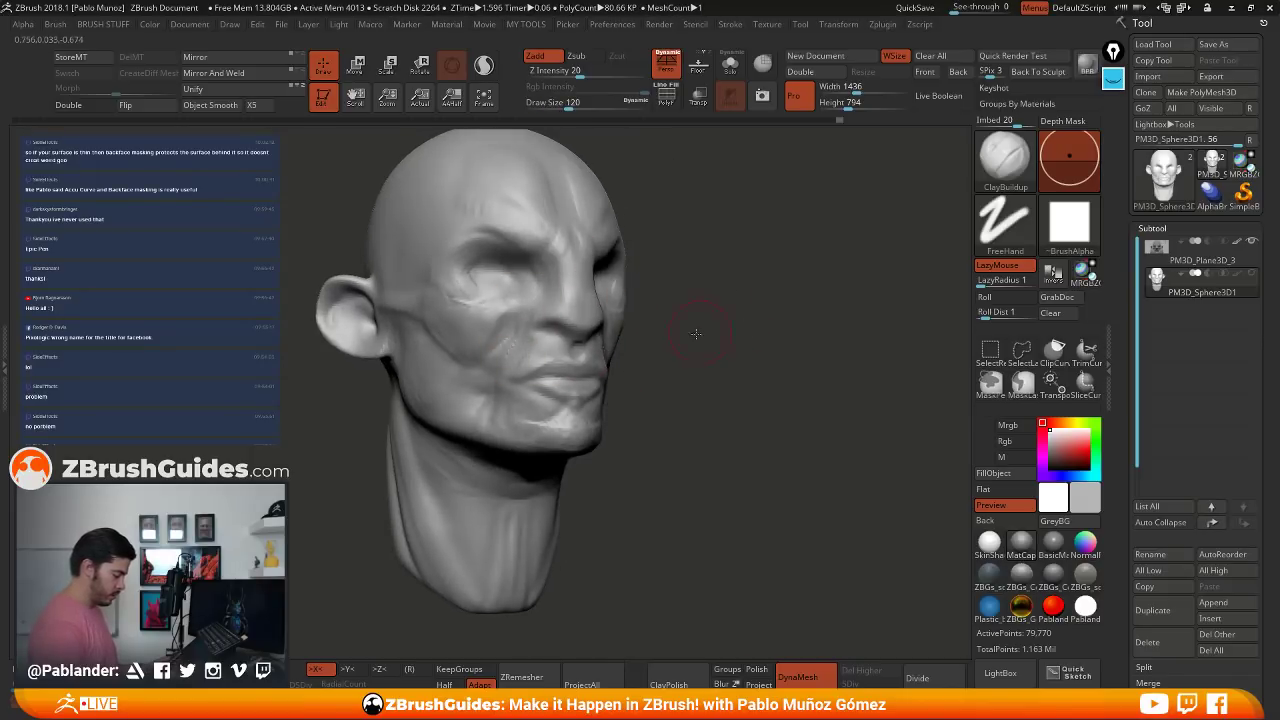
{"action": "right_click_drag", "start_coordinate": [694, 329], "coordinate": [600, 287]}
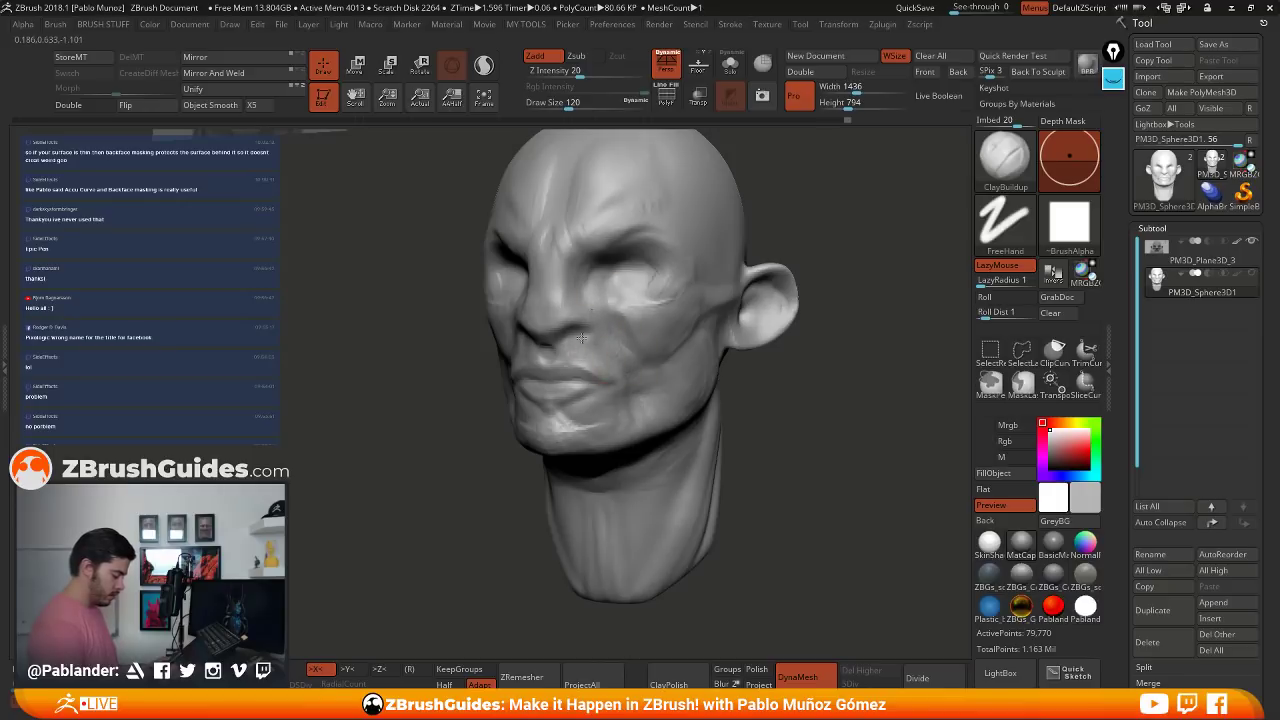
{"action": "left_click_drag", "start_coordinate": [582, 338], "coordinate": [590, 358]}
{"action": "right_click_drag", "start_coordinate": [622, 335], "coordinate": [655, 338]}
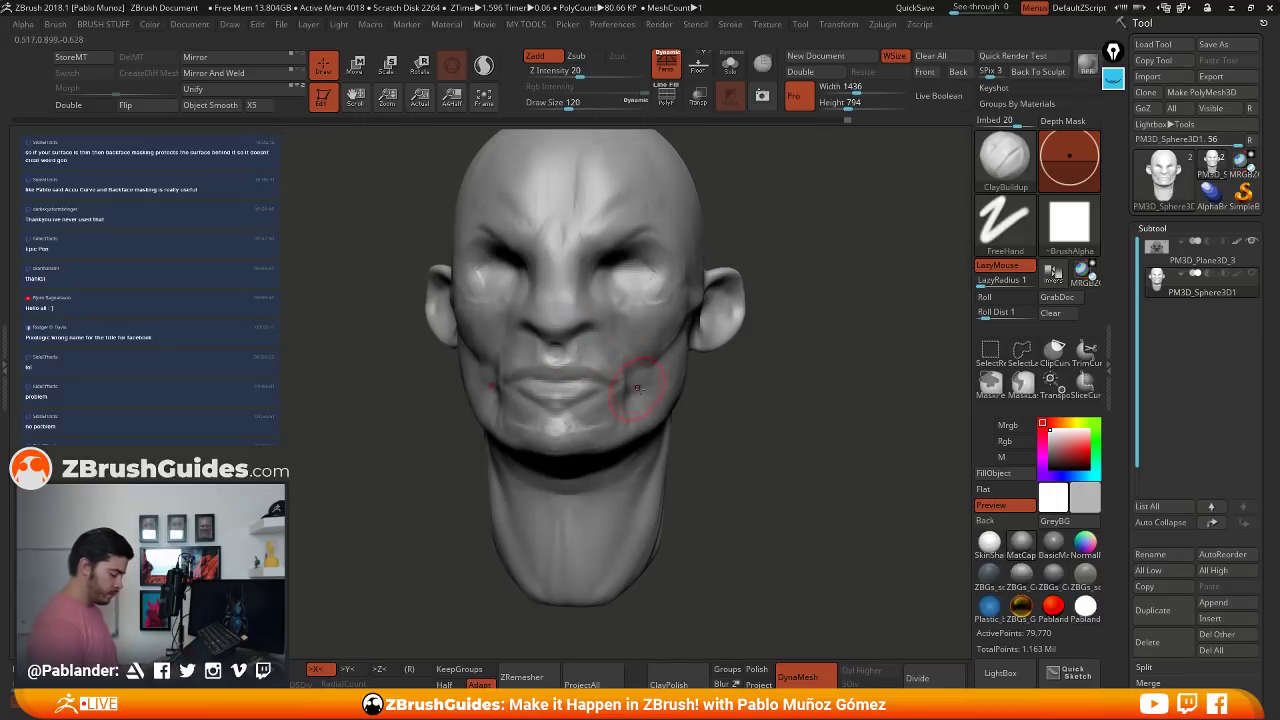
{"action": "right_click_drag", "start_coordinate": [636, 389], "coordinate": [560, 386]}
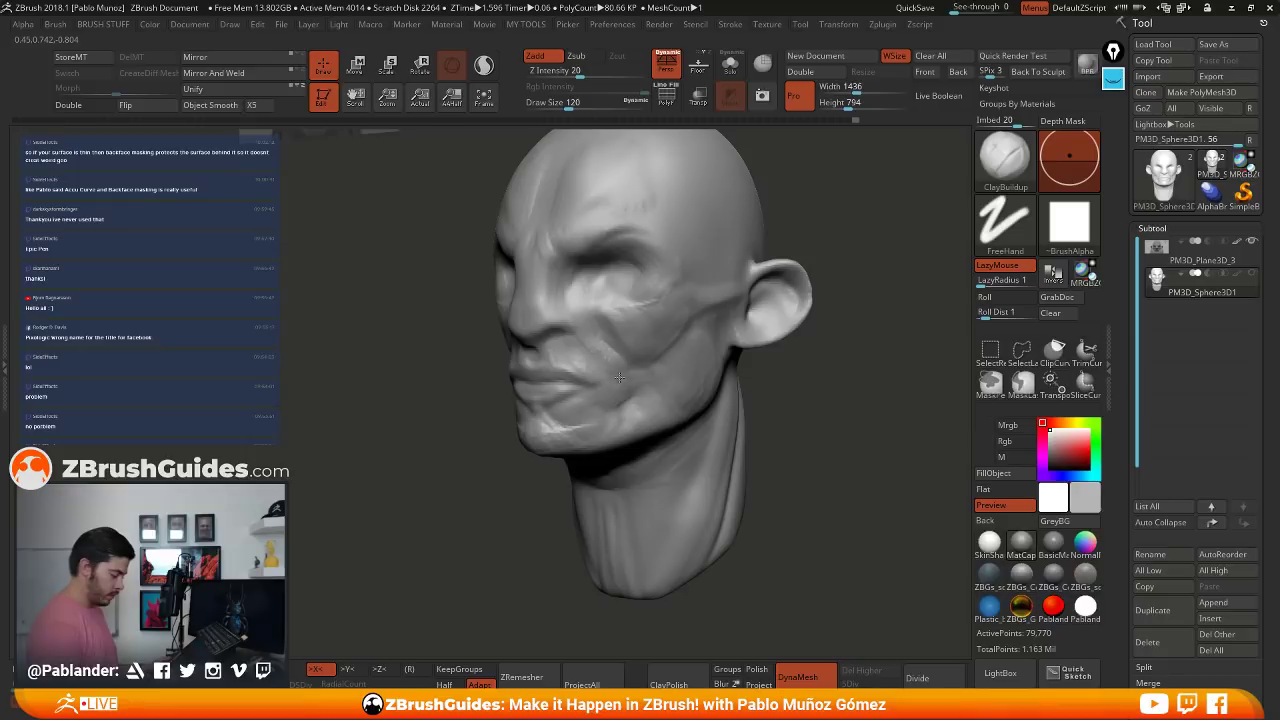
{"action": "mouse_move", "coordinate": [692, 350]}
{"action": "right_mouse_down", "text": "alt"}
{"action": "mouse_move", "coordinate": [687, 397]}
{"action": "mouse_move", "coordinate": [637, 291]}
{"action": "mouse_move", "coordinate": [650, 297]}
{"action": "mouse_move", "coordinate": [630, 323]}
{"action": "right_mouse_up", "text": "alt"}
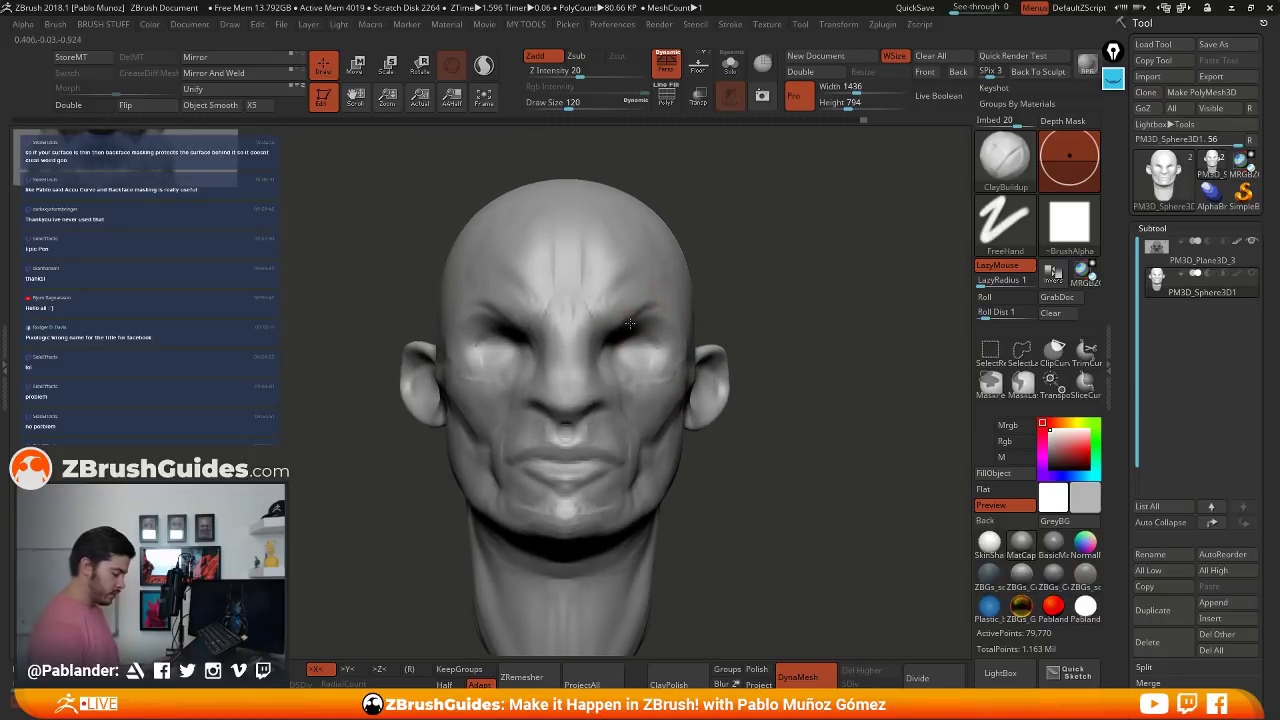
{"action": "left_click_drag", "start_coordinate": [654, 326], "coordinate": [666, 343]}
- Reshape the neck and throat silhouette from front and side with the Move brush at draw size 400
{"action": "mouse_move", "coordinate": [774, 389]}
{"action": "right_mouse_down", "text": "ctrl"}
{"action": "mouse_move", "coordinate": [771, 371]}
{"action": "mouse_move", "coordinate": [794, 364]}
{"action": "mouse_move", "coordinate": [706, 372]}
{"action": "mouse_move", "coordinate": [757, 374]}
{"action": "mouse_move", "coordinate": [757, 310]}
{"action": "right_mouse_up", "text": "ctrl"}
{"action": "right_click_drag", "start_coordinate": [757, 310], "coordinate": [749, 370], "text": "alt"}
{"action": "mouse_move", "coordinate": [728, 460]}
{"action": "right_mouse_down", "text": "alt"}
{"action": "mouse_move", "coordinate": [703, 453]}
{"action": "mouse_move", "coordinate": [714, 437]}
{"action": "mouse_move", "coordinate": [702, 380]}
{"action": "right_mouse_up", "text": "alt"}
{"action": "key", "text": "b"}
{"action": "left_click", "coordinate": [663, 118]}
{"action": "key", "text": "space"}
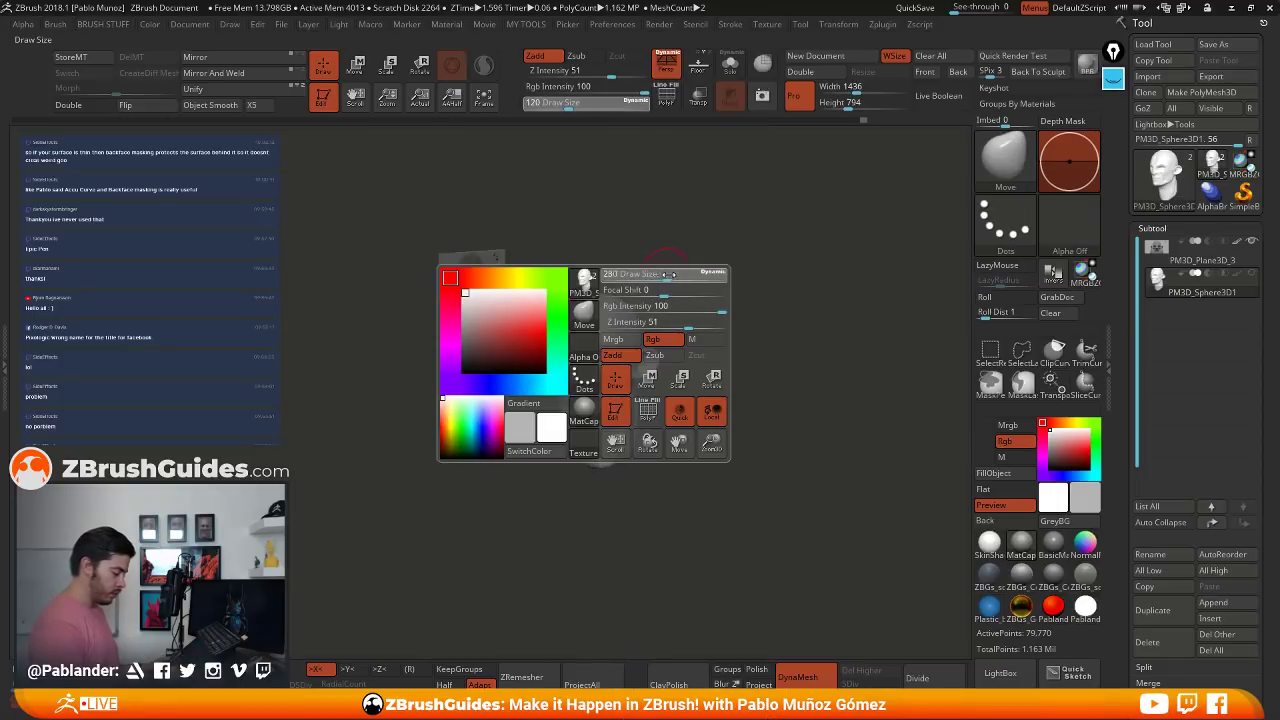
{"action": "right_click_drag", "start_coordinate": [680, 300], "coordinate": [724, 342]}
{"action": "left_click_drag", "start_coordinate": [596, 393], "coordinate": [609, 421]}
{"action": "key", "text": "space"}
{"action": "right_click_drag", "start_coordinate": [734, 317], "coordinate": [711, 423], "text": "shift"}
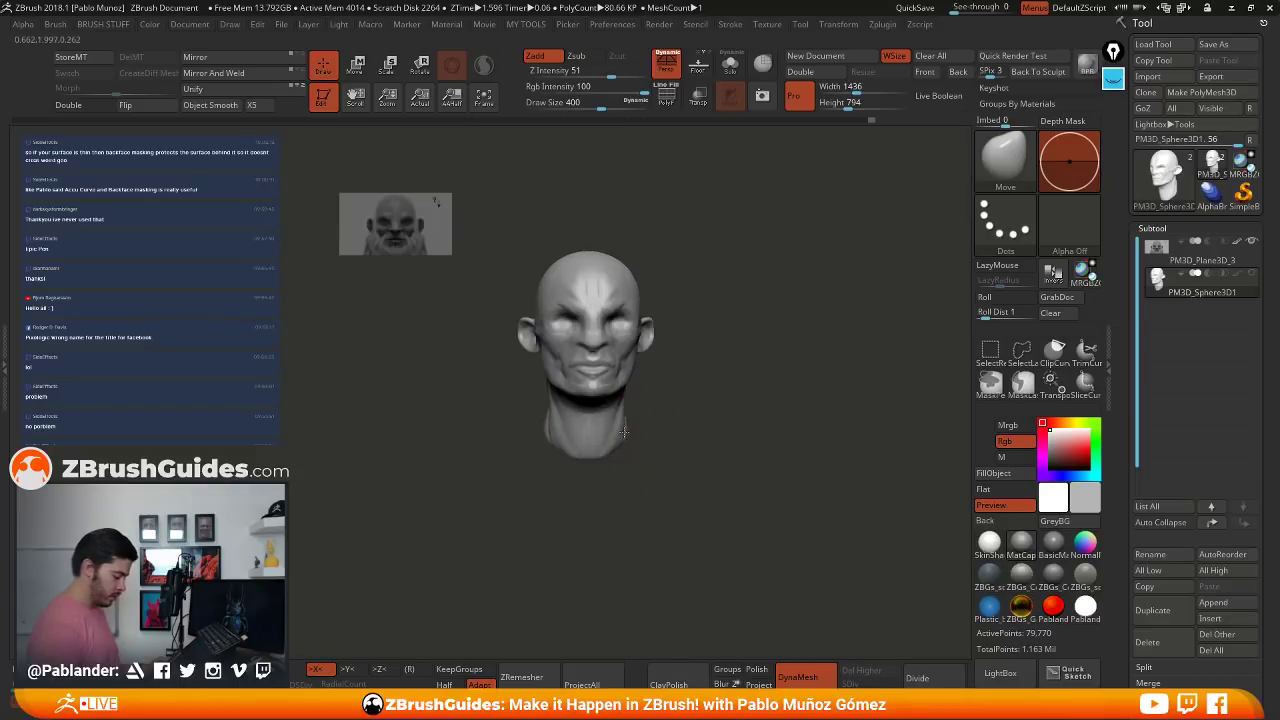
{"action": "mouse_move", "coordinate": [601, 450]}
{"action": "right_mouse_down"}
{"action": "mouse_move", "coordinate": [654, 404]}
{"action": "mouse_move", "coordinate": [633, 397]}
{"action": "right_mouse_up"}
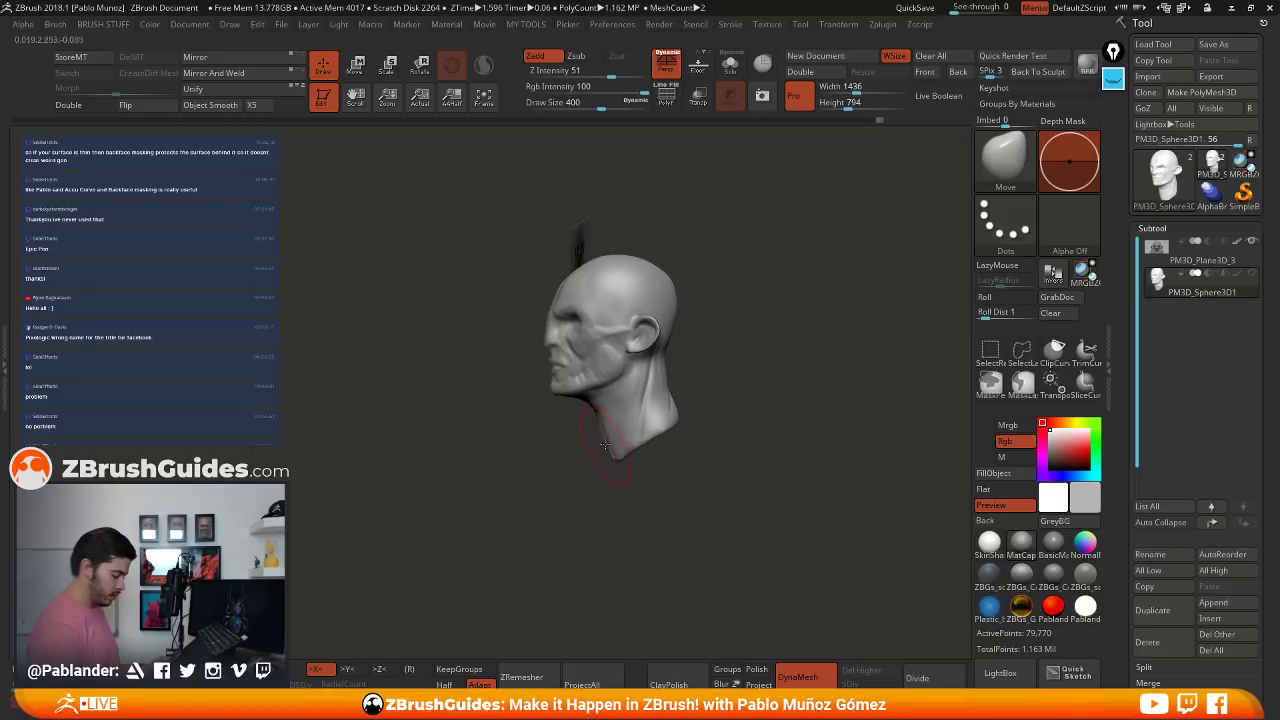
{"action": "left_click_drag", "start_coordinate": [768, 378], "coordinate": [722, 384]}
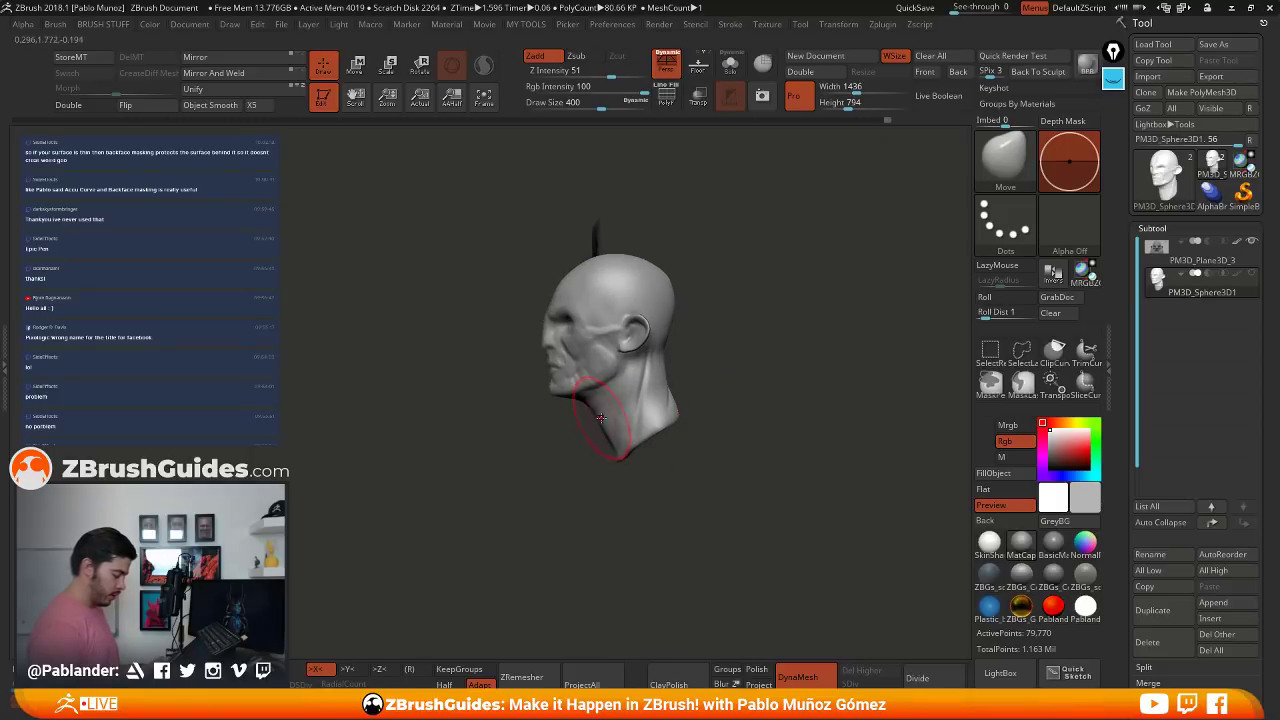
{"action": "right_click_drag", "start_coordinate": [679, 408], "coordinate": [777, 388]}
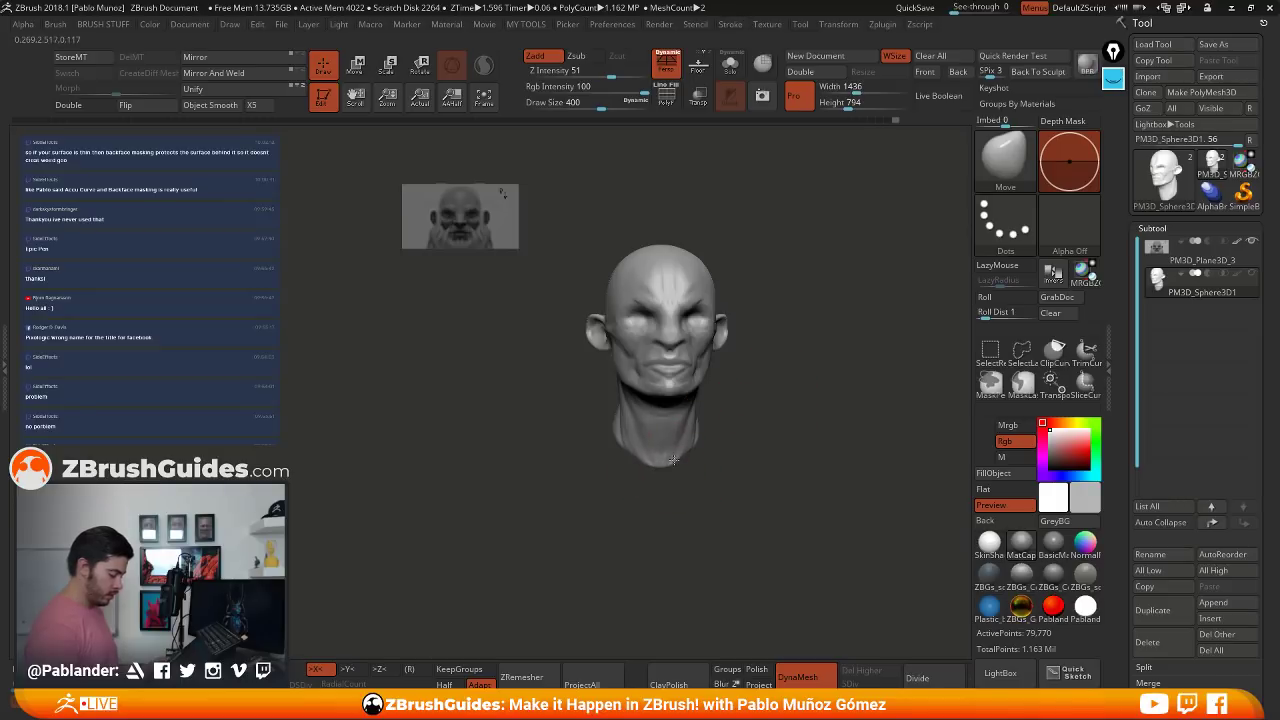
- Adjust the proportions of the jaw and lower cheeks with the Move brush at draw size 202
{"action": "mouse_move", "coordinate": [673, 401]}
{"action": "right_mouse_down", "text": "alt"}
{"action": "mouse_move", "coordinate": [592, 435]}
{"action": "mouse_move", "coordinate": [714, 428]}
{"action": "right_mouse_up", "text": "alt"}
{"action": "right_click_drag", "start_coordinate": [708, 374], "coordinate": [722, 404], "text": "alt"}
{"action": "key", "text": "space"}
{"action": "left_click_drag", "start_coordinate": [705, 387], "coordinate": [692, 387]}
{"action": "right_click_drag", "start_coordinate": [671, 367], "coordinate": [694, 386], "text": "alt"}
{"action": "left_click_drag", "start_coordinate": [646, 427], "coordinate": [628, 408]}
{"action": "key", "text": "space"}
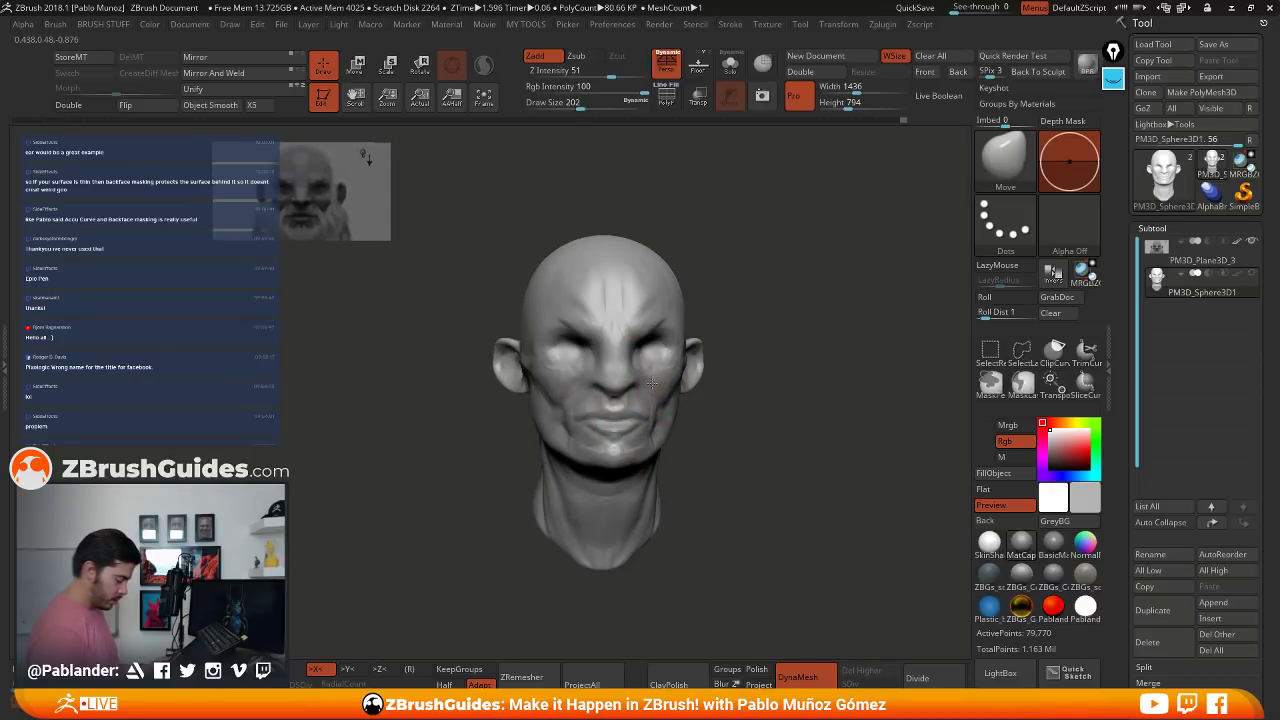
{"action": "right_click_drag", "start_coordinate": [652, 383], "coordinate": [602, 398]}
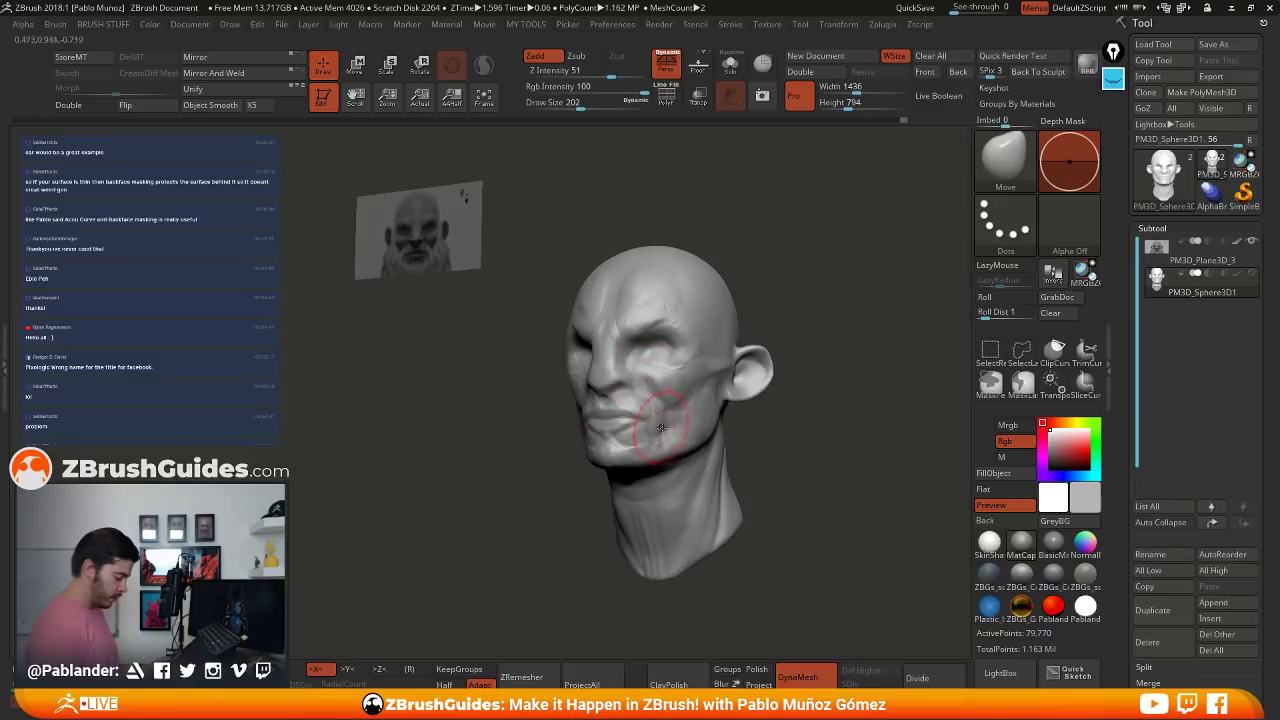
{"action": "right_click_drag", "start_coordinate": [661, 428], "coordinate": [711, 501]}
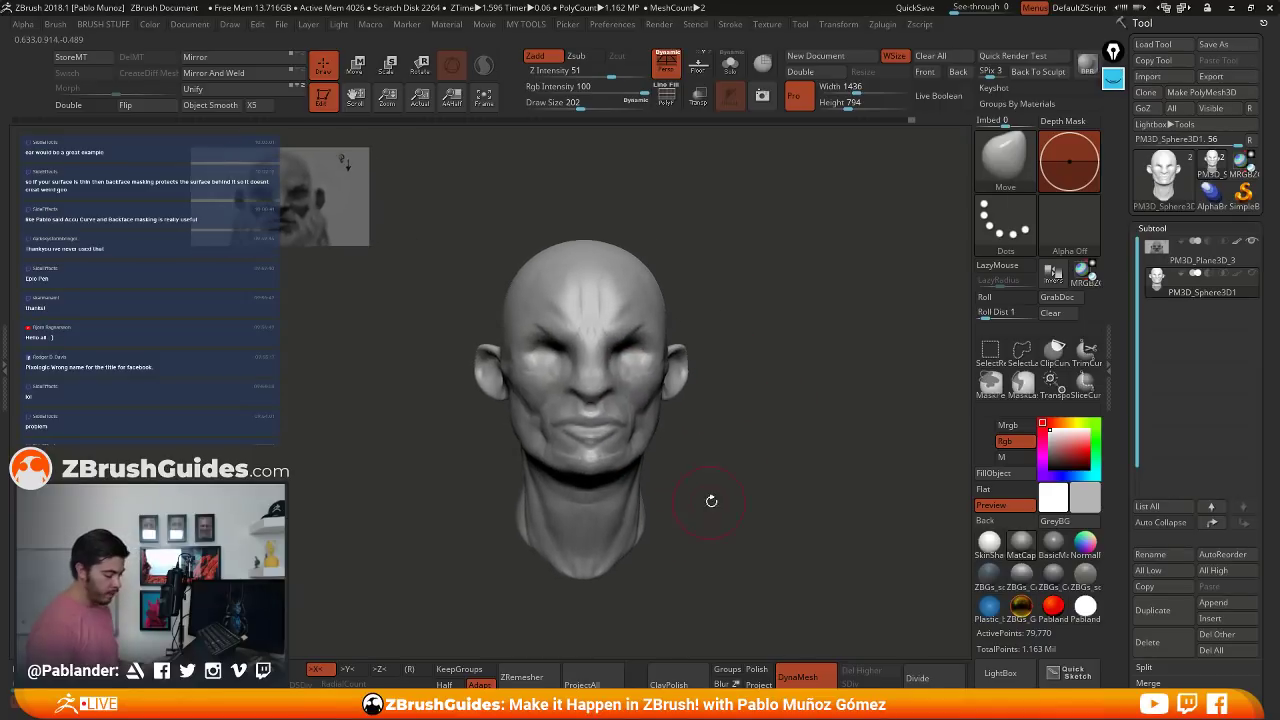
- Quick-save the project, append a Sphere3D subtool for the eyeball and select it
{"action": "key", "text": "ctrl+s"}
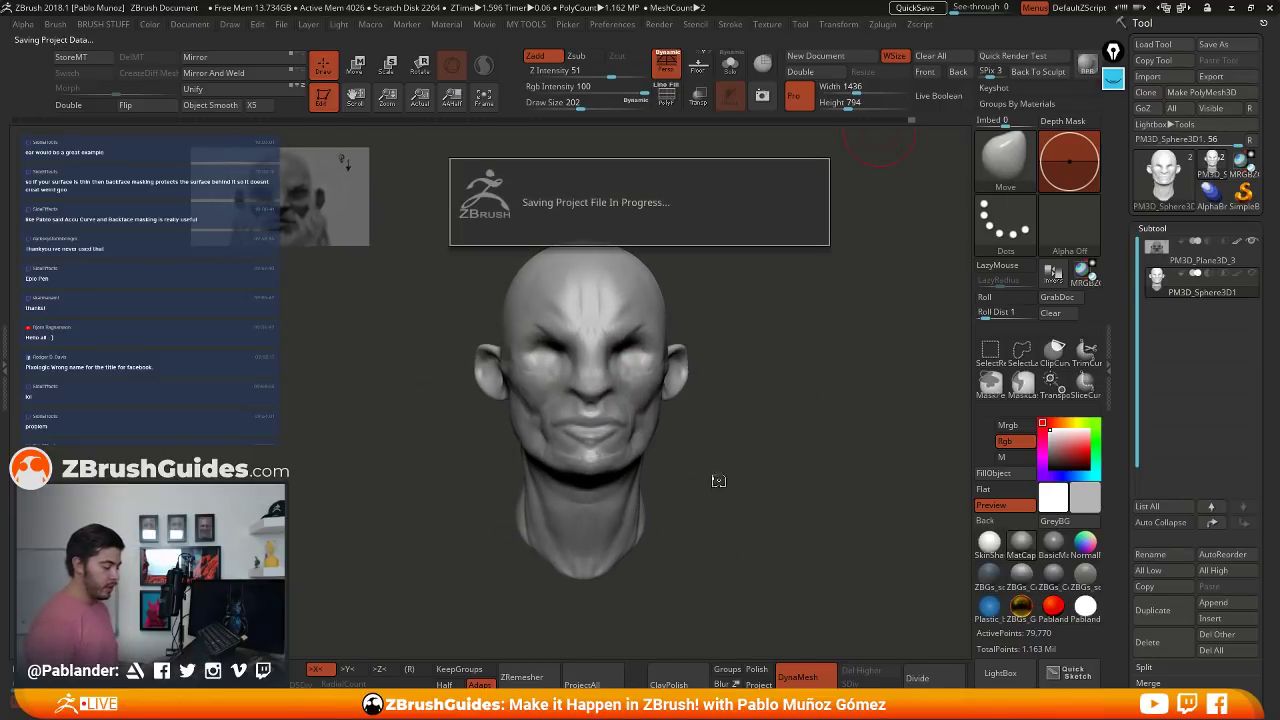
{"action": "left_click", "coordinate": [1242, 600]}
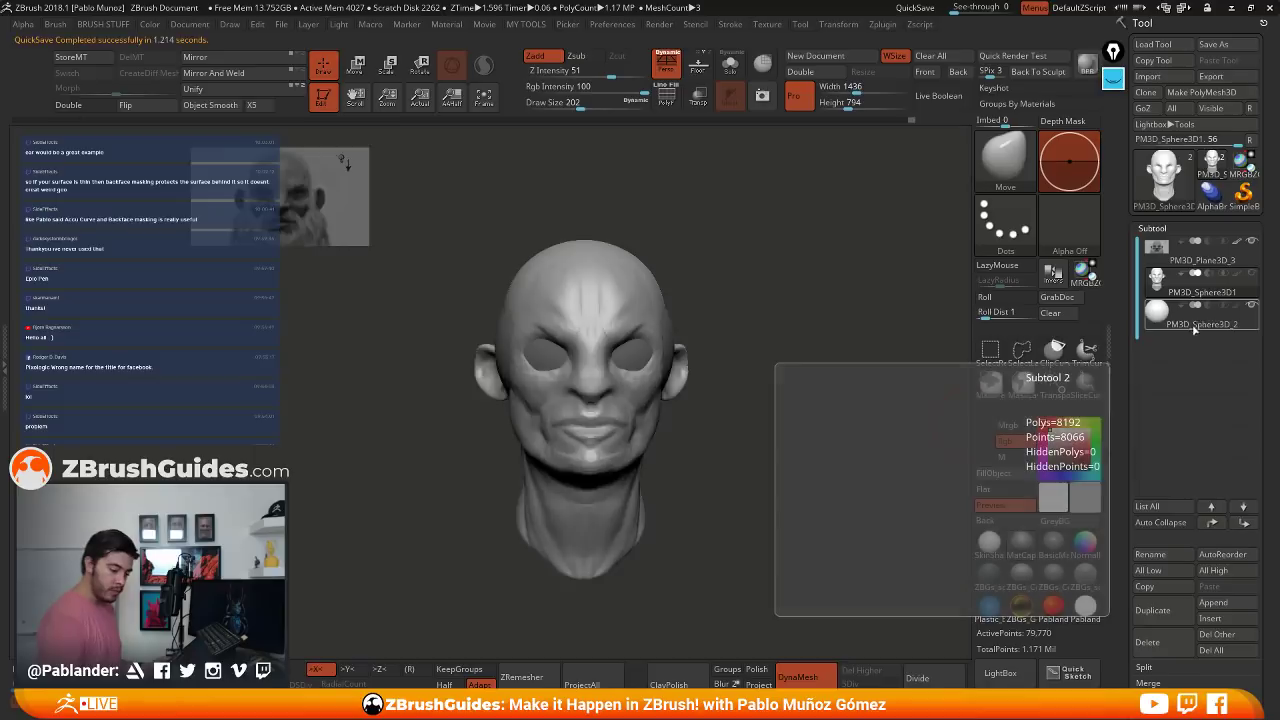
{"action": "left_click", "coordinate": [1194, 325]}
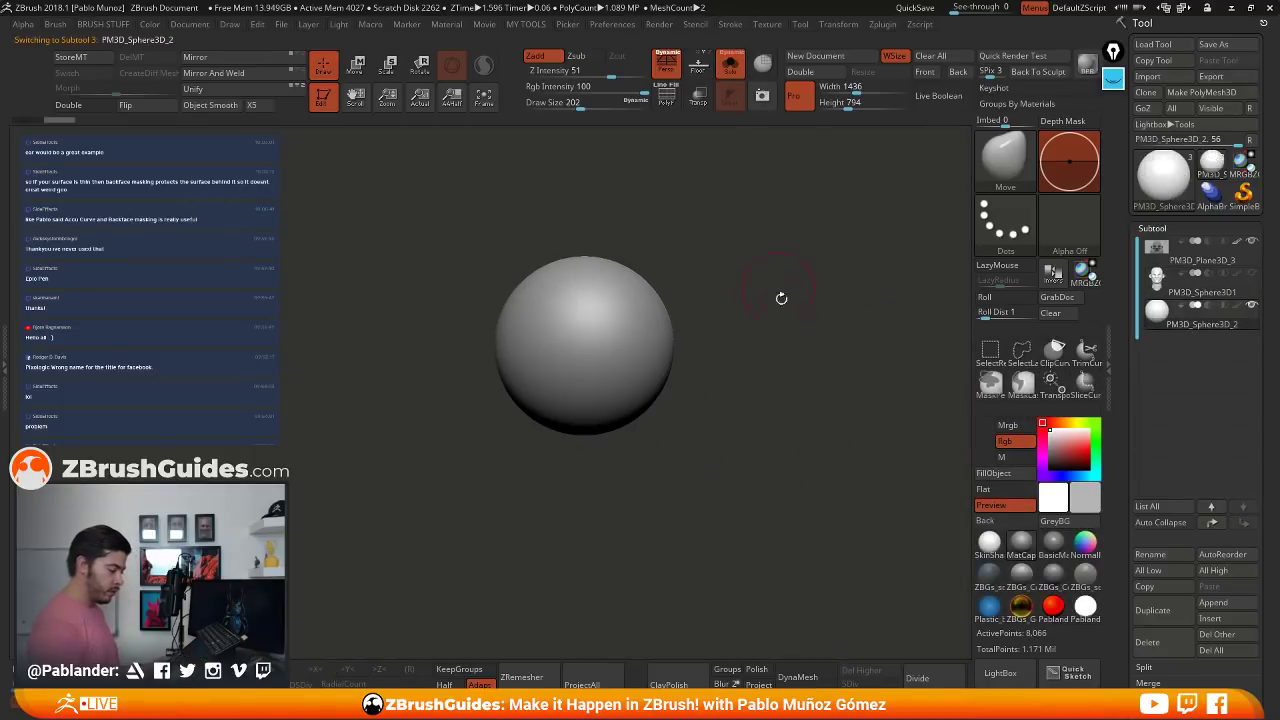
- Turn on the floor grid, show the head together with the new sphere and switch perspective off
{"action": "key", "text": "shift+p"}
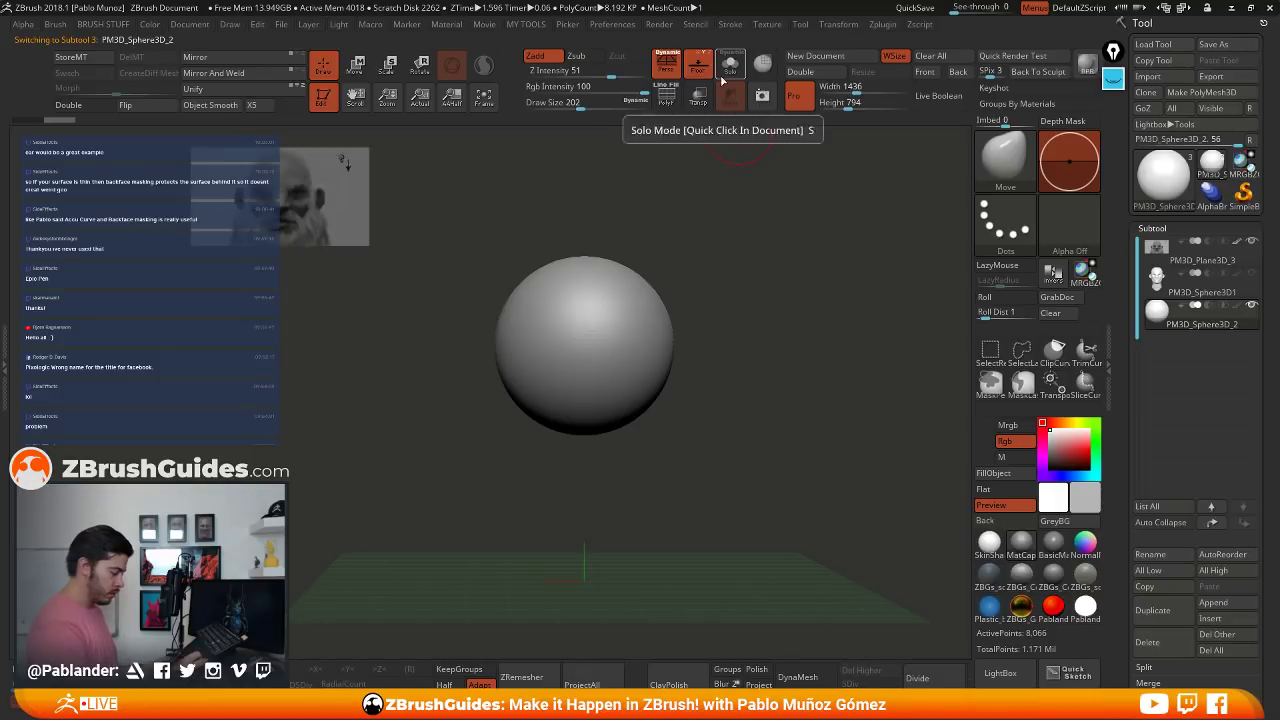
{"action": "left_click", "coordinate": [1253, 274]}
{"action": "left_click_drag", "start_coordinate": [743, 380], "coordinate": [696, 334], "text": "alt"}
{"action": "left_click", "coordinate": [677, 78]}
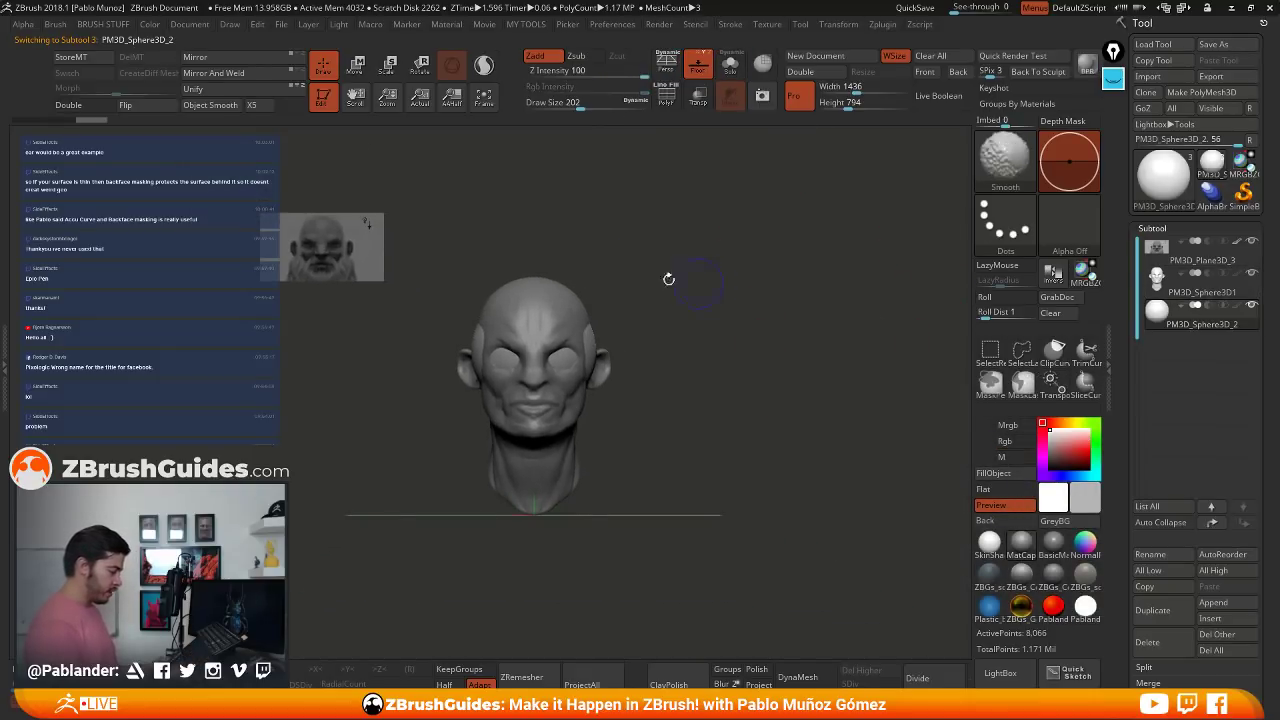
- Shrink the sphere to eyeball size with the gizmo and shift it sideways toward one eye socket
{"action": "key", "text": "w"}
{"action": "left_click_drag", "start_coordinate": [677, 330], "coordinate": [750, 320]}
{"action": "mouse_move", "coordinate": [624, 350]}
{"action": "left_mouse_down"}
{"action": "mouse_move", "coordinate": [735, 350]}
{"action": "mouse_move", "coordinate": [625, 360]}
{"action": "left_mouse_up"}
{"action": "left_click_drag", "start_coordinate": [805, 320], "coordinate": [766, 318], "text": "shift"}
{"action": "left_click_drag", "start_coordinate": [697, 298], "coordinate": [662, 304]}
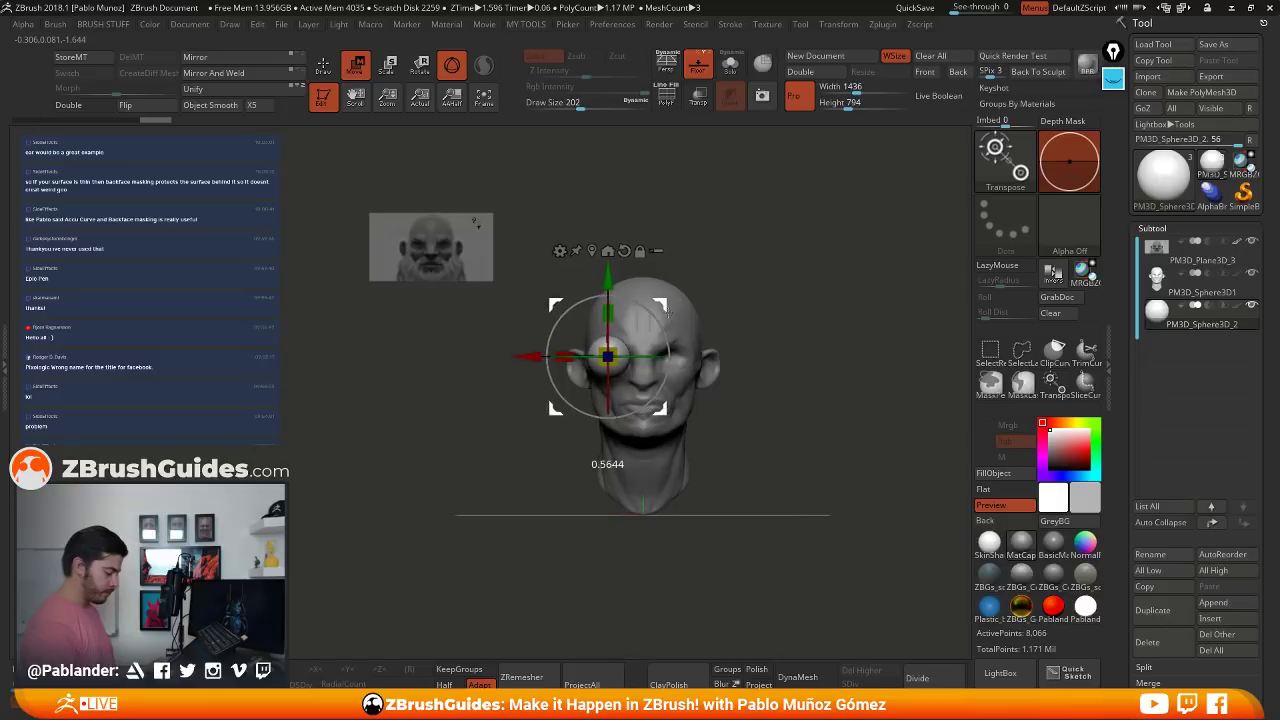
- Push the eyeball sphere back into the head from the side view and align it sideways with the eye socket
{"action": "left_click_drag", "start_coordinate": [780, 318], "coordinate": [824, 314], "text": "shift"}
{"action": "left_click_drag", "start_coordinate": [684, 358], "coordinate": [613, 358]}
{"action": "left_click_drag", "start_coordinate": [780, 345], "coordinate": [745, 378], "text": "shift"}
{"action": "left_click_drag", "start_coordinate": [543, 361], "coordinate": [531, 368]}
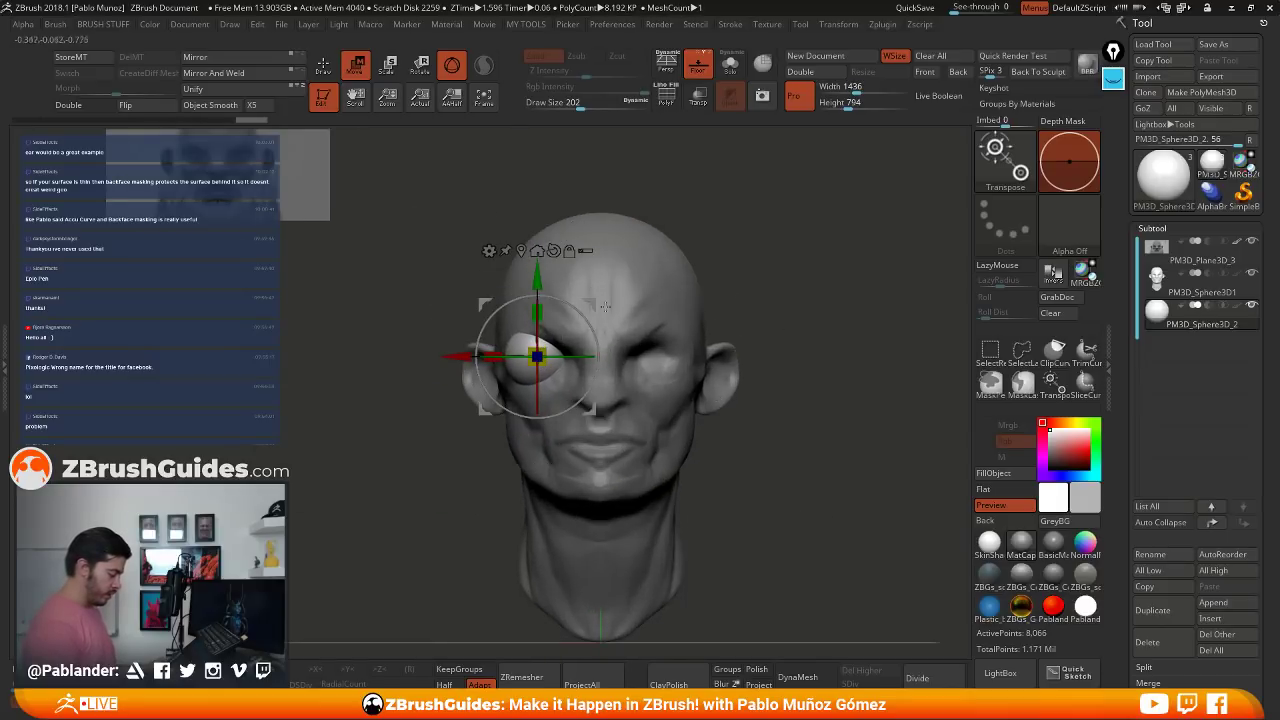
- Pull the eyeball sphere out beside the head, fine-tune its size and place it back over the socket
{"action": "left_click_drag", "start_coordinate": [598, 299], "coordinate": [488, 307]}
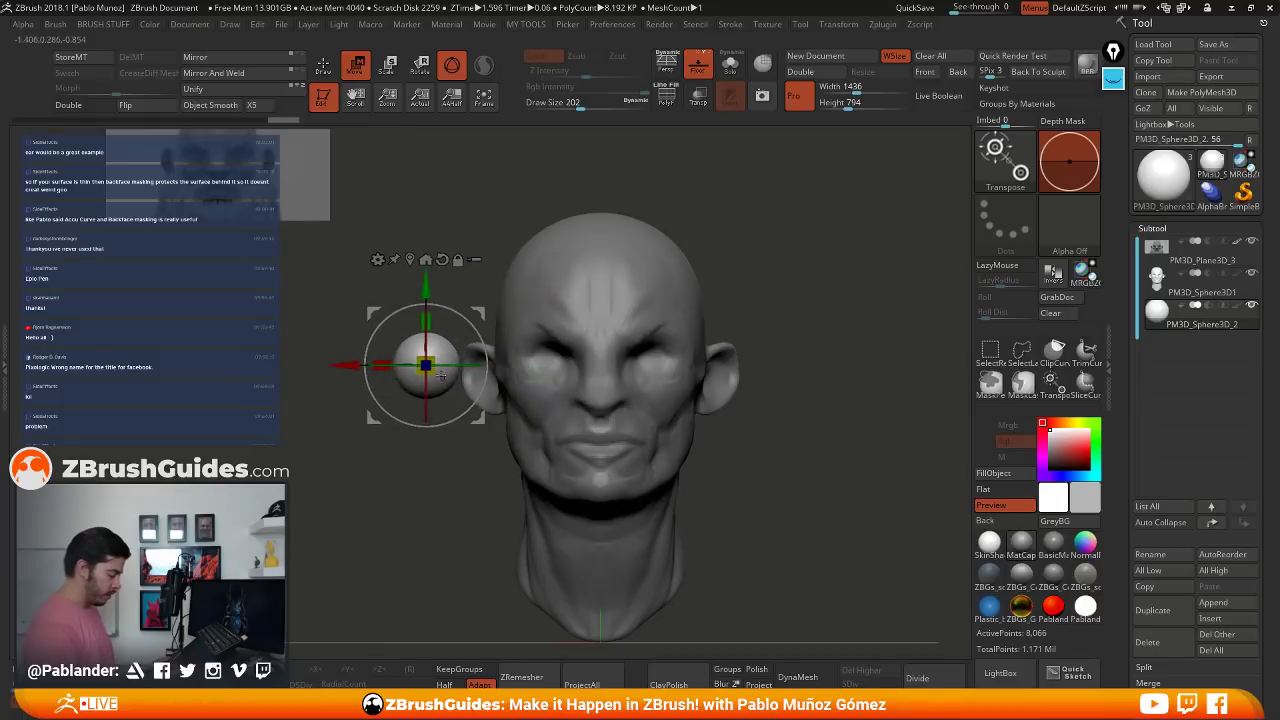
{"action": "mouse_move", "coordinate": [433, 370]}
{"action": "left_mouse_down"}
{"action": "mouse_move", "coordinate": [502, 426]}
{"action": "mouse_move", "coordinate": [570, 418]}
{"action": "mouse_move", "coordinate": [458, 424]}
{"action": "mouse_move", "coordinate": [472, 421]}
{"action": "mouse_move", "coordinate": [420, 368]}
{"action": "left_mouse_up"}
{"action": "left_click_drag", "start_coordinate": [476, 423], "coordinate": [607, 408]}
- Fine-tune the eyeball's depth and sideways placement in the socket, checking from the side and the front
{"action": "left_click_drag", "start_coordinate": [751, 357], "coordinate": [838, 345], "text": "shift"}
{"action": "left_click_drag", "start_coordinate": [635, 356], "coordinate": [645, 356]}
{"action": "left_click_drag", "start_coordinate": [735, 370], "coordinate": [655, 373], "text": "shift"}
{"action": "left_click_drag", "start_coordinate": [617, 303], "coordinate": [619, 303]}
{"action": "left_click_drag", "start_coordinate": [742, 296], "coordinate": [837, 306], "text": "shift"}
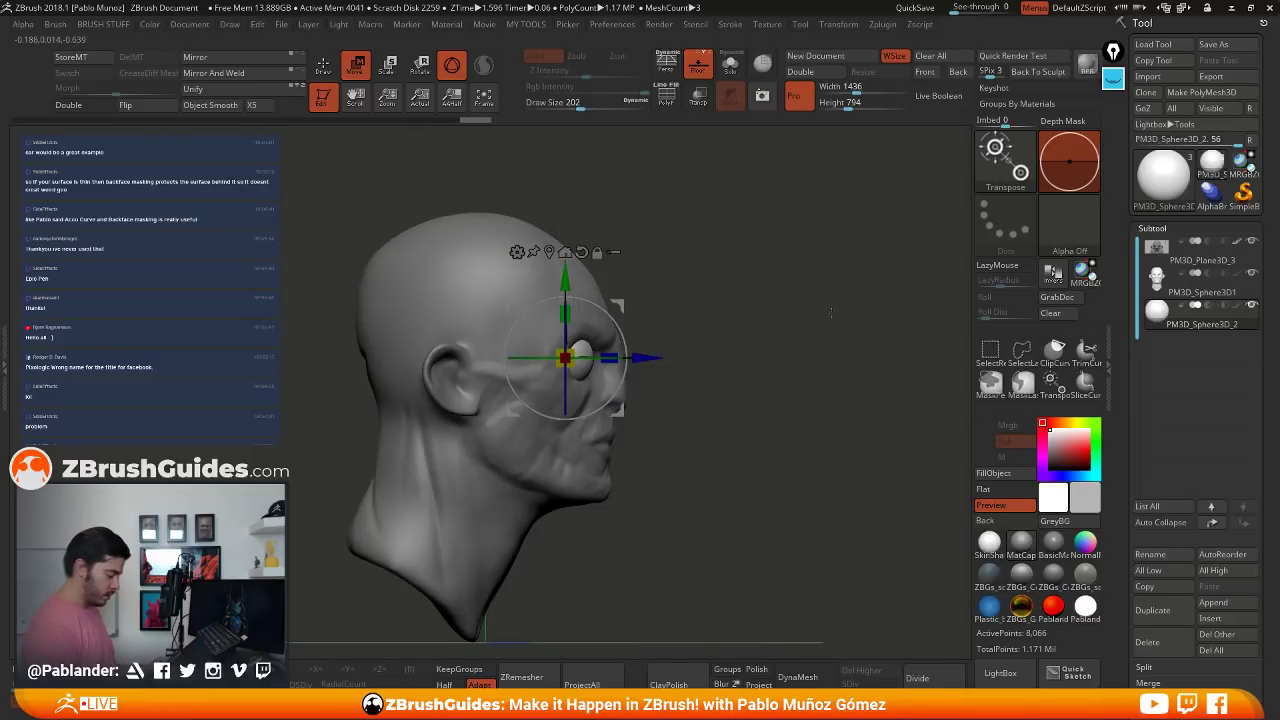
{"action": "left_click_drag", "start_coordinate": [652, 358], "coordinate": [645, 358]}
{"action": "left_click_drag", "start_coordinate": [785, 360], "coordinate": [686, 350], "text": "shift"}
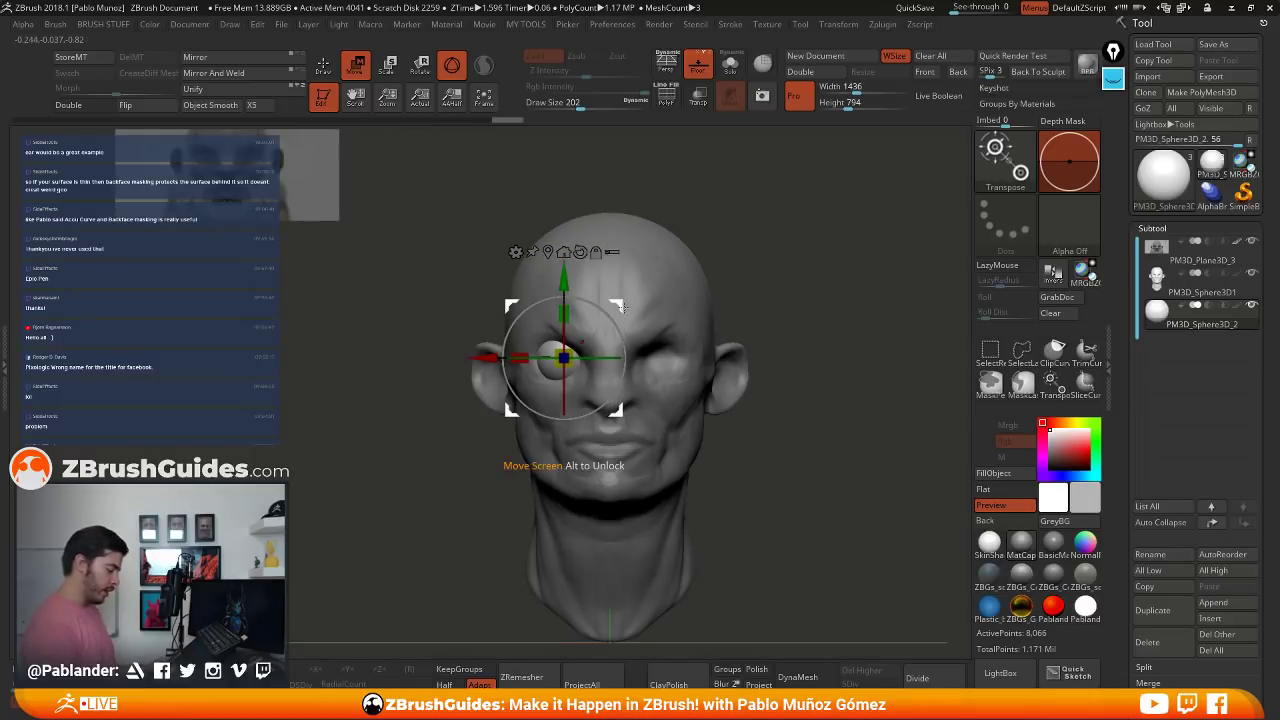
{"action": "left_click_drag", "start_coordinate": [616, 411], "coordinate": [611, 411]}
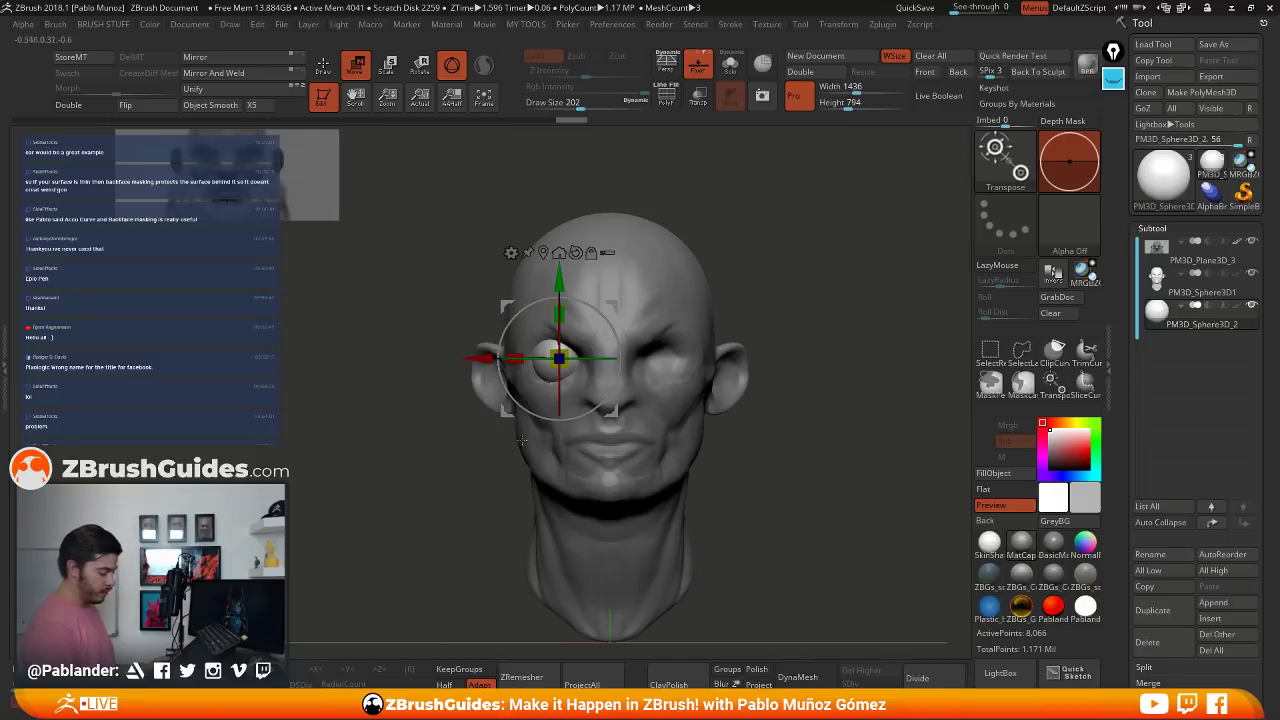
- Switch perspective on and nudge the eyeball slightly deeper into the socket from the side view
{"action": "left_click", "coordinate": [666, 62]}
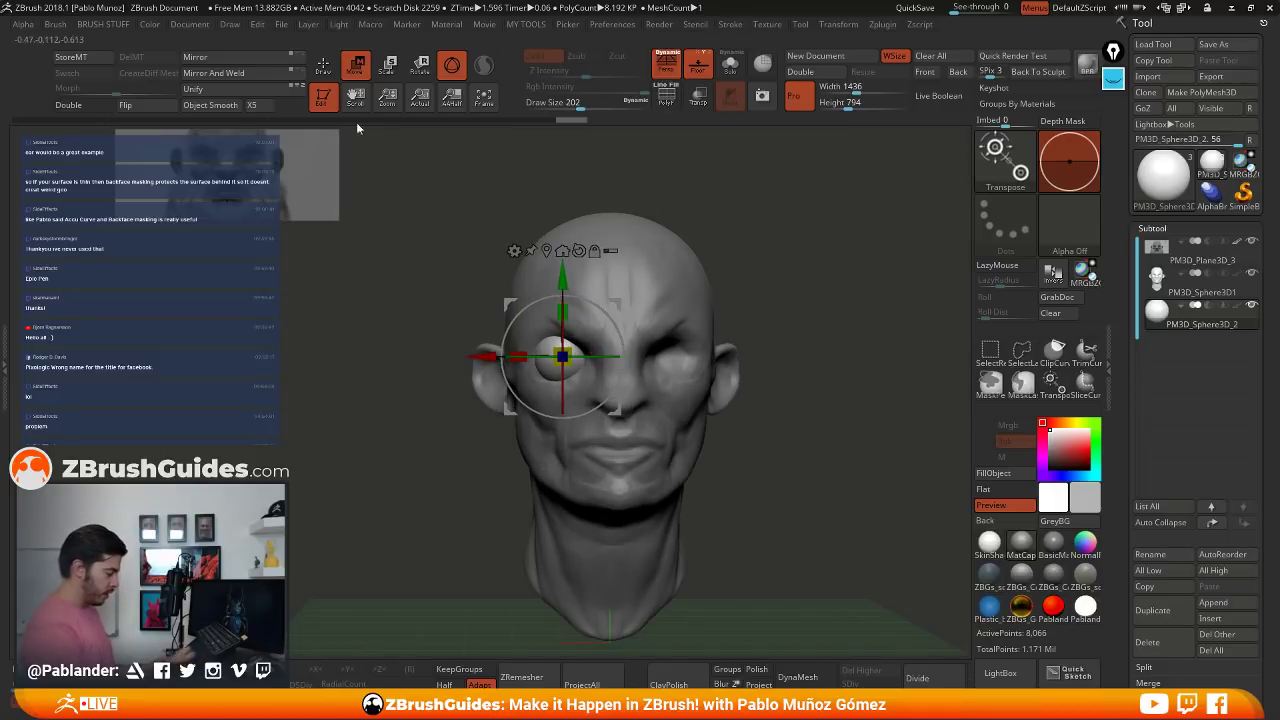
{"action": "left_click", "coordinate": [324, 68]}
{"action": "mouse_move", "coordinate": [775, 302]}
{"action": "left_mouse_down"}
{"action": "mouse_move", "coordinate": [849, 314]}
{"action": "mouse_move", "coordinate": [786, 306]}
{"action": "left_mouse_up"}
{"action": "key", "text": "w"}
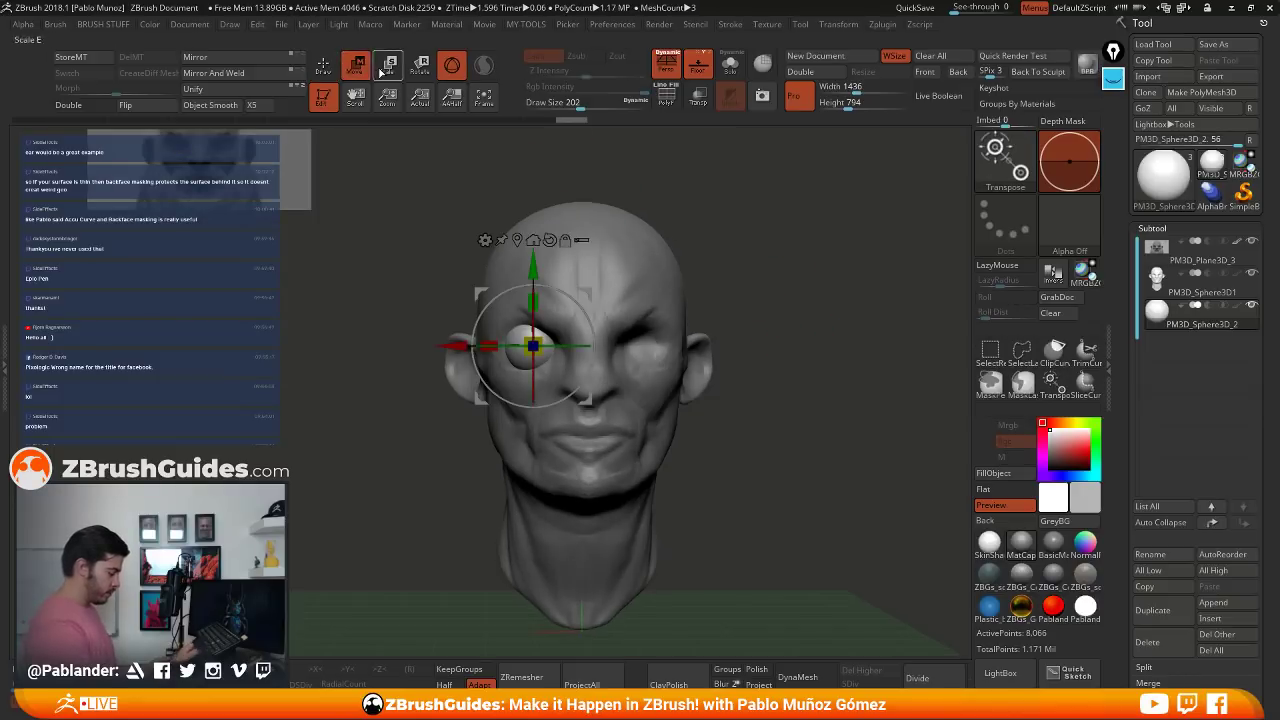
{"action": "left_click_drag", "start_coordinate": [760, 250], "coordinate": [842, 243], "text": "shift"}
{"action": "left_click_drag", "start_coordinate": [611, 346], "coordinate": [607, 346]}
{"action": "left_click_drag", "start_coordinate": [760, 300], "coordinate": [680, 305], "text": "shift"}
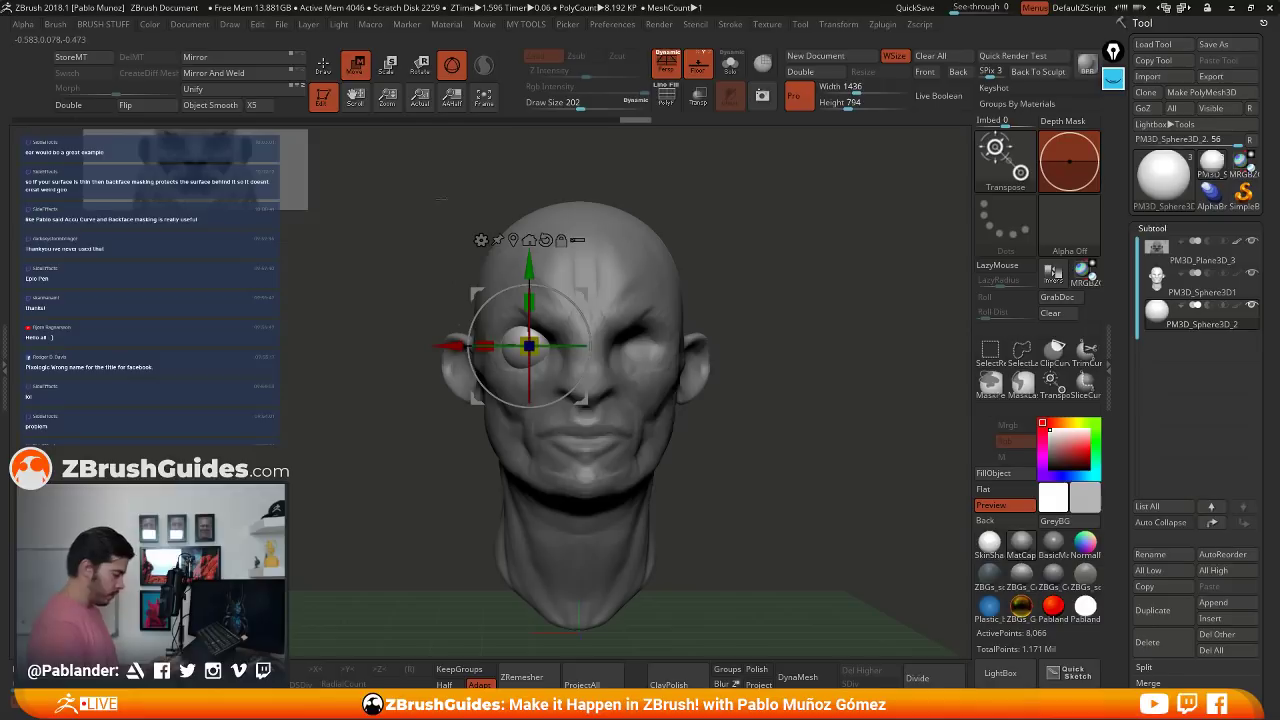
- Leave the gizmo and use Mirror And Weld to create the matching eyeball in the other socket
{"action": "key", "text": "q"}
{"action": "left_click_drag", "start_coordinate": [740, 322], "coordinate": [763, 334], "text": "shift"}
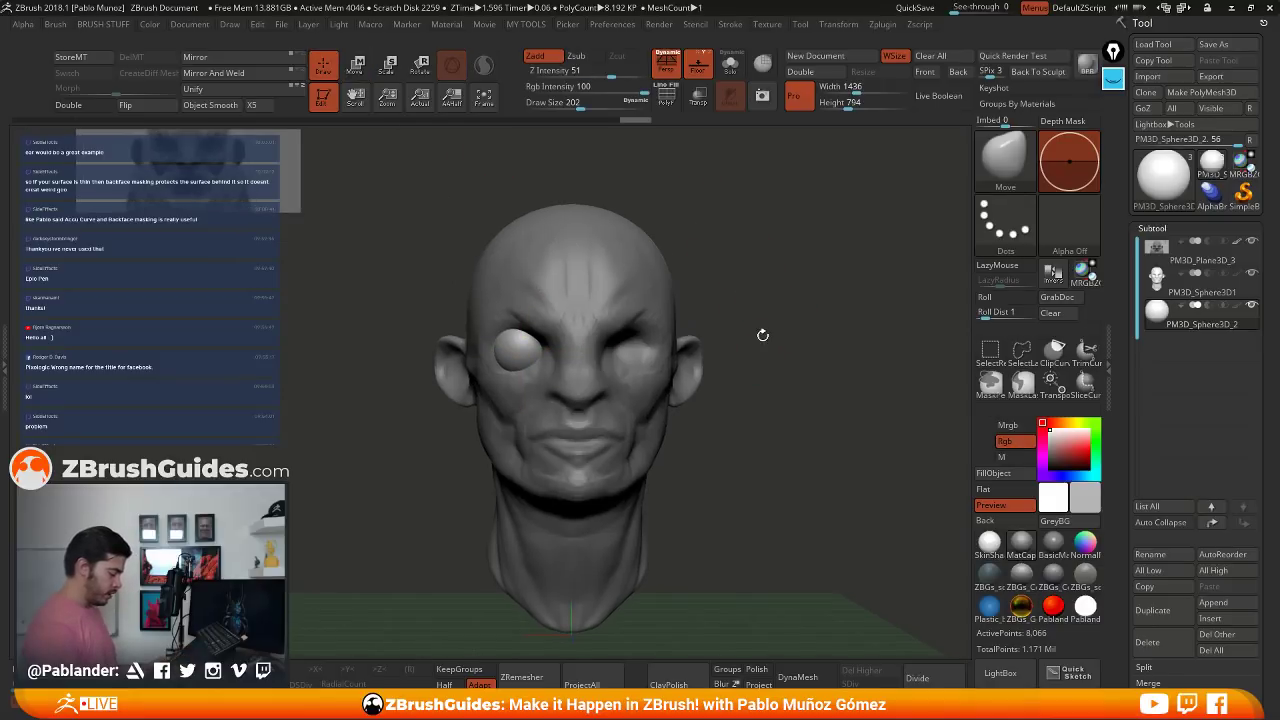
{"action": "left_click", "coordinate": [226, 73]}
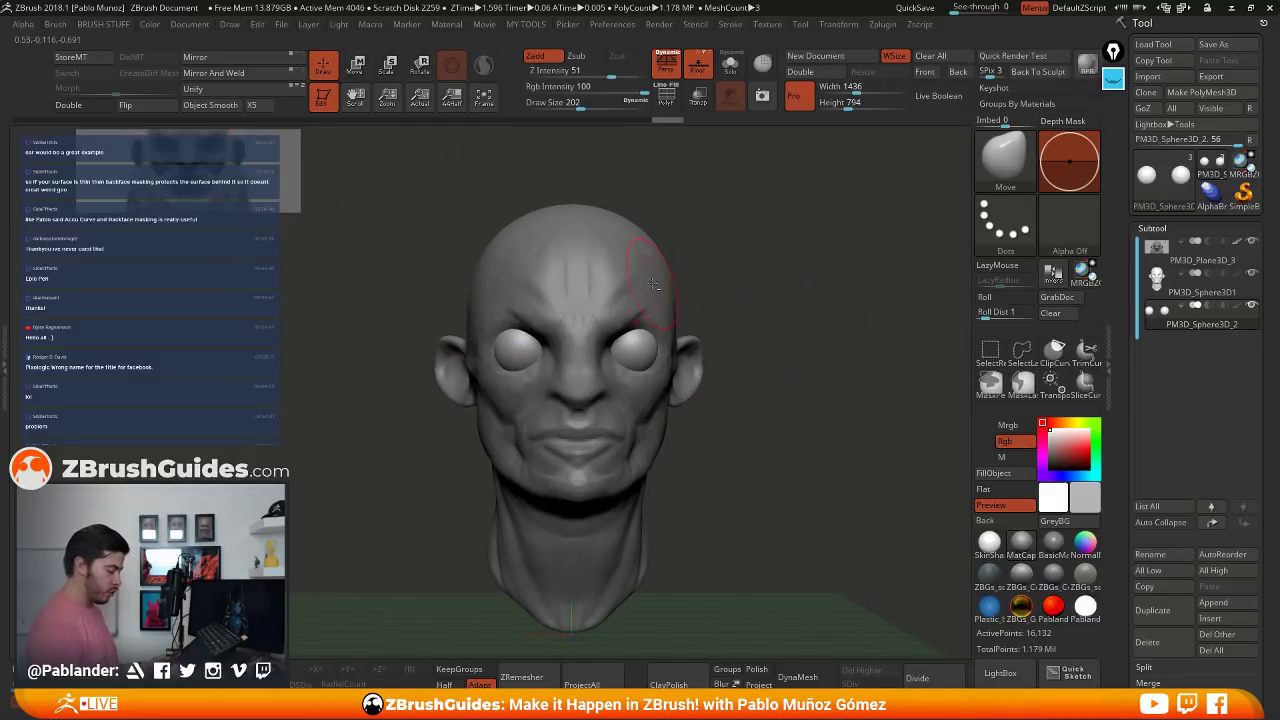
{"action": "left_click_drag", "start_coordinate": [798, 348], "coordinate": [651, 352]}
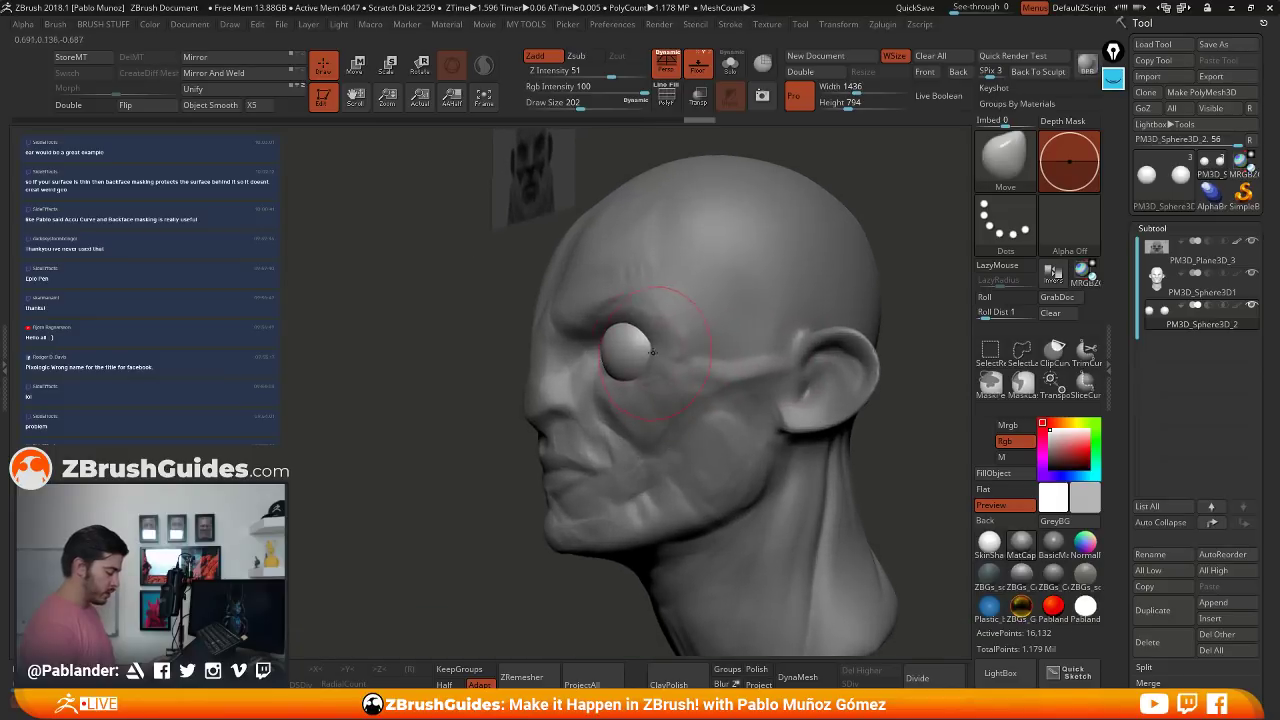
- Select the head subtool, push the side of the cheek inward with the Move brush and set the draw size to 268
{"action": "left_click", "coordinate": [641, 323], "text": "alt"}
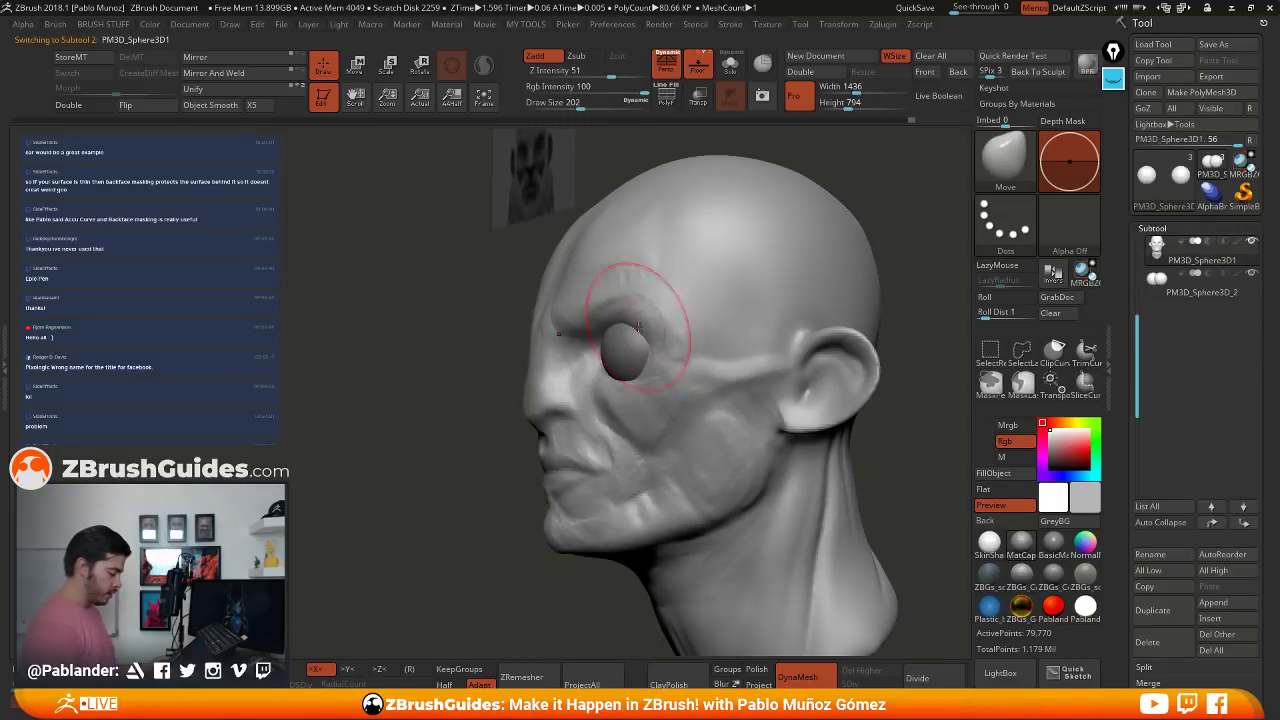
{"action": "right_click_drag", "start_coordinate": [655, 338], "coordinate": [735, 345]}
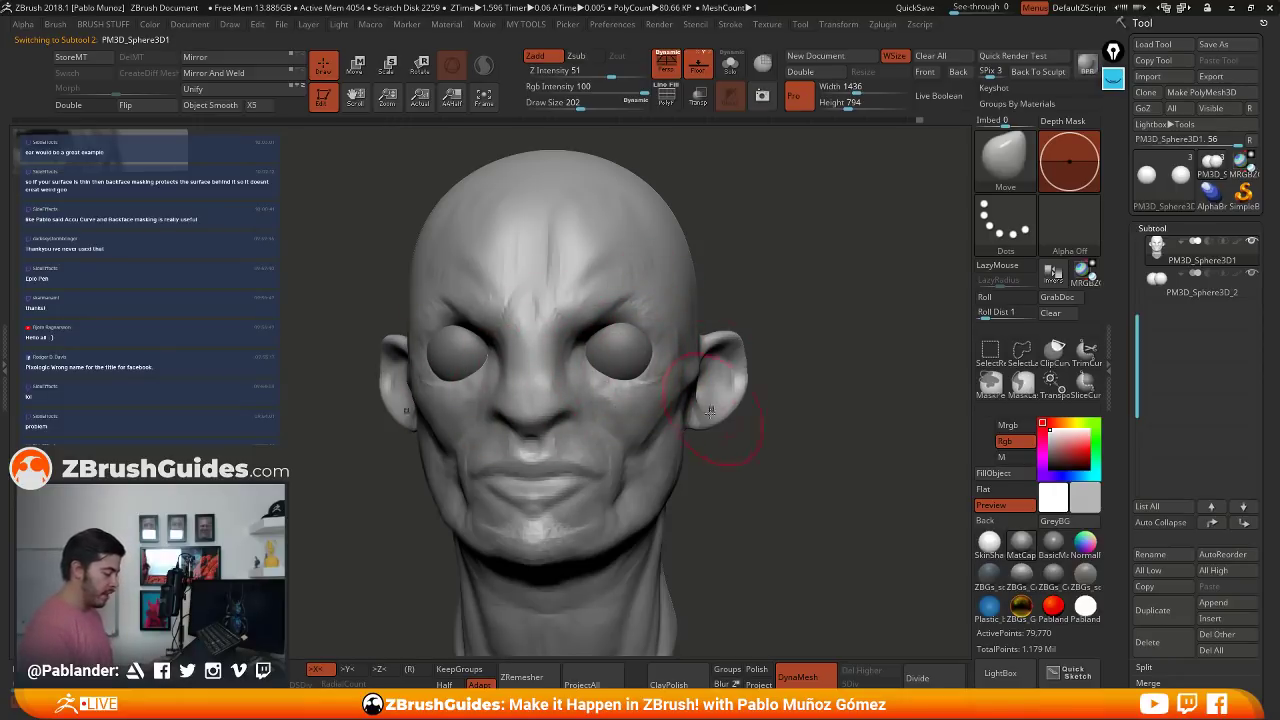
{"action": "right_click_drag", "start_coordinate": [661, 378], "coordinate": [671, 345]}
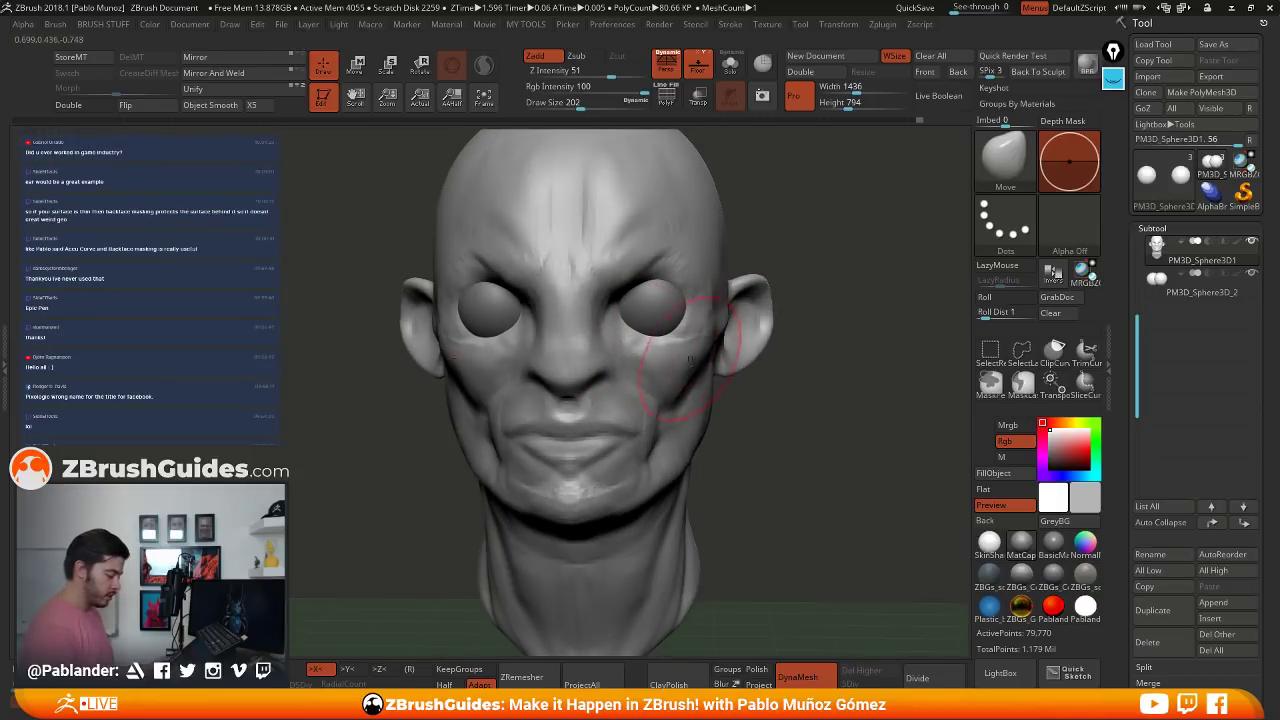
{"action": "left_click_drag", "start_coordinate": [691, 360], "coordinate": [675, 359]}
{"action": "right_click_drag", "start_coordinate": [702, 352], "coordinate": [684, 304], "text": "ctrl"}
{"action": "key", "text": "space"}
{"action": "left_click_drag", "start_coordinate": [687, 307], "coordinate": [791, 296]}
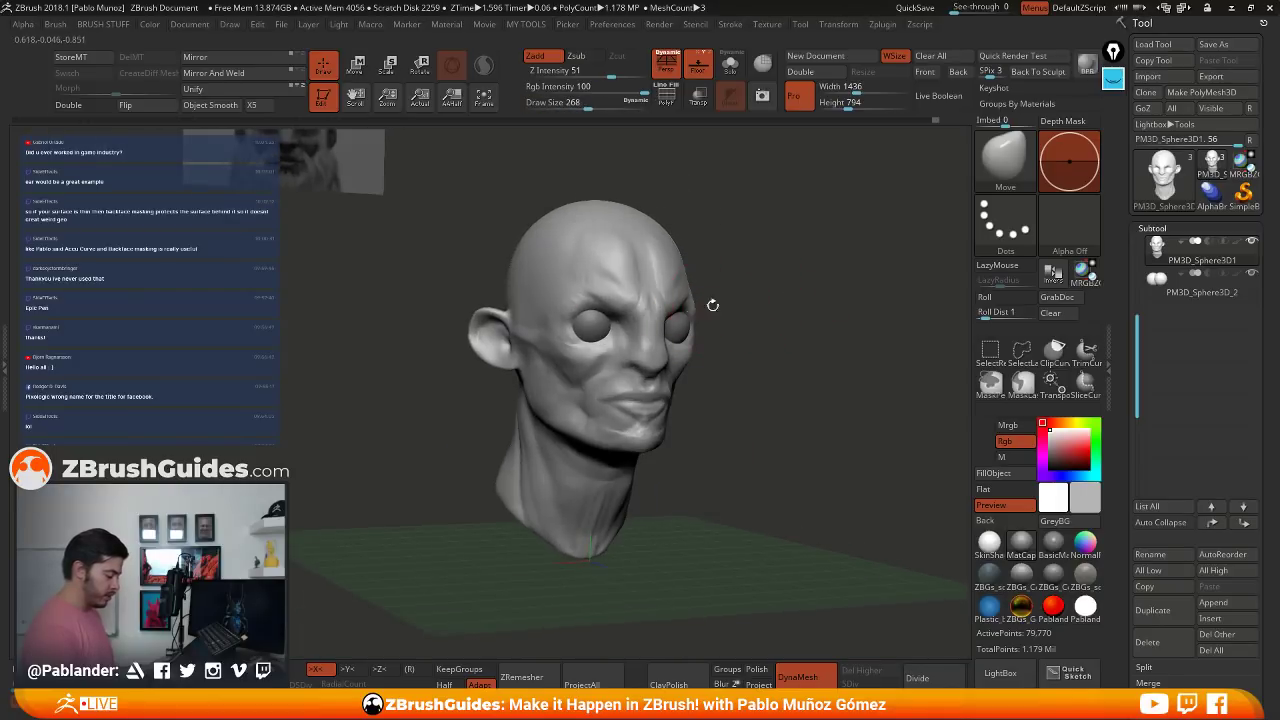
- Pull the upper ears upward with the Move brush and set its draw size to 223
{"action": "mouse_move", "coordinate": [712, 305]}
{"action": "right_mouse_down"}
{"action": "mouse_move", "coordinate": [668, 307]}
{"action": "mouse_move", "coordinate": [742, 333]}
{"action": "right_mouse_up"}
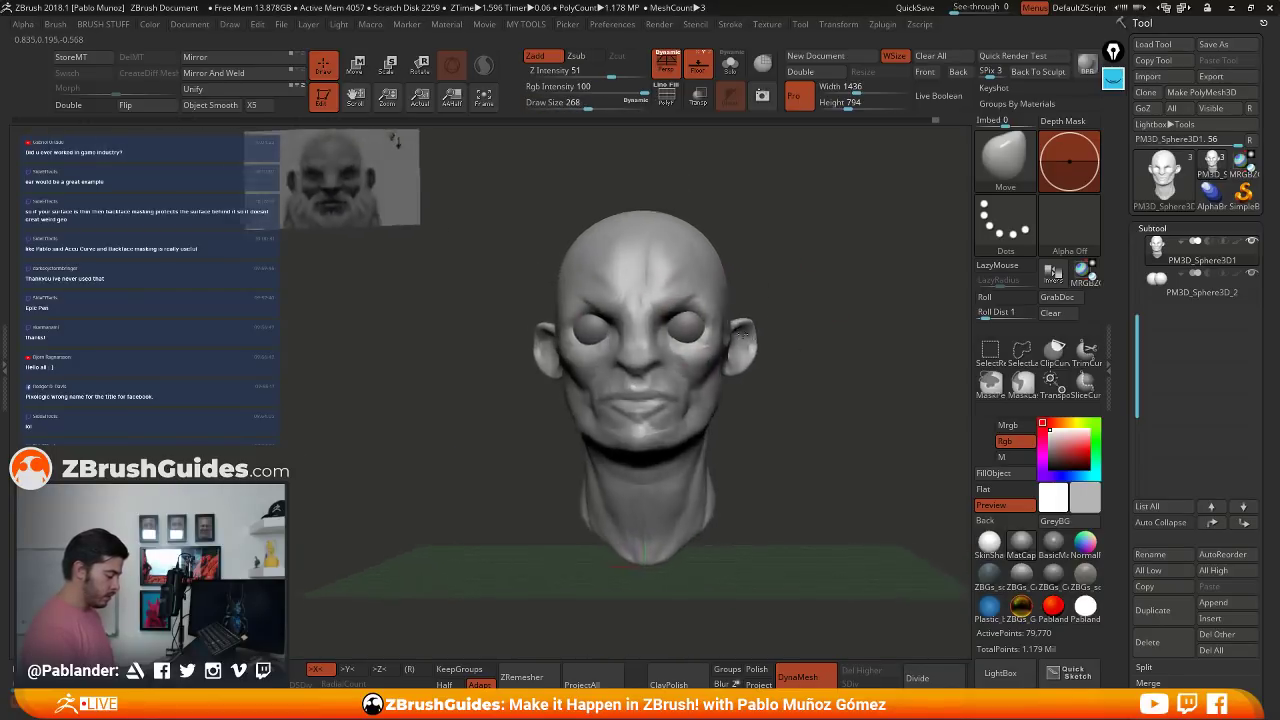
{"action": "left_click_drag", "start_coordinate": [744, 334], "coordinate": [744, 306]}
{"action": "key", "text": "space"}
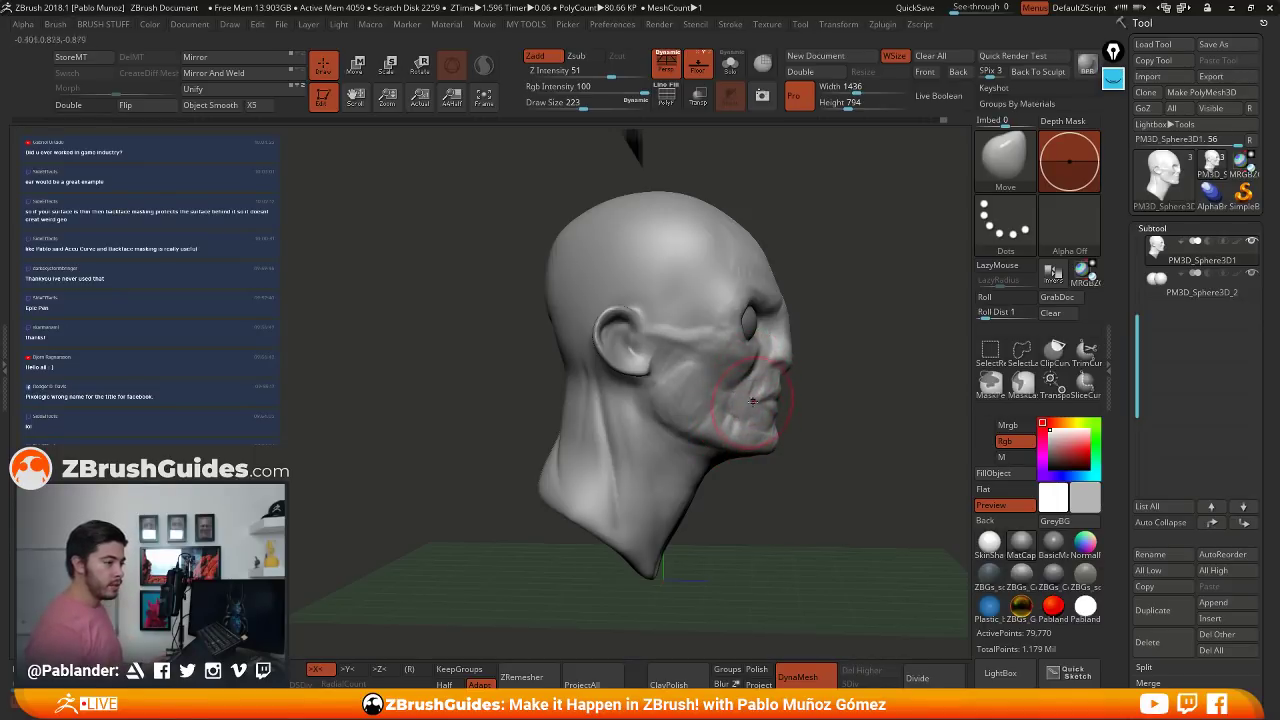
{"action": "right_click_drag", "start_coordinate": [741, 404], "coordinate": [722, 397], "text": "alt"}
{"action": "mouse_move", "coordinate": [721, 397]}
{"action": "left_mouse_down"}
{"action": "mouse_move", "coordinate": [781, 405]}
{"action": "mouse_move", "coordinate": [768, 420]}
{"action": "mouse_move", "coordinate": [780, 392]}
{"action": "mouse_move", "coordinate": [771, 357]}
{"action": "mouse_move", "coordinate": [766, 380]}
{"action": "left_mouse_up"}
- Build up clay on the upper rim of the ear with the ClayBuildup brush at draw size 90
{"action": "key", "text": "b"}
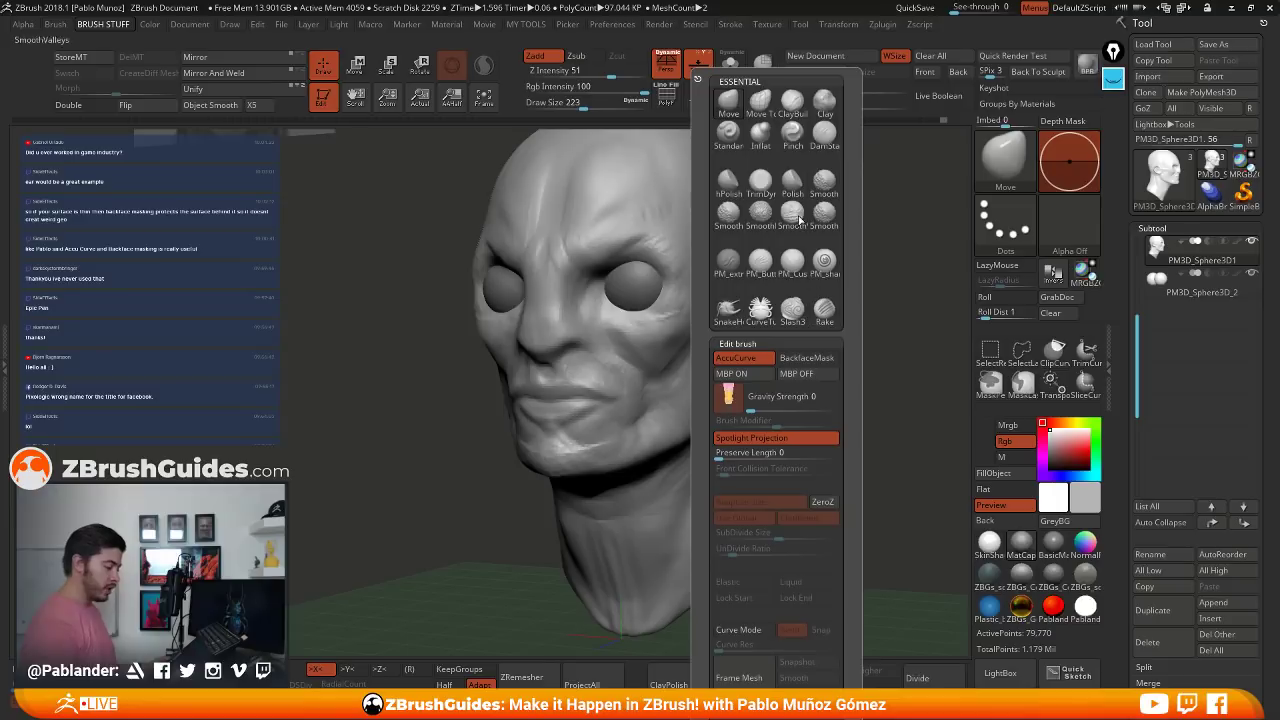
{"action": "left_click", "coordinate": [792, 103]}
{"action": "right_click_drag", "start_coordinate": [696, 396], "coordinate": [640, 420], "text": "alt"}
{"action": "key", "text": "space"}
{"action": "left_click_drag", "start_coordinate": [717, 335], "coordinate": [690, 334]}
{"action": "left_click_drag", "start_coordinate": [808, 328], "coordinate": [774, 346]}
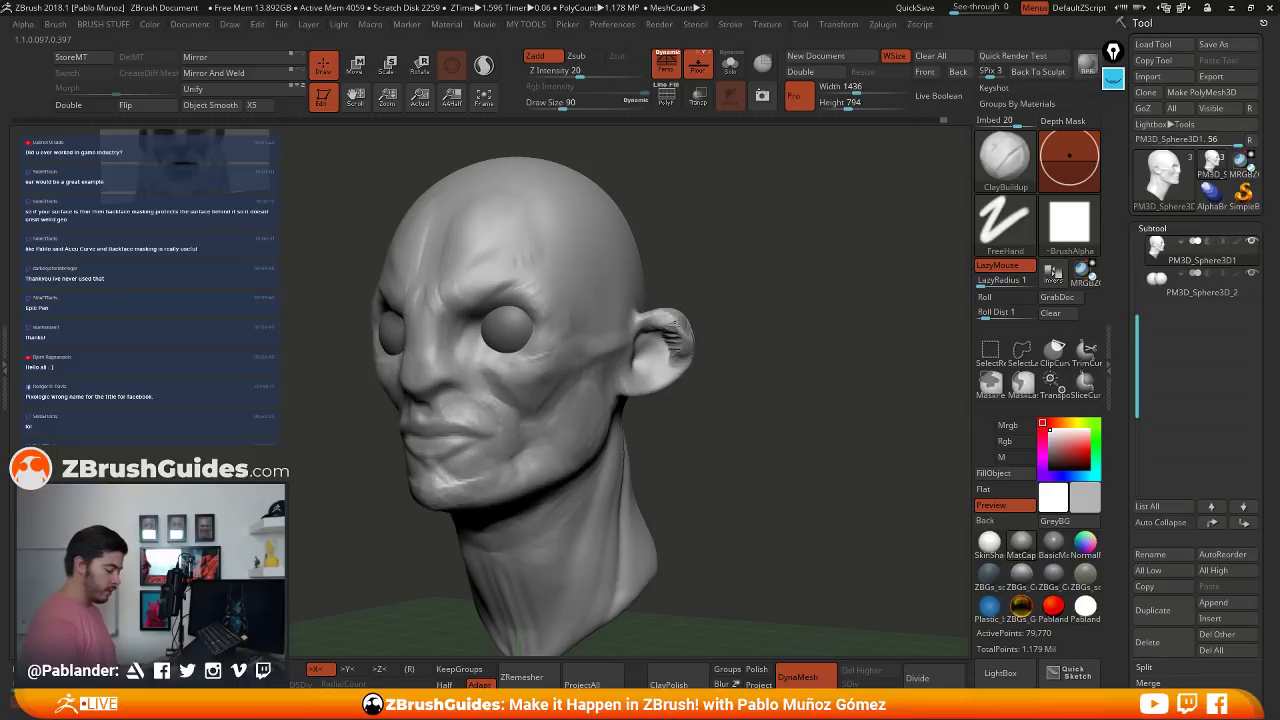
{"action": "left_click_drag", "start_coordinate": [677, 352], "coordinate": [676, 350]}
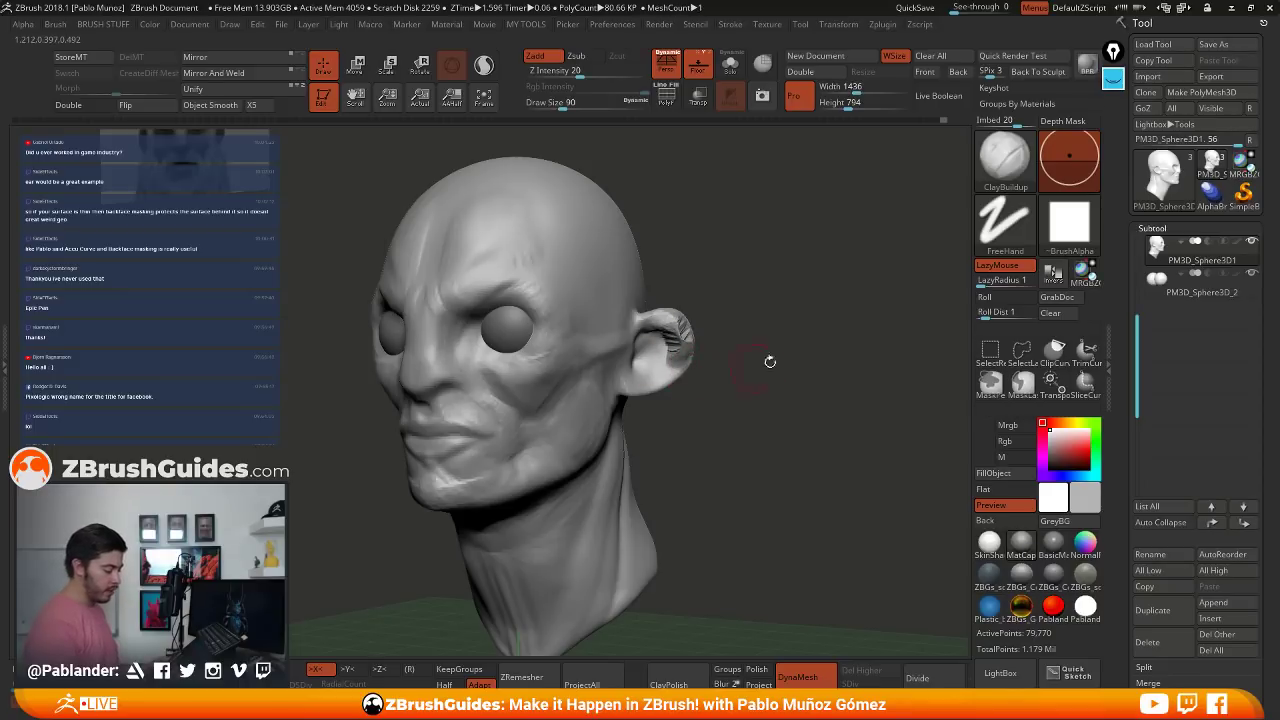
{"action": "mouse_move", "coordinate": [770, 361]}
{"action": "left_mouse_down"}
{"action": "mouse_move", "coordinate": [640, 355]}
{"action": "mouse_move", "coordinate": [752, 349]}
{"action": "left_mouse_up"}
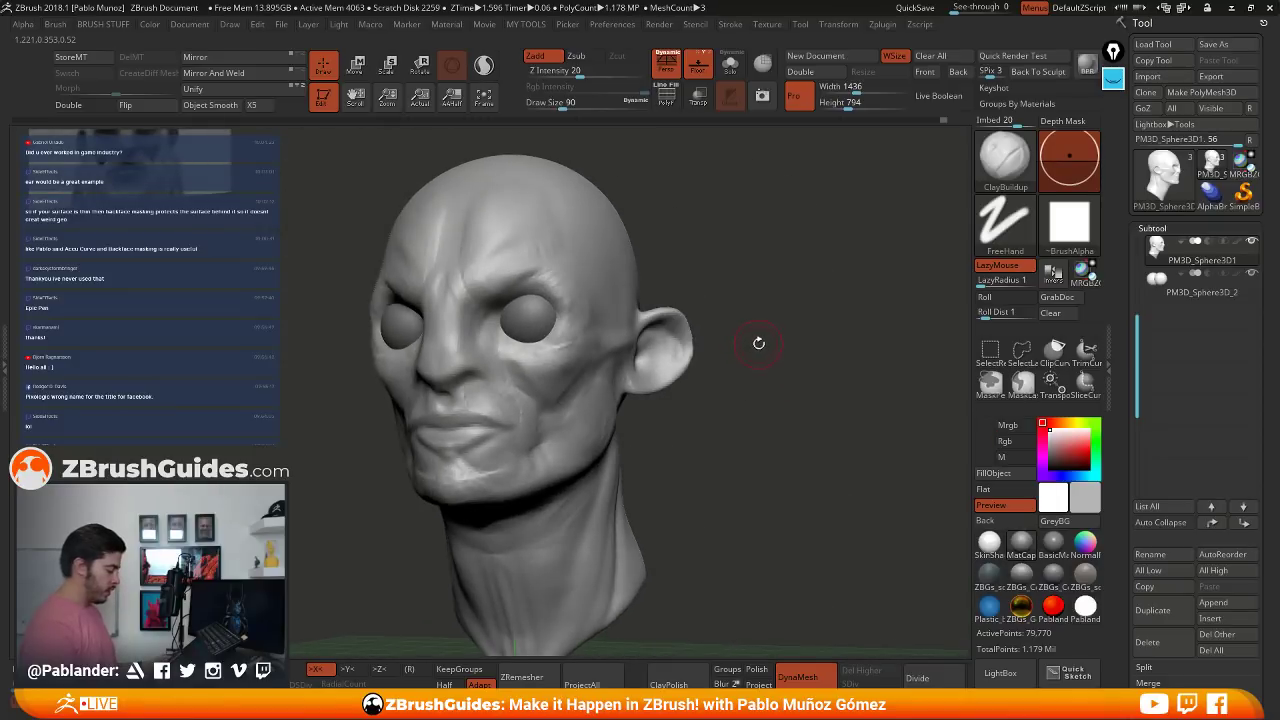
- Add more ClayBuildup strokes inside the upper ear, smooth them and check the head from several angles
{"action": "key", "text": "b"}
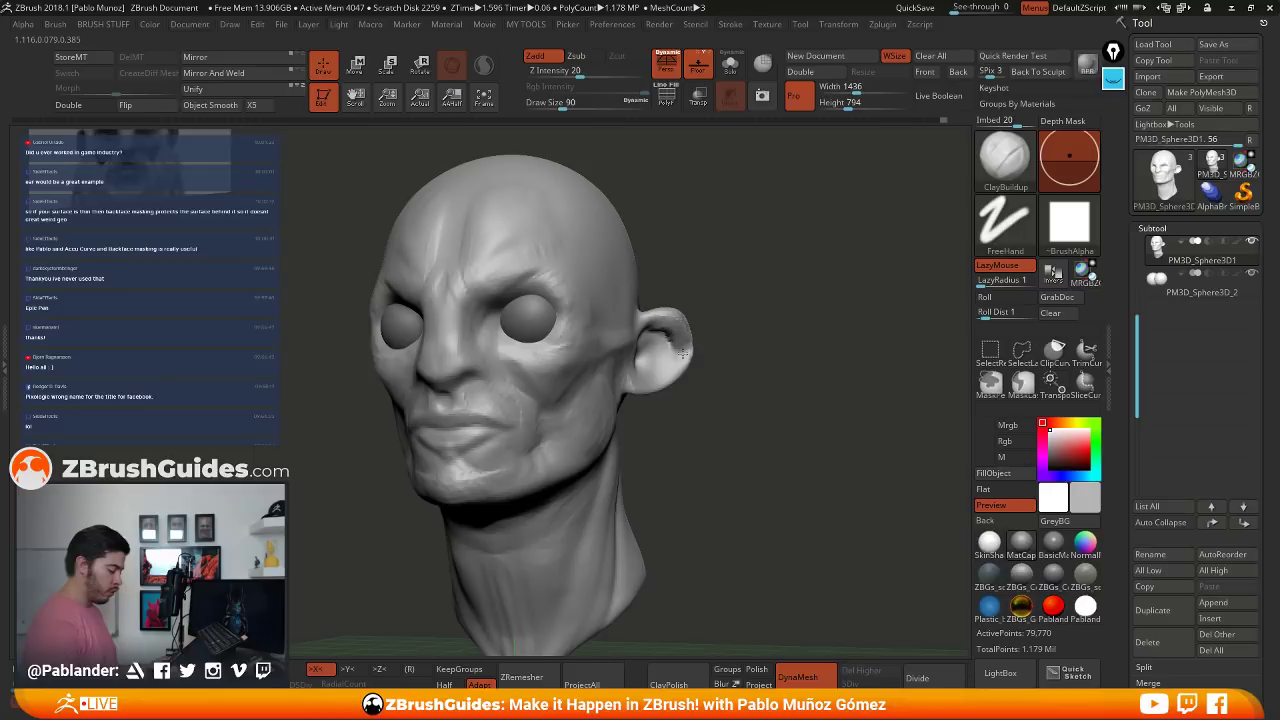
{"action": "left_click_drag", "start_coordinate": [672, 334], "coordinate": [693, 366]}
{"action": "left_click_drag", "start_coordinate": [606, 449], "coordinate": [801, 335]}
{"action": "left_click_drag", "start_coordinate": [742, 368], "coordinate": [786, 306]}
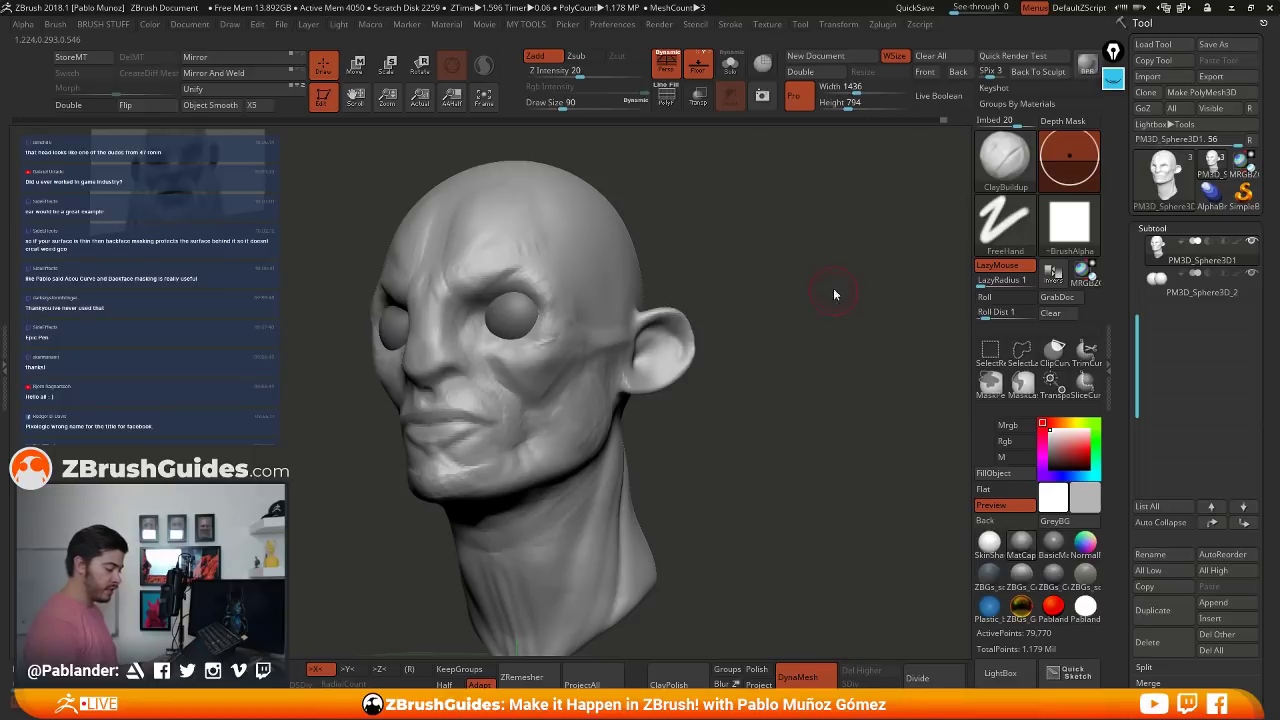
{"action": "key", "text": "b"}
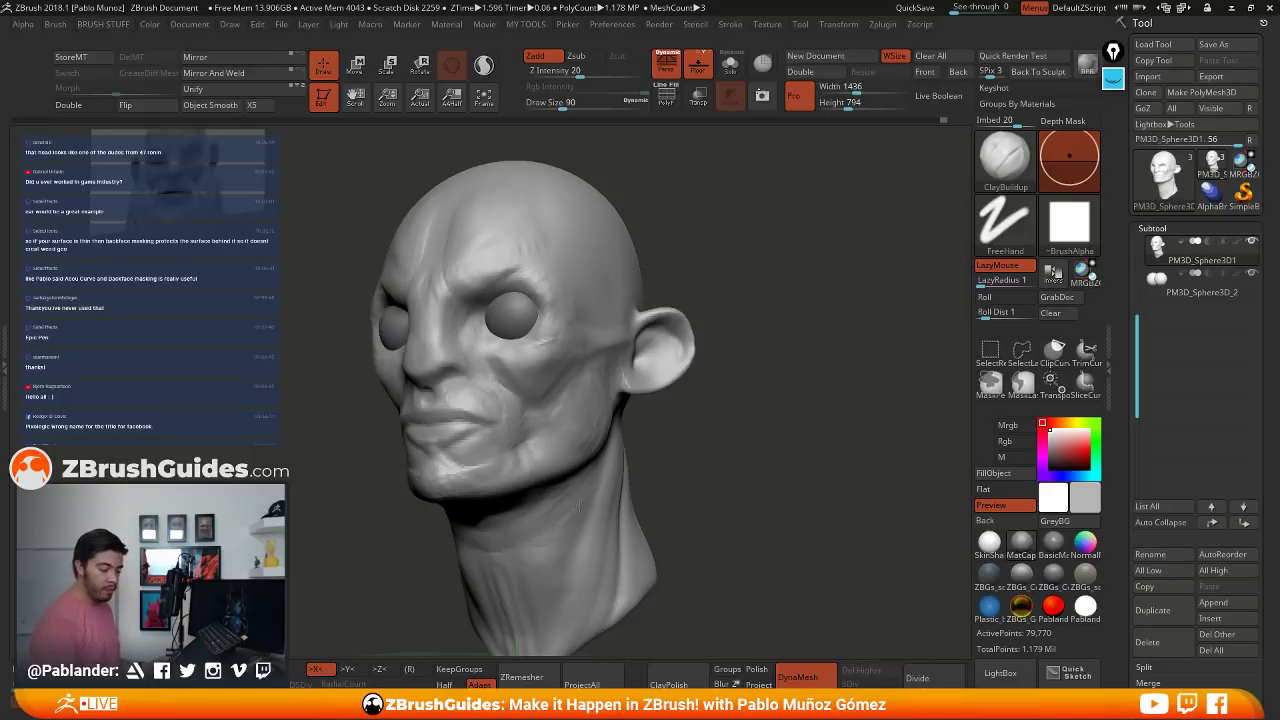
{"action": "left_click_drag", "start_coordinate": [739, 432], "coordinate": [778, 362]}
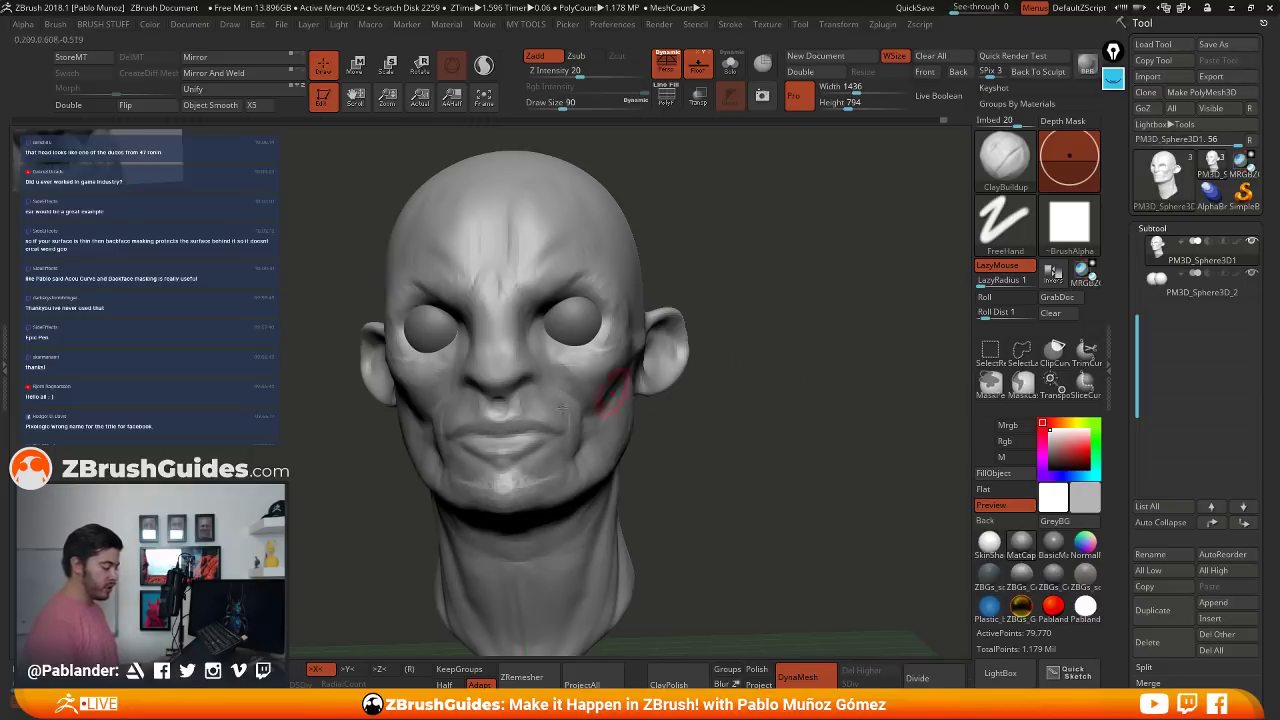
{"action": "left_click_drag", "start_coordinate": [740, 334], "coordinate": [777, 327]}
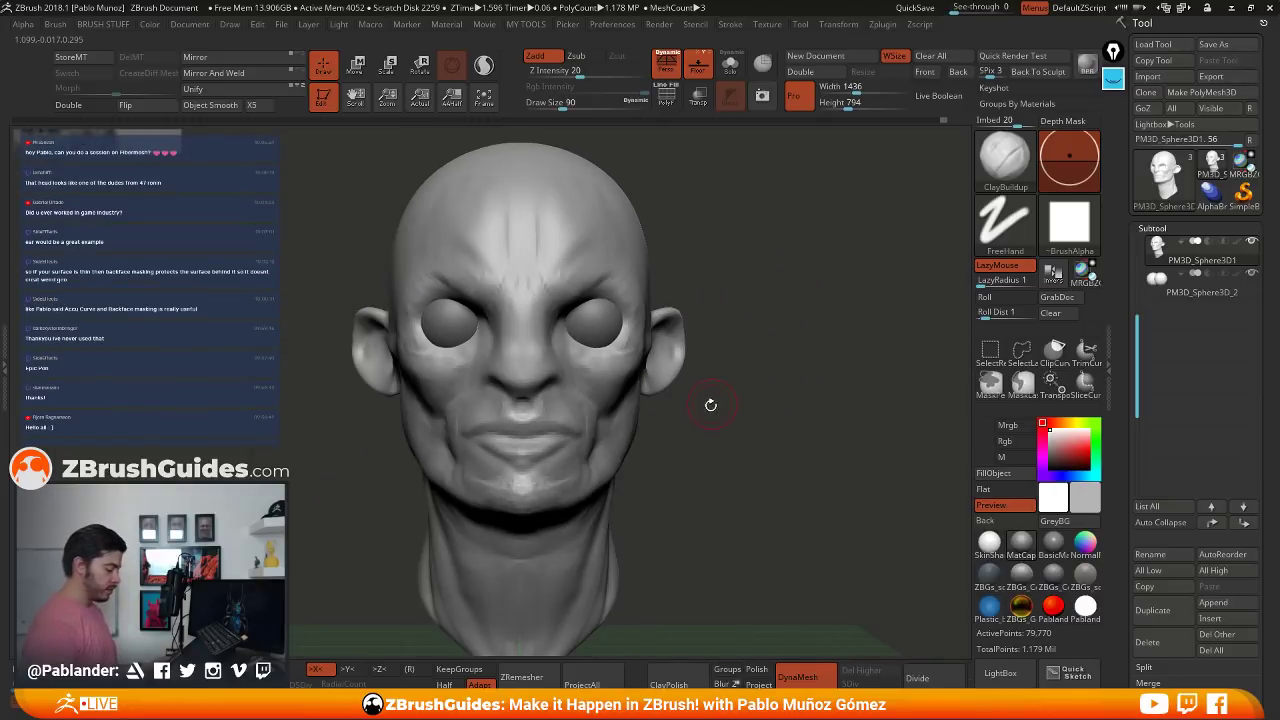
- Select the eyeballs subtool, duplicate it and inflate the copy by 5
{"action": "key", "text": "alt+Down"}
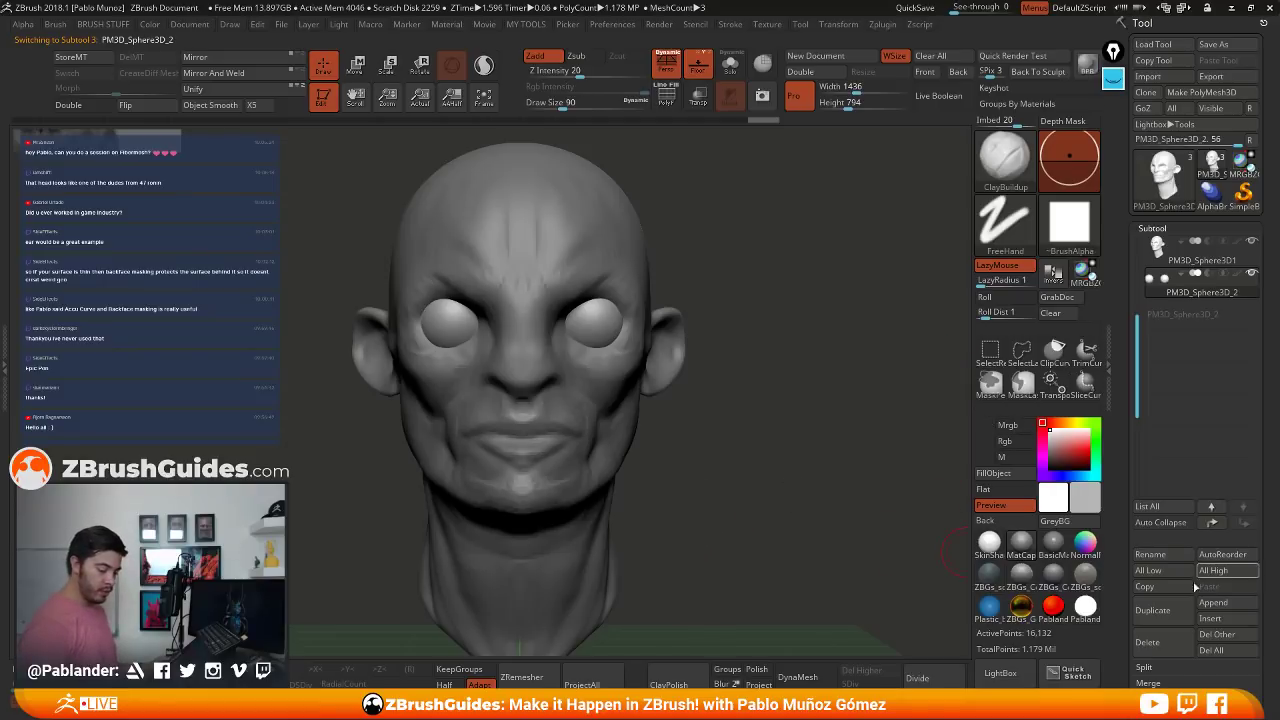
{"action": "left_click", "coordinate": [1152, 610]}
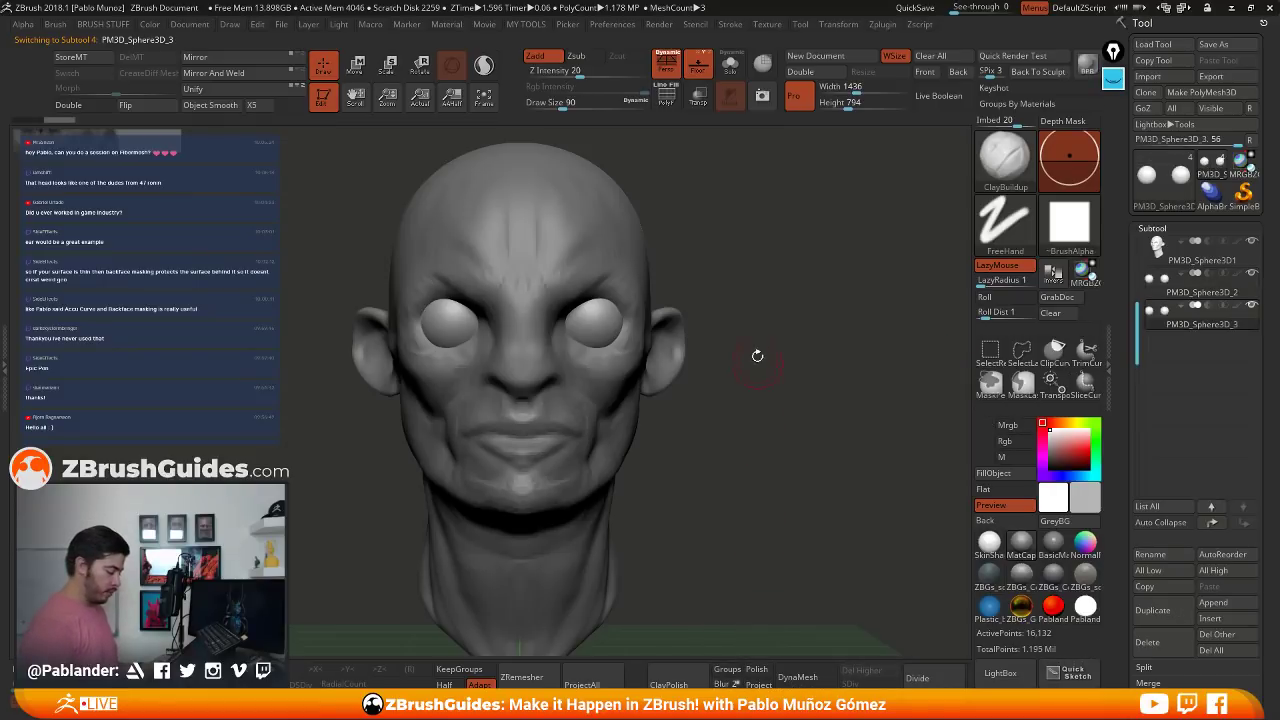
{"action": "key", "text": "1"}
{"action": "key", "text": "2"}
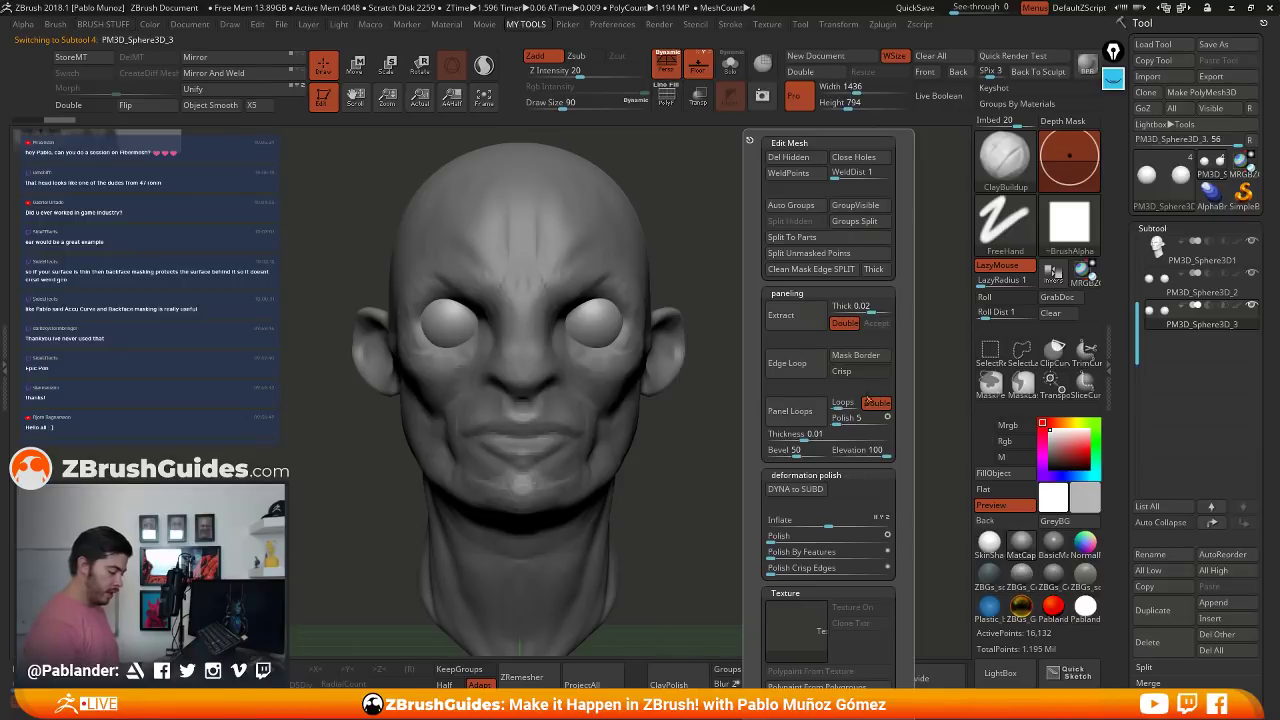
{"action": "left_click", "coordinate": [833, 525]}
{"action": "type", "text": "5"}
{"action": "key", "text": "Return"}
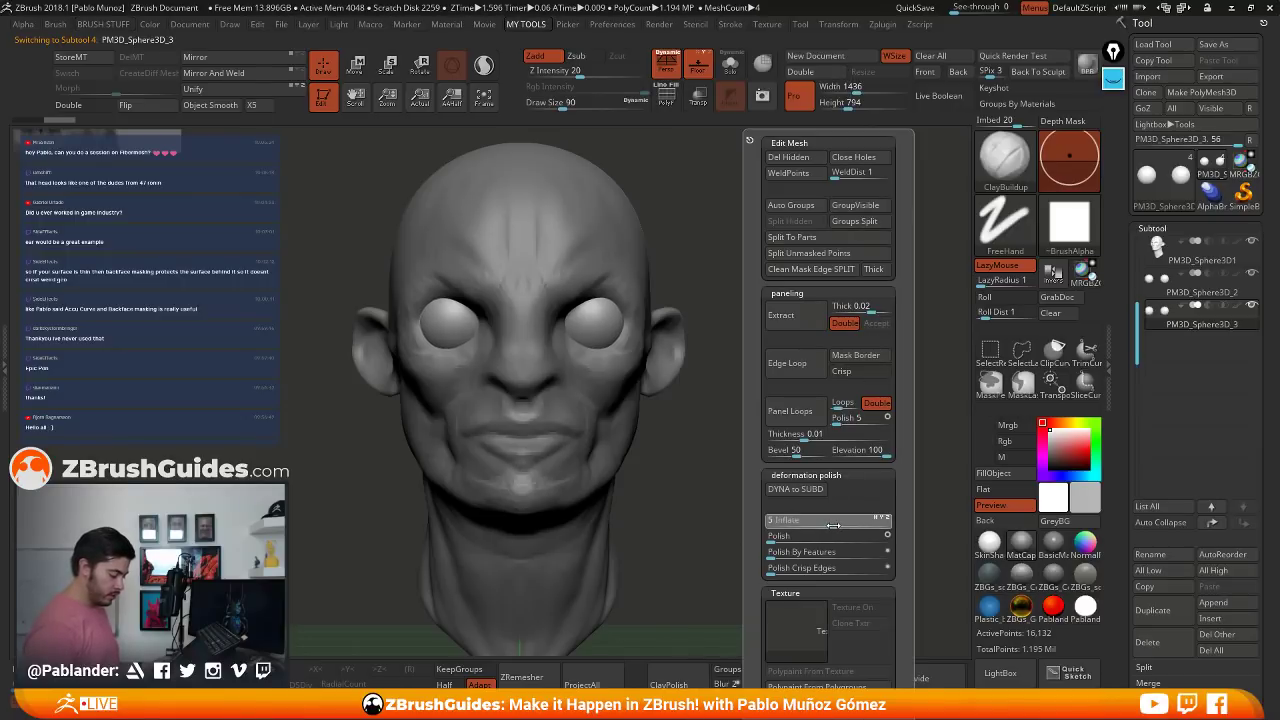
- DynaMesh the inflated eyeball copy and move it above the original eyeballs in the subtool order
{"action": "left_click_drag", "start_coordinate": [743, 394], "coordinate": [738, 424], "text": "alt"}
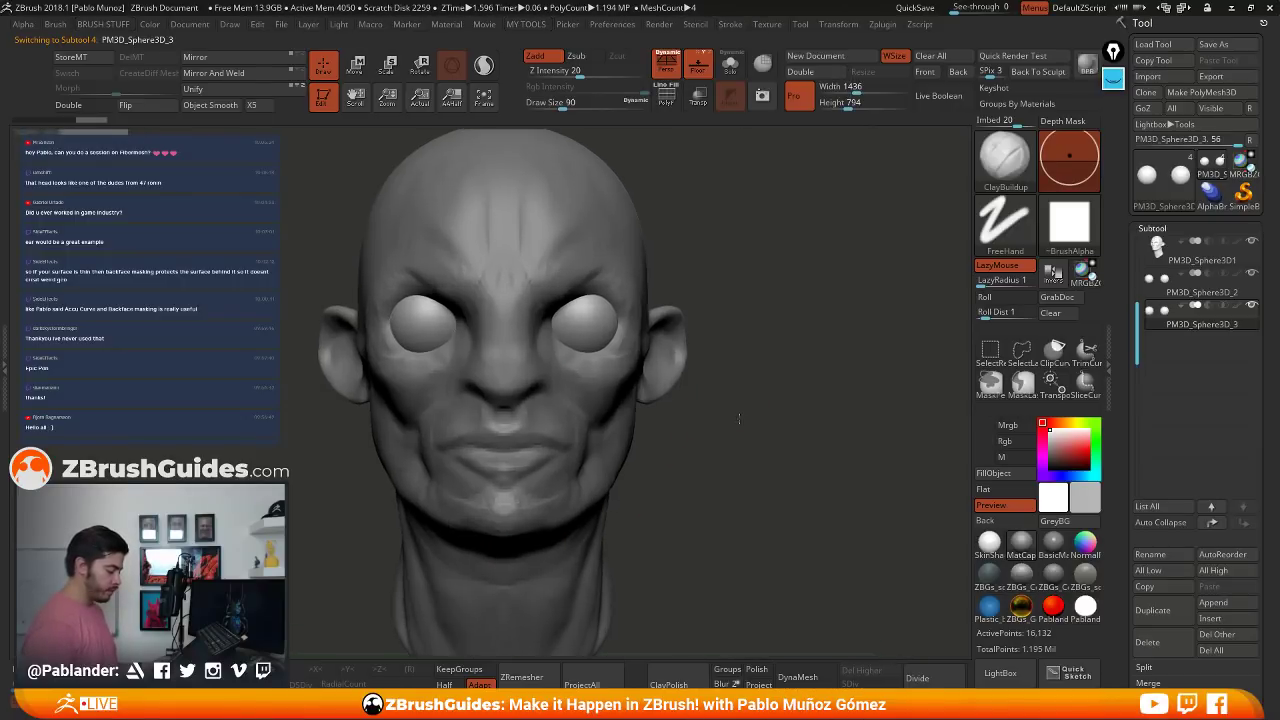
{"action": "left_click", "coordinate": [818, 678]}
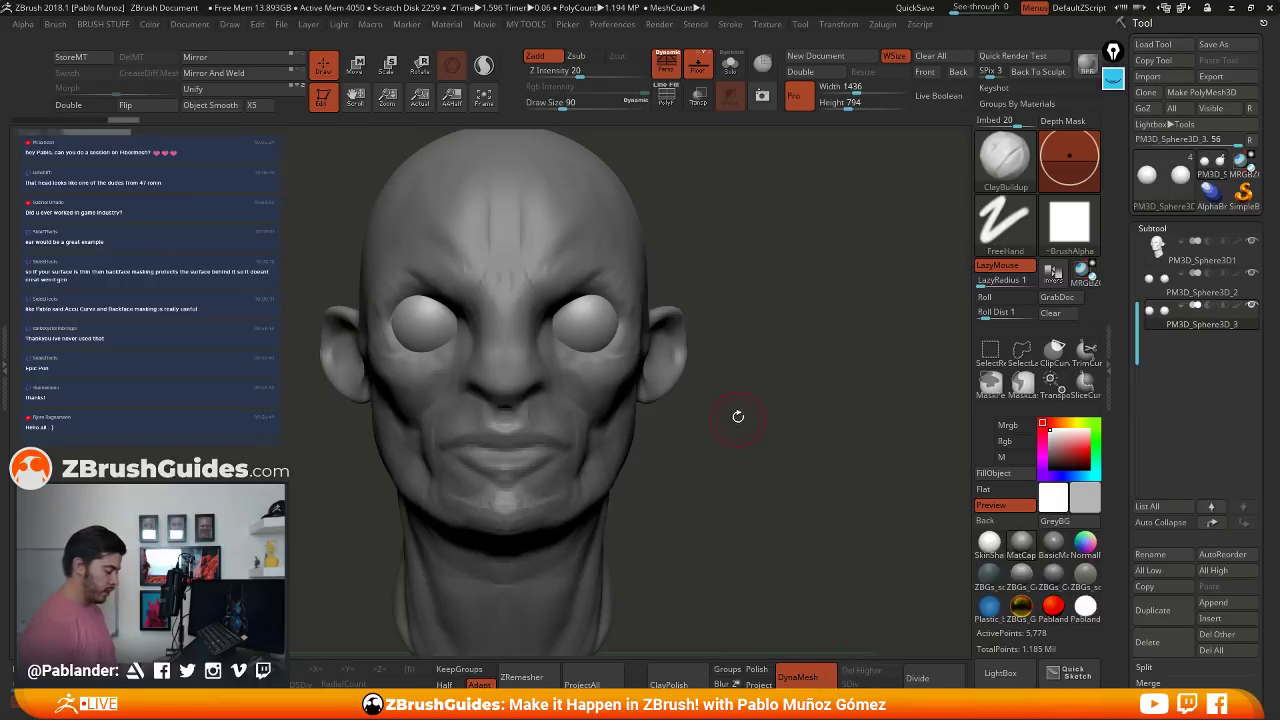
{"action": "left_click_drag", "start_coordinate": [750, 361], "coordinate": [742, 361], "text": "alt"}
{"action": "left_click", "coordinate": [1212, 523]}
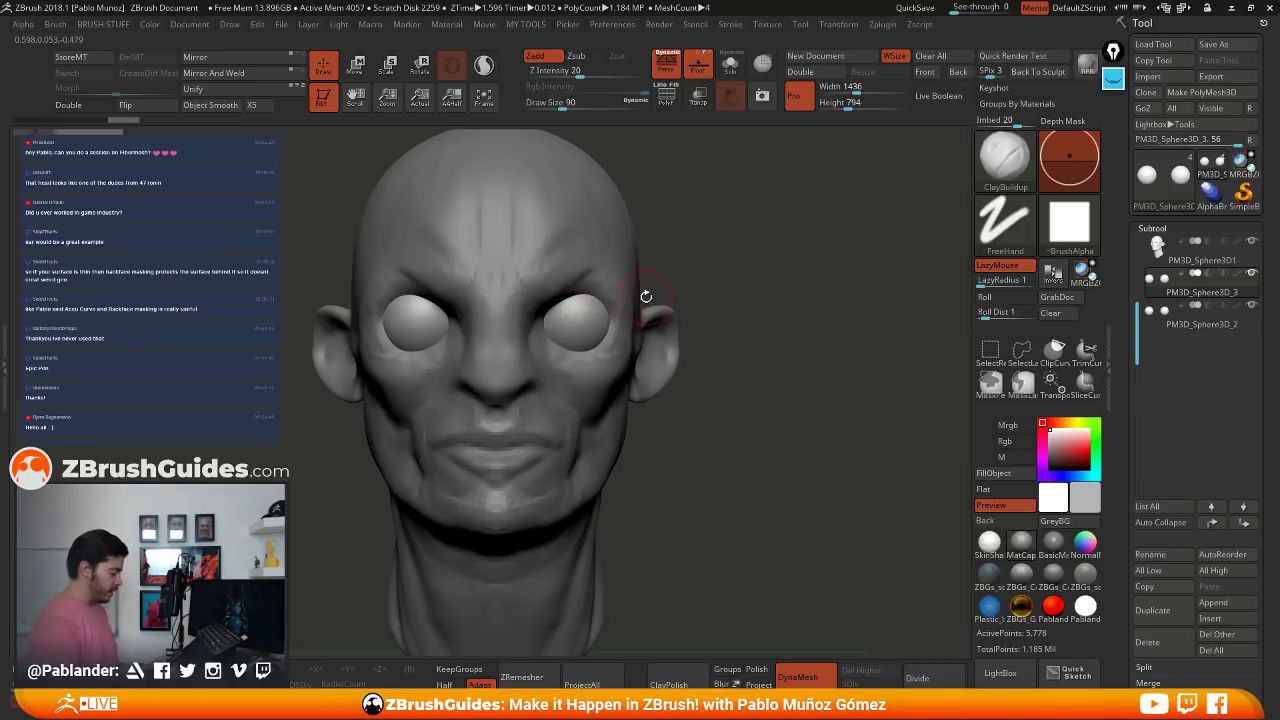
- Carve a horizontal line across the inflated eyeballs with the DamStandard brush at draw size 90, using X symmetry
{"action": "key", "text": "b"}
{"action": "left_click", "coordinate": [695, 131]}
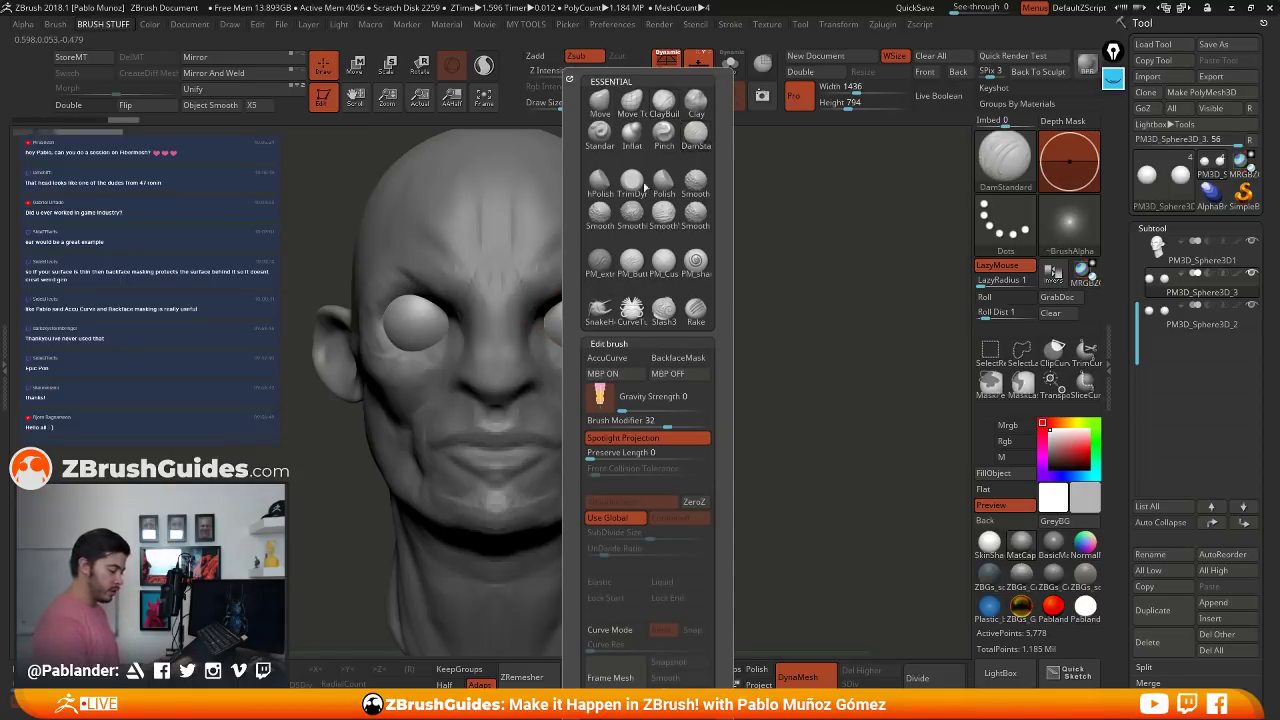
{"action": "key", "text": "x"}
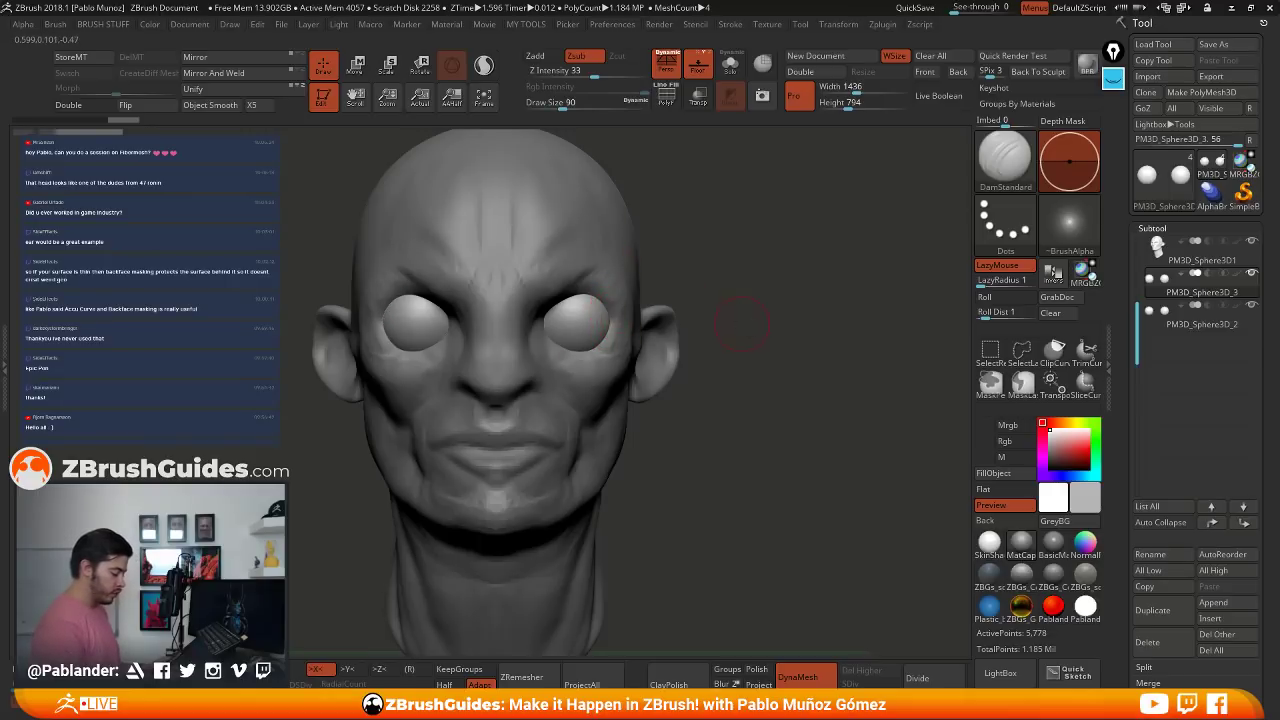
{"action": "left_click_drag", "start_coordinate": [743, 323], "coordinate": [723, 383], "text": "alt"}
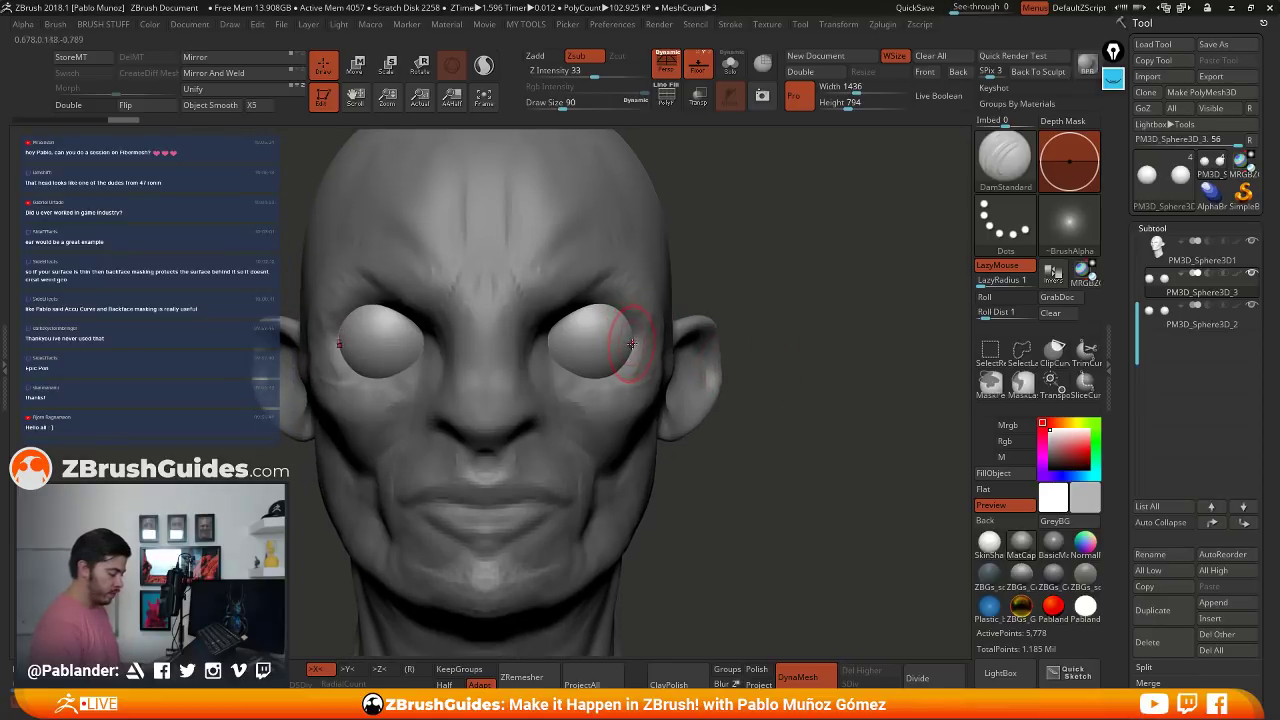
{"action": "left_click_drag", "start_coordinate": [625, 344], "coordinate": [543, 344]}
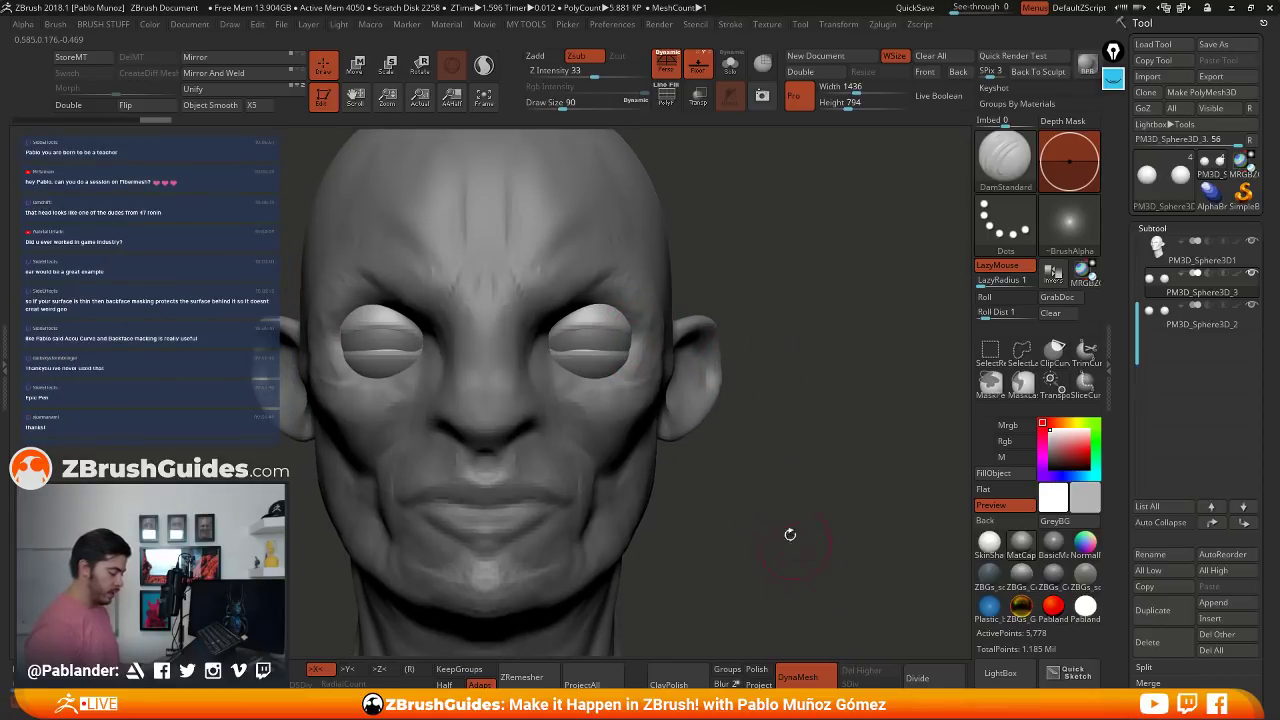
- Carve the curved upper and lower eyelid lines with DamStandard at draw size 51, working from front and angled views
{"action": "key", "text": "space"}
{"action": "left_click_drag", "start_coordinate": [787, 302], "coordinate": [774, 305]}
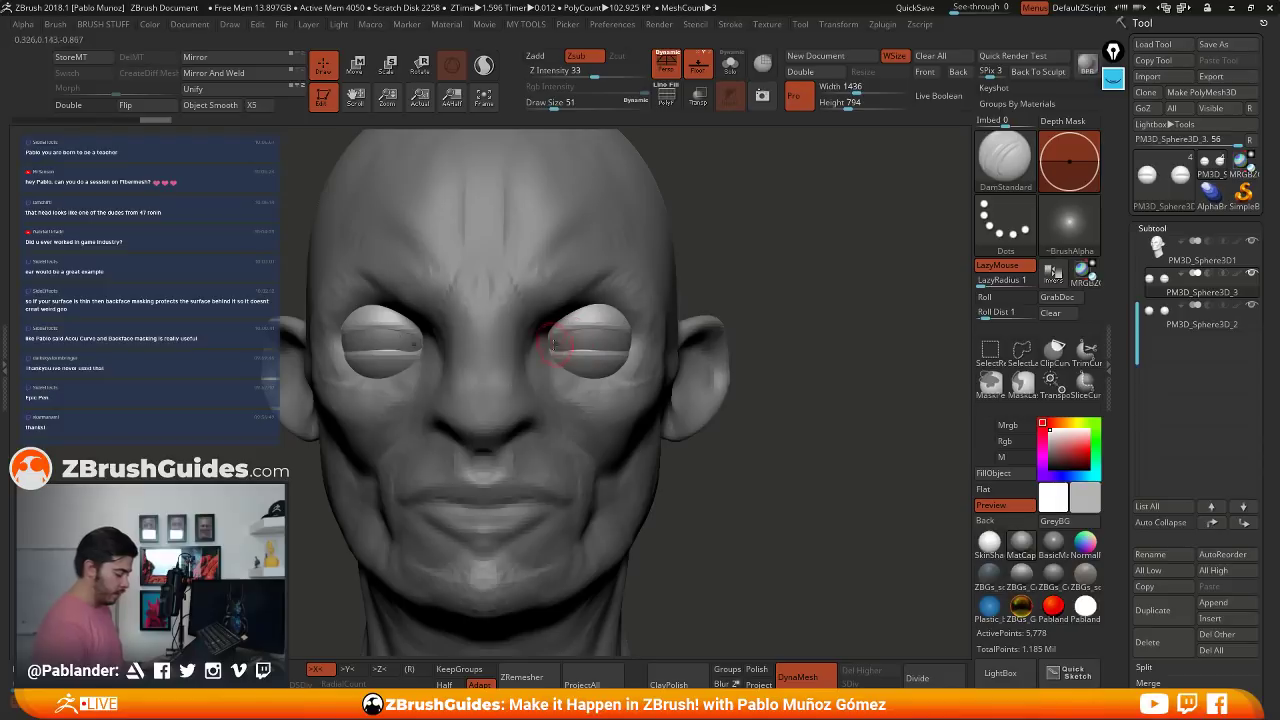
{"action": "mouse_move", "coordinate": [547, 345]}
{"action": "left_mouse_down"}
{"action": "mouse_move", "coordinate": [598, 320]}
{"action": "mouse_move", "coordinate": [633, 340]}
{"action": "mouse_move", "coordinate": [597, 356]}
{"action": "mouse_move", "coordinate": [549, 348]}
{"action": "left_mouse_up"}
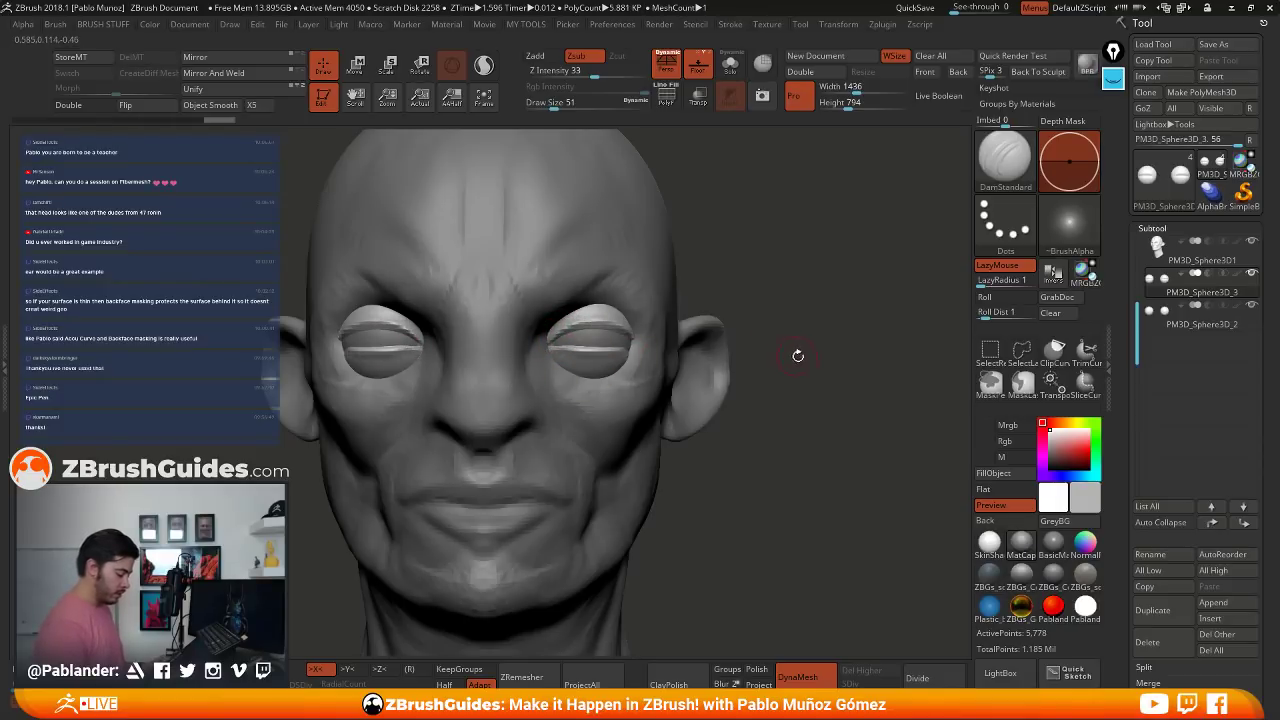
{"action": "left_click_drag", "start_coordinate": [798, 355], "coordinate": [628, 352]}
{"action": "mouse_move", "coordinate": [545, 348]}
{"action": "left_mouse_down"}
{"action": "mouse_move", "coordinate": [597, 329]}
{"action": "mouse_move", "coordinate": [591, 320]}
{"action": "mouse_move", "coordinate": [633, 342]}
{"action": "left_mouse_up"}
{"action": "left_click_drag", "start_coordinate": [641, 353], "coordinate": [633, 343]}
{"action": "left_click_drag", "start_coordinate": [825, 345], "coordinate": [945, 345]}
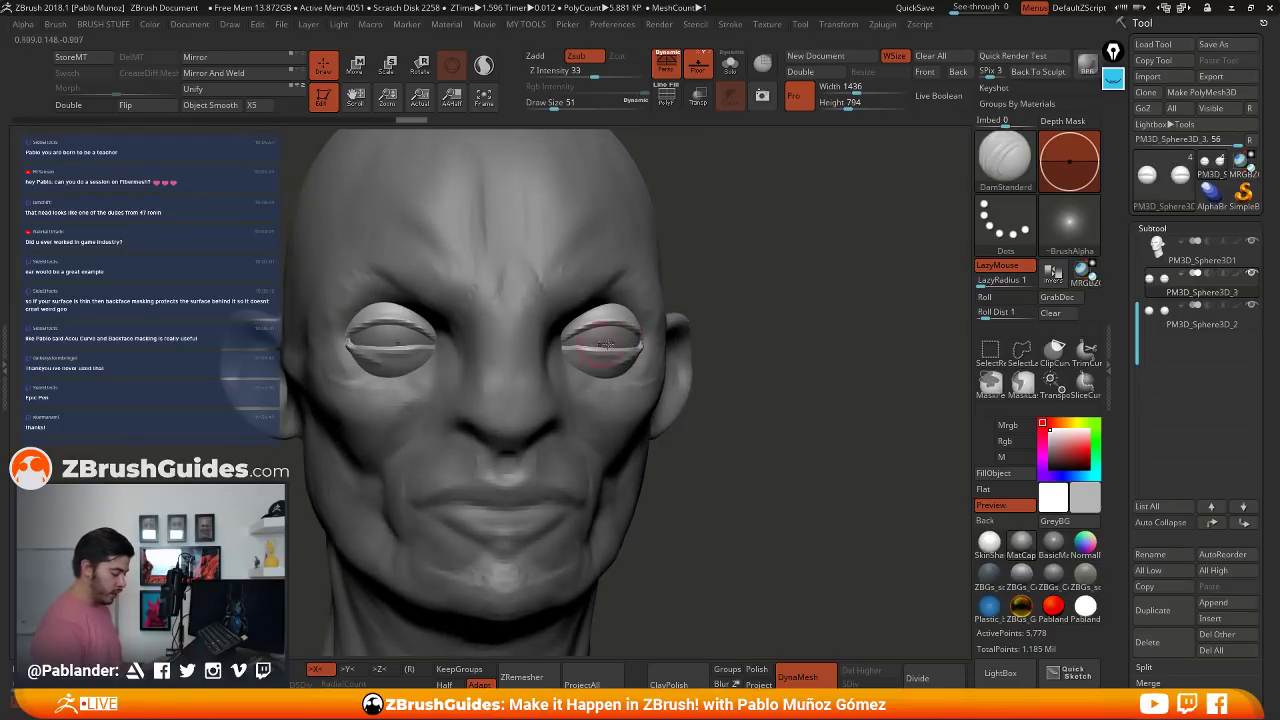
{"action": "left_click_drag", "start_coordinate": [750, 348], "coordinate": [540, 372]}
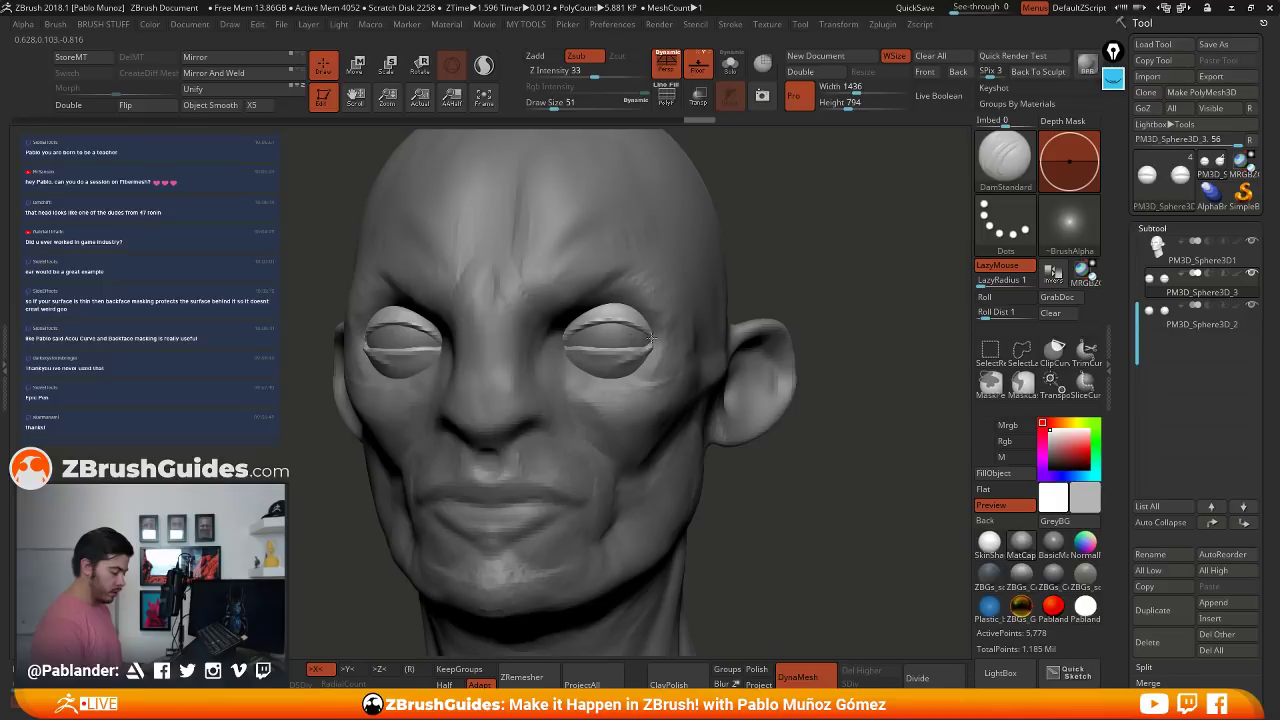
{"action": "mouse_move", "coordinate": [634, 350]}
{"action": "left_mouse_down"}
{"action": "mouse_move", "coordinate": [650, 346]}
{"action": "mouse_move", "coordinate": [620, 355]}
{"action": "left_mouse_up"}
{"action": "left_click_drag", "start_coordinate": [750, 312], "coordinate": [796, 308], "text": "shift"}
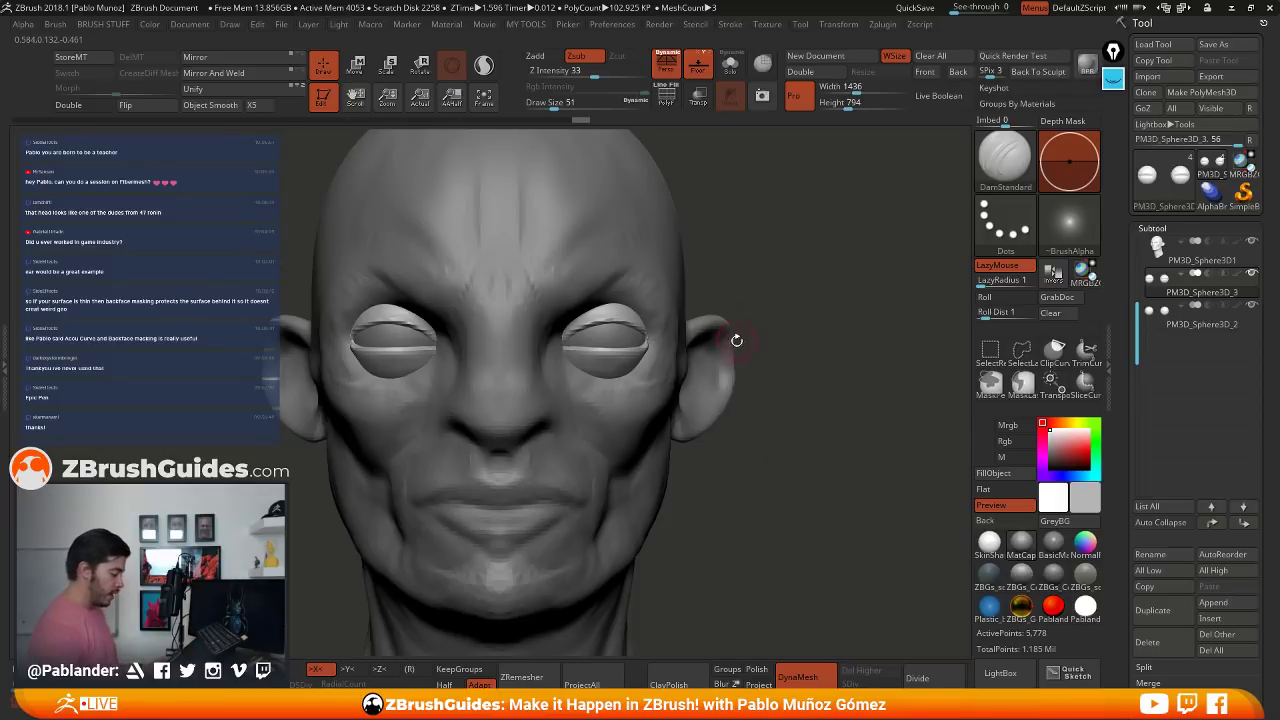
- Isolate the eyelid spheres with Solo and carve out the opening between the lids with ClayBuildup
{"action": "left_click", "coordinate": [731, 66]}
{"action": "left_click_drag", "start_coordinate": [687, 335], "coordinate": [735, 322], "text": "alt"}
{"action": "key", "text": "1"}
{"action": "left_click", "coordinate": [750, 101]}
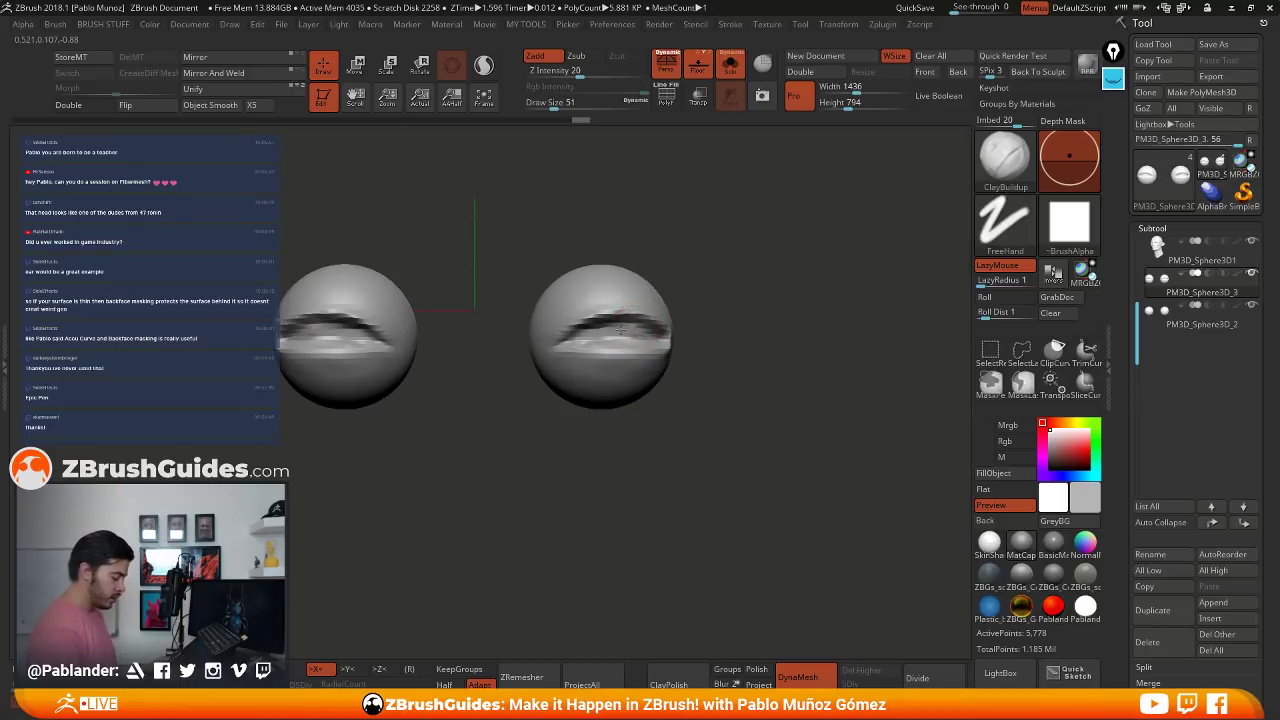
{"action": "mouse_move", "coordinate": [622, 331]}
{"action": "left_mouse_down"}
{"action": "mouse_move", "coordinate": [598, 328]}
{"action": "mouse_move", "coordinate": [612, 332]}
{"action": "left_mouse_up"}
{"action": "left_click_drag", "start_coordinate": [734, 343], "coordinate": [712, 354]}
{"action": "left_click_drag", "start_coordinate": [676, 341], "coordinate": [631, 337]}
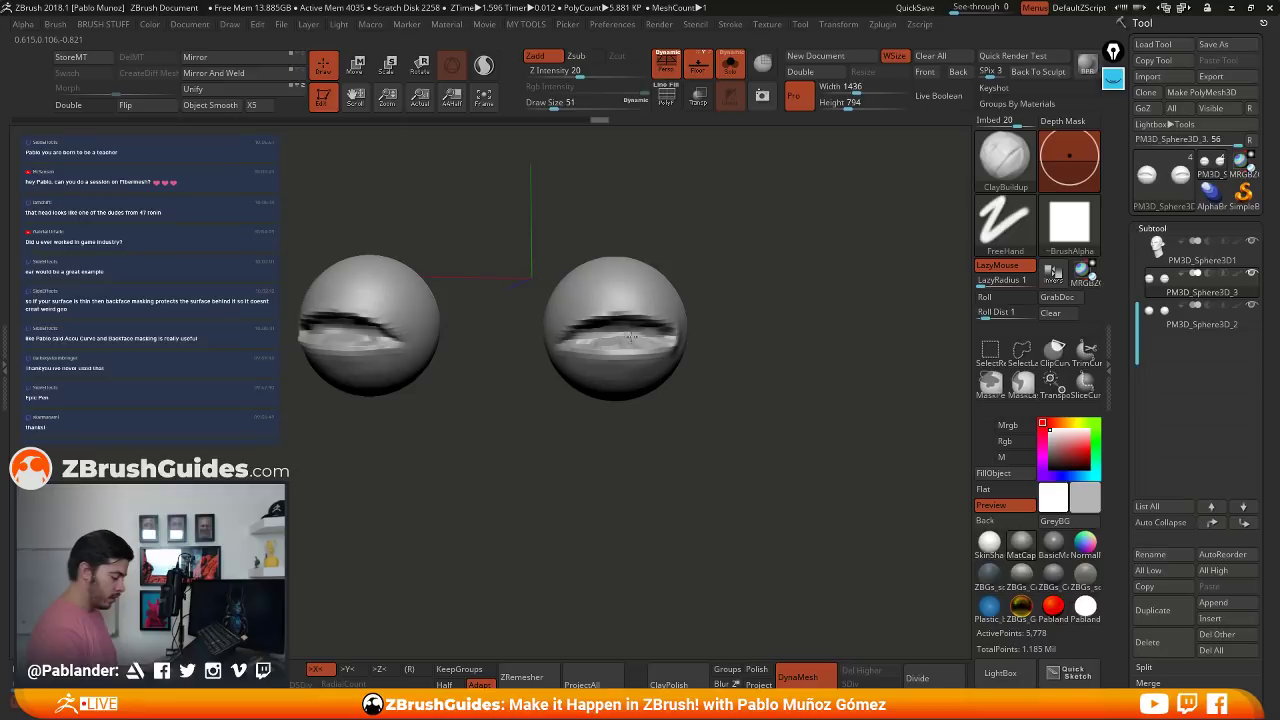
{"action": "left_click_drag", "start_coordinate": [725, 331], "coordinate": [744, 382]}
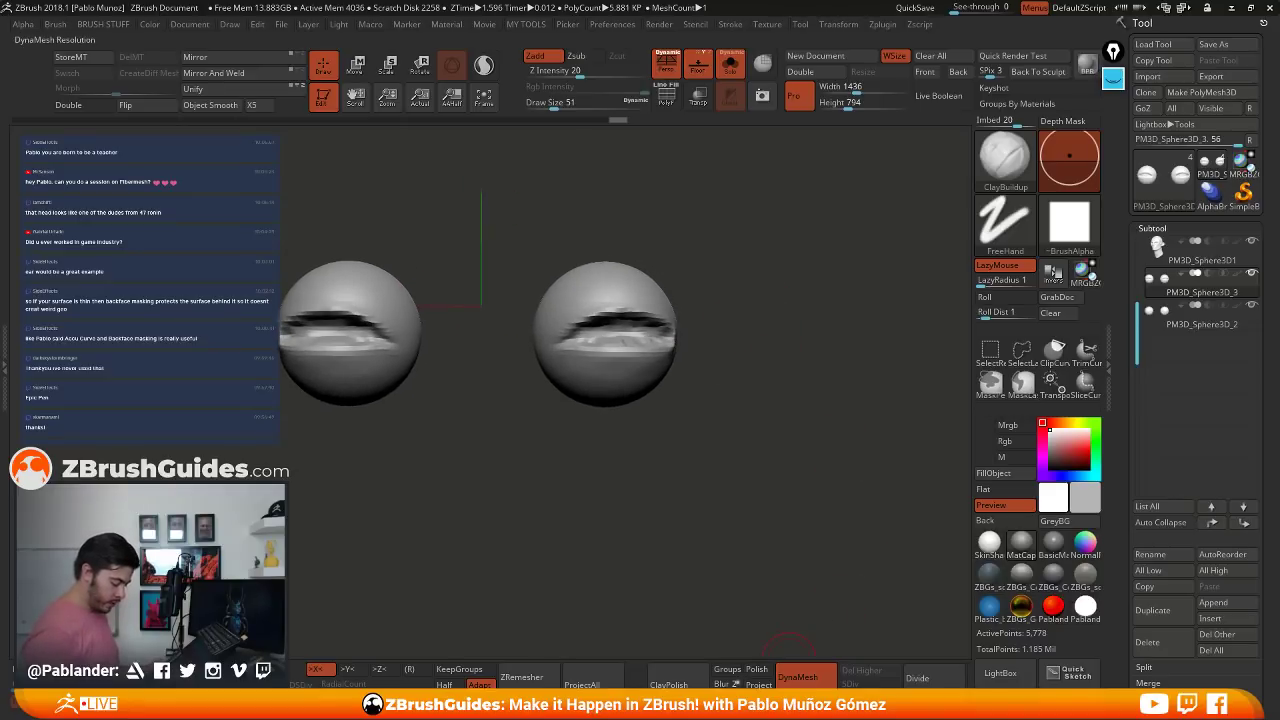
- DynaMesh the eyelid spheres at a higher resolution and deepen the lid opening with ClayBuildup at draw size 29
{"action": "key", "text": "ctrl"}
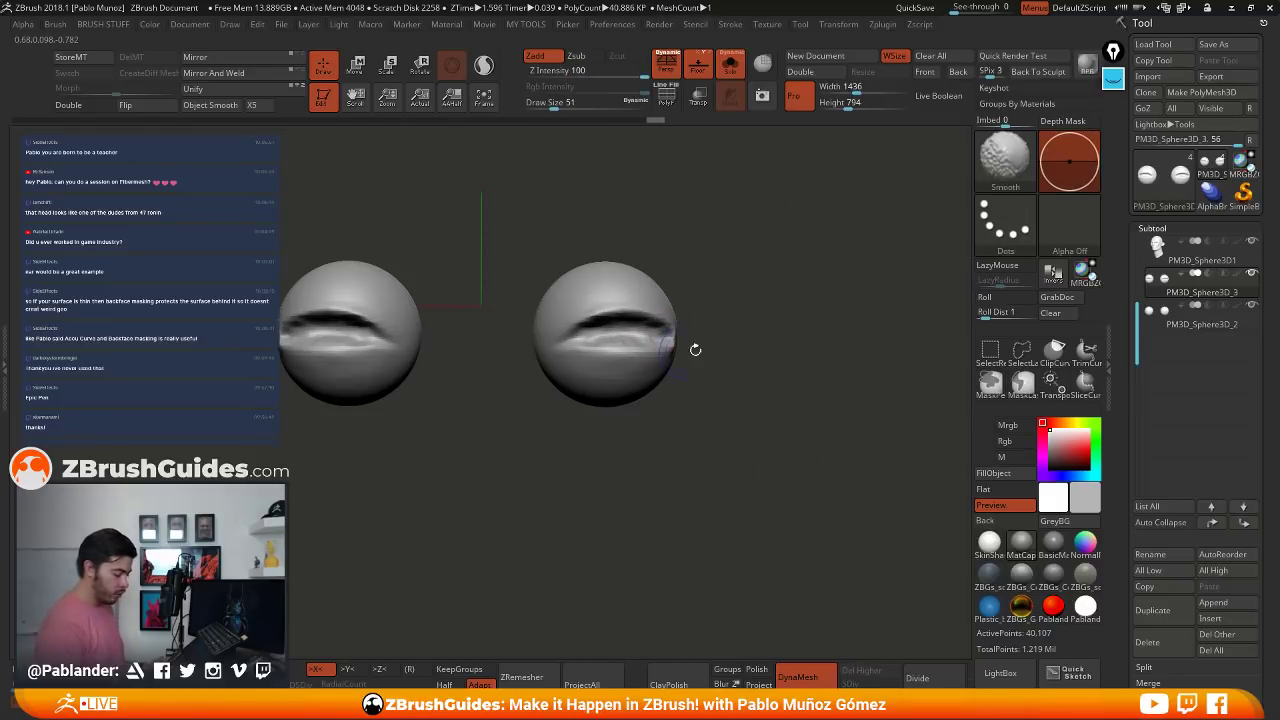
{"action": "mouse_move", "coordinate": [691, 349]}
{"action": "left_mouse_down"}
{"action": "mouse_move", "coordinate": [664, 338]}
{"action": "mouse_move", "coordinate": [757, 309]}
{"action": "left_mouse_up"}
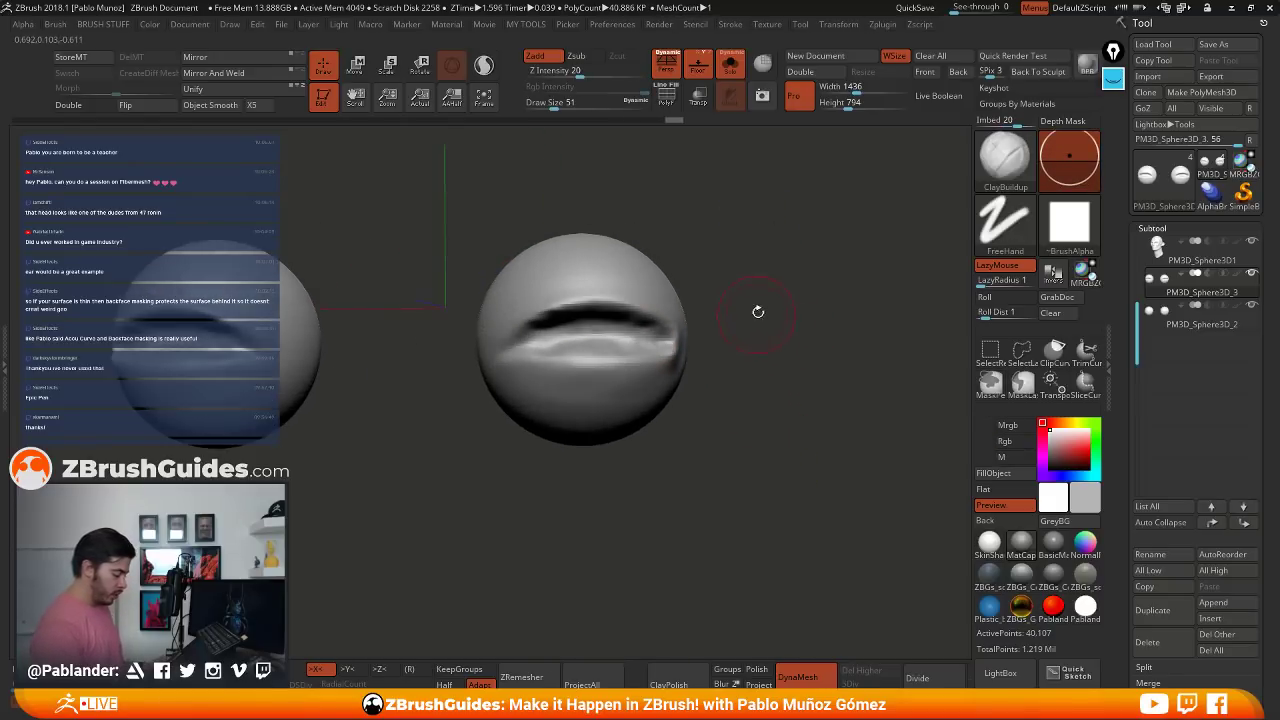
{"action": "key", "text": "space"}
{"action": "key", "text": "ctrl"}
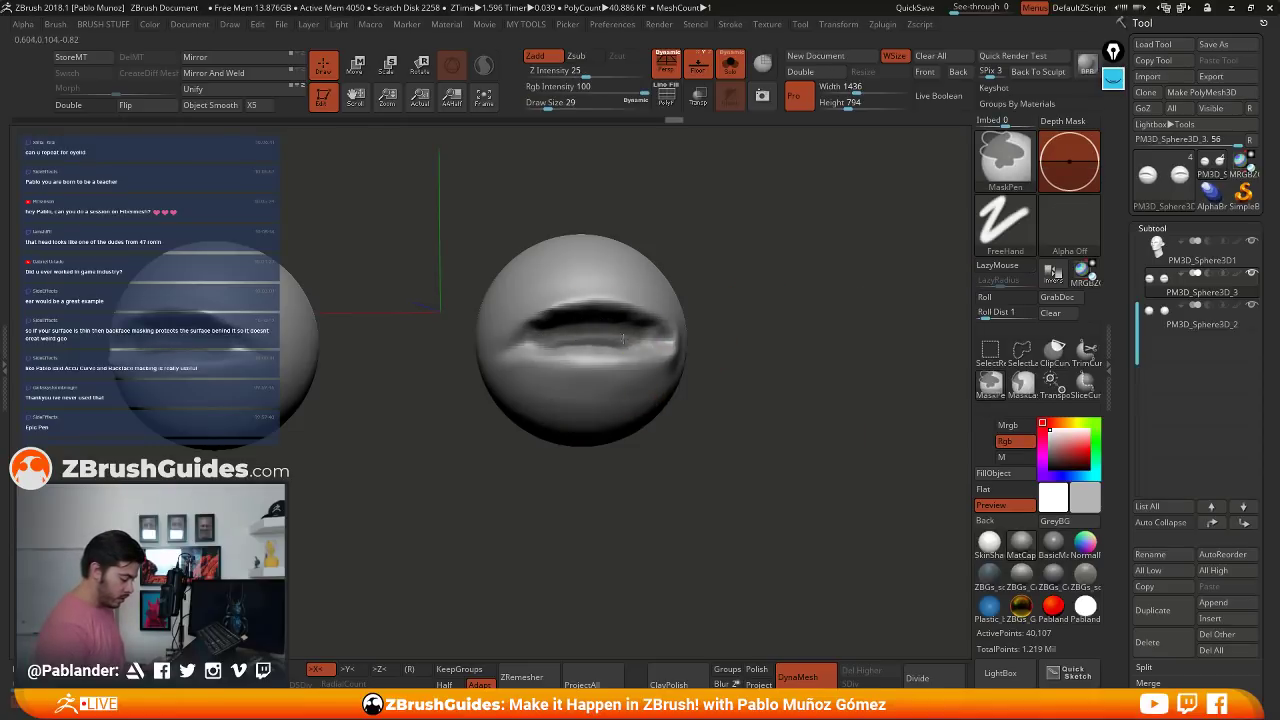
{"action": "left_click_drag", "start_coordinate": [755, 328], "coordinate": [786, 314]}
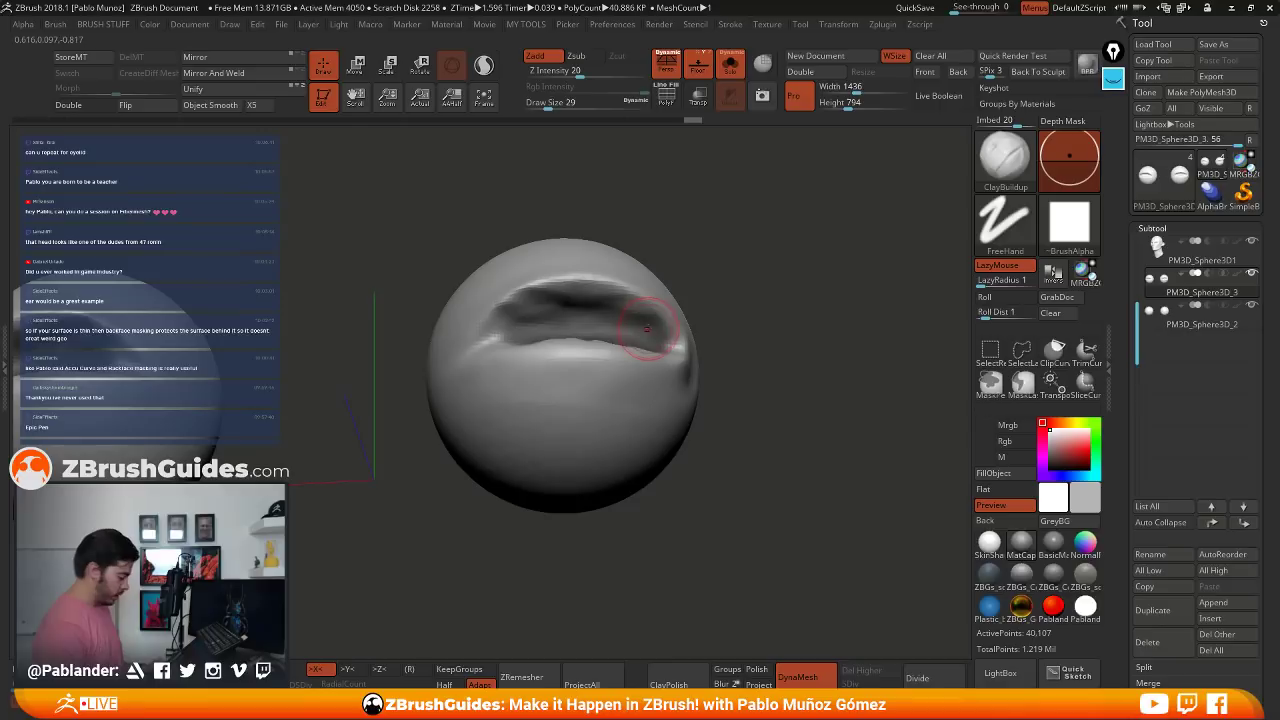
- Mask the carved opening between the eyelids with MaskPen strokes and invert the mask
{"action": "key", "text": "ctrl"}
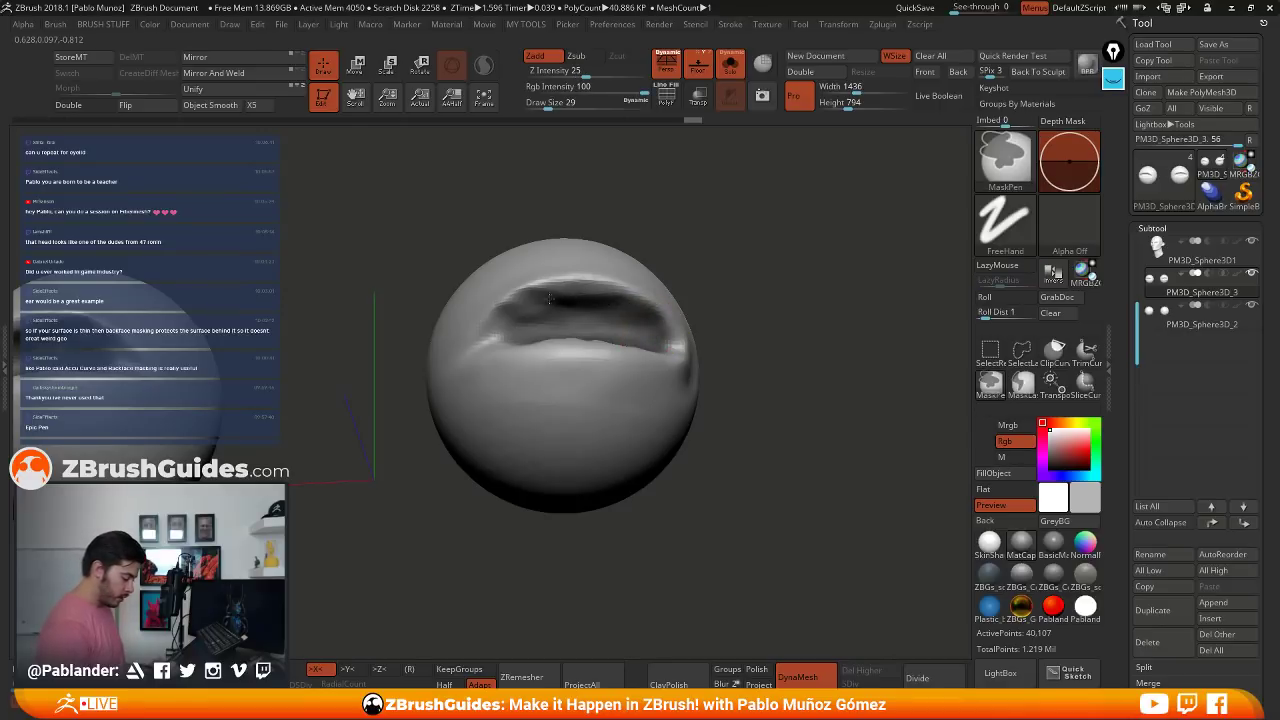
{"action": "mouse_move", "coordinate": [578, 287]}
{"action": "left_mouse_down", "text": "ctrl"}
{"action": "mouse_move", "coordinate": [612, 298]}
{"action": "mouse_move", "coordinate": [561, 297]}
{"action": "mouse_move", "coordinate": [620, 288]}
{"action": "mouse_move", "coordinate": [556, 284]}
{"action": "mouse_move", "coordinate": [498, 322]}
{"action": "left_mouse_up", "text": "ctrl"}
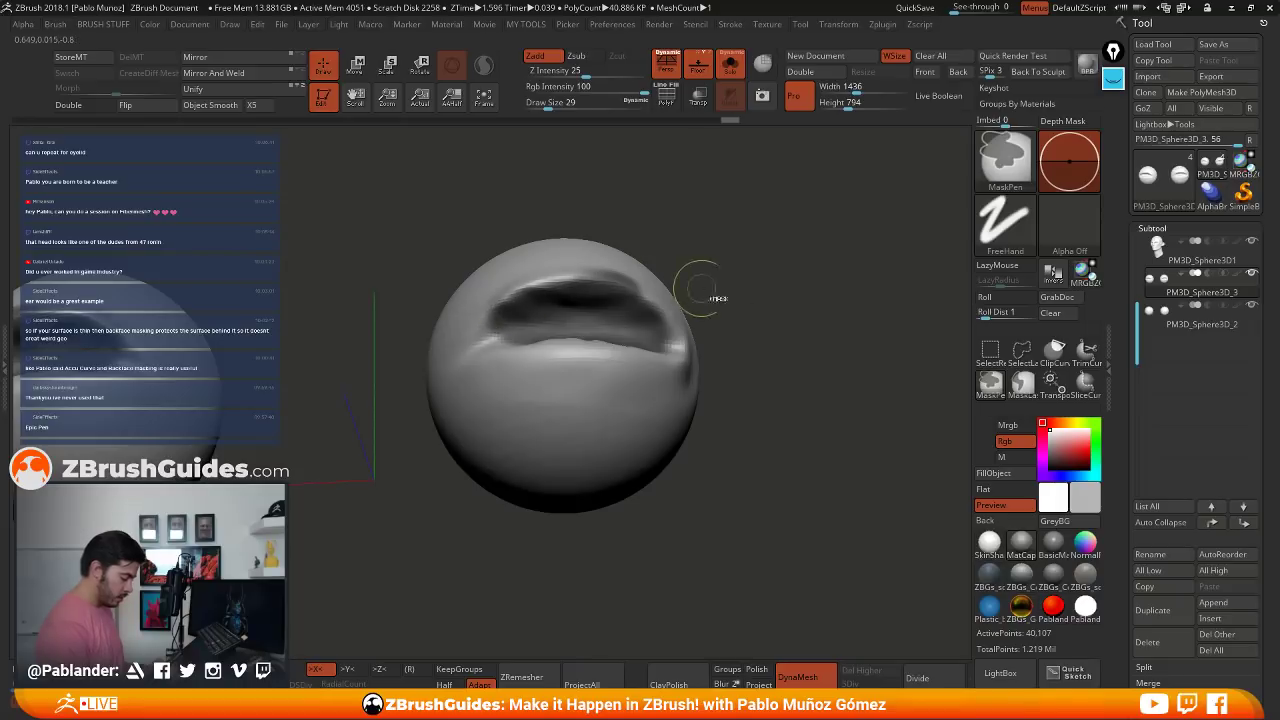
{"action": "left_click_drag", "start_coordinate": [720, 292], "coordinate": [716, 326]}
{"action": "left_click_drag", "start_coordinate": [468, 340], "coordinate": [637, 341], "text": "ctrl"}
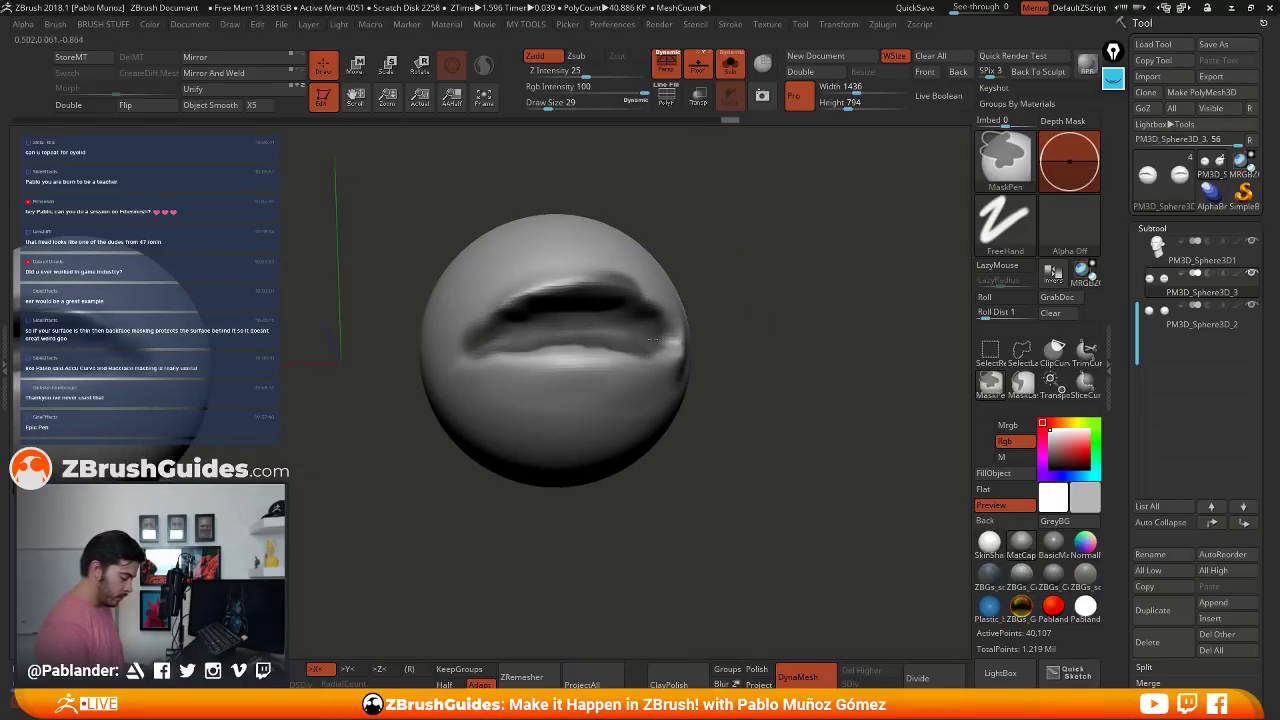
{"action": "left_click_drag", "start_coordinate": [716, 335], "coordinate": [722, 372]}
{"action": "mouse_move", "coordinate": [612, 354]}
{"action": "left_mouse_down", "text": "ctrl"}
{"action": "mouse_move", "coordinate": [543, 355]}
{"action": "mouse_move", "coordinate": [737, 334]}
{"action": "mouse_move", "coordinate": [668, 318]}
{"action": "left_mouse_up", "text": "ctrl"}
{"action": "left_click_drag", "start_coordinate": [762, 335], "coordinate": [777, 334]}
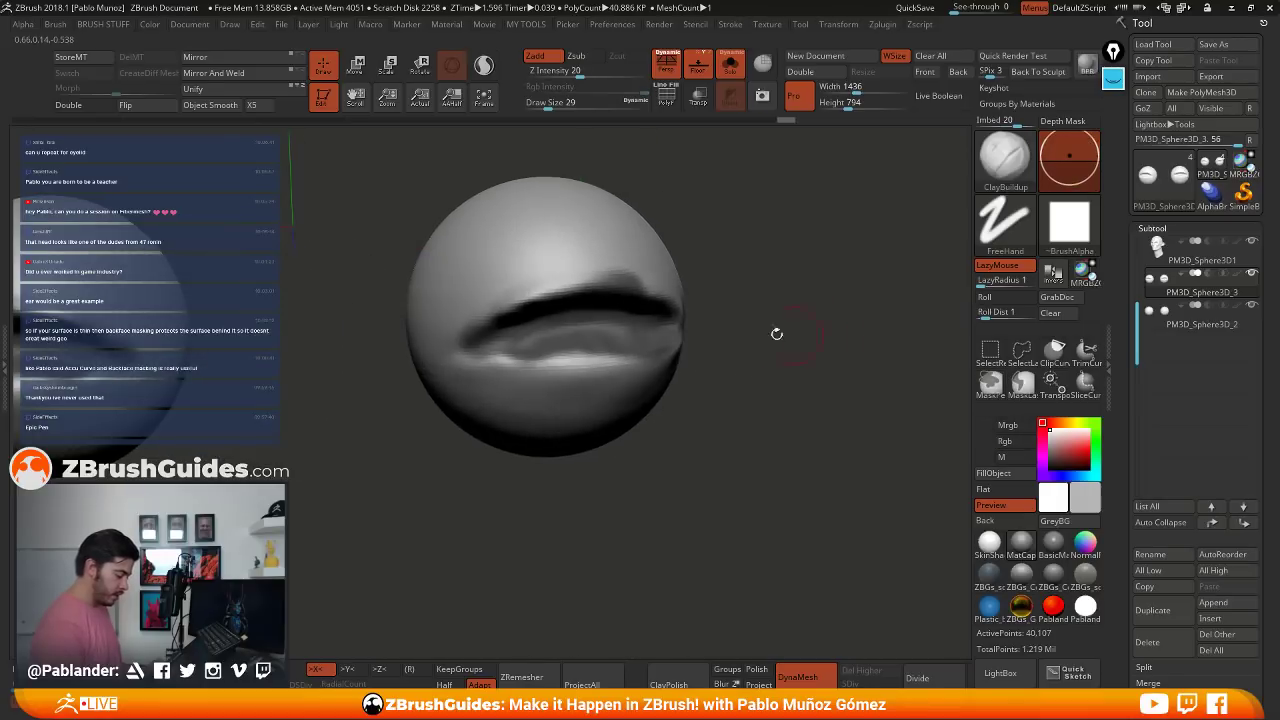
{"action": "key", "text": "ctrl"}
{"action": "key", "text": "space"}
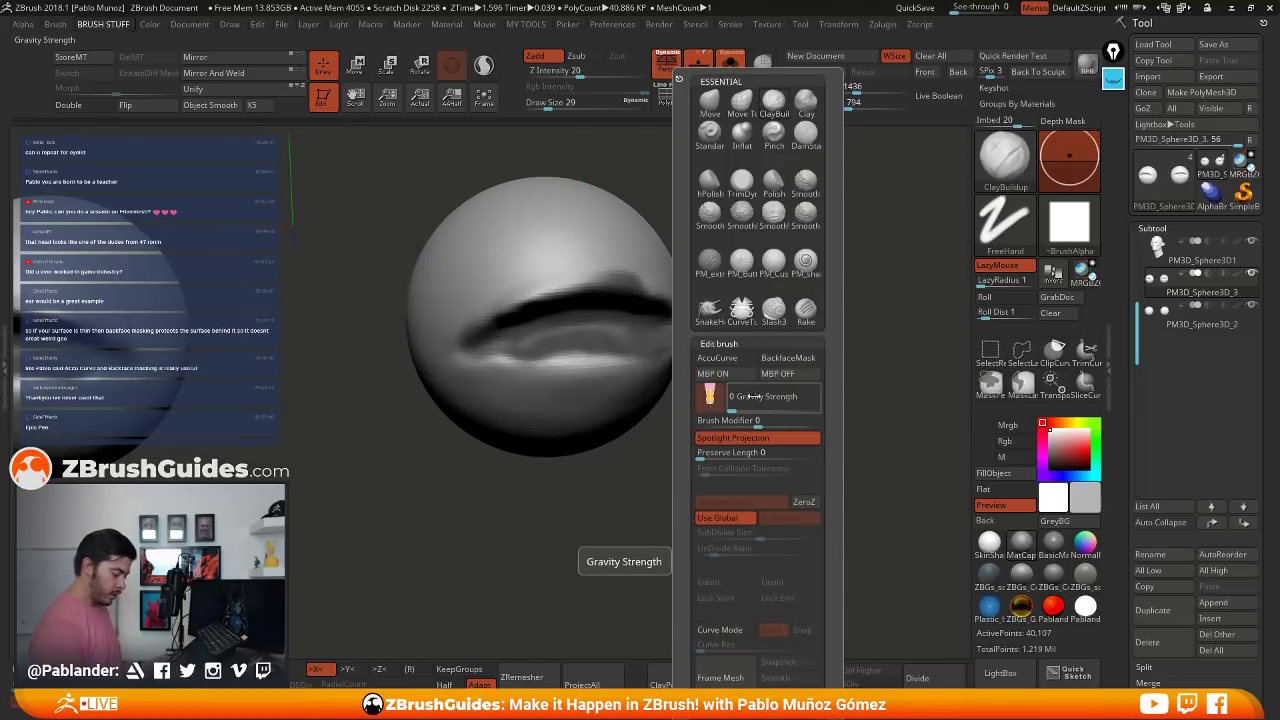
{"action": "left_click_drag", "start_coordinate": [791, 306], "coordinate": [770, 328]}
{"action": "left_click", "coordinate": [785, 360], "text": "ctrl"}
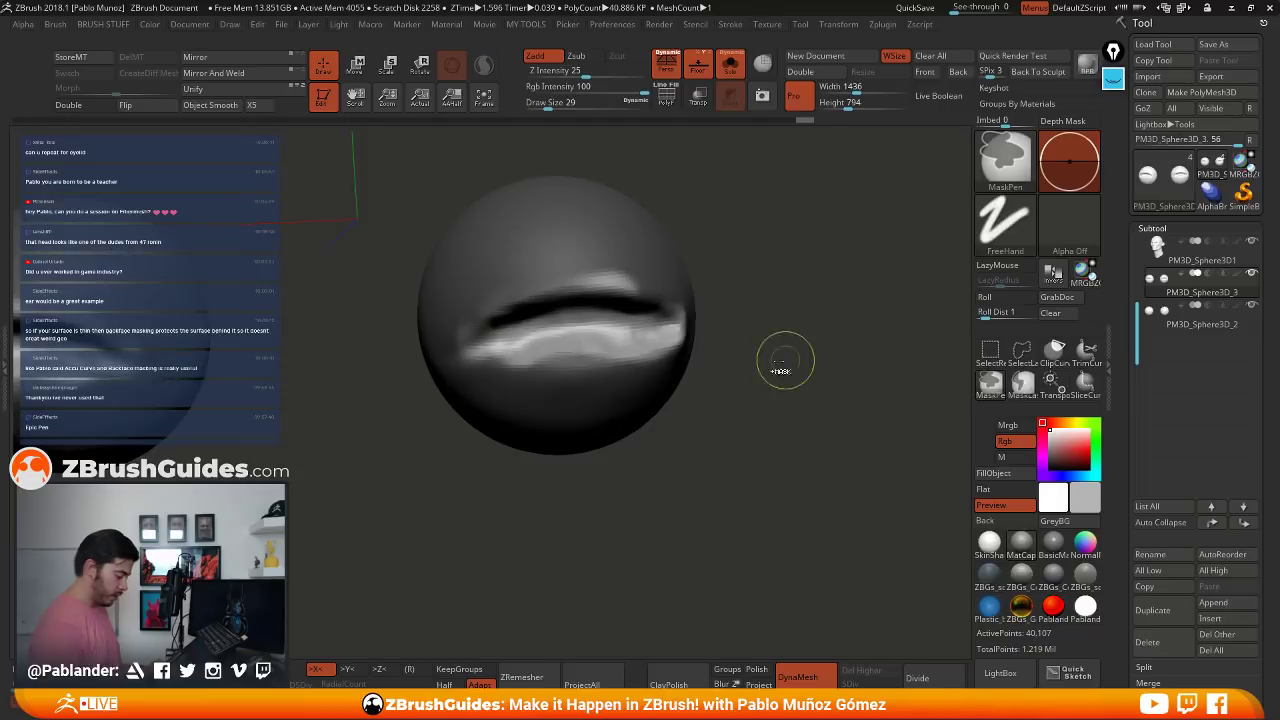
- Reshape the mask along the upper and lower lid rims with MaskLasso, keeping only an almond-shaped opening unmasked
{"action": "left_click_drag", "start_coordinate": [709, 306], "coordinate": [706, 277]}
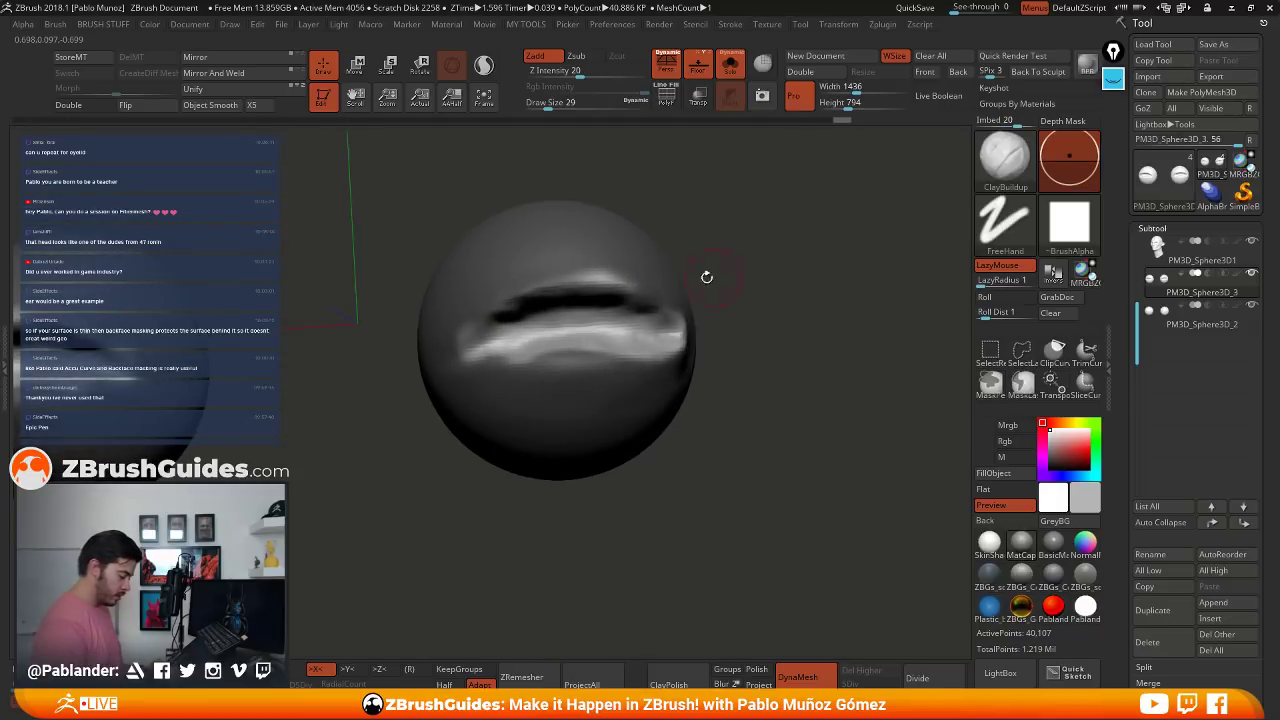
{"action": "left_click_drag", "start_coordinate": [624, 284], "coordinate": [516, 292], "text": "ctrl"}
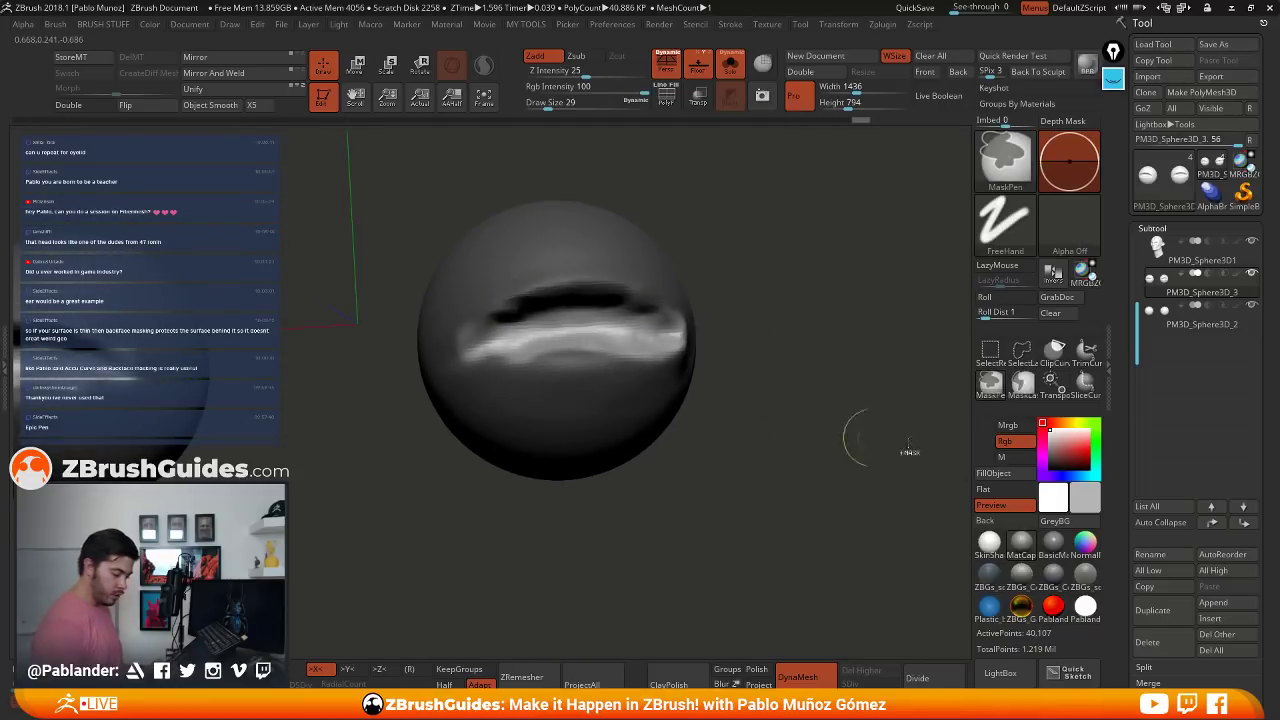
{"action": "left_click", "coordinate": [1021, 385], "text": "ctrl"}
{"action": "mouse_move", "coordinate": [638, 300]}
{"action": "left_mouse_down", "text": "ctrl"}
{"action": "mouse_move", "coordinate": [485, 293]}
{"action": "mouse_move", "coordinate": [406, 182]}
{"action": "mouse_move", "coordinate": [714, 345]}
{"action": "mouse_move", "coordinate": [673, 313]}
{"action": "mouse_move", "coordinate": [595, 336]}
{"action": "mouse_move", "coordinate": [419, 322]}
{"action": "left_mouse_up", "text": "ctrl"}
{"action": "left_click_drag", "start_coordinate": [771, 332], "coordinate": [763, 386]}
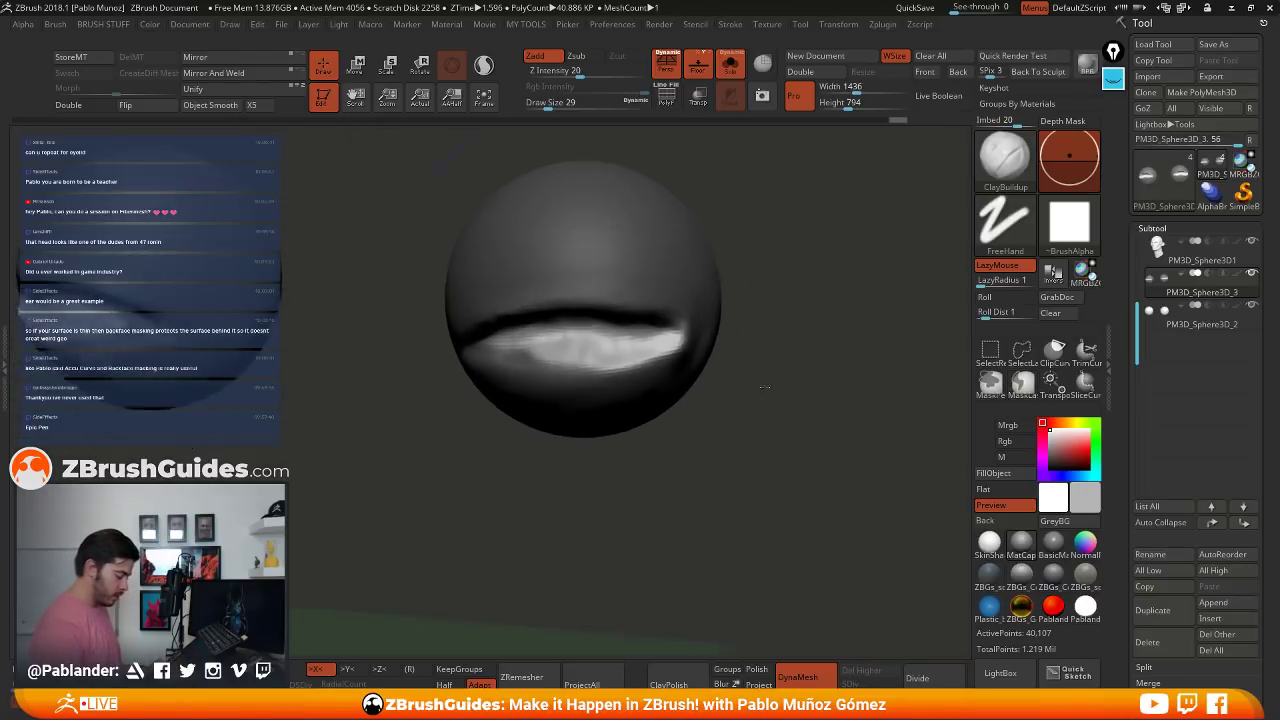
{"action": "left_click", "coordinate": [762, 386], "text": "ctrl"}
{"action": "mouse_move", "coordinate": [597, 366]}
{"action": "left_mouse_down", "text": "ctrl"}
{"action": "mouse_move", "coordinate": [529, 362]}
{"action": "mouse_move", "coordinate": [517, 341]}
{"action": "mouse_move", "coordinate": [640, 342]}
{"action": "left_mouse_up", "text": "ctrl"}
{"action": "mouse_move", "coordinate": [487, 352]}
{"action": "left_mouse_down", "text": "ctrl"}
{"action": "mouse_move", "coordinate": [576, 370]}
{"action": "mouse_move", "coordinate": [684, 338]}
{"action": "mouse_move", "coordinate": [490, 332]}
{"action": "left_mouse_up", "text": "ctrl"}
{"action": "mouse_move", "coordinate": [765, 385]}
{"action": "left_mouse_down"}
{"action": "mouse_move", "coordinate": [770, 342]}
{"action": "mouse_move", "coordinate": [795, 320]}
{"action": "left_mouse_up"}
- With the floor grid turned off, clean up stray areas of the eyelid mask with MaskLasso and leave only the lid opening unmasked
{"action": "left_click", "coordinate": [809, 387], "text": "ctrl"}
{"action": "mouse_move", "coordinate": [803, 397]}
{"action": "left_mouse_down", "text": "ctrl"}
{"action": "mouse_move", "coordinate": [758, 399]}
{"action": "mouse_move", "coordinate": [464, 618]}
{"action": "mouse_move", "coordinate": [804, 412]}
{"action": "left_mouse_up", "text": "ctrl"}
{"action": "left_click", "coordinate": [784, 396], "text": "ctrl"}
{"action": "mouse_move", "coordinate": [775, 328]}
{"action": "left_mouse_down"}
{"action": "mouse_move", "coordinate": [771, 359]}
{"action": "mouse_move", "coordinate": [738, 297]}
{"action": "left_mouse_up"}
{"action": "left_click", "coordinate": [698, 65]}
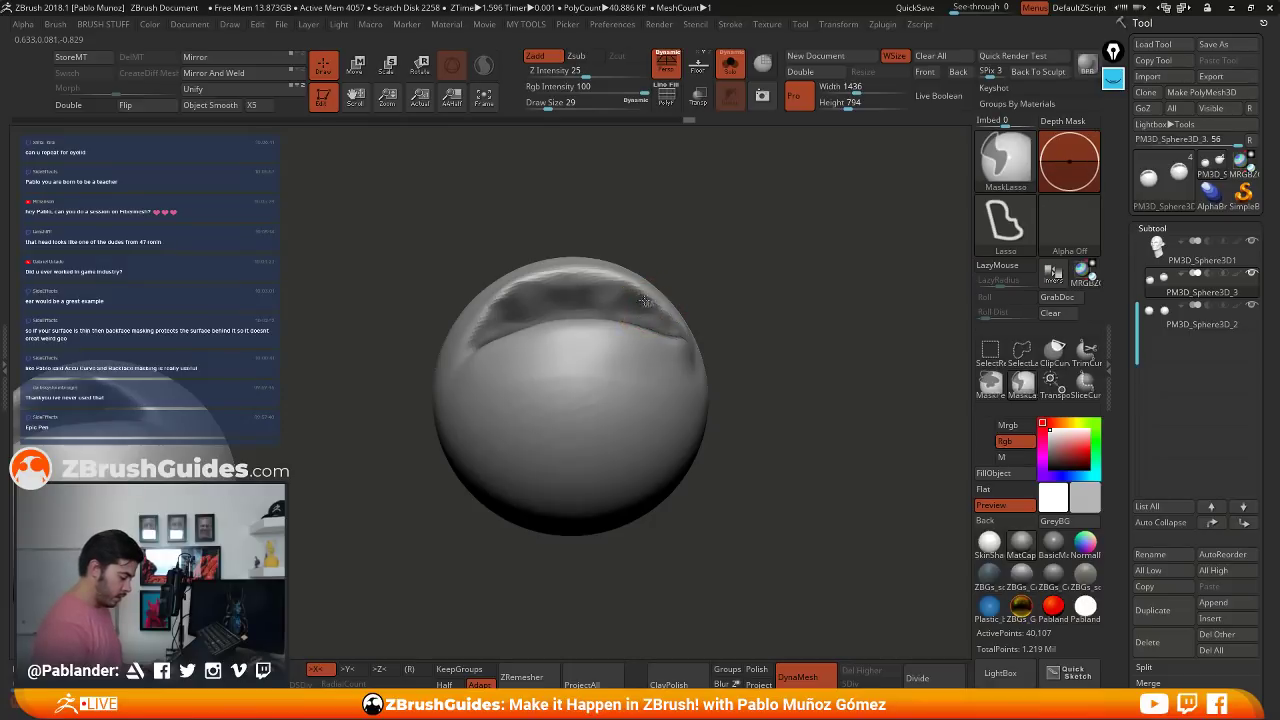
{"action": "mouse_move", "coordinate": [649, 308]}
{"action": "left_mouse_down", "text": "ctrl"}
{"action": "mouse_move", "coordinate": [580, 280]}
{"action": "mouse_move", "coordinate": [512, 292]}
{"action": "mouse_move", "coordinate": [649, 322]}
{"action": "left_mouse_up", "text": "ctrl"}
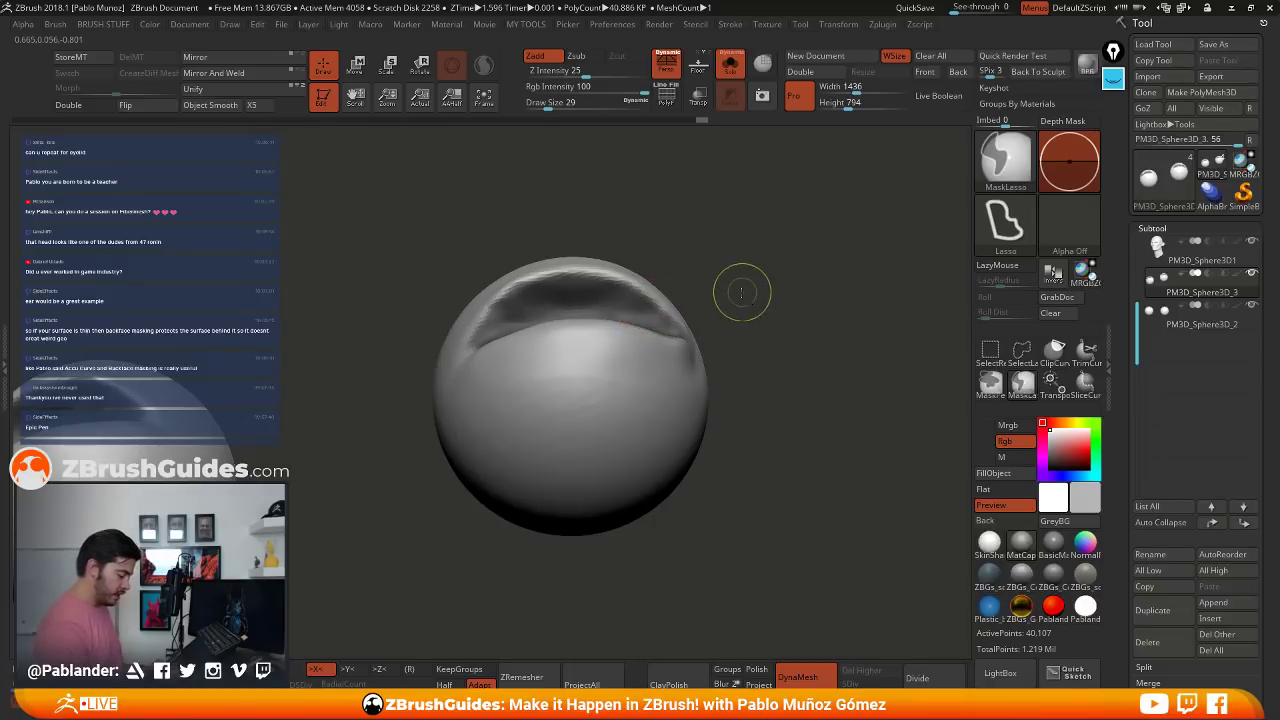
{"action": "mouse_move", "coordinate": [737, 289]}
{"action": "left_mouse_down"}
{"action": "mouse_move", "coordinate": [777, 360]}
{"action": "mouse_move", "coordinate": [757, 372]}
{"action": "left_mouse_up"}
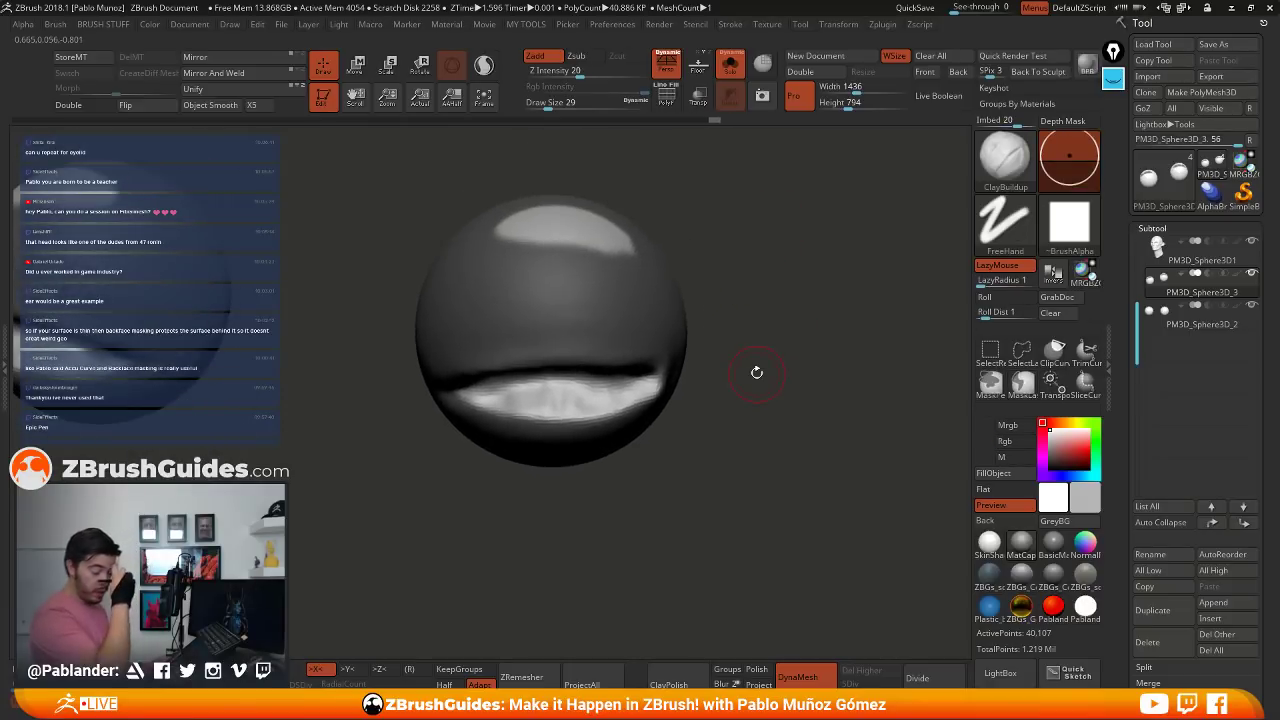
{"action": "left_click_drag", "start_coordinate": [711, 268], "coordinate": [722, 196], "text": "ctrl"}
{"action": "left_click", "coordinate": [779, 338], "text": "ctrl"}
{"action": "left_click_drag", "start_coordinate": [774, 400], "coordinate": [789, 369]}
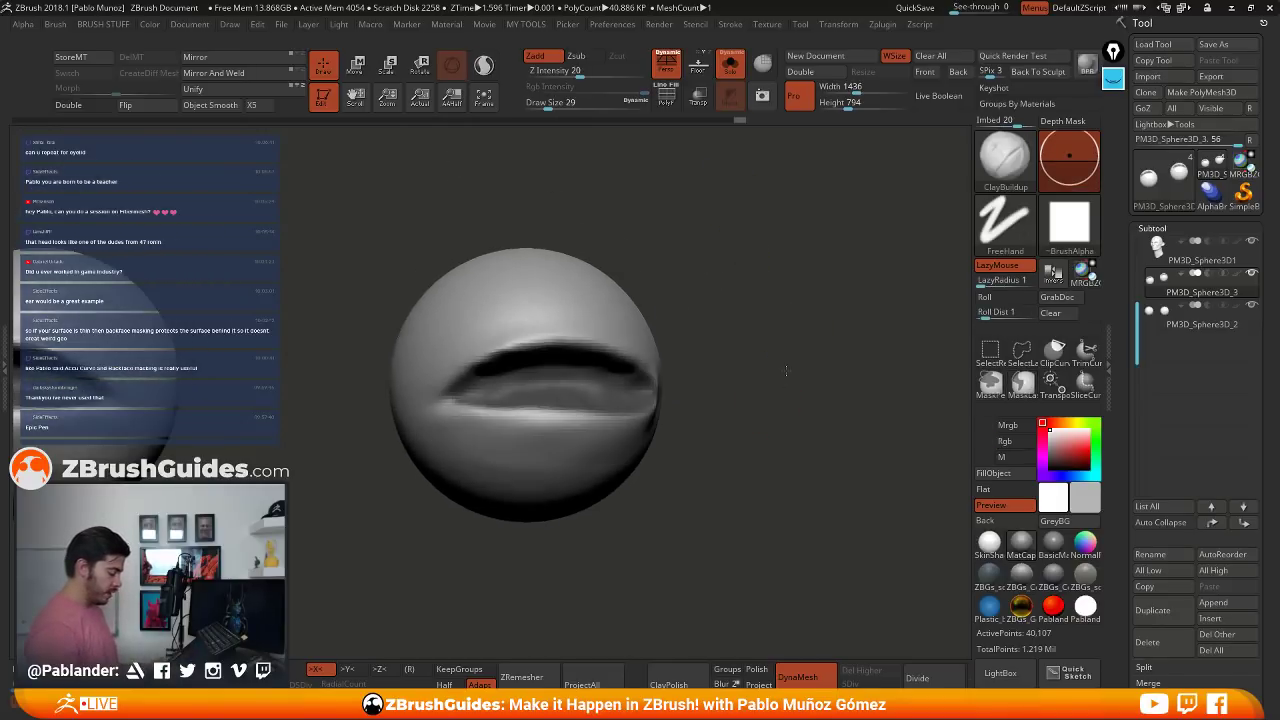
{"action": "mouse_move", "coordinate": [690, 428]}
{"action": "left_mouse_down", "text": "alt"}
{"action": "mouse_move", "coordinate": [697, 397]}
{"action": "mouse_move", "coordinate": [722, 377]}
{"action": "left_mouse_up", "text": "alt"}
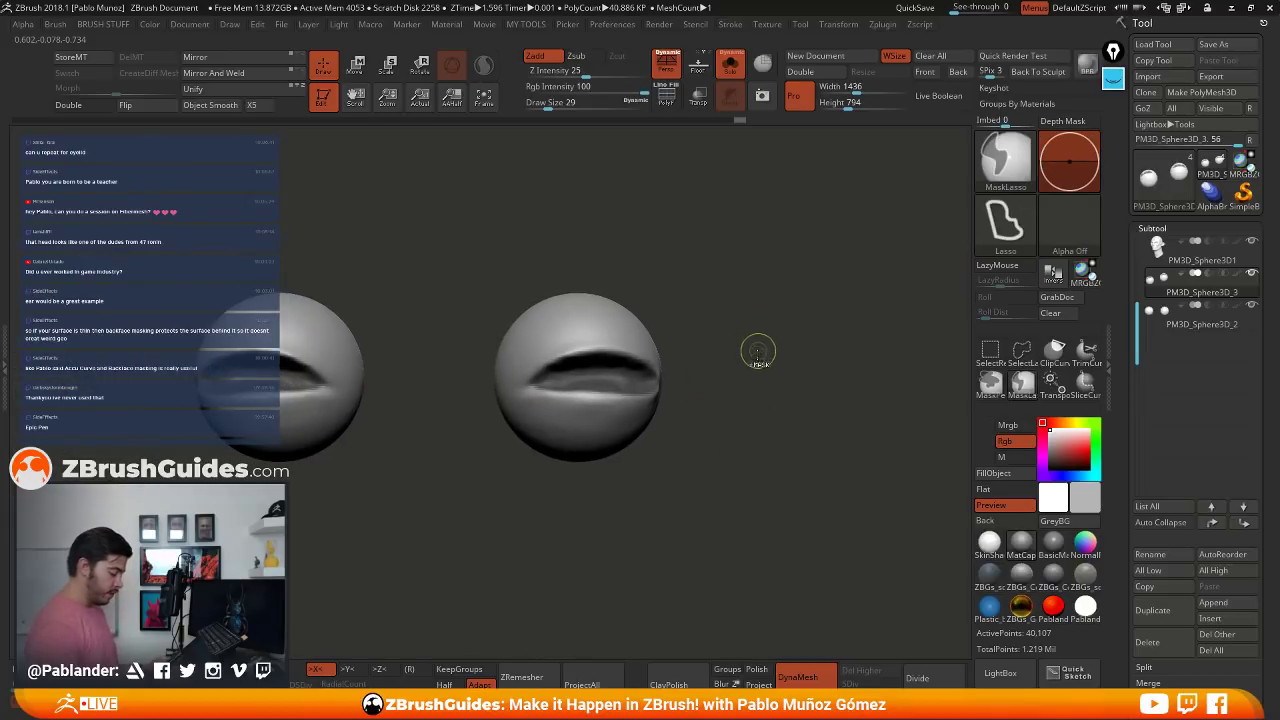
{"action": "left_click", "coordinate": [764, 426], "text": "ctrl"}
- Turn off Solo, push the unmasked lid opening back about 0.033 with the Move gizmo and hide the original eyeballs subtool
{"action": "left_click", "coordinate": [358, 70]}
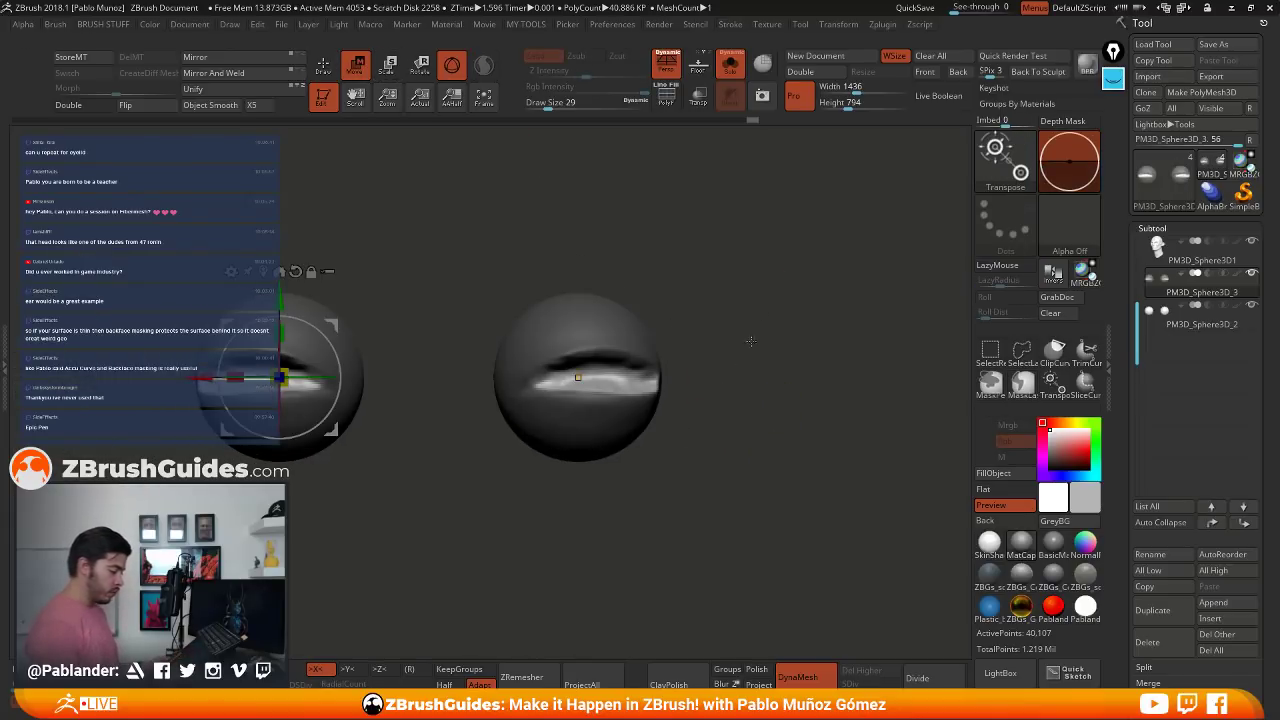
{"action": "left_click", "coordinate": [731, 64]}
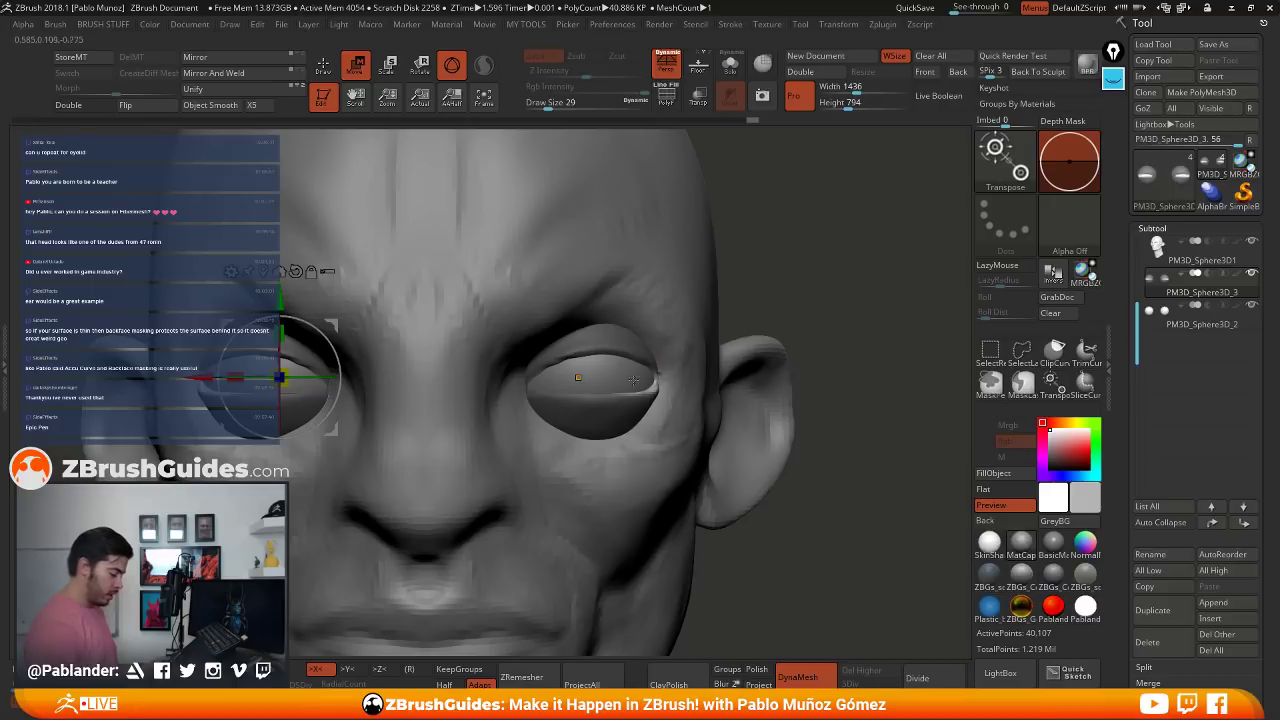
{"action": "left_click_drag", "start_coordinate": [879, 371], "coordinate": [1000, 374]}
{"action": "left_click_drag", "start_coordinate": [412, 379], "coordinate": [405, 380]}
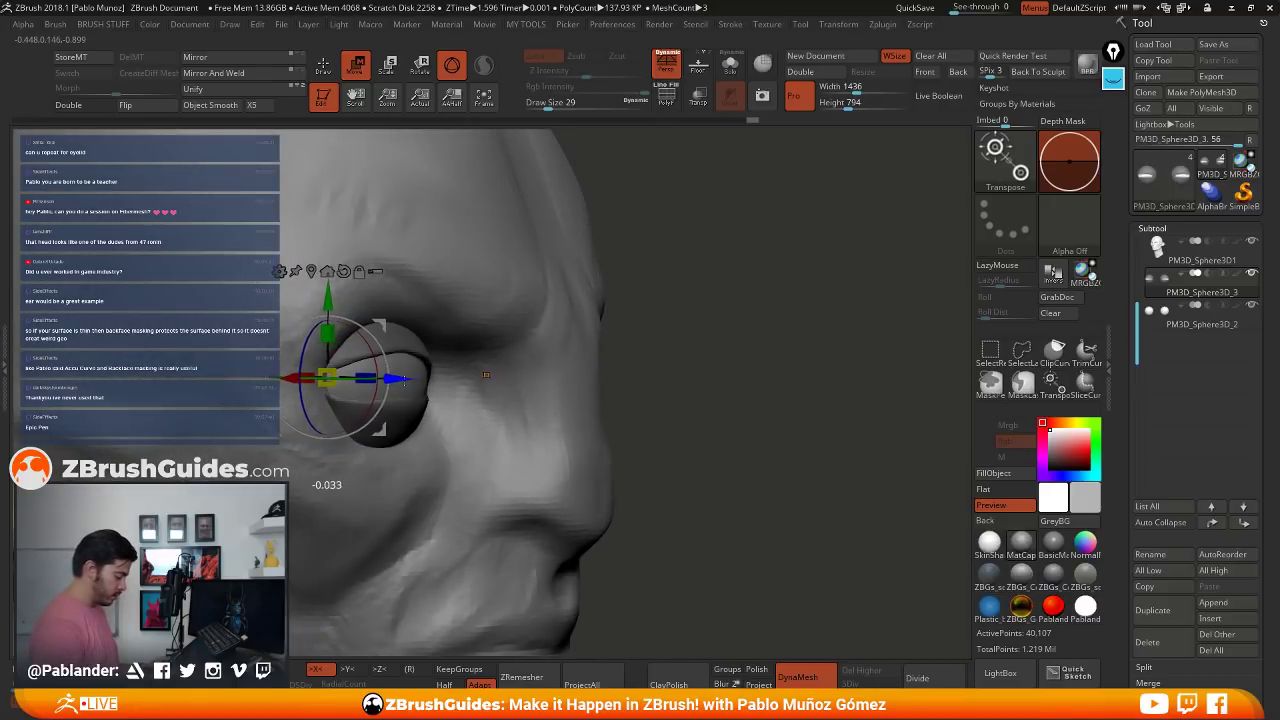
{"action": "left_click_drag", "start_coordinate": [620, 378], "coordinate": [745, 370]}
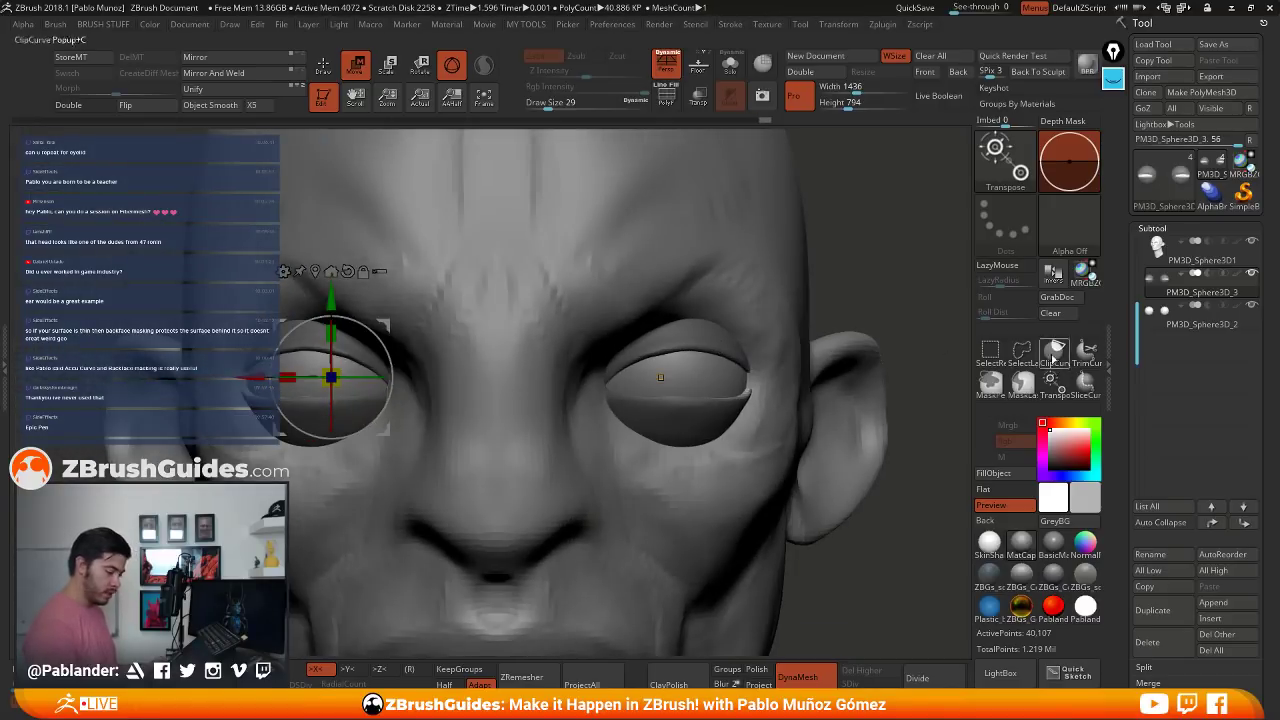
{"action": "left_click", "coordinate": [1251, 305]}
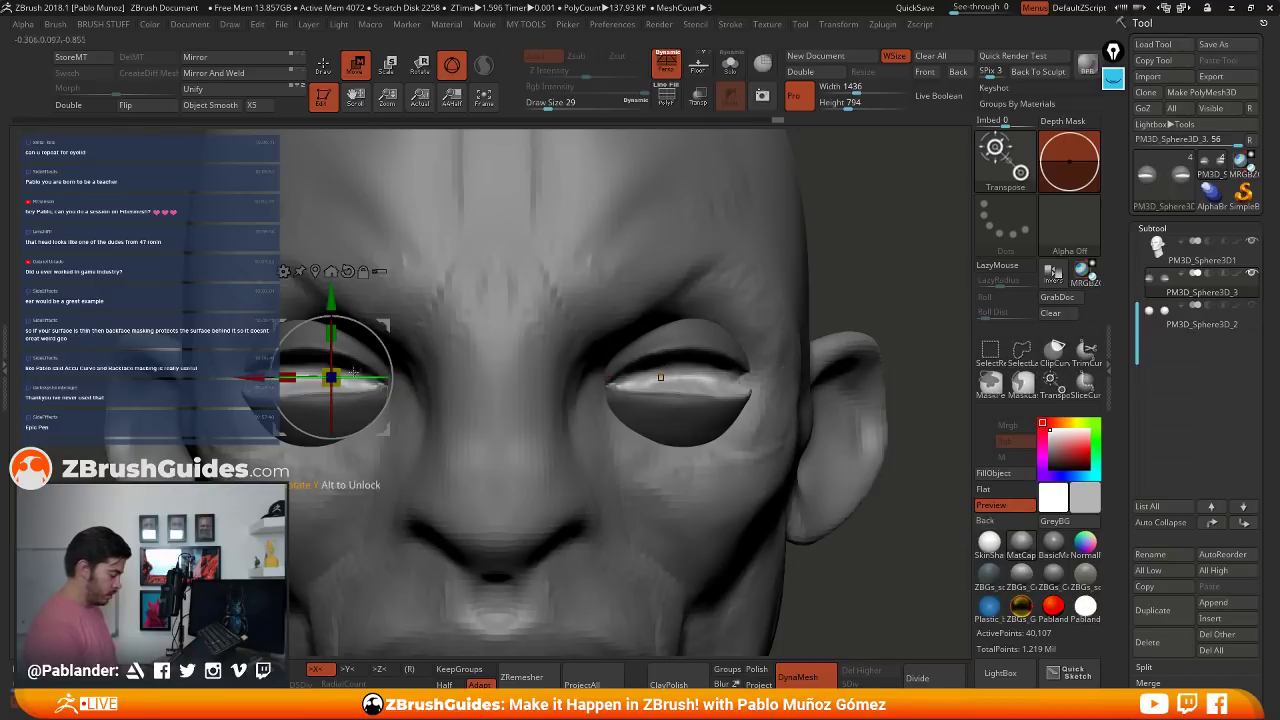
- Clear the lid mask and pull the outer corners of the eyelids slightly outward with the Move brush
{"action": "left_click_drag", "start_coordinate": [291, 375], "coordinate": [288, 377]}
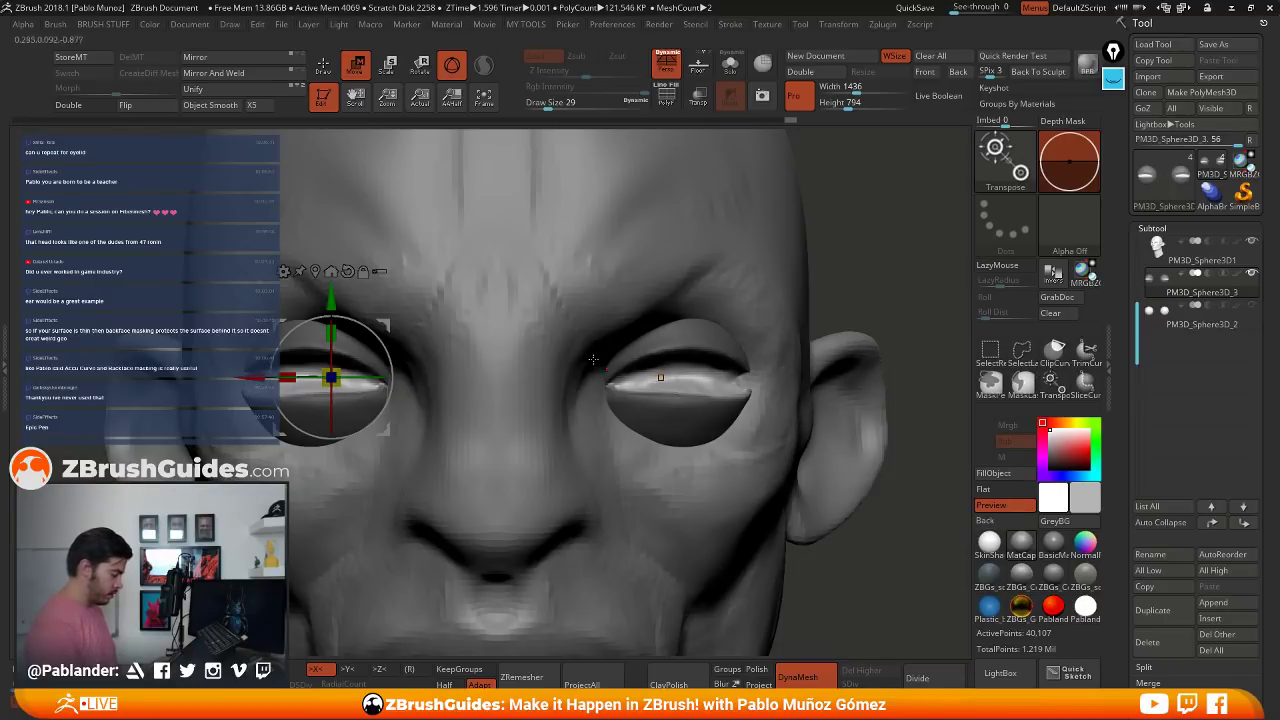
{"action": "key", "text": "q"}
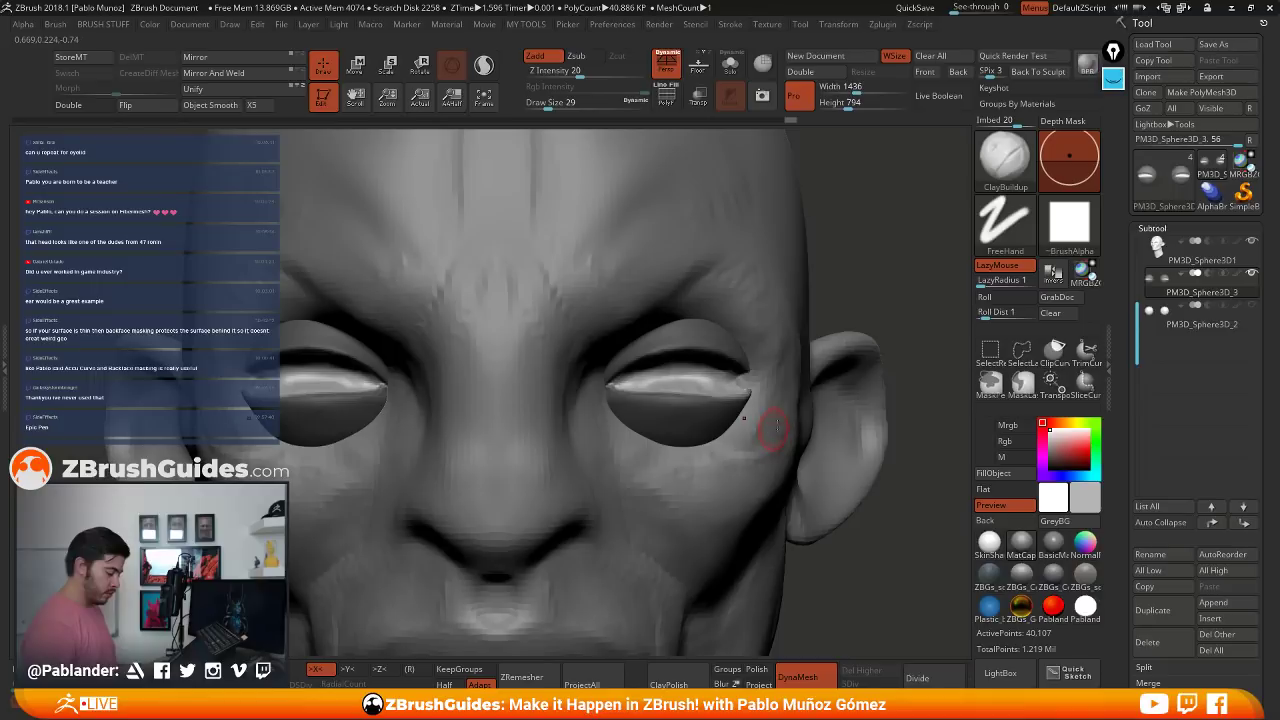
{"action": "key", "text": "ctrl+z"}
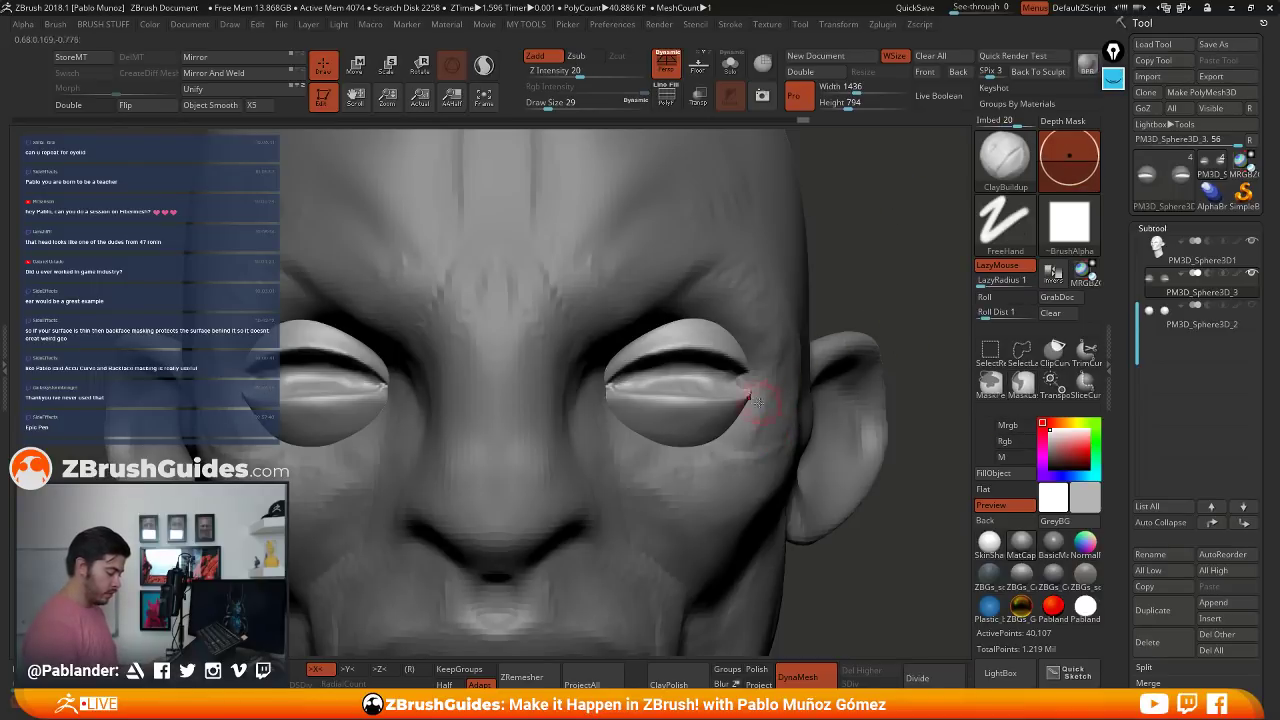
{"action": "key", "text": "b"}
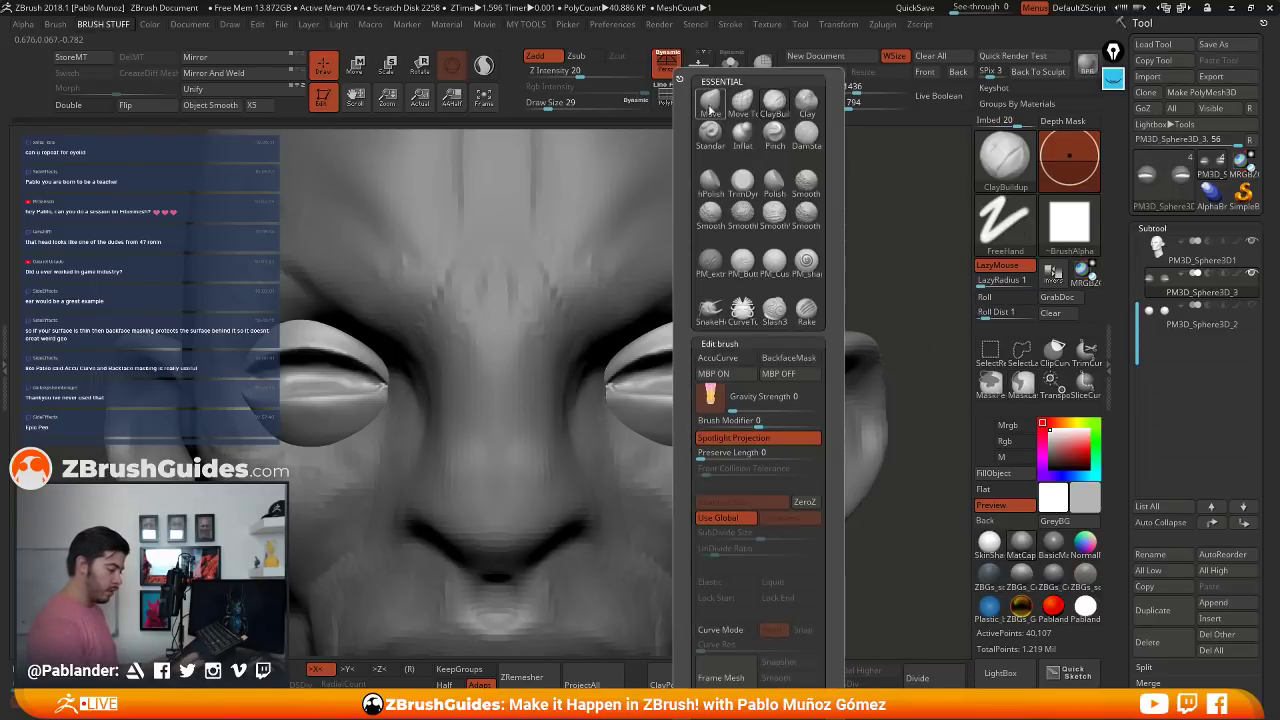
{"action": "key", "text": "m"}
{"action": "key", "text": "v"}
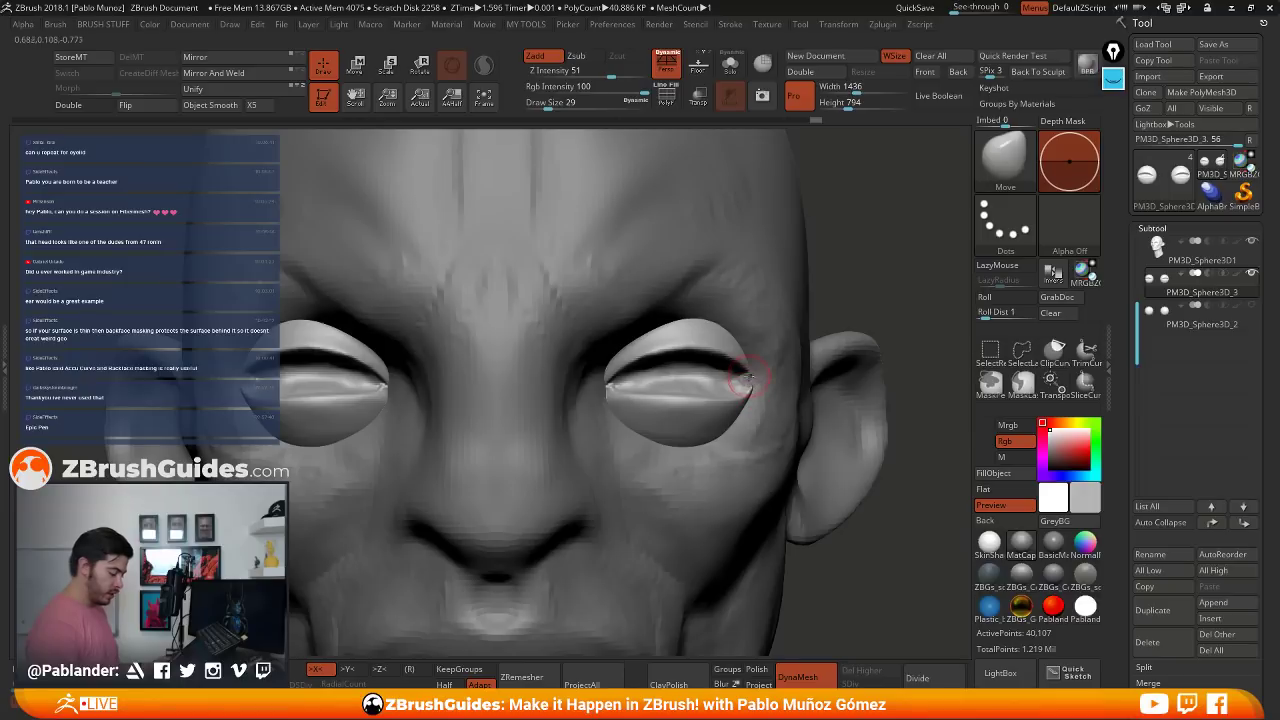
{"action": "left_click_drag", "start_coordinate": [745, 378], "coordinate": [762, 383], "text": "shift"}
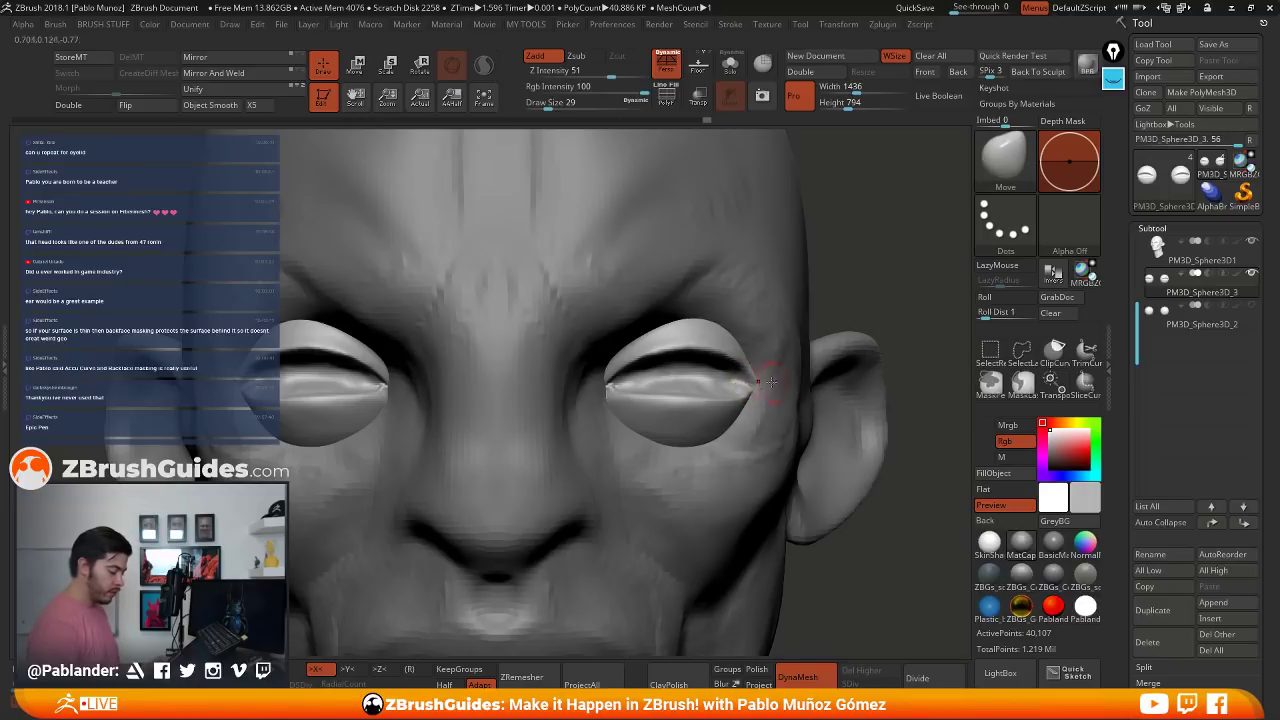
- Switch to the head subtool and move the skin at the inner eye corners against the eyelids using the Move brush at size 46
{"action": "left_click", "coordinate": [572, 453], "text": "alt"}
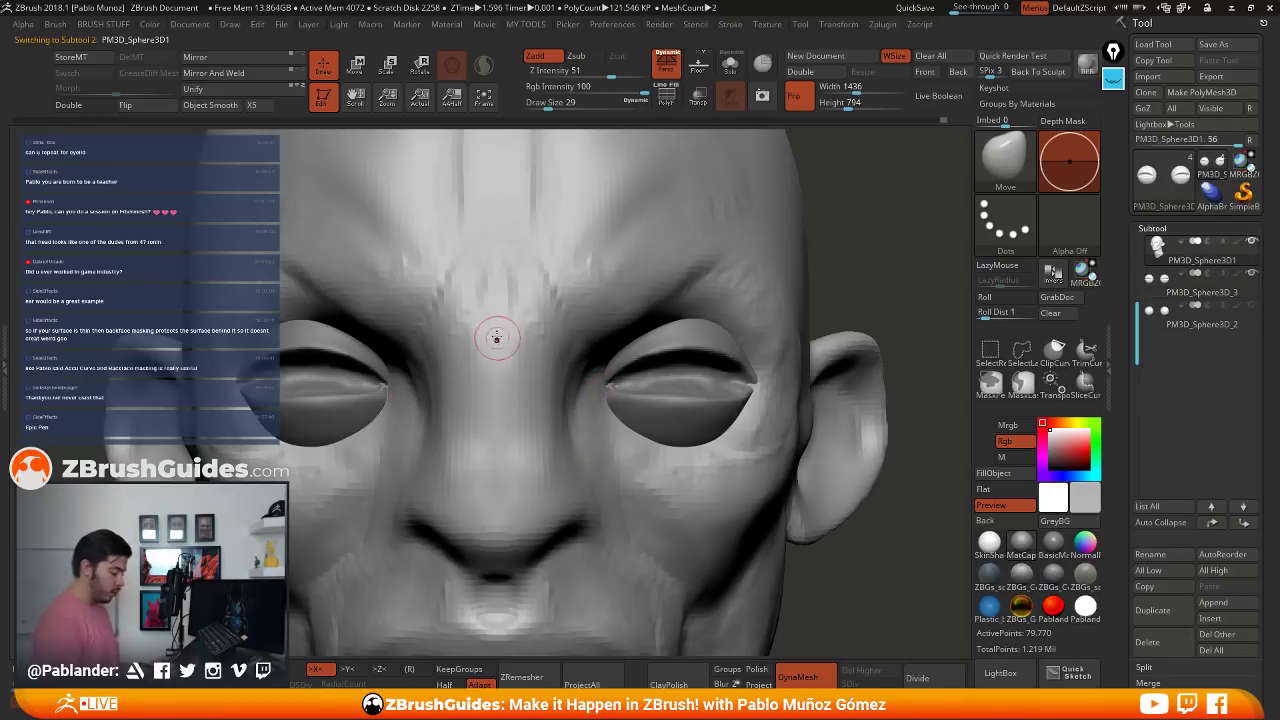
{"action": "left_click_drag", "start_coordinate": [599, 389], "coordinate": [597, 398]}
{"action": "key", "text": "space"}
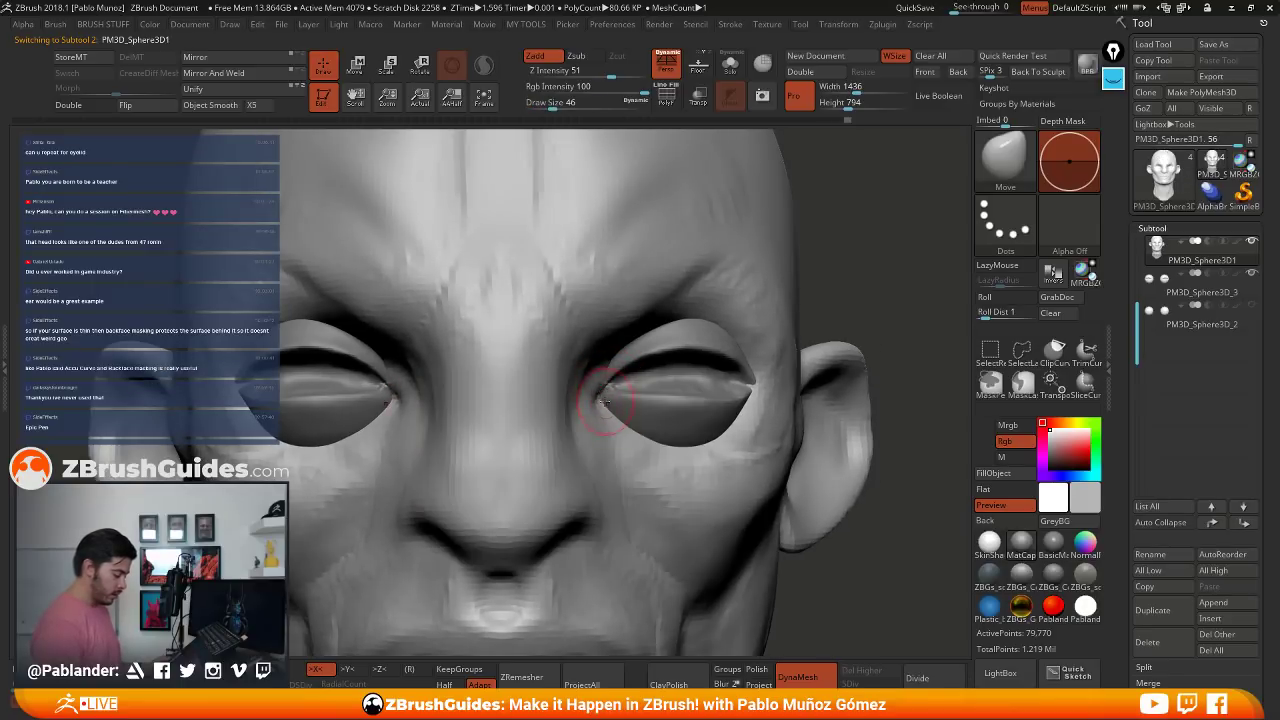
{"action": "mouse_move", "coordinate": [754, 387]}
{"action": "right_mouse_down"}
{"action": "mouse_move", "coordinate": [574, 386]}
{"action": "mouse_move", "coordinate": [700, 390]}
{"action": "right_mouse_up"}
{"action": "left_click_drag", "start_coordinate": [614, 391], "coordinate": [609, 393]}
- Set the brush size to 71 and build up the outer brow area above the eyes with ClayBuildup
{"action": "mouse_move", "coordinate": [640, 400]}
{"action": "right_mouse_down", "text": "ctrl"}
{"action": "mouse_move", "coordinate": [630, 350]}
{"action": "mouse_move", "coordinate": [730, 397]}
{"action": "mouse_move", "coordinate": [658, 402]}
{"action": "mouse_move", "coordinate": [750, 394]}
{"action": "mouse_move", "coordinate": [792, 350]}
{"action": "mouse_move", "coordinate": [735, 330]}
{"action": "right_mouse_up", "text": "ctrl"}
{"action": "mouse_move", "coordinate": [605, 322]}
{"action": "right_mouse_down"}
{"action": "mouse_move", "coordinate": [617, 328]}
{"action": "mouse_move", "coordinate": [597, 323]}
{"action": "right_mouse_up"}
{"action": "key", "text": "space"}
{"action": "left_click_drag", "start_coordinate": [602, 322], "coordinate": [618, 322]}
{"action": "key", "text": "b"}
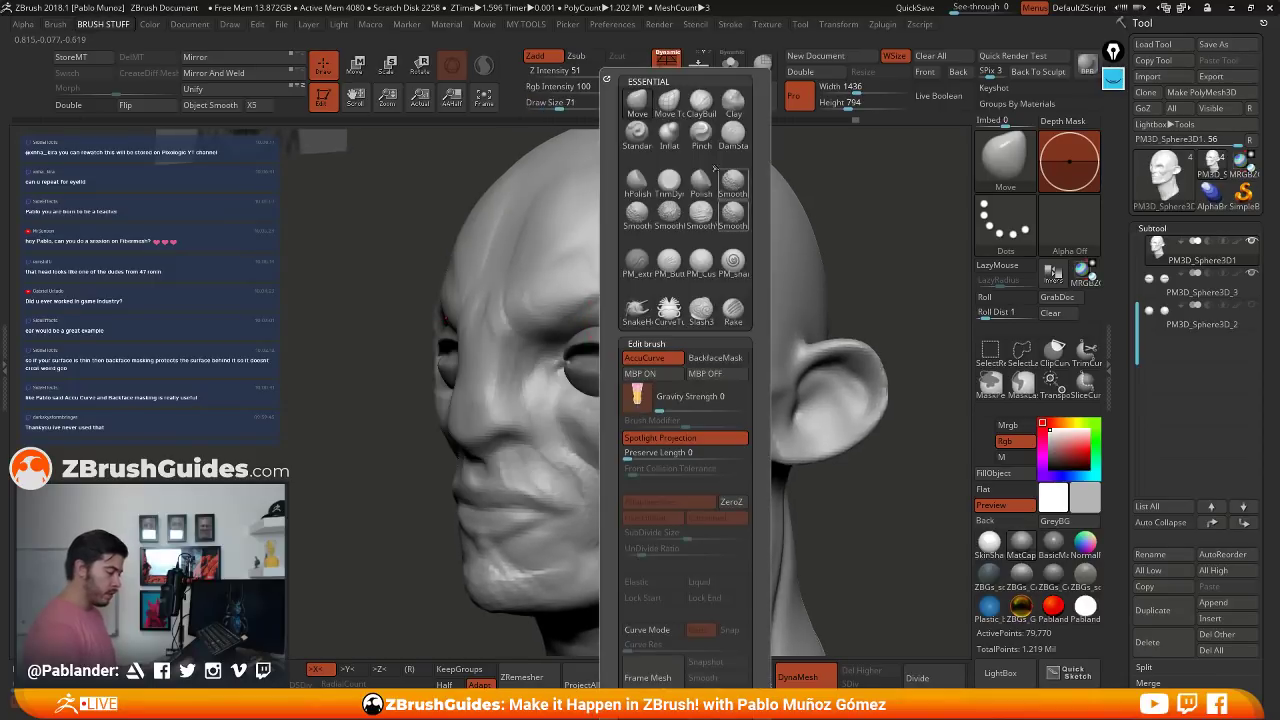
{"action": "left_click", "coordinate": [731, 203]}
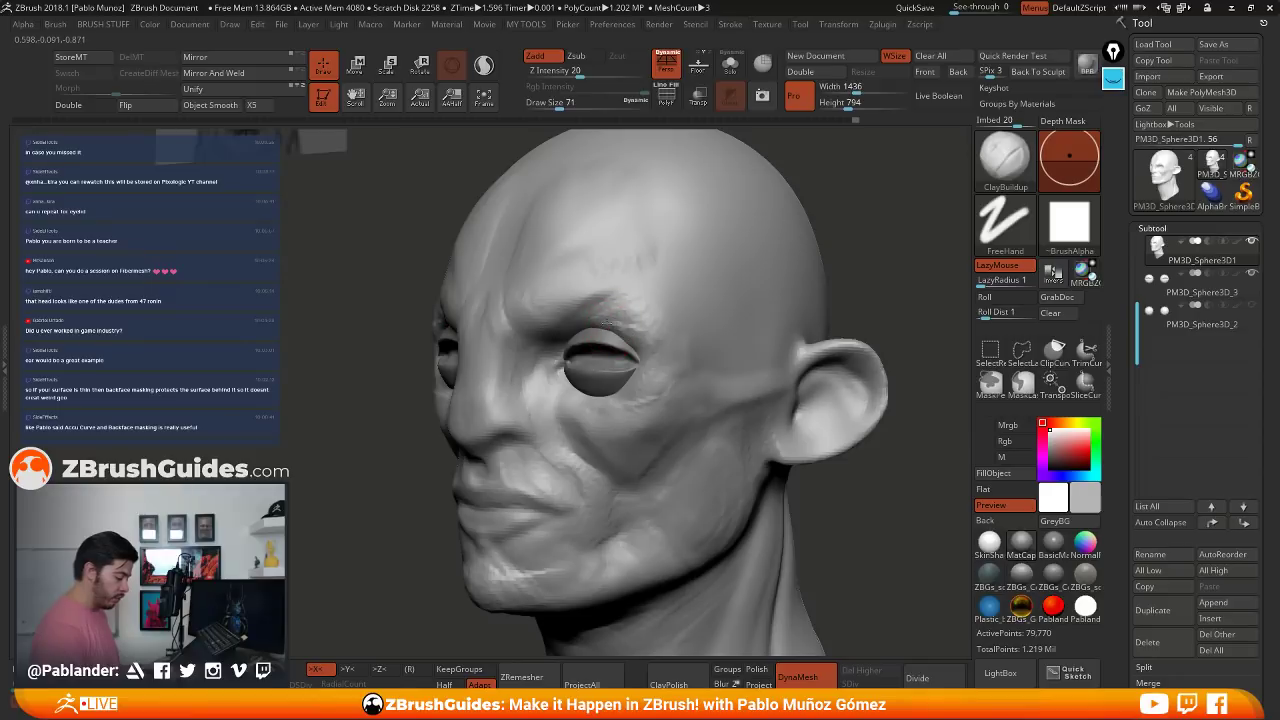
{"action": "right_click_drag", "start_coordinate": [651, 334], "coordinate": [578, 326]}
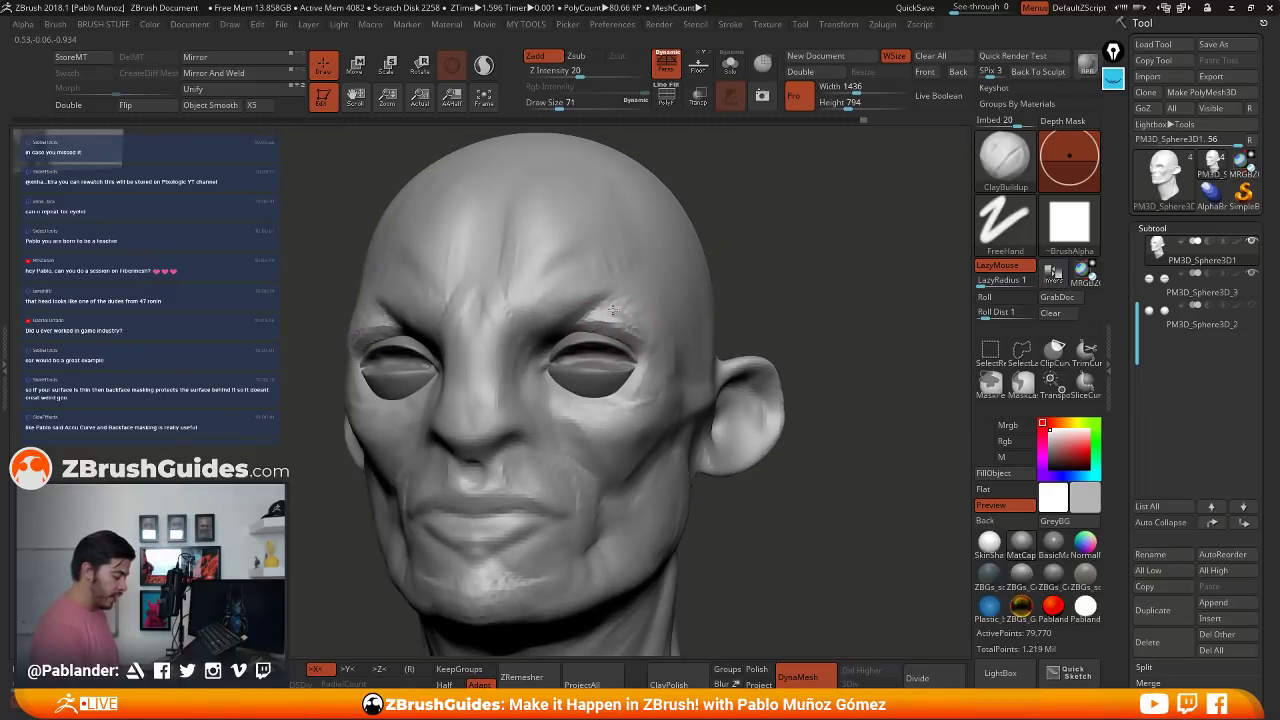
{"action": "right_click_drag", "start_coordinate": [628, 326], "coordinate": [675, 350]}
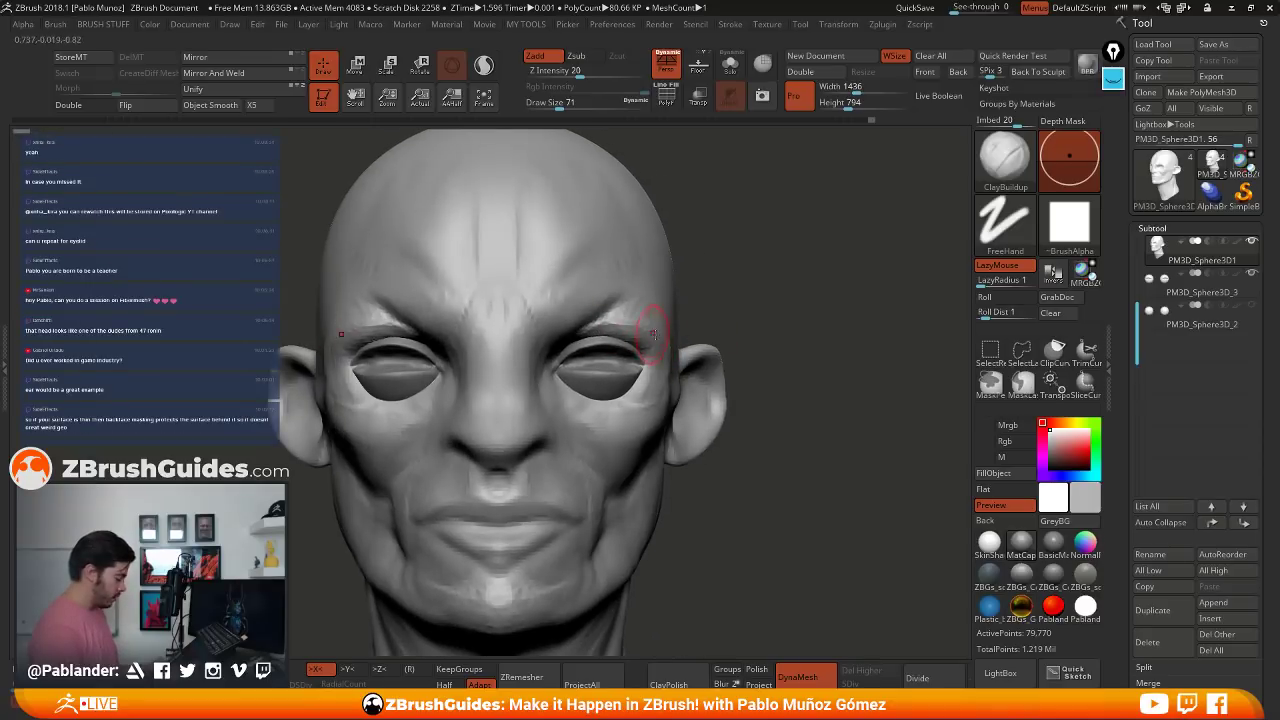
- Isolate the head with Solo, inspect the eye sockets from below and from the front, and turn Solo off
{"action": "left_click", "coordinate": [730, 66]}
{"action": "right_click_drag", "start_coordinate": [698, 362], "coordinate": [681, 306]}
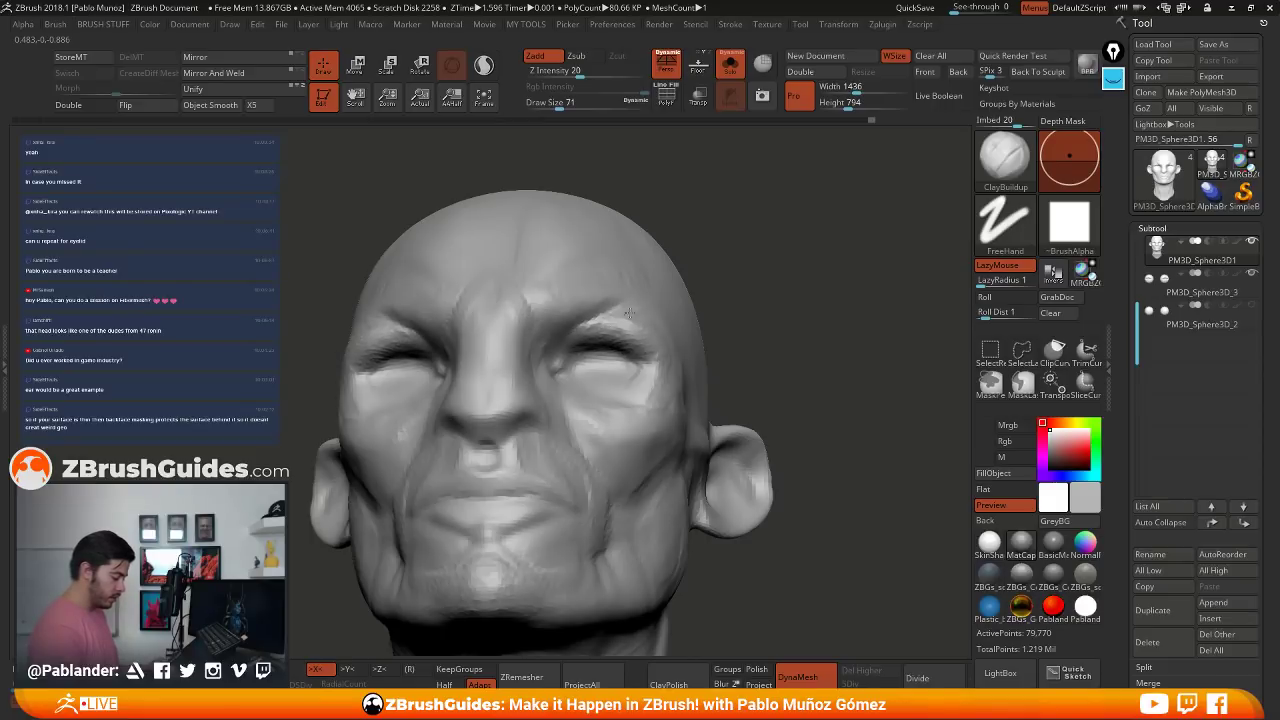
{"action": "right_click_drag", "start_coordinate": [648, 360], "coordinate": [757, 257]}
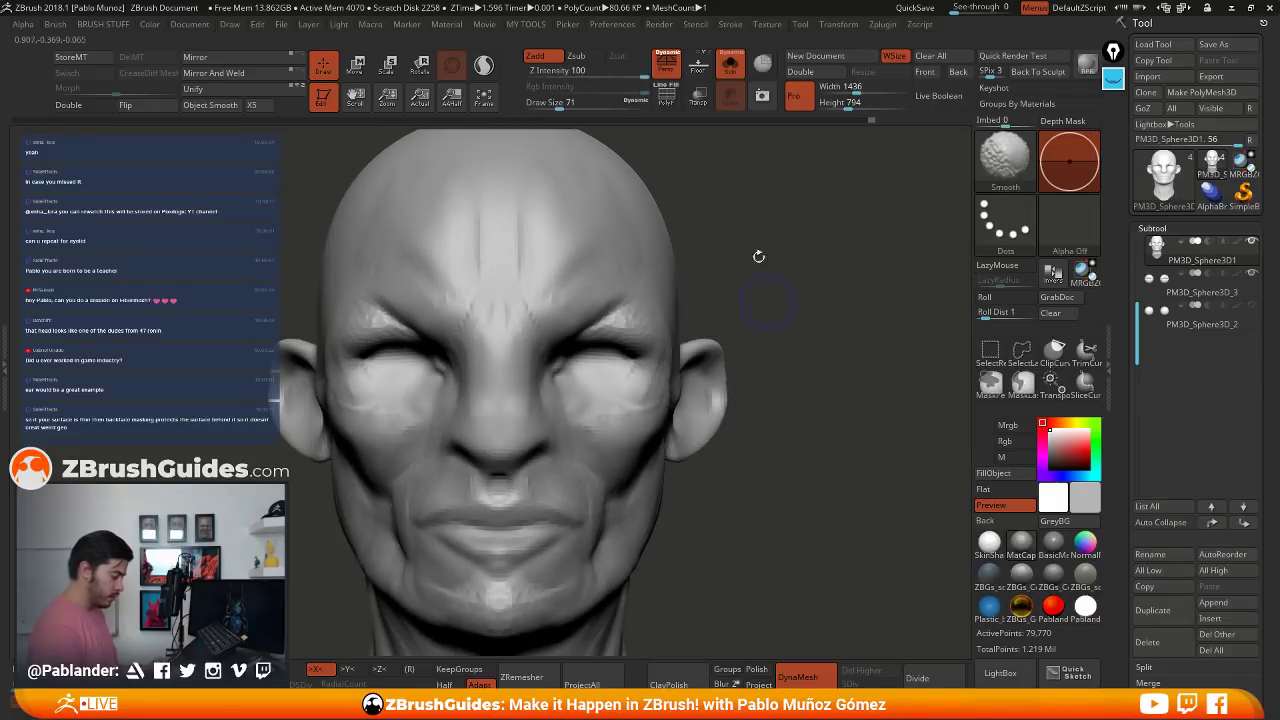
{"action": "left_click", "coordinate": [735, 80]}
- With the eyeballs shown again, merge the eyelids subtool down into the head and remesh the combined mesh with DynaMesh
{"action": "key", "text": "f"}
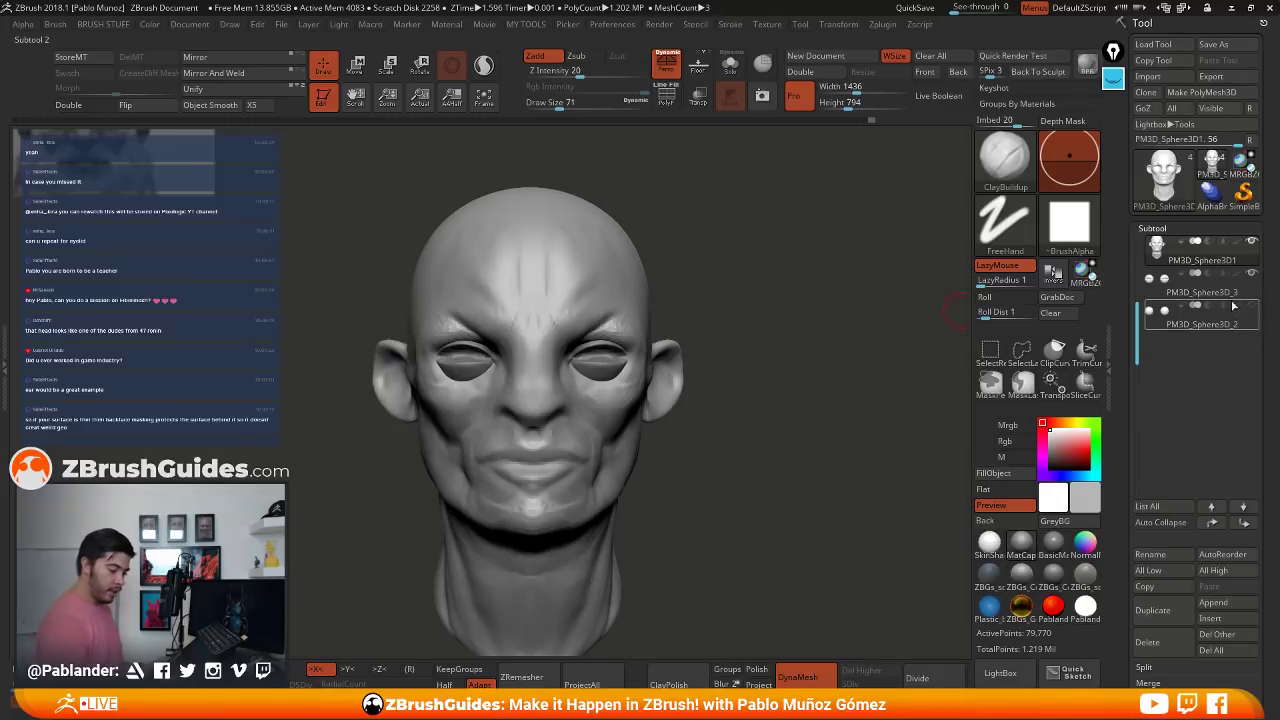
{"action": "mouse_move", "coordinate": [750, 380]}
{"action": "right_mouse_down", "text": "alt"}
{"action": "mouse_move", "coordinate": [750, 360]}
{"action": "mouse_move", "coordinate": [768, 398]}
{"action": "right_mouse_up", "text": "alt"}
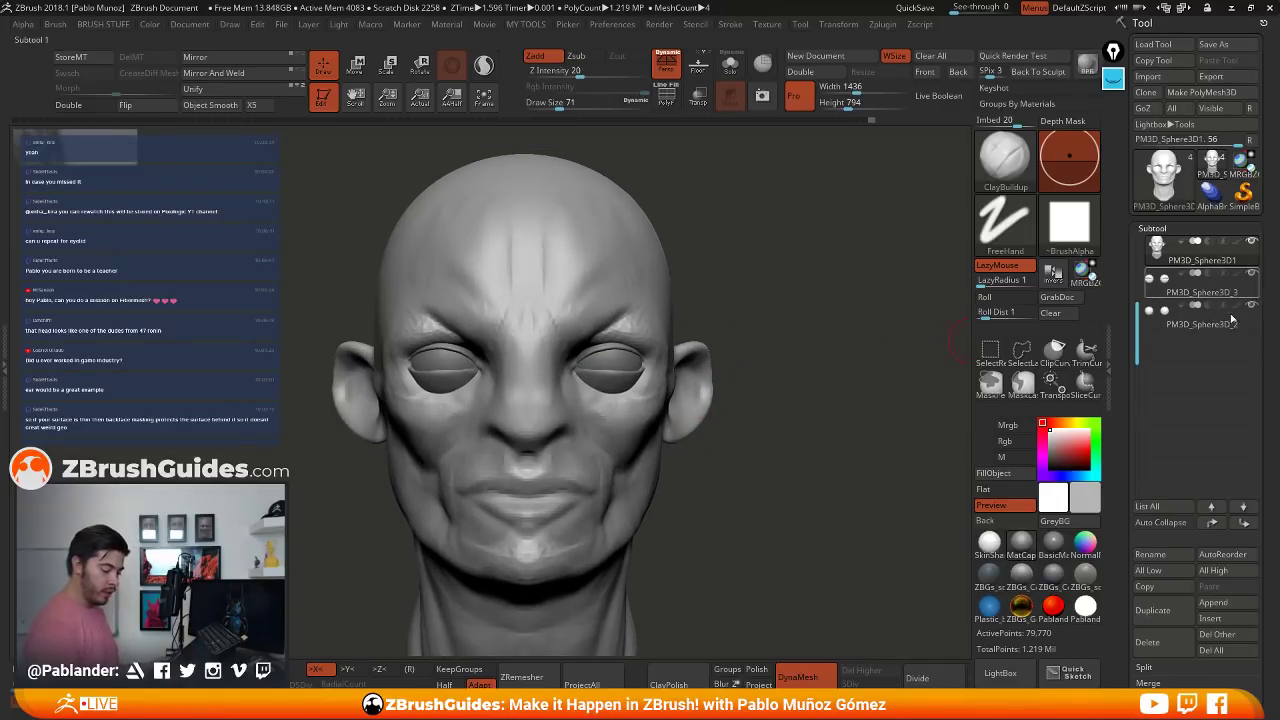
{"action": "scroll", "coordinate": [1187, 517], "scroll_direction": "down", "scroll_amount": 2}
{"action": "left_click", "coordinate": [1172, 634]}
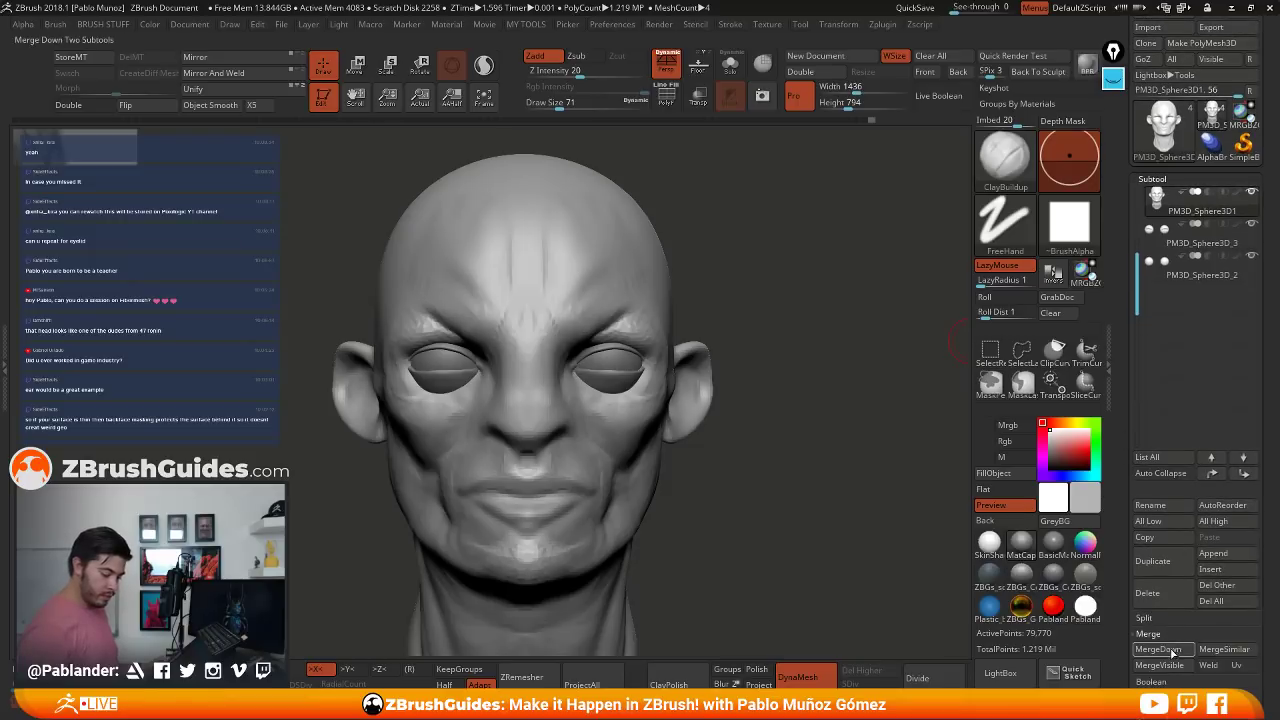
{"action": "left_click", "coordinate": [1160, 650]}
{"action": "left_click", "coordinate": [1041, 680]}
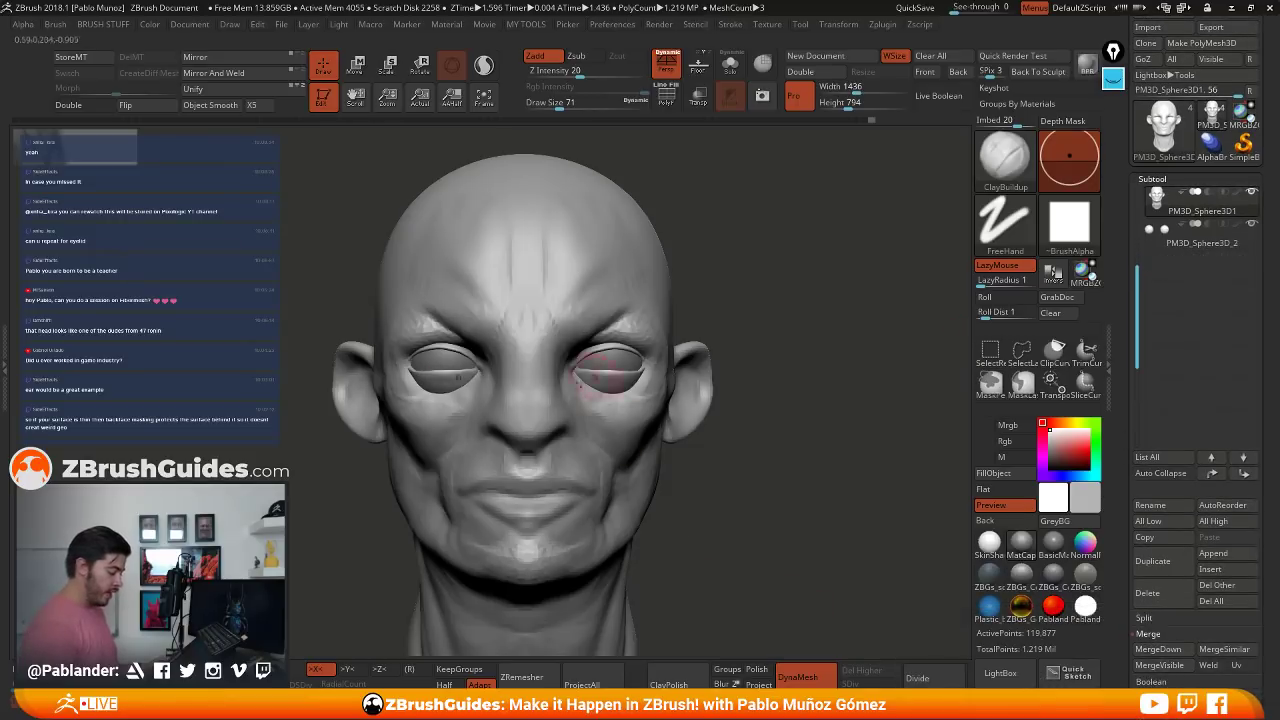
{"action": "left_click_drag", "start_coordinate": [760, 425], "coordinate": [751, 414]}
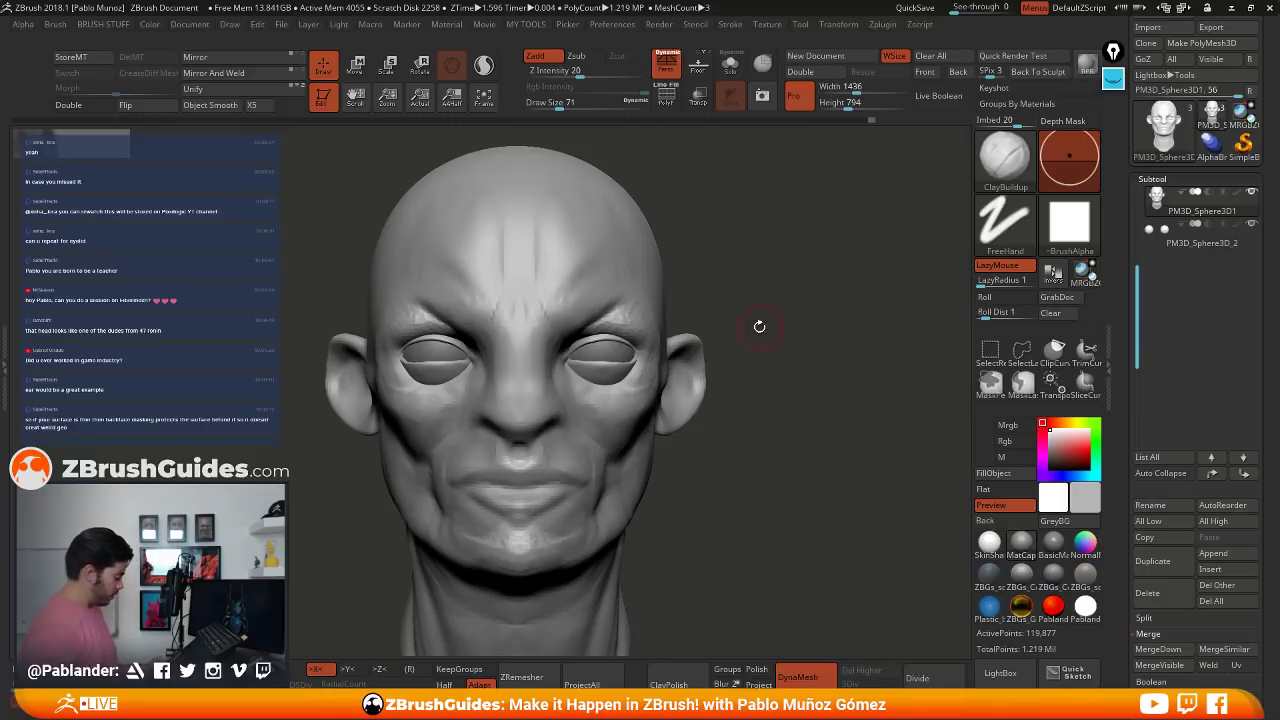
{"action": "left_click_drag", "start_coordinate": [782, 556], "coordinate": [785, 560], "text": "ctrl"}
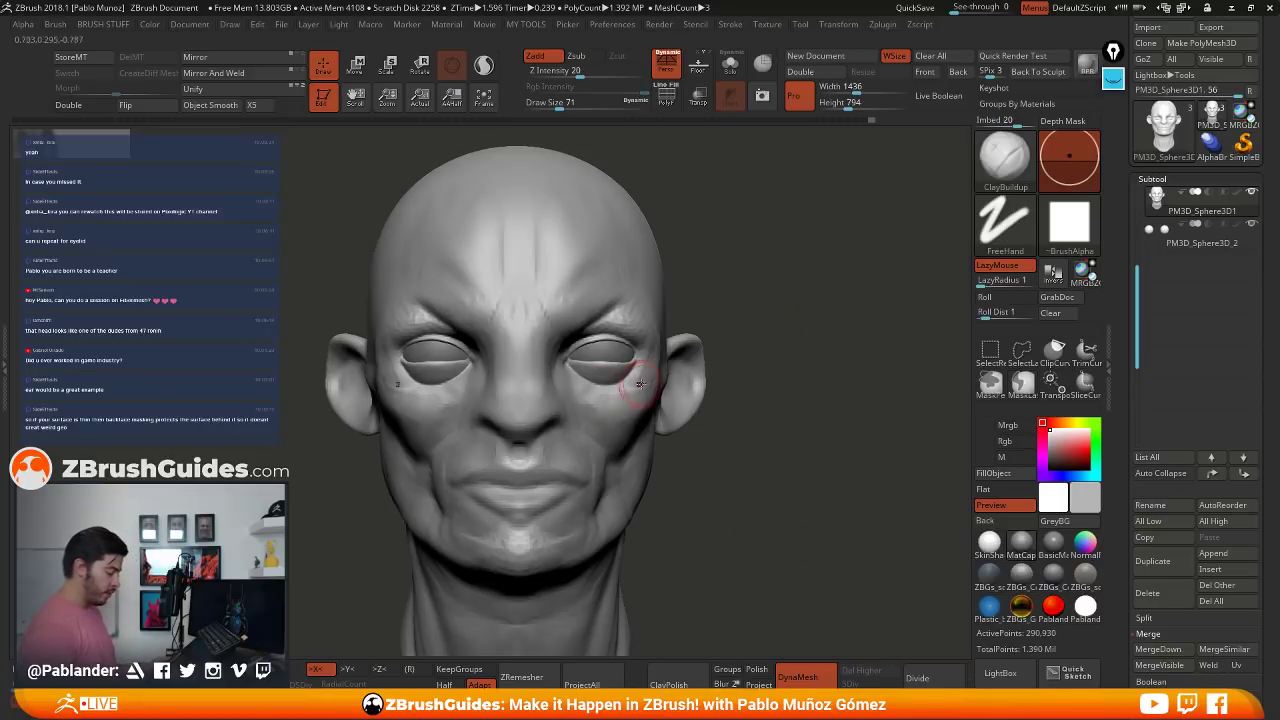
- Build up the skin below the eyes with ClayBuildup strokes, blending the lower lids into the cheeks
{"action": "left_click_drag", "start_coordinate": [622, 376], "coordinate": [614, 398]}
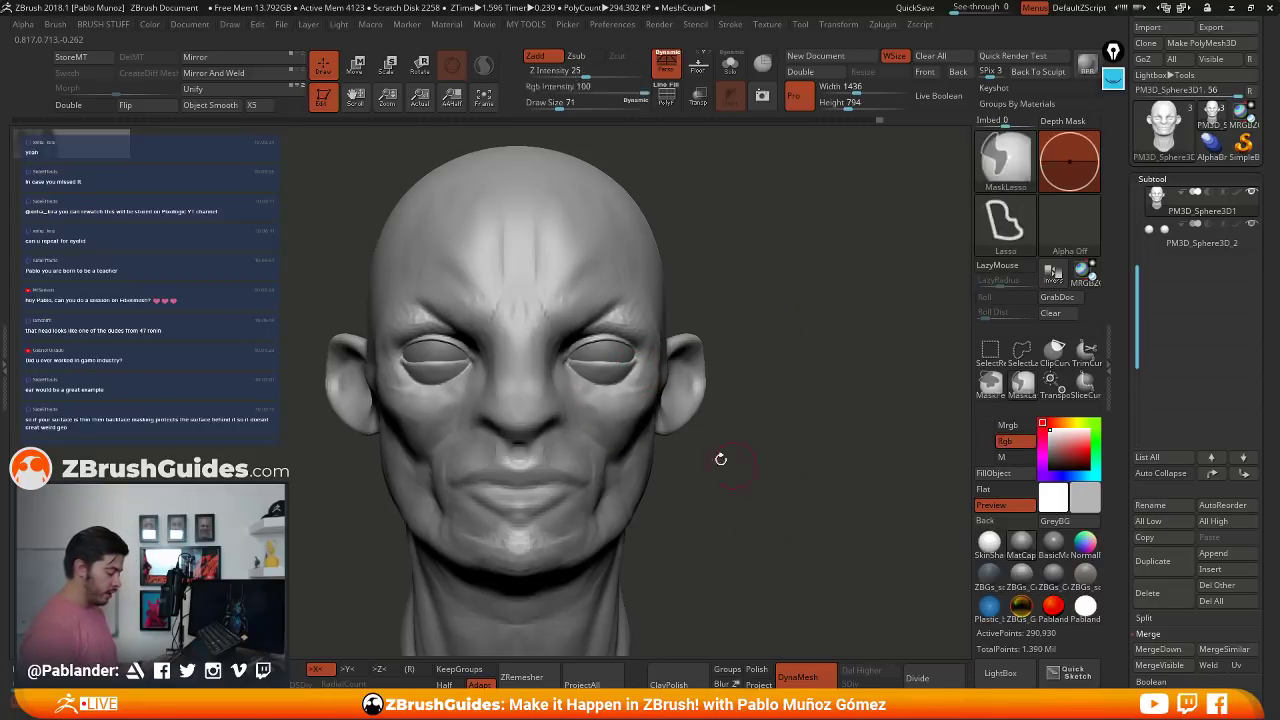
{"action": "mouse_move", "coordinate": [720, 457]}
{"action": "left_mouse_down"}
{"action": "mouse_move", "coordinate": [718, 440]}
{"action": "mouse_move", "coordinate": [670, 440]}
{"action": "left_mouse_up"}
{"action": "left_click_drag", "start_coordinate": [720, 457], "coordinate": [722, 500], "text": "alt"}
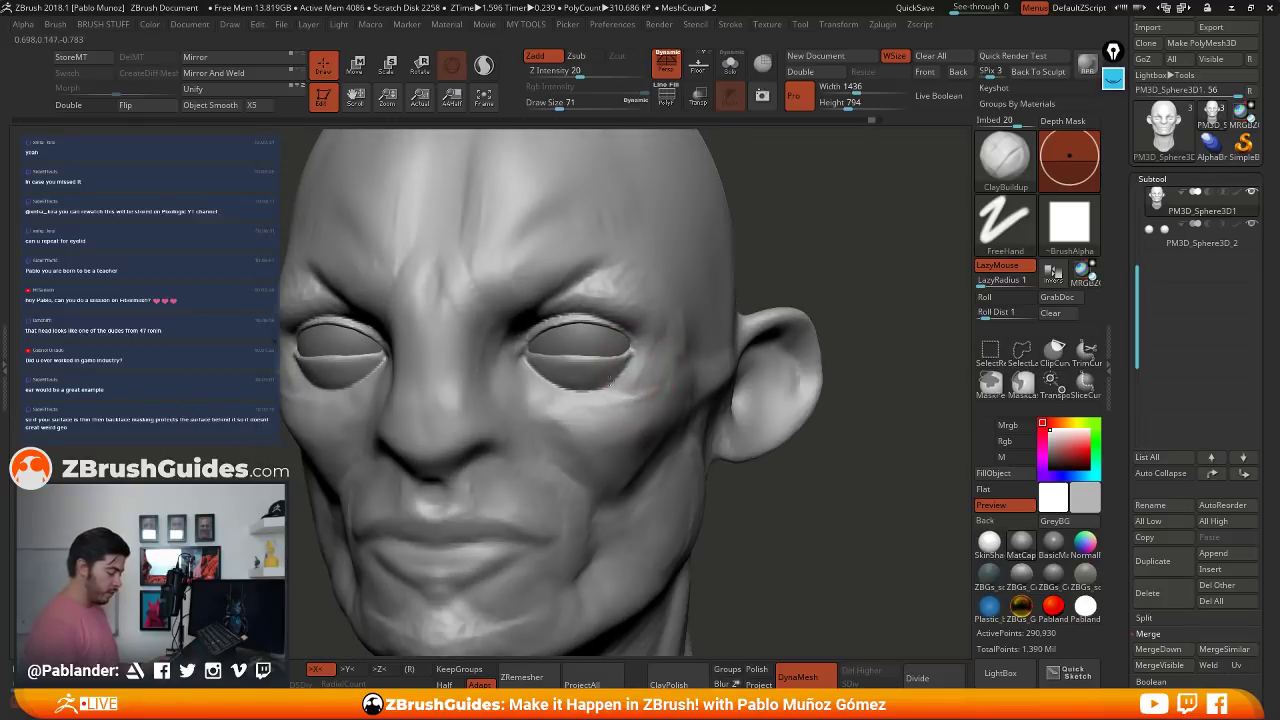
{"action": "mouse_move", "coordinate": [610, 382]}
{"action": "left_mouse_down"}
{"action": "mouse_move", "coordinate": [595, 389]}
{"action": "mouse_move", "coordinate": [623, 397]}
{"action": "mouse_move", "coordinate": [614, 409]}
{"action": "mouse_move", "coordinate": [562, 400]}
{"action": "mouse_move", "coordinate": [650, 366]}
{"action": "left_mouse_up"}
{"action": "left_click_drag", "start_coordinate": [745, 495], "coordinate": [703, 530]}
{"action": "mouse_move", "coordinate": [611, 400]}
{"action": "left_mouse_down"}
{"action": "mouse_move", "coordinate": [550, 397]}
{"action": "mouse_move", "coordinate": [589, 445]}
{"action": "left_mouse_up"}
{"action": "mouse_move", "coordinate": [553, 396]}
{"action": "left_mouse_down"}
{"action": "mouse_move", "coordinate": [598, 413]}
{"action": "mouse_move", "coordinate": [654, 392]}
{"action": "left_mouse_up"}
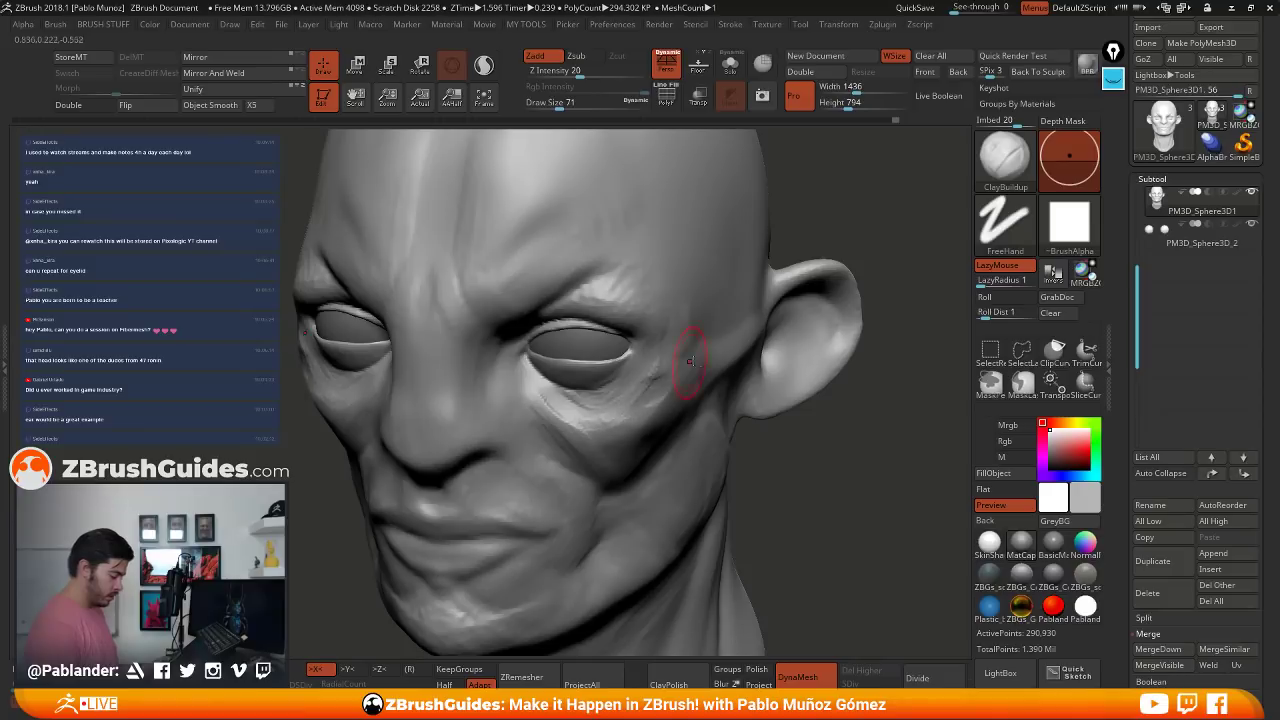
- Add ClayBuildup strokes around the outer eye corners and cheekbones to blend the lids into the temples
{"action": "mouse_move", "coordinate": [692, 358]}
{"action": "right_mouse_down"}
{"action": "mouse_move", "coordinate": [758, 364]}
{"action": "mouse_move", "coordinate": [703, 354]}
{"action": "right_mouse_up"}
{"action": "left_click_drag", "start_coordinate": [663, 381], "coordinate": [682, 396]}
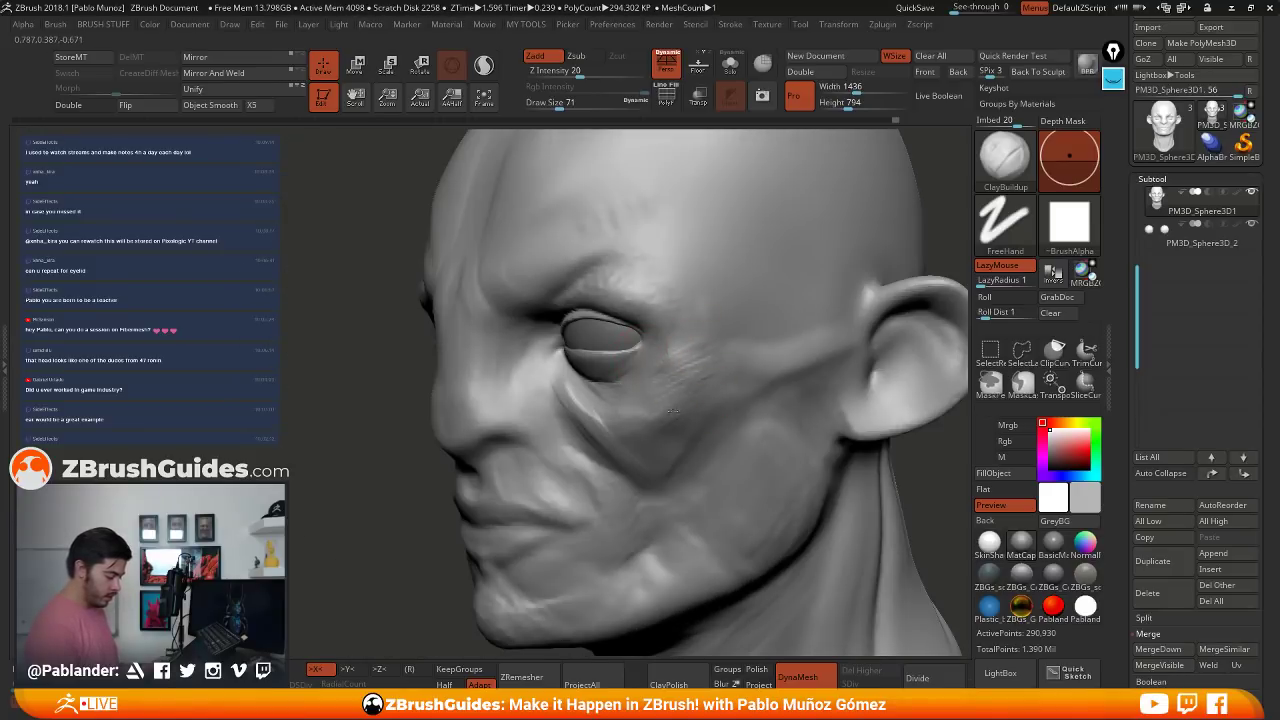
{"action": "right_click_drag", "start_coordinate": [704, 412], "coordinate": [671, 296]}
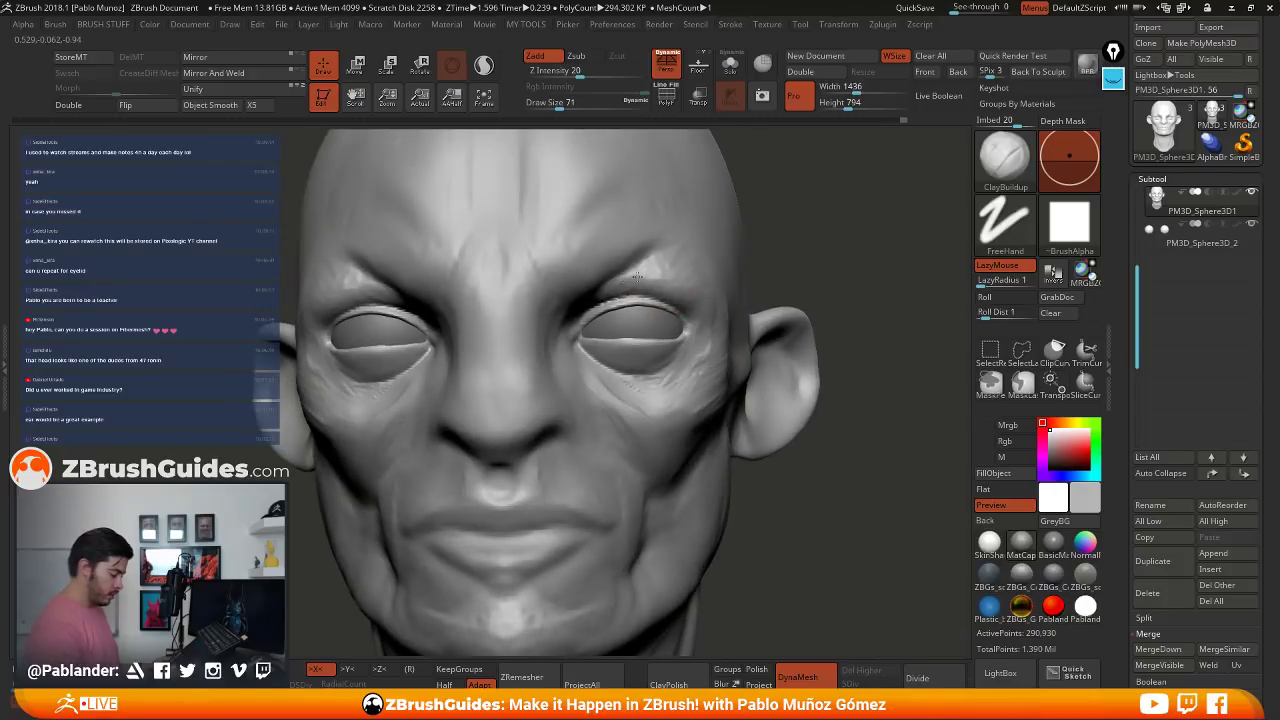
{"action": "right_click_drag", "start_coordinate": [561, 380], "coordinate": [474, 399]}
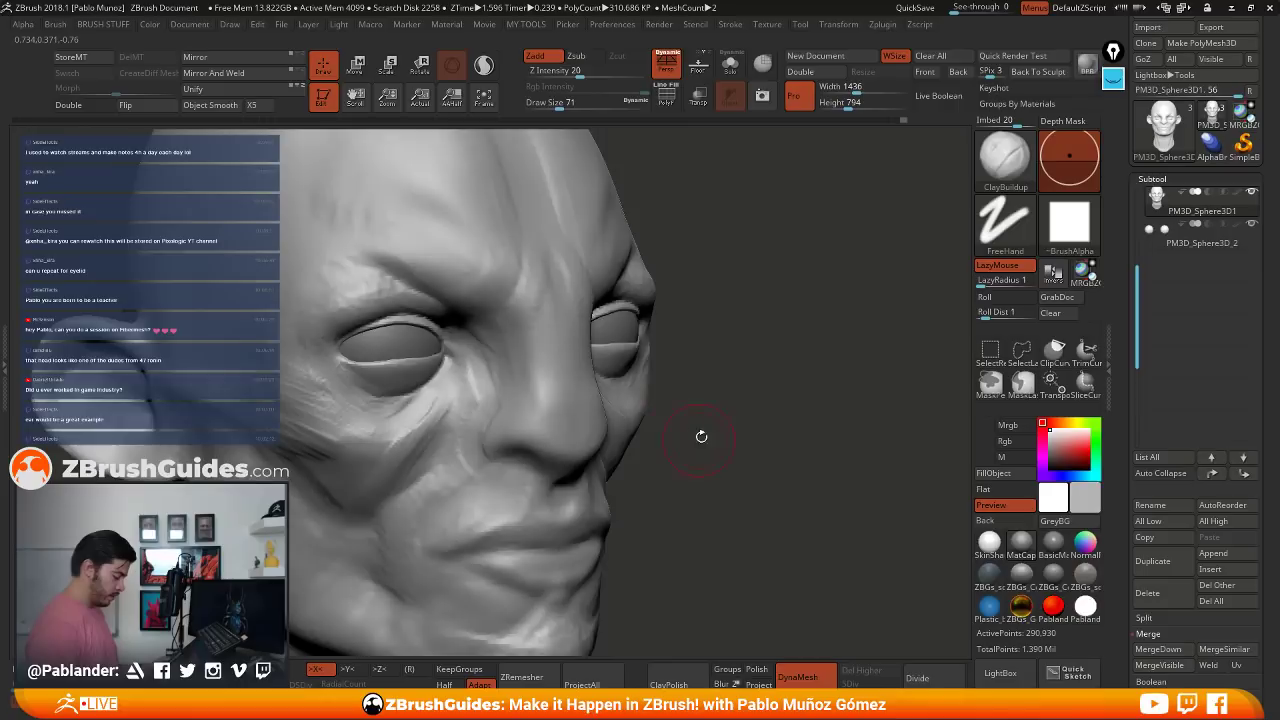
{"action": "left_click_drag", "start_coordinate": [700, 434], "coordinate": [497, 376]}
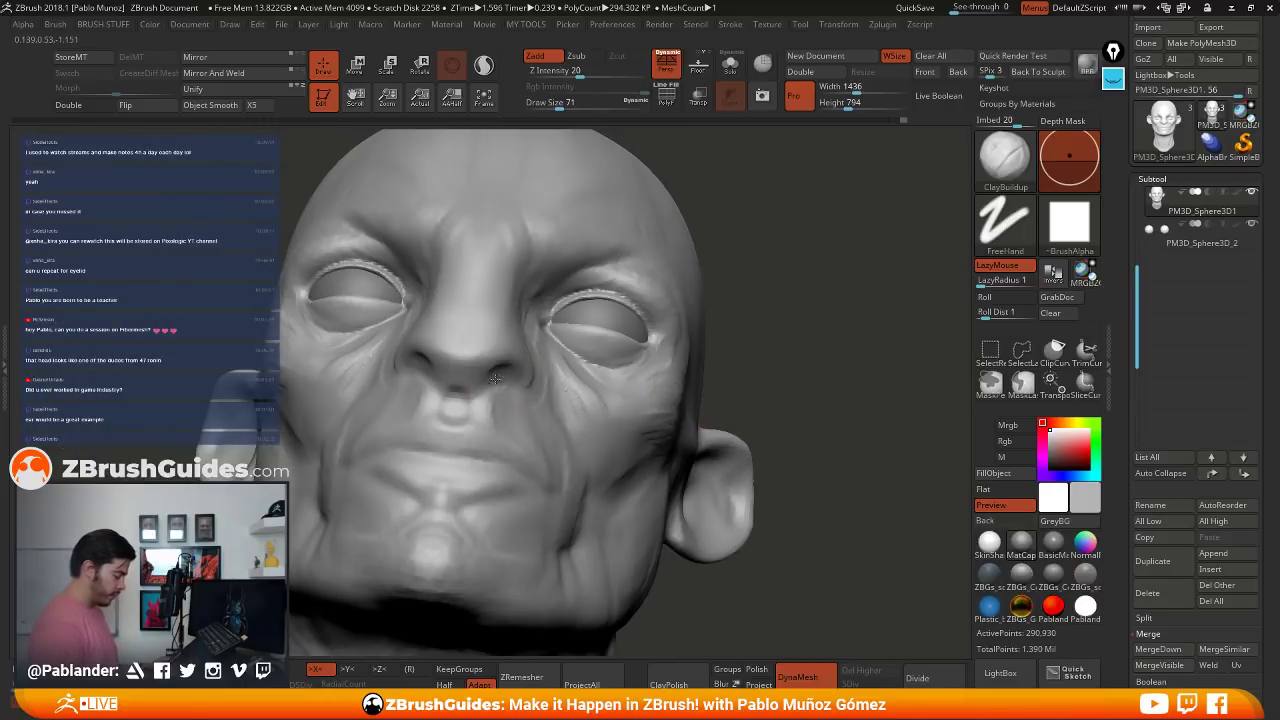
- Reduce the brush size to 41, deepen the nostrils and refine the lip area with ClayBuildup
{"action": "right_click_drag", "start_coordinate": [502, 377], "coordinate": [511, 379]}
{"action": "key", "text": "space"}
{"action": "left_click_drag", "start_coordinate": [509, 365], "coordinate": [493, 364]}
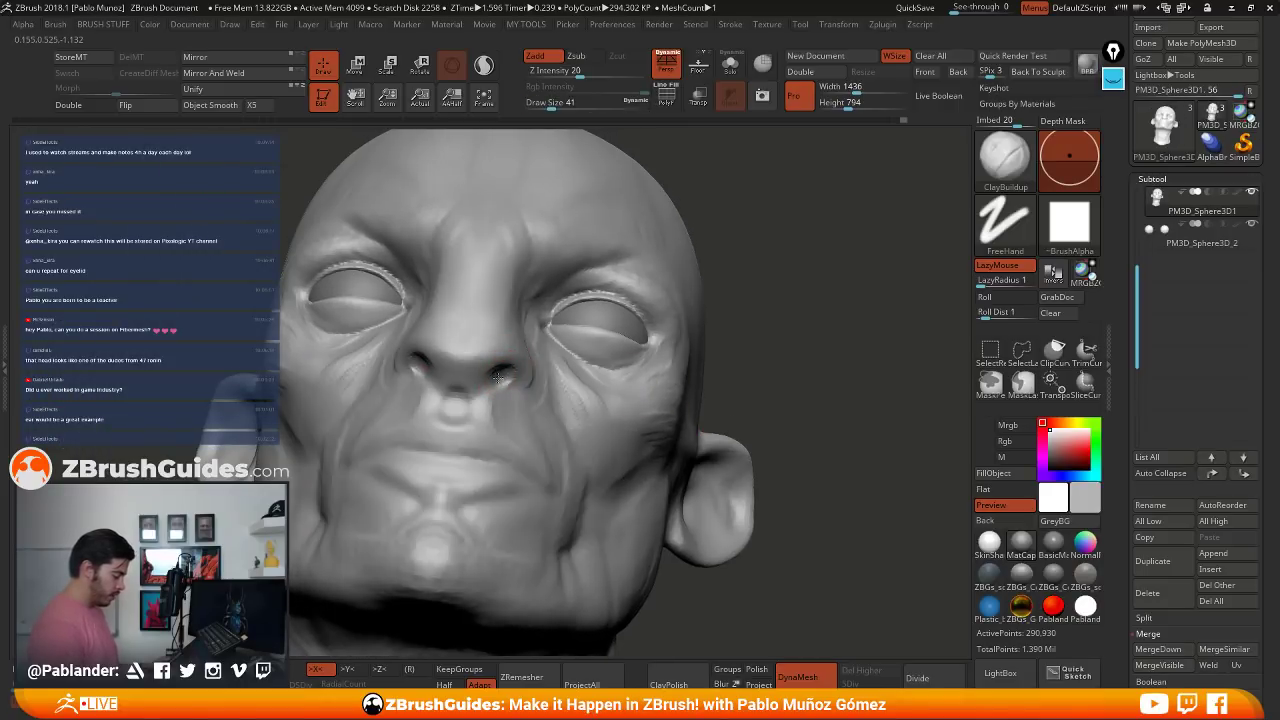
{"action": "right_click_drag", "start_coordinate": [586, 398], "coordinate": [537, 370]}
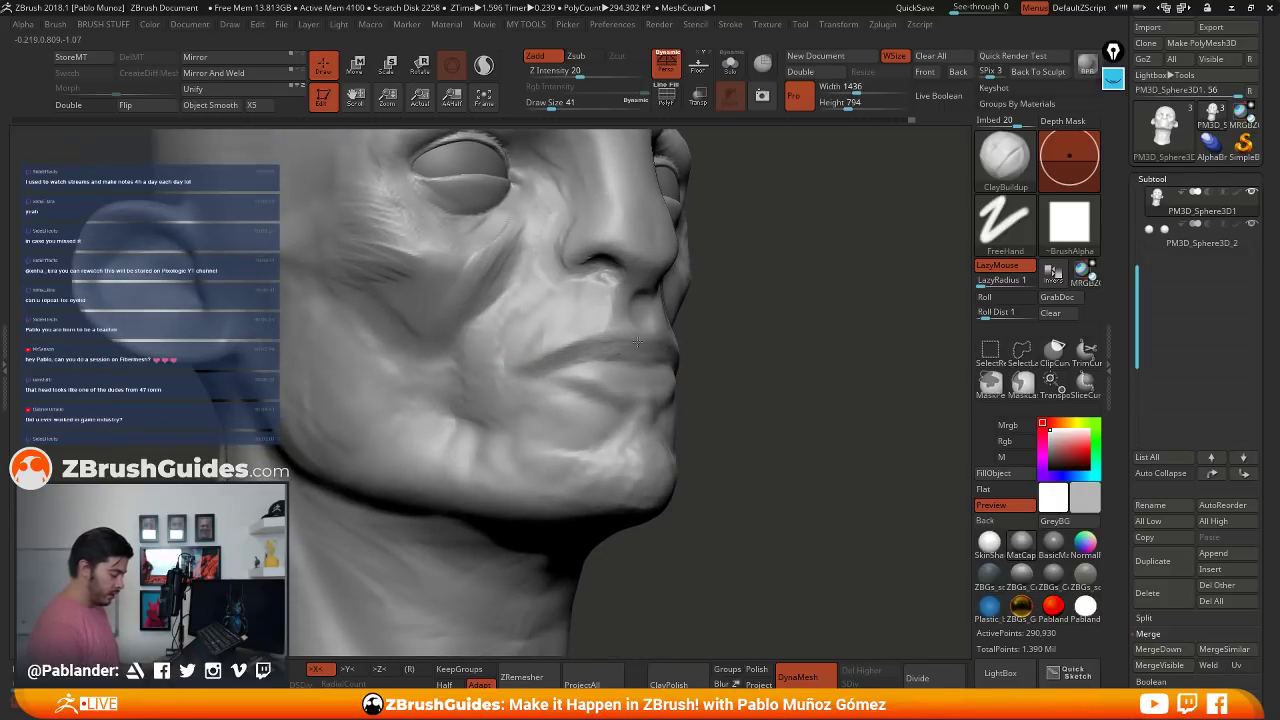
{"action": "right_click_drag", "start_coordinate": [790, 374], "coordinate": [716, 380]}
{"action": "mouse_move", "coordinate": [657, 386]}
{"action": "left_mouse_down"}
{"action": "mouse_move", "coordinate": [694, 378]}
{"action": "mouse_move", "coordinate": [652, 399]}
{"action": "left_mouse_up"}
{"action": "right_click_drag", "start_coordinate": [728, 416], "coordinate": [652, 362], "text": "ctrl"}
{"action": "right_click_drag", "start_coordinate": [652, 362], "coordinate": [674, 391], "text": "shift"}
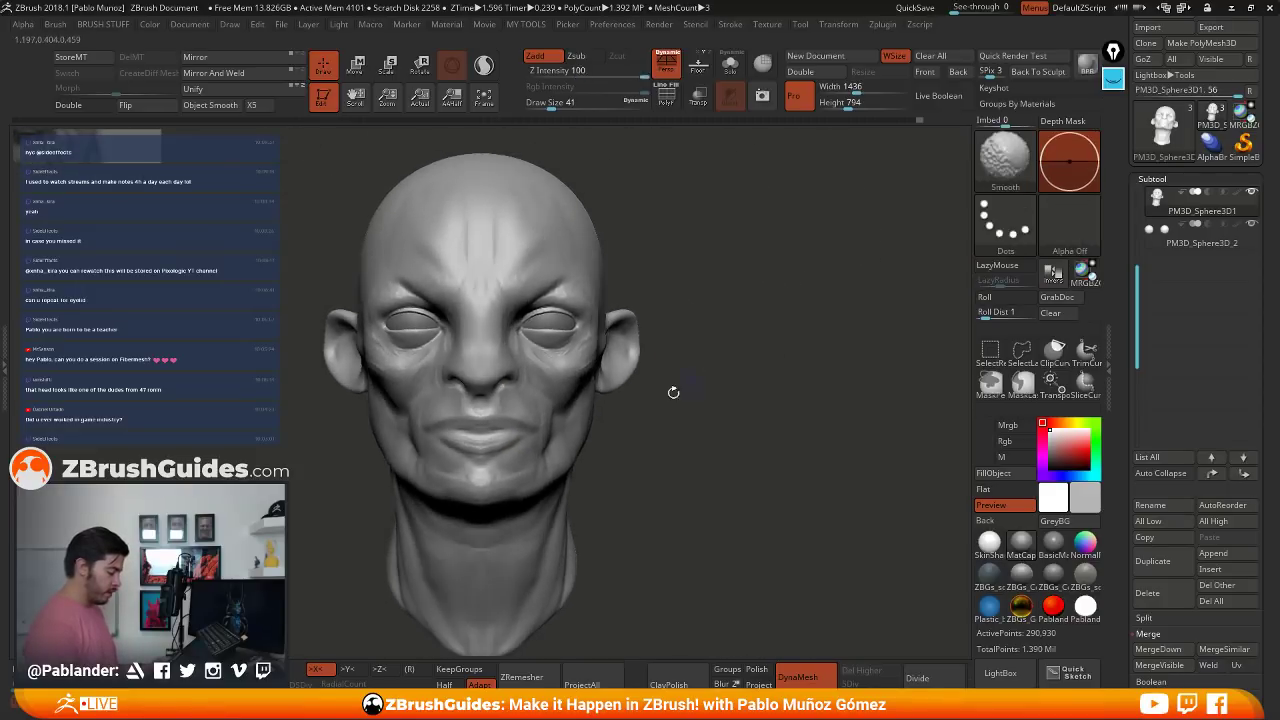
- Cut the line between the lips with DamStandard and work on the folds running from the nose to the mouth
{"action": "right_click_drag", "start_coordinate": [617, 420], "coordinate": [606, 352], "text": "ctrl"}
{"action": "right_click_drag", "start_coordinate": [606, 352], "coordinate": [745, 419], "text": "alt"}
{"action": "key", "text": "b"}
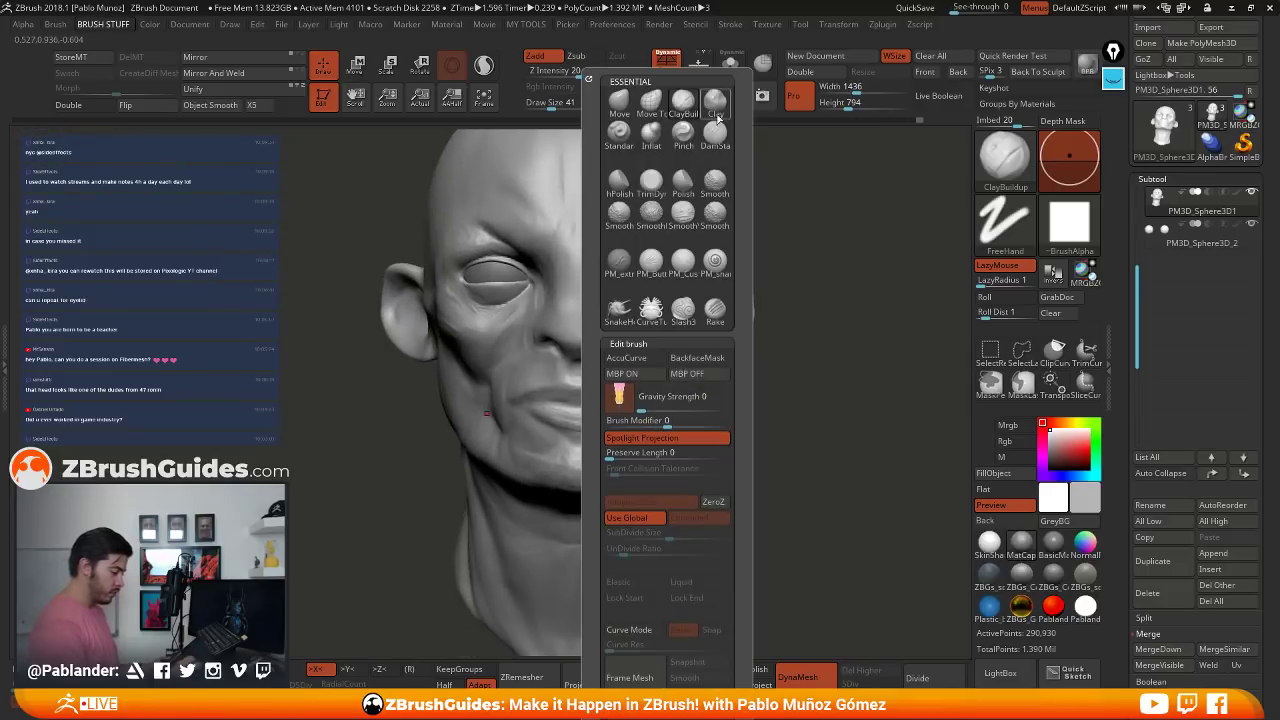
{"action": "key", "text": "d"}
{"action": "key", "text": "s"}
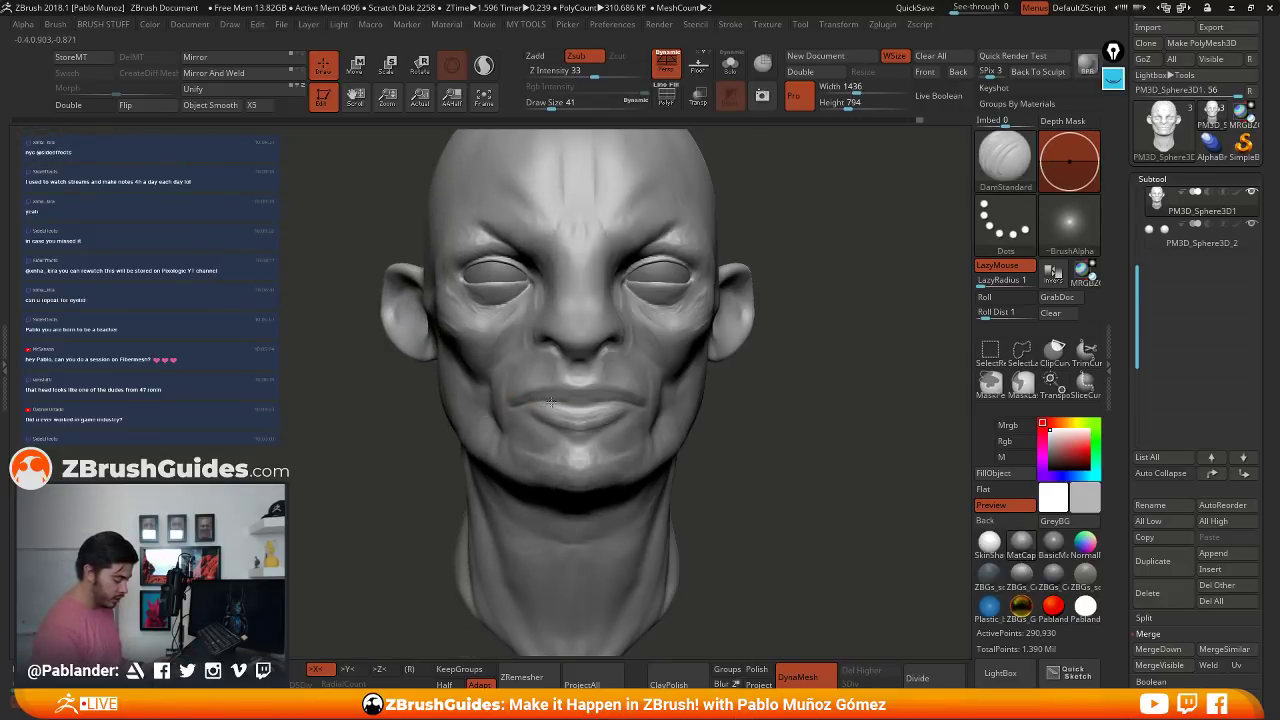
{"action": "left_click_drag", "start_coordinate": [571, 405], "coordinate": [577, 405]}
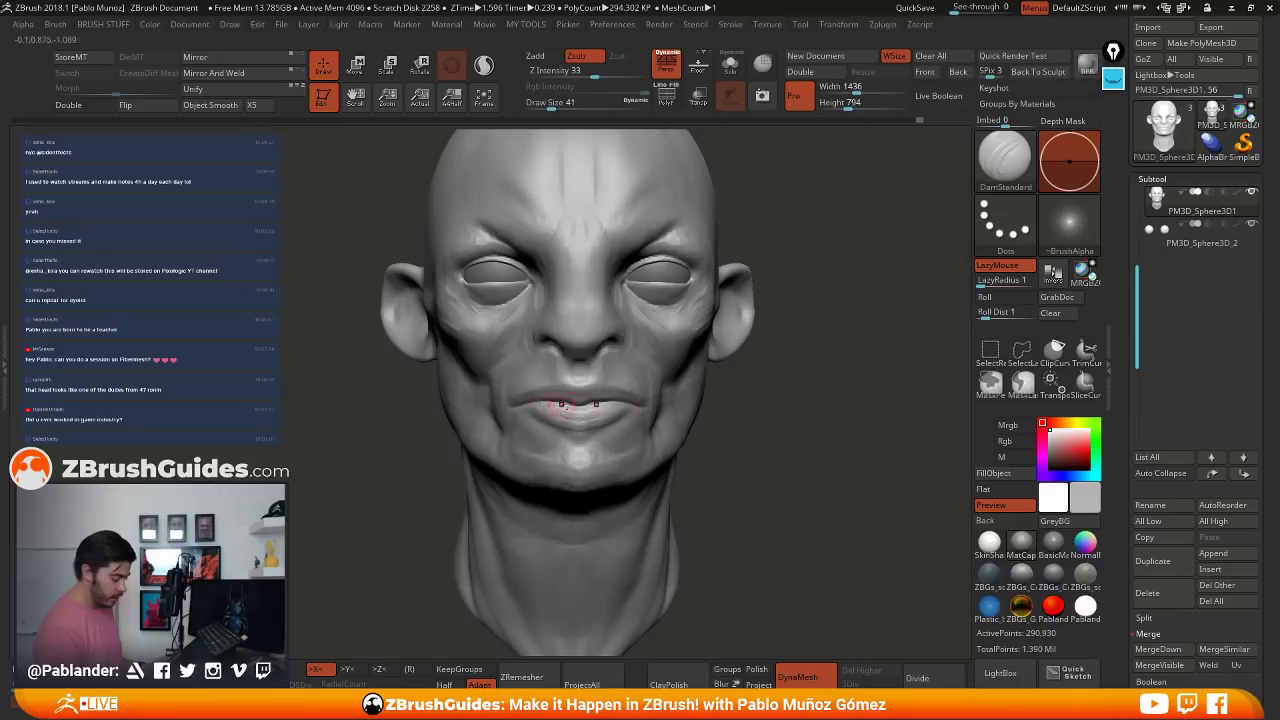
{"action": "mouse_move", "coordinate": [745, 424]}
{"action": "left_mouse_down"}
{"action": "mouse_move", "coordinate": [644, 406]}
{"action": "mouse_move", "coordinate": [640, 340]}
{"action": "left_mouse_up"}
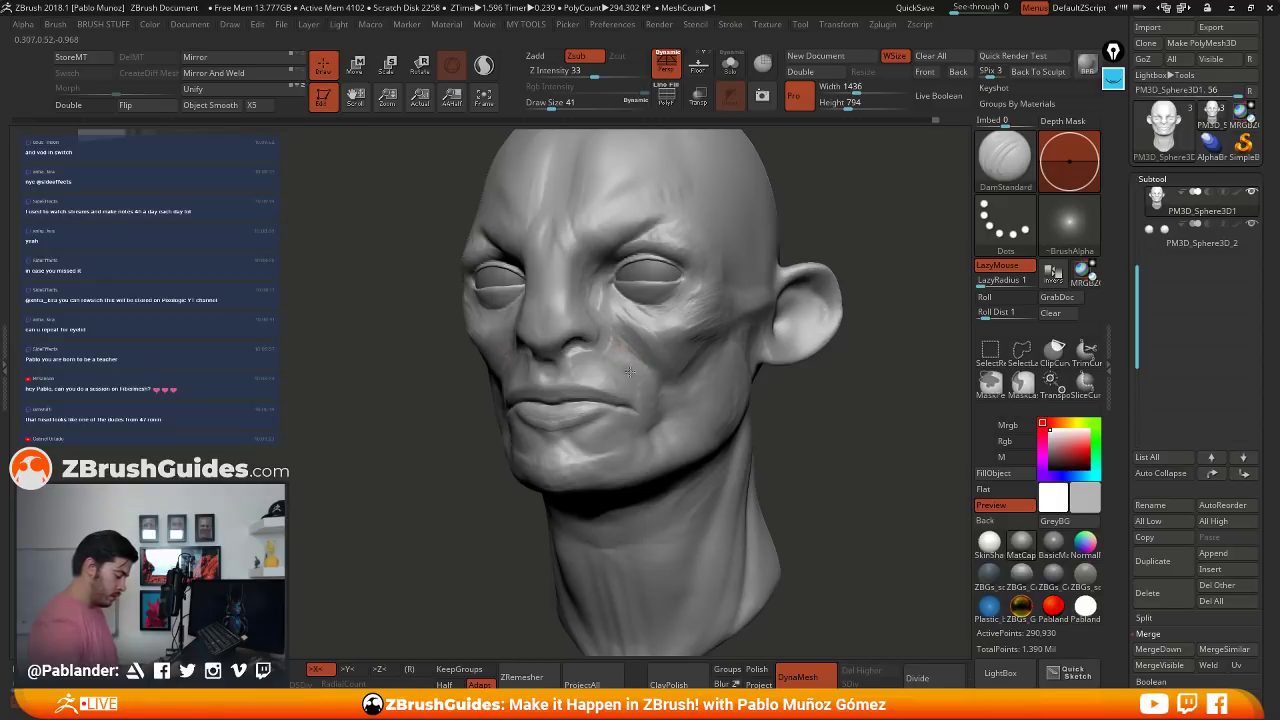
{"action": "right_click_drag", "start_coordinate": [627, 367], "coordinate": [728, 368]}
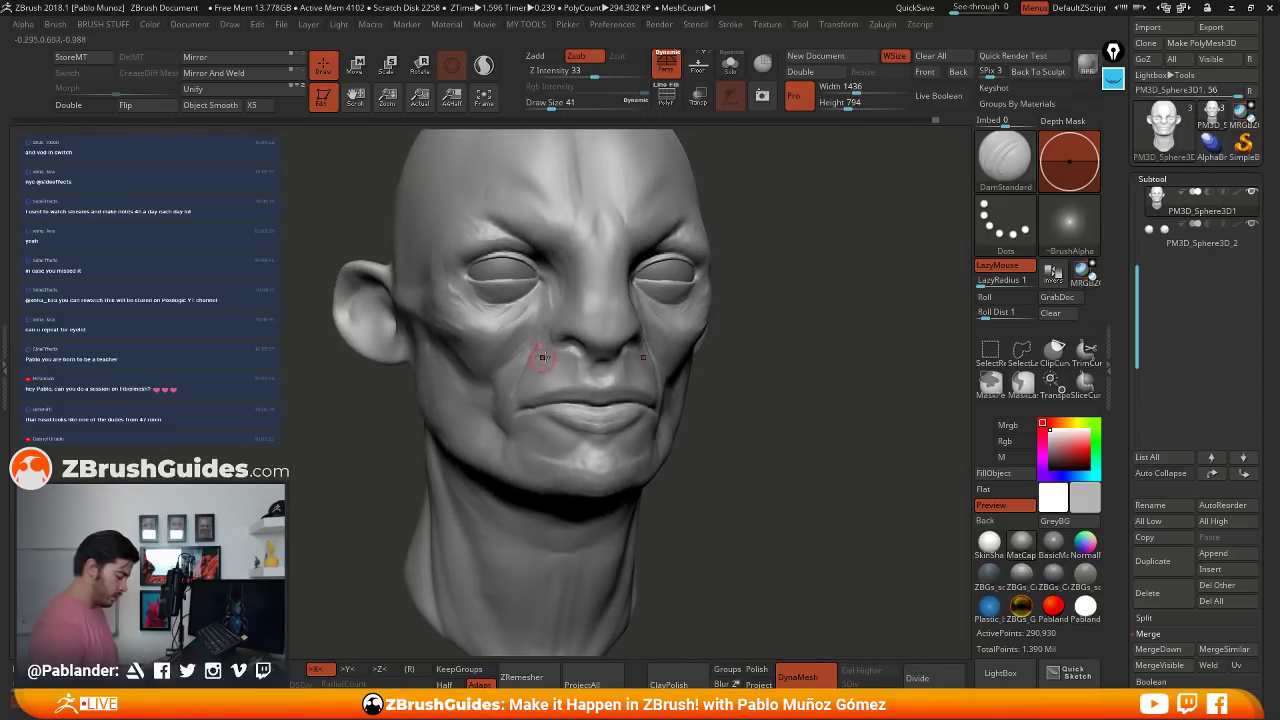
- Carve the nasolabial folds from the nostrils toward the mouth corners with DamStandard at draw size 41, softening the strokes with smoothing
{"action": "right_click_drag", "start_coordinate": [543, 357], "coordinate": [575, 345]}
{"action": "left_click_drag", "start_coordinate": [546, 336], "coordinate": [675, 360]}
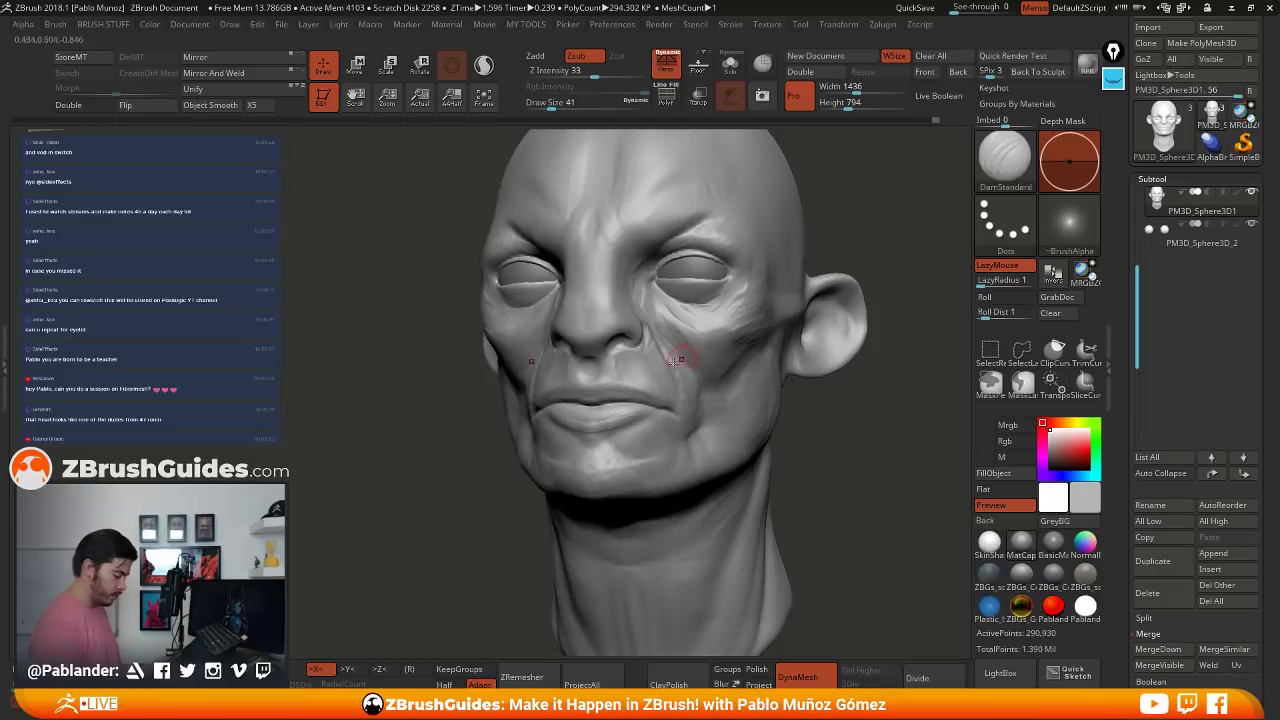
{"action": "mouse_move", "coordinate": [616, 352]}
{"action": "right_mouse_down", "text": "ctrl"}
{"action": "mouse_move", "coordinate": [662, 372]}
{"action": "mouse_move", "coordinate": [636, 330]}
{"action": "right_mouse_up", "text": "ctrl"}
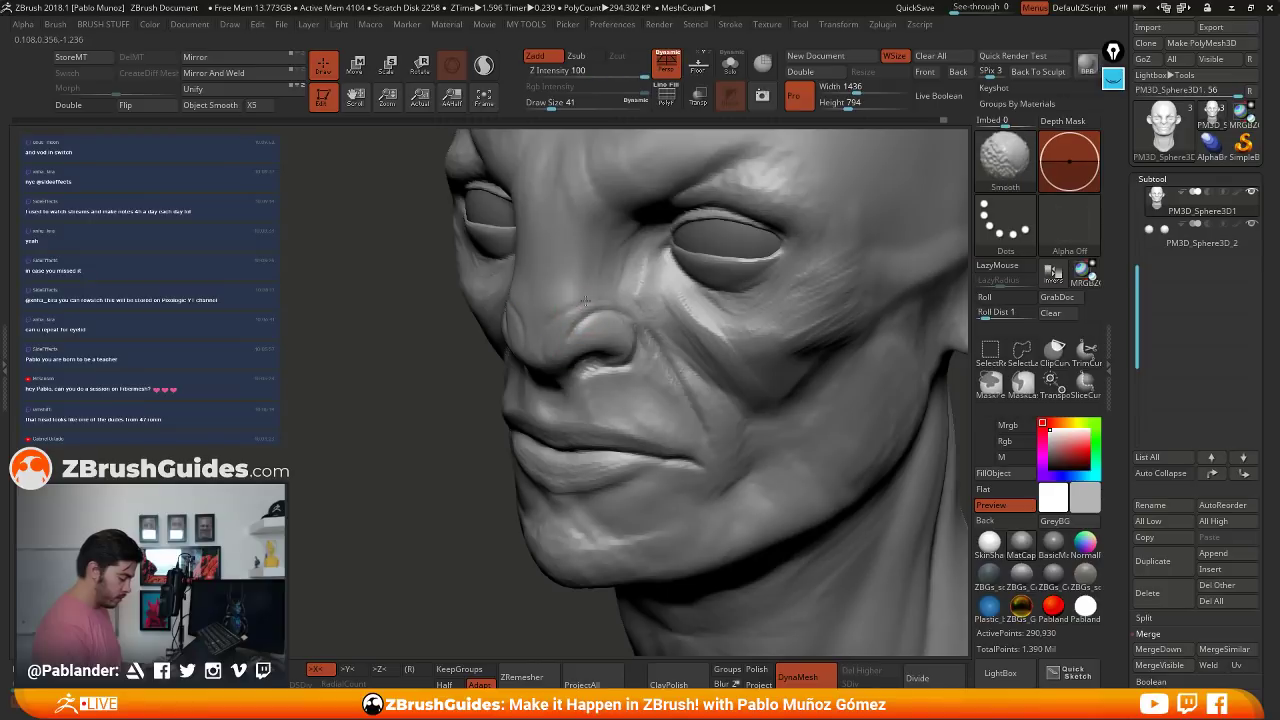
{"action": "right_click_drag", "start_coordinate": [612, 293], "coordinate": [692, 291]}
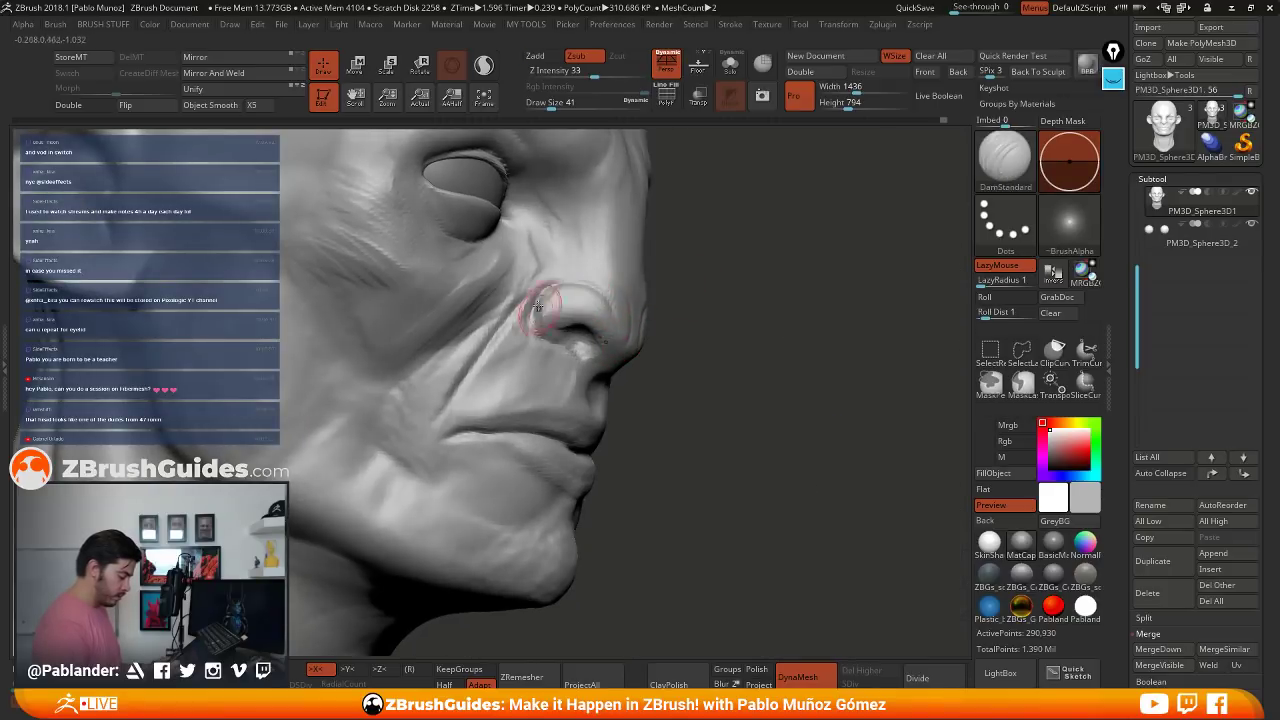
{"action": "right_click_drag", "start_coordinate": [540, 309], "coordinate": [490, 322]}
{"action": "mouse_move", "coordinate": [555, 347]}
{"action": "left_mouse_down", "text": "shift"}
{"action": "mouse_move", "coordinate": [515, 345]}
{"action": "mouse_move", "coordinate": [484, 376]}
{"action": "left_mouse_up", "text": "shift"}
{"action": "mouse_move", "coordinate": [677, 255]}
{"action": "right_mouse_down", "text": "alt"}
{"action": "mouse_move", "coordinate": [648, 320]}
{"action": "mouse_move", "coordinate": [657, 337]}
{"action": "mouse_move", "coordinate": [645, 345]}
{"action": "mouse_move", "coordinate": [636, 330]}
{"action": "right_mouse_up", "text": "alt"}
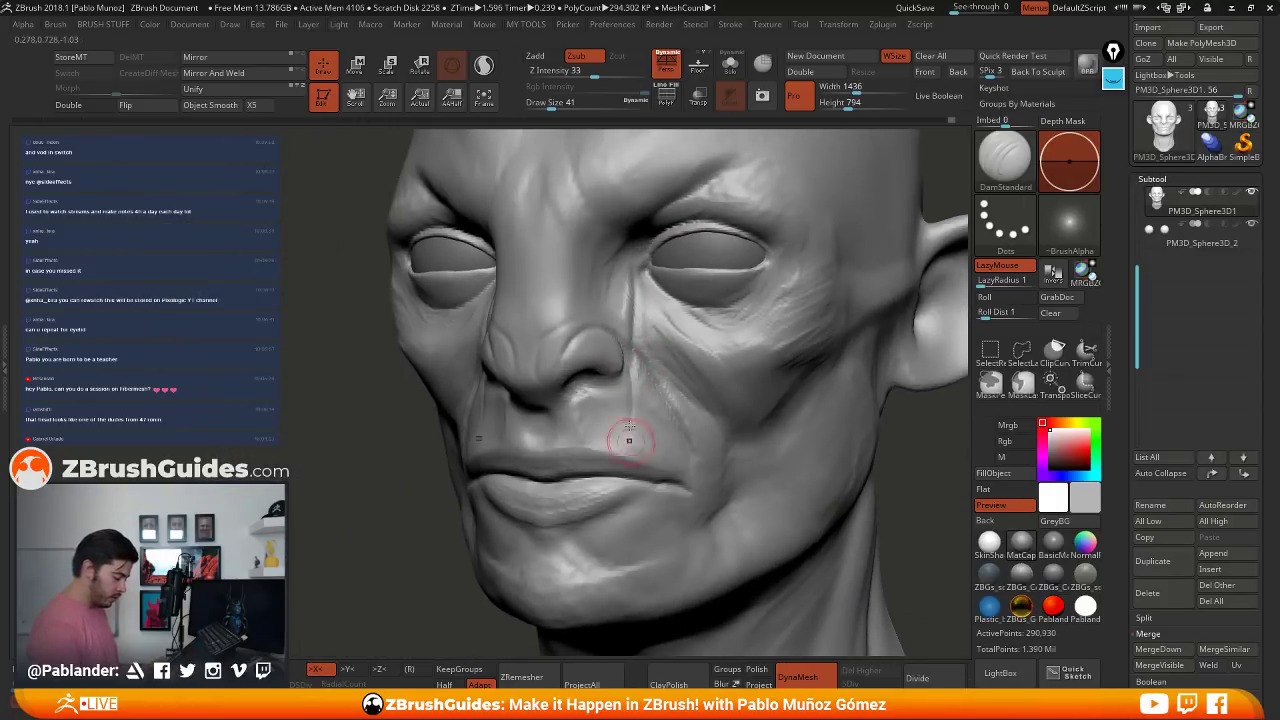
- Carve creases from the inner eye corners past the nostrils and diagonally down the cheeks, smoothing around them
{"action": "mouse_move", "coordinate": [634, 443]}
{"action": "right_mouse_down"}
{"action": "mouse_move", "coordinate": [657, 352]}
{"action": "mouse_move", "coordinate": [628, 320]}
{"action": "right_mouse_up"}
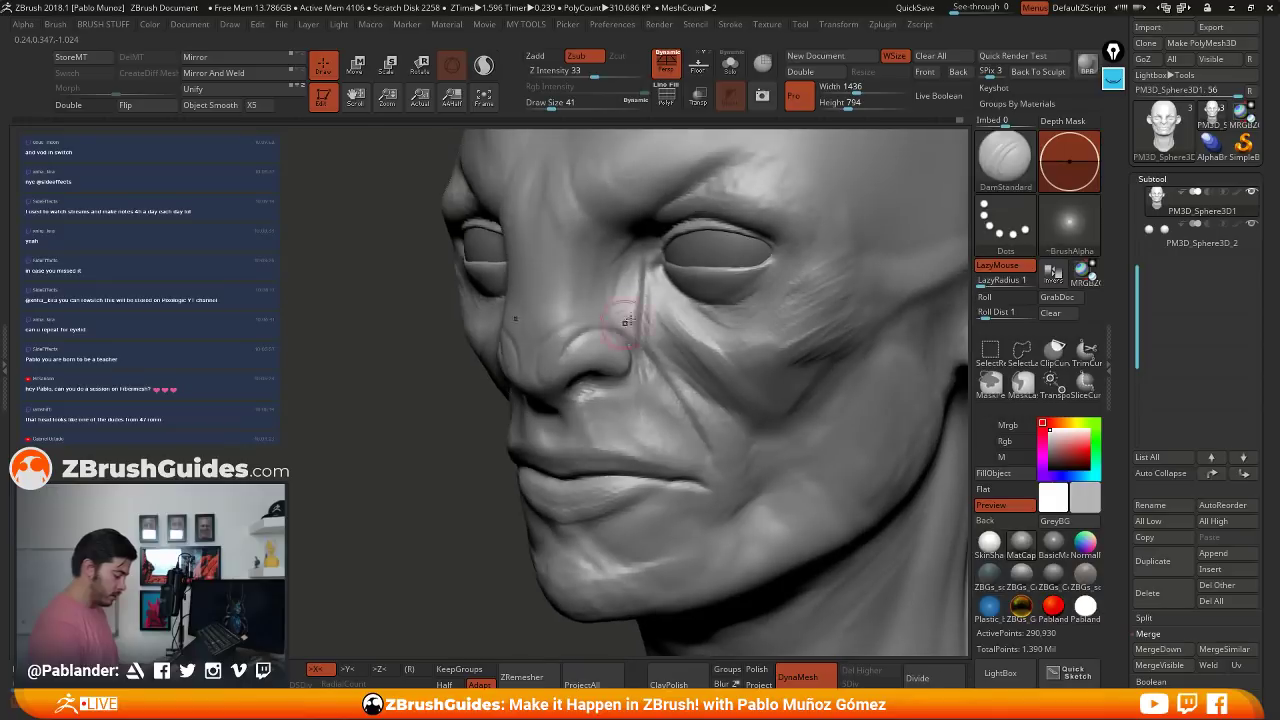
{"action": "mouse_move", "coordinate": [640, 318]}
{"action": "left_mouse_down", "text": "shift"}
{"action": "mouse_move", "coordinate": [640, 272]}
{"action": "mouse_move", "coordinate": [651, 366]}
{"action": "left_mouse_up", "text": "shift"}
{"action": "right_click_drag", "start_coordinate": [651, 366], "coordinate": [634, 371]}
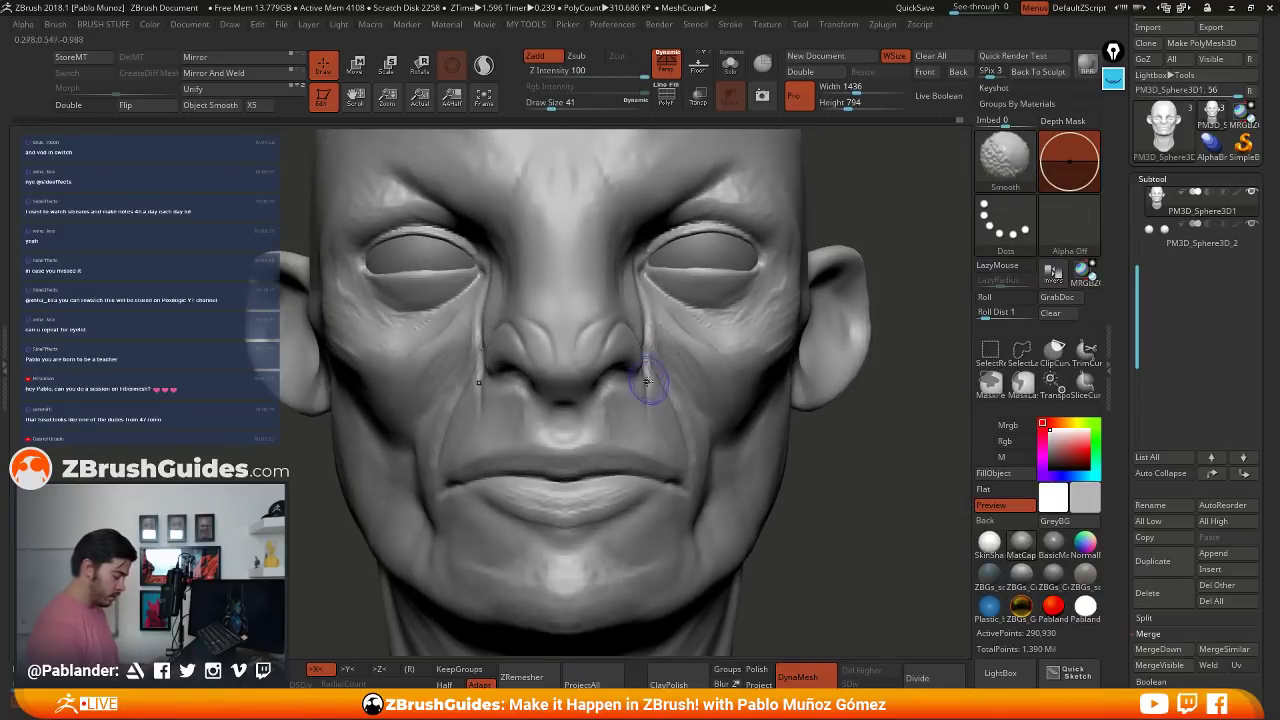
{"action": "right_click_drag", "start_coordinate": [649, 414], "coordinate": [586, 349]}
{"action": "right_click_drag", "start_coordinate": [503, 308], "coordinate": [585, 300]}
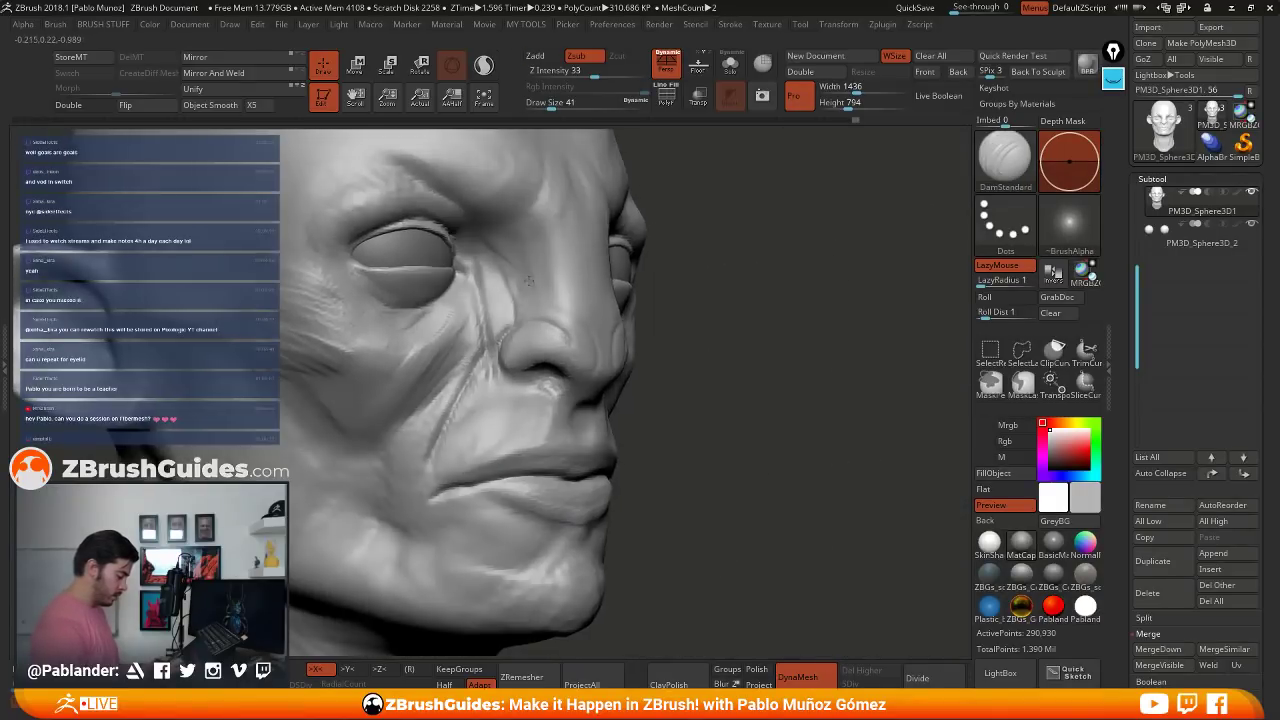
{"action": "left_click_drag", "start_coordinate": [488, 298], "coordinate": [372, 470], "text": "shift"}
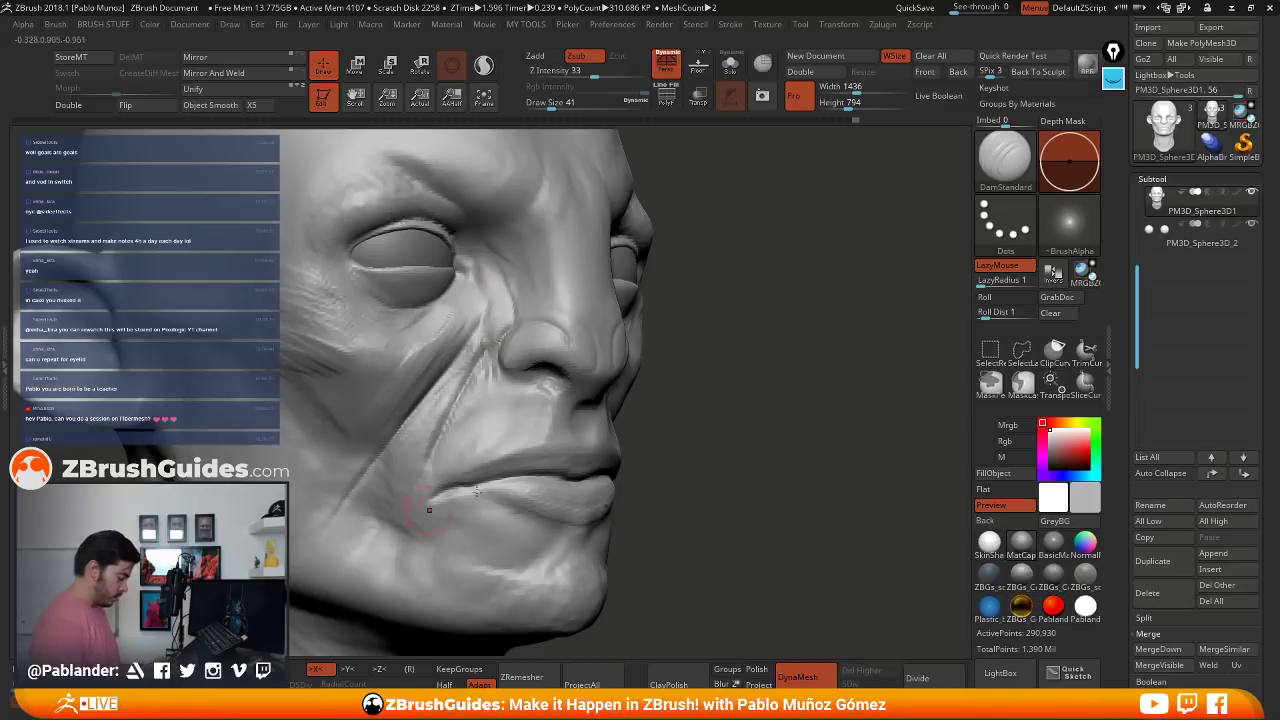
- Set the DamStandard draw size to 87 and carve folds below the mouth corners beside the chin
{"action": "mouse_move", "coordinate": [700, 450]}
{"action": "right_mouse_down", "text": "ctrl"}
{"action": "mouse_move", "coordinate": [726, 408]}
{"action": "mouse_move", "coordinate": [655, 415]}
{"action": "right_mouse_up", "text": "ctrl"}
{"action": "key", "text": "space"}
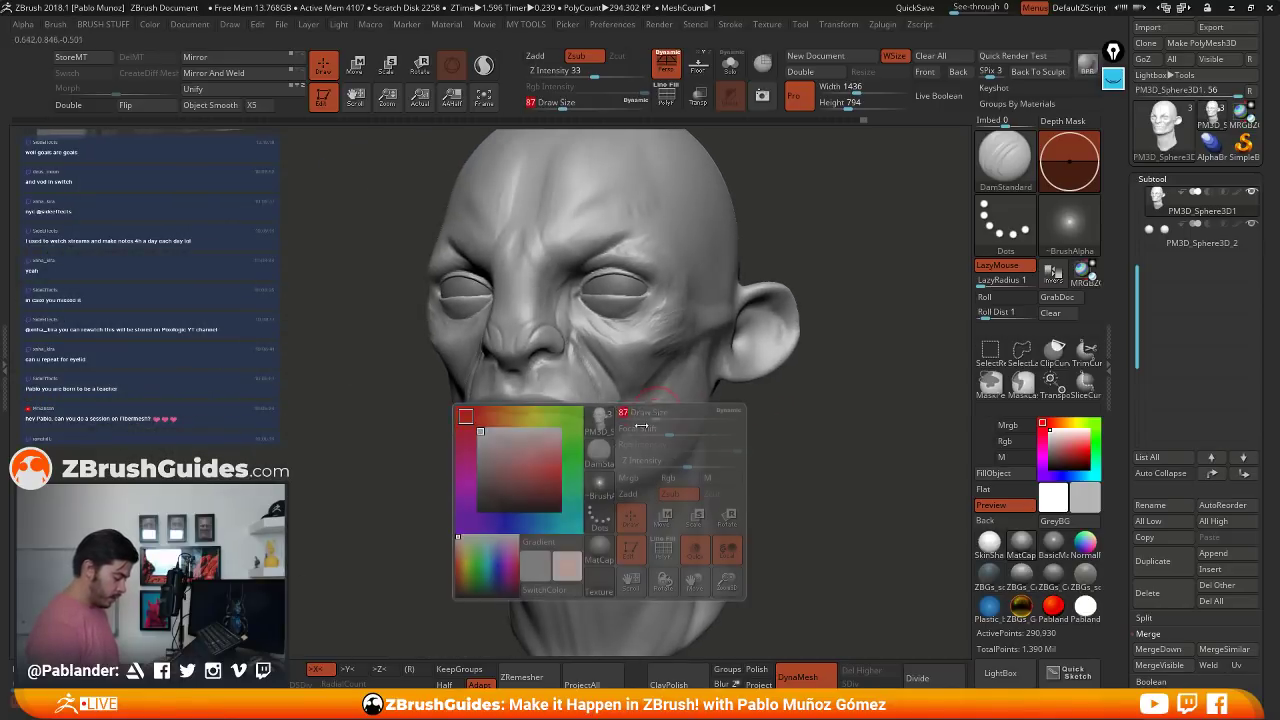
{"action": "left_click_drag", "start_coordinate": [643, 413], "coordinate": [650, 413]}
{"action": "mouse_move", "coordinate": [541, 457]}
{"action": "left_mouse_down"}
{"action": "mouse_move", "coordinate": [564, 466]}
{"action": "mouse_move", "coordinate": [543, 442]}
{"action": "mouse_move", "coordinate": [560, 438]}
{"action": "left_mouse_up"}
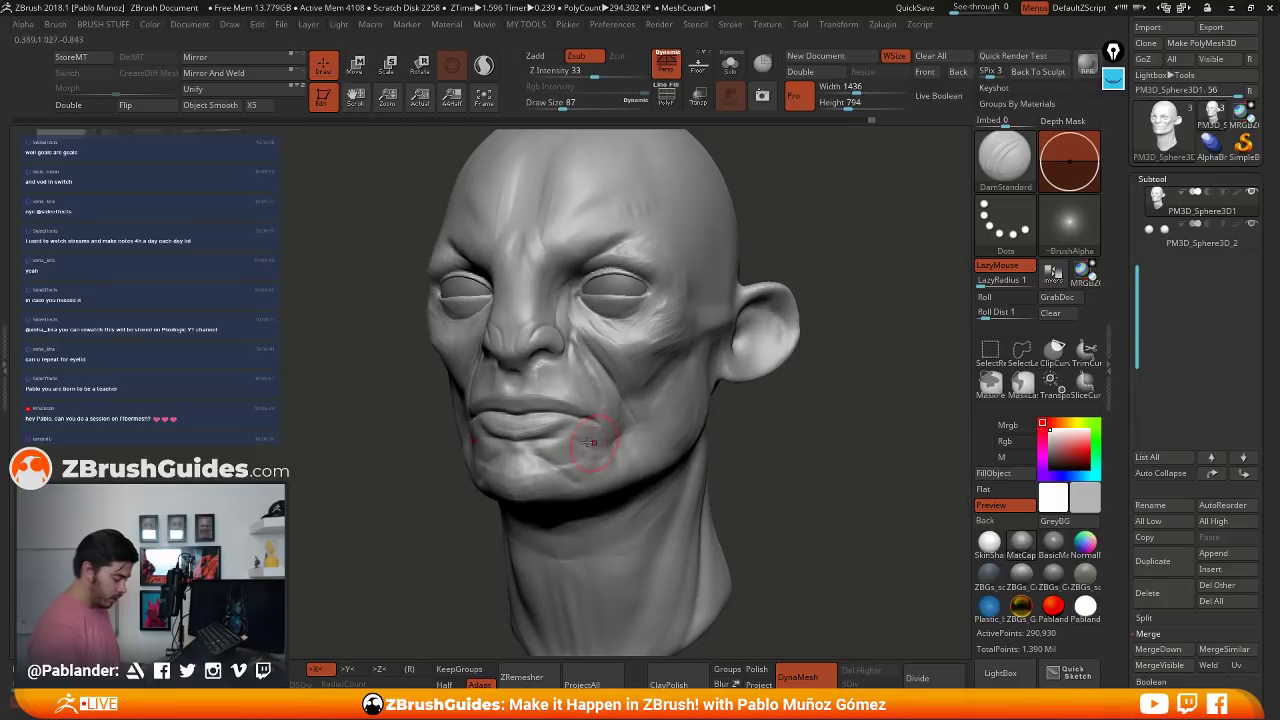
- Carve broader creases across the cheeks and down to the jawline with DamStandard at draw size 87
{"action": "right_click_drag", "start_coordinate": [699, 380], "coordinate": [731, 340]}
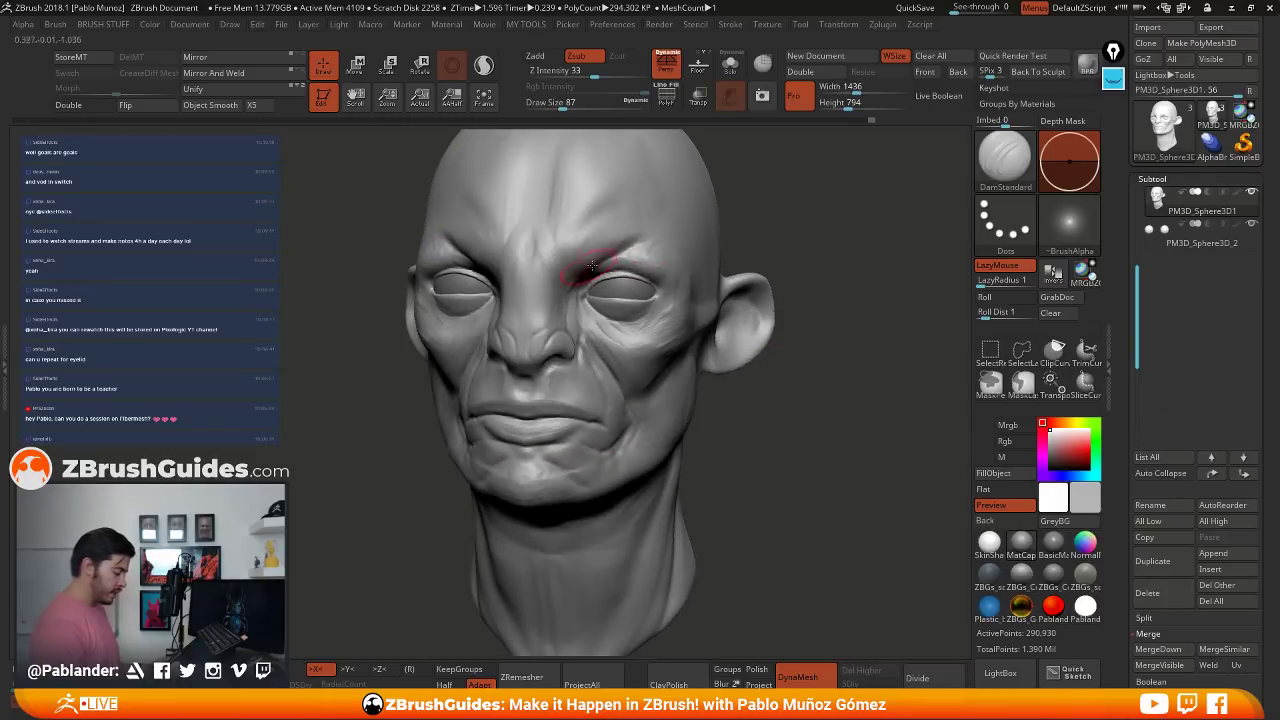
{"action": "right_click_drag", "start_coordinate": [594, 278], "coordinate": [480, 272]}
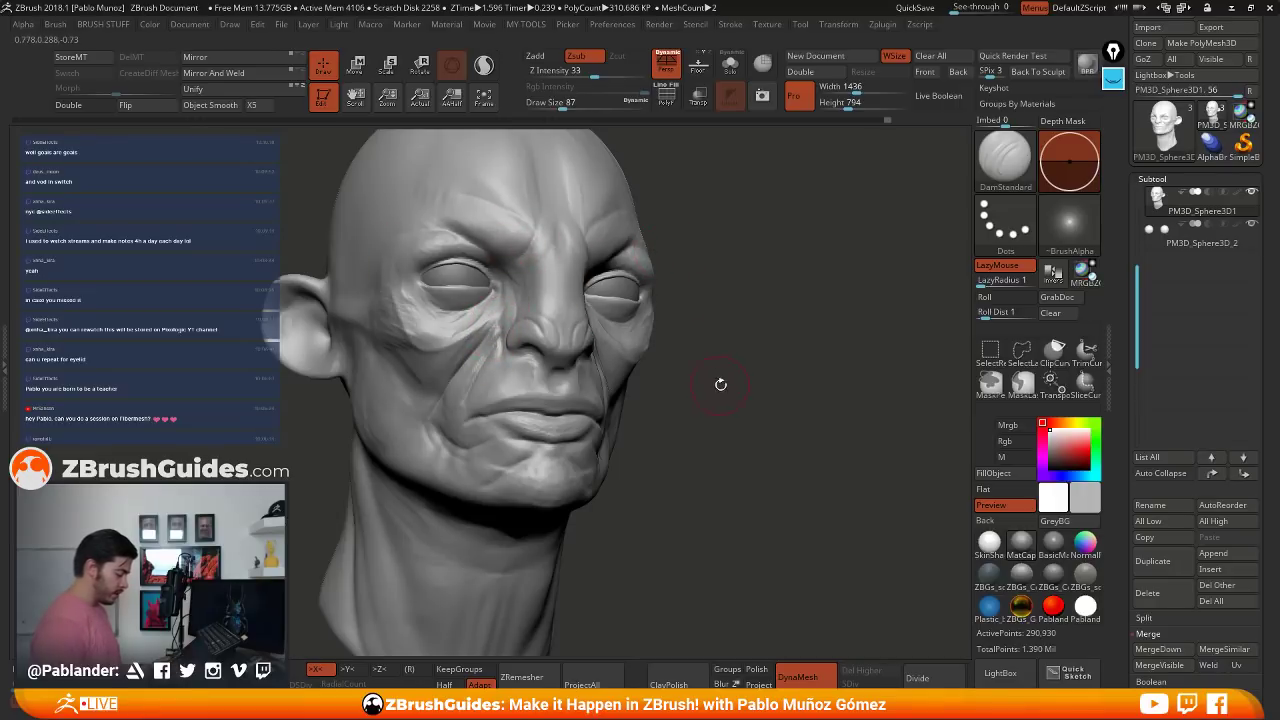
{"action": "left_click_drag", "start_coordinate": [720, 383], "coordinate": [612, 330]}
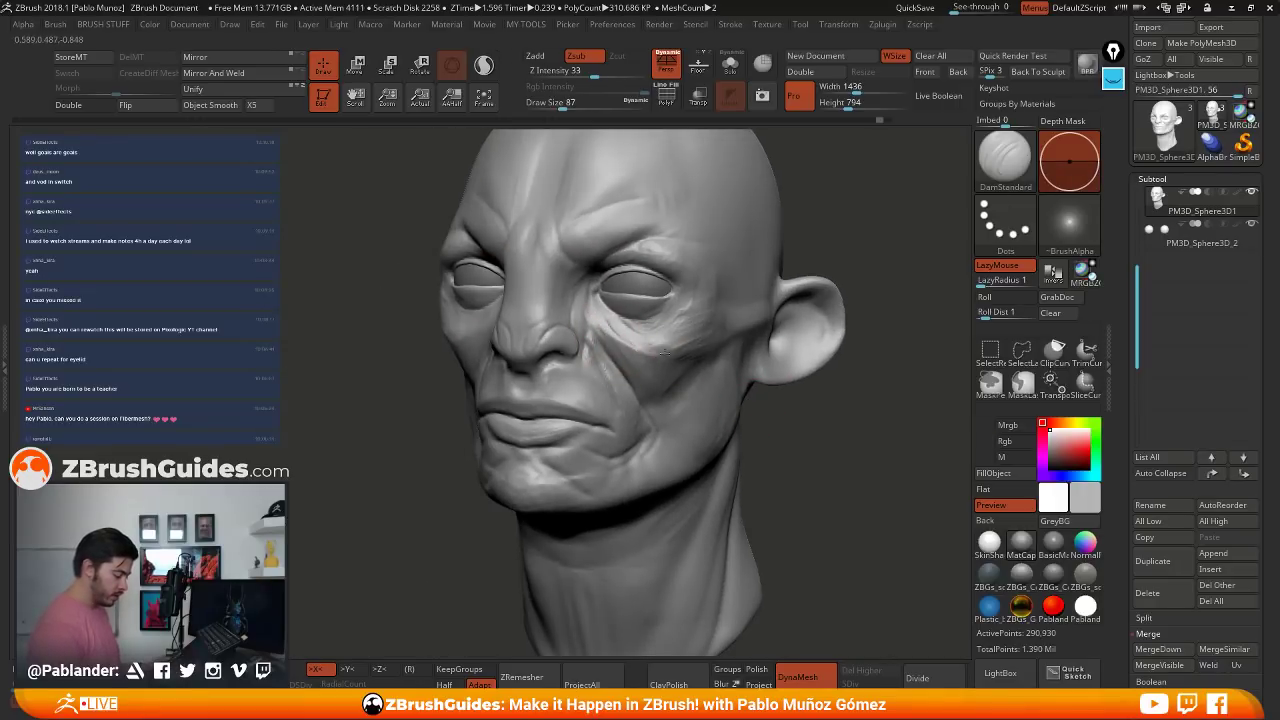
{"action": "left_click_drag", "start_coordinate": [754, 395], "coordinate": [670, 372]}
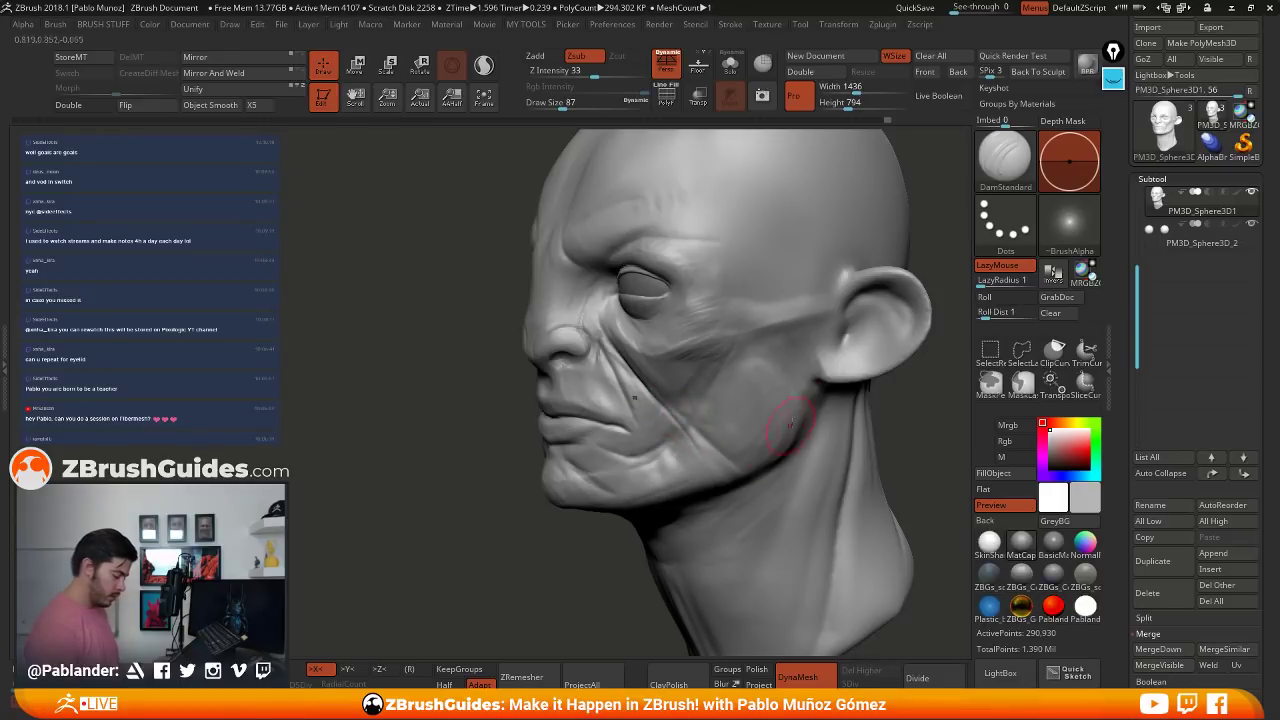
{"action": "left_click_drag", "start_coordinate": [800, 355], "coordinate": [716, 402]}
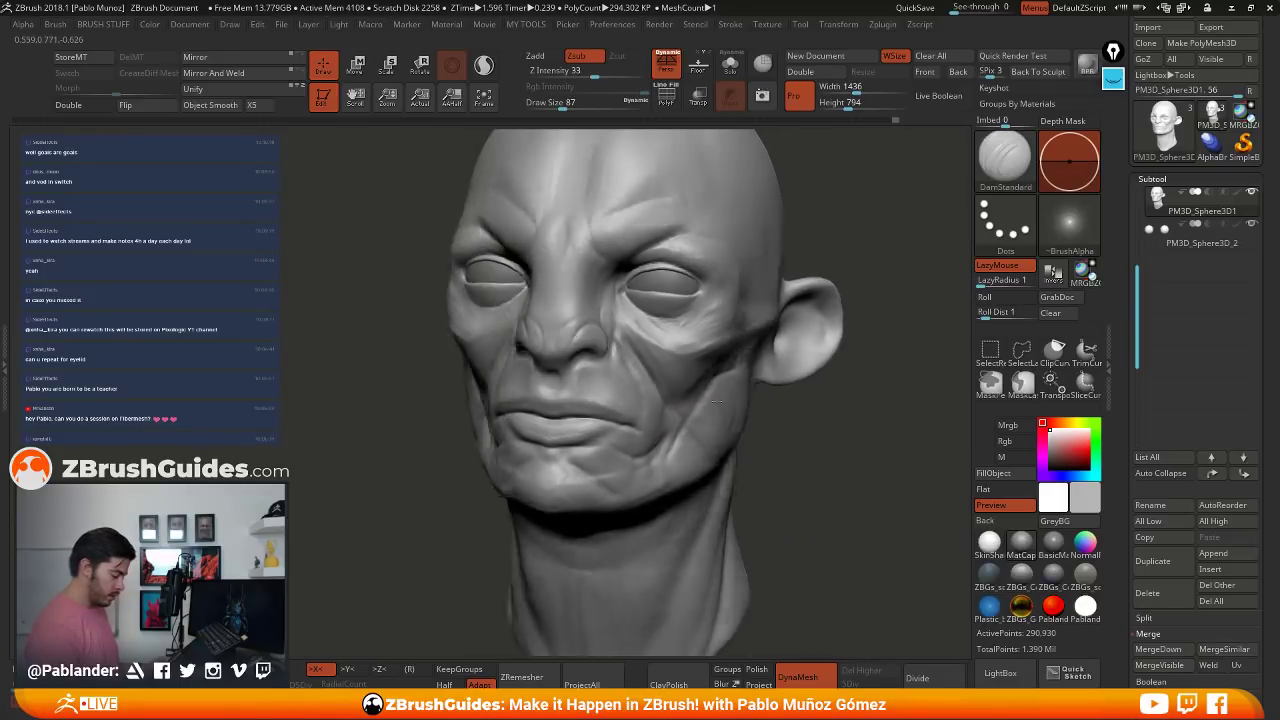
{"action": "mouse_move", "coordinate": [716, 402]}
{"action": "right_mouse_down"}
{"action": "mouse_move", "coordinate": [634, 424]}
{"action": "mouse_move", "coordinate": [820, 417]}
{"action": "mouse_move", "coordinate": [723, 391]}
{"action": "right_mouse_up"}
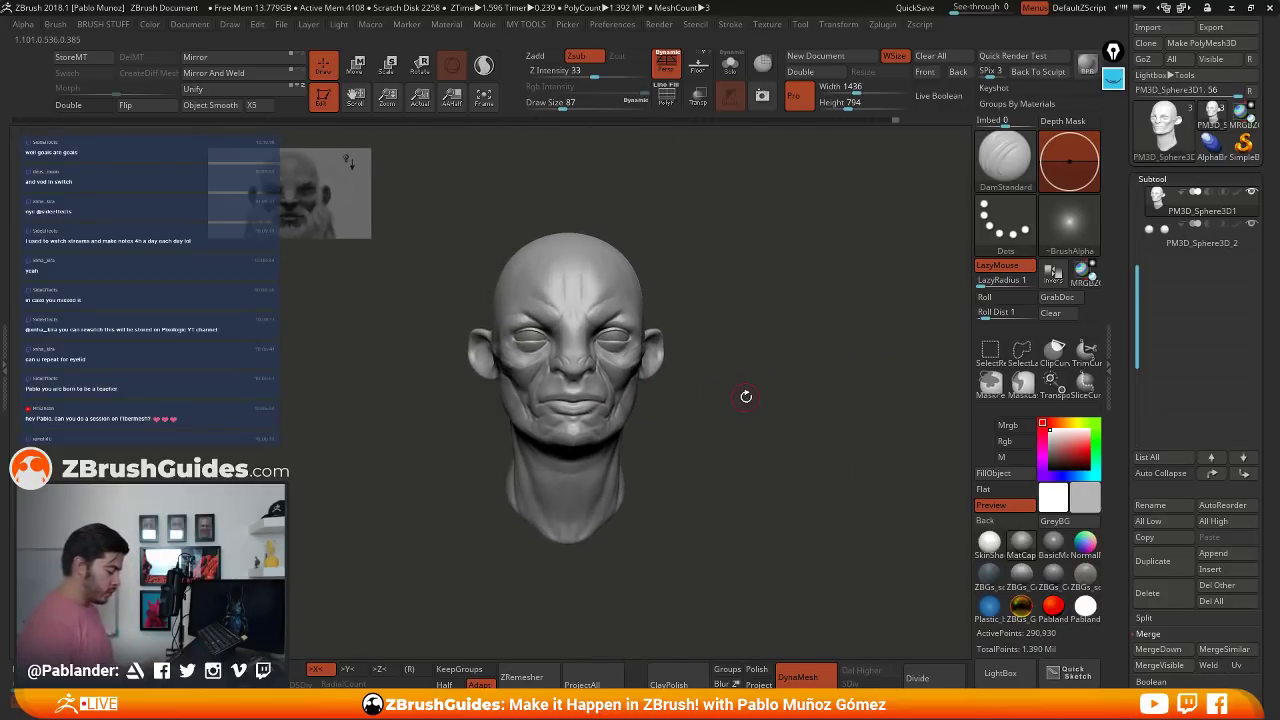
- Switch to the Move brush, enlarge it to draw size 223 and reshape the sides of the neck from behind
{"action": "key", "text": "b"}
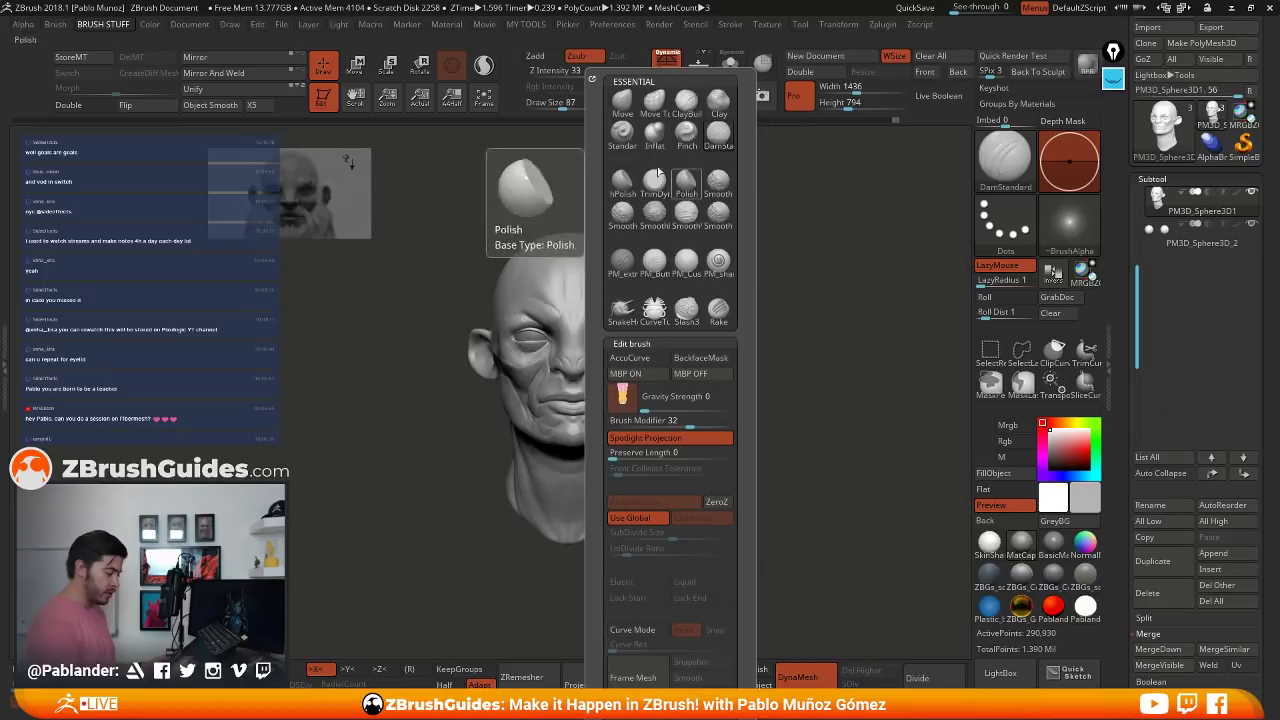
{"action": "left_click", "coordinate": [622, 101]}
{"action": "key", "text": "space"}
{"action": "left_click_drag", "start_coordinate": [714, 415], "coordinate": [723, 417]}
{"action": "right_click_drag", "start_coordinate": [723, 443], "coordinate": [727, 386], "text": "alt"}
{"action": "right_click_drag", "start_coordinate": [735, 392], "coordinate": [702, 408]}
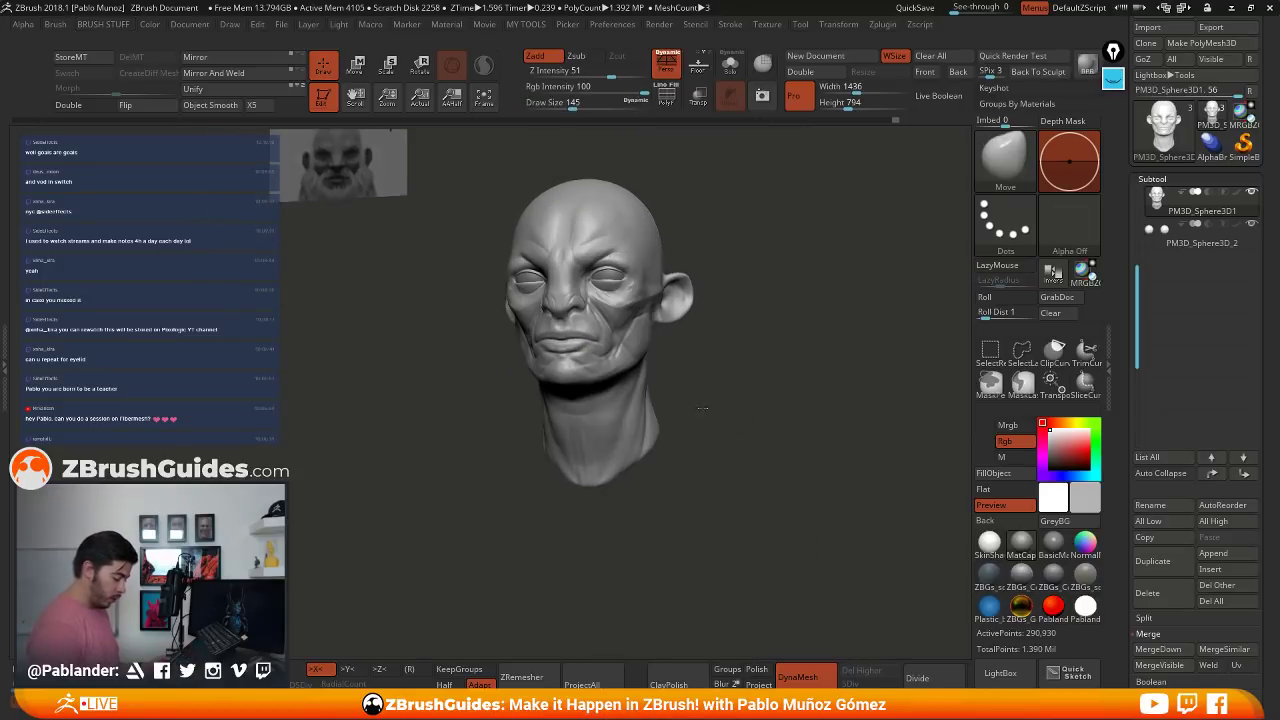
{"action": "mouse_move", "coordinate": [703, 408]}
{"action": "left_mouse_down"}
{"action": "mouse_move", "coordinate": [674, 374]}
{"action": "mouse_move", "coordinate": [757, 423]}
{"action": "mouse_move", "coordinate": [654, 449]}
{"action": "left_mouse_up"}
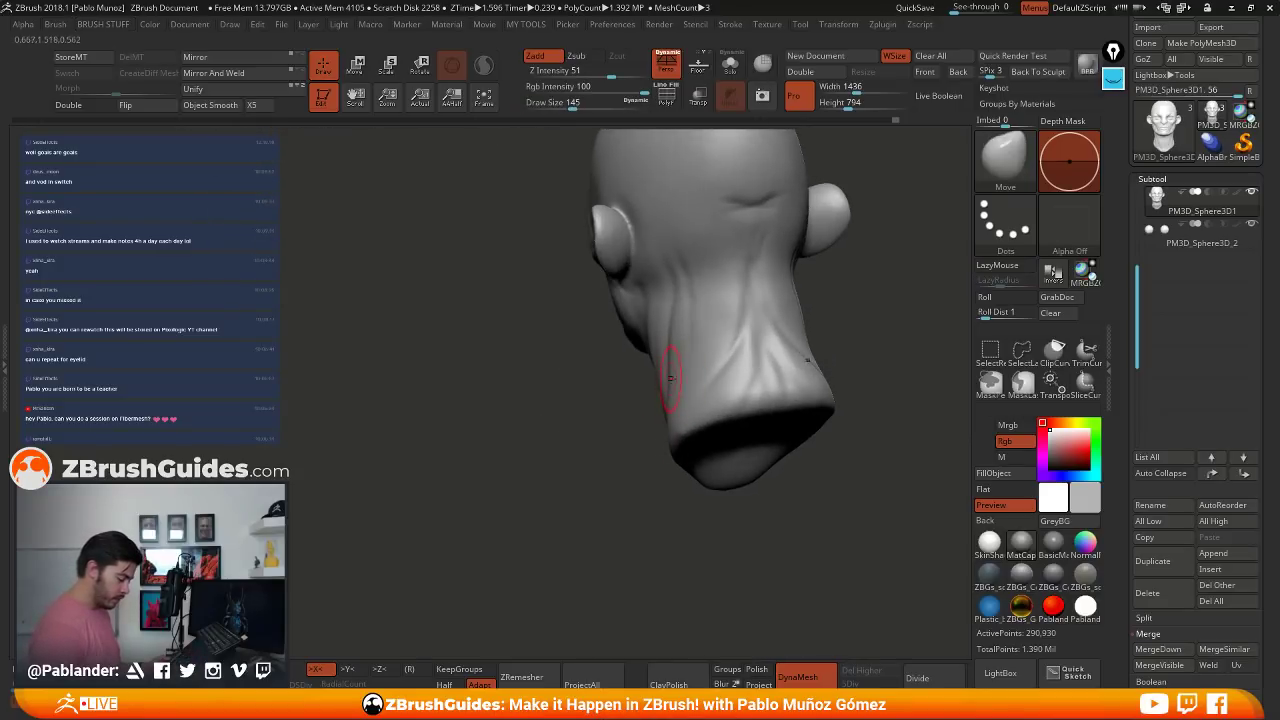
{"action": "key", "text": "space"}
{"action": "left_click_drag", "start_coordinate": [674, 371], "coordinate": [690, 371]}
{"action": "left_click_drag", "start_coordinate": [674, 300], "coordinate": [671, 280]}
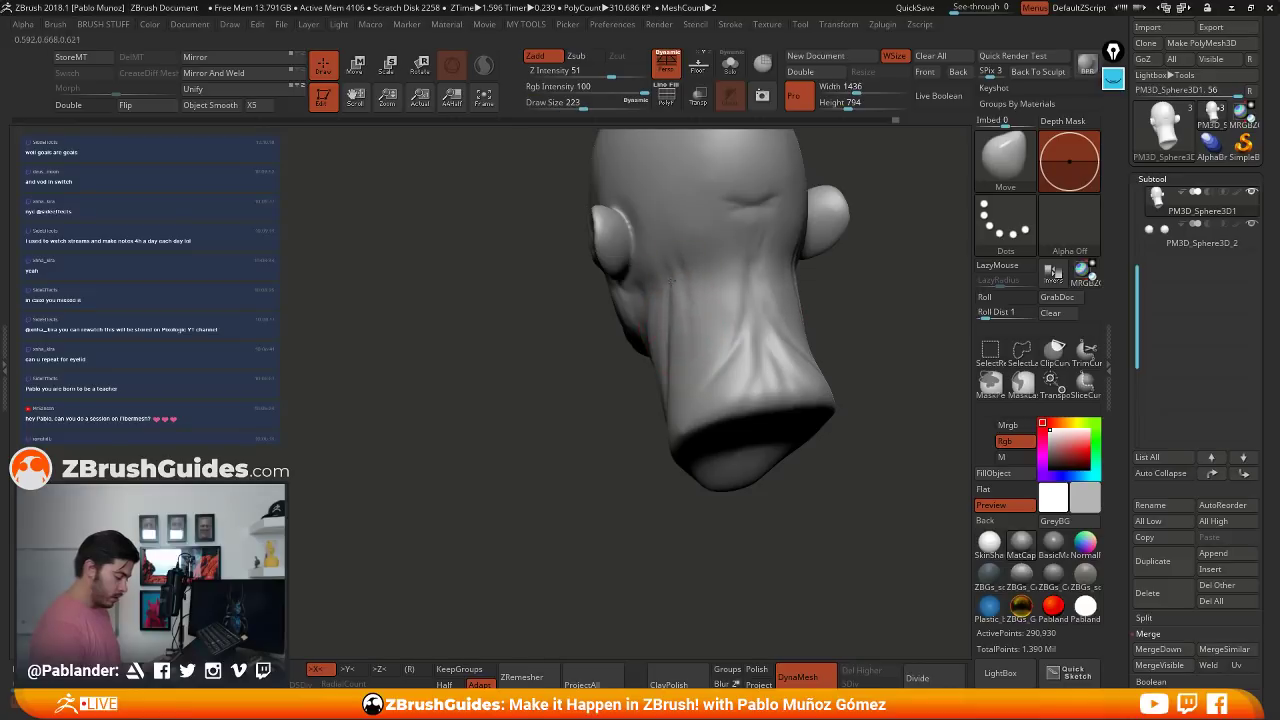
- Refine the neck silhouette with the Move brush, adjusting its lower front edge and smoothing the side of the neck
{"action": "mouse_move", "coordinate": [703, 298]}
{"action": "right_mouse_down"}
{"action": "mouse_move", "coordinate": [814, 309]}
{"action": "mouse_move", "coordinate": [749, 371]}
{"action": "right_mouse_up"}
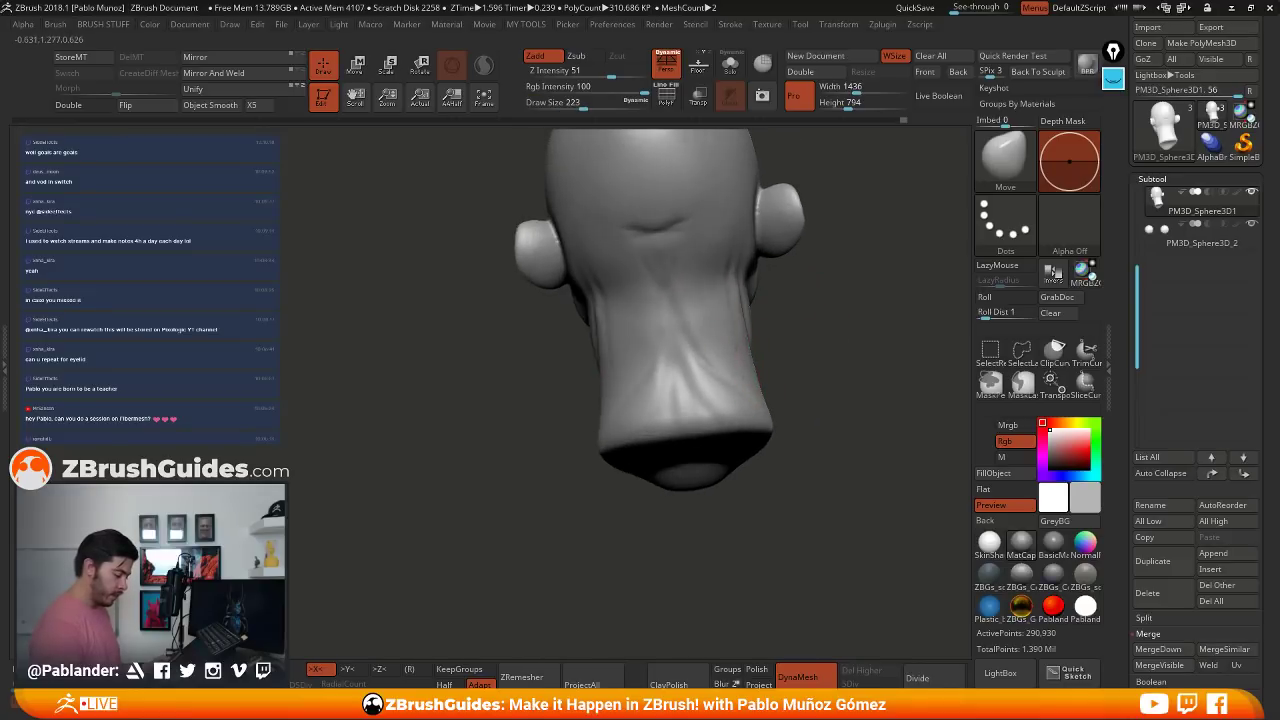
{"action": "mouse_move", "coordinate": [740, 292]}
{"action": "right_mouse_down"}
{"action": "mouse_move", "coordinate": [838, 342]}
{"action": "mouse_move", "coordinate": [848, 332]}
{"action": "right_mouse_up"}
{"action": "right_click_drag", "start_coordinate": [765, 385], "coordinate": [835, 362]}
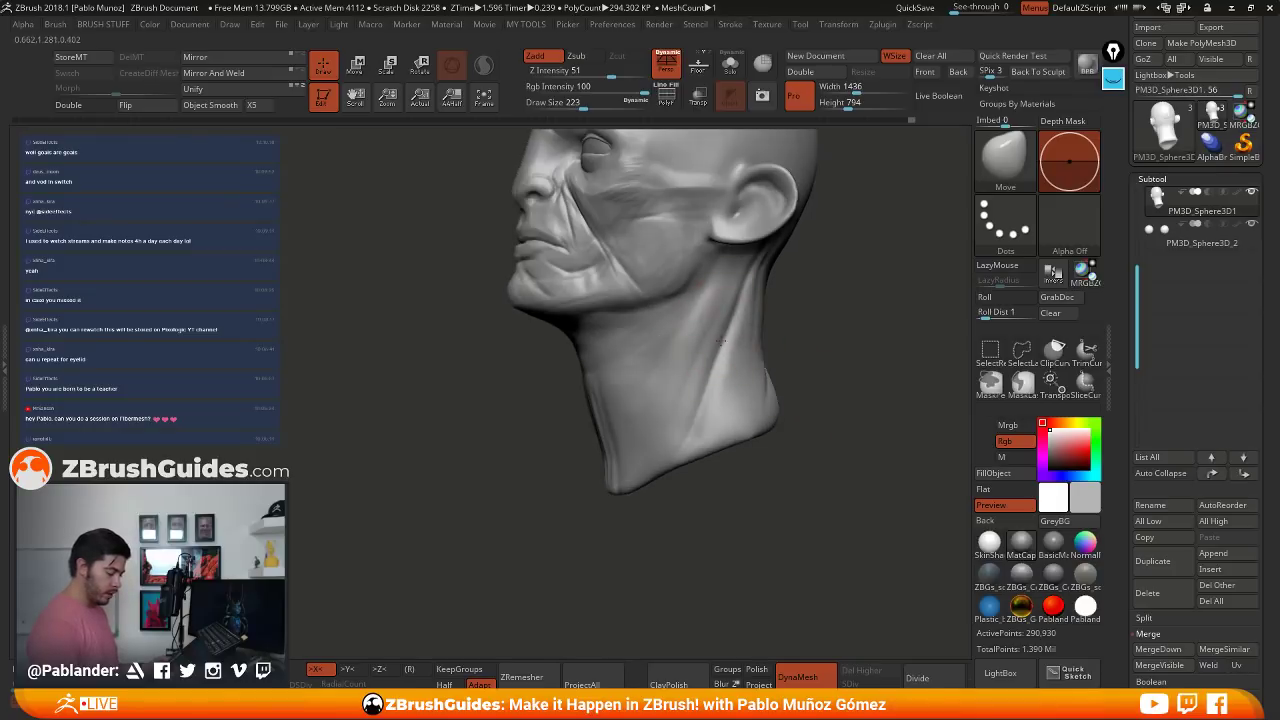
{"action": "right_click_drag", "start_coordinate": [713, 368], "coordinate": [803, 364], "text": "shift"}
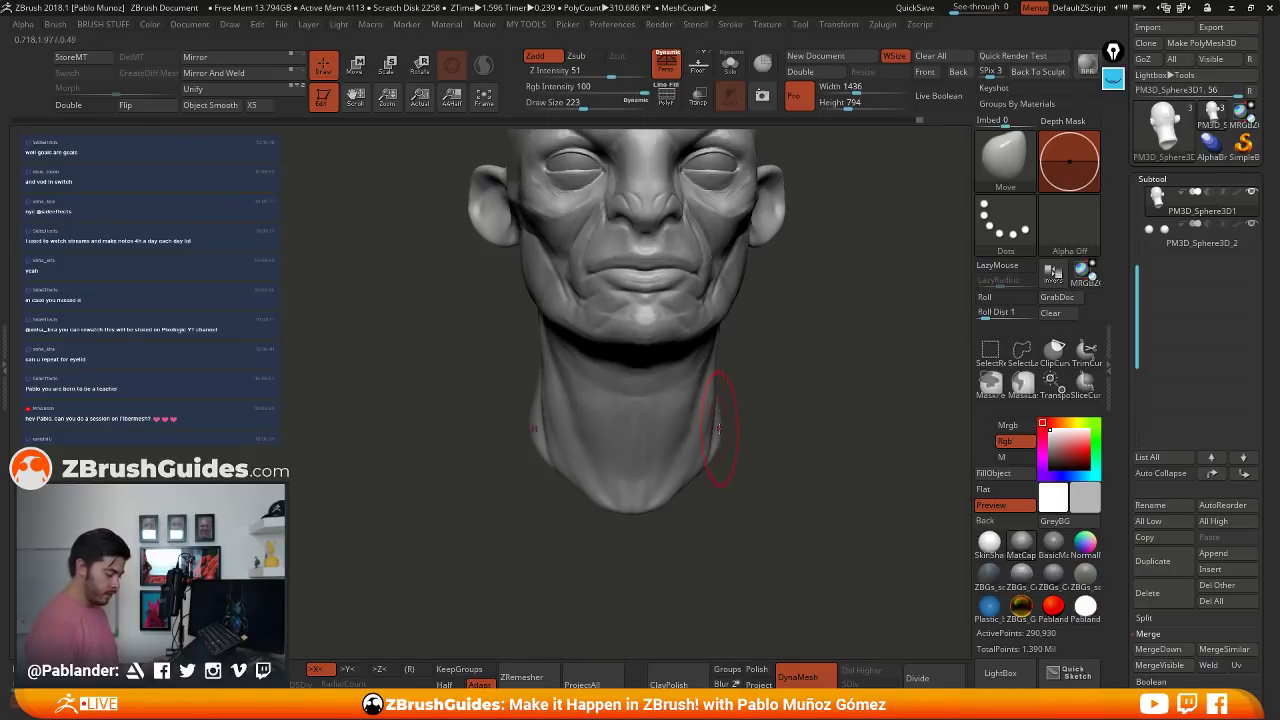
{"action": "left_click_drag", "start_coordinate": [689, 473], "coordinate": [666, 500]}
{"action": "right_click_drag", "start_coordinate": [776, 423], "coordinate": [743, 464], "text": "alt"}
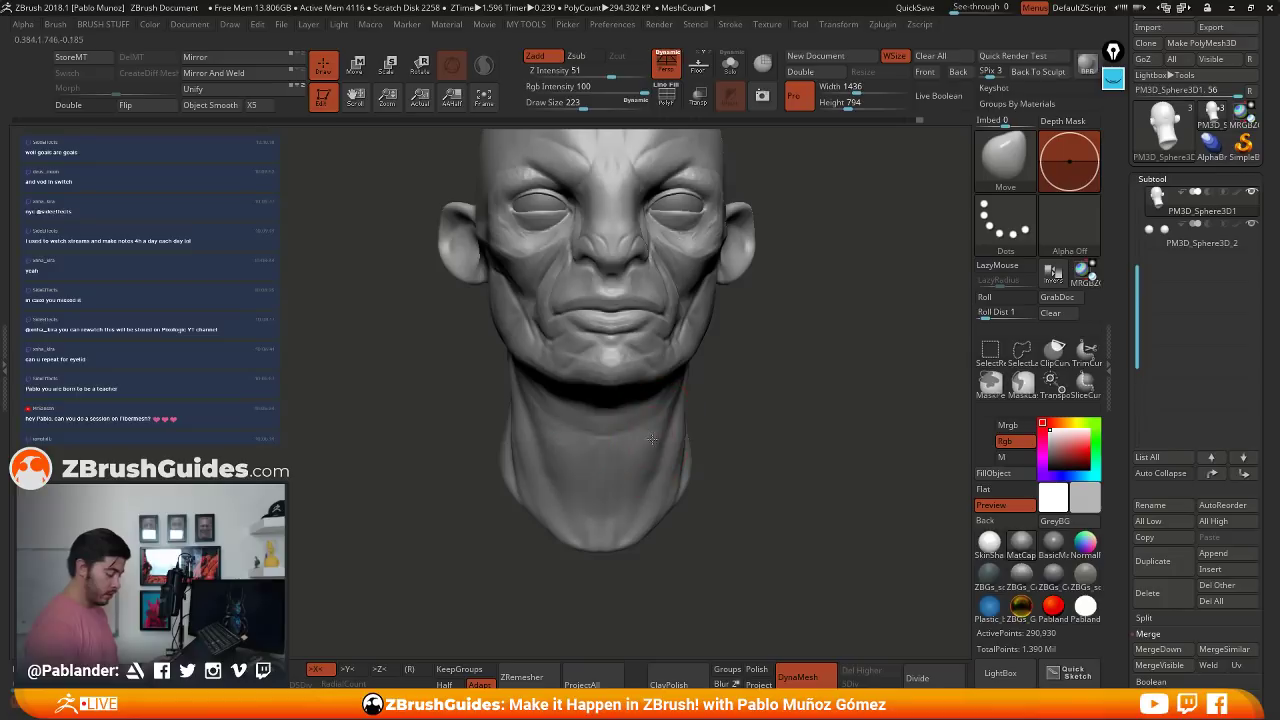
{"action": "left_click_drag", "start_coordinate": [541, 405], "coordinate": [549, 438], "text": "shift"}
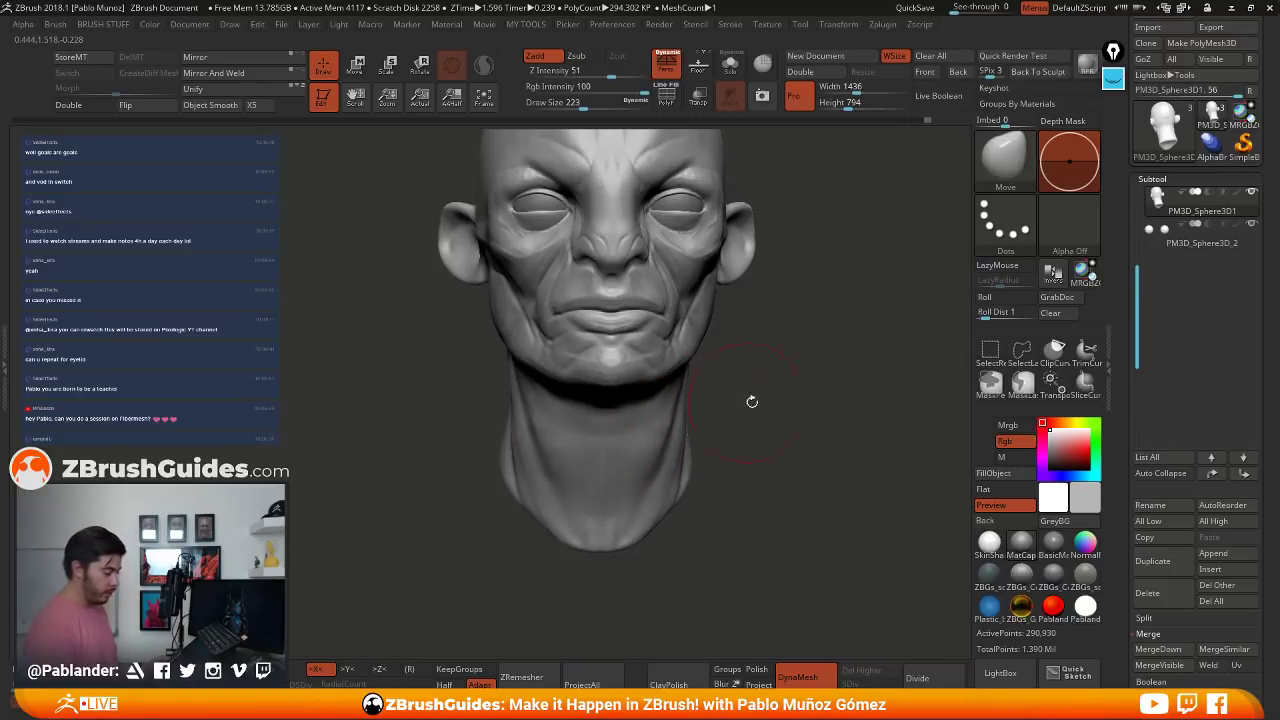
{"action": "mouse_move", "coordinate": [798, 374]}
{"action": "right_mouse_down", "text": "alt"}
{"action": "mouse_move", "coordinate": [730, 429]}
{"action": "mouse_move", "coordinate": [730, 374]}
{"action": "right_mouse_up", "text": "alt"}
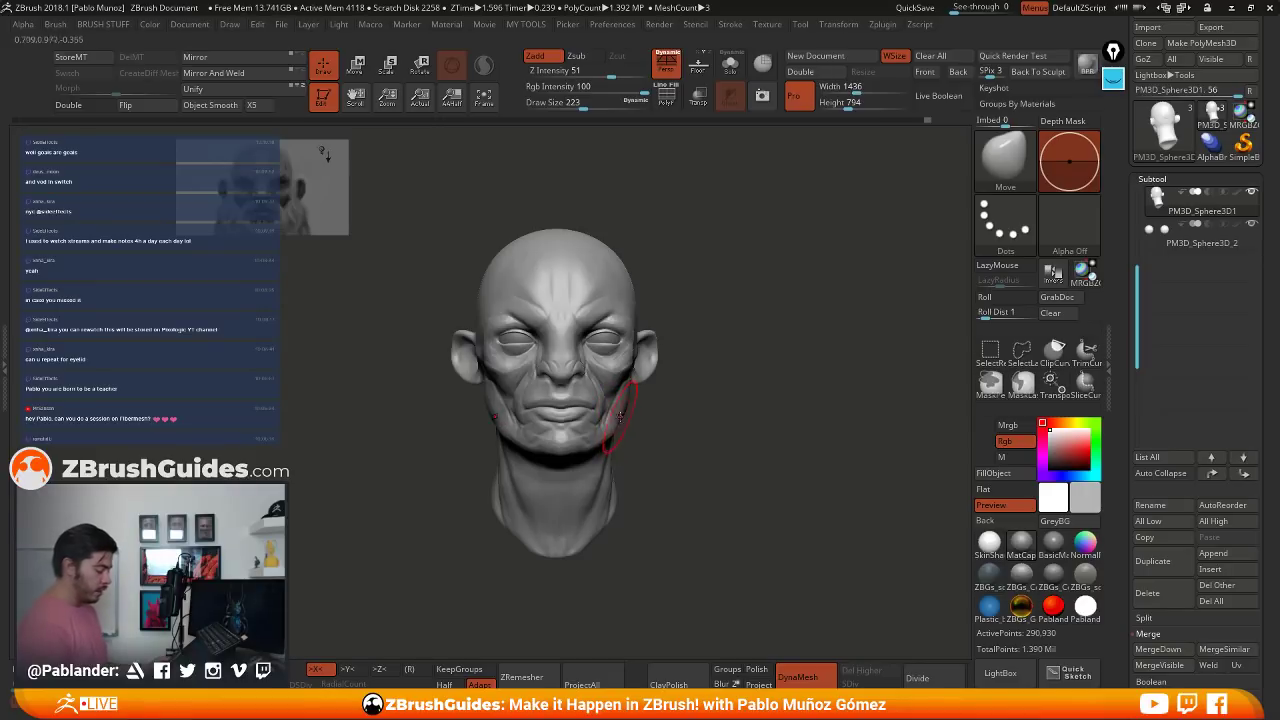
- Set the Move brush's draw size to 338 and adjust the jaw and chin in profile
{"action": "mouse_move", "coordinate": [620, 411]}
{"action": "left_mouse_down"}
{"action": "mouse_move", "coordinate": [631, 404]}
{"action": "mouse_move", "coordinate": [611, 427]}
{"action": "mouse_move", "coordinate": [732, 436]}
{"action": "left_mouse_up"}
{"action": "key", "text": "space"}
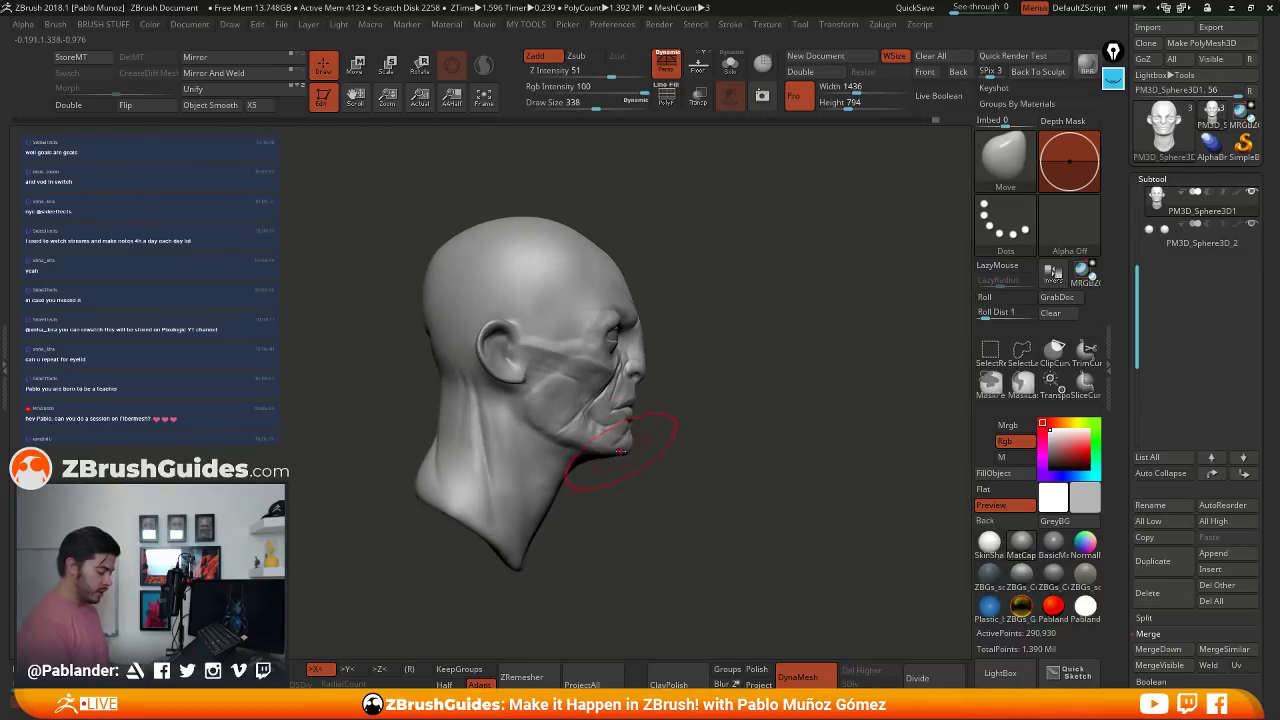
{"action": "left_click_drag", "start_coordinate": [619, 451], "coordinate": [625, 452]}
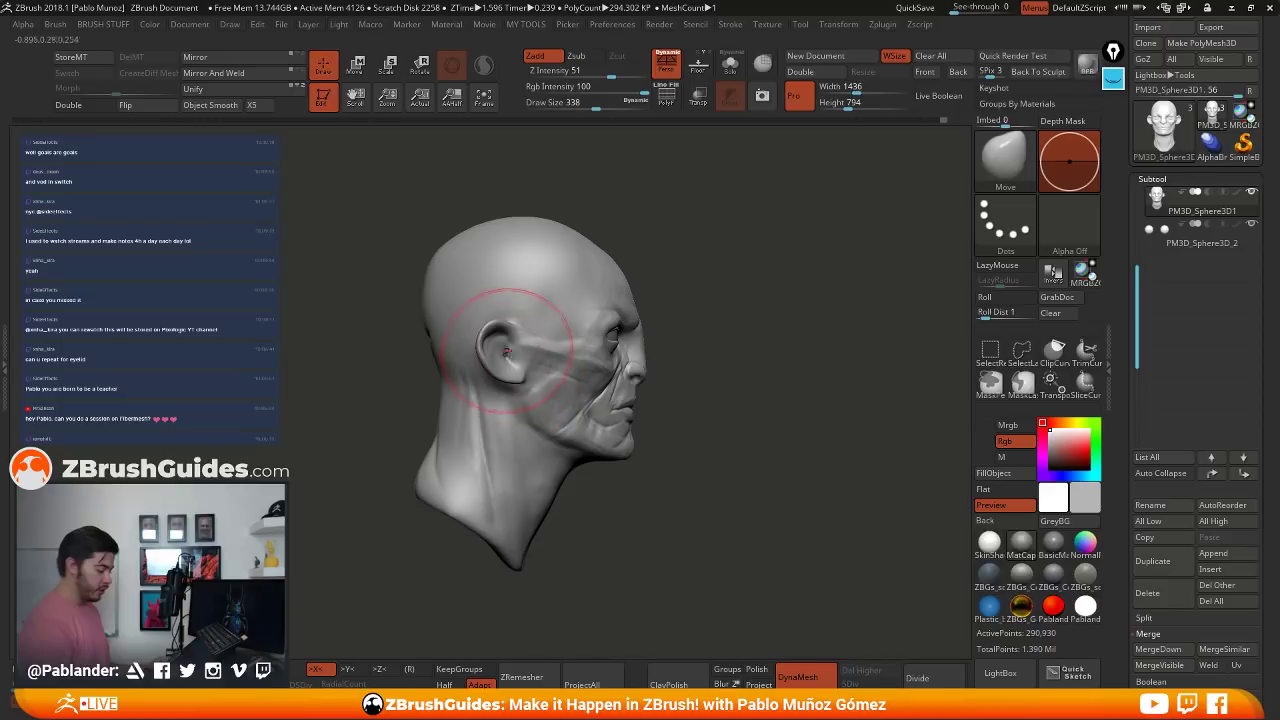
- Set the Move brush's draw size to 508 and adjust the overall shape of the skull
{"action": "key", "text": "space"}
{"action": "mouse_move", "coordinate": [534, 348]}
{"action": "left_mouse_down"}
{"action": "mouse_move", "coordinate": [547, 348]}
{"action": "mouse_move", "coordinate": [500, 345]}
{"action": "left_mouse_up"}
{"action": "left_click_drag", "start_coordinate": [751, 397], "coordinate": [656, 453], "text": "shift"}
{"action": "left_click_drag", "start_coordinate": [728, 301], "coordinate": [704, 303]}
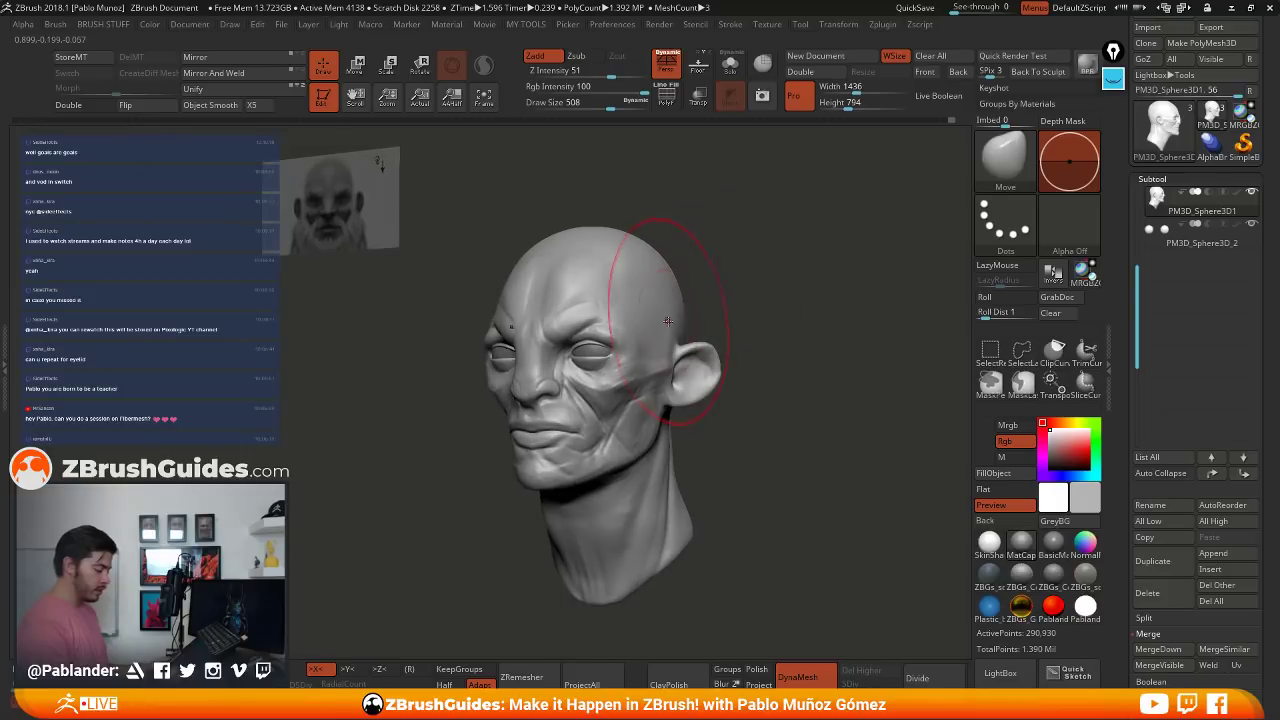
- Build up volume on the side of the skull above the ear with ClayBuildup at draw size 400 and smooth the strokes
{"action": "key", "text": "b"}
{"action": "key", "text": "c"}
{"action": "key", "text": "b"}
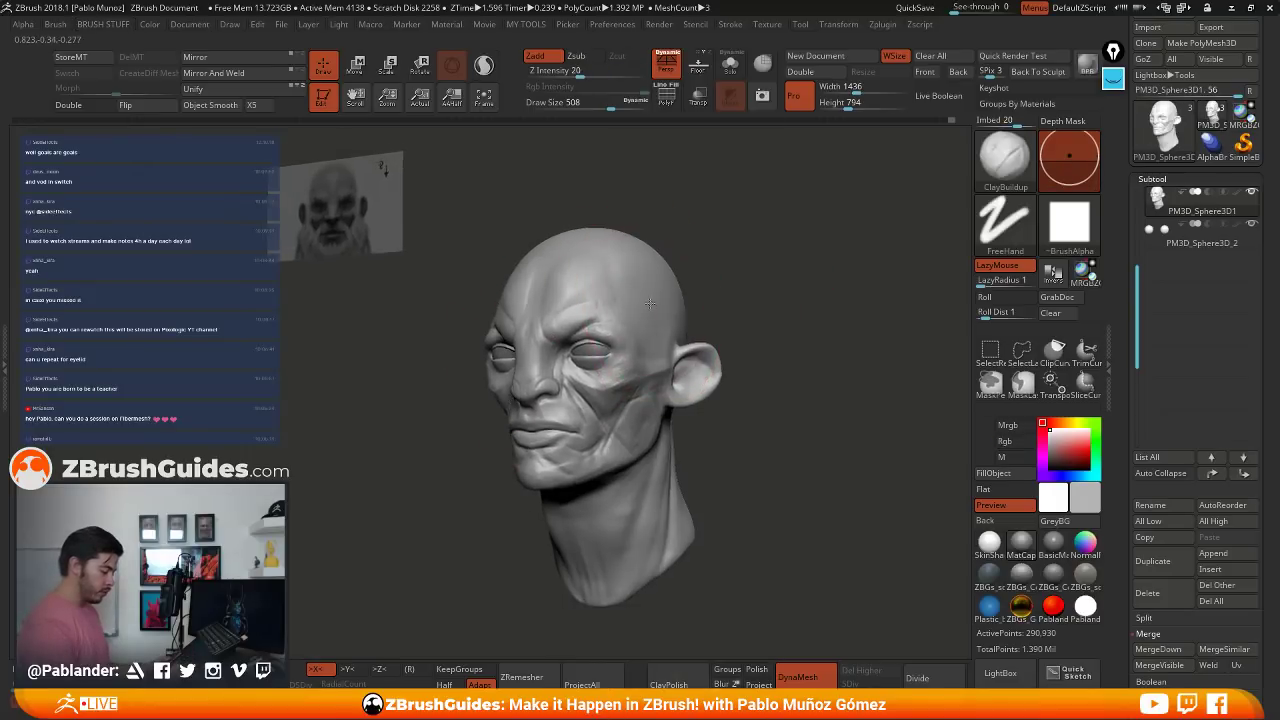
{"action": "right_click_drag", "start_coordinate": [655, 310], "coordinate": [612, 306]}
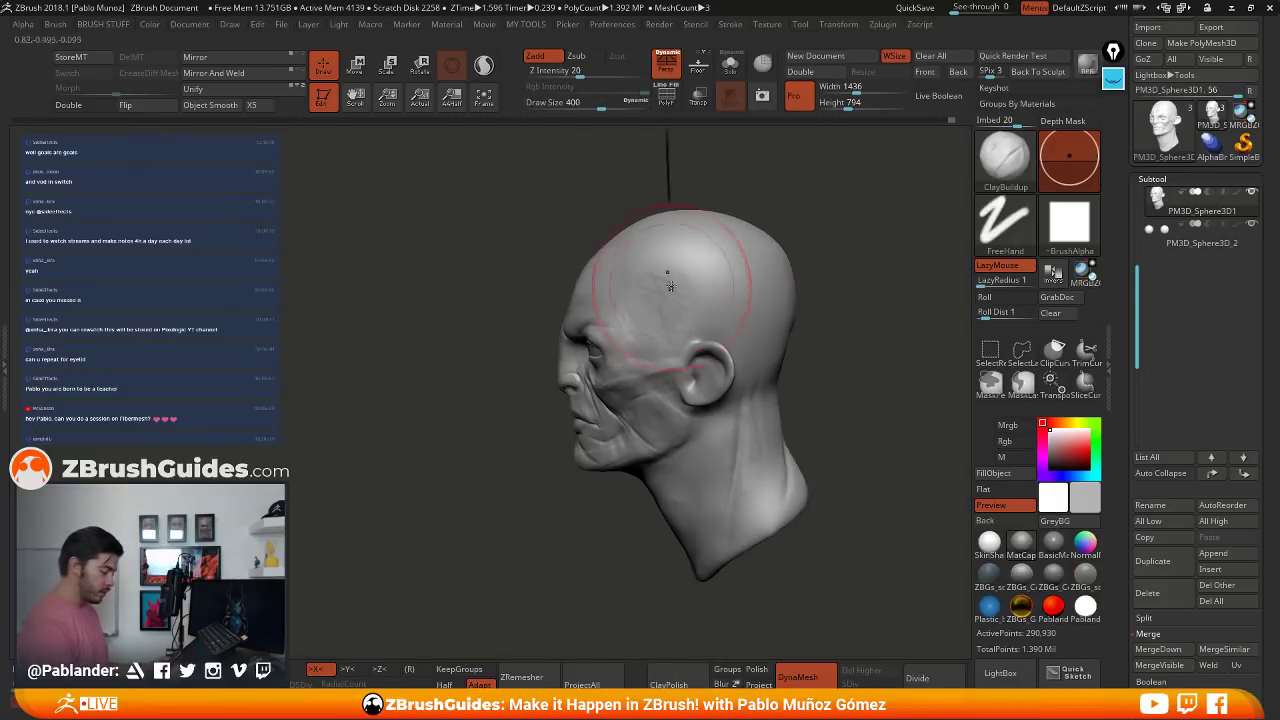
{"action": "left_click_drag", "start_coordinate": [670, 281], "coordinate": [640, 322]}
{"action": "mouse_move", "coordinate": [722, 272]}
{"action": "left_mouse_down"}
{"action": "mouse_move", "coordinate": [692, 312]}
{"action": "mouse_move", "coordinate": [722, 322]}
{"action": "left_mouse_up"}
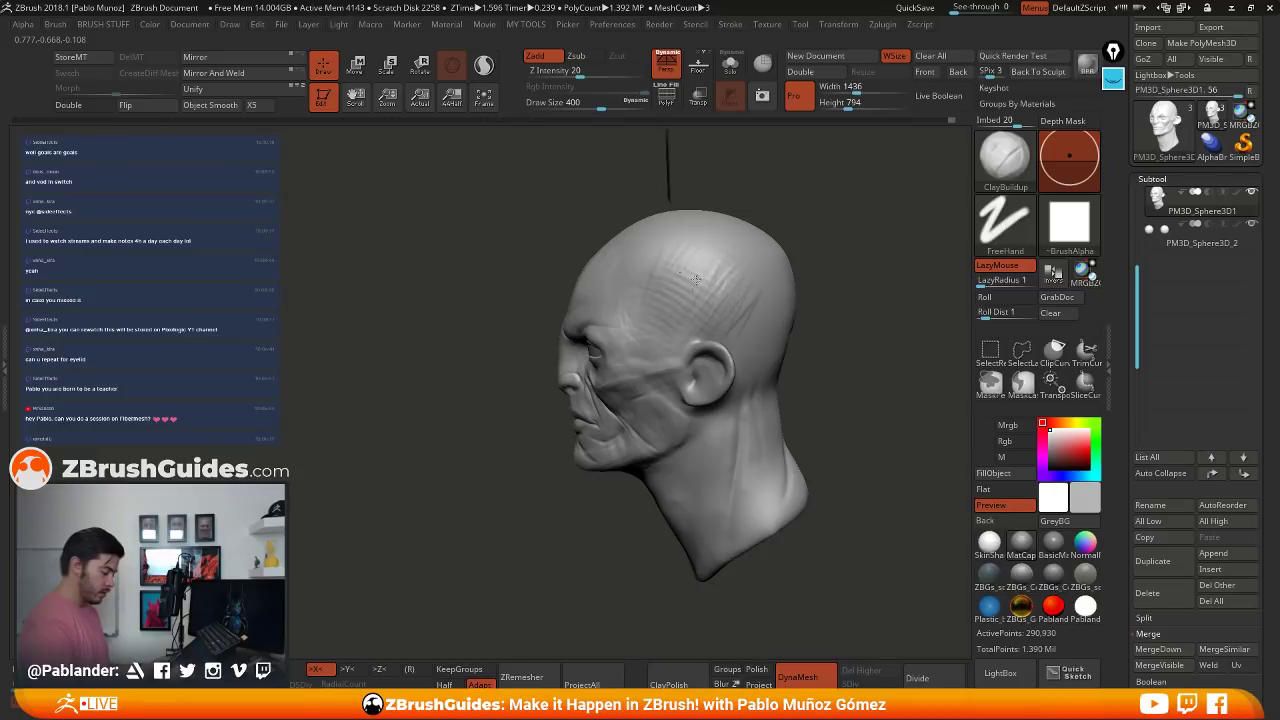
{"action": "left_click_drag", "start_coordinate": [672, 286], "coordinate": [645, 322]}
{"action": "mouse_move", "coordinate": [722, 276]}
{"action": "left_mouse_down"}
{"action": "mouse_move", "coordinate": [694, 312]}
{"action": "mouse_move", "coordinate": [726, 297]}
{"action": "mouse_move", "coordinate": [683, 240]}
{"action": "left_mouse_up"}
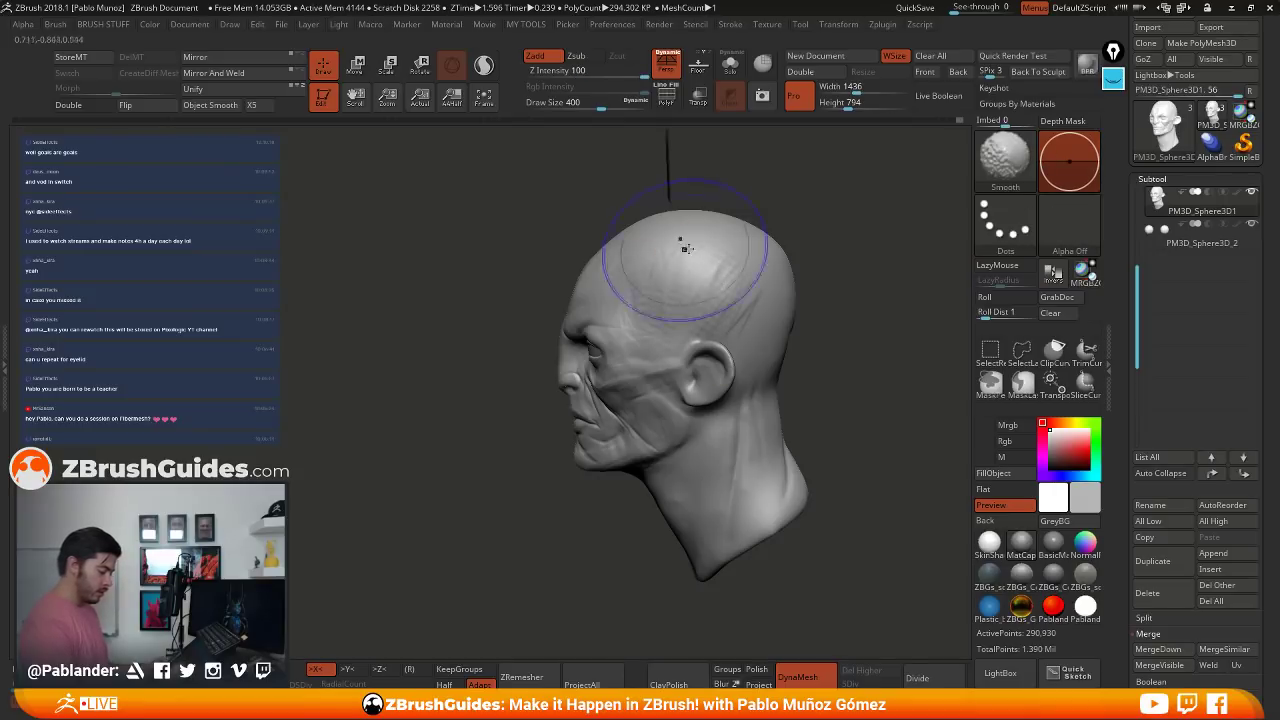
- Set the ClayBuildup draw size to 286 and refine the temple area, smoothing its surface
{"action": "right_click_drag", "start_coordinate": [712, 262], "coordinate": [672, 268]}
{"action": "key", "text": "space"}
{"action": "left_click_drag", "start_coordinate": [708, 298], "coordinate": [688, 299]}
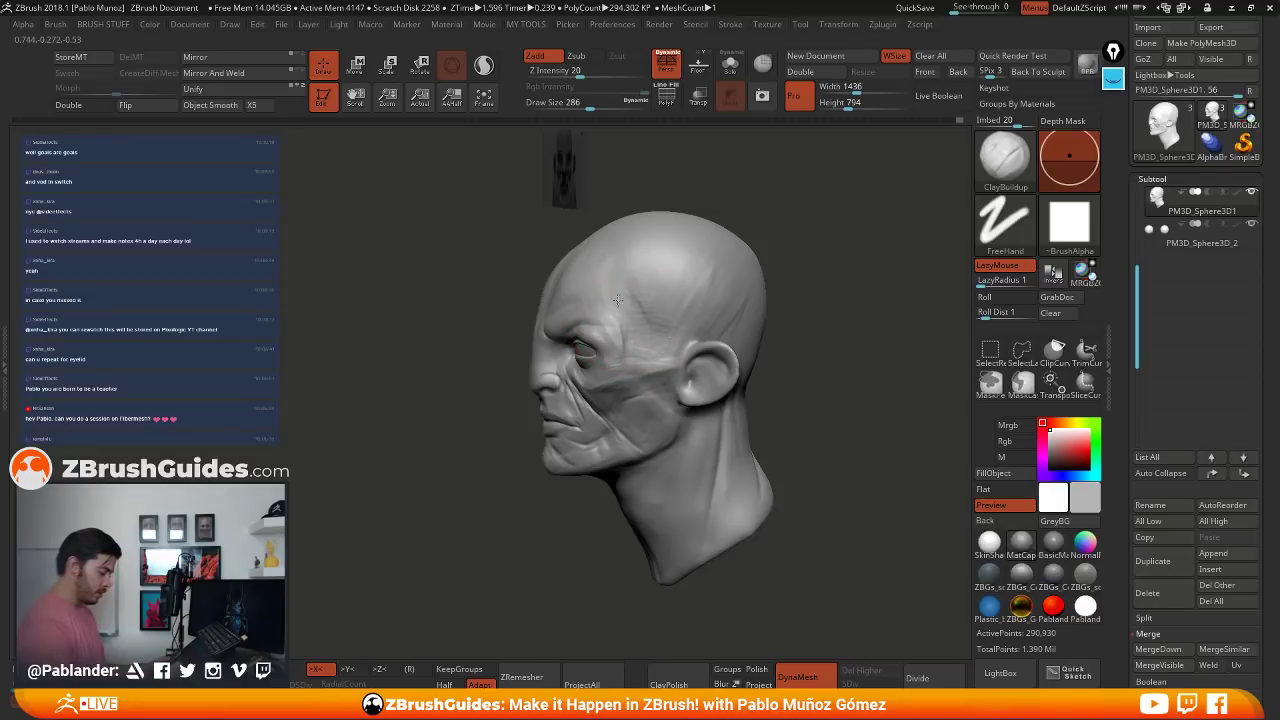
{"action": "left_click_drag", "start_coordinate": [662, 302], "coordinate": [648, 330], "text": "shift"}
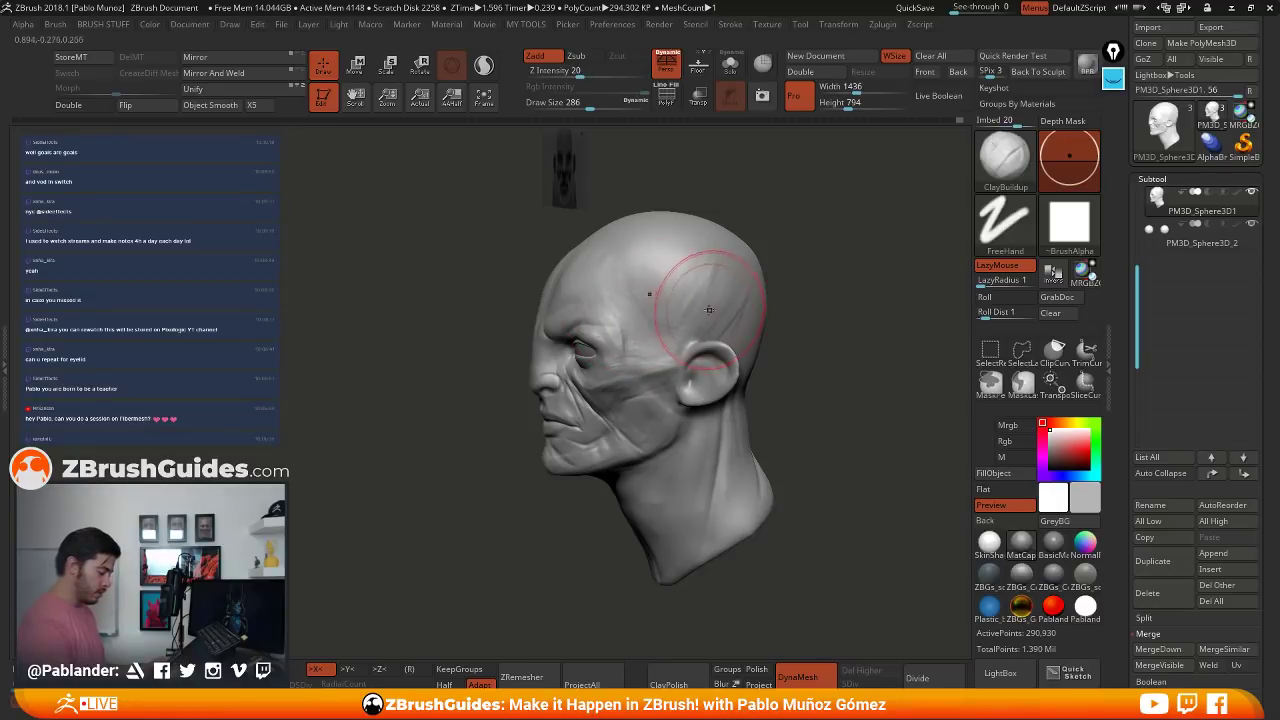
- Build up the centre of the forehead above the brow with ClayBuildup at draw size 223 and smooth the strokes
{"action": "mouse_move", "coordinate": [670, 308]}
{"action": "right_mouse_down"}
{"action": "mouse_move", "coordinate": [617, 314]}
{"action": "mouse_move", "coordinate": [624, 306]}
{"action": "right_mouse_up"}
{"action": "key", "text": "space"}
{"action": "left_click_drag", "start_coordinate": [620, 306], "coordinate": [605, 306]}
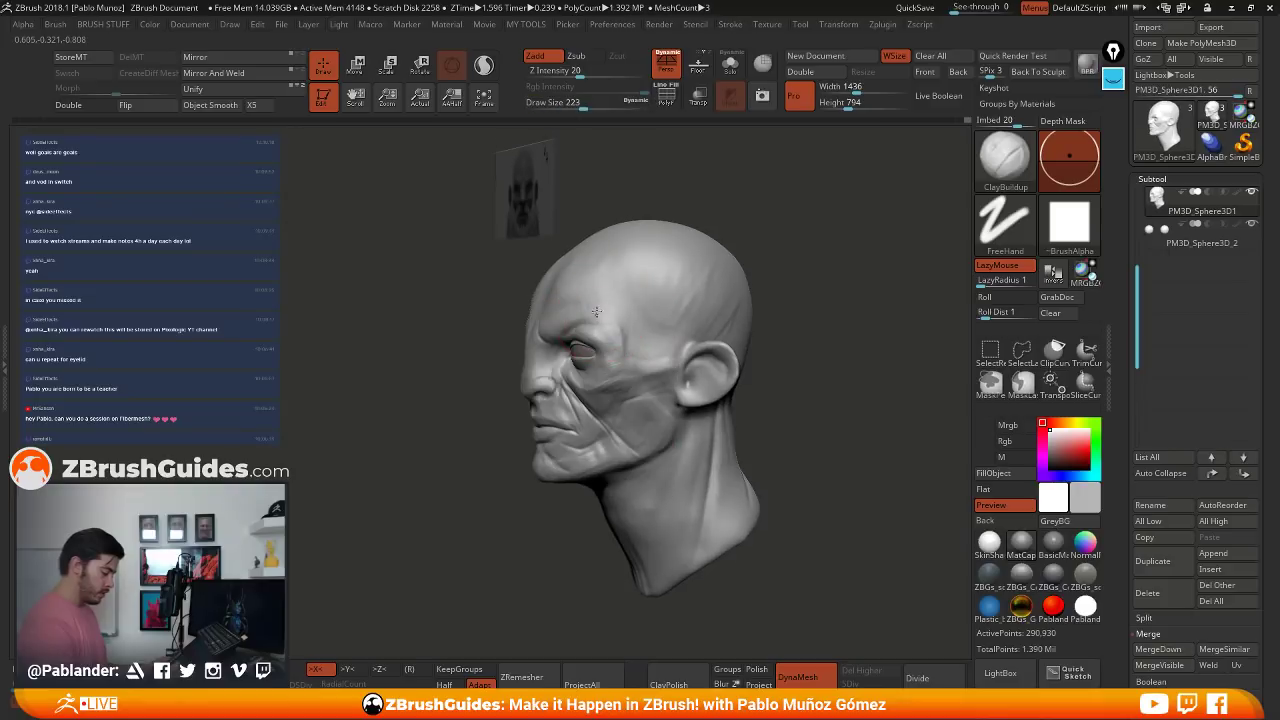
{"action": "right_click_drag", "start_coordinate": [606, 312], "coordinate": [650, 283]}
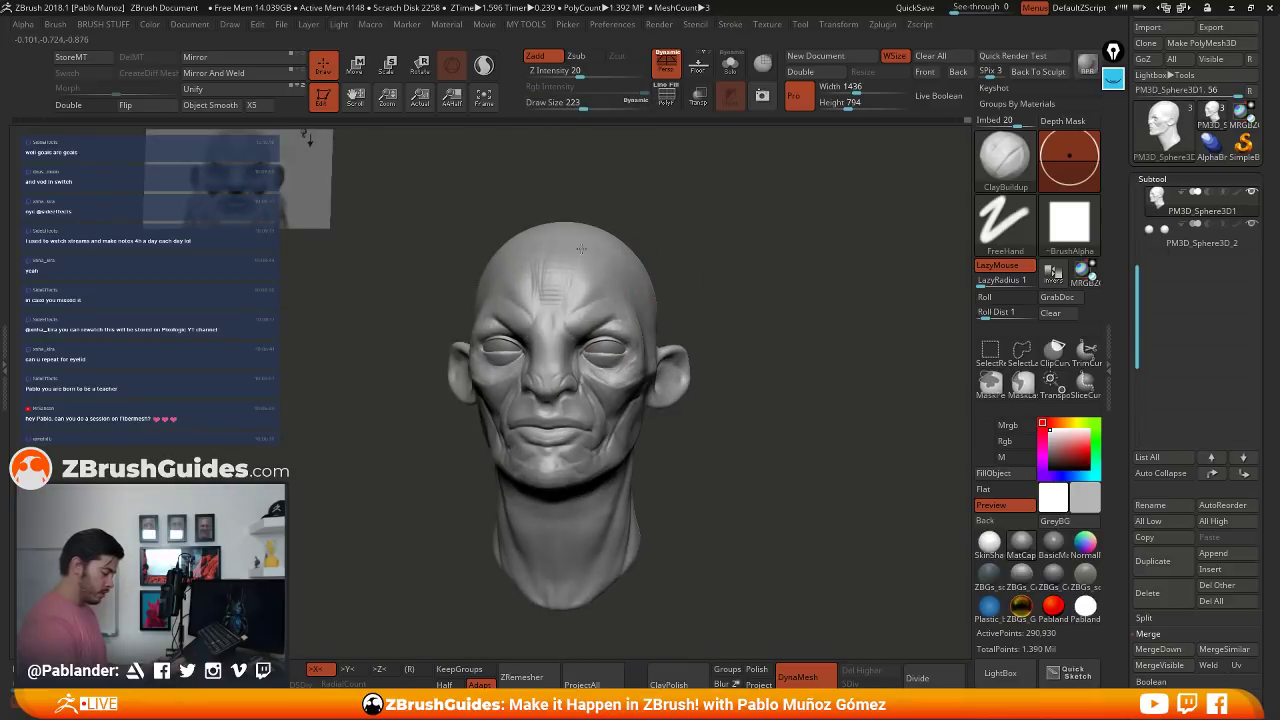
{"action": "key", "text": "shift"}
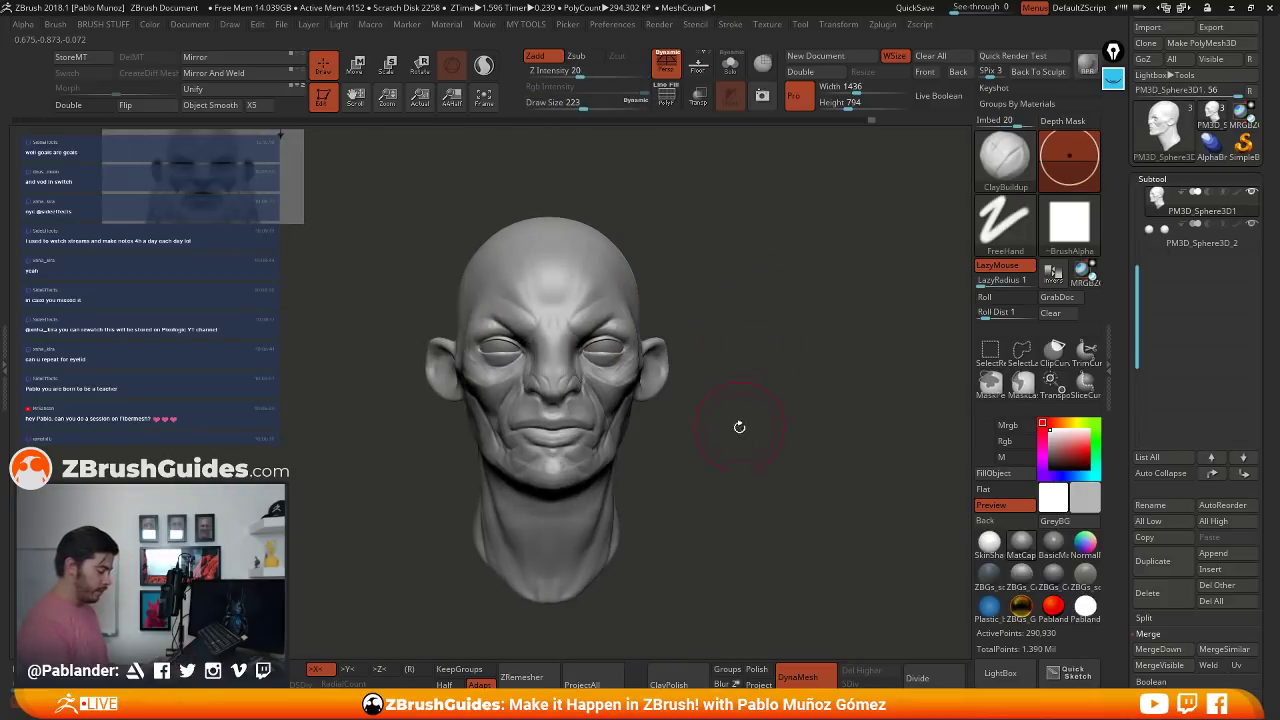
{"action": "mouse_move", "coordinate": [737, 423]}
{"action": "left_mouse_down"}
{"action": "mouse_move", "coordinate": [760, 434]}
{"action": "mouse_move", "coordinate": [748, 417]}
{"action": "mouse_move", "coordinate": [726, 446]}
{"action": "left_mouse_up"}
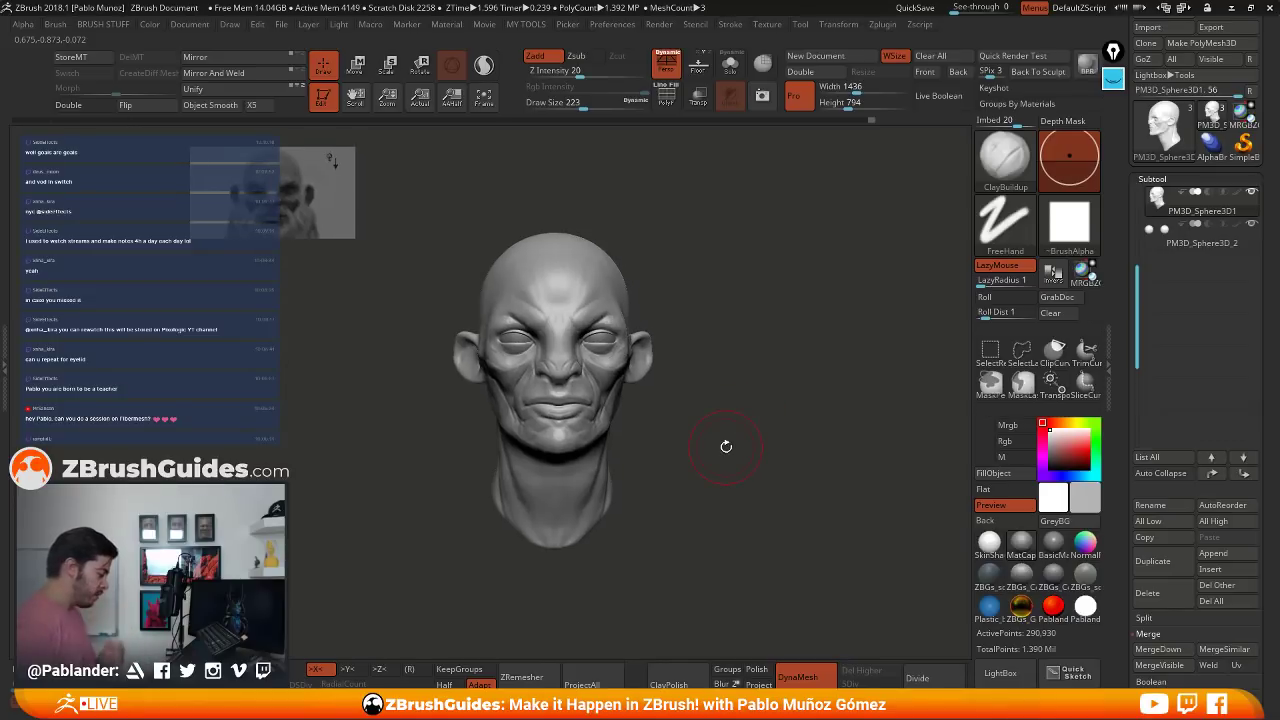
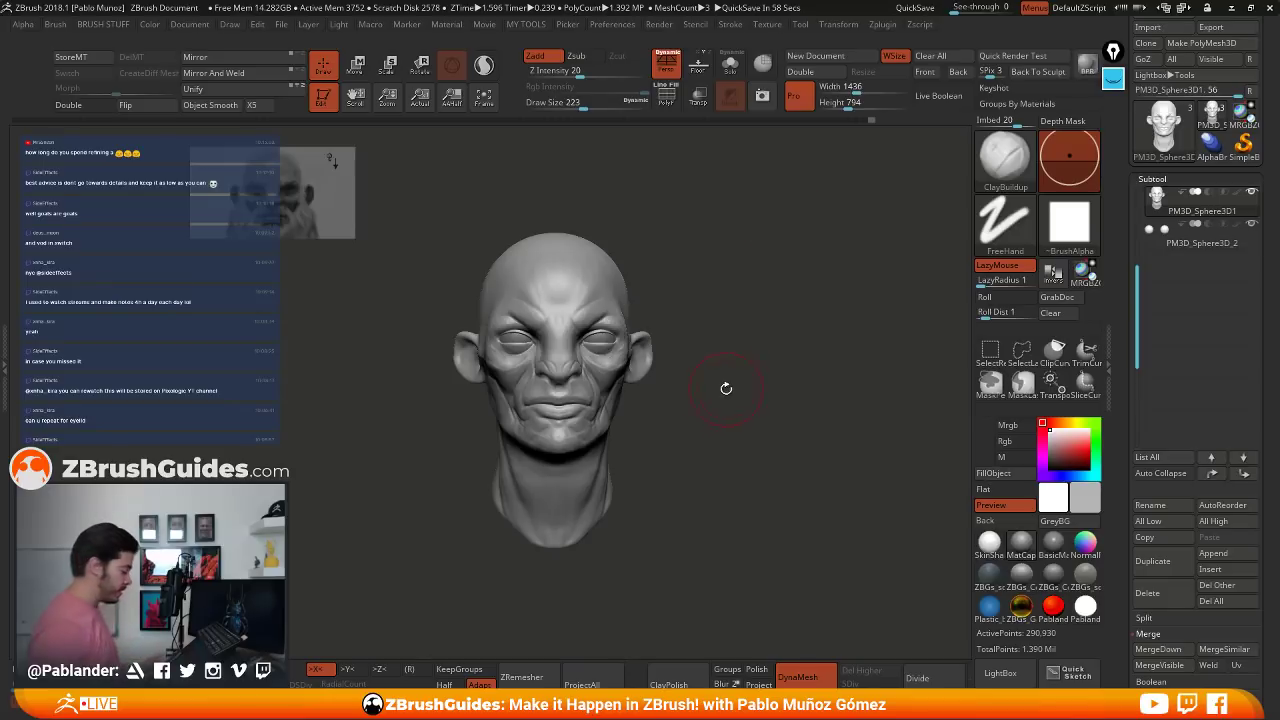
- Isolate the eyeball subtool PM3D_Sphere3D_2 by hiding the head subtool, and duplicate the eyeballs
{"action": "left_click_drag", "start_coordinate": [775, 355], "coordinate": [699, 394], "text": "alt"}
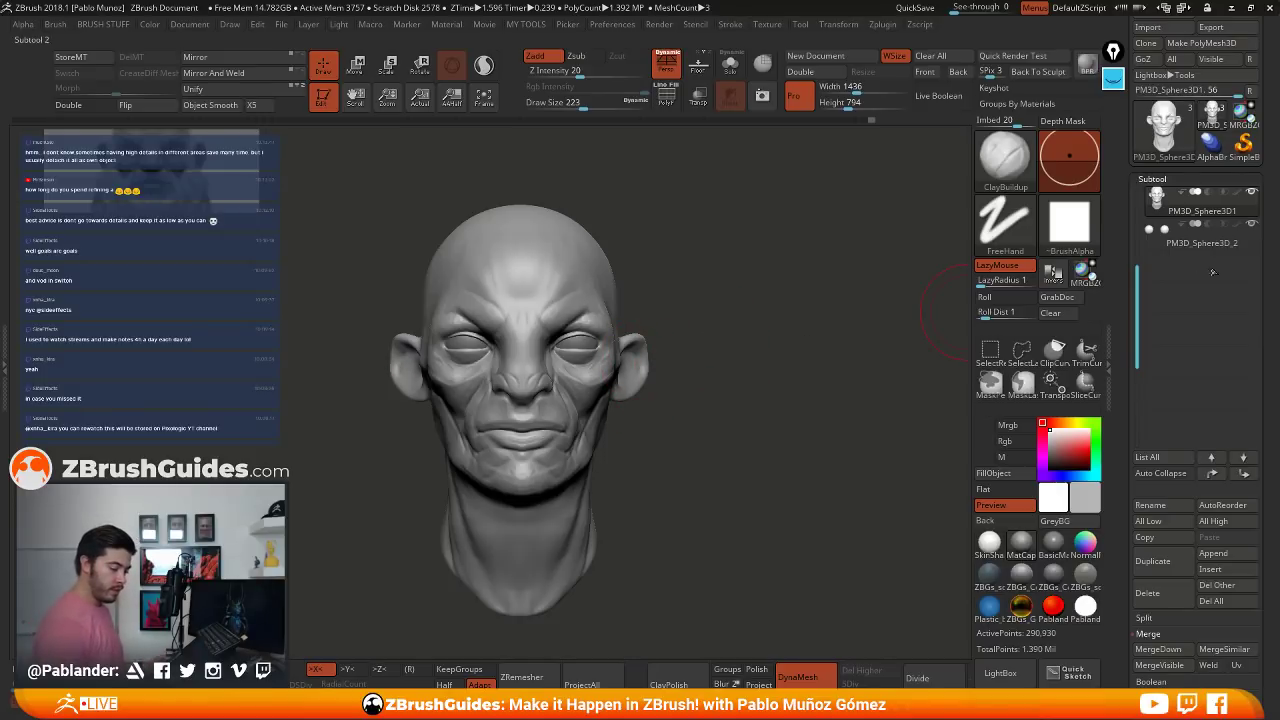
{"action": "left_click", "coordinate": [1236, 226]}
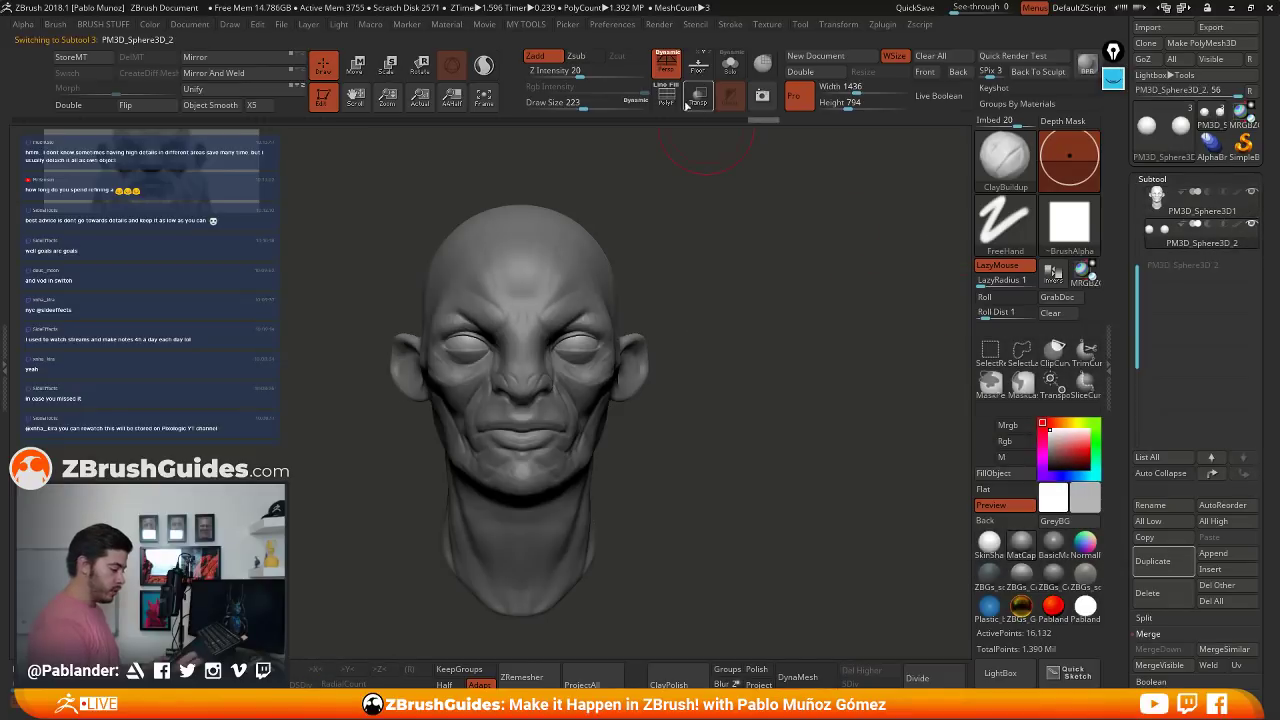
{"action": "left_click", "coordinate": [730, 63]}
{"action": "left_click", "coordinate": [1251, 192]}
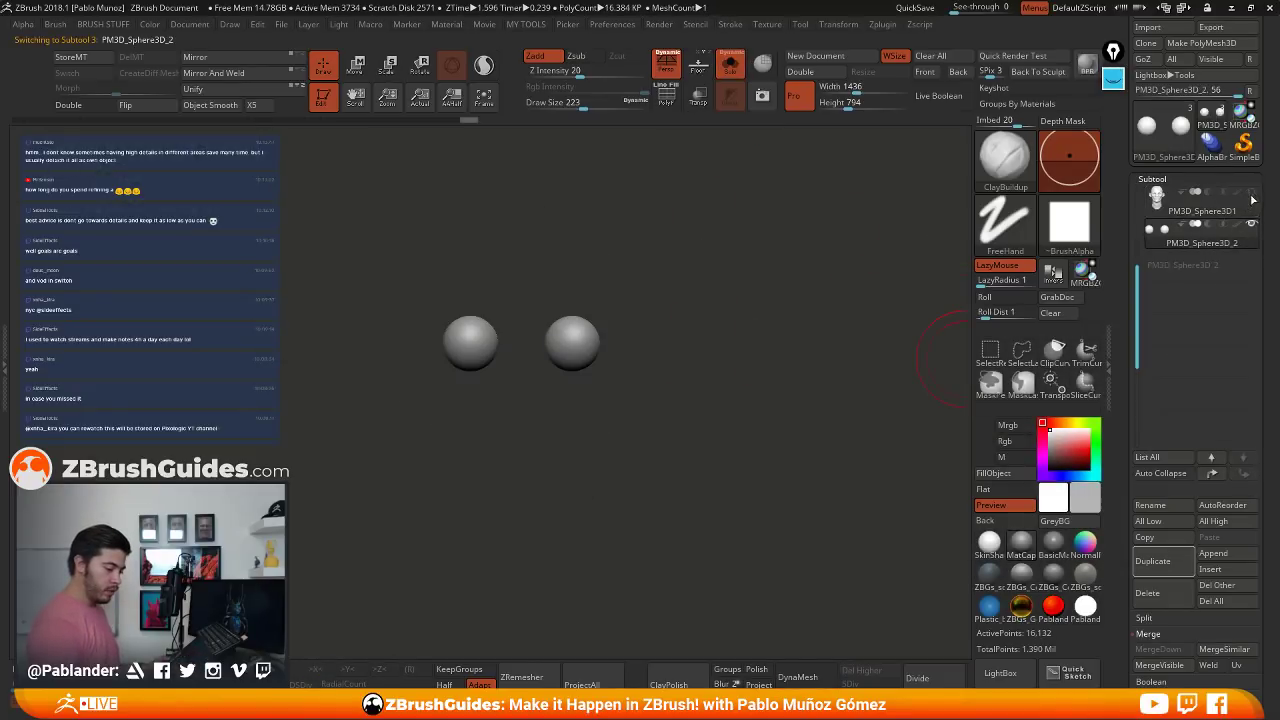
{"action": "left_click", "coordinate": [730, 65]}
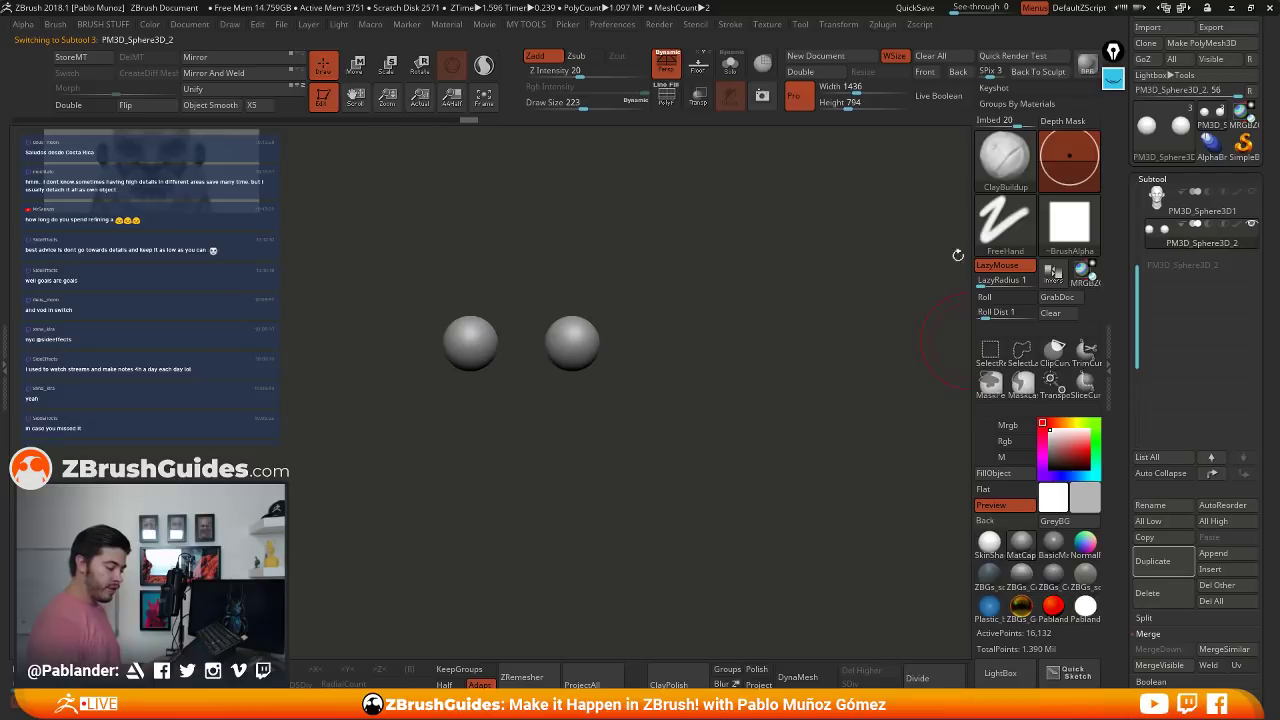
{"action": "left_click", "coordinate": [1180, 567]}
{"action": "left_click_drag", "start_coordinate": [623, 251], "coordinate": [707, 300], "text": "alt"}
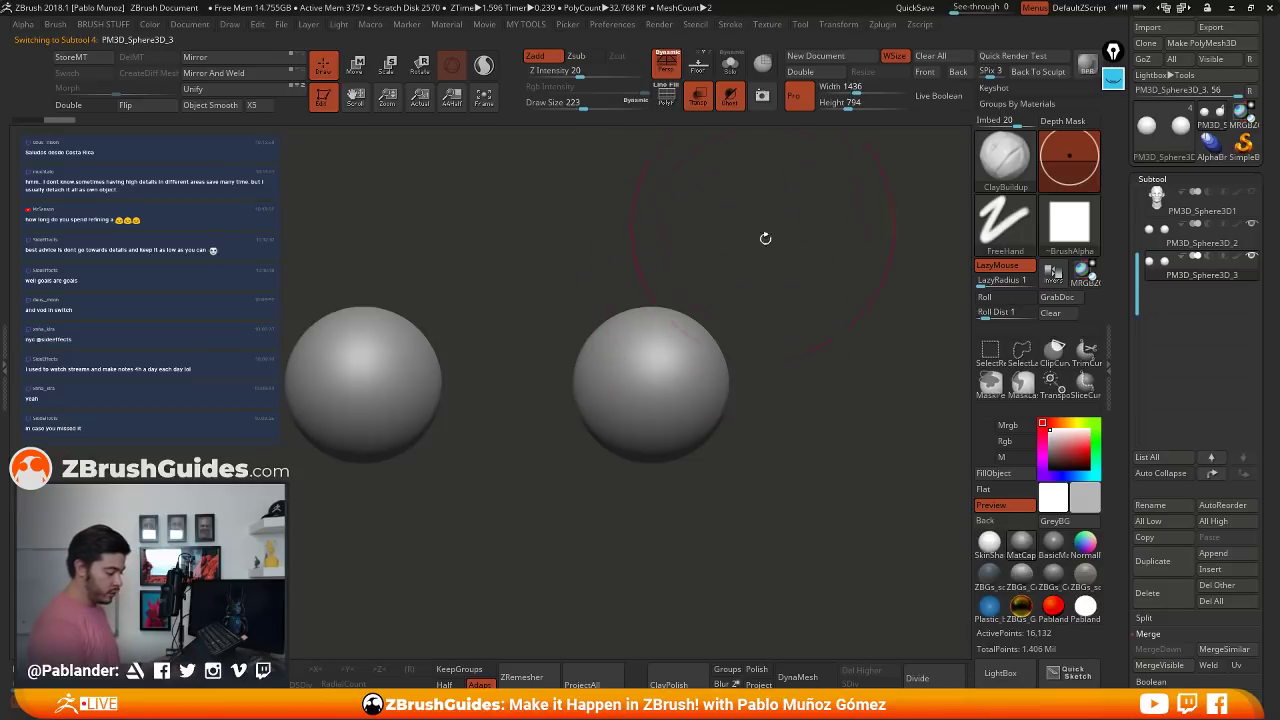
{"action": "left_click_drag", "start_coordinate": [765, 238], "coordinate": [746, 325], "text": "alt"}
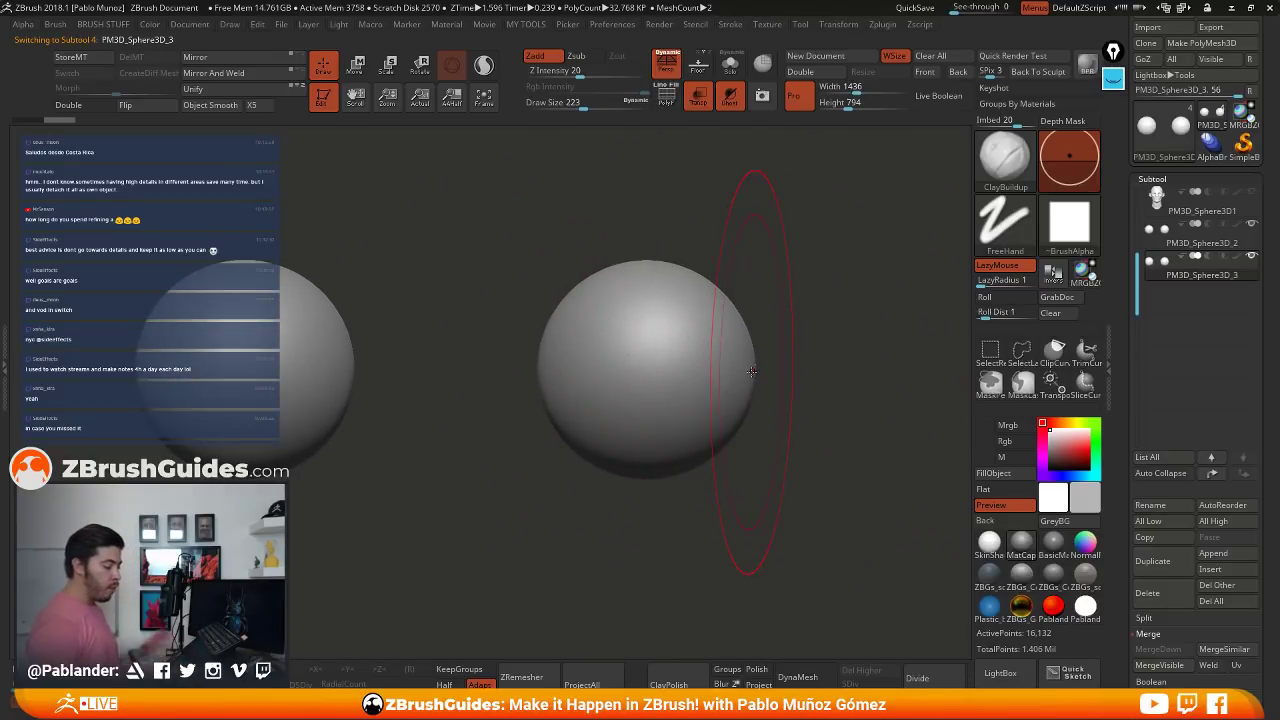
- Try to enlarge the duplicated eyeballs slightly with the Inflate deformation, and undo it
{"action": "left_click_drag", "start_coordinate": [1122, 447], "coordinate": [1135, 265]}
{"action": "left_click_drag", "start_coordinate": [1212, 148], "coordinate": [1215, 248]}
{"action": "left_click", "coordinate": [1176, 283]}
{"action": "scroll", "coordinate": [1180, 340], "scroll_direction": "up", "scroll_amount": 5}
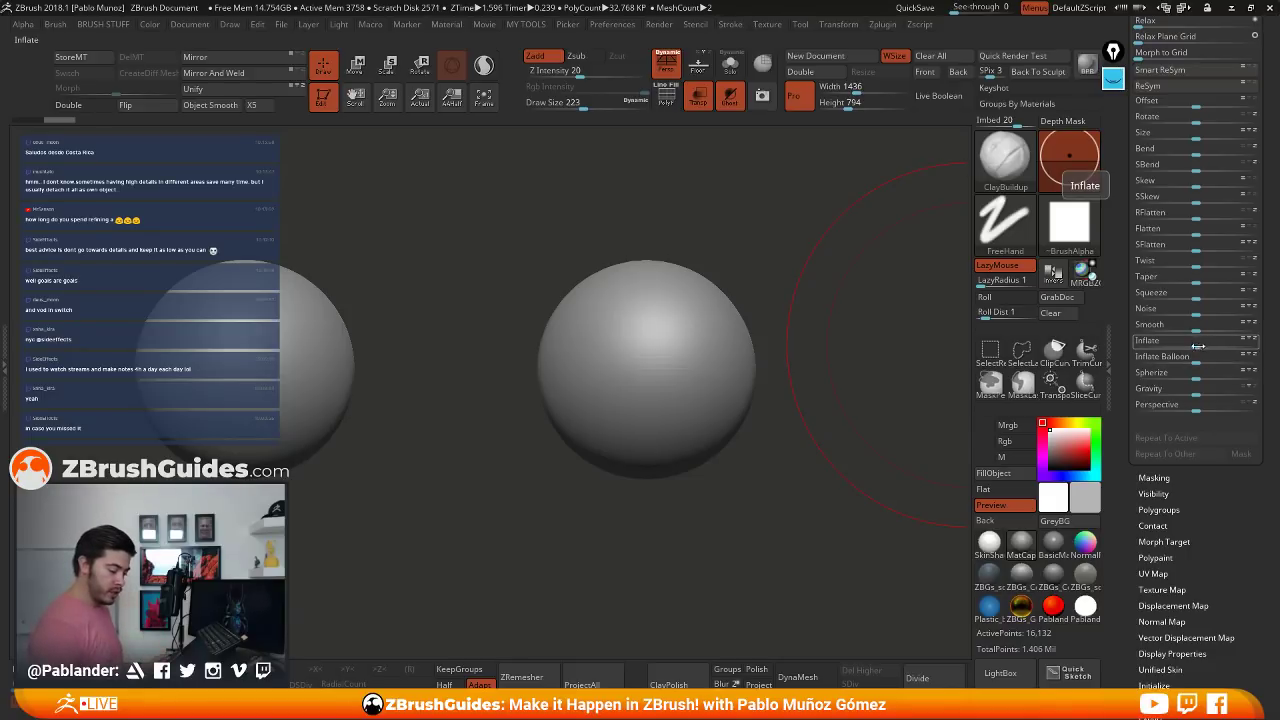
{"action": "mouse_move", "coordinate": [1198, 346]}
{"action": "left_mouse_down"}
{"action": "mouse_move", "coordinate": [1222, 346]}
{"action": "mouse_move", "coordinate": [1188, 346]}
{"action": "mouse_move", "coordinate": [1203, 343]}
{"action": "left_mouse_up"}
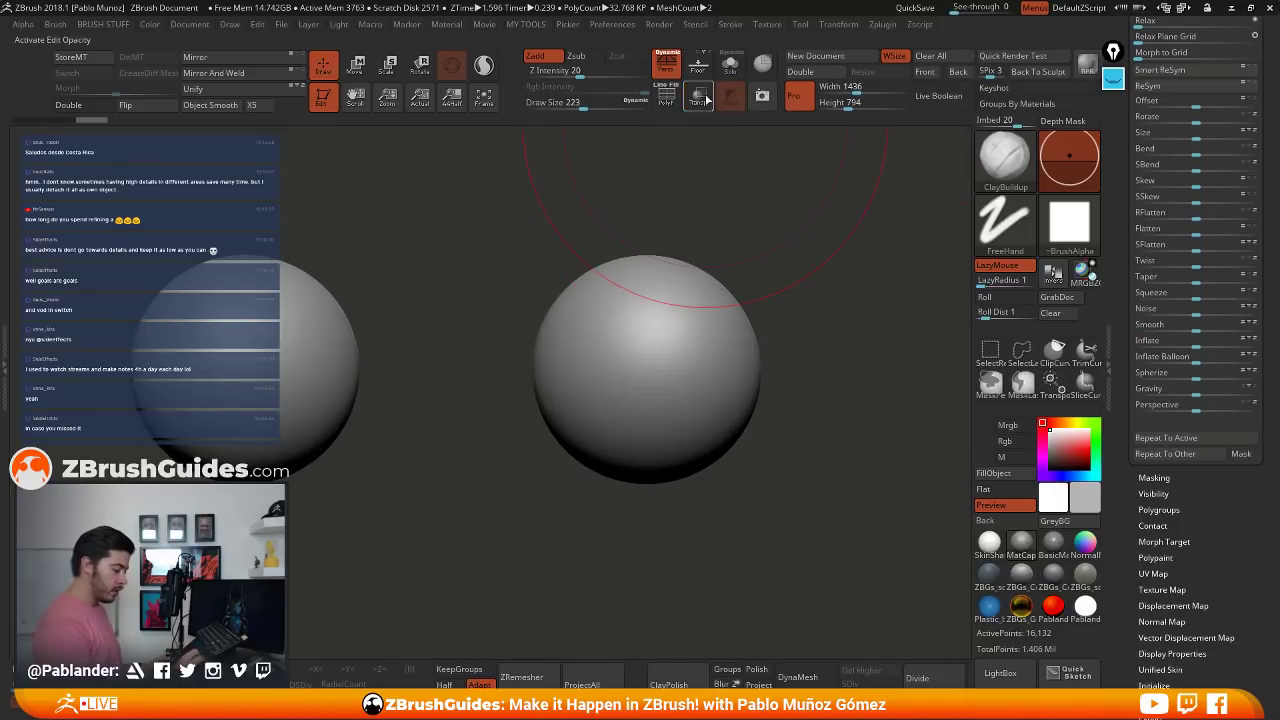
{"action": "key", "text": "ctrl+z"}
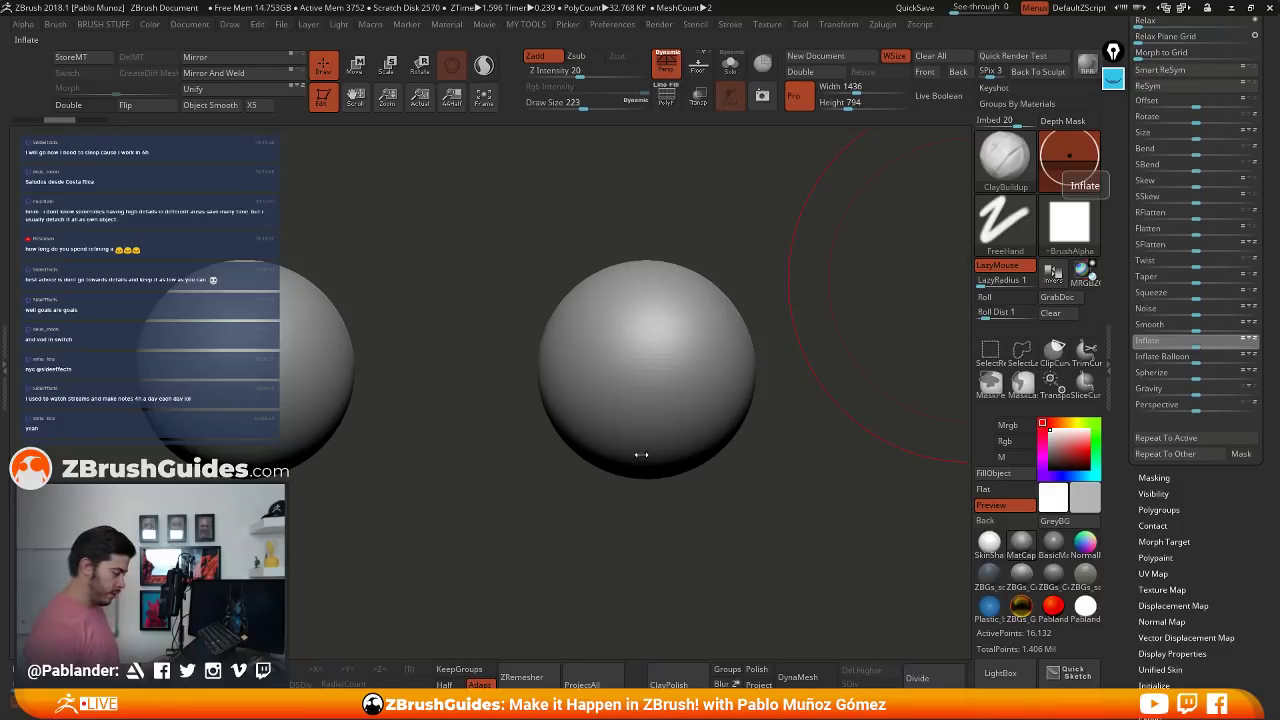
- Switch to a second ZBrush session and dismiss its home page to reach the QuickSave files
{"action": "key", "text": "alt+Tab"}
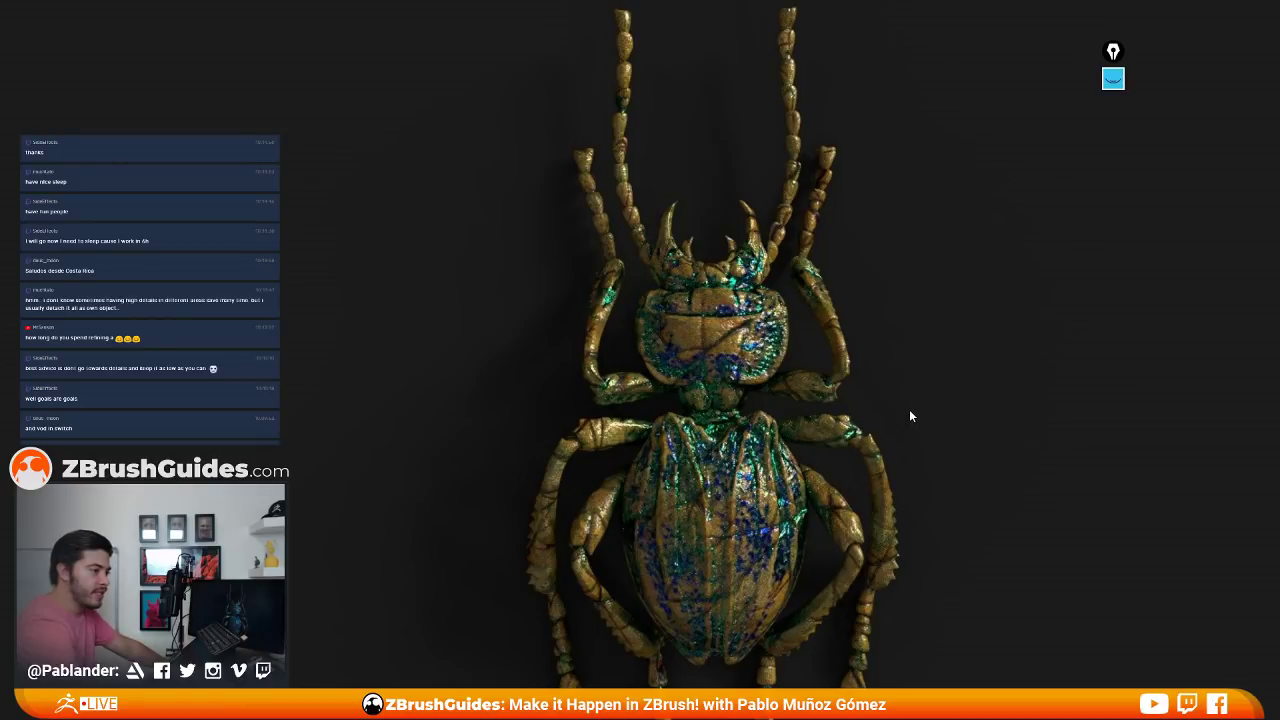
{"action": "key", "text": "Escape"}
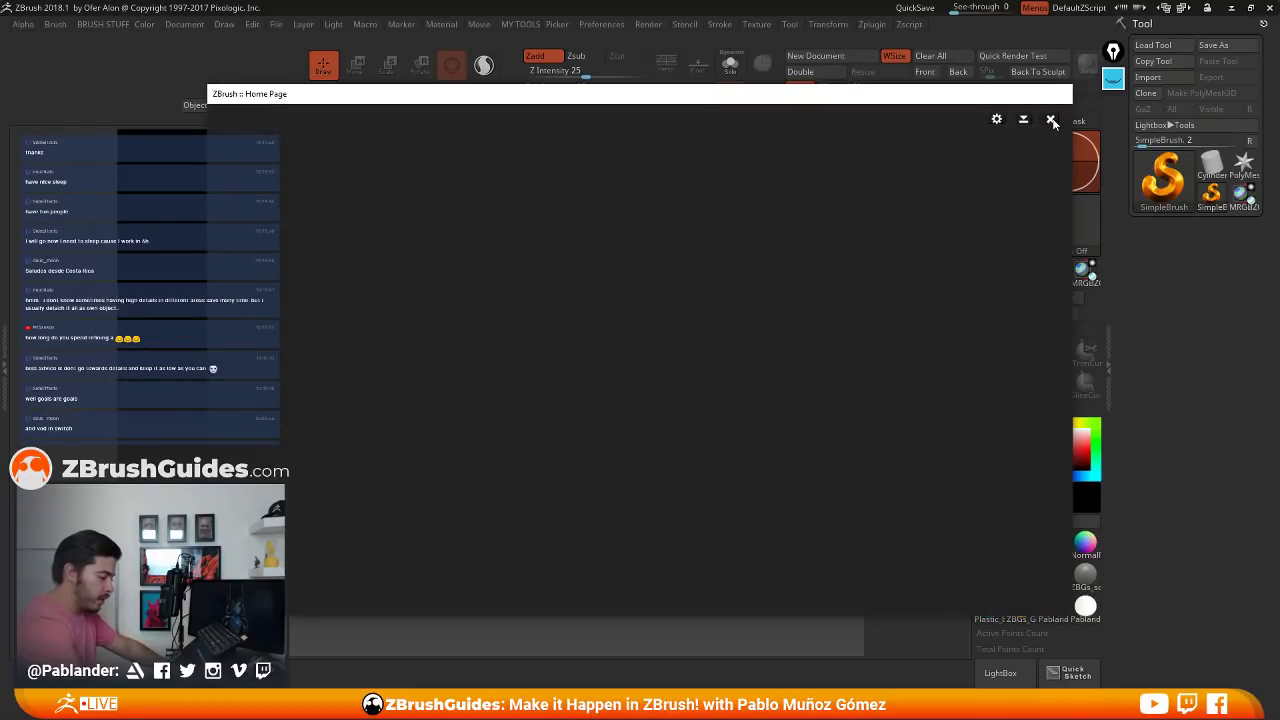
{"action": "left_click", "coordinate": [1050, 119]}
{"action": "left_click", "coordinate": [742, 411]}
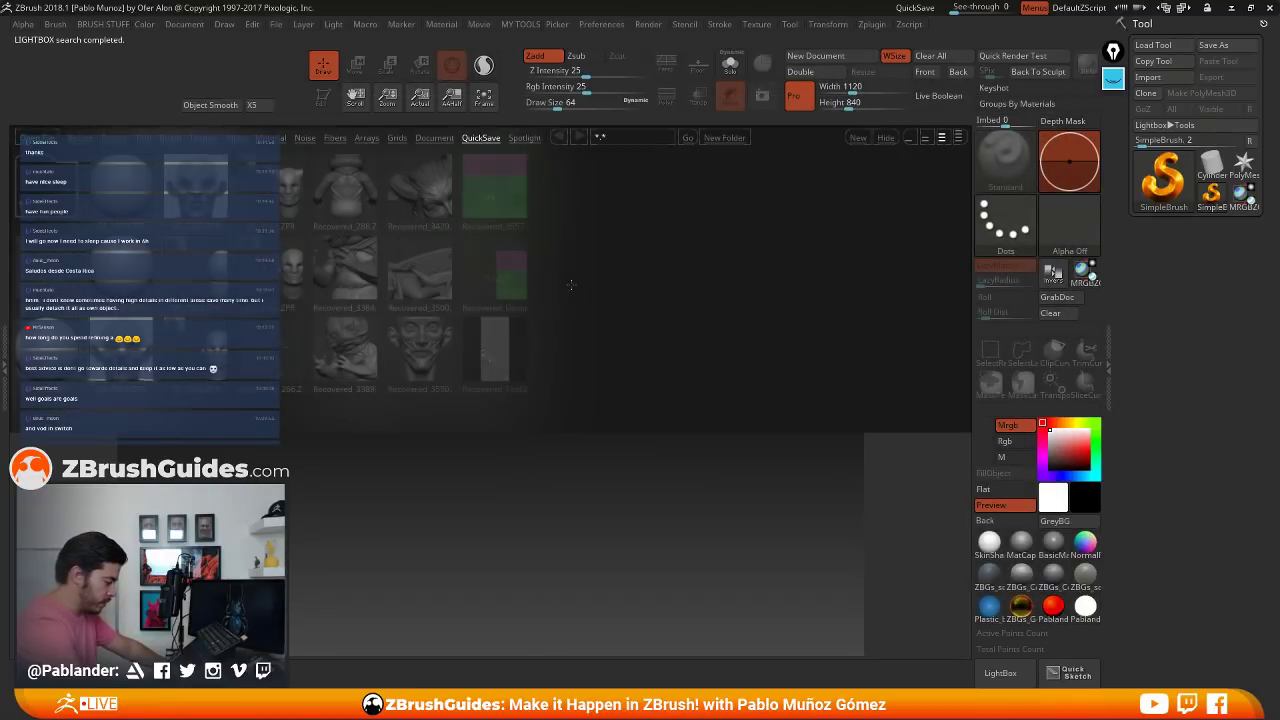
- Load Recovered_Tool.ZTL from the QuickSave files and draw it on the canvas in edit mode
{"action": "double_click", "coordinate": [510, 365]}
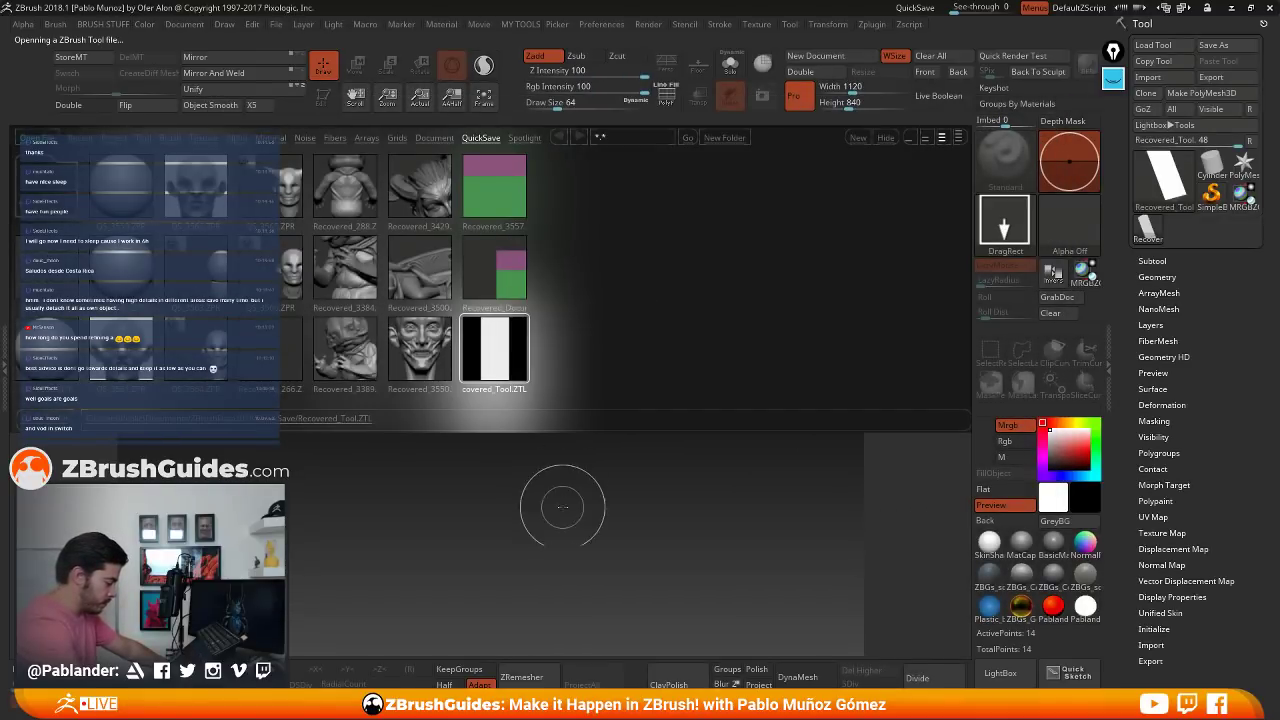
{"action": "left_click_drag", "start_coordinate": [550, 488], "coordinate": [572, 512]}
{"action": "key", "text": "t"}
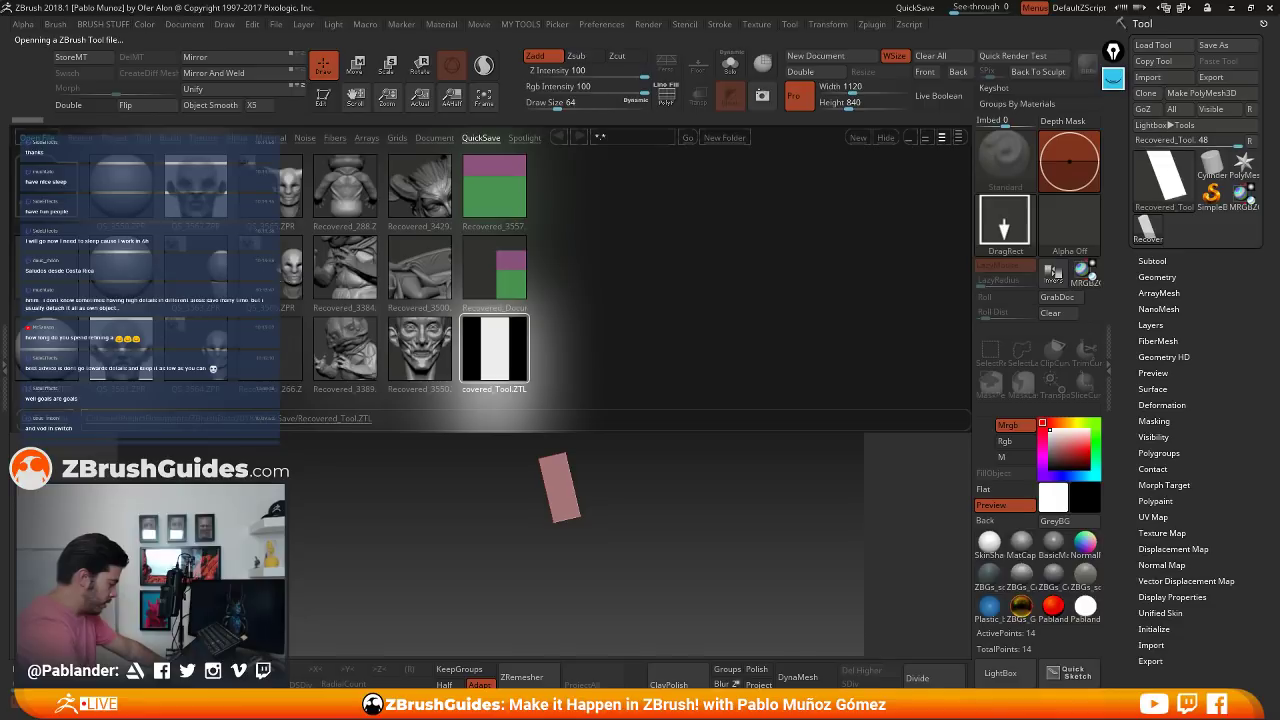
- Open the quick-saved head project QS_3566 without saving the current document
{"action": "double_click", "coordinate": [286, 287]}
{"action": "left_click", "coordinate": [690, 410]}
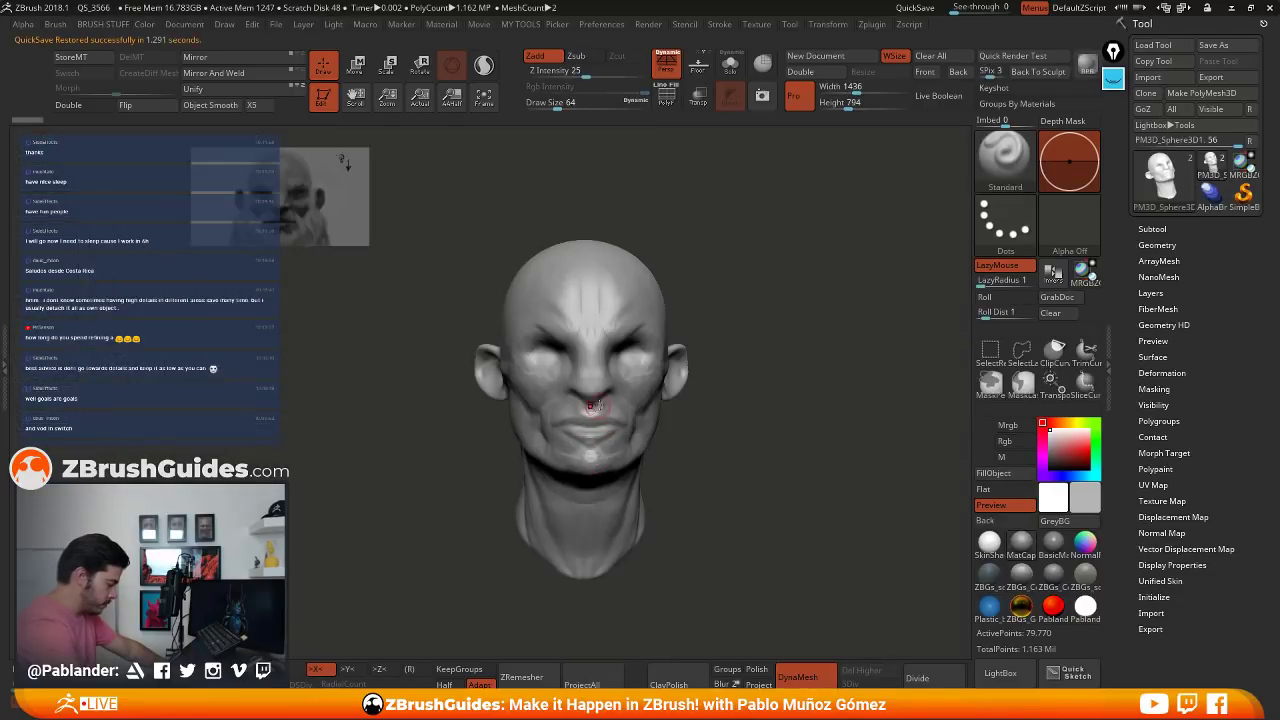
{"action": "left_click_drag", "start_coordinate": [697, 413], "coordinate": [741, 418]}
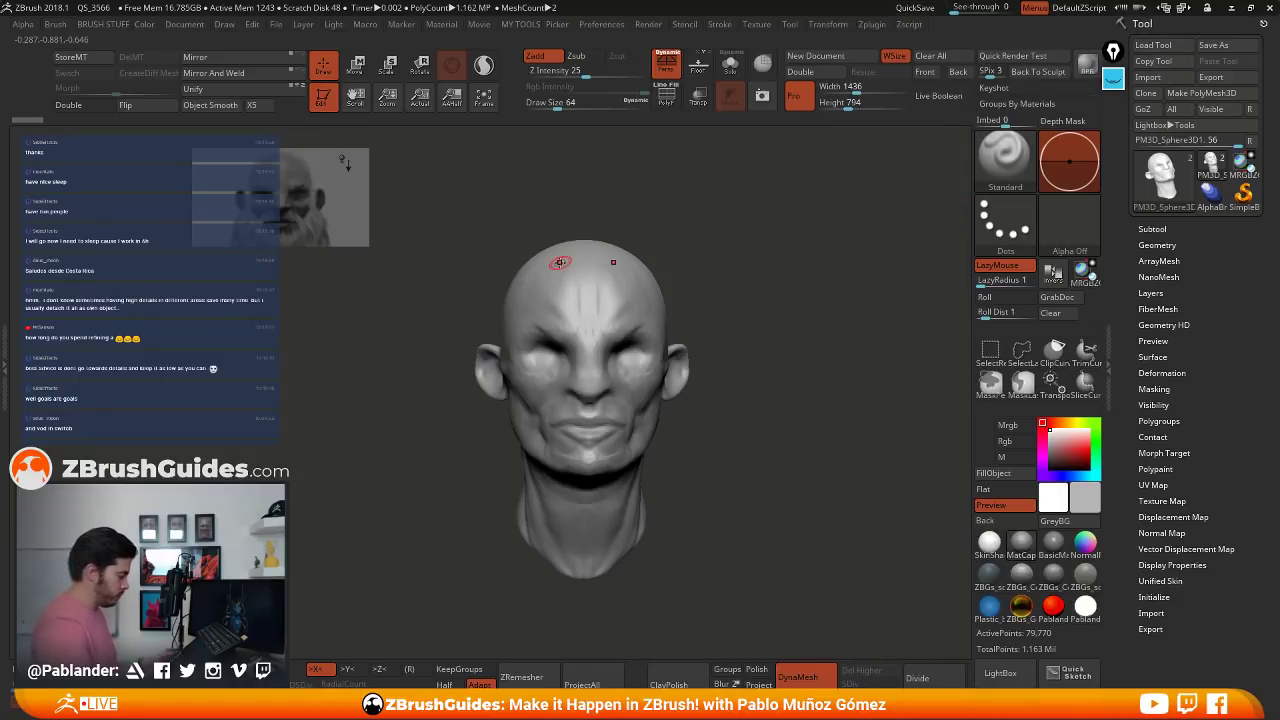
- Open Recovered_Document.ZBR from the QuickSave files without saving changes to the current document
{"action": "key", "text": "comma"}
{"action": "double_click", "coordinate": [508, 275]}
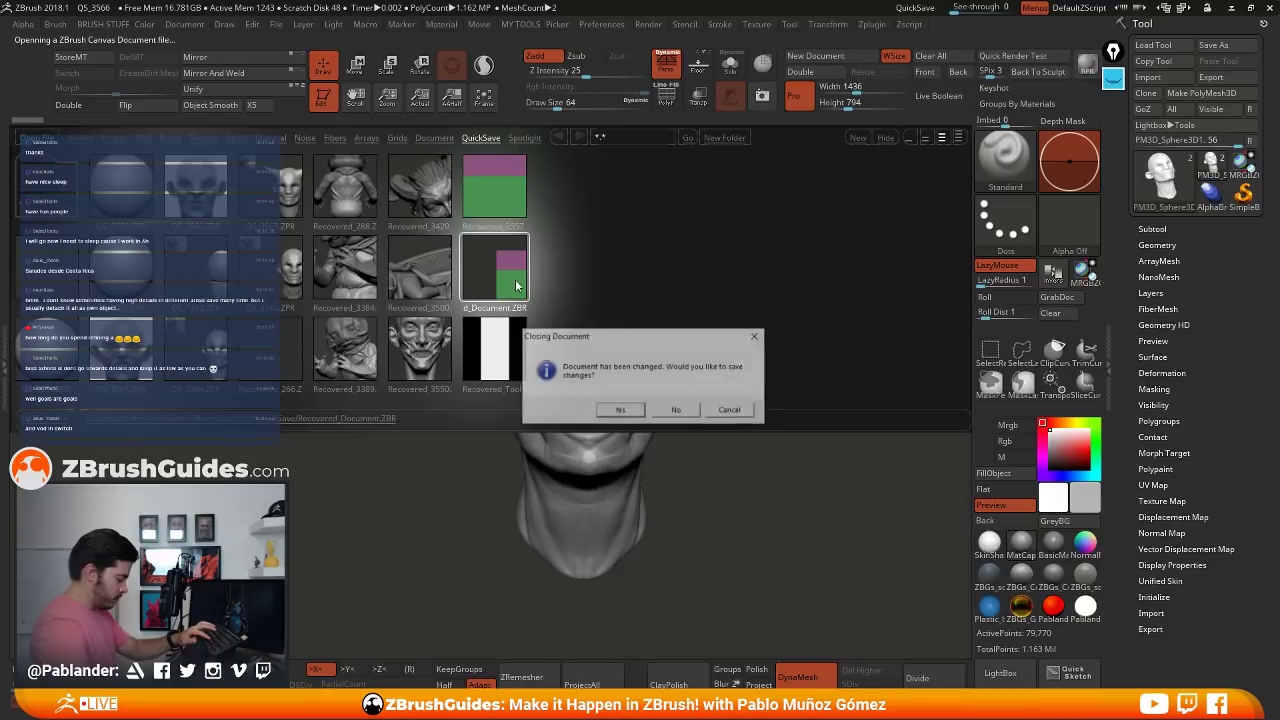
{"action": "left_click", "coordinate": [678, 411]}
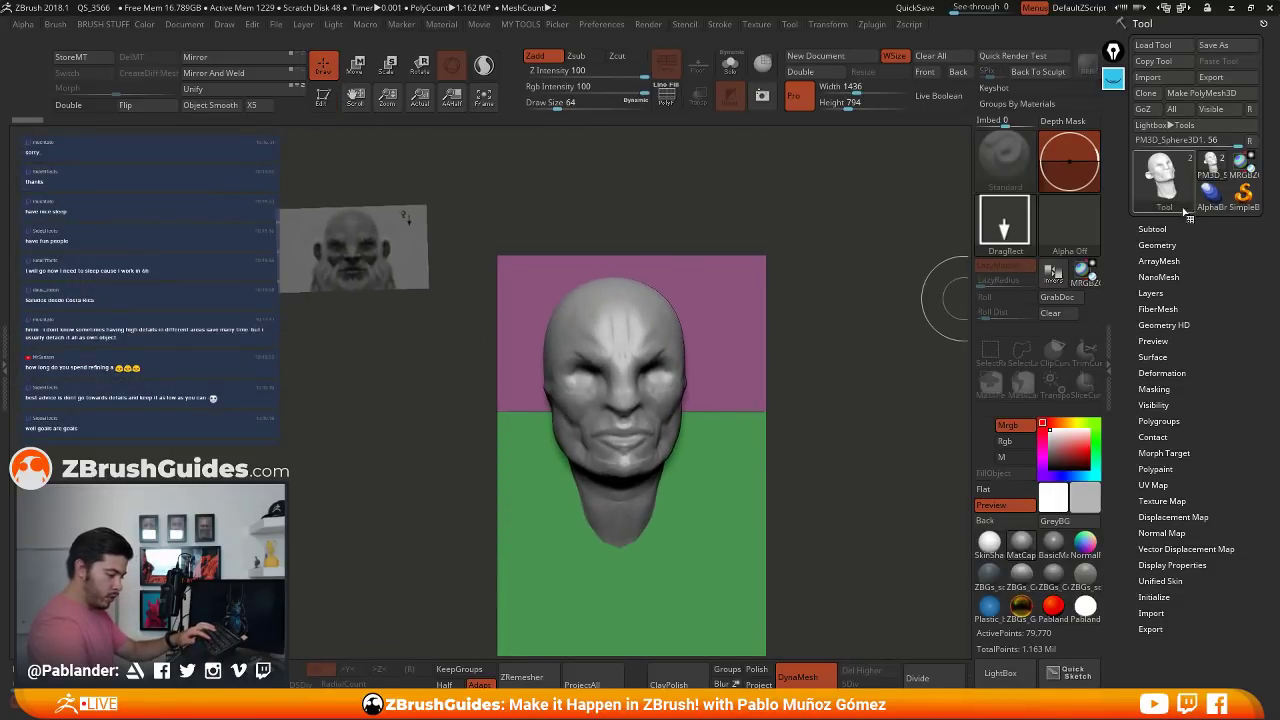
- Clear the canvas, redraw the head facing front in edit mode, and quick-save the project
{"action": "left_click", "coordinate": [1152, 229]}
{"action": "mouse_move", "coordinate": [1207, 290]}
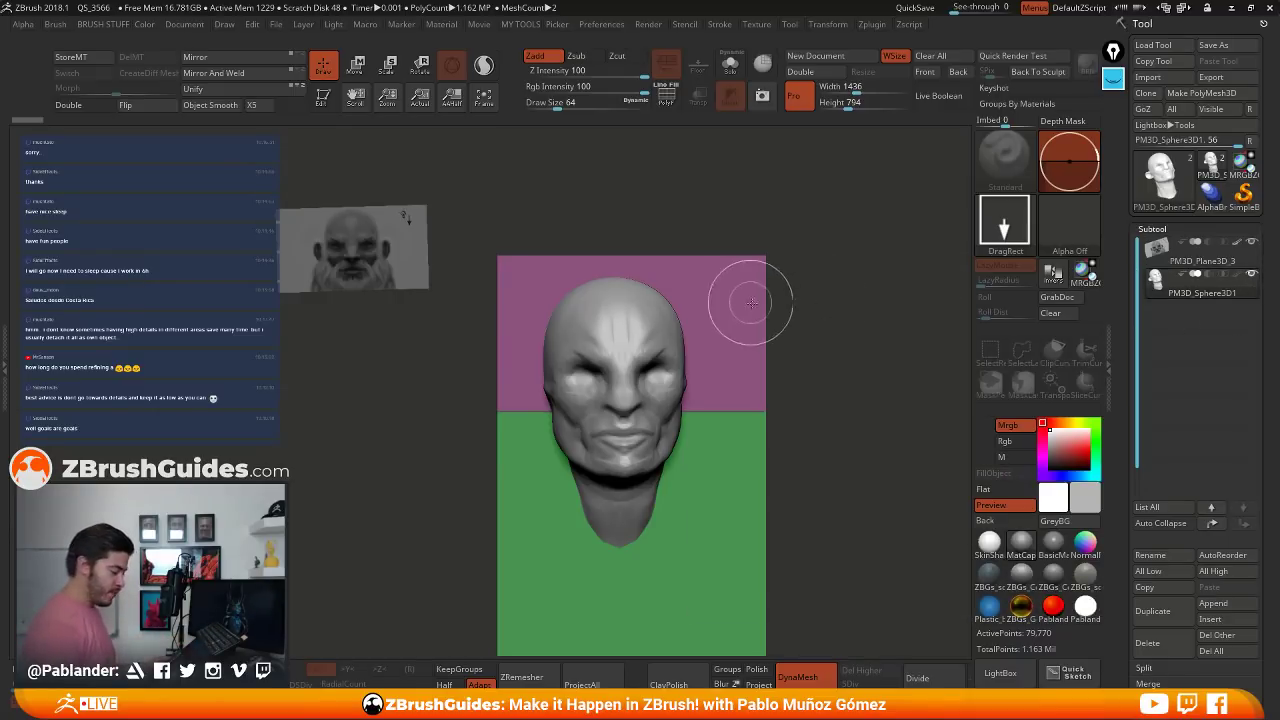
{"action": "key", "text": "ctrl+n"}
{"action": "left_click_drag", "start_coordinate": [563, 366], "coordinate": [566, 478]}
{"action": "key", "text": "t"}
{"action": "left_click_drag", "start_coordinate": [703, 391], "coordinate": [742, 372]}
{"action": "key", "text": "9"}
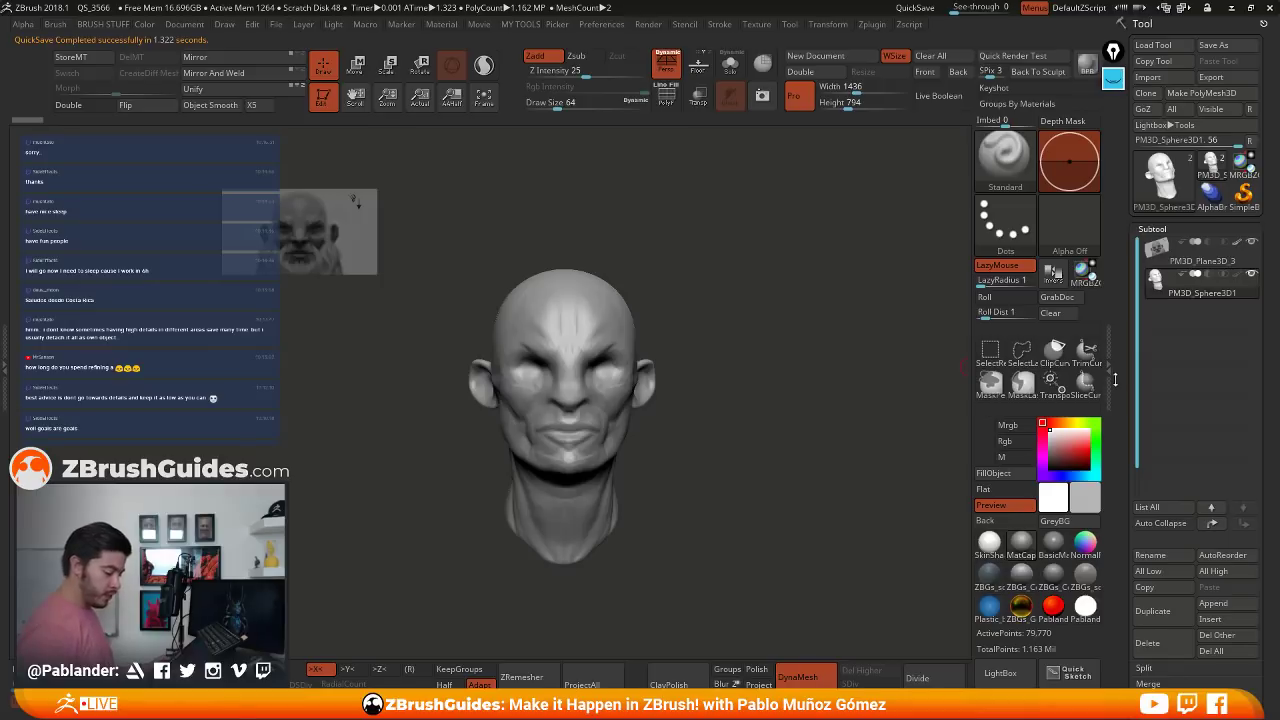
- Append a sphere to the head as a new subtool
{"action": "left_click_drag", "start_coordinate": [1115, 379], "coordinate": [1115, 195]}
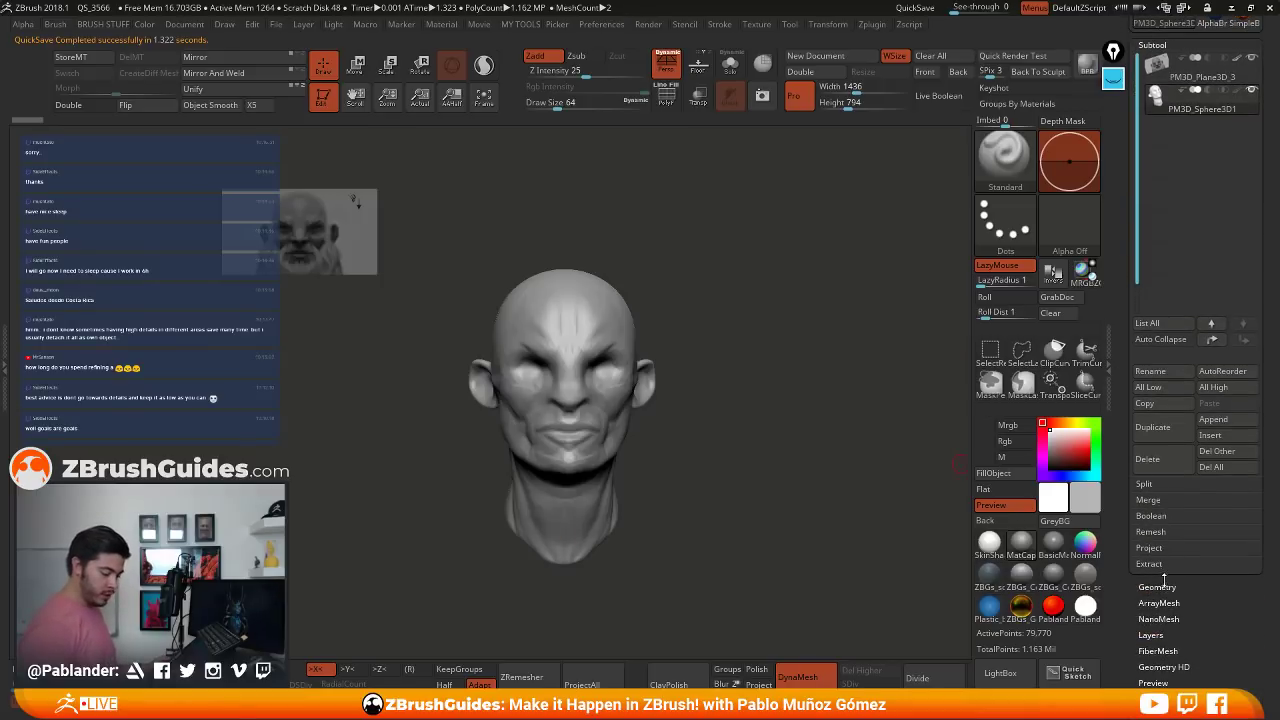
{"action": "left_click_drag", "start_coordinate": [1163, 578], "coordinate": [1166, 541]}
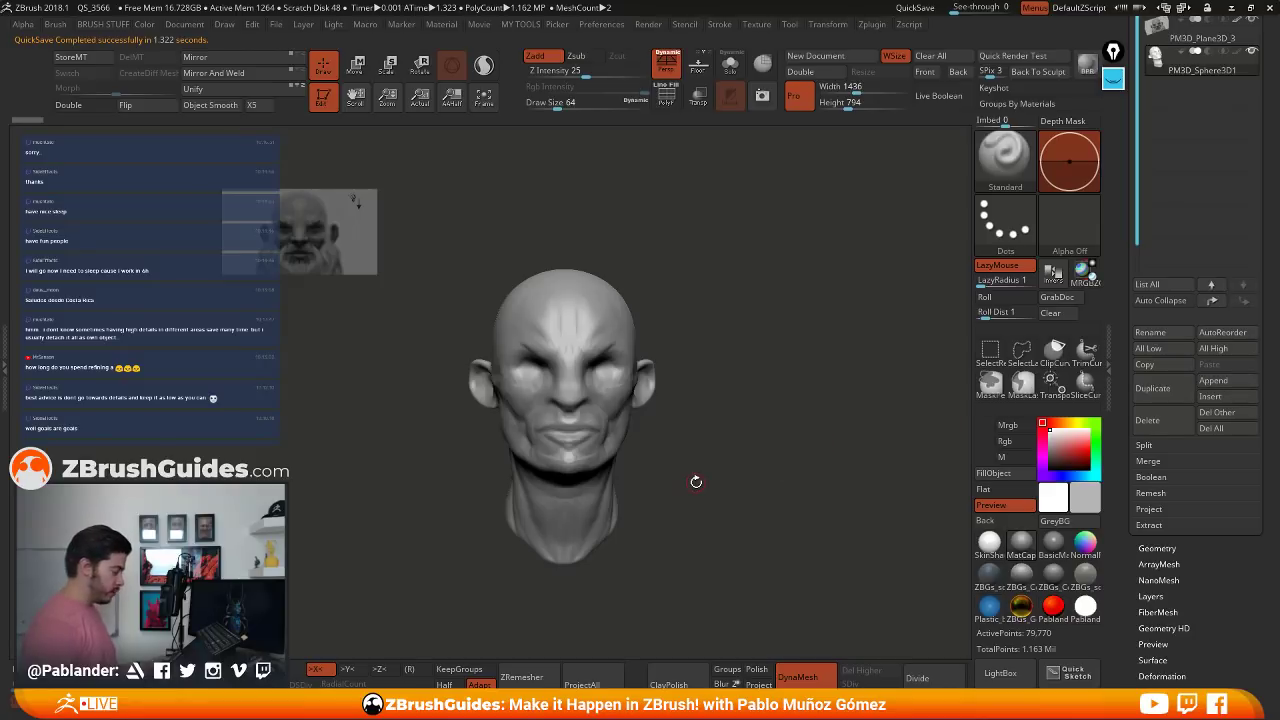
{"action": "left_click", "coordinate": [1213, 381]}
{"action": "left_click", "coordinate": [574, 463]}
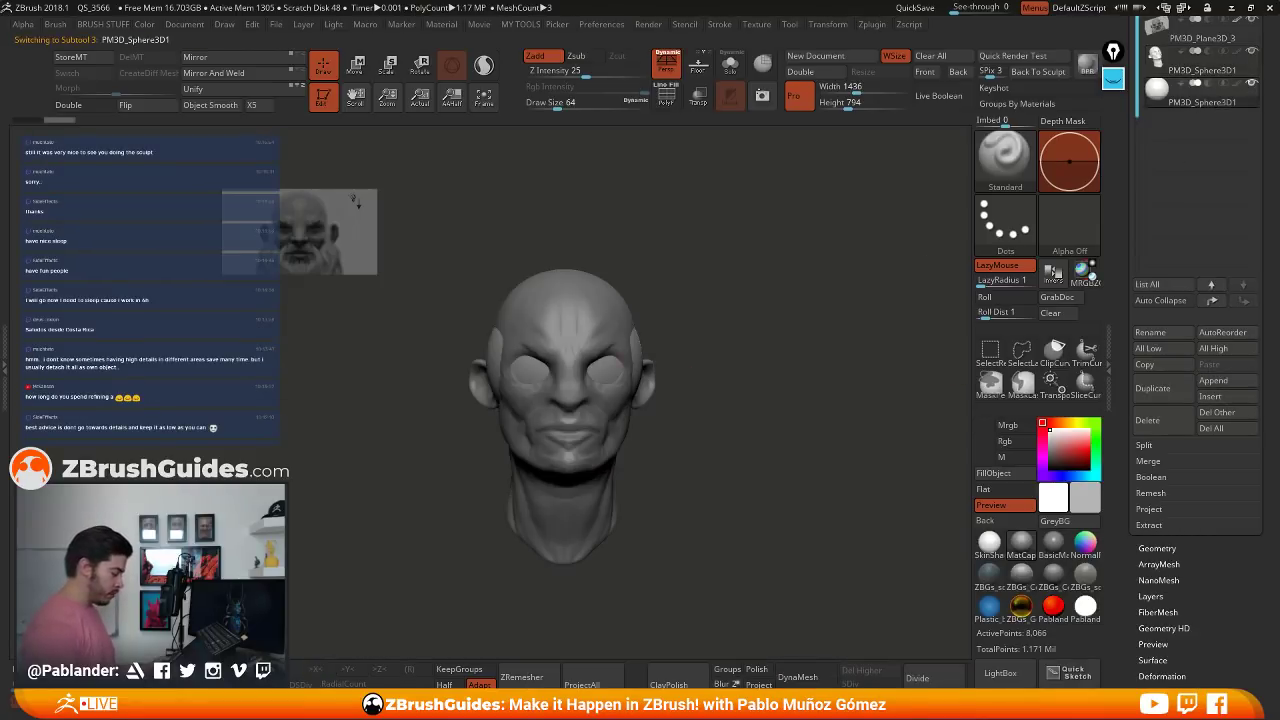
- In side view, move the new sphere out in front of the face and scale it down
{"action": "left_click", "coordinate": [352, 68]}
{"action": "left_click_drag", "start_coordinate": [705, 246], "coordinate": [794, 246], "text": "shift"}
{"action": "left_click_drag", "start_coordinate": [564, 361], "coordinate": [525, 395]}
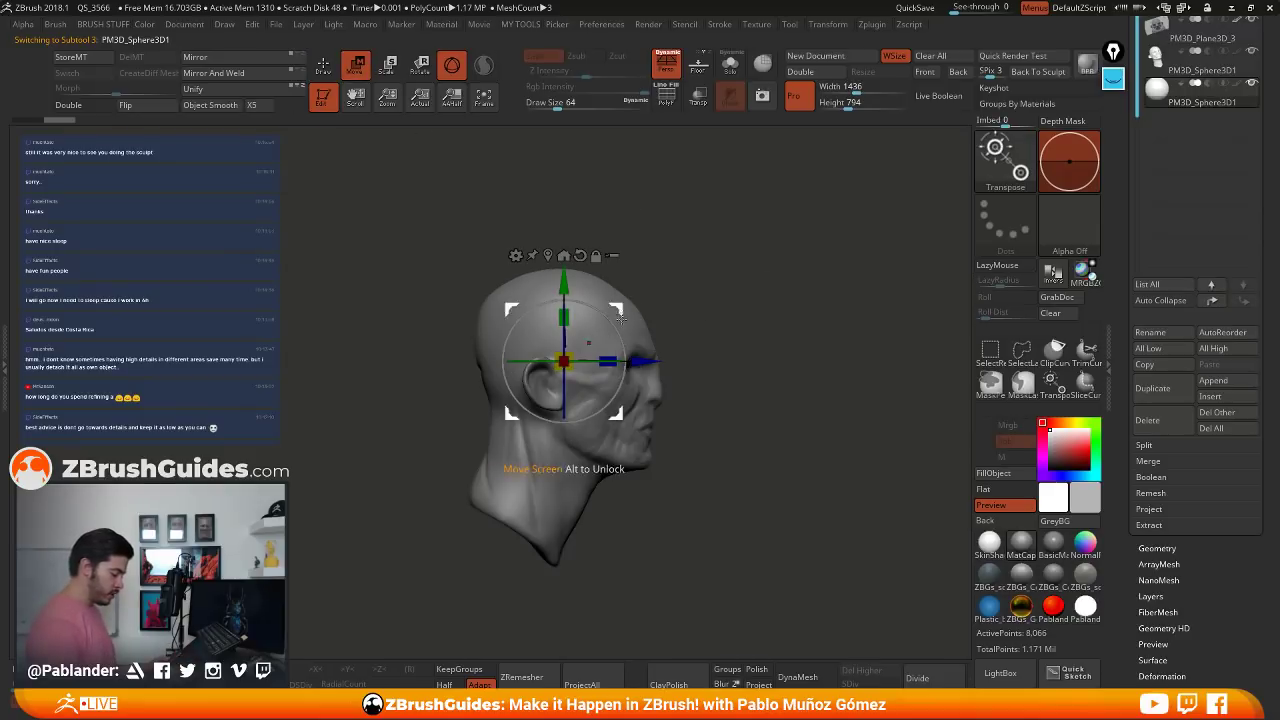
{"action": "left_click_drag", "start_coordinate": [609, 319], "coordinate": [732, 304]}
{"action": "key", "text": "ctrl+z"}
{"action": "left_click_drag", "start_coordinate": [617, 309], "coordinate": [744, 283]}
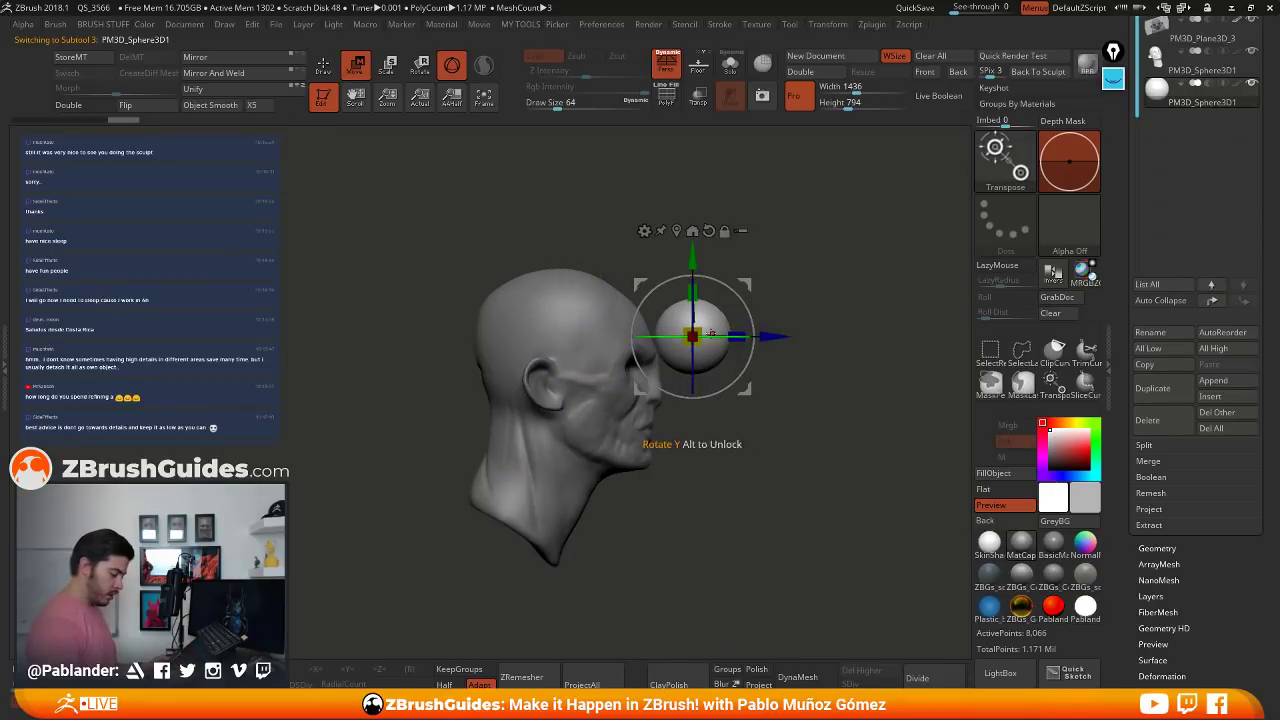
{"action": "left_click_drag", "start_coordinate": [692, 336], "coordinate": [676, 352]}
- Scale the sphere down to eyeball size and line it up with the character's right eye from the front
{"action": "left_click_drag", "start_coordinate": [560, 190], "coordinate": [420, 184]}
{"action": "left_click_drag", "start_coordinate": [745, 285], "coordinate": [676, 320]}
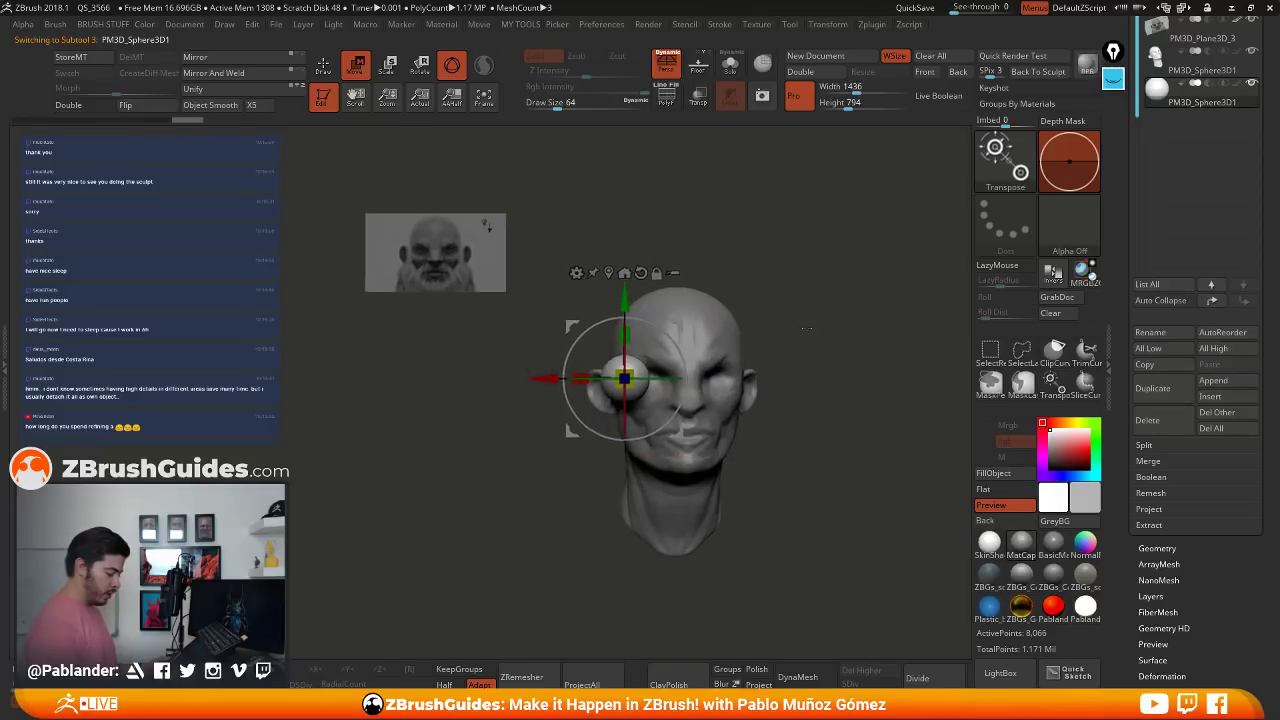
{"action": "left_click_drag", "start_coordinate": [500, 400], "coordinate": [500, 470], "text": "alt"}
{"action": "left_click_drag", "start_coordinate": [624, 371], "coordinate": [610, 385]}
{"action": "left_click_drag", "start_coordinate": [904, 300], "coordinate": [803, 289], "text": "alt"}
{"action": "left_click_drag", "start_coordinate": [576, 416], "coordinate": [626, 415]}
- Push the eyeball back into its socket from the side and copy it to the other eye with Mirror And Weld
{"action": "left_click_drag", "start_coordinate": [655, 347], "coordinate": [748, 343], "text": "shift"}
{"action": "left_click_drag", "start_coordinate": [628, 311], "coordinate": [502, 310]}
{"action": "left_click_drag", "start_coordinate": [688, 332], "coordinate": [600, 340], "text": "shift"}
{"action": "left_click_drag", "start_coordinate": [503, 307], "coordinate": [508, 305]}
{"action": "left_click_drag", "start_coordinate": [655, 300], "coordinate": [724, 303], "text": "alt"}
{"action": "left_click_drag", "start_coordinate": [579, 309], "coordinate": [581, 310]}
{"action": "left_click", "coordinate": [215, 73]}
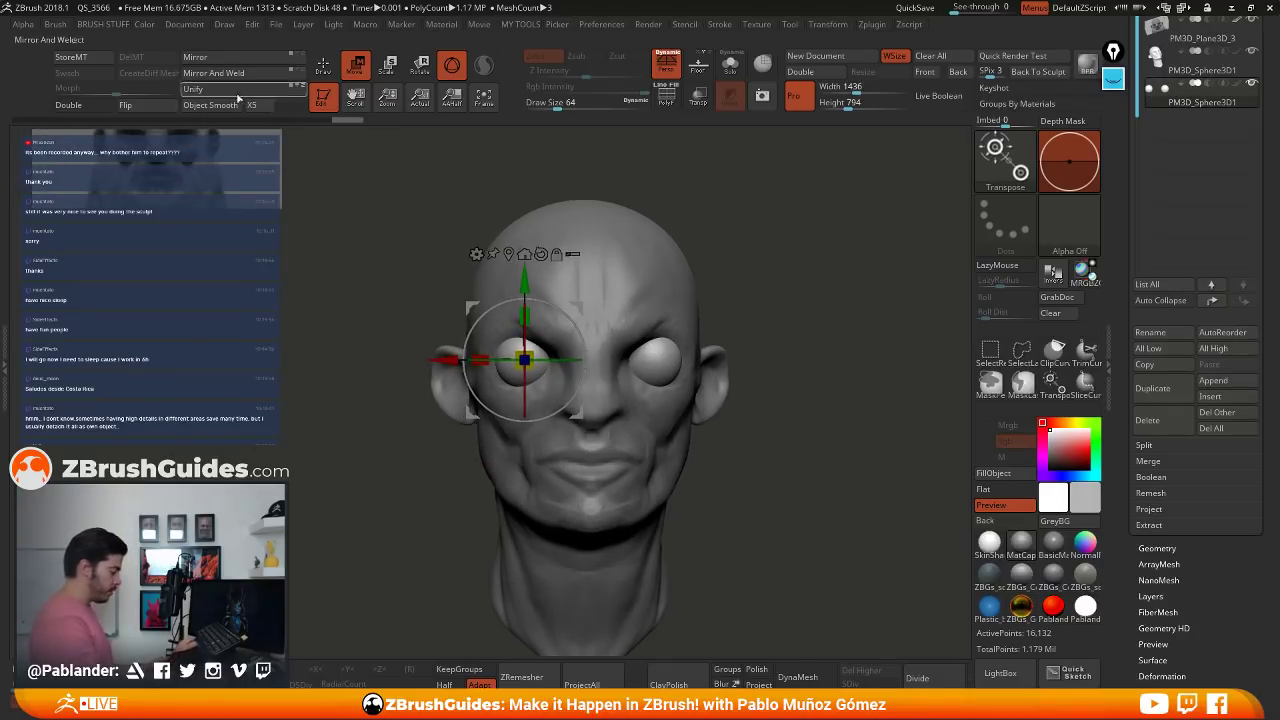
{"action": "left_click", "coordinate": [323, 72]}
- Reshape the head's eye socket and cheek around the eyeball, using the Move brush at draw size 202
{"action": "mouse_move", "coordinate": [806, 291]}
{"action": "left_mouse_down", "text": "alt"}
{"action": "mouse_move", "coordinate": [780, 337]}
{"action": "mouse_move", "coordinate": [785, 405]}
{"action": "mouse_move", "coordinate": [690, 376]}
{"action": "mouse_move", "coordinate": [668, 395]}
{"action": "left_mouse_up", "text": "alt"}
{"action": "left_click", "coordinate": [660, 388], "text": "alt"}
{"action": "key", "text": "space"}
{"action": "left_click", "coordinate": [716, 343]}
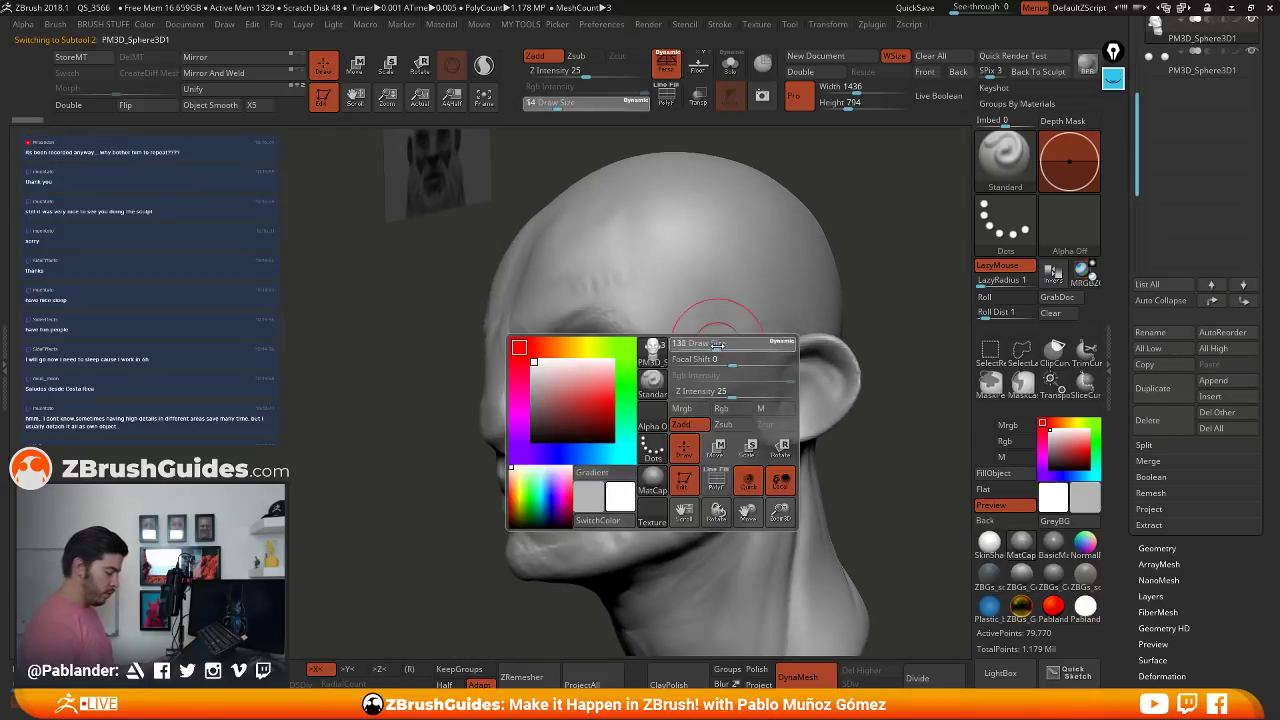
{"action": "key", "text": "b"}
{"action": "left_click", "coordinate": [728, 106]}
{"action": "key", "text": "space"}
{"action": "right_click_drag", "start_coordinate": [655, 298], "coordinate": [580, 338]}
{"action": "left_click", "coordinate": [640, 312]}
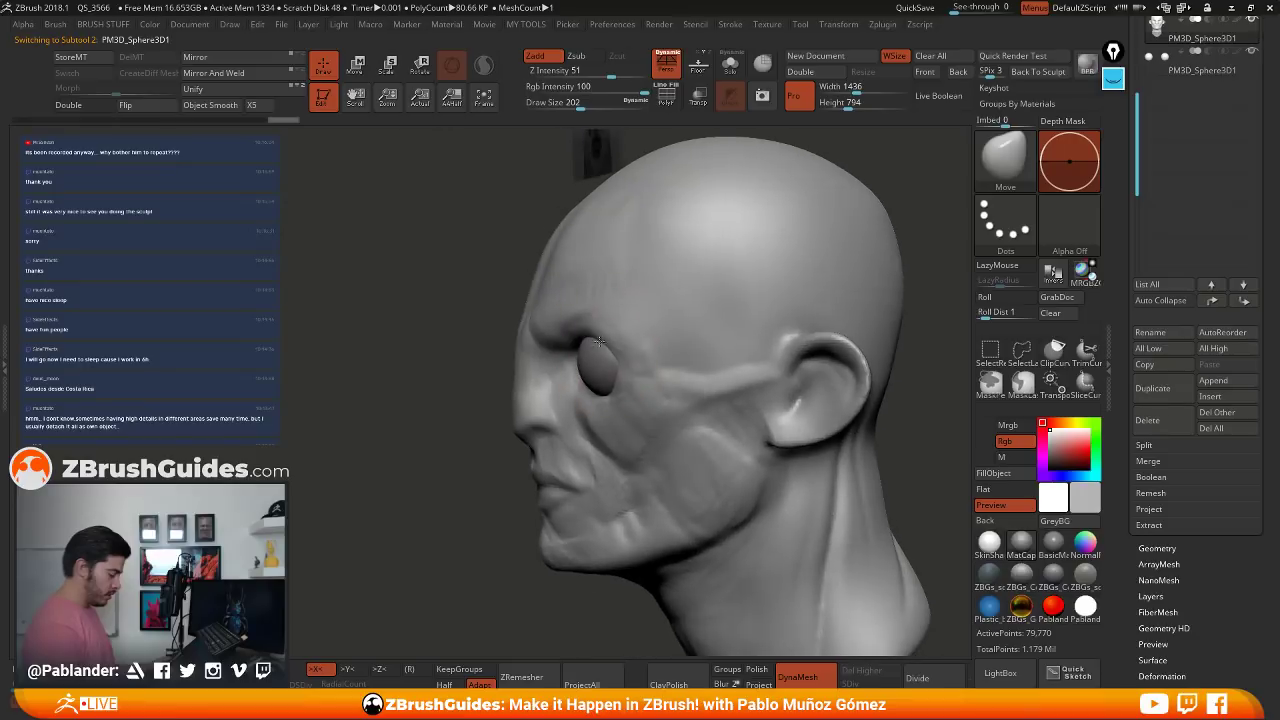
{"action": "left_click_drag", "start_coordinate": [600, 380], "coordinate": [598, 416]}
{"action": "left_click_drag", "start_coordinate": [634, 464], "coordinate": [612, 452]}
{"action": "right_click_drag", "start_coordinate": [606, 452], "coordinate": [697, 452]}
{"action": "left_click_drag", "start_coordinate": [622, 453], "coordinate": [614, 418]}
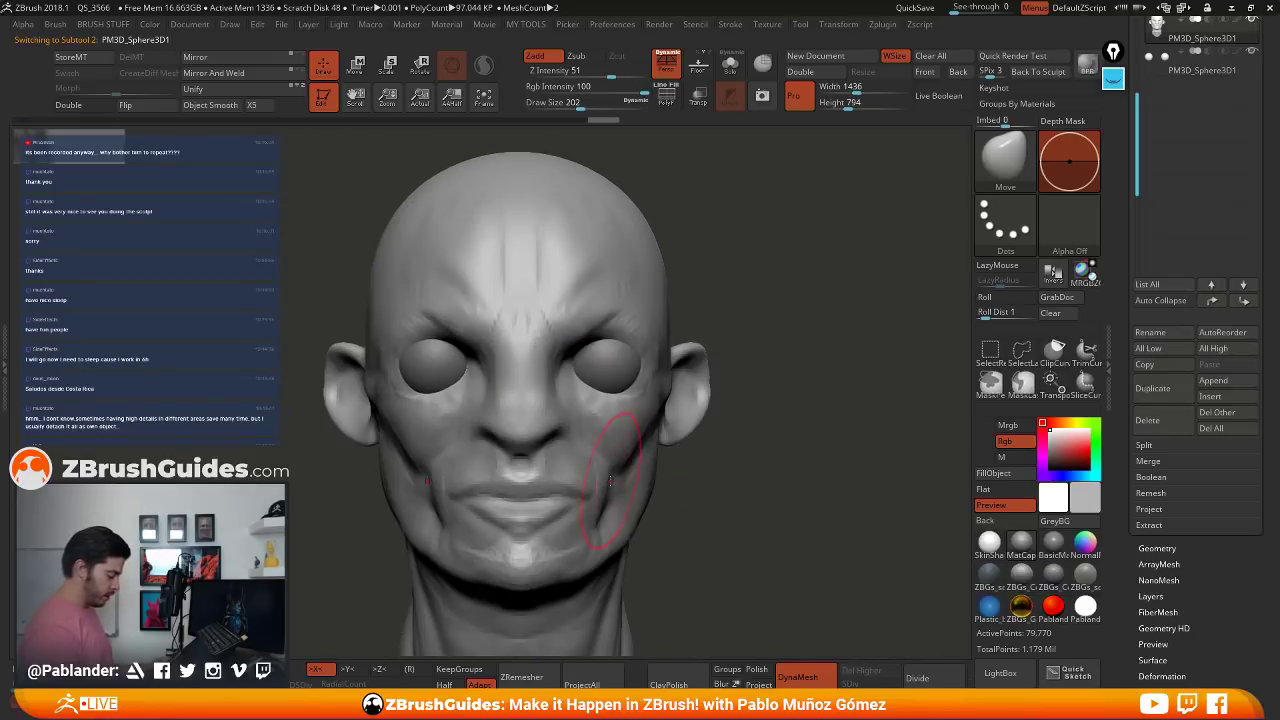
- Adjust the silhouette of the jaw and the front of the neck with the Move brush, checking front and side views
{"action": "right_click_drag", "start_coordinate": [620, 437], "coordinate": [657, 366], "text": "alt"}
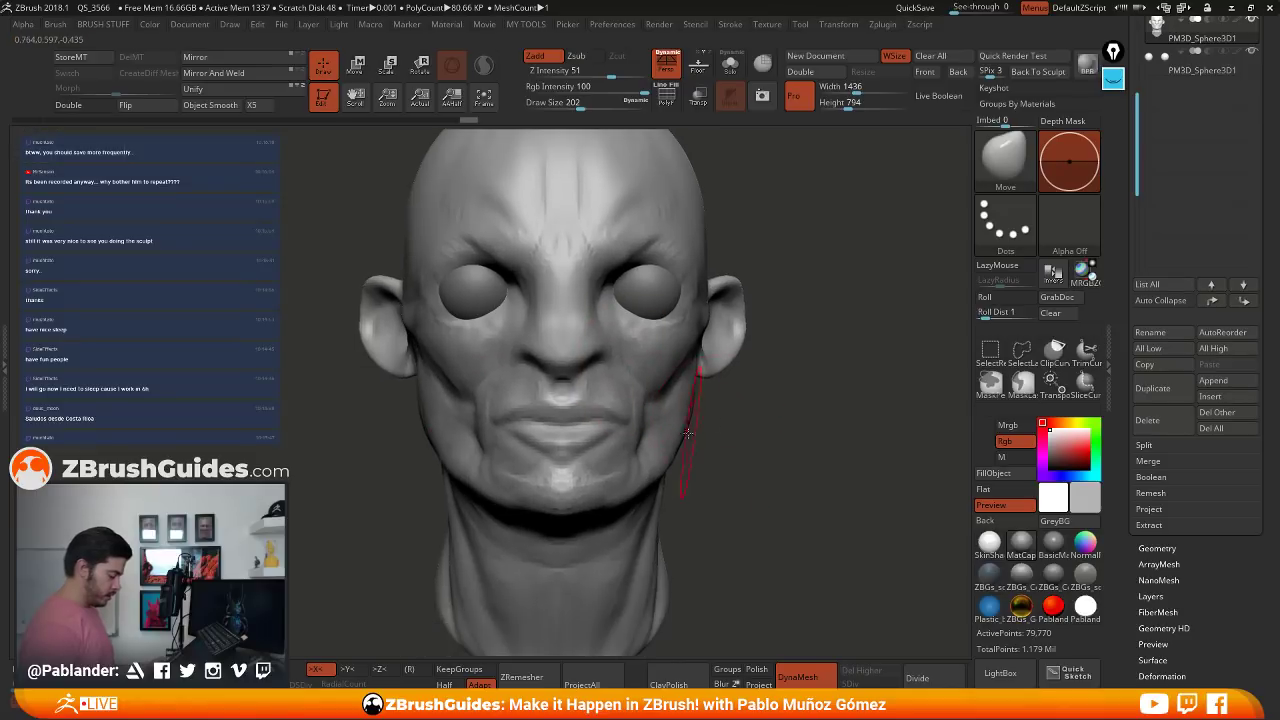
{"action": "left_click_drag", "start_coordinate": [687, 432], "coordinate": [677, 427]}
{"action": "right_click_drag", "start_coordinate": [677, 427], "coordinate": [706, 433], "text": "ctrl"}
{"action": "left_click_drag", "start_coordinate": [671, 500], "coordinate": [668, 500]}
{"action": "right_click_drag", "start_coordinate": [727, 497], "coordinate": [608, 488]}
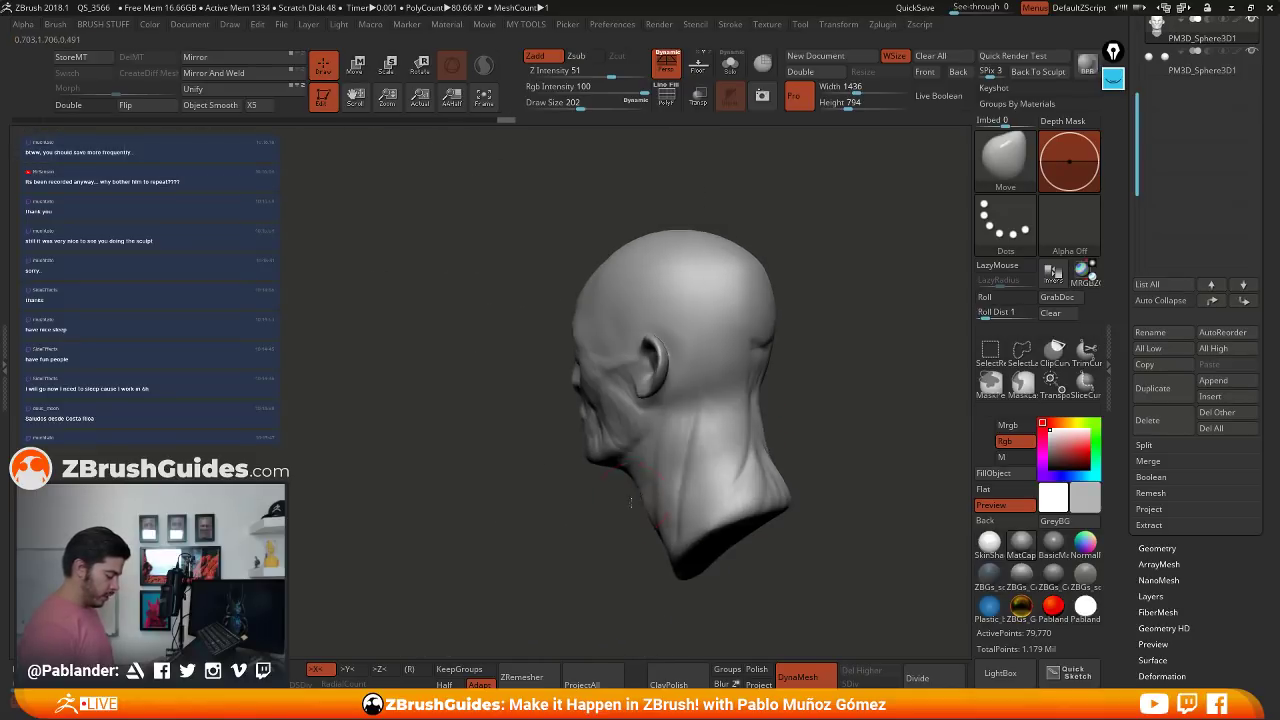
{"action": "left_click_drag", "start_coordinate": [716, 476], "coordinate": [728, 480]}
{"action": "right_click_drag", "start_coordinate": [722, 468], "coordinate": [848, 447]}
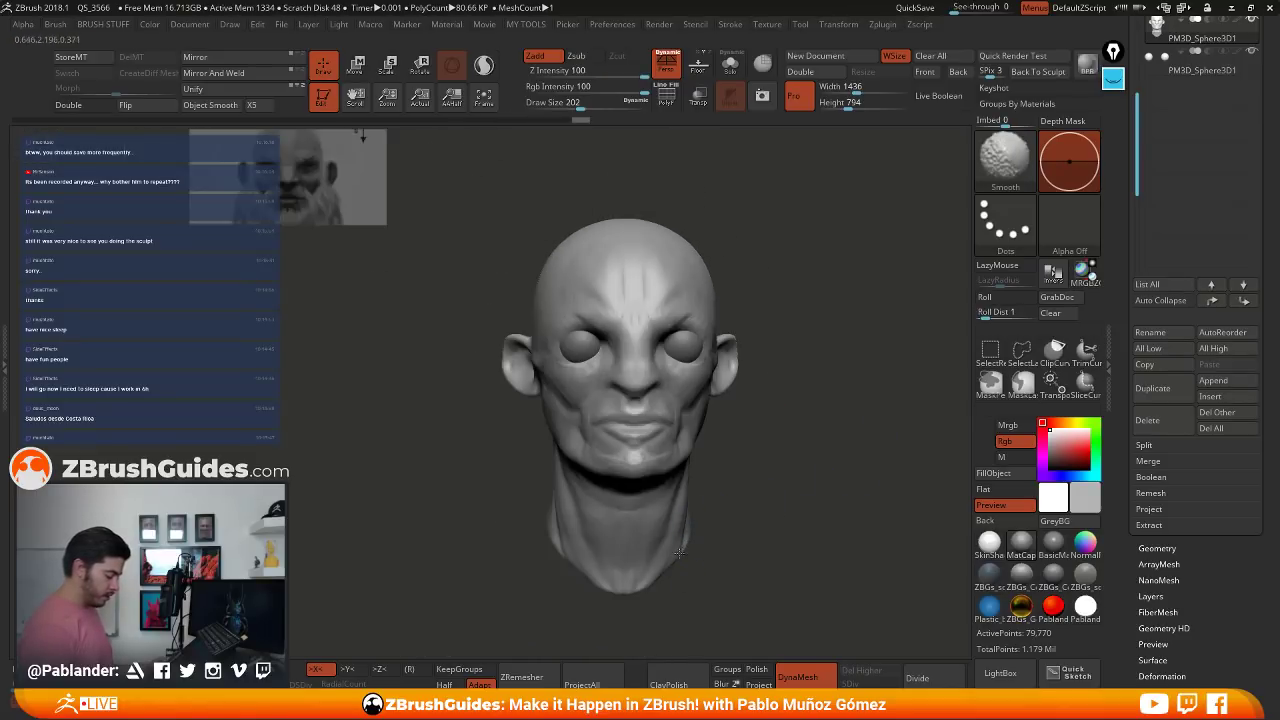
- Refine the outline of the skull and the back and sides of the neck with the Move brush
{"action": "right_click_drag", "start_coordinate": [777, 424], "coordinate": [748, 433], "text": "alt"}
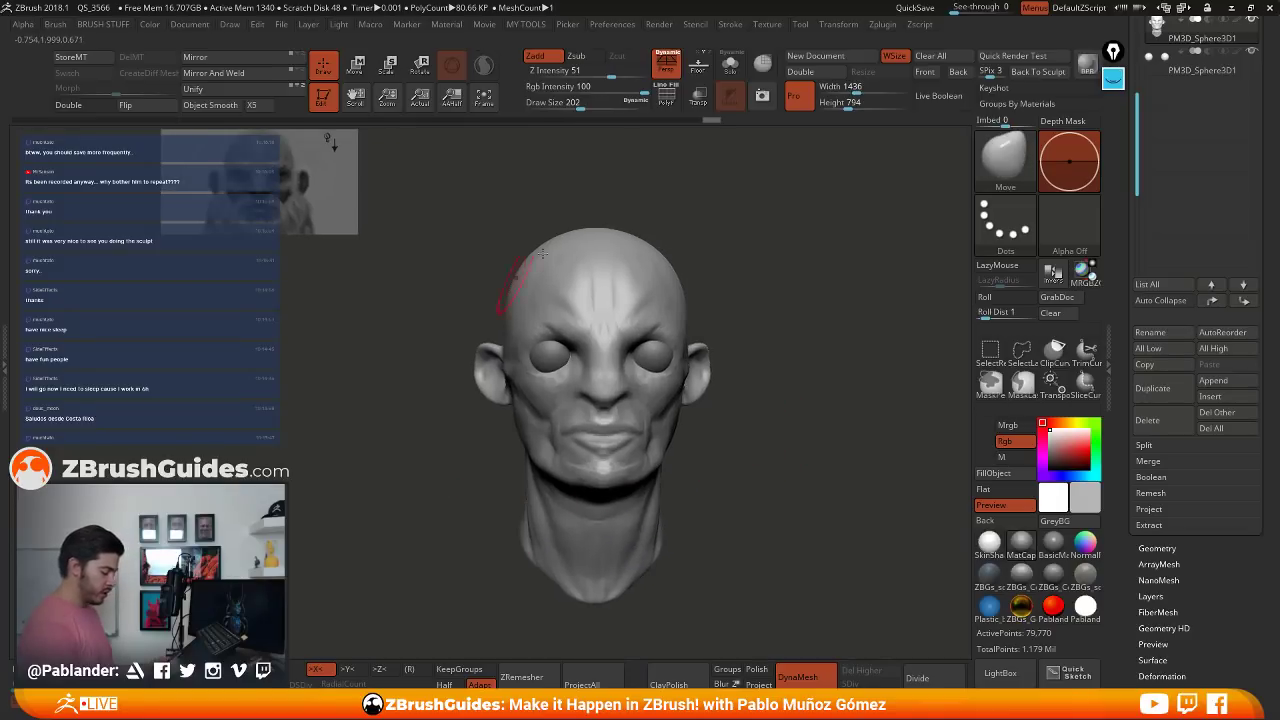
{"action": "mouse_move", "coordinate": [541, 253]}
{"action": "left_mouse_down"}
{"action": "mouse_move", "coordinate": [680, 400]}
{"action": "mouse_move", "coordinate": [786, 471]}
{"action": "mouse_move", "coordinate": [709, 466]}
{"action": "left_mouse_up"}
{"action": "left_click_drag", "start_coordinate": [794, 452], "coordinate": [777, 497]}
{"action": "left_click_drag", "start_coordinate": [720, 465], "coordinate": [805, 477]}
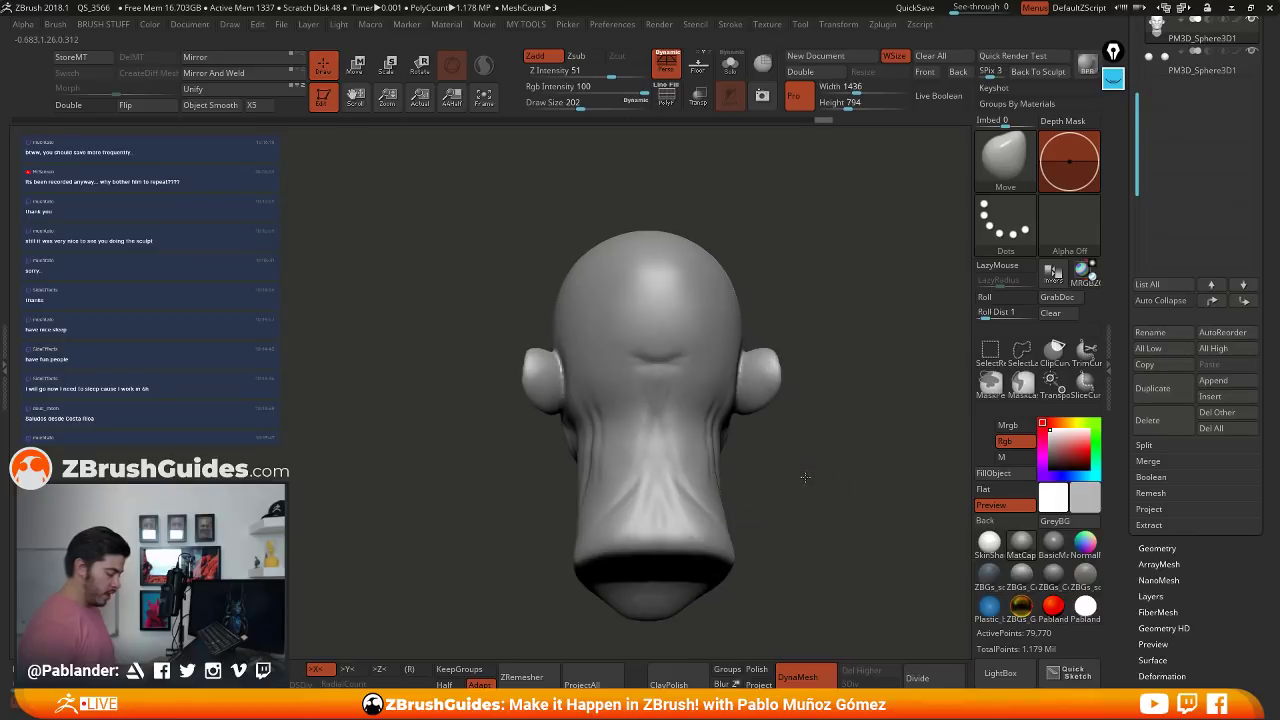
{"action": "mouse_move", "coordinate": [724, 424]}
{"action": "left_mouse_down"}
{"action": "mouse_move", "coordinate": [771, 443]}
{"action": "mouse_move", "coordinate": [783, 428]}
{"action": "mouse_move", "coordinate": [765, 428]}
{"action": "left_mouse_up"}
{"action": "left_click_drag", "start_coordinate": [587, 442], "coordinate": [580, 438]}
{"action": "left_click_drag", "start_coordinate": [752, 440], "coordinate": [852, 458]}
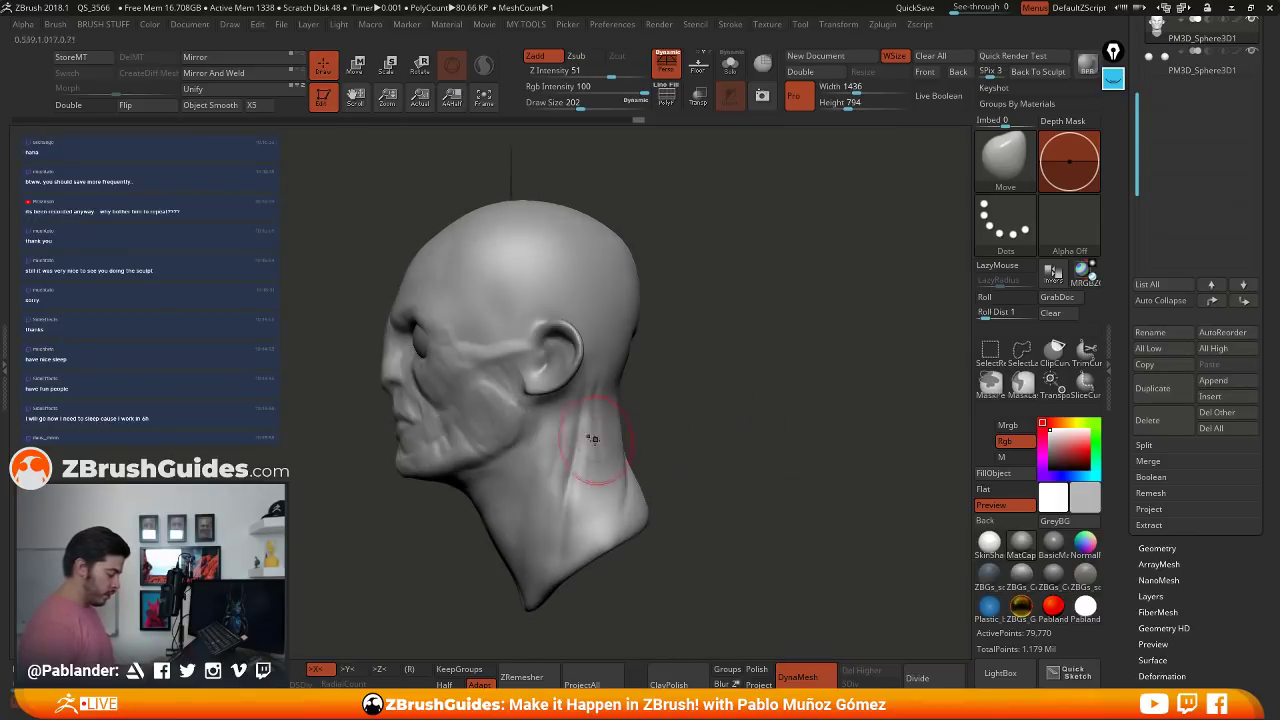
{"action": "left_click_drag", "start_coordinate": [647, 453], "coordinate": [711, 441]}
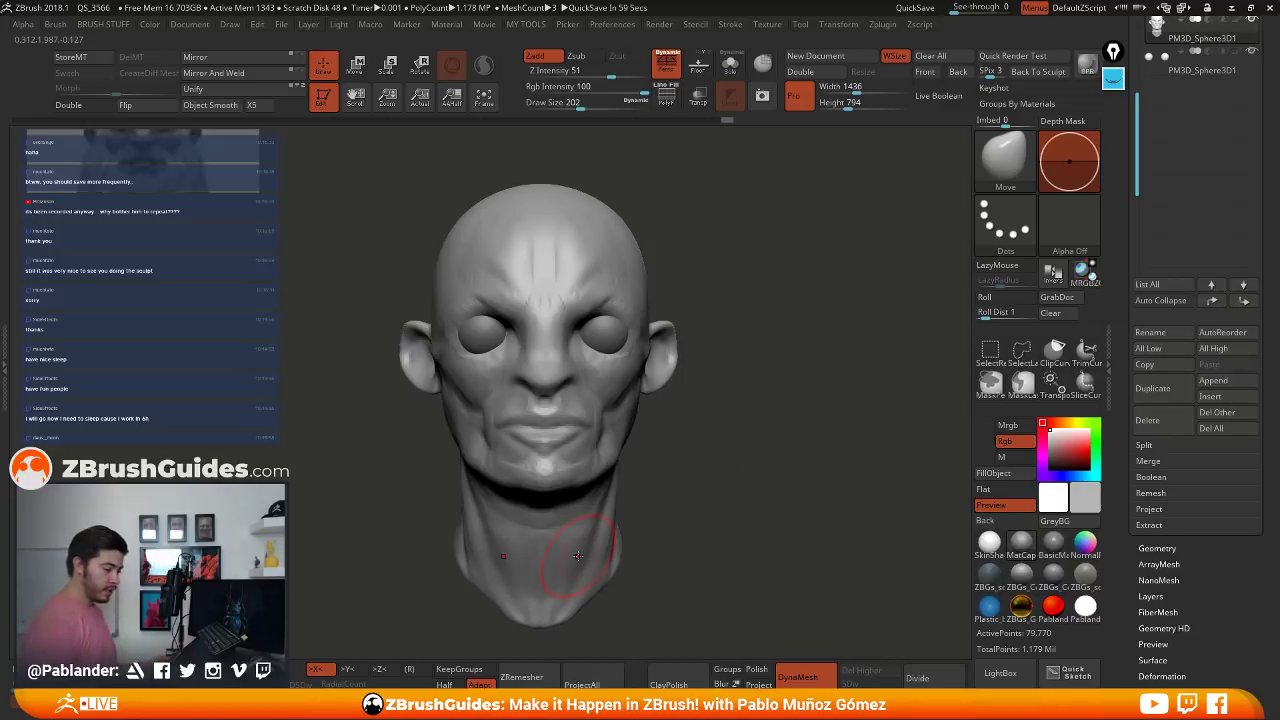
- Select the eyeballs subtool and duplicate it
{"action": "left_click_drag", "start_coordinate": [1115, 173], "coordinate": [1117, 231]}
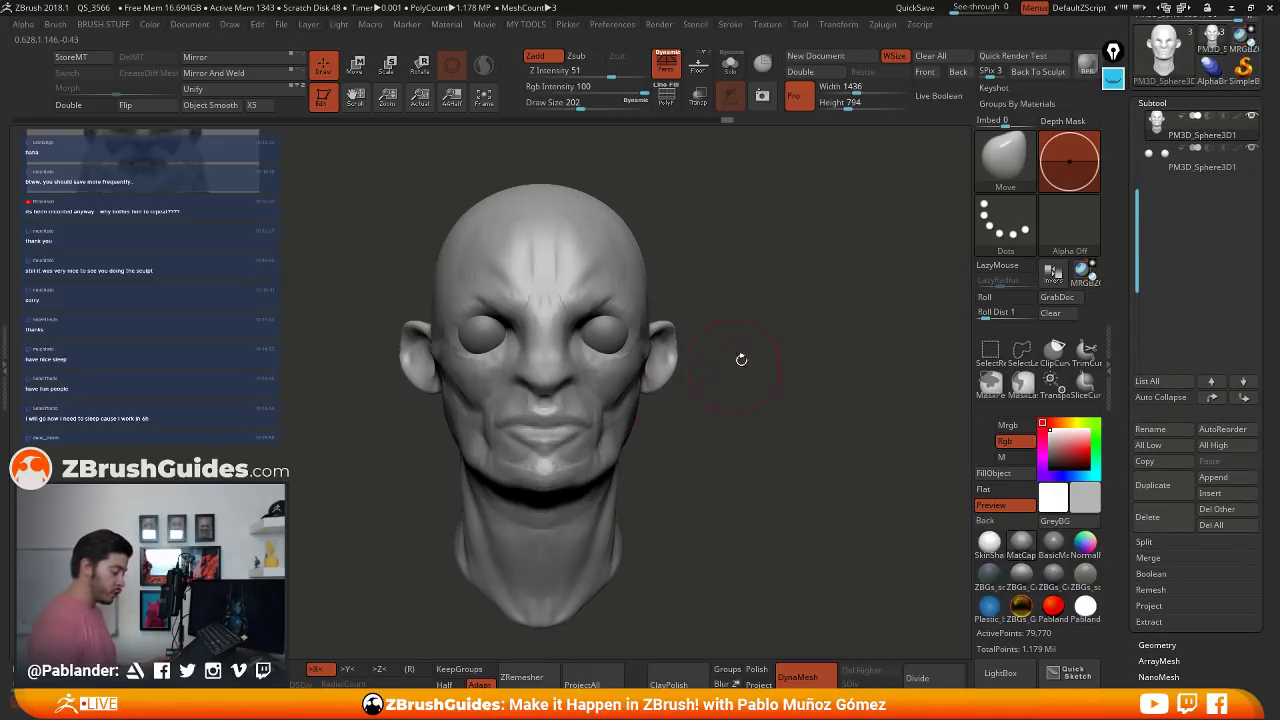
{"action": "left_click", "coordinate": [1182, 200]}
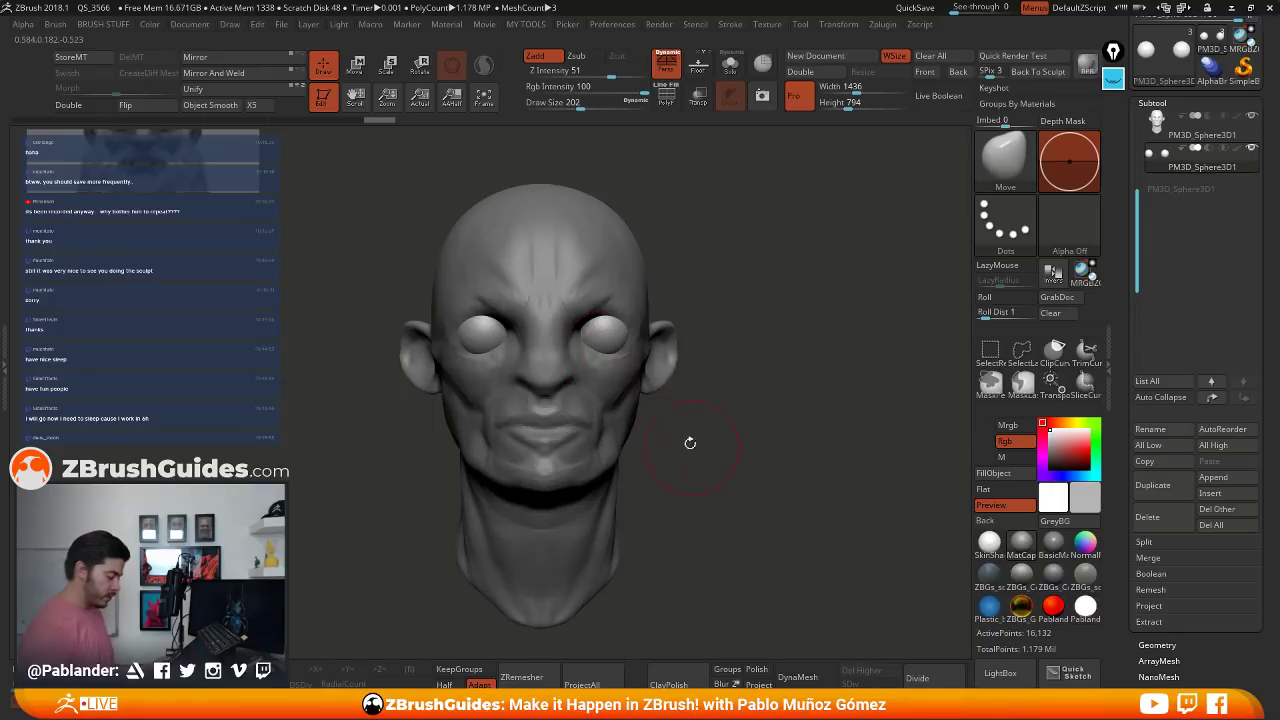
{"action": "mouse_move", "coordinate": [690, 443]}
{"action": "left_mouse_down", "text": "alt"}
{"action": "mouse_move", "coordinate": [674, 434]}
{"action": "mouse_move", "coordinate": [684, 427]}
{"action": "left_mouse_up", "text": "alt"}
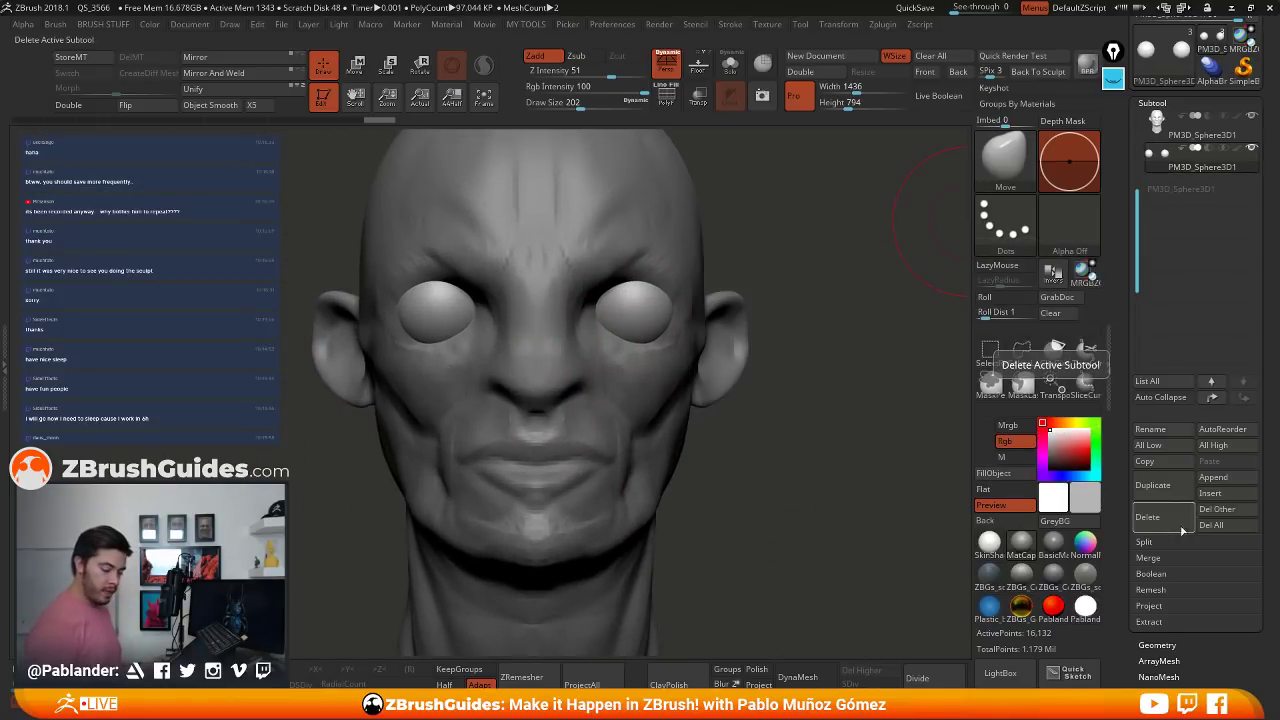
{"action": "left_click", "coordinate": [1162, 486]}
{"action": "left_click_drag", "start_coordinate": [743, 469], "coordinate": [756, 414]}
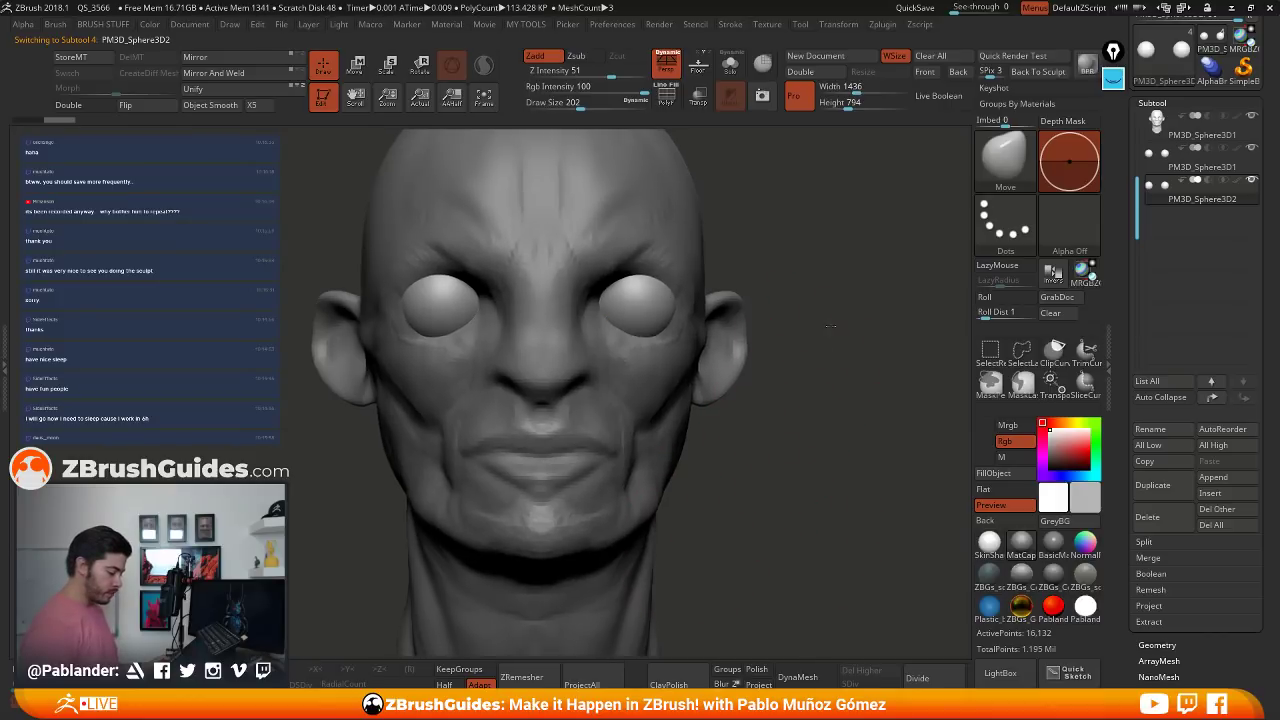
- Set the draw size to 116 and open the Deformation settings for the duplicated eyeballs
{"action": "key", "text": "space"}
{"action": "mouse_move", "coordinate": [826, 326]}
{"action": "left_mouse_down"}
{"action": "mouse_move", "coordinate": [808, 326]}
{"action": "mouse_move", "coordinate": [835, 255]}
{"action": "left_mouse_up"}
{"action": "left_click_drag", "start_coordinate": [1178, 606], "coordinate": [1192, 366]}
{"action": "left_click", "coordinate": [1192, 269]}
{"action": "scroll", "coordinate": [1238, 382], "scroll_direction": "down", "scroll_amount": 4}
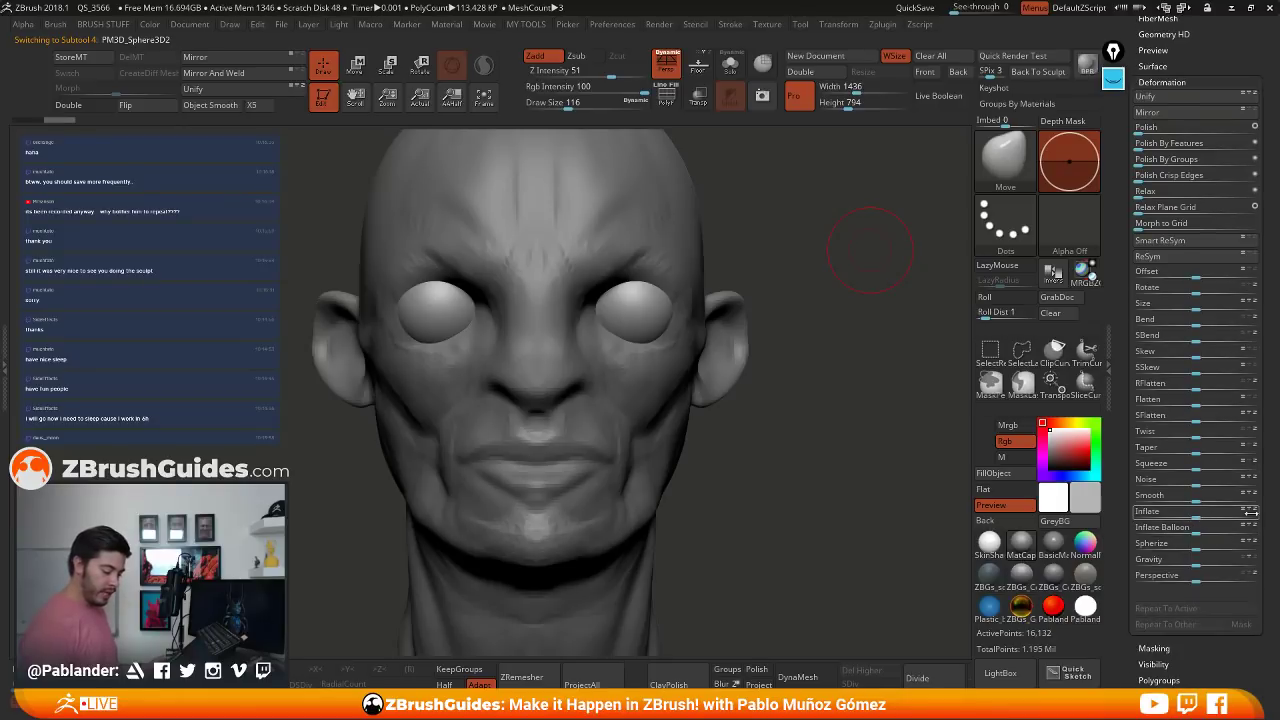
{"action": "key", "text": "2"}
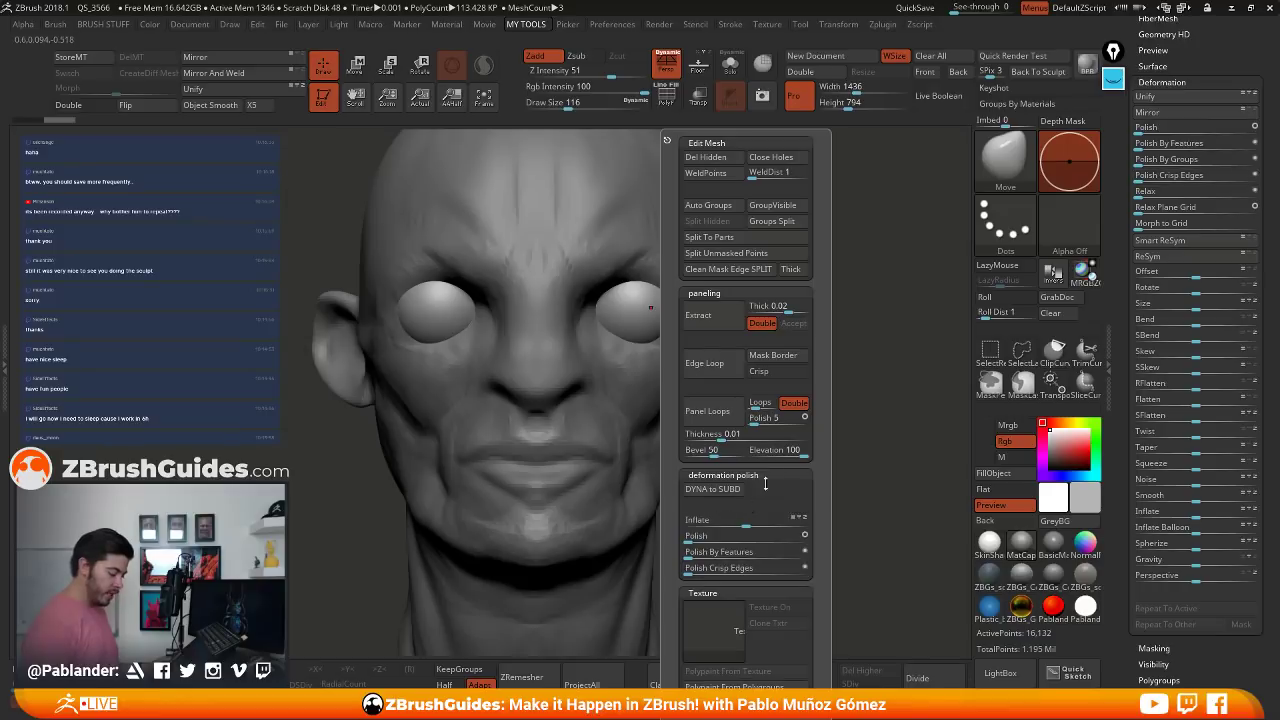
- Hide the head subtool and turn on transparency to isolate the two pairs of eyeballs
{"action": "left_click_drag", "start_coordinate": [794, 320], "coordinate": [794, 325], "text": "alt"}
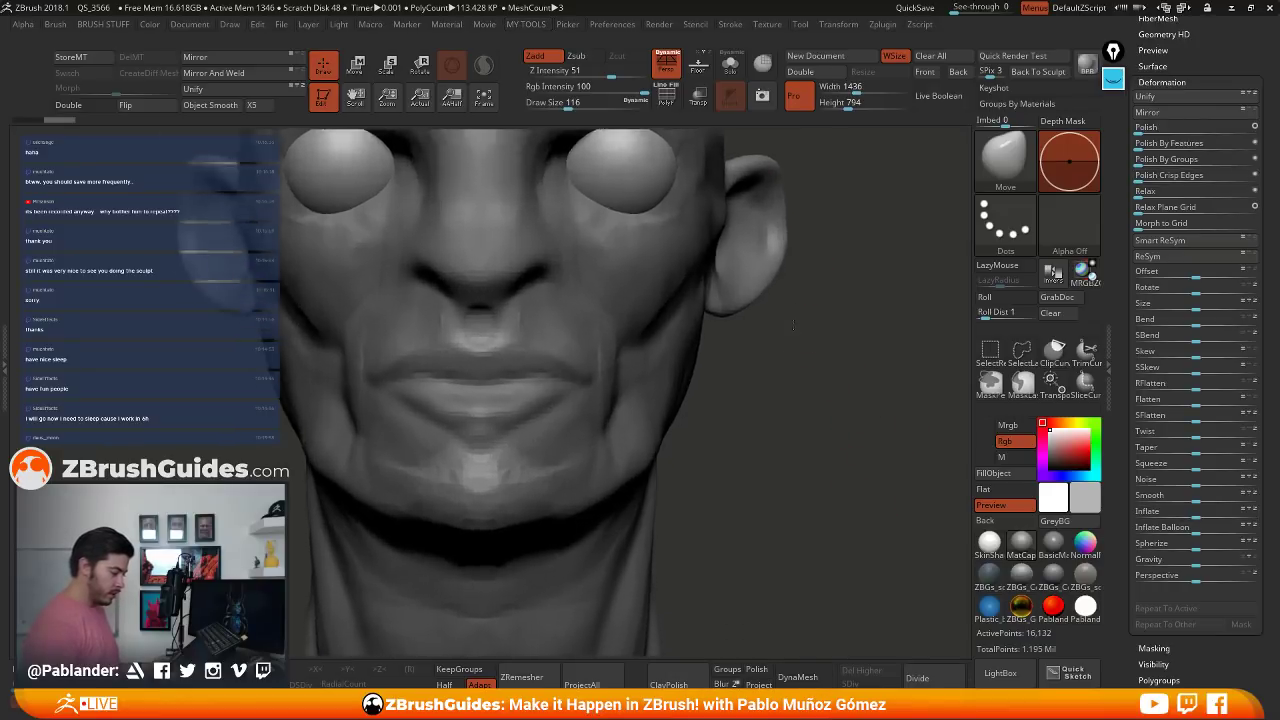
{"action": "scroll", "coordinate": [794, 325], "scroll_direction": "down", "scroll_amount": 3}
{"action": "left_click", "coordinate": [731, 70]}
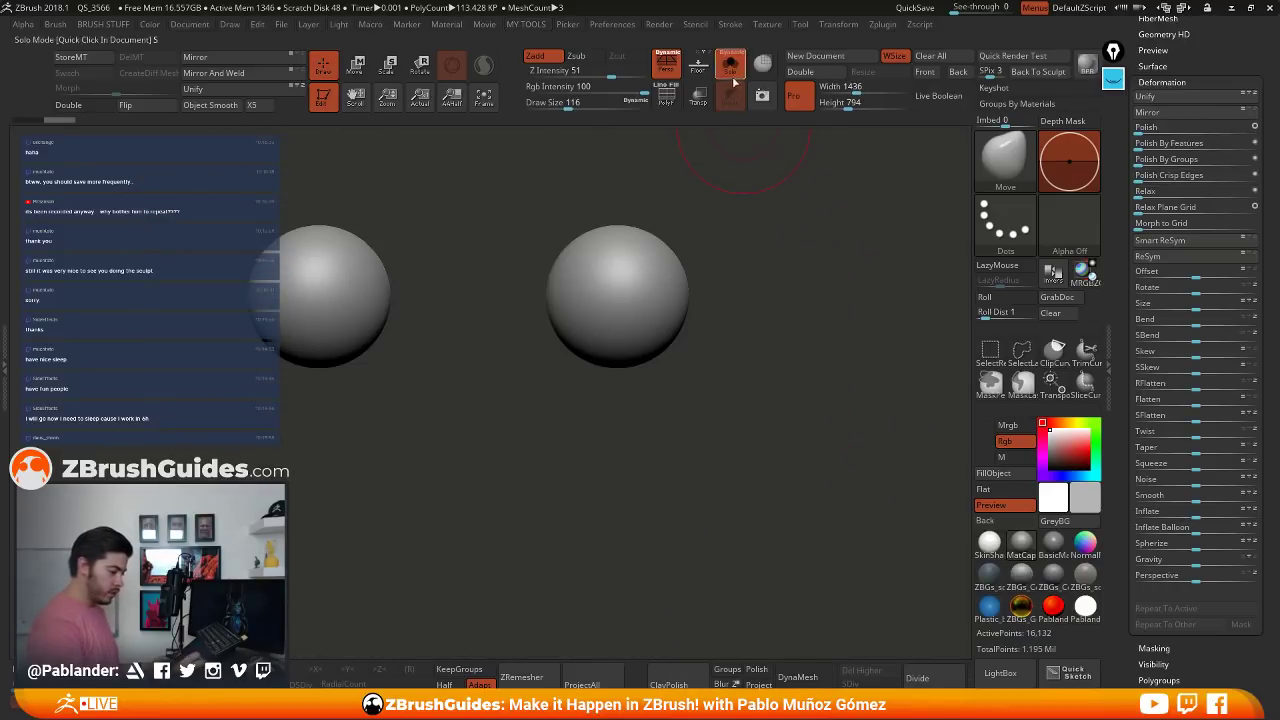
{"action": "left_click", "coordinate": [731, 70]}
{"action": "scroll", "coordinate": [1205, 182], "scroll_direction": "up", "scroll_amount": 5}
{"action": "left_click_drag", "start_coordinate": [1175, 250], "coordinate": [1187, 406]}
{"action": "left_click", "coordinate": [1251, 141]}
{"action": "left_click", "coordinate": [699, 97]}
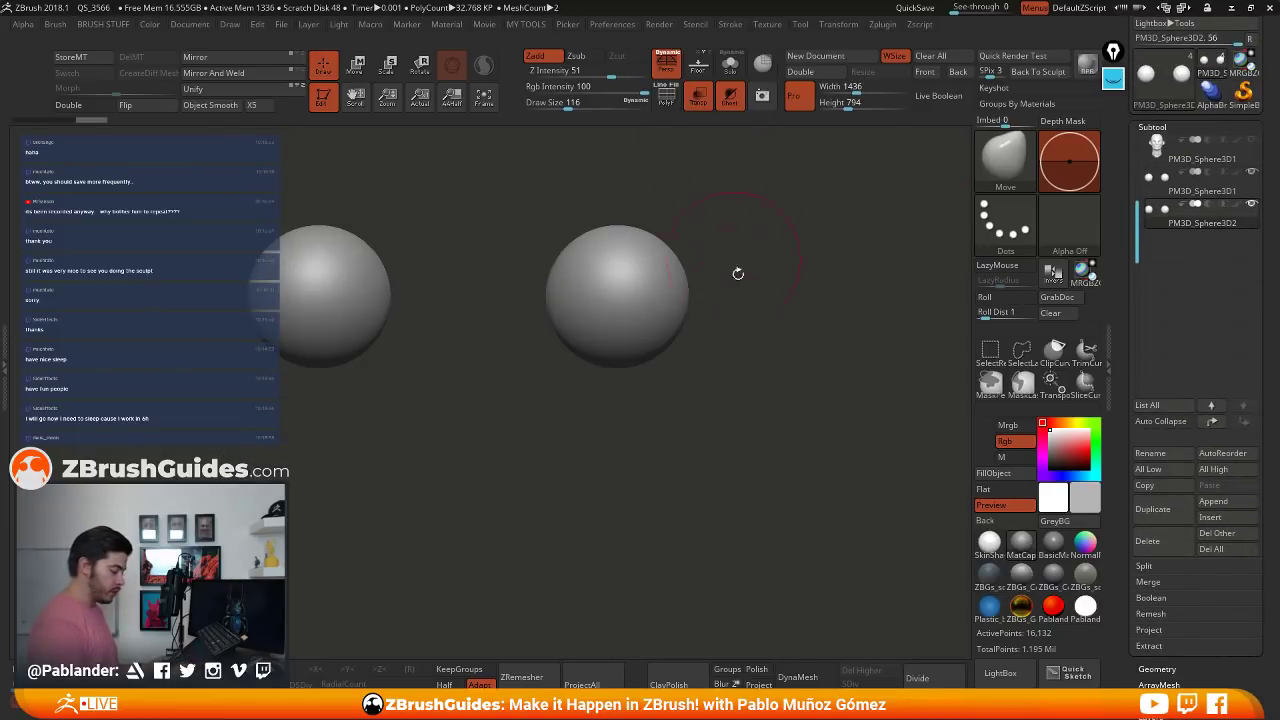
- Set the draw size to 27 and inflate the duplicated eyeballs slightly so they enclose the originals
{"action": "left_click_drag", "start_coordinate": [645, 399], "coordinate": [661, 640], "text": "alt"}
{"action": "key", "text": "s"}
{"action": "left_click_drag", "start_coordinate": [823, 326], "coordinate": [768, 329]}
{"action": "key", "text": "space"}
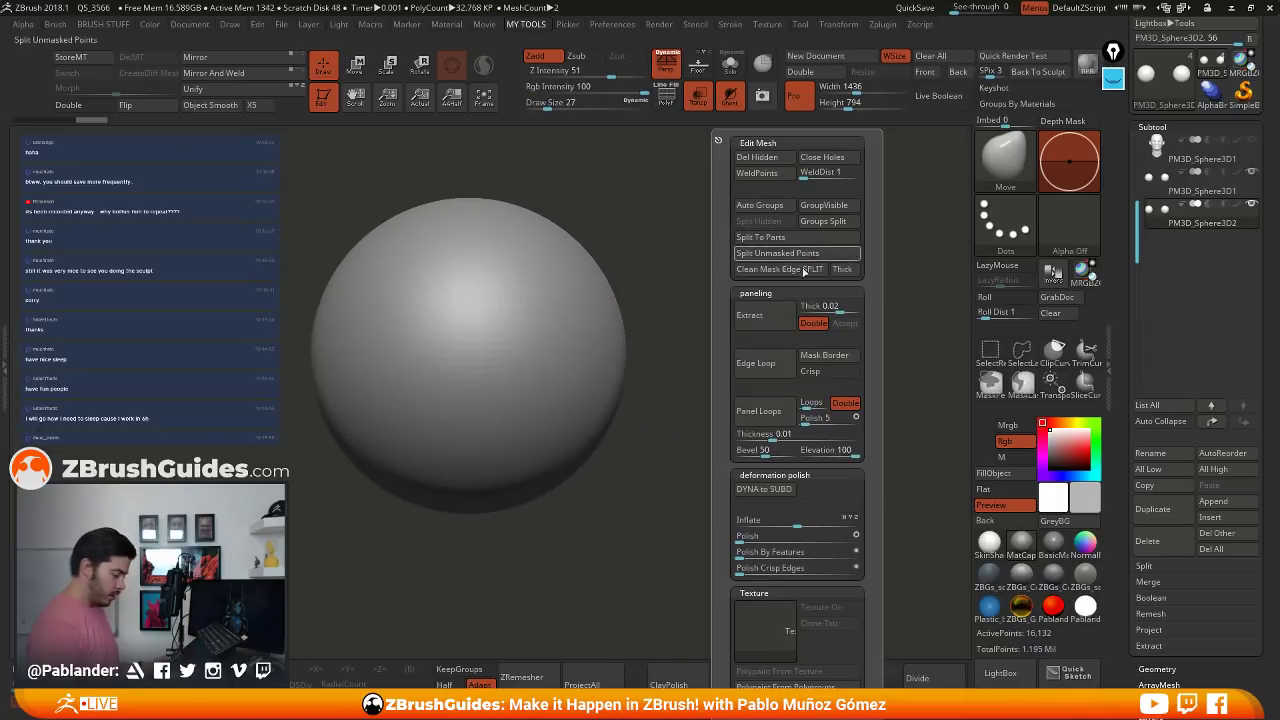
{"action": "left_click_drag", "start_coordinate": [800, 525], "coordinate": [812, 519]}
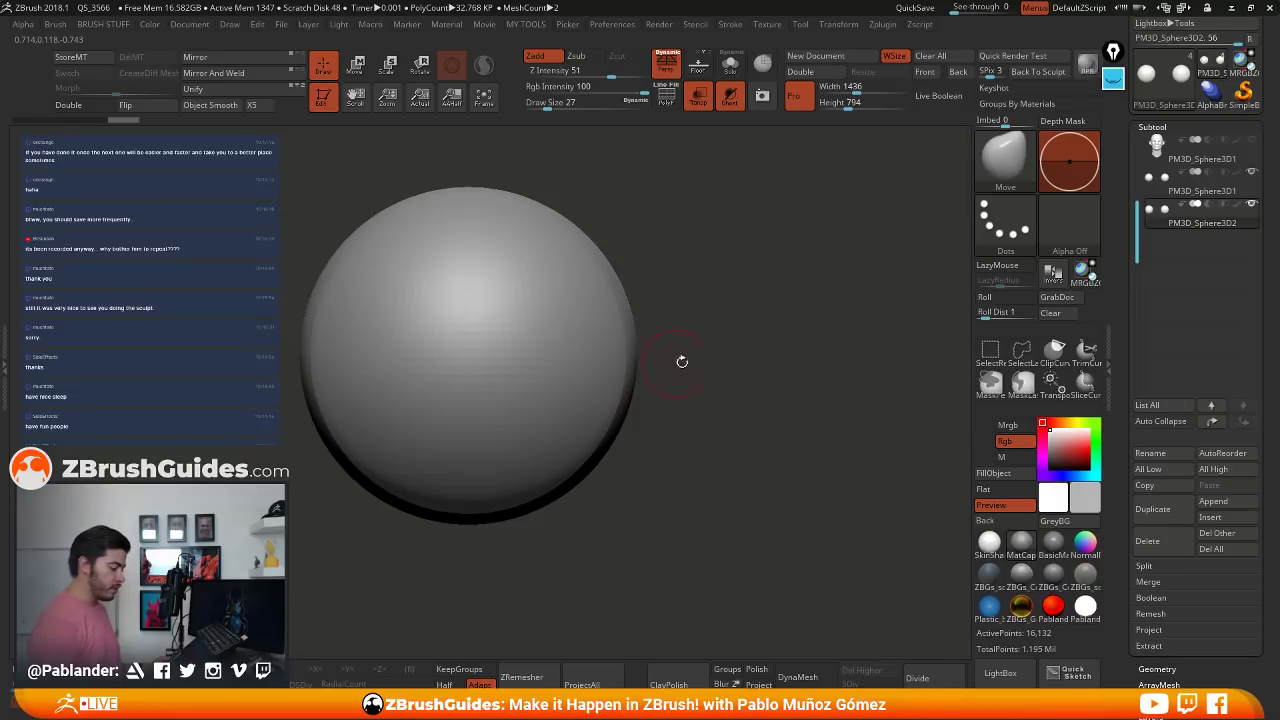
- Mark the gap between the inner and outer eyeball spheres with yellow on-screen ink and put the ink away
{"action": "left_click_drag", "start_coordinate": [682, 361], "coordinate": [740, 358], "text": "alt"}
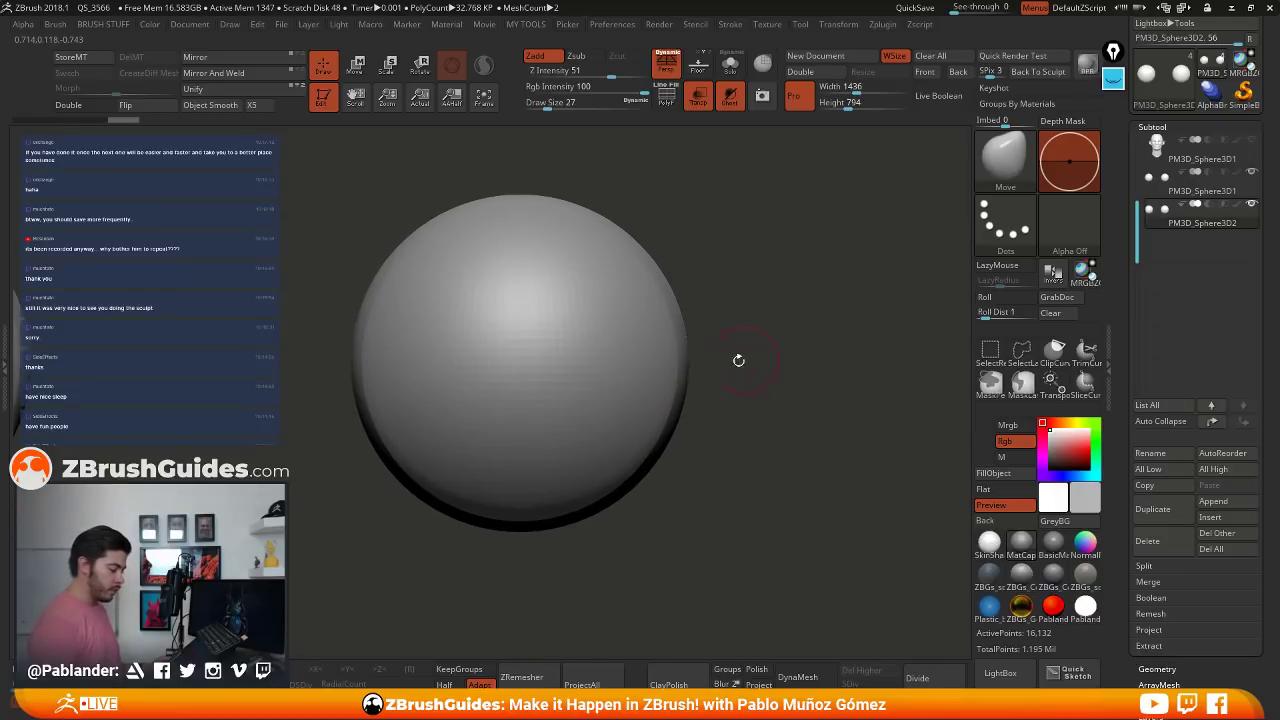
{"action": "left_click", "coordinate": [1113, 80]}
{"action": "left_click", "coordinate": [1114, 120]}
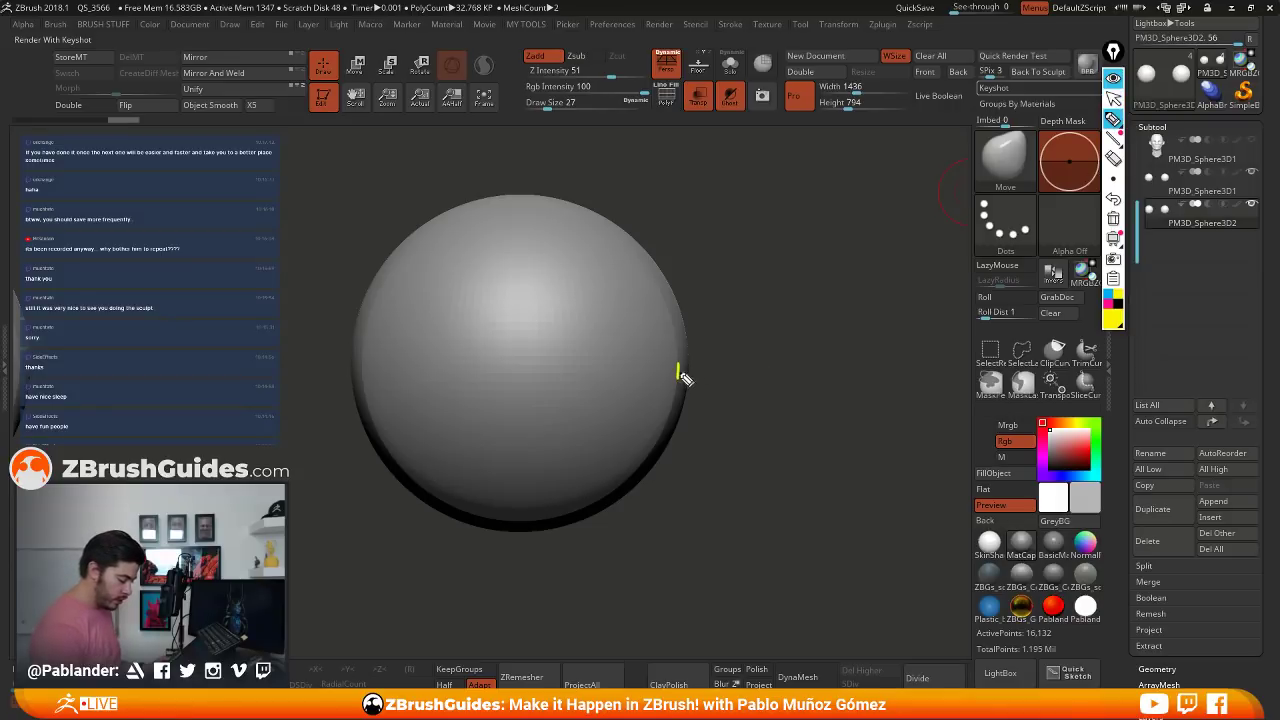
{"action": "left_click_drag", "start_coordinate": [679, 371], "coordinate": [690, 369]}
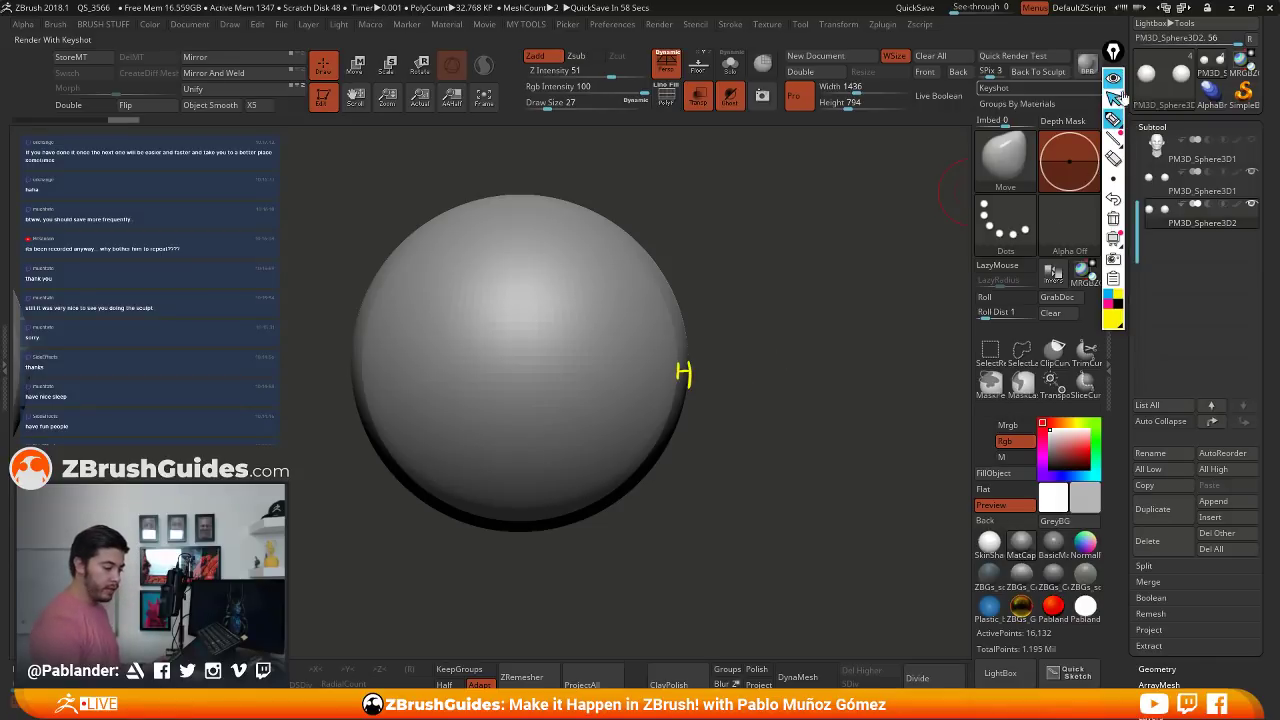
{"action": "left_click", "coordinate": [1113, 98]}
{"action": "left_click", "coordinate": [1118, 79]}
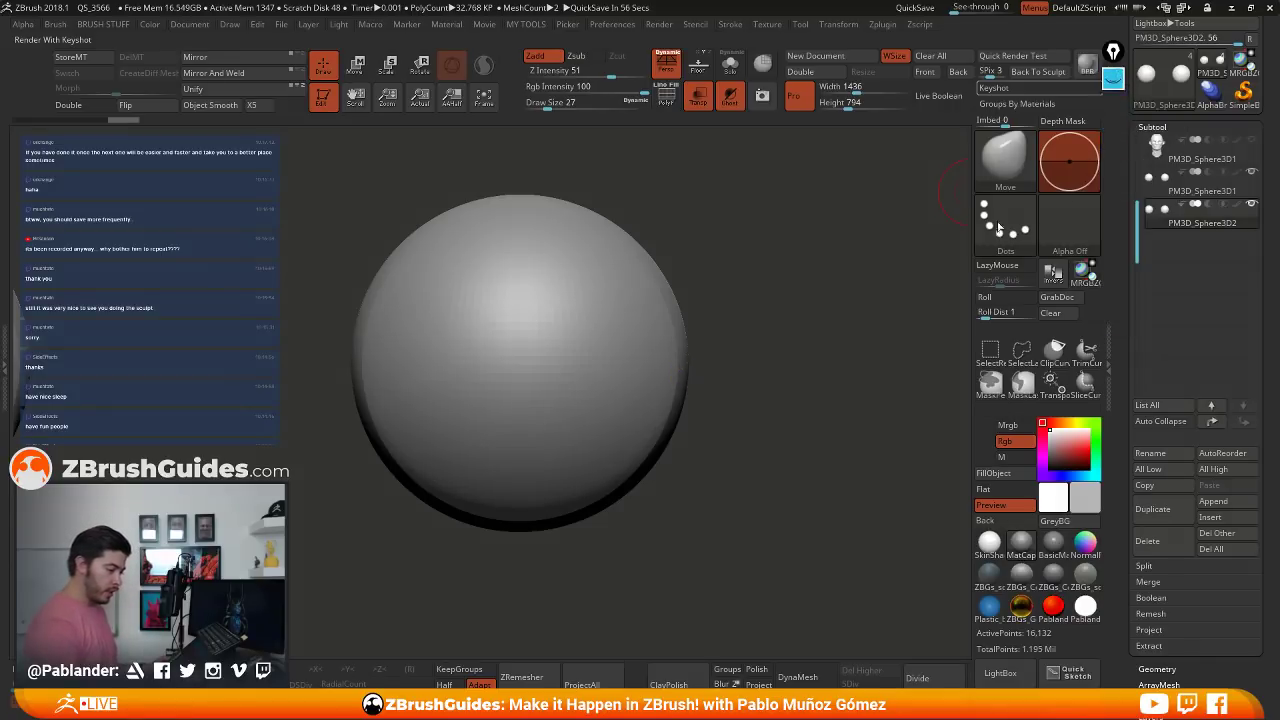
- Turn off transparency and DynaMesh the duplicated eyeballs, remeshing them at a higher resolution
{"action": "left_click", "coordinate": [698, 98]}
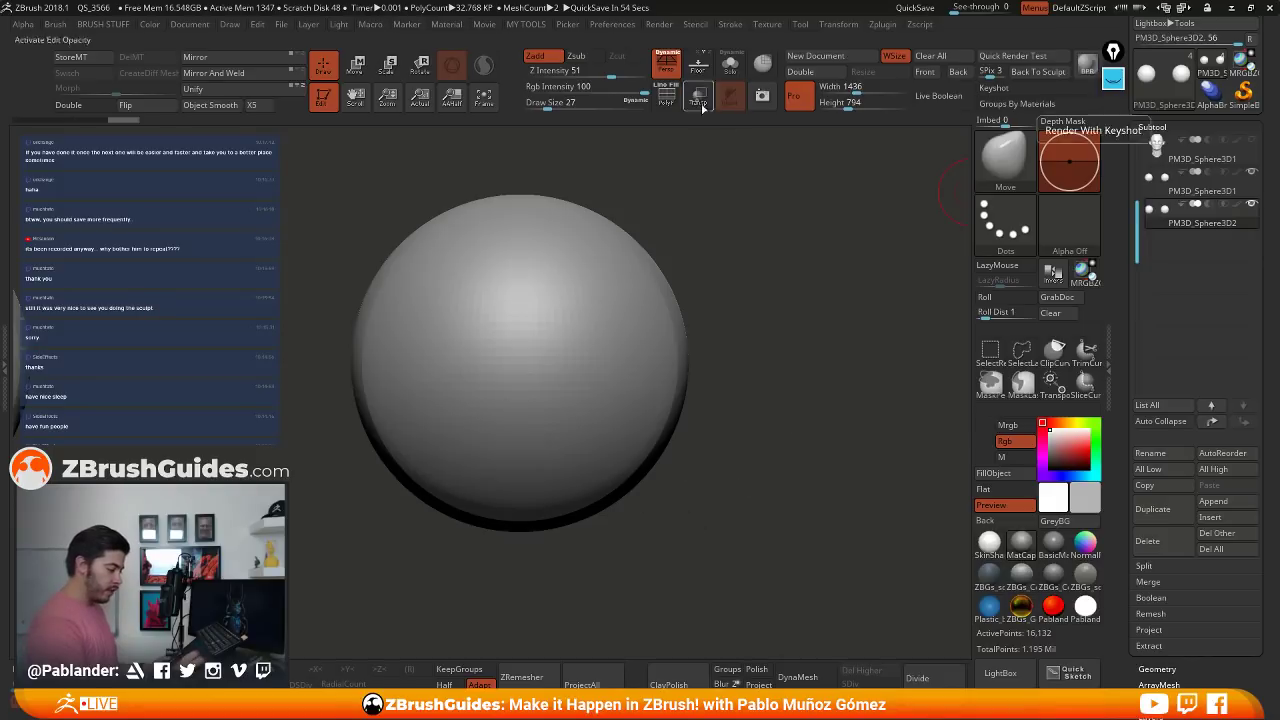
{"action": "left_click", "coordinate": [797, 677]}
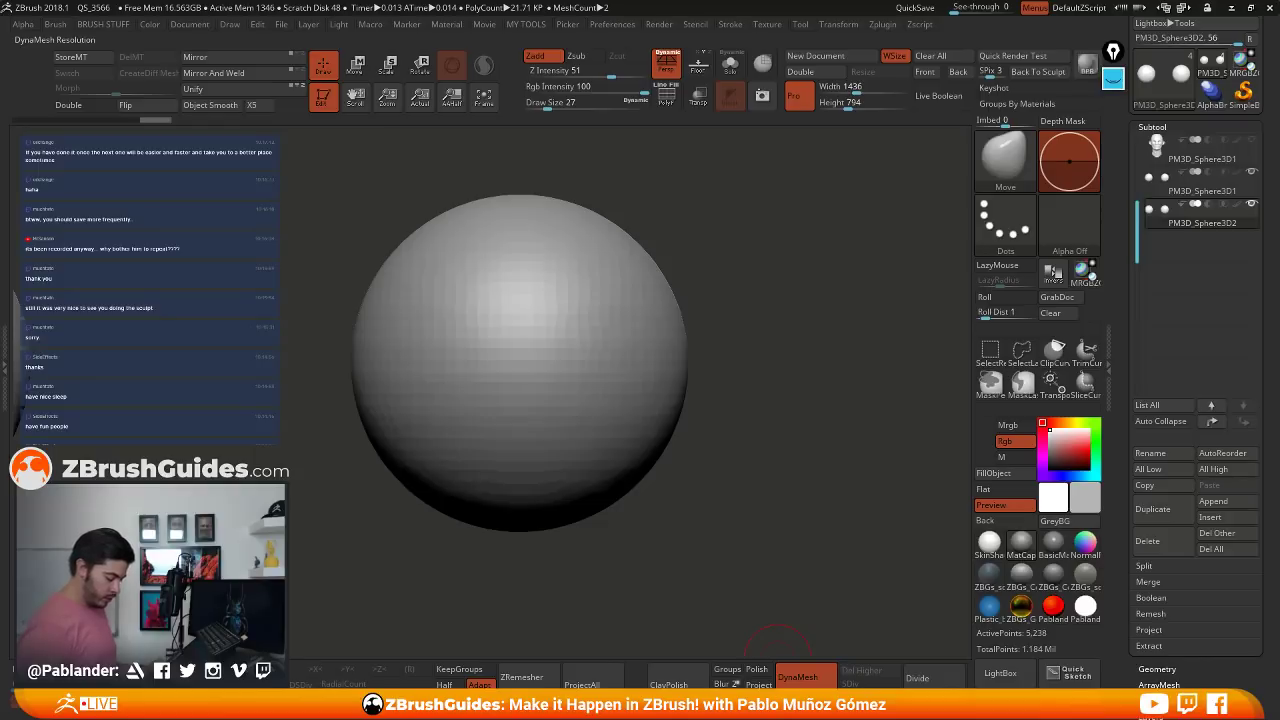
{"action": "left_click_drag", "start_coordinate": [773, 256], "coordinate": [804, 467], "text": "ctrl"}
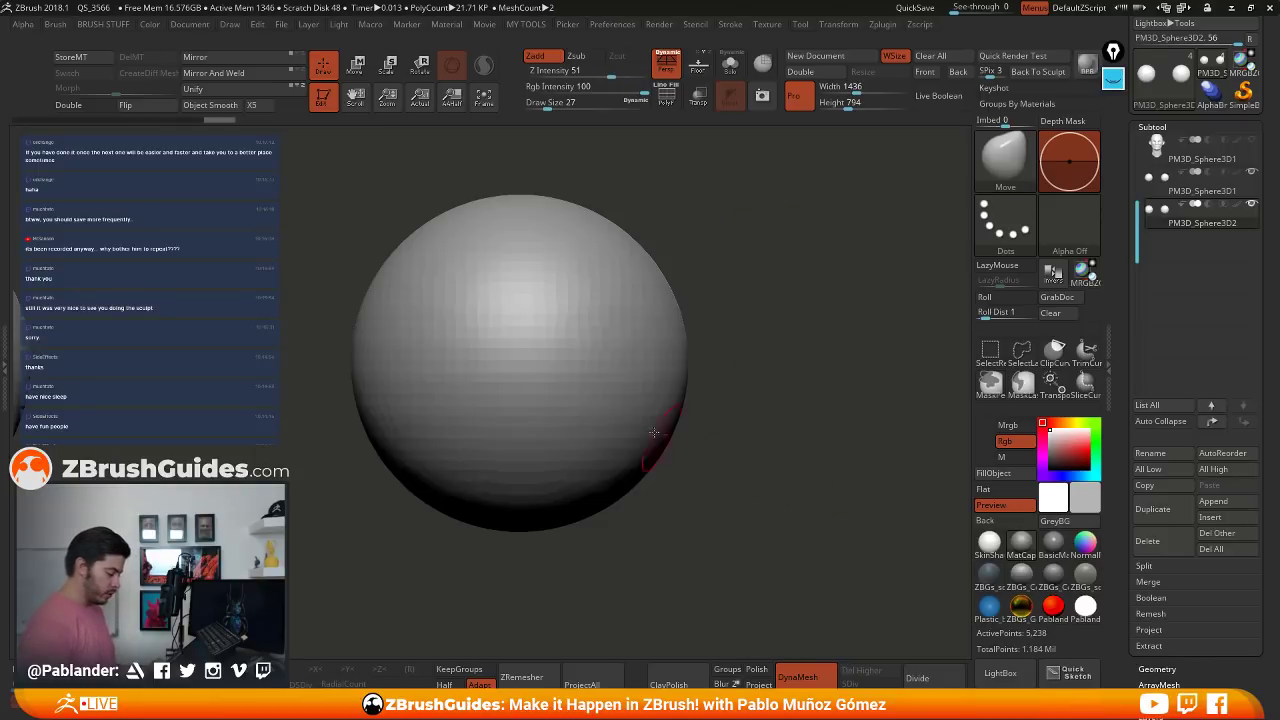
{"action": "left_click_drag", "start_coordinate": [749, 347], "coordinate": [775, 597], "text": "ctrl"}
{"action": "left_click_drag", "start_coordinate": [743, 474], "coordinate": [772, 368], "text": "alt"}
- Polish the remeshed outer eyeballs with a value of 20
{"action": "key", "text": "space"}
{"action": "left_click", "coordinate": [745, 535]}
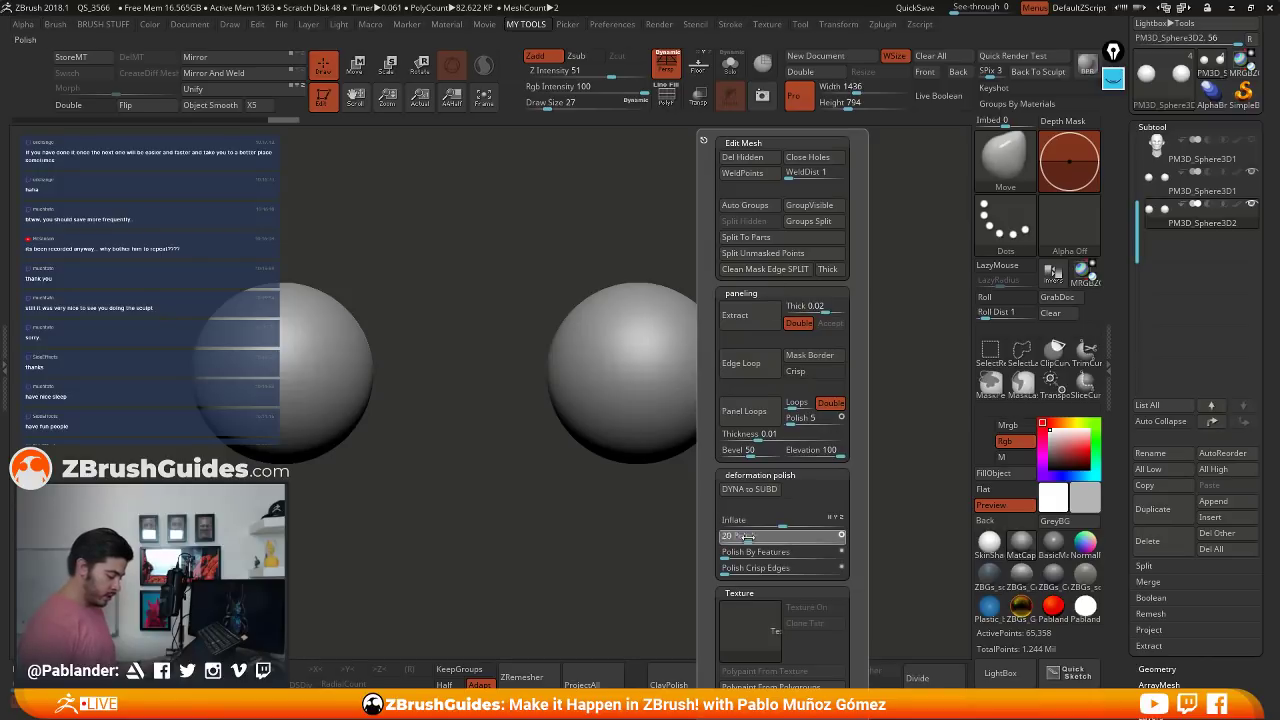
{"action": "key", "text": "space"}
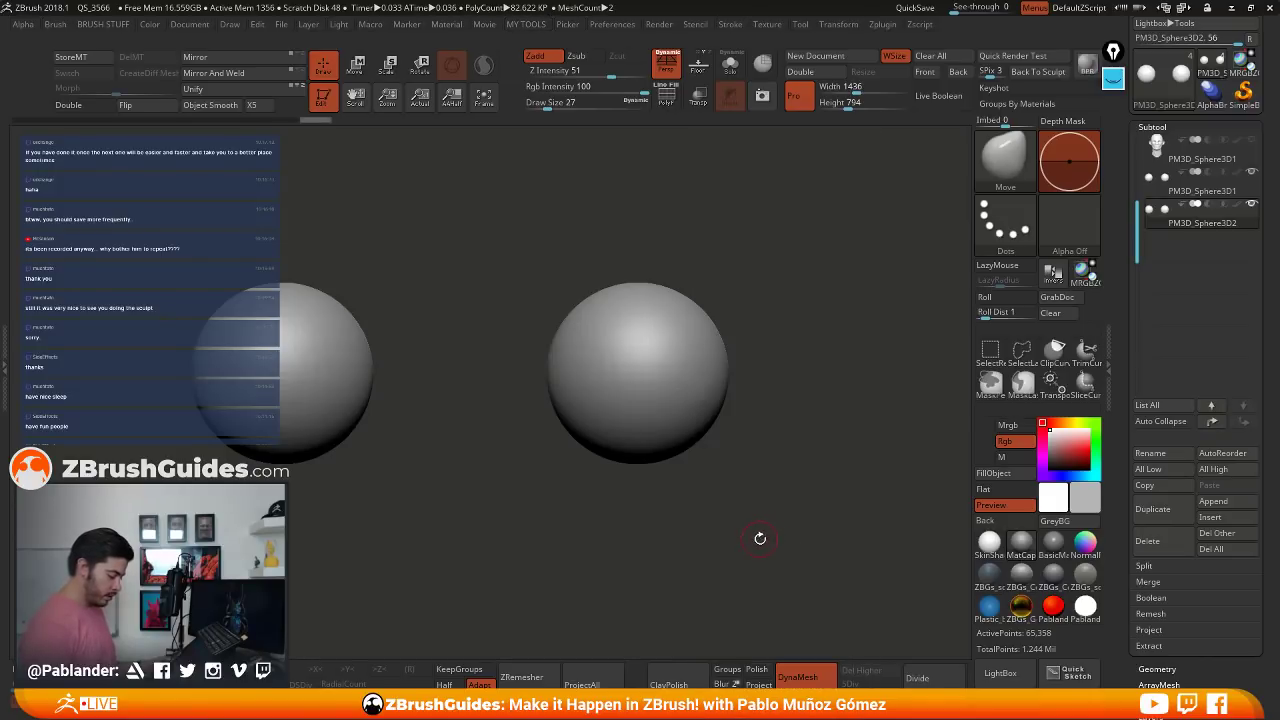
{"action": "left_click_drag", "start_coordinate": [762, 404], "coordinate": [776, 413]}
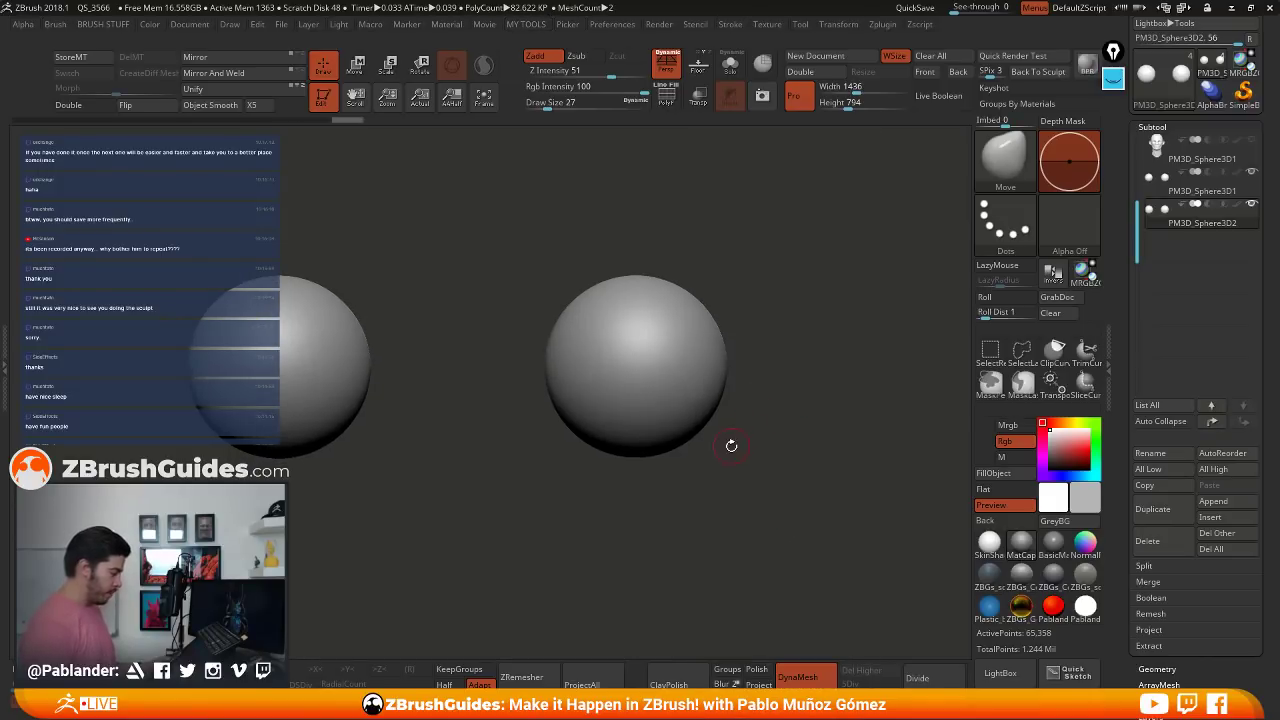
- Smooth the outer eyeball spheres further with Object Smooth
{"action": "left_click_drag", "start_coordinate": [610, 472], "coordinate": [641, 475], "text": "alt"}
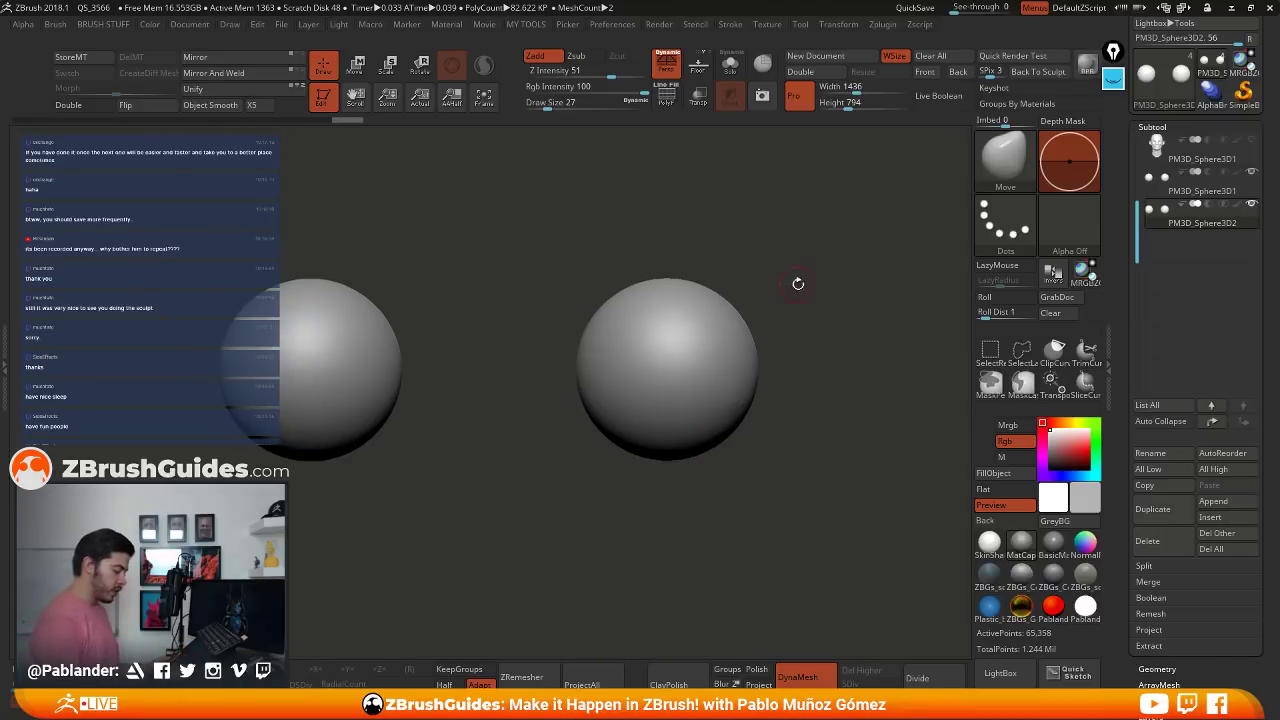
{"action": "left_click_drag", "start_coordinate": [798, 284], "coordinate": [777, 297], "text": "alt"}
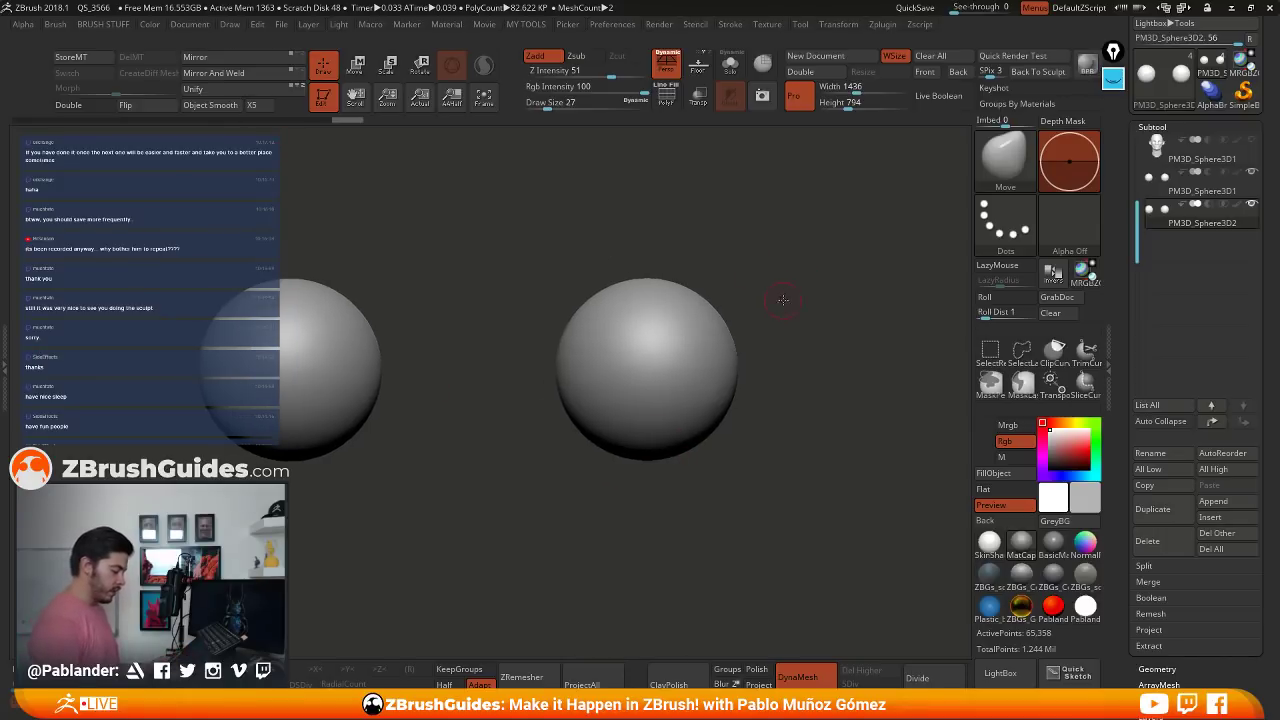
{"action": "left_click", "coordinate": [210, 111]}
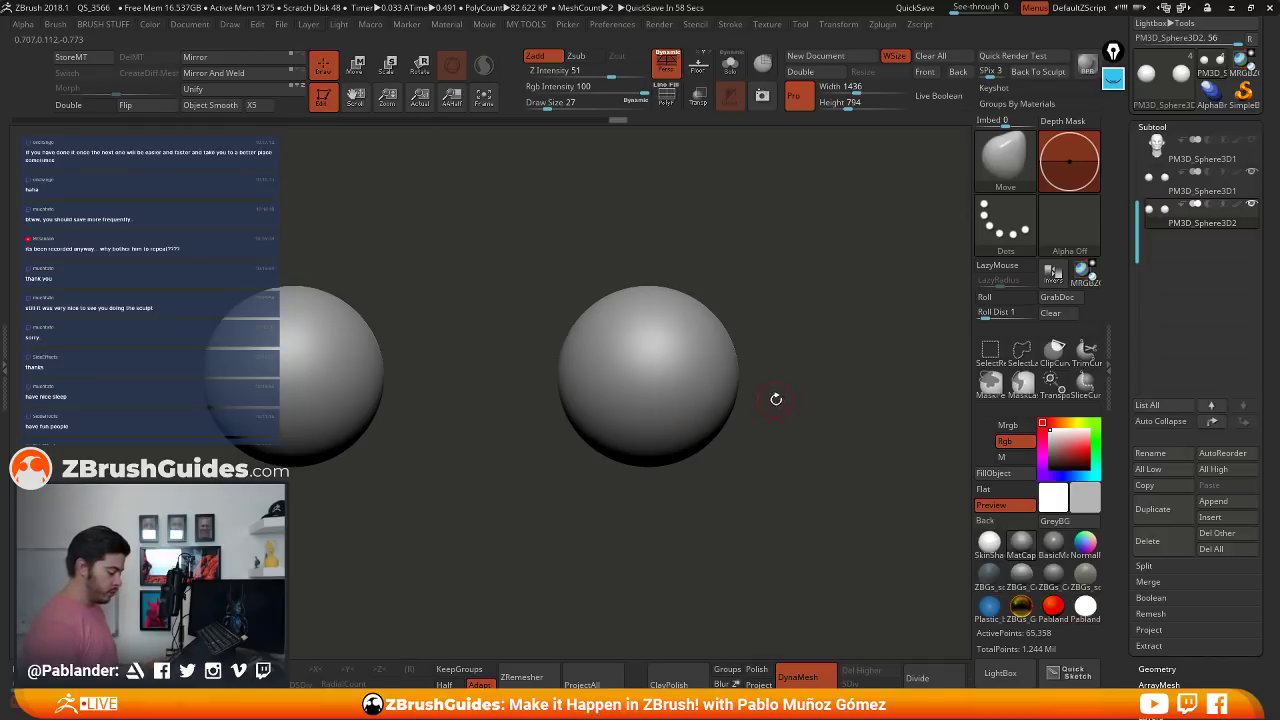
{"action": "mouse_move", "coordinate": [776, 399]}
{"action": "left_mouse_down"}
{"action": "mouse_move", "coordinate": [716, 412]}
{"action": "mouse_move", "coordinate": [789, 414]}
{"action": "mouse_move", "coordinate": [796, 430]}
{"action": "left_mouse_up"}
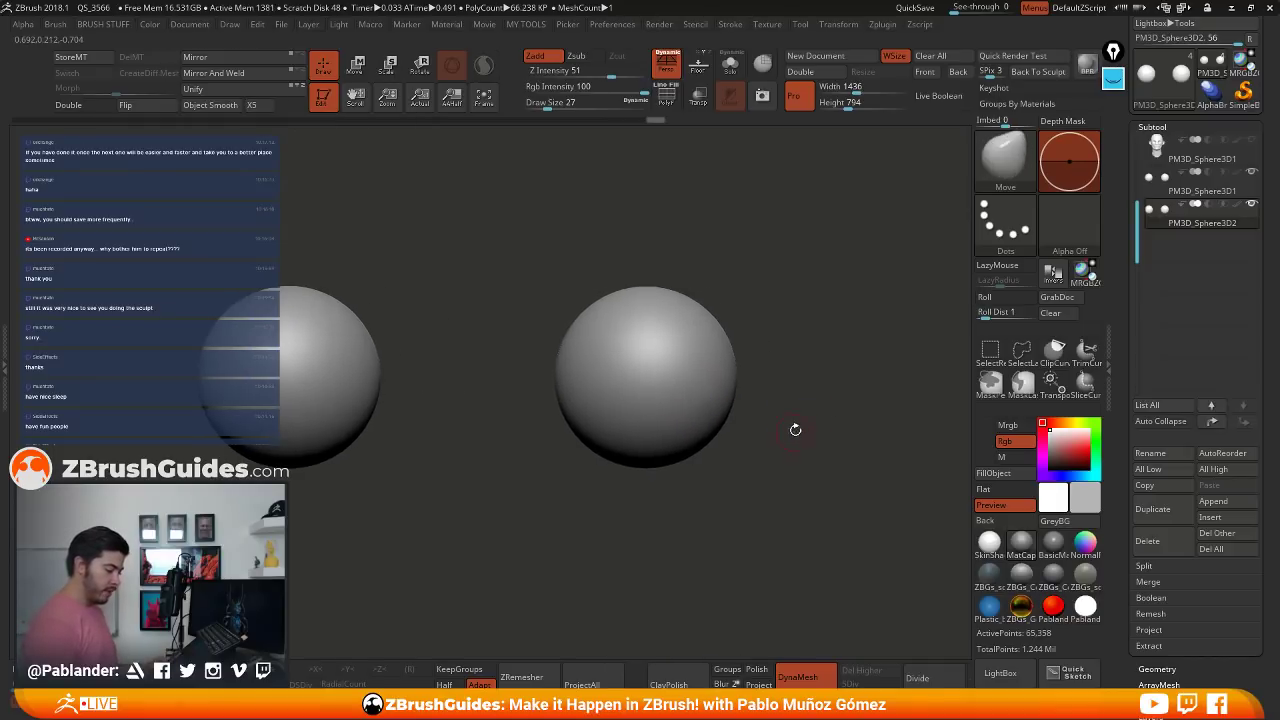
- Show all subtools and carve a mirrored horizontal eyelid line across the outer eyeballs with DamStandard at draw size 54
{"action": "left_click", "coordinate": [1252, 141]}
{"action": "left_click_drag", "start_coordinate": [767, 363], "coordinate": [755, 405]}
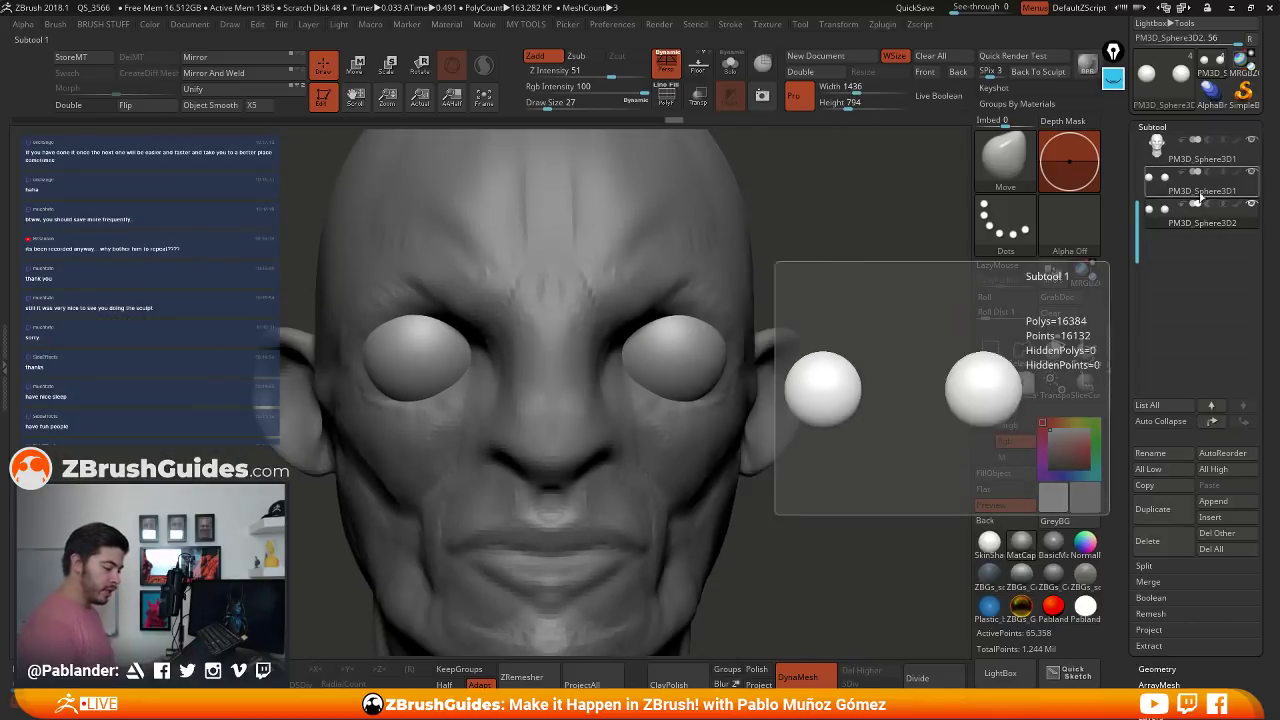
{"action": "key", "text": "b"}
{"action": "left_click", "coordinate": [853, 131]}
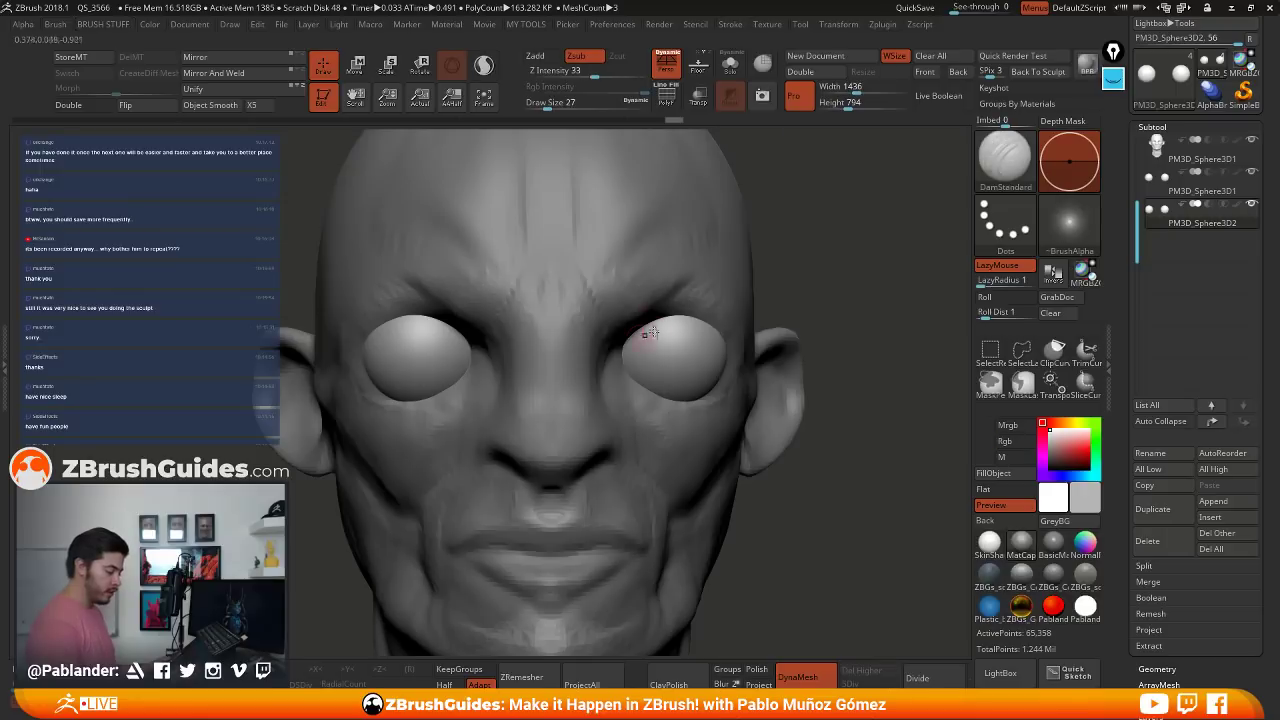
{"action": "key", "text": "space"}
{"action": "key", "text": "x"}
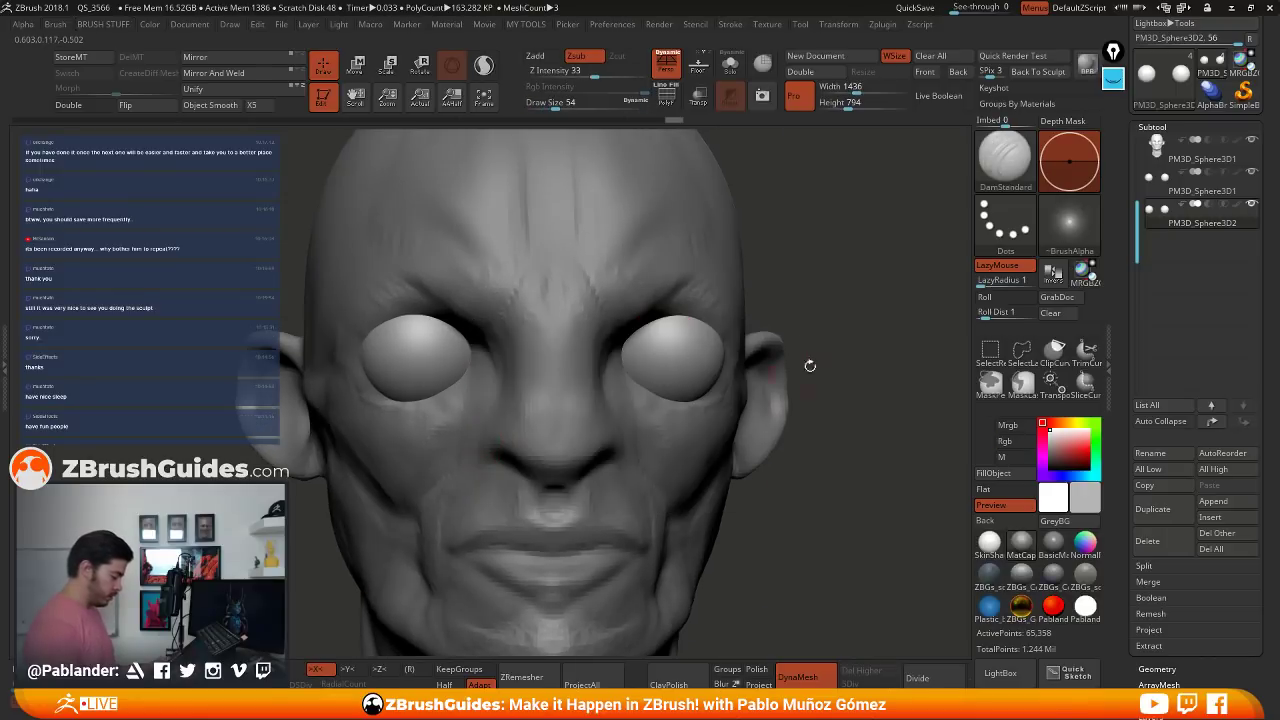
{"action": "left_click_drag", "start_coordinate": [809, 363], "coordinate": [727, 350]}
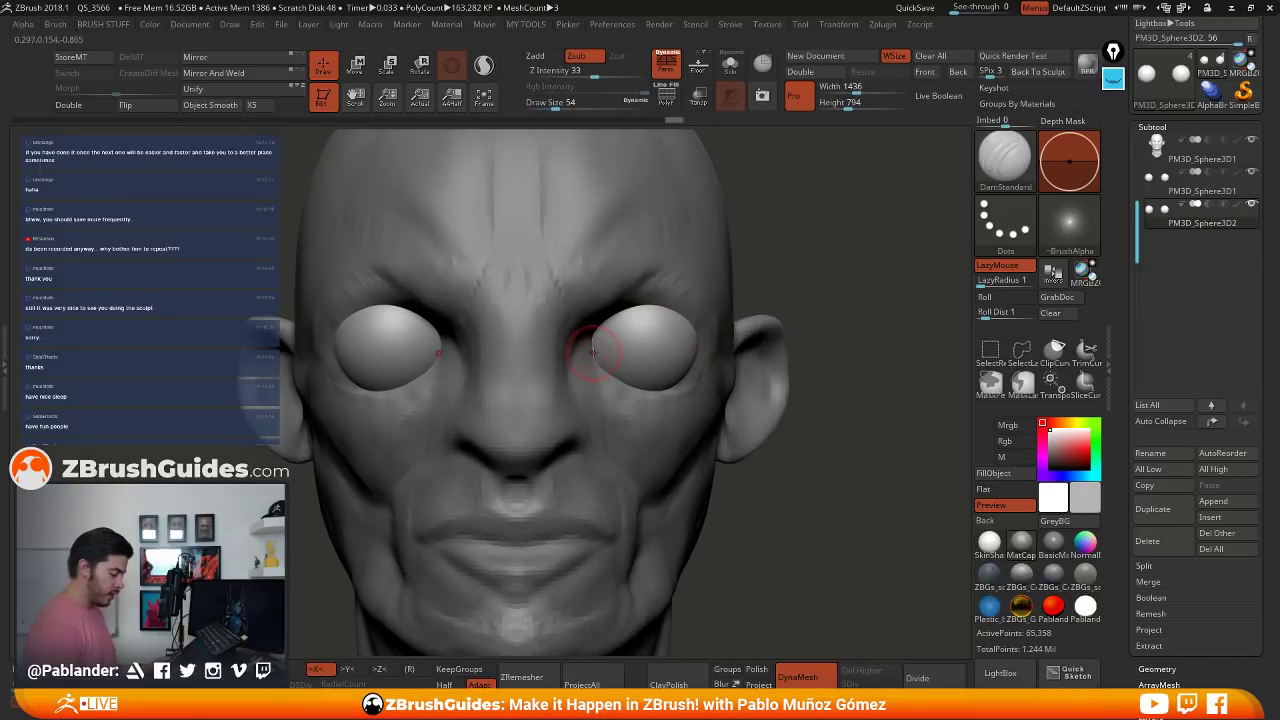
{"action": "mouse_move", "coordinate": [594, 352]}
{"action": "left_mouse_down"}
{"action": "mouse_move", "coordinate": [675, 347]}
{"action": "mouse_move", "coordinate": [596, 347]}
{"action": "left_mouse_up"}
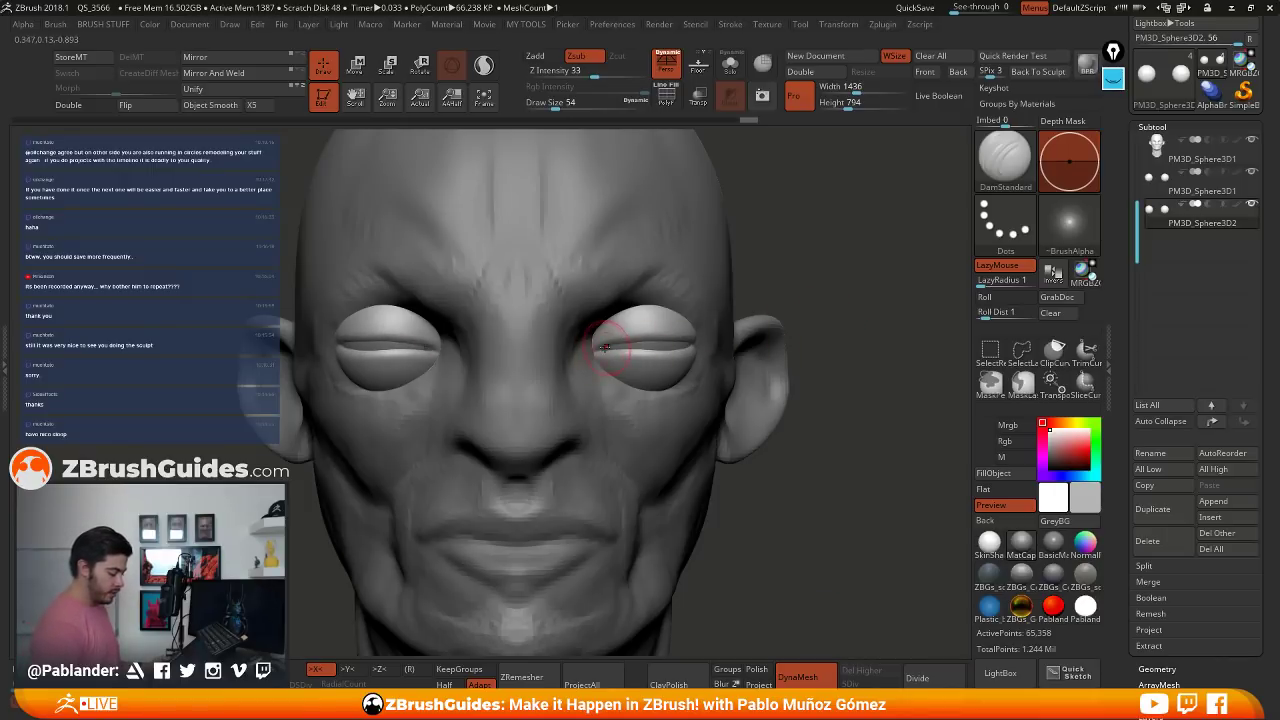
{"action": "mouse_move", "coordinate": [614, 346]}
{"action": "left_mouse_down"}
{"action": "mouse_move", "coordinate": [690, 343]}
{"action": "mouse_move", "coordinate": [620, 348]}
{"action": "left_mouse_up"}
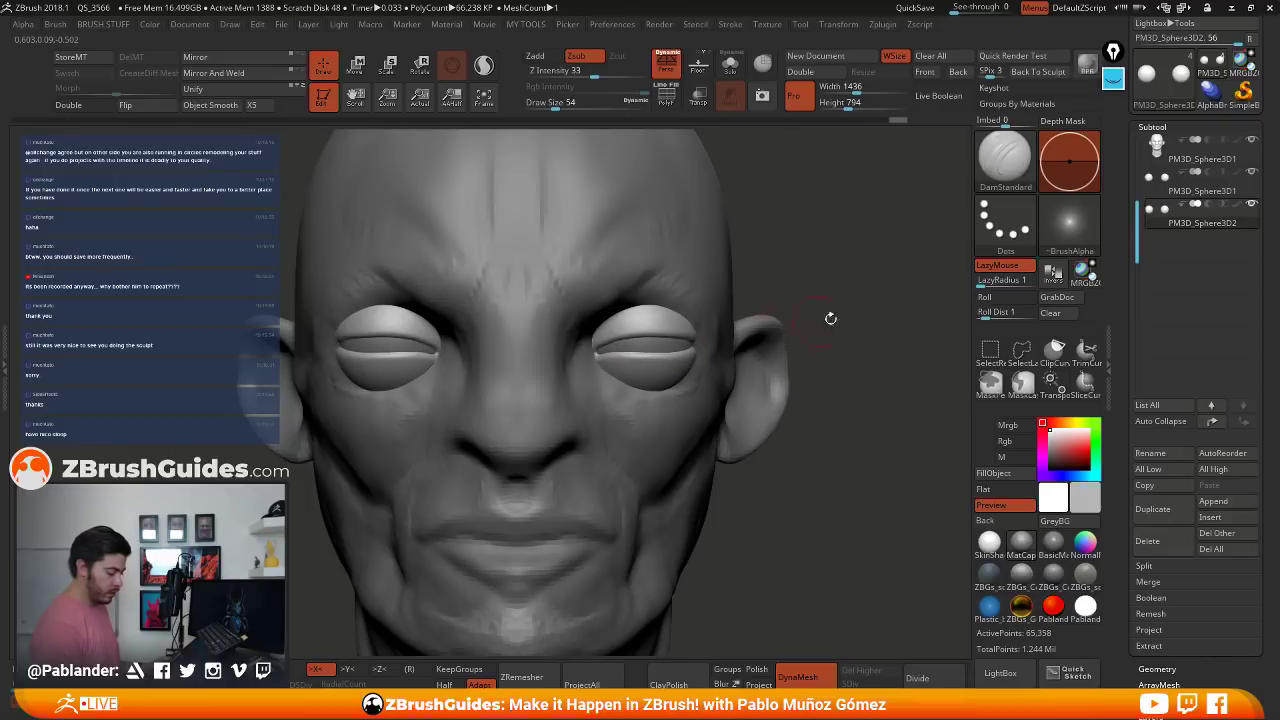
- Deepen the slit between upper and lower lids on the outer eyeballs from three-quarter views and smooth it
{"action": "left_click_drag", "start_coordinate": [830, 318], "coordinate": [714, 343]}
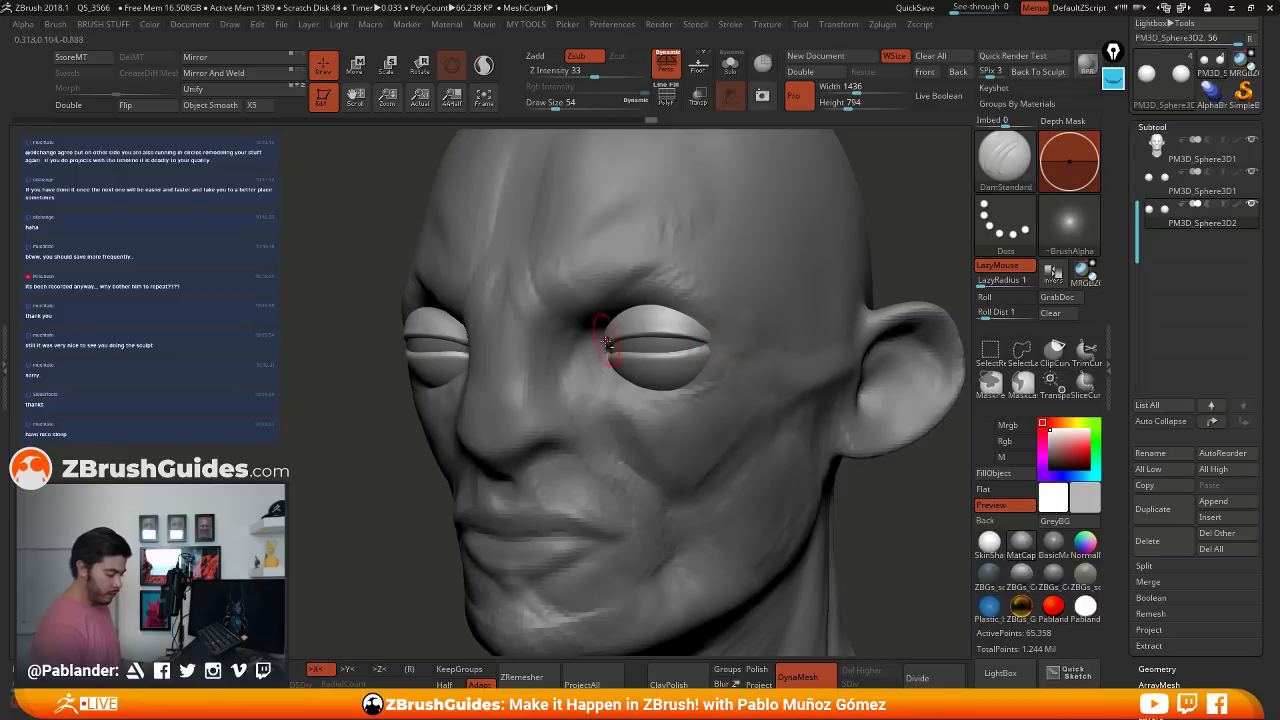
{"action": "right_click_drag", "start_coordinate": [706, 333], "coordinate": [684, 436]}
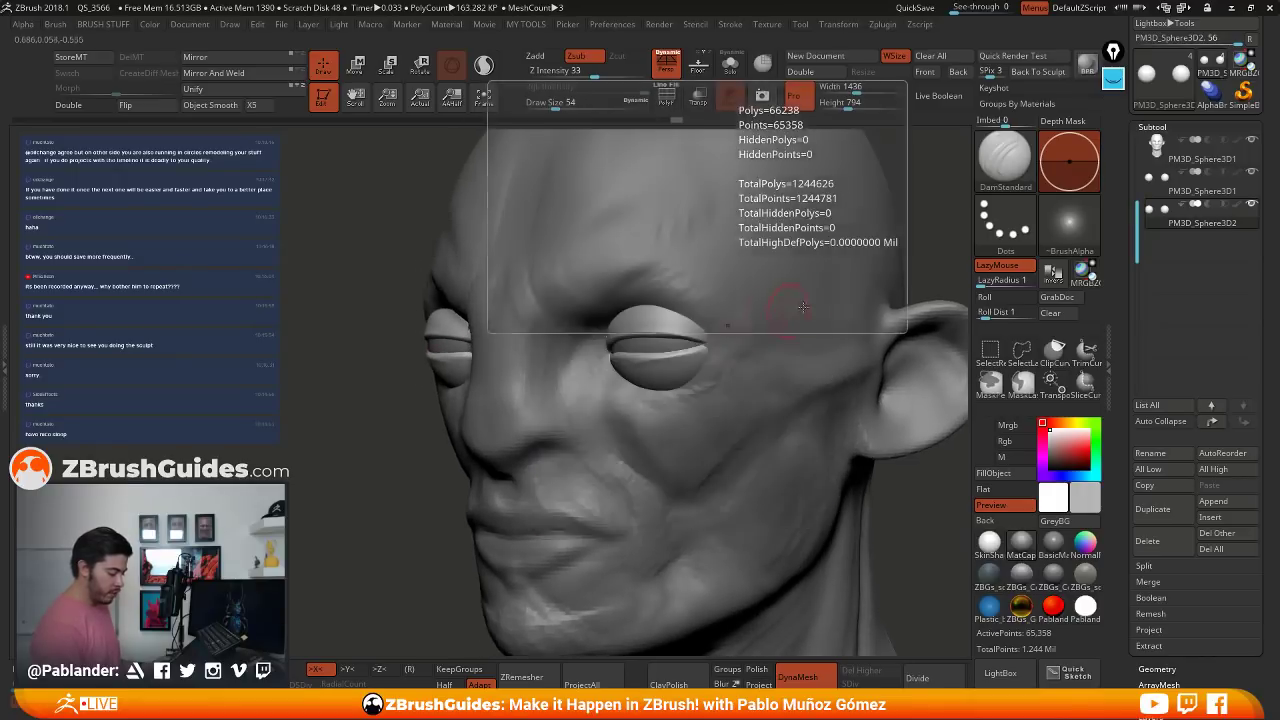
{"action": "right_click_drag", "start_coordinate": [655, 388], "coordinate": [710, 370]}
{"action": "mouse_move", "coordinate": [654, 360]}
{"action": "left_mouse_down"}
{"action": "mouse_move", "coordinate": [630, 356]}
{"action": "mouse_move", "coordinate": [701, 360]}
{"action": "mouse_move", "coordinate": [623, 350]}
{"action": "left_mouse_up"}
{"action": "right_click_drag", "start_coordinate": [450, 340], "coordinate": [703, 347]}
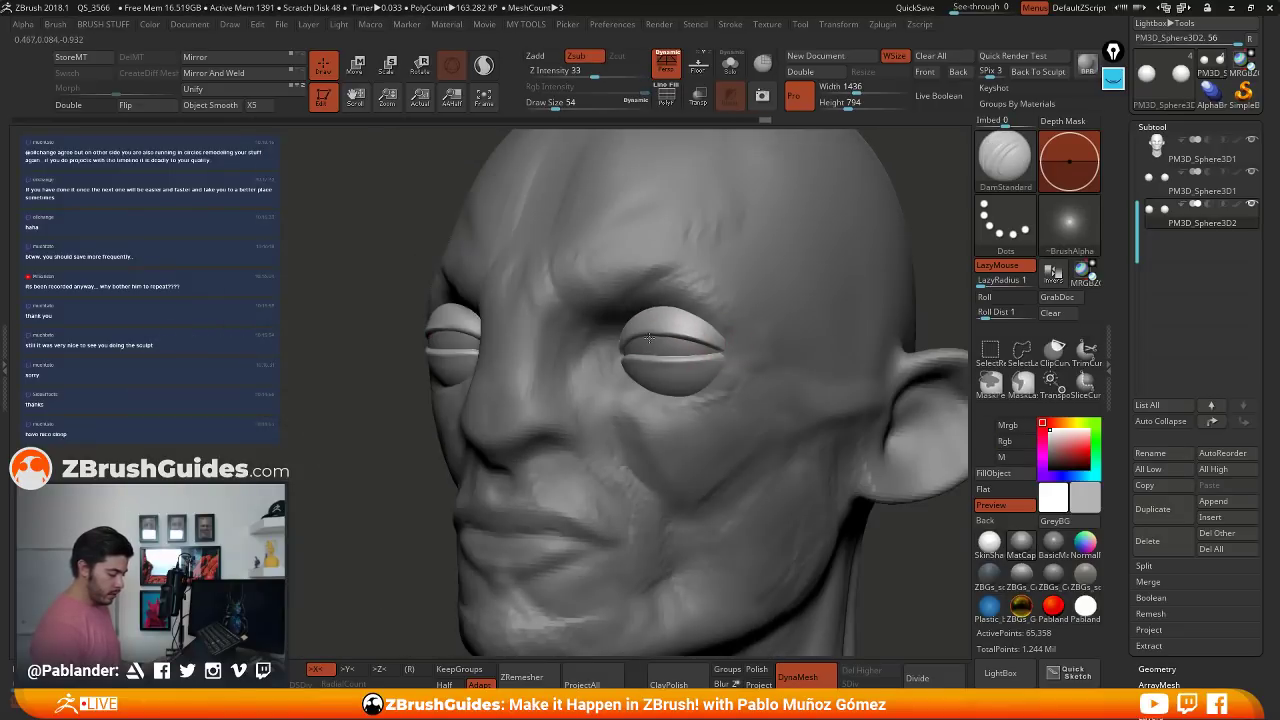
{"action": "left_click_drag", "start_coordinate": [675, 340], "coordinate": [681, 338]}
{"action": "right_click_drag", "start_coordinate": [766, 316], "coordinate": [660, 330]}
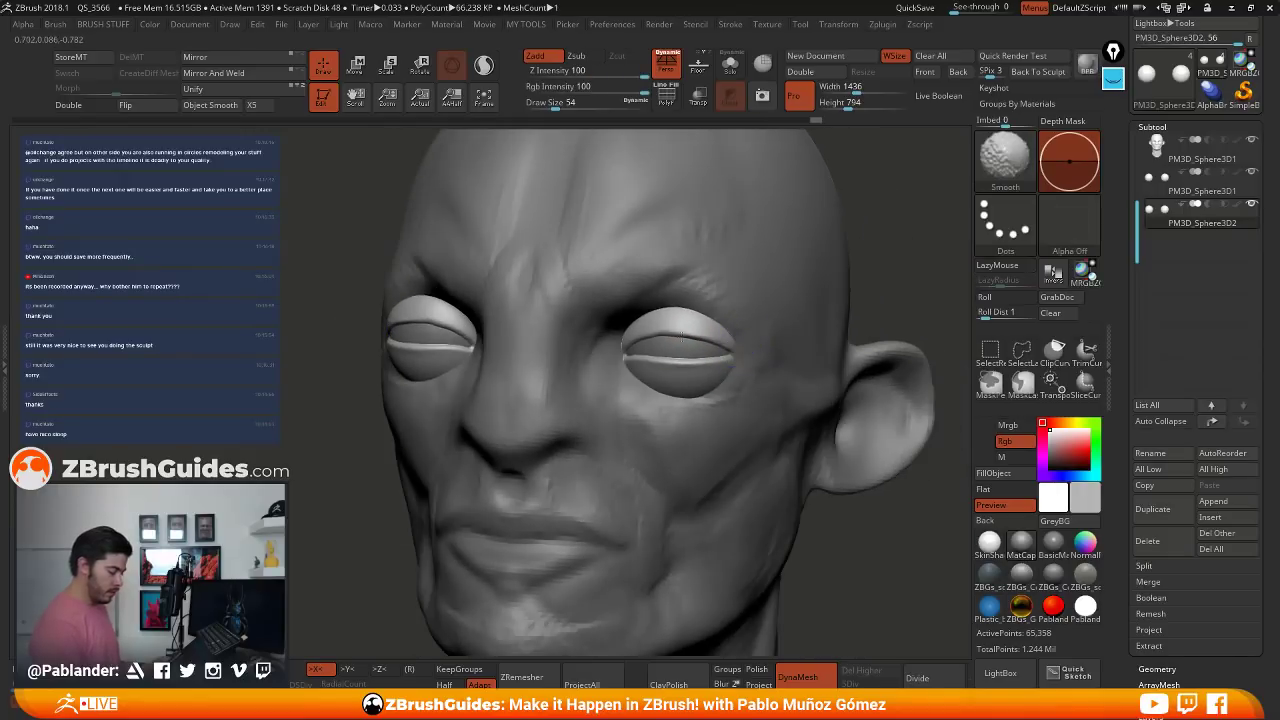
{"action": "mouse_move", "coordinate": [766, 337]}
{"action": "right_mouse_down"}
{"action": "mouse_move", "coordinate": [823, 277]}
{"action": "mouse_move", "coordinate": [790, 445]}
{"action": "right_mouse_up"}
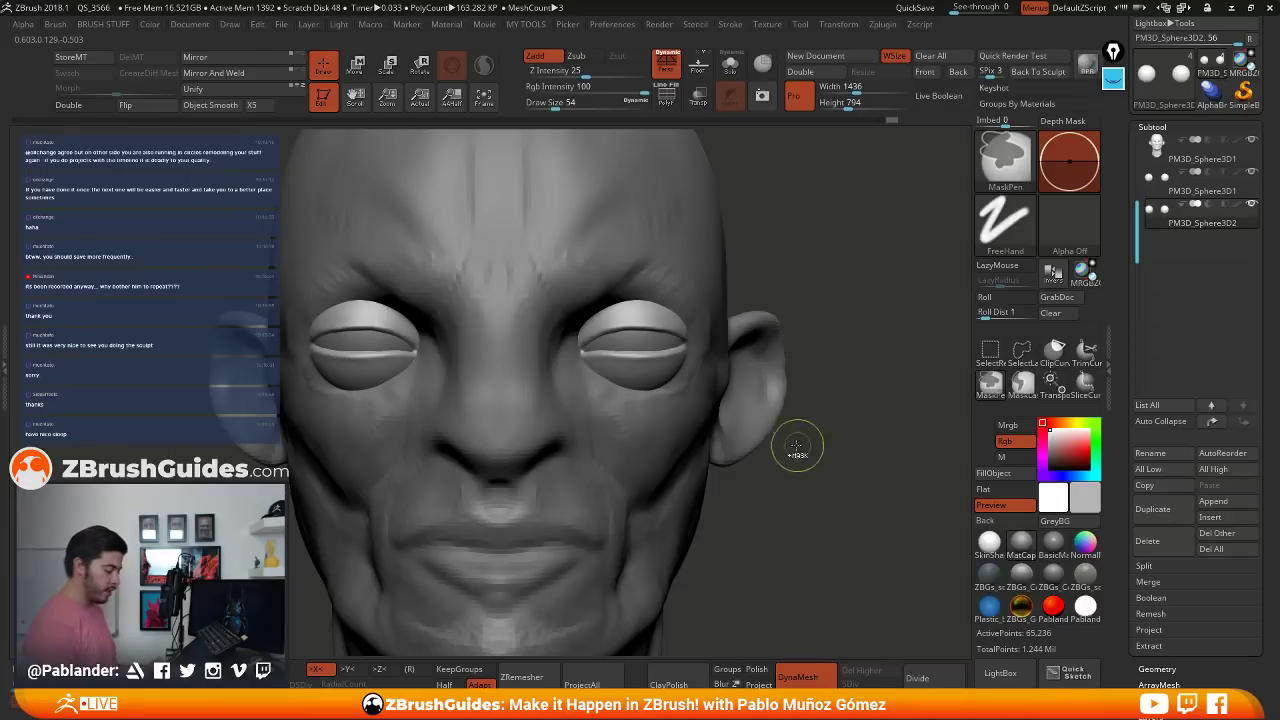
- Shape the outer corners of the lid spheres with the Move brush at draw size 132
{"action": "key", "text": "b"}
{"action": "left_click", "coordinate": [709, 103]}
{"action": "key", "text": "space"}
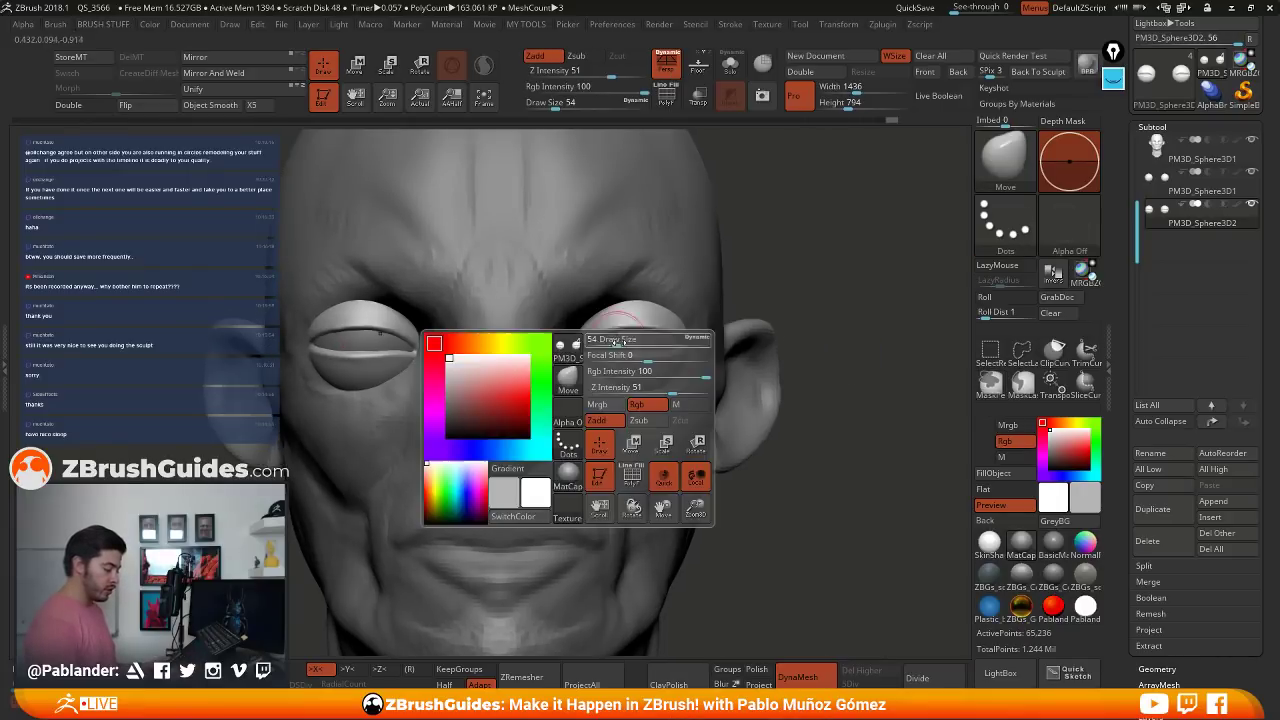
{"action": "left_click_drag", "start_coordinate": [612, 342], "coordinate": [642, 340]}
{"action": "right_click_drag", "start_coordinate": [654, 334], "coordinate": [705, 352]}
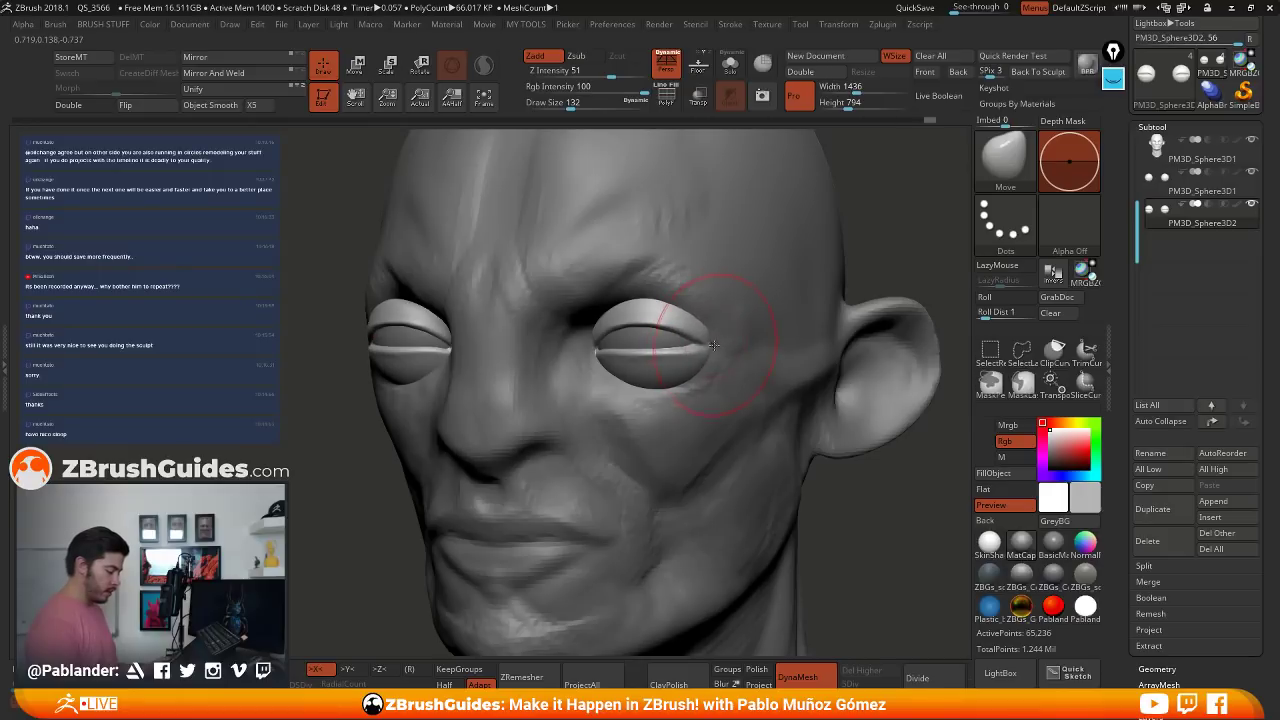
{"action": "right_click_drag", "start_coordinate": [714, 344], "coordinate": [710, 348], "text": "shift"}
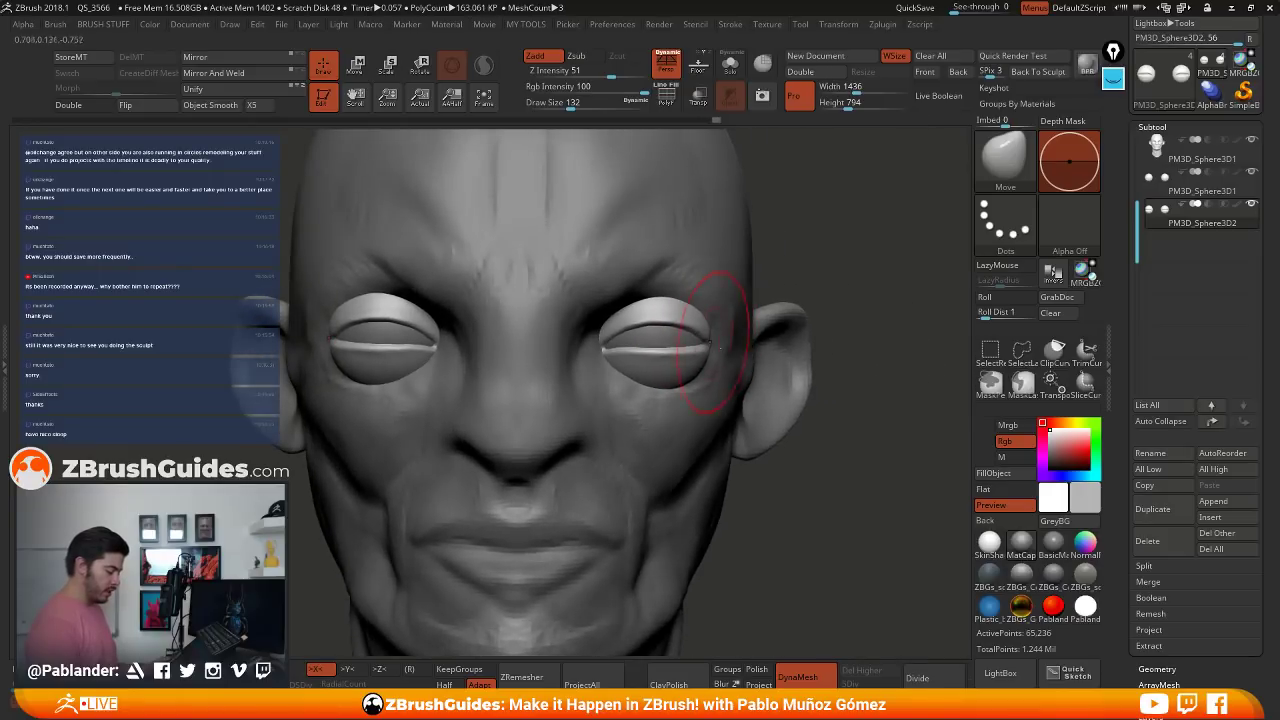
- Select the head and move the skin at the inner eye corners with the Move brush at draw size 90
{"action": "left_click", "coordinate": [645, 480], "text": "alt"}
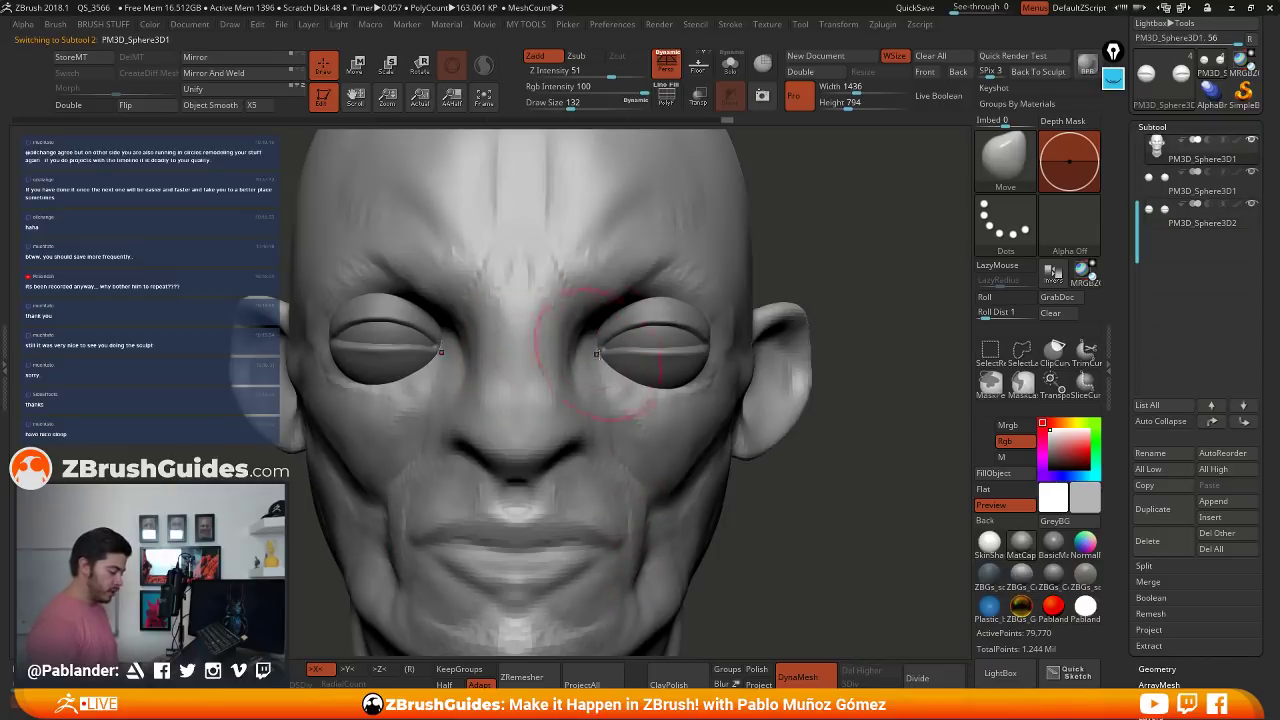
{"action": "key", "text": "space"}
{"action": "left_click_drag", "start_coordinate": [597, 353], "coordinate": [592, 354]}
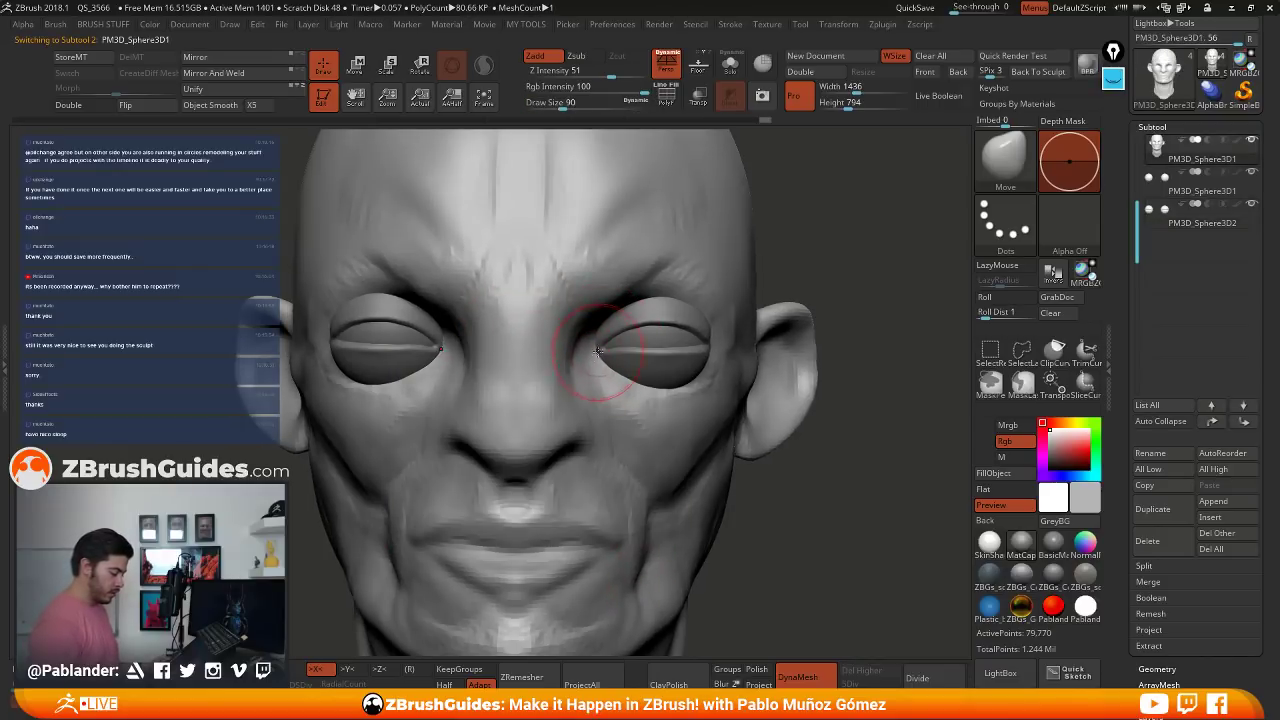
- Crease the head around the inner eye corners with DamStandard at draw size 68
{"action": "key", "text": "b"}
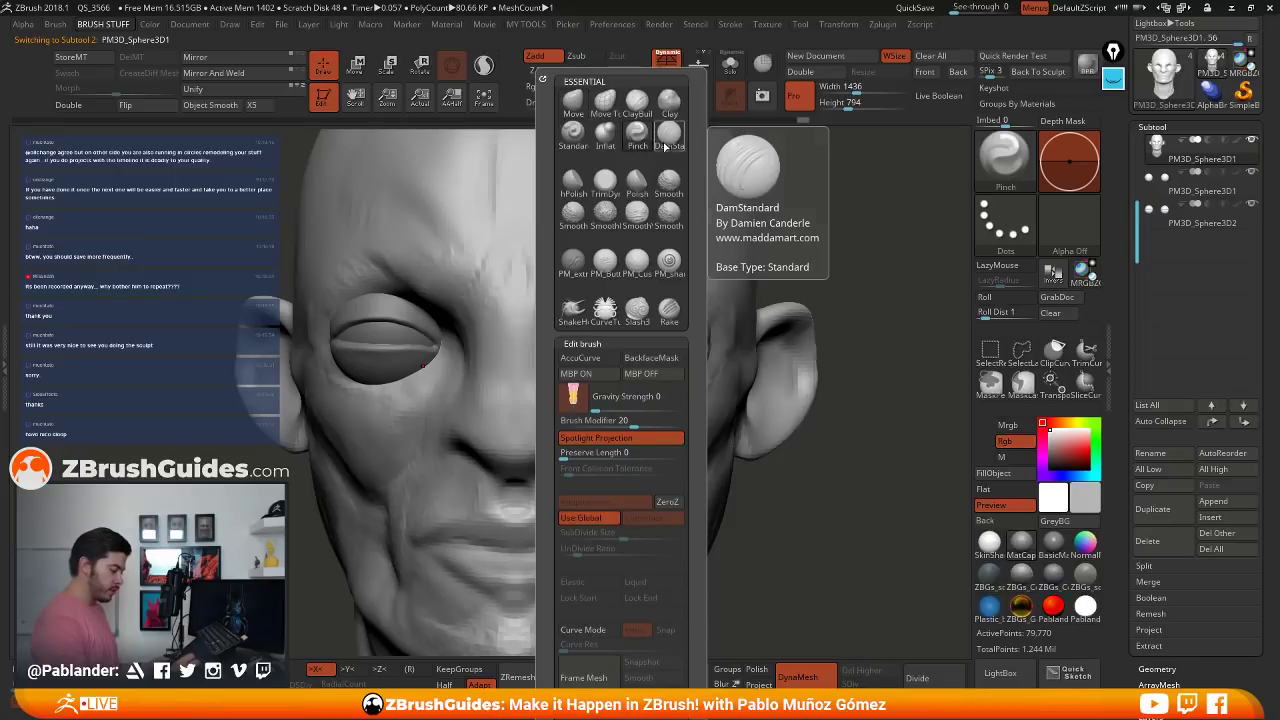
{"action": "left_click", "coordinate": [669, 137]}
{"action": "right_click_drag", "start_coordinate": [665, 318], "coordinate": [622, 352]}
{"action": "key", "text": "space"}
{"action": "left_click_drag", "start_coordinate": [618, 330], "coordinate": [614, 330]}
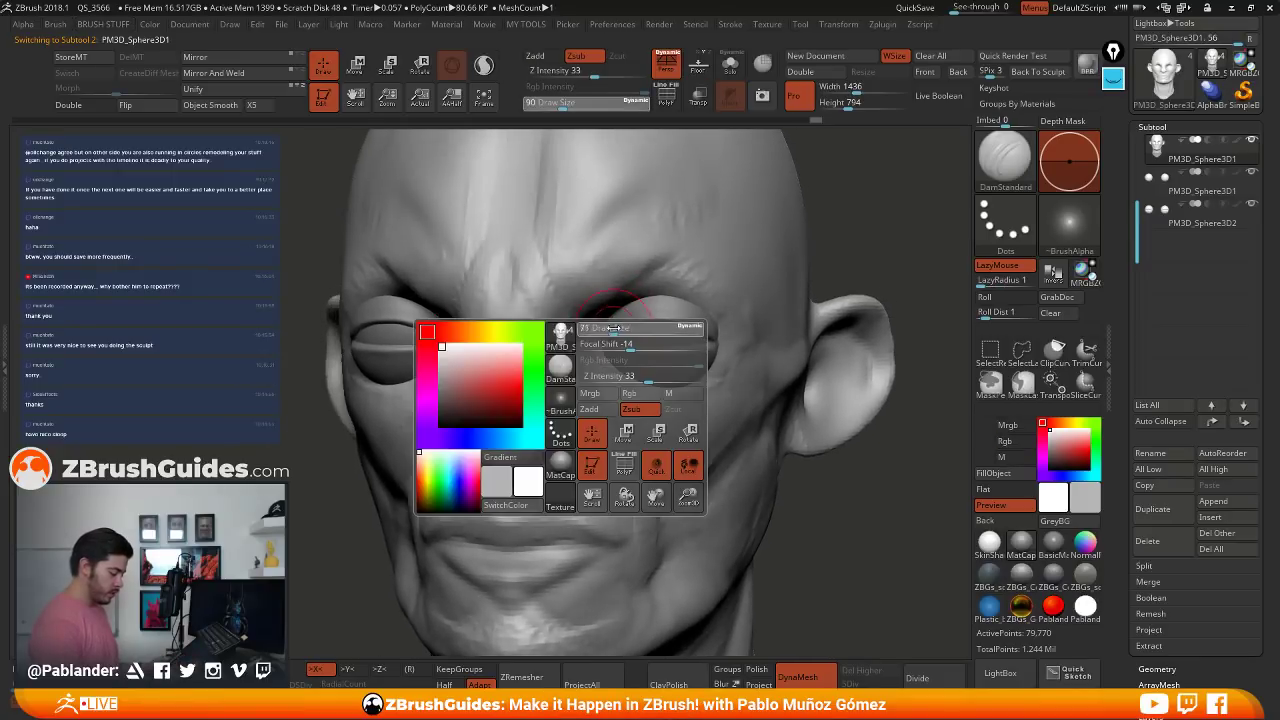
{"action": "right_click_drag", "start_coordinate": [590, 350], "coordinate": [626, 310]}
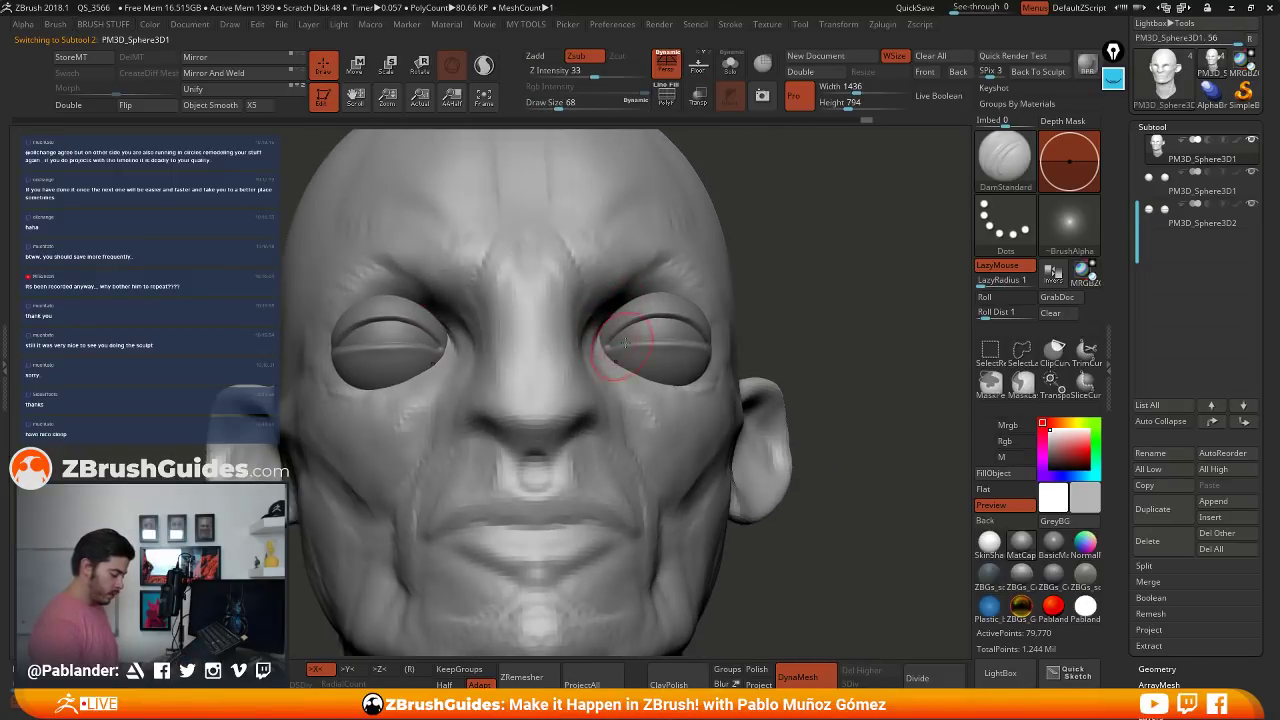
- Build up the skin around the inner eye corners with ClayBuildup, reducing the draw size to 44
{"action": "key", "text": "b"}
{"action": "left_click", "coordinate": [647, 106]}
{"action": "right_click_drag", "start_coordinate": [656, 306], "coordinate": [610, 345]}
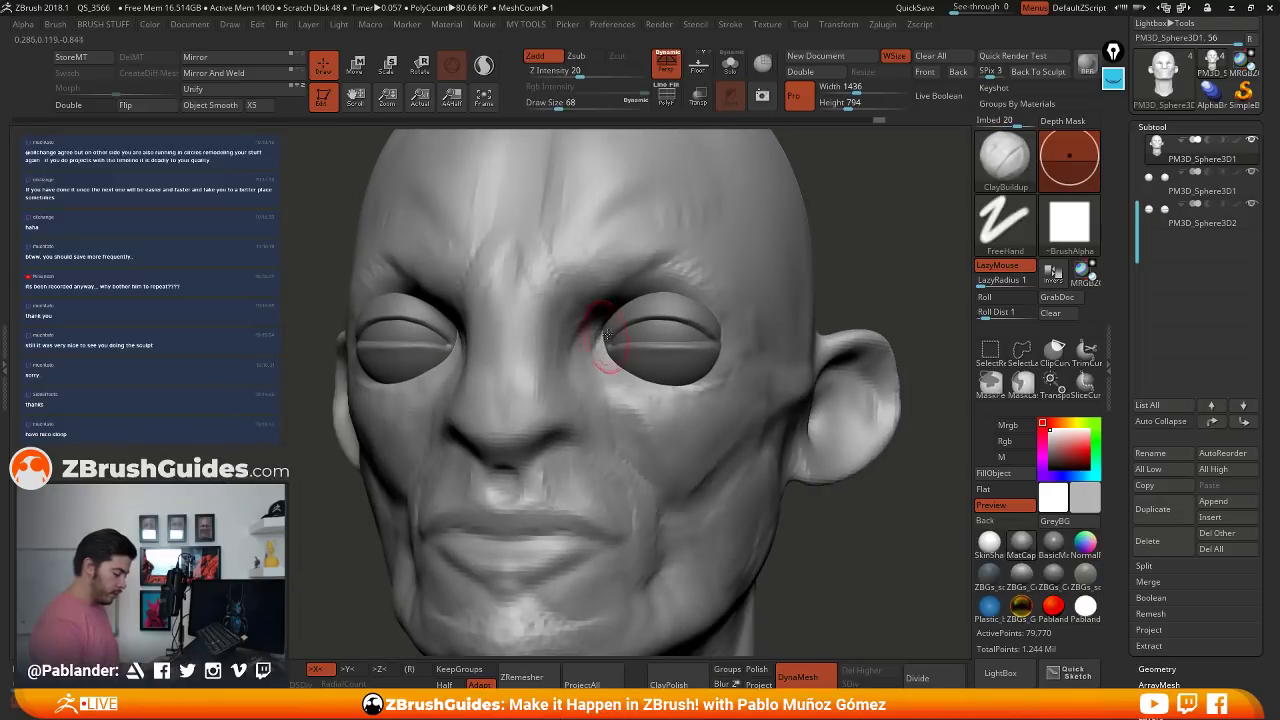
{"action": "left_click_drag", "start_coordinate": [607, 351], "coordinate": [602, 328]}
{"action": "right_click_drag", "start_coordinate": [603, 325], "coordinate": [615, 343]}
{"action": "key", "text": "space"}
{"action": "mouse_move", "coordinate": [615, 345]}
{"action": "left_mouse_down"}
{"action": "mouse_move", "coordinate": [600, 361]}
{"action": "mouse_move", "coordinate": [593, 337]}
{"action": "left_mouse_up"}
{"action": "right_click_drag", "start_coordinate": [697, 334], "coordinate": [612, 337]}
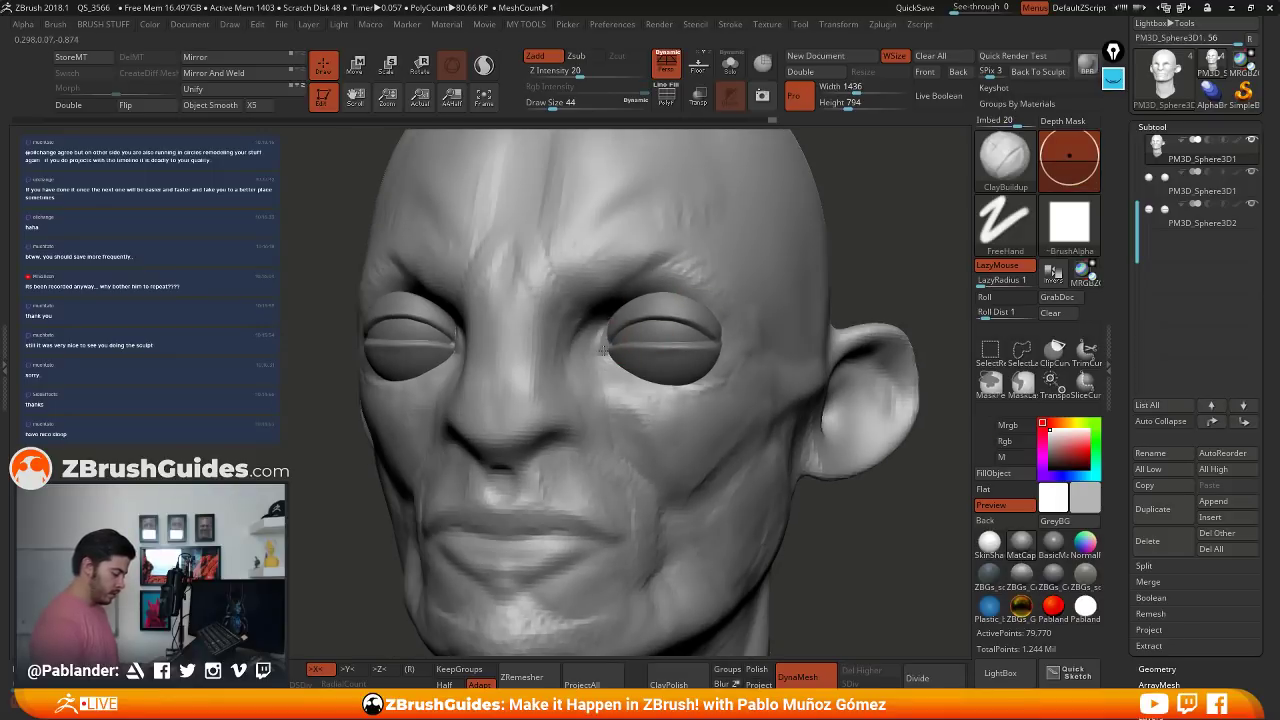
{"action": "left_click_drag", "start_coordinate": [603, 350], "coordinate": [606, 359]}
{"action": "right_click_drag", "start_coordinate": [612, 350], "coordinate": [698, 348]}
{"action": "left_click_drag", "start_coordinate": [455, 357], "coordinate": [451, 332]}
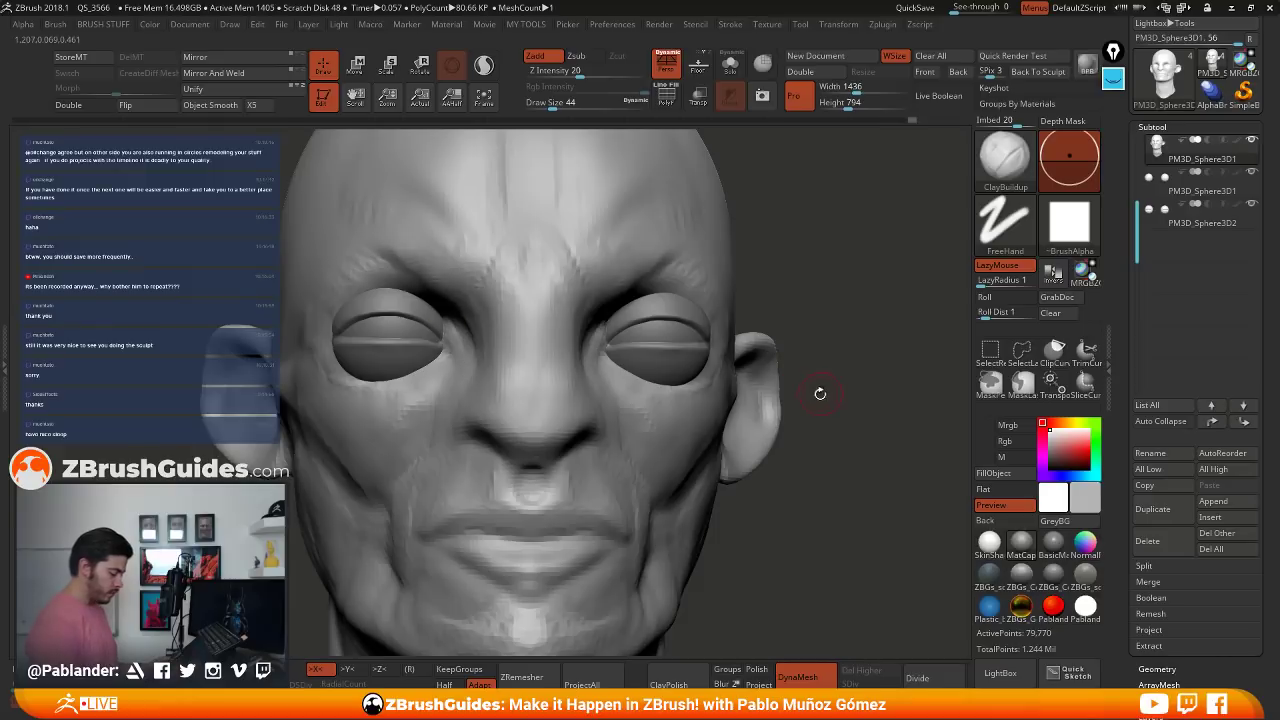
- Add clay to the head beside the outer eye corners toward the temples
{"action": "mouse_move", "coordinate": [820, 396]}
{"action": "left_mouse_down", "text": "alt"}
{"action": "mouse_move", "coordinate": [820, 357]}
{"action": "mouse_move", "coordinate": [800, 379]}
{"action": "left_mouse_up", "text": "alt"}
{"action": "left_click_drag", "start_coordinate": [755, 432], "coordinate": [759, 437]}
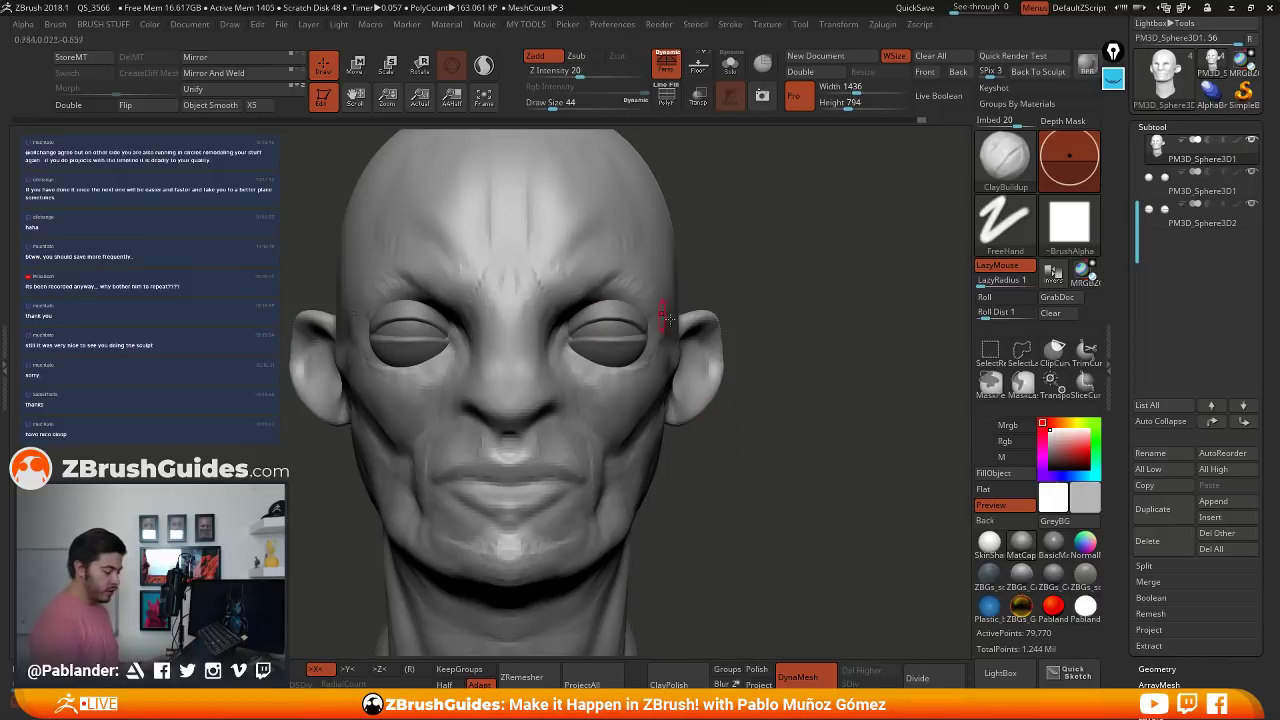
{"action": "right_click_drag", "start_coordinate": [766, 309], "coordinate": [705, 343]}
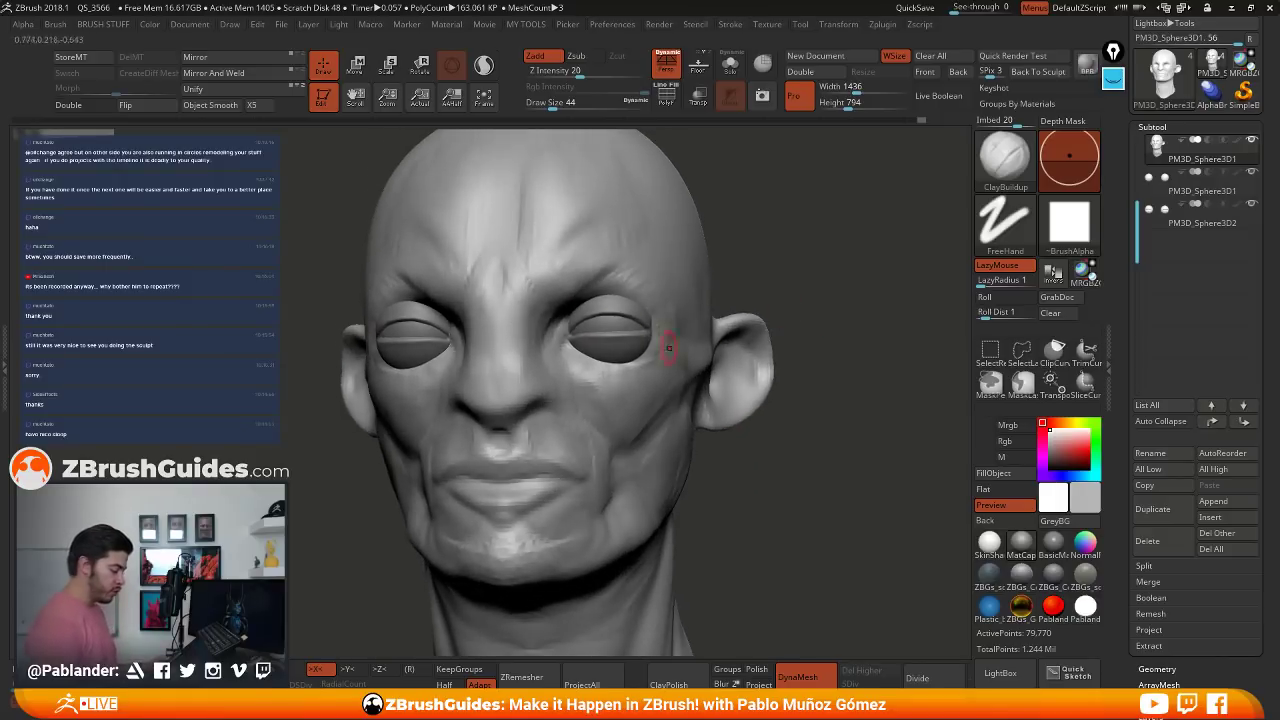
{"action": "mouse_move", "coordinate": [629, 300]}
{"action": "right_mouse_down"}
{"action": "mouse_move", "coordinate": [614, 308]}
{"action": "mouse_move", "coordinate": [632, 315]}
{"action": "right_mouse_up"}
- Select the lid spheres, undo their last three changes and remesh them with DynaMesh
{"action": "left_click", "coordinate": [611, 305], "text": "alt"}
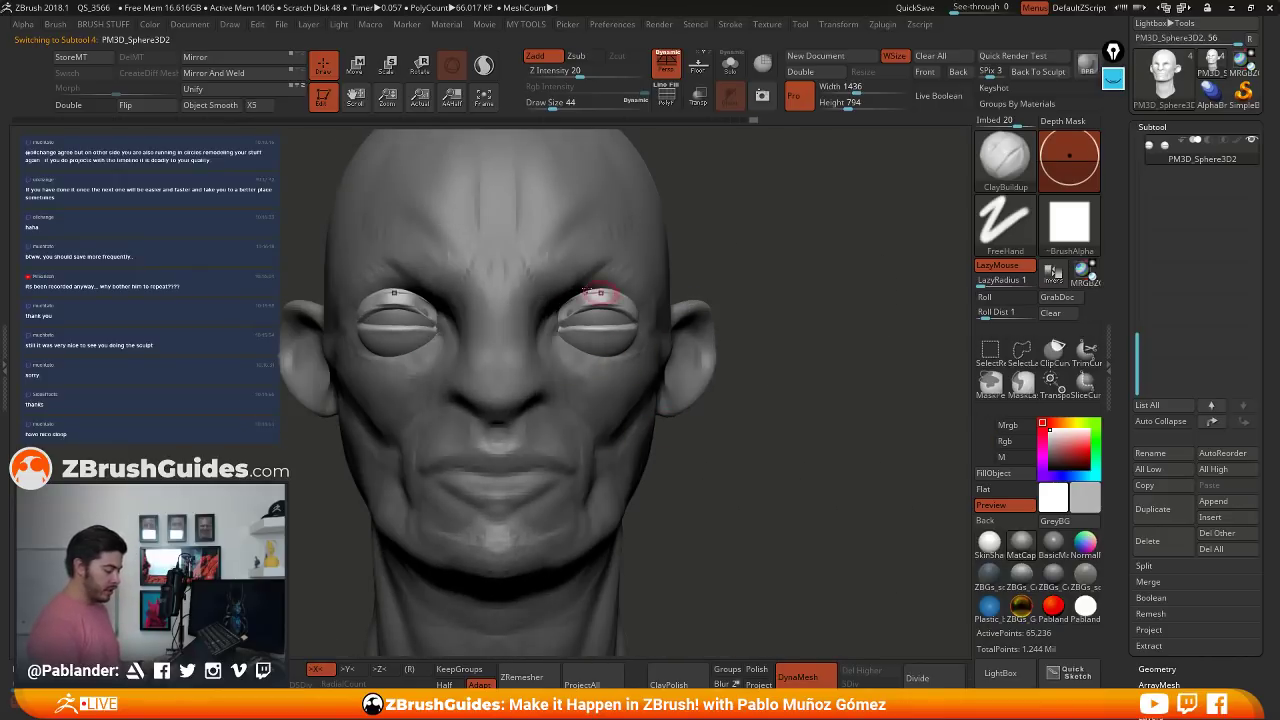
{"action": "key", "text": "ctrl+z"}
{"action": "key", "text": "ctrl+z"}
{"action": "key", "text": "ctrl+z"}
{"action": "right_click_drag", "start_coordinate": [712, 334], "coordinate": [728, 363], "text": "alt"}
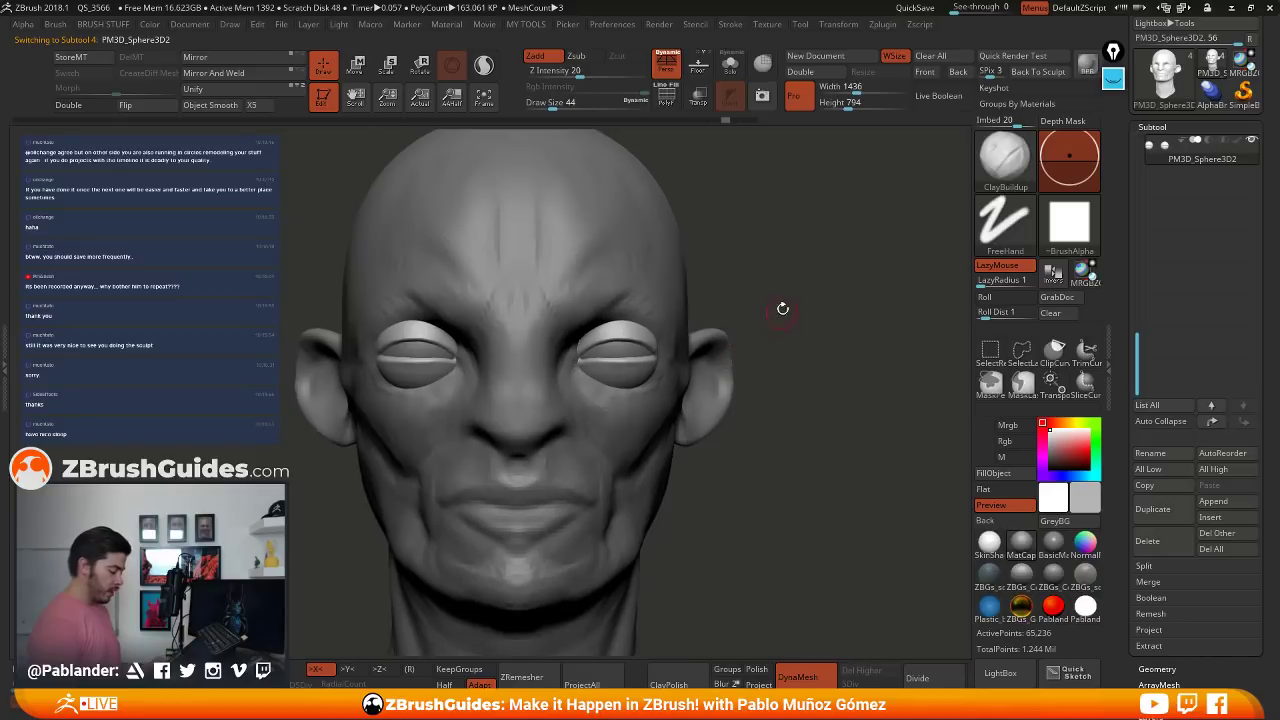
{"action": "key", "text": "ctrl"}
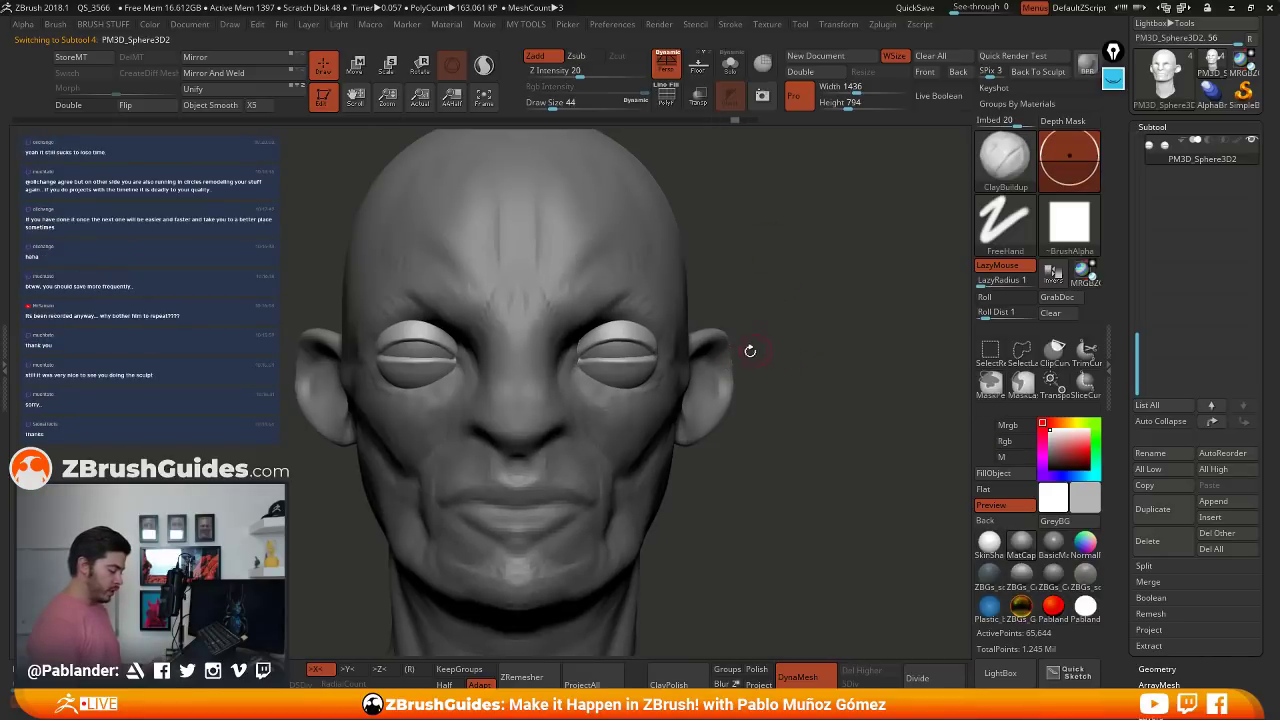
- Isolate the head and build up the skin around the eye sockets with ClayBuildup at draw size 71
{"action": "left_click", "coordinate": [621, 241], "text": "alt"}
{"action": "right_click_drag", "start_coordinate": [687, 328], "coordinate": [667, 335]}
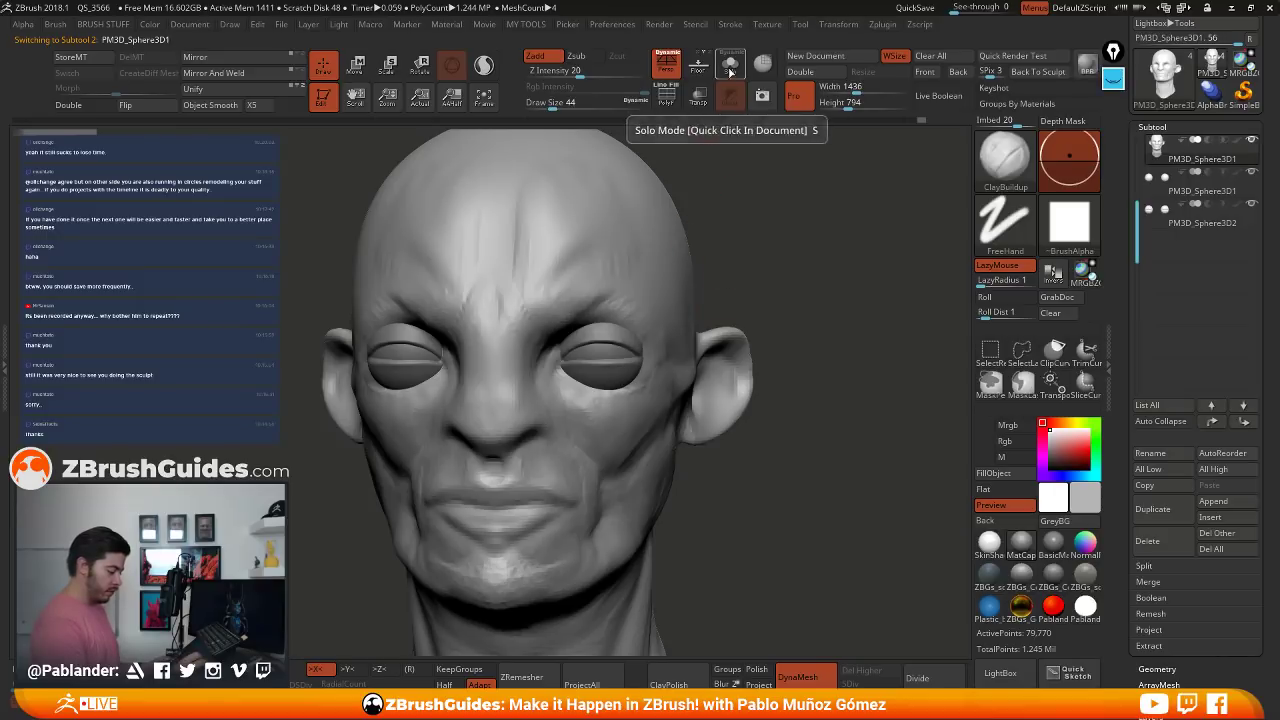
{"action": "left_click", "coordinate": [730, 62]}
{"action": "key", "text": "space"}
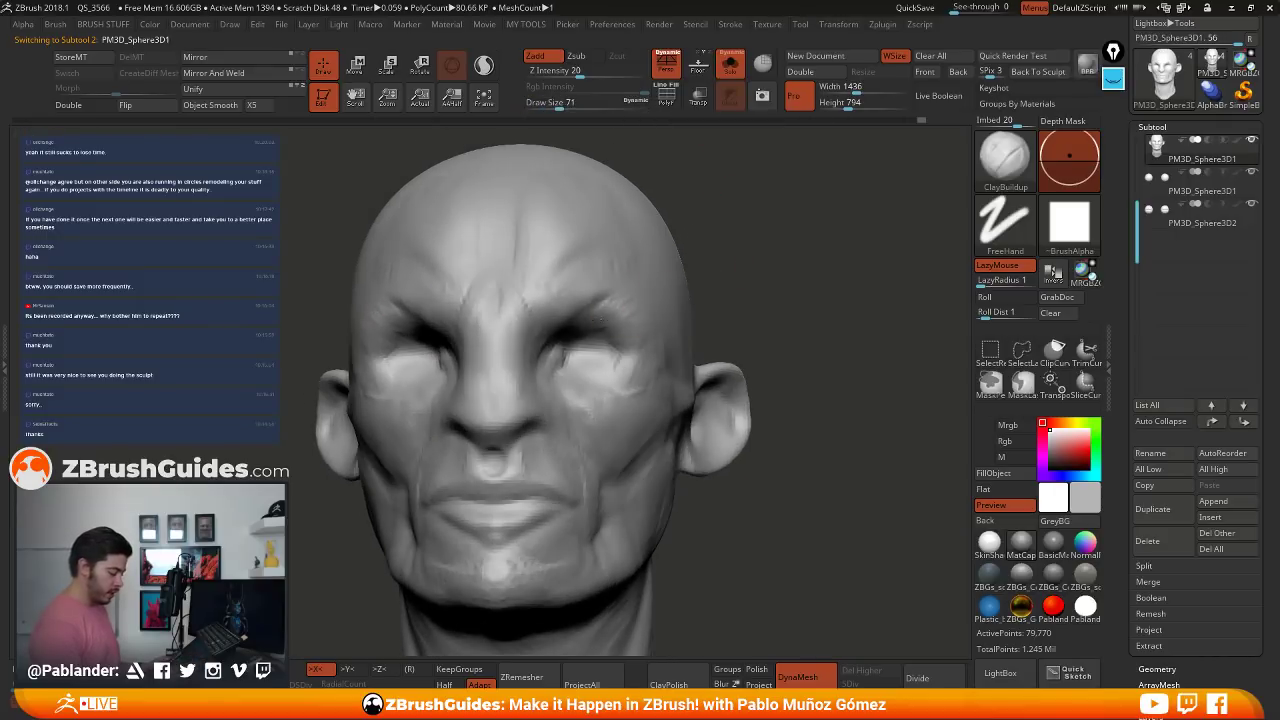
{"action": "left_click_drag", "start_coordinate": [598, 322], "coordinate": [625, 345]}
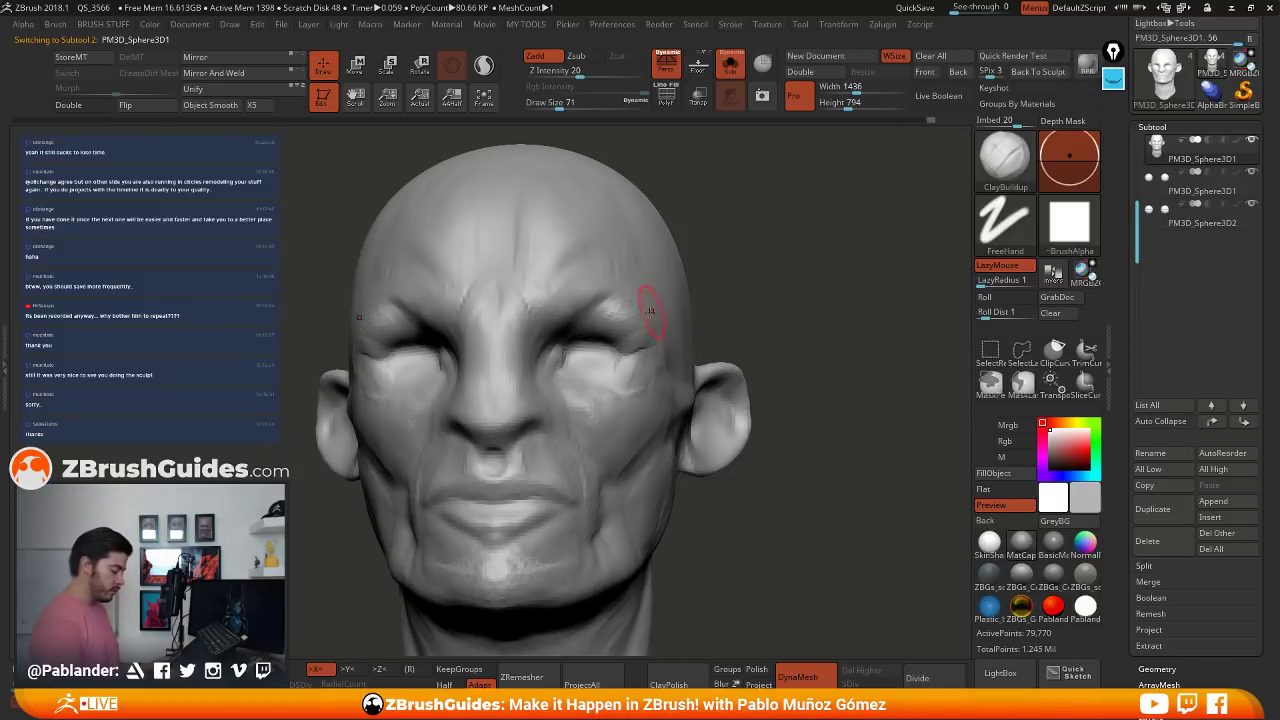
{"action": "right_click_drag", "start_coordinate": [650, 312], "coordinate": [635, 321]}
{"action": "mouse_move", "coordinate": [622, 350]}
{"action": "left_mouse_down"}
{"action": "mouse_move", "coordinate": [647, 340]}
{"action": "mouse_move", "coordinate": [589, 311]}
{"action": "mouse_move", "coordinate": [600, 344]}
{"action": "left_mouse_up"}
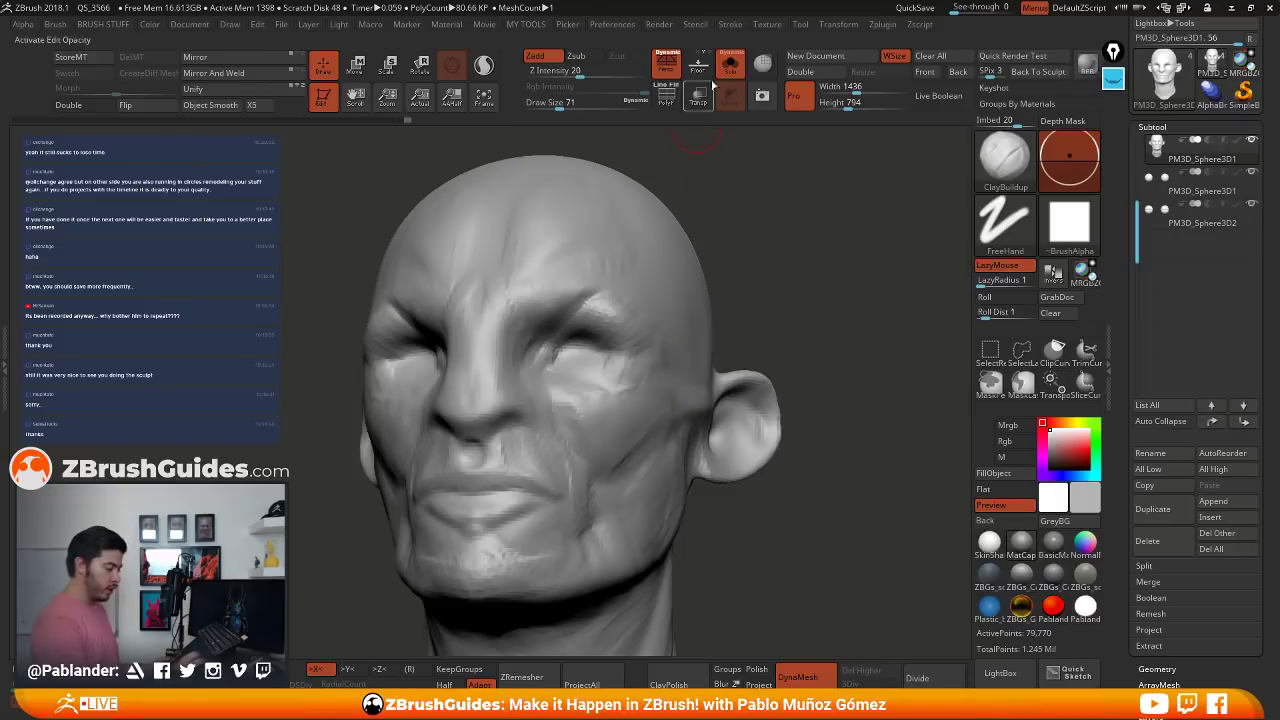
- Turn off isolation to show the eyeballs and lids with the head and check the eye sockets from several angles
{"action": "left_click", "coordinate": [730, 65]}
{"action": "left_click_drag", "start_coordinate": [796, 288], "coordinate": [599, 327], "text": "shift"}
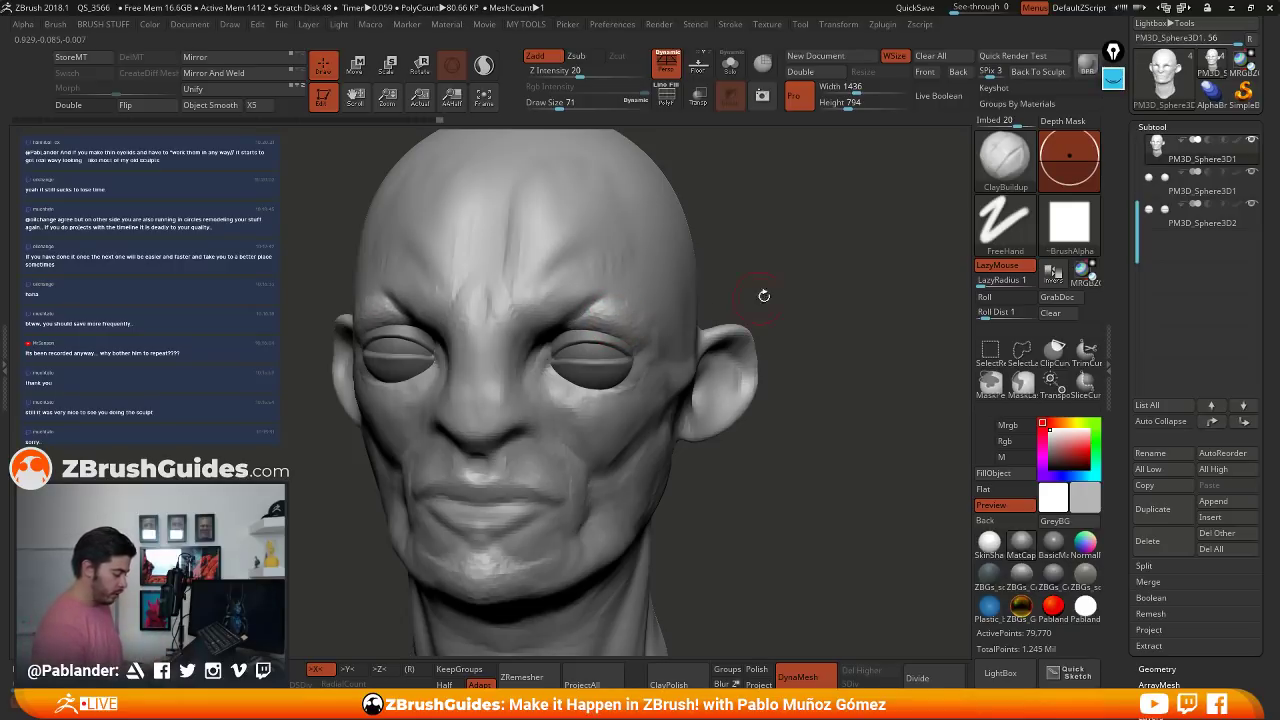
{"action": "left_click_drag", "start_coordinate": [764, 295], "coordinate": [425, 307]}
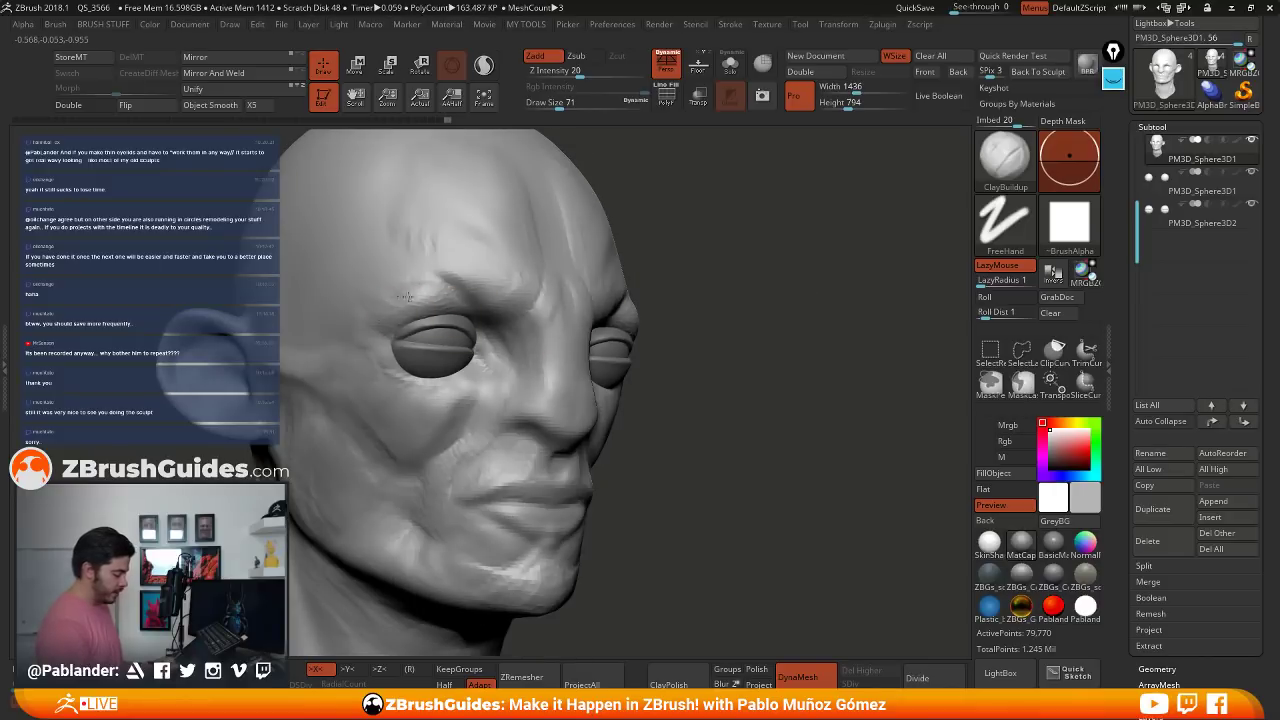
{"action": "left_click_drag", "start_coordinate": [402, 289], "coordinate": [679, 314]}
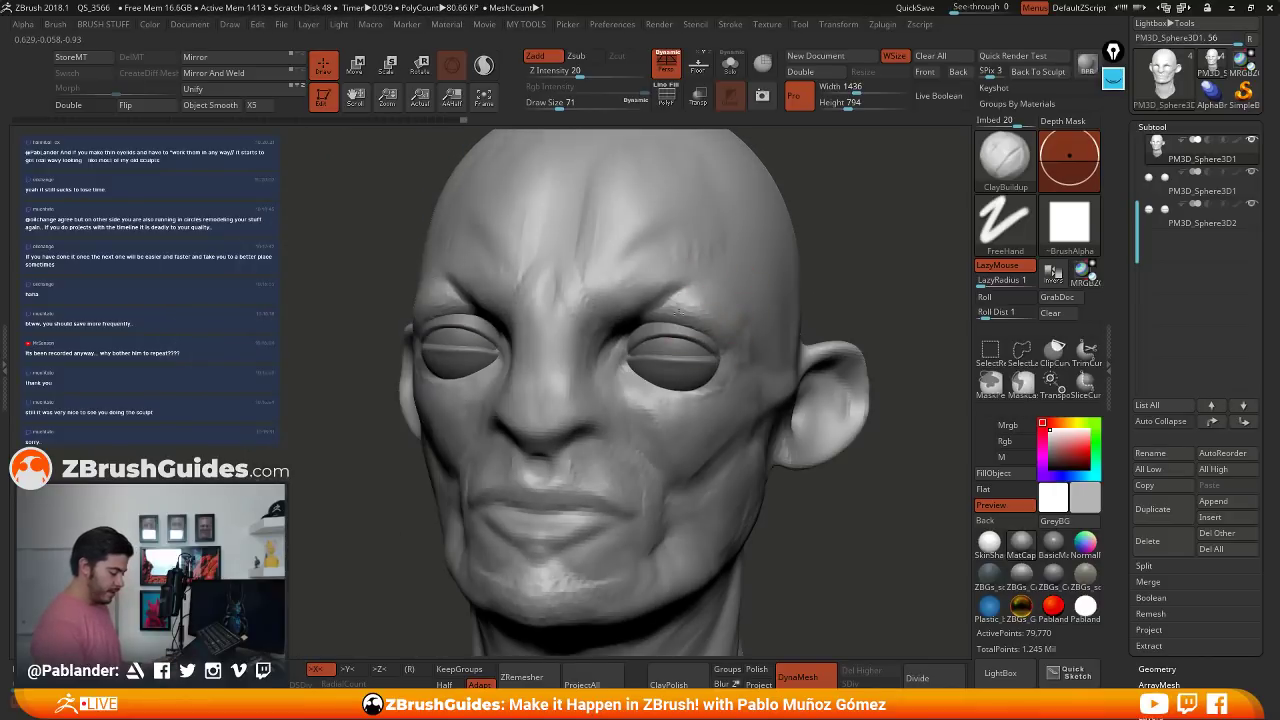
{"action": "right_click_drag", "start_coordinate": [760, 305], "coordinate": [674, 341], "text": "alt"}
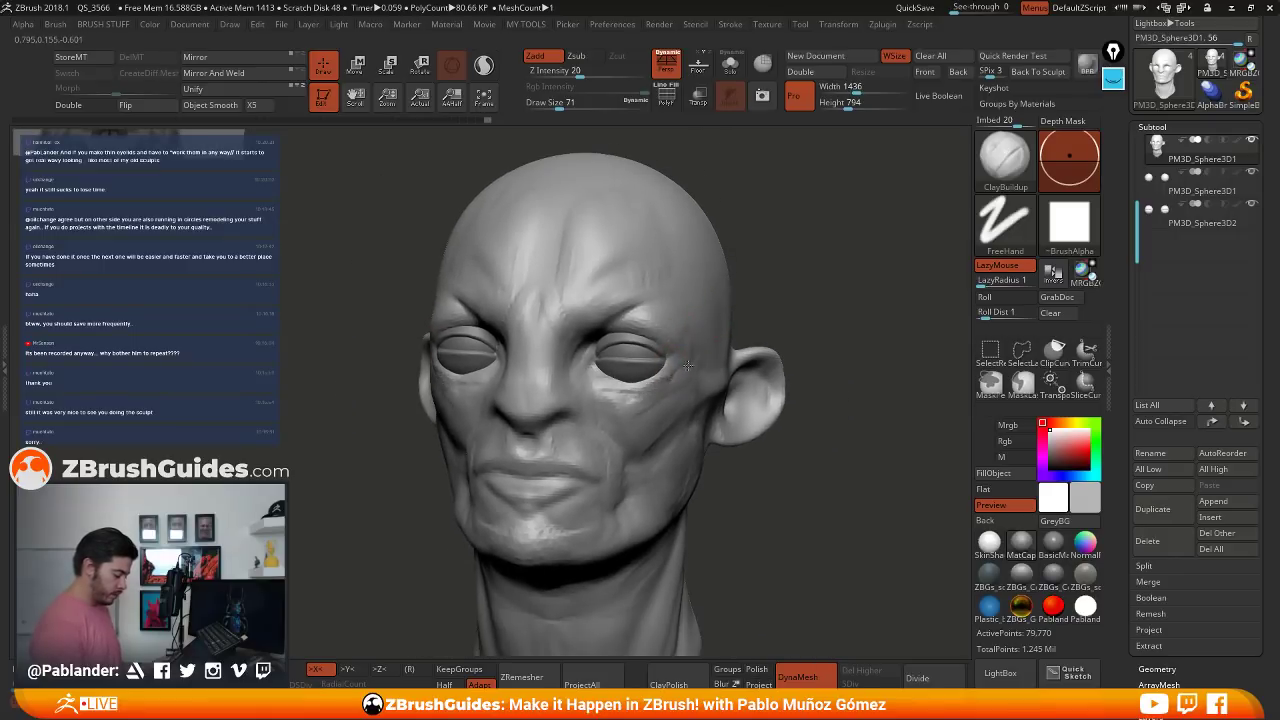
{"action": "mouse_move", "coordinate": [673, 376]}
{"action": "right_mouse_down"}
{"action": "mouse_move", "coordinate": [676, 392]}
{"action": "mouse_move", "coordinate": [581, 404]}
{"action": "right_mouse_up"}
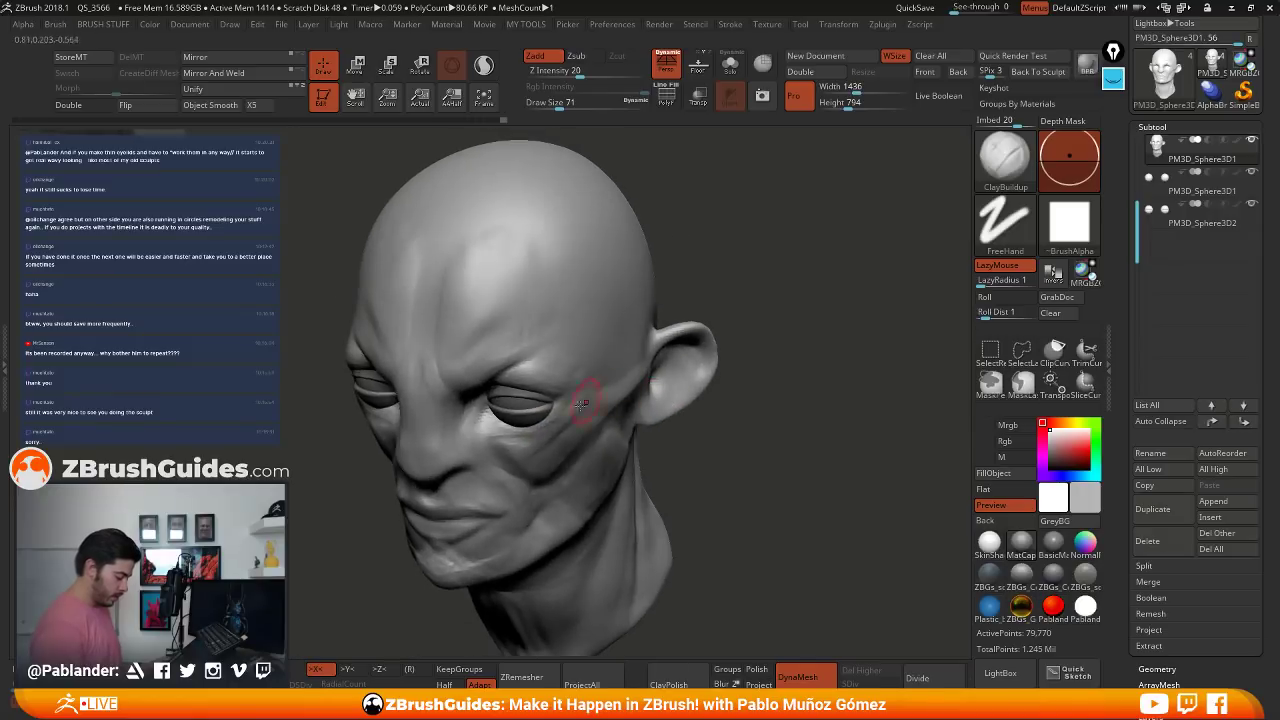
{"action": "right_click_drag", "start_coordinate": [516, 436], "coordinate": [671, 357]}
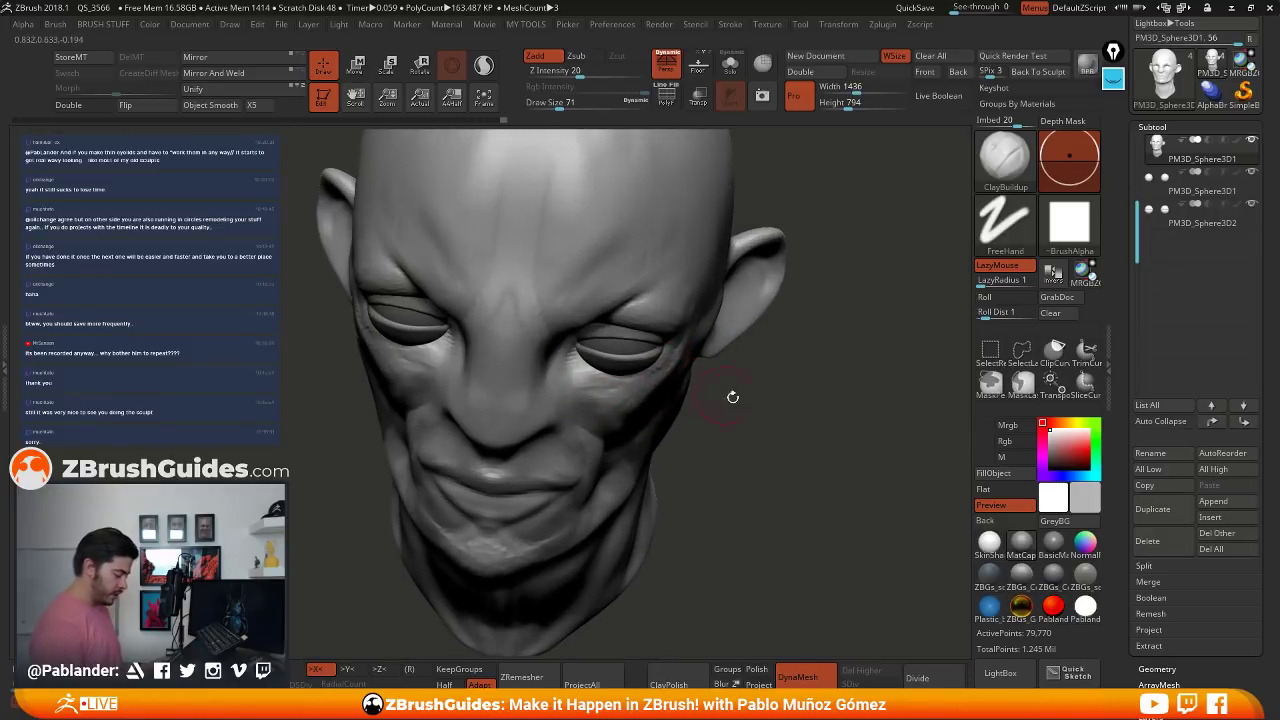
{"action": "right_click_drag", "start_coordinate": [732, 397], "coordinate": [706, 380]}
{"action": "right_click_drag", "start_coordinate": [687, 434], "coordinate": [381, 353], "text": "ctrl"}
{"action": "mouse_move", "coordinate": [784, 557]}
{"action": "right_mouse_down", "text": "alt"}
{"action": "mouse_move", "coordinate": [830, 490]}
{"action": "mouse_move", "coordinate": [756, 441]}
{"action": "mouse_move", "coordinate": [715, 366]}
{"action": "right_mouse_up", "text": "alt"}
- Carve a sharp crease with DamStandard under the eye bags, from beside the nose to the cheekbones
{"action": "key", "text": "b"}
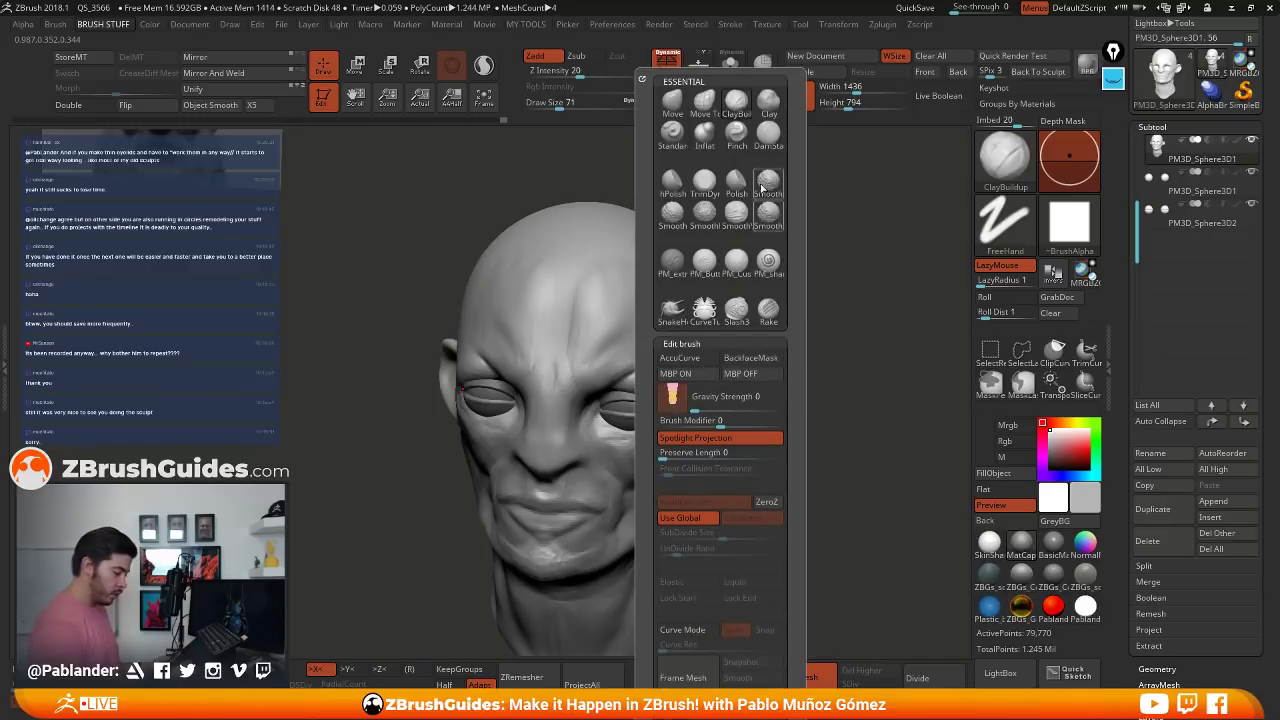
{"action": "key", "text": "d"}
{"action": "key", "text": "s"}
{"action": "mouse_move", "coordinate": [716, 415]}
{"action": "right_mouse_down"}
{"action": "mouse_move", "coordinate": [745, 322]}
{"action": "mouse_move", "coordinate": [784, 330]}
{"action": "right_mouse_up"}
{"action": "key", "text": "space"}
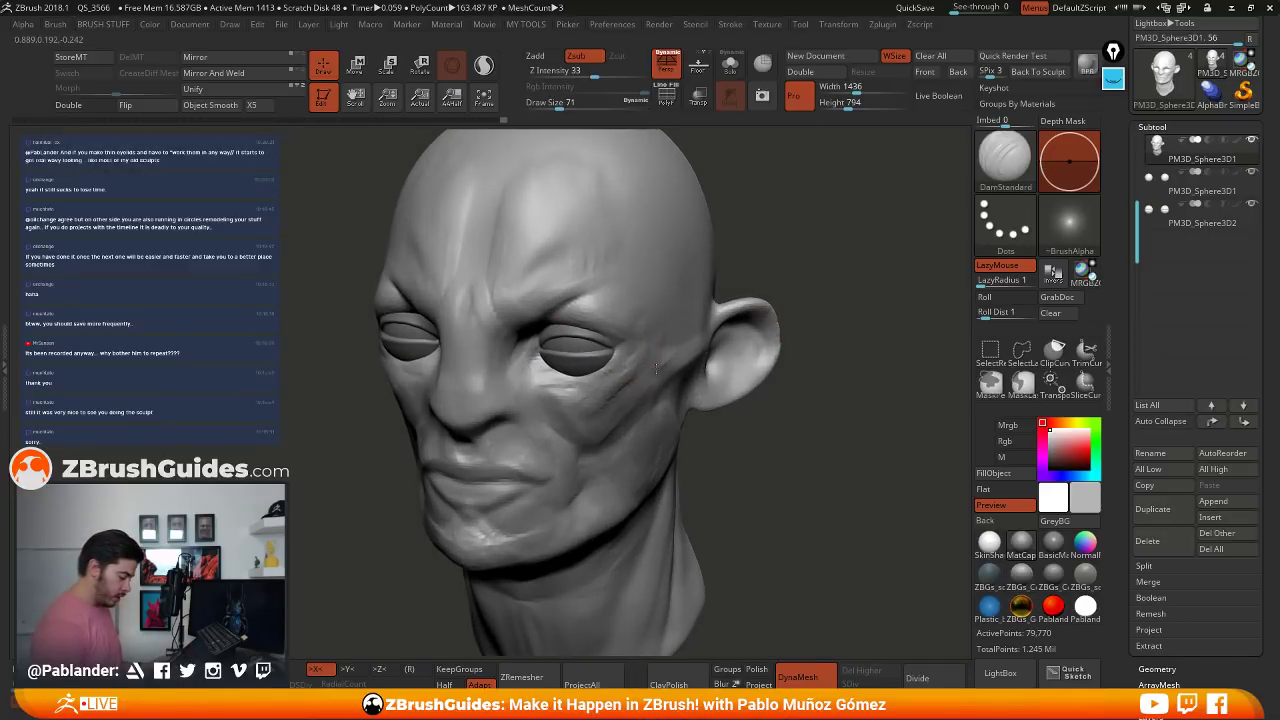
{"action": "left_click_drag", "start_coordinate": [534, 383], "coordinate": [591, 419]}
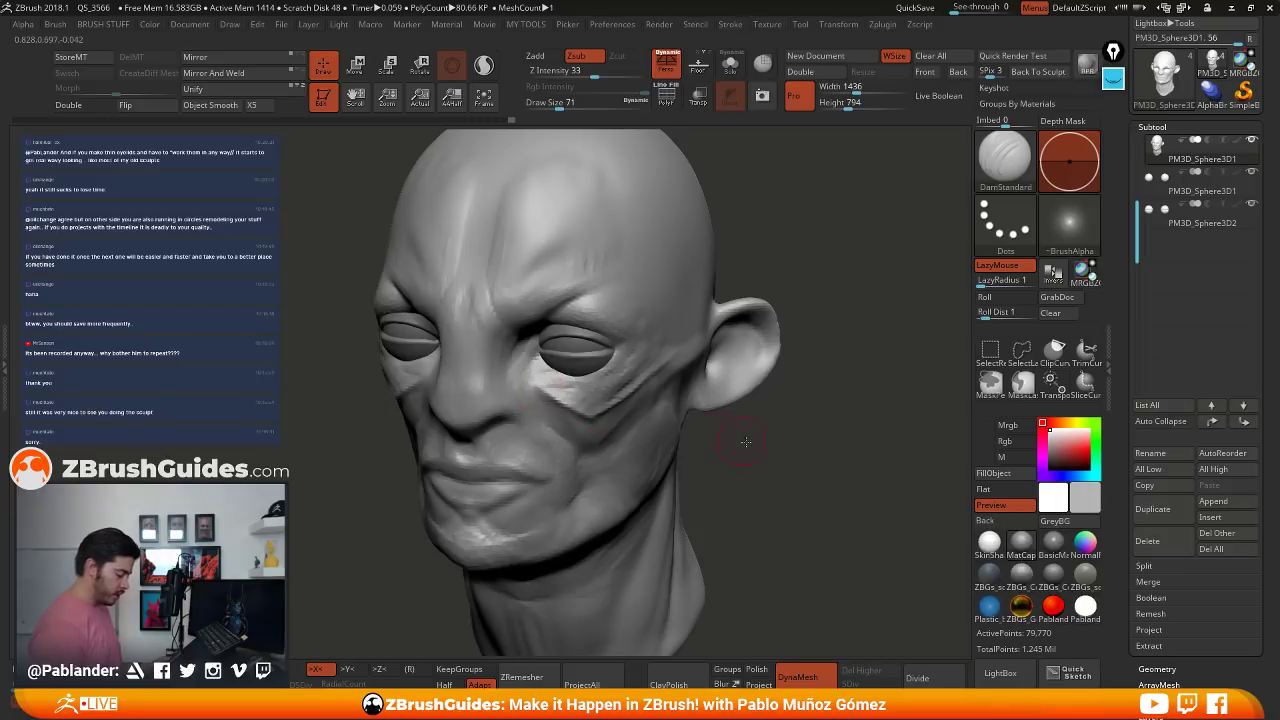
{"action": "right_click_drag", "start_coordinate": [745, 442], "coordinate": [655, 412]}
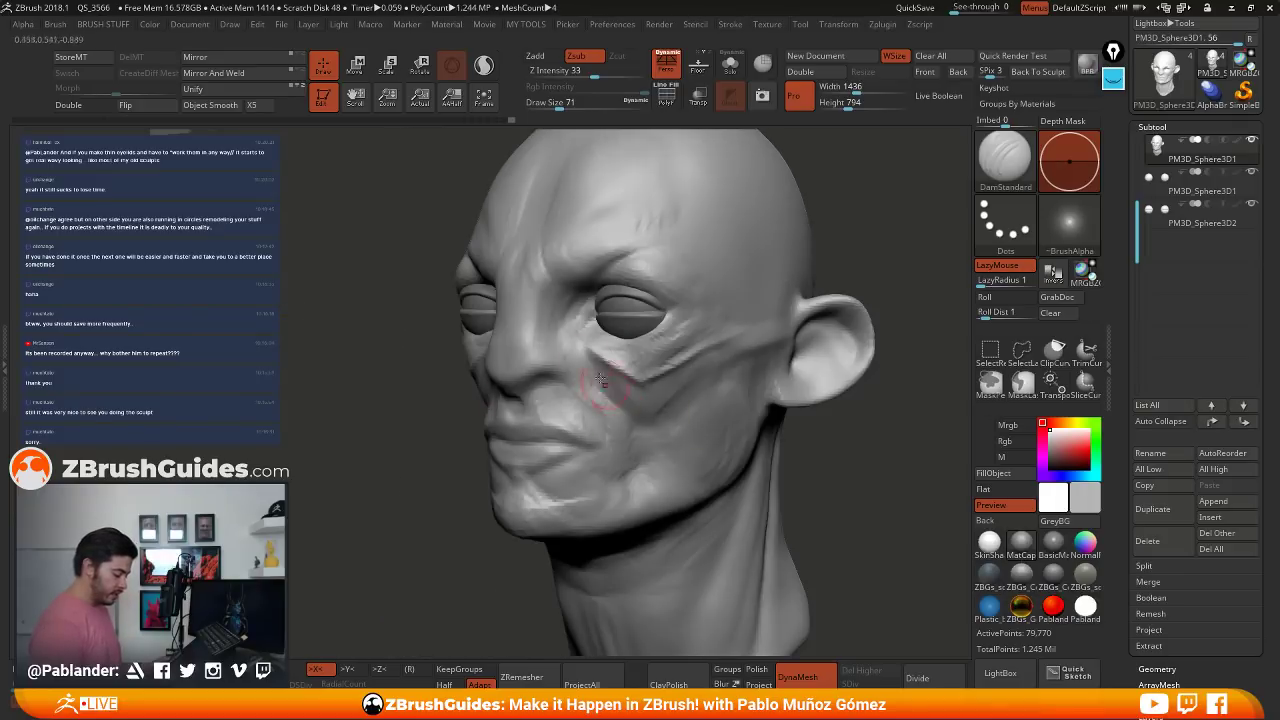
- Carve diagonal folds from beside the nose down across the cheeks with DamStandard
{"action": "left_click_drag", "start_coordinate": [577, 343], "coordinate": [643, 423]}
{"action": "left_click_drag", "start_coordinate": [606, 378], "coordinate": [657, 466]}
{"action": "right_click_drag", "start_coordinate": [600, 436], "coordinate": [663, 428]}
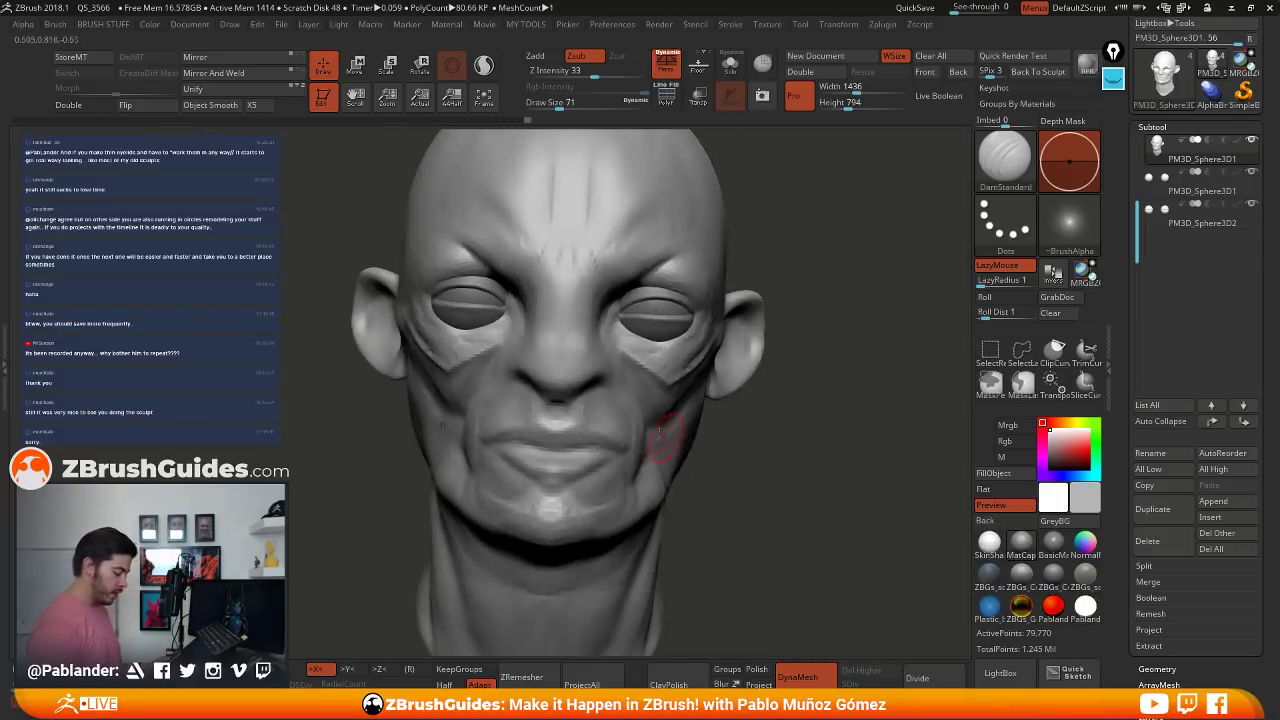
{"action": "mouse_move", "coordinate": [590, 368]}
{"action": "right_mouse_down"}
{"action": "mouse_move", "coordinate": [649, 367]}
{"action": "mouse_move", "coordinate": [543, 330]}
{"action": "right_mouse_up"}
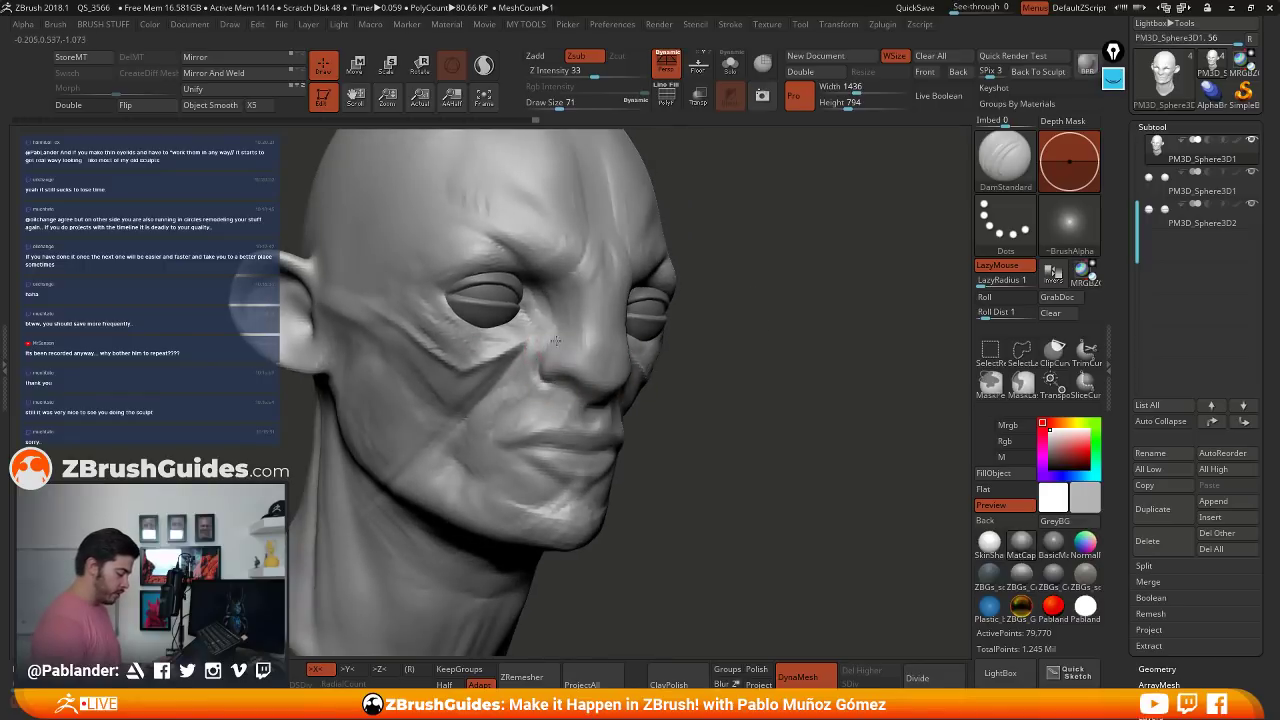
{"action": "right_click_drag", "start_coordinate": [604, 378], "coordinate": [671, 409]}
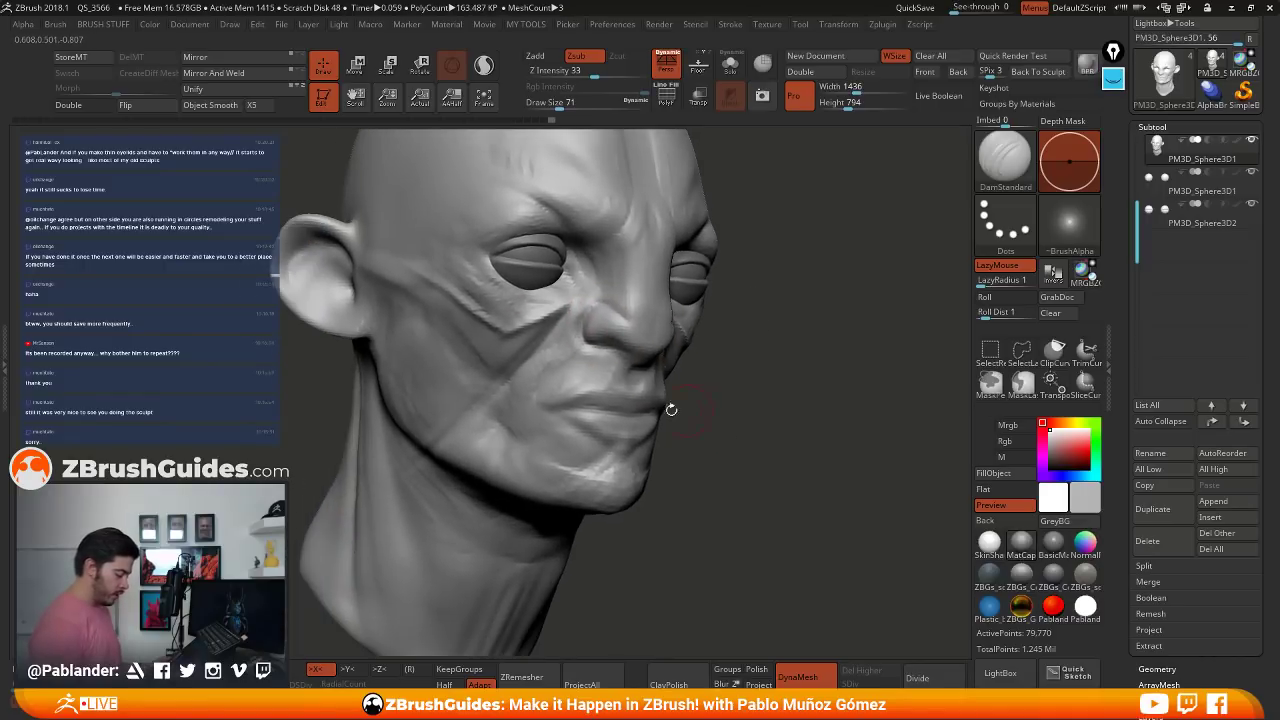
- Deepen the folds around the mouth corners and lower cheeks with DamStandard
{"action": "right_click_drag", "start_coordinate": [557, 362], "coordinate": [614, 423]}
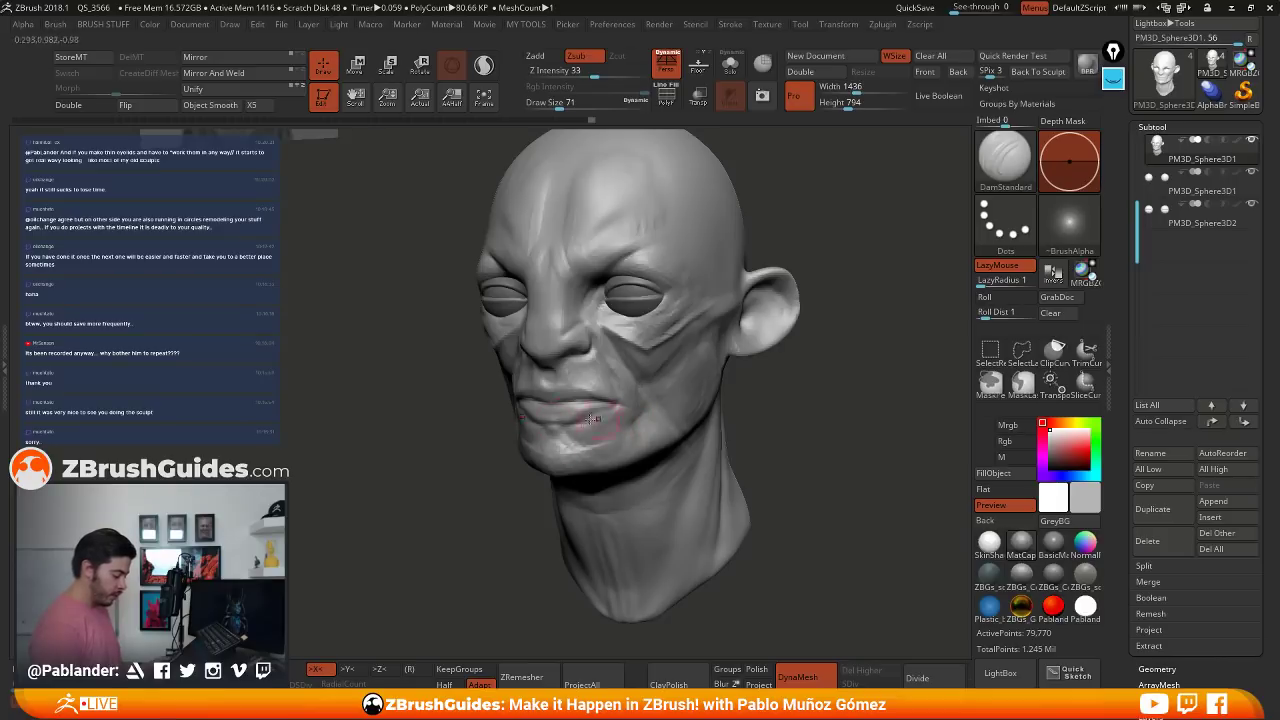
{"action": "right_click_drag", "start_coordinate": [717, 443], "coordinate": [703, 388]}
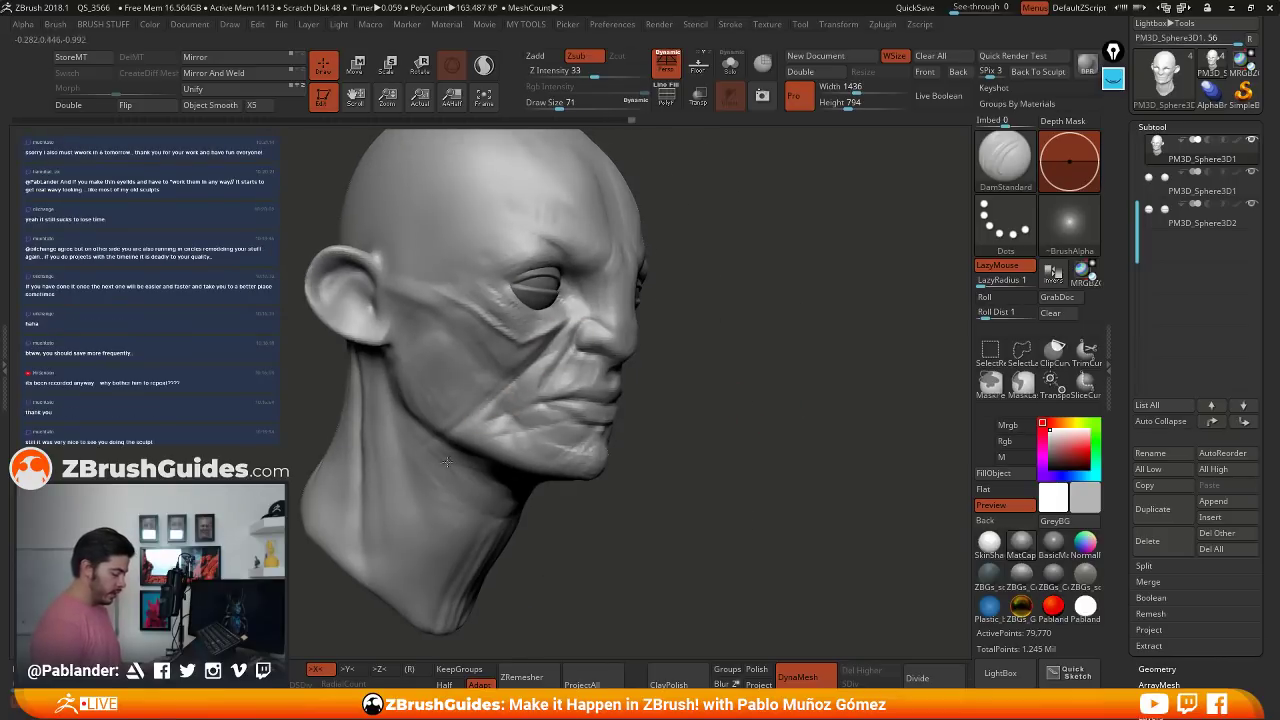
{"action": "right_click_drag", "start_coordinate": [780, 400], "coordinate": [687, 368]}
{"action": "right_click_drag", "start_coordinate": [794, 400], "coordinate": [735, 420], "text": "alt"}
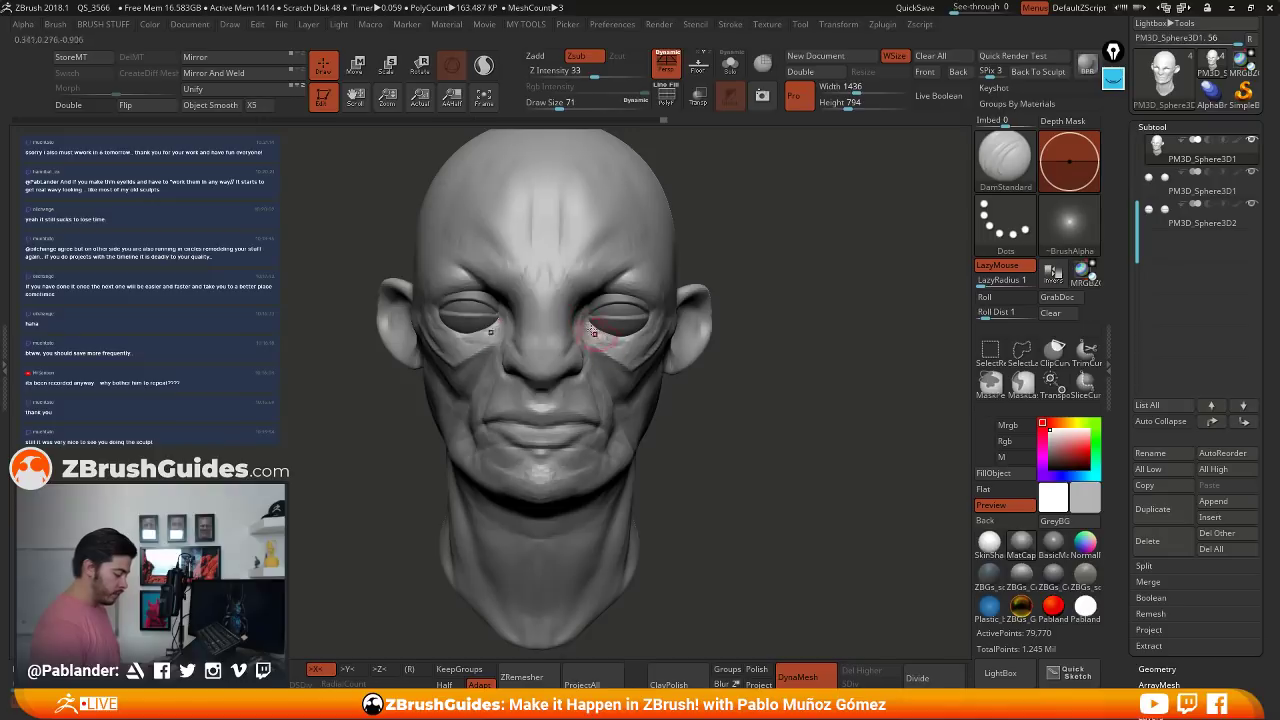
{"action": "mouse_move", "coordinate": [712, 352]}
{"action": "left_mouse_down", "text": "alt"}
{"action": "mouse_move", "coordinate": [712, 371]}
{"action": "mouse_move", "coordinate": [700, 350]}
{"action": "left_mouse_up", "text": "alt"}
- Cut frown creases at the inner brows and nose bridge with DamStandard, smoothing where needed
{"action": "mouse_move", "coordinate": [591, 275]}
{"action": "left_mouse_down"}
{"action": "mouse_move", "coordinate": [576, 319]}
{"action": "mouse_move", "coordinate": [564, 302]}
{"action": "left_mouse_up"}
{"action": "left_click_drag", "start_coordinate": [518, 307], "coordinate": [508, 291], "text": "shift"}
{"action": "right_click_drag", "start_coordinate": [508, 291], "coordinate": [600, 298]}
{"action": "left_click_drag", "start_coordinate": [546, 290], "coordinate": [511, 328]}
{"action": "mouse_move", "coordinate": [520, 318]}
{"action": "right_mouse_down"}
{"action": "mouse_move", "coordinate": [637, 316]}
{"action": "mouse_move", "coordinate": [700, 386]}
{"action": "mouse_move", "coordinate": [704, 436]}
{"action": "mouse_move", "coordinate": [688, 402]}
{"action": "right_mouse_up"}
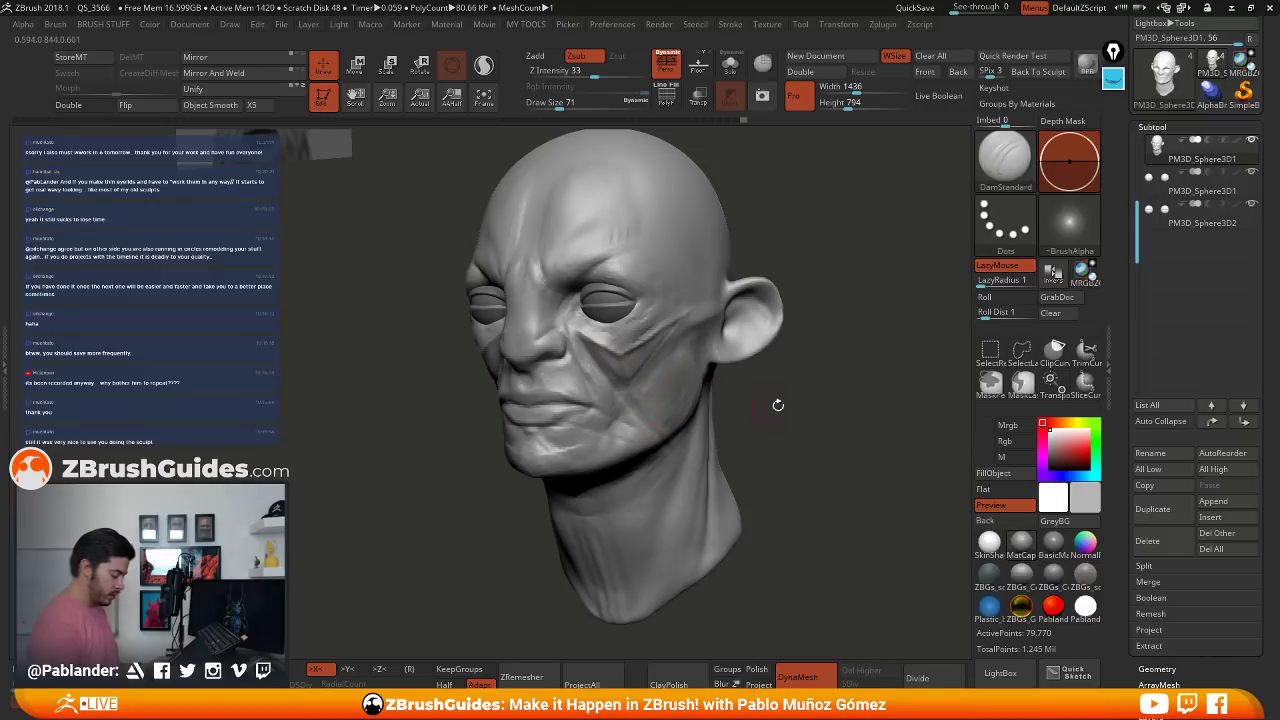
- Refine the creases around the mouth and below the nose, and quick-save the project
{"action": "right_click_drag", "start_coordinate": [778, 405], "coordinate": [829, 429]}
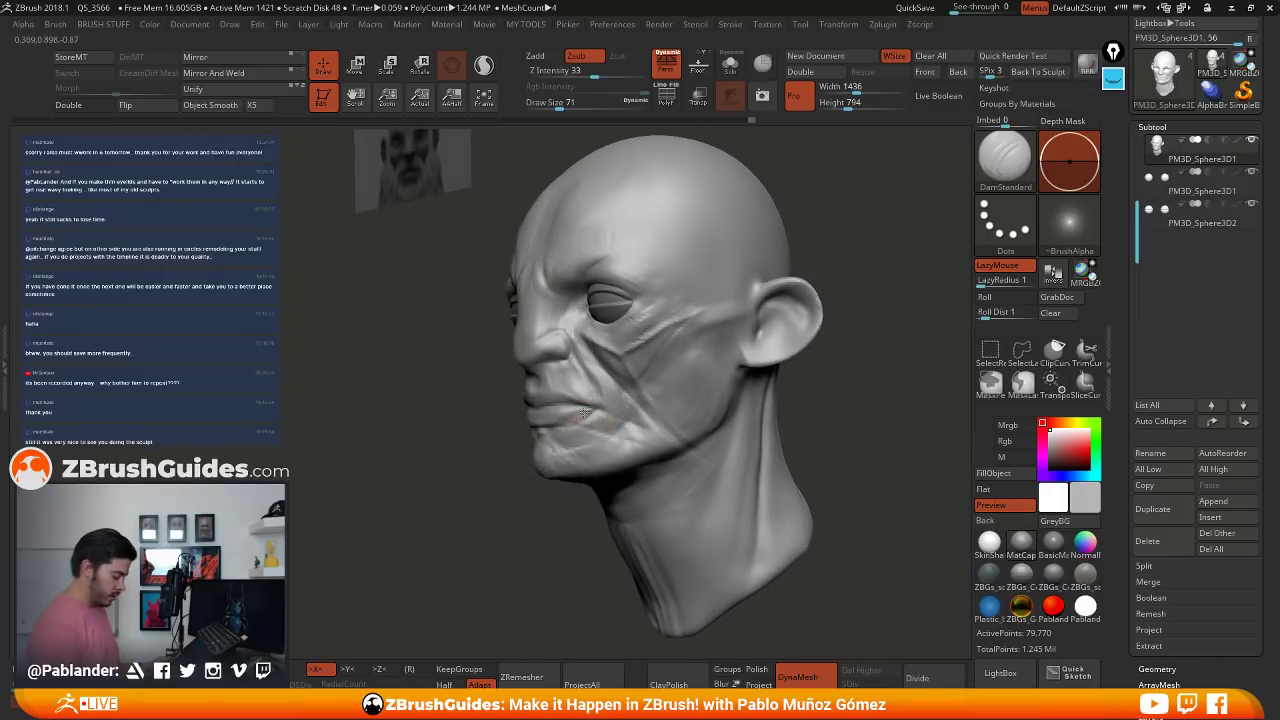
{"action": "right_click_drag", "start_coordinate": [557, 428], "coordinate": [627, 425]}
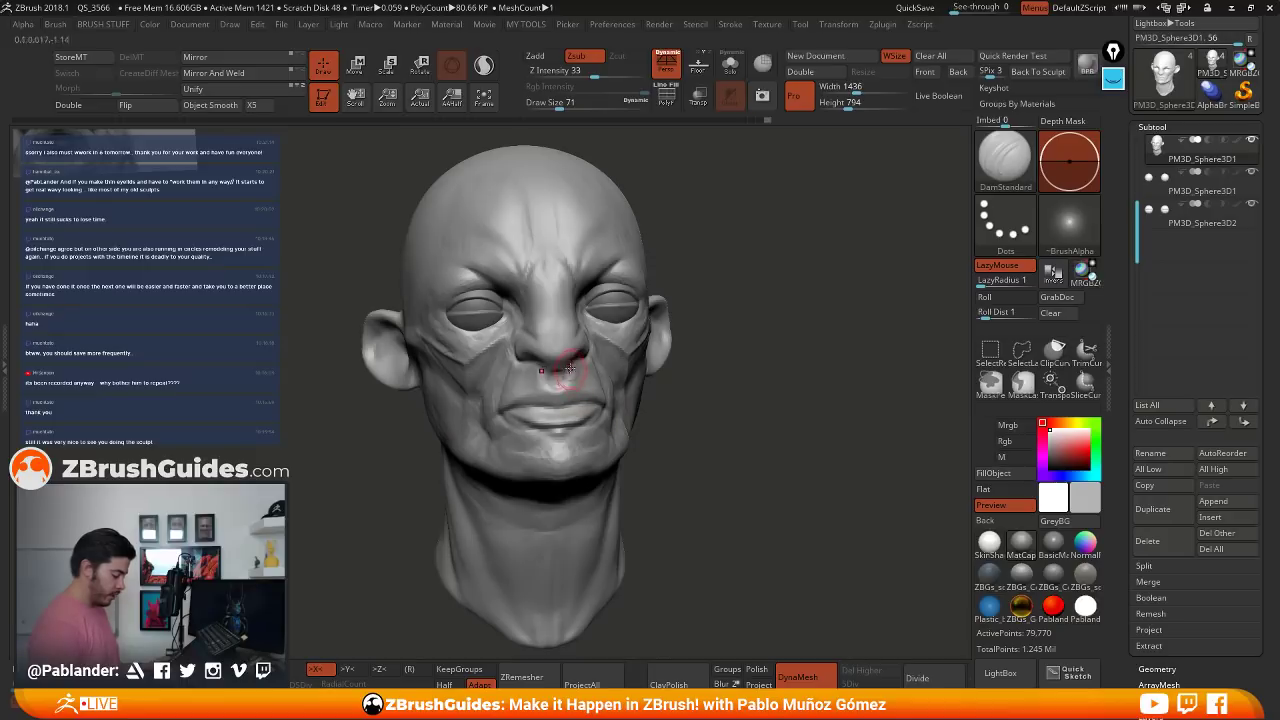
{"action": "right_click_drag", "start_coordinate": [765, 375], "coordinate": [776, 338]}
{"action": "key", "text": "ctrl+s"}
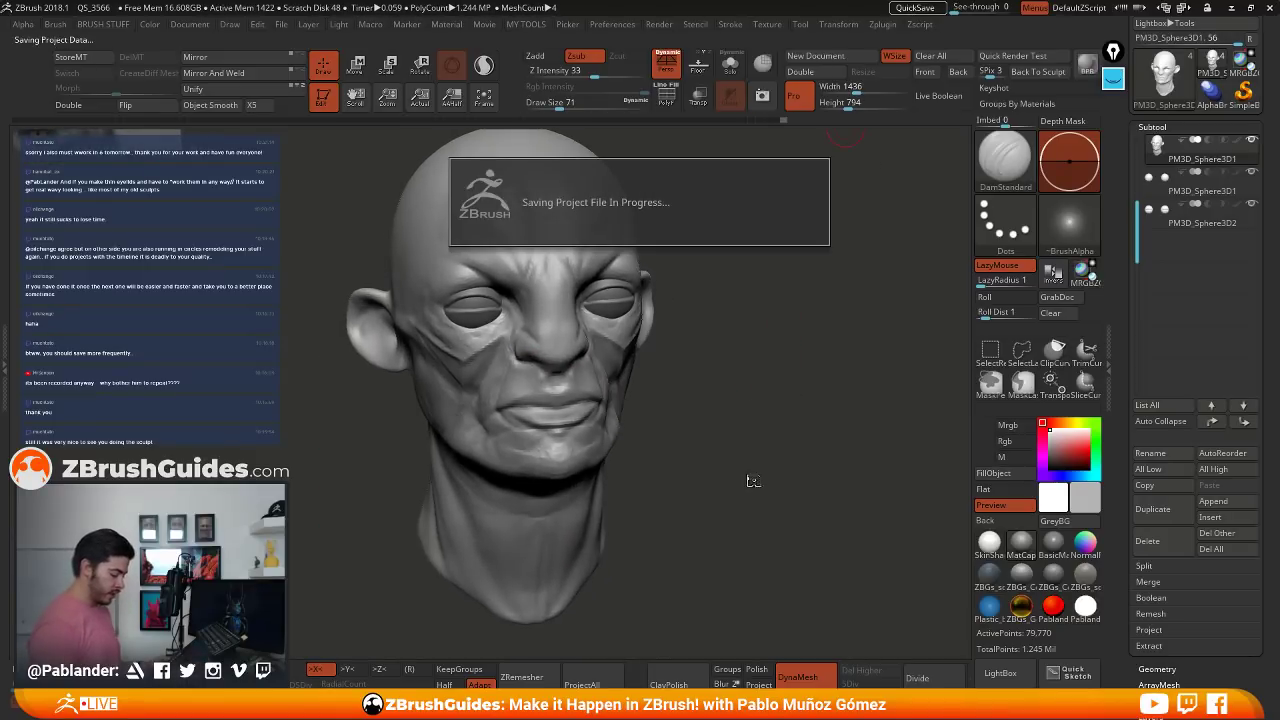
- Carve the jaw crease below the earlobe and the edge of the cheekbone in front of the ear
{"action": "right_click_drag", "start_coordinate": [757, 423], "coordinate": [637, 362]}
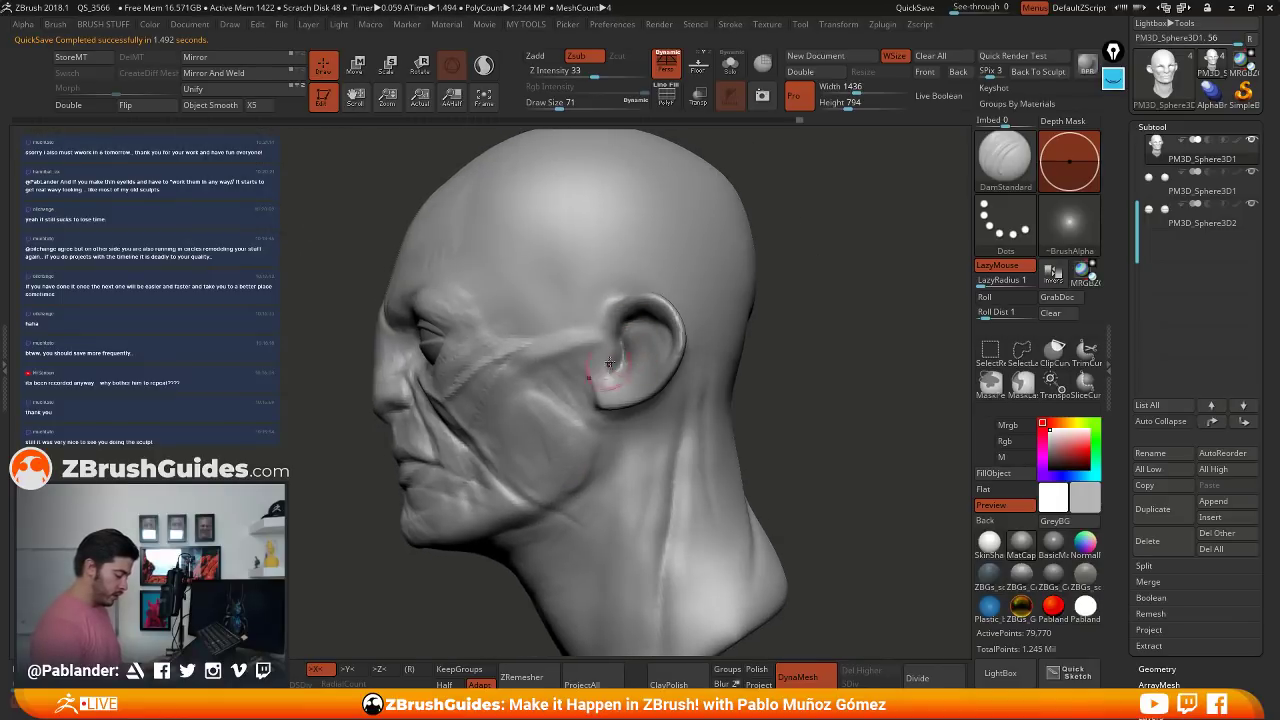
{"action": "left_click_drag", "start_coordinate": [604, 407], "coordinate": [580, 426]}
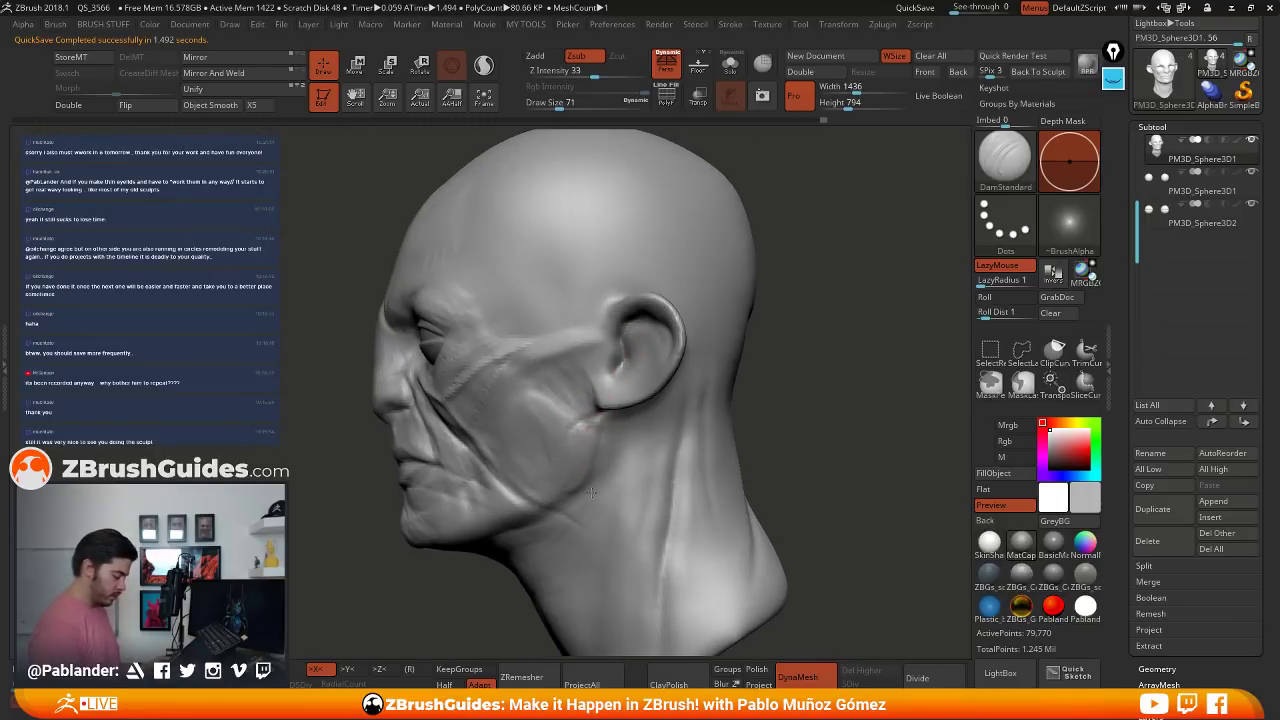
{"action": "right_click_drag", "start_coordinate": [653, 367], "coordinate": [596, 366]}
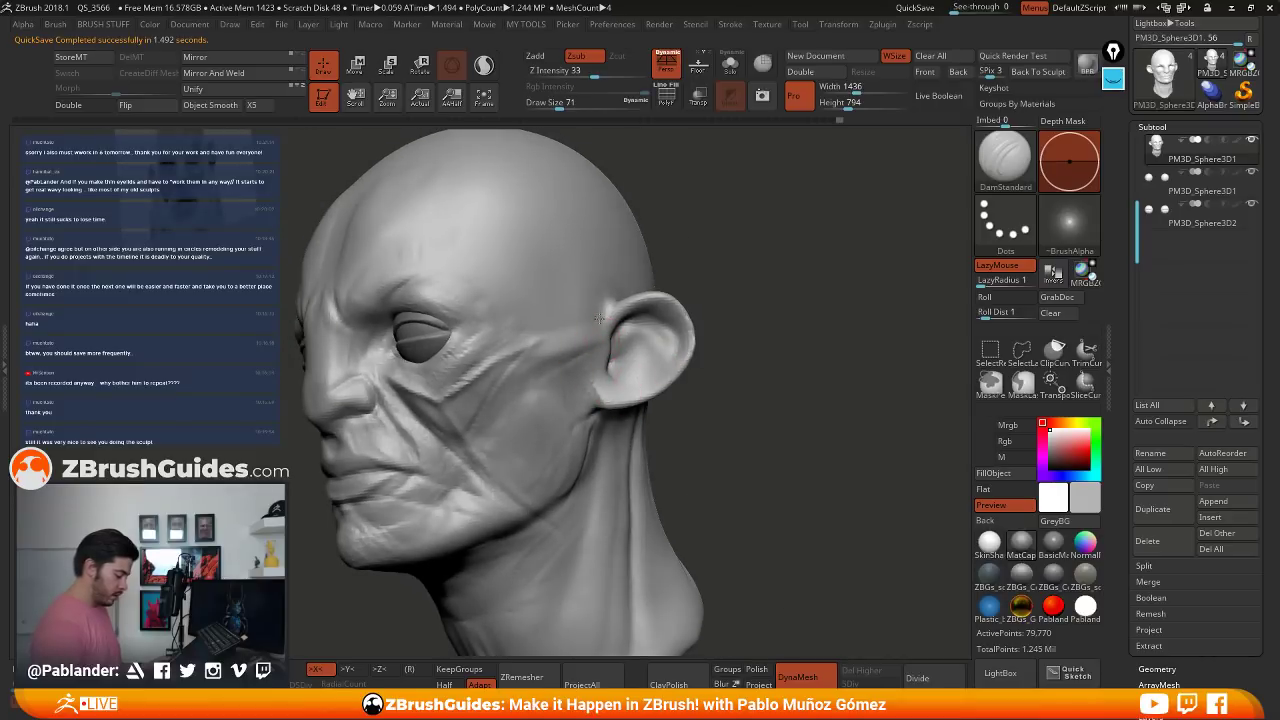
{"action": "left_click_drag", "start_coordinate": [599, 318], "coordinate": [508, 338]}
- Build up the temple and the side of the skull above the ear with ClayBuildup at draw size 154
{"action": "right_click_drag", "start_coordinate": [763, 300], "coordinate": [735, 298]}
{"action": "mouse_move", "coordinate": [735, 298]}
{"action": "right_mouse_down", "text": "ctrl"}
{"action": "mouse_move", "coordinate": [746, 268]}
{"action": "mouse_move", "coordinate": [666, 297]}
{"action": "right_mouse_up", "text": "ctrl"}
{"action": "key", "text": "1"}
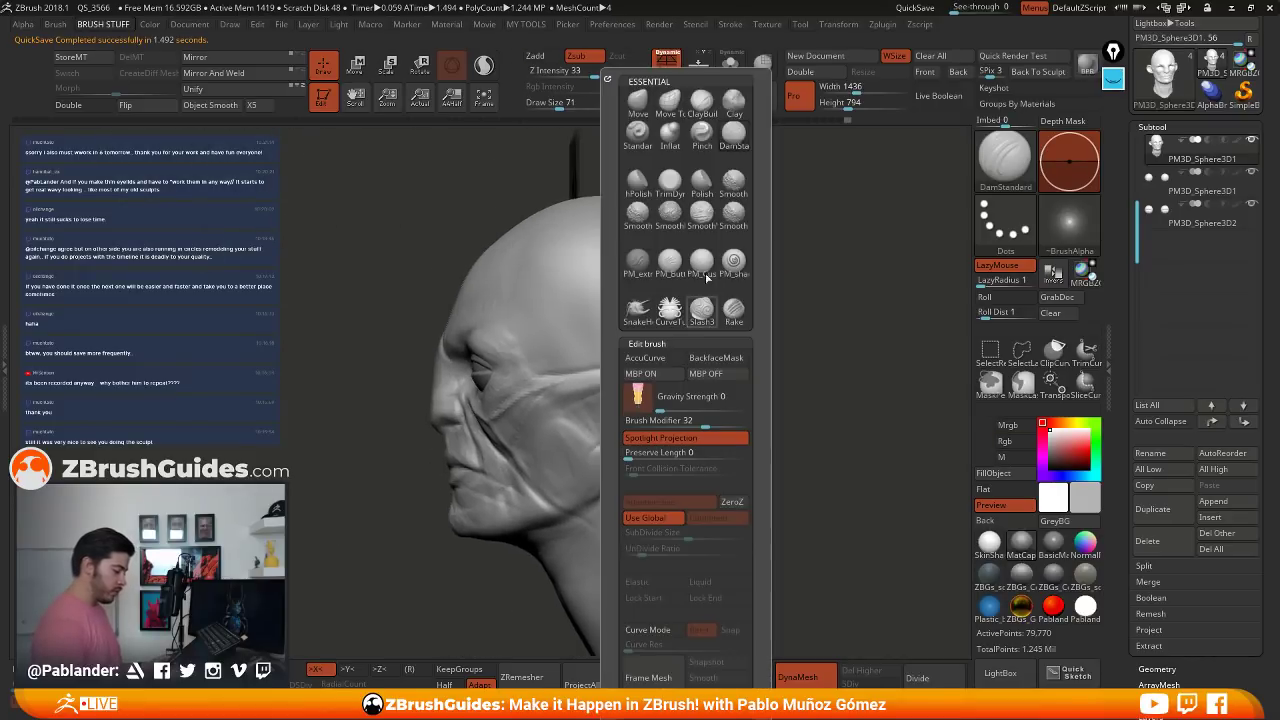
{"action": "left_click", "coordinate": [703, 102]}
{"action": "key", "text": "space"}
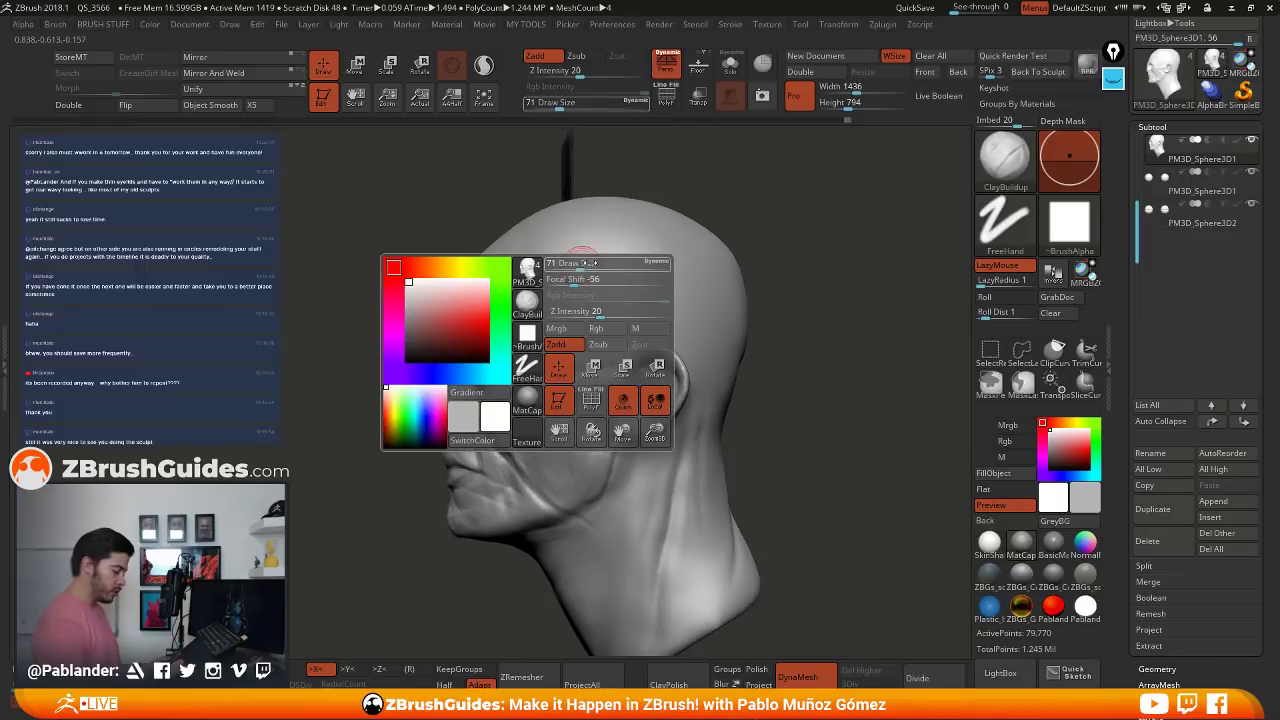
{"action": "left_click_drag", "start_coordinate": [588, 263], "coordinate": [597, 263]}
{"action": "left_click_drag", "start_coordinate": [534, 348], "coordinate": [568, 338]}
{"action": "mouse_move", "coordinate": [524, 284]}
{"action": "left_mouse_down"}
{"action": "mouse_move", "coordinate": [544, 350]}
{"action": "mouse_move", "coordinate": [582, 356]}
{"action": "mouse_move", "coordinate": [550, 370]}
{"action": "mouse_move", "coordinate": [552, 261]}
{"action": "left_mouse_up"}
{"action": "mouse_move", "coordinate": [570, 365]}
{"action": "left_mouse_down"}
{"action": "mouse_move", "coordinate": [615, 252]}
{"action": "mouse_move", "coordinate": [672, 265]}
{"action": "left_mouse_up"}
{"action": "left_click_drag", "start_coordinate": [774, 251], "coordinate": [645, 330]}
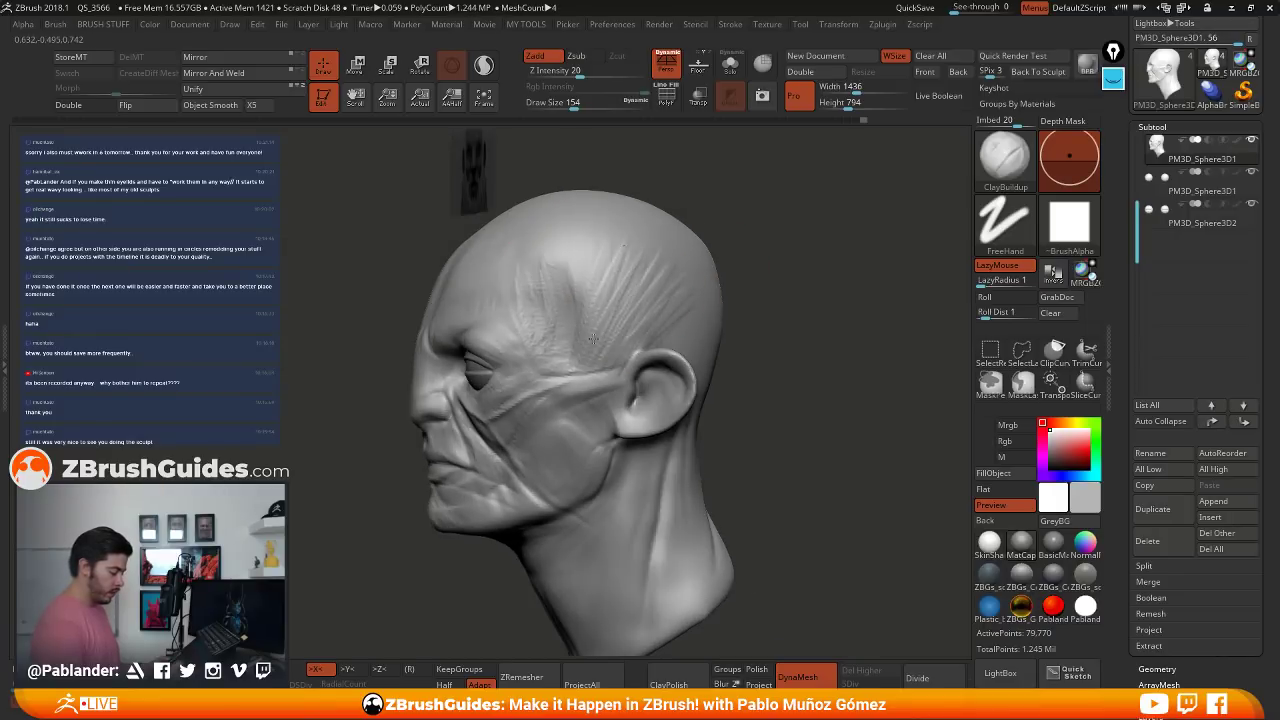
- Smooth the clay strokes on the temple and the side of the skull
{"action": "left_click_drag", "start_coordinate": [563, 349], "coordinate": [569, 362]}
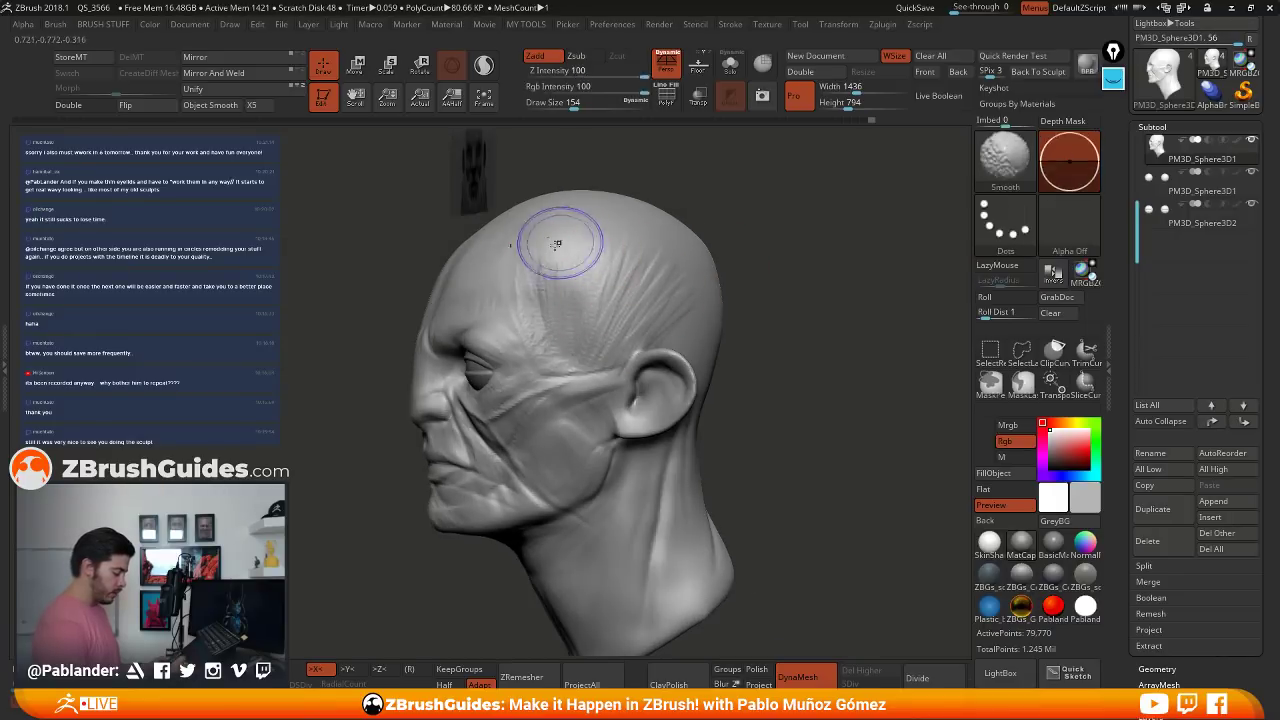
{"action": "left_click_drag", "start_coordinate": [557, 243], "coordinate": [647, 273], "text": "shift"}
{"action": "mouse_move", "coordinate": [734, 303]}
{"action": "left_mouse_down"}
{"action": "mouse_move", "coordinate": [822, 316]}
{"action": "mouse_move", "coordinate": [726, 306]}
{"action": "mouse_move", "coordinate": [564, 357]}
{"action": "left_mouse_up"}
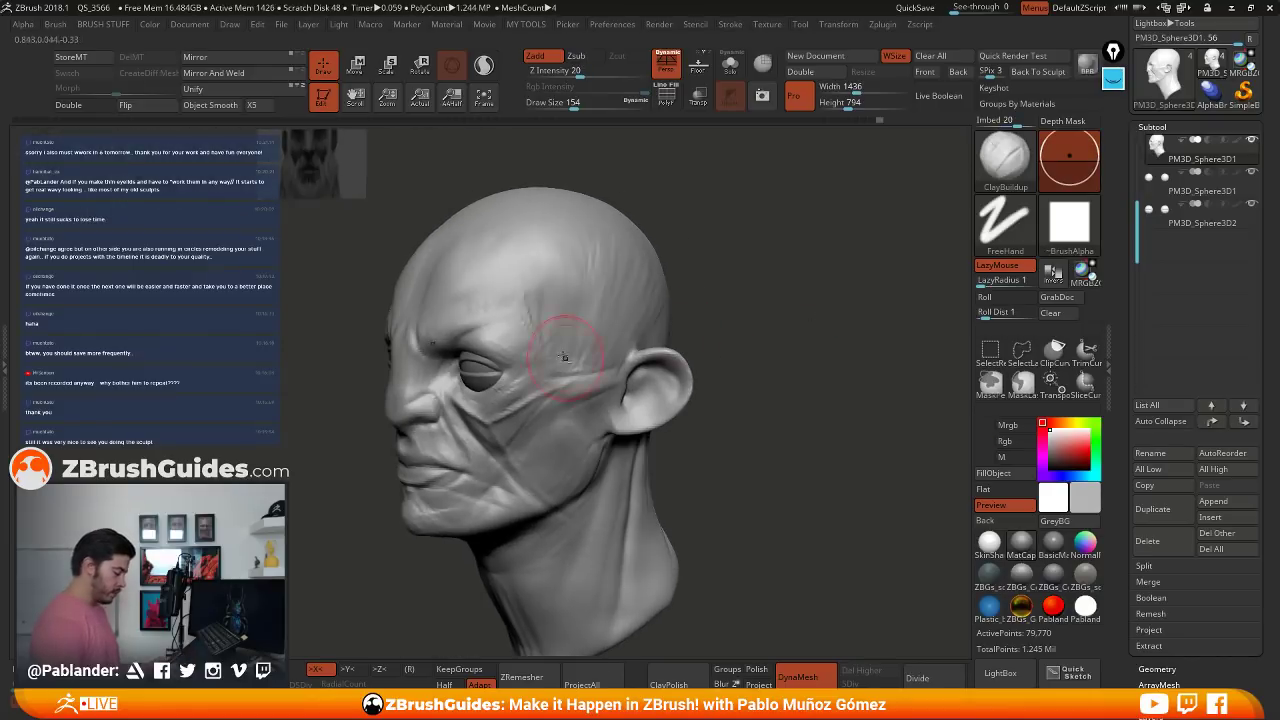
- Build up the centre of the forehead above the brows with vertical ClayBuildup strokes
{"action": "mouse_move", "coordinate": [718, 265]}
{"action": "left_mouse_down"}
{"action": "mouse_move", "coordinate": [771, 277]}
{"action": "mouse_move", "coordinate": [692, 315]}
{"action": "left_mouse_up"}
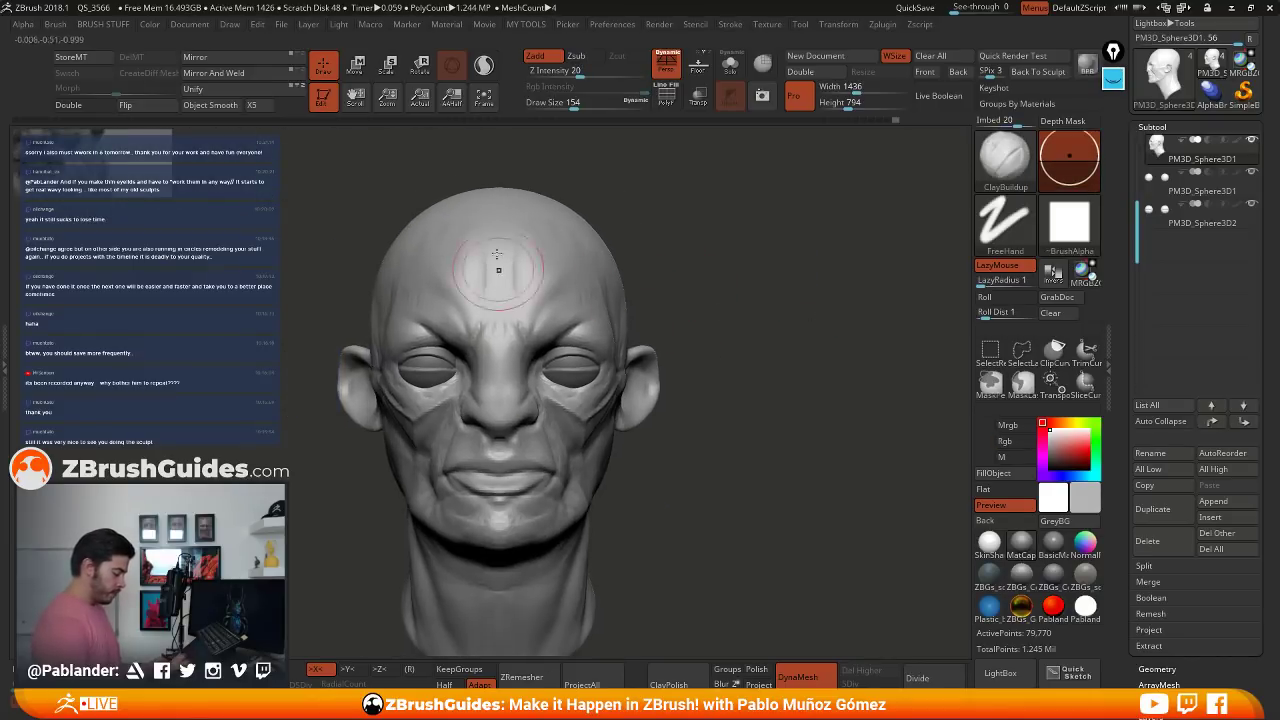
{"action": "left_click_drag", "start_coordinate": [499, 269], "coordinate": [507, 306]}
{"action": "mouse_move", "coordinate": [708, 331]}
{"action": "left_mouse_down"}
{"action": "mouse_move", "coordinate": [734, 314]}
{"action": "mouse_move", "coordinate": [583, 413]}
{"action": "mouse_move", "coordinate": [610, 352]}
{"action": "left_mouse_up"}
{"action": "mouse_move", "coordinate": [390, 350]}
{"action": "left_mouse_down"}
{"action": "mouse_move", "coordinate": [634, 363]}
{"action": "mouse_move", "coordinate": [671, 394]}
{"action": "left_mouse_up"}
- Build up the skin between the outer eye corners, cheekbones and eye bags with ClayBuildup at draw size 83
{"action": "key", "text": "space"}
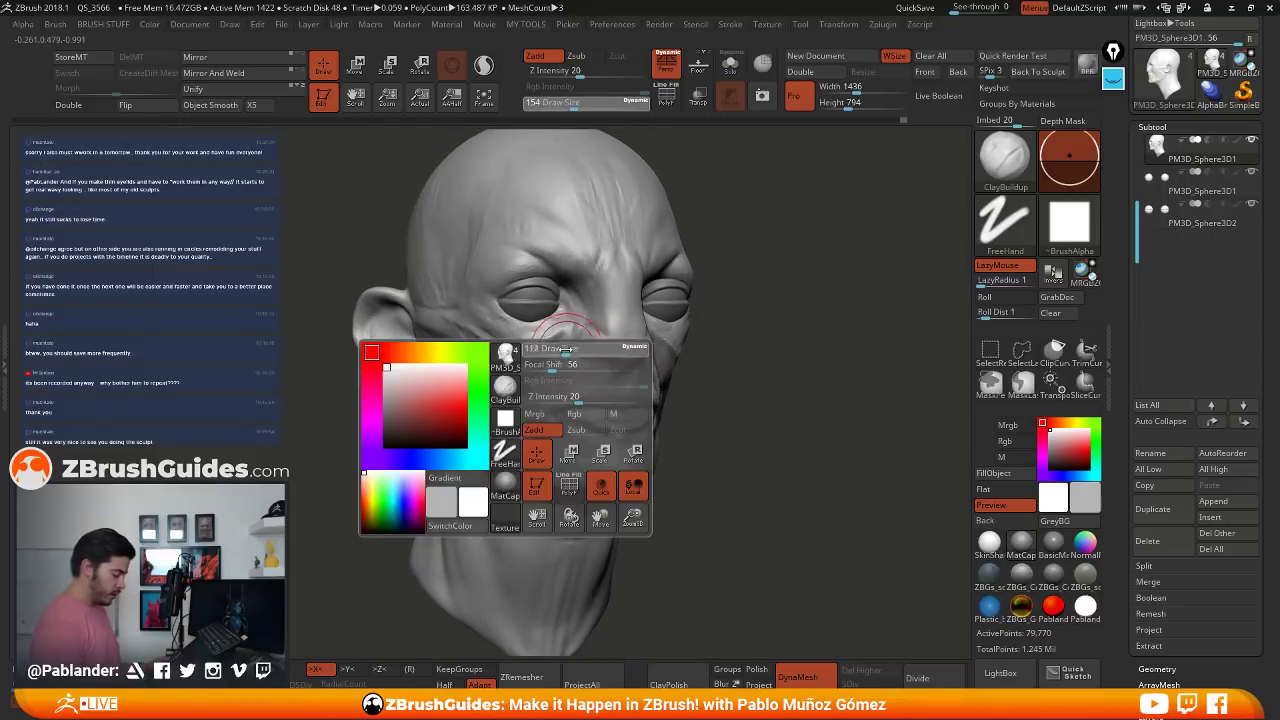
{"action": "mouse_move", "coordinate": [567, 350]}
{"action": "left_mouse_down"}
{"action": "mouse_move", "coordinate": [554, 352]}
{"action": "mouse_move", "coordinate": [552, 408]}
{"action": "left_mouse_up"}
{"action": "left_click_drag", "start_coordinate": [655, 497], "coordinate": [565, 498]}
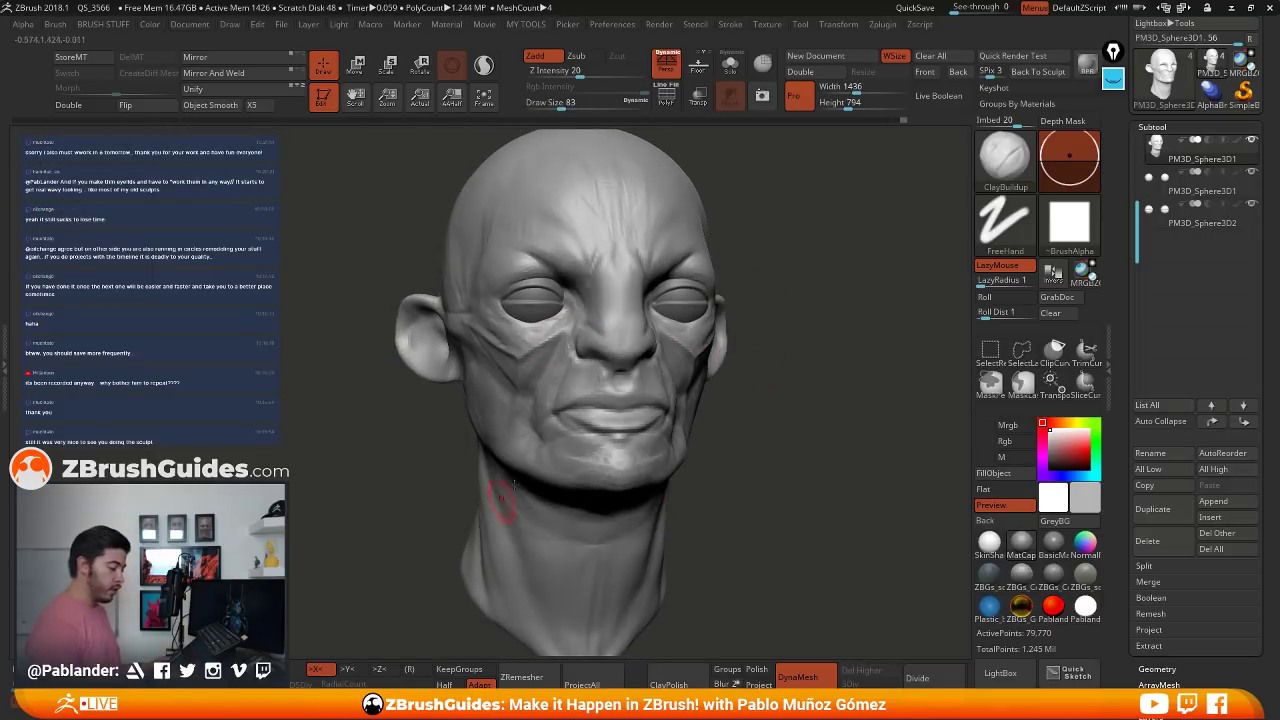
{"action": "left_click_drag", "start_coordinate": [834, 339], "coordinate": [774, 351]}
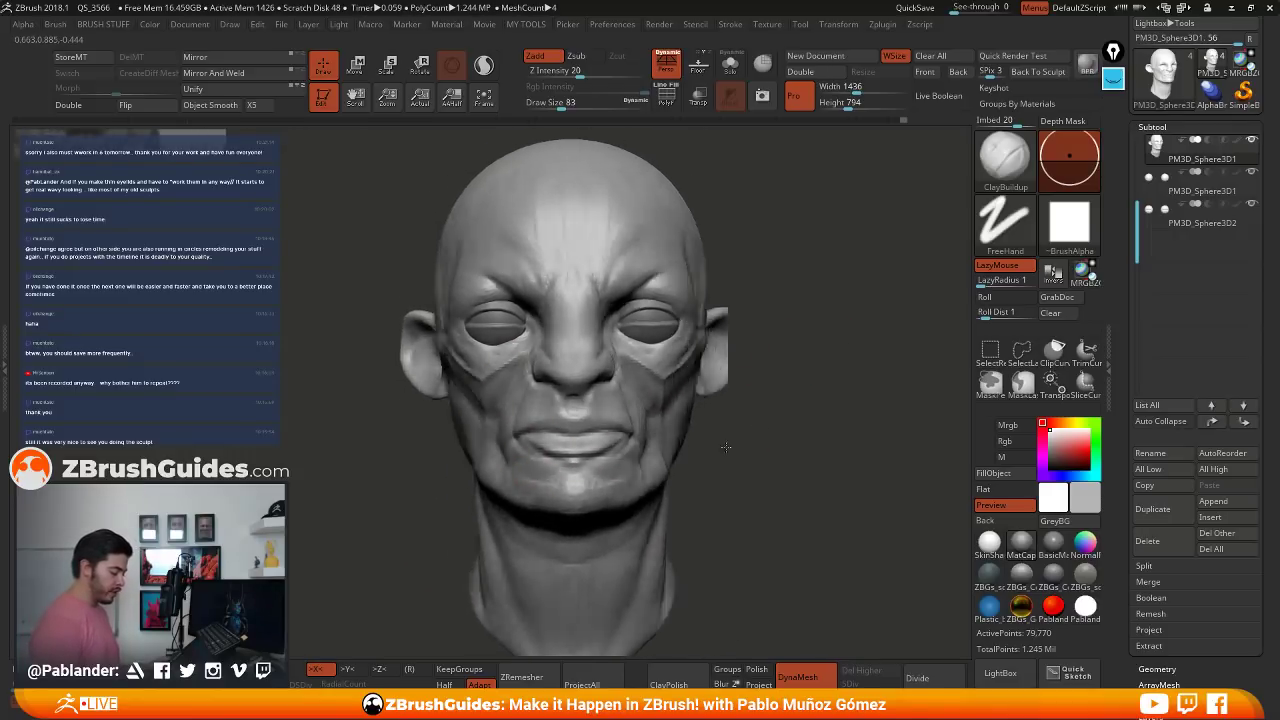
{"action": "left_click_drag", "start_coordinate": [815, 405], "coordinate": [737, 409]}
{"action": "left_click_drag", "start_coordinate": [628, 344], "coordinate": [676, 318]}
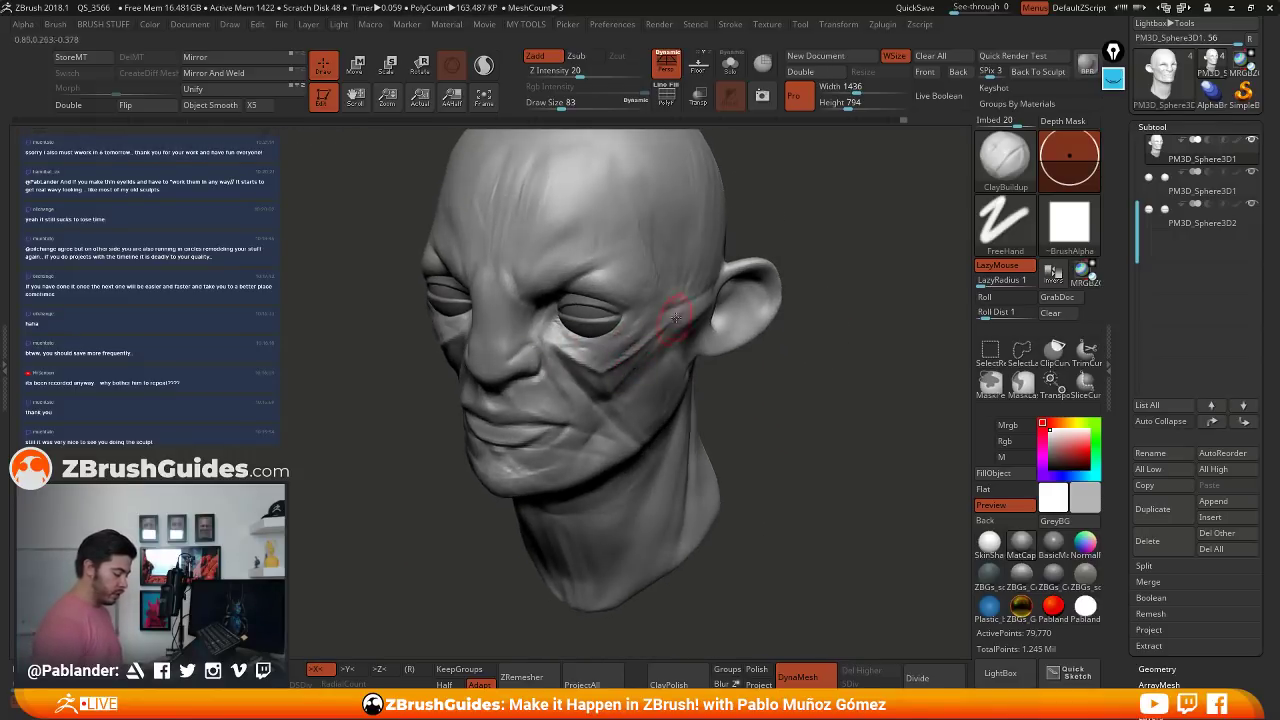
{"action": "right_click_drag", "start_coordinate": [543, 337], "coordinate": [626, 357], "text": "ctrl"}
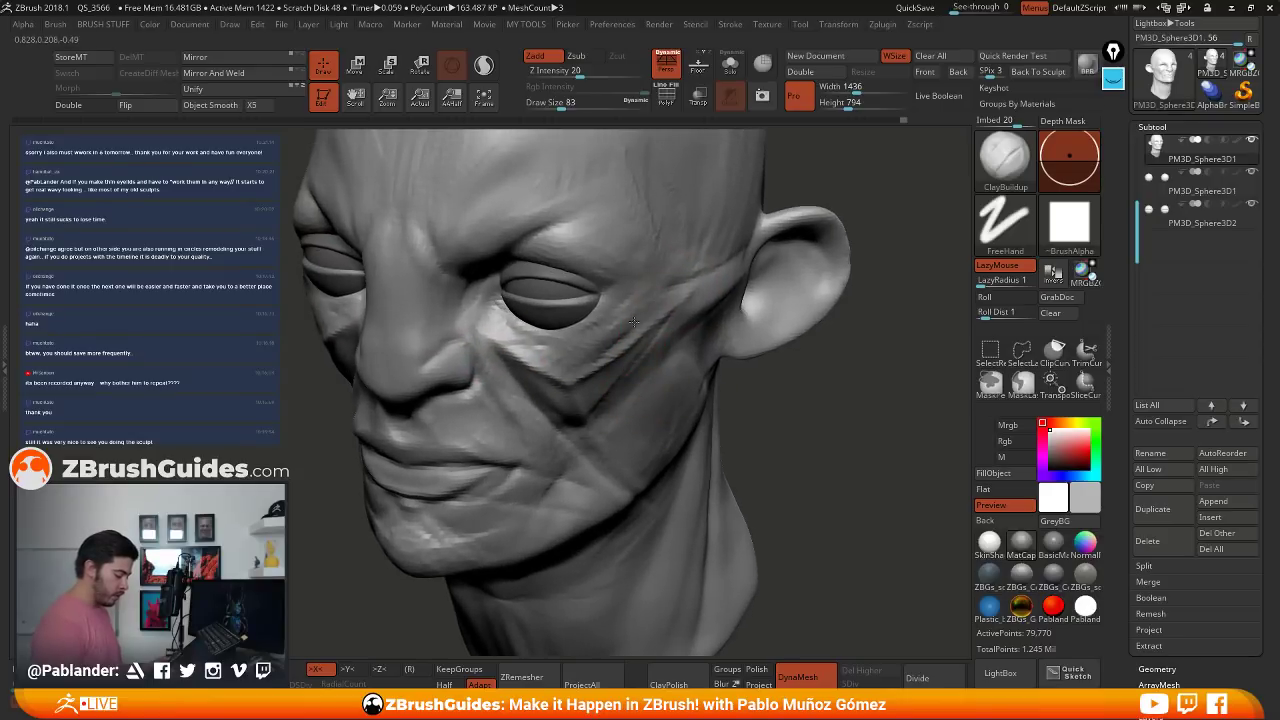
{"action": "mouse_move", "coordinate": [633, 322]}
{"action": "left_mouse_down"}
{"action": "mouse_move", "coordinate": [588, 362]}
{"action": "mouse_move", "coordinate": [548, 358]}
{"action": "left_mouse_up"}
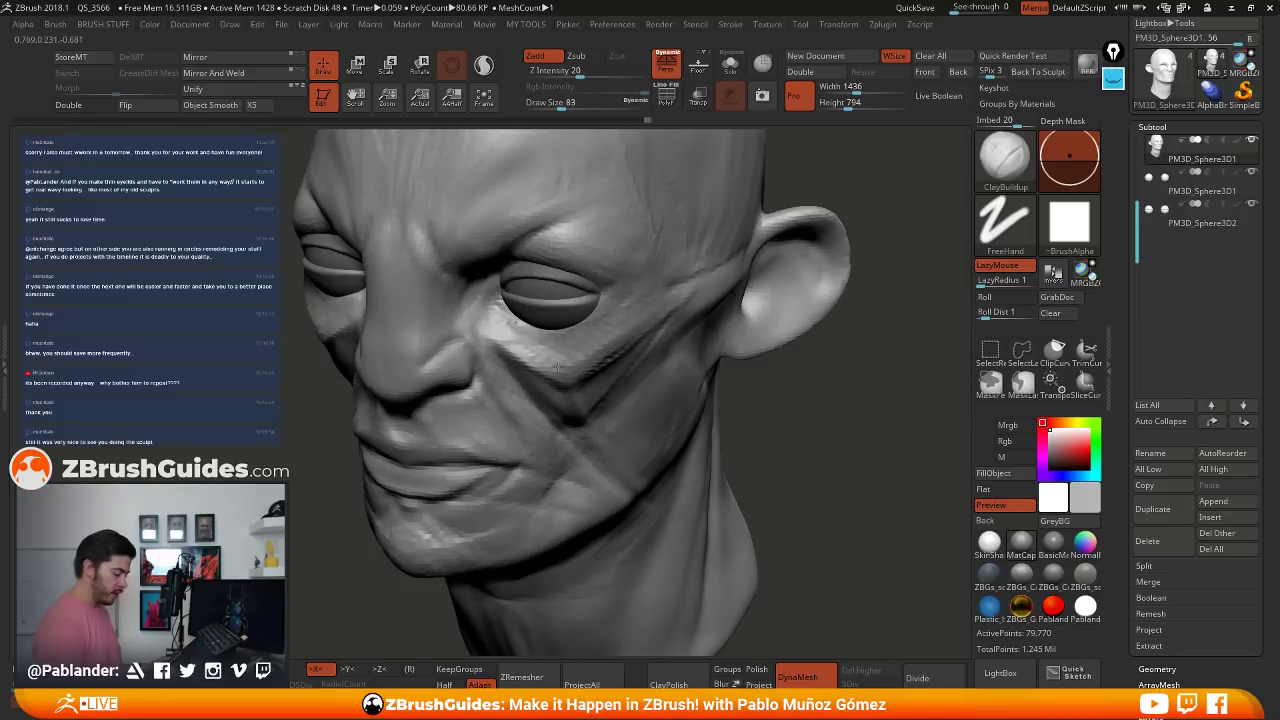
- Build up the skin under the eye and the cheek fold beside the nose with ClayBuildup at draw size 83
{"action": "left_click_drag", "start_coordinate": [586, 328], "coordinate": [534, 342]}
{"action": "right_click_drag", "start_coordinate": [594, 354], "coordinate": [580, 400]}
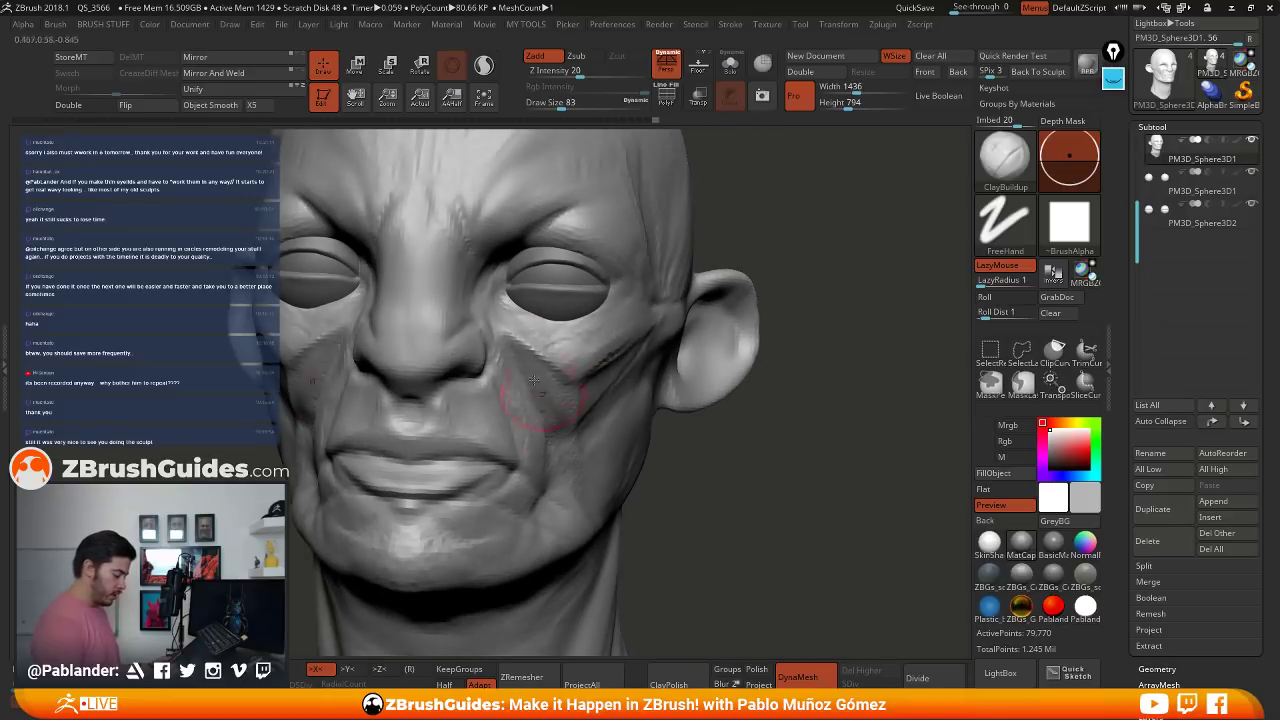
{"action": "mouse_move", "coordinate": [597, 448]}
{"action": "right_mouse_down"}
{"action": "mouse_move", "coordinate": [548, 396]}
{"action": "mouse_move", "coordinate": [445, 349]}
{"action": "right_mouse_up"}
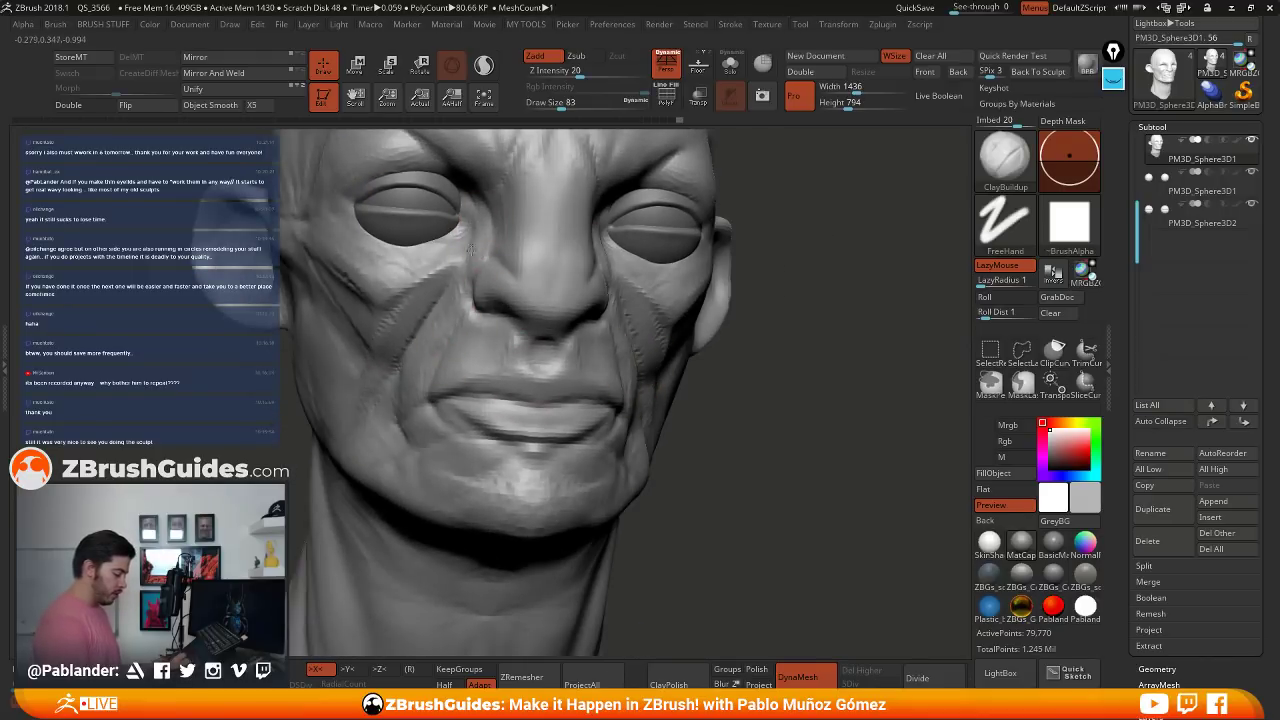
{"action": "left_click_drag", "start_coordinate": [480, 332], "coordinate": [486, 348]}
- Build up the area just below and outside the mouth corner with ClayBuildup
{"action": "right_click_drag", "start_coordinate": [716, 352], "coordinate": [614, 368]}
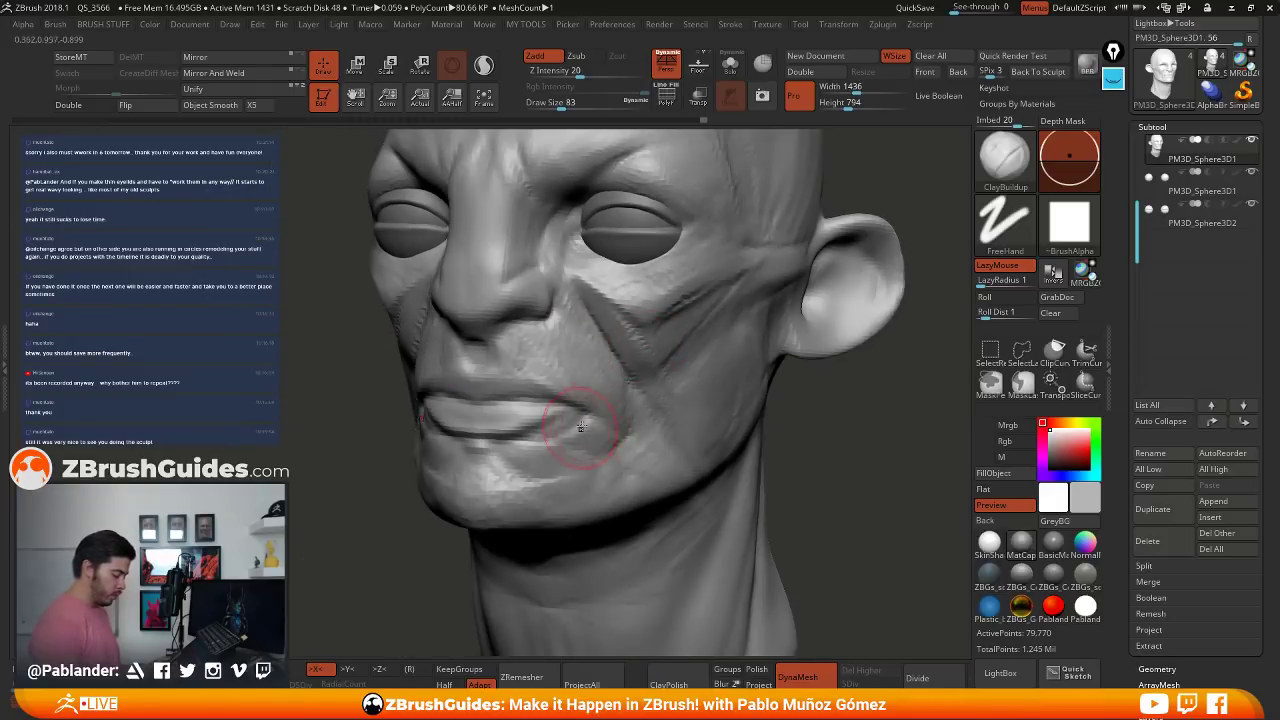
{"action": "mouse_move", "coordinate": [581, 426]}
{"action": "right_mouse_down"}
{"action": "mouse_move", "coordinate": [560, 405]}
{"action": "mouse_move", "coordinate": [600, 385]}
{"action": "right_mouse_up"}
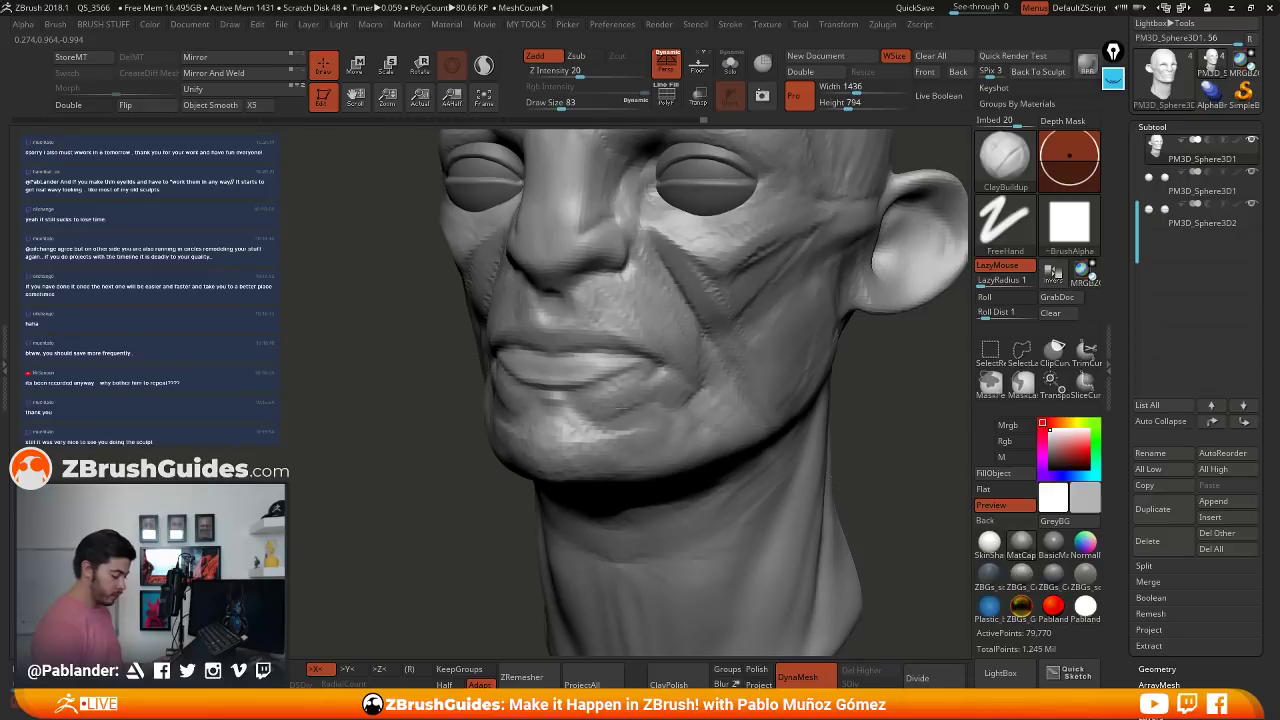
{"action": "mouse_move", "coordinate": [648, 408]}
{"action": "left_mouse_down"}
{"action": "mouse_move", "coordinate": [574, 396]}
{"action": "mouse_move", "coordinate": [621, 380]}
{"action": "mouse_move", "coordinate": [588, 396]}
{"action": "mouse_move", "coordinate": [668, 412]}
{"action": "left_mouse_up"}
- Shape the lower cheek beside the mouth and the cheek plane below the cheekbone with ClayBuildup, checking it from several angles
{"action": "mouse_move", "coordinate": [684, 414]}
{"action": "right_mouse_down"}
{"action": "mouse_move", "coordinate": [778, 403]}
{"action": "mouse_move", "coordinate": [664, 391]}
{"action": "right_mouse_up"}
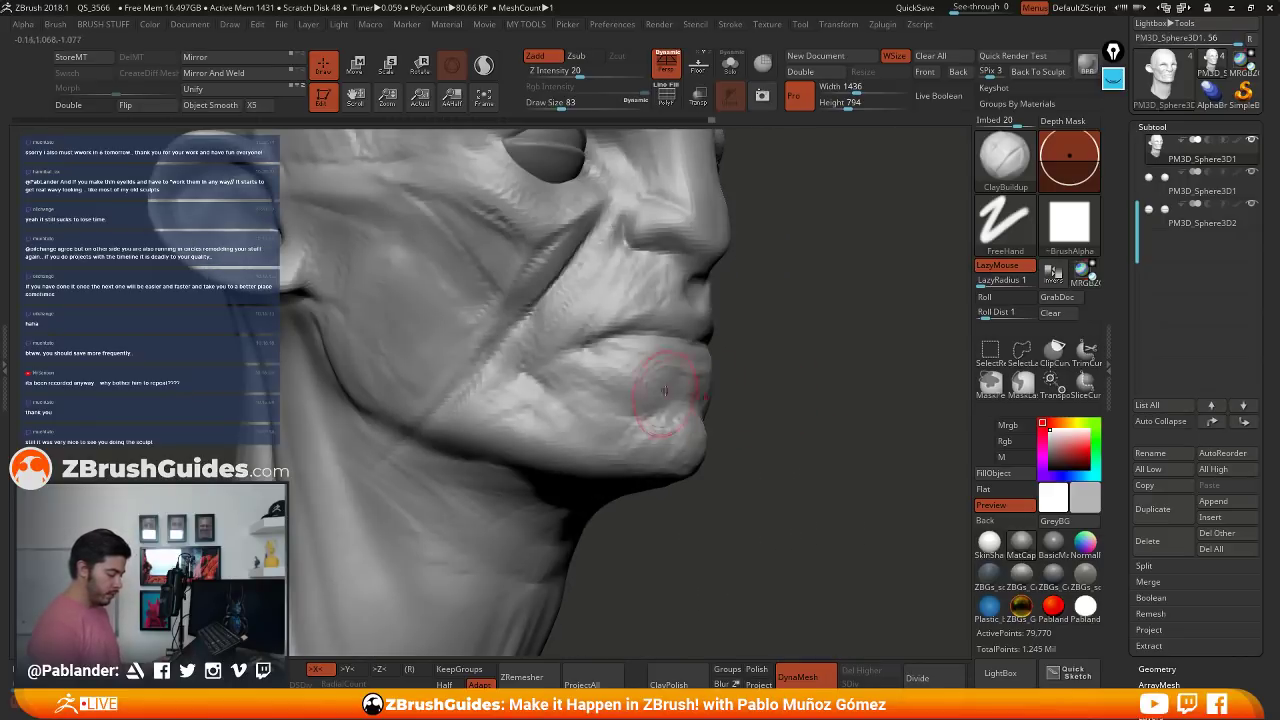
{"action": "mouse_move", "coordinate": [585, 413]}
{"action": "left_mouse_down"}
{"action": "mouse_move", "coordinate": [545, 340]}
{"action": "mouse_move", "coordinate": [495, 320]}
{"action": "left_mouse_up"}
{"action": "left_click_drag", "start_coordinate": [818, 306], "coordinate": [737, 346], "text": "alt"}
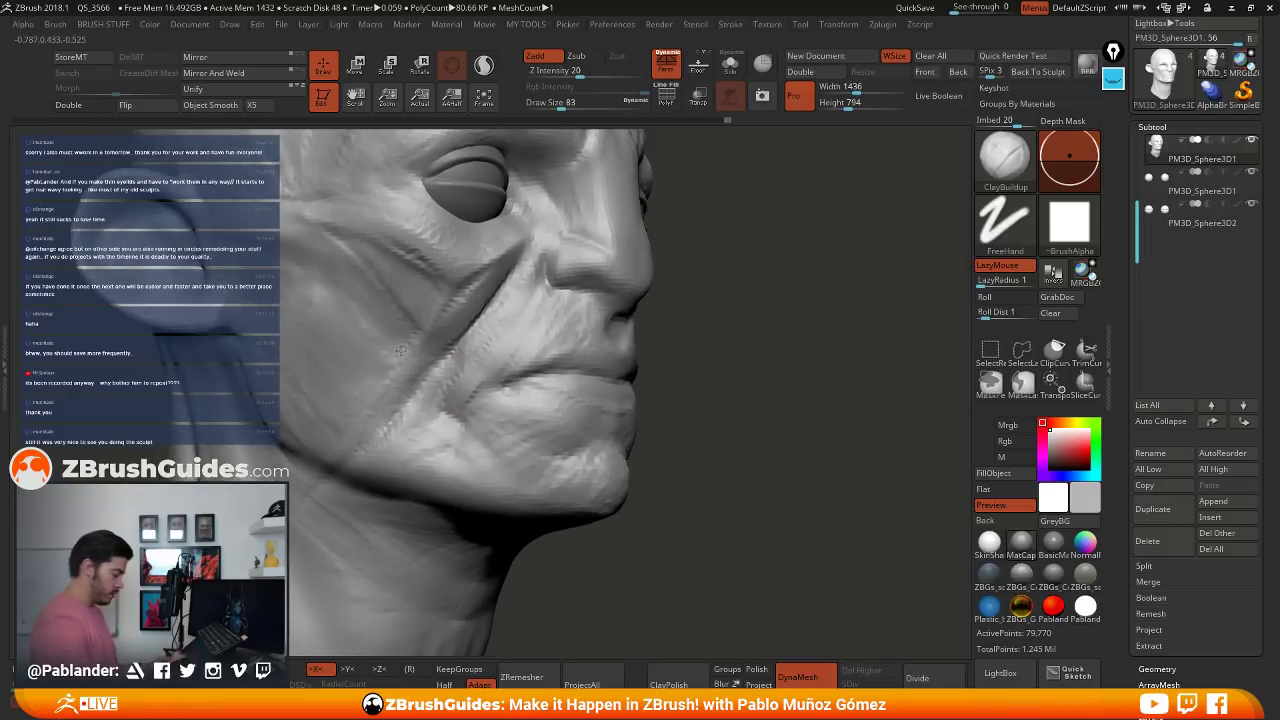
{"action": "mouse_move", "coordinate": [345, 242]}
{"action": "left_mouse_down"}
{"action": "mouse_move", "coordinate": [372, 286]}
{"action": "mouse_move", "coordinate": [415, 294]}
{"action": "mouse_move", "coordinate": [402, 337]}
{"action": "left_mouse_up"}
{"action": "mouse_move", "coordinate": [868, 322]}
{"action": "right_mouse_down"}
{"action": "mouse_move", "coordinate": [771, 329]}
{"action": "mouse_move", "coordinate": [748, 312]}
{"action": "right_mouse_up"}
{"action": "right_click_drag", "start_coordinate": [800, 385], "coordinate": [690, 405]}
{"action": "right_click_drag", "start_coordinate": [628, 355], "coordinate": [619, 369]}
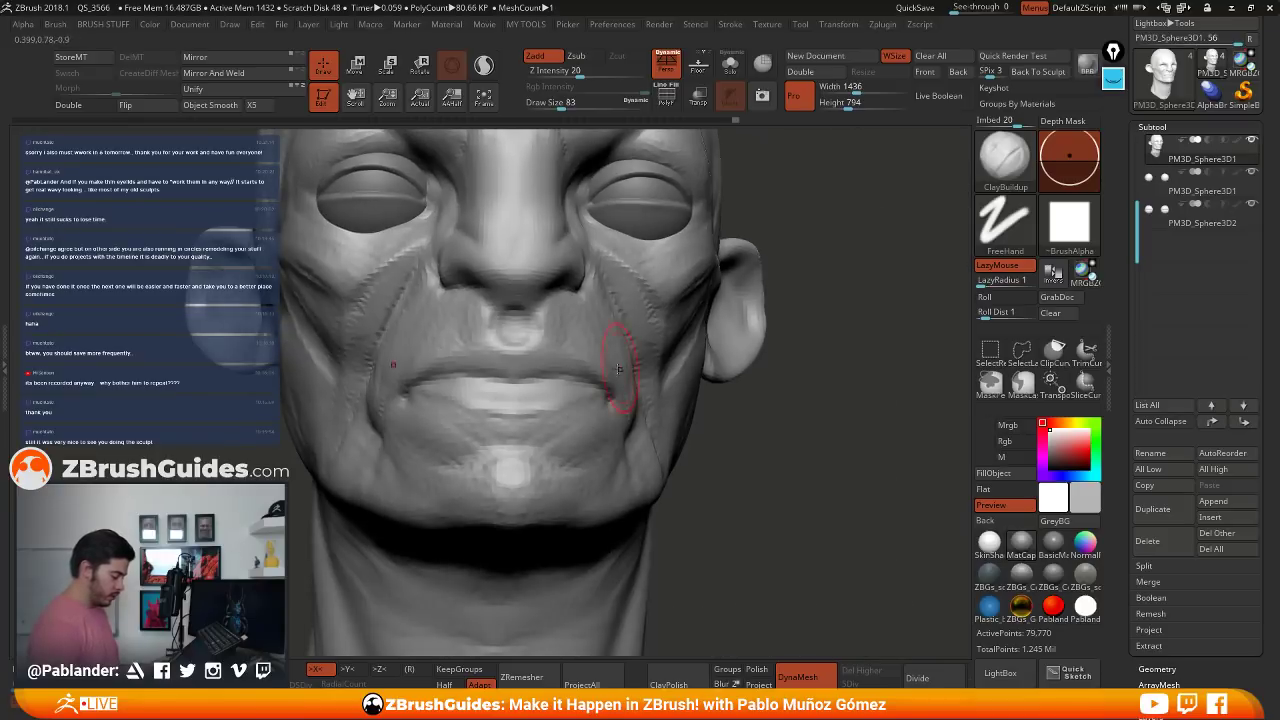
{"action": "mouse_move", "coordinate": [771, 371]}
{"action": "right_mouse_down"}
{"action": "mouse_move", "coordinate": [716, 414]}
{"action": "mouse_move", "coordinate": [745, 410]}
{"action": "mouse_move", "coordinate": [716, 396]}
{"action": "right_mouse_up"}
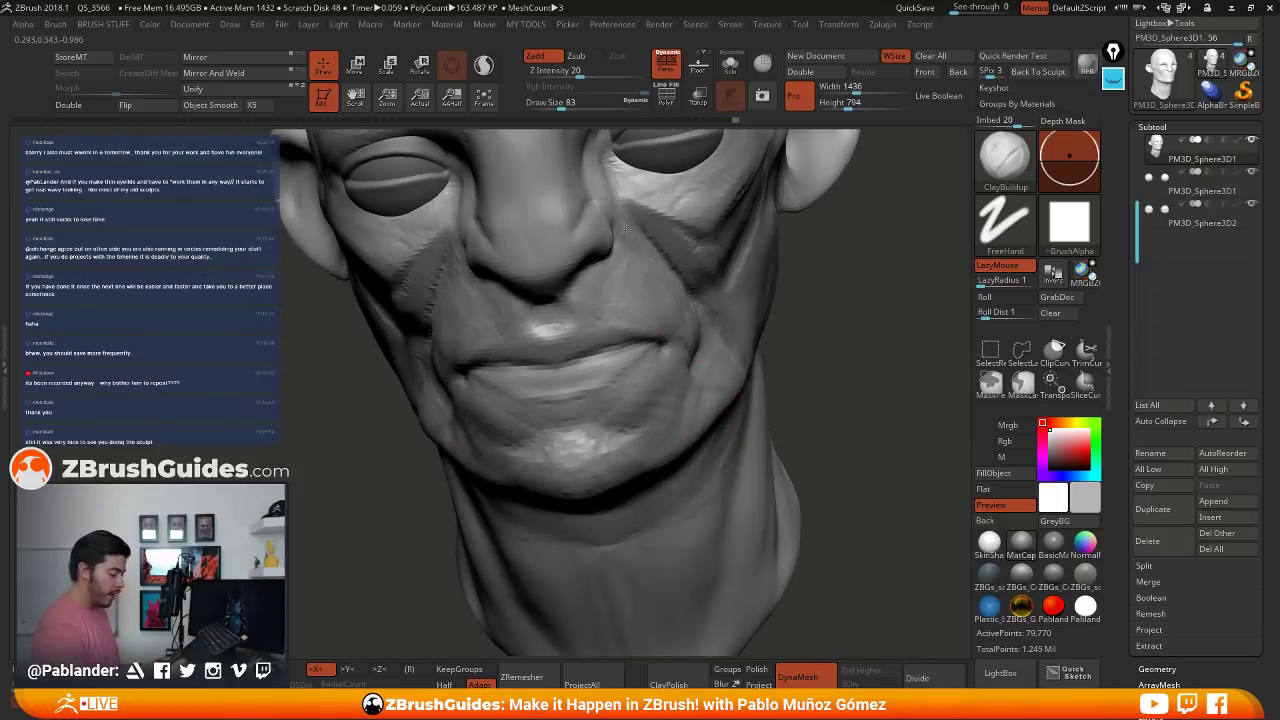
{"action": "mouse_move", "coordinate": [655, 308]}
{"action": "right_mouse_down"}
{"action": "mouse_move", "coordinate": [516, 285]}
{"action": "mouse_move", "coordinate": [666, 337]}
{"action": "right_mouse_up"}
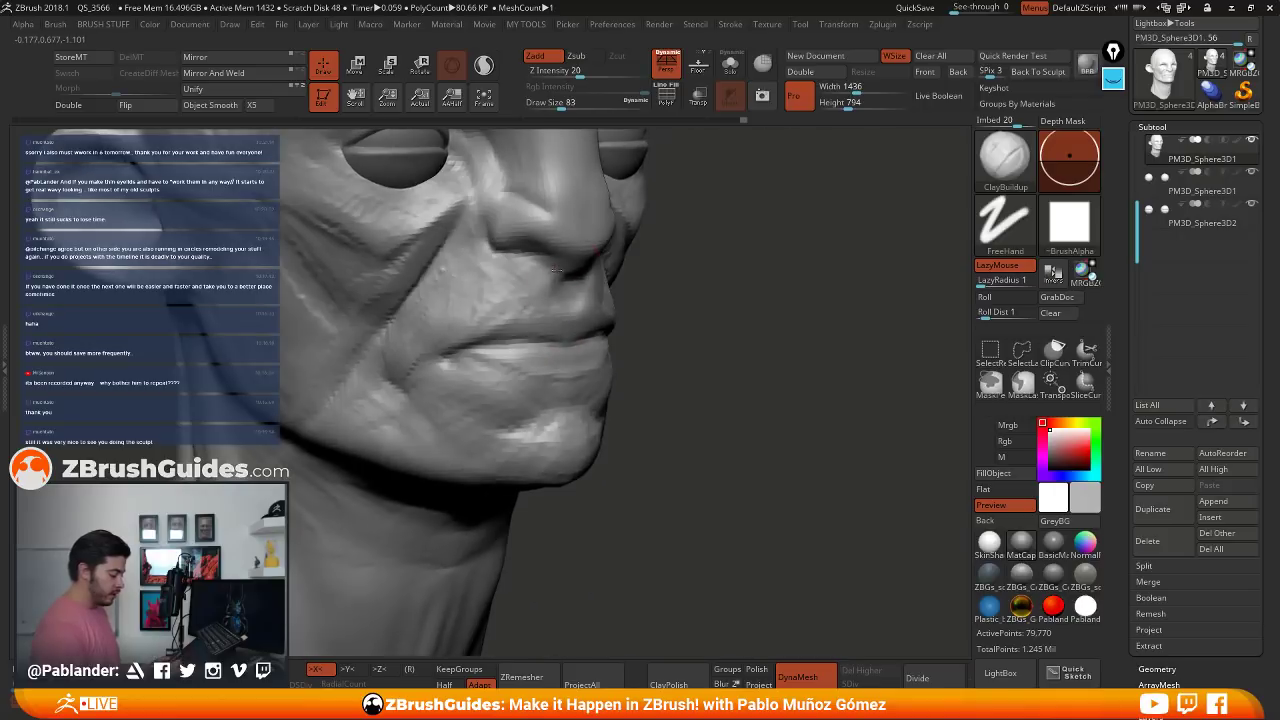
{"action": "mouse_move", "coordinate": [752, 380]}
{"action": "right_mouse_down", "text": "shift"}
{"action": "mouse_move", "coordinate": [734, 383]}
{"action": "mouse_move", "coordinate": [738, 424]}
{"action": "mouse_move", "coordinate": [729, 385]}
{"action": "right_mouse_up", "text": "shift"}
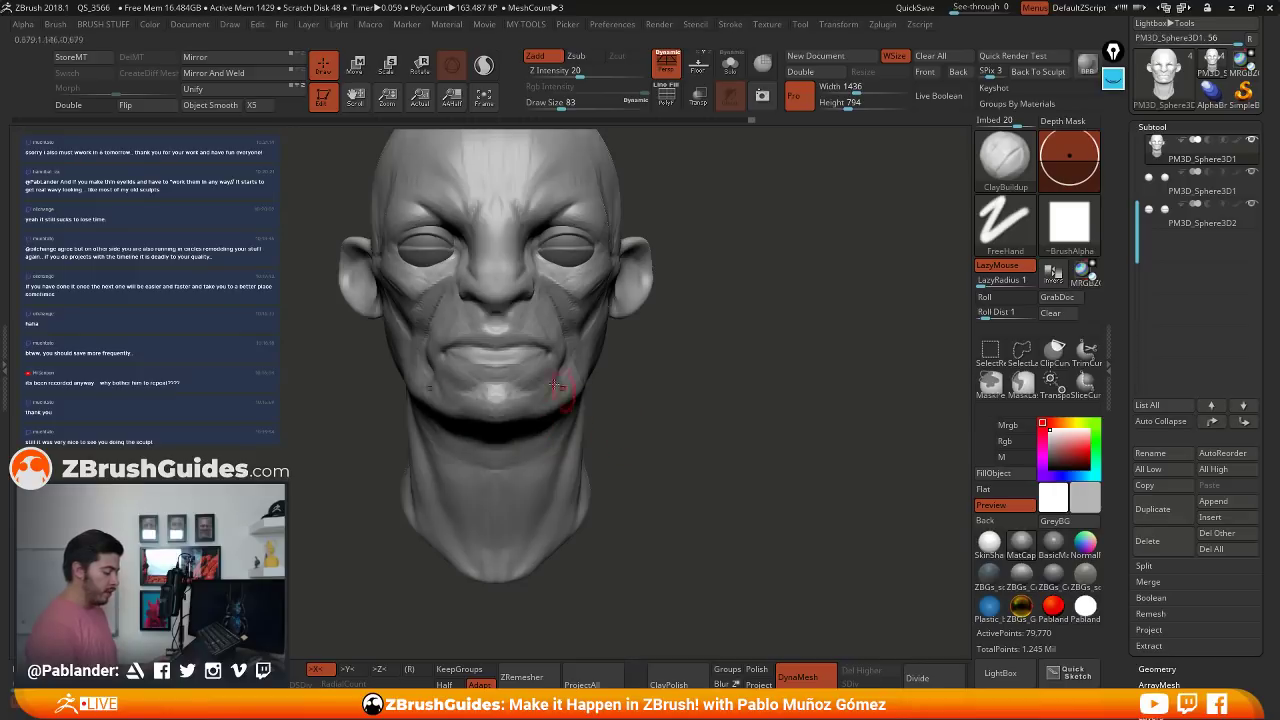
- Mask a narrow strip along the line between the lips in profile with MaskLasso and invert the mask
{"action": "mouse_move", "coordinate": [694, 392]}
{"action": "left_mouse_down"}
{"action": "mouse_move", "coordinate": [686, 427]}
{"action": "mouse_move", "coordinate": [650, 430]}
{"action": "mouse_move", "coordinate": [677, 429]}
{"action": "mouse_move", "coordinate": [605, 377]}
{"action": "mouse_move", "coordinate": [630, 440]}
{"action": "left_mouse_up"}
{"action": "left_click", "coordinate": [1021, 384]}
{"action": "left_click", "coordinate": [987, 411]}
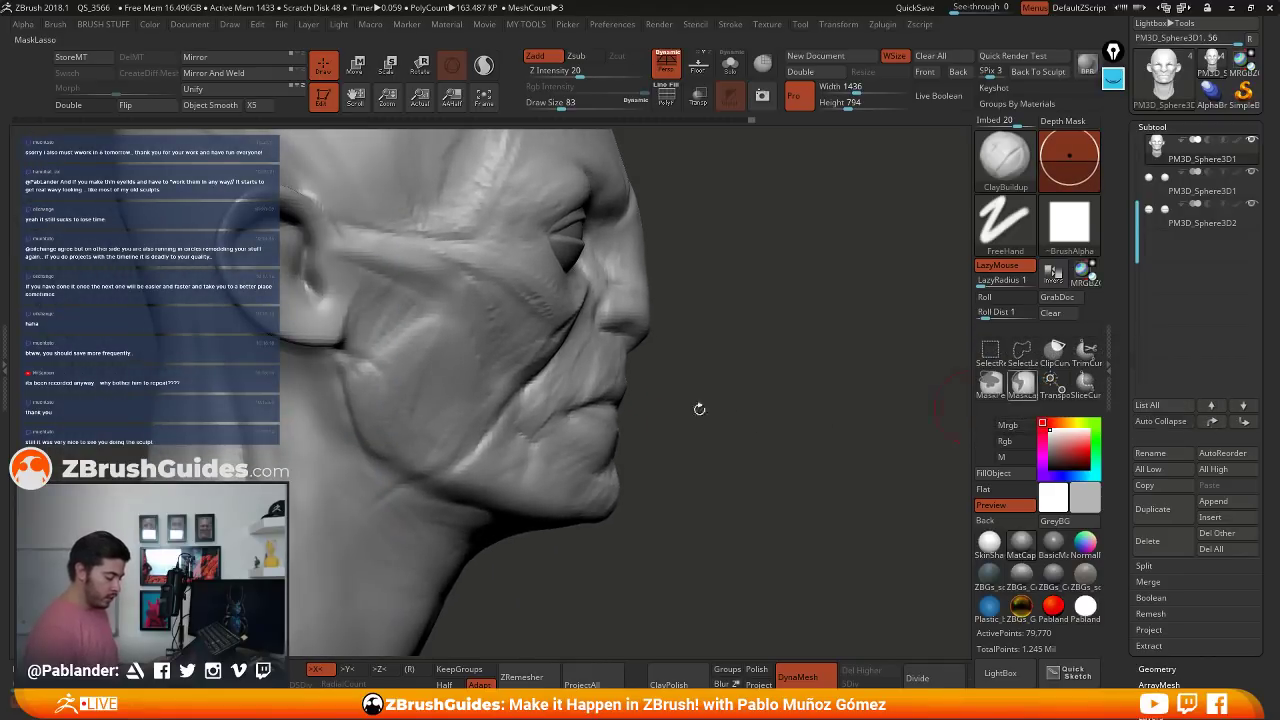
{"action": "key", "text": "ctrl"}
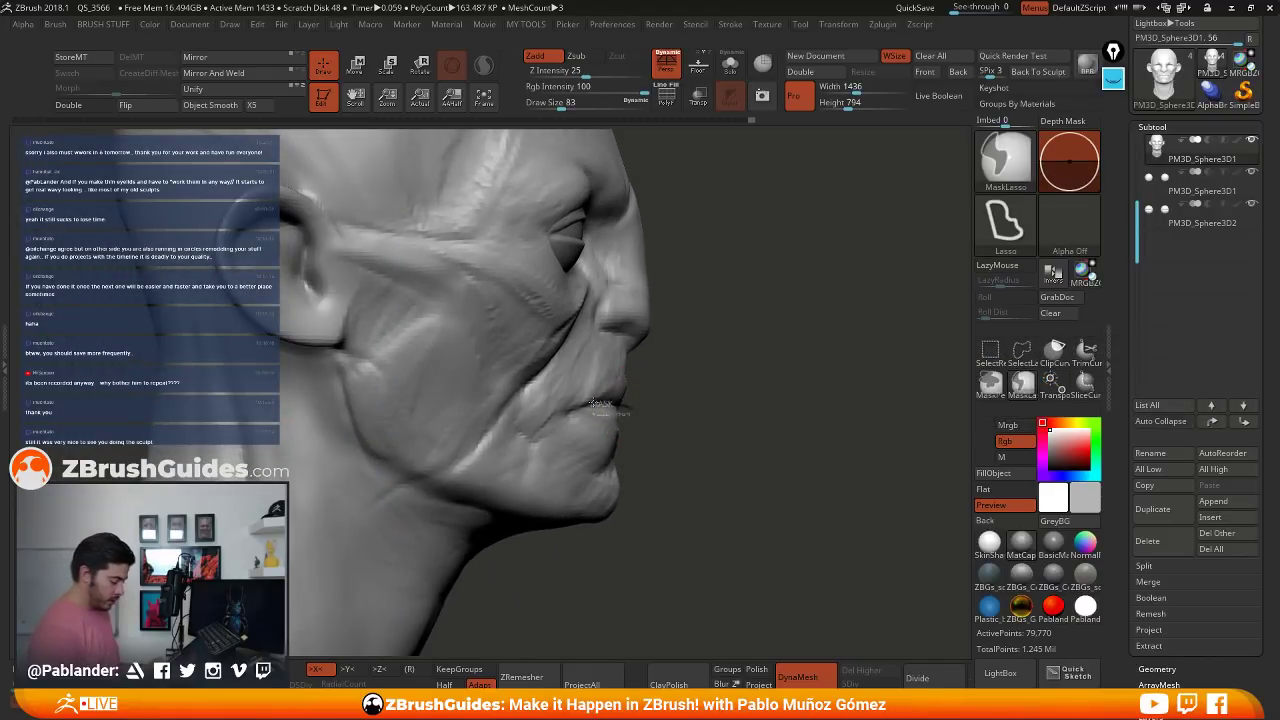
{"action": "mouse_move", "coordinate": [593, 403]}
{"action": "left_mouse_down", "text": "ctrl"}
{"action": "mouse_move", "coordinate": [572, 412]}
{"action": "mouse_move", "coordinate": [666, 409]}
{"action": "left_mouse_up", "text": "ctrl"}
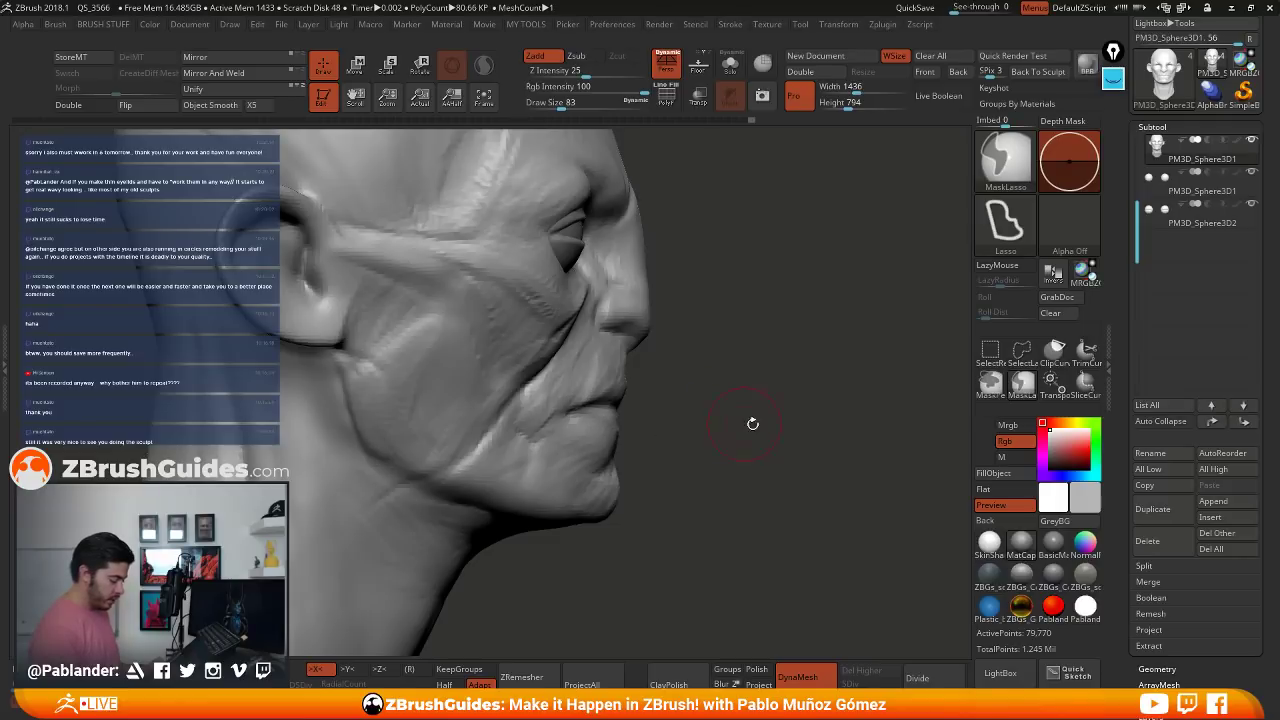
{"action": "left_click_drag", "start_coordinate": [751, 423], "coordinate": [646, 429]}
{"action": "left_click", "coordinate": [820, 464], "text": "ctrl"}
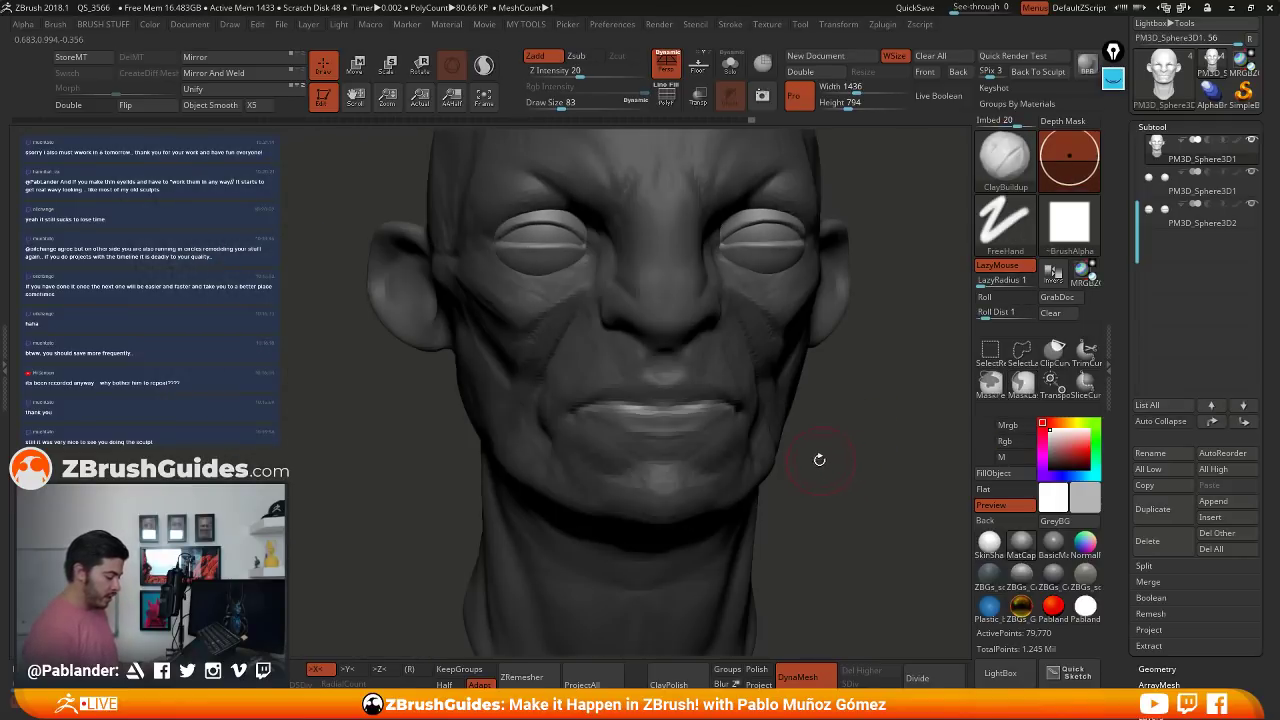
- Position the Move gizmo at the mouth and push the unmasked lip line back into the head
{"action": "left_click_drag", "start_coordinate": [820, 457], "coordinate": [835, 405]}
{"action": "key", "text": "w"}
{"action": "left_click", "coordinate": [660, 214]}
{"action": "left_click", "coordinate": [665, 325]}
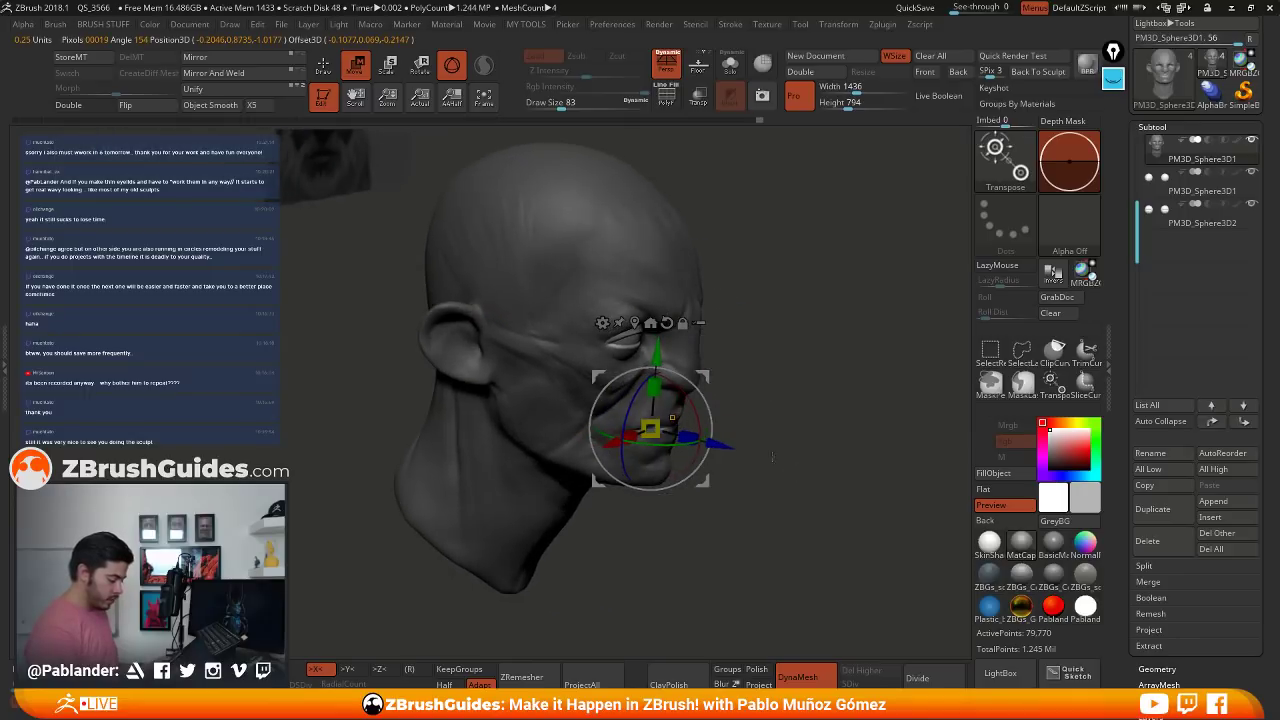
{"action": "left_click_drag", "start_coordinate": [718, 445], "coordinate": [660, 429]}
- Scale the mouth slit vertically in two passes, the first by about 3, and clear the mask from the head
{"action": "left_click_drag", "start_coordinate": [786, 431], "coordinate": [704, 382]}
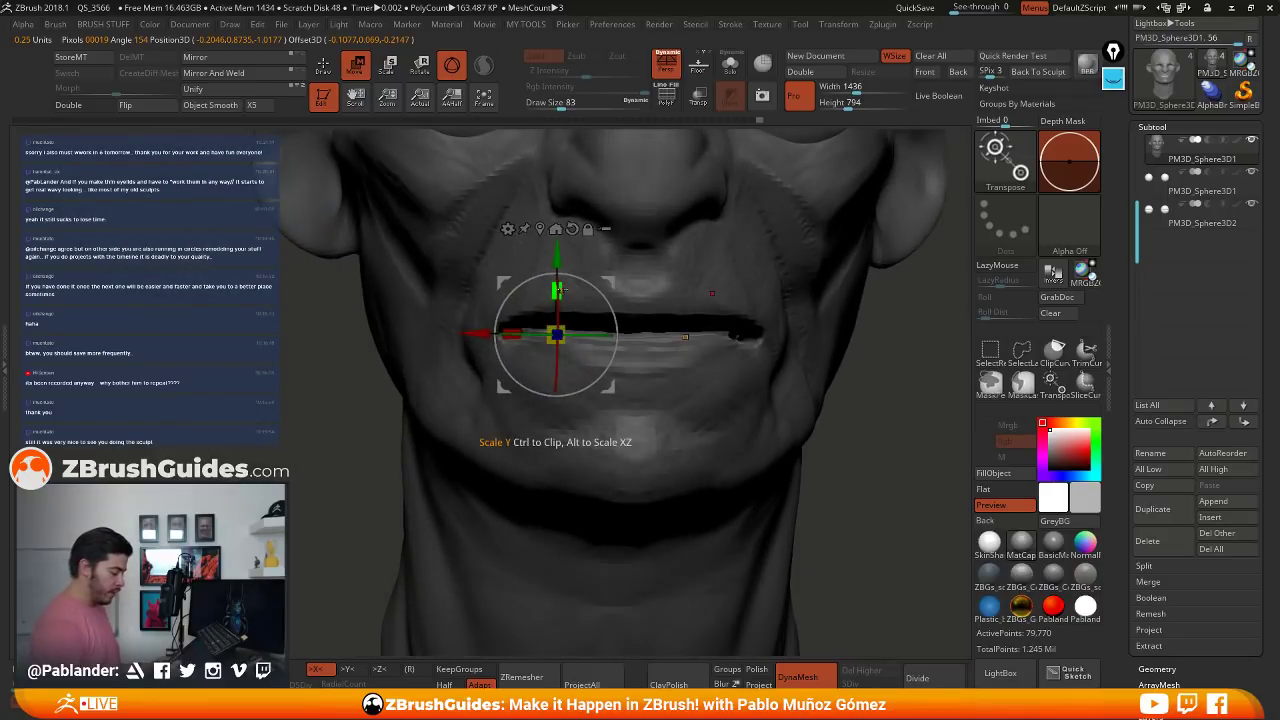
{"action": "left_click_drag", "start_coordinate": [559, 290], "coordinate": [591, 129]}
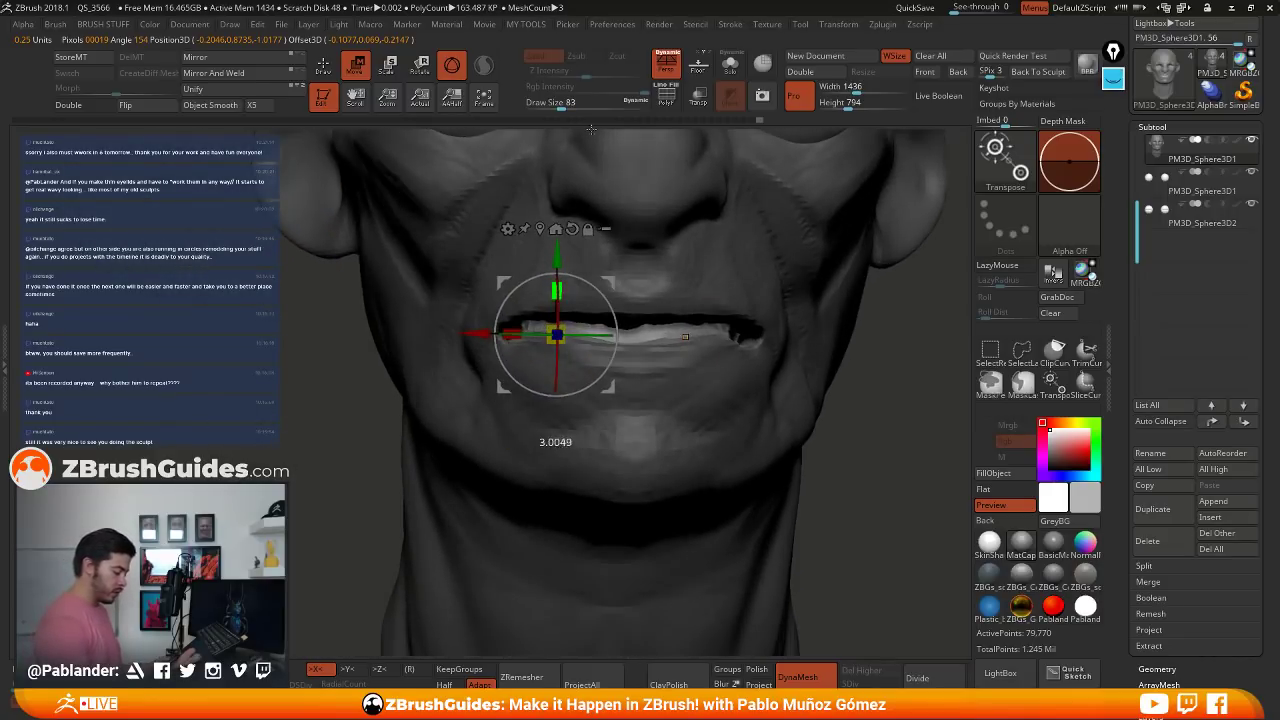
{"action": "left_click_drag", "start_coordinate": [558, 290], "coordinate": [584, 150]}
{"action": "right_click_drag", "start_coordinate": [600, 290], "coordinate": [743, 310]}
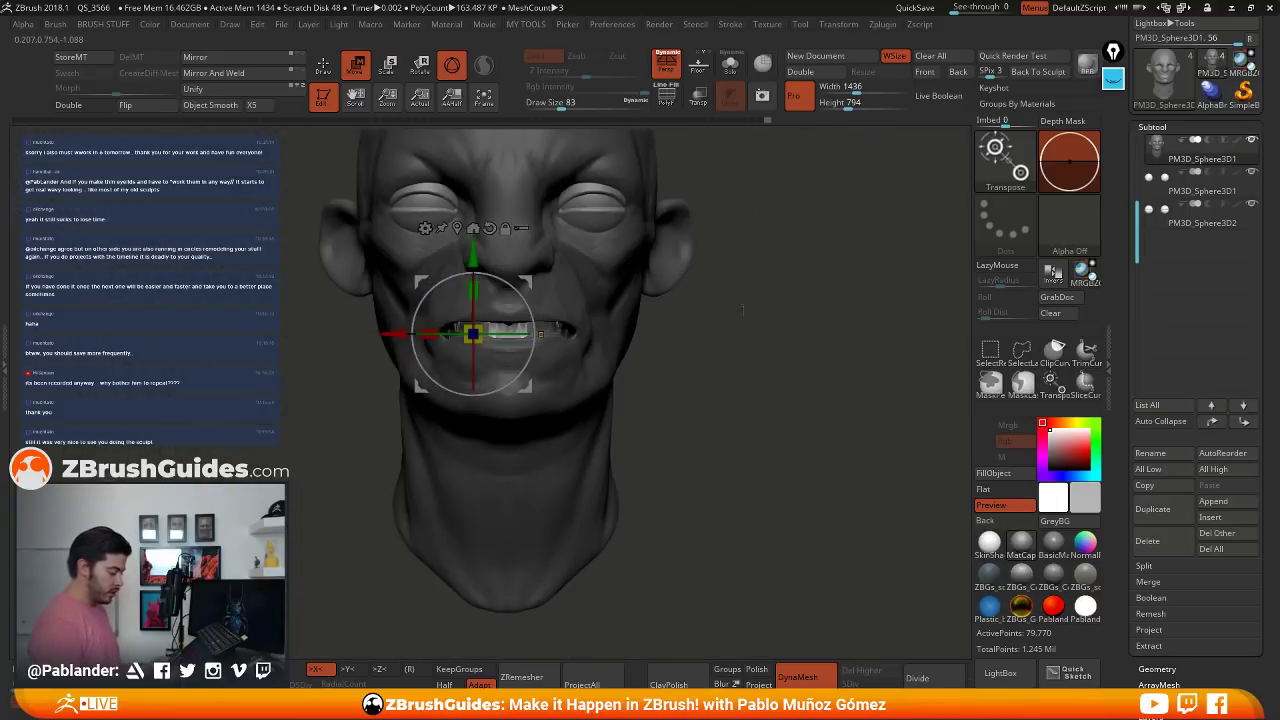
{"action": "left_click_drag", "start_coordinate": [752, 303], "coordinate": [778, 328], "text": "ctrl"}
{"action": "key", "text": "q"}
{"action": "right_click_drag", "start_coordinate": [514, 155], "coordinate": [542, 232], "text": "alt"}
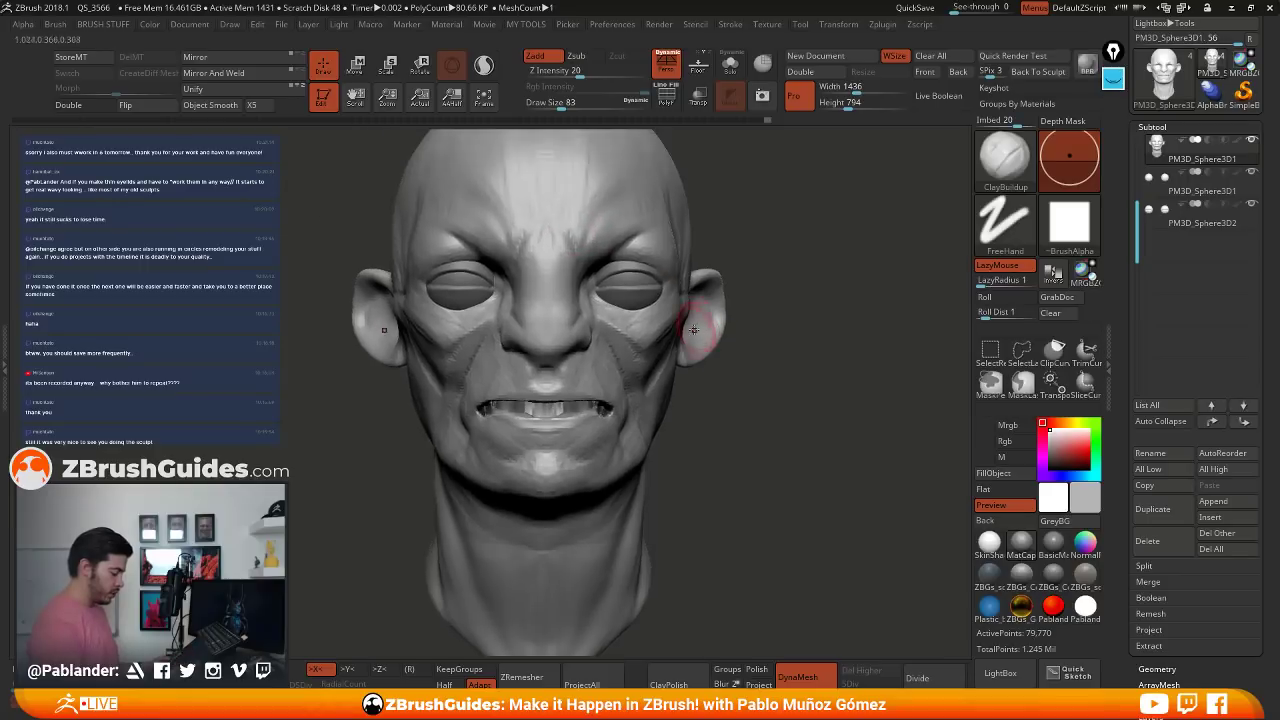
- Turn off X symmetry and hide one half of the head along the centre line
{"action": "mouse_move", "coordinate": [697, 326]}
{"action": "right_mouse_down", "text": "ctrl"}
{"action": "mouse_move", "coordinate": [694, 272]}
{"action": "mouse_move", "coordinate": [658, 290]}
{"action": "right_mouse_up", "text": "ctrl"}
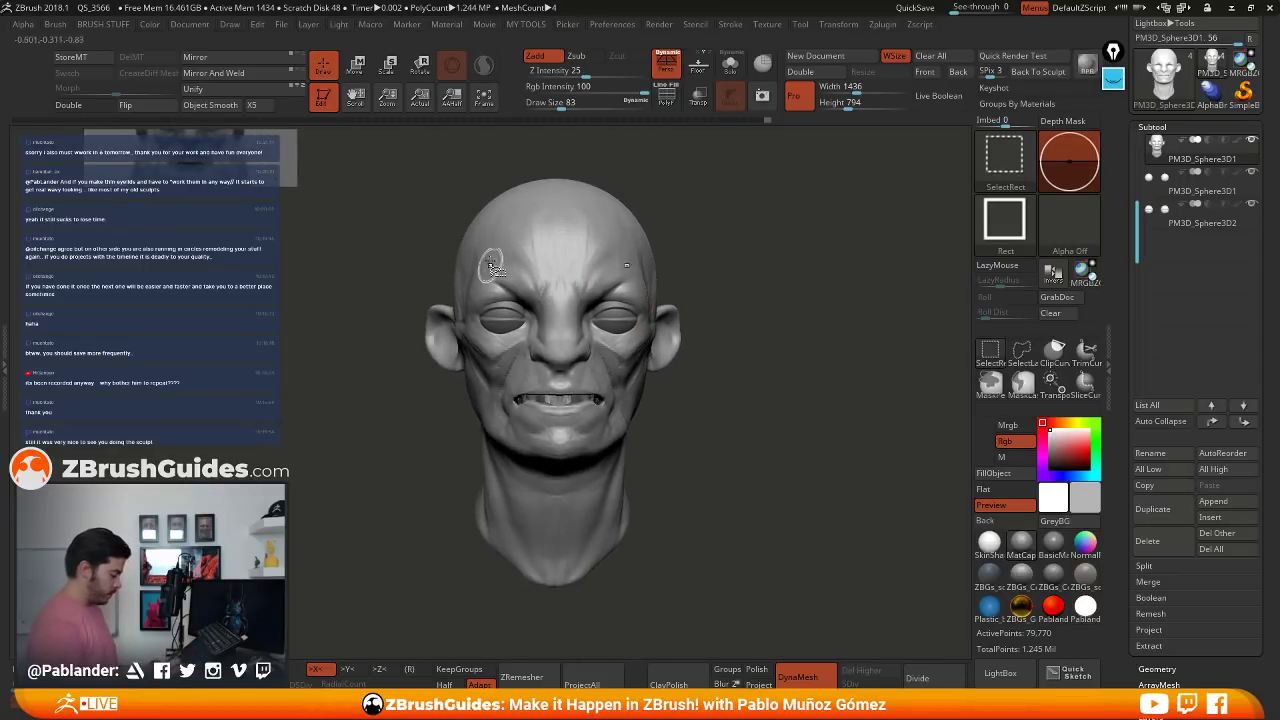
{"action": "left_click_drag", "start_coordinate": [392, 145], "coordinate": [574, 612], "text": "ctrl+shift"}
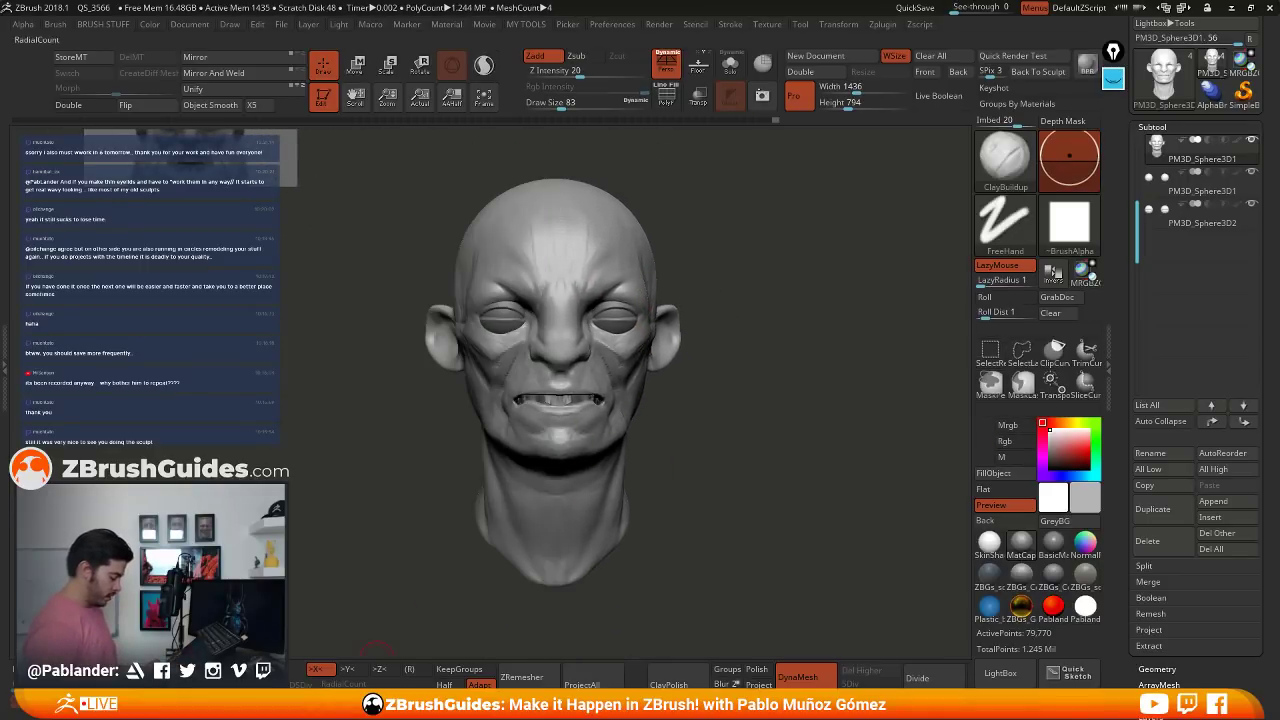
{"action": "key", "text": "x"}
{"action": "left_click_drag", "start_coordinate": [405, 147], "coordinate": [562, 612], "text": "ctrl+shift"}
- Inspect the mouth cavity inside the cut-away head with double-sided display on, and restore the full head's visibility
{"action": "right_click_drag", "start_coordinate": [728, 420], "coordinate": [598, 384]}
{"action": "mouse_move", "coordinate": [552, 442]}
{"action": "right_mouse_down", "text": "ctrl"}
{"action": "mouse_move", "coordinate": [558, 490]}
{"action": "mouse_move", "coordinate": [586, 440]}
{"action": "mouse_move", "coordinate": [592, 368]}
{"action": "mouse_move", "coordinate": [608, 422]}
{"action": "right_mouse_up", "text": "ctrl"}
{"action": "left_click_drag", "start_coordinate": [607, 421], "coordinate": [600, 390]}
{"action": "left_click_drag", "start_coordinate": [538, 521], "coordinate": [729, 500]}
{"action": "key", "text": "ctrl+shift"}
{"action": "left_click", "coordinate": [734, 518], "text": "ctrl+shift"}
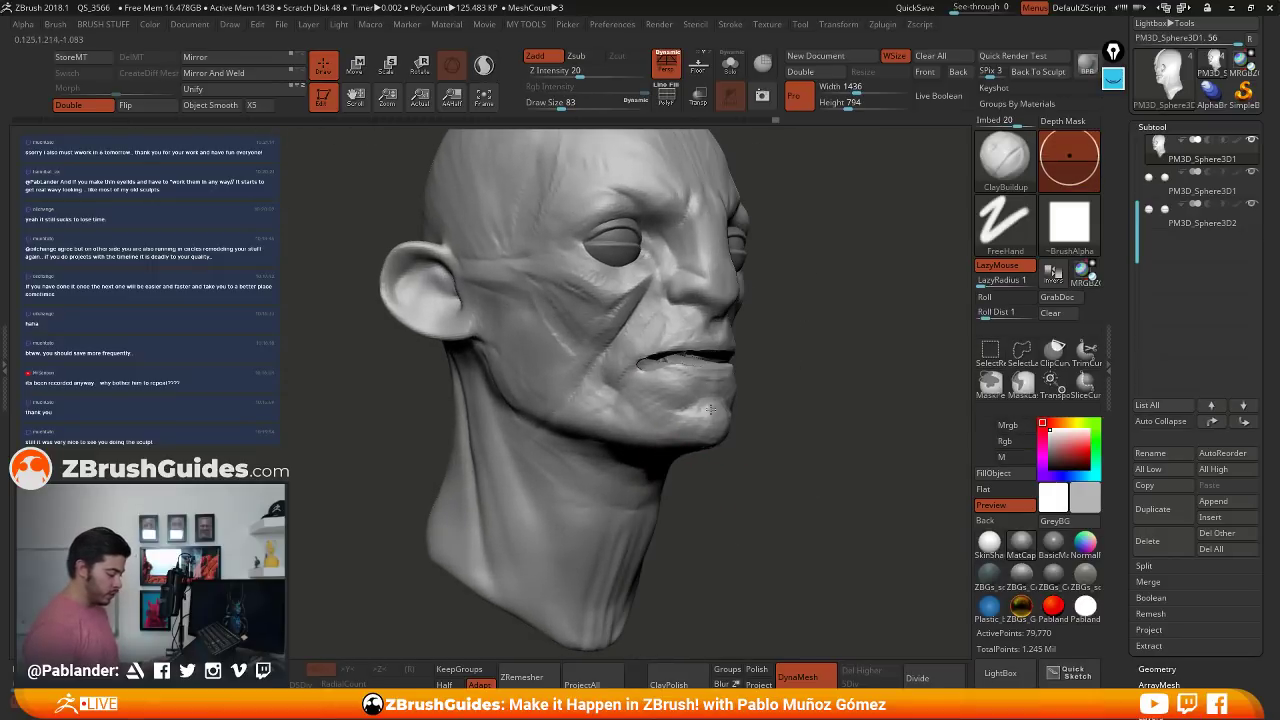
- Examine the opened mouth up close and the whole face from the front and three-quarter angles
{"action": "mouse_move", "coordinate": [734, 518]}
{"action": "right_mouse_down"}
{"action": "mouse_move", "coordinate": [664, 470]}
{"action": "mouse_move", "coordinate": [690, 540]}
{"action": "right_mouse_up"}
{"action": "right_click_drag", "start_coordinate": [770, 400], "coordinate": [674, 356], "text": "alt"}
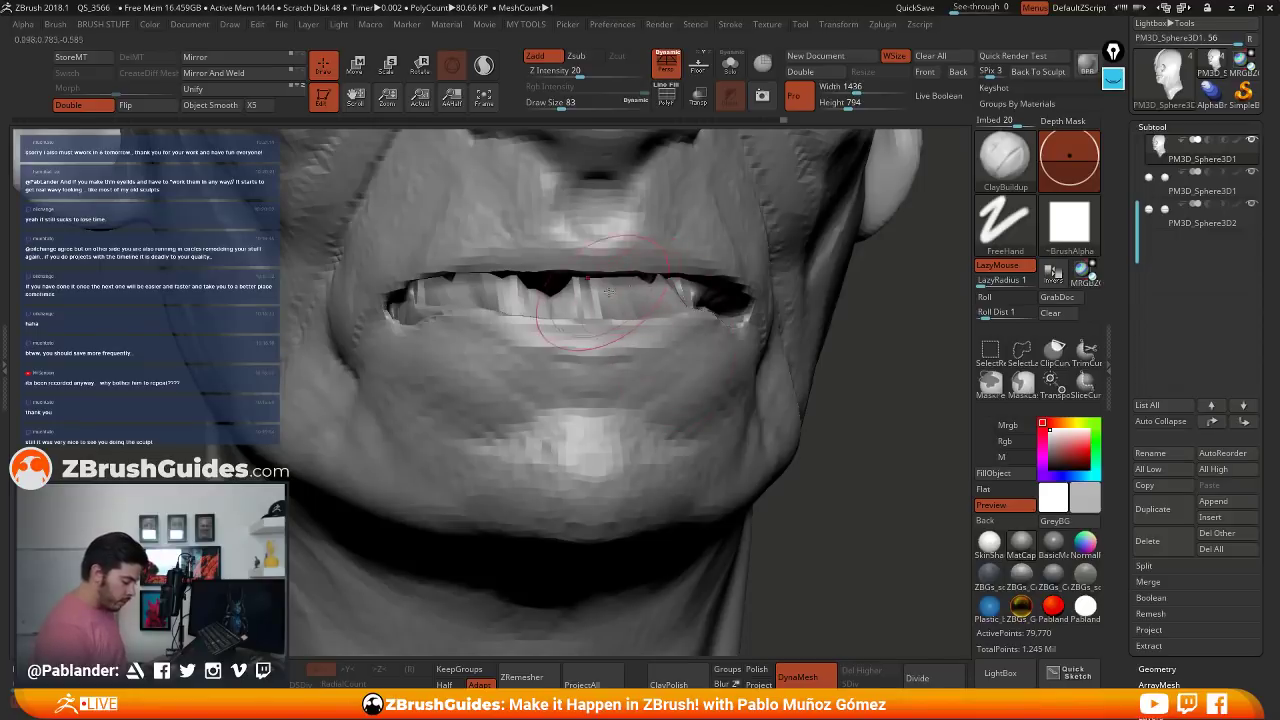
{"action": "right_click_drag", "start_coordinate": [782, 377], "coordinate": [754, 290], "text": "ctrl"}
{"action": "right_click_drag", "start_coordinate": [754, 437], "coordinate": [732, 384]}
{"action": "left_click_drag", "start_coordinate": [720, 357], "coordinate": [727, 369]}
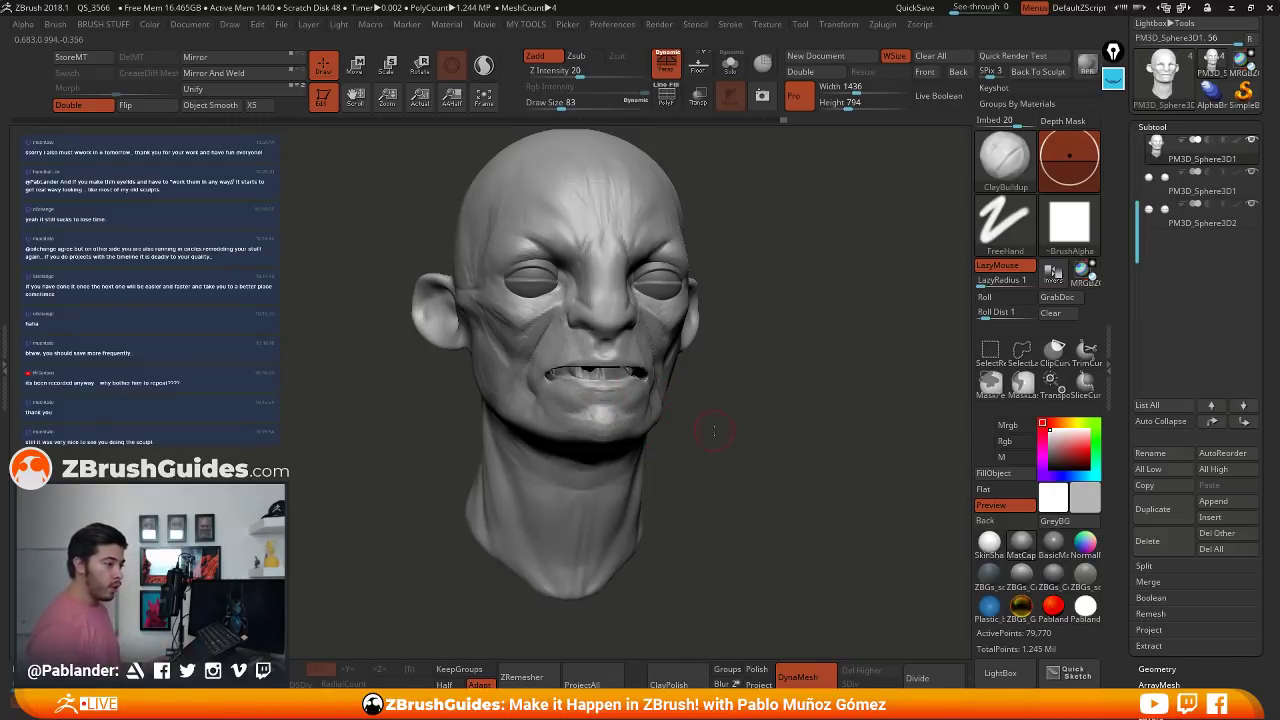
{"action": "mouse_move", "coordinate": [714, 430]}
{"action": "left_mouse_down"}
{"action": "mouse_move", "coordinate": [646, 451]}
{"action": "mouse_move", "coordinate": [663, 420]}
{"action": "mouse_move", "coordinate": [724, 457]}
{"action": "mouse_move", "coordinate": [666, 436]}
{"action": "mouse_move", "coordinate": [652, 416]}
{"action": "mouse_move", "coordinate": [703, 427]}
{"action": "left_mouse_up"}
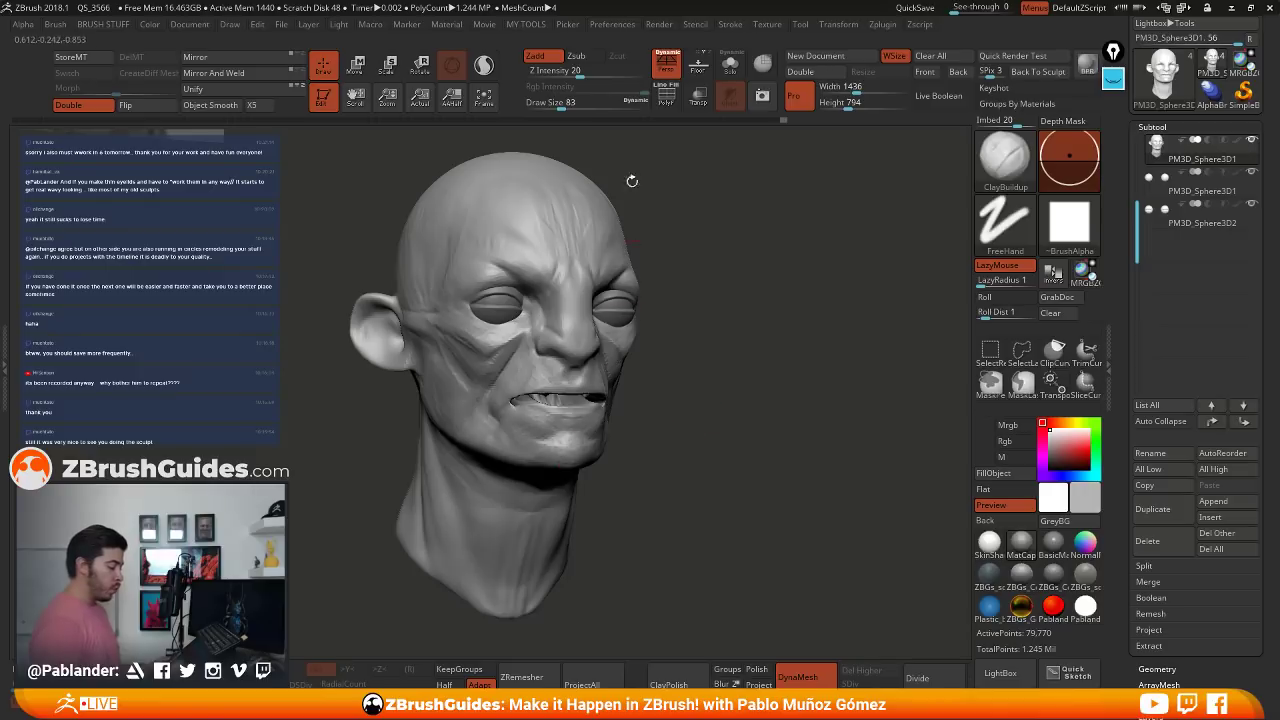
{"action": "left_click_drag", "start_coordinate": [729, 449], "coordinate": [721, 447]}
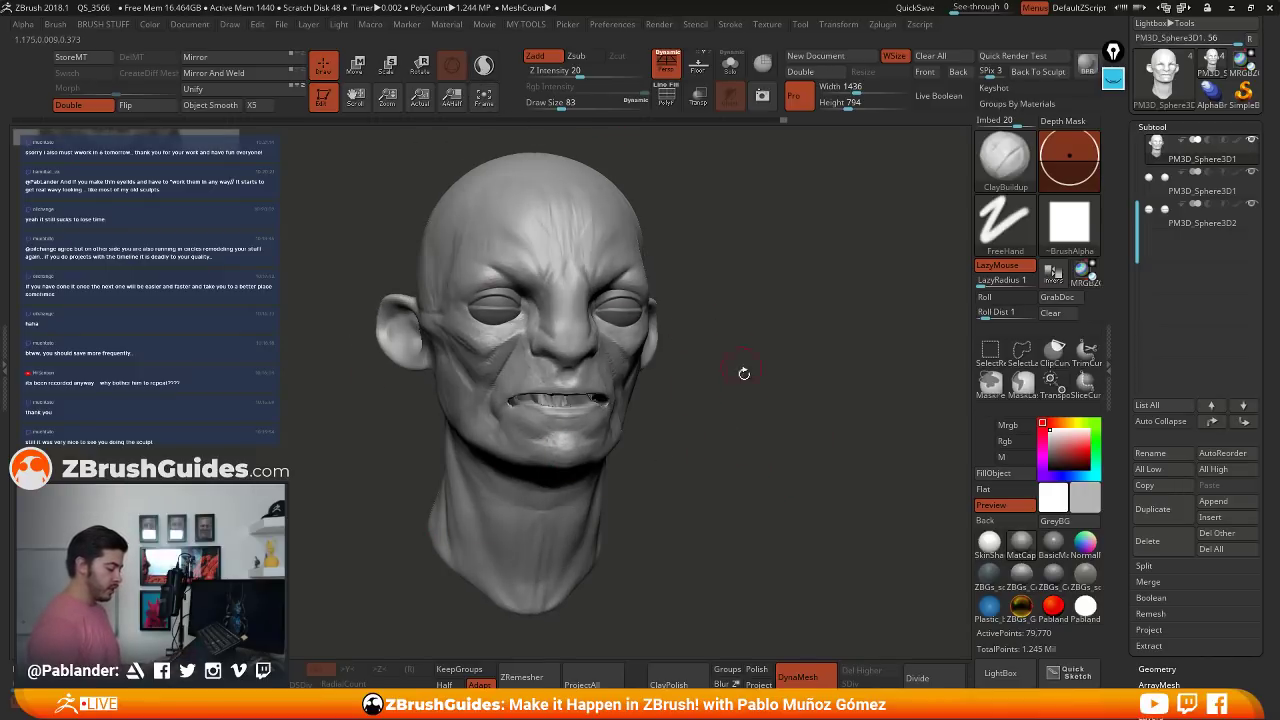
{"action": "left_click_drag", "start_coordinate": [744, 373], "coordinate": [608, 437]}
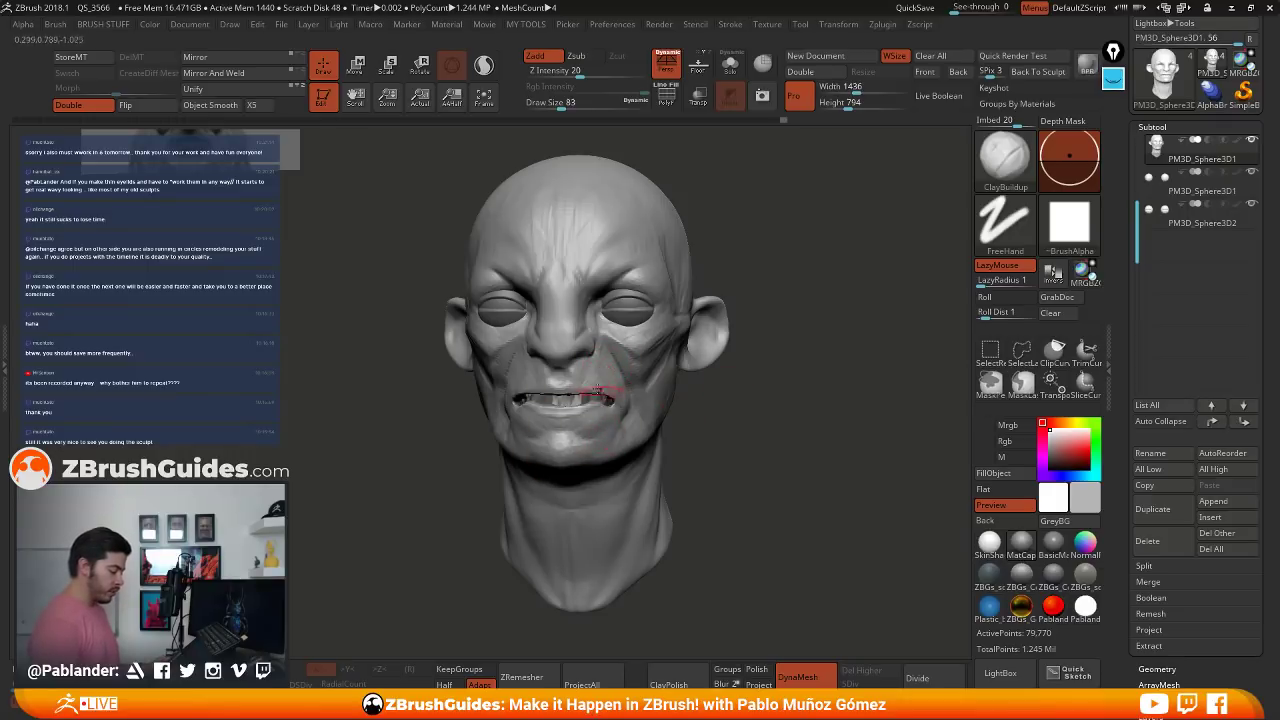
{"action": "mouse_move", "coordinate": [597, 390]}
{"action": "right_mouse_down", "text": "ctrl"}
{"action": "mouse_move", "coordinate": [604, 422]}
{"action": "mouse_move", "coordinate": [626, 424]}
{"action": "mouse_move", "coordinate": [620, 399]}
{"action": "right_mouse_up", "text": "ctrl"}
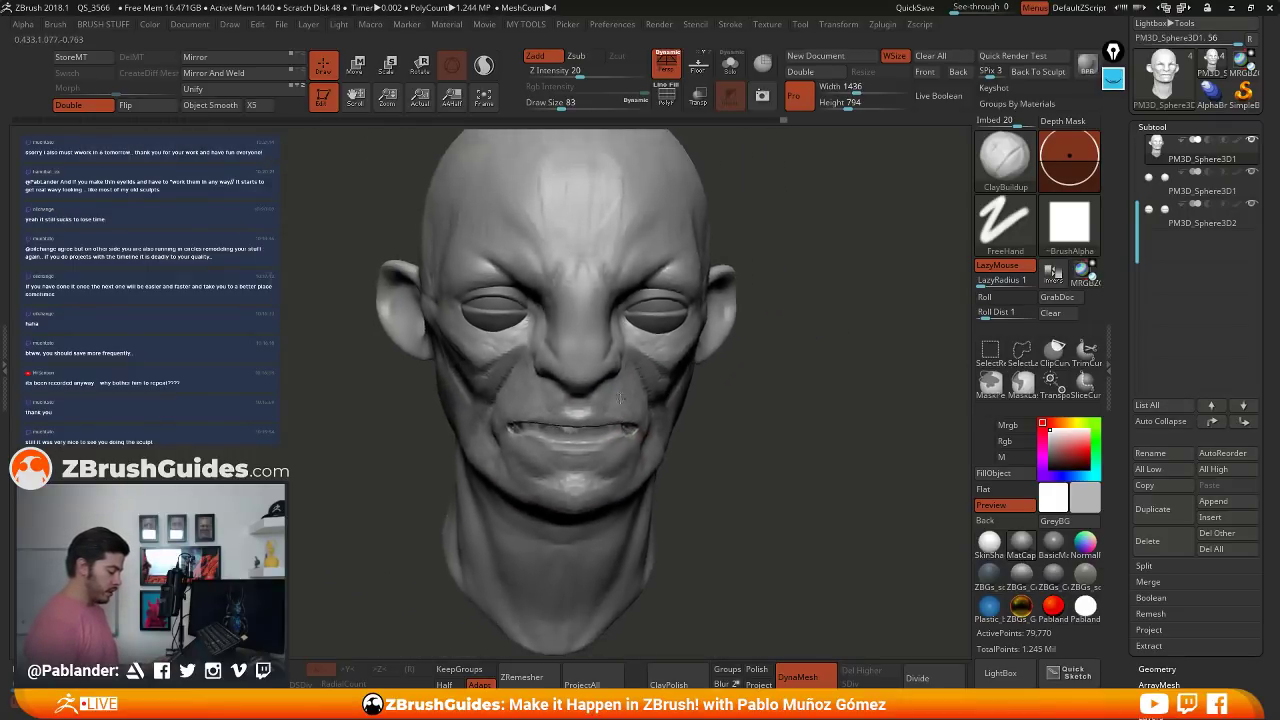
{"action": "mouse_move", "coordinate": [619, 398]}
{"action": "left_mouse_down"}
{"action": "mouse_move", "coordinate": [740, 434]}
{"action": "mouse_move", "coordinate": [723, 416]}
{"action": "left_mouse_up"}
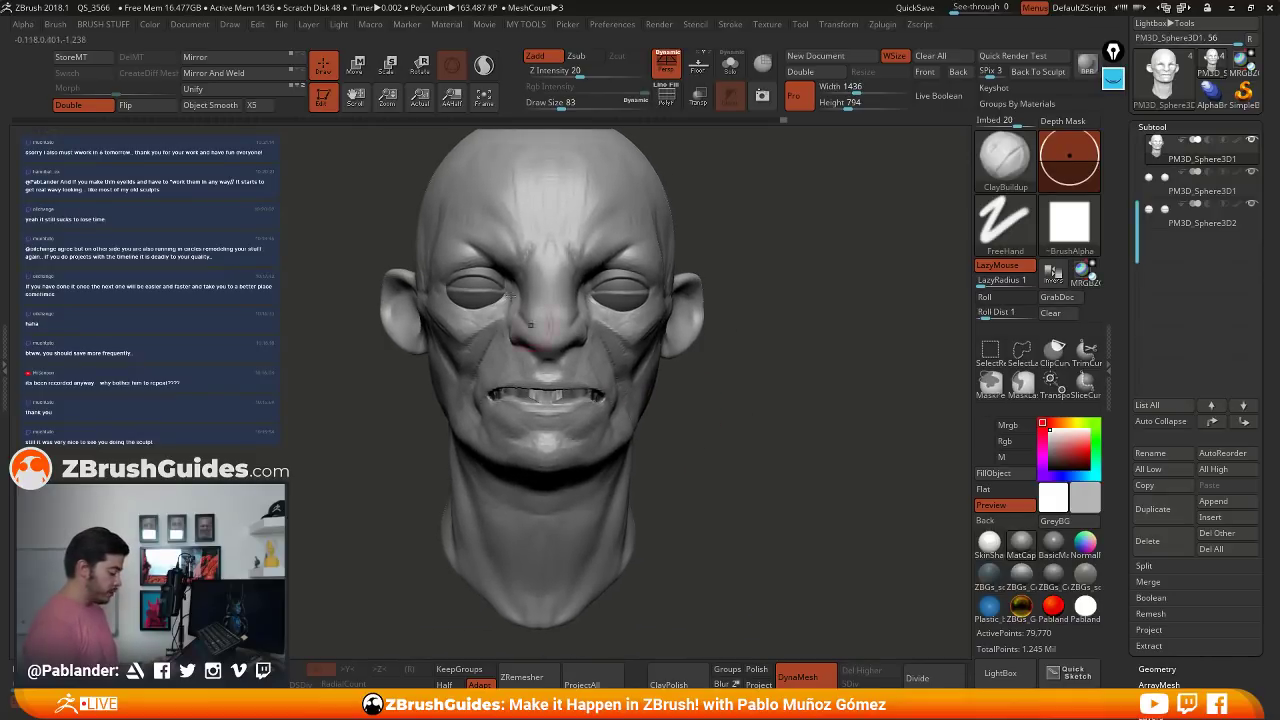
{"action": "right_click_drag", "start_coordinate": [446, 408], "coordinate": [492, 449], "text": "alt"}
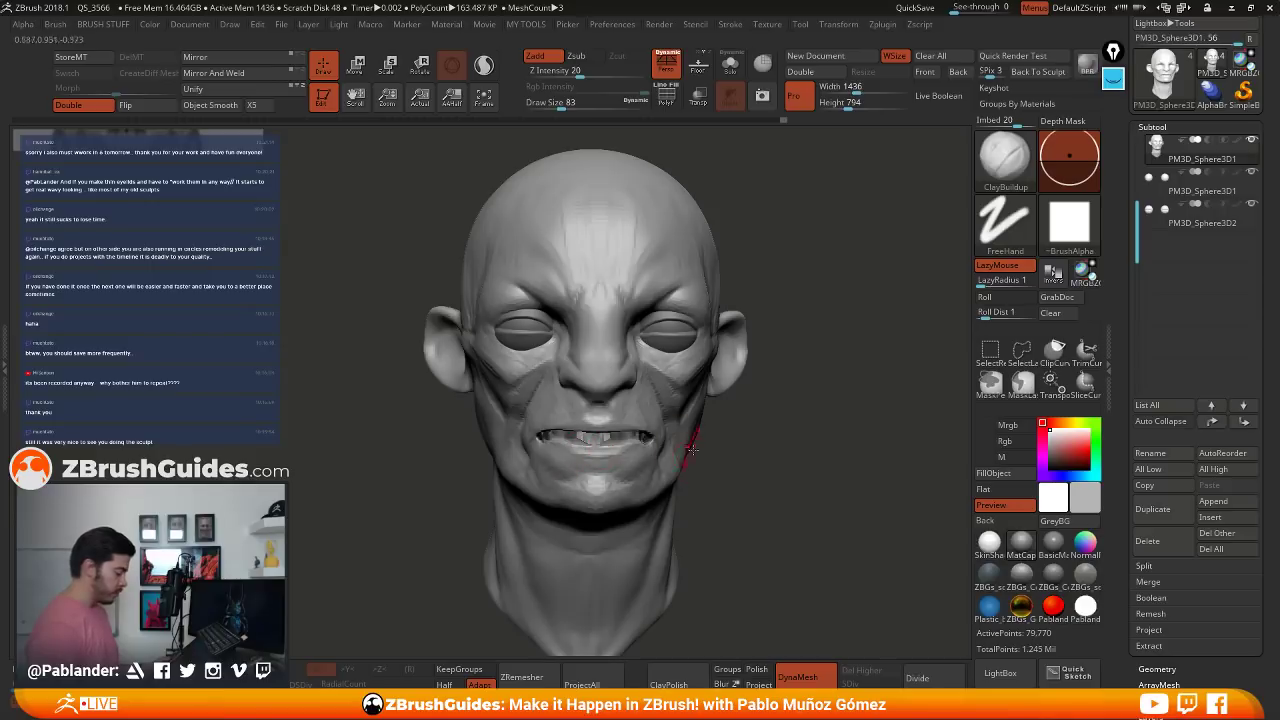
{"action": "left_click_drag", "start_coordinate": [740, 463], "coordinate": [720, 443], "text": "alt"}
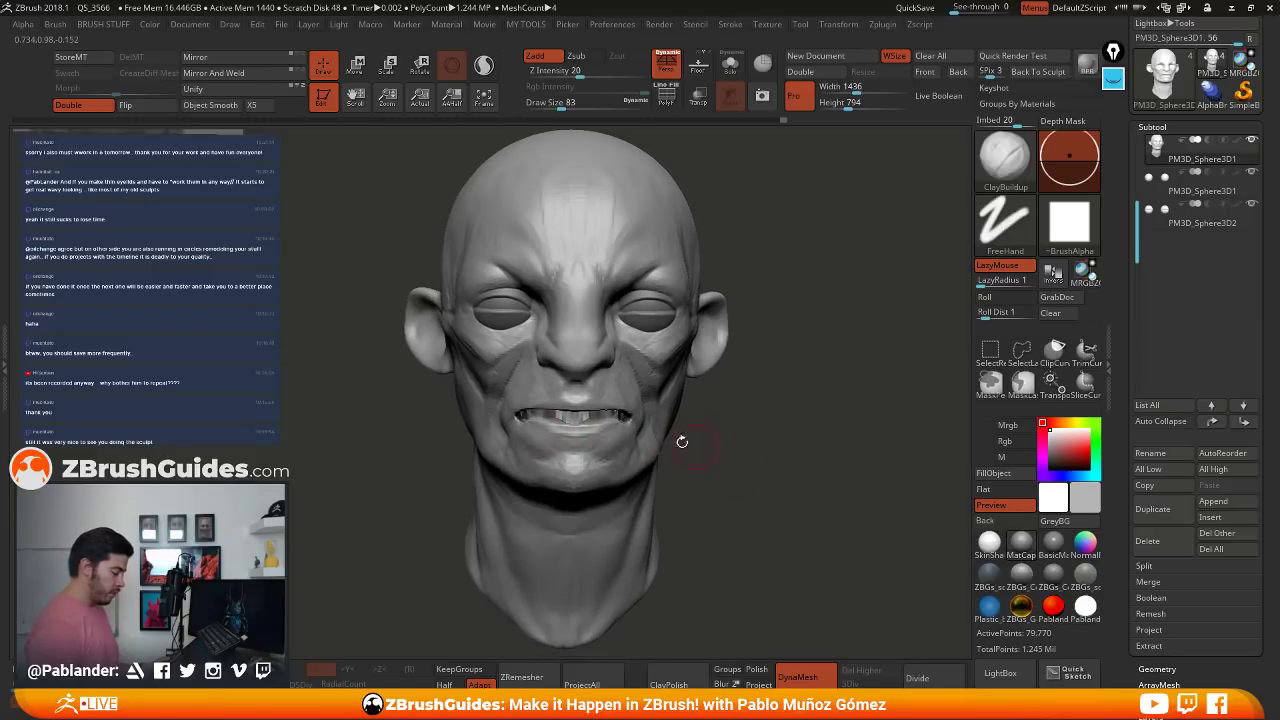
- Turn off double-sided display and isolate a horizontal band of the skull above the eyes
{"action": "left_click", "coordinate": [78, 110]}
{"action": "left_click_drag", "start_coordinate": [761, 359], "coordinate": [744, 374]}
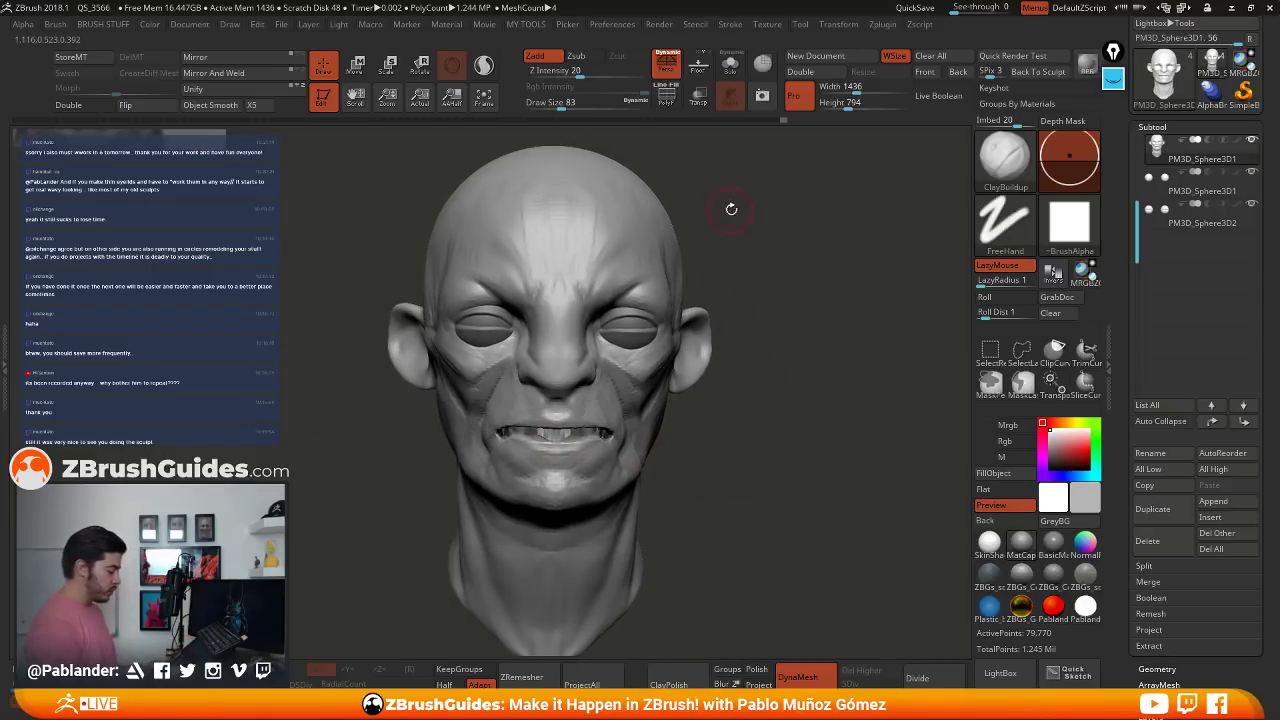
{"action": "left_click_drag", "start_coordinate": [746, 197], "coordinate": [400, 256], "text": "ctrl+shift"}
{"action": "left_click_drag", "start_coordinate": [665, 312], "coordinate": [695, 338]}
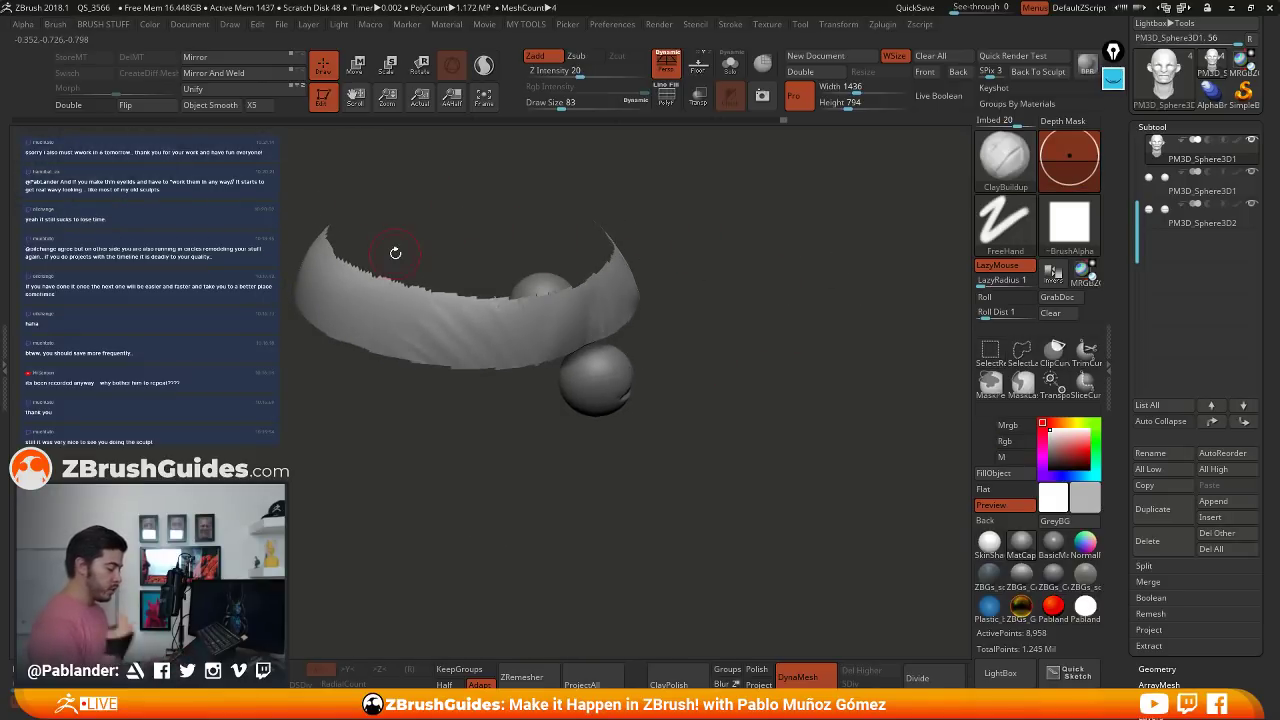
{"action": "mouse_move", "coordinate": [721, 343]}
{"action": "left_mouse_down", "text": "alt"}
{"action": "mouse_move", "coordinate": [683, 274]}
{"action": "mouse_move", "coordinate": [716, 331]}
{"action": "left_mouse_up", "text": "alt"}
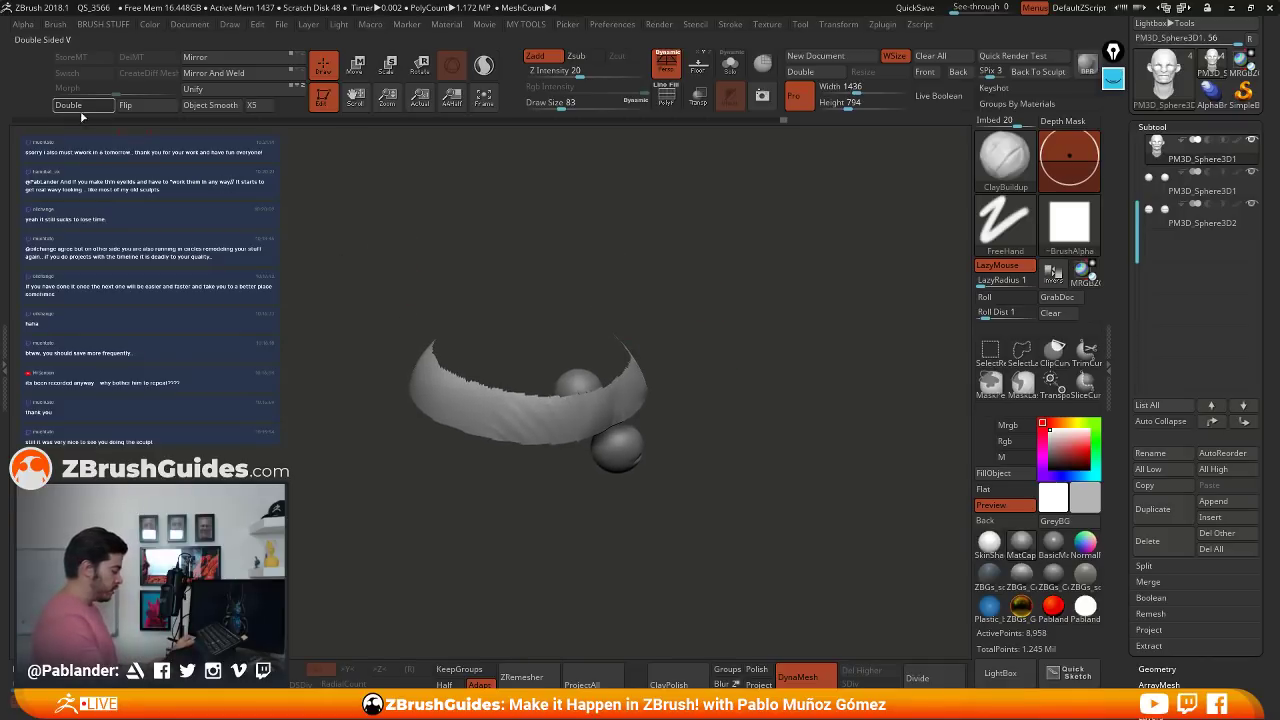
- Turn on double-sided display and inspect the inner surface of the isolated skull band
{"action": "left_click", "coordinate": [83, 112]}
{"action": "left_click_drag", "start_coordinate": [610, 290], "coordinate": [589, 313]}
{"action": "left_click_drag", "start_coordinate": [742, 320], "coordinate": [631, 406]}
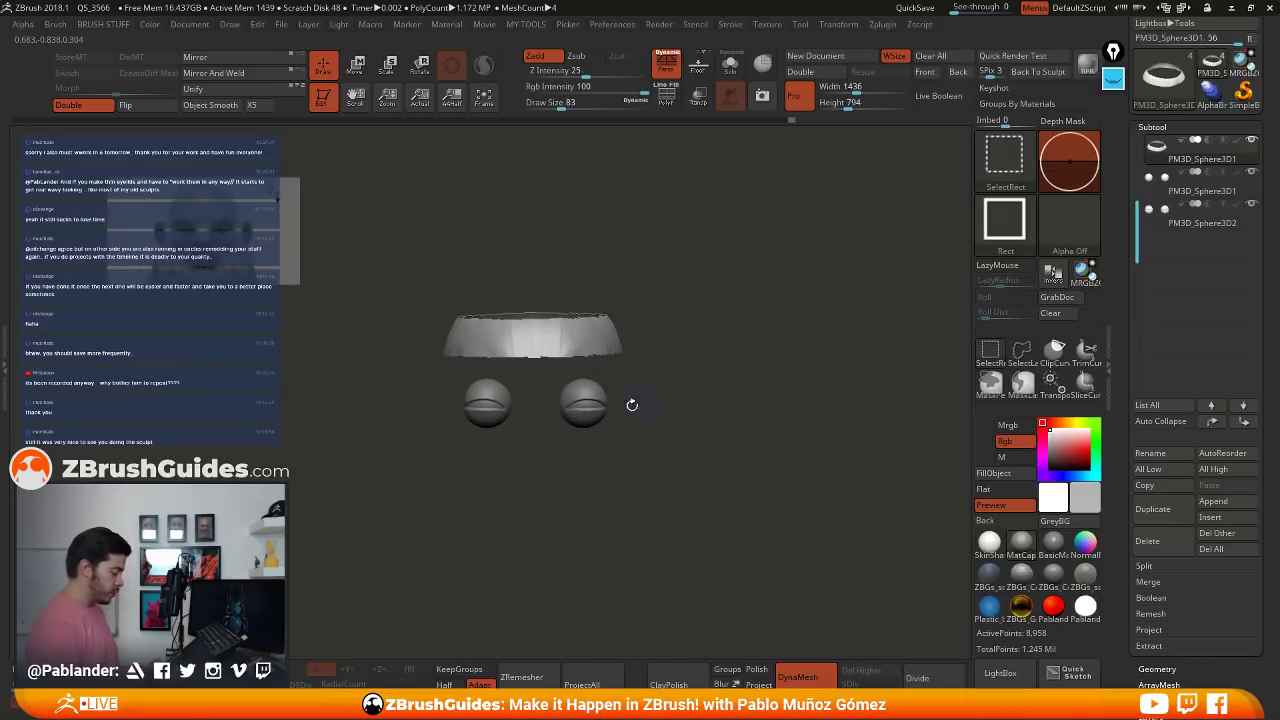
- Turn off double-sided display, invert the skull band's visibility and restore the complete head
{"action": "left_click", "coordinate": [86, 110]}
{"action": "left_click_drag", "start_coordinate": [714, 324], "coordinate": [735, 384], "text": "ctrl+shift"}
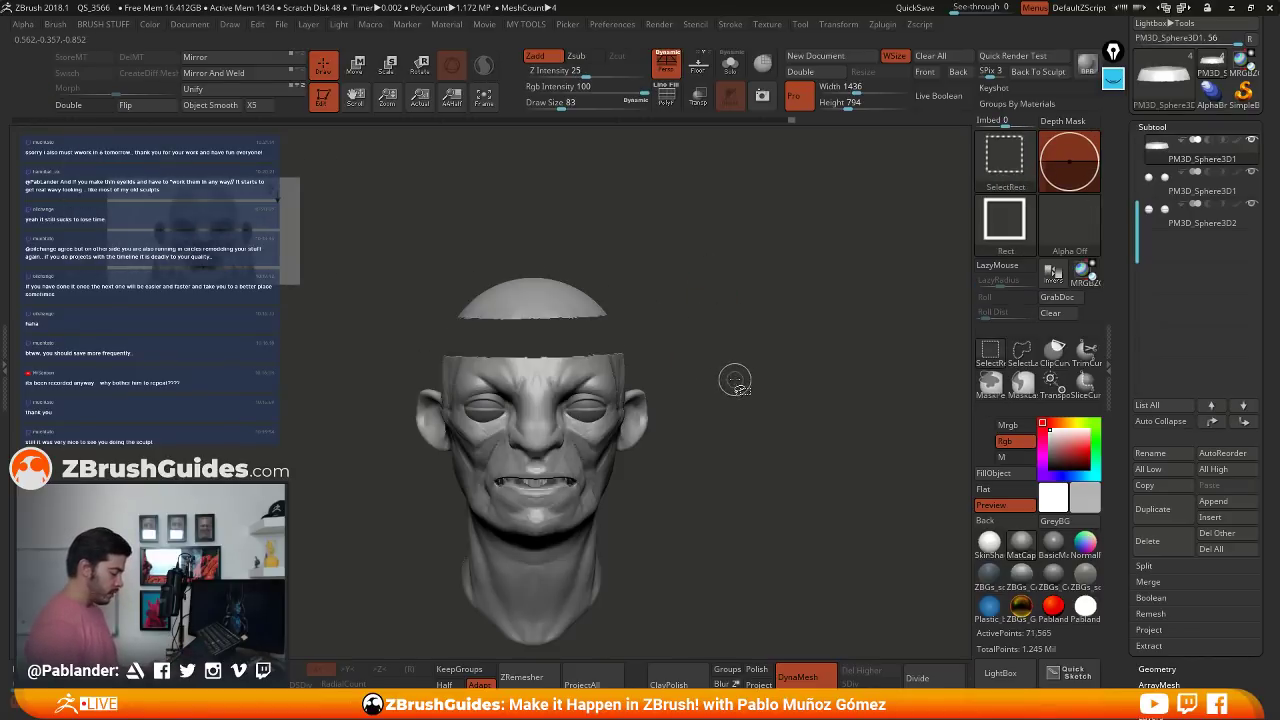
{"action": "left_click", "coordinate": [736, 379], "text": "ctrl+shift"}
- Flip the head's surface normals, compare it with double-sided display on and off, and view the inside-out face from several angles
{"action": "left_click", "coordinate": [135, 108]}
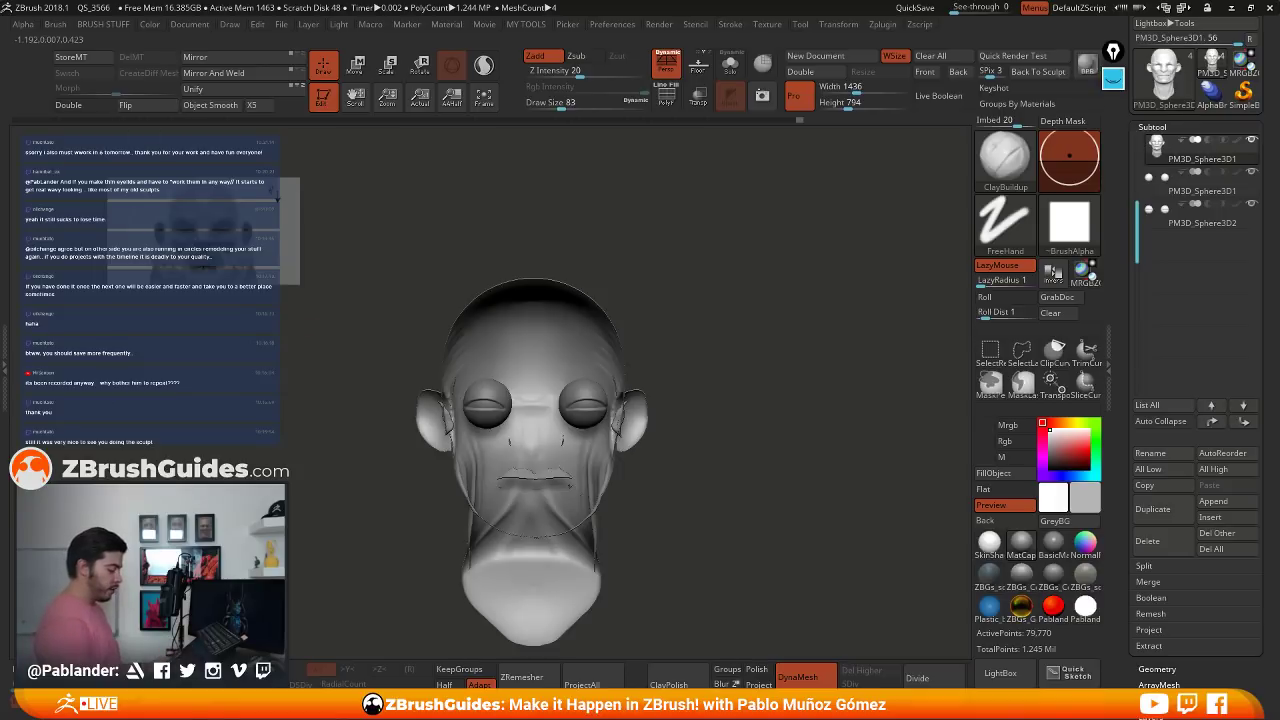
{"action": "left_click", "coordinate": [80, 106]}
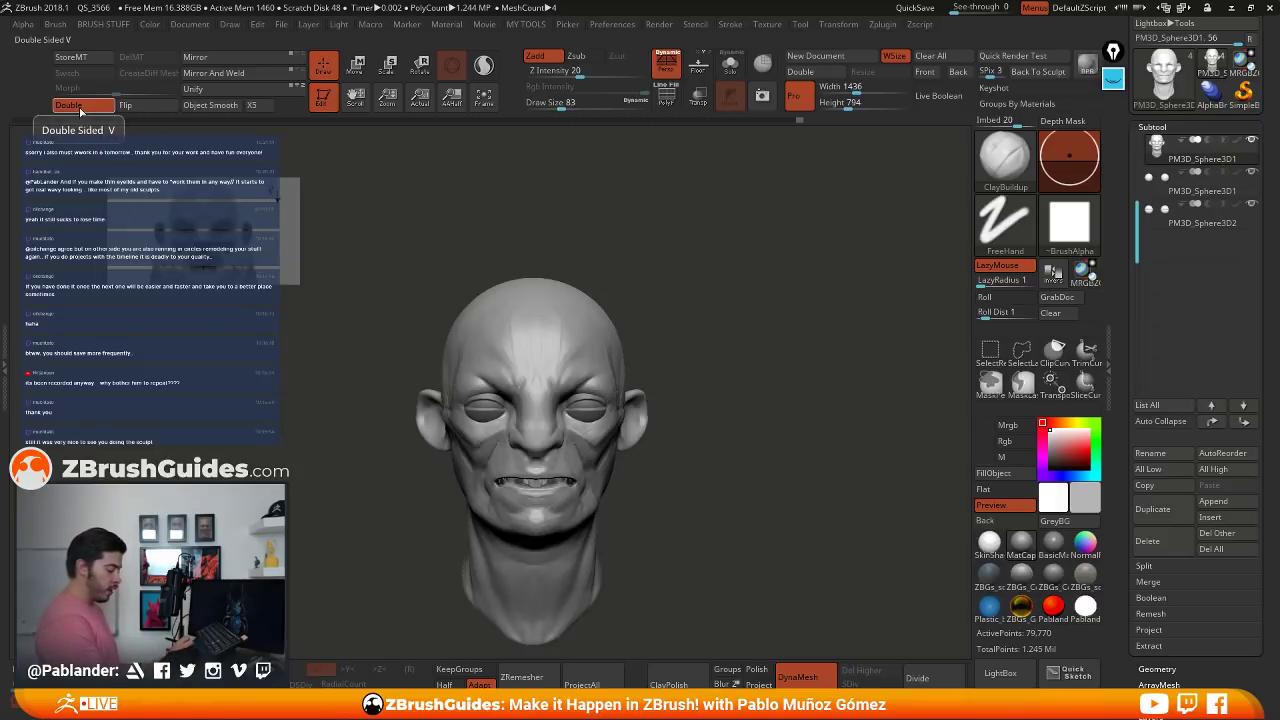
{"action": "left_click", "coordinate": [80, 106]}
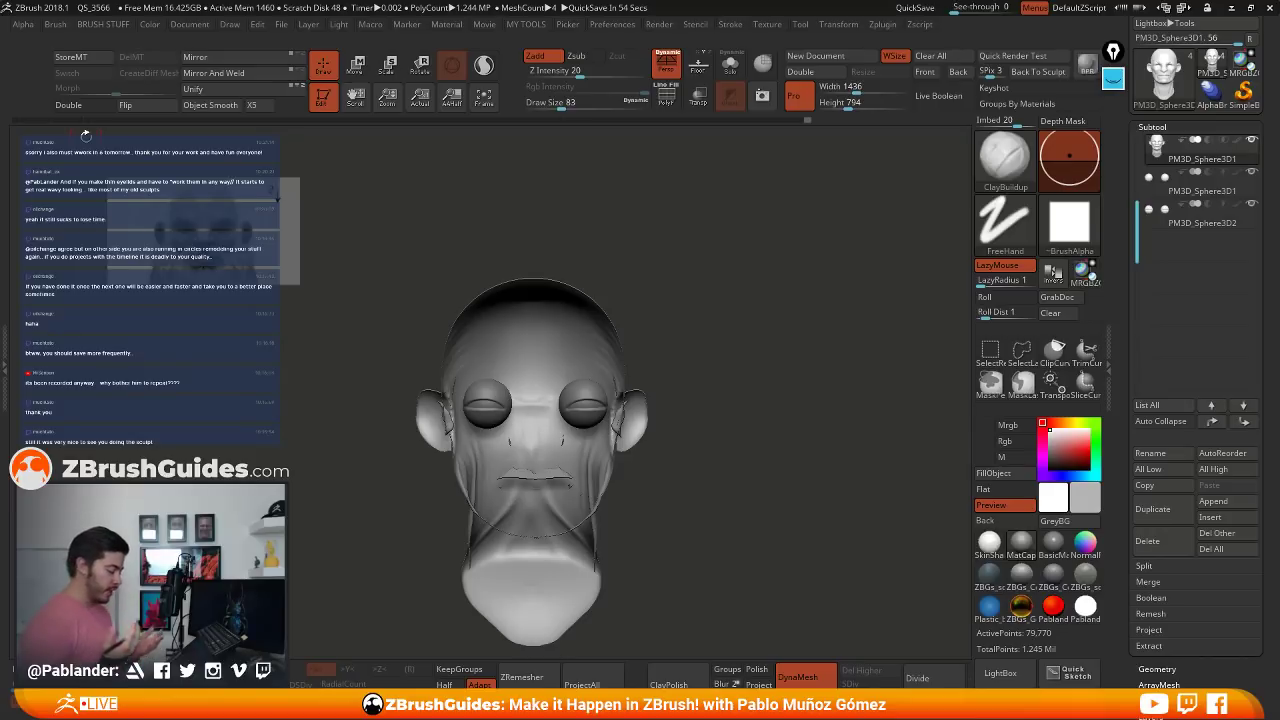
{"action": "right_click_drag", "start_coordinate": [599, 377], "coordinate": [661, 419]}
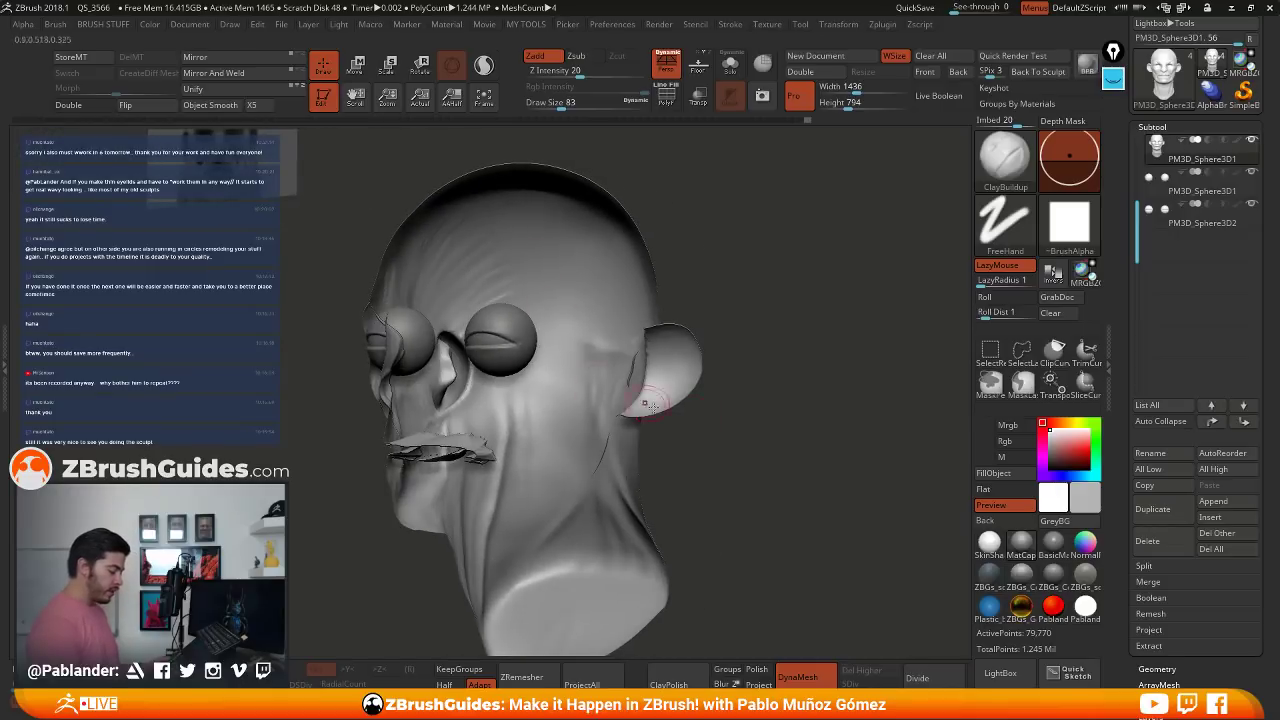
{"action": "right_click_drag", "start_coordinate": [598, 342], "coordinate": [528, 386]}
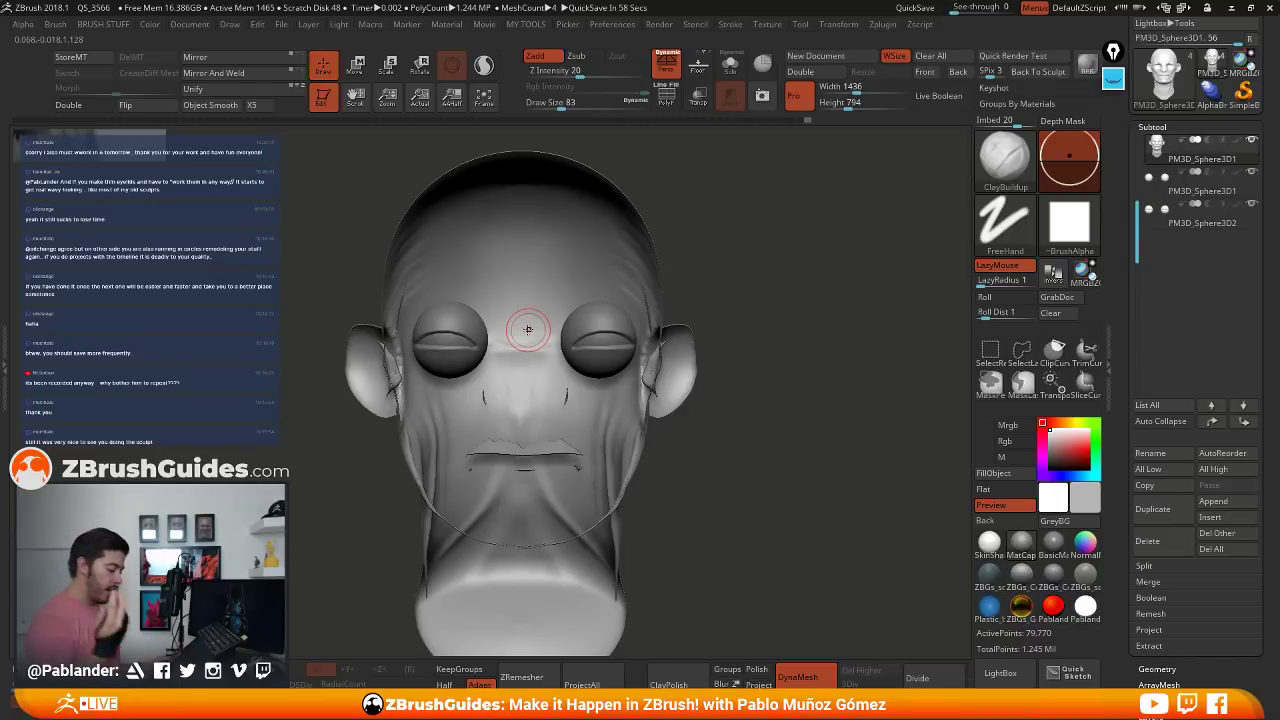
{"action": "right_click_drag", "start_coordinate": [528, 329], "coordinate": [585, 410]}
- Turn on X symmetry and smooth the jagged inner mouth surface into a clean pocket from the inside-out view
{"action": "mouse_move", "coordinate": [708, 392]}
{"action": "right_mouse_down"}
{"action": "mouse_move", "coordinate": [520, 388]}
{"action": "mouse_move", "coordinate": [603, 370]}
{"action": "mouse_move", "coordinate": [630, 455]}
{"action": "mouse_move", "coordinate": [618, 306]}
{"action": "mouse_move", "coordinate": [560, 345]}
{"action": "mouse_move", "coordinate": [600, 350]}
{"action": "mouse_move", "coordinate": [597, 336]}
{"action": "right_mouse_up"}
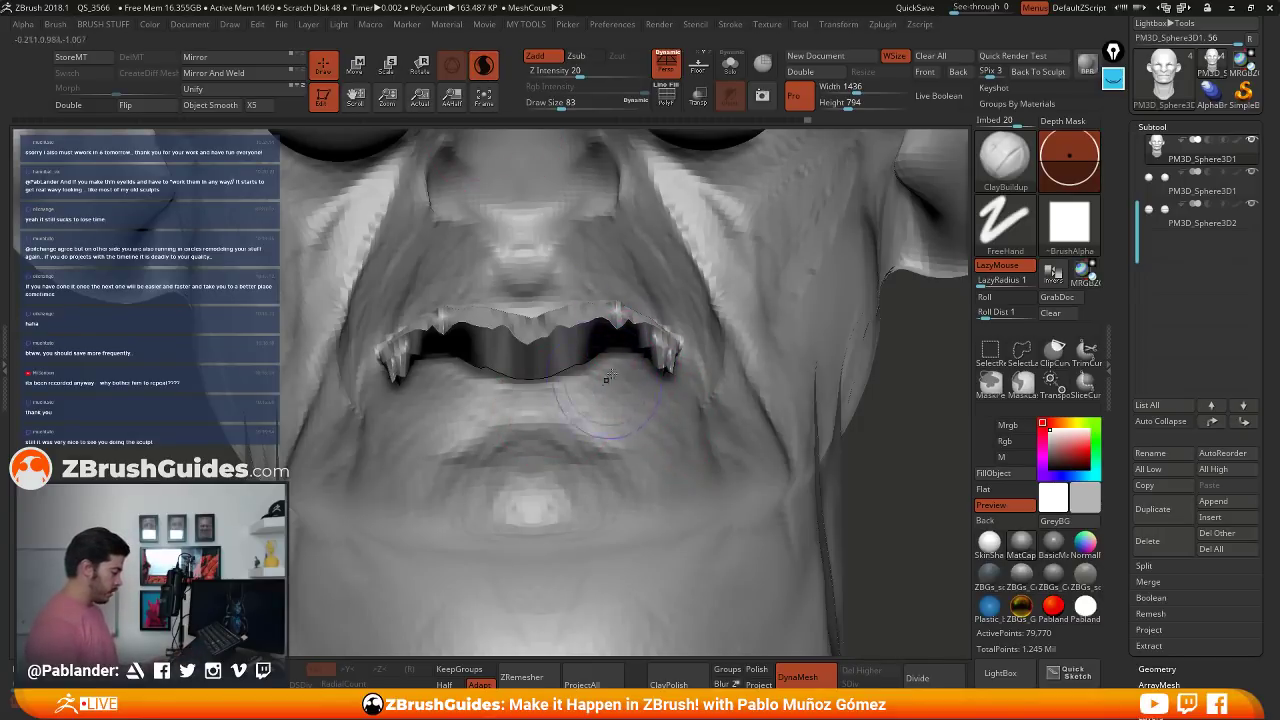
{"action": "left_click", "coordinate": [322, 668]}
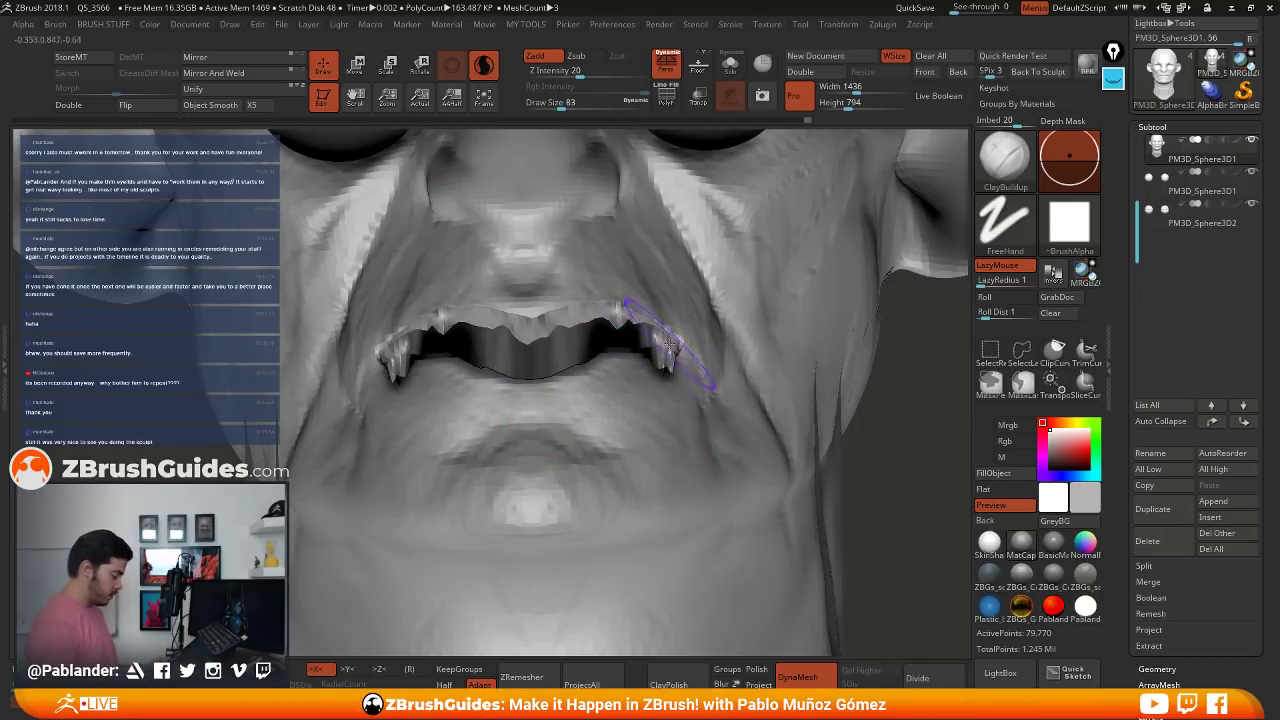
{"action": "mouse_move", "coordinate": [663, 334]}
{"action": "left_mouse_down", "text": "shift"}
{"action": "mouse_move", "coordinate": [662, 350]}
{"action": "mouse_move", "coordinate": [638, 326]}
{"action": "mouse_move", "coordinate": [470, 335]}
{"action": "mouse_move", "coordinate": [520, 345]}
{"action": "mouse_move", "coordinate": [400, 355]}
{"action": "mouse_move", "coordinate": [529, 344]}
{"action": "left_mouse_up", "text": "shift"}
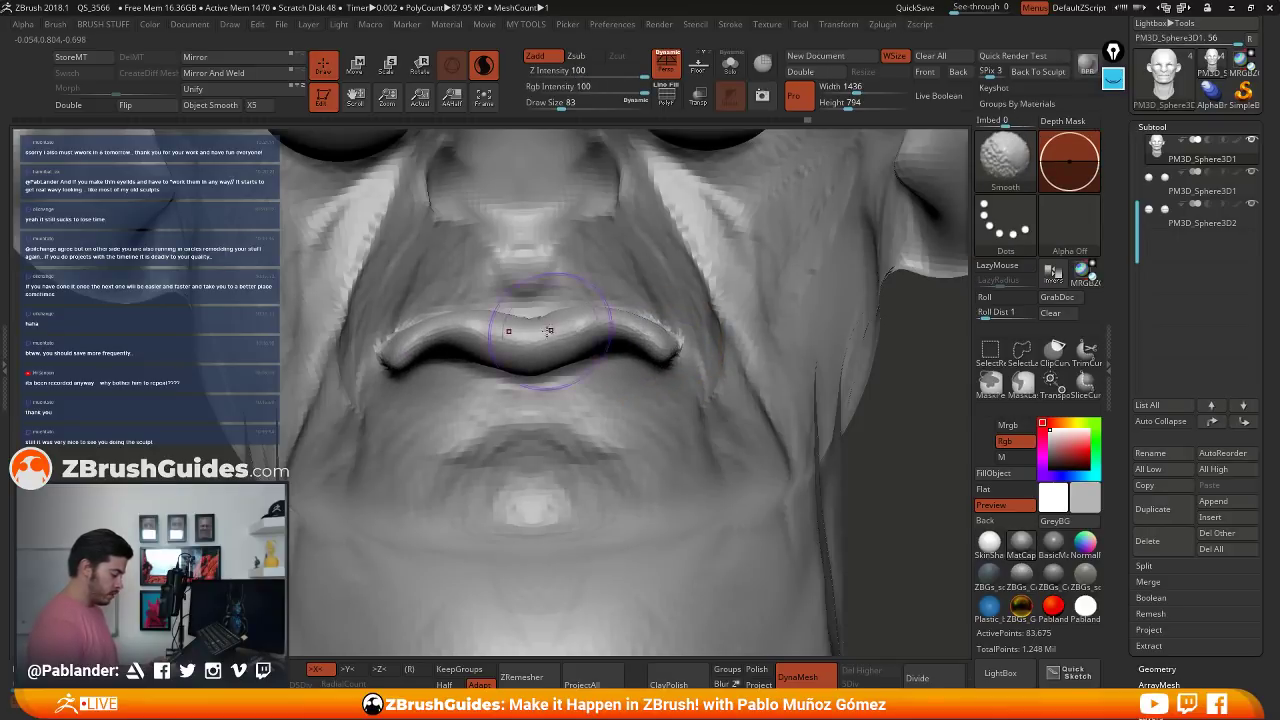
{"action": "right_click_drag", "start_coordinate": [549, 328], "coordinate": [547, 319]}
{"action": "mouse_move", "coordinate": [440, 310]}
{"action": "left_mouse_down", "text": "shift"}
{"action": "mouse_move", "coordinate": [420, 332]}
{"action": "mouse_move", "coordinate": [490, 342]}
{"action": "left_mouse_up", "text": "shift"}
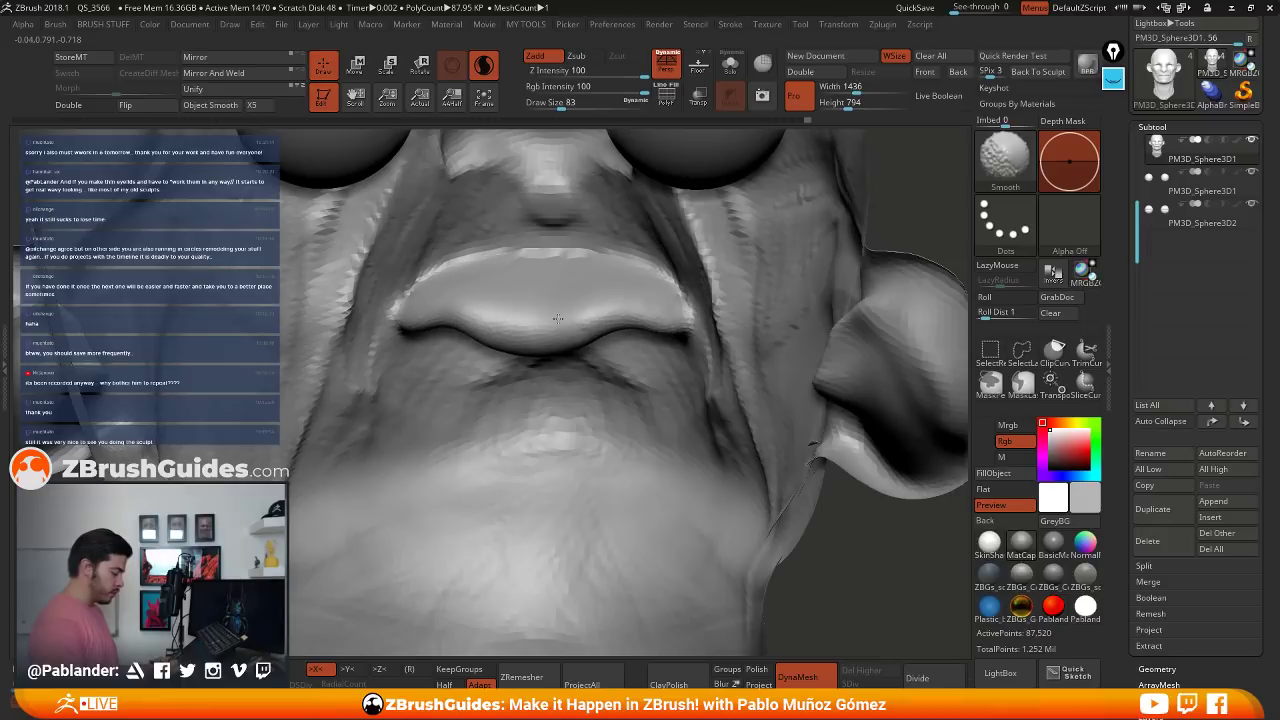
{"action": "right_click_drag", "start_coordinate": [614, 275], "coordinate": [624, 322]}
{"action": "mouse_move", "coordinate": [671, 288]}
{"action": "left_mouse_down", "text": "shift"}
{"action": "mouse_move", "coordinate": [617, 272]}
{"action": "mouse_move", "coordinate": [548, 291]}
{"action": "left_mouse_up", "text": "shift"}
{"action": "right_click_drag", "start_coordinate": [590, 300], "coordinate": [620, 374]}
{"action": "key", "text": "1"}
- Swell the inner mouth pocket across its width with the Inflat brush at Z Intensity 10
{"action": "left_click", "coordinate": [606, 134]}
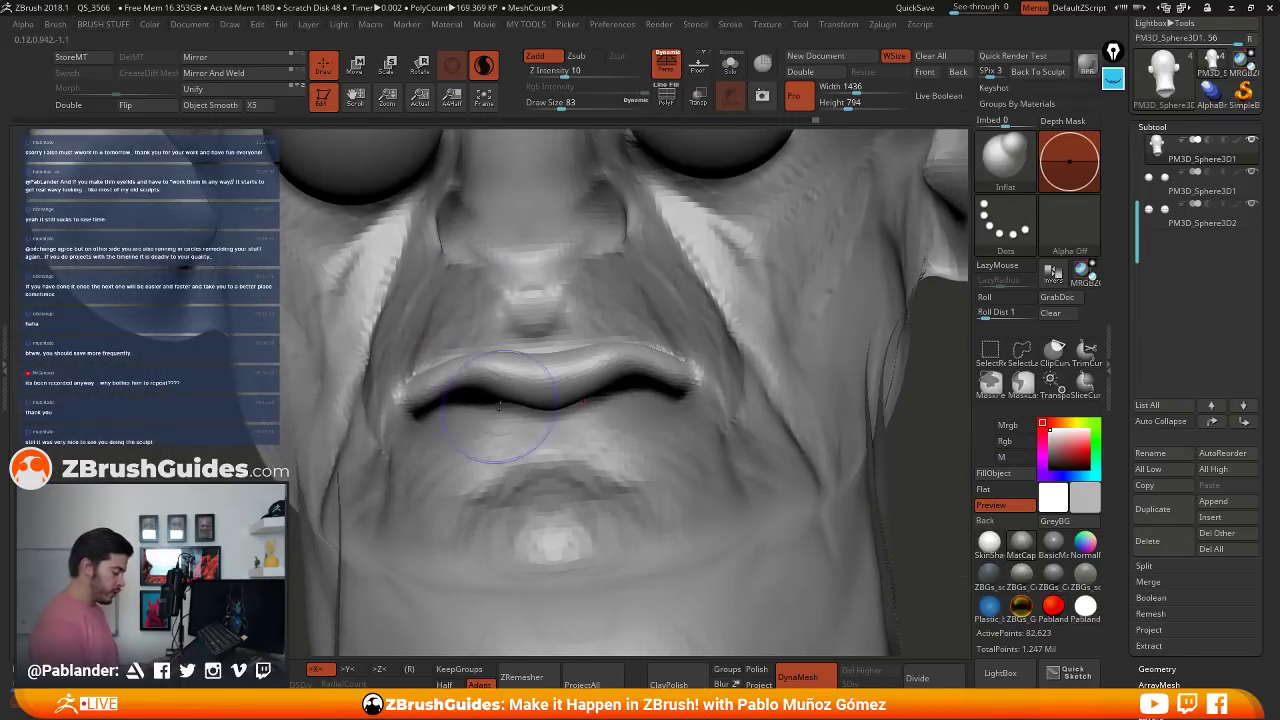
{"action": "mouse_move", "coordinate": [497, 402]}
{"action": "left_mouse_down"}
{"action": "mouse_move", "coordinate": [459, 394]}
{"action": "mouse_move", "coordinate": [480, 393]}
{"action": "left_mouse_up"}
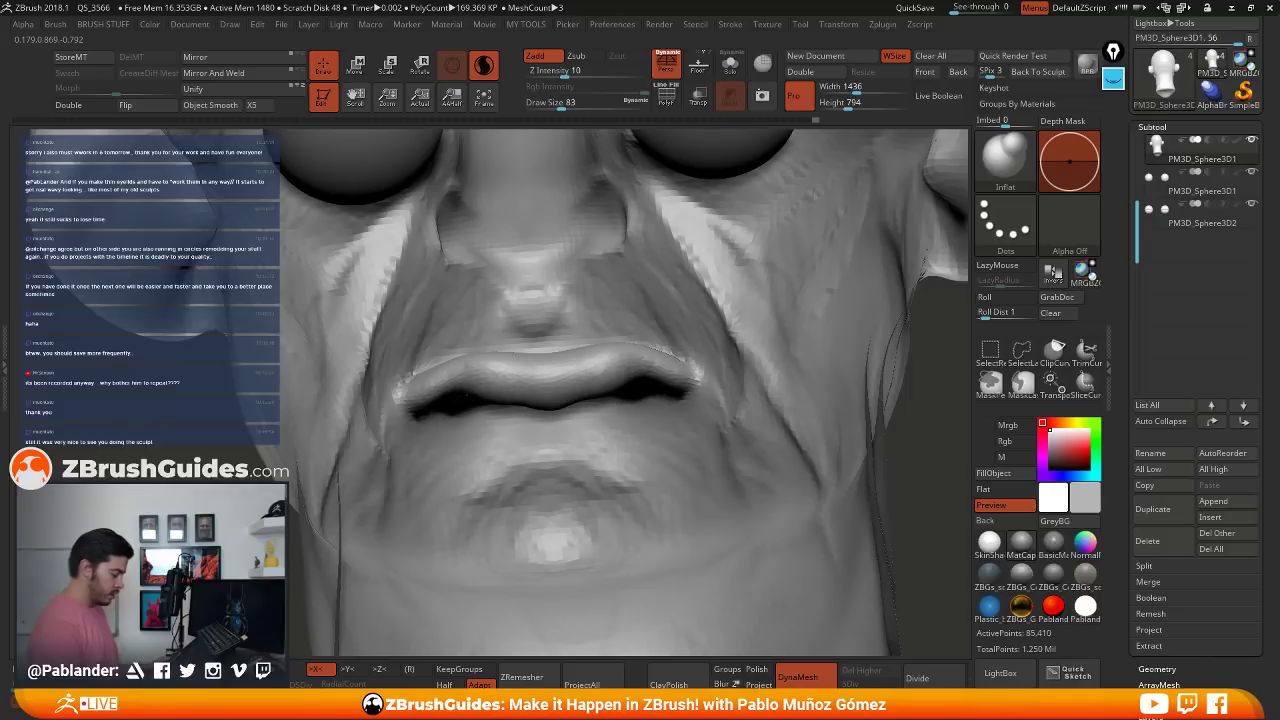
{"action": "right_click_drag", "start_coordinate": [560, 402], "coordinate": [553, 366]}
{"action": "left_click_drag", "start_coordinate": [552, 364], "coordinate": [484, 347]}
{"action": "right_click_drag", "start_coordinate": [530, 338], "coordinate": [550, 292]}
{"action": "mouse_move", "coordinate": [566, 288]}
{"action": "left_mouse_down"}
{"action": "mouse_move", "coordinate": [468, 302]}
{"action": "mouse_move", "coordinate": [440, 340]}
{"action": "mouse_move", "coordinate": [554, 345]}
{"action": "mouse_move", "coordinate": [471, 386]}
{"action": "left_mouse_up"}
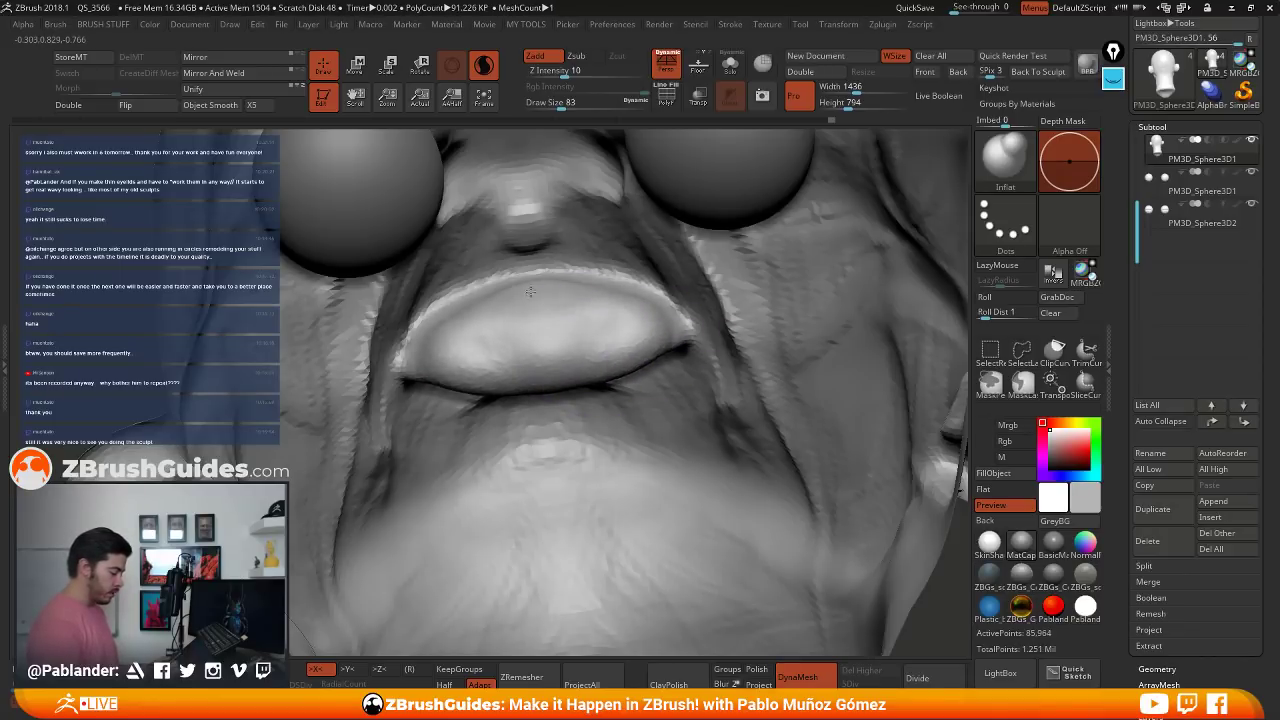
{"action": "left_click_drag", "start_coordinate": [530, 291], "coordinate": [655, 325]}
- Inflate the pocket's underside and the areas near the mouth corners
{"action": "mouse_move", "coordinate": [658, 328]}
{"action": "right_mouse_down"}
{"action": "mouse_move", "coordinate": [686, 350]}
{"action": "mouse_move", "coordinate": [680, 364]}
{"action": "mouse_move", "coordinate": [625, 390]}
{"action": "right_mouse_up"}
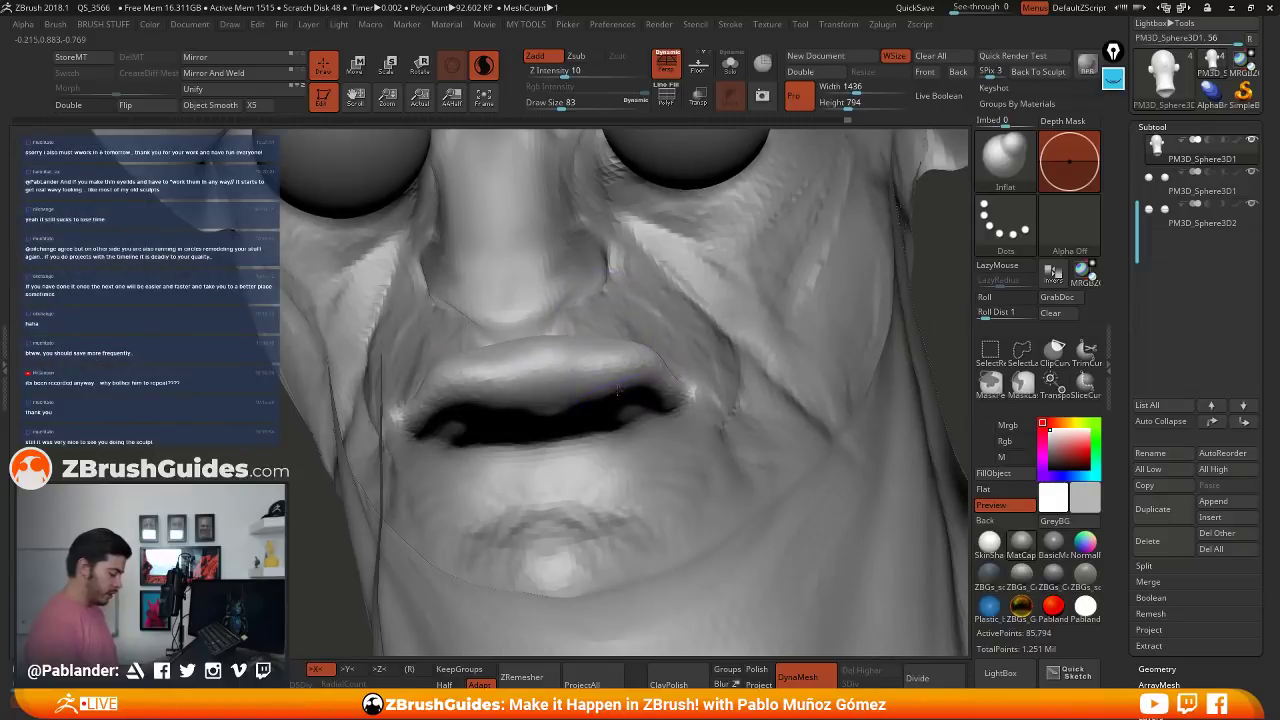
{"action": "left_click_drag", "start_coordinate": [617, 390], "coordinate": [560, 400]}
{"action": "right_click_drag", "start_coordinate": [625, 345], "coordinate": [650, 385]}
{"action": "mouse_move", "coordinate": [620, 395]}
{"action": "left_mouse_down"}
{"action": "mouse_move", "coordinate": [511, 415]}
{"action": "mouse_move", "coordinate": [545, 430]}
{"action": "left_mouse_up"}
{"action": "mouse_move", "coordinate": [560, 430]}
{"action": "right_mouse_down"}
{"action": "mouse_move", "coordinate": [580, 335]}
{"action": "mouse_move", "coordinate": [600, 395]}
{"action": "mouse_move", "coordinate": [645, 420]}
{"action": "right_mouse_up"}
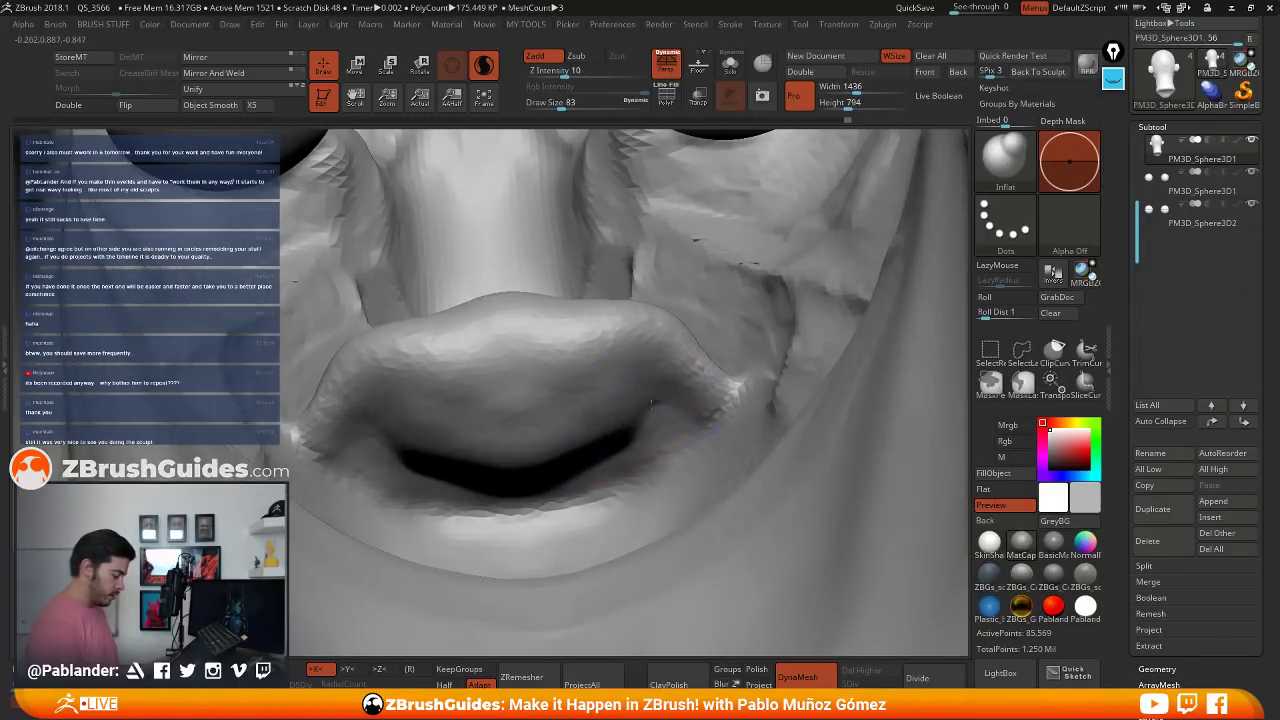
{"action": "mouse_move", "coordinate": [651, 404]}
{"action": "left_mouse_down"}
{"action": "mouse_move", "coordinate": [662, 402]}
{"action": "mouse_move", "coordinate": [561, 390]}
{"action": "left_mouse_up"}
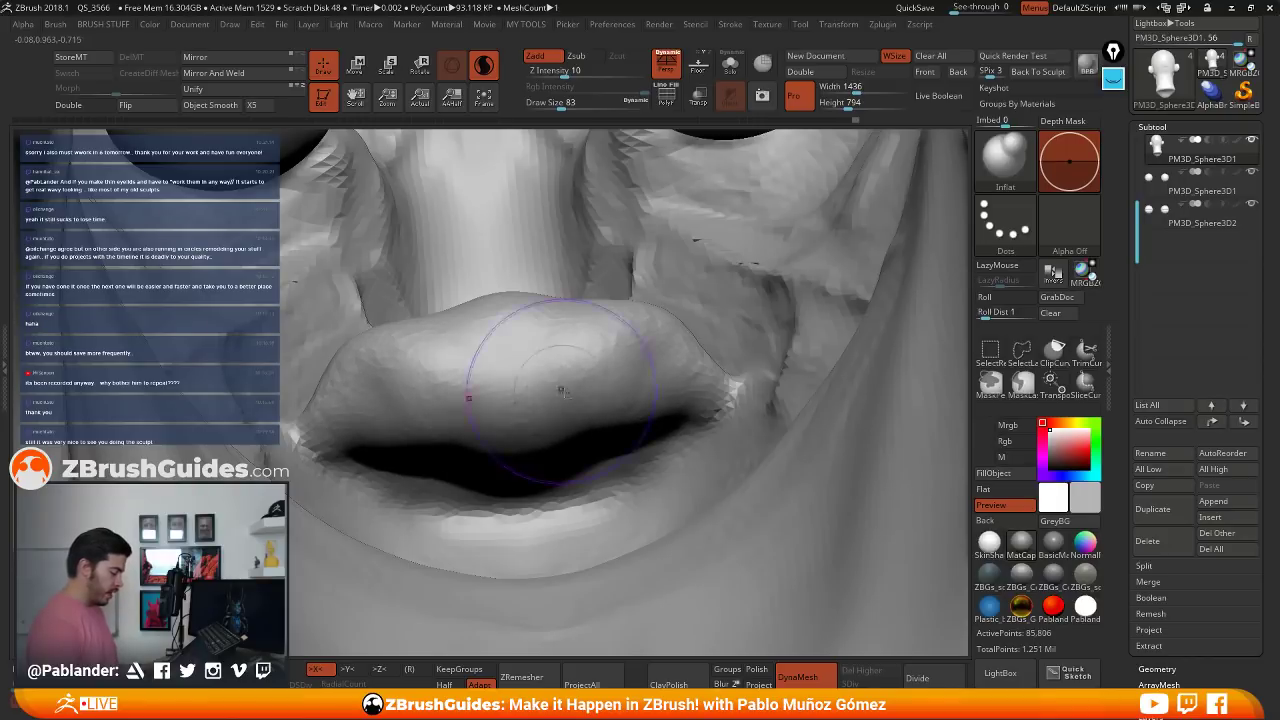
- Build up the central part of the mouth pocket with more Inflat strokes
{"action": "right_click_drag", "start_coordinate": [560, 390], "coordinate": [592, 360]}
{"action": "left_click_drag", "start_coordinate": [566, 344], "coordinate": [508, 348]}
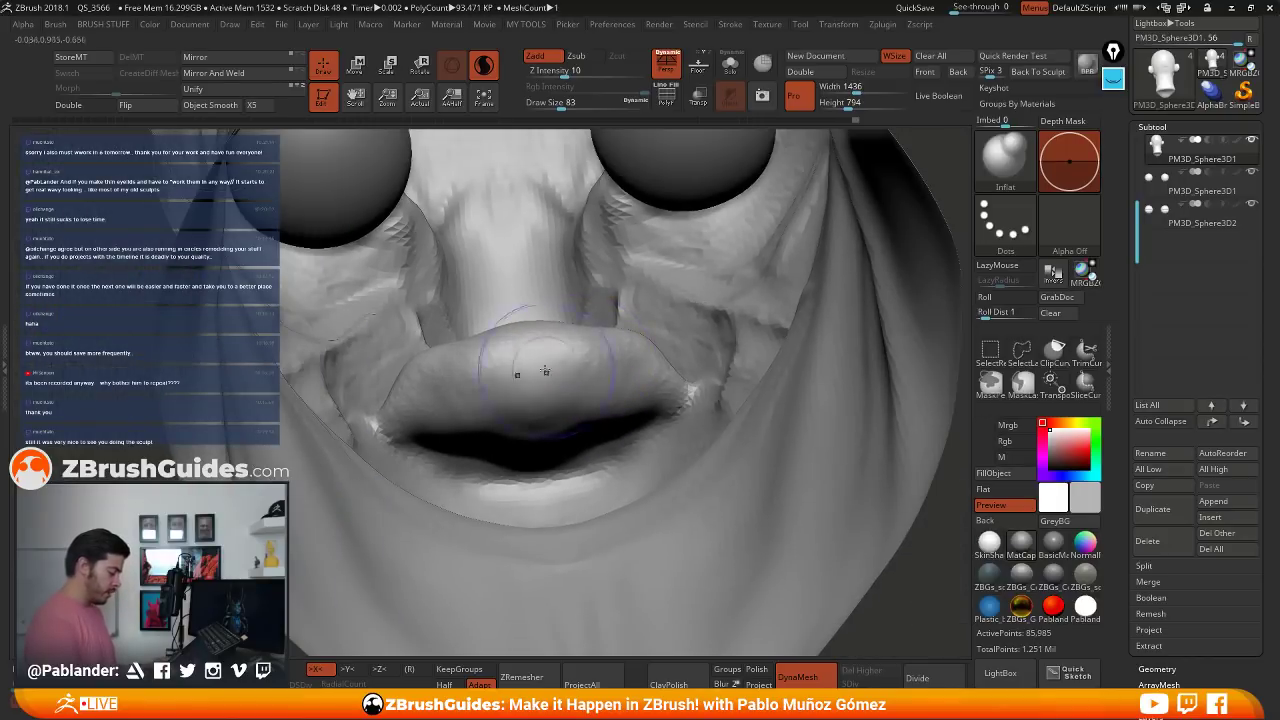
{"action": "right_click_drag", "start_coordinate": [514, 346], "coordinate": [514, 385]}
{"action": "mouse_move", "coordinate": [510, 355]}
{"action": "left_mouse_down"}
{"action": "mouse_move", "coordinate": [435, 346]}
{"action": "mouse_move", "coordinate": [480, 318]}
{"action": "left_mouse_up"}
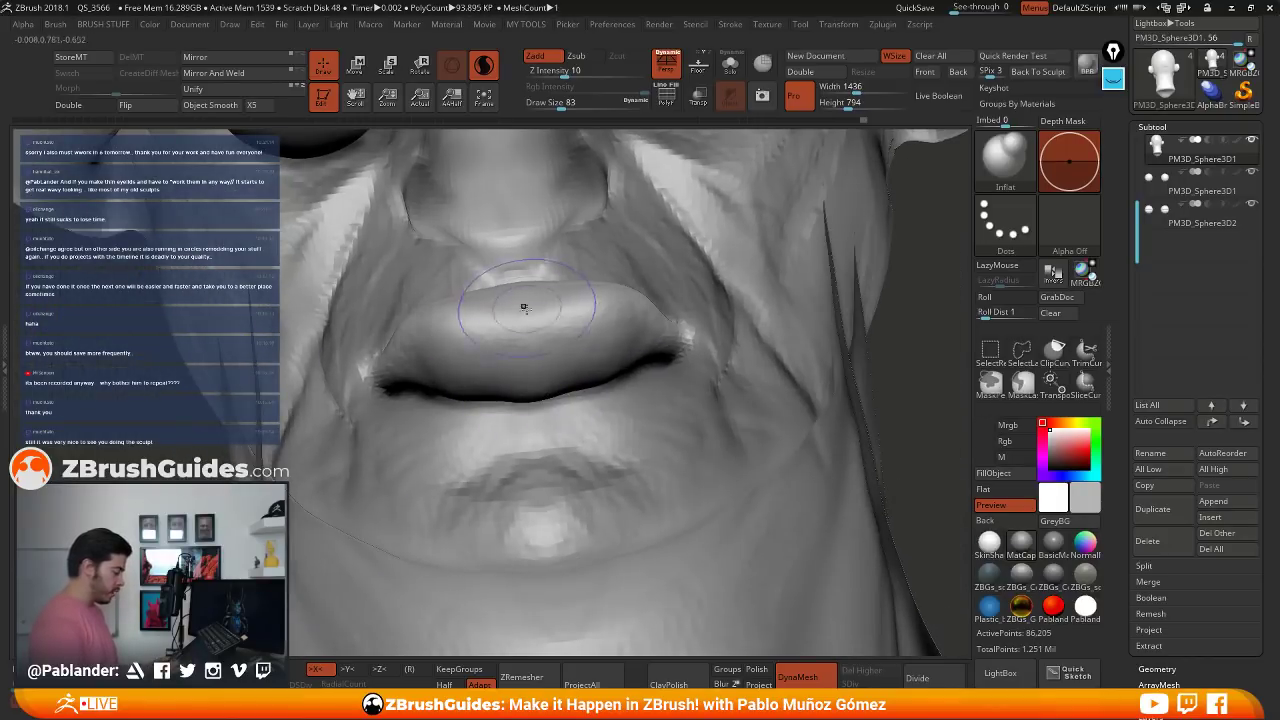
{"action": "right_click_drag", "start_coordinate": [523, 306], "coordinate": [523, 297]}
{"action": "mouse_move", "coordinate": [523, 297]}
{"action": "left_mouse_down"}
{"action": "mouse_move", "coordinate": [468, 284]}
{"action": "mouse_move", "coordinate": [469, 272]}
{"action": "mouse_move", "coordinate": [595, 291]}
{"action": "left_mouse_up"}
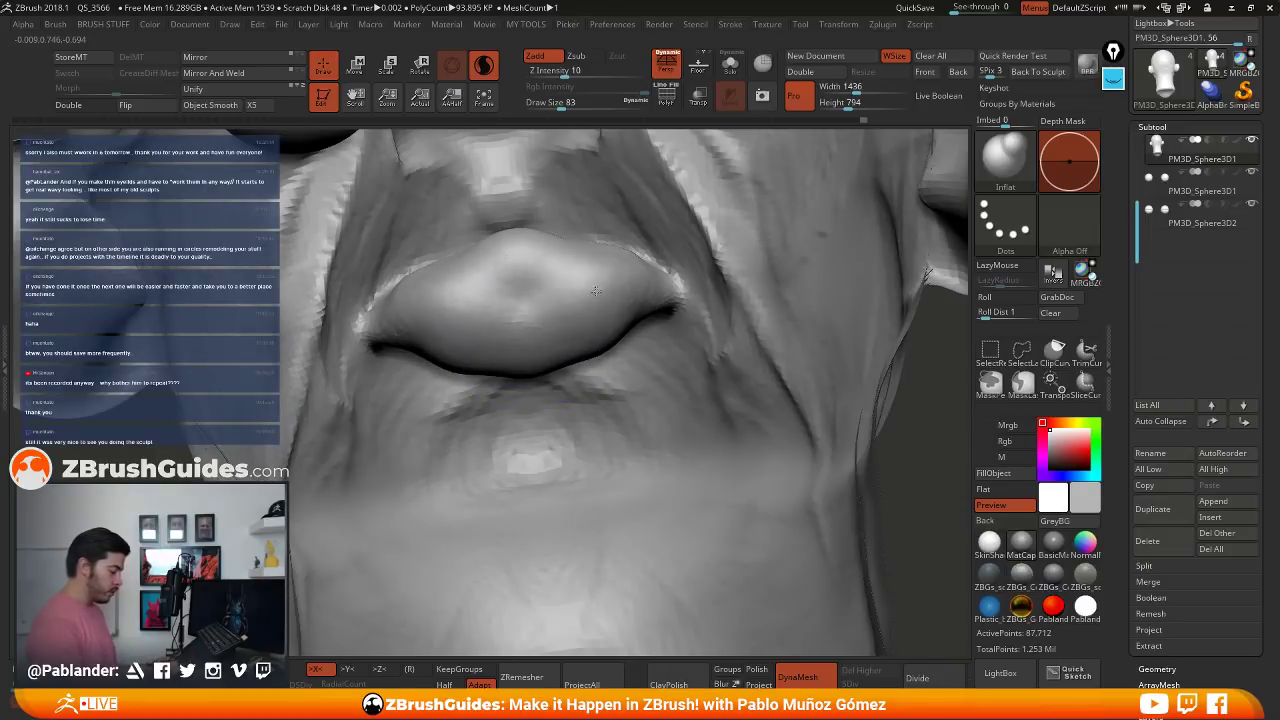
{"action": "right_click_drag", "start_coordinate": [533, 304], "coordinate": [505, 306]}
- Enlarge the brush to a draw size of 120, expand the pocket's middle and smooth its surface
{"action": "key", "text": "bracketright"}
{"action": "key", "text": "bracketright"}
{"action": "left_click_drag", "start_coordinate": [500, 306], "coordinate": [598, 302]}
{"action": "mouse_move", "coordinate": [596, 301]}
{"action": "right_mouse_down"}
{"action": "mouse_move", "coordinate": [567, 301]}
{"action": "mouse_move", "coordinate": [640, 320]}
{"action": "mouse_move", "coordinate": [521, 364]}
{"action": "mouse_move", "coordinate": [560, 245]}
{"action": "right_mouse_up"}
{"action": "mouse_move", "coordinate": [560, 245]}
{"action": "left_mouse_down"}
{"action": "mouse_move", "coordinate": [540, 262]}
{"action": "mouse_move", "coordinate": [590, 250]}
{"action": "left_mouse_up"}
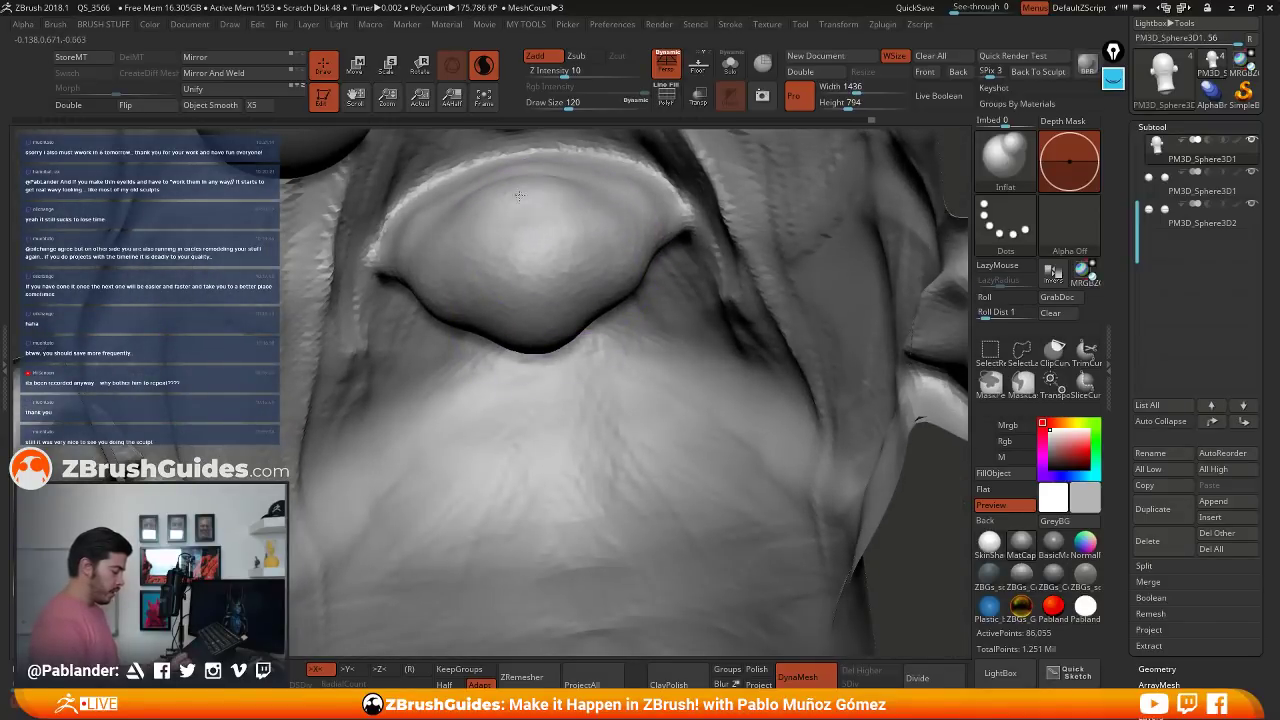
{"action": "right_click_drag", "start_coordinate": [610, 245], "coordinate": [600, 290]}
{"action": "left_click_drag", "start_coordinate": [585, 272], "coordinate": [498, 285], "text": "shift"}
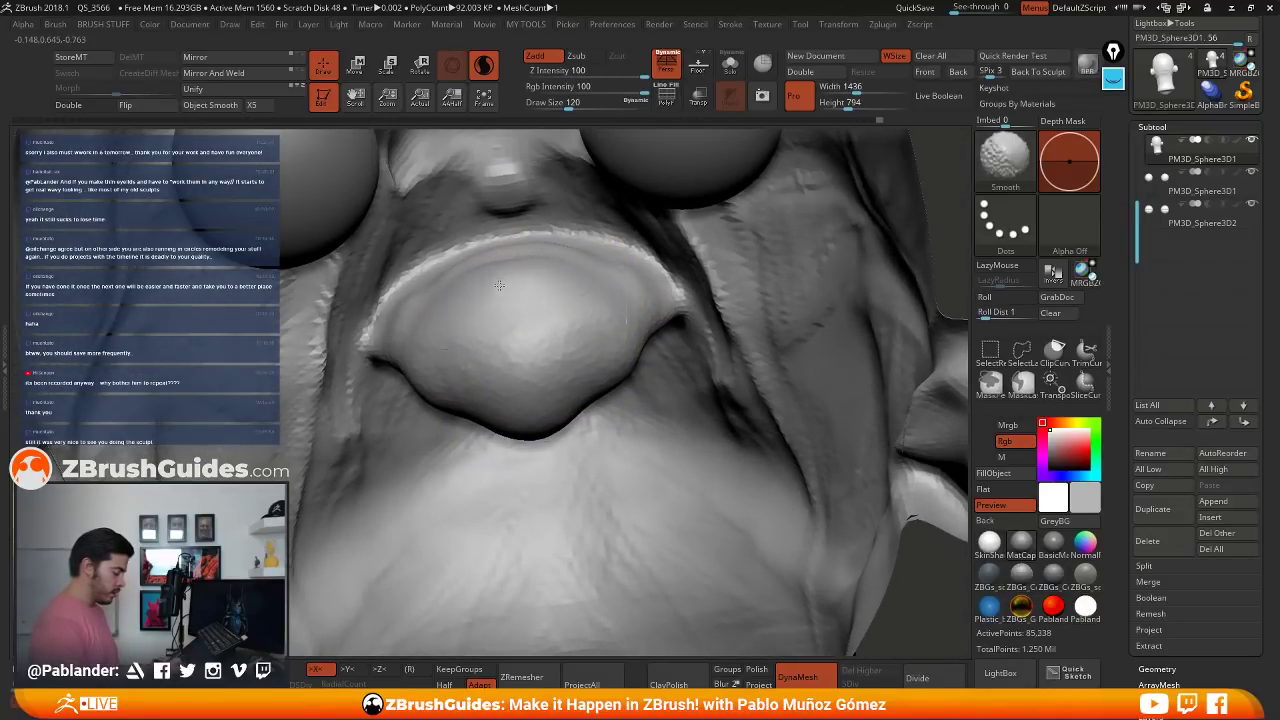
- Stretch the mouth pocket deeper into the head with the Move brush, using a draw size of up to 274
{"action": "key", "text": "b"}
{"action": "key", "text": "m"}
{"action": "key", "text": "v"}
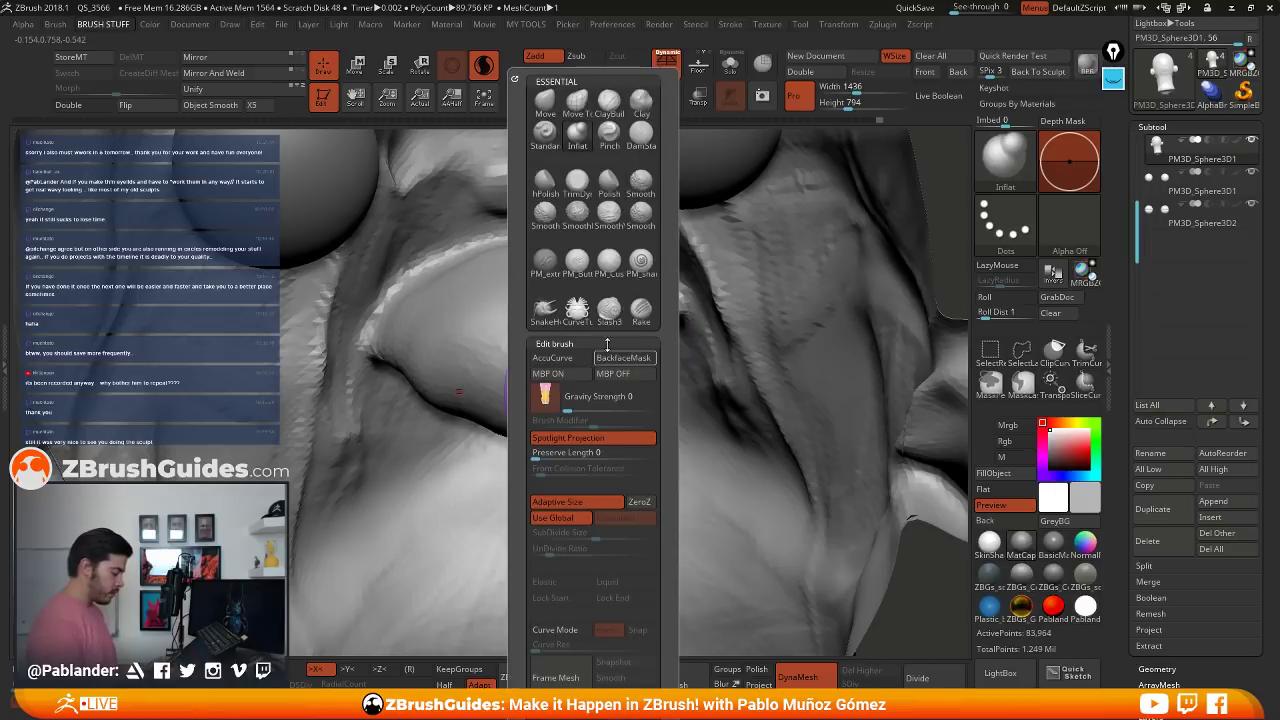
{"action": "mouse_move", "coordinate": [630, 368]}
{"action": "left_mouse_down"}
{"action": "mouse_move", "coordinate": [651, 398]}
{"action": "mouse_move", "coordinate": [640, 358]}
{"action": "mouse_move", "coordinate": [665, 330]}
{"action": "left_mouse_up"}
{"action": "right_click_drag", "start_coordinate": [655, 375], "coordinate": [596, 444]}
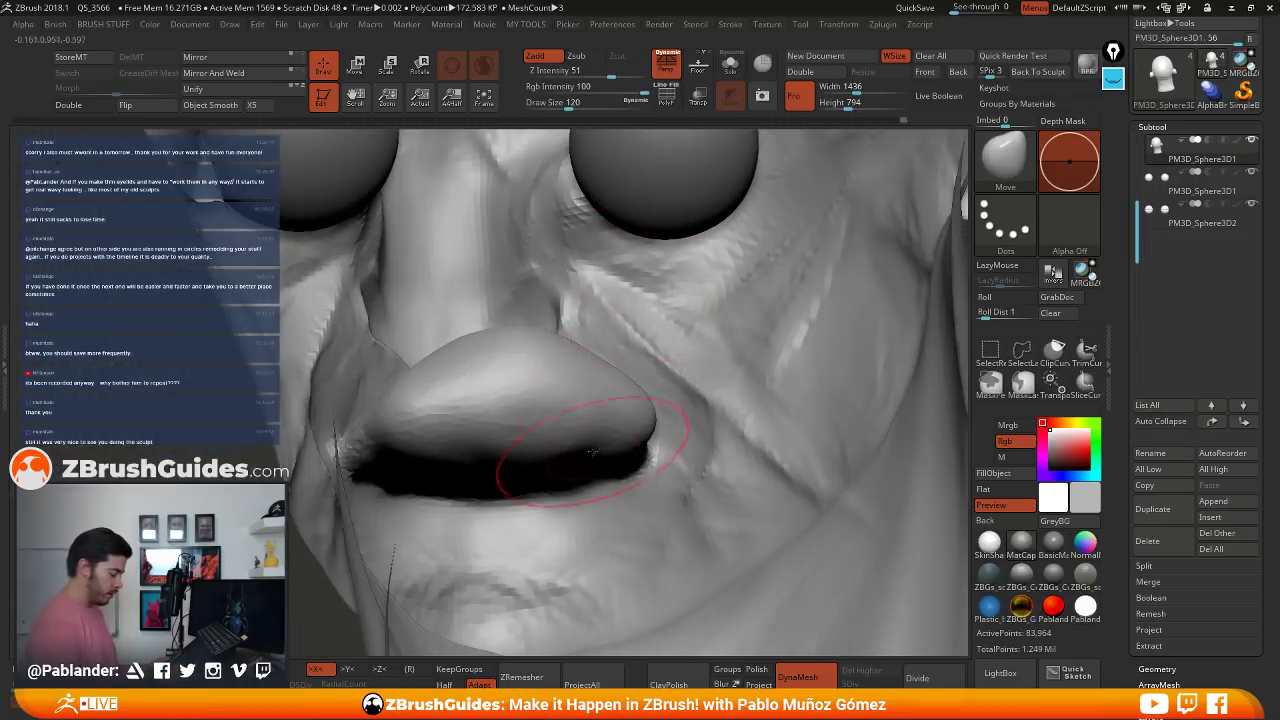
{"action": "left_click_drag", "start_coordinate": [596, 444], "coordinate": [597, 436]}
{"action": "right_click_drag", "start_coordinate": [597, 436], "coordinate": [600, 422]}
{"action": "key", "text": "space"}
{"action": "mouse_move", "coordinate": [600, 424]}
{"action": "left_mouse_down"}
{"action": "mouse_move", "coordinate": [619, 427]}
{"action": "mouse_move", "coordinate": [556, 477]}
{"action": "mouse_move", "coordinate": [568, 462]}
{"action": "left_mouse_up"}
{"action": "mouse_move", "coordinate": [790, 430]}
{"action": "right_mouse_down"}
{"action": "mouse_move", "coordinate": [728, 438]}
{"action": "mouse_move", "coordinate": [623, 349]}
{"action": "mouse_move", "coordinate": [655, 318]}
{"action": "mouse_move", "coordinate": [714, 330]}
{"action": "right_mouse_up"}
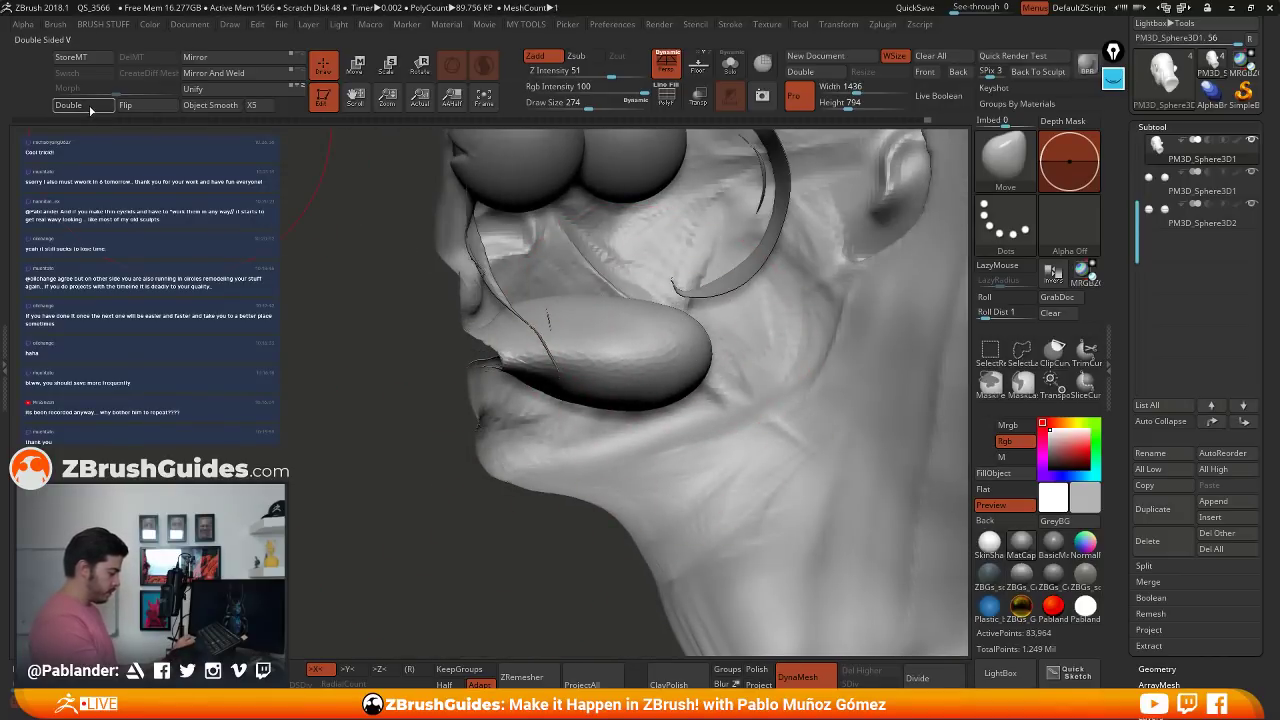
- Turn on double-sided display to check the mouth from outside, and turn it off again
{"action": "left_click", "coordinate": [90, 121]}
{"action": "left_click", "coordinate": [68, 104]}
{"action": "left_click_drag", "start_coordinate": [185, 296], "coordinate": [340, 290]}
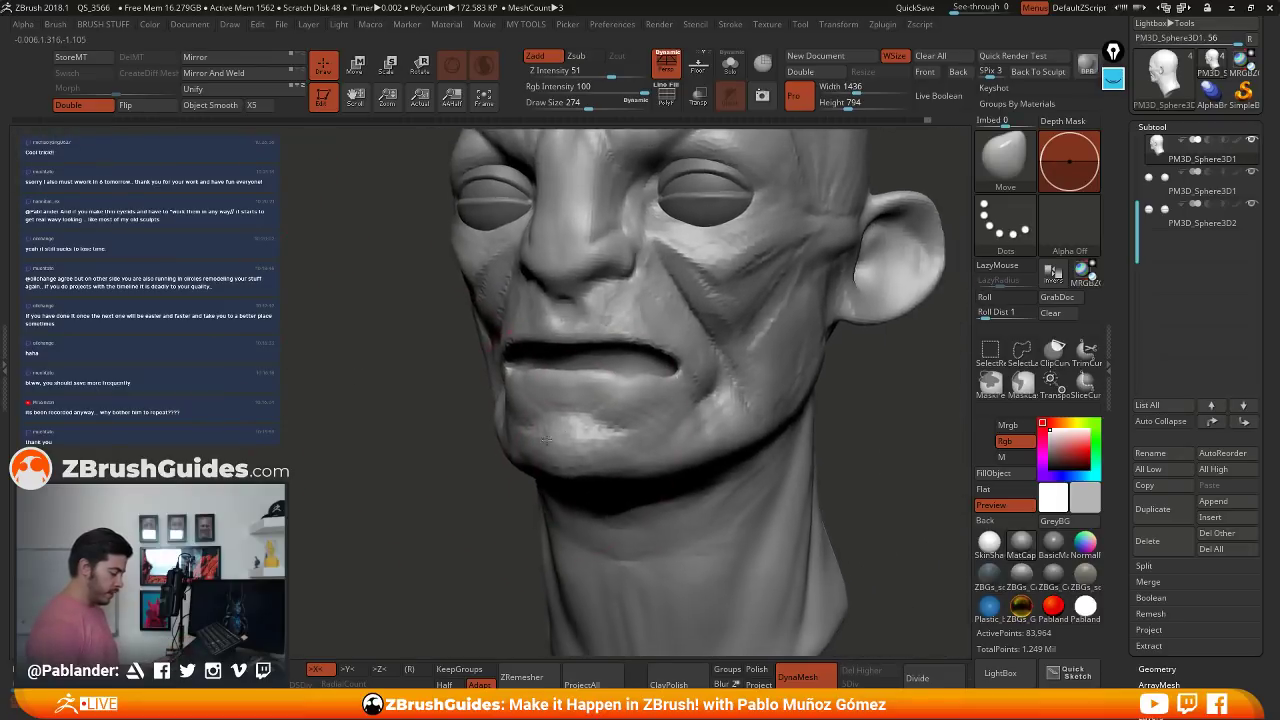
{"action": "left_click_drag", "start_coordinate": [250, 290], "coordinate": [340, 290]}
{"action": "left_click_drag", "start_coordinate": [220, 250], "coordinate": [200, 197], "text": "alt"}
{"action": "left_click", "coordinate": [89, 108]}
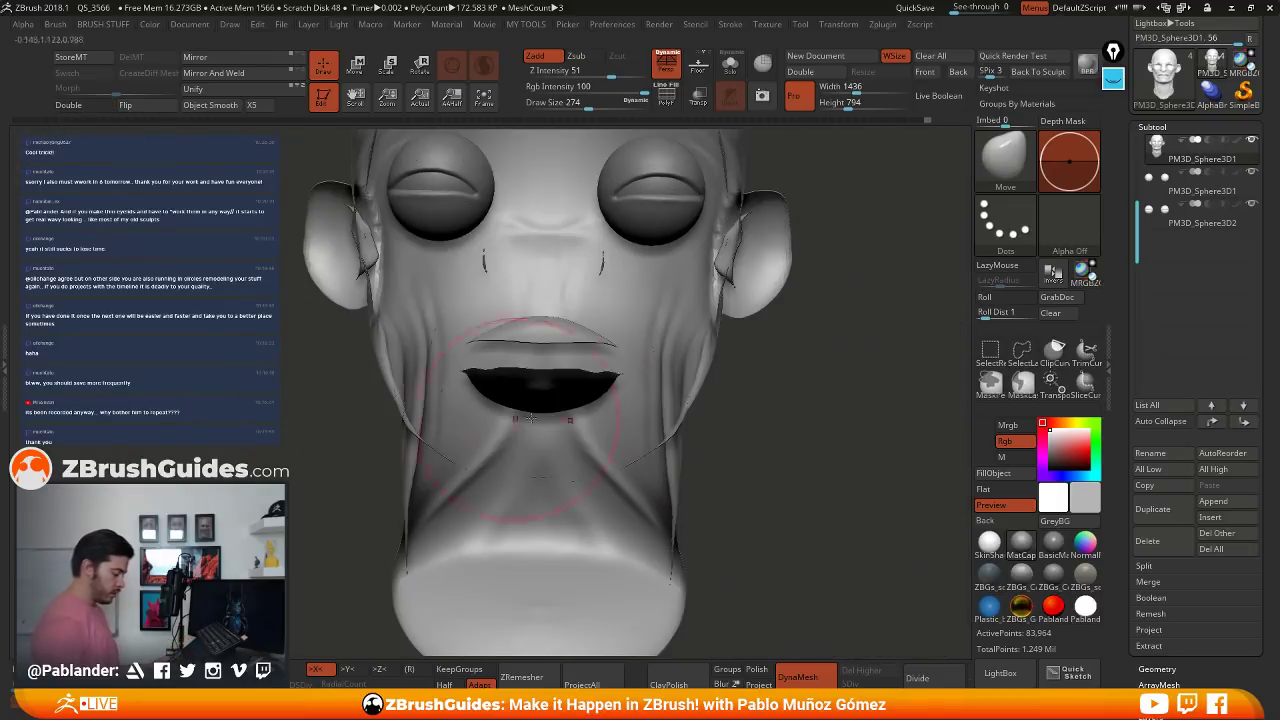
- Adjust the lip edges in profile with the Move brush at draw size 187, and switch to the Move Topological brush
{"action": "right_click_drag", "start_coordinate": [790, 385], "coordinate": [684, 399]}
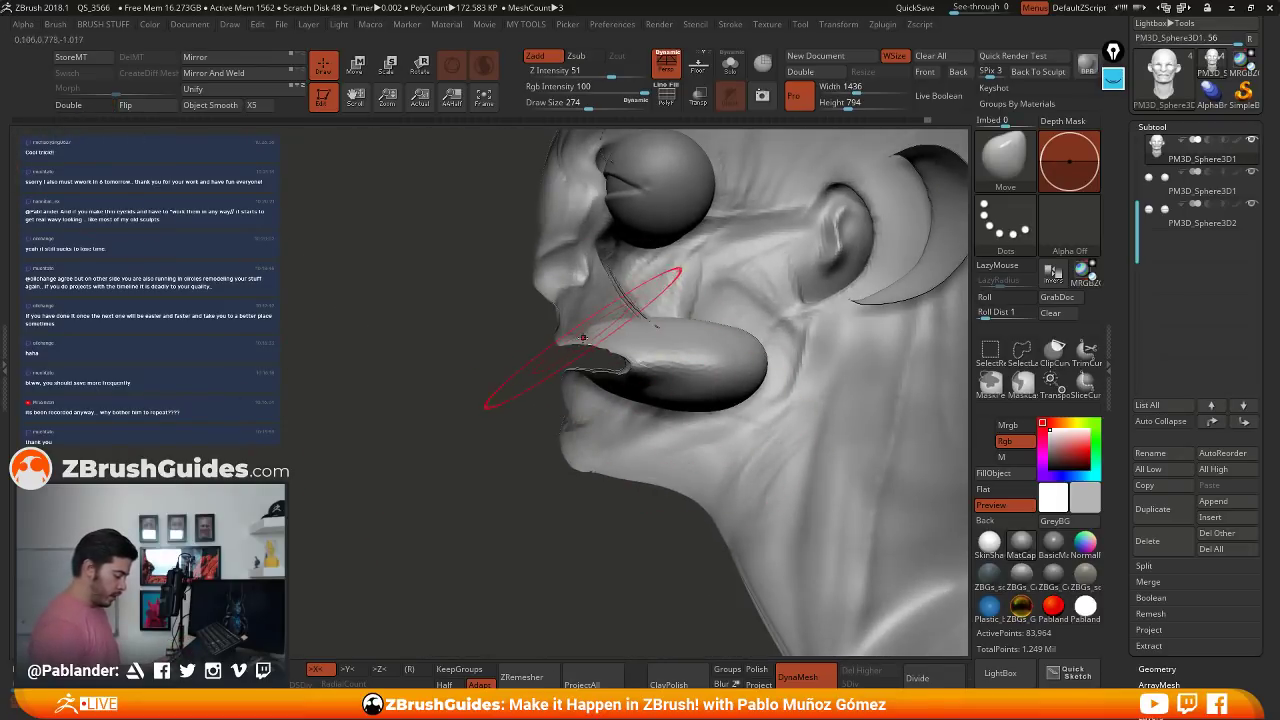
{"action": "key", "text": "space"}
{"action": "left_click_drag", "start_coordinate": [583, 338], "coordinate": [573, 338]}
{"action": "right_click_drag", "start_coordinate": [566, 345], "coordinate": [547, 393], "text": "ctrl"}
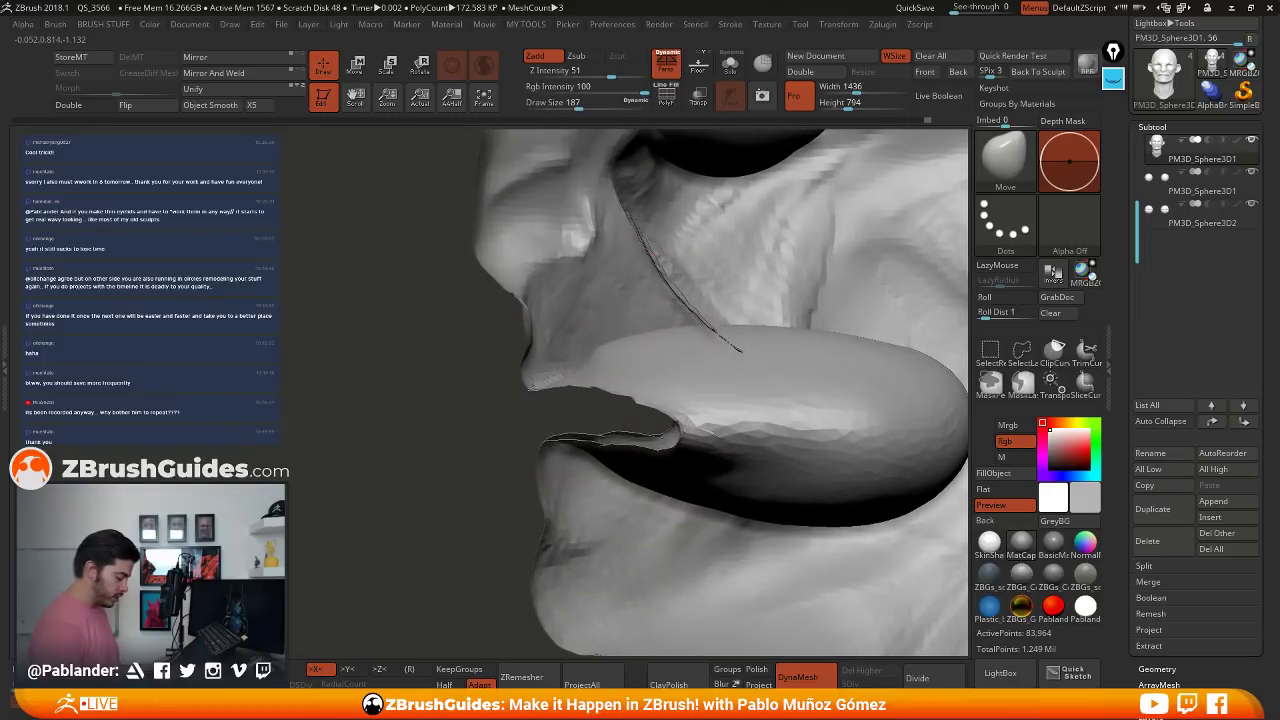
{"action": "left_click_drag", "start_coordinate": [533, 388], "coordinate": [563, 460]}
{"action": "right_click_drag", "start_coordinate": [600, 455], "coordinate": [546, 435], "text": "alt"}
{"action": "mouse_move", "coordinate": [715, 430]}
{"action": "right_mouse_down"}
{"action": "mouse_move", "coordinate": [679, 413]}
{"action": "mouse_move", "coordinate": [610, 420]}
{"action": "mouse_move", "coordinate": [550, 403]}
{"action": "mouse_move", "coordinate": [657, 329]}
{"action": "right_mouse_up"}
{"action": "key", "text": "b"}
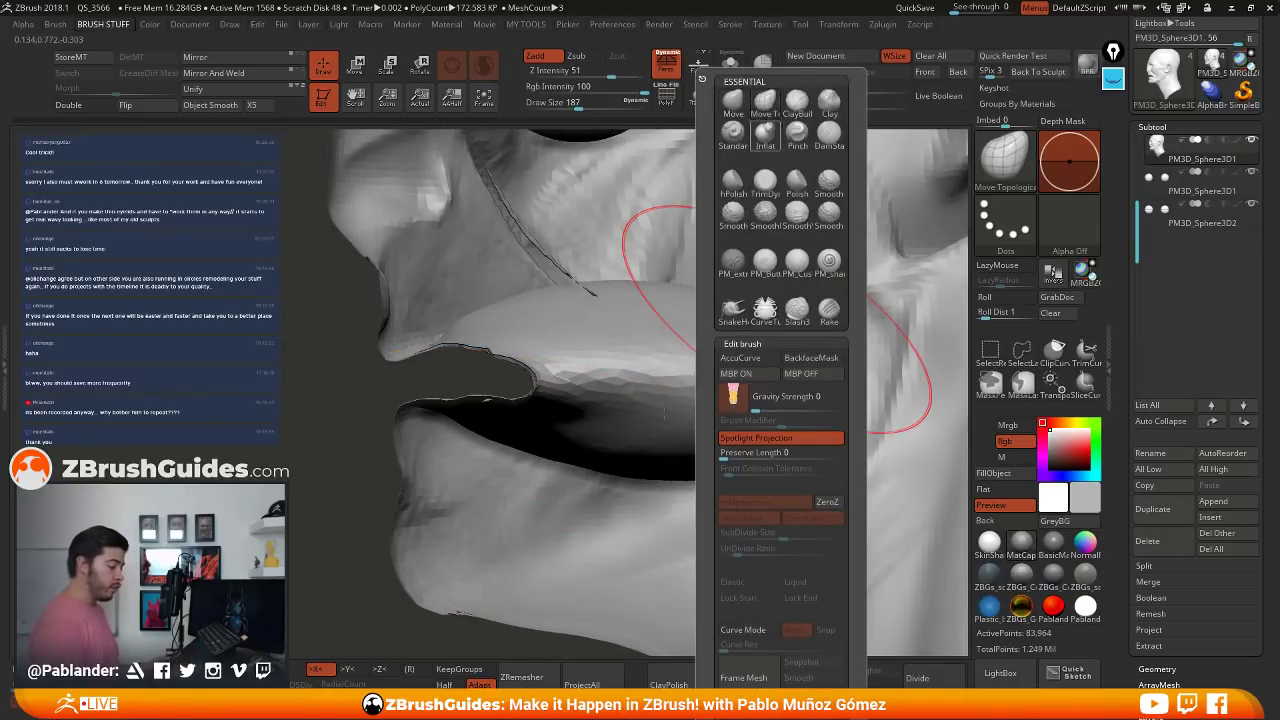
{"action": "key", "text": "b"}
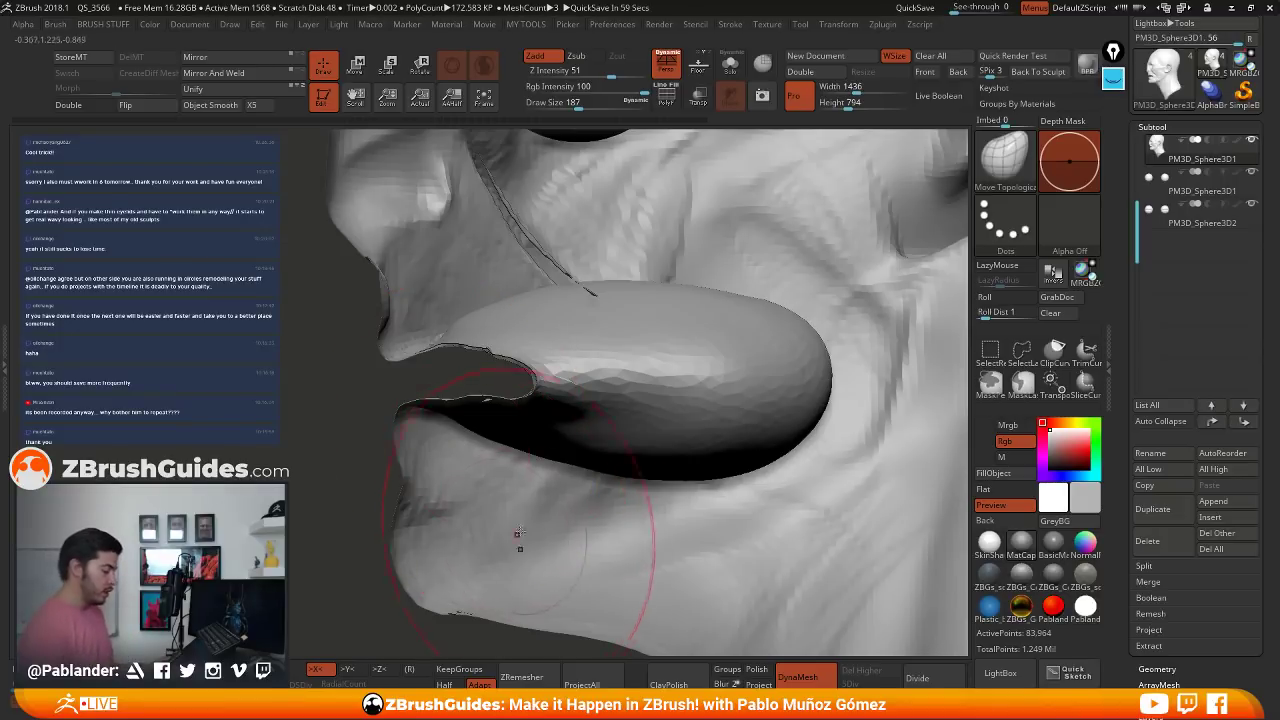
- Annotate the screen with a pink line tracing the lip and mouth-opening profile, adding short perpendicular ticks along it
{"action": "left_click", "coordinate": [1113, 51]}
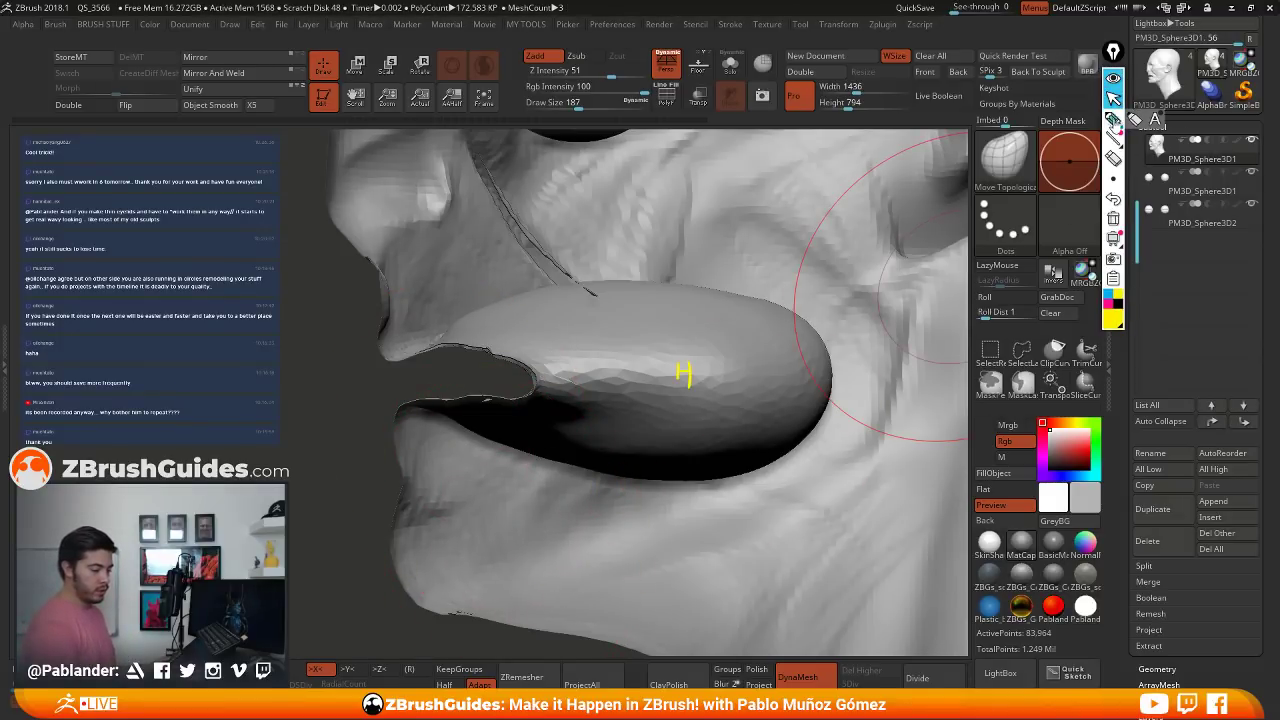
{"action": "left_click", "coordinate": [1113, 118]}
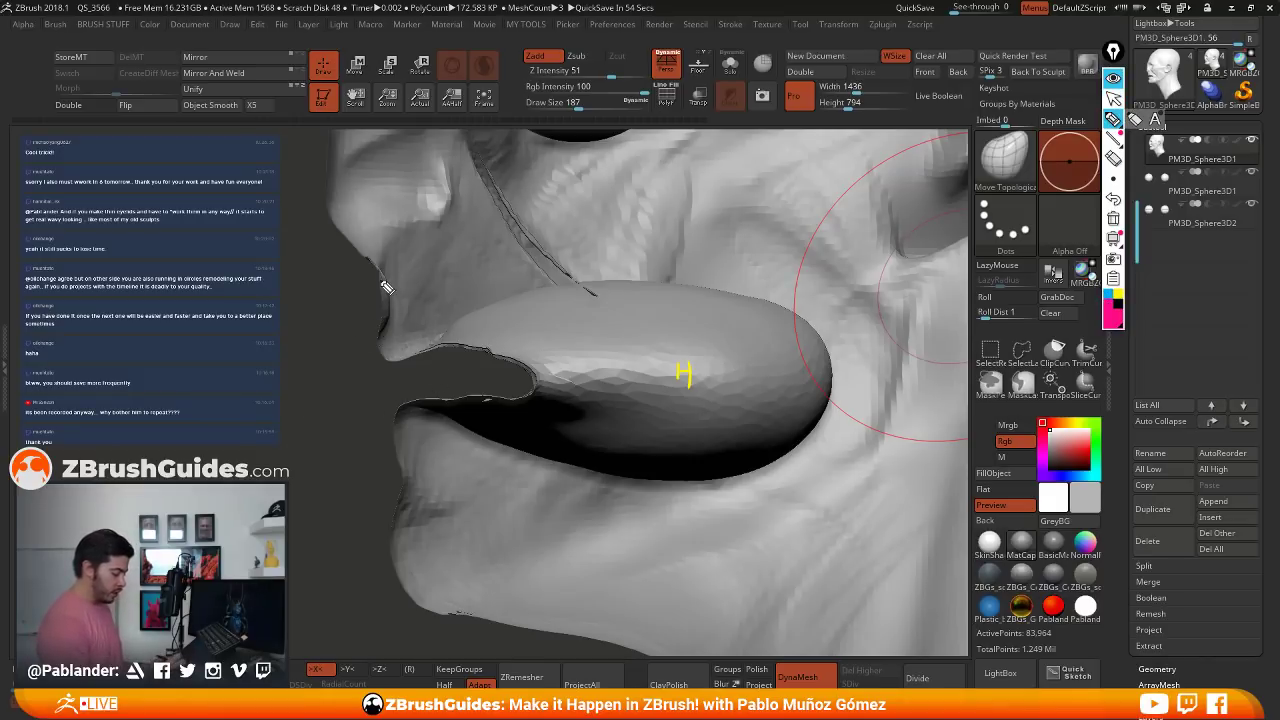
{"action": "mouse_move", "coordinate": [390, 366]}
{"action": "left_mouse_down"}
{"action": "mouse_move", "coordinate": [478, 360]}
{"action": "mouse_move", "coordinate": [563, 375]}
{"action": "mouse_move", "coordinate": [392, 450]}
{"action": "mouse_move", "coordinate": [403, 495]}
{"action": "left_mouse_up"}
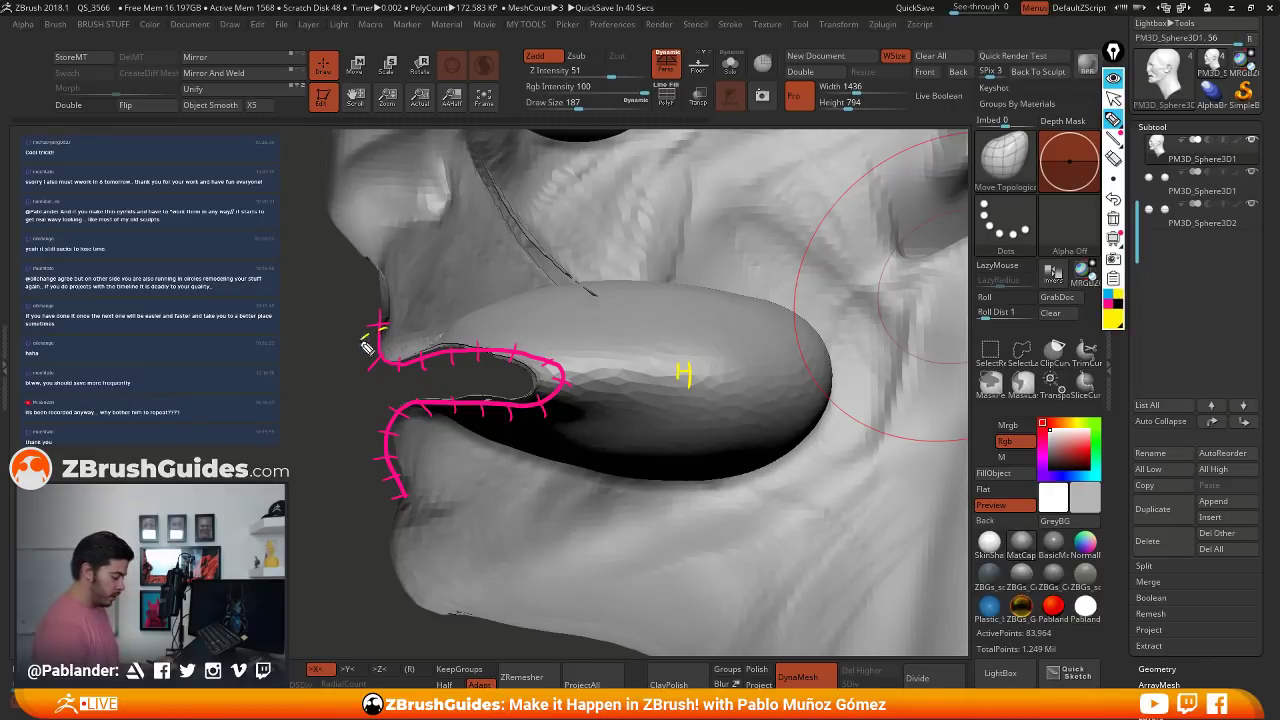
- Sketch yellow dashes around the lips and mouth opening to mark the brush's influence, and undo the last few dashes
{"action": "left_click_drag", "start_coordinate": [389, 430], "coordinate": [404, 432]}
{"action": "left_click_drag", "start_coordinate": [422, 428], "coordinate": [438, 424]}
{"action": "left_click_drag", "start_coordinate": [456, 403], "coordinate": [463, 387]}
{"action": "left_click_drag", "start_coordinate": [465, 363], "coordinate": [424, 320]}
{"action": "left_click_drag", "start_coordinate": [387, 318], "coordinate": [358, 328]}
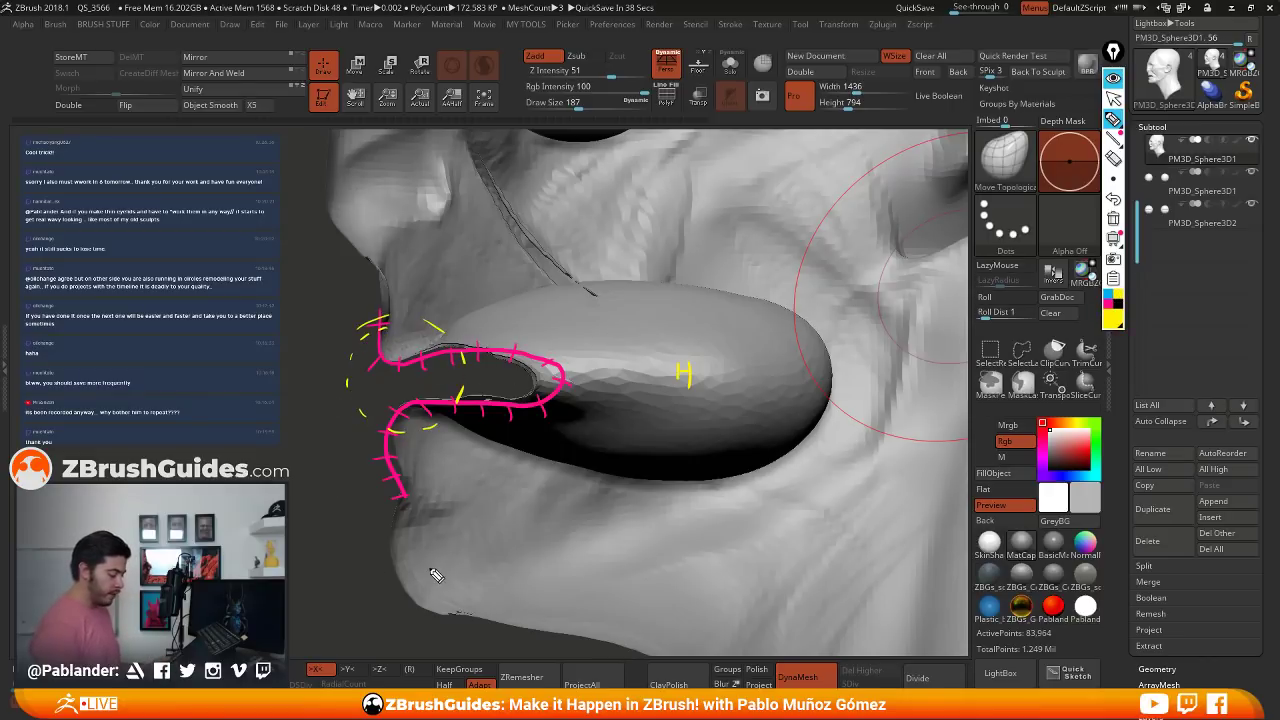
{"action": "left_click", "coordinate": [1114, 200]}
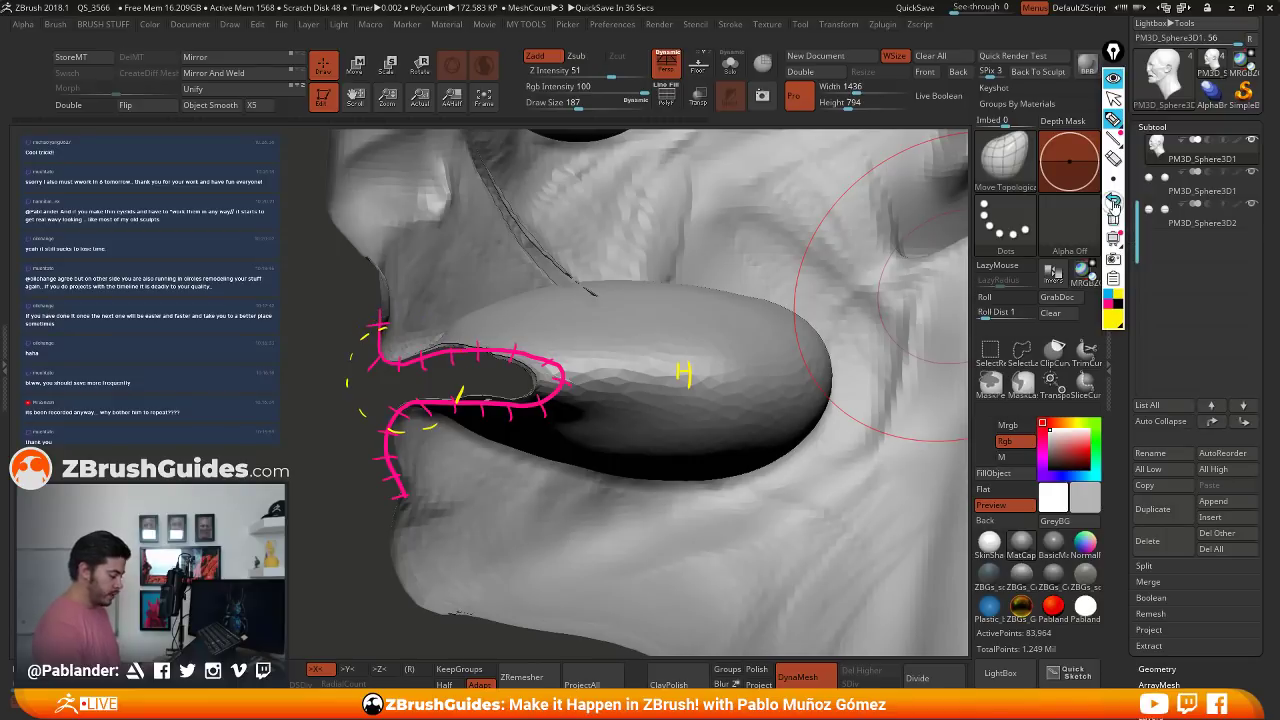
- Undo the remaining yellow dashes around the lips and switch the annotation pen colour to green
{"action": "left_click", "coordinate": [1113, 203]}
{"action": "left_click", "coordinate": [1113, 203]}
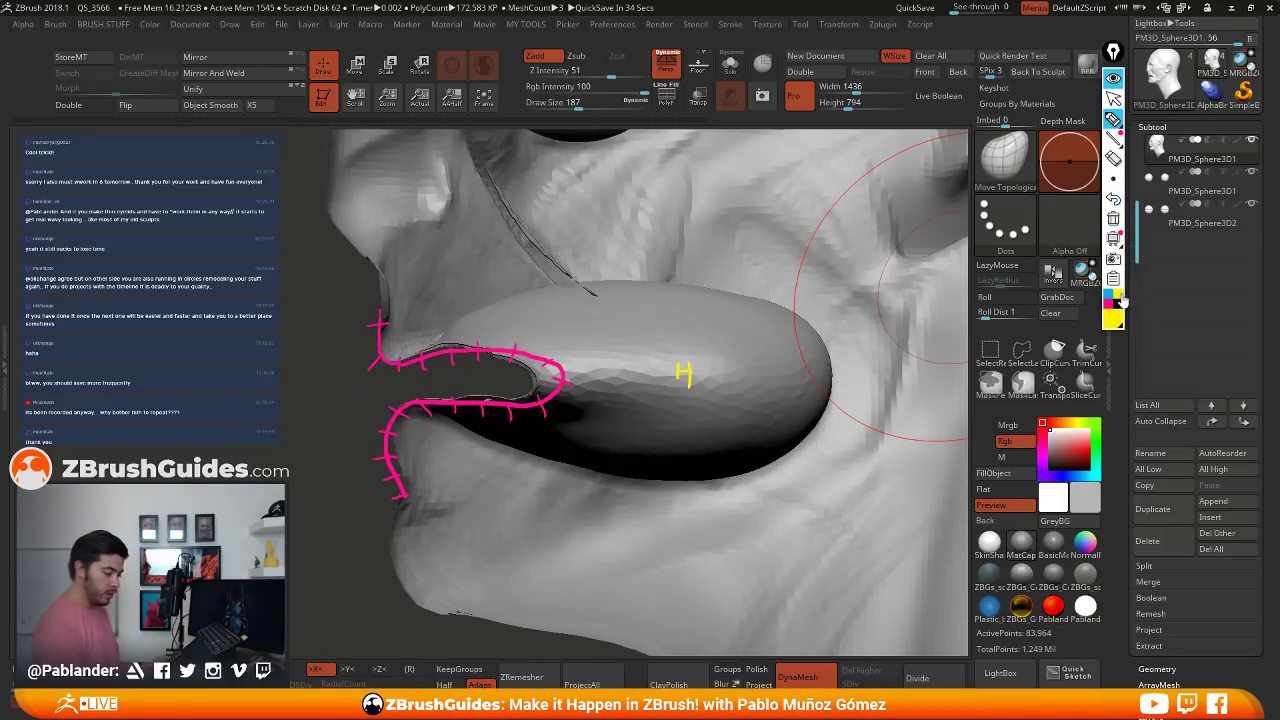
{"action": "mouse_move", "coordinate": [1114, 320]}
{"action": "left_click", "coordinate": [1159, 181]}
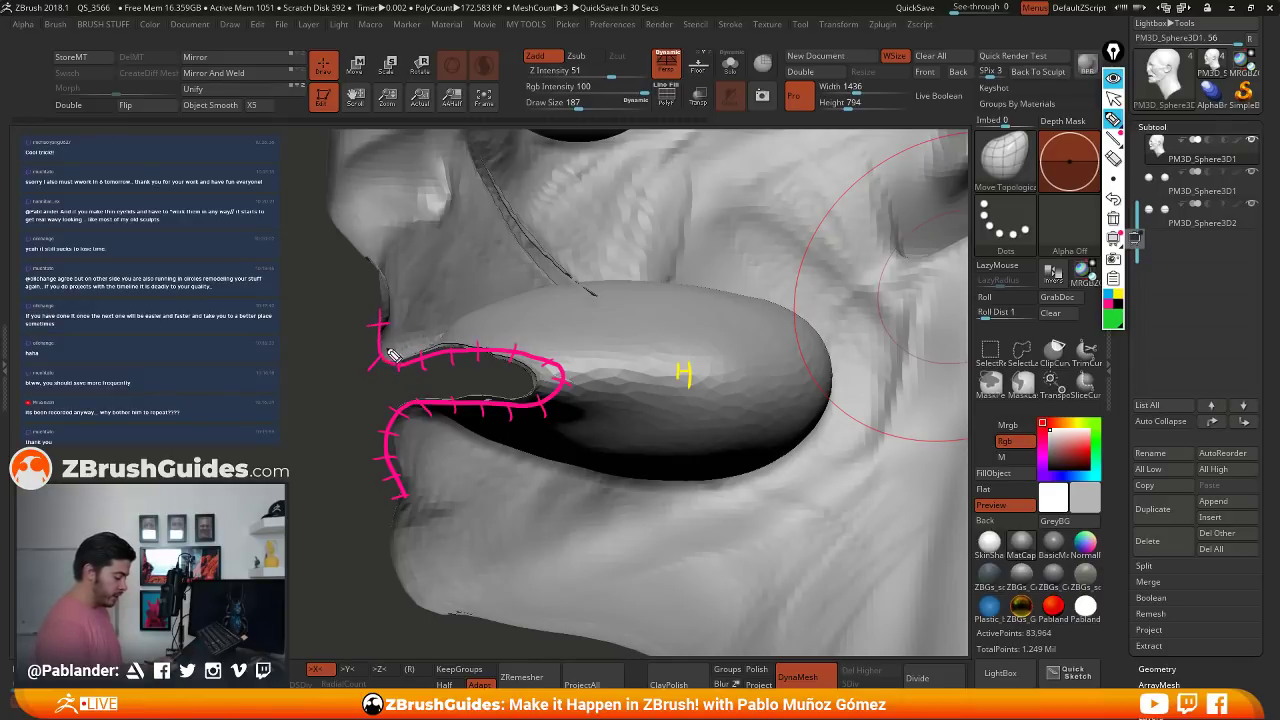
- Draw a green brush circle with a dashed outer ring around the upper lip, trace the lip edge, and hide the annotations
{"action": "mouse_move", "coordinate": [372, 300]}
{"action": "left_mouse_down"}
{"action": "mouse_move", "coordinate": [367, 386]}
{"action": "mouse_move", "coordinate": [444, 342]}
{"action": "mouse_move", "coordinate": [362, 297]}
{"action": "left_mouse_up"}
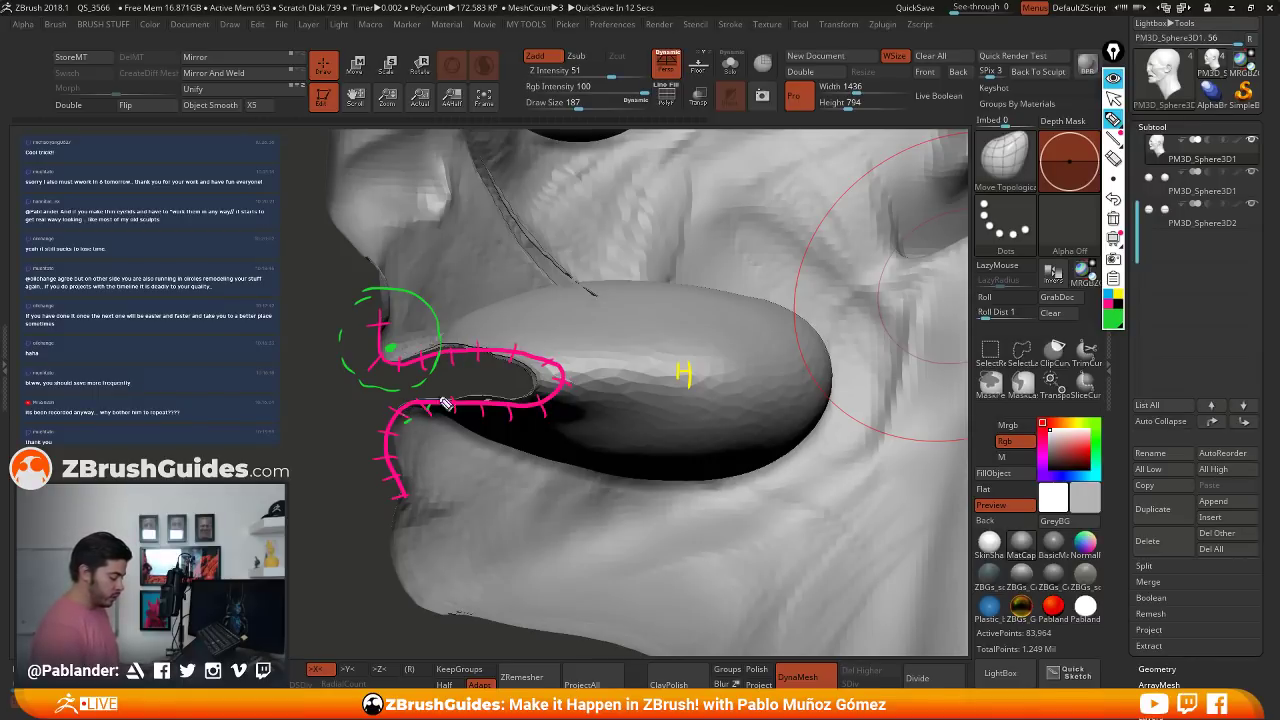
{"action": "mouse_move", "coordinate": [446, 404]}
{"action": "left_mouse_down"}
{"action": "mouse_move", "coordinate": [443, 296]}
{"action": "mouse_move", "coordinate": [323, 352]}
{"action": "mouse_move", "coordinate": [405, 435]}
{"action": "mouse_move", "coordinate": [433, 403]}
{"action": "left_mouse_up"}
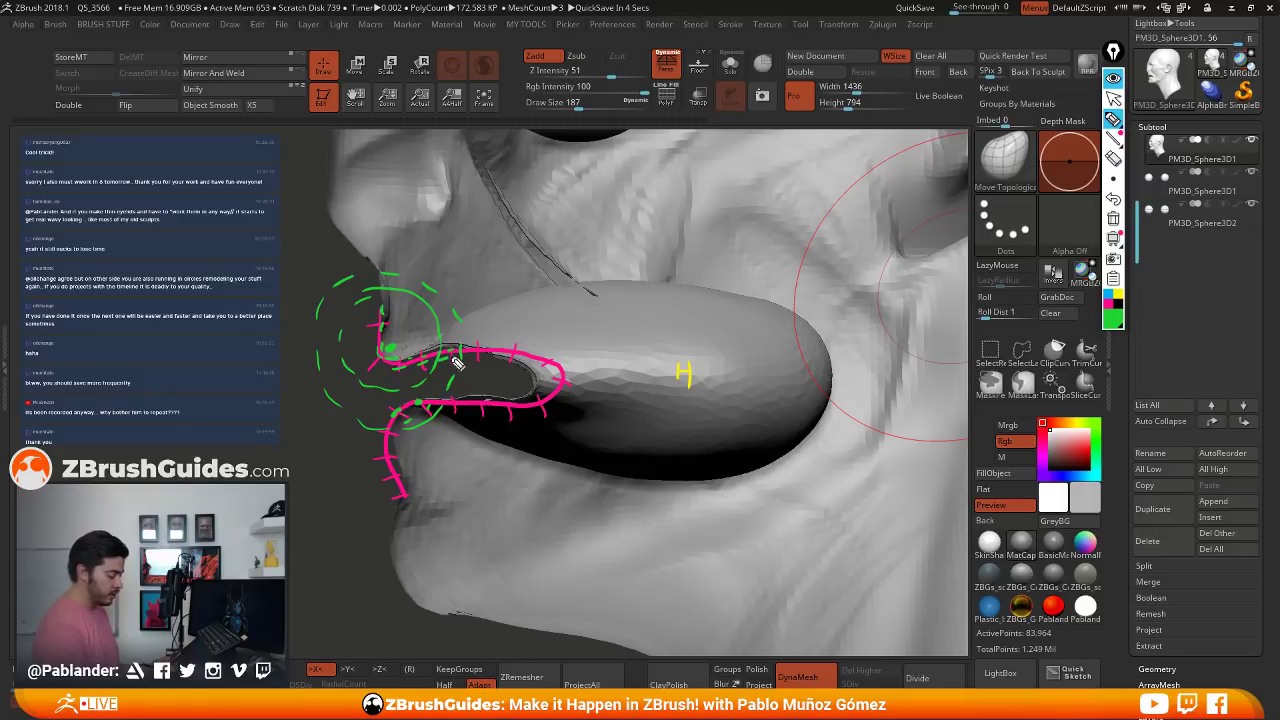
{"action": "left_click_drag", "start_coordinate": [382, 307], "coordinate": [417, 371]}
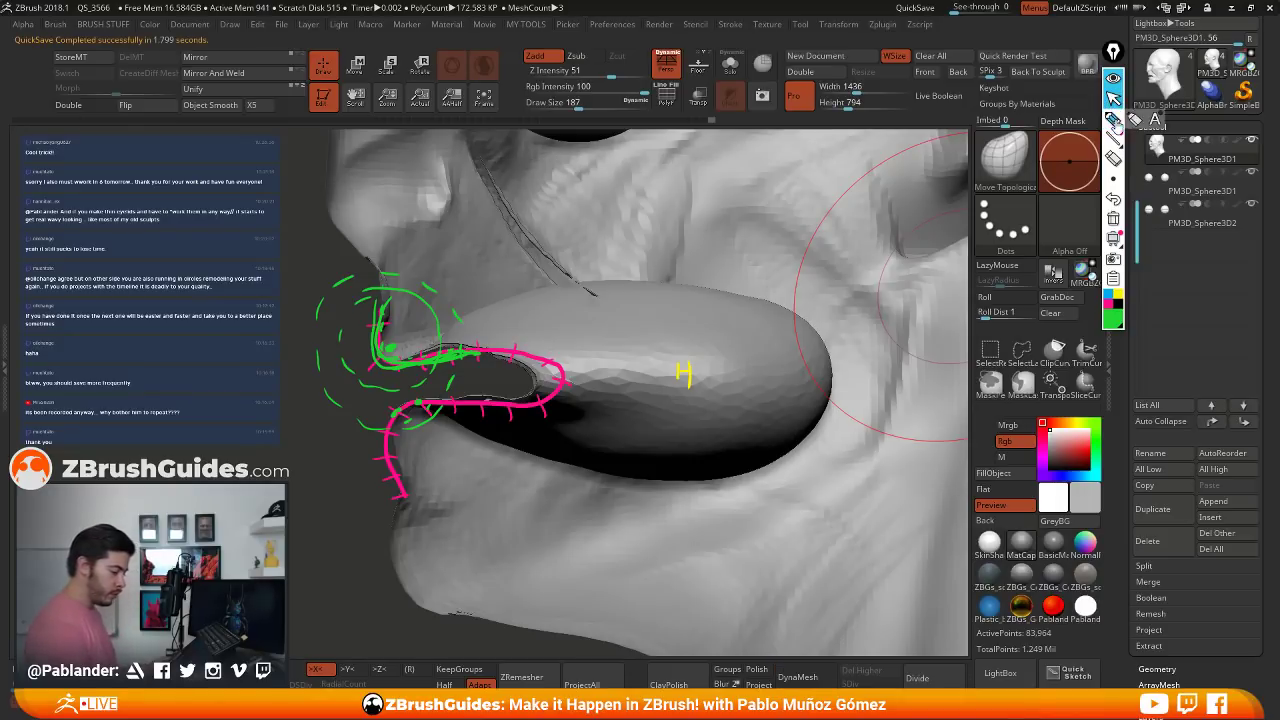
{"action": "left_click", "coordinate": [1113, 78]}
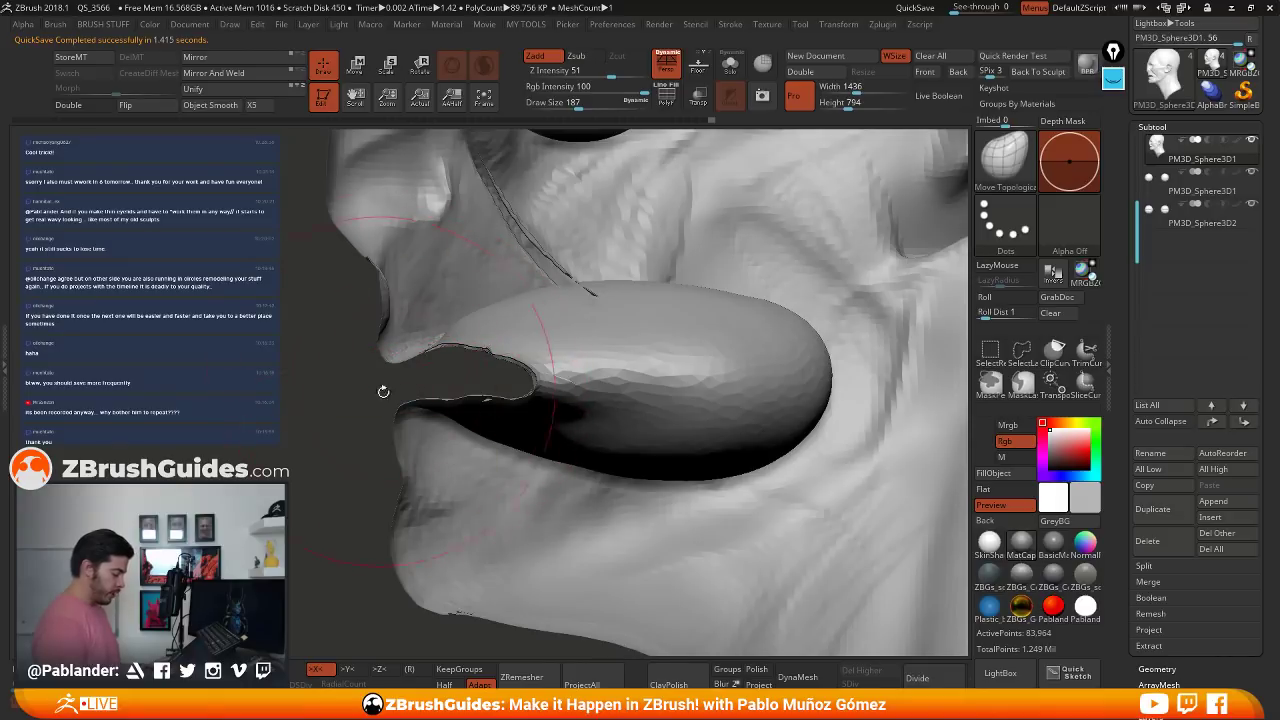
- Pull the upper and lower lip edges closer together in profile with the Move Topological brush, undoing the stroke at the back of the opening
{"action": "mouse_move", "coordinate": [437, 348]}
{"action": "left_mouse_down"}
{"action": "mouse_move", "coordinate": [413, 362]}
{"action": "mouse_move", "coordinate": [465, 353]}
{"action": "left_mouse_up"}
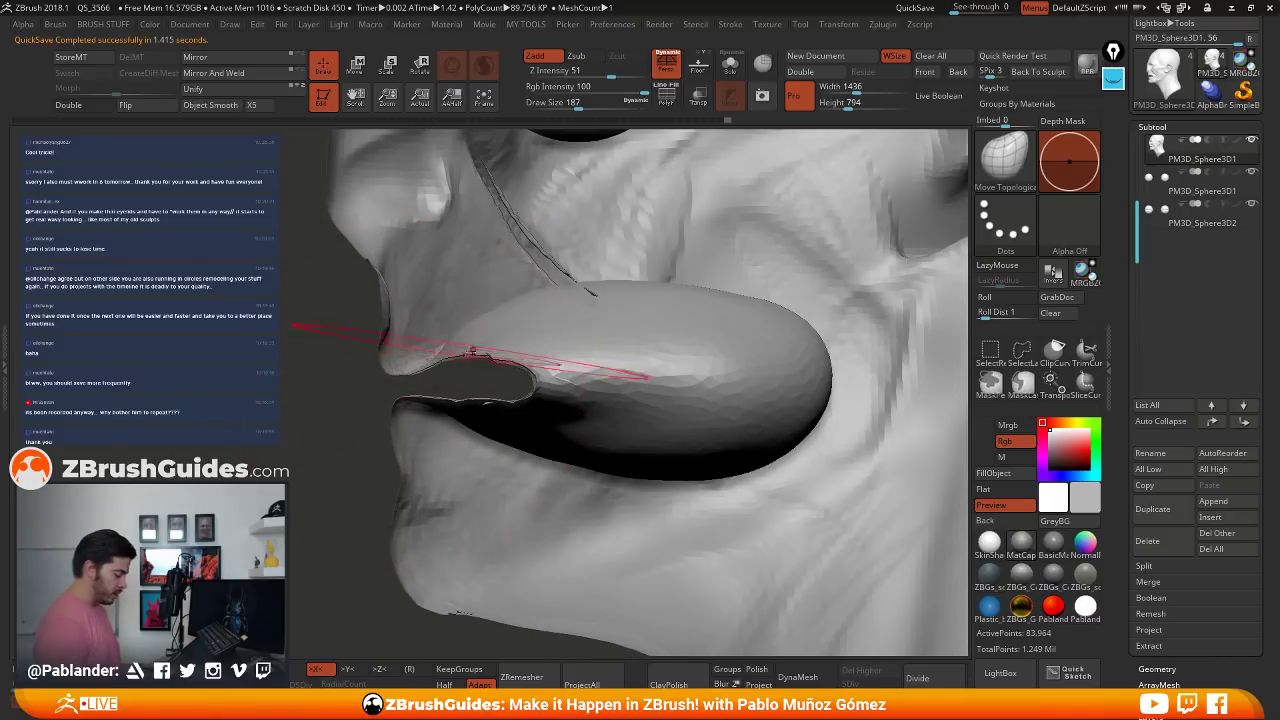
{"action": "left_click_drag", "start_coordinate": [436, 402], "coordinate": [400, 400]}
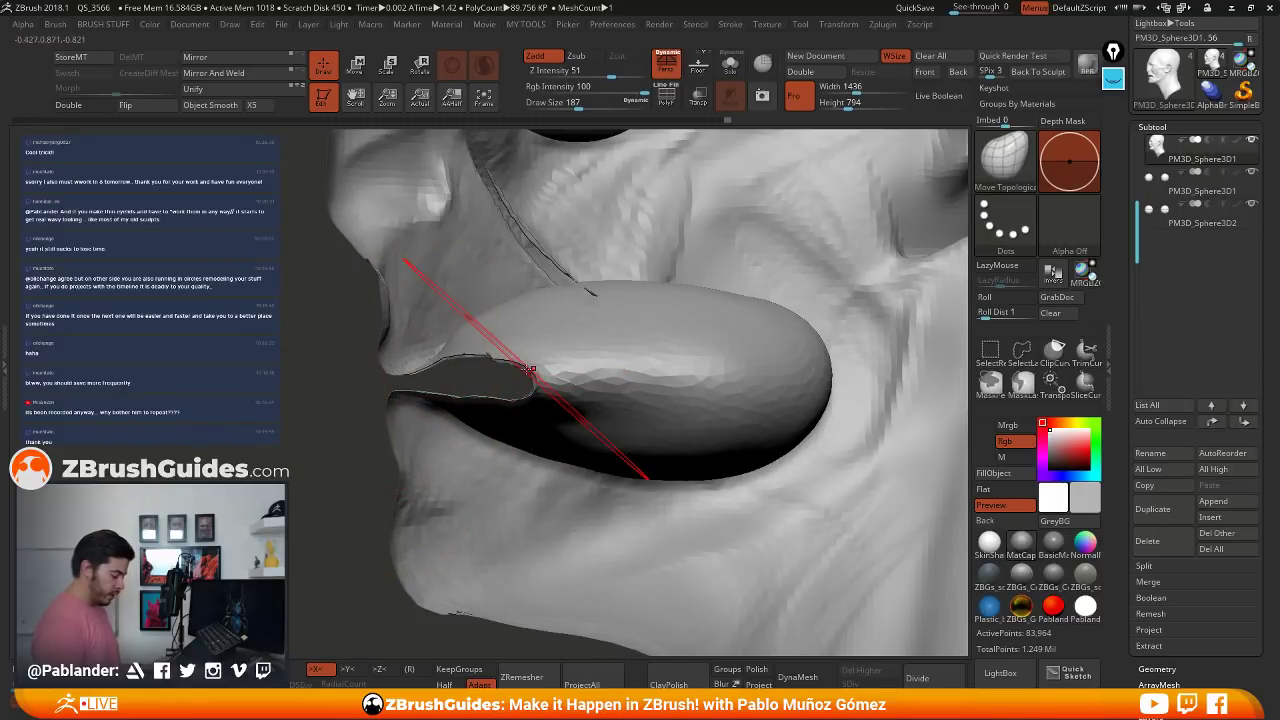
{"action": "mouse_move", "coordinate": [521, 366]}
{"action": "left_mouse_down"}
{"action": "mouse_move", "coordinate": [530, 333]}
{"action": "mouse_move", "coordinate": [533, 360]}
{"action": "left_mouse_up"}
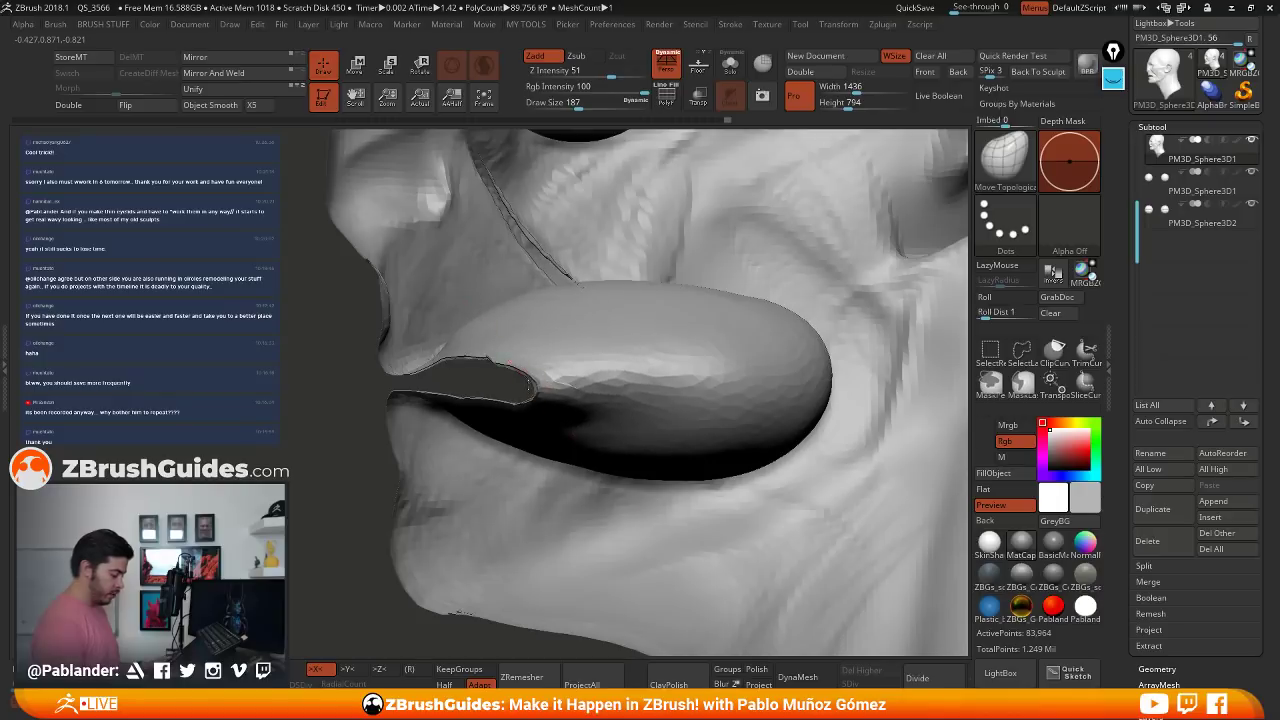
{"action": "key", "text": "ctrl+z"}
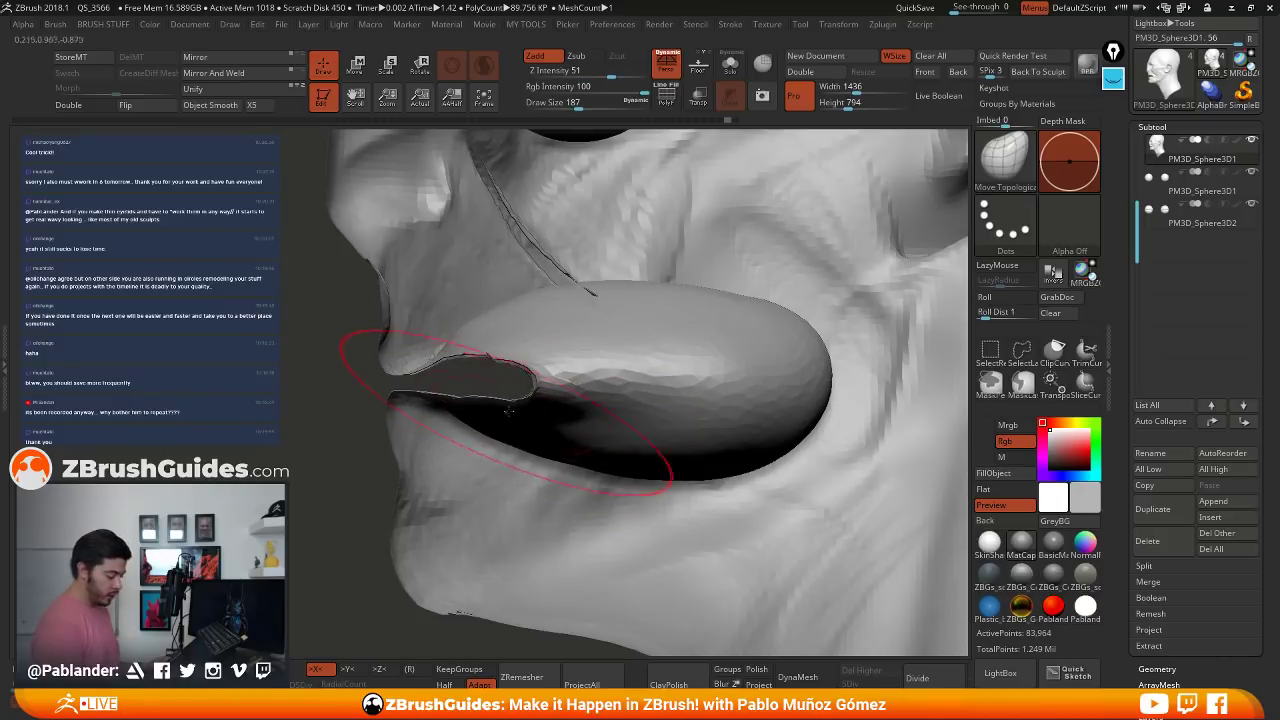
{"action": "mouse_move", "coordinate": [446, 357]}
{"action": "left_mouse_down"}
{"action": "mouse_move", "coordinate": [424, 368]}
{"action": "mouse_move", "coordinate": [420, 407]}
{"action": "left_mouse_up"}
- Flip the normals to show the outer face, and pull the mouth corners inward with Move Topological at draw size 124
{"action": "key", "text": "space"}
{"action": "right_click_drag", "start_coordinate": [418, 402], "coordinate": [535, 412]}
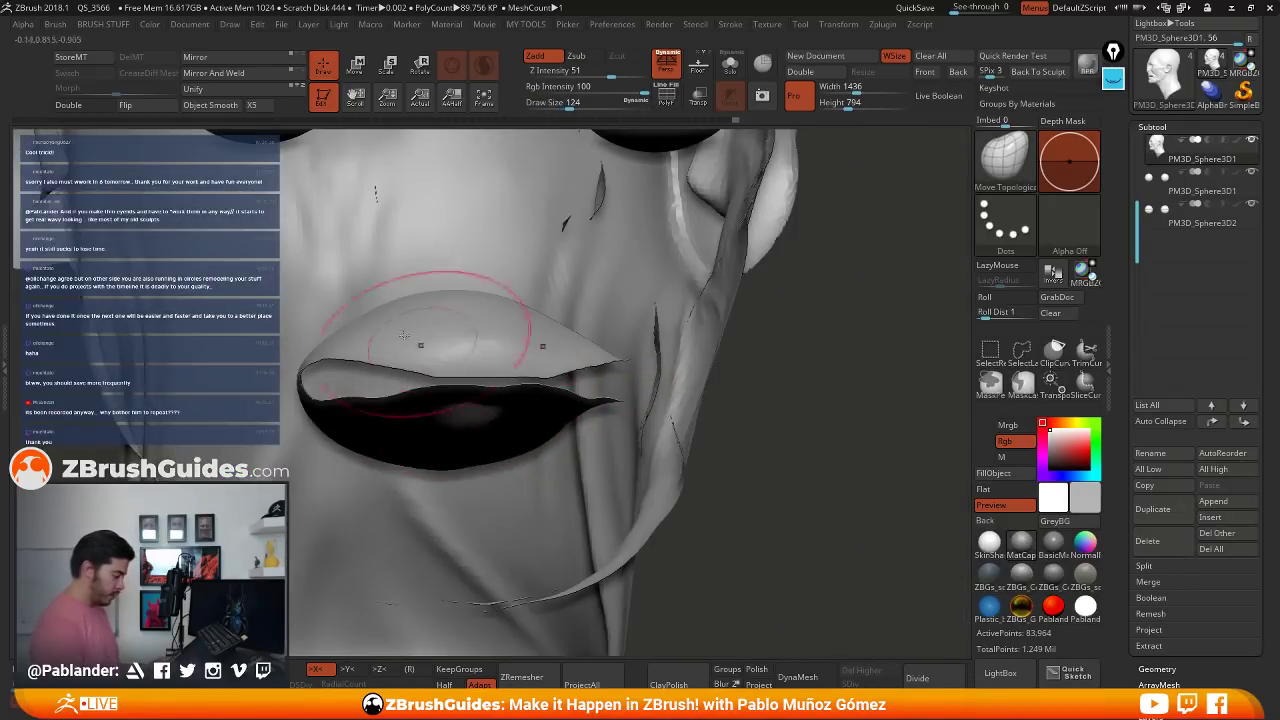
{"action": "left_click", "coordinate": [126, 105]}
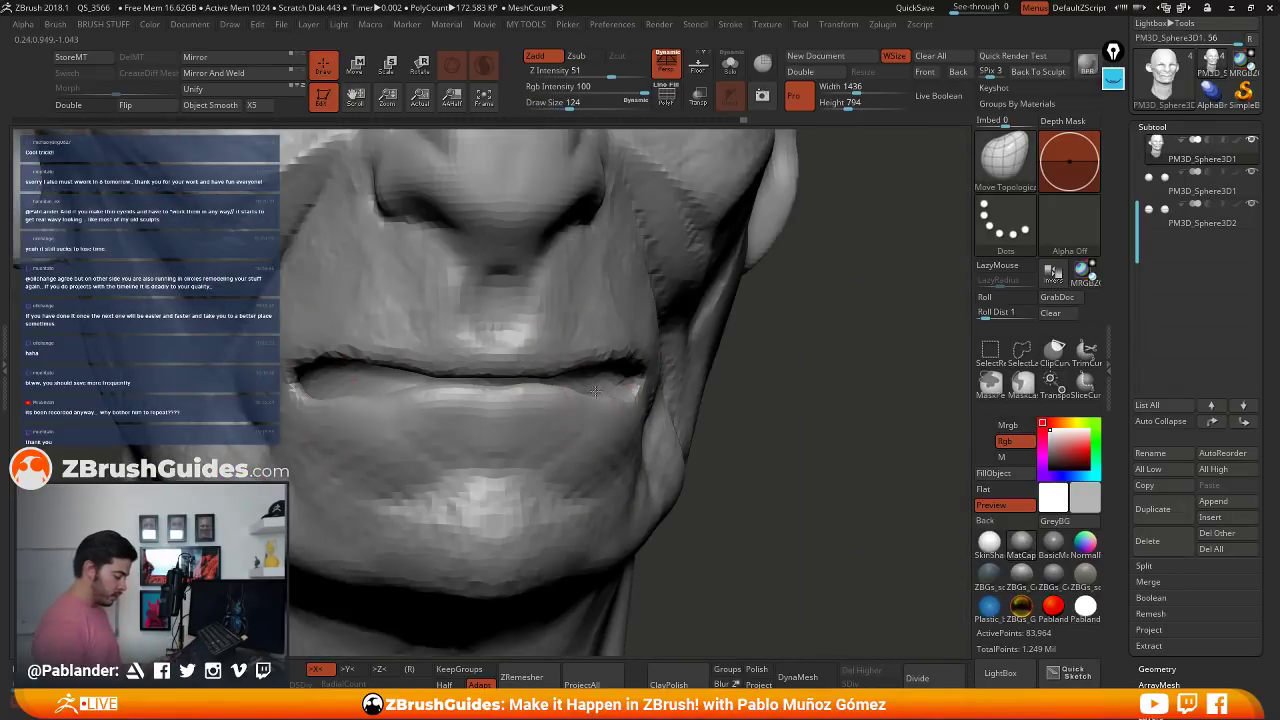
{"action": "left_click_drag", "start_coordinate": [635, 370], "coordinate": [594, 366]}
{"action": "right_click_drag", "start_coordinate": [620, 374], "coordinate": [680, 398], "text": "ctrl"}
{"action": "mouse_move", "coordinate": [650, 397]}
{"action": "left_mouse_down"}
{"action": "mouse_move", "coordinate": [653, 380]}
{"action": "mouse_move", "coordinate": [580, 353]}
{"action": "left_mouse_up"}
{"action": "right_click_drag", "start_coordinate": [771, 390], "coordinate": [737, 397], "text": "ctrl"}
{"action": "mouse_move", "coordinate": [737, 397]}
{"action": "right_mouse_down"}
{"action": "mouse_move", "coordinate": [860, 390]}
{"action": "mouse_move", "coordinate": [800, 396]}
{"action": "right_mouse_up"}
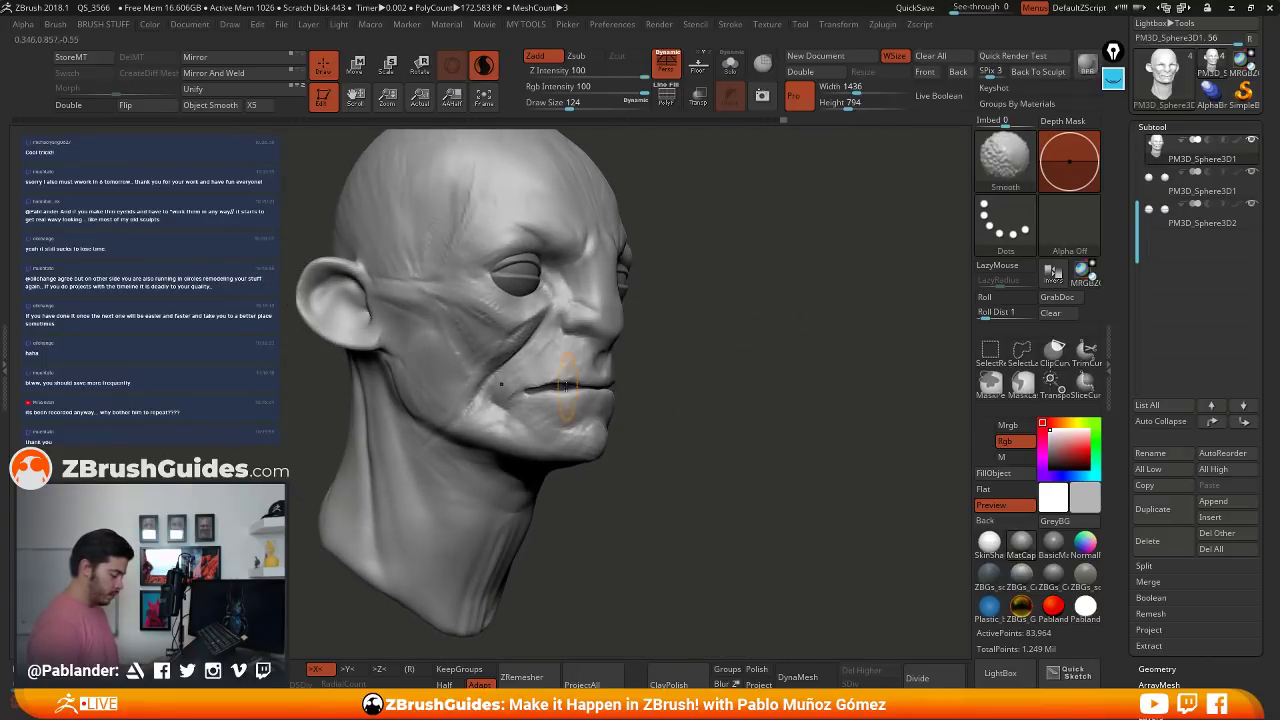
- Set the draw size to 80 and smooth the lip line along the mouth opening out to its corners
{"action": "key", "text": "space"}
{"action": "left_click_drag", "start_coordinate": [673, 342], "coordinate": [664, 342]}
{"action": "right_click_drag", "start_coordinate": [695, 315], "coordinate": [699, 350], "text": "ctrl"}
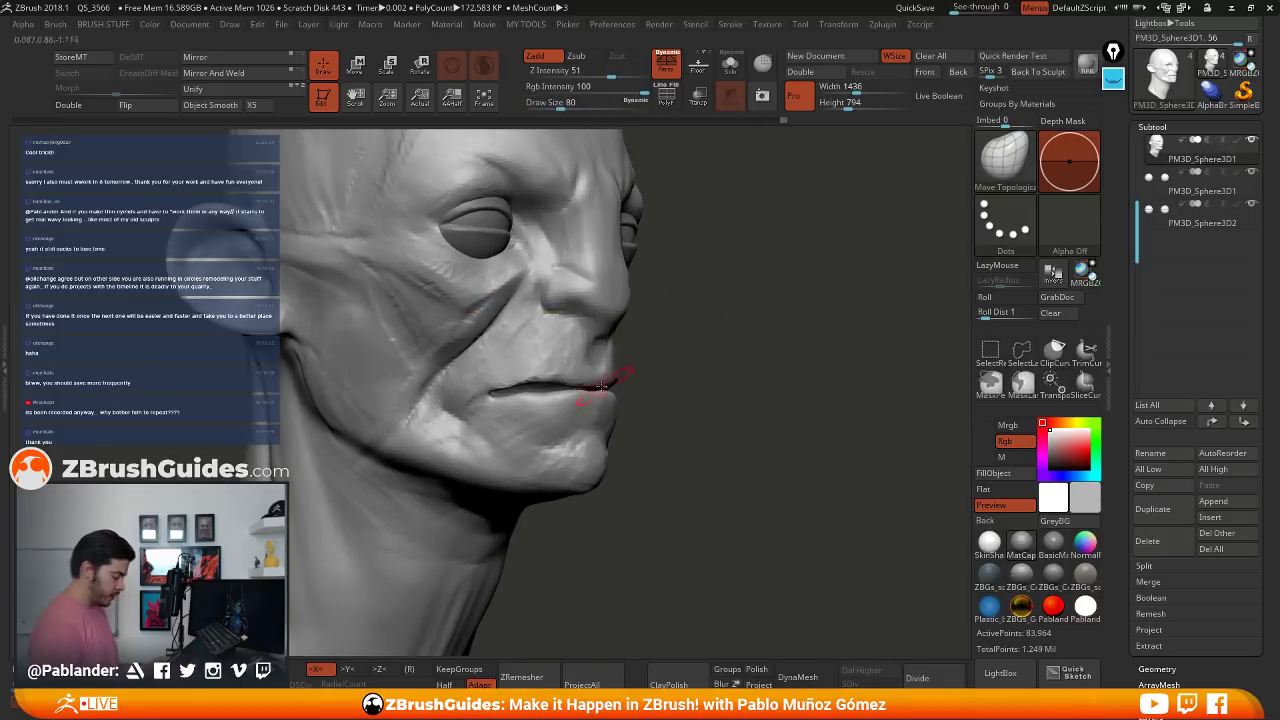
{"action": "left_click_drag", "start_coordinate": [560, 378], "coordinate": [528, 380], "text": "shift"}
{"action": "right_click_drag", "start_coordinate": [690, 378], "coordinate": [612, 384]}
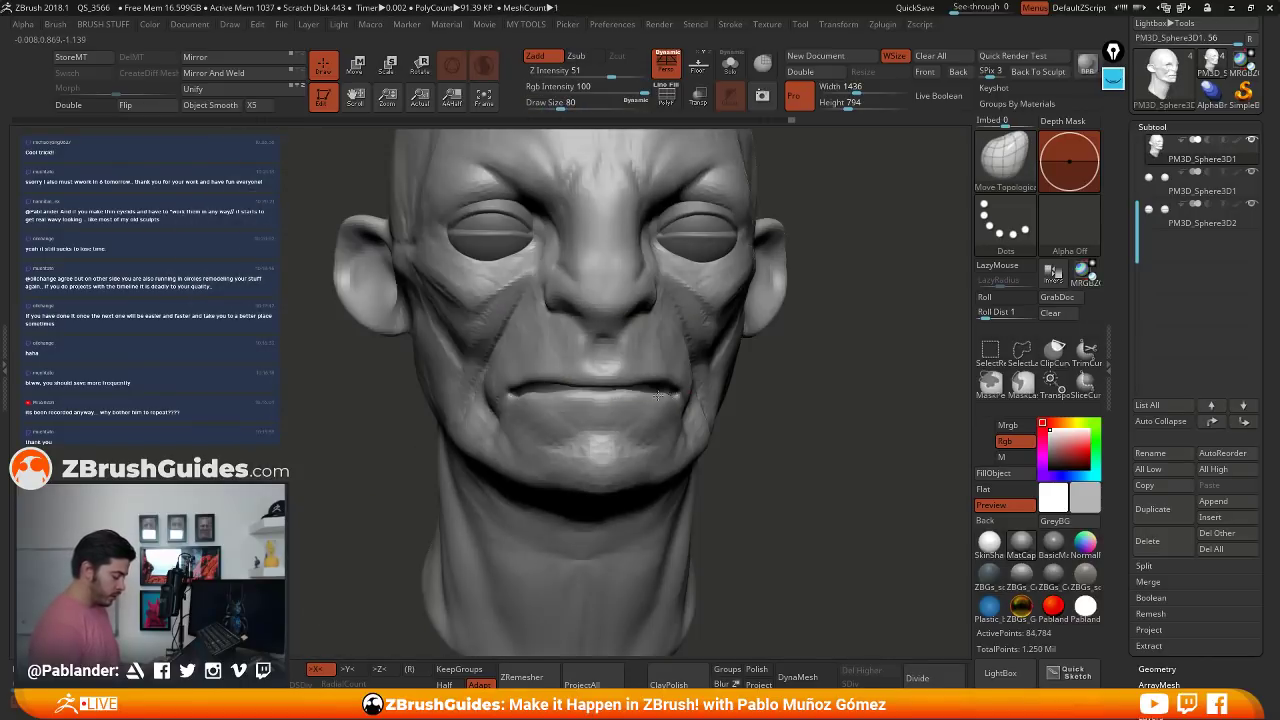
{"action": "left_click_drag", "start_coordinate": [625, 388], "coordinate": [672, 391], "text": "shift"}
{"action": "mouse_move", "coordinate": [672, 391]}
{"action": "right_mouse_down", "text": "alt"}
{"action": "mouse_move", "coordinate": [617, 376]}
{"action": "mouse_move", "coordinate": [743, 357]}
{"action": "right_mouse_up", "text": "alt"}
- Switch to the Move brush and reshape the upper lip and mouth corners at draw size 80
{"action": "key", "text": "b"}
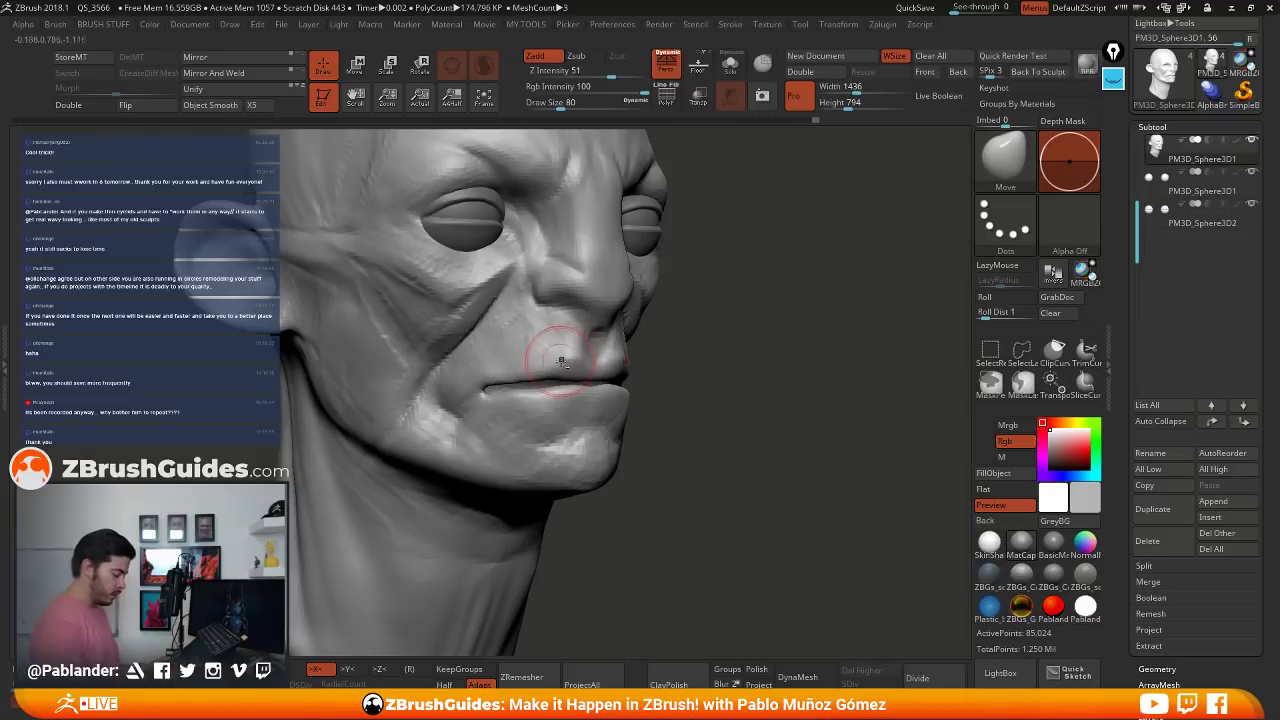
{"action": "right_click_drag", "start_coordinate": [689, 376], "coordinate": [665, 376]}
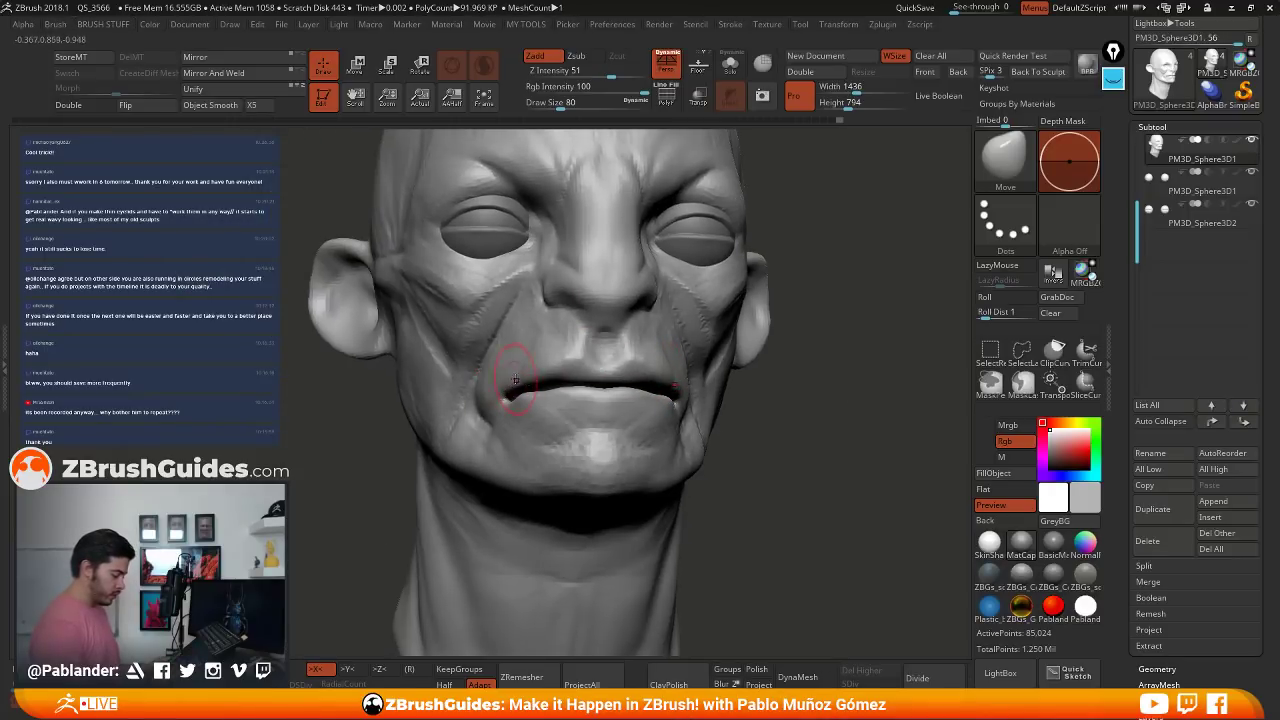
{"action": "right_click_drag", "start_coordinate": [515, 380], "coordinate": [649, 364]}
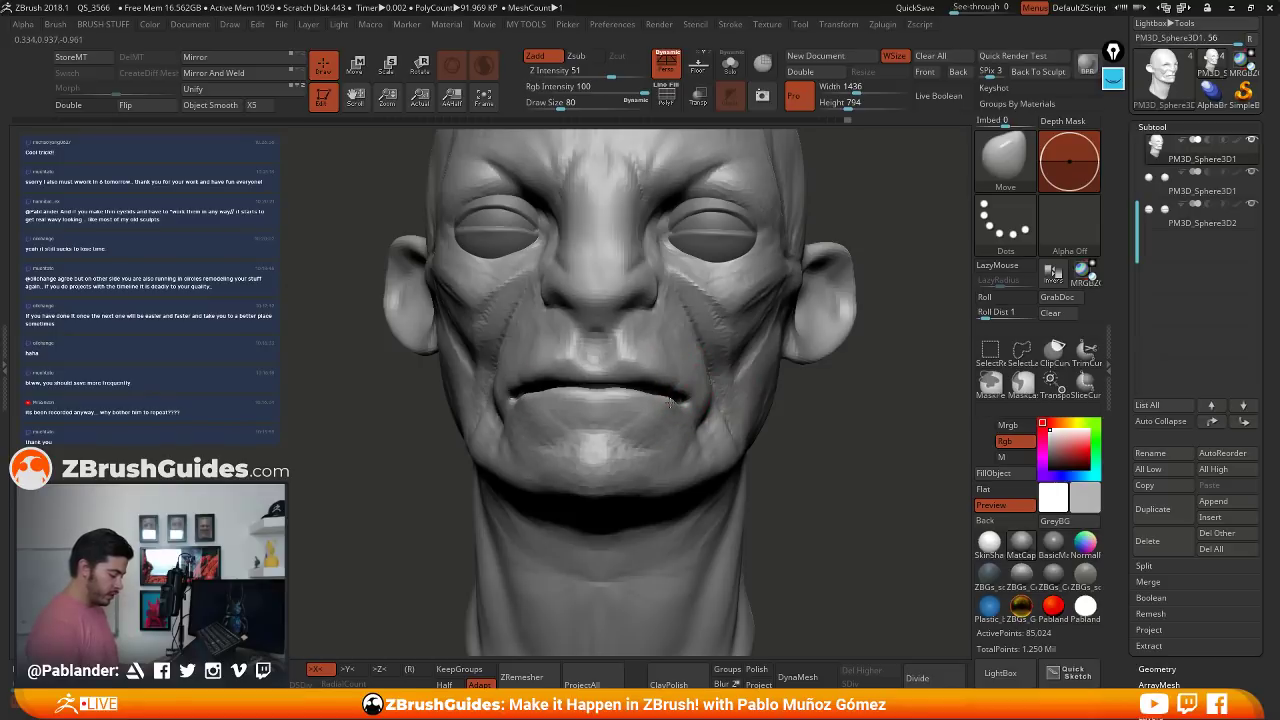
{"action": "left_click_drag", "start_coordinate": [670, 402], "coordinate": [665, 390]}
{"action": "right_click_drag", "start_coordinate": [690, 400], "coordinate": [690, 320], "text": "ctrl"}
{"action": "right_click_drag", "start_coordinate": [790, 385], "coordinate": [468, 507]}
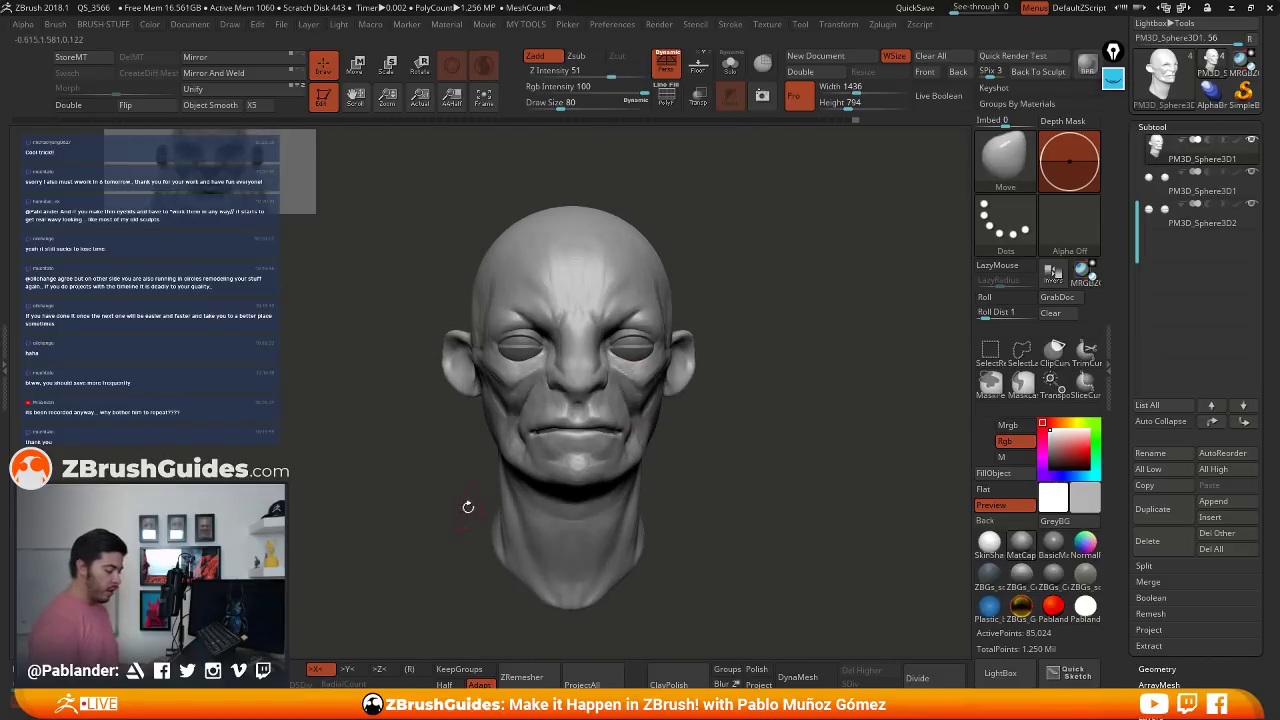
{"action": "mouse_move", "coordinate": [729, 478]}
{"action": "right_mouse_down"}
{"action": "mouse_move", "coordinate": [863, 360]}
{"action": "mouse_move", "coordinate": [733, 427]}
{"action": "mouse_move", "coordinate": [714, 400]}
{"action": "right_mouse_up"}
- Select the DamStandard brush and smooth the skin between the nose and the upper lip
{"action": "key", "text": "b"}
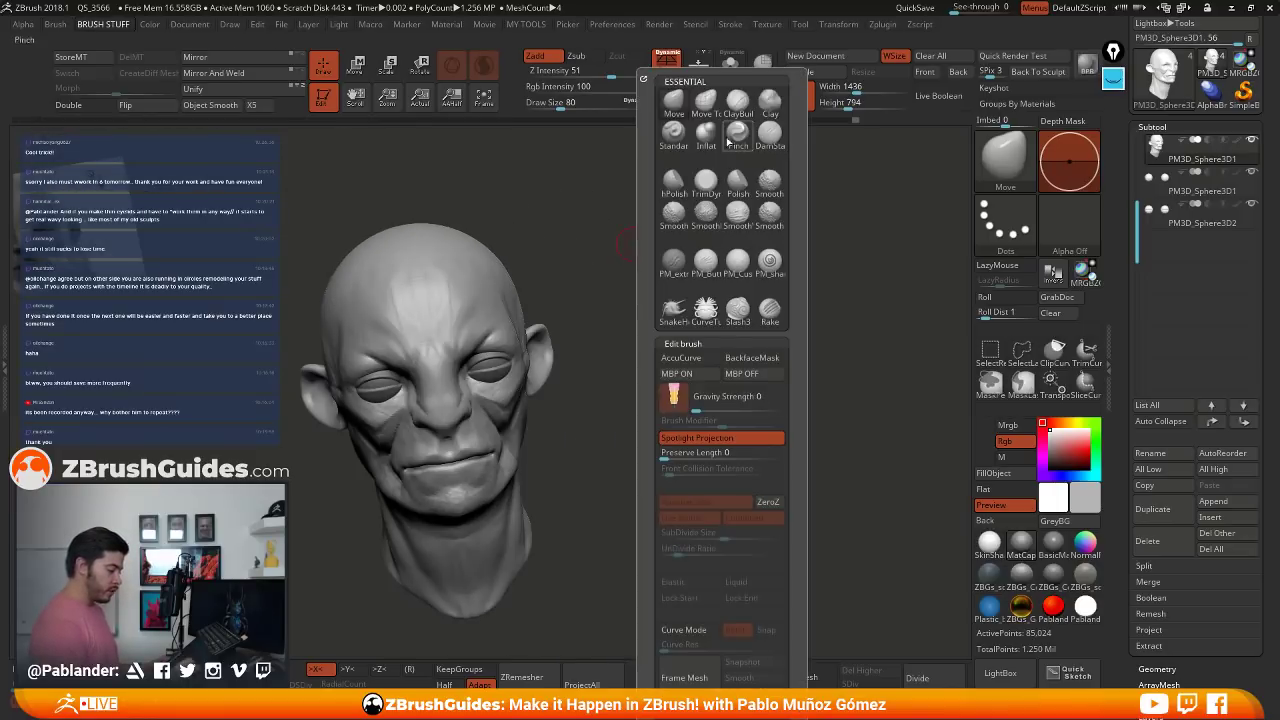
{"action": "left_click", "coordinate": [768, 134]}
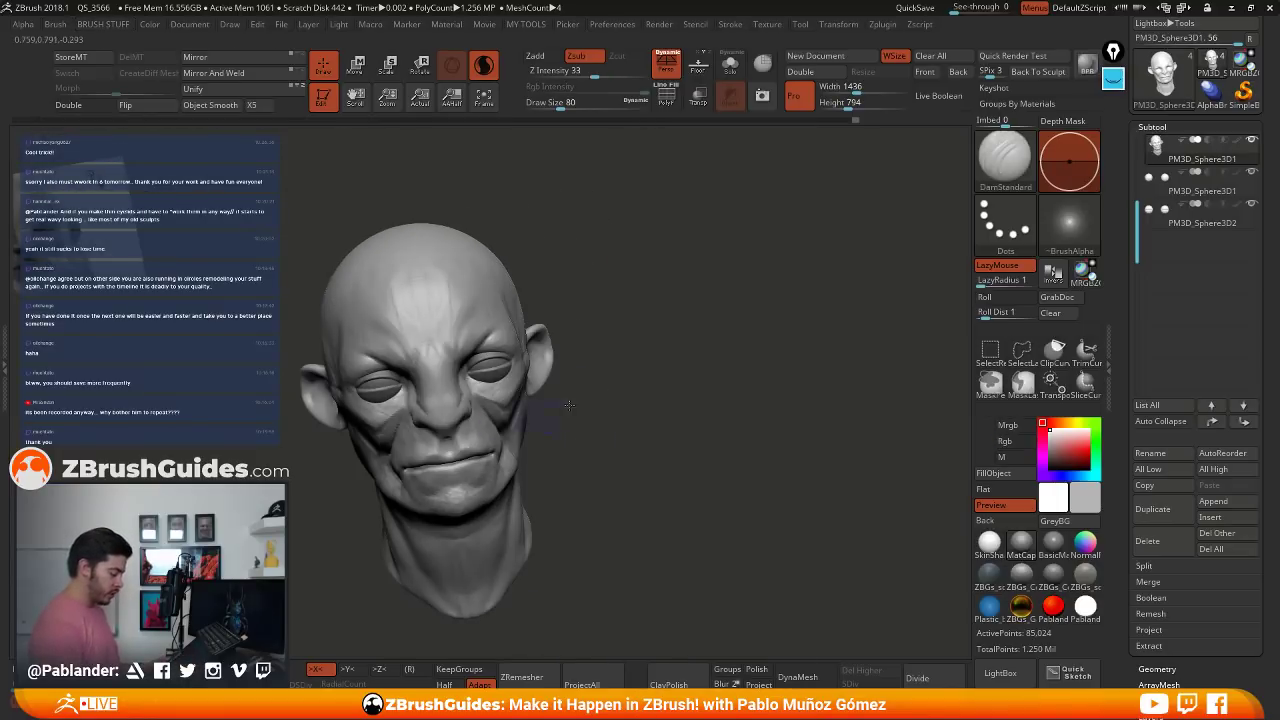
{"action": "right_click_drag", "start_coordinate": [660, 500], "coordinate": [680, 389], "text": "ctrl"}
{"action": "left_click_drag", "start_coordinate": [486, 374], "coordinate": [467, 380], "text": "shift"}
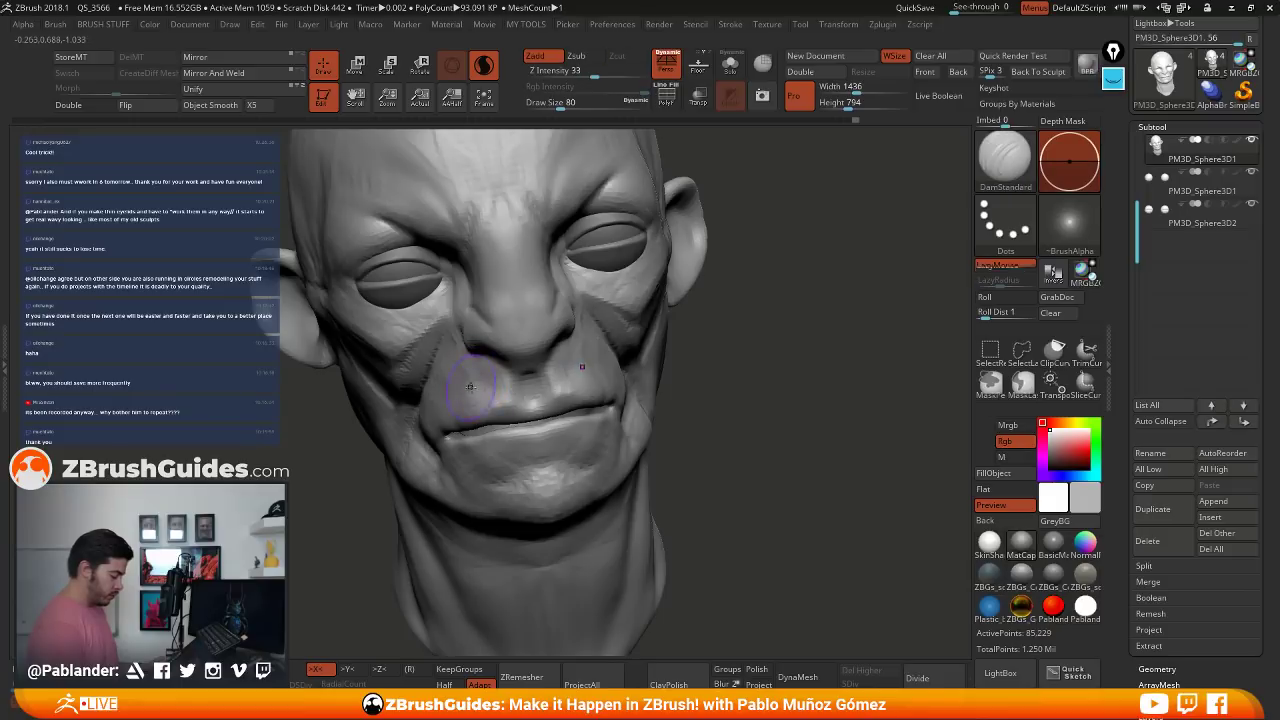
{"action": "right_click_drag", "start_coordinate": [634, 410], "coordinate": [570, 390]}
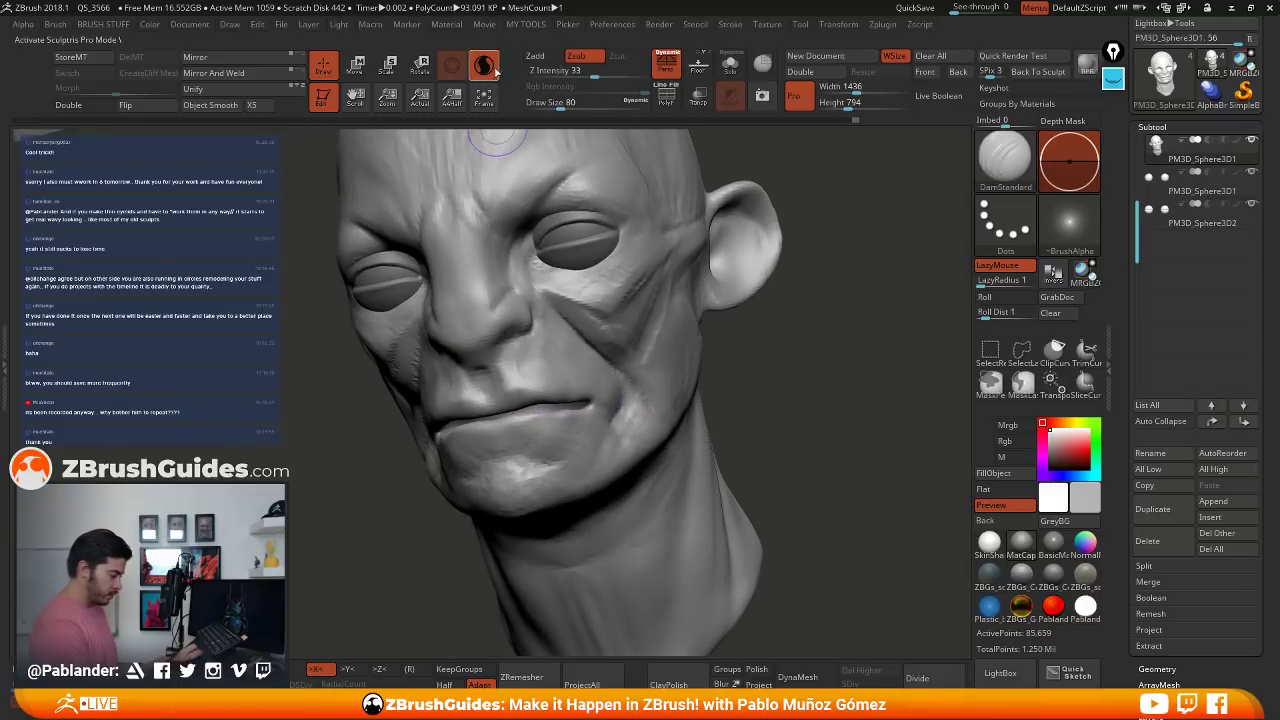
- Turn off Sculptris Pro and define the borders of the lower and upper lips with DamStandard strokes at draw size 80
{"action": "left_click", "coordinate": [485, 67]}
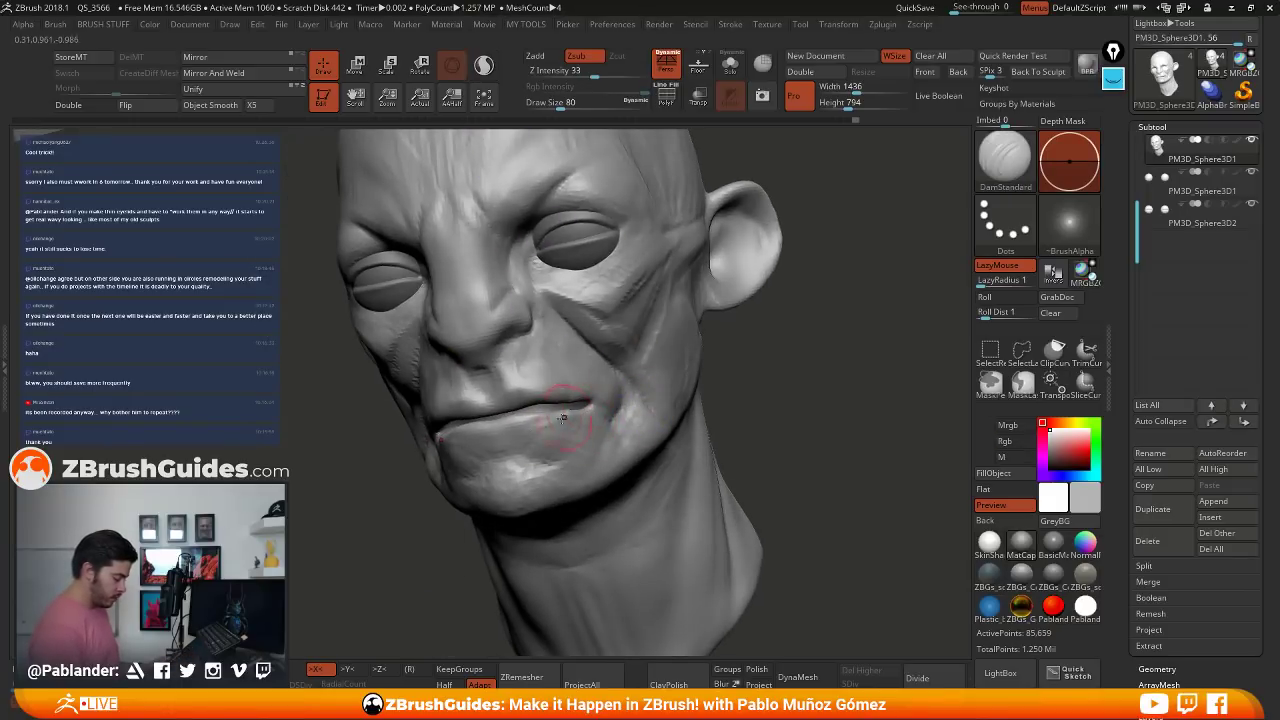
{"action": "right_click_drag", "start_coordinate": [563, 418], "coordinate": [648, 398]}
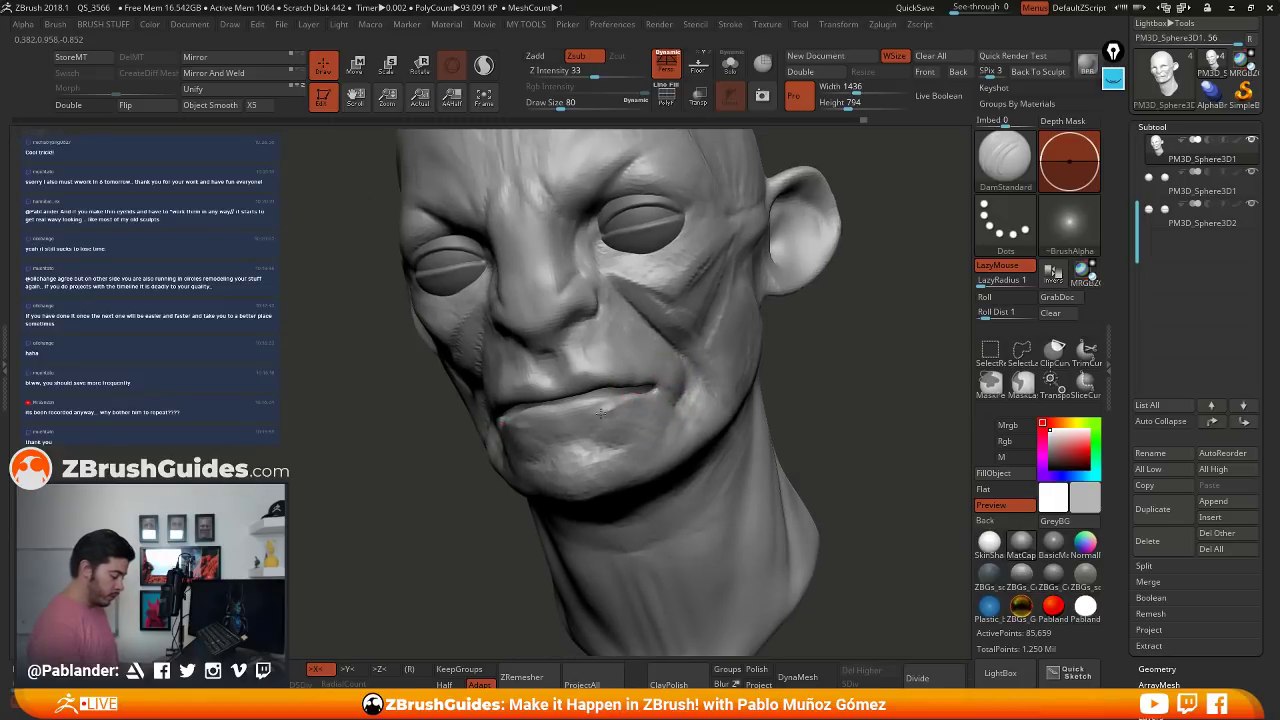
{"action": "mouse_move", "coordinate": [600, 413]}
{"action": "left_mouse_down"}
{"action": "mouse_move", "coordinate": [522, 432]}
{"action": "mouse_move", "coordinate": [631, 406]}
{"action": "left_mouse_up"}
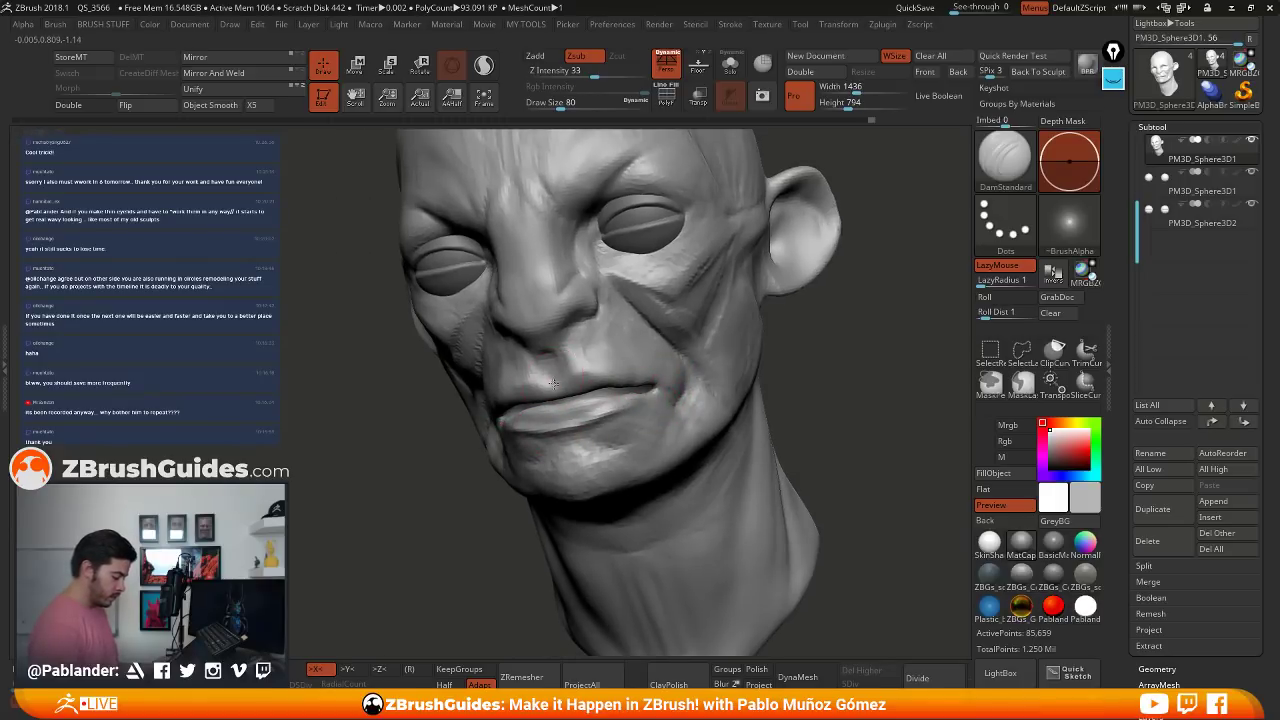
{"action": "left_click_drag", "start_coordinate": [554, 384], "coordinate": [619, 380]}
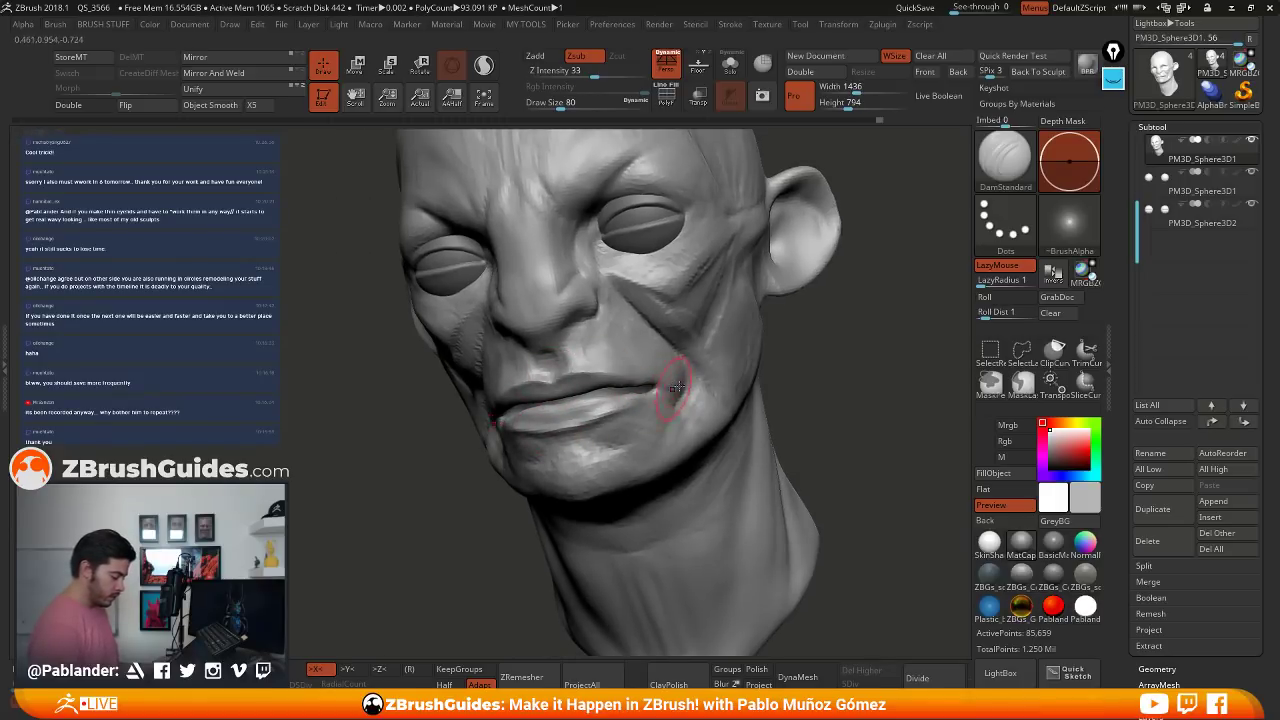
{"action": "mouse_move", "coordinate": [677, 387]}
{"action": "right_mouse_down"}
{"action": "mouse_move", "coordinate": [757, 389]}
{"action": "mouse_move", "coordinate": [803, 416]}
{"action": "mouse_move", "coordinate": [771, 429]}
{"action": "mouse_move", "coordinate": [781, 407]}
{"action": "right_mouse_up"}
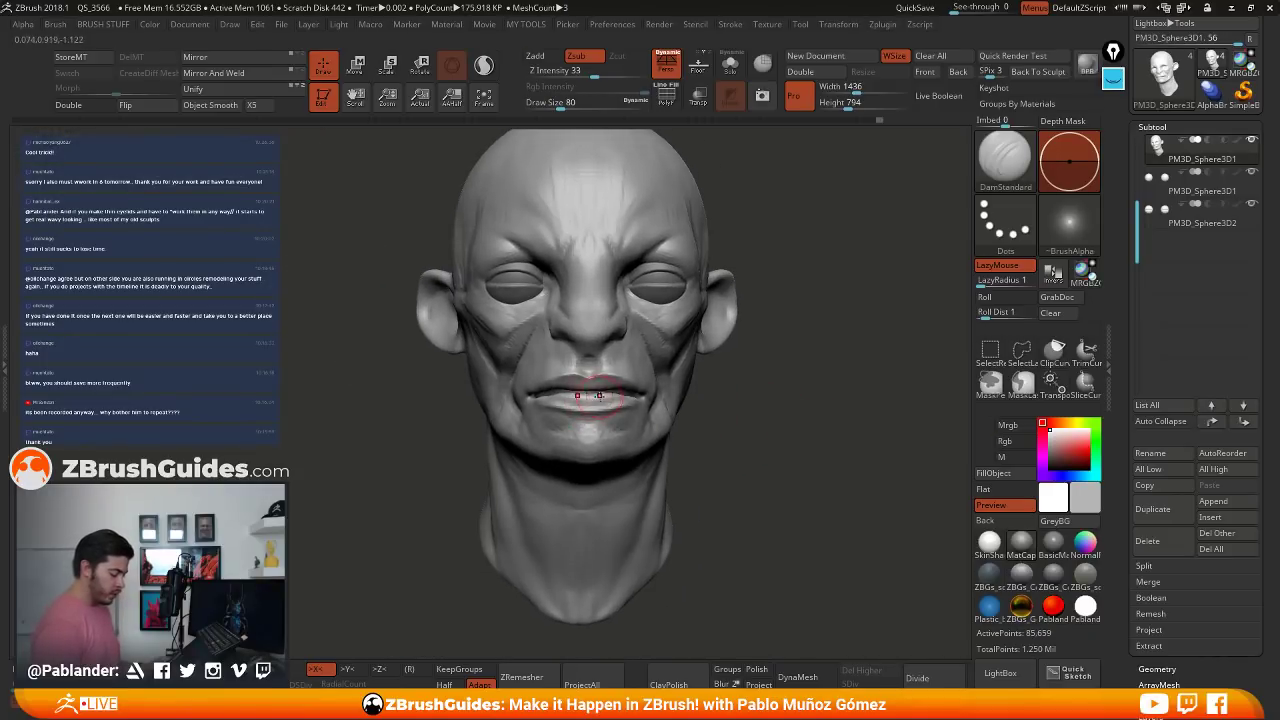
- Smooth the surface around the mouth corners at draw size 80
{"action": "key", "text": "shift"}
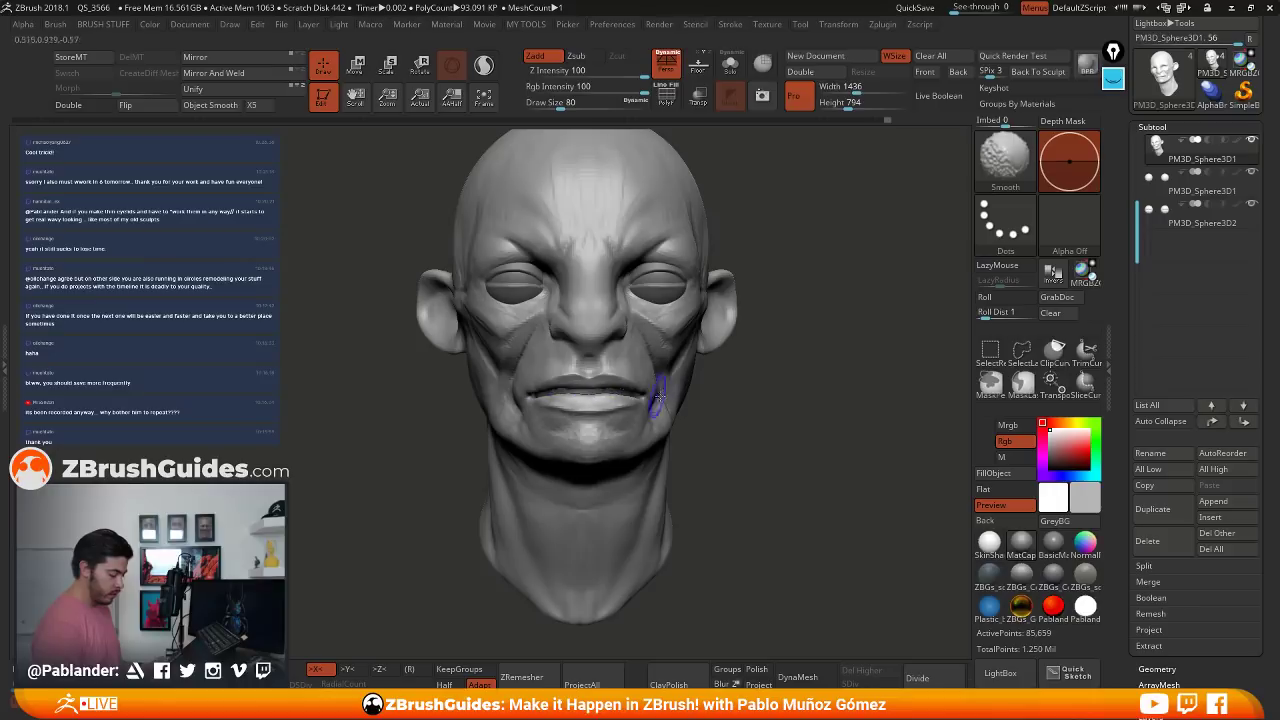
{"action": "right_click_drag", "start_coordinate": [660, 396], "coordinate": [703, 409]}
{"action": "left_click_drag", "start_coordinate": [524, 380], "coordinate": [528, 394], "text": "shift"}
{"action": "right_click_drag", "start_coordinate": [651, 370], "coordinate": [690, 377]}
- Build up volume above the upper lip and around the mouth corners using ClayBuildup at draw size 80 and Z intensity 20
{"action": "key", "text": "space"}
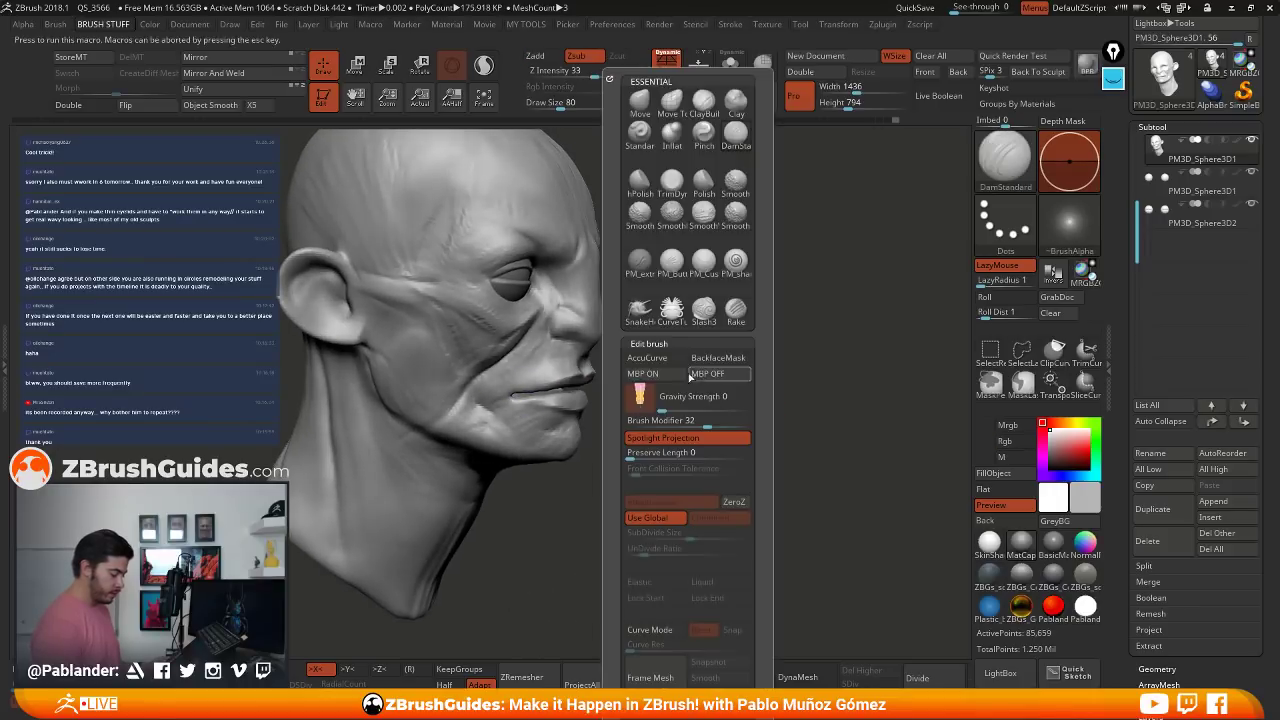
{"action": "left_click", "coordinate": [704, 102]}
{"action": "right_click_drag", "start_coordinate": [806, 336], "coordinate": [772, 352]}
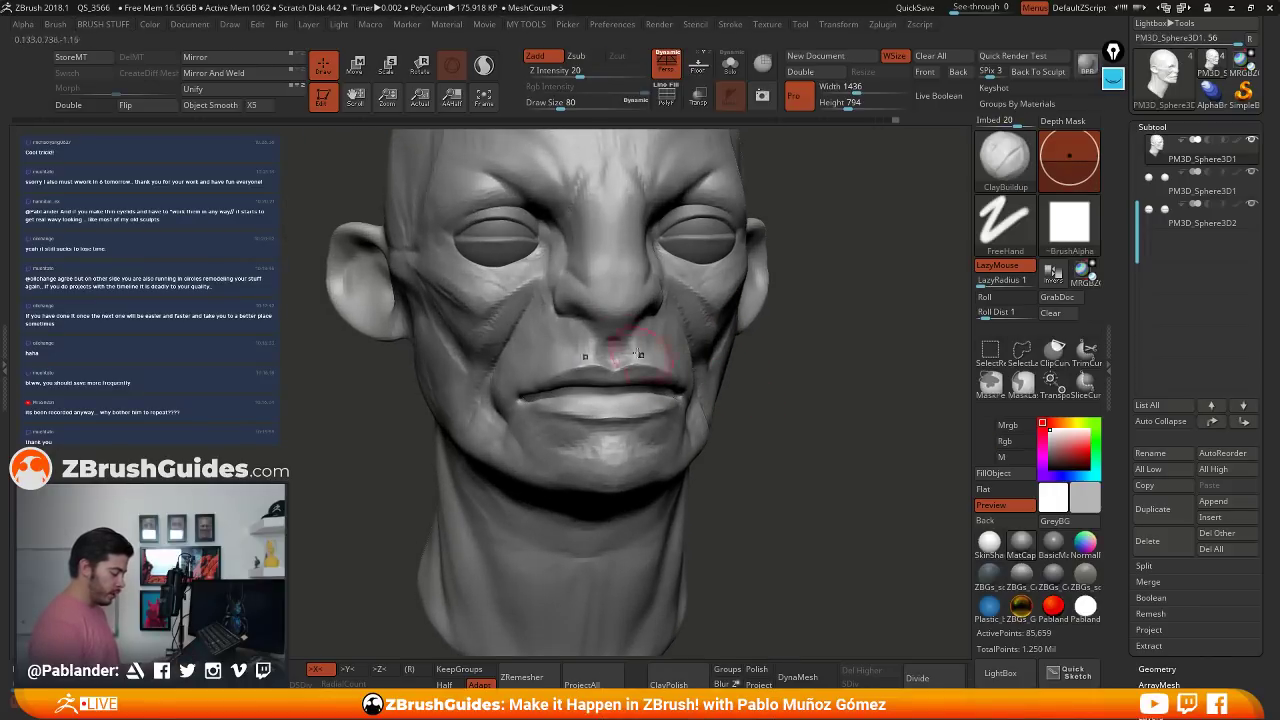
{"action": "left_click_drag", "start_coordinate": [568, 340], "coordinate": [579, 342]}
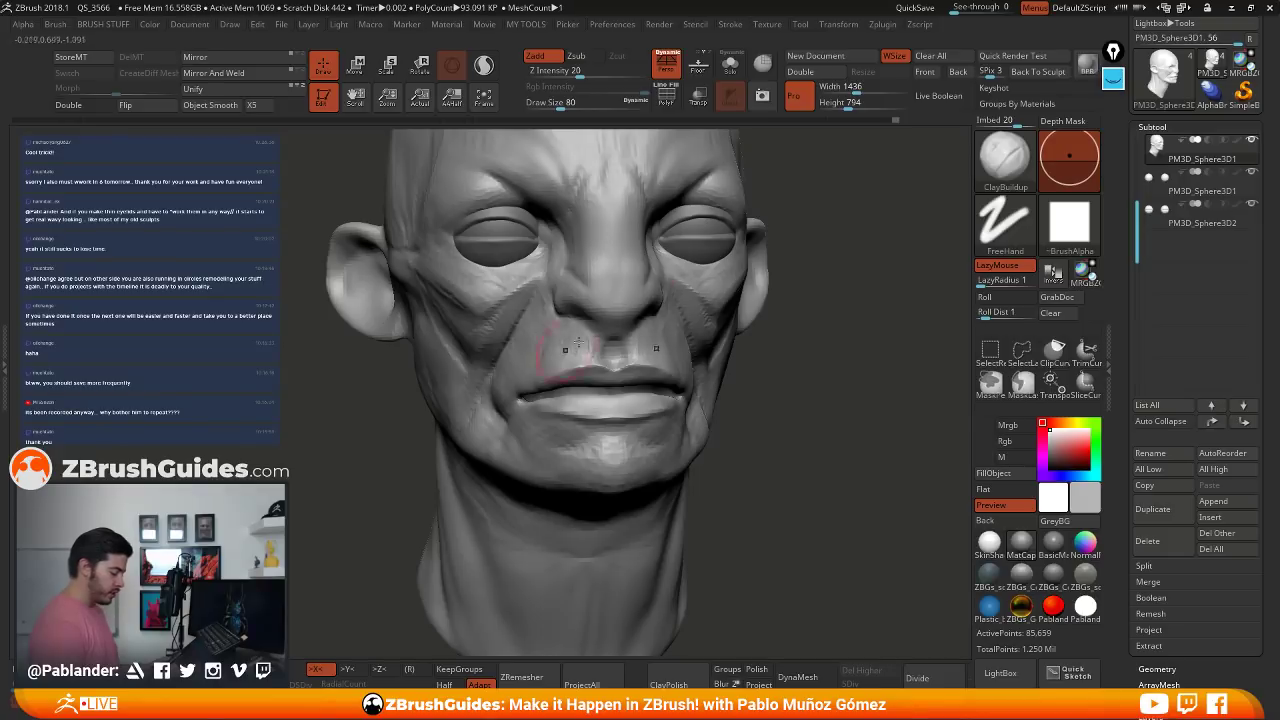
{"action": "left_click_drag", "start_coordinate": [669, 333], "coordinate": [692, 396]}
{"action": "right_click_drag", "start_coordinate": [721, 378], "coordinate": [671, 363]}
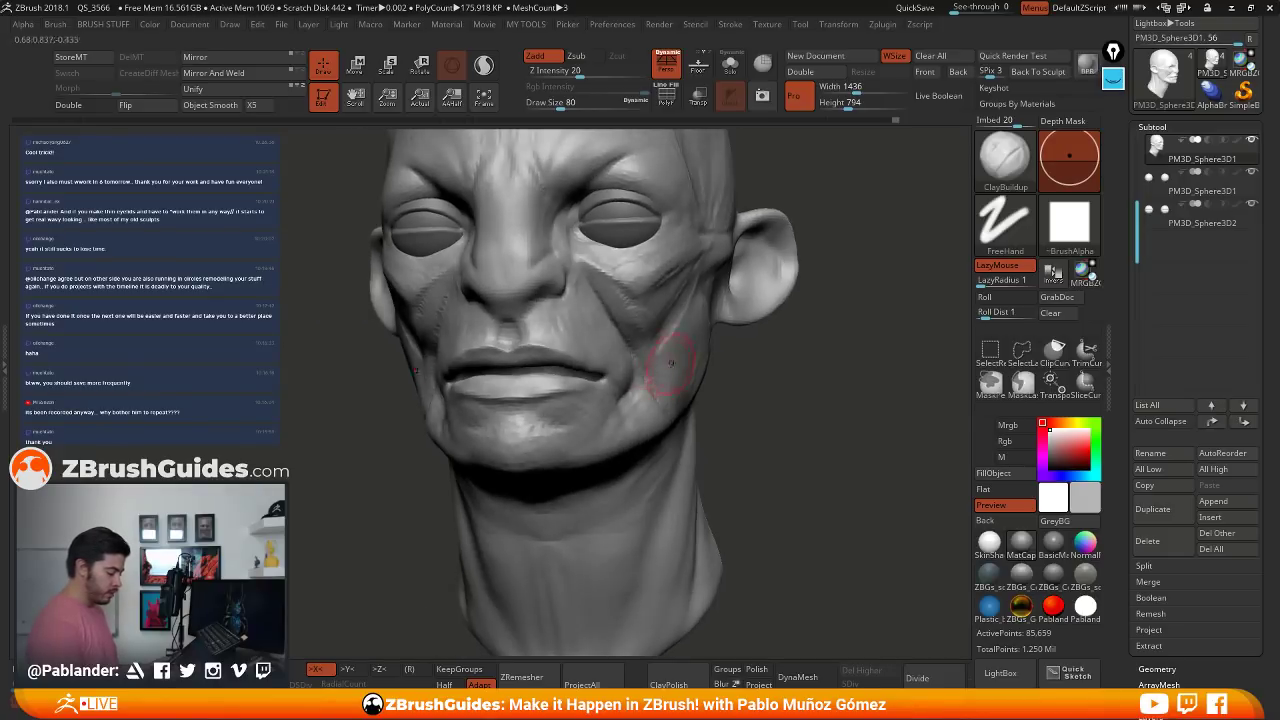
{"action": "mouse_move", "coordinate": [549, 319]}
{"action": "left_mouse_down"}
{"action": "mouse_move", "coordinate": [541, 332]}
{"action": "mouse_move", "coordinate": [520, 313]}
{"action": "left_mouse_up"}
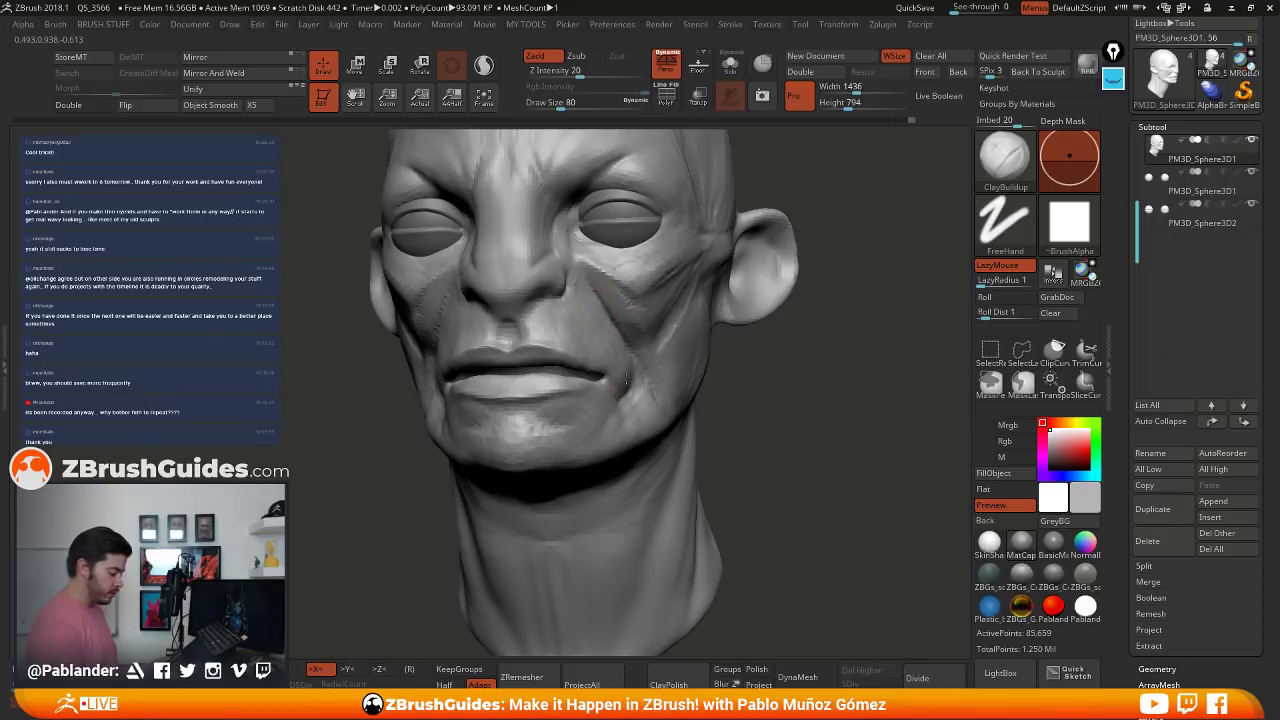
{"action": "mouse_move", "coordinate": [622, 374]}
{"action": "right_mouse_down"}
{"action": "mouse_move", "coordinate": [604, 390]}
{"action": "mouse_move", "coordinate": [540, 332]}
{"action": "mouse_move", "coordinate": [673, 318]}
{"action": "right_mouse_up"}
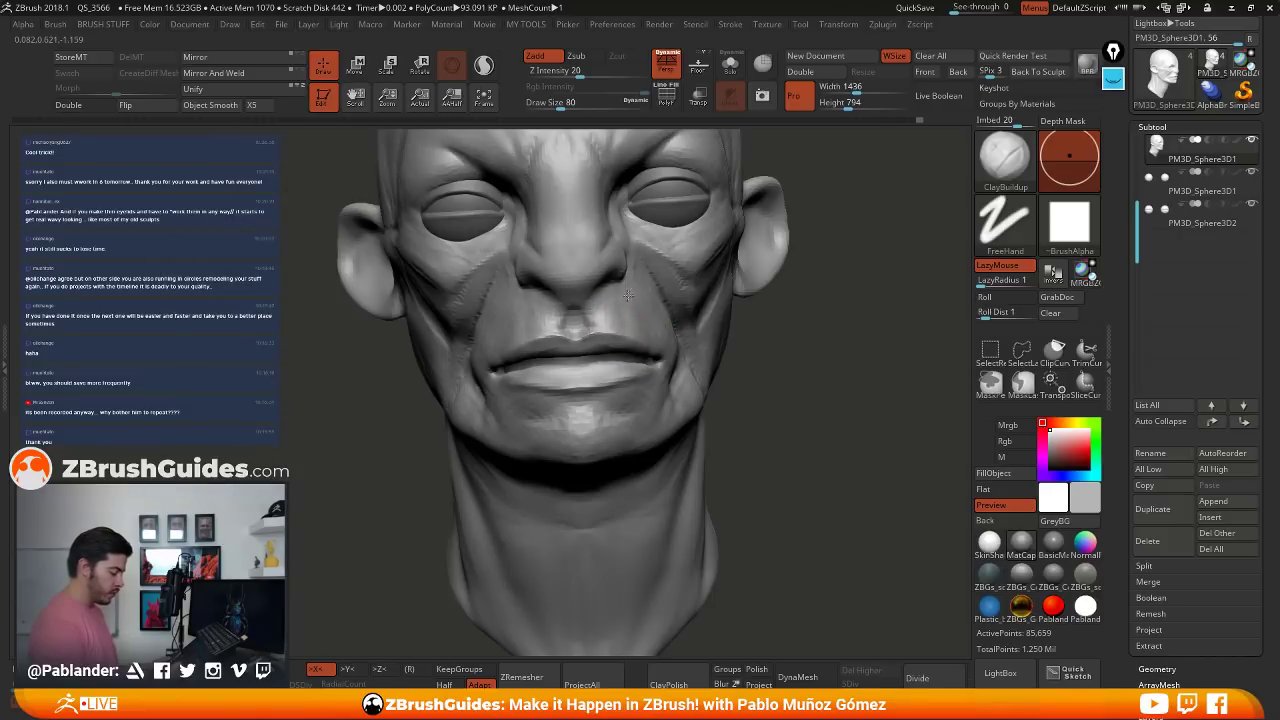
- Examine the head from the front and both three-quarter sides, checking the mouth, cheeks and overall proportions
{"action": "right_click_drag", "start_coordinate": [640, 362], "coordinate": [536, 387]}
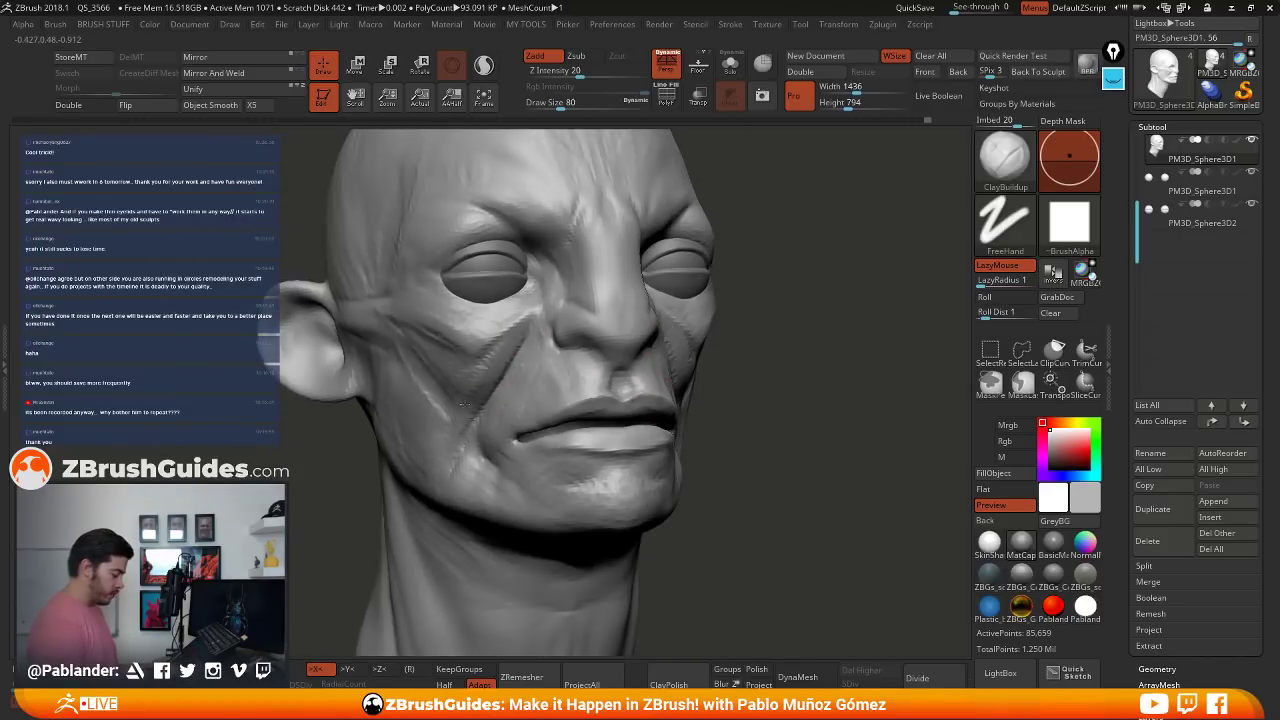
{"action": "mouse_move", "coordinate": [731, 421]}
{"action": "right_mouse_down"}
{"action": "mouse_move", "coordinate": [766, 383]}
{"action": "mouse_move", "coordinate": [717, 380]}
{"action": "right_mouse_up"}
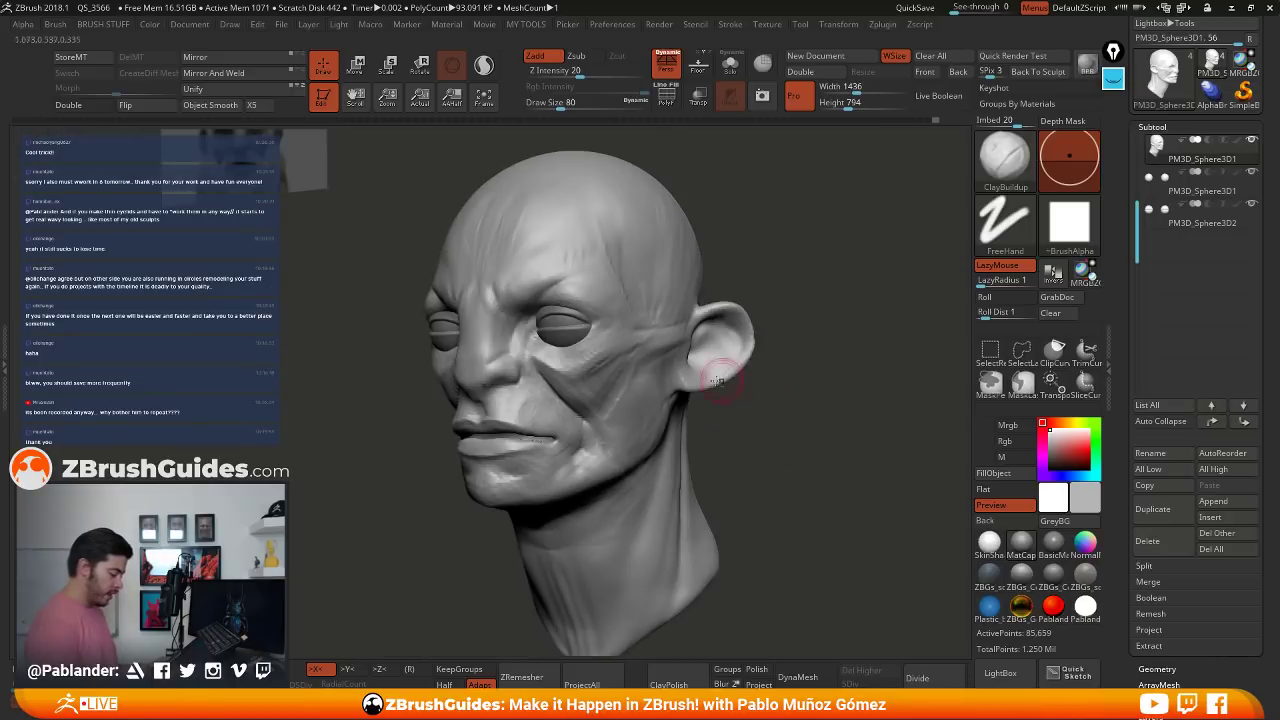
{"action": "right_click_drag", "start_coordinate": [600, 337], "coordinate": [548, 386]}
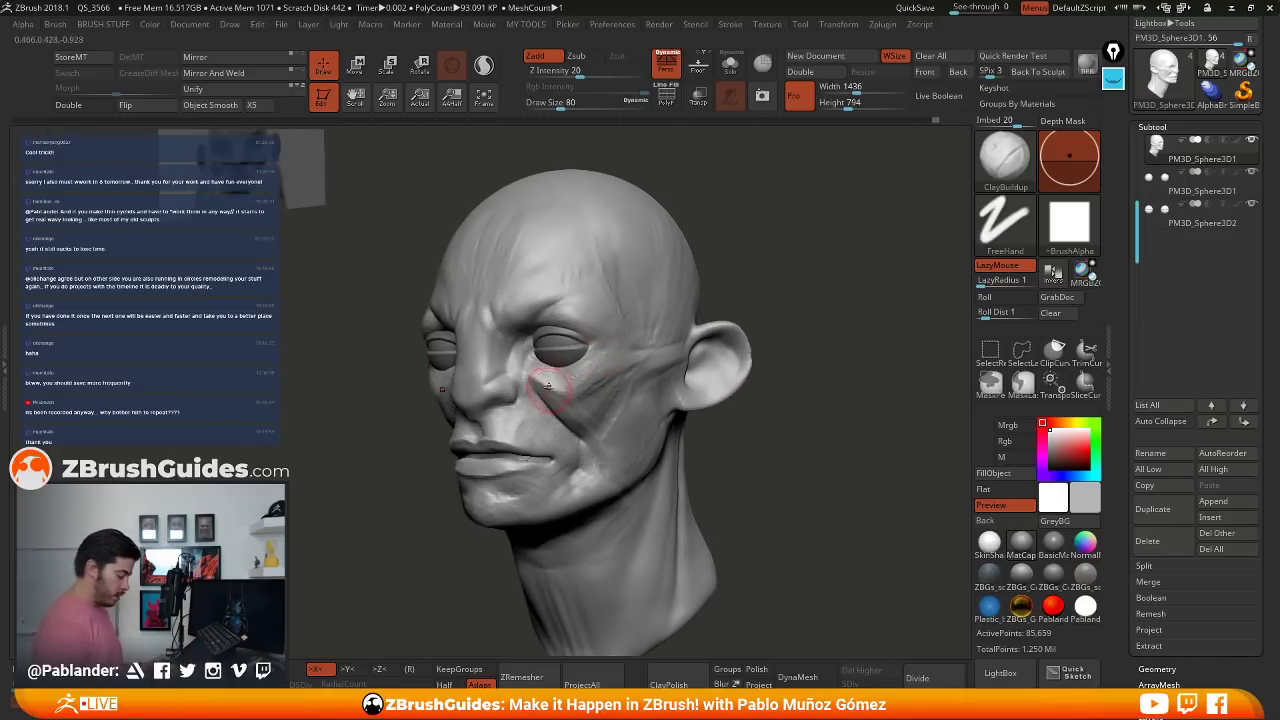
{"action": "right_click_drag", "start_coordinate": [562, 313], "coordinate": [600, 278]}
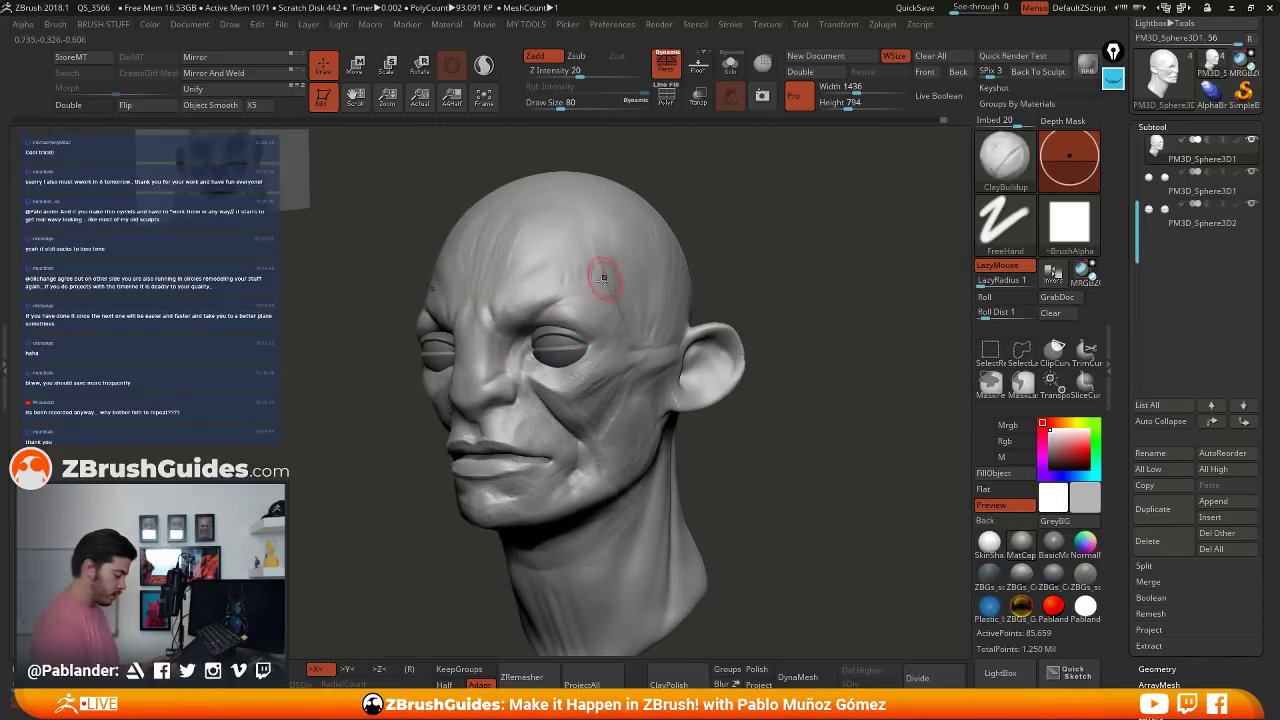
{"action": "right_click_drag", "start_coordinate": [597, 331], "coordinate": [817, 321]}
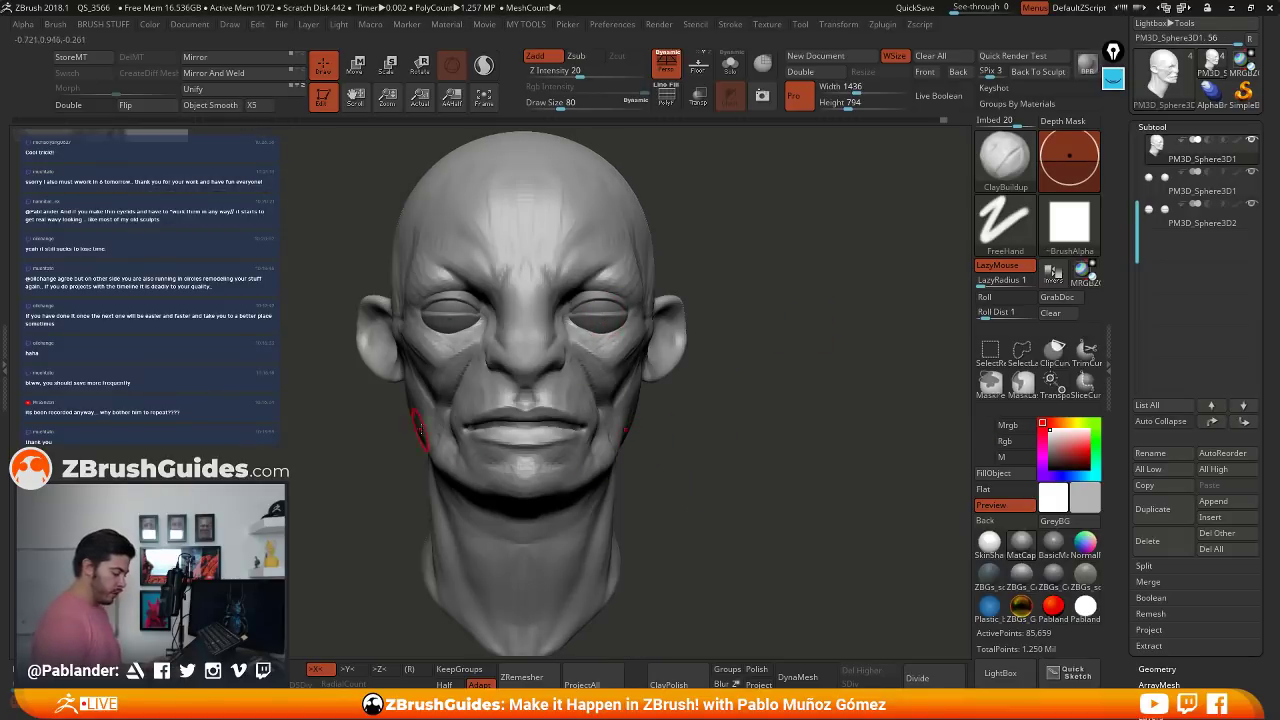
{"action": "left_click_drag", "start_coordinate": [674, 432], "coordinate": [640, 480], "text": "alt"}
{"action": "right_click_drag", "start_coordinate": [790, 489], "coordinate": [738, 461], "text": "ctrl"}
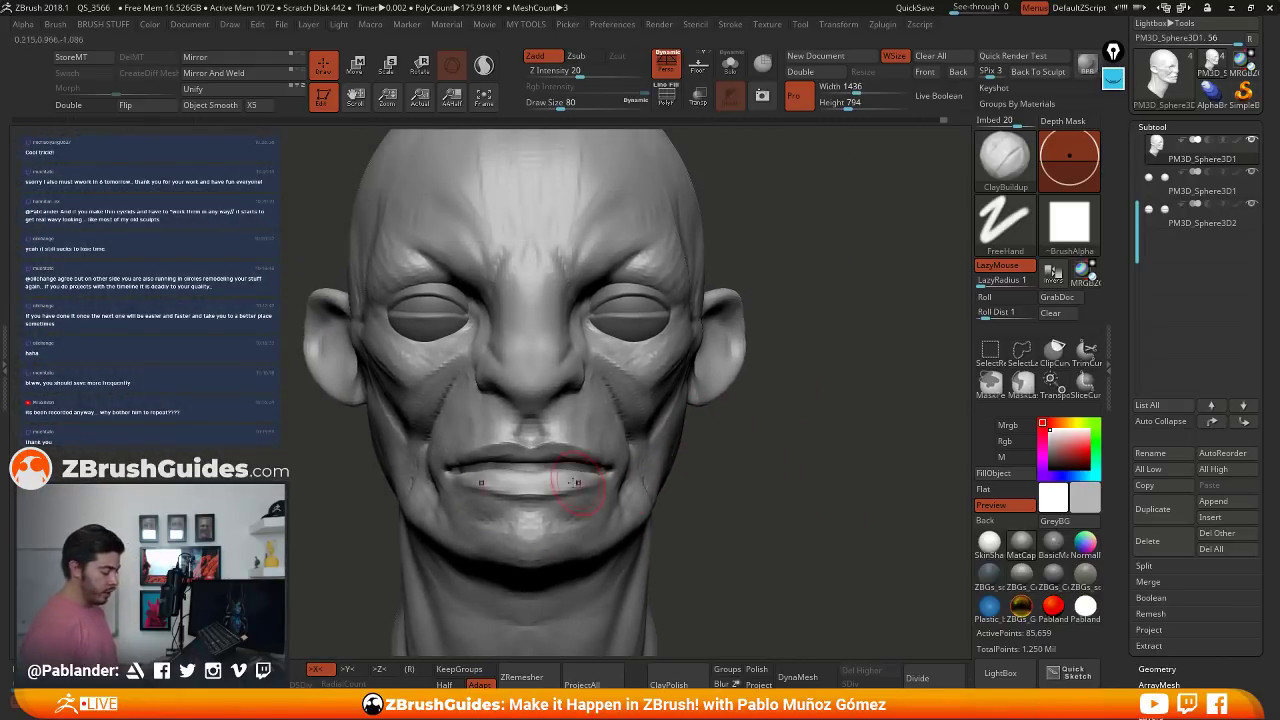
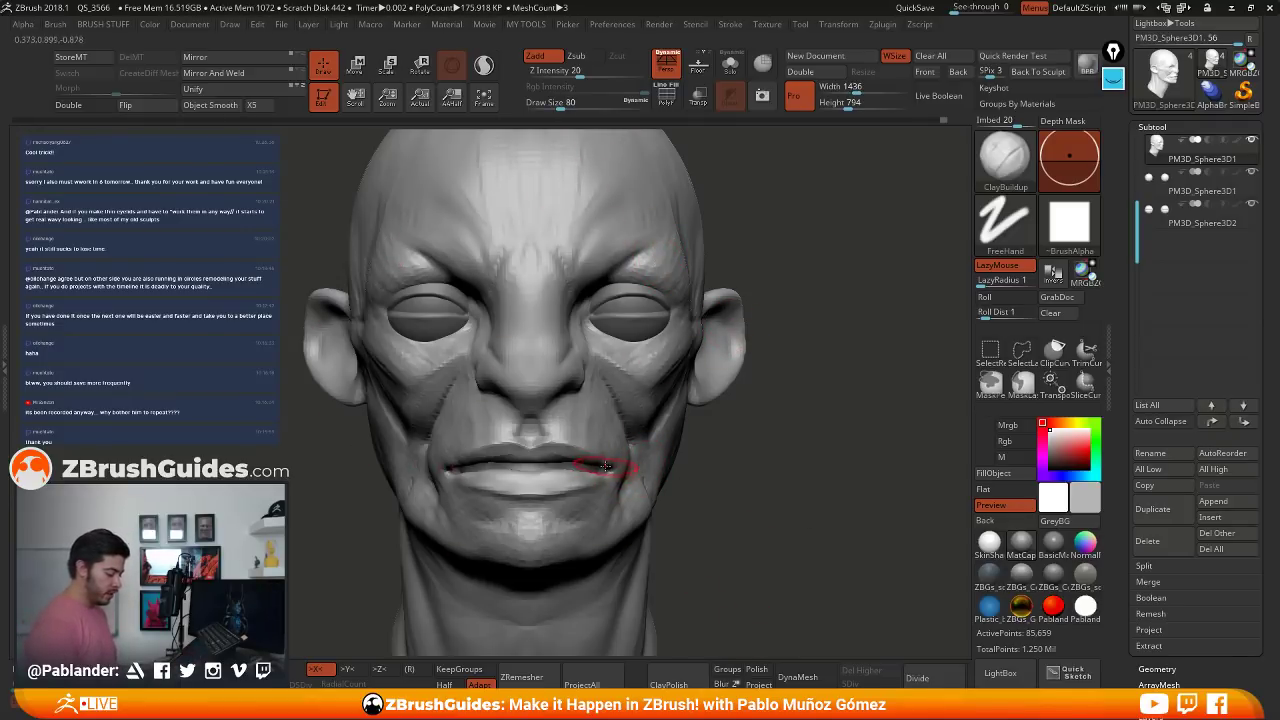
- Build up the inner forms of the ear with ClayBuildup at draw size 80 and Z intensity 20
{"action": "left_click_drag", "start_coordinate": [789, 416], "coordinate": [660, 405]}
{"action": "left_click_drag", "start_coordinate": [850, 395], "coordinate": [685, 440], "text": "alt"}
{"action": "mouse_move", "coordinate": [595, 321]}
{"action": "left_mouse_down"}
{"action": "mouse_move", "coordinate": [643, 327]}
{"action": "mouse_move", "coordinate": [662, 312]}
{"action": "mouse_move", "coordinate": [648, 335]}
{"action": "mouse_move", "coordinate": [622, 300]}
{"action": "mouse_move", "coordinate": [655, 330]}
{"action": "mouse_move", "coordinate": [614, 346]}
{"action": "mouse_move", "coordinate": [630, 322]}
{"action": "mouse_move", "coordinate": [622, 302]}
{"action": "mouse_move", "coordinate": [664, 318]}
{"action": "mouse_move", "coordinate": [636, 366]}
{"action": "mouse_move", "coordinate": [664, 335]}
{"action": "left_mouse_up"}
{"action": "right_click_drag", "start_coordinate": [677, 315], "coordinate": [715, 350]}
{"action": "left_click_drag", "start_coordinate": [715, 349], "coordinate": [706, 271]}
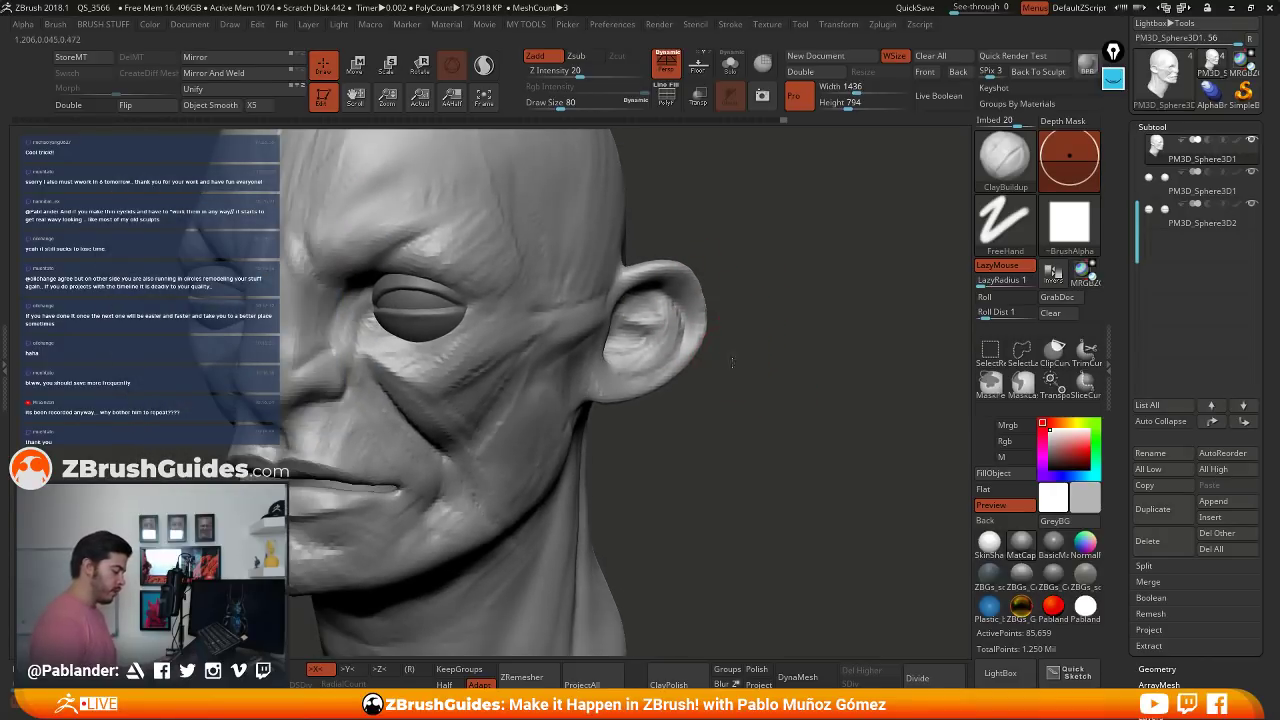
{"action": "left_click_drag", "start_coordinate": [731, 362], "coordinate": [743, 347]}
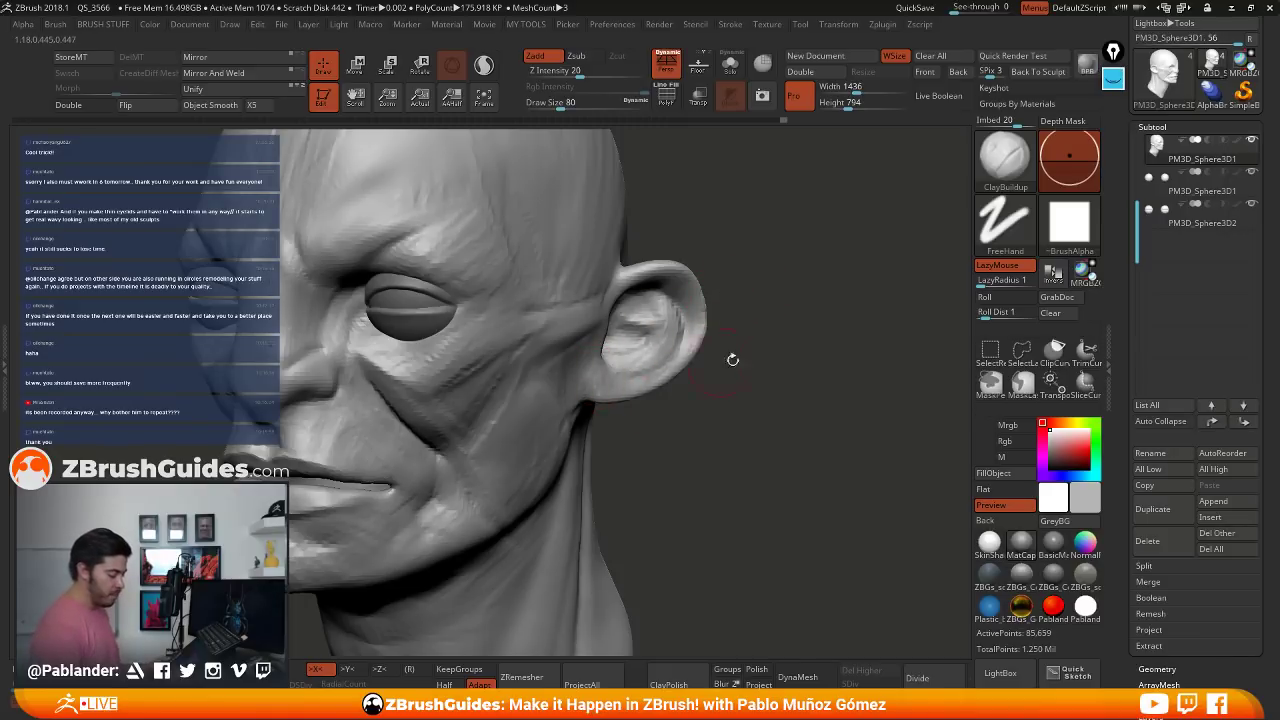
{"action": "left_click_drag", "start_coordinate": [754, 389], "coordinate": [757, 360]}
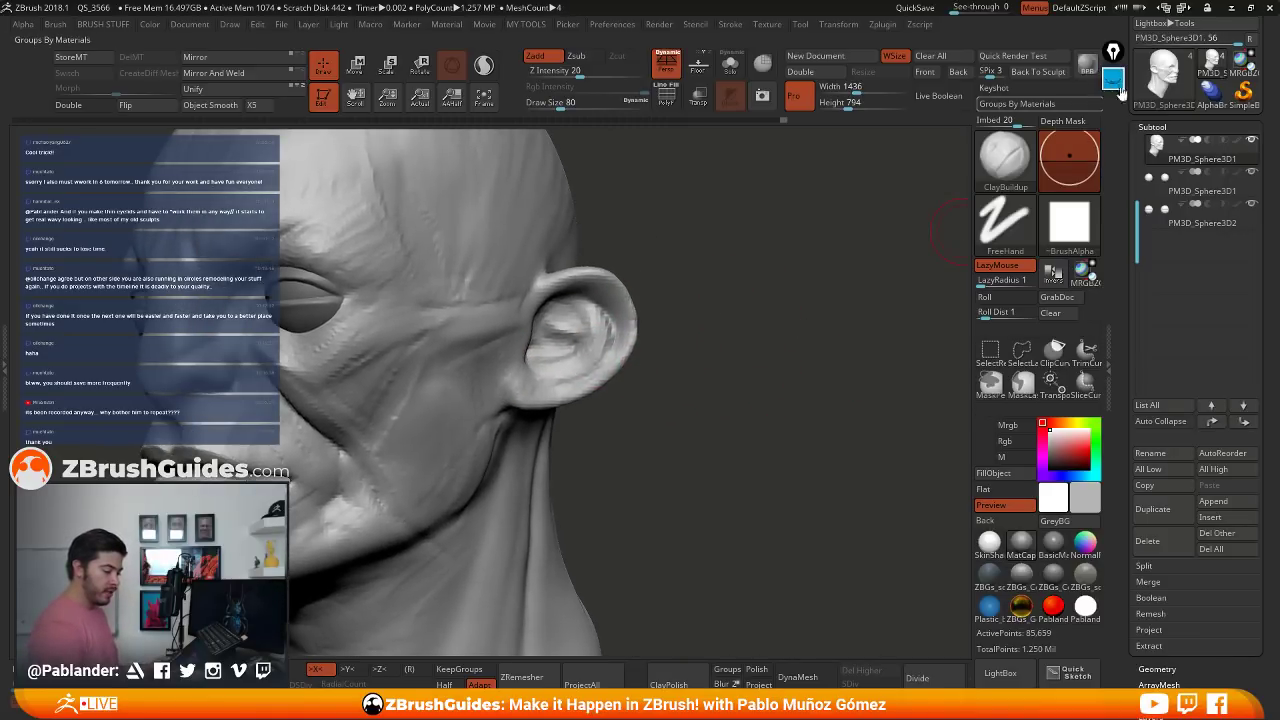
- Show the screen annotation overlay and clear all the old drawings from it
{"action": "left_click", "coordinate": [1116, 84]}
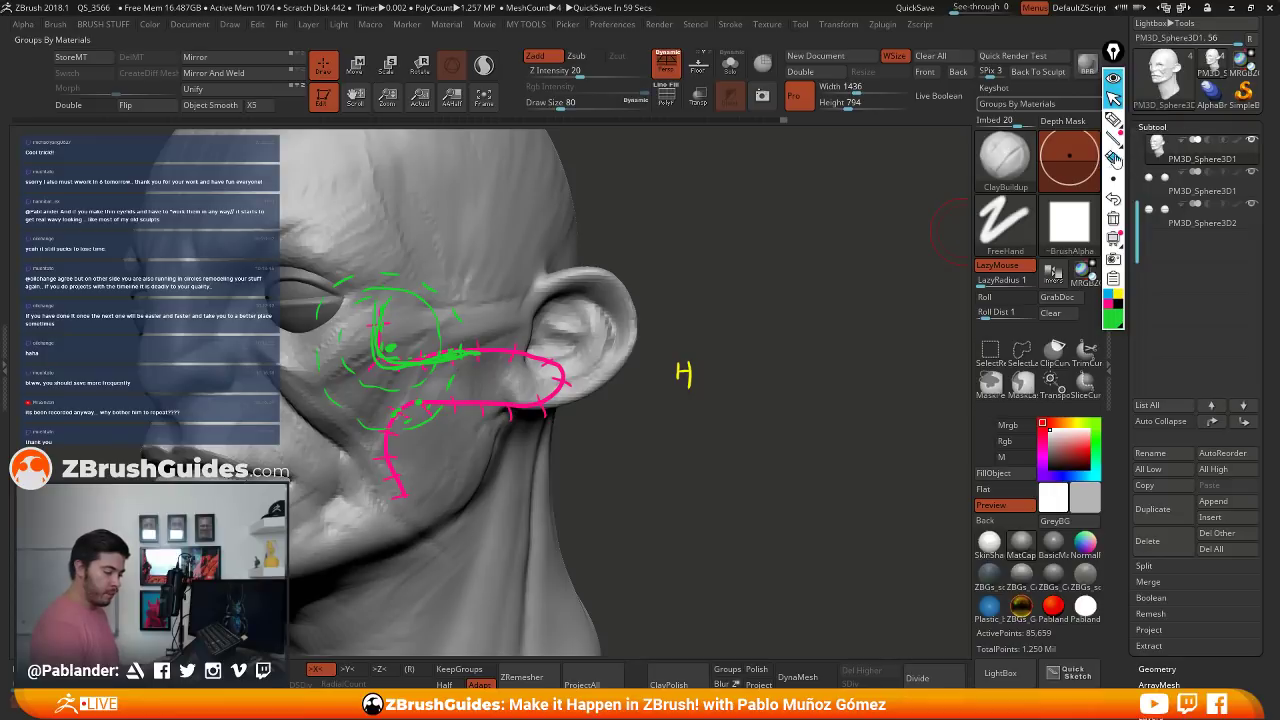
{"action": "left_click", "coordinate": [1113, 119]}
{"action": "left_click", "coordinate": [1114, 160]}
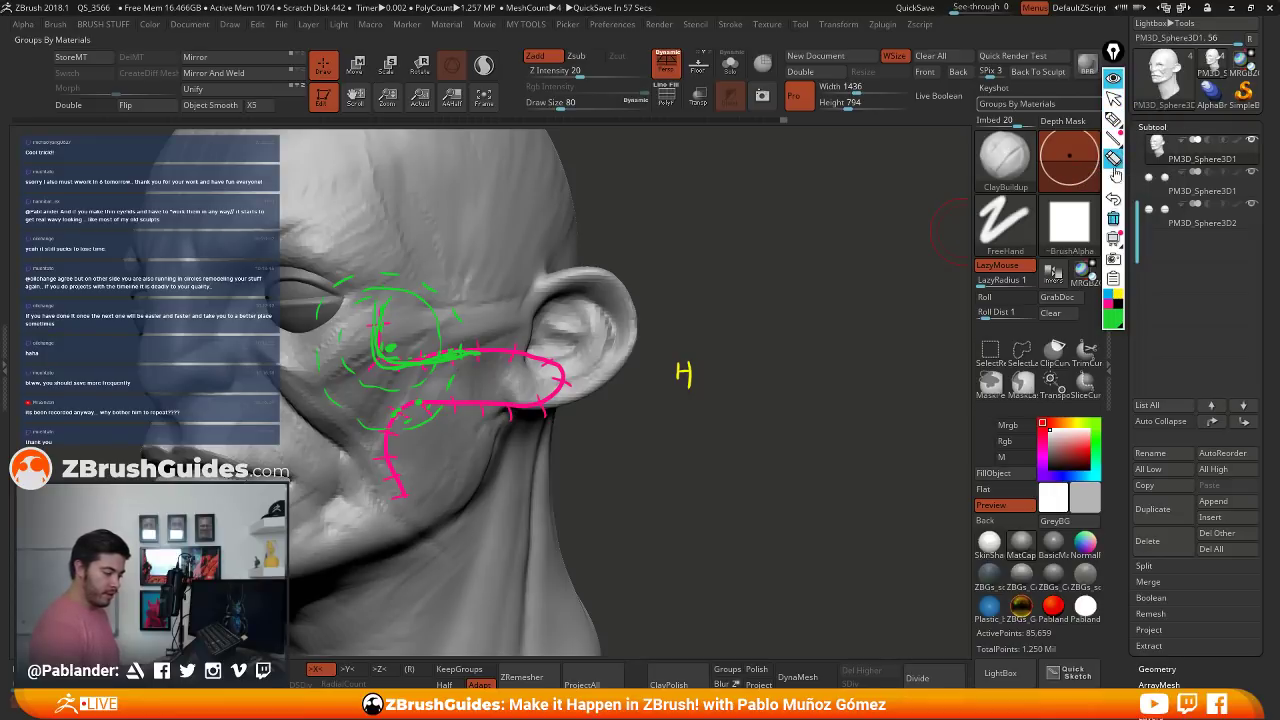
{"action": "left_click", "coordinate": [1114, 218]}
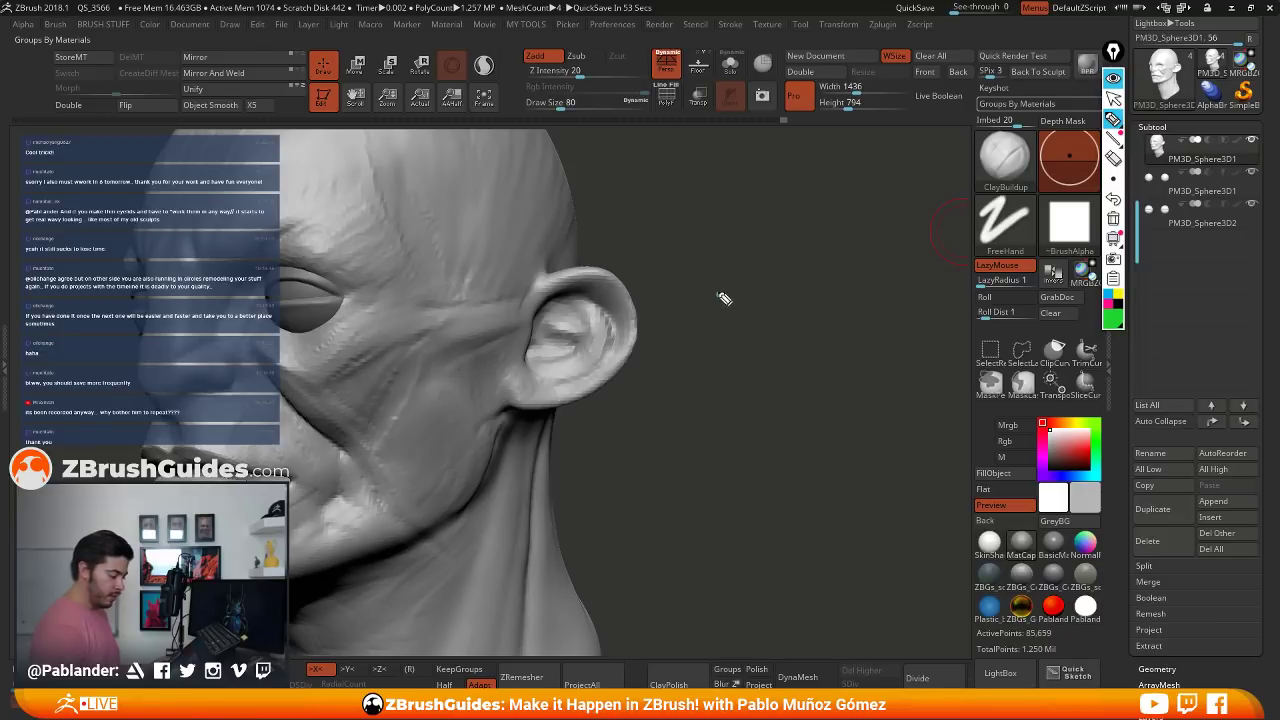
- Sketch an ear diagram beside the head with a green outline, blue inner rim and magenta Y-shaped fold, and hide the annotations
{"action": "mouse_move", "coordinate": [719, 295]}
{"action": "left_mouse_down"}
{"action": "mouse_move", "coordinate": [843, 323]}
{"action": "mouse_move", "coordinate": [711, 360]}
{"action": "left_mouse_up"}
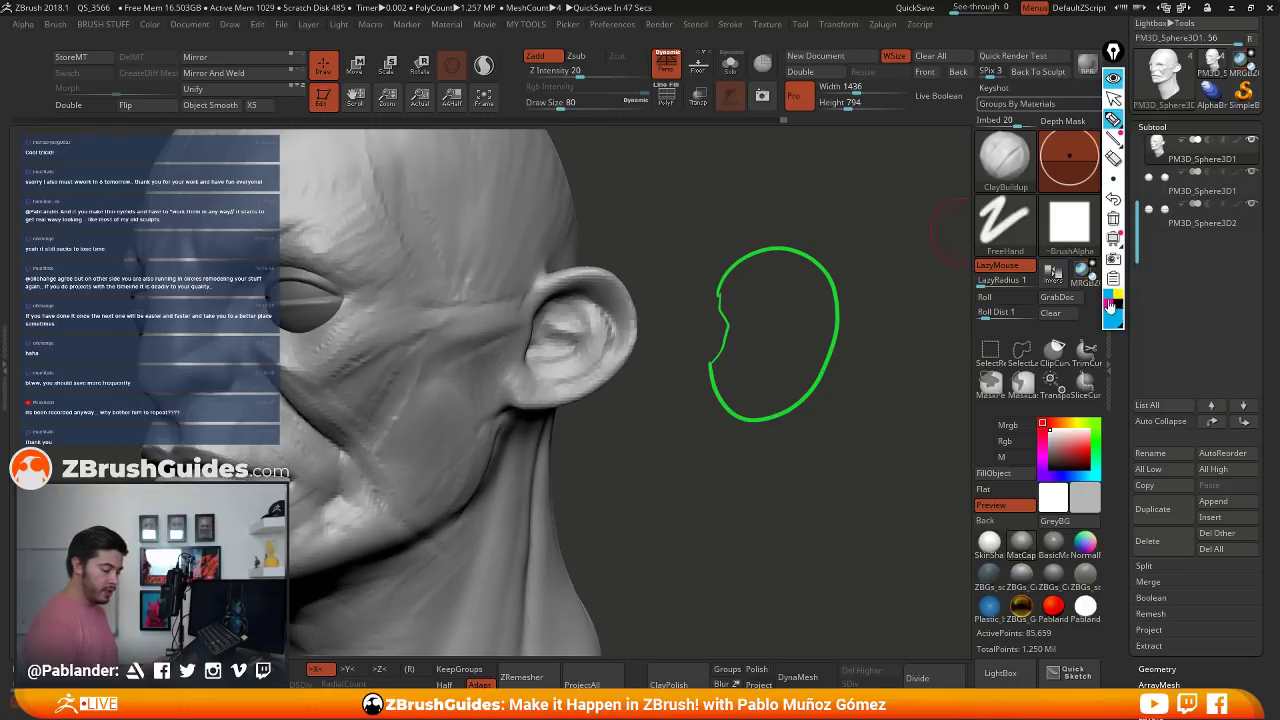
{"action": "mouse_move", "coordinate": [752, 284]}
{"action": "left_mouse_down"}
{"action": "mouse_move", "coordinate": [732, 372]}
{"action": "mouse_move", "coordinate": [809, 378]}
{"action": "mouse_move", "coordinate": [778, 272]}
{"action": "left_mouse_up"}
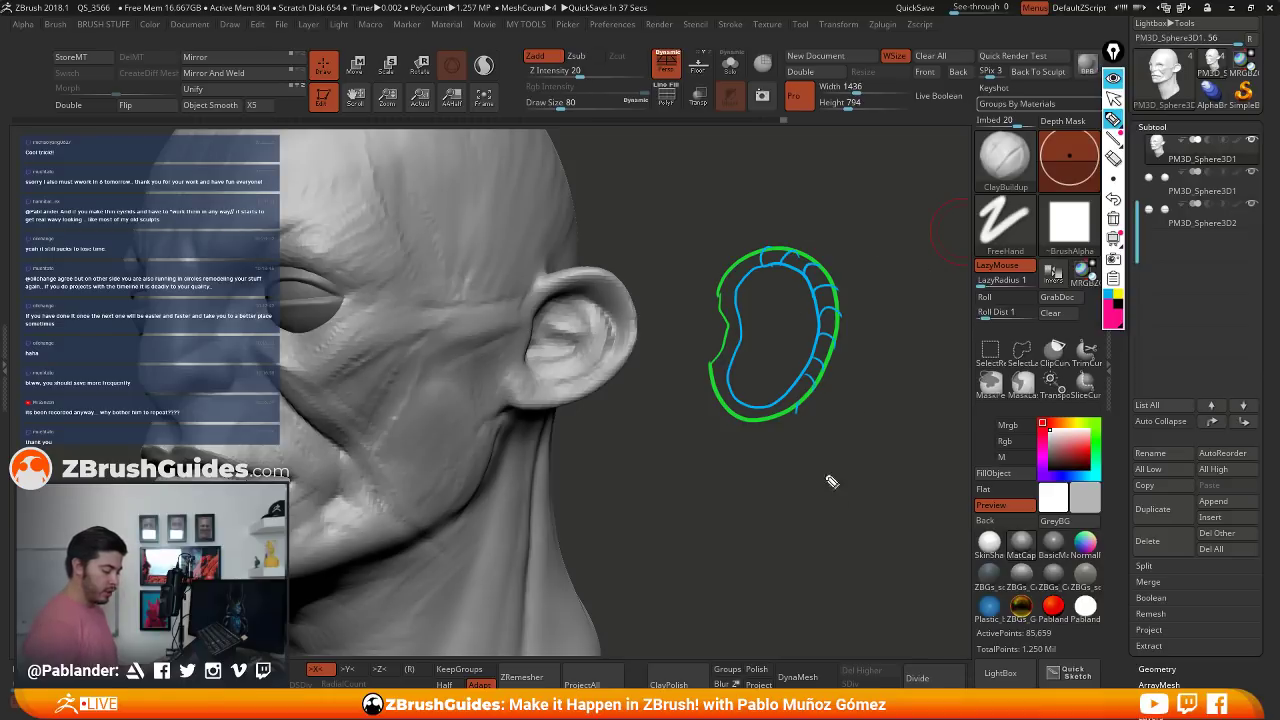
{"action": "left_click_drag", "start_coordinate": [838, 462], "coordinate": [797, 551]}
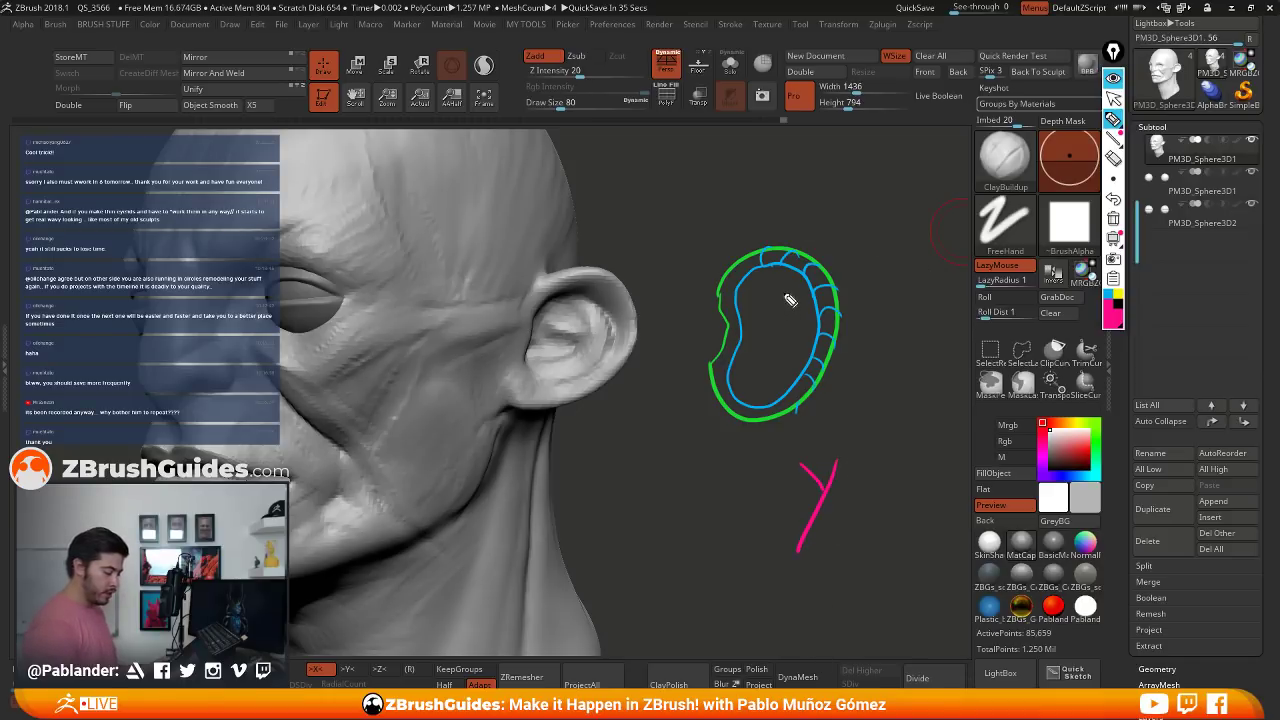
{"action": "mouse_move", "coordinate": [766, 288]}
{"action": "left_mouse_down"}
{"action": "mouse_move", "coordinate": [808, 322]}
{"action": "mouse_move", "coordinate": [736, 380]}
{"action": "left_mouse_up"}
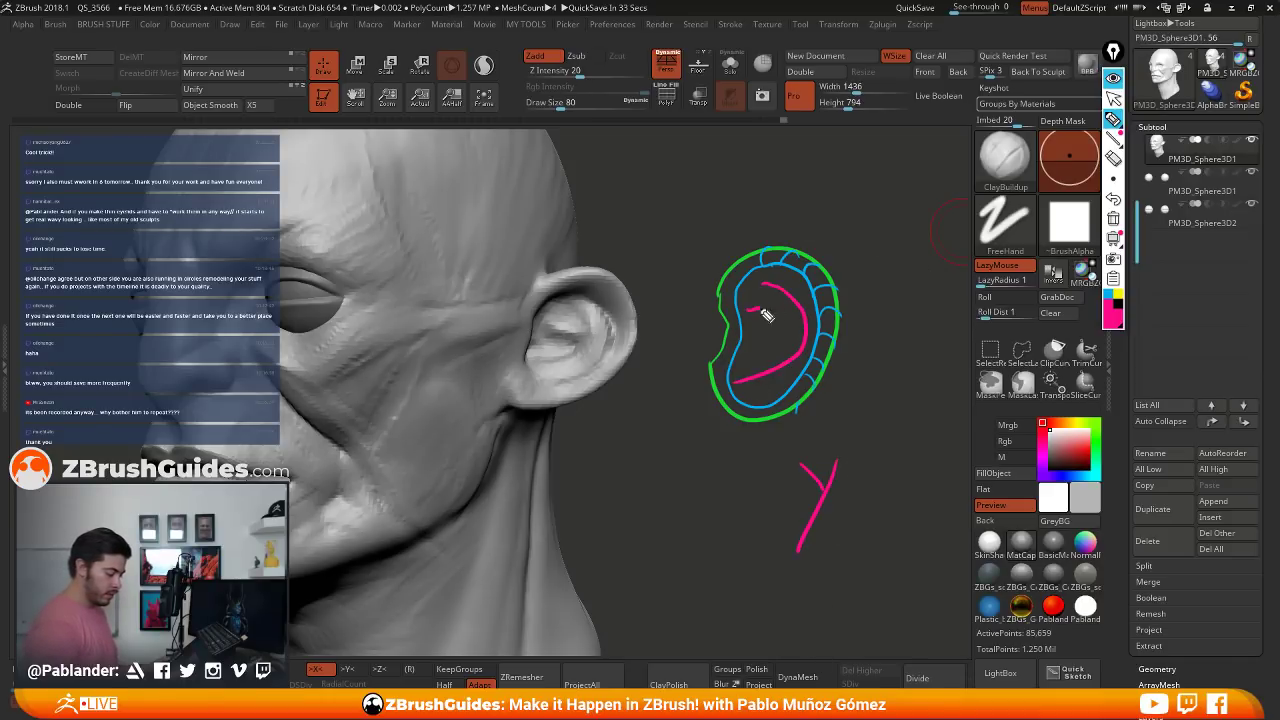
{"action": "left_click_drag", "start_coordinate": [766, 316], "coordinate": [802, 330]}
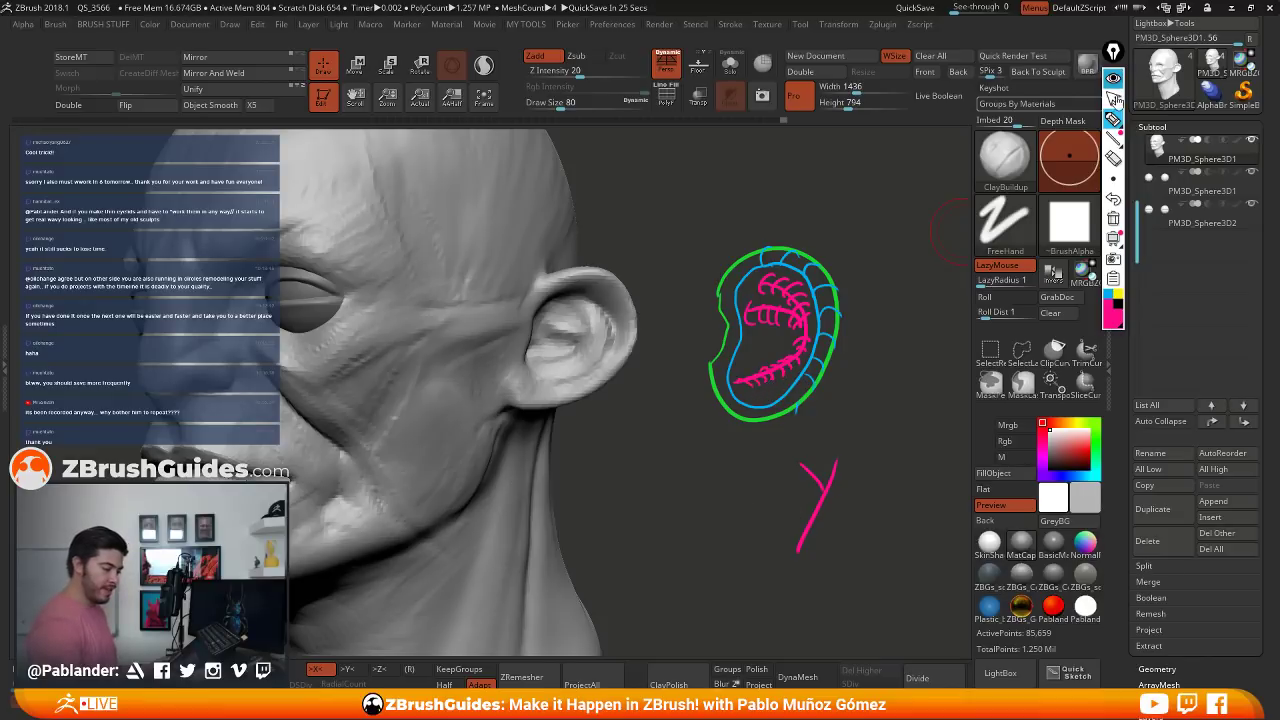
{"action": "left_click", "coordinate": [1113, 78]}
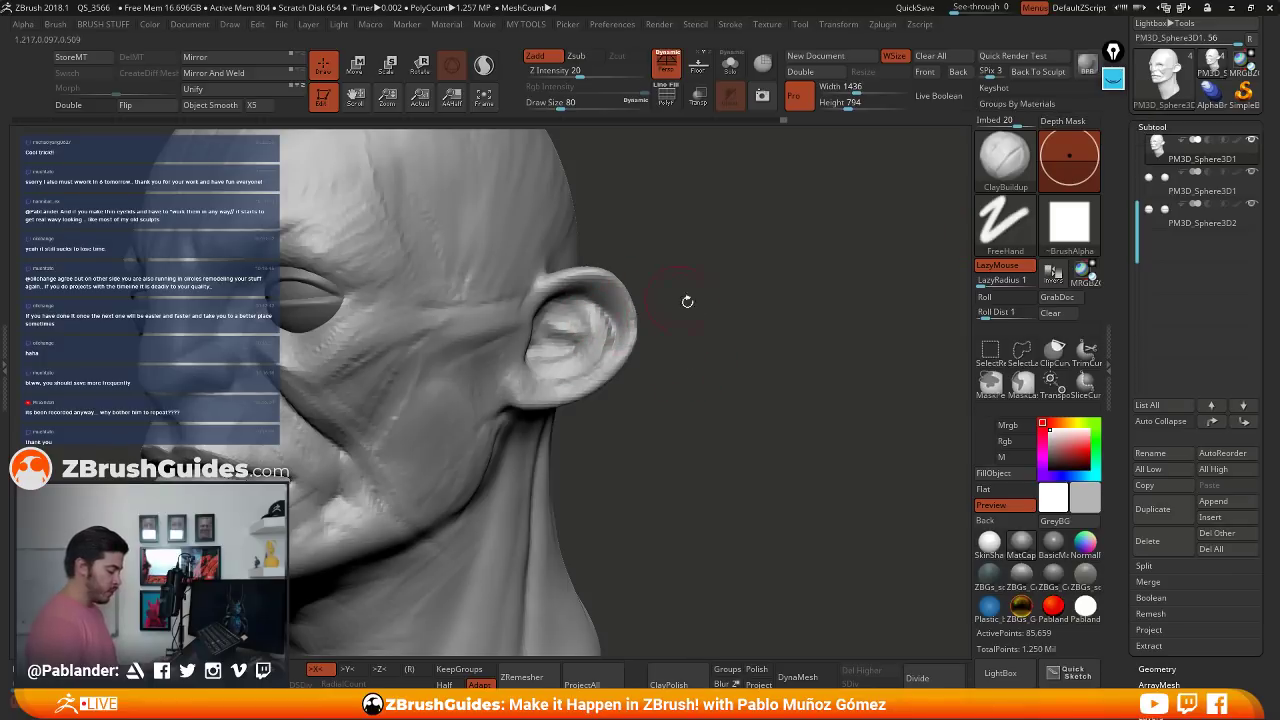
- Carve the Y-shaped fold and the grooves inside the ear using DamStandard at draw size 80 and Z intensity 33
{"action": "key", "text": "b"}
{"action": "left_click", "coordinate": [783, 132]}
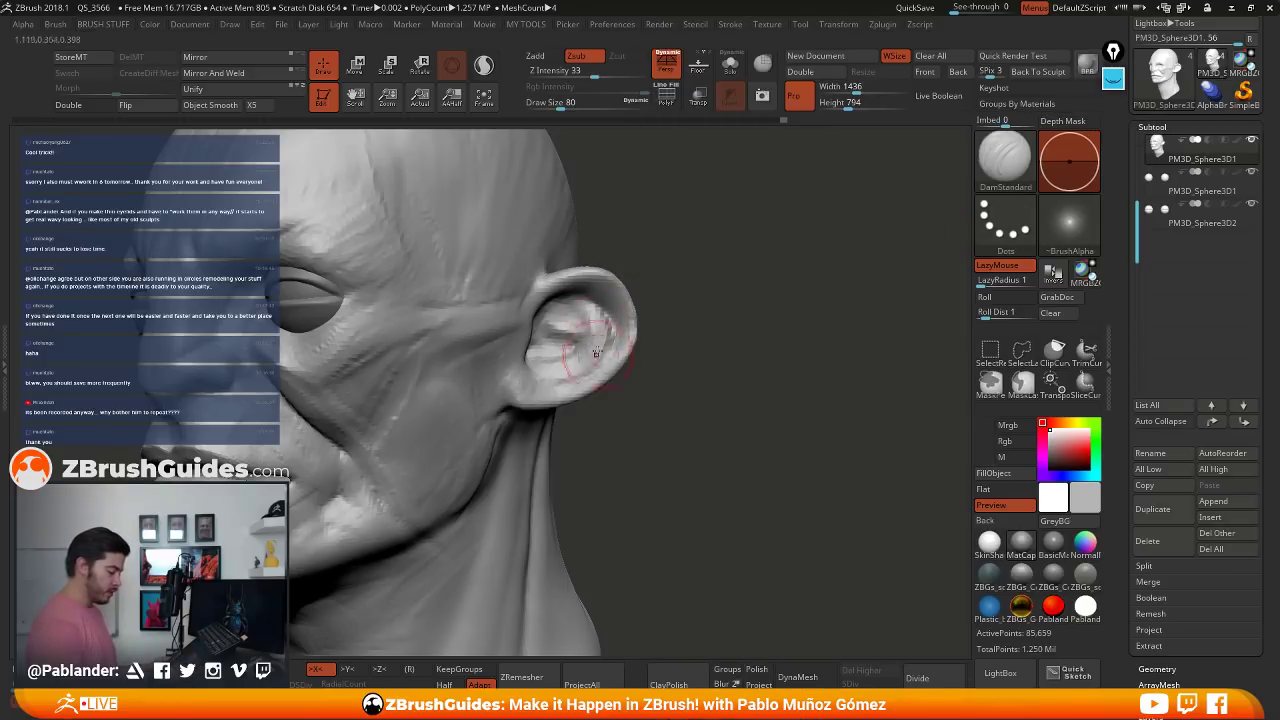
{"action": "mouse_move", "coordinate": [574, 303]}
{"action": "left_mouse_down"}
{"action": "mouse_move", "coordinate": [598, 326]}
{"action": "mouse_move", "coordinate": [574, 360]}
{"action": "left_mouse_up"}
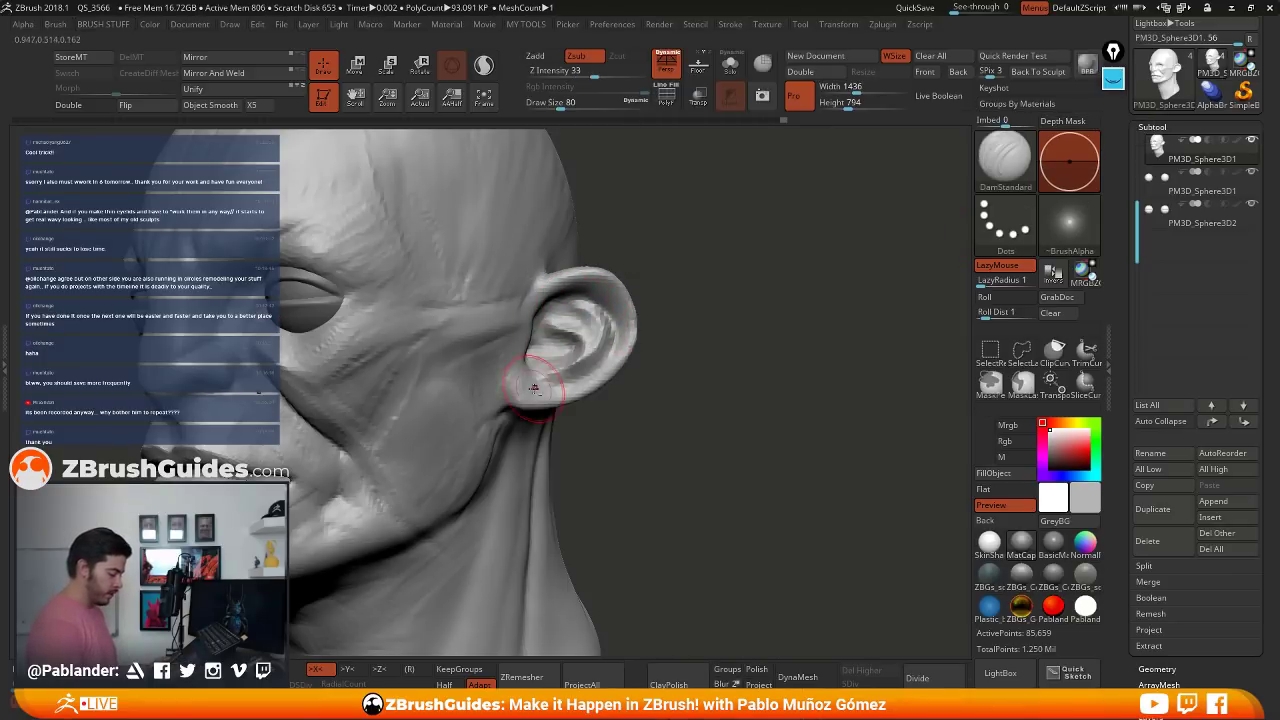
{"action": "mouse_move", "coordinate": [753, 477]}
{"action": "left_mouse_down"}
{"action": "mouse_move", "coordinate": [700, 470]}
{"action": "mouse_move", "coordinate": [763, 466]}
{"action": "mouse_move", "coordinate": [703, 380]}
{"action": "left_mouse_up"}
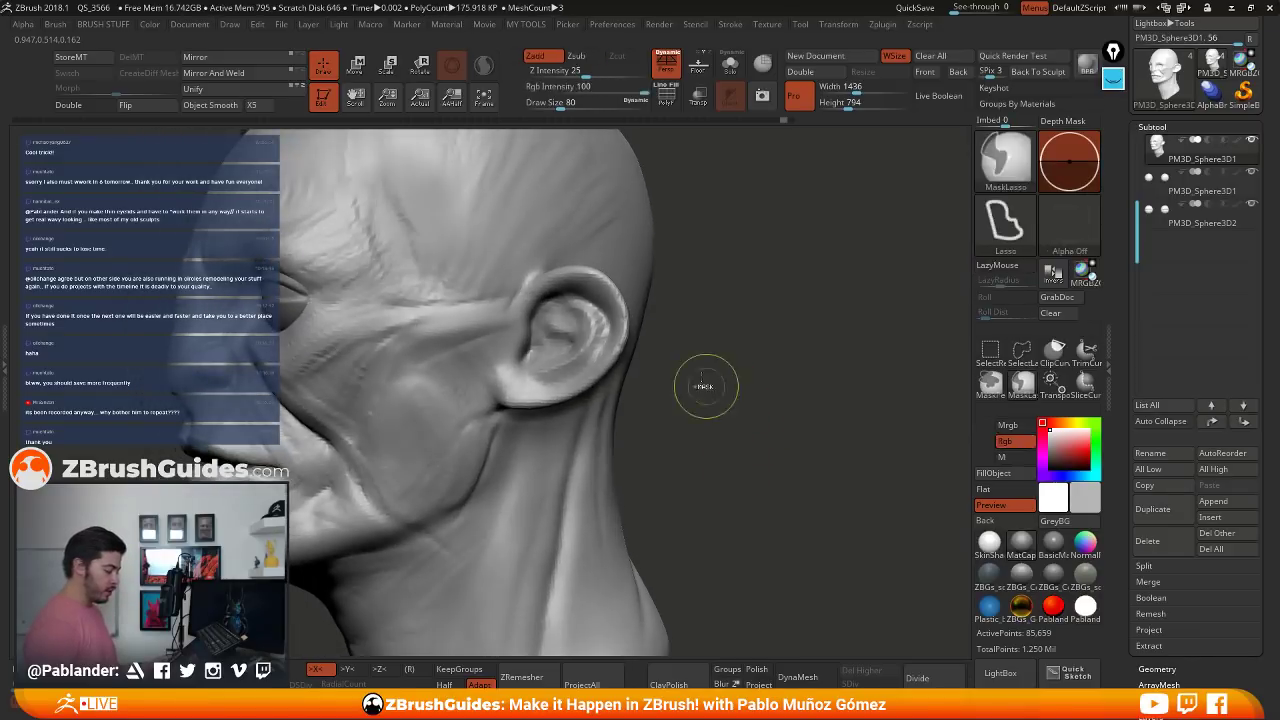
{"action": "mouse_move", "coordinate": [600, 304]}
{"action": "left_mouse_down"}
{"action": "mouse_move", "coordinate": [594, 356]}
{"action": "mouse_move", "coordinate": [556, 381]}
{"action": "mouse_move", "coordinate": [572, 294]}
{"action": "mouse_move", "coordinate": [531, 306]}
{"action": "mouse_move", "coordinate": [532, 362]}
{"action": "left_mouse_up"}
{"action": "mouse_move", "coordinate": [700, 388]}
{"action": "left_mouse_down"}
{"action": "mouse_move", "coordinate": [723, 391]}
{"action": "mouse_move", "coordinate": [737, 363]}
{"action": "left_mouse_up"}
{"action": "mouse_move", "coordinate": [600, 368]}
{"action": "left_mouse_down"}
{"action": "mouse_move", "coordinate": [651, 374]}
{"action": "mouse_move", "coordinate": [665, 419]}
{"action": "left_mouse_up"}
{"action": "left_click_drag", "start_coordinate": [539, 346], "coordinate": [537, 371]}
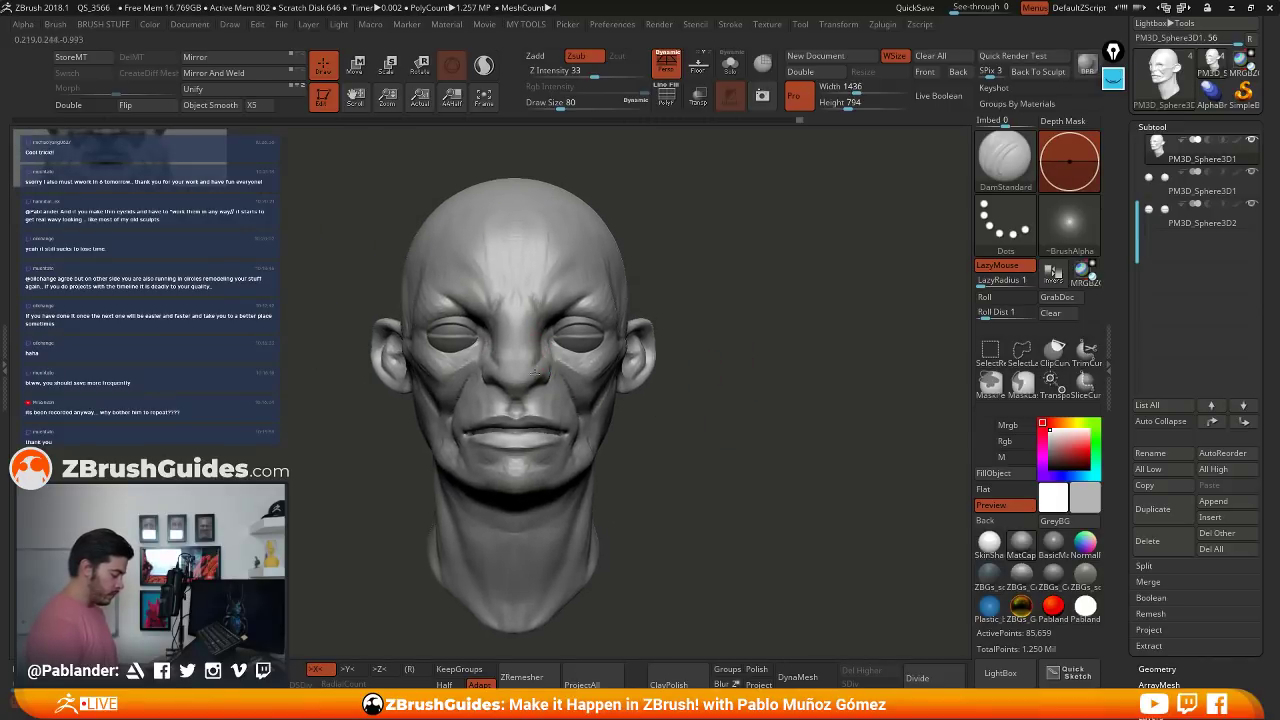
{"action": "mouse_move", "coordinate": [724, 454]}
{"action": "left_mouse_down"}
{"action": "mouse_move", "coordinate": [690, 450]}
{"action": "mouse_move", "coordinate": [745, 452]}
{"action": "left_mouse_up"}
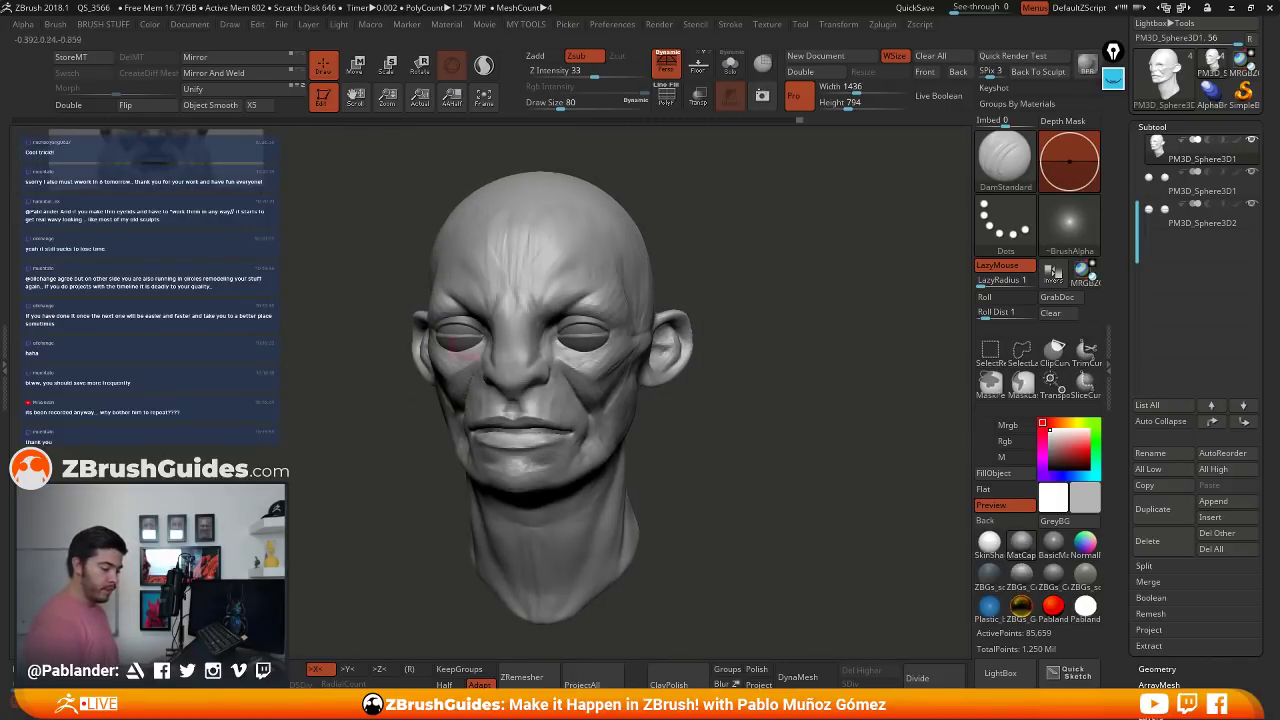
- Move the eyelid subtool PM3D_Sphere3D2 up one place, directly below the head subtool
{"action": "left_click_drag", "start_coordinate": [1136, 230], "coordinate": [1136, 176]}
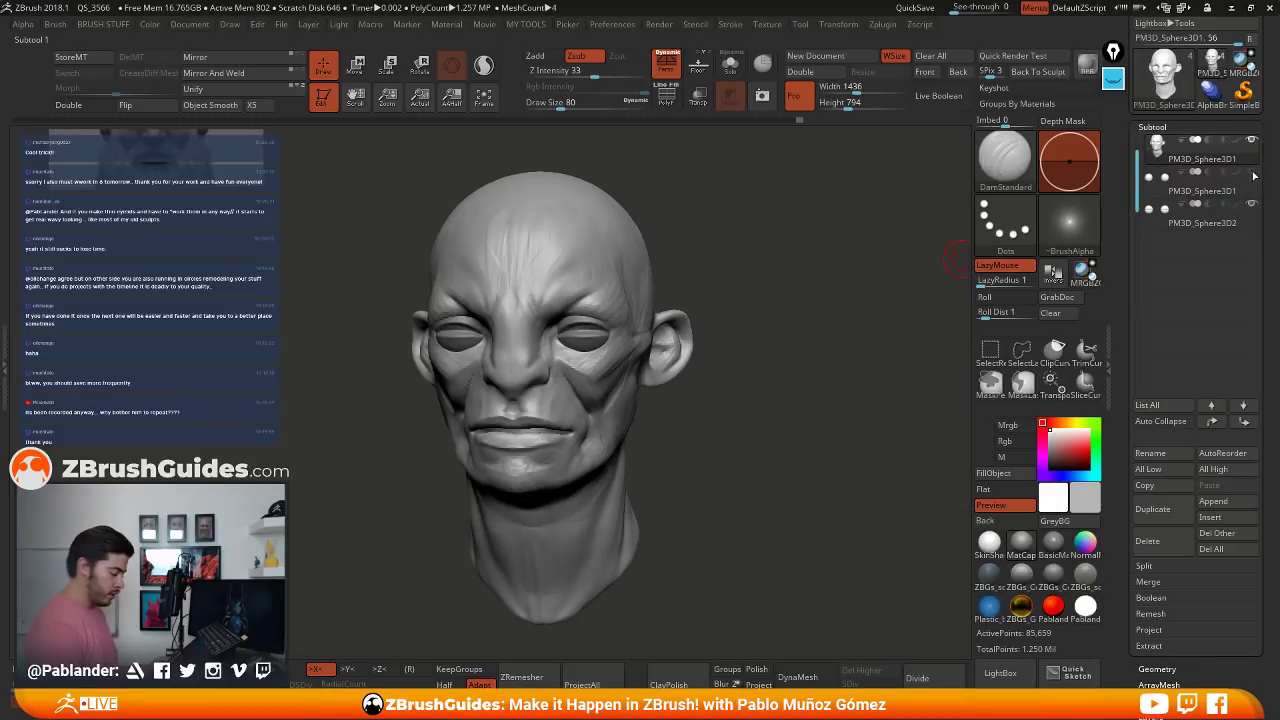
{"action": "mouse_move", "coordinate": [1252, 175]}
{"action": "left_click", "coordinate": [1215, 215]}
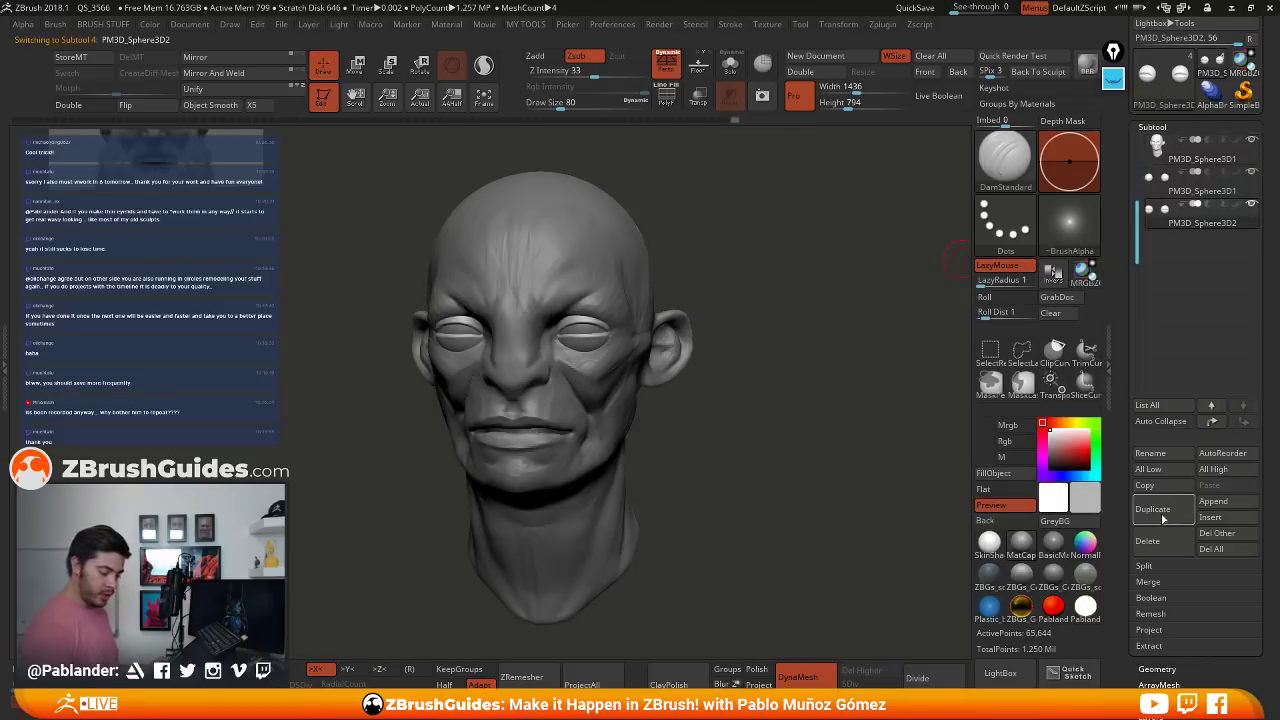
{"action": "left_click", "coordinate": [1211, 421]}
- Merge the head subtool down with the eyelids and accept the non-undoable operation
{"action": "left_click", "coordinate": [1208, 152]}
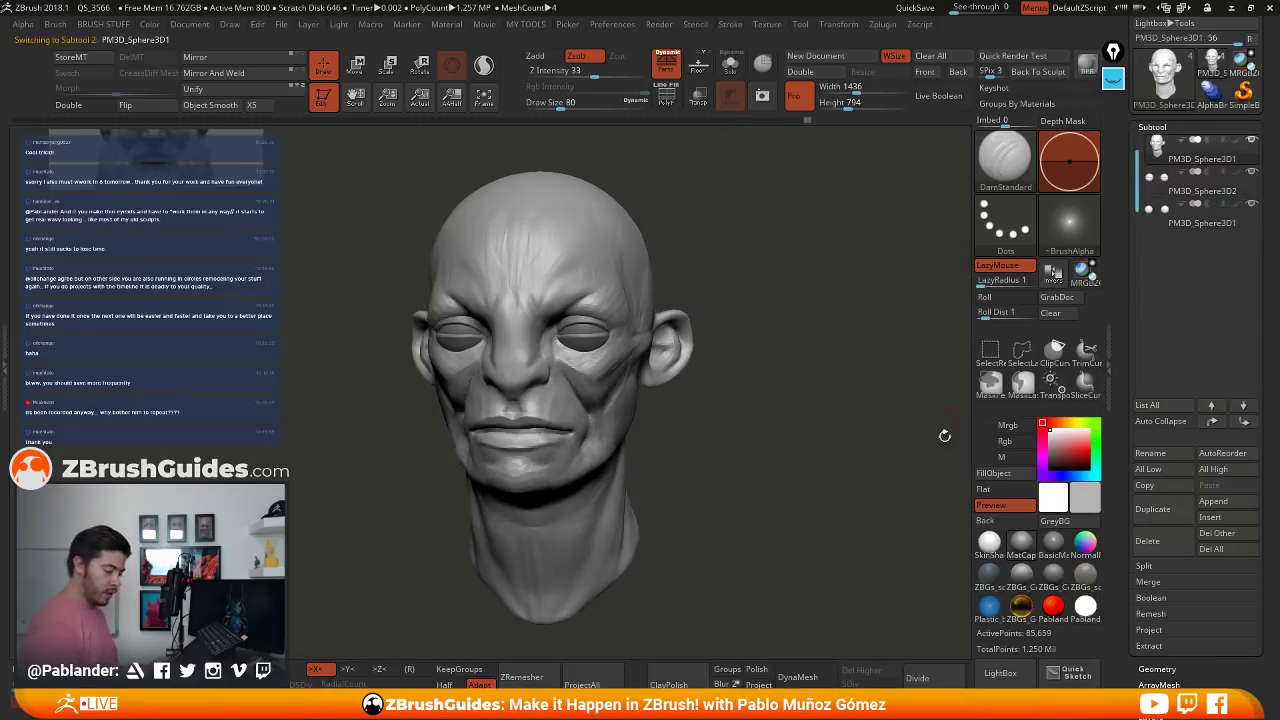
{"action": "left_click", "coordinate": [1158, 578]}
{"action": "left_click", "coordinate": [1150, 597]}
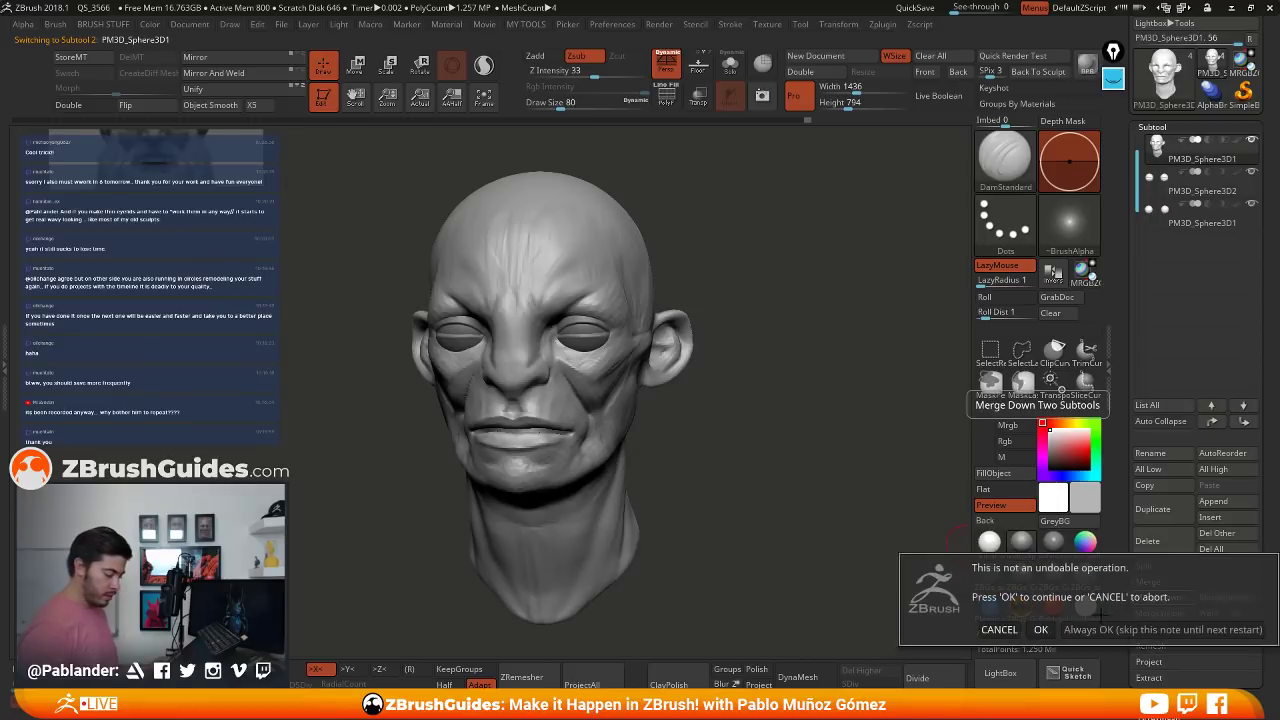
{"action": "left_click", "coordinate": [1040, 629]}
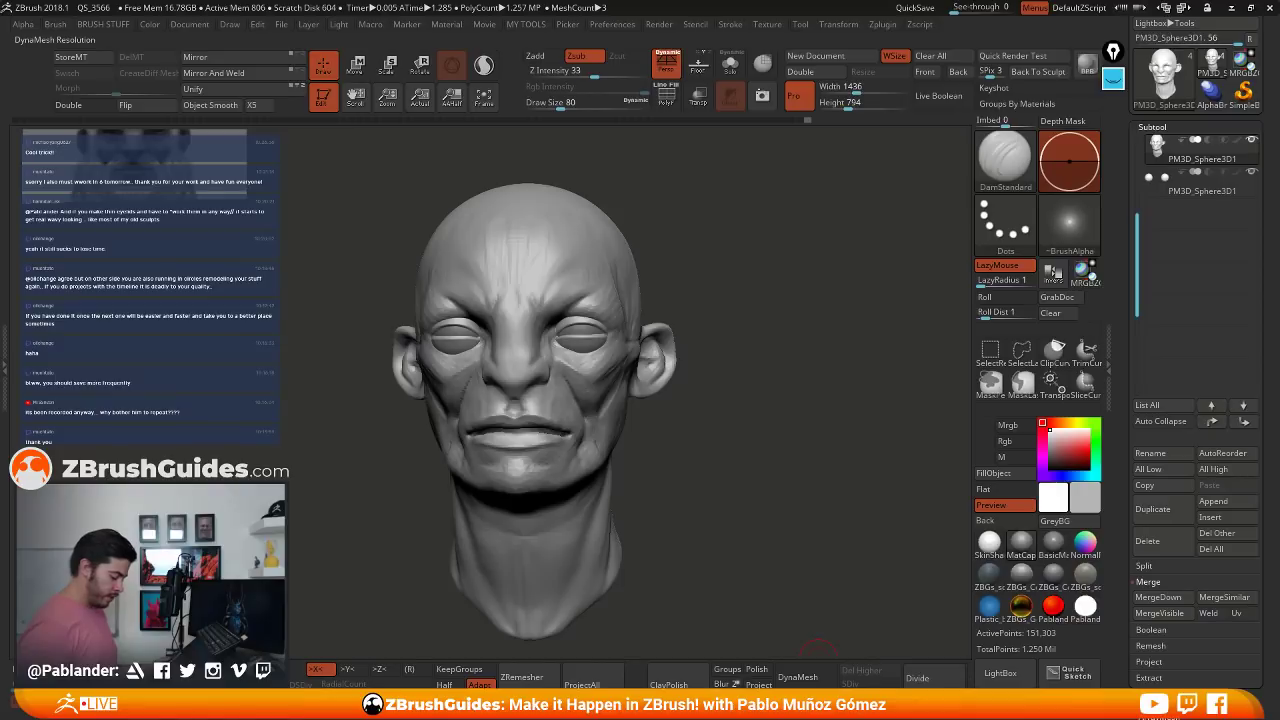
- Remesh the merged head and eyelids into one continuous surface with DynaMesh
{"action": "right_click_drag", "start_coordinate": [623, 517], "coordinate": [671, 388], "text": "ctrl"}
{"action": "left_click_drag", "start_coordinate": [670, 388], "coordinate": [675, 440], "text": "alt"}
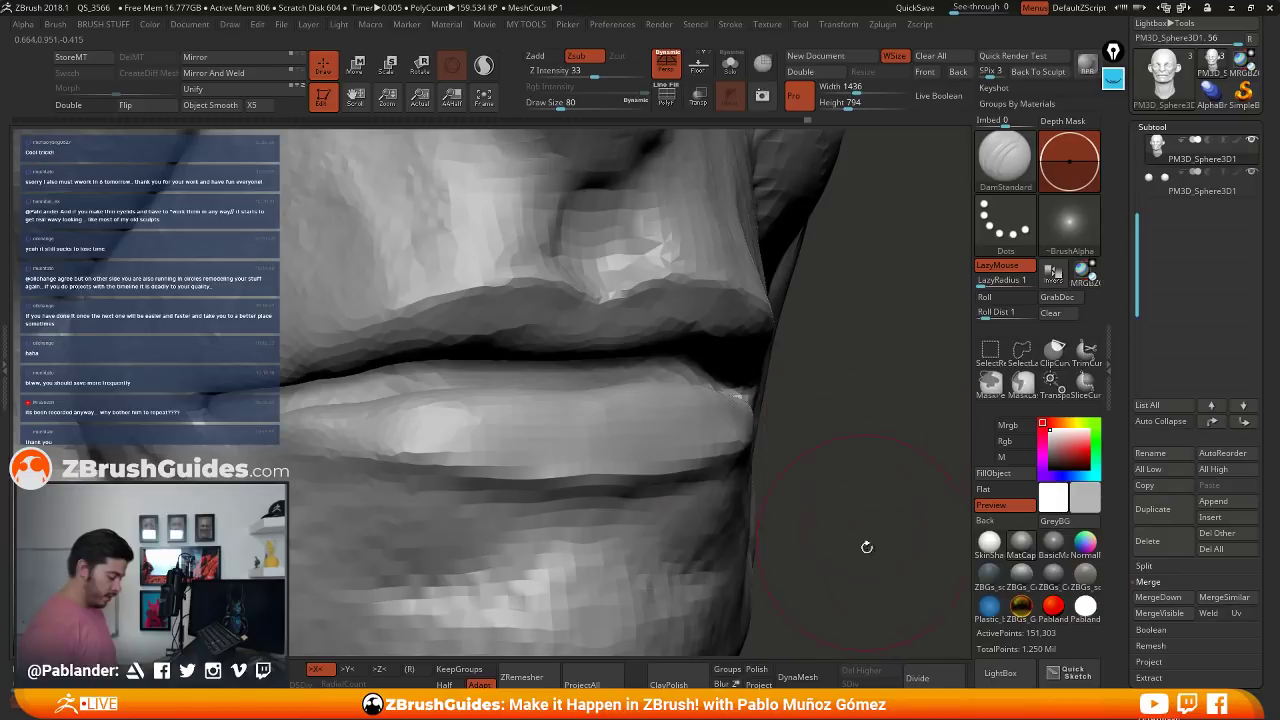
{"action": "left_click", "coordinate": [808, 678]}
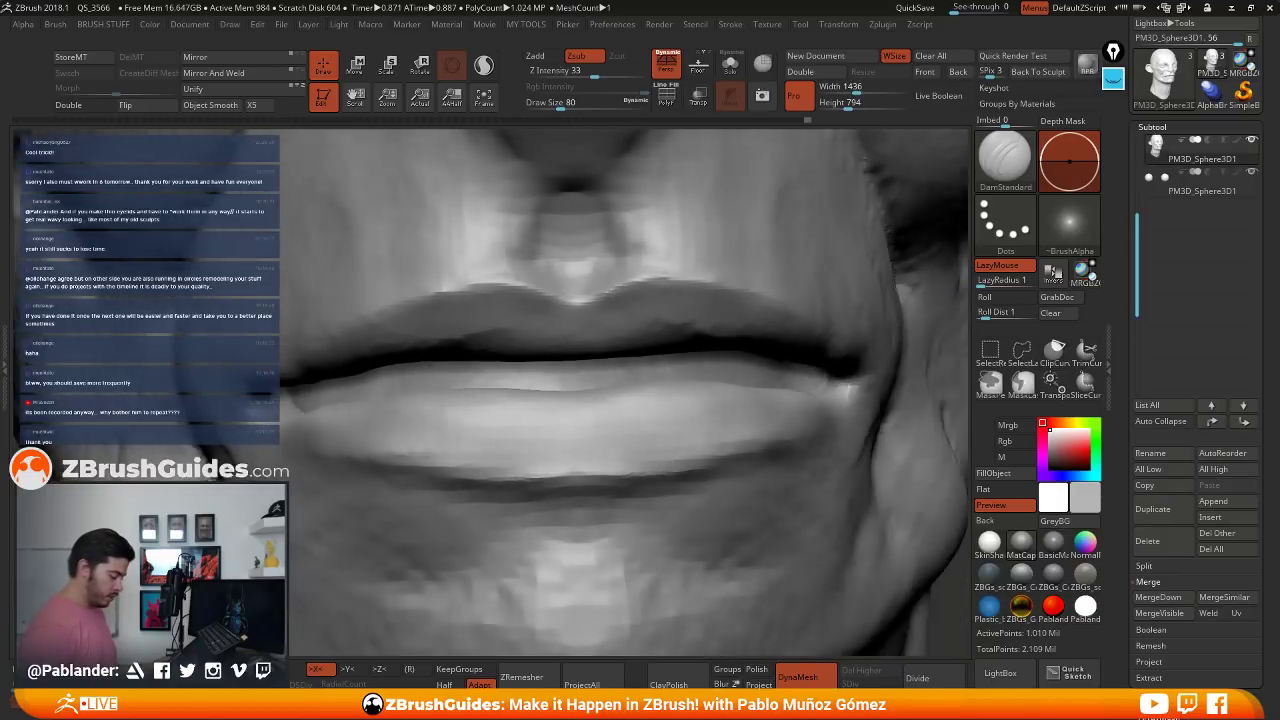
- Smooth the mouth corners and the adjoining lip surface at draw size 80
{"action": "right_click_drag", "start_coordinate": [868, 396], "coordinate": [834, 391]}
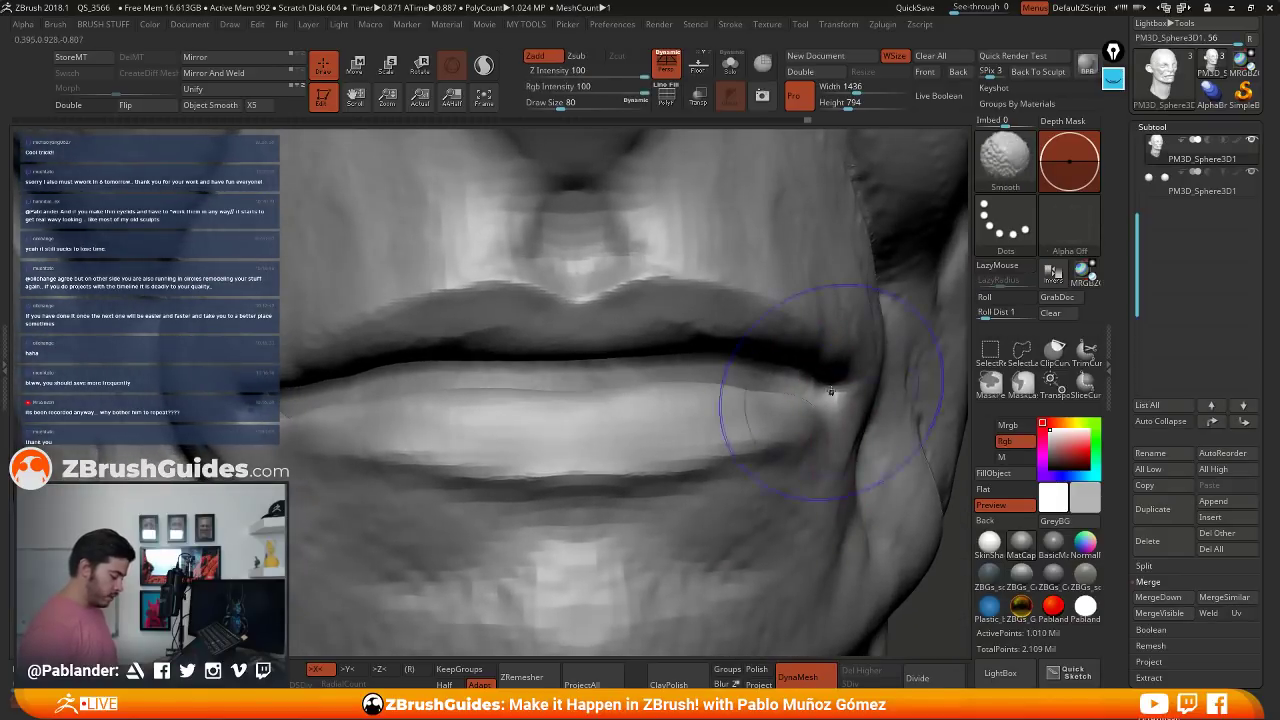
{"action": "left_click_drag", "start_coordinate": [831, 391], "coordinate": [762, 380], "text": "shift"}
{"action": "mouse_move", "coordinate": [680, 365]}
{"action": "right_mouse_down", "text": "ctrl"}
{"action": "mouse_move", "coordinate": [771, 403]}
{"action": "mouse_move", "coordinate": [740, 434]}
{"action": "right_mouse_up", "text": "ctrl"}
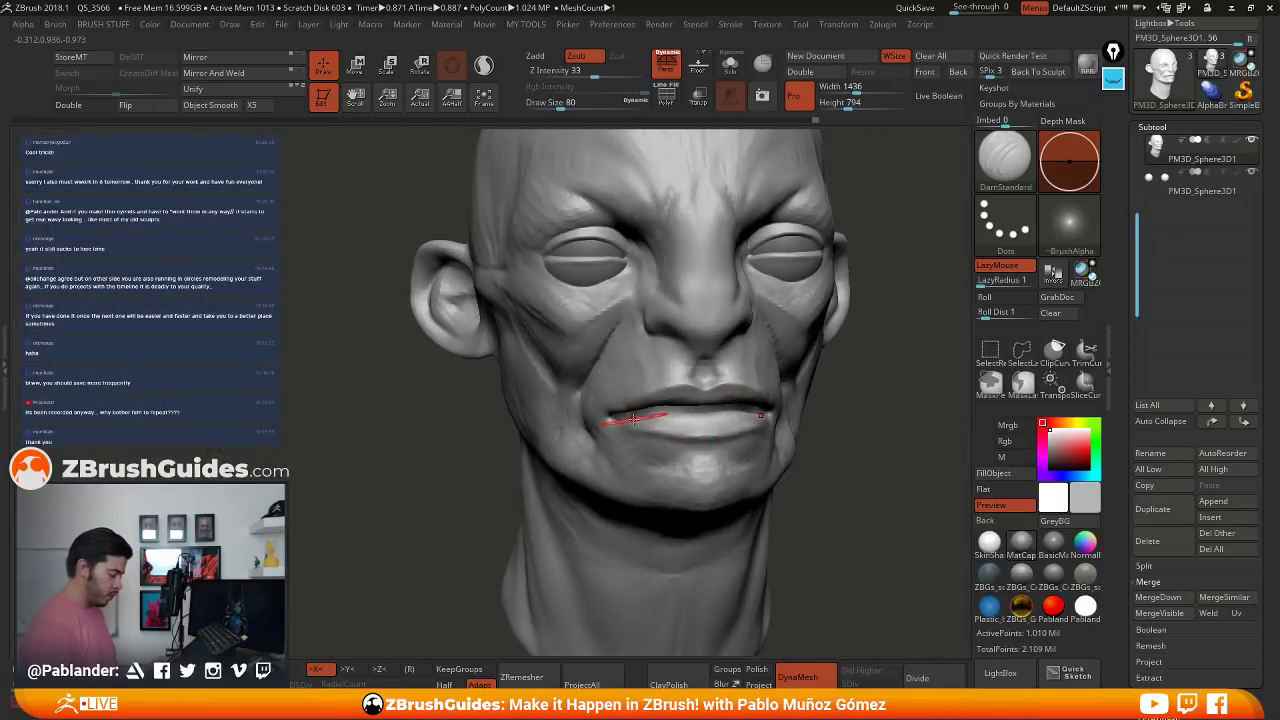
- Reshape the lower lip and mouth corners with the Move Topological and Move brushes at draw size 80
{"action": "key", "text": "b"}
{"action": "left_click", "coordinate": [660, 103]}
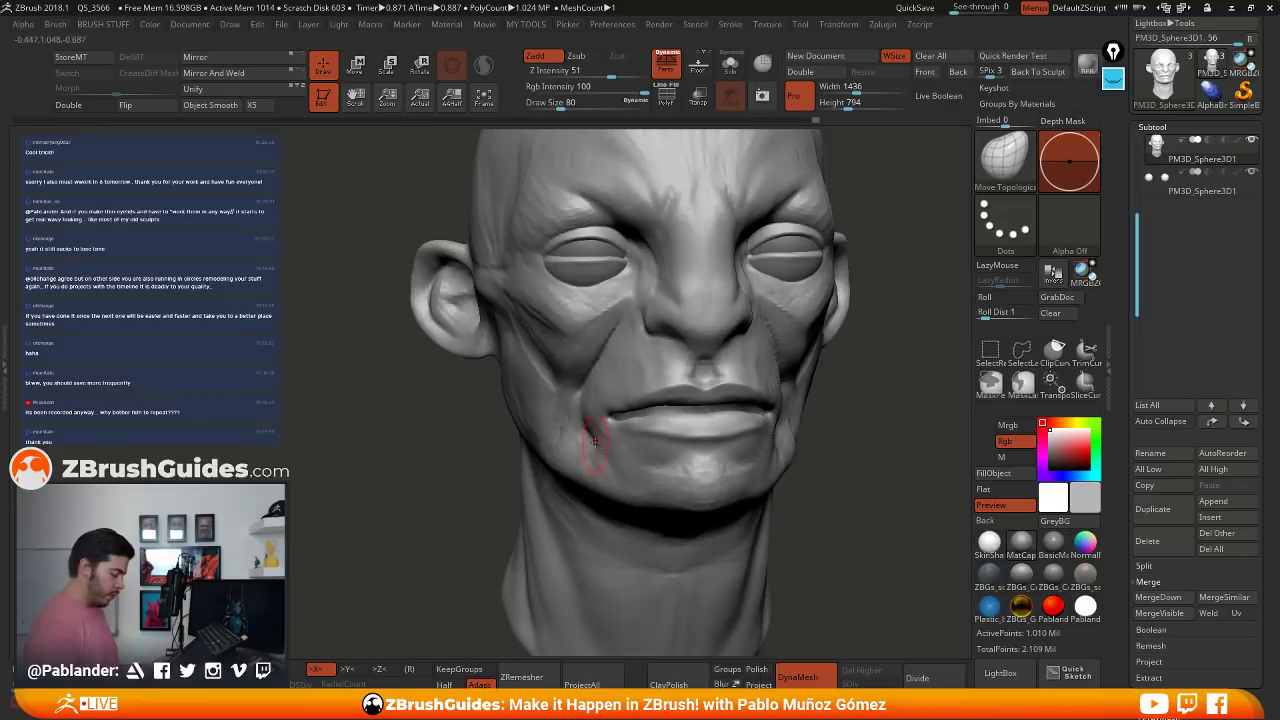
{"action": "right_click_drag", "start_coordinate": [594, 443], "coordinate": [645, 449], "text": "ctrl"}
{"action": "right_click_drag", "start_coordinate": [700, 400], "coordinate": [590, 408], "text": "alt"}
{"action": "right_click_drag", "start_coordinate": [775, 412], "coordinate": [673, 418]}
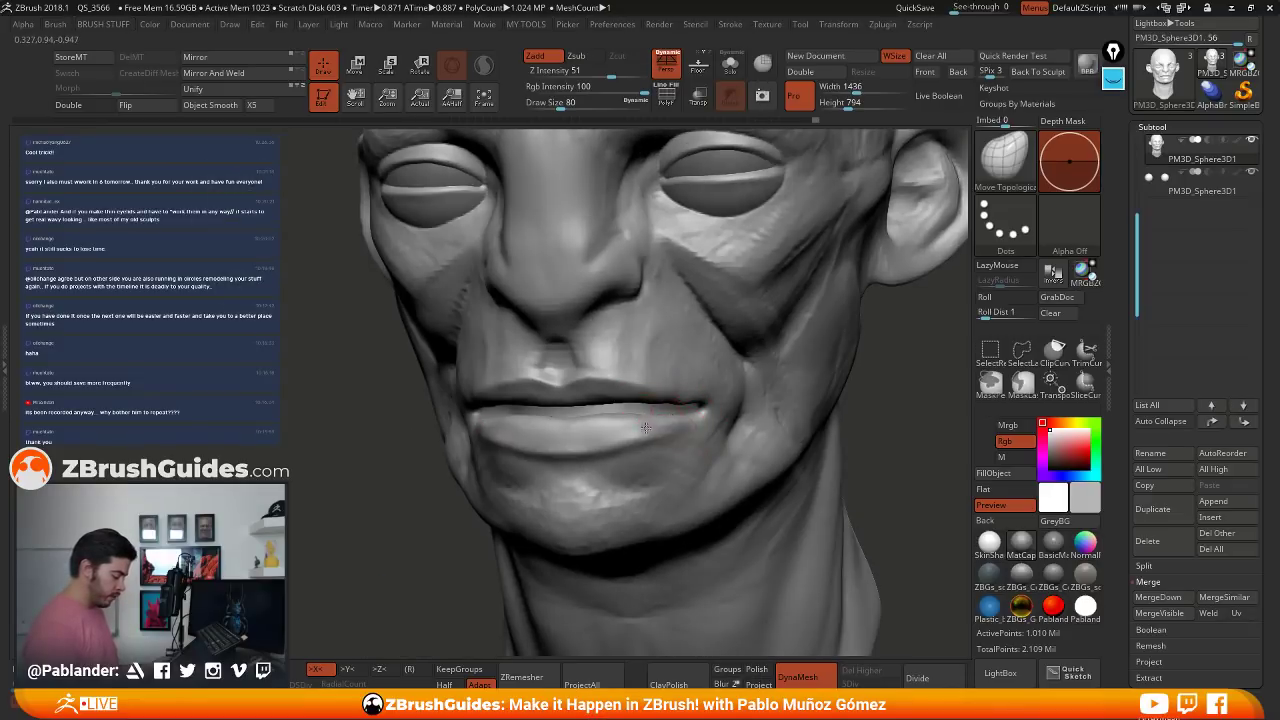
{"action": "key", "text": "b"}
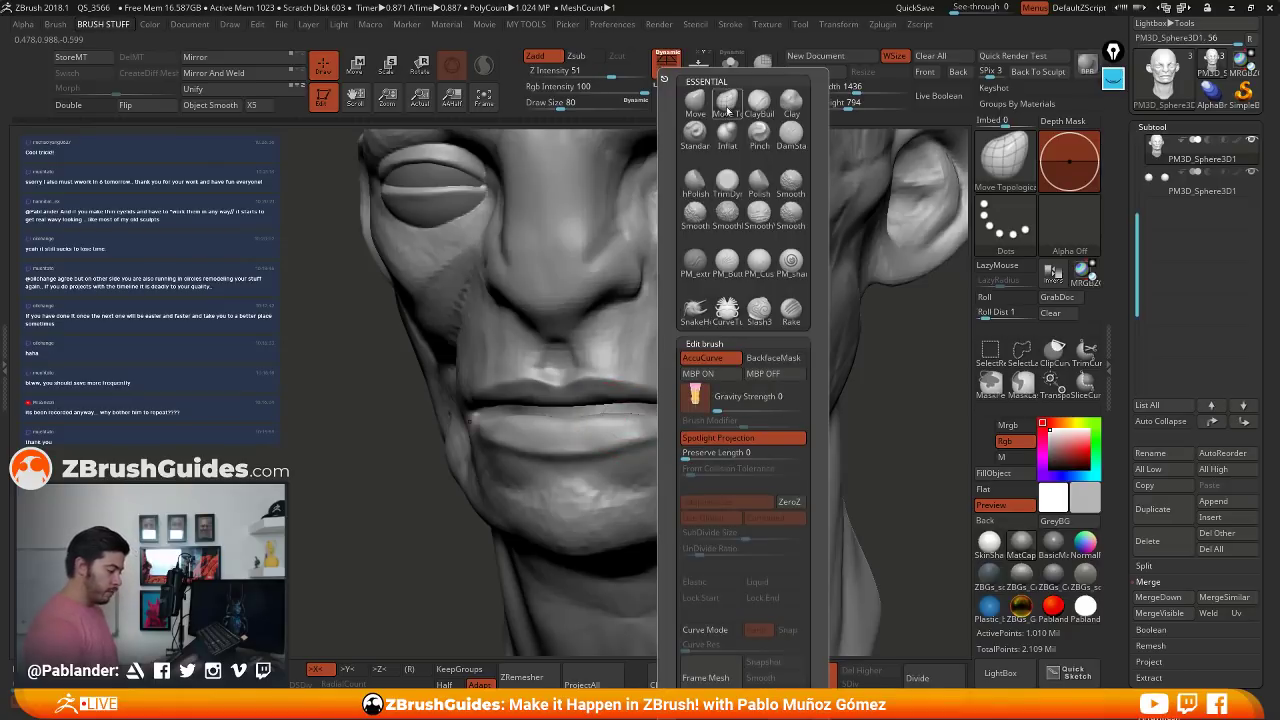
{"action": "left_click", "coordinate": [727, 110]}
{"action": "key", "text": "b"}
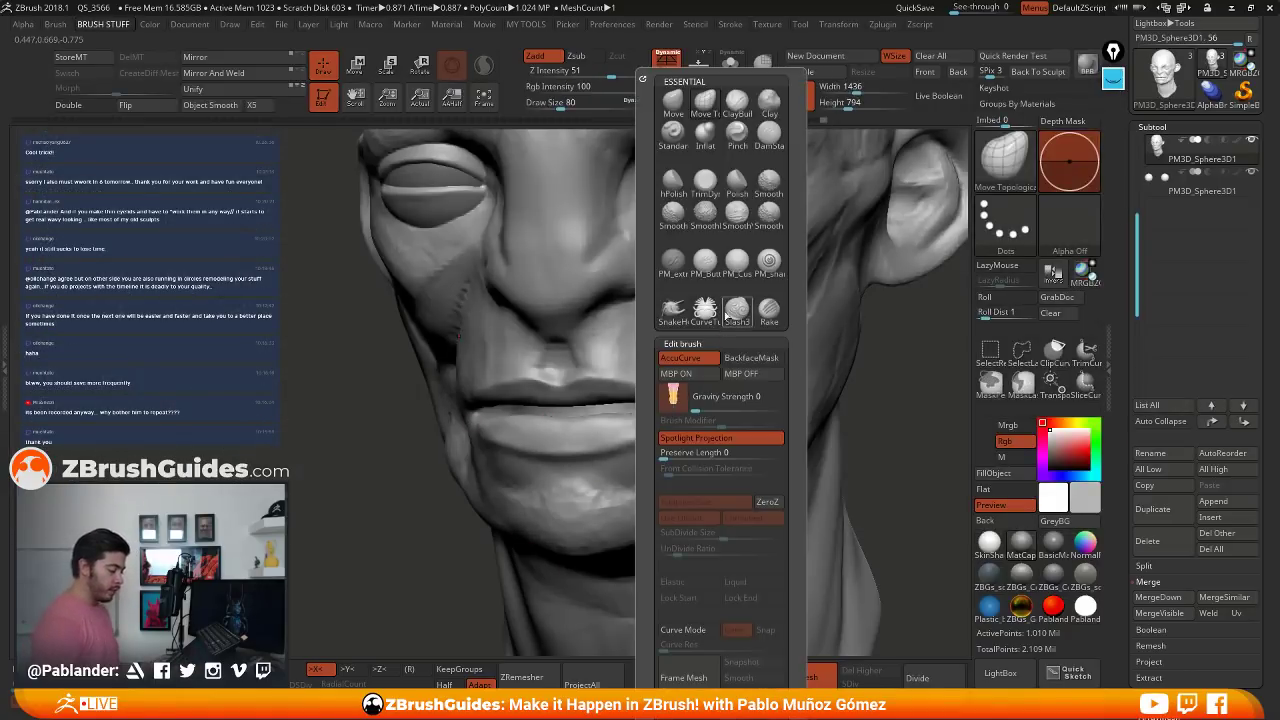
{"action": "left_click", "coordinate": [673, 100]}
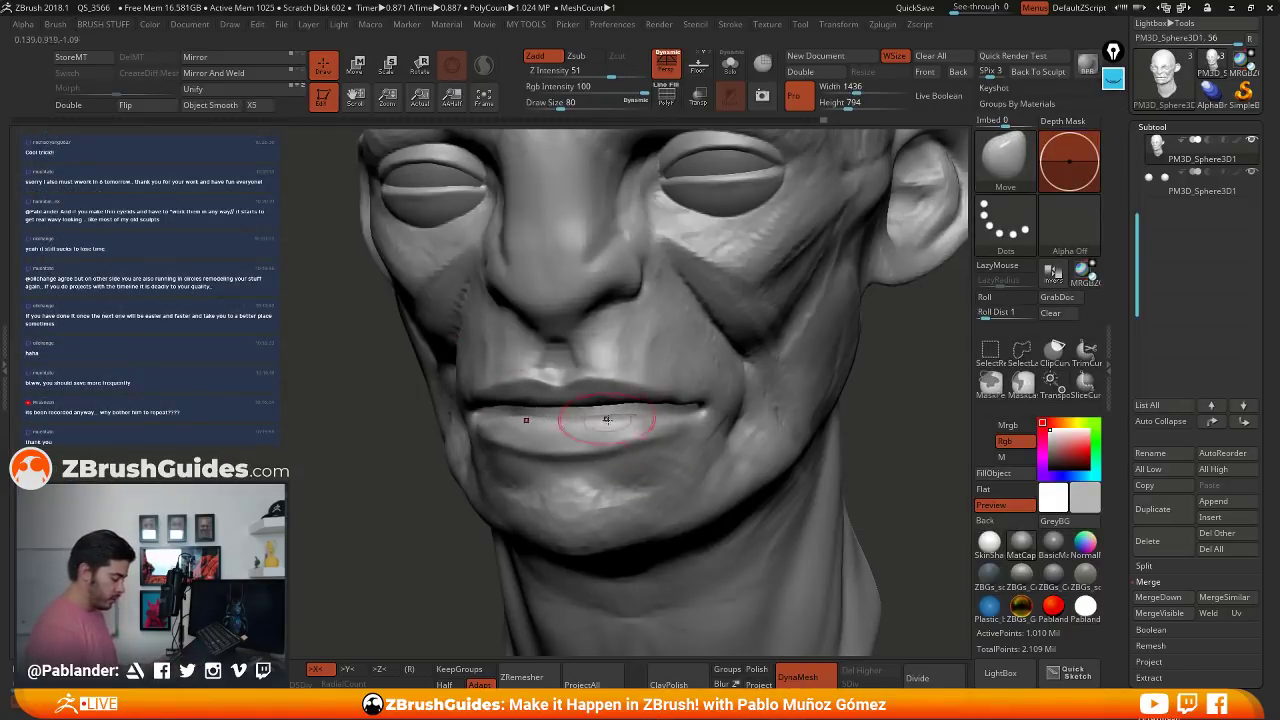
{"action": "right_click_drag", "start_coordinate": [685, 435], "coordinate": [750, 437]}
{"action": "mouse_move", "coordinate": [661, 440]}
{"action": "left_mouse_down"}
{"action": "mouse_move", "coordinate": [625, 452]}
{"action": "mouse_move", "coordinate": [665, 439]}
{"action": "left_mouse_up"}
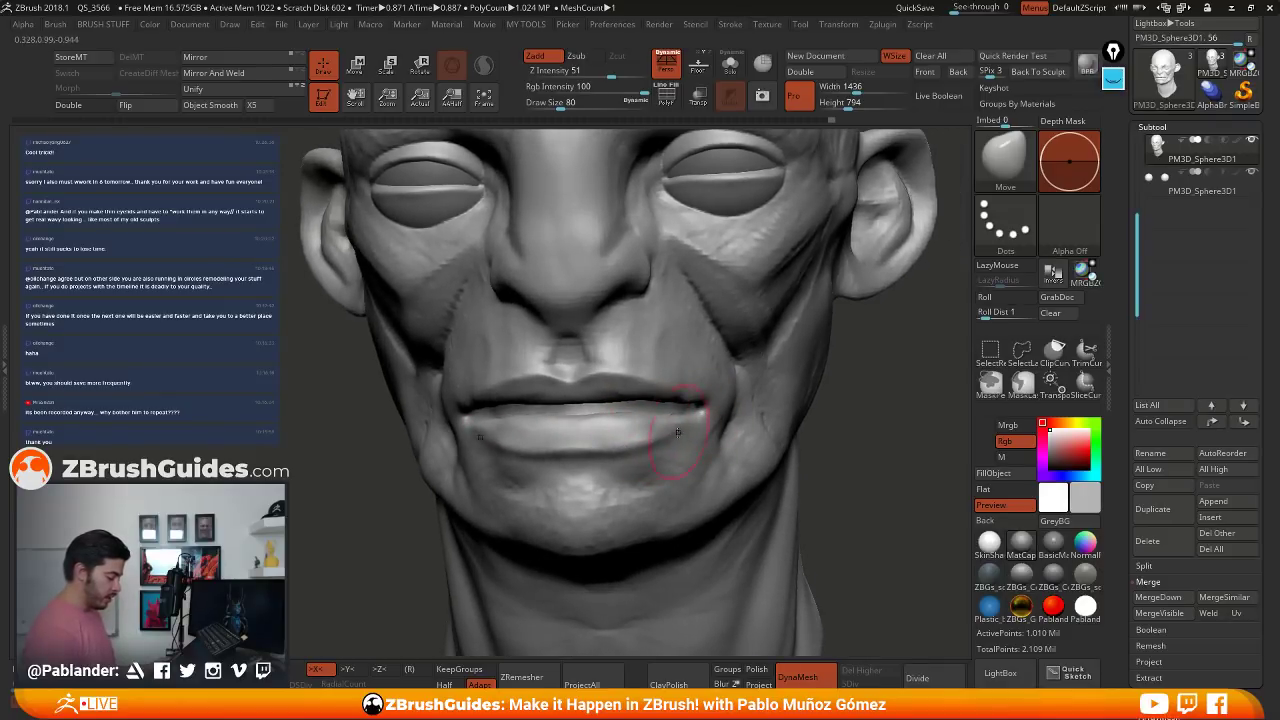
- Smooth the upper lip's lower edge toward the mouth corners at draw size 80
{"action": "right_click_drag", "start_coordinate": [677, 432], "coordinate": [690, 389]}
{"action": "key", "text": "shift"}
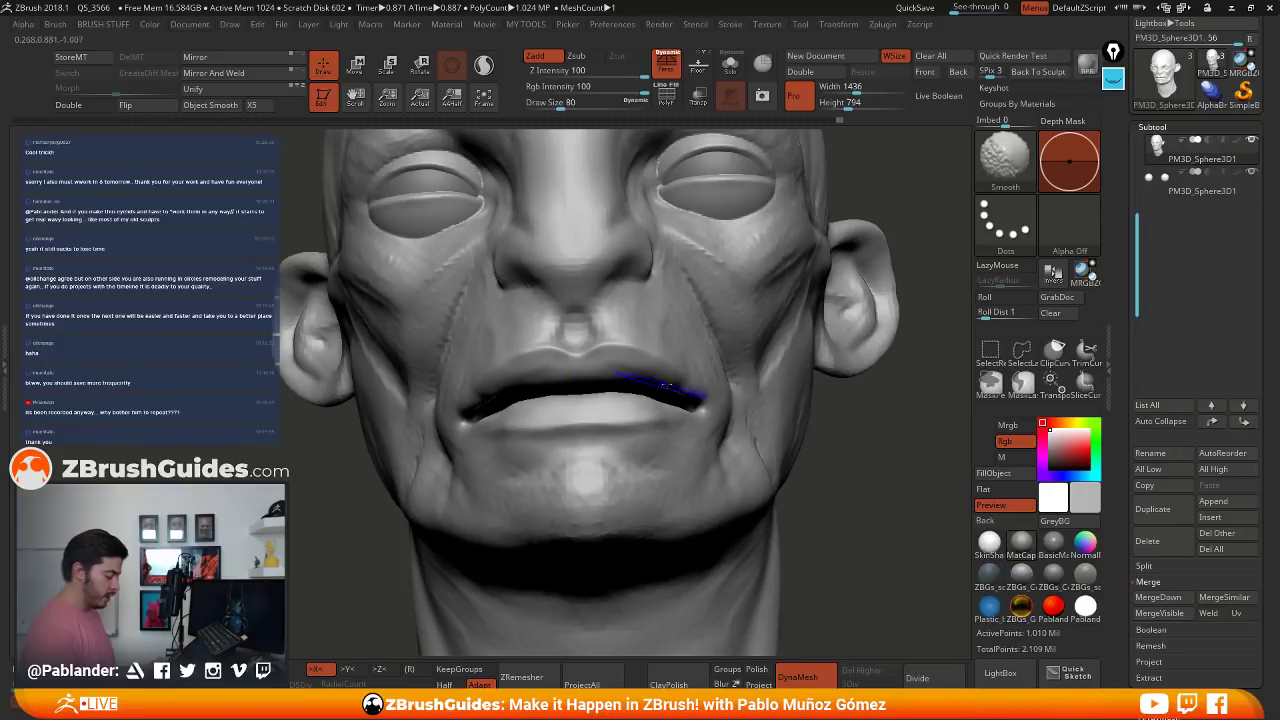
{"action": "right_click_drag", "start_coordinate": [472, 402], "coordinate": [525, 397]}
{"action": "key", "text": "shift"}
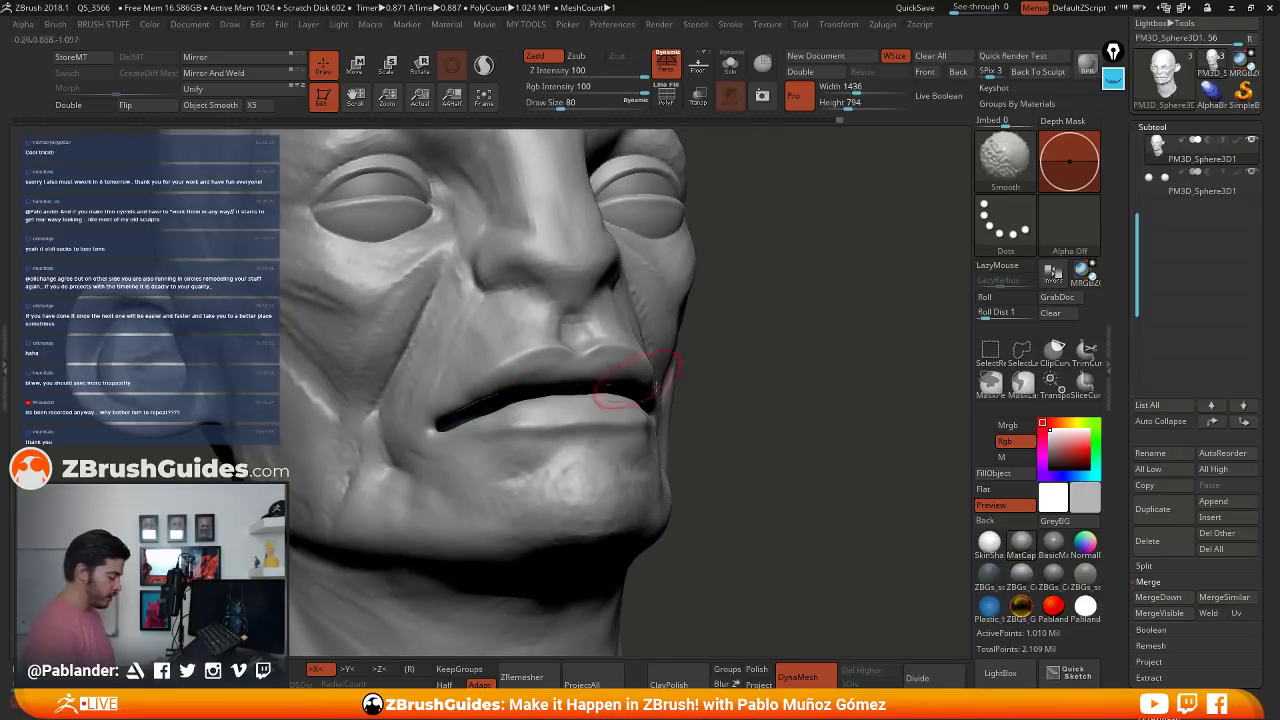
{"action": "mouse_move", "coordinate": [630, 386]}
{"action": "right_mouse_down"}
{"action": "mouse_move", "coordinate": [527, 410]}
{"action": "mouse_move", "coordinate": [623, 371]}
{"action": "right_mouse_up"}
{"action": "mouse_move", "coordinate": [540, 340]}
{"action": "right_mouse_down"}
{"action": "mouse_move", "coordinate": [614, 348]}
{"action": "mouse_move", "coordinate": [565, 342]}
{"action": "right_mouse_up"}
{"action": "right_click_drag", "start_coordinate": [450, 418], "coordinate": [560, 318]}
- Carve creases below the lower eyelids and around the inner eye corners with the DamStandard brush at draw size 29
{"action": "right_click_drag", "start_coordinate": [714, 320], "coordinate": [798, 277], "text": "ctrl"}
{"action": "left_click_drag", "start_coordinate": [777, 321], "coordinate": [764, 318]}
{"action": "mouse_move", "coordinate": [632, 310]}
{"action": "right_mouse_down", "text": "ctrl"}
{"action": "mouse_move", "coordinate": [636, 375]}
{"action": "mouse_move", "coordinate": [645, 400]}
{"action": "mouse_move", "coordinate": [660, 395]}
{"action": "right_mouse_up", "text": "ctrl"}
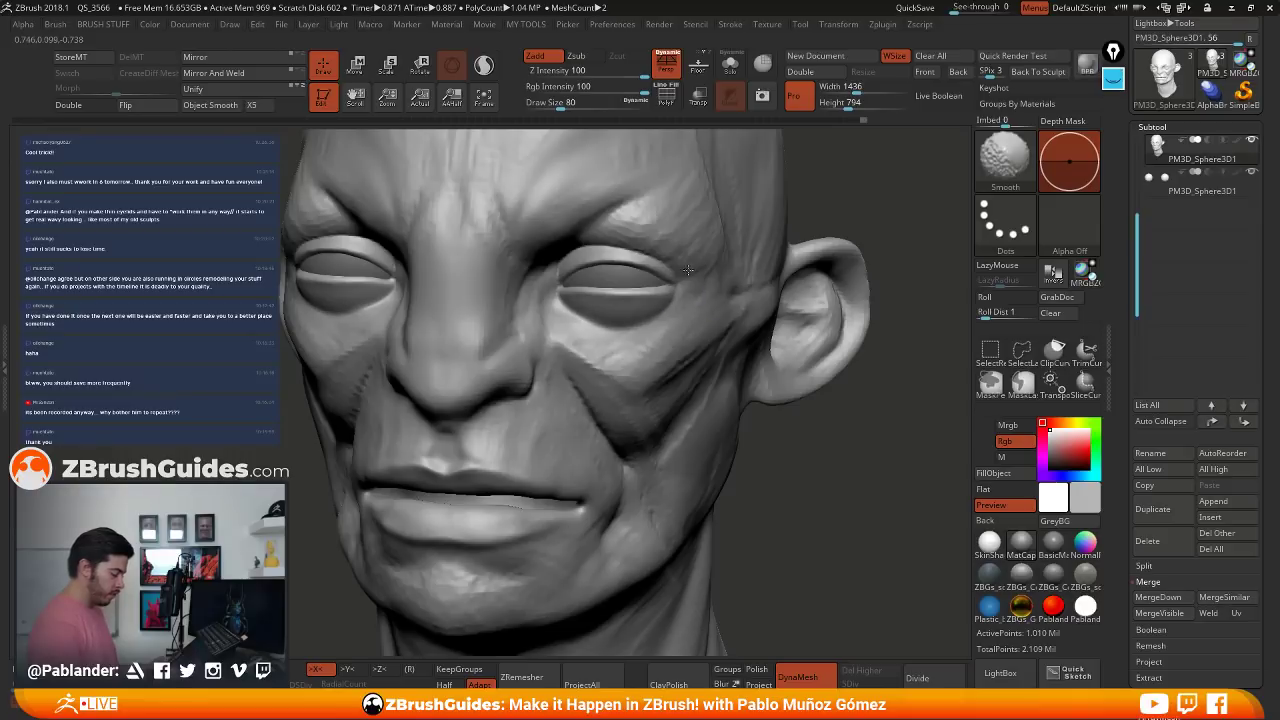
{"action": "key", "text": "space"}
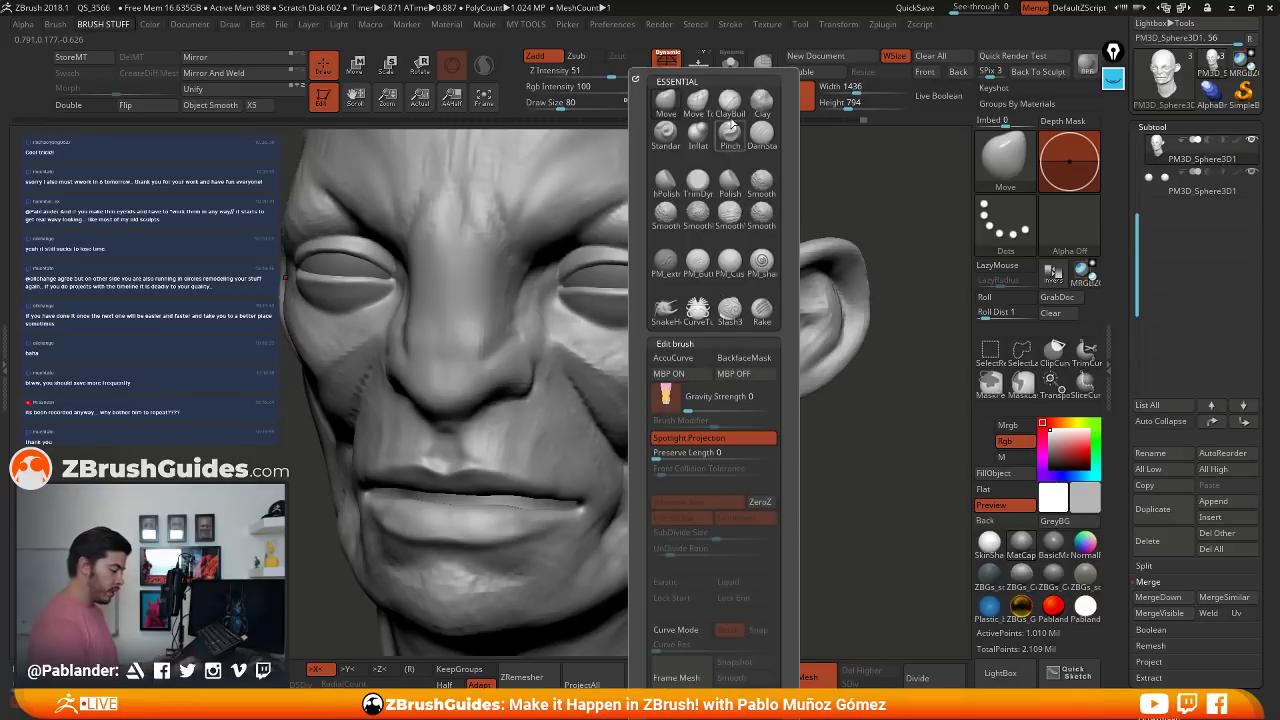
{"action": "left_click", "coordinate": [730, 102]}
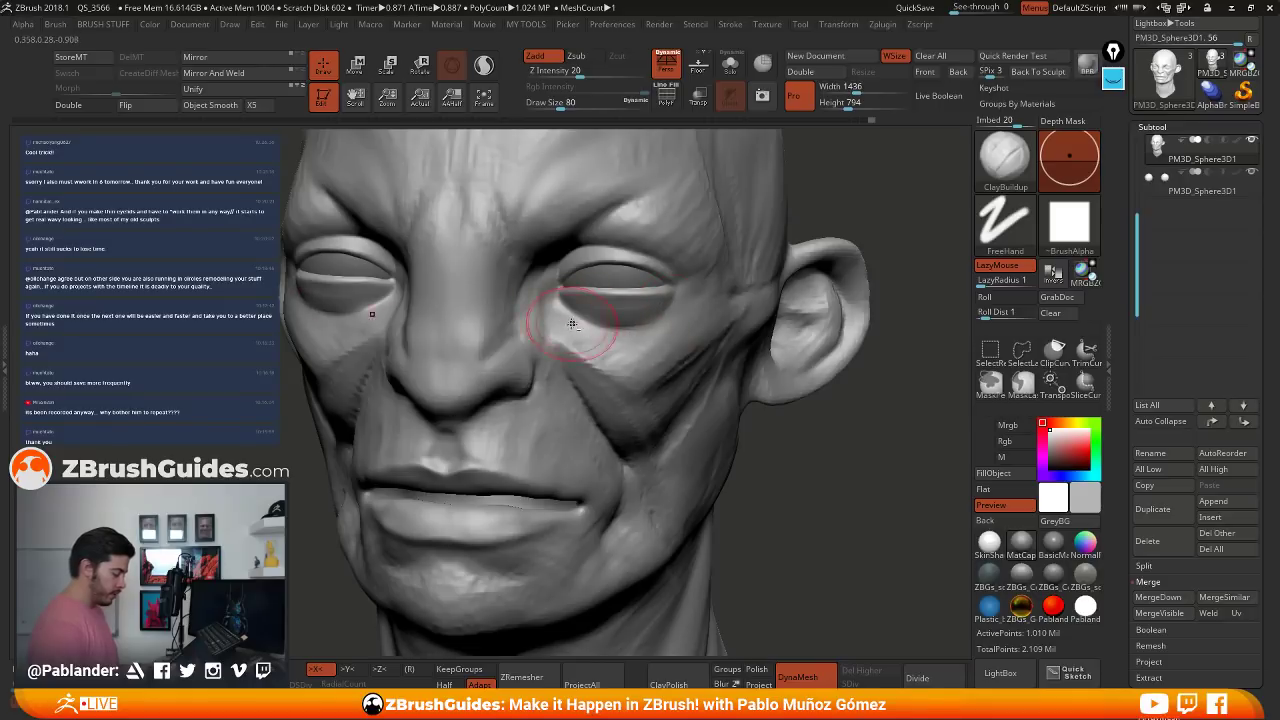
{"action": "key", "text": "space"}
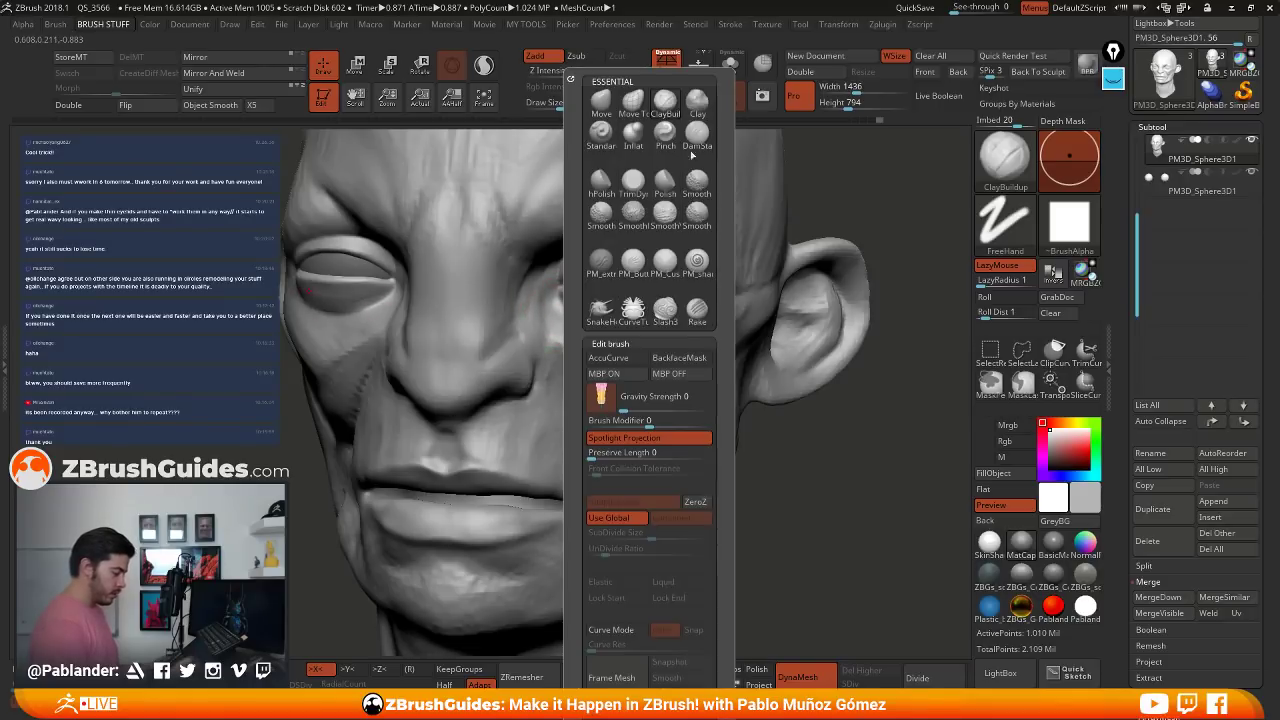
{"action": "left_click", "coordinate": [697, 133]}
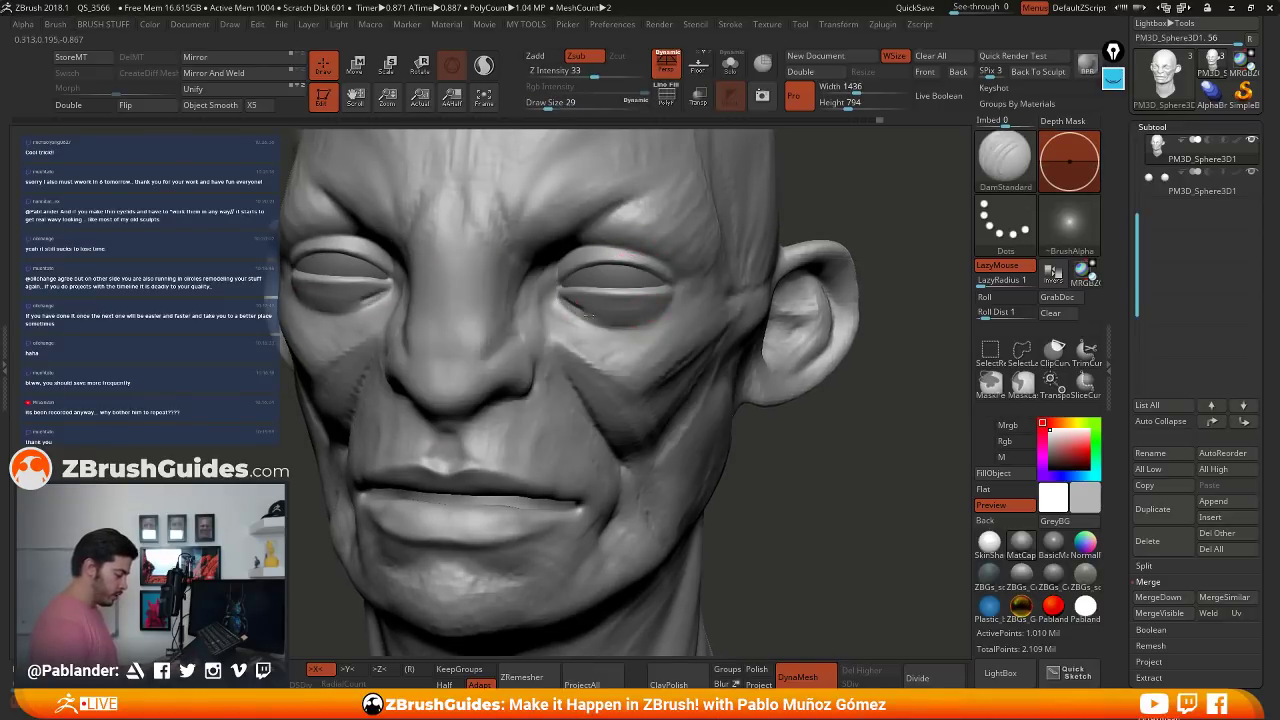
{"action": "left_click_drag", "start_coordinate": [588, 316], "coordinate": [645, 330]}
{"action": "left_click_drag", "start_coordinate": [559, 306], "coordinate": [638, 365]}
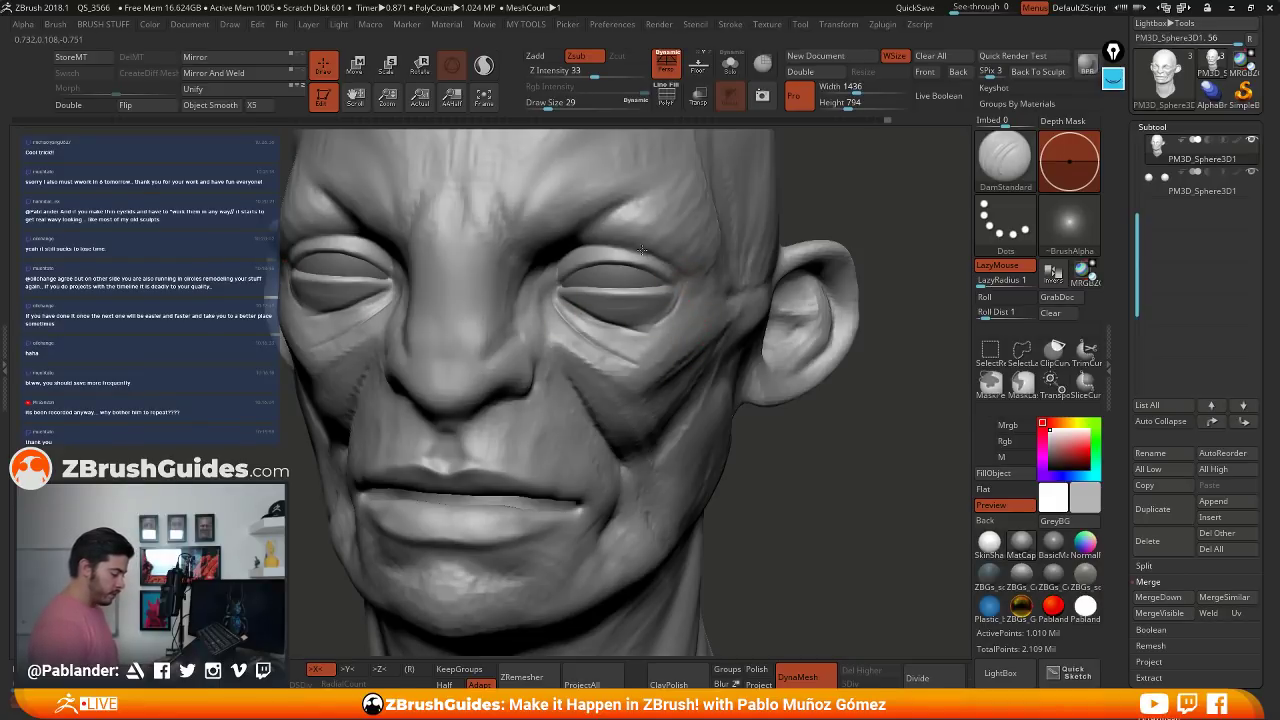
{"action": "mouse_move", "coordinate": [641, 250]}
{"action": "left_mouse_down"}
{"action": "mouse_move", "coordinate": [567, 250]}
{"action": "mouse_move", "coordinate": [552, 294]}
{"action": "left_mouse_up"}
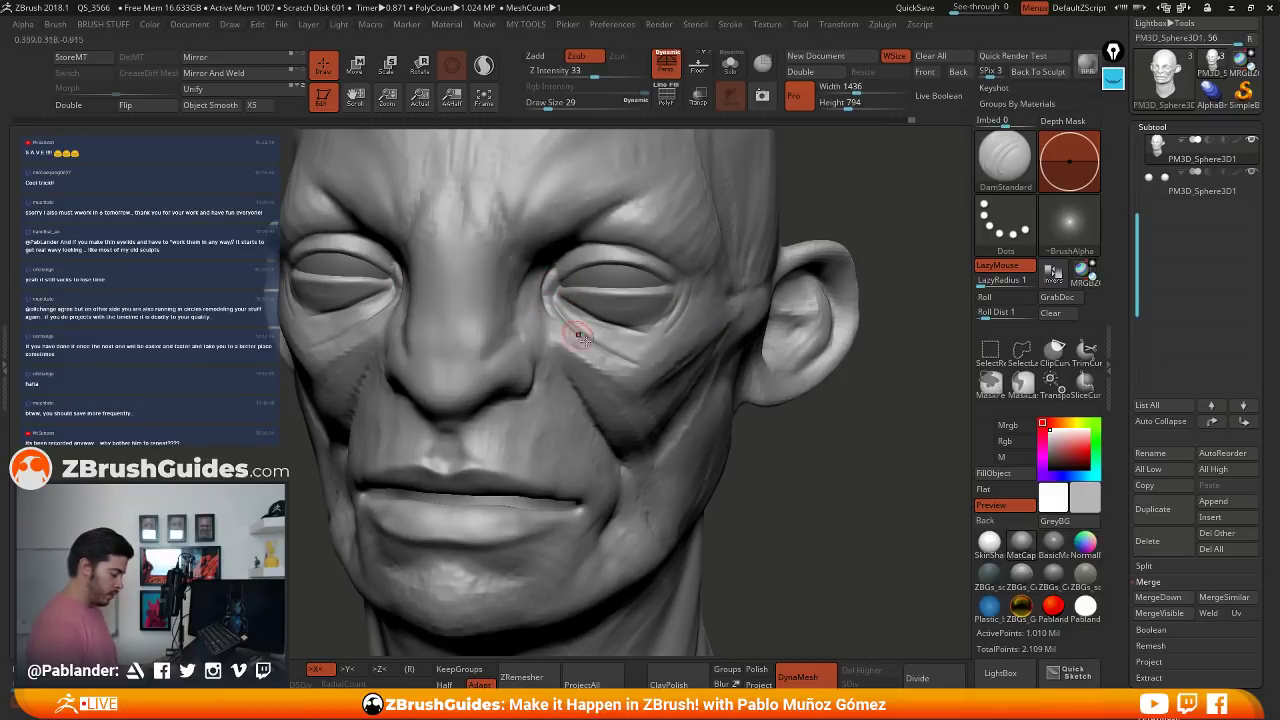
- Build up the lower eyelids and outer eye corners with the ClayBuildup brush at draw size 51 and intensity 20
{"action": "key", "text": "b"}
{"action": "key", "text": "c"}
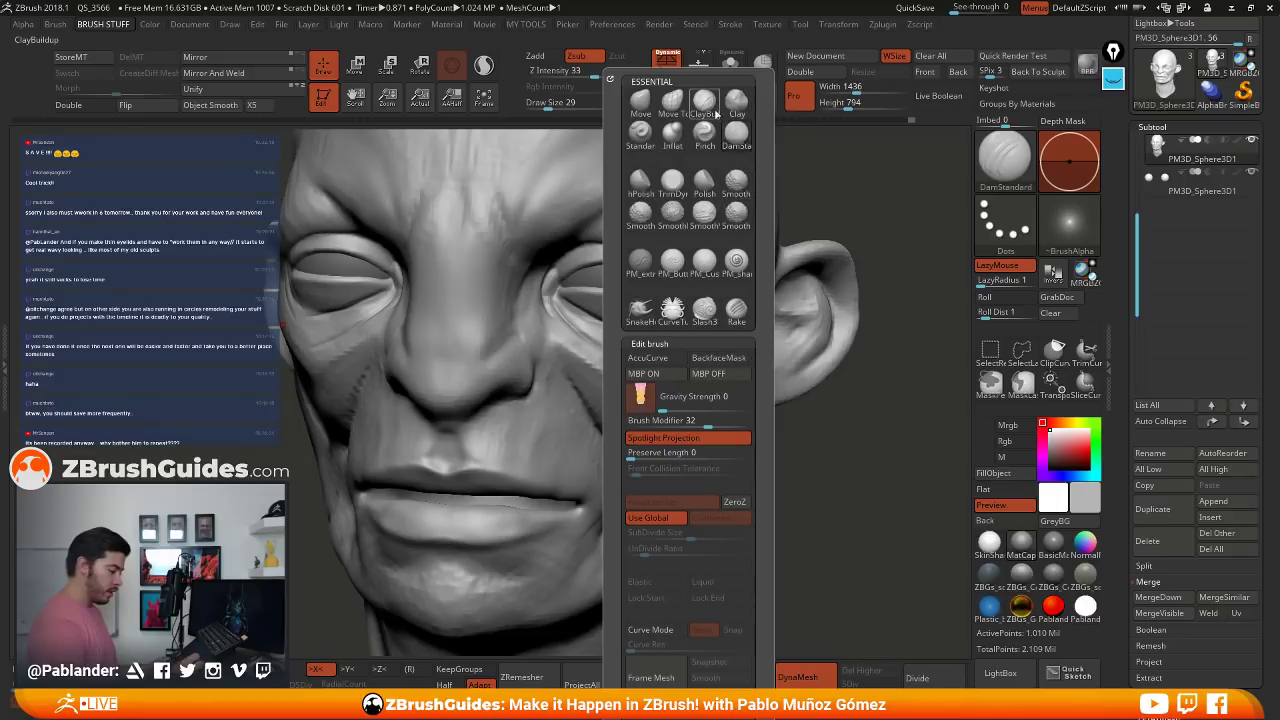
{"action": "key", "text": "b"}
{"action": "right_click_drag", "start_coordinate": [585, 304], "coordinate": [578, 308]}
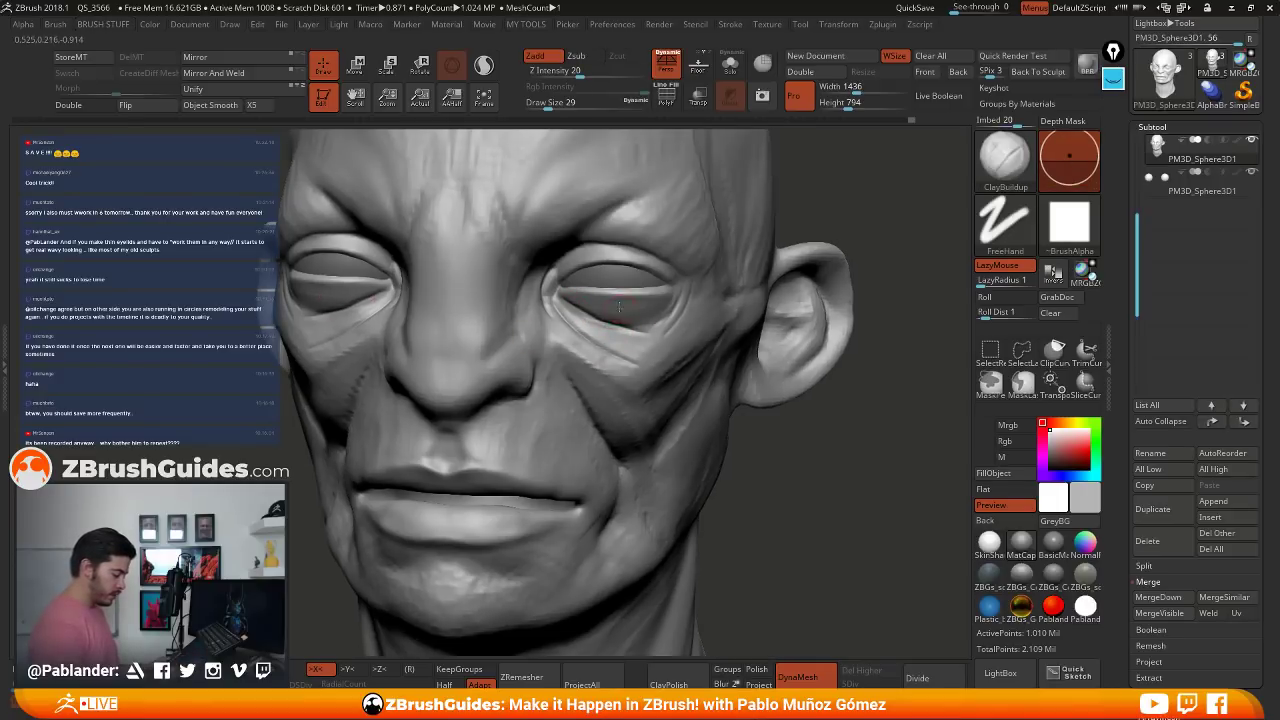
{"action": "key", "text": "space"}
{"action": "left_click_drag", "start_coordinate": [598, 309], "coordinate": [618, 309]}
{"action": "mouse_move", "coordinate": [618, 309]}
{"action": "right_mouse_down"}
{"action": "mouse_move", "coordinate": [676, 345]}
{"action": "mouse_move", "coordinate": [745, 350]}
{"action": "right_mouse_up"}
{"action": "right_click_drag", "start_coordinate": [533, 349], "coordinate": [455, 392]}
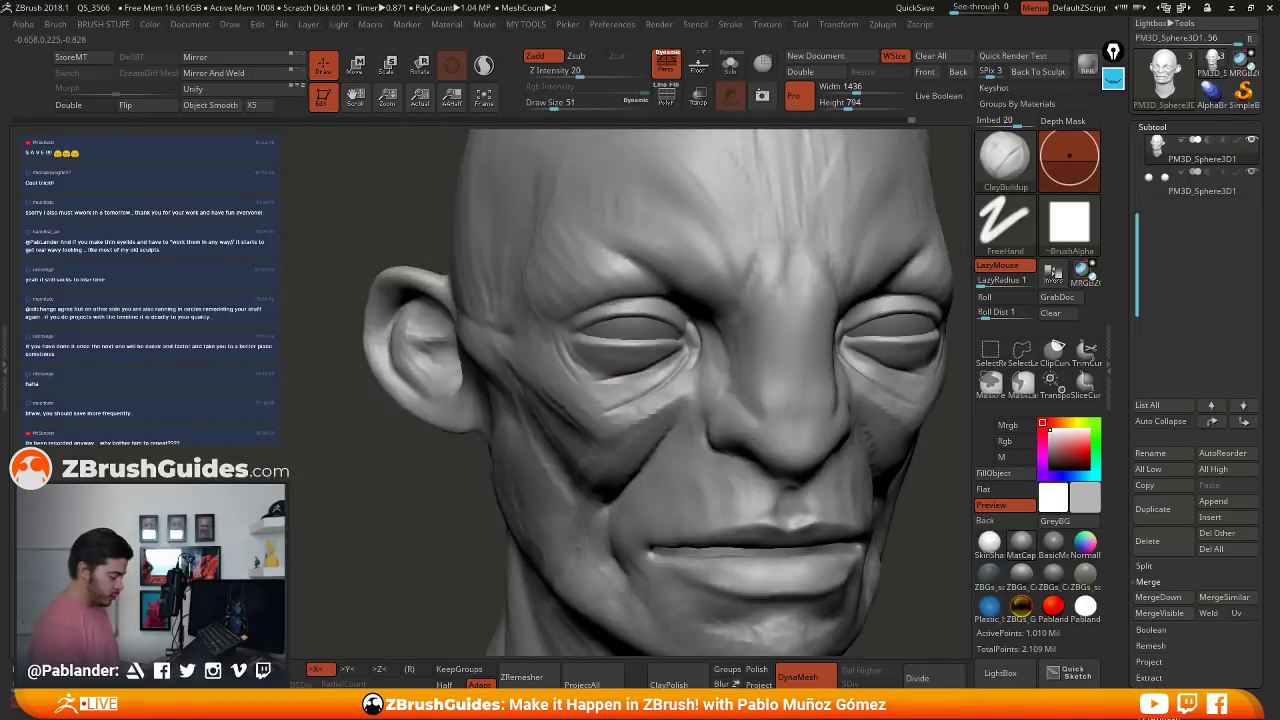
{"action": "mouse_move", "coordinate": [690, 385]}
{"action": "right_mouse_down"}
{"action": "mouse_move", "coordinate": [580, 330]}
{"action": "mouse_move", "coordinate": [577, 357]}
{"action": "right_mouse_up"}
{"action": "mouse_move", "coordinate": [580, 357]}
{"action": "left_mouse_down"}
{"action": "mouse_move", "coordinate": [538, 372]}
{"action": "mouse_move", "coordinate": [479, 356]}
{"action": "left_mouse_up"}
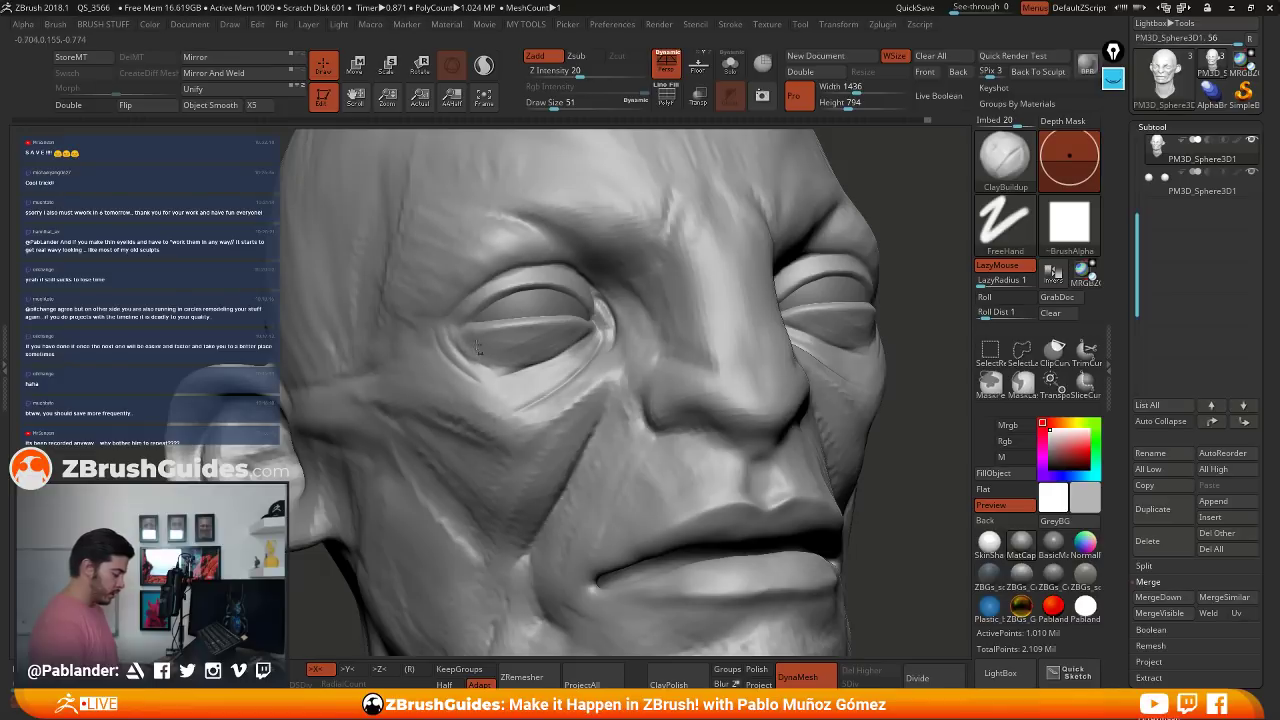
- Add volume to the eye bags and the outer folds around the eyelids with ClayBuildup at draw size 51
{"action": "right_click_drag", "start_coordinate": [622, 330], "coordinate": [600, 355]}
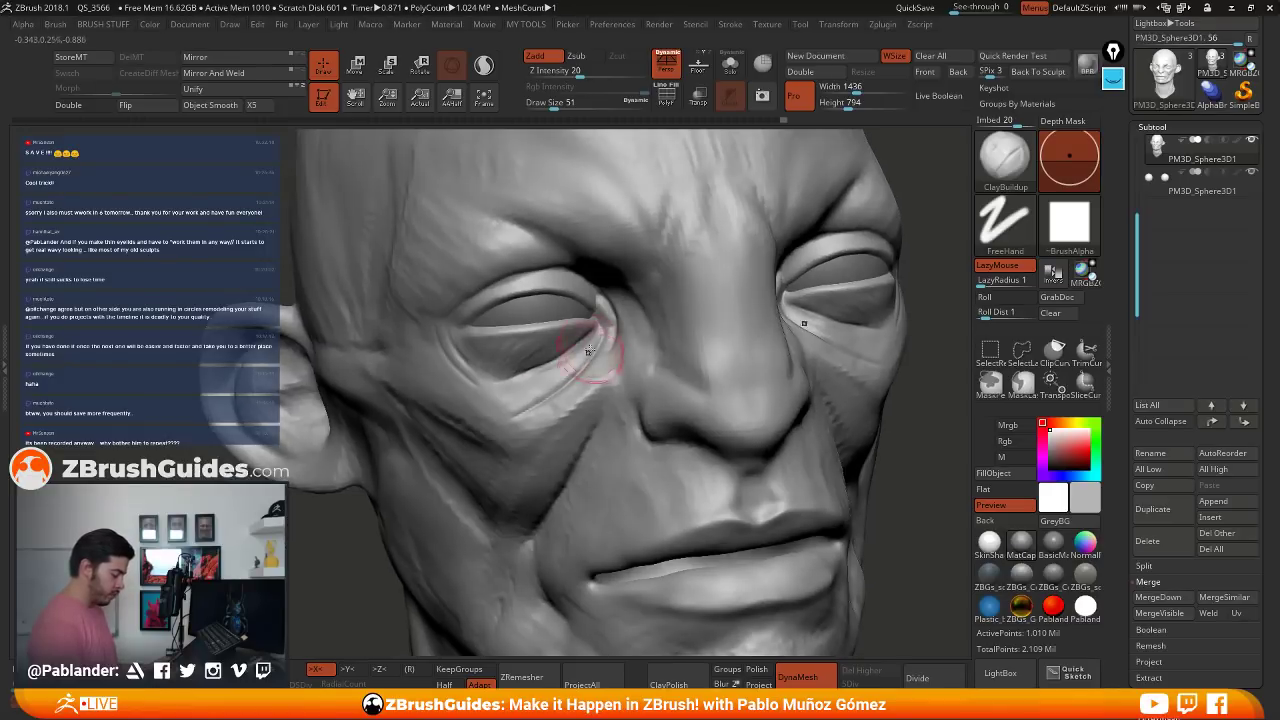
{"action": "mouse_move", "coordinate": [598, 358]}
{"action": "left_mouse_down"}
{"action": "mouse_move", "coordinate": [532, 400]}
{"action": "mouse_move", "coordinate": [508, 380]}
{"action": "left_mouse_up"}
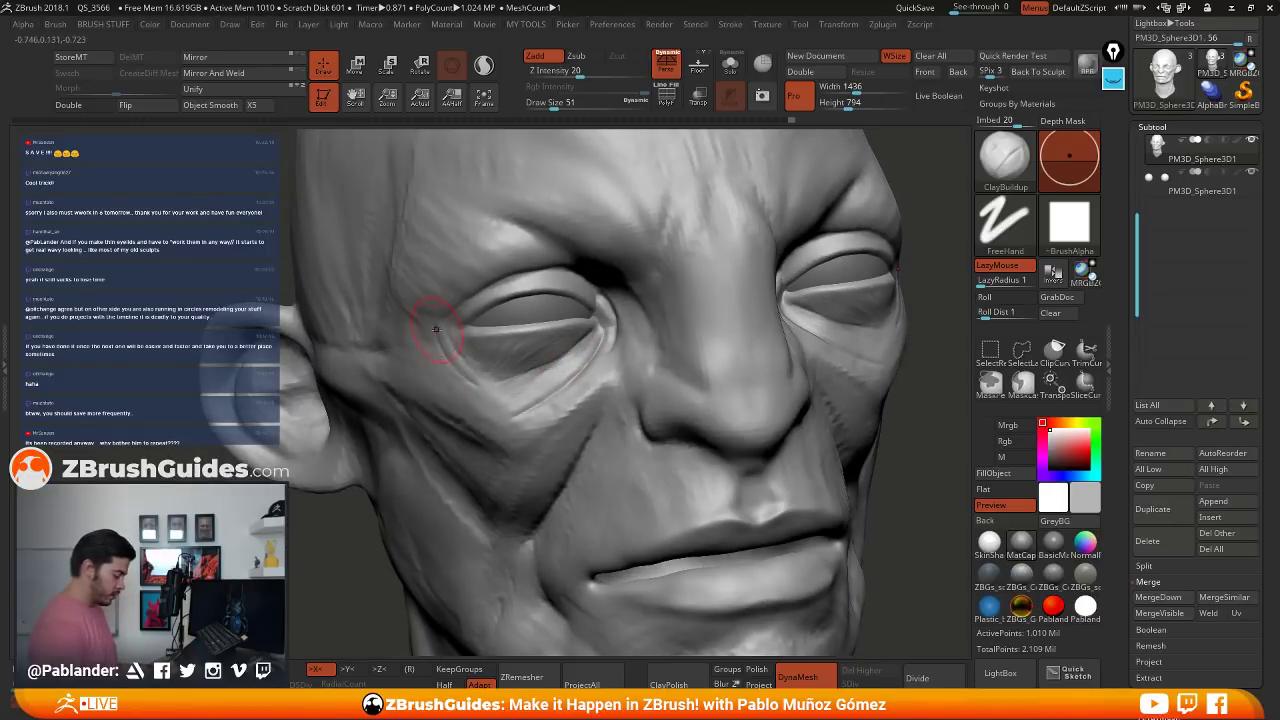
{"action": "left_click_drag", "start_coordinate": [458, 312], "coordinate": [523, 285]}
{"action": "left_click_drag", "start_coordinate": [540, 358], "coordinate": [592, 342]}
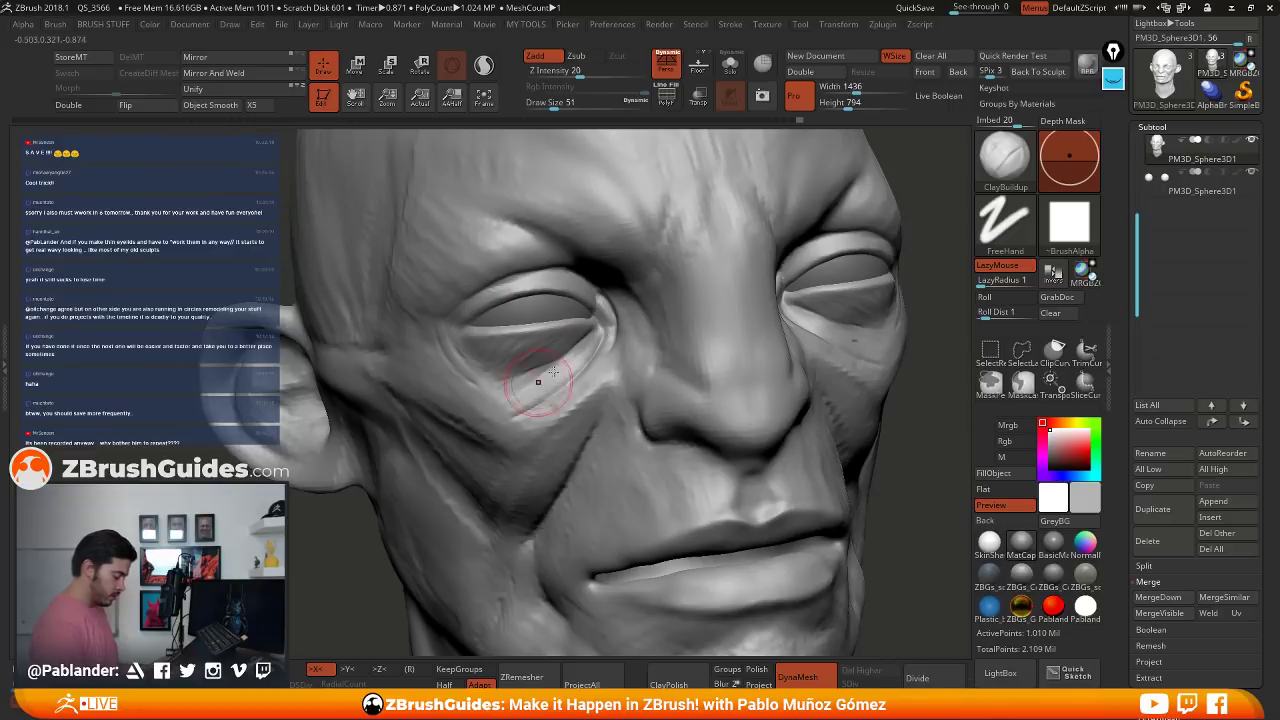
{"action": "mouse_move", "coordinate": [520, 412]}
{"action": "left_mouse_down"}
{"action": "mouse_move", "coordinate": [578, 376]}
{"action": "mouse_move", "coordinate": [624, 297]}
{"action": "left_mouse_up"}
- Fill out the inner eye corners and the skin between upper eyelids and brows with ClayBuildup at draw size 51
{"action": "right_click_drag", "start_coordinate": [623, 296], "coordinate": [688, 318]}
{"action": "left_click_drag", "start_coordinate": [690, 296], "coordinate": [677, 314]}
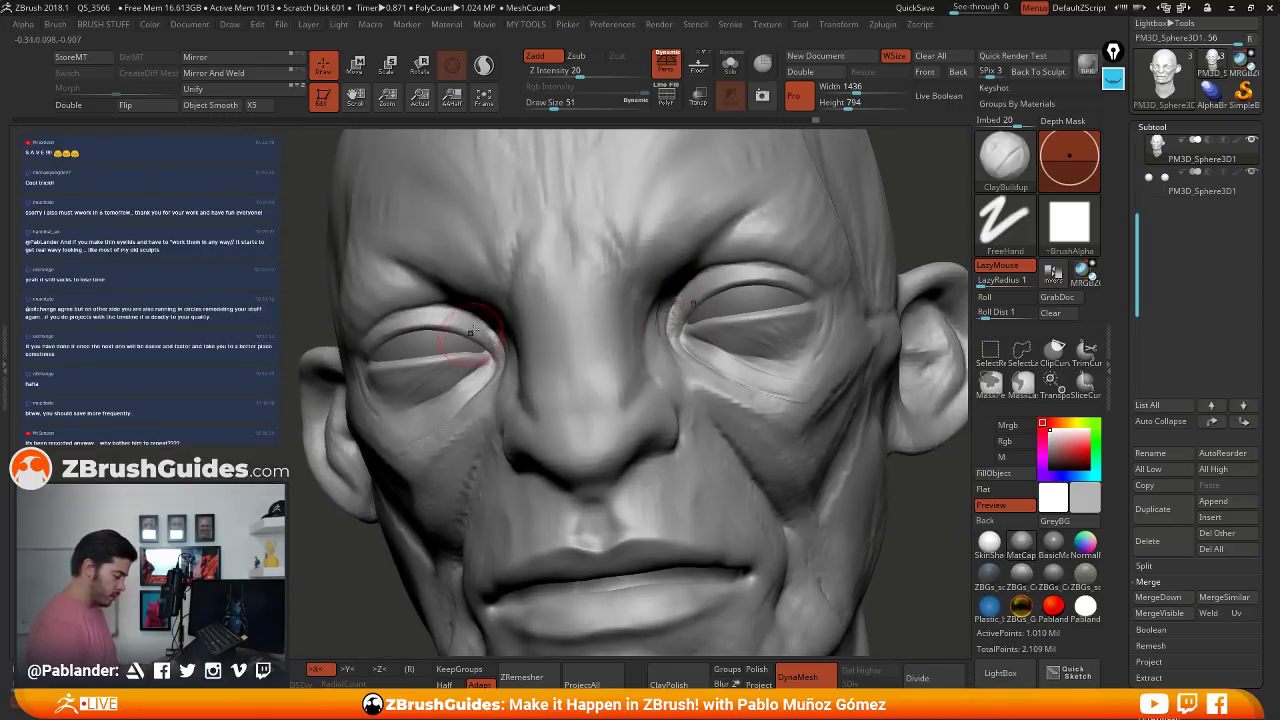
{"action": "right_click_drag", "start_coordinate": [467, 334], "coordinate": [540, 327]}
{"action": "right_click_drag", "start_coordinate": [482, 294], "coordinate": [497, 322]}
{"action": "left_click_drag", "start_coordinate": [494, 283], "coordinate": [430, 311]}
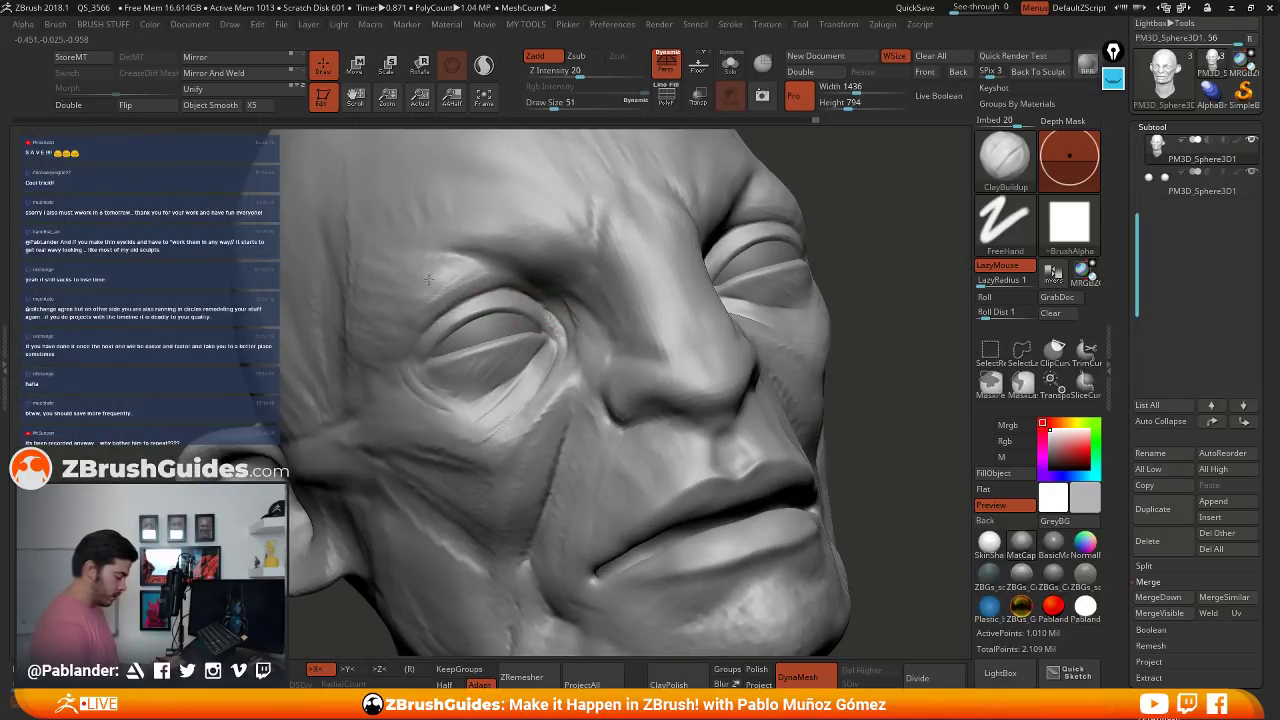
{"action": "mouse_move", "coordinate": [428, 280]}
{"action": "right_mouse_down"}
{"action": "mouse_move", "coordinate": [649, 371]}
{"action": "mouse_move", "coordinate": [749, 314]}
{"action": "mouse_move", "coordinate": [663, 335]}
{"action": "mouse_move", "coordinate": [671, 325]}
{"action": "right_mouse_up"}
- Build up skin folds on the cheeks, cheekbones and temples with ClayBuildup at draw size 59
{"action": "key", "text": "space"}
{"action": "left_click_drag", "start_coordinate": [671, 384], "coordinate": [678, 384]}
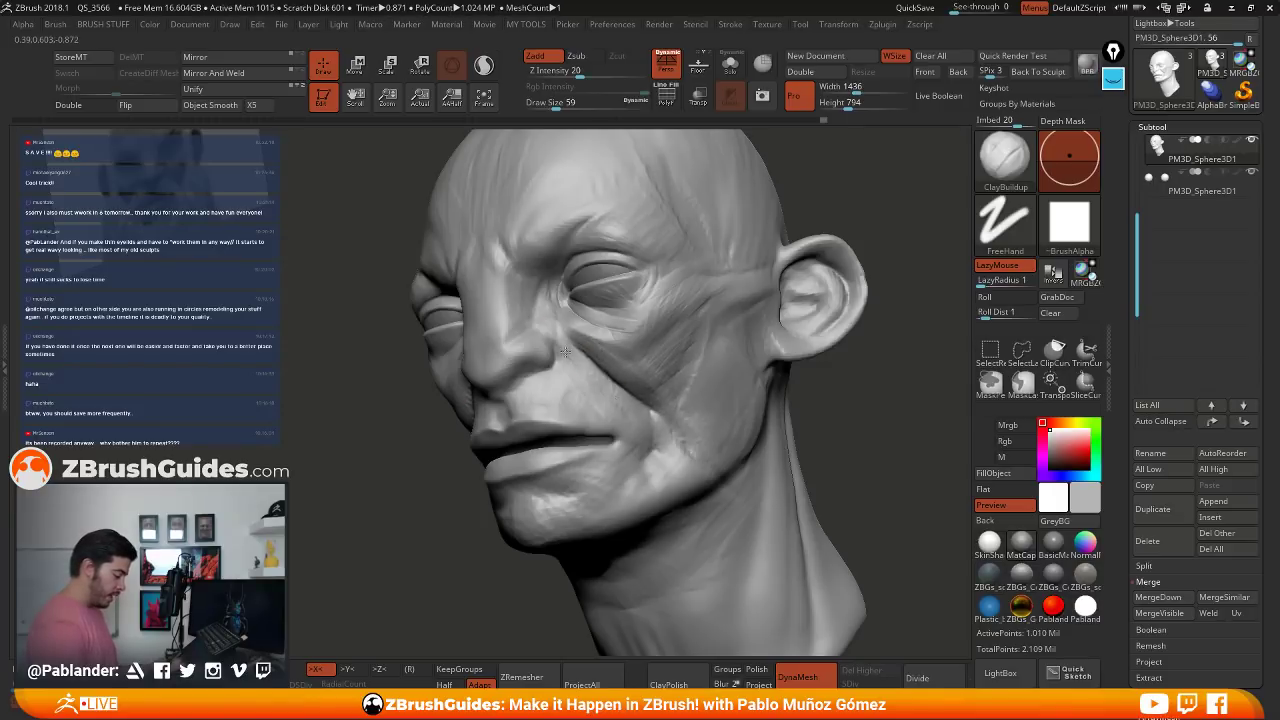
{"action": "mouse_move", "coordinate": [565, 352]}
{"action": "right_mouse_down"}
{"action": "mouse_move", "coordinate": [459, 422]}
{"action": "mouse_move", "coordinate": [497, 398]}
{"action": "right_mouse_up"}
{"action": "right_click_drag", "start_coordinate": [768, 339], "coordinate": [741, 284]}
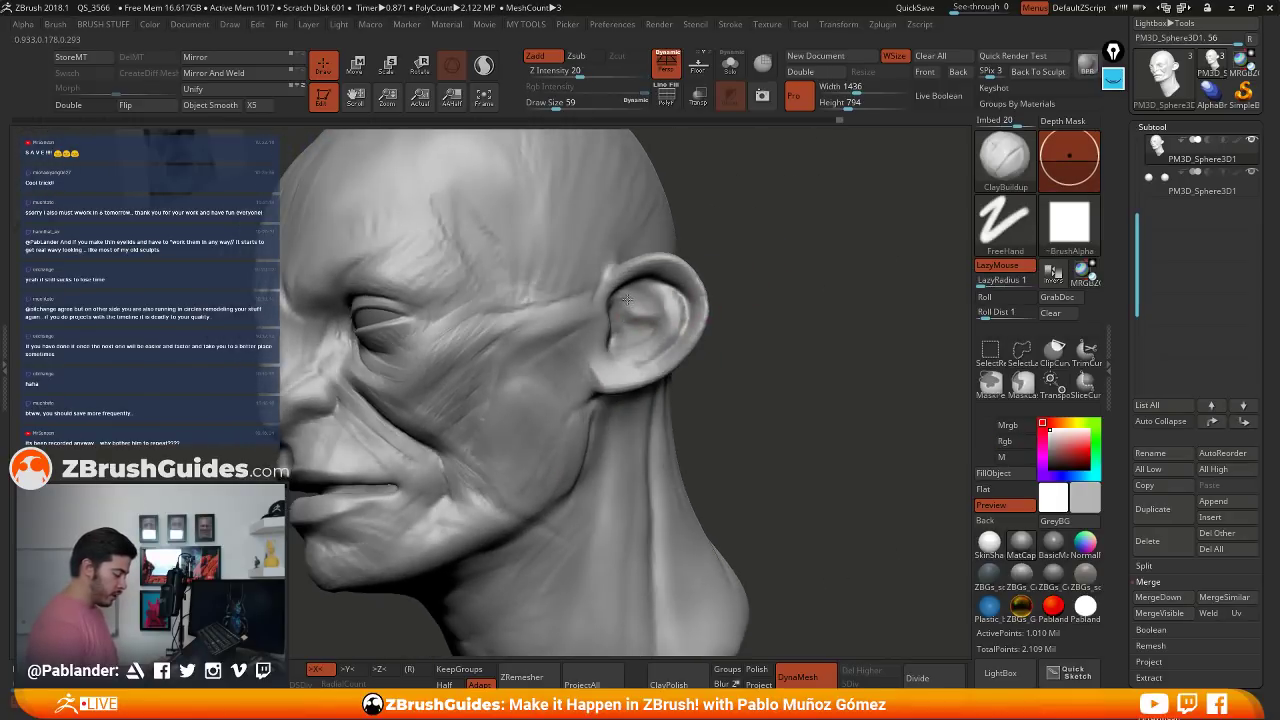
{"action": "right_click_drag", "start_coordinate": [755, 202], "coordinate": [783, 271]}
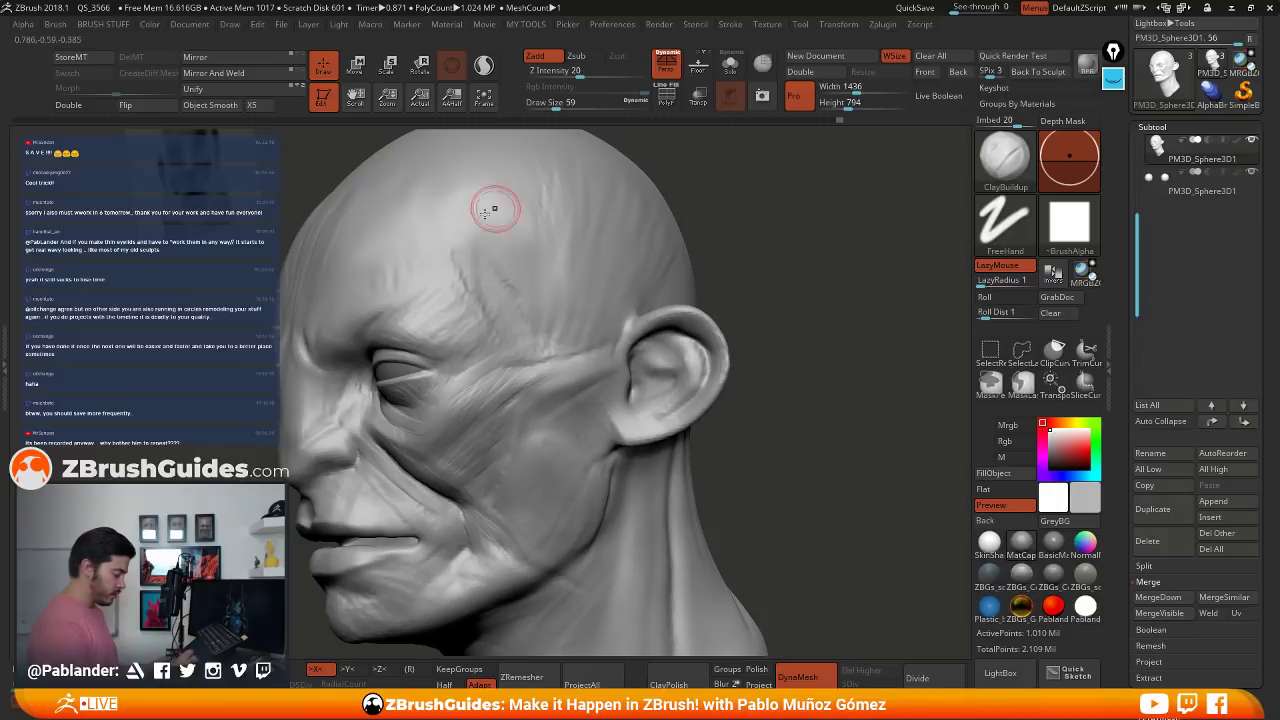
- Add form to the nose sides and the skin between nostrils and mouth corners with ClayBuildup at draw size 59
{"action": "mouse_move", "coordinate": [498, 343]}
{"action": "right_mouse_down"}
{"action": "mouse_move", "coordinate": [514, 320]}
{"action": "mouse_move", "coordinate": [625, 316]}
{"action": "right_mouse_up"}
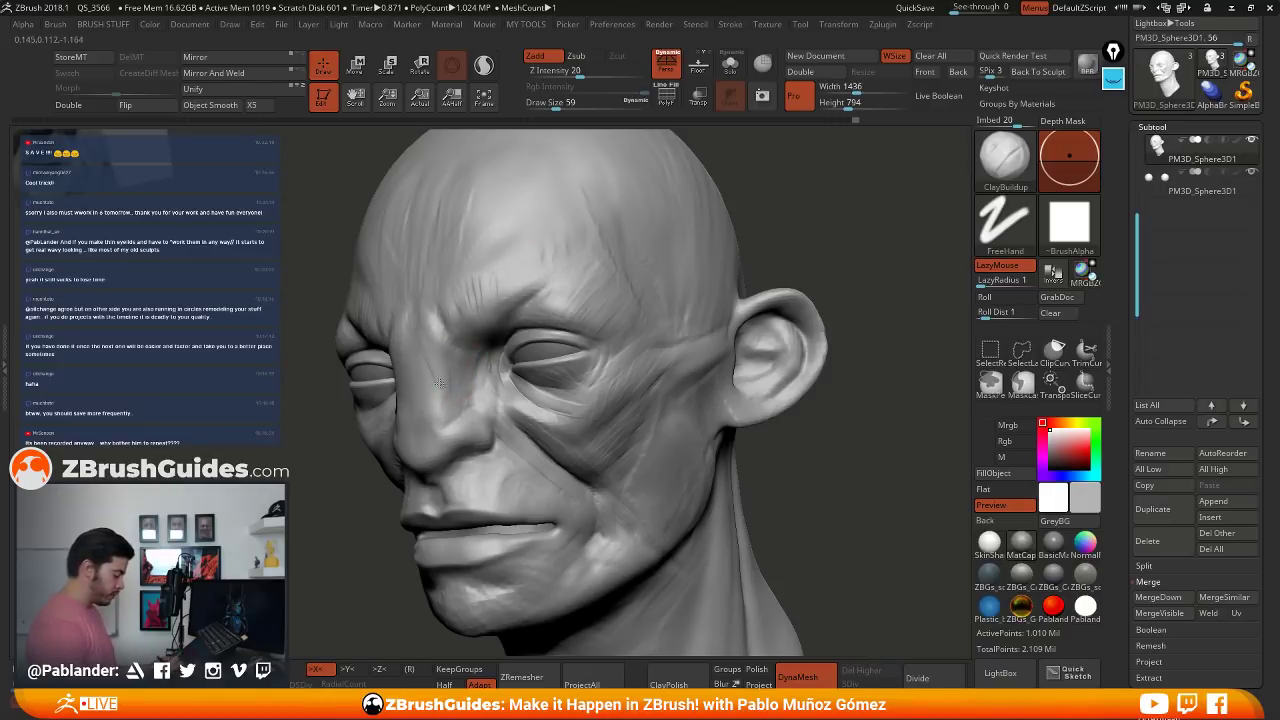
{"action": "right_click_drag", "start_coordinate": [522, 358], "coordinate": [581, 375]}
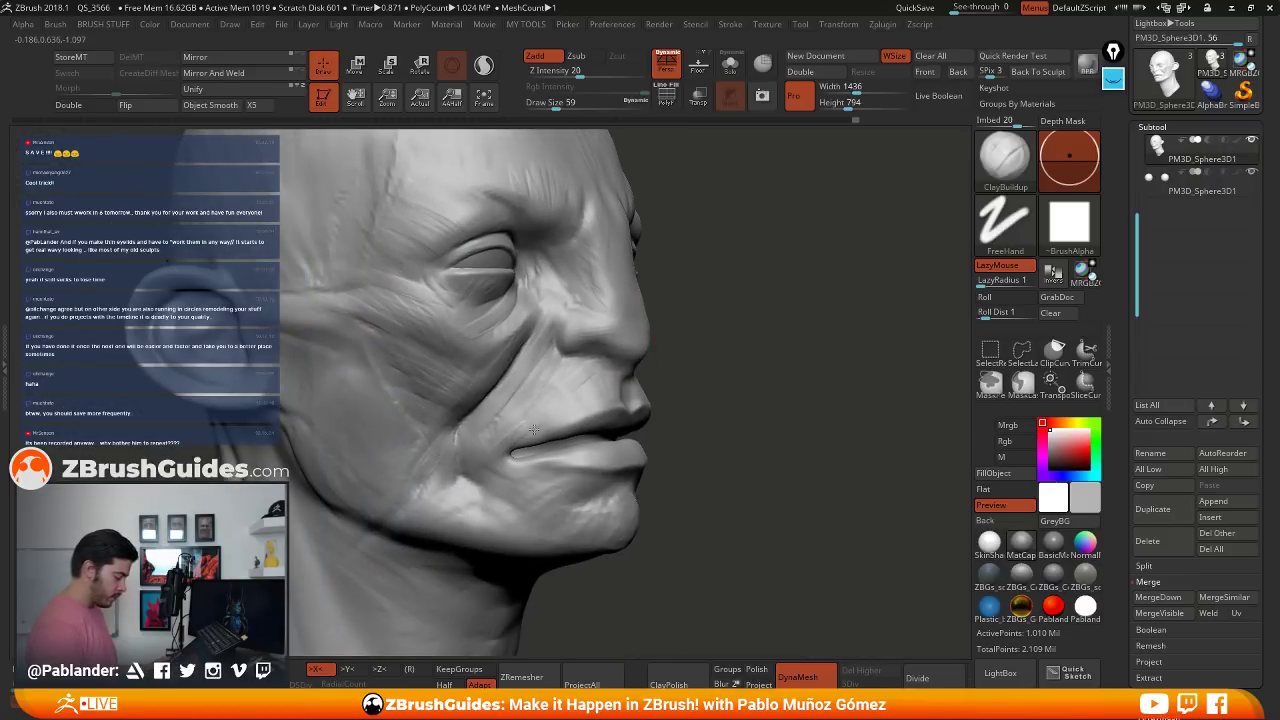
{"action": "mouse_move", "coordinate": [850, 342]}
{"action": "right_mouse_down"}
{"action": "mouse_move", "coordinate": [711, 316]}
{"action": "mouse_move", "coordinate": [700, 354]}
{"action": "mouse_move", "coordinate": [616, 343]}
{"action": "right_mouse_up"}
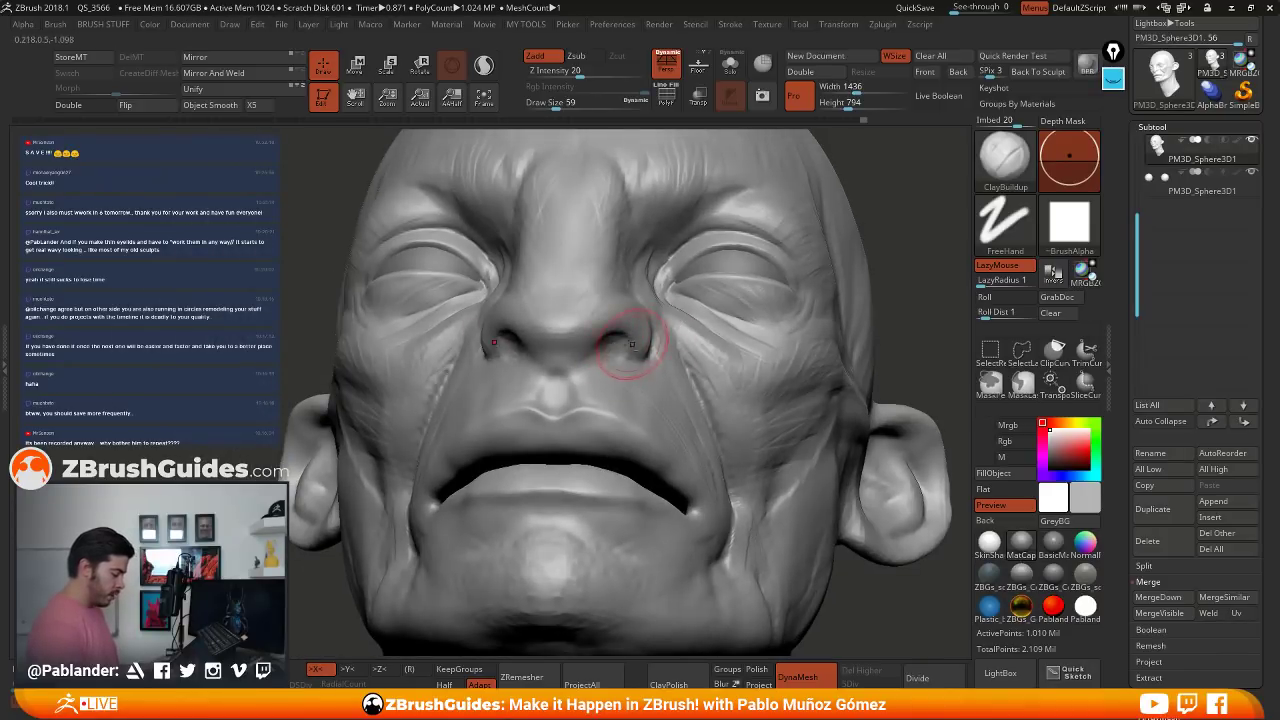
{"action": "mouse_move", "coordinate": [596, 374]}
{"action": "right_mouse_down"}
{"action": "mouse_move", "coordinate": [640, 388]}
{"action": "mouse_move", "coordinate": [688, 520]}
{"action": "right_mouse_up"}
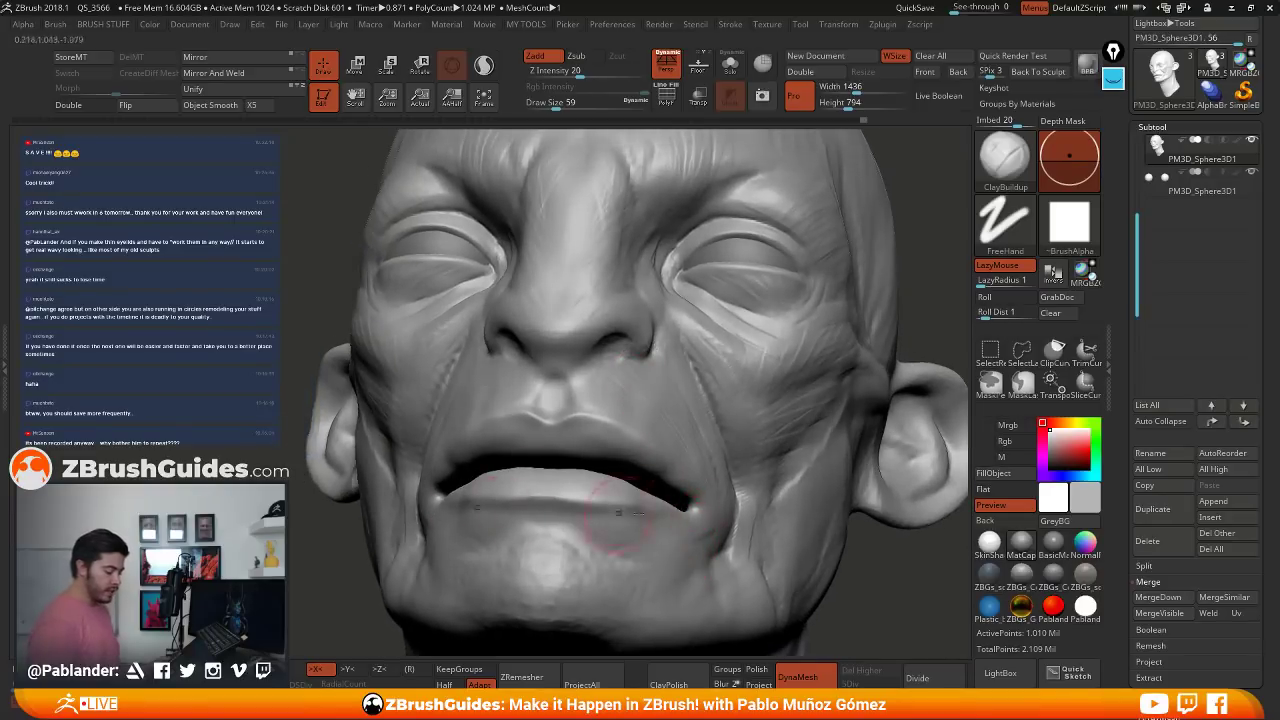
- Define the nostril openings and the outer nostril rims with ClayBuildup at draw size 39
{"action": "right_click_drag", "start_coordinate": [654, 404], "coordinate": [635, 325]}
{"action": "key", "text": "space"}
{"action": "left_click", "coordinate": [622, 287]}
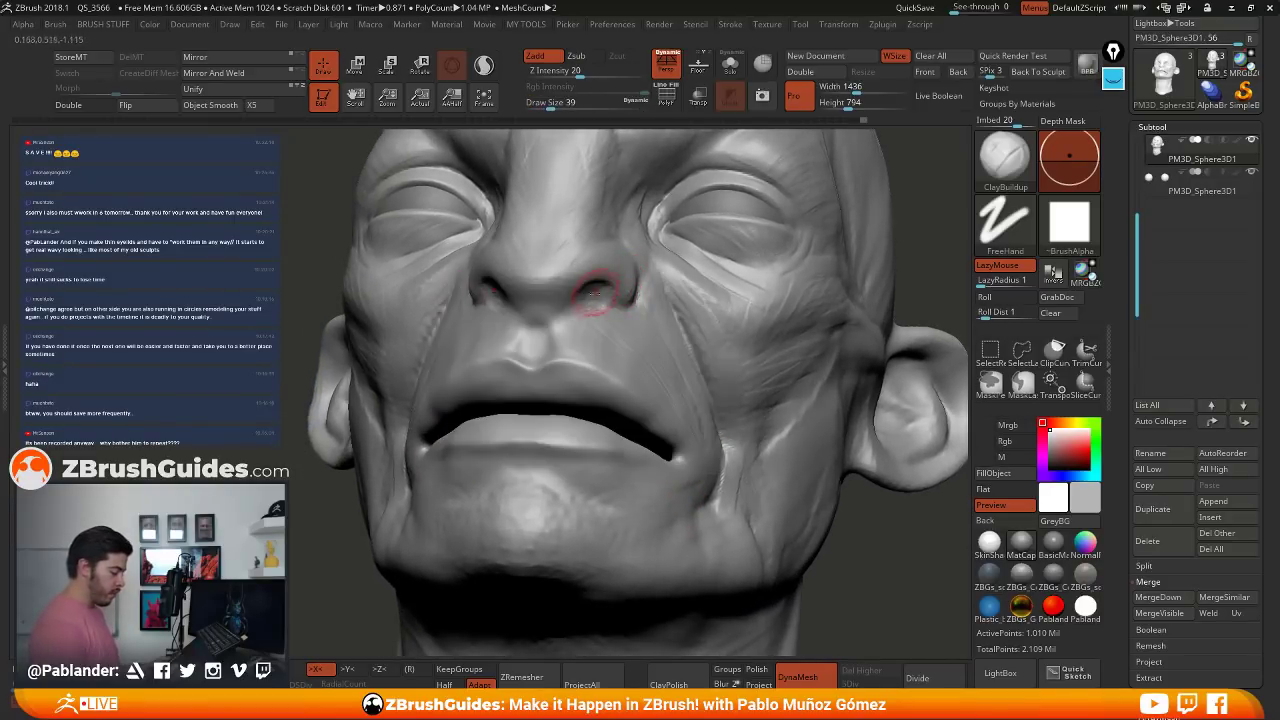
{"action": "right_click_drag", "start_coordinate": [585, 292], "coordinate": [607, 271]}
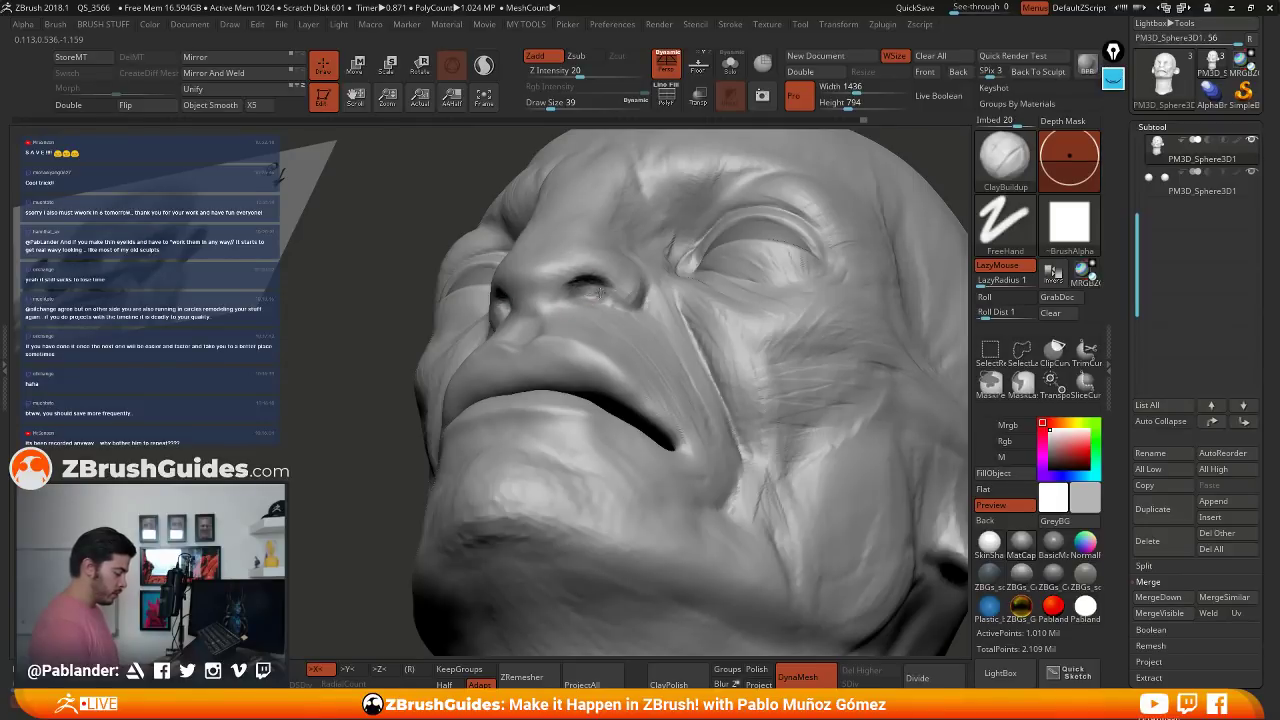
{"action": "left_click_drag", "start_coordinate": [600, 293], "coordinate": [592, 294]}
{"action": "right_click_drag", "start_coordinate": [623, 306], "coordinate": [668, 310]}
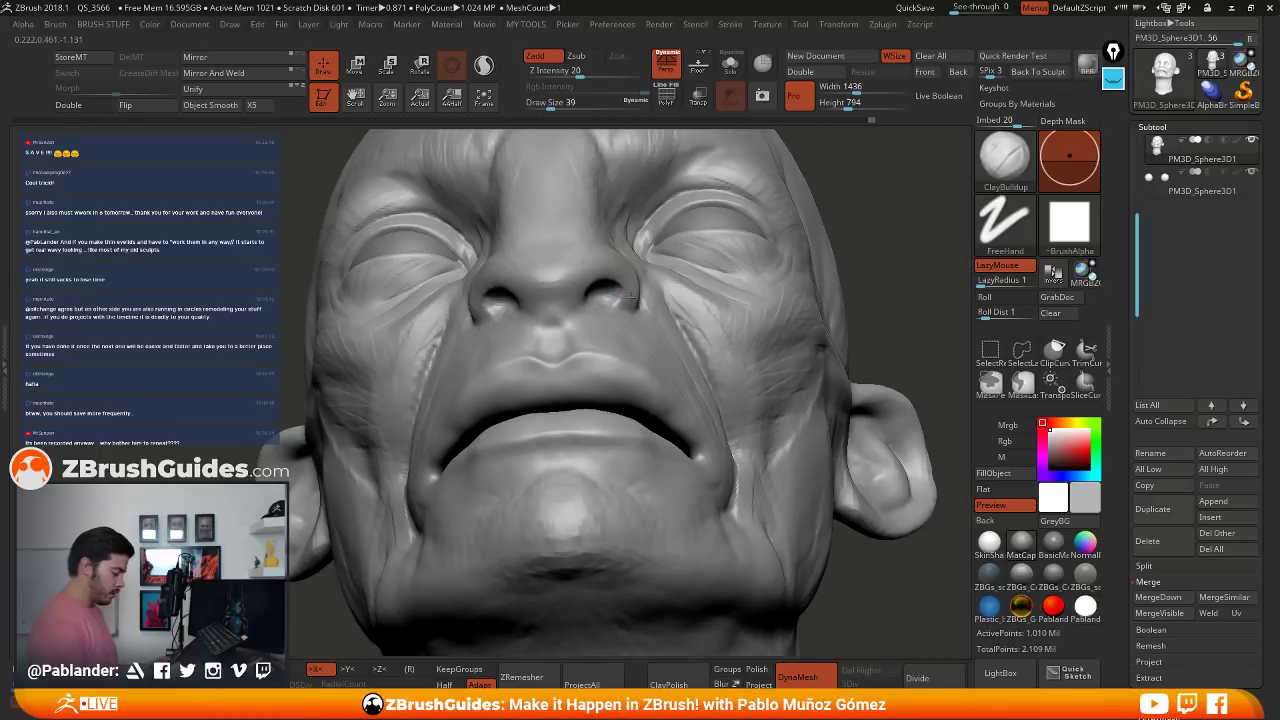
{"action": "right_click_drag", "start_coordinate": [629, 287], "coordinate": [684, 306]}
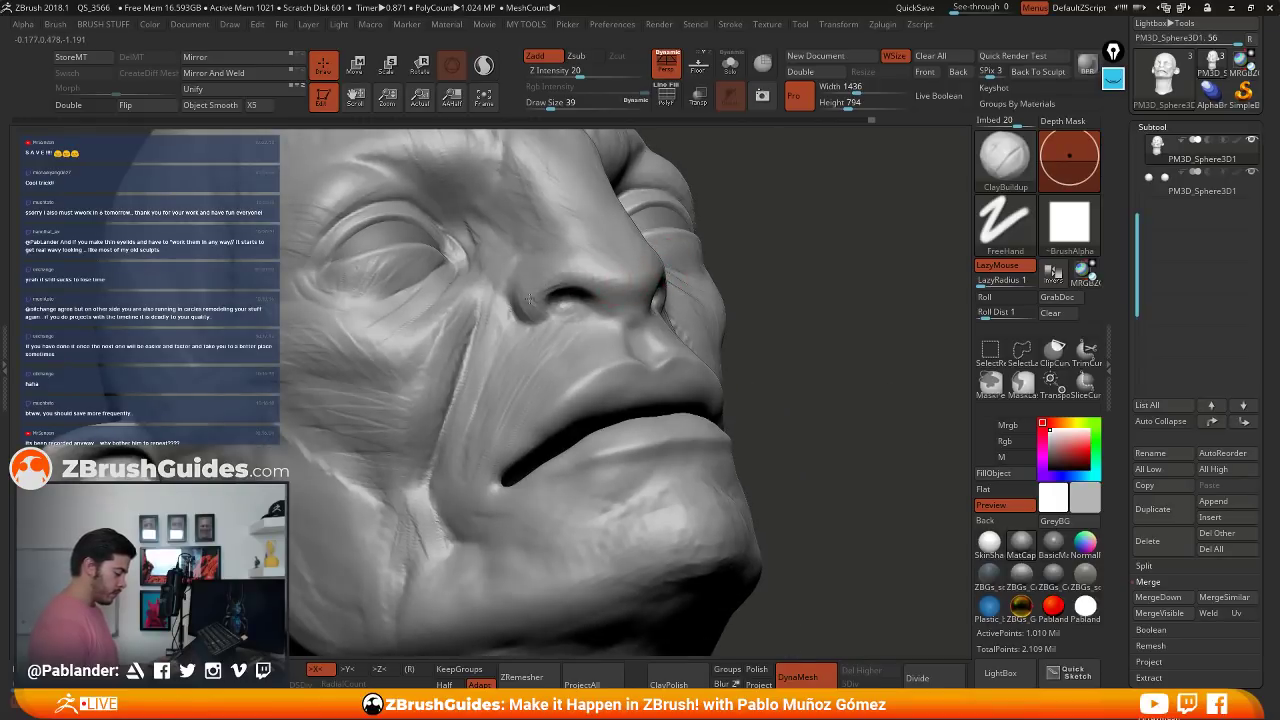
- Build up the nostril wings, underside of the nose and nose tip with ClayBuildup at draw size 39
{"action": "mouse_move", "coordinate": [555, 290]}
{"action": "left_mouse_down"}
{"action": "mouse_move", "coordinate": [517, 266]}
{"action": "mouse_move", "coordinate": [530, 280]}
{"action": "mouse_move", "coordinate": [611, 268]}
{"action": "left_mouse_up"}
{"action": "right_click_drag", "start_coordinate": [614, 271], "coordinate": [691, 278]}
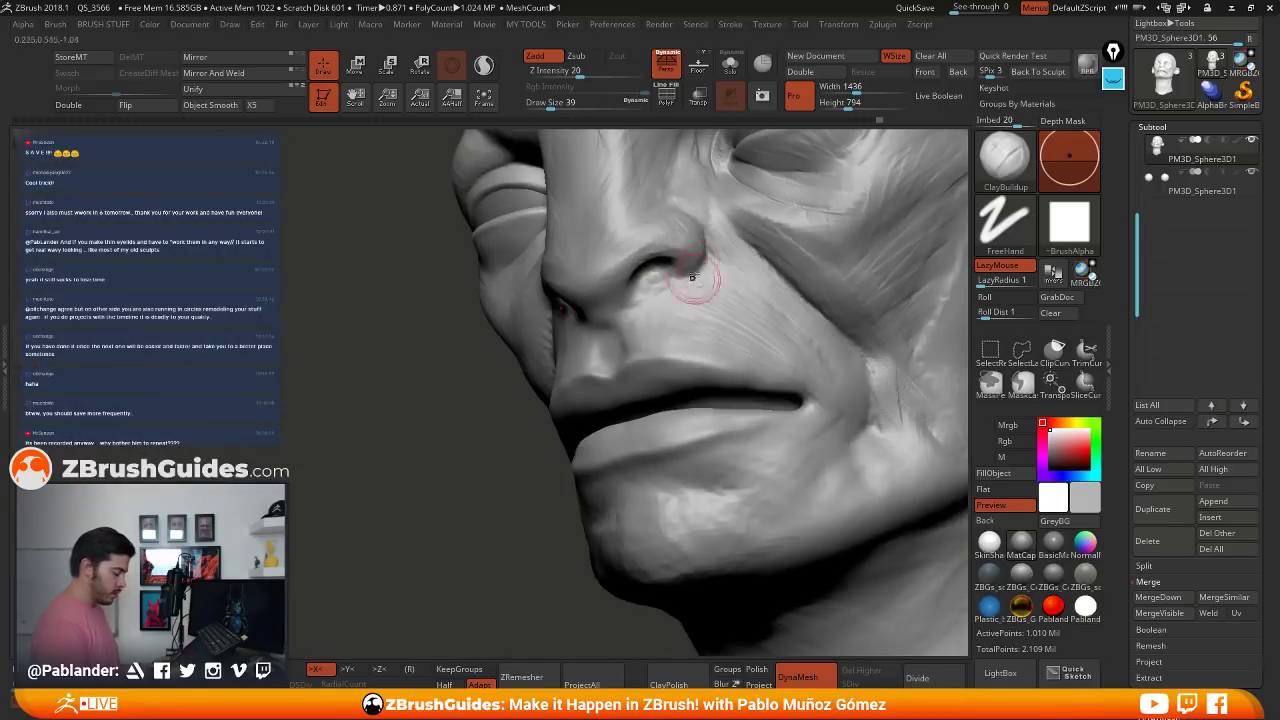
{"action": "left_click_drag", "start_coordinate": [609, 220], "coordinate": [590, 272]}
{"action": "right_click_drag", "start_coordinate": [639, 217], "coordinate": [615, 293], "text": "alt"}
{"action": "left_click_drag", "start_coordinate": [643, 257], "coordinate": [582, 330]}
{"action": "right_click_drag", "start_coordinate": [586, 331], "coordinate": [650, 333]}
{"action": "left_click_drag", "start_coordinate": [571, 334], "coordinate": [571, 317]}
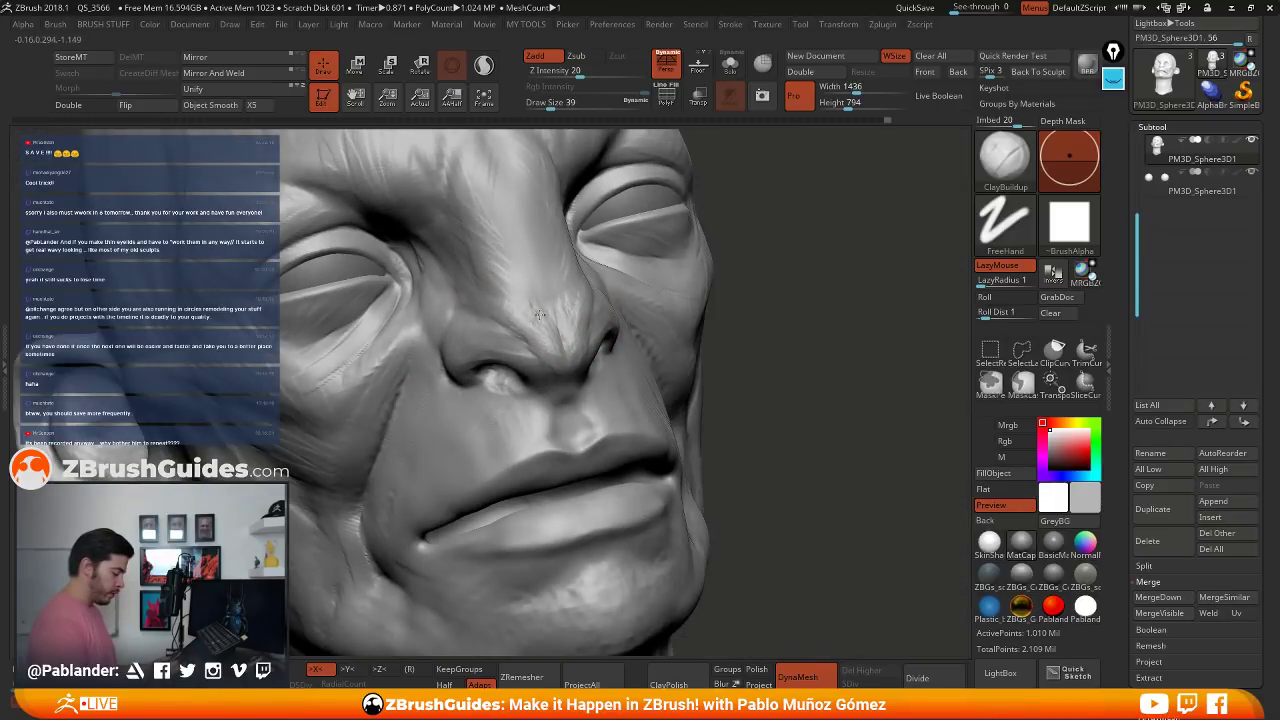
{"action": "mouse_move", "coordinate": [553, 367]}
{"action": "right_mouse_down"}
{"action": "mouse_move", "coordinate": [548, 321]}
{"action": "mouse_move", "coordinate": [585, 300]}
{"action": "right_mouse_up"}
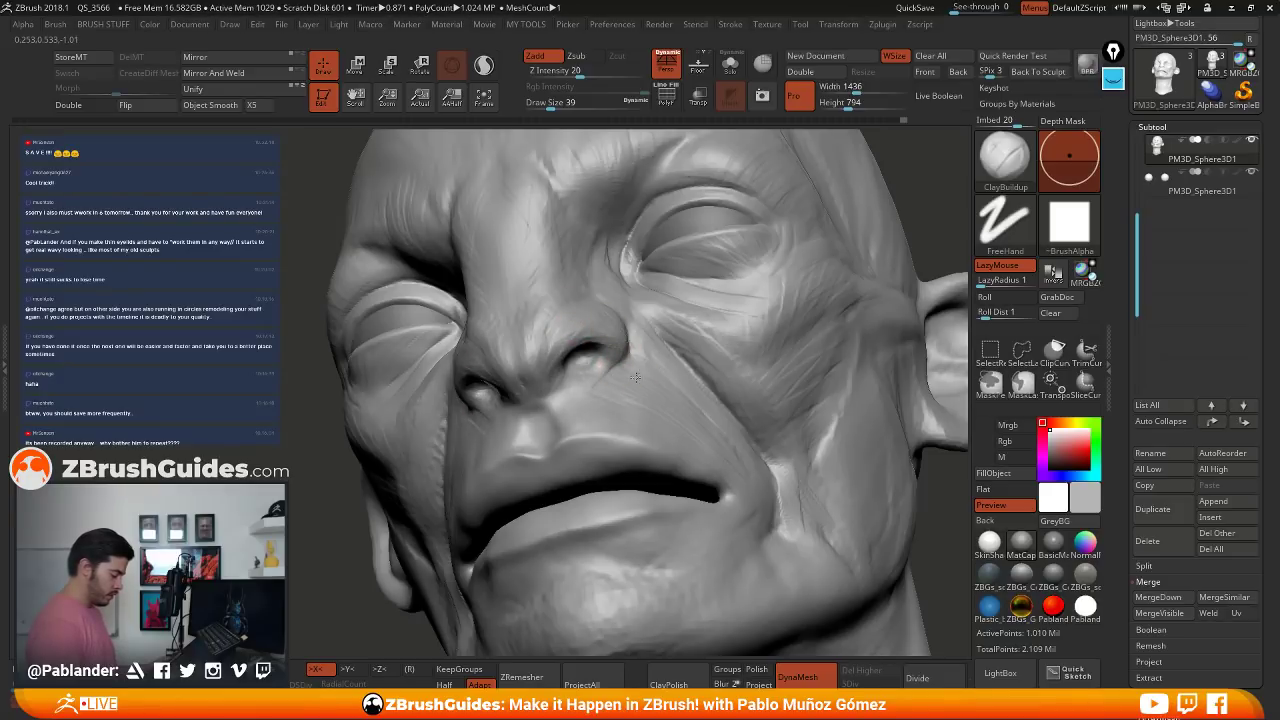
{"action": "right_click_drag", "start_coordinate": [628, 405], "coordinate": [688, 405]}
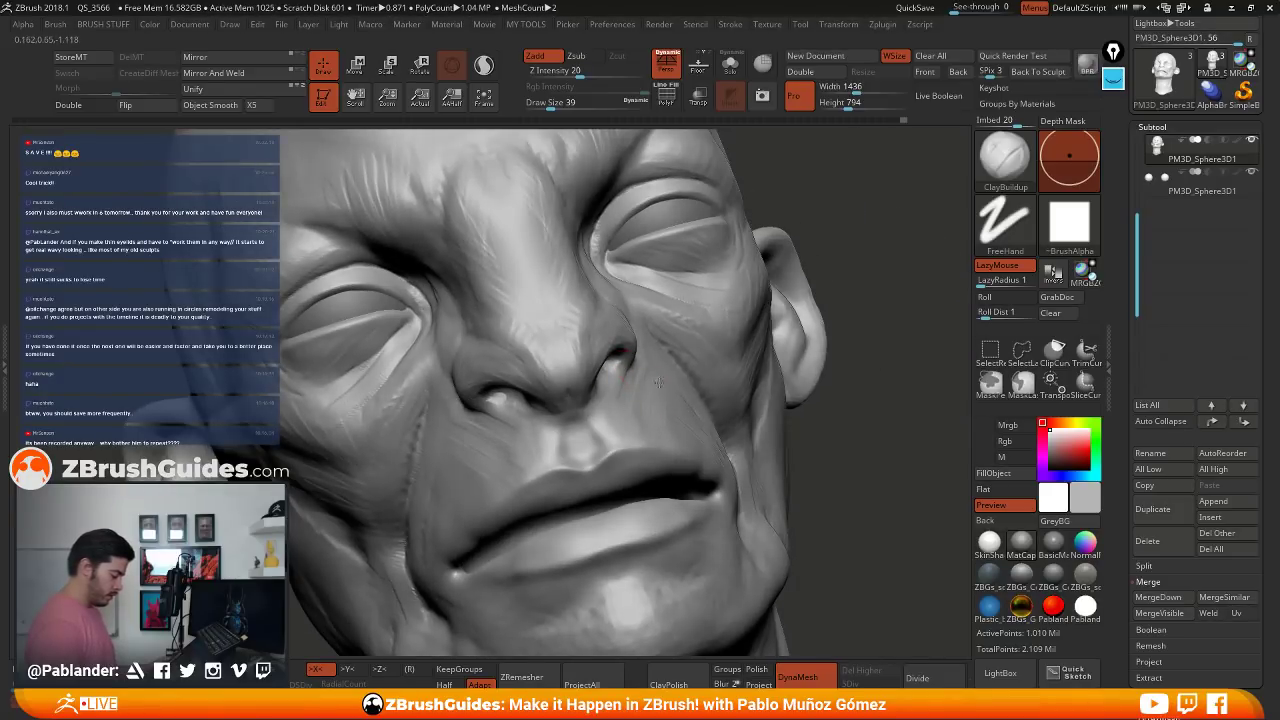
- Add form around the mouth corners, chin sides and jaw with ClayBuildup at draw size 74
{"action": "mouse_move", "coordinate": [625, 430]}
{"action": "right_mouse_down", "text": "ctrl"}
{"action": "mouse_move", "coordinate": [634, 320]}
{"action": "mouse_move", "coordinate": [806, 346]}
{"action": "mouse_move", "coordinate": [771, 386]}
{"action": "mouse_move", "coordinate": [701, 424]}
{"action": "mouse_move", "coordinate": [640, 403]}
{"action": "right_mouse_up", "text": "ctrl"}
{"action": "key", "text": "space"}
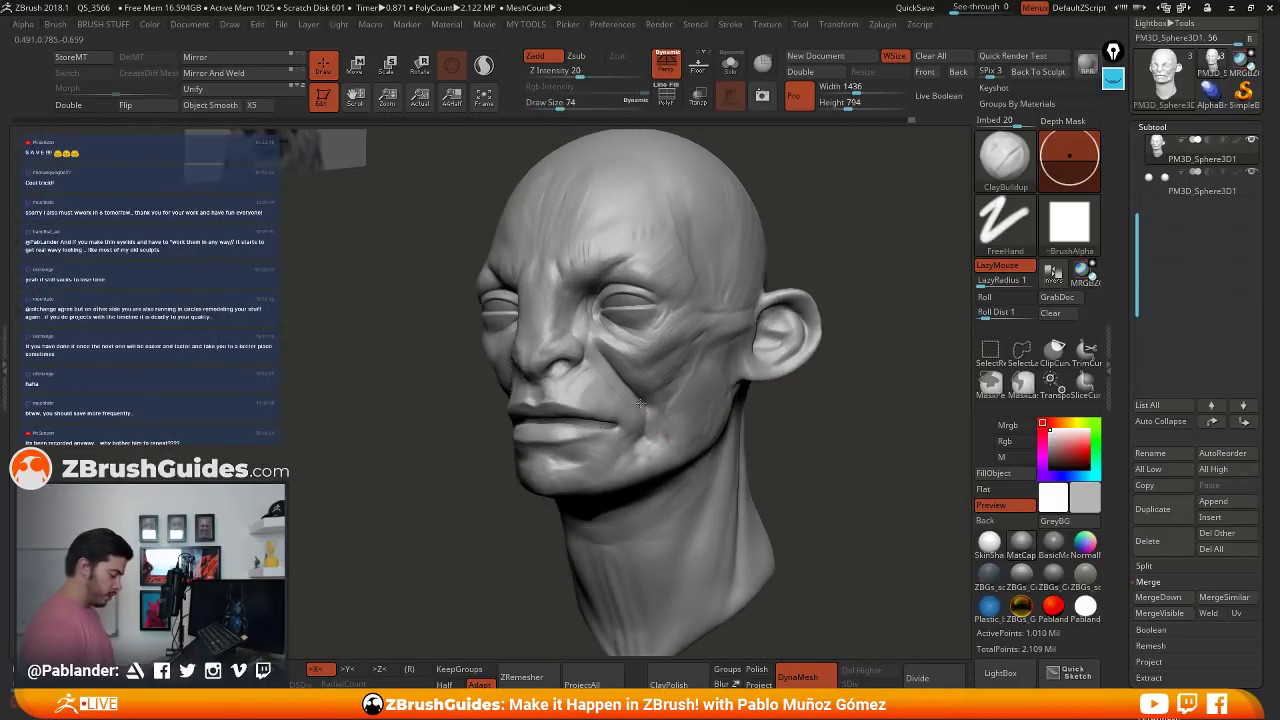
{"action": "right_click_drag", "start_coordinate": [608, 358], "coordinate": [615, 347]}
{"action": "mouse_move", "coordinate": [647, 387]}
{"action": "right_mouse_down"}
{"action": "mouse_move", "coordinate": [668, 333]}
{"action": "mouse_move", "coordinate": [551, 348]}
{"action": "right_mouse_up"}
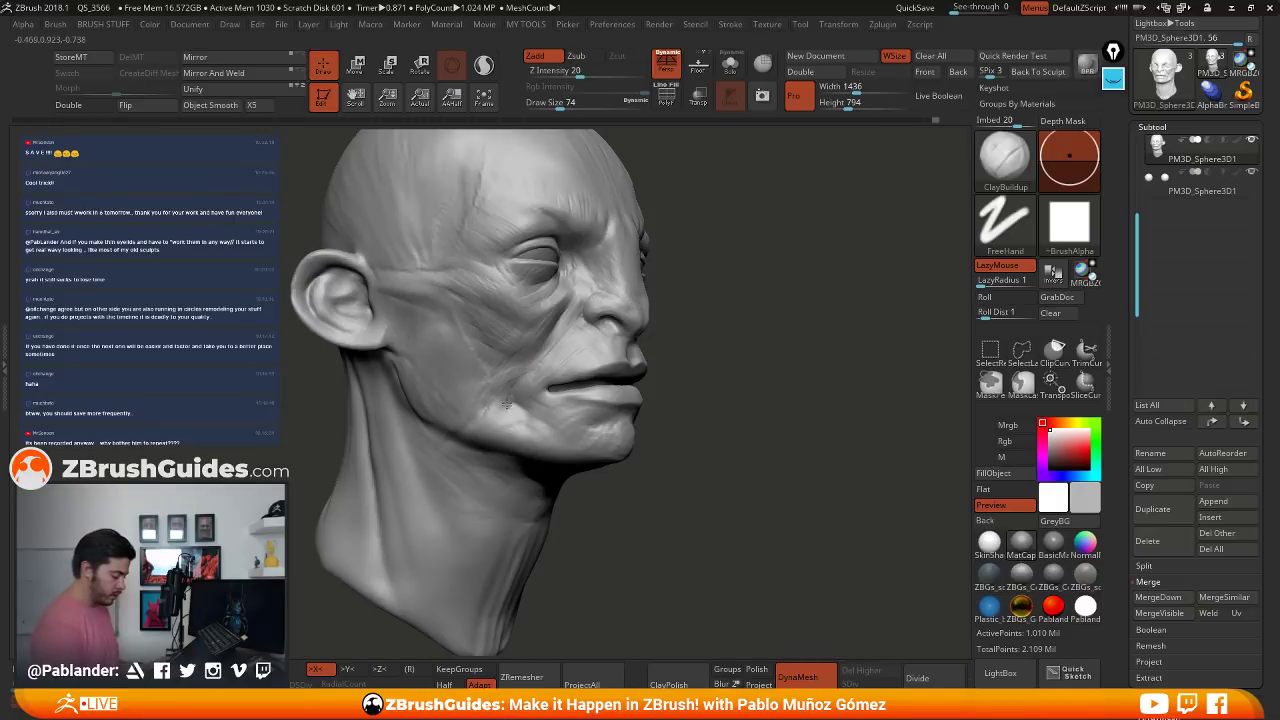
{"action": "right_click_drag", "start_coordinate": [703, 407], "coordinate": [610, 425]}
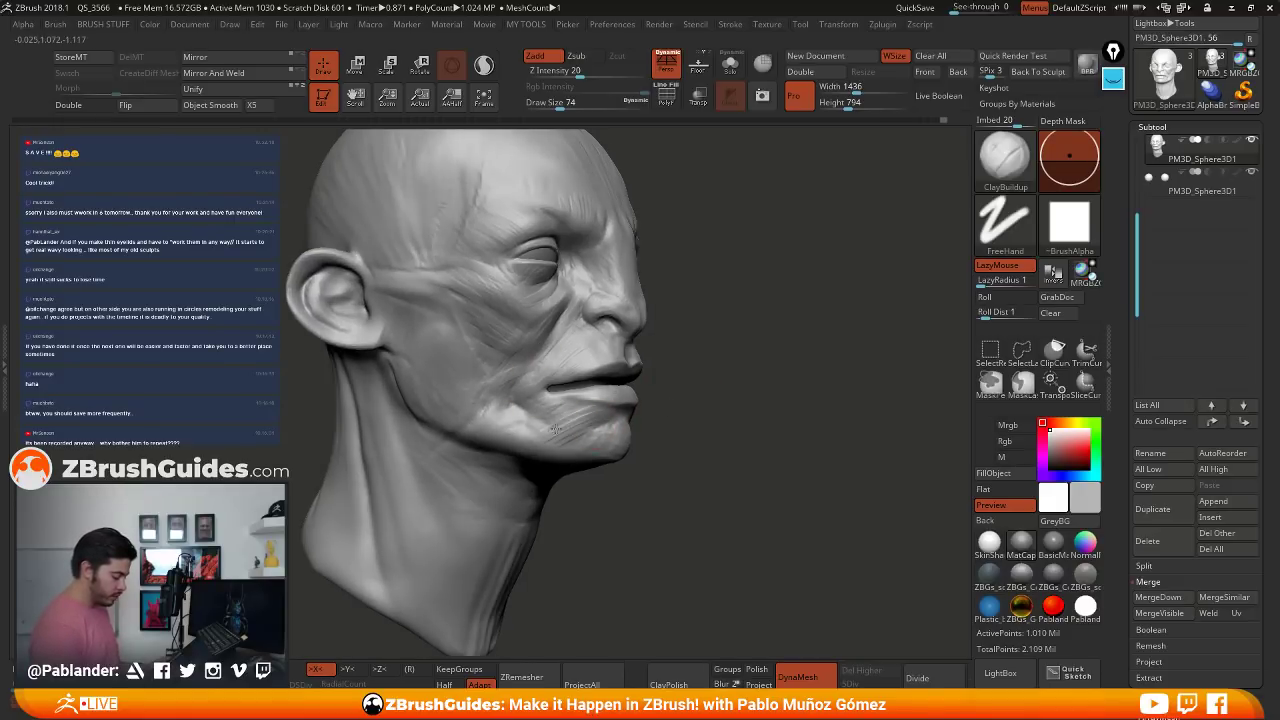
{"action": "left_click_drag", "start_coordinate": [712, 407], "coordinate": [638, 409]}
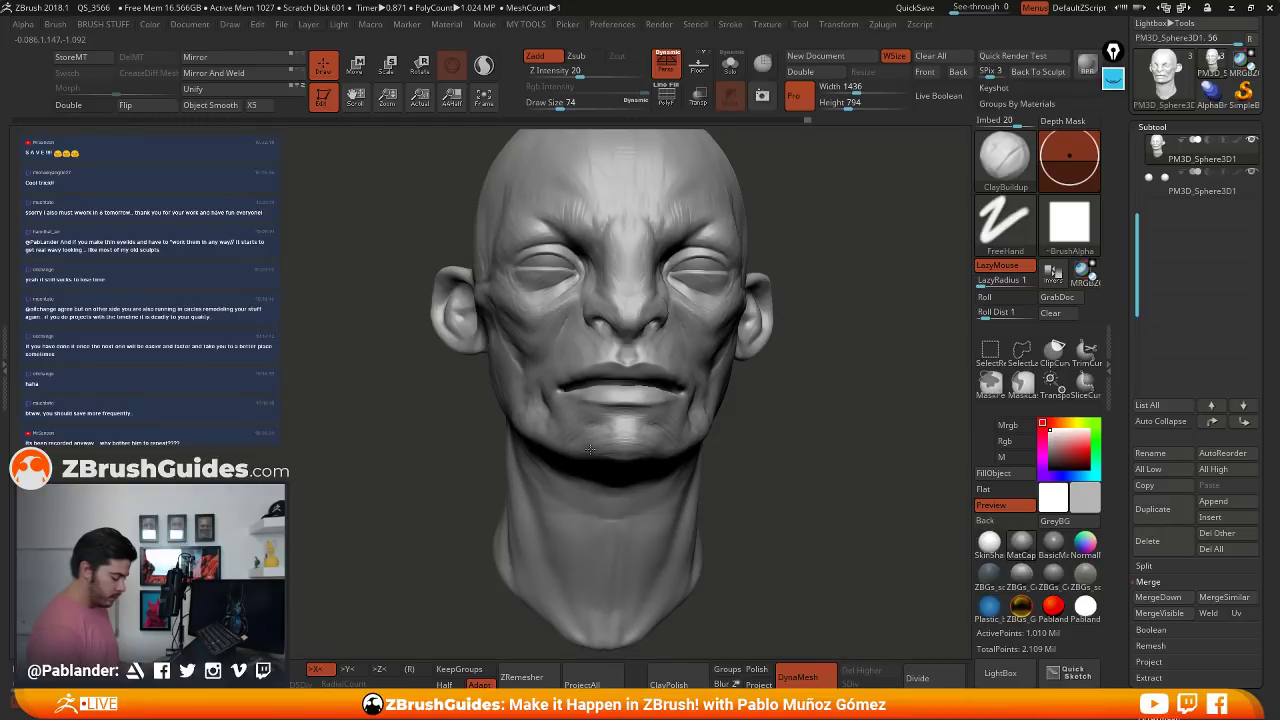
{"action": "mouse_move", "coordinate": [722, 397]}
{"action": "right_mouse_down"}
{"action": "mouse_move", "coordinate": [620, 385]}
{"action": "mouse_move", "coordinate": [605, 370]}
{"action": "right_mouse_up"}
{"action": "key", "text": "f"}
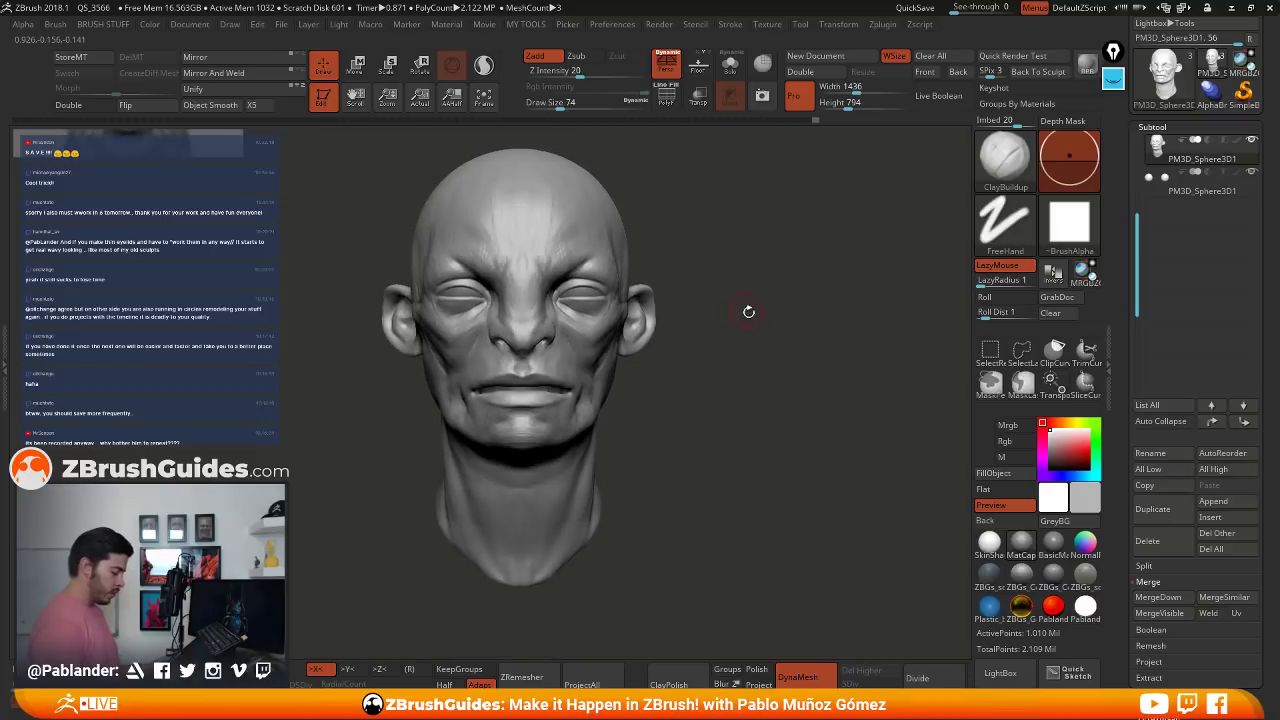
- Choose the Move brush and lasso-mask the lower eyelids, eye bags and cheeks on both sides
{"action": "mouse_move", "coordinate": [749, 313]}
{"action": "right_mouse_down", "text": "ctrl"}
{"action": "mouse_move", "coordinate": [763, 374]}
{"action": "mouse_move", "coordinate": [744, 405]}
{"action": "right_mouse_up", "text": "ctrl"}
{"action": "key", "text": "1"}
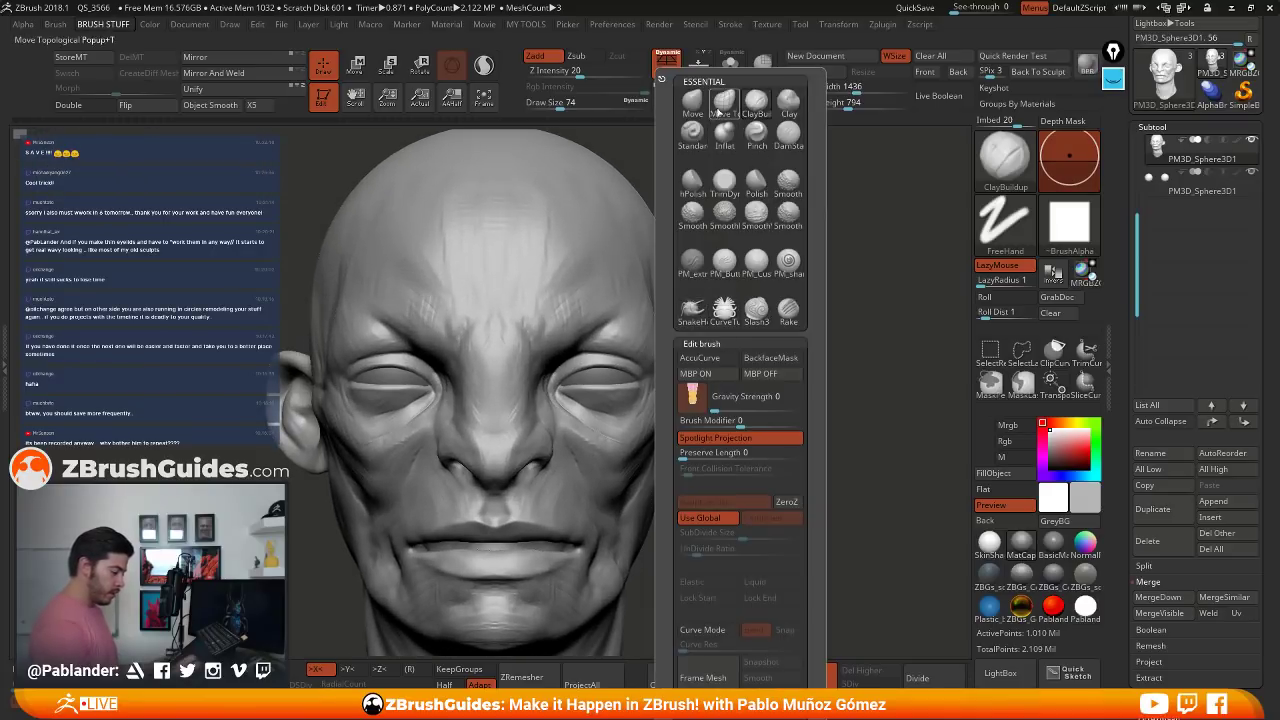
{"action": "left_click", "coordinate": [692, 100]}
{"action": "key", "text": "ctrl"}
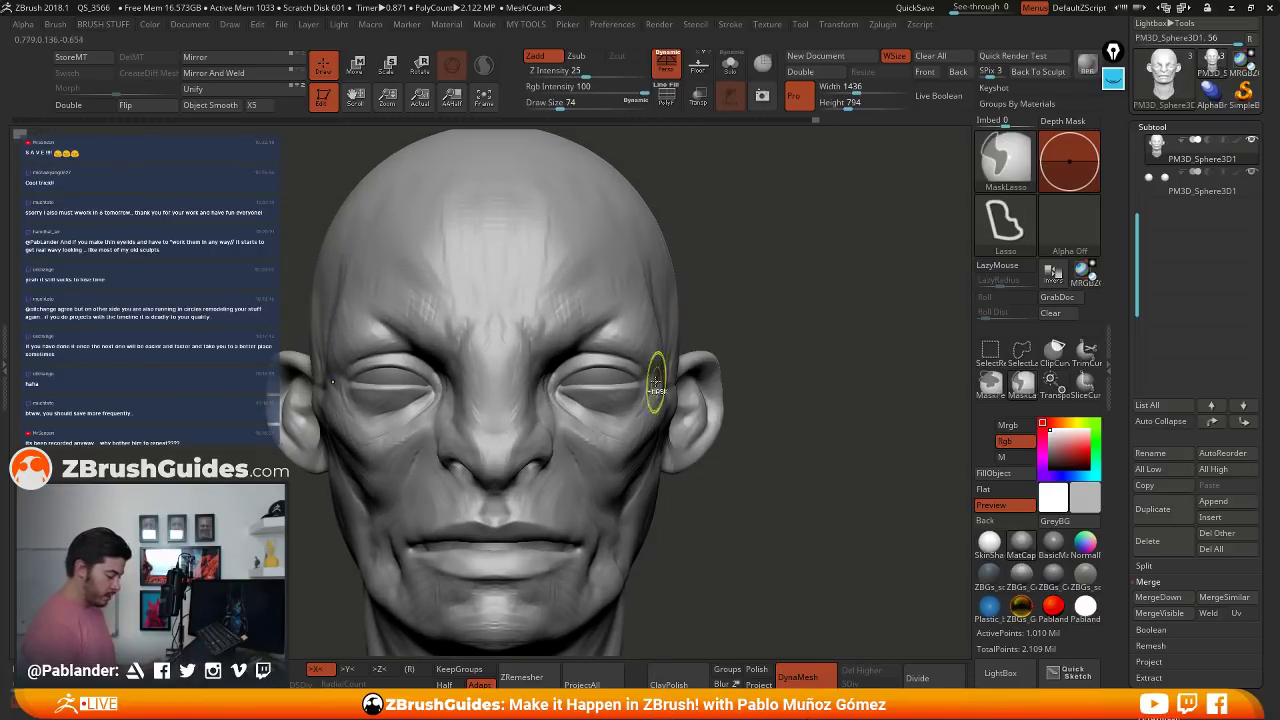
{"action": "mouse_move", "coordinate": [575, 380]}
{"action": "left_mouse_down", "text": "ctrl"}
{"action": "mouse_move", "coordinate": [650, 405]}
{"action": "mouse_move", "coordinate": [760, 520]}
{"action": "mouse_move", "coordinate": [720, 400]}
{"action": "left_mouse_up", "text": "ctrl"}
- Reshape the unmasked upper eyelids and outer eye corners with the Move brush at draw size 83
{"action": "key", "text": "space"}
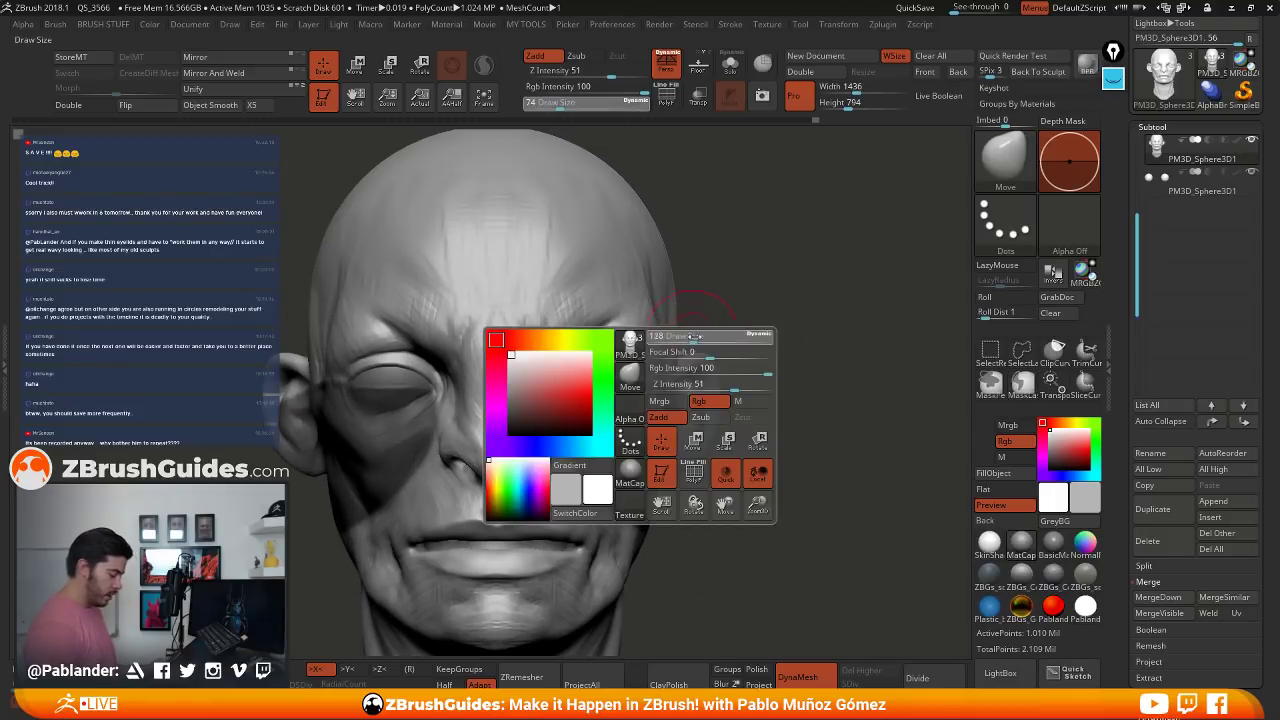
{"action": "left_click_drag", "start_coordinate": [698, 337], "coordinate": [690, 337]}
{"action": "left_click_drag", "start_coordinate": [603, 361], "coordinate": [610, 356]}
{"action": "key", "text": "space"}
{"action": "left_click_drag", "start_coordinate": [688, 362], "coordinate": [663, 353]}
{"action": "key", "text": "b"}
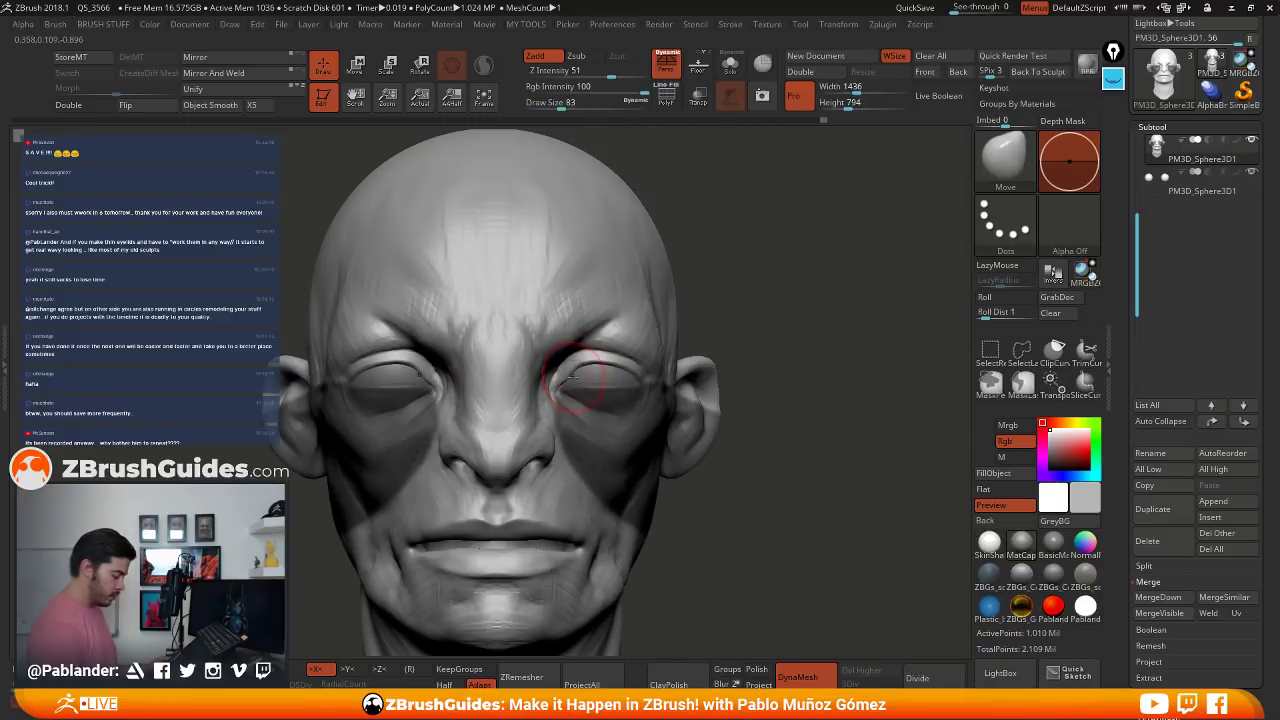
{"action": "left_click_drag", "start_coordinate": [615, 369], "coordinate": [623, 370]}
{"action": "mouse_move", "coordinate": [728, 337]}
{"action": "left_mouse_down"}
{"action": "mouse_move", "coordinate": [620, 335]}
{"action": "mouse_move", "coordinate": [677, 280]}
{"action": "mouse_move", "coordinate": [657, 368]}
{"action": "left_mouse_up"}
{"action": "right_click_drag", "start_coordinate": [640, 328], "coordinate": [662, 332], "text": "shift"}
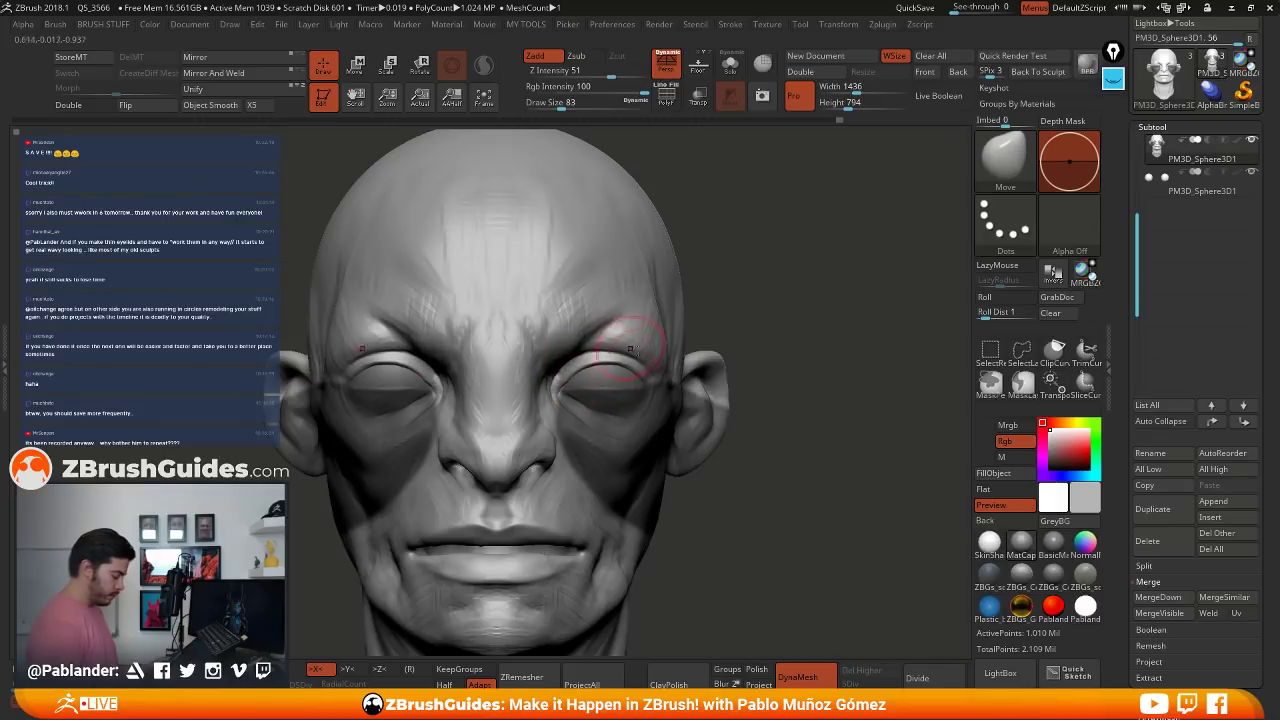
- Invert the mask and adjust the lower eyelid line with the Move brush at draw size 83
{"action": "right_click_drag", "start_coordinate": [620, 394], "coordinate": [641, 373], "text": "alt"}
{"action": "left_click", "coordinate": [803, 284], "text": "ctrl"}
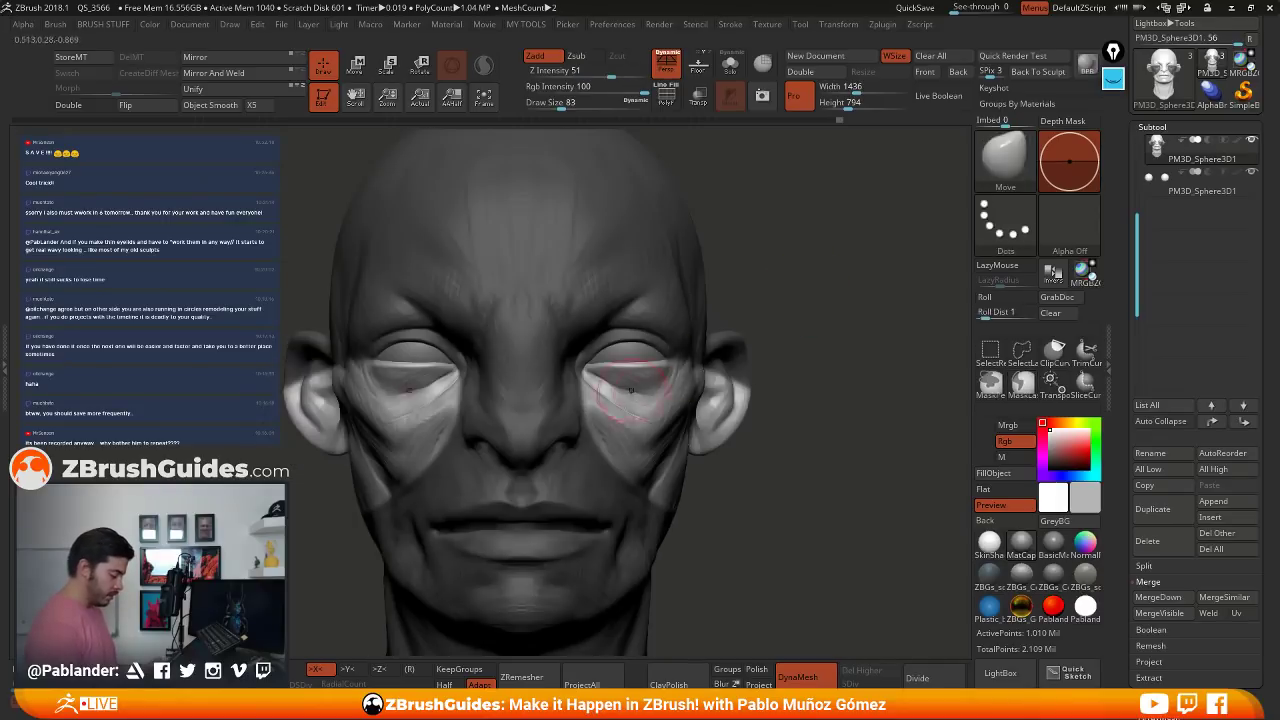
{"action": "mouse_move", "coordinate": [606, 366]}
{"action": "left_mouse_down"}
{"action": "mouse_move", "coordinate": [631, 361]}
{"action": "mouse_move", "coordinate": [610, 371]}
{"action": "left_mouse_up"}
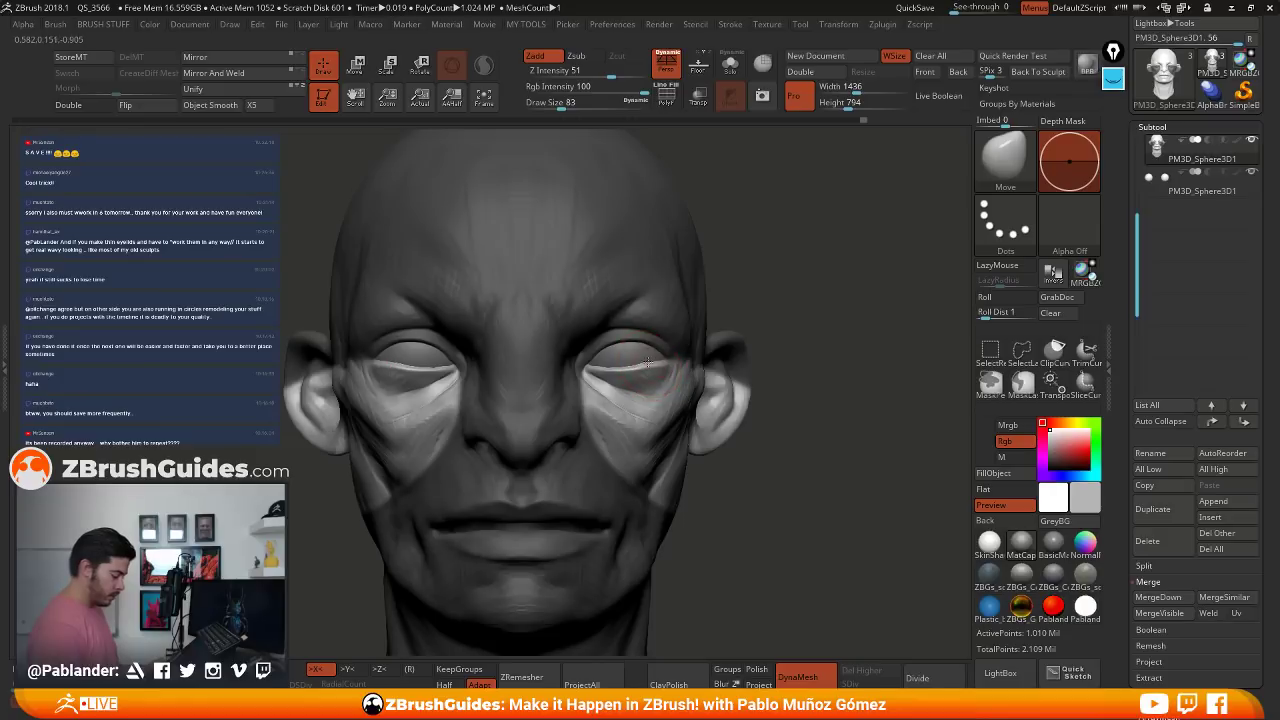
{"action": "right_click_drag", "start_coordinate": [647, 363], "coordinate": [655, 364]}
- Shift the outer lower eyelids and cheekbones with the Move brush at draw size 132
{"action": "key", "text": "s"}
{"action": "left_click_drag", "start_coordinate": [645, 370], "coordinate": [656, 397]}
{"action": "right_click_drag", "start_coordinate": [690, 355], "coordinate": [696, 354]}
{"action": "key", "text": "space"}
{"action": "left_click_drag", "start_coordinate": [681, 368], "coordinate": [675, 368]}
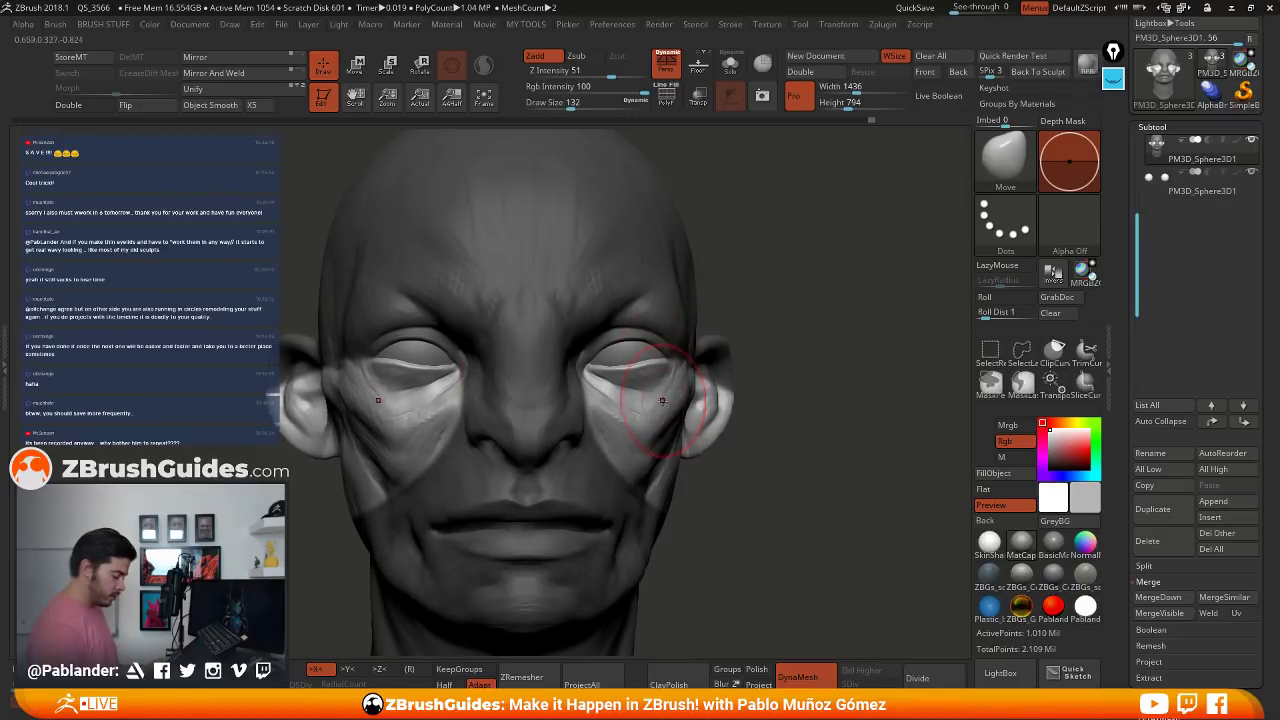
{"action": "right_click_drag", "start_coordinate": [659, 398], "coordinate": [755, 370]}
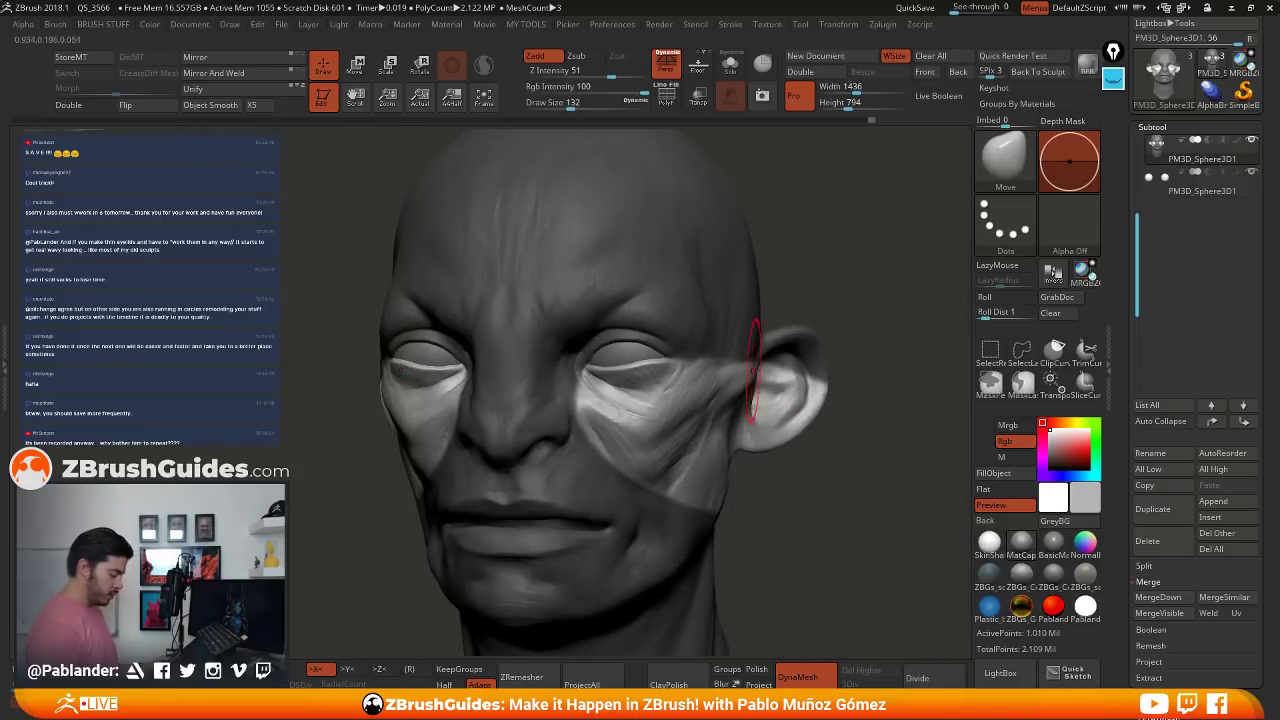
- Lasso-mask the lower eyelids and reshape the eye bags beneath them with the Move brush at draw size 132
{"action": "key", "text": "ctrl"}
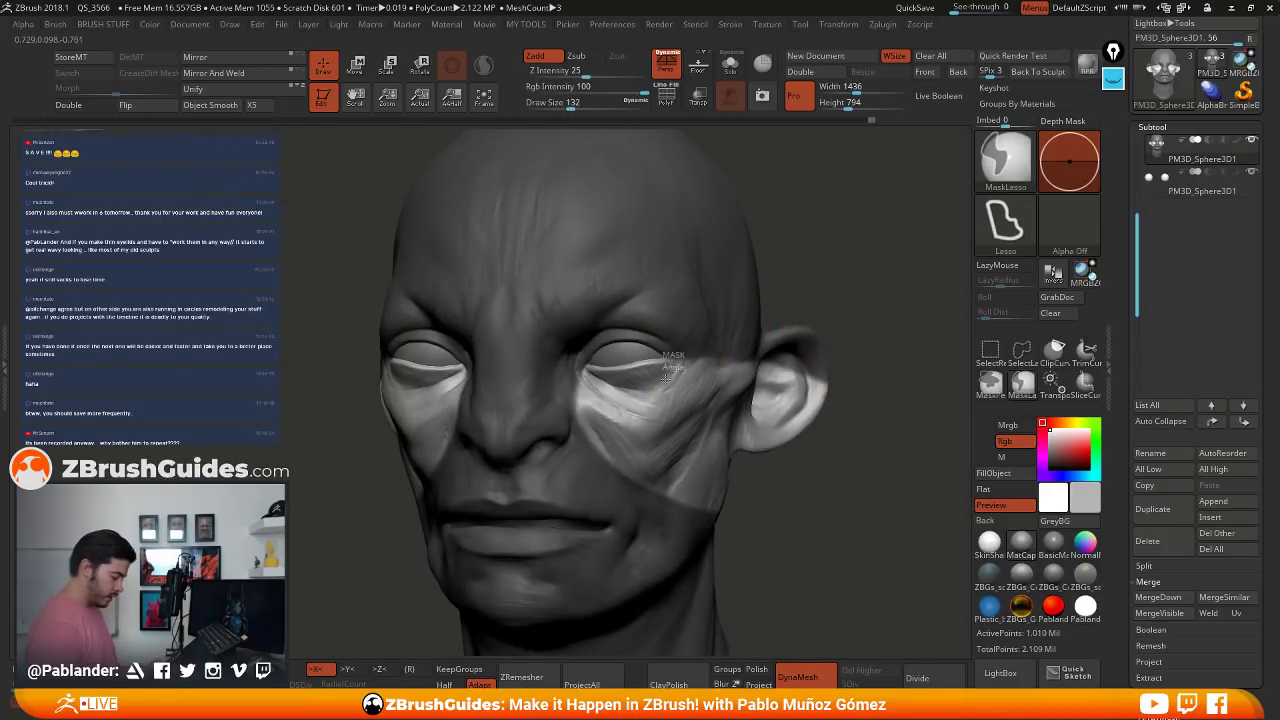
{"action": "left_click_drag", "start_coordinate": [606, 381], "coordinate": [554, 229], "text": "ctrl"}
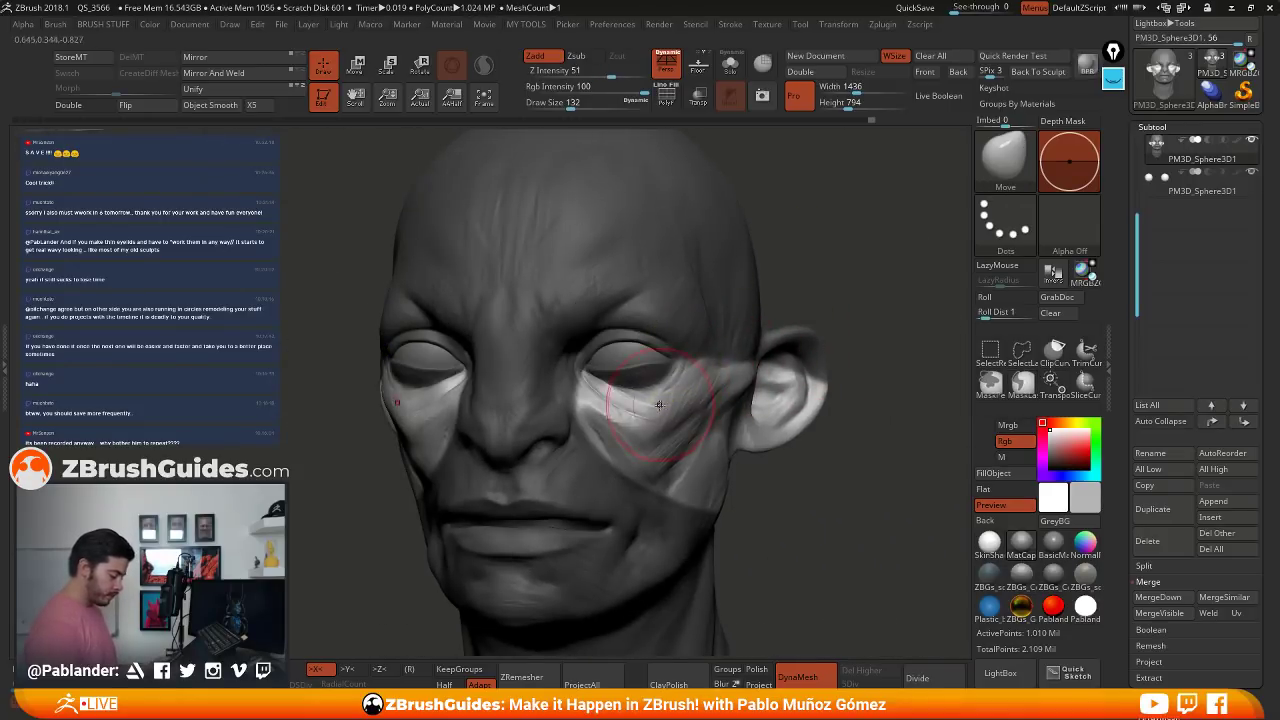
{"action": "left_click_drag", "start_coordinate": [656, 407], "coordinate": [658, 400]}
{"action": "right_click_drag", "start_coordinate": [664, 411], "coordinate": [760, 407]}
{"action": "left_click_drag", "start_coordinate": [655, 411], "coordinate": [664, 421]}
{"action": "right_click_drag", "start_coordinate": [708, 413], "coordinate": [648, 412]}
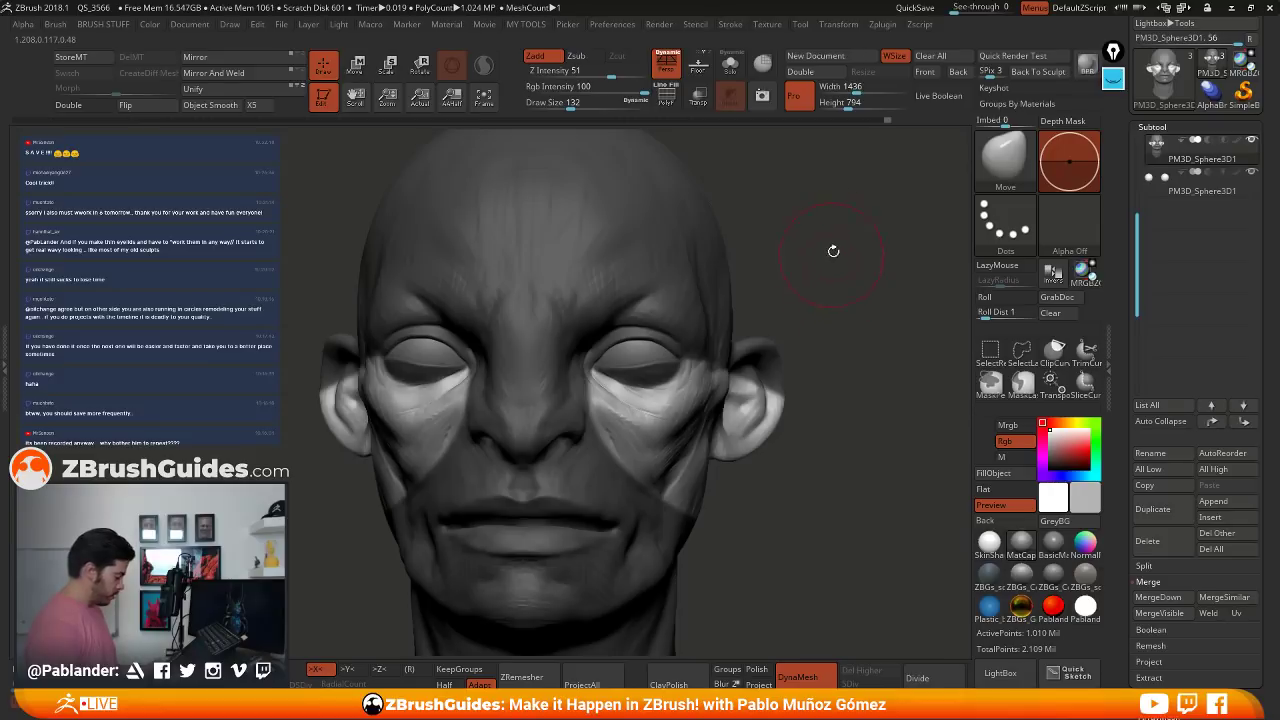
- Clear the mask and refine the eyelids and eye bags from side and front with the Move brush at draw size 90
{"action": "key", "text": "ctrl+shift+a"}
{"action": "mouse_move", "coordinate": [588, 397]}
{"action": "right_mouse_down"}
{"action": "mouse_move", "coordinate": [486, 399]}
{"action": "mouse_move", "coordinate": [526, 350]}
{"action": "mouse_move", "coordinate": [584, 360]}
{"action": "right_mouse_up"}
{"action": "left_click_drag", "start_coordinate": [544, 366], "coordinate": [536, 370]}
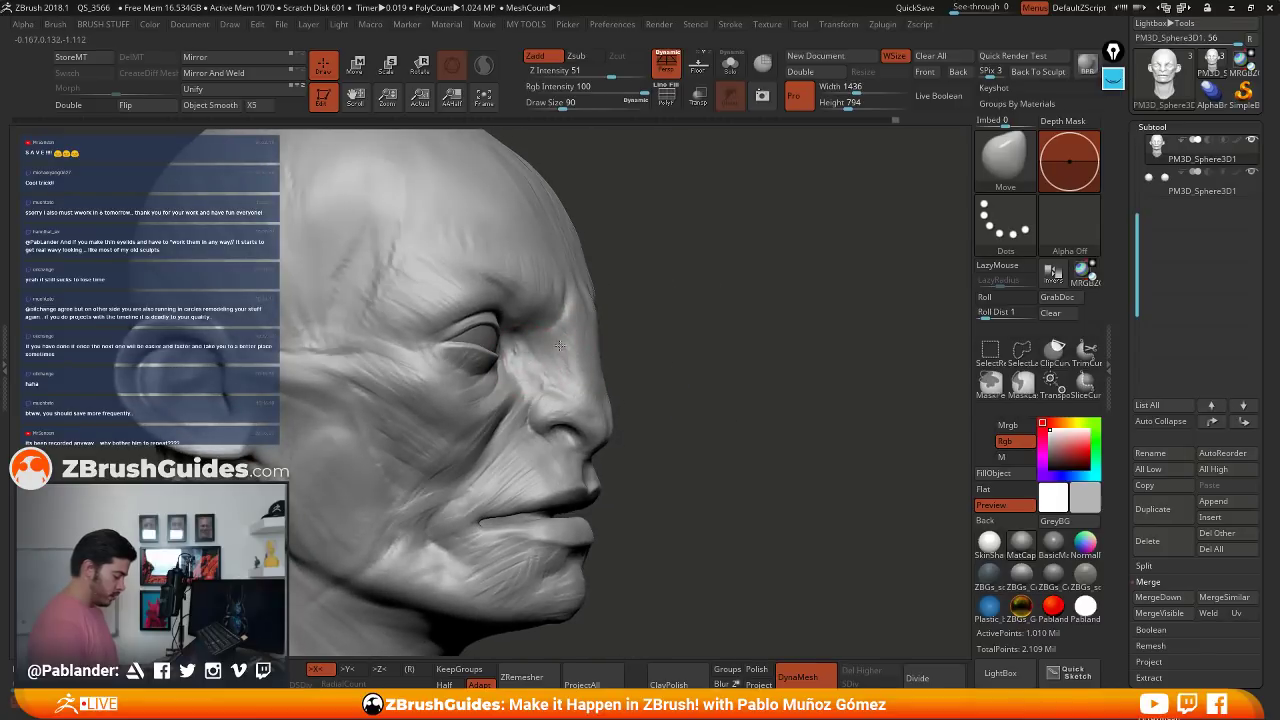
{"action": "right_click_drag", "start_coordinate": [508, 364], "coordinate": [535, 361]}
{"action": "mouse_move", "coordinate": [643, 345]}
{"action": "right_mouse_down"}
{"action": "mouse_move", "coordinate": [533, 357]}
{"action": "mouse_move", "coordinate": [535, 410]}
{"action": "right_mouse_up"}
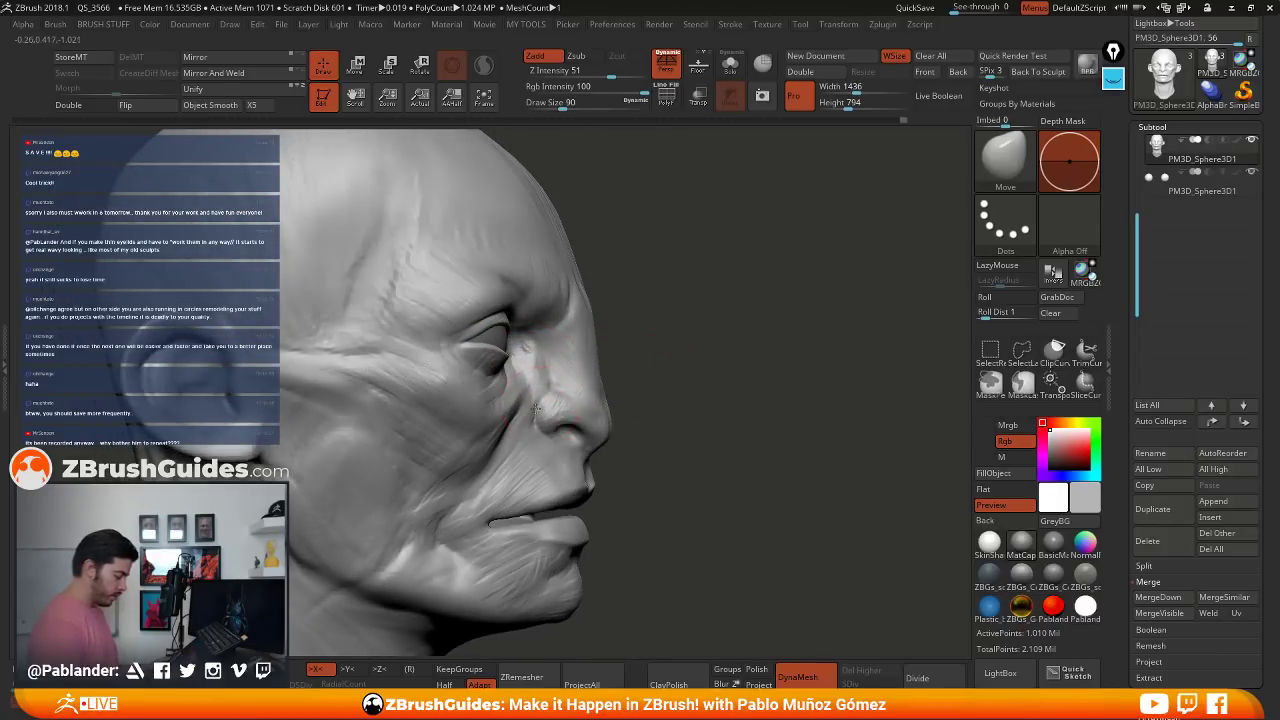
{"action": "right_click_drag", "start_coordinate": [697, 380], "coordinate": [656, 455]}
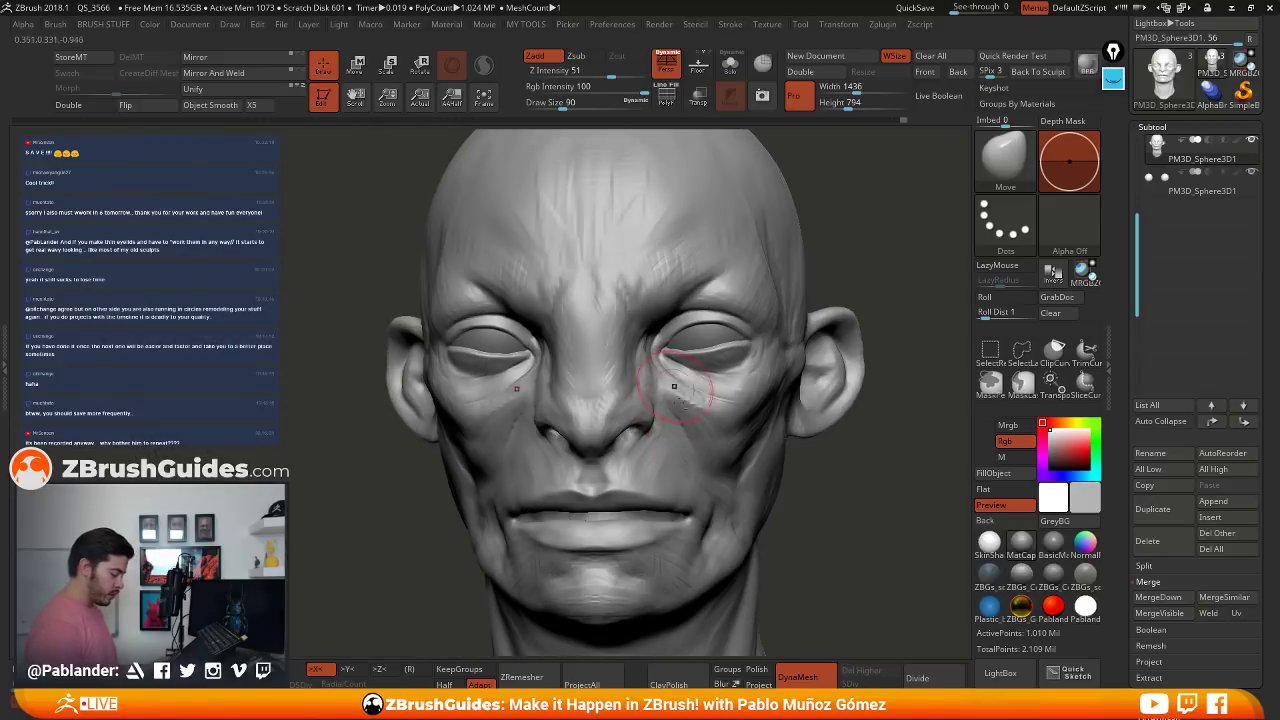
{"action": "right_click_drag", "start_coordinate": [668, 372], "coordinate": [743, 371]}
- Build up the nose bridge, nose sides and inner cheeks with ClayBuildup at draw size 90
{"action": "key", "text": "b"}
{"action": "key", "text": "c"}
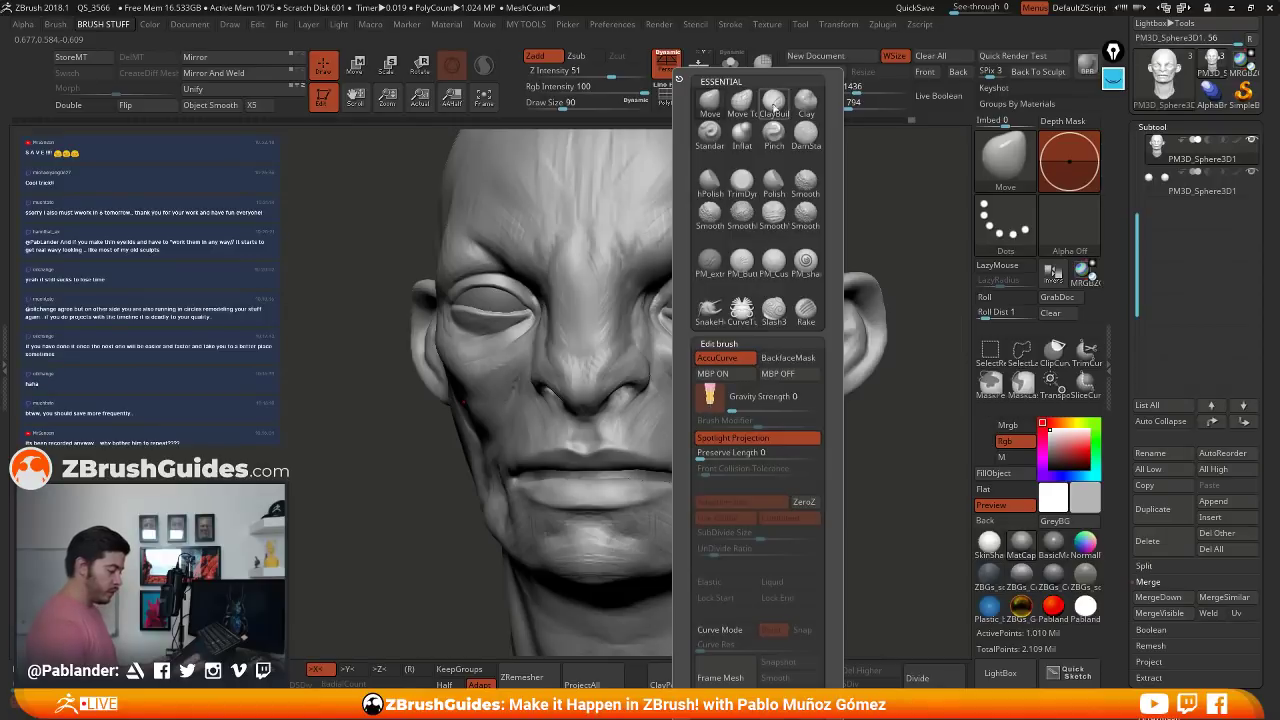
{"action": "key", "text": "b"}
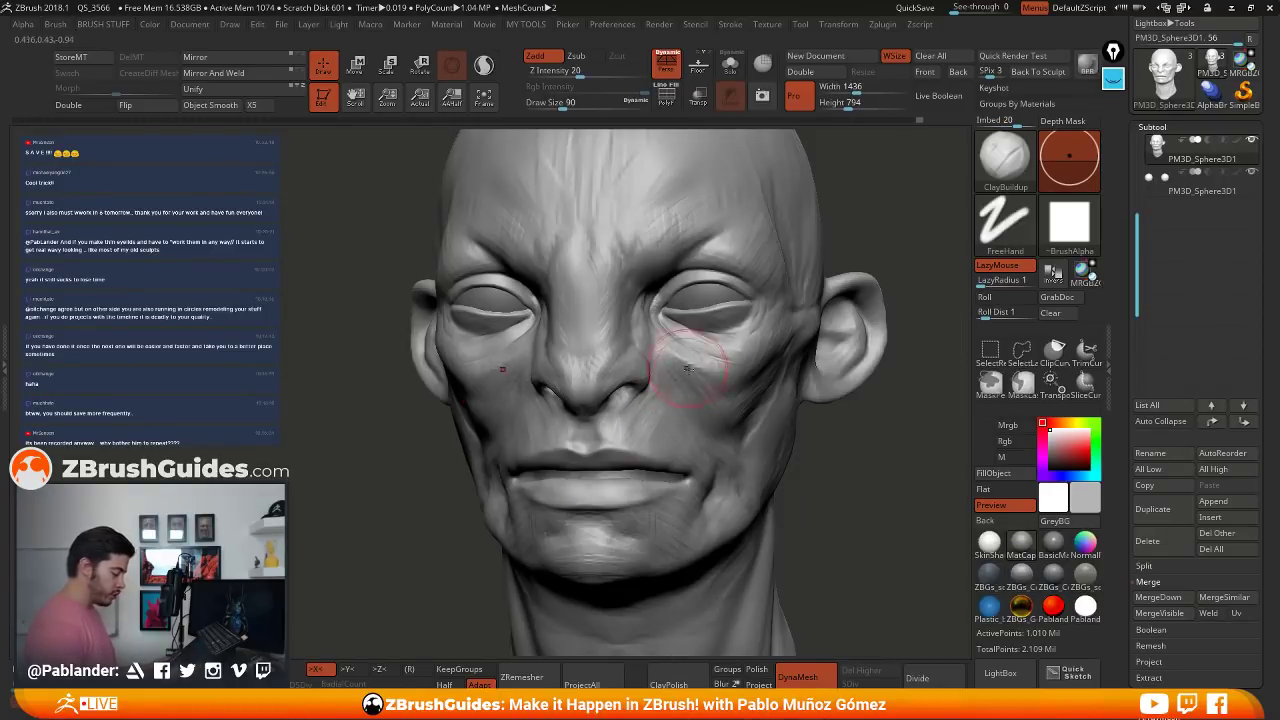
{"action": "right_click_drag", "start_coordinate": [657, 358], "coordinate": [538, 345]}
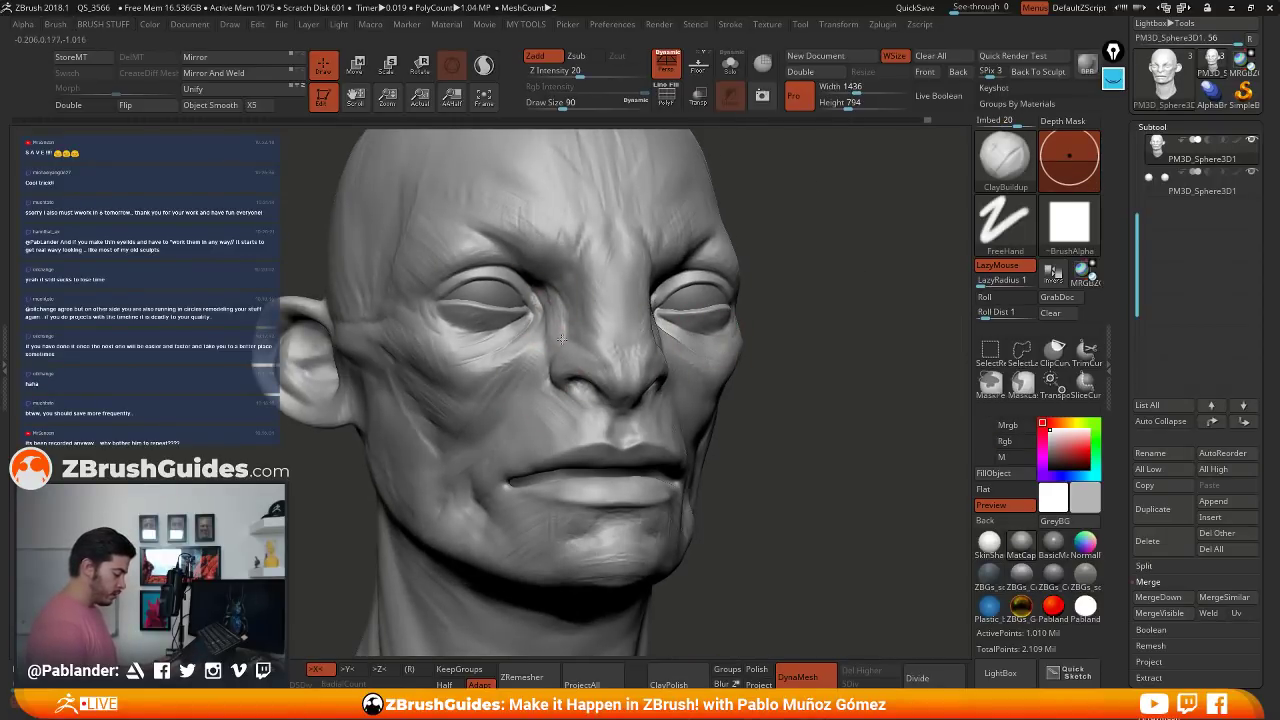
{"action": "mouse_move", "coordinate": [575, 305]}
{"action": "right_mouse_down"}
{"action": "mouse_move", "coordinate": [638, 303]}
{"action": "mouse_move", "coordinate": [571, 357]}
{"action": "right_mouse_up"}
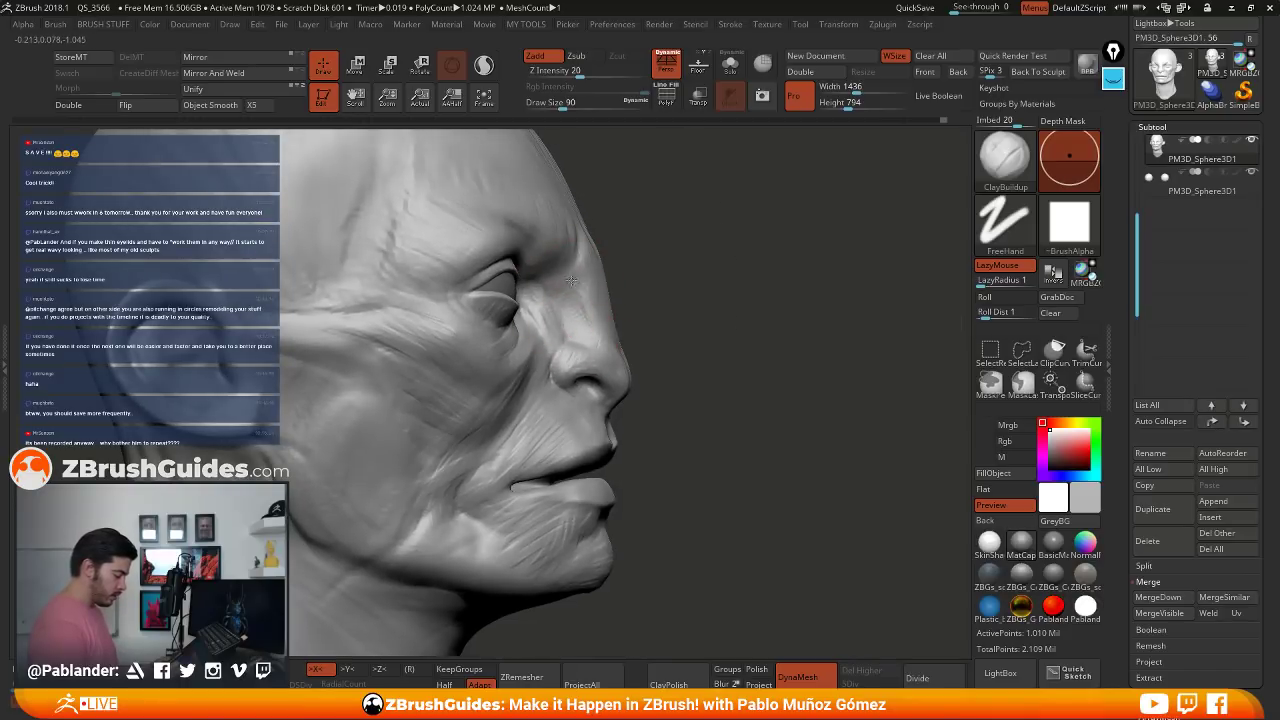
{"action": "right_click_drag", "start_coordinate": [687, 260], "coordinate": [656, 278]}
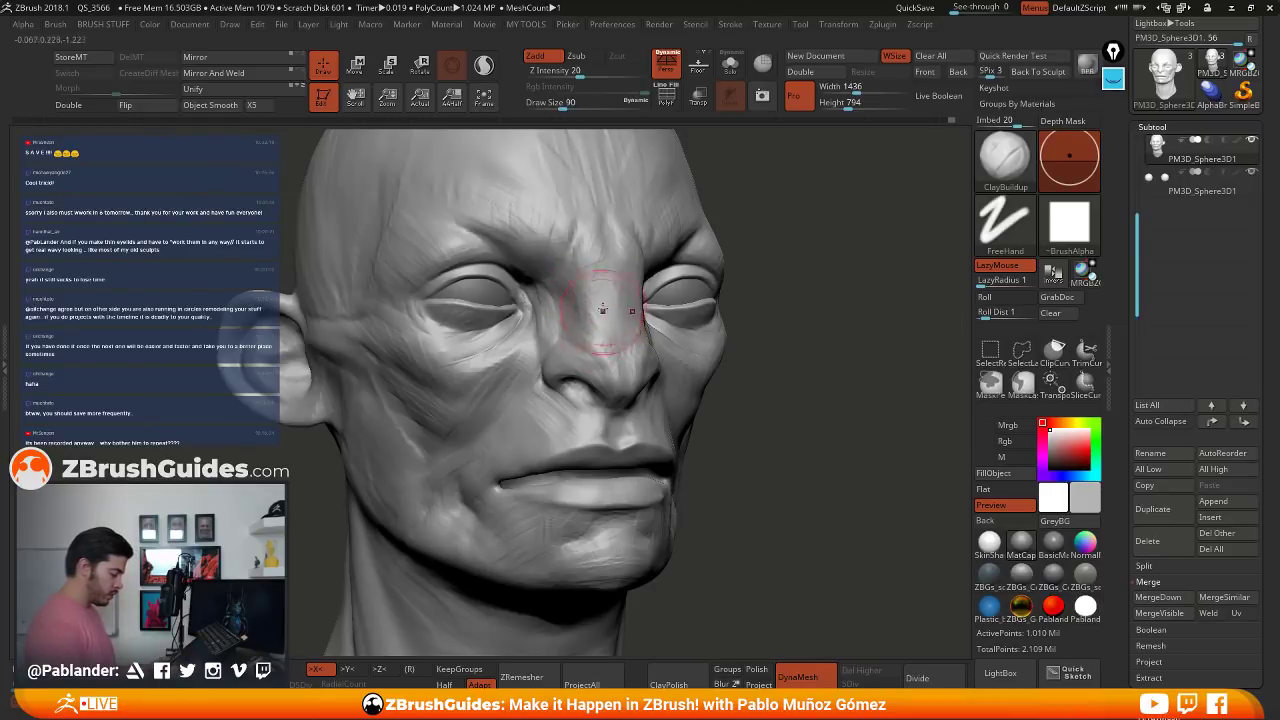
- Carve creases along the nose bridge, inner eye corners and under-eye area with DamStandard at draw size 90 and Z Intensity 33
{"action": "key", "text": "b"}
{"action": "key", "text": "d"}
{"action": "key", "text": "s"}
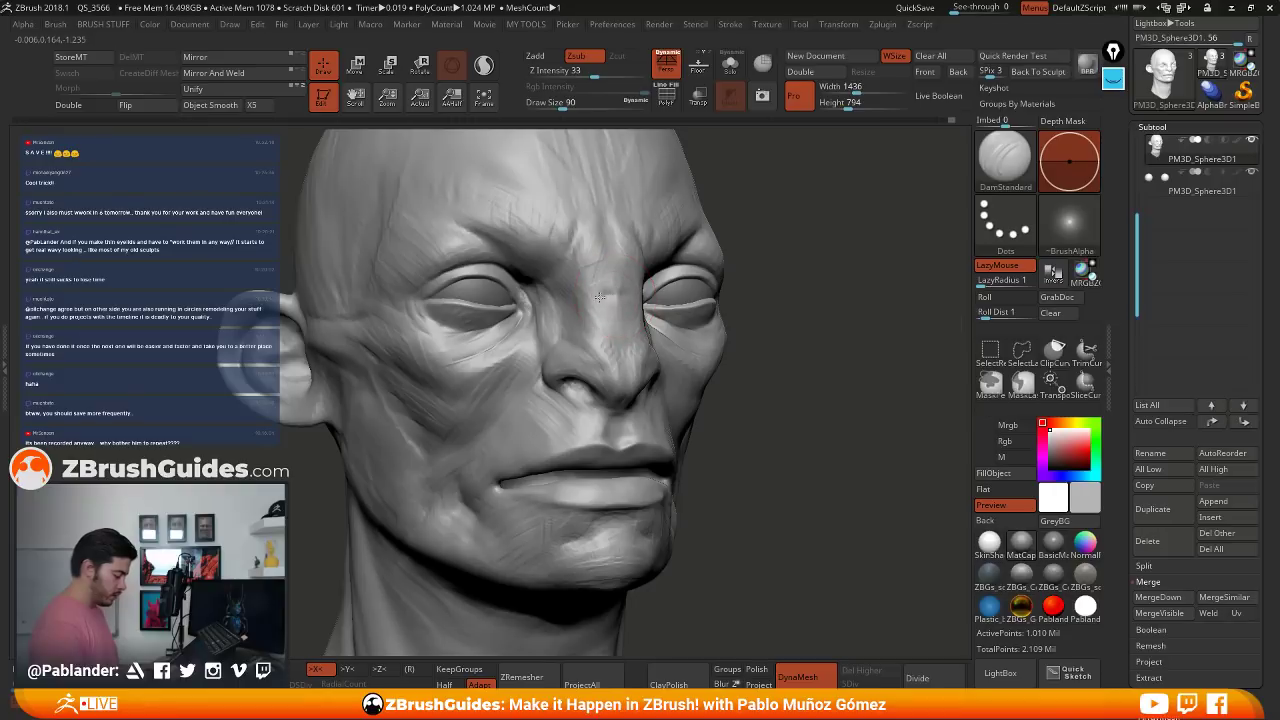
{"action": "left_click_drag", "start_coordinate": [811, 319], "coordinate": [700, 322]}
{"action": "left_click_drag", "start_coordinate": [790, 440], "coordinate": [890, 440]}
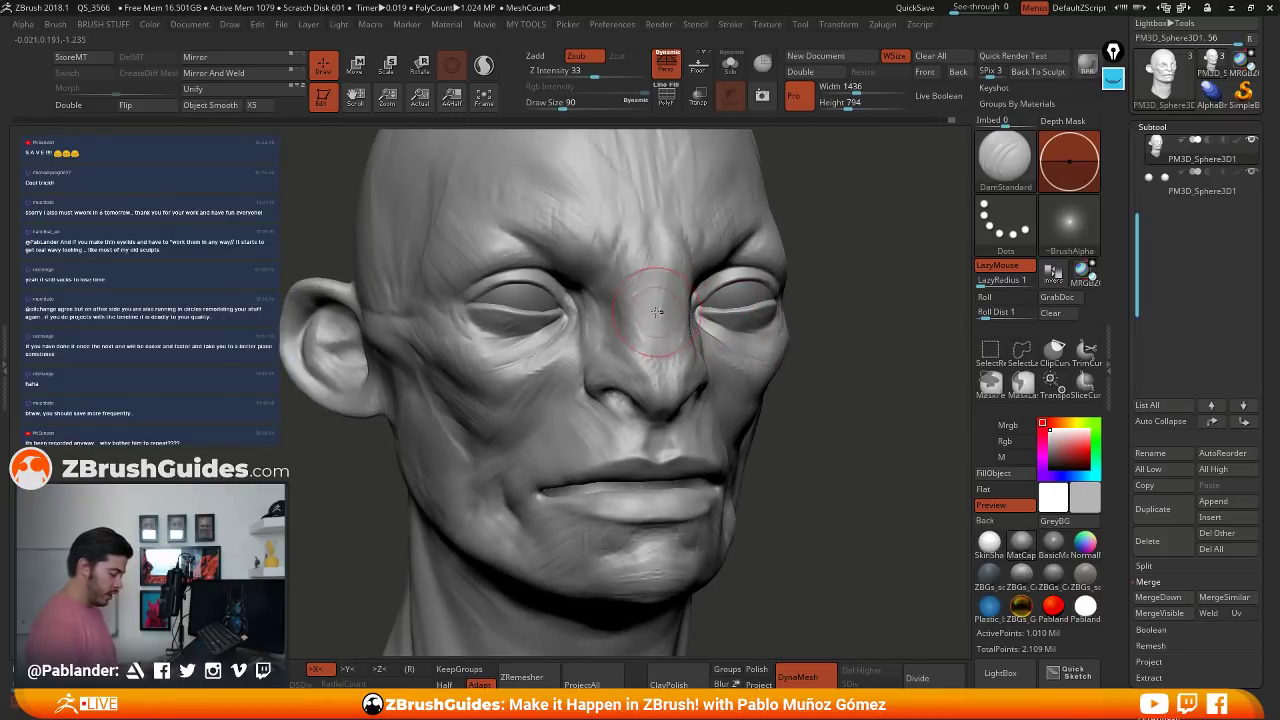
{"action": "left_click_drag", "start_coordinate": [880, 320], "coordinate": [794, 368], "text": "alt"}
{"action": "left_click_drag", "start_coordinate": [880, 345], "coordinate": [830, 342]}
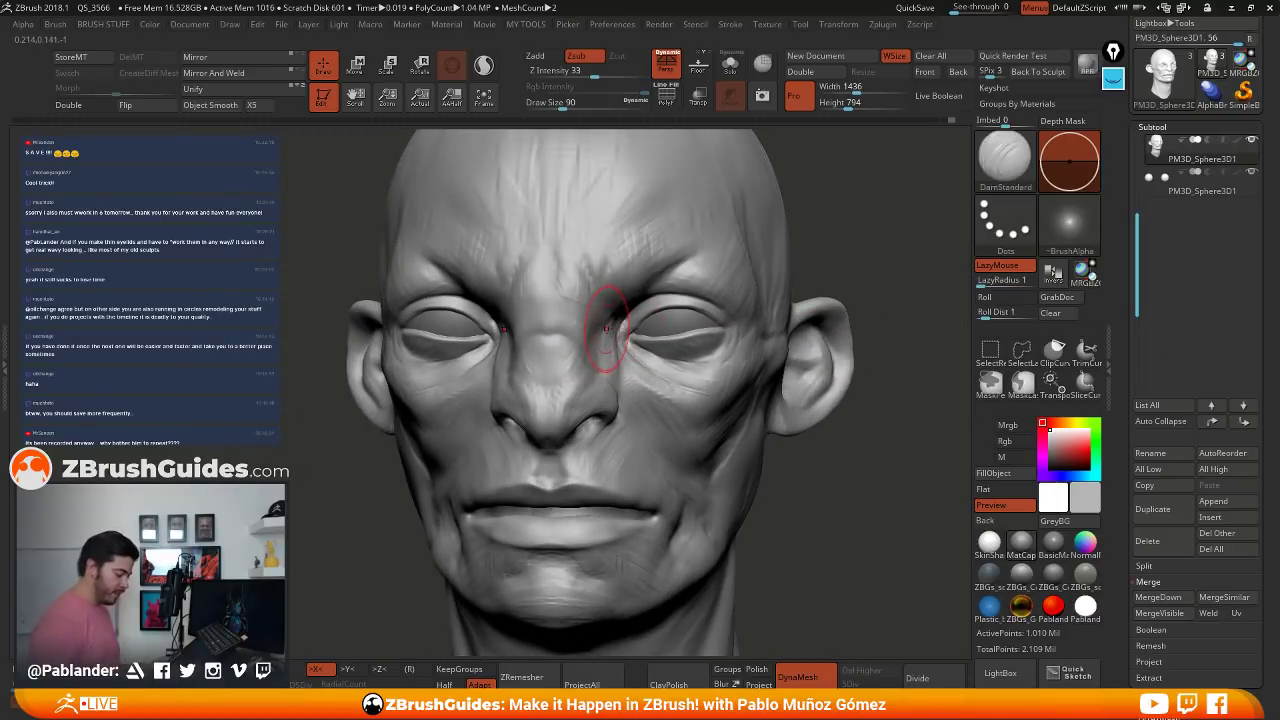
{"action": "right_click_drag", "start_coordinate": [616, 337], "coordinate": [608, 333]}
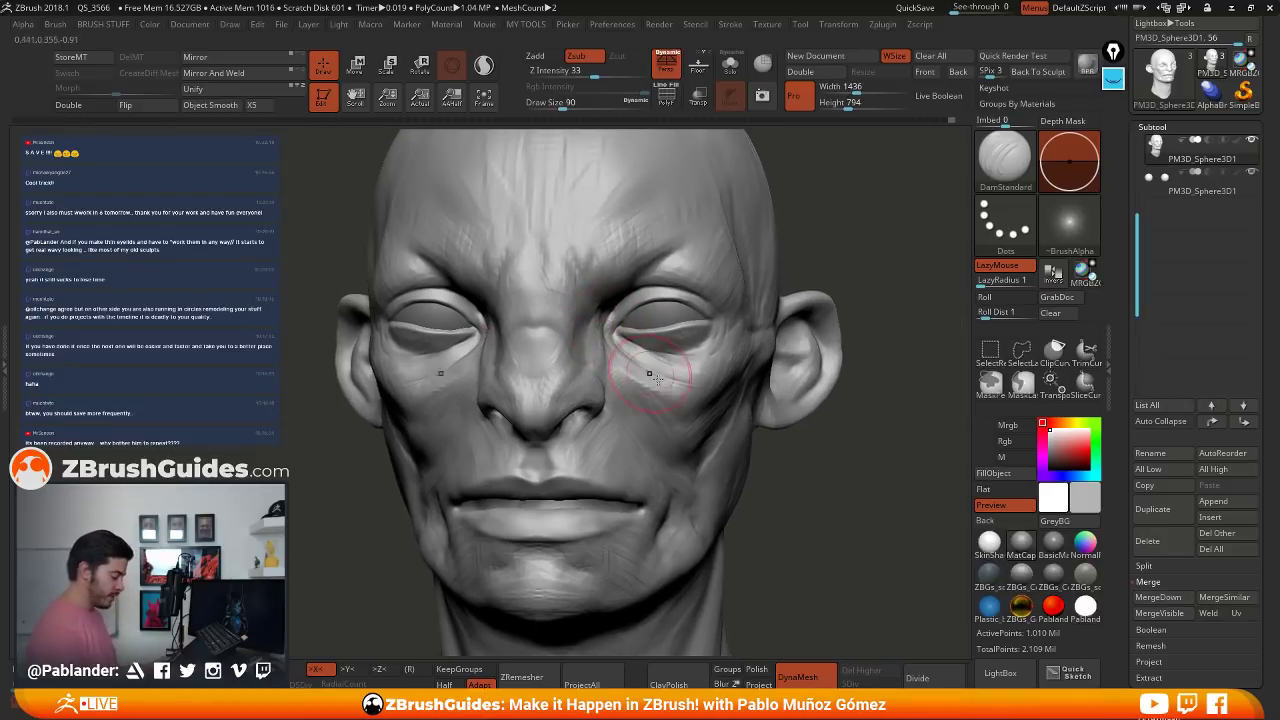
{"action": "mouse_move", "coordinate": [648, 370]}
{"action": "right_mouse_down"}
{"action": "mouse_move", "coordinate": [580, 318]}
{"action": "mouse_move", "coordinate": [545, 312]}
{"action": "mouse_move", "coordinate": [600, 340]}
{"action": "right_mouse_up"}
- Add volume to the nose bridge, its sides and the area beside the inner eye corners with ClayBuildup at Z Intensity 20
{"action": "key", "text": "b"}
{"action": "key", "text": "c"}
{"action": "key", "text": "b"}
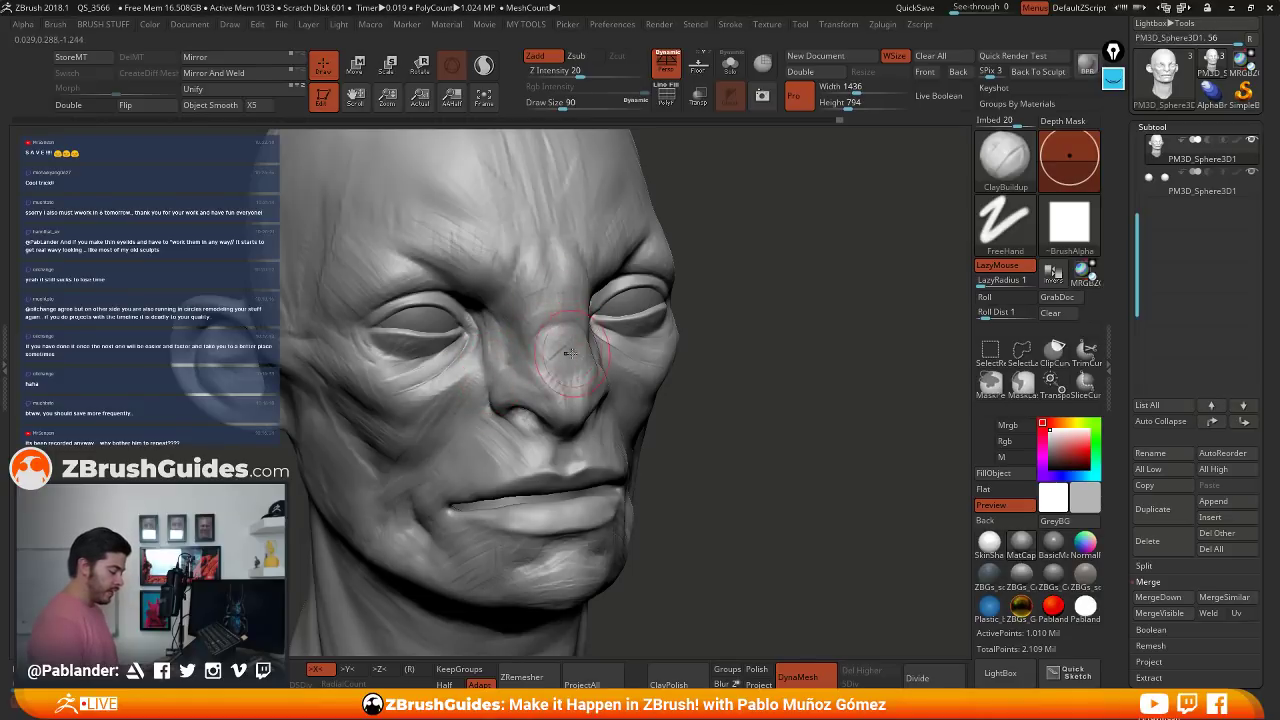
{"action": "right_click_drag", "start_coordinate": [560, 312], "coordinate": [545, 300]}
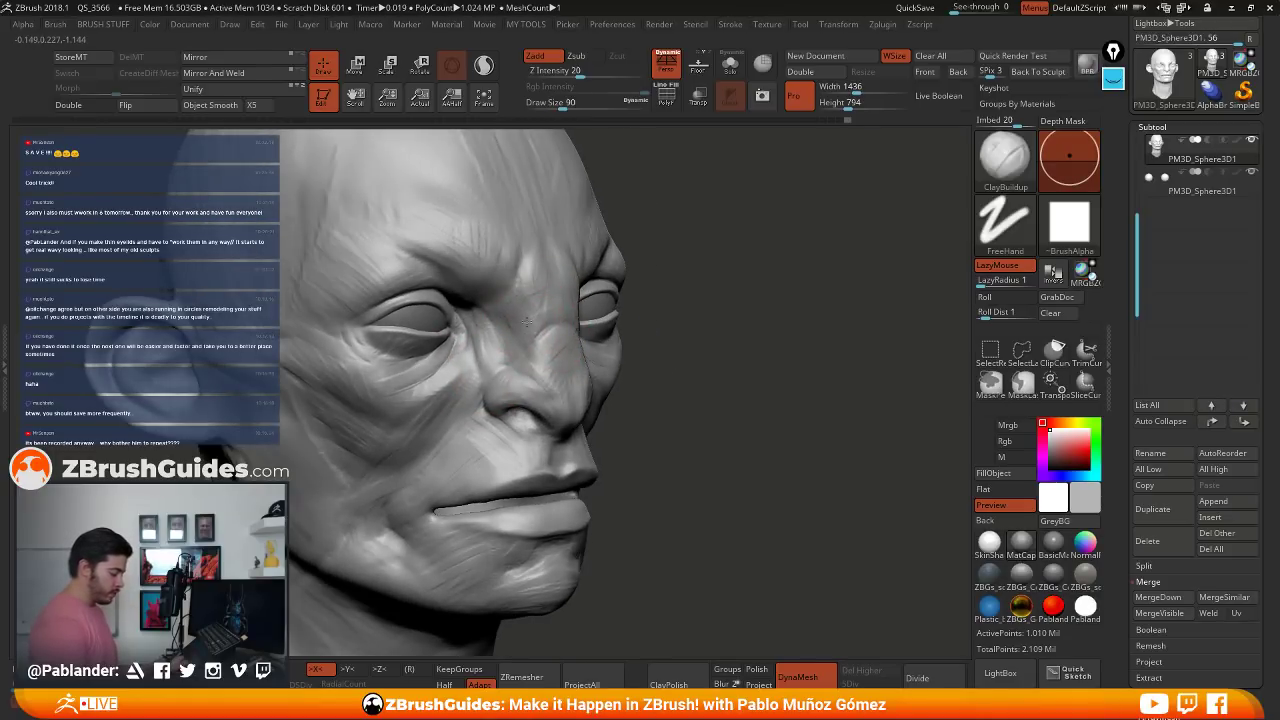
{"action": "mouse_move", "coordinate": [534, 316]}
{"action": "right_mouse_down"}
{"action": "mouse_move", "coordinate": [642, 340]}
{"action": "mouse_move", "coordinate": [570, 318]}
{"action": "mouse_move", "coordinate": [584, 366]}
{"action": "right_mouse_up"}
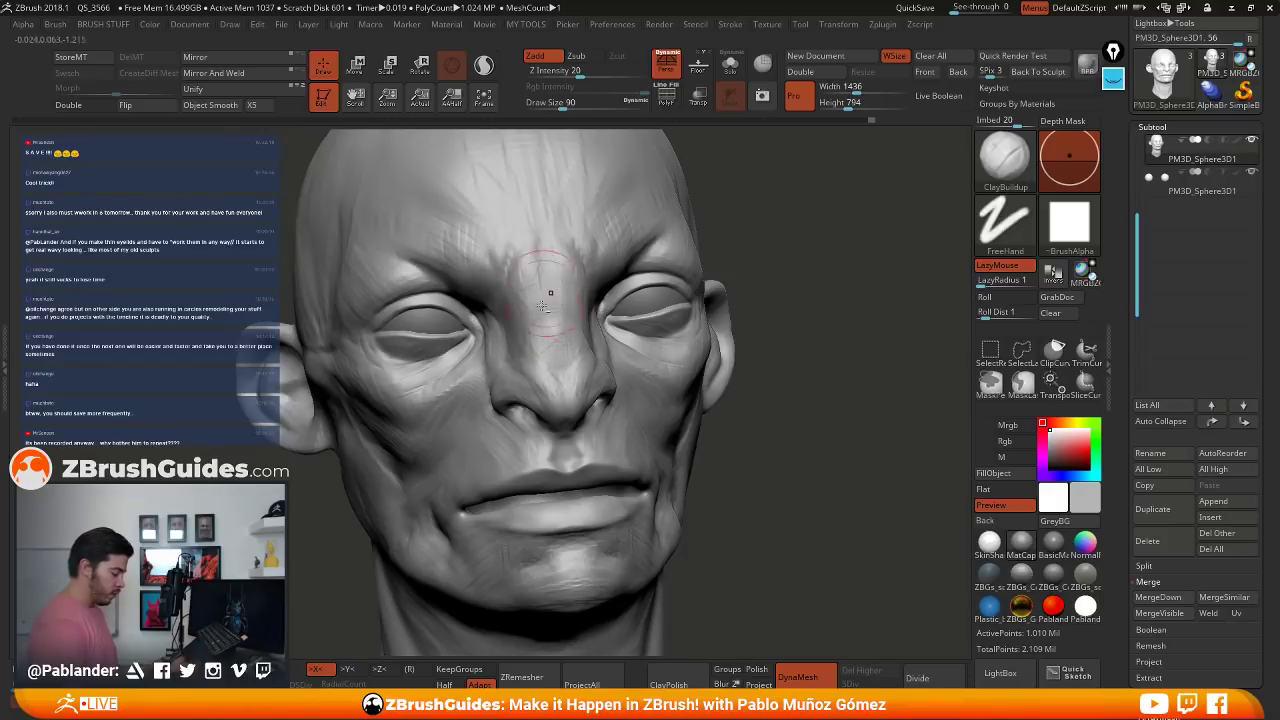
{"action": "right_click_drag", "start_coordinate": [801, 296], "coordinate": [543, 357]}
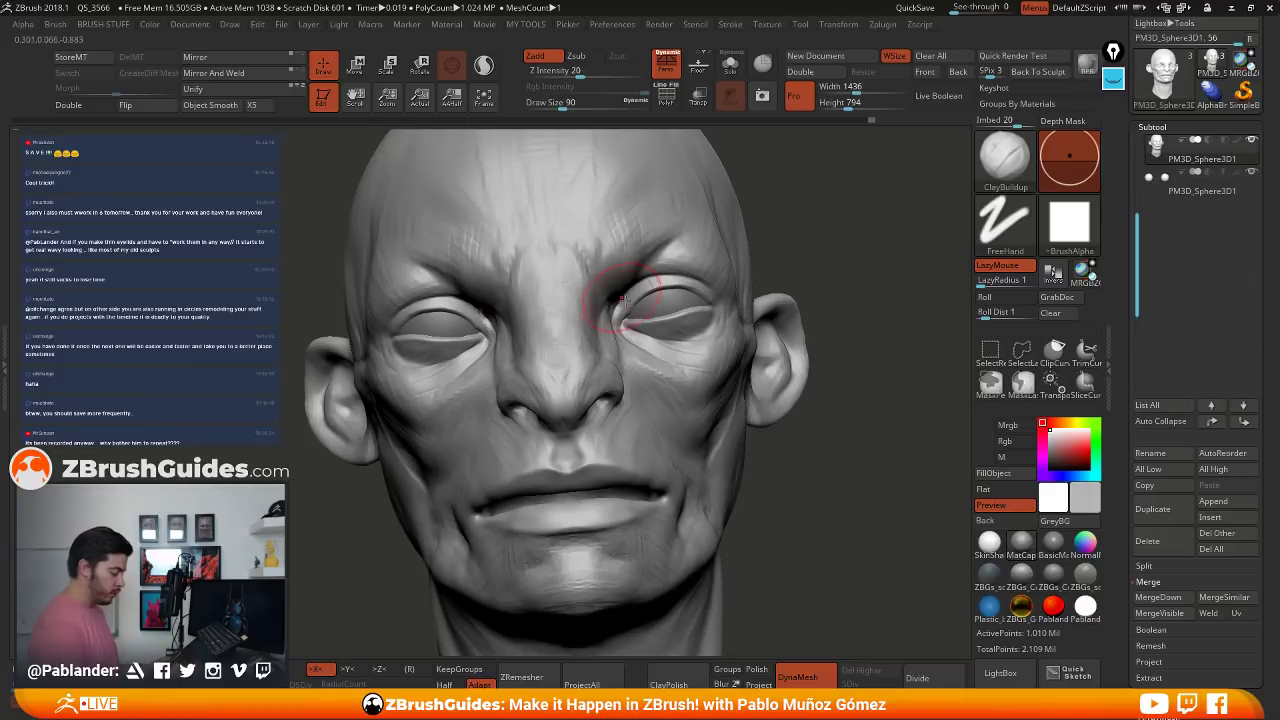
{"action": "right_click_drag", "start_coordinate": [645, 357], "coordinate": [620, 352]}
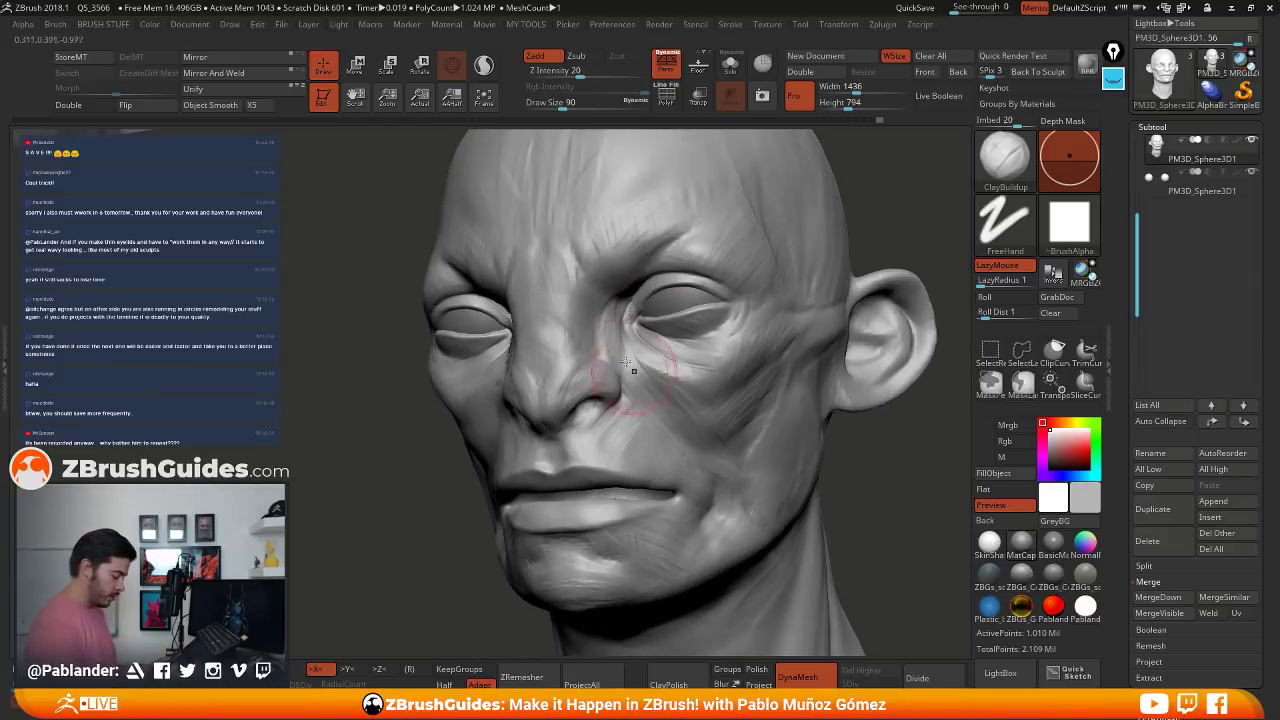
- Build up the cheek beside the nose and the upper lip with ClayBuildup strokes
{"action": "mouse_move", "coordinate": [630, 340]}
{"action": "left_mouse_down"}
{"action": "mouse_move", "coordinate": [684, 357]}
{"action": "mouse_move", "coordinate": [632, 338]}
{"action": "mouse_move", "coordinate": [677, 349]}
{"action": "mouse_move", "coordinate": [736, 317]}
{"action": "left_mouse_up"}
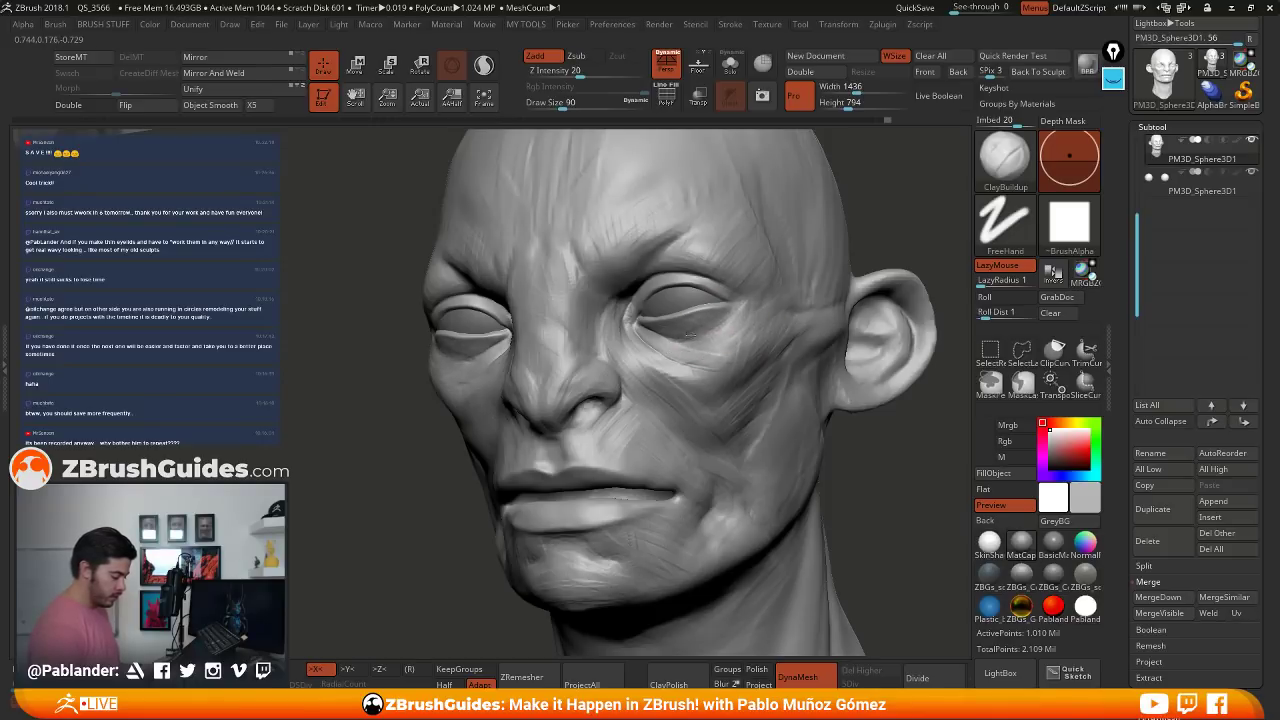
{"action": "right_click_drag", "start_coordinate": [757, 311], "coordinate": [860, 325]}
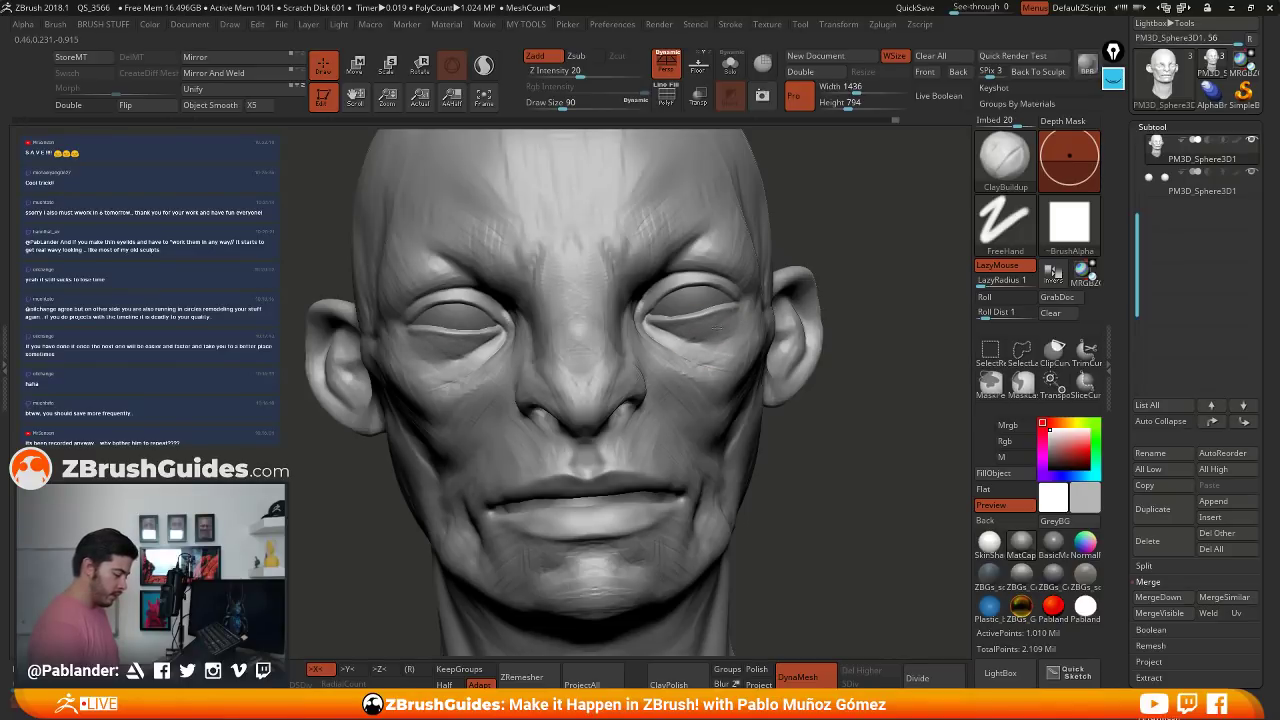
{"action": "mouse_move", "coordinate": [746, 348]}
{"action": "right_mouse_down"}
{"action": "mouse_move", "coordinate": [723, 424]}
{"action": "mouse_move", "coordinate": [777, 377]}
{"action": "mouse_move", "coordinate": [771, 457]}
{"action": "mouse_move", "coordinate": [603, 390]}
{"action": "right_mouse_up"}
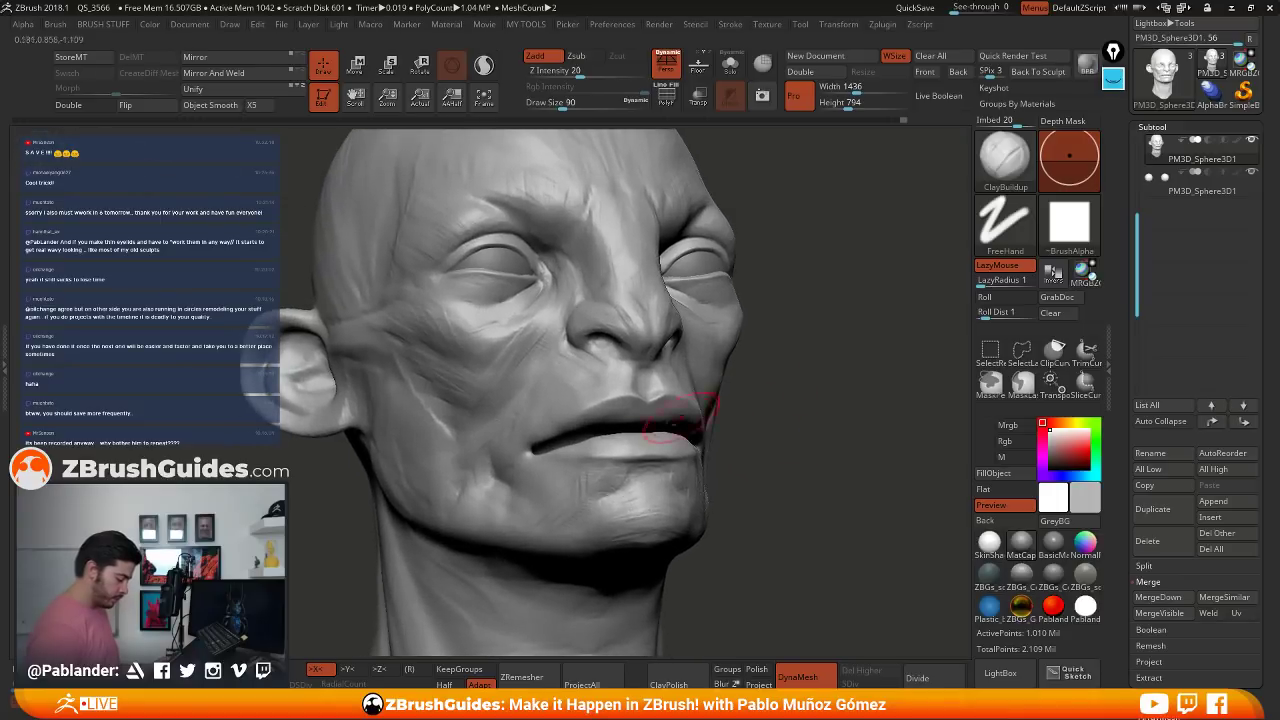
{"action": "mouse_move", "coordinate": [633, 404]}
{"action": "left_mouse_down"}
{"action": "mouse_move", "coordinate": [668, 406]}
{"action": "mouse_move", "coordinate": [563, 435]}
{"action": "left_mouse_up"}
{"action": "right_click_drag", "start_coordinate": [648, 416], "coordinate": [634, 372]}
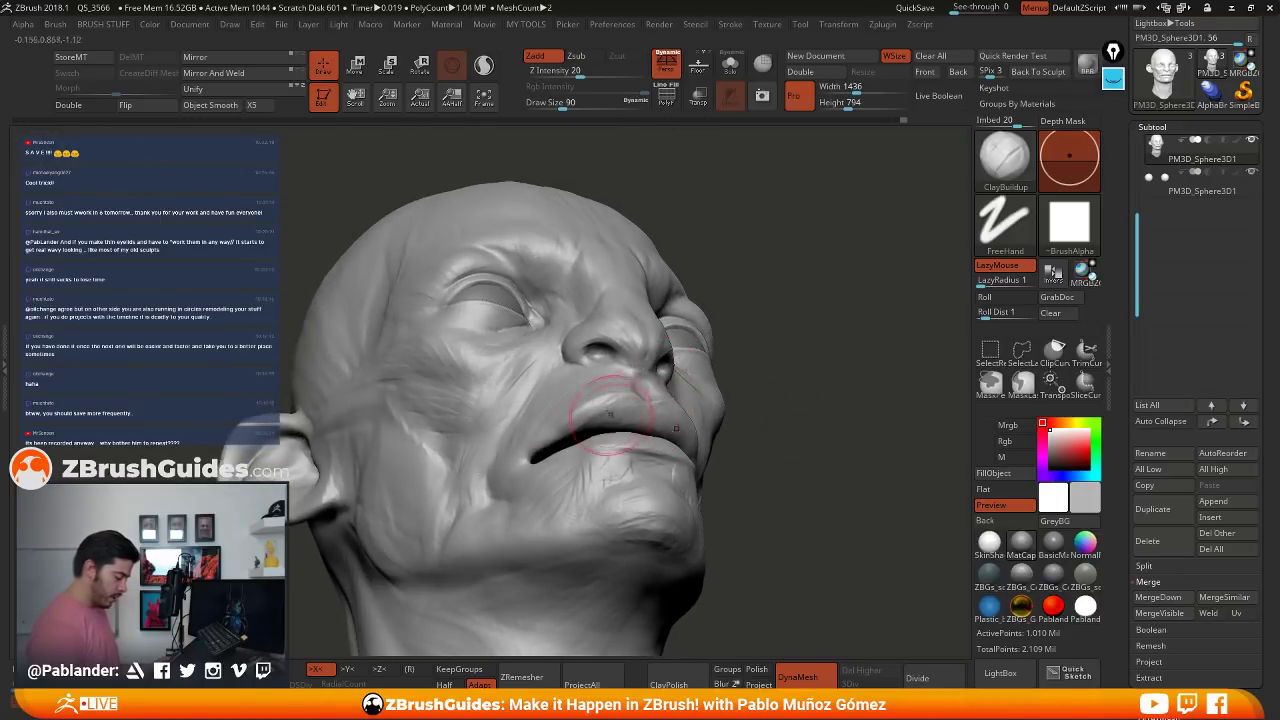
{"action": "right_click_drag", "start_coordinate": [748, 414], "coordinate": [786, 413]}
{"action": "left_click_drag", "start_coordinate": [786, 412], "coordinate": [816, 357]}
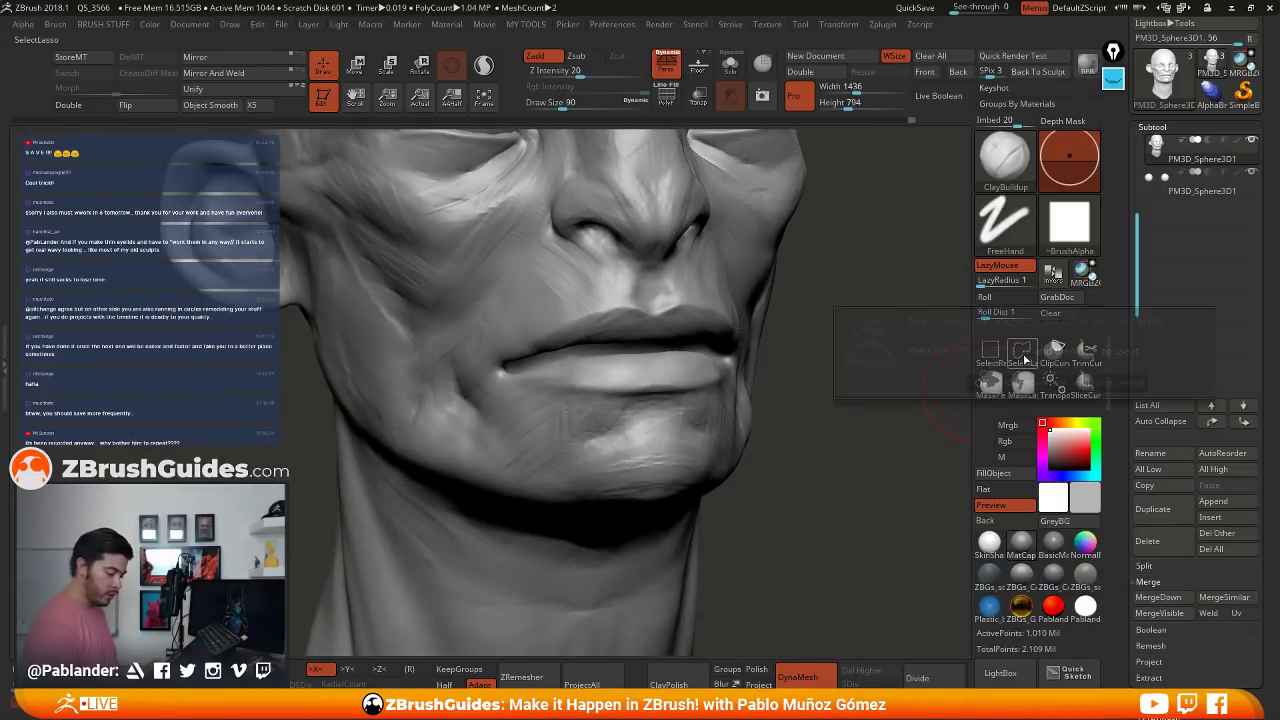
- Hide everything below the mouth line with a lasso selection, leaving only the upper part of the head visible
{"action": "left_click", "coordinate": [1021, 350]}
{"action": "left_click", "coordinate": [903, 371]}
{"action": "mouse_move", "coordinate": [768, 372]}
{"action": "left_mouse_down", "text": "ctrl+shift"}
{"action": "mouse_move", "coordinate": [700, 360]}
{"action": "mouse_move", "coordinate": [420, 372]}
{"action": "mouse_move", "coordinate": [700, 620]}
{"action": "mouse_move", "coordinate": [819, 457]}
{"action": "mouse_move", "coordinate": [841, 400]}
{"action": "mouse_move", "coordinate": [838, 430]}
{"action": "left_mouse_up", "text": "ctrl+shift"}
{"action": "left_click", "coordinate": [814, 443], "text": "ctrl+shift"}
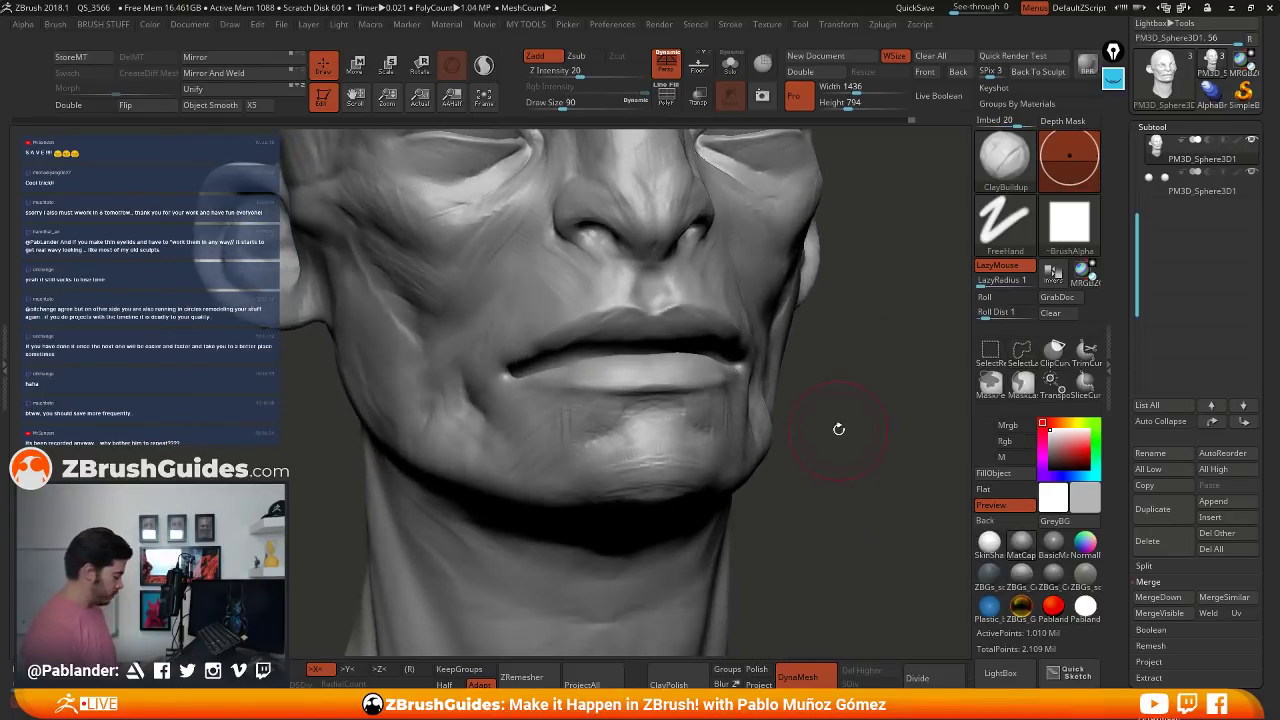
{"action": "key", "text": "ctrl+z"}
{"action": "mouse_move", "coordinate": [877, 382]}
{"action": "left_mouse_down", "text": "ctrl+shift"}
{"action": "mouse_move", "coordinate": [878, 448]}
{"action": "mouse_move", "coordinate": [850, 330]}
{"action": "left_mouse_up", "text": "ctrl+shift"}
- Build up and smooth the inner edge and underside of the upper lip with ClayBuildup
{"action": "right_click_drag", "start_coordinate": [692, 361], "coordinate": [655, 425], "text": "ctrl"}
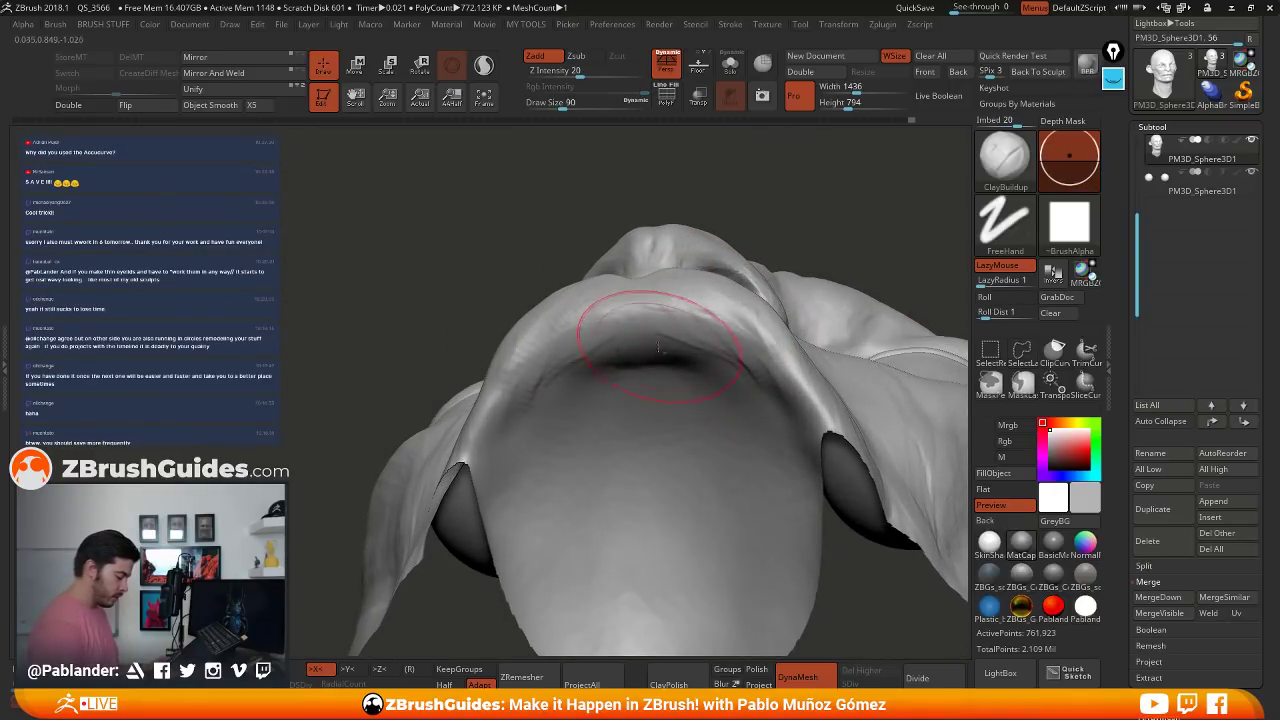
{"action": "left_click_drag", "start_coordinate": [541, 411], "coordinate": [592, 380]}
{"action": "left_click_drag", "start_coordinate": [686, 370], "coordinate": [640, 335], "text": "shift"}
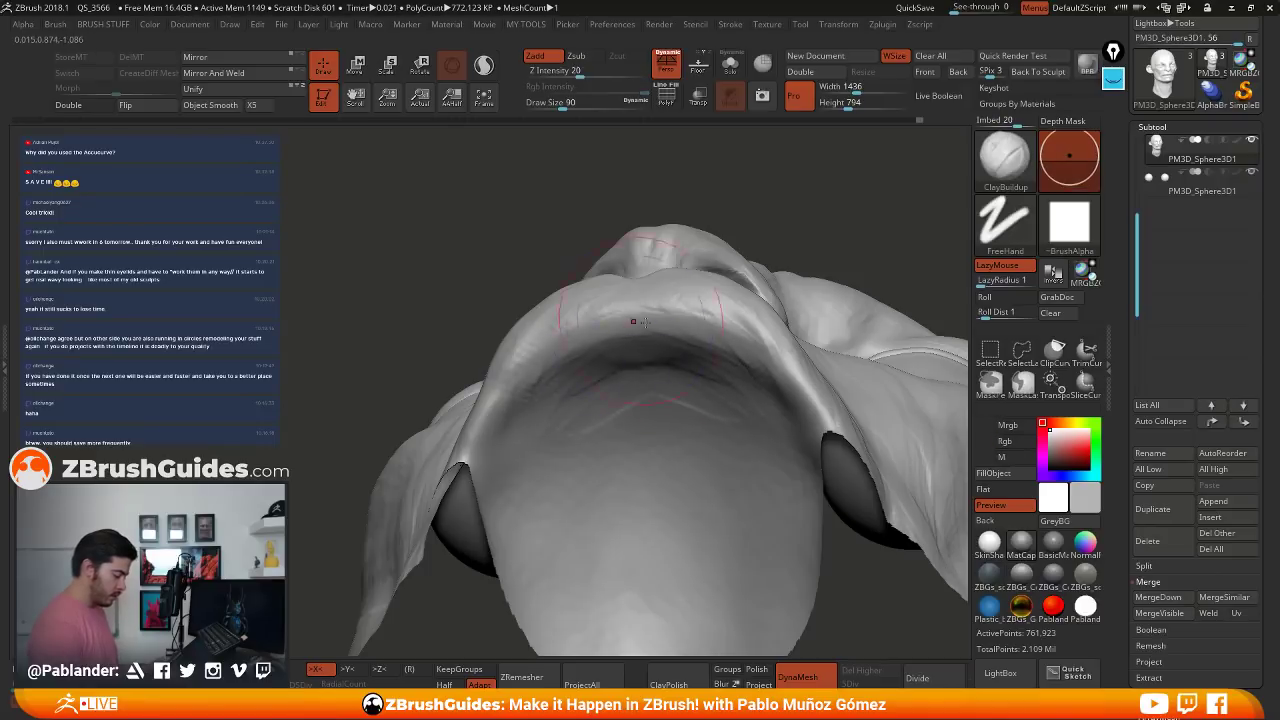
{"action": "right_click_drag", "start_coordinate": [634, 320], "coordinate": [657, 357]}
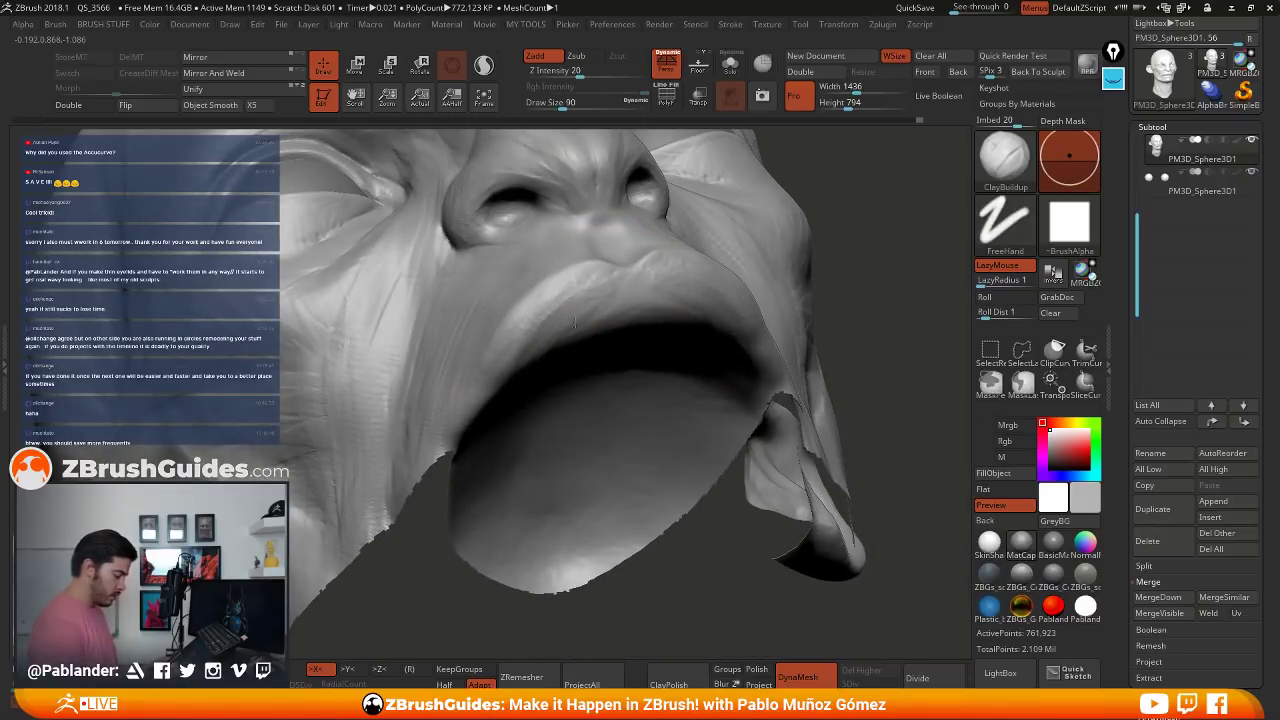
{"action": "left_click_drag", "start_coordinate": [575, 323], "coordinate": [626, 321]}
- Set the brush's draw size to 59 and refine the volume along the upper lip's rim from below
{"action": "right_click_drag", "start_coordinate": [634, 297], "coordinate": [625, 310]}
{"action": "key", "text": "space"}
{"action": "left_click_drag", "start_coordinate": [636, 289], "coordinate": [614, 289]}
{"action": "mouse_move", "coordinate": [625, 295]}
{"action": "right_mouse_down"}
{"action": "mouse_move", "coordinate": [636, 332]}
{"action": "mouse_move", "coordinate": [624, 341]}
{"action": "right_mouse_up"}
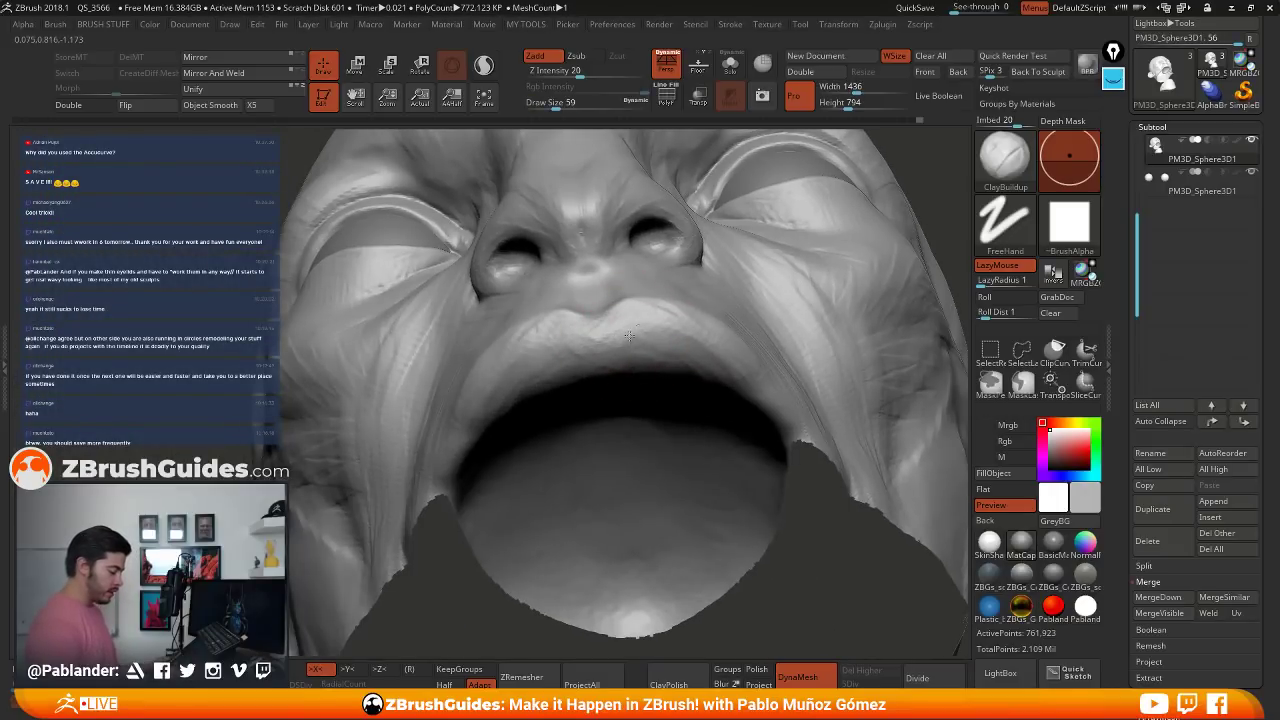
{"action": "mouse_move", "coordinate": [610, 320]}
{"action": "right_mouse_down"}
{"action": "mouse_move", "coordinate": [597, 329]}
{"action": "mouse_move", "coordinate": [720, 384]}
{"action": "mouse_move", "coordinate": [660, 400]}
{"action": "right_mouse_up"}
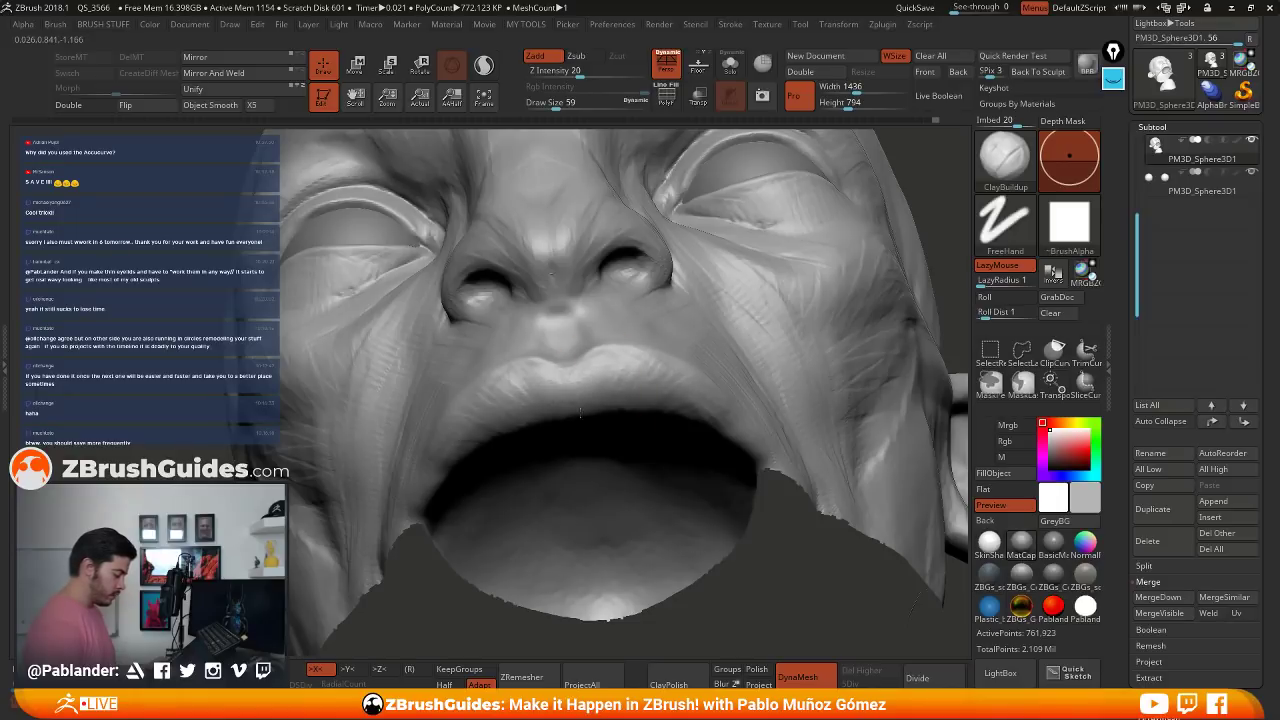
{"action": "right_click_drag", "start_coordinate": [580, 411], "coordinate": [600, 387]}
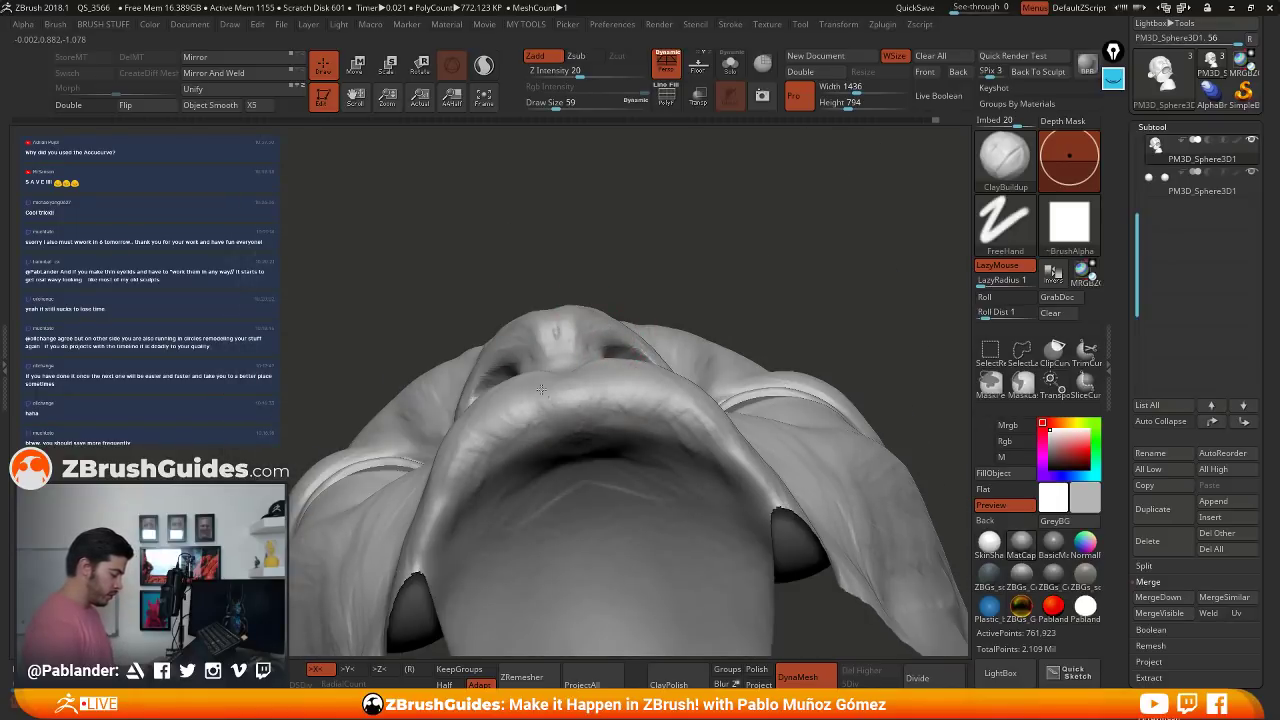
{"action": "left_click_drag", "start_coordinate": [475, 470], "coordinate": [510, 425]}
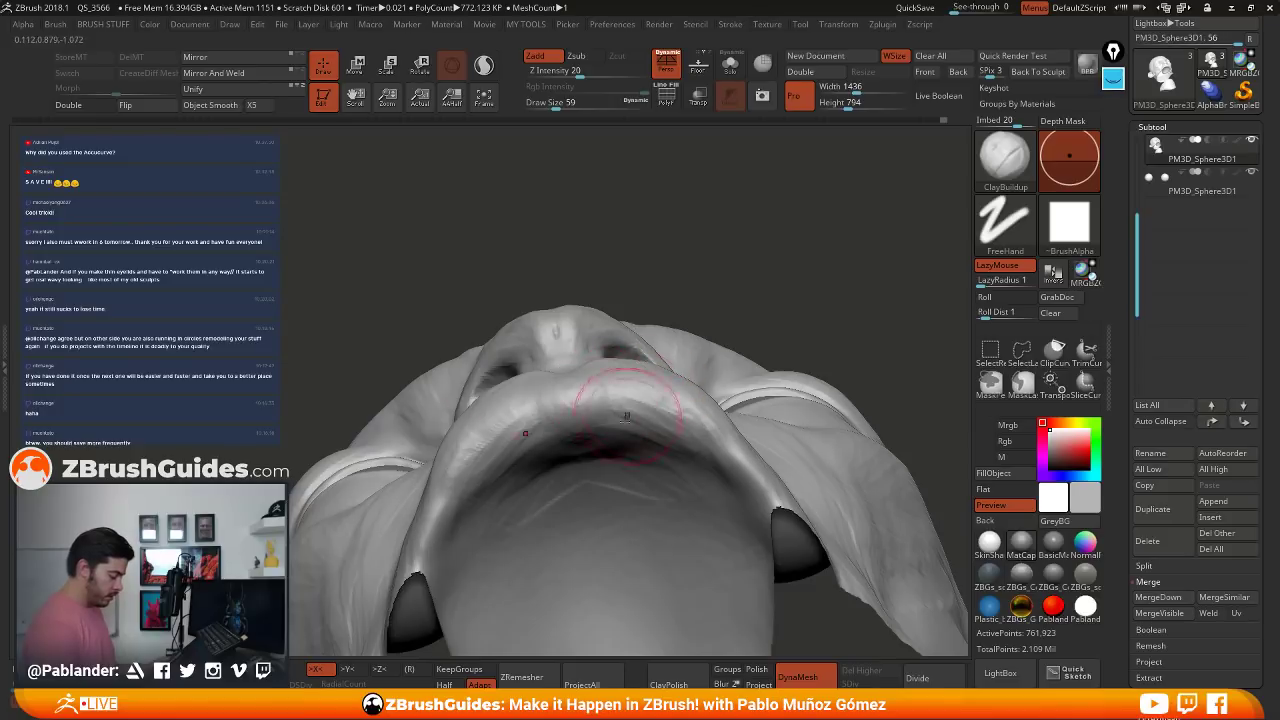
{"action": "left_click_drag", "start_coordinate": [634, 416], "coordinate": [680, 414]}
- Unhide the lower part of the head and check the upper lip from both sides
{"action": "left_click_drag", "start_coordinate": [753, 277], "coordinate": [806, 387]}
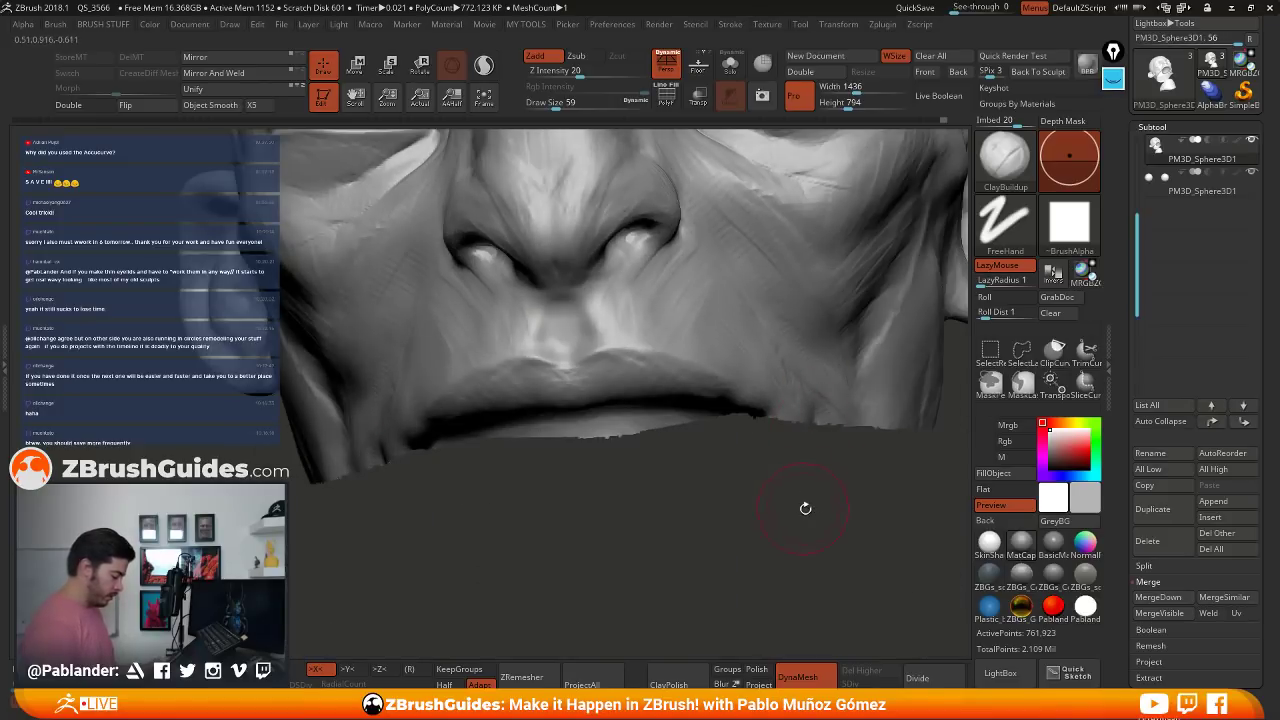
{"action": "left_click", "coordinate": [807, 510], "text": "ctrl+shift"}
{"action": "right_click_drag", "start_coordinate": [757, 456], "coordinate": [649, 367]}
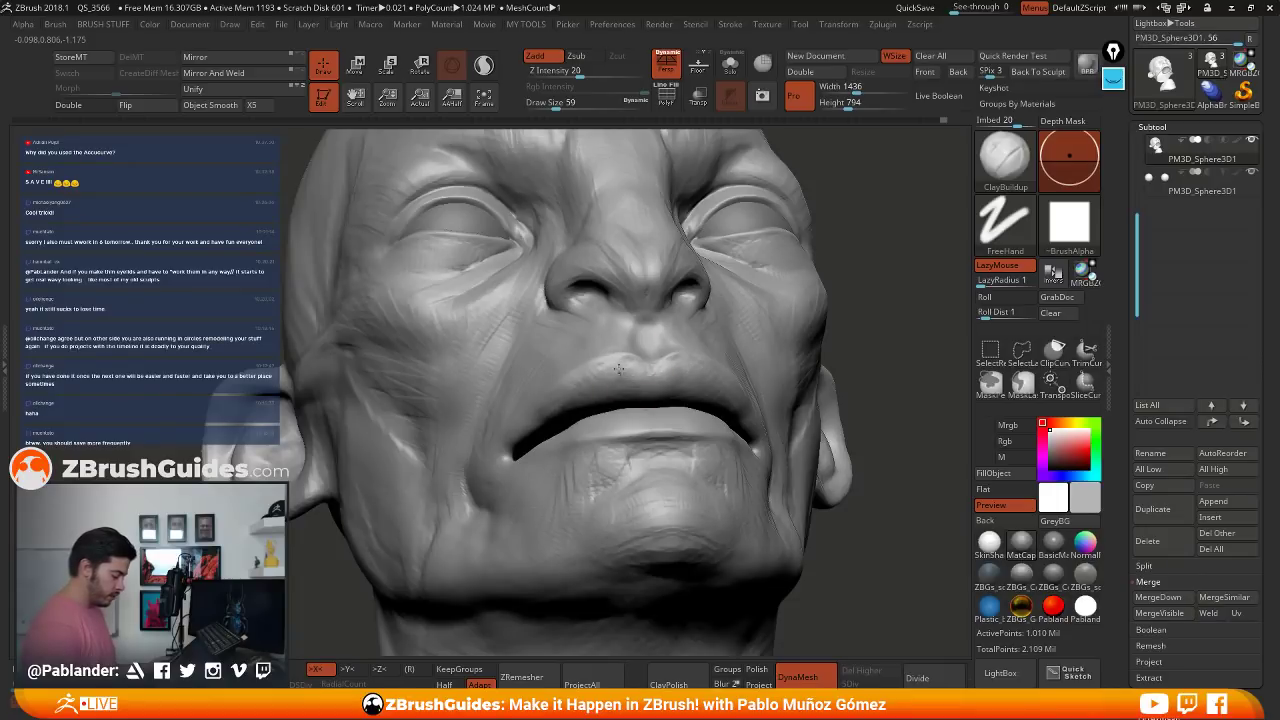
{"action": "right_click_drag", "start_coordinate": [766, 337], "coordinate": [652, 410]}
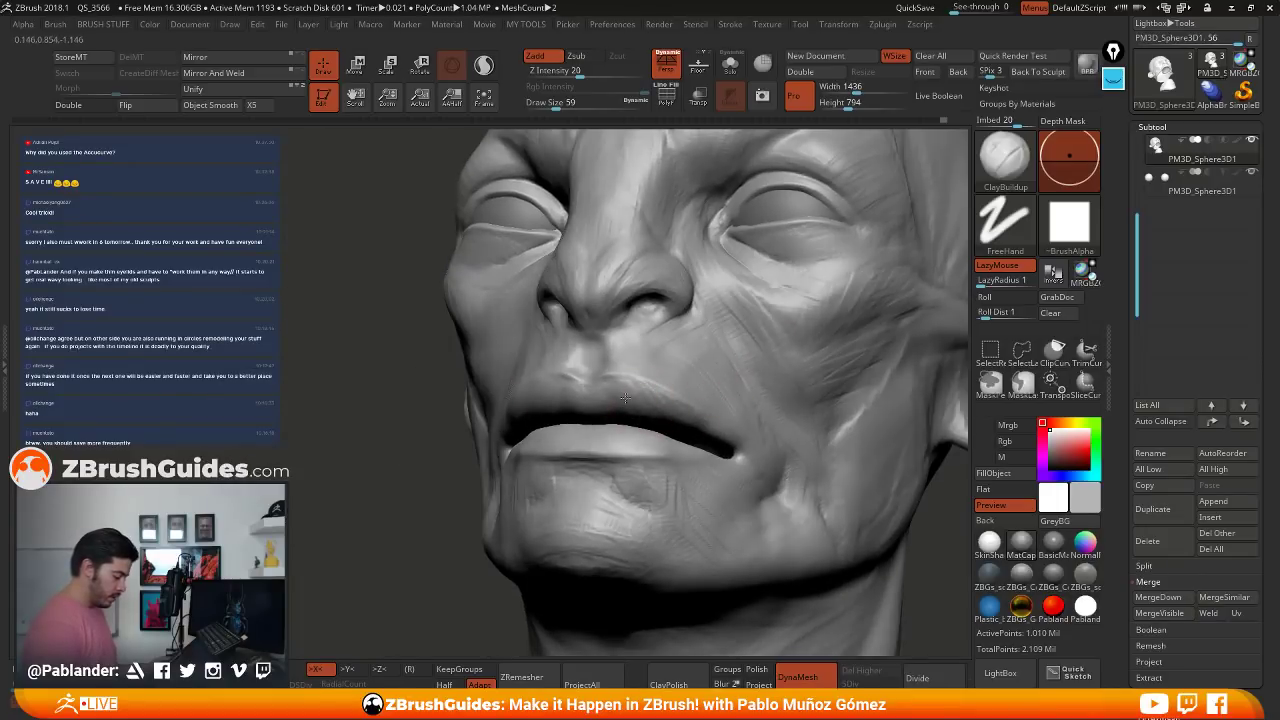
- Switch to the Move brush at draw size 83 and adjust the centre of the upper lip below the philtrum
{"action": "right_click_drag", "start_coordinate": [672, 354], "coordinate": [684, 452]}
{"action": "key", "text": "b"}
{"action": "left_click", "coordinate": [688, 110]}
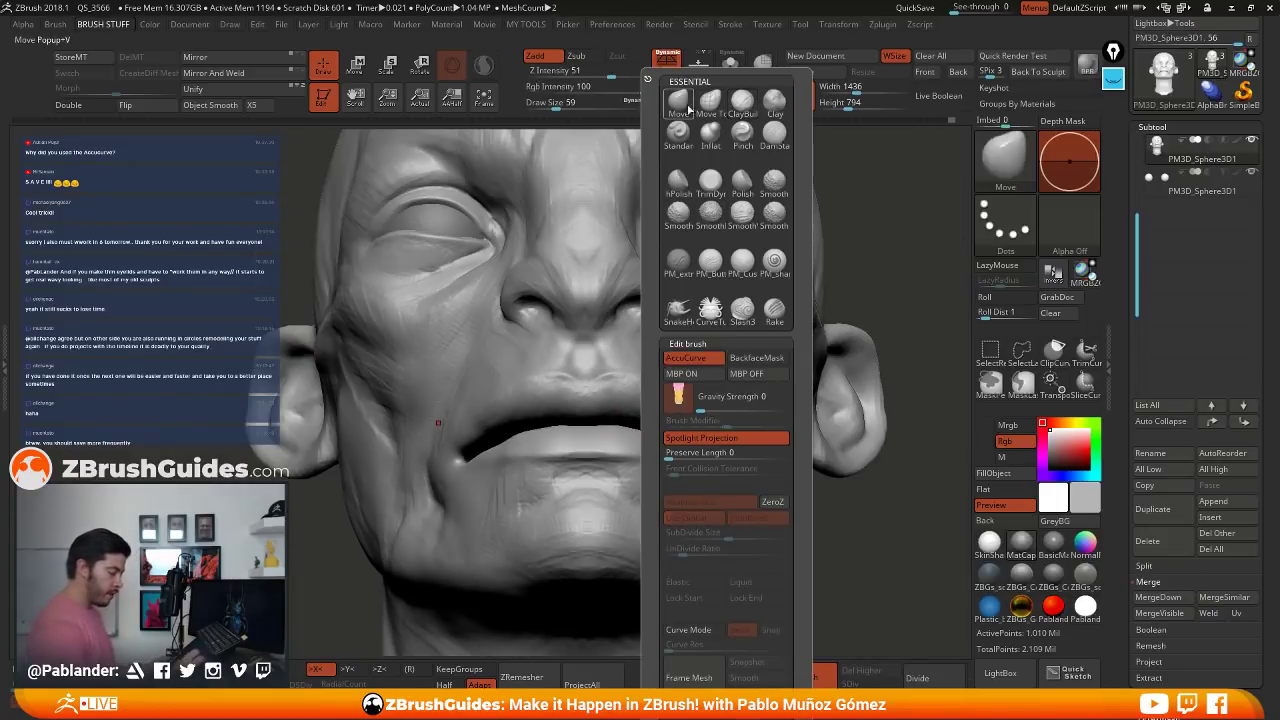
{"action": "right_click_drag", "start_coordinate": [532, 488], "coordinate": [556, 491]}
{"action": "key", "text": "space"}
{"action": "left_click_drag", "start_coordinate": [556, 491], "coordinate": [572, 491]}
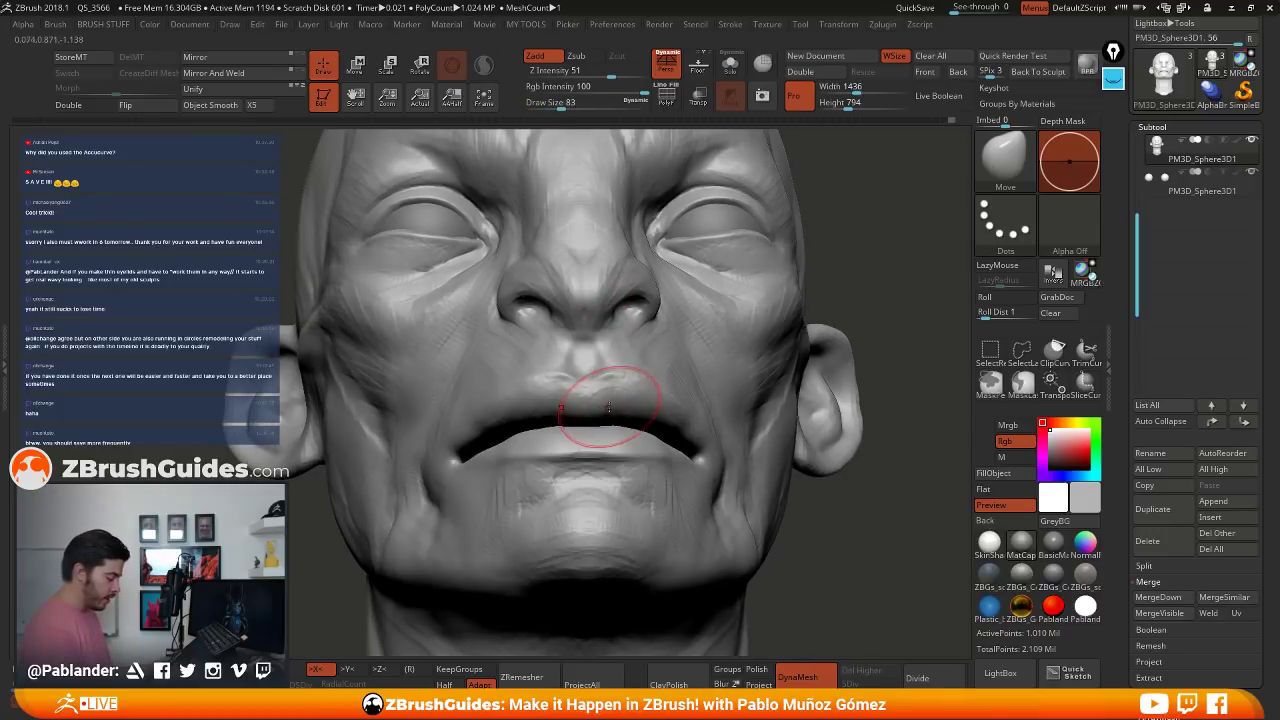
{"action": "left_click_drag", "start_coordinate": [609, 379], "coordinate": [607, 370]}
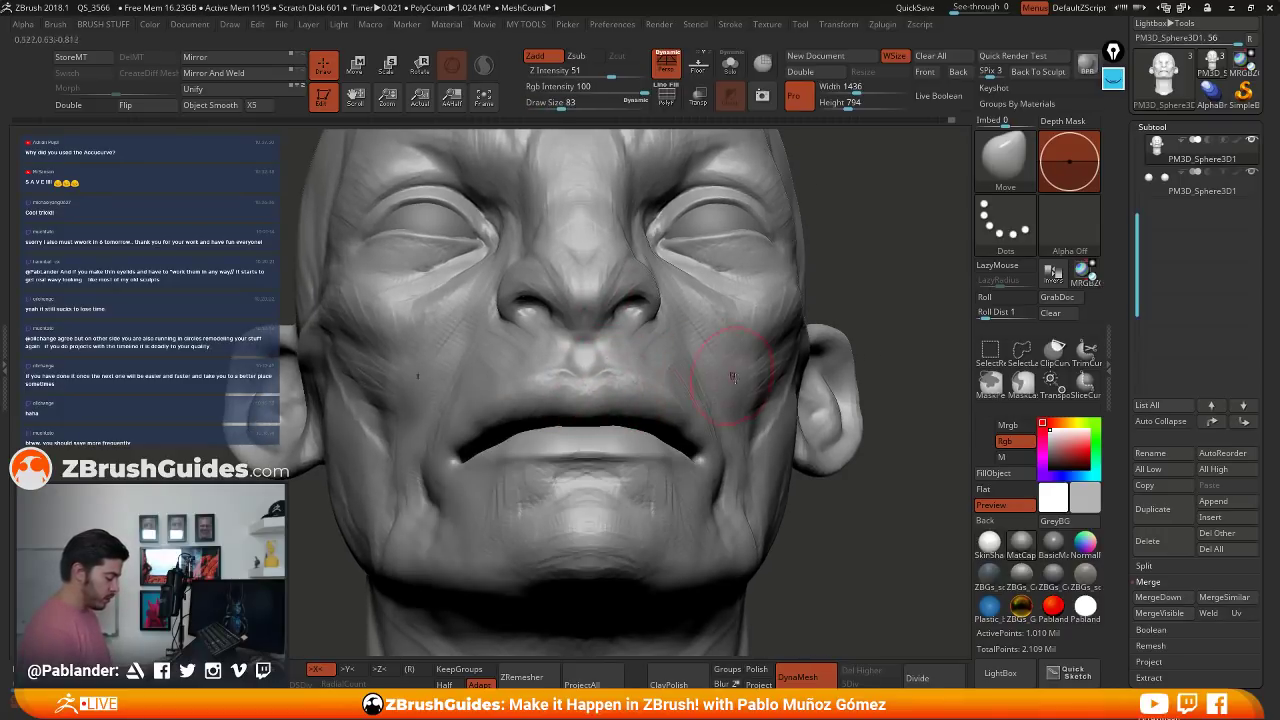
- Show the screen annotations over a front view of the mouth and erase the old ear sketch
{"action": "mouse_move", "coordinate": [733, 377]}
{"action": "right_mouse_down"}
{"action": "mouse_move", "coordinate": [696, 454]}
{"action": "mouse_move", "coordinate": [880, 306]}
{"action": "right_mouse_up"}
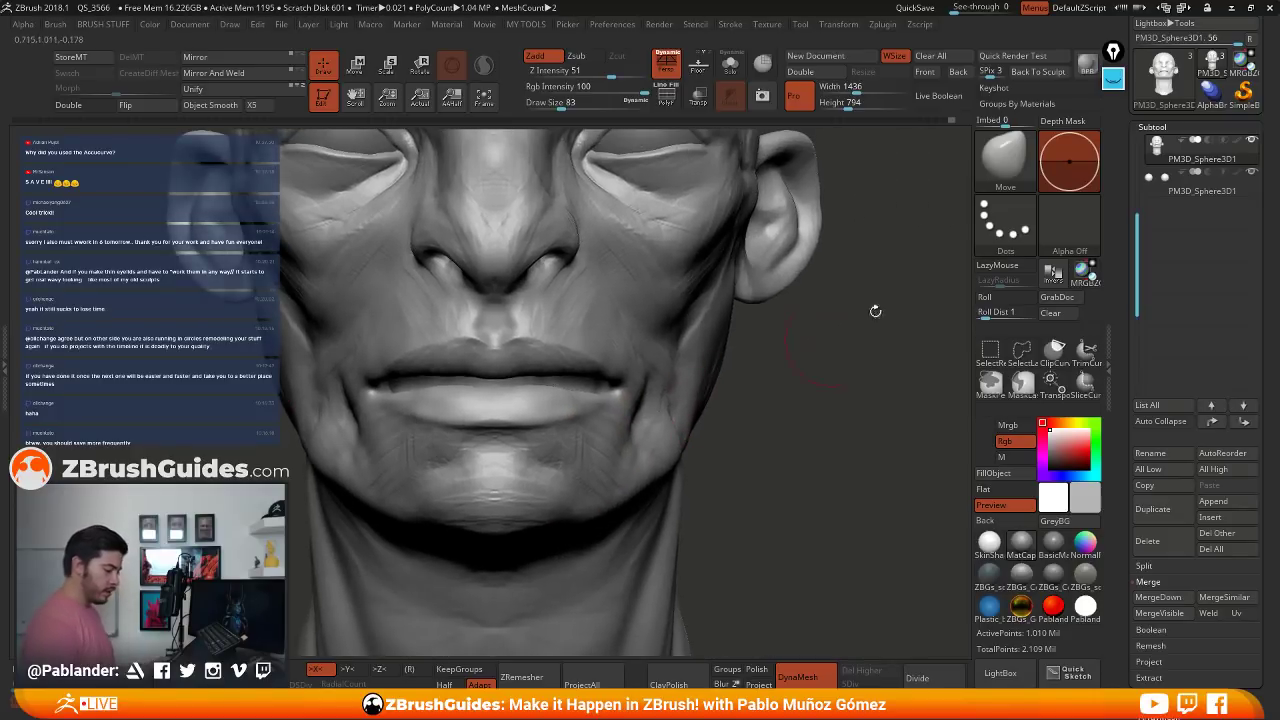
{"action": "left_click", "coordinate": [1113, 82]}
{"action": "left_click", "coordinate": [1113, 158]}
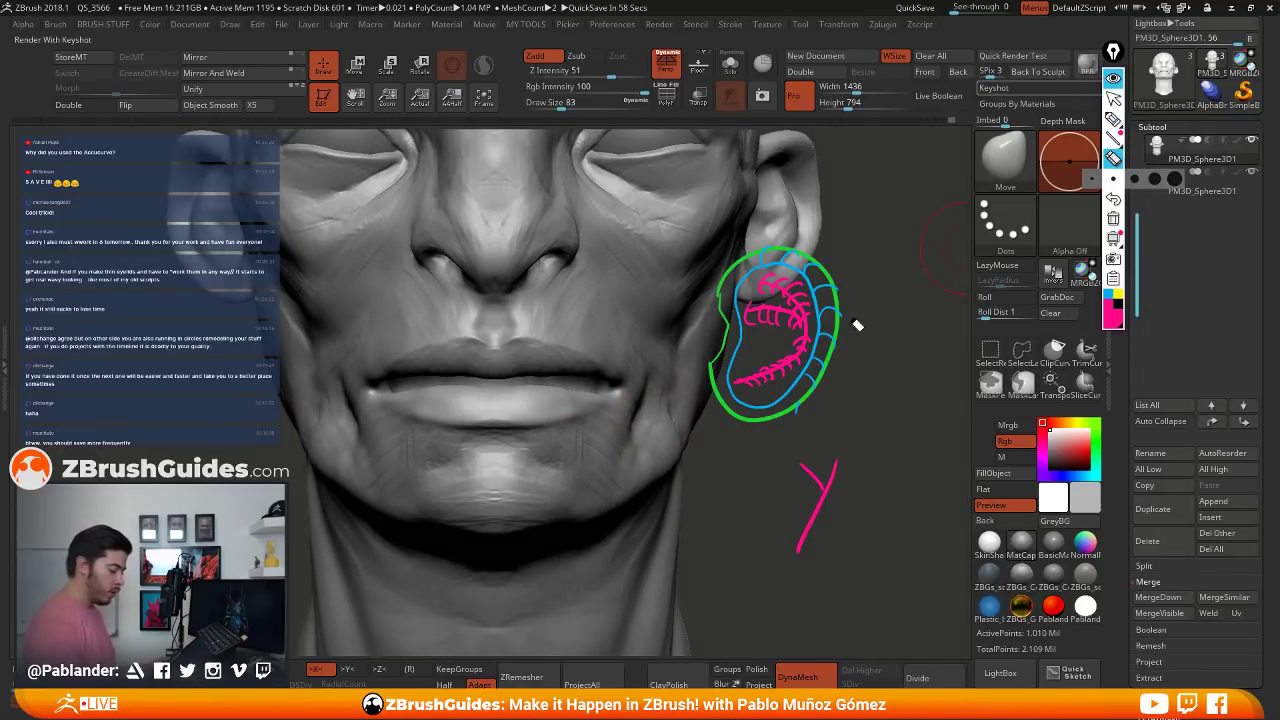
{"action": "left_click", "coordinate": [1114, 218]}
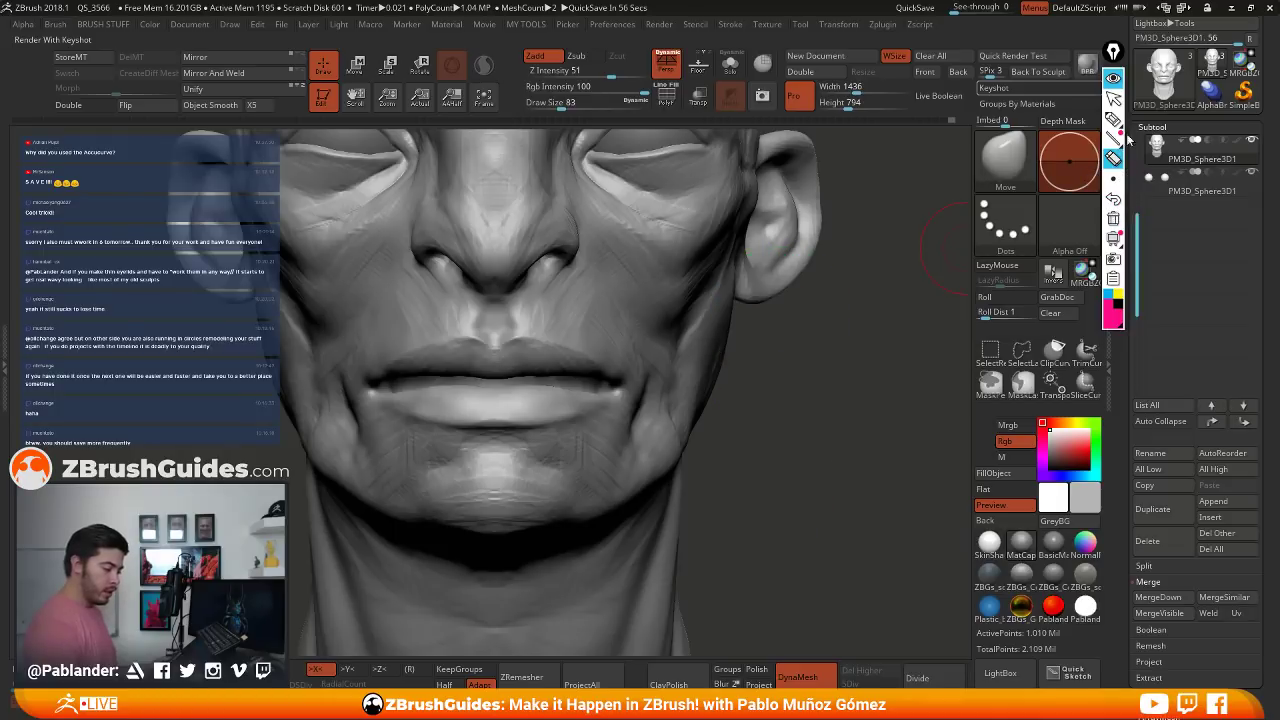
- Outline the upper lip's central form and its two side forms in yellow with the annotation pen
{"action": "left_click", "coordinate": [1113, 118]}
{"action": "left_click", "coordinate": [1109, 304]}
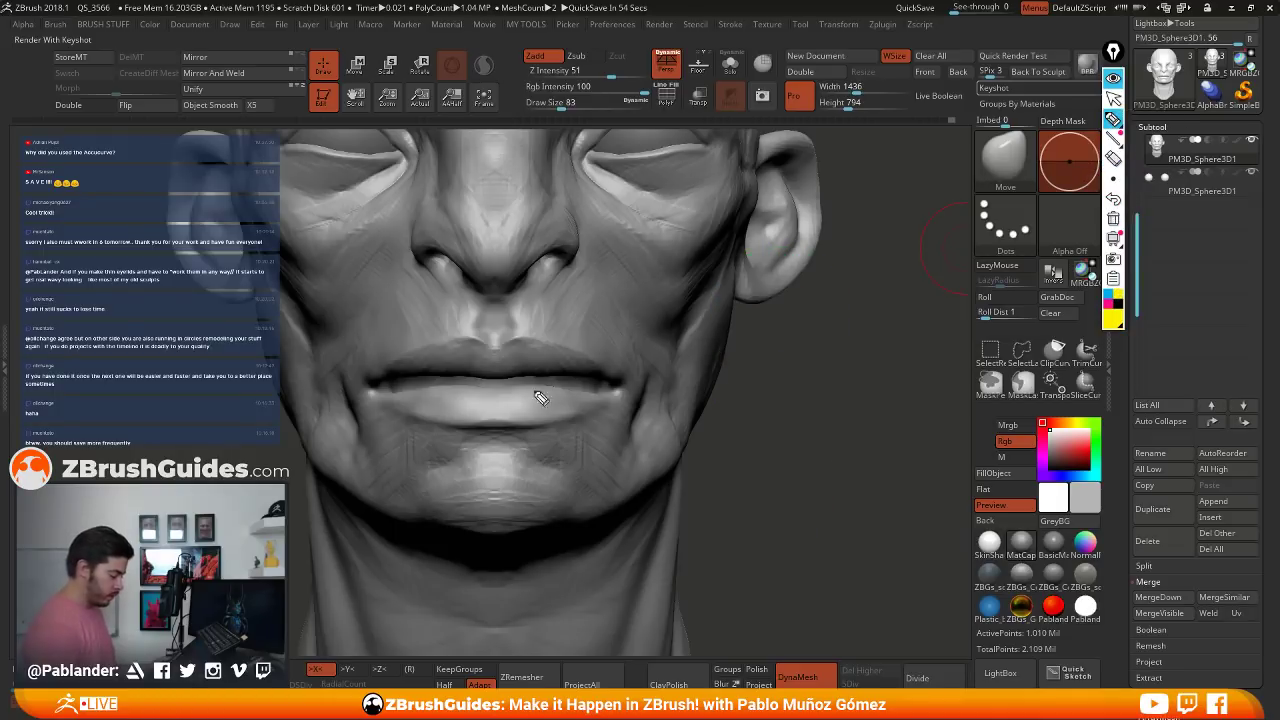
{"action": "mouse_move", "coordinate": [485, 352]}
{"action": "left_mouse_down"}
{"action": "mouse_move", "coordinate": [479, 378]}
{"action": "mouse_move", "coordinate": [512, 348]}
{"action": "mouse_move", "coordinate": [476, 350]}
{"action": "left_mouse_up"}
{"action": "mouse_move", "coordinate": [390, 380]}
{"action": "left_mouse_down"}
{"action": "mouse_move", "coordinate": [484, 376]}
{"action": "mouse_move", "coordinate": [372, 386]}
{"action": "left_mouse_up"}
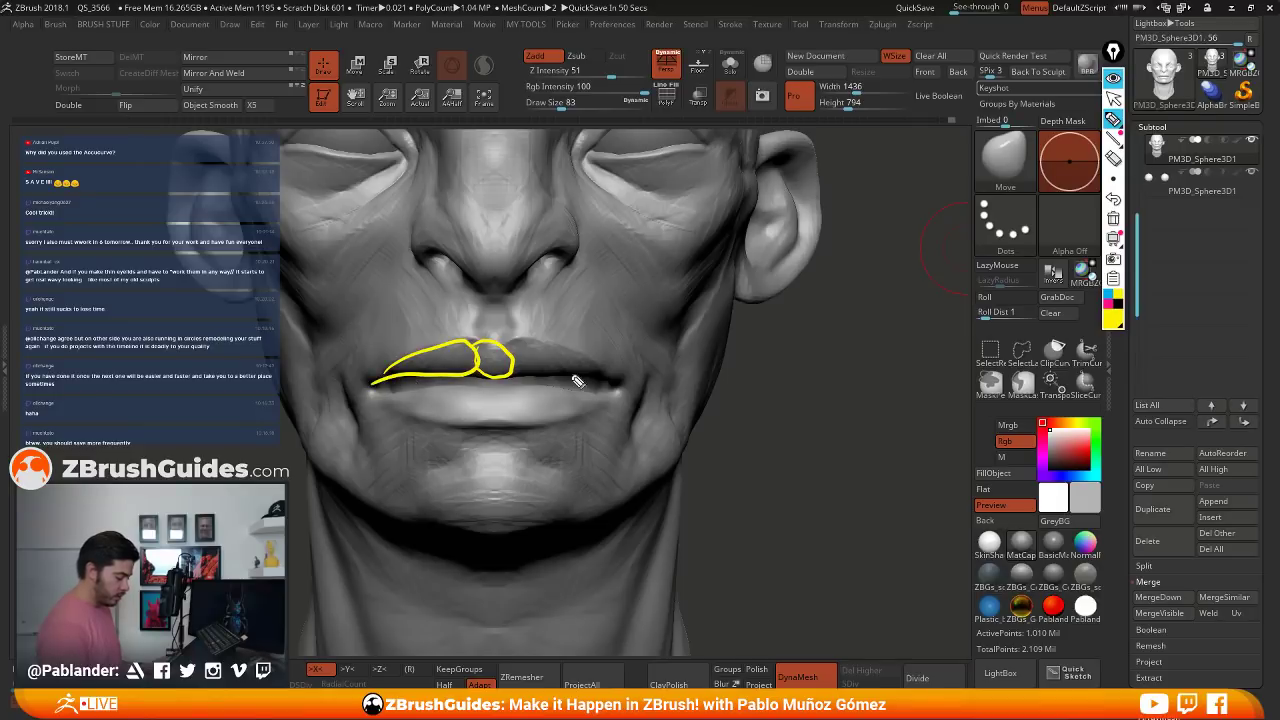
{"action": "mouse_move", "coordinate": [600, 377]}
{"action": "left_mouse_down"}
{"action": "mouse_move", "coordinate": [522, 355]}
{"action": "mouse_move", "coordinate": [628, 390]}
{"action": "left_mouse_up"}
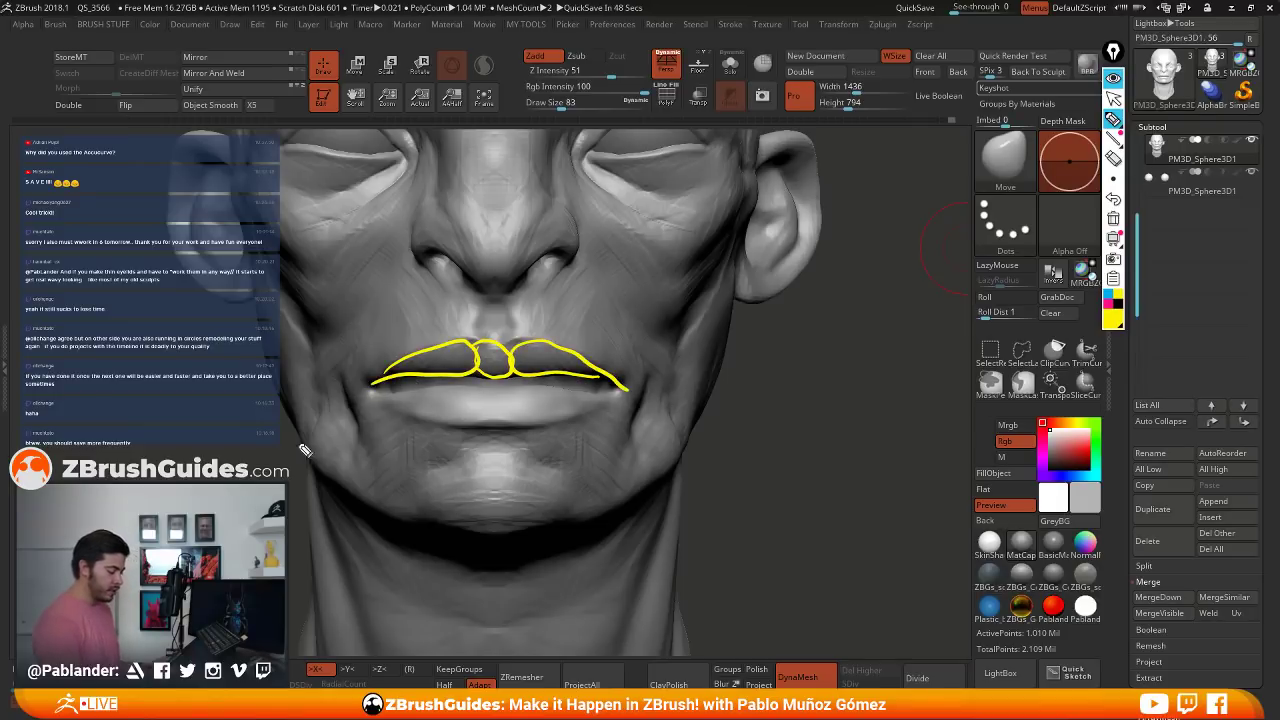
- Replace the lip outlines with pink points under the nose and chin, blue lines connecting them, and yellow lip-width marks
{"action": "left_click", "coordinate": [1113, 220]}
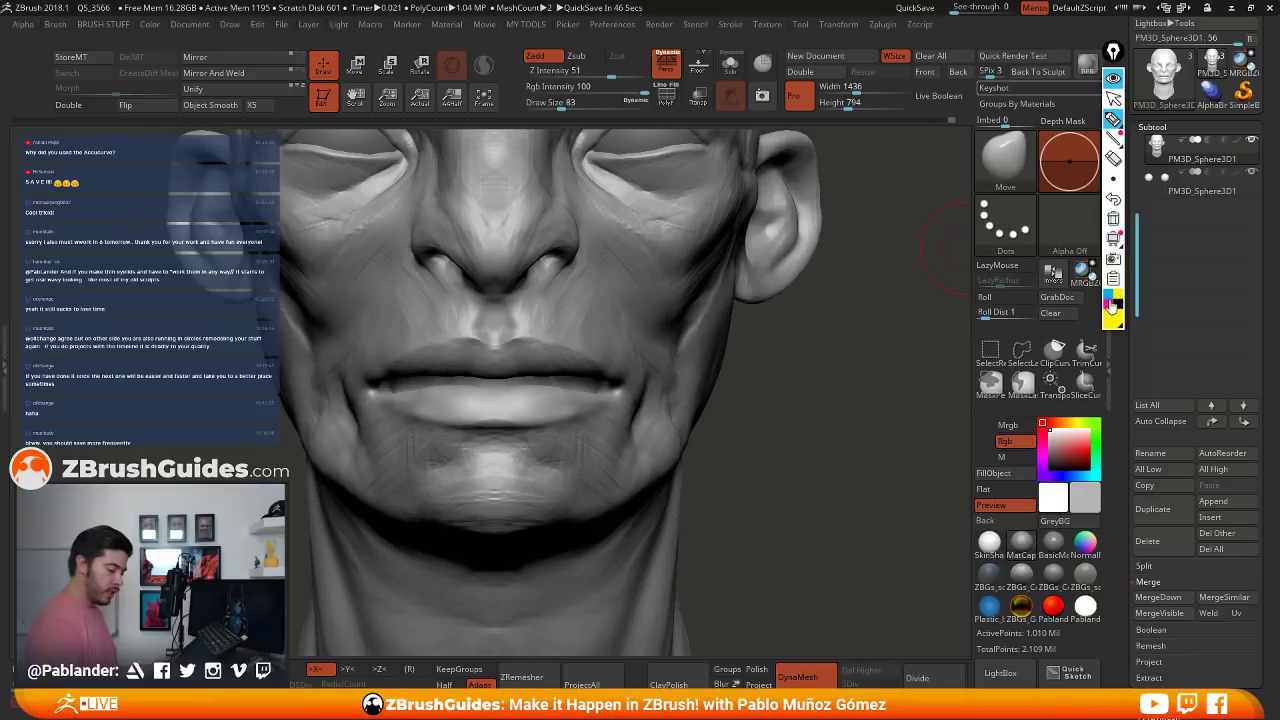
{"action": "left_click", "coordinate": [509, 298]}
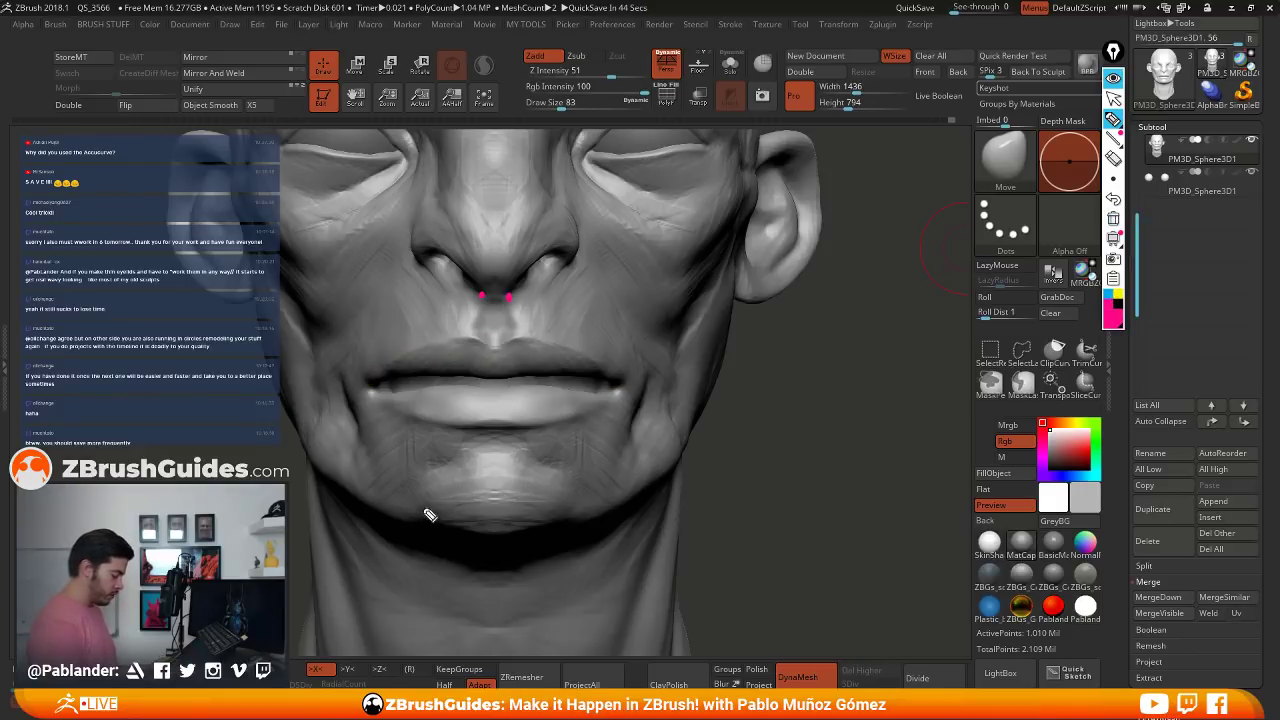
{"action": "left_click", "coordinate": [568, 514]}
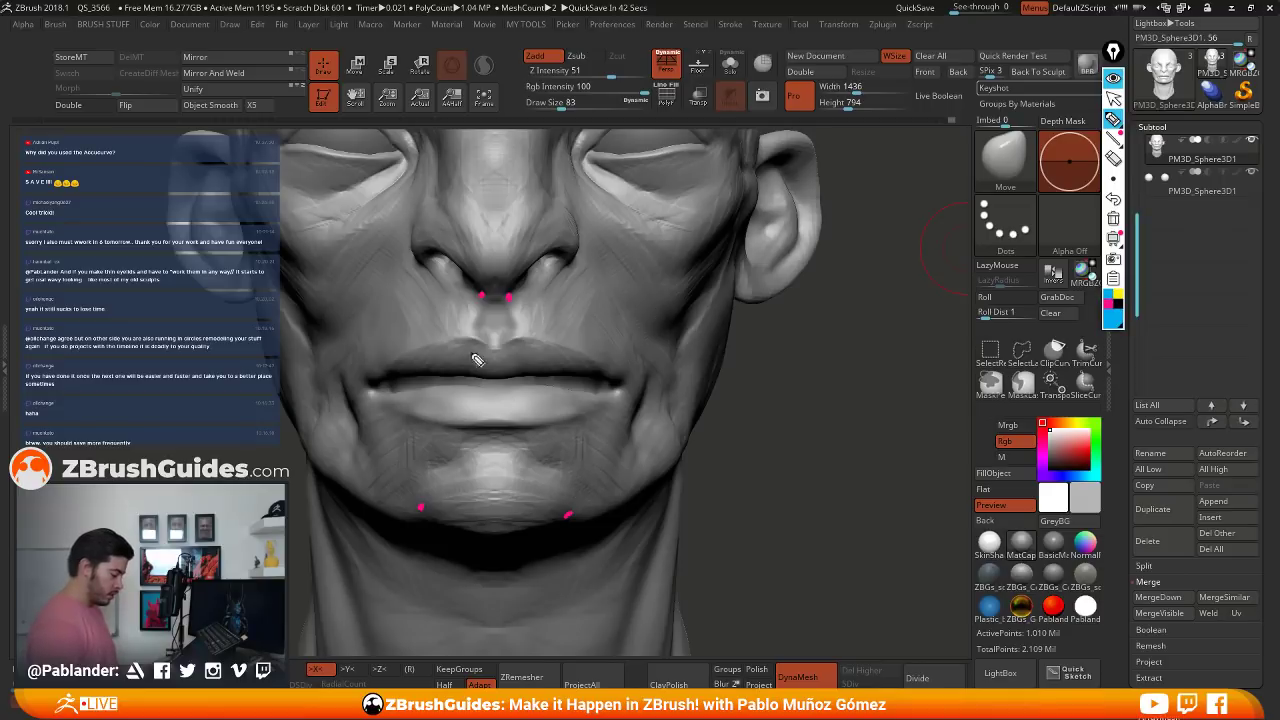
{"action": "left_click", "coordinate": [482, 297]}
{"action": "left_click_drag", "start_coordinate": [527, 334], "coordinate": [556, 522]}
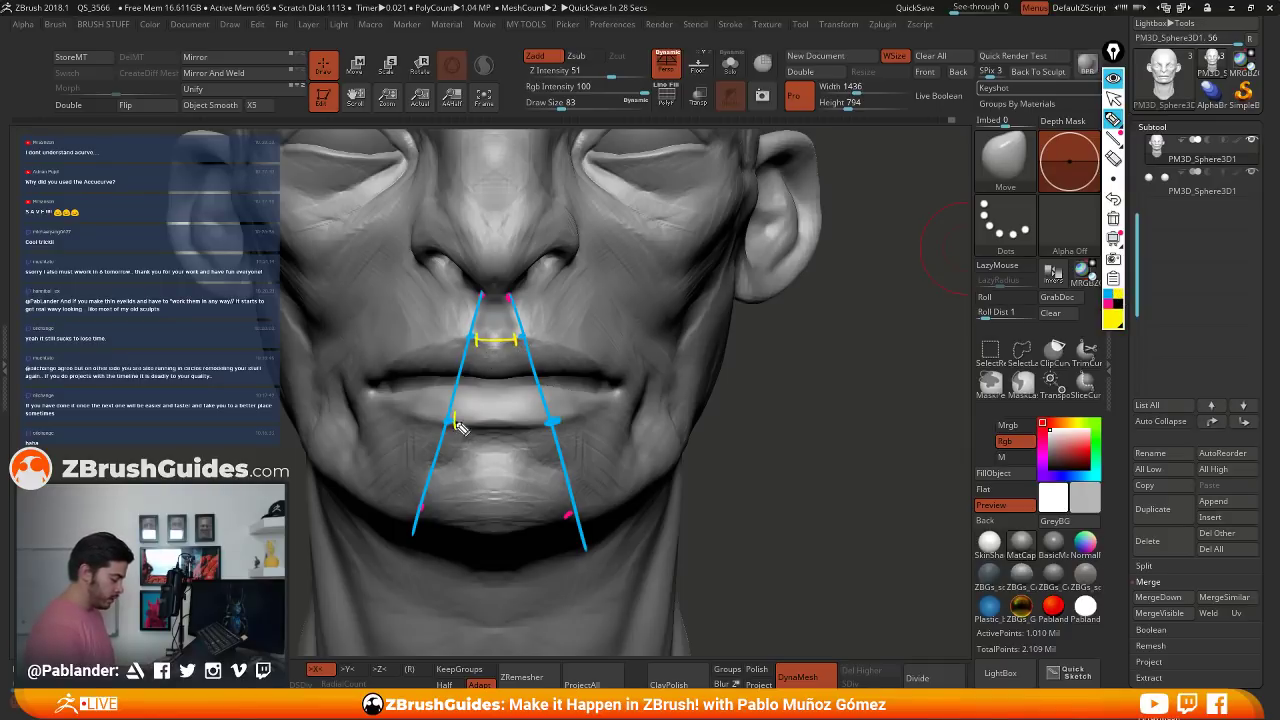
{"action": "left_click_drag", "start_coordinate": [456, 424], "coordinate": [545, 424]}
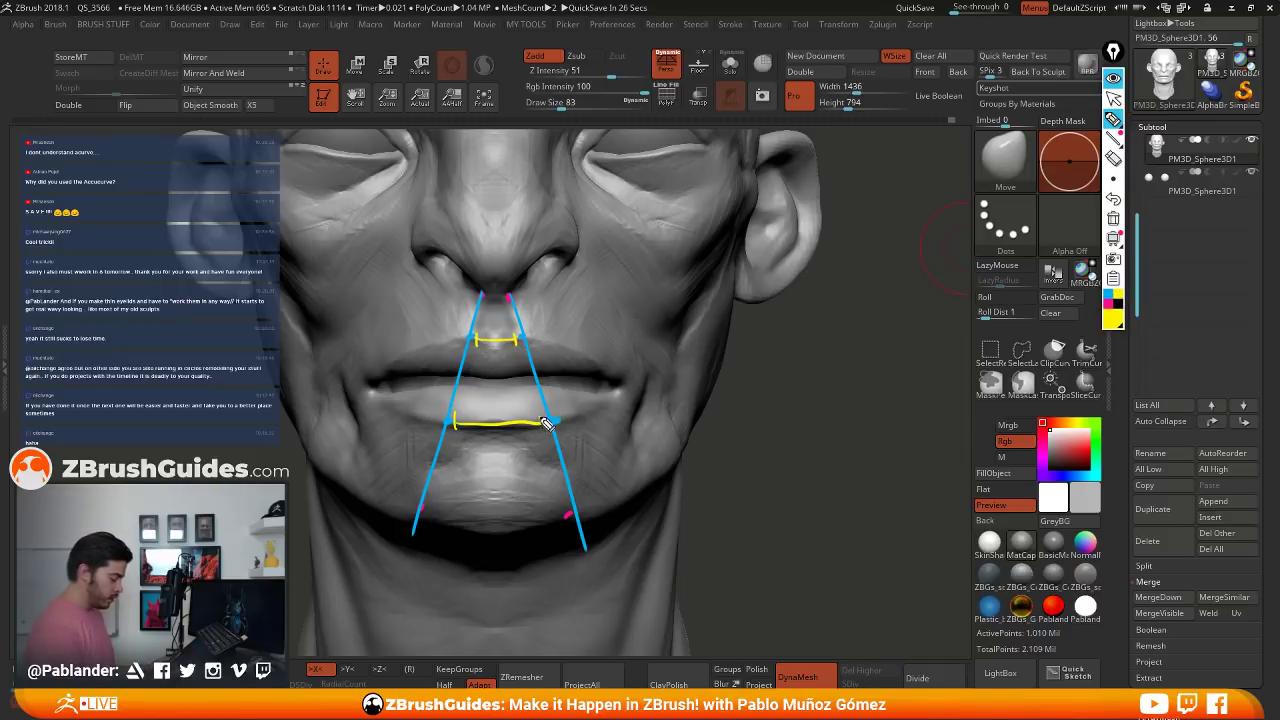
- Hide the annotations, dismiss the tablet controls overlay and quick-save the project
{"action": "left_click", "coordinate": [1113, 99]}
{"action": "left_click", "coordinate": [1113, 79]}
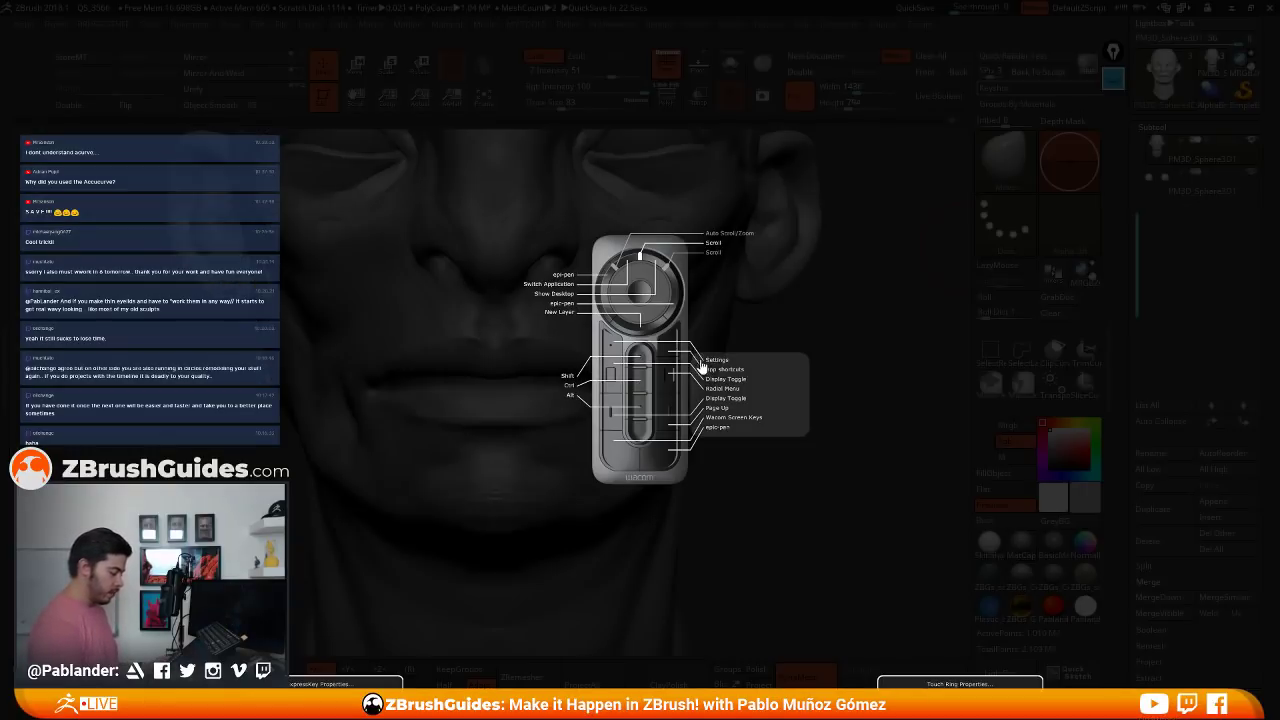
{"action": "left_click", "coordinate": [695, 367]}
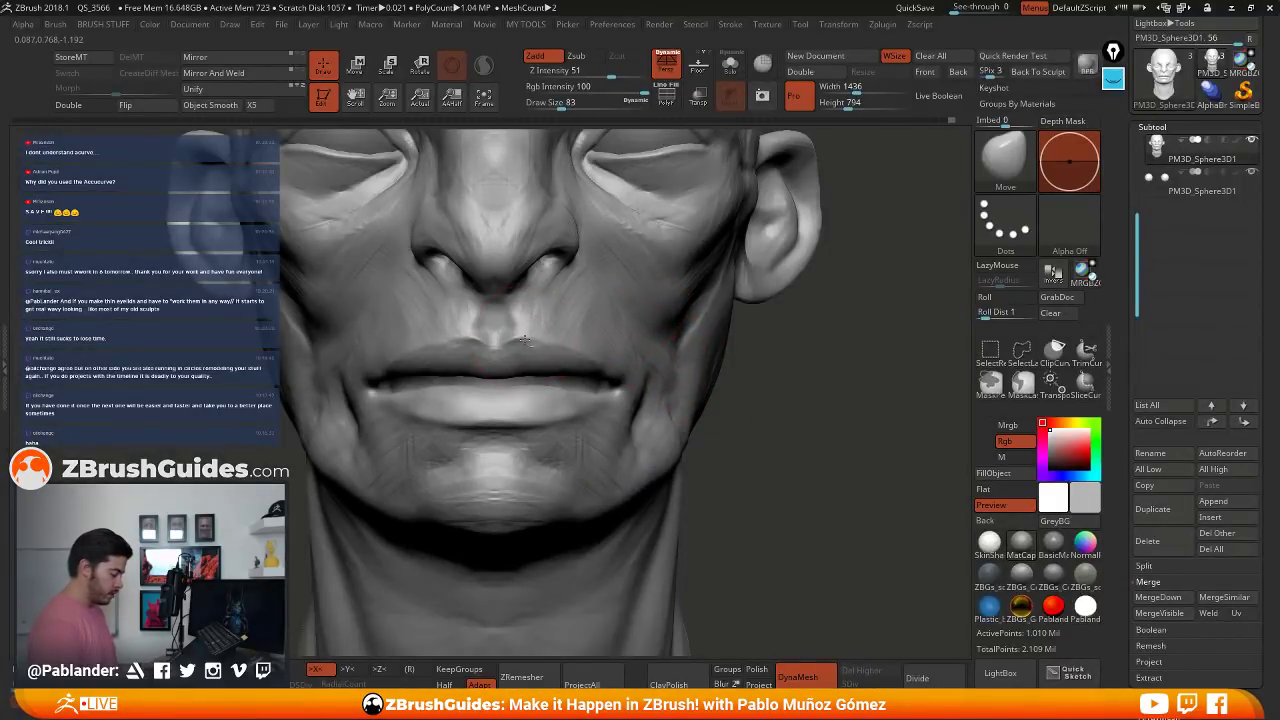
{"action": "left_click", "coordinate": [927, 8]}
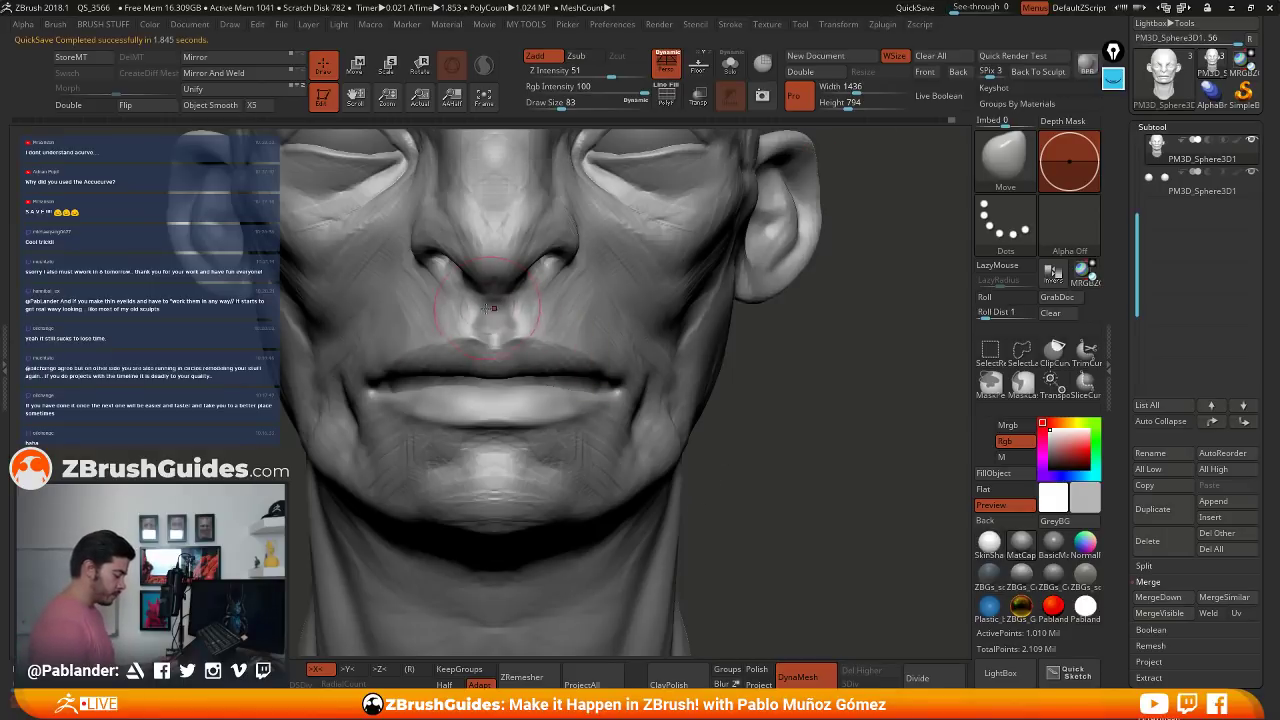
- Reshape the philtrum edge with the Move brush at size 56 and the underside of the lower lip at size 74
{"action": "right_click_drag", "start_coordinate": [474, 319], "coordinate": [488, 328]}
{"action": "left_click_drag", "start_coordinate": [488, 329], "coordinate": [474, 329]}
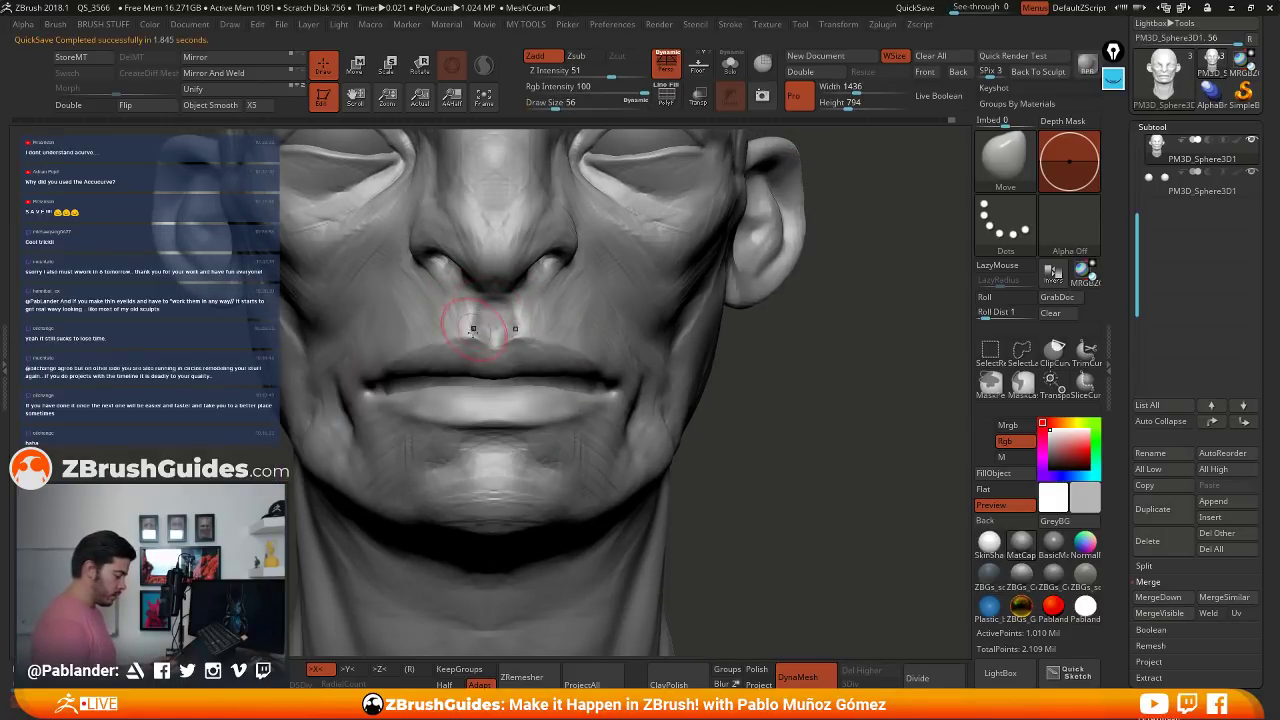
{"action": "mouse_move", "coordinate": [722, 395]}
{"action": "left_mouse_down"}
{"action": "mouse_move", "coordinate": [814, 437]}
{"action": "mouse_move", "coordinate": [721, 444]}
{"action": "left_mouse_up"}
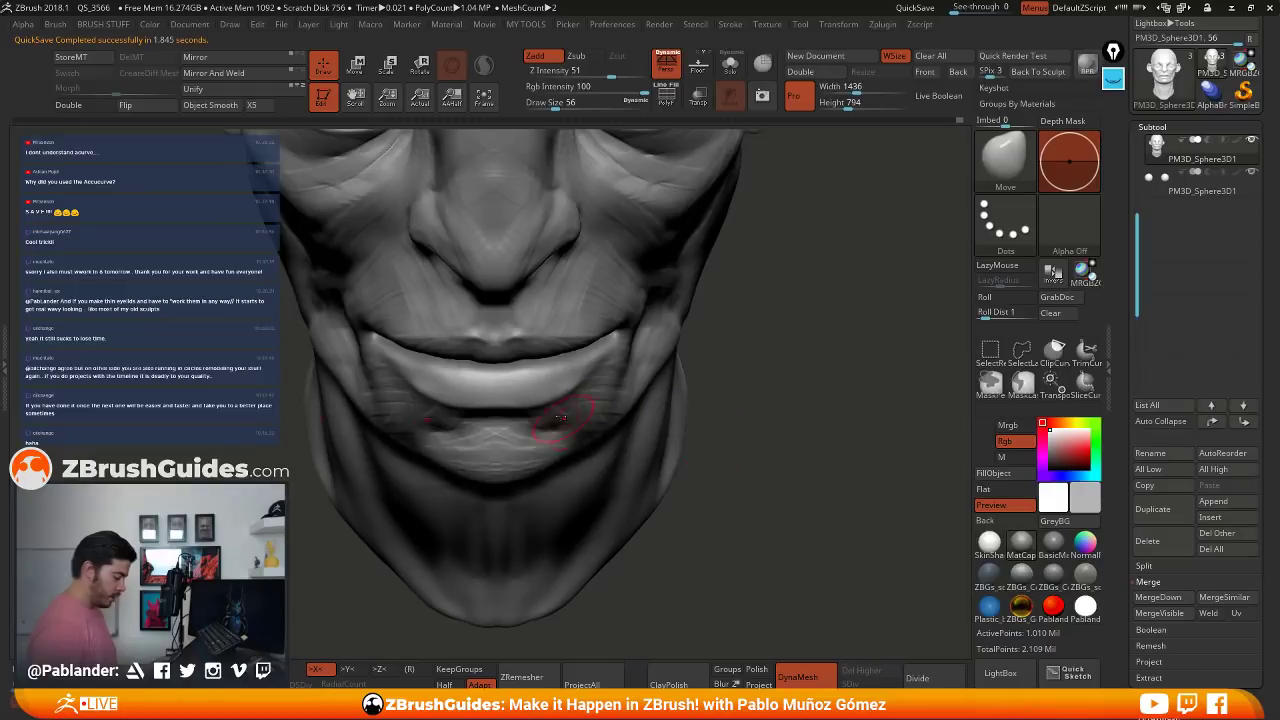
{"action": "right_click_drag", "start_coordinate": [560, 418], "coordinate": [548, 396]}
{"action": "key", "text": "space"}
{"action": "left_click_drag", "start_coordinate": [548, 396], "coordinate": [557, 396]}
{"action": "right_click_drag", "start_coordinate": [560, 389], "coordinate": [550, 404]}
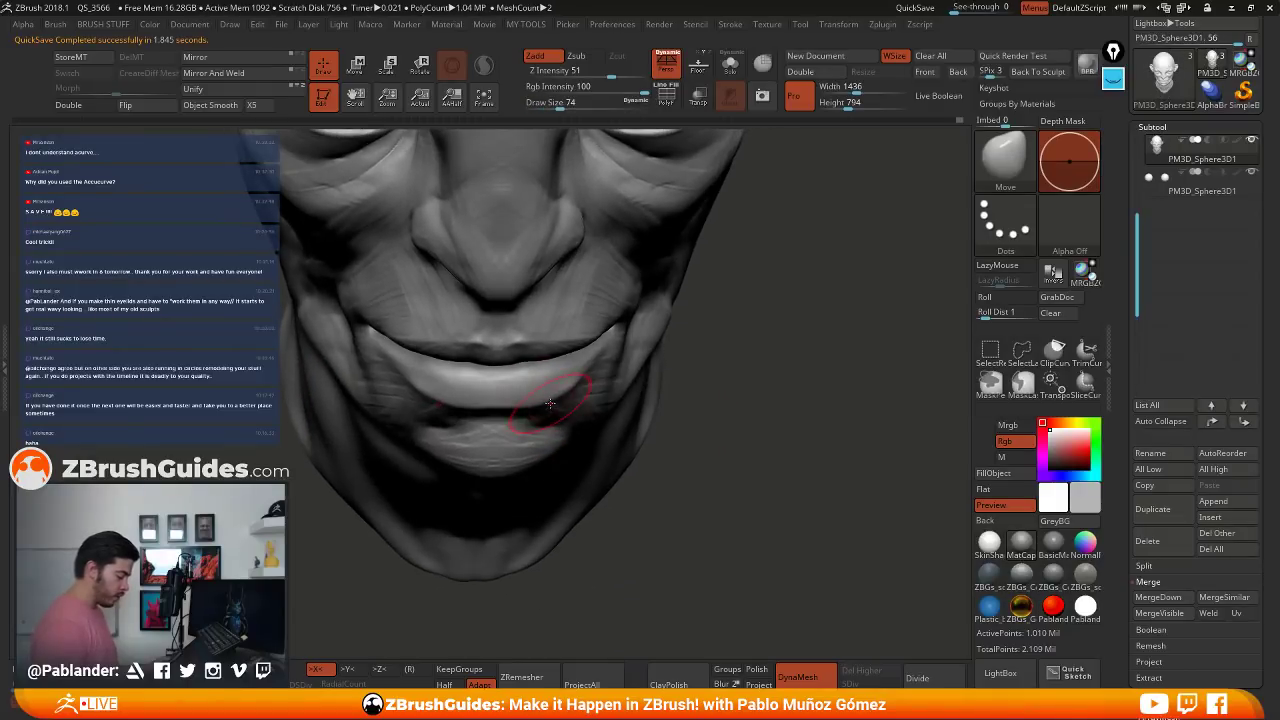
{"action": "left_click_drag", "start_coordinate": [550, 404], "coordinate": [574, 379]}
- Refine the lower edge of the lower lip's centre and the mouth corners with the Move brush
{"action": "left_click_drag", "start_coordinate": [690, 412], "coordinate": [772, 352]}
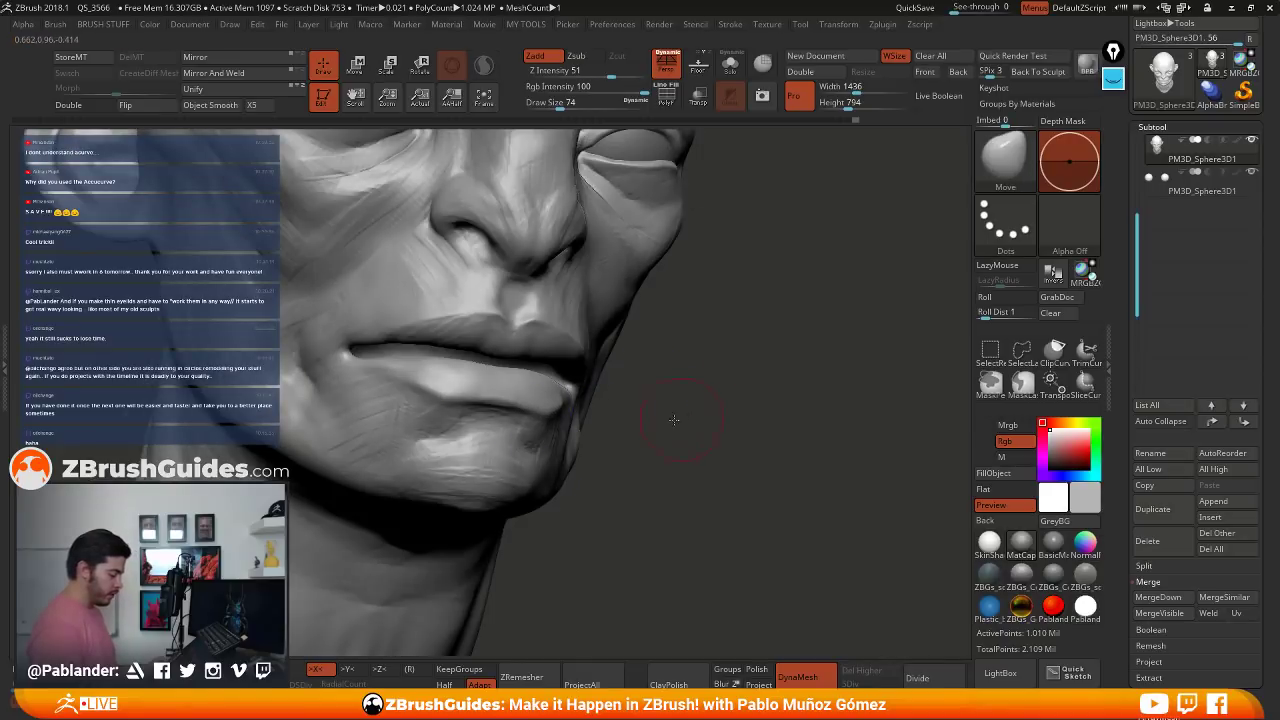
{"action": "left_click_drag", "start_coordinate": [677, 426], "coordinate": [592, 436]}
{"action": "right_click_drag", "start_coordinate": [553, 349], "coordinate": [515, 360], "text": "shift"}
{"action": "key", "text": "space"}
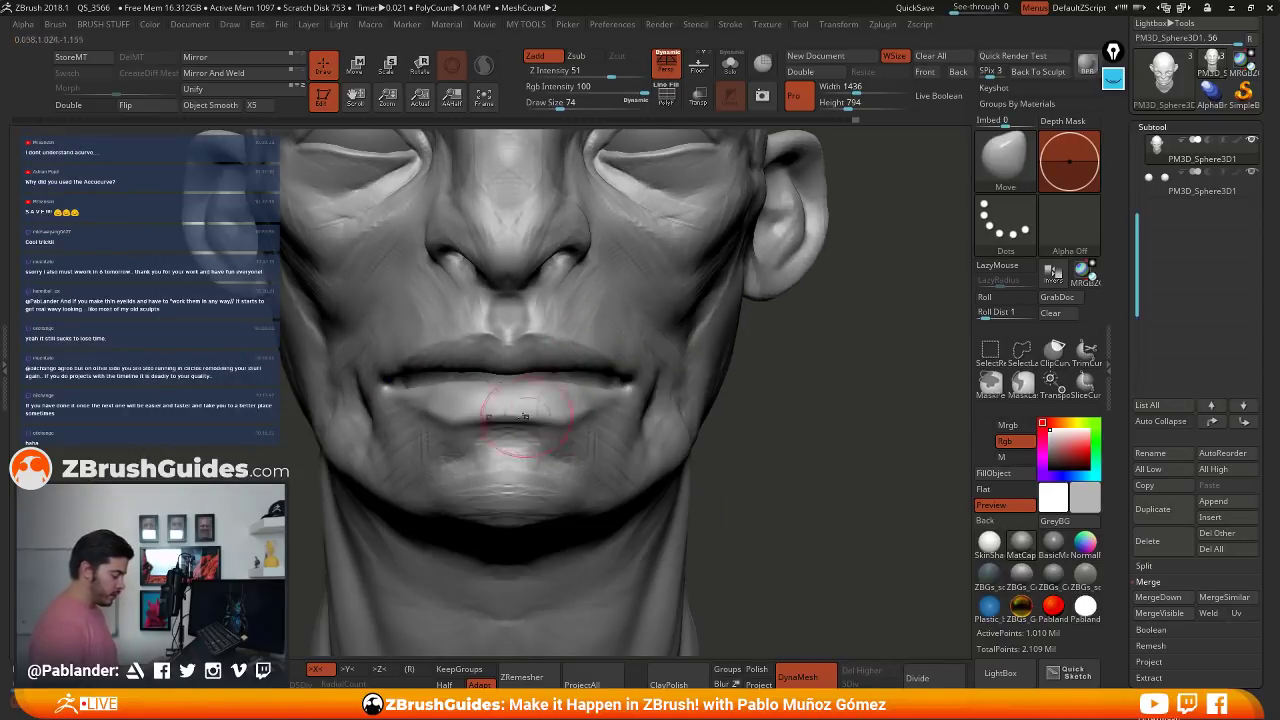
{"action": "mouse_move", "coordinate": [532, 426]}
{"action": "left_mouse_down"}
{"action": "mouse_move", "coordinate": [555, 389]}
{"action": "mouse_move", "coordinate": [516, 380]}
{"action": "left_mouse_up"}
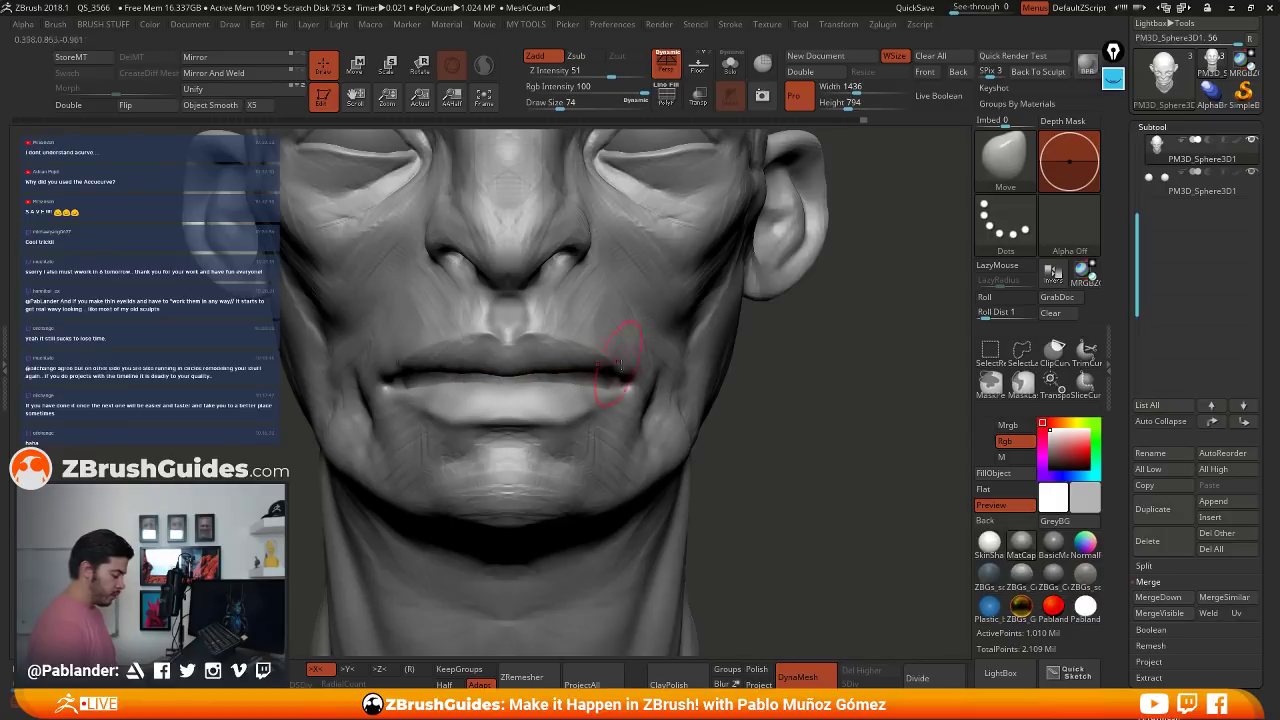
{"action": "mouse_move", "coordinate": [585, 367]}
{"action": "right_mouse_down", "text": "ctrl"}
{"action": "mouse_move", "coordinate": [690, 420]}
{"action": "mouse_move", "coordinate": [640, 423]}
{"action": "right_mouse_up", "text": "ctrl"}
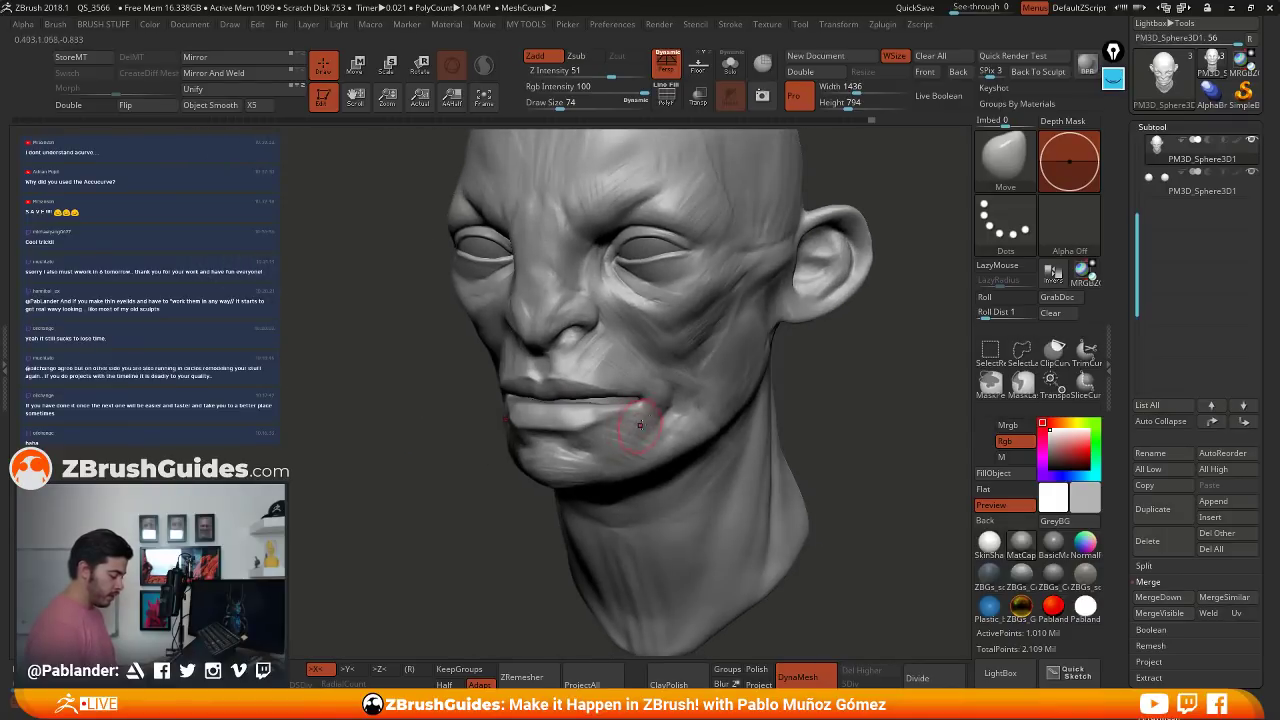
- Build up the area around the mouth corner, cheek and jaw with ClayBuildup at intensity 20
{"action": "key", "text": "1"}
{"action": "left_click", "coordinate": [670, 100]}
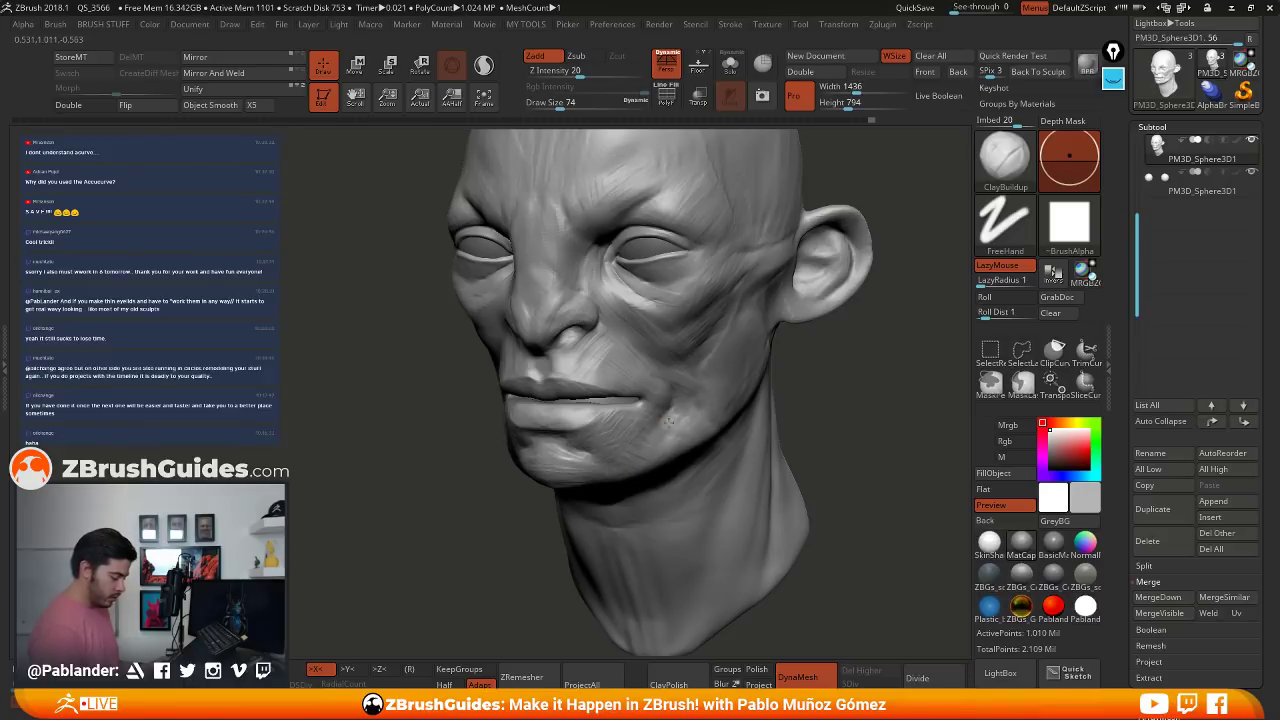
{"action": "mouse_move", "coordinate": [711, 400]}
{"action": "right_mouse_down"}
{"action": "mouse_move", "coordinate": [785, 406]}
{"action": "mouse_move", "coordinate": [717, 403]}
{"action": "right_mouse_up"}
{"action": "right_click_drag", "start_coordinate": [509, 342], "coordinate": [614, 286]}
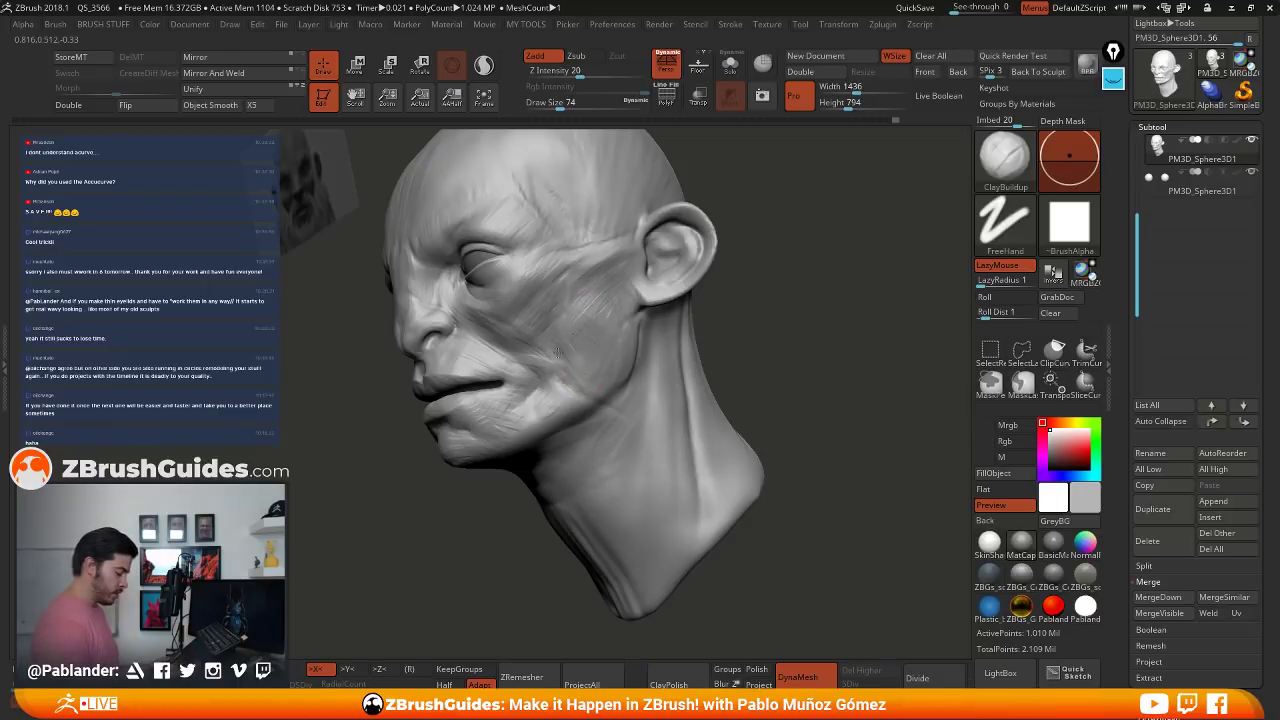
{"action": "right_click_drag", "start_coordinate": [663, 332], "coordinate": [597, 356]}
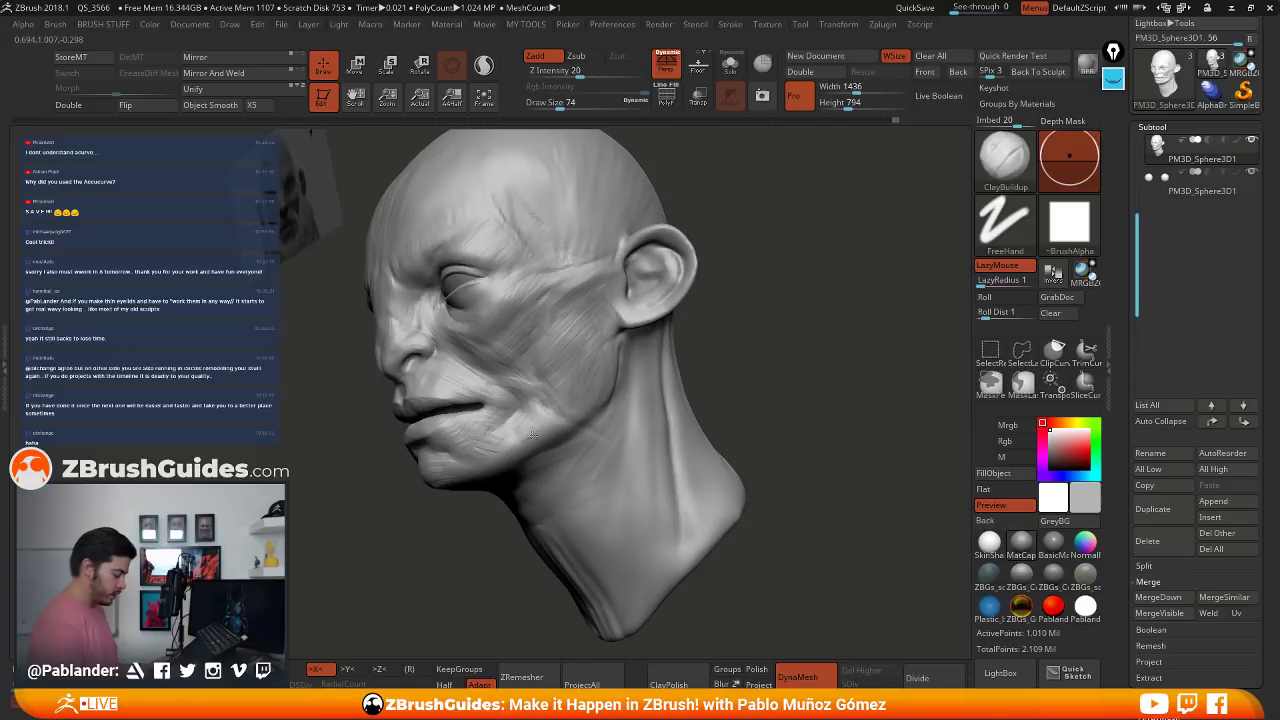
{"action": "mouse_move", "coordinate": [535, 435]}
{"action": "right_mouse_down"}
{"action": "mouse_move", "coordinate": [629, 334]}
{"action": "mouse_move", "coordinate": [566, 335]}
{"action": "right_mouse_up"}
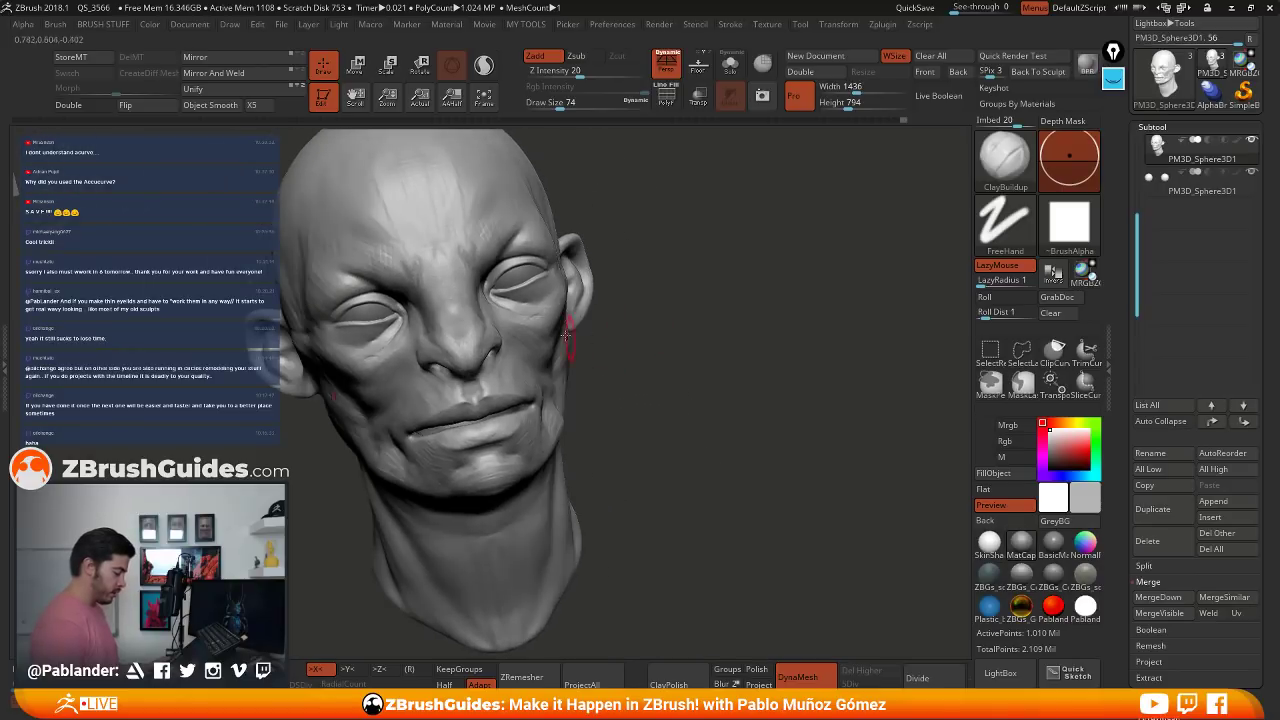
- Refine the chin and the area below the lower lip with ClayBuildup strokes from both three-quarter sides
{"action": "mouse_move", "coordinate": [668, 275]}
{"action": "right_mouse_down", "text": "shift"}
{"action": "mouse_move", "coordinate": [753, 345]}
{"action": "mouse_move", "coordinate": [755, 331]}
{"action": "right_mouse_up", "text": "shift"}
{"action": "right_click_drag", "start_coordinate": [660, 272], "coordinate": [686, 302]}
{"action": "right_click_drag", "start_coordinate": [686, 302], "coordinate": [696, 302], "text": "alt"}
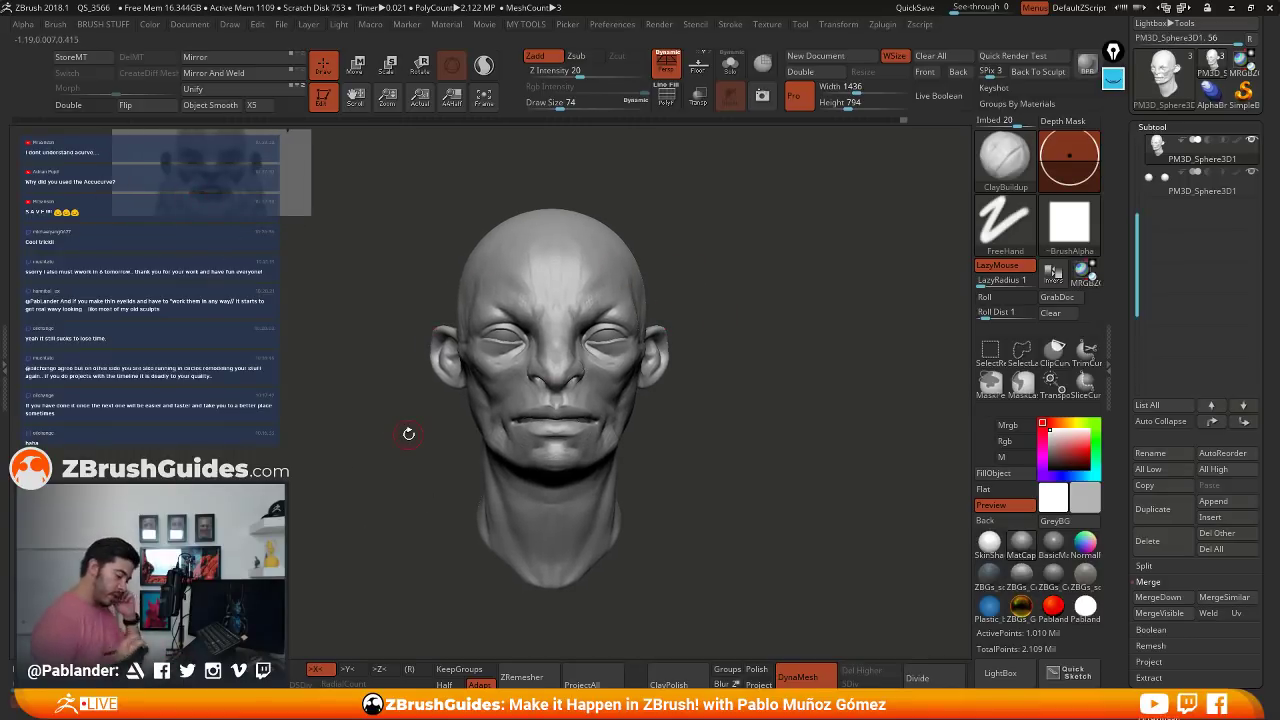
{"action": "mouse_move", "coordinate": [634, 412]}
{"action": "right_mouse_down", "text": "ctrl"}
{"action": "mouse_move", "coordinate": [692, 452]}
{"action": "mouse_move", "coordinate": [672, 419]}
{"action": "right_mouse_up", "text": "ctrl"}
{"action": "right_click_drag", "start_coordinate": [589, 438], "coordinate": [606, 440]}
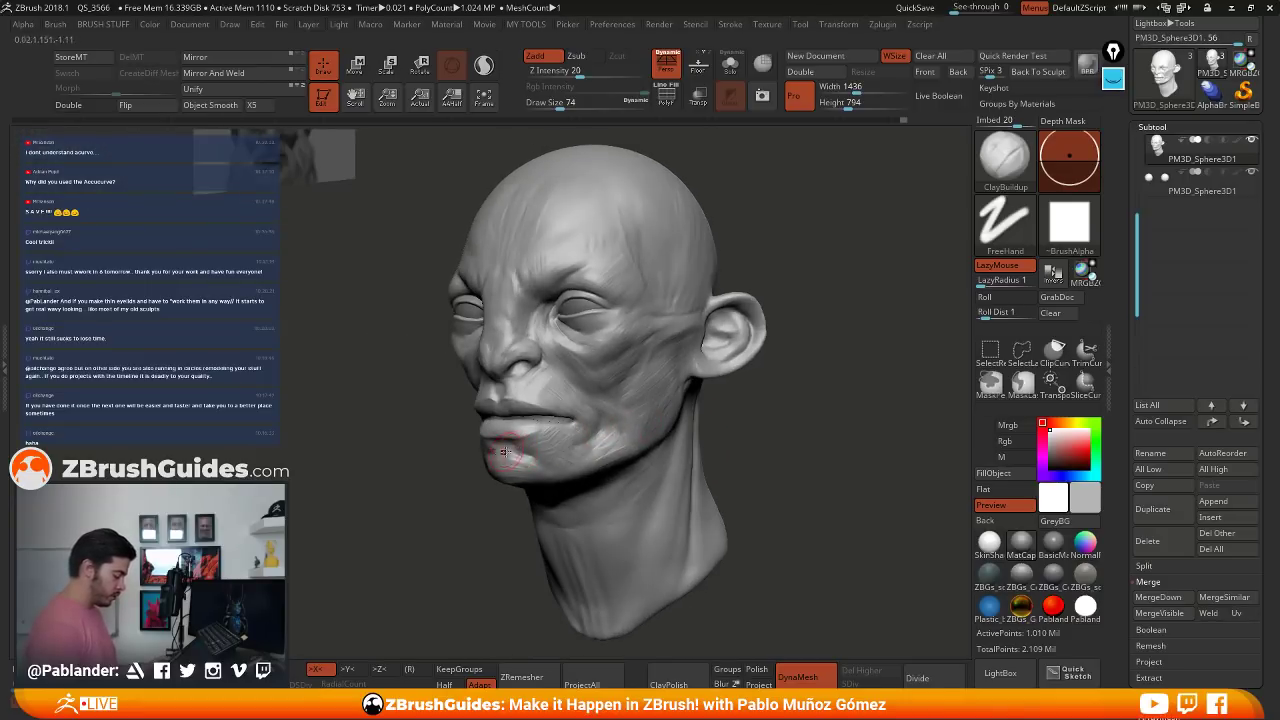
{"action": "mouse_move", "coordinate": [530, 438]}
{"action": "right_mouse_down"}
{"action": "mouse_move", "coordinate": [588, 430]}
{"action": "mouse_move", "coordinate": [654, 394]}
{"action": "right_mouse_up"}
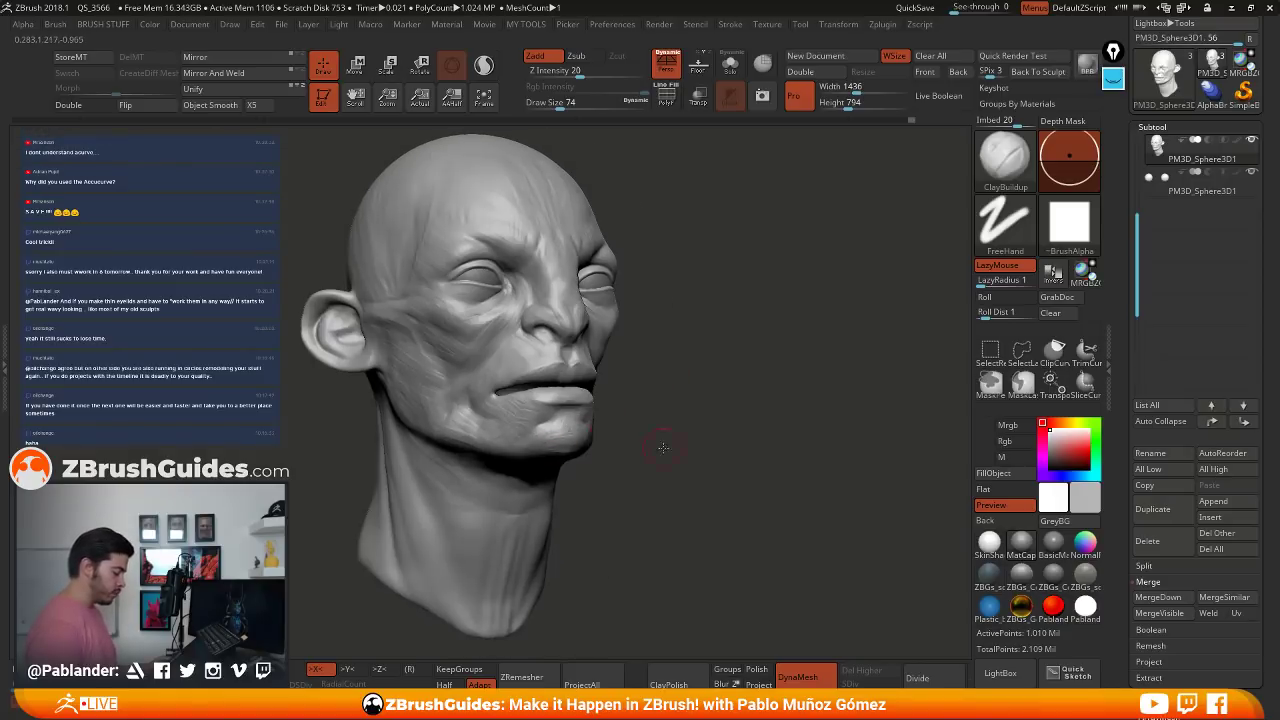
{"action": "right_click_drag", "start_coordinate": [663, 448], "coordinate": [686, 430]}
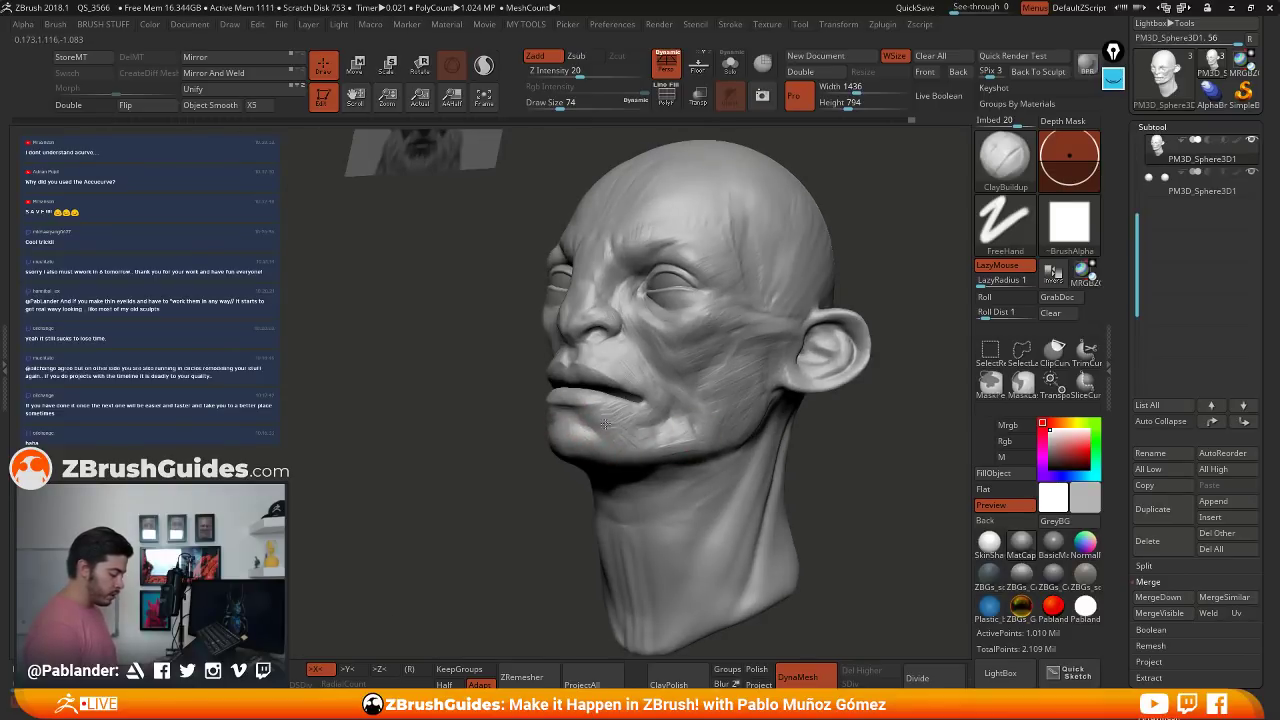
{"action": "right_click_drag", "start_coordinate": [666, 418], "coordinate": [722, 414]}
- Add ClayBuildup strokes beside the nose and across the cheek, return to the front view and quick-save the project
{"action": "left_click_drag", "start_coordinate": [758, 402], "coordinate": [791, 433]}
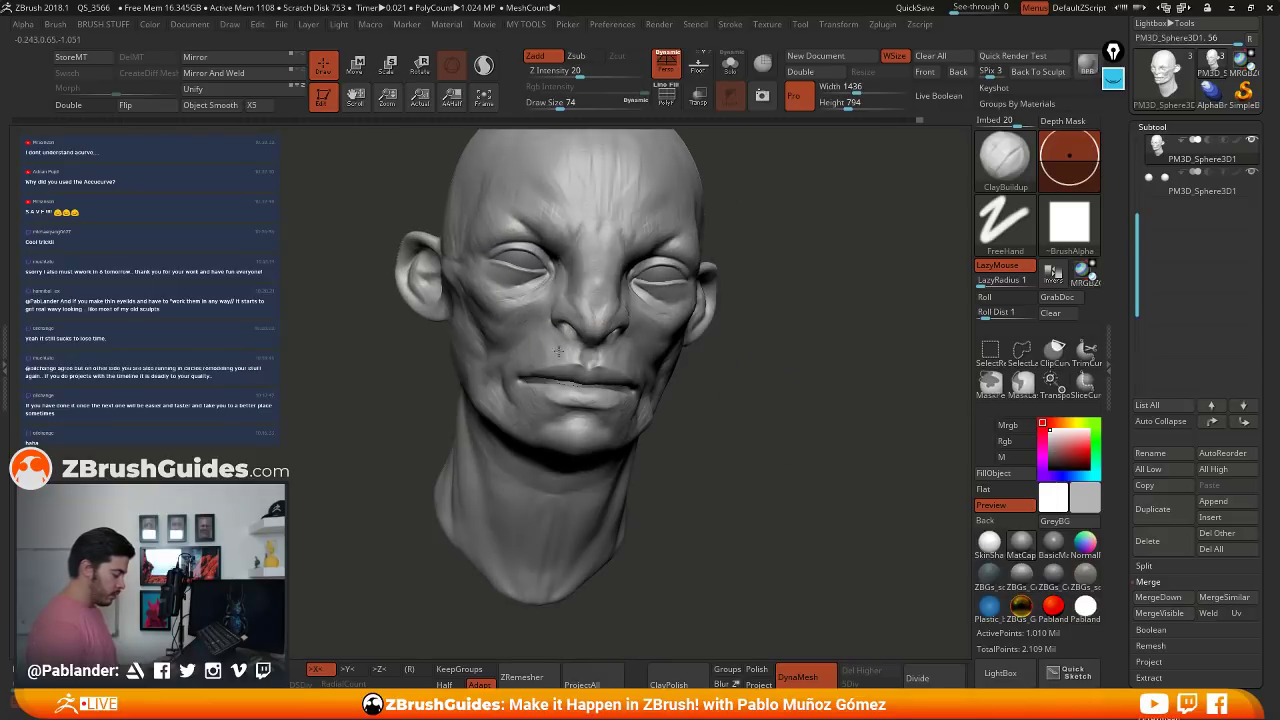
{"action": "mouse_move", "coordinate": [509, 329]}
{"action": "left_mouse_down"}
{"action": "mouse_move", "coordinate": [520, 306]}
{"action": "mouse_move", "coordinate": [510, 330]}
{"action": "left_mouse_up"}
{"action": "right_click_drag", "start_coordinate": [510, 320], "coordinate": [540, 314]}
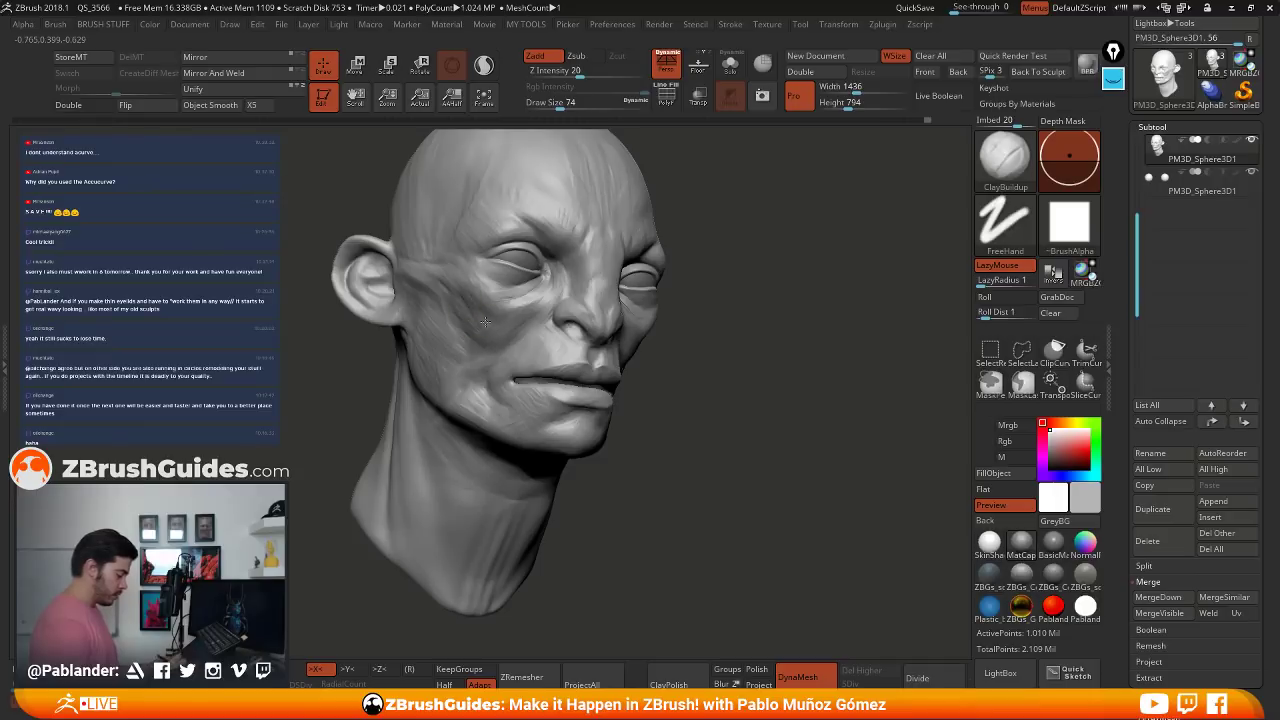
{"action": "left_click_drag", "start_coordinate": [800, 305], "coordinate": [800, 345], "text": "shift"}
{"action": "left_click", "coordinate": [918, 9]}
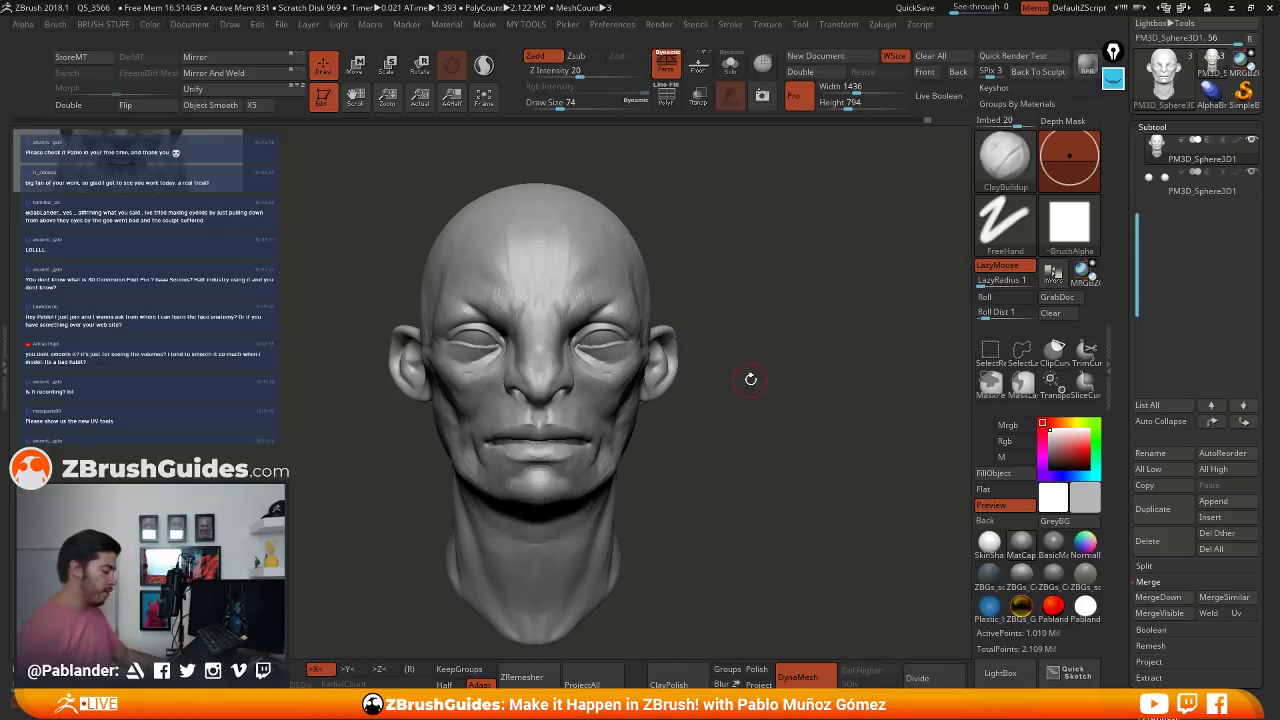
{"action": "left_click_drag", "start_coordinate": [750, 416], "coordinate": [783, 418]}
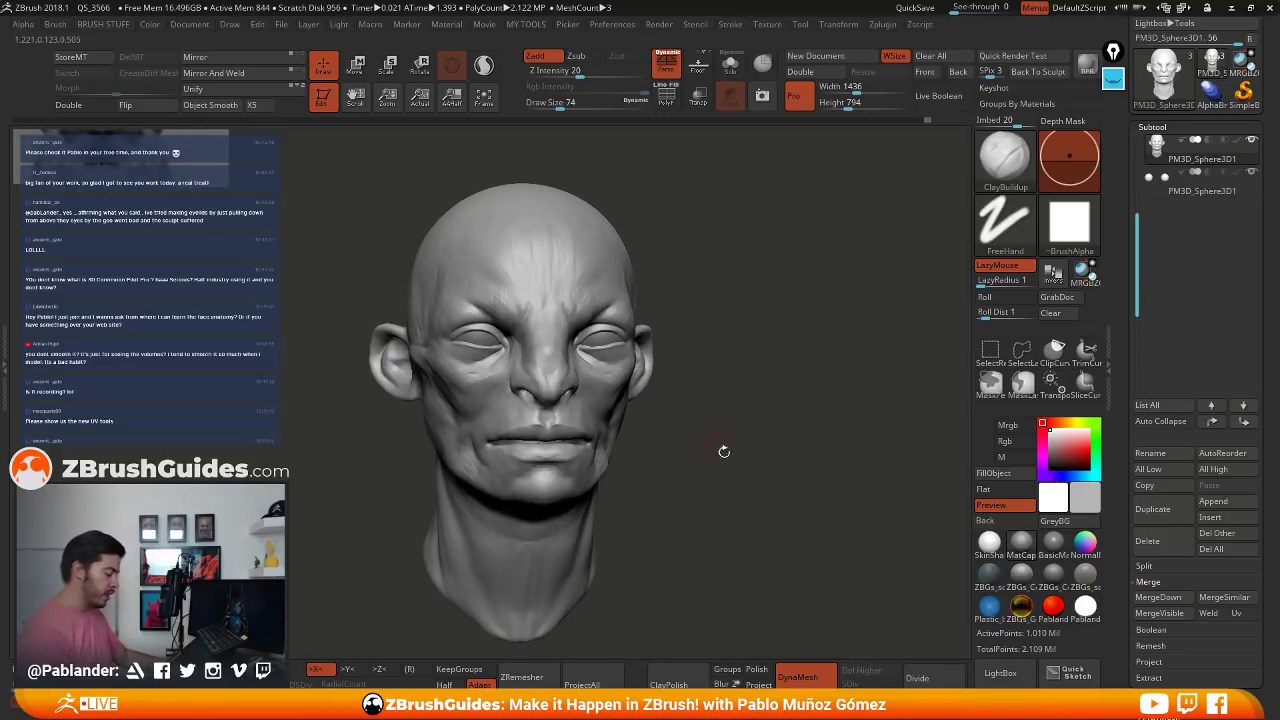
{"action": "left_click_drag", "start_coordinate": [726, 467], "coordinate": [726, 478]}
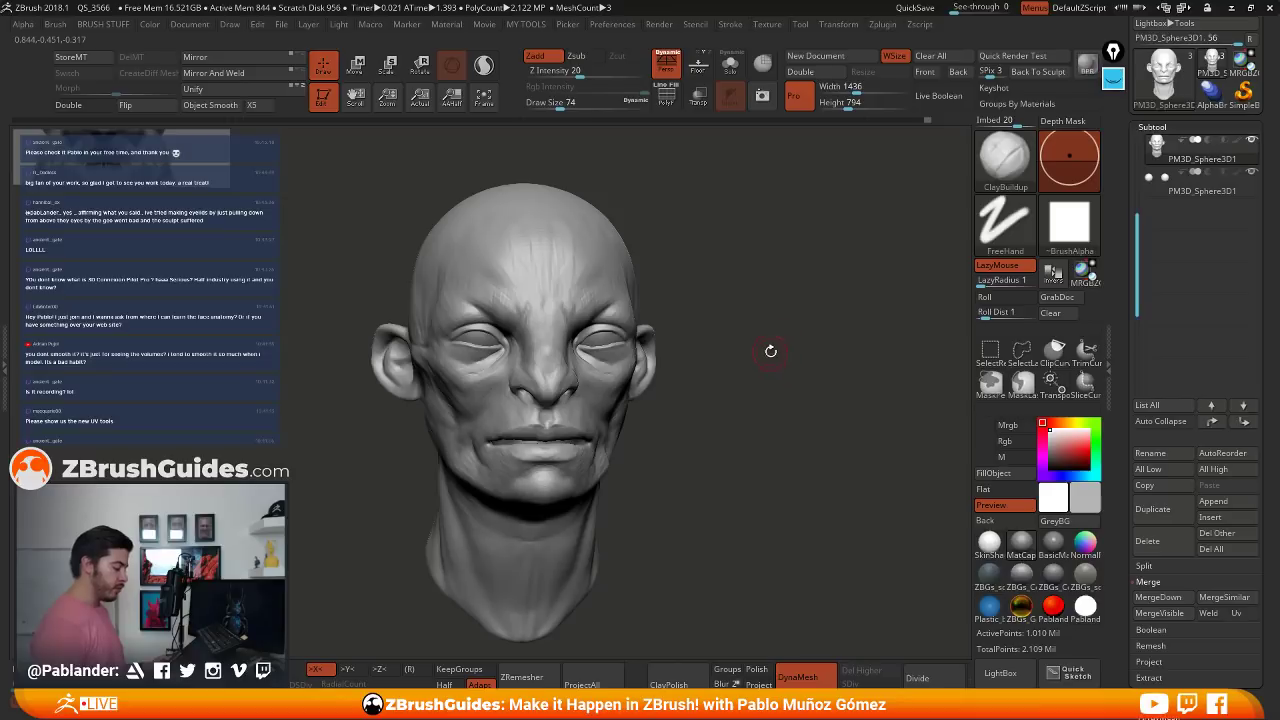
{"action": "left_click_drag", "start_coordinate": [768, 351], "coordinate": [775, 355]}
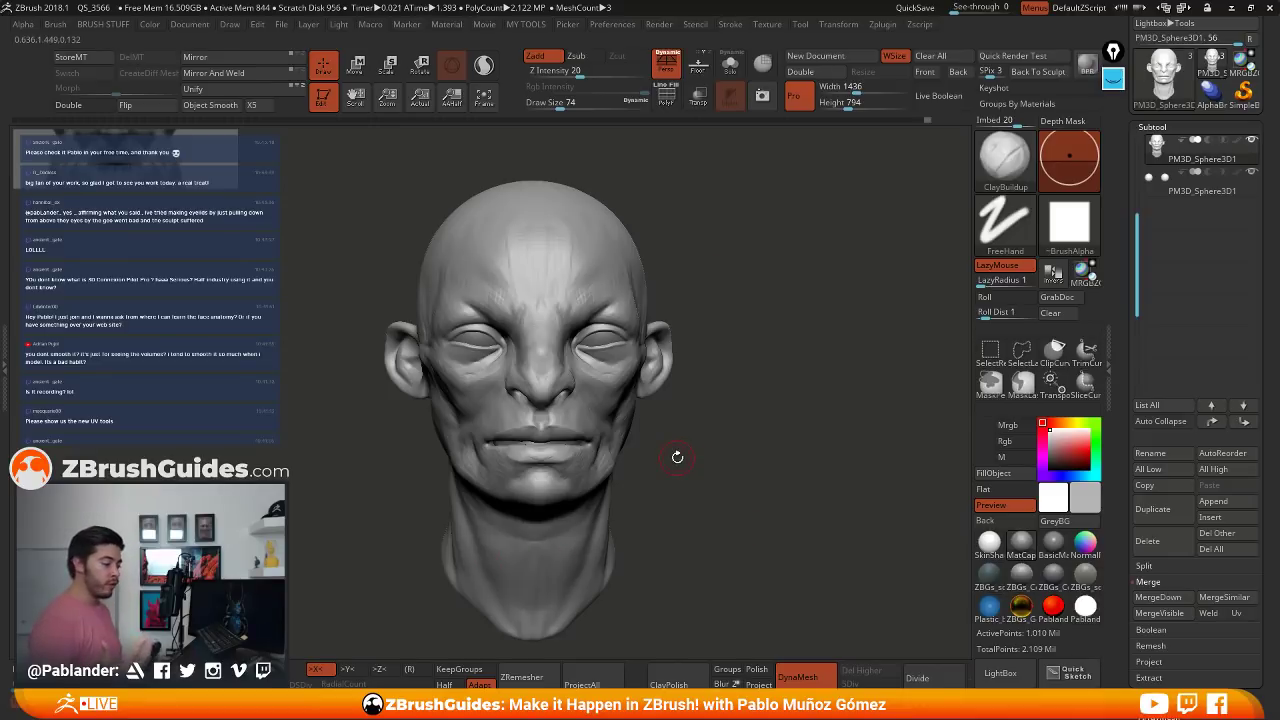
{"action": "left_click_drag", "start_coordinate": [677, 457], "coordinate": [652, 370]}
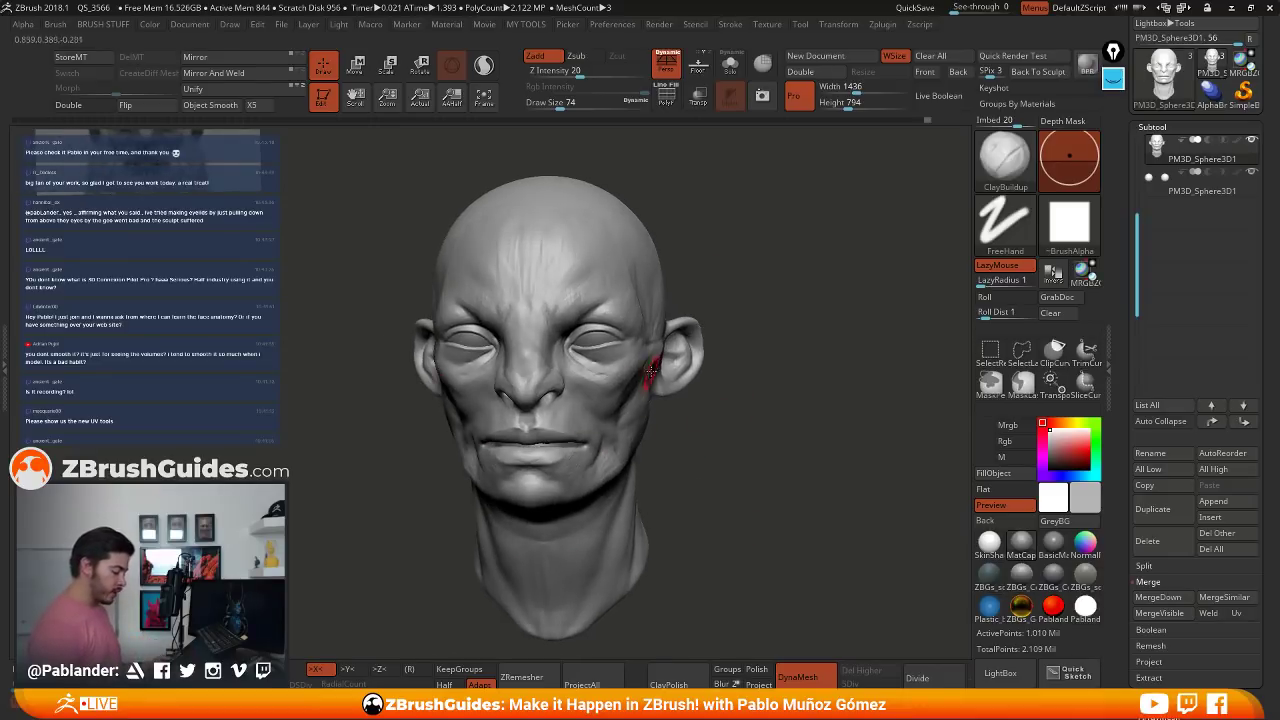
- Sculpt the cheek and the fold beside the nose with ClayBuildup strokes from both three-quarter sides
{"action": "left_click_drag", "start_coordinate": [687, 307], "coordinate": [580, 388]}
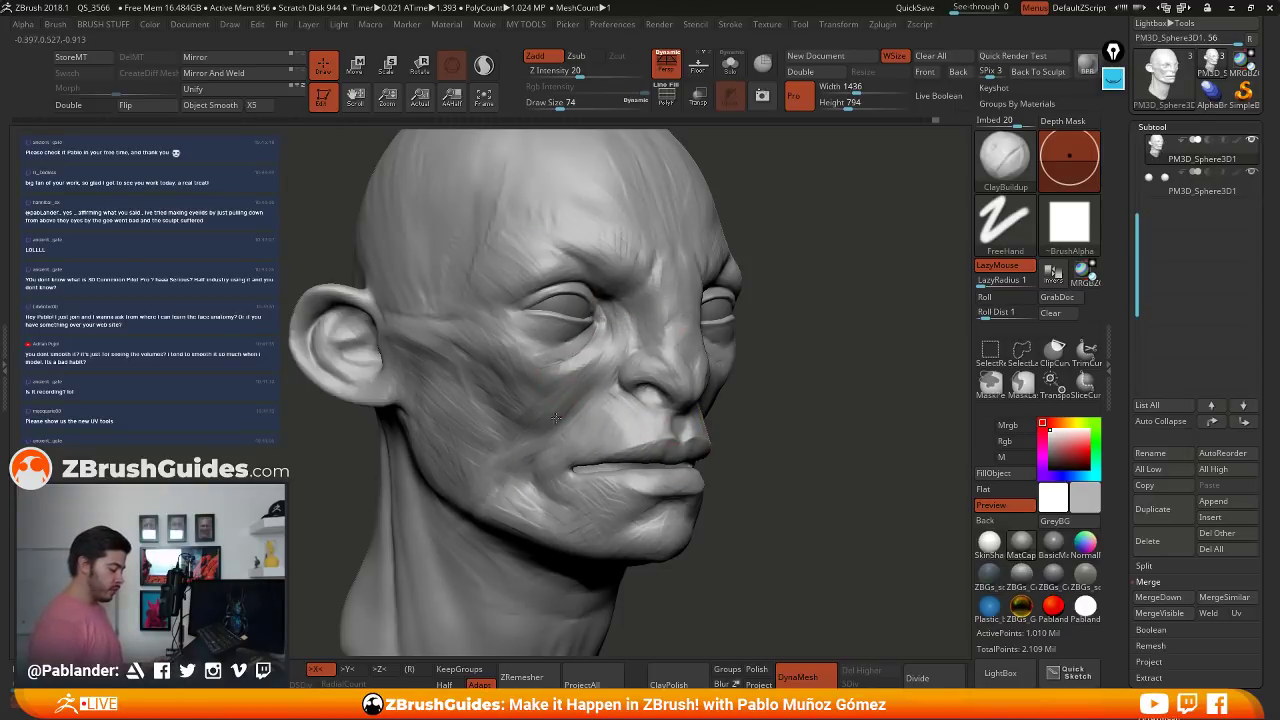
{"action": "left_click_drag", "start_coordinate": [762, 400], "coordinate": [729, 391]}
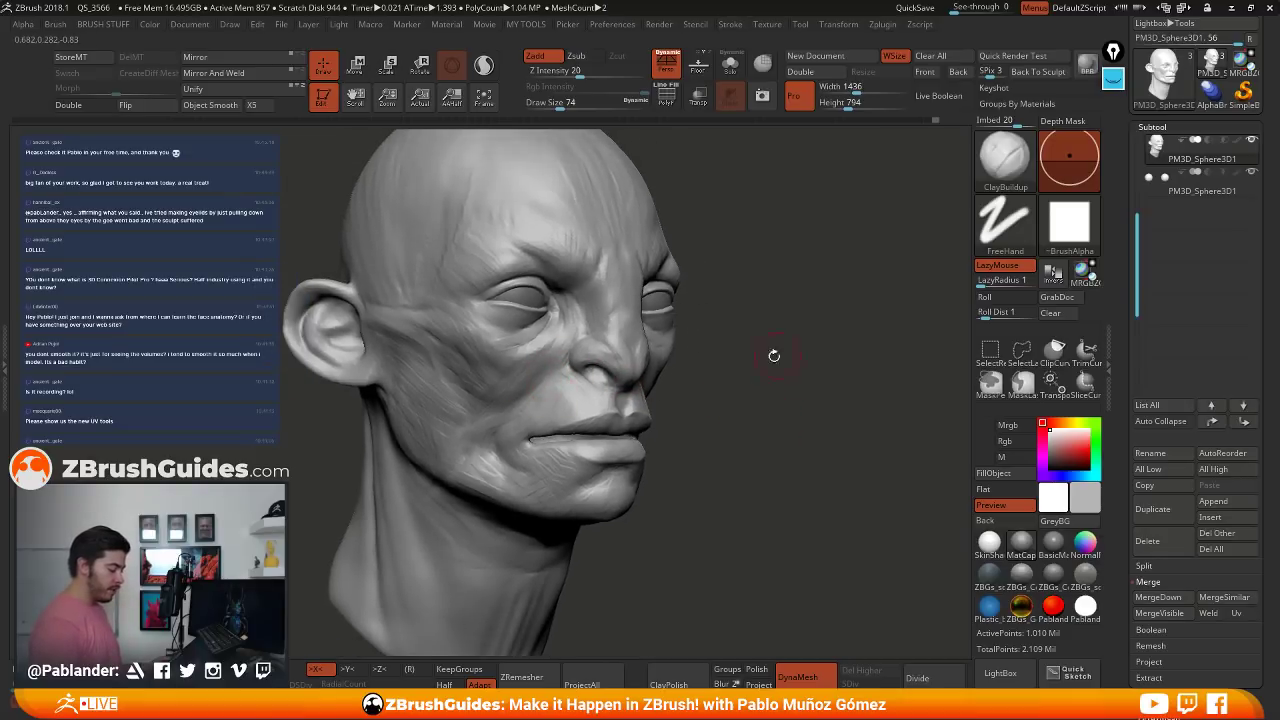
{"action": "mouse_move", "coordinate": [774, 355]}
{"action": "left_mouse_down"}
{"action": "mouse_move", "coordinate": [644, 378]}
{"action": "mouse_move", "coordinate": [623, 398]}
{"action": "left_mouse_up"}
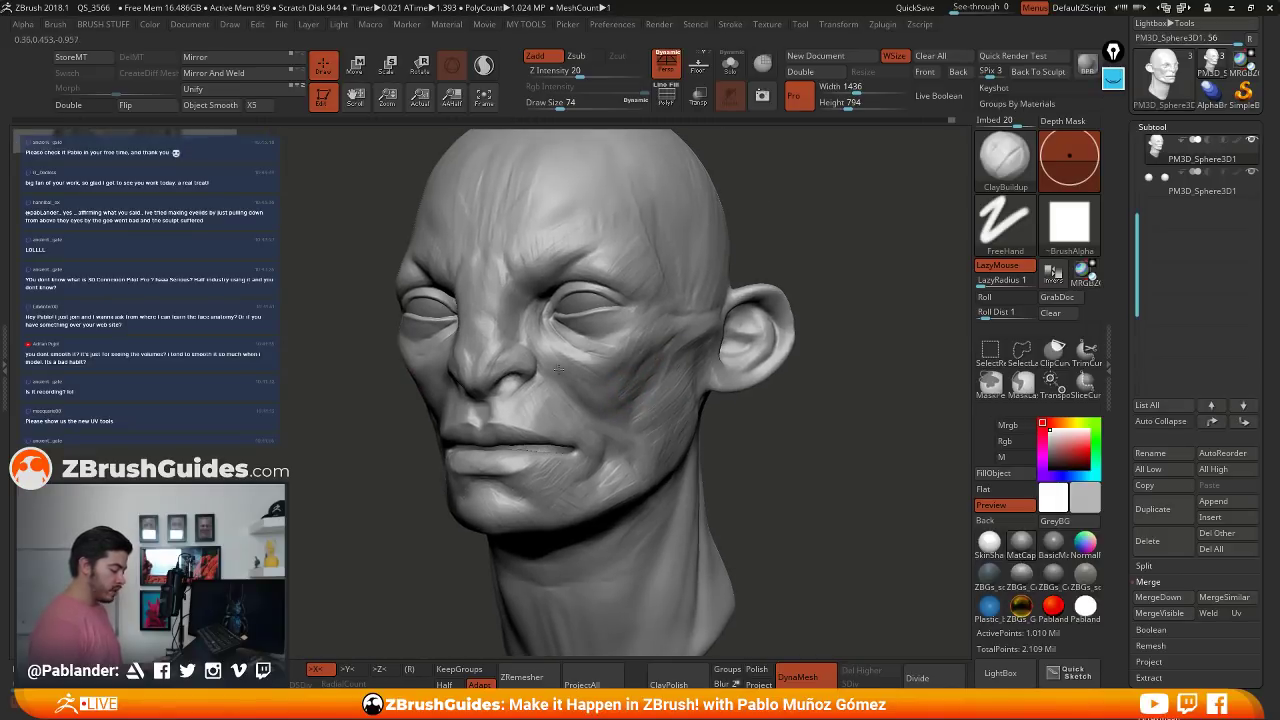
{"action": "right_click_drag", "start_coordinate": [606, 380], "coordinate": [735, 368]}
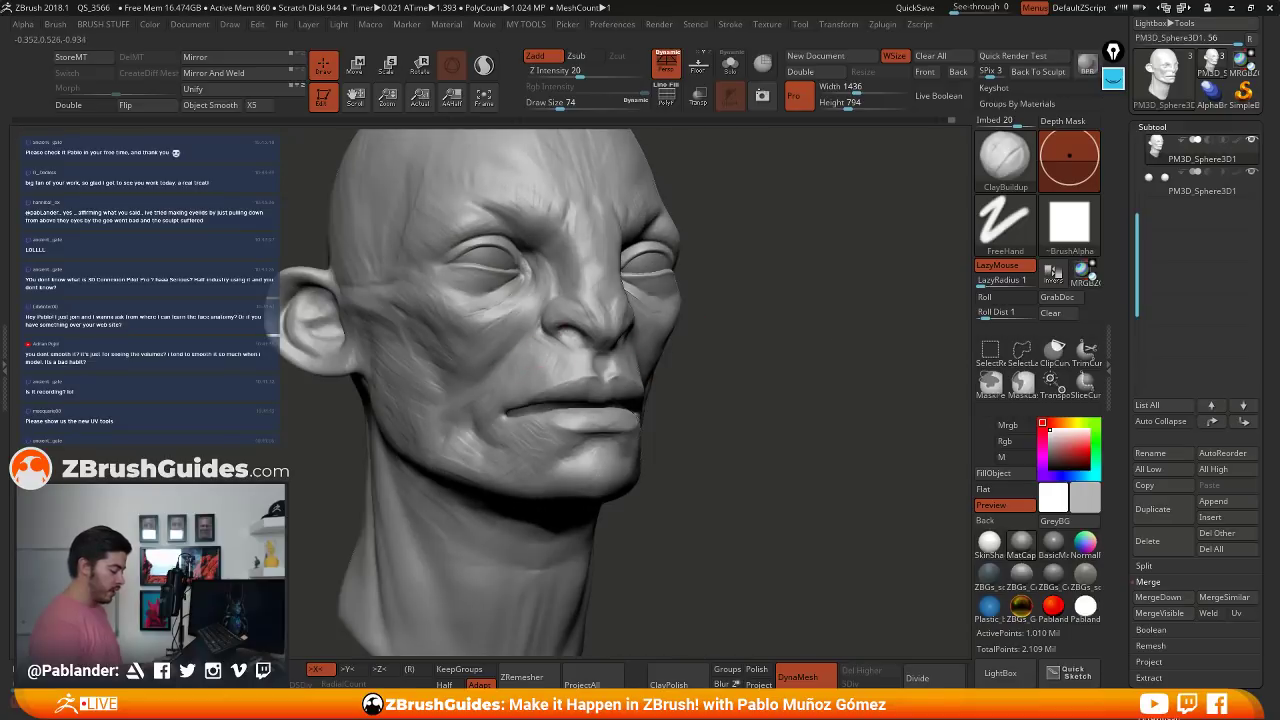
- Add ClayBuildup strokes along the inner brow and the forehead just above it
{"action": "right_click_drag", "start_coordinate": [622, 277], "coordinate": [591, 359], "text": "alt"}
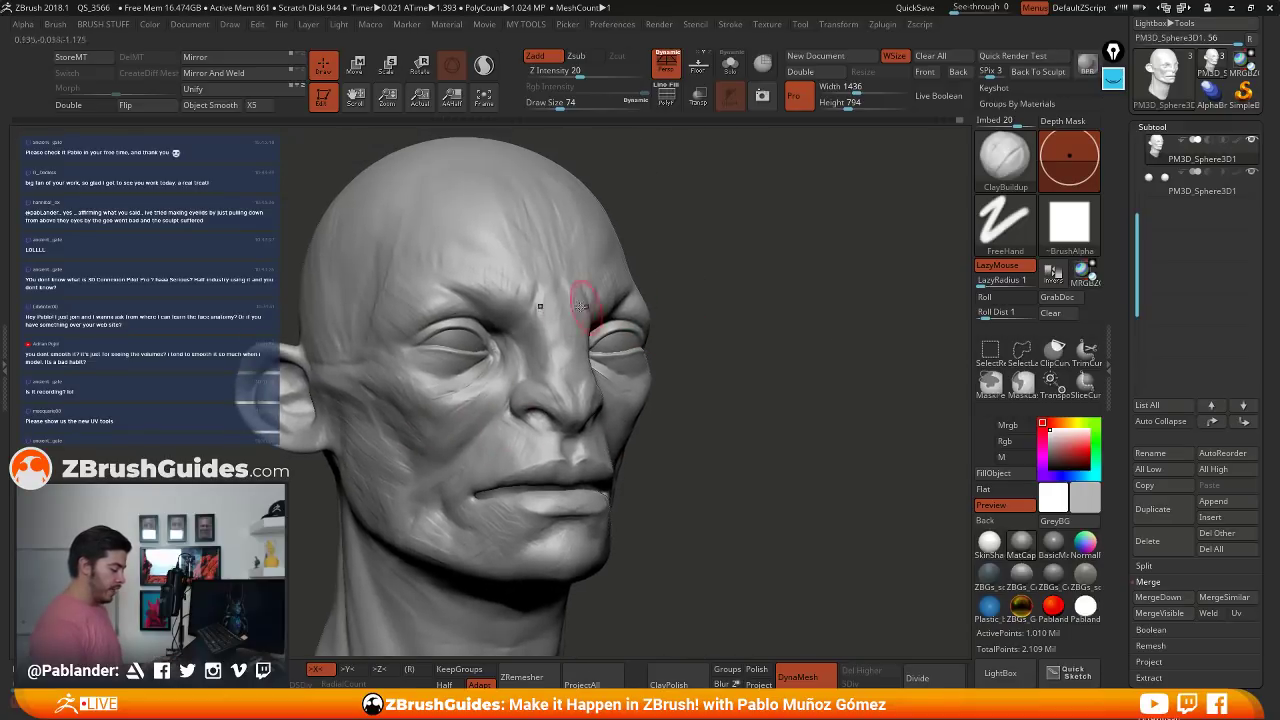
{"action": "left_click_drag", "start_coordinate": [525, 300], "coordinate": [508, 280]}
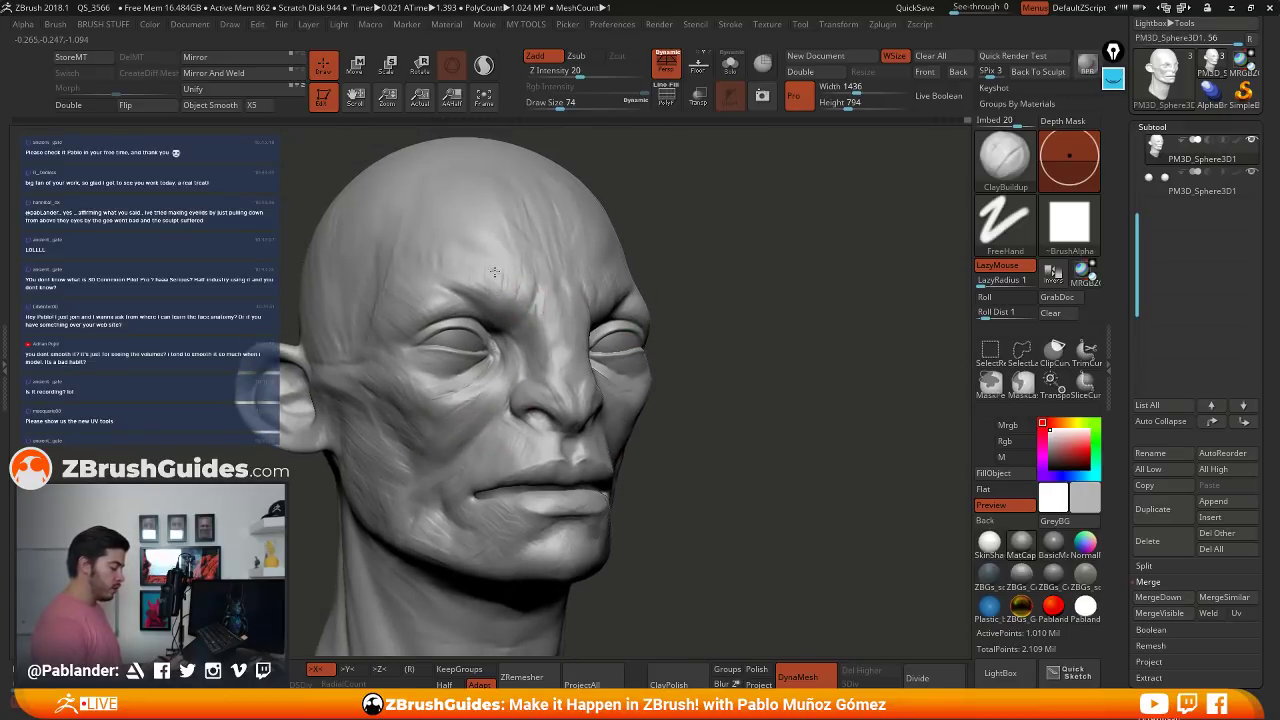
{"action": "mouse_move", "coordinate": [529, 266]}
{"action": "right_mouse_down"}
{"action": "mouse_move", "coordinate": [545, 285]}
{"action": "mouse_move", "coordinate": [680, 290]}
{"action": "right_mouse_up"}
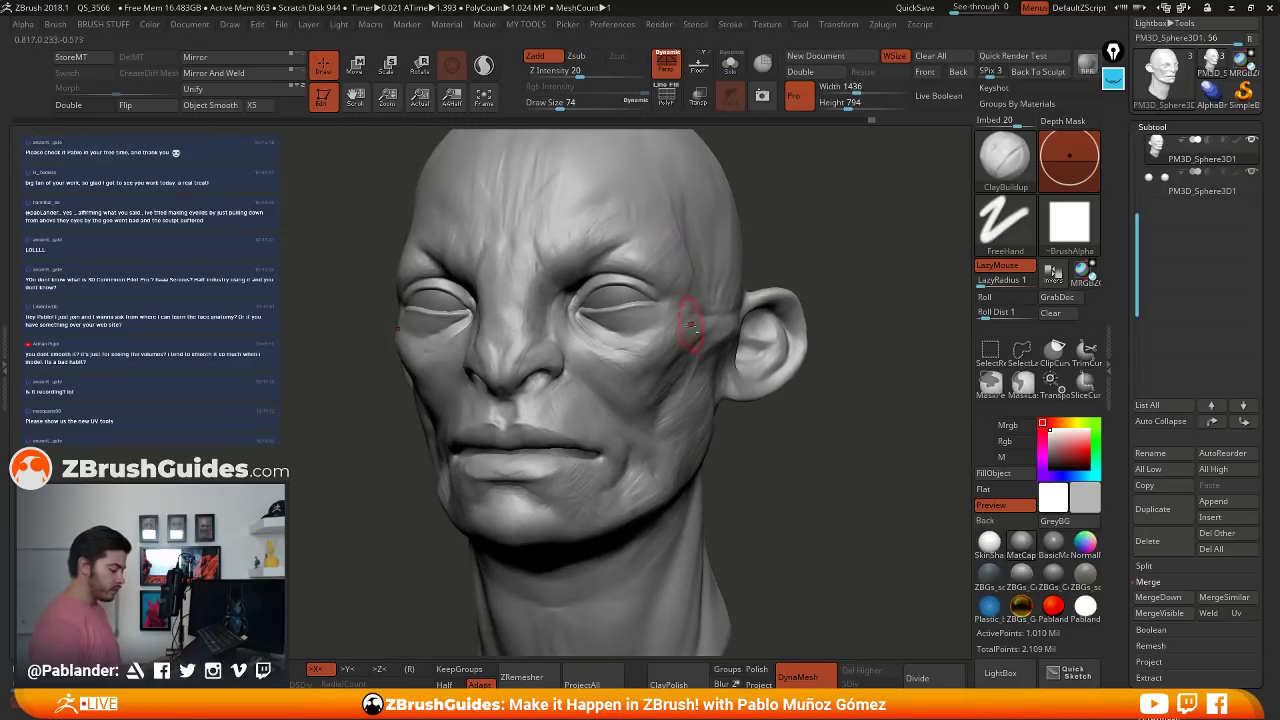
- Show the screen annotations over a three-quarter view of the face and clear the old proportion guides
{"action": "right_click_drag", "start_coordinate": [722, 398], "coordinate": [683, 395], "text": "alt"}
{"action": "left_click", "coordinate": [1113, 79]}
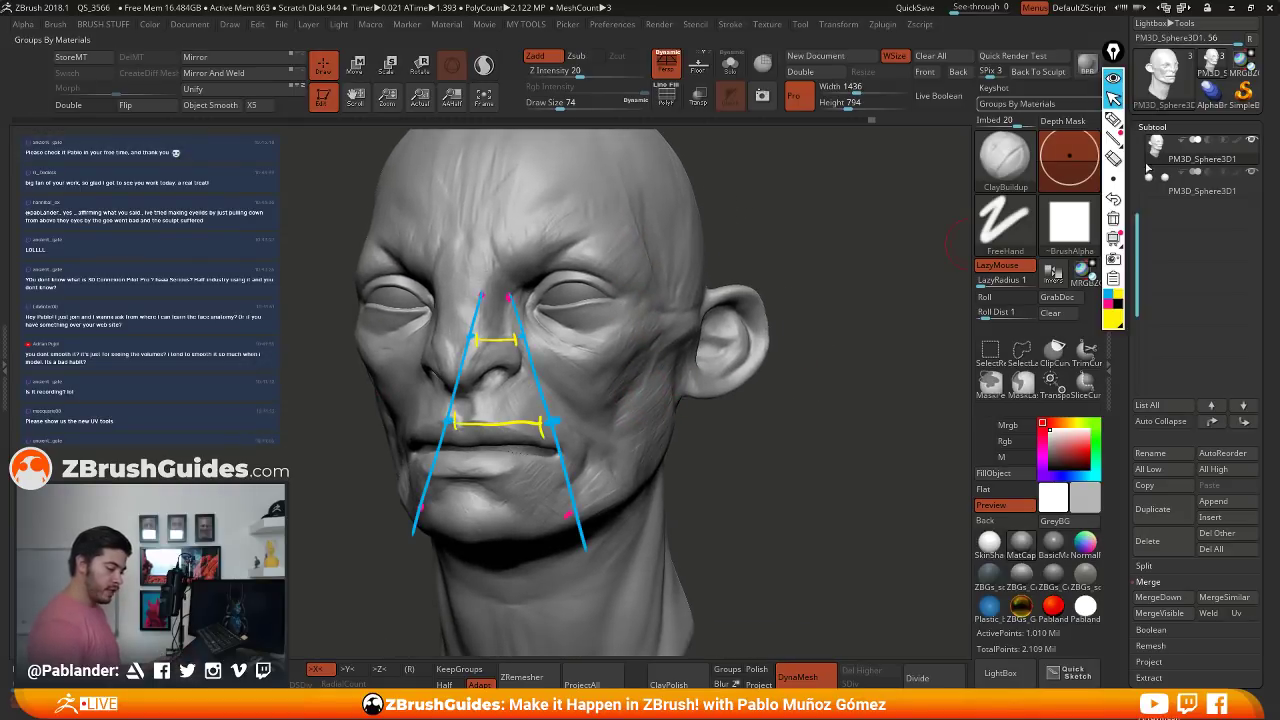
{"action": "left_click", "coordinate": [1113, 218]}
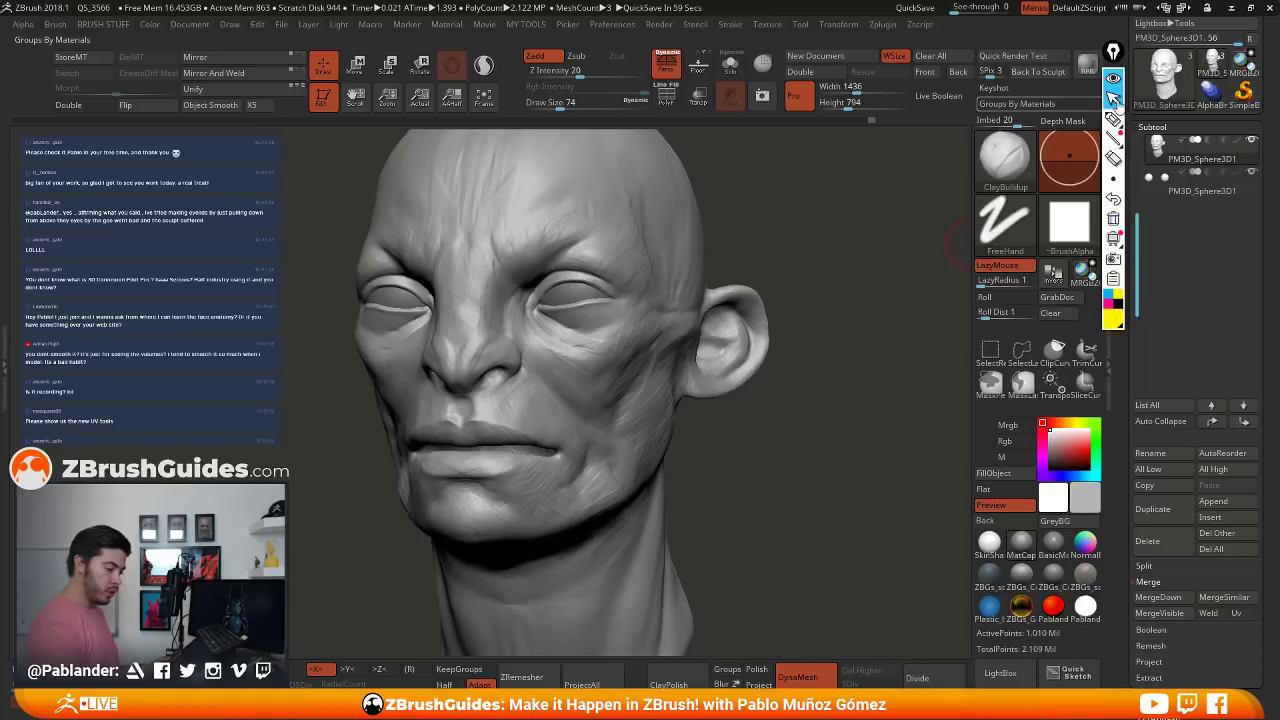
- Draw short yellow direction lines around the eye, over the brow and beside the nose bridge with the annotation pen
{"action": "left_click", "coordinate": [1113, 118]}
{"action": "mouse_move", "coordinate": [1113, 178]}
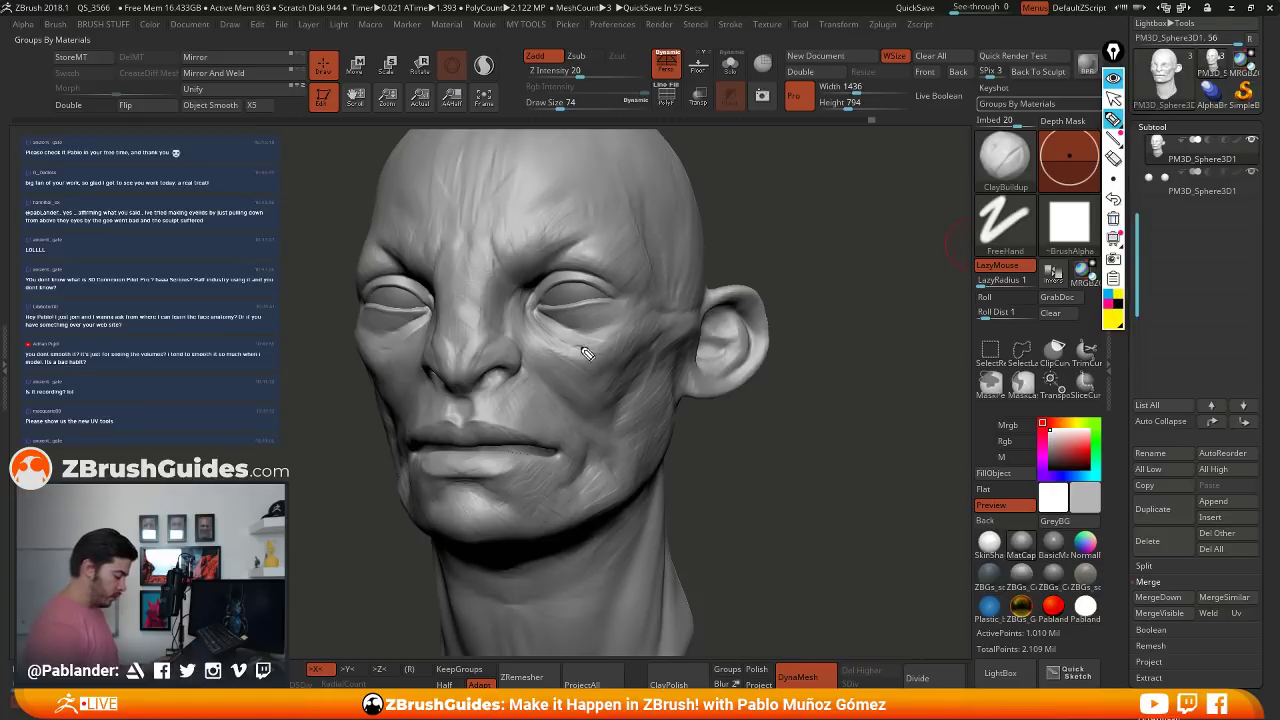
{"action": "mouse_move", "coordinate": [541, 322]}
{"action": "left_mouse_down"}
{"action": "mouse_move", "coordinate": [595, 353]}
{"action": "mouse_move", "coordinate": [608, 331]}
{"action": "left_mouse_up"}
{"action": "left_click_drag", "start_coordinate": [662, 295], "coordinate": [619, 313]}
{"action": "mouse_move", "coordinate": [646, 264]}
{"action": "left_mouse_down"}
{"action": "mouse_move", "coordinate": [621, 288]}
{"action": "mouse_move", "coordinate": [599, 273]}
{"action": "left_mouse_up"}
{"action": "mouse_move", "coordinate": [637, 257]}
{"action": "left_mouse_down"}
{"action": "mouse_move", "coordinate": [609, 278]}
{"action": "mouse_move", "coordinate": [640, 236]}
{"action": "mouse_move", "coordinate": [610, 232]}
{"action": "left_mouse_up"}
{"action": "mouse_move", "coordinate": [552, 262]}
{"action": "left_mouse_down"}
{"action": "mouse_move", "coordinate": [584, 238]}
{"action": "mouse_move", "coordinate": [598, 208]}
{"action": "mouse_move", "coordinate": [582, 208]}
{"action": "left_mouse_up"}
{"action": "mouse_move", "coordinate": [491, 240]}
{"action": "left_mouse_down"}
{"action": "mouse_move", "coordinate": [519, 290]}
{"action": "mouse_move", "coordinate": [497, 322]}
{"action": "left_mouse_up"}
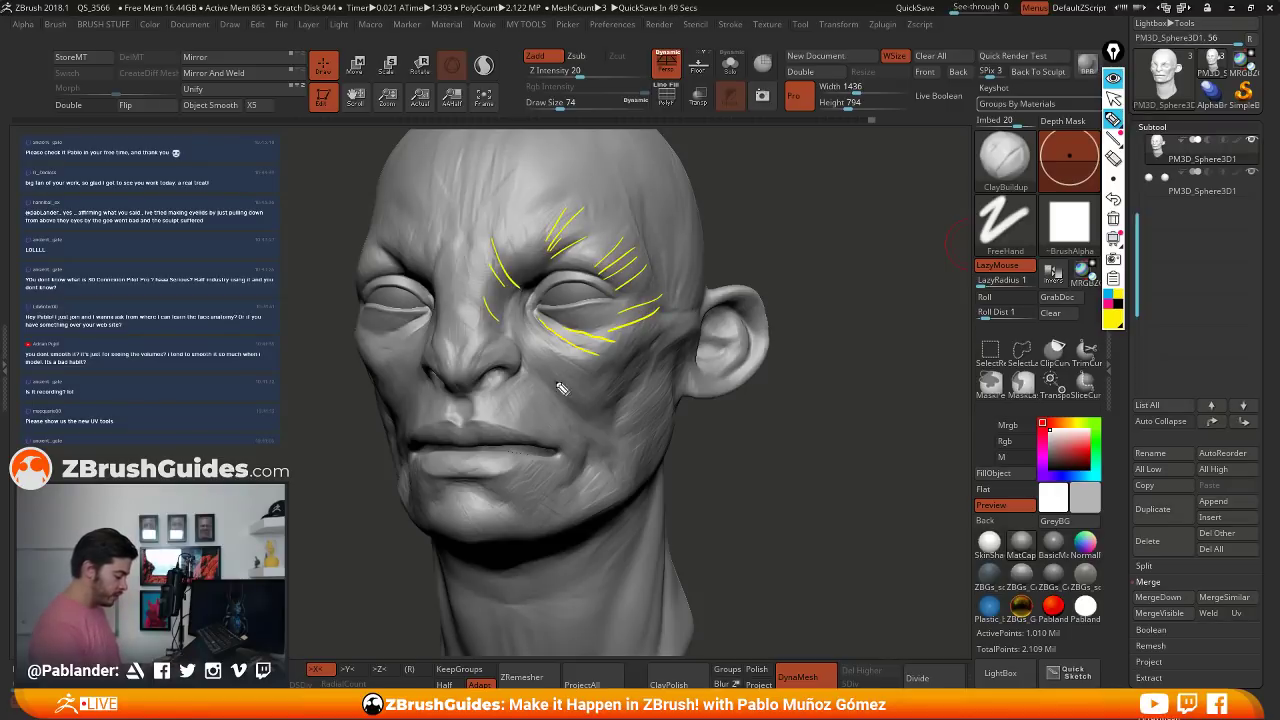
- Draw yellow direction lines over the cheek, beside the mouth and onto the chin, and hide the annotations
{"action": "mouse_move", "coordinate": [484, 406]}
{"action": "left_mouse_down"}
{"action": "mouse_move", "coordinate": [524, 378]}
{"action": "mouse_move", "coordinate": [575, 408]}
{"action": "left_mouse_up"}
{"action": "mouse_move", "coordinate": [530, 355]}
{"action": "left_mouse_down"}
{"action": "mouse_move", "coordinate": [586, 410]}
{"action": "mouse_move", "coordinate": [636, 414]}
{"action": "left_mouse_up"}
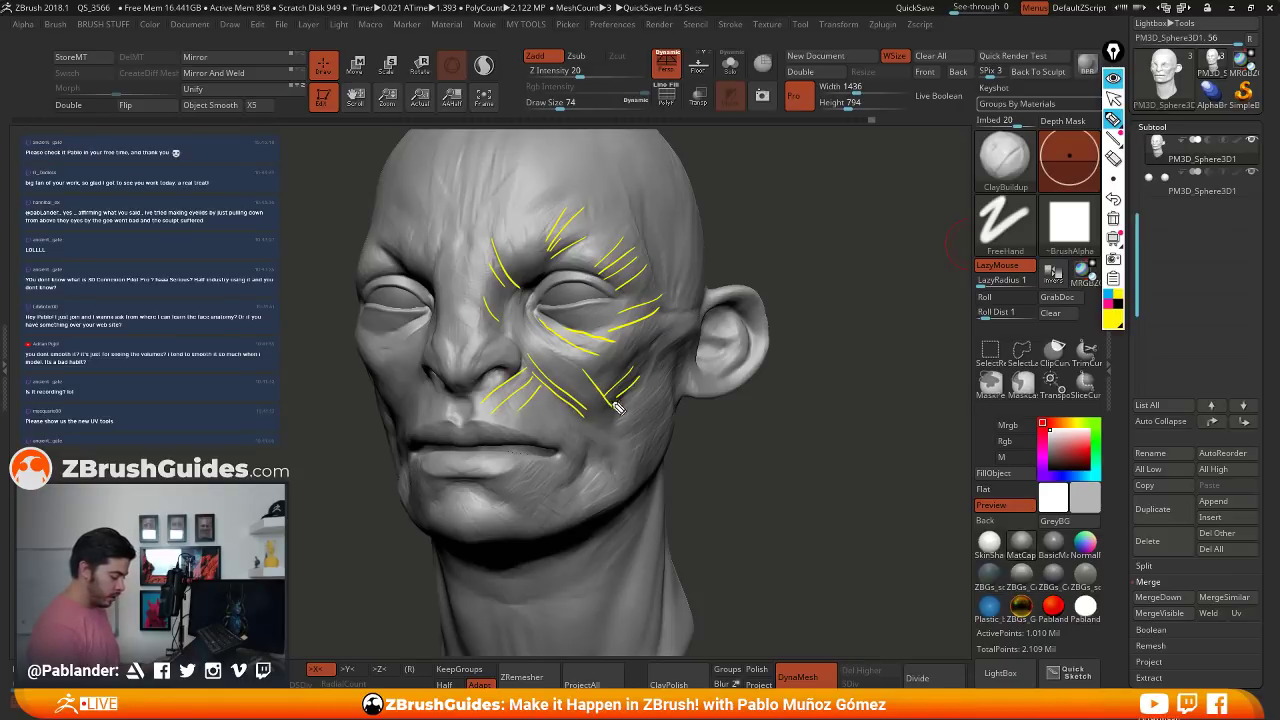
{"action": "mouse_move", "coordinate": [565, 432]}
{"action": "left_mouse_down"}
{"action": "mouse_move", "coordinate": [628, 456]}
{"action": "mouse_move", "coordinate": [605, 437]}
{"action": "mouse_move", "coordinate": [558, 503]}
{"action": "left_mouse_up"}
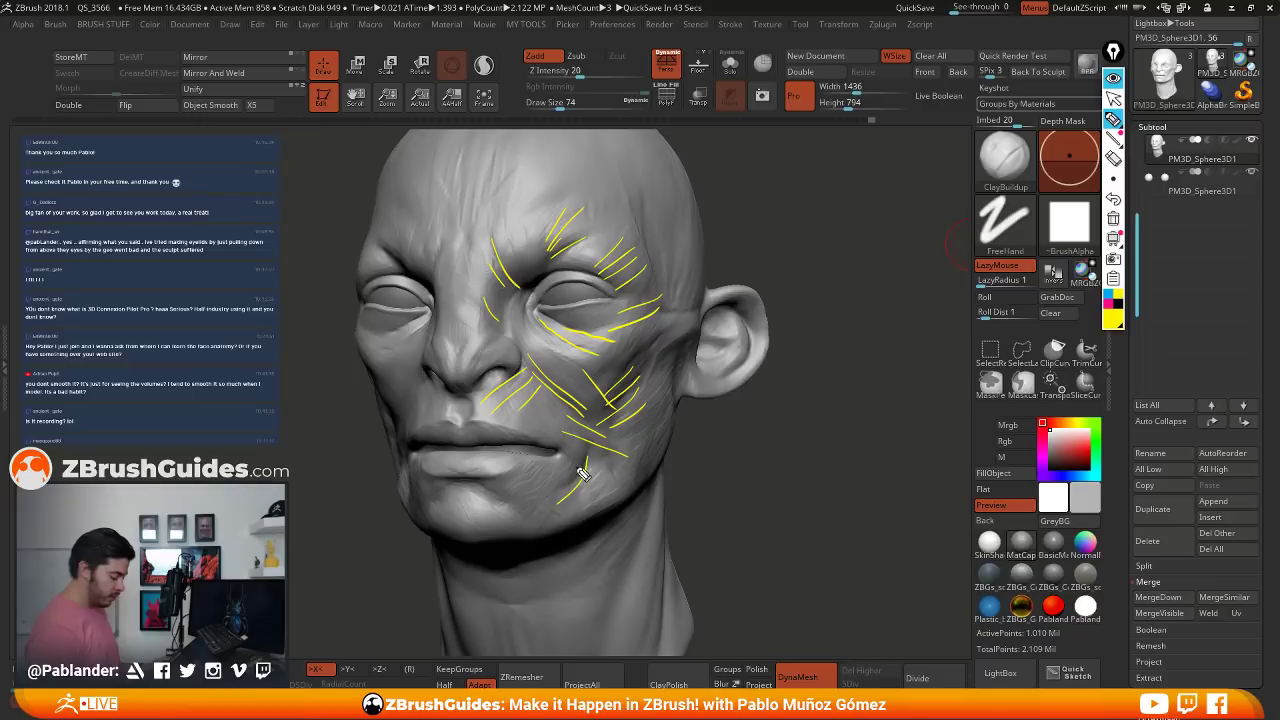
{"action": "left_click_drag", "start_coordinate": [588, 460], "coordinate": [545, 505]}
{"action": "mouse_move", "coordinate": [552, 470]}
{"action": "left_mouse_down"}
{"action": "mouse_move", "coordinate": [535, 497]}
{"action": "mouse_move", "coordinate": [526, 482]}
{"action": "left_mouse_up"}
{"action": "left_click", "coordinate": [486, 493]}
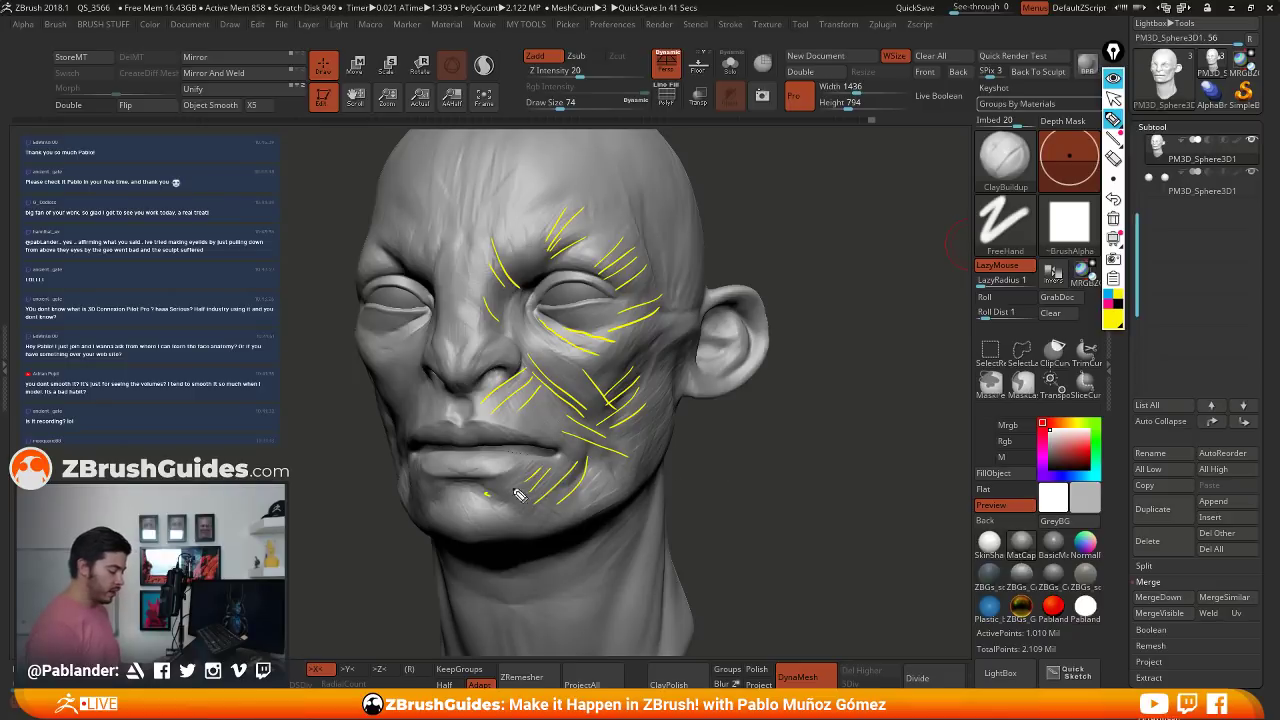
{"action": "left_click", "coordinate": [1113, 98]}
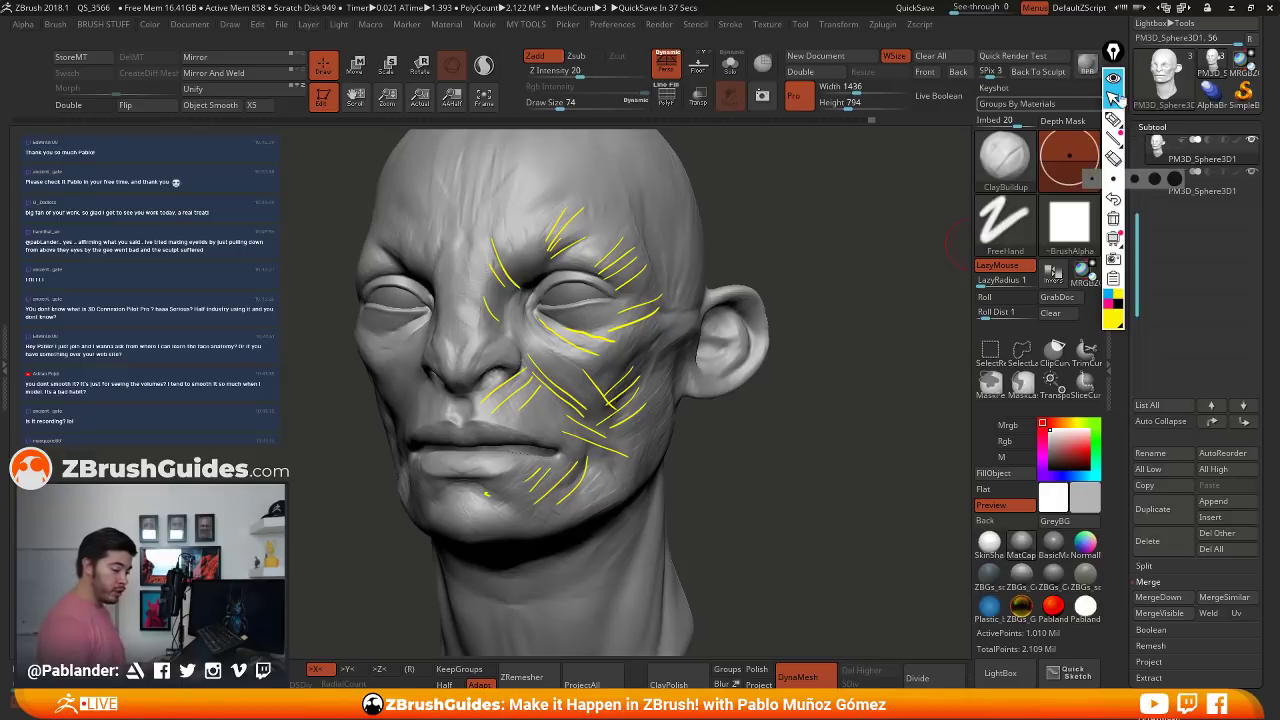
{"action": "left_click", "coordinate": [1113, 78]}
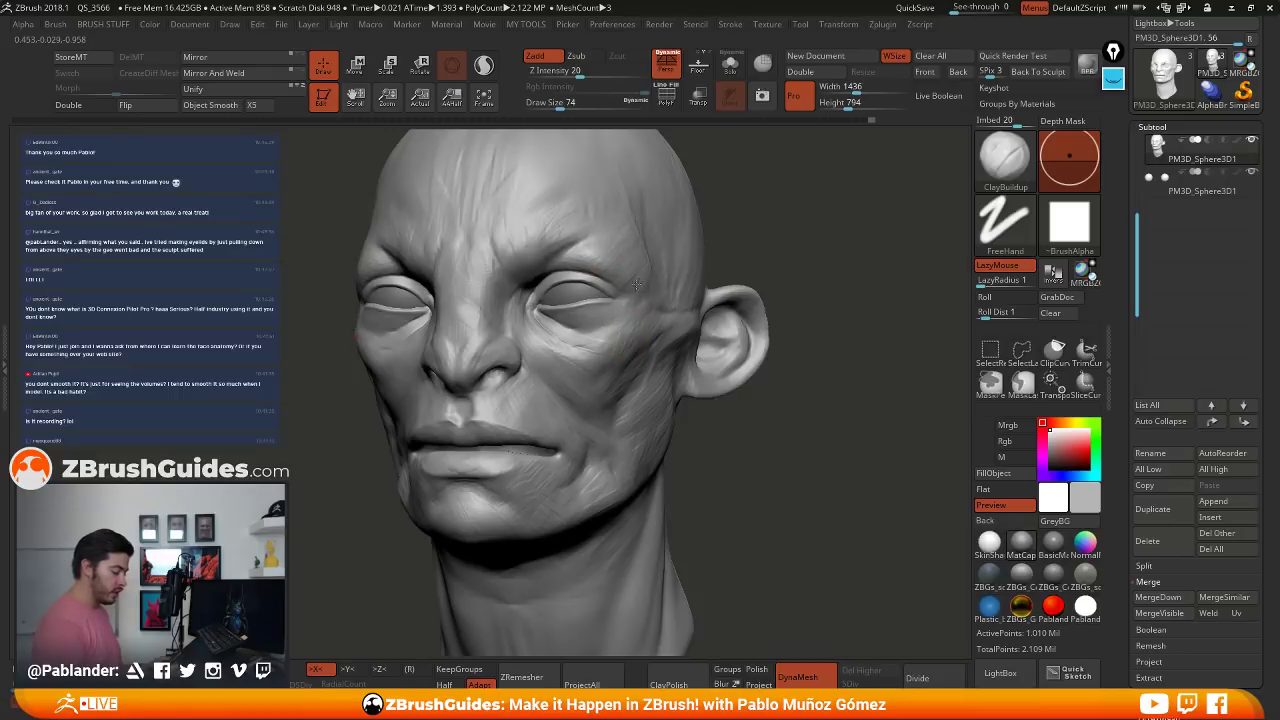
- Try heavy ClayBuildup strokes running in a ring around the lips, and undo them
{"action": "mouse_move", "coordinate": [643, 400]}
{"action": "right_mouse_down"}
{"action": "mouse_move", "coordinate": [645, 372]}
{"action": "mouse_move", "coordinate": [655, 405]}
{"action": "mouse_move", "coordinate": [628, 362]}
{"action": "mouse_move", "coordinate": [804, 404]}
{"action": "right_mouse_up"}
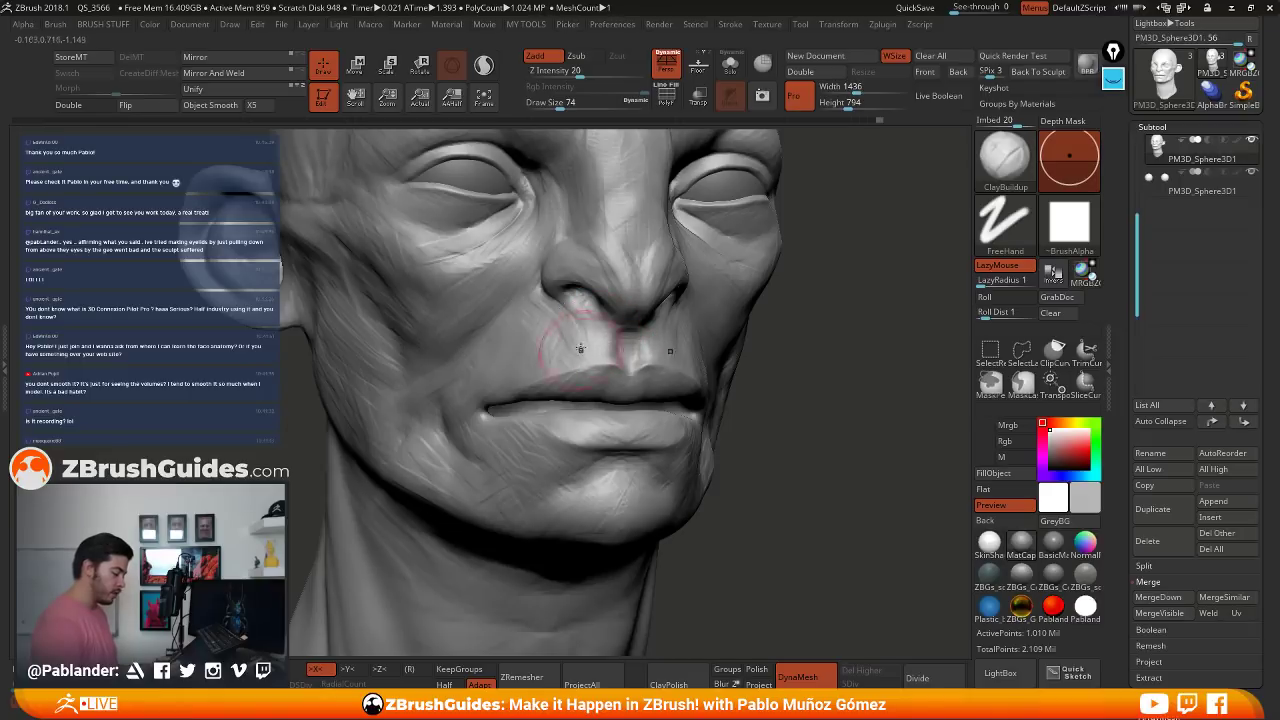
{"action": "left_click_drag", "start_coordinate": [797, 401], "coordinate": [680, 371]}
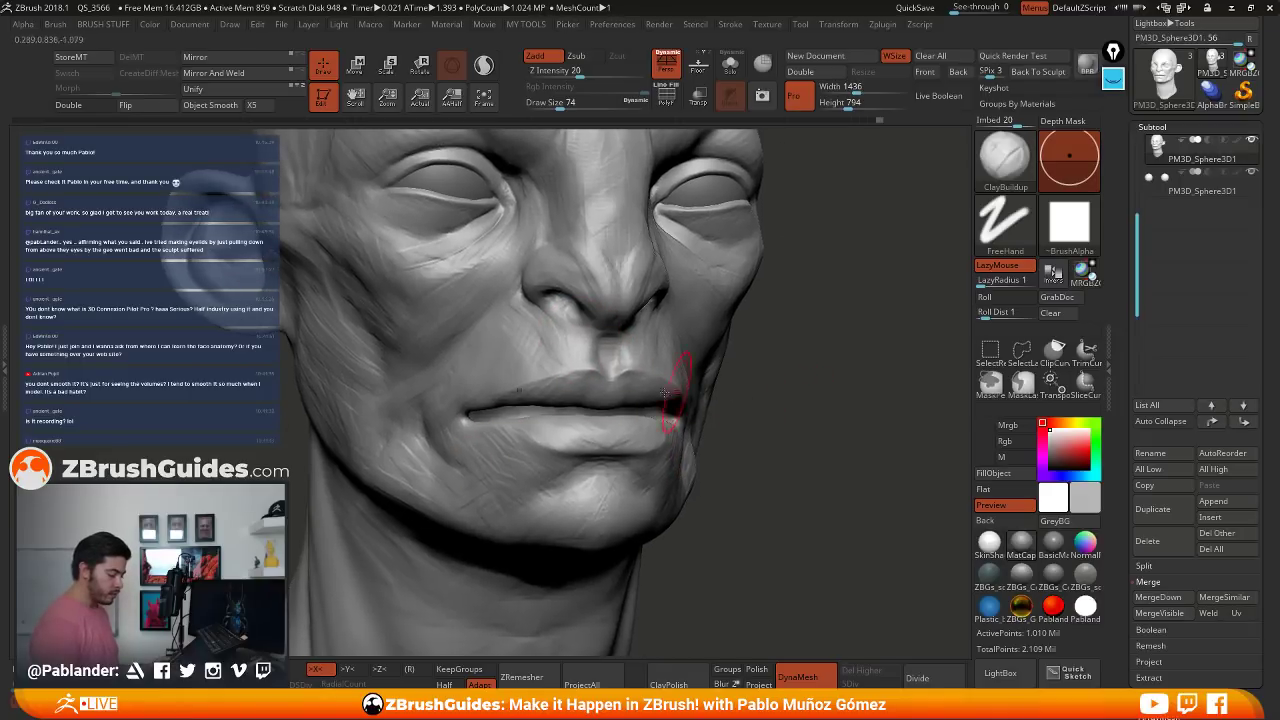
{"action": "mouse_move", "coordinate": [454, 426]}
{"action": "left_mouse_down"}
{"action": "mouse_move", "coordinate": [544, 470]}
{"action": "mouse_move", "coordinate": [450, 424]}
{"action": "left_mouse_up"}
{"action": "mouse_move", "coordinate": [470, 386]}
{"action": "left_mouse_down"}
{"action": "mouse_move", "coordinate": [566, 356]}
{"action": "mouse_move", "coordinate": [576, 380]}
{"action": "mouse_move", "coordinate": [546, 328]}
{"action": "mouse_move", "coordinate": [466, 382]}
{"action": "left_mouse_up"}
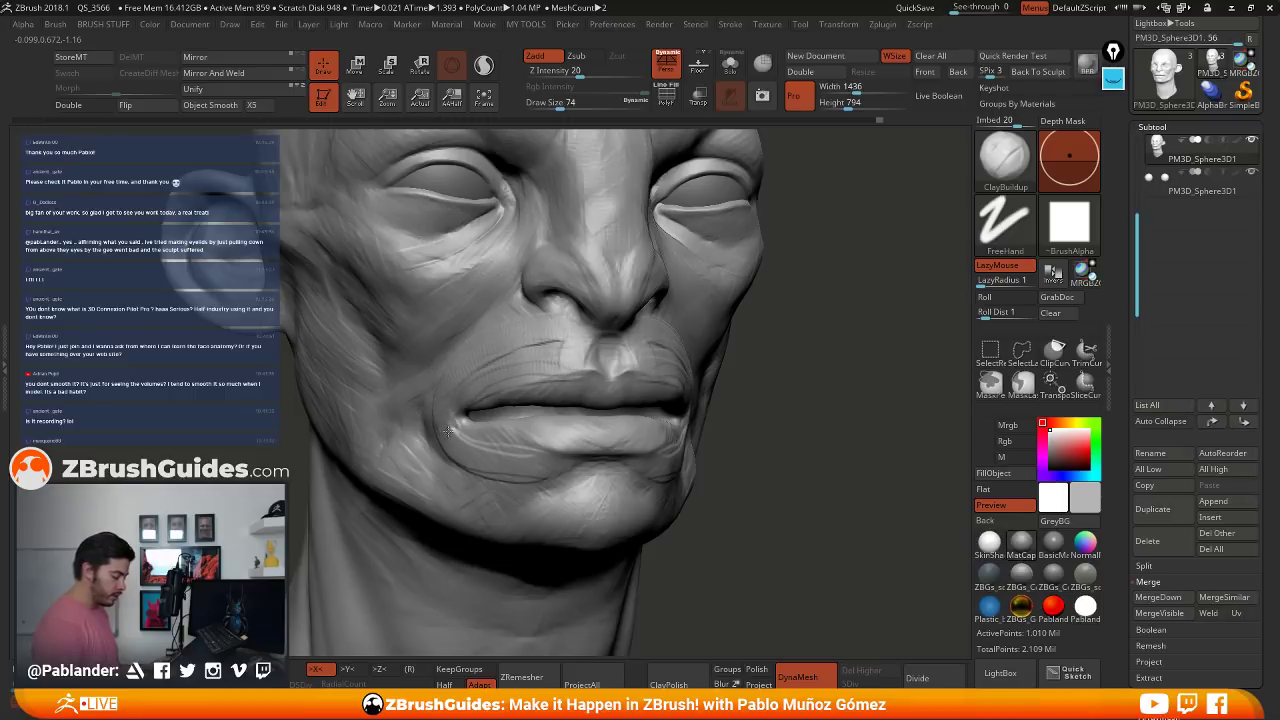
{"action": "left_click_drag", "start_coordinate": [444, 424], "coordinate": [570, 462]}
{"action": "mouse_move", "coordinate": [490, 464]}
{"action": "left_mouse_down"}
{"action": "mouse_move", "coordinate": [598, 470]}
{"action": "mouse_move", "coordinate": [440, 426]}
{"action": "mouse_move", "coordinate": [572, 348]}
{"action": "mouse_move", "coordinate": [442, 358]}
{"action": "left_mouse_up"}
{"action": "mouse_move", "coordinate": [434, 412]}
{"action": "left_mouse_down"}
{"action": "mouse_move", "coordinate": [508, 476]}
{"action": "mouse_move", "coordinate": [427, 416]}
{"action": "left_mouse_up"}
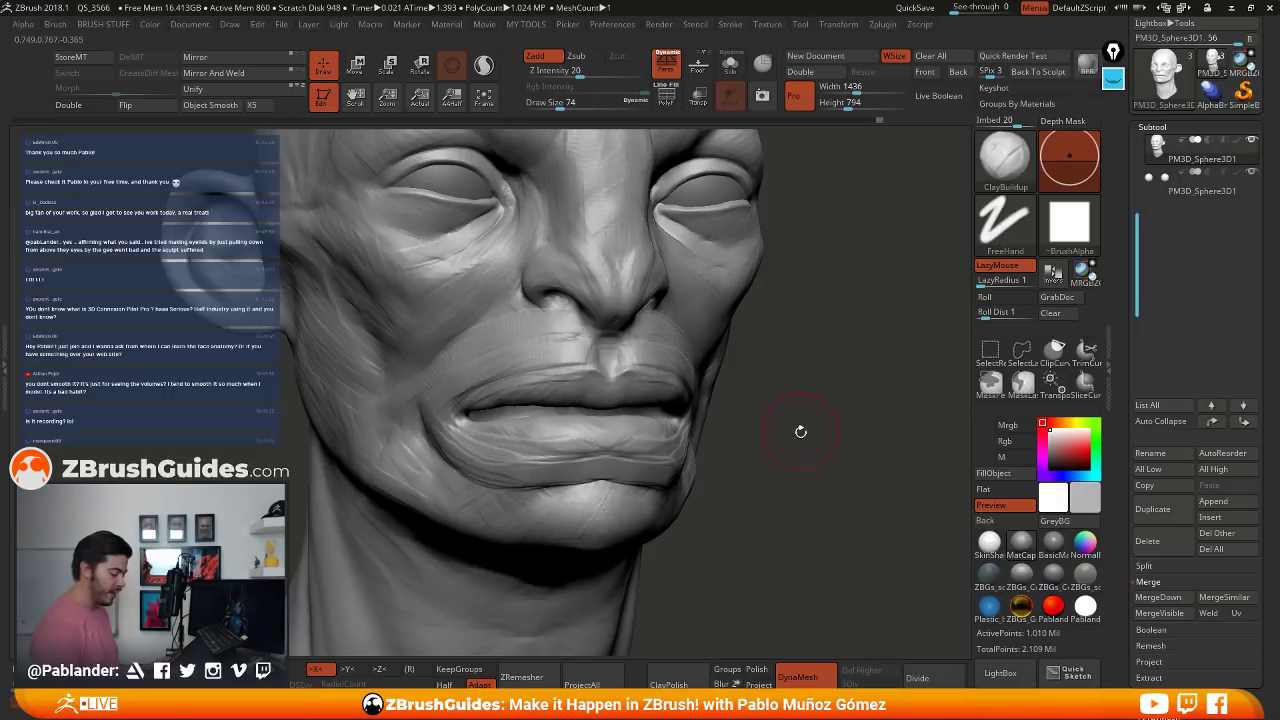
{"action": "left_click_drag", "start_coordinate": [800, 434], "coordinate": [860, 394]}
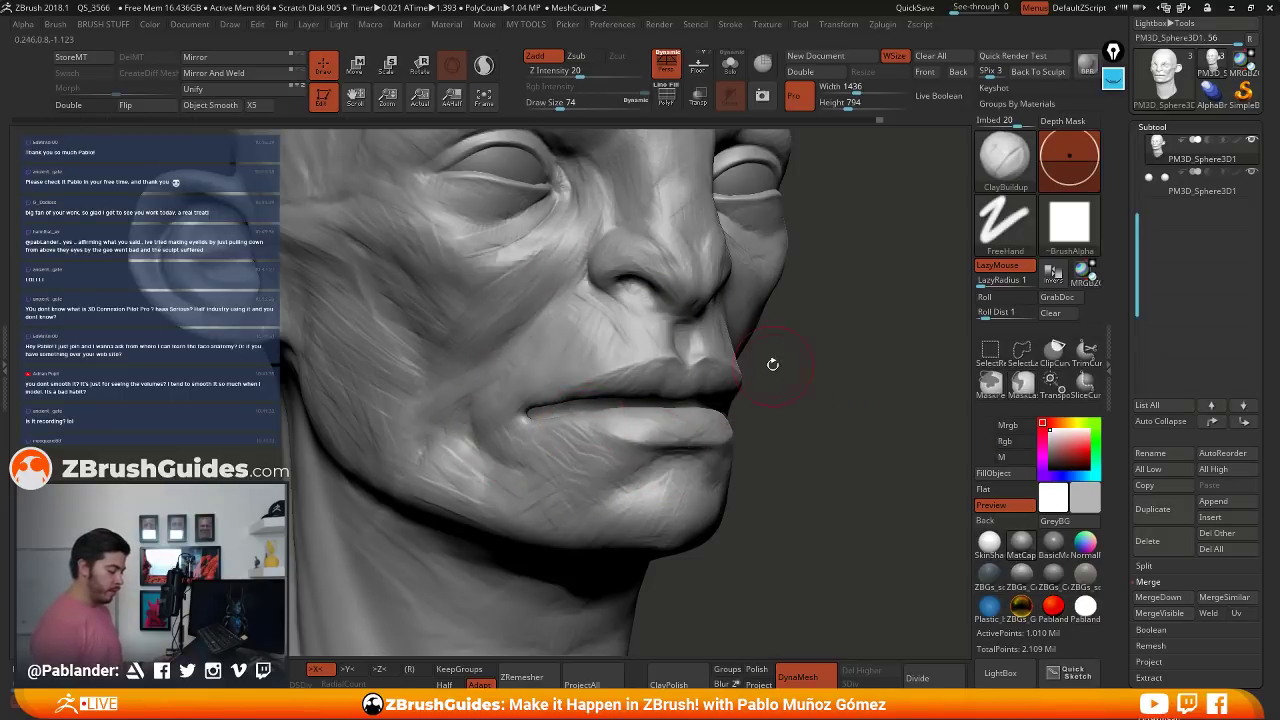
- Sculpt ClayBuildup strokes from the upper lip up toward the nostril wing and cheek fold
{"action": "left_click_drag", "start_coordinate": [771, 363], "coordinate": [695, 370]}
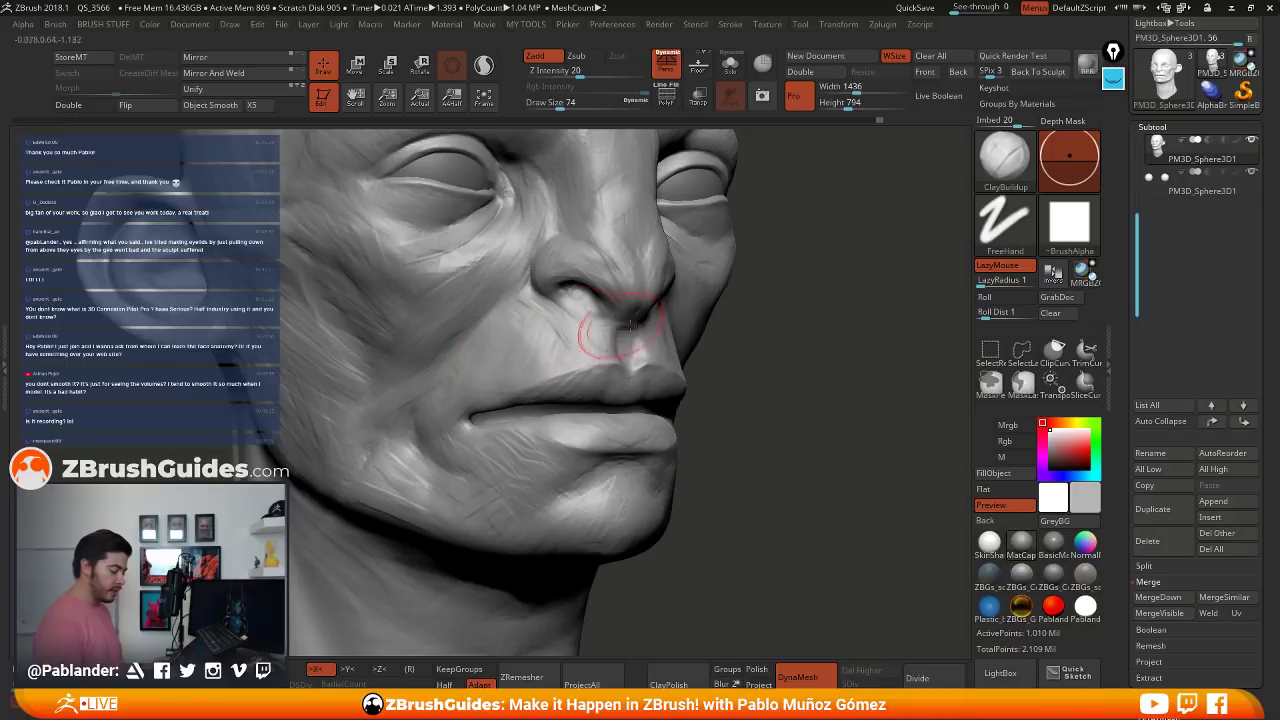
{"action": "left_click_drag", "start_coordinate": [758, 345], "coordinate": [680, 340]}
{"action": "right_click_drag", "start_coordinate": [768, 342], "coordinate": [673, 350], "text": "alt"}
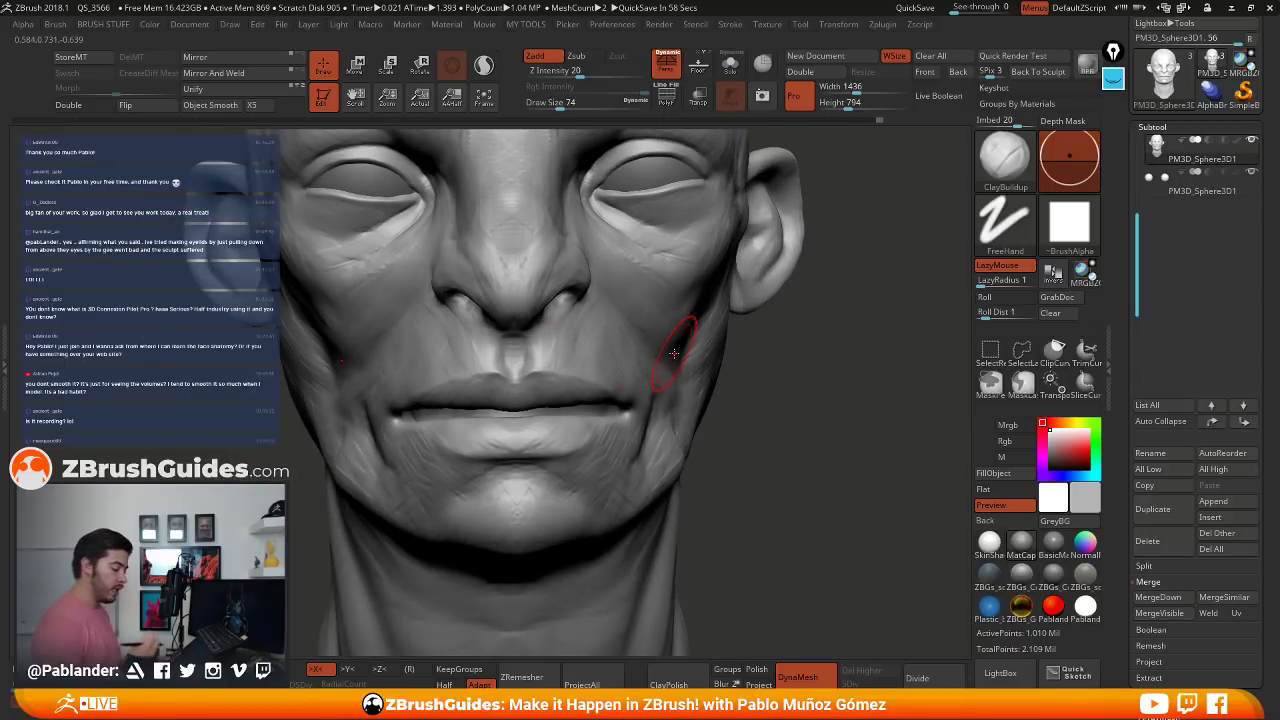
{"action": "left_click_drag", "start_coordinate": [761, 357], "coordinate": [563, 352]}
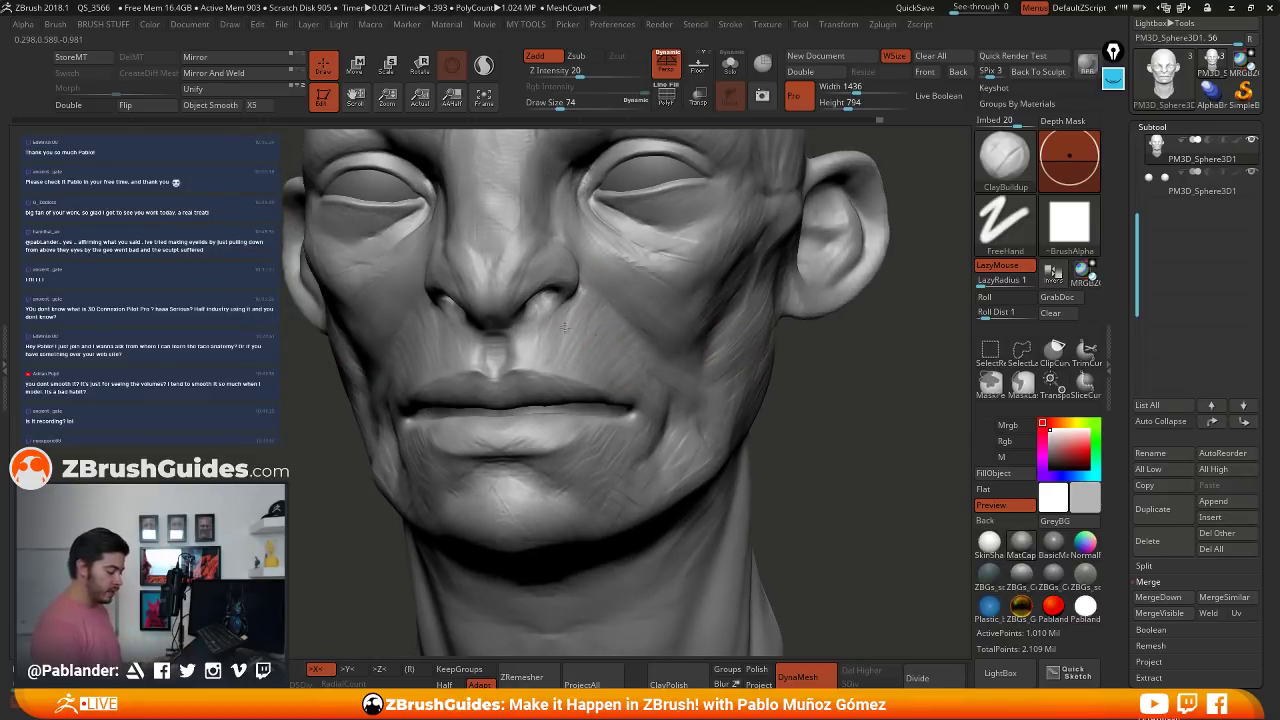
{"action": "left_click_drag", "start_coordinate": [548, 360], "coordinate": [578, 316]}
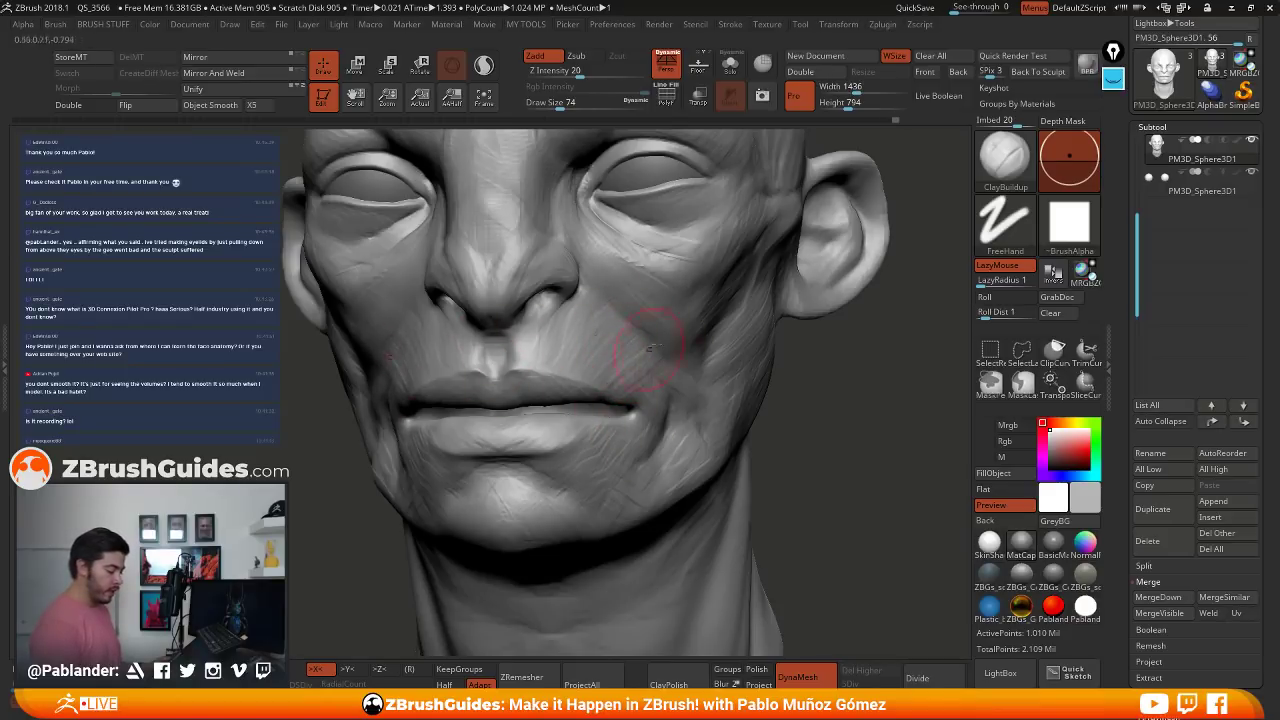
{"action": "right_click_drag", "start_coordinate": [606, 250], "coordinate": [625, 285]}
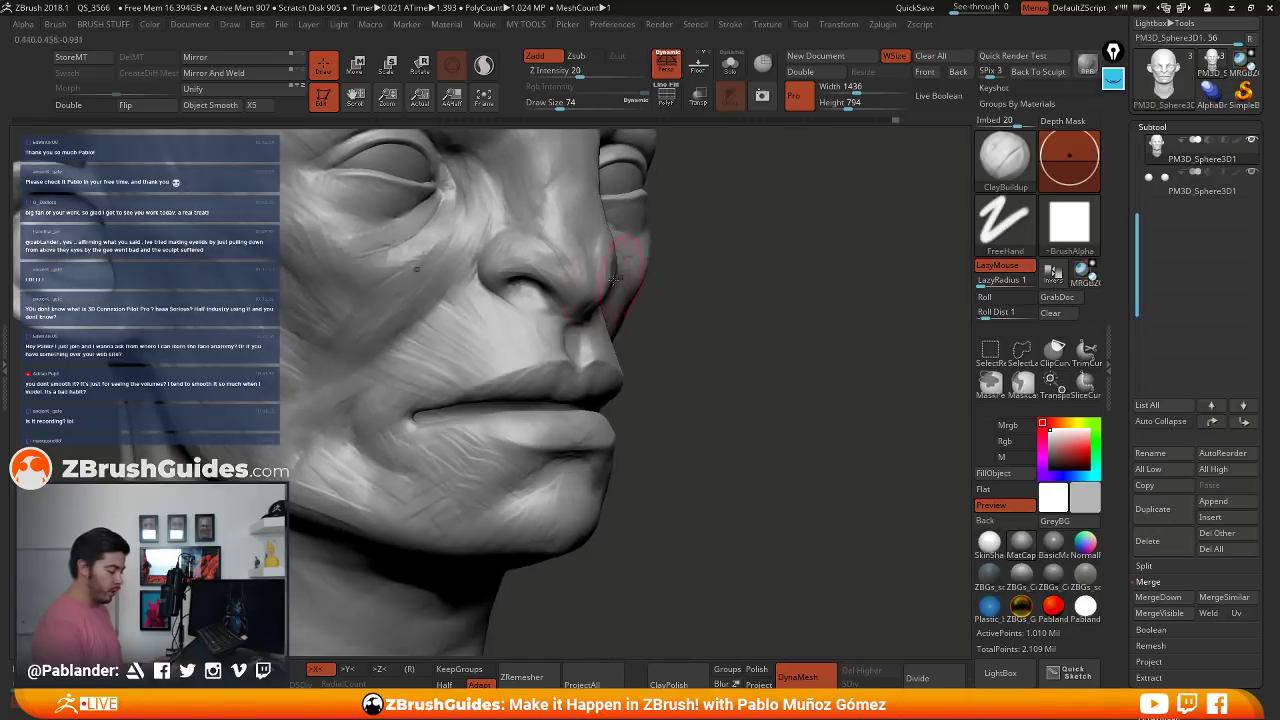
{"action": "right_click_drag", "start_coordinate": [497, 344], "coordinate": [554, 324]}
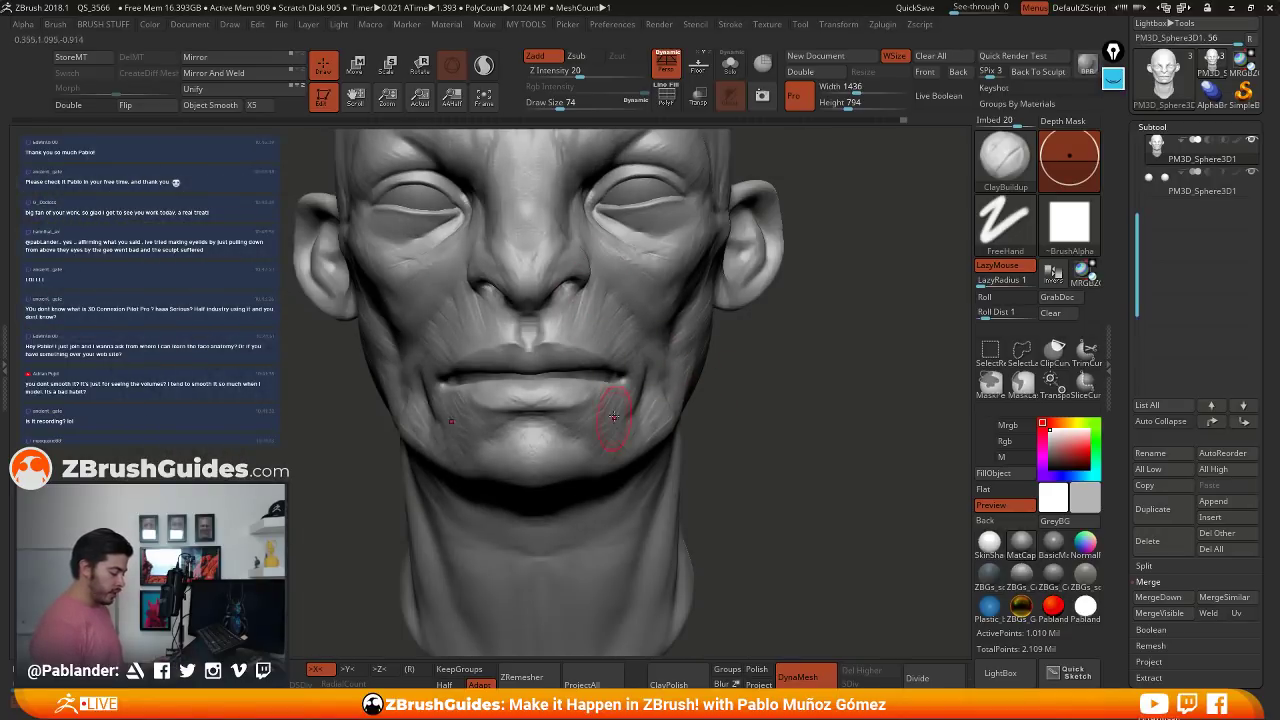
- Add ClayBuildup strokes along the nose bridge and its side, working from both three-quarter views
{"action": "right_click_drag", "start_coordinate": [579, 422], "coordinate": [581, 483], "text": "alt"}
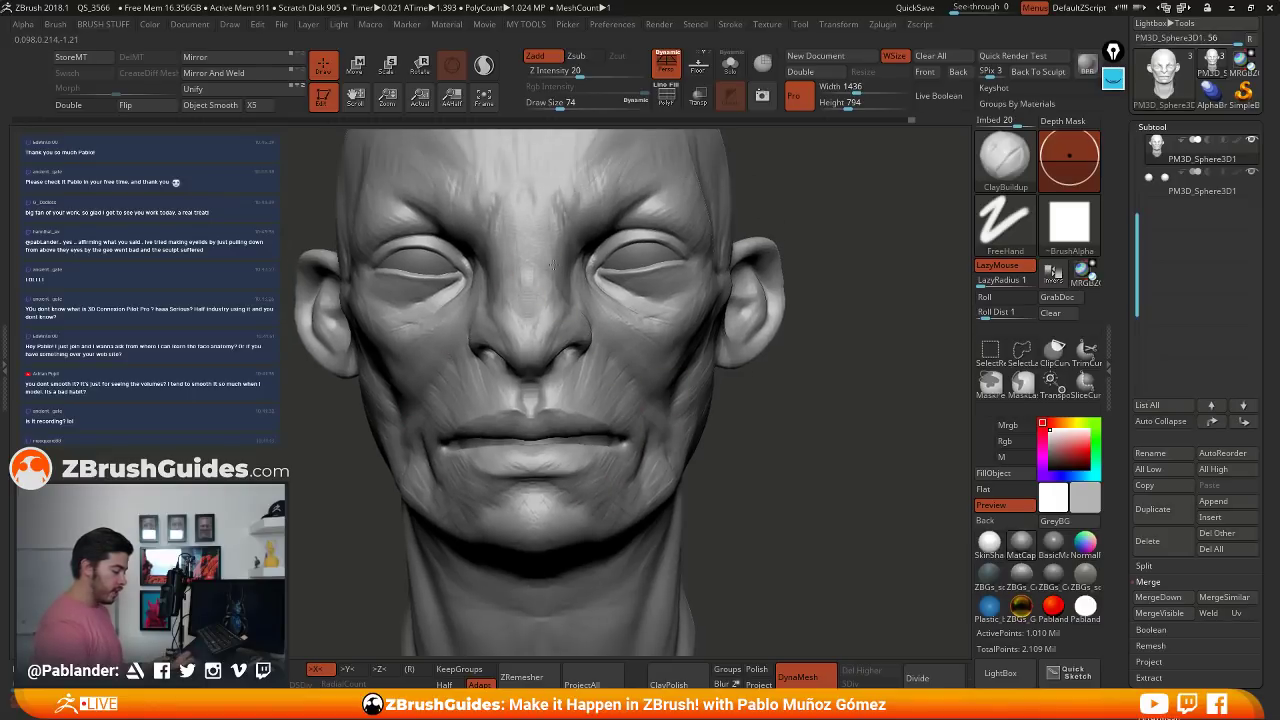
{"action": "right_click_drag", "start_coordinate": [550, 214], "coordinate": [571, 208]}
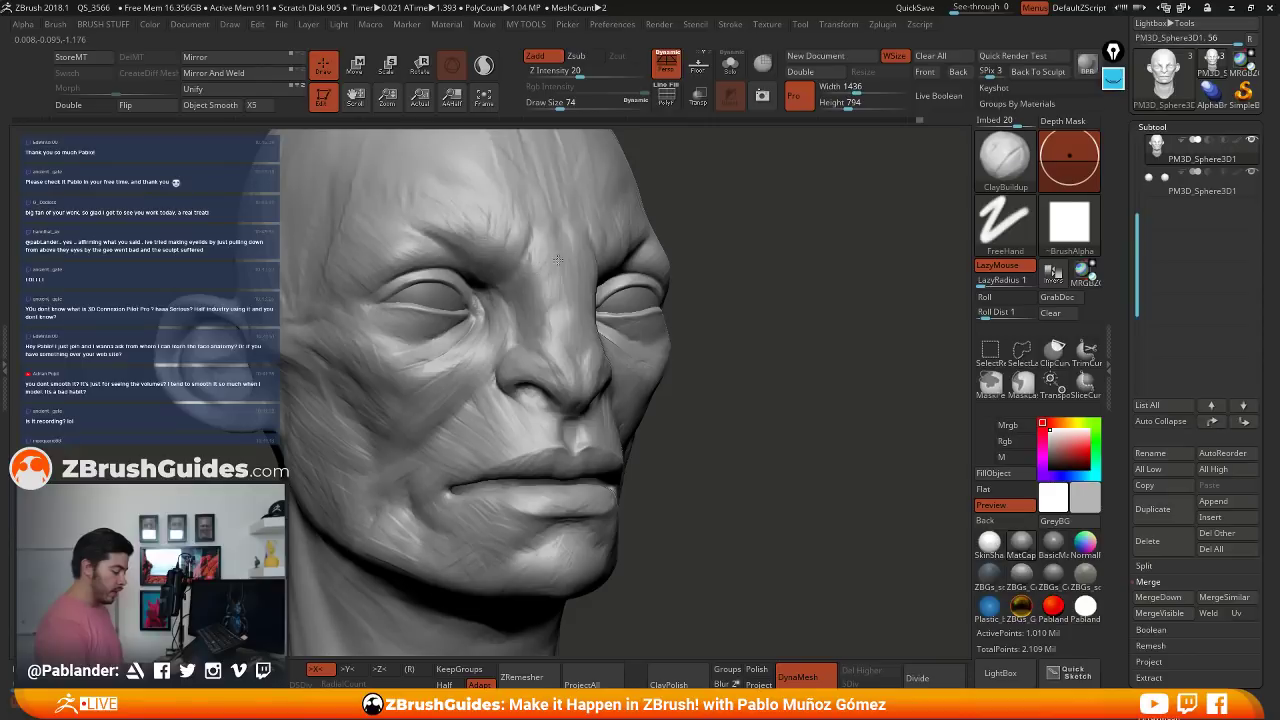
{"action": "mouse_move", "coordinate": [548, 318]}
{"action": "left_mouse_down"}
{"action": "mouse_move", "coordinate": [550, 270]}
{"action": "mouse_move", "coordinate": [514, 288]}
{"action": "left_mouse_up"}
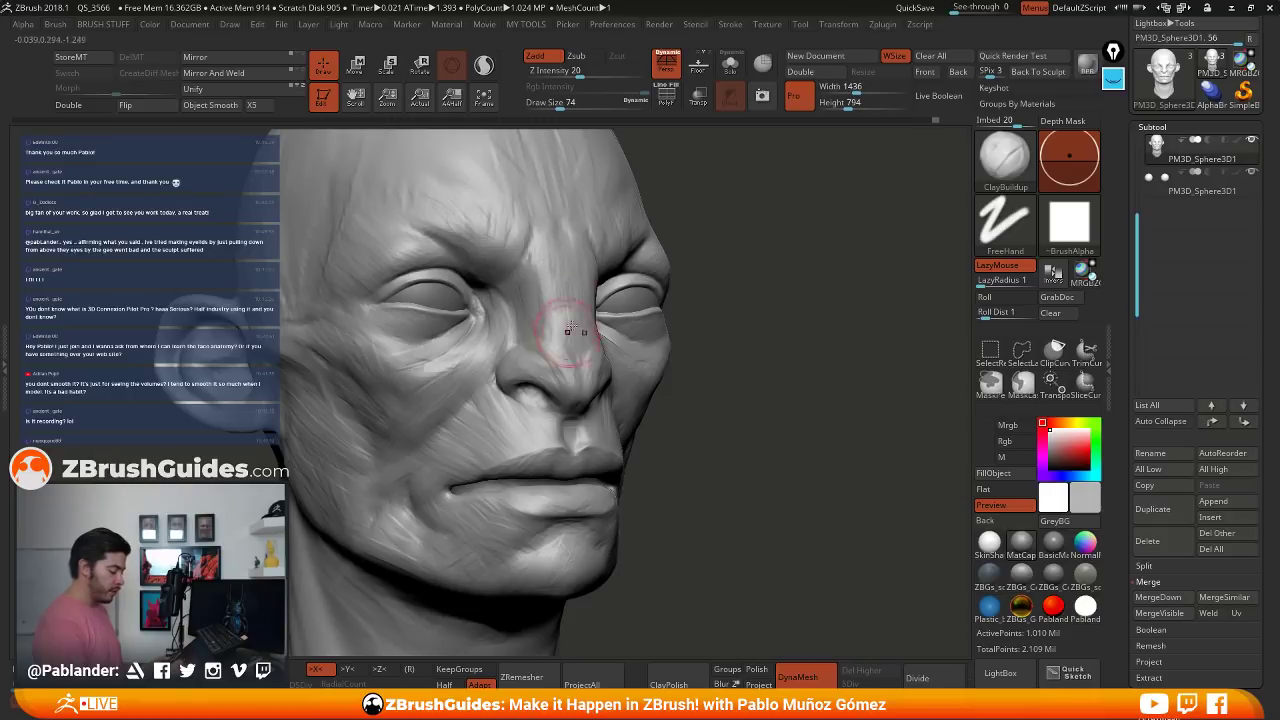
{"action": "mouse_move", "coordinate": [577, 352]}
{"action": "right_mouse_down"}
{"action": "mouse_move", "coordinate": [623, 325]}
{"action": "mouse_move", "coordinate": [619, 248]}
{"action": "right_mouse_up"}
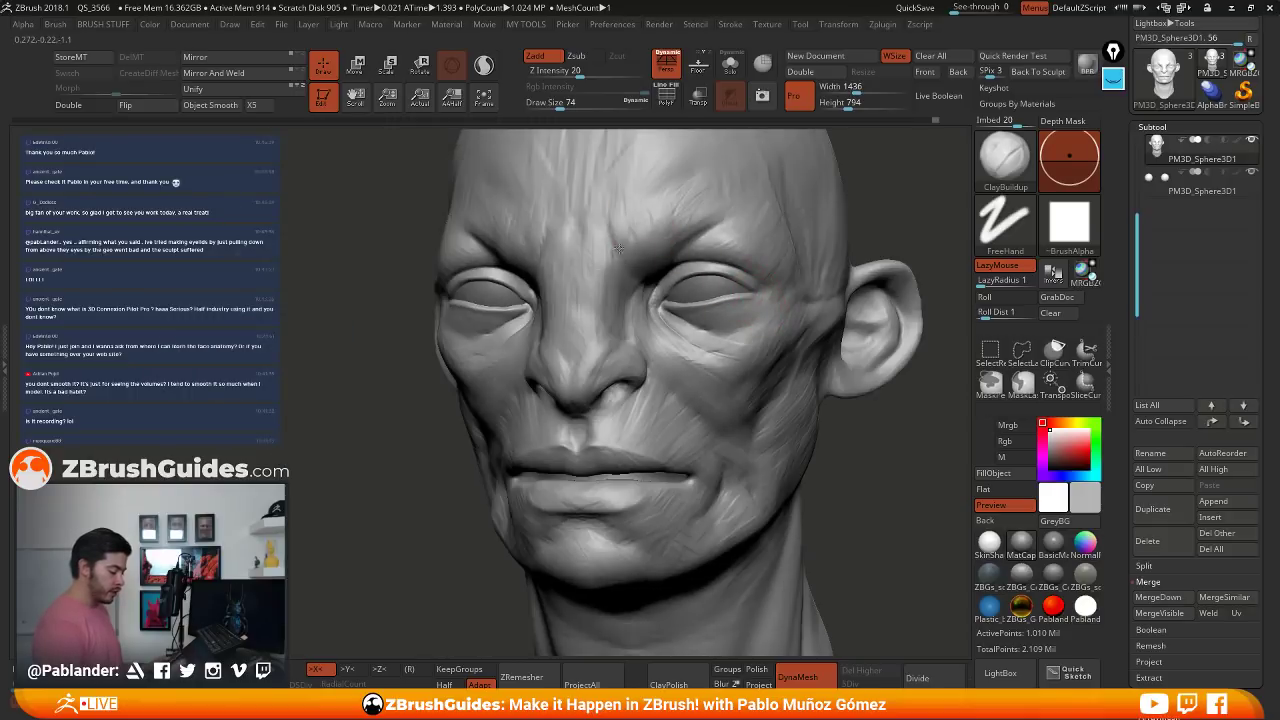
{"action": "right_click_drag", "start_coordinate": [714, 250], "coordinate": [594, 296]}
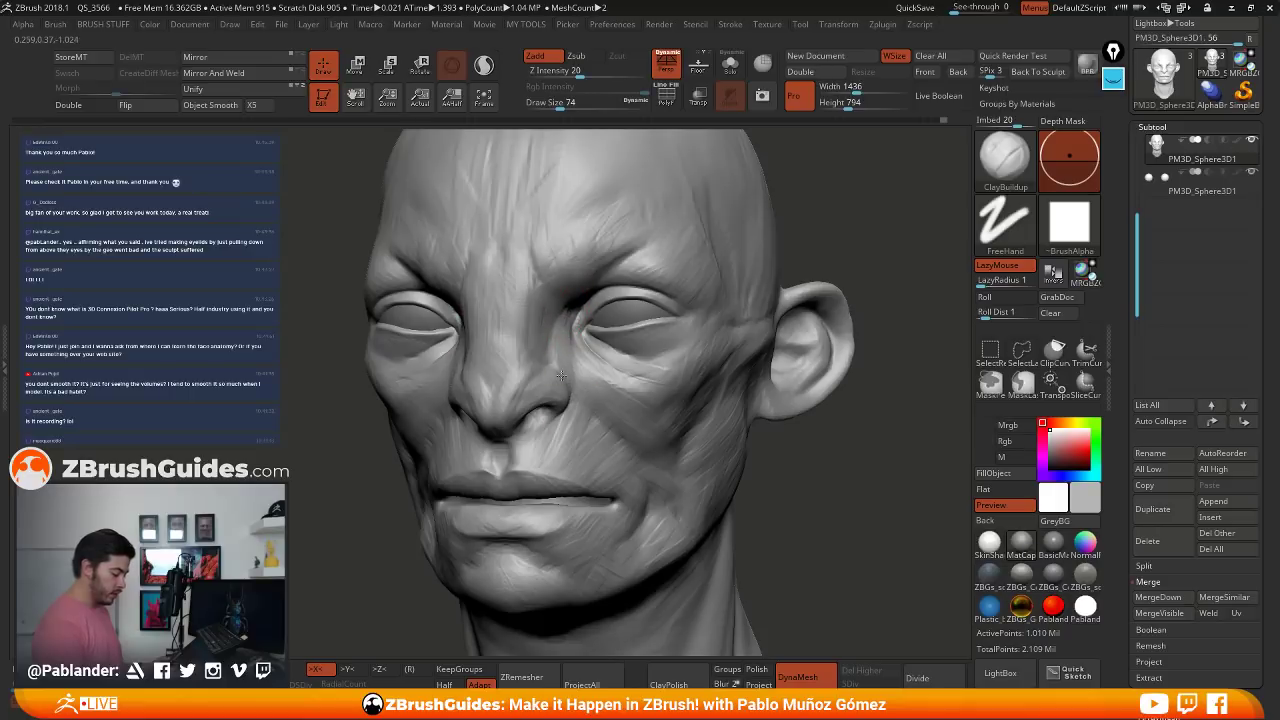
- Refine the hollow of the cheek beside the nose and mouth with diagonal ClayBuildup strokes
{"action": "right_click_drag", "start_coordinate": [561, 376], "coordinate": [532, 373]}
{"action": "mouse_move", "coordinate": [588, 400]}
{"action": "left_mouse_down"}
{"action": "mouse_move", "coordinate": [560, 442]}
{"action": "mouse_move", "coordinate": [567, 463]}
{"action": "left_mouse_up"}
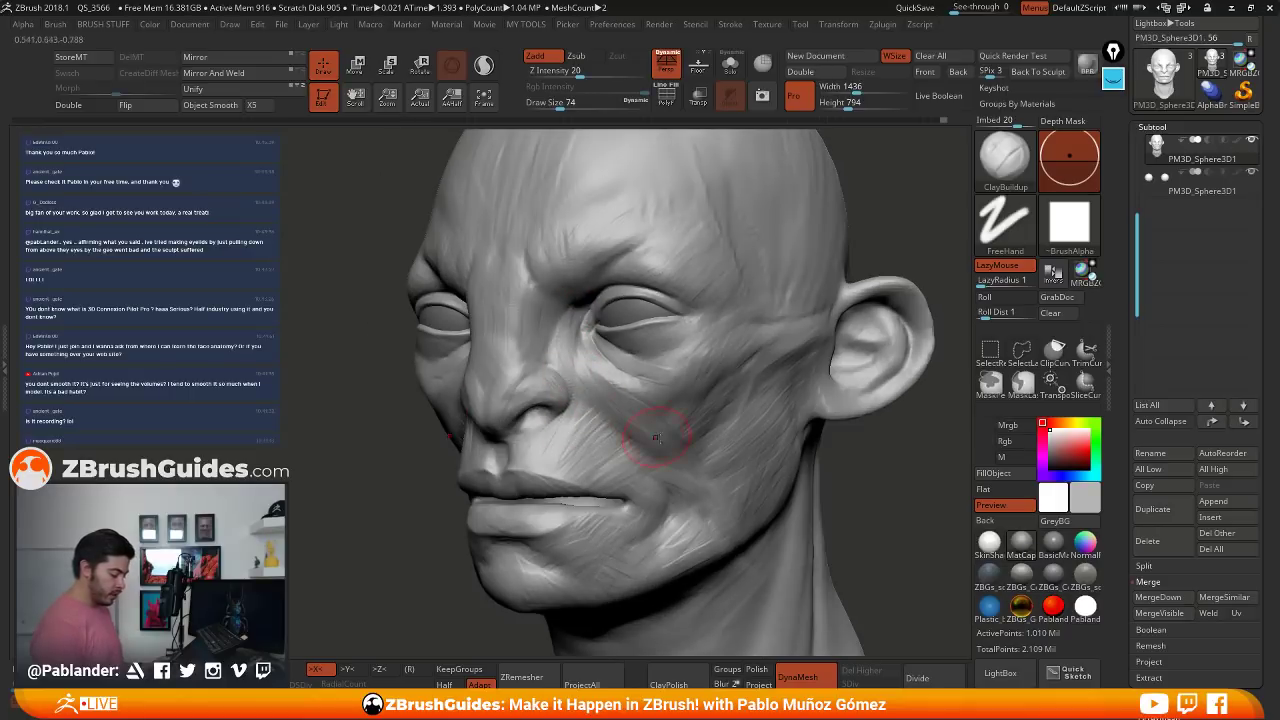
{"action": "right_click_drag", "start_coordinate": [655, 437], "coordinate": [612, 420], "text": "alt"}
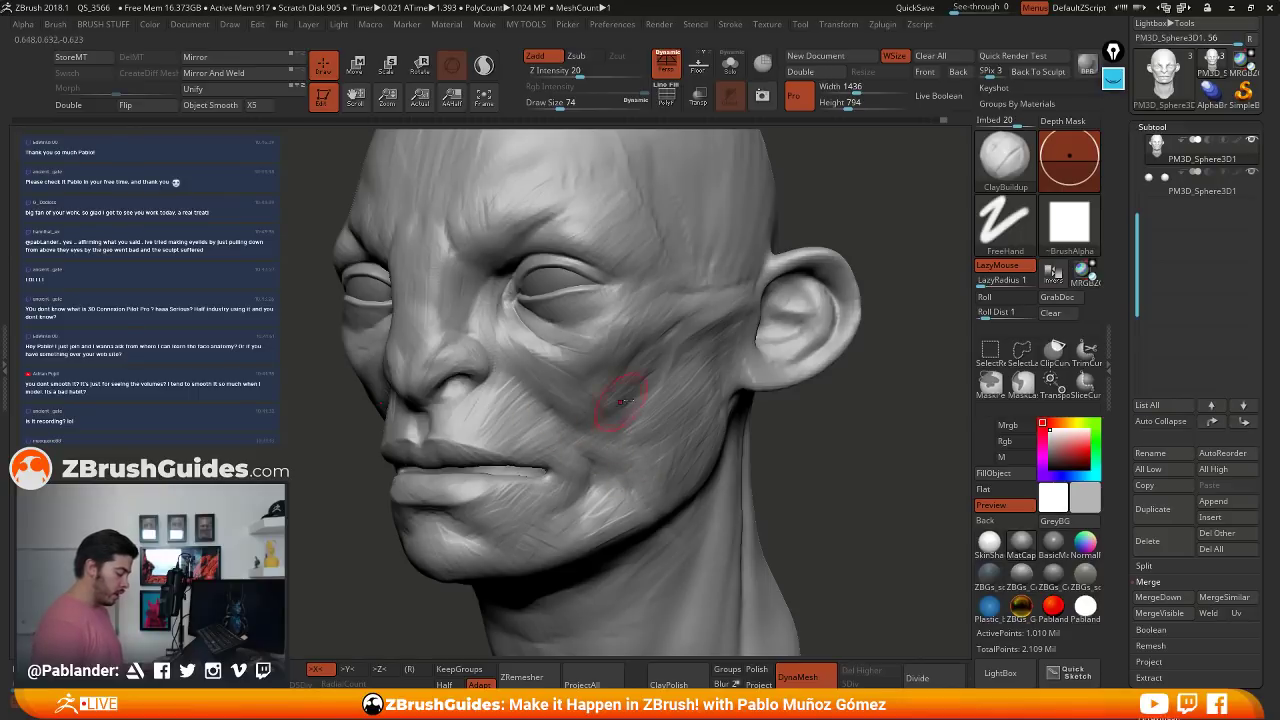
{"action": "right_click_drag", "start_coordinate": [620, 401], "coordinate": [541, 356]}
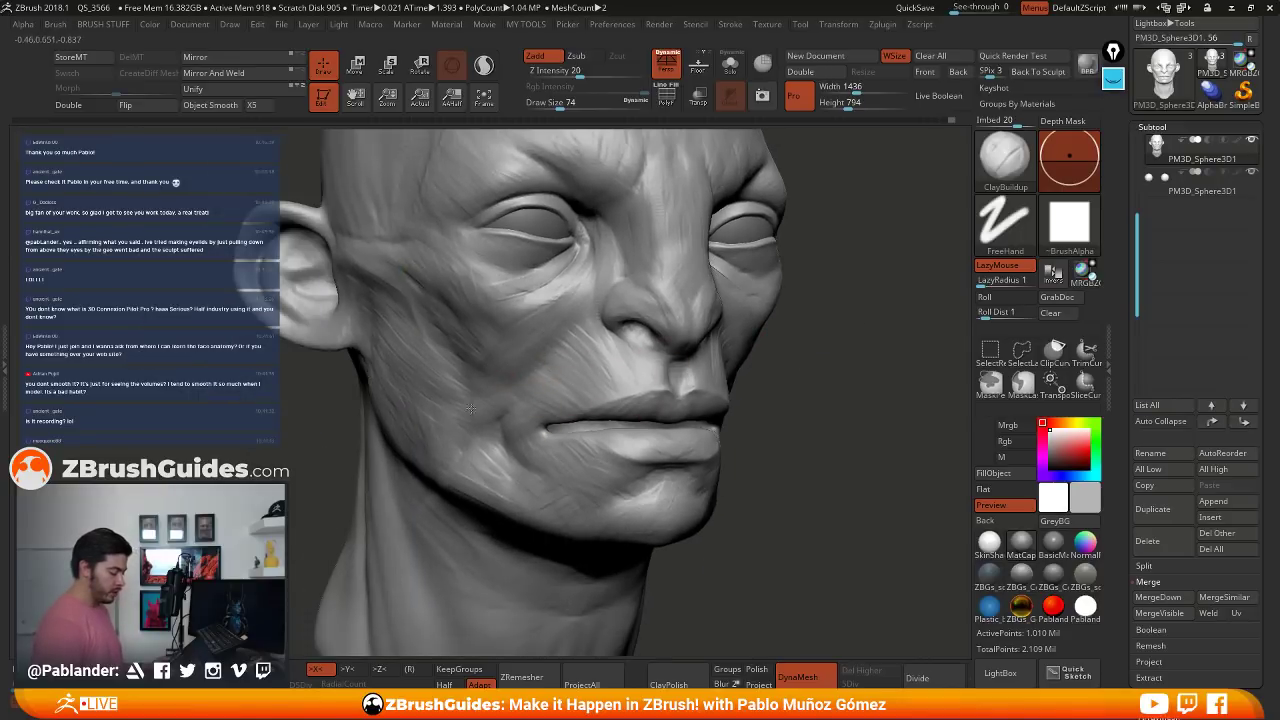
{"action": "left_click_drag", "start_coordinate": [468, 368], "coordinate": [484, 390]}
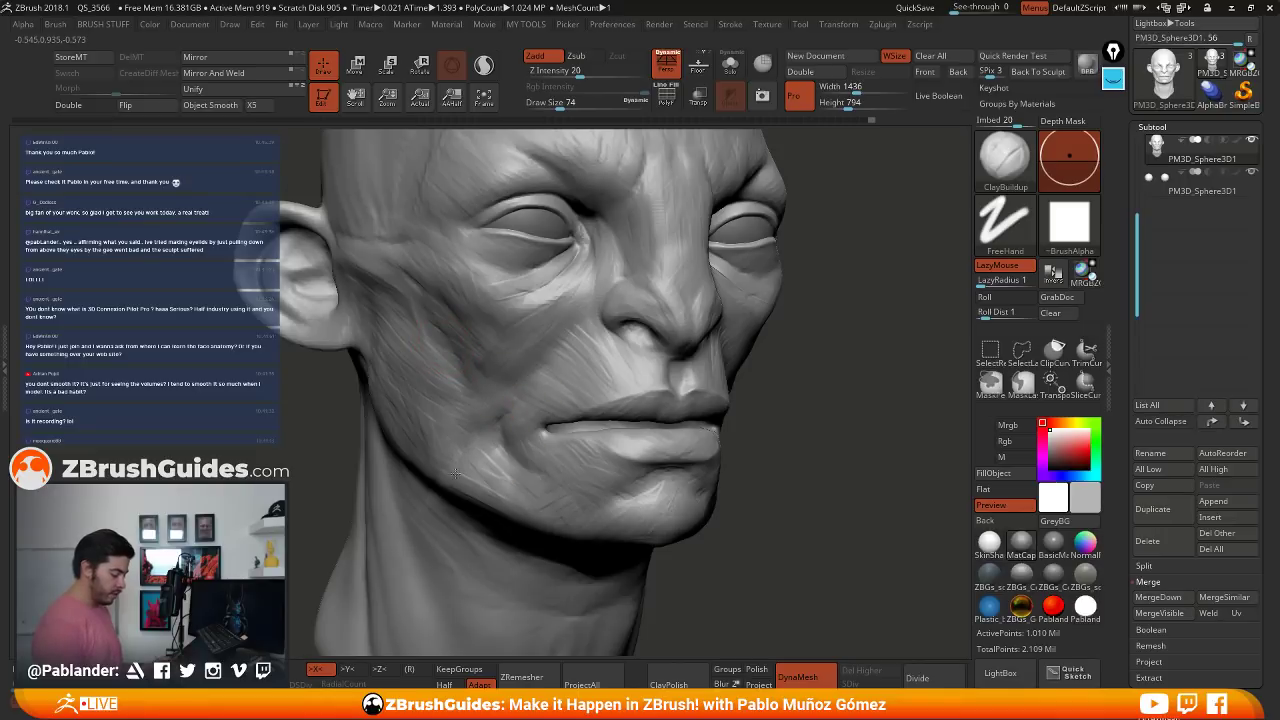
- Build up the jaw muscle below the ear and the lower jaw toward the chin with ClayBuildup strokes
{"action": "right_click_drag", "start_coordinate": [455, 473], "coordinate": [447, 350]}
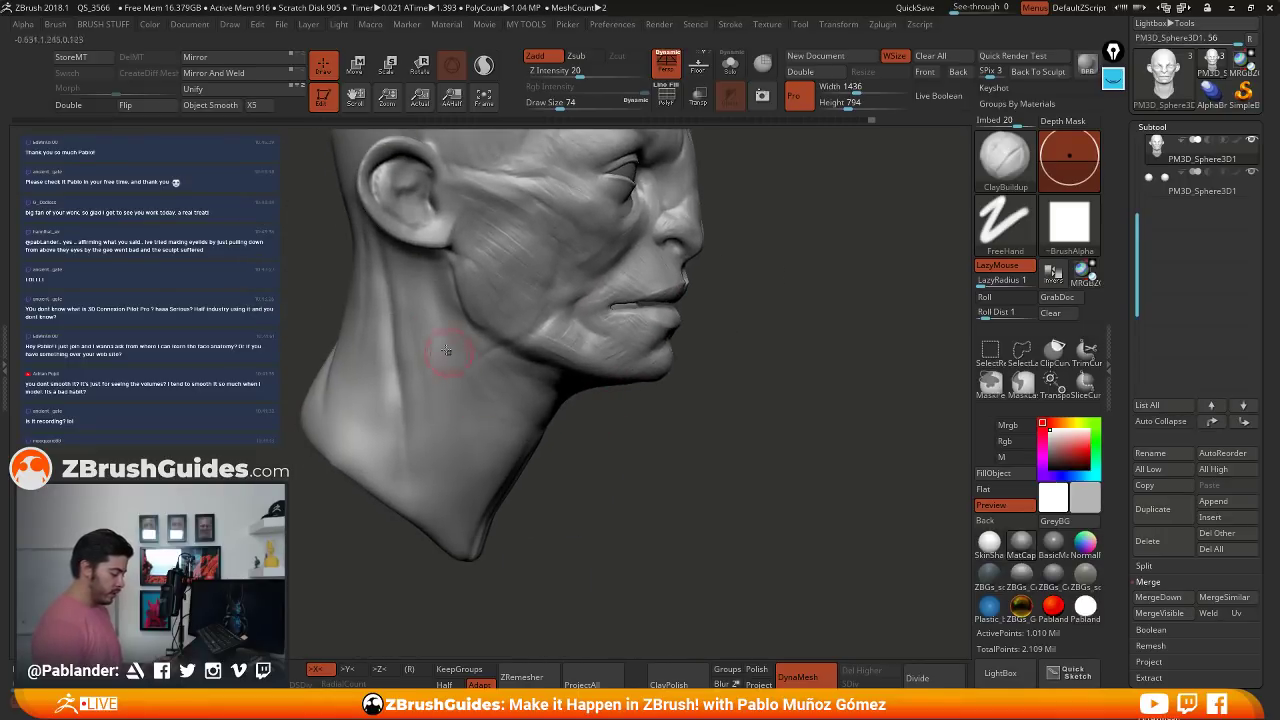
{"action": "right_click_drag", "start_coordinate": [457, 280], "coordinate": [462, 268]}
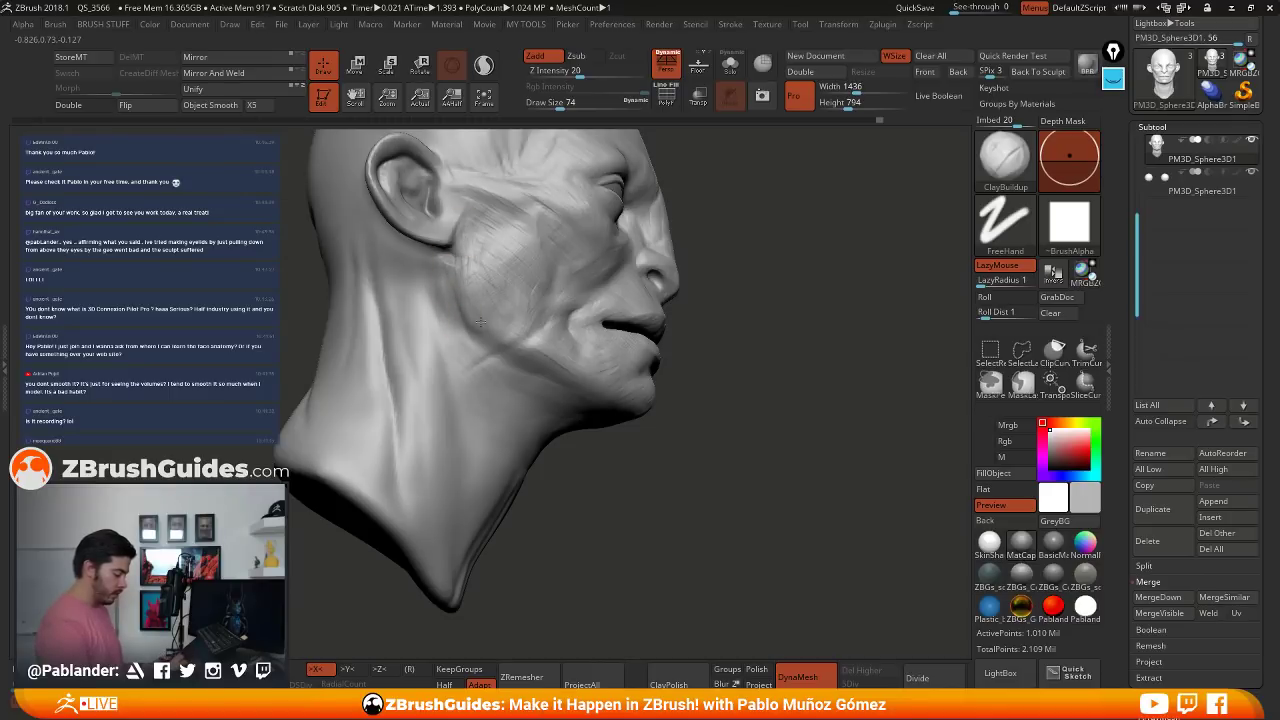
{"action": "left_click_drag", "start_coordinate": [494, 317], "coordinate": [503, 304]}
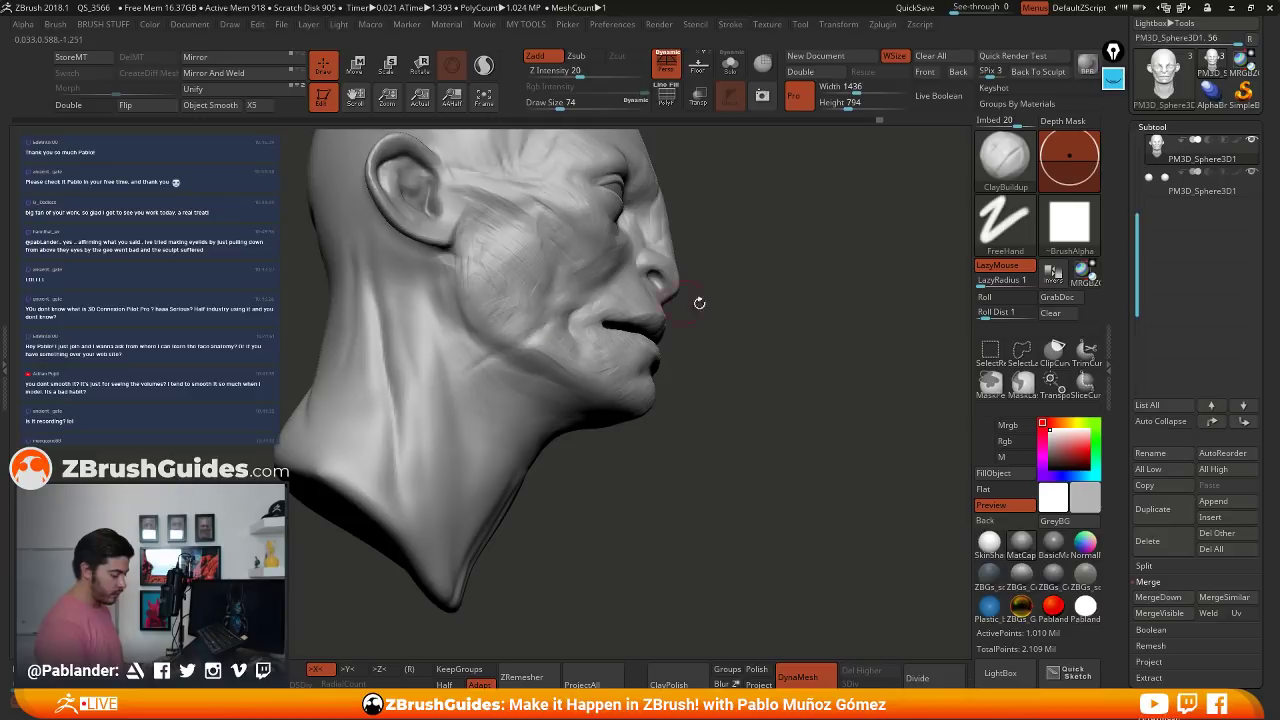
{"action": "left_click_drag", "start_coordinate": [700, 303], "coordinate": [737, 354]}
{"action": "left_click_drag", "start_coordinate": [569, 320], "coordinate": [557, 325]}
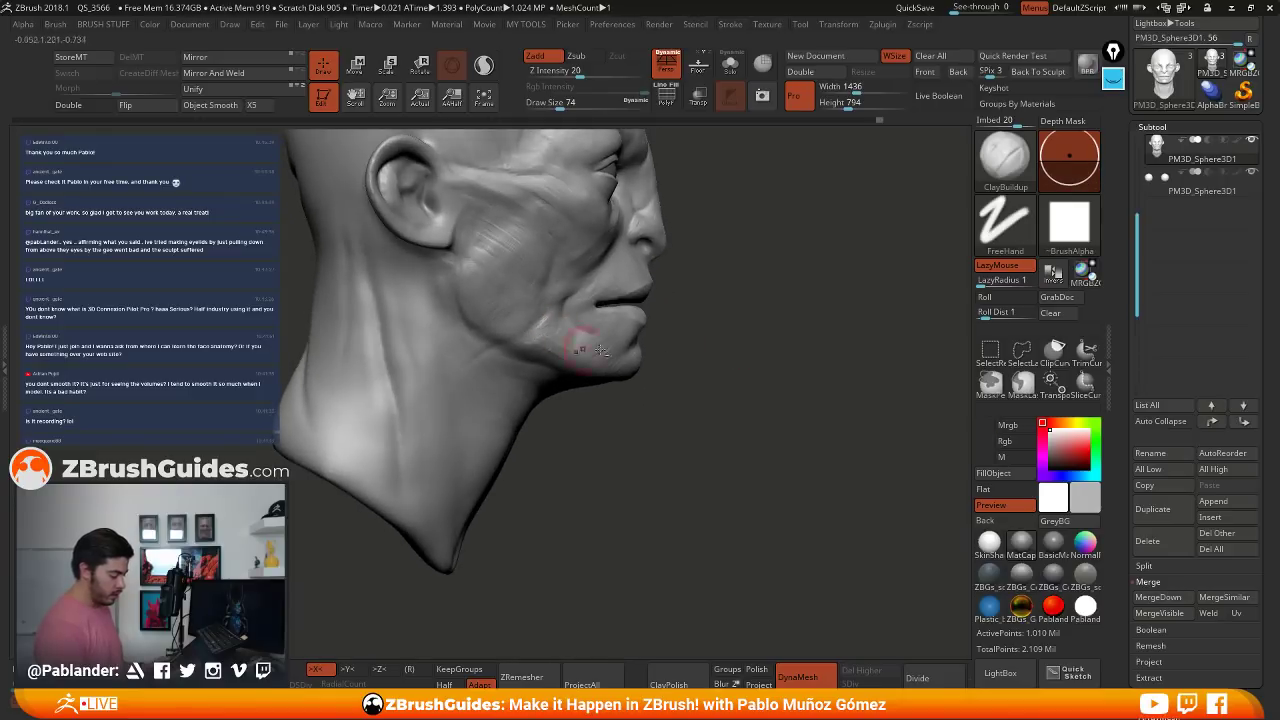
- Adjust the contour beside the chin from underneath the head using the Move brush with a draw size of 158
{"action": "mouse_move", "coordinate": [571, 343]}
{"action": "right_mouse_down"}
{"action": "mouse_move", "coordinate": [771, 354]}
{"action": "mouse_move", "coordinate": [834, 389]}
{"action": "mouse_move", "coordinate": [786, 391]}
{"action": "mouse_move", "coordinate": [790, 290]}
{"action": "mouse_move", "coordinate": [753, 263]}
{"action": "mouse_move", "coordinate": [689, 343]}
{"action": "right_mouse_up"}
{"action": "key", "text": "b"}
{"action": "key", "text": "m"}
{"action": "key", "text": "v"}
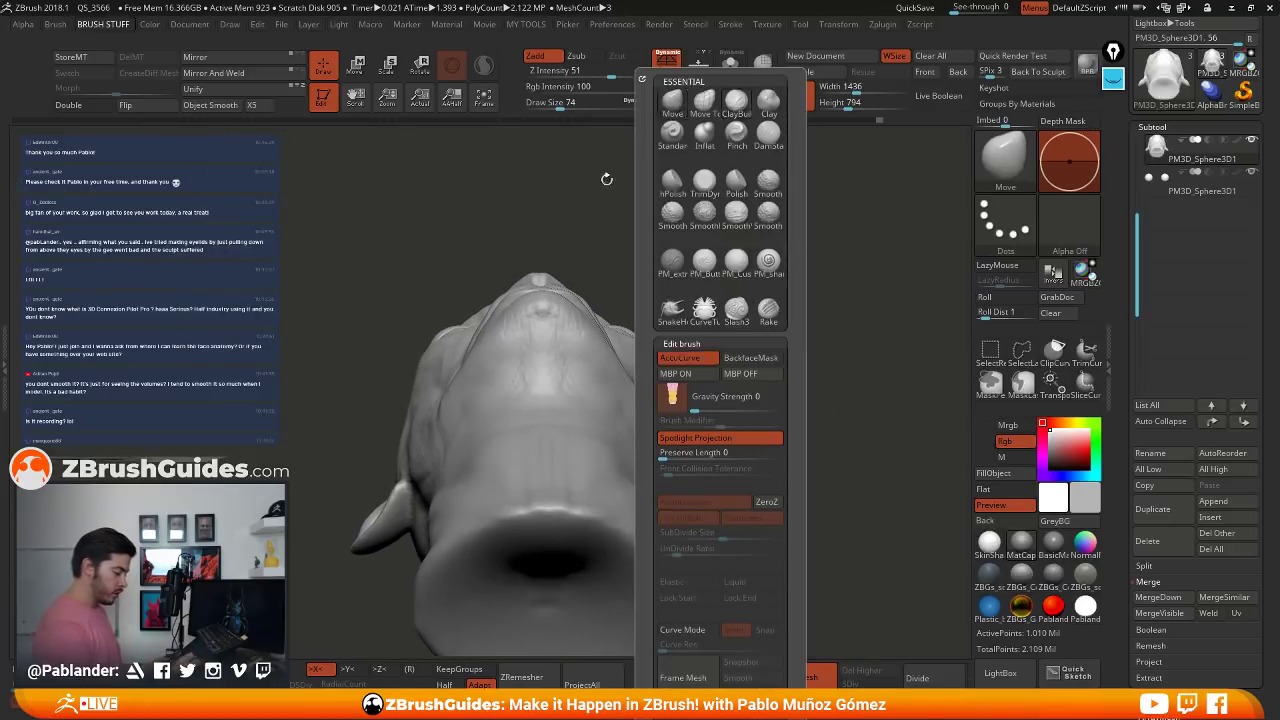
{"action": "key", "text": "space"}
{"action": "left_click_drag", "start_coordinate": [575, 318], "coordinate": [580, 313]}
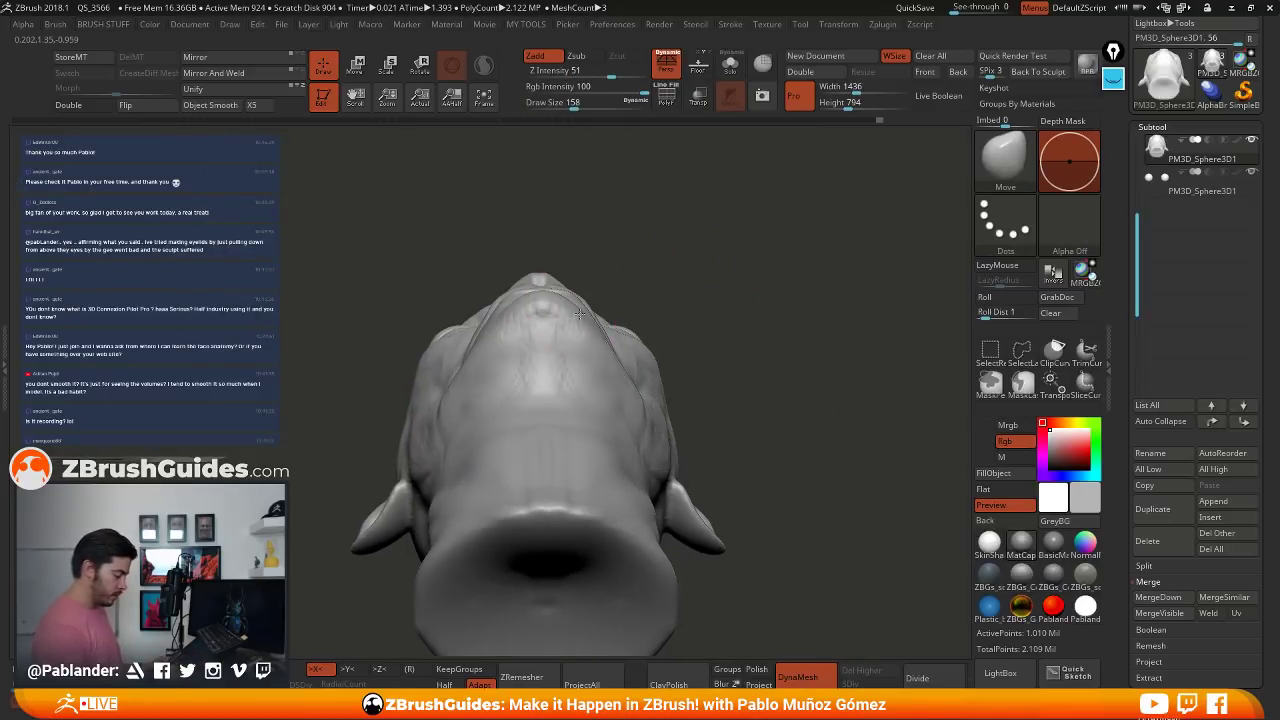
- Show the annotations, clear the old direction lines and draw a large yellow arch beside the underside view of the head
{"action": "right_click_drag", "start_coordinate": [731, 341], "coordinate": [683, 314], "text": "alt"}
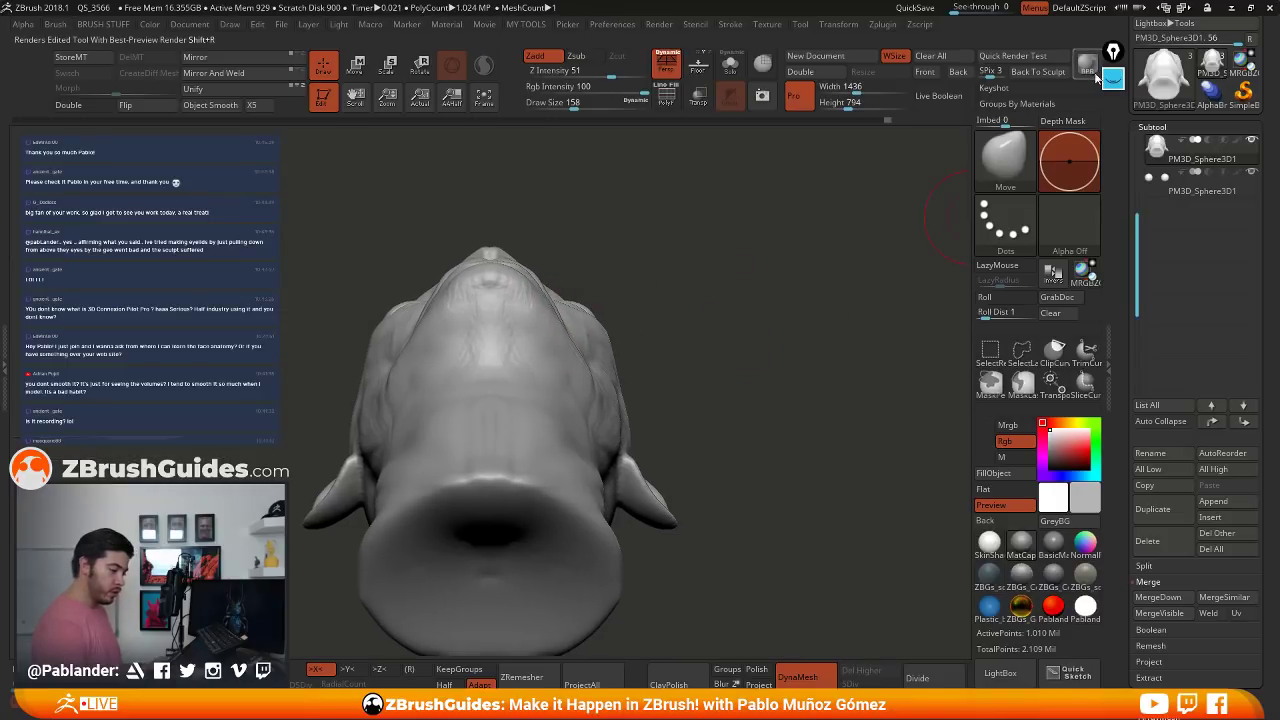
{"action": "left_click", "coordinate": [1113, 79]}
{"action": "left_click", "coordinate": [1113, 158]}
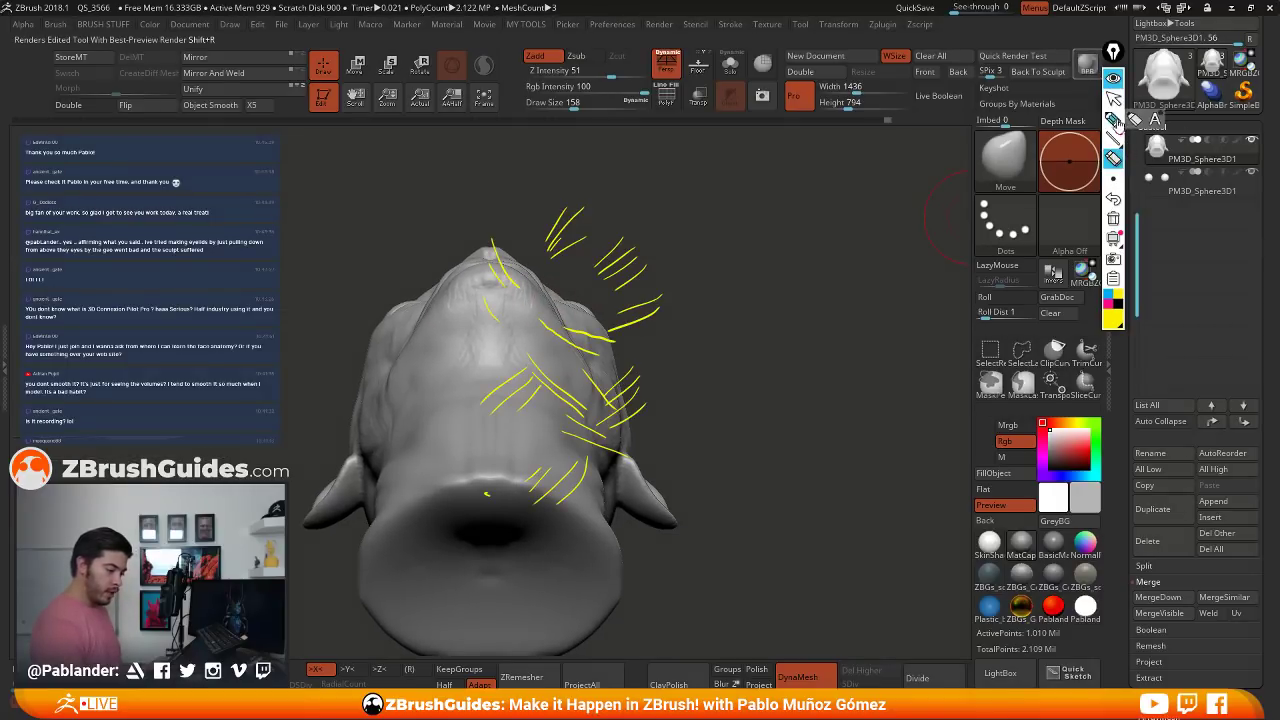
{"action": "left_click", "coordinate": [1113, 218]}
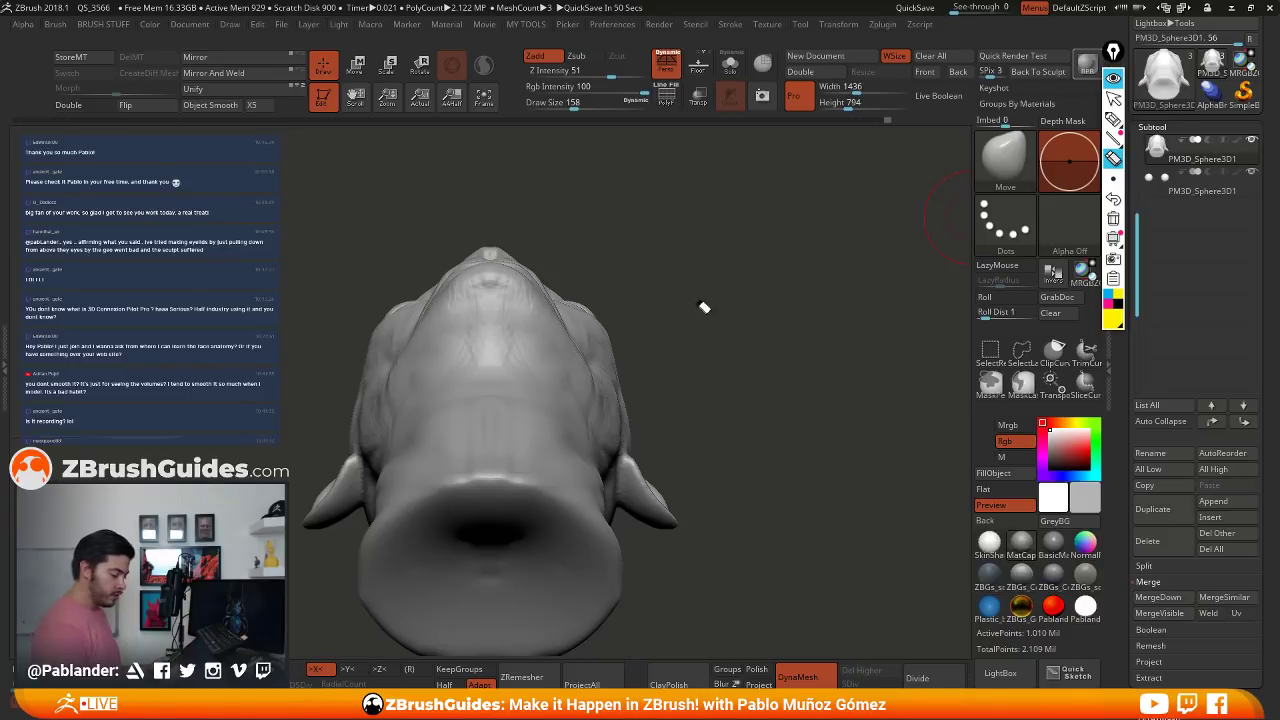
{"action": "left_click", "coordinate": [1113, 118]}
{"action": "mouse_move", "coordinate": [681, 333]}
{"action": "left_mouse_down"}
{"action": "mouse_move", "coordinate": [768, 212]}
{"action": "mouse_move", "coordinate": [893, 350]}
{"action": "left_mouse_up"}
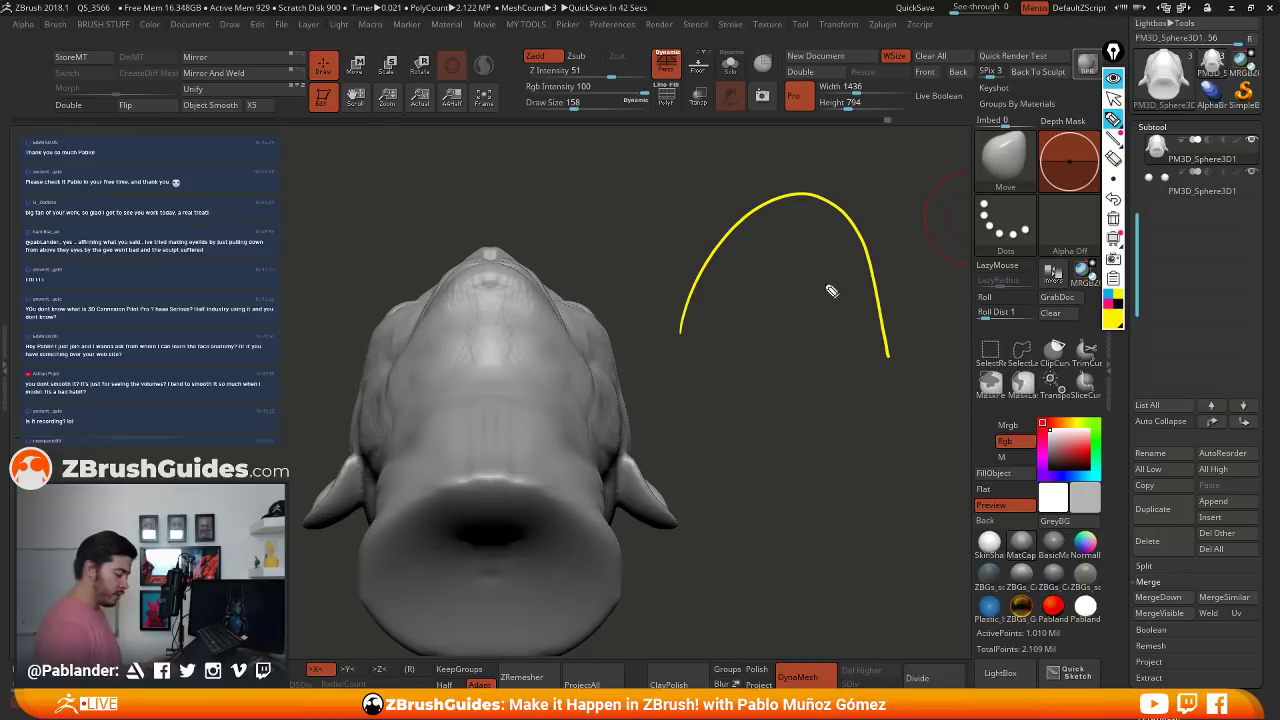
- Mark the flat planes of the jaw and chin with straight pink lines over the underside view, and clear all annotations
{"action": "left_click", "coordinate": [1112, 310]}
{"action": "mouse_move", "coordinate": [360, 412]}
{"action": "left_mouse_down"}
{"action": "mouse_move", "coordinate": [546, 292]}
{"action": "mouse_move", "coordinate": [620, 440]}
{"action": "left_mouse_up"}
{"action": "left_click_drag", "start_coordinate": [398, 265], "coordinate": [700, 268]}
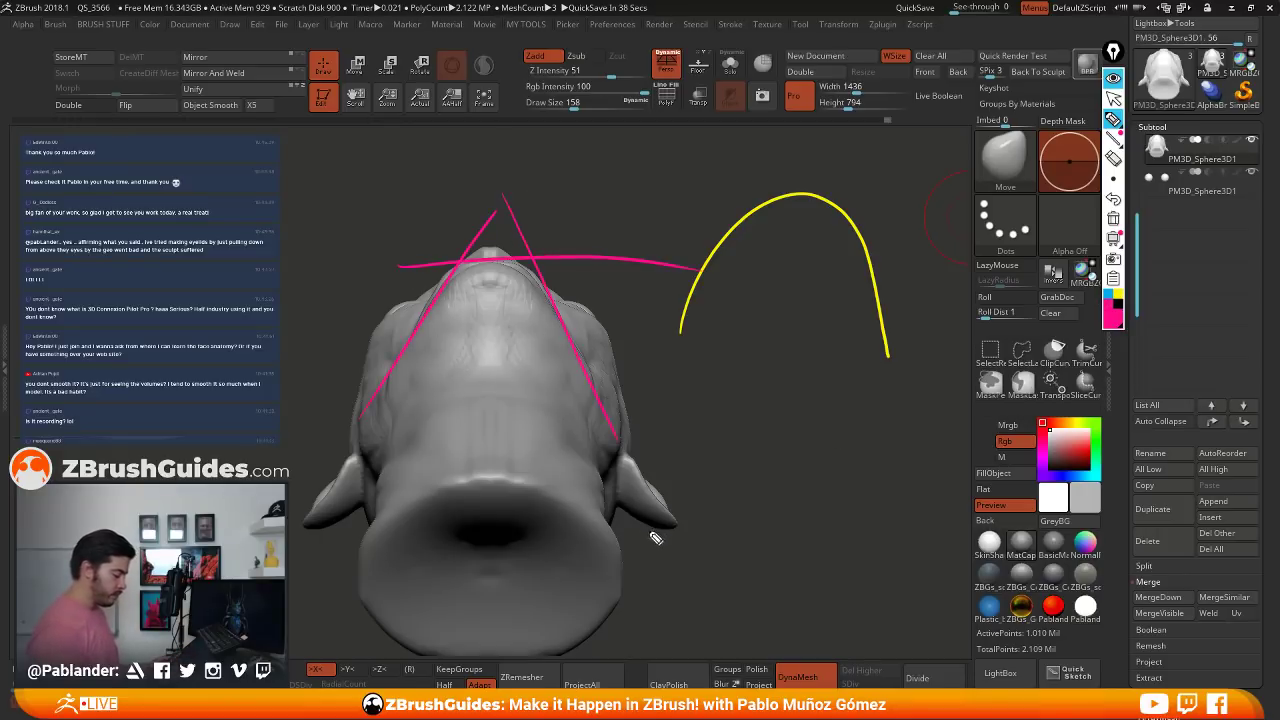
{"action": "left_click", "coordinate": [1113, 158]}
{"action": "left_click", "coordinate": [1113, 220]}
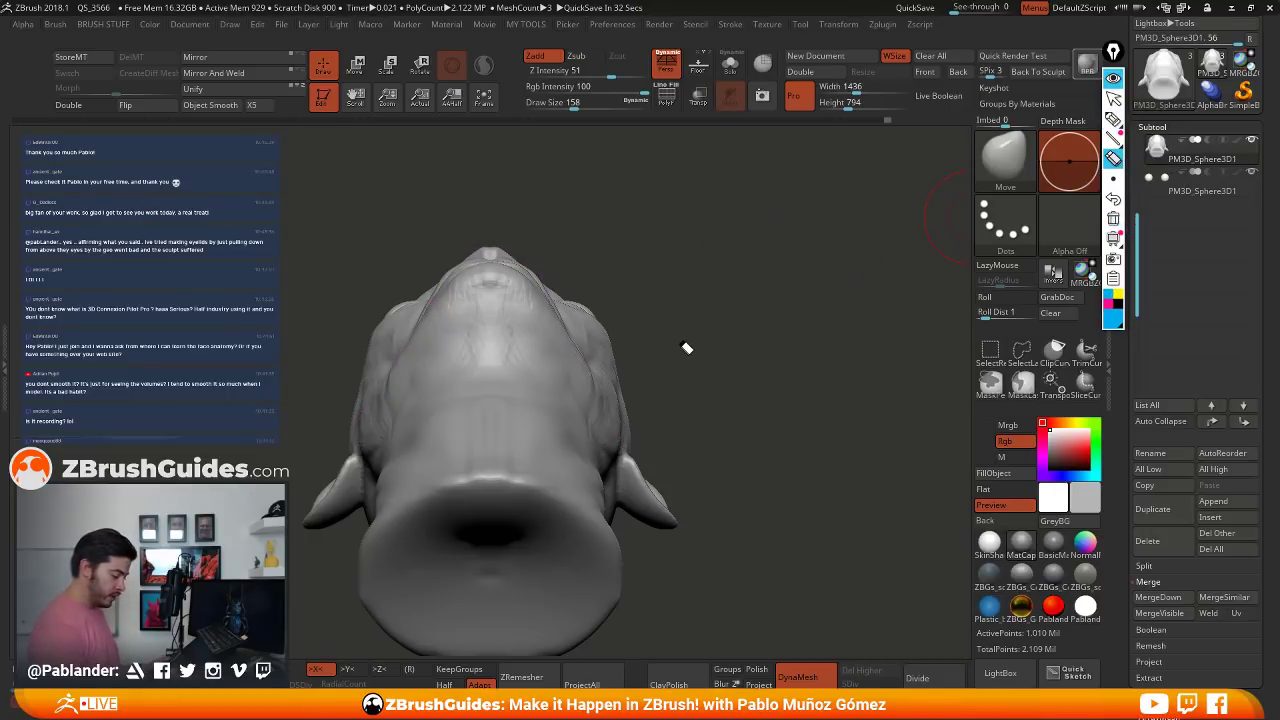
- Draw a blue arch with pinched sides beside the head, clear it and hide the annotation tools
{"action": "left_click", "coordinate": [1113, 118]}
{"action": "mouse_move", "coordinate": [671, 364]}
{"action": "left_mouse_down"}
{"action": "mouse_move", "coordinate": [758, 222]}
{"action": "mouse_move", "coordinate": [820, 232]}
{"action": "mouse_move", "coordinate": [832, 285]}
{"action": "mouse_move", "coordinate": [892, 396]}
{"action": "left_mouse_up"}
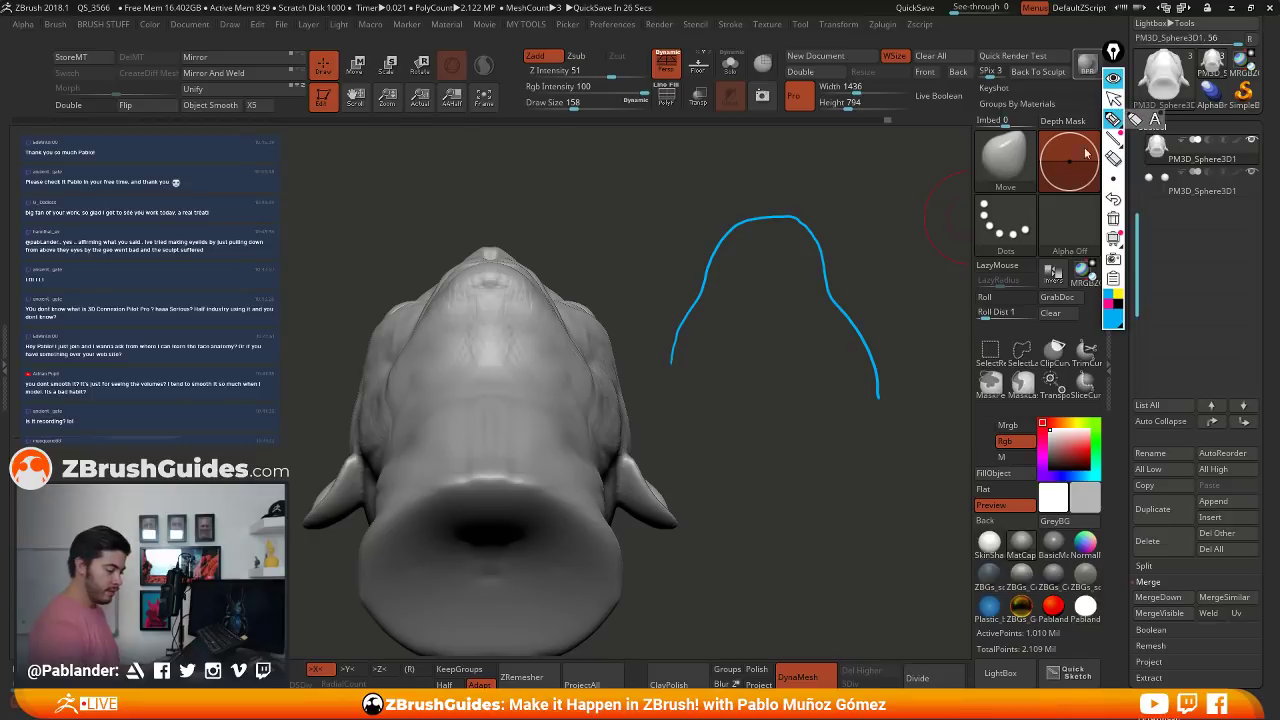
{"action": "left_click", "coordinate": [1114, 218]}
{"action": "left_click", "coordinate": [1114, 79]}
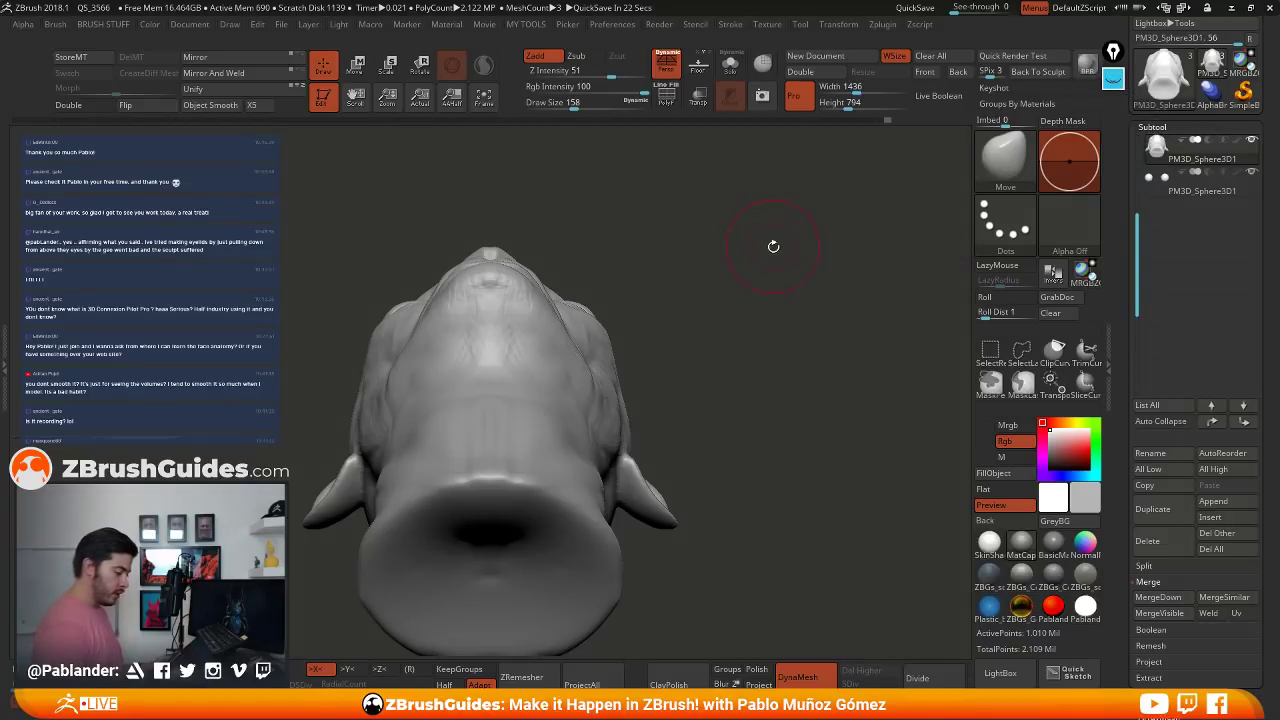
- Quick-save the project and reshape the jaw contour from underneath the head with the Move brush
{"action": "key", "text": "9"}
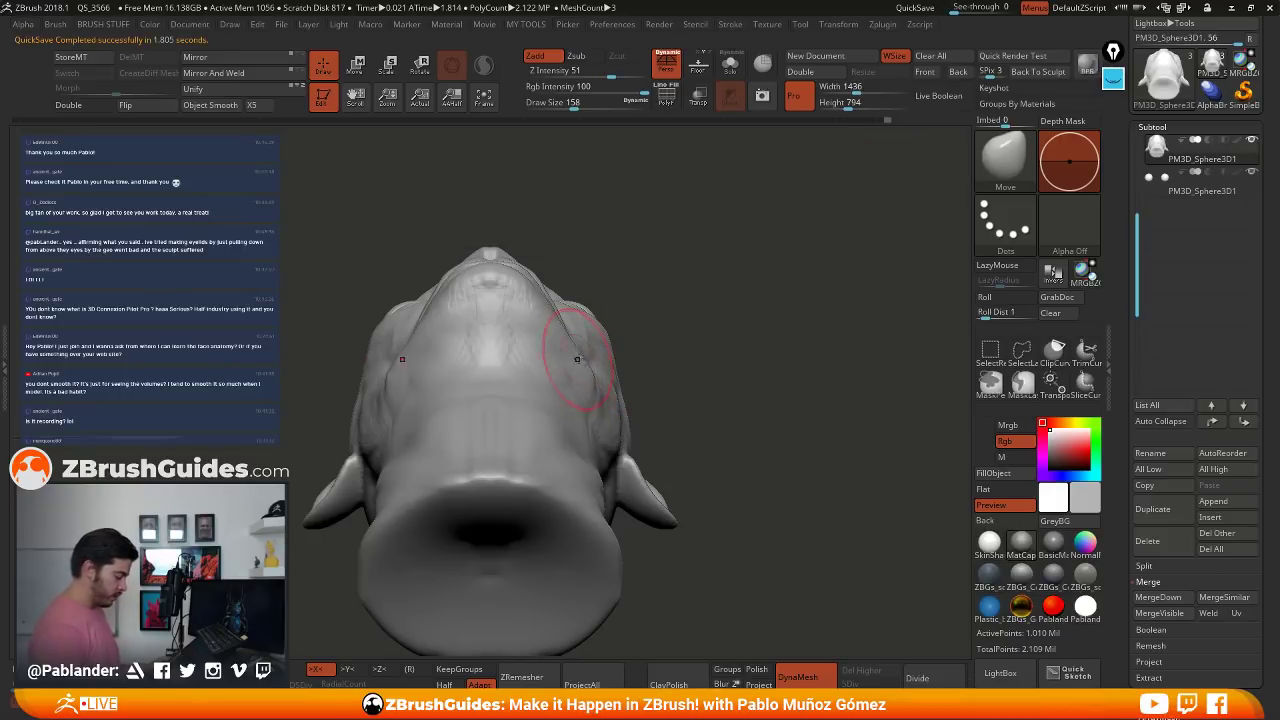
{"action": "left_click_drag", "start_coordinate": [580, 352], "coordinate": [565, 330]}
{"action": "left_click_drag", "start_coordinate": [630, 300], "coordinate": [660, 284]}
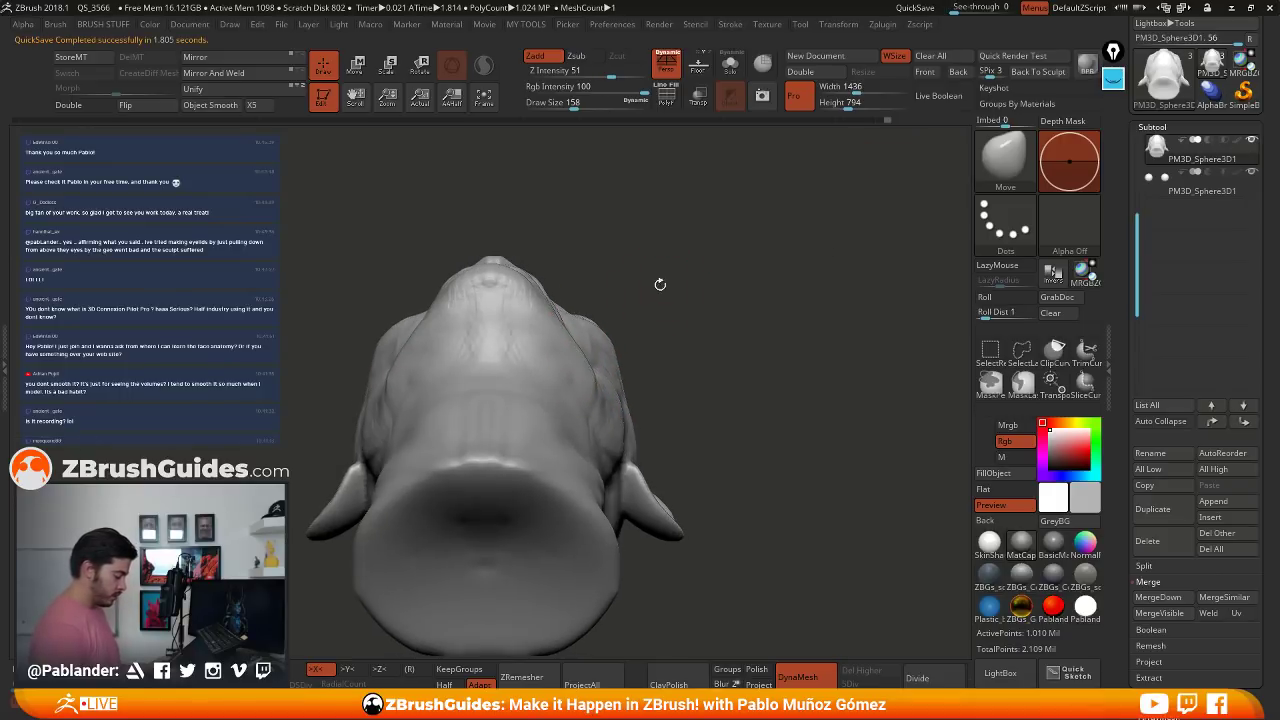
{"action": "left_click_drag", "start_coordinate": [562, 327], "coordinate": [556, 321]}
{"action": "left_click_drag", "start_coordinate": [629, 284], "coordinate": [632, 262]}
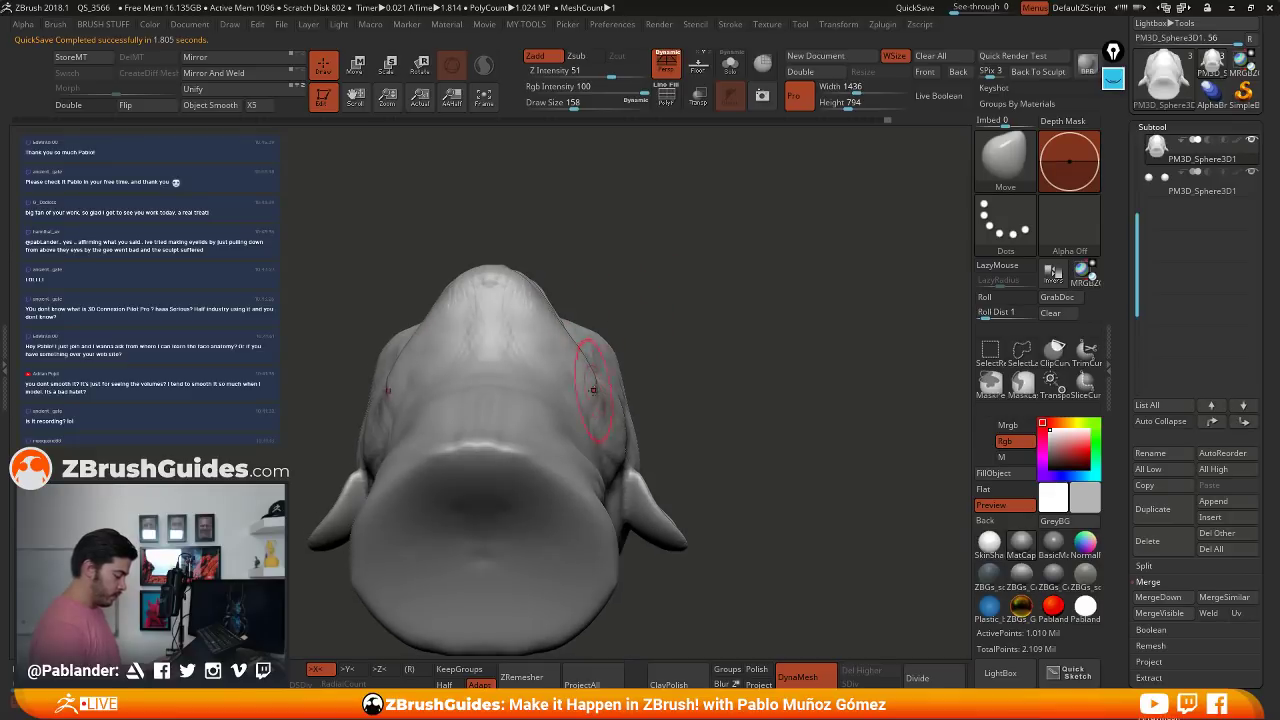
{"action": "left_click_drag", "start_coordinate": [696, 359], "coordinate": [613, 430]}
{"action": "left_click_drag", "start_coordinate": [709, 372], "coordinate": [637, 411]}
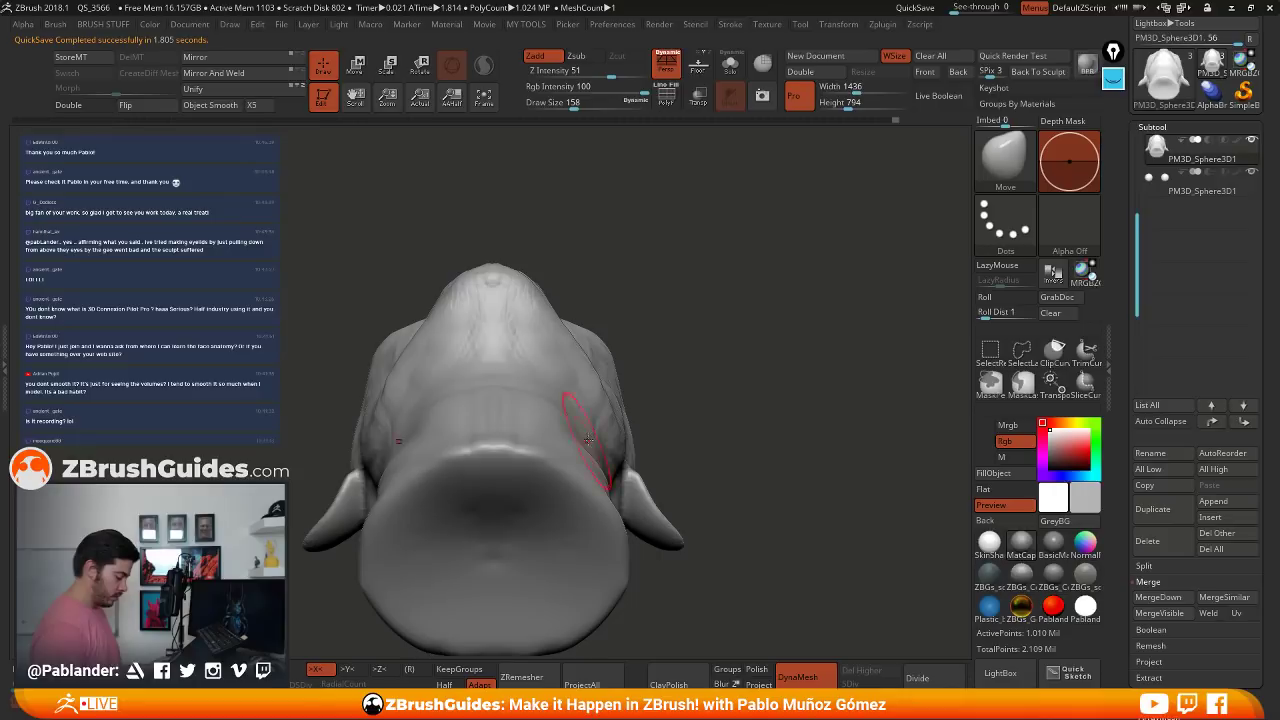
{"action": "left_click_drag", "start_coordinate": [706, 372], "coordinate": [645, 412]}
- Adjust the contour under the chin toward the throat from the side with the Move brush
{"action": "mouse_move", "coordinate": [771, 320]}
{"action": "left_mouse_down"}
{"action": "mouse_move", "coordinate": [802, 365]}
{"action": "mouse_move", "coordinate": [828, 362]}
{"action": "left_mouse_up"}
{"action": "left_click_drag", "start_coordinate": [771, 435], "coordinate": [690, 418], "text": "alt"}
{"action": "left_click_drag", "start_coordinate": [590, 415], "coordinate": [575, 425]}
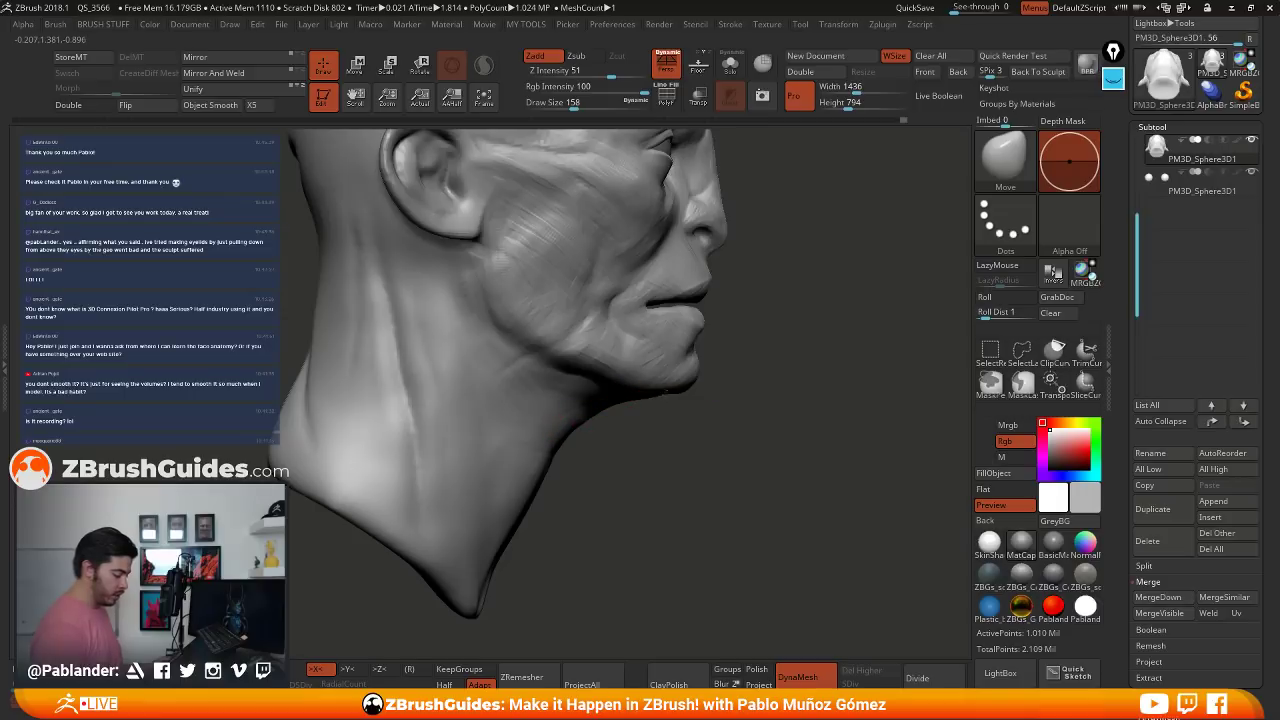
{"action": "mouse_move", "coordinate": [657, 417]}
{"action": "left_mouse_down", "text": "alt"}
{"action": "mouse_move", "coordinate": [669, 420]}
{"action": "mouse_move", "coordinate": [646, 392]}
{"action": "left_mouse_up", "text": "alt"}
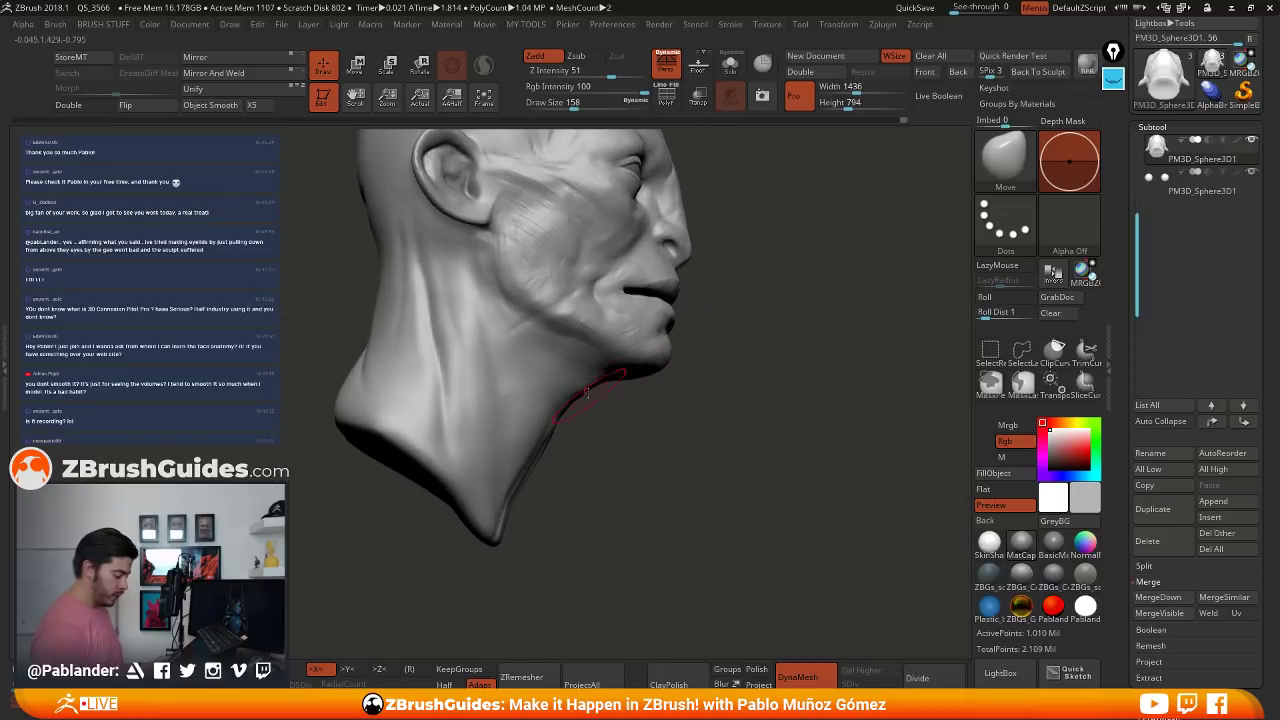
- Build up the underside of the jaw and the upper neck with ClayBuildup strokes
{"action": "key", "text": "b"}
{"action": "key", "text": "c"}
{"action": "key", "text": "b"}
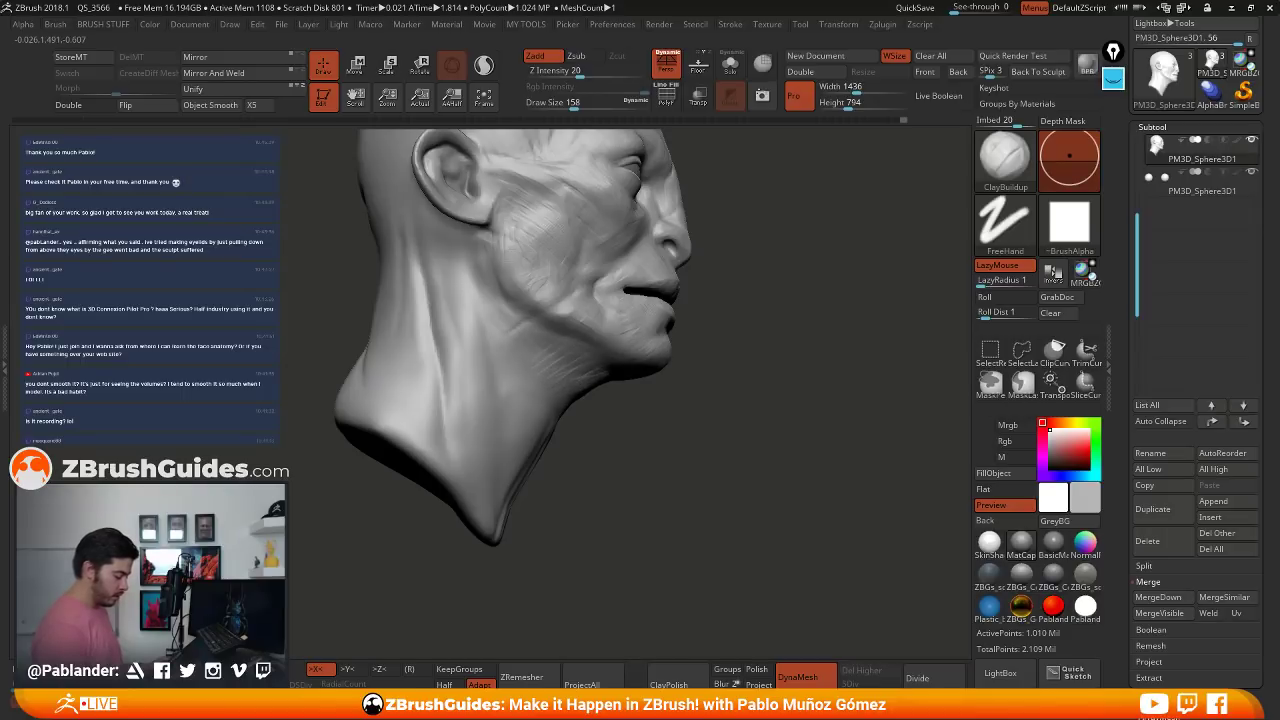
{"action": "mouse_move", "coordinate": [790, 410]}
{"action": "left_mouse_down"}
{"action": "mouse_move", "coordinate": [755, 440]}
{"action": "mouse_move", "coordinate": [680, 325]}
{"action": "left_mouse_up"}
{"action": "left_click_drag", "start_coordinate": [574, 360], "coordinate": [642, 382]}
{"action": "left_click_drag", "start_coordinate": [602, 425], "coordinate": [625, 383]}
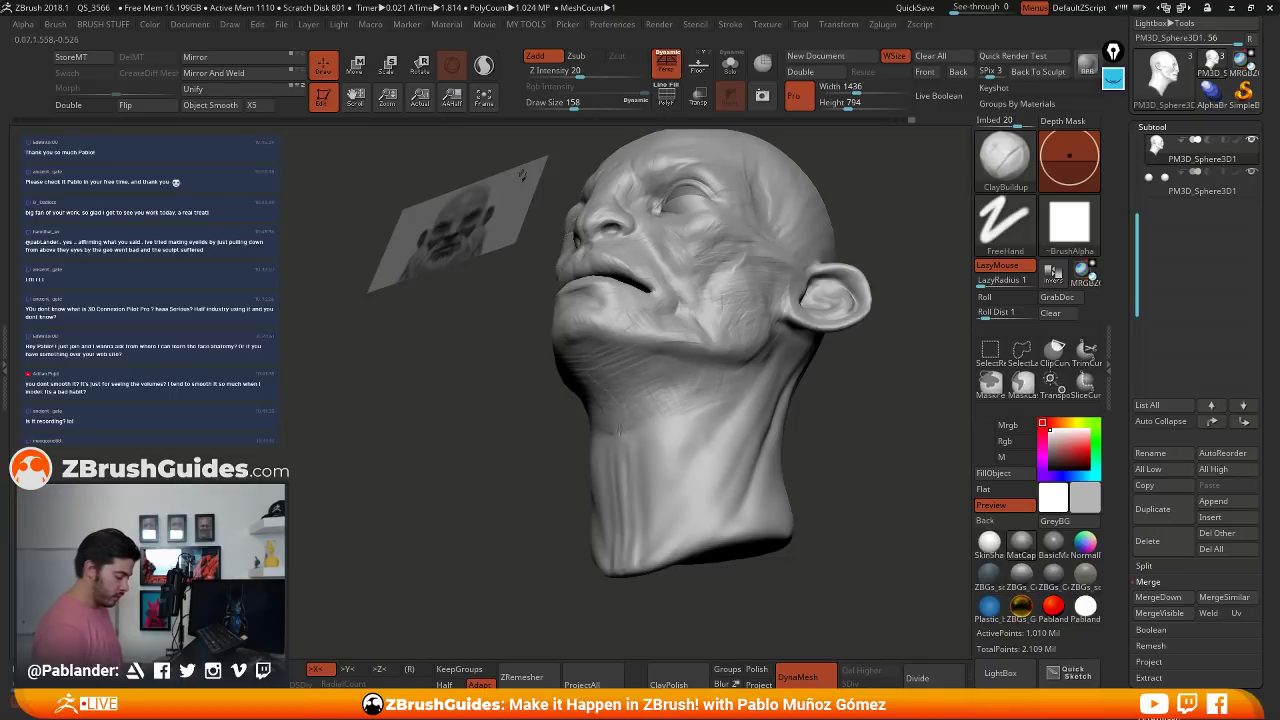
{"action": "right_click_drag", "start_coordinate": [692, 382], "coordinate": [720, 380], "text": "shift"}
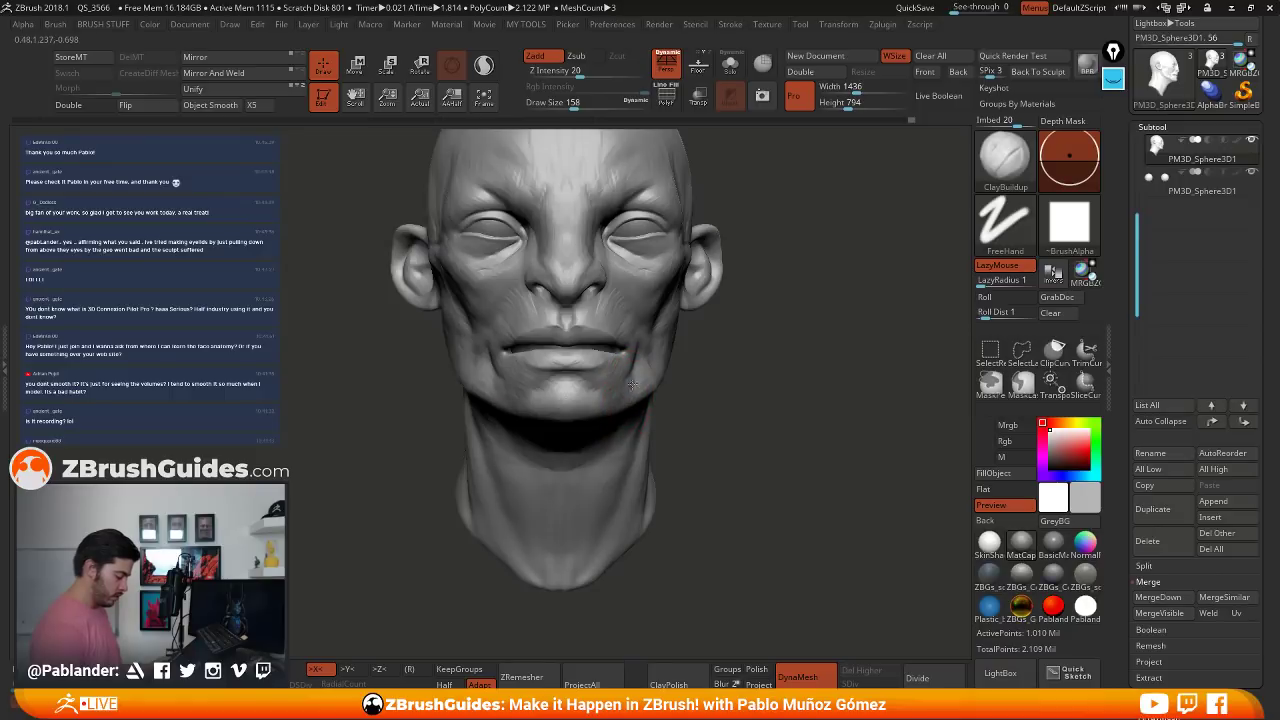
- Refine the cheek beside the mouth corner and nose using ClayBuildup at a draw size of 101
{"action": "right_click_drag", "start_coordinate": [633, 384], "coordinate": [621, 440], "text": "alt"}
{"action": "right_click_drag", "start_coordinate": [622, 378], "coordinate": [607, 367]}
{"action": "key", "text": "space"}
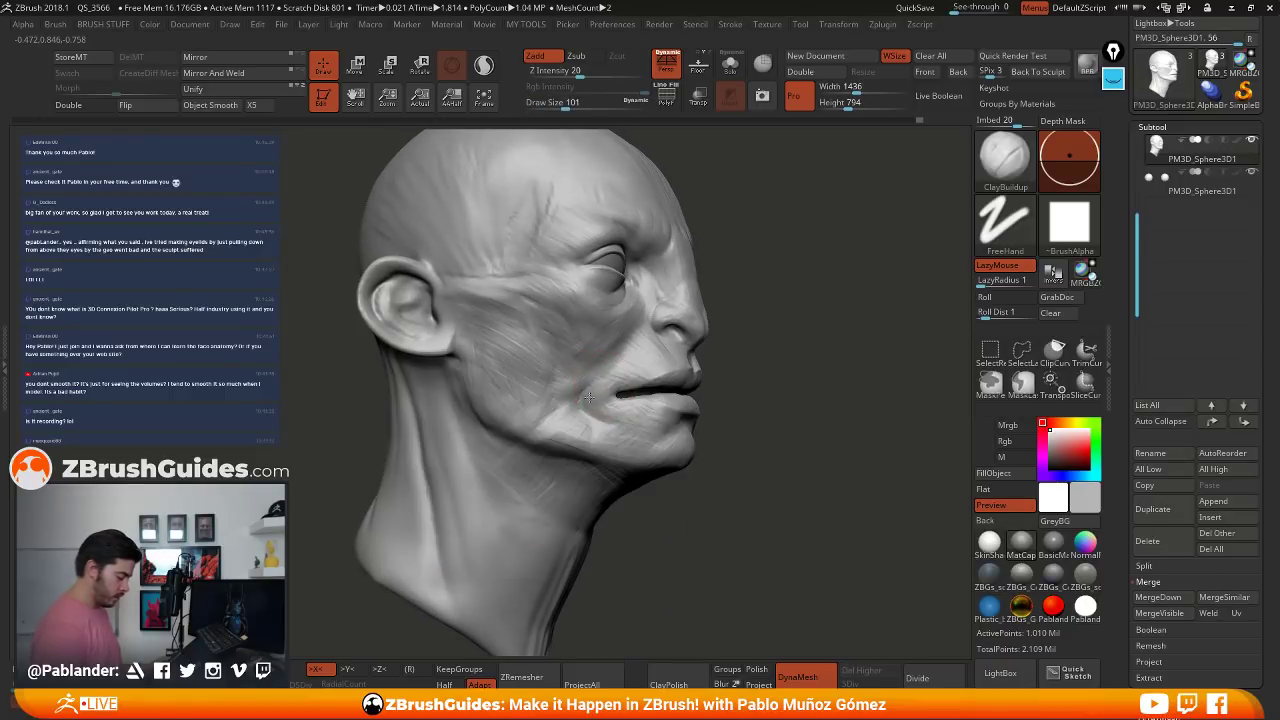
{"action": "mouse_move", "coordinate": [774, 345]}
{"action": "right_mouse_down"}
{"action": "mouse_move", "coordinate": [741, 346]}
{"action": "mouse_move", "coordinate": [522, 442]}
{"action": "right_mouse_up"}
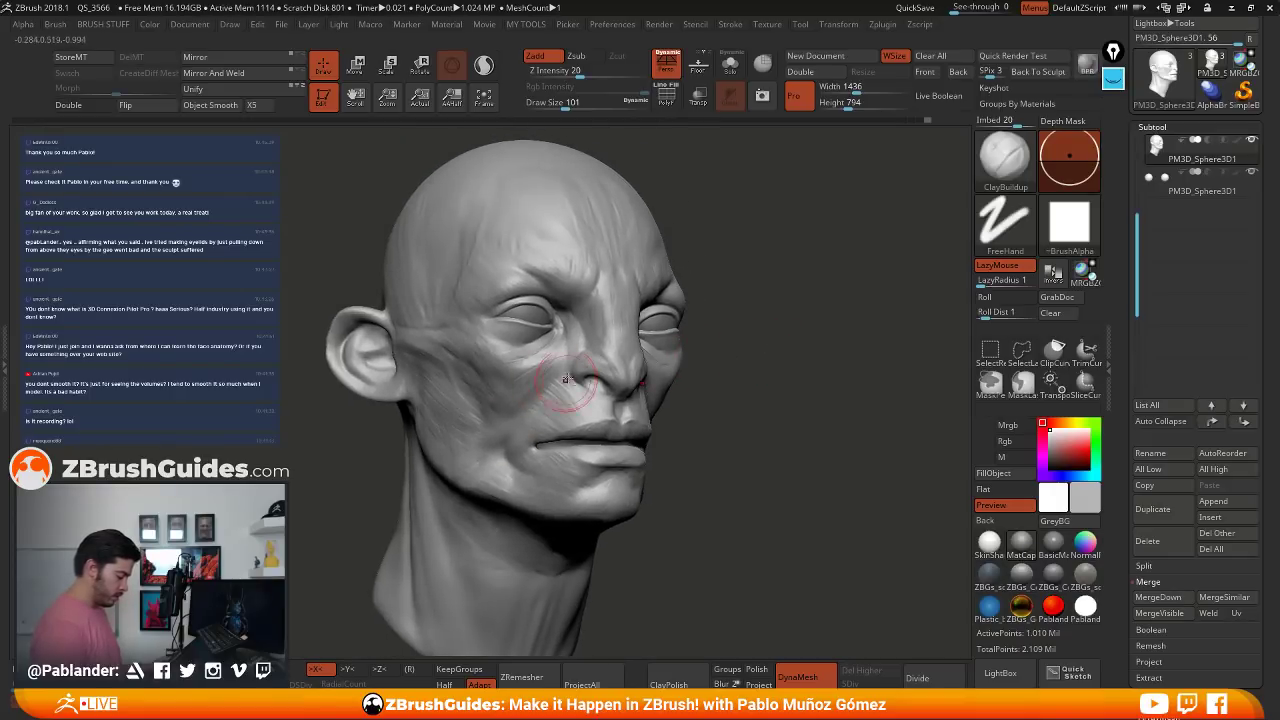
{"action": "left_click_drag", "start_coordinate": [811, 346], "coordinate": [687, 362]}
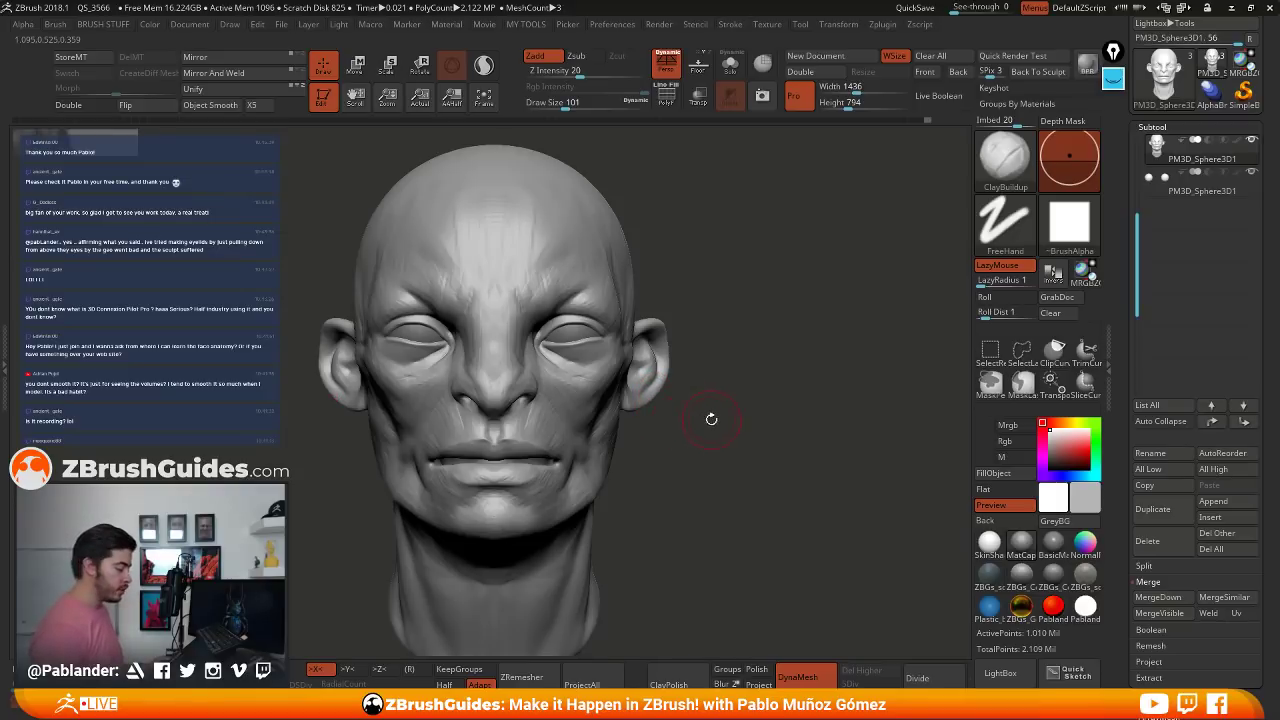
- Check the head from the front and side, and smooth the surface in front of the ear
{"action": "mouse_move", "coordinate": [720, 442]}
{"action": "left_mouse_down"}
{"action": "mouse_move", "coordinate": [685, 428]}
{"action": "mouse_move", "coordinate": [726, 432]}
{"action": "mouse_move", "coordinate": [701, 425]}
{"action": "left_mouse_up"}
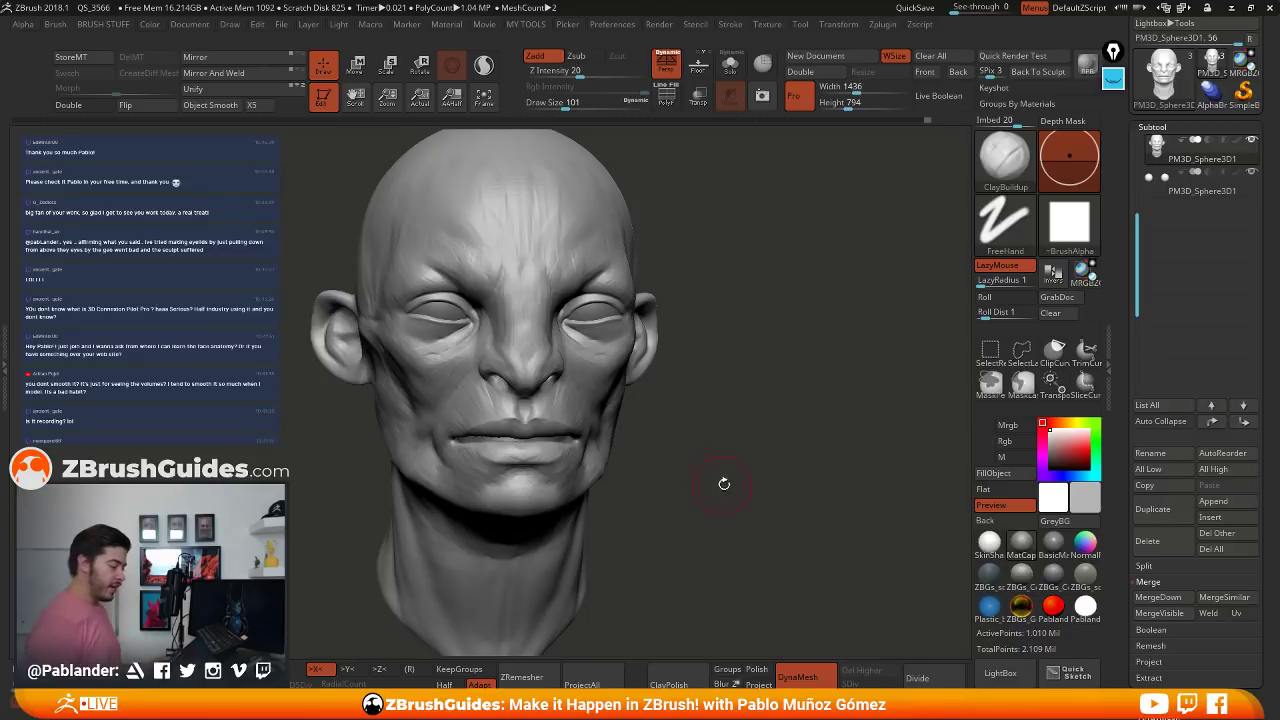
{"action": "mouse_move", "coordinate": [724, 484]}
{"action": "left_mouse_down"}
{"action": "mouse_move", "coordinate": [716, 457]}
{"action": "mouse_move", "coordinate": [740, 409]}
{"action": "left_mouse_up"}
{"action": "mouse_move", "coordinate": [694, 446]}
{"action": "left_mouse_down"}
{"action": "mouse_move", "coordinate": [674, 443]}
{"action": "mouse_move", "coordinate": [680, 486]}
{"action": "mouse_move", "coordinate": [700, 424]}
{"action": "mouse_move", "coordinate": [620, 414]}
{"action": "mouse_move", "coordinate": [545, 425]}
{"action": "mouse_move", "coordinate": [629, 423]}
{"action": "left_mouse_up"}
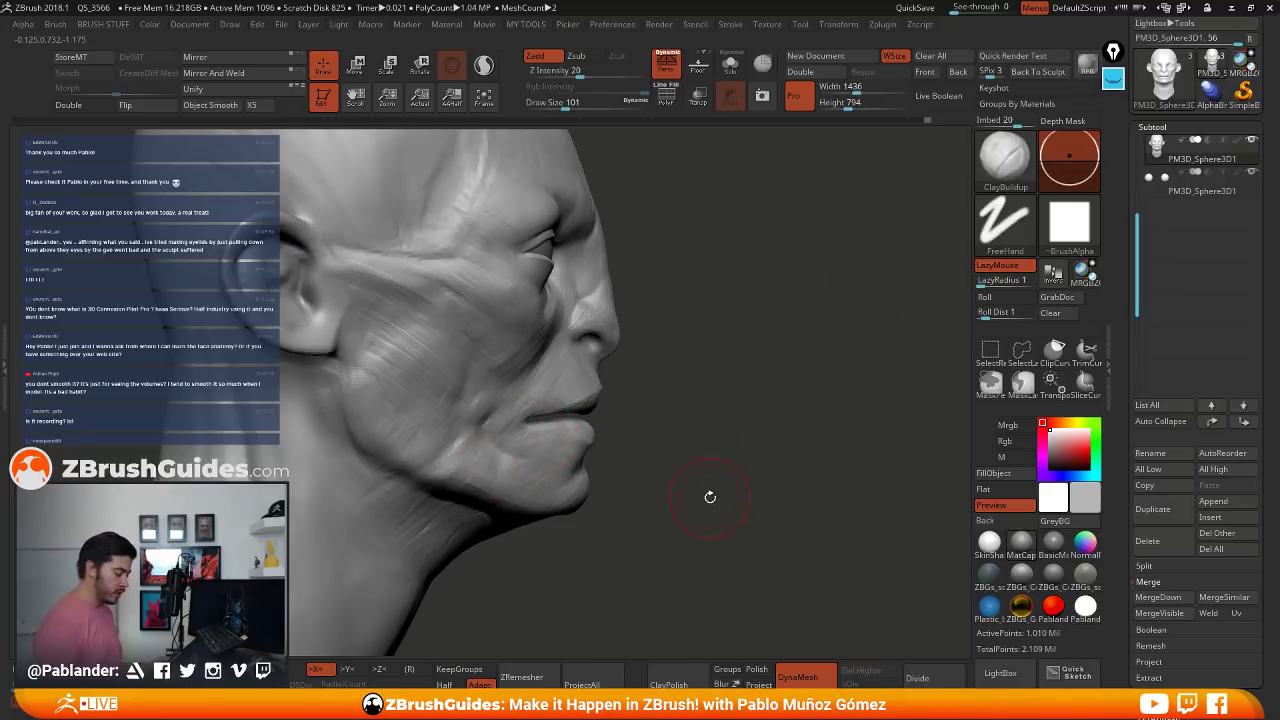
{"action": "left_click_drag", "start_coordinate": [657, 346], "coordinate": [480, 340]}
{"action": "left_click_drag", "start_coordinate": [829, 320], "coordinate": [630, 322], "text": "alt"}
{"action": "key", "text": "shift"}
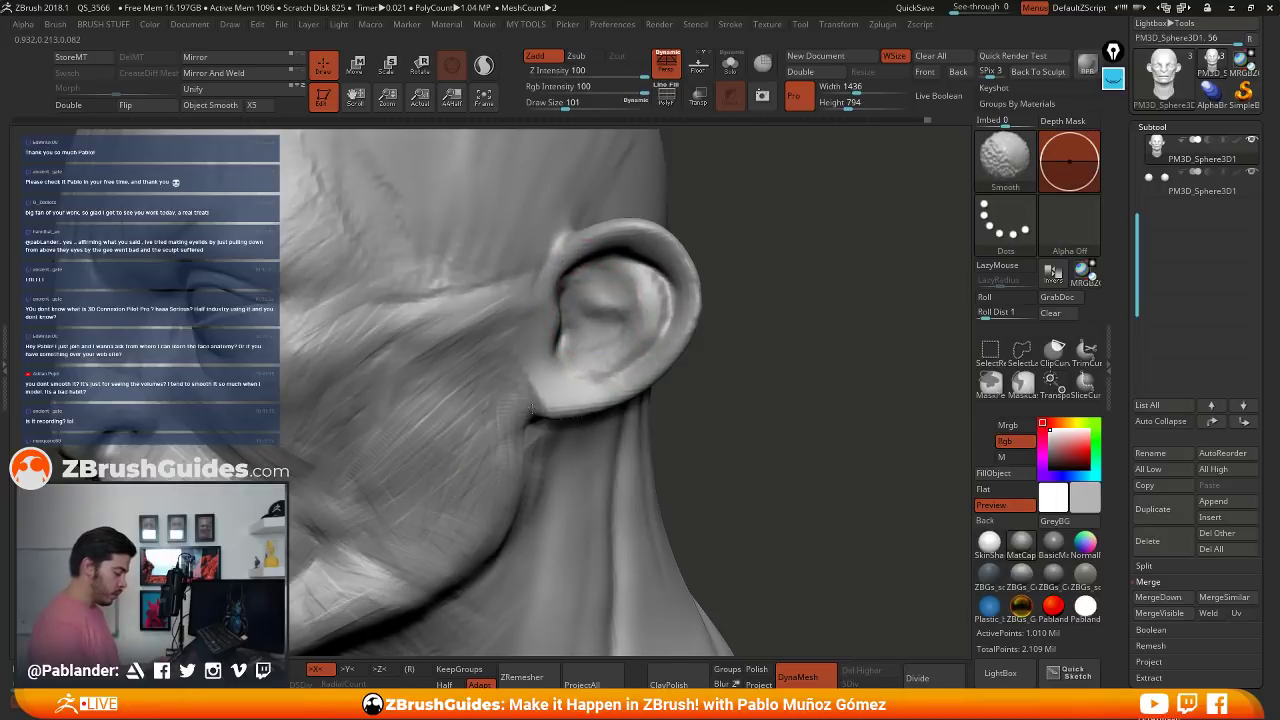
{"action": "left_click_drag", "start_coordinate": [774, 306], "coordinate": [670, 304]}
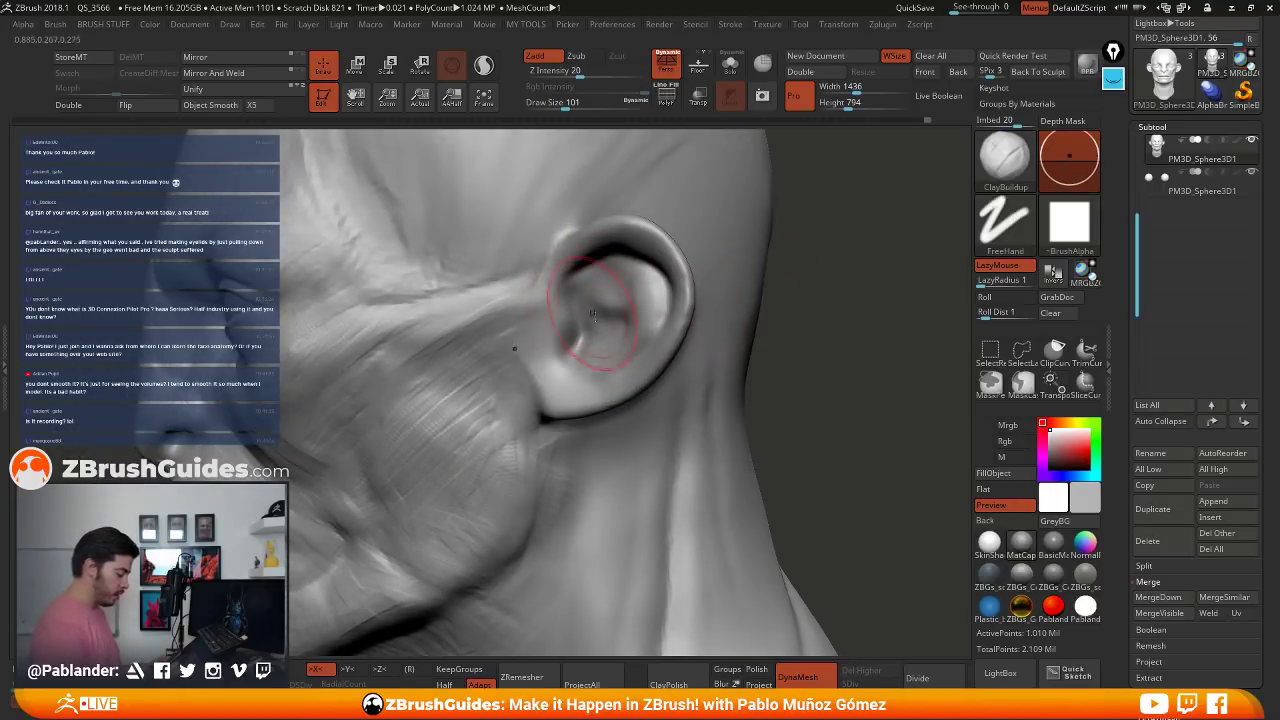
- Shape the small flap at the front of the ear opening with the Move brush
{"action": "key", "text": "b"}
{"action": "key", "text": "m"}
{"action": "key", "text": "v"}
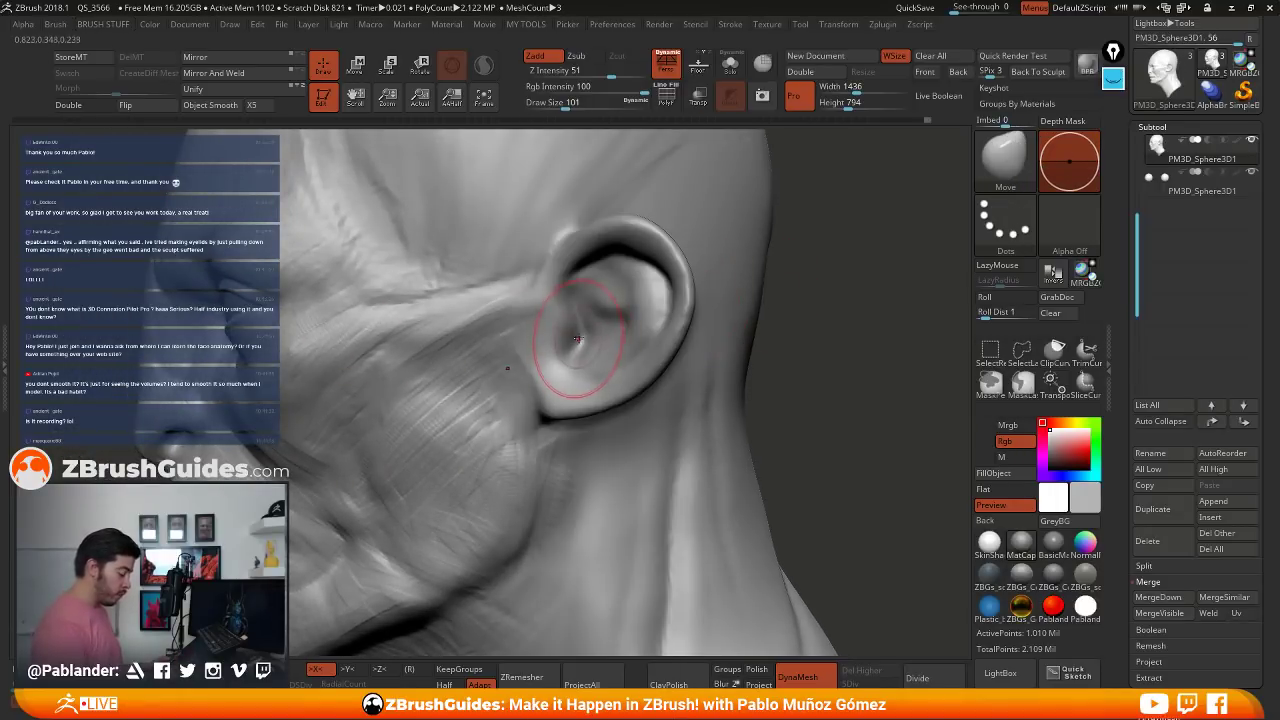
{"action": "left_click_drag", "start_coordinate": [570, 329], "coordinate": [573, 336]}
{"action": "left_click_drag", "start_coordinate": [573, 337], "coordinate": [570, 348]}
{"action": "right_click_drag", "start_coordinate": [576, 344], "coordinate": [622, 342]}
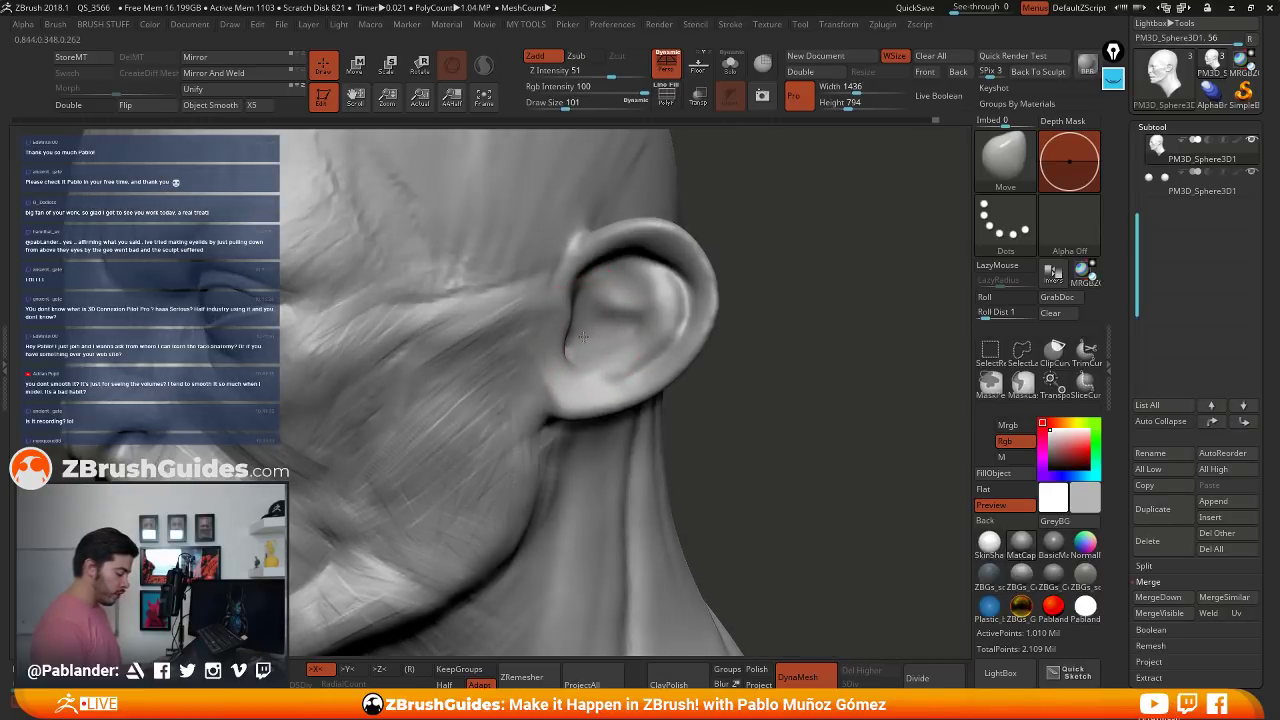
{"action": "left_click_drag", "start_coordinate": [587, 337], "coordinate": [582, 336]}
{"action": "mouse_move", "coordinate": [578, 332]}
{"action": "right_mouse_down"}
{"action": "mouse_move", "coordinate": [550, 345]}
{"action": "mouse_move", "coordinate": [612, 337]}
{"action": "mouse_move", "coordinate": [584, 337]}
{"action": "right_mouse_up"}
{"action": "left_click_drag", "start_coordinate": [572, 342], "coordinate": [567, 337]}
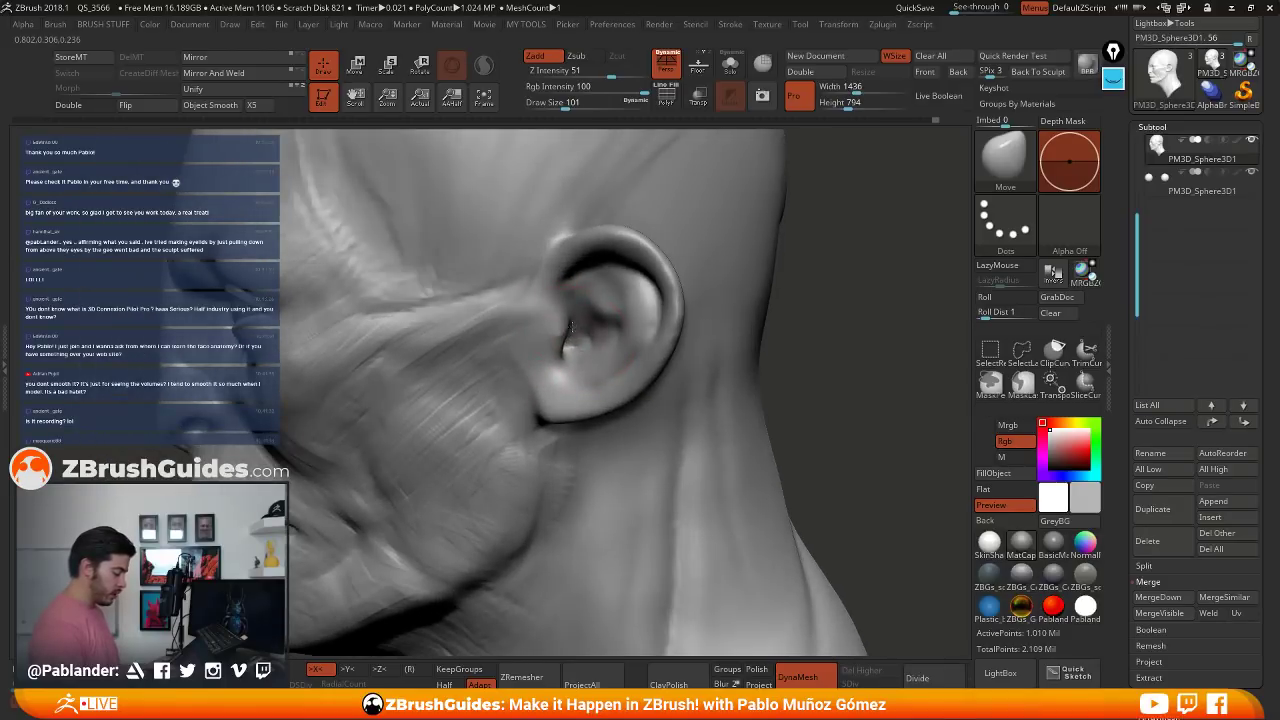
{"action": "mouse_move", "coordinate": [569, 334]}
{"action": "right_mouse_down"}
{"action": "mouse_move", "coordinate": [609, 322]}
{"action": "mouse_move", "coordinate": [590, 360]}
{"action": "right_mouse_up"}
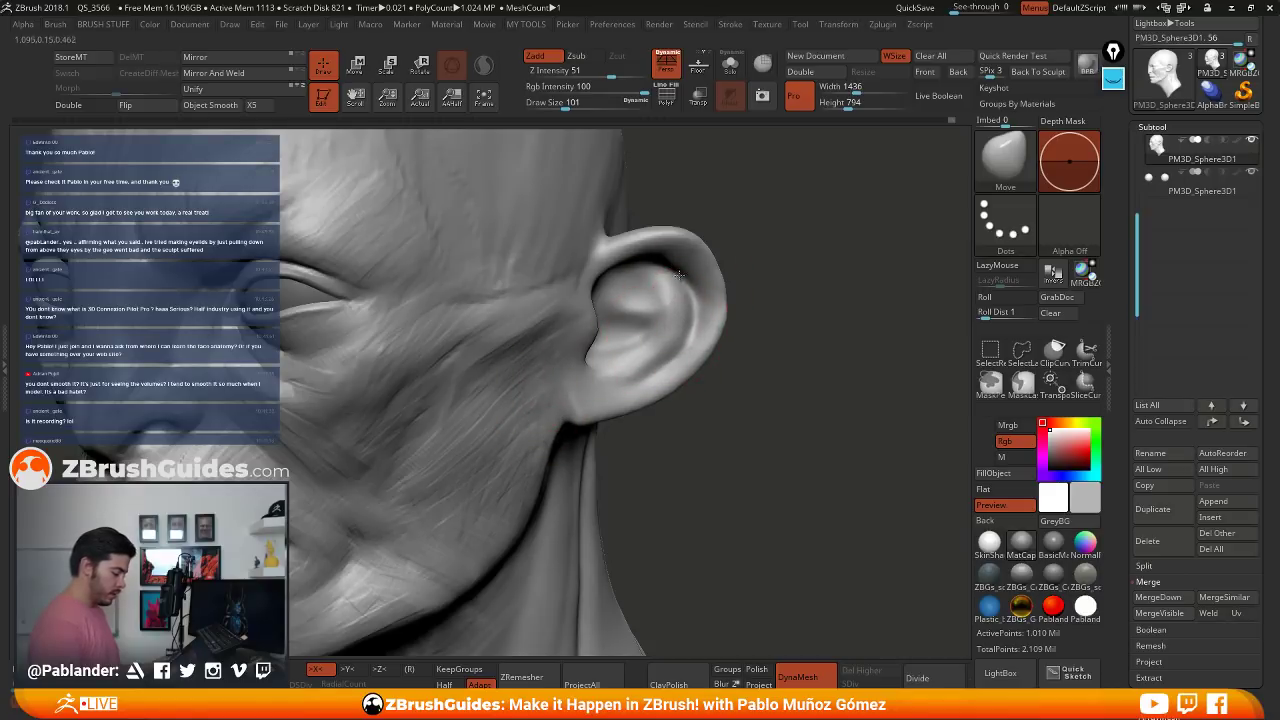
- Adjust the inner edge of the ear's upper rim with the Move brush
{"action": "left_click_drag", "start_coordinate": [678, 275], "coordinate": [672, 264]}
{"action": "left_click_drag", "start_coordinate": [764, 282], "coordinate": [740, 248]}
{"action": "mouse_move", "coordinate": [654, 262]}
{"action": "left_mouse_down"}
{"action": "mouse_move", "coordinate": [662, 250]}
{"action": "mouse_move", "coordinate": [648, 276]}
{"action": "mouse_move", "coordinate": [646, 264]}
{"action": "left_mouse_up"}
- Build up the inner folds of the ear with ClayBuildup, reducing the draw size to 80
{"action": "key", "text": "b"}
{"action": "key", "text": "c"}
{"action": "key", "text": "b"}
{"action": "left_click_drag", "start_coordinate": [752, 238], "coordinate": [758, 270]}
{"action": "left_click_drag", "start_coordinate": [651, 258], "coordinate": [658, 275]}
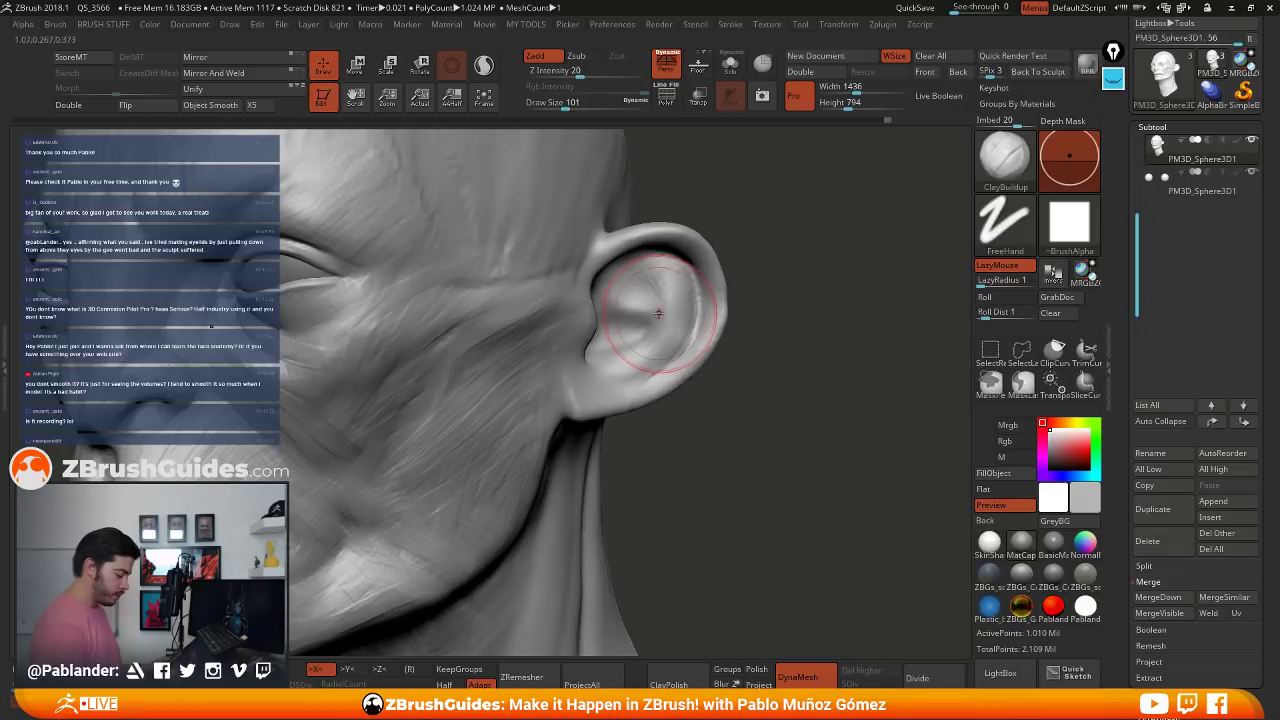
{"action": "key", "text": "space"}
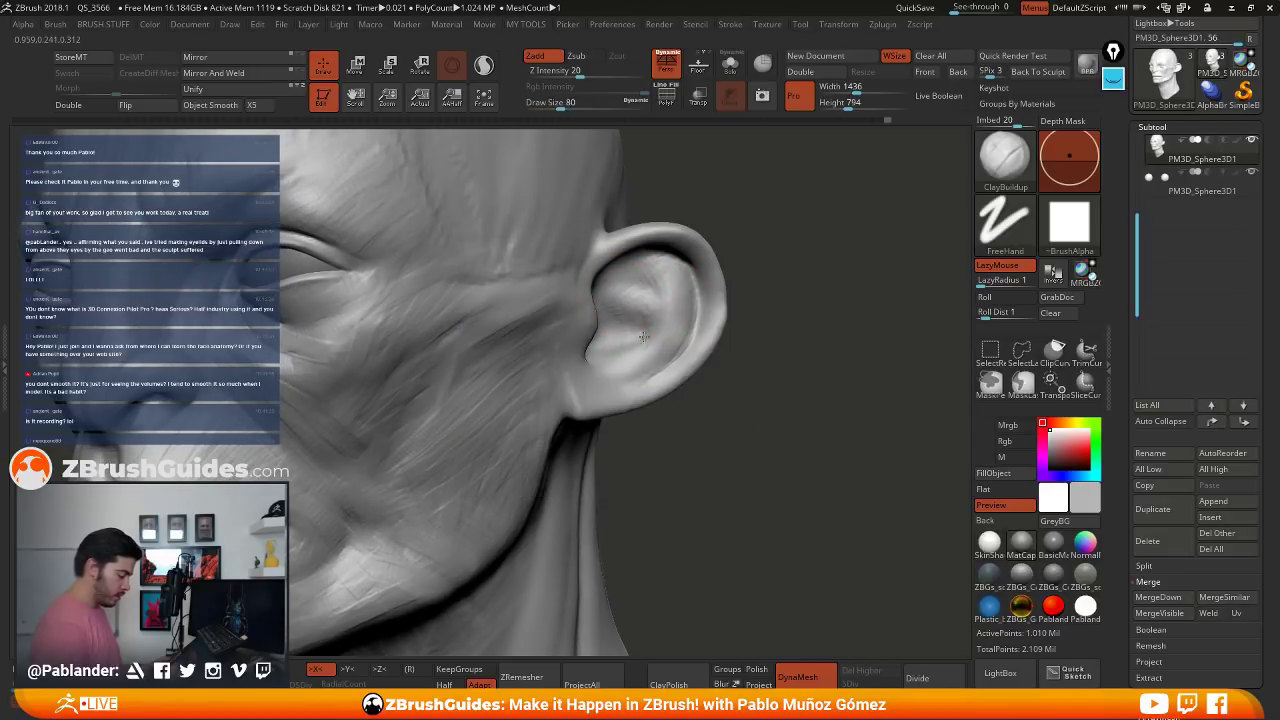
{"action": "left_click_drag", "start_coordinate": [603, 331], "coordinate": [628, 281]}
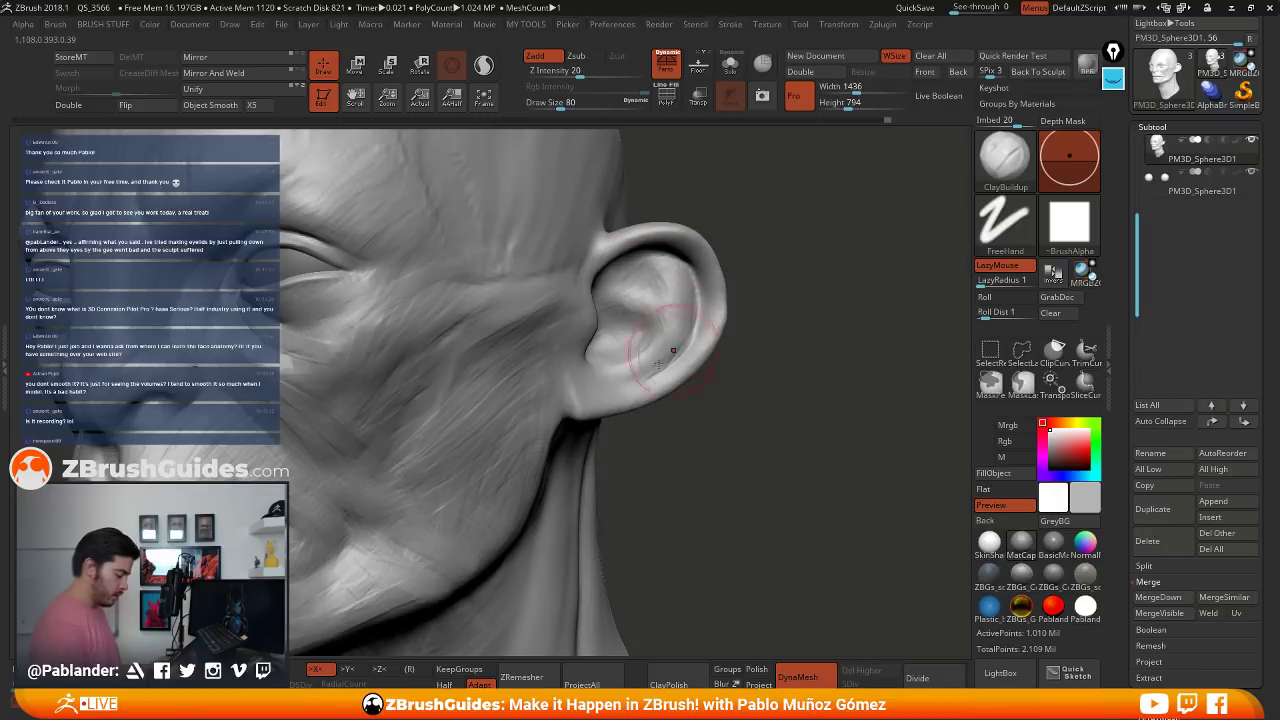
- Add ClayBuildup strokes to the earlobe and to the cheekbone ridge in front of the ear
{"action": "right_click_drag", "start_coordinate": [687, 300], "coordinate": [680, 360]}
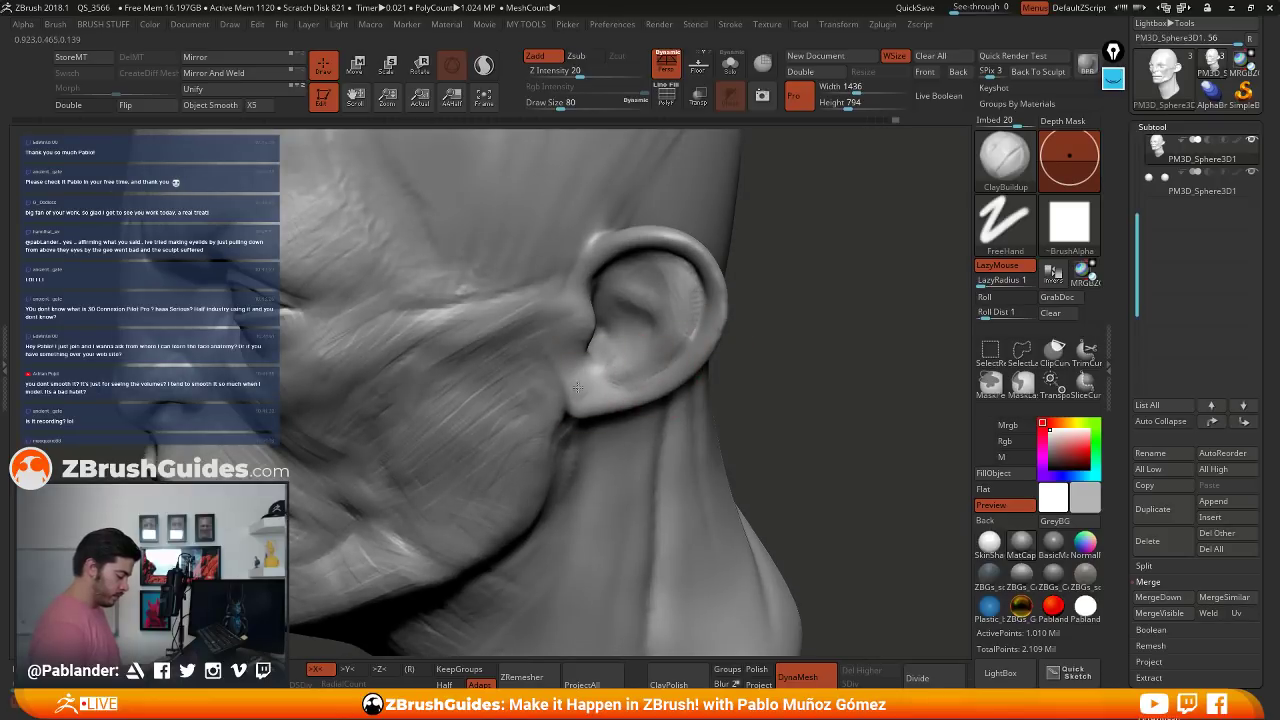
{"action": "right_click_drag", "start_coordinate": [585, 383], "coordinate": [580, 404]}
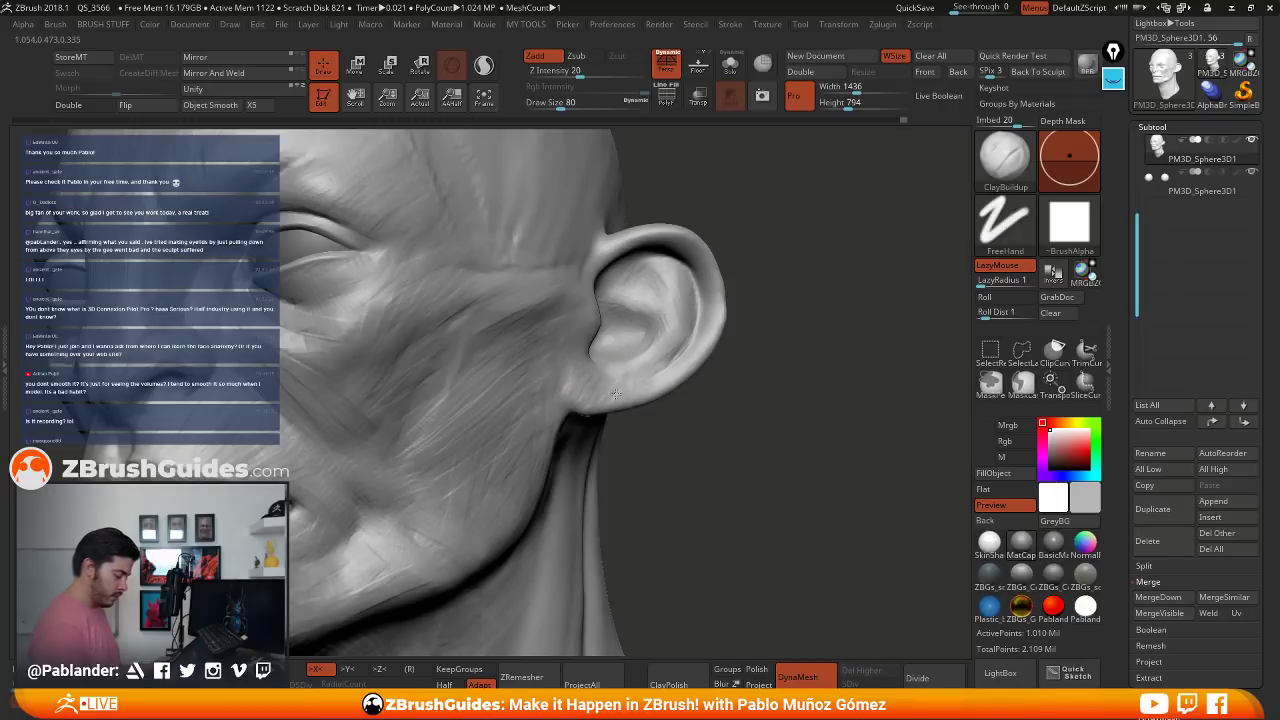
{"action": "right_click_drag", "start_coordinate": [698, 330], "coordinate": [590, 335]}
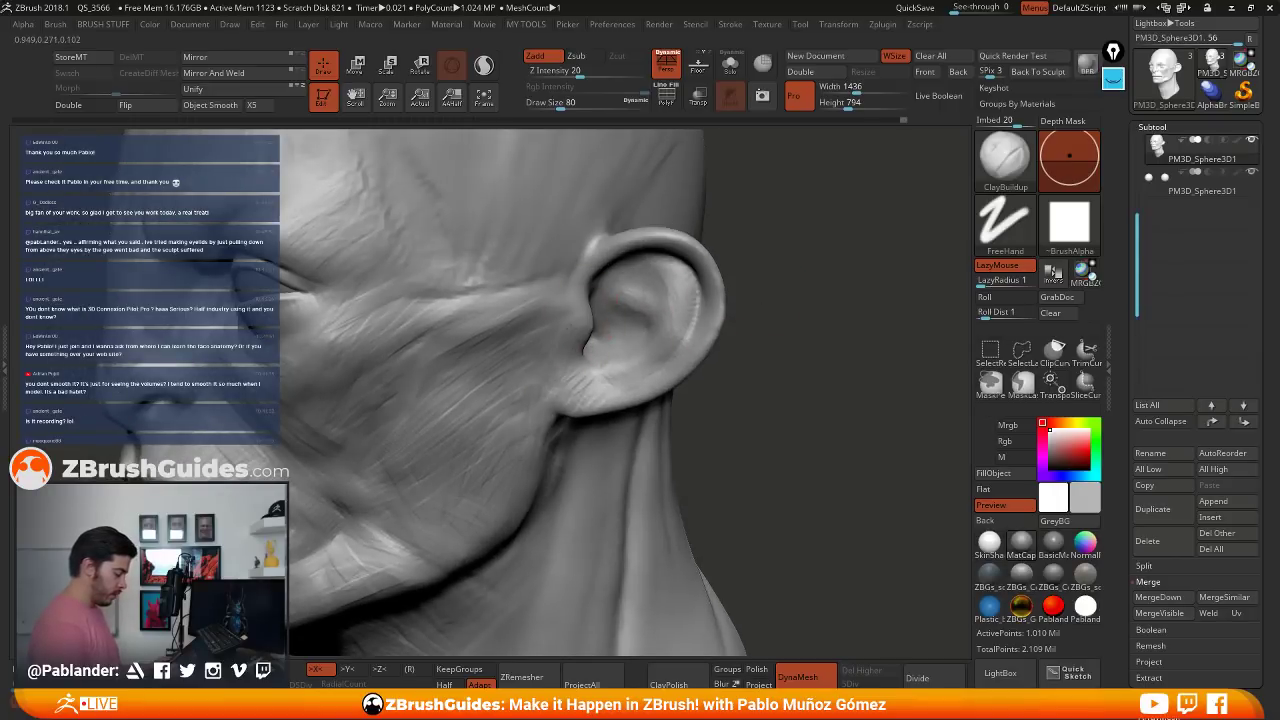
{"action": "mouse_move", "coordinate": [476, 366]}
{"action": "right_mouse_down"}
{"action": "mouse_move", "coordinate": [536, 360]}
{"action": "mouse_move", "coordinate": [527, 340]}
{"action": "right_mouse_up"}
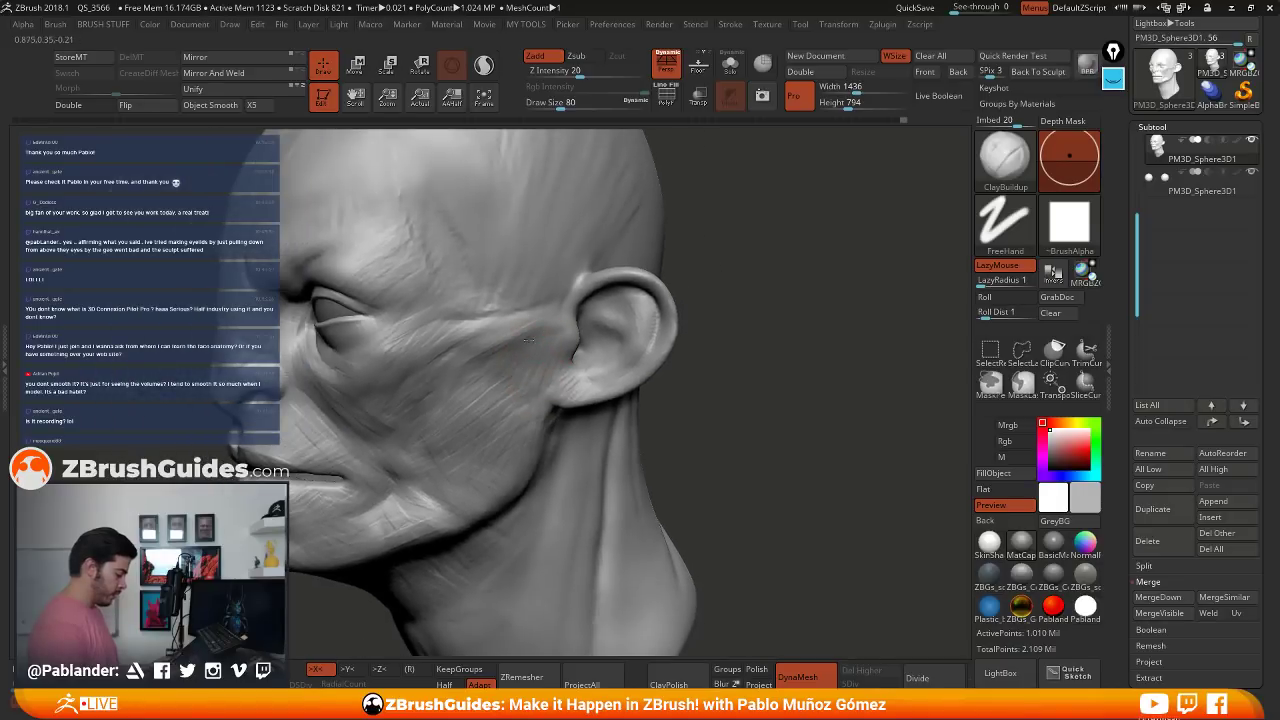
{"action": "left_click_drag", "start_coordinate": [498, 348], "coordinate": [489, 311]}
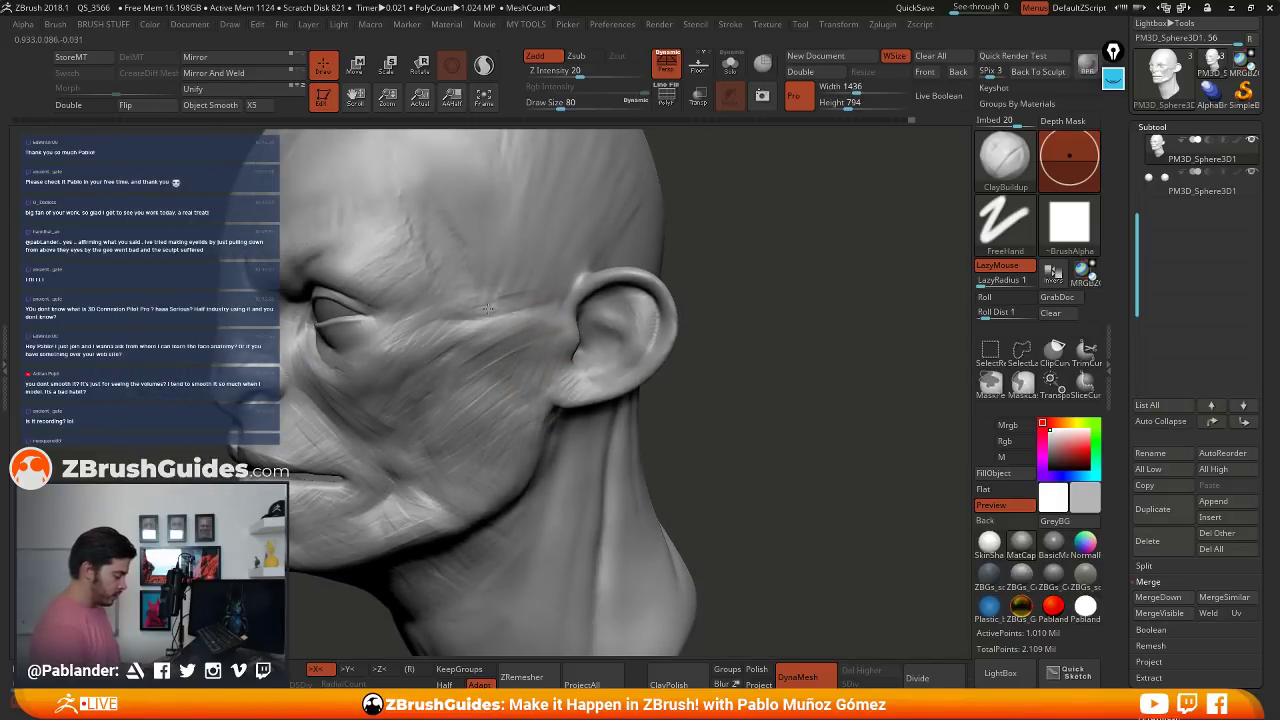
- Reposition the cheekbone arch between the eye and ear using the Move brush at a draw size of 268
{"action": "left_click_drag", "start_coordinate": [750, 280], "coordinate": [734, 281]}
{"action": "right_click_drag", "start_coordinate": [734, 281], "coordinate": [802, 292], "text": "alt"}
{"action": "key", "text": "space"}
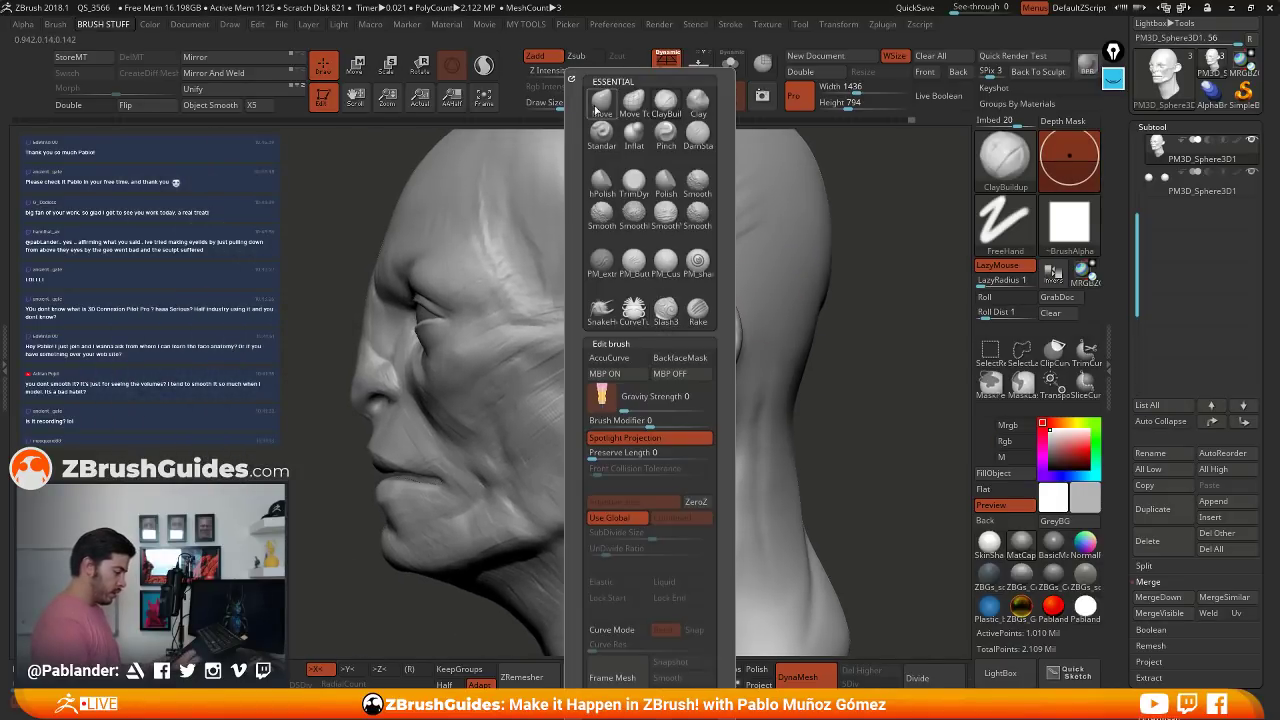
{"action": "left_click", "coordinate": [602, 104]}
{"action": "key", "text": "space"}
{"action": "left_click_drag", "start_coordinate": [538, 314], "coordinate": [566, 318]}
{"action": "mouse_move", "coordinate": [626, 364]}
{"action": "left_mouse_down"}
{"action": "mouse_move", "coordinate": [636, 345]}
{"action": "mouse_move", "coordinate": [600, 340]}
{"action": "left_mouse_up"}
- Build up the temple and the ridge beside the outer brow with ClayBuildup, reducing the draw size to 172
{"action": "key", "text": "b"}
{"action": "key", "text": "c"}
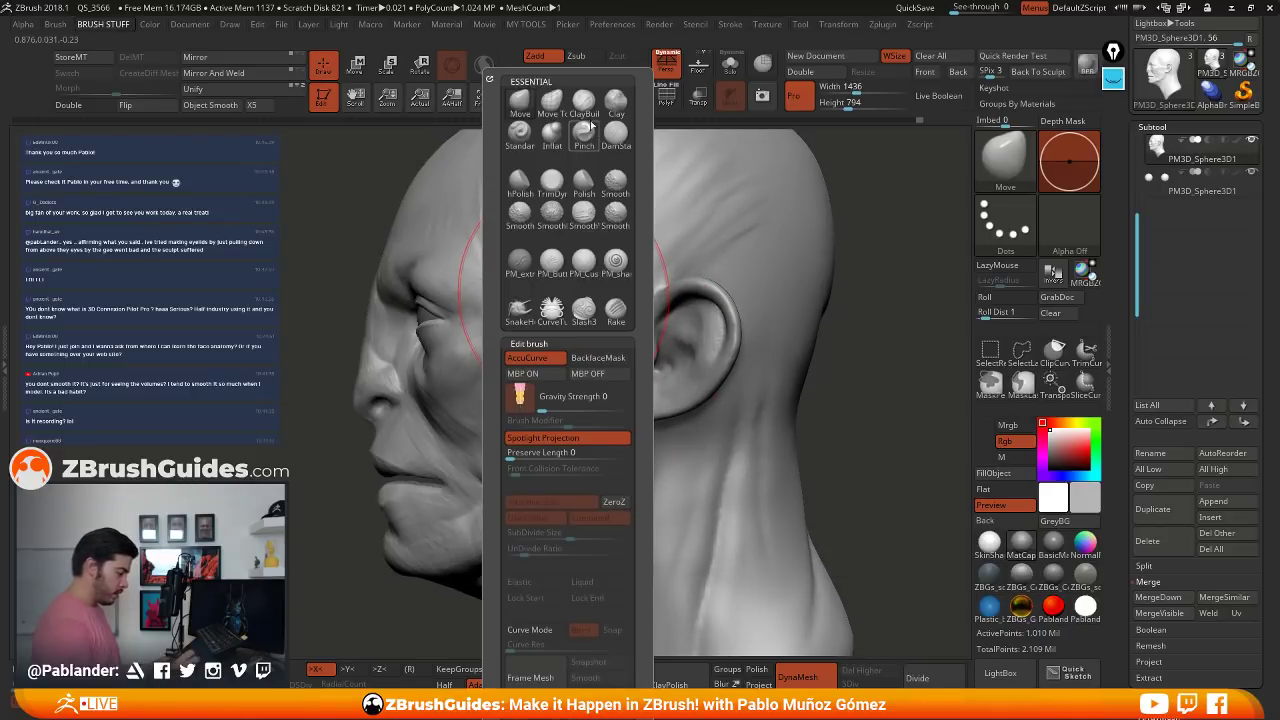
{"action": "key", "text": "b"}
{"action": "right_click_drag", "start_coordinate": [508, 279], "coordinate": [514, 278]}
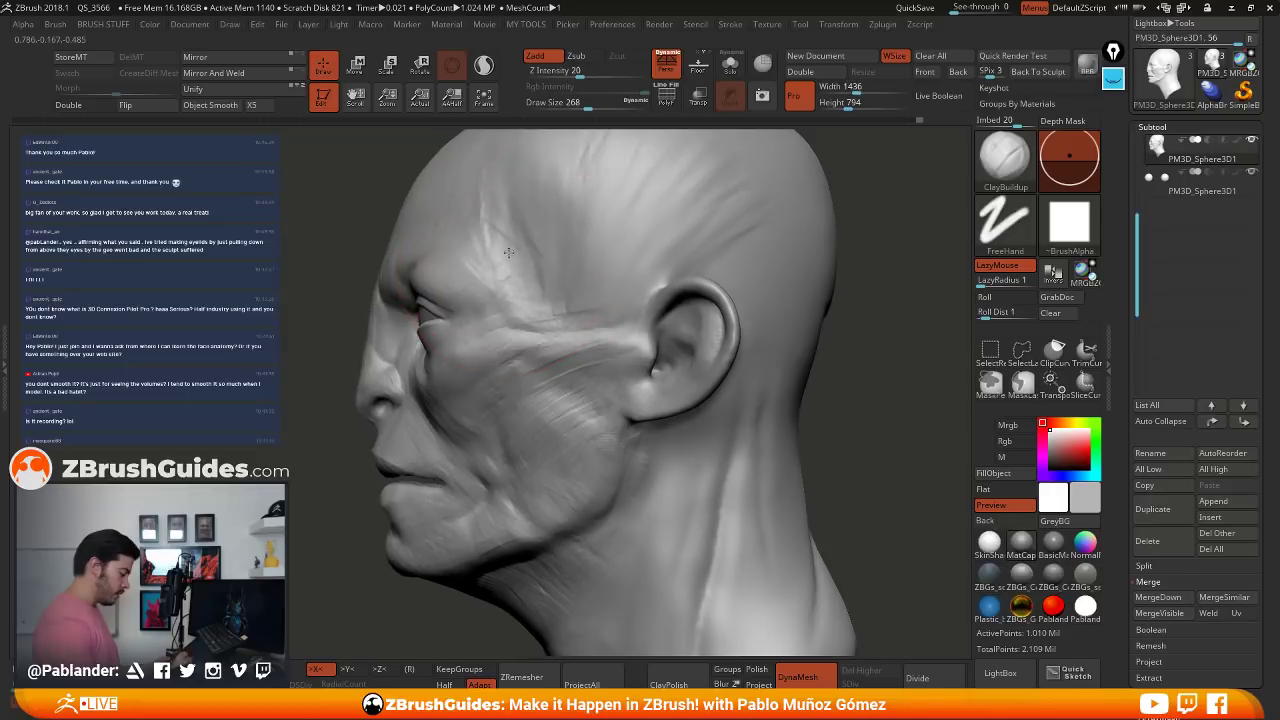
{"action": "key", "text": "space"}
{"action": "left_click_drag", "start_coordinate": [491, 253], "coordinate": [482, 253]}
{"action": "right_click_drag", "start_coordinate": [484, 252], "coordinate": [500, 263]}
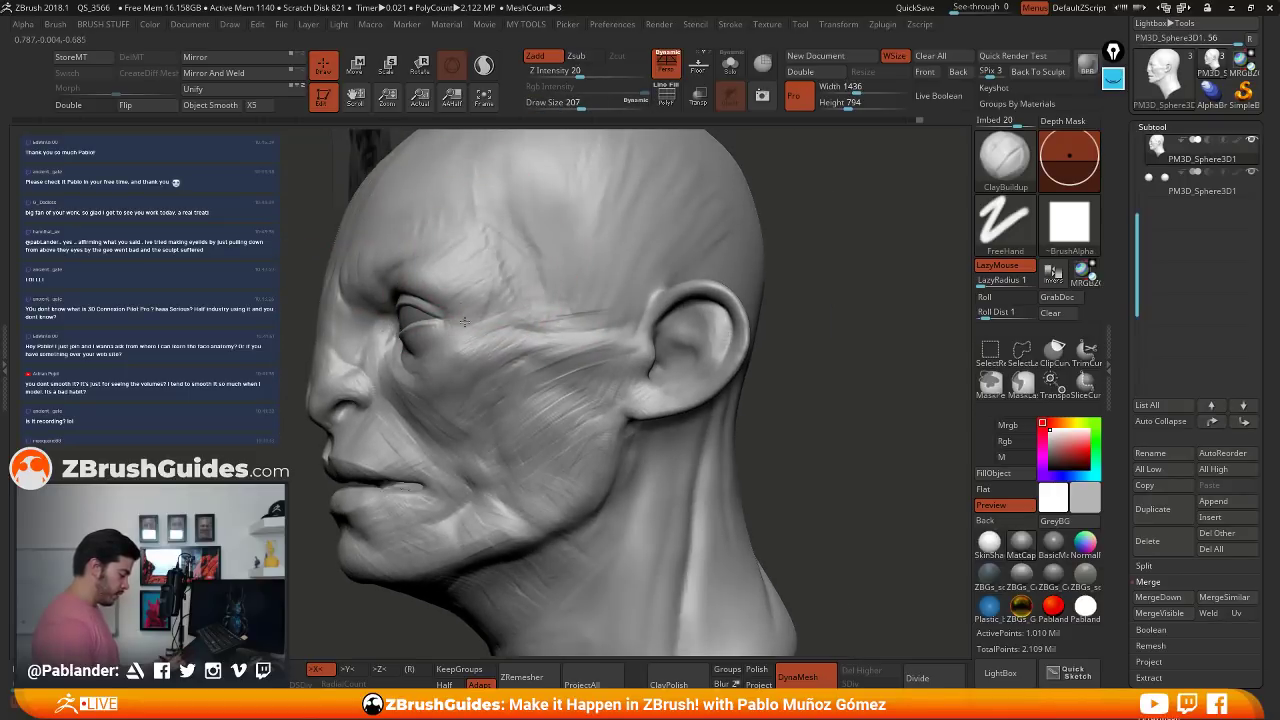
{"action": "right_click_drag", "start_coordinate": [464, 322], "coordinate": [472, 288]}
{"action": "key", "text": "space"}
{"action": "left_click_drag", "start_coordinate": [484, 263], "coordinate": [474, 263]}
{"action": "mouse_move", "coordinate": [484, 266]}
{"action": "right_mouse_down", "text": "alt"}
{"action": "mouse_move", "coordinate": [580, 290]}
{"action": "mouse_move", "coordinate": [540, 313]}
{"action": "right_mouse_up", "text": "alt"}
{"action": "mouse_move", "coordinate": [525, 345]}
{"action": "left_mouse_down"}
{"action": "mouse_move", "coordinate": [560, 338]}
{"action": "mouse_move", "coordinate": [538, 247]}
{"action": "left_mouse_up"}
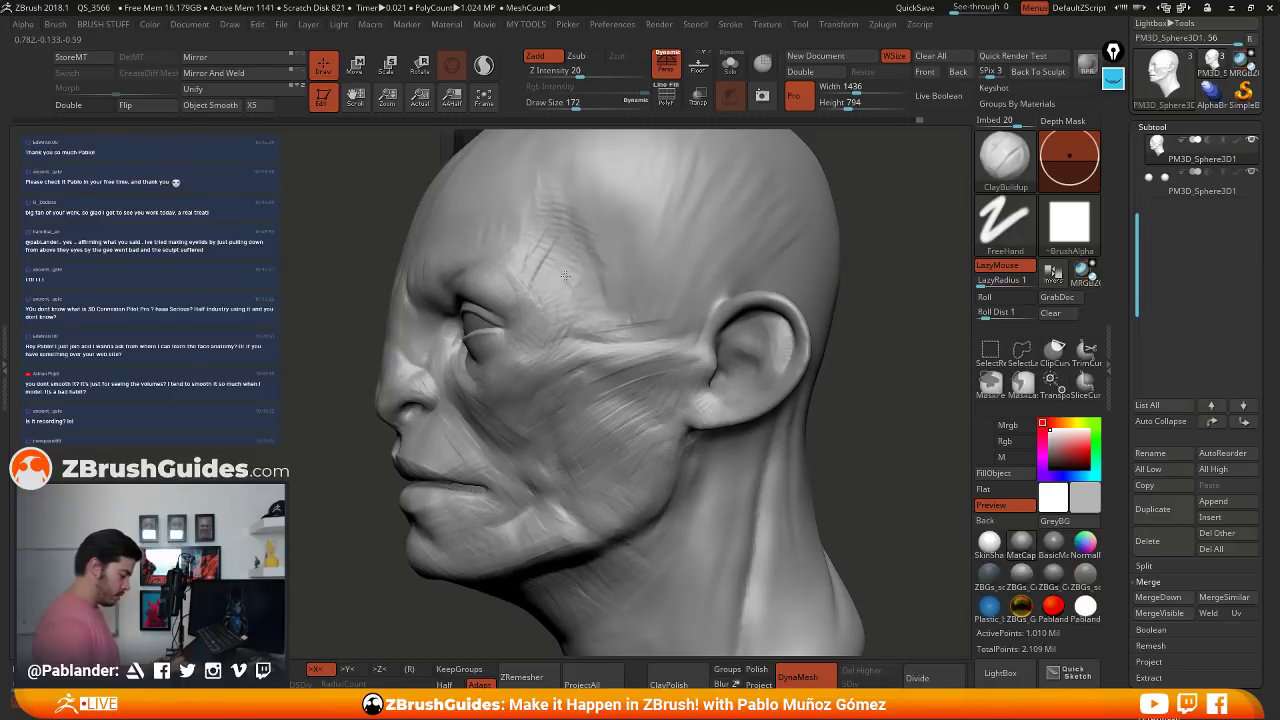
- Reduce the draw size to 154, then fill the temple between brow and ear with ClayBuildup strokes and smooth them
{"action": "right_click_drag", "start_coordinate": [575, 285], "coordinate": [636, 297]}
{"action": "key", "text": "space"}
{"action": "left_click_drag", "start_coordinate": [637, 297], "coordinate": [634, 297]}
{"action": "mouse_move", "coordinate": [645, 300]}
{"action": "right_mouse_down"}
{"action": "mouse_move", "coordinate": [690, 325]}
{"action": "mouse_move", "coordinate": [677, 342]}
{"action": "right_mouse_up"}
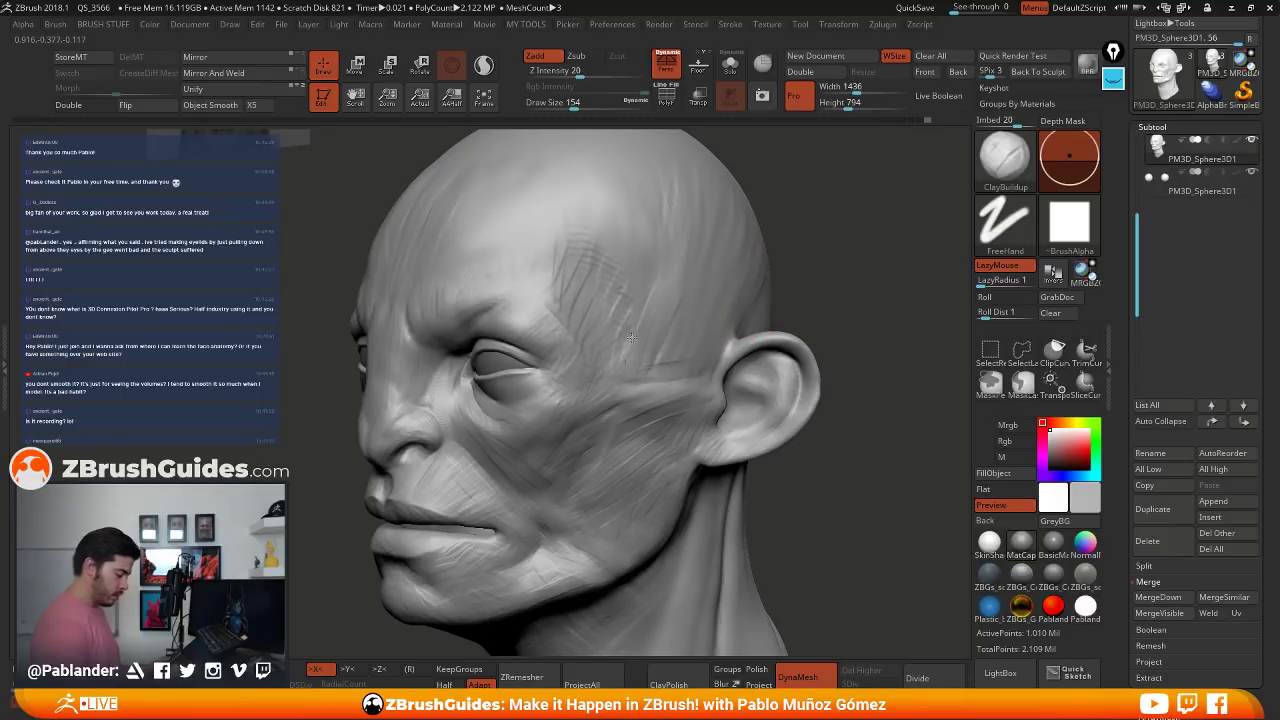
{"action": "key", "text": "shift"}
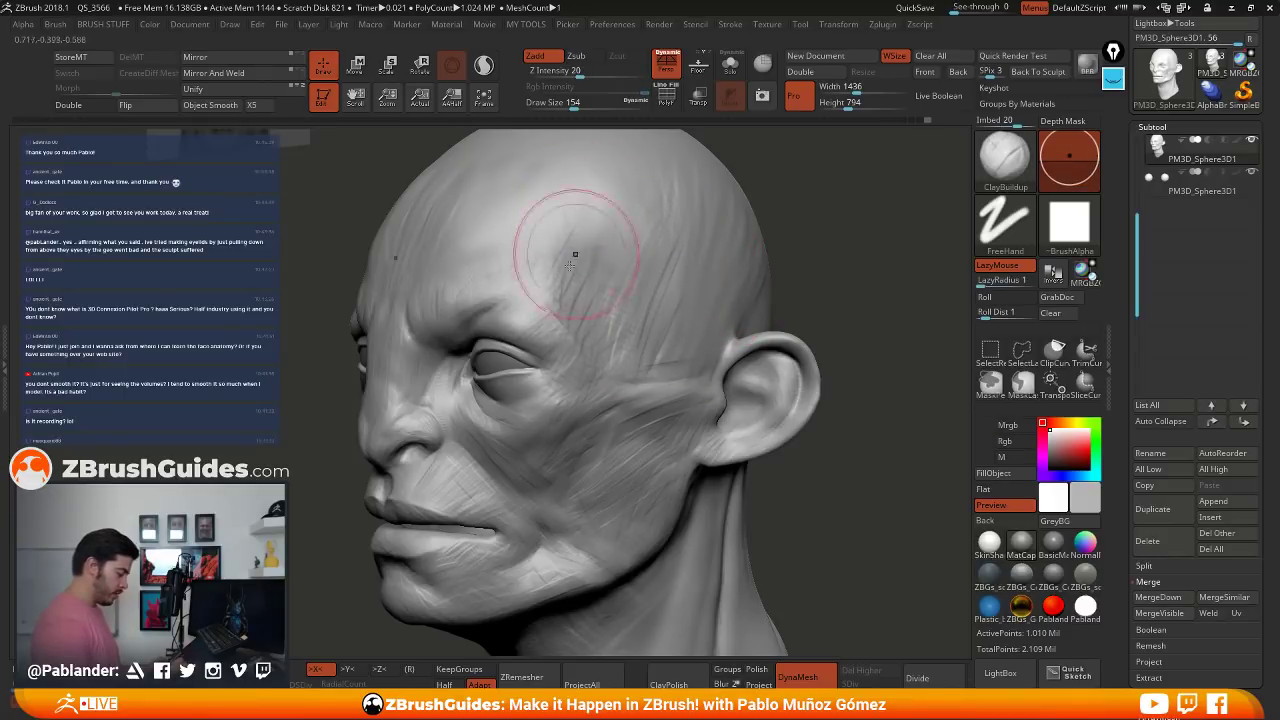
- Add ClayBuildup strokes to the forehead above the eyebrow
{"action": "right_click_drag", "start_coordinate": [568, 250], "coordinate": [519, 240]}
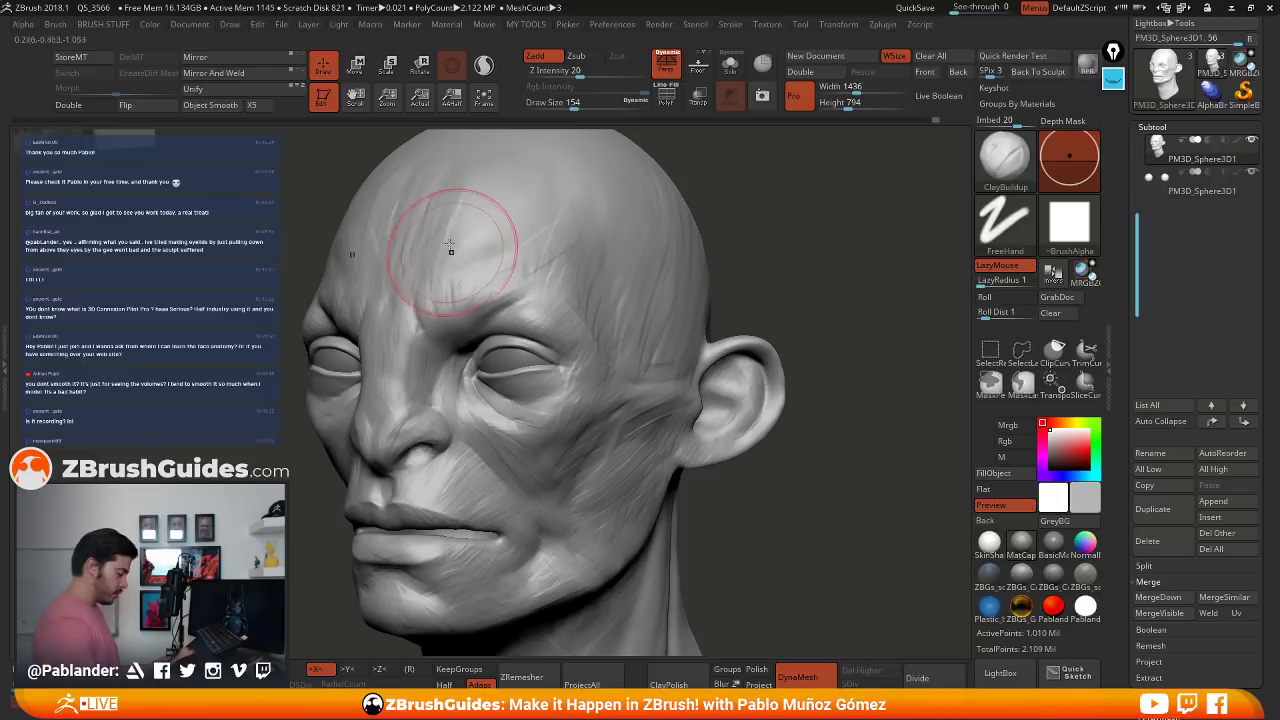
{"action": "left_click_drag", "start_coordinate": [452, 248], "coordinate": [470, 244]}
{"action": "mouse_move", "coordinate": [474, 181]}
{"action": "left_mouse_down"}
{"action": "mouse_move", "coordinate": [522, 217]}
{"action": "mouse_move", "coordinate": [441, 265]}
{"action": "left_mouse_up"}
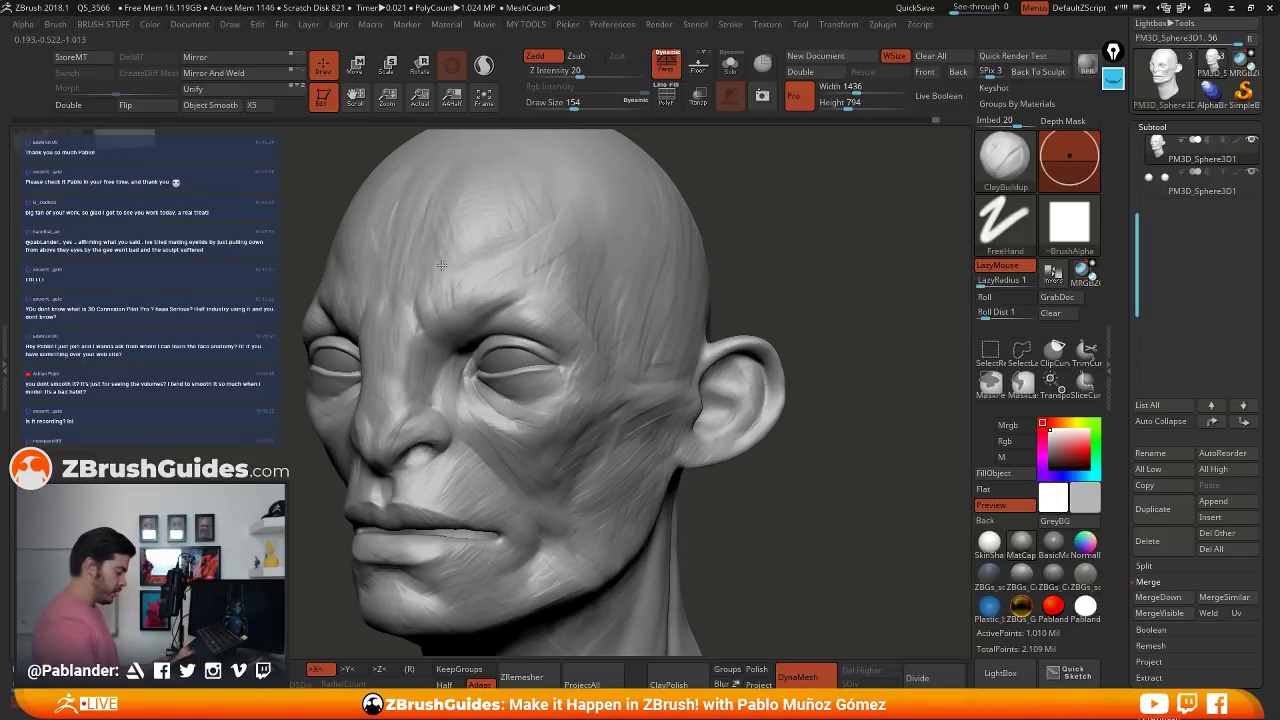
- Adjust the profile around the nose and eye with the Move brush at a draw size of 234
{"action": "right_click_drag", "start_coordinate": [559, 214], "coordinate": [634, 298]}
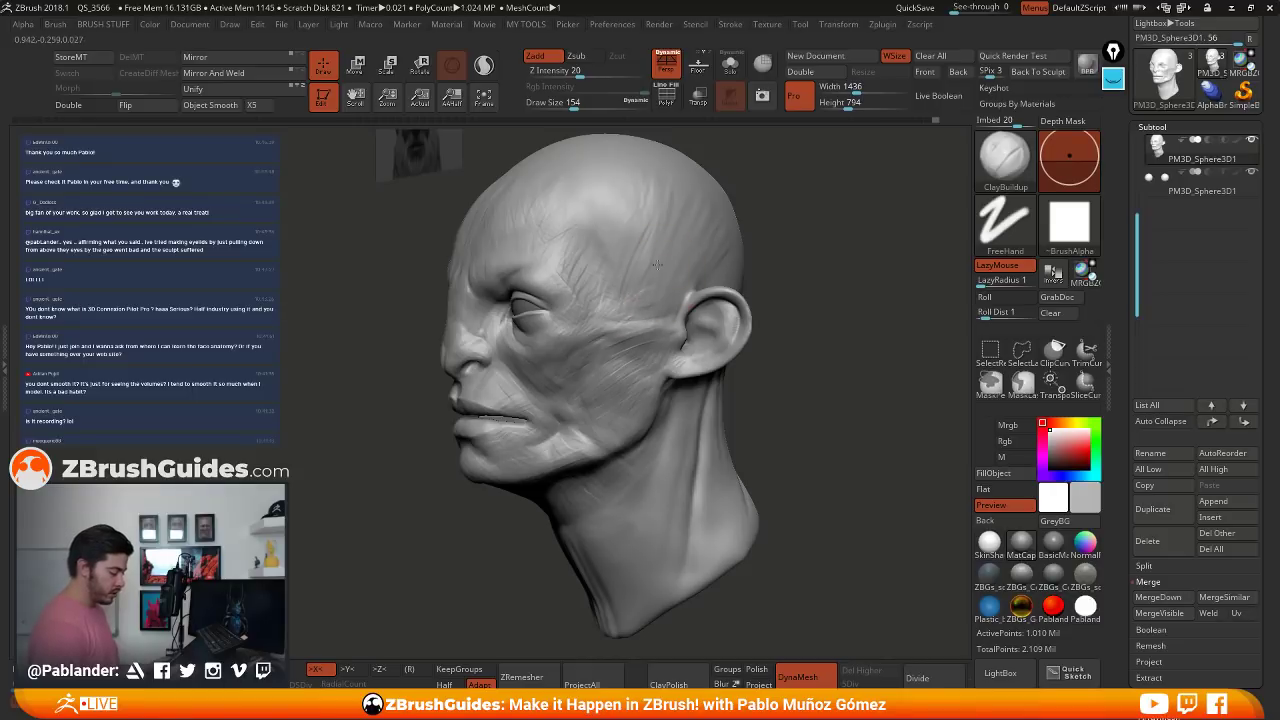
{"action": "right_click_drag", "start_coordinate": [785, 232], "coordinate": [640, 268]}
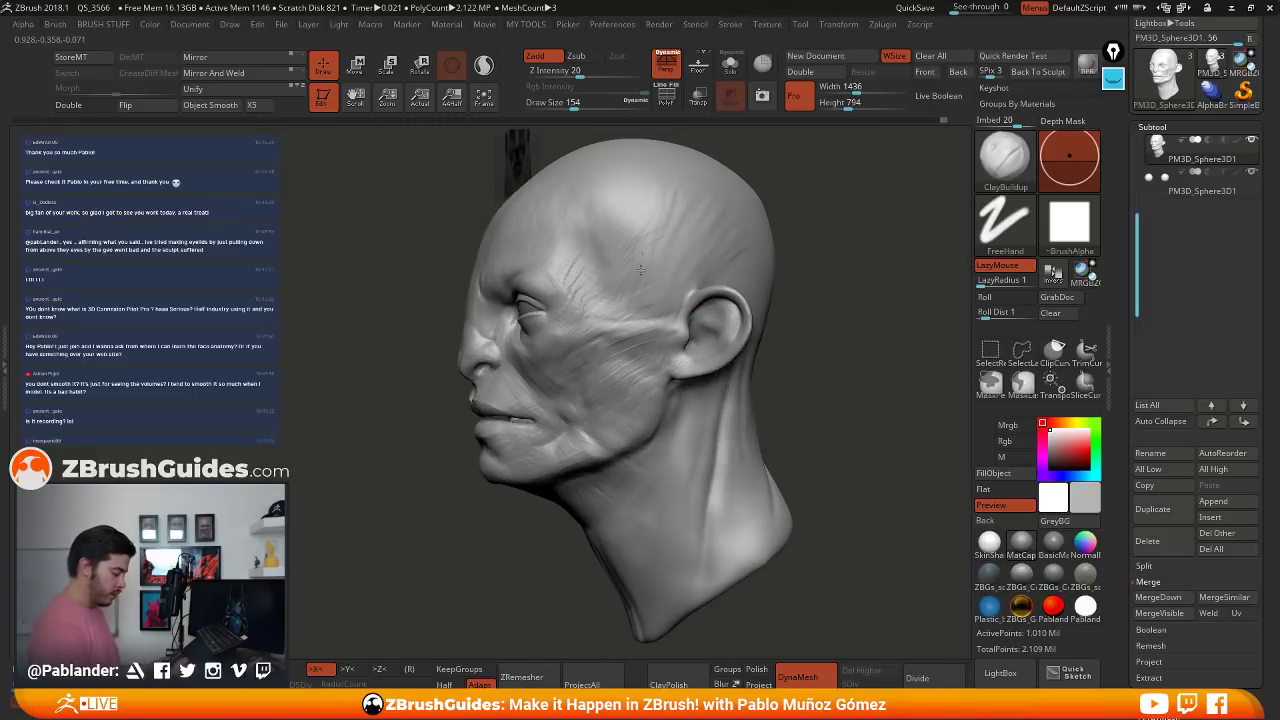
{"action": "right_click_drag", "start_coordinate": [722, 241], "coordinate": [832, 229]}
{"action": "mouse_move", "coordinate": [557, 390]}
{"action": "right_mouse_down"}
{"action": "mouse_move", "coordinate": [480, 396]}
{"action": "mouse_move", "coordinate": [508, 345]}
{"action": "right_mouse_up"}
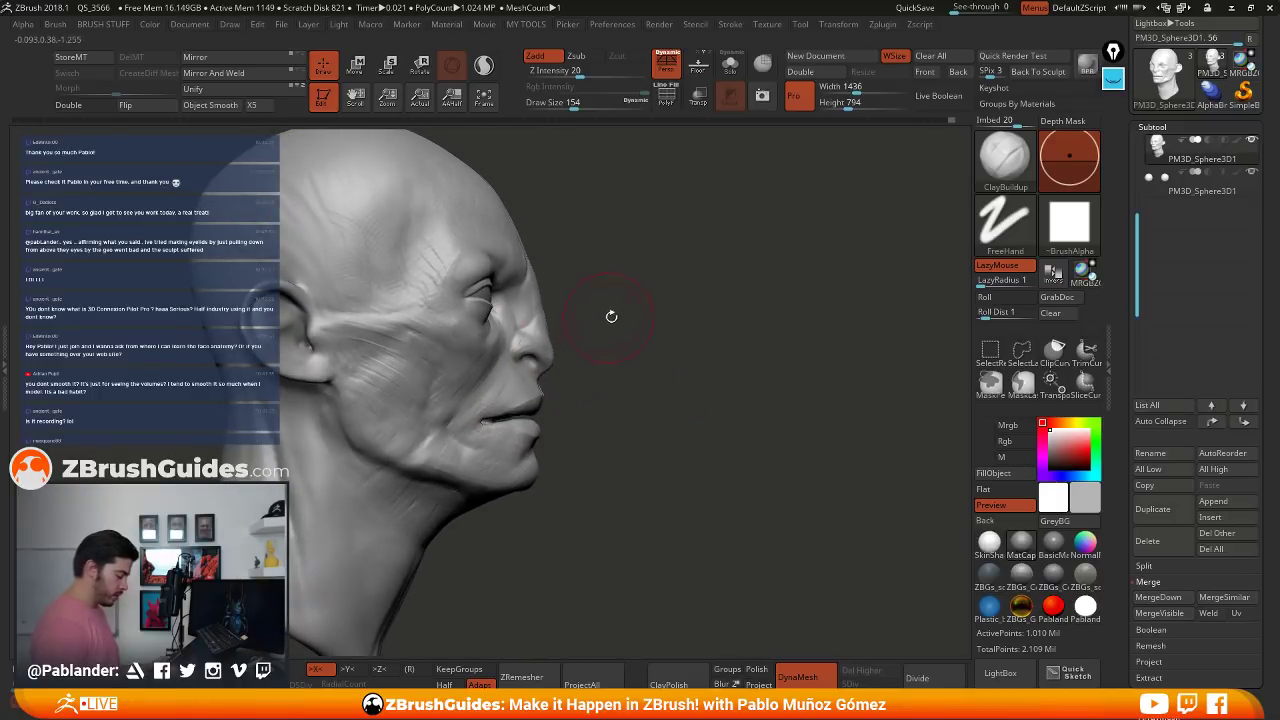
{"action": "left_click_drag", "start_coordinate": [609, 317], "coordinate": [649, 313]}
{"action": "key", "text": "space"}
{"action": "left_click", "coordinate": [606, 103]}
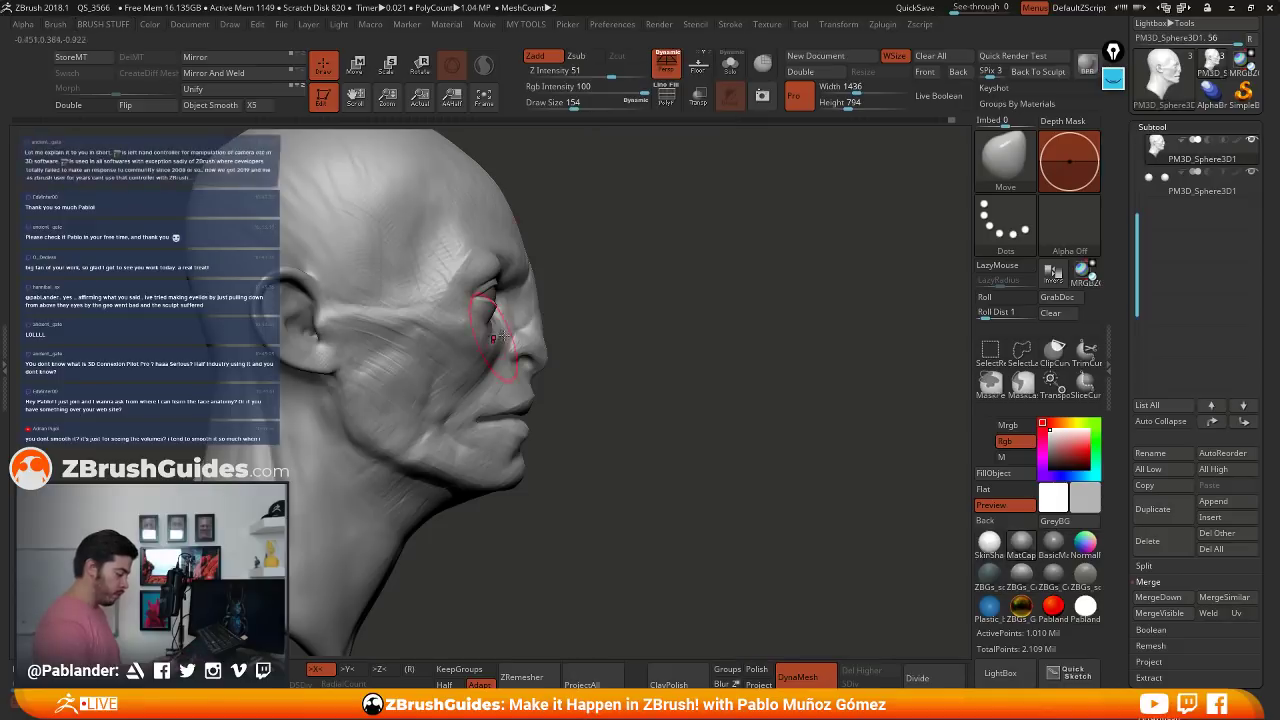
{"action": "key", "text": "space"}
{"action": "left_click_drag", "start_coordinate": [527, 326], "coordinate": [540, 326]}
{"action": "right_click_drag", "start_coordinate": [560, 325], "coordinate": [699, 312]}
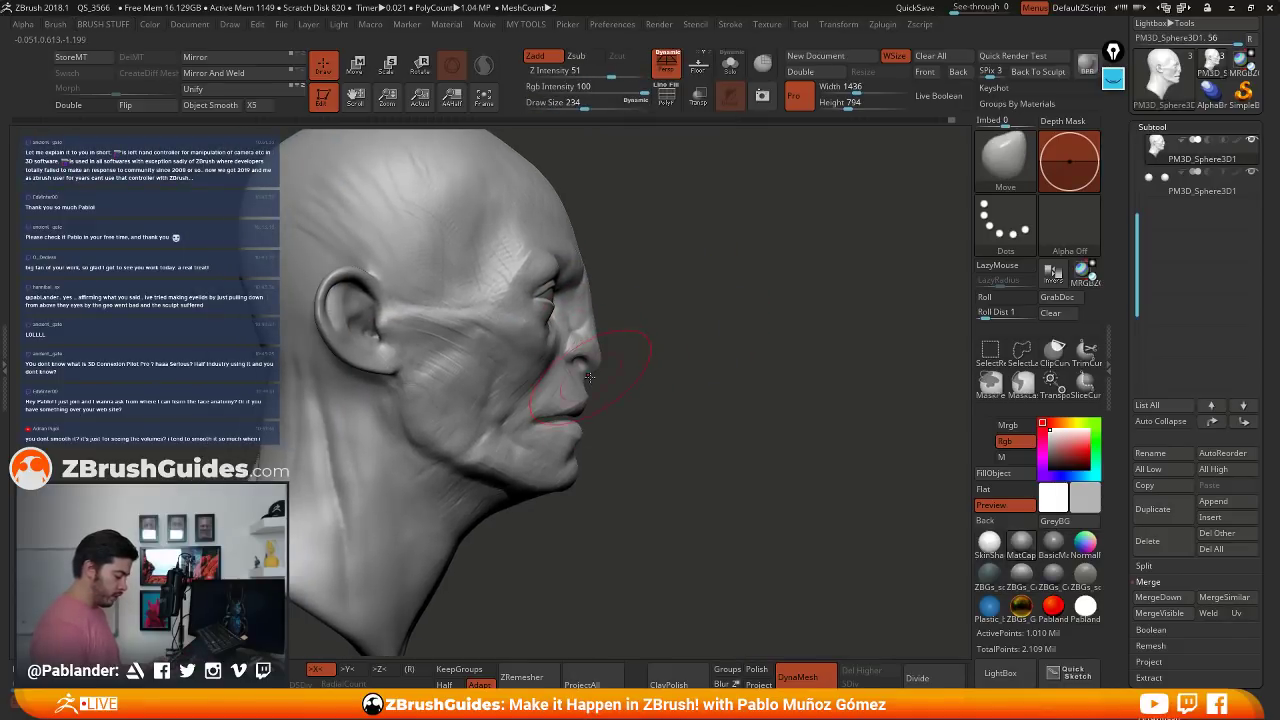
{"action": "left_click_drag", "start_coordinate": [586, 358], "coordinate": [594, 352]}
{"action": "mouse_move", "coordinate": [583, 301]}
{"action": "left_mouse_down"}
{"action": "mouse_move", "coordinate": [555, 323]}
{"action": "mouse_move", "coordinate": [550, 303]}
{"action": "left_mouse_up"}
{"action": "right_click_drag", "start_coordinate": [647, 284], "coordinate": [580, 330]}
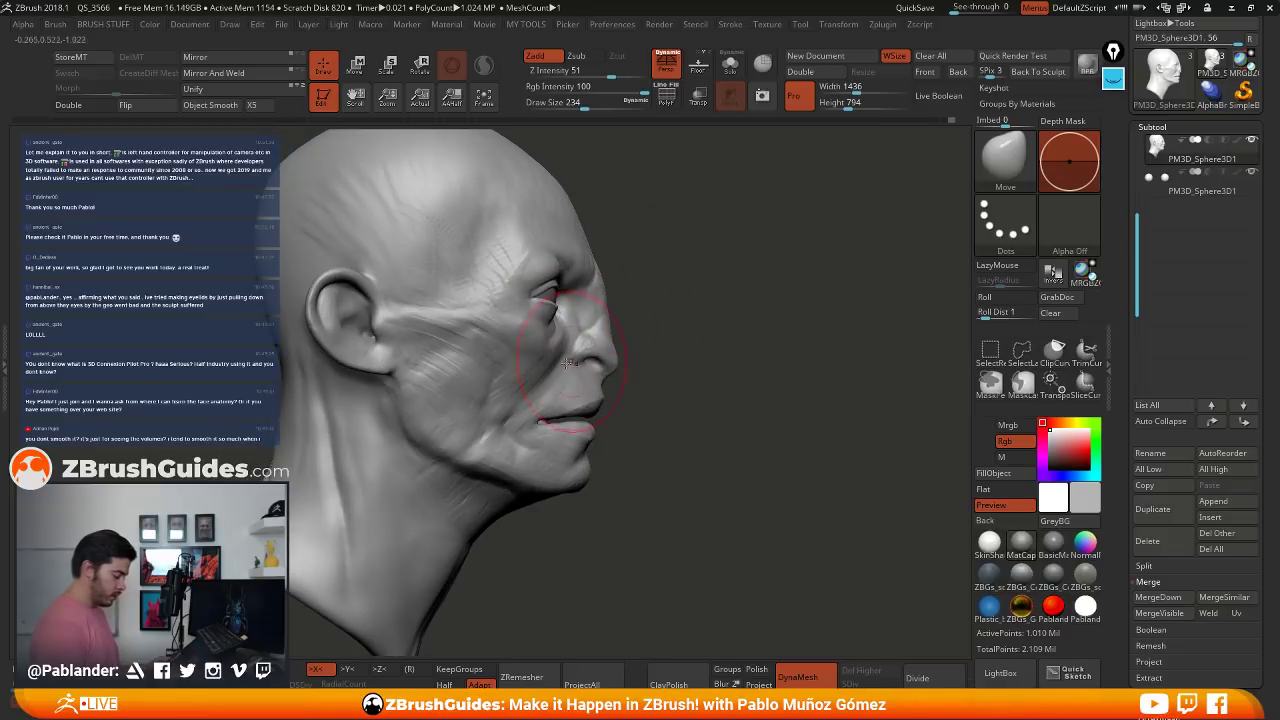
{"action": "right_click_drag", "start_coordinate": [525, 381], "coordinate": [634, 349]}
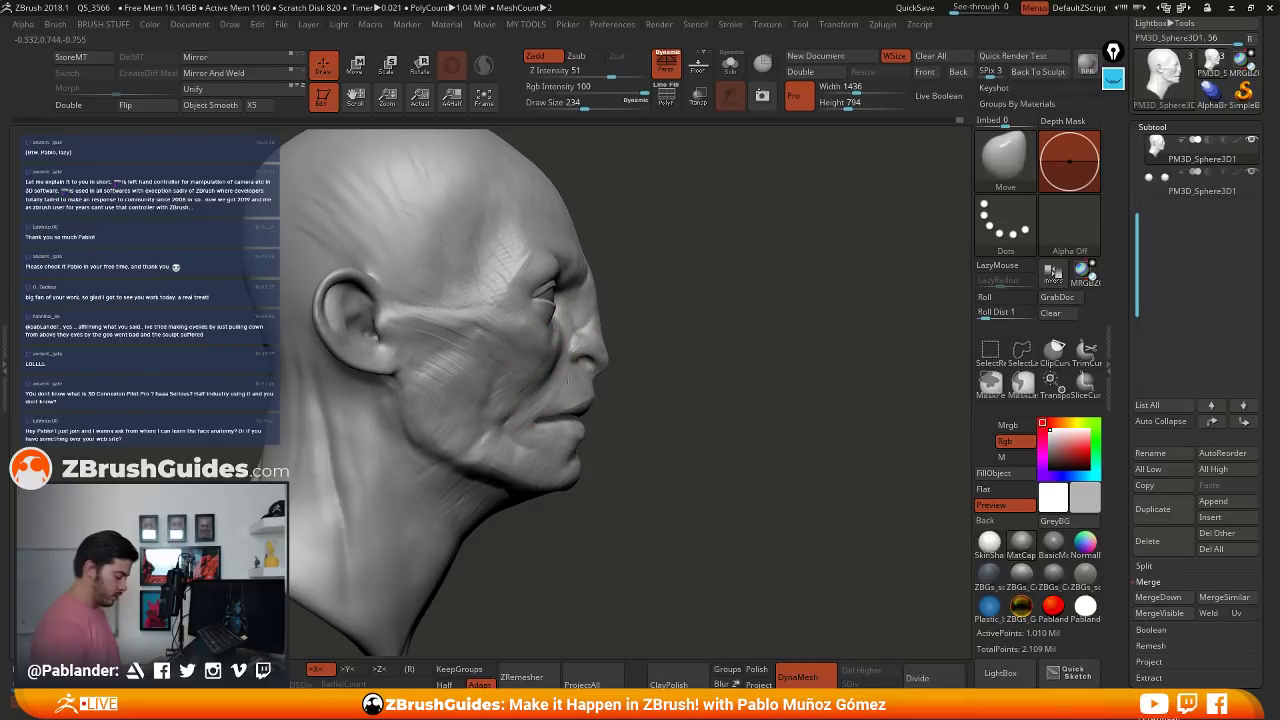
- Build up the cheek beside the corner of the mouth with ClayBuildup at a draw size of 187
{"action": "right_click_drag", "start_coordinate": [568, 380], "coordinate": [525, 400]}
{"action": "key", "text": "b"}
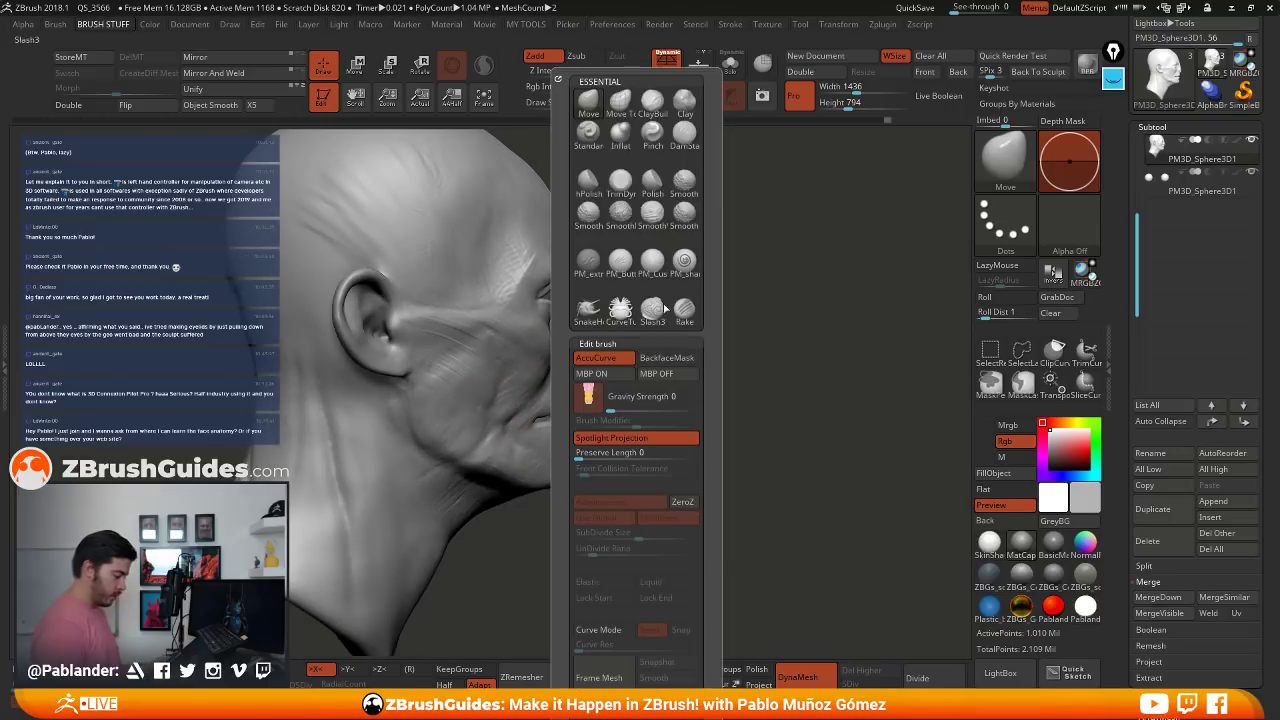
{"action": "key", "text": "c"}
{"action": "key", "text": "b"}
{"action": "right_click_drag", "start_coordinate": [666, 365], "coordinate": [672, 362]}
{"action": "key", "text": "space"}
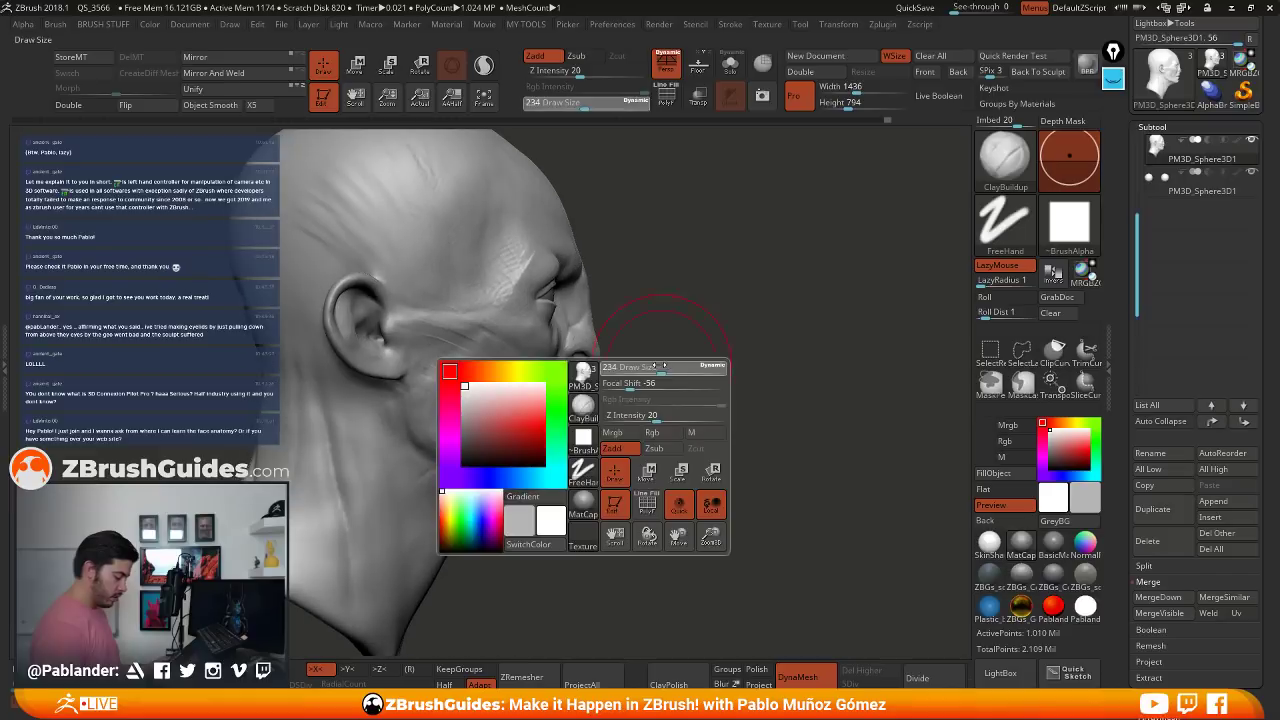
{"action": "left_click_drag", "start_coordinate": [668, 364], "coordinate": [660, 364]}
{"action": "right_click_drag", "start_coordinate": [718, 340], "coordinate": [666, 328]}
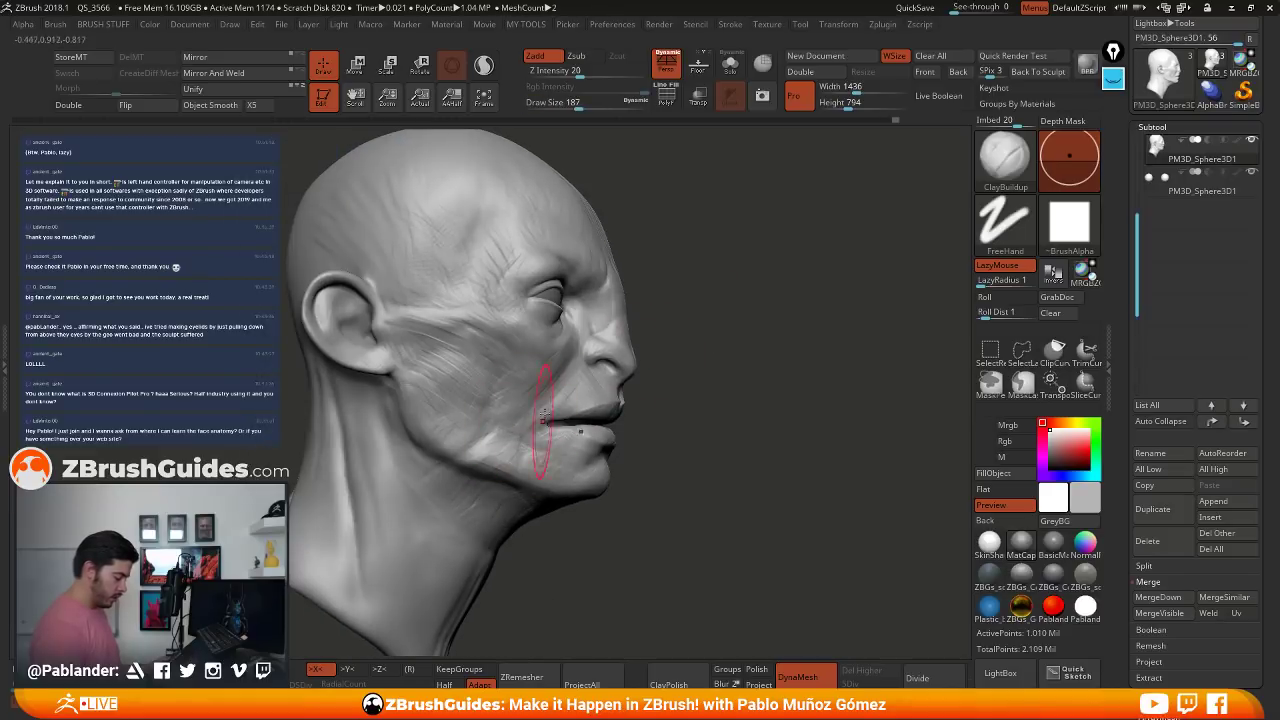
{"action": "left_click_drag", "start_coordinate": [560, 424], "coordinate": [524, 397]}
- Build up the muscles on the side of the neck with ClayBuildup at a draw size of 149, smoothing the surface
{"action": "mouse_move", "coordinate": [748, 368]}
{"action": "right_mouse_down", "text": "shift"}
{"action": "mouse_move", "coordinate": [705, 375]}
{"action": "mouse_move", "coordinate": [672, 408]}
{"action": "right_mouse_up", "text": "shift"}
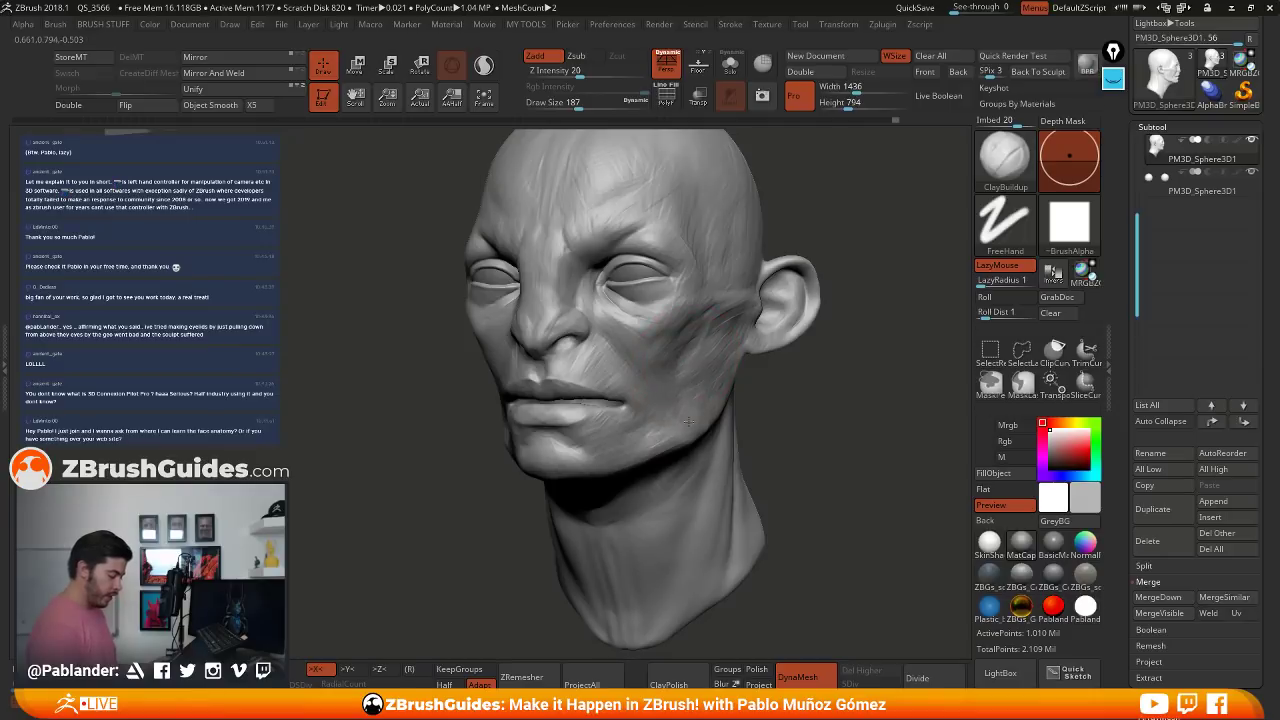
{"action": "mouse_move", "coordinate": [790, 412]}
{"action": "right_mouse_down", "text": "ctrl"}
{"action": "mouse_move", "coordinate": [787, 388]}
{"action": "mouse_move", "coordinate": [748, 363]}
{"action": "right_mouse_up", "text": "ctrl"}
{"action": "key", "text": "space"}
{"action": "left_click_drag", "start_coordinate": [628, 314], "coordinate": [619, 314]}
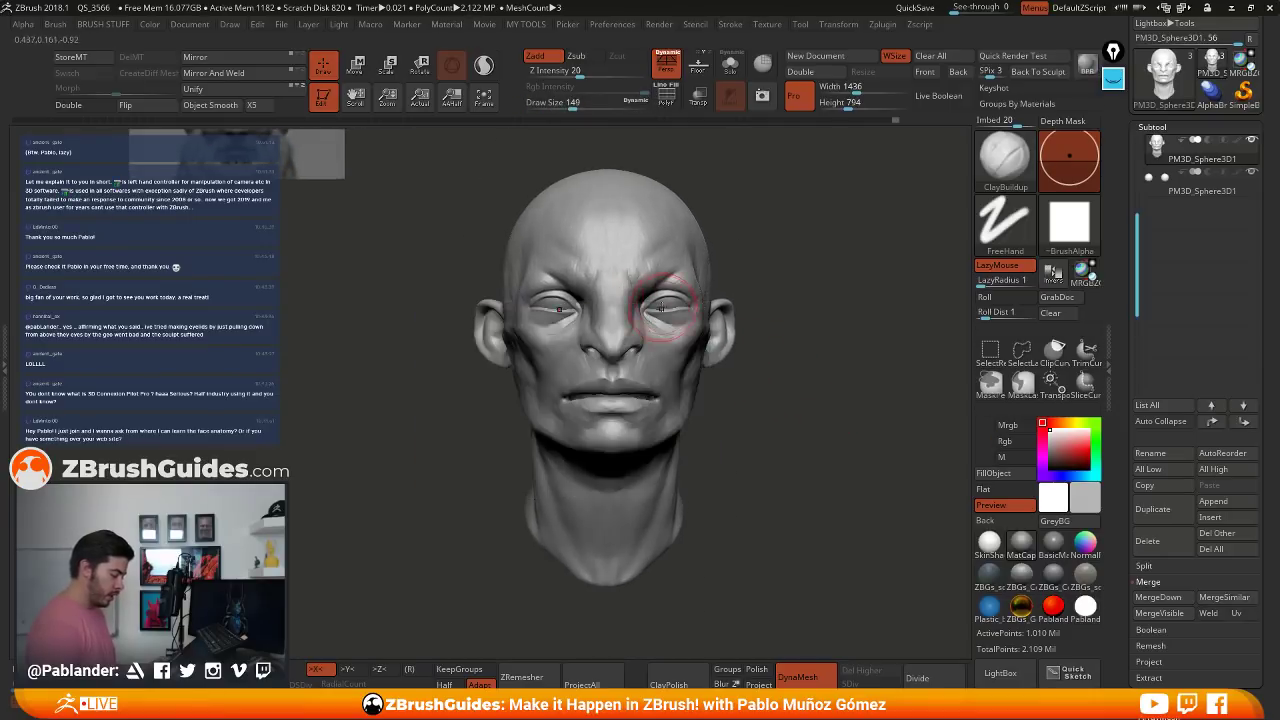
{"action": "right_click_drag", "start_coordinate": [660, 308], "coordinate": [745, 452]}
{"action": "right_click_drag", "start_coordinate": [646, 534], "coordinate": [603, 418]}
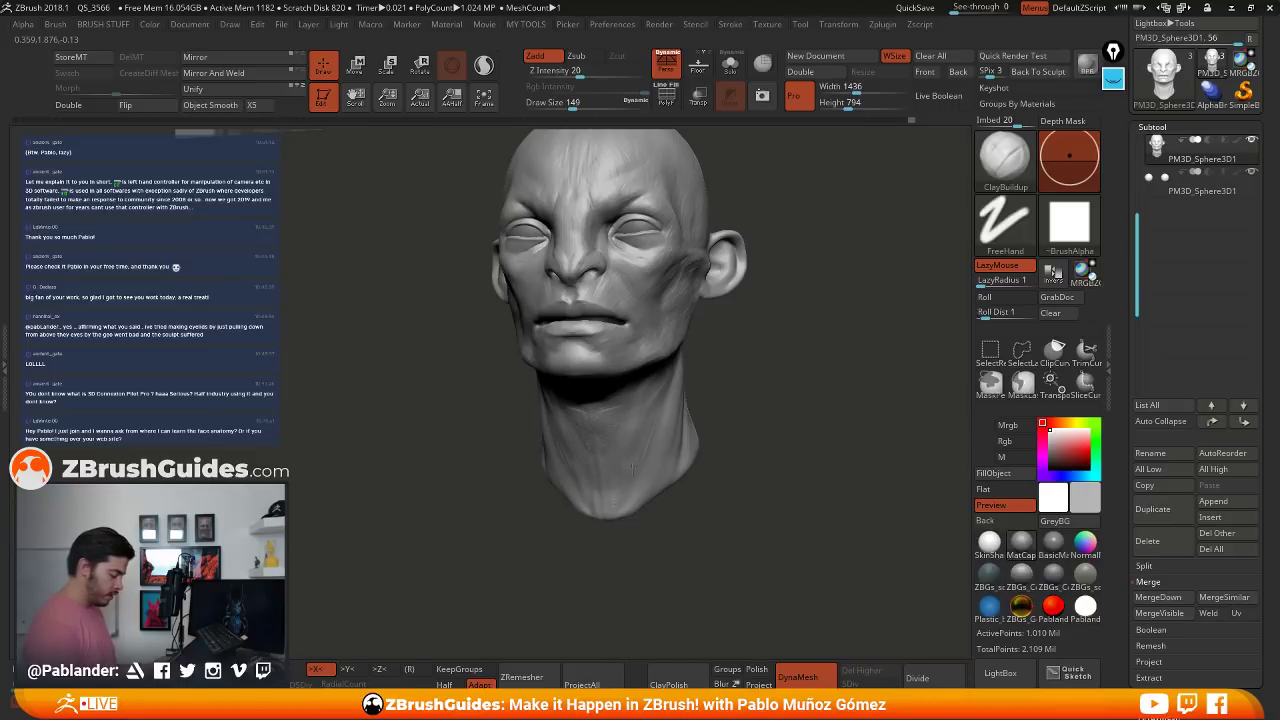
{"action": "right_click_drag", "start_coordinate": [736, 398], "coordinate": [654, 473]}
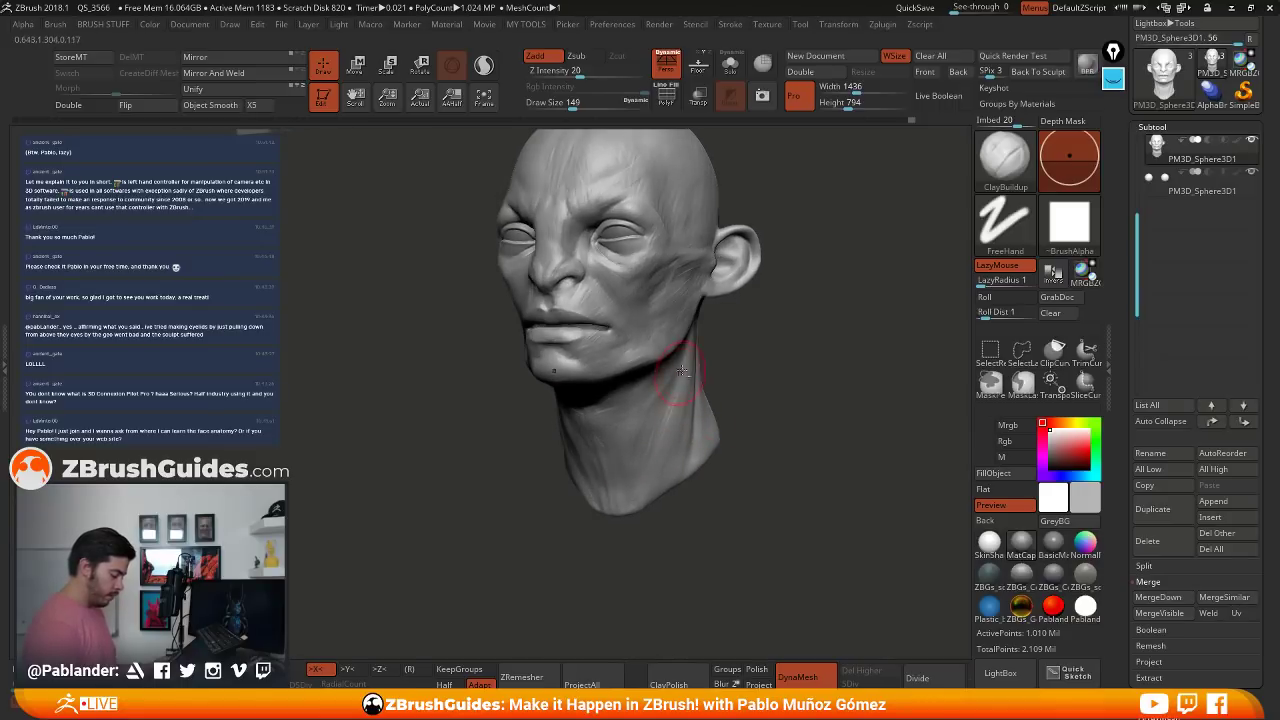
{"action": "right_click_drag", "start_coordinate": [681, 371], "coordinate": [557, 345]}
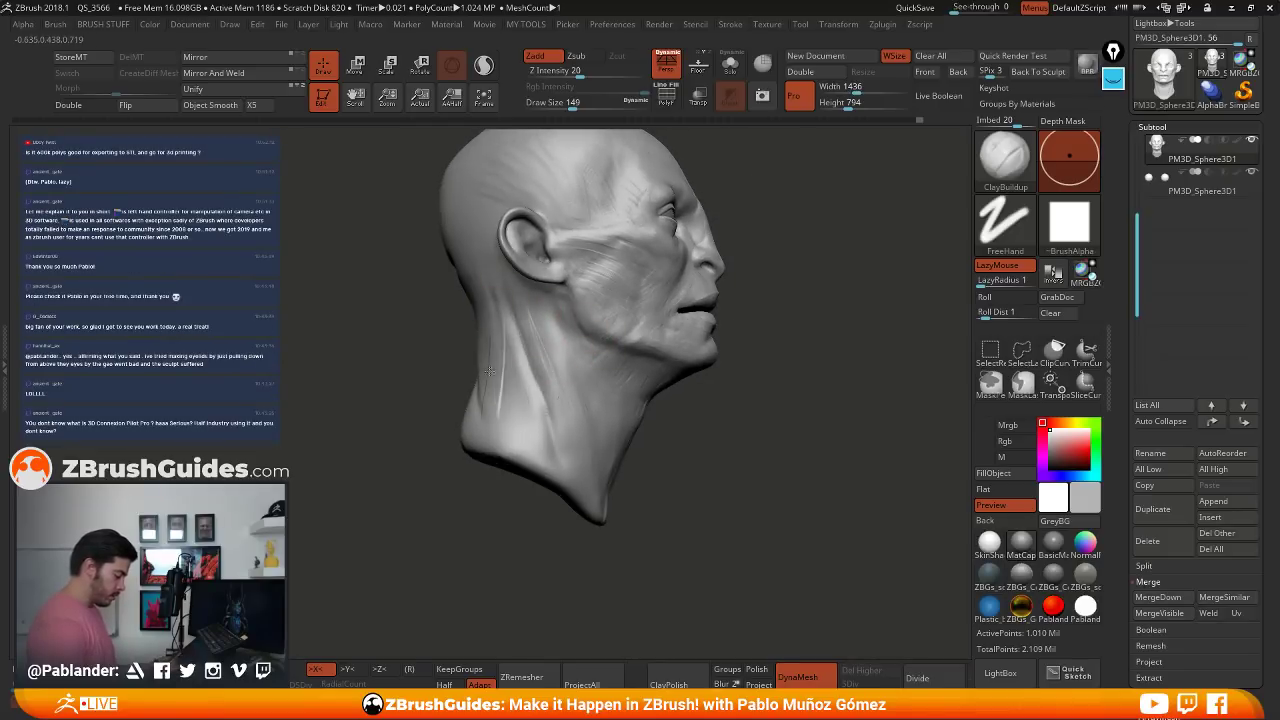
{"action": "mouse_move", "coordinate": [479, 409]}
{"action": "left_mouse_down"}
{"action": "mouse_move", "coordinate": [500, 400]}
{"action": "mouse_move", "coordinate": [520, 340]}
{"action": "mouse_move", "coordinate": [535, 416]}
{"action": "left_mouse_up"}
{"action": "key", "text": "shift"}
{"action": "left_click_drag", "start_coordinate": [602, 348], "coordinate": [582, 408], "text": "shift"}
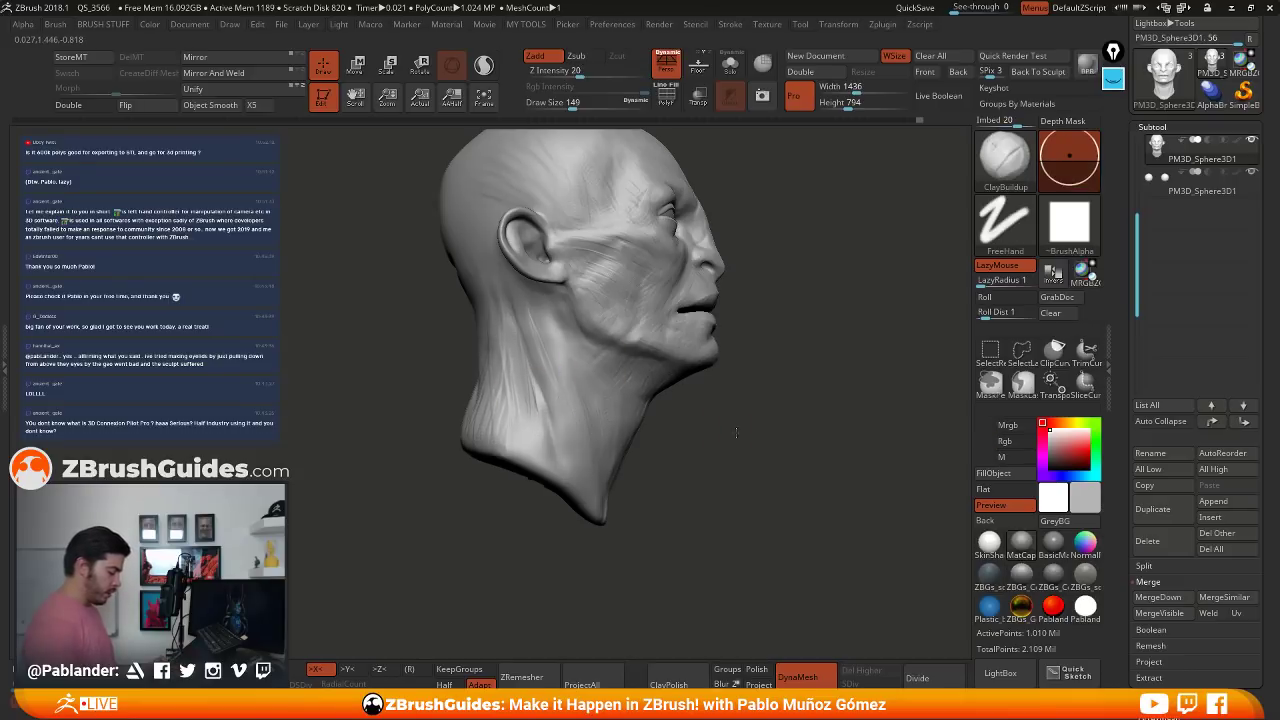
- Sculpt and smooth the muscle forms at the back of the neck, raising the draw size to 187
{"action": "left_click_drag", "start_coordinate": [736, 430], "coordinate": [701, 420]}
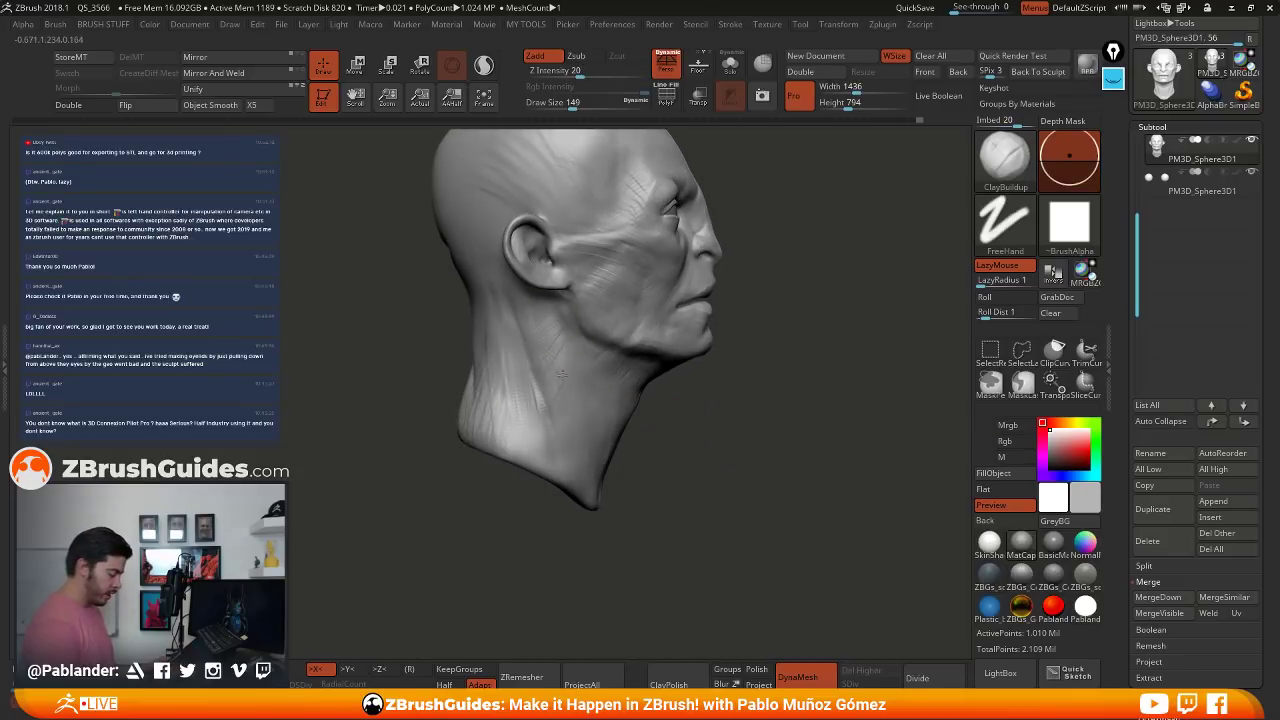
{"action": "left_click_drag", "start_coordinate": [588, 413], "coordinate": [688, 291]}
{"action": "left_click_drag", "start_coordinate": [612, 312], "coordinate": [630, 306]}
{"action": "key", "text": "space"}
{"action": "left_click_drag", "start_coordinate": [566, 308], "coordinate": [578, 306]}
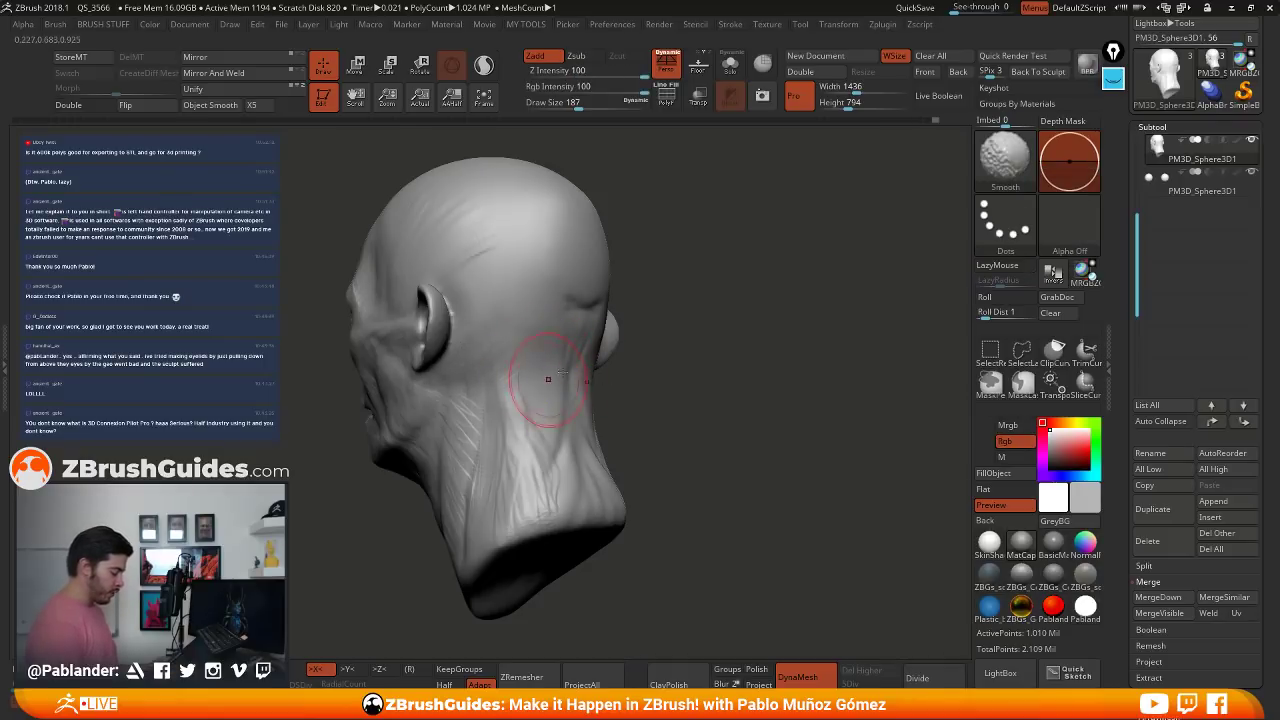
{"action": "left_click_drag", "start_coordinate": [551, 387], "coordinate": [520, 450]}
{"action": "left_click_drag", "start_coordinate": [668, 372], "coordinate": [648, 378]}
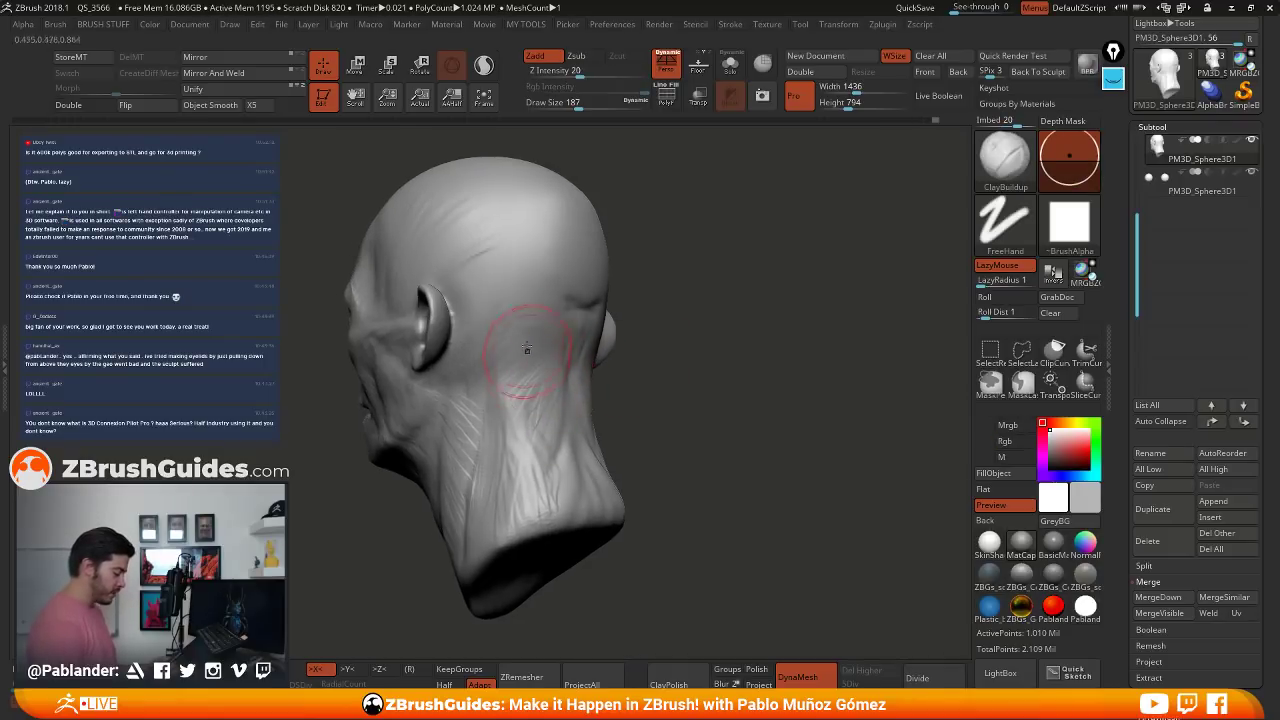
- Refine the outer cheekbone contour beside the eye from the front with the Move brush, reducing the draw size to 104
{"action": "left_click_drag", "start_coordinate": [664, 248], "coordinate": [738, 262]}
{"action": "left_click_drag", "start_coordinate": [541, 228], "coordinate": [701, 388]}
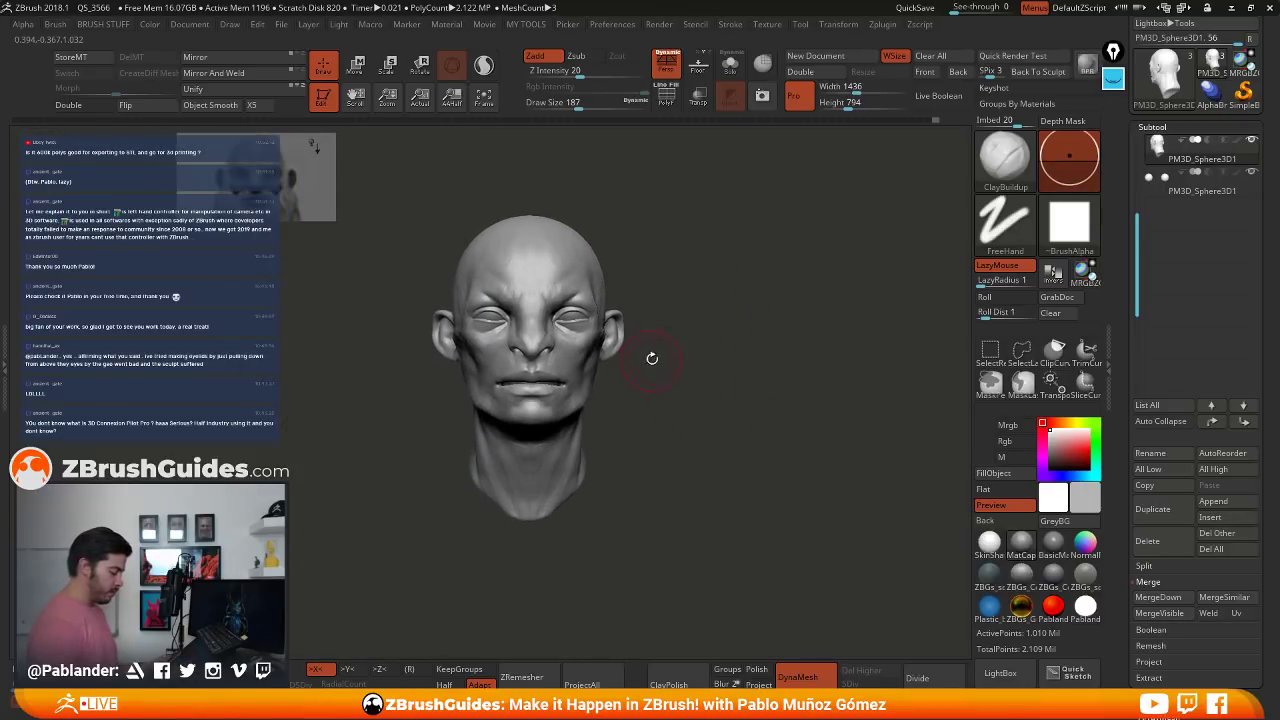
{"action": "key", "text": "space"}
{"action": "left_click", "coordinate": [647, 174]}
{"action": "key", "text": "f"}
{"action": "mouse_move", "coordinate": [660, 340]}
{"action": "left_mouse_down", "text": "alt"}
{"action": "mouse_move", "coordinate": [666, 354]}
{"action": "mouse_move", "coordinate": [608, 327]}
{"action": "left_mouse_up", "text": "alt"}
{"action": "right_click", "coordinate": [600, 329]}
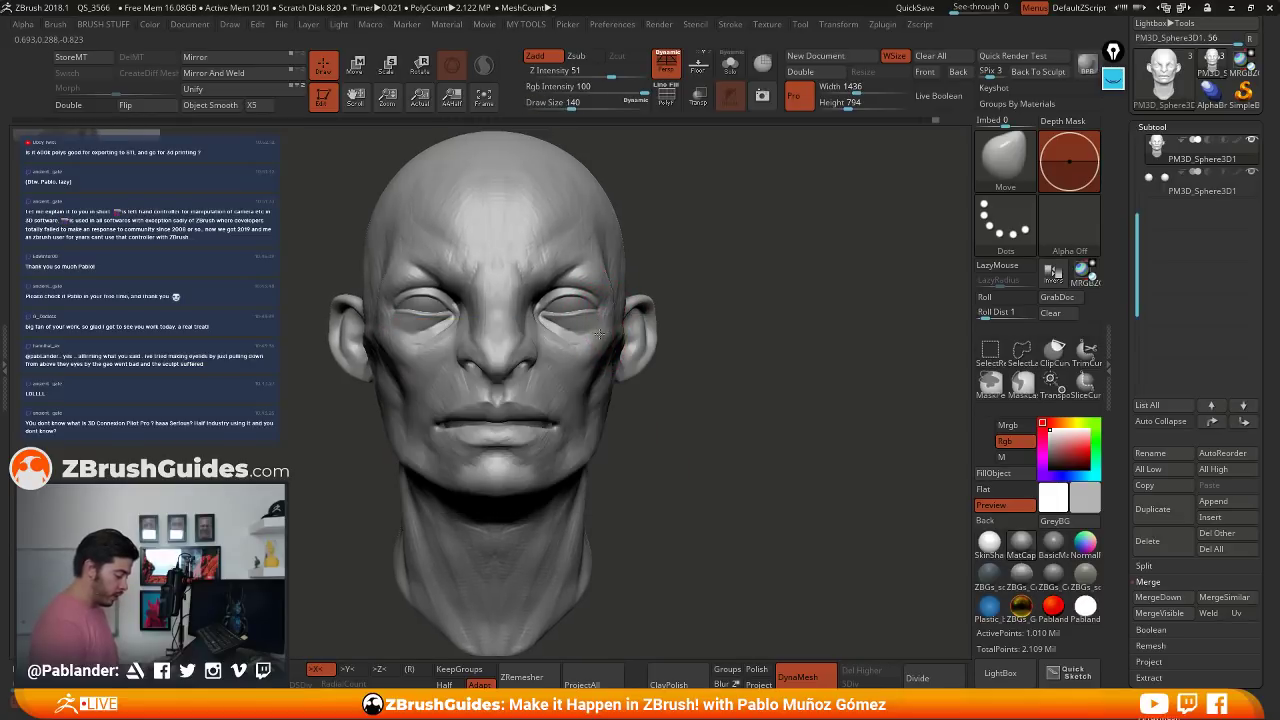
{"action": "mouse_move", "coordinate": [666, 282]}
{"action": "left_mouse_down", "text": "alt"}
{"action": "mouse_move", "coordinate": [645, 328]}
{"action": "mouse_move", "coordinate": [604, 329]}
{"action": "left_mouse_up", "text": "alt"}
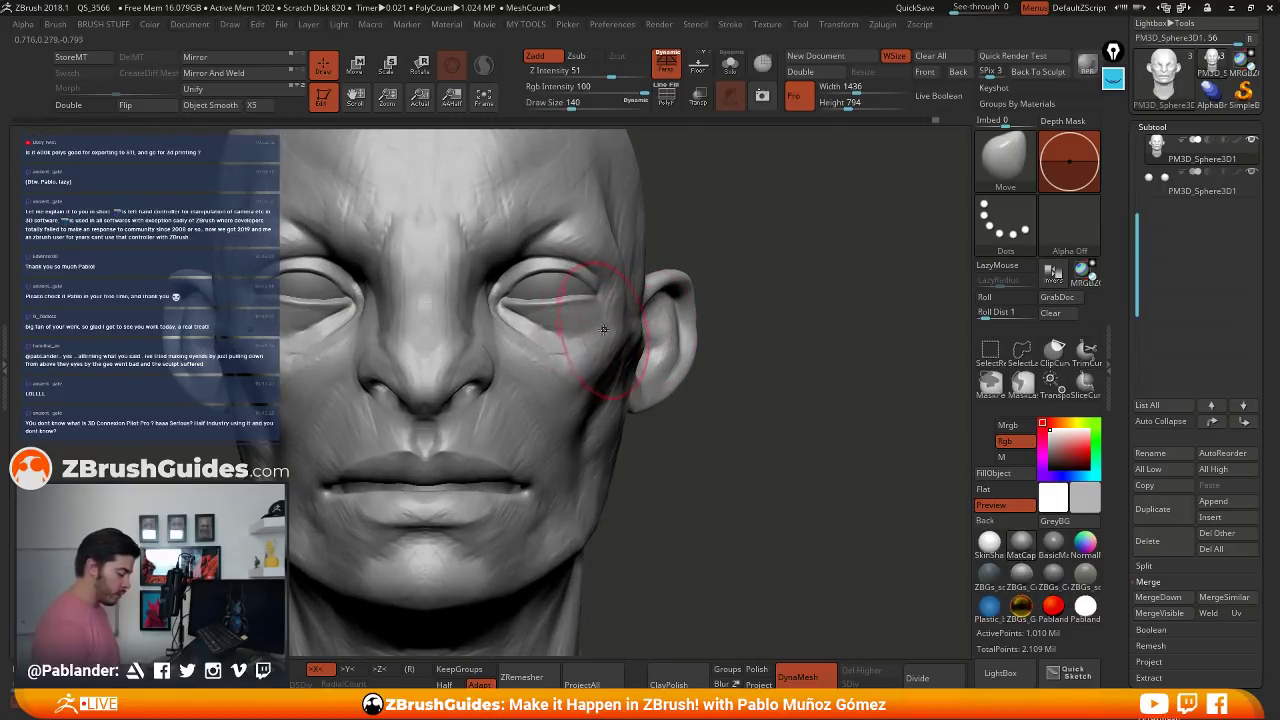
{"action": "key", "text": "space"}
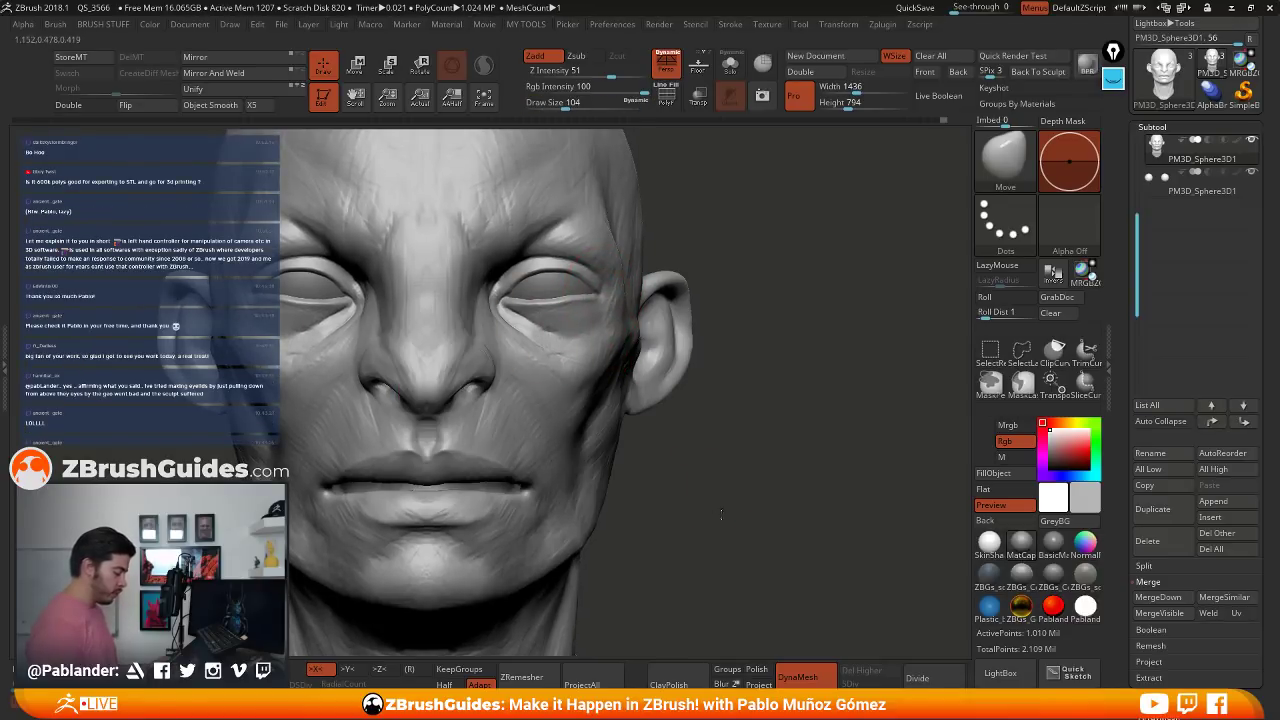
- Reshape the brow above the eyes with the Move brush, increasing the draw size to 163
{"action": "left_click_drag", "start_coordinate": [692, 415], "coordinate": [679, 272], "text": "alt"}
{"action": "mouse_move", "coordinate": [704, 384]}
{"action": "left_mouse_down"}
{"action": "mouse_move", "coordinate": [677, 428]}
{"action": "mouse_move", "coordinate": [667, 396]}
{"action": "left_mouse_up"}
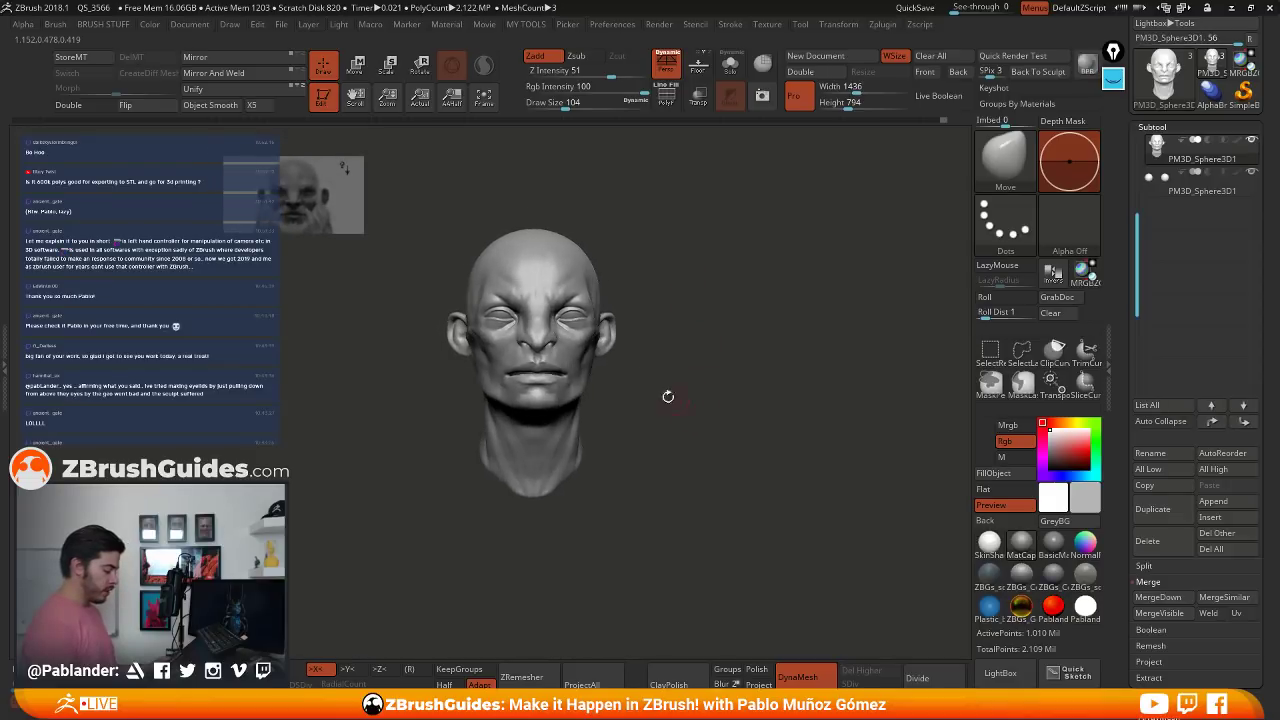
{"action": "key", "text": "space"}
{"action": "left_click_drag", "start_coordinate": [584, 348], "coordinate": [589, 348]}
{"action": "left_click_drag", "start_coordinate": [692, 369], "coordinate": [677, 401], "text": "alt"}
{"action": "left_click_drag", "start_coordinate": [628, 319], "coordinate": [602, 355], "text": "alt"}
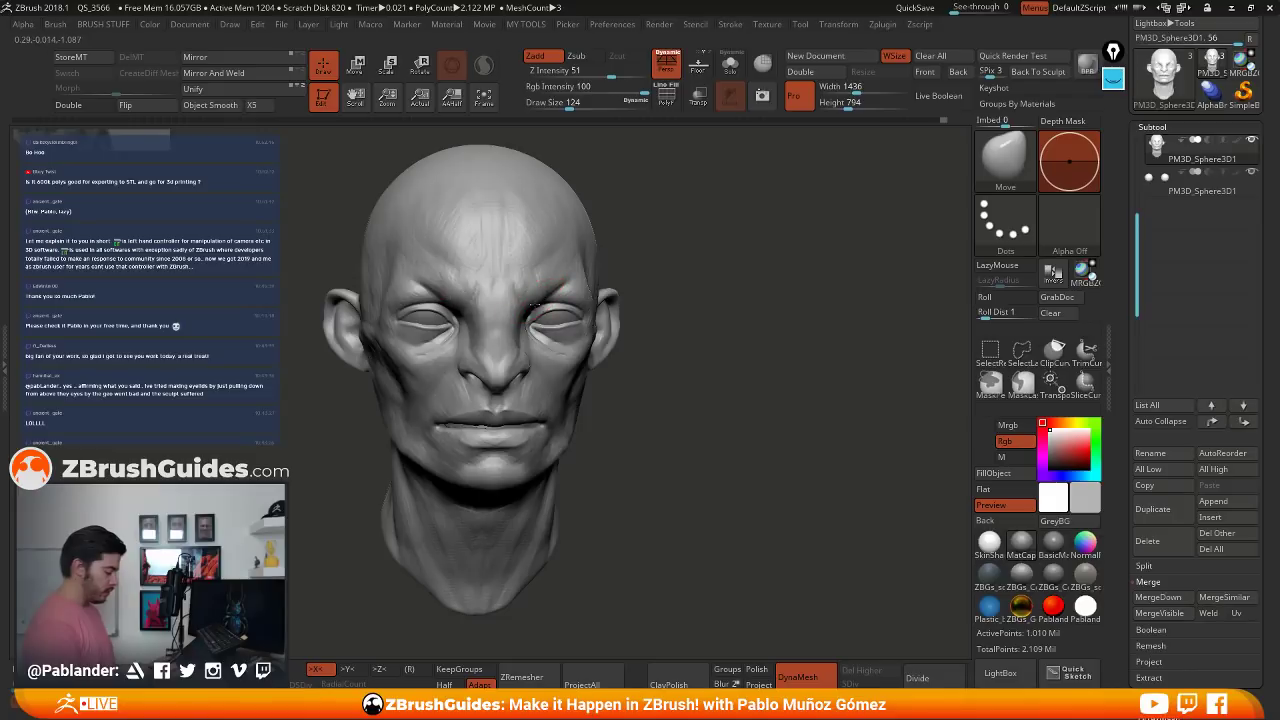
{"action": "key", "text": "space"}
{"action": "left_click_drag", "start_coordinate": [535, 305], "coordinate": [543, 304]}
{"action": "mouse_move", "coordinate": [690, 268]}
{"action": "left_mouse_down", "text": "shift"}
{"action": "mouse_move", "coordinate": [680, 252]}
{"action": "mouse_move", "coordinate": [703, 272]}
{"action": "left_mouse_up", "text": "shift"}
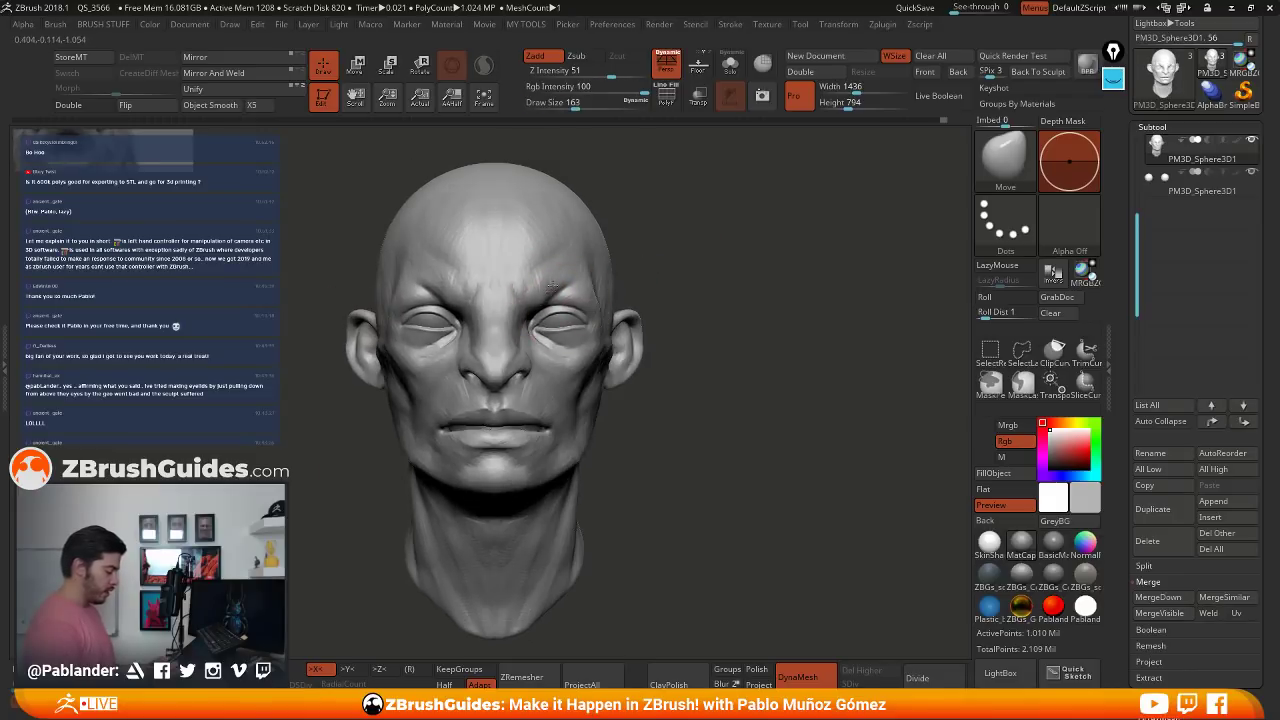
{"action": "left_click_drag", "start_coordinate": [552, 284], "coordinate": [571, 285]}
{"action": "left_click_drag", "start_coordinate": [660, 280], "coordinate": [550, 304]}
{"action": "left_click_drag", "start_coordinate": [470, 366], "coordinate": [530, 362], "text": "shift"}
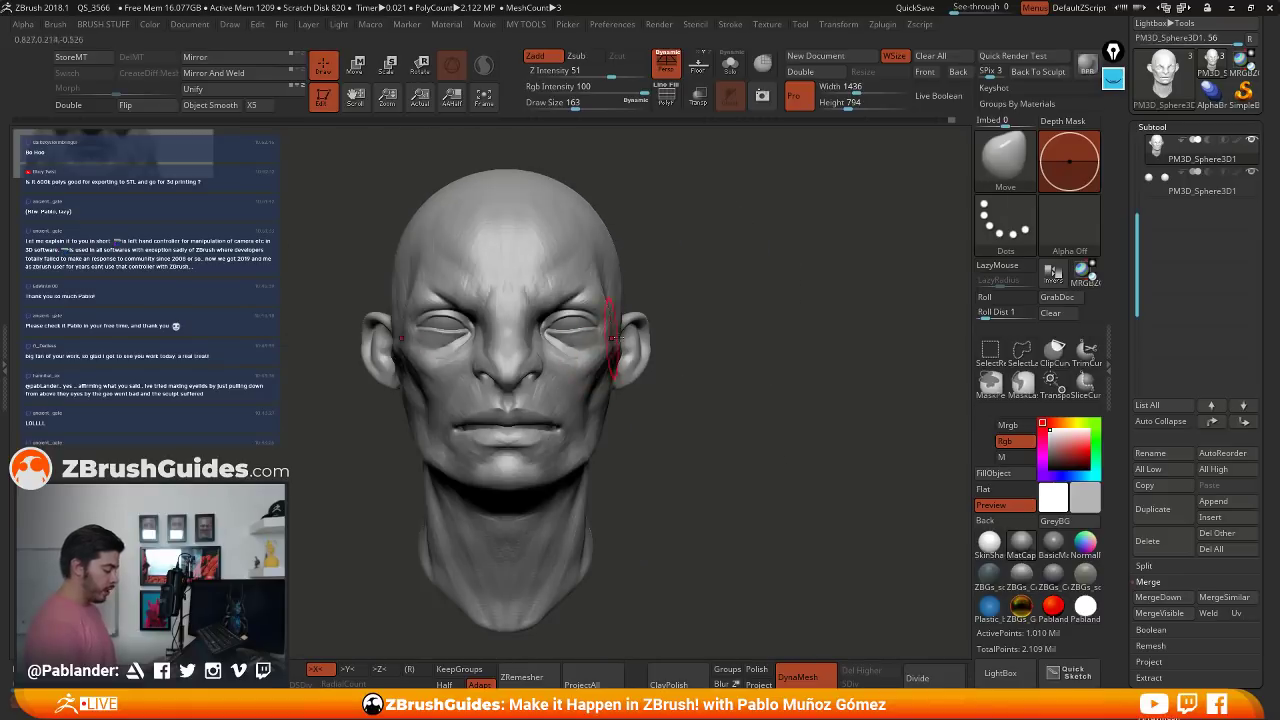
- Refine the temple and side contour of the head with the Move brush, increasing the draw size to 257
{"action": "left_click_drag", "start_coordinate": [696, 378], "coordinate": [711, 357], "text": "alt"}
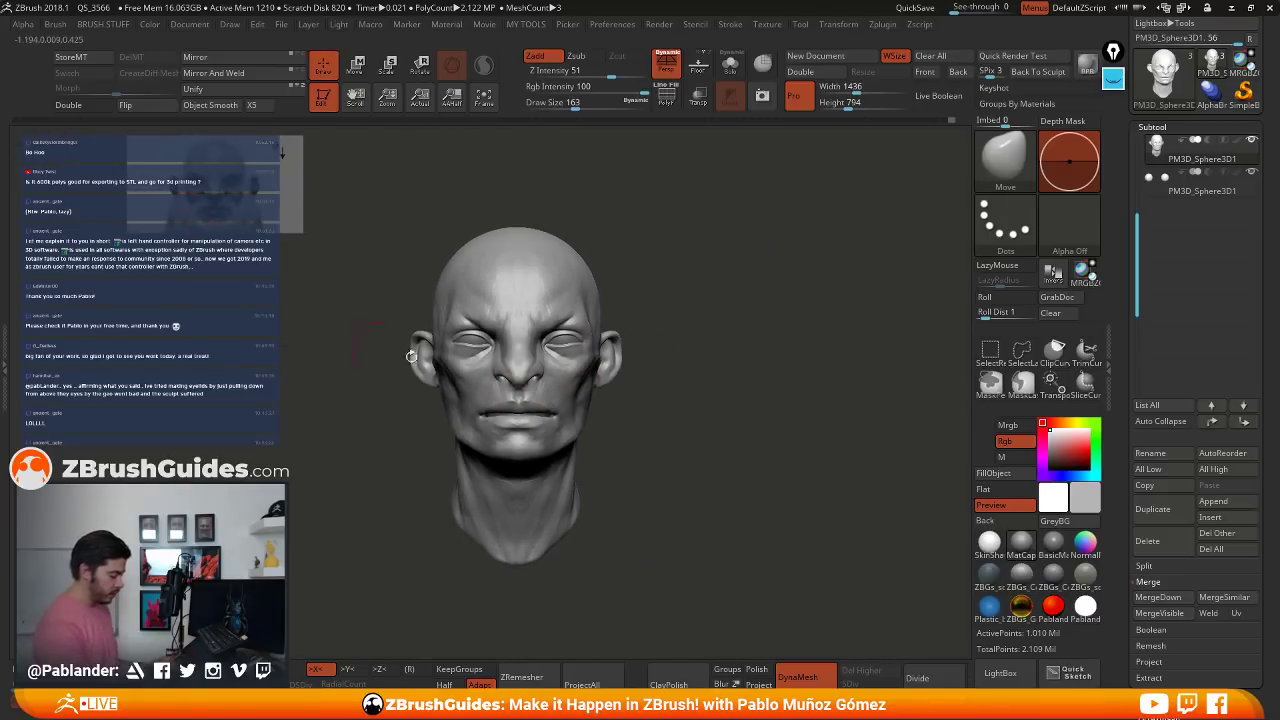
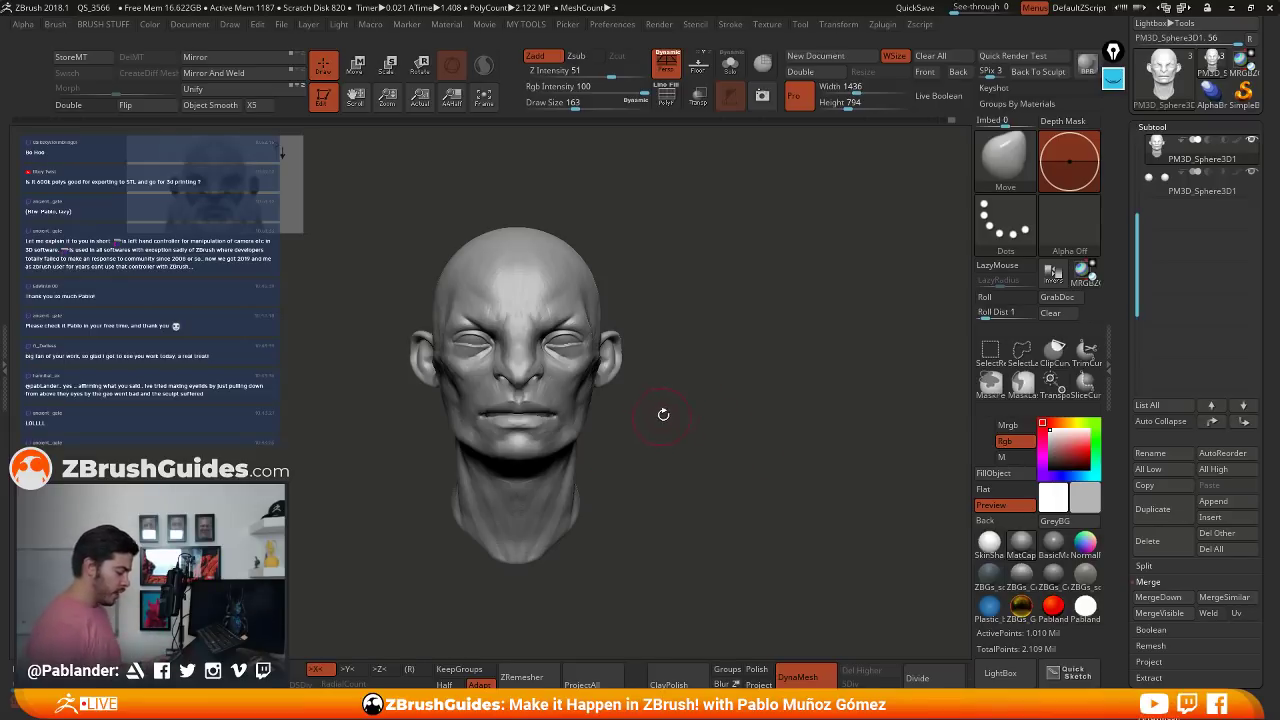
{"action": "left_click_drag", "start_coordinate": [701, 417], "coordinate": [783, 433]}
{"action": "key", "text": "space"}
{"action": "left_click_drag", "start_coordinate": [616, 284], "coordinate": [628, 283]}
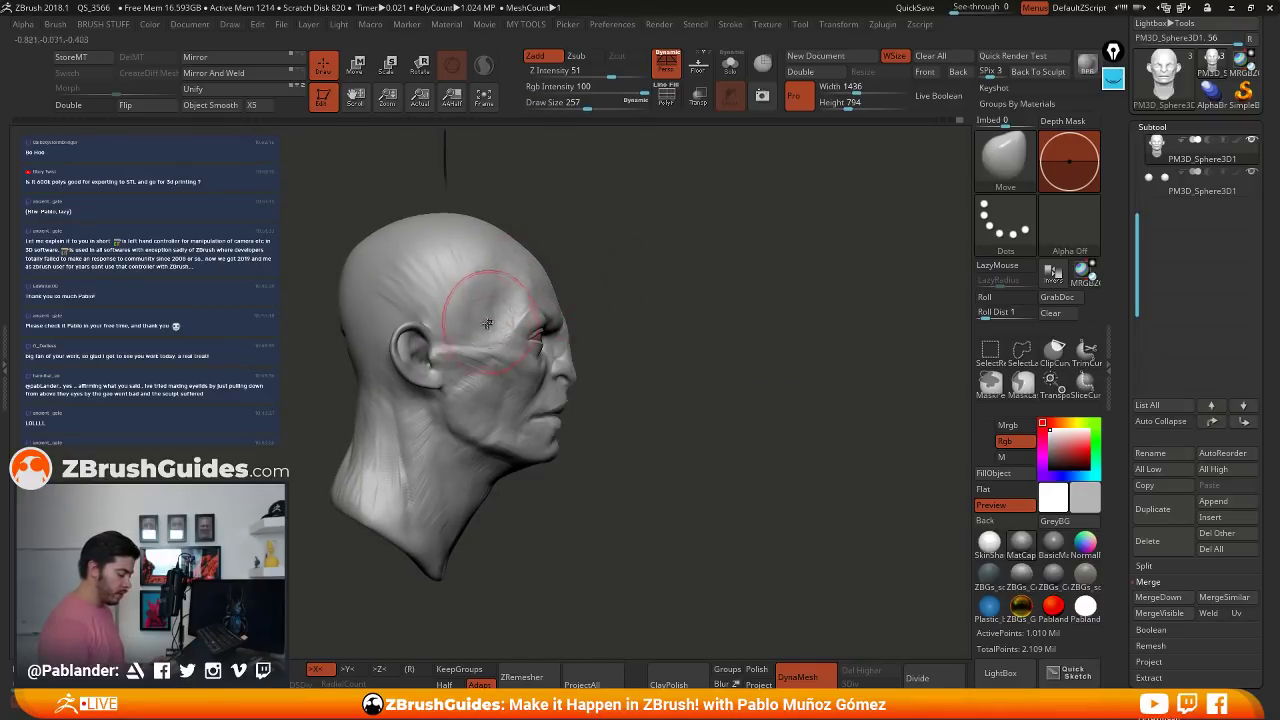
{"action": "left_click_drag", "start_coordinate": [625, 300], "coordinate": [572, 296]}
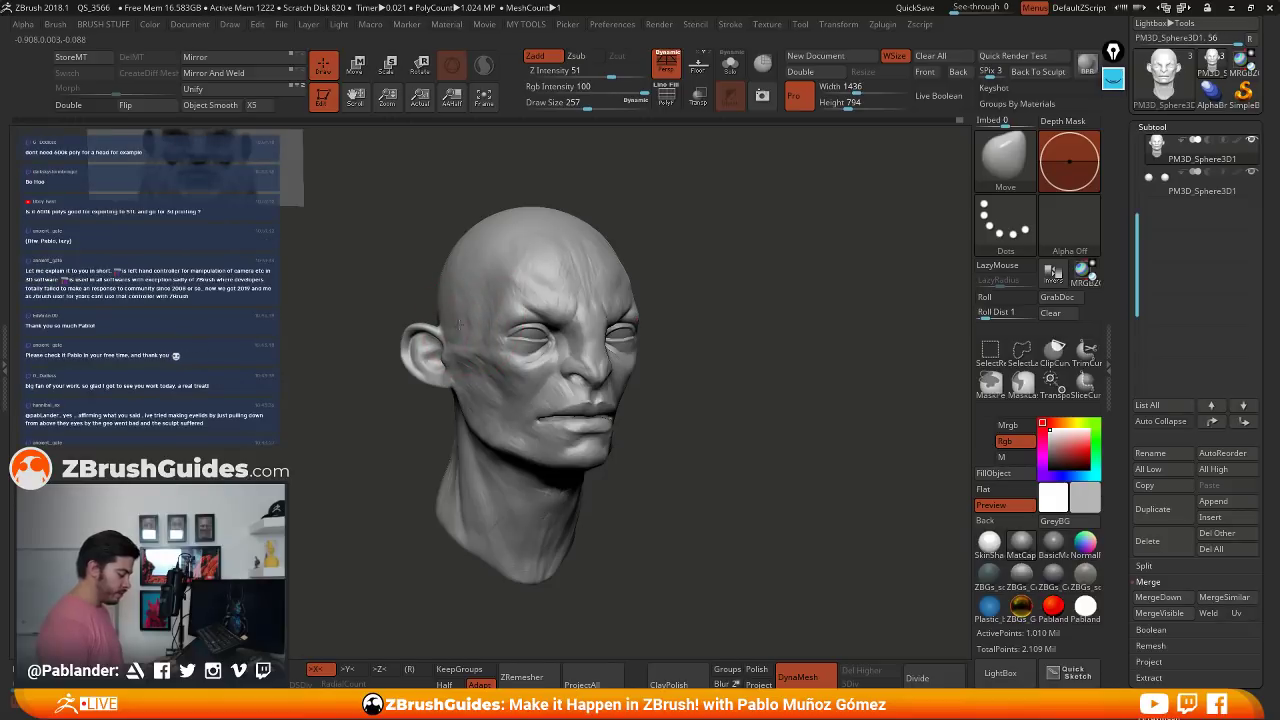
{"action": "right_click_drag", "start_coordinate": [462, 315], "coordinate": [666, 286]}
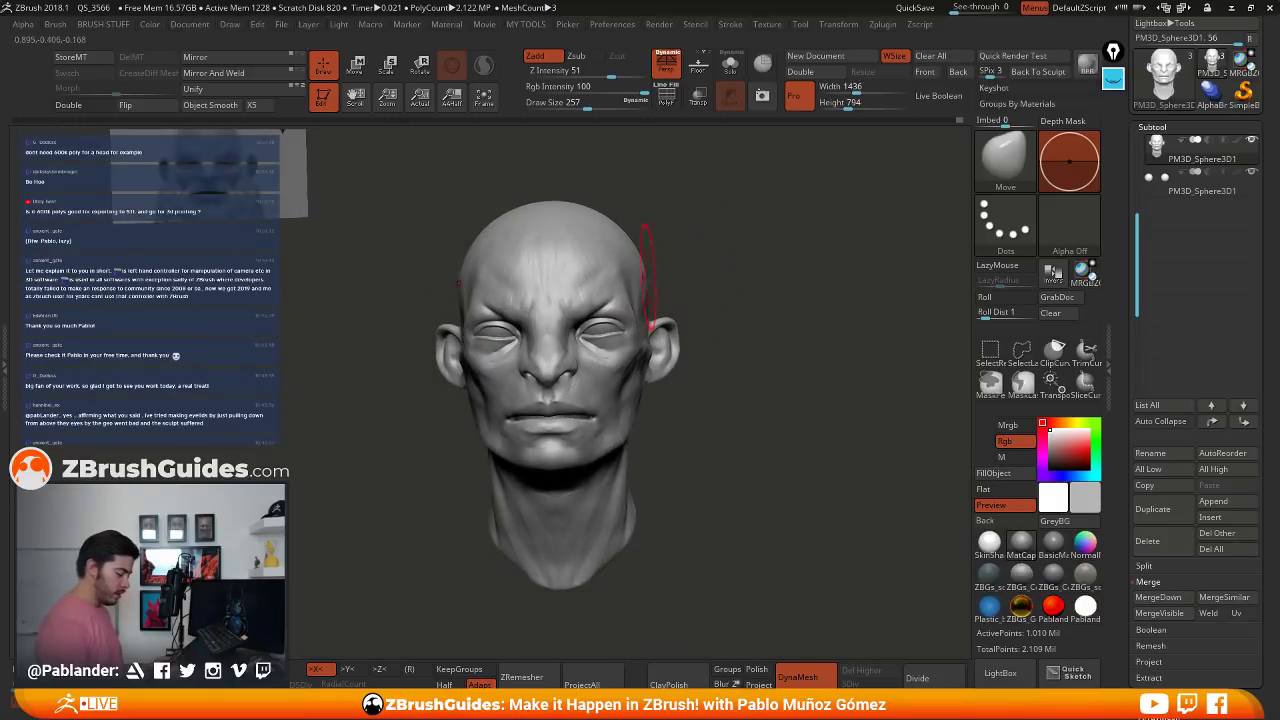
{"action": "right_click_drag", "start_coordinate": [655, 350], "coordinate": [737, 354]}
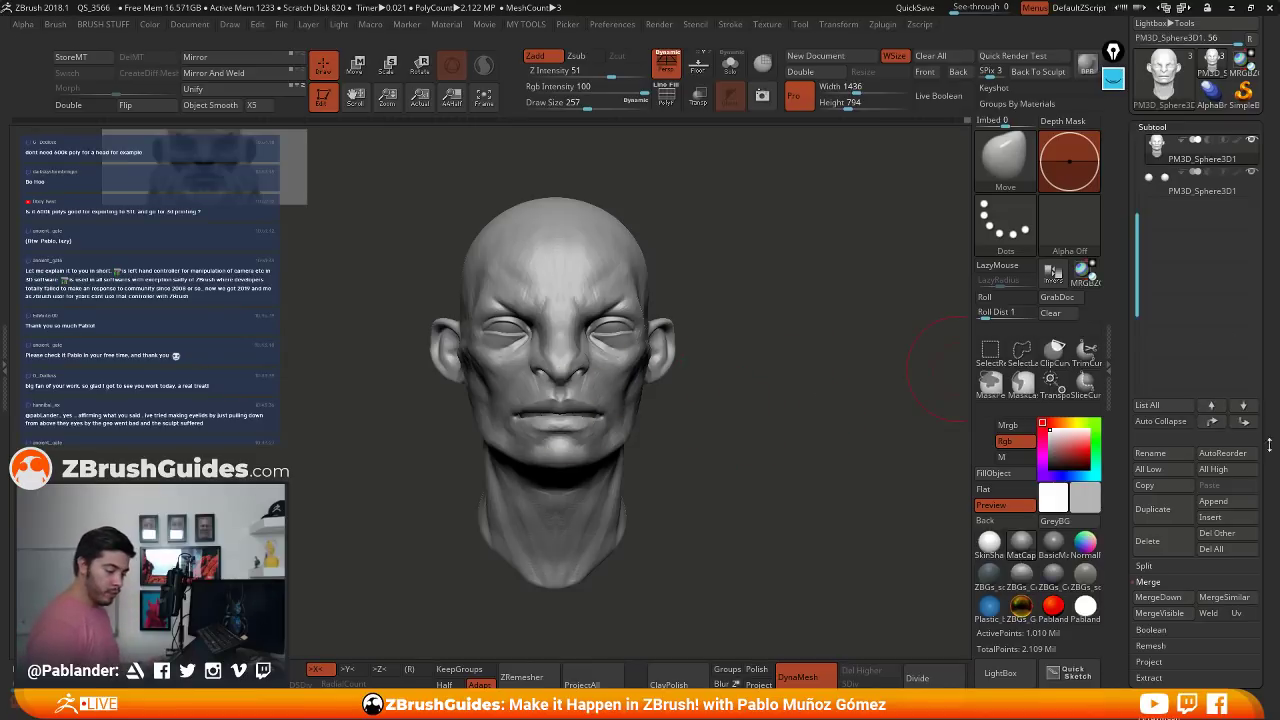
- Append a sphere as a new subtool and make it the active subtool
{"action": "left_click", "coordinate": [1250, 505]}
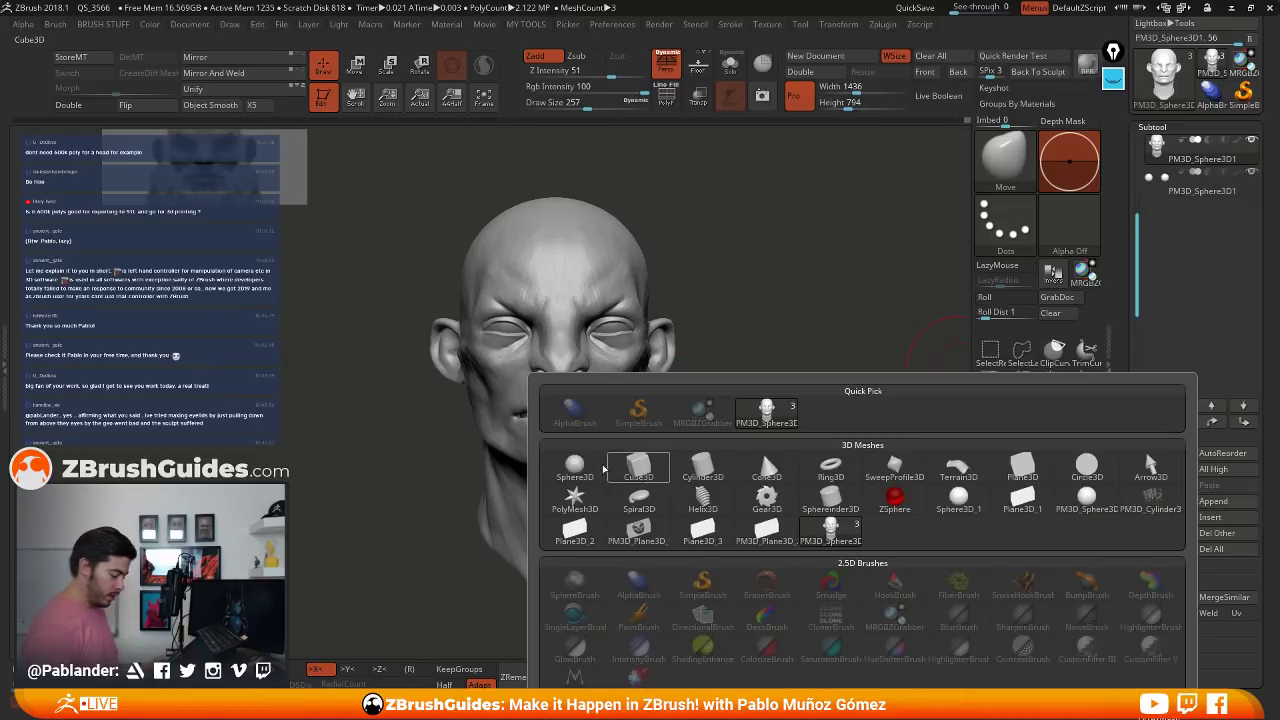
{"action": "left_click", "coordinate": [636, 465]}
{"action": "left_click", "coordinate": [1195, 222]}
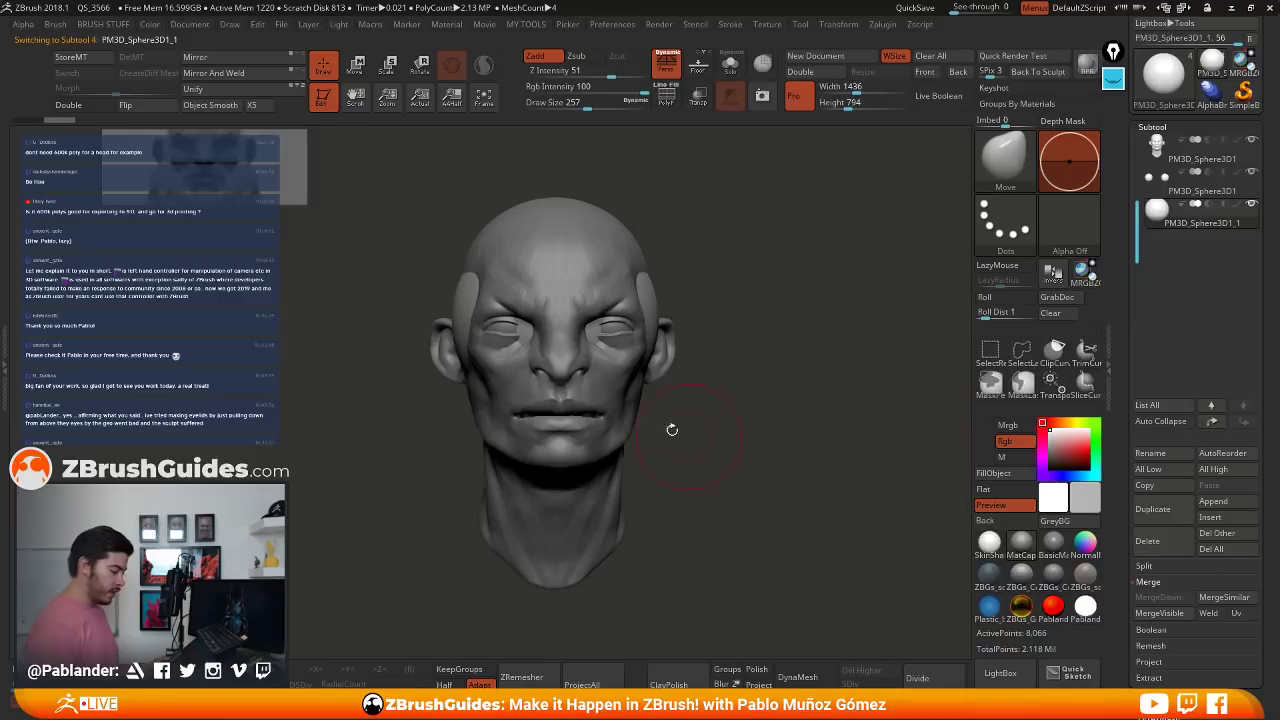
- Move the sphere down over the mouth and chin and scale it, shifting it forward to block in the beard
{"action": "key", "text": "w"}
{"action": "left_click_drag", "start_coordinate": [740, 319], "coordinate": [705, 284], "text": "alt"}
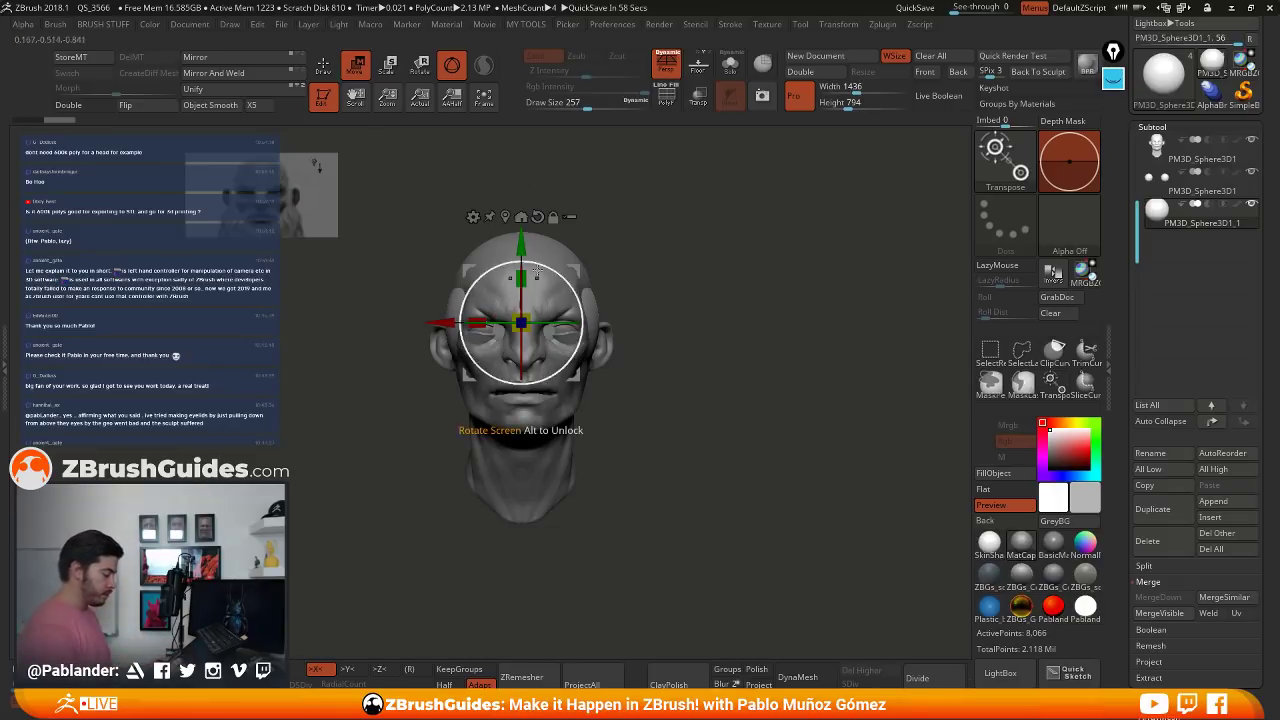
{"action": "left_click_drag", "start_coordinate": [525, 245], "coordinate": [526, 323]}
{"action": "left_click_drag", "start_coordinate": [680, 376], "coordinate": [731, 374]}
{"action": "left_click_drag", "start_coordinate": [601, 400], "coordinate": [637, 356]}
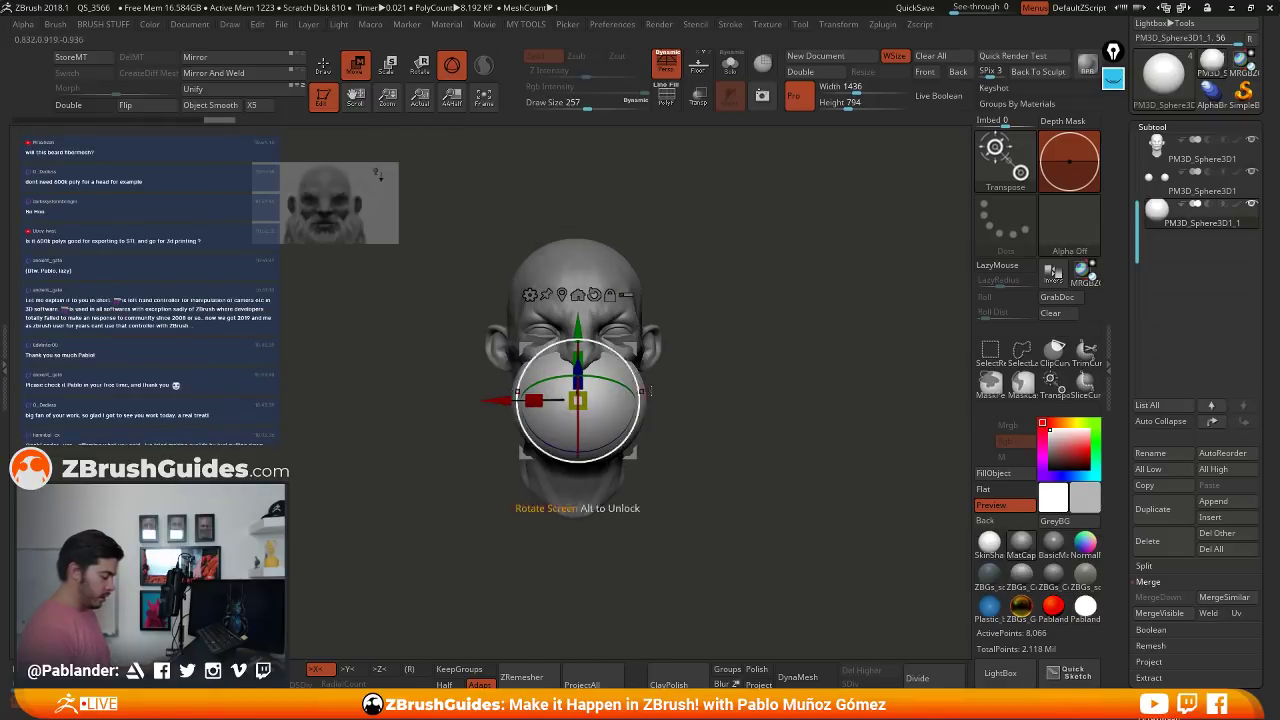
{"action": "mouse_move", "coordinate": [738, 385]}
{"action": "left_mouse_down", "text": "alt"}
{"action": "mouse_move", "coordinate": [668, 395]}
{"action": "mouse_move", "coordinate": [722, 328]}
{"action": "mouse_move", "coordinate": [752, 375]}
{"action": "left_mouse_up", "text": "alt"}
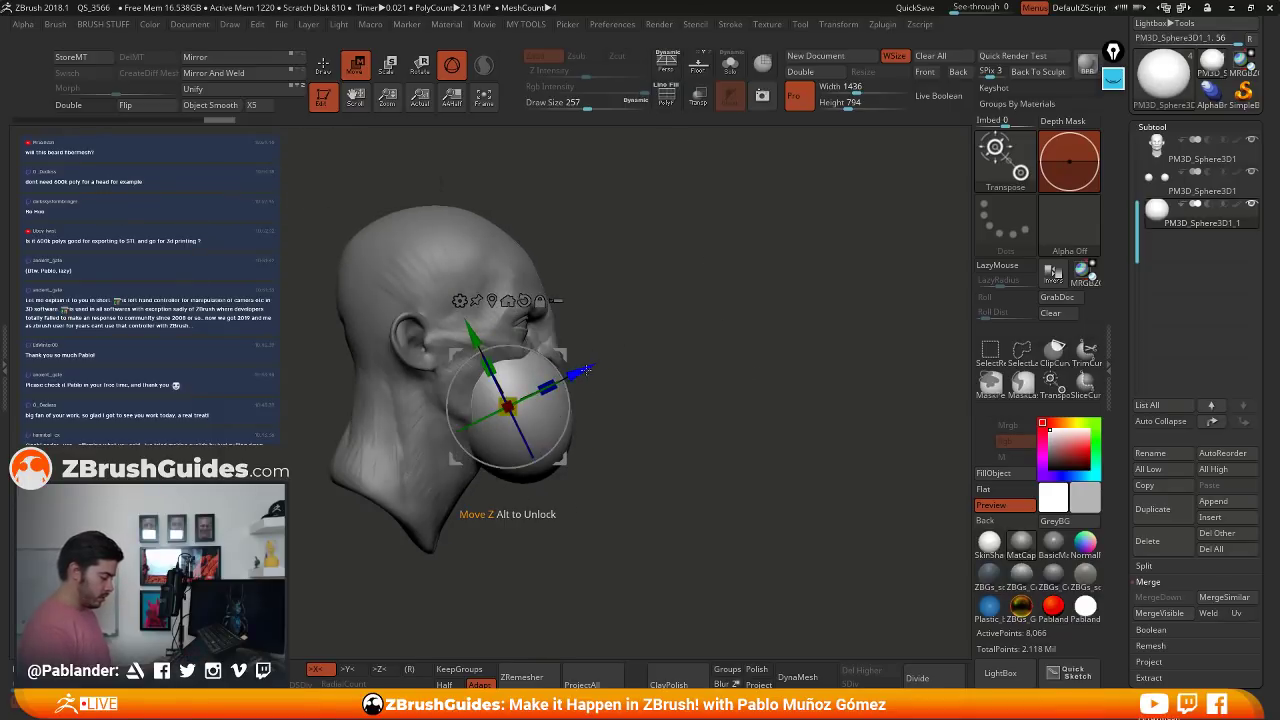
{"action": "left_click_drag", "start_coordinate": [586, 371], "coordinate": [616, 353]}
- Apply the Taper deformer to the sphere and adjust its lower handle from the front
{"action": "key", "text": "q"}
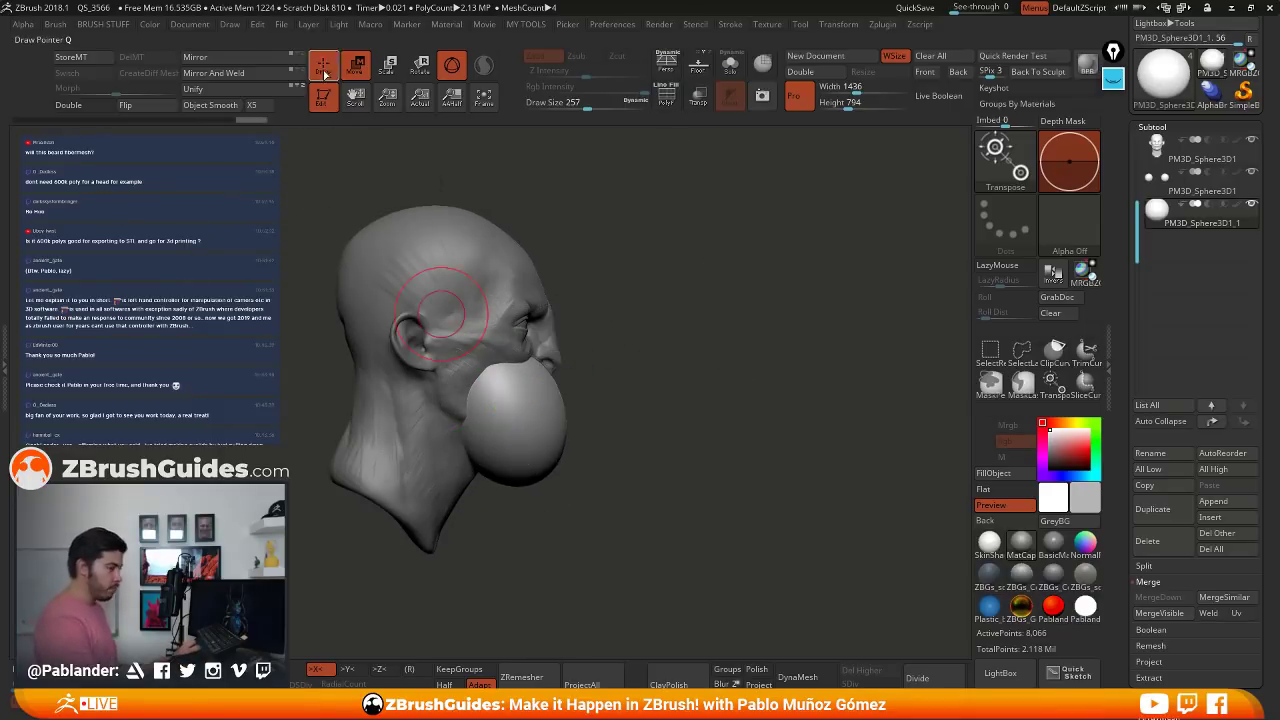
{"action": "left_click_drag", "start_coordinate": [665, 357], "coordinate": [623, 374]}
{"action": "key", "text": "space"}
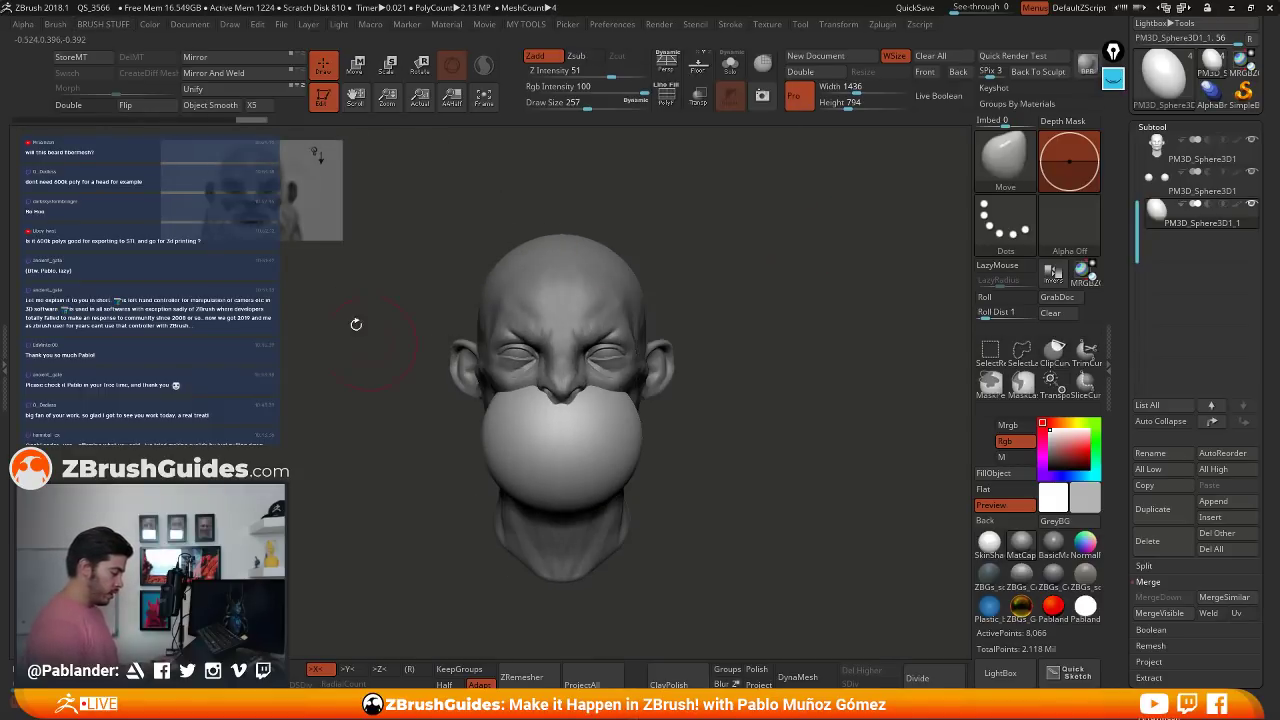
{"action": "key", "text": "w"}
{"action": "left_click", "coordinate": [624, 374]}
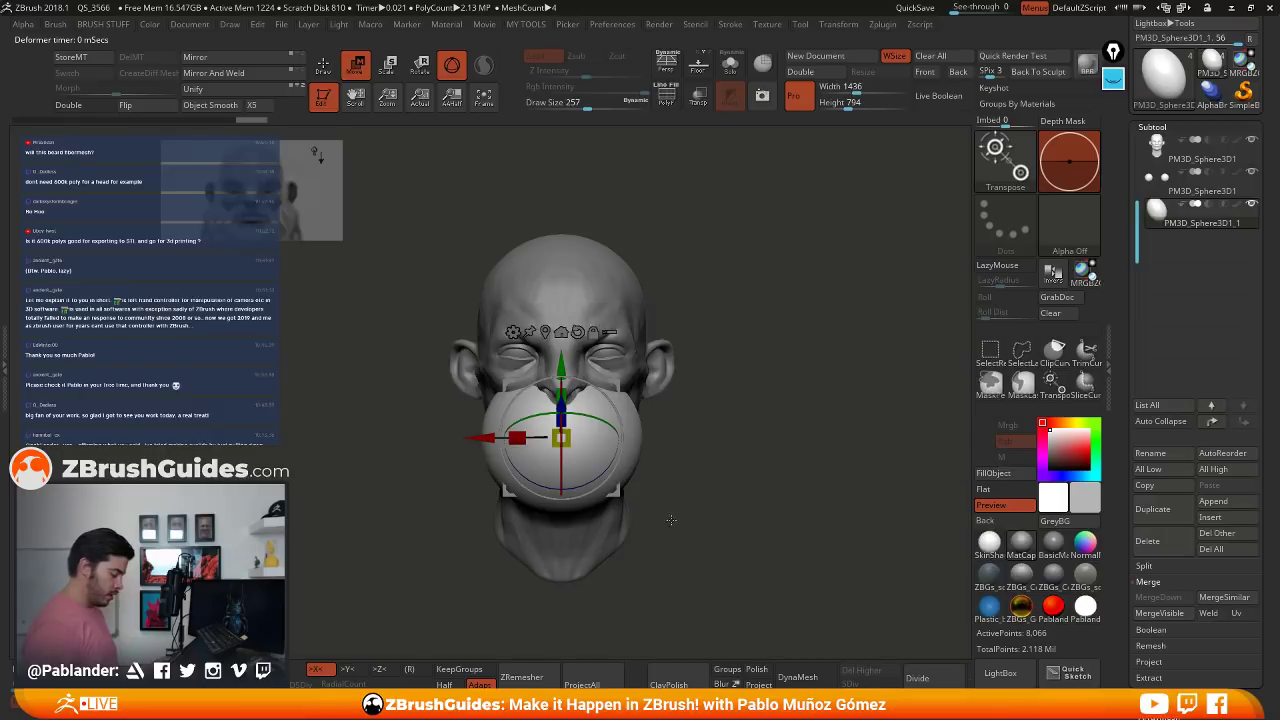
{"action": "left_click", "coordinate": [520, 333]}
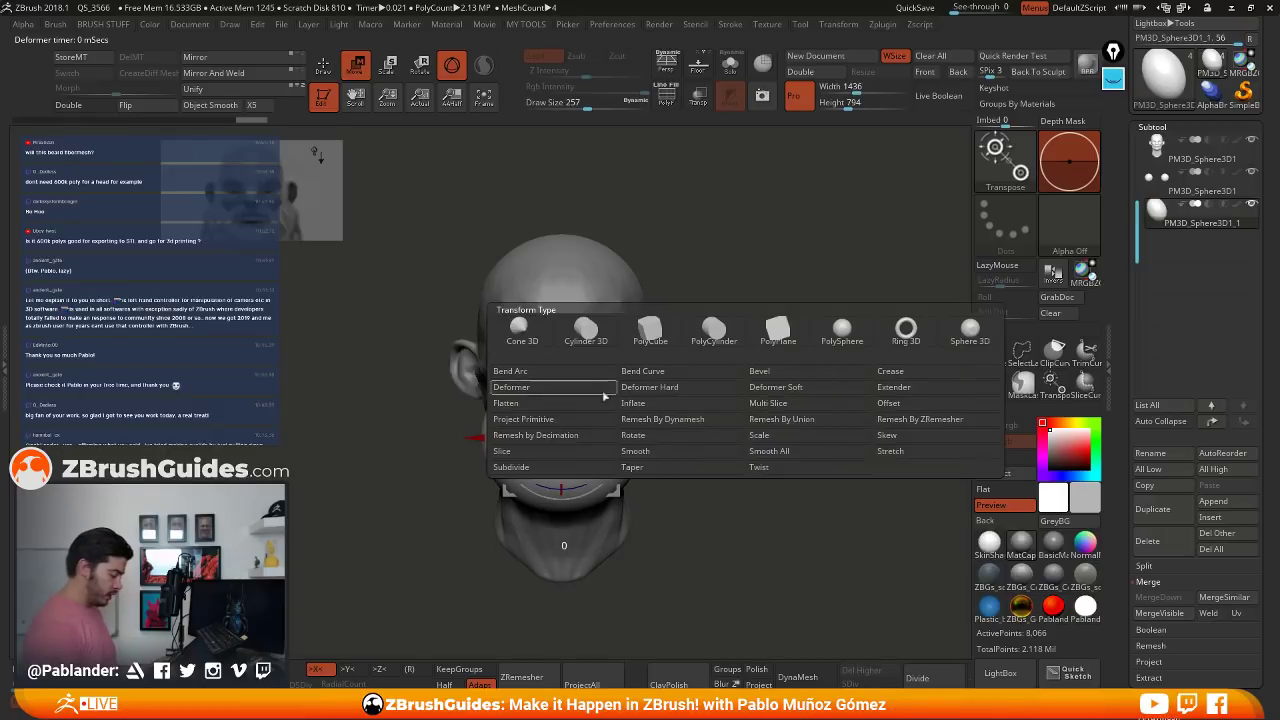
{"action": "left_click", "coordinate": [683, 476]}
{"action": "mouse_move", "coordinate": [562, 522]}
{"action": "left_mouse_down"}
{"action": "mouse_move", "coordinate": [566, 542]}
{"action": "mouse_move", "coordinate": [566, 508]}
{"action": "mouse_move", "coordinate": [563, 545]}
{"action": "left_mouse_up"}
- Adjust the taper from the side so the beard form flares toward its lower end, and accept the deformation
{"action": "left_click_drag", "start_coordinate": [660, 492], "coordinate": [755, 463]}
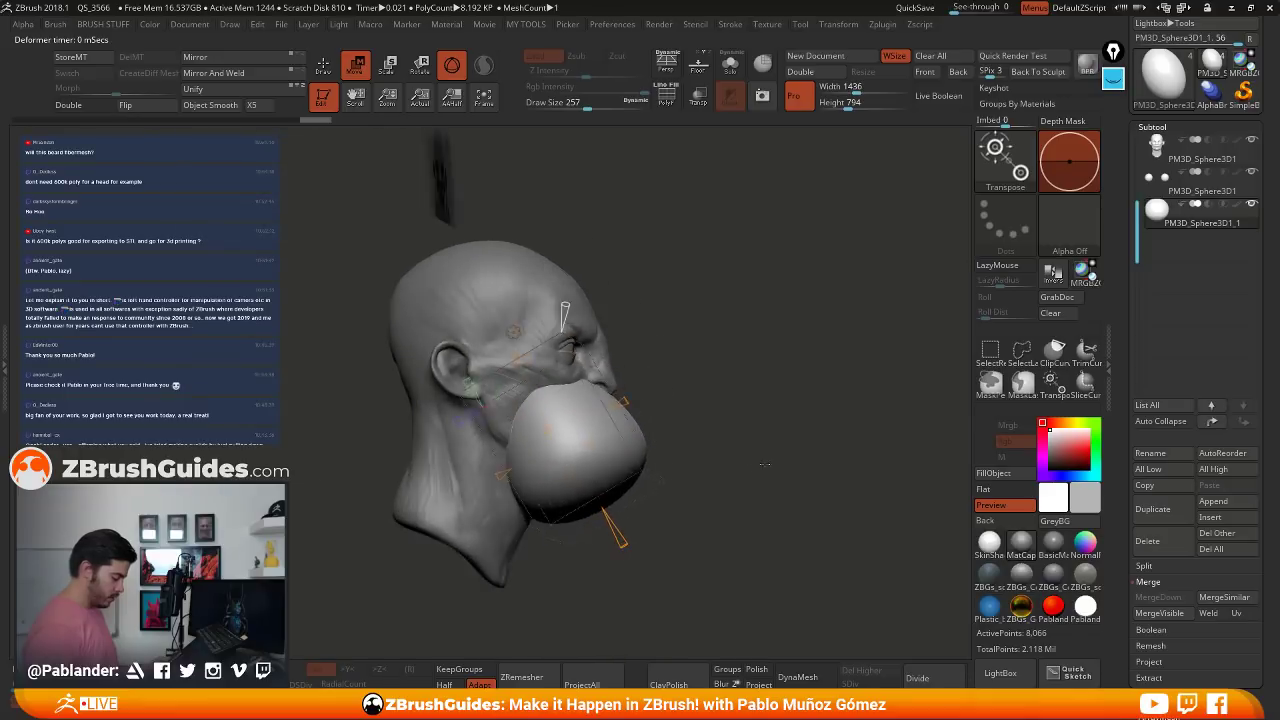
{"action": "left_click_drag", "start_coordinate": [525, 461], "coordinate": [468, 491]}
{"action": "mouse_move", "coordinate": [627, 403]}
{"action": "left_mouse_down"}
{"action": "mouse_move", "coordinate": [641, 398]}
{"action": "mouse_move", "coordinate": [622, 403]}
{"action": "left_mouse_up"}
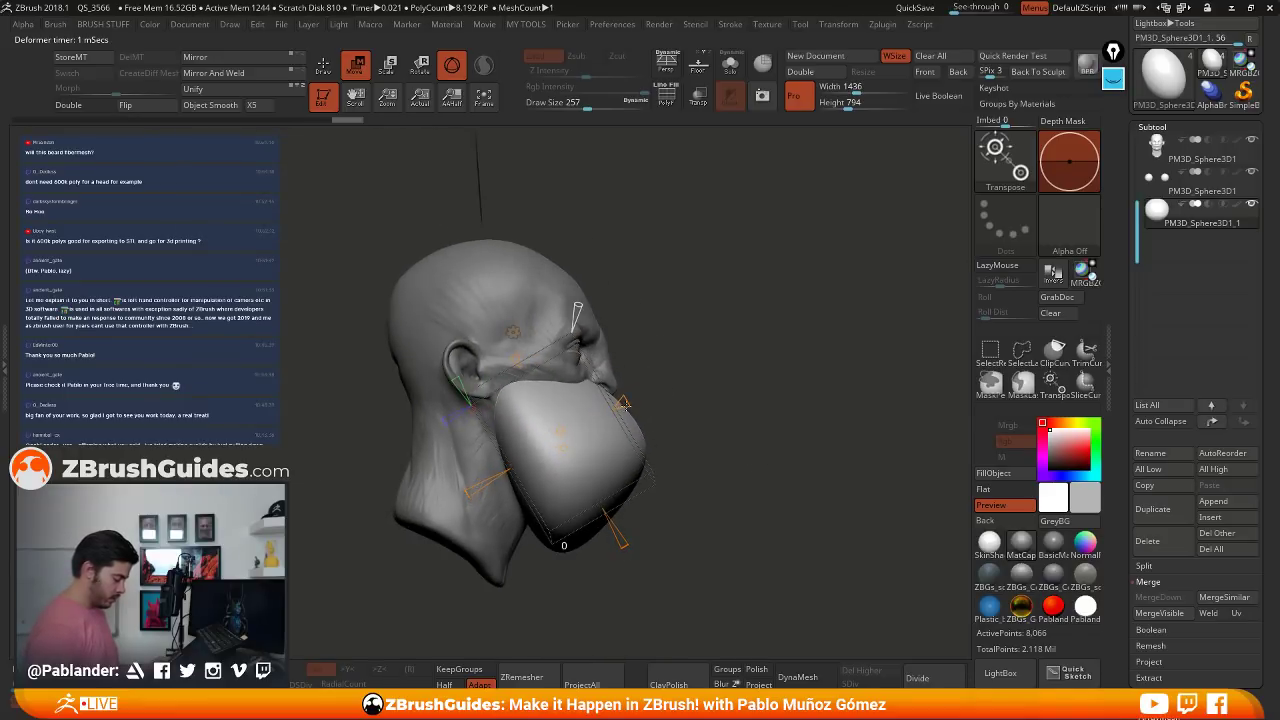
{"action": "left_click_drag", "start_coordinate": [700, 455], "coordinate": [622, 450], "text": "shift"}
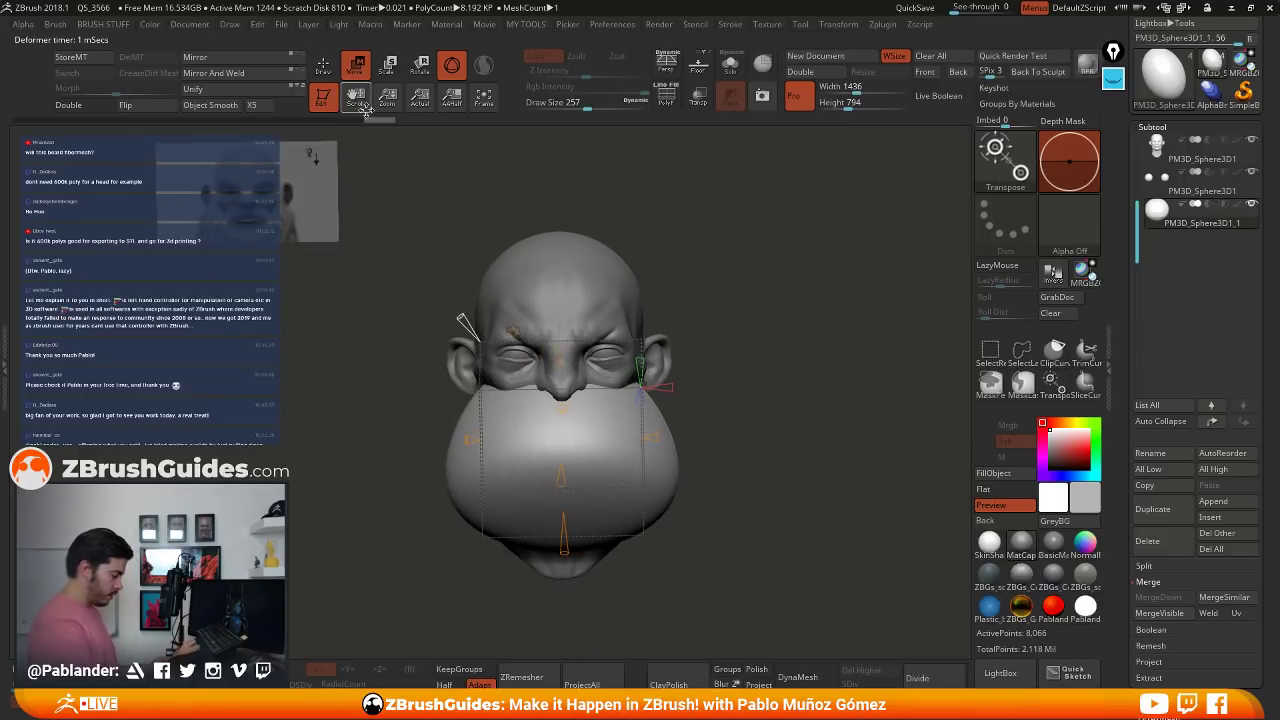
{"action": "left_click", "coordinate": [513, 331]}
{"action": "left_click", "coordinate": [731, 336]}
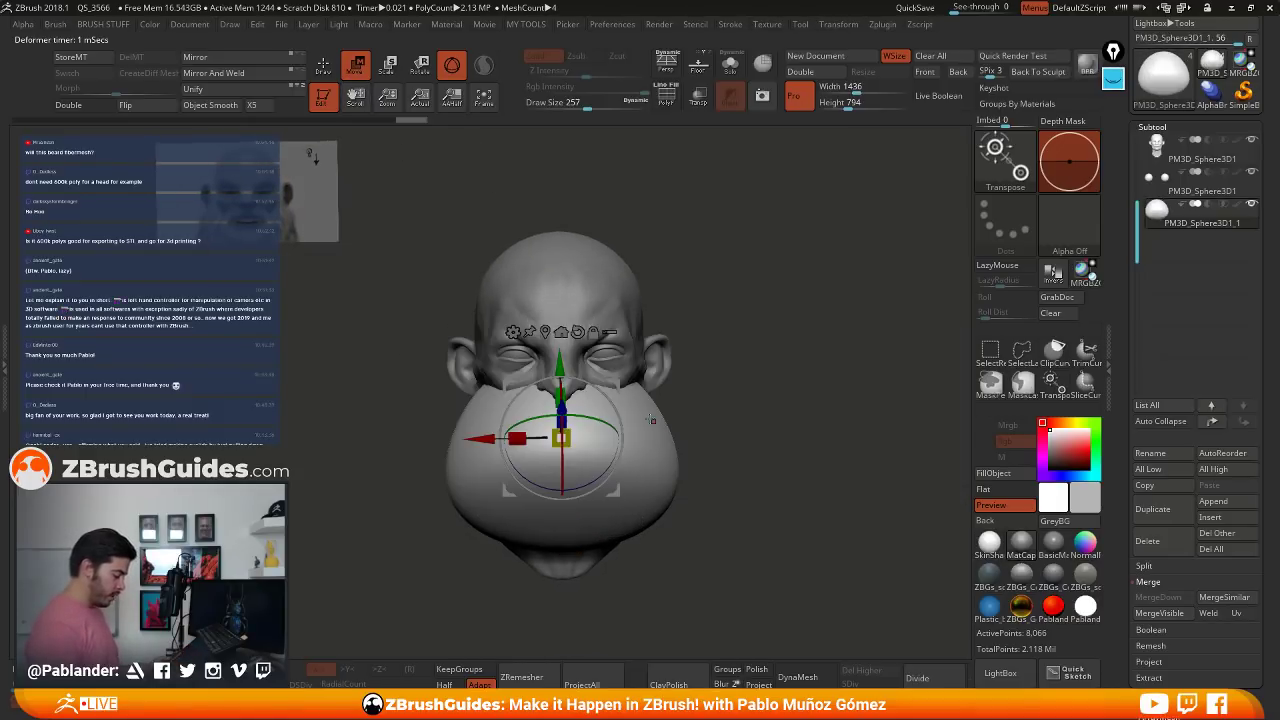
- Apply the Deformer Soft lattice to the beard form and increase its divisions in depth and width
{"action": "left_click", "coordinate": [512, 331]}
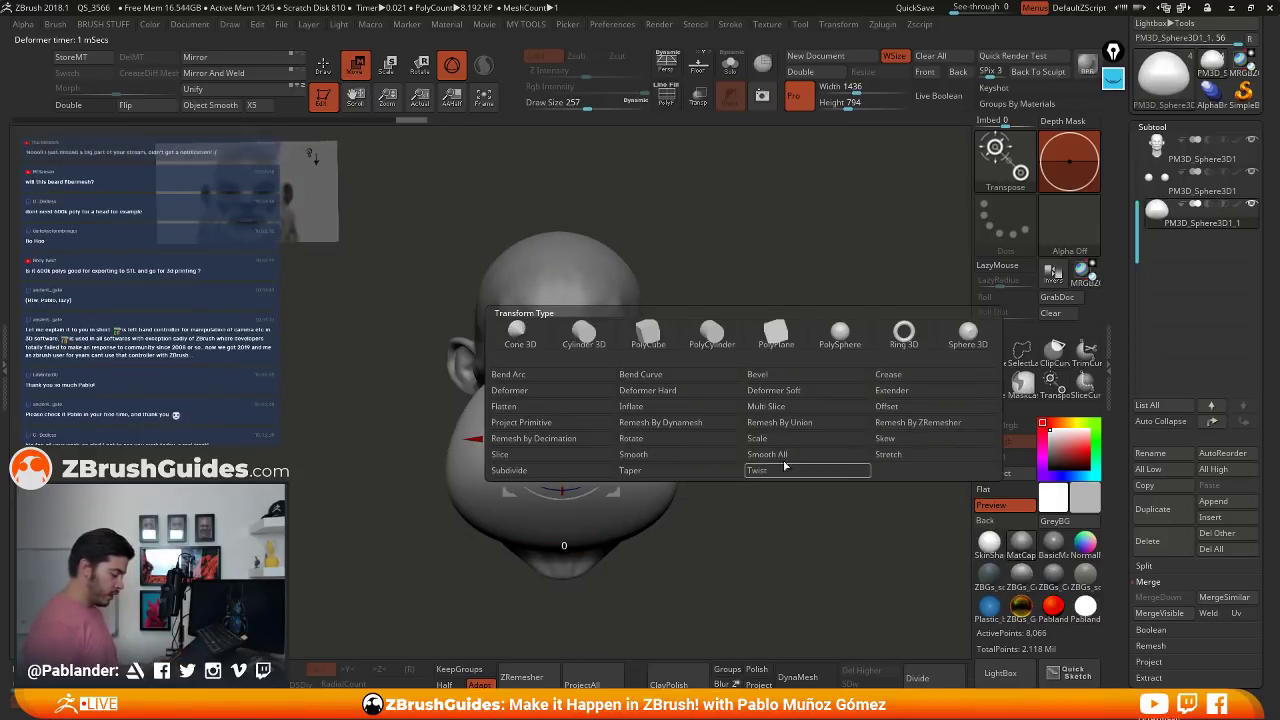
{"action": "left_click", "coordinate": [791, 392]}
{"action": "left_click_drag", "start_coordinate": [751, 415], "coordinate": [760, 395]}
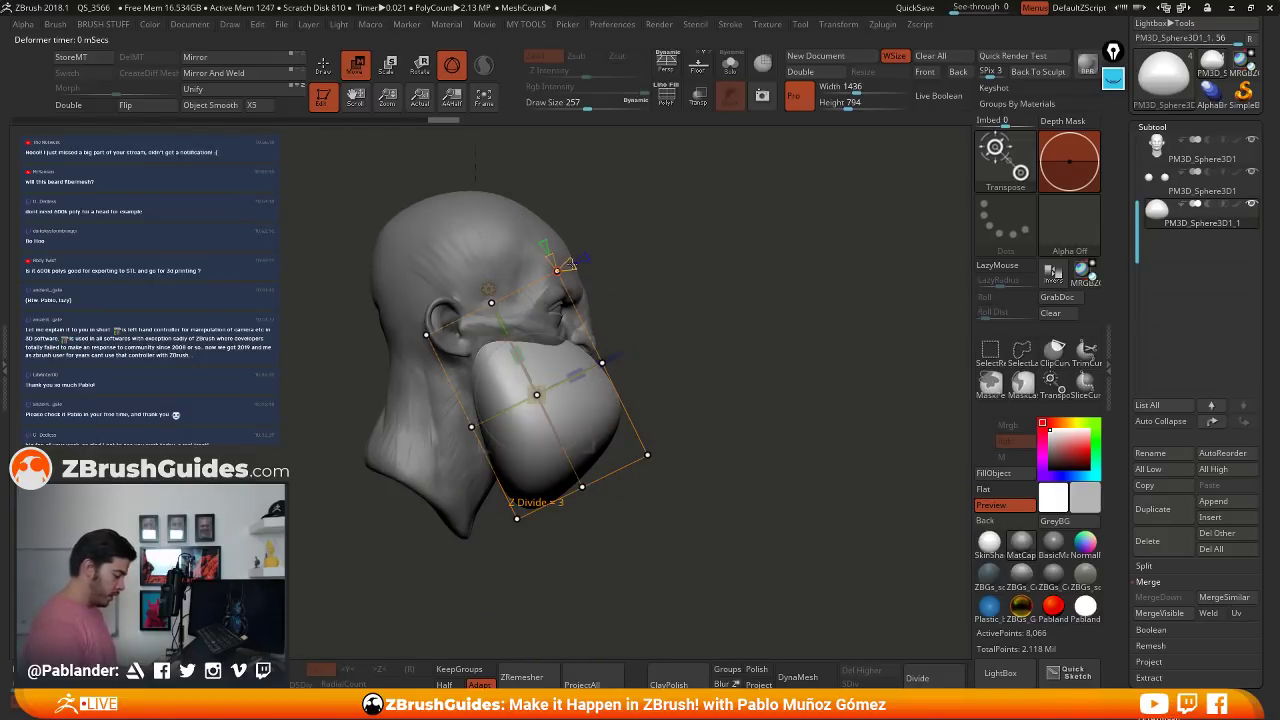
{"action": "left_click_drag", "start_coordinate": [571, 264], "coordinate": [577, 262]}
{"action": "left_click_drag", "start_coordinate": [745, 400], "coordinate": [680, 390]}
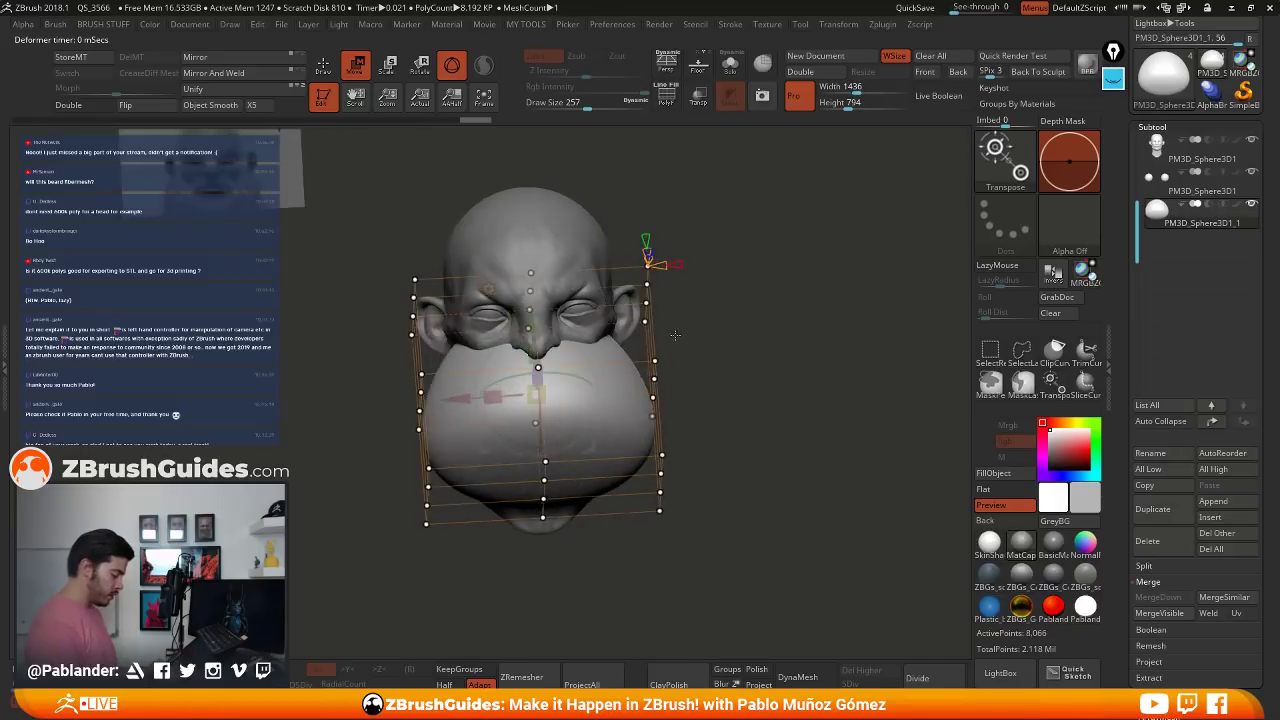
{"action": "left_click_drag", "start_coordinate": [657, 266], "coordinate": [664, 265]}
{"action": "left_click_drag", "start_coordinate": [712, 325], "coordinate": [710, 380]}
- Select the lowest row of lattice points from the side and transform it to thin the beard's lower end
{"action": "key", "text": "ctrl"}
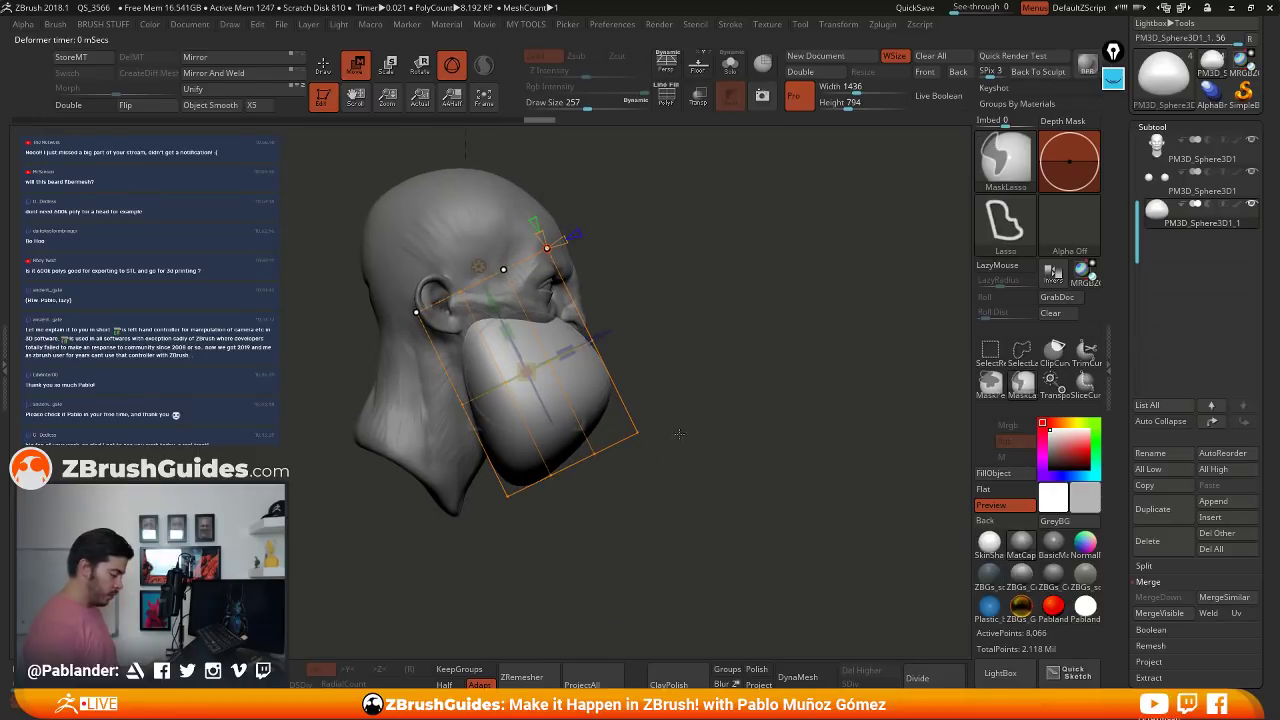
{"action": "left_click_drag", "start_coordinate": [611, 415], "coordinate": [754, 464], "text": "ctrl"}
{"action": "left_click", "coordinate": [715, 482], "text": "ctrl"}
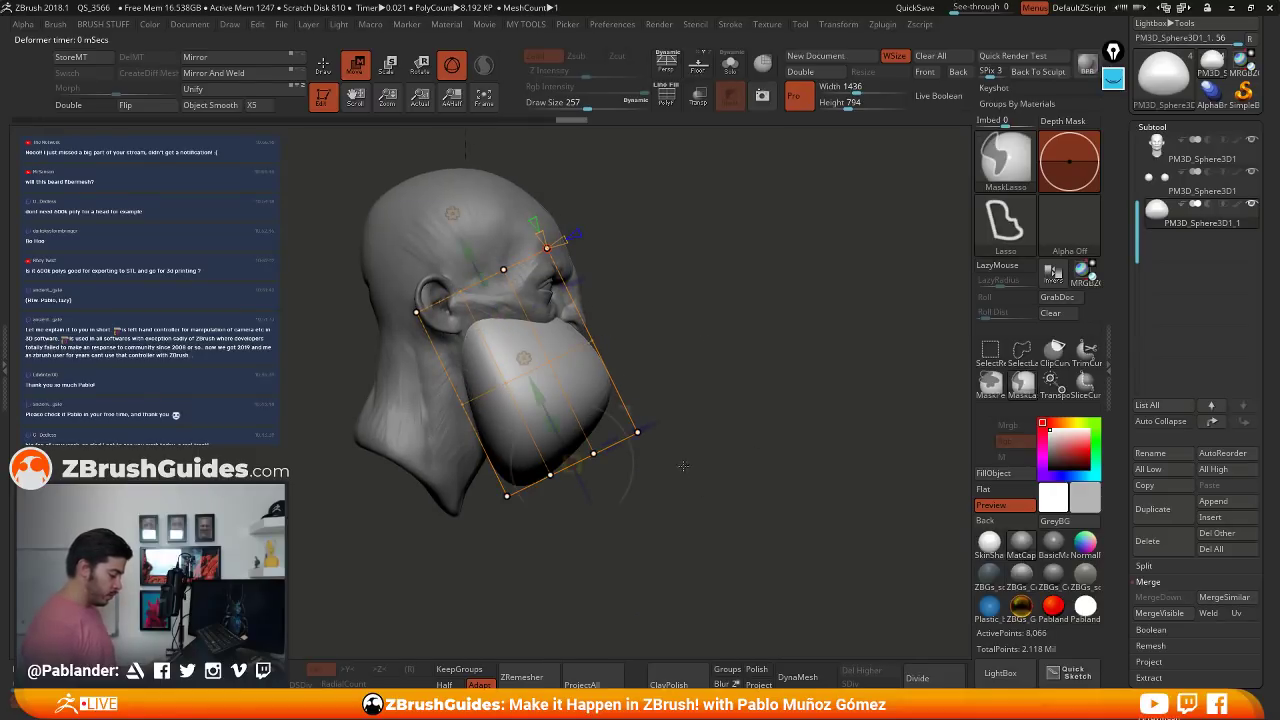
{"action": "left_click_drag", "start_coordinate": [634, 437], "coordinate": [622, 530]}
{"action": "mouse_move", "coordinate": [738, 431]}
{"action": "left_mouse_down"}
{"action": "mouse_move", "coordinate": [570, 438]}
{"action": "mouse_move", "coordinate": [515, 464]}
{"action": "mouse_move", "coordinate": [762, 408]}
{"action": "left_mouse_up"}
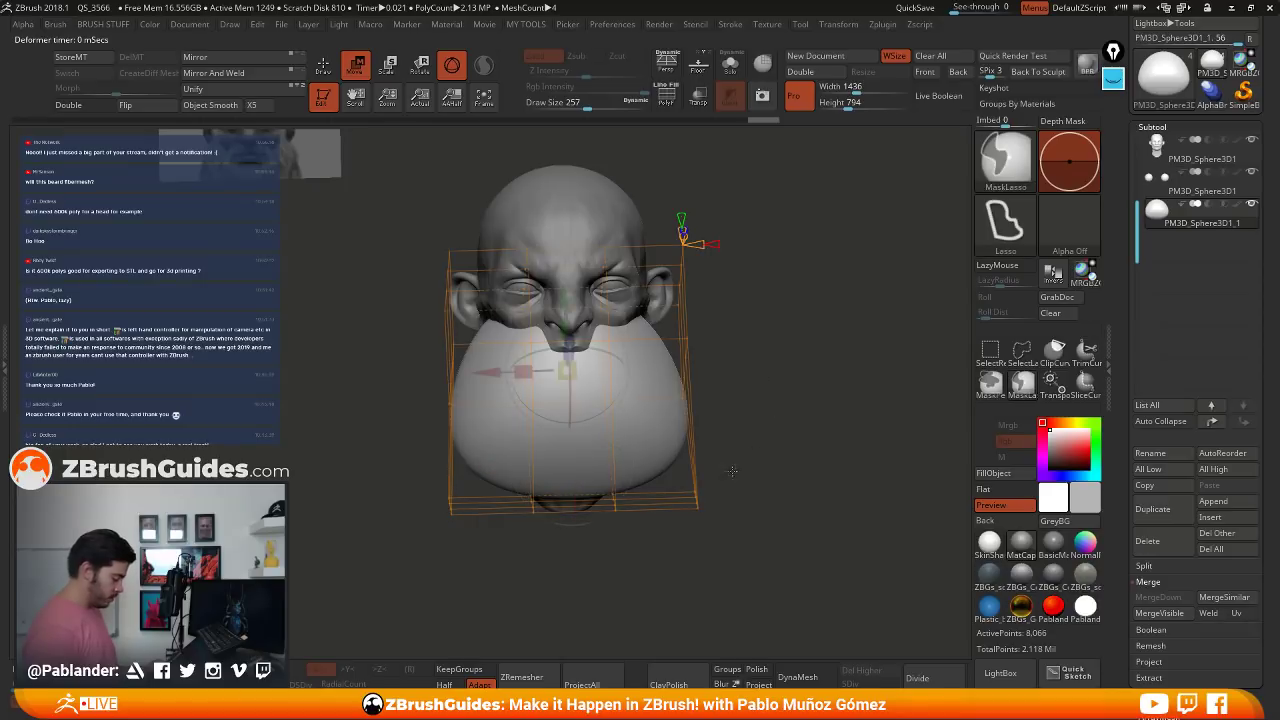
- Select the central lattice points at the beard's lower edge and pull them down to round the tip
{"action": "mouse_move", "coordinate": [640, 480]}
{"action": "left_mouse_down", "text": "ctrl"}
{"action": "mouse_move", "coordinate": [516, 475]}
{"action": "mouse_move", "coordinate": [508, 540]}
{"action": "left_mouse_up", "text": "ctrl"}
{"action": "left_click_drag", "start_coordinate": [571, 470], "coordinate": [571, 488]}
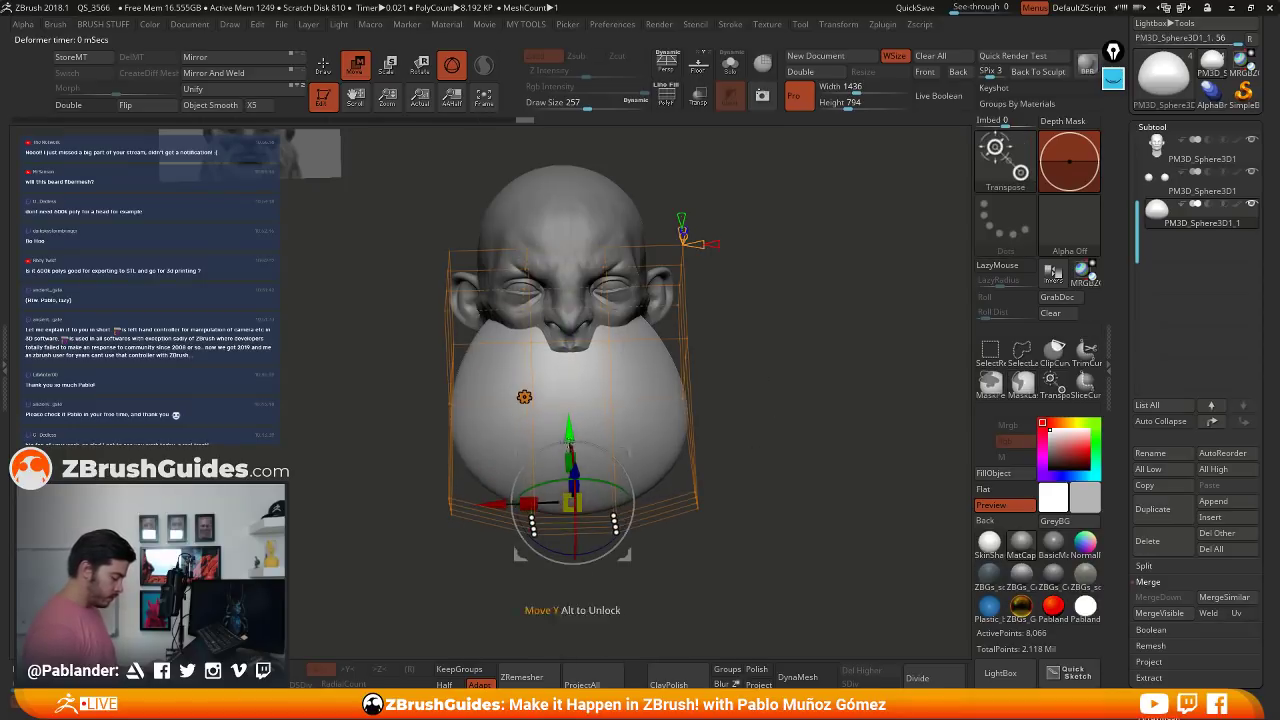
{"action": "left_click_drag", "start_coordinate": [716, 422], "coordinate": [757, 416]}
{"action": "left_click_drag", "start_coordinate": [772, 488], "coordinate": [742, 494]}
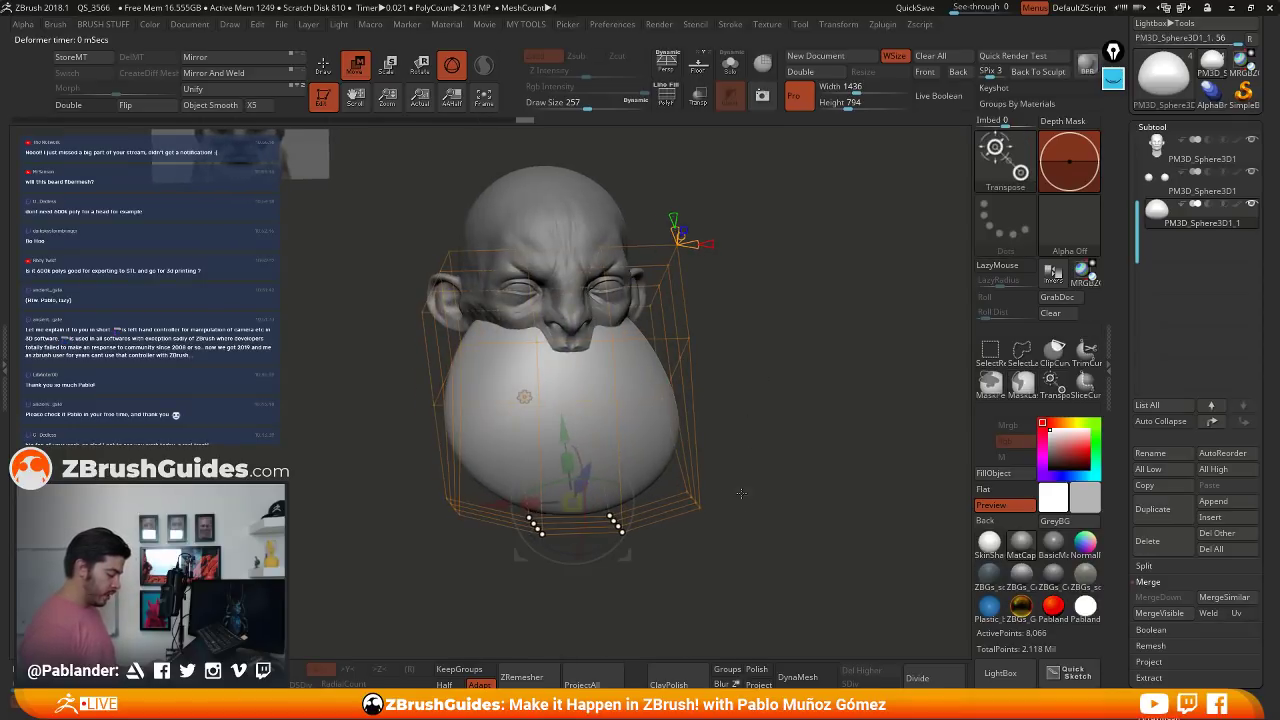
- Select the front lattice points of the middle row and move them slightly back toward the face
{"action": "left_click_drag", "start_coordinate": [763, 441], "coordinate": [768, 385]}
{"action": "left_click", "coordinate": [777, 338], "text": "ctrl"}
{"action": "left_click_drag", "start_coordinate": [777, 338], "coordinate": [764, 360]}
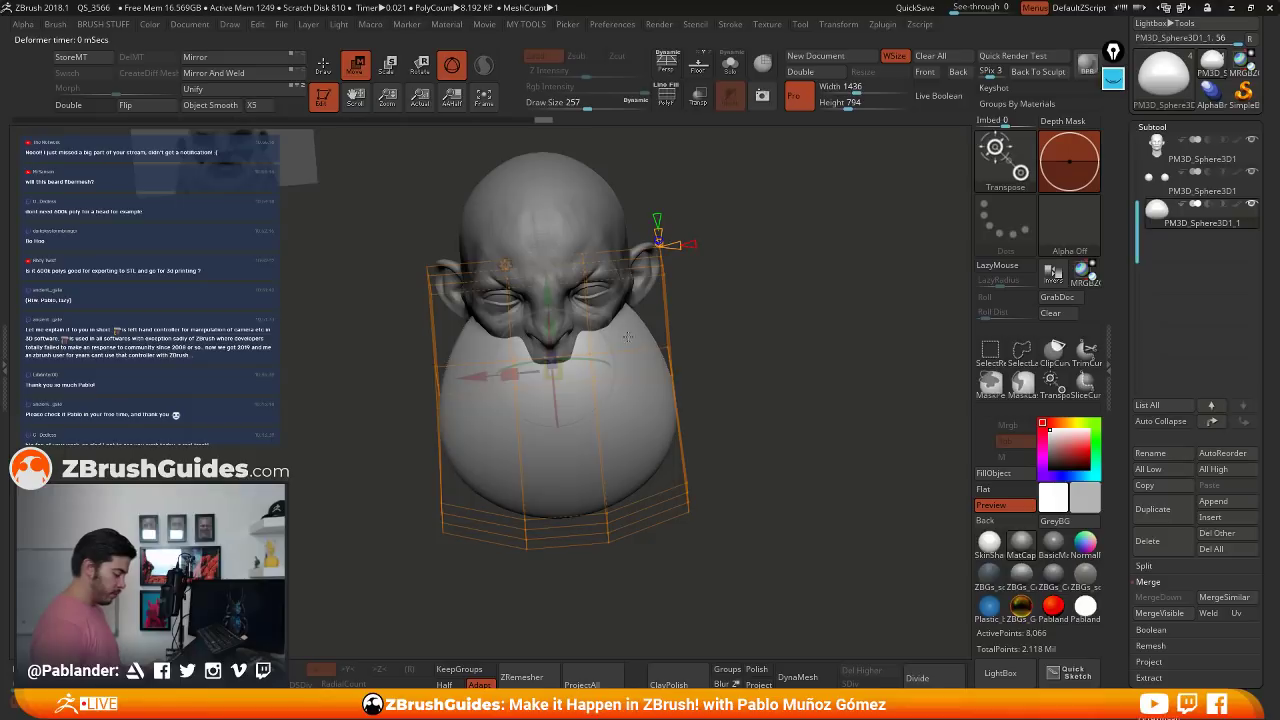
{"action": "mouse_move", "coordinate": [614, 331]}
{"action": "left_mouse_down", "text": "ctrl"}
{"action": "mouse_move", "coordinate": [478, 385]}
{"action": "mouse_move", "coordinate": [621, 356]}
{"action": "mouse_move", "coordinate": [624, 340]}
{"action": "left_mouse_up", "text": "ctrl"}
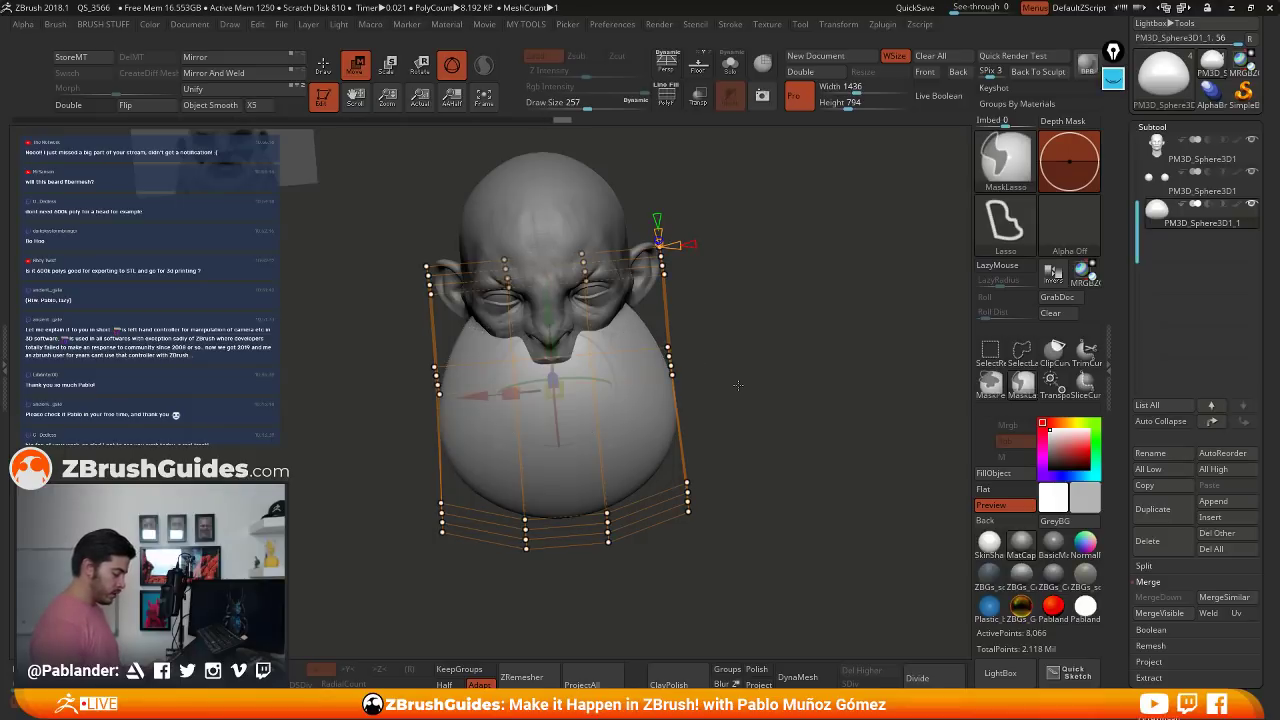
{"action": "mouse_move", "coordinate": [749, 285]}
{"action": "left_mouse_down", "text": "ctrl"}
{"action": "mouse_move", "coordinate": [774, 410]}
{"action": "mouse_move", "coordinate": [809, 358]}
{"action": "mouse_move", "coordinate": [725, 387]}
{"action": "left_mouse_up", "text": "ctrl"}
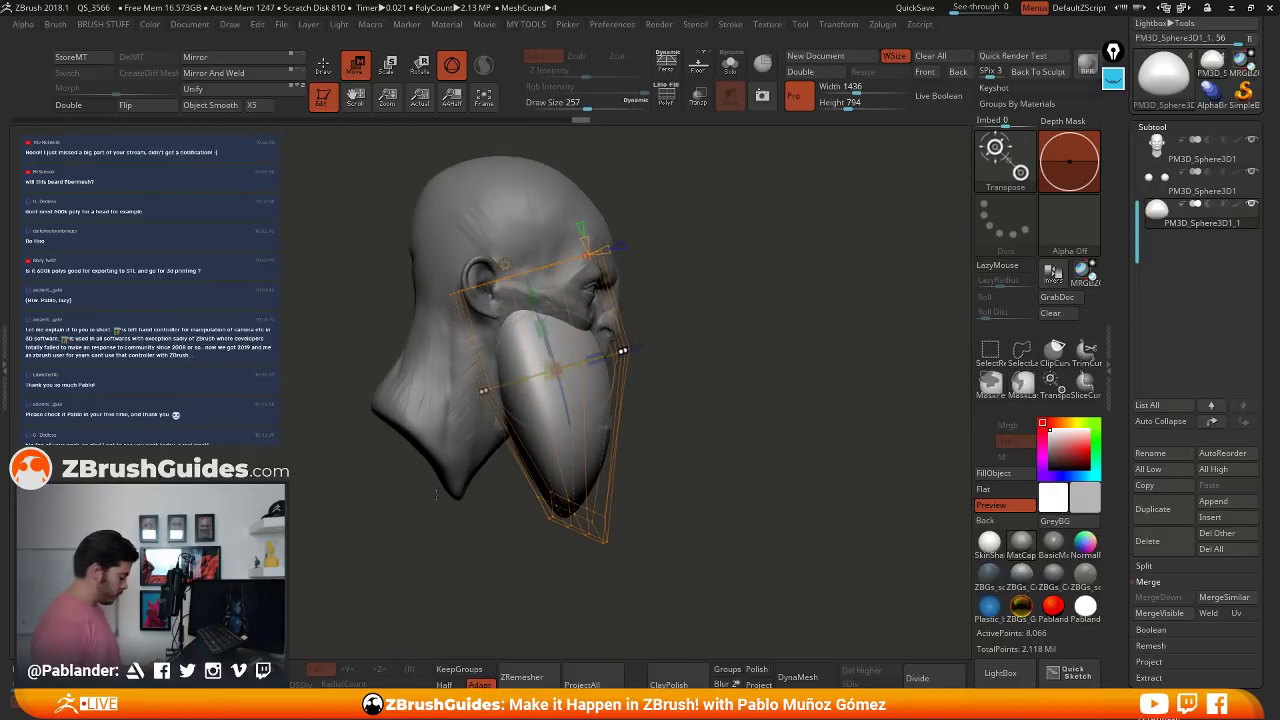
{"action": "mouse_move", "coordinate": [404, 478]}
{"action": "left_mouse_down", "text": "ctrl"}
{"action": "mouse_move", "coordinate": [430, 378]}
{"action": "mouse_move", "coordinate": [426, 396]}
{"action": "left_mouse_up", "text": "ctrl"}
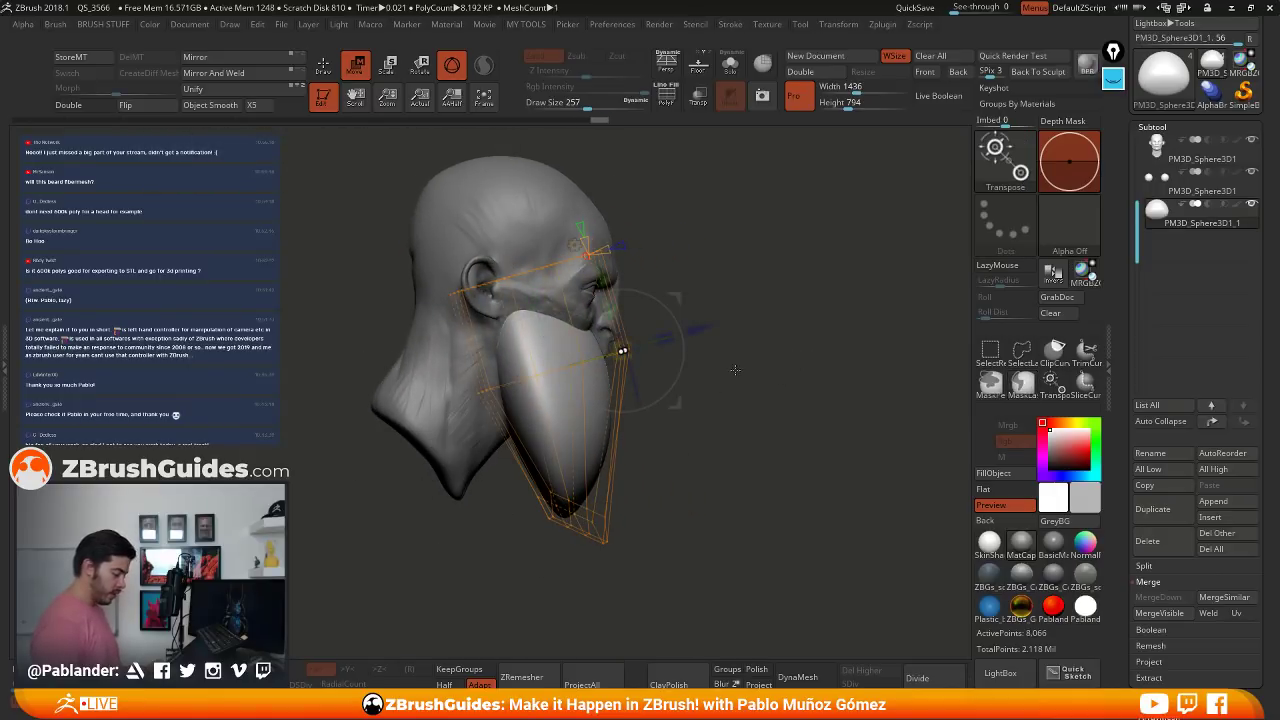
{"action": "mouse_move", "coordinate": [735, 370]}
{"action": "left_mouse_down"}
{"action": "mouse_move", "coordinate": [760, 370]}
{"action": "mouse_move", "coordinate": [733, 368]}
{"action": "left_mouse_up"}
{"action": "mouse_move", "coordinate": [702, 328]}
{"action": "left_mouse_down"}
{"action": "mouse_move", "coordinate": [655, 341]}
{"action": "mouse_move", "coordinate": [690, 331]}
{"action": "left_mouse_up"}
- Try to isolate the outer lattice points at both ends of the middle row and adjust their position
{"action": "mouse_move", "coordinate": [785, 350]}
{"action": "left_mouse_down"}
{"action": "mouse_move", "coordinate": [704, 347]}
{"action": "mouse_move", "coordinate": [666, 404]}
{"action": "left_mouse_up"}
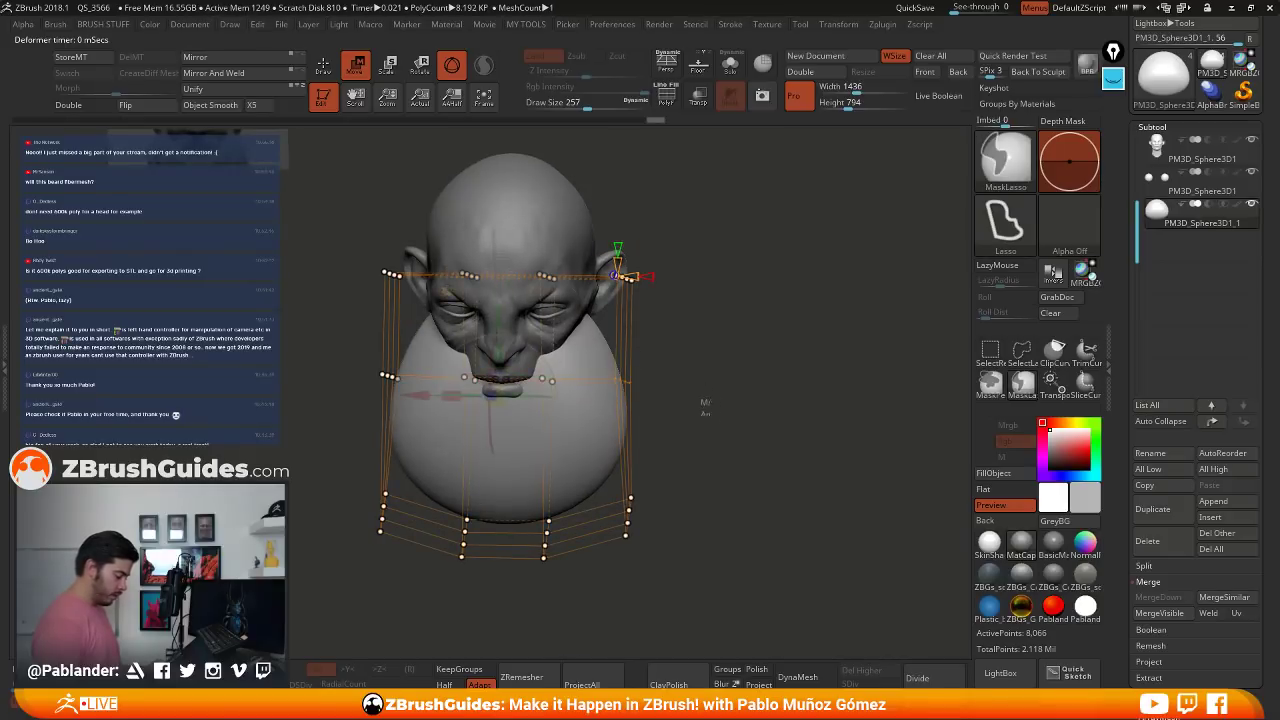
{"action": "left_click", "coordinate": [700, 398], "text": "ctrl"}
{"action": "left_click_drag", "start_coordinate": [394, 345], "coordinate": [368, 430], "text": "ctrl"}
{"action": "left_click", "coordinate": [706, 419], "text": "ctrl"}
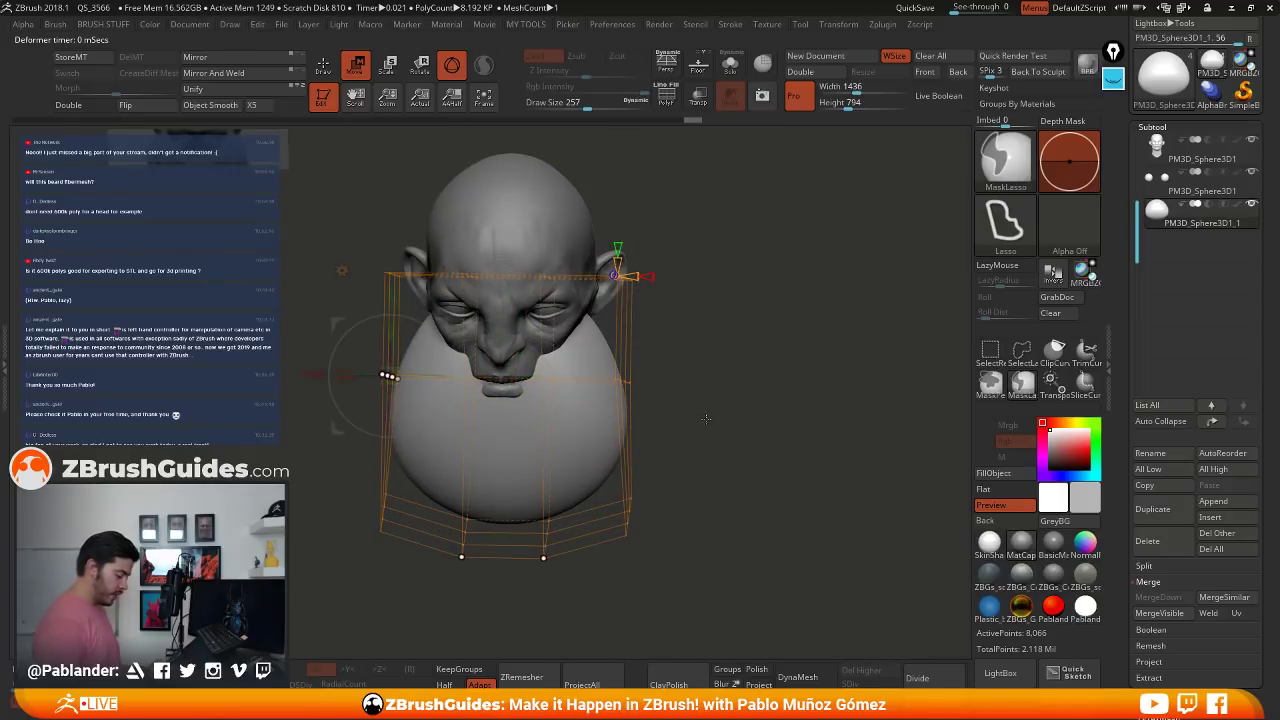
{"action": "mouse_move", "coordinate": [664, 355]}
{"action": "left_mouse_down", "text": "ctrl"}
{"action": "mouse_move", "coordinate": [600, 388]}
{"action": "mouse_move", "coordinate": [656, 402]}
{"action": "mouse_move", "coordinate": [684, 434]}
{"action": "left_mouse_up", "text": "ctrl"}
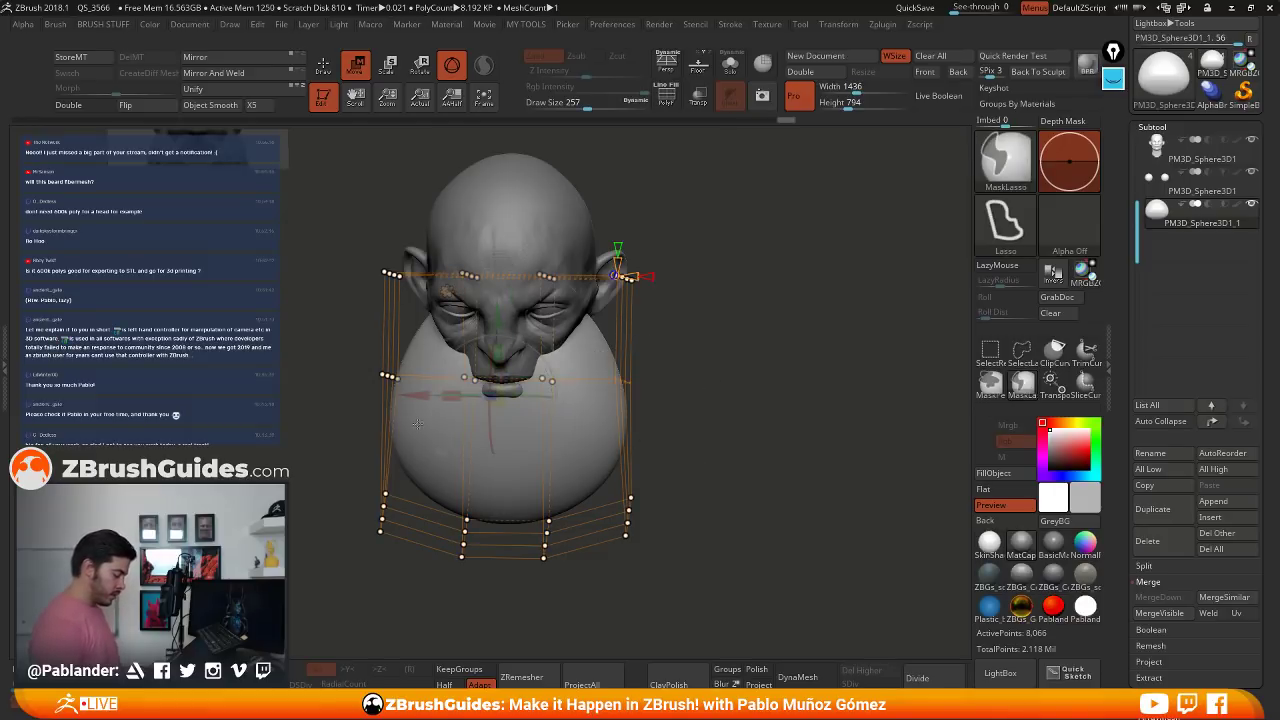
{"action": "mouse_move", "coordinate": [296, 380]}
{"action": "left_mouse_down", "text": "ctrl"}
{"action": "mouse_move", "coordinate": [408, 382]}
{"action": "mouse_move", "coordinate": [396, 394]}
{"action": "left_mouse_up", "text": "ctrl"}
{"action": "left_click", "coordinate": [340, 420], "text": "ctrl"}
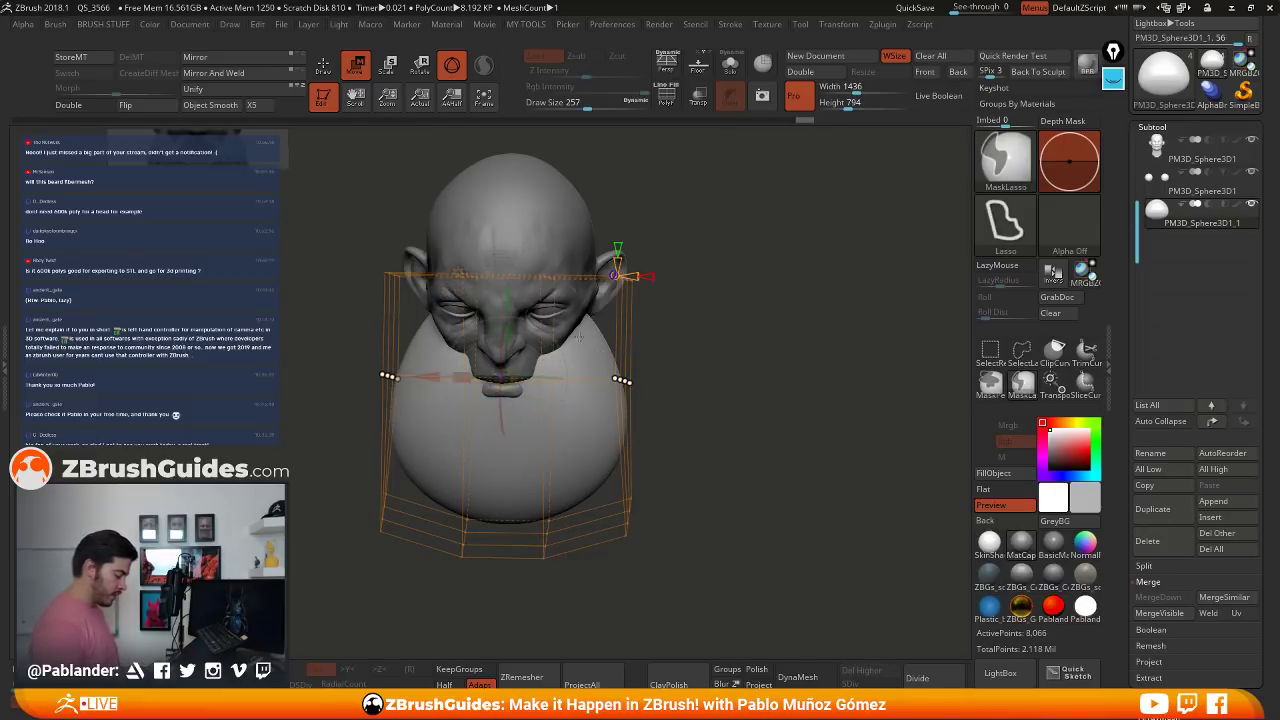
{"action": "left_click_drag", "start_coordinate": [680, 332], "coordinate": [520, 330]}
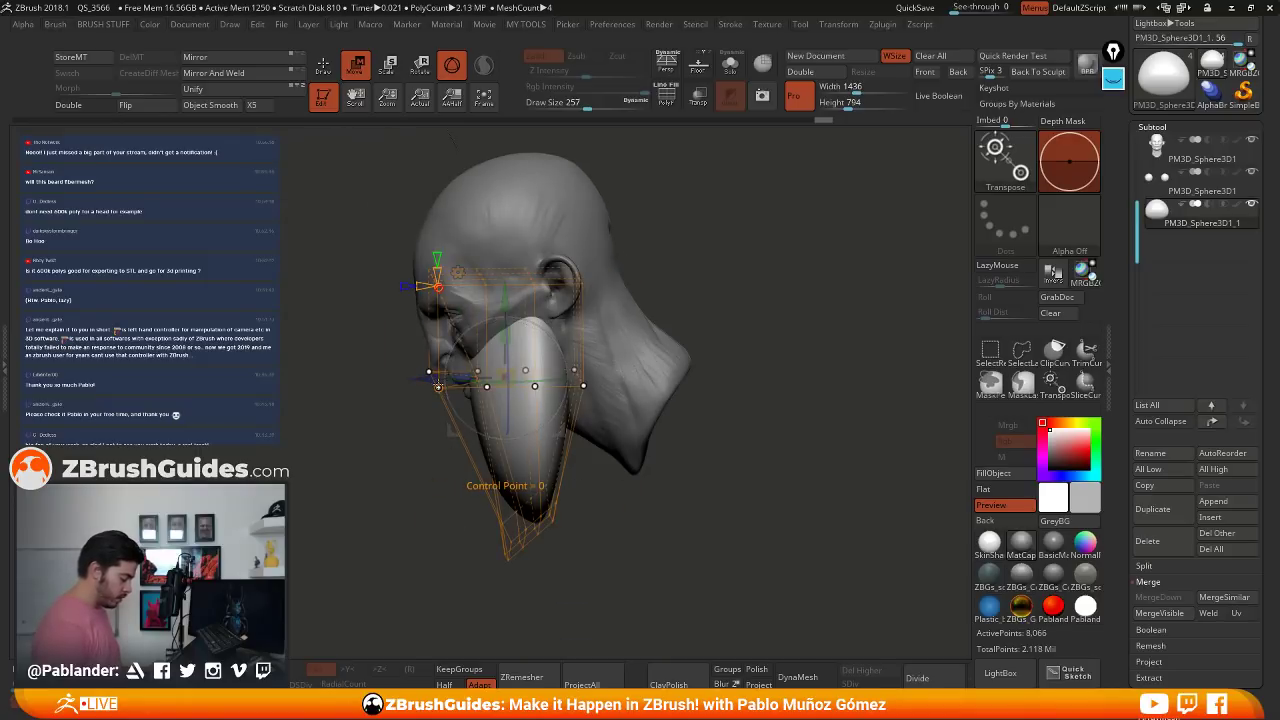
{"action": "left_click_drag", "start_coordinate": [700, 370], "coordinate": [840, 366]}
{"action": "left_click_drag", "start_coordinate": [586, 353], "coordinate": [565, 358]}
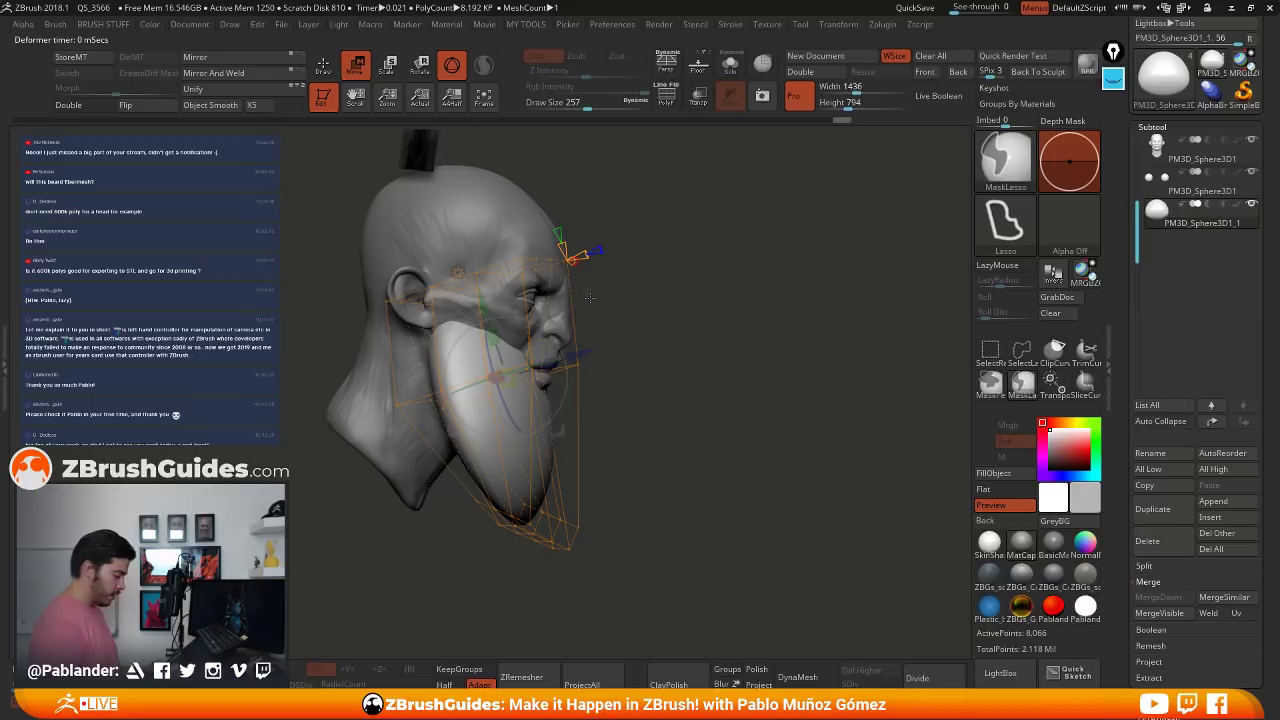
{"action": "key", "text": "ctrl+shift+z"}
- Try changing the Deformer Soft lattice's width divisions, and undo the change
{"action": "left_click_drag", "start_coordinate": [686, 317], "coordinate": [658, 311]}
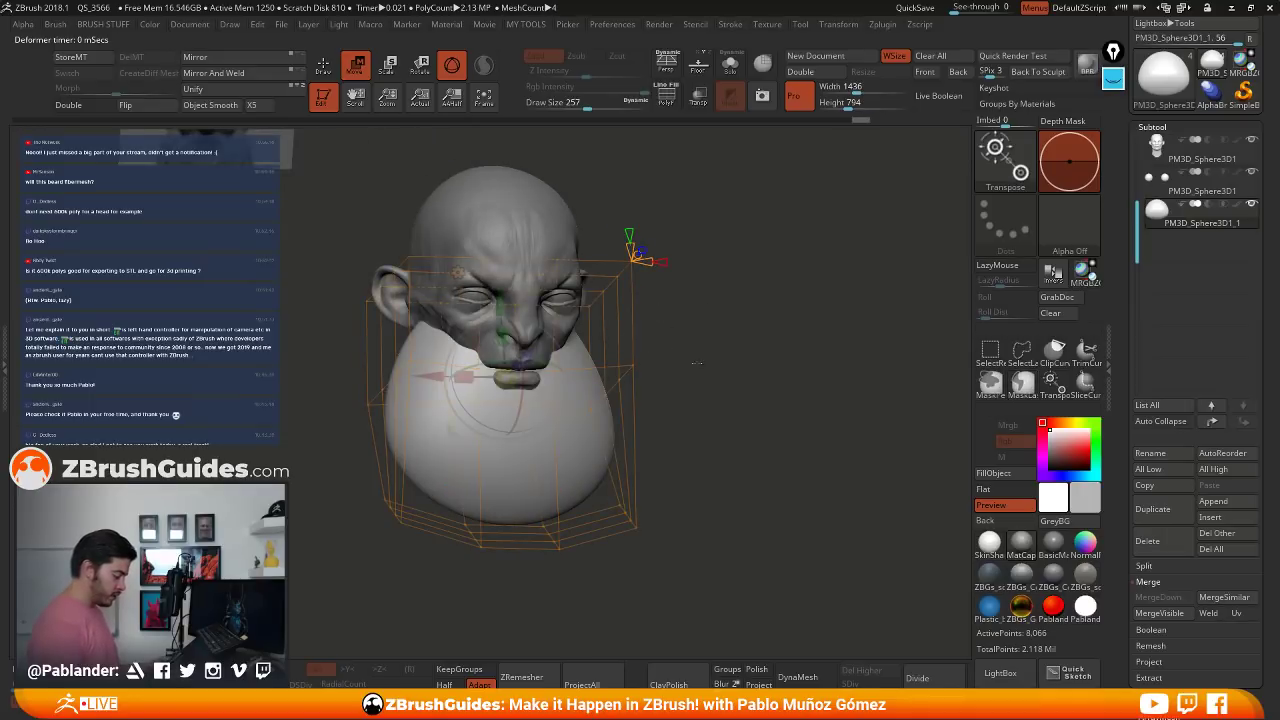
{"action": "left_click_drag", "start_coordinate": [696, 364], "coordinate": [685, 374]}
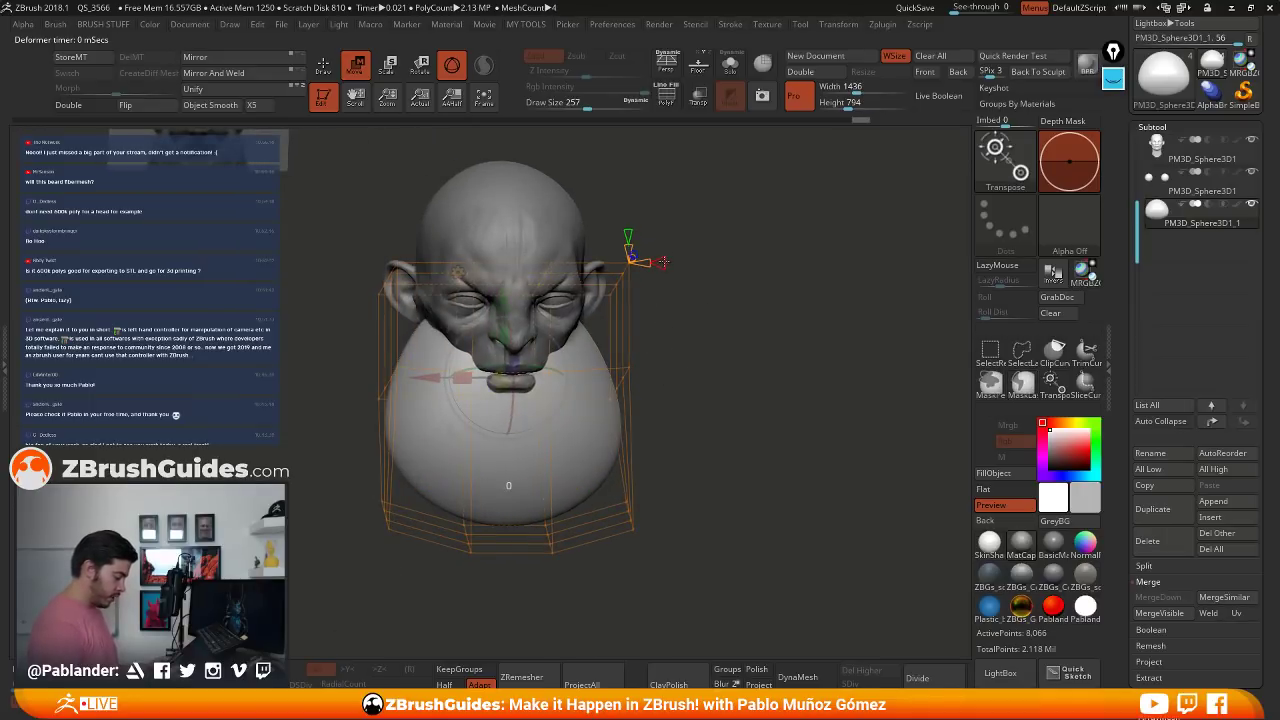
{"action": "left_click_drag", "start_coordinate": [660, 263], "coordinate": [678, 261]}
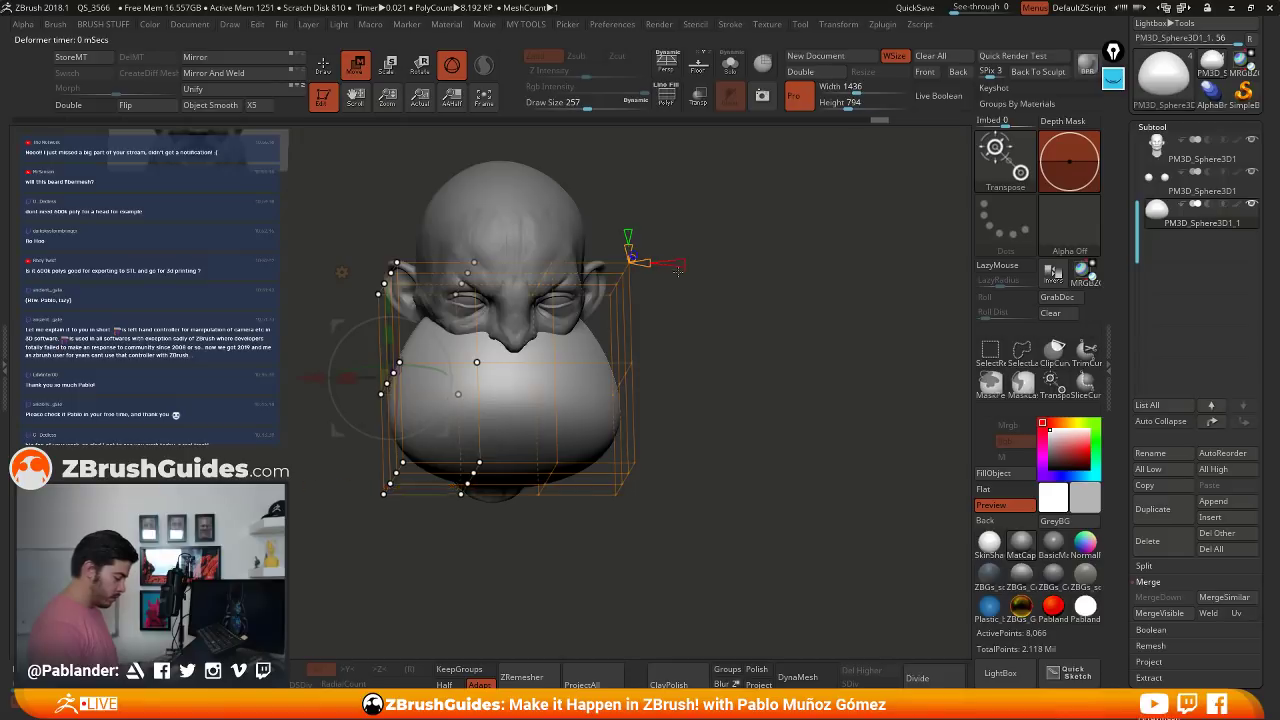
{"action": "key", "text": "ctrl+shift+z"}
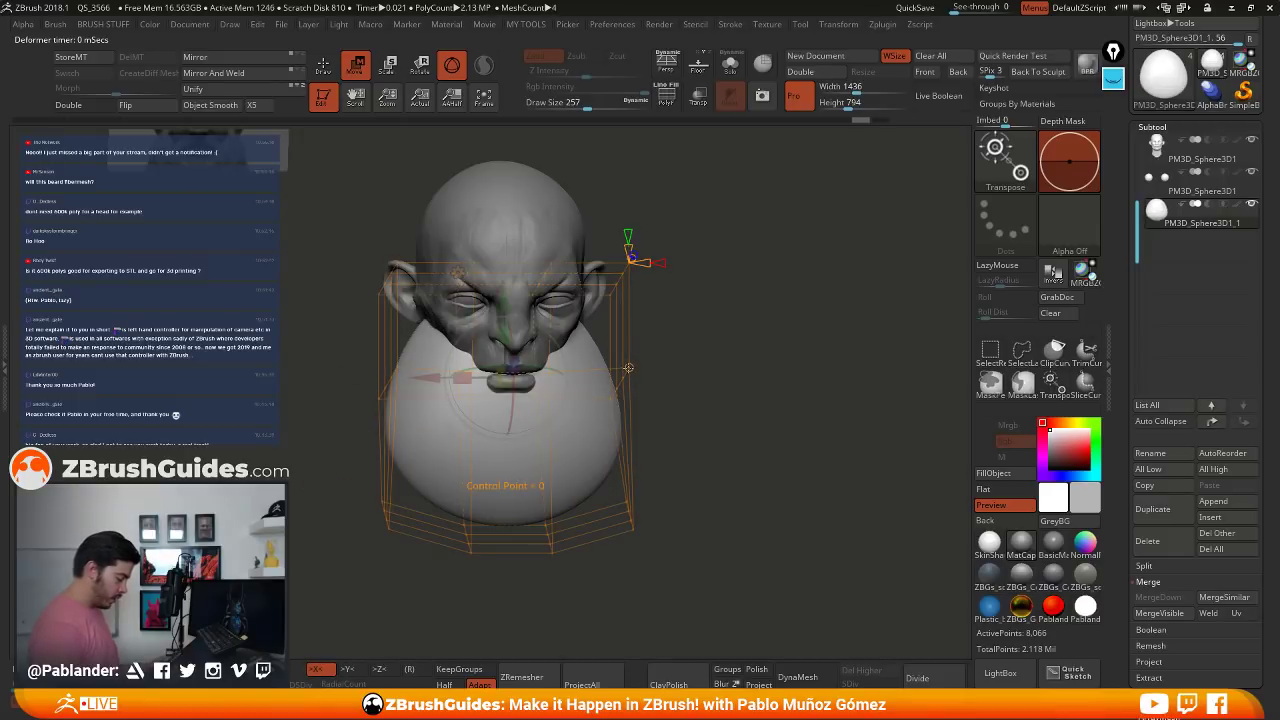
- With X symmetry on, make a slight adjustment to the outer lattice points of the middle row
{"action": "left_click_drag", "start_coordinate": [628, 368], "coordinate": [622, 370]}
{"action": "left_click_drag", "start_coordinate": [721, 322], "coordinate": [696, 350]}
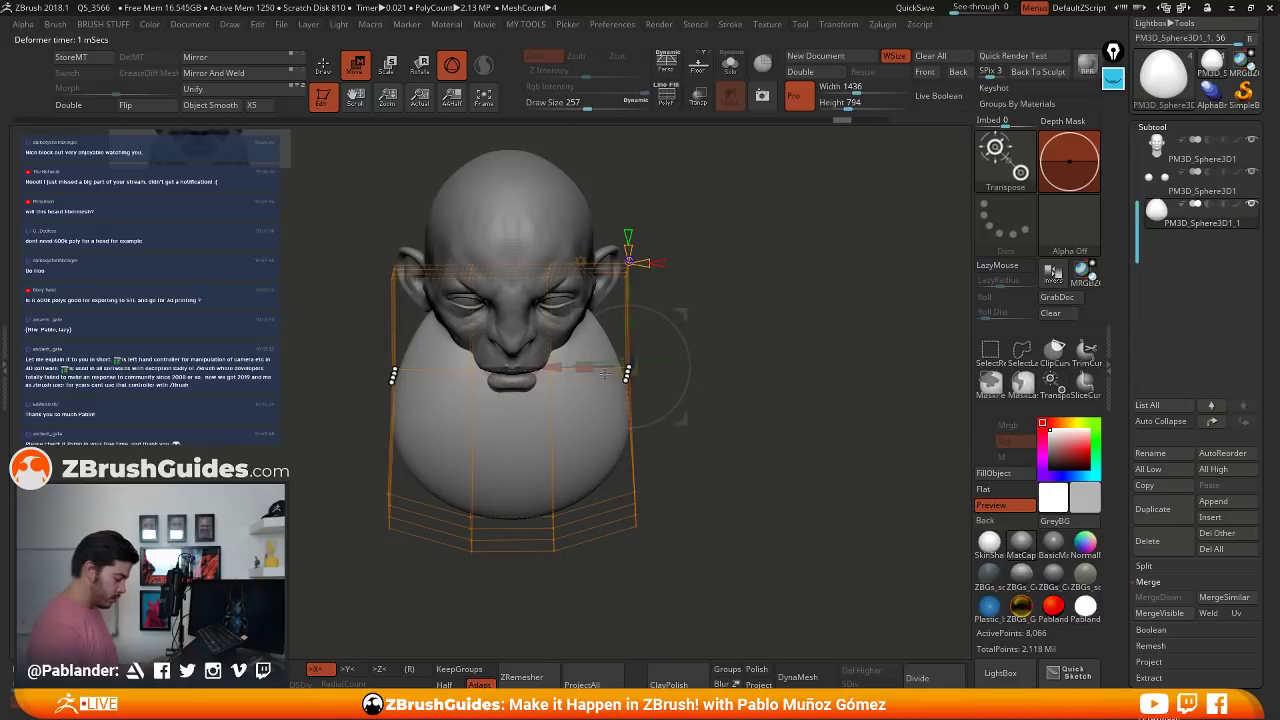
{"action": "left_click", "coordinate": [859, 120]}
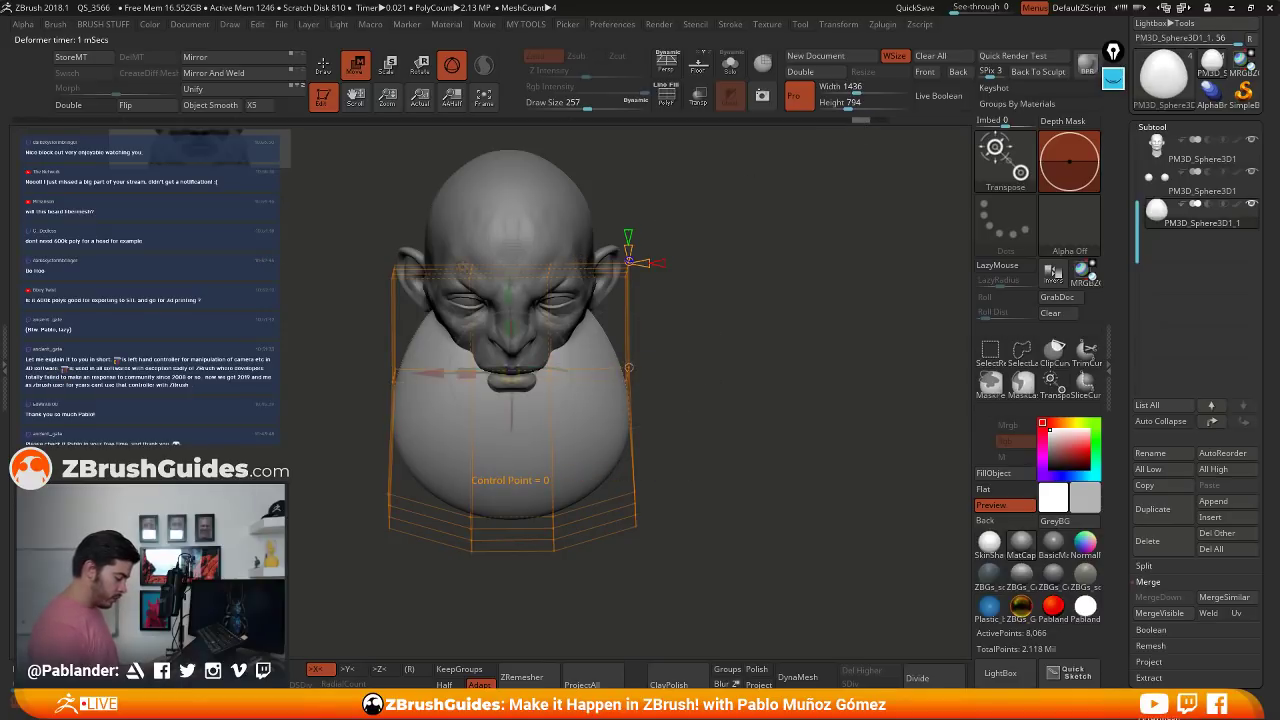
- Reposition the beard's lower side and upper rear lattice points, and accept the Deformer Soft deformation
{"action": "left_click_drag", "start_coordinate": [663, 376], "coordinate": [652, 339]}
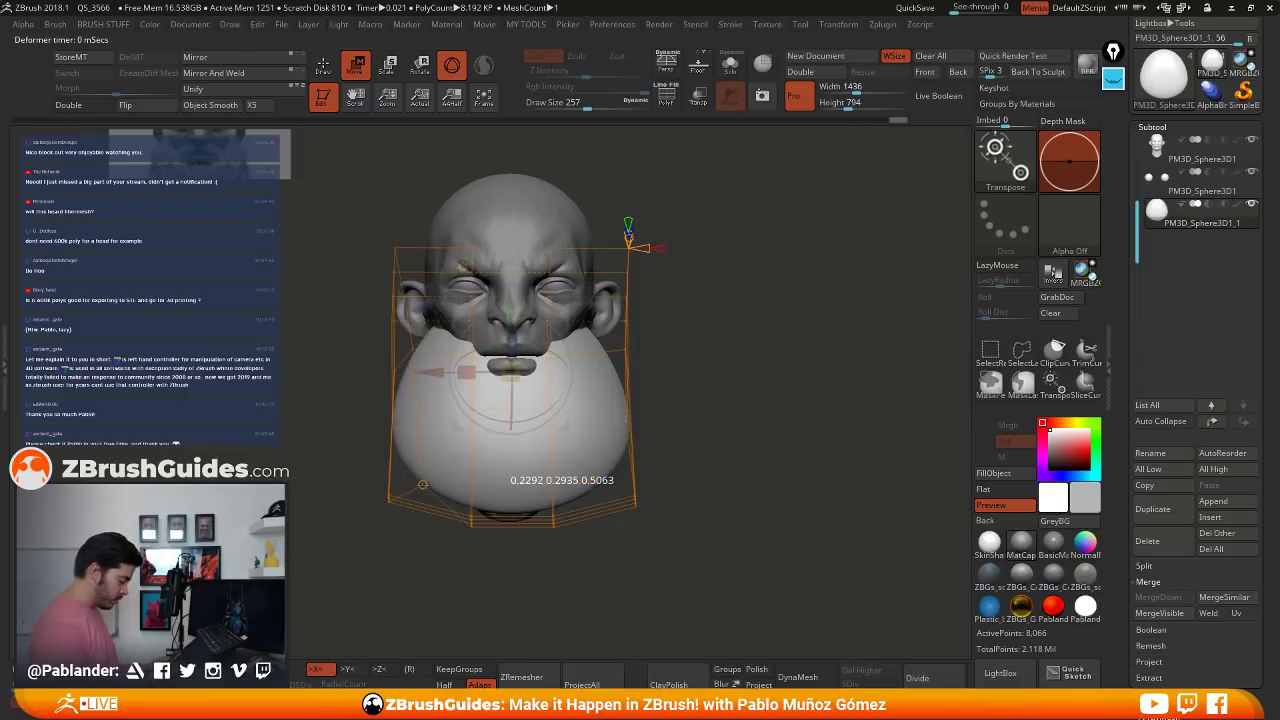
{"action": "mouse_move", "coordinate": [412, 494]}
{"action": "left_mouse_down"}
{"action": "mouse_move", "coordinate": [502, 492]}
{"action": "mouse_move", "coordinate": [500, 517]}
{"action": "mouse_move", "coordinate": [522, 528]}
{"action": "left_mouse_up"}
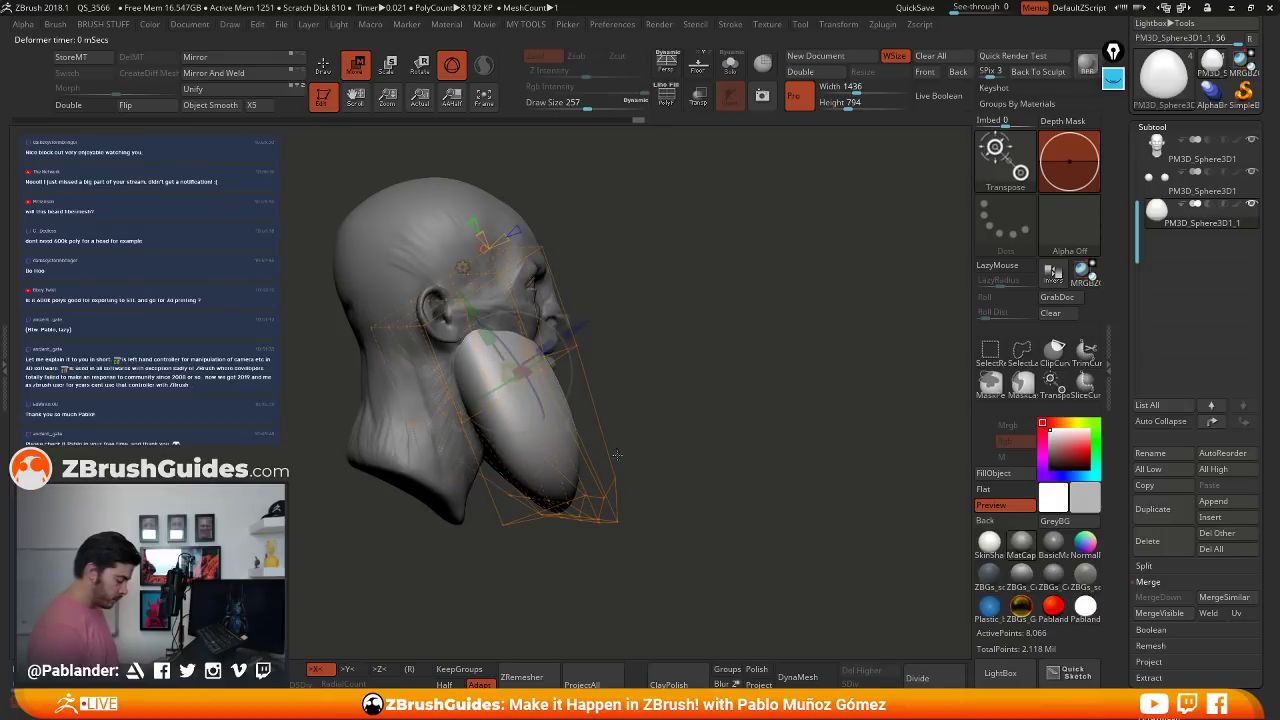
{"action": "mouse_move", "coordinate": [588, 496]}
{"action": "left_mouse_down"}
{"action": "mouse_move", "coordinate": [606, 497]}
{"action": "mouse_move", "coordinate": [596, 488]}
{"action": "left_mouse_up"}
{"action": "left_click_drag", "start_coordinate": [690, 467], "coordinate": [635, 457]}
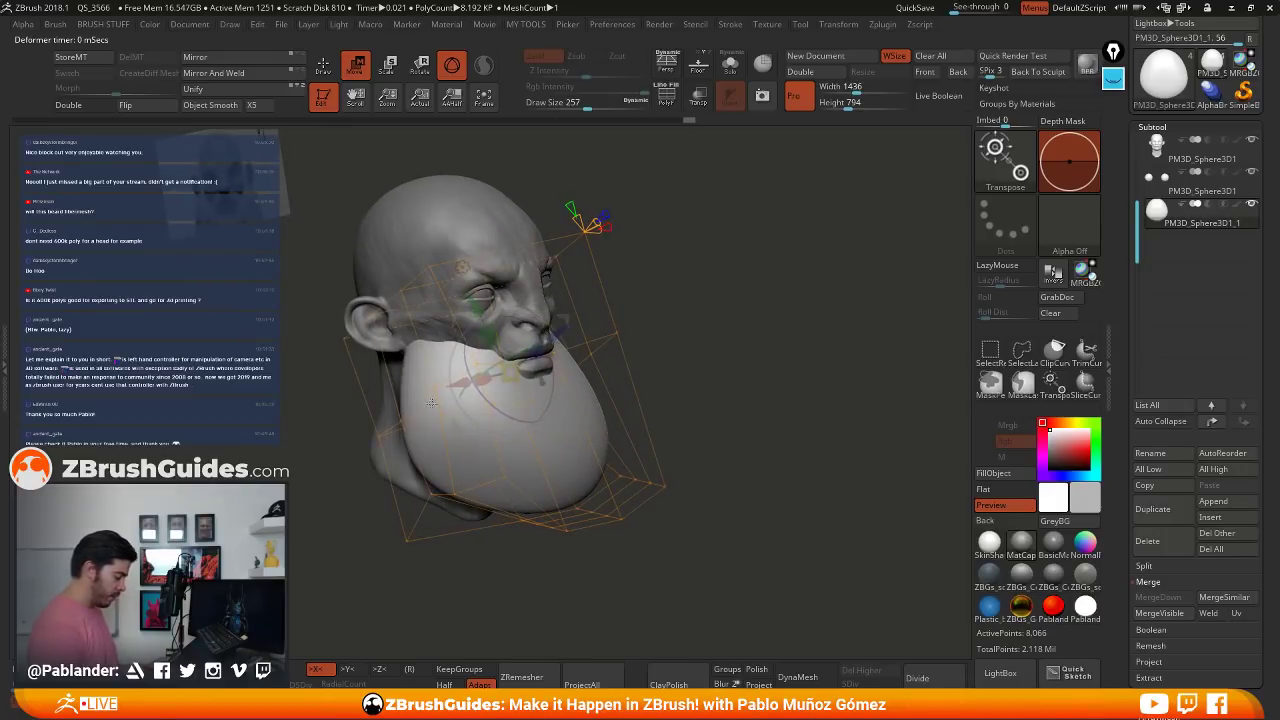
{"action": "left_click_drag", "start_coordinate": [347, 340], "coordinate": [371, 347]}
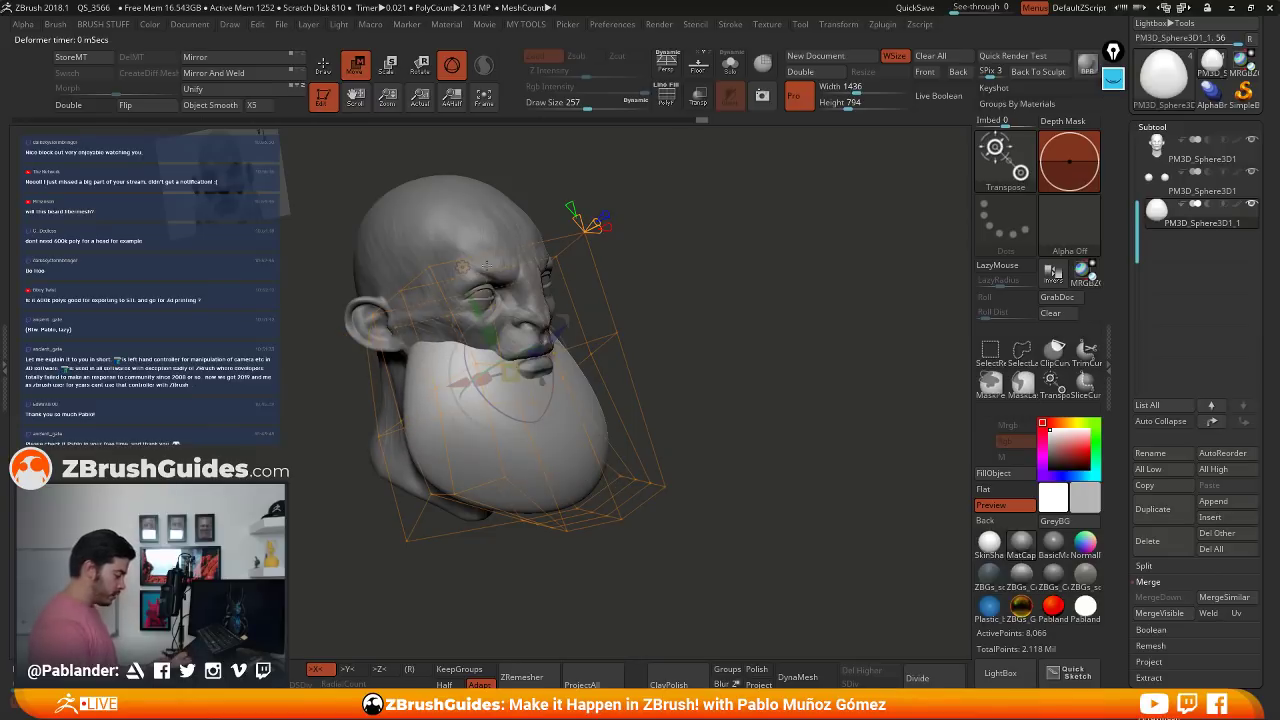
{"action": "left_click", "coordinate": [463, 266]}
{"action": "left_click", "coordinate": [691, 270]}
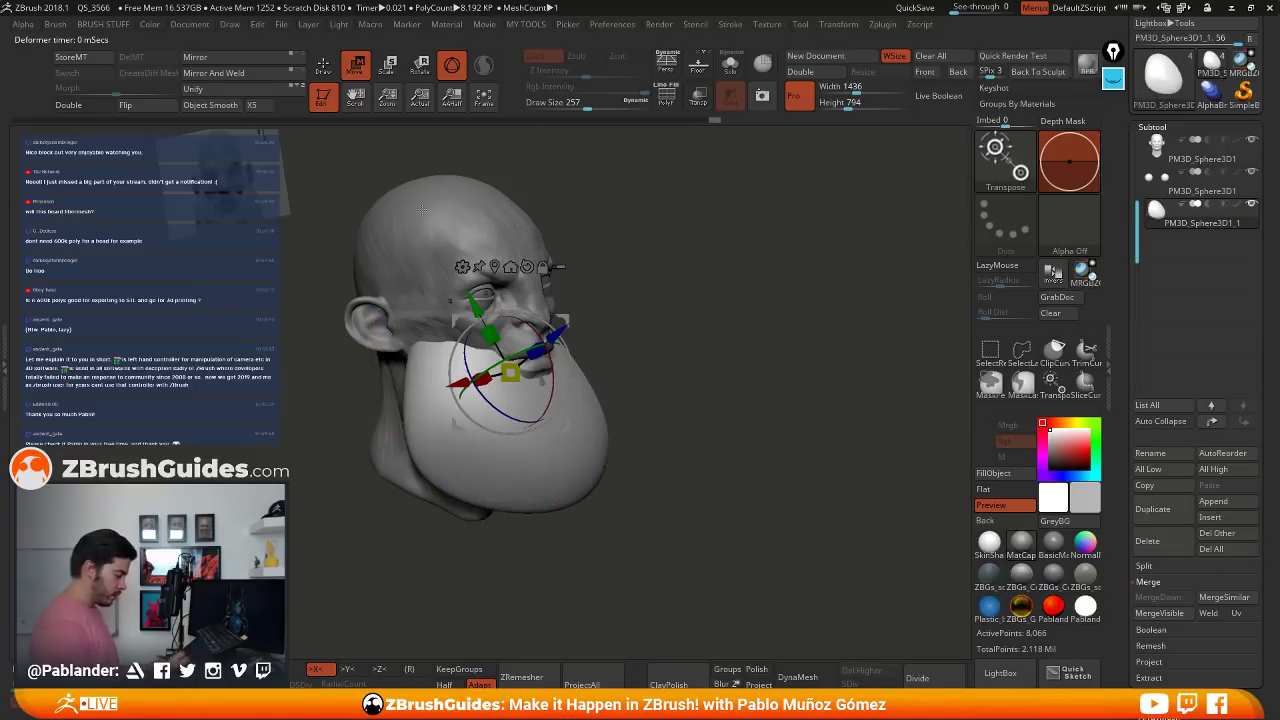
- Mirror and weld the beard mesh and remesh it with DynaMesh
{"action": "key", "text": "q"}
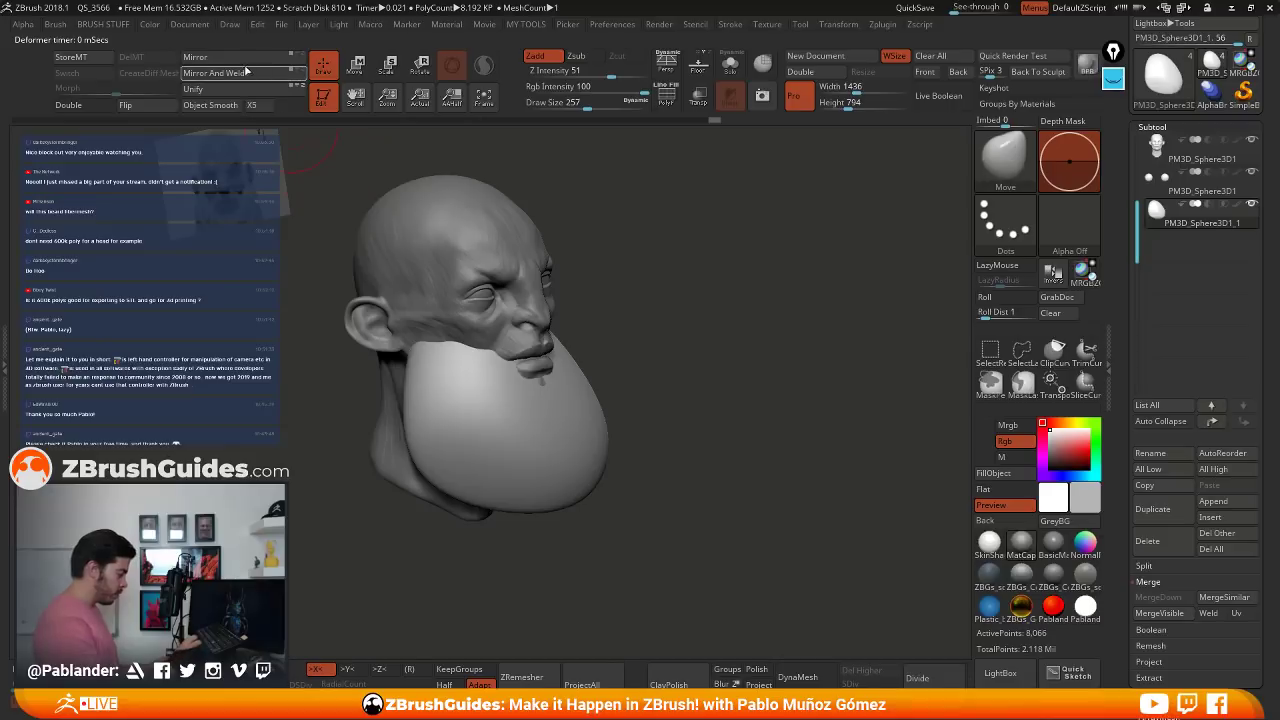
{"action": "left_click_drag", "start_coordinate": [327, 273], "coordinate": [300, 275], "text": "shift"}
{"action": "left_click_drag", "start_coordinate": [512, 460], "coordinate": [511, 498], "text": "shift"}
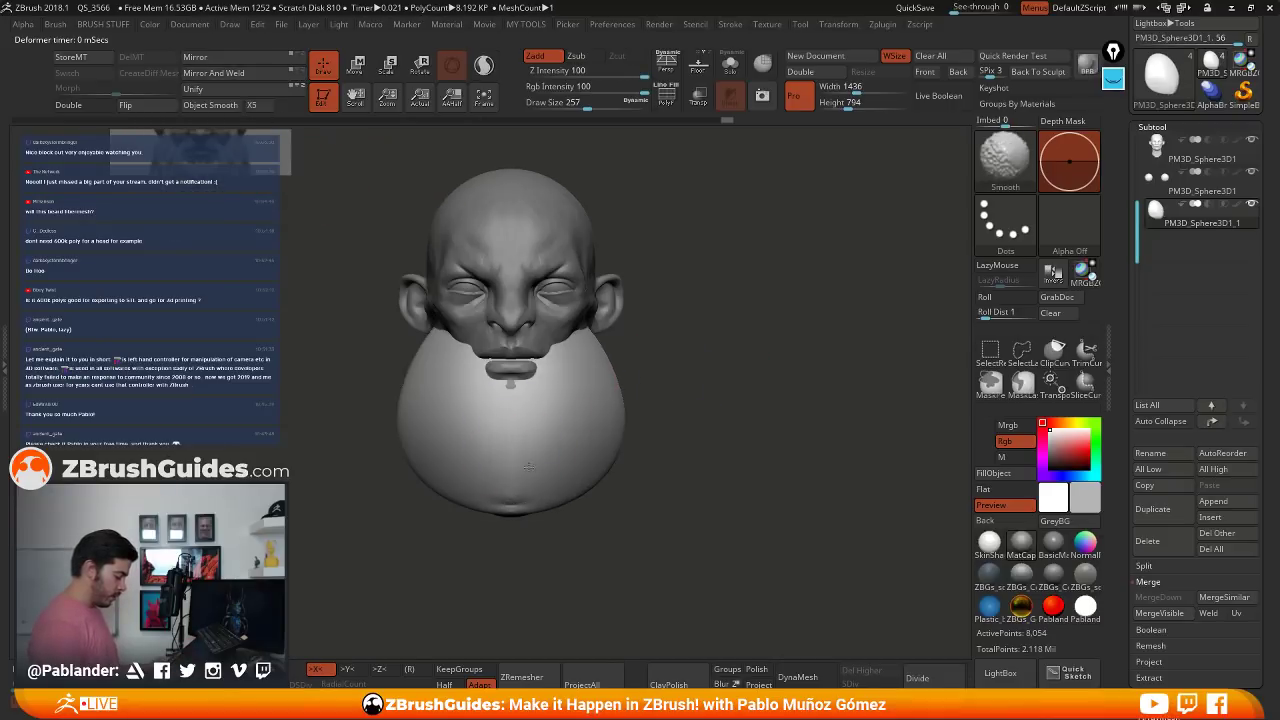
{"action": "left_click", "coordinate": [797, 677]}
{"action": "key", "text": "shift"}
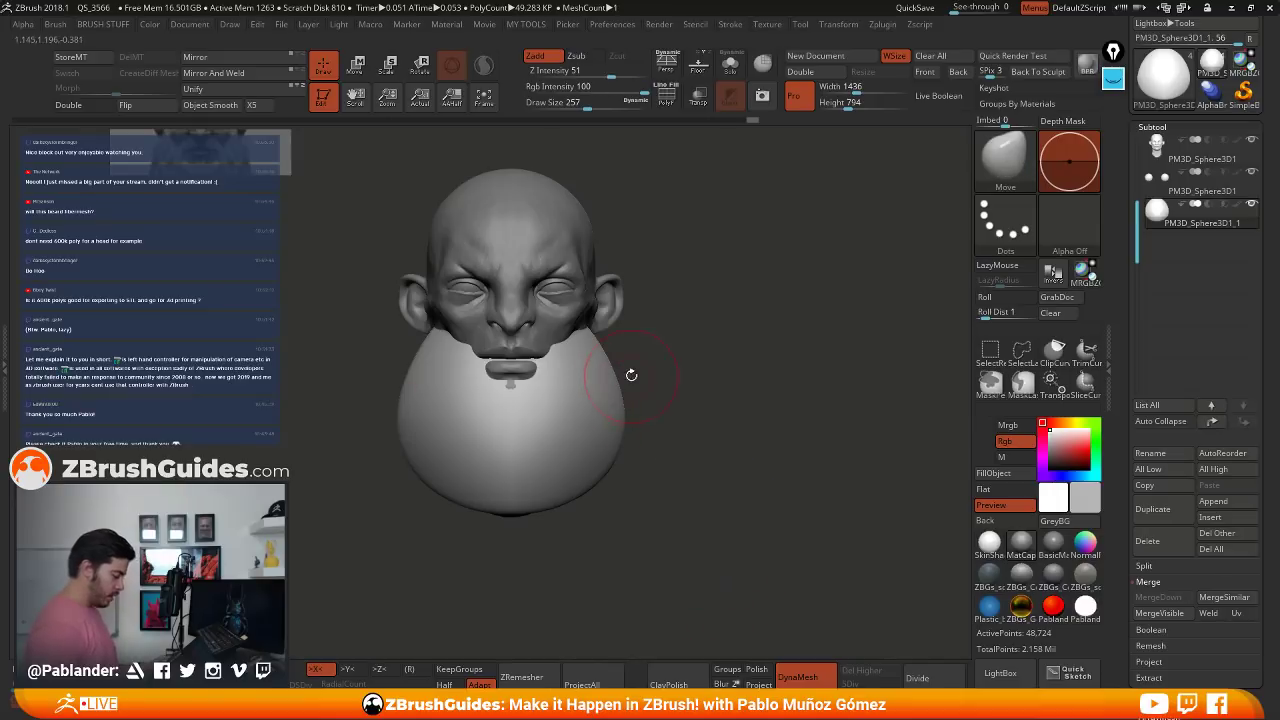
- With the Move brush, pull the beard's upper corners up in front of both ears to form sideburns
{"action": "key", "text": "space"}
{"action": "left_click", "coordinate": [590, 104]}
{"action": "left_click", "coordinate": [651, 308]}
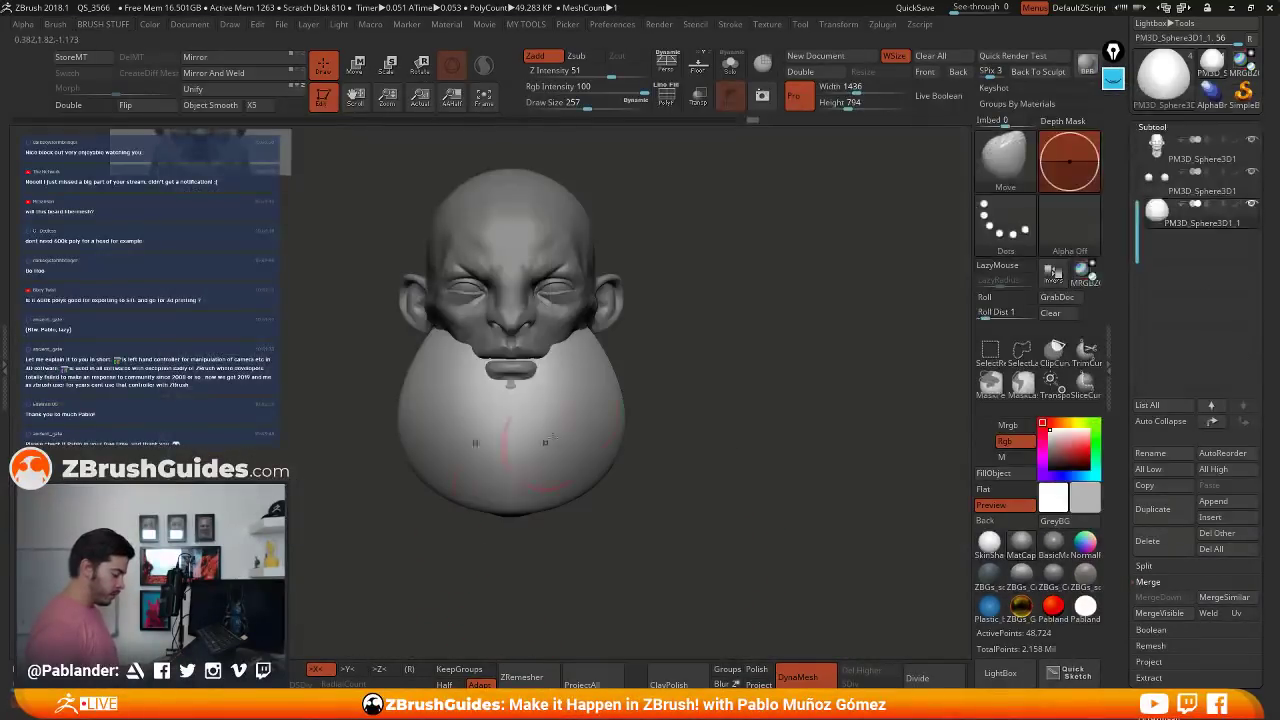
{"action": "key", "text": "b"}
{"action": "key", "text": "Escape"}
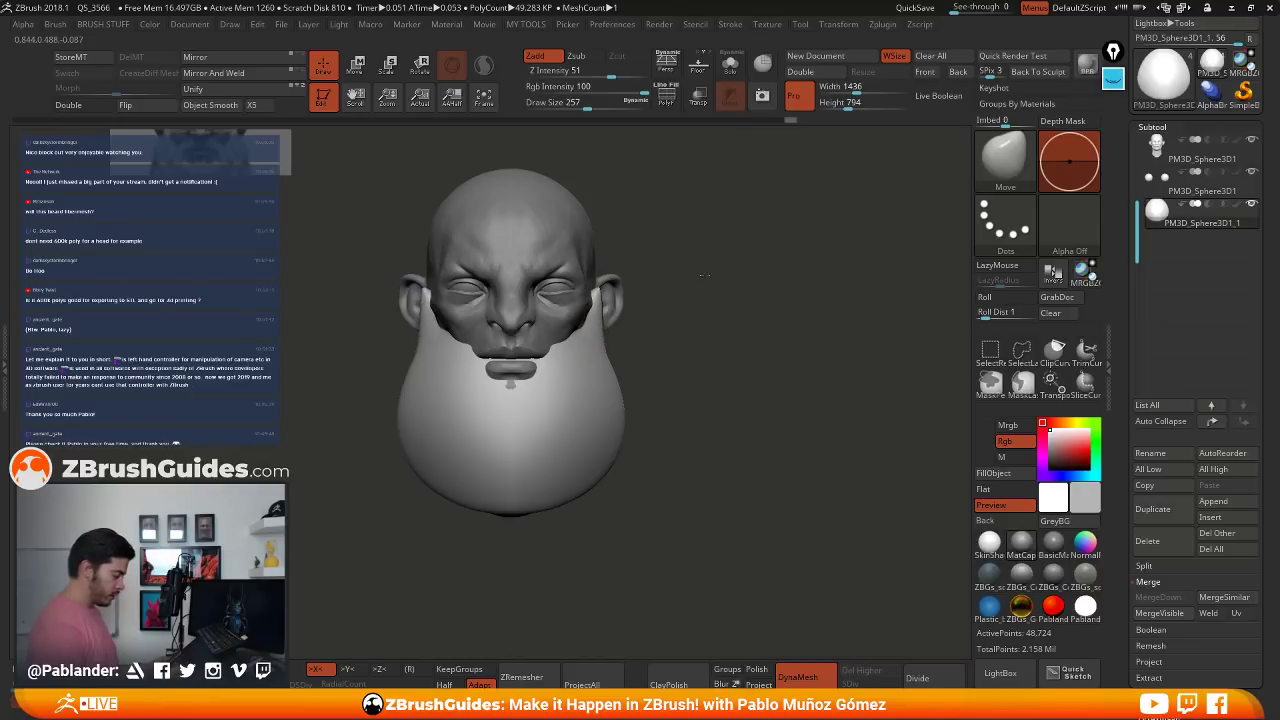
{"action": "mouse_move", "coordinate": [704, 275]}
{"action": "left_mouse_down", "text": "alt"}
{"action": "mouse_move", "coordinate": [709, 352]}
{"action": "mouse_move", "coordinate": [602, 356]}
{"action": "mouse_move", "coordinate": [615, 375]}
{"action": "left_mouse_up", "text": "alt"}
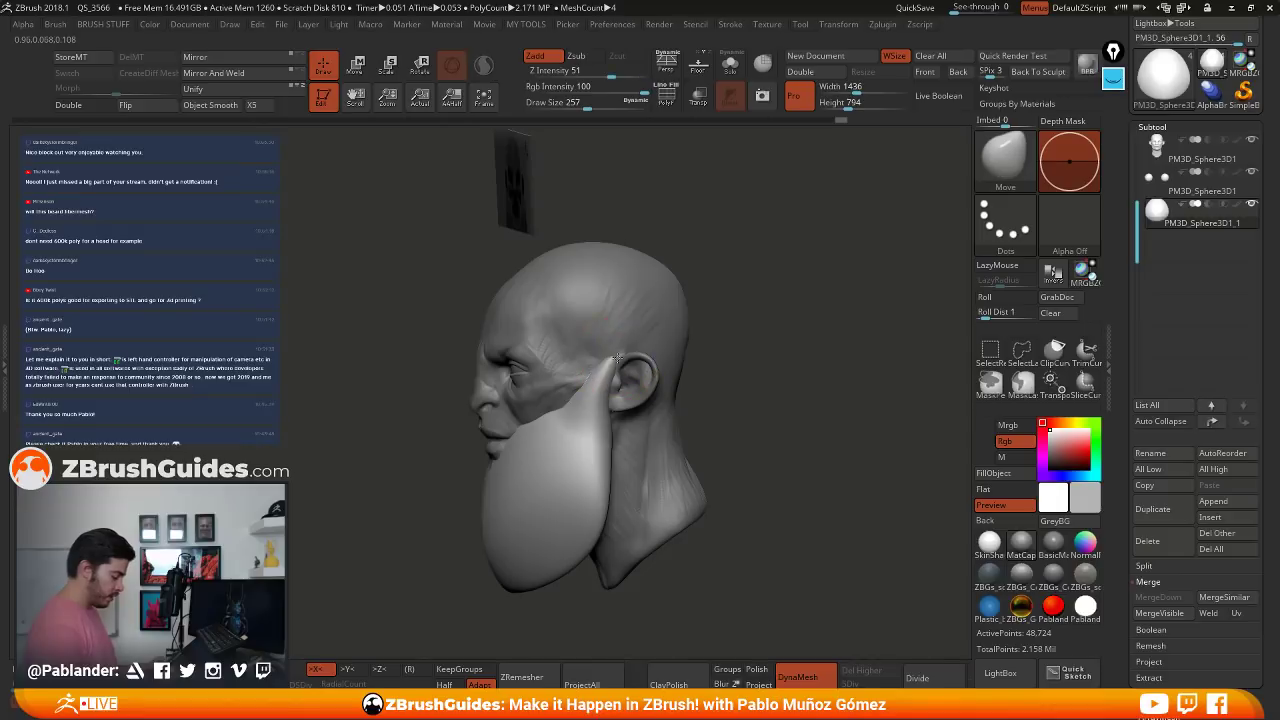
{"action": "left_click_drag", "start_coordinate": [606, 478], "coordinate": [614, 478]}
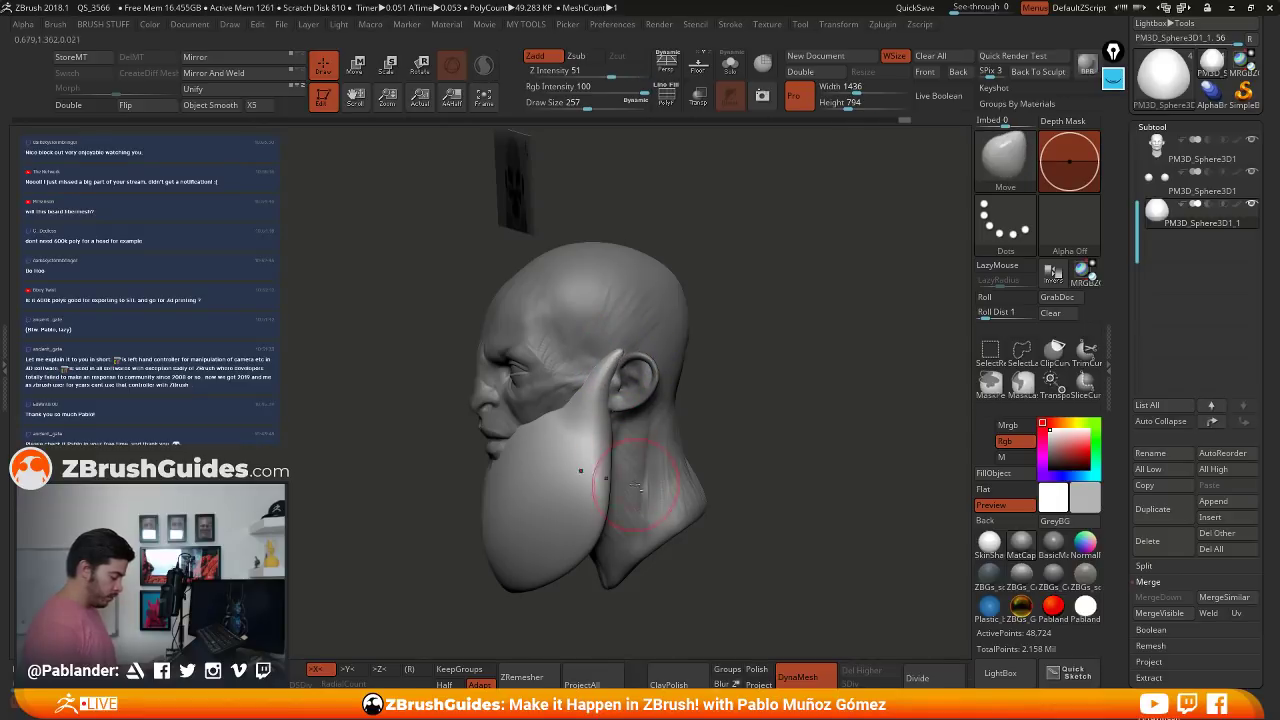
- Set the Move brush's draw size to 351 and push the beard's upper front down below the lower lip
{"action": "right_click_drag", "start_coordinate": [616, 479], "coordinate": [628, 429], "text": "alt"}
{"action": "right_click_drag", "start_coordinate": [628, 429], "coordinate": [718, 411]}
{"action": "mouse_move", "coordinate": [702, 399]}
{"action": "left_mouse_down"}
{"action": "mouse_move", "coordinate": [726, 424]}
{"action": "mouse_move", "coordinate": [694, 438]}
{"action": "left_mouse_up"}
{"action": "left_click_drag", "start_coordinate": [640, 516], "coordinate": [670, 484]}
{"action": "left_click_drag", "start_coordinate": [613, 384], "coordinate": [602, 405]}
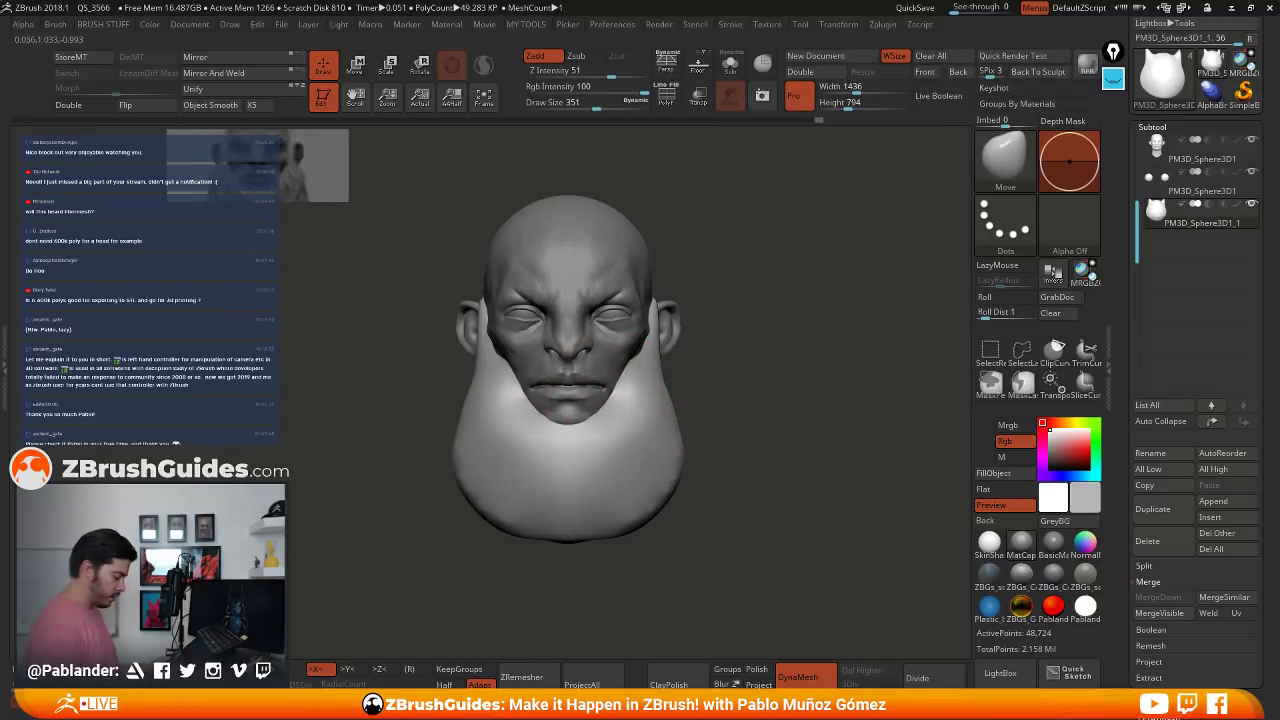
- Move the beard's cheek contour closer to the face and smooth the side surface near the ear
{"action": "left_click_drag", "start_coordinate": [680, 390], "coordinate": [646, 381]}
{"action": "mouse_move", "coordinate": [716, 344]}
{"action": "left_mouse_down", "text": "alt"}
{"action": "mouse_move", "coordinate": [743, 376]}
{"action": "mouse_move", "coordinate": [751, 346]}
{"action": "mouse_move", "coordinate": [654, 313]}
{"action": "mouse_move", "coordinate": [677, 362]}
{"action": "left_mouse_up", "text": "alt"}
{"action": "right_click_drag", "start_coordinate": [677, 364], "coordinate": [620, 382], "text": "alt"}
{"action": "mouse_move", "coordinate": [733, 347]}
{"action": "left_mouse_down"}
{"action": "mouse_move", "coordinate": [766, 294]}
{"action": "mouse_move", "coordinate": [685, 270]}
{"action": "left_mouse_up"}
{"action": "key", "text": "shift"}
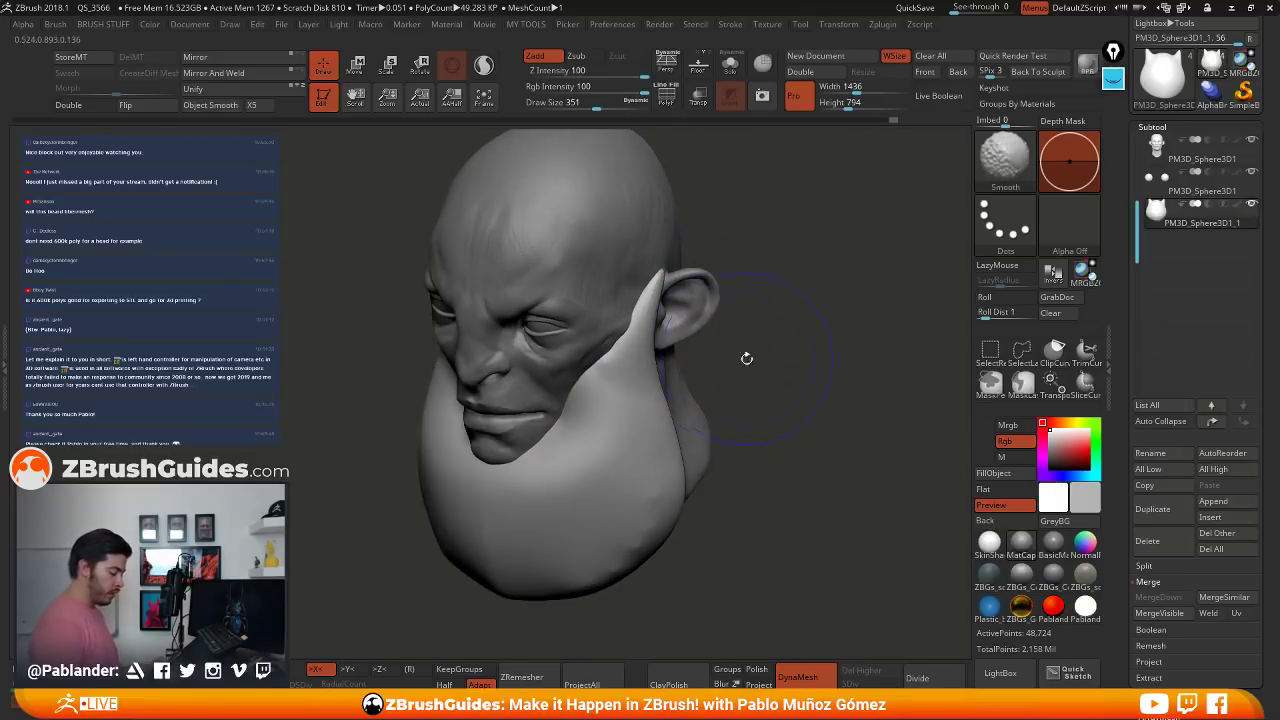
{"action": "left_click_drag", "start_coordinate": [746, 358], "coordinate": [748, 363], "text": "shift"}
{"action": "left_click_drag", "start_coordinate": [759, 421], "coordinate": [746, 387], "text": "alt"}
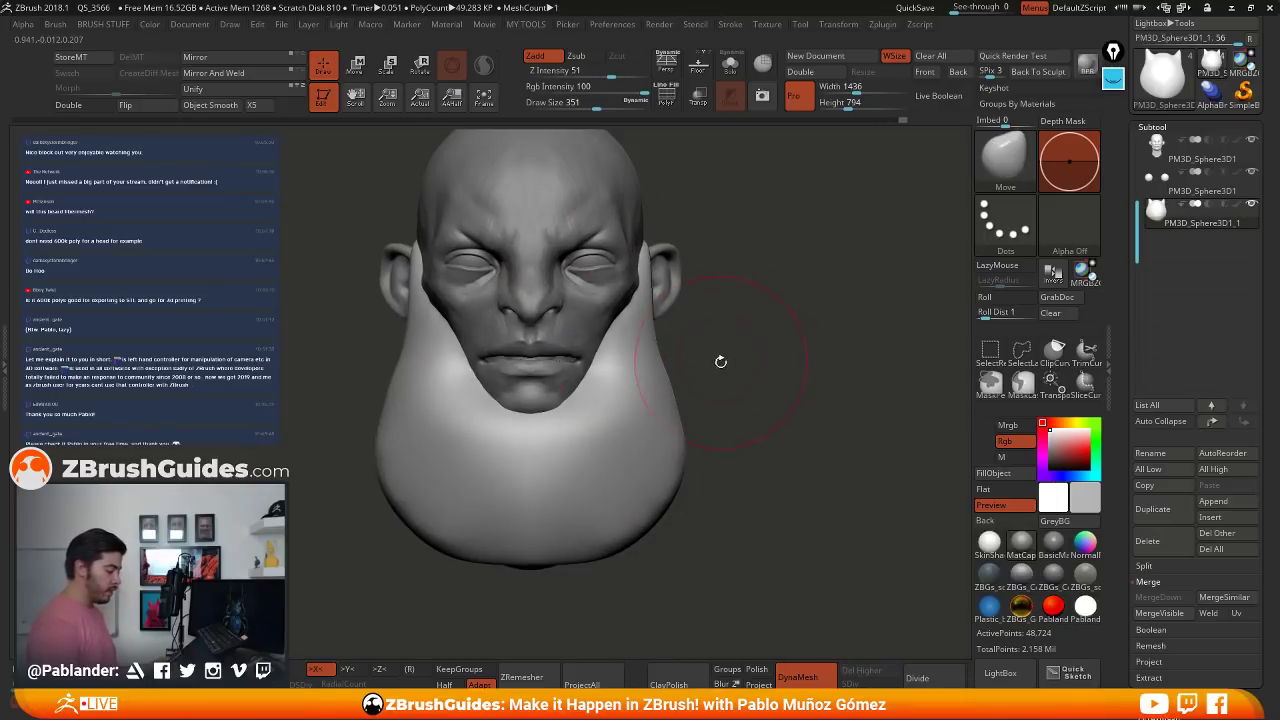
- Reduce the Move brush's draw size to 257 and refine the beard's outer contour below the ears
{"action": "left_click_drag", "start_coordinate": [644, 256], "coordinate": [657, 255]}
{"action": "right_click", "coordinate": [656, 278]}
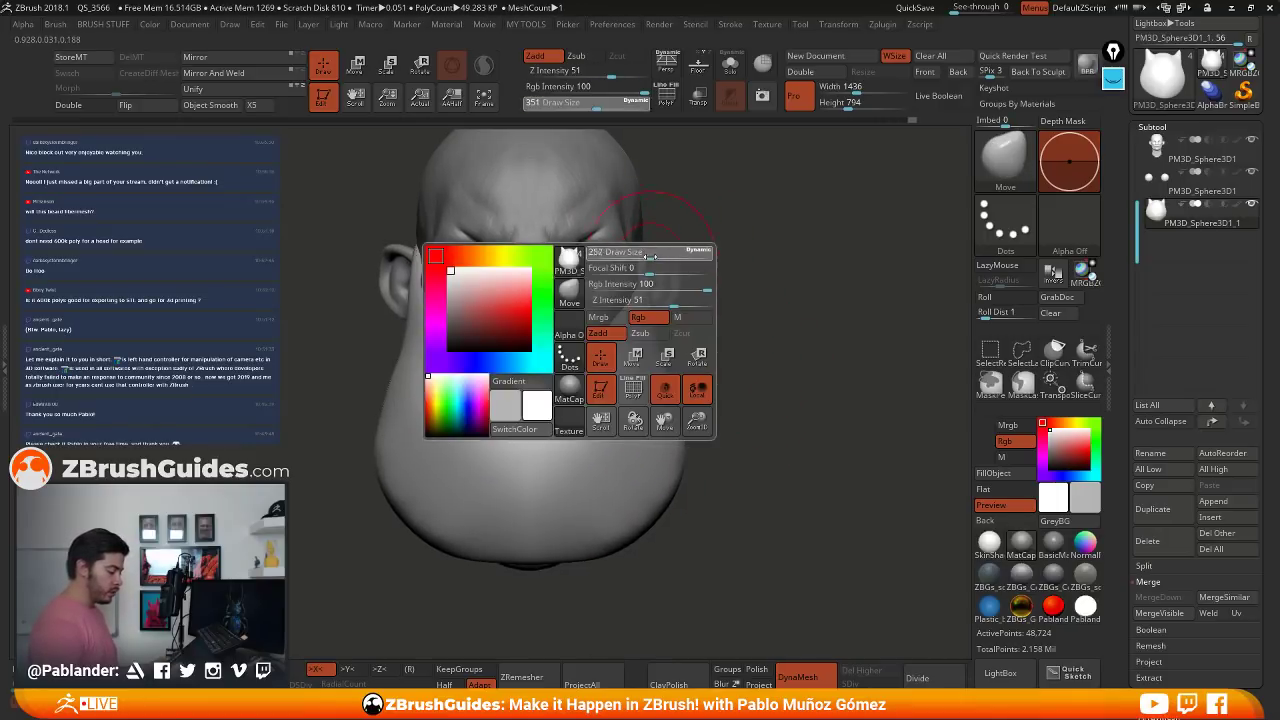
{"action": "left_click", "coordinate": [653, 284]}
{"action": "left_click_drag", "start_coordinate": [657, 323], "coordinate": [661, 345]}
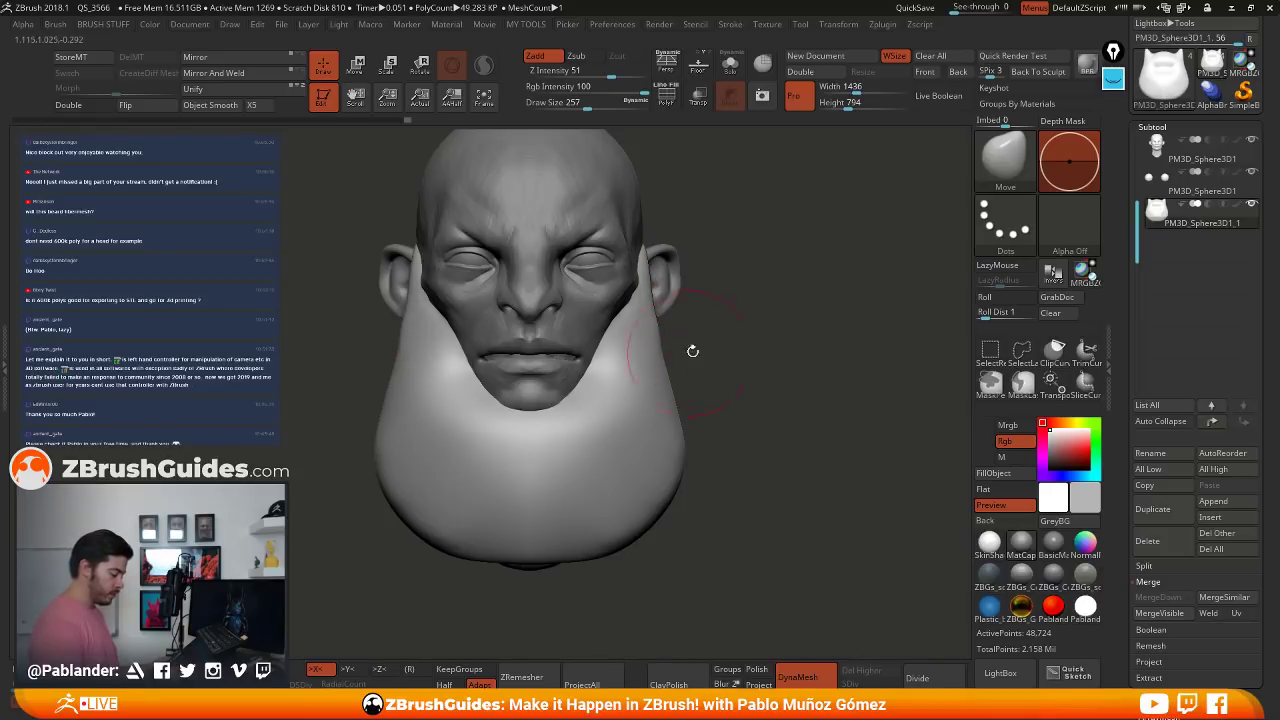
{"action": "key", "text": "space"}
{"action": "left_click_drag", "start_coordinate": [678, 393], "coordinate": [740, 389]}
{"action": "mouse_move", "coordinate": [580, 432]}
{"action": "left_mouse_down"}
{"action": "mouse_move", "coordinate": [617, 475]}
{"action": "mouse_move", "coordinate": [690, 480]}
{"action": "left_mouse_up"}
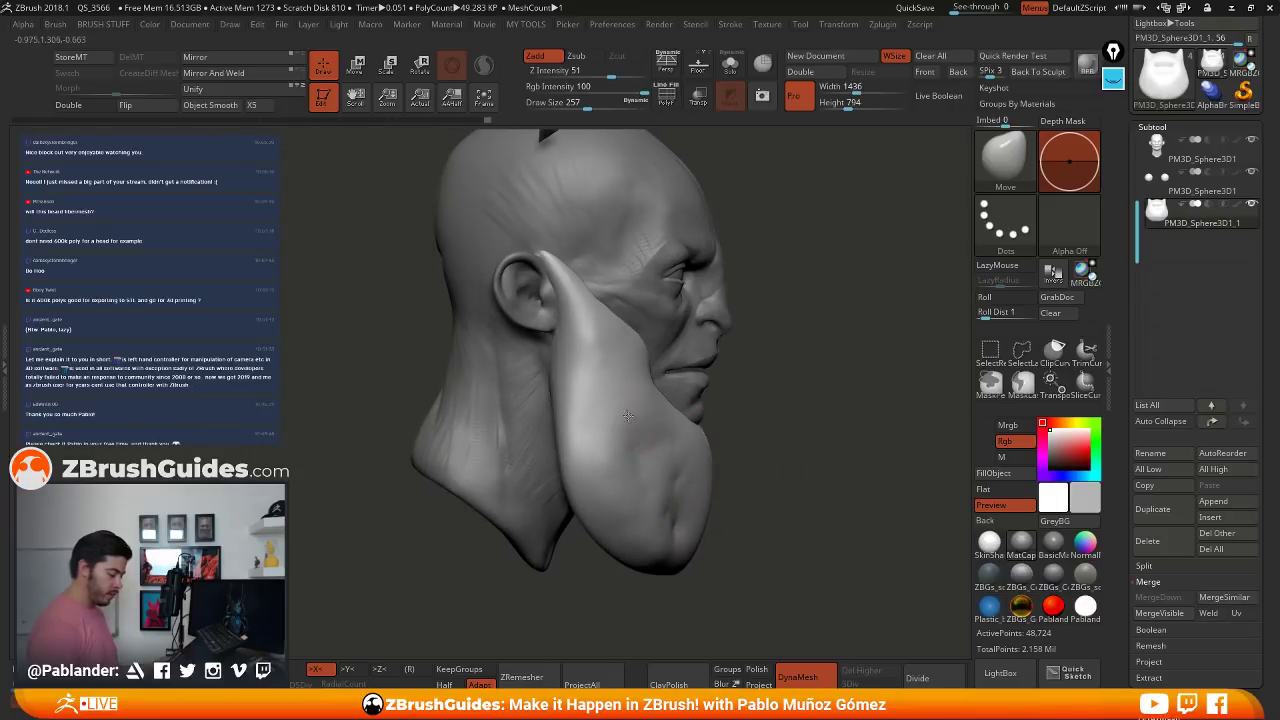
- Pull the beard's rear edge back along the jaw and reshape its front below the lip with the Move brush
{"action": "mouse_move", "coordinate": [574, 442]}
{"action": "left_mouse_down"}
{"action": "mouse_move", "coordinate": [548, 436]}
{"action": "mouse_move", "coordinate": [556, 394]}
{"action": "left_mouse_up"}
{"action": "left_click_drag", "start_coordinate": [588, 466], "coordinate": [562, 472]}
{"action": "mouse_move", "coordinate": [770, 447]}
{"action": "left_mouse_down"}
{"action": "mouse_move", "coordinate": [685, 480]}
{"action": "mouse_move", "coordinate": [740, 460]}
{"action": "mouse_move", "coordinate": [780, 420]}
{"action": "mouse_move", "coordinate": [698, 375]}
{"action": "mouse_move", "coordinate": [697, 434]}
{"action": "mouse_move", "coordinate": [714, 429]}
{"action": "mouse_move", "coordinate": [703, 450]}
{"action": "mouse_move", "coordinate": [735, 478]}
{"action": "left_mouse_up"}
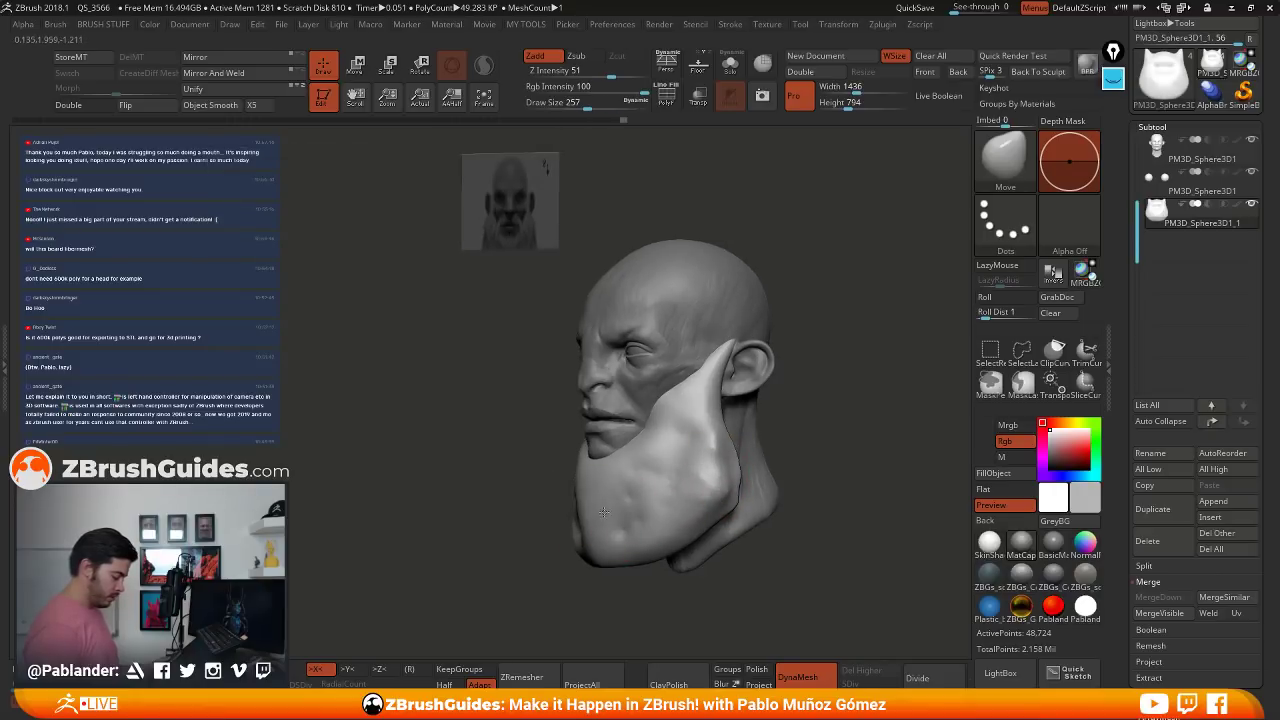
{"action": "right_click_drag", "start_coordinate": [651, 426], "coordinate": [608, 482]}
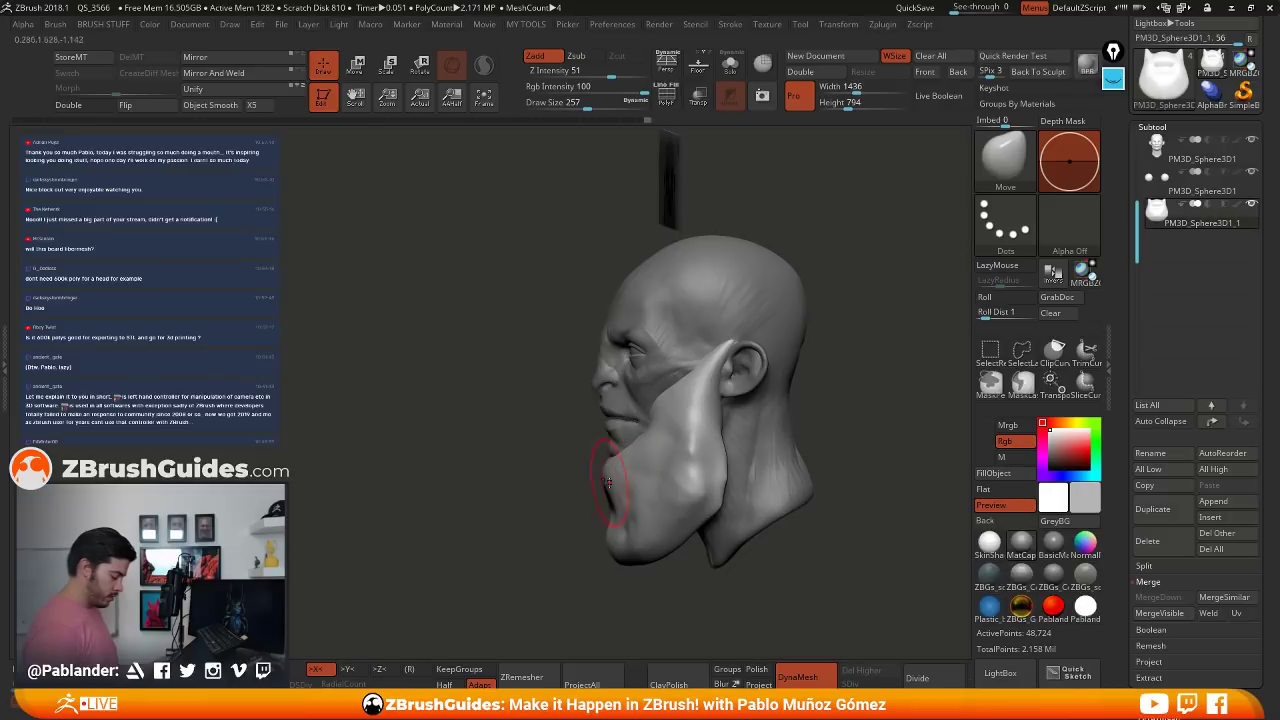
{"action": "mouse_move", "coordinate": [608, 440]}
{"action": "left_mouse_down"}
{"action": "mouse_move", "coordinate": [640, 445]}
{"action": "mouse_move", "coordinate": [586, 440]}
{"action": "left_mouse_up"}
{"action": "mouse_move", "coordinate": [586, 440]}
{"action": "right_mouse_down", "text": "alt"}
{"action": "mouse_move", "coordinate": [641, 445]}
{"action": "mouse_move", "coordinate": [823, 377]}
{"action": "right_mouse_up", "text": "alt"}
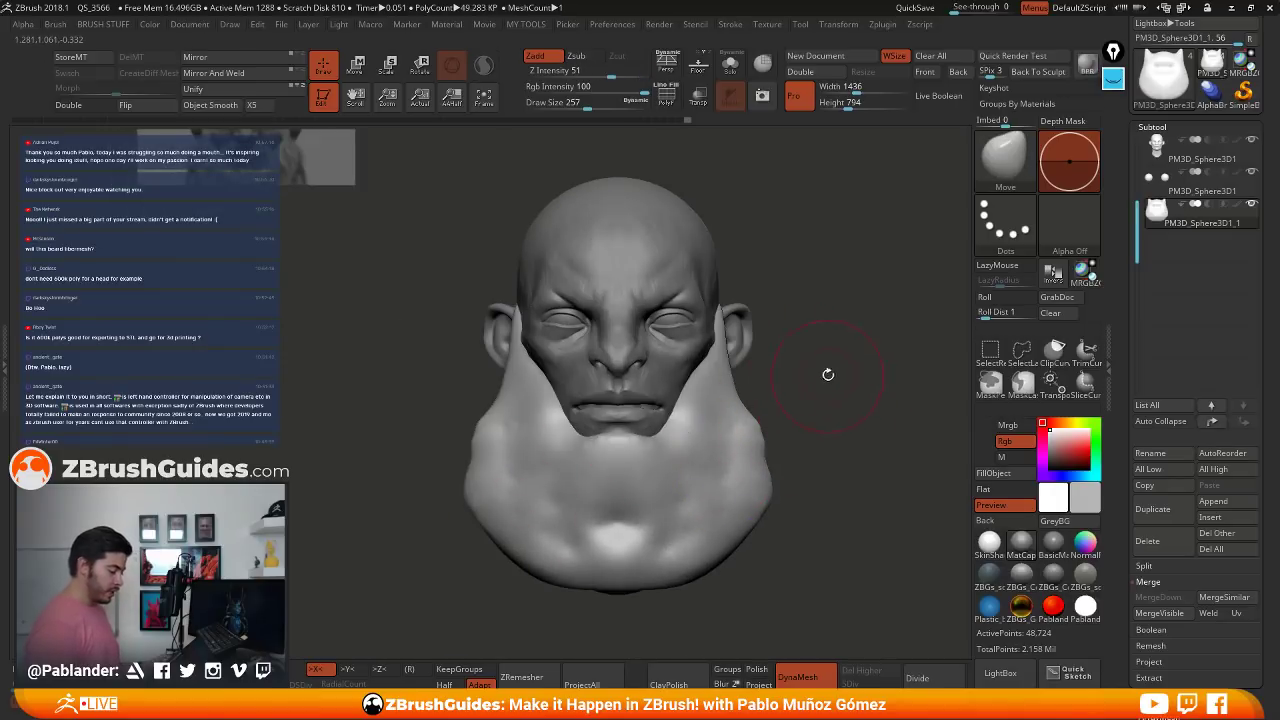
- Switch to the SnakeHook brush and enable Sculptris Pro for sculpting the beard
{"action": "key", "text": "b"}
{"action": "left_click", "coordinate": [787, 318]}
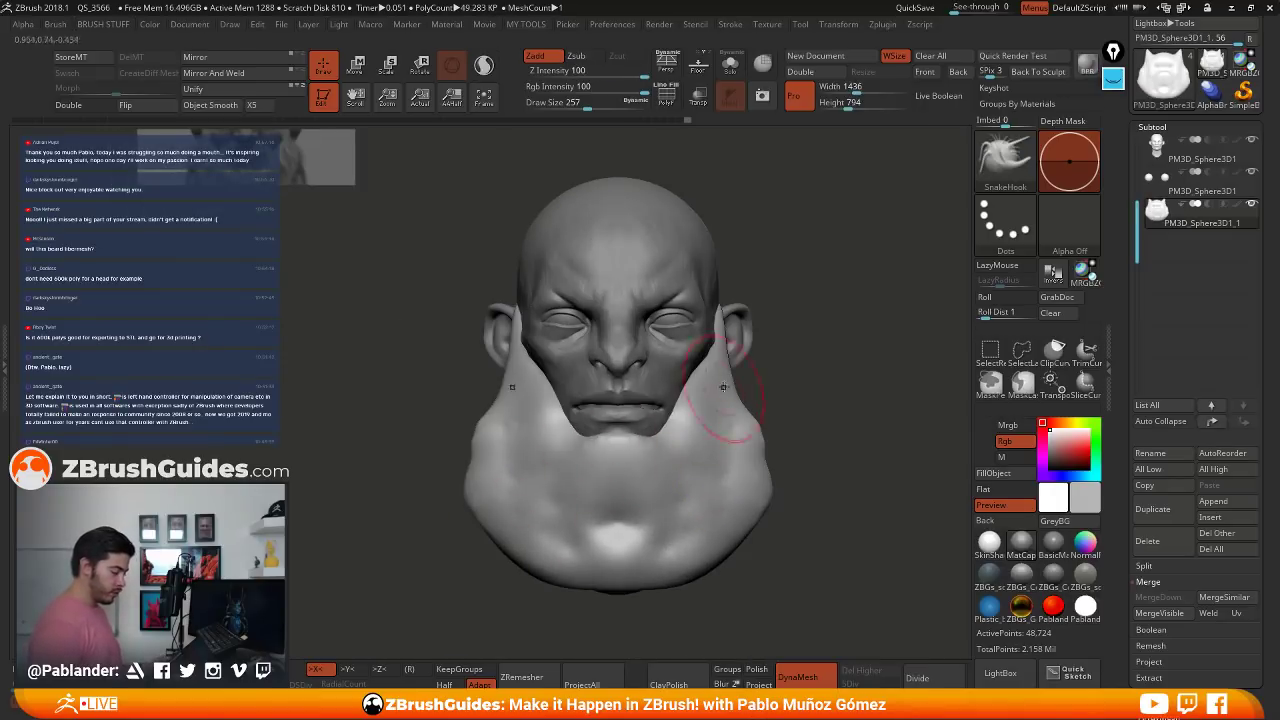
{"action": "left_click", "coordinate": [484, 67]}
- Try pulling a long strand outward from the side of the beard with SnakeHook
{"action": "right_click_drag", "start_coordinate": [785, 328], "coordinate": [719, 319], "text": "alt"}
{"action": "mouse_move", "coordinate": [697, 422]}
{"action": "left_mouse_down"}
{"action": "mouse_move", "coordinate": [740, 398]}
{"action": "mouse_move", "coordinate": [800, 295]}
{"action": "mouse_move", "coordinate": [850, 255]}
{"action": "left_mouse_up"}
{"action": "key", "text": "ctrl+z"}
- Reduce SnakeHook's draw size to 108, pull small tufts from the beard's side edge below the ear, and smooth the uppermost one
{"action": "key", "text": "space"}
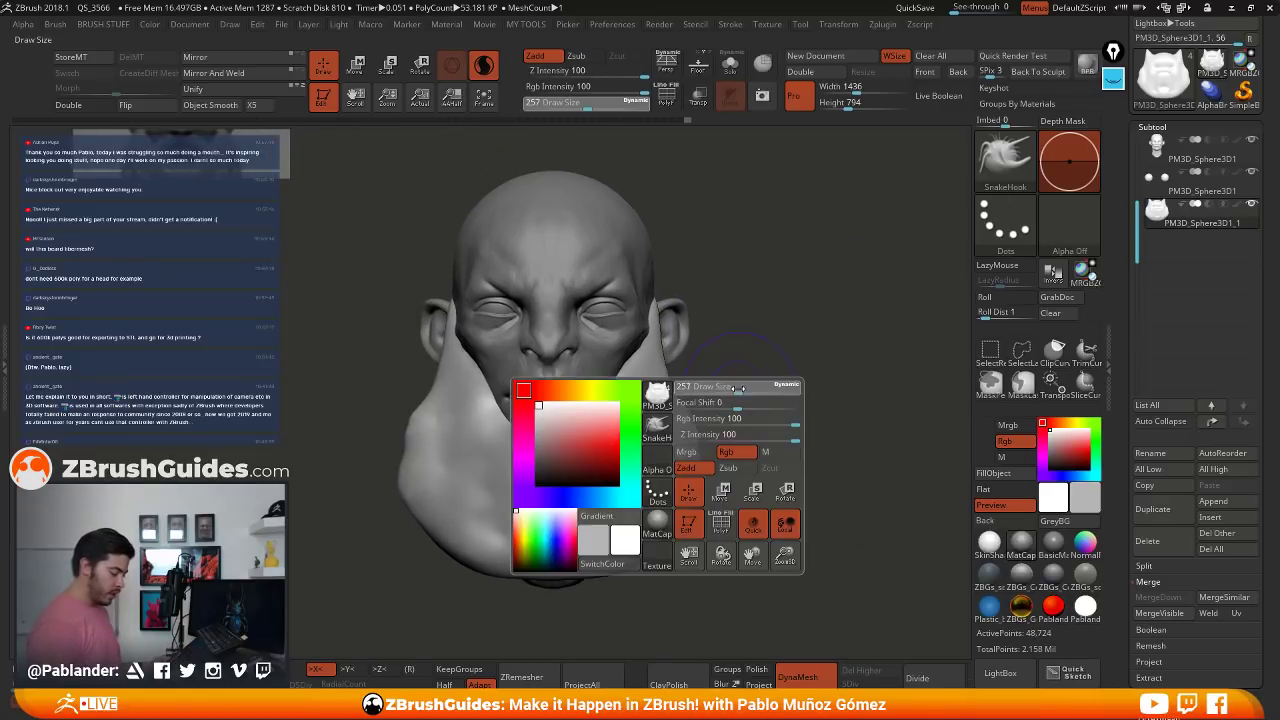
{"action": "left_click_drag", "start_coordinate": [743, 388], "coordinate": [704, 374]}
{"action": "key", "text": "space"}
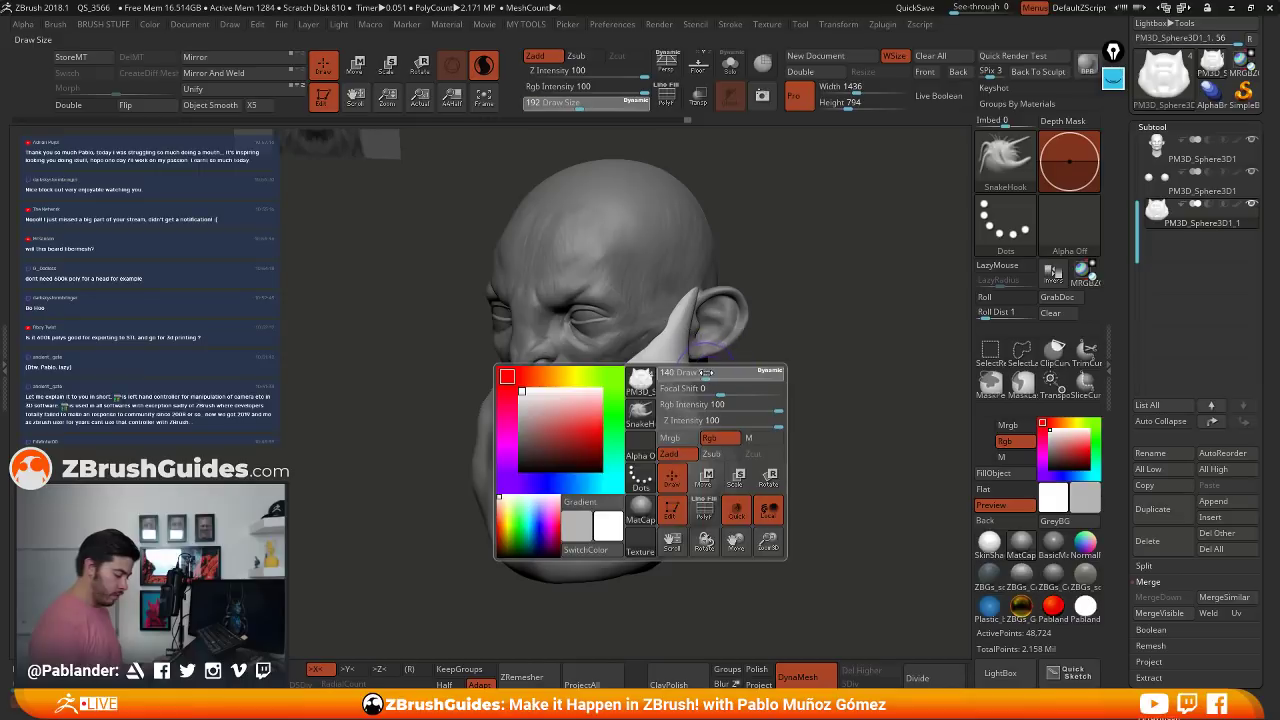
{"action": "right_click_drag", "start_coordinate": [696, 354], "coordinate": [701, 367]}
{"action": "key", "text": "space"}
{"action": "left_click_drag", "start_coordinate": [701, 367], "coordinate": [725, 410]}
{"action": "mouse_move", "coordinate": [709, 432]}
{"action": "left_mouse_down"}
{"action": "mouse_move", "coordinate": [730, 444]}
{"action": "mouse_move", "coordinate": [732, 473]}
{"action": "left_mouse_up"}
{"action": "left_click_drag", "start_coordinate": [714, 490], "coordinate": [730, 502]}
{"action": "right_click_drag", "start_coordinate": [706, 384], "coordinate": [734, 381]}
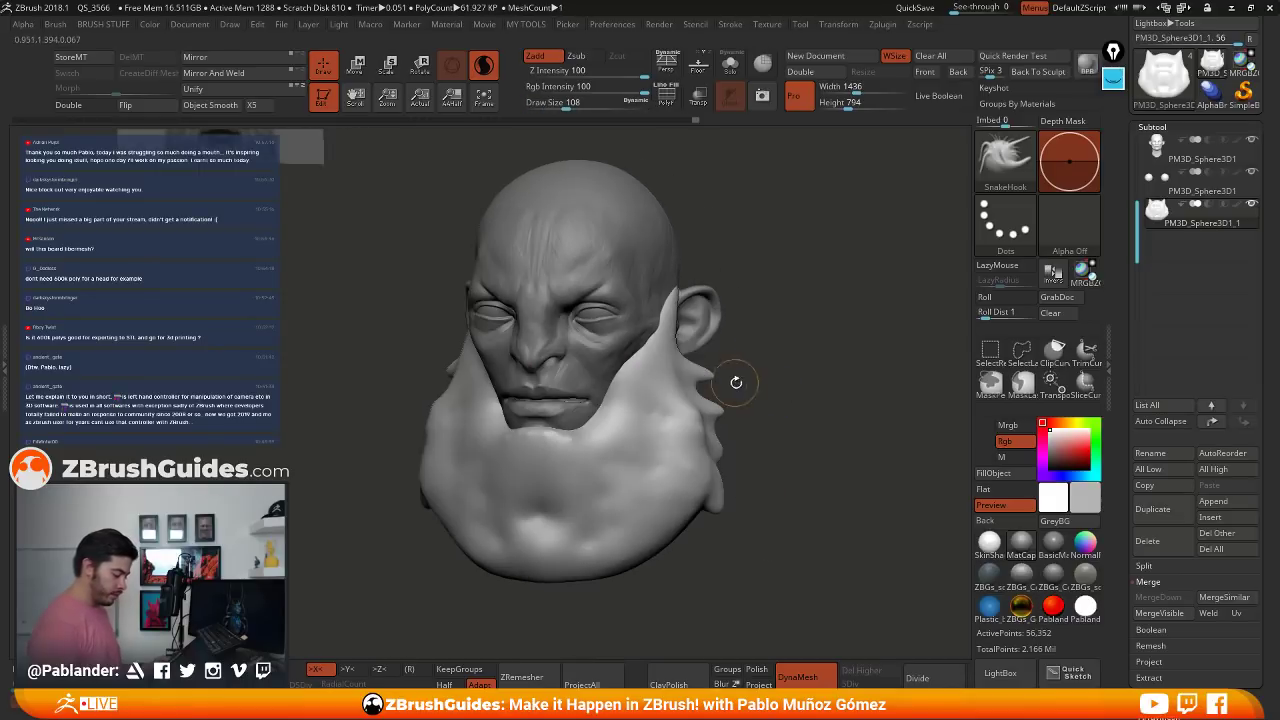
{"action": "left_click_drag", "start_coordinate": [711, 374], "coordinate": [698, 372], "text": "shift"}
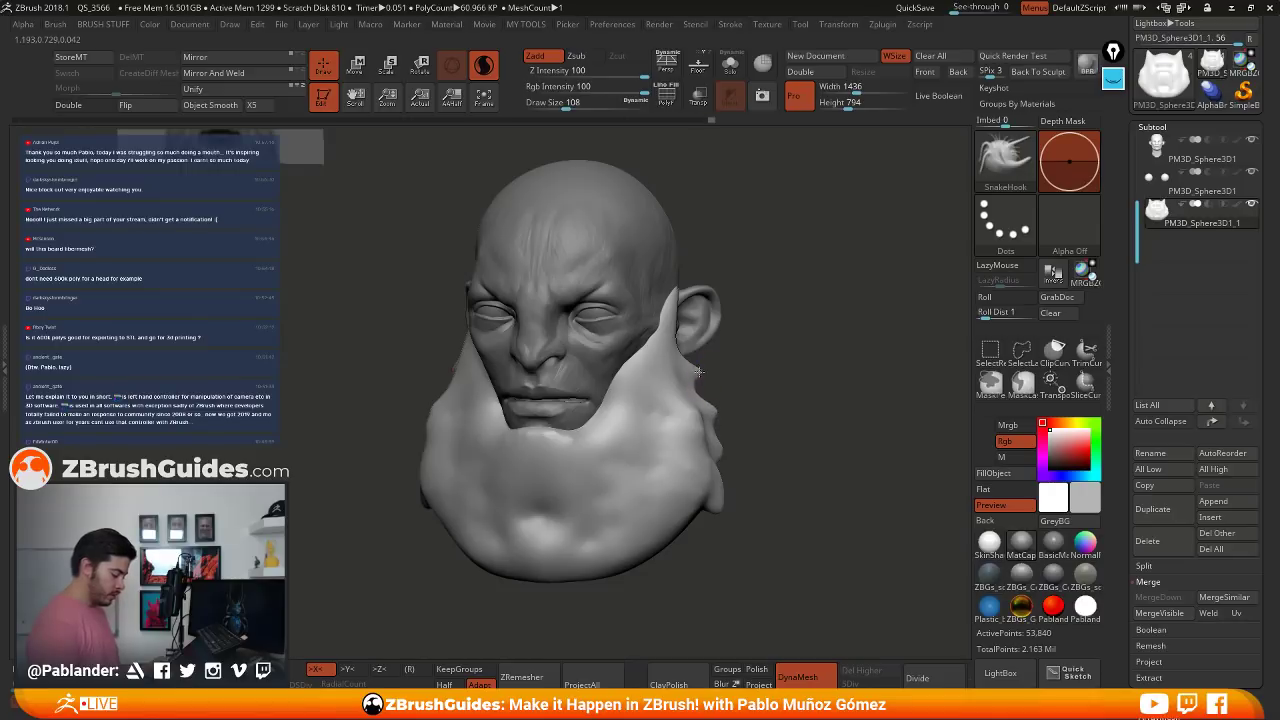
- Pull a row of short tufts downward along the beard's lower edge, from the side to the chin's centre
{"action": "right_click_drag", "start_coordinate": [723, 418], "coordinate": [763, 463]}
{"action": "mouse_move", "coordinate": [699, 507]}
{"action": "left_mouse_down"}
{"action": "mouse_move", "coordinate": [712, 523]}
{"action": "mouse_move", "coordinate": [692, 541]}
{"action": "left_mouse_up"}
{"action": "right_click_drag", "start_coordinate": [738, 531], "coordinate": [766, 481], "text": "alt"}
{"action": "mouse_move", "coordinate": [674, 502]}
{"action": "left_mouse_down"}
{"action": "mouse_move", "coordinate": [680, 517]}
{"action": "mouse_move", "coordinate": [664, 528]}
{"action": "left_mouse_up"}
{"action": "left_click_drag", "start_coordinate": [634, 520], "coordinate": [622, 543]}
{"action": "left_click_drag", "start_coordinate": [597, 528], "coordinate": [601, 543]}
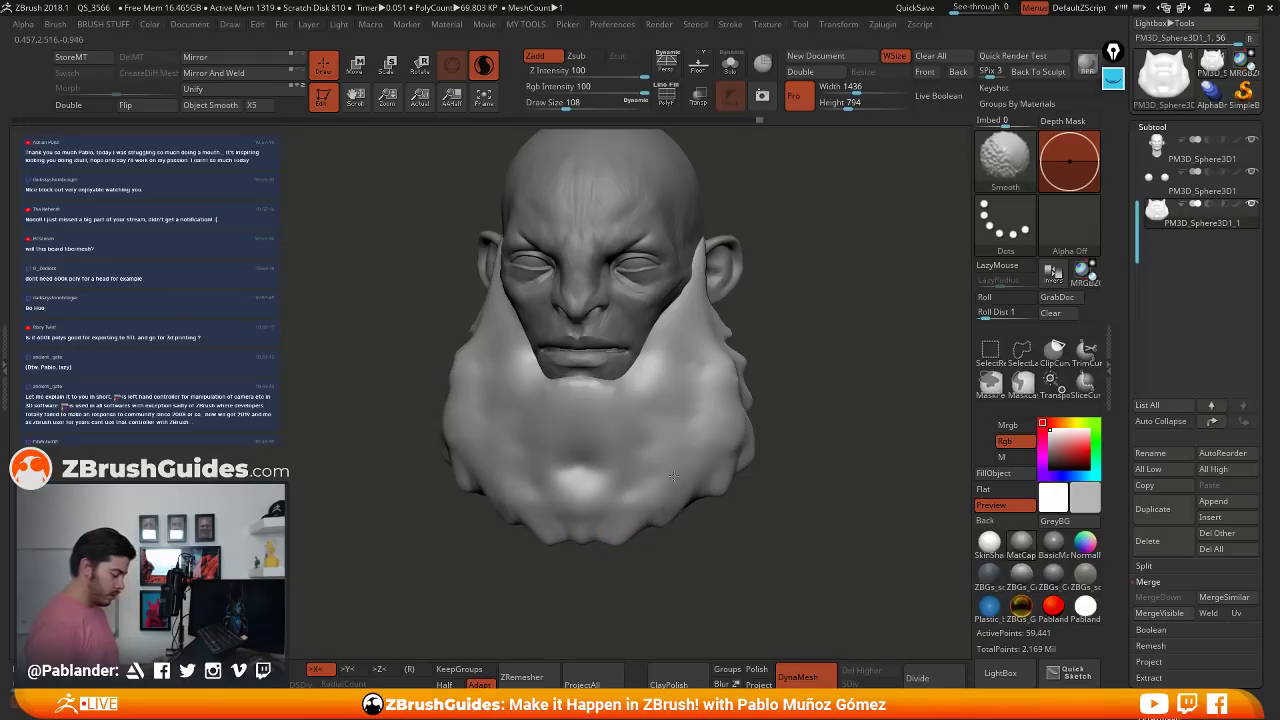
- Pull more tufts out of the beard's rear edge, from the lower corner up along the neck
{"action": "right_click_drag", "start_coordinate": [674, 476], "coordinate": [860, 382]}
{"action": "left_click_drag", "start_coordinate": [530, 489], "coordinate": [525, 499]}
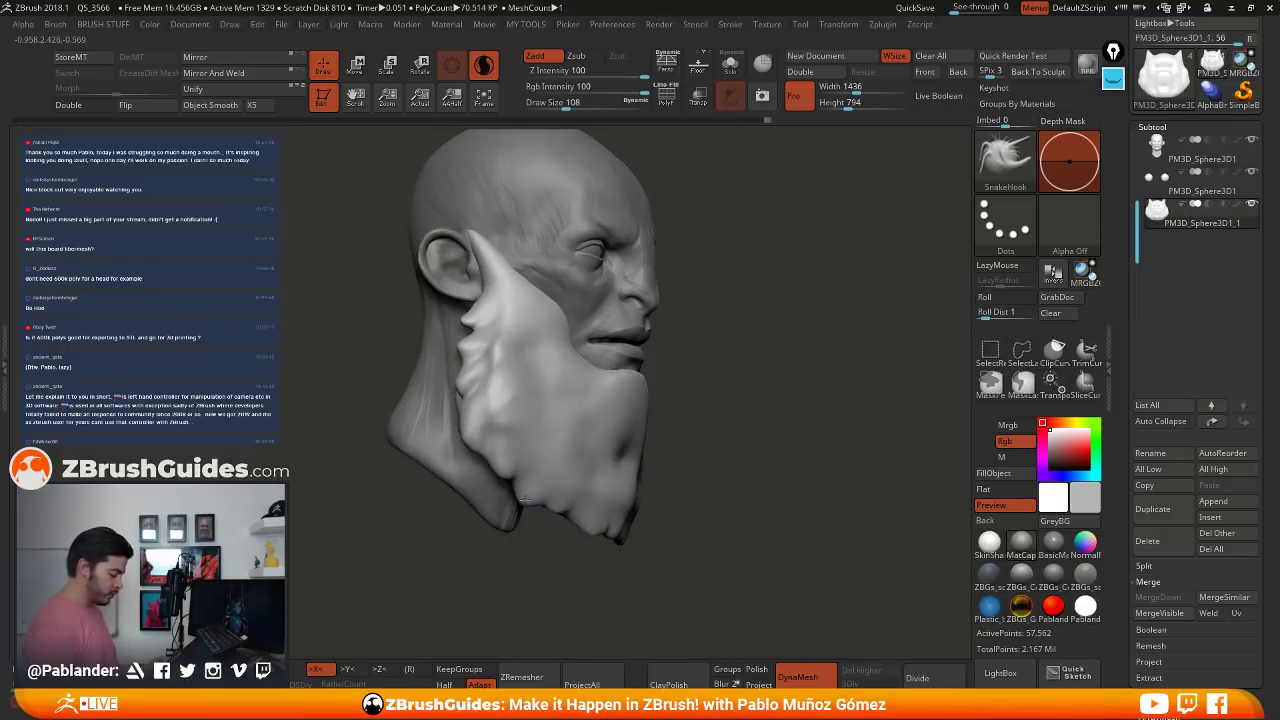
{"action": "right_click_drag", "start_coordinate": [681, 449], "coordinate": [706, 426]}
{"action": "right_click_drag", "start_coordinate": [558, 498], "coordinate": [545, 468]}
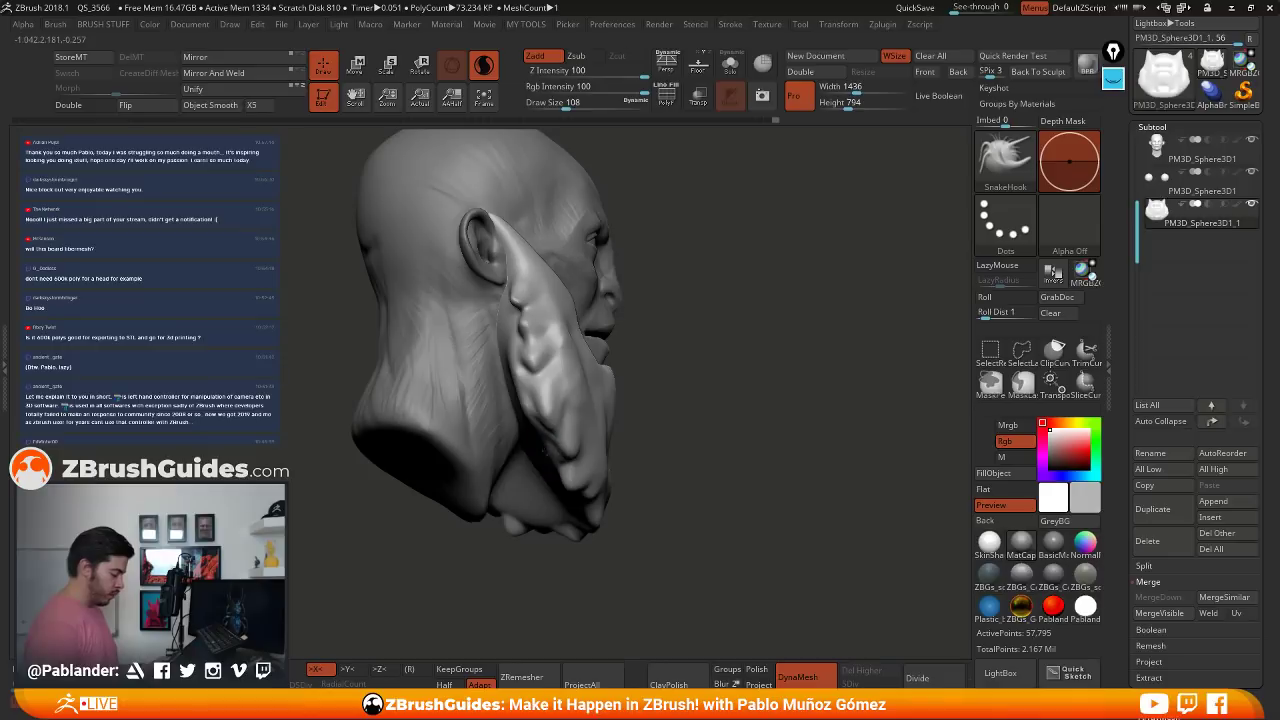
{"action": "left_click_drag", "start_coordinate": [547, 452], "coordinate": [540, 463]}
{"action": "mouse_move", "coordinate": [537, 437]}
{"action": "left_mouse_down"}
{"action": "mouse_move", "coordinate": [529, 449]}
{"action": "mouse_move", "coordinate": [517, 429]}
{"action": "left_mouse_up"}
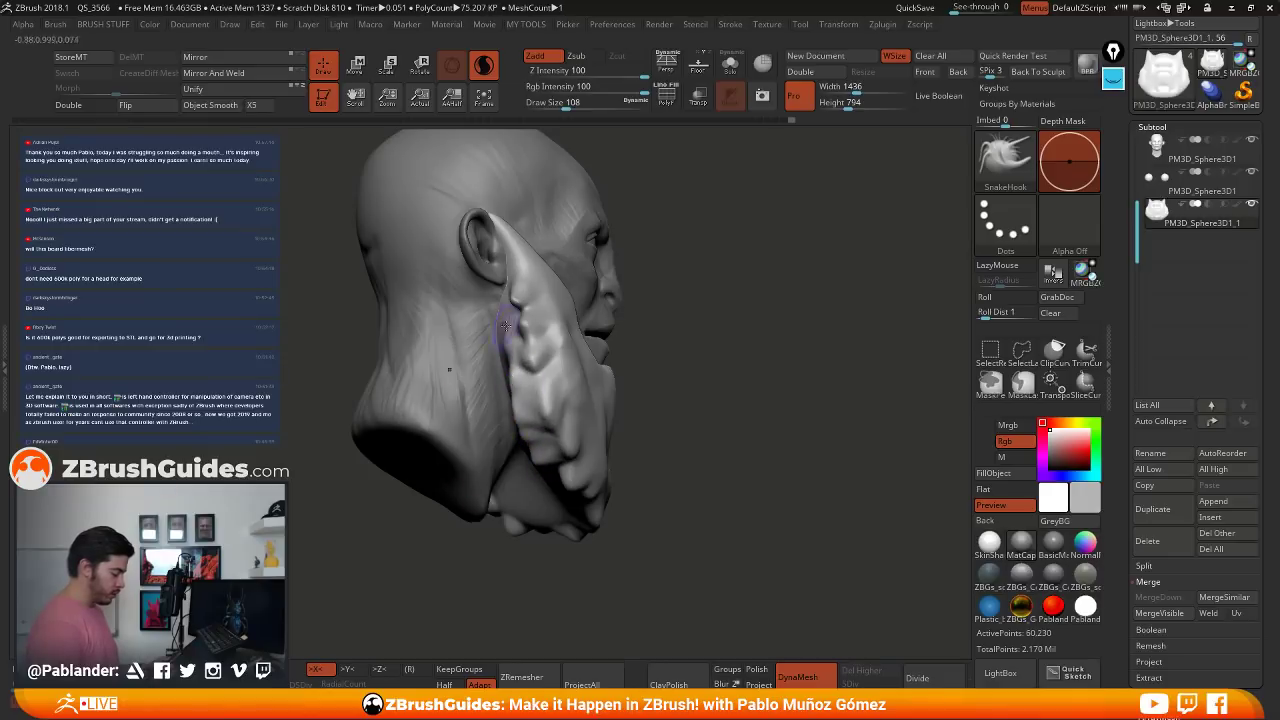
{"action": "left_click_drag", "start_coordinate": [706, 420], "coordinate": [654, 392]}
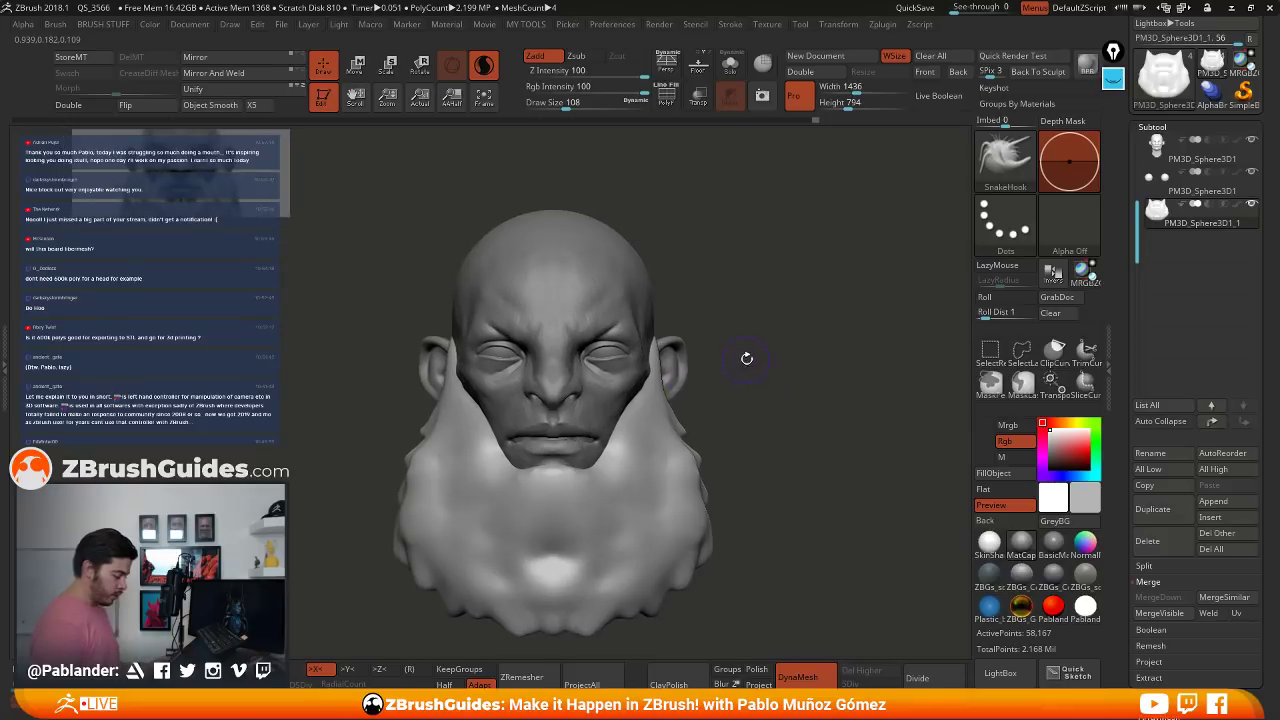
- Examine the beard and moustache shapes in the reference drawing against the sculpt's face
{"action": "mouse_move", "coordinate": [619, 467]}
{"action": "right_mouse_down", "text": "ctrl"}
{"action": "mouse_move", "coordinate": [405, 342]}
{"action": "mouse_move", "coordinate": [470, 342]}
{"action": "mouse_move", "coordinate": [555, 367]}
{"action": "mouse_move", "coordinate": [555, 447]}
{"action": "mouse_move", "coordinate": [420, 330]}
{"action": "mouse_move", "coordinate": [780, 600]}
{"action": "mouse_move", "coordinate": [900, 650]}
{"action": "mouse_move", "coordinate": [718, 609]}
{"action": "right_mouse_up", "text": "ctrl"}
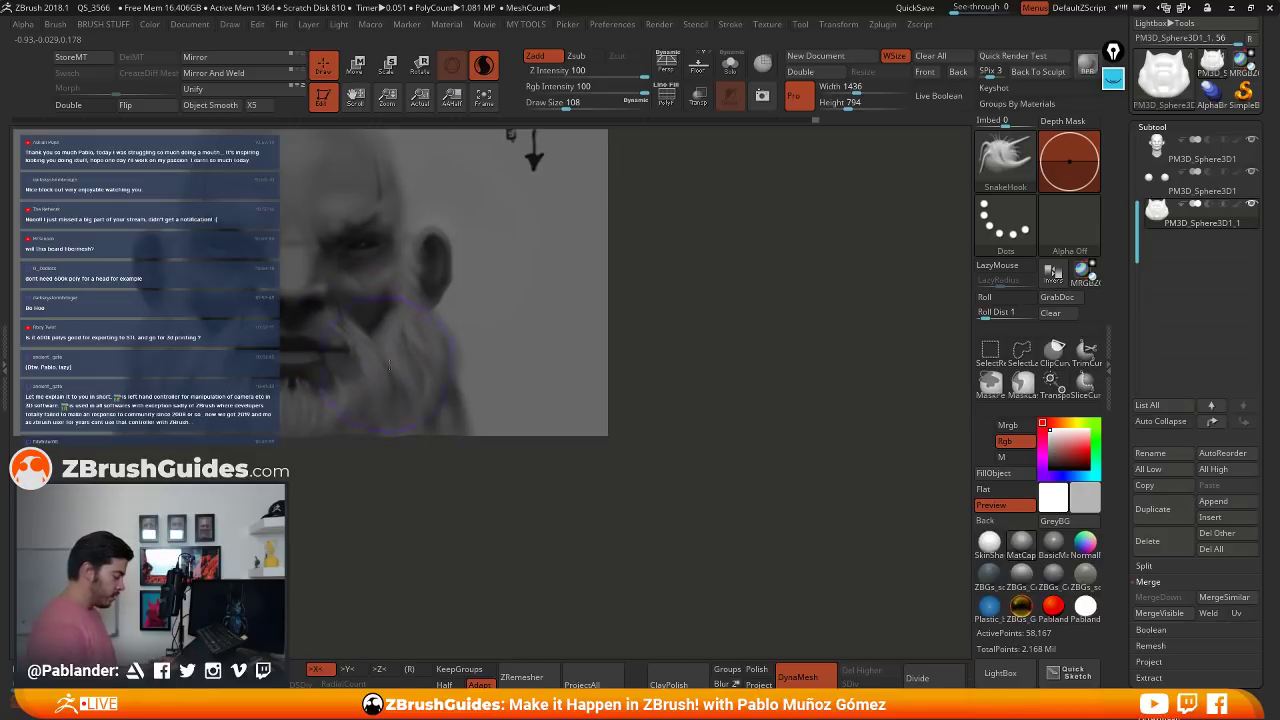
{"action": "right_click_drag", "start_coordinate": [389, 362], "coordinate": [545, 520], "text": "ctrl"}
{"action": "right_click_drag", "start_coordinate": [760, 500], "coordinate": [510, 306], "text": "alt"}
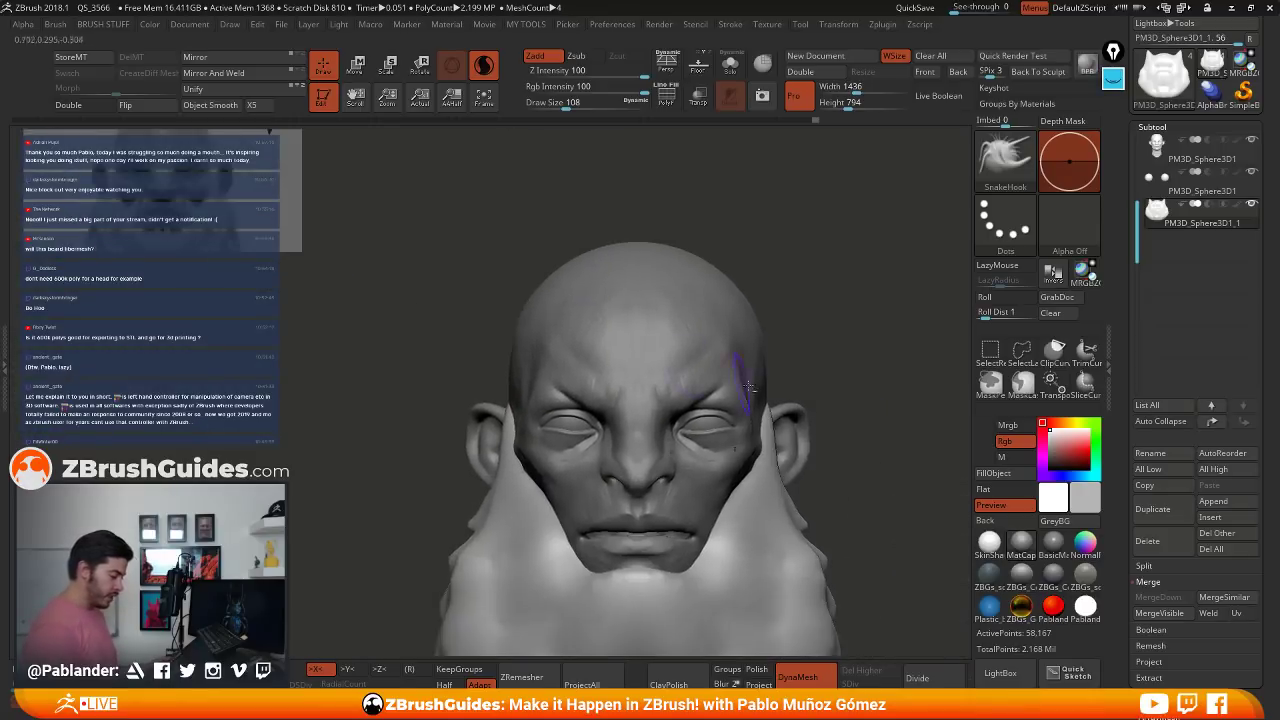
{"action": "right_click_drag", "start_coordinate": [748, 387], "coordinate": [660, 328], "text": "alt"}
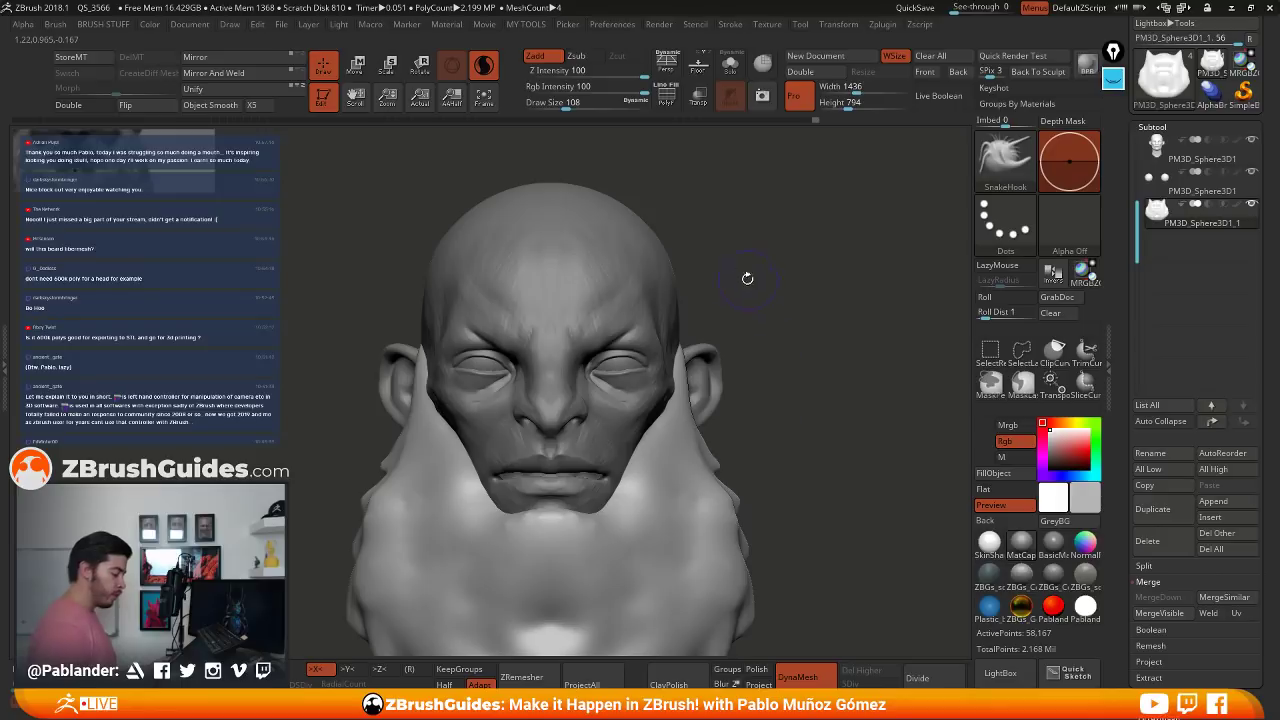
{"action": "right_click_drag", "start_coordinate": [752, 363], "coordinate": [732, 343], "text": "alt"}
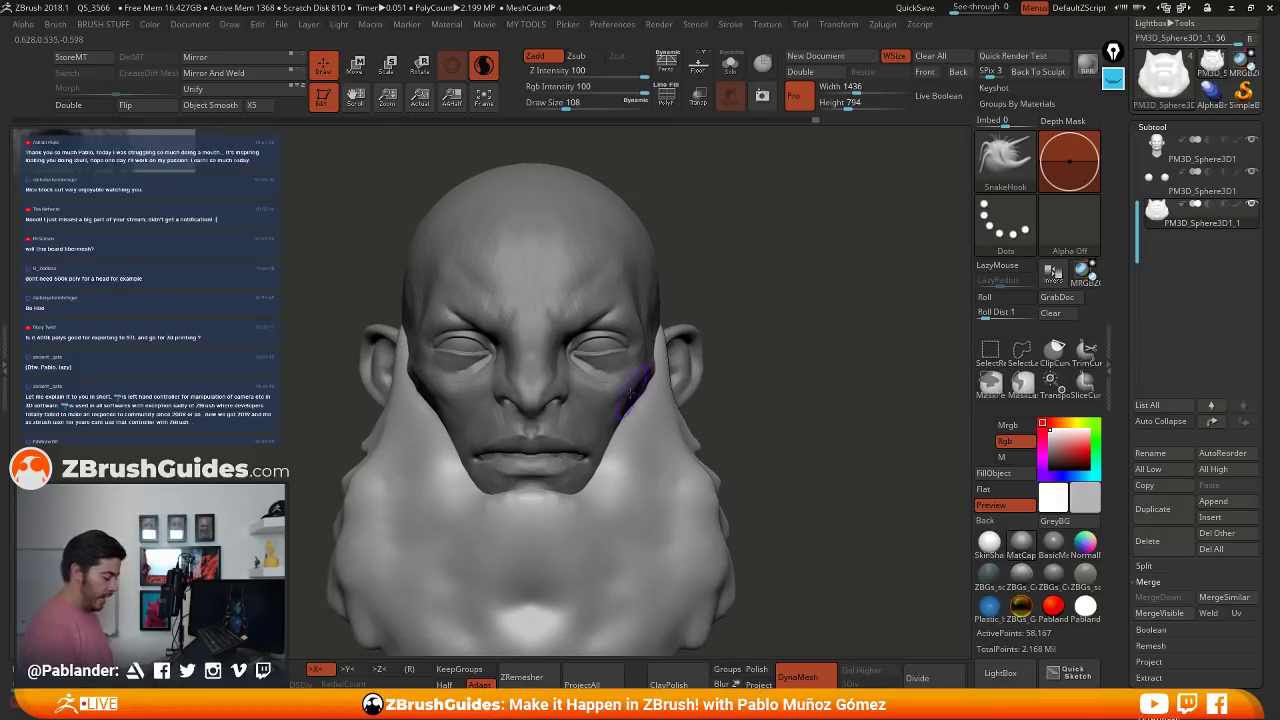
- Try pulling moustache strands from the beard's cheek edge toward the nose with SnakeHook
{"action": "right_click_drag", "start_coordinate": [631, 393], "coordinate": [610, 470]}
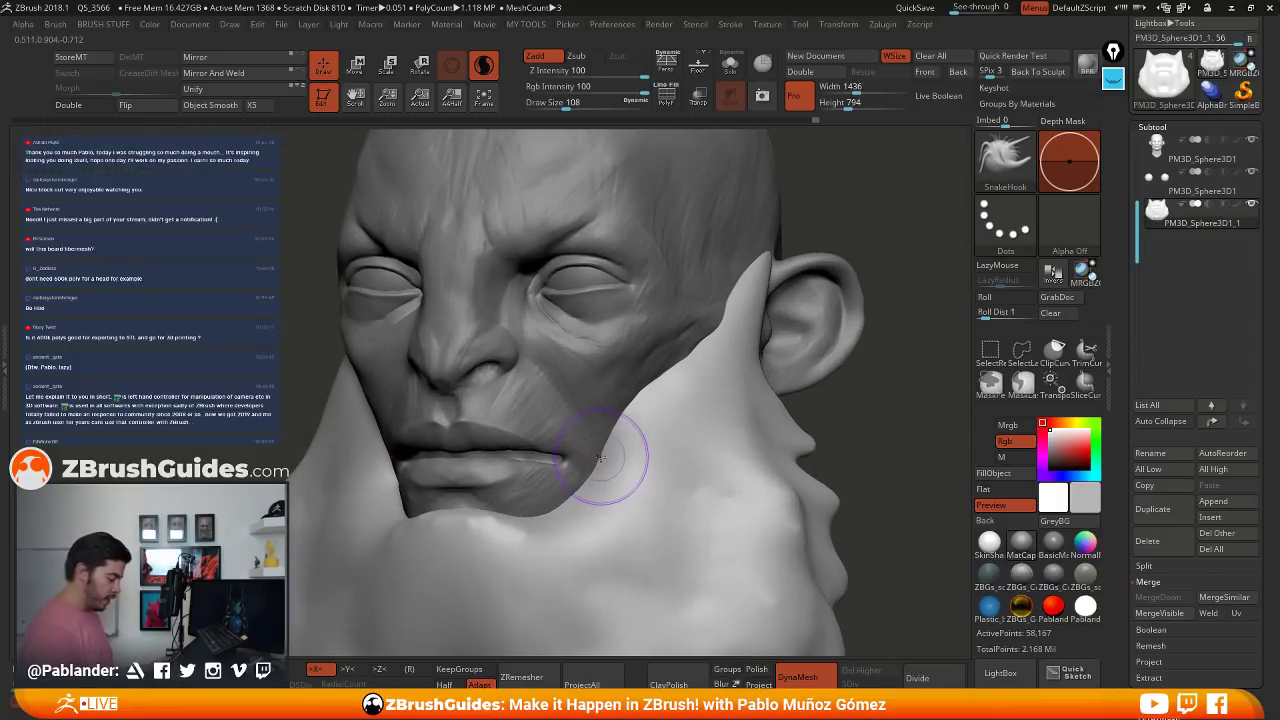
{"action": "left_click_drag", "start_coordinate": [600, 453], "coordinate": [609, 448]}
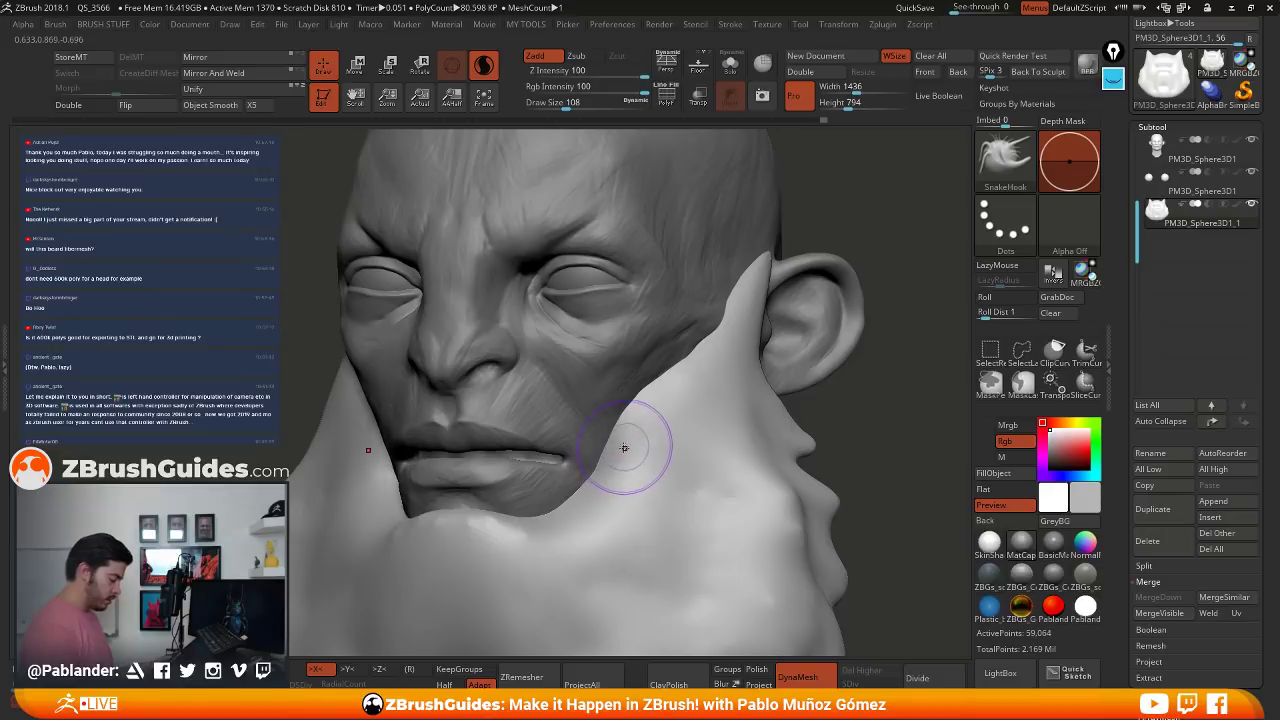
{"action": "right_click_drag", "start_coordinate": [629, 432], "coordinate": [597, 428]}
{"action": "left_click_drag", "start_coordinate": [606, 455], "coordinate": [506, 362]}
{"action": "right_click_drag", "start_coordinate": [628, 402], "coordinate": [691, 410]}
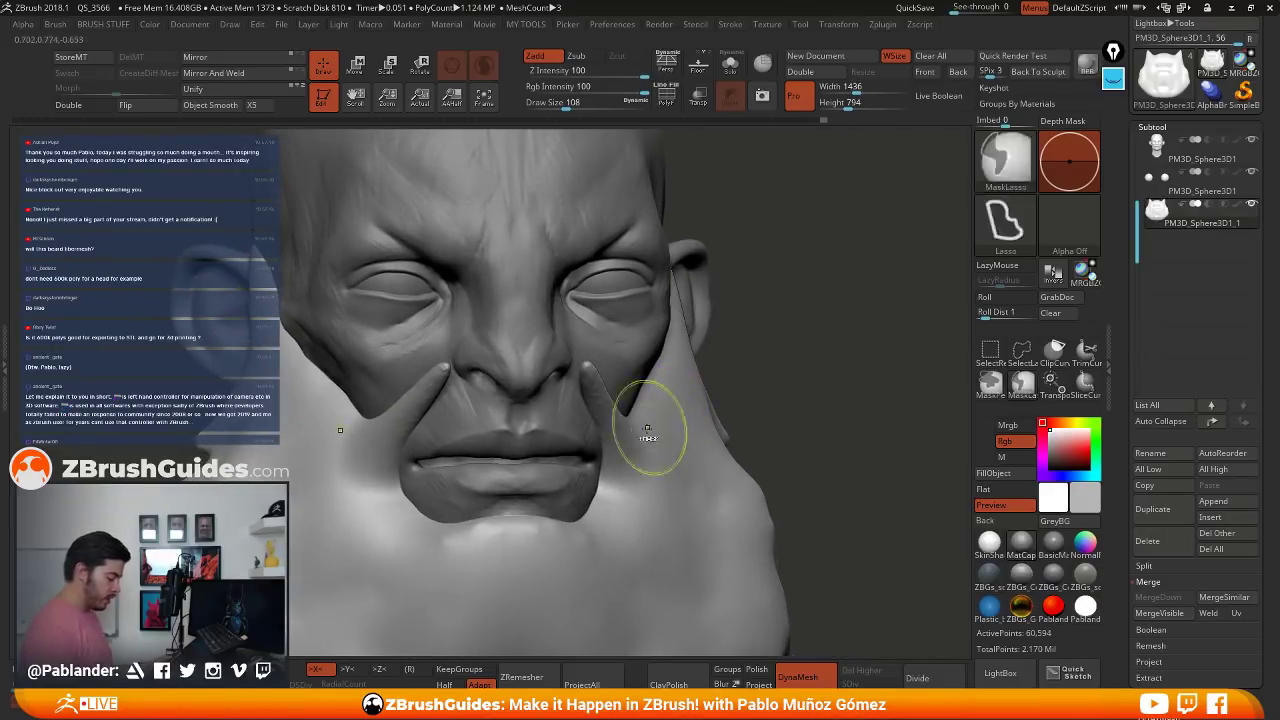
{"action": "key", "text": "ctrl+z"}
{"action": "left_click_drag", "start_coordinate": [612, 462], "coordinate": [766, 356]}
{"action": "key", "text": "ctrl+z"}
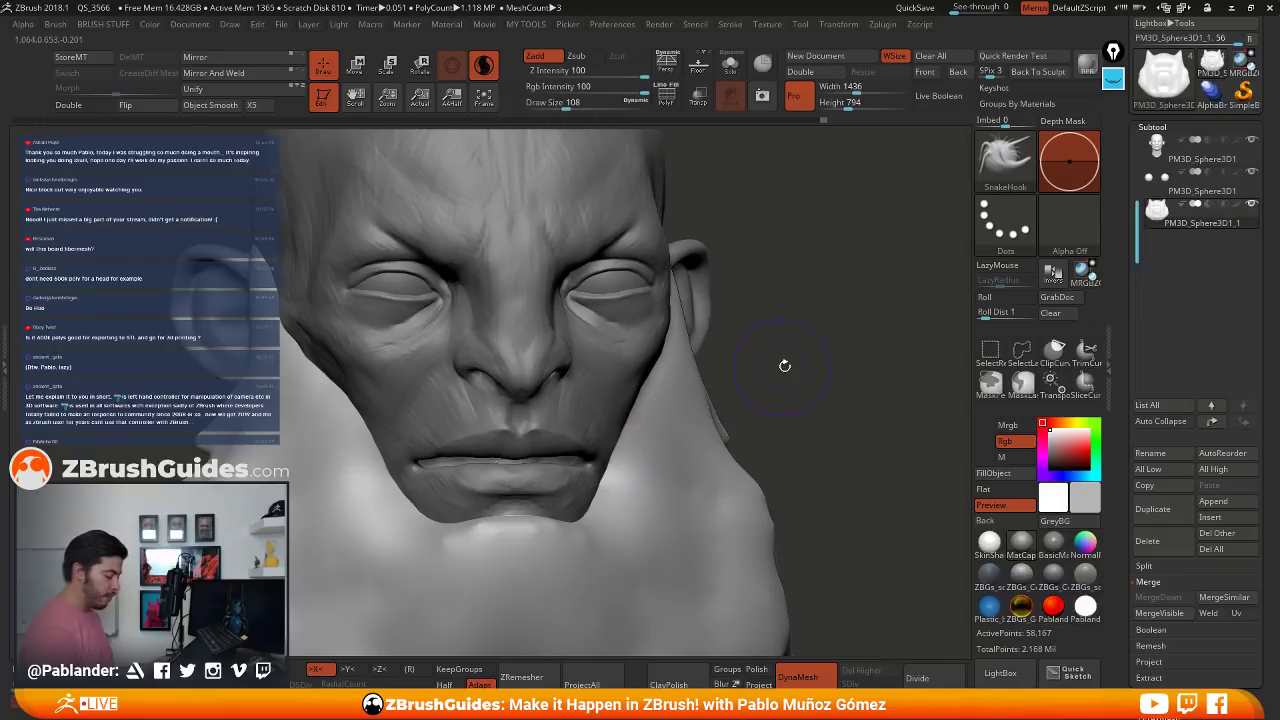
- Try drawing a moustache strand from the beard's cheek edge across the upper lip with SnakeHook
{"action": "right_click_drag", "start_coordinate": [785, 366], "coordinate": [838, 362]}
{"action": "right_click_drag", "start_coordinate": [441, 445], "coordinate": [425, 447]}
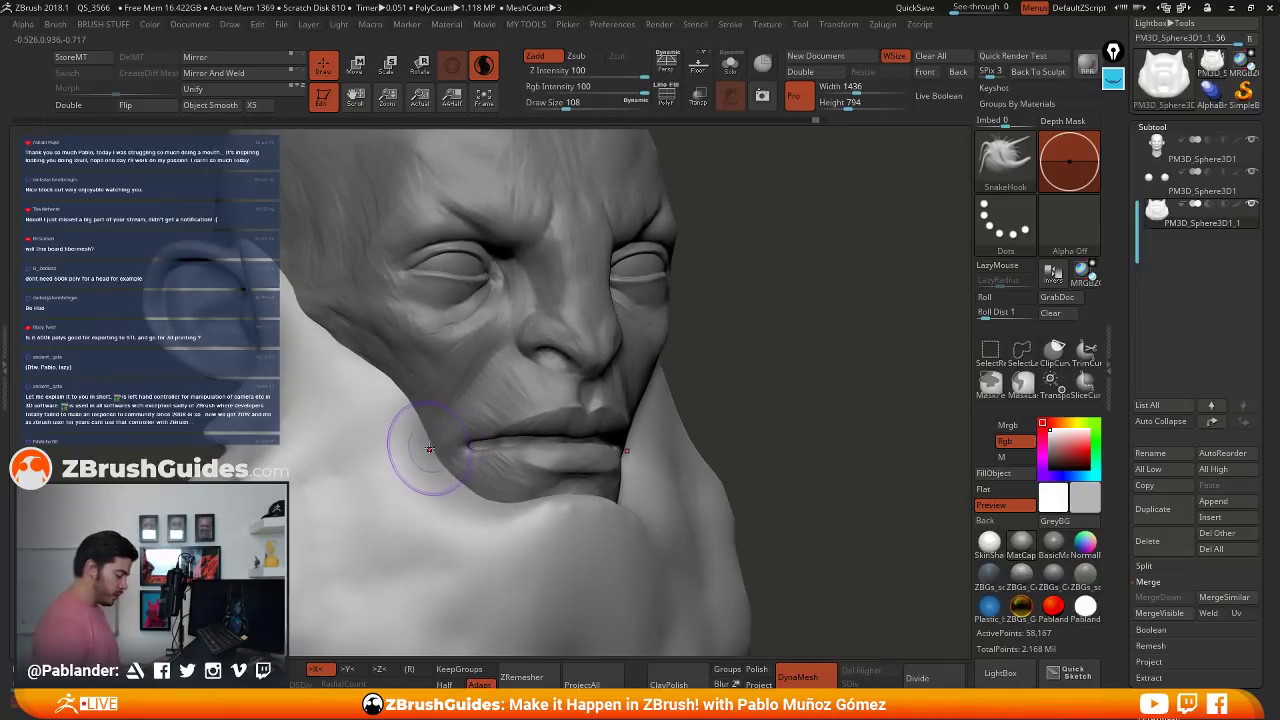
{"action": "mouse_move", "coordinate": [428, 447]}
{"action": "left_mouse_down"}
{"action": "mouse_move", "coordinate": [465, 401]}
{"action": "mouse_move", "coordinate": [530, 385]}
{"action": "left_mouse_up"}
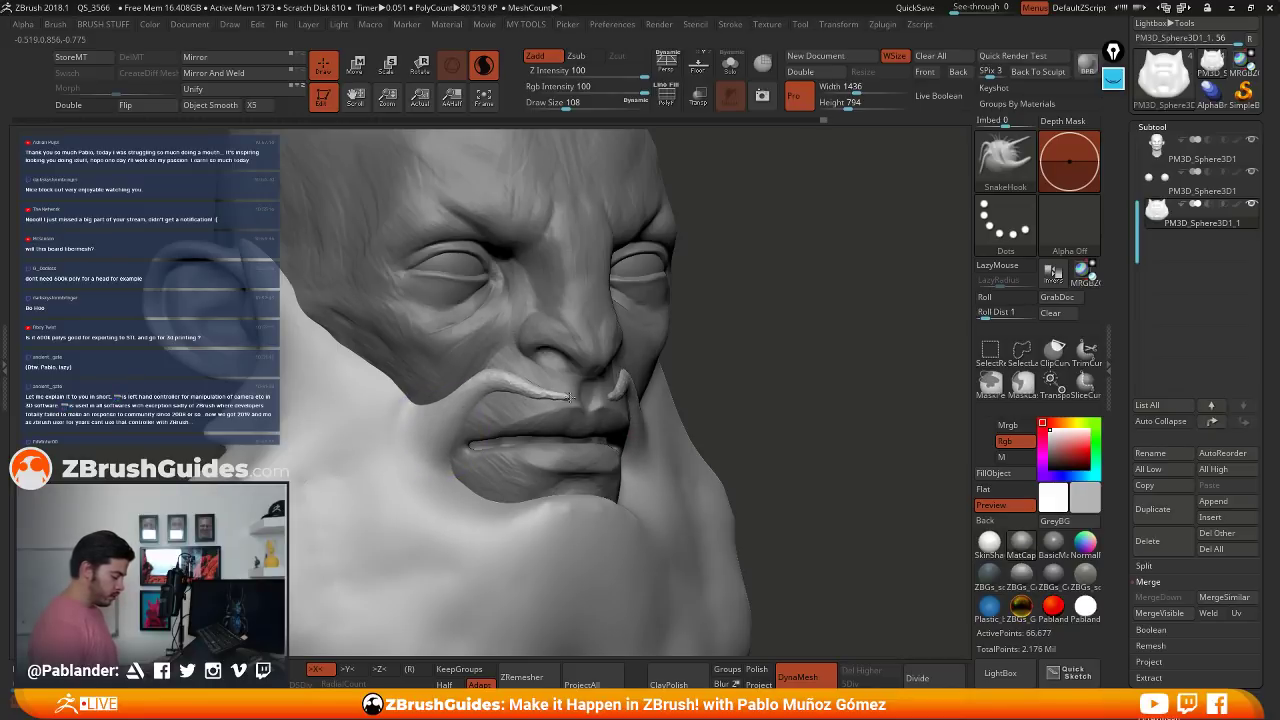
{"action": "left_click_drag", "start_coordinate": [769, 371], "coordinate": [715, 378]}
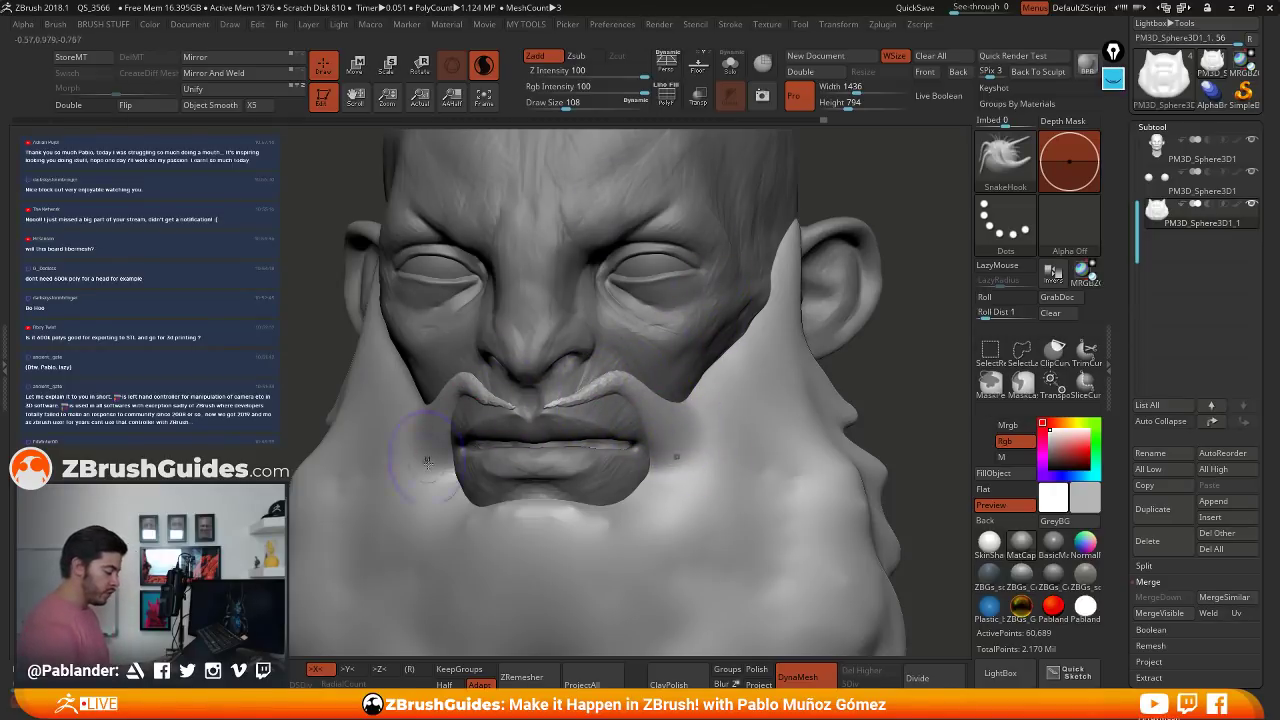
{"action": "key", "text": "ctrl+z"}
{"action": "right_click_drag", "start_coordinate": [671, 405], "coordinate": [735, 410]}
{"action": "left_click_drag", "start_coordinate": [430, 428], "coordinate": [475, 378]}
{"action": "key", "text": "ctrl+z"}
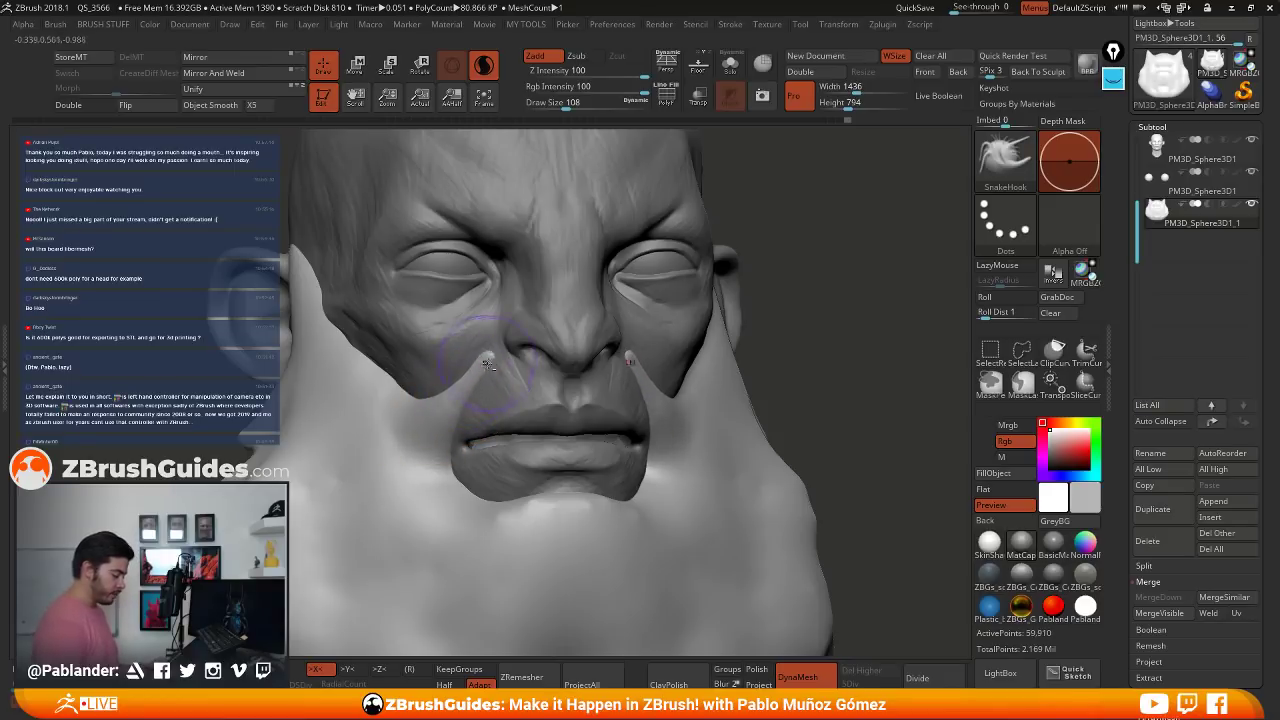
- Form and smooth a short moustache stub beside each mouth corner and pull the beard's edge up toward the lower lip
{"action": "right_click_drag", "start_coordinate": [475, 398], "coordinate": [463, 411]}
{"action": "left_click_drag", "start_coordinate": [481, 354], "coordinate": [467, 391], "text": "shift"}
{"action": "right_click_drag", "start_coordinate": [430, 420], "coordinate": [447, 442]}
{"action": "left_click_drag", "start_coordinate": [447, 441], "coordinate": [513, 382]}
{"action": "left_click_drag", "start_coordinate": [620, 396], "coordinate": [633, 396], "text": "shift"}
{"action": "right_click_drag", "start_coordinate": [627, 421], "coordinate": [545, 480]}
{"action": "left_click_drag", "start_coordinate": [531, 507], "coordinate": [537, 479]}
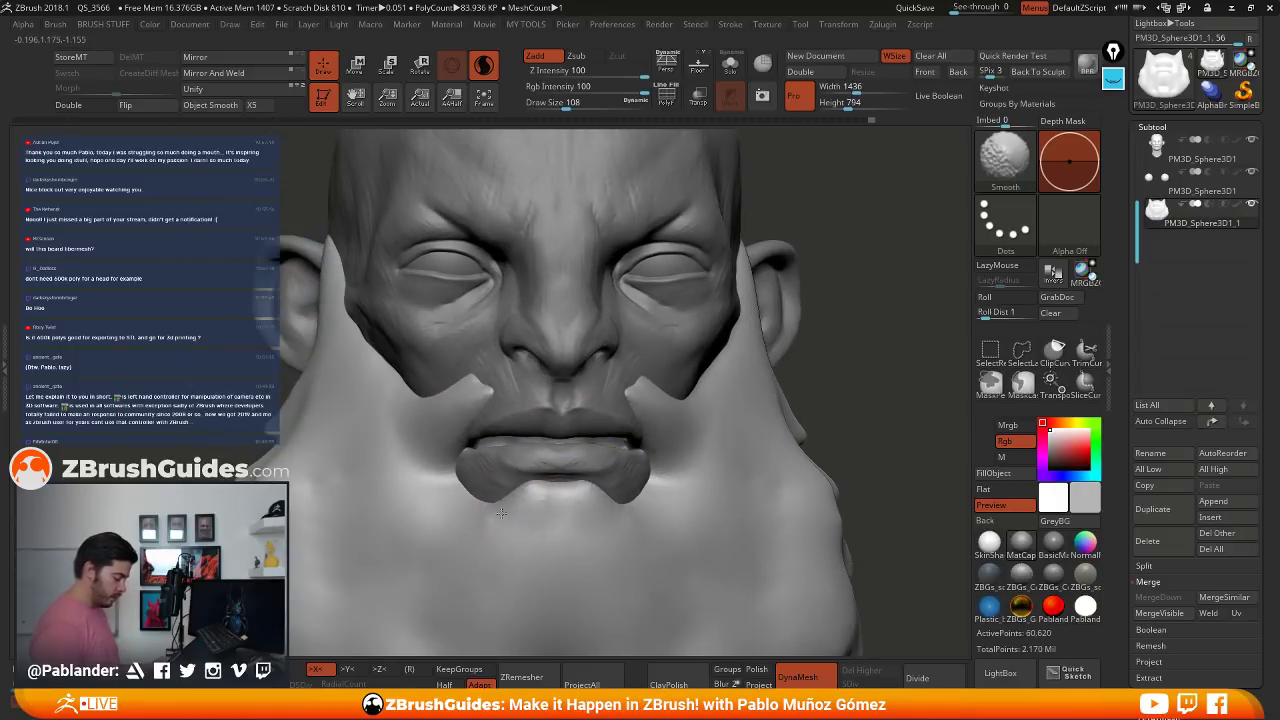
- Try extending the sideburn's tip over the top of the ear with SnakeHook
{"action": "mouse_move", "coordinate": [489, 533]}
{"action": "right_mouse_down"}
{"action": "mouse_move", "coordinate": [417, 380]}
{"action": "mouse_move", "coordinate": [475, 400]}
{"action": "right_mouse_up"}
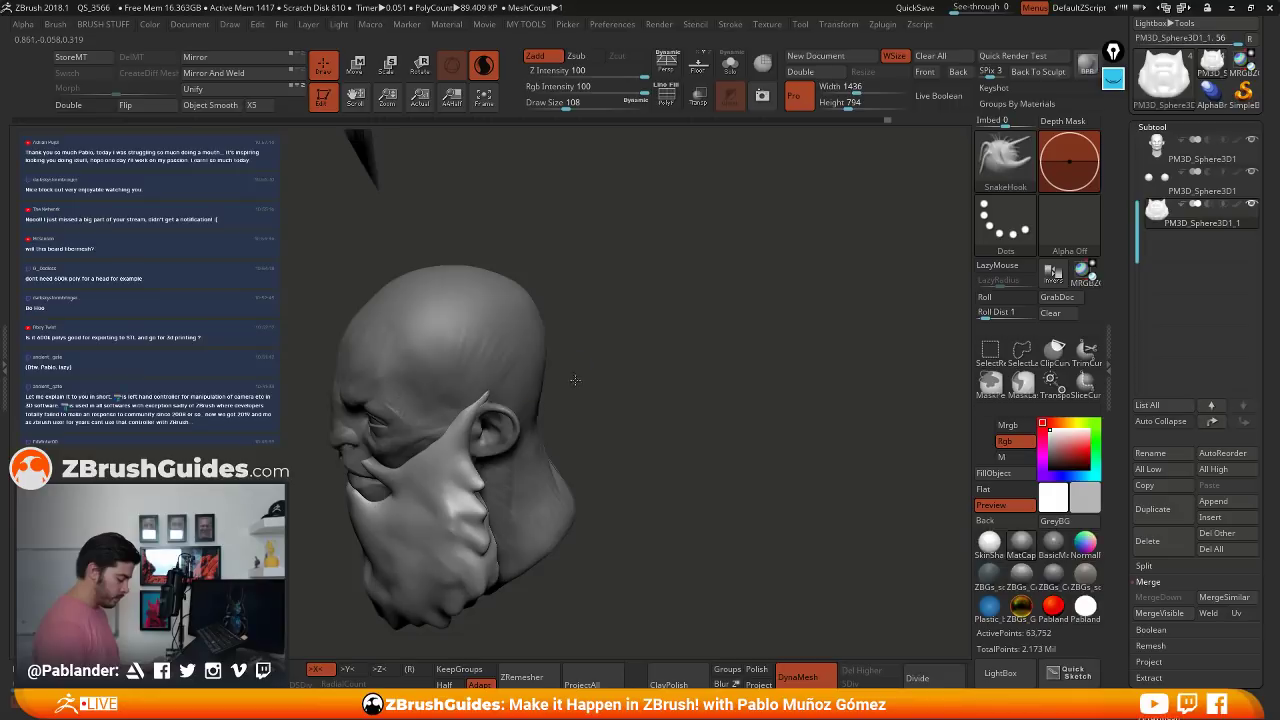
{"action": "right_click_drag", "start_coordinate": [575, 379], "coordinate": [480, 398]}
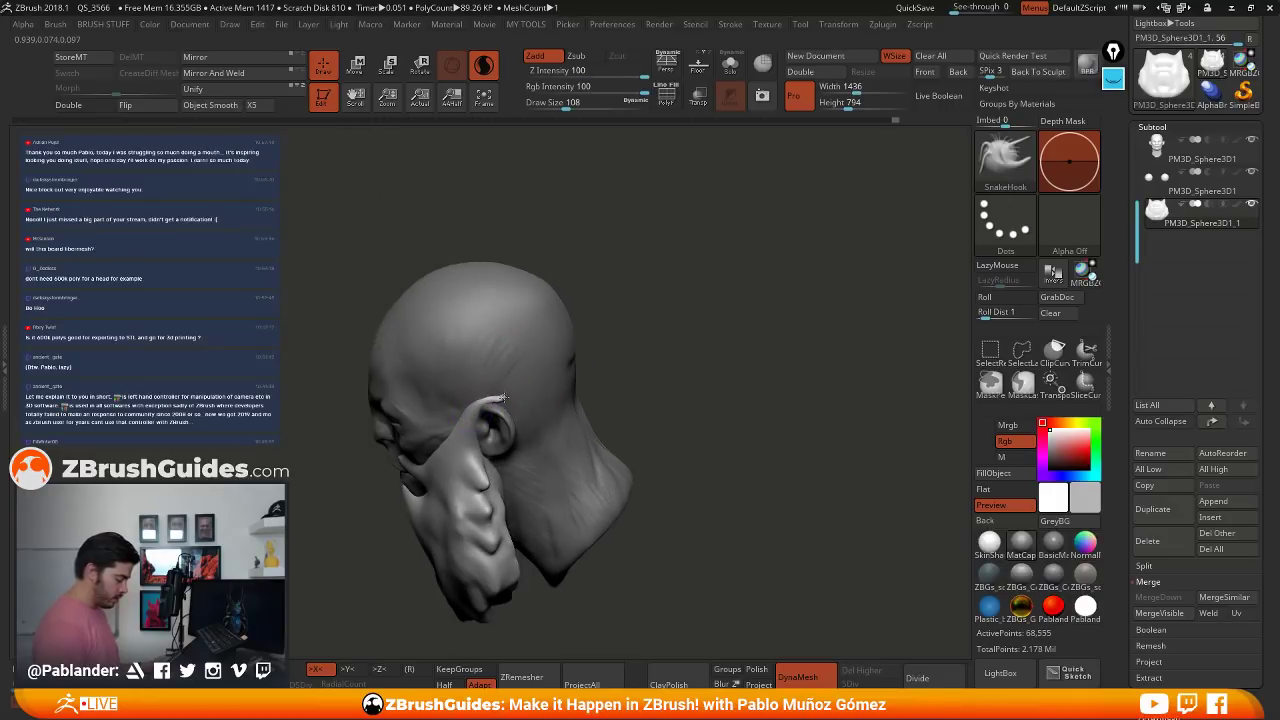
{"action": "left_click_drag", "start_coordinate": [503, 398], "coordinate": [484, 404]}
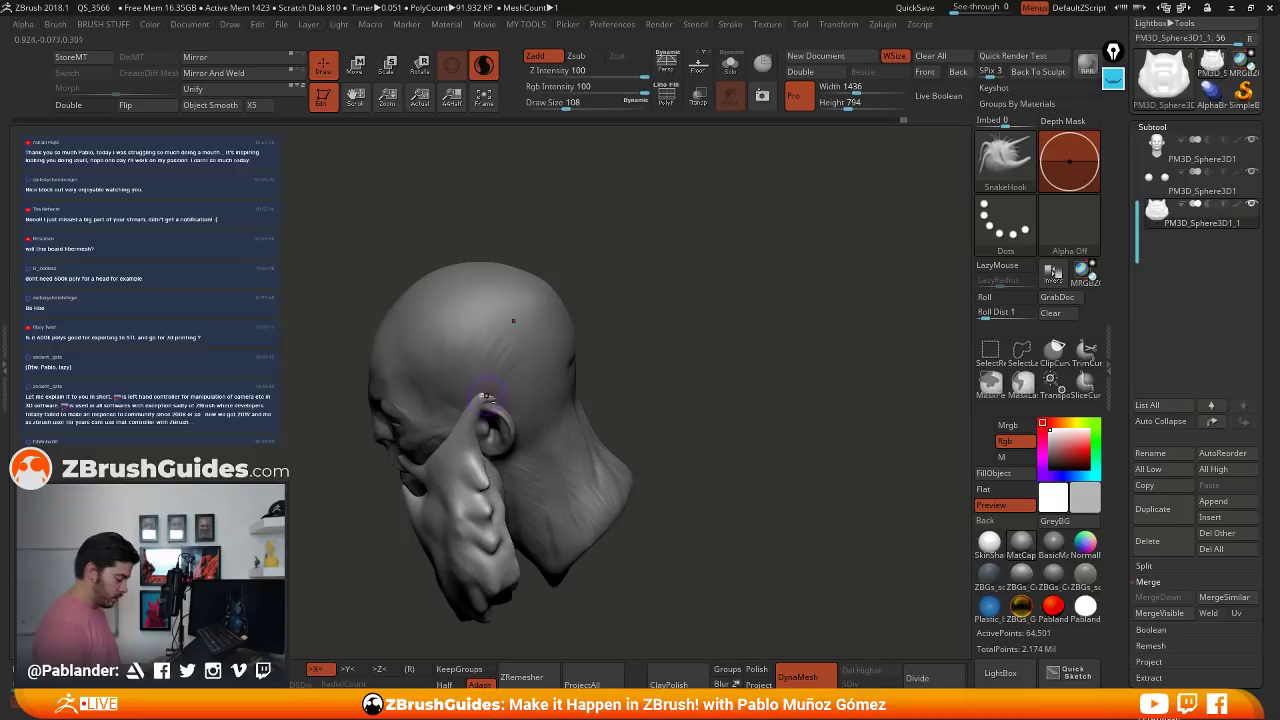
- Switch to the Move brush at draw size 177 and adjust the sideburn's tip in front of the ear
{"action": "right_click_drag", "start_coordinate": [500, 394], "coordinate": [668, 378]}
{"action": "key", "text": "b"}
{"action": "left_click", "coordinate": [648, 134]}
{"action": "key", "text": "space"}
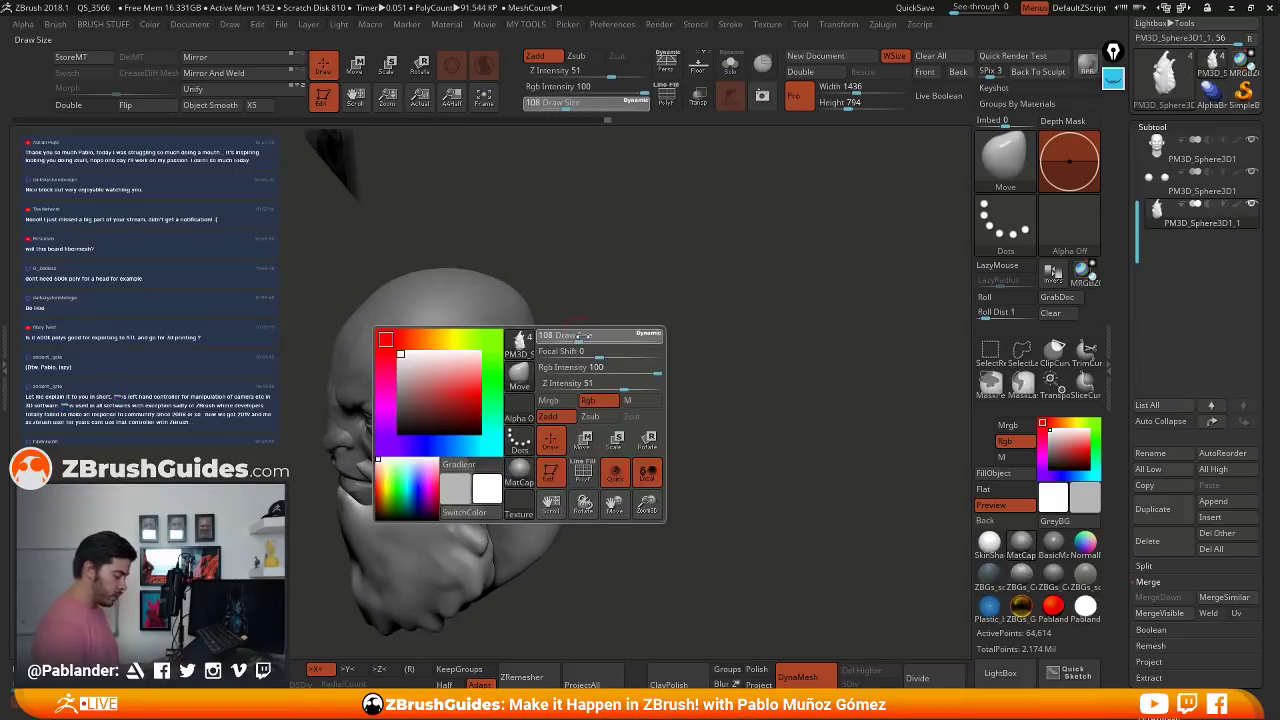
{"action": "left_click_drag", "start_coordinate": [583, 336], "coordinate": [592, 336]}
{"action": "right_click_drag", "start_coordinate": [650, 374], "coordinate": [584, 388]}
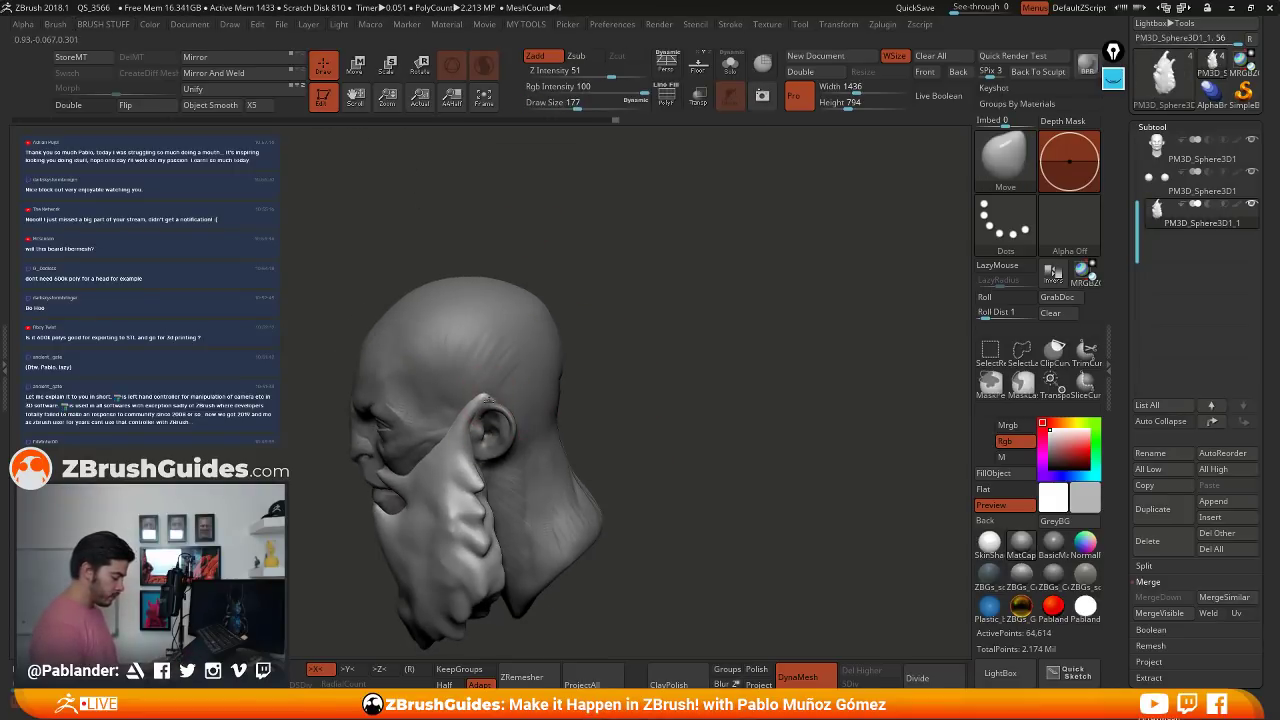
{"action": "left_click_drag", "start_coordinate": [480, 400], "coordinate": [486, 402]}
- Smooth the moustache stubs, then reshape them and the beard beside the mouth with the Move brush at draw size 132
{"action": "right_click_drag", "start_coordinate": [570, 398], "coordinate": [666, 383]}
{"action": "mouse_move", "coordinate": [617, 429]}
{"action": "right_mouse_down", "text": "alt"}
{"action": "mouse_move", "coordinate": [651, 383]}
{"action": "mouse_move", "coordinate": [688, 417]}
{"action": "mouse_move", "coordinate": [654, 378]}
{"action": "right_mouse_up", "text": "alt"}
{"action": "left_click_drag", "start_coordinate": [546, 366], "coordinate": [555, 370], "text": "shift"}
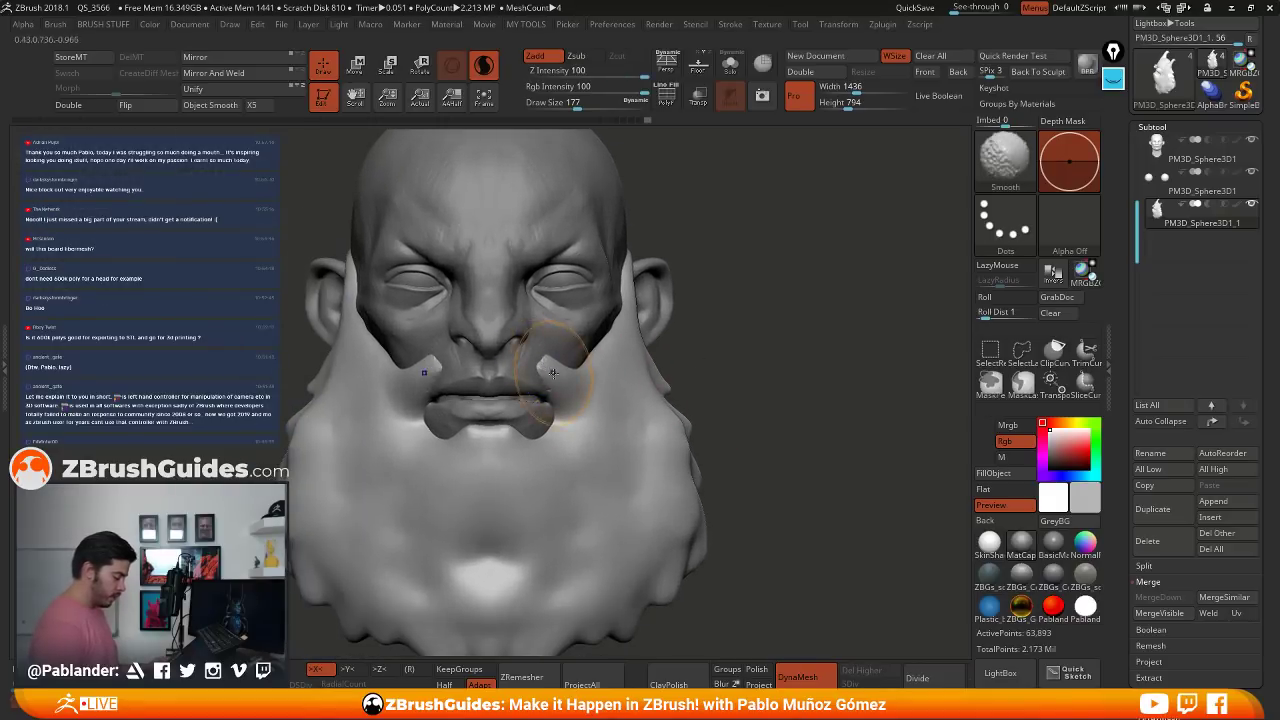
{"action": "right_click_drag", "start_coordinate": [541, 372], "coordinate": [550, 373]}
{"action": "key", "text": "space"}
{"action": "left_click_drag", "start_coordinate": [550, 373], "coordinate": [543, 372]}
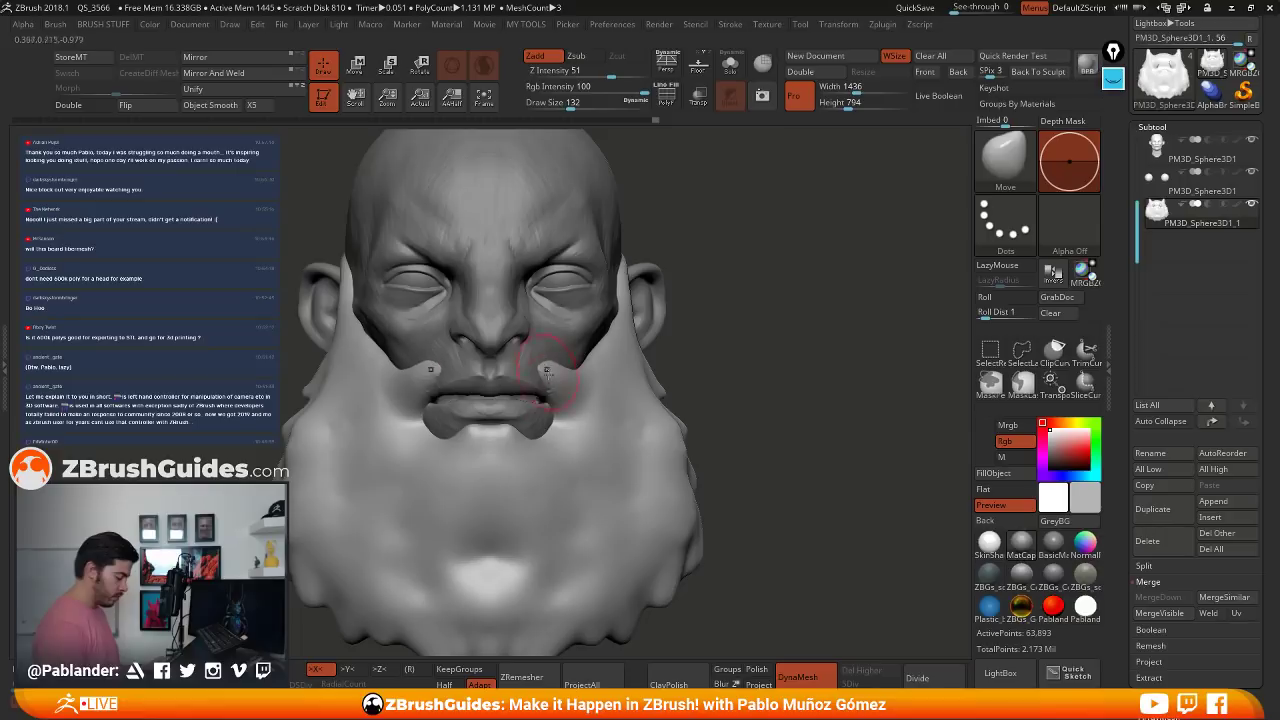
{"action": "left_click_drag", "start_coordinate": [402, 416], "coordinate": [409, 427]}
- Switch to the ClayBuildup brush and turn off Sculptris Pro mode for sculpting the beard
{"action": "key", "text": "1"}
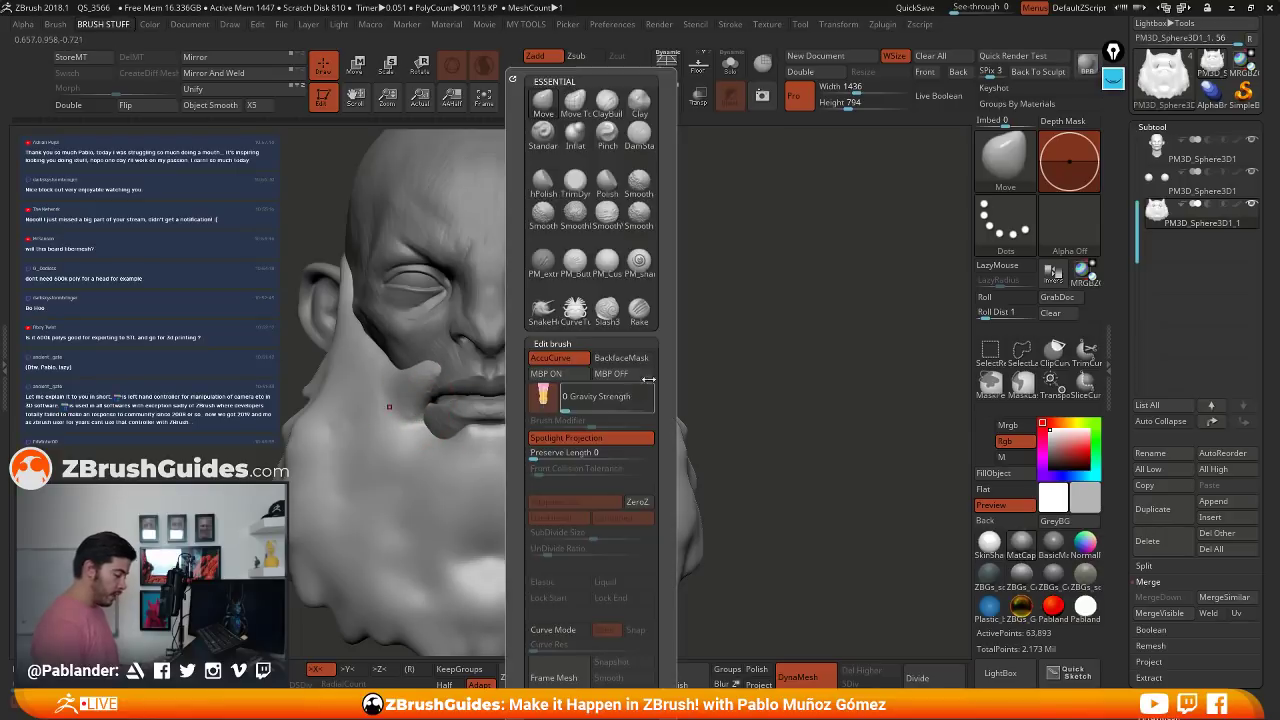
{"action": "left_click", "coordinate": [643, 374]}
{"action": "key", "text": "1"}
{"action": "left_click", "coordinate": [648, 100]}
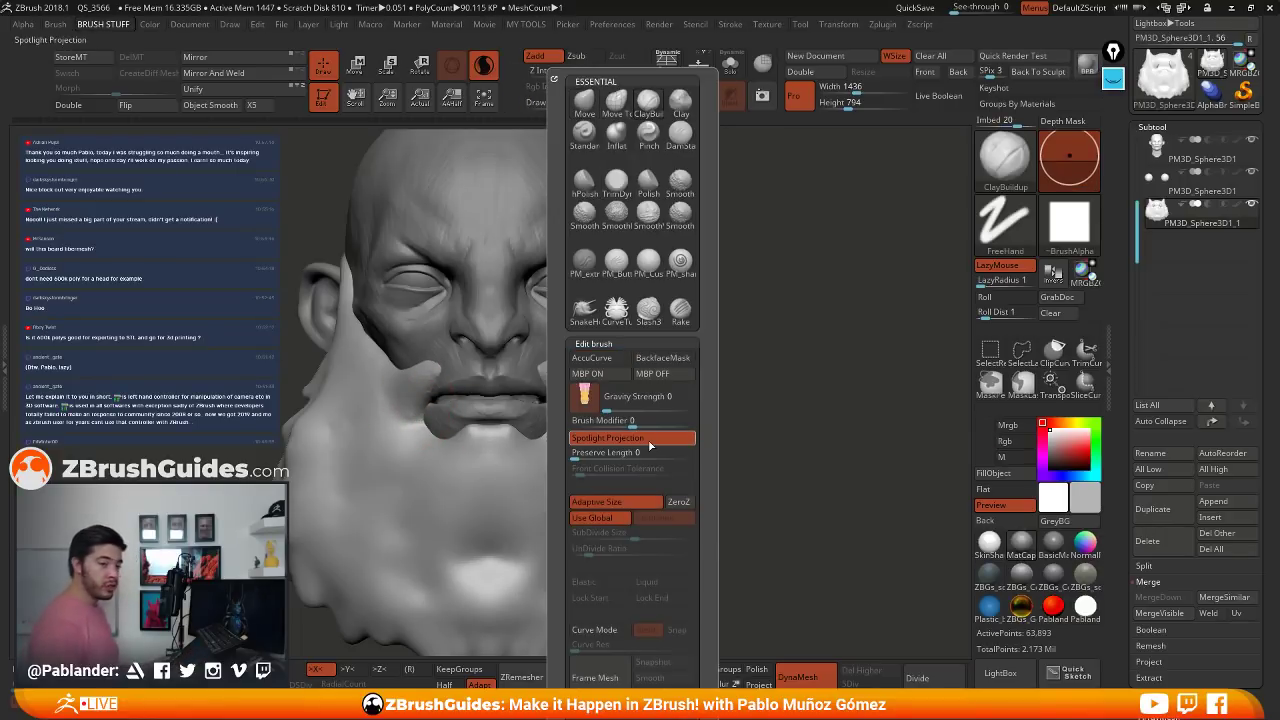
{"action": "mouse_move", "coordinate": [724, 385]}
{"action": "right_mouse_down"}
{"action": "mouse_move", "coordinate": [734, 349]}
{"action": "mouse_move", "coordinate": [748, 350]}
{"action": "right_mouse_up"}
{"action": "left_click_drag", "start_coordinate": [748, 350], "coordinate": [698, 366]}
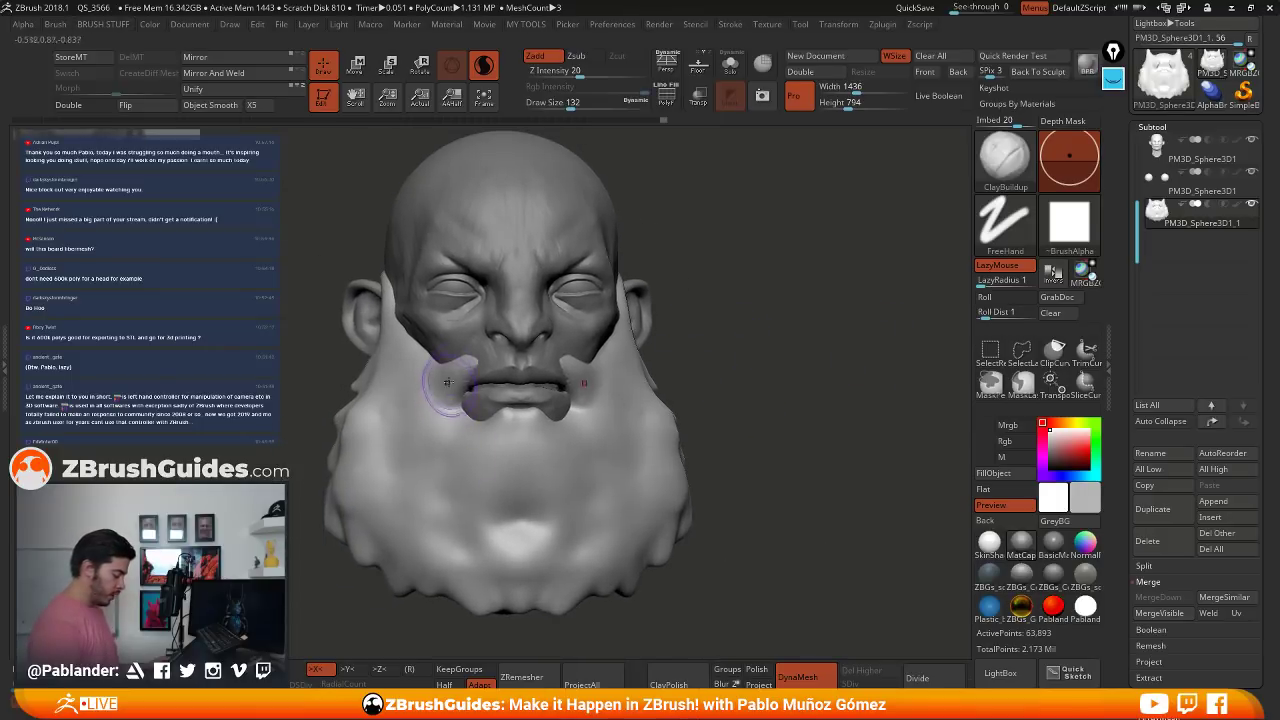
{"action": "left_click", "coordinate": [484, 66]}
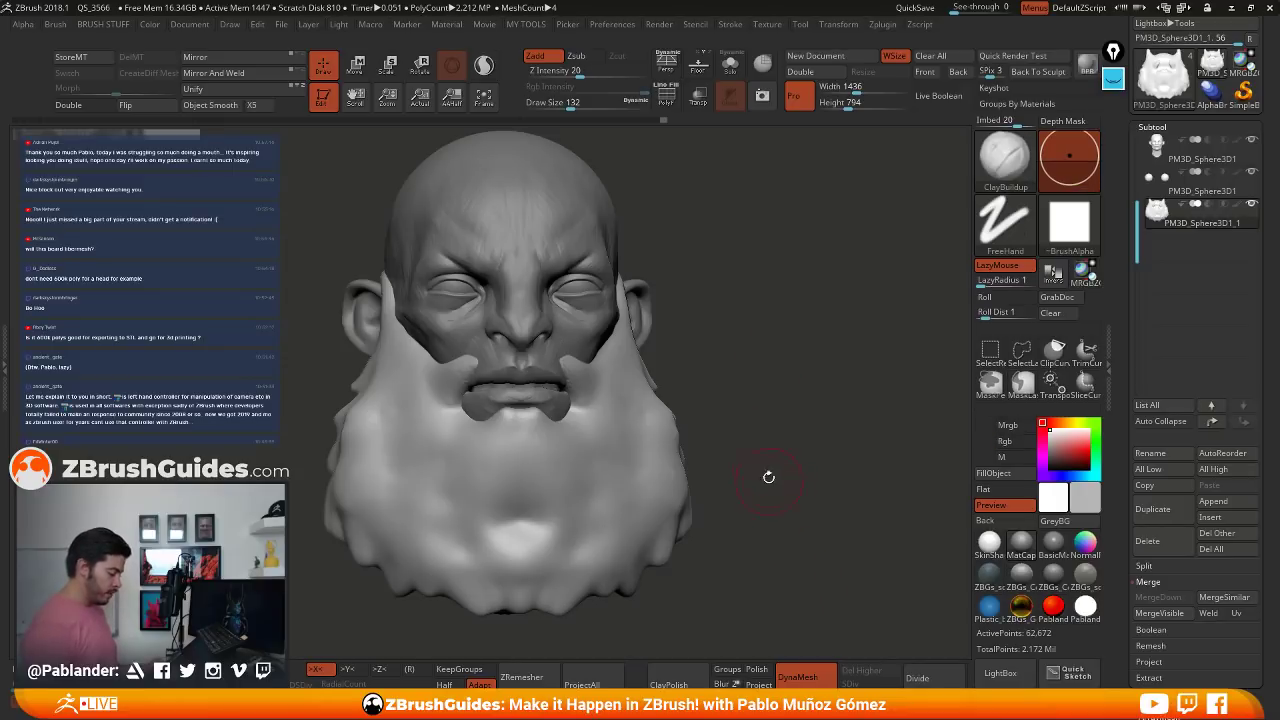
- Build the first hair strands from the moustache stubs and lower lip down over the chin with ClayBuildup at draw size 132
{"action": "left_click_drag", "start_coordinate": [769, 477], "coordinate": [637, 424]}
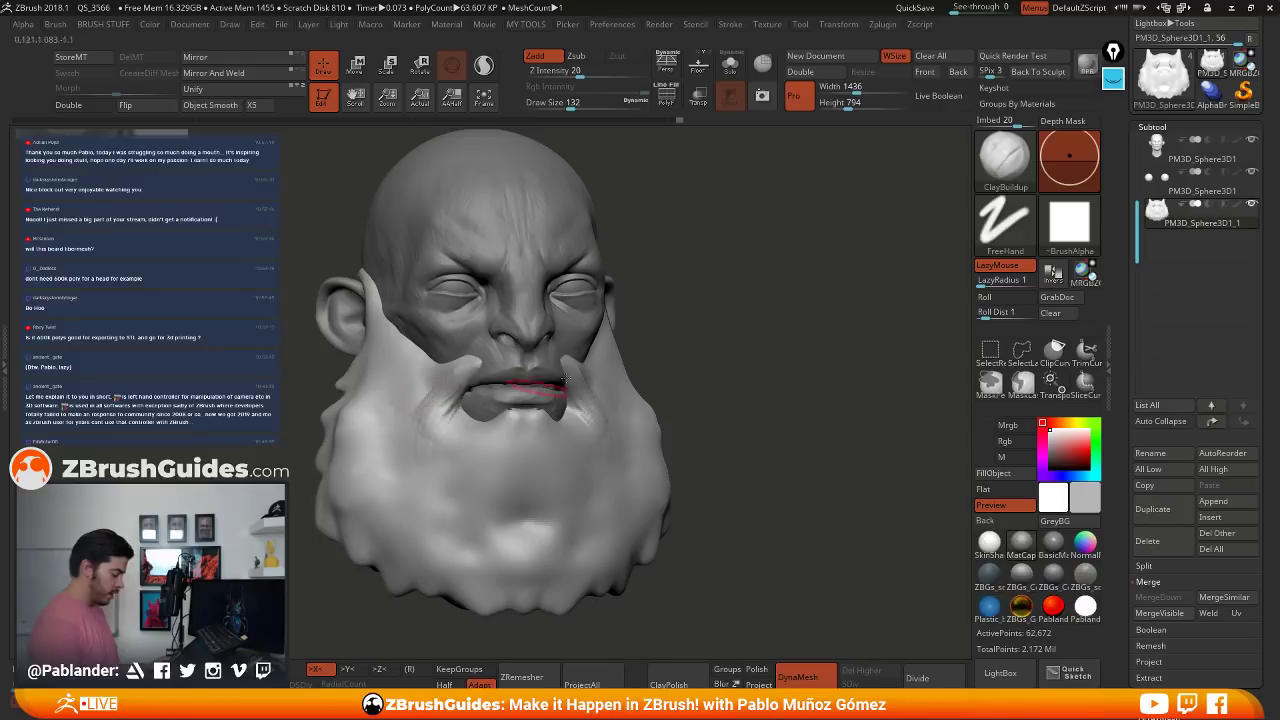
{"action": "mouse_move", "coordinate": [708, 350]}
{"action": "left_mouse_down"}
{"action": "mouse_move", "coordinate": [600, 385]}
{"action": "mouse_move", "coordinate": [586, 417]}
{"action": "mouse_move", "coordinate": [627, 466]}
{"action": "left_mouse_up"}
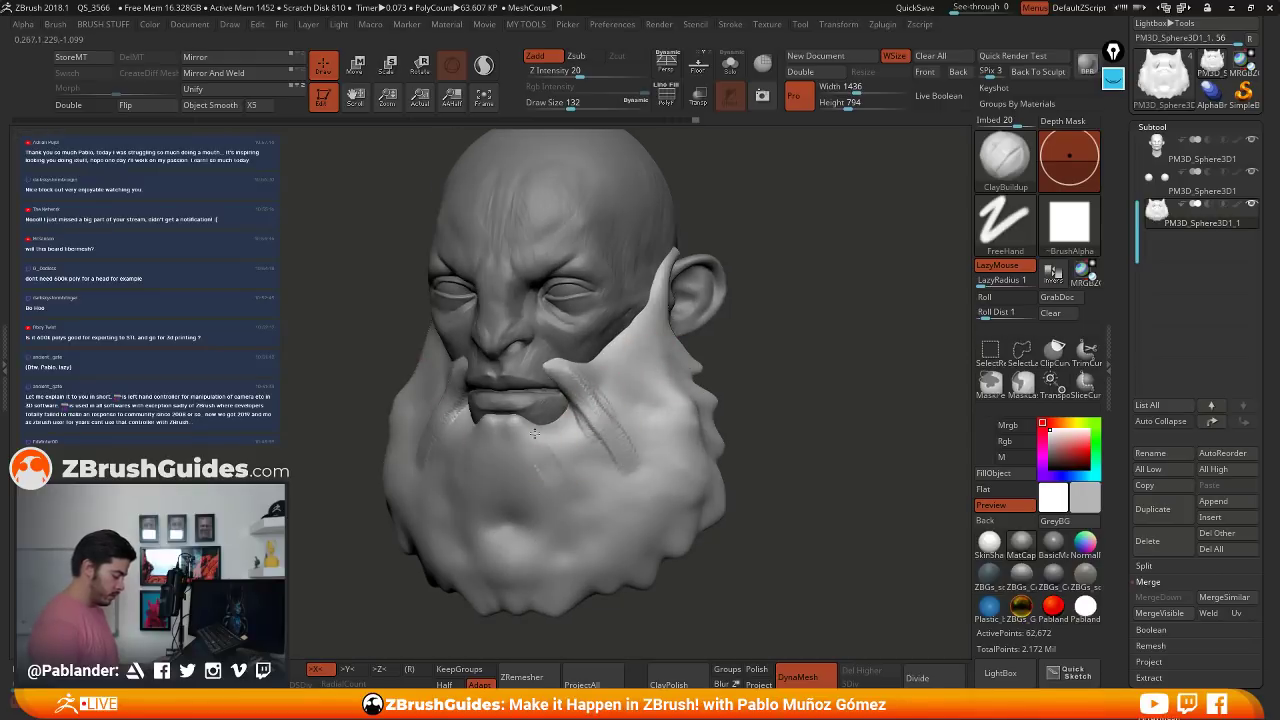
{"action": "mouse_move", "coordinate": [535, 434]}
{"action": "left_mouse_down"}
{"action": "mouse_move", "coordinate": [564, 462]}
{"action": "mouse_move", "coordinate": [584, 446]}
{"action": "mouse_move", "coordinate": [542, 548]}
{"action": "left_mouse_up"}
{"action": "mouse_move", "coordinate": [520, 480]}
{"action": "left_mouse_down"}
{"action": "mouse_move", "coordinate": [518, 545]}
{"action": "mouse_move", "coordinate": [552, 560]}
{"action": "left_mouse_up"}
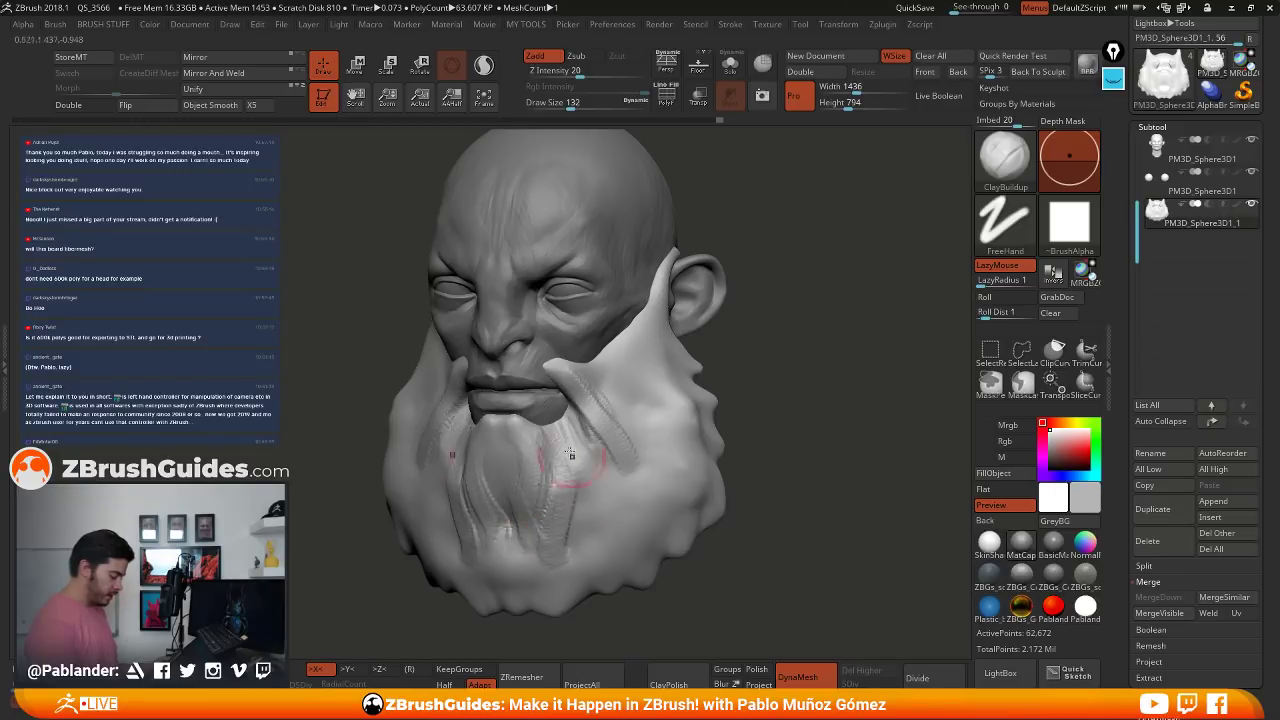
- Build flowing hair strands over the cheek and down from the sideburn with ClayBuildup
{"action": "left_click_drag", "start_coordinate": [584, 470], "coordinate": [616, 555]}
{"action": "left_click_drag", "start_coordinate": [628, 404], "coordinate": [661, 462]}
{"action": "left_click_drag", "start_coordinate": [625, 350], "coordinate": [660, 404]}
{"action": "mouse_move", "coordinate": [663, 357]}
{"action": "left_mouse_down"}
{"action": "mouse_move", "coordinate": [620, 366]}
{"action": "mouse_move", "coordinate": [660, 420]}
{"action": "mouse_move", "coordinate": [614, 457]}
{"action": "mouse_move", "coordinate": [620, 490]}
{"action": "left_mouse_up"}
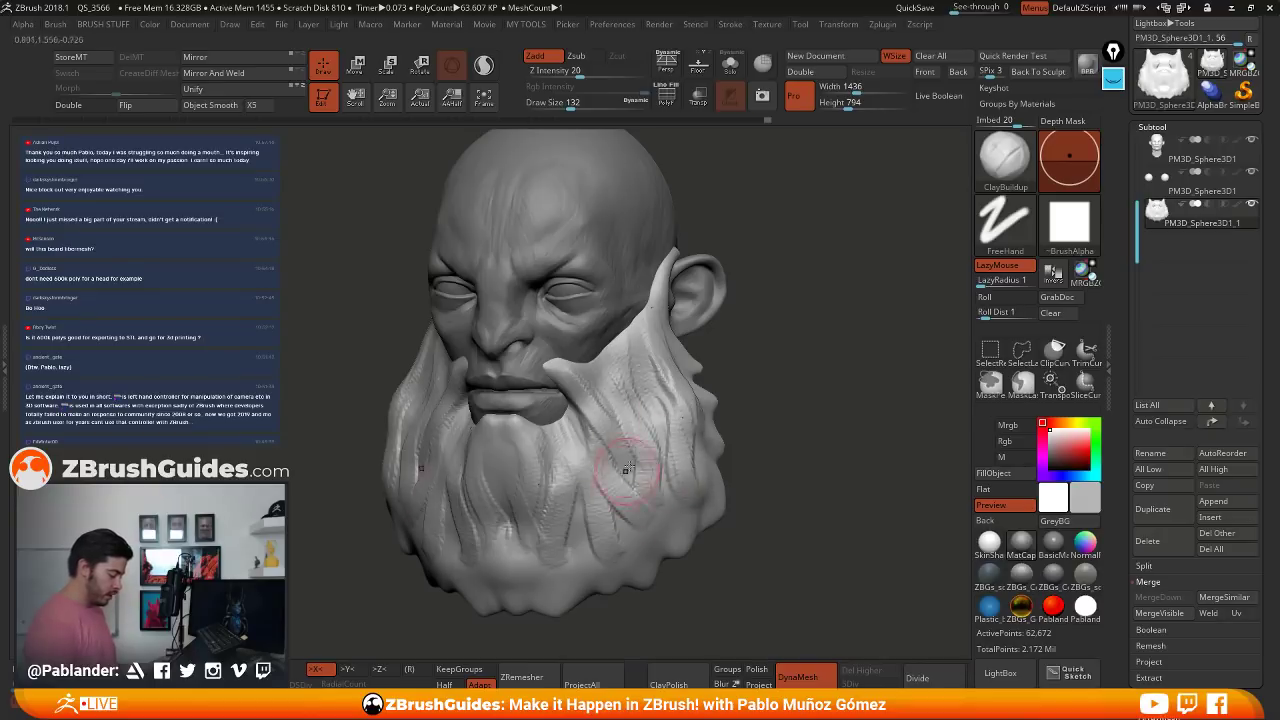
- Extend the strands down the front of the chin to the beard's lower edge
{"action": "mouse_move", "coordinate": [580, 447]}
{"action": "right_mouse_down"}
{"action": "mouse_move", "coordinate": [605, 455]}
{"action": "mouse_move", "coordinate": [632, 401]}
{"action": "right_mouse_up"}
{"action": "mouse_move", "coordinate": [544, 396]}
{"action": "left_mouse_down"}
{"action": "mouse_move", "coordinate": [552, 446]}
{"action": "mouse_move", "coordinate": [576, 468]}
{"action": "mouse_move", "coordinate": [544, 470]}
{"action": "left_mouse_up"}
{"action": "left_click_drag", "start_coordinate": [502, 364], "coordinate": [508, 474]}
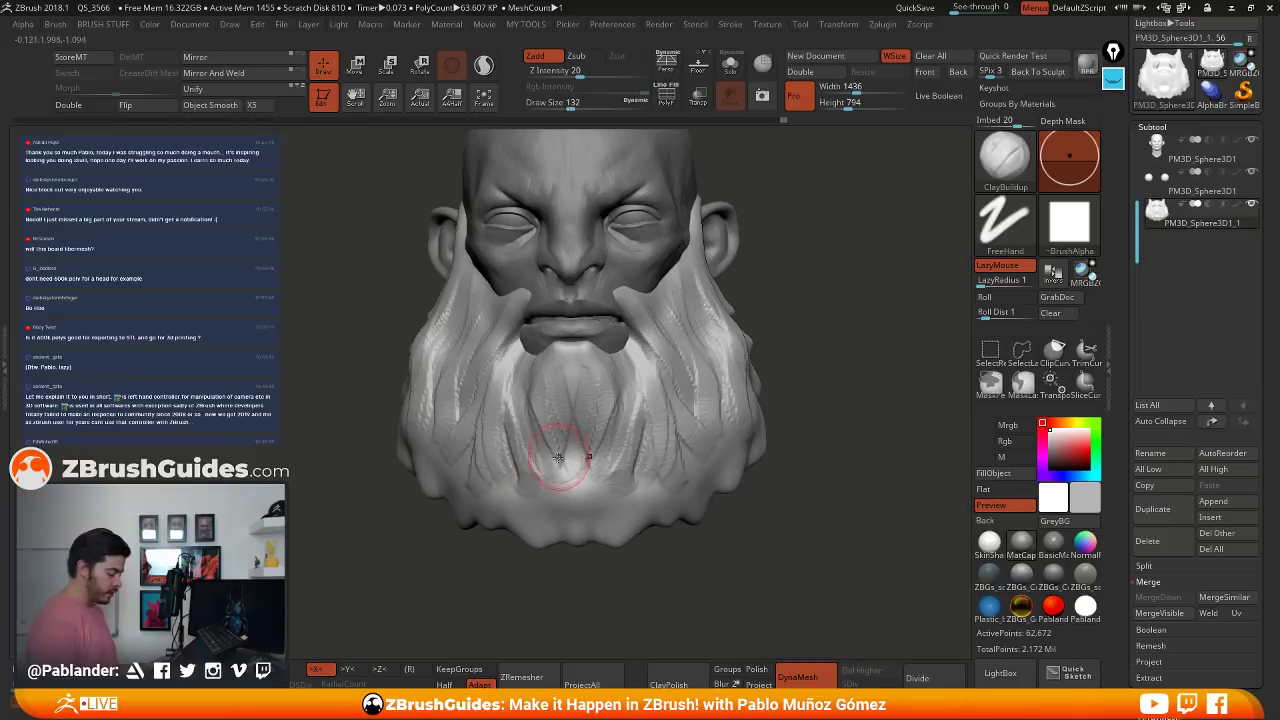
{"action": "left_click_drag", "start_coordinate": [578, 456], "coordinate": [560, 484]}
{"action": "left_click_drag", "start_coordinate": [522, 452], "coordinate": [546, 522]}
{"action": "left_click_drag", "start_coordinate": [508, 474], "coordinate": [532, 530]}
{"action": "left_click_drag", "start_coordinate": [552, 460], "coordinate": [572, 530]}
- Lay hair strands along the side of the beard from the sideburn to the tufts below the jaw
{"action": "right_click_drag", "start_coordinate": [598, 453], "coordinate": [480, 405]}
{"action": "left_click_drag", "start_coordinate": [464, 394], "coordinate": [414, 474]}
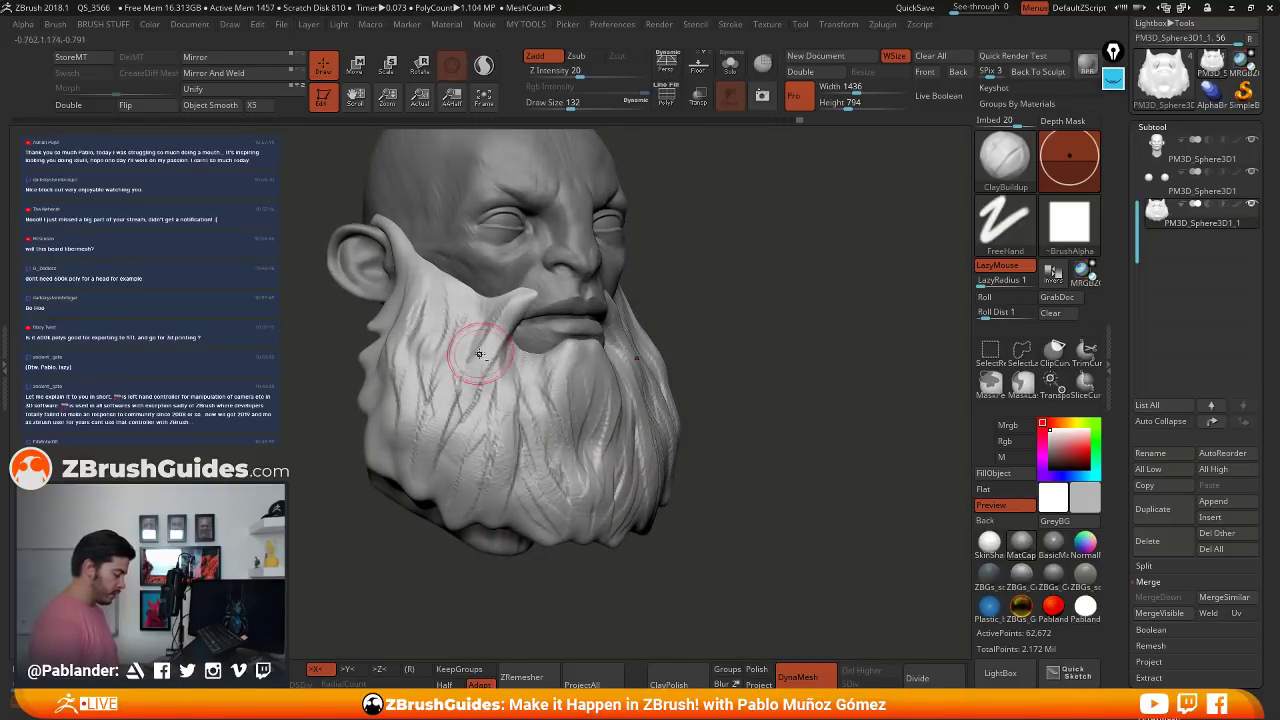
{"action": "right_click_drag", "start_coordinate": [480, 351], "coordinate": [580, 400]}
{"action": "mouse_move", "coordinate": [478, 426]}
{"action": "left_mouse_down"}
{"action": "mouse_move", "coordinate": [455, 462]}
{"action": "mouse_move", "coordinate": [438, 297]}
{"action": "left_mouse_up"}
{"action": "left_click_drag", "start_coordinate": [453, 441], "coordinate": [441, 457]}
{"action": "left_click_drag", "start_coordinate": [516, 398], "coordinate": [475, 514]}
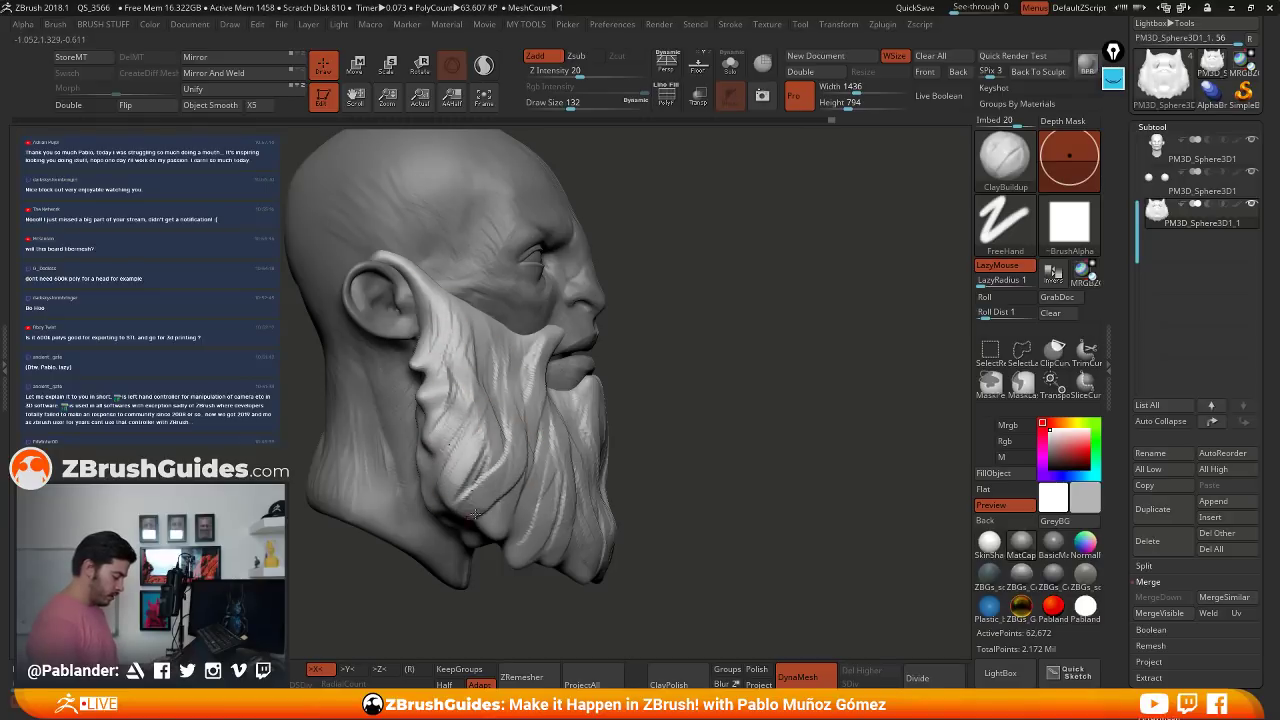
{"action": "left_click_drag", "start_coordinate": [529, 432], "coordinate": [502, 504]}
- Add more strands beside the mouth corner, running down the front of the beard
{"action": "mouse_move", "coordinate": [643, 377]}
{"action": "left_mouse_down"}
{"action": "mouse_move", "coordinate": [497, 384]}
{"action": "mouse_move", "coordinate": [496, 434]}
{"action": "left_mouse_up"}
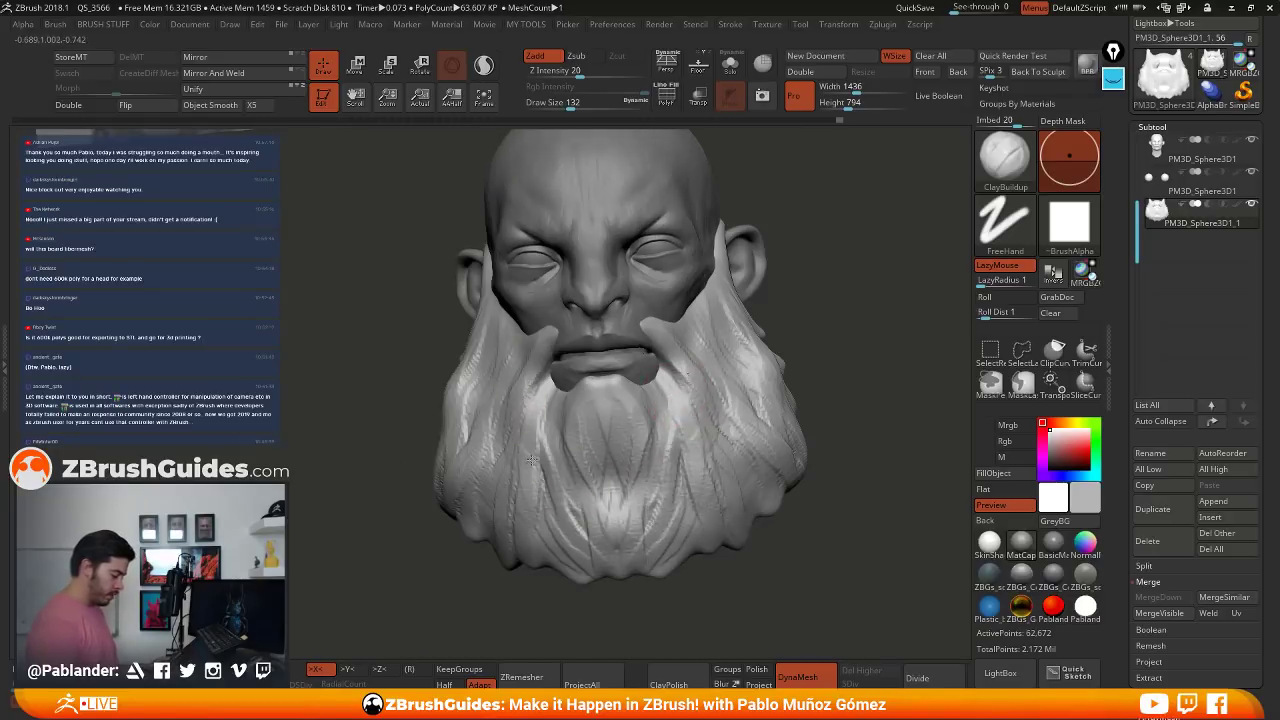
{"action": "left_click_drag", "start_coordinate": [521, 382], "coordinate": [545, 504]}
{"action": "left_click_drag", "start_coordinate": [510, 433], "coordinate": [536, 480]}
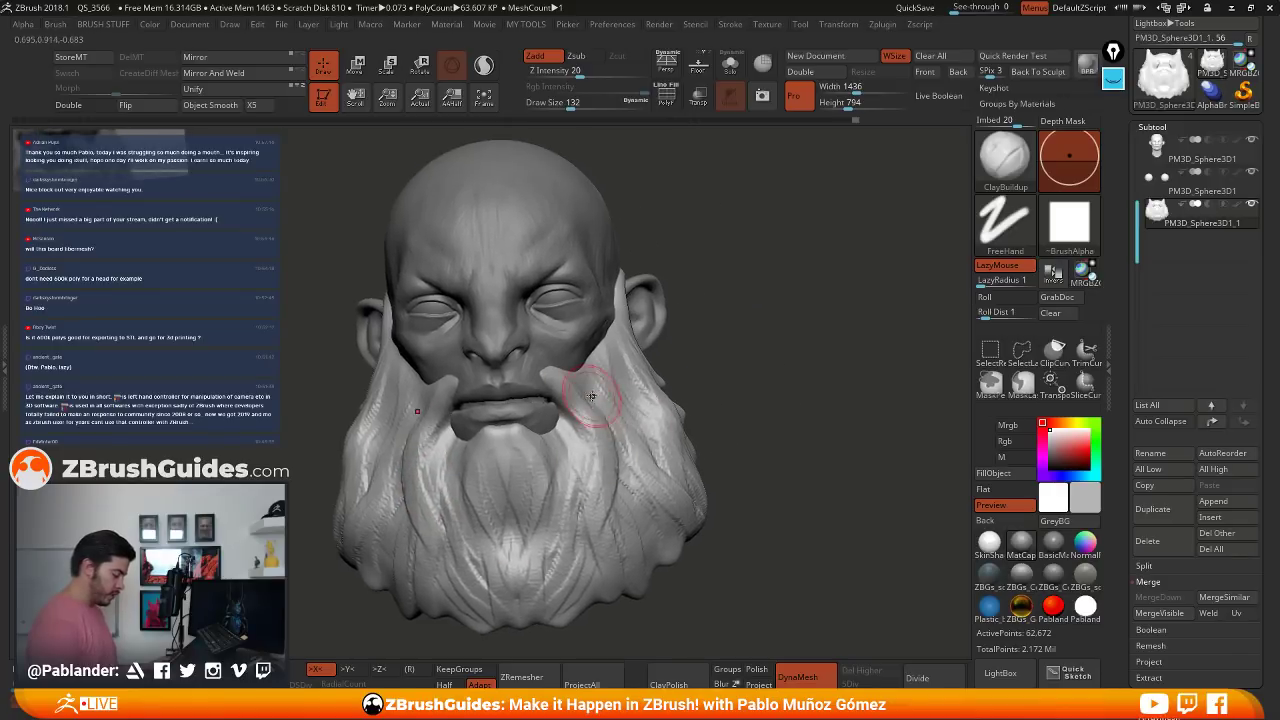
- Reduce the ClayBuildup draw size to 71 and add finer strands along the moustache stubs beside the mouth
{"action": "key", "text": "space"}
{"action": "right_click_drag", "start_coordinate": [592, 392], "coordinate": [588, 398]}
{"action": "key", "text": "space"}
{"action": "left_click_drag", "start_coordinate": [592, 390], "coordinate": [582, 390]}
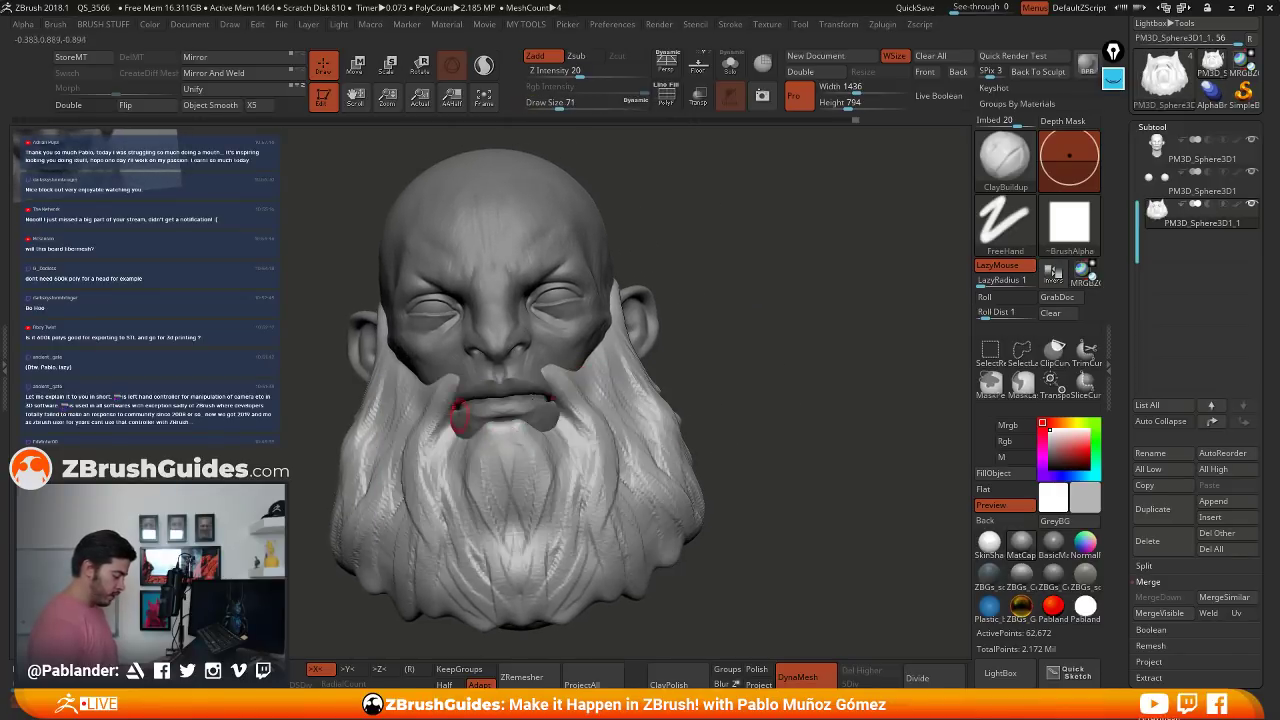
{"action": "left_click_drag", "start_coordinate": [452, 382], "coordinate": [436, 443]}
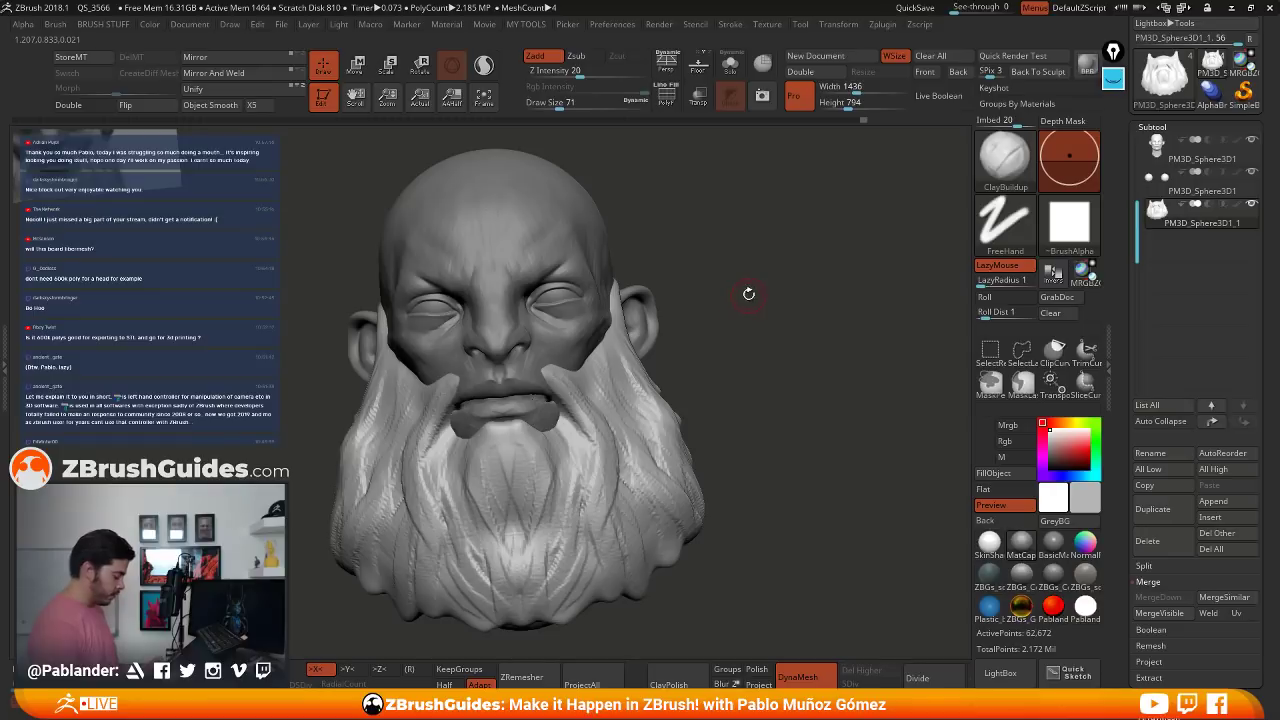
- Build finer strands below the lower lip and down the middle of the chin
{"action": "mouse_move", "coordinate": [588, 448]}
{"action": "left_mouse_down"}
{"action": "mouse_move", "coordinate": [565, 417]}
{"action": "mouse_move", "coordinate": [571, 476]}
{"action": "left_mouse_up"}
{"action": "left_click_drag", "start_coordinate": [552, 430], "coordinate": [562, 520]}
{"action": "left_click_drag", "start_coordinate": [574, 438], "coordinate": [562, 506]}
{"action": "left_click_drag", "start_coordinate": [546, 432], "coordinate": [526, 530]}
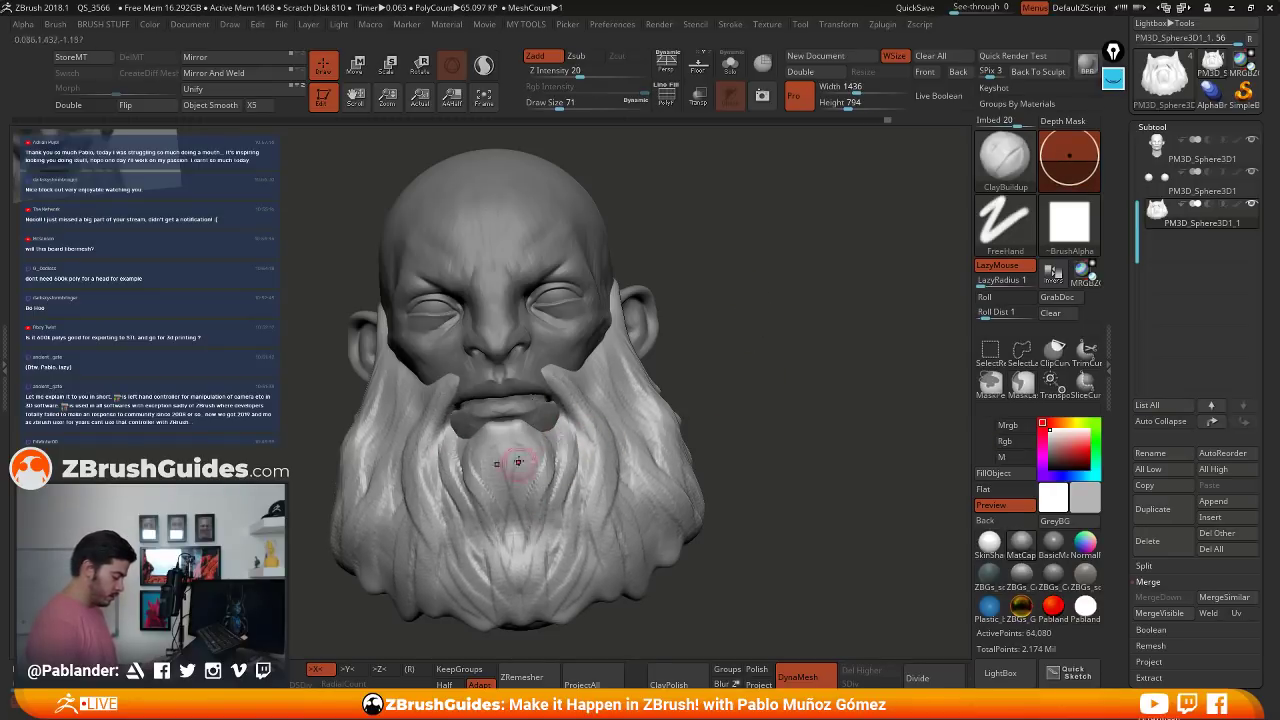
{"action": "left_click_drag", "start_coordinate": [517, 460], "coordinate": [514, 540]}
{"action": "left_click_drag", "start_coordinate": [563, 431], "coordinate": [572, 503]}
{"action": "left_click_drag", "start_coordinate": [680, 356], "coordinate": [710, 370]}
{"action": "mouse_move", "coordinate": [550, 468]}
{"action": "left_mouse_down"}
{"action": "mouse_move", "coordinate": [516, 513]}
{"action": "mouse_move", "coordinate": [491, 496]}
{"action": "left_mouse_up"}
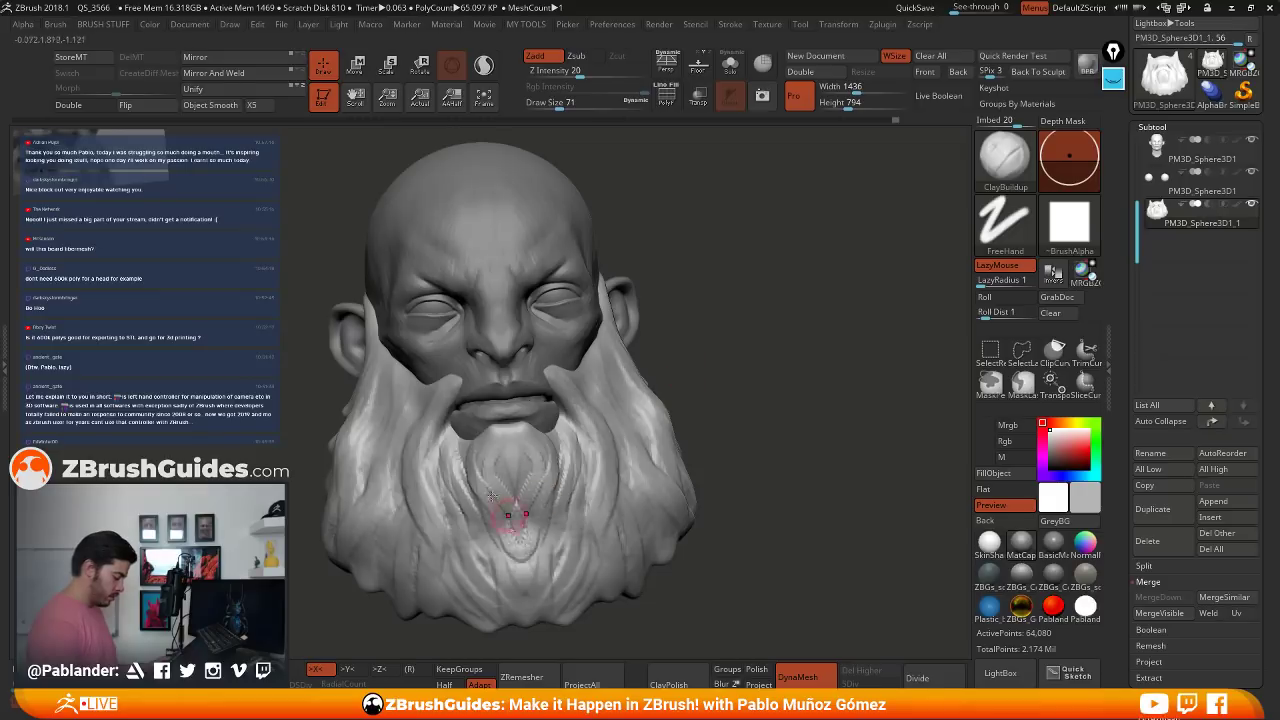
- Sculpt finer strands from the moustache stub down the cheek beside the chin
{"action": "left_click_drag", "start_coordinate": [448, 382], "coordinate": [427, 468]}
{"action": "left_click_drag", "start_coordinate": [302, 312], "coordinate": [326, 320]}
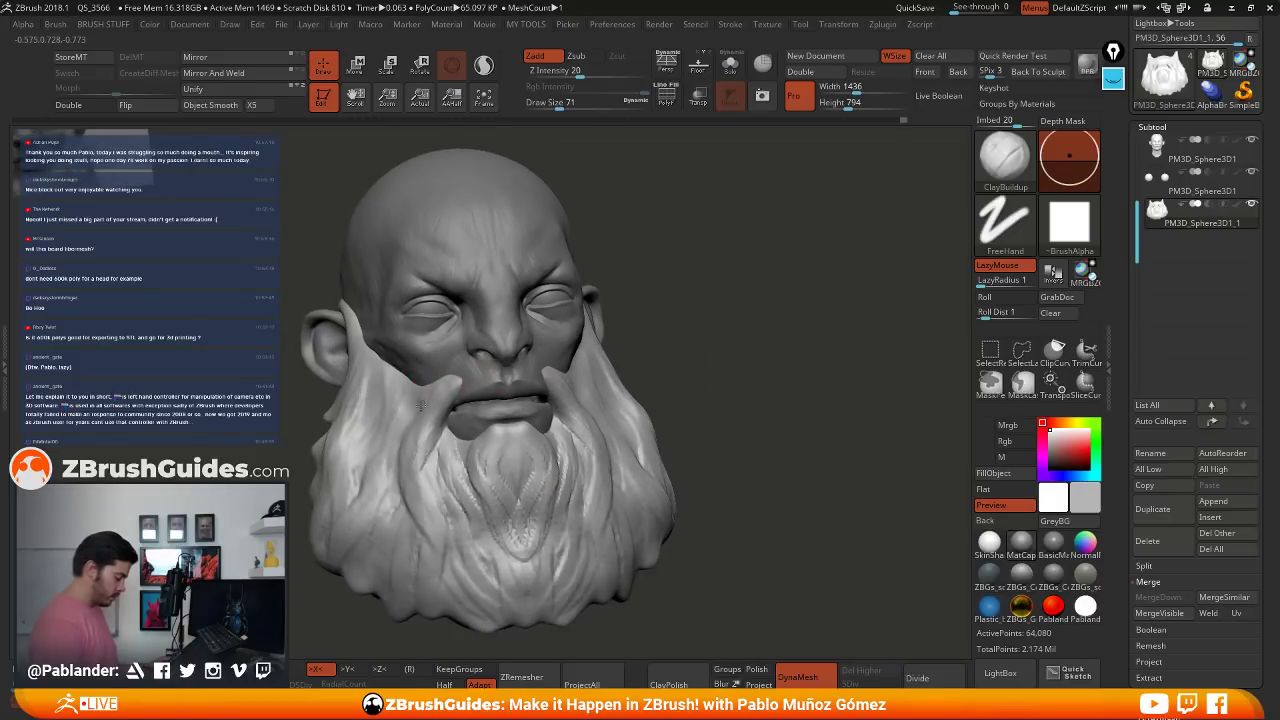
{"action": "left_click_drag", "start_coordinate": [418, 404], "coordinate": [386, 518]}
{"action": "left_click_drag", "start_coordinate": [404, 428], "coordinate": [396, 526]}
{"action": "left_click_drag", "start_coordinate": [386, 472], "coordinate": [404, 548]}
{"action": "left_click_drag", "start_coordinate": [414, 460], "coordinate": [438, 550]}
{"action": "left_click_drag", "start_coordinate": [408, 500], "coordinate": [424, 564]}
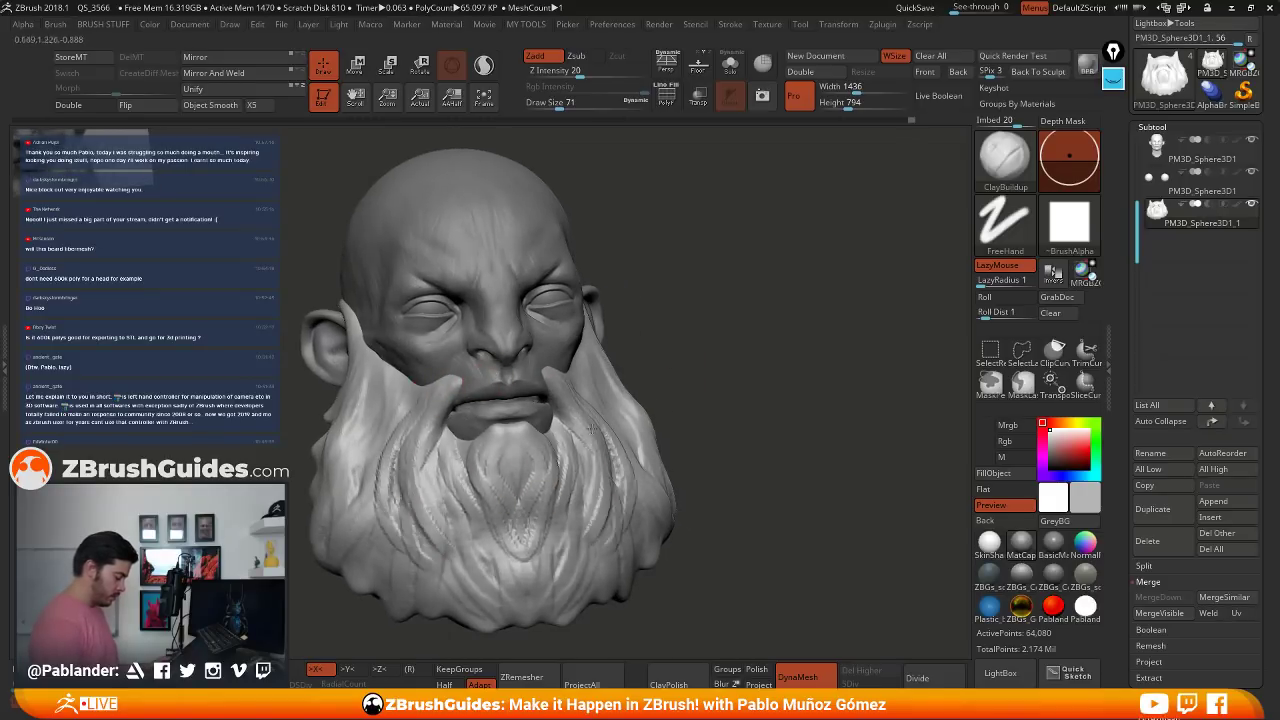
- Build fine strands over the sideburn, the side of the cheek and the beard's outer lower edge
{"action": "left_click_drag", "start_coordinate": [800, 400], "coordinate": [680, 385]}
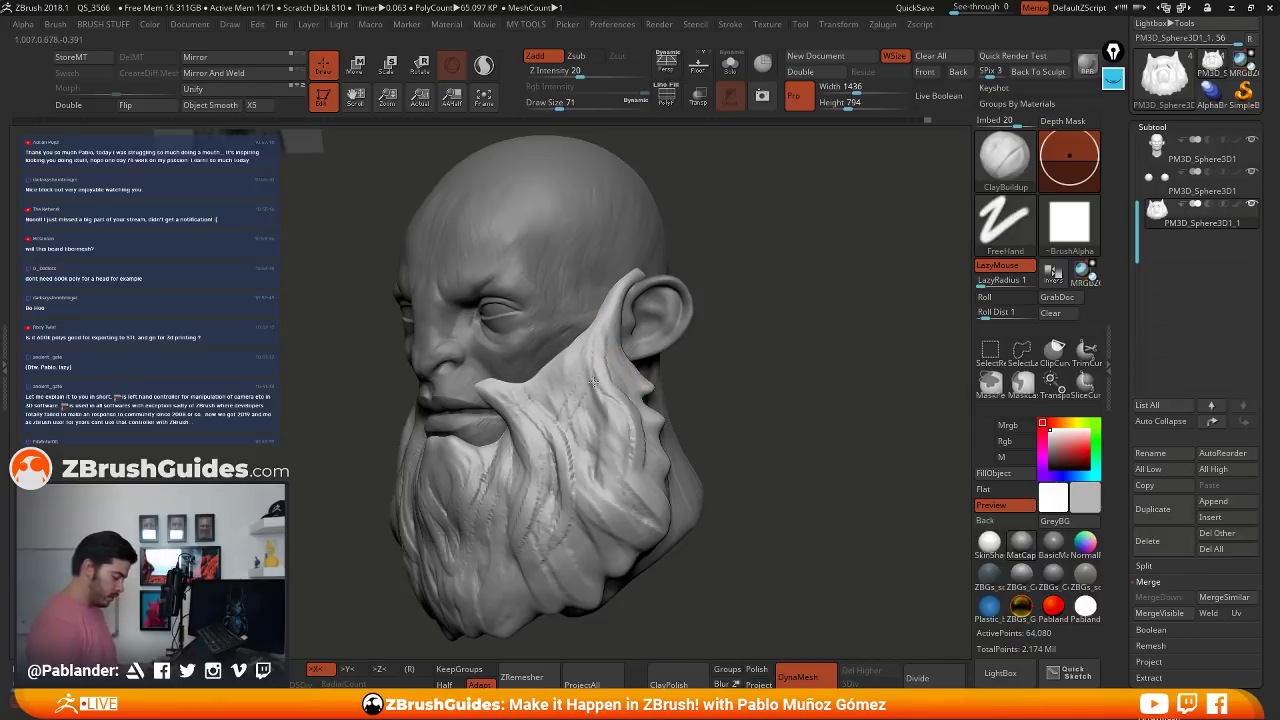
{"action": "right_click_drag", "start_coordinate": [630, 495], "coordinate": [670, 430]}
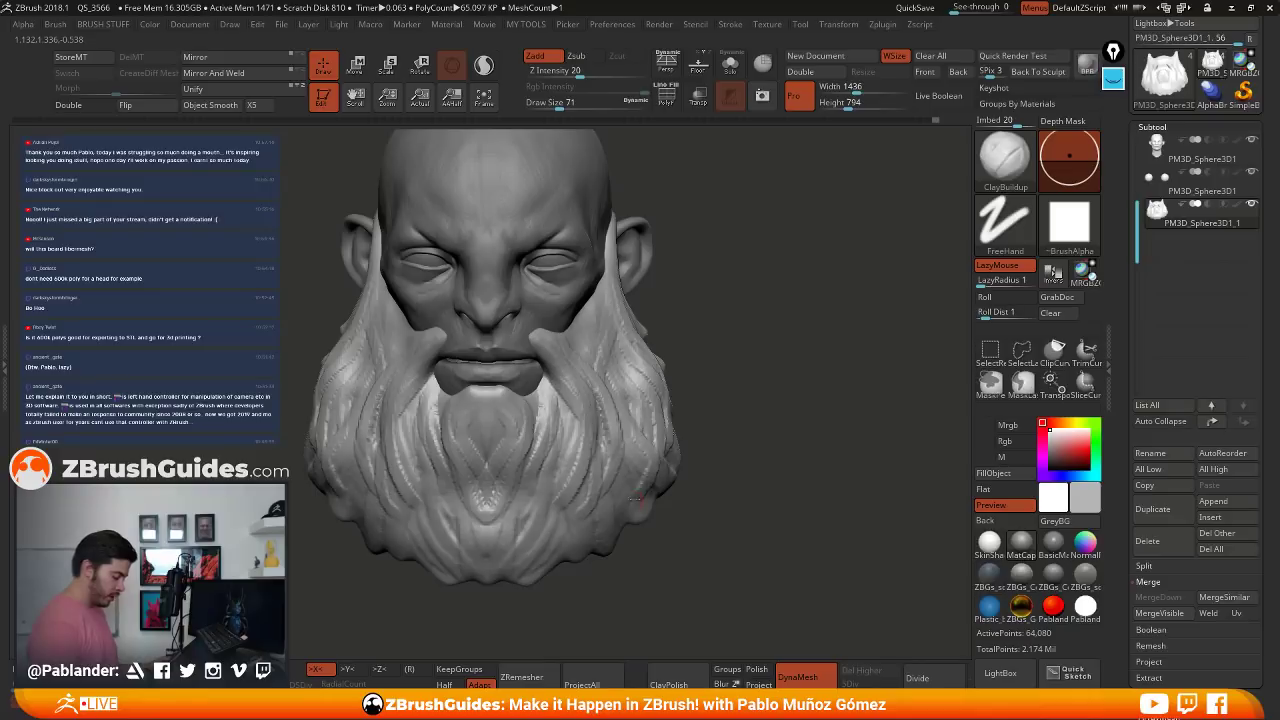
{"action": "right_click_drag", "start_coordinate": [414, 387], "coordinate": [470, 394]}
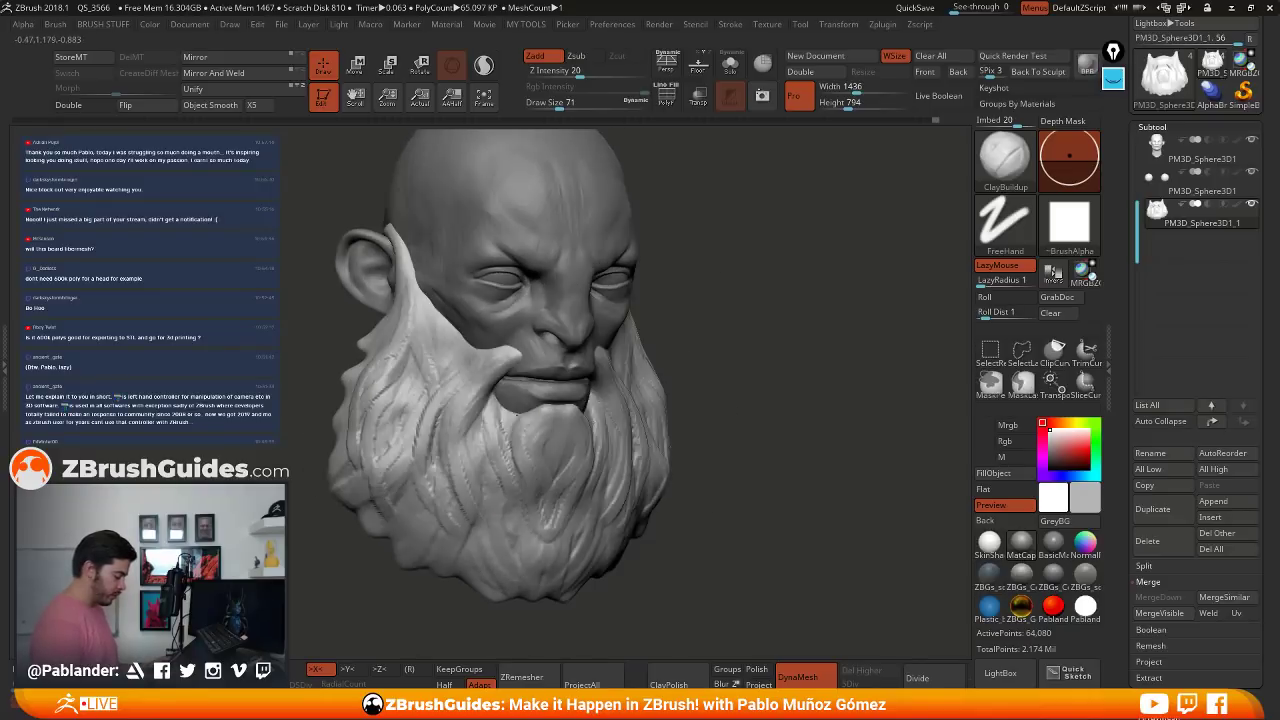
{"action": "left_click_drag", "start_coordinate": [430, 325], "coordinate": [404, 386]}
{"action": "left_click_drag", "start_coordinate": [417, 300], "coordinate": [410, 385]}
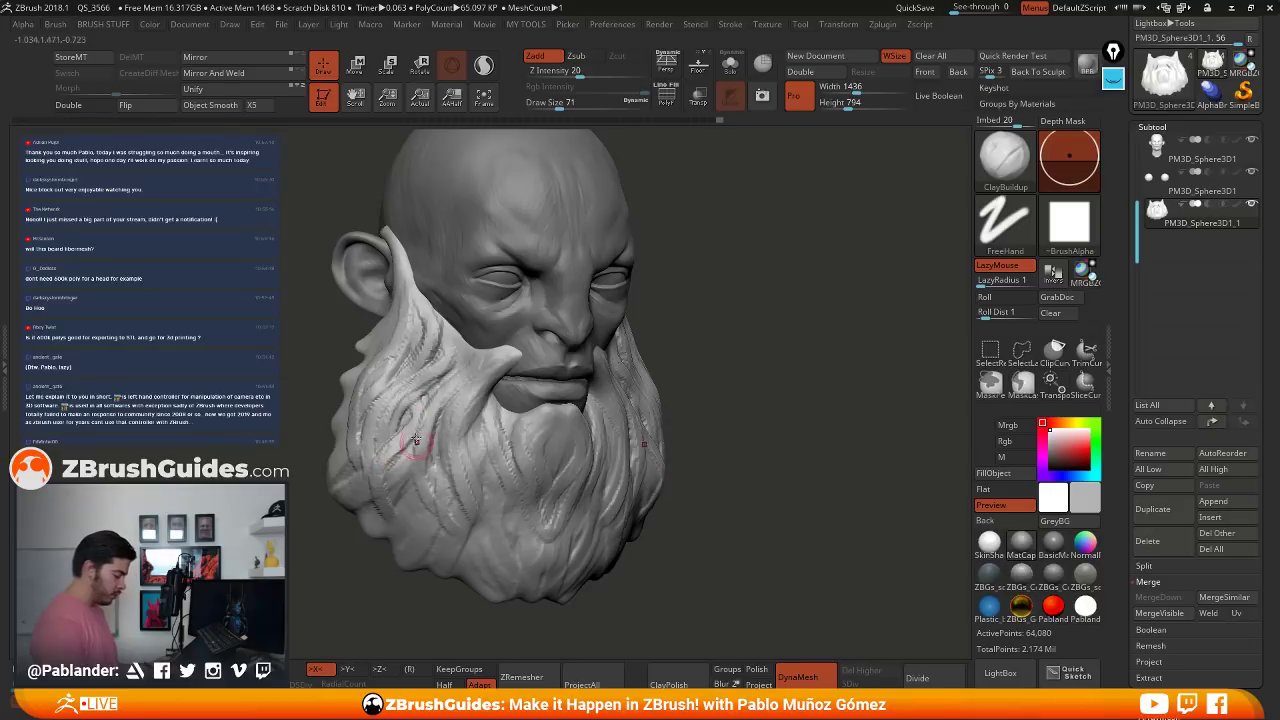
{"action": "left_click_drag", "start_coordinate": [402, 458], "coordinate": [398, 521]}
{"action": "right_click_drag", "start_coordinate": [724, 450], "coordinate": [696, 430]}
{"action": "mouse_move", "coordinate": [636, 508]}
{"action": "left_mouse_down"}
{"action": "mouse_move", "coordinate": [597, 567]}
{"action": "mouse_move", "coordinate": [572, 566]}
{"action": "left_mouse_up"}
- Switch to the DamStandard brush at draw size 74 and carve the first grooves between the cheek strands
{"action": "key", "text": "b"}
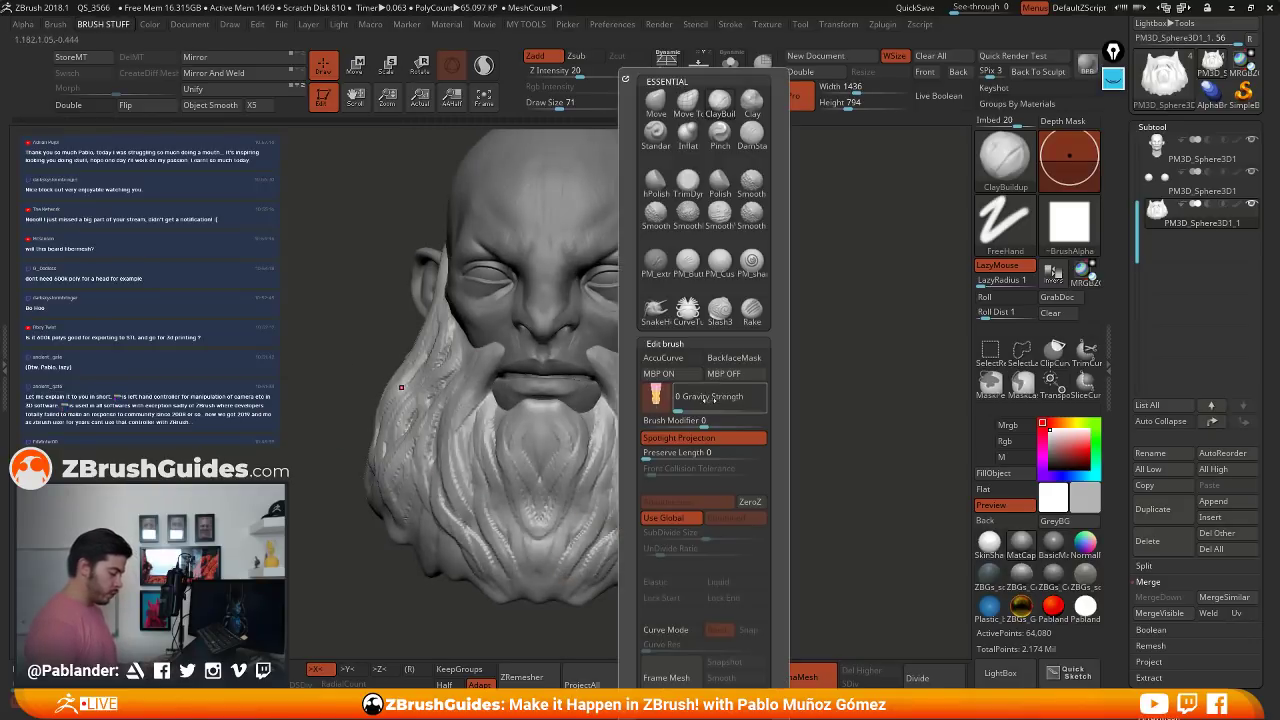
{"action": "left_click", "coordinate": [752, 134]}
{"action": "key", "text": "space"}
{"action": "left_click", "coordinate": [501, 352]}
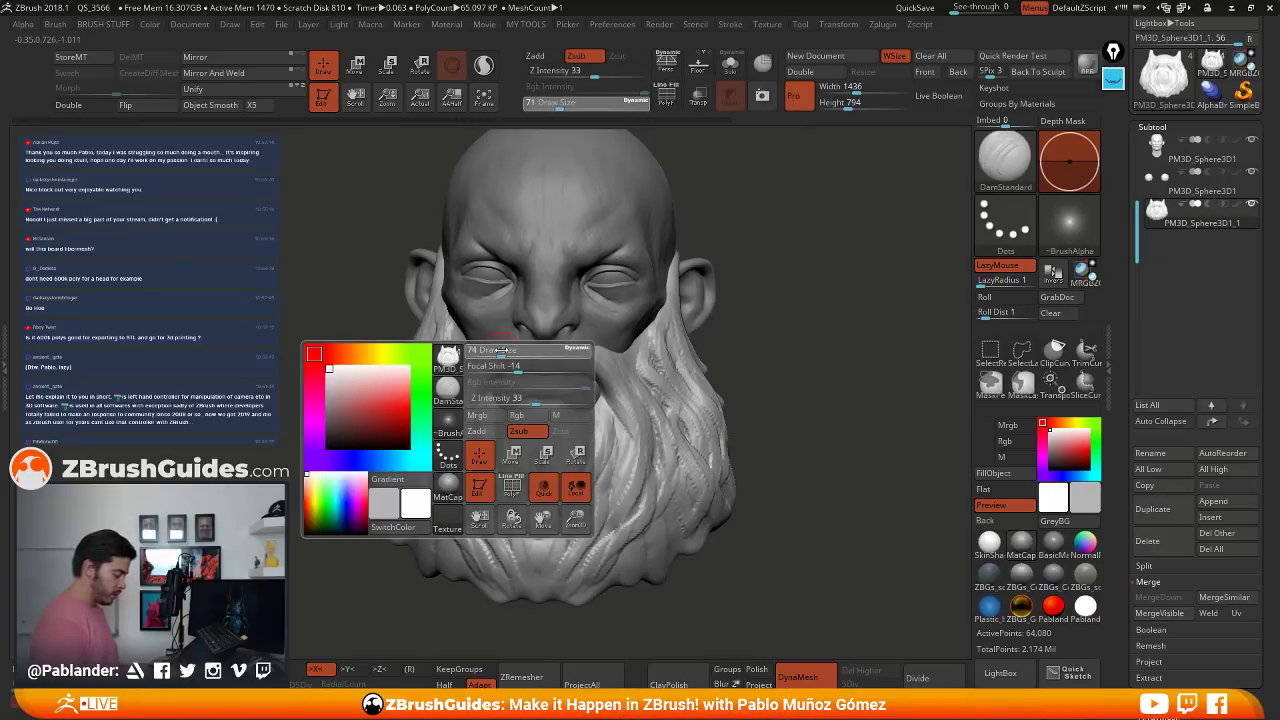
{"action": "right_click_drag", "start_coordinate": [498, 353], "coordinate": [515, 350]}
{"action": "left_click_drag", "start_coordinate": [447, 405], "coordinate": [428, 460]}
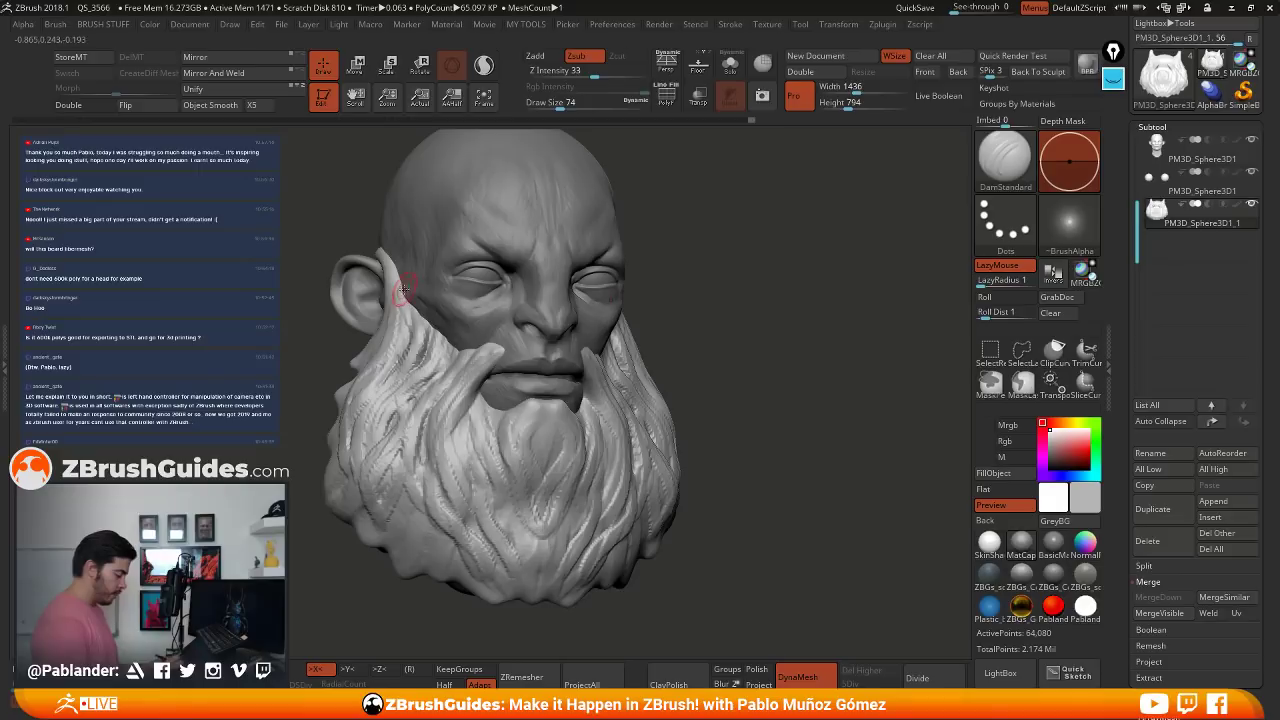
- Carve grooves between the strands on the chin and lower cheek with DamStandard
{"action": "right_click_drag", "start_coordinate": [712, 316], "coordinate": [565, 385]}
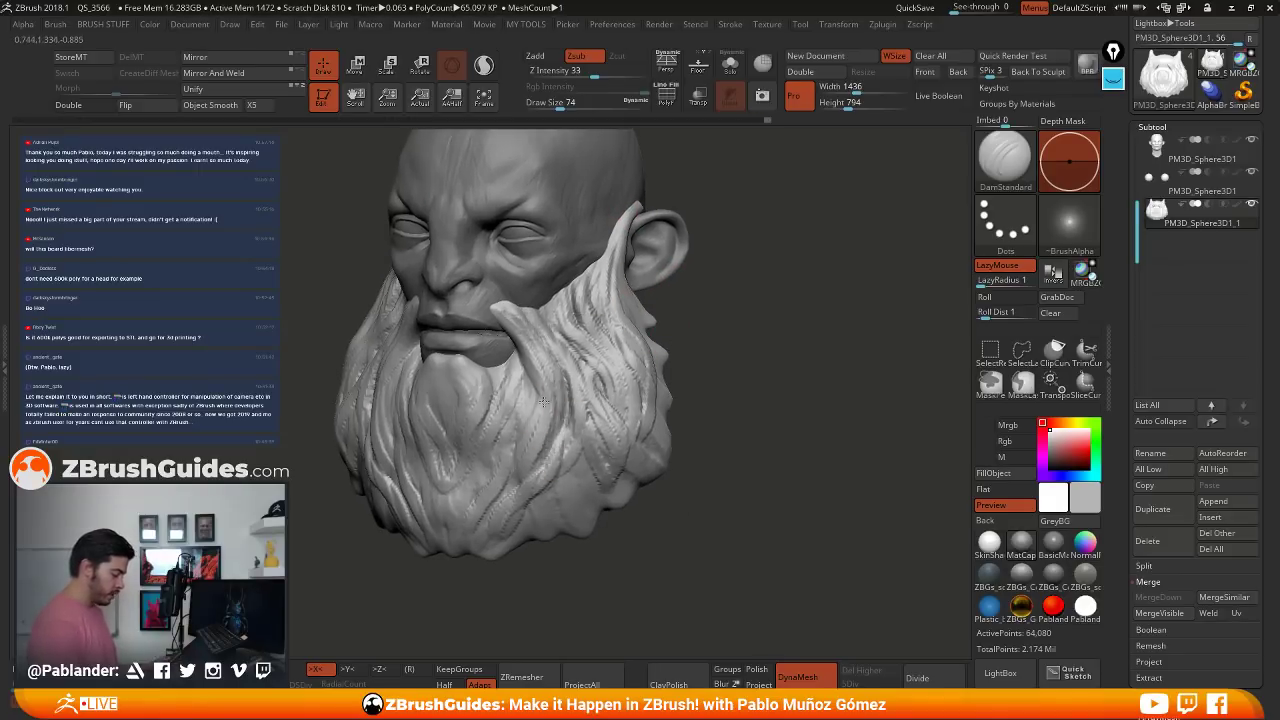
{"action": "mouse_move", "coordinate": [528, 388]}
{"action": "left_mouse_down"}
{"action": "mouse_move", "coordinate": [494, 500]}
{"action": "mouse_move", "coordinate": [496, 462]}
{"action": "mouse_move", "coordinate": [460, 498]}
{"action": "left_mouse_up"}
{"action": "left_click_drag", "start_coordinate": [470, 368], "coordinate": [454, 496]}
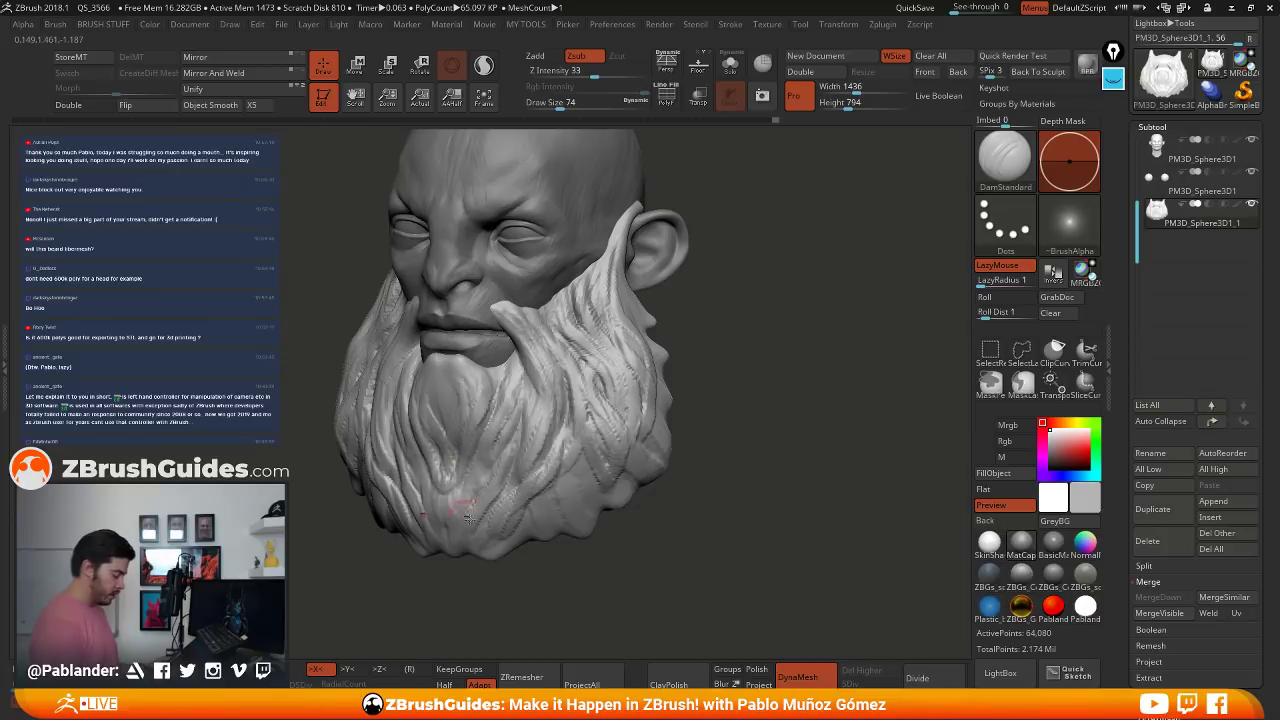
{"action": "mouse_move", "coordinate": [502, 456]}
{"action": "left_mouse_down"}
{"action": "mouse_move", "coordinate": [468, 524]}
{"action": "mouse_move", "coordinate": [492, 518]}
{"action": "left_mouse_up"}
{"action": "left_click_drag", "start_coordinate": [562, 412], "coordinate": [528, 482]}
{"action": "left_click_drag", "start_coordinate": [572, 438], "coordinate": [536, 530]}
{"action": "left_click_drag", "start_coordinate": [574, 412], "coordinate": [560, 510]}
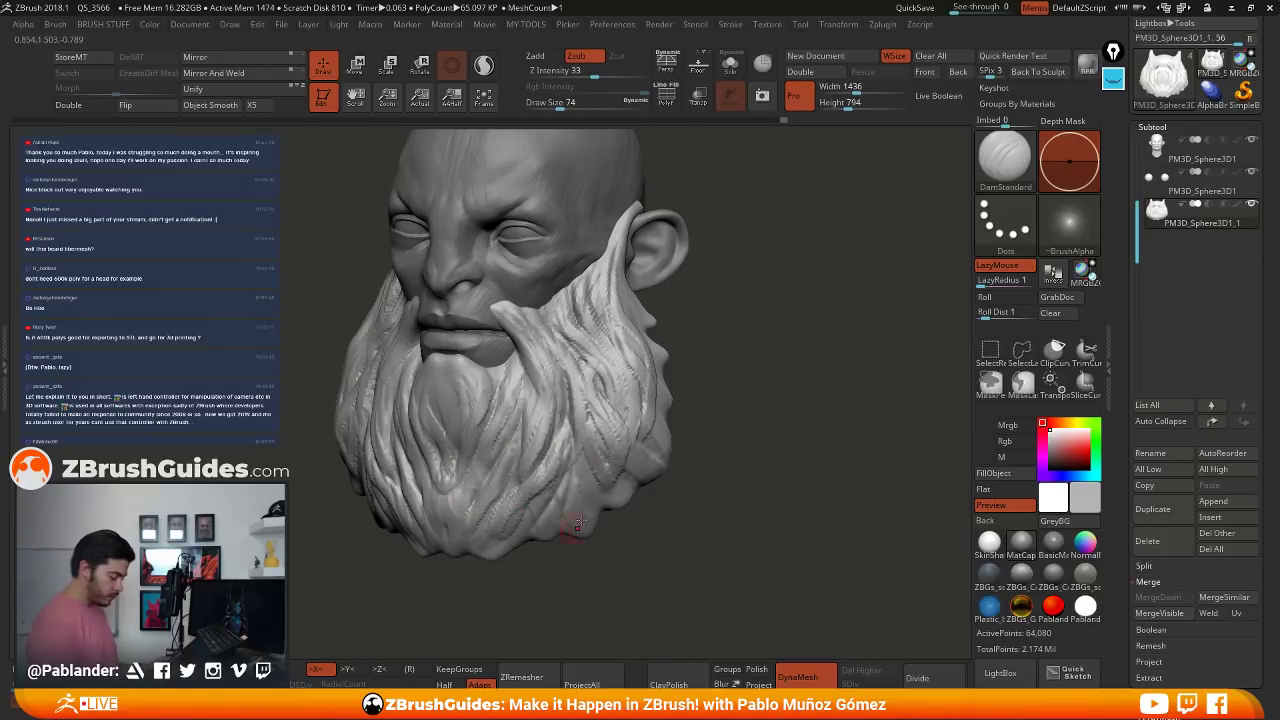
- Cut grooves from the moustache stub down to the lower beard and along the cheek strands
{"action": "mouse_move", "coordinate": [584, 377]}
{"action": "right_mouse_down"}
{"action": "mouse_move", "coordinate": [538, 274]}
{"action": "mouse_move", "coordinate": [373, 202]}
{"action": "mouse_move", "coordinate": [445, 316]}
{"action": "right_mouse_up"}
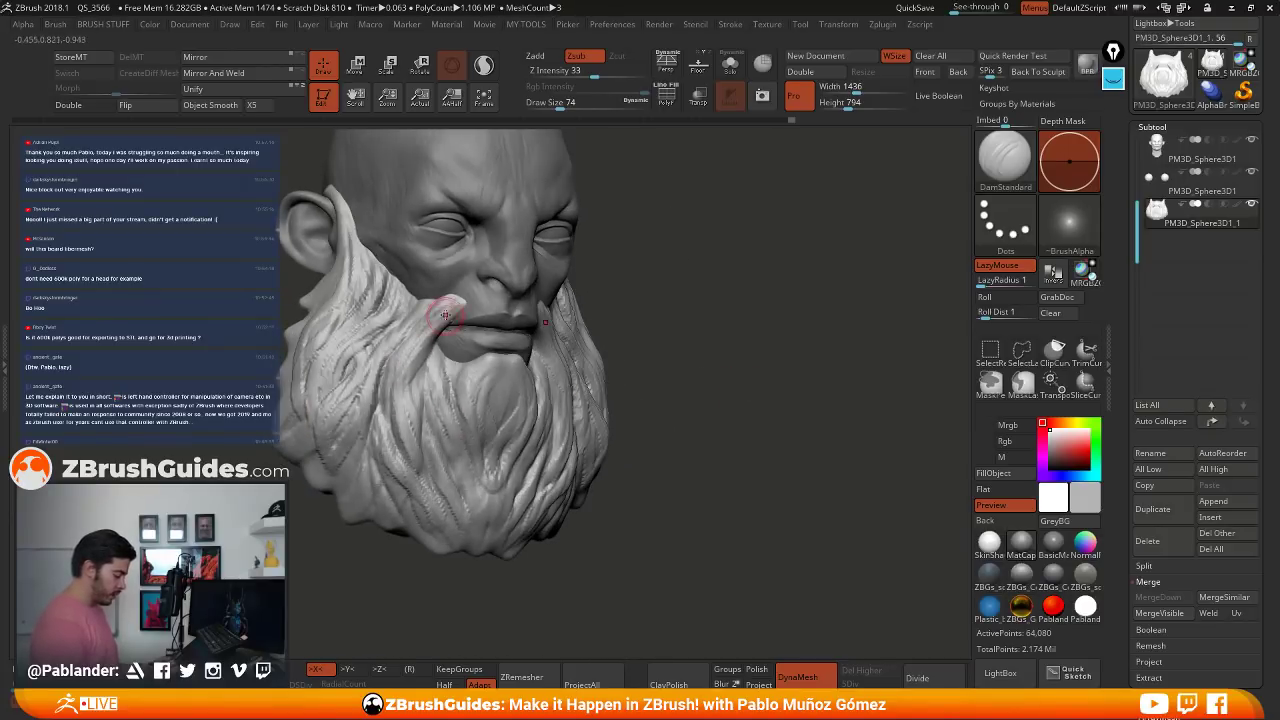
{"action": "mouse_move", "coordinate": [440, 323]}
{"action": "left_mouse_down"}
{"action": "mouse_move", "coordinate": [437, 379]}
{"action": "mouse_move", "coordinate": [490, 497]}
{"action": "left_mouse_up"}
{"action": "left_click_drag", "start_coordinate": [357, 422], "coordinate": [362, 448]}
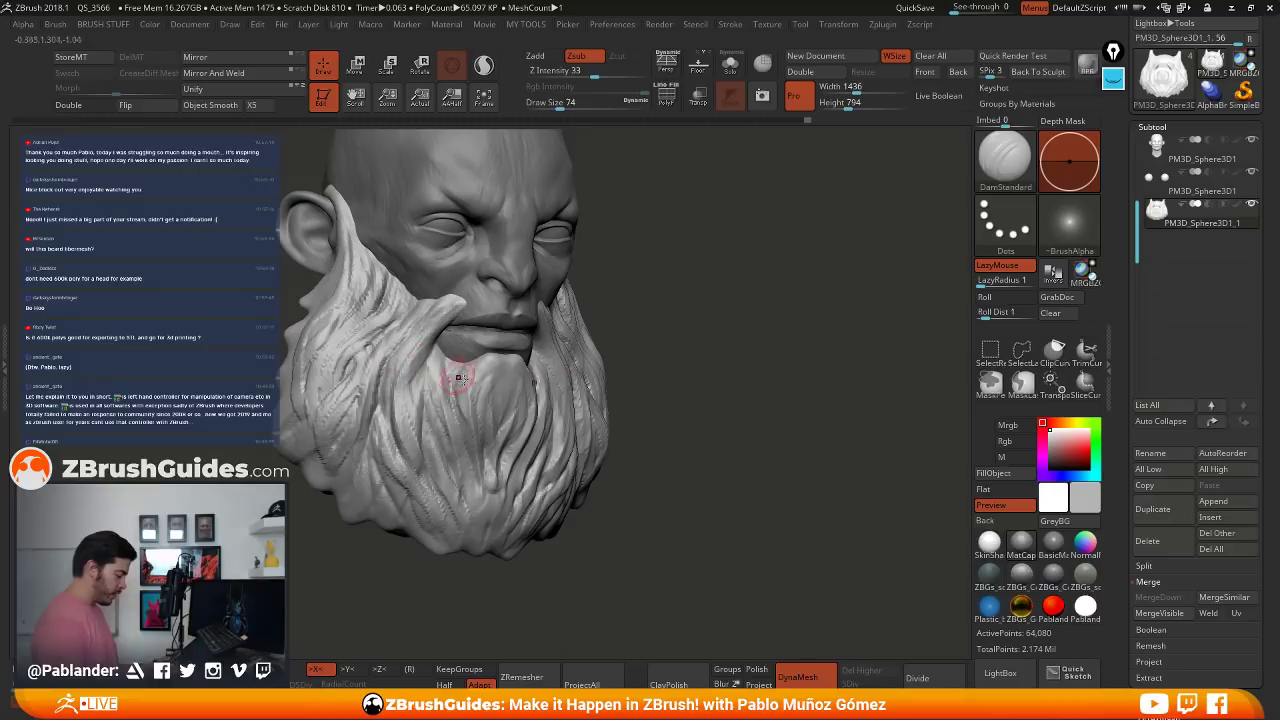
- Carve grooves through the strands on the side of the beard below the ear
{"action": "mouse_move", "coordinate": [320, 335]}
{"action": "right_mouse_down"}
{"action": "mouse_move", "coordinate": [391, 308]}
{"action": "mouse_move", "coordinate": [400, 283]}
{"action": "mouse_move", "coordinate": [428, 275]}
{"action": "right_mouse_up"}
{"action": "mouse_move", "coordinate": [432, 275]}
{"action": "left_mouse_down"}
{"action": "mouse_move", "coordinate": [377, 339]}
{"action": "mouse_move", "coordinate": [436, 286]}
{"action": "mouse_move", "coordinate": [387, 379]}
{"action": "left_mouse_up"}
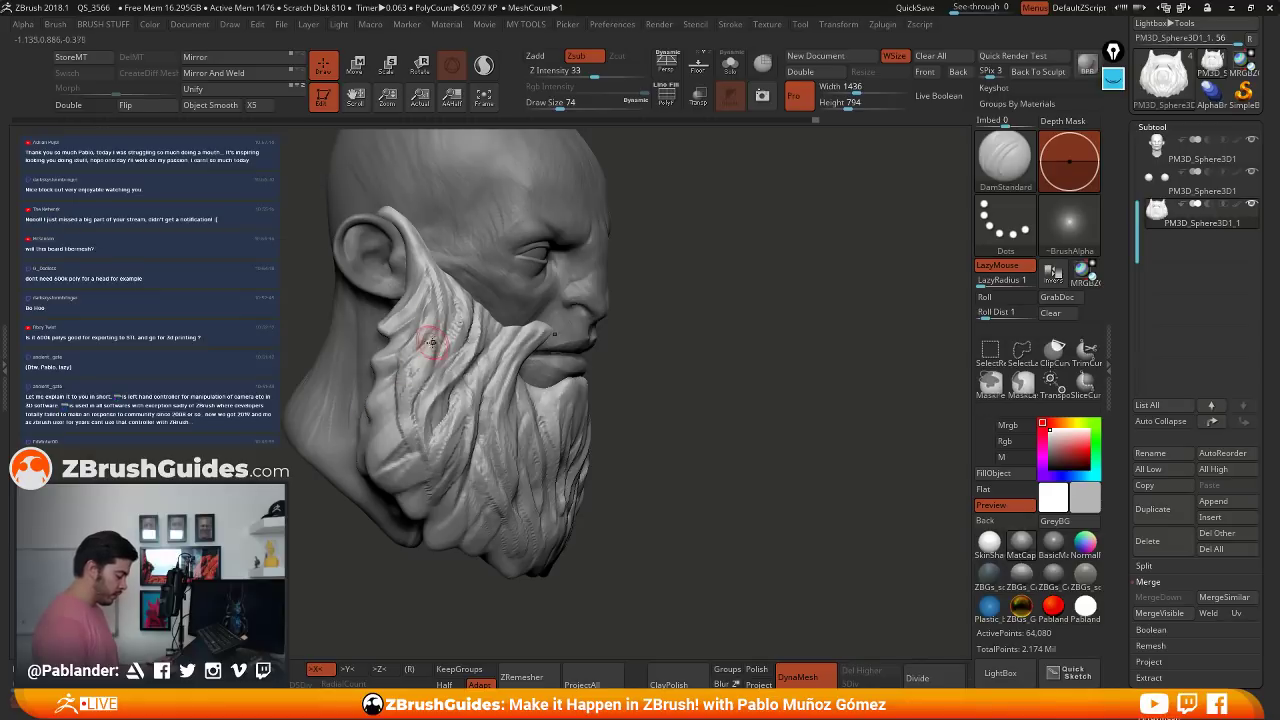
{"action": "left_click_drag", "start_coordinate": [438, 328], "coordinate": [380, 398]}
{"action": "mouse_move", "coordinate": [433, 357]}
{"action": "left_mouse_down"}
{"action": "mouse_move", "coordinate": [374, 404]}
{"action": "mouse_move", "coordinate": [377, 450]}
{"action": "left_mouse_up"}
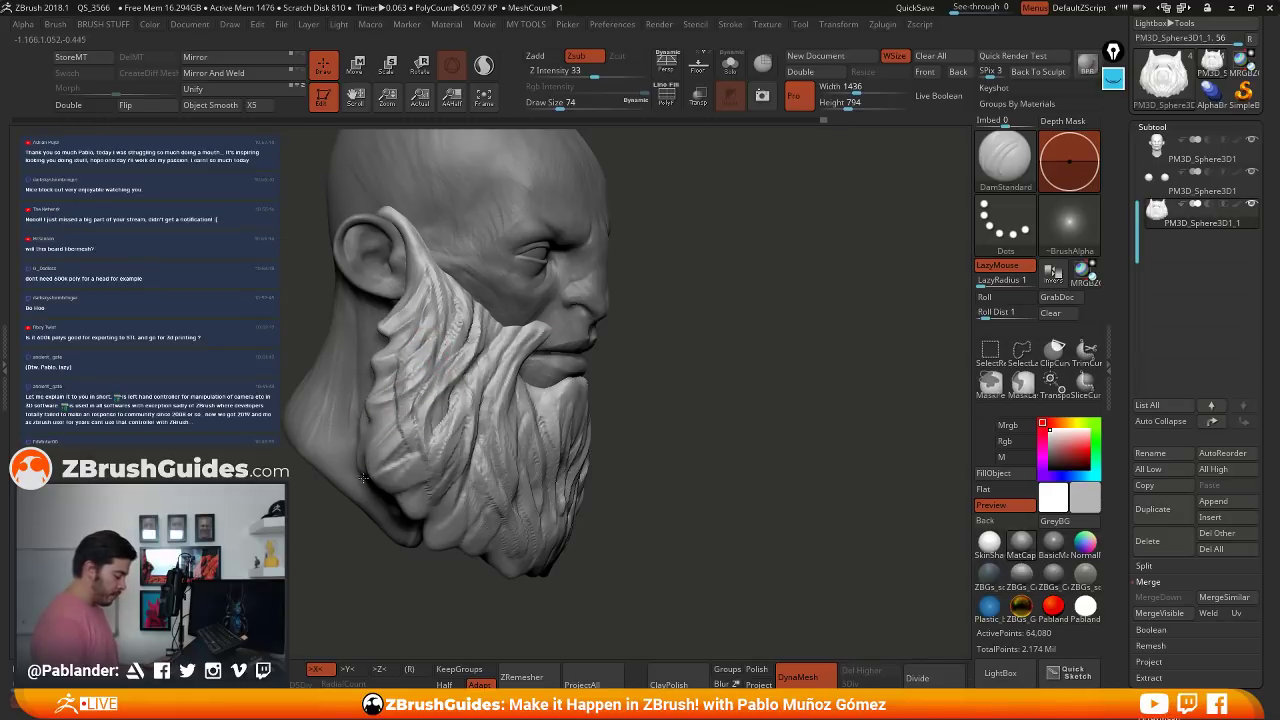
- Deepen the gaps between the strands on the outer cheek beside the moustache stub
{"action": "right_click_drag", "start_coordinate": [585, 408], "coordinate": [497, 443]}
{"action": "left_click_drag", "start_coordinate": [404, 457], "coordinate": [459, 380]}
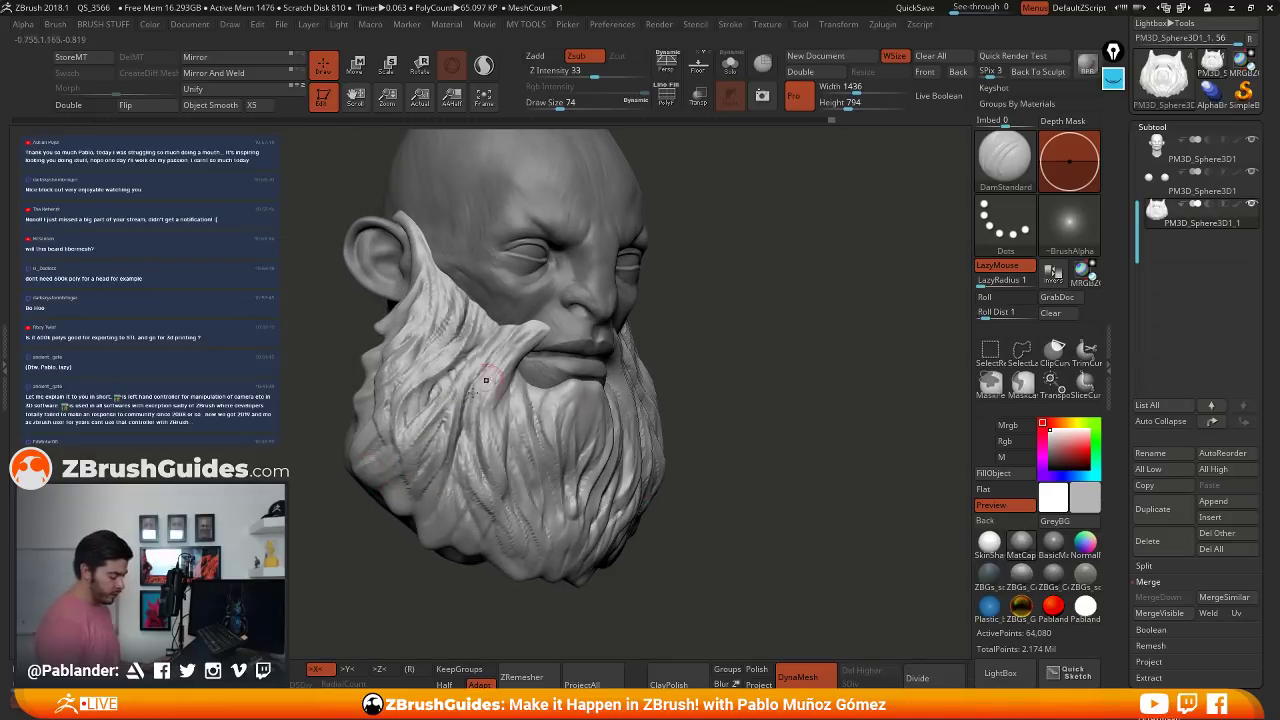
{"action": "left_click_drag", "start_coordinate": [403, 422], "coordinate": [452, 371]}
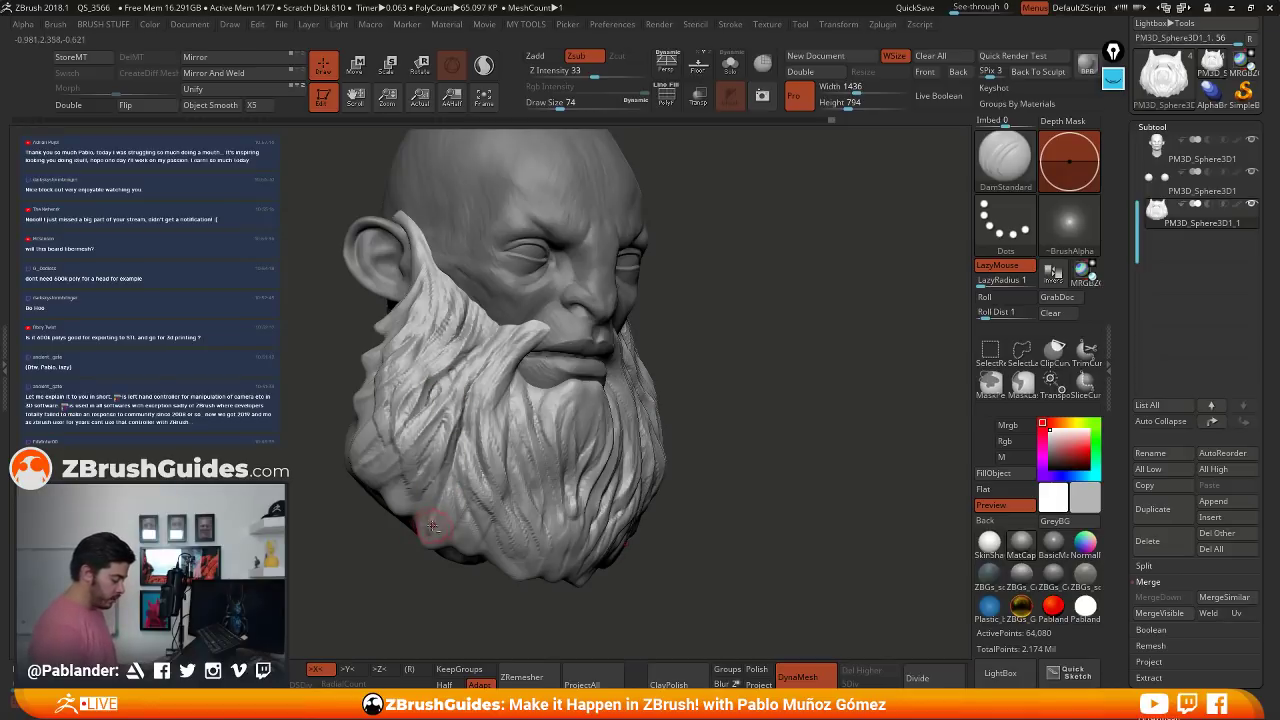
- Carve a groove beneath the moustache stub into the cheek strands from the front and quicksave the project
{"action": "mouse_move", "coordinate": [700, 430]}
{"action": "left_mouse_down"}
{"action": "mouse_move", "coordinate": [763, 406]}
{"action": "mouse_move", "coordinate": [745, 385]}
{"action": "mouse_move", "coordinate": [781, 420]}
{"action": "left_mouse_up"}
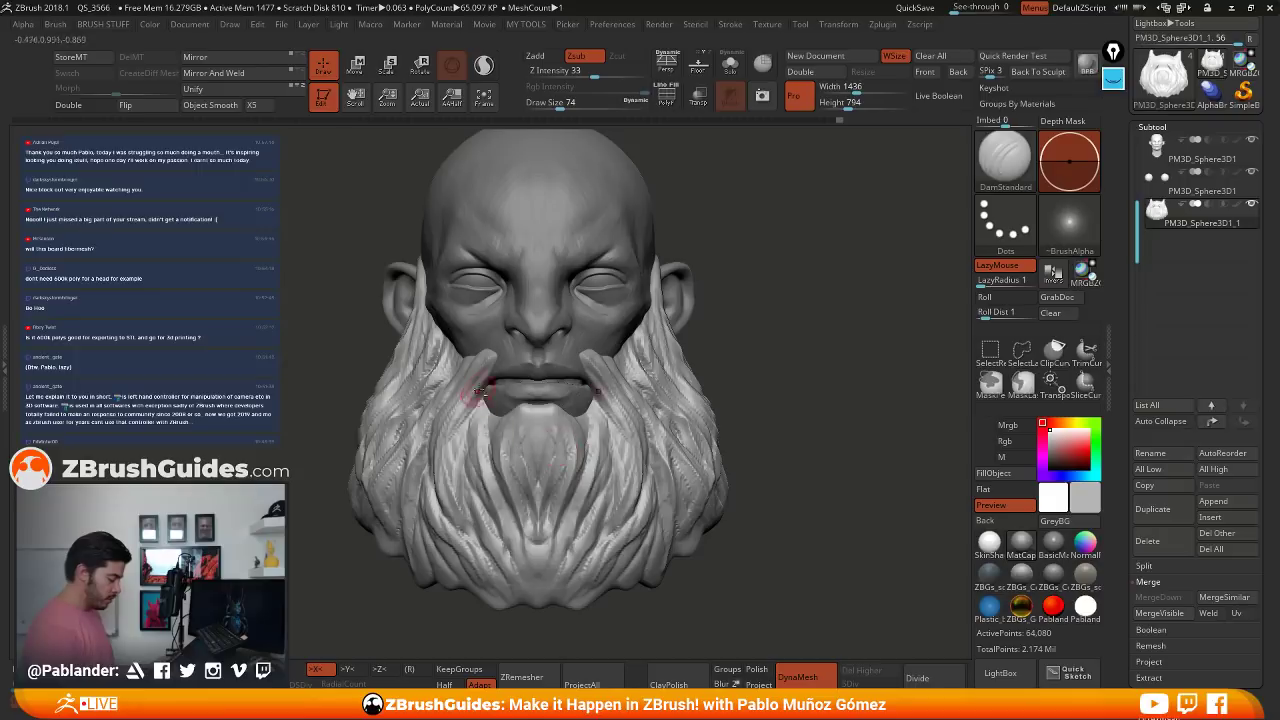
{"action": "mouse_move", "coordinate": [480, 391]}
{"action": "left_mouse_down"}
{"action": "mouse_move", "coordinate": [454, 450]}
{"action": "mouse_move", "coordinate": [460, 495]}
{"action": "left_mouse_up"}
{"action": "right_click_drag", "start_coordinate": [560, 472], "coordinate": [594, 413]}
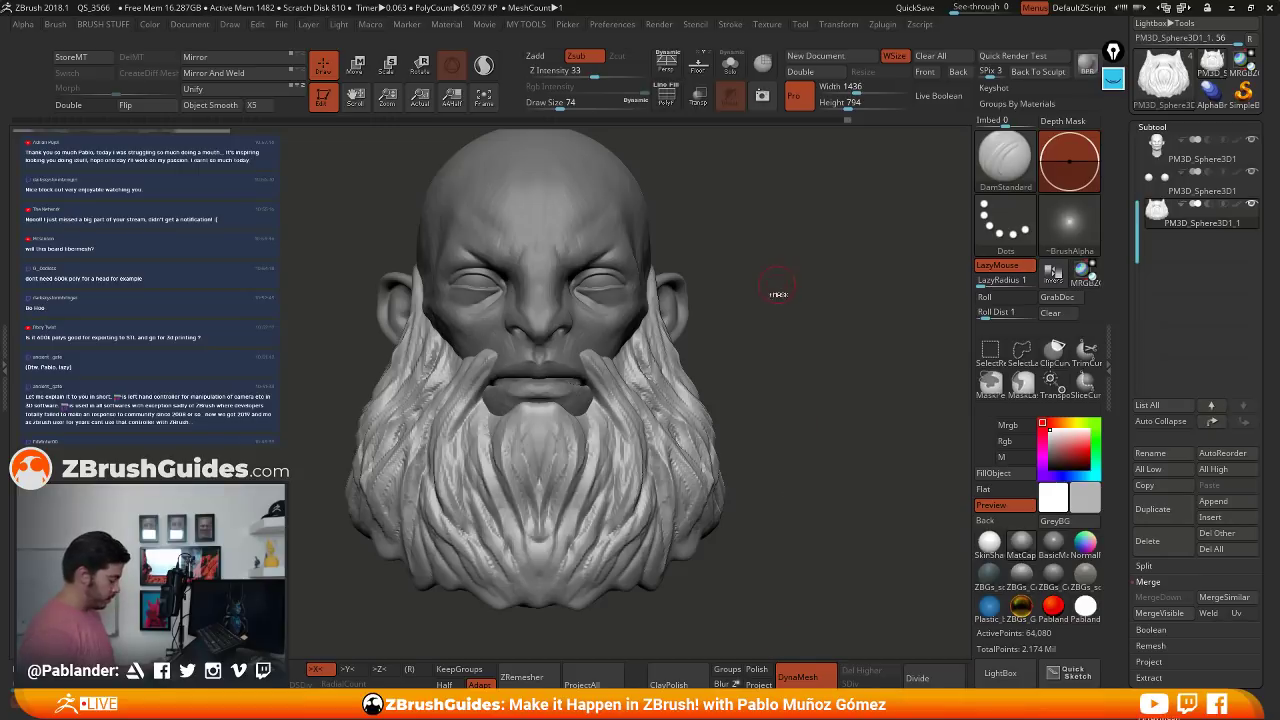
{"action": "key", "text": "ctrl+s"}
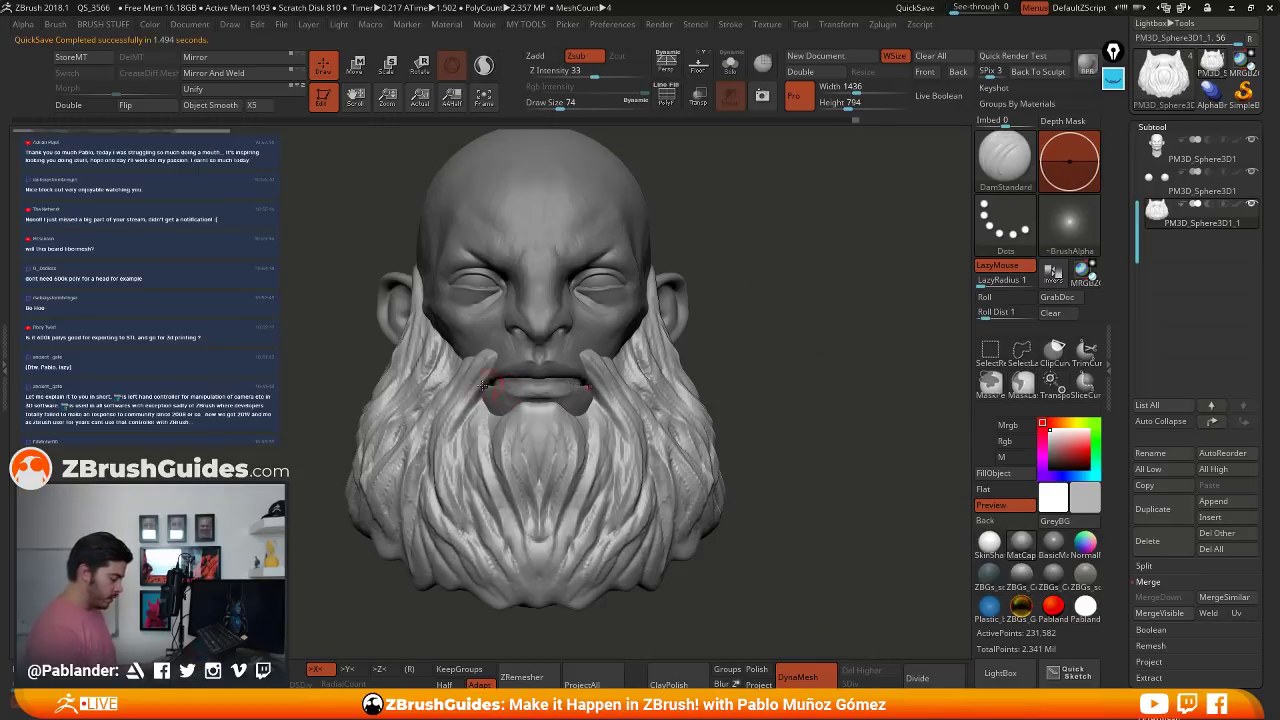
- Reduce the DamStandard draw size to 51 and carve finer grooves from the mouth corner down the strands beside the chin
{"action": "key", "text": "space"}
{"action": "left_click_drag", "start_coordinate": [482, 386], "coordinate": [476, 386]}
{"action": "mouse_move", "coordinate": [508, 416]}
{"action": "right_mouse_down", "text": "alt"}
{"action": "mouse_move", "coordinate": [536, 418]}
{"action": "mouse_move", "coordinate": [594, 388]}
{"action": "mouse_move", "coordinate": [576, 387]}
{"action": "right_mouse_up", "text": "alt"}
{"action": "left_click_drag", "start_coordinate": [573, 313], "coordinate": [514, 404]}
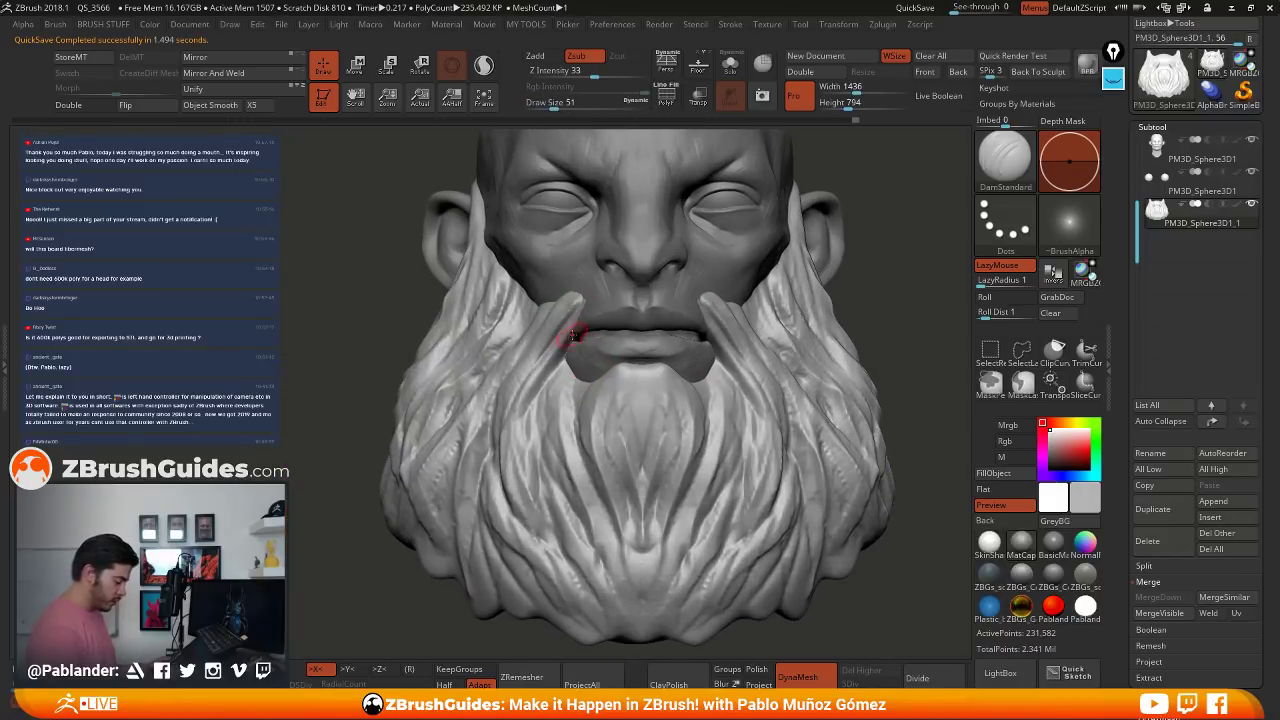
{"action": "left_click_drag", "start_coordinate": [567, 345], "coordinate": [528, 520]}
{"action": "mouse_move", "coordinate": [571, 358]}
{"action": "left_mouse_down"}
{"action": "mouse_move", "coordinate": [541, 450]}
{"action": "mouse_move", "coordinate": [555, 510]}
{"action": "left_mouse_up"}
{"action": "left_click_drag", "start_coordinate": [563, 378], "coordinate": [551, 478]}
{"action": "left_click_drag", "start_coordinate": [567, 380], "coordinate": [625, 552]}
{"action": "left_click_drag", "start_coordinate": [583, 474], "coordinate": [609, 526]}
{"action": "left_click_drag", "start_coordinate": [728, 378], "coordinate": [755, 464]}
- Carve fine grooves from the moustache stub across the cheek strands down to the lower beard
{"action": "right_click_drag", "start_coordinate": [512, 393], "coordinate": [566, 398]}
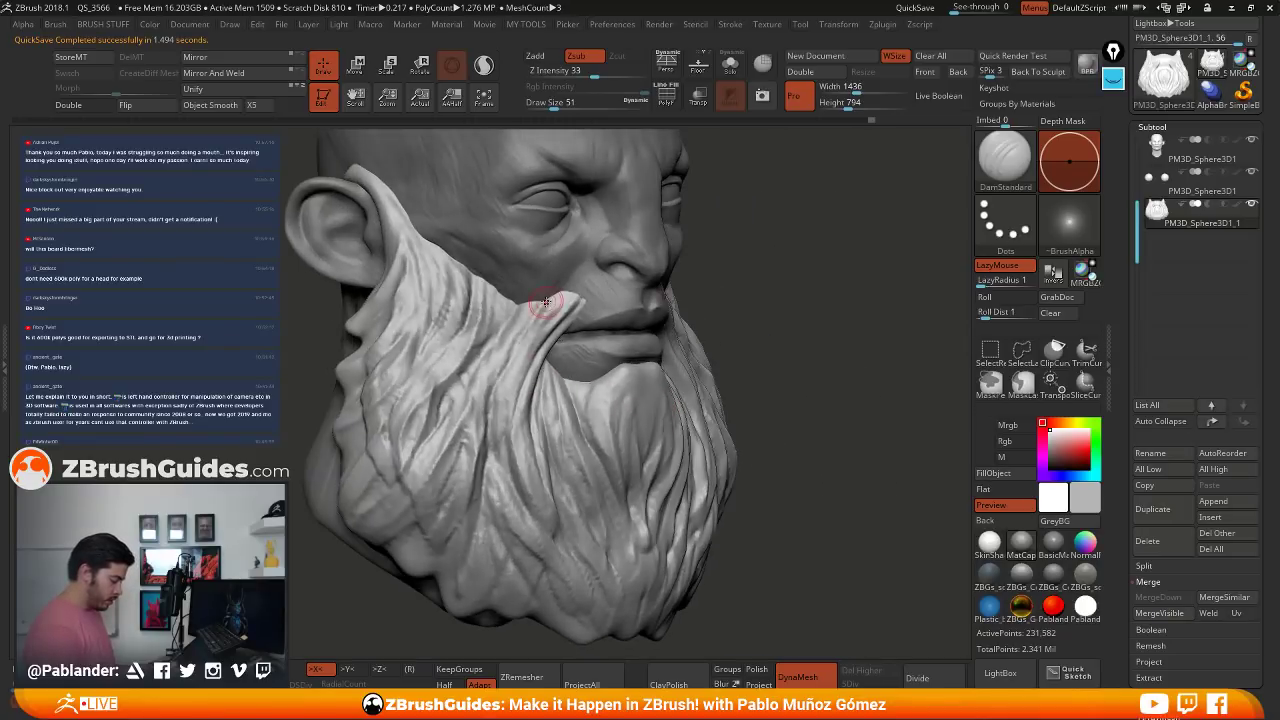
{"action": "mouse_move", "coordinate": [551, 301]}
{"action": "left_mouse_down"}
{"action": "mouse_move", "coordinate": [484, 480]}
{"action": "mouse_move", "coordinate": [443, 424]}
{"action": "left_mouse_up"}
{"action": "mouse_move", "coordinate": [479, 372]}
{"action": "left_mouse_down"}
{"action": "mouse_move", "coordinate": [412, 490]}
{"action": "mouse_move", "coordinate": [432, 515]}
{"action": "left_mouse_up"}
{"action": "left_click_drag", "start_coordinate": [466, 448], "coordinate": [454, 578]}
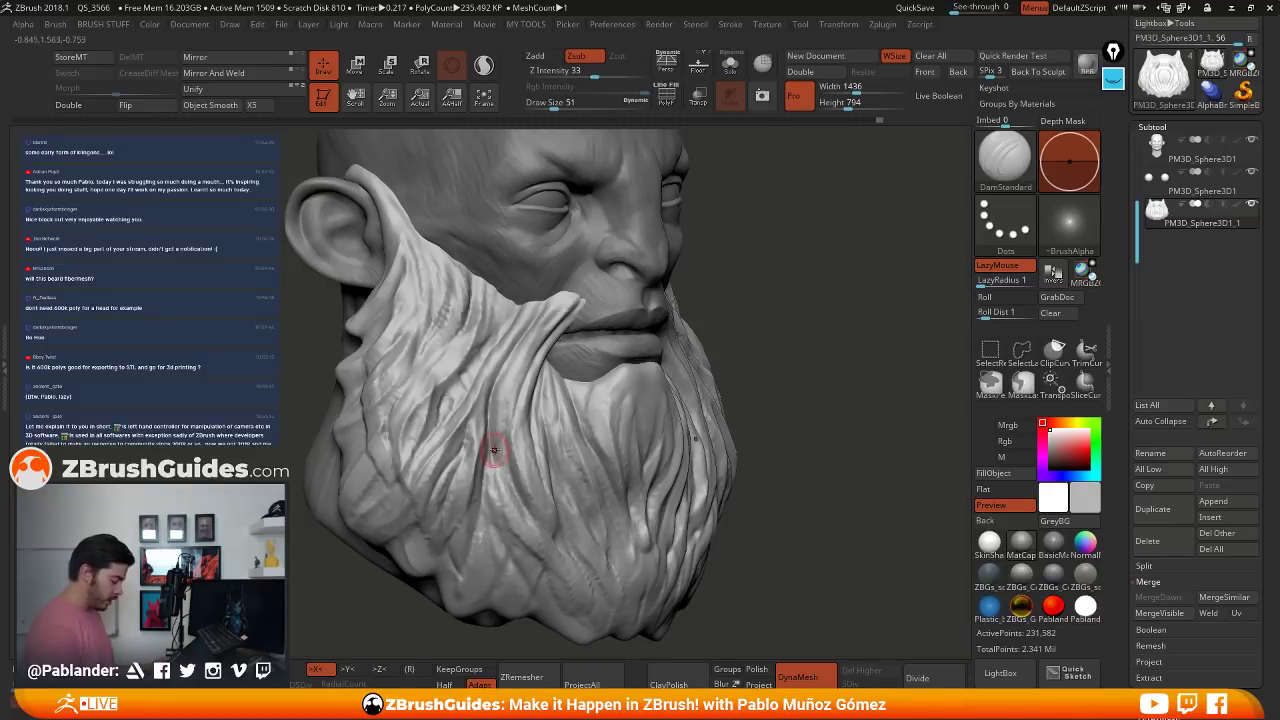
{"action": "left_click_drag", "start_coordinate": [500, 522], "coordinate": [526, 590]}
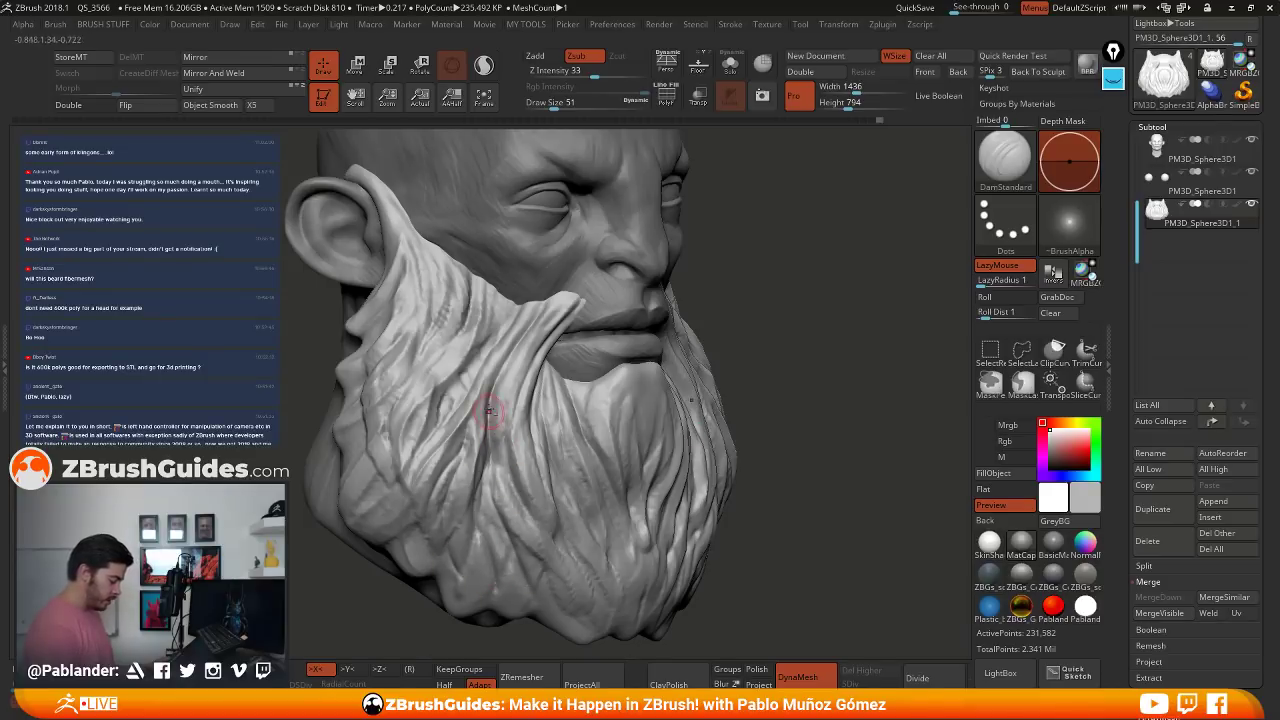
{"action": "left_click_drag", "start_coordinate": [493, 416], "coordinate": [586, 596]}
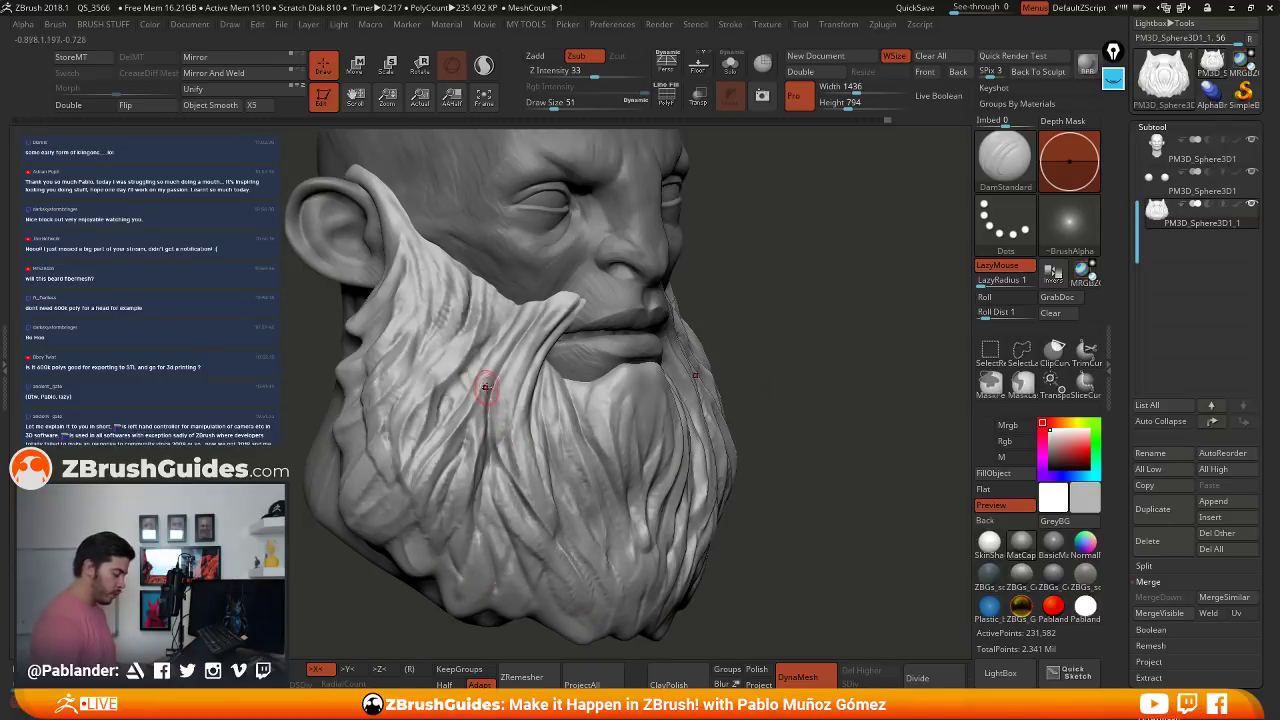
{"action": "left_click_drag", "start_coordinate": [486, 387], "coordinate": [540, 584]}
- Cut fine grooves through the upper side strands below the ear and on the cheek beside the moustache stub
{"action": "left_click_drag", "start_coordinate": [464, 292], "coordinate": [386, 452]}
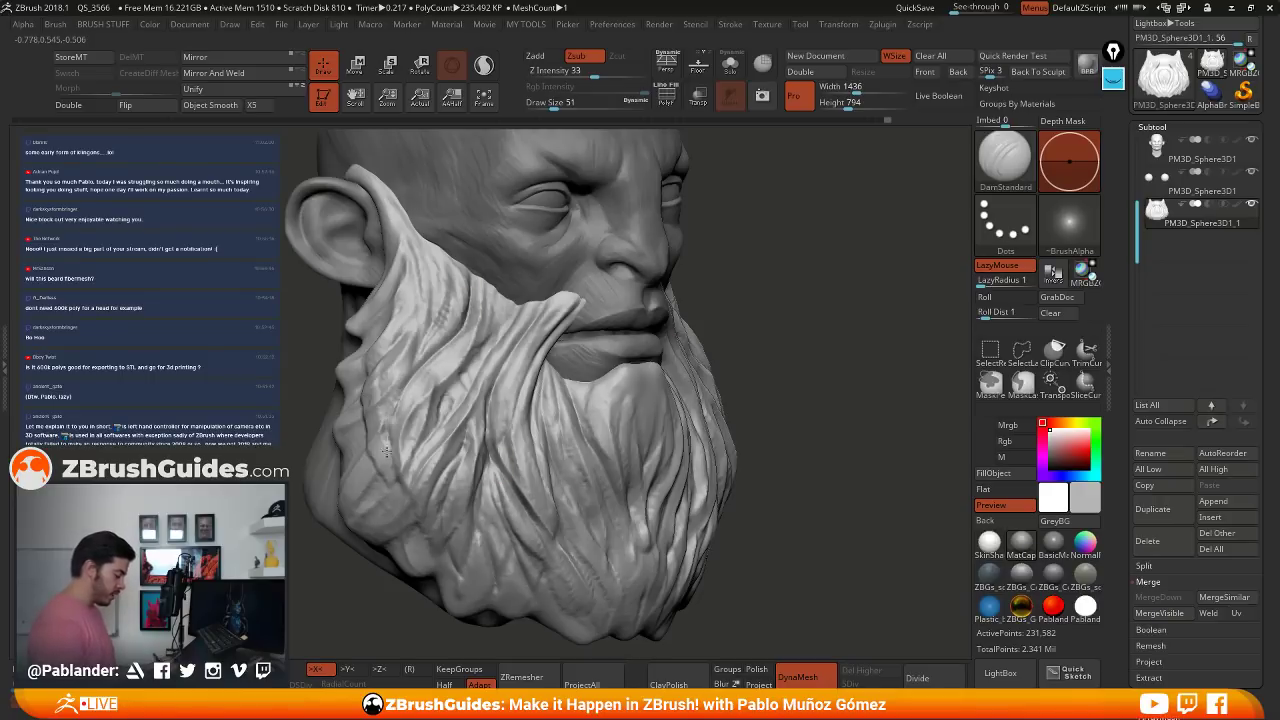
{"action": "left_click_drag", "start_coordinate": [458, 262], "coordinate": [402, 378]}
{"action": "left_click_drag", "start_coordinate": [424, 224], "coordinate": [392, 356]}
{"action": "left_click_drag", "start_coordinate": [408, 226], "coordinate": [352, 348]}
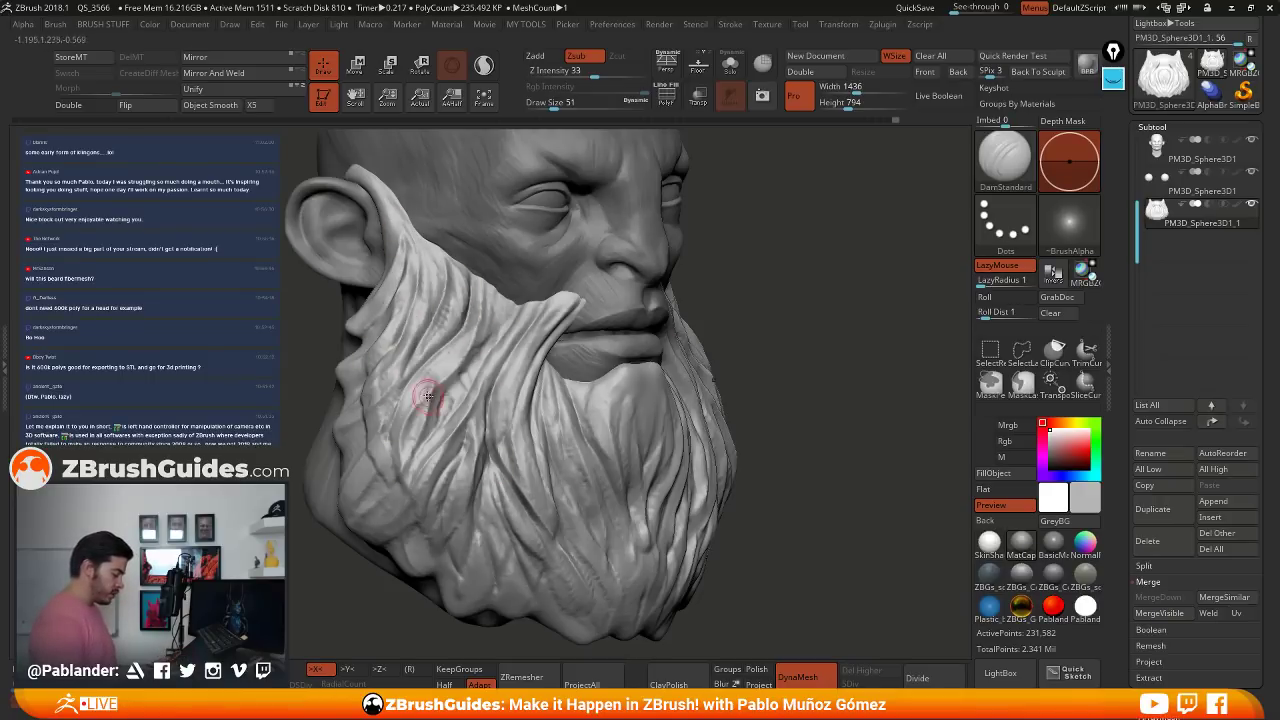
{"action": "left_click_drag", "start_coordinate": [388, 404], "coordinate": [387, 442]}
{"action": "right_click_drag", "start_coordinate": [724, 364], "coordinate": [616, 362]}
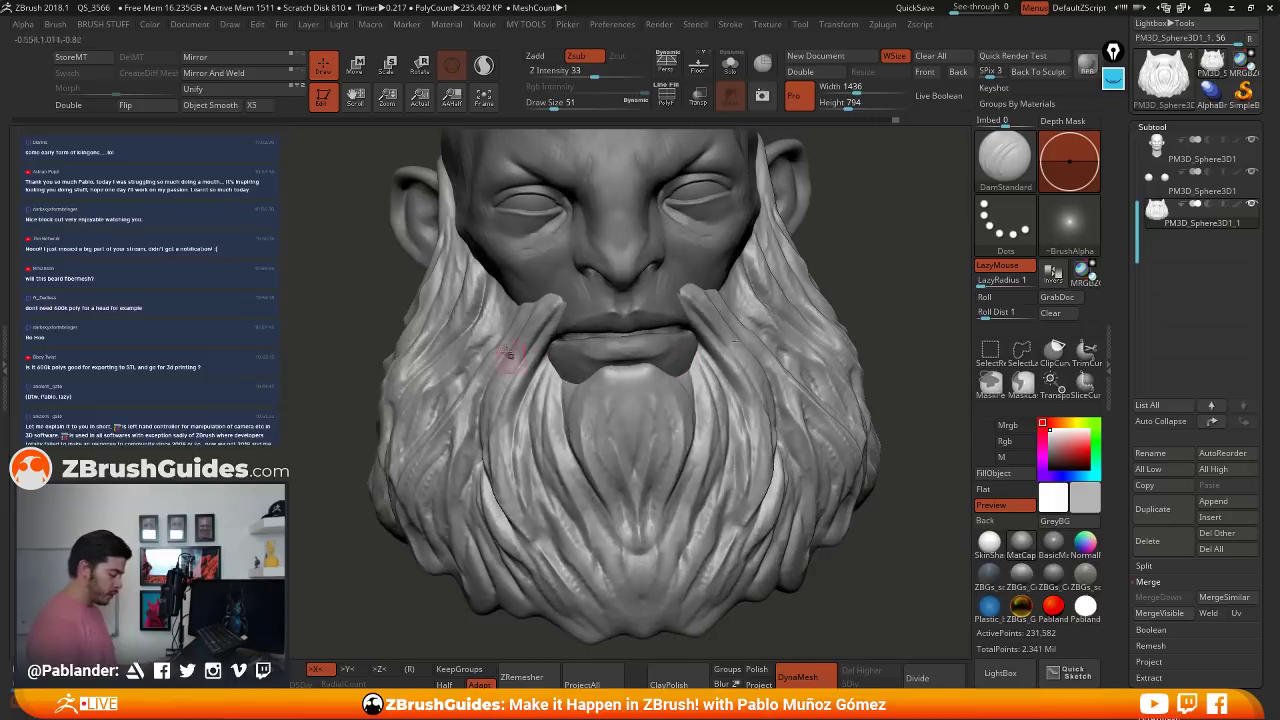
{"action": "left_click_drag", "start_coordinate": [506, 289], "coordinate": [454, 382]}
- Carve long grooves down the outer lower strands on the opposite side of the beard
{"action": "right_click_drag", "start_coordinate": [694, 362], "coordinate": [719, 364]}
{"action": "left_click_drag", "start_coordinate": [719, 365], "coordinate": [679, 347], "text": "alt"}
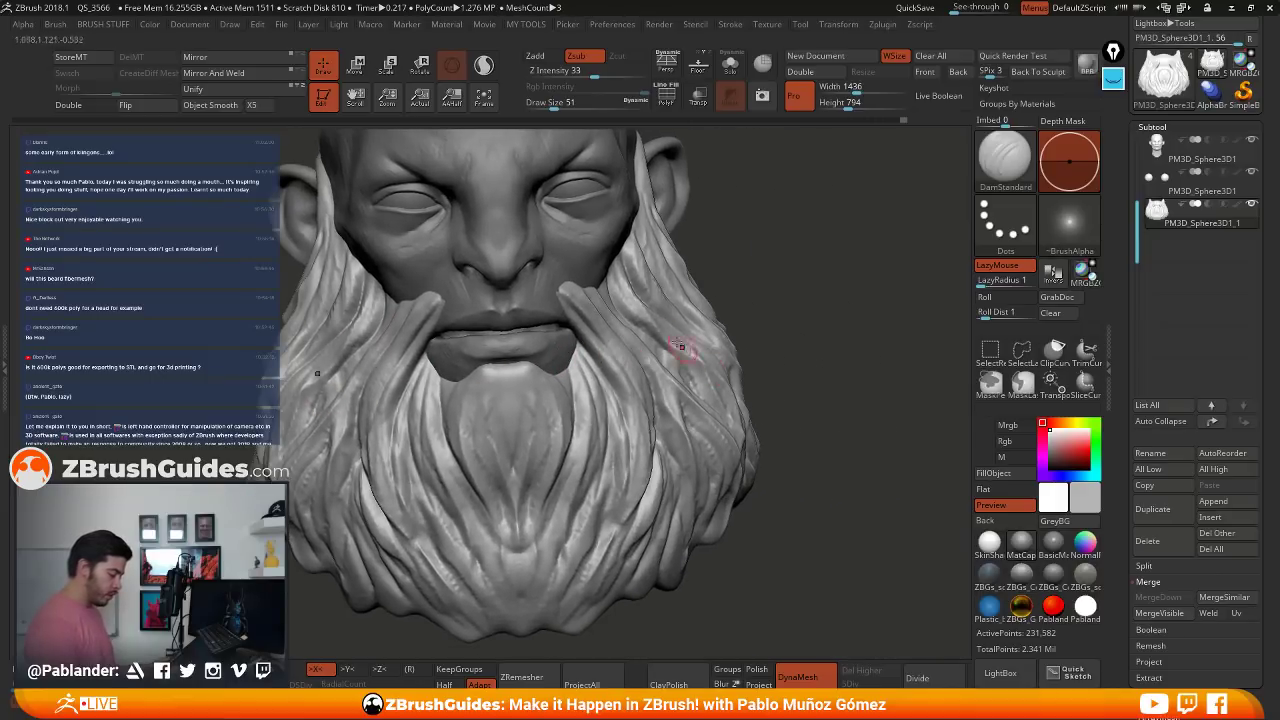
{"action": "right_click_drag", "start_coordinate": [694, 398], "coordinate": [590, 392]}
{"action": "mouse_move", "coordinate": [678, 394]}
{"action": "left_mouse_down"}
{"action": "mouse_move", "coordinate": [718, 512]}
{"action": "mouse_move", "coordinate": [690, 537]}
{"action": "left_mouse_up"}
{"action": "left_click_drag", "start_coordinate": [667, 478], "coordinate": [652, 592]}
{"action": "left_click_drag", "start_coordinate": [640, 478], "coordinate": [607, 610]}
- Deepen the gaps between the lower strands beneath the chin that converge toward the beard's centre
{"action": "right_click_drag", "start_coordinate": [616, 482], "coordinate": [702, 468]}
{"action": "left_click_drag", "start_coordinate": [593, 456], "coordinate": [526, 606]}
{"action": "left_click_drag", "start_coordinate": [591, 482], "coordinate": [551, 590]}
{"action": "left_click_drag", "start_coordinate": [562, 508], "coordinate": [528, 586]}
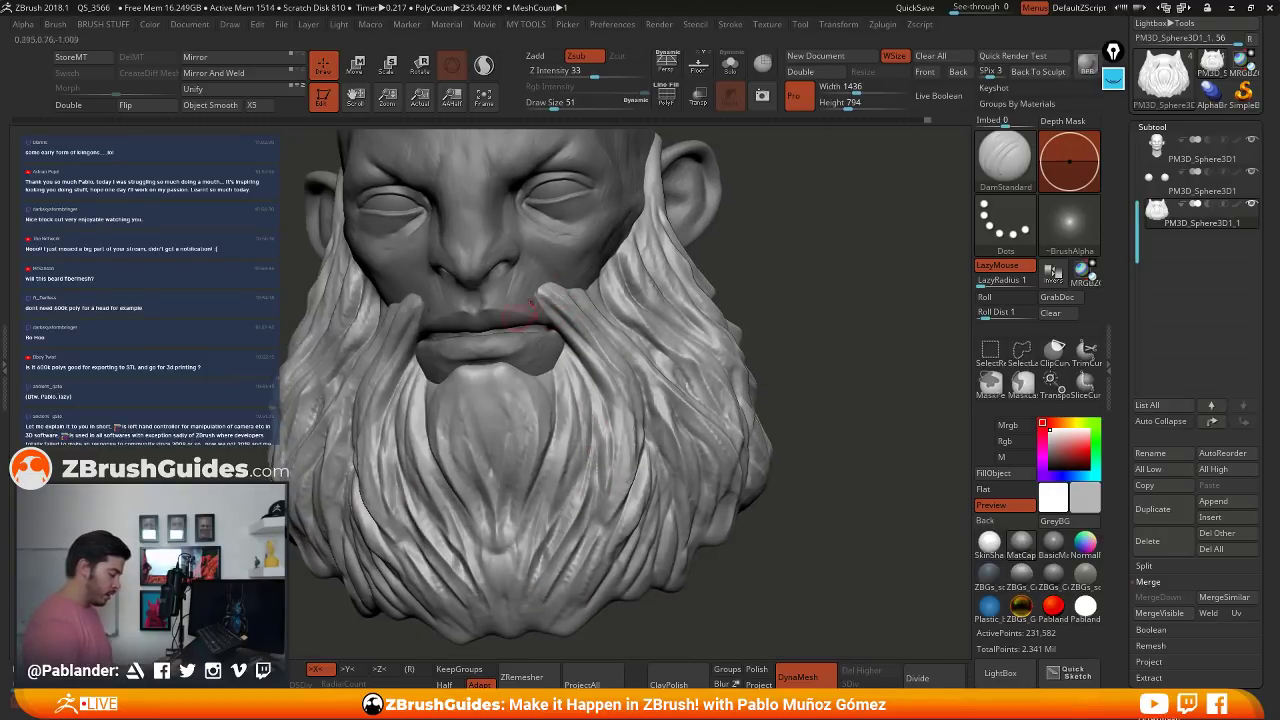
- Add grooves to the cheek strands beside the moustache and to the beard's rear edge below the ear
{"action": "right_click_drag", "start_coordinate": [531, 303], "coordinate": [581, 295]}
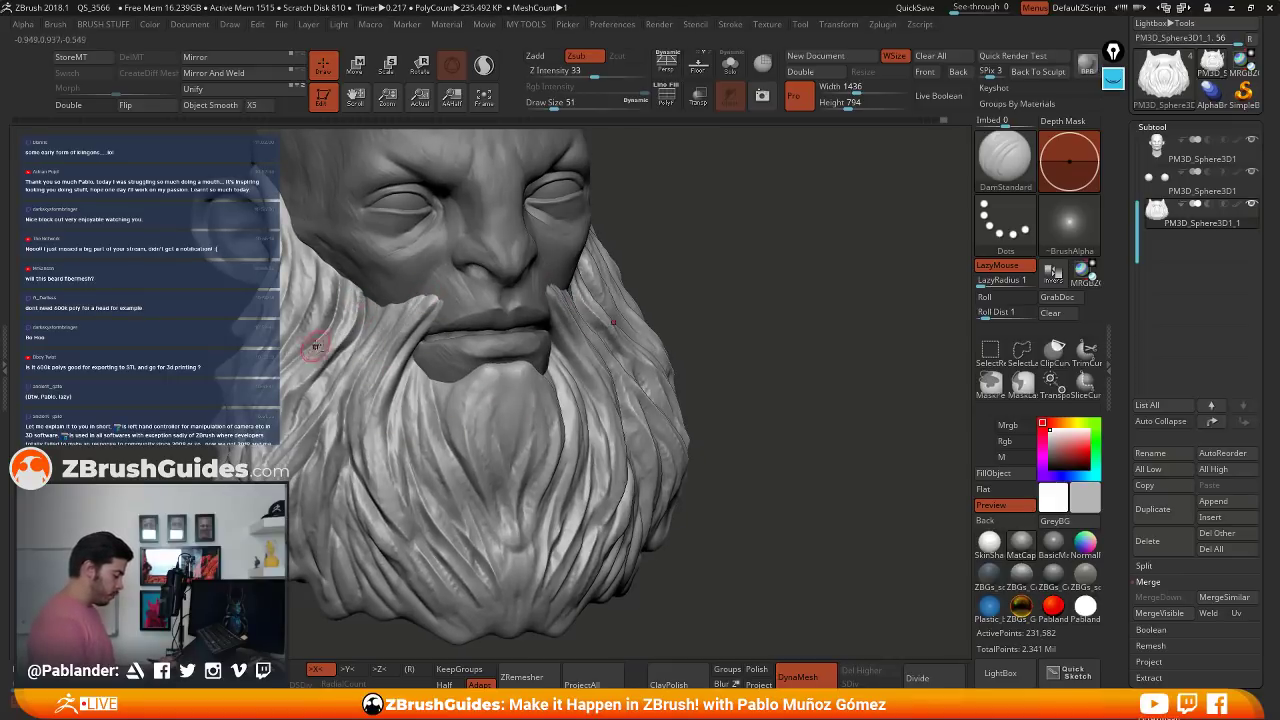
{"action": "mouse_move", "coordinate": [330, 325]}
{"action": "right_mouse_down"}
{"action": "mouse_move", "coordinate": [449, 337]}
{"action": "mouse_move", "coordinate": [394, 368]}
{"action": "right_mouse_up"}
{"action": "left_click_drag", "start_coordinate": [394, 342], "coordinate": [333, 428]}
{"action": "right_click_drag", "start_coordinate": [612, 347], "coordinate": [368, 285]}
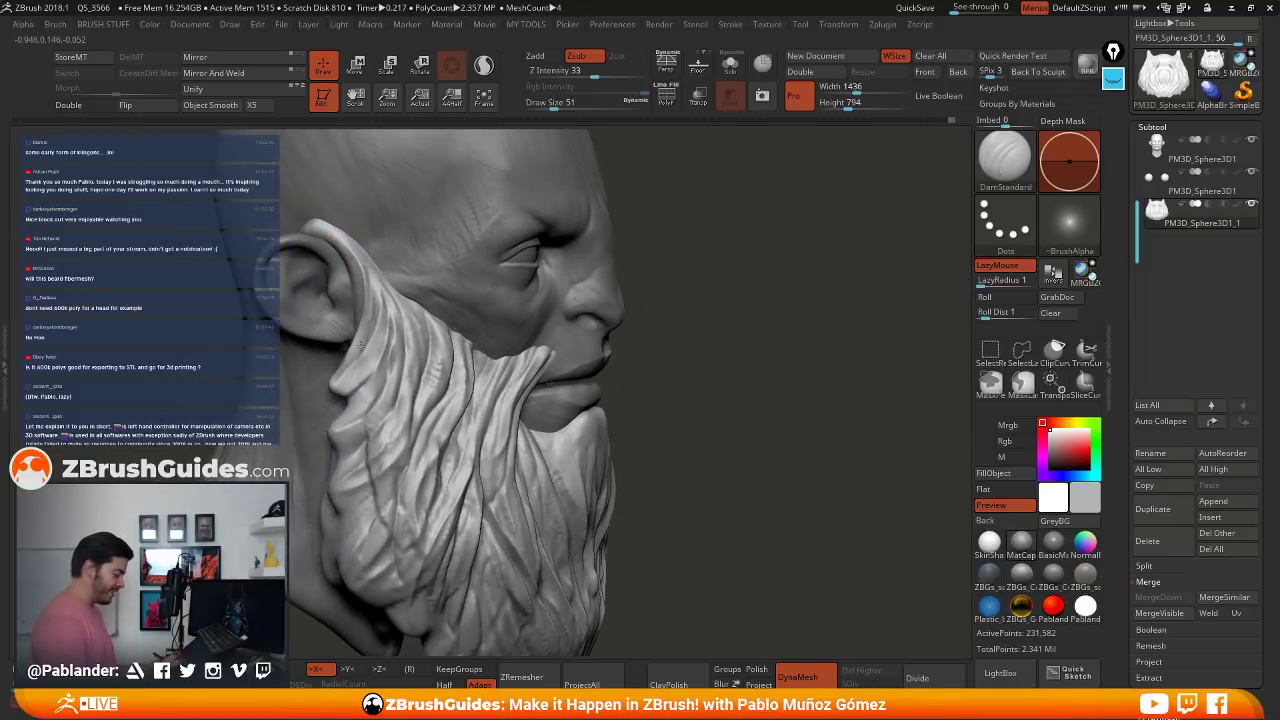
{"action": "mouse_move", "coordinate": [390, 379]}
{"action": "right_mouse_down"}
{"action": "mouse_move", "coordinate": [434, 456]}
{"action": "mouse_move", "coordinate": [320, 429]}
{"action": "right_mouse_up"}
{"action": "left_click_drag", "start_coordinate": [318, 465], "coordinate": [340, 449]}
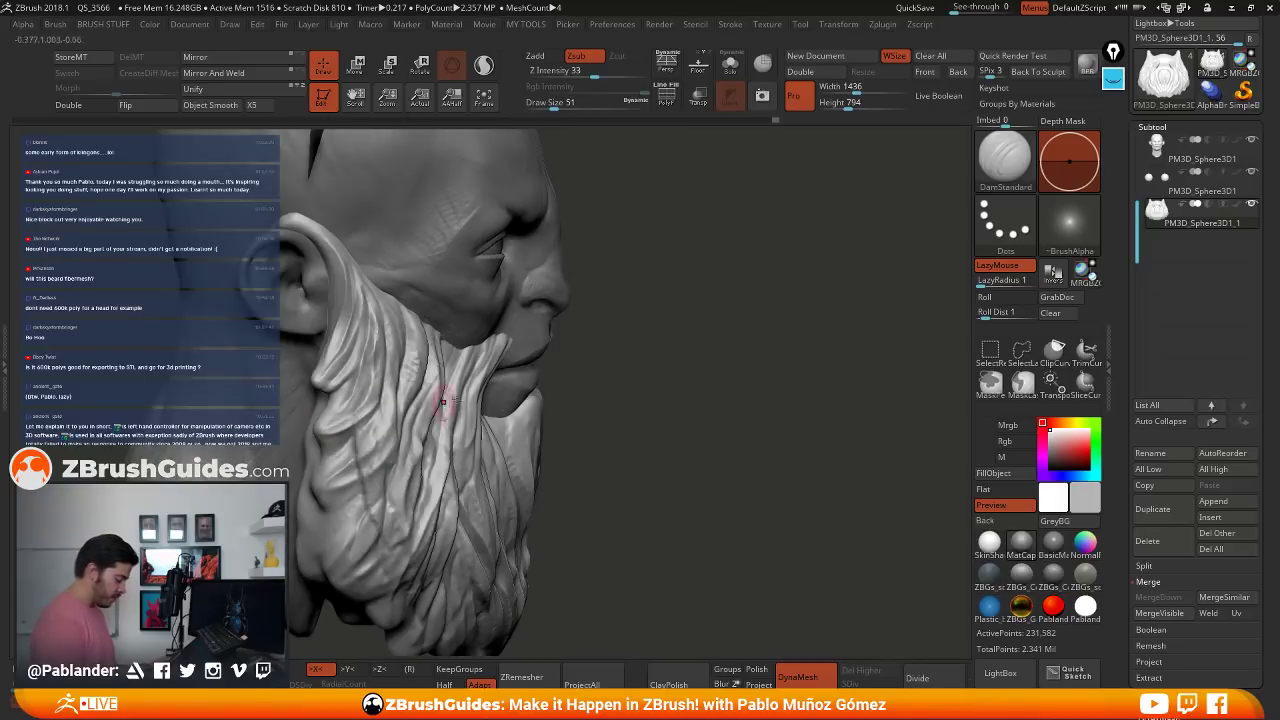
- Switch to the Move brush and reshape the side of the beard near the cheek from the front
{"action": "right_click_drag", "start_coordinate": [471, 506], "coordinate": [481, 467], "text": "alt"}
{"action": "mouse_move", "coordinate": [582, 449]}
{"action": "right_mouse_down"}
{"action": "mouse_move", "coordinate": [697, 443]}
{"action": "mouse_move", "coordinate": [598, 430]}
{"action": "right_mouse_up"}
{"action": "key", "text": "space"}
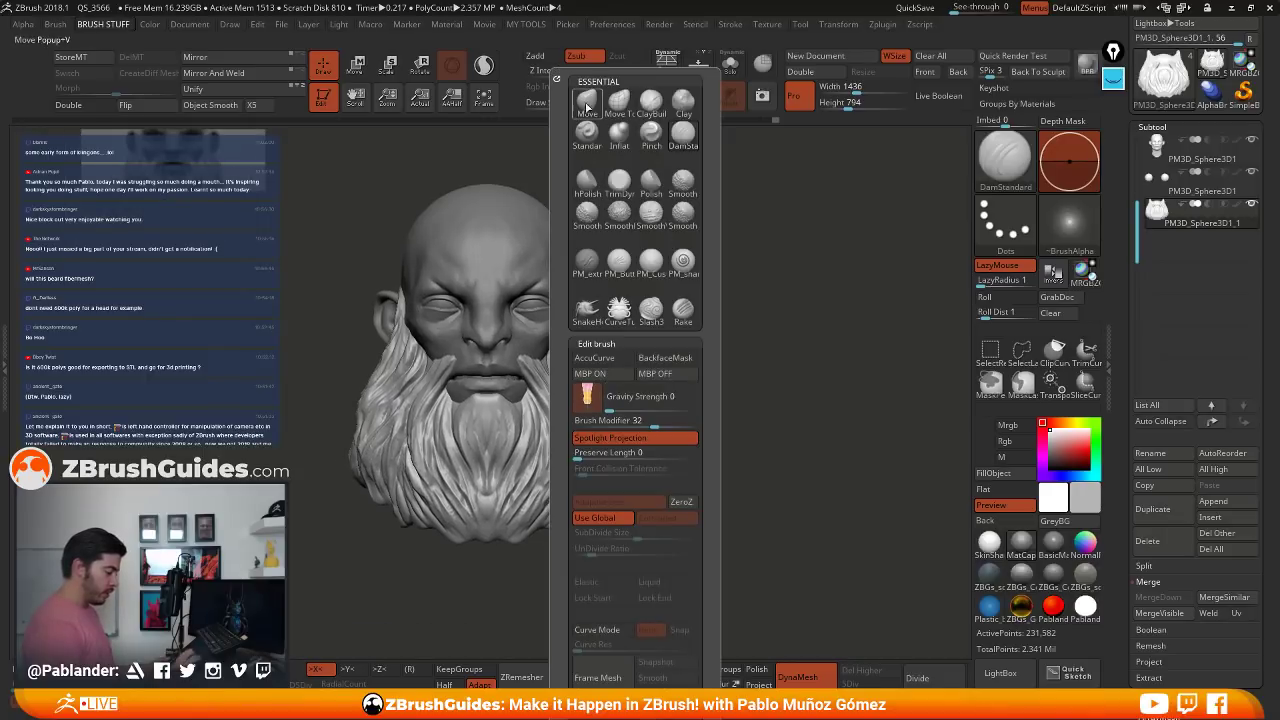
{"action": "left_click", "coordinate": [587, 105]}
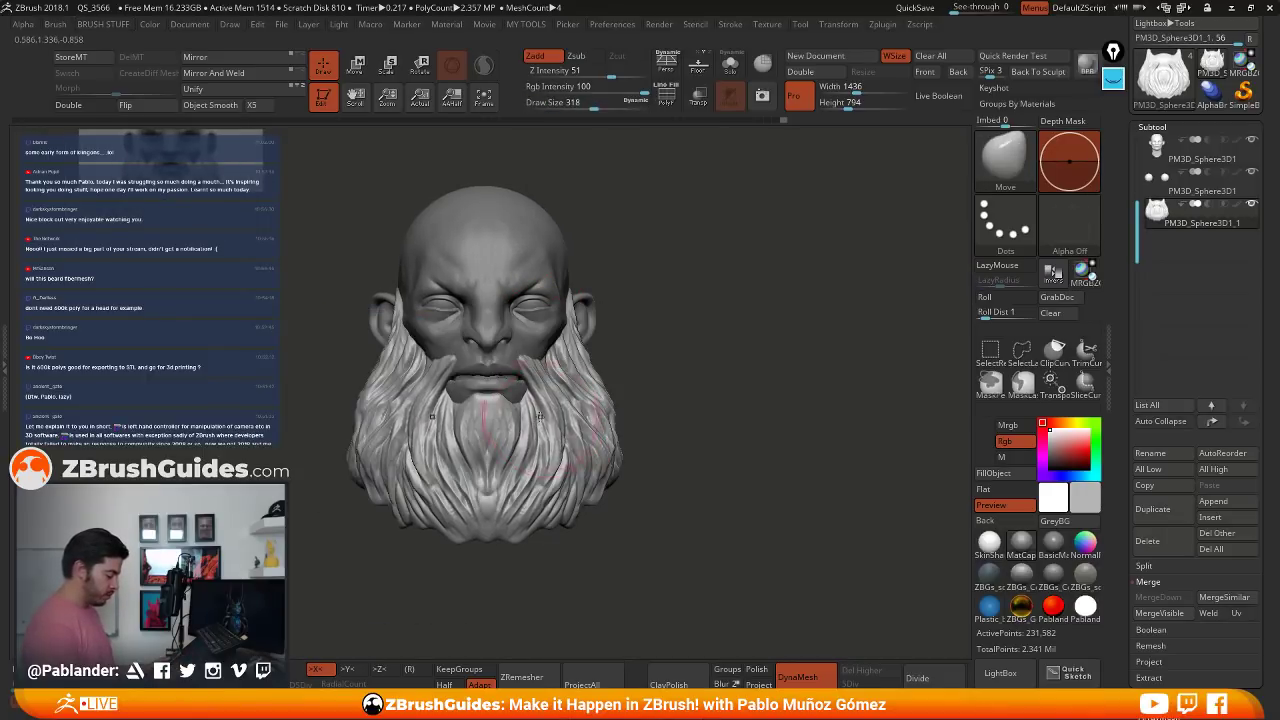
{"action": "mouse_move", "coordinate": [540, 416]}
{"action": "left_mouse_down"}
{"action": "mouse_move", "coordinate": [593, 378]}
{"action": "mouse_move", "coordinate": [565, 354]}
{"action": "left_mouse_up"}
{"action": "right_click_drag", "start_coordinate": [632, 362], "coordinate": [606, 382]}
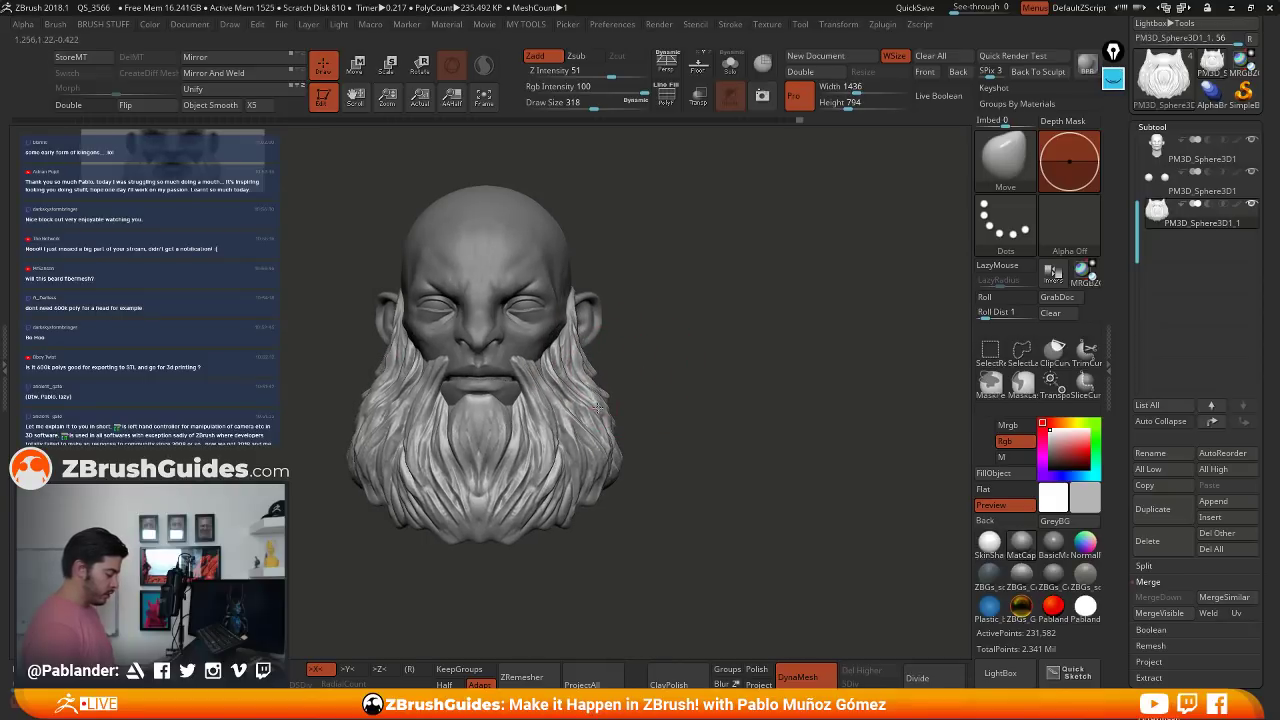
- Pull the beard's lower edge into a central point, adjust its underside in profile, and set the Move draw size to 228
{"action": "mouse_move", "coordinate": [542, 522]}
{"action": "left_mouse_down"}
{"action": "mouse_move", "coordinate": [525, 511]}
{"action": "mouse_move", "coordinate": [478, 554]}
{"action": "left_mouse_up"}
{"action": "left_click_drag", "start_coordinate": [508, 510], "coordinate": [517, 480]}
{"action": "right_click_drag", "start_coordinate": [564, 480], "coordinate": [498, 478]}
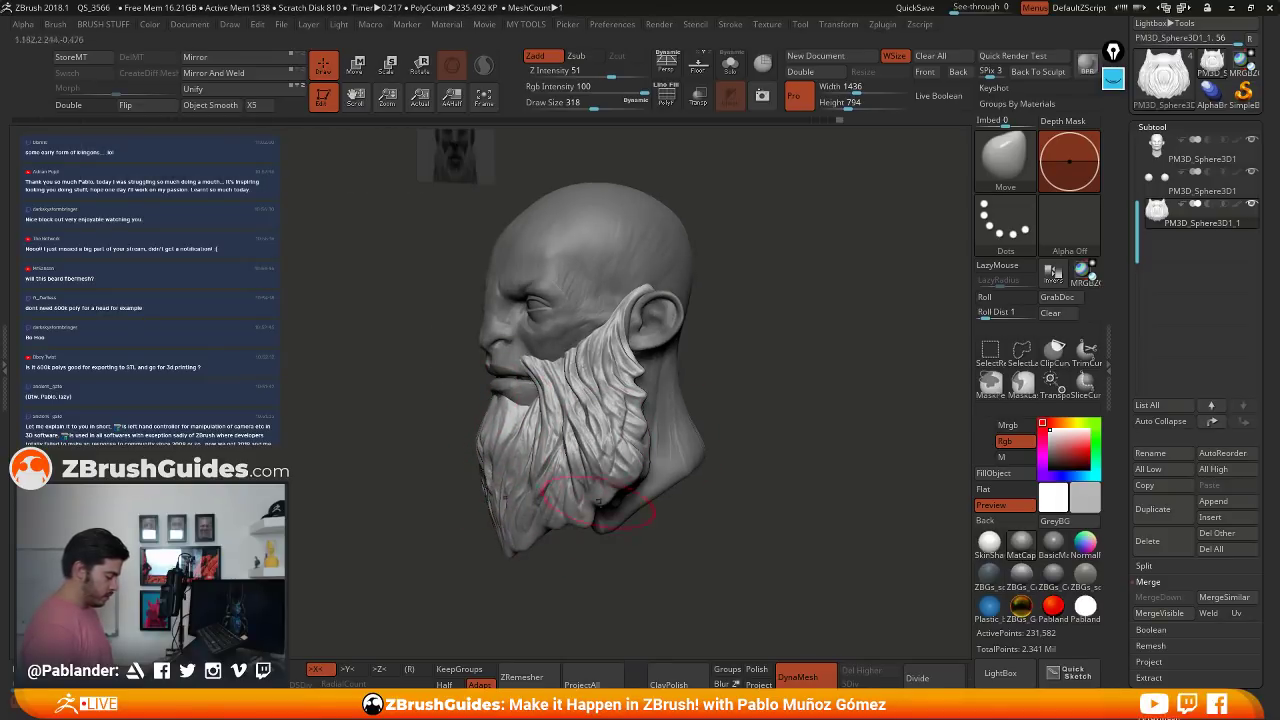
{"action": "left_click_drag", "start_coordinate": [597, 500], "coordinate": [615, 523]}
{"action": "left_click_drag", "start_coordinate": [656, 431], "coordinate": [692, 463], "text": "shift"}
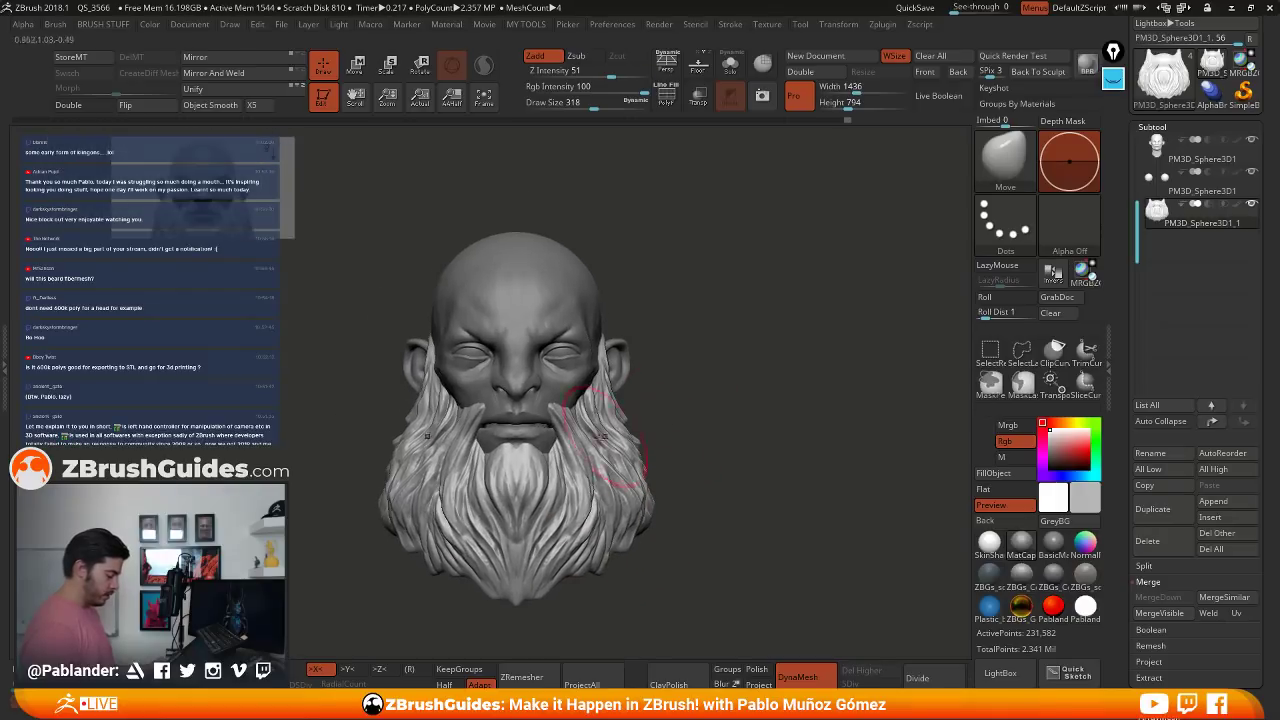
{"action": "key", "text": "space"}
{"action": "left_click_drag", "start_coordinate": [557, 451], "coordinate": [549, 452]}
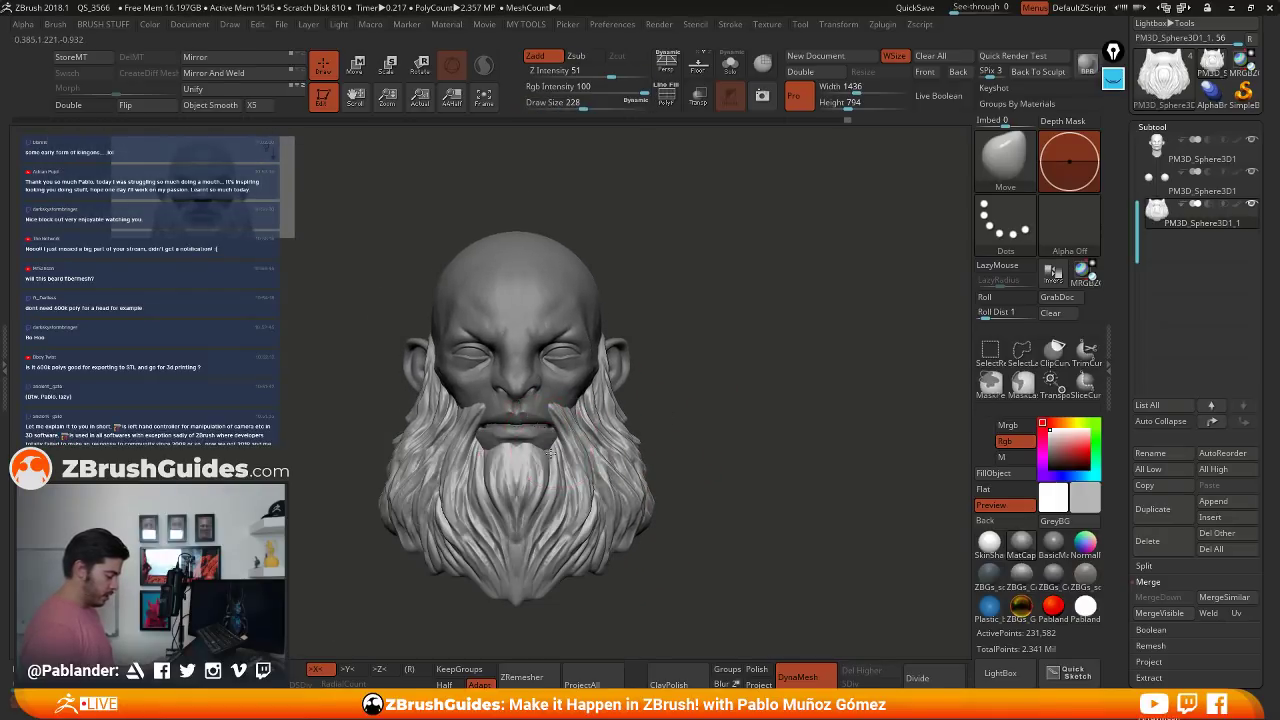
{"action": "mouse_move", "coordinate": [751, 431]}
{"action": "left_mouse_down"}
{"action": "mouse_move", "coordinate": [724, 451]}
{"action": "mouse_move", "coordinate": [718, 498]}
{"action": "mouse_move", "coordinate": [745, 484]}
{"action": "left_mouse_up"}
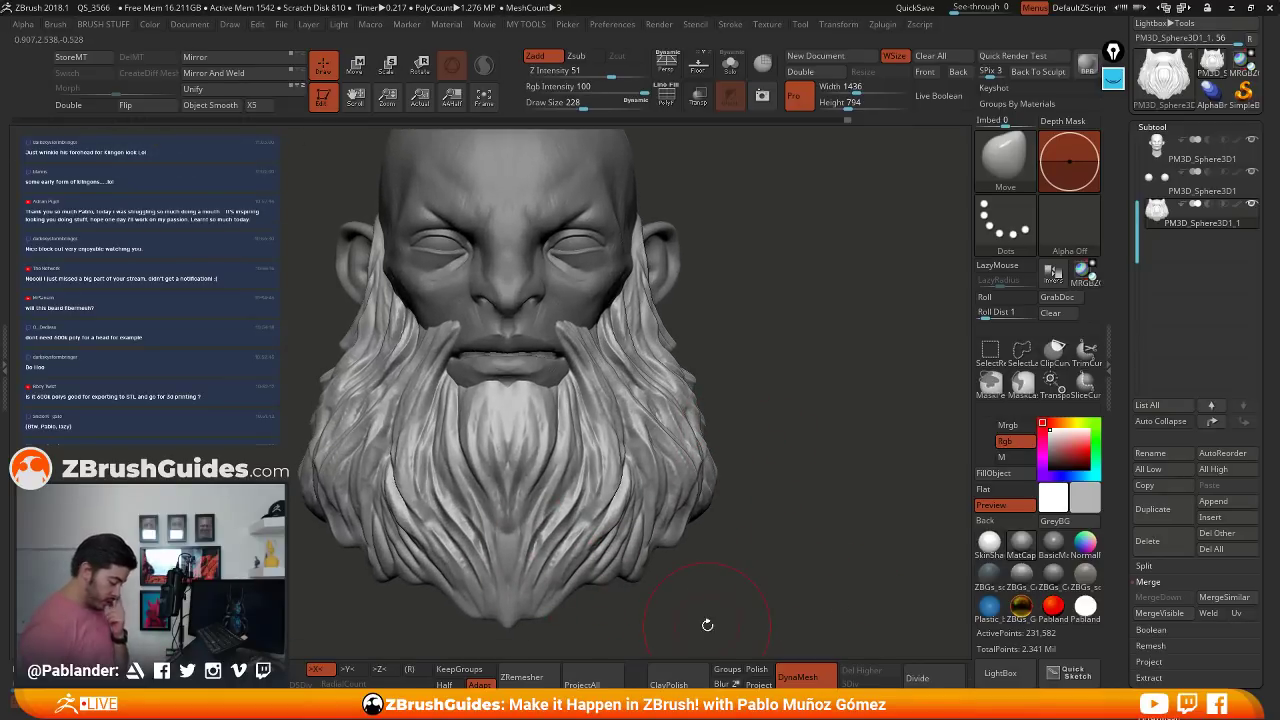
- Open the ClayPolish settings in the beard's geometry options and apply ClayPolish with Max 25
{"action": "scroll", "coordinate": [1131, 530], "scroll_direction": "down", "scroll_amount": 1}
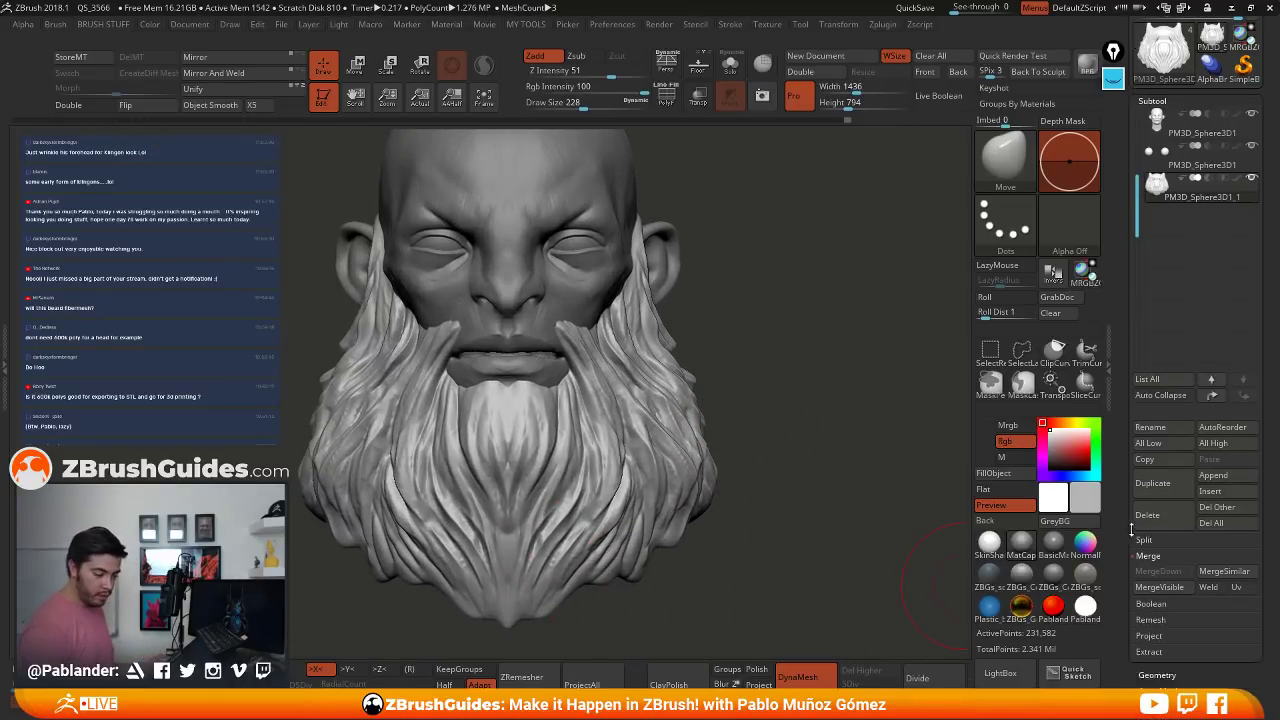
{"action": "left_click_drag", "start_coordinate": [1131, 530], "coordinate": [1140, 450]}
{"action": "left_click", "coordinate": [1163, 449]}
{"action": "left_click_drag", "start_coordinate": [1185, 267], "coordinate": [1185, 387]}
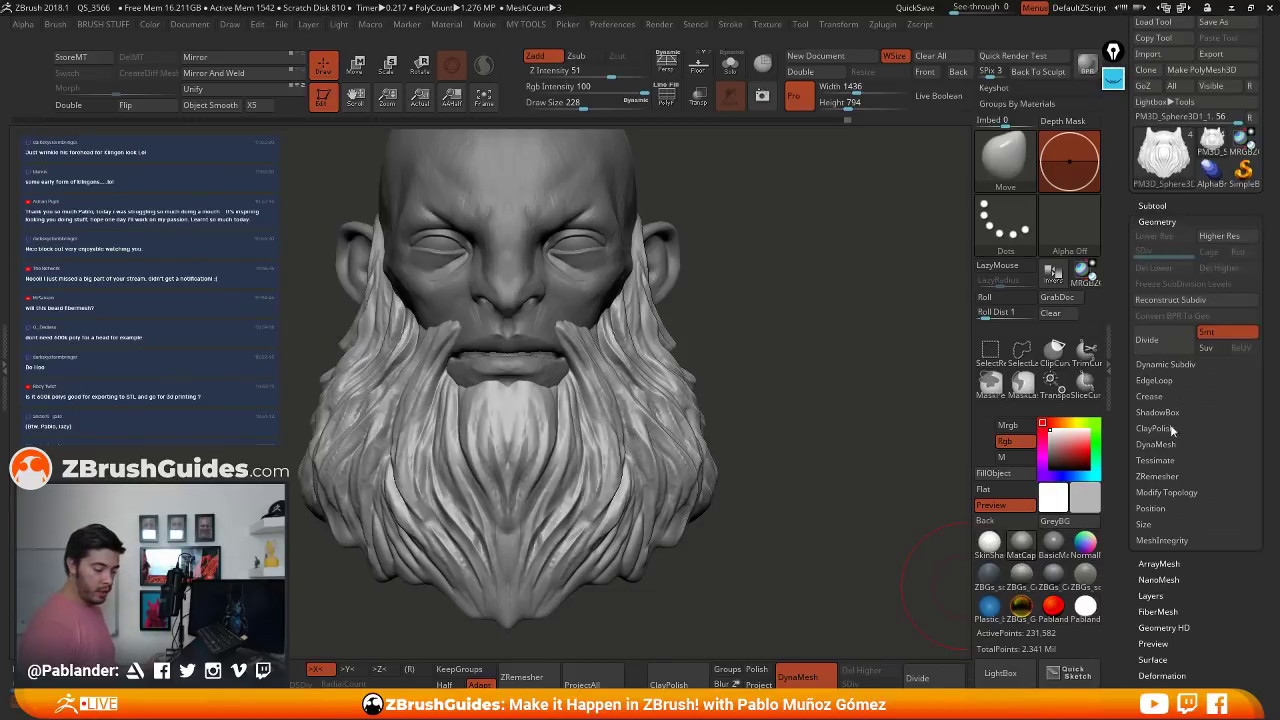
{"action": "left_click", "coordinate": [1170, 428]}
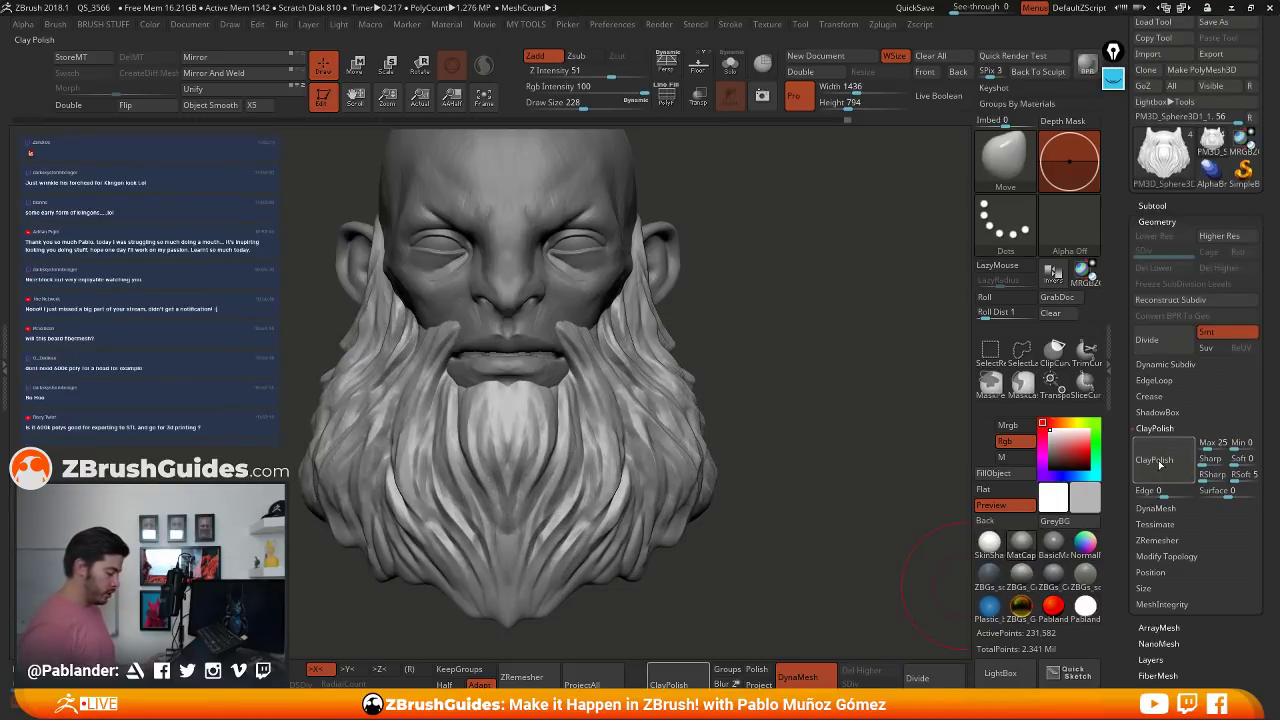
{"action": "left_click", "coordinate": [1156, 460]}
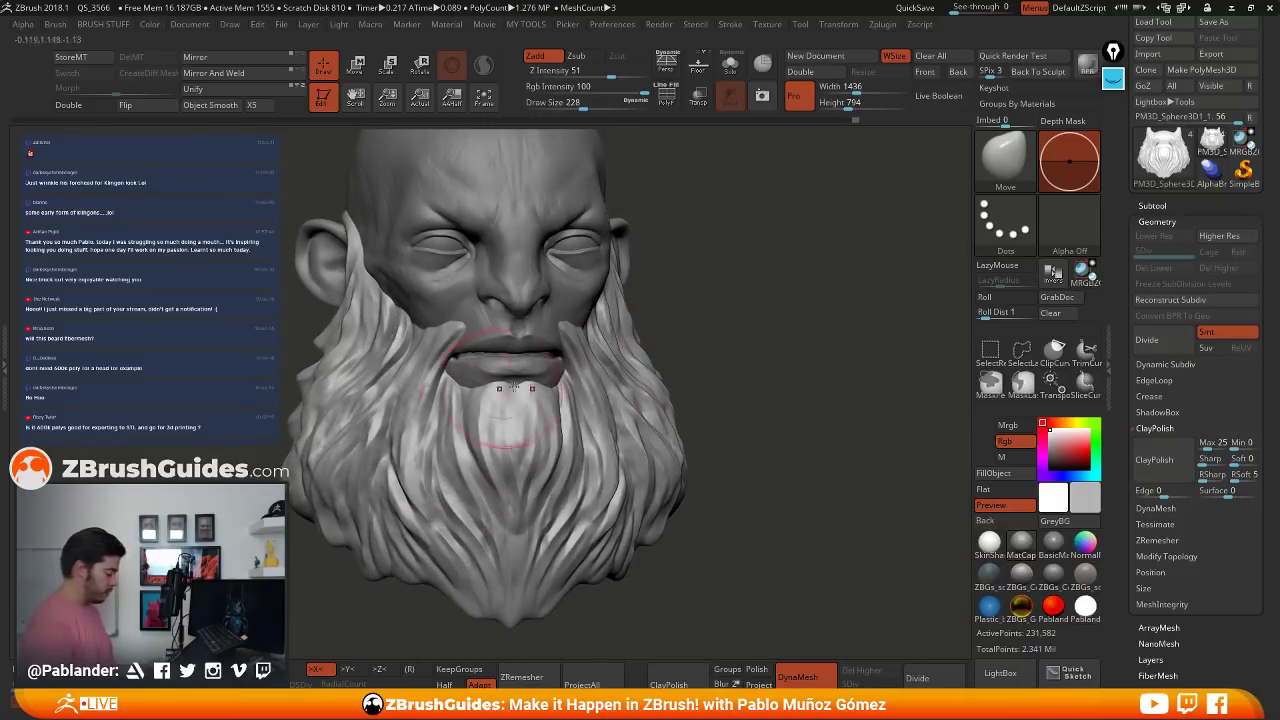
- Nudge the chin hair with the Move brush, check the polished beard from several angles, and quicksave the project
{"action": "left_click_drag", "start_coordinate": [738, 338], "coordinate": [756, 357]}
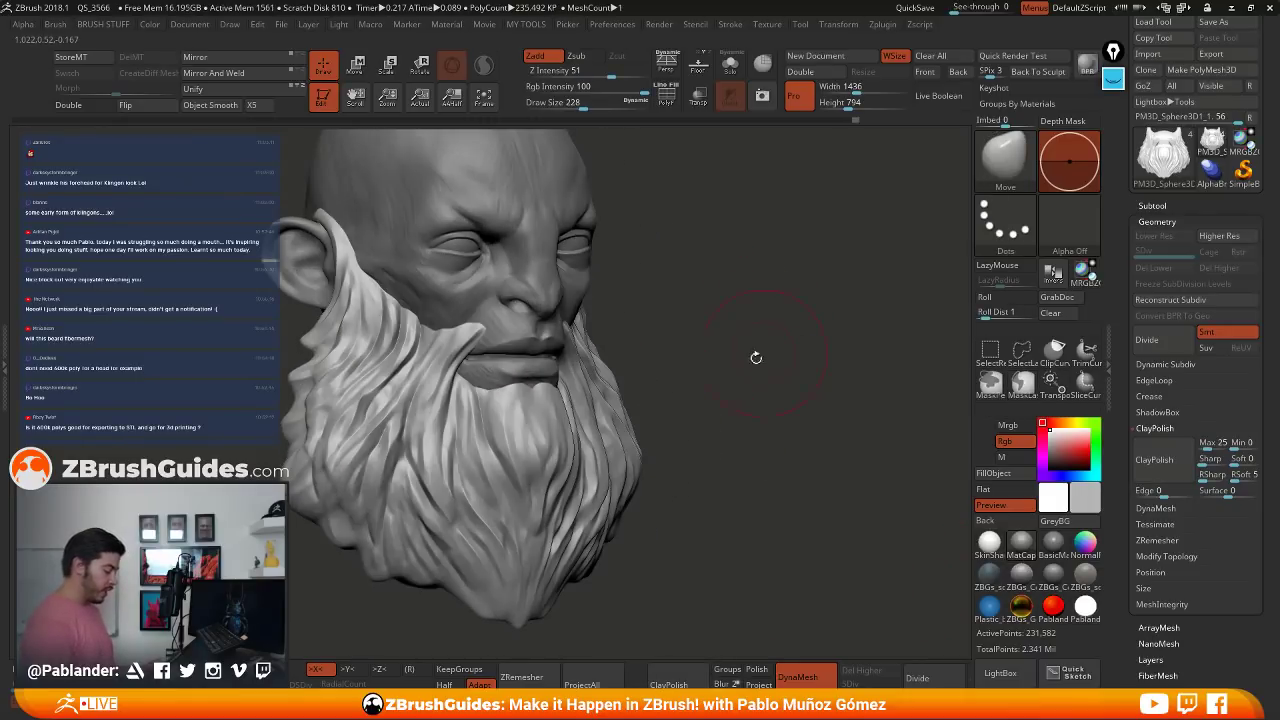
{"action": "left_click_drag", "start_coordinate": [668, 306], "coordinate": [740, 314]}
{"action": "left_click_drag", "start_coordinate": [540, 450], "coordinate": [522, 456]}
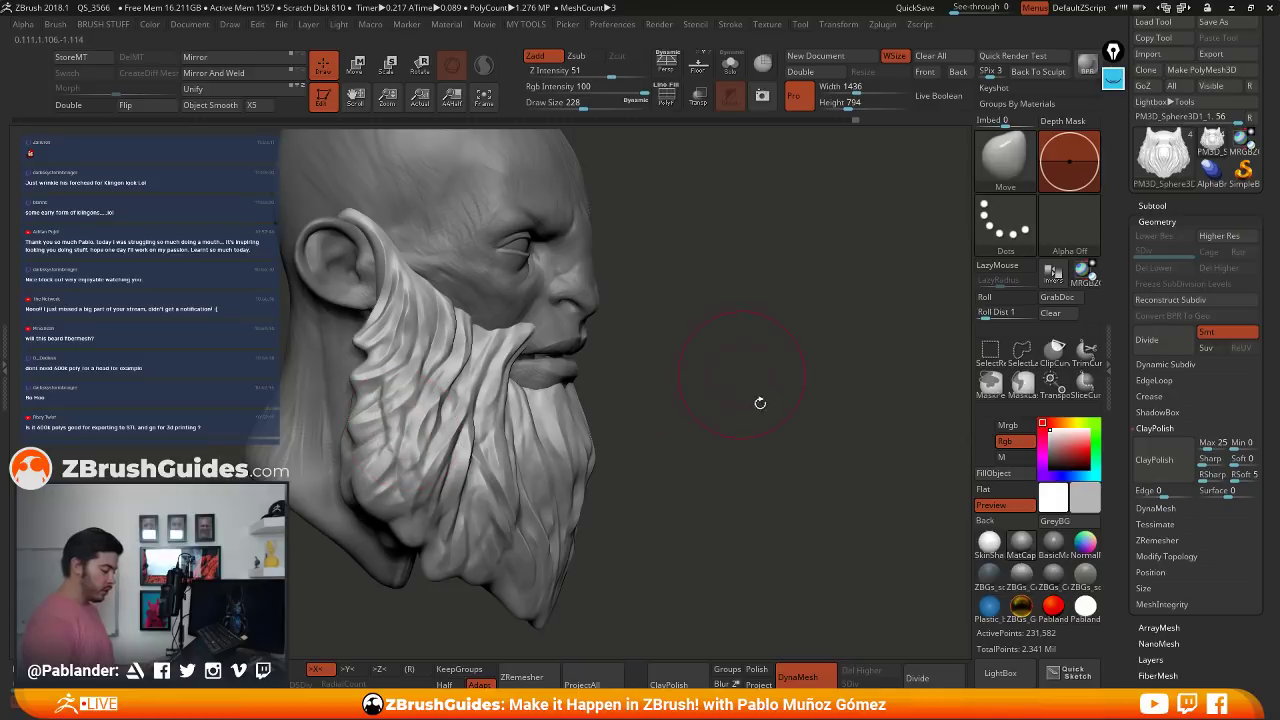
{"action": "left_click_drag", "start_coordinate": [757, 403], "coordinate": [735, 359], "text": "alt"}
{"action": "mouse_move", "coordinate": [735, 359]}
{"action": "left_mouse_down"}
{"action": "mouse_move", "coordinate": [685, 366]}
{"action": "mouse_move", "coordinate": [714, 397]}
{"action": "mouse_move", "coordinate": [734, 397]}
{"action": "mouse_move", "coordinate": [726, 441]}
{"action": "left_mouse_up"}
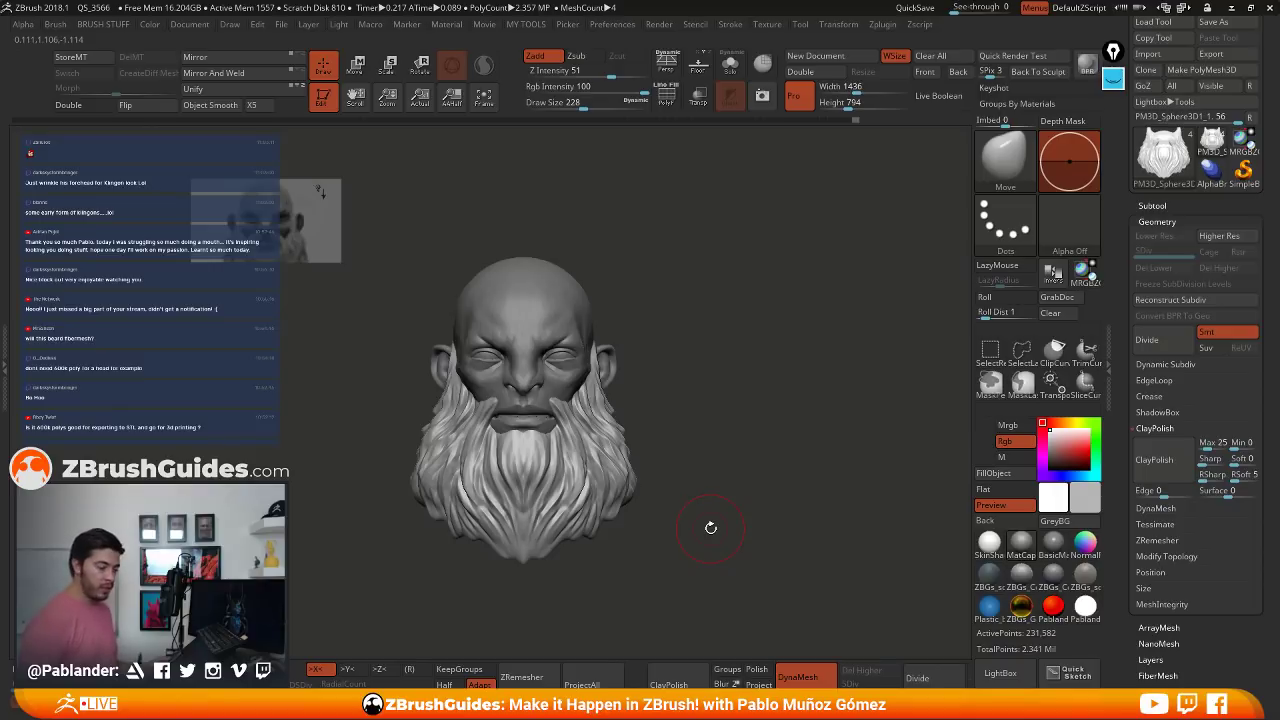
{"action": "left_click_drag", "start_coordinate": [720, 429], "coordinate": [711, 412], "text": "alt"}
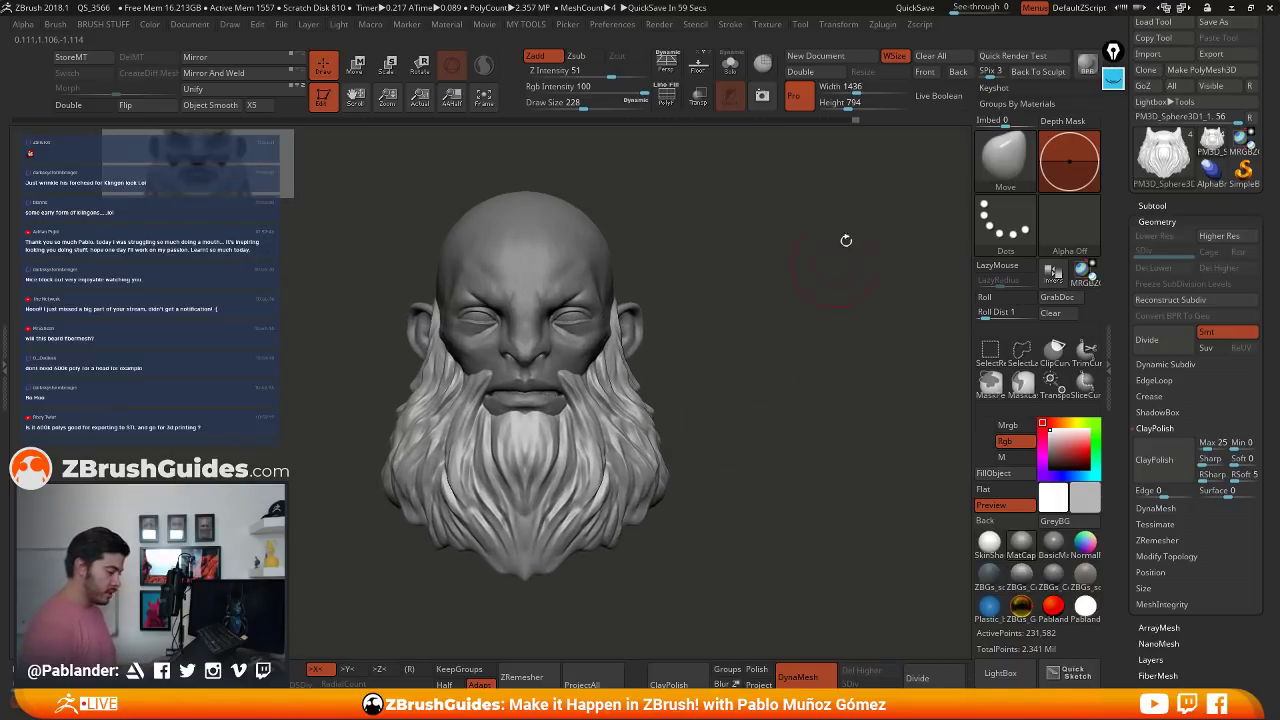
{"action": "left_click", "coordinate": [918, 9]}
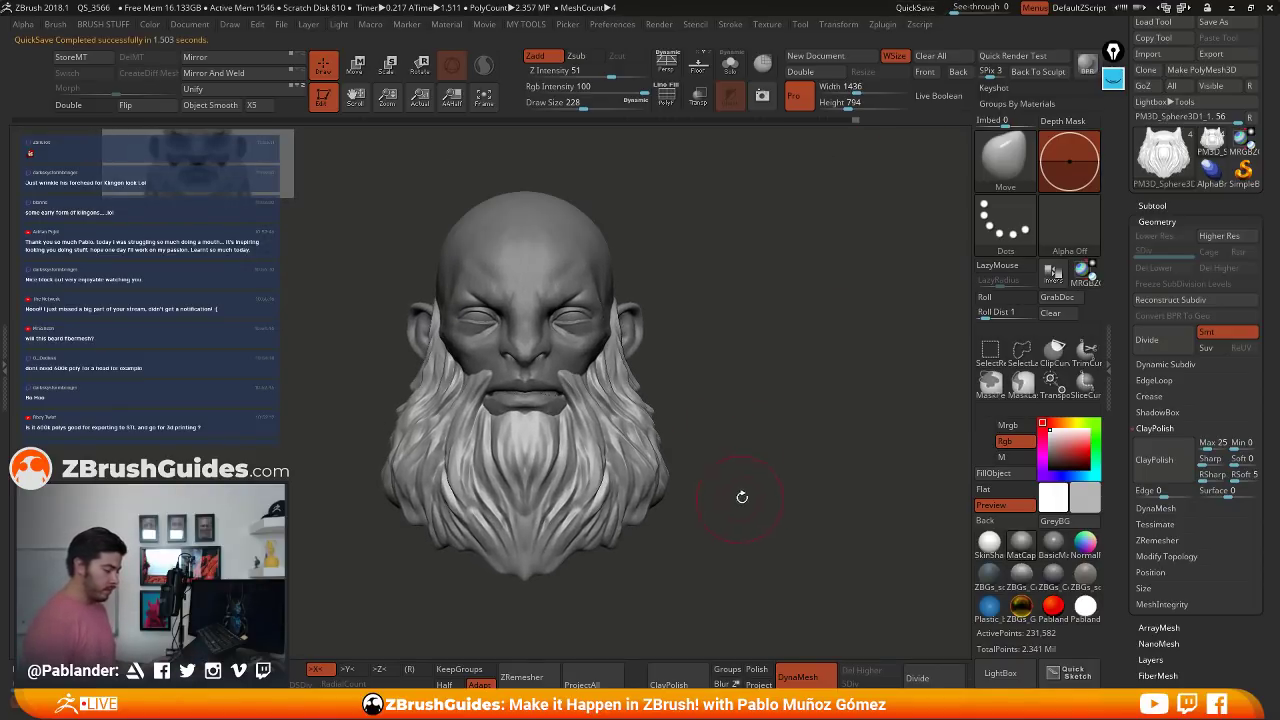
- Select the PM3D_Plane3D_3 subtool and switch the model's preview to the light SkinShade material
{"action": "left_click", "coordinate": [1155, 205]}
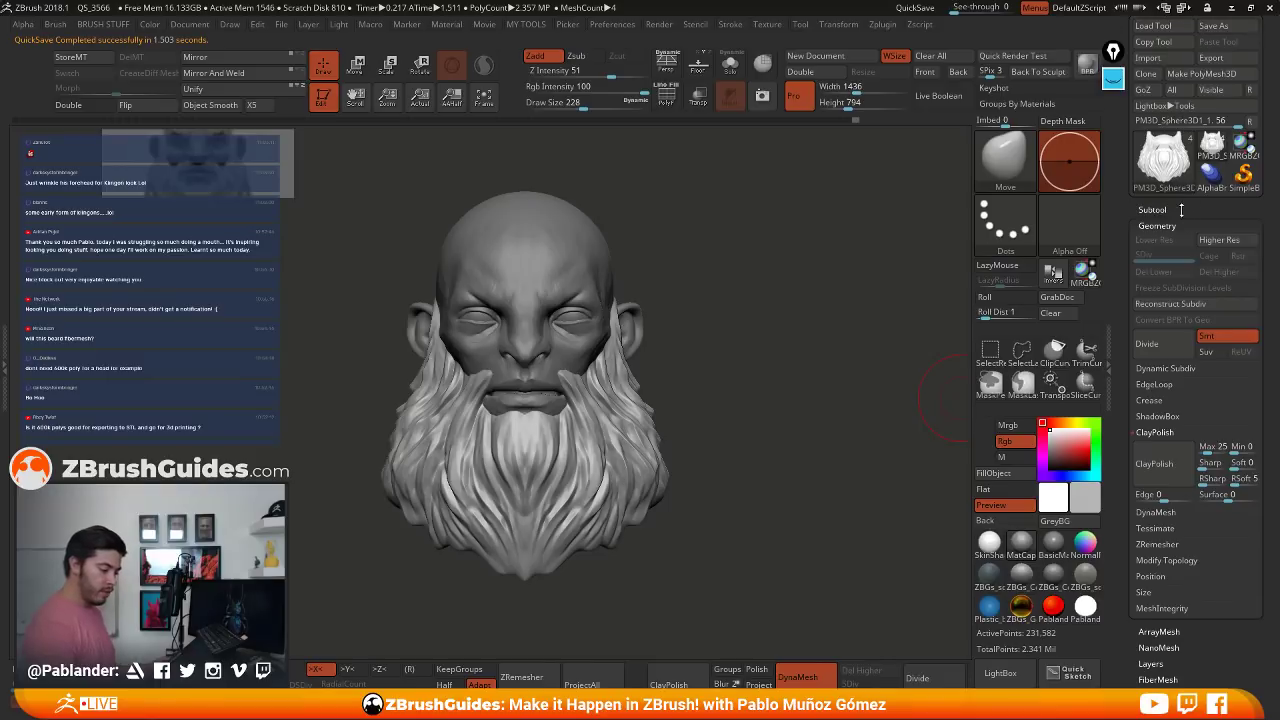
{"action": "left_click", "coordinate": [990, 541]}
{"action": "left_click", "coordinate": [1021, 541]}
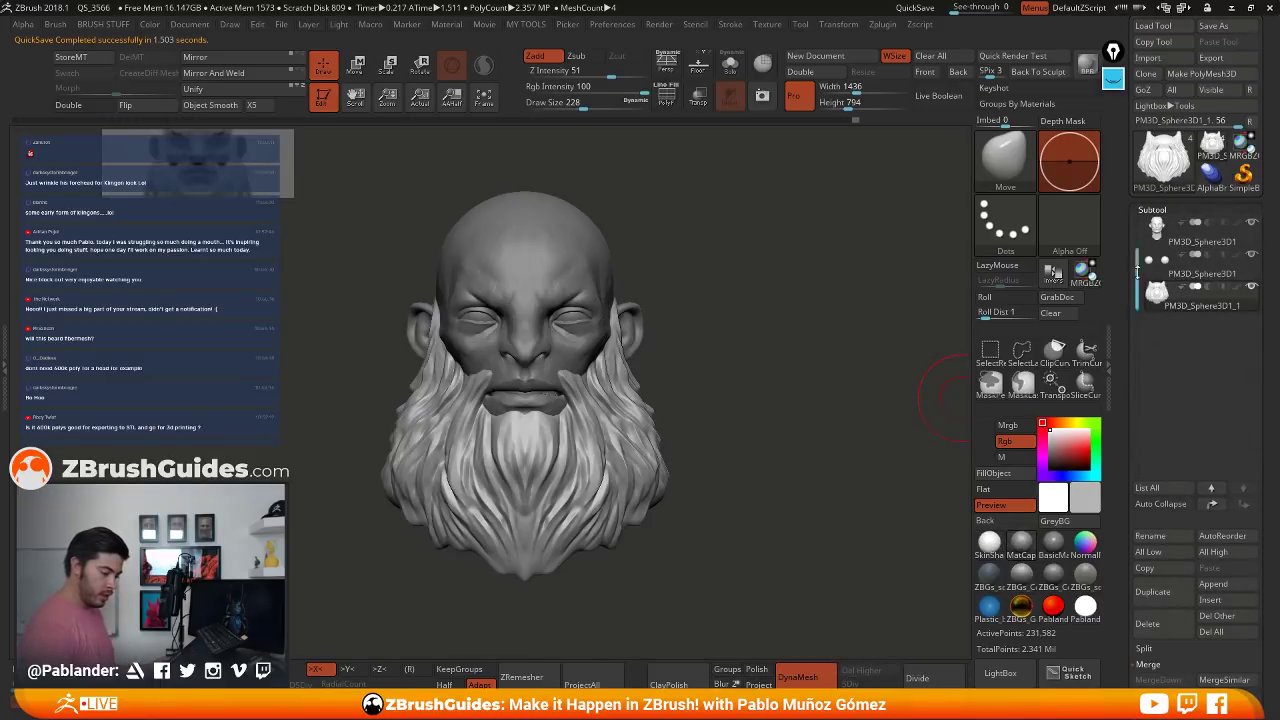
{"action": "left_click_drag", "start_coordinate": [1137, 272], "coordinate": [1138, 238]}
{"action": "left_click", "coordinate": [1230, 242]}
{"action": "left_click", "coordinate": [990, 542]}
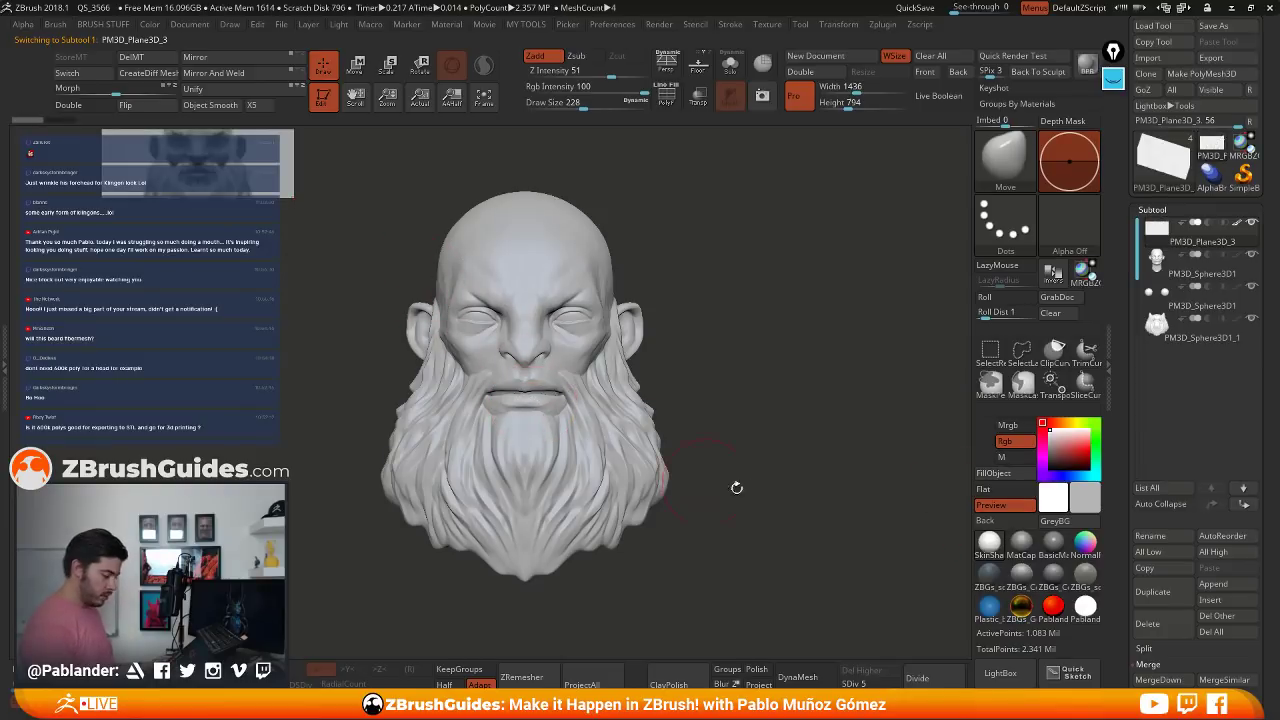
- Fill the PM3D_Plane3D_3 reference plane with only the SkinShade material, and return the head's preview to the grey MatCap material
{"action": "left_click", "coordinate": [1018, 442]}
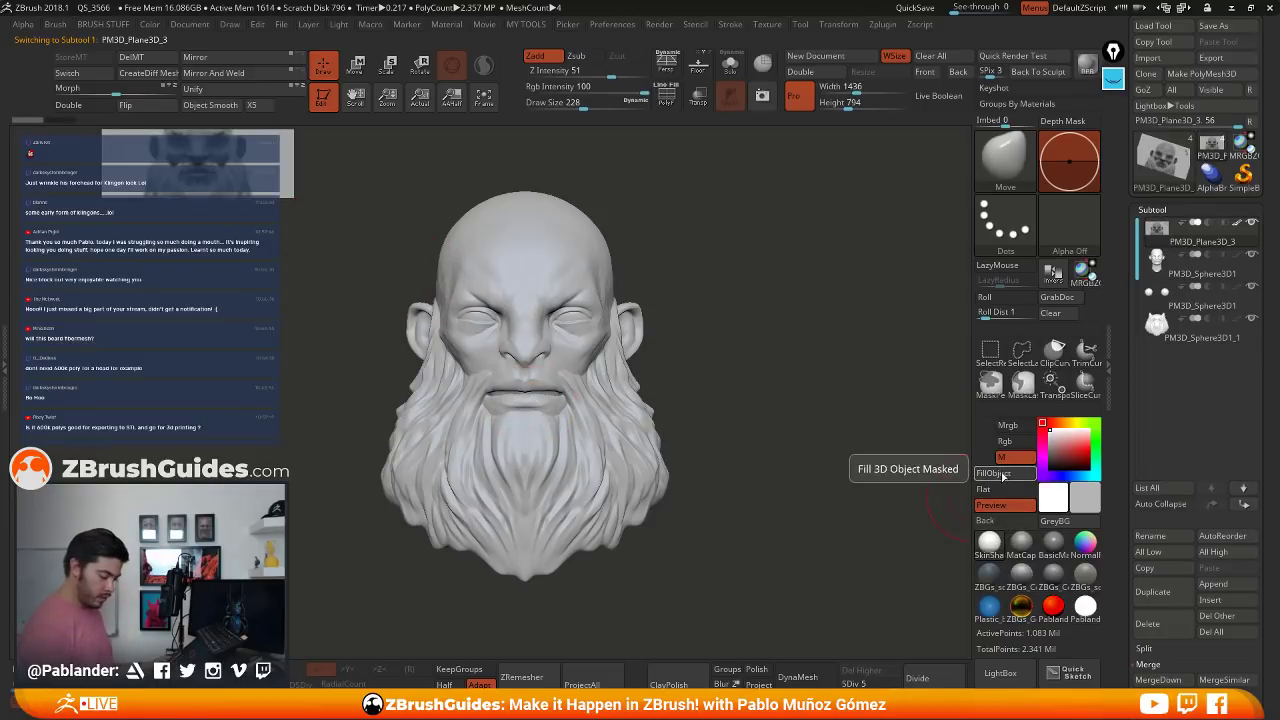
{"action": "left_click", "coordinate": [1006, 441]}
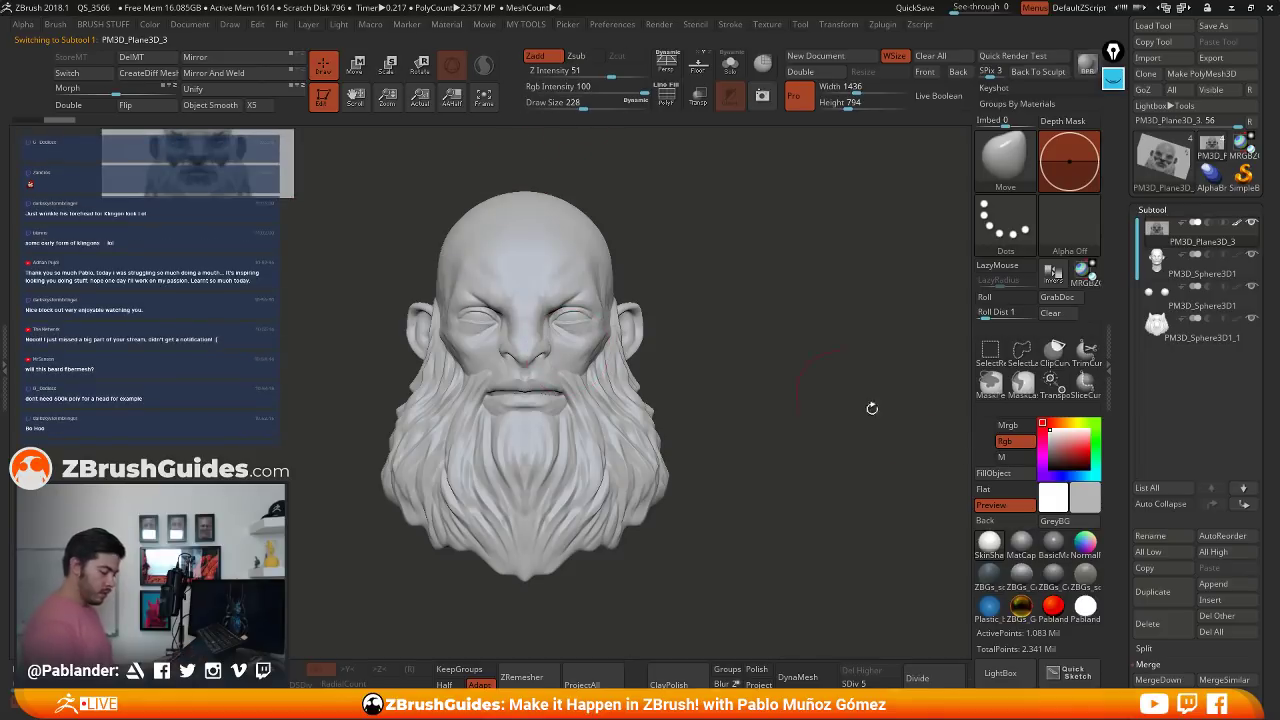
{"action": "left_click", "coordinate": [1021, 543]}
- Enlarge the reference plane and reposition it beside and slightly behind the head so both are visible in front view
{"action": "left_click", "coordinate": [358, 68]}
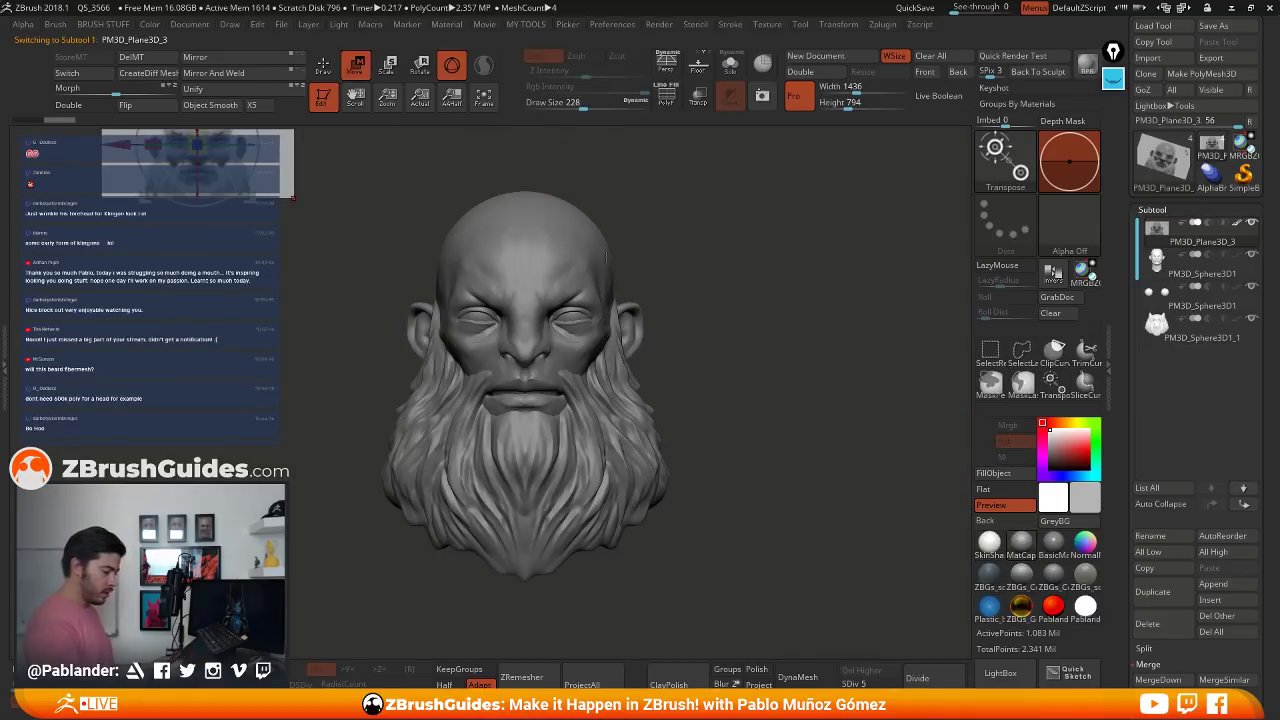
{"action": "left_click_drag", "start_coordinate": [600, 180], "coordinate": [721, 374], "text": "alt"}
{"action": "left_click_drag", "start_coordinate": [303, 254], "coordinate": [372, 353]}
{"action": "left_click_drag", "start_coordinate": [420, 240], "coordinate": [426, 268]}
{"action": "left_click_drag", "start_coordinate": [447, 325], "coordinate": [508, 403], "text": "shift"}
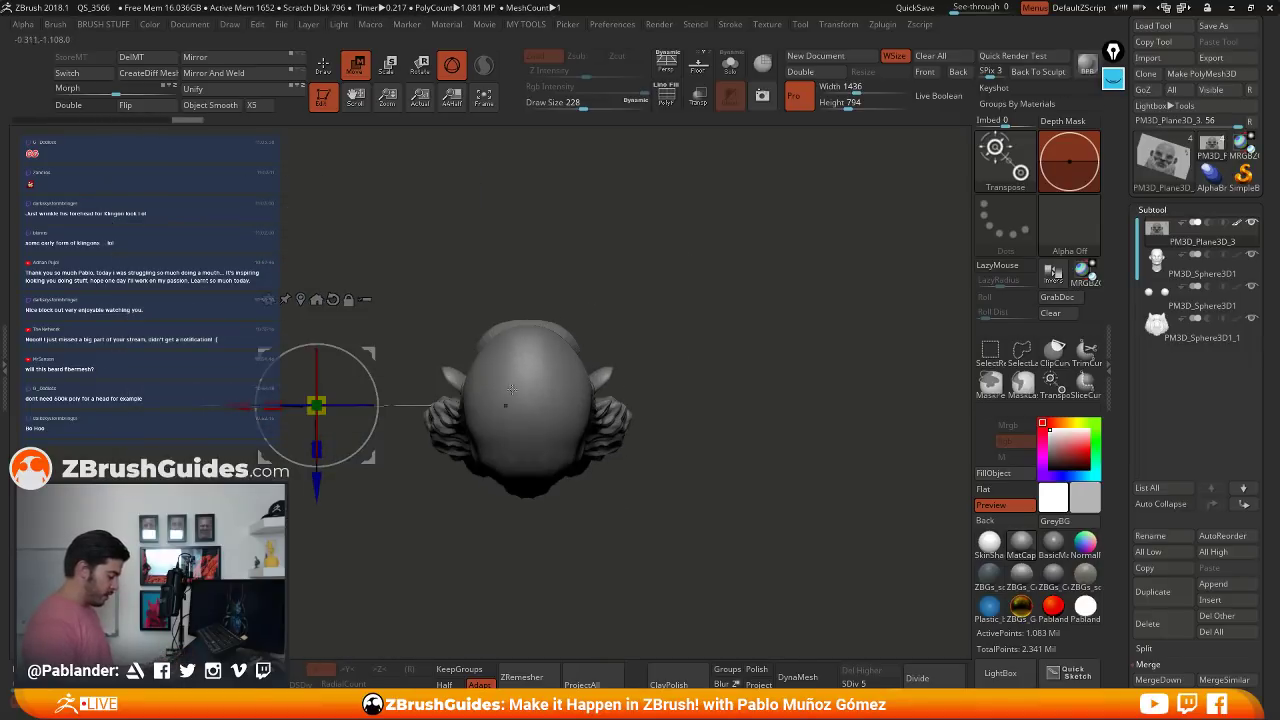
{"action": "left_click_drag", "start_coordinate": [317, 485], "coordinate": [317, 393]}
{"action": "left_click_drag", "start_coordinate": [699, 381], "coordinate": [725, 312], "text": "shift"}
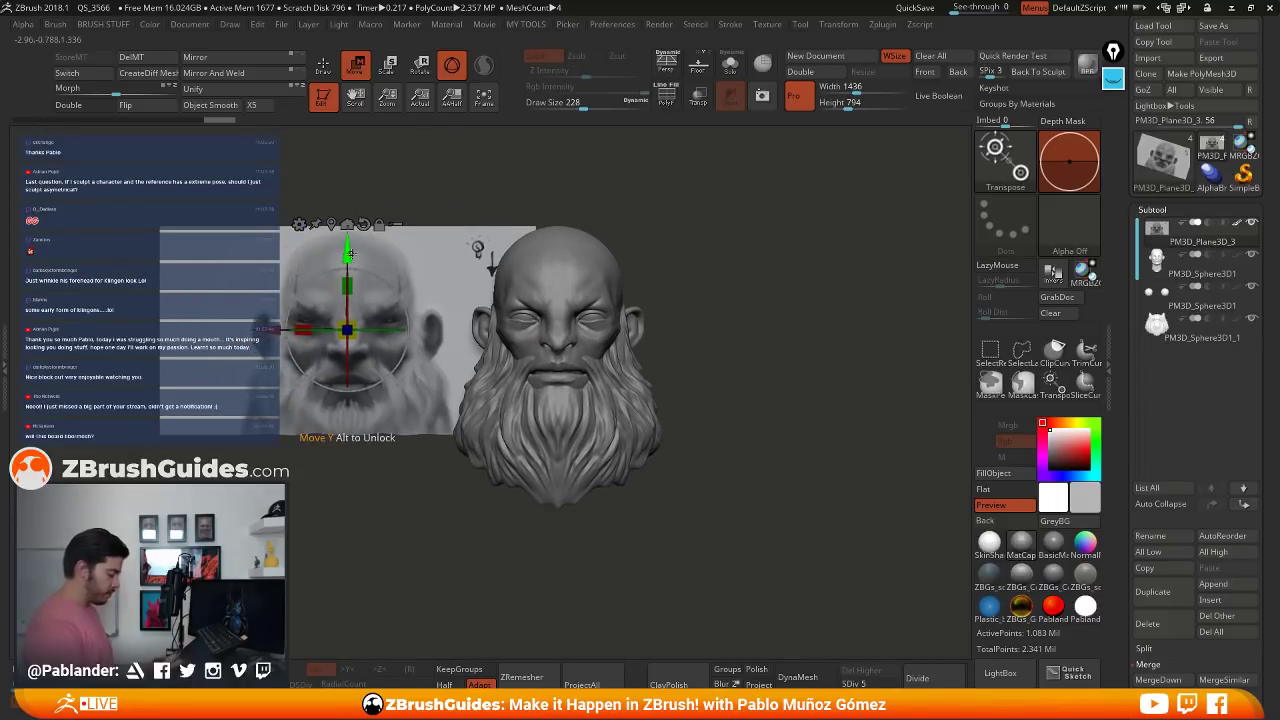
{"action": "left_click_drag", "start_coordinate": [712, 321], "coordinate": [820, 423], "text": "alt"}
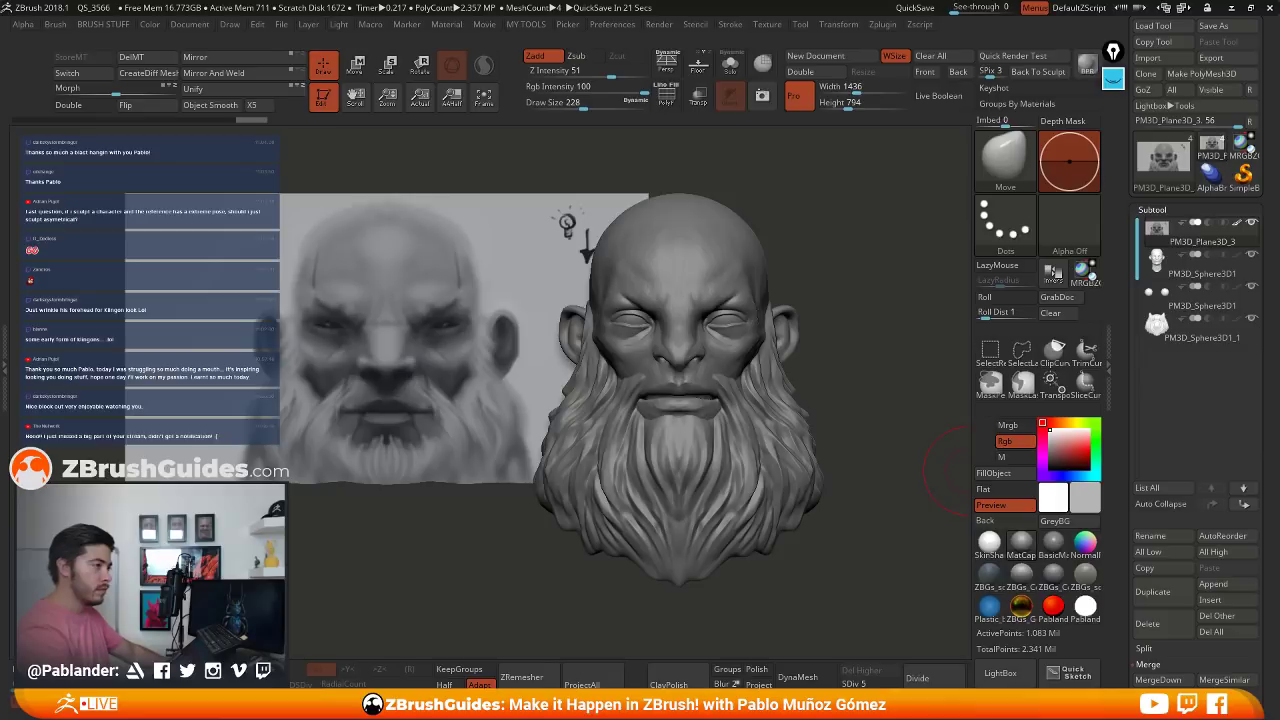
- Switch to the browser and open the ZBrushLive Sessions page from the ZBrushGuides website
{"action": "left_click_drag", "start_coordinate": [1279, 300], "coordinate": [934, 4]}
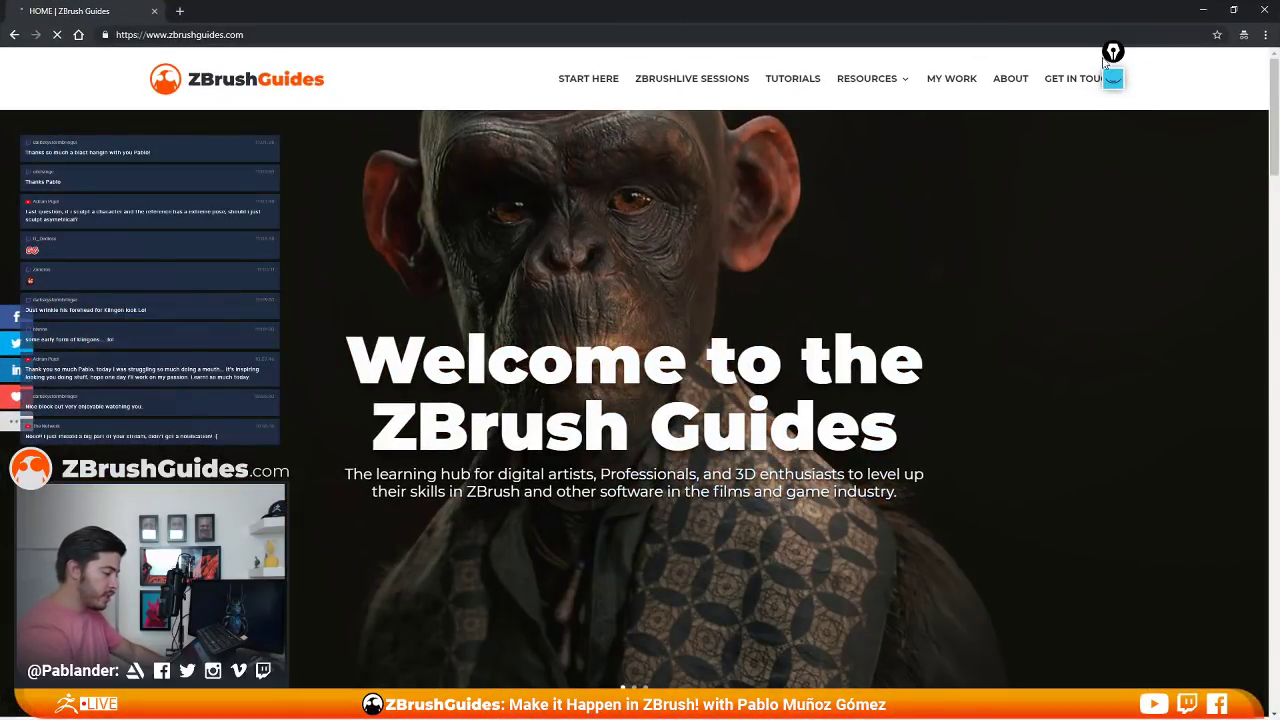
{"action": "left_click_drag", "start_coordinate": [1114, 54], "coordinate": [1279, 60]}
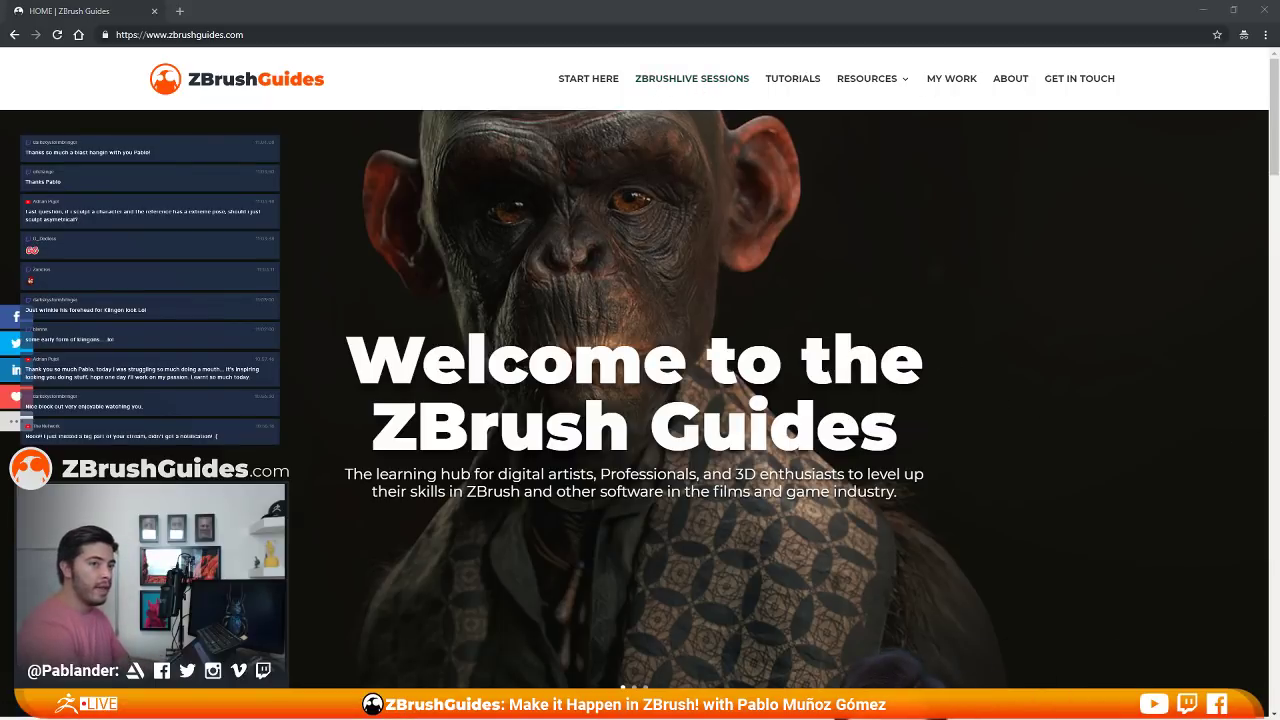
{"action": "key", "text": "alt+Tab"}
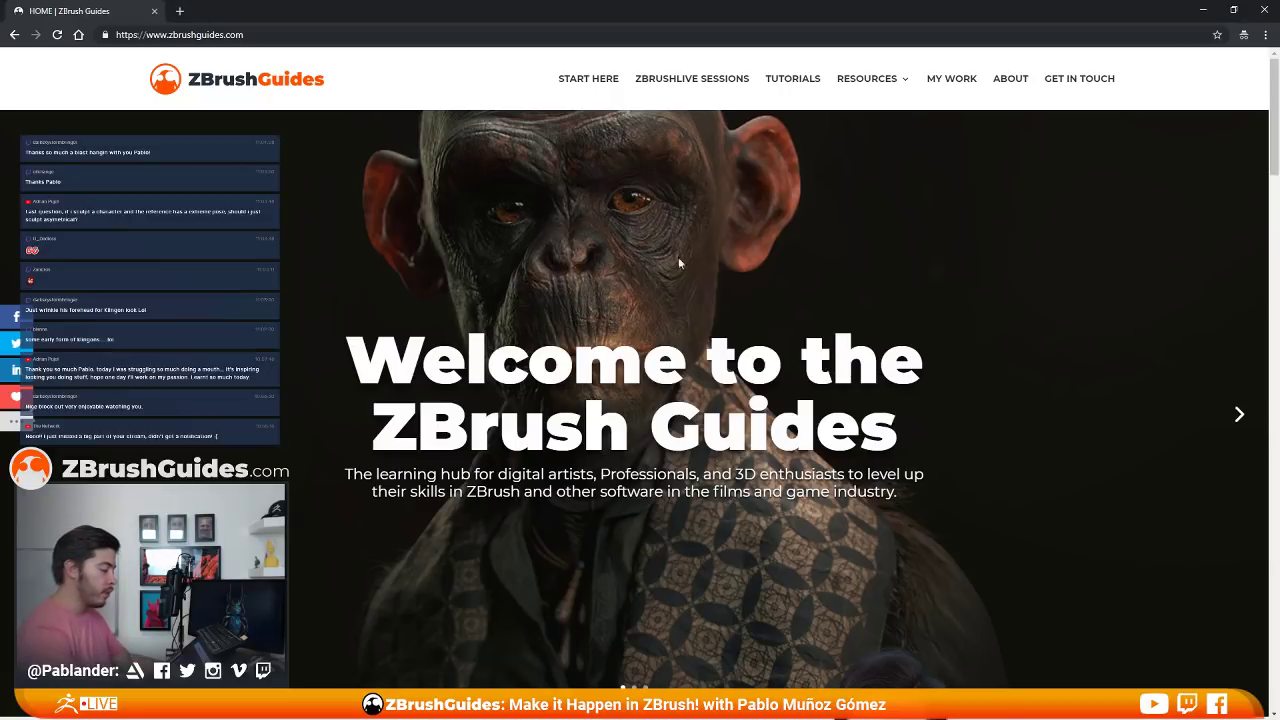
{"action": "left_click", "coordinate": [678, 88]}
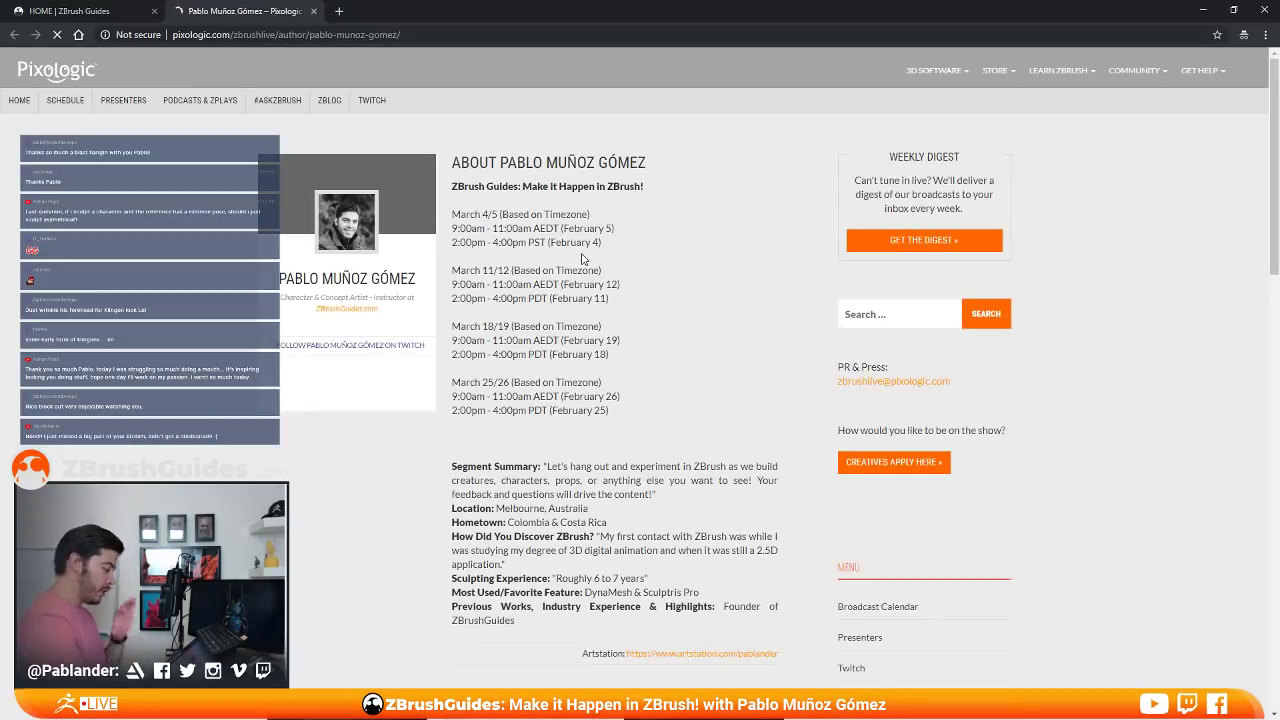
- Review the March broadcast dates and times on the presenter's Pixologic page
{"action": "scroll", "coordinate": [584, 254], "scroll_direction": "down", "scroll_amount": 2}
{"action": "scroll", "coordinate": [583, 256], "scroll_direction": "up", "scroll_amount": 2}
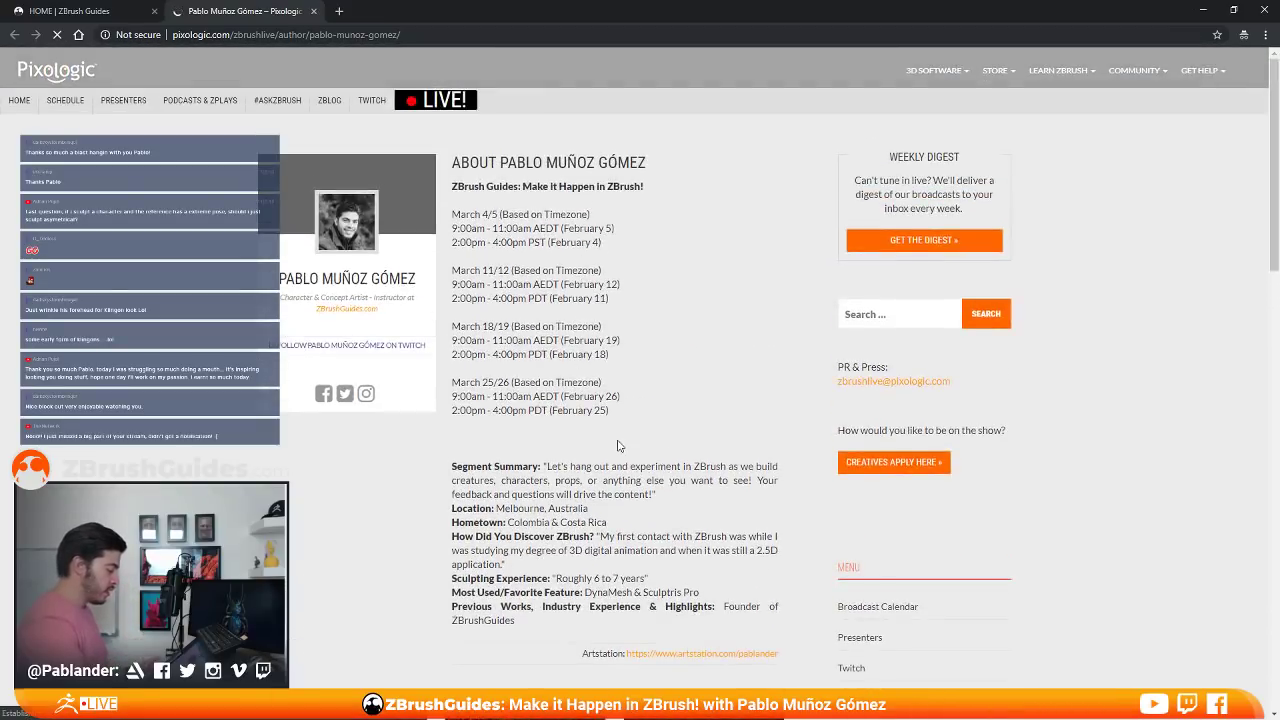
{"action": "left_click_drag", "start_coordinate": [620, 422], "coordinate": [459, 214]}
{"action": "left_click", "coordinate": [502, 268]}
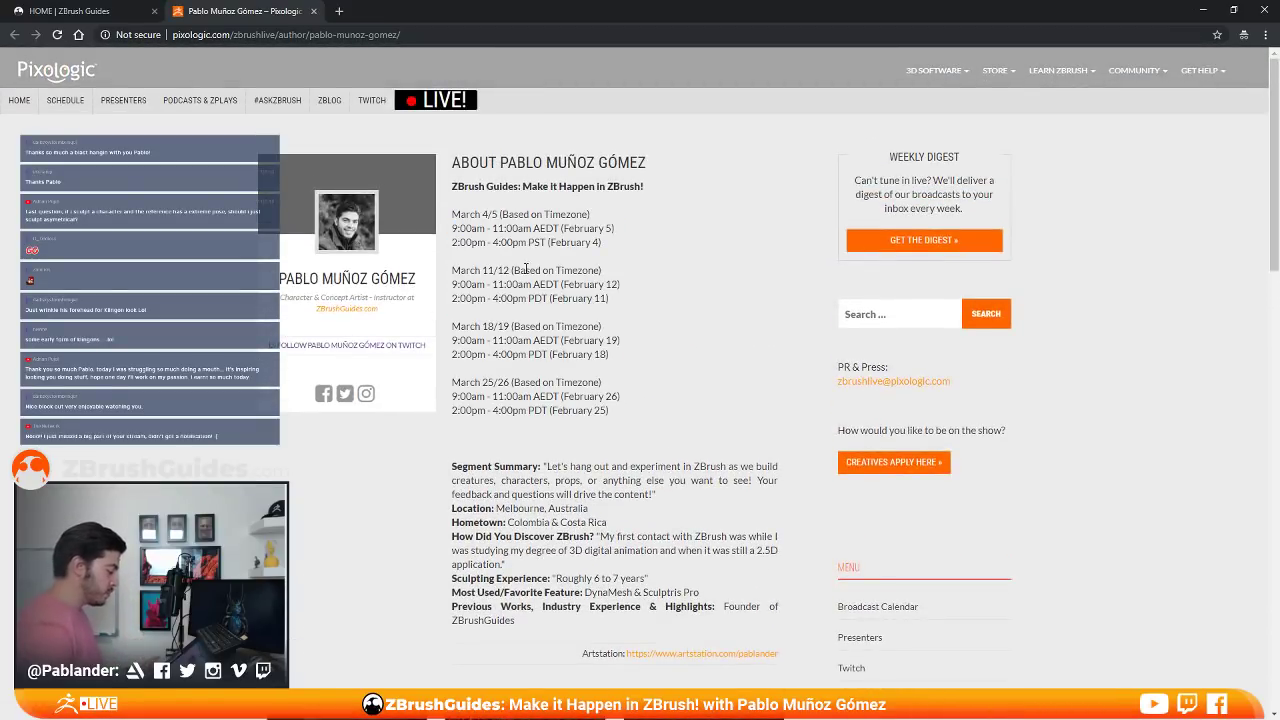
- Browse the presenter's featured posts and examine the past ZBrush Guides episodes
{"action": "scroll", "coordinate": [528, 300], "scroll_direction": "down", "scroll_amount": 5}
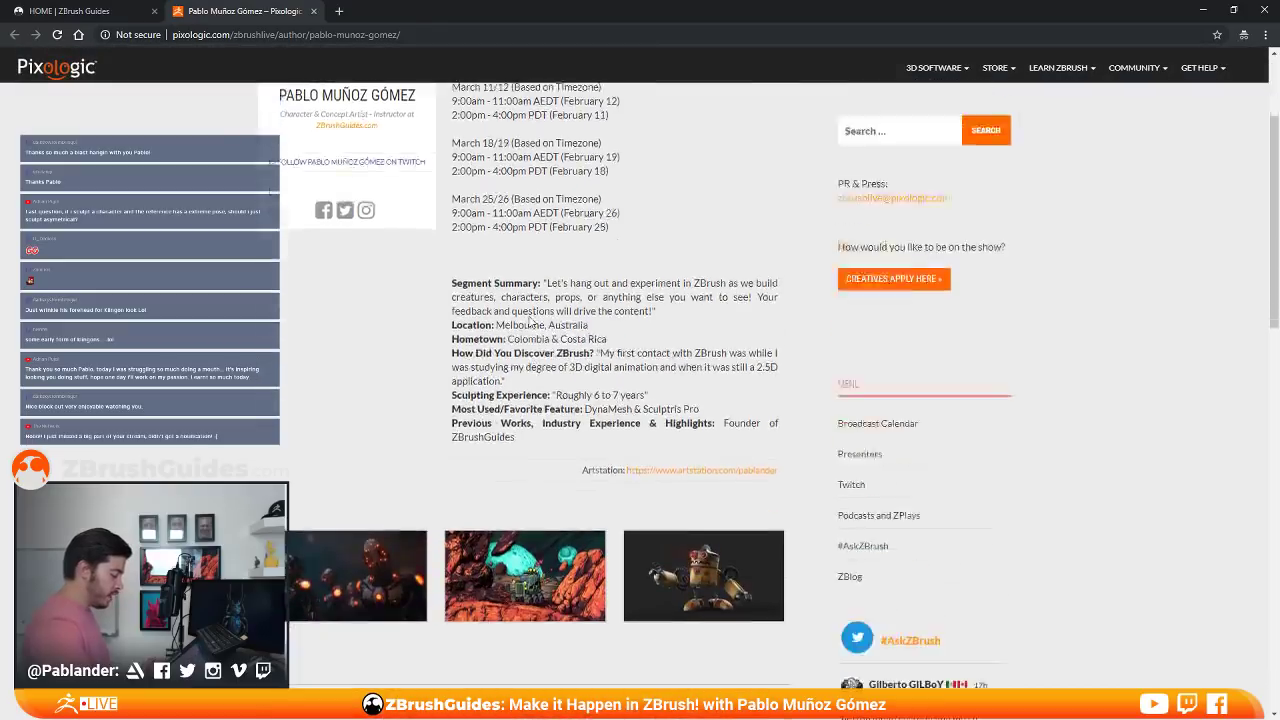
{"action": "scroll", "coordinate": [528, 297], "scroll_direction": "down", "scroll_amount": 4}
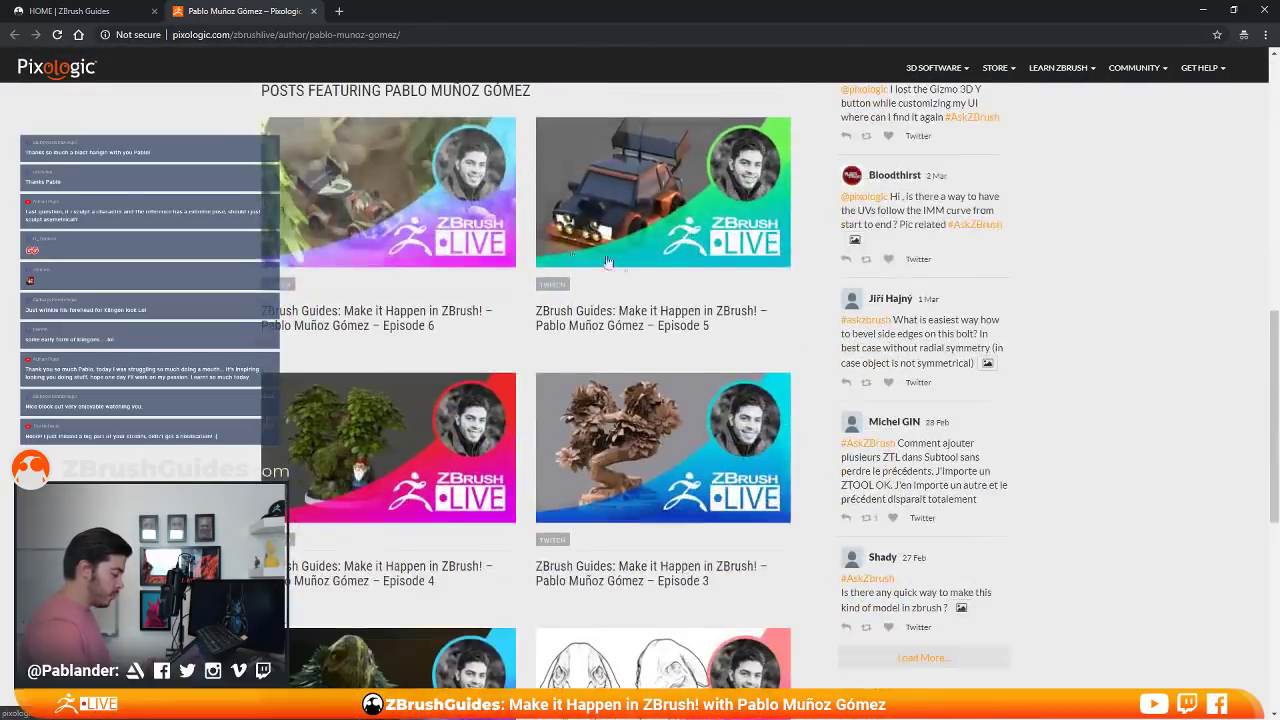
{"action": "scroll", "coordinate": [543, 360], "scroll_direction": "down", "scroll_amount": 2}
{"action": "scroll", "coordinate": [500, 366], "scroll_direction": "up", "scroll_amount": 2}
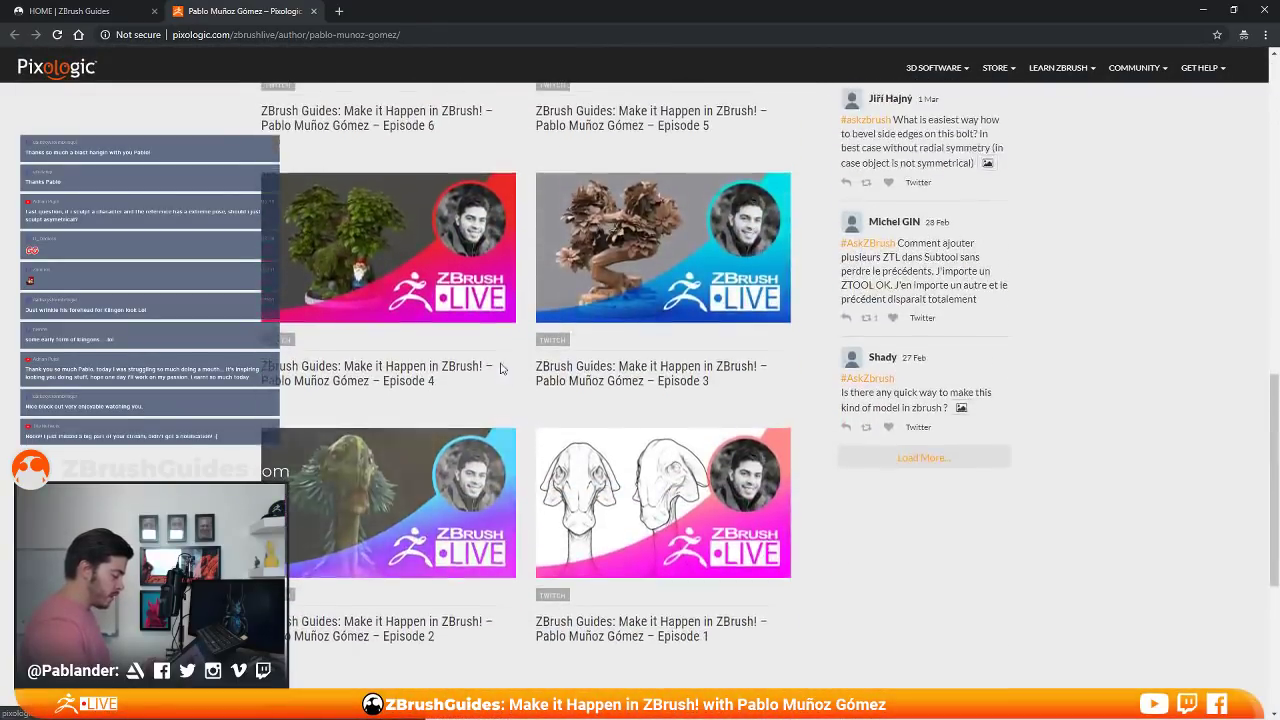
{"action": "scroll", "coordinate": [500, 373], "scroll_direction": "down", "scroll_amount": 1}
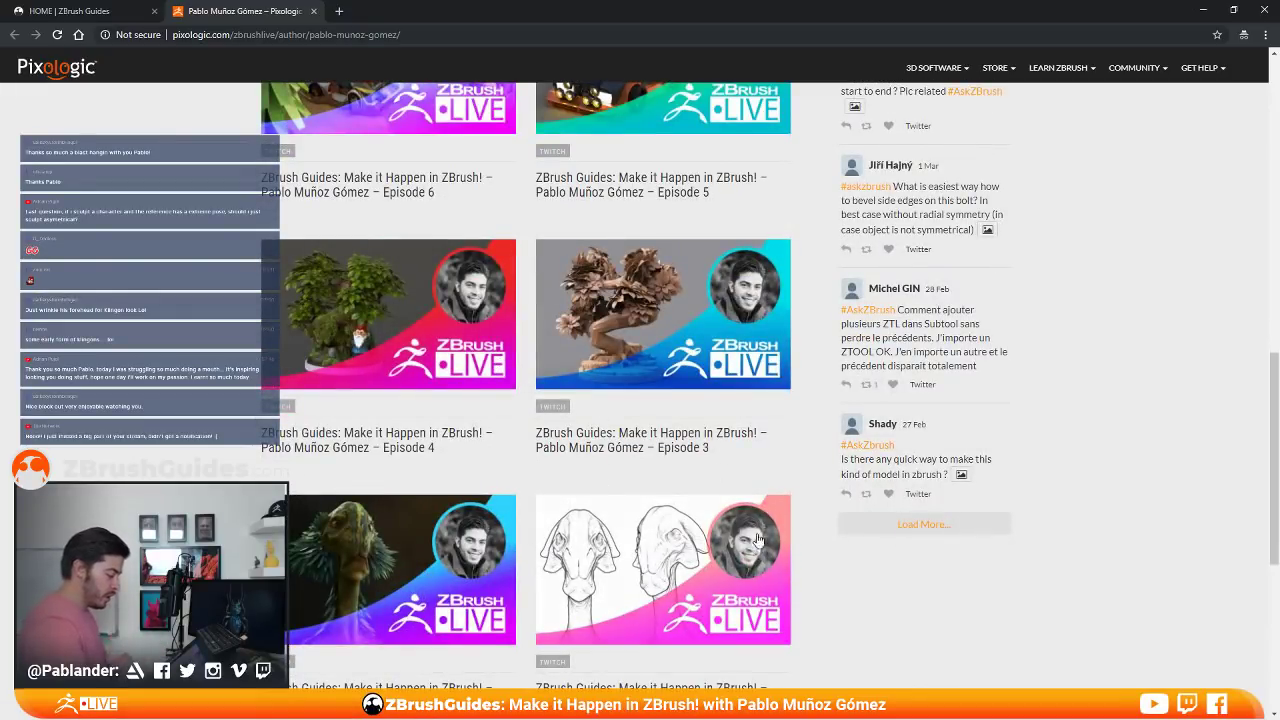
{"action": "scroll", "coordinate": [660, 500], "scroll_direction": "down", "scroll_amount": 2}
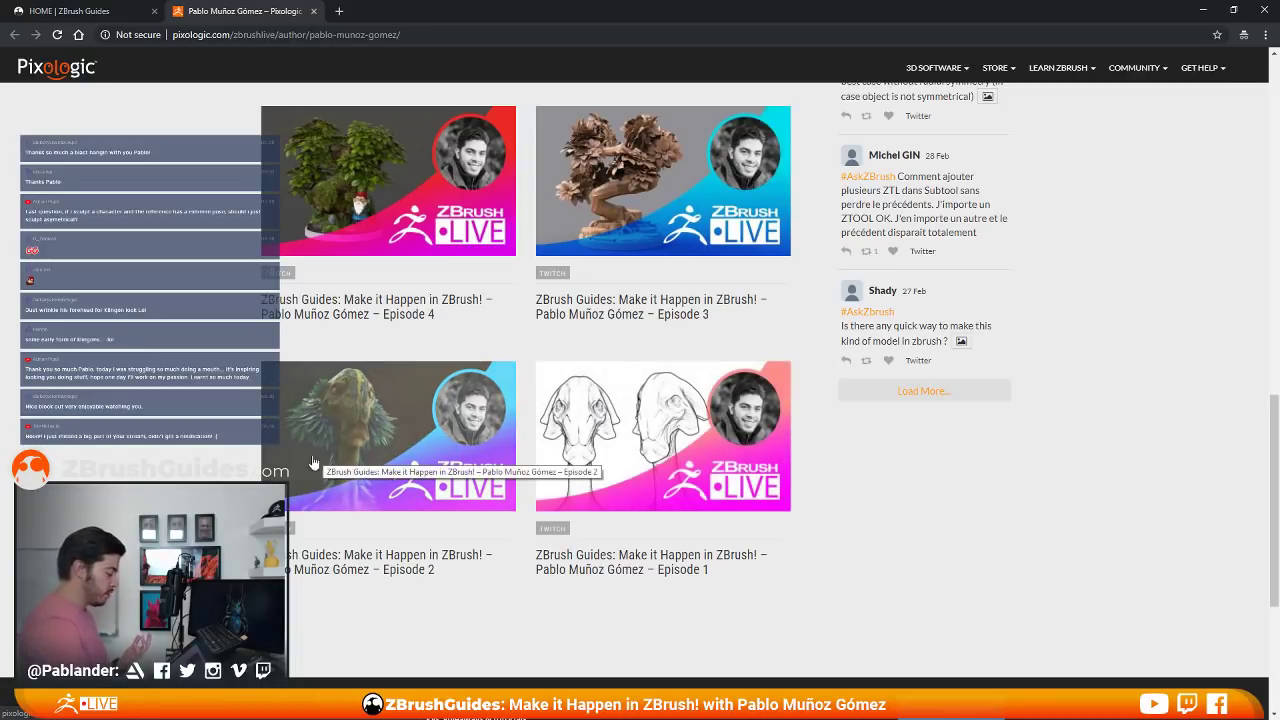
{"action": "scroll", "coordinate": [499, 391], "scroll_direction": "up", "scroll_amount": 1}
{"action": "scroll", "coordinate": [499, 391], "scroll_direction": "up", "scroll_amount": 2}
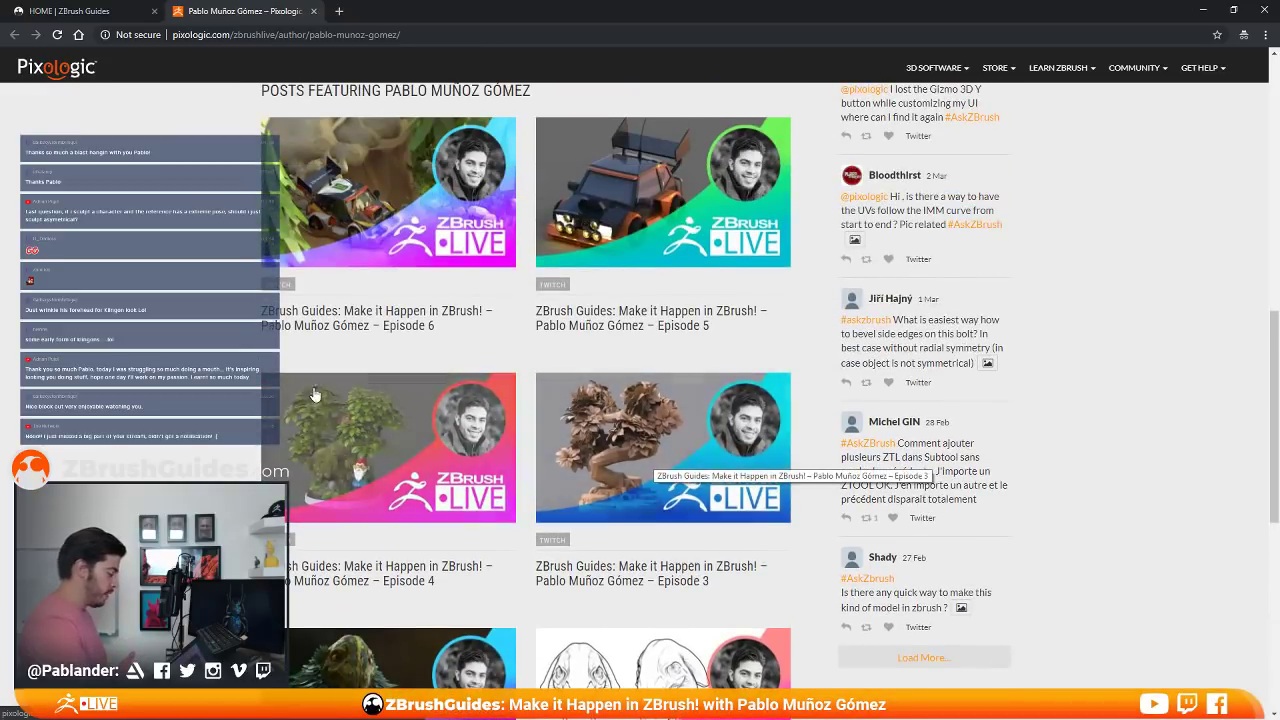
{"action": "scroll", "coordinate": [553, 357], "scroll_direction": "up", "scroll_amount": 1}
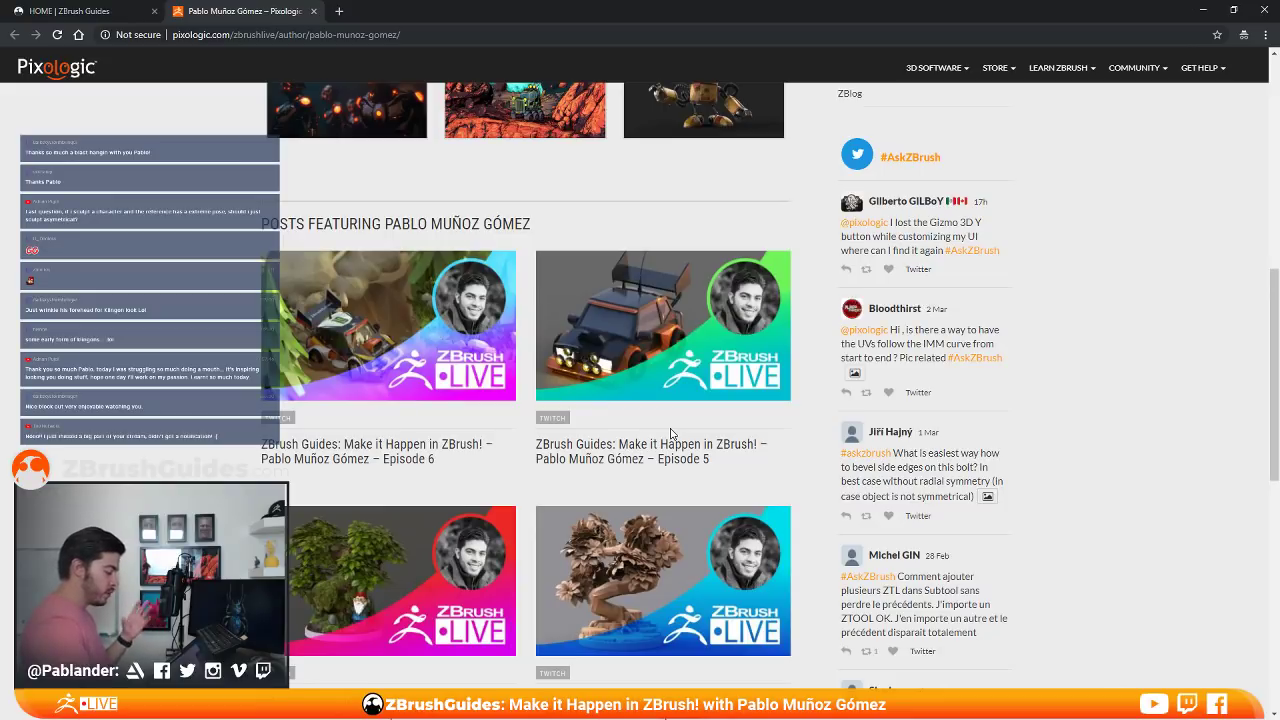
{"action": "scroll", "coordinate": [660, 440], "scroll_direction": "down", "scroll_amount": 1}
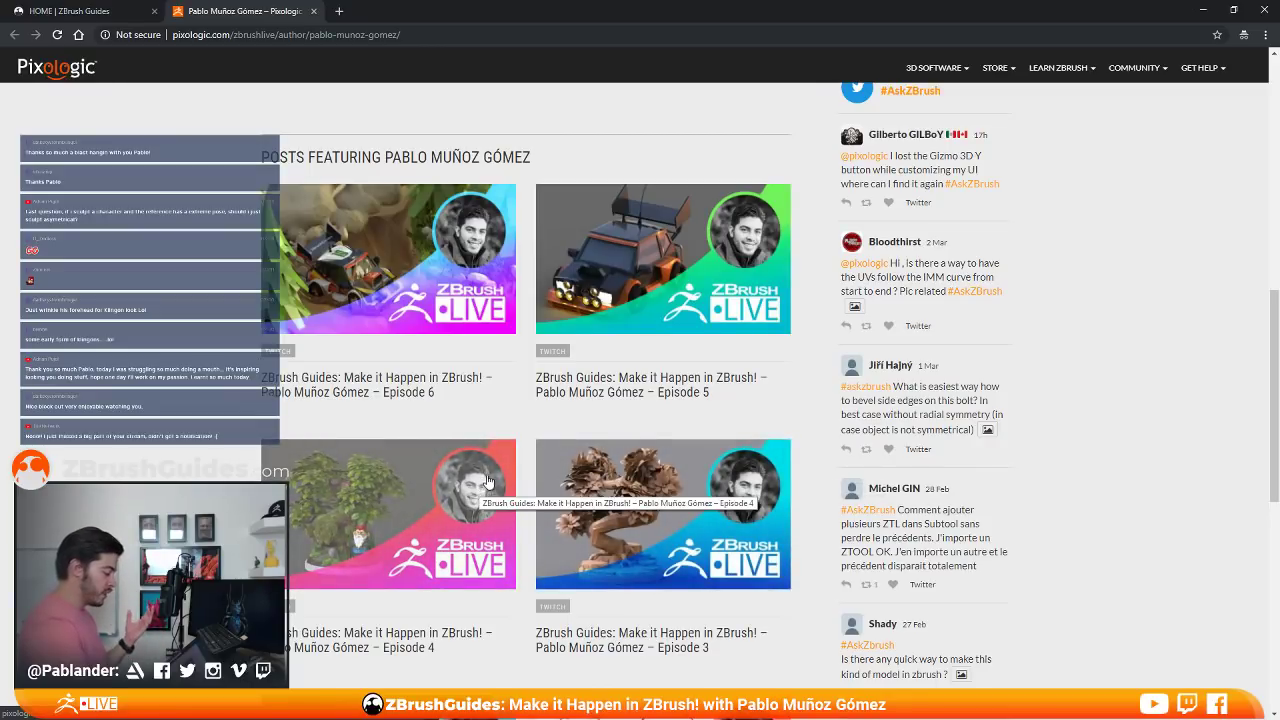
{"action": "scroll", "coordinate": [590, 310], "scroll_direction": "up", "scroll_amount": 1}
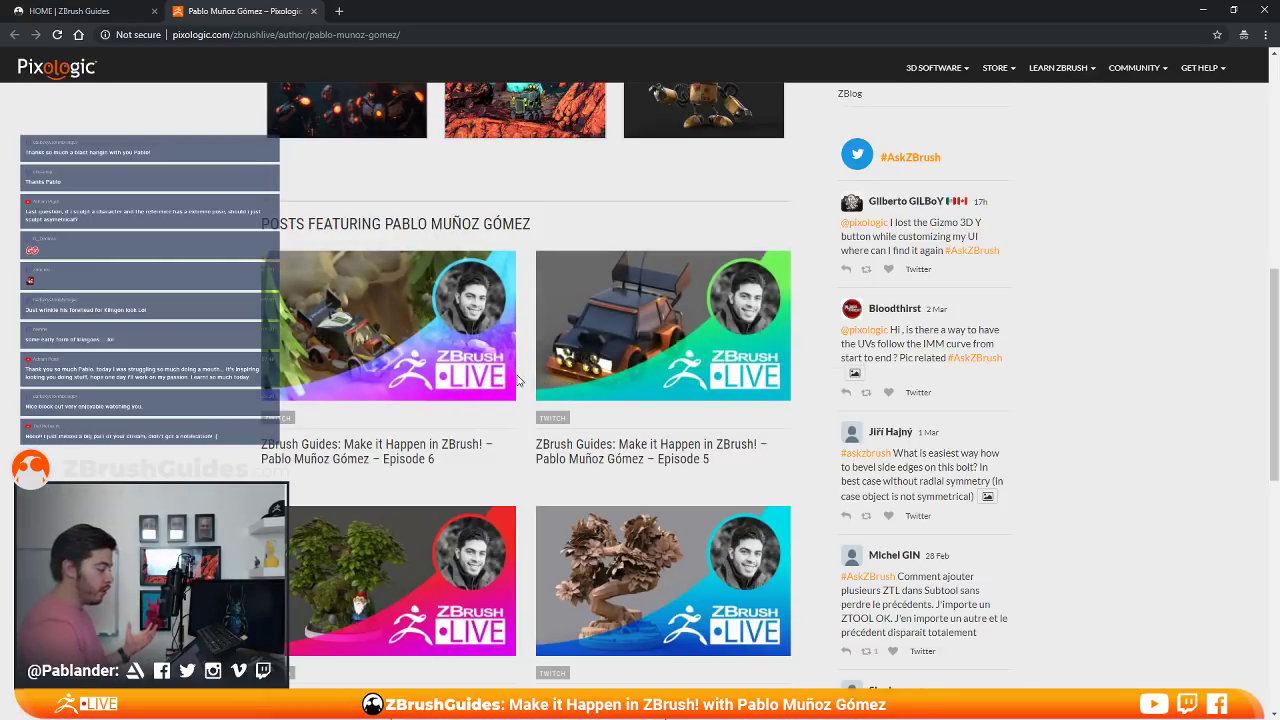
- Revisit the ZBrushGuides home page for the sessions link, and recheck the episode list and schedule on the presenter's page
{"action": "scroll", "coordinate": [518, 380], "scroll_direction": "up", "scroll_amount": 1}
{"action": "scroll", "coordinate": [514, 388], "scroll_direction": "down", "scroll_amount": 1}
{"action": "scroll", "coordinate": [508, 398], "scroll_direction": "up", "scroll_amount": 3}
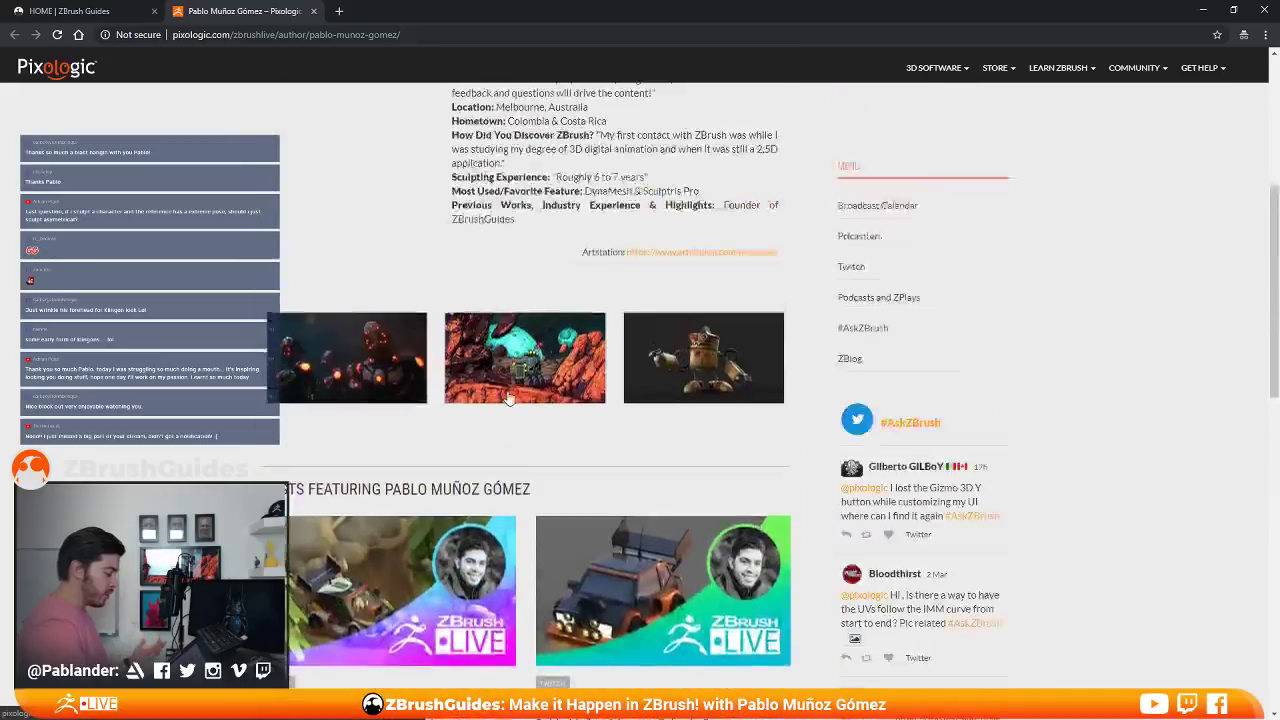
{"action": "scroll", "coordinate": [508, 401], "scroll_direction": "up", "scroll_amount": 2}
{"action": "left_click", "coordinate": [135, 13]}
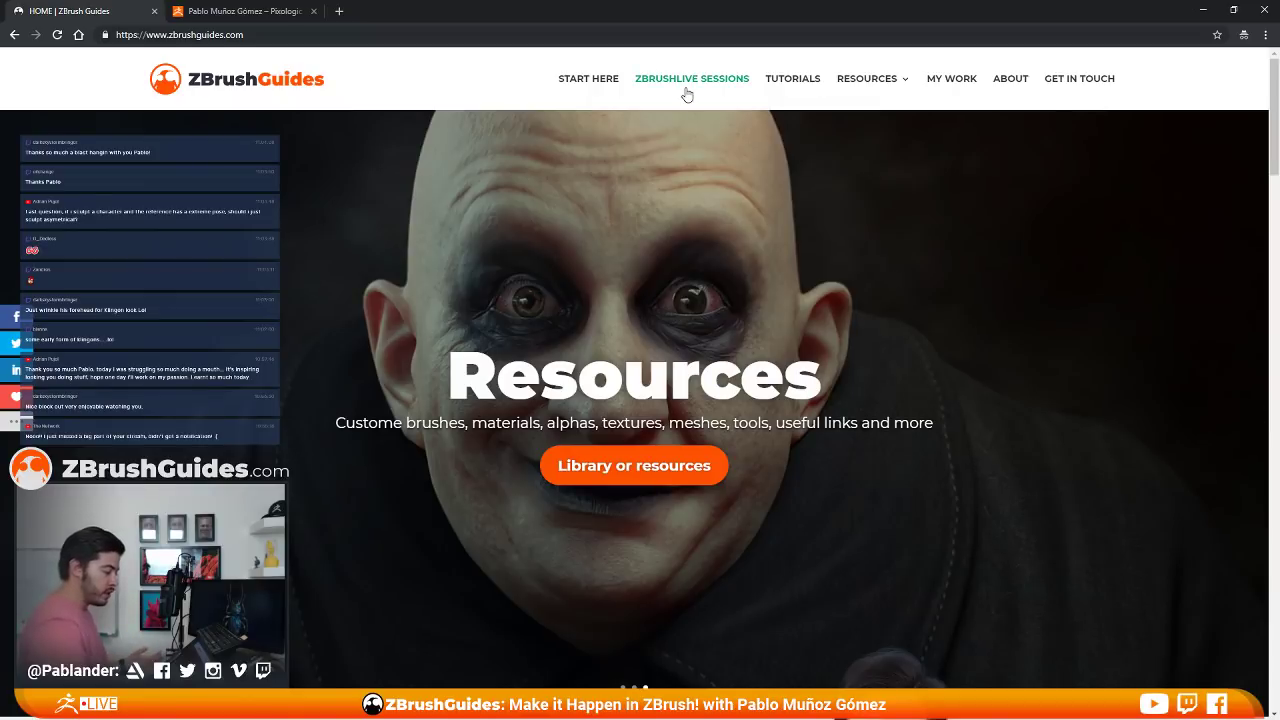
{"action": "left_click", "coordinate": [245, 11]}
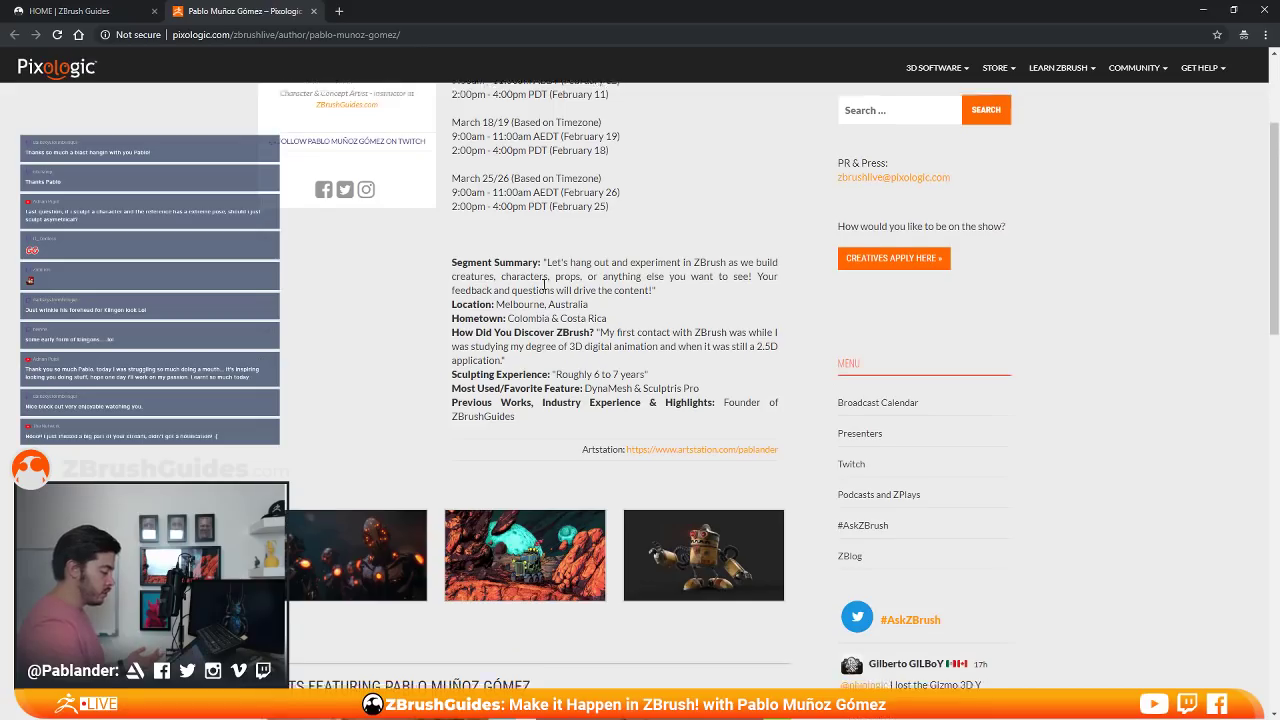
{"action": "scroll", "coordinate": [353, 463], "scroll_direction": "down", "scroll_amount": 5}
{"action": "scroll", "coordinate": [353, 463], "scroll_direction": "up", "scroll_amount": 5}
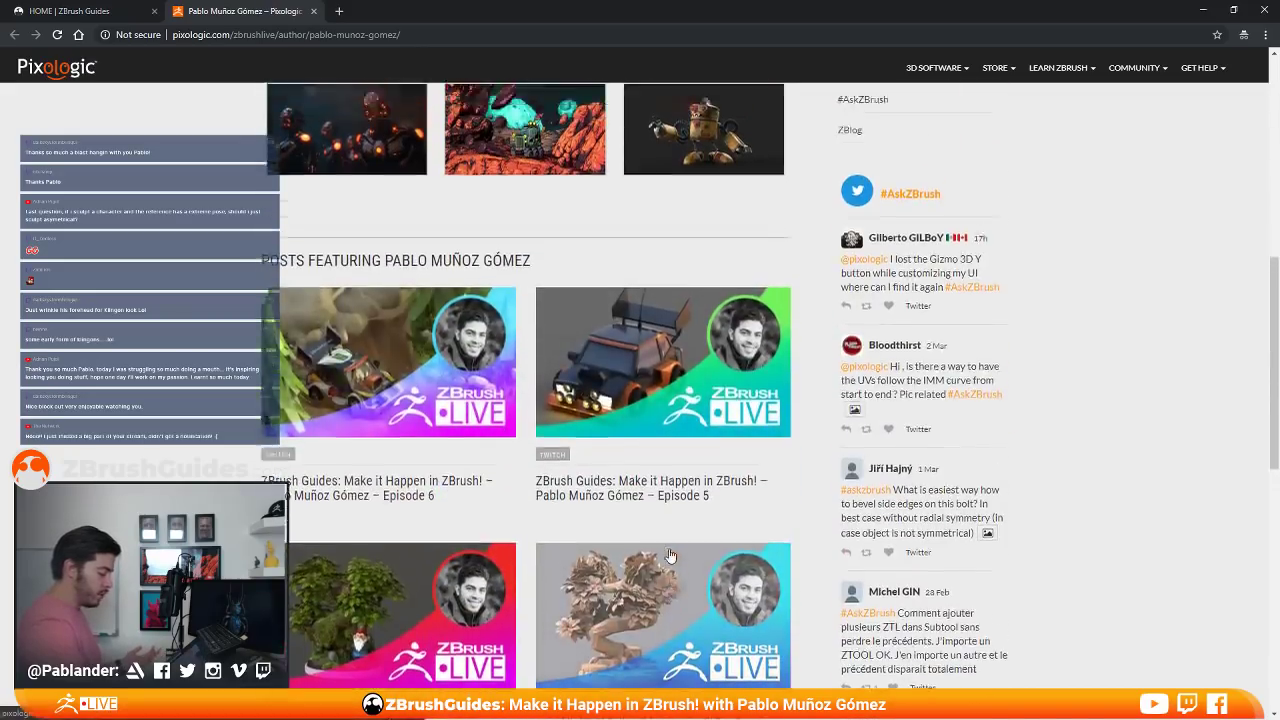
{"action": "scroll", "coordinate": [678, 520], "scroll_direction": "up", "scroll_amount": 3}
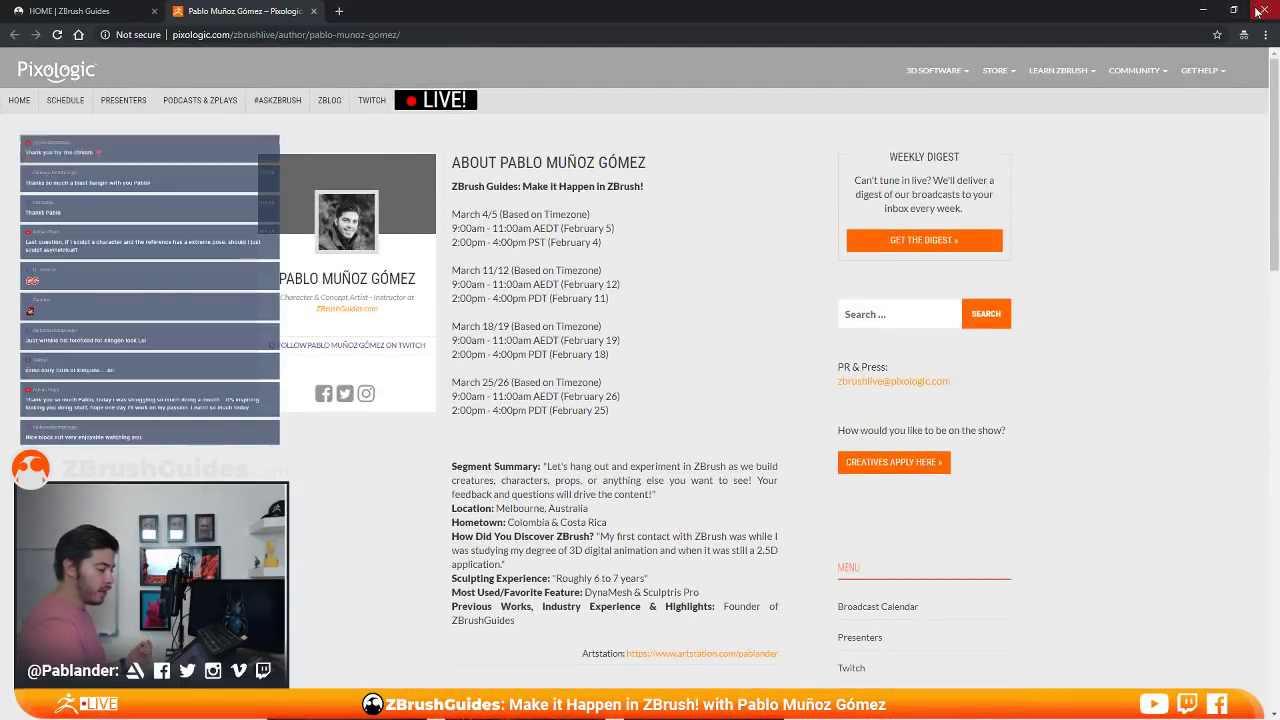
- Switch back to ZBrush, duplicate the PM3D_Sphere3D1 head subtool and fill the copy with black
{"action": "left_click", "coordinate": [1203, 9]}
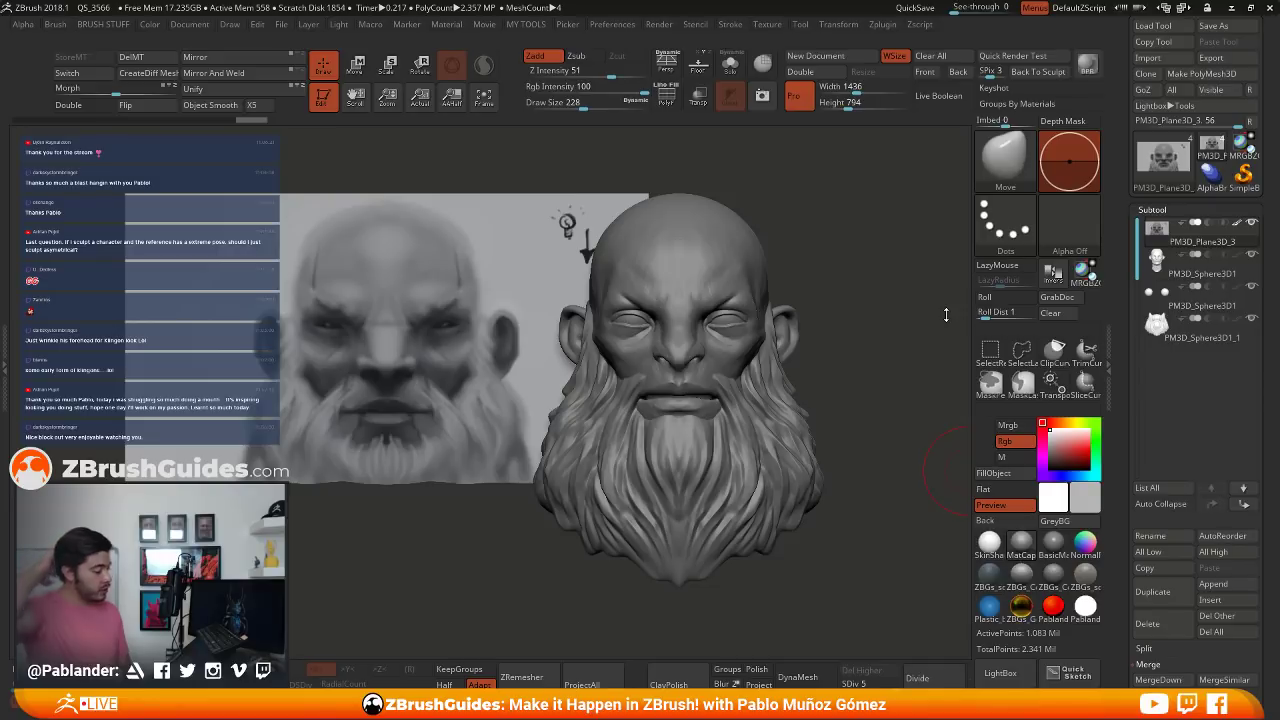
{"action": "left_click", "coordinate": [1222, 272]}
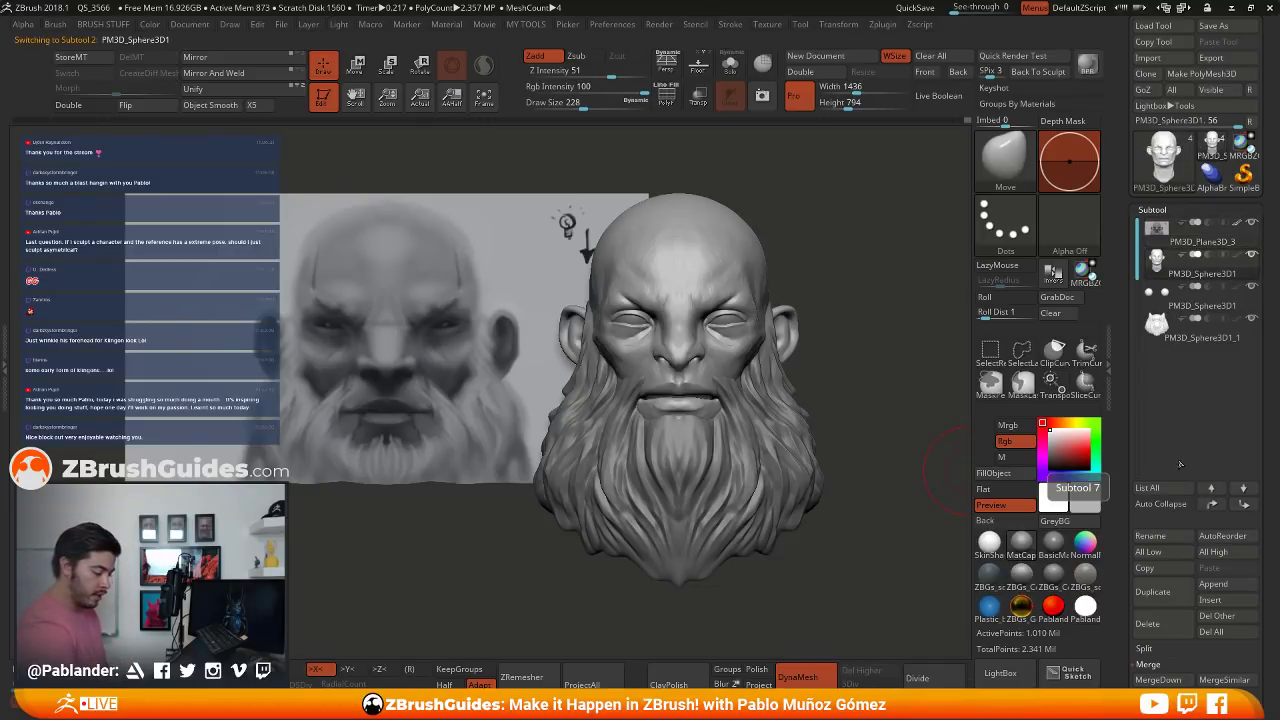
{"action": "left_click", "coordinate": [1152, 591]}
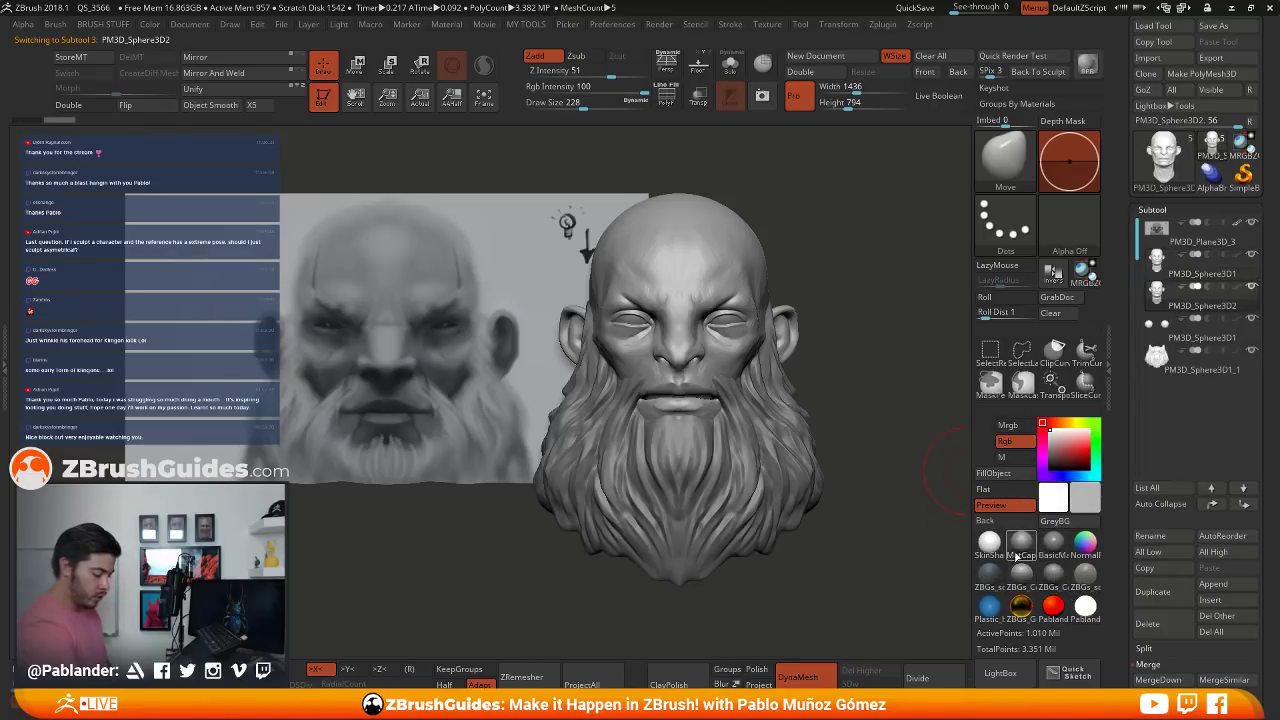
{"action": "left_click", "coordinate": [1049, 470]}
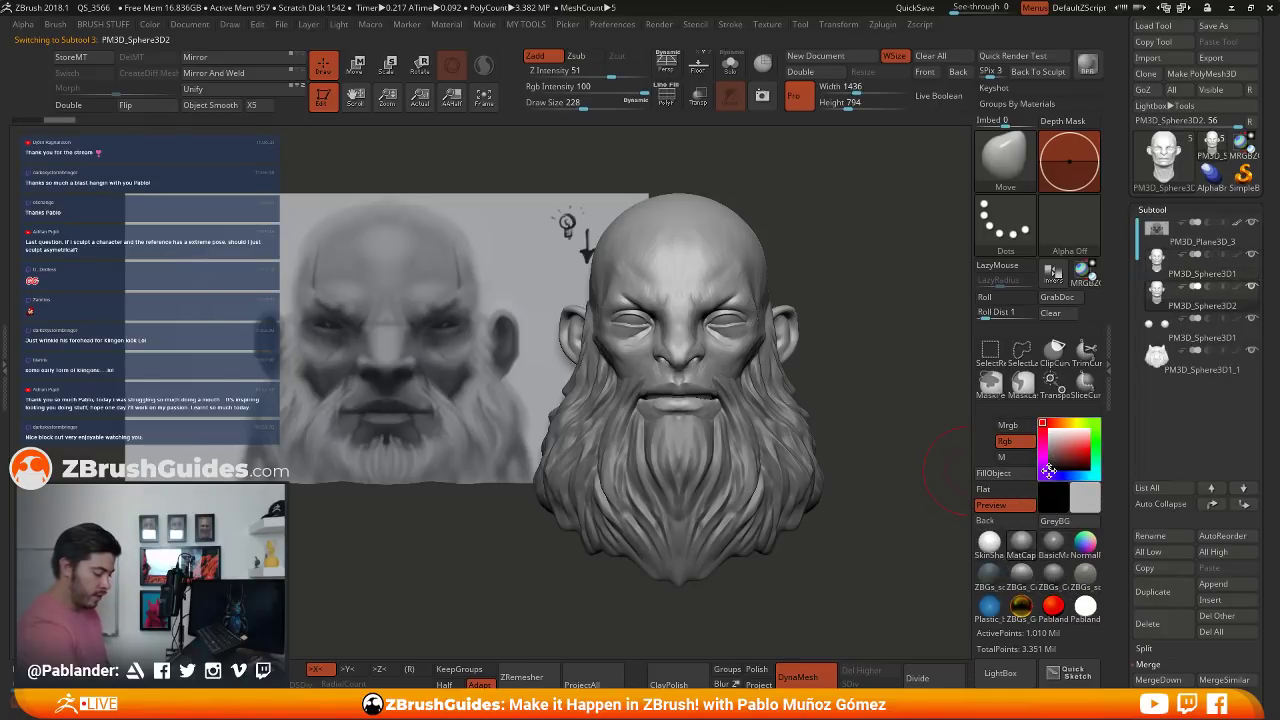
{"action": "left_click", "coordinate": [994, 473]}
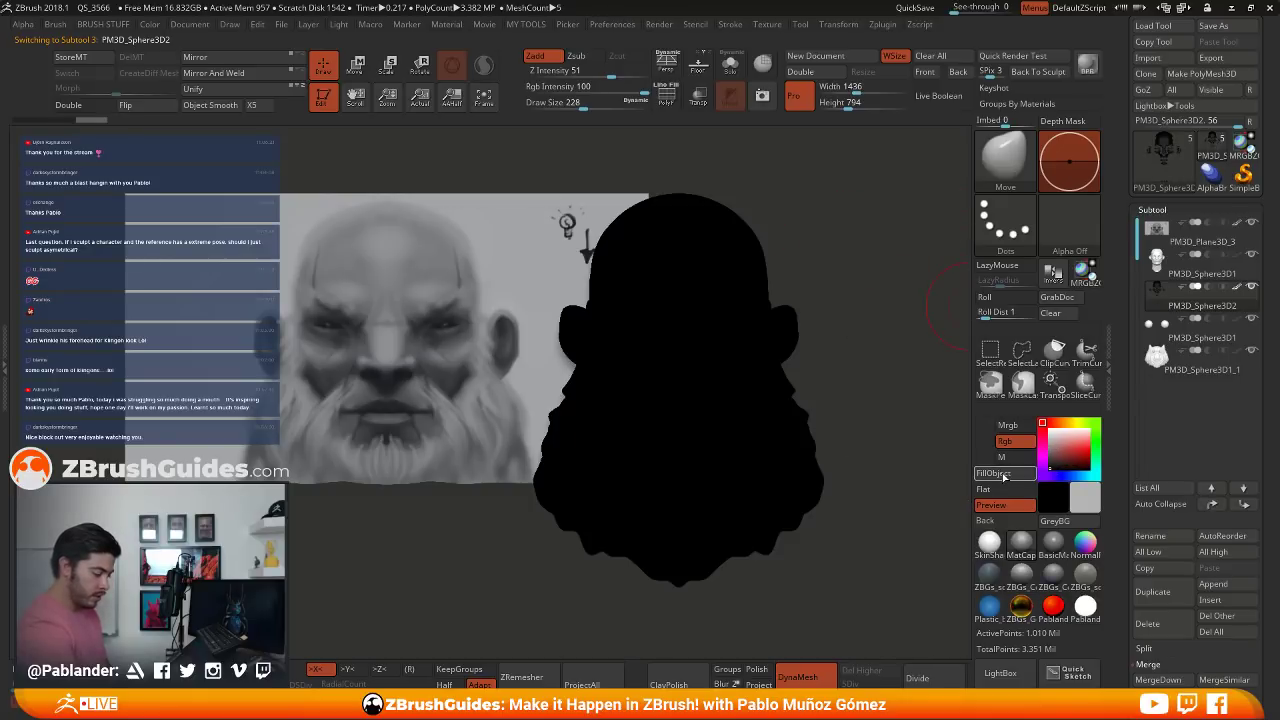
- Apply an Inflate deformation of about 11 to the black PM3D_Sphere3D2 head copy
{"action": "scroll", "coordinate": [1131, 335], "scroll_direction": "down", "scroll_amount": 5}
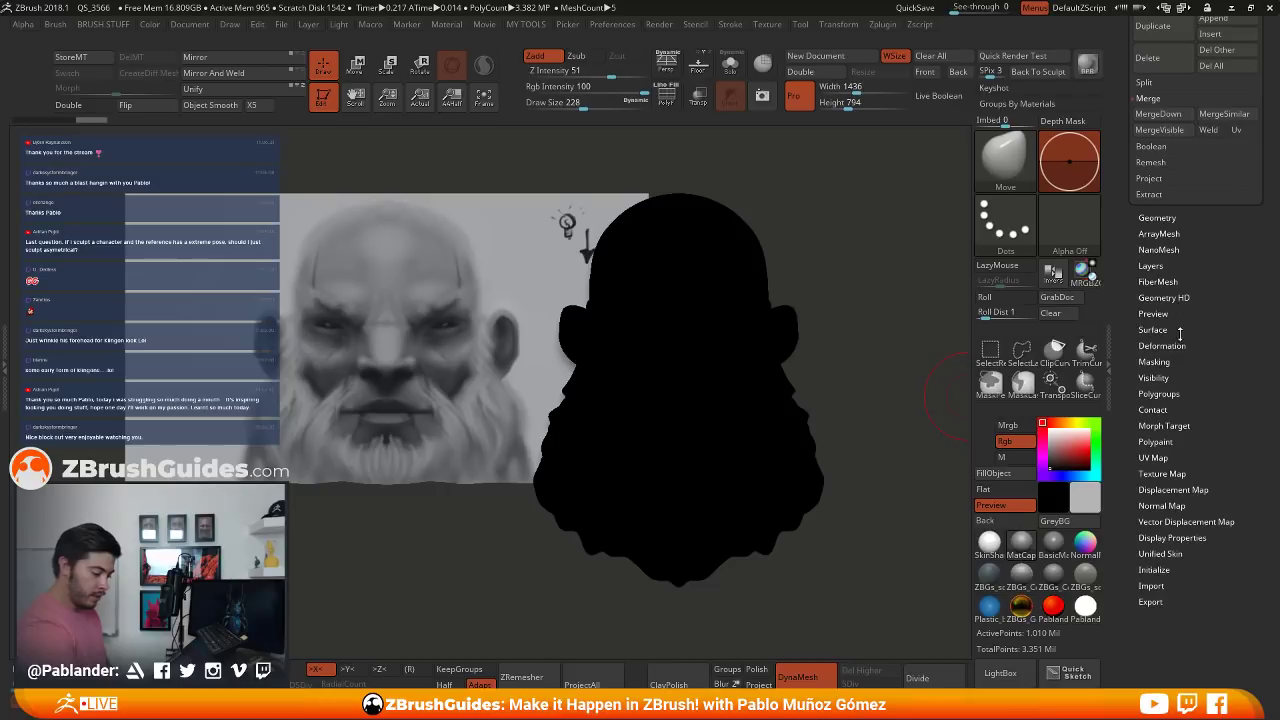
{"action": "left_click", "coordinate": [1170, 344]}
{"action": "scroll", "coordinate": [1195, 400], "scroll_direction": "down", "scroll_amount": 5}
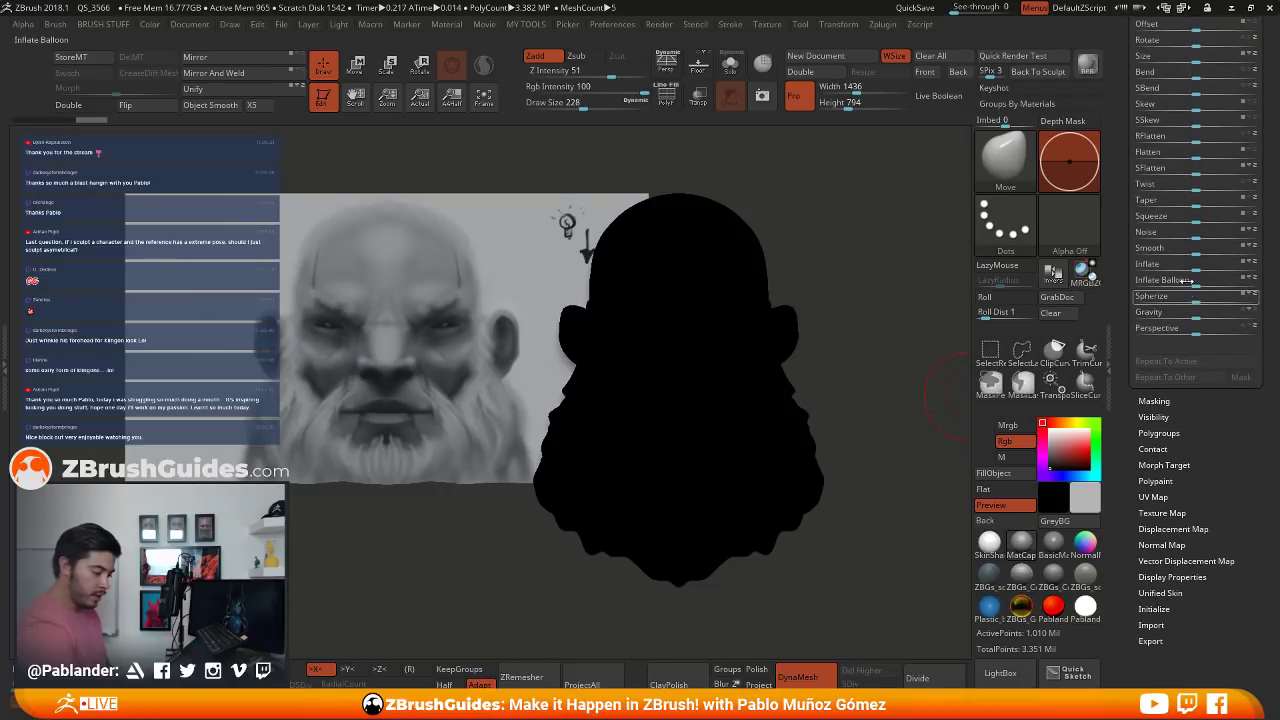
{"action": "left_click_drag", "start_coordinate": [1196, 268], "coordinate": [1205, 265]}
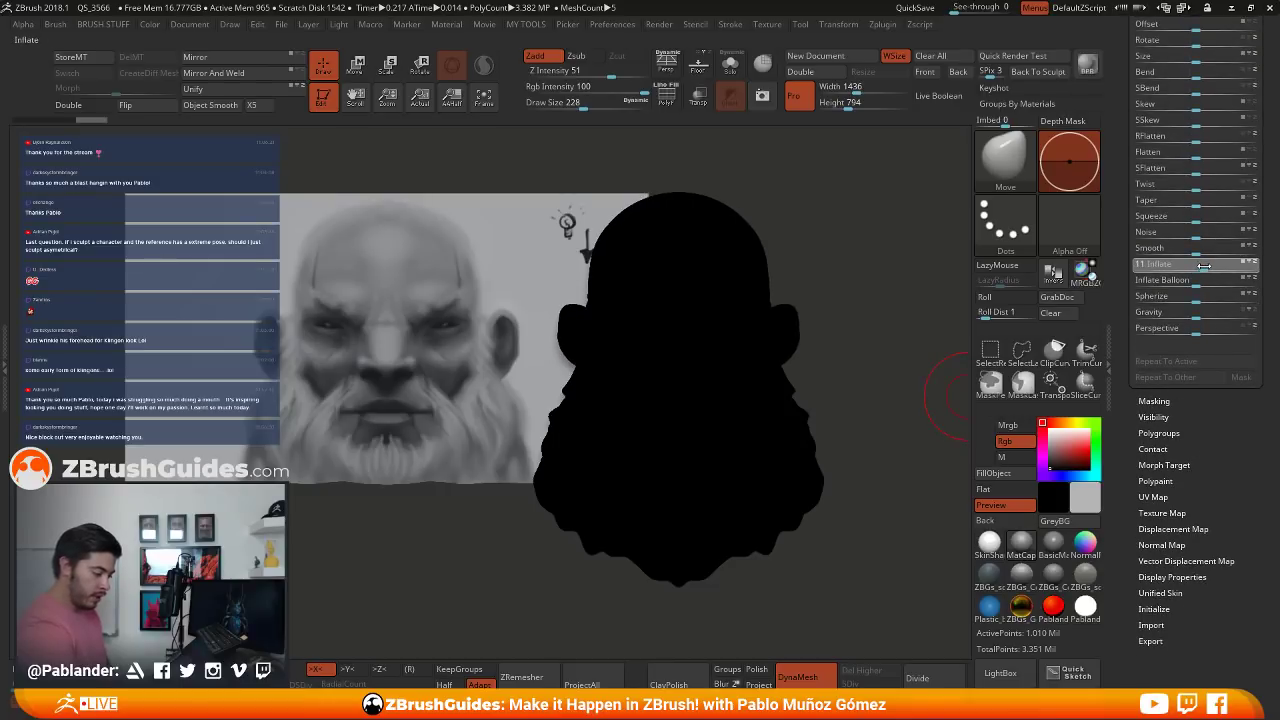
{"action": "scroll", "coordinate": [1205, 265], "scroll_direction": "up", "scroll_amount": 10}
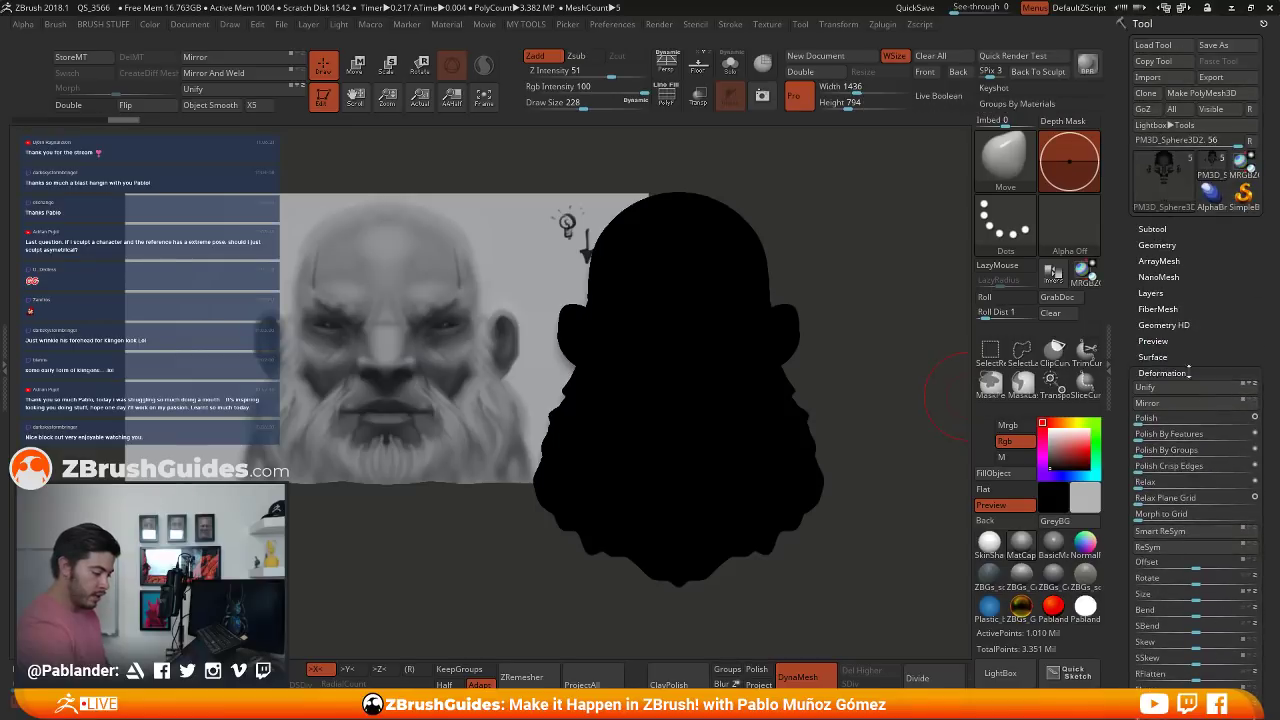
- Set the active colour to white and flip the normals of the inflated black PM3D_Sphere3D2 copy so it outlines the head
{"action": "left_click", "coordinate": [1043, 424]}
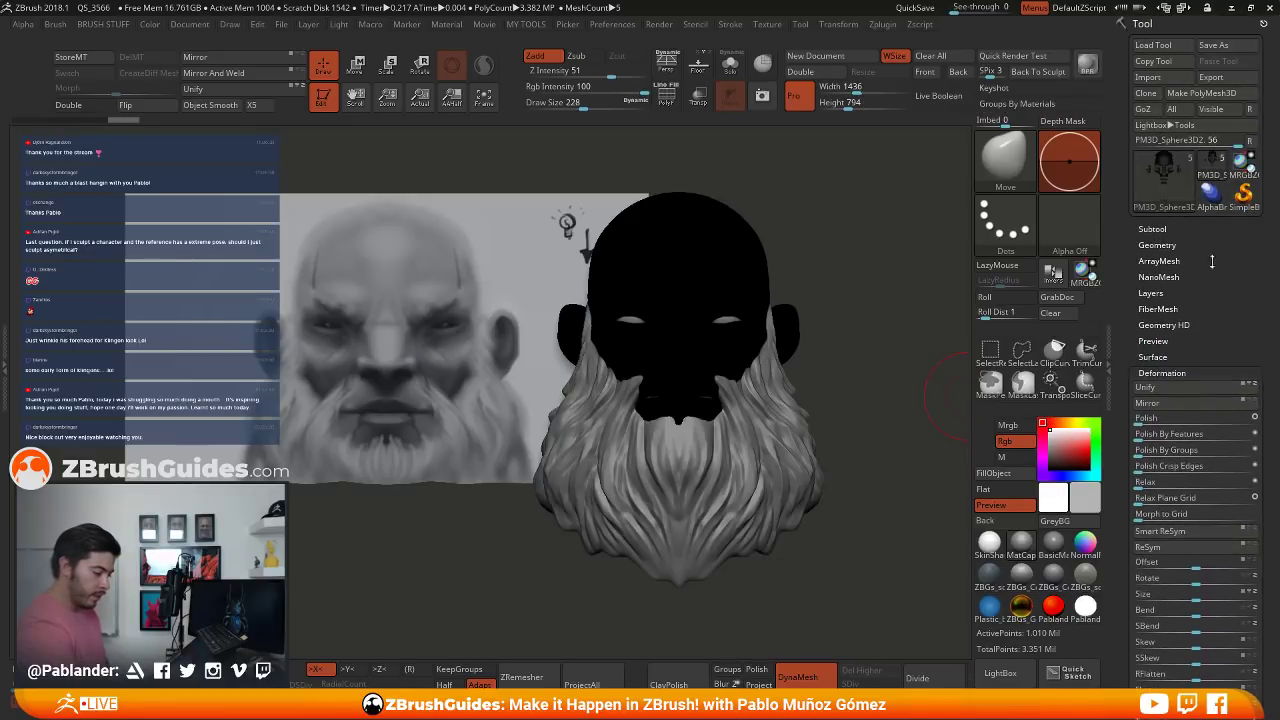
{"action": "left_click", "coordinate": [1165, 230]}
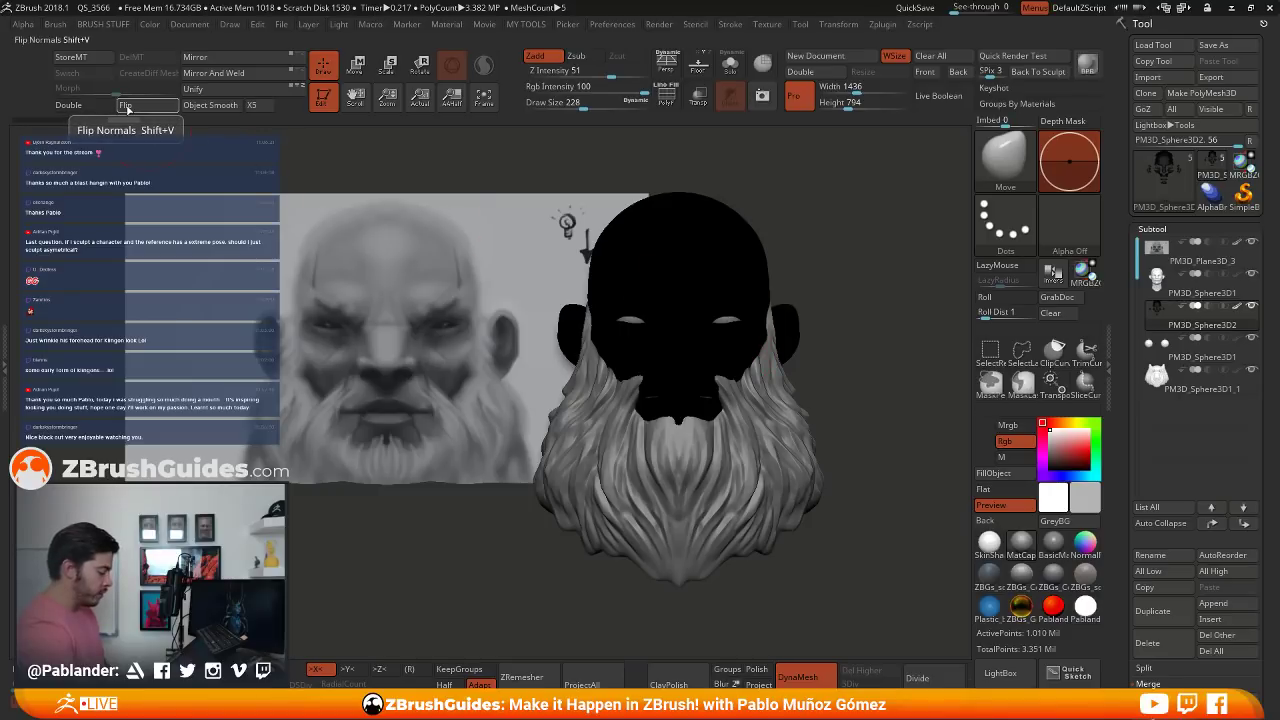
{"action": "left_click", "coordinate": [126, 107]}
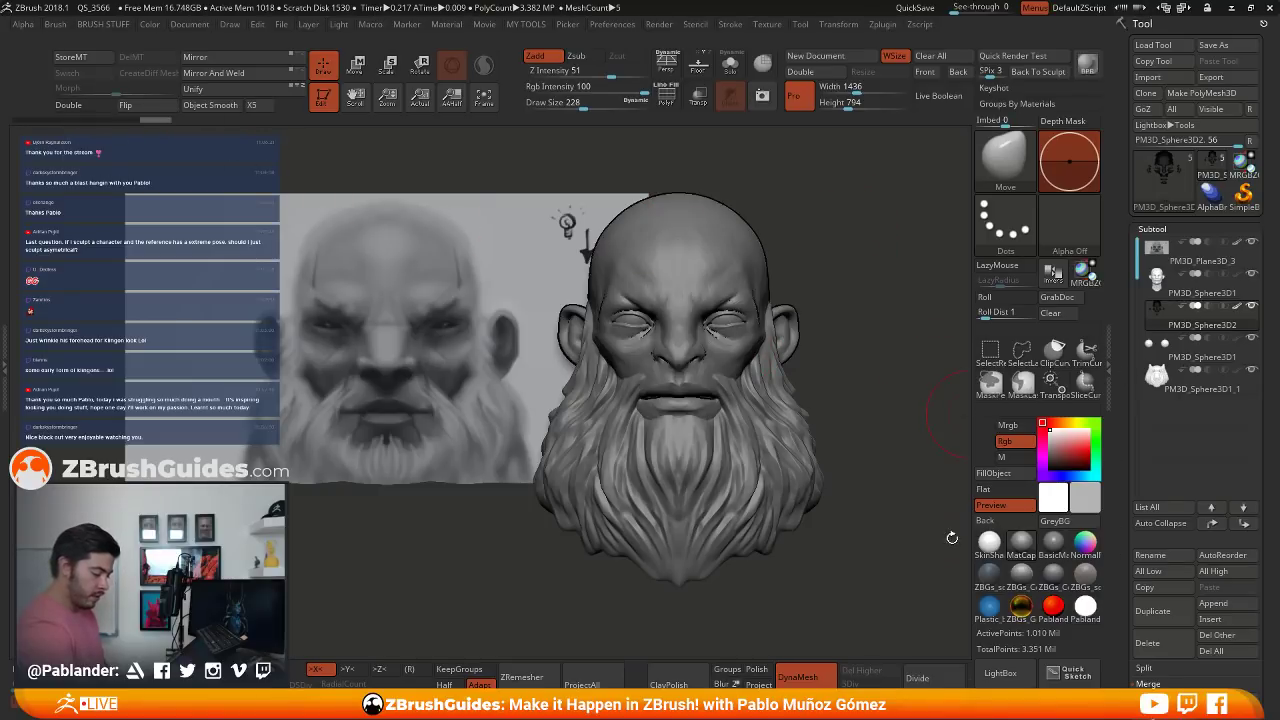
- Preview the head and its black outline with the SkinShade4 material from slightly different angles
{"action": "left_click", "coordinate": [1012, 545]}
{"action": "left_click", "coordinate": [988, 547]}
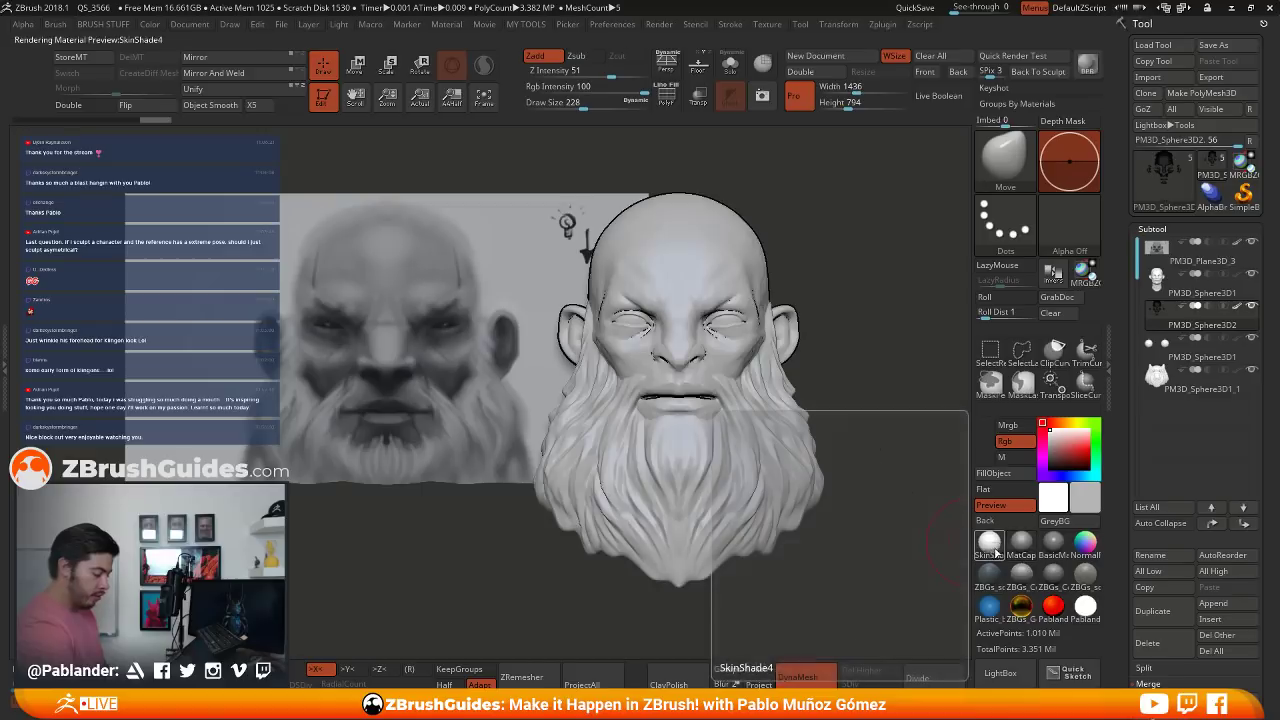
{"action": "left_click_drag", "start_coordinate": [834, 295], "coordinate": [858, 305]}
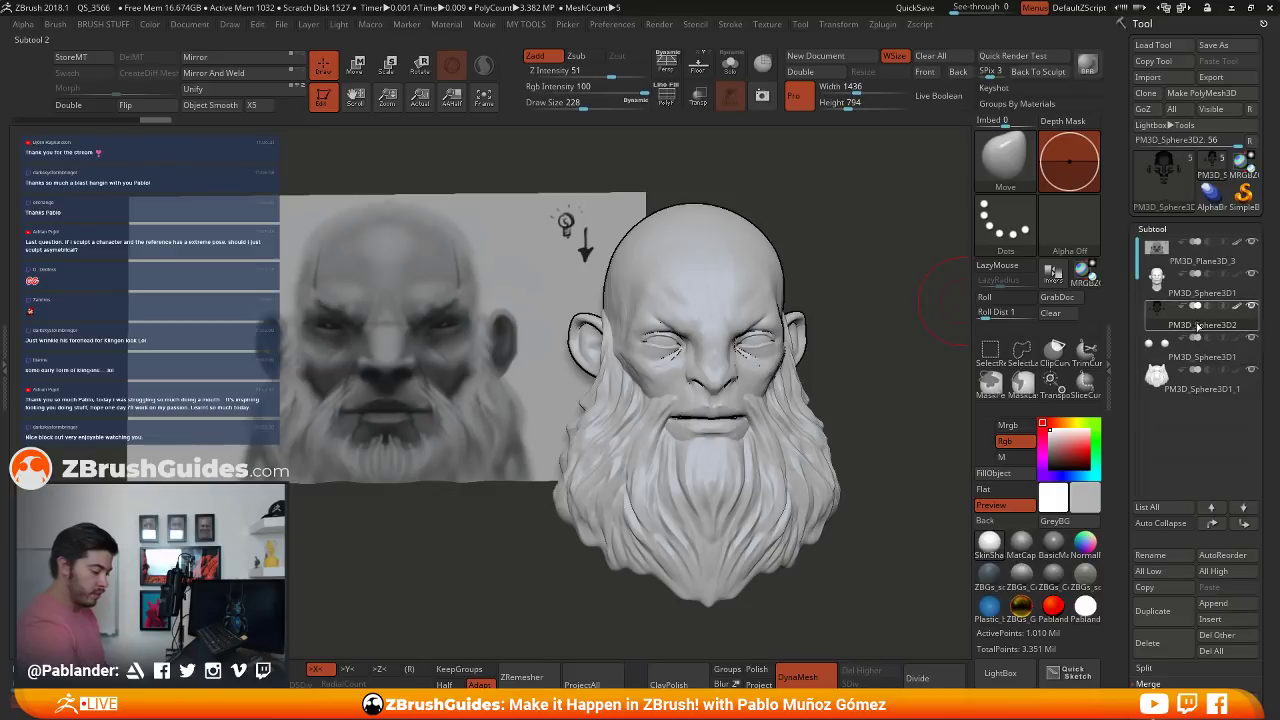
{"action": "mouse_move", "coordinate": [812, 268]}
{"action": "left_mouse_down"}
{"action": "mouse_move", "coordinate": [832, 266]}
{"action": "mouse_move", "coordinate": [838, 282]}
{"action": "mouse_move", "coordinate": [760, 255]}
{"action": "mouse_move", "coordinate": [832, 264]}
{"action": "left_mouse_up"}
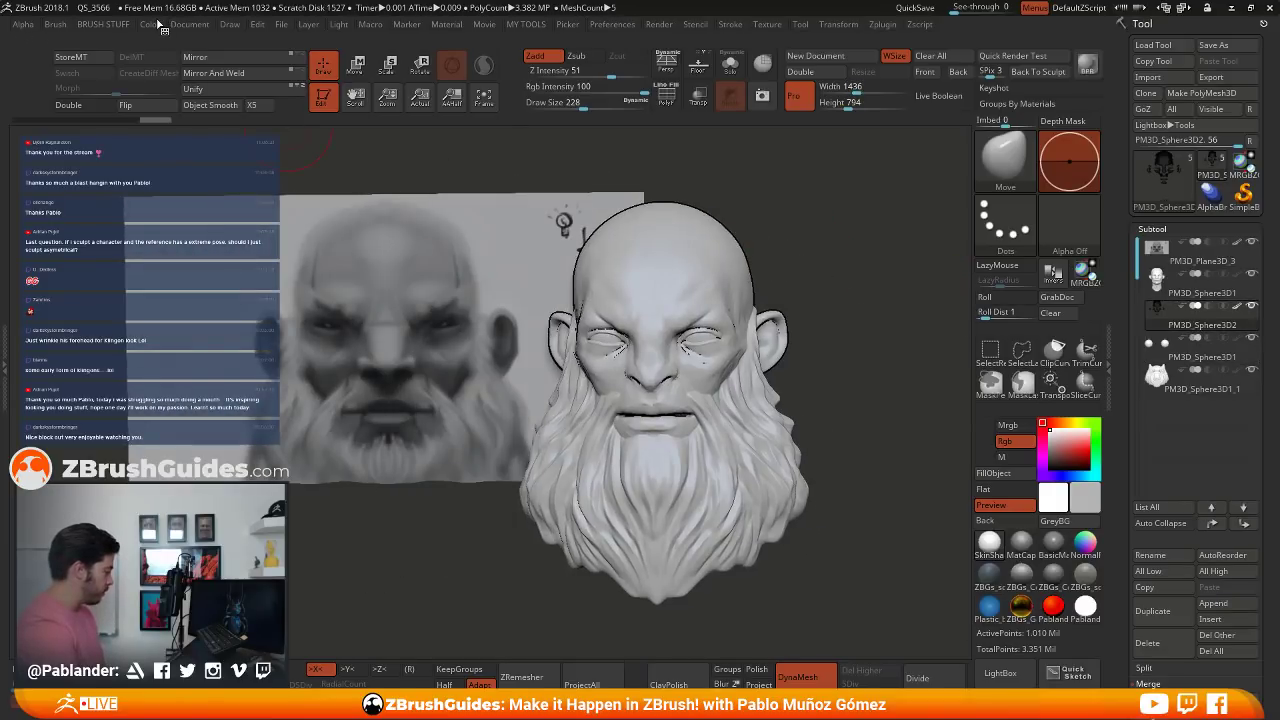
- Change the document background colour to white
{"action": "left_click", "coordinate": [160, 25]}
{"action": "mouse_move", "coordinate": [178, 28]}
{"action": "left_click_drag", "start_coordinate": [211, 284], "coordinate": [1055, 497]}
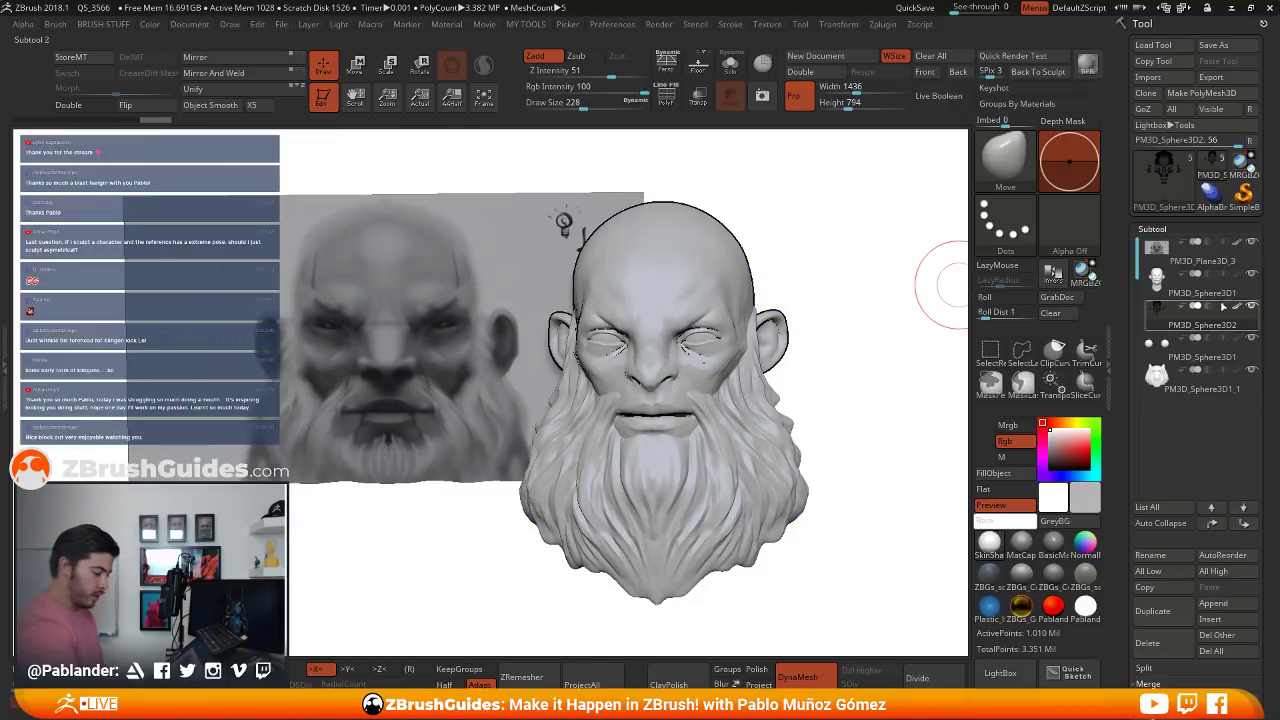
- Hide the PM3D_Plane3D_3 reference plane, examine the outlined head on its own, and show the plane again
{"action": "left_click", "coordinate": [1251, 243]}
{"action": "left_click_drag", "start_coordinate": [863, 249], "coordinate": [818, 248]}
{"action": "mouse_move", "coordinate": [543, 266]}
{"action": "left_mouse_down"}
{"action": "mouse_move", "coordinate": [632, 262]}
{"action": "mouse_move", "coordinate": [600, 256]}
{"action": "left_mouse_up"}
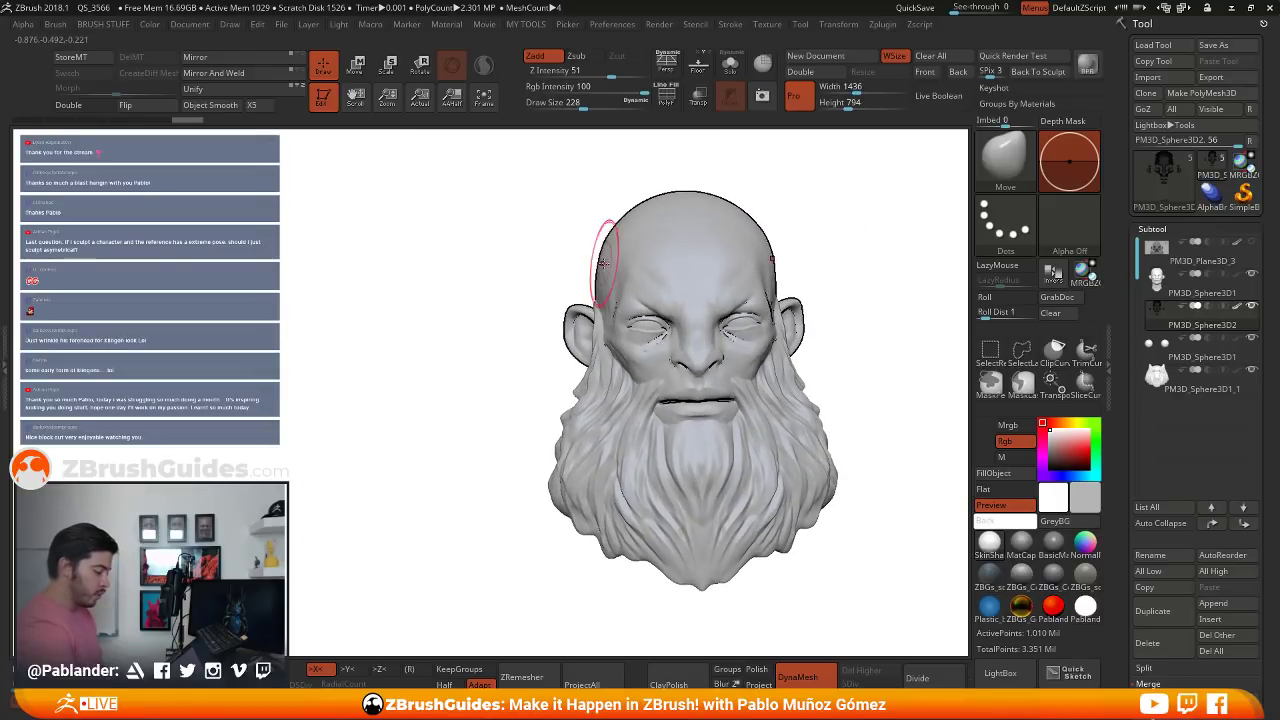
{"action": "left_click", "coordinate": [1240, 250]}
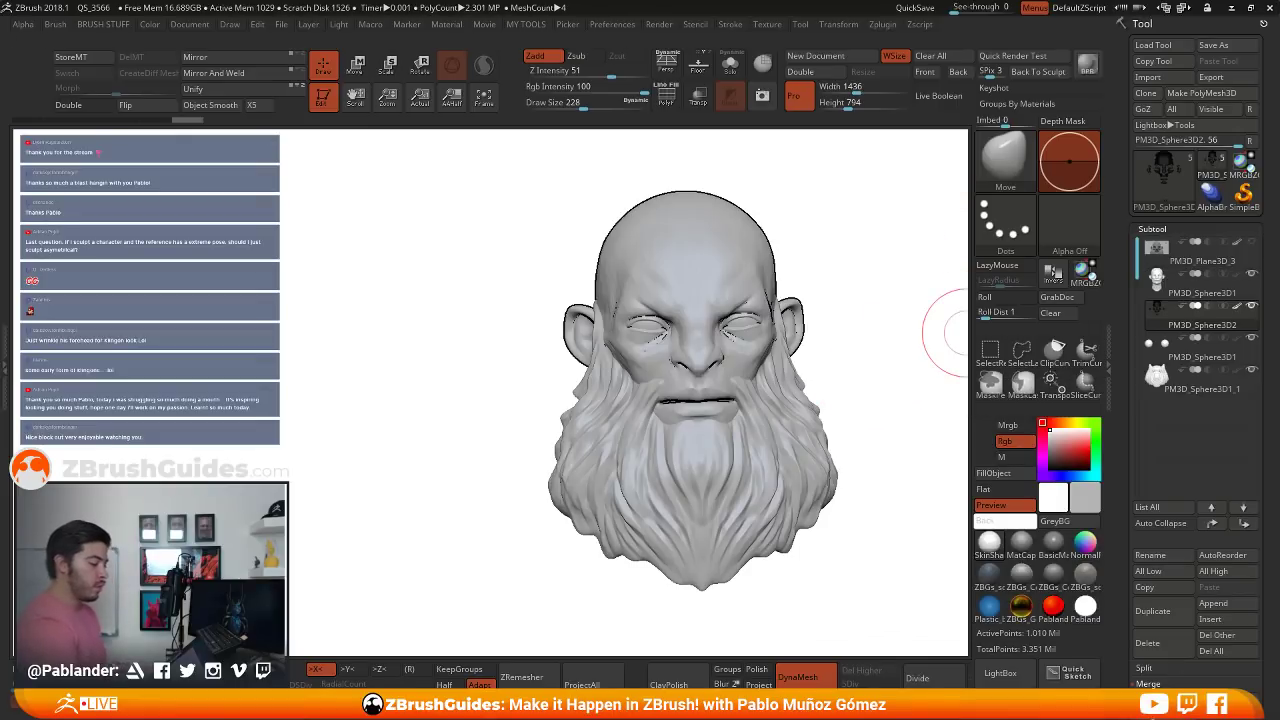
{"action": "left_click", "coordinate": [1252, 243]}
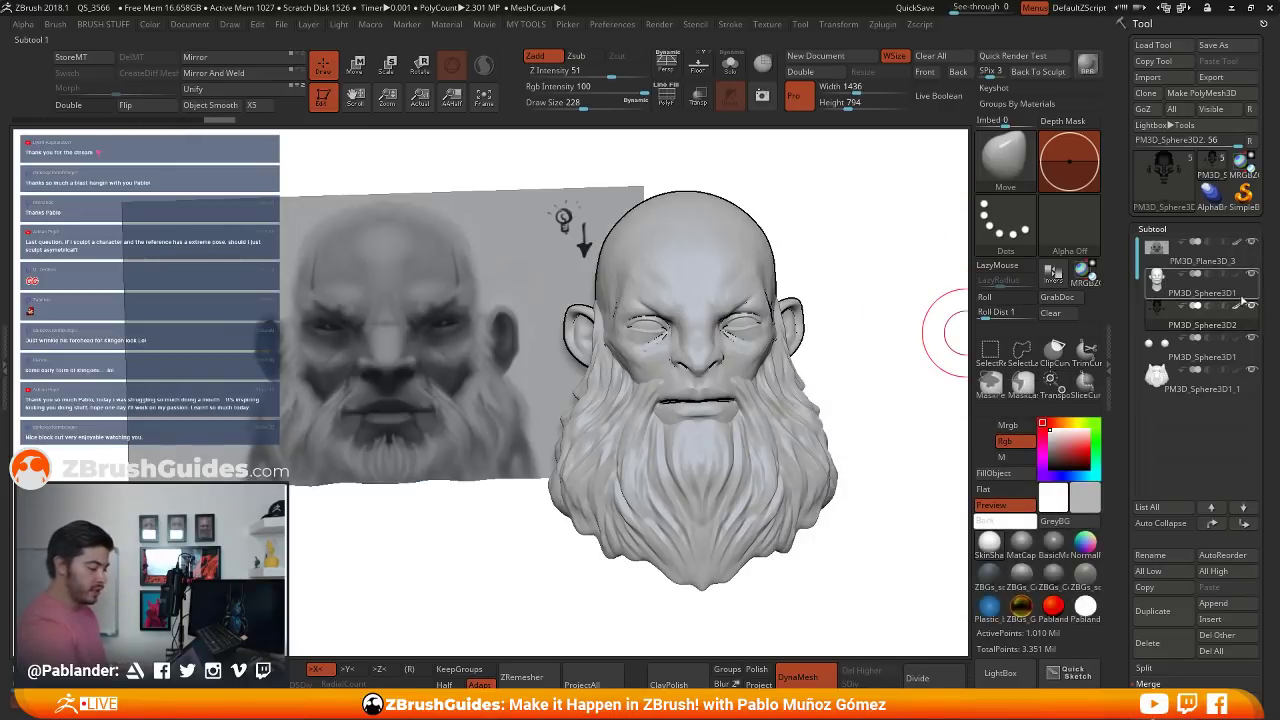
- Select the original PM3D_Sphere3D1 head, hide the black PM3D_Sphere3D2 outline copy and switch the material to MatCap Gray
{"action": "left_click", "coordinate": [1240, 296]}
{"action": "left_click", "coordinate": [1253, 308]}
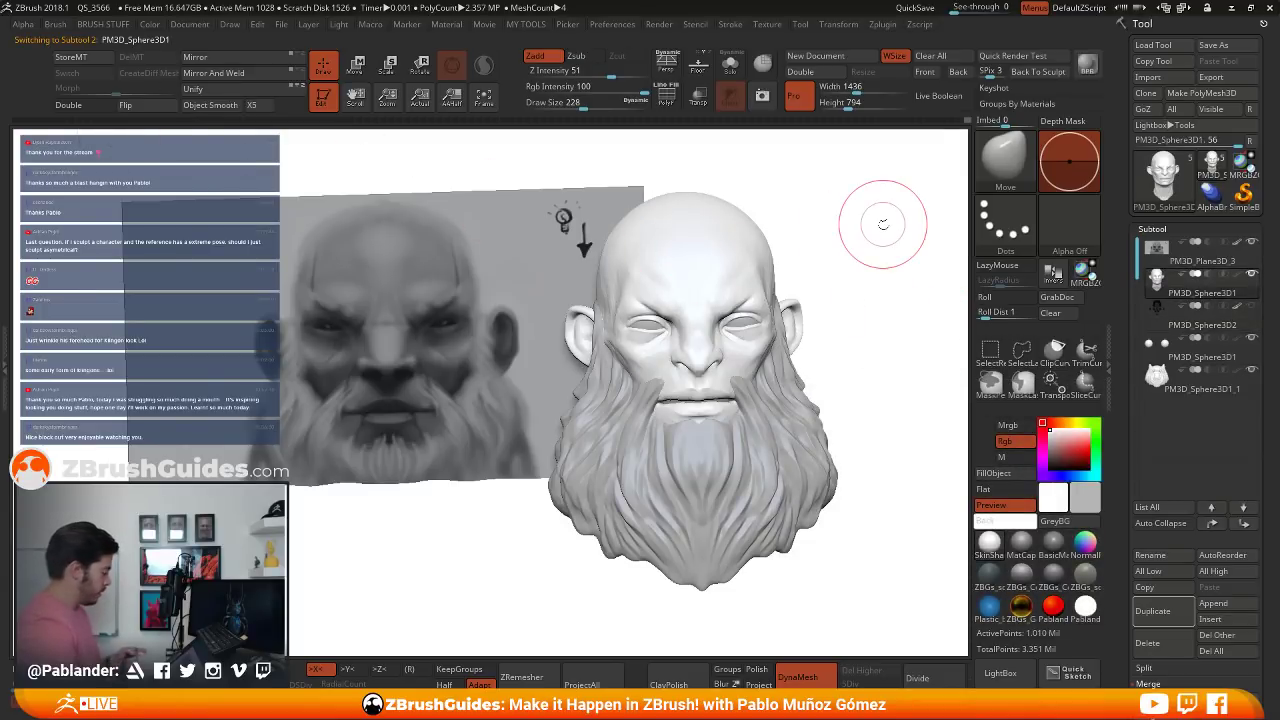
{"action": "left_click_drag", "start_coordinate": [884, 222], "coordinate": [891, 217], "text": "shift"}
{"action": "left_click", "coordinate": [1021, 543]}
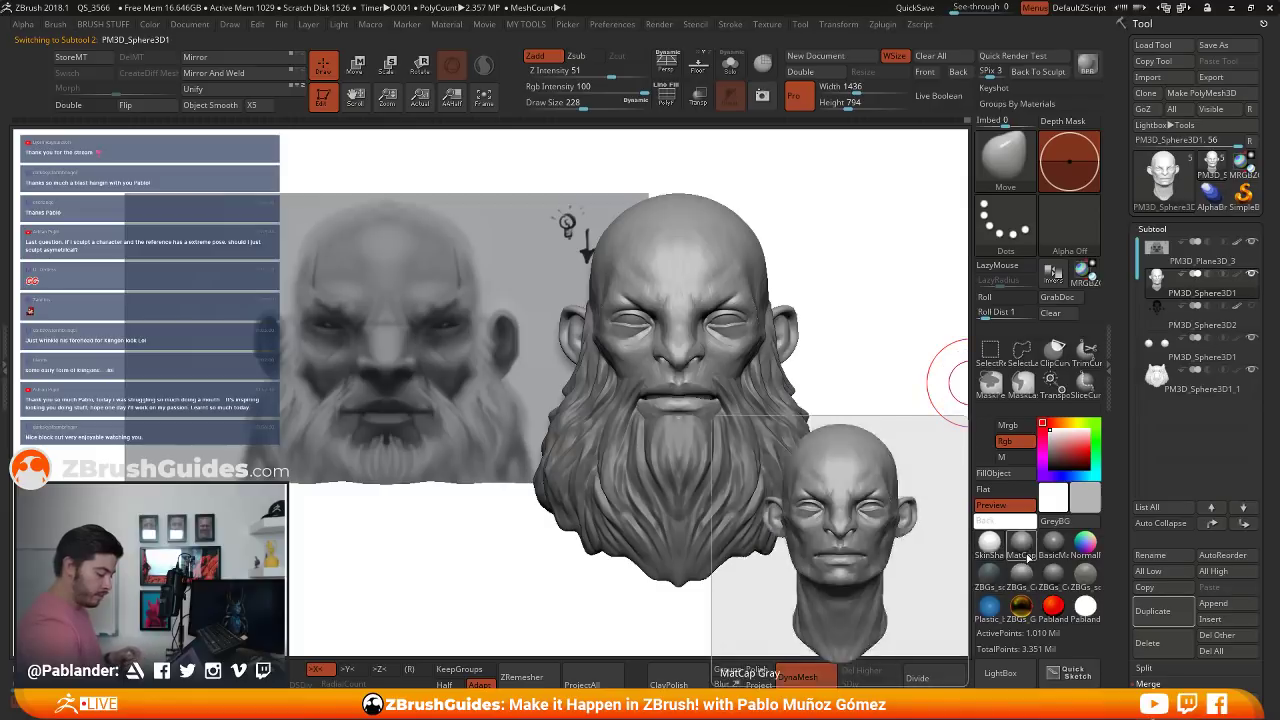